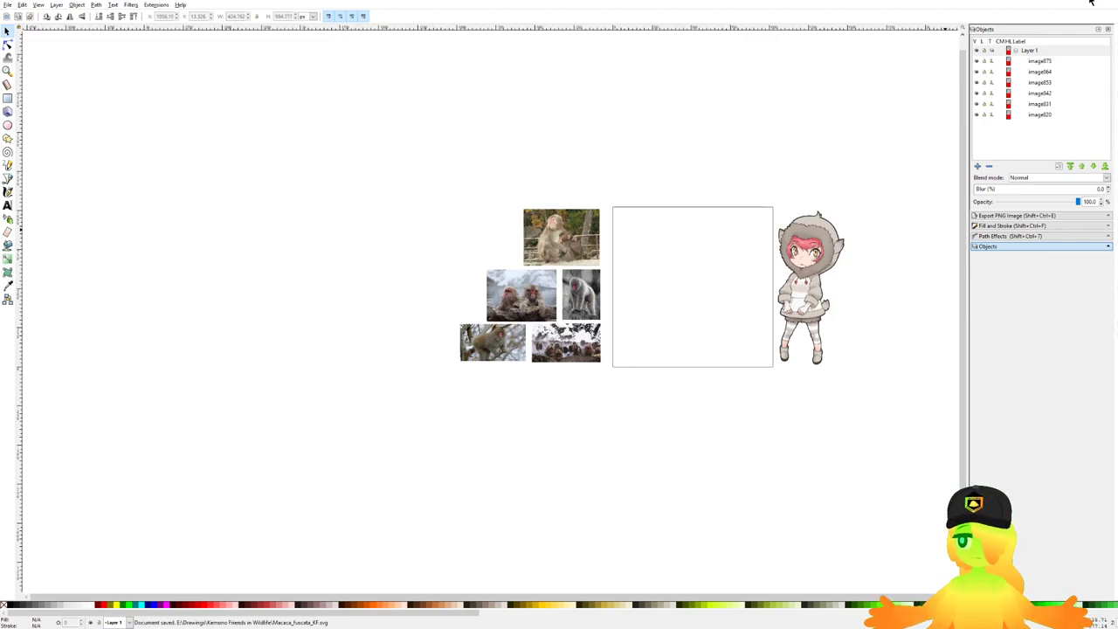
Step: Examine the macaque reference photos and the hooded monkey-girl artwork placed beside the blank page
{"action": "left_click_drag", "start_coordinate": [713, 217], "coordinate": [558, 203]}
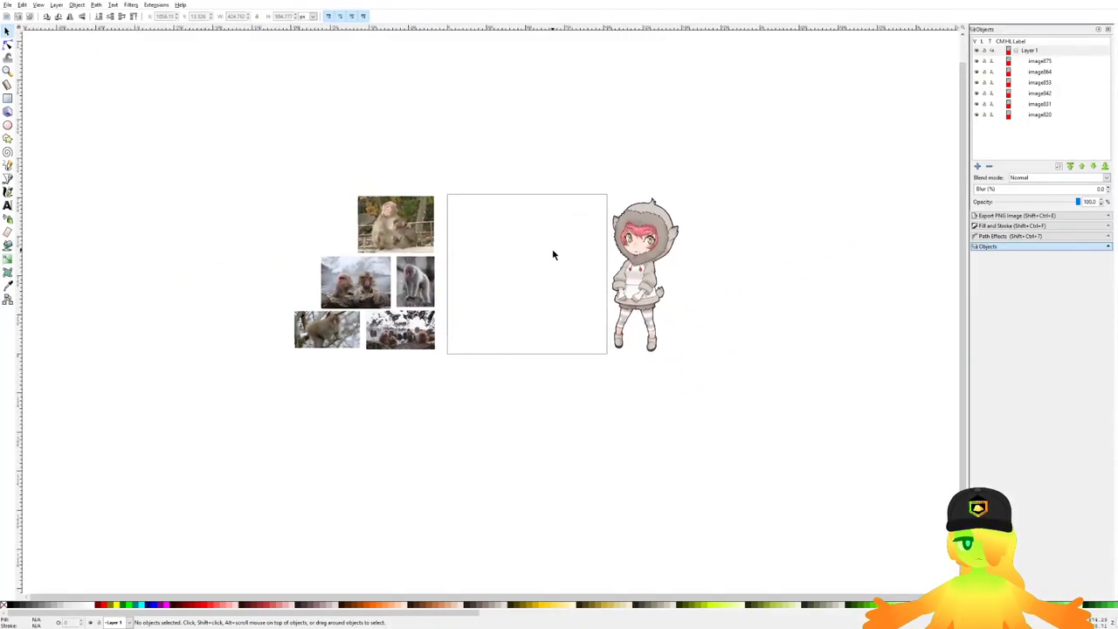
{"action": "scroll", "coordinate": [553, 254], "scroll_direction": "up", "scroll_amount": 3}
{"action": "scroll", "coordinate": [571, 292], "scroll_direction": "up", "scroll_amount": 2}
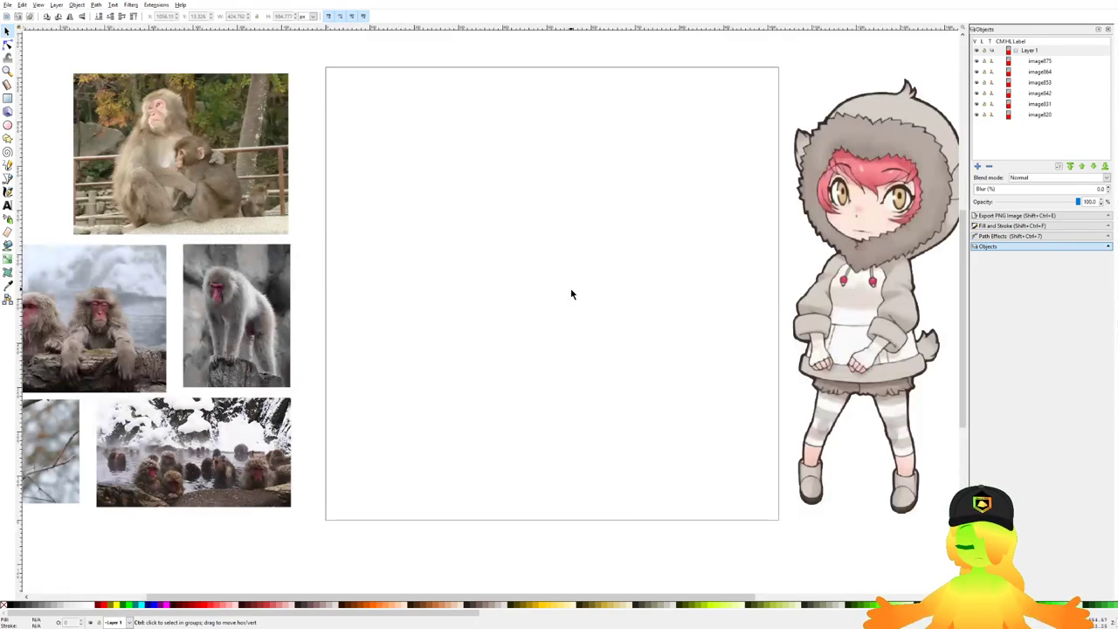
{"action": "scroll", "coordinate": [571, 294], "scroll_direction": "down", "scroll_amount": 1}
{"action": "left_click_drag", "start_coordinate": [571, 294], "coordinate": [590, 278]}
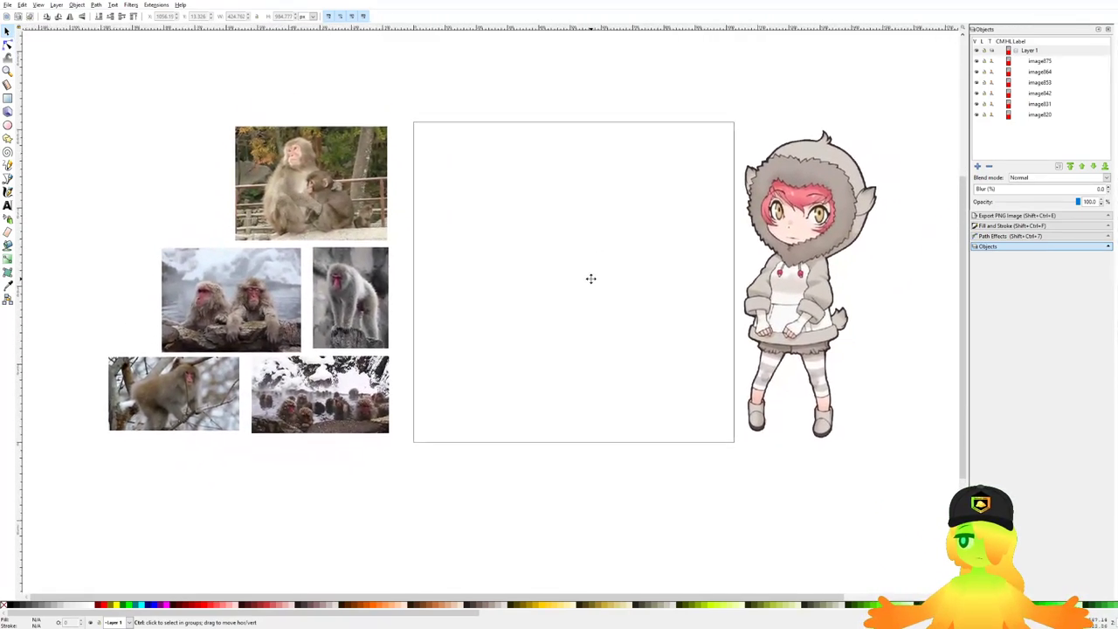
{"action": "scroll", "coordinate": [637, 315], "scroll_direction": "up", "scroll_amount": 1}
{"action": "scroll", "coordinate": [637, 315], "scroll_direction": "down", "scroll_amount": 1}
{"action": "scroll", "coordinate": [635, 316], "scroll_direction": "up", "scroll_amount": 1}
{"action": "scroll", "coordinate": [635, 316], "scroll_direction": "down", "scroll_amount": 1}
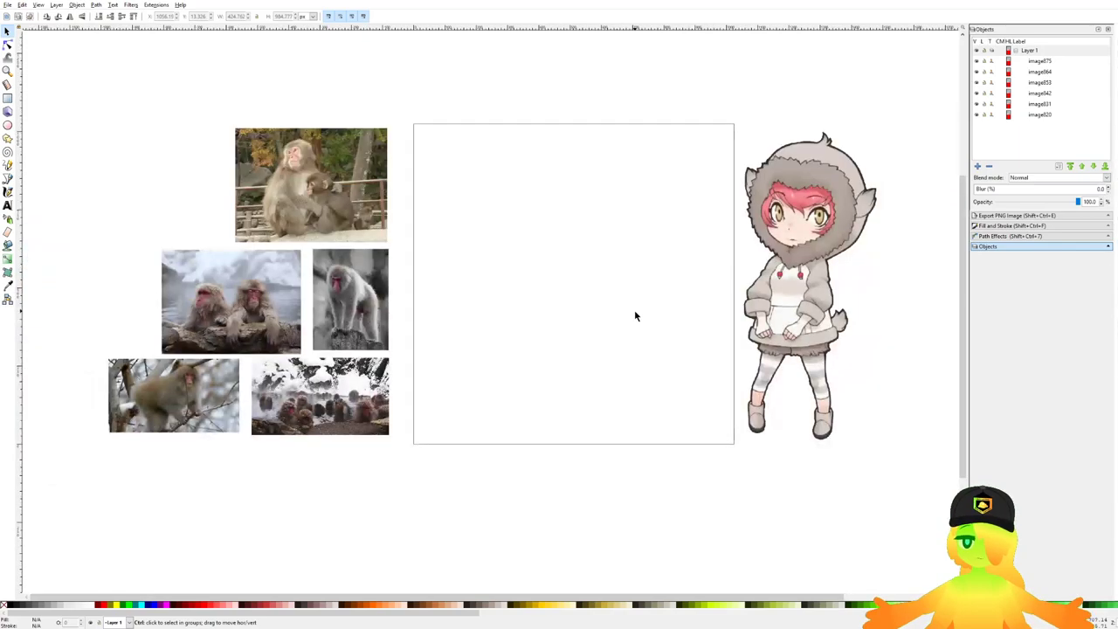
{"action": "left_click_drag", "start_coordinate": [635, 311], "coordinate": [628, 305]}
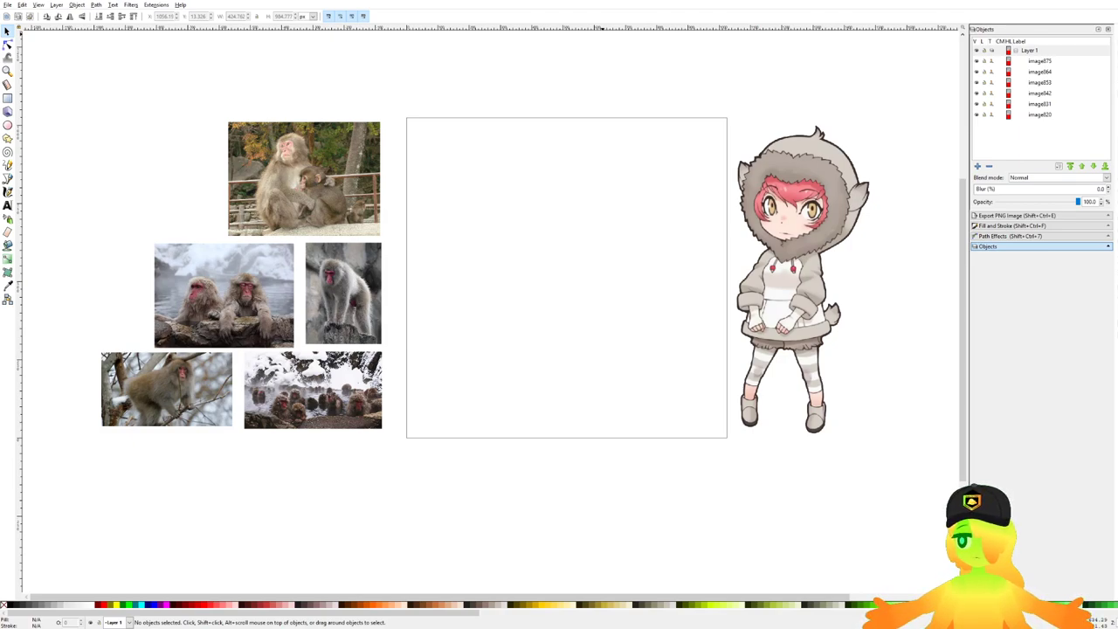
{"action": "left_click_drag", "start_coordinate": [332, 334], "coordinate": [374, 326]}
{"action": "scroll", "coordinate": [375, 339], "scroll_direction": "up", "scroll_amount": 2}
{"action": "scroll", "coordinate": [394, 326], "scroll_direction": "down", "scroll_amount": 2}
{"action": "scroll", "coordinate": [403, 321], "scroll_direction": "up", "scroll_amount": 1}
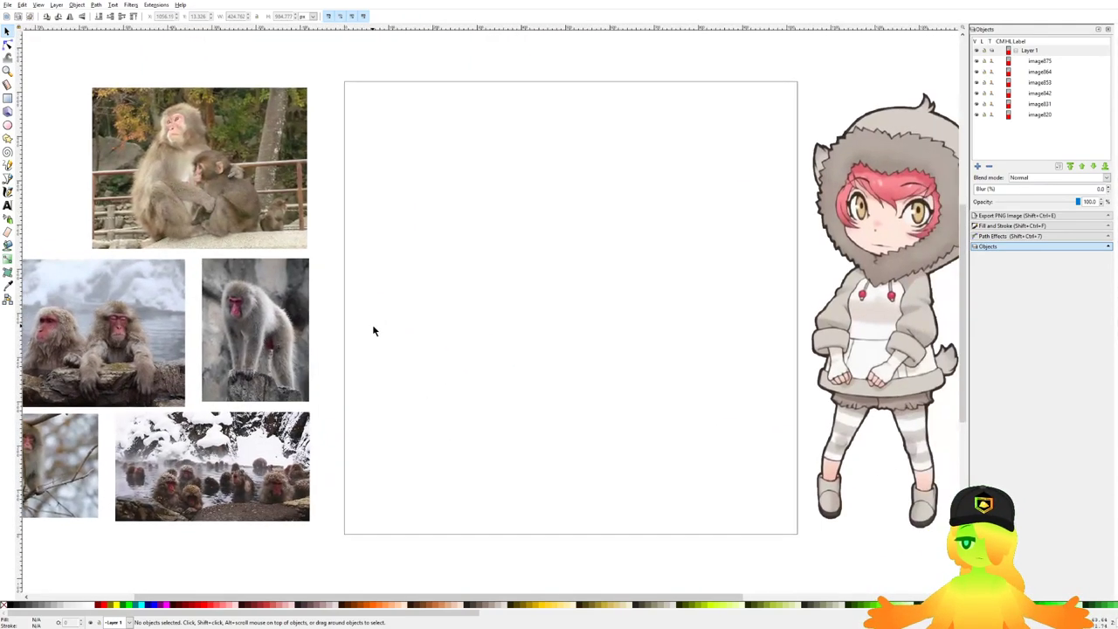
{"action": "scroll", "coordinate": [374, 326], "scroll_direction": "down", "scroll_amount": 1}
{"action": "scroll", "coordinate": [377, 326], "scroll_direction": "up", "scroll_amount": 1}
{"action": "scroll", "coordinate": [479, 390], "scroll_direction": "down", "scroll_amount": 1}
{"action": "scroll", "coordinate": [480, 394], "scroll_direction": "up", "scroll_amount": 1}
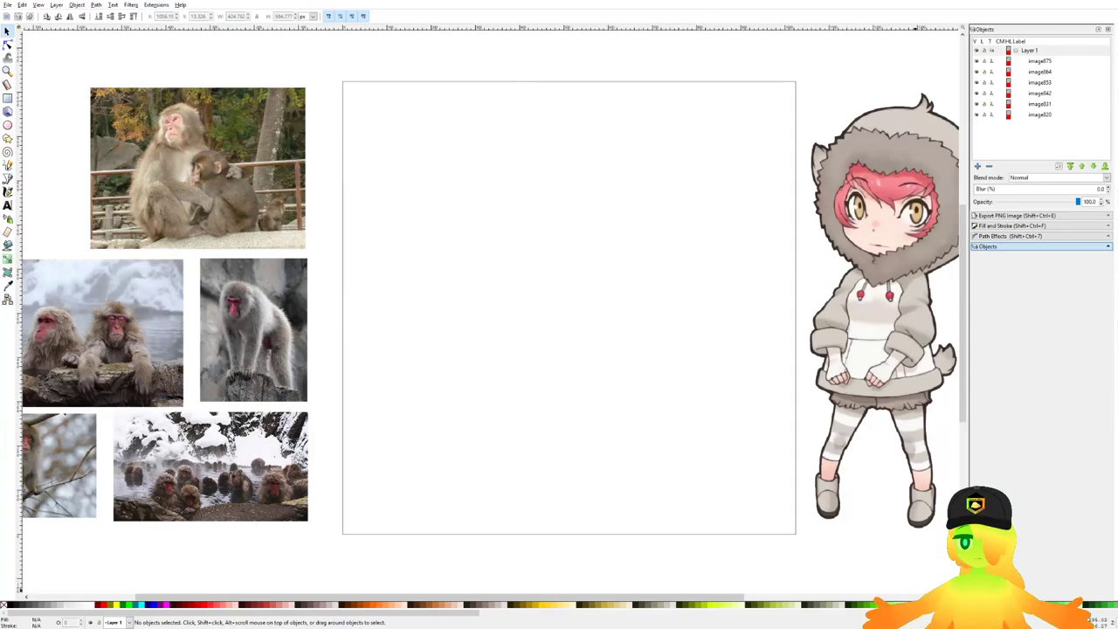
{"action": "scroll", "coordinate": [492, 310], "scroll_direction": "down", "scroll_amount": 1}
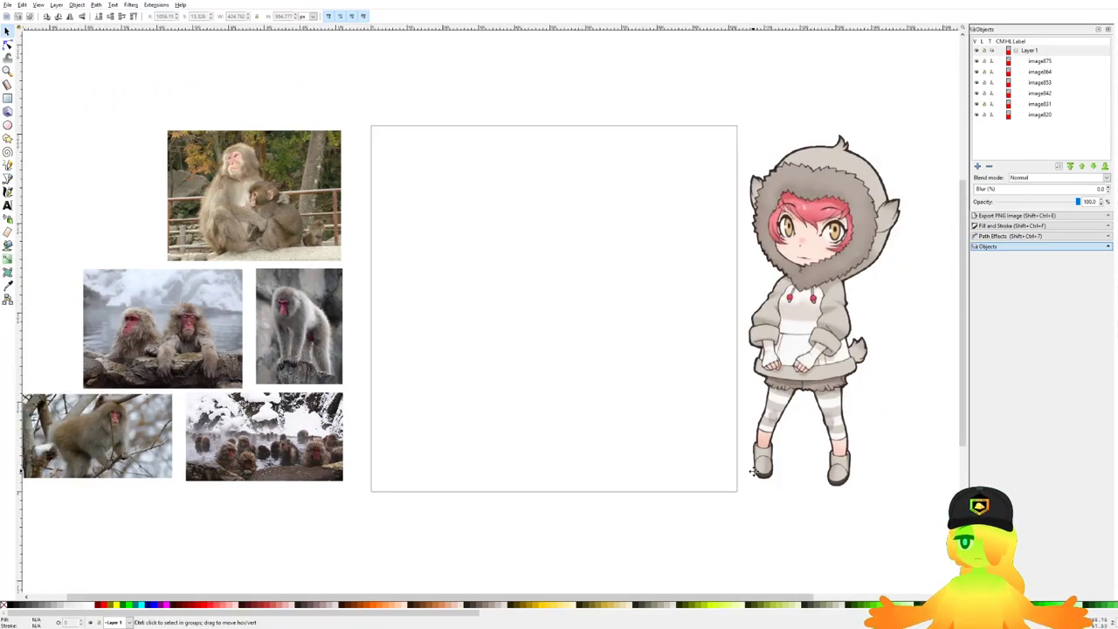
{"action": "left_click_drag", "start_coordinate": [752, 470], "coordinate": [774, 470]}
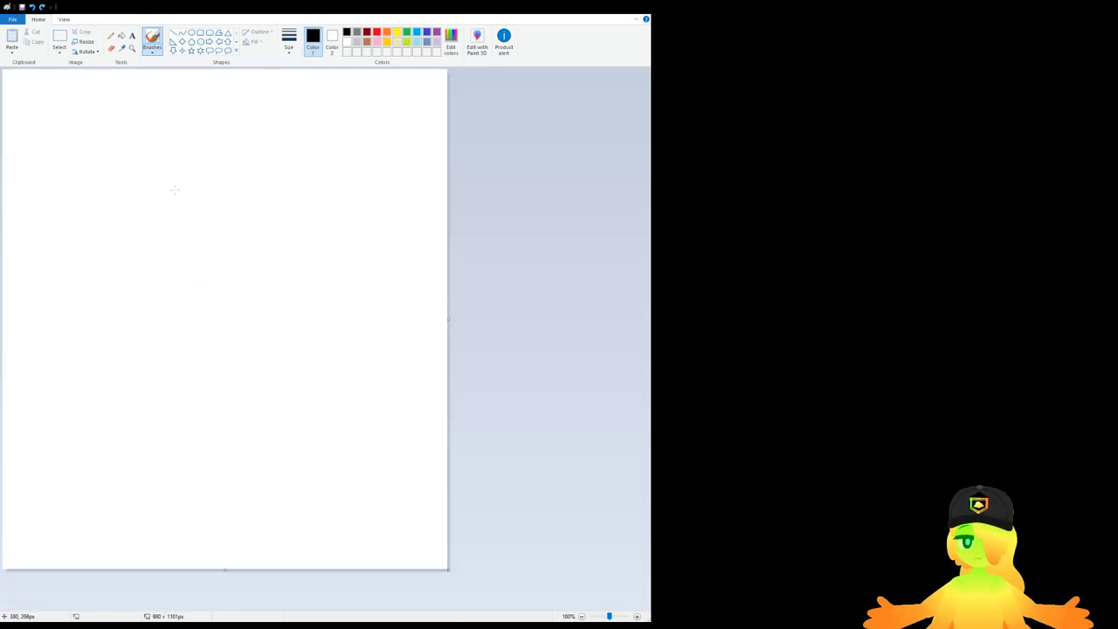
Step: Switch to Paint and sketch the face in black brush strokes: curved jaw, oval eyes with arched lids, and a small wavy mouth
{"action": "left_click_drag", "start_coordinate": [174, 190], "coordinate": [211, 241]}
{"action": "key", "text": "ctrl+z"}
{"action": "scroll", "coordinate": [167, 222], "scroll_direction": "up", "scroll_amount": 1}
{"action": "mouse_move", "coordinate": [139, 188]}
{"action": "left_mouse_down"}
{"action": "mouse_move", "coordinate": [136, 225]}
{"action": "mouse_move", "coordinate": [168, 264]}
{"action": "mouse_move", "coordinate": [230, 263]}
{"action": "mouse_move", "coordinate": [332, 228]}
{"action": "mouse_move", "coordinate": [376, 254]}
{"action": "mouse_move", "coordinate": [340, 292]}
{"action": "mouse_move", "coordinate": [348, 249]}
{"action": "left_mouse_up"}
{"action": "scroll", "coordinate": [250, 234], "scroll_direction": "up", "scroll_amount": 1}
{"action": "left_click", "coordinate": [255, 238]}
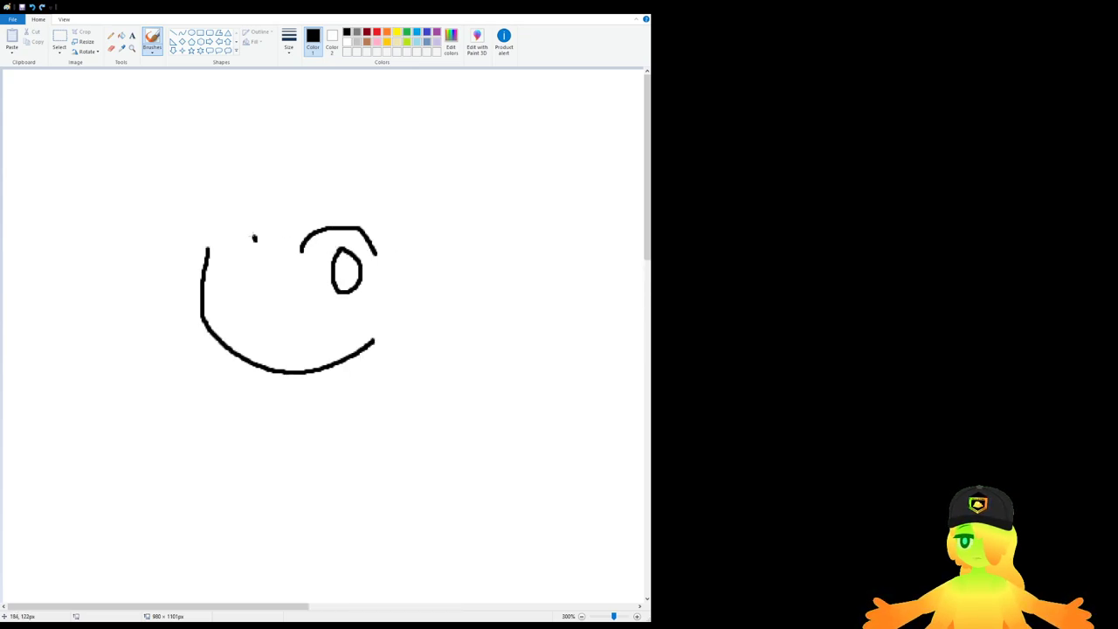
{"action": "mouse_move", "coordinate": [255, 238]}
{"action": "left_mouse_down"}
{"action": "mouse_move", "coordinate": [219, 224]}
{"action": "mouse_move", "coordinate": [204, 239]}
{"action": "mouse_move", "coordinate": [237, 288]}
{"action": "mouse_move", "coordinate": [236, 251]}
{"action": "left_mouse_up"}
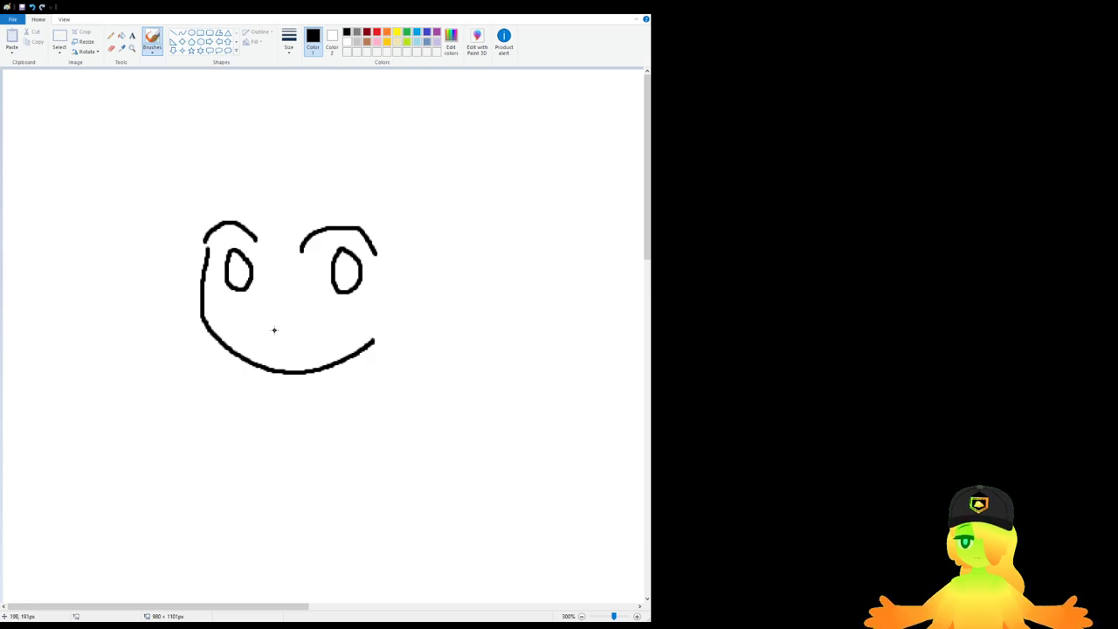
{"action": "left_click_drag", "start_coordinate": [242, 322], "coordinate": [312, 321]}
{"action": "key", "text": "ctrl+z"}
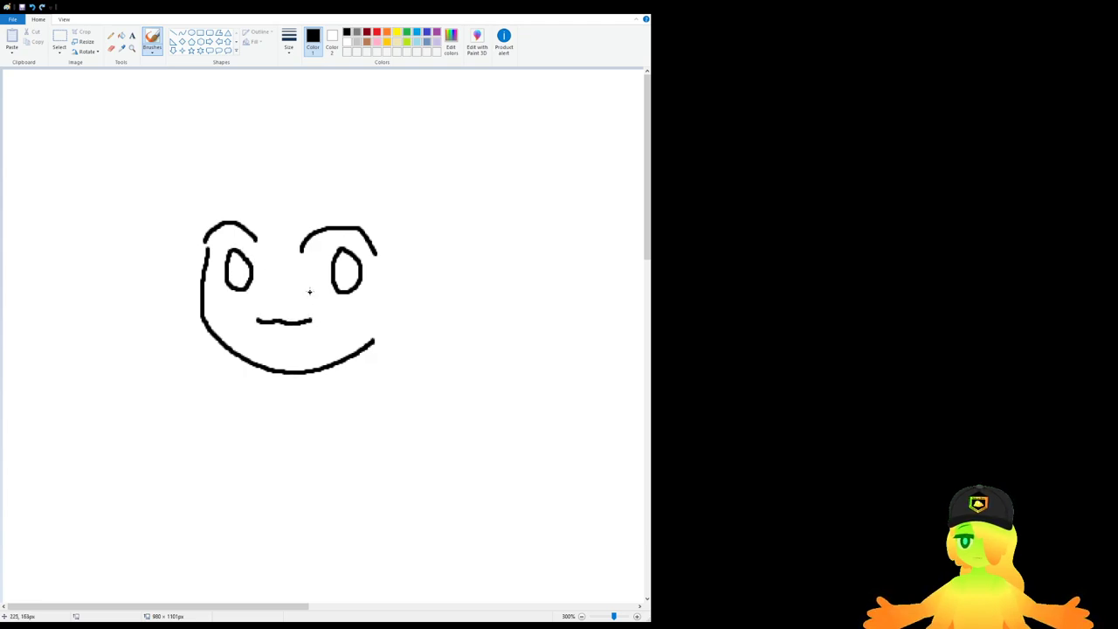
Step: Draw the spiky fringe above the eyes and the jagged hair tufts along both sides of the face
{"action": "mouse_move", "coordinate": [226, 171]}
{"action": "left_mouse_down"}
{"action": "mouse_move", "coordinate": [301, 242]}
{"action": "mouse_move", "coordinate": [248, 215]}
{"action": "mouse_move", "coordinate": [301, 245]}
{"action": "mouse_move", "coordinate": [301, 224]}
{"action": "left_mouse_up"}
{"action": "key", "text": "ctrl+z"}
{"action": "mouse_move", "coordinate": [308, 222]}
{"action": "left_mouse_down"}
{"action": "mouse_move", "coordinate": [343, 184]}
{"action": "mouse_move", "coordinate": [360, 272]}
{"action": "mouse_move", "coordinate": [391, 243]}
{"action": "mouse_move", "coordinate": [349, 323]}
{"action": "mouse_move", "coordinate": [388, 342]}
{"action": "left_mouse_up"}
{"action": "mouse_move", "coordinate": [209, 186]}
{"action": "left_mouse_down"}
{"action": "mouse_move", "coordinate": [199, 297]}
{"action": "mouse_move", "coordinate": [194, 215]}
{"action": "left_mouse_up"}
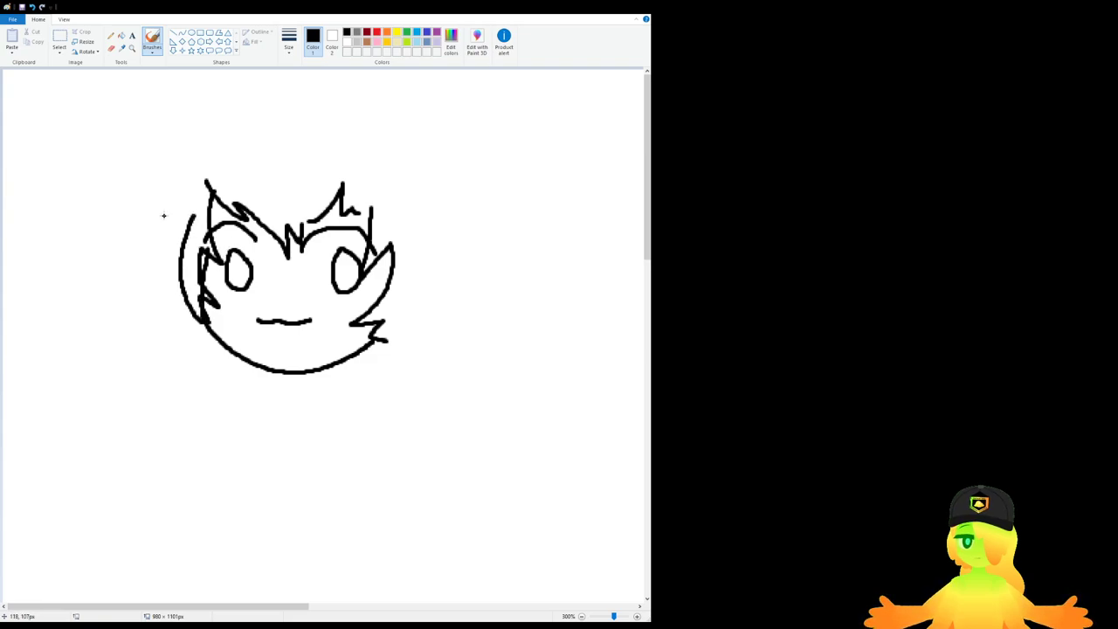
Step: Draw the hood's wavy fur trim around the face, with an inner edge and a larger jagged outer edge
{"action": "mouse_move", "coordinate": [187, 150]}
{"action": "left_mouse_down"}
{"action": "mouse_move", "coordinate": [208, 107]}
{"action": "mouse_move", "coordinate": [231, 122]}
{"action": "left_mouse_up"}
{"action": "key", "text": "ctrl+z"}
{"action": "mouse_move", "coordinate": [206, 185]}
{"action": "left_mouse_down"}
{"action": "mouse_move", "coordinate": [203, 167]}
{"action": "mouse_move", "coordinate": [271, 189]}
{"action": "mouse_move", "coordinate": [342, 185]}
{"action": "mouse_move", "coordinate": [403, 218]}
{"action": "mouse_move", "coordinate": [410, 297]}
{"action": "mouse_move", "coordinate": [385, 338]}
{"action": "mouse_move", "coordinate": [192, 180]}
{"action": "mouse_move", "coordinate": [185, 223]}
{"action": "left_mouse_up"}
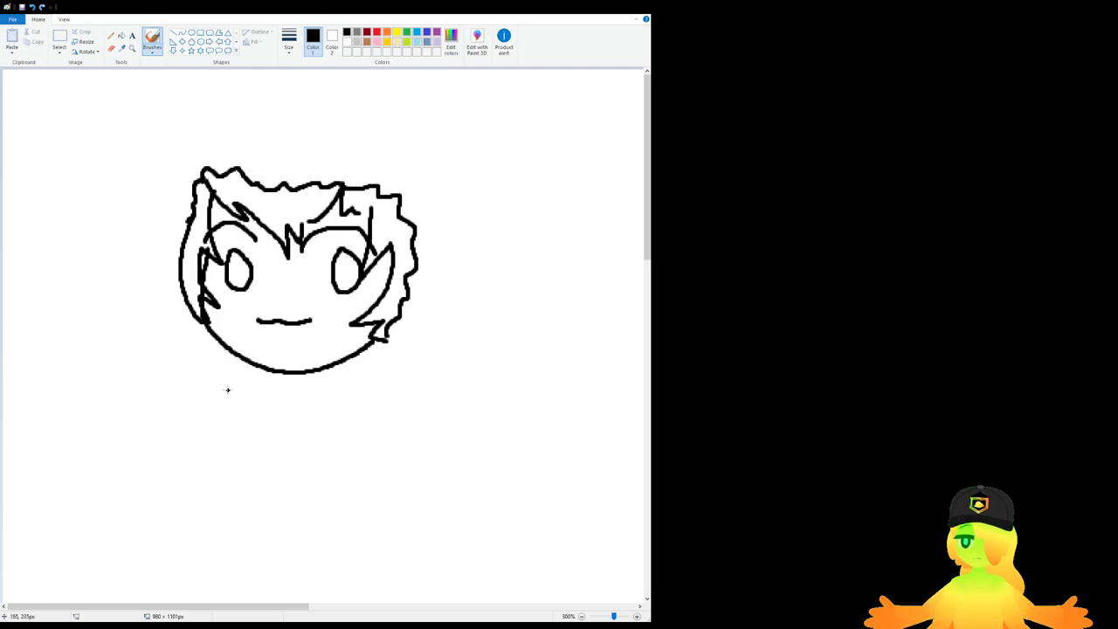
{"action": "mouse_move", "coordinate": [216, 374]}
{"action": "left_mouse_down"}
{"action": "mouse_move", "coordinate": [321, 408]}
{"action": "mouse_move", "coordinate": [418, 341]}
{"action": "mouse_move", "coordinate": [440, 192]}
{"action": "mouse_move", "coordinate": [422, 140]}
{"action": "mouse_move", "coordinate": [240, 106]}
{"action": "mouse_move", "coordinate": [174, 130]}
{"action": "mouse_move", "coordinate": [146, 186]}
{"action": "mouse_move", "coordinate": [145, 279]}
{"action": "mouse_move", "coordinate": [184, 355]}
{"action": "mouse_move", "coordinate": [214, 376]}
{"action": "left_mouse_up"}
Step: Select the whole drawing and move the head lower on the canvas to free space above it
{"action": "scroll", "coordinate": [214, 375], "scroll_direction": "down", "scroll_amount": 1}
{"action": "key", "text": "ctrl+a"}
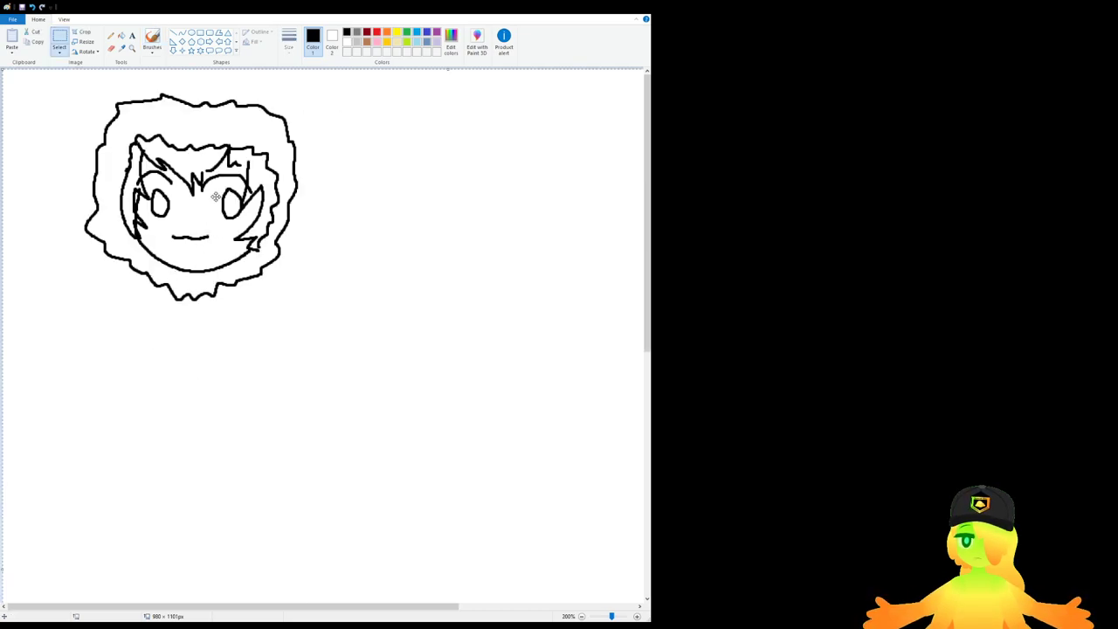
{"action": "left_click_drag", "start_coordinate": [216, 197], "coordinate": [226, 347]}
{"action": "scroll", "coordinate": [229, 341], "scroll_direction": "down", "scroll_amount": 3}
{"action": "scroll", "coordinate": [244, 270], "scroll_direction": "up", "scroll_amount": 2}
{"action": "scroll", "coordinate": [212, 269], "scroll_direction": "up", "scroll_amount": 1}
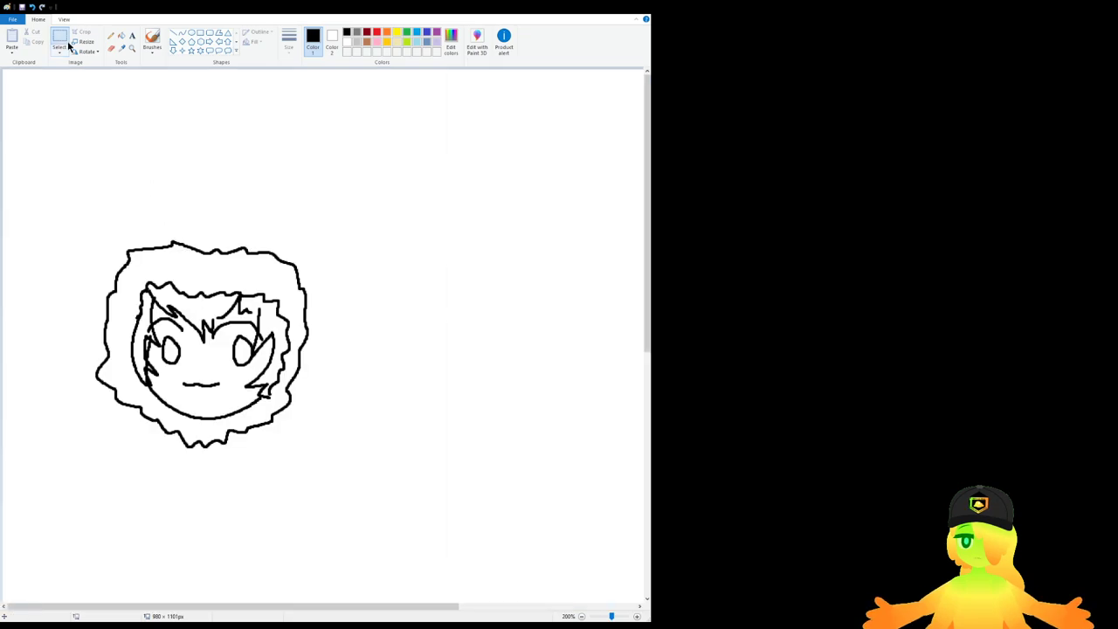
Step: Brush in the rounded hood top with a small tuft, and the large tufted ear on the right side of the head
{"action": "left_click", "coordinate": [152, 42]}
{"action": "scroll", "coordinate": [218, 245], "scroll_direction": "up", "scroll_amount": 1}
{"action": "scroll", "coordinate": [219, 246], "scroll_direction": "down", "scroll_amount": 2}
{"action": "mouse_move", "coordinate": [194, 206]}
{"action": "left_mouse_down"}
{"action": "mouse_move", "coordinate": [357, 135]}
{"action": "mouse_move", "coordinate": [376, 107]}
{"action": "mouse_move", "coordinate": [389, 130]}
{"action": "left_mouse_up"}
{"action": "key", "text": "ctrl+z"}
{"action": "mouse_move", "coordinate": [203, 206]}
{"action": "left_mouse_down"}
{"action": "mouse_move", "coordinate": [346, 138]}
{"action": "mouse_move", "coordinate": [354, 118]}
{"action": "mouse_move", "coordinate": [434, 155]}
{"action": "mouse_move", "coordinate": [485, 283]}
{"action": "mouse_move", "coordinate": [496, 266]}
{"action": "mouse_move", "coordinate": [559, 254]}
{"action": "mouse_move", "coordinate": [514, 353]}
{"action": "mouse_move", "coordinate": [478, 366]}
{"action": "left_mouse_up"}
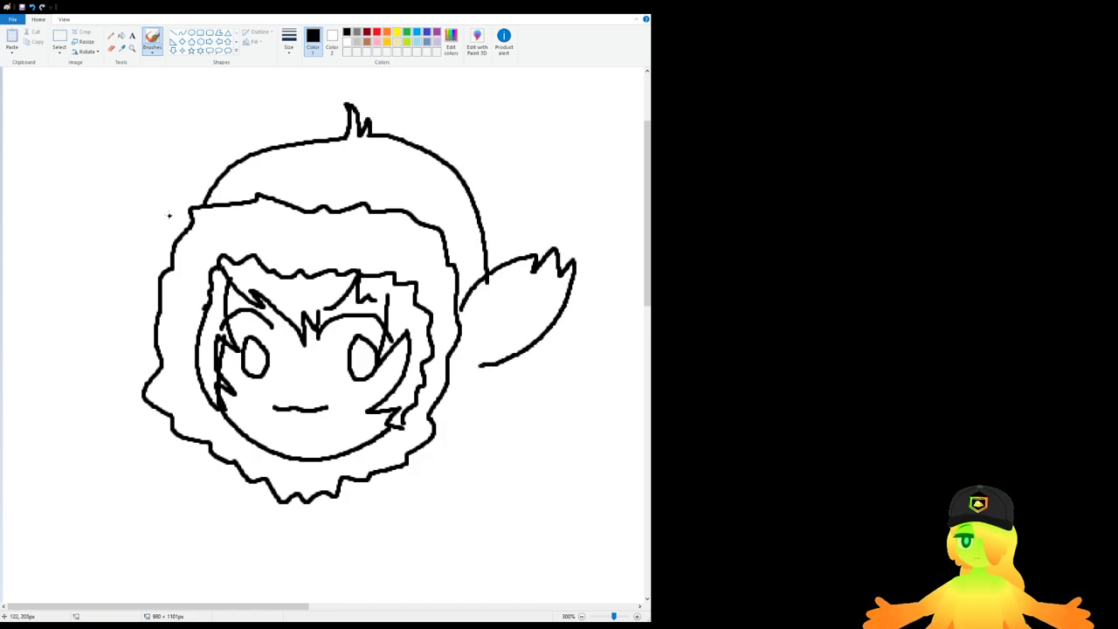
Step: Draw the small tufted left ear and the curved back edge of the hood beneath the right ear
{"action": "mouse_move", "coordinate": [153, 318]}
{"action": "left_mouse_down"}
{"action": "mouse_move", "coordinate": [146, 219]}
{"action": "mouse_move", "coordinate": [185, 224]}
{"action": "left_mouse_up"}
{"action": "scroll", "coordinate": [188, 202], "scroll_direction": "down", "scroll_amount": 1}
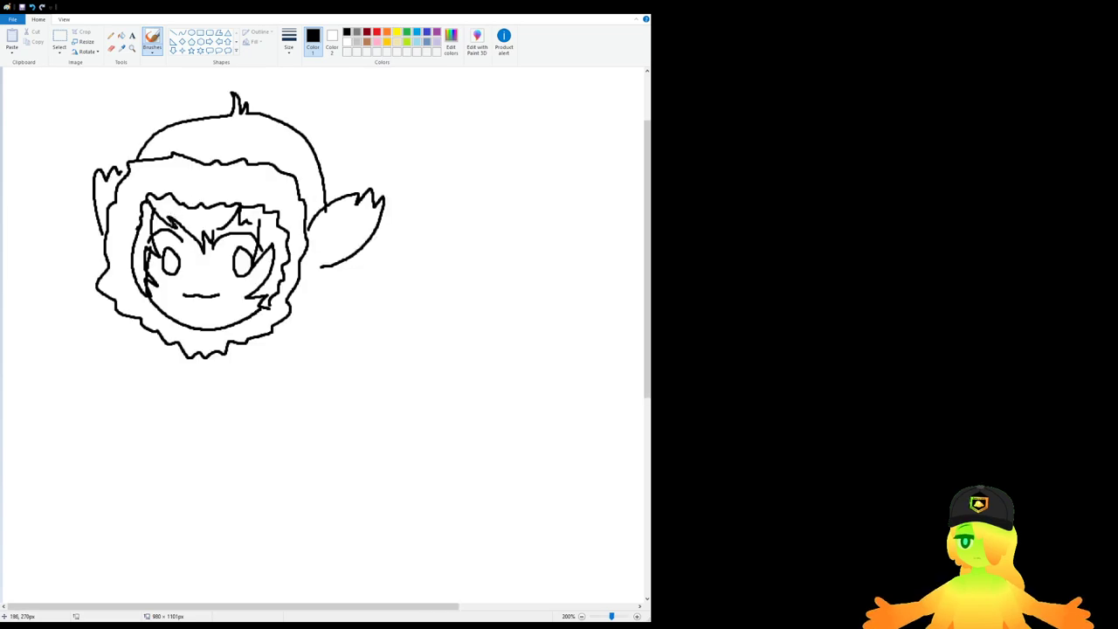
{"action": "left_click_drag", "start_coordinate": [329, 269], "coordinate": [283, 340]}
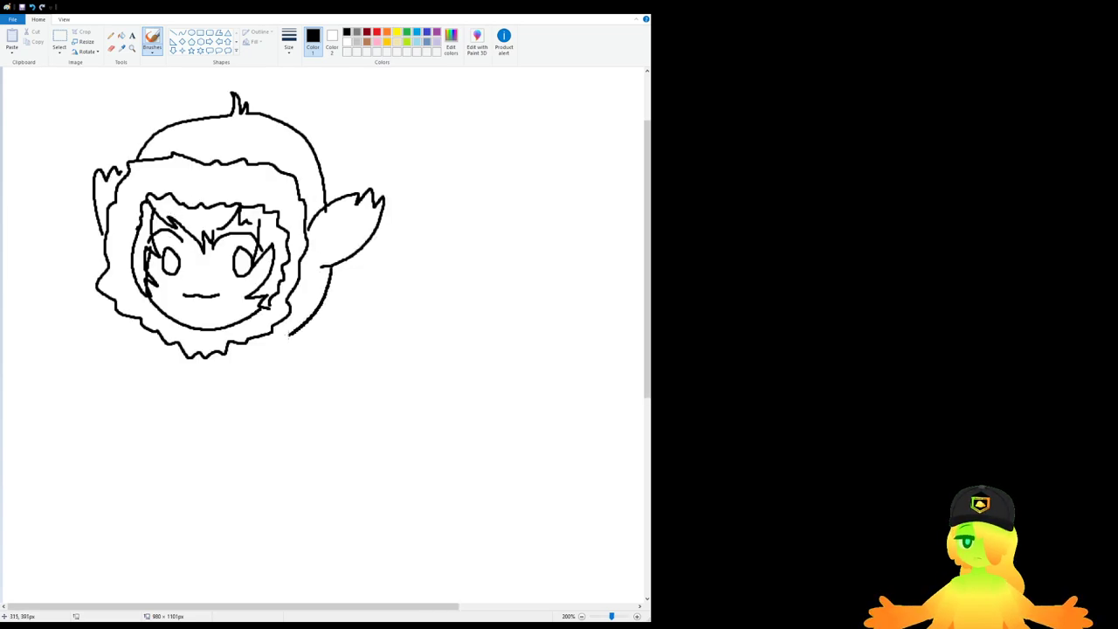
{"action": "scroll", "coordinate": [288, 307], "scroll_direction": "down", "scroll_amount": 3}
{"action": "scroll", "coordinate": [208, 287], "scroll_direction": "up", "scroll_amount": 3}
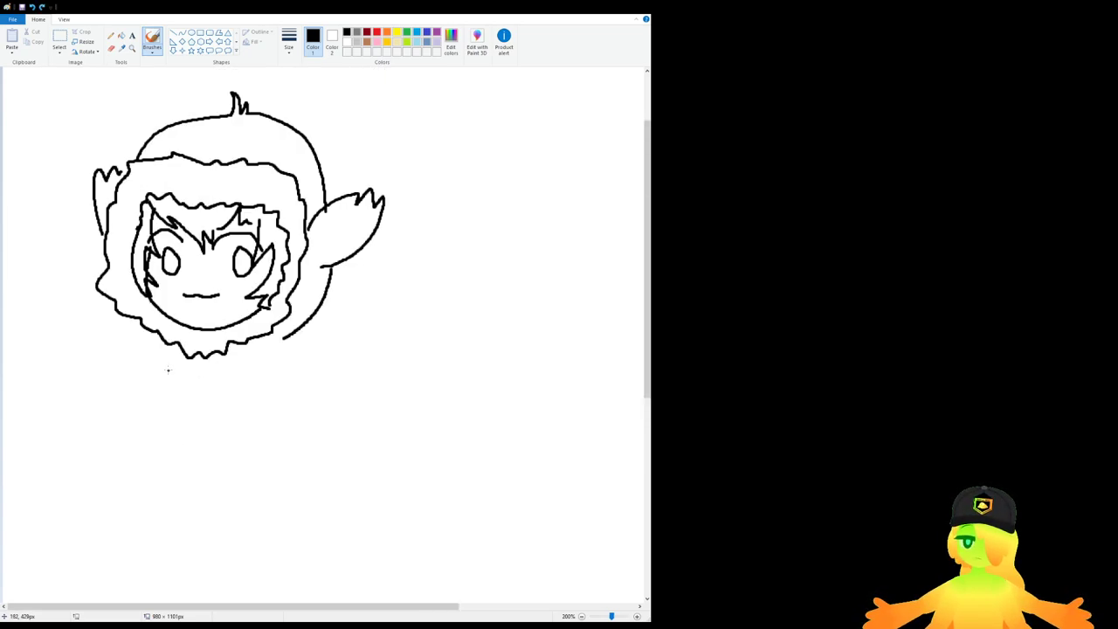
{"action": "left_click_drag", "start_coordinate": [133, 334], "coordinate": [119, 477]}
{"action": "key", "text": "ctrl+z"}
{"action": "scroll", "coordinate": [176, 378], "scroll_direction": "down", "scroll_amount": 3}
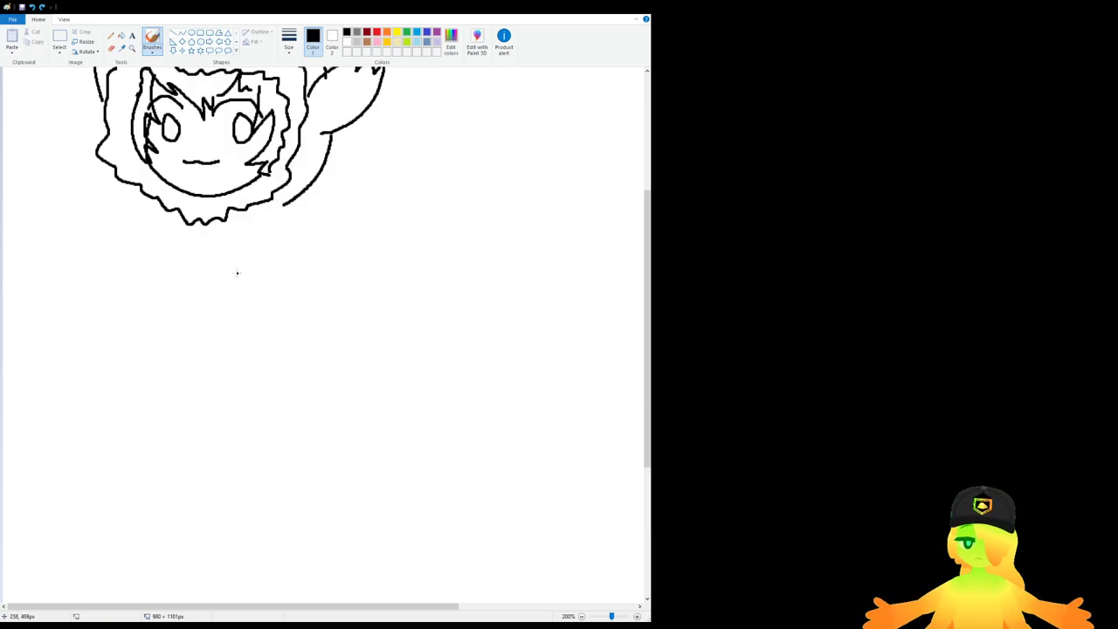
{"action": "scroll", "coordinate": [253, 297], "scroll_direction": "up", "scroll_amount": 3}
{"action": "scroll", "coordinate": [297, 332], "scroll_direction": "down", "scroll_amount": 3}
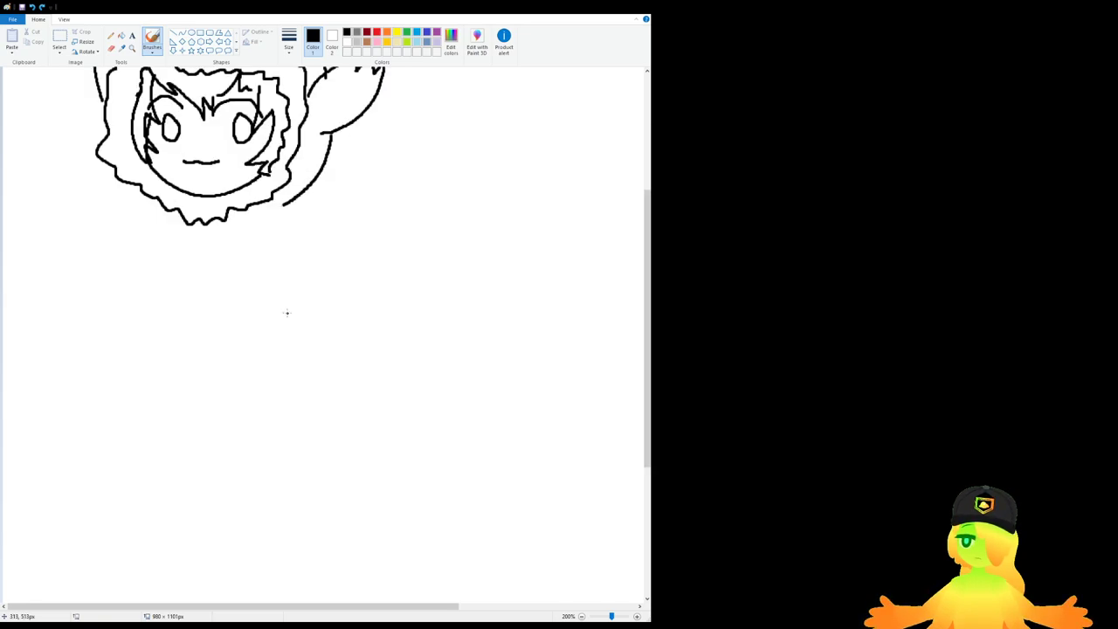
Step: Draw the hoodie's collar below the fur trim, with two hanging drawstrings ending in beads
{"action": "scroll", "coordinate": [288, 312], "scroll_direction": "up", "scroll_amount": 3}
{"action": "mouse_move", "coordinate": [174, 346]}
{"action": "left_mouse_down"}
{"action": "mouse_move", "coordinate": [234, 395]}
{"action": "mouse_move", "coordinate": [258, 393]}
{"action": "left_mouse_up"}
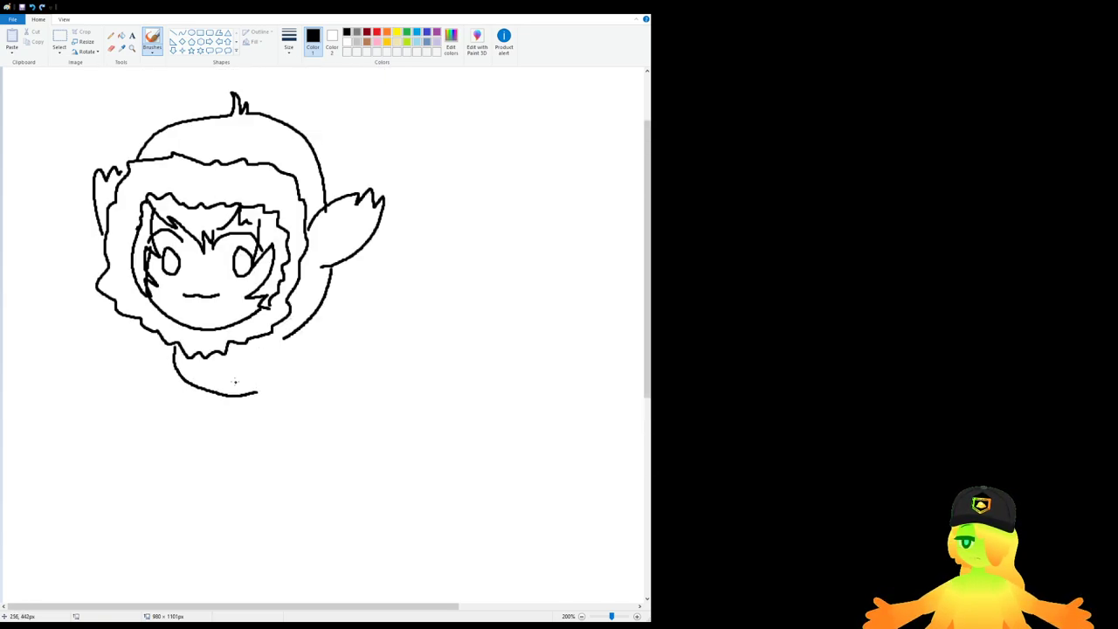
{"action": "mouse_move", "coordinate": [234, 348]}
{"action": "left_mouse_down"}
{"action": "mouse_move", "coordinate": [232, 395]}
{"action": "mouse_move", "coordinate": [243, 404]}
{"action": "left_mouse_up"}
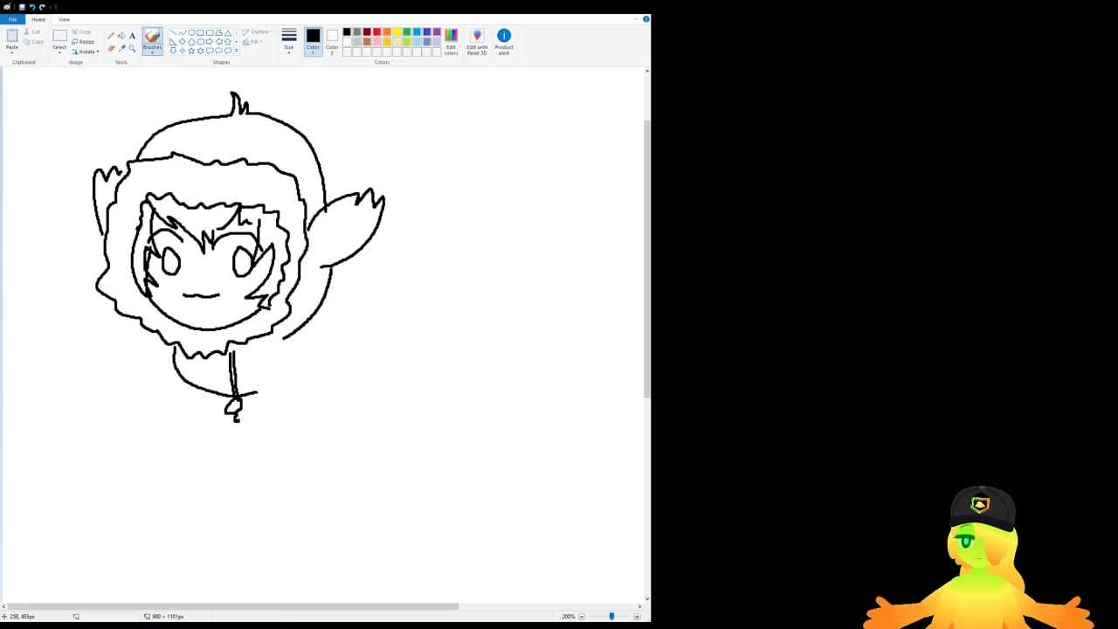
{"action": "mouse_move", "coordinate": [175, 351]}
{"action": "left_mouse_down"}
{"action": "mouse_move", "coordinate": [185, 412]}
{"action": "mouse_move", "coordinate": [176, 432]}
{"action": "left_mouse_up"}
{"action": "scroll", "coordinate": [292, 244], "scroll_direction": "down", "scroll_amount": 3}
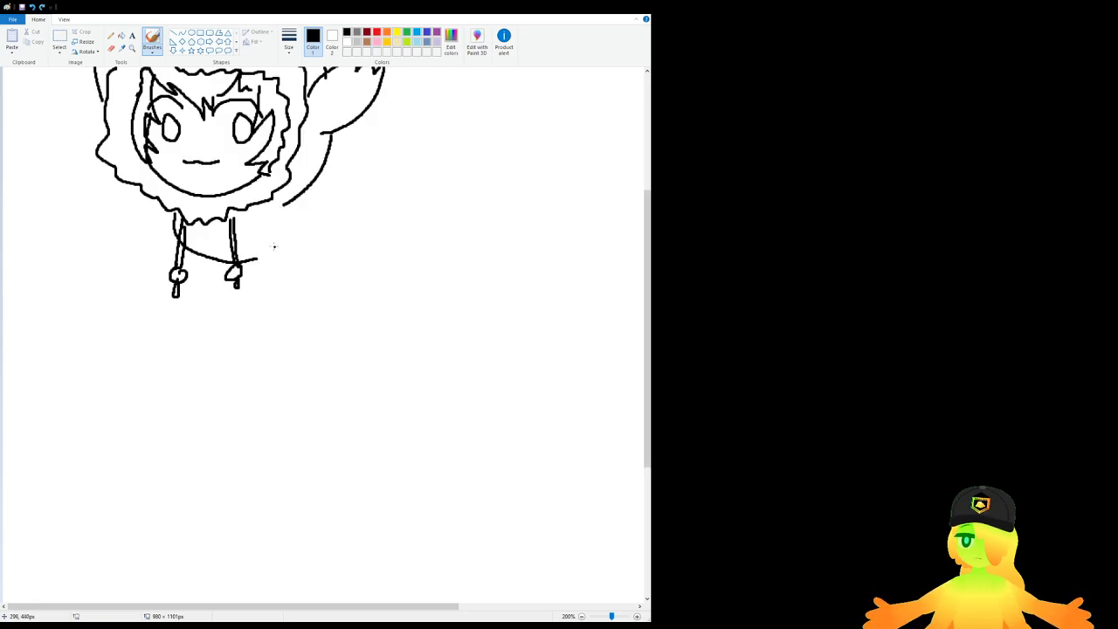
{"action": "left_click_drag", "start_coordinate": [259, 257], "coordinate": [231, 214]}
{"action": "mouse_move", "coordinate": [158, 209]}
{"action": "left_mouse_down"}
{"action": "mouse_move", "coordinate": [119, 371]}
{"action": "mouse_move", "coordinate": [122, 408]}
{"action": "mouse_move", "coordinate": [154, 399]}
{"action": "mouse_move", "coordinate": [196, 283]}
{"action": "left_mouse_up"}
{"action": "key", "text": "ctrl+z"}
{"action": "mouse_move", "coordinate": [157, 208]}
{"action": "left_mouse_down"}
{"action": "mouse_move", "coordinate": [131, 362]}
{"action": "mouse_move", "coordinate": [145, 415]}
{"action": "mouse_move", "coordinate": [177, 406]}
{"action": "mouse_move", "coordinate": [192, 292]}
{"action": "left_mouse_up"}
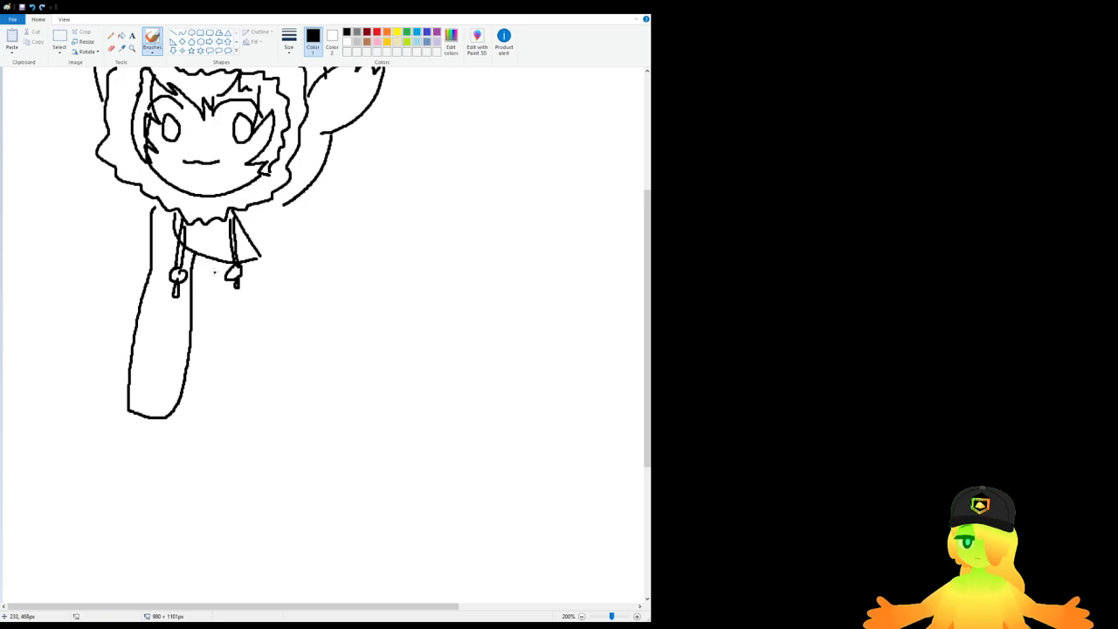
{"action": "key", "text": "ctrl+z"}
Step: Draw the left arm's sleeve reaching downward from the shoulder, with a folded cuff and a short chest line beside it
{"action": "mouse_move", "coordinate": [132, 387]}
{"action": "left_mouse_down"}
{"action": "mouse_move", "coordinate": [187, 355]}
{"action": "mouse_move", "coordinate": [174, 381]}
{"action": "mouse_move", "coordinate": [131, 385]}
{"action": "left_mouse_up"}
{"action": "left_click_drag", "start_coordinate": [187, 352], "coordinate": [194, 295]}
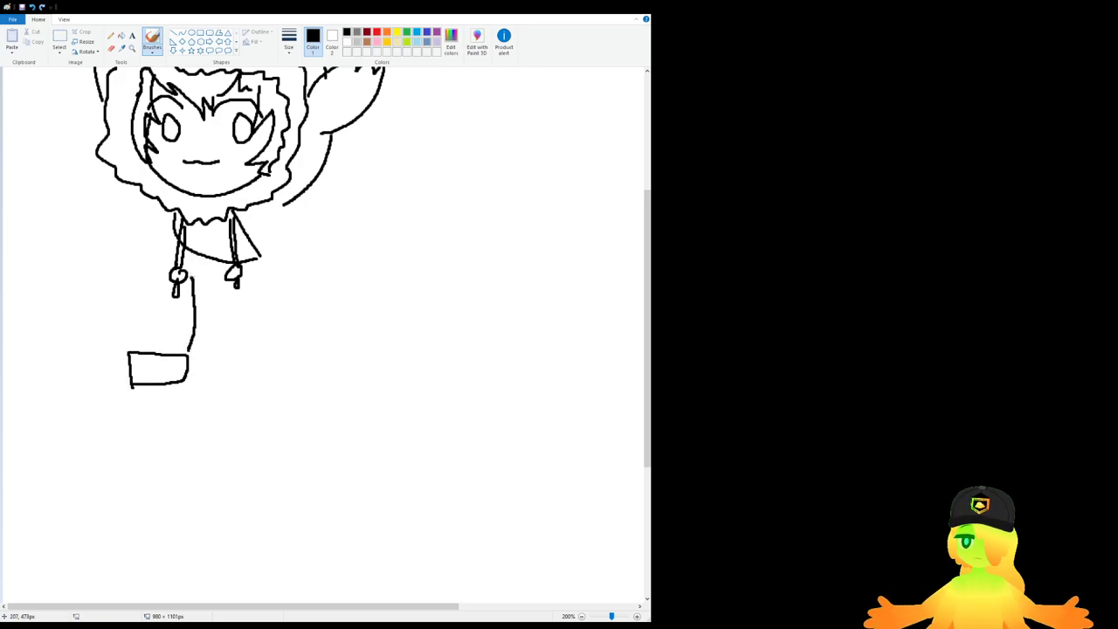
{"action": "left_click_drag", "start_coordinate": [200, 256], "coordinate": [200, 294]}
{"action": "mouse_move", "coordinate": [161, 209]}
{"action": "left_mouse_down"}
{"action": "mouse_move", "coordinate": [158, 299]}
{"action": "mouse_move", "coordinate": [131, 351]}
{"action": "left_mouse_up"}
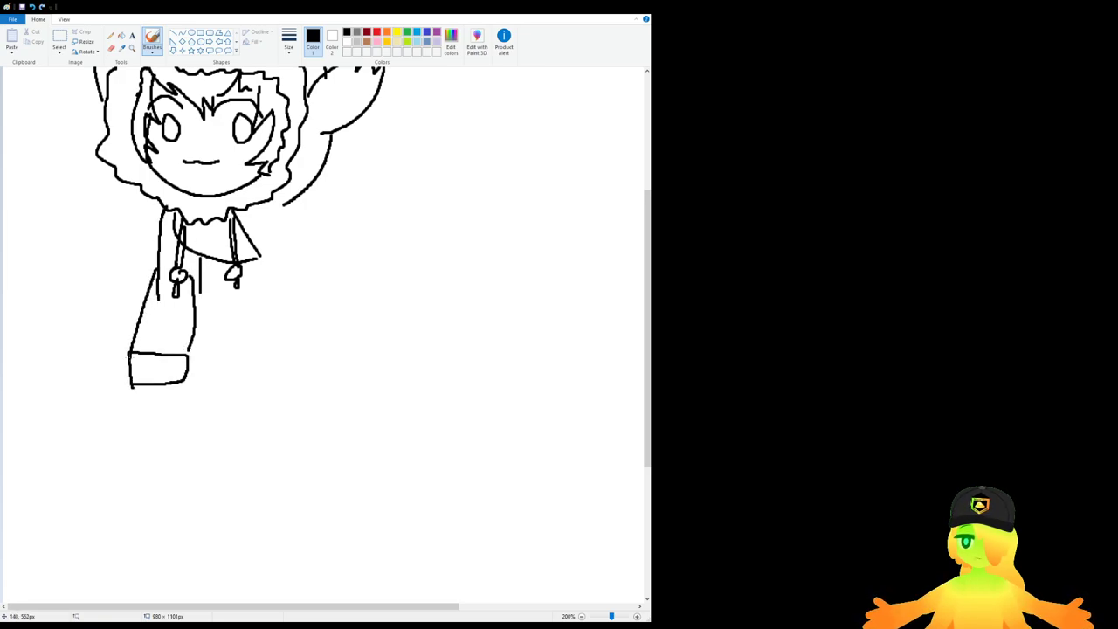
Step: Draw the right arm's sleeve from below the hood downward, ending in a curved folded cuff
{"action": "mouse_move", "coordinate": [297, 203]}
{"action": "left_mouse_down"}
{"action": "mouse_move", "coordinate": [302, 278]}
{"action": "mouse_move", "coordinate": [253, 300]}
{"action": "mouse_move", "coordinate": [251, 327]}
{"action": "left_mouse_up"}
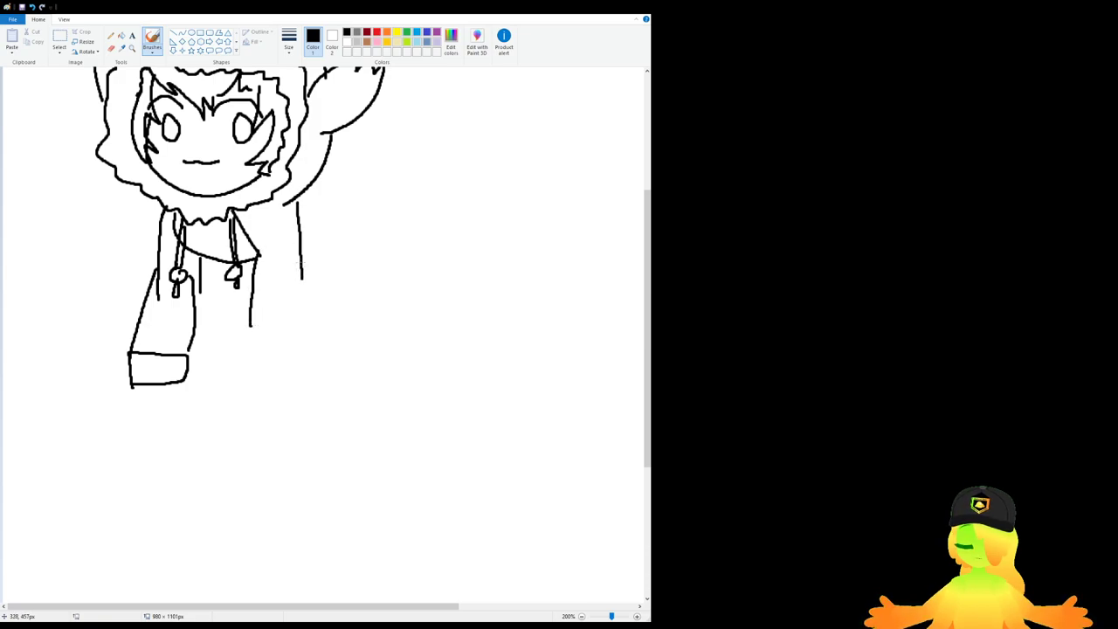
{"action": "mouse_move", "coordinate": [295, 269]}
{"action": "left_mouse_down"}
{"action": "mouse_move", "coordinate": [295, 340]}
{"action": "mouse_move", "coordinate": [252, 361]}
{"action": "mouse_move", "coordinate": [290, 362]}
{"action": "mouse_move", "coordinate": [299, 333]}
{"action": "left_mouse_up"}
{"action": "mouse_move", "coordinate": [250, 359]}
{"action": "left_mouse_down"}
{"action": "mouse_move", "coordinate": [293, 379]}
{"action": "mouse_move", "coordinate": [304, 341]}
{"action": "left_mouse_up"}
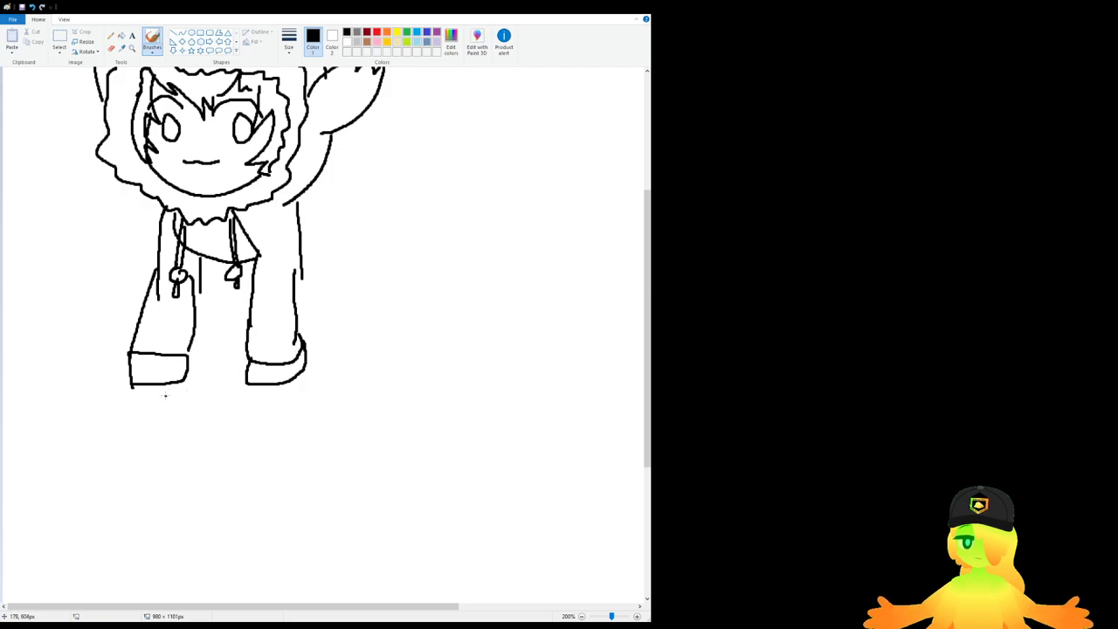
Step: Draw both hands below the cuffs, each with a thumb and separate fingers planted on the ground
{"action": "scroll", "coordinate": [187, 378], "scroll_direction": "up", "scroll_amount": 3}
{"action": "scroll", "coordinate": [175, 401], "scroll_direction": "down", "scroll_amount": 3}
{"action": "mouse_move", "coordinate": [120, 404]}
{"action": "left_mouse_down"}
{"action": "mouse_move", "coordinate": [158, 387]}
{"action": "mouse_move", "coordinate": [169, 398]}
{"action": "mouse_move", "coordinate": [123, 393]}
{"action": "mouse_move", "coordinate": [124, 416]}
{"action": "mouse_move", "coordinate": [118, 403]}
{"action": "mouse_move", "coordinate": [131, 394]}
{"action": "mouse_move", "coordinate": [146, 417]}
{"action": "left_mouse_up"}
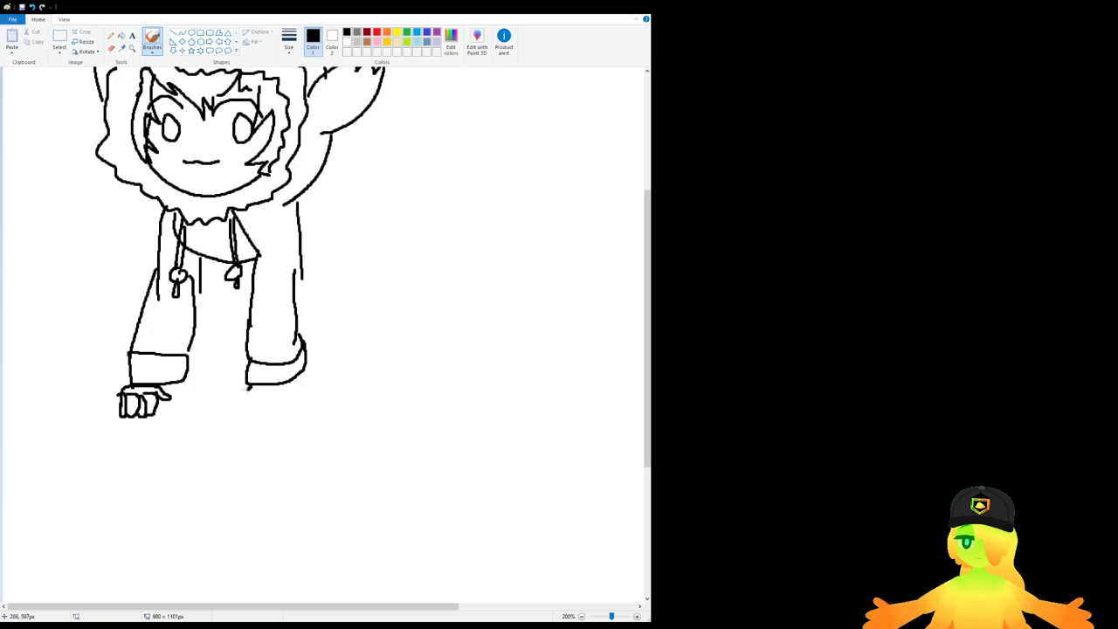
{"action": "left_click_drag", "start_coordinate": [247, 390], "coordinate": [245, 429]}
{"action": "key", "text": "ctrl+z"}
{"action": "mouse_move", "coordinate": [240, 401]}
{"action": "left_mouse_down"}
{"action": "mouse_move", "coordinate": [246, 427]}
{"action": "mouse_move", "coordinate": [251, 403]}
{"action": "mouse_move", "coordinate": [259, 429]}
{"action": "mouse_move", "coordinate": [292, 402]}
{"action": "mouse_move", "coordinate": [289, 417]}
{"action": "mouse_move", "coordinate": [240, 404]}
{"action": "left_mouse_up"}
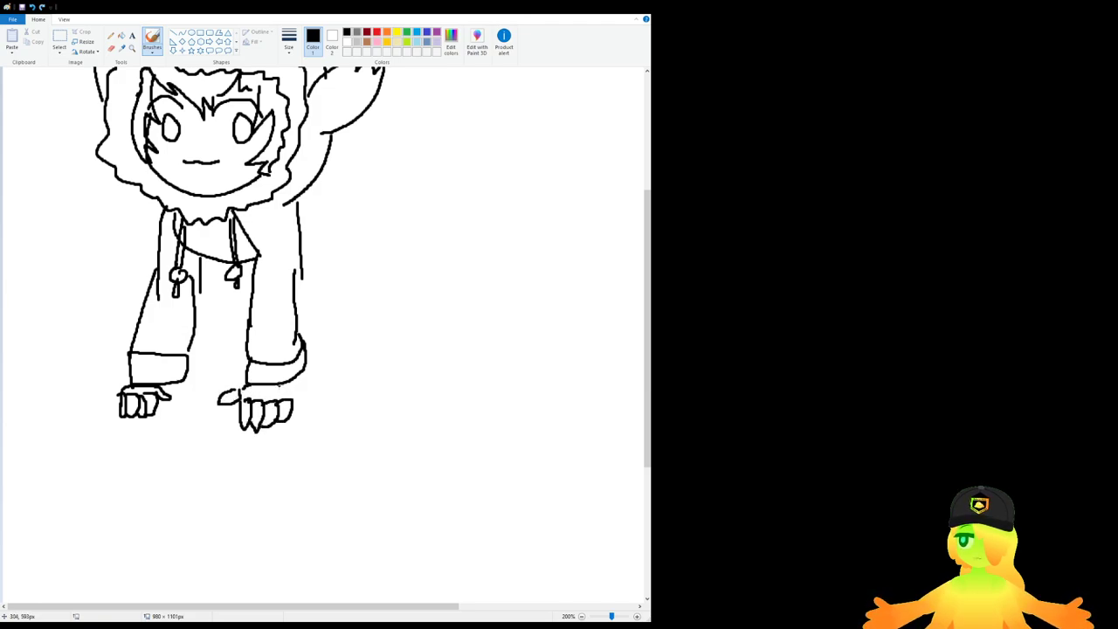
{"action": "left_click_drag", "start_coordinate": [292, 381], "coordinate": [295, 396]}
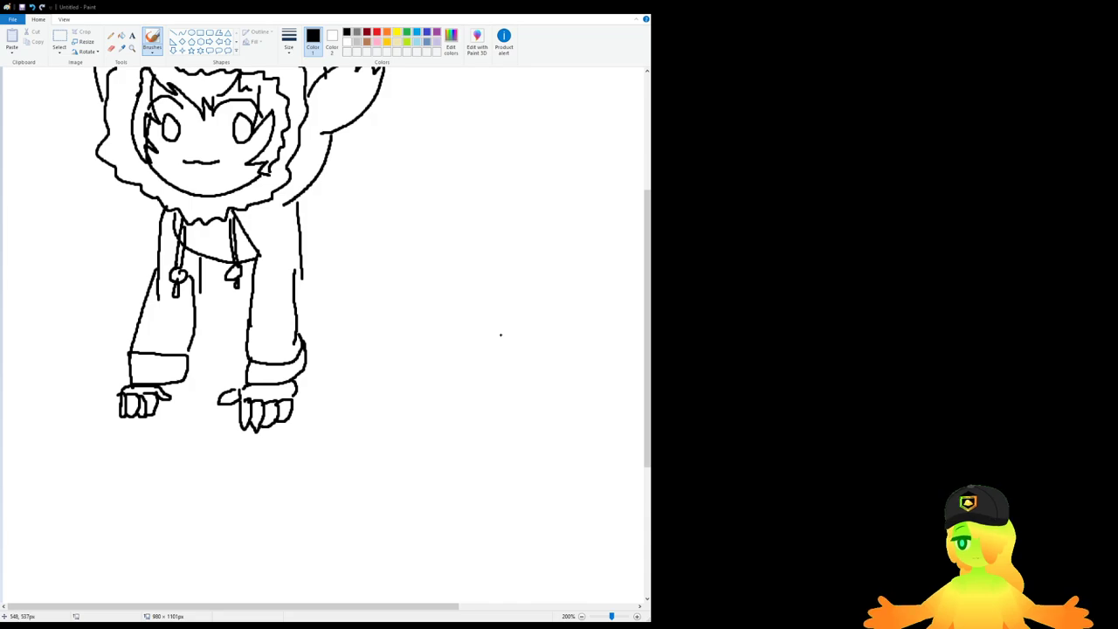
{"action": "left_click_drag", "start_coordinate": [399, 606], "coordinate": [445, 607]}
{"action": "scroll", "coordinate": [191, 395], "scroll_direction": "up", "scroll_amount": 3}
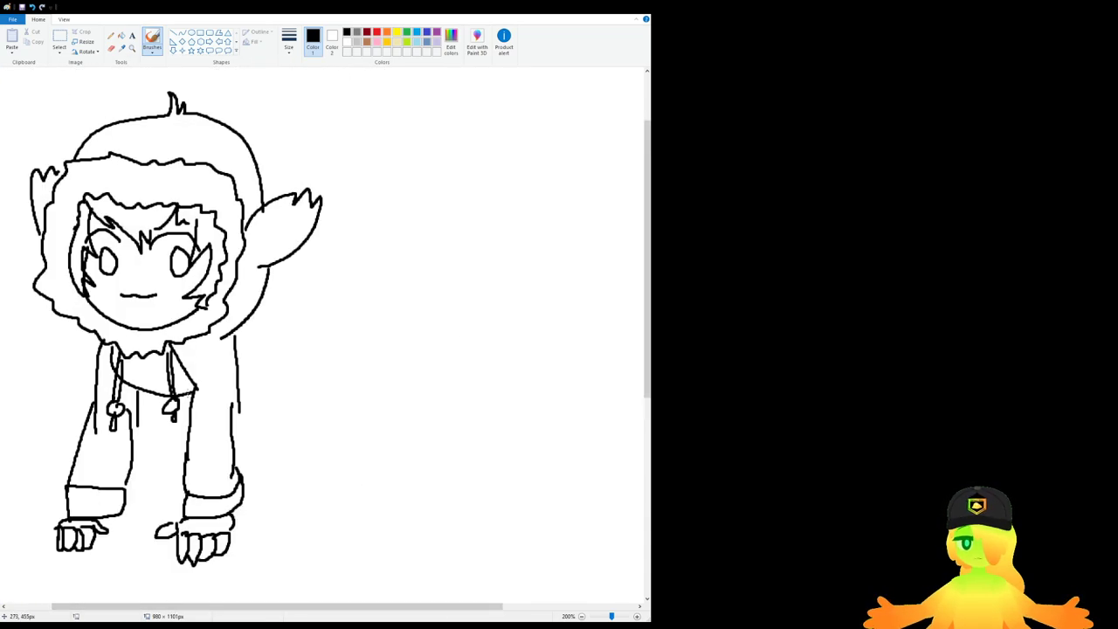
{"action": "scroll", "coordinate": [213, 225], "scroll_direction": "down", "scroll_amount": 3}
{"action": "mouse_move", "coordinate": [250, 189]}
{"action": "left_mouse_down"}
{"action": "mouse_move", "coordinate": [310, 204]}
{"action": "mouse_move", "coordinate": [324, 223]}
{"action": "mouse_move", "coordinate": [316, 274]}
{"action": "left_mouse_up"}
{"action": "key", "text": "ctrl+z"}
{"action": "mouse_move", "coordinate": [253, 187]}
{"action": "left_mouse_down"}
{"action": "mouse_move", "coordinate": [331, 245]}
{"action": "mouse_move", "coordinate": [338, 272]}
{"action": "mouse_move", "coordinate": [306, 310]}
{"action": "mouse_move", "coordinate": [241, 307]}
{"action": "mouse_move", "coordinate": [270, 194]}
{"action": "mouse_move", "coordinate": [320, 297]}
{"action": "left_mouse_up"}
{"action": "key", "text": "ctrl+z"}
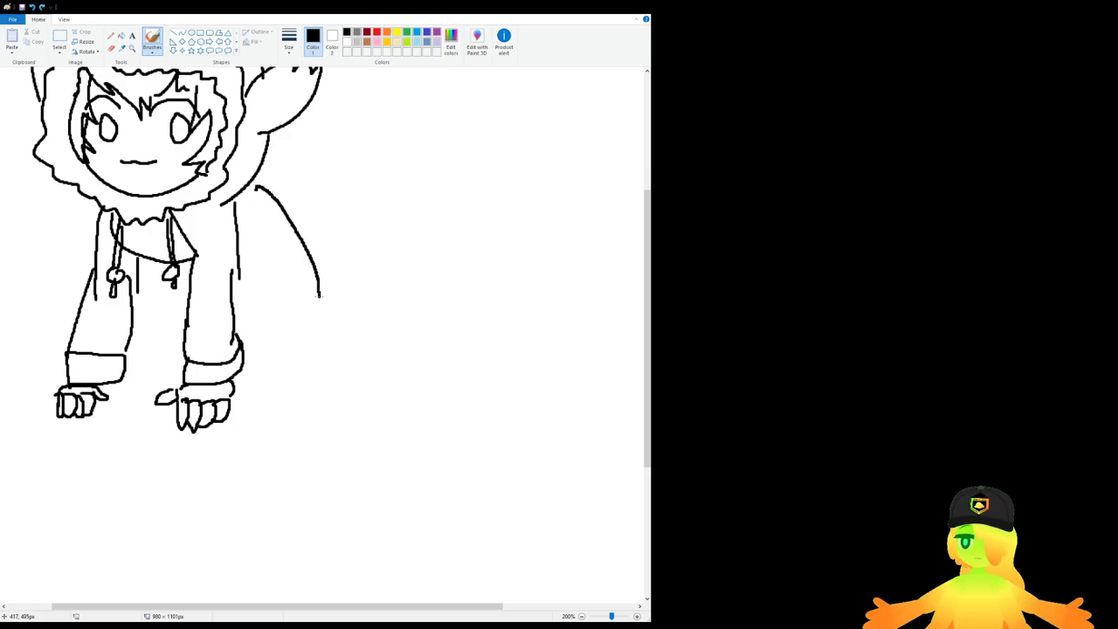
{"action": "left_click_drag", "start_coordinate": [292, 363], "coordinate": [347, 234]}
{"action": "key", "text": "ctrl+z"}
{"action": "key", "text": "ctrl+z"}
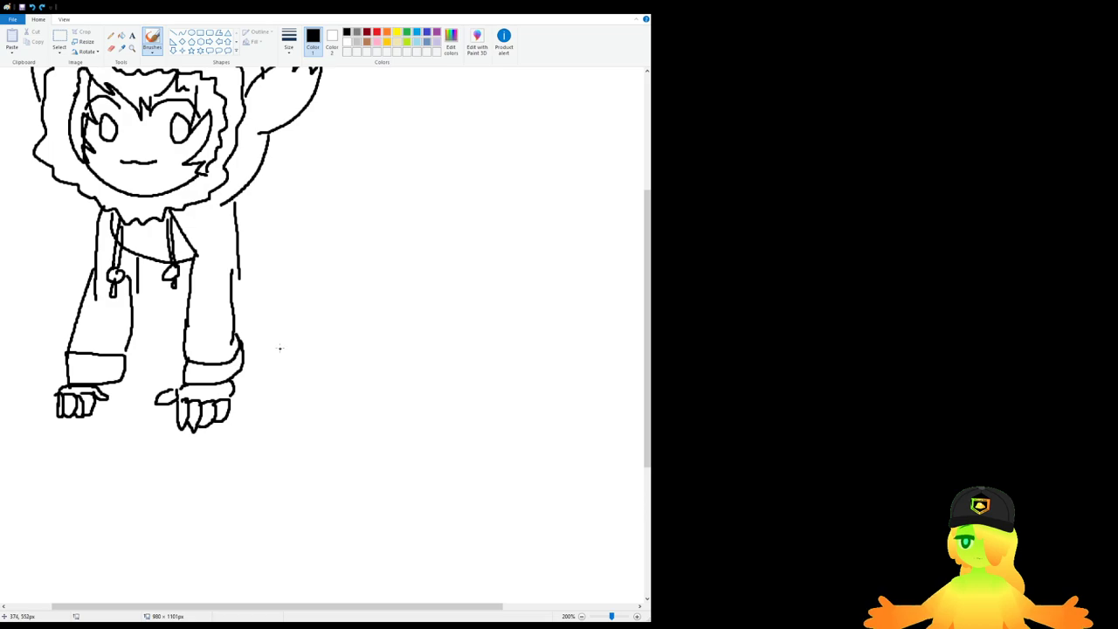
{"action": "mouse_move", "coordinate": [281, 352]}
{"action": "left_mouse_down"}
{"action": "mouse_move", "coordinate": [297, 232]}
{"action": "mouse_move", "coordinate": [259, 237]}
{"action": "mouse_move", "coordinate": [312, 267]}
{"action": "mouse_move", "coordinate": [312, 360]}
{"action": "left_mouse_up"}
{"action": "key", "text": "ctrl+z"}
{"action": "key", "text": "ctrl+z"}
{"action": "mouse_move", "coordinate": [264, 243]}
{"action": "left_mouse_down"}
{"action": "mouse_move", "coordinate": [295, 233]}
{"action": "mouse_move", "coordinate": [319, 368]}
{"action": "left_mouse_up"}
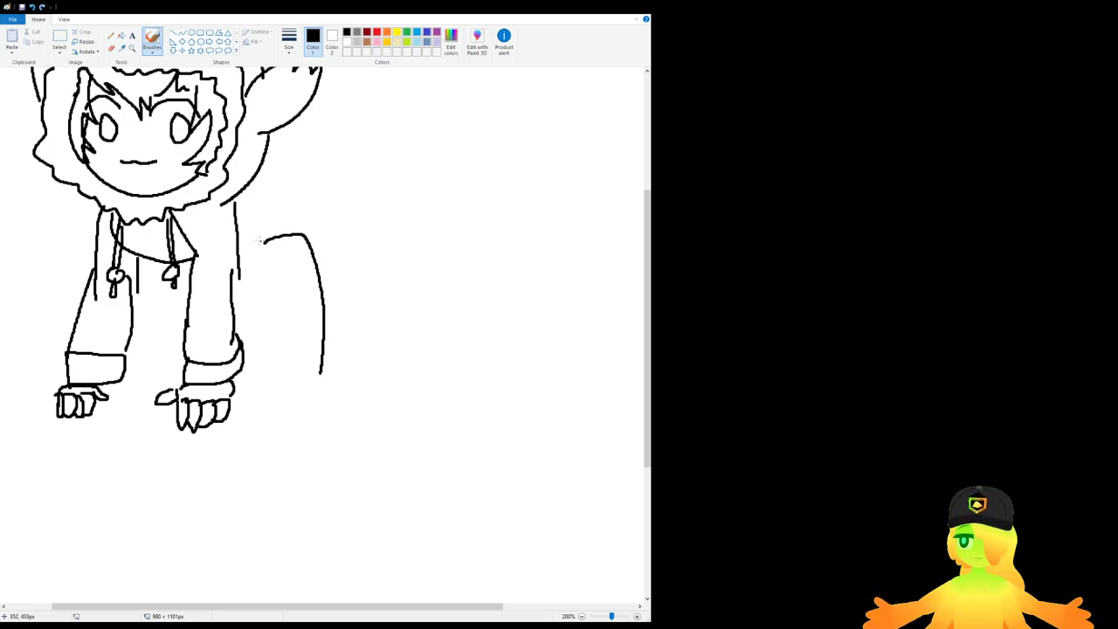
{"action": "mouse_move", "coordinate": [258, 240]}
{"action": "left_mouse_down"}
{"action": "mouse_move", "coordinate": [256, 355]}
{"action": "mouse_move", "coordinate": [270, 375]}
{"action": "mouse_move", "coordinate": [313, 380]}
{"action": "left_mouse_up"}
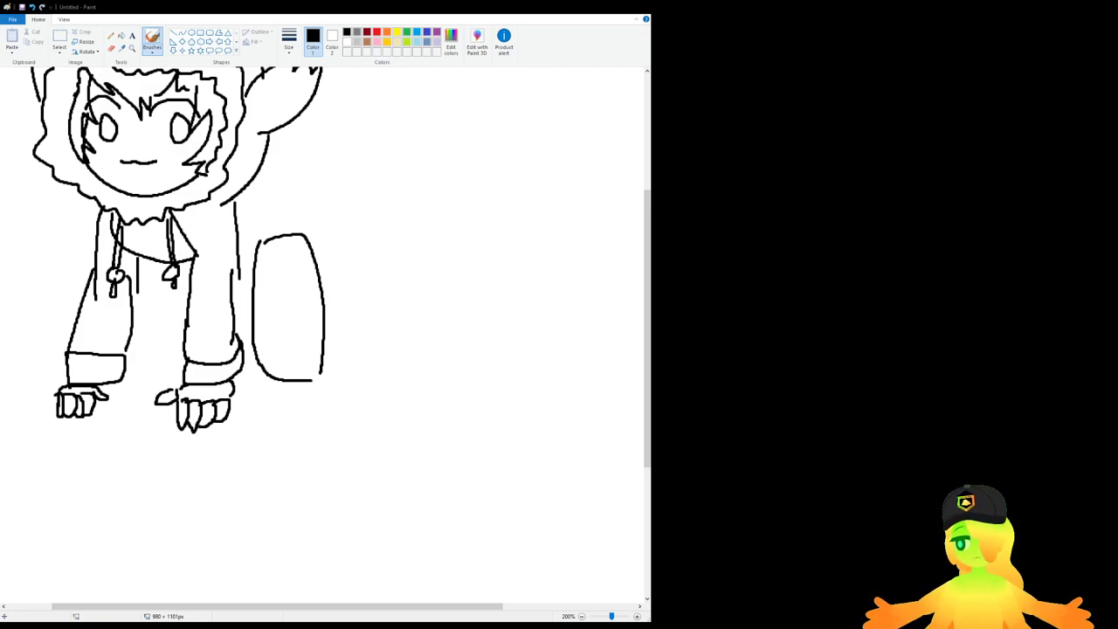
{"action": "key", "text": "ctrl+z"}
{"action": "key", "text": "ctrl+z"}
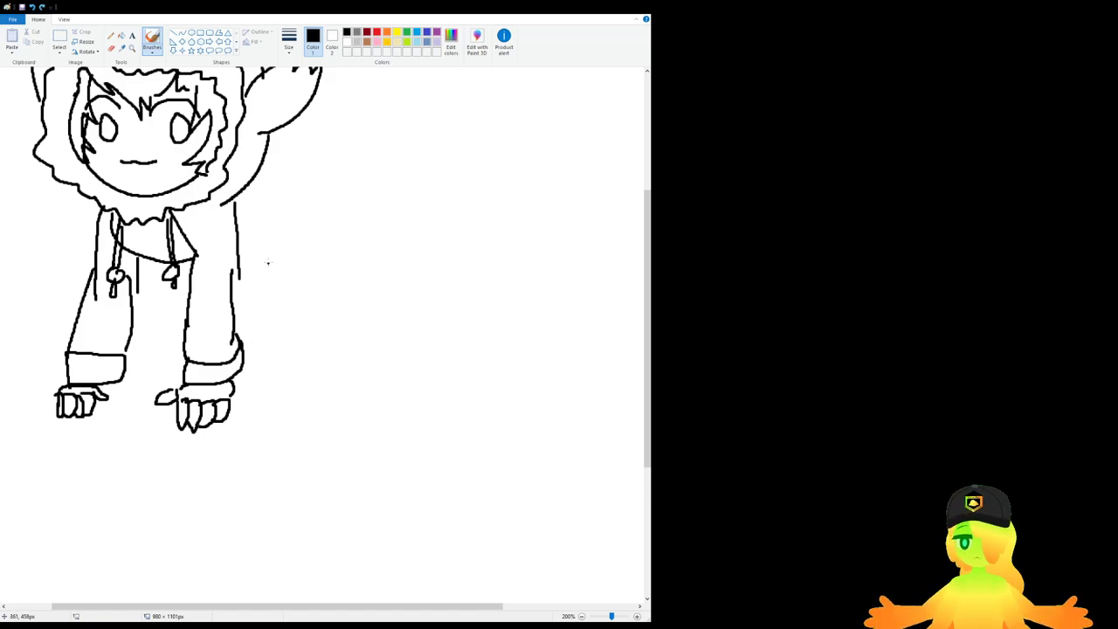
Step: Draw the hoodie's lower front between the arms, a hem band across the waist and the back line behind the right arm
{"action": "mouse_move", "coordinate": [142, 260]}
{"action": "left_mouse_down"}
{"action": "mouse_move", "coordinate": [143, 301]}
{"action": "mouse_move", "coordinate": [183, 313]}
{"action": "left_mouse_up"}
{"action": "key", "text": "ctrl+z"}
{"action": "mouse_move", "coordinate": [149, 261]}
{"action": "left_mouse_down"}
{"action": "mouse_move", "coordinate": [158, 314]}
{"action": "mouse_move", "coordinate": [183, 317]}
{"action": "left_mouse_up"}
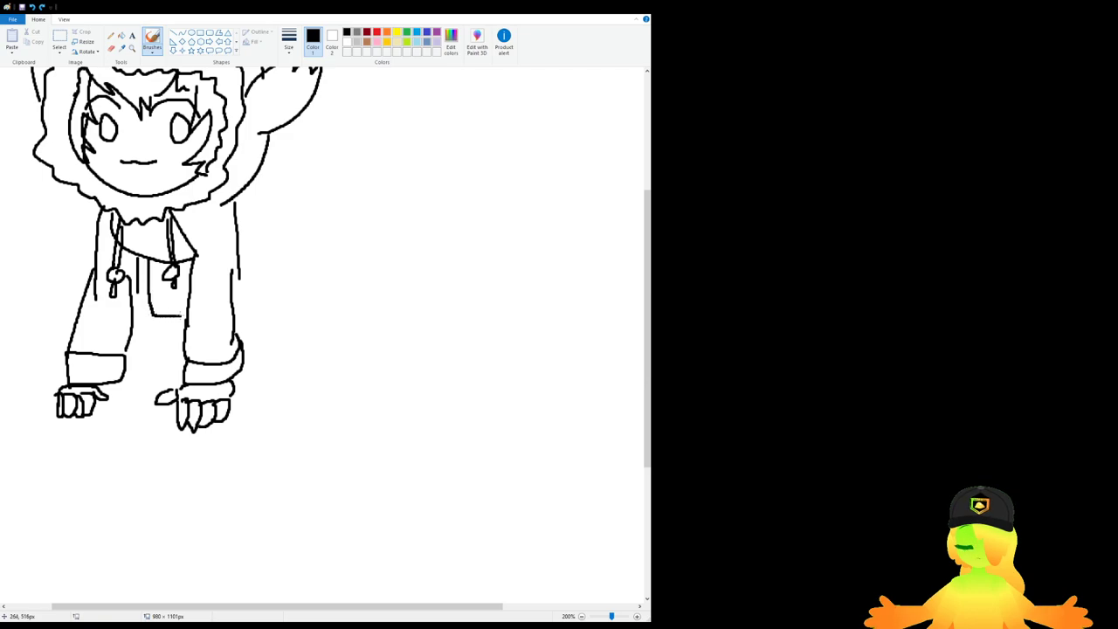
{"action": "mouse_move", "coordinate": [135, 255]}
{"action": "left_mouse_down"}
{"action": "mouse_move", "coordinate": [133, 312]}
{"action": "mouse_move", "coordinate": [164, 329]}
{"action": "mouse_move", "coordinate": [290, 290]}
{"action": "mouse_move", "coordinate": [242, 297]}
{"action": "mouse_move", "coordinate": [255, 307]}
{"action": "mouse_move", "coordinate": [239, 330]}
{"action": "left_mouse_up"}
{"action": "key", "text": "ctrl+z"}
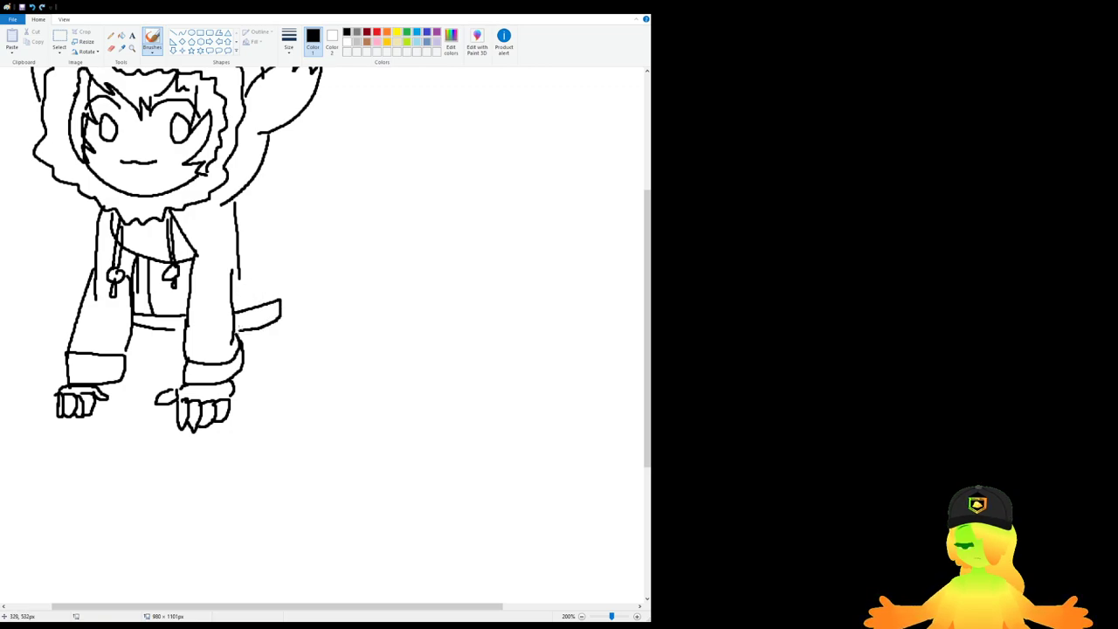
{"action": "mouse_move", "coordinate": [246, 201]}
{"action": "left_mouse_down"}
{"action": "mouse_move", "coordinate": [367, 324]}
{"action": "mouse_move", "coordinate": [325, 378]}
{"action": "mouse_move", "coordinate": [274, 389]}
{"action": "left_mouse_up"}
{"action": "key", "text": "ctrl+z"}
Step: Draw the right leg folded out sideways behind the right hand, with its foot tucked between both hands
{"action": "mouse_move", "coordinate": [251, 343]}
{"action": "left_mouse_down"}
{"action": "mouse_move", "coordinate": [347, 366]}
{"action": "mouse_move", "coordinate": [233, 402]}
{"action": "left_mouse_up"}
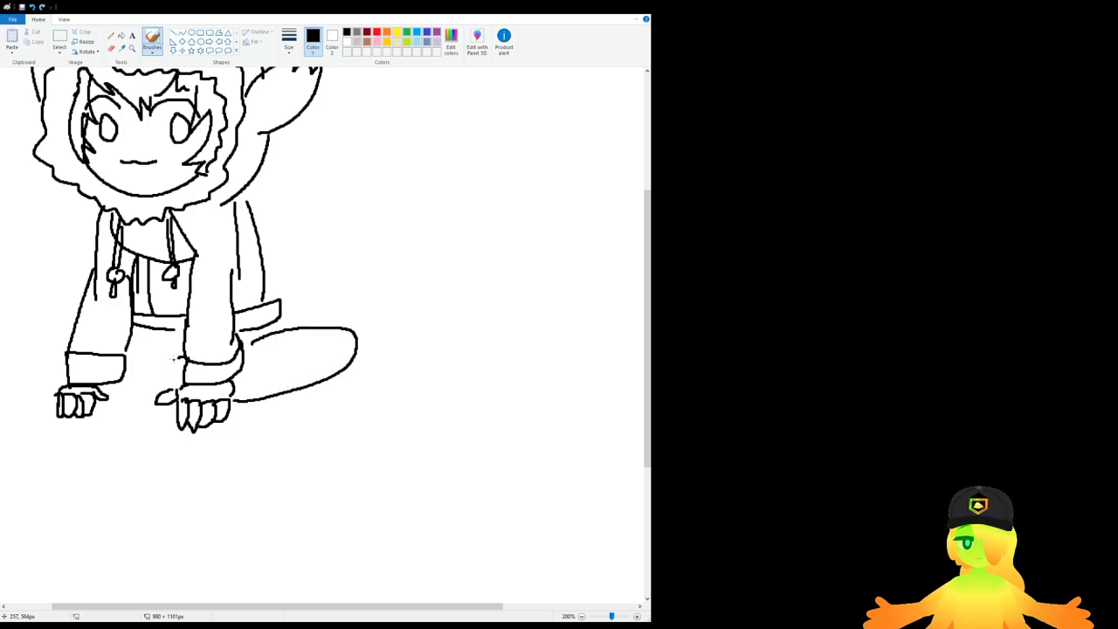
{"action": "mouse_move", "coordinate": [152, 364]}
{"action": "left_mouse_down"}
{"action": "mouse_move", "coordinate": [179, 375]}
{"action": "mouse_move", "coordinate": [179, 387]}
{"action": "mouse_move", "coordinate": [122, 393]}
{"action": "mouse_move", "coordinate": [134, 365]}
{"action": "mouse_move", "coordinate": [113, 423]}
{"action": "mouse_move", "coordinate": [135, 396]}
{"action": "mouse_move", "coordinate": [128, 366]}
{"action": "left_mouse_up"}
{"action": "key", "text": "ctrl+z"}
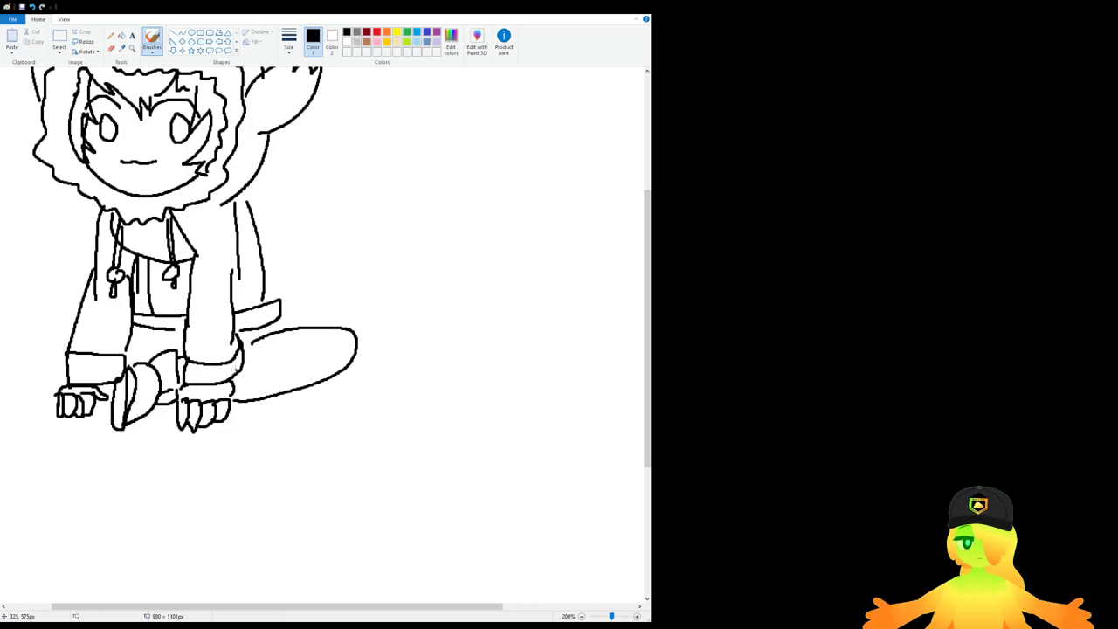
Step: Add curved stripes across the folded right leg and a small pointed outline behind the hoodie's hem
{"action": "left_click_drag", "start_coordinate": [236, 376], "coordinate": [241, 400]}
{"action": "left_click_drag", "start_coordinate": [251, 349], "coordinate": [266, 394]}
{"action": "mouse_move", "coordinate": [279, 337]}
{"action": "left_mouse_down"}
{"action": "mouse_move", "coordinate": [321, 339]}
{"action": "mouse_move", "coordinate": [317, 372]}
{"action": "left_mouse_up"}
{"action": "left_click_drag", "start_coordinate": [325, 332], "coordinate": [336, 363]}
{"action": "mouse_move", "coordinate": [281, 309]}
{"action": "left_mouse_down"}
{"action": "mouse_move", "coordinate": [322, 317]}
{"action": "mouse_move", "coordinate": [297, 325]}
{"action": "mouse_move", "coordinate": [323, 317]}
{"action": "left_mouse_up"}
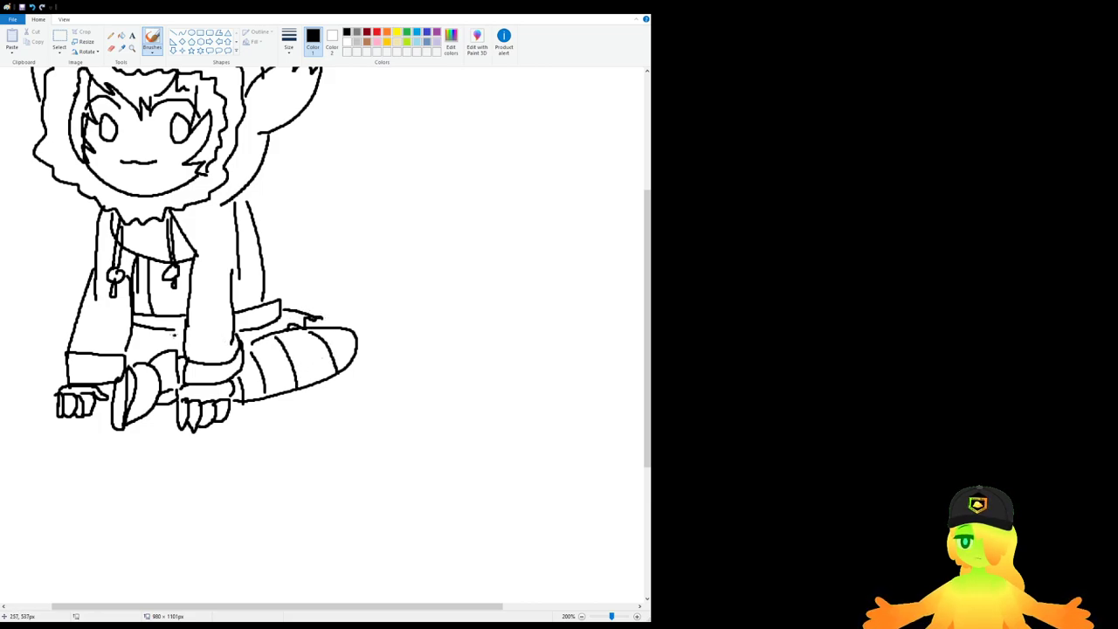
Step: Draw the striped left leg bent out behind the left sleeve, with its foot extending below the left hand
{"action": "left_click_drag", "start_coordinate": [77, 320], "coordinate": [67, 324]}
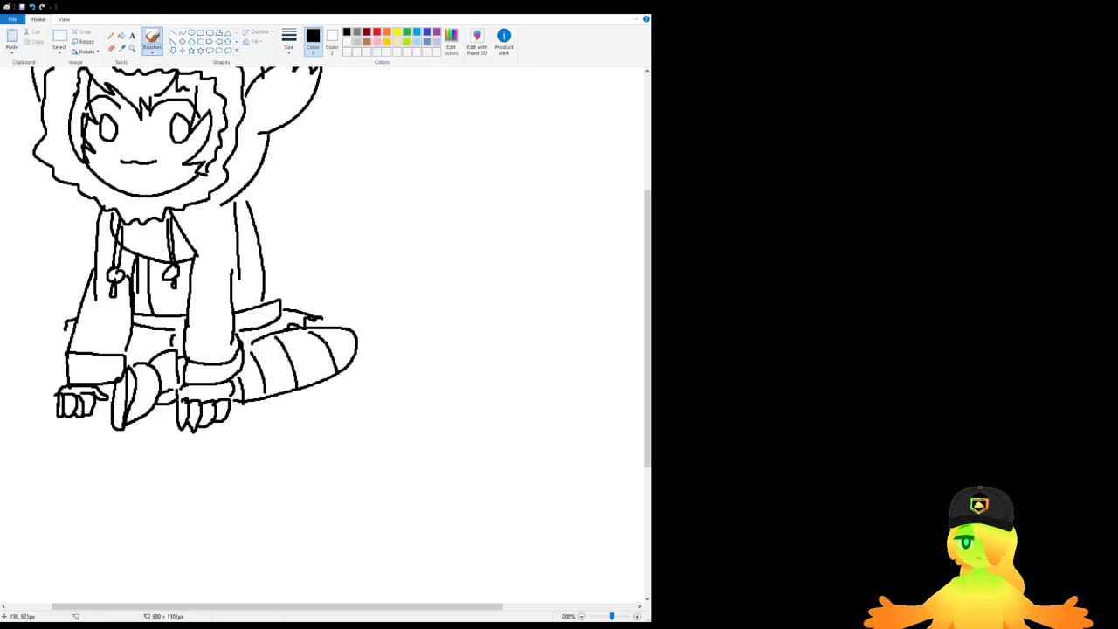
{"action": "mouse_move", "coordinate": [85, 421]}
{"action": "left_mouse_down"}
{"action": "mouse_move", "coordinate": [100, 450]}
{"action": "mouse_move", "coordinate": [111, 403]}
{"action": "left_mouse_up"}
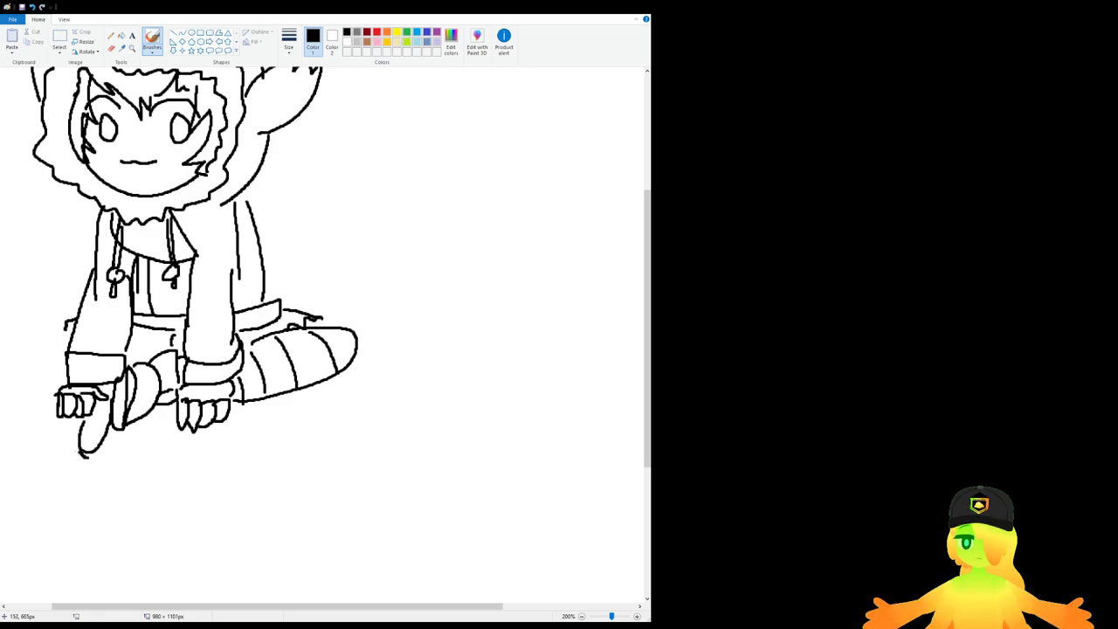
{"action": "mouse_move", "coordinate": [80, 452]}
{"action": "left_mouse_down"}
{"action": "mouse_move", "coordinate": [61, 391]}
{"action": "mouse_move", "coordinate": [54, 432]}
{"action": "mouse_move", "coordinate": [77, 448]}
{"action": "mouse_move", "coordinate": [57, 419]}
{"action": "mouse_move", "coordinate": [56, 385]}
{"action": "mouse_move", "coordinate": [68, 379]}
{"action": "mouse_move", "coordinate": [49, 380]}
{"action": "mouse_move", "coordinate": [48, 407]}
{"action": "mouse_move", "coordinate": [65, 367]}
{"action": "mouse_move", "coordinate": [50, 383]}
{"action": "mouse_move", "coordinate": [17, 341]}
{"action": "mouse_move", "coordinate": [61, 312]}
{"action": "left_mouse_up"}
{"action": "key", "text": "ctrl+z"}
{"action": "key", "text": "ctrl+z"}
{"action": "key", "text": "ctrl+z"}
{"action": "key", "text": "ctrl+z"}
{"action": "mouse_move", "coordinate": [16, 346]}
{"action": "left_mouse_down"}
{"action": "mouse_move", "coordinate": [74, 350]}
{"action": "mouse_move", "coordinate": [23, 325]}
{"action": "mouse_move", "coordinate": [69, 326]}
{"action": "mouse_move", "coordinate": [66, 356]}
{"action": "mouse_move", "coordinate": [35, 365]}
{"action": "mouse_move", "coordinate": [52, 358]}
{"action": "mouse_move", "coordinate": [34, 348]}
{"action": "mouse_move", "coordinate": [60, 343]}
{"action": "left_mouse_up"}
{"action": "key", "text": "ctrl+z"}
{"action": "key", "text": "ctrl+z"}
Step: Add a forehead line beneath the fringe, thicker upper lashes over both eyes and small marks on the cheeks
{"action": "scroll", "coordinate": [174, 237], "scroll_direction": "down", "scroll_amount": 2}
{"action": "scroll", "coordinate": [175, 238], "scroll_direction": "up", "scroll_amount": 2}
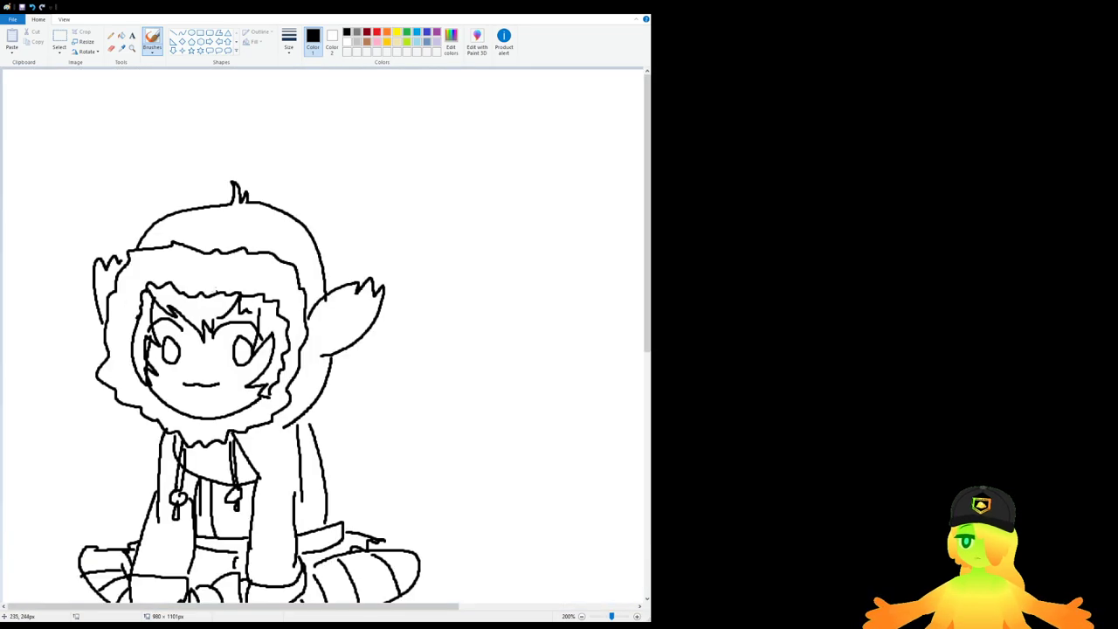
{"action": "left_click_drag", "start_coordinate": [215, 174], "coordinate": [264, 175]}
{"action": "mouse_move", "coordinate": [178, 166]}
{"action": "left_mouse_down"}
{"action": "mouse_move", "coordinate": [150, 178]}
{"action": "mouse_move", "coordinate": [147, 206]}
{"action": "mouse_move", "coordinate": [258, 196]}
{"action": "mouse_move", "coordinate": [232, 192]}
{"action": "left_mouse_up"}
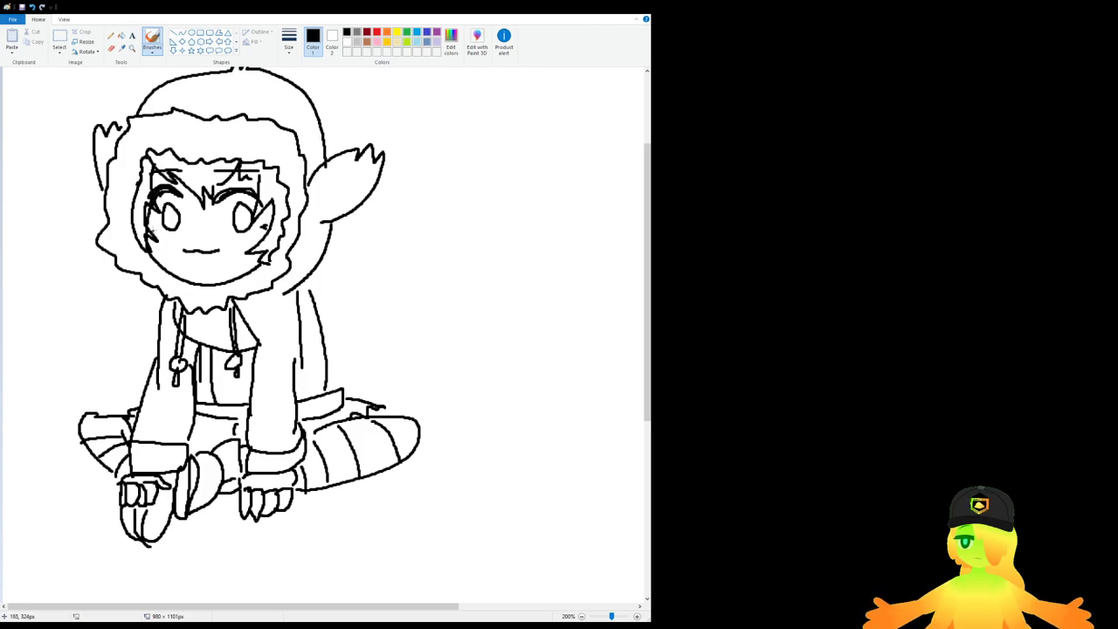
Step: Handwrite the Korean sound effect "우끽" above the girl's hood
{"action": "scroll", "coordinate": [190, 213], "scroll_direction": "down", "scroll_amount": 1, "text": "ctrl"}
{"action": "scroll", "coordinate": [177, 188], "scroll_direction": "up", "scroll_amount": 1, "text": "ctrl"}
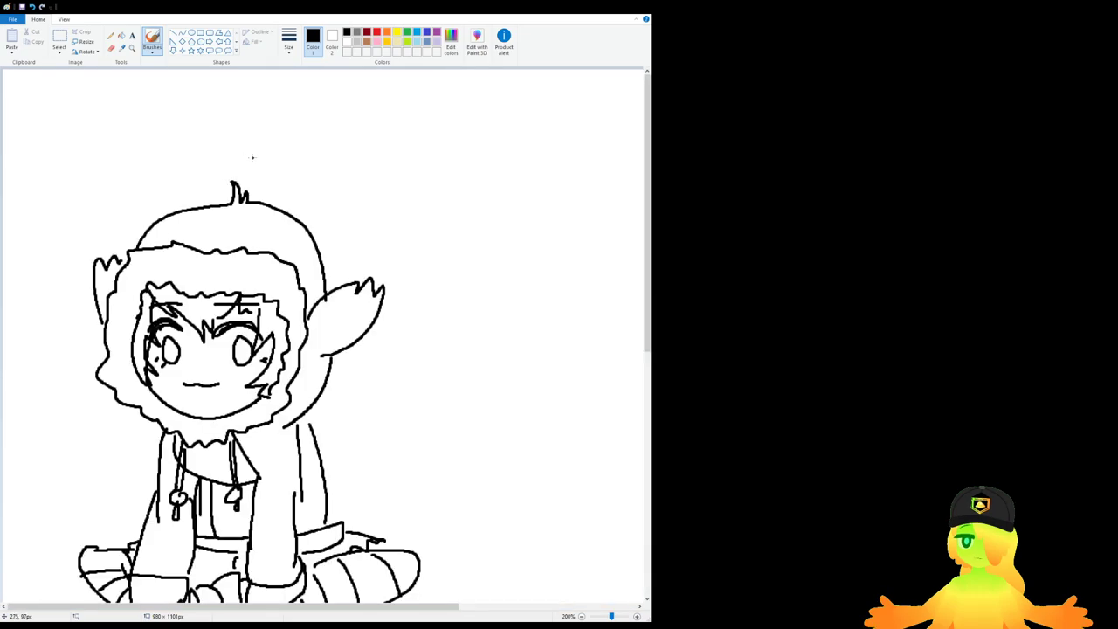
{"action": "mouse_move", "coordinate": [185, 140]}
{"action": "left_mouse_down"}
{"action": "mouse_move", "coordinate": [199, 159]}
{"action": "mouse_move", "coordinate": [193, 183]}
{"action": "left_mouse_up"}
{"action": "left_click_drag", "start_coordinate": [194, 143], "coordinate": [225, 159]}
{"action": "left_click_drag", "start_coordinate": [235, 139], "coordinate": [236, 153]}
{"action": "left_click_drag", "start_coordinate": [214, 165], "coordinate": [231, 173]}
Step: Start a macaque face to the right of the girl, outlining the eye band and muzzle with a U-shaped nose
{"action": "scroll", "coordinate": [206, 179], "scroll_direction": "down", "scroll_amount": 1, "text": "ctrl"}
{"action": "scroll", "coordinate": [130, 217], "scroll_direction": "up", "scroll_amount": 1, "text": "ctrl"}
{"action": "scroll", "coordinate": [130, 217], "scroll_direction": "down", "scroll_amount": 3}
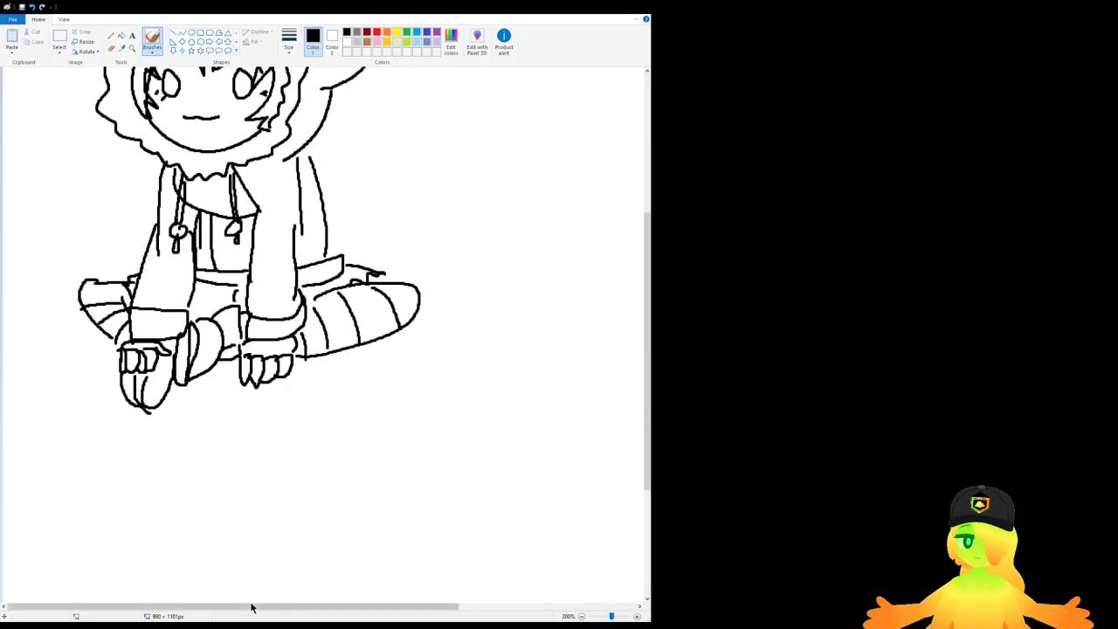
{"action": "left_click_drag", "start_coordinate": [340, 608], "coordinate": [397, 474]}
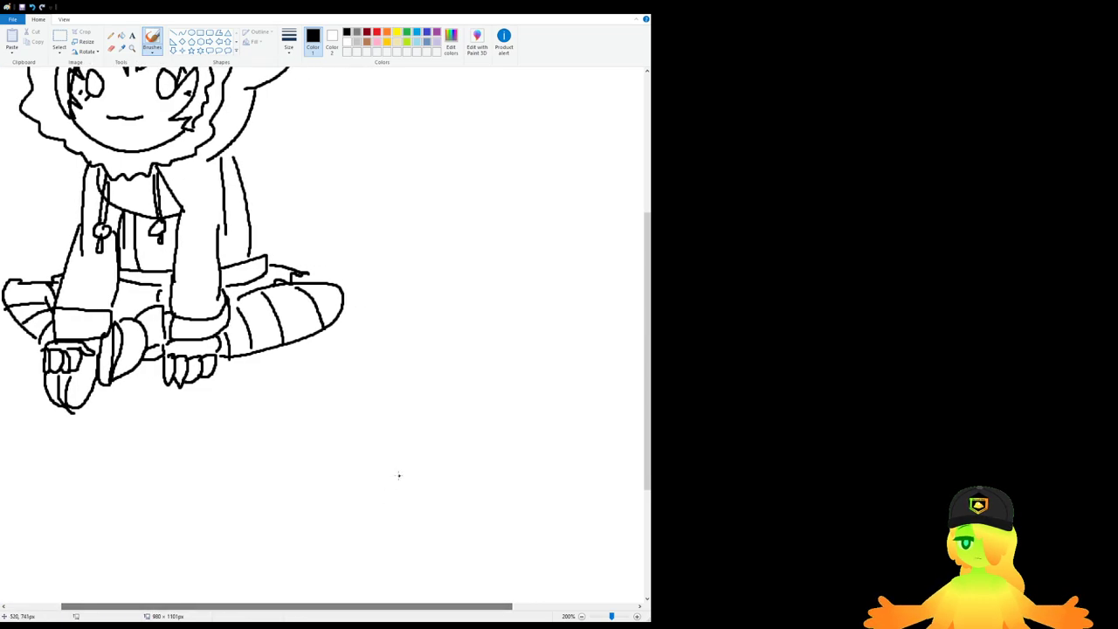
{"action": "scroll", "coordinate": [392, 375], "scroll_direction": "up", "scroll_amount": 3}
{"action": "mouse_move", "coordinate": [376, 301]}
{"action": "left_mouse_down"}
{"action": "mouse_move", "coordinate": [375, 268]}
{"action": "mouse_move", "coordinate": [435, 268]}
{"action": "mouse_move", "coordinate": [432, 287]}
{"action": "mouse_move", "coordinate": [393, 286]}
{"action": "mouse_move", "coordinate": [423, 286]}
{"action": "mouse_move", "coordinate": [439, 300]}
{"action": "mouse_move", "coordinate": [427, 308]}
{"action": "mouse_move", "coordinate": [426, 341]}
{"action": "mouse_move", "coordinate": [407, 352]}
{"action": "mouse_move", "coordinate": [386, 339]}
{"action": "mouse_move", "coordinate": [384, 317]}
{"action": "mouse_move", "coordinate": [411, 303]}
{"action": "left_mouse_up"}
{"action": "key", "text": "ctrl+z"}
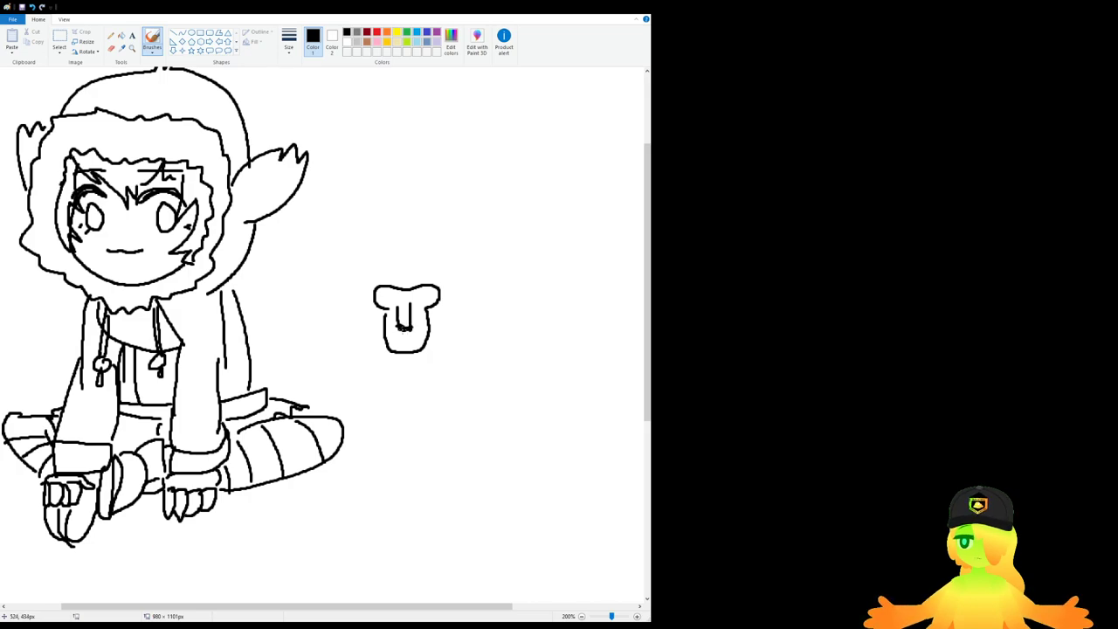
{"action": "key", "text": "ctrl+z"}
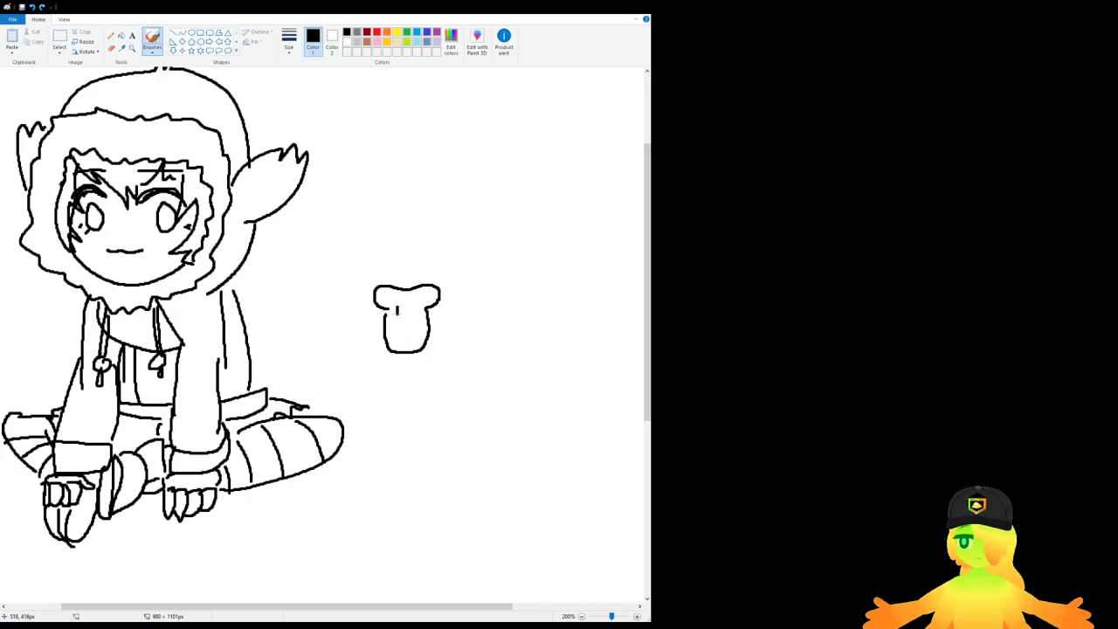
{"action": "left_click_drag", "start_coordinate": [396, 314], "coordinate": [407, 325]}
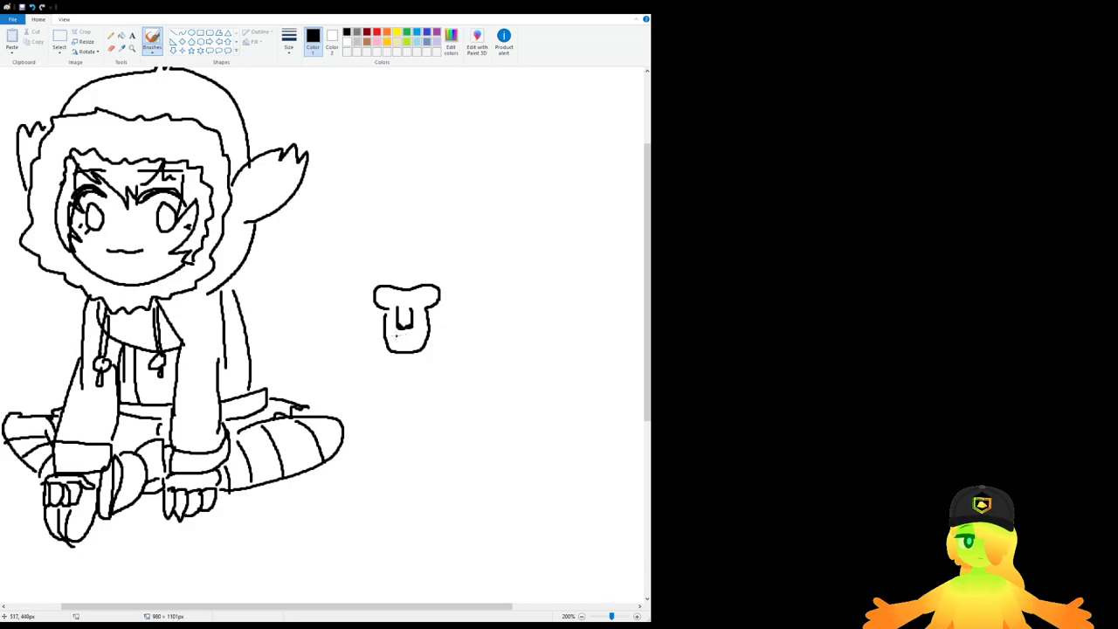
Step: Add the macaque's straight mouth and small eyes, and enclose the face in a rounded head outline
{"action": "mouse_move", "coordinate": [395, 335]}
{"action": "left_mouse_down"}
{"action": "mouse_move", "coordinate": [416, 332]}
{"action": "mouse_move", "coordinate": [427, 293]}
{"action": "mouse_move", "coordinate": [390, 297]}
{"action": "mouse_move", "coordinate": [387, 257]}
{"action": "mouse_move", "coordinate": [413, 255]}
{"action": "mouse_move", "coordinate": [373, 271]}
{"action": "mouse_move", "coordinate": [408, 252]}
{"action": "mouse_move", "coordinate": [445, 265]}
{"action": "mouse_move", "coordinate": [455, 292]}
{"action": "mouse_move", "coordinate": [462, 338]}
{"action": "mouse_move", "coordinate": [424, 358]}
{"action": "mouse_move", "coordinate": [348, 253]}
{"action": "mouse_move", "coordinate": [362, 245]}
{"action": "left_mouse_up"}
{"action": "key", "text": "ctrl+z"}
{"action": "key", "text": "ctrl+z"}
{"action": "key", "text": "ctrl+z"}
{"action": "mouse_move", "coordinate": [379, 358]}
{"action": "left_mouse_down"}
{"action": "mouse_move", "coordinate": [355, 301]}
{"action": "mouse_move", "coordinate": [386, 244]}
{"action": "mouse_move", "coordinate": [454, 260]}
{"action": "mouse_move", "coordinate": [459, 304]}
{"action": "mouse_move", "coordinate": [419, 360]}
{"action": "mouse_move", "coordinate": [387, 358]}
{"action": "left_mouse_up"}
{"action": "scroll", "coordinate": [389, 329], "scroll_direction": "down", "scroll_amount": 3}
{"action": "scroll", "coordinate": [502, 279], "scroll_direction": "up", "scroll_amount": 3}
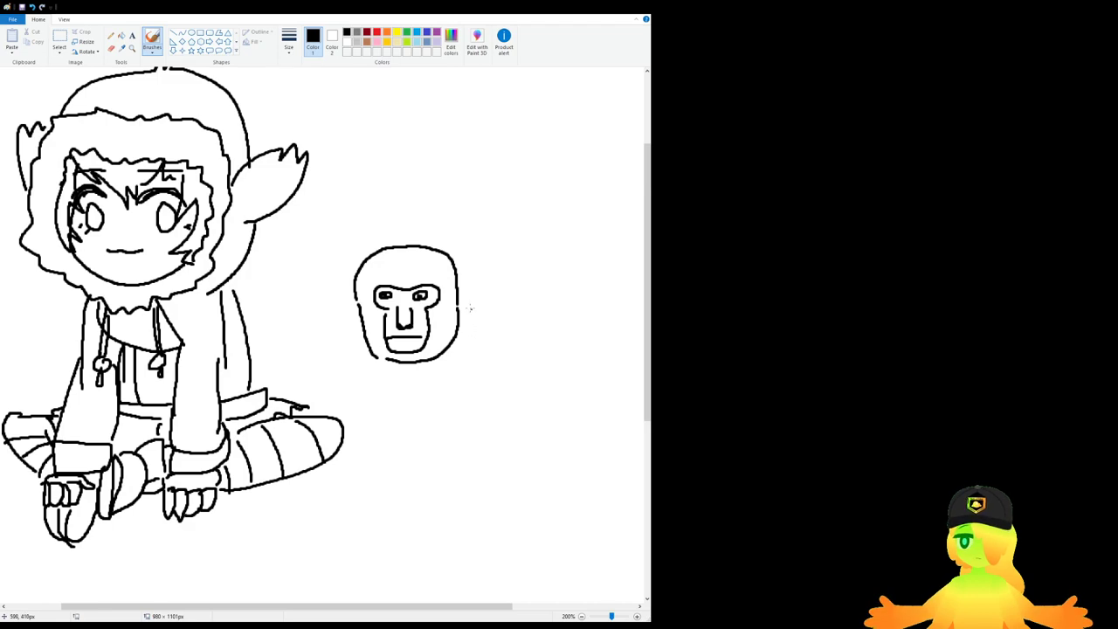
Step: Draw the macaque's shoulders and two front limbs reaching down to fingered hands, with a belly line between them
{"action": "mouse_move", "coordinate": [466, 296]}
{"action": "left_mouse_down"}
{"action": "mouse_move", "coordinate": [480, 311]}
{"action": "mouse_move", "coordinate": [486, 466]}
{"action": "left_mouse_up"}
{"action": "mouse_move", "coordinate": [358, 320]}
{"action": "left_mouse_down"}
{"action": "mouse_move", "coordinate": [368, 417]}
{"action": "mouse_move", "coordinate": [349, 332]}
{"action": "mouse_move", "coordinate": [364, 489]}
{"action": "mouse_move", "coordinate": [370, 464]}
{"action": "mouse_move", "coordinate": [373, 490]}
{"action": "mouse_move", "coordinate": [398, 469]}
{"action": "mouse_move", "coordinate": [392, 475]}
{"action": "left_mouse_up"}
{"action": "key", "text": "ctrl+z"}
{"action": "mouse_move", "coordinate": [457, 466]}
{"action": "left_mouse_down"}
{"action": "mouse_move", "coordinate": [472, 493]}
{"action": "mouse_move", "coordinate": [494, 463]}
{"action": "mouse_move", "coordinate": [496, 480]}
{"action": "mouse_move", "coordinate": [440, 375]}
{"action": "left_mouse_up"}
{"action": "mouse_move", "coordinate": [393, 458]}
{"action": "left_mouse_down"}
{"action": "mouse_move", "coordinate": [400, 380]}
{"action": "mouse_move", "coordinate": [441, 407]}
{"action": "left_mouse_up"}
Step: Draw the macaque's hindquarters behind the right front limb and a hind leg with its foot between the front limbs
{"action": "mouse_move", "coordinate": [491, 321]}
{"action": "left_mouse_down"}
{"action": "mouse_move", "coordinate": [512, 374]}
{"action": "mouse_move", "coordinate": [505, 453]}
{"action": "left_mouse_up"}
{"action": "mouse_move", "coordinate": [426, 405]}
{"action": "left_mouse_down"}
{"action": "mouse_move", "coordinate": [433, 461]}
{"action": "mouse_move", "coordinate": [460, 448]}
{"action": "left_mouse_up"}
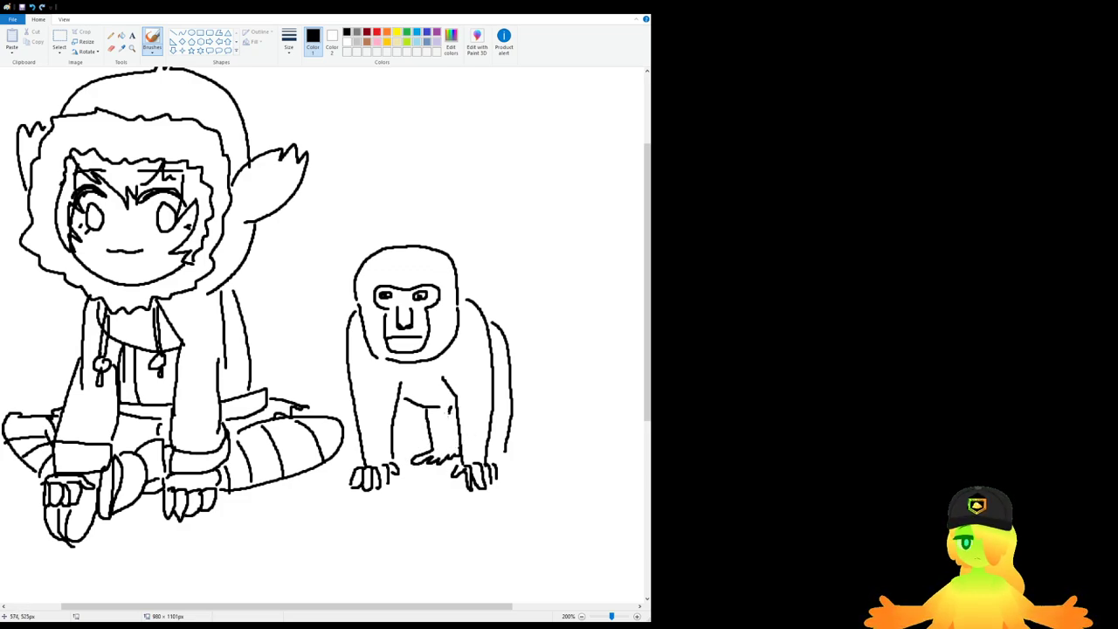
{"action": "mouse_move", "coordinate": [451, 408]}
{"action": "left_mouse_down"}
{"action": "mouse_move", "coordinate": [455, 447]}
{"action": "mouse_move", "coordinate": [423, 435]}
{"action": "mouse_move", "coordinate": [459, 451]}
{"action": "left_mouse_up"}
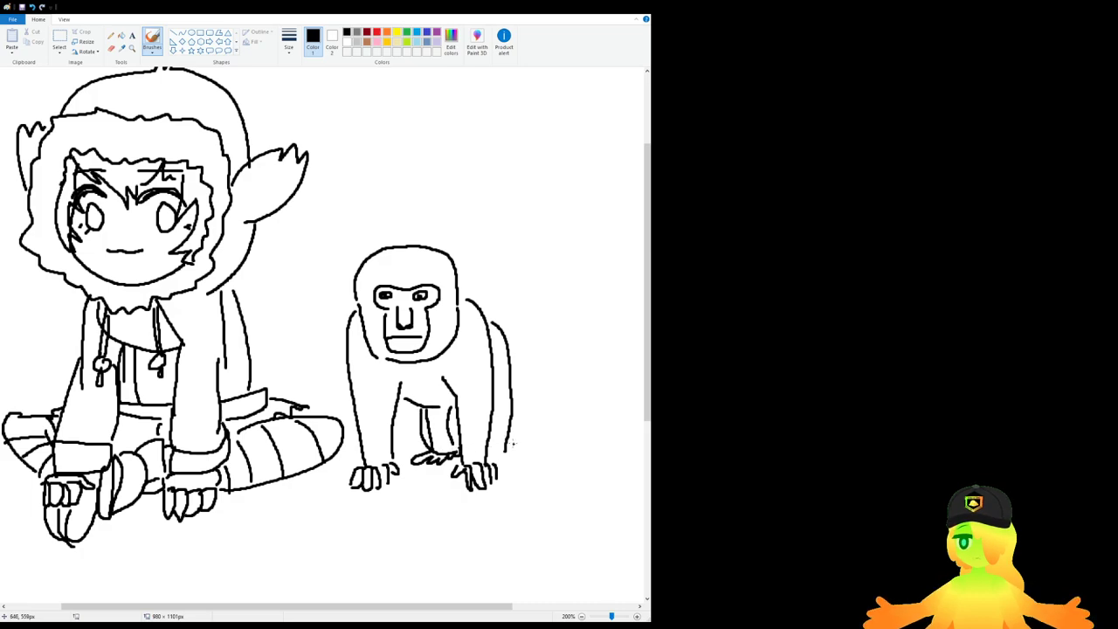
{"action": "scroll", "coordinate": [502, 458], "scroll_direction": "down", "scroll_amount": 1, "text": "ctrl"}
{"action": "scroll", "coordinate": [402, 406], "scroll_direction": "up", "scroll_amount": 1, "text": "ctrl"}
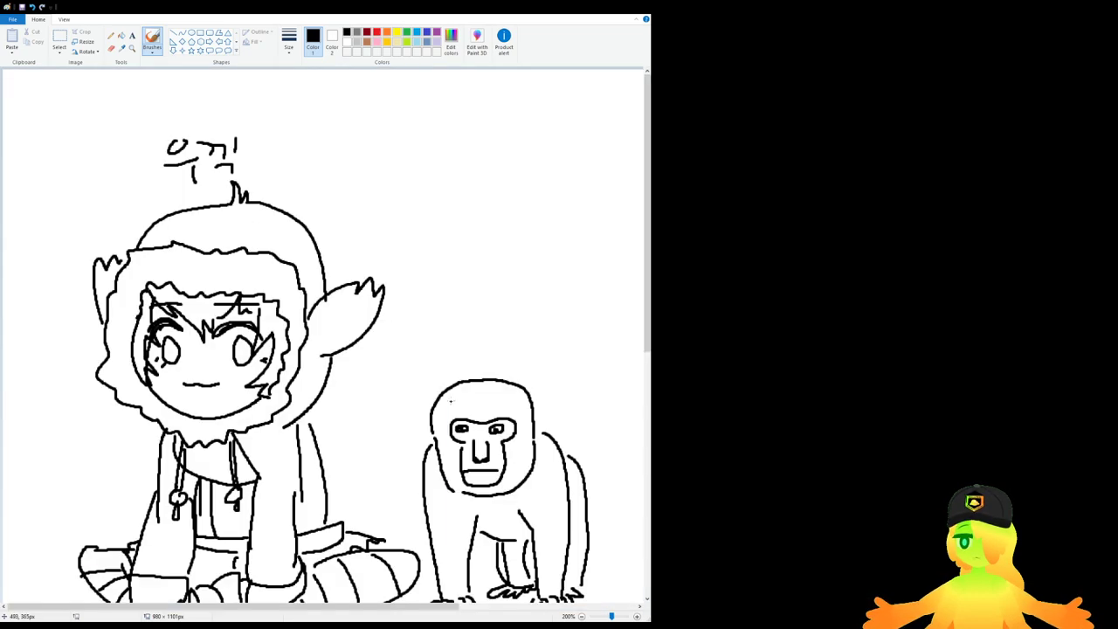
{"action": "scroll", "coordinate": [414, 399], "scroll_direction": "down", "scroll_amount": 1, "text": "ctrl"}
{"action": "scroll", "coordinate": [549, 424], "scroll_direction": "up", "scroll_amount": 1, "text": "ctrl"}
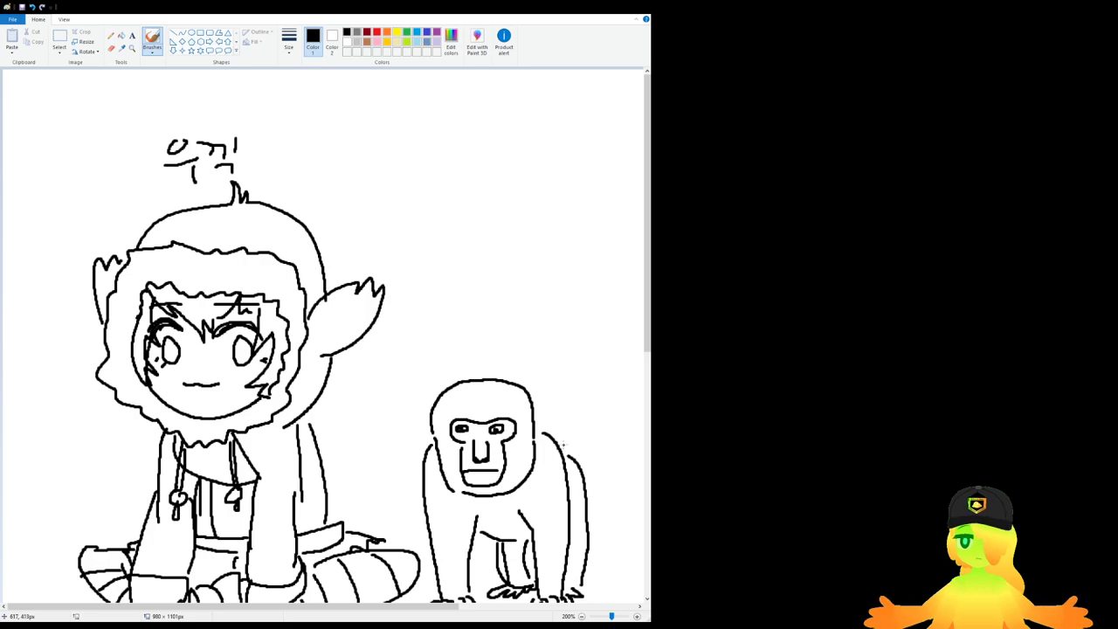
{"action": "scroll", "coordinate": [293, 348], "scroll_direction": "down", "scroll_amount": 1, "text": "ctrl"}
{"action": "scroll", "coordinate": [271, 409], "scroll_direction": "up", "scroll_amount": 1, "text": "ctrl"}
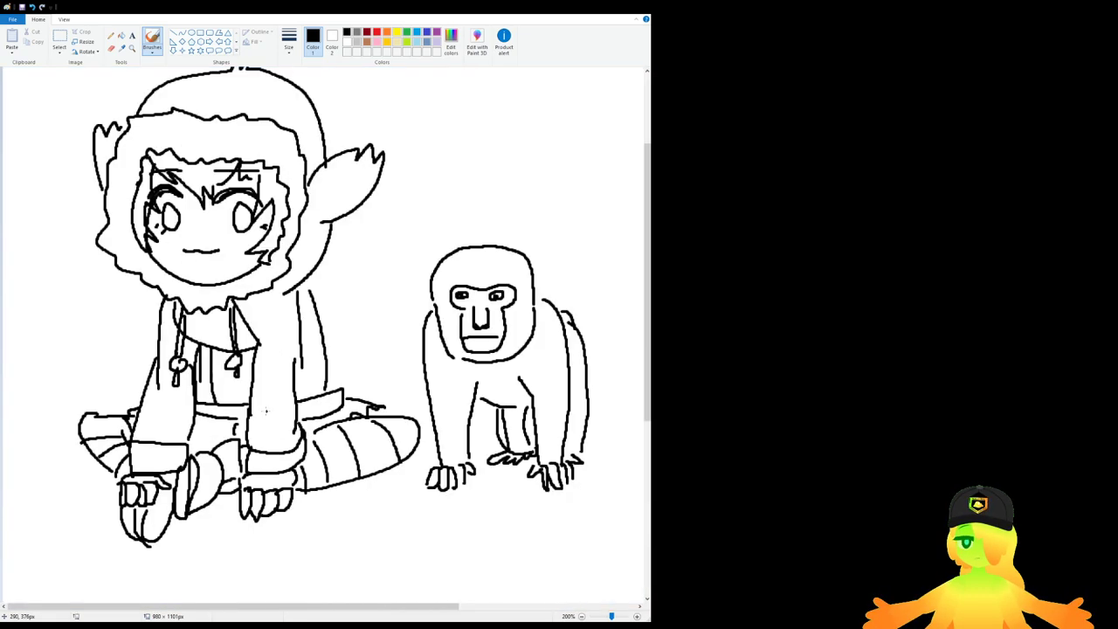
Step: Draw a long, gently wavy horizontal surface line below and to the right of the standing macaque
{"action": "left_click_drag", "start_coordinate": [336, 607], "coordinate": [449, 606]}
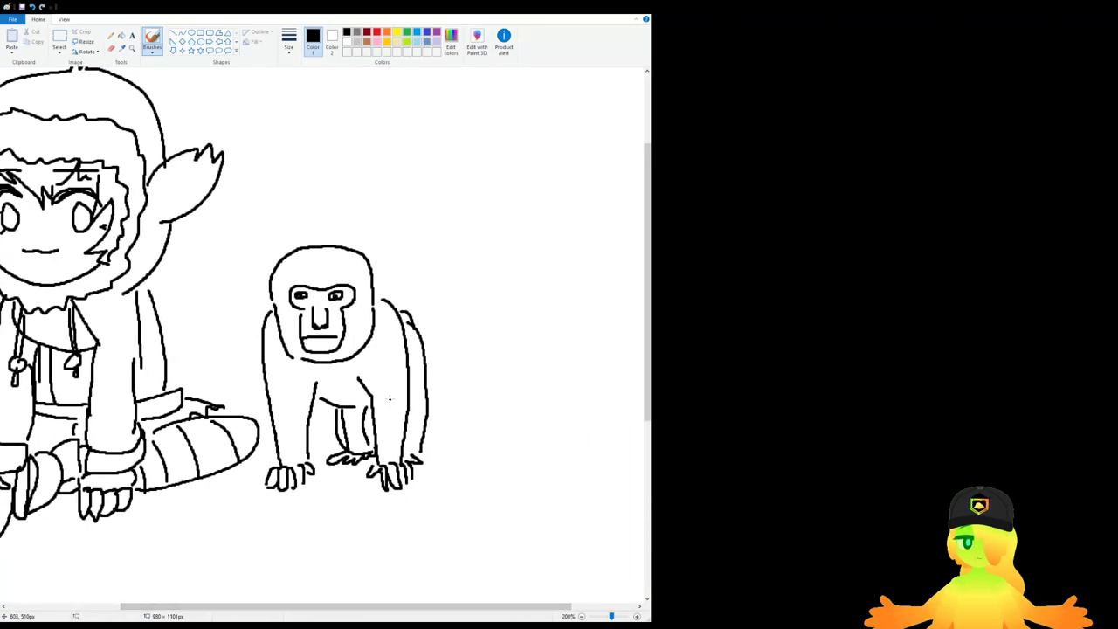
{"action": "scroll", "coordinate": [389, 399], "scroll_direction": "up", "scroll_amount": 3}
{"action": "scroll", "coordinate": [365, 395], "scroll_direction": "down", "scroll_amount": 4}
{"action": "scroll", "coordinate": [354, 502], "scroll_direction": "up", "scroll_amount": 1, "text": "ctrl"}
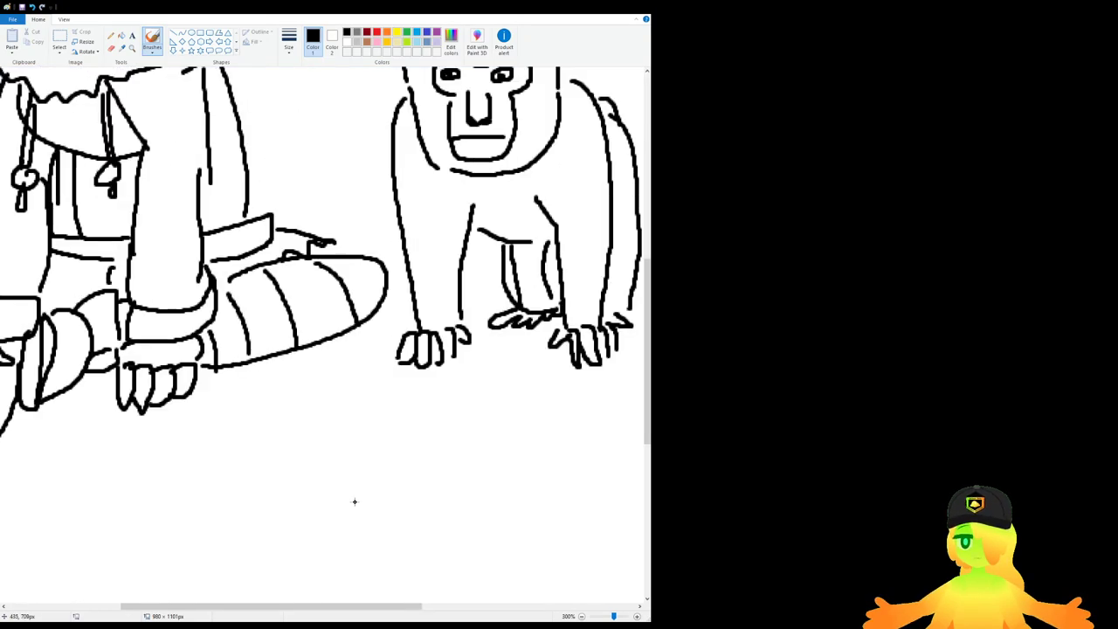
{"action": "left_click_drag", "start_coordinate": [354, 608], "coordinate": [562, 608]}
{"action": "left_click_drag", "start_coordinate": [82, 447], "coordinate": [549, 455]}
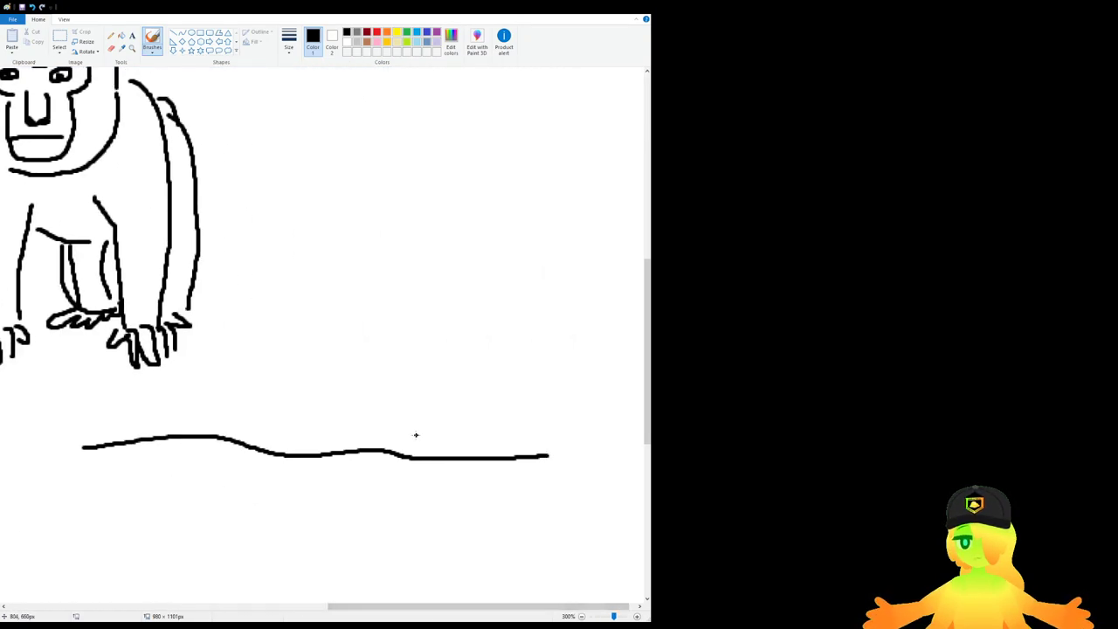
Step: Draw a raised hand with curled fingers and a forearm coming up from the wavy line
{"action": "left_click_drag", "start_coordinate": [281, 387], "coordinate": [342, 383]}
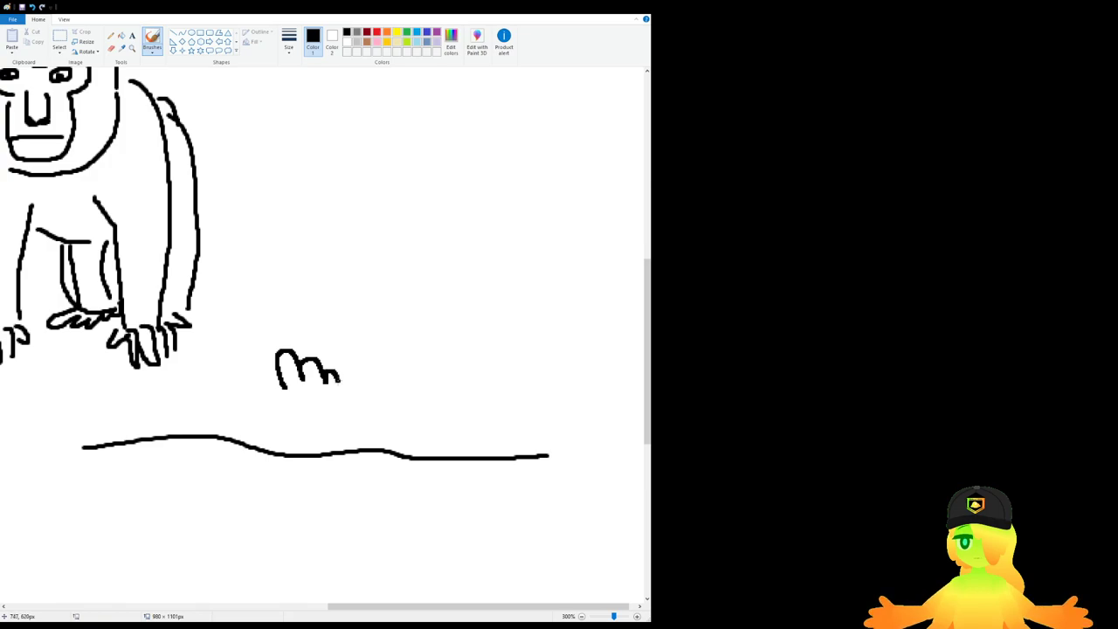
{"action": "mouse_move", "coordinate": [273, 374]}
{"action": "left_mouse_down"}
{"action": "mouse_move", "coordinate": [259, 386]}
{"action": "mouse_move", "coordinate": [289, 415]}
{"action": "mouse_move", "coordinate": [261, 400]}
{"action": "mouse_move", "coordinate": [273, 413]}
{"action": "mouse_move", "coordinate": [273, 397]}
{"action": "left_mouse_up"}
{"action": "key", "text": "ctrl+z"}
{"action": "key", "text": "ctrl+z"}
{"action": "key", "text": "ctrl+z"}
{"action": "mouse_move", "coordinate": [279, 408]}
{"action": "left_mouse_down"}
{"action": "mouse_move", "coordinate": [346, 384]}
{"action": "mouse_move", "coordinate": [365, 437]}
{"action": "mouse_move", "coordinate": [295, 444]}
{"action": "left_mouse_up"}
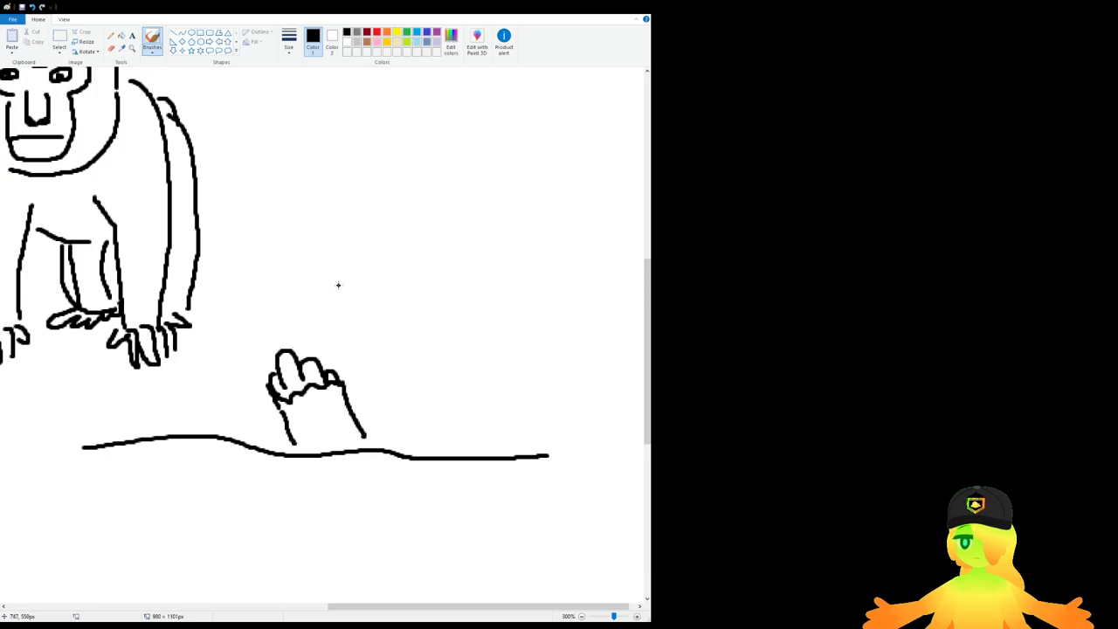
Step: Draw a second macaque's face above the raised hand, with a two-lobed brow outline, eyes, nose and slanted mouth
{"action": "mouse_move", "coordinate": [335, 293]}
{"action": "left_mouse_down"}
{"action": "mouse_move", "coordinate": [360, 253]}
{"action": "mouse_move", "coordinate": [431, 284]}
{"action": "mouse_move", "coordinate": [389, 378]}
{"action": "mouse_move", "coordinate": [362, 398]}
{"action": "mouse_move", "coordinate": [321, 336]}
{"action": "mouse_move", "coordinate": [320, 353]}
{"action": "left_mouse_up"}
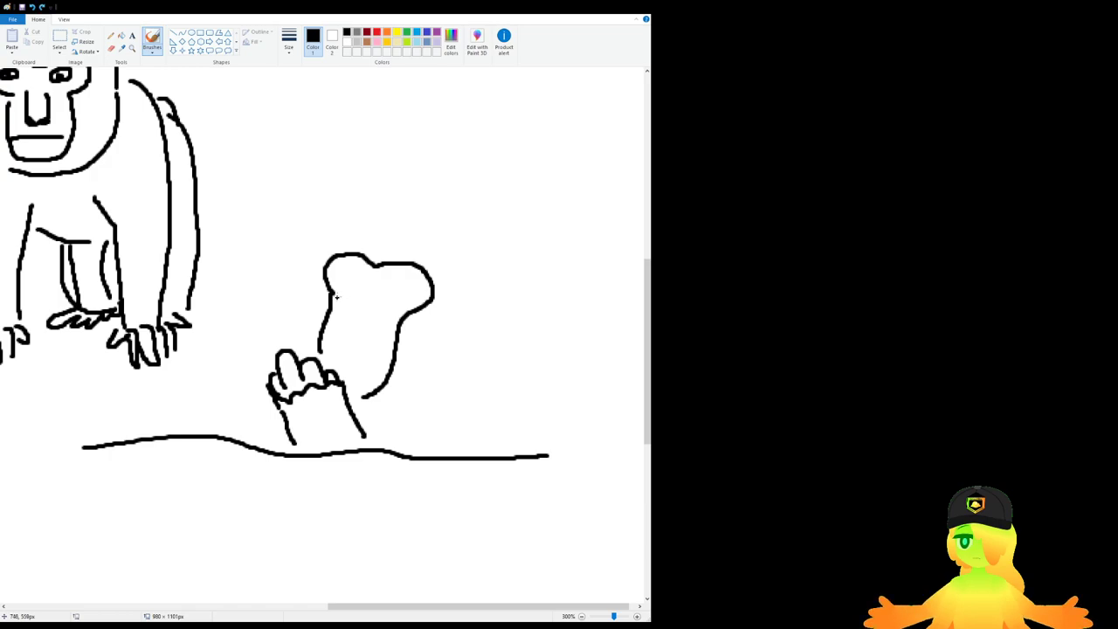
{"action": "mouse_move", "coordinate": [323, 333]}
{"action": "left_mouse_down"}
{"action": "mouse_move", "coordinate": [356, 343]}
{"action": "mouse_move", "coordinate": [325, 346]}
{"action": "mouse_move", "coordinate": [365, 368]}
{"action": "left_mouse_up"}
{"action": "mouse_move", "coordinate": [383, 291]}
{"action": "left_mouse_down"}
{"action": "mouse_move", "coordinate": [387, 277]}
{"action": "mouse_move", "coordinate": [400, 293]}
{"action": "mouse_move", "coordinate": [380, 302]}
{"action": "mouse_move", "coordinate": [391, 292]}
{"action": "left_mouse_up"}
{"action": "key", "text": "ctrl+z"}
{"action": "left_click_drag", "start_coordinate": [390, 297], "coordinate": [348, 286]}
Step: Surround the second macaque's face with a dashed fur outline curving over the head and down the back to the surface line
{"action": "left_click_drag", "start_coordinate": [297, 323], "coordinate": [305, 320]}
{"action": "mouse_move", "coordinate": [287, 331]}
{"action": "left_mouse_down"}
{"action": "mouse_move", "coordinate": [301, 302]}
{"action": "mouse_move", "coordinate": [283, 269]}
{"action": "mouse_move", "coordinate": [318, 226]}
{"action": "mouse_move", "coordinate": [359, 211]}
{"action": "mouse_move", "coordinate": [444, 231]}
{"action": "mouse_move", "coordinate": [470, 251]}
{"action": "mouse_move", "coordinate": [508, 320]}
{"action": "mouse_move", "coordinate": [536, 428]}
{"action": "left_mouse_up"}
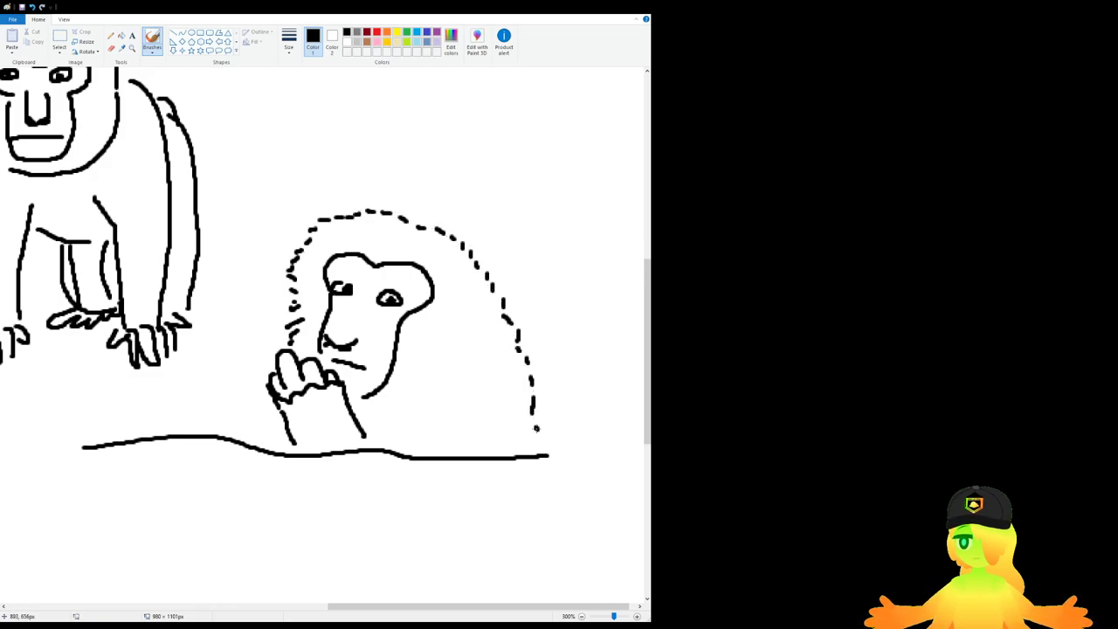
{"action": "left_click", "coordinate": [536, 428]}
{"action": "scroll", "coordinate": [332, 379], "scroll_direction": "down", "scroll_amount": 3}
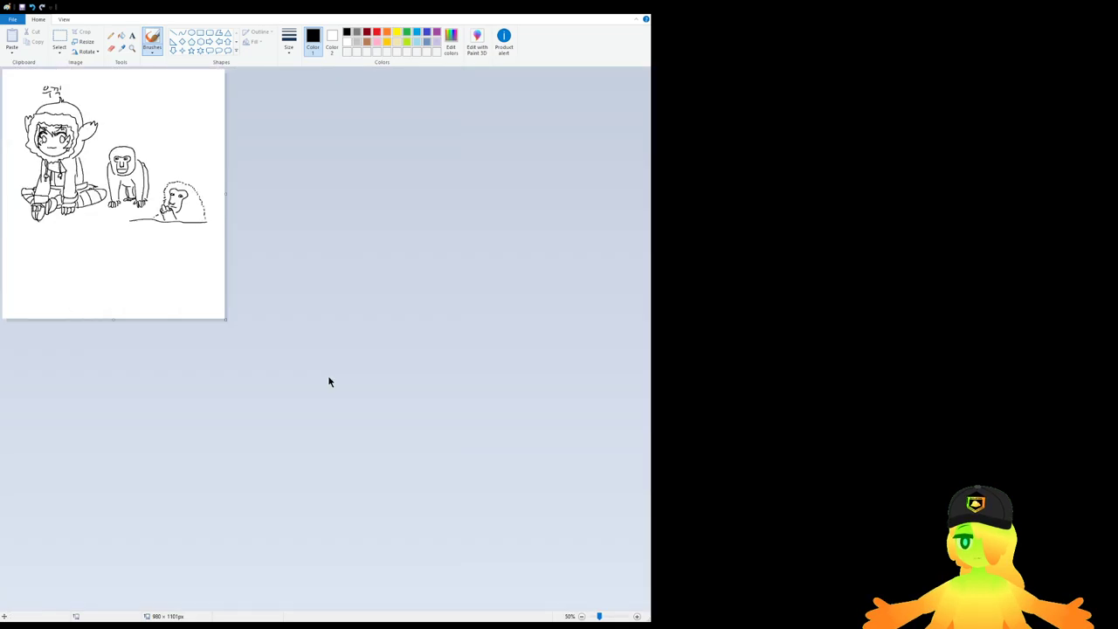
Step: Draw a horizontal ground line in separate segments behind the girl and the macaques, extending toward both canvas edges
{"action": "scroll", "coordinate": [330, 382], "scroll_direction": "up", "scroll_amount": 2}
{"action": "scroll", "coordinate": [267, 393], "scroll_direction": "down", "scroll_amount": 1}
{"action": "left_click_drag", "start_coordinate": [45, 331], "coordinate": [30, 332]}
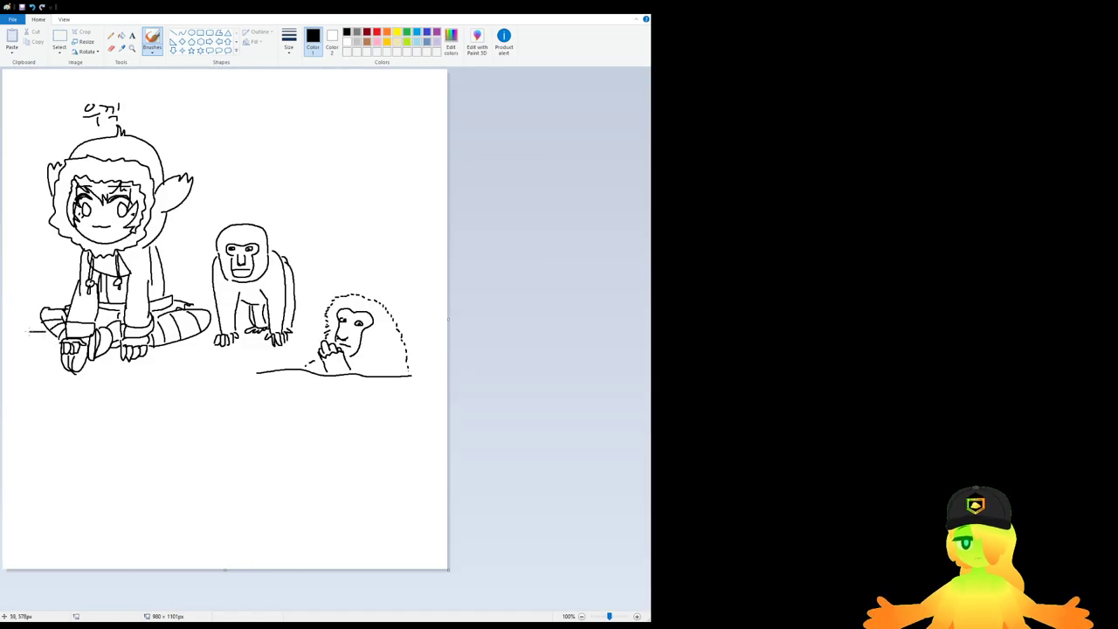
{"action": "left_click_drag", "start_coordinate": [295, 316], "coordinate": [326, 316]}
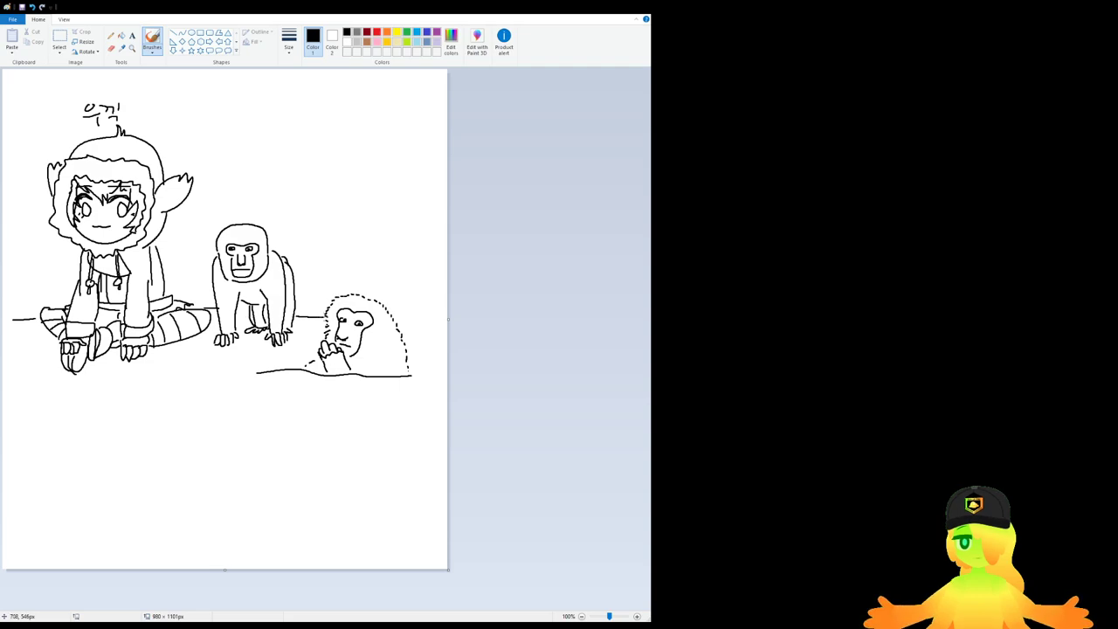
{"action": "left_click_drag", "start_coordinate": [403, 323], "coordinate": [438, 323]}
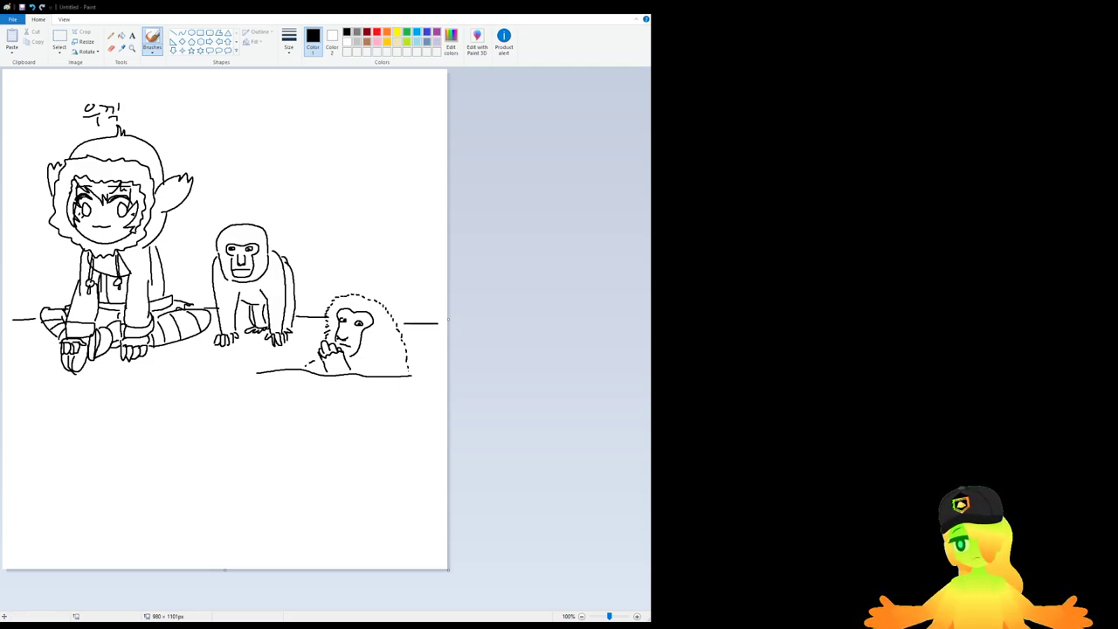
{"action": "left_click", "coordinate": [529, 376]}
{"action": "scroll", "coordinate": [233, 209], "scroll_direction": "up", "scroll_amount": 1}
{"action": "scroll", "coordinate": [233, 207], "scroll_direction": "down", "scroll_amount": 1}
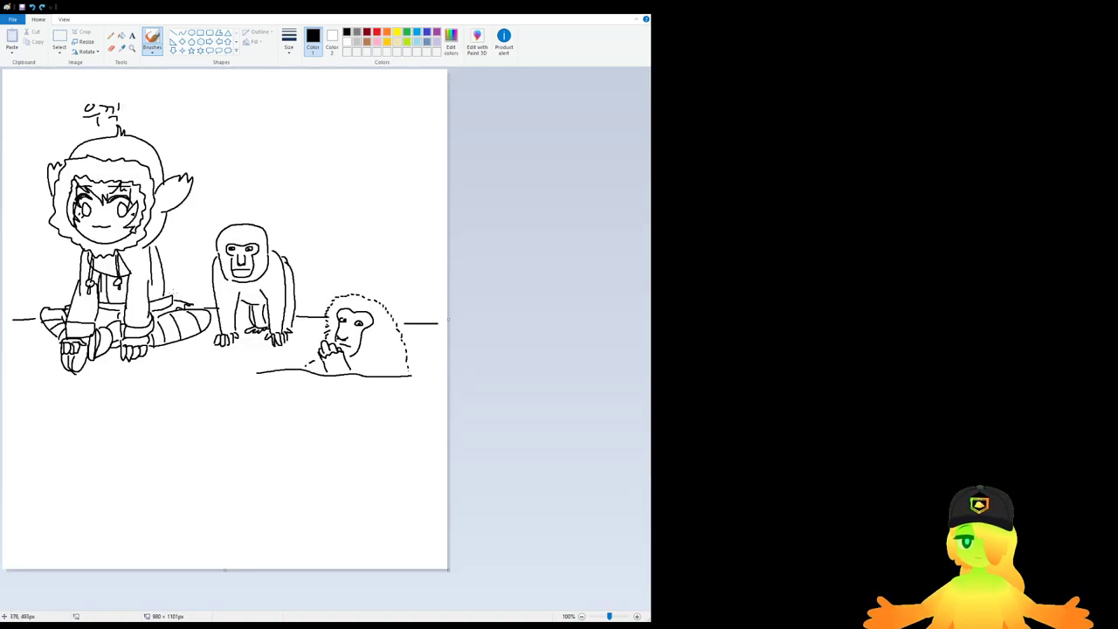
Step: Add a short spiky fur tail behind the girl's hip, just above the ground line
{"action": "left_click_drag", "start_coordinate": [173, 295], "coordinate": [195, 300]}
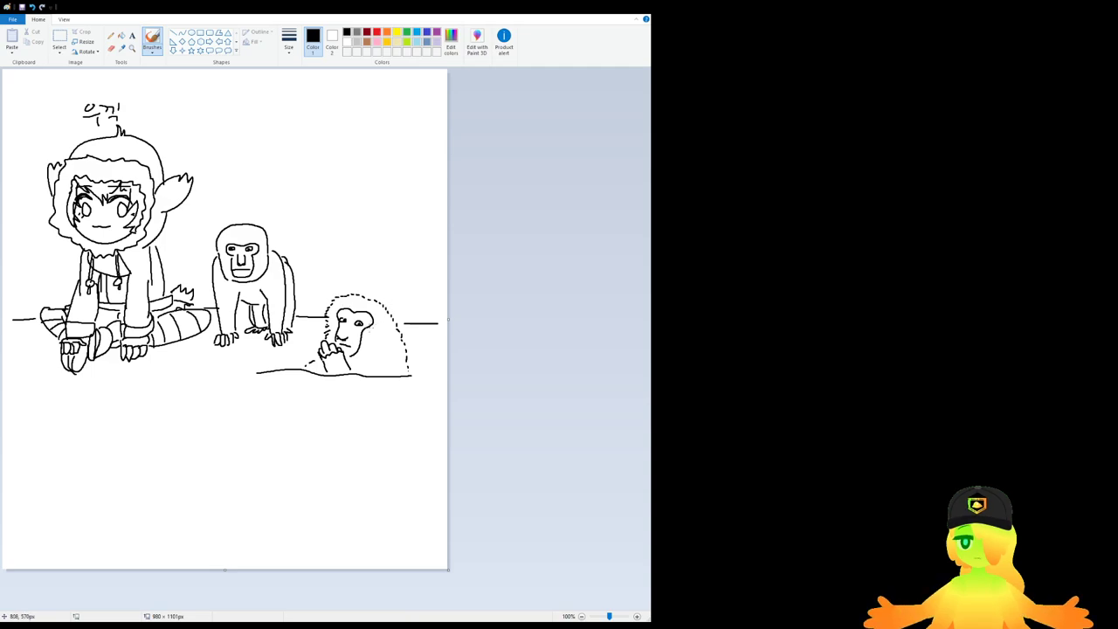
{"action": "left_click_drag", "start_coordinate": [354, 242], "coordinate": [395, 216]}
{"action": "key", "text": "ctrl+z"}
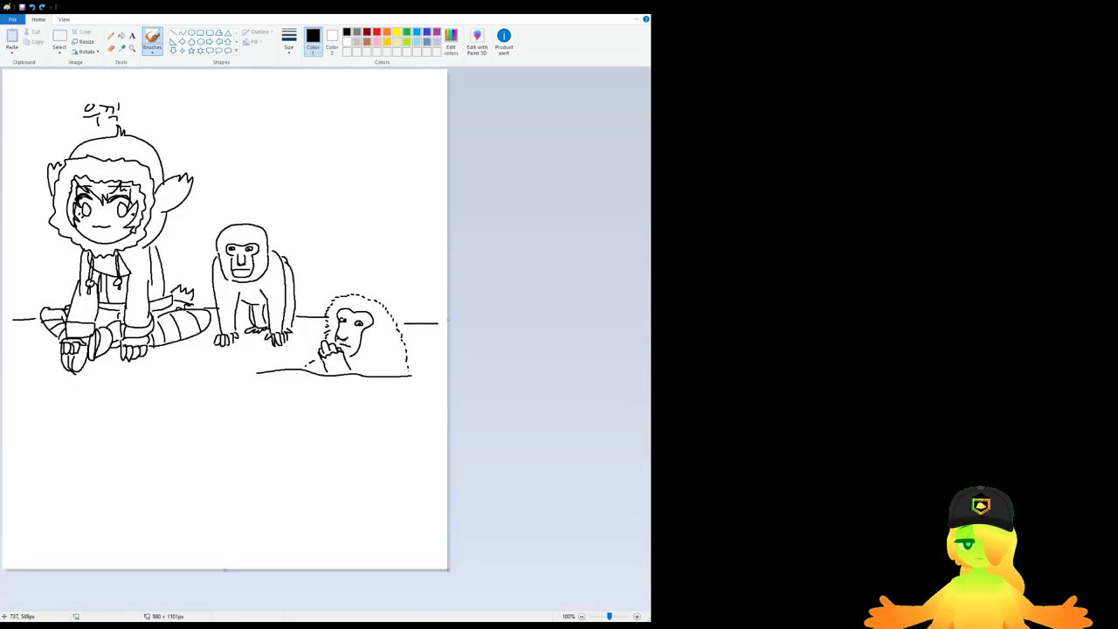
{"action": "scroll", "coordinate": [337, 318], "scroll_direction": "up", "scroll_amount": 1}
{"action": "scroll", "coordinate": [337, 321], "scroll_direction": "down", "scroll_amount": 7}
{"action": "scroll", "coordinate": [293, 344], "scroll_direction": "up", "scroll_amount": 2}
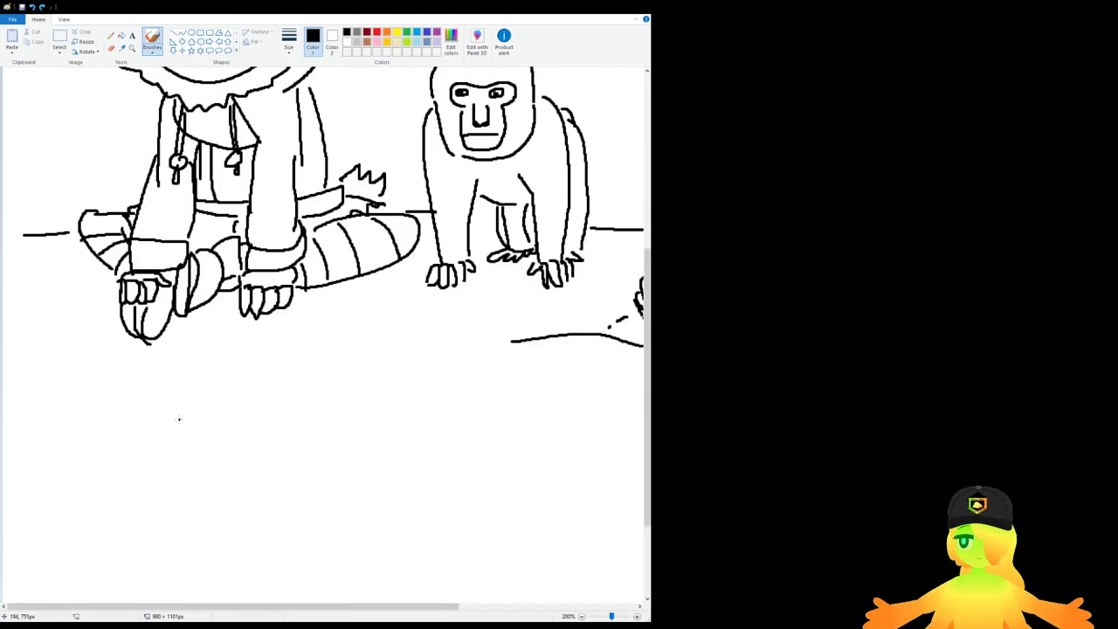
{"action": "scroll", "coordinate": [182, 381], "scroll_direction": "down", "scroll_amount": 3}
{"action": "scroll", "coordinate": [154, 350], "scroll_direction": "down", "scroll_amount": 1}
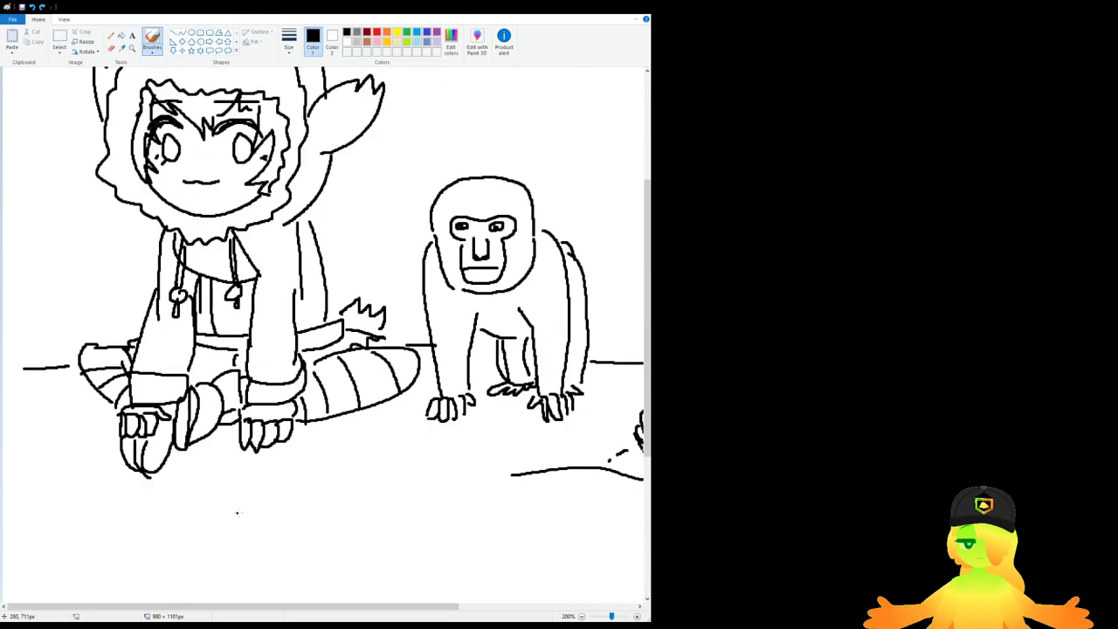
{"action": "scroll", "coordinate": [267, 539], "scroll_direction": "up", "scroll_amount": 1}
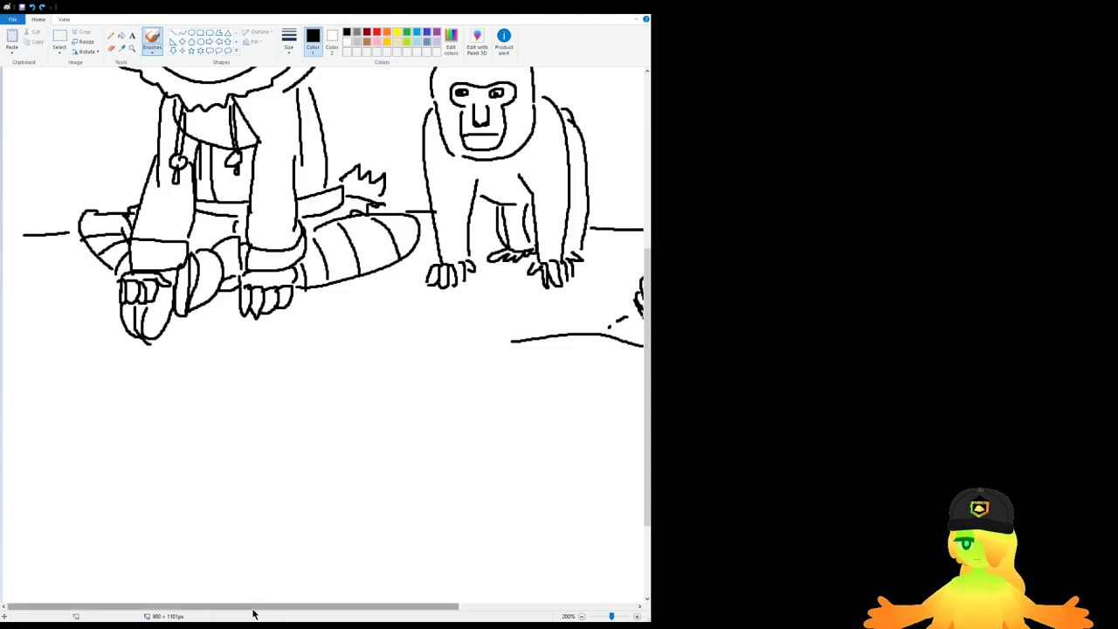
{"action": "left_click_drag", "start_coordinate": [253, 606], "coordinate": [287, 606]}
{"action": "left_click_drag", "start_coordinate": [186, 411], "coordinate": [241, 352]}
{"action": "key", "text": "ctrl+z"}
{"action": "key", "text": "ctrl+z"}
{"action": "key", "text": "ctrl+z"}
{"action": "key", "text": "ctrl+z"}
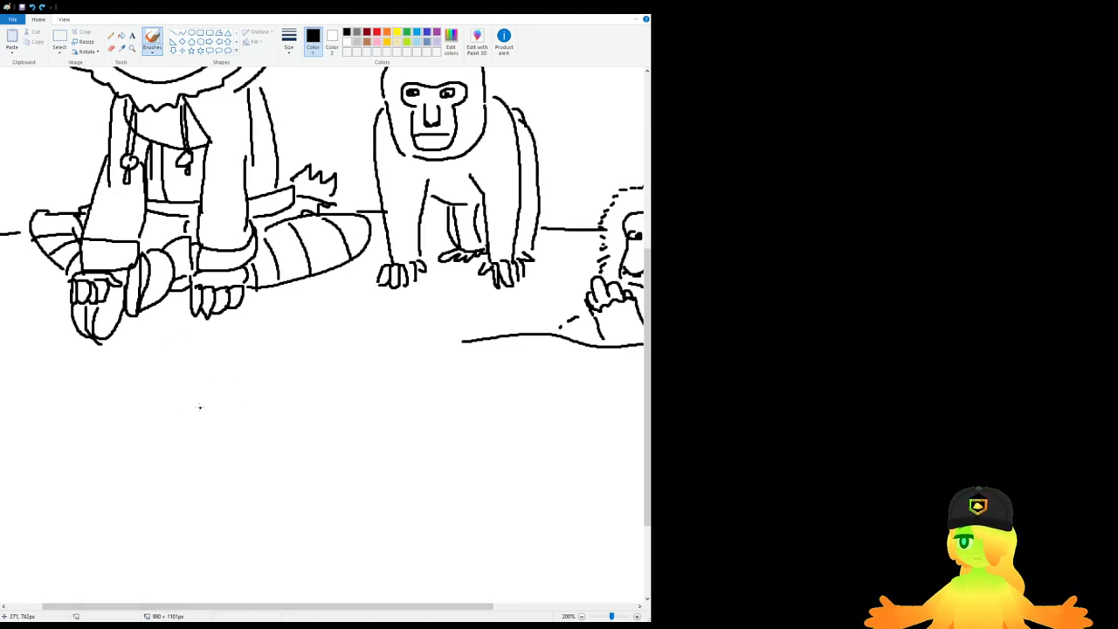
Step: Draw a third macaque half-submerged below the girl, with a dashed head outline, brow, eyes and nose above a straight water line
{"action": "left_click", "coordinate": [200, 408]}
{"action": "left_click", "coordinate": [203, 402]}
{"action": "left_click_drag", "start_coordinate": [205, 391], "coordinate": [210, 387]}
{"action": "left_click_drag", "start_coordinate": [208, 383], "coordinate": [214, 377]}
{"action": "mouse_move", "coordinate": [215, 374]}
{"action": "left_mouse_down"}
{"action": "mouse_move", "coordinate": [264, 331]}
{"action": "mouse_move", "coordinate": [321, 330]}
{"action": "mouse_move", "coordinate": [351, 345]}
{"action": "mouse_move", "coordinate": [387, 421]}
{"action": "left_mouse_up"}
{"action": "left_click_drag", "start_coordinate": [193, 422], "coordinate": [416, 425]}
{"action": "mouse_move", "coordinate": [240, 417]}
{"action": "left_mouse_down"}
{"action": "mouse_move", "coordinate": [237, 376]}
{"action": "mouse_move", "coordinate": [341, 381]}
{"action": "mouse_move", "coordinate": [335, 414]}
{"action": "mouse_move", "coordinate": [314, 391]}
{"action": "mouse_move", "coordinate": [257, 387]}
{"action": "mouse_move", "coordinate": [266, 395]}
{"action": "mouse_move", "coordinate": [250, 395]}
{"action": "mouse_move", "coordinate": [282, 401]}
{"action": "mouse_move", "coordinate": [289, 423]}
{"action": "left_mouse_up"}
{"action": "scroll", "coordinate": [267, 431], "scroll_direction": "down", "scroll_amount": 1}
{"action": "scroll", "coordinate": [266, 440], "scroll_direction": "up", "scroll_amount": 1}
{"action": "scroll", "coordinate": [264, 442], "scroll_direction": "down", "scroll_amount": 1}
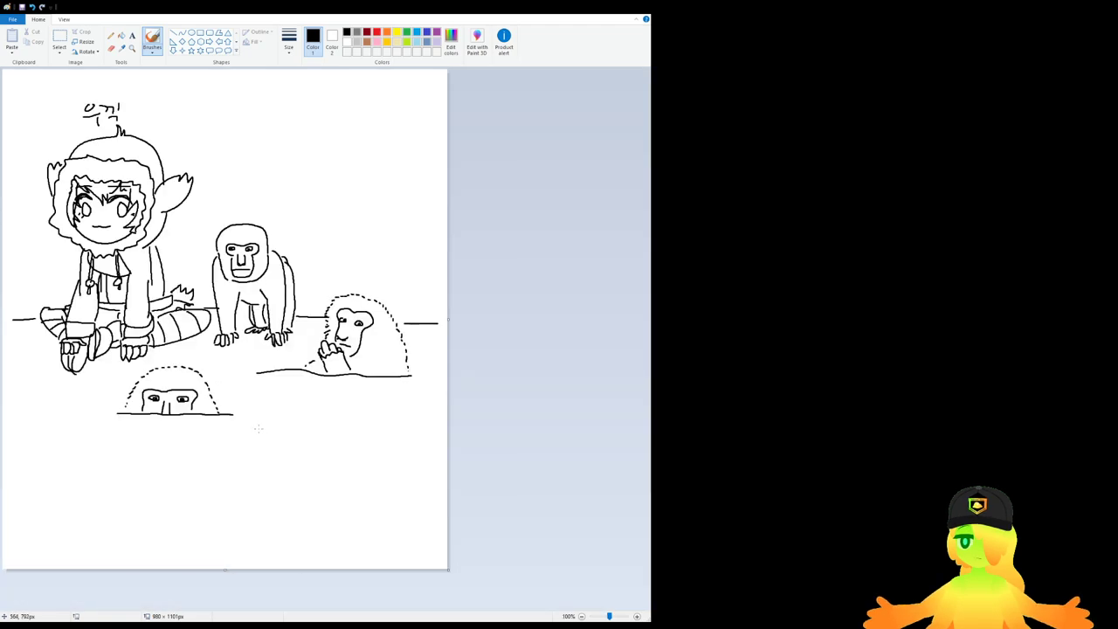
Step: Draw dark pupils inside both of the girl's eyes
{"action": "scroll", "coordinate": [147, 370], "scroll_direction": "up", "scroll_amount": 1}
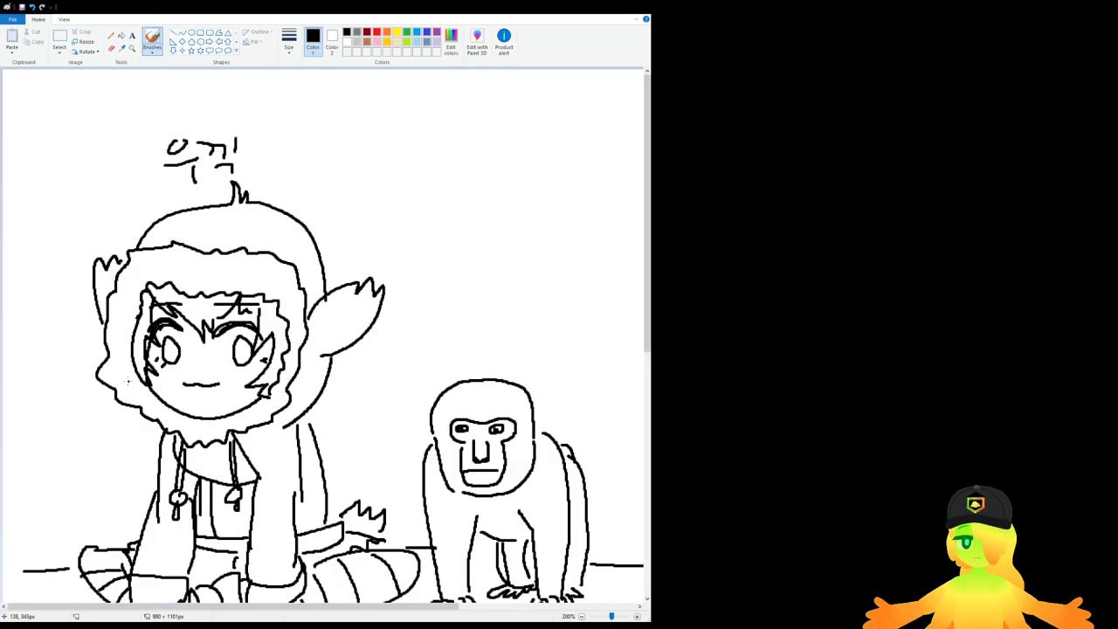
{"action": "scroll", "coordinate": [131, 379], "scroll_direction": "down", "scroll_amount": 1}
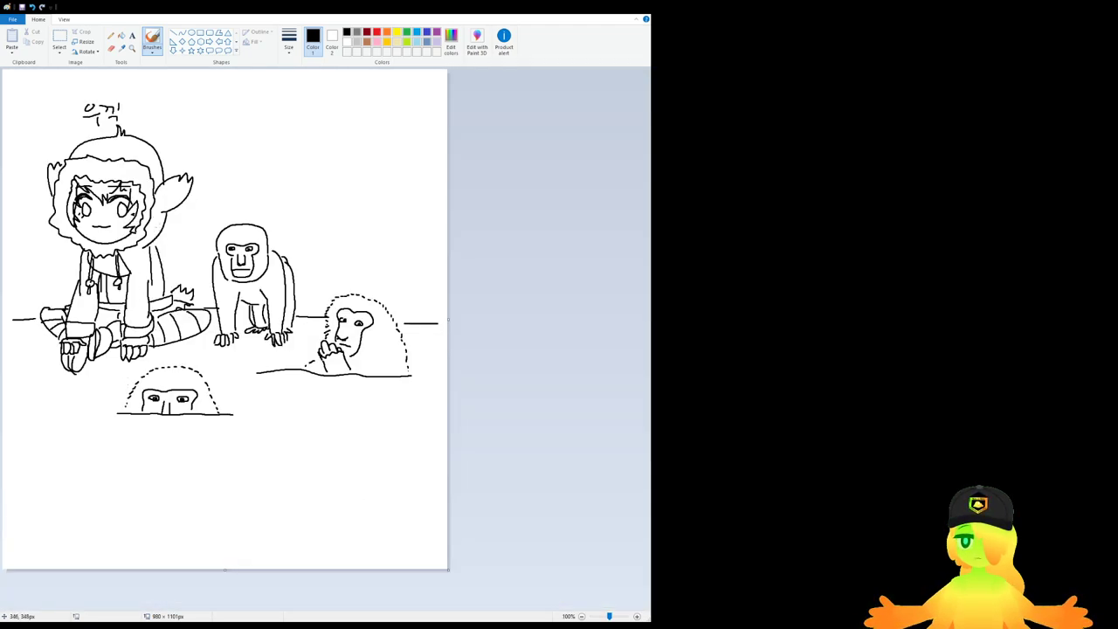
{"action": "scroll", "coordinate": [160, 228], "scroll_direction": "up", "scroll_amount": 1}
{"action": "left_click_drag", "start_coordinate": [170, 348], "coordinate": [172, 352]}
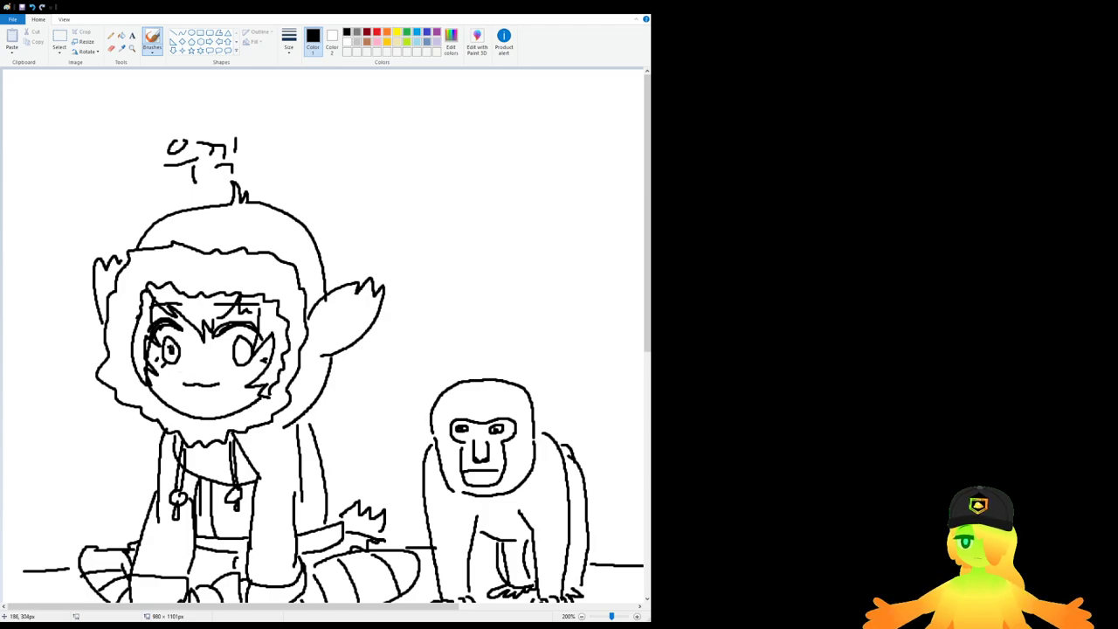
{"action": "mouse_move", "coordinate": [243, 350]}
{"action": "left_mouse_down"}
{"action": "mouse_move", "coordinate": [243, 337]}
{"action": "mouse_move", "coordinate": [242, 363]}
{"action": "mouse_move", "coordinate": [242, 339]}
{"action": "left_mouse_up"}
{"action": "mouse_move", "coordinate": [172, 360]}
{"action": "left_mouse_down"}
{"action": "mouse_move", "coordinate": [159, 350]}
{"action": "mouse_move", "coordinate": [177, 351]}
{"action": "mouse_move", "coordinate": [166, 341]}
{"action": "mouse_move", "coordinate": [175, 365]}
{"action": "left_mouse_up"}
{"action": "key", "text": "ctrl+z"}
{"action": "key", "text": "ctrl+z"}
{"action": "mouse_move", "coordinate": [246, 343]}
{"action": "left_mouse_down"}
{"action": "mouse_move", "coordinate": [236, 350]}
{"action": "mouse_move", "coordinate": [248, 339]}
{"action": "left_mouse_up"}
{"action": "scroll", "coordinate": [163, 346], "scroll_direction": "down", "scroll_amount": 1}
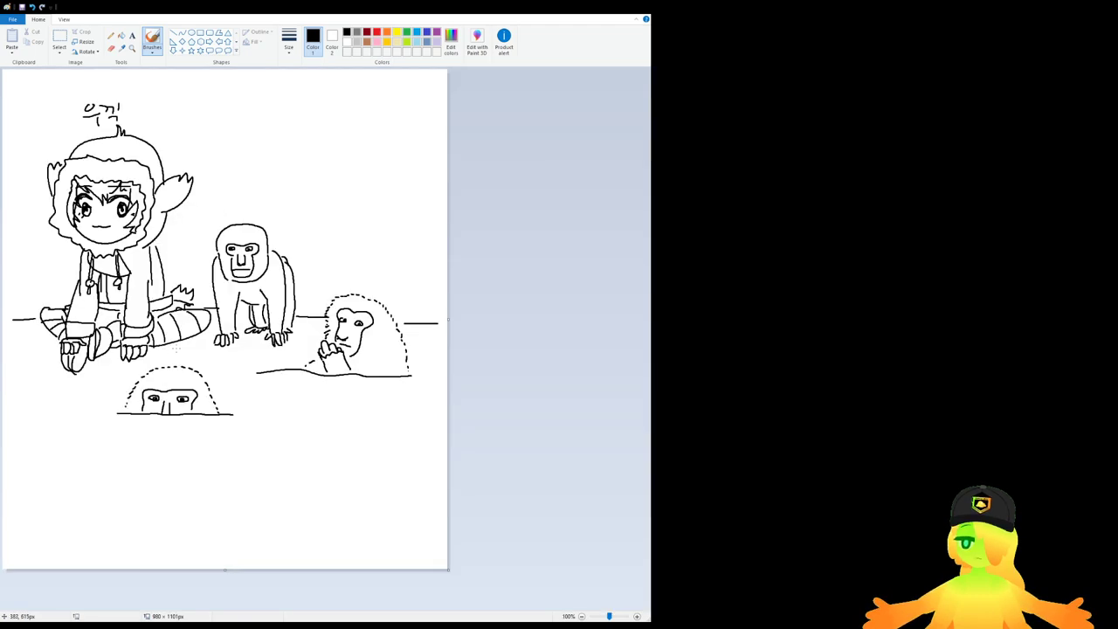
{"action": "scroll", "coordinate": [175, 349], "scroll_direction": "down", "scroll_amount": 1}
{"action": "scroll", "coordinate": [175, 349], "scroll_direction": "up", "scroll_amount": 1}
{"action": "scroll", "coordinate": [177, 350], "scroll_direction": "down", "scroll_amount": 1}
{"action": "scroll", "coordinate": [177, 349], "scroll_direction": "up", "scroll_amount": 1}
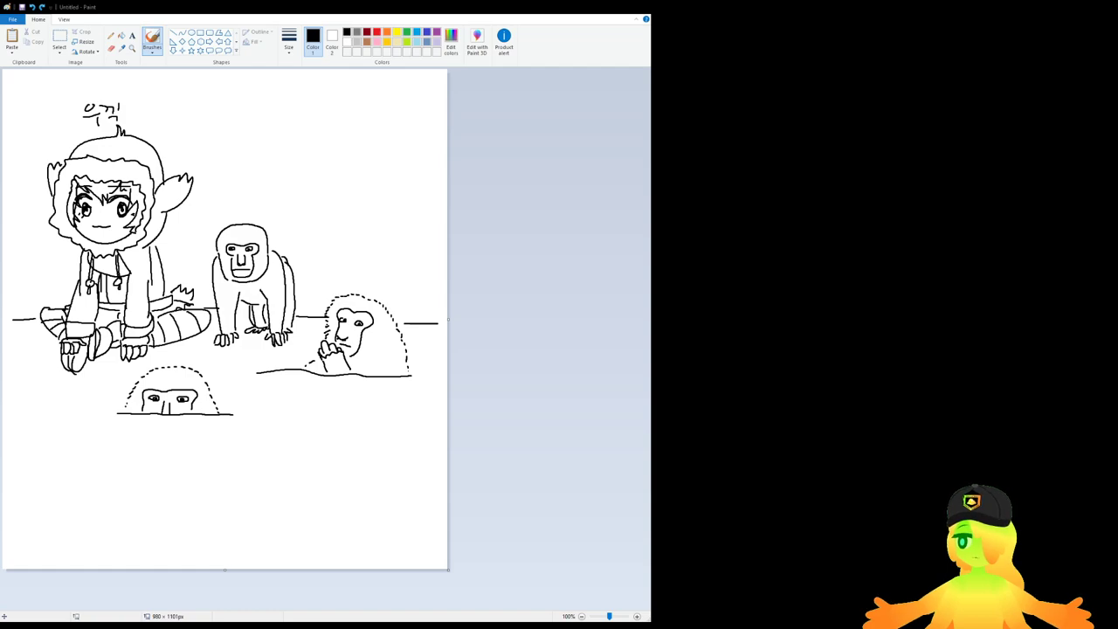
{"action": "left_click", "coordinate": [577, 412]}
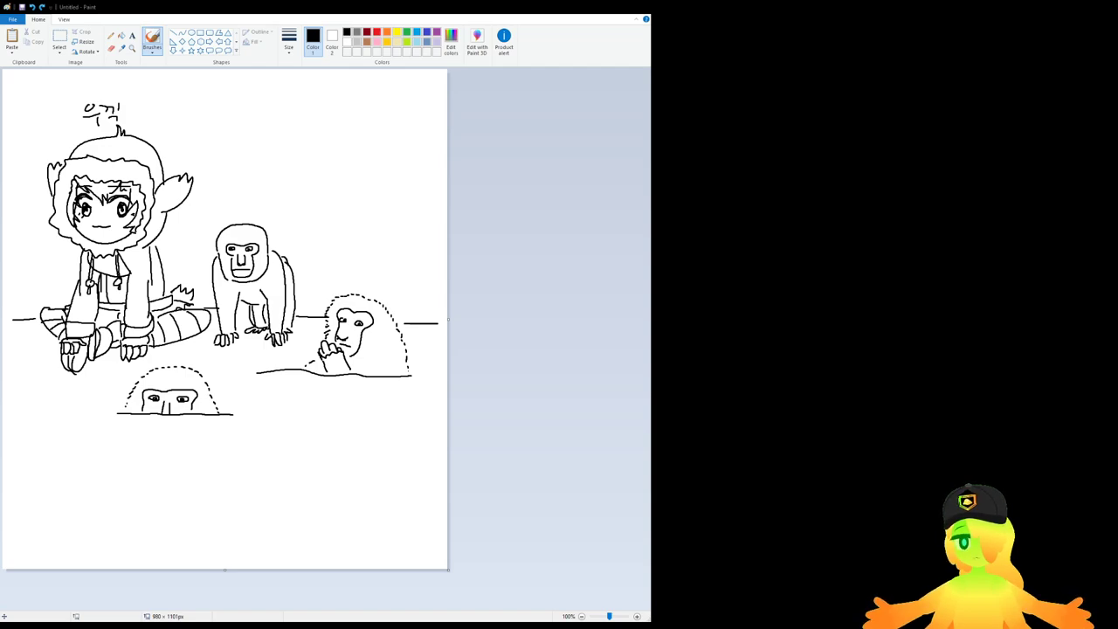
Step: Widen the drawing window so more of the canvas fits beside the girl and macaques
{"action": "scroll", "coordinate": [218, 271], "scroll_direction": "up", "scroll_amount": 1}
{"action": "scroll", "coordinate": [218, 271], "scroll_direction": "down", "scroll_amount": 6}
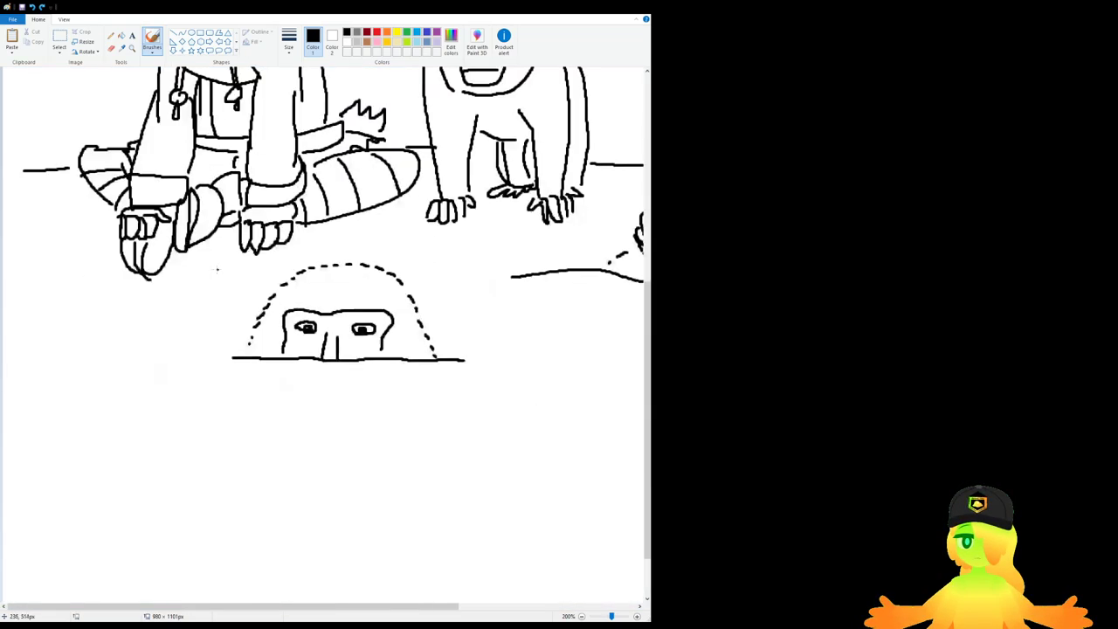
{"action": "scroll", "coordinate": [218, 271], "scroll_direction": "up", "scroll_amount": 1}
{"action": "left_click_drag", "start_coordinate": [650, 294], "coordinate": [763, 297]}
{"action": "left_click_drag", "start_coordinate": [763, 350], "coordinate": [795, 349]}
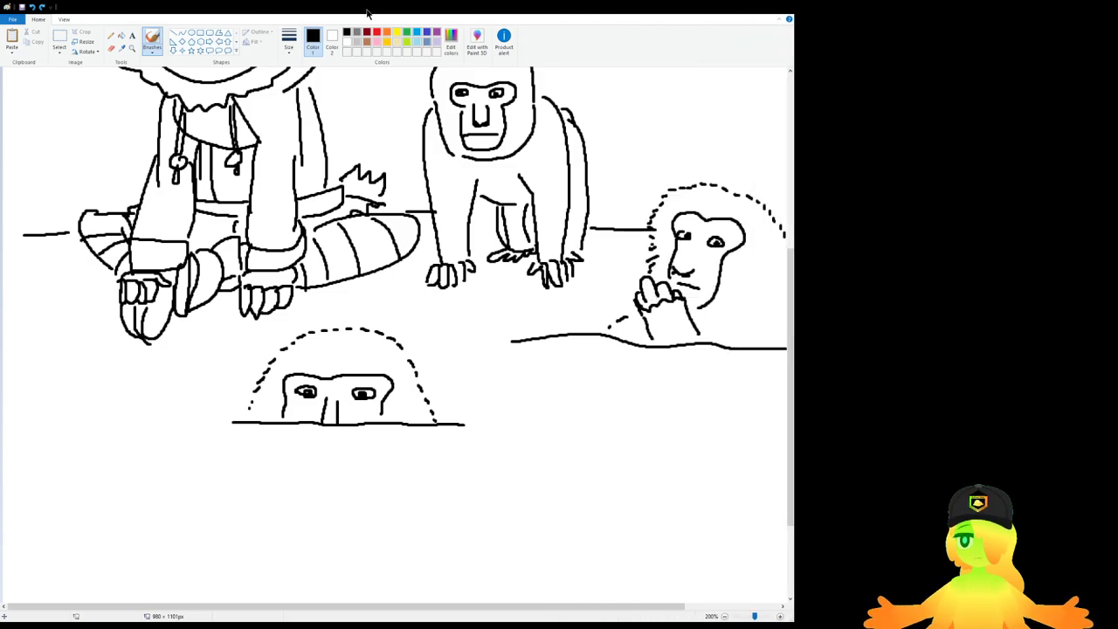
{"action": "scroll", "coordinate": [400, 237], "scroll_direction": "down", "scroll_amount": 1}
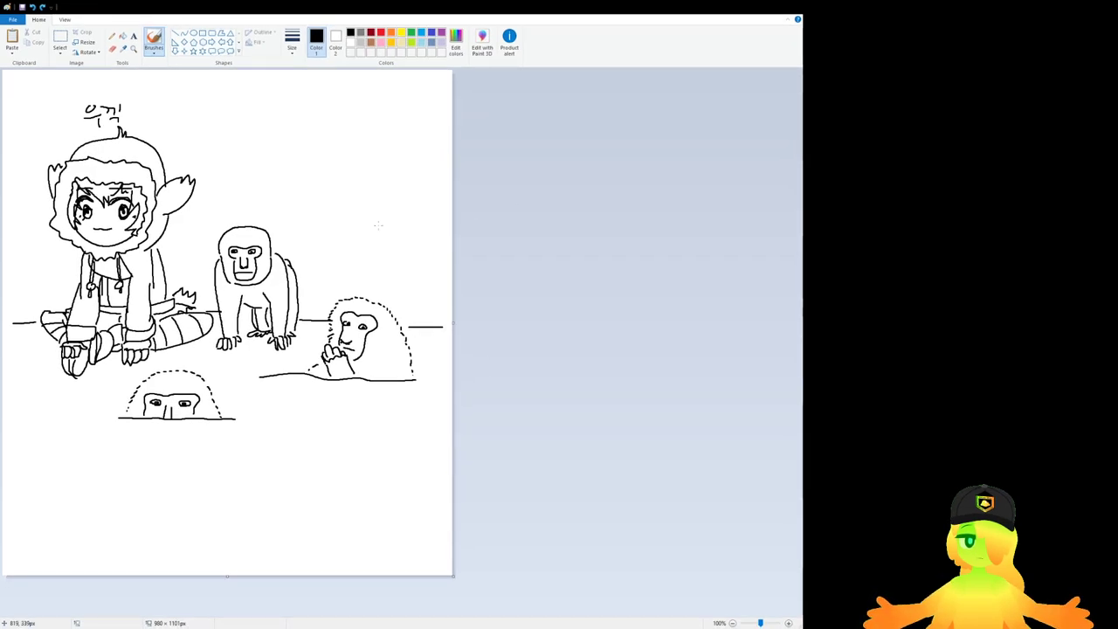
{"action": "scroll", "coordinate": [379, 227], "scroll_direction": "up", "scroll_amount": 1}
{"action": "scroll", "coordinate": [298, 268], "scroll_direction": "down", "scroll_amount": 5}
{"action": "scroll", "coordinate": [298, 269], "scroll_direction": "down", "scroll_amount": 1}
{"action": "scroll", "coordinate": [297, 269], "scroll_direction": "up", "scroll_amount": 1}
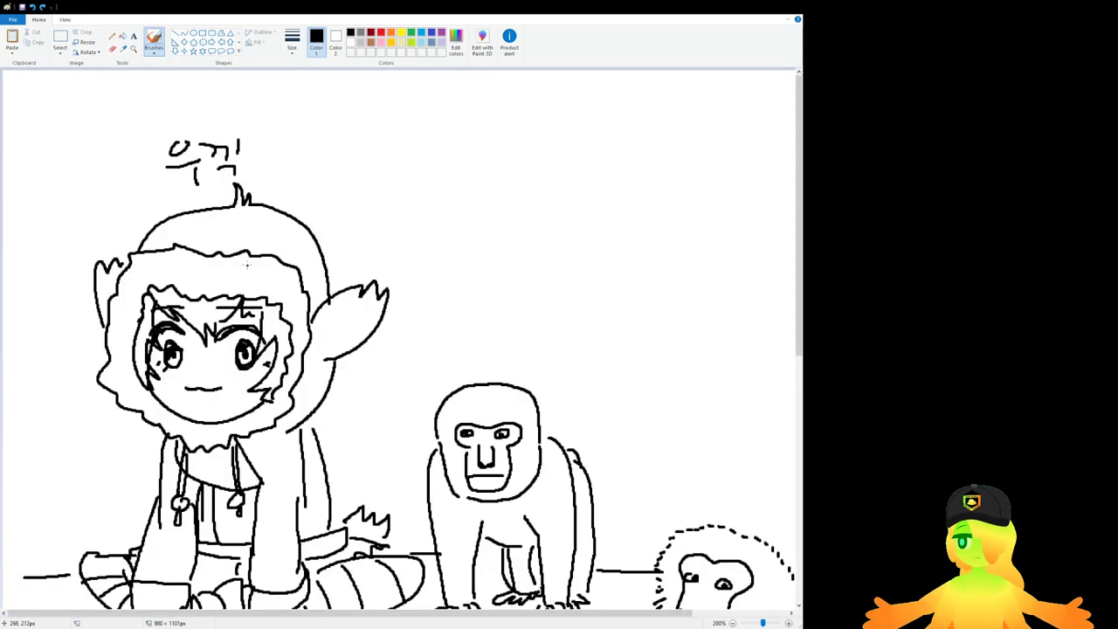
{"action": "scroll", "coordinate": [298, 269], "scroll_direction": "down", "scroll_amount": 1}
{"action": "scroll", "coordinate": [297, 269], "scroll_direction": "up", "scroll_amount": 1}
{"action": "scroll", "coordinate": [298, 269], "scroll_direction": "down", "scroll_amount": 2}
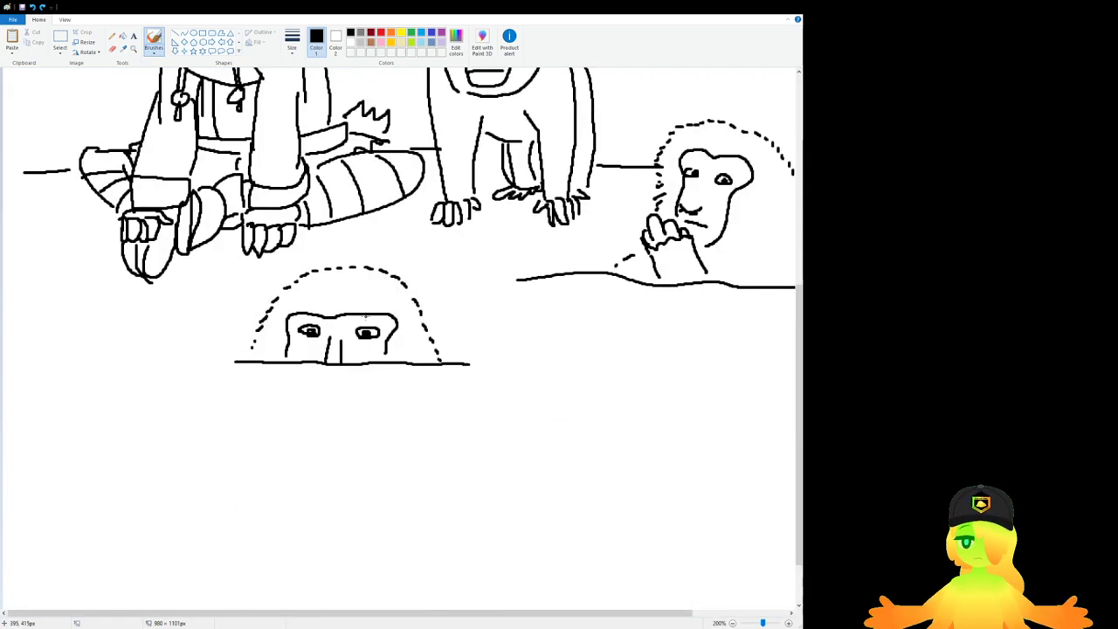
Step: Clear the entire drawing from the canvas and switch back to the brush
{"action": "scroll", "coordinate": [298, 269], "scroll_direction": "down", "scroll_amount": 1}
{"action": "key", "text": "ctrl+a"}
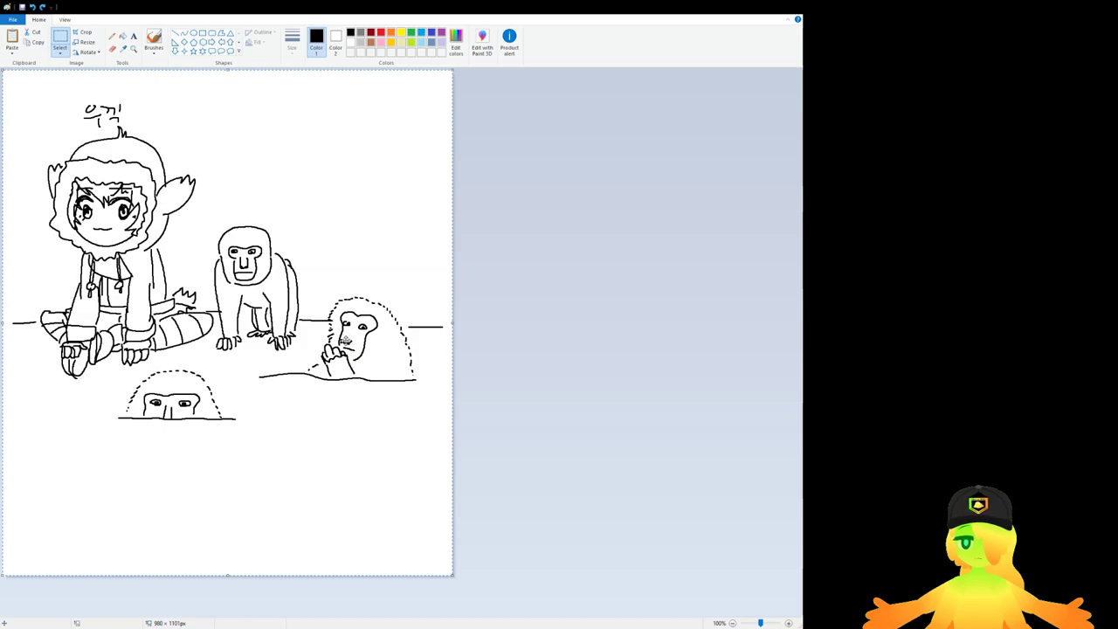
{"action": "key", "text": "Delete"}
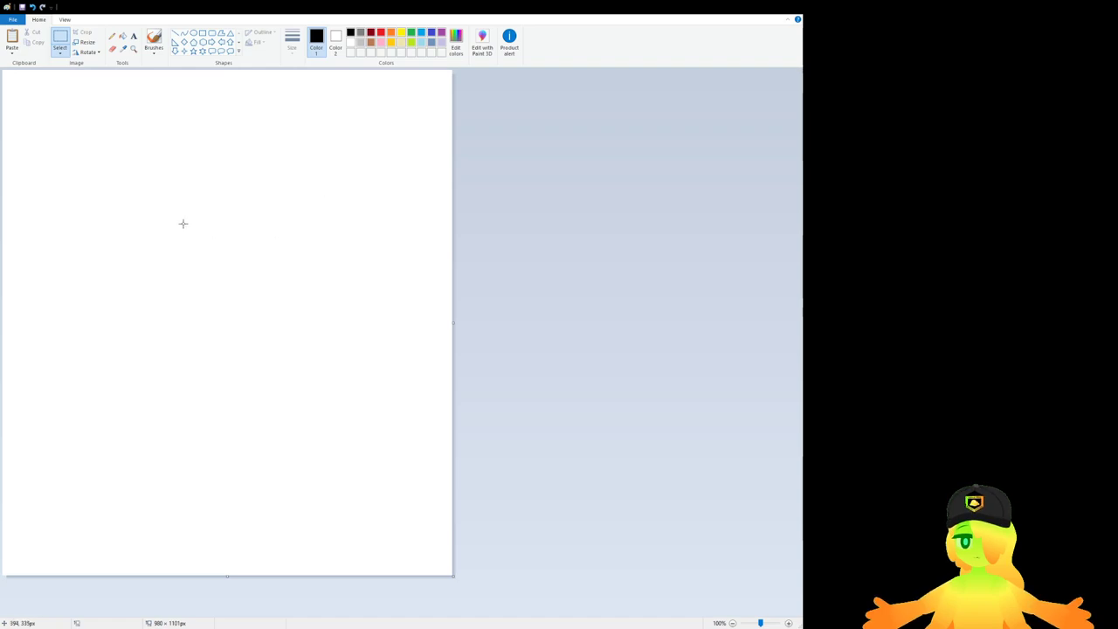
{"action": "left_click", "coordinate": [155, 35]}
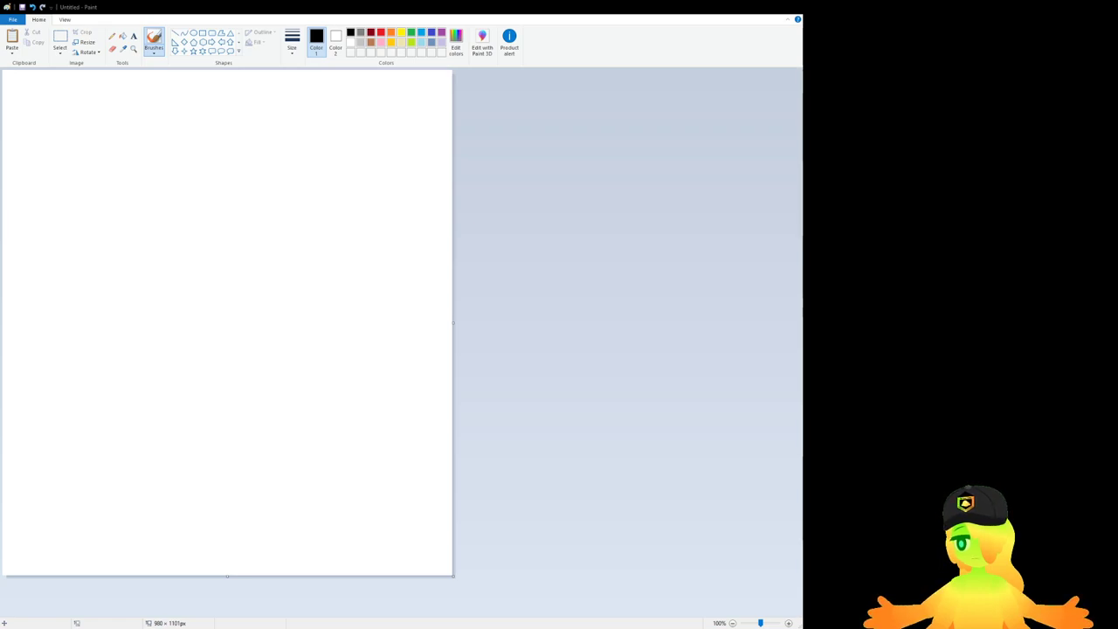
Step: Undo the black trial strokes on the blank canvas and change the brush colour to light gray
{"action": "left_click_drag", "start_coordinate": [197, 275], "coordinate": [212, 291]}
{"action": "key", "text": "ctrl+z"}
{"action": "left_click_drag", "start_coordinate": [176, 161], "coordinate": [168, 228]}
{"action": "left_click_drag", "start_coordinate": [181, 238], "coordinate": [212, 250]}
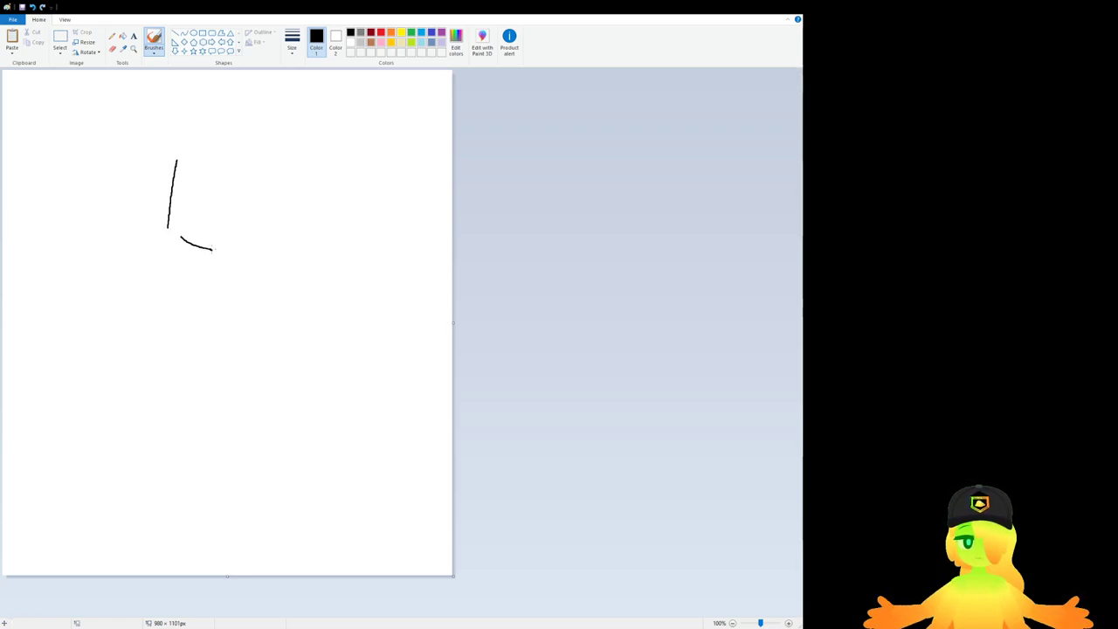
{"action": "key", "text": "ctrl+z"}
{"action": "key", "text": "ctrl+z"}
{"action": "left_click", "coordinate": [360, 42]}
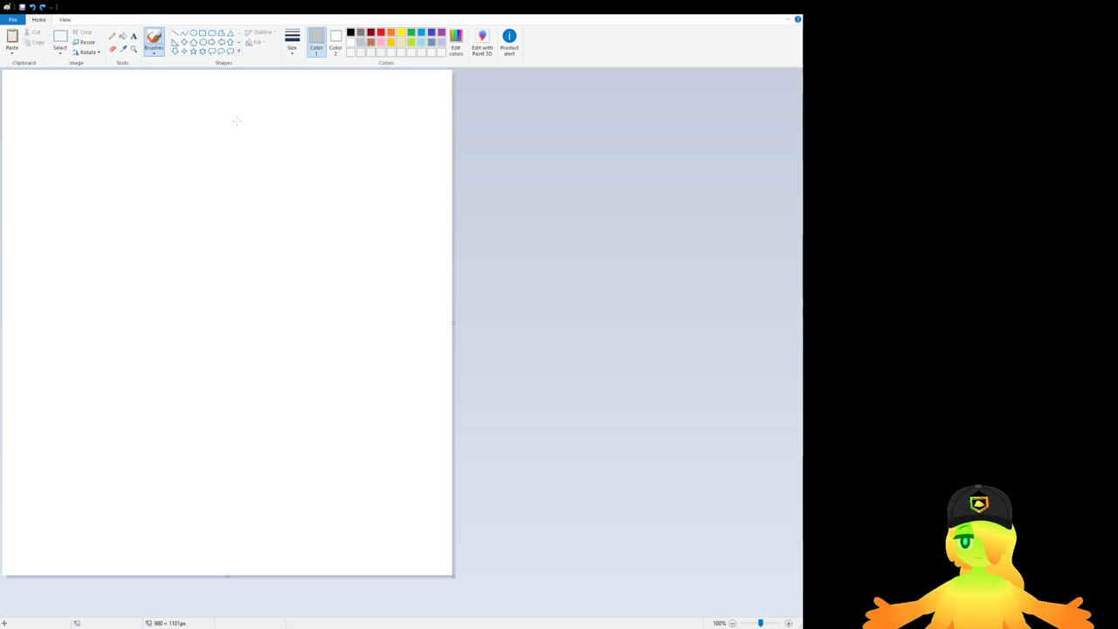
{"action": "scroll", "coordinate": [202, 335], "scroll_direction": "up", "scroll_amount": 1}
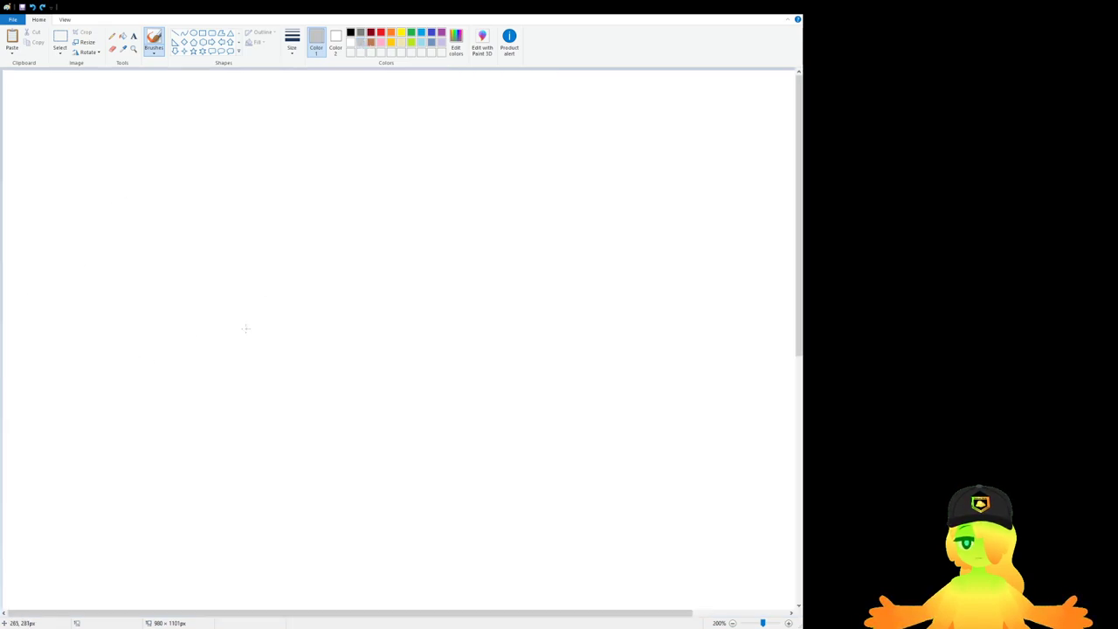
{"action": "mouse_move", "coordinate": [230, 342]}
{"action": "left_mouse_down"}
{"action": "mouse_move", "coordinate": [220, 404]}
{"action": "mouse_move", "coordinate": [393, 311]}
{"action": "left_mouse_up"}
{"action": "scroll", "coordinate": [360, 320], "scroll_direction": "down", "scroll_amount": 2}
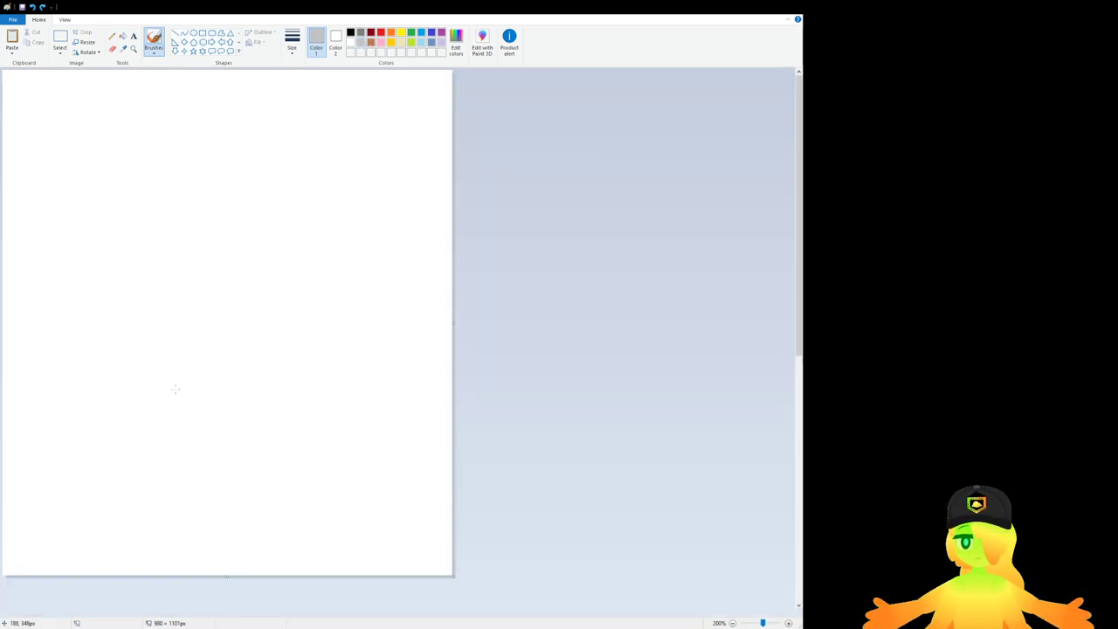
{"action": "scroll", "coordinate": [174, 387], "scroll_direction": "up", "scroll_amount": 2}
{"action": "mouse_move", "coordinate": [169, 385]}
{"action": "left_mouse_down"}
{"action": "mouse_move", "coordinate": [196, 314]}
{"action": "mouse_move", "coordinate": [294, 305]}
{"action": "left_mouse_up"}
{"action": "left_click_drag", "start_coordinate": [293, 304], "coordinate": [330, 370]}
{"action": "key", "text": "ctrl+z"}
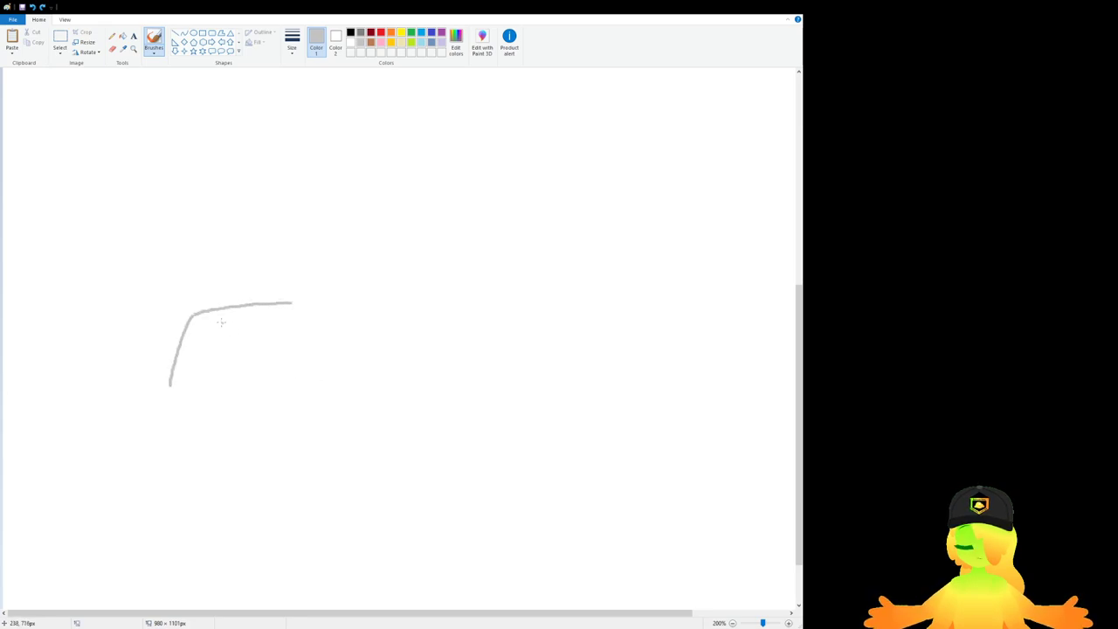
{"action": "key", "text": "ctrl+z"}
{"action": "left_click_drag", "start_coordinate": [189, 318], "coordinate": [355, 284]}
{"action": "key", "text": "ctrl+z"}
Step: Sketch a lens-shaped form with an arched upper edge, a pointed lower edge and short curves trailing down from both ends
{"action": "mouse_move", "coordinate": [204, 323]}
{"action": "left_mouse_down"}
{"action": "mouse_move", "coordinate": [259, 297]}
{"action": "mouse_move", "coordinate": [340, 304]}
{"action": "mouse_move", "coordinate": [267, 292]}
{"action": "mouse_move", "coordinate": [207, 317]}
{"action": "mouse_move", "coordinate": [178, 392]}
{"action": "left_mouse_up"}
{"action": "left_click_drag", "start_coordinate": [198, 338], "coordinate": [251, 383]}
{"action": "key", "text": "ctrl+z"}
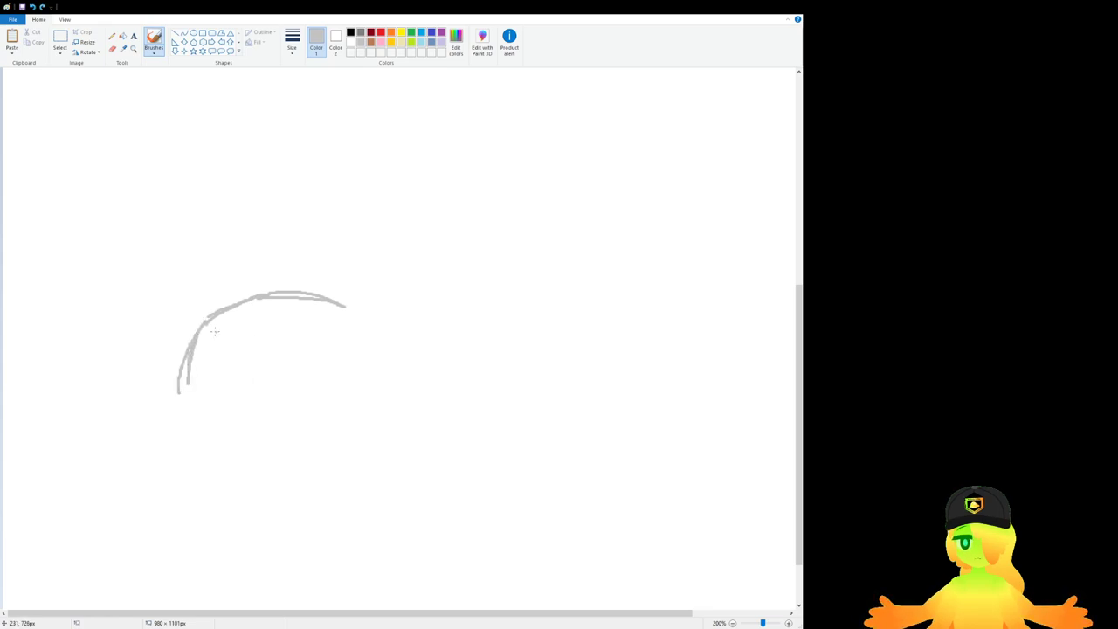
{"action": "mouse_move", "coordinate": [200, 327]}
{"action": "left_mouse_down"}
{"action": "mouse_move", "coordinate": [282, 397]}
{"action": "mouse_move", "coordinate": [265, 356]}
{"action": "left_mouse_up"}
{"action": "key", "text": "ctrl+z"}
{"action": "mouse_move", "coordinate": [277, 358]}
{"action": "left_mouse_down"}
{"action": "mouse_move", "coordinate": [369, 302]}
{"action": "mouse_move", "coordinate": [274, 368]}
{"action": "mouse_move", "coordinate": [339, 324]}
{"action": "mouse_move", "coordinate": [291, 358]}
{"action": "left_mouse_up"}
{"action": "key", "text": "ctrl+z"}
{"action": "mouse_move", "coordinate": [270, 369]}
{"action": "left_mouse_down"}
{"action": "mouse_move", "coordinate": [232, 359]}
{"action": "mouse_move", "coordinate": [201, 325]}
{"action": "left_mouse_up"}
{"action": "left_click_drag", "start_coordinate": [345, 308], "coordinate": [357, 330]}
{"action": "scroll", "coordinate": [200, 366], "scroll_direction": "down", "scroll_amount": 1}
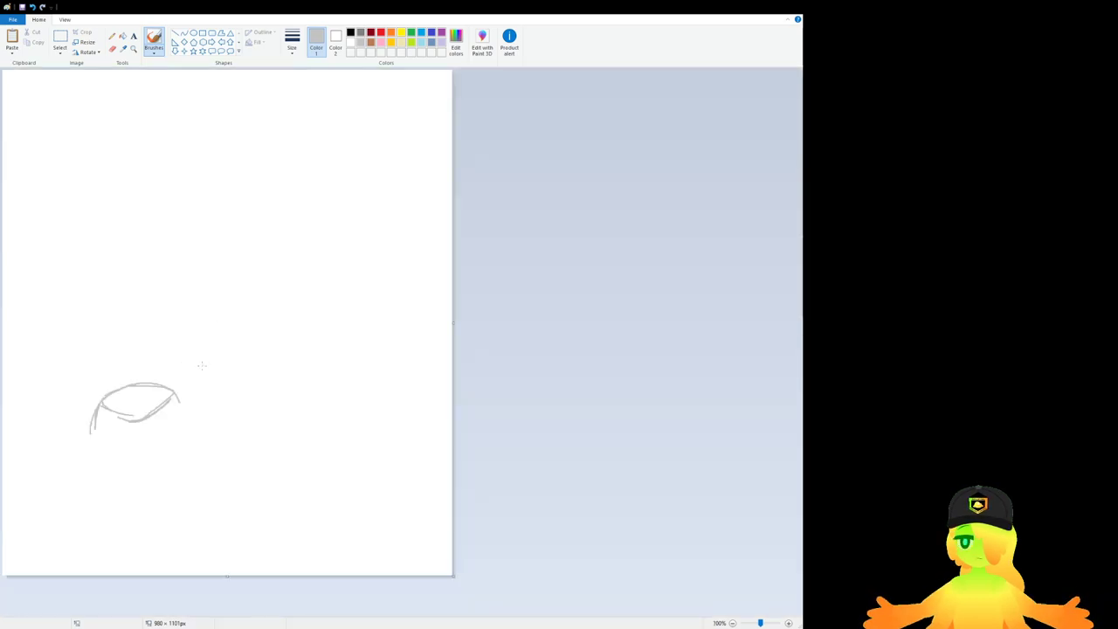
Step: Draw a sagging double curve across the inside of the lens-shaped form, joining its two corners
{"action": "scroll", "coordinate": [200, 366], "scroll_direction": "up", "scroll_amount": 1}
{"action": "scroll", "coordinate": [244, 332], "scroll_direction": "down", "scroll_amount": 8}
{"action": "scroll", "coordinate": [262, 301], "scroll_direction": "up", "scroll_amount": 2}
{"action": "mouse_move", "coordinate": [200, 314]}
{"action": "left_mouse_down"}
{"action": "mouse_move", "coordinate": [208, 385]}
{"action": "mouse_move", "coordinate": [203, 376]}
{"action": "mouse_move", "coordinate": [337, 374]}
{"action": "mouse_move", "coordinate": [206, 383]}
{"action": "mouse_move", "coordinate": [251, 369]}
{"action": "mouse_move", "coordinate": [308, 380]}
{"action": "left_mouse_up"}
{"action": "key", "text": "ctrl+z"}
{"action": "key", "text": "ctrl+z"}
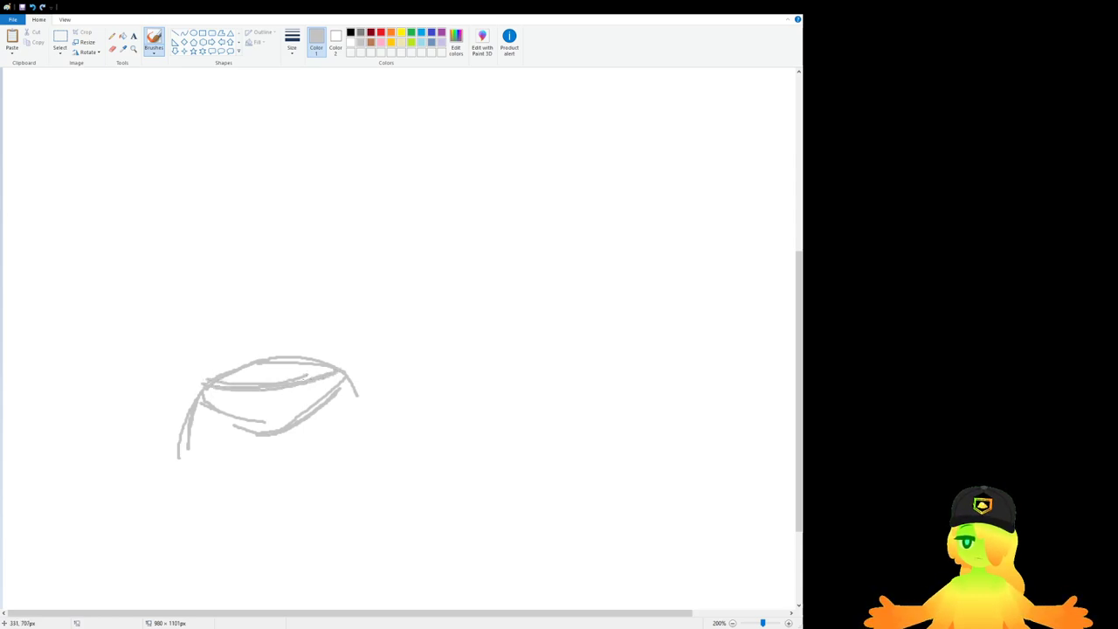
Step: Sketch a waist block above the lens-shaped form with flaring sides and a shallow curved upper edge
{"action": "mouse_move", "coordinate": [200, 325]}
{"action": "left_mouse_down"}
{"action": "mouse_move", "coordinate": [216, 375]}
{"action": "mouse_move", "coordinate": [206, 376]}
{"action": "left_mouse_up"}
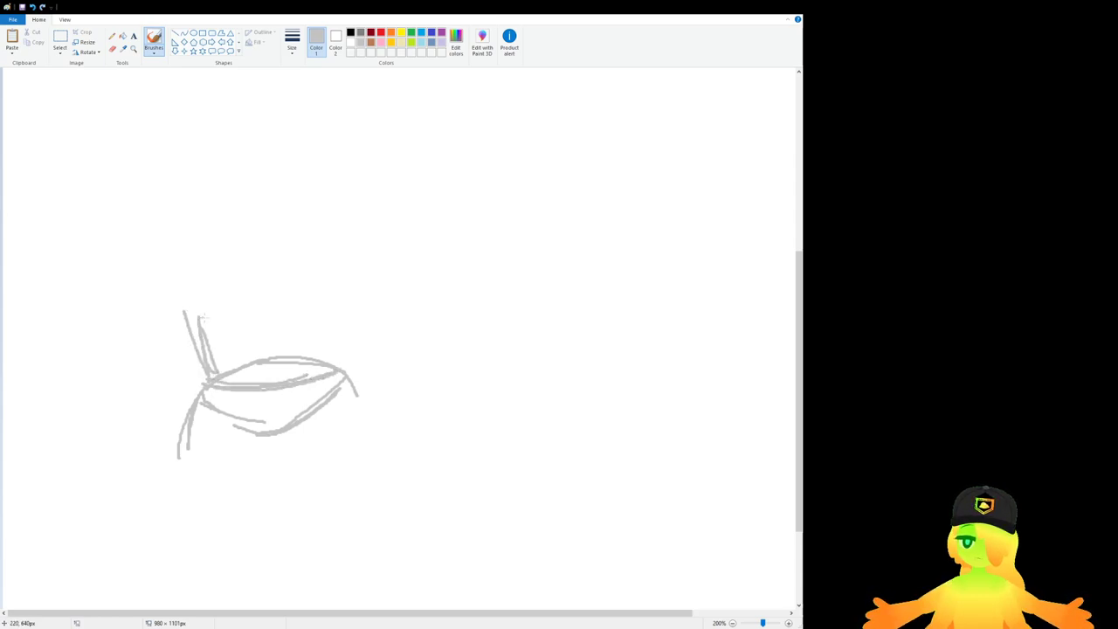
{"action": "mouse_move", "coordinate": [344, 314]}
{"action": "left_mouse_down"}
{"action": "mouse_move", "coordinate": [346, 373]}
{"action": "mouse_move", "coordinate": [347, 358]}
{"action": "mouse_move", "coordinate": [336, 368]}
{"action": "left_mouse_up"}
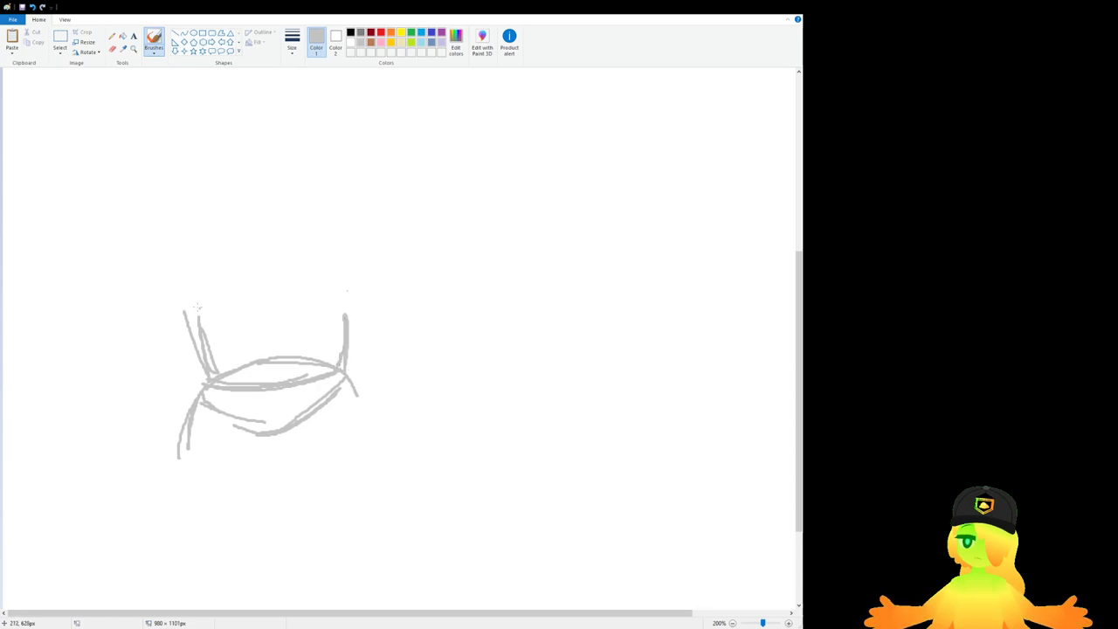
{"action": "mouse_move", "coordinate": [198, 306]}
{"action": "left_mouse_down"}
{"action": "mouse_move", "coordinate": [330, 293]}
{"action": "mouse_move", "coordinate": [182, 315]}
{"action": "left_mouse_up"}
{"action": "mouse_move", "coordinate": [188, 318]}
{"action": "left_mouse_down"}
{"action": "mouse_move", "coordinate": [291, 301]}
{"action": "mouse_move", "coordinate": [357, 375]}
{"action": "left_mouse_up"}
{"action": "scroll", "coordinate": [340, 309], "scroll_direction": "up", "scroll_amount": 3}
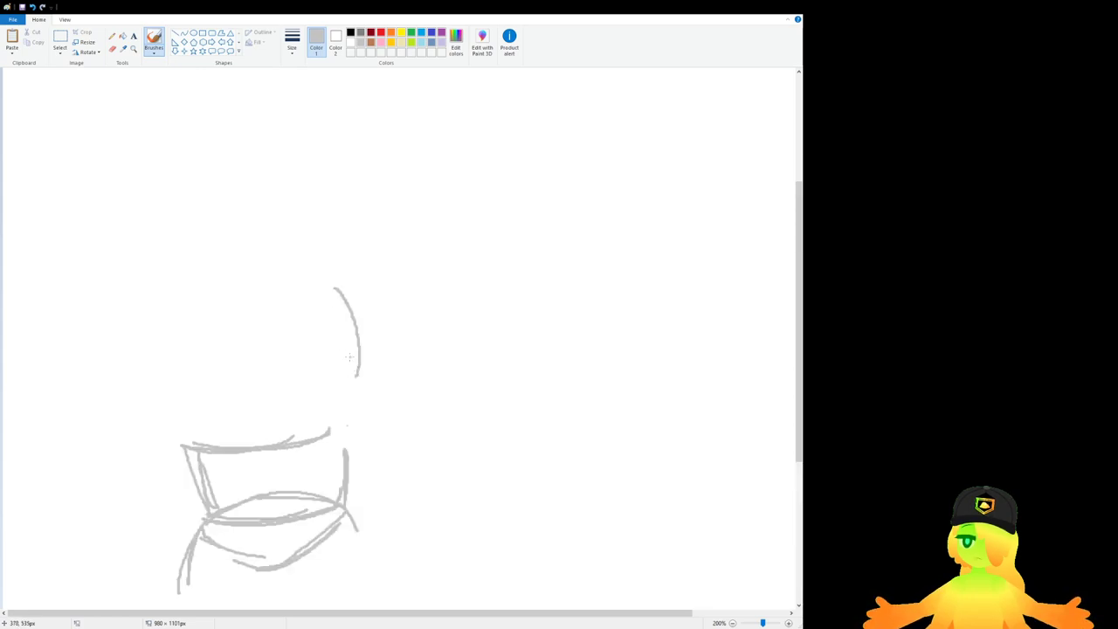
{"action": "key", "text": "ctrl+z"}
{"action": "scroll", "coordinate": [262, 344], "scroll_direction": "down", "scroll_amount": 3}
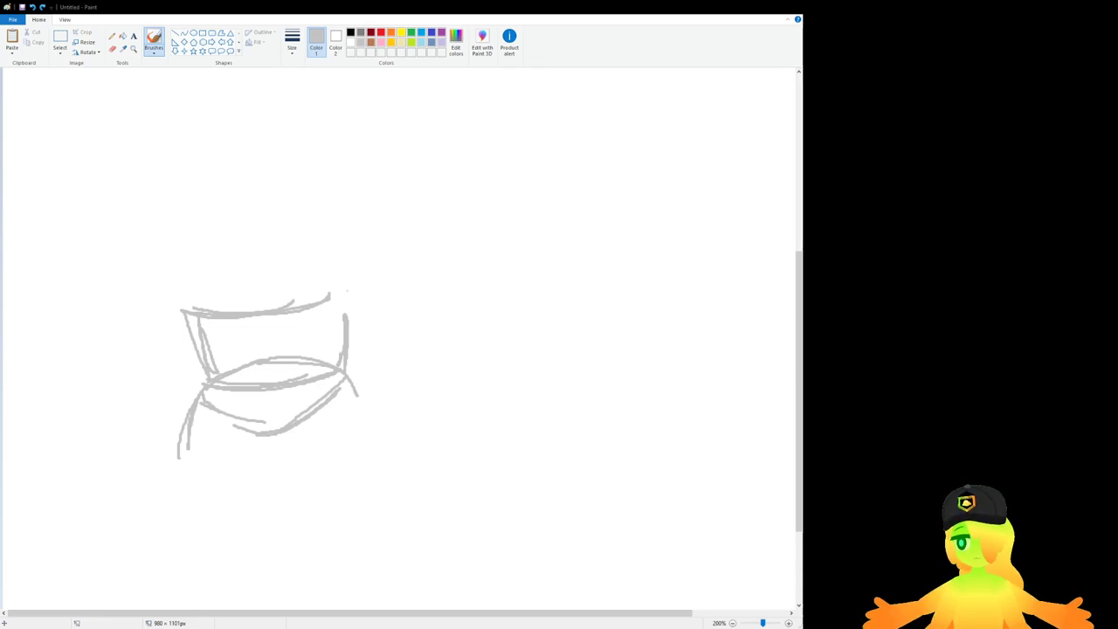
Step: Draw a nearly vertical centre line through the waist block and a short horizontal tick crossing it
{"action": "left_click_drag", "start_coordinate": [117, 345], "coordinate": [151, 362]}
{"action": "key", "text": "ctrl+z"}
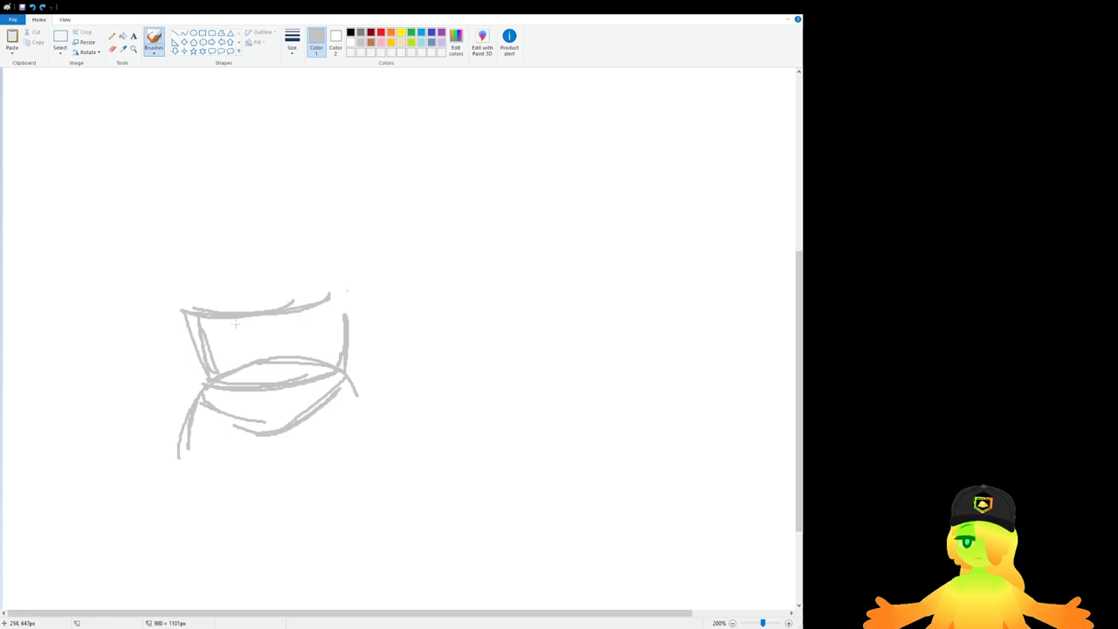
{"action": "left_click_drag", "start_coordinate": [244, 323], "coordinate": [276, 322]}
{"action": "left_click_drag", "start_coordinate": [247, 262], "coordinate": [258, 360]}
{"action": "key", "text": "ctrl+z"}
{"action": "left_click_drag", "start_coordinate": [252, 253], "coordinate": [259, 395]}
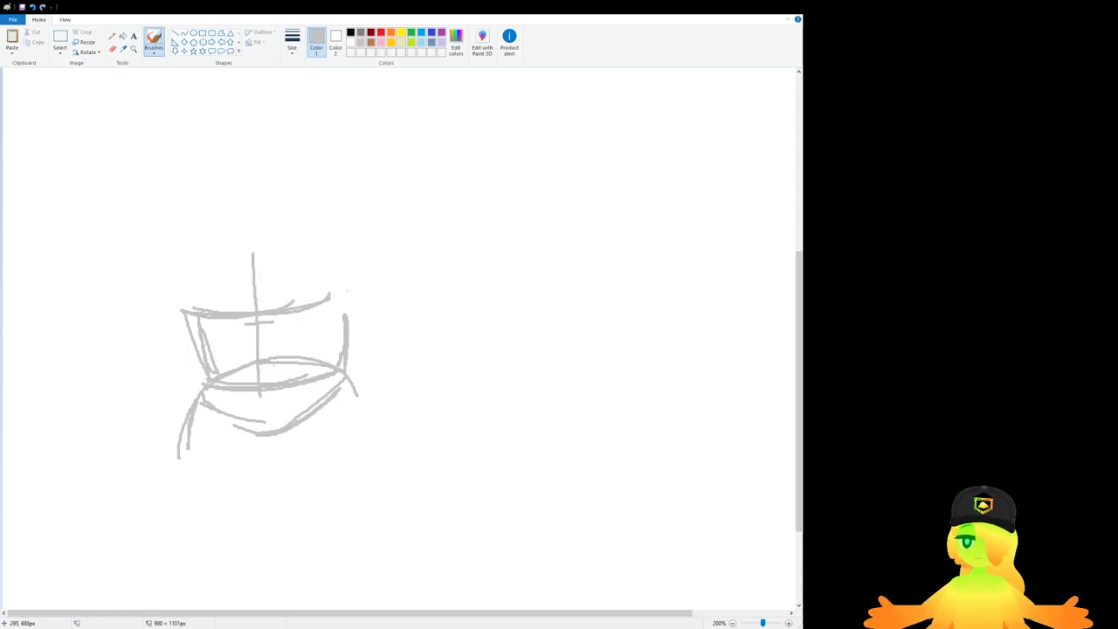
{"action": "key", "text": "ctrl+z"}
{"action": "left_click_drag", "start_coordinate": [260, 257], "coordinate": [270, 375]}
Step: Add short contour strokes along both outer sides of the waist, leading down to the hips
{"action": "left_click_drag", "start_coordinate": [351, 355], "coordinate": [363, 386]}
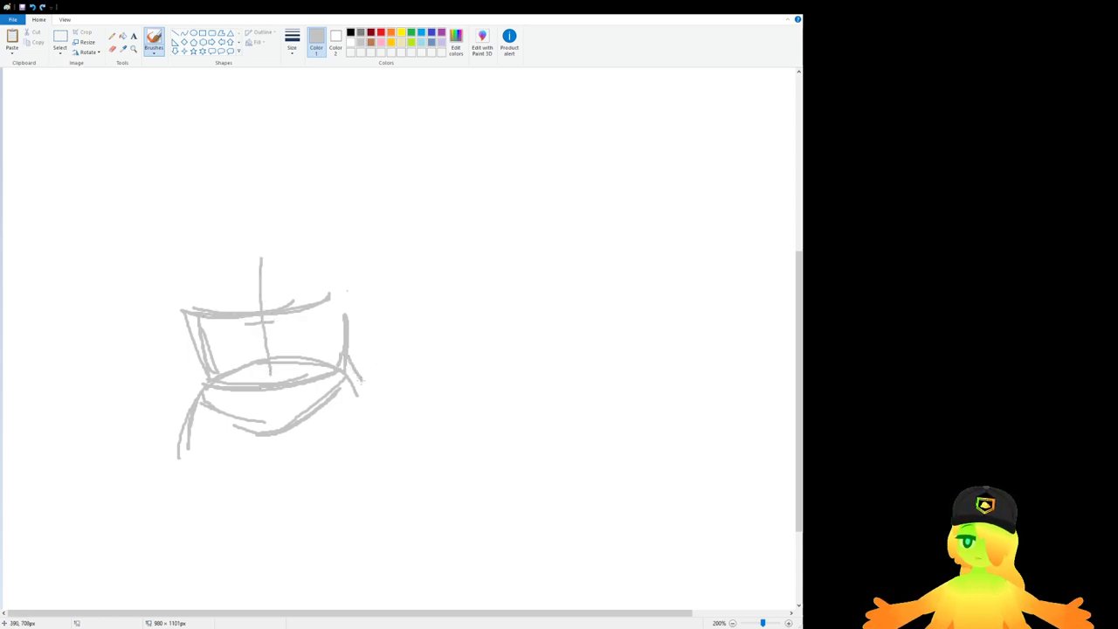
{"action": "key", "text": "ctrl+z"}
{"action": "mouse_move", "coordinate": [351, 345]}
{"action": "left_mouse_down"}
{"action": "mouse_move", "coordinate": [360, 396]}
{"action": "mouse_move", "coordinate": [345, 343]}
{"action": "mouse_move", "coordinate": [344, 420]}
{"action": "left_mouse_up"}
{"action": "scroll", "coordinate": [353, 322], "scroll_direction": "up", "scroll_amount": 3}
{"action": "key", "text": "ctrl+z"}
{"action": "key", "text": "ctrl+z"}
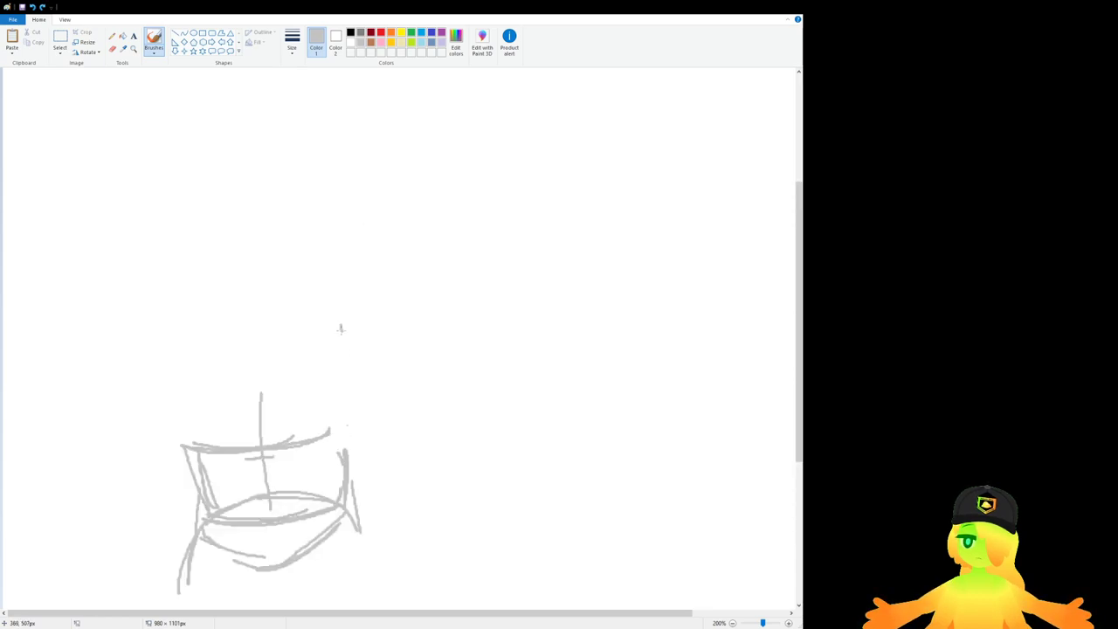
Step: Sketch the top of the ribcage as a wide lens with arched and sagging edges, plus a vertical right side
{"action": "left_click_drag", "start_coordinate": [340, 326], "coordinate": [346, 409]}
{"action": "mouse_move", "coordinate": [181, 334]}
{"action": "left_mouse_down"}
{"action": "mouse_move", "coordinate": [271, 357]}
{"action": "mouse_move", "coordinate": [341, 317]}
{"action": "left_mouse_up"}
{"action": "left_click_drag", "start_coordinate": [178, 321], "coordinate": [240, 295]}
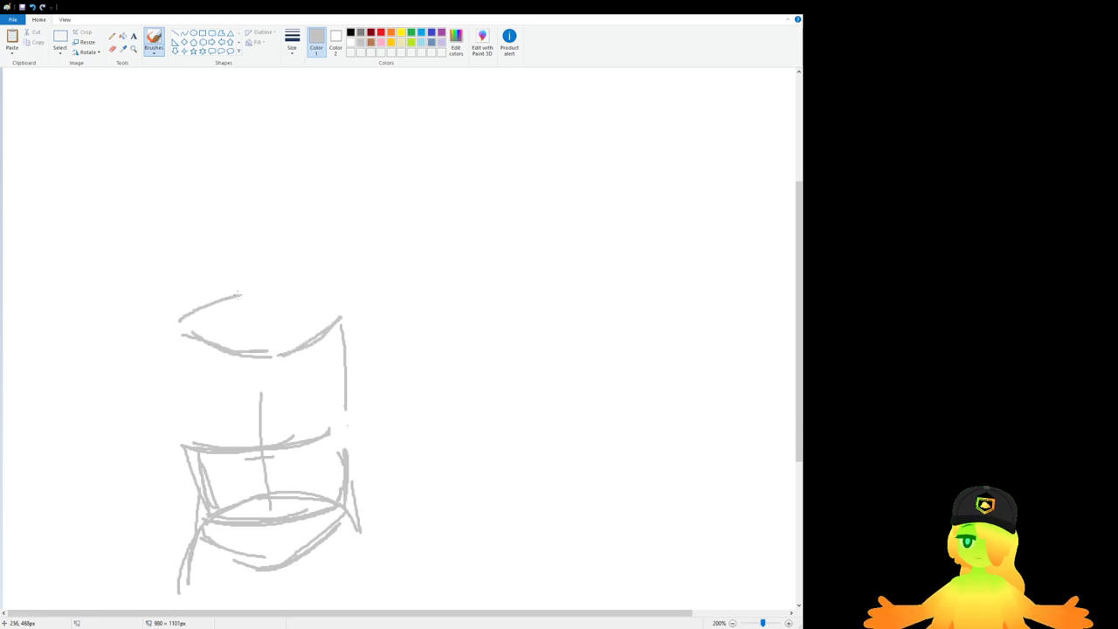
{"action": "key", "text": "ctrl+z"}
{"action": "mouse_move", "coordinate": [165, 322]}
{"action": "left_mouse_down"}
{"action": "mouse_move", "coordinate": [172, 295]}
{"action": "mouse_move", "coordinate": [164, 330]}
{"action": "left_mouse_up"}
{"action": "mouse_move", "coordinate": [163, 316]}
{"action": "left_mouse_down"}
{"action": "mouse_move", "coordinate": [193, 284]}
{"action": "mouse_move", "coordinate": [282, 282]}
{"action": "mouse_move", "coordinate": [349, 314]}
{"action": "left_mouse_up"}
{"action": "key", "text": "ctrl+z"}
{"action": "left_click_drag", "start_coordinate": [302, 289], "coordinate": [331, 298]}
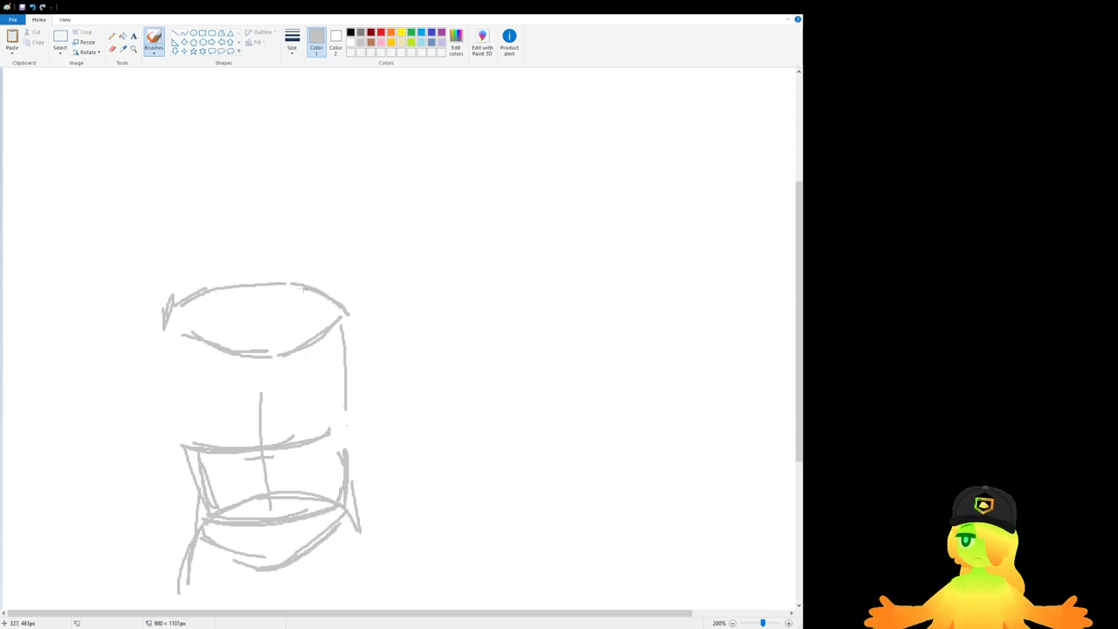
Step: Add a small neck ellipse inside the ribcage top and extend the centre line down the chest to the waist
{"action": "scroll", "coordinate": [302, 288], "scroll_direction": "down", "scroll_amount": 3}
{"action": "mouse_move", "coordinate": [246, 157]}
{"action": "left_mouse_down"}
{"action": "mouse_move", "coordinate": [276, 182]}
{"action": "mouse_move", "coordinate": [291, 172]}
{"action": "mouse_move", "coordinate": [258, 186]}
{"action": "mouse_move", "coordinate": [288, 165]}
{"action": "mouse_move", "coordinate": [266, 272]}
{"action": "left_mouse_up"}
{"action": "key", "text": "ctrl+z"}
{"action": "left_click_drag", "start_coordinate": [244, 193], "coordinate": [260, 279]}
{"action": "left_click_drag", "start_coordinate": [252, 248], "coordinate": [259, 281]}
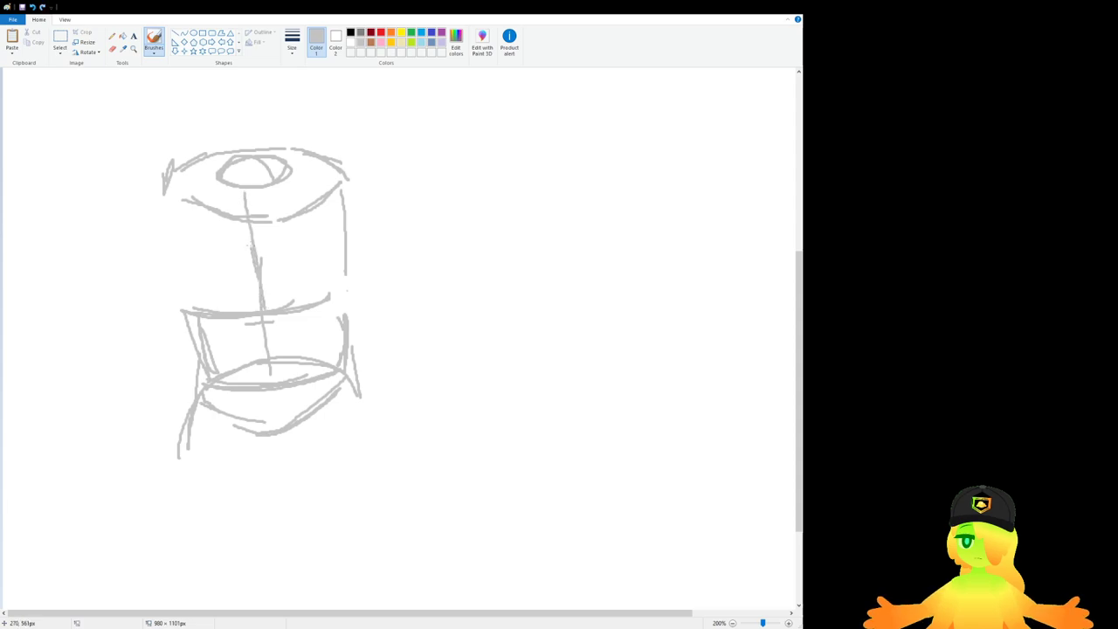
{"action": "left_click_drag", "start_coordinate": [248, 223], "coordinate": [258, 294]}
Step: Sketch both sides of the ribcage with layered strokes that bulge outward and taper into the waist
{"action": "left_click_drag", "start_coordinate": [155, 189], "coordinate": [192, 311]}
{"action": "key", "text": "ctrl+z"}
{"action": "left_click_drag", "start_coordinate": [152, 170], "coordinate": [152, 253]}
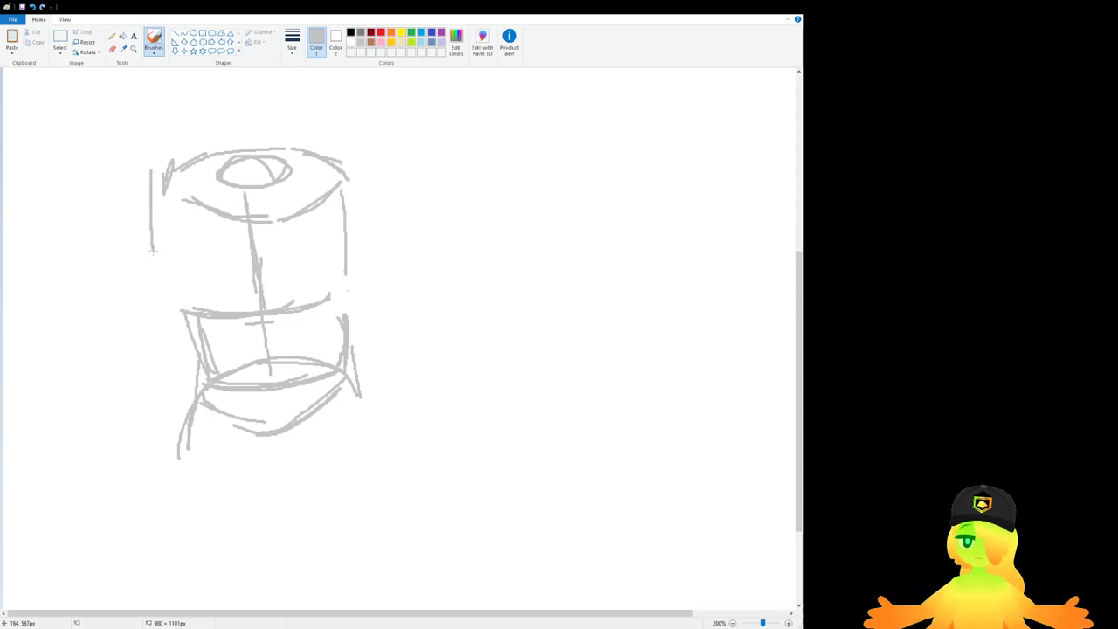
{"action": "key", "text": "ctrl+z"}
{"action": "left_click_drag", "start_coordinate": [172, 175], "coordinate": [168, 250]}
{"action": "left_click_drag", "start_coordinate": [178, 170], "coordinate": [153, 267]}
{"action": "mouse_move", "coordinate": [167, 208]}
{"action": "left_mouse_down"}
{"action": "mouse_move", "coordinate": [166, 257]}
{"action": "mouse_move", "coordinate": [197, 308]}
{"action": "left_mouse_up"}
{"action": "left_click_drag", "start_coordinate": [166, 258], "coordinate": [191, 301]}
{"action": "left_click_drag", "start_coordinate": [337, 191], "coordinate": [352, 243]}
{"action": "left_click_drag", "start_coordinate": [343, 250], "coordinate": [332, 309]}
{"action": "left_click_drag", "start_coordinate": [337, 229], "coordinate": [333, 285]}
{"action": "left_click_drag", "start_coordinate": [336, 193], "coordinate": [332, 321]}
{"action": "left_click_drag", "start_coordinate": [341, 283], "coordinate": [352, 346]}
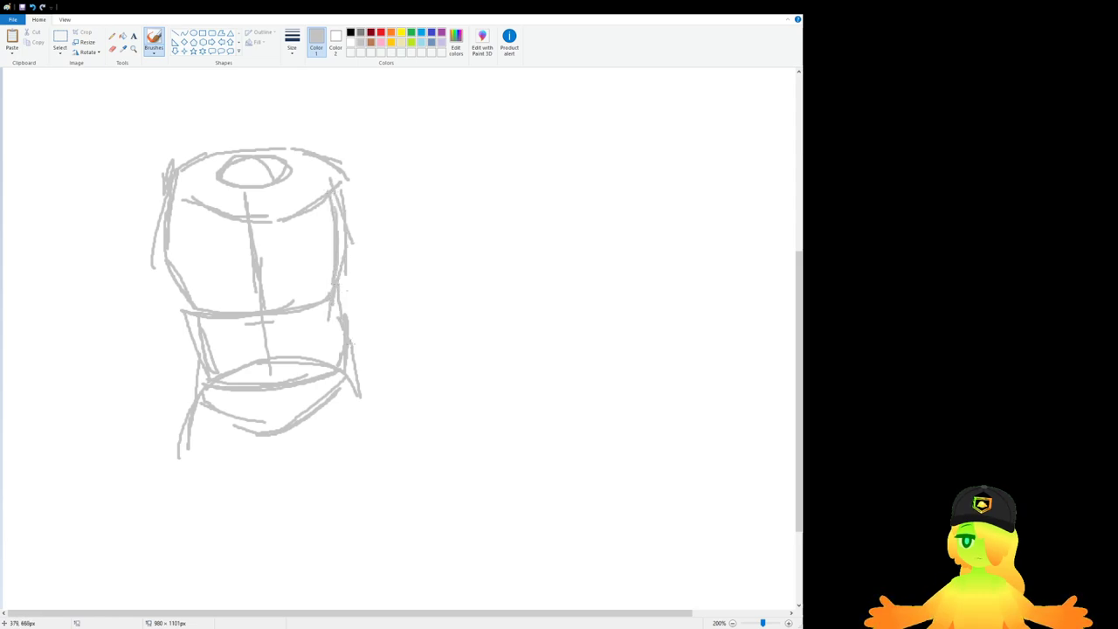
Step: Reinforce the V-shaped pelvis edge and add a wide rounded curve beneath it for the bottom of the hips
{"action": "scroll", "coordinate": [262, 306], "scroll_direction": "down", "scroll_amount": 3}
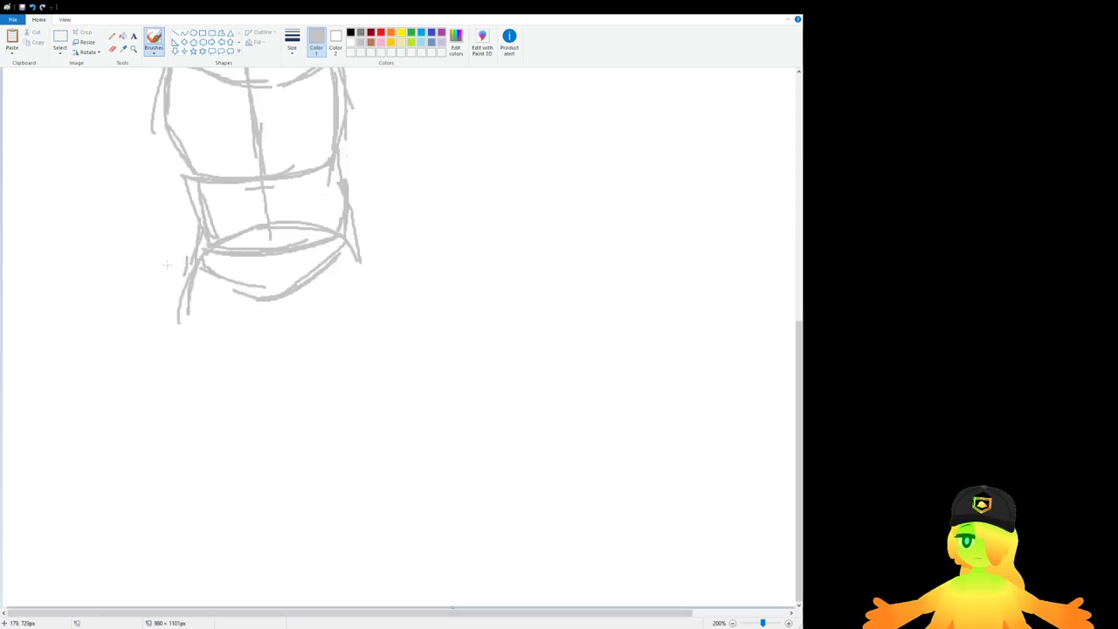
{"action": "mouse_move", "coordinate": [204, 262]}
{"action": "left_mouse_down"}
{"action": "mouse_move", "coordinate": [266, 297]}
{"action": "mouse_move", "coordinate": [342, 243]}
{"action": "mouse_move", "coordinate": [360, 257]}
{"action": "left_mouse_up"}
{"action": "left_click_drag", "start_coordinate": [320, 274], "coordinate": [307, 291]}
{"action": "mouse_move", "coordinate": [302, 346]}
{"action": "left_mouse_down"}
{"action": "mouse_move", "coordinate": [253, 353]}
{"action": "mouse_move", "coordinate": [348, 307]}
{"action": "mouse_move", "coordinate": [301, 346]}
{"action": "mouse_move", "coordinate": [220, 340]}
{"action": "mouse_move", "coordinate": [281, 344]}
{"action": "left_mouse_up"}
Step: Thicken the left outline of the ribcage with extra strokes down to the waist
{"action": "scroll", "coordinate": [460, 267], "scroll_direction": "up", "scroll_amount": 3}
{"action": "left_click_drag", "start_coordinate": [158, 212], "coordinate": [159, 271]}
{"action": "left_click_drag", "start_coordinate": [170, 288], "coordinate": [187, 311]}
{"action": "mouse_move", "coordinate": [183, 309]}
{"action": "left_mouse_down"}
{"action": "mouse_move", "coordinate": [157, 230]}
{"action": "mouse_move", "coordinate": [178, 289]}
{"action": "left_mouse_up"}
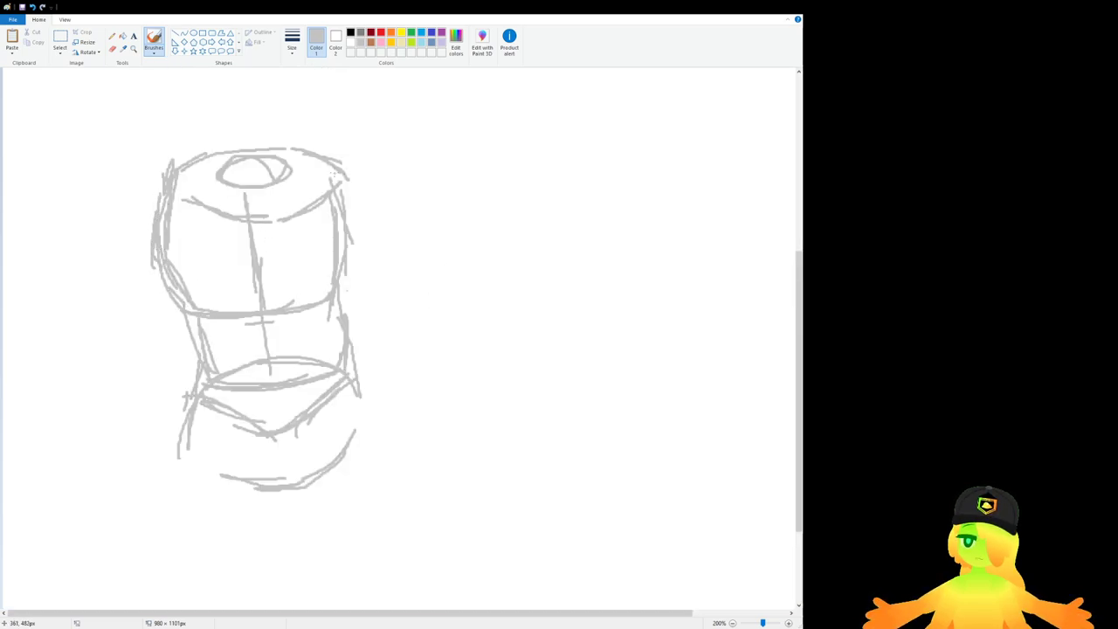
{"action": "mouse_move", "coordinate": [331, 169]}
{"action": "left_mouse_down"}
{"action": "mouse_move", "coordinate": [340, 206]}
{"action": "mouse_move", "coordinate": [447, 256]}
{"action": "left_mouse_up"}
{"action": "scroll", "coordinate": [276, 290], "scroll_direction": "down", "scroll_amount": 3}
{"action": "scroll", "coordinate": [276, 290], "scroll_direction": "up", "scroll_amount": 3}
{"action": "scroll", "coordinate": [276, 290], "scroll_direction": "down", "scroll_amount": 3}
{"action": "key", "text": "ctrl+z"}
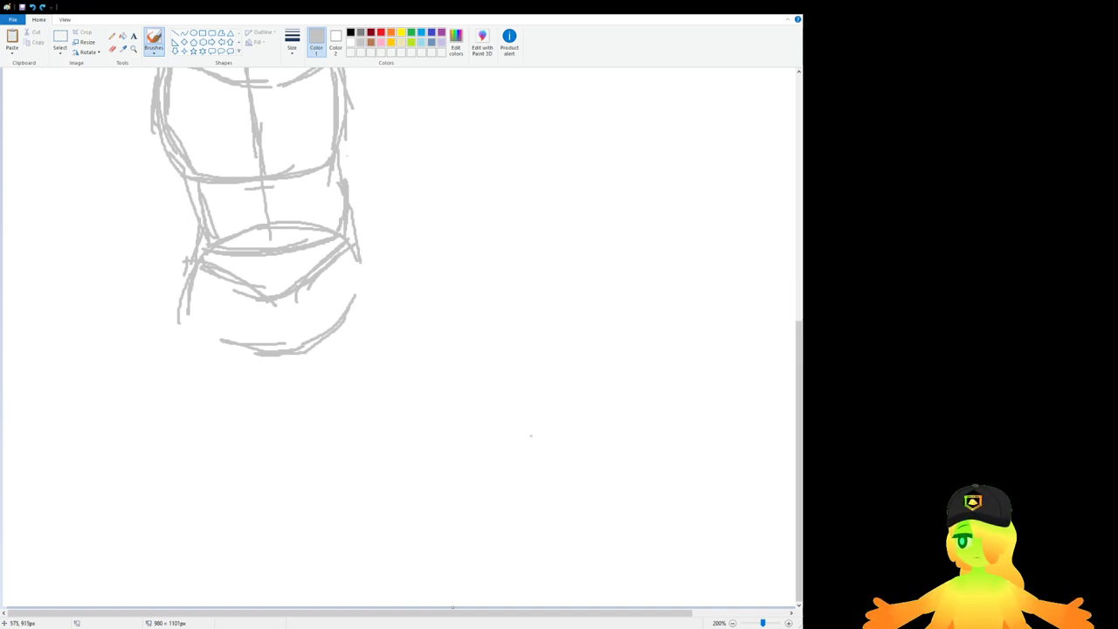
{"action": "scroll", "coordinate": [398, 184], "scroll_direction": "down", "scroll_amount": 1}
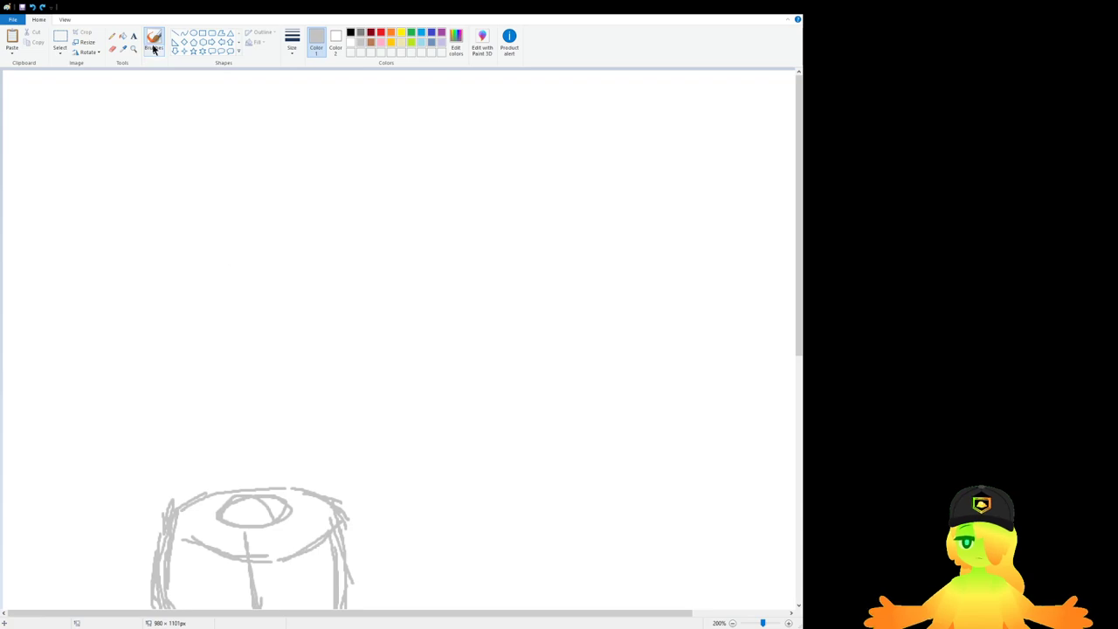
Step: Draw curved light blue strokes from the left hip down through the middle of the pelvis
{"action": "scroll", "coordinate": [158, 105], "scroll_direction": "down", "scroll_amount": 5}
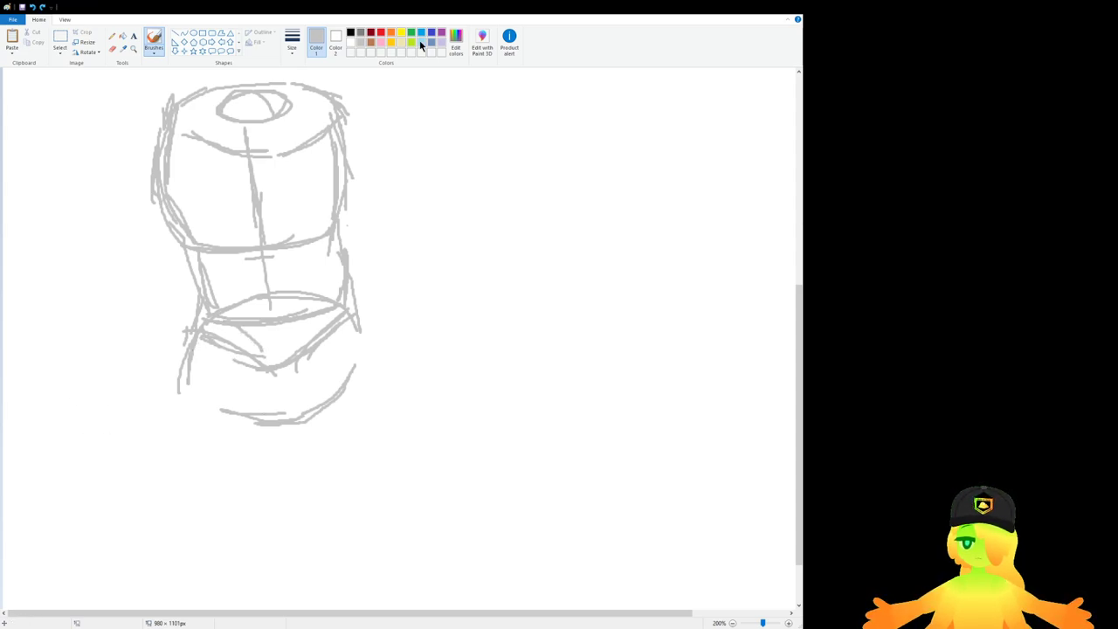
{"action": "left_click_drag", "start_coordinate": [244, 323], "coordinate": [260, 409]}
{"action": "left_click_drag", "start_coordinate": [229, 326], "coordinate": [259, 355]}
Step: Move the whole torso sketch up and slightly right on the canvas, and switch back to the brush
{"action": "scroll", "coordinate": [201, 362], "scroll_direction": "down", "scroll_amount": 2}
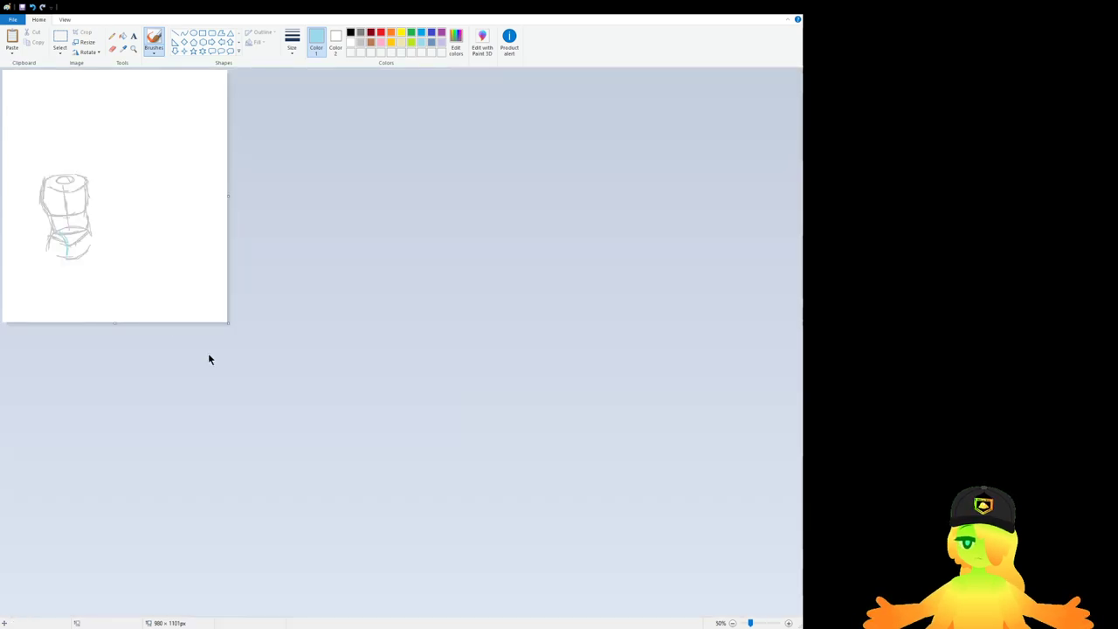
{"action": "scroll", "coordinate": [209, 355], "scroll_direction": "up", "scroll_amount": 2}
{"action": "key", "text": "ctrl+a"}
{"action": "left_click_drag", "start_coordinate": [300, 418], "coordinate": [392, 184]}
{"action": "scroll", "coordinate": [262, 103], "scroll_direction": "down", "scroll_amount": 1}
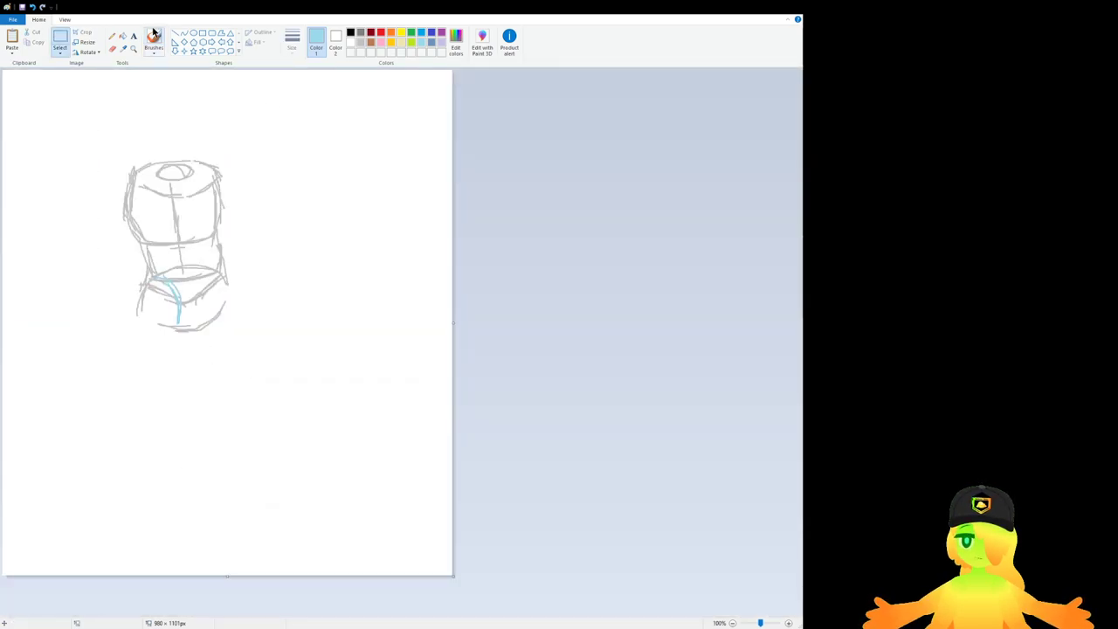
{"action": "left_click", "coordinate": [154, 38]}
Step: Draw the light blue lower edge of the left thigh, sloping outward and down from the base of the pelvis
{"action": "scroll", "coordinate": [213, 323], "scroll_direction": "up", "scroll_amount": 1}
{"action": "scroll", "coordinate": [235, 205], "scroll_direction": "down", "scroll_amount": 3}
{"action": "scroll", "coordinate": [246, 253], "scroll_direction": "up", "scroll_amount": 1}
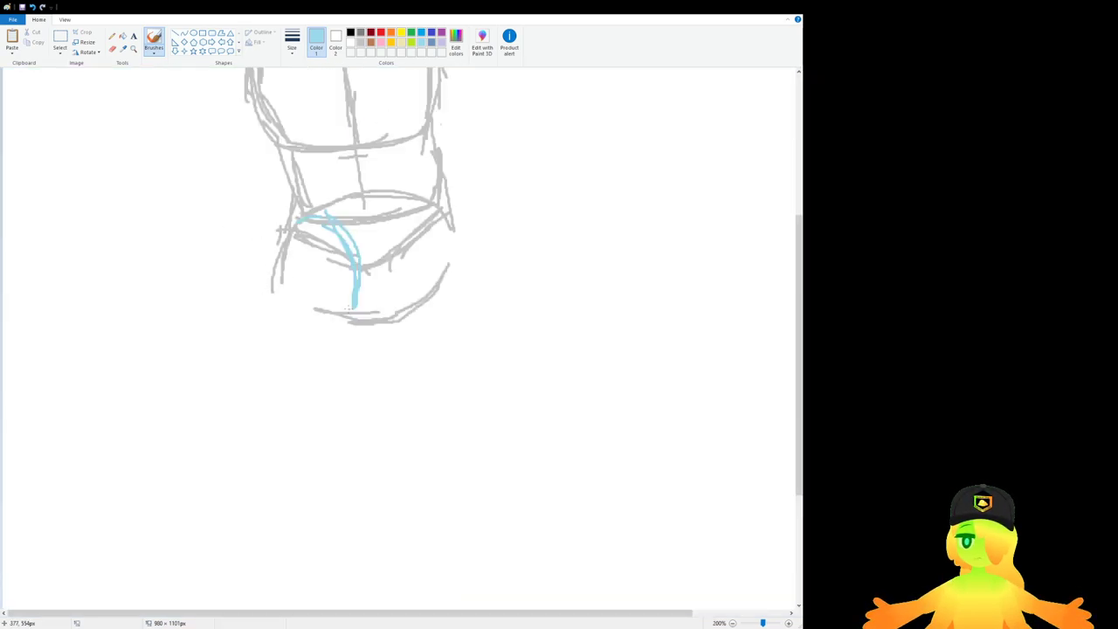
{"action": "mouse_move", "coordinate": [349, 314]}
{"action": "left_mouse_down"}
{"action": "mouse_move", "coordinate": [198, 367]}
{"action": "mouse_move", "coordinate": [250, 358]}
{"action": "left_mouse_up"}
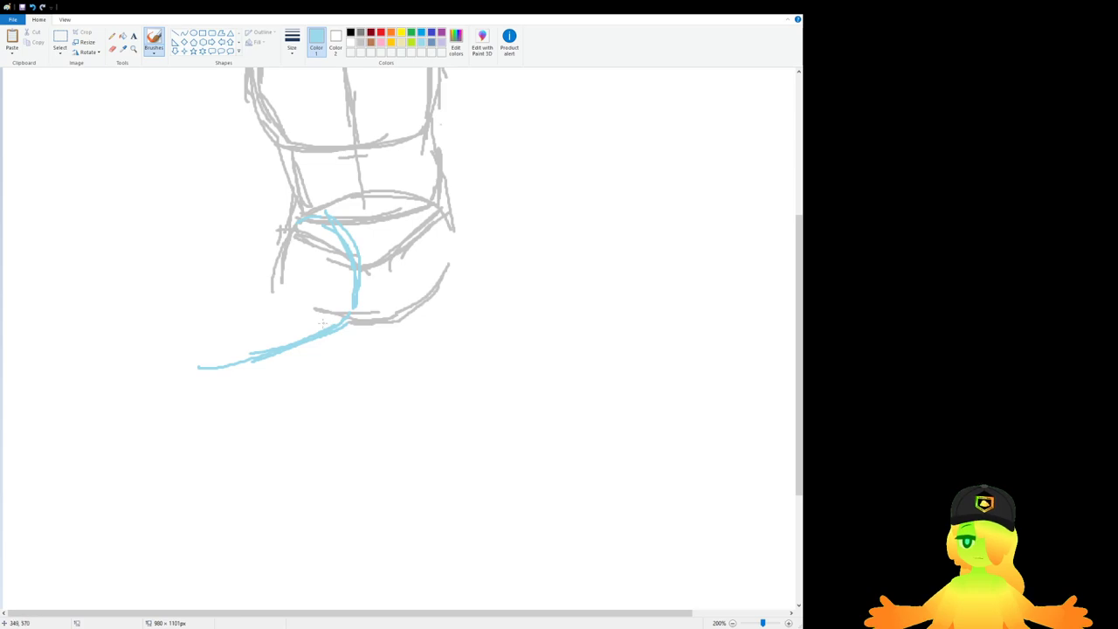
{"action": "key", "text": "ctrl+z"}
{"action": "key", "text": "ctrl+z"}
{"action": "key", "text": "ctrl+z"}
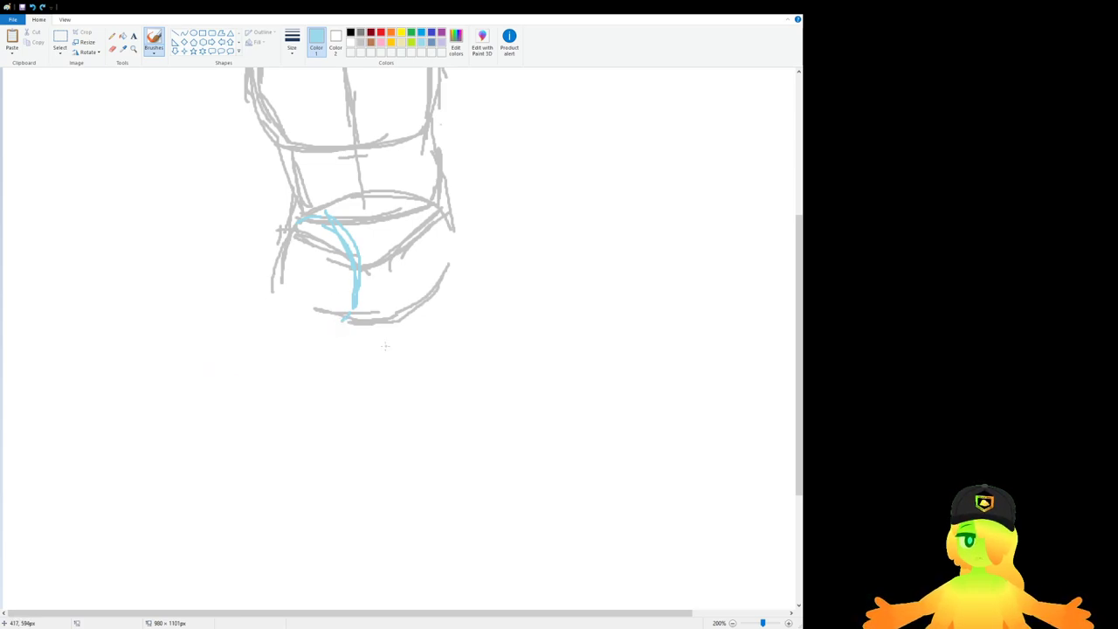
{"action": "left_click_drag", "start_coordinate": [357, 321], "coordinate": [260, 364]}
Step: Draw the thigh's upper edge in layered light blue strokes sloping outward and down from the left hip
{"action": "left_click_drag", "start_coordinate": [285, 225], "coordinate": [140, 297]}
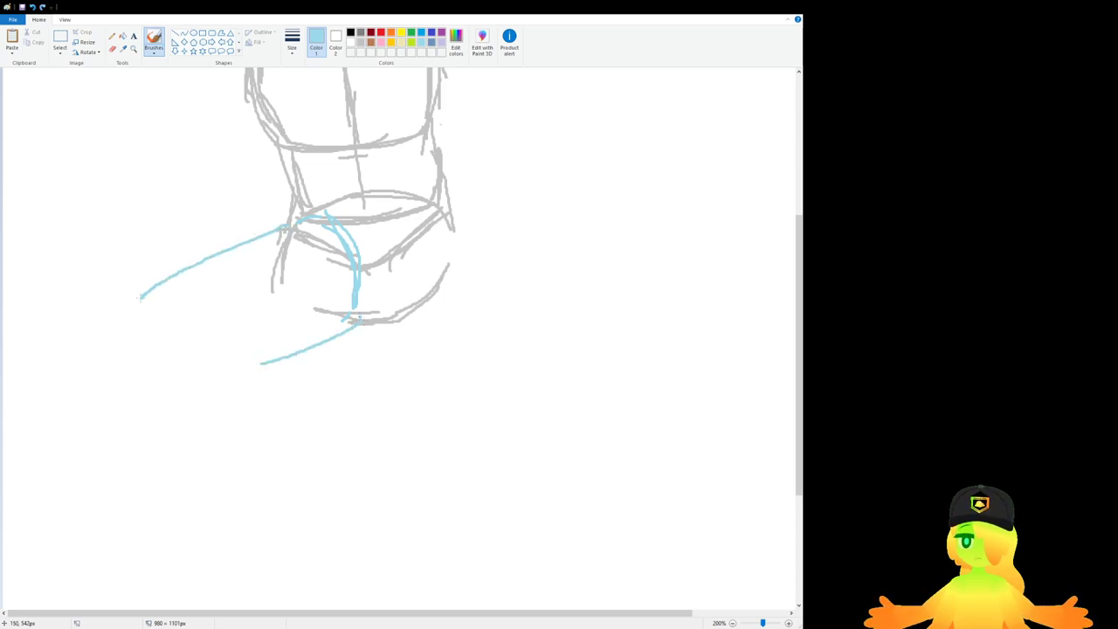
{"action": "key", "text": "ctrl+z"}
{"action": "left_click_drag", "start_coordinate": [284, 225], "coordinate": [197, 269]}
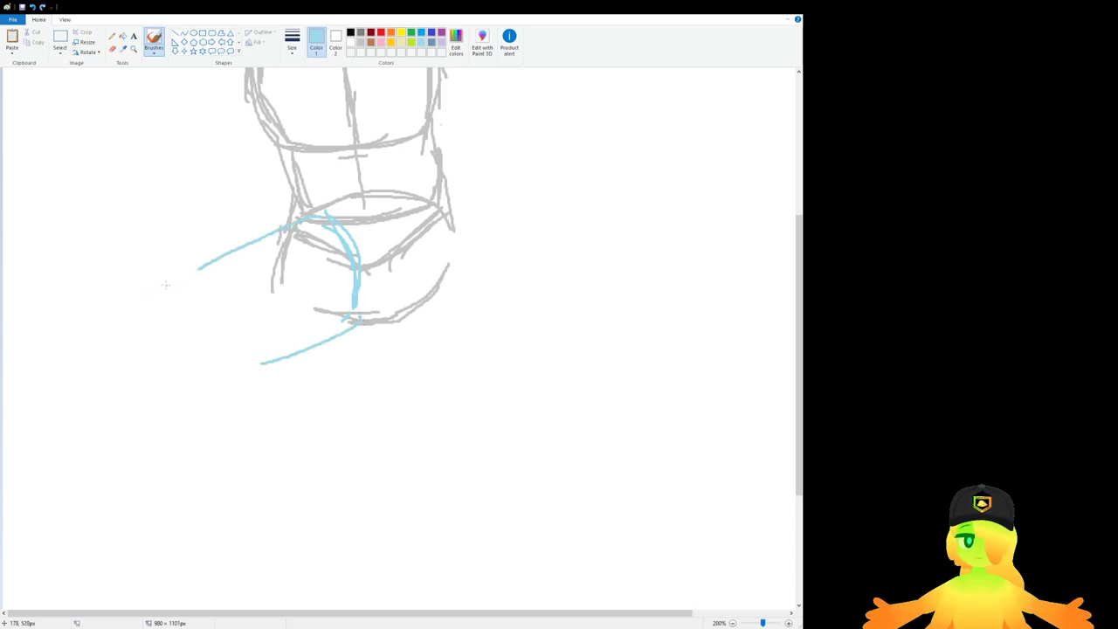
{"action": "mouse_move", "coordinate": [144, 309]}
{"action": "left_mouse_down"}
{"action": "mouse_move", "coordinate": [205, 258]}
{"action": "mouse_move", "coordinate": [267, 229]}
{"action": "left_mouse_up"}
{"action": "key", "text": "ctrl+z"}
{"action": "left_click_drag", "start_coordinate": [194, 264], "coordinate": [168, 277]}
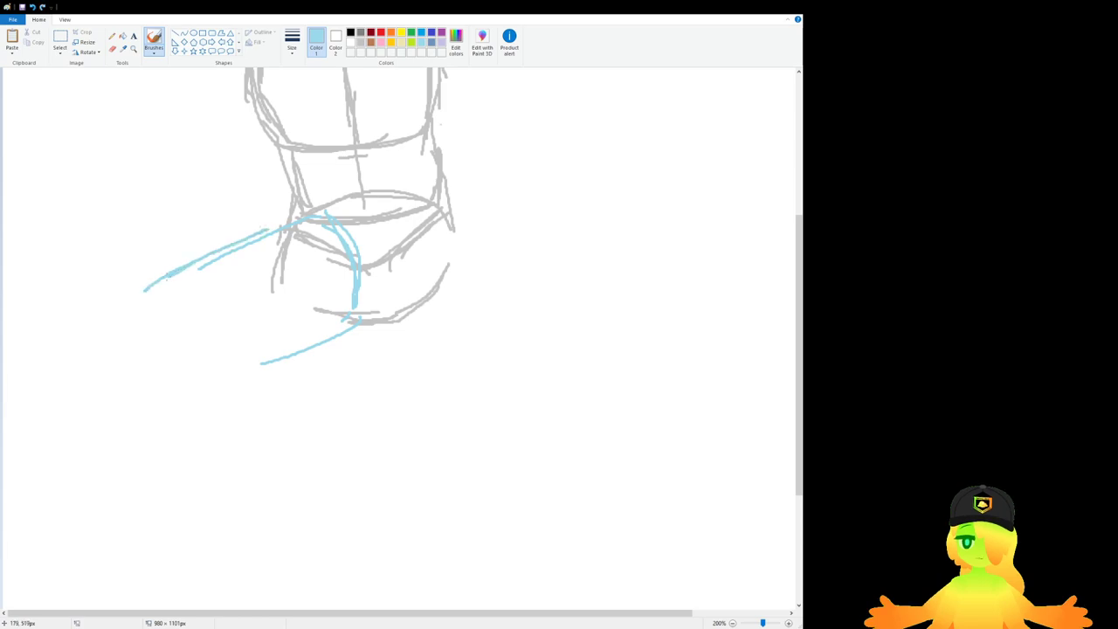
Step: Round off the knee at the thigh's outer end and complete the underside back towards the pelvis
{"action": "mouse_move", "coordinate": [109, 321]}
{"action": "left_mouse_down"}
{"action": "mouse_move", "coordinate": [103, 342]}
{"action": "mouse_move", "coordinate": [150, 283]}
{"action": "left_mouse_up"}
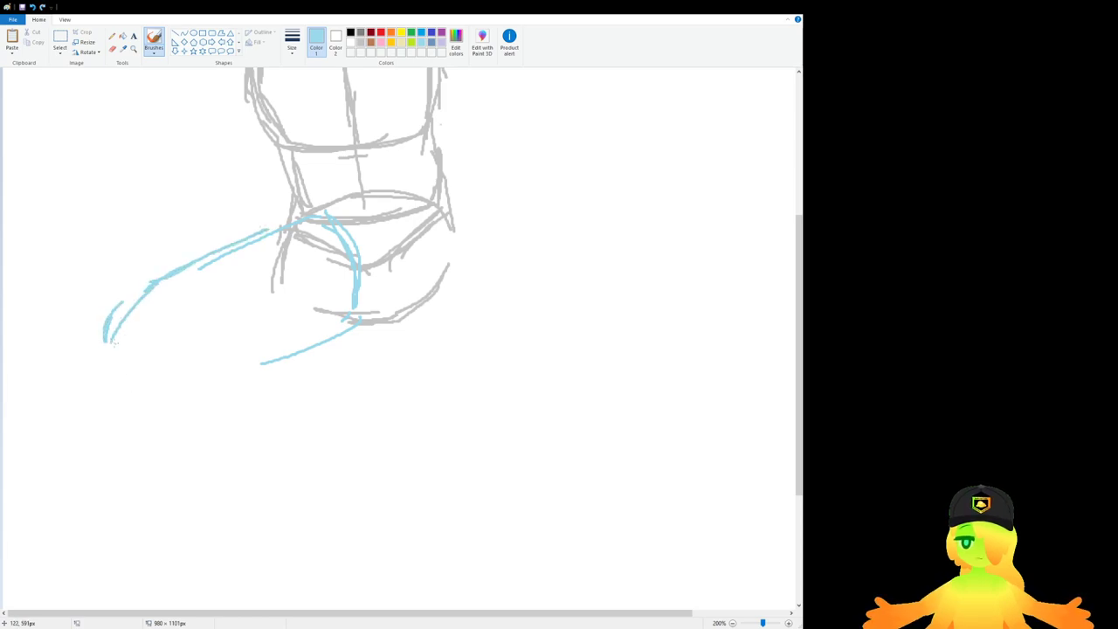
{"action": "left_click_drag", "start_coordinate": [114, 343], "coordinate": [117, 371]}
{"action": "mouse_move", "coordinate": [106, 342]}
{"action": "left_mouse_down"}
{"action": "mouse_move", "coordinate": [123, 373]}
{"action": "mouse_move", "coordinate": [212, 369]}
{"action": "mouse_move", "coordinate": [296, 344]}
{"action": "mouse_move", "coordinate": [243, 387]}
{"action": "left_mouse_up"}
{"action": "key", "text": "ctrl+z"}
{"action": "key", "text": "ctrl+z"}
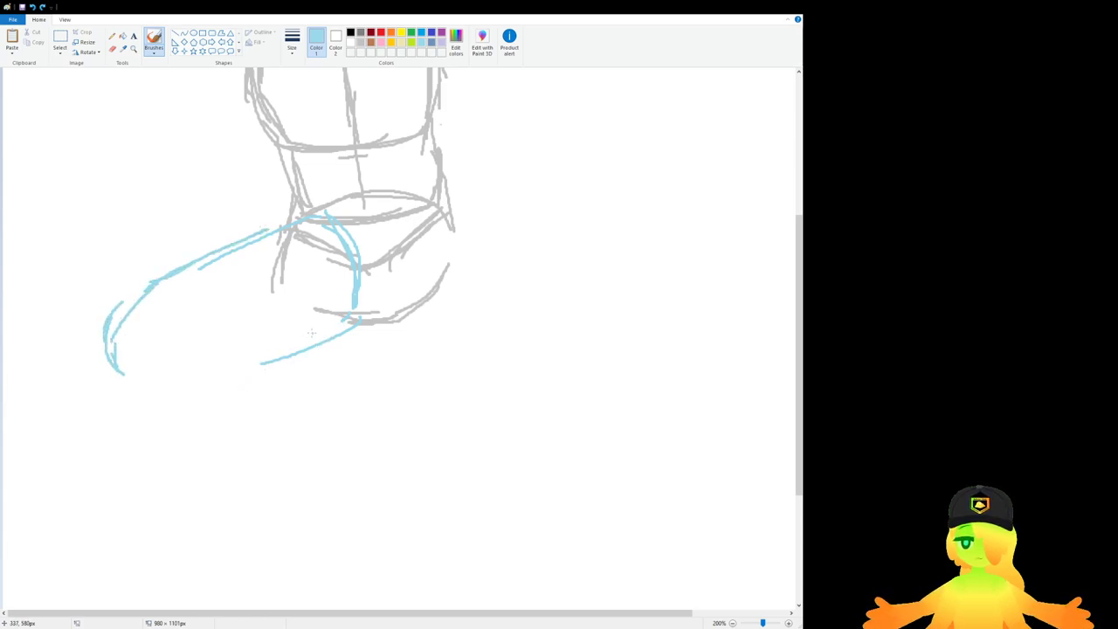
{"action": "mouse_move", "coordinate": [311, 333]}
{"action": "left_mouse_down"}
{"action": "mouse_move", "coordinate": [250, 370]}
{"action": "mouse_move", "coordinate": [149, 377]}
{"action": "left_mouse_up"}
{"action": "left_click_drag", "start_coordinate": [252, 372], "coordinate": [312, 332]}
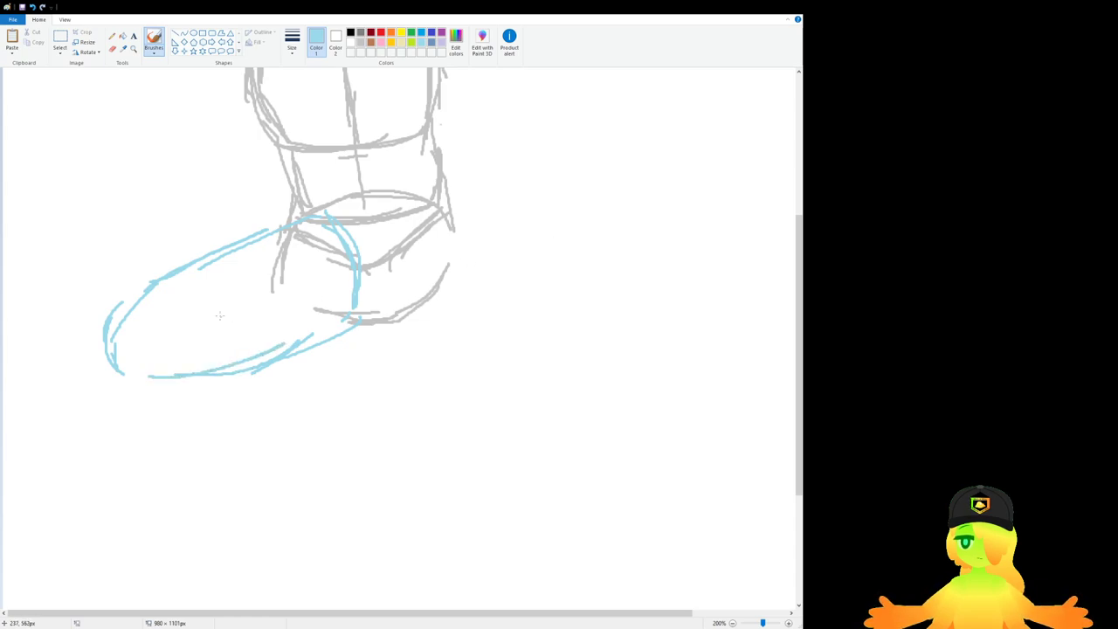
Step: Sketch two nearly horizontal light blue lines from inside the knee to beyond the pelvis for the folded lower leg
{"action": "mouse_move", "coordinate": [153, 297]}
{"action": "left_mouse_down"}
{"action": "mouse_move", "coordinate": [375, 327]}
{"action": "mouse_move", "coordinate": [428, 347]}
{"action": "left_mouse_up"}
{"action": "left_click_drag", "start_coordinate": [147, 384], "coordinate": [198, 396]}
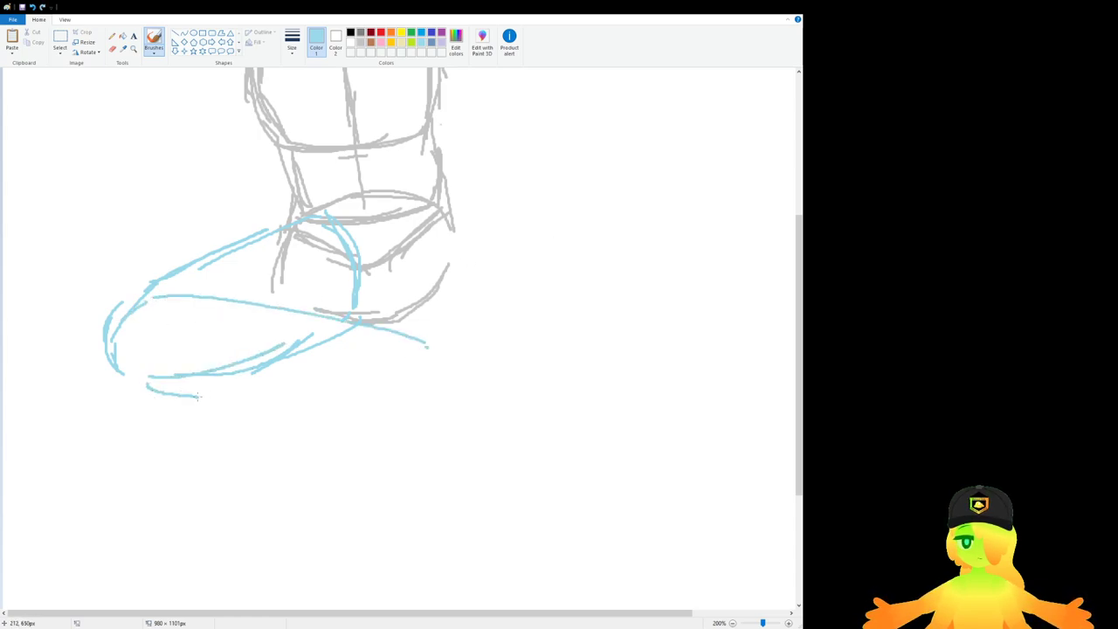
{"action": "key", "text": "ctrl+z"}
{"action": "key", "text": "ctrl+z"}
{"action": "mouse_move", "coordinate": [145, 339]}
{"action": "left_mouse_down"}
{"action": "mouse_move", "coordinate": [473, 350]}
{"action": "mouse_move", "coordinate": [208, 355]}
{"action": "mouse_move", "coordinate": [454, 362]}
{"action": "left_mouse_up"}
{"action": "key", "text": "ctrl+z"}
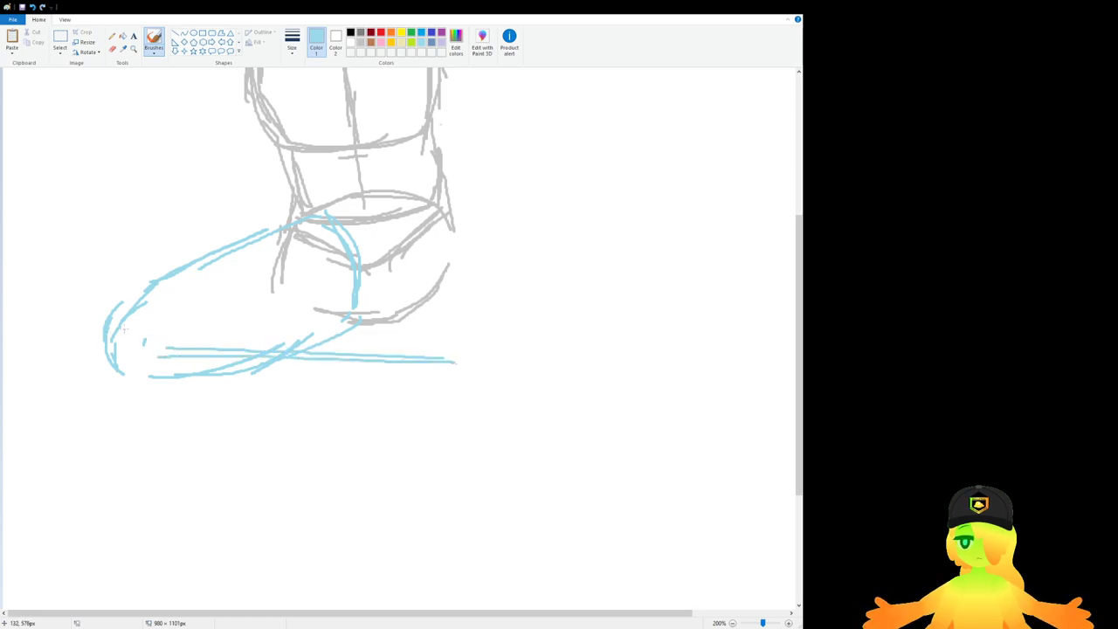
Step: Outline the folded lower leg with a gently arched upper edge and a long flat lower edge from the knee
{"action": "mouse_move", "coordinate": [142, 328]}
{"action": "left_mouse_down"}
{"action": "mouse_move", "coordinate": [258, 317]}
{"action": "mouse_move", "coordinate": [455, 353]}
{"action": "mouse_move", "coordinate": [223, 307]}
{"action": "mouse_move", "coordinate": [444, 353]}
{"action": "left_mouse_up"}
{"action": "key", "text": "ctrl+z"}
{"action": "key", "text": "ctrl+z"}
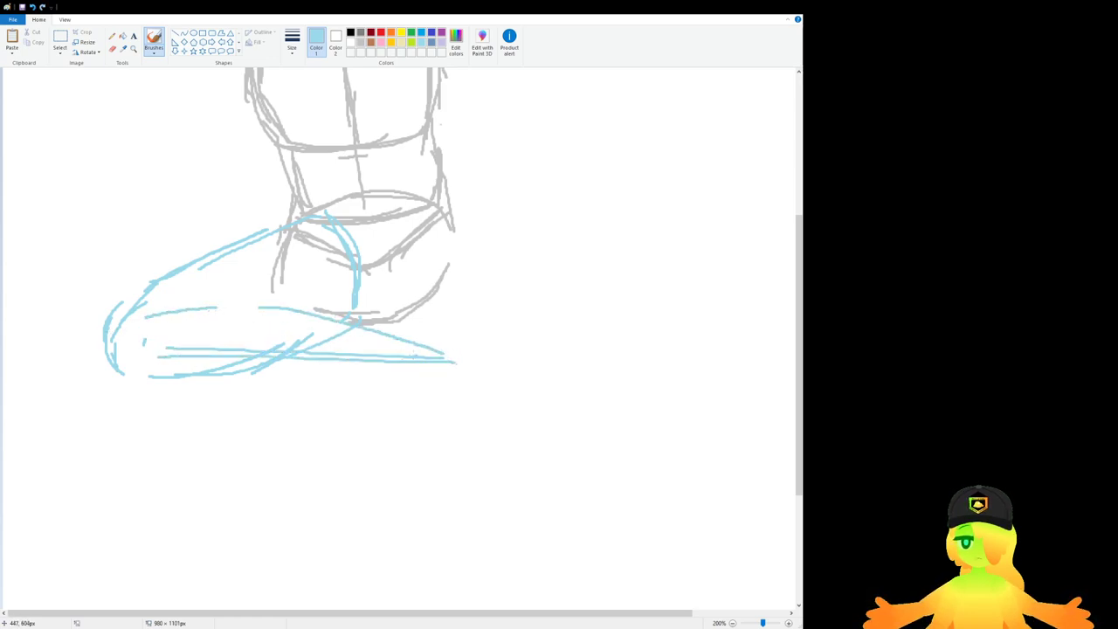
{"action": "key", "text": "ctrl+z"}
{"action": "left_click_drag", "start_coordinate": [222, 306], "coordinate": [473, 349]}
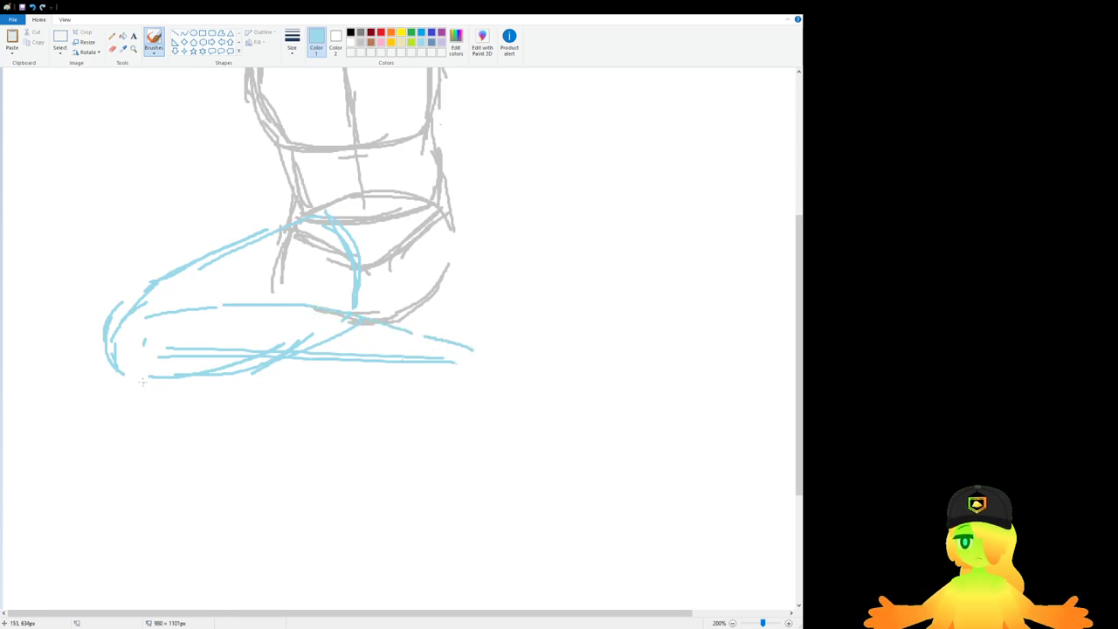
{"action": "key", "text": "ctrl+z"}
{"action": "left_click_drag", "start_coordinate": [142, 382], "coordinate": [465, 386]}
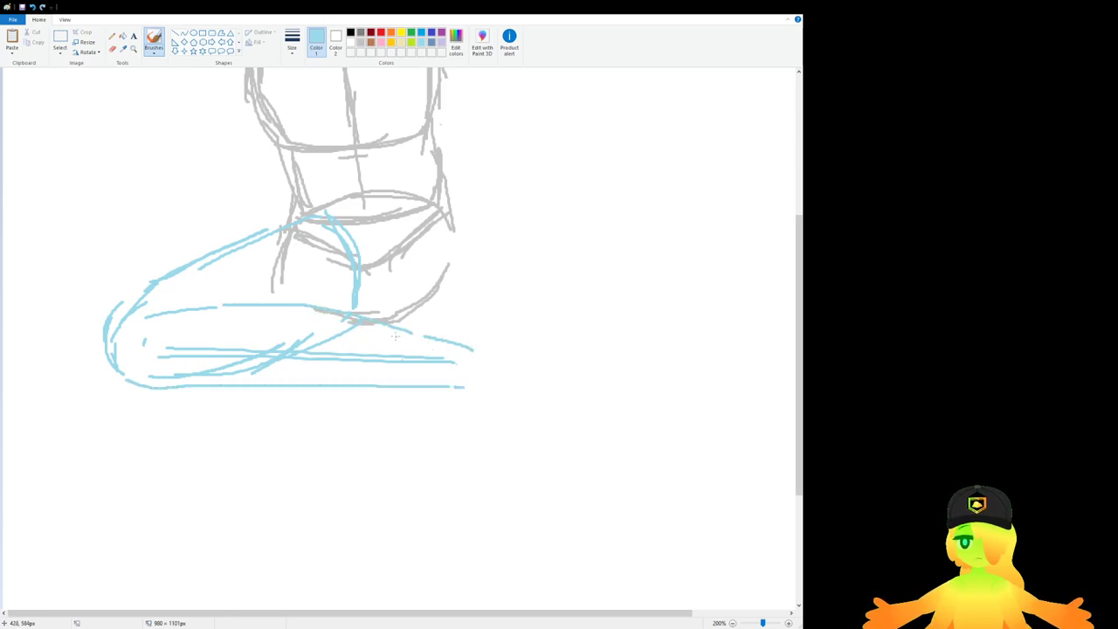
Step: Draw the raised leg's inner thigh edge in light blue from the pelvis up to the knee, and start the knee's outer side
{"action": "scroll", "coordinate": [395, 336], "scroll_direction": "up", "scroll_amount": 3}
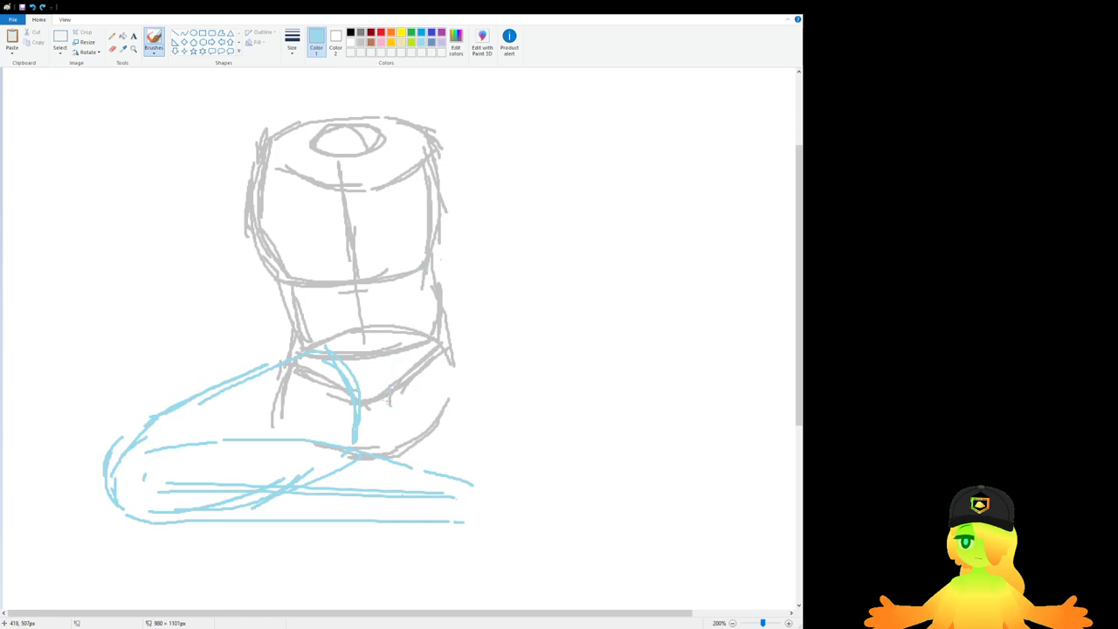
{"action": "mouse_move", "coordinate": [445, 288]}
{"action": "left_mouse_down"}
{"action": "mouse_move", "coordinate": [486, 244]}
{"action": "mouse_move", "coordinate": [510, 244]}
{"action": "mouse_move", "coordinate": [482, 236]}
{"action": "left_mouse_up"}
{"action": "key", "text": "ctrl+z"}
{"action": "key", "text": "ctrl+z"}
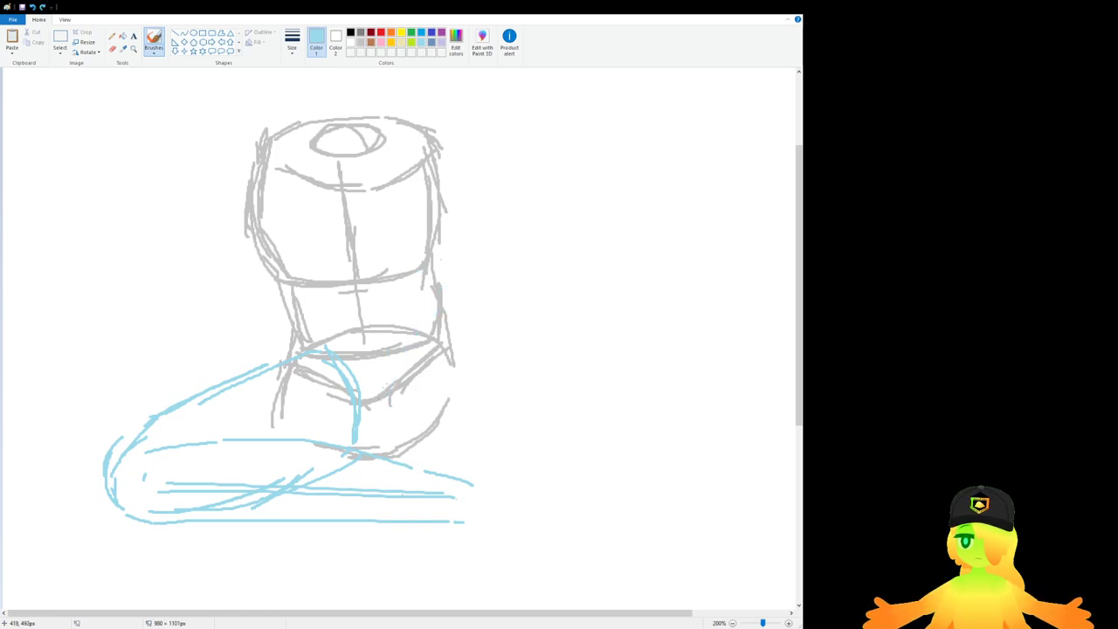
{"action": "mouse_move", "coordinate": [386, 390]}
{"action": "left_mouse_down"}
{"action": "mouse_move", "coordinate": [478, 227]}
{"action": "mouse_move", "coordinate": [525, 238]}
{"action": "mouse_move", "coordinate": [520, 344]}
{"action": "left_mouse_up"}
{"action": "key", "text": "ctrl+z"}
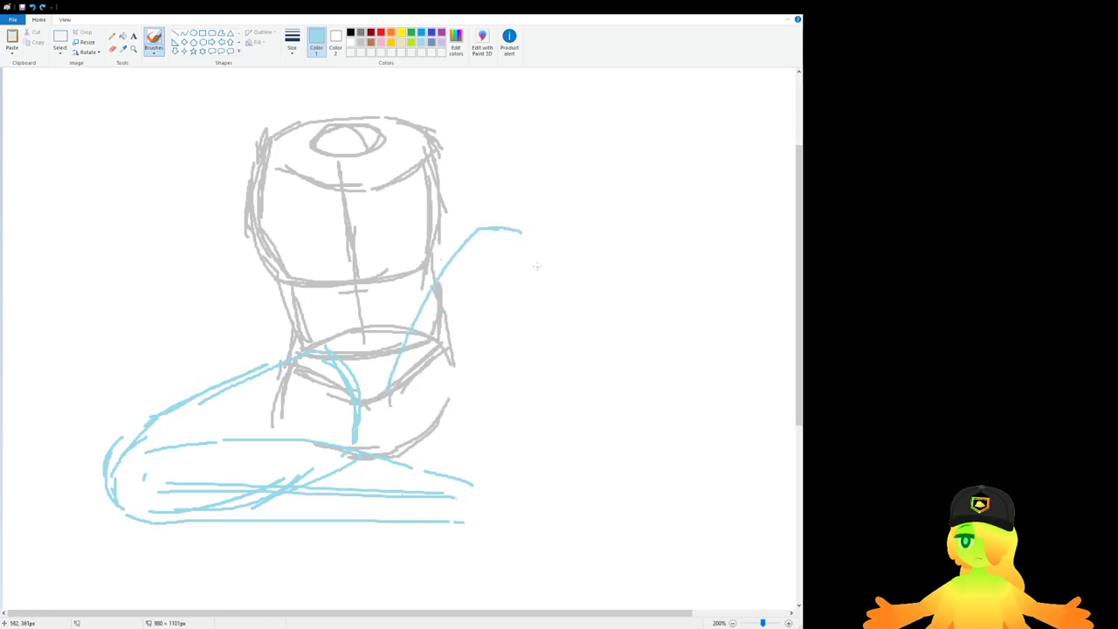
{"action": "mouse_move", "coordinate": [539, 257]}
{"action": "left_mouse_down"}
{"action": "mouse_move", "coordinate": [526, 332]}
{"action": "mouse_move", "coordinate": [447, 466]}
{"action": "left_mouse_up"}
{"action": "key", "text": "ctrl+z"}
{"action": "left_click_drag", "start_coordinate": [527, 304], "coordinate": [474, 450]}
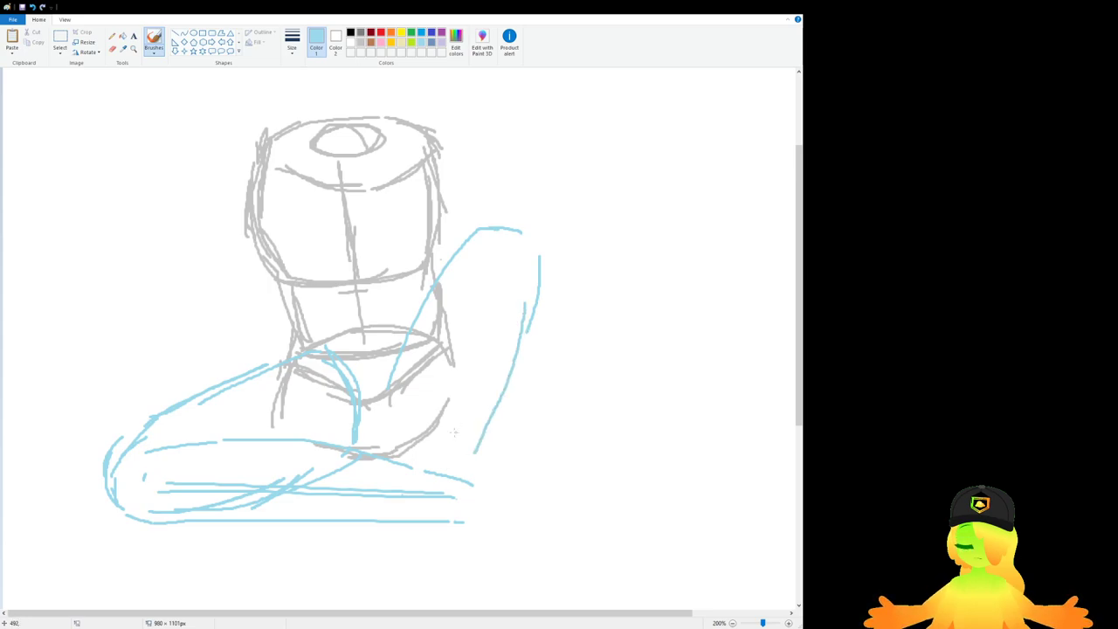
{"action": "key", "text": "ctrl+z"}
{"action": "left_click_drag", "start_coordinate": [406, 459], "coordinate": [496, 447]}
{"action": "mouse_move", "coordinate": [406, 463]}
{"action": "left_mouse_down"}
{"action": "mouse_move", "coordinate": [453, 464]}
{"action": "mouse_move", "coordinate": [512, 424]}
{"action": "left_mouse_up"}
{"action": "key", "text": "ctrl+z"}
{"action": "key", "text": "ctrl+z"}
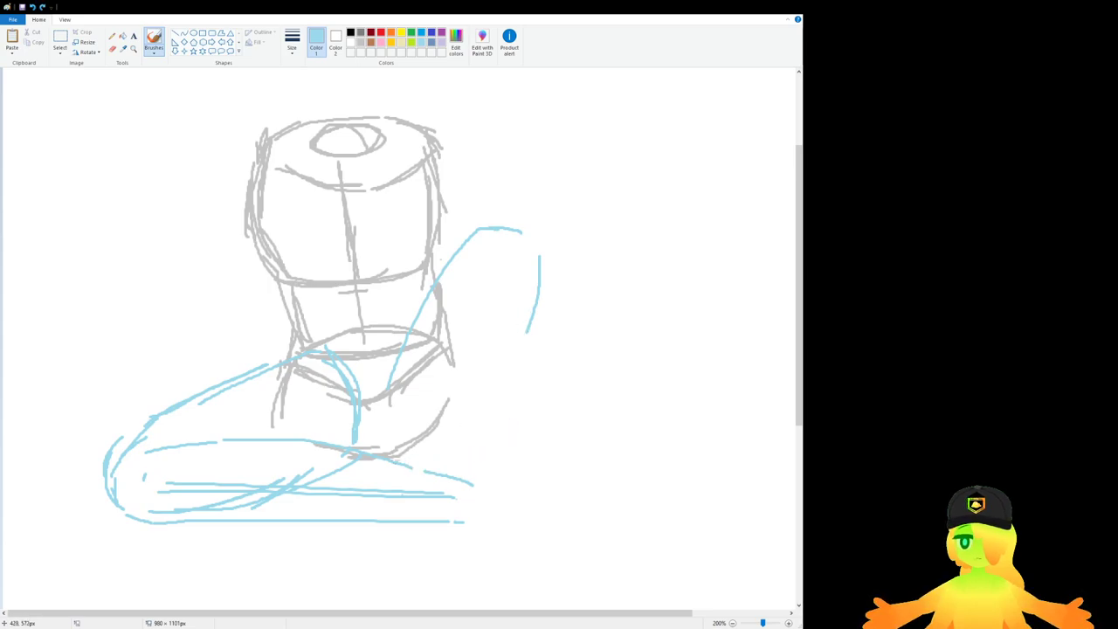
Step: Curve the raised thigh's underside out from the pelvis and carry its outer edge up to the knee in light blue
{"action": "mouse_move", "coordinate": [404, 462]}
{"action": "left_mouse_down"}
{"action": "mouse_move", "coordinate": [484, 449]}
{"action": "mouse_move", "coordinate": [548, 334]}
{"action": "left_mouse_up"}
{"action": "key", "text": "ctrl+z"}
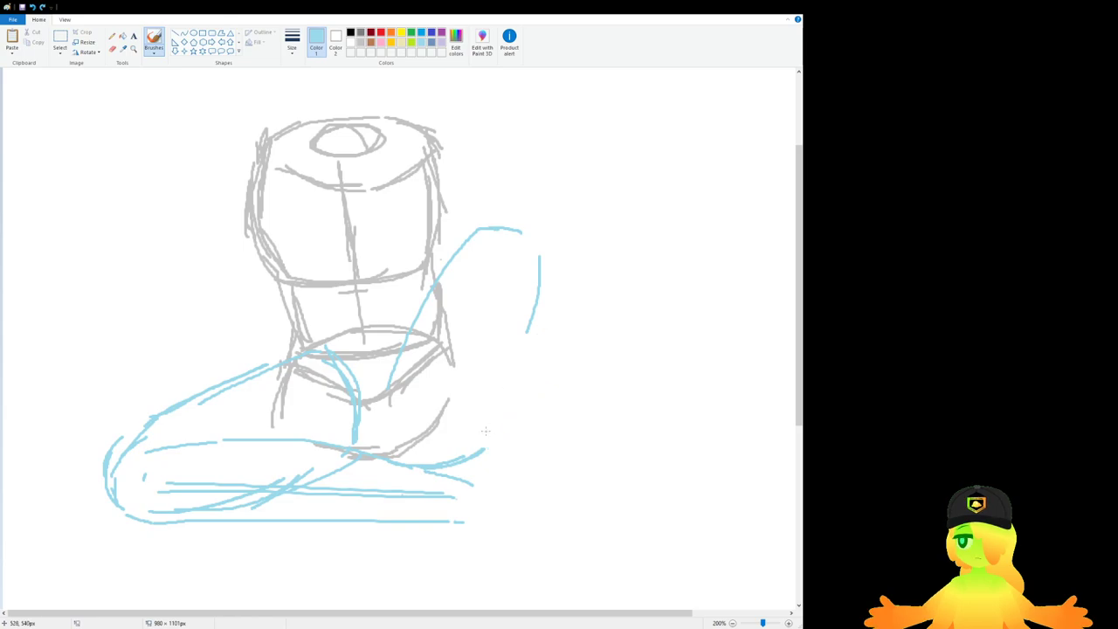
{"action": "mouse_move", "coordinate": [485, 435]}
{"action": "left_mouse_down"}
{"action": "mouse_move", "coordinate": [531, 342]}
{"action": "mouse_move", "coordinate": [532, 326]}
{"action": "mouse_move", "coordinate": [494, 421]}
{"action": "mouse_move", "coordinate": [546, 272]}
{"action": "left_mouse_up"}
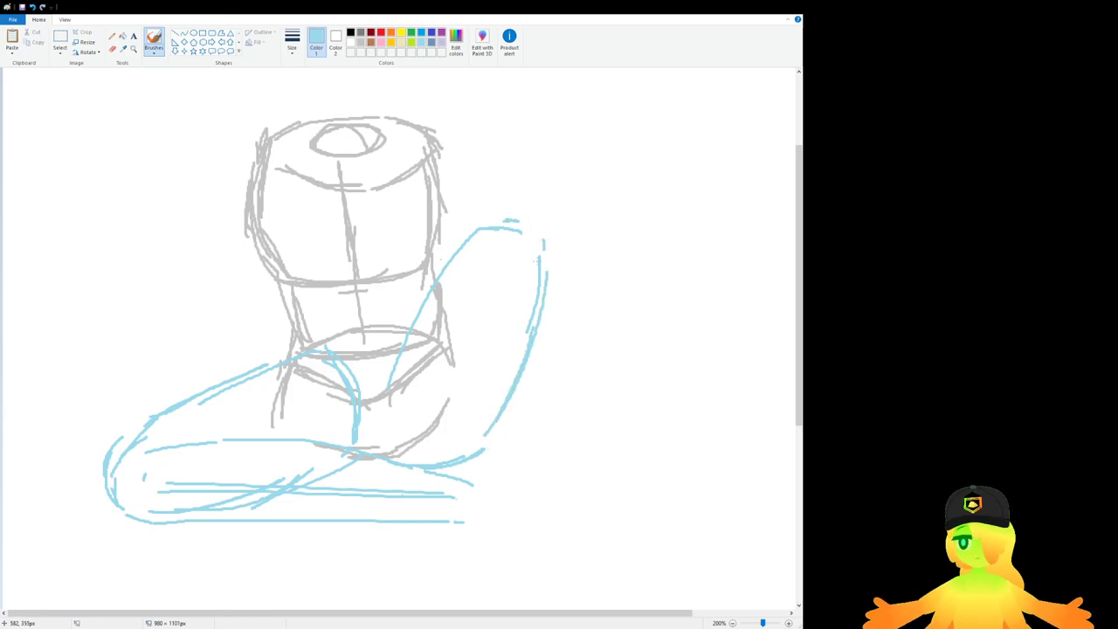
Step: Sketch two parallel light blue guide lines from inside the raised knee down past the folded leg for the upright lower leg
{"action": "scroll", "coordinate": [536, 259], "scroll_direction": "down", "scroll_amount": 3}
{"action": "key", "text": "ctrl+z"}
{"action": "left_click_drag", "start_coordinate": [488, 139], "coordinate": [426, 395]}
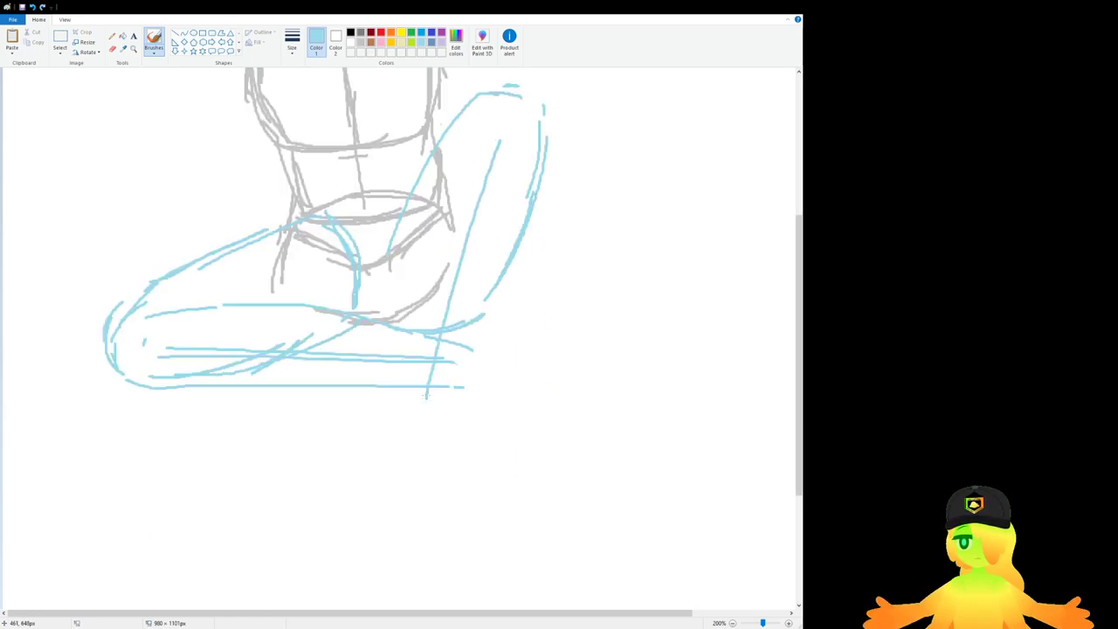
{"action": "left_click_drag", "start_coordinate": [502, 154], "coordinate": [435, 398]}
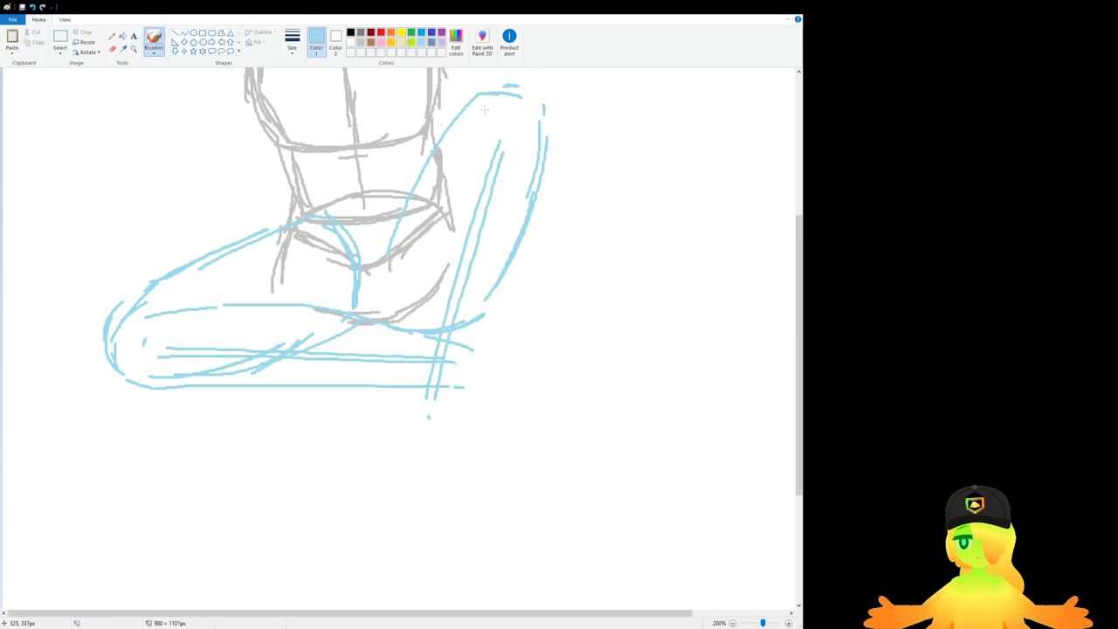
Step: Add short light blue strokes inside the raised knee to mark where the lower leg begins
{"action": "mouse_move", "coordinate": [480, 117]}
{"action": "left_mouse_down"}
{"action": "mouse_move", "coordinate": [476, 162]}
{"action": "mouse_move", "coordinate": [514, 168]}
{"action": "mouse_move", "coordinate": [526, 146]}
{"action": "mouse_move", "coordinate": [503, 176]}
{"action": "mouse_move", "coordinate": [482, 122]}
{"action": "mouse_move", "coordinate": [481, 157]}
{"action": "left_mouse_up"}
{"action": "key", "text": "ctrl+z"}
{"action": "key", "text": "ctrl+z"}
{"action": "key", "text": "ctrl+z"}
{"action": "mouse_move", "coordinate": [483, 119]}
{"action": "left_mouse_down"}
{"action": "mouse_move", "coordinate": [519, 142]}
{"action": "mouse_move", "coordinate": [530, 131]}
{"action": "mouse_move", "coordinate": [523, 227]}
{"action": "left_mouse_up"}
{"action": "key", "text": "ctrl+z"}
{"action": "left_click_drag", "start_coordinate": [531, 166], "coordinate": [526, 209]}
Step: Draw the upright lower leg's outer edge from beneath the thigh, slanting down to the ankle
{"action": "left_click_drag", "start_coordinate": [517, 250], "coordinate": [490, 339]}
{"action": "key", "text": "ctrl+z"}
{"action": "mouse_move", "coordinate": [523, 194]}
{"action": "left_mouse_down"}
{"action": "mouse_move", "coordinate": [504, 273]}
{"action": "mouse_move", "coordinate": [428, 470]}
{"action": "left_mouse_up"}
Step: Build up the upright lower leg's inner edge in layered light blue strokes from the knee down beside the pelvis
{"action": "left_click_drag", "start_coordinate": [462, 133], "coordinate": [406, 421]}
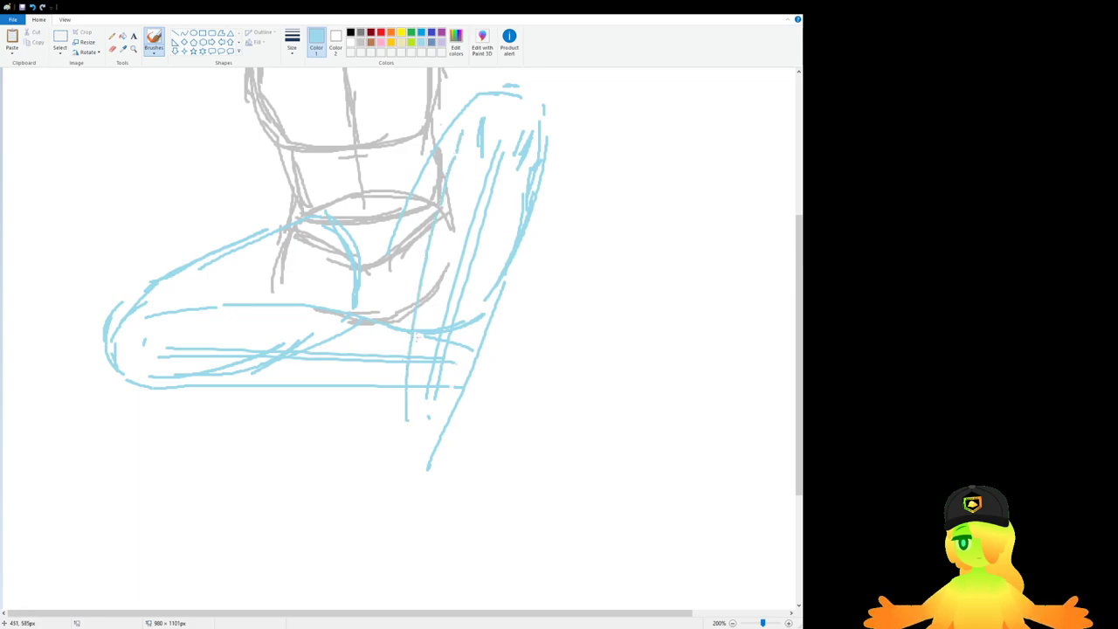
{"action": "key", "text": "ctrl+z"}
{"action": "key", "text": "ctrl+z"}
{"action": "left_click_drag", "start_coordinate": [464, 137], "coordinate": [421, 226]}
{"action": "left_click_drag", "start_coordinate": [418, 239], "coordinate": [405, 344]}
{"action": "left_click_drag", "start_coordinate": [413, 208], "coordinate": [403, 349]}
{"action": "mouse_move", "coordinate": [416, 246]}
{"action": "left_mouse_down"}
{"action": "mouse_move", "coordinate": [416, 356]}
{"action": "mouse_move", "coordinate": [400, 405]}
{"action": "left_mouse_up"}
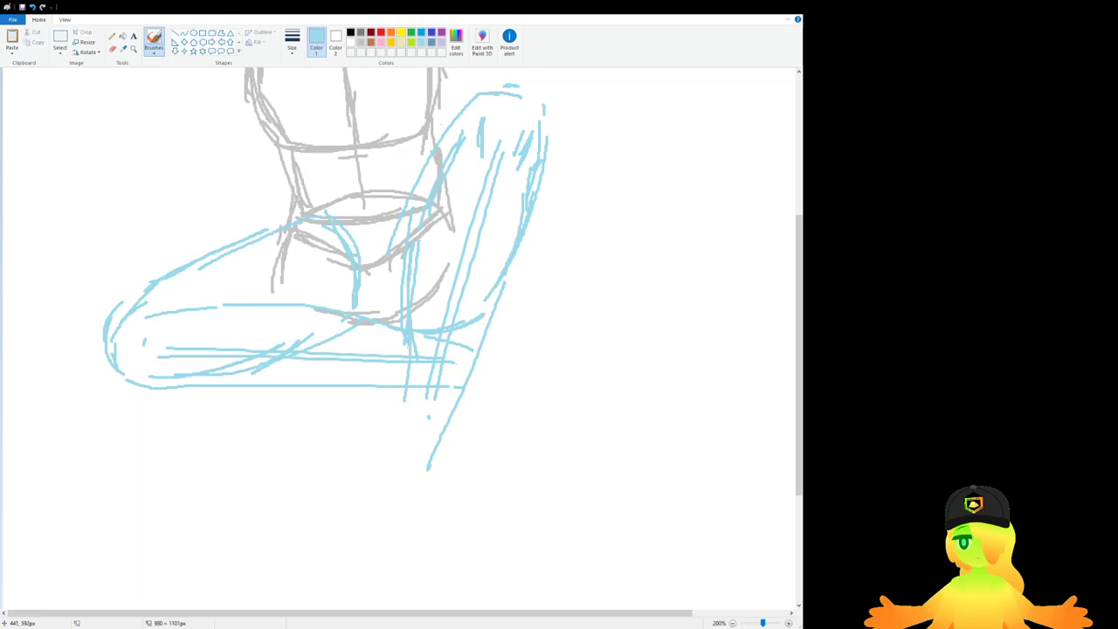
Step: Extend the upright lower leg's edges towards the ankle and rough in two short strokes for the foot below
{"action": "left_click_drag", "start_coordinate": [403, 363], "coordinate": [393, 425]}
{"action": "left_click_drag", "start_coordinate": [456, 391], "coordinate": [450, 416]}
{"action": "left_click_drag", "start_coordinate": [347, 496], "coordinate": [383, 465]}
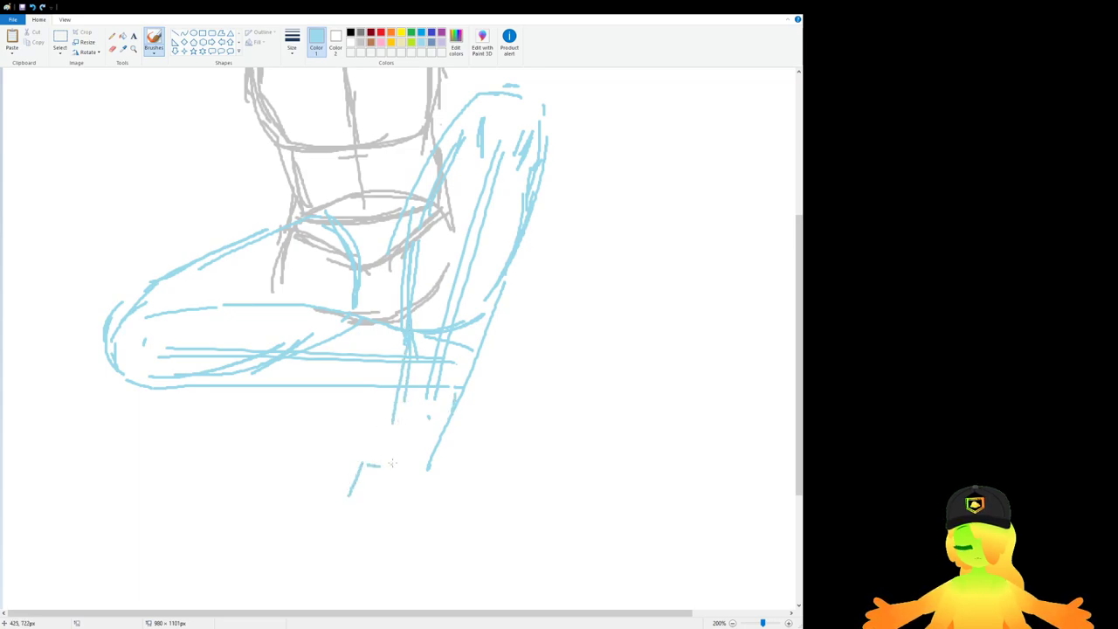
Step: Add a shallow calf bulge along the underside of the folded lower leg
{"action": "left_click_drag", "start_coordinate": [180, 385], "coordinate": [257, 395]}
{"action": "mouse_move", "coordinate": [329, 387]}
{"action": "left_mouse_down"}
{"action": "mouse_move", "coordinate": [200, 385]}
{"action": "mouse_move", "coordinate": [316, 382]}
{"action": "left_mouse_up"}
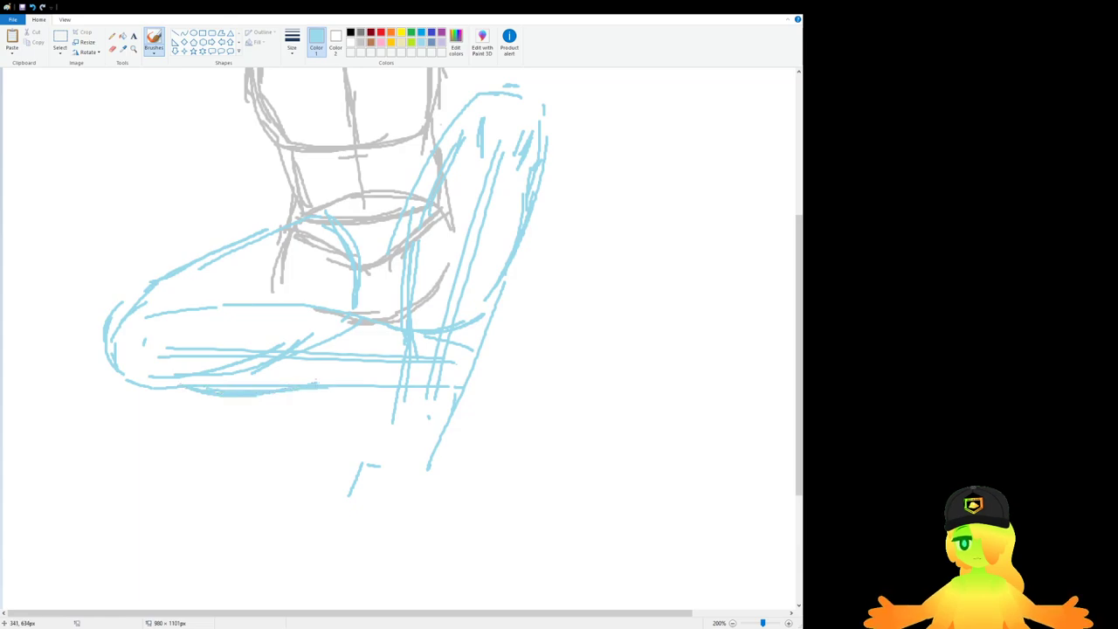
Step: Select the waist's outer edge above the folded thigh and move it slightly inward
{"action": "scroll", "coordinate": [303, 301], "scroll_direction": "up", "scroll_amount": 3}
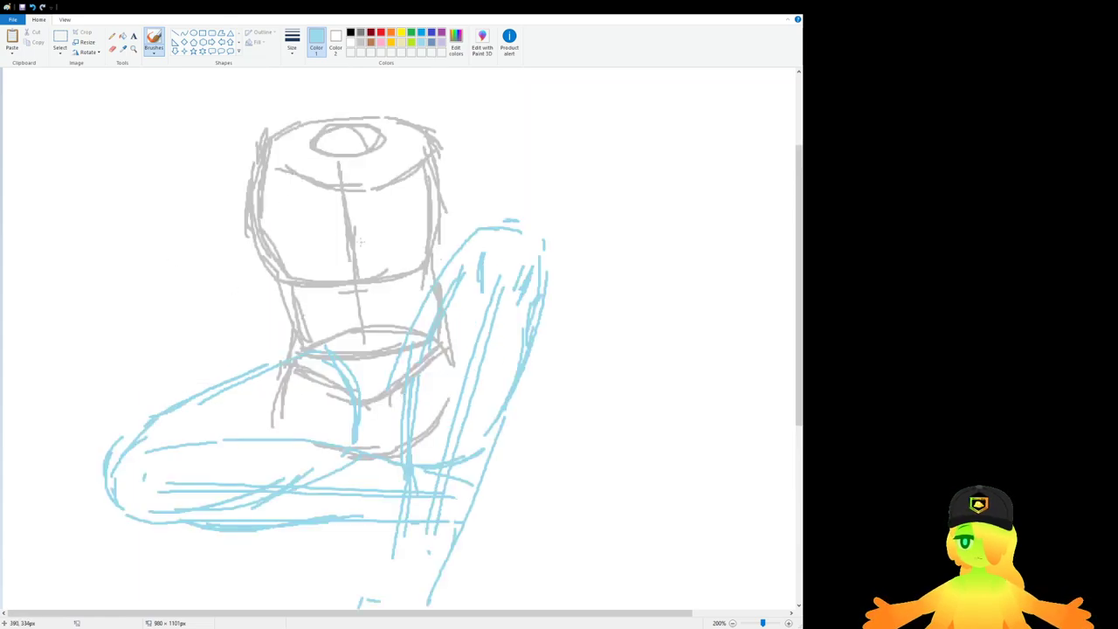
{"action": "left_click", "coordinate": [60, 48]}
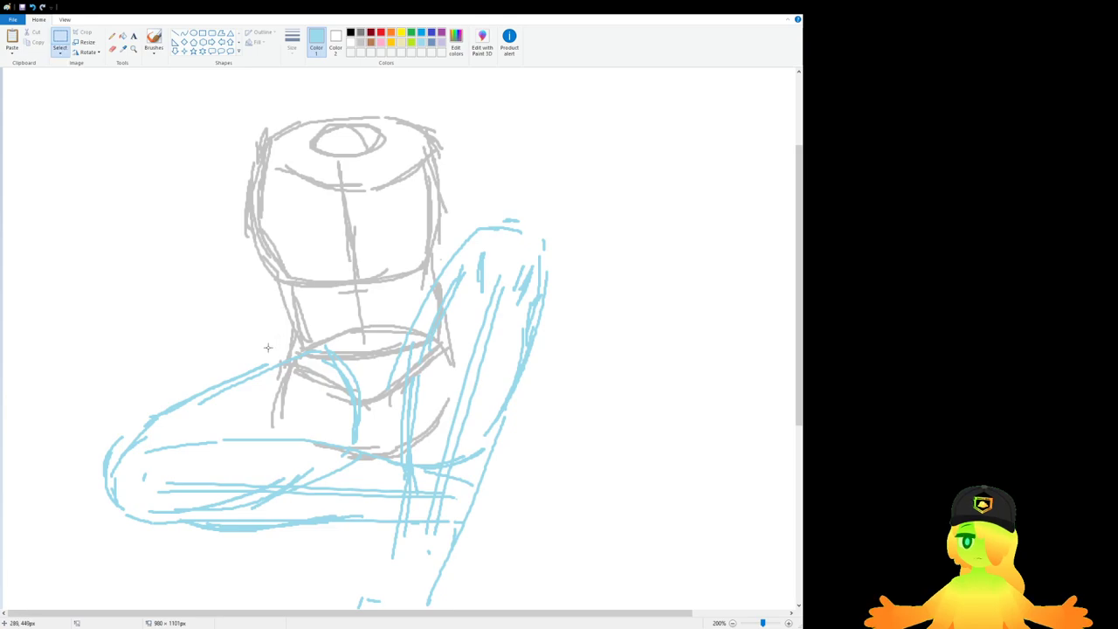
{"action": "mouse_move", "coordinate": [268, 348]}
{"action": "left_mouse_down"}
{"action": "mouse_move", "coordinate": [308, 289]}
{"action": "mouse_move", "coordinate": [313, 299]}
{"action": "left_mouse_up"}
{"action": "left_click", "coordinate": [375, 118]}
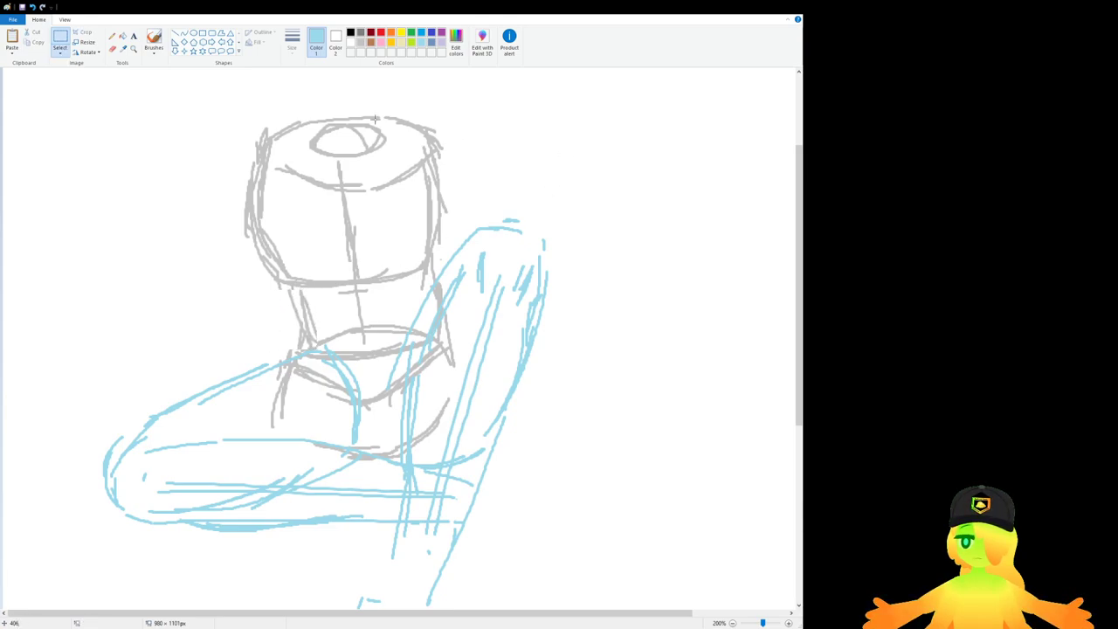
Step: Select the upper part of the torso with the neck ellipse and shift it slightly left and down
{"action": "left_click_drag", "start_coordinate": [213, 99], "coordinate": [445, 197]}
{"action": "left_click_drag", "start_coordinate": [416, 170], "coordinate": [410, 172]}
{"action": "left_click", "coordinate": [451, 169]}
Step: Rejoin the shifted torso's two sides with light gray brush strokes
{"action": "left_click", "coordinate": [361, 42]}
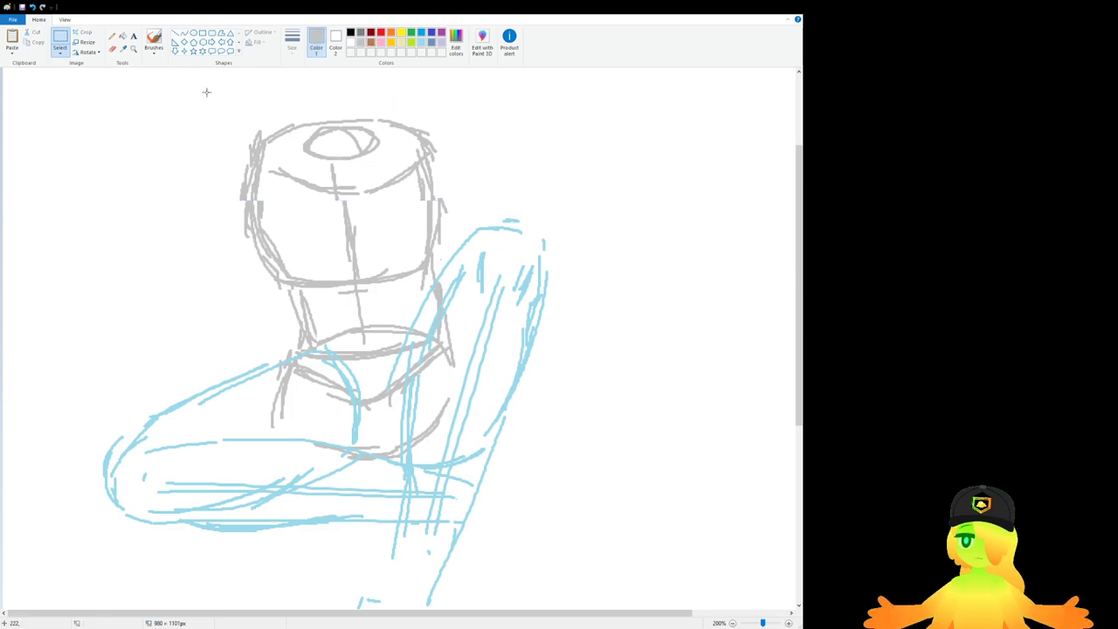
{"action": "left_click", "coordinate": [156, 36]}
{"action": "left_click_drag", "start_coordinate": [255, 168], "coordinate": [250, 228]}
{"action": "left_click_drag", "start_coordinate": [421, 163], "coordinate": [435, 227]}
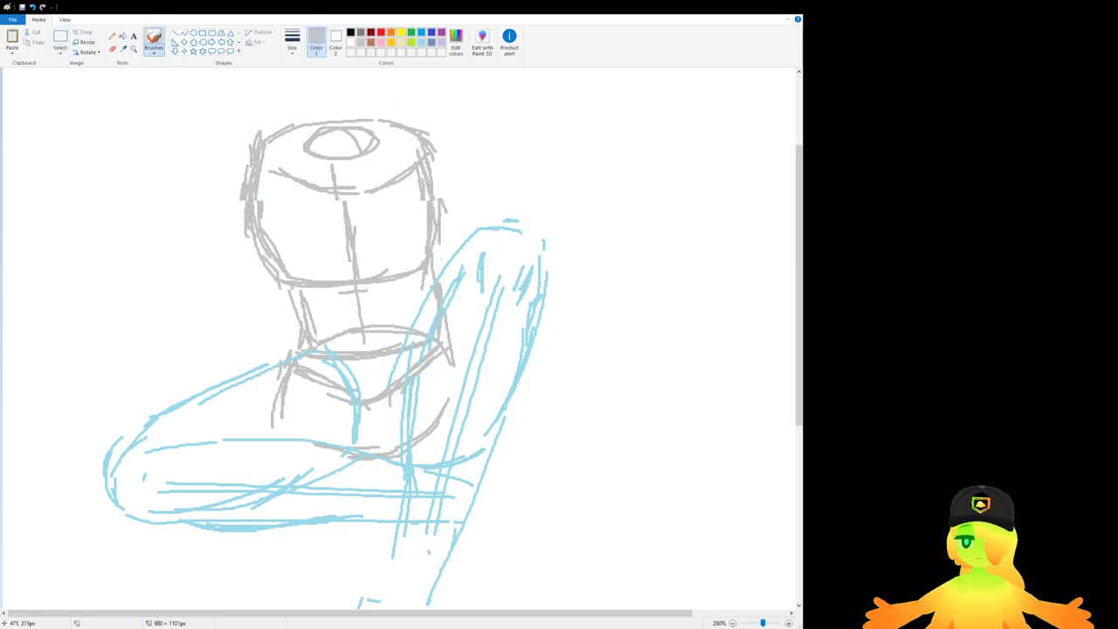
Step: Add a short light gray cross stroke on the upper chest and a curved line just above the ribcage's lower edge
{"action": "left_click_drag", "start_coordinate": [305, 193], "coordinate": [326, 197]}
{"action": "mouse_move", "coordinate": [280, 256]}
{"action": "left_mouse_down"}
{"action": "mouse_move", "coordinate": [351, 278]}
{"action": "mouse_move", "coordinate": [418, 252]}
{"action": "mouse_move", "coordinate": [334, 268]}
{"action": "left_mouse_up"}
{"action": "left_click_drag", "start_coordinate": [326, 271], "coordinate": [348, 271]}
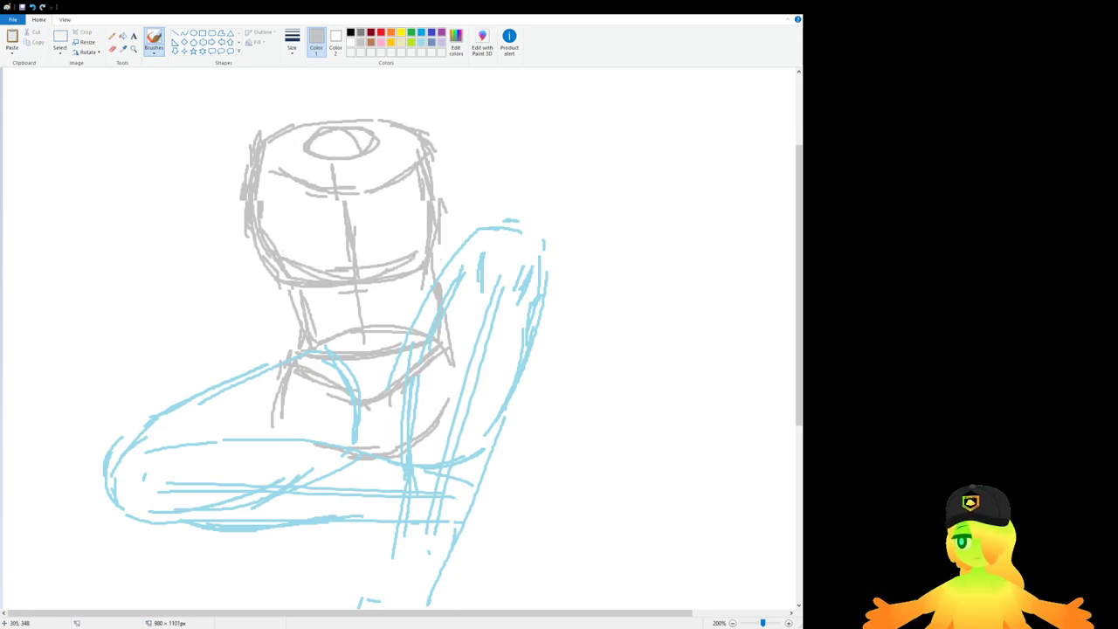
Step: Erase the rough side lines of the torso and thin out its centre line and lower edge
{"action": "left_click", "coordinate": [112, 49]}
{"action": "left_click_drag", "start_coordinate": [271, 139], "coordinate": [237, 208]}
{"action": "mouse_move", "coordinate": [245, 164]}
{"action": "left_mouse_down"}
{"action": "mouse_move", "coordinate": [260, 262]}
{"action": "mouse_move", "coordinate": [266, 250]}
{"action": "left_mouse_up"}
{"action": "mouse_move", "coordinate": [441, 227]}
{"action": "left_mouse_down"}
{"action": "mouse_move", "coordinate": [427, 162]}
{"action": "mouse_move", "coordinate": [446, 192]}
{"action": "left_mouse_up"}
{"action": "mouse_move", "coordinate": [272, 260]}
{"action": "left_mouse_down"}
{"action": "mouse_move", "coordinate": [398, 276]}
{"action": "mouse_move", "coordinate": [376, 289]}
{"action": "left_mouse_up"}
{"action": "left_click_drag", "start_coordinate": [337, 240], "coordinate": [348, 271]}
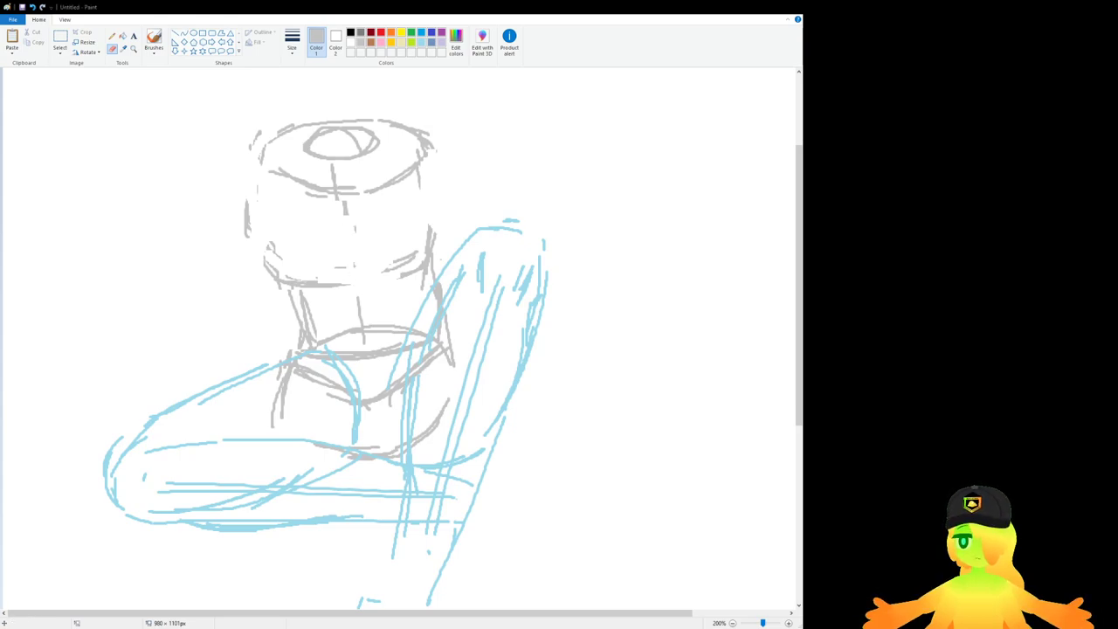
Step: Redraw both sides of the ribcage as smooth light gray curves below the shoulder ellipse
{"action": "left_click", "coordinate": [154, 39]}
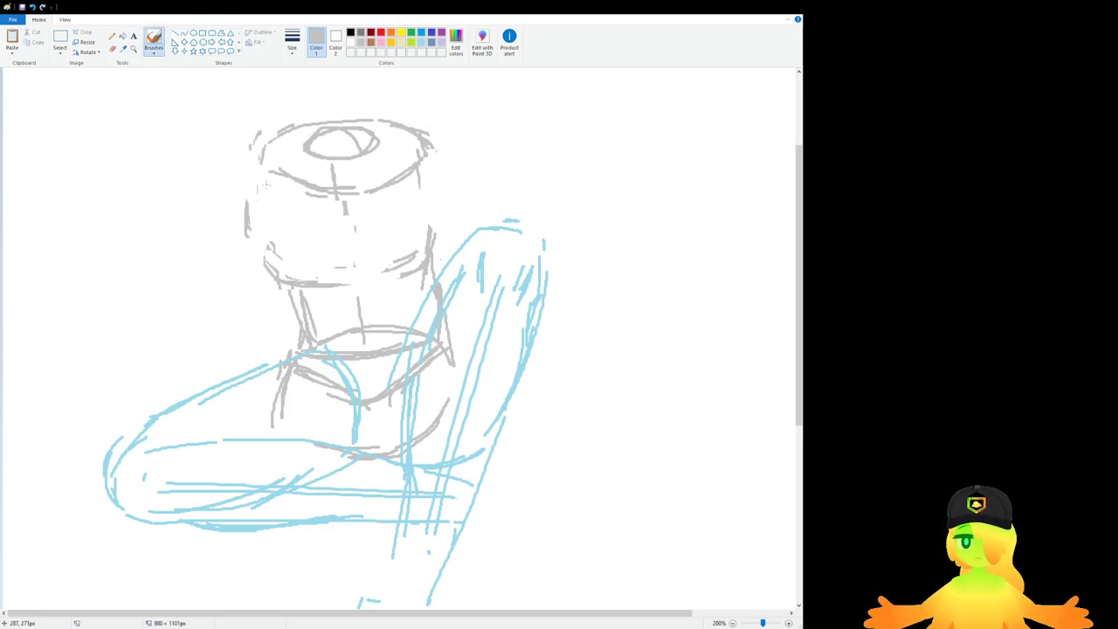
{"action": "mouse_move", "coordinate": [260, 154]}
{"action": "left_mouse_down"}
{"action": "mouse_move", "coordinate": [254, 221]}
{"action": "mouse_move", "coordinate": [276, 264]}
{"action": "left_mouse_up"}
{"action": "mouse_move", "coordinate": [416, 147]}
{"action": "left_mouse_down"}
{"action": "mouse_move", "coordinate": [435, 194]}
{"action": "mouse_move", "coordinate": [425, 246]}
{"action": "left_mouse_up"}
{"action": "left_click_drag", "start_coordinate": [428, 199], "coordinate": [420, 242]}
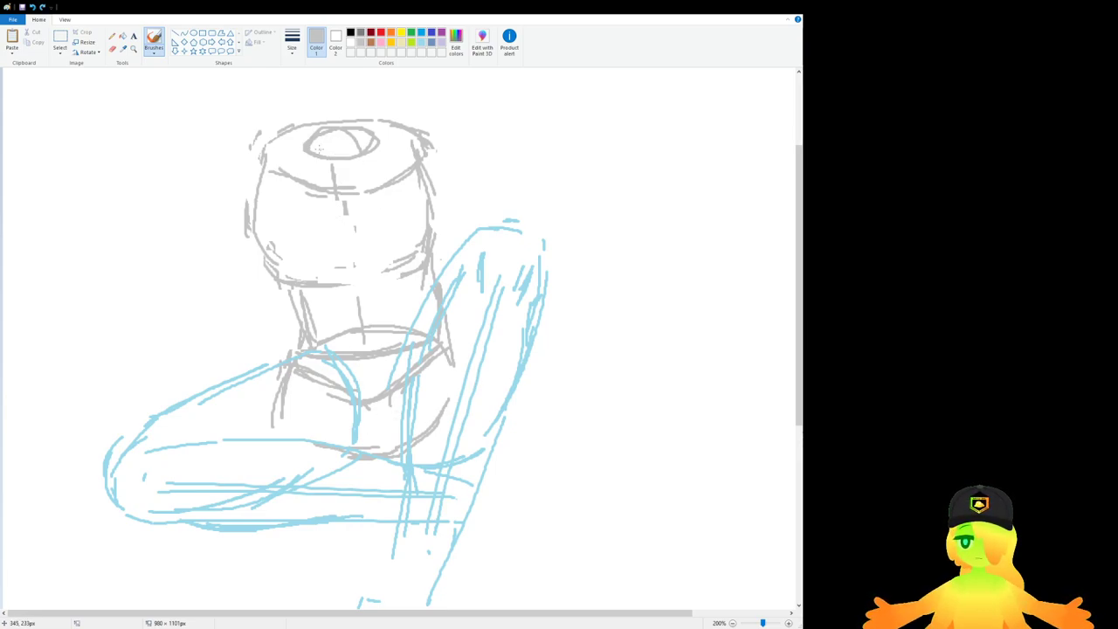
Step: Round off both shoulders with outer light gray strokes and erase the overlapping lines inside them
{"action": "left_click_drag", "start_coordinate": [318, 148], "coordinate": [342, 155]}
{"action": "mouse_move", "coordinate": [430, 147]}
{"action": "left_mouse_down"}
{"action": "mouse_move", "coordinate": [423, 176]}
{"action": "mouse_move", "coordinate": [419, 125]}
{"action": "left_mouse_up"}
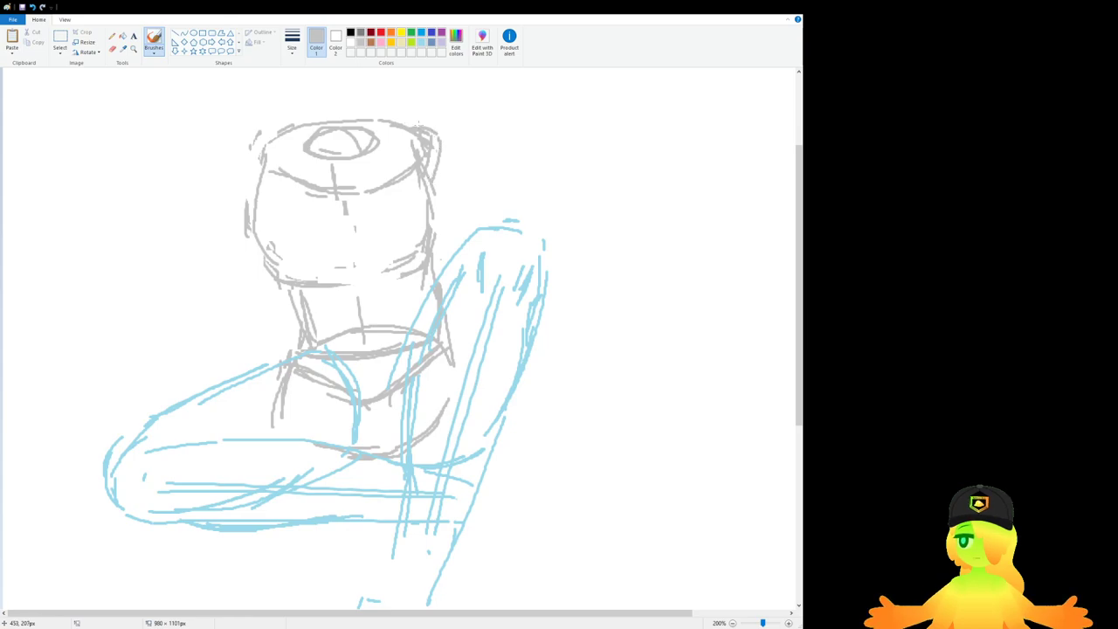
{"action": "mouse_move", "coordinate": [253, 145]}
{"action": "left_mouse_down"}
{"action": "mouse_move", "coordinate": [255, 184]}
{"action": "mouse_move", "coordinate": [288, 129]}
{"action": "left_mouse_up"}
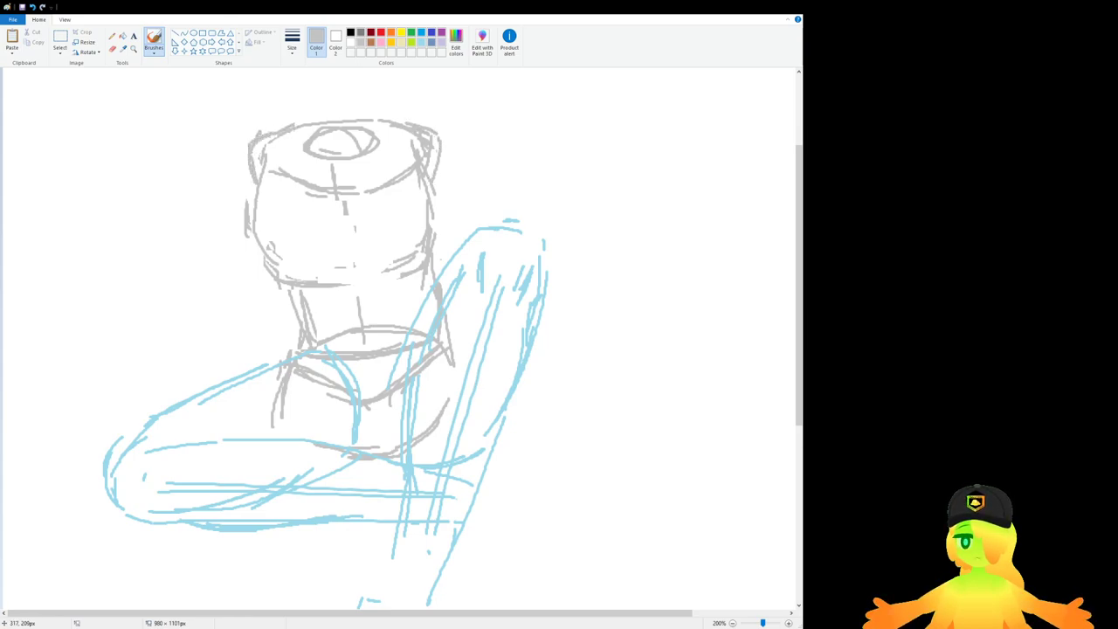
{"action": "left_click", "coordinate": [112, 49]}
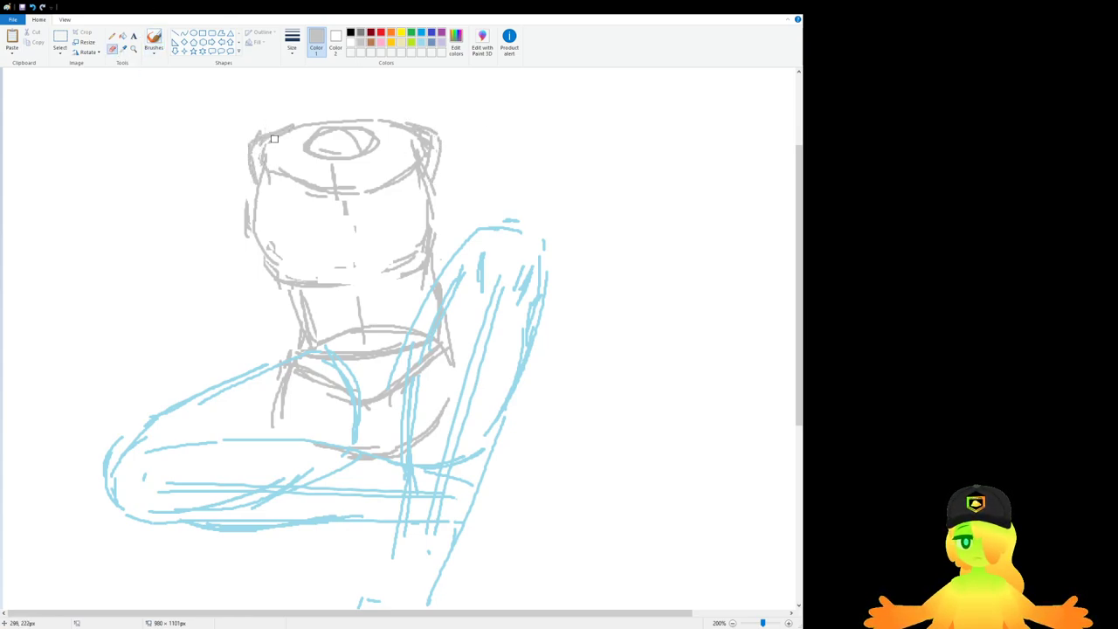
{"action": "left_click_drag", "start_coordinate": [419, 143], "coordinate": [420, 187]}
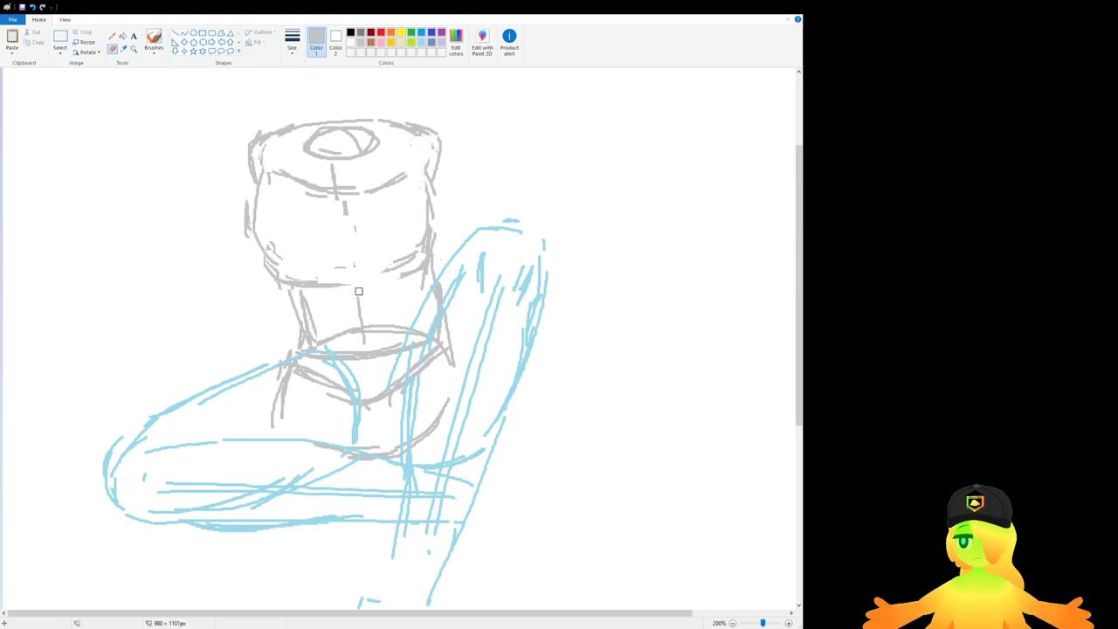
Step: Draw light blue ankle circles at the lower ends of the upright leg and the folded leg
{"action": "scroll", "coordinate": [441, 334], "scroll_direction": "down", "scroll_amount": 3}
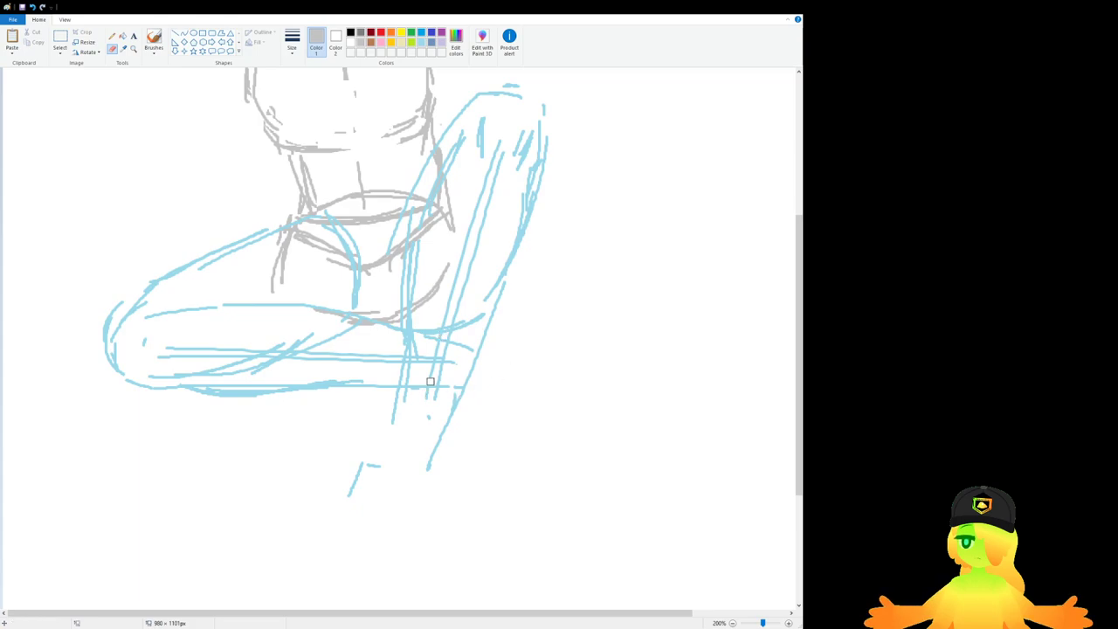
{"action": "left_click", "coordinate": [421, 41]}
{"action": "left_click", "coordinate": [154, 40]}
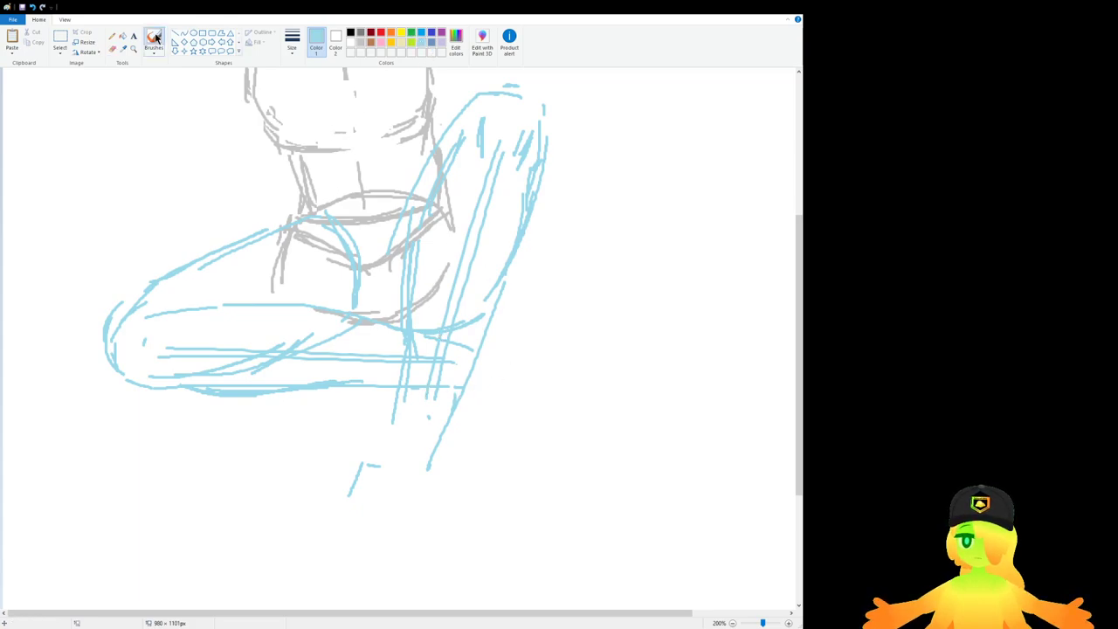
{"action": "scroll", "coordinate": [457, 357], "scroll_direction": "down", "scroll_amount": 3}
{"action": "scroll", "coordinate": [458, 357], "scroll_direction": "up", "scroll_amount": 3}
{"action": "scroll", "coordinate": [457, 358], "scroll_direction": "down", "scroll_amount": 3}
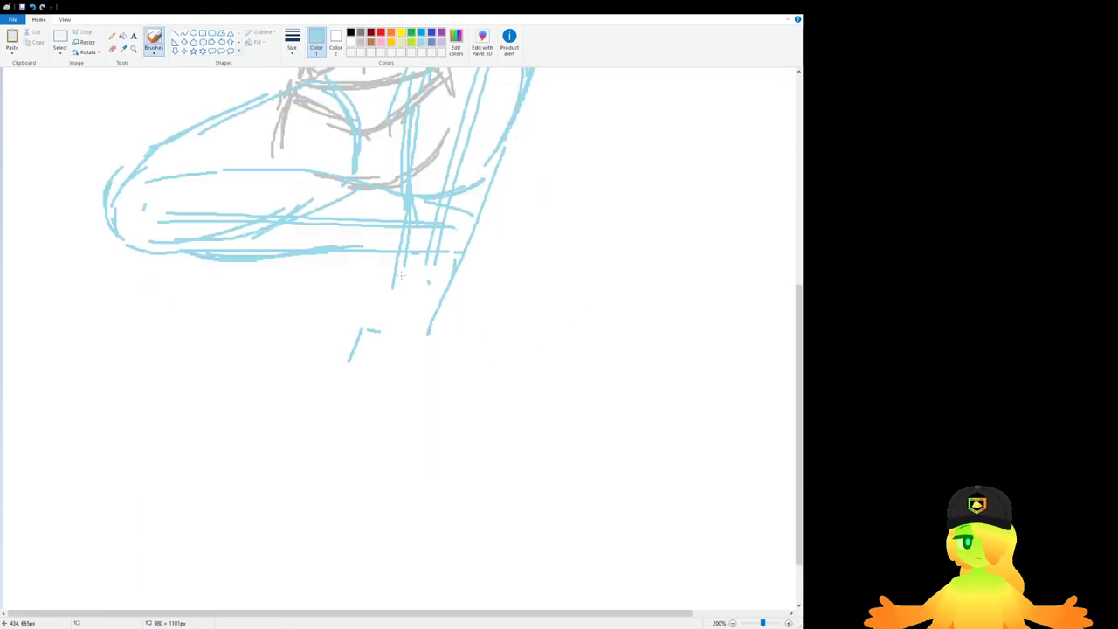
{"action": "scroll", "coordinate": [477, 293], "scroll_direction": "up", "scroll_amount": 3}
{"action": "mouse_move", "coordinate": [411, 417]}
{"action": "left_mouse_down"}
{"action": "mouse_move", "coordinate": [389, 437]}
{"action": "mouse_move", "coordinate": [428, 415]}
{"action": "mouse_move", "coordinate": [389, 446]}
{"action": "left_mouse_up"}
{"action": "mouse_move", "coordinate": [454, 349]}
{"action": "left_mouse_down"}
{"action": "mouse_move", "coordinate": [476, 383]}
{"action": "mouse_move", "coordinate": [450, 367]}
{"action": "mouse_move", "coordinate": [472, 339]}
{"action": "left_mouse_up"}
{"action": "scroll", "coordinate": [461, 423], "scroll_direction": "down", "scroll_amount": 3}
{"action": "scroll", "coordinate": [445, 262], "scroll_direction": "up", "scroll_amount": 3}
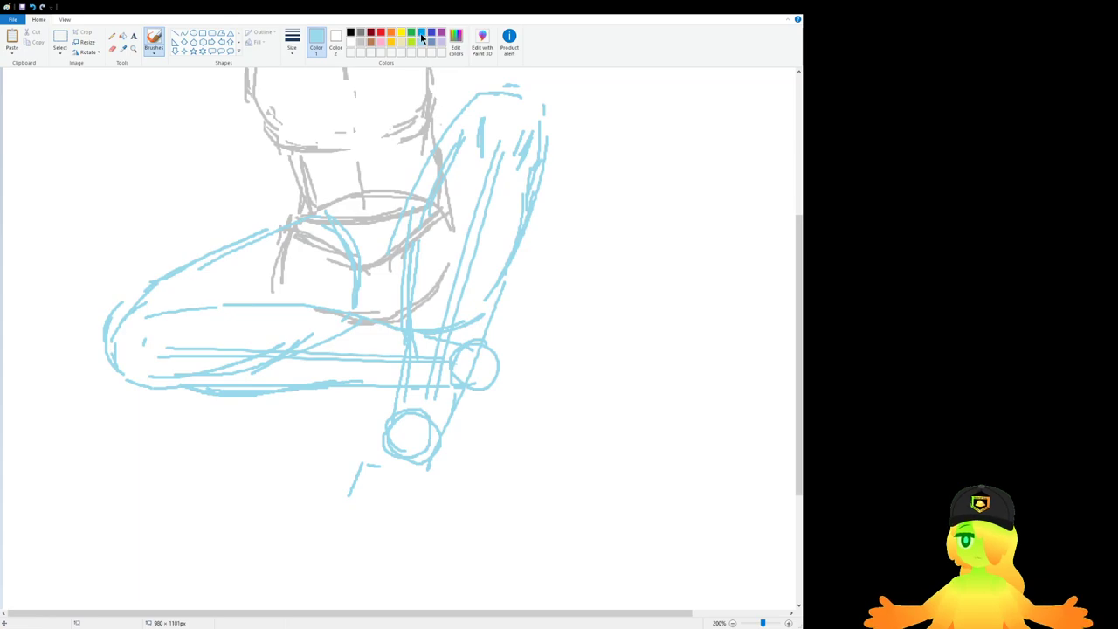
Step: Mark both sides of the upright leg's ankle with strokes in a stronger blue
{"action": "left_click", "coordinate": [423, 34]}
{"action": "scroll", "coordinate": [446, 279], "scroll_direction": "down", "scroll_amount": 3}
{"action": "mouse_move", "coordinate": [446, 278]}
{"action": "left_mouse_down"}
{"action": "mouse_move", "coordinate": [436, 321]}
{"action": "mouse_move", "coordinate": [452, 274]}
{"action": "mouse_move", "coordinate": [390, 298]}
{"action": "mouse_move", "coordinate": [390, 316]}
{"action": "mouse_move", "coordinate": [437, 370]}
{"action": "mouse_move", "coordinate": [427, 391]}
{"action": "left_mouse_up"}
{"action": "key", "text": "ctrl+z"}
{"action": "key", "text": "ctrl+z"}
Step: Draw the planted foot's two sides flaring down from the ankle circle in light blue
{"action": "left_click", "coordinate": [420, 42]}
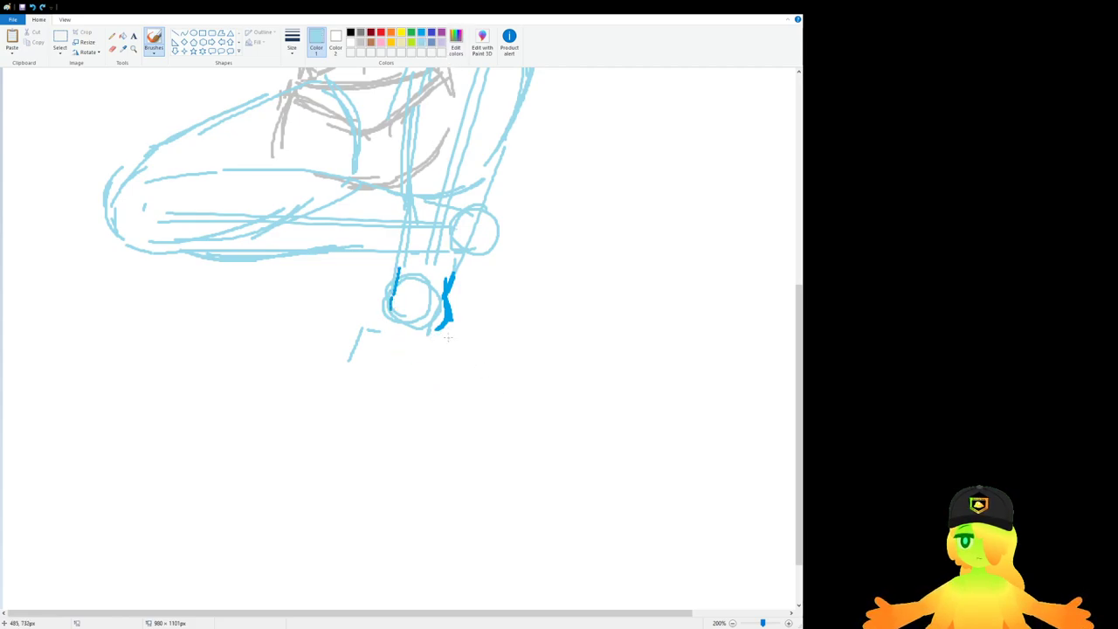
{"action": "left_click_drag", "start_coordinate": [430, 334], "coordinate": [442, 378]}
{"action": "mouse_move", "coordinate": [381, 323]}
{"action": "left_mouse_down"}
{"action": "mouse_move", "coordinate": [376, 370]}
{"action": "mouse_move", "coordinate": [426, 382]}
{"action": "left_mouse_up"}
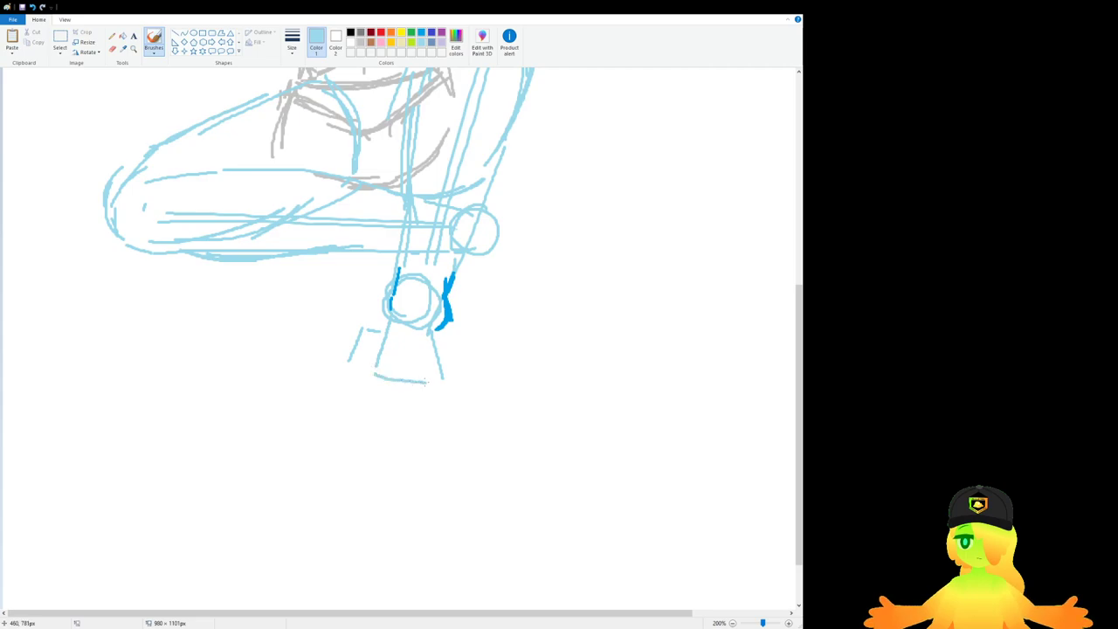
{"action": "key", "text": "ctrl+z"}
{"action": "key", "text": "ctrl+z"}
{"action": "mouse_move", "coordinate": [393, 325]}
{"action": "left_mouse_down"}
{"action": "mouse_move", "coordinate": [365, 366]}
{"action": "mouse_move", "coordinate": [443, 370]}
{"action": "left_mouse_up"}
{"action": "key", "text": "ctrl+z"}
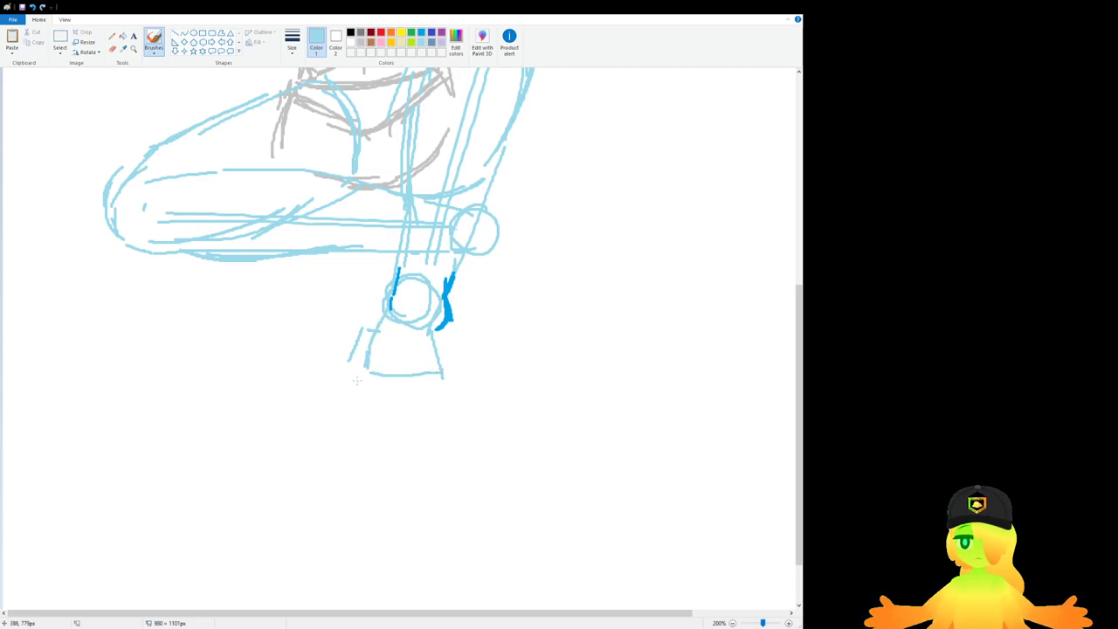
Step: Try closing off the planted foot with toe strokes and horizontal lower lines, and undo them
{"action": "left_click_drag", "start_coordinate": [356, 381], "coordinate": [362, 358]}
{"action": "mouse_move", "coordinate": [367, 358]}
{"action": "left_mouse_down"}
{"action": "mouse_move", "coordinate": [433, 358]}
{"action": "mouse_move", "coordinate": [370, 387]}
{"action": "left_mouse_up"}
{"action": "scroll", "coordinate": [482, 368], "scroll_direction": "up", "scroll_amount": 3}
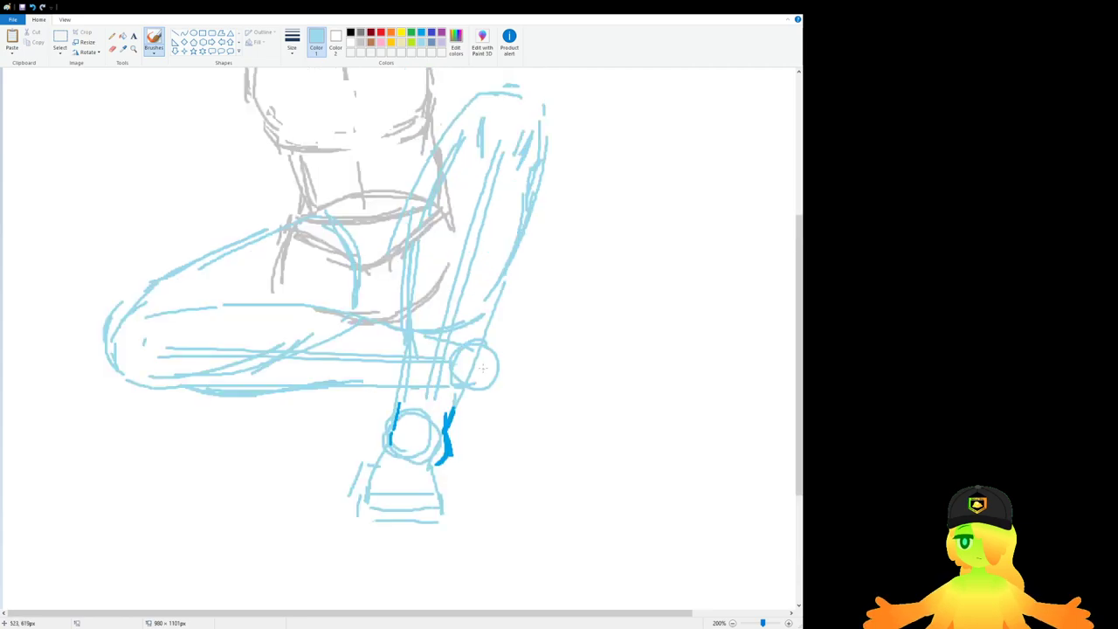
{"action": "key", "text": "ctrl+z"}
{"action": "key", "text": "ctrl+z"}
{"action": "key", "text": "ctrl+z"}
{"action": "key", "text": "ctrl+z"}
{"action": "key", "text": "ctrl+z"}
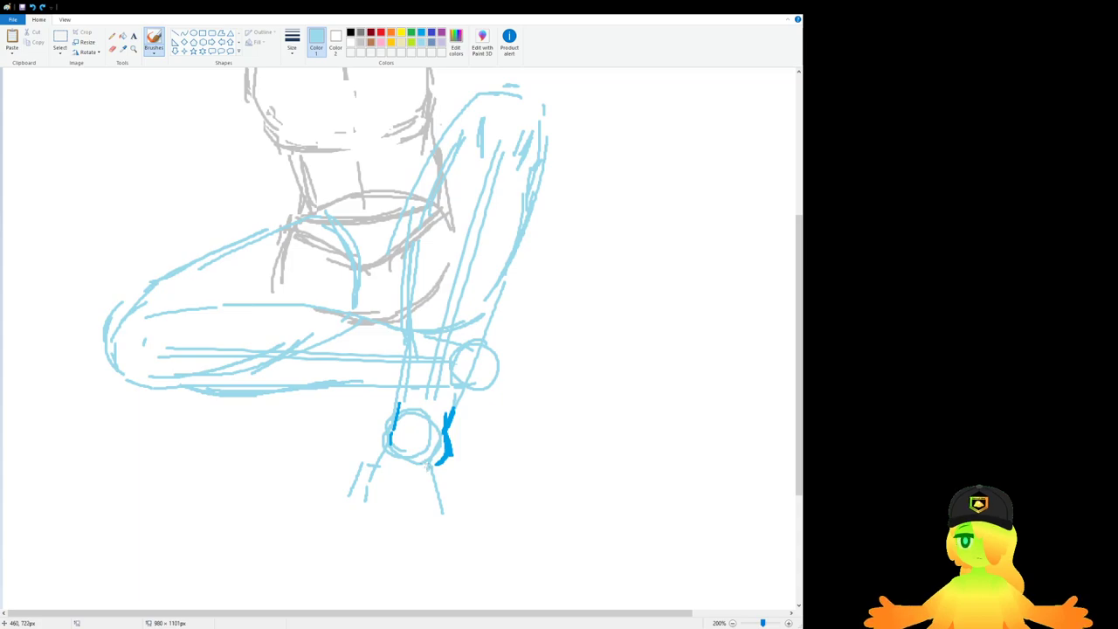
Step: Close off the planted foot in light blue with a straighter side and two slanted lines across the toes
{"action": "scroll", "coordinate": [463, 382], "scroll_direction": "down", "scroll_amount": 3}
{"action": "left_click_drag", "start_coordinate": [436, 332], "coordinate": [436, 402]}
{"action": "mouse_move", "coordinate": [383, 319]}
{"action": "left_mouse_down"}
{"action": "mouse_move", "coordinate": [356, 382]}
{"action": "mouse_move", "coordinate": [430, 393]}
{"action": "mouse_move", "coordinate": [385, 394]}
{"action": "mouse_move", "coordinate": [435, 406]}
{"action": "left_mouse_up"}
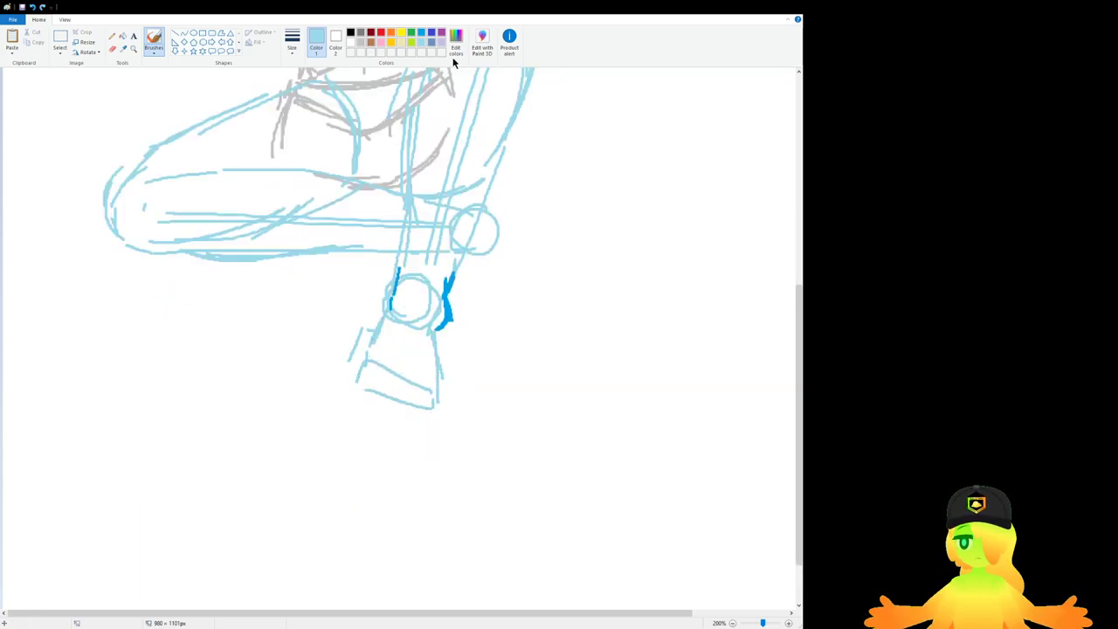
Step: Outline the planted foot in a stronger blue, from both sides of the ankle down around the toes
{"action": "left_click", "coordinate": [418, 34]}
{"action": "mouse_move", "coordinate": [363, 353]}
{"action": "left_mouse_down"}
{"action": "mouse_move", "coordinate": [358, 390]}
{"action": "mouse_move", "coordinate": [405, 405]}
{"action": "left_mouse_up"}
{"action": "mouse_move", "coordinate": [405, 405]}
{"action": "left_mouse_down"}
{"action": "mouse_move", "coordinate": [444, 402]}
{"action": "mouse_move", "coordinate": [433, 405]}
{"action": "mouse_move", "coordinate": [432, 373]}
{"action": "left_mouse_up"}
{"action": "key", "text": "ctrl+z"}
{"action": "left_click_drag", "start_coordinate": [444, 305], "coordinate": [440, 402]}
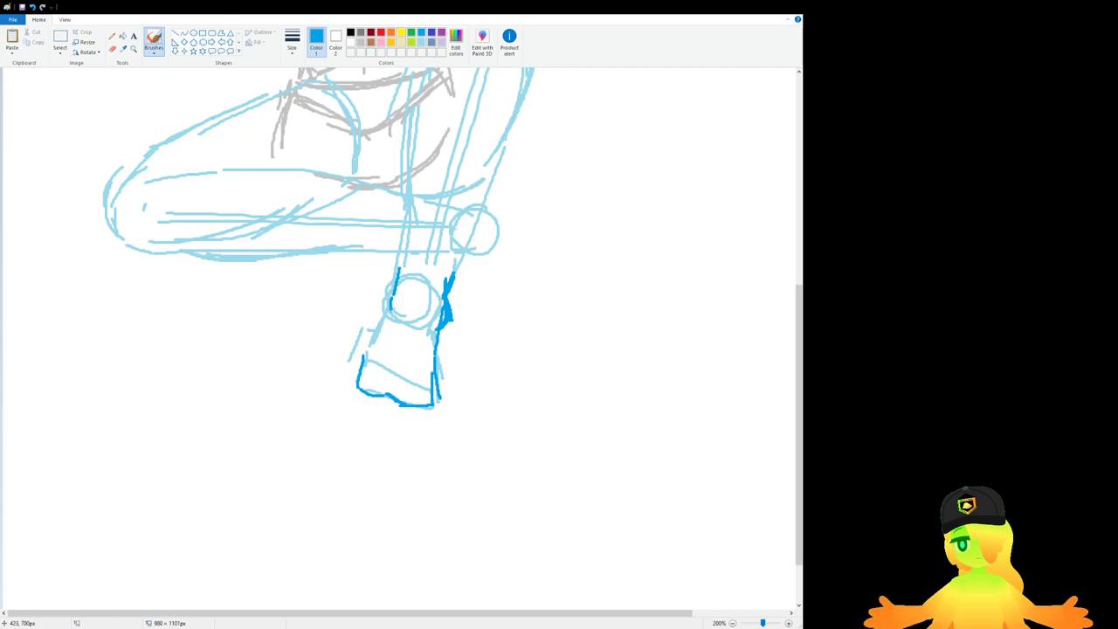
{"action": "left_click_drag", "start_coordinate": [398, 272], "coordinate": [377, 347]}
Step: Try drawing the folded leg's foot with a squared-off end in stronger blue, and undo it
{"action": "scroll", "coordinate": [456, 344], "scroll_direction": "up", "scroll_amount": 2}
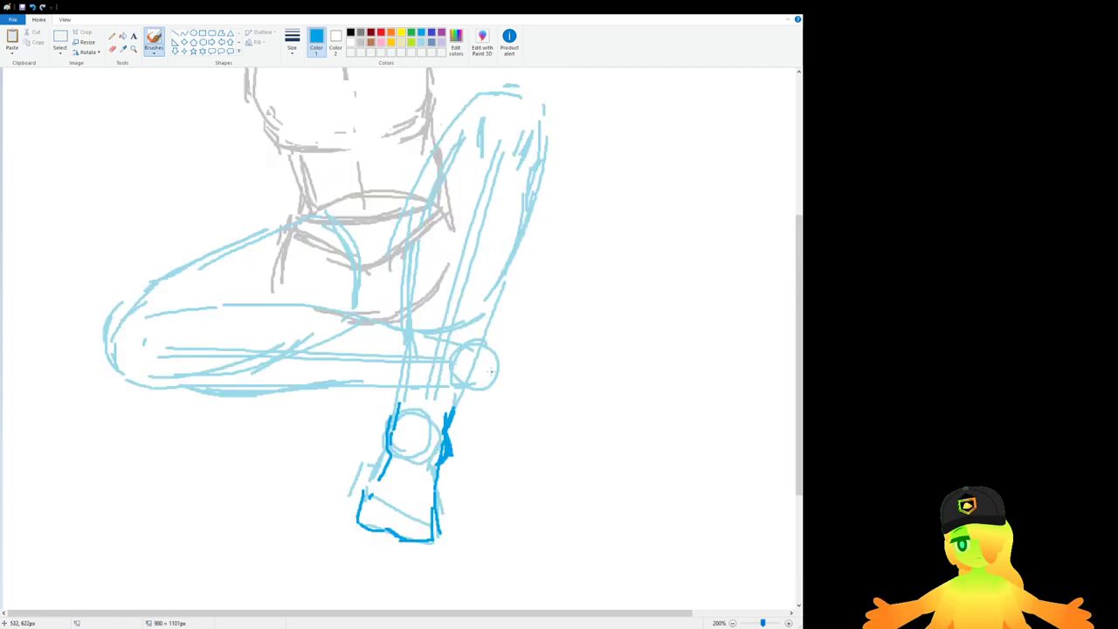
{"action": "mouse_move", "coordinate": [486, 352]}
{"action": "left_mouse_down"}
{"action": "mouse_move", "coordinate": [587, 347]}
{"action": "mouse_move", "coordinate": [599, 385]}
{"action": "left_mouse_up"}
{"action": "key", "text": "ctrl+z"}
{"action": "key", "text": "ctrl+z"}
{"action": "left_click_drag", "start_coordinate": [477, 386], "coordinate": [601, 388]}
{"action": "scroll", "coordinate": [491, 360], "scroll_direction": "up", "scroll_amount": 3}
{"action": "scroll", "coordinate": [512, 420], "scroll_direction": "down", "scroll_amount": 3}
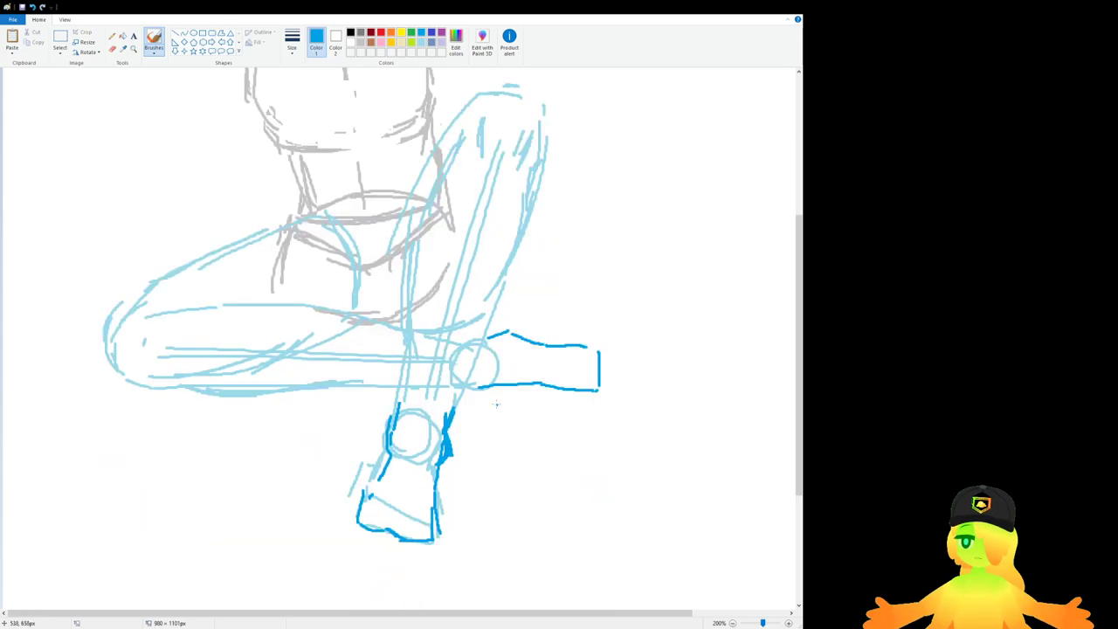
{"action": "key", "text": "ctrl+z"}
{"action": "key", "text": "ctrl+z"}
{"action": "key", "text": "ctrl+z"}
{"action": "key", "text": "ctrl+z"}
{"action": "key", "text": "ctrl+z"}
{"action": "key", "text": "ctrl+z"}
Step: Draw the folded leg's foot extending sideways from its ankle circle with a rounded toe end in stronger blue
{"action": "mouse_move", "coordinate": [490, 334]}
{"action": "left_mouse_down"}
{"action": "mouse_move", "coordinate": [515, 349]}
{"action": "mouse_move", "coordinate": [579, 350]}
{"action": "mouse_move", "coordinate": [594, 382]}
{"action": "mouse_move", "coordinate": [582, 398]}
{"action": "mouse_move", "coordinate": [474, 393]}
{"action": "mouse_move", "coordinate": [567, 404]}
{"action": "mouse_move", "coordinate": [579, 365]}
{"action": "left_mouse_up"}
{"action": "key", "text": "ctrl+z"}
{"action": "key", "text": "ctrl+z"}
{"action": "key", "text": "ctrl+z"}
{"action": "key", "text": "ctrl+z"}
Step: Select the whole drawing and move it down and slightly left on the canvas
{"action": "scroll", "coordinate": [589, 371], "scroll_direction": "up", "scroll_amount": 2}
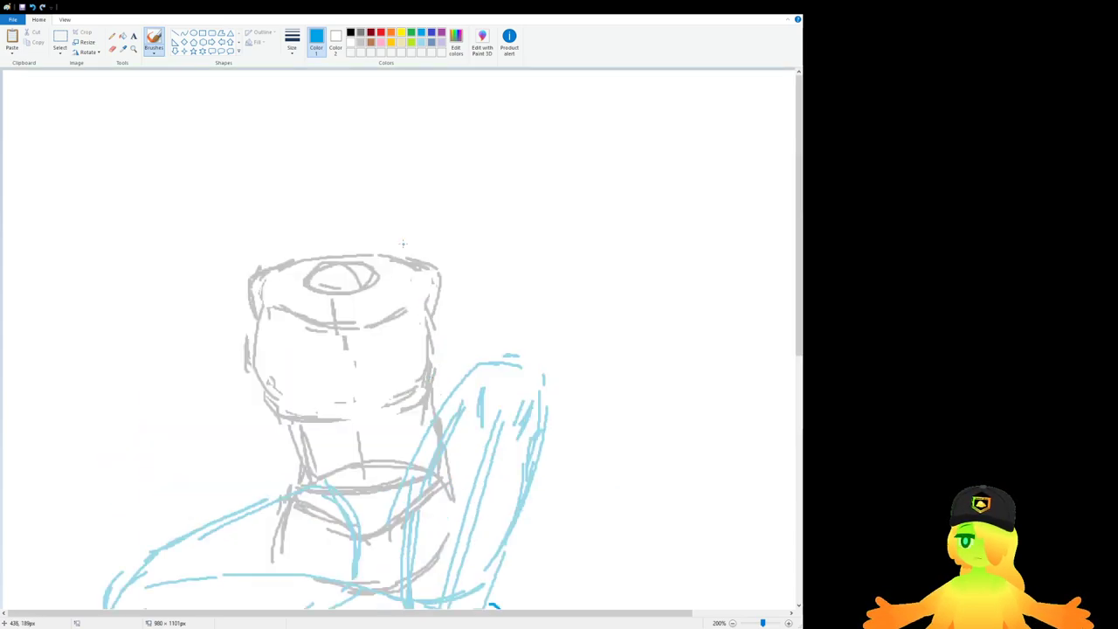
{"action": "scroll", "coordinate": [414, 227], "scroll_direction": "down", "scroll_amount": 1}
{"action": "scroll", "coordinate": [414, 227], "scroll_direction": "up", "scroll_amount": 1}
{"action": "scroll", "coordinate": [402, 238], "scroll_direction": "down", "scroll_amount": 2}
{"action": "key", "text": "ctrl+a"}
{"action": "left_click_drag", "start_coordinate": [98, 180], "coordinate": [90, 212]}
{"action": "left_click", "coordinate": [507, 274]}
{"action": "scroll", "coordinate": [166, 275], "scroll_direction": "up", "scroll_amount": 2}
{"action": "scroll", "coordinate": [259, 233], "scroll_direction": "down", "scroll_amount": 3}
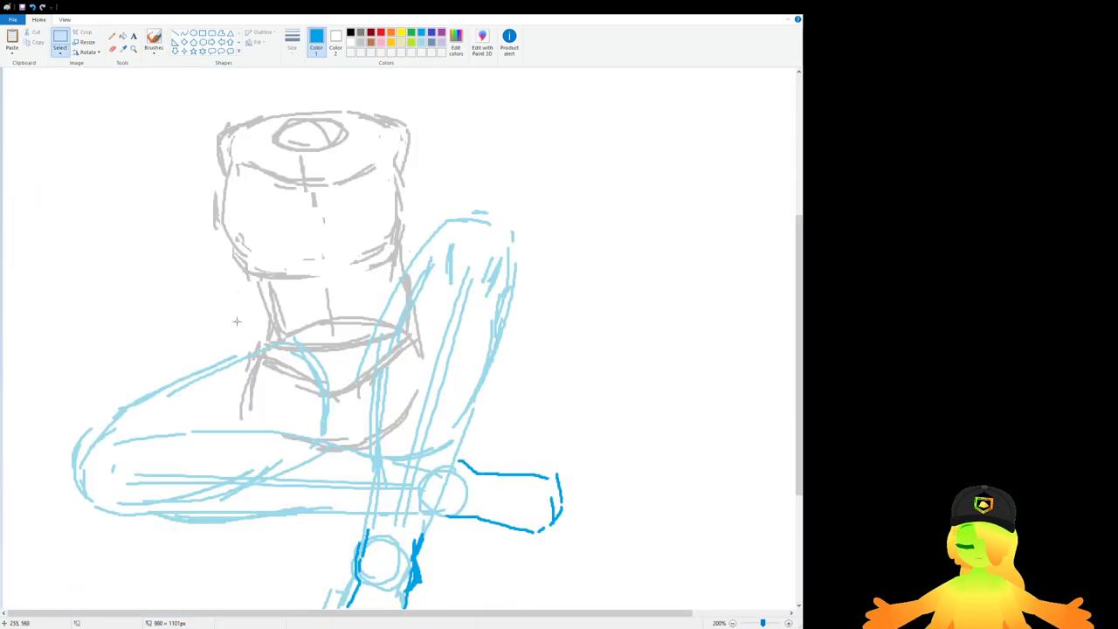
{"action": "scroll", "coordinate": [254, 335], "scroll_direction": "up", "scroll_amount": 1}
Step: Outline the folded leg with the brush in stronger blue, covering the shin, the knee and the thigh's upper edge
{"action": "left_click", "coordinate": [155, 37]}
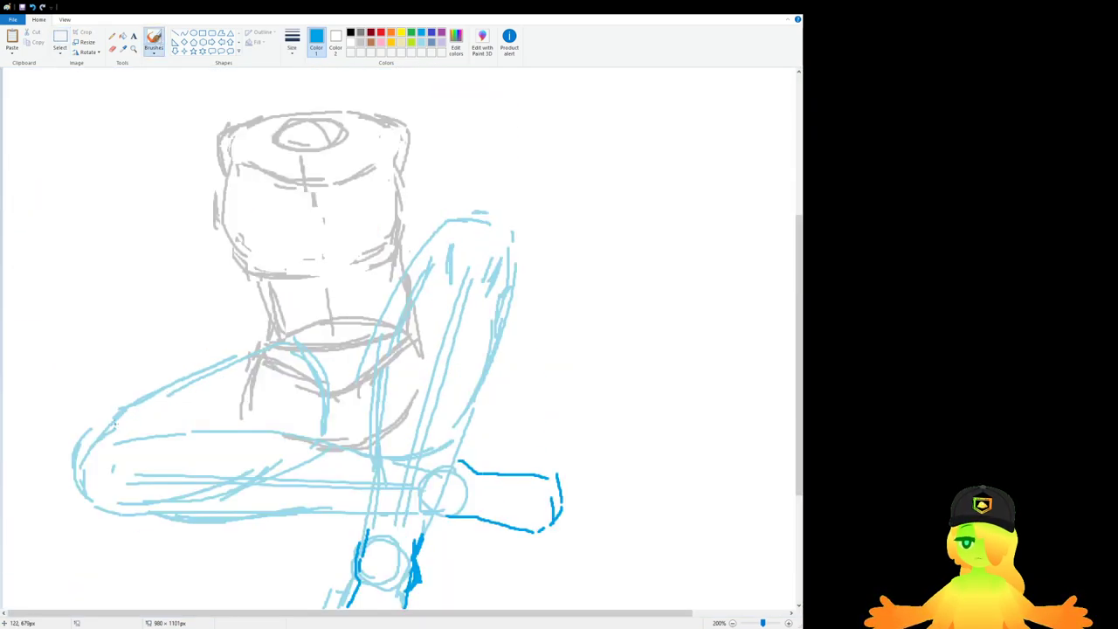
{"action": "mouse_move", "coordinate": [113, 428]}
{"action": "left_mouse_down"}
{"action": "mouse_move", "coordinate": [82, 459]}
{"action": "mouse_move", "coordinate": [85, 445]}
{"action": "mouse_move", "coordinate": [85, 479]}
{"action": "mouse_move", "coordinate": [99, 496]}
{"action": "mouse_move", "coordinate": [215, 521]}
{"action": "mouse_move", "coordinate": [376, 511]}
{"action": "mouse_move", "coordinate": [145, 435]}
{"action": "mouse_move", "coordinate": [356, 449]}
{"action": "left_mouse_up"}
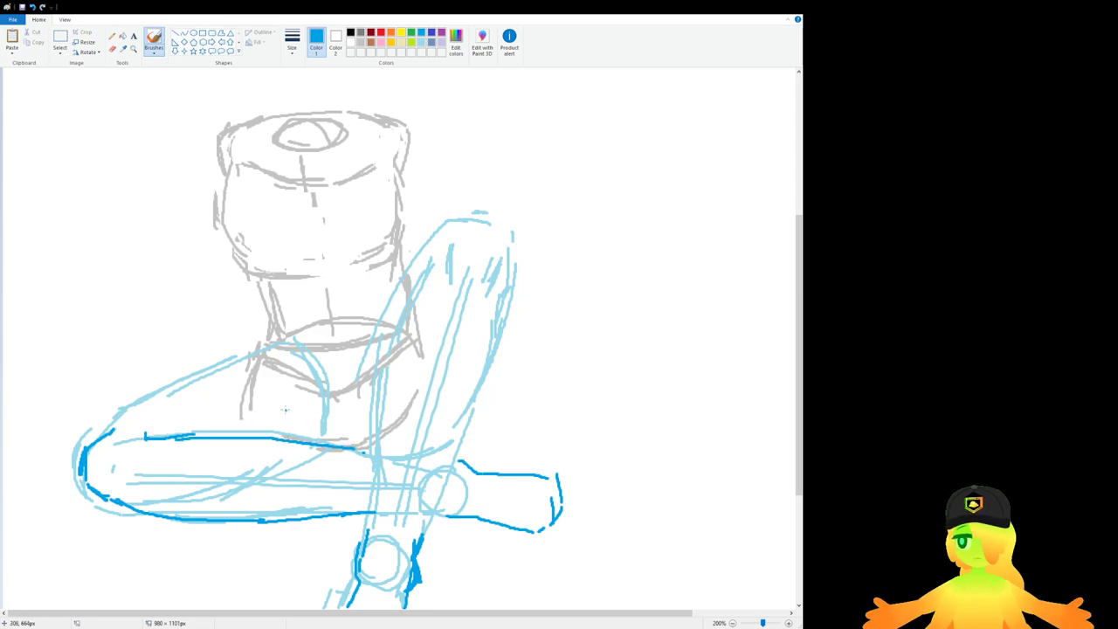
{"action": "mouse_move", "coordinate": [114, 429]}
{"action": "left_mouse_down"}
{"action": "mouse_move", "coordinate": [238, 374]}
{"action": "mouse_move", "coordinate": [250, 358]}
{"action": "mouse_move", "coordinate": [114, 418]}
{"action": "mouse_move", "coordinate": [219, 359]}
{"action": "left_mouse_up"}
{"action": "key", "text": "ctrl+z"}
{"action": "key", "text": "ctrl+z"}
{"action": "key", "text": "ctrl+z"}
{"action": "left_click_drag", "start_coordinate": [104, 433], "coordinate": [234, 361]}
{"action": "left_click_drag", "start_coordinate": [184, 391], "coordinate": [267, 351]}
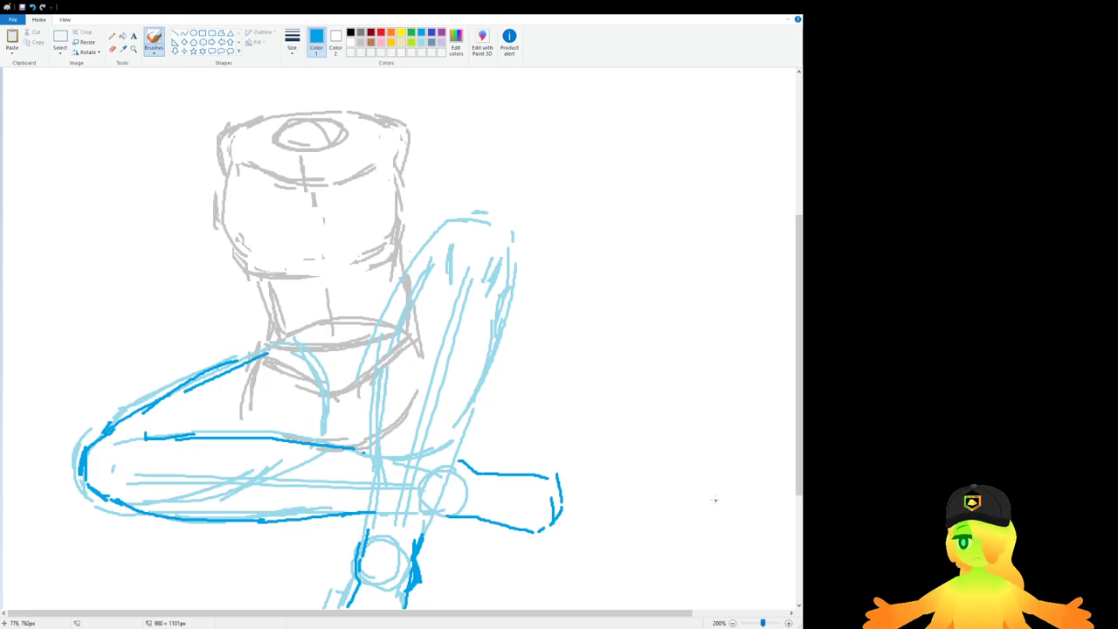
Step: Trace the torso-side edge of the raised thigh from the hip up toward the knee in stronger blue
{"action": "scroll", "coordinate": [365, 346], "scroll_direction": "up", "scroll_amount": 1, "text": "ctrl"}
{"action": "scroll", "coordinate": [334, 344], "scroll_direction": "down", "scroll_amount": 2}
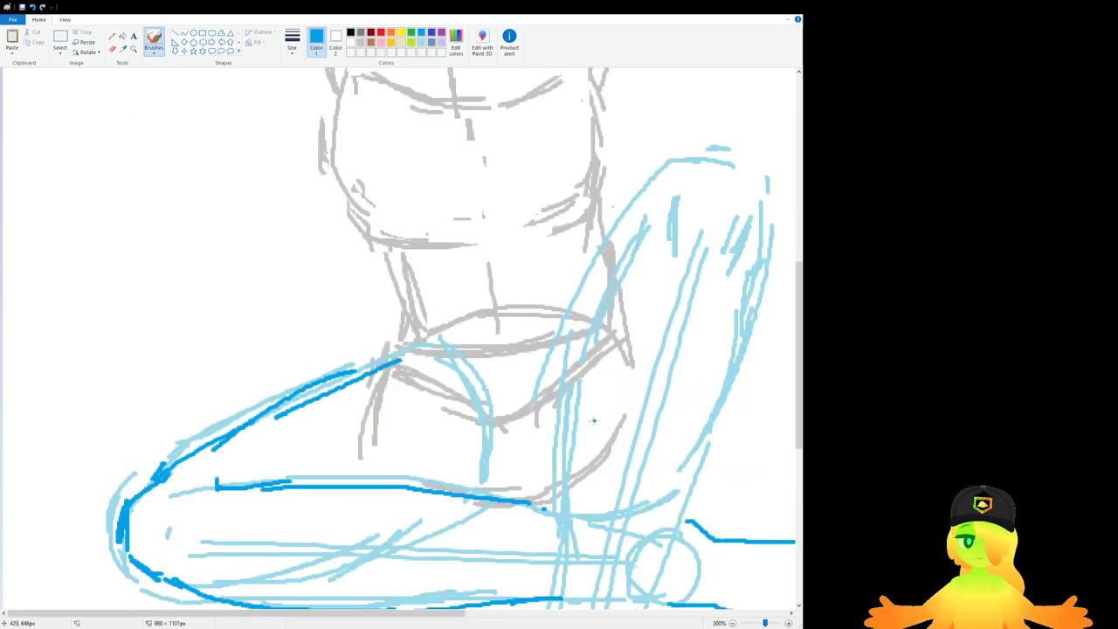
{"action": "left_click_drag", "start_coordinate": [425, 614], "coordinate": [465, 614]}
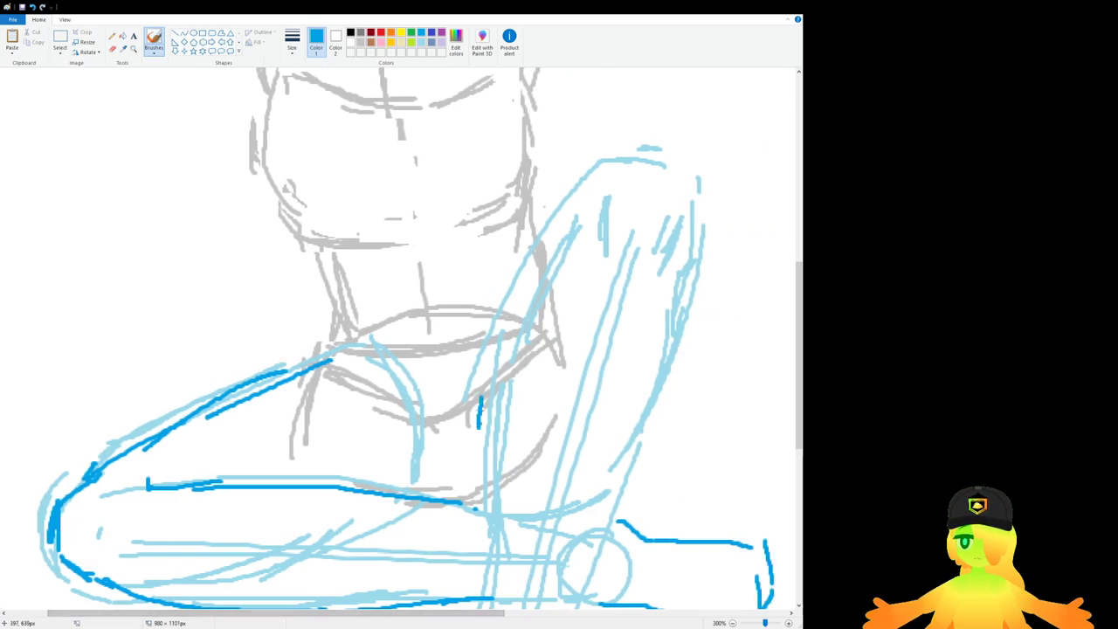
{"action": "mouse_move", "coordinate": [483, 384]}
{"action": "left_mouse_down"}
{"action": "mouse_move", "coordinate": [596, 159]}
{"action": "mouse_move", "coordinate": [505, 325]}
{"action": "mouse_move", "coordinate": [541, 249]}
{"action": "left_mouse_up"}
{"action": "key", "text": "ctrl+z"}
Step: Trace the raised leg's inner shin edge from under the knee down past the ankle in stronger blue
{"action": "scroll", "coordinate": [662, 223], "scroll_direction": "down", "scroll_amount": 3}
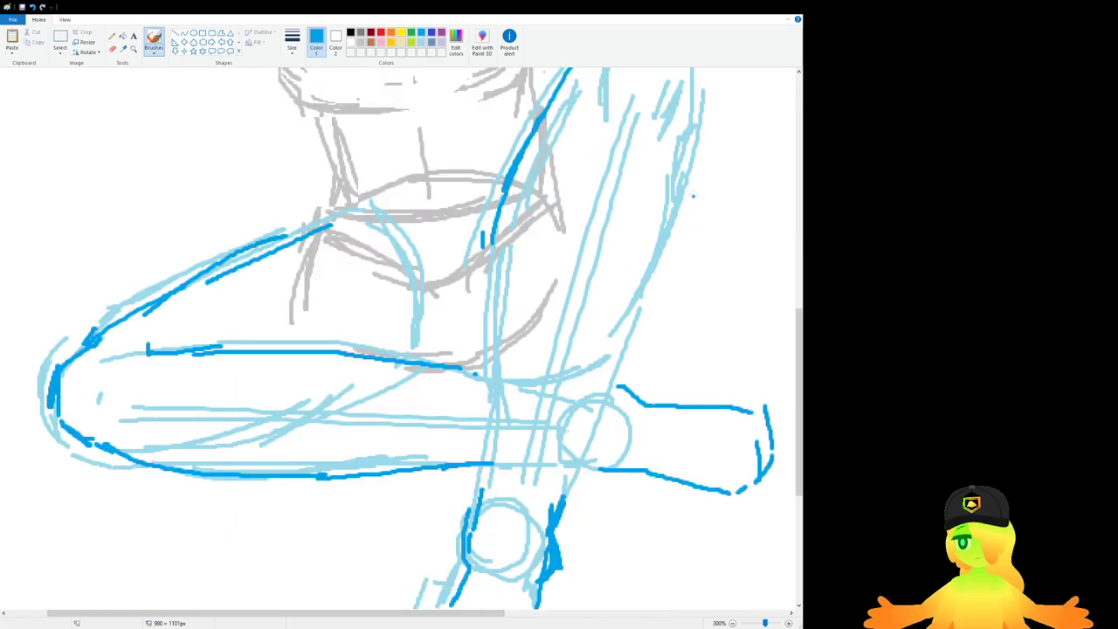
{"action": "scroll", "coordinate": [611, 288], "scroll_direction": "down", "scroll_amount": 1}
{"action": "key", "text": "ctrl+z"}
{"action": "mouse_move", "coordinate": [380, 86]}
{"action": "left_mouse_down"}
{"action": "mouse_move", "coordinate": [323, 352]}
{"action": "mouse_move", "coordinate": [376, 325]}
{"action": "left_mouse_up"}
{"action": "key", "text": "ctrl+z"}
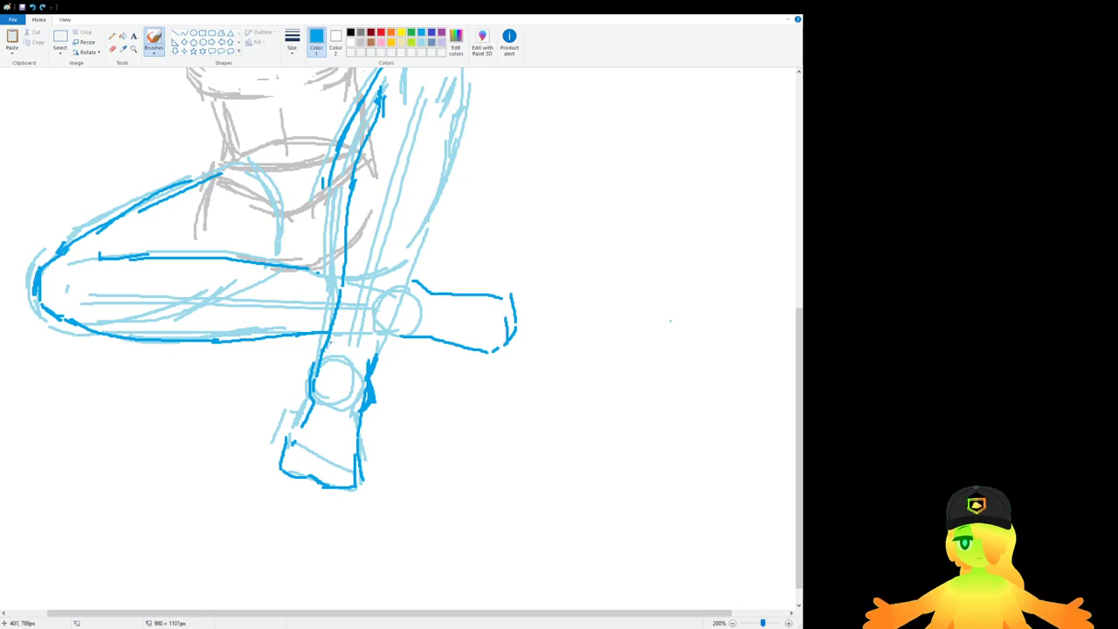
{"action": "mouse_move", "coordinate": [342, 286]}
{"action": "left_mouse_down"}
{"action": "mouse_move", "coordinate": [334, 341]}
{"action": "mouse_move", "coordinate": [295, 431]}
{"action": "left_mouse_up"}
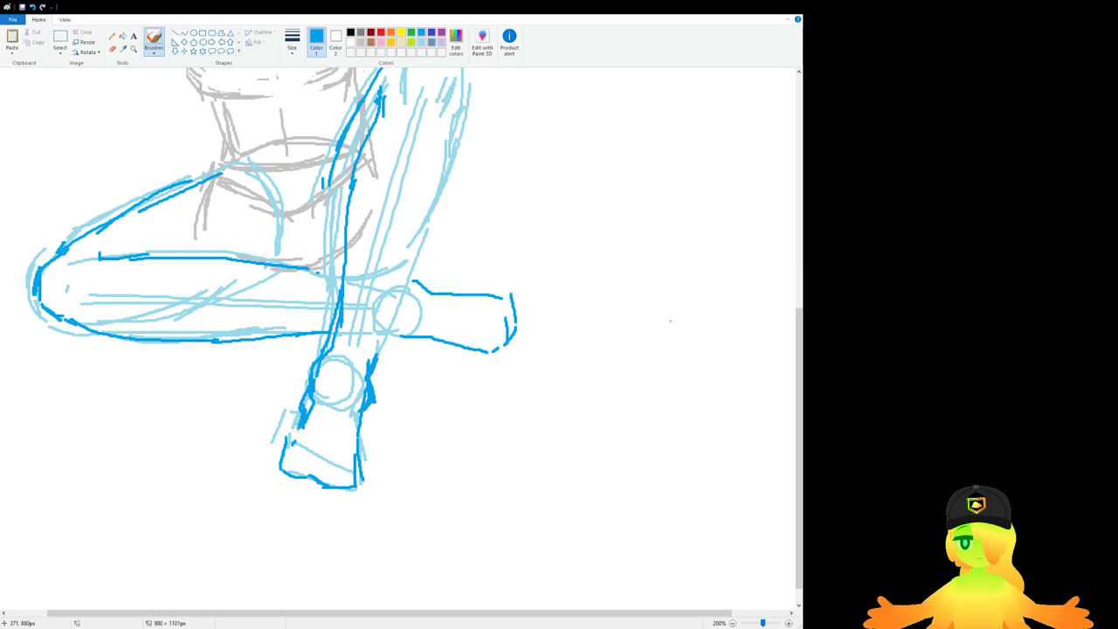
Step: Outline the raised knee and the leg's outer edge down to the ankle, and extend the folded leg's upper line to the raised shin
{"action": "scroll", "coordinate": [332, 420], "scroll_direction": "up", "scroll_amount": 3}
{"action": "left_click_drag", "start_coordinate": [374, 479], "coordinate": [364, 519]}
{"action": "mouse_move", "coordinate": [383, 450]}
{"action": "left_mouse_down"}
{"action": "mouse_move", "coordinate": [364, 513]}
{"action": "mouse_move", "coordinate": [443, 279]}
{"action": "left_mouse_up"}
{"action": "key", "text": "ctrl+z"}
{"action": "mouse_move", "coordinate": [405, 173]}
{"action": "left_mouse_down"}
{"action": "mouse_move", "coordinate": [443, 175]}
{"action": "mouse_move", "coordinate": [460, 210]}
{"action": "mouse_move", "coordinate": [455, 288]}
{"action": "mouse_move", "coordinate": [402, 451]}
{"action": "left_mouse_up"}
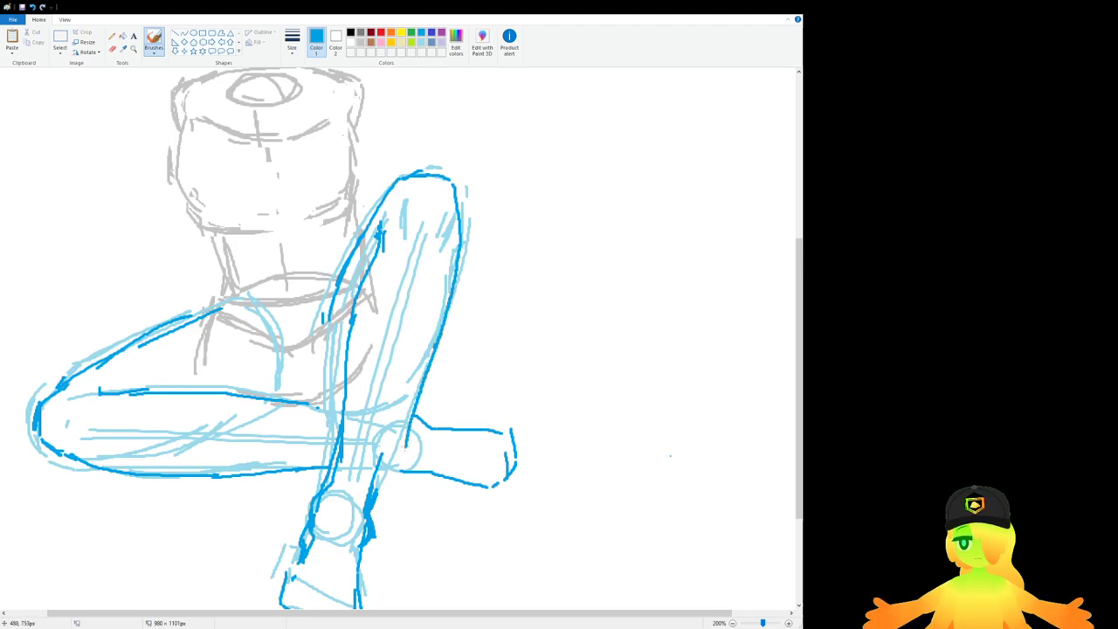
{"action": "key", "text": "ctrl+z"}
{"action": "left_click_drag", "start_coordinate": [433, 335], "coordinate": [381, 478]}
{"action": "key", "text": "ctrl+z"}
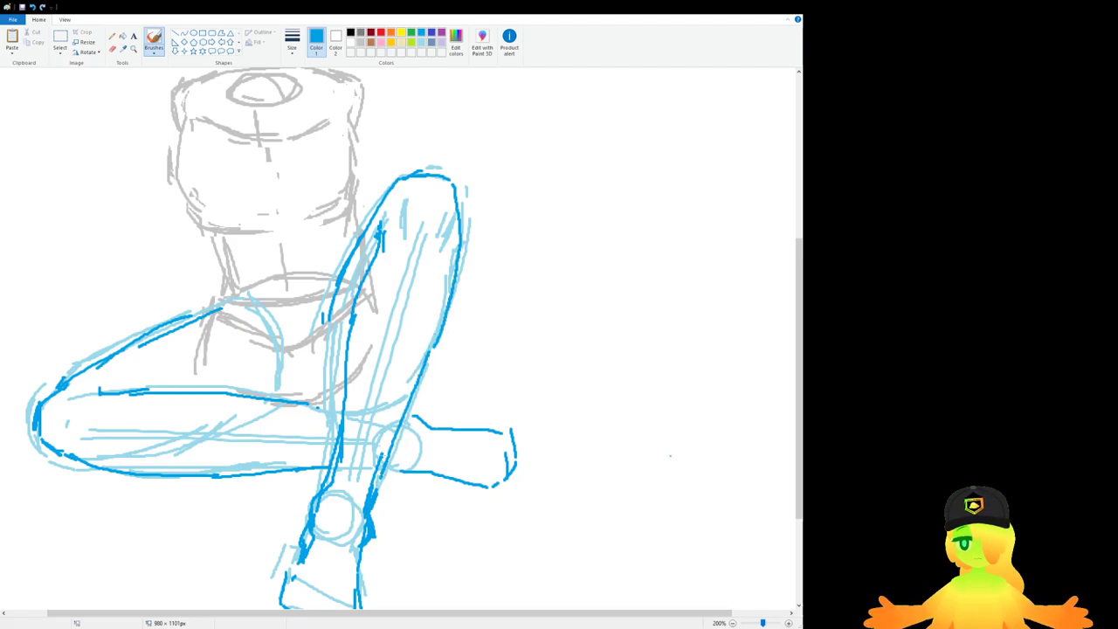
{"action": "left_click_drag", "start_coordinate": [312, 394], "coordinate": [332, 406]}
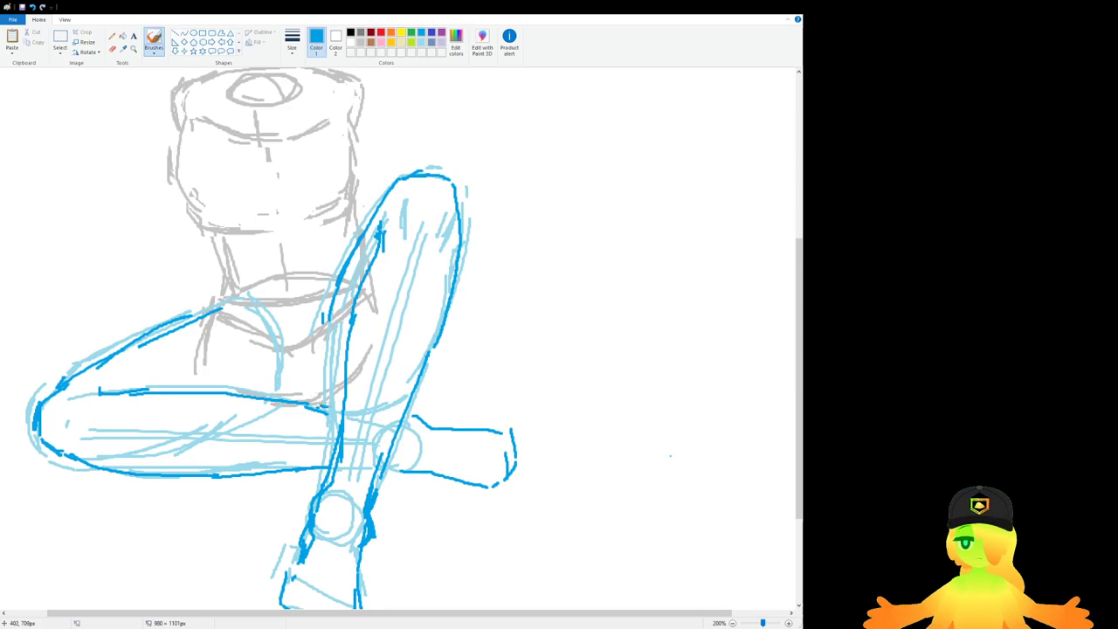
Step: Draw a stronger blue curve along each half of the chest's lower edge and add a small mark on one shoulder
{"action": "scroll", "coordinate": [294, 314], "scroll_direction": "up", "scroll_amount": 3}
{"action": "scroll", "coordinate": [294, 314], "scroll_direction": "down", "scroll_amount": 3}
{"action": "scroll", "coordinate": [294, 315], "scroll_direction": "up", "scroll_amount": 3}
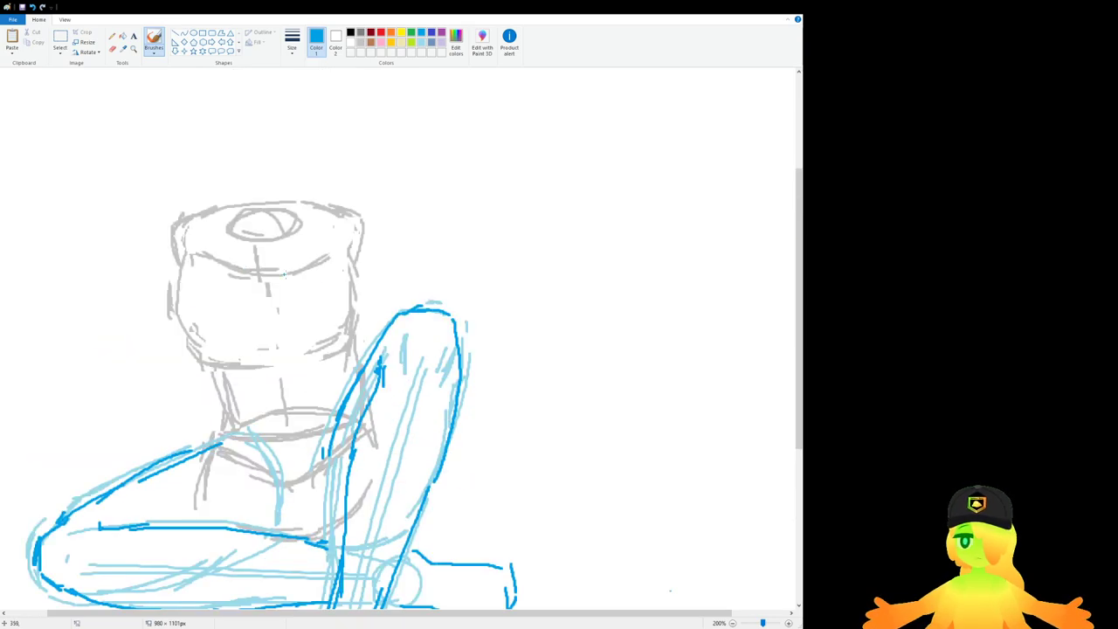
{"action": "scroll", "coordinate": [255, 318], "scroll_direction": "up", "scroll_amount": 1, "text": "ctrl"}
{"action": "scroll", "coordinate": [255, 319], "scroll_direction": "down", "scroll_amount": 1, "text": "ctrl"}
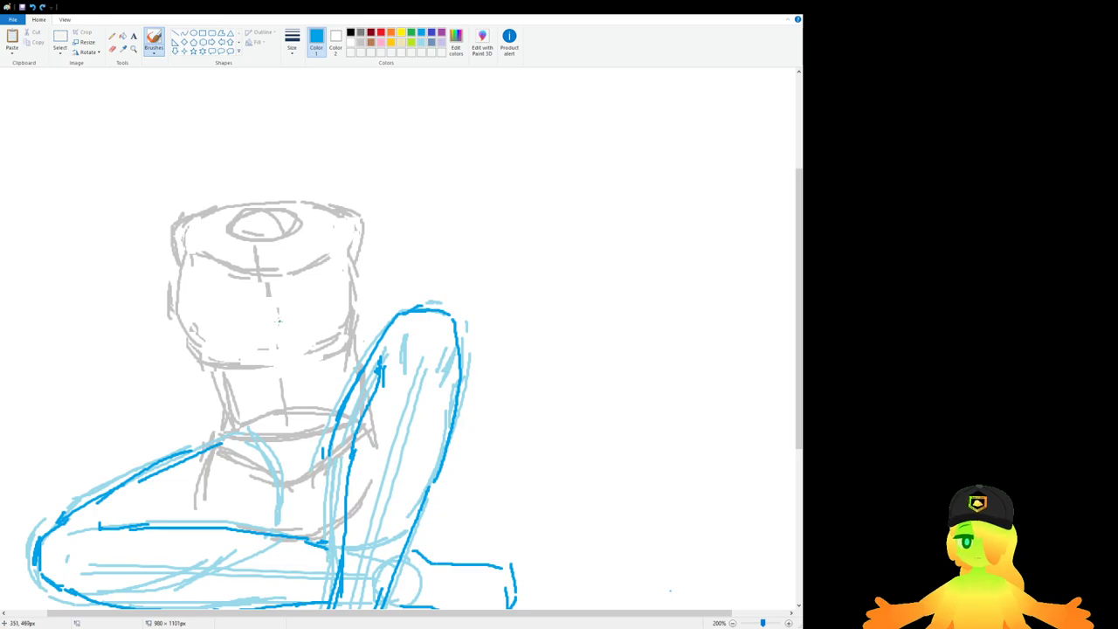
{"action": "scroll", "coordinate": [304, 374], "scroll_direction": "up", "scroll_amount": 1}
{"action": "scroll", "coordinate": [316, 300], "scroll_direction": "down", "scroll_amount": 3}
{"action": "mouse_move", "coordinate": [316, 371]}
{"action": "left_mouse_down"}
{"action": "mouse_move", "coordinate": [405, 388]}
{"action": "mouse_move", "coordinate": [489, 371]}
{"action": "mouse_move", "coordinate": [511, 352]}
{"action": "left_mouse_up"}
{"action": "key", "text": "ctrl+z"}
{"action": "key", "text": "ctrl+z"}
{"action": "left_click_drag", "start_coordinate": [447, 381], "coordinate": [503, 358]}
{"action": "left_click_drag", "start_coordinate": [462, 380], "coordinate": [512, 354]}
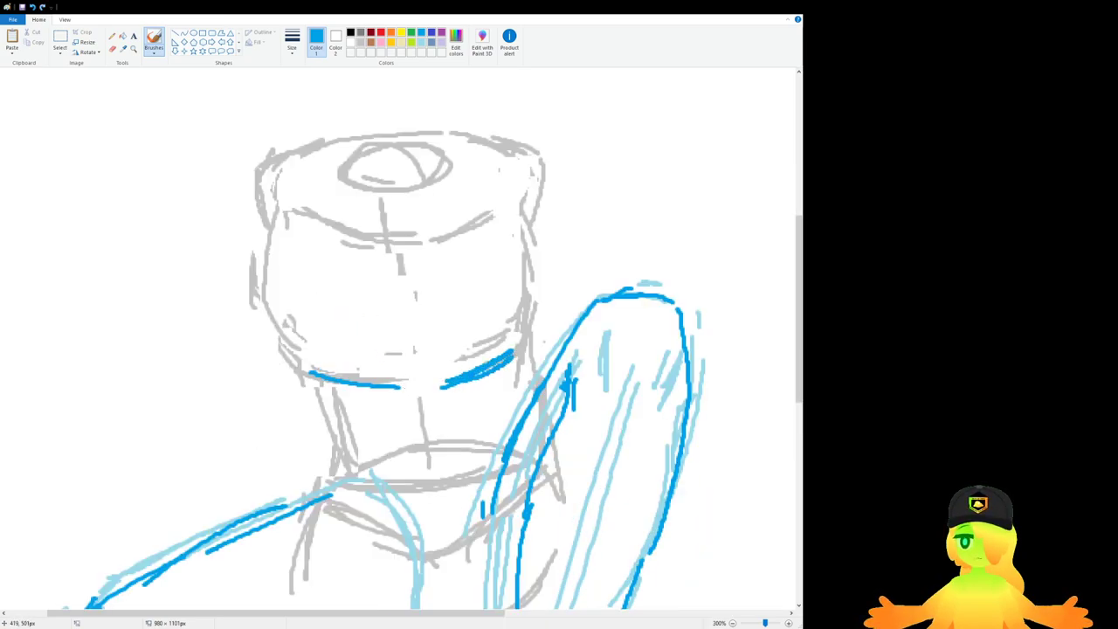
{"action": "left_click_drag", "start_coordinate": [520, 150], "coordinate": [524, 153]}
Step: Try long arm lines in light blue, undo them, and mark both shoulder tops with short light blue strokes
{"action": "left_click", "coordinate": [421, 43]}
{"action": "scroll", "coordinate": [279, 157], "scroll_direction": "down", "scroll_amount": 1}
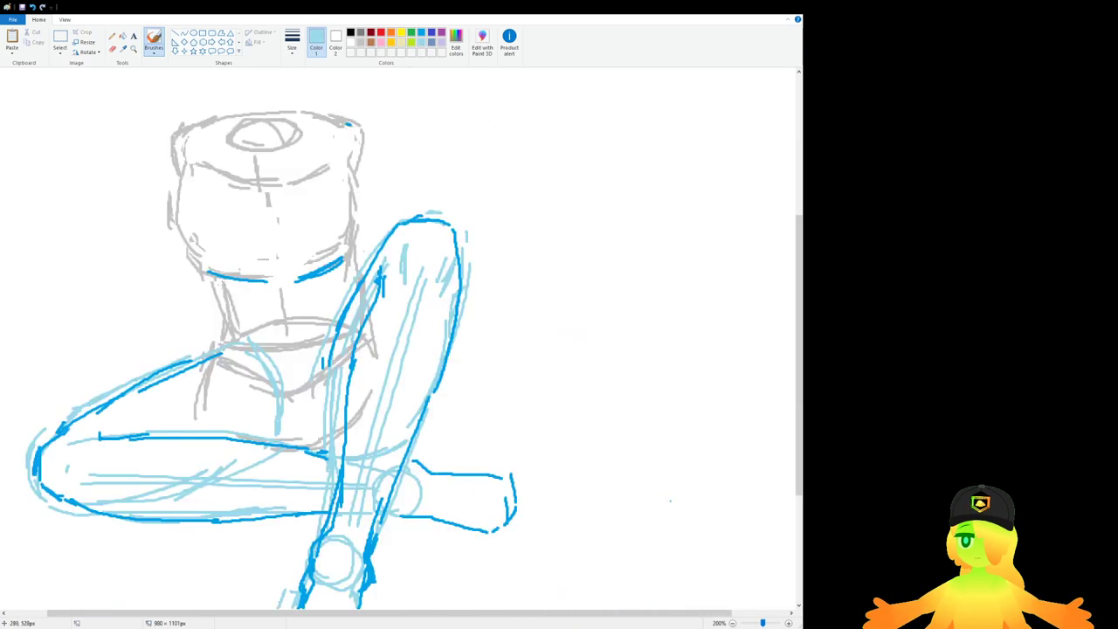
{"action": "left_click_drag", "start_coordinate": [152, 181], "coordinate": [139, 321]}
{"action": "key", "text": "ctrl+z"}
{"action": "left_click_drag", "start_coordinate": [172, 169], "coordinate": [155, 356]}
{"action": "left_click_drag", "start_coordinate": [200, 215], "coordinate": [192, 339]}
{"action": "key", "text": "ctrl+z"}
{"action": "key", "text": "ctrl+z"}
{"action": "left_click_drag", "start_coordinate": [183, 137], "coordinate": [163, 146]}
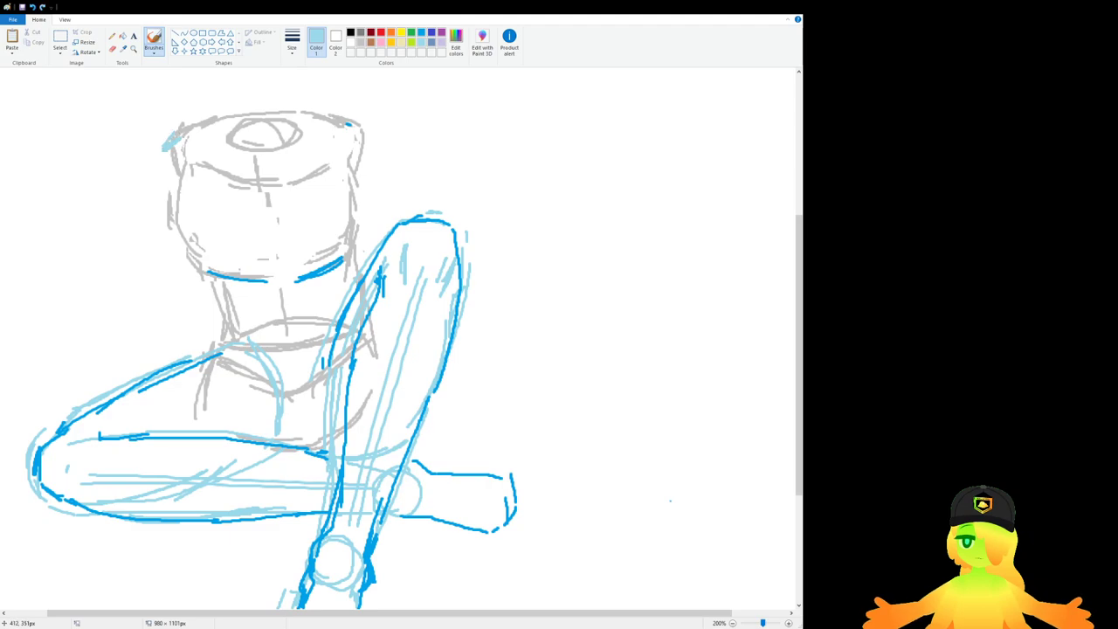
{"action": "left_click_drag", "start_coordinate": [353, 122], "coordinate": [375, 138]}
Step: Draw the outer and inner sides of the arm above the folded leg in light blue, from shoulder to elbow
{"action": "mouse_move", "coordinate": [166, 139]}
{"action": "left_mouse_down"}
{"action": "mouse_move", "coordinate": [146, 163]}
{"action": "mouse_move", "coordinate": [127, 251]}
{"action": "left_mouse_up"}
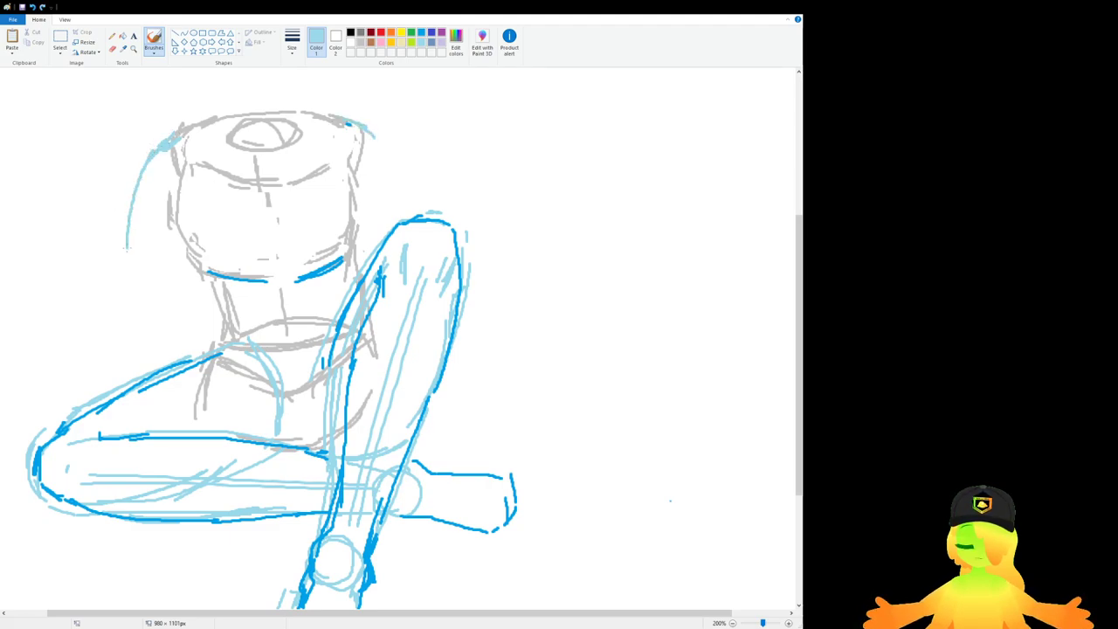
{"action": "key", "text": "ctrl+z"}
{"action": "left_click_drag", "start_coordinate": [154, 159], "coordinate": [124, 321]}
{"action": "left_click_drag", "start_coordinate": [194, 246], "coordinate": [161, 369]}
{"action": "key", "text": "ctrl+z"}
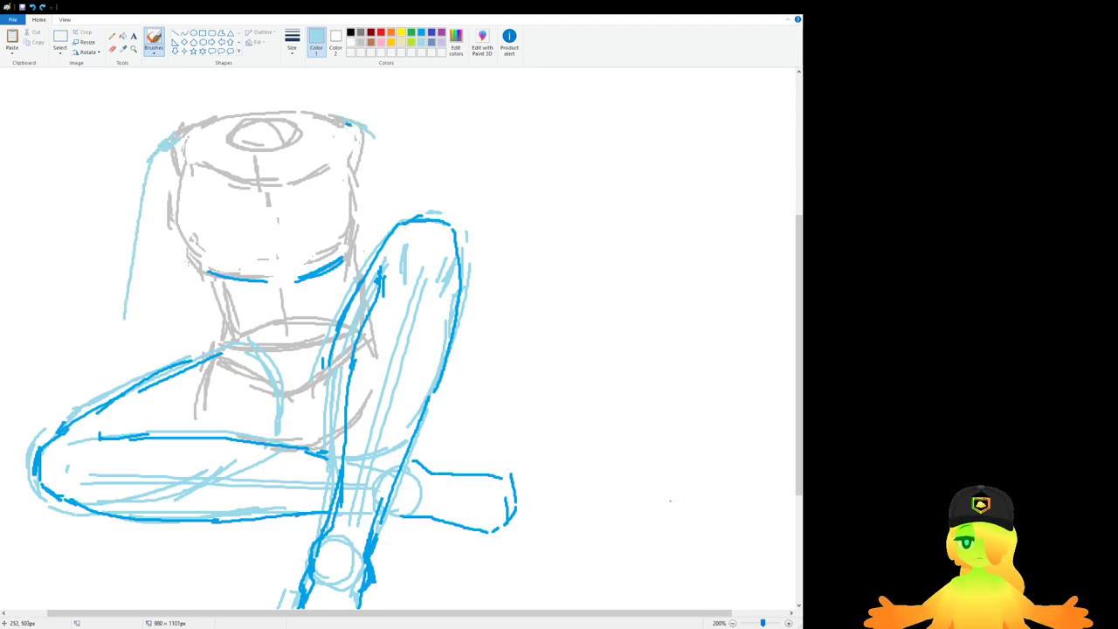
{"action": "left_click_drag", "start_coordinate": [197, 220], "coordinate": [187, 320]}
{"action": "key", "text": "ctrl+z"}
{"action": "left_click_drag", "start_coordinate": [194, 225], "coordinate": [155, 391]}
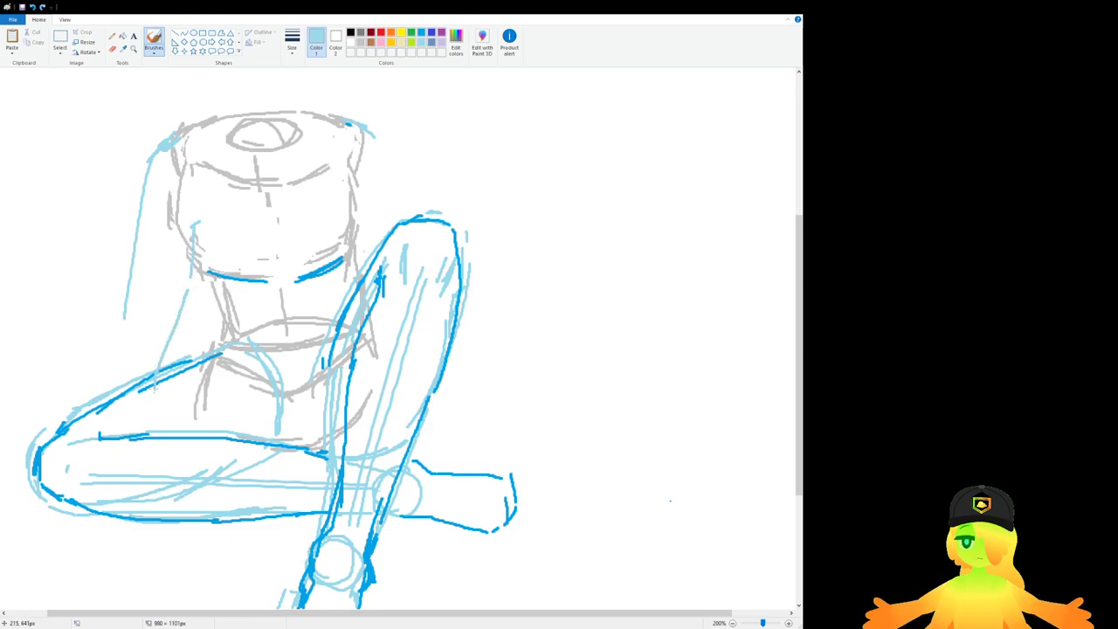
{"action": "left_click_drag", "start_coordinate": [130, 311], "coordinate": [116, 432]}
Step: Try sketching both sides of the forearm across the folded leg in light blue, and undo them
{"action": "left_click_drag", "start_coordinate": [159, 389], "coordinate": [269, 482]}
{"action": "key", "text": "ctrl+z"}
{"action": "key", "text": "ctrl+z"}
{"action": "key", "text": "ctrl+z"}
{"action": "key", "text": "ctrl+z"}
{"action": "mouse_move", "coordinate": [155, 389]}
{"action": "left_mouse_down"}
{"action": "mouse_move", "coordinate": [185, 396]}
{"action": "mouse_move", "coordinate": [278, 494]}
{"action": "left_mouse_up"}
{"action": "left_click_drag", "start_coordinate": [109, 442], "coordinate": [174, 481]}
{"action": "key", "text": "ctrl+z"}
{"action": "key", "text": "ctrl+z"}
Step: Draw the forearm's upper side in light blue, running diagonally from the inner elbow across the folded leg
{"action": "left_click_drag", "start_coordinate": [154, 387], "coordinate": [261, 475]}
{"action": "left_click_drag", "start_coordinate": [107, 421], "coordinate": [198, 474]}
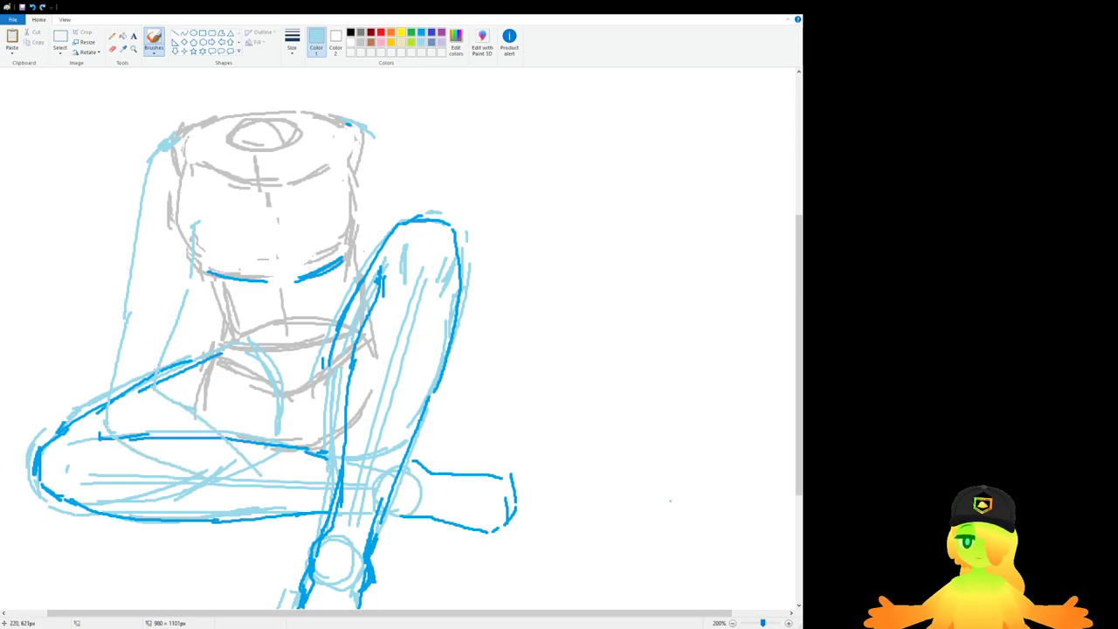
{"action": "key", "text": "ctrl+z"}
Step: Build up the arm's outer contour between shoulder and elbow with several overlapping light blue strokes
{"action": "left_click_drag", "start_coordinate": [120, 282], "coordinate": [108, 372]}
{"action": "key", "text": "ctrl+z"}
{"action": "left_click_drag", "start_coordinate": [137, 204], "coordinate": [119, 373]}
{"action": "left_click_drag", "start_coordinate": [110, 377], "coordinate": [131, 221]}
{"action": "left_click_drag", "start_coordinate": [132, 221], "coordinate": [101, 380]}
{"action": "left_click_drag", "start_coordinate": [117, 371], "coordinate": [138, 173]}
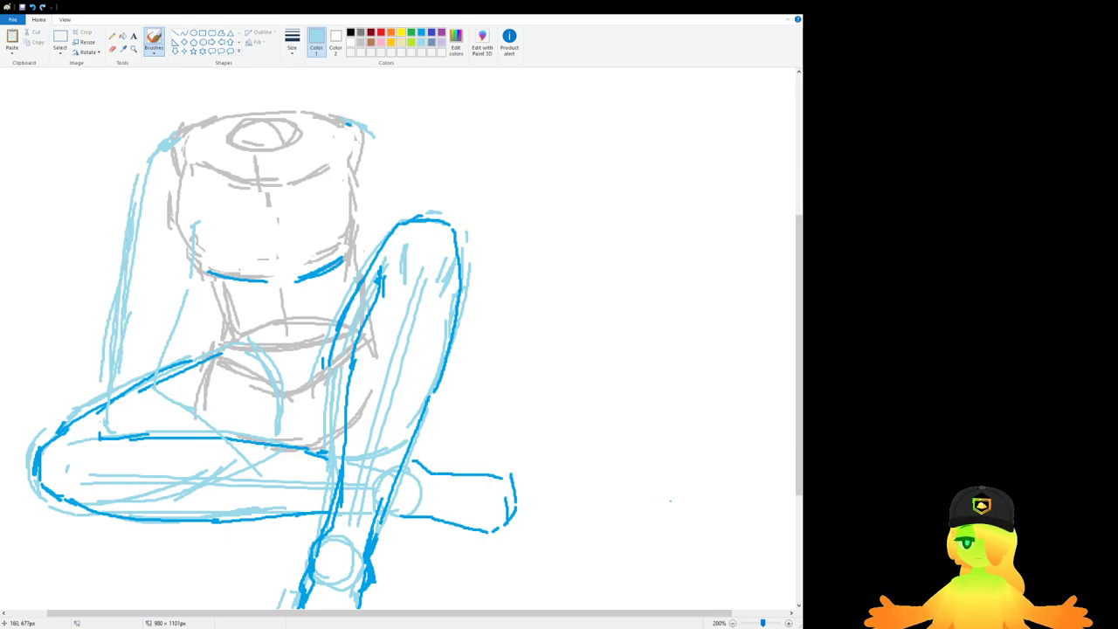
Step: Draw the forearm's lower side in light blue, running from the elbow across the folded shin
{"action": "mouse_move", "coordinate": [105, 381]}
{"action": "left_mouse_down"}
{"action": "mouse_move", "coordinate": [105, 435]}
{"action": "mouse_move", "coordinate": [167, 475]}
{"action": "left_mouse_up"}
{"action": "key", "text": "ctrl+z"}
{"action": "left_click_drag", "start_coordinate": [115, 450], "coordinate": [182, 478]}
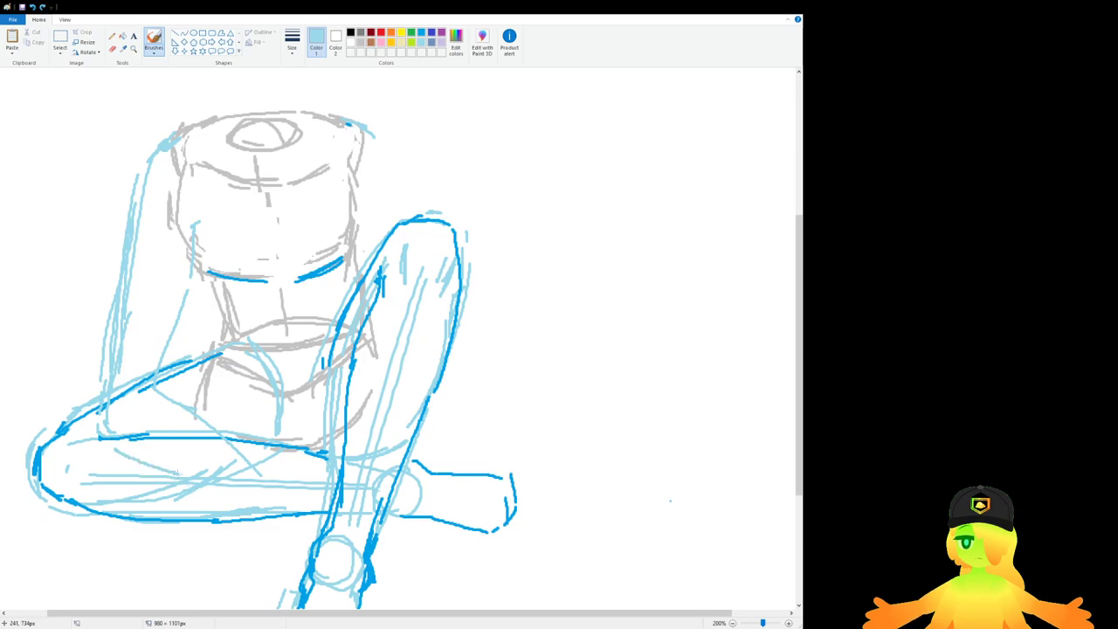
Step: Sketch a light blue wrist circle at the forearm's end and a boxy hand hanging over the folded shin
{"action": "scroll", "coordinate": [262, 349], "scroll_direction": "down", "scroll_amount": 3}
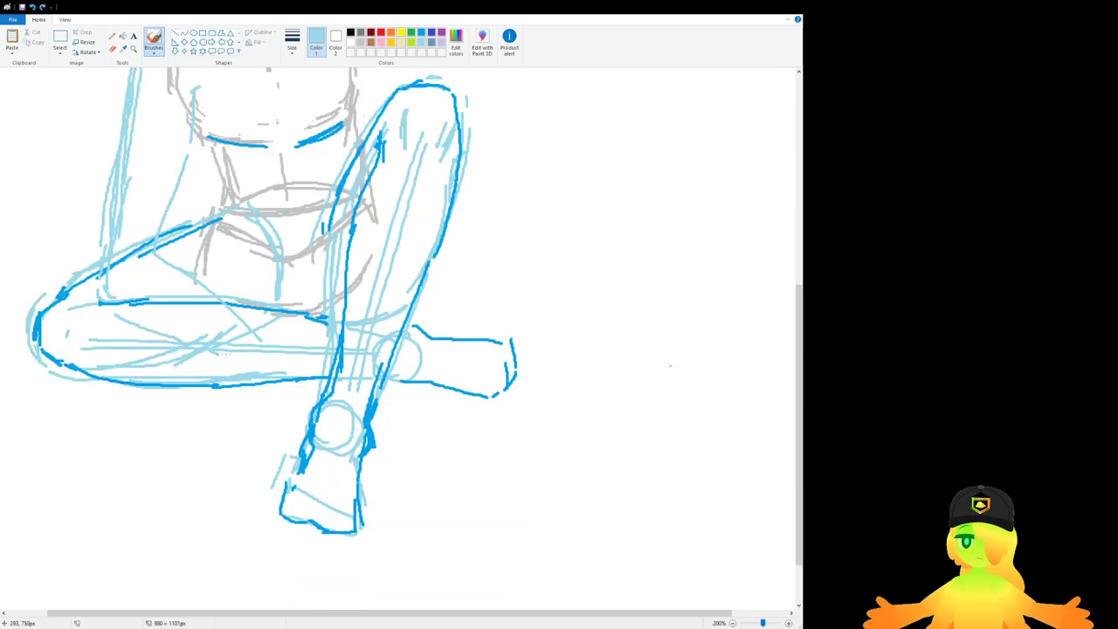
{"action": "mouse_move", "coordinate": [235, 335]}
{"action": "left_mouse_down"}
{"action": "mouse_move", "coordinate": [217, 380]}
{"action": "mouse_move", "coordinate": [194, 366]}
{"action": "mouse_move", "coordinate": [222, 359]}
{"action": "mouse_move", "coordinate": [257, 372]}
{"action": "mouse_move", "coordinate": [264, 443]}
{"action": "left_mouse_up"}
{"action": "mouse_move", "coordinate": [206, 360]}
{"action": "left_mouse_down"}
{"action": "mouse_move", "coordinate": [205, 413]}
{"action": "mouse_move", "coordinate": [267, 423]}
{"action": "left_mouse_up"}
{"action": "key", "text": "ctrl+z"}
{"action": "scroll", "coordinate": [267, 423], "scroll_direction": "up", "scroll_amount": 6}
{"action": "scroll", "coordinate": [670, 500], "scroll_direction": "down", "scroll_amount": 3}
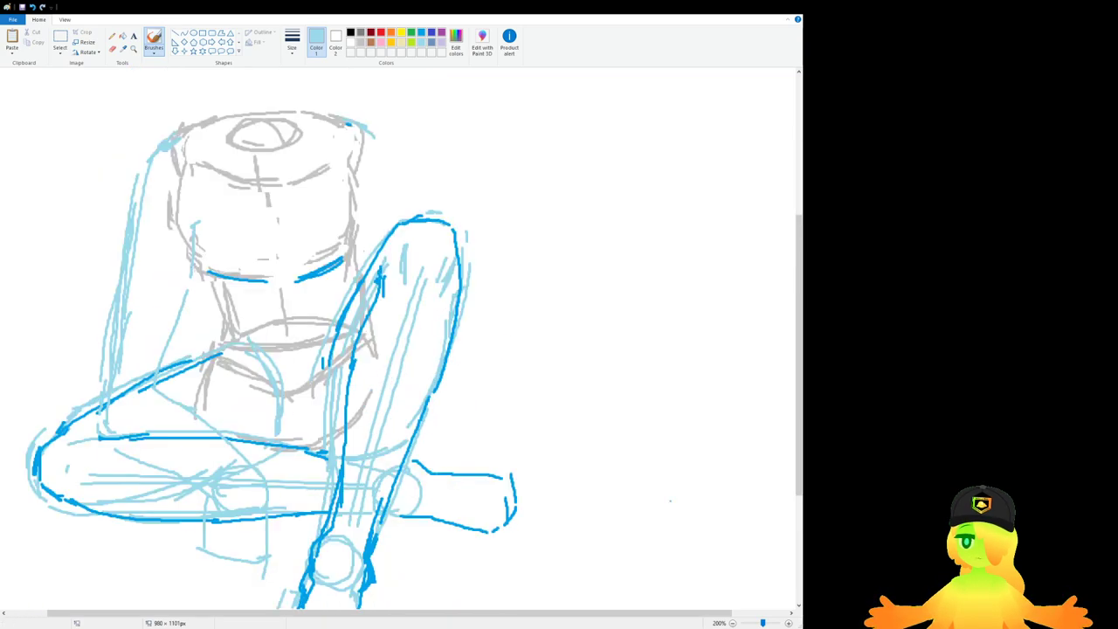
Step: Reshape the arm's shoulder with light blue curves sloping from the shoulder top into the upper arm
{"action": "left_click_drag", "start_coordinate": [189, 136], "coordinate": [147, 205]}
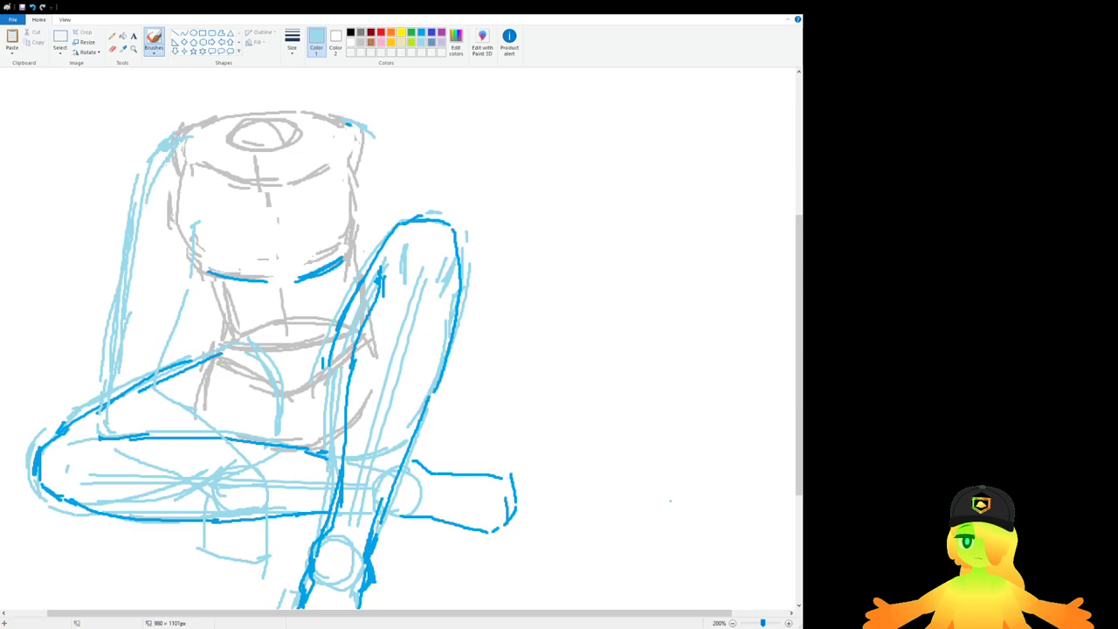
{"action": "left_click_drag", "start_coordinate": [166, 162], "coordinate": [142, 224]}
{"action": "left_click_drag", "start_coordinate": [171, 159], "coordinate": [145, 221]}
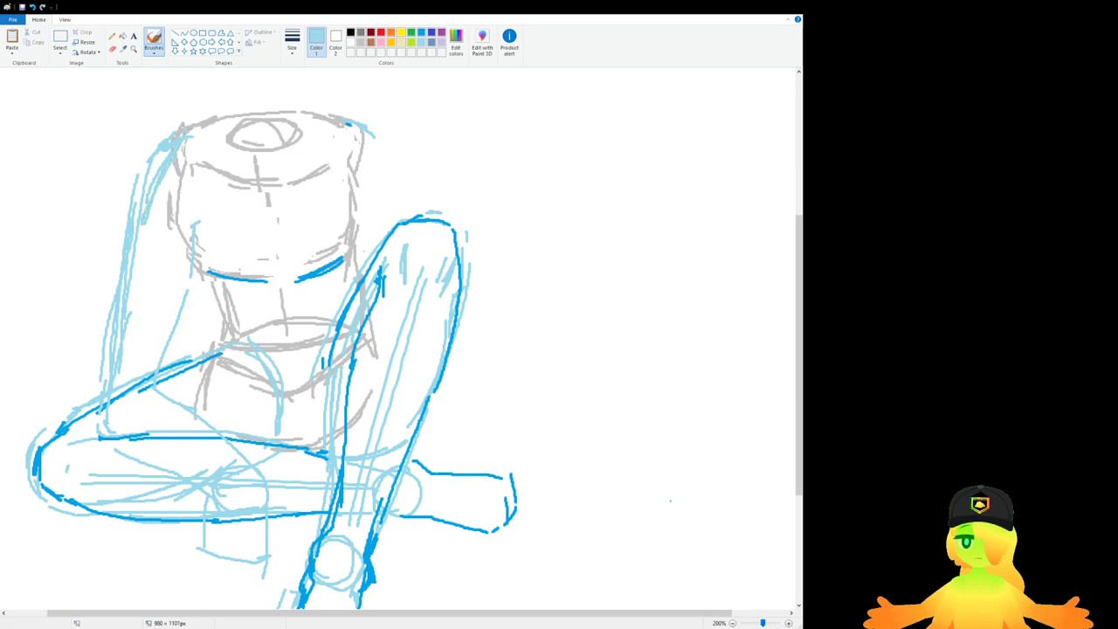
Step: Erase the old outer shoulder line and thin the stray inner arm line over the chest
{"action": "left_click", "coordinate": [112, 49]}
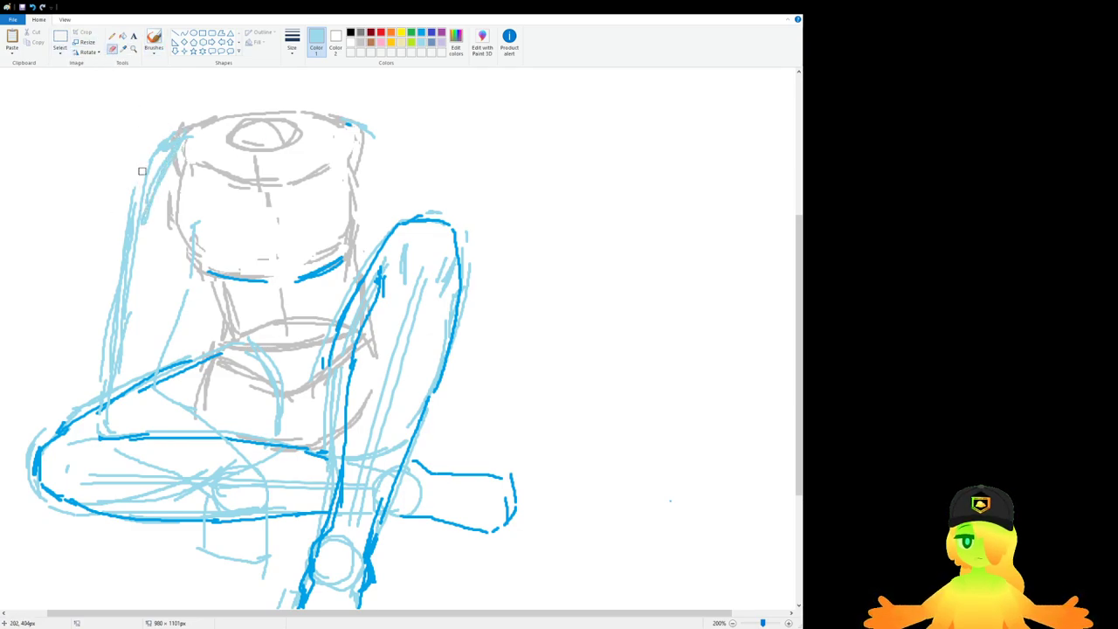
{"action": "left_click_drag", "start_coordinate": [159, 118], "coordinate": [162, 156]}
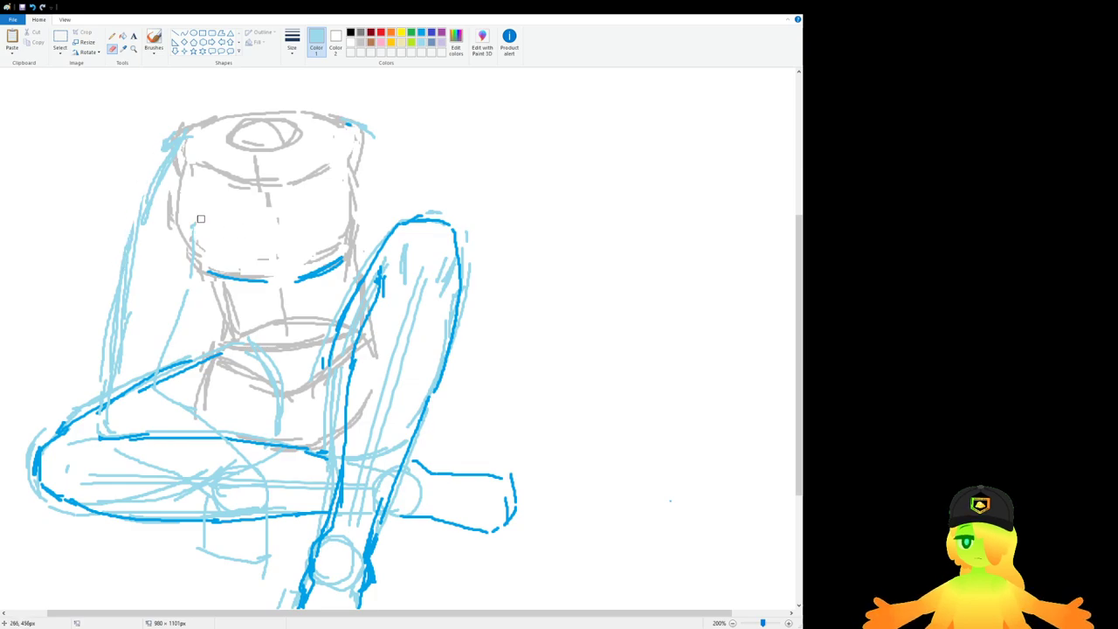
{"action": "scroll", "coordinate": [192, 143], "scroll_direction": "up", "scroll_amount": 3}
{"action": "scroll", "coordinate": [191, 144], "scroll_direction": "down", "scroll_amount": 3}
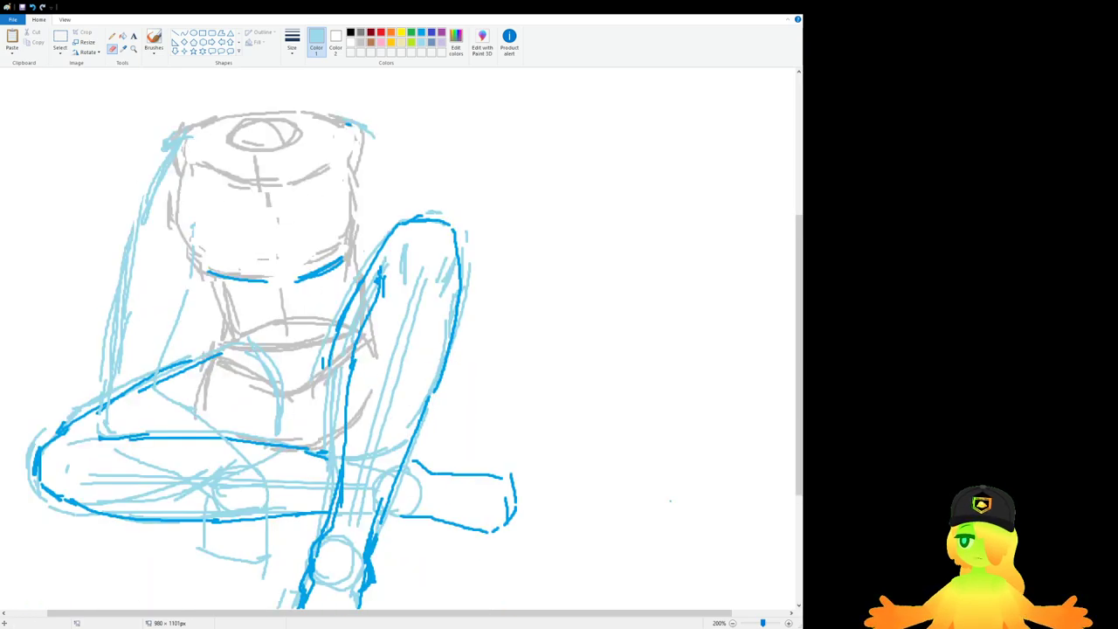
Step: Extend the finished arm's shoulder curve and draw the other upper arm in light blue, from the opposite shoulder over the raised thigh
{"action": "left_click", "coordinate": [154, 38]}
{"action": "mouse_move", "coordinate": [171, 133]}
{"action": "left_mouse_down"}
{"action": "mouse_move", "coordinate": [156, 168]}
{"action": "mouse_move", "coordinate": [180, 124]}
{"action": "mouse_move", "coordinate": [290, 110]}
{"action": "left_mouse_up"}
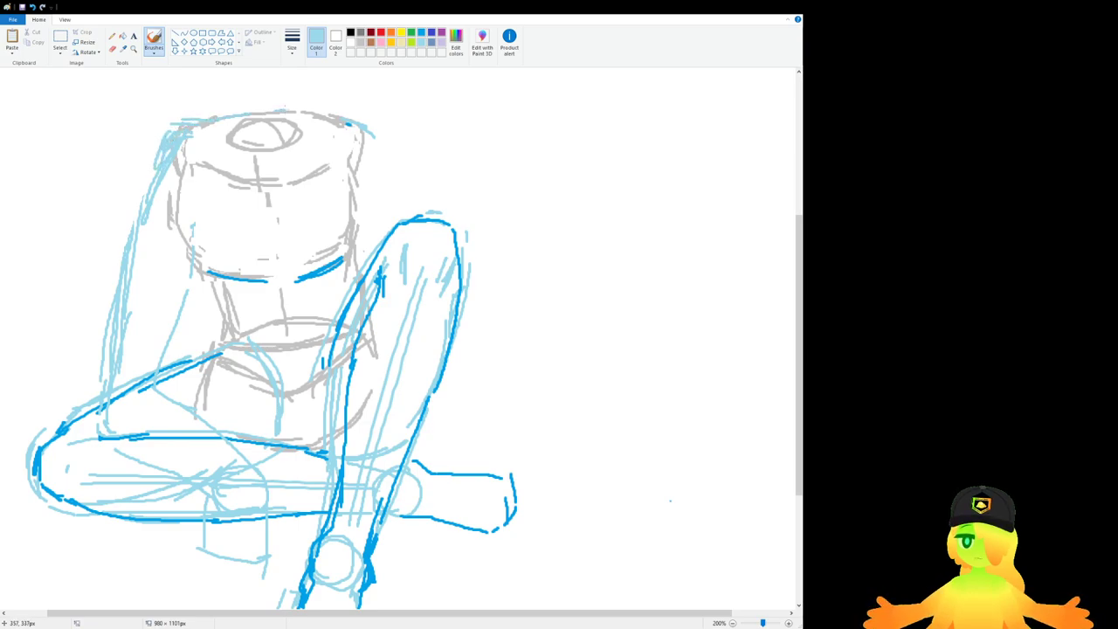
{"action": "left_click_drag", "start_coordinate": [364, 133], "coordinate": [399, 227]}
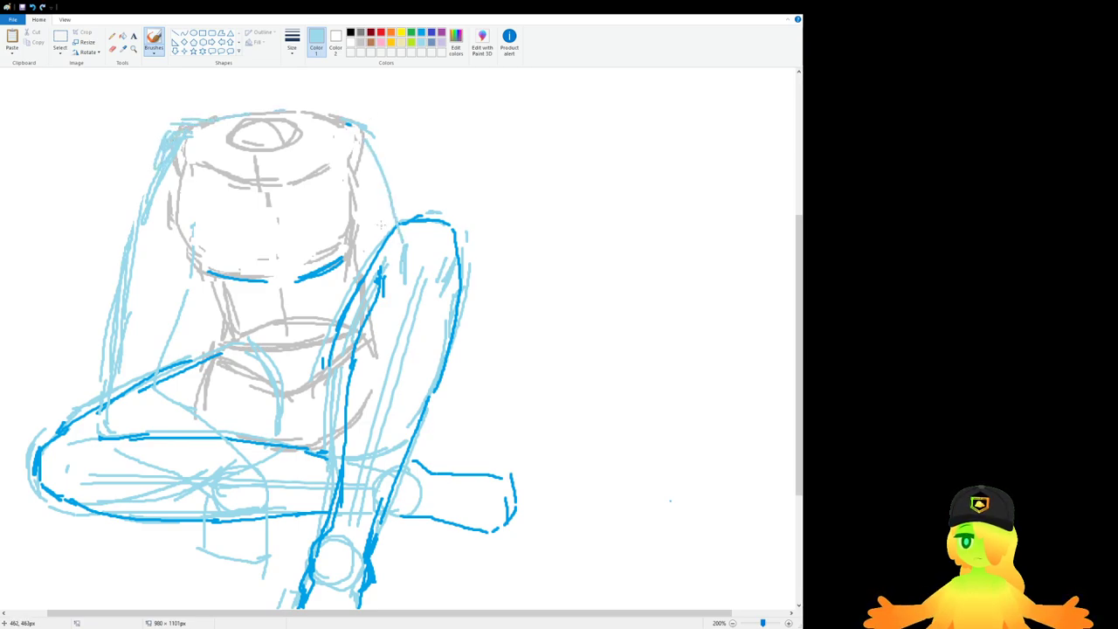
{"action": "key", "text": "ctrl+z"}
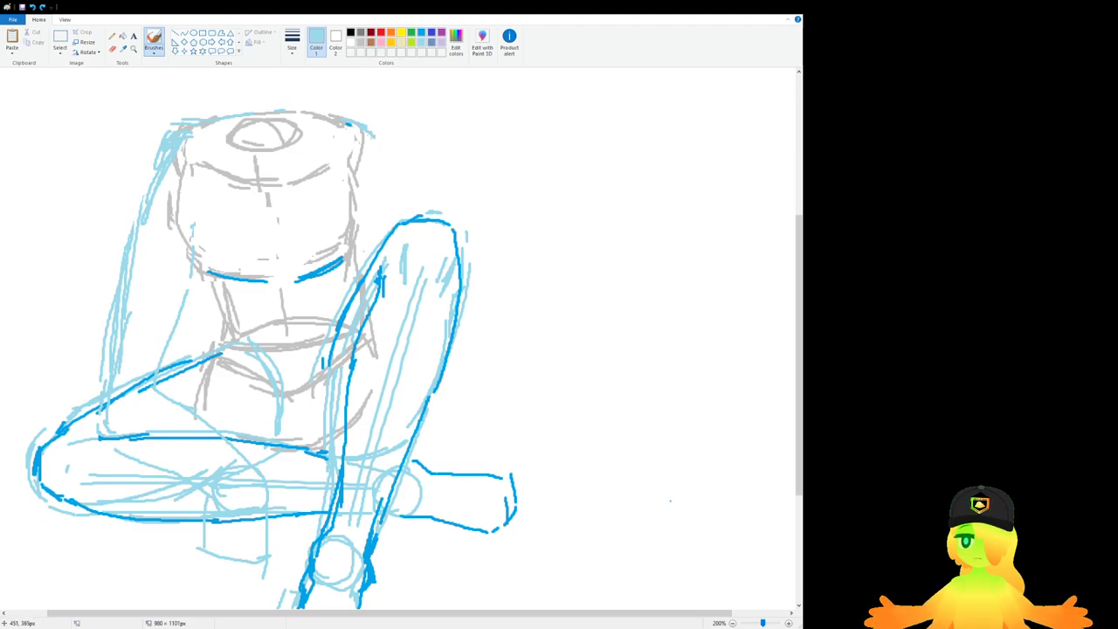
{"action": "mouse_move", "coordinate": [369, 128]}
{"action": "left_mouse_down"}
{"action": "mouse_move", "coordinate": [397, 225]}
{"action": "mouse_move", "coordinate": [381, 243]}
{"action": "mouse_move", "coordinate": [385, 261]}
{"action": "mouse_move", "coordinate": [398, 201]}
{"action": "mouse_move", "coordinate": [403, 322]}
{"action": "left_mouse_up"}
{"action": "key", "text": "ctrl+z"}
{"action": "key", "text": "ctrl+z"}
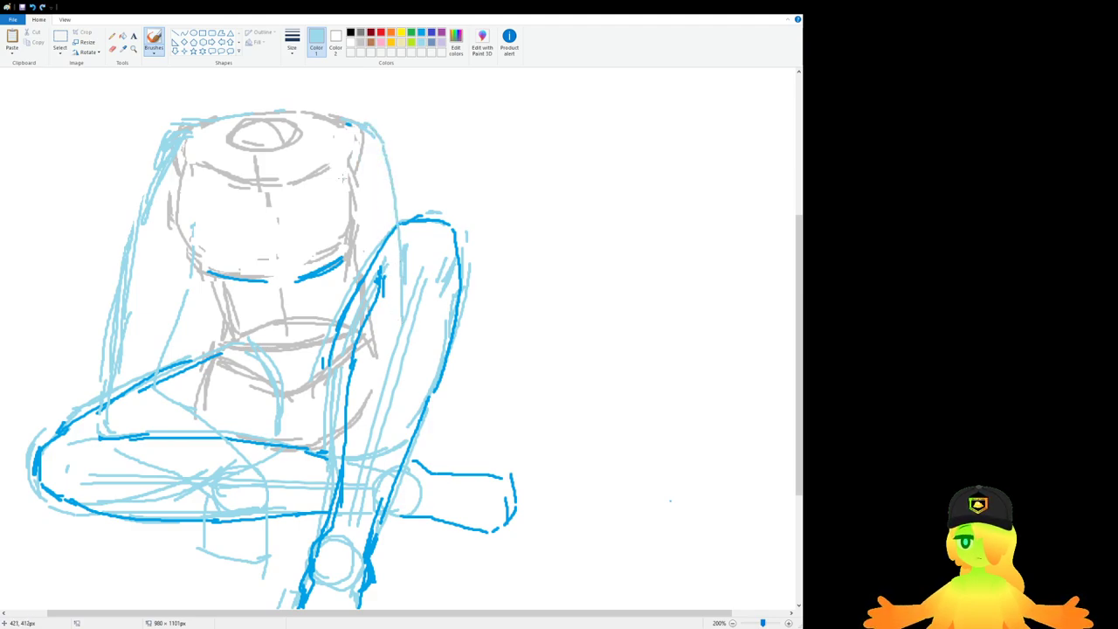
{"action": "left_click_drag", "start_coordinate": [332, 161], "coordinate": [354, 381]}
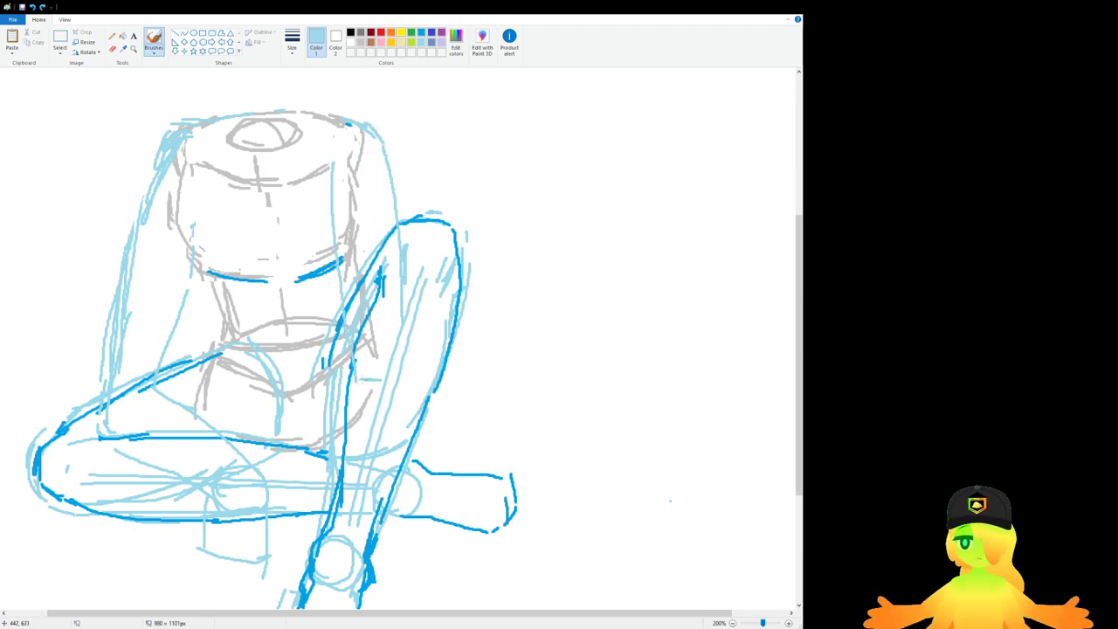
Step: Try light blue forearm lines running outward from the elbow across the raised leg towards the folded leg's foot
{"action": "scroll", "coordinate": [392, 280], "scroll_direction": "down", "scroll_amount": 3}
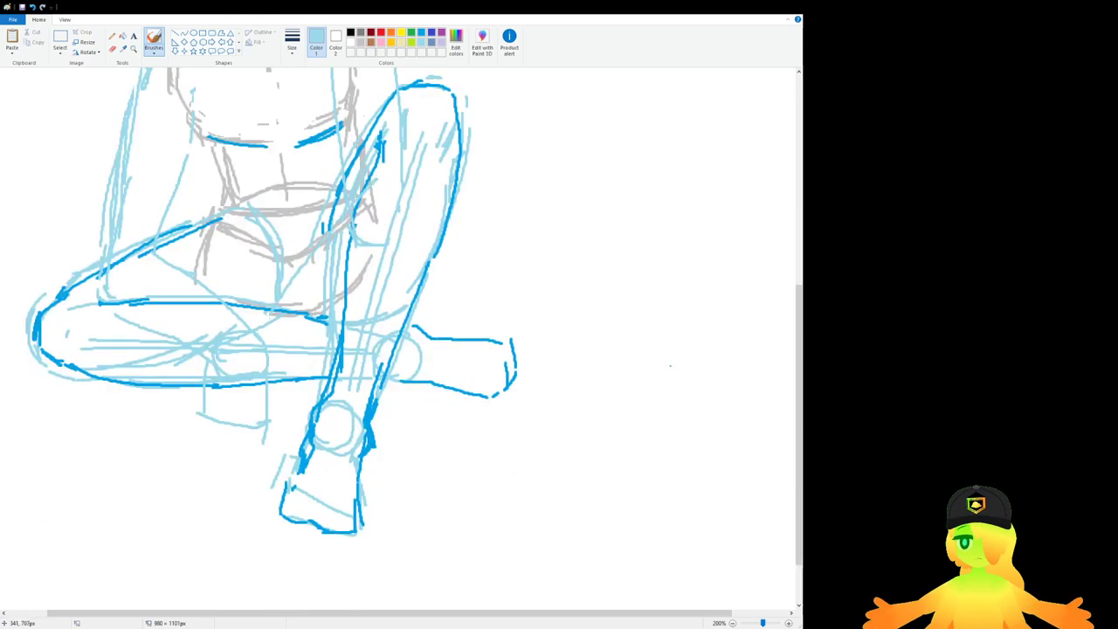
{"action": "mouse_move", "coordinate": [403, 196]}
{"action": "left_mouse_down"}
{"action": "mouse_move", "coordinate": [476, 343]}
{"action": "mouse_move", "coordinate": [473, 283]}
{"action": "mouse_move", "coordinate": [529, 362]}
{"action": "mouse_move", "coordinate": [517, 330]}
{"action": "left_mouse_up"}
{"action": "key", "text": "ctrl+z"}
{"action": "key", "text": "ctrl+z"}
{"action": "mouse_move", "coordinate": [412, 270]}
{"action": "left_mouse_down"}
{"action": "mouse_move", "coordinate": [504, 350]}
{"action": "mouse_move", "coordinate": [533, 319]}
{"action": "mouse_move", "coordinate": [552, 378]}
{"action": "left_mouse_up"}
{"action": "key", "text": "ctrl+z"}
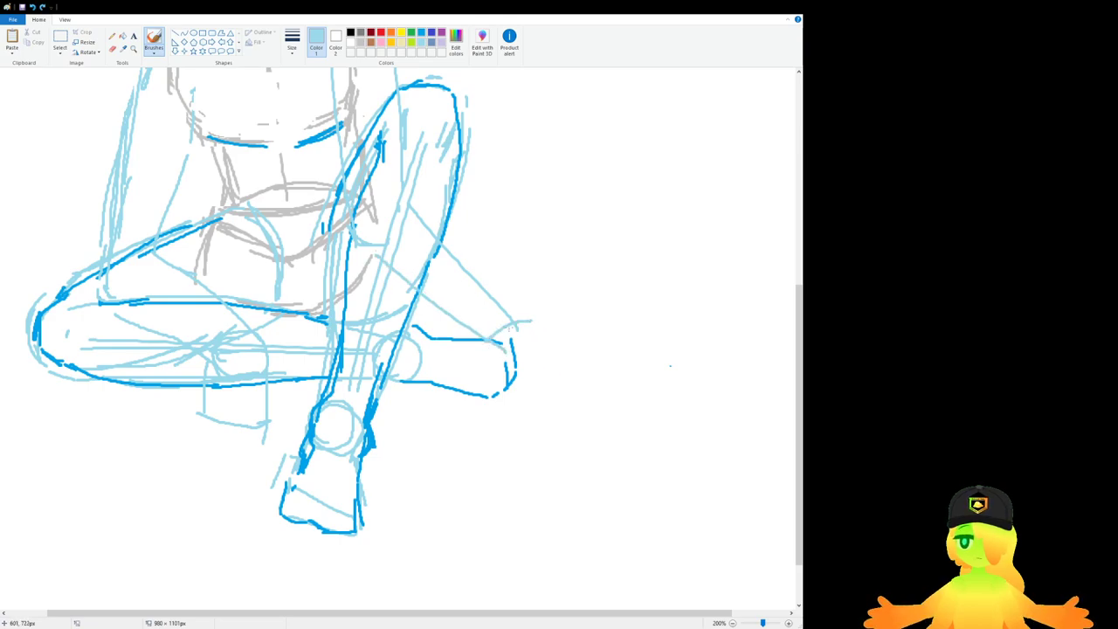
{"action": "key", "text": "ctrl+z"}
Step: Try a light blue wrist circle and a boxy hand at the outward forearm's end, and rework the forearm's sides
{"action": "mouse_move", "coordinate": [480, 335]}
{"action": "left_mouse_down"}
{"action": "mouse_move", "coordinate": [481, 315]}
{"action": "mouse_move", "coordinate": [501, 307]}
{"action": "left_mouse_up"}
{"action": "mouse_move", "coordinate": [477, 331]}
{"action": "left_mouse_down"}
{"action": "mouse_move", "coordinate": [501, 302]}
{"action": "mouse_move", "coordinate": [519, 325]}
{"action": "left_mouse_up"}
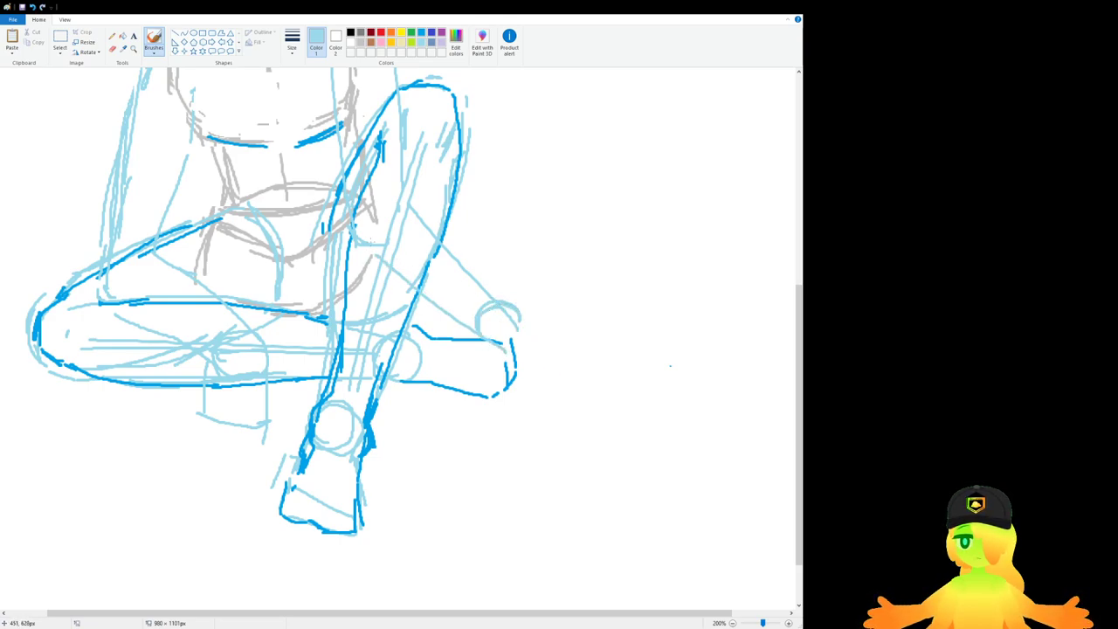
{"action": "left_click_drag", "start_coordinate": [374, 246], "coordinate": [463, 311]}
{"action": "mouse_move", "coordinate": [397, 190]}
{"action": "left_mouse_down"}
{"action": "mouse_move", "coordinate": [526, 308]}
{"action": "mouse_move", "coordinate": [540, 360]}
{"action": "mouse_move", "coordinate": [482, 367]}
{"action": "left_mouse_up"}
{"action": "mouse_move", "coordinate": [491, 371]}
{"action": "left_mouse_down"}
{"action": "mouse_move", "coordinate": [552, 369]}
{"action": "mouse_move", "coordinate": [552, 354]}
{"action": "mouse_move", "coordinate": [536, 358]}
{"action": "left_mouse_up"}
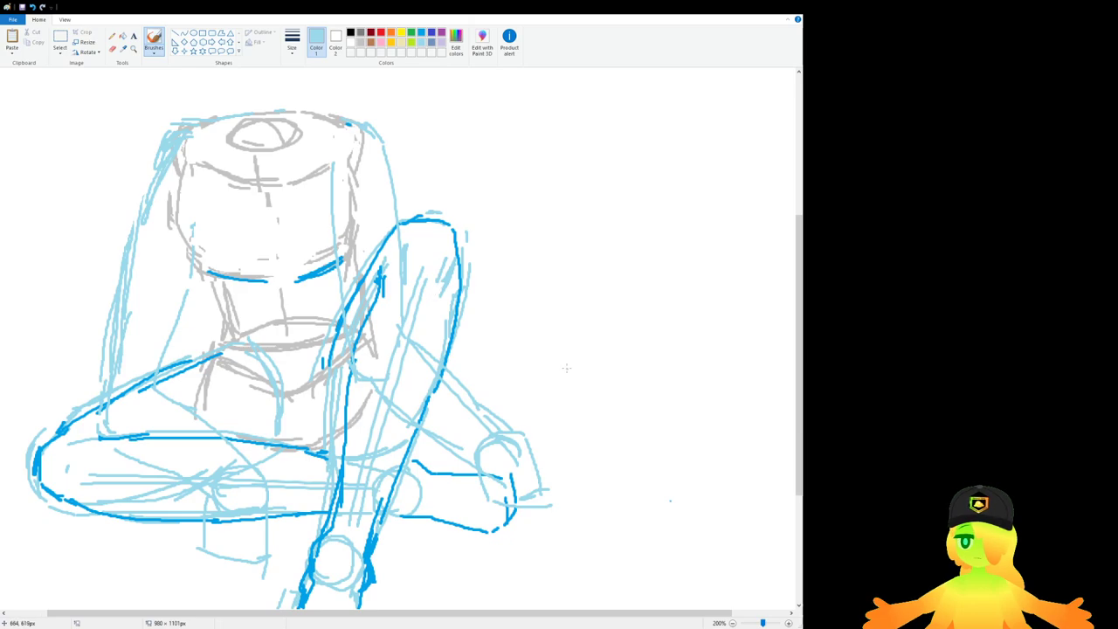
Step: Undo the outward forearm together with its wrist circle and hand
{"action": "key", "text": "ctrl+z"}
{"action": "key", "text": "ctrl+z"}
{"action": "key", "text": "ctrl+z"}
{"action": "key", "text": "ctrl+z"}
{"action": "key", "text": "ctrl+z"}
{"action": "key", "text": "ctrl+z"}
{"action": "key", "text": "ctrl+z"}
{"action": "key", "text": "ctrl+z"}
{"action": "key", "text": "ctrl+z"}
{"action": "key", "text": "ctrl+z"}
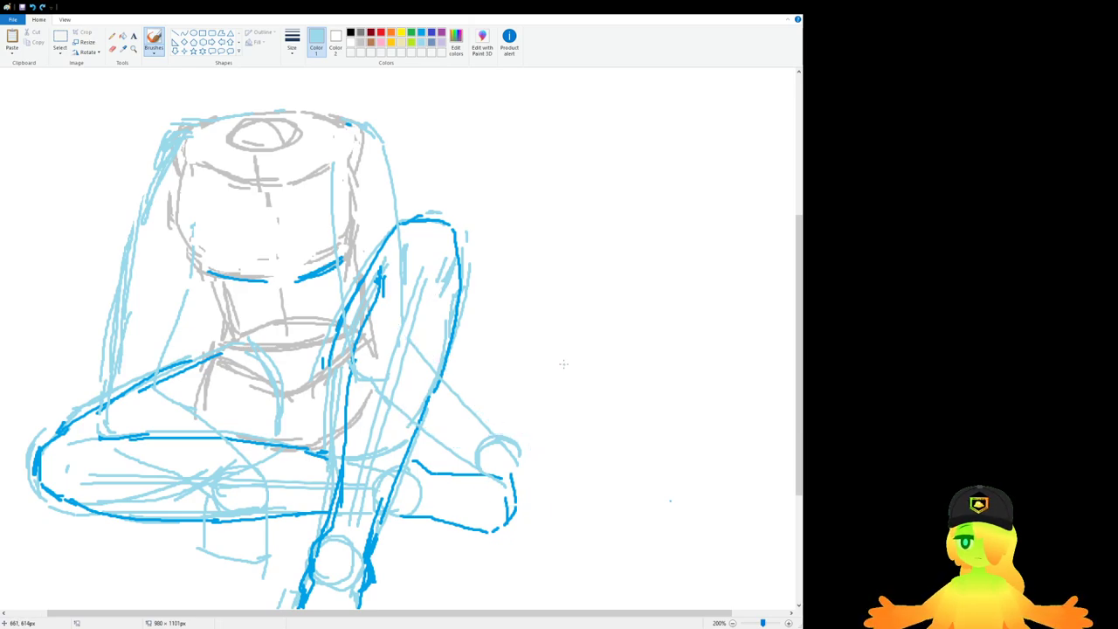
{"action": "key", "text": "ctrl+z"}
{"action": "key", "text": "ctrl+z"}
{"action": "key", "text": "ctrl+z"}
{"action": "key", "text": "ctrl+z"}
{"action": "key", "text": "ctrl+z"}
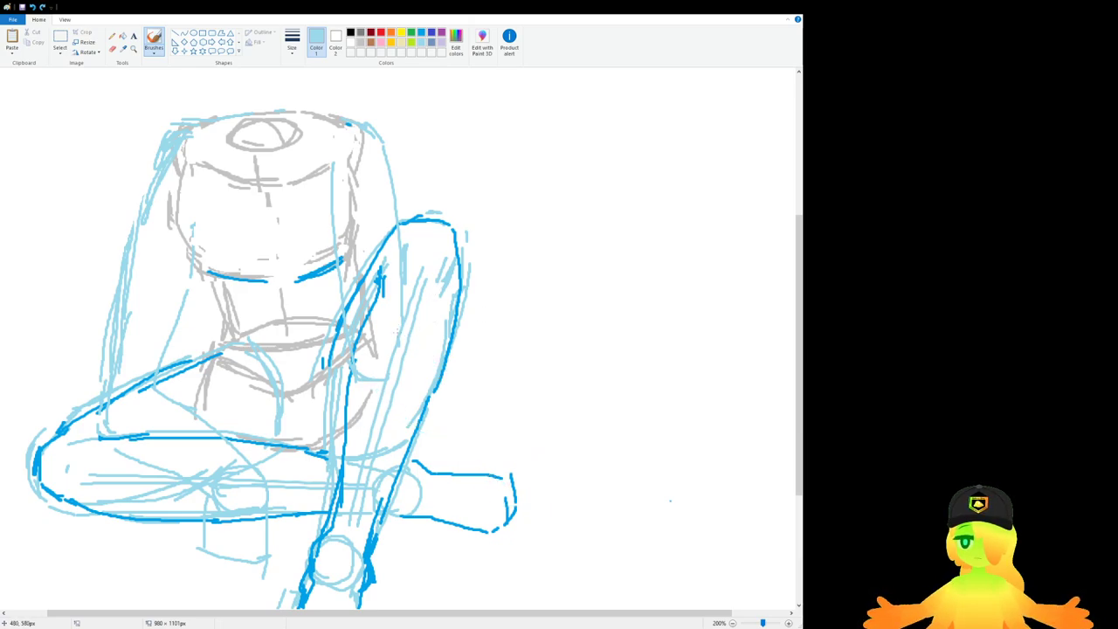
Step: Draw a light blue elbow circle on the raised leg and a forearm running from it inward across the hips
{"action": "mouse_move", "coordinate": [403, 323]}
{"action": "left_mouse_down"}
{"action": "mouse_move", "coordinate": [403, 354]}
{"action": "mouse_move", "coordinate": [365, 389]}
{"action": "left_mouse_up"}
{"action": "mouse_move", "coordinate": [355, 332]}
{"action": "left_mouse_down"}
{"action": "mouse_move", "coordinate": [392, 350]}
{"action": "mouse_move", "coordinate": [278, 335]}
{"action": "mouse_move", "coordinate": [356, 331]}
{"action": "mouse_move", "coordinate": [200, 423]}
{"action": "left_mouse_up"}
{"action": "key", "text": "ctrl+z"}
{"action": "left_click_drag", "start_coordinate": [206, 456], "coordinate": [323, 412]}
{"action": "left_click_drag", "start_coordinate": [387, 387], "coordinate": [293, 432]}
Step: Sketch a small light blue wrist circle at the inward forearm's end and a hand resting on the folded thigh
{"action": "mouse_move", "coordinate": [191, 420]}
{"action": "left_mouse_down"}
{"action": "mouse_move", "coordinate": [171, 492]}
{"action": "mouse_move", "coordinate": [155, 492]}
{"action": "left_mouse_up"}
{"action": "left_click_drag", "start_coordinate": [149, 474], "coordinate": [159, 459]}
{"action": "key", "text": "ctrl+z"}
{"action": "key", "text": "ctrl+z"}
{"action": "key", "text": "ctrl+z"}
{"action": "key", "text": "ctrl+z"}
{"action": "key", "text": "ctrl+z"}
{"action": "key", "text": "ctrl+z"}
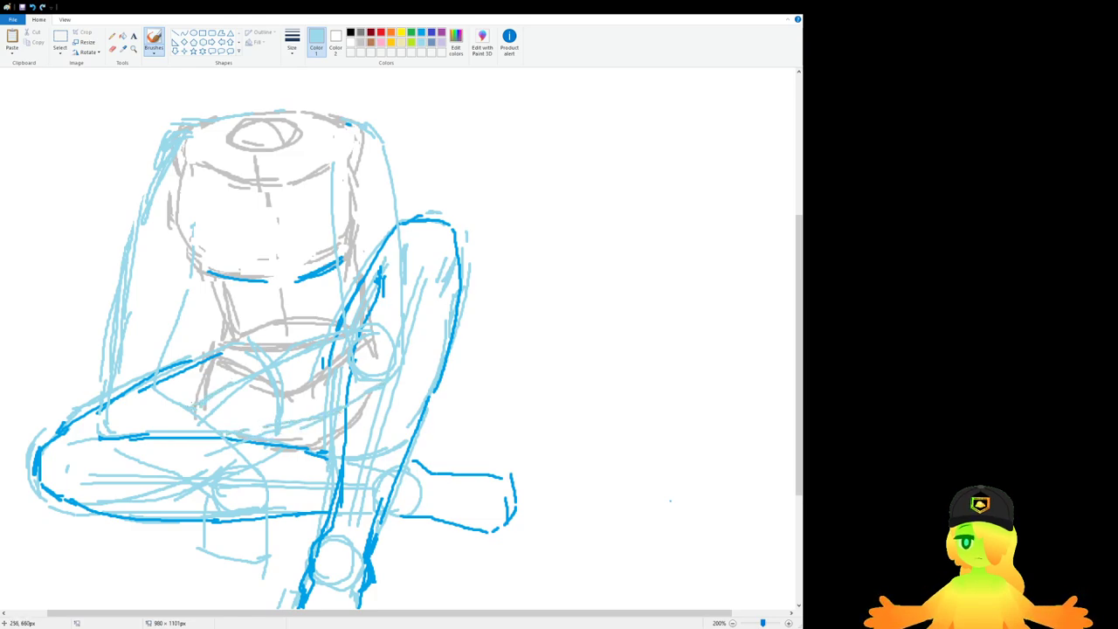
{"action": "left_click_drag", "start_coordinate": [209, 403], "coordinate": [214, 425]}
{"action": "mouse_move", "coordinate": [149, 417]}
{"action": "left_mouse_down"}
{"action": "mouse_move", "coordinate": [159, 410]}
{"action": "mouse_move", "coordinate": [215, 441]}
{"action": "mouse_move", "coordinate": [179, 476]}
{"action": "mouse_move", "coordinate": [152, 475]}
{"action": "left_mouse_up"}
Step: Draw a light blue jaw curve sloping down to the chin just above the torso's neck opening
{"action": "scroll", "coordinate": [401, 340], "scroll_direction": "up", "scroll_amount": 3}
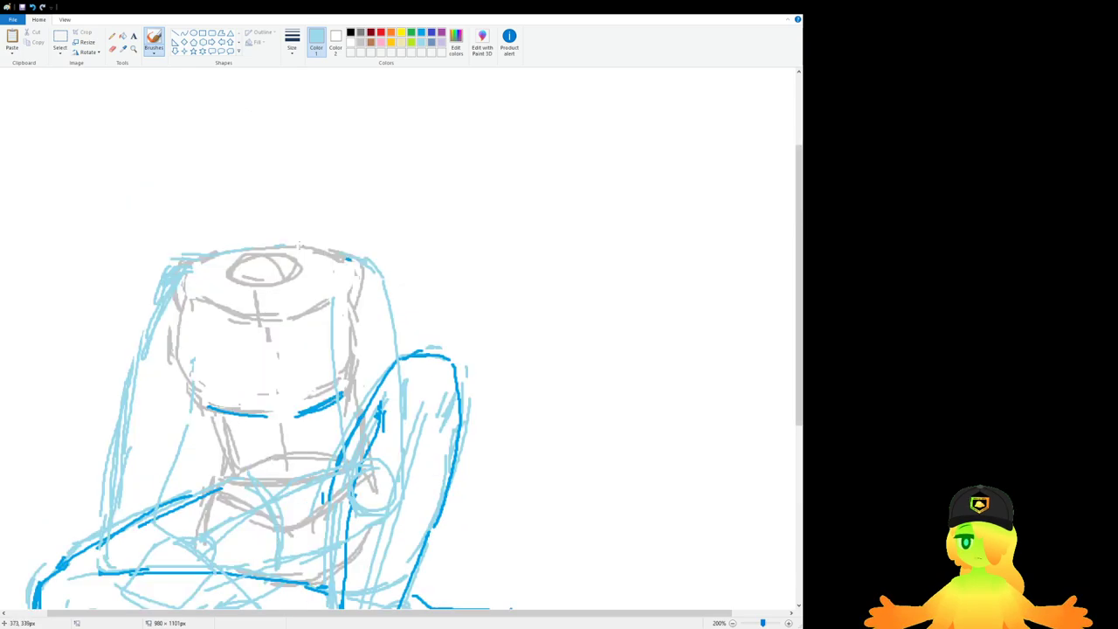
{"action": "mouse_move", "coordinate": [182, 206]}
{"action": "left_mouse_down"}
{"action": "mouse_move", "coordinate": [237, 276]}
{"action": "mouse_move", "coordinate": [214, 220]}
{"action": "mouse_move", "coordinate": [255, 245]}
{"action": "left_mouse_up"}
{"action": "key", "text": "ctrl+z"}
{"action": "key", "text": "ctrl+z"}
{"action": "mouse_move", "coordinate": [178, 204]}
{"action": "left_mouse_down"}
{"action": "mouse_move", "coordinate": [255, 277]}
{"action": "mouse_move", "coordinate": [194, 220]}
{"action": "mouse_move", "coordinate": [295, 249]}
{"action": "mouse_move", "coordinate": [319, 229]}
{"action": "left_mouse_up"}
{"action": "key", "text": "ctrl+z"}
{"action": "key", "text": "ctrl+z"}
{"action": "key", "text": "ctrl+z"}
Step: Carry the chin curve up the other side and complete a large rounded head outline in light blue
{"action": "mouse_move", "coordinate": [257, 247]}
{"action": "left_mouse_down"}
{"action": "mouse_move", "coordinate": [323, 223]}
{"action": "mouse_move", "coordinate": [322, 205]}
{"action": "left_mouse_up"}
{"action": "scroll", "coordinate": [267, 361], "scroll_direction": "up", "scroll_amount": 3}
{"action": "key", "text": "ctrl+z"}
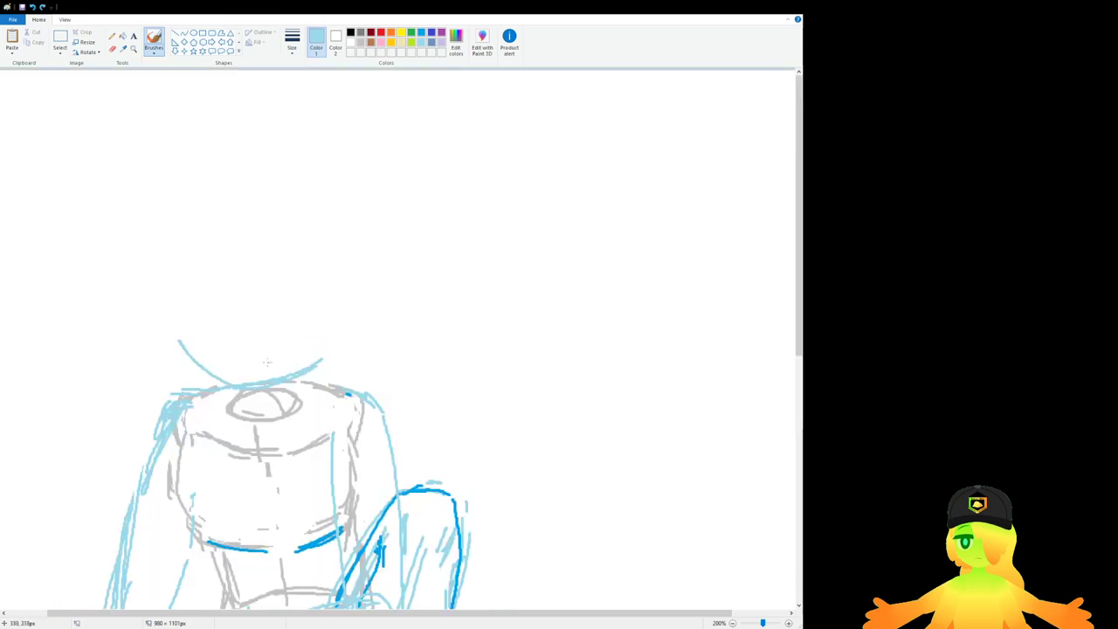
{"action": "key", "text": "ctrl+z"}
{"action": "key", "text": "ctrl+z"}
{"action": "mouse_move", "coordinate": [254, 387]}
{"action": "left_mouse_down"}
{"action": "mouse_move", "coordinate": [329, 347]}
{"action": "mouse_move", "coordinate": [322, 354]}
{"action": "left_mouse_up"}
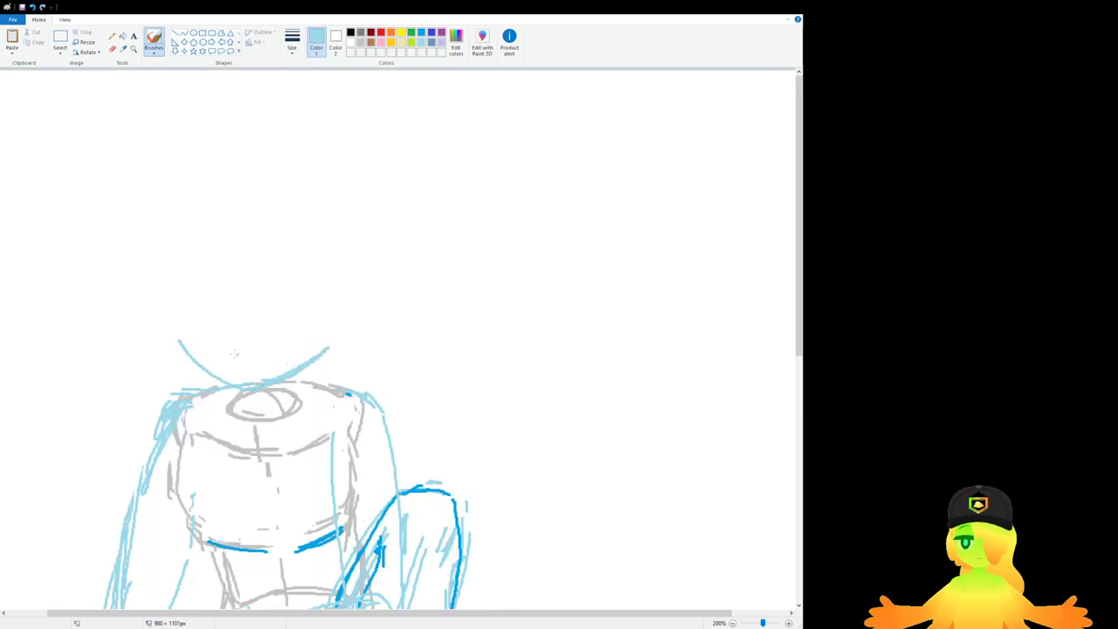
{"action": "mouse_move", "coordinate": [186, 313]}
{"action": "left_mouse_down"}
{"action": "mouse_move", "coordinate": [183, 346]}
{"action": "mouse_move", "coordinate": [213, 379]}
{"action": "left_mouse_up"}
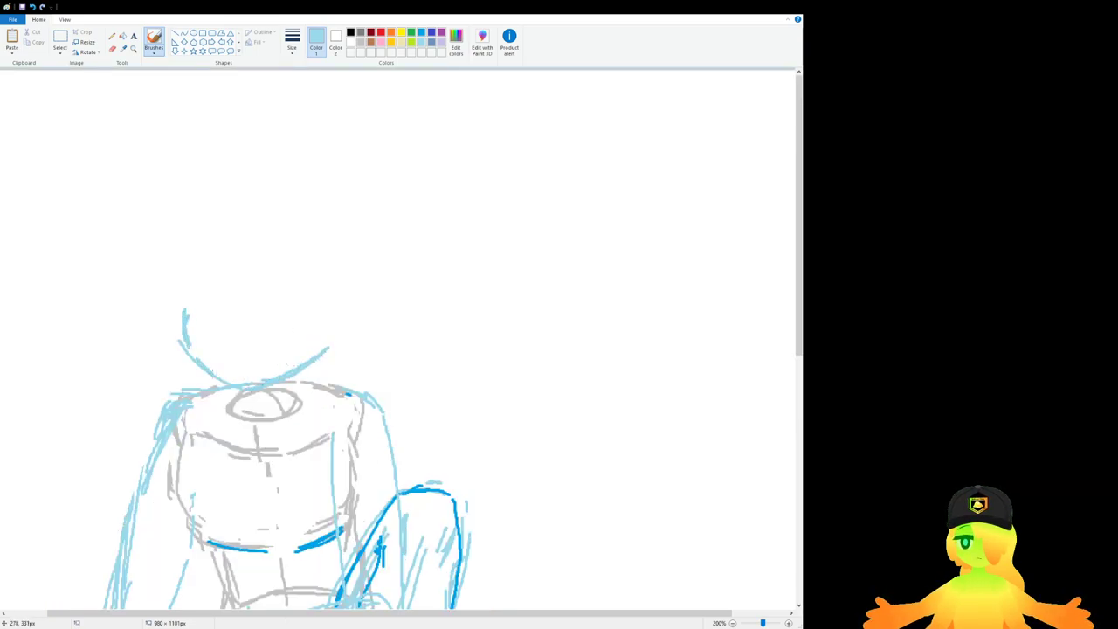
{"action": "mouse_move", "coordinate": [184, 309]}
{"action": "left_mouse_down"}
{"action": "mouse_move", "coordinate": [183, 198]}
{"action": "mouse_move", "coordinate": [254, 143]}
{"action": "mouse_move", "coordinate": [342, 167]}
{"action": "mouse_move", "coordinate": [371, 247]}
{"action": "mouse_move", "coordinate": [332, 334]}
{"action": "left_mouse_up"}
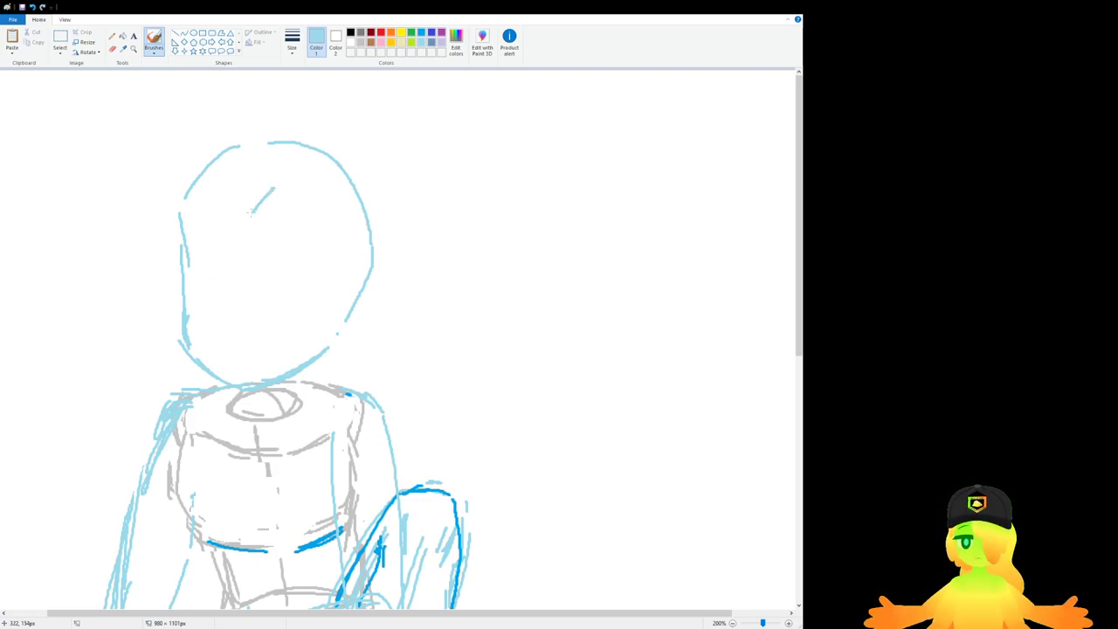
Step: Draw a curved vertical centre line on the face, from the forehead down to the chin
{"action": "mouse_move", "coordinate": [245, 190]}
{"action": "left_mouse_down"}
{"action": "mouse_move", "coordinate": [217, 323]}
{"action": "mouse_move", "coordinate": [234, 358]}
{"action": "left_mouse_up"}
{"action": "key", "text": "ctrl+z"}
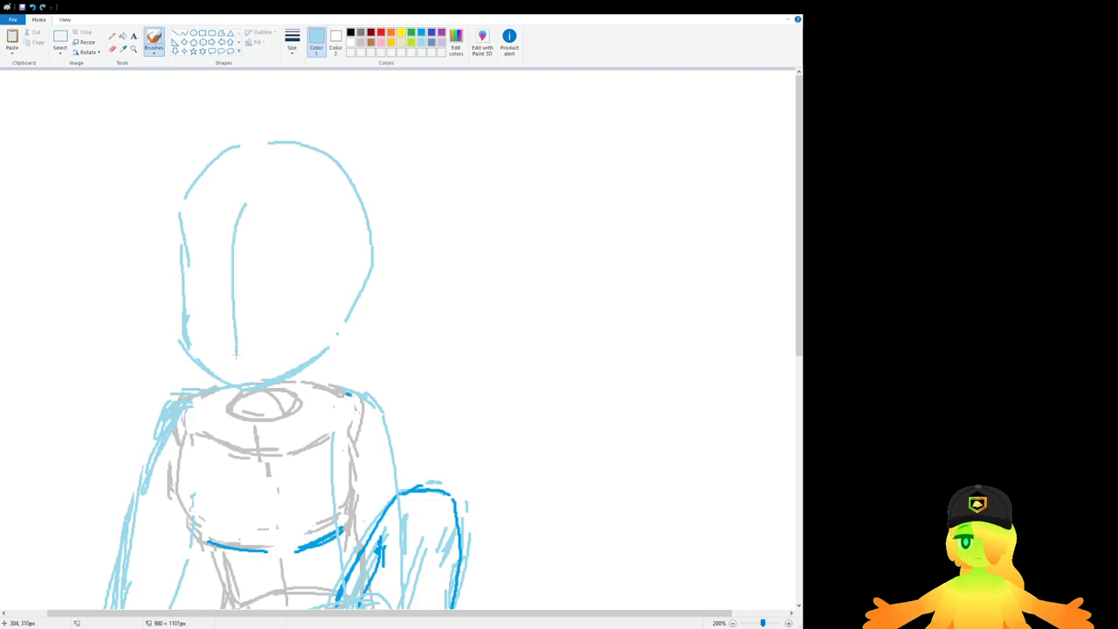
{"action": "key", "text": "ctrl+z"}
{"action": "left_click_drag", "start_coordinate": [245, 208], "coordinate": [241, 337]}
{"action": "key", "text": "ctrl+z"}
{"action": "mouse_move", "coordinate": [243, 216]}
{"action": "left_mouse_down"}
{"action": "mouse_move", "coordinate": [232, 267]}
{"action": "mouse_move", "coordinate": [229, 380]}
{"action": "left_mouse_up"}
Step: Add a curved horizontal guideline across the face, crossing the vertical centre line
{"action": "left_click_drag", "start_coordinate": [183, 278], "coordinate": [241, 306]}
{"action": "key", "text": "ctrl+z"}
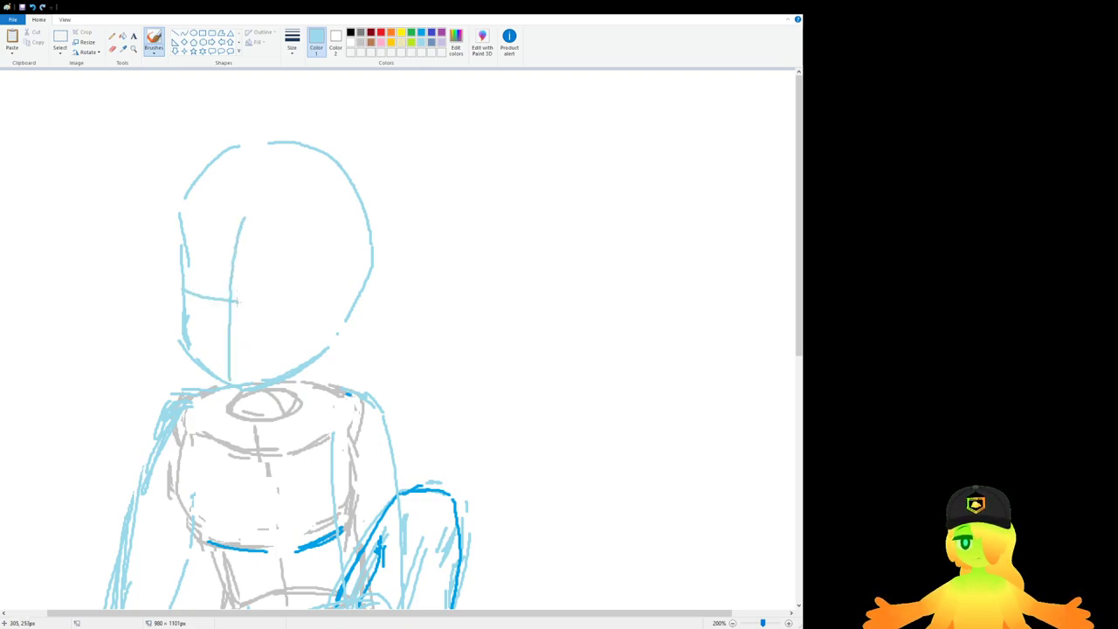
{"action": "key", "text": "ctrl+z"}
{"action": "mouse_move", "coordinate": [184, 276]}
{"action": "left_mouse_down"}
{"action": "mouse_move", "coordinate": [245, 300]}
{"action": "mouse_move", "coordinate": [222, 303]}
{"action": "mouse_move", "coordinate": [263, 312]}
{"action": "mouse_move", "coordinate": [316, 298]}
{"action": "left_mouse_up"}
{"action": "key", "text": "ctrl+z"}
{"action": "left_click_drag", "start_coordinate": [214, 303], "coordinate": [230, 307]}
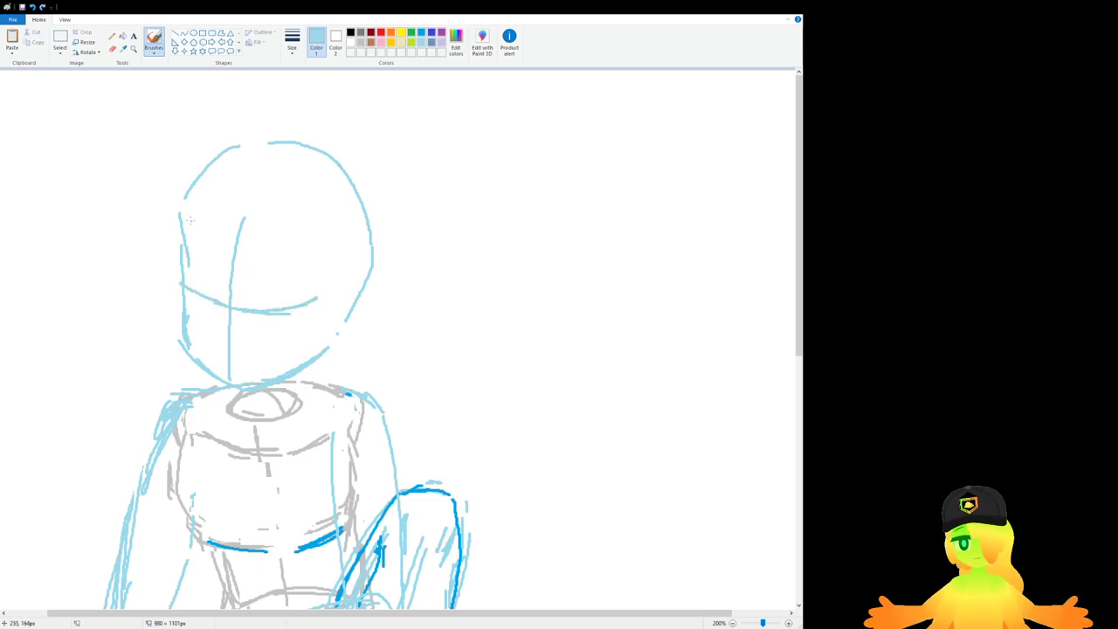
Step: Refine the face's near contour with extra light blue strokes from the brow down to the cheek
{"action": "mouse_move", "coordinate": [179, 215]}
{"action": "left_mouse_down"}
{"action": "mouse_move", "coordinate": [192, 282]}
{"action": "mouse_move", "coordinate": [184, 308]}
{"action": "left_mouse_up"}
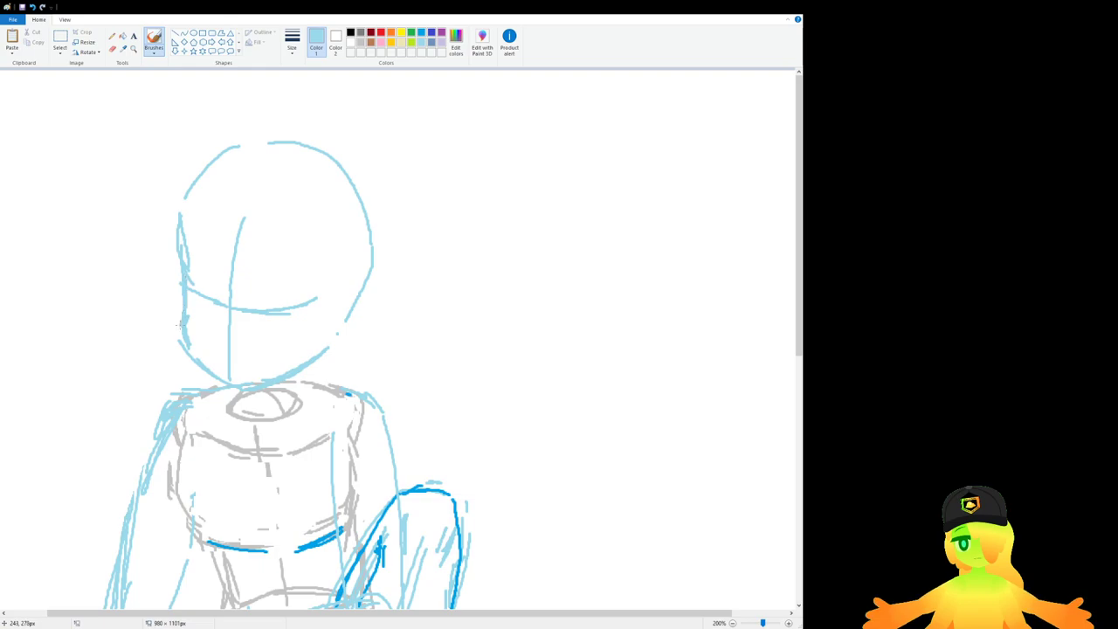
{"action": "scroll", "coordinate": [213, 321], "scroll_direction": "left", "scroll_amount": 2}
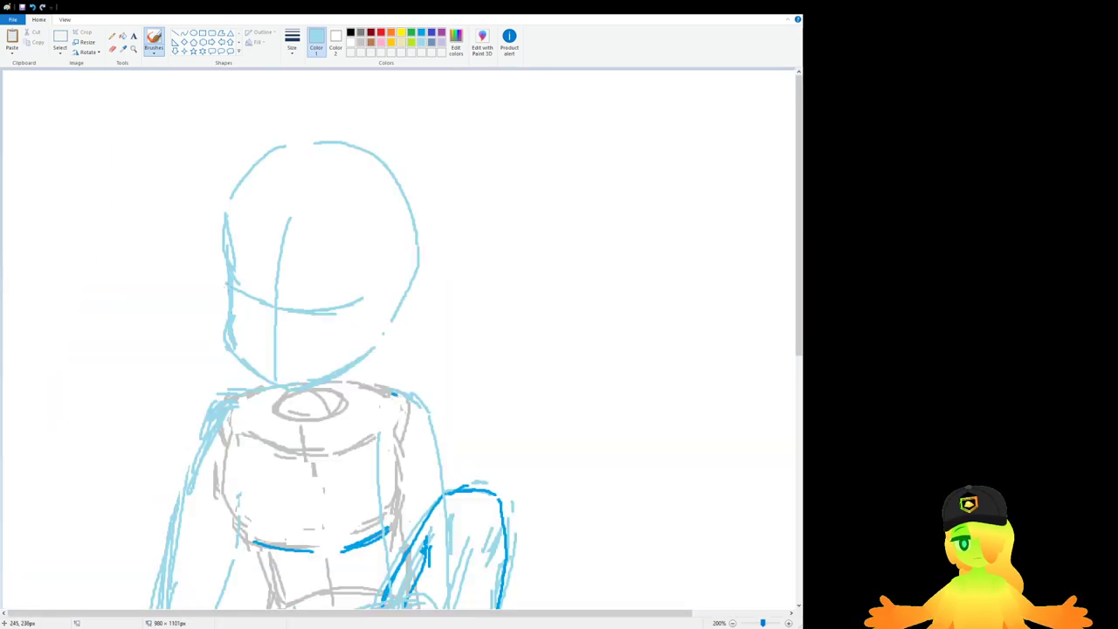
{"action": "left_click_drag", "start_coordinate": [234, 316], "coordinate": [236, 338]}
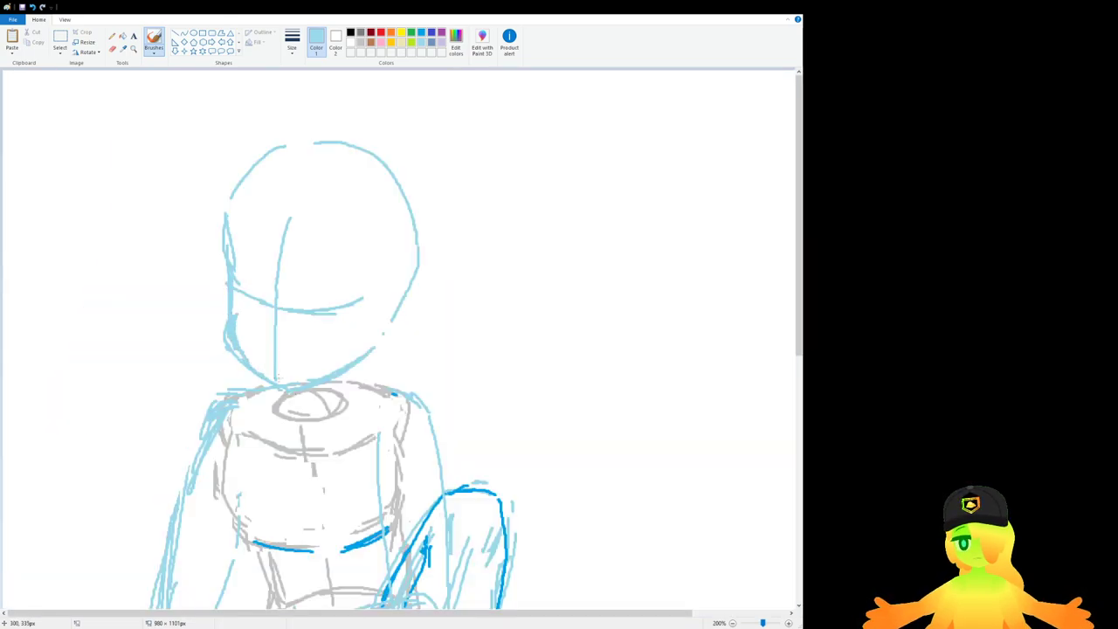
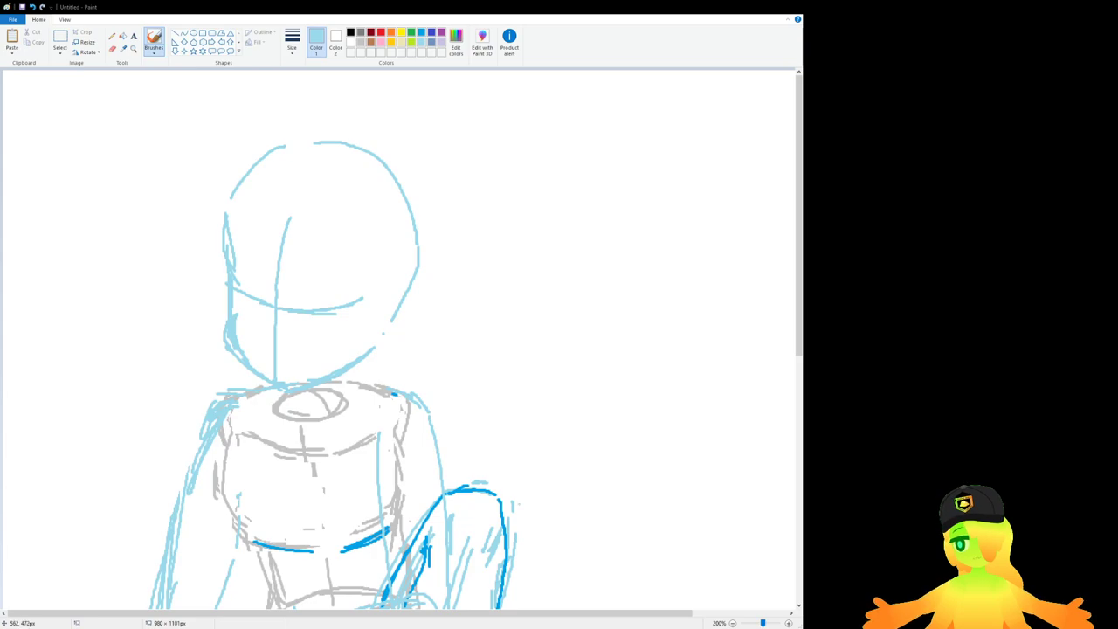
{"action": "scroll", "coordinate": [312, 373], "scroll_direction": "down", "scroll_amount": 3}
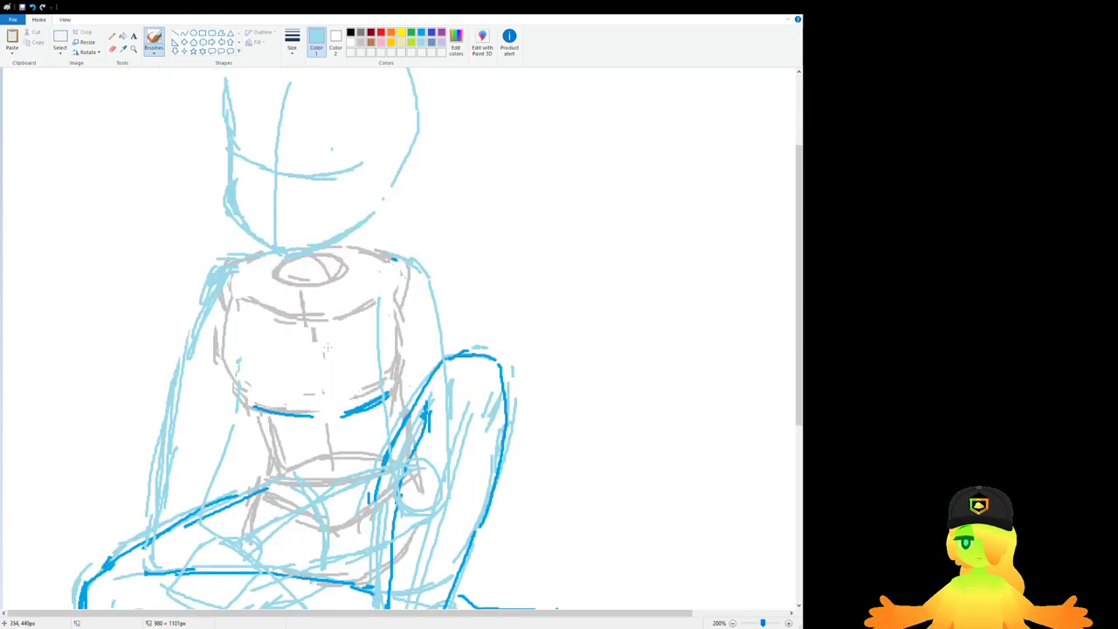
{"action": "scroll", "coordinate": [333, 163], "scroll_direction": "down", "scroll_amount": 3}
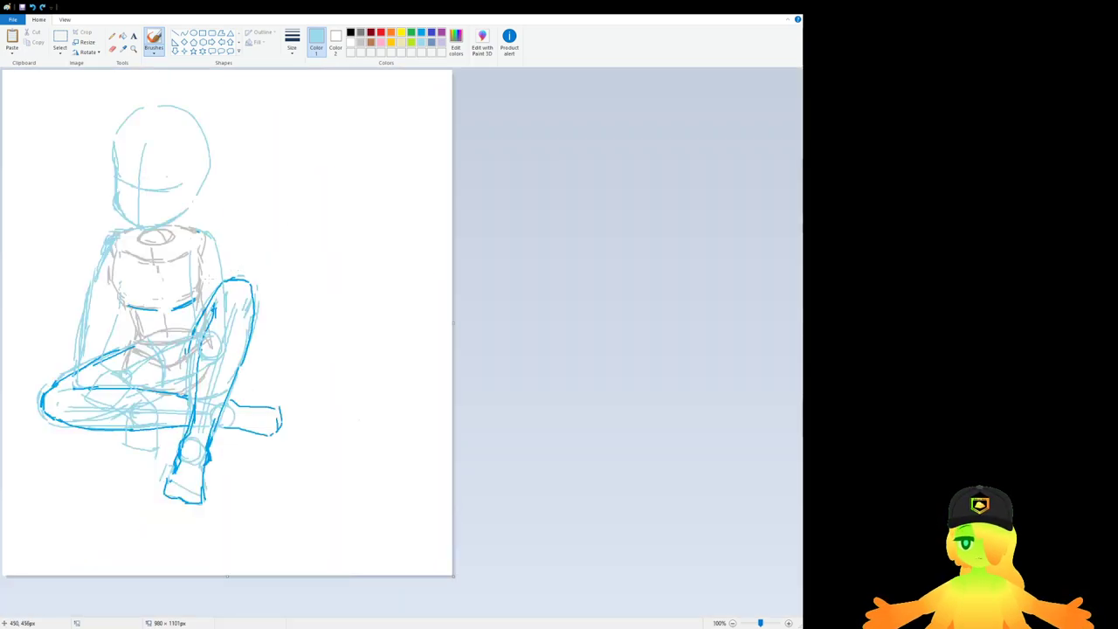
{"action": "scroll", "coordinate": [238, 319], "scroll_direction": "up", "scroll_amount": 3}
{"action": "scroll", "coordinate": [378, 282], "scroll_direction": "down", "scroll_amount": 1}
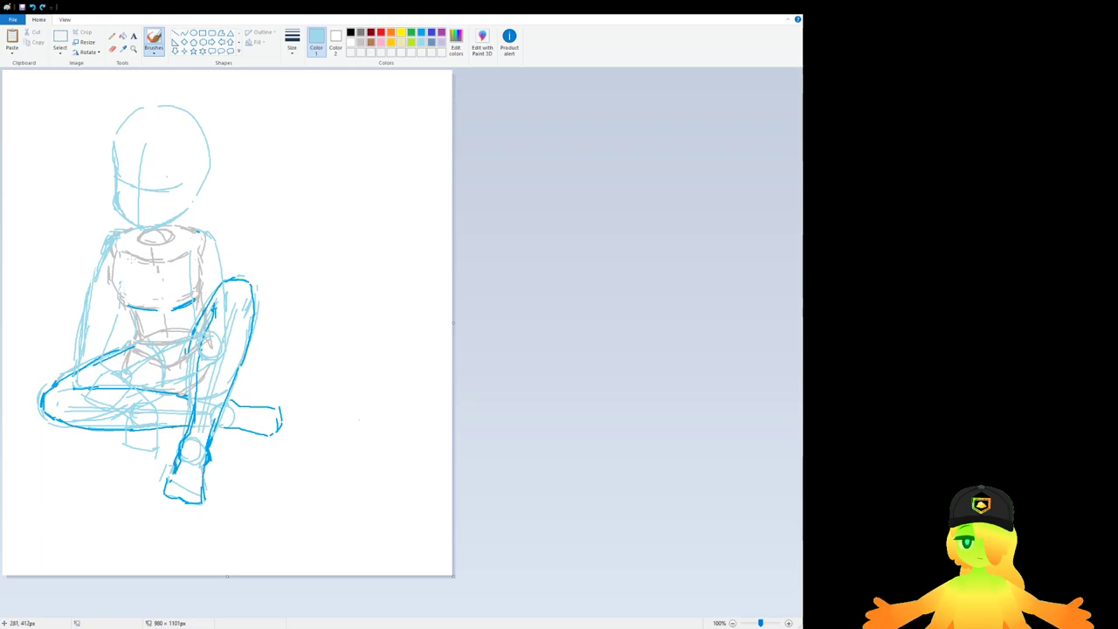
{"action": "scroll", "coordinate": [163, 387], "scroll_direction": "up", "scroll_amount": 1}
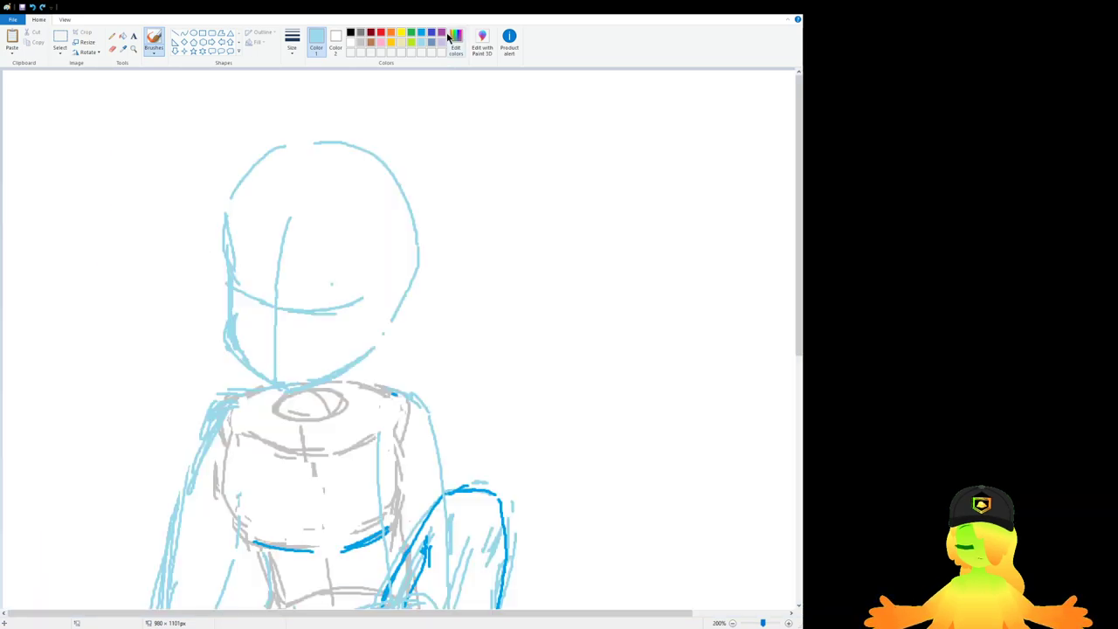
Step: Switch the brush to the stronger blue and try tracing the face's side contour from brow to cheek
{"action": "left_click", "coordinate": [422, 33]}
{"action": "scroll", "coordinate": [395, 164], "scroll_direction": "down", "scroll_amount": 3}
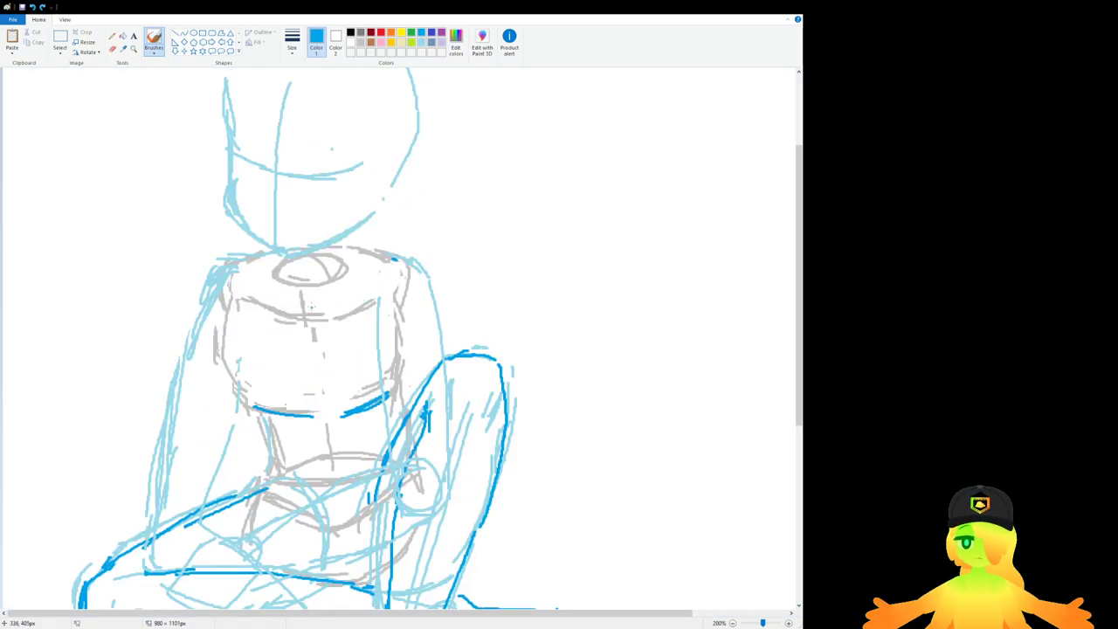
{"action": "scroll", "coordinate": [311, 306], "scroll_direction": "up", "scroll_amount": 3}
{"action": "left_click_drag", "start_coordinate": [224, 224], "coordinate": [224, 302]}
{"action": "left_click_drag", "start_coordinate": [225, 298], "coordinate": [225, 335]}
{"action": "key", "text": "ctrl+z"}
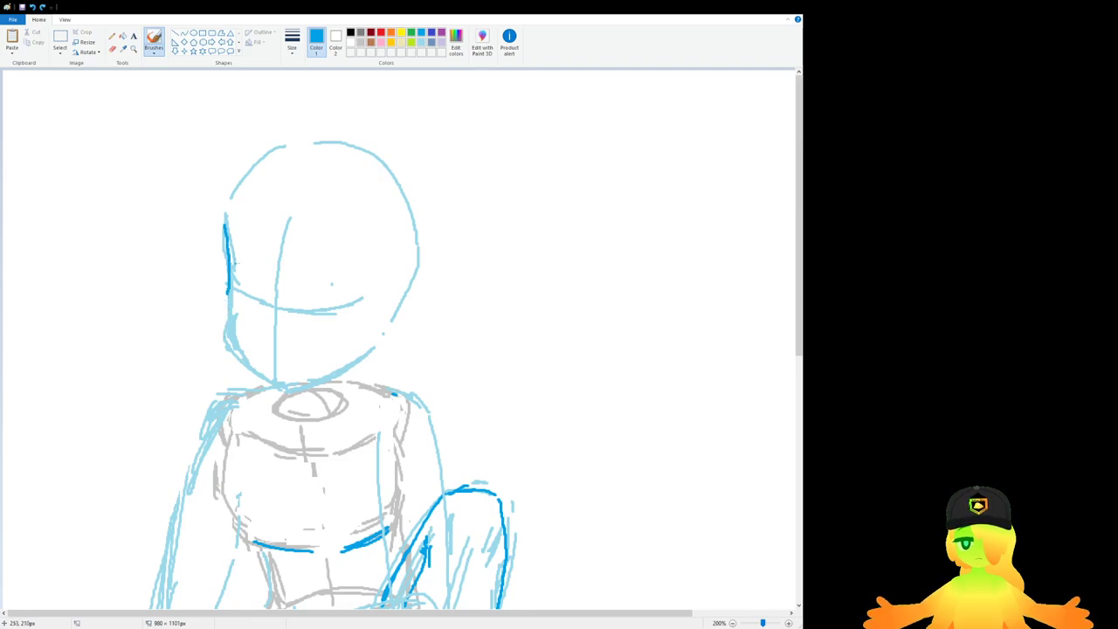
{"action": "key", "text": "ctrl+z"}
Step: Outline the jaw in stronger blue from the lower cheek to the chin, thickening the line with repeated strokes
{"action": "left_click_drag", "start_coordinate": [224, 205], "coordinate": [229, 289]}
{"action": "mouse_move", "coordinate": [228, 293]}
{"action": "left_mouse_down"}
{"action": "mouse_move", "coordinate": [229, 335]}
{"action": "mouse_move", "coordinate": [282, 380]}
{"action": "mouse_move", "coordinate": [243, 368]}
{"action": "mouse_move", "coordinate": [299, 391]}
{"action": "left_mouse_up"}
{"action": "key", "text": "ctrl+z"}
{"action": "key", "text": "ctrl+z"}
{"action": "key", "text": "ctrl+z"}
{"action": "key", "text": "ctrl+z"}
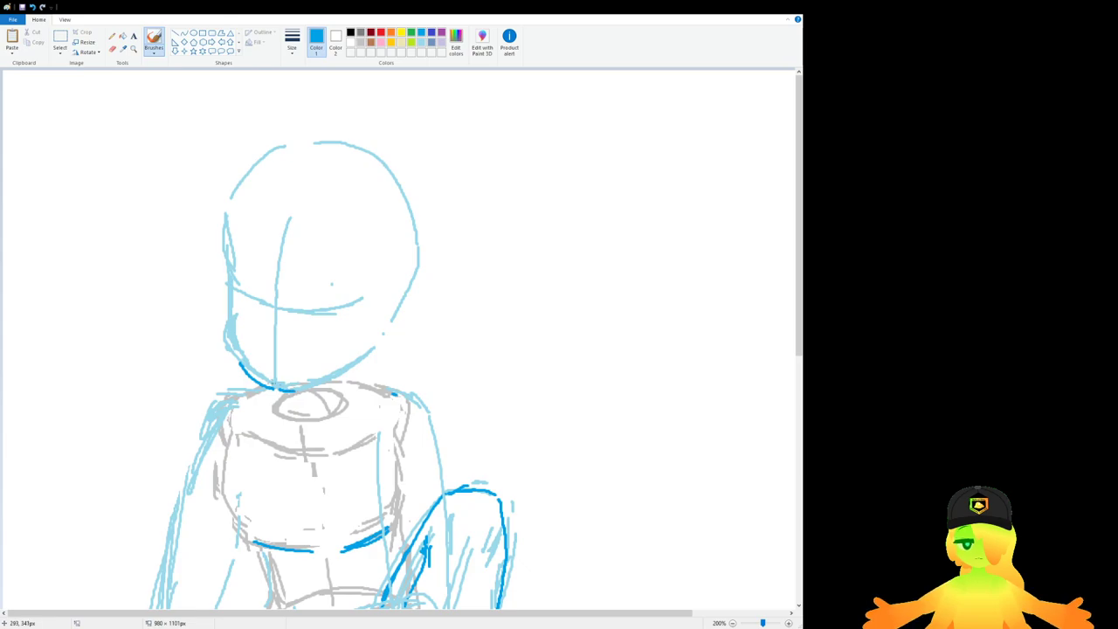
{"action": "mouse_move", "coordinate": [241, 363]}
{"action": "left_mouse_down"}
{"action": "mouse_move", "coordinate": [226, 333]}
{"action": "mouse_move", "coordinate": [234, 316]}
{"action": "mouse_move", "coordinate": [233, 347]}
{"action": "mouse_move", "coordinate": [262, 383]}
{"action": "mouse_move", "coordinate": [227, 350]}
{"action": "mouse_move", "coordinate": [273, 385]}
{"action": "left_mouse_up"}
{"action": "mouse_move", "coordinate": [271, 384]}
{"action": "left_mouse_down"}
{"action": "mouse_move", "coordinate": [232, 353]}
{"action": "mouse_move", "coordinate": [242, 358]}
{"action": "left_mouse_up"}
Step: Draw a jagged stronger-blue hair edge inside the head, from the forehead around the far side of the face to the chin
{"action": "scroll", "coordinate": [240, 358], "scroll_direction": "down", "scroll_amount": 3}
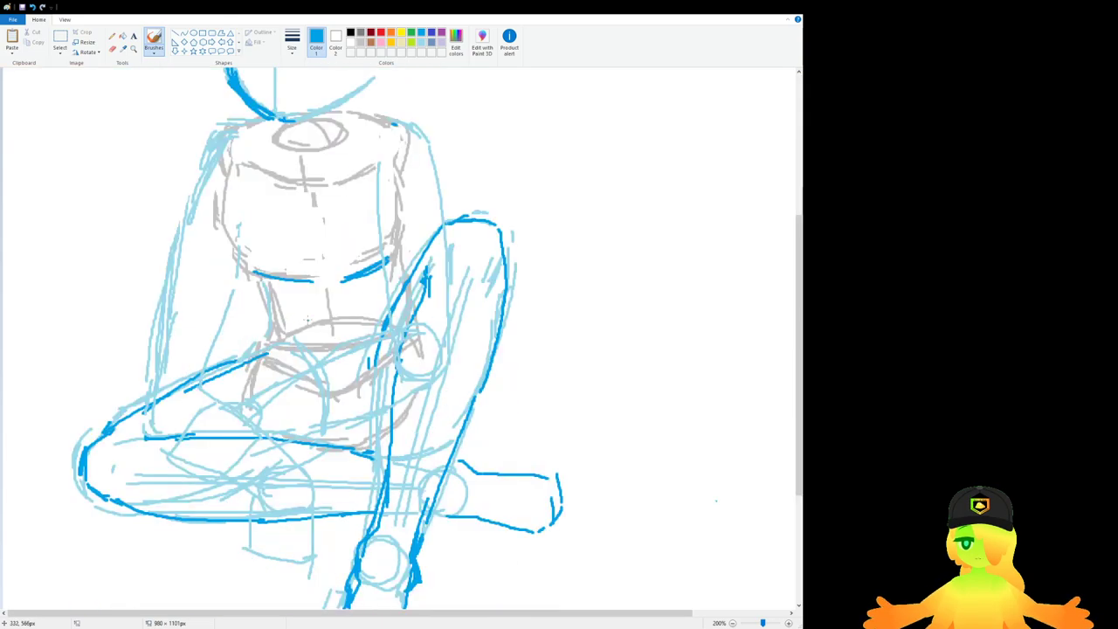
{"action": "scroll", "coordinate": [325, 213], "scroll_direction": "up", "scroll_amount": 2}
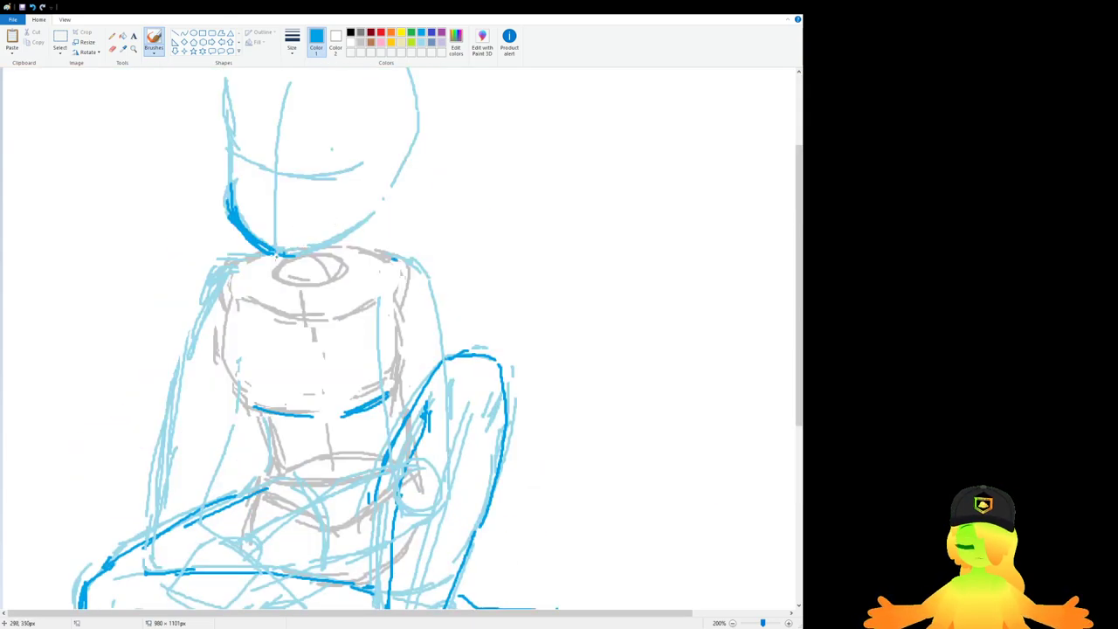
{"action": "scroll", "coordinate": [225, 232], "scroll_direction": "up", "scroll_amount": 2}
{"action": "left_click_drag", "start_coordinate": [222, 178], "coordinate": [212, 195]}
{"action": "key", "text": "ctrl+z"}
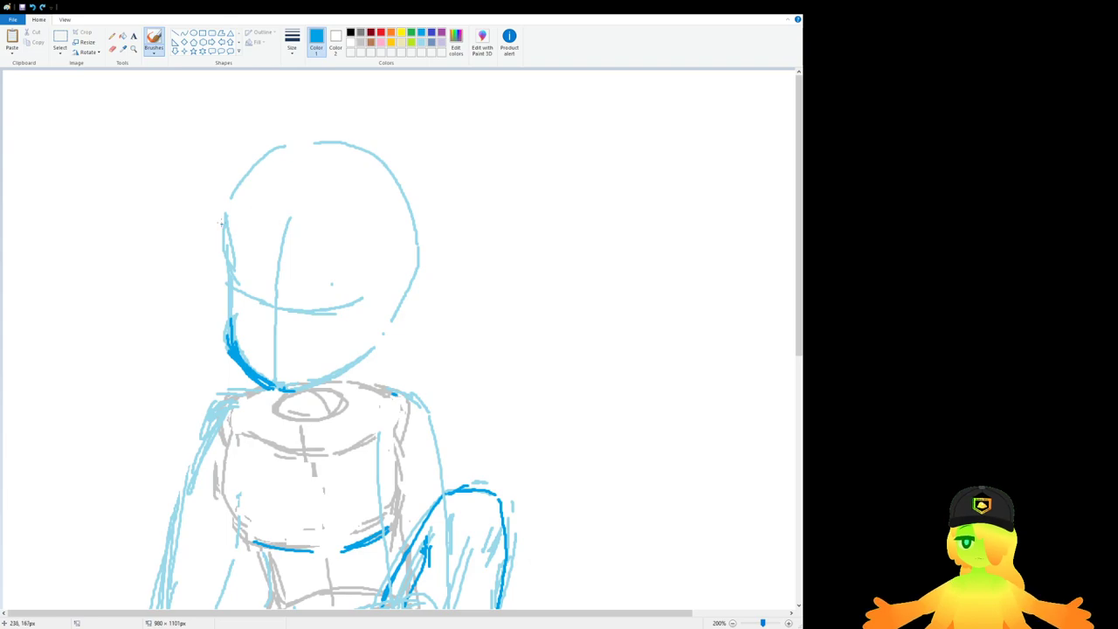
{"action": "mouse_move", "coordinate": [277, 232]}
{"action": "left_mouse_down"}
{"action": "mouse_move", "coordinate": [313, 226]}
{"action": "mouse_move", "coordinate": [320, 237]}
{"action": "mouse_move", "coordinate": [352, 232]}
{"action": "mouse_move", "coordinate": [386, 255]}
{"action": "mouse_move", "coordinate": [383, 335]}
{"action": "mouse_move", "coordinate": [330, 377]}
{"action": "left_mouse_up"}
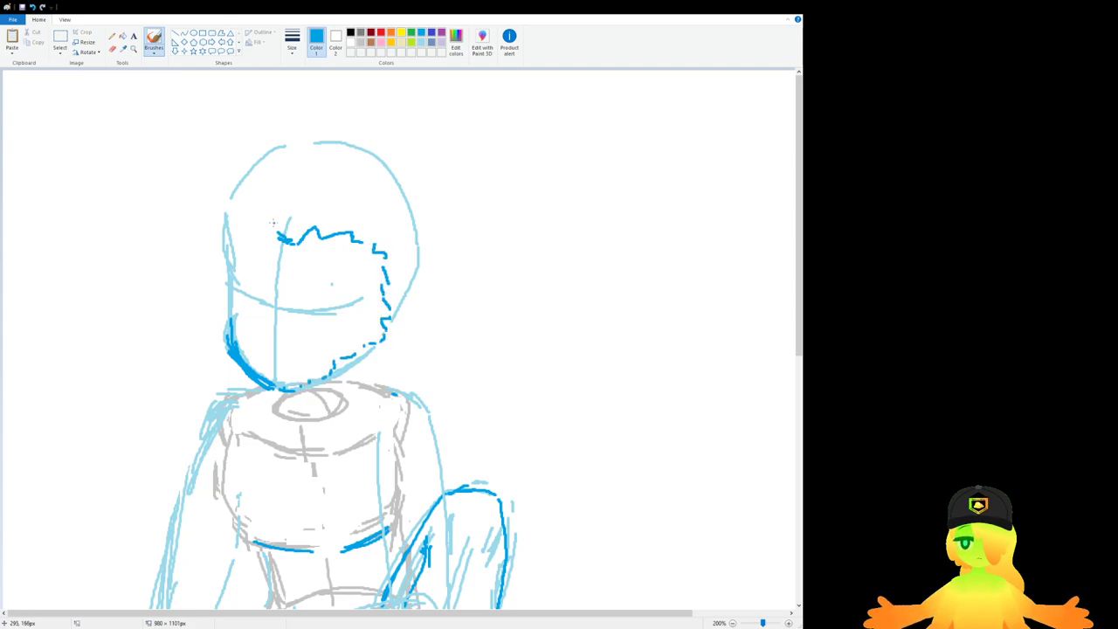
Step: Continue the jagged blue edge across the forehead to the near temple, and outline the near cheek bulging down to the jaw
{"action": "mouse_move", "coordinate": [273, 222]}
{"action": "left_mouse_down"}
{"action": "mouse_move", "coordinate": [219, 234]}
{"action": "mouse_move", "coordinate": [229, 321]}
{"action": "left_mouse_up"}
{"action": "key", "text": "ctrl+z"}
{"action": "left_click_drag", "start_coordinate": [231, 246], "coordinate": [237, 336]}
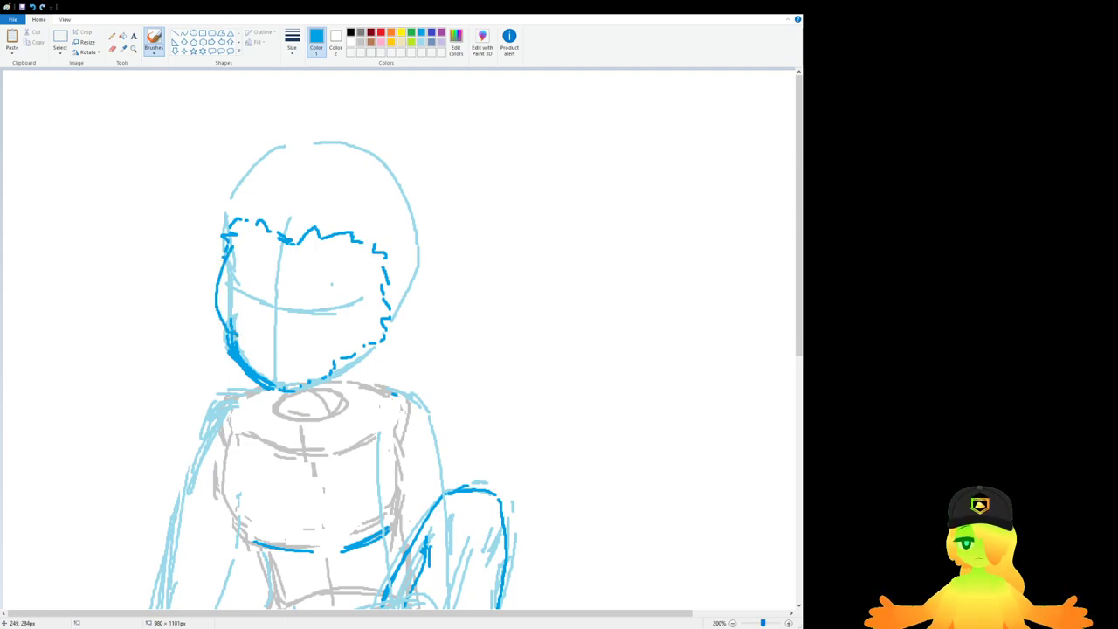
{"action": "left_click_drag", "start_coordinate": [222, 268], "coordinate": [231, 330]}
{"action": "left_click_drag", "start_coordinate": [234, 256], "coordinate": [237, 328]}
{"action": "key", "text": "ctrl+z"}
{"action": "scroll", "coordinate": [264, 306], "scroll_direction": "up", "scroll_amount": 1}
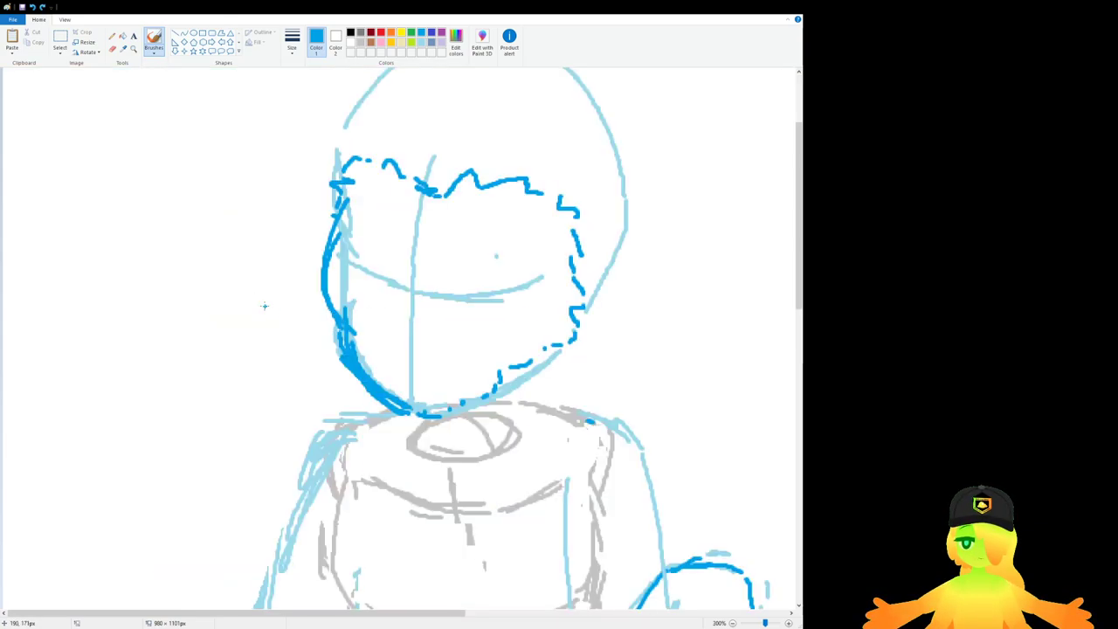
Step: Draw spiky bangs in blue from the near temple, sweeping down across the brow to a point between the eyes
{"action": "mouse_move", "coordinate": [346, 185]}
{"action": "left_mouse_down"}
{"action": "mouse_move", "coordinate": [363, 216]}
{"action": "mouse_move", "coordinate": [456, 277]}
{"action": "mouse_move", "coordinate": [433, 268]}
{"action": "mouse_move", "coordinate": [468, 300]}
{"action": "mouse_move", "coordinate": [480, 231]}
{"action": "left_mouse_up"}
{"action": "key", "text": "ctrl+z"}
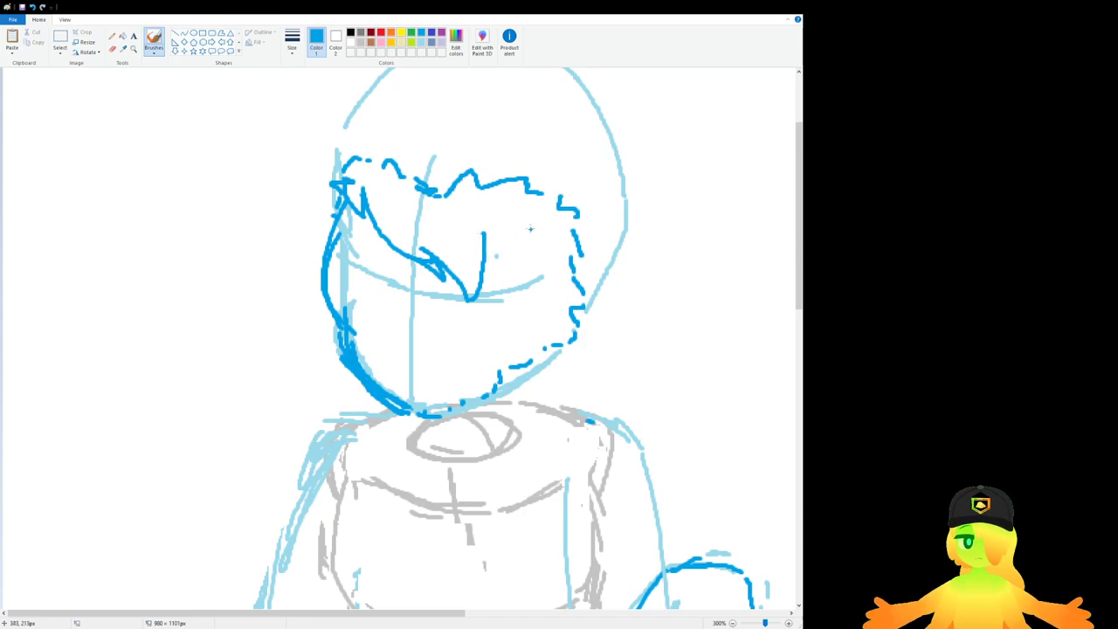
{"action": "key", "text": "ctrl+z"}
{"action": "mouse_move", "coordinate": [541, 215]}
{"action": "left_mouse_down"}
{"action": "mouse_move", "coordinate": [460, 287]}
{"action": "mouse_move", "coordinate": [465, 309]}
{"action": "left_mouse_up"}
{"action": "key", "text": "ctrl+z"}
{"action": "key", "text": "ctrl+z"}
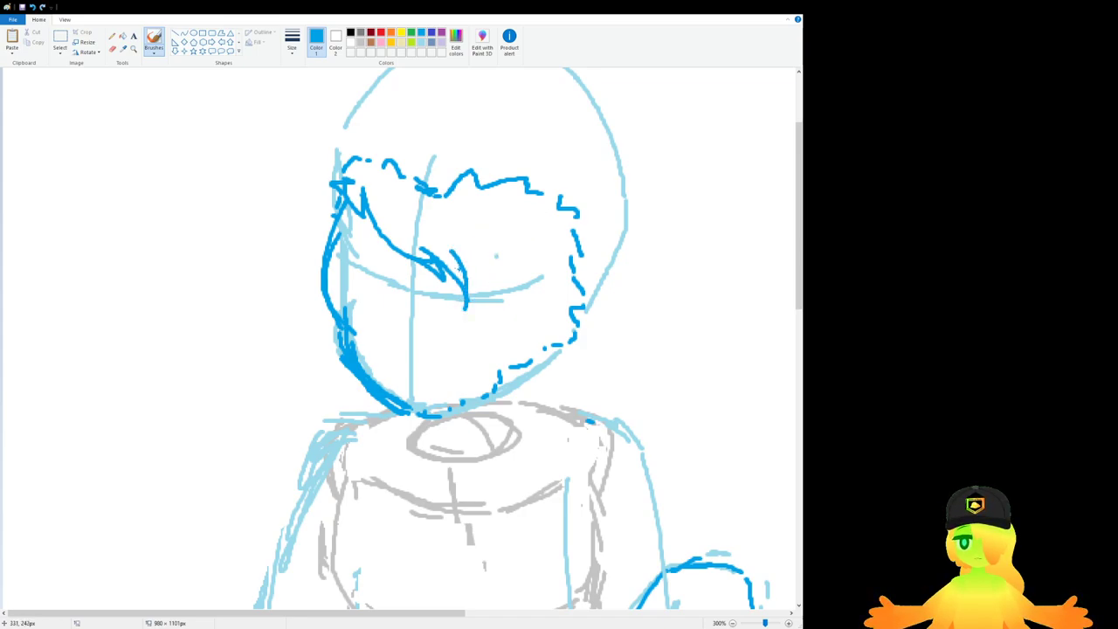
Step: Sketch the other half of the bangs, curving from between the eyes up to the far temple
{"action": "left_click_drag", "start_coordinate": [461, 267], "coordinate": [537, 213]}
{"action": "key", "text": "ctrl+z"}
{"action": "mouse_move", "coordinate": [511, 245]}
{"action": "left_mouse_down"}
{"action": "mouse_move", "coordinate": [543, 222]}
{"action": "mouse_move", "coordinate": [551, 231]}
{"action": "left_mouse_up"}
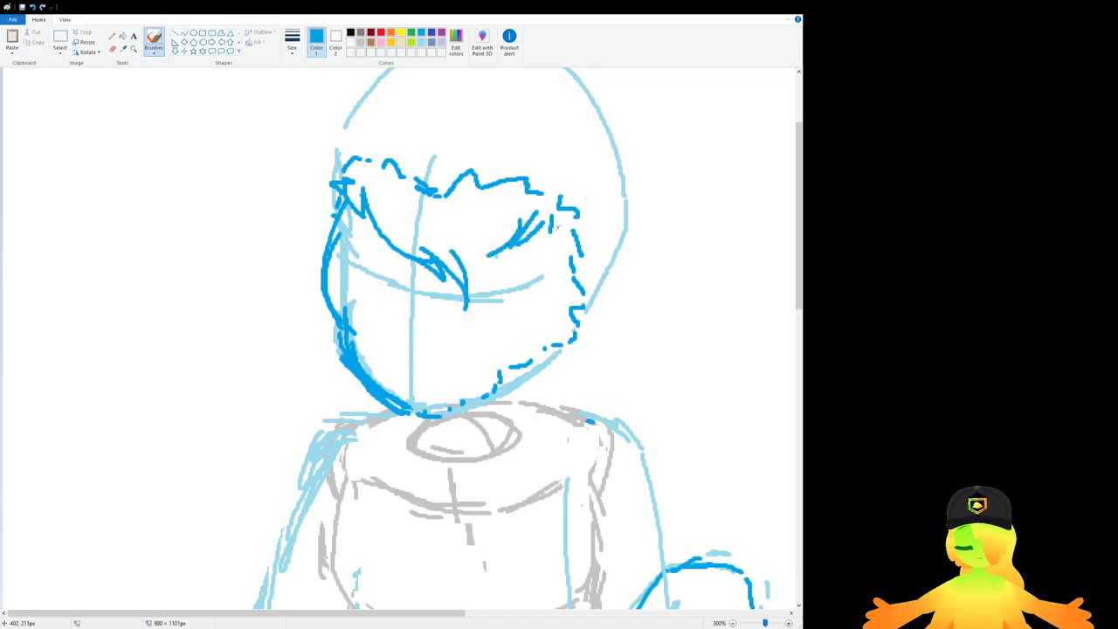
{"action": "left_click_drag", "start_coordinate": [464, 267], "coordinate": [525, 232]}
{"action": "mouse_move", "coordinate": [475, 269]}
{"action": "left_mouse_down"}
{"action": "mouse_move", "coordinate": [542, 243]}
{"action": "mouse_move", "coordinate": [527, 339]}
{"action": "left_mouse_up"}
{"action": "left_click", "coordinate": [568, 233]}
{"action": "key", "text": "ctrl+z"}
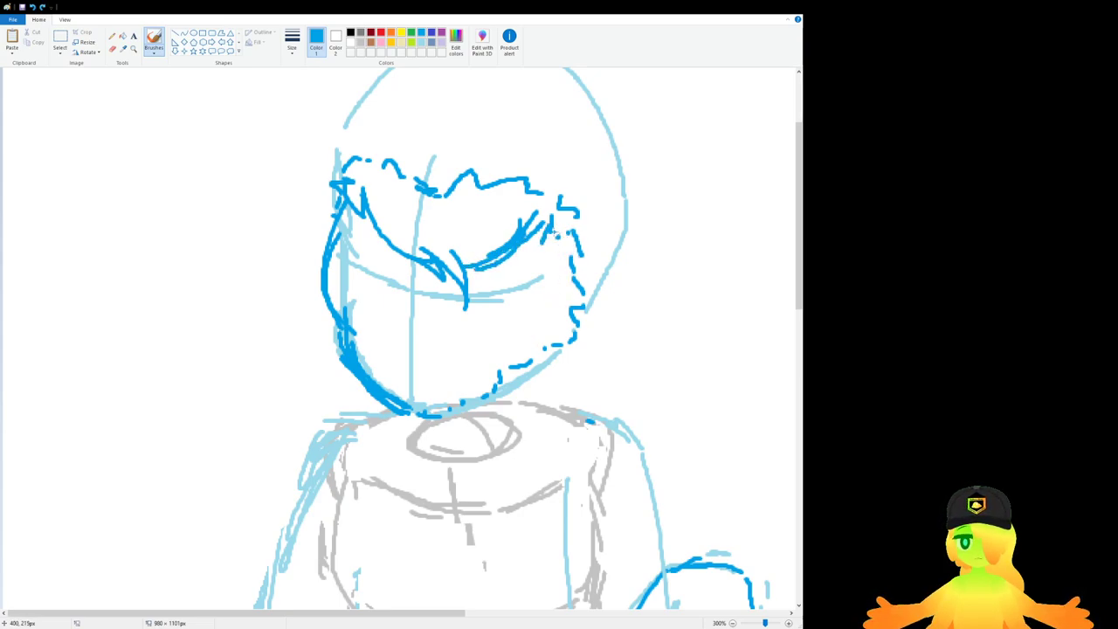
{"action": "key", "text": "ctrl+z"}
Step: Draw a curved, pointed side lock of hair from the far temple down past the cheek
{"action": "mouse_move", "coordinate": [555, 231]}
{"action": "left_mouse_down"}
{"action": "mouse_move", "coordinate": [549, 333]}
{"action": "mouse_move", "coordinate": [535, 333]}
{"action": "left_mouse_up"}
{"action": "left_click_drag", "start_coordinate": [540, 262], "coordinate": [530, 353]}
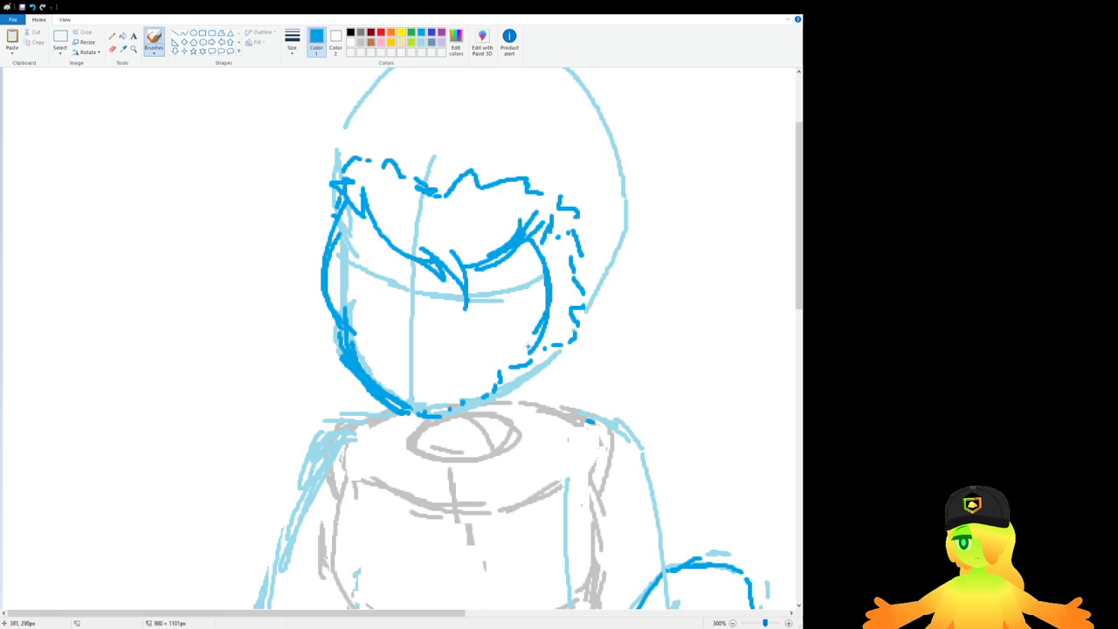
{"action": "key", "text": "ctrl+z"}
{"action": "left_click_drag", "start_coordinate": [537, 254], "coordinate": [518, 347]}
{"action": "mouse_move", "coordinate": [517, 347]}
{"action": "left_mouse_down"}
{"action": "mouse_move", "coordinate": [539, 331]}
{"action": "mouse_move", "coordinate": [533, 347]}
{"action": "left_mouse_up"}
{"action": "key", "text": "ctrl+z"}
{"action": "key", "text": "ctrl+z"}
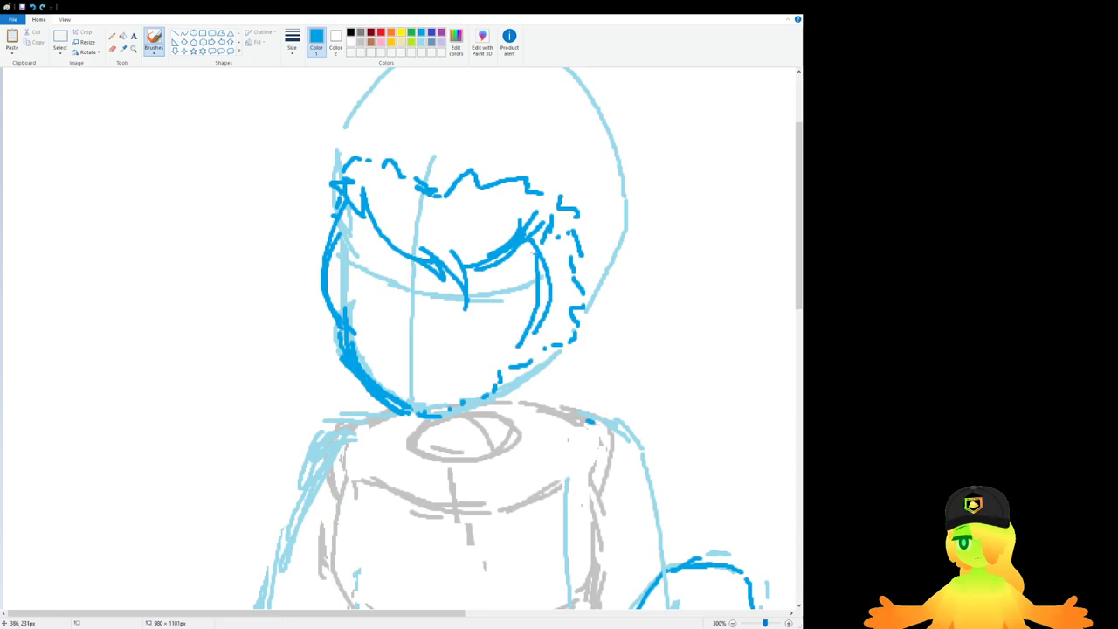
{"action": "key", "text": "ctrl+z"}
{"action": "mouse_move", "coordinate": [534, 250]}
{"action": "left_mouse_down"}
{"action": "mouse_move", "coordinate": [516, 353]}
{"action": "mouse_move", "coordinate": [538, 332]}
{"action": "mouse_move", "coordinate": [540, 343]}
{"action": "left_mouse_up"}
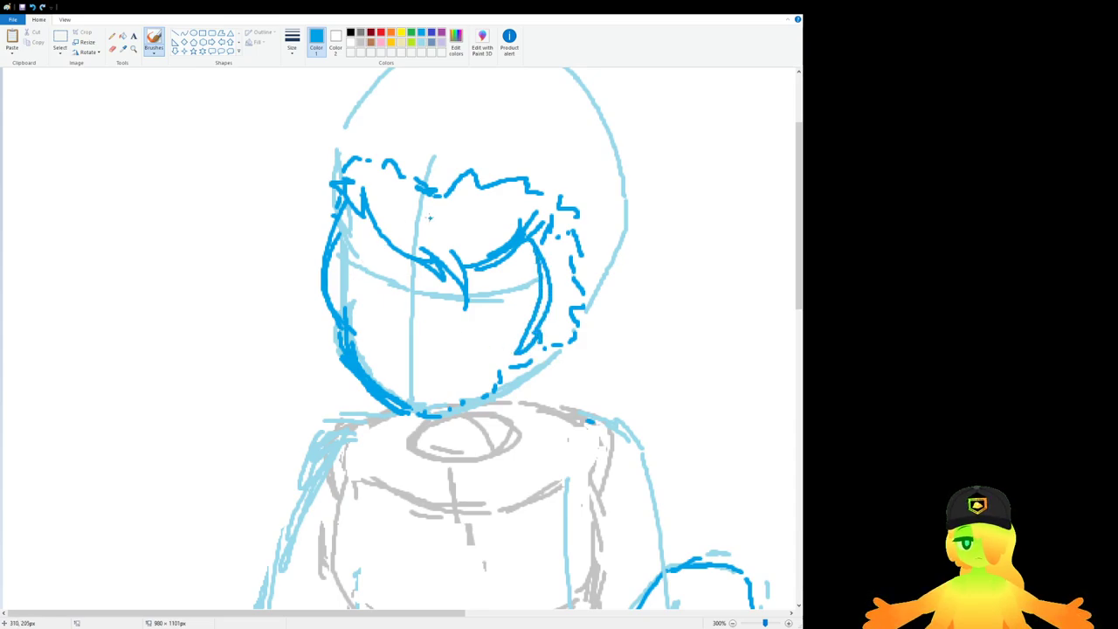
Step: Draw a pointed side lock with layered strands along the near cheek
{"action": "left_click_drag", "start_coordinate": [359, 193], "coordinate": [339, 239]}
{"action": "key", "text": "ctrl+z"}
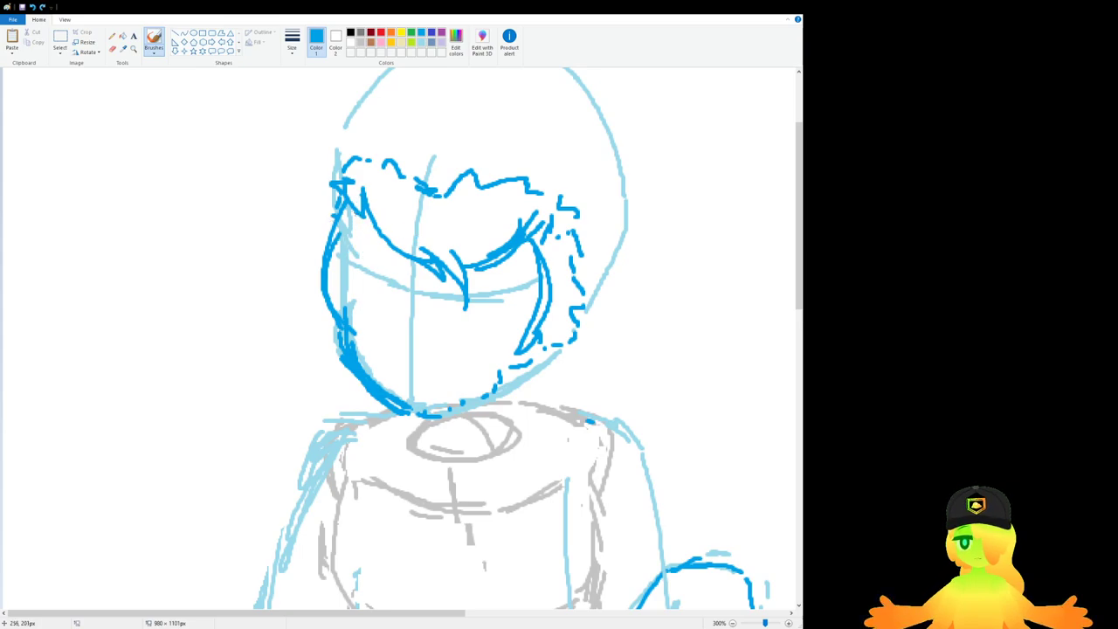
{"action": "mouse_move", "coordinate": [357, 193]}
{"action": "left_mouse_down"}
{"action": "mouse_move", "coordinate": [374, 279]}
{"action": "mouse_move", "coordinate": [369, 340]}
{"action": "left_mouse_up"}
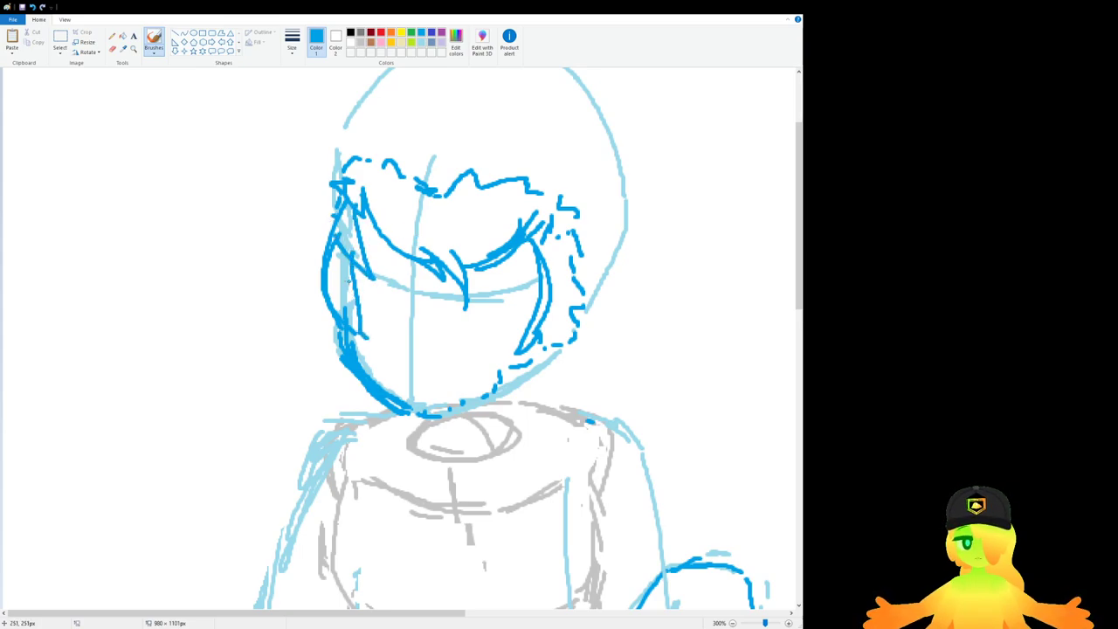
{"action": "left_click_drag", "start_coordinate": [347, 257], "coordinate": [371, 328]}
{"action": "left_click_drag", "start_coordinate": [342, 277], "coordinate": [377, 338]}
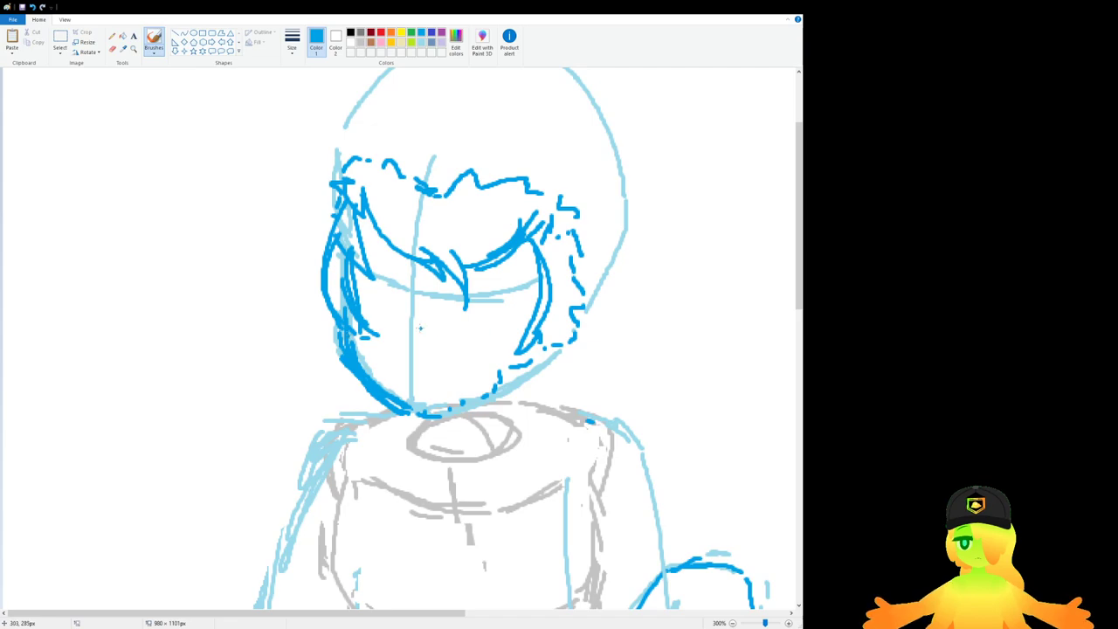
Step: Sketch the outer jagged edge of the hood's fur trim across the top of the head and down the near temple
{"action": "scroll", "coordinate": [419, 327], "scroll_direction": "down", "scroll_amount": 3}
{"action": "scroll", "coordinate": [410, 297], "scroll_direction": "up", "scroll_amount": 6}
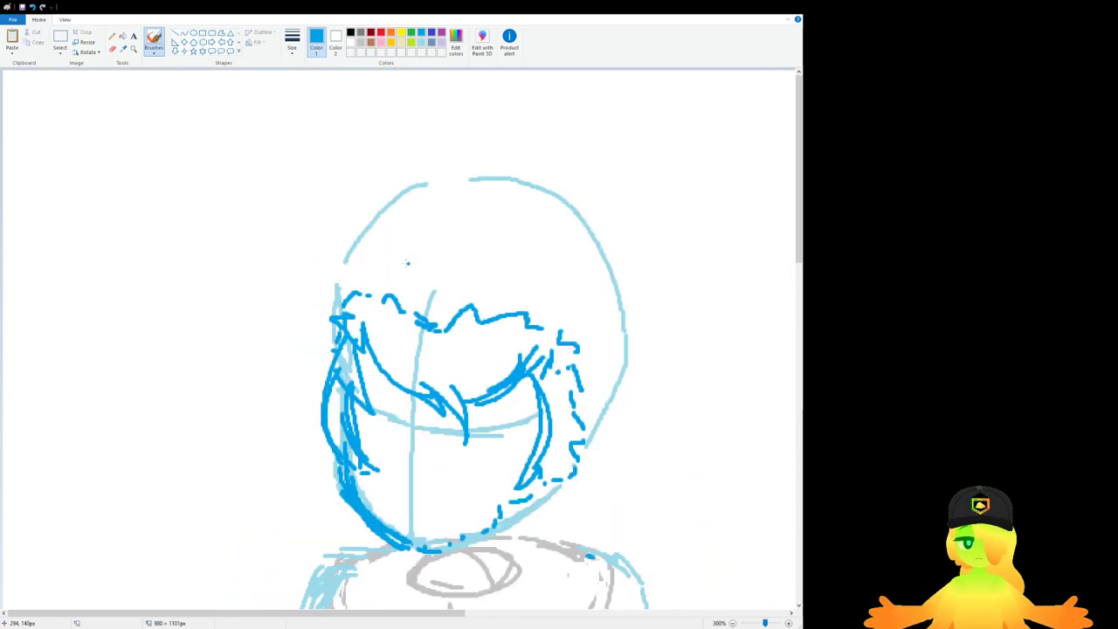
{"action": "mouse_move", "coordinate": [355, 218]}
{"action": "left_mouse_down"}
{"action": "mouse_move", "coordinate": [443, 247]}
{"action": "mouse_move", "coordinate": [479, 225]}
{"action": "mouse_move", "coordinate": [578, 256]}
{"action": "left_mouse_up"}
{"action": "key", "text": "ctrl+z"}
{"action": "left_click", "coordinate": [484, 229]}
{"action": "left_click", "coordinate": [500, 232]}
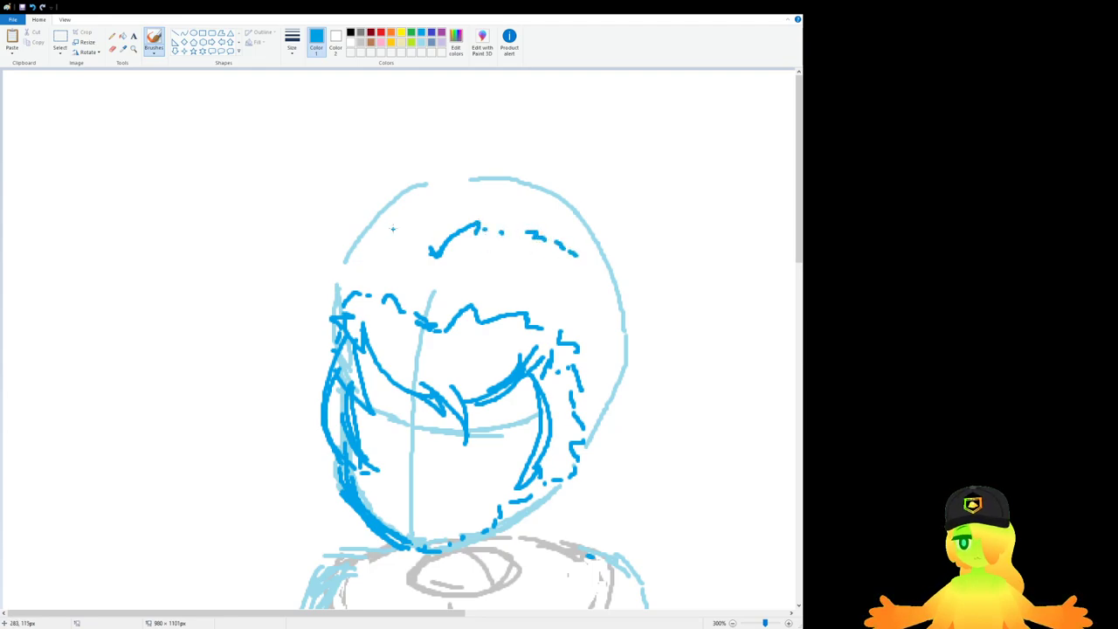
{"action": "mouse_move", "coordinate": [421, 234]}
{"action": "left_mouse_down"}
{"action": "mouse_move", "coordinate": [383, 215]}
{"action": "mouse_move", "coordinate": [357, 226]}
{"action": "left_mouse_up"}
{"action": "left_click_drag", "start_coordinate": [336, 234], "coordinate": [335, 241]}
{"action": "left_click_drag", "start_coordinate": [322, 263], "coordinate": [322, 269]}
{"action": "left_click_drag", "start_coordinate": [345, 229], "coordinate": [302, 275]}
{"action": "left_click_drag", "start_coordinate": [298, 282], "coordinate": [312, 374]}
Step: Continue the jagged outer trim down the near side, under the chin and around the far side of the head
{"action": "scroll", "coordinate": [311, 376], "scroll_direction": "down", "scroll_amount": 3}
{"action": "mouse_move", "coordinate": [304, 251]}
{"action": "left_mouse_down"}
{"action": "mouse_move", "coordinate": [314, 276]}
{"action": "mouse_move", "coordinate": [305, 295]}
{"action": "left_mouse_up"}
{"action": "left_click_drag", "start_coordinate": [305, 307], "coordinate": [307, 331]}
{"action": "left_click_drag", "start_coordinate": [306, 340], "coordinate": [339, 409]}
{"action": "left_click_drag", "start_coordinate": [339, 416], "coordinate": [351, 439]}
{"action": "left_click", "coordinate": [355, 435]}
{"action": "mouse_move", "coordinate": [307, 351]}
{"action": "left_mouse_down"}
{"action": "mouse_move", "coordinate": [313, 386]}
{"action": "mouse_move", "coordinate": [346, 440]}
{"action": "mouse_move", "coordinate": [435, 489]}
{"action": "mouse_move", "coordinate": [580, 419]}
{"action": "mouse_move", "coordinate": [624, 375]}
{"action": "left_mouse_up"}
{"action": "mouse_move", "coordinate": [578, 121]}
{"action": "left_mouse_down"}
{"action": "mouse_move", "coordinate": [611, 138]}
{"action": "mouse_move", "coordinate": [639, 206]}
{"action": "mouse_move", "coordinate": [646, 265]}
{"action": "mouse_move", "coordinate": [625, 370]}
{"action": "left_mouse_up"}
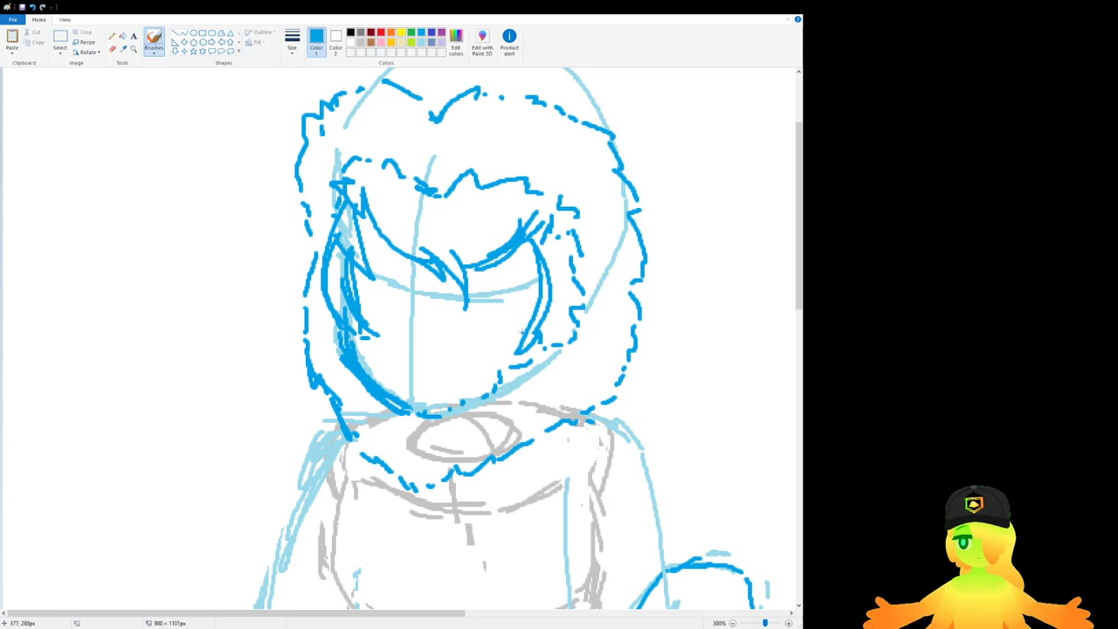
Step: Draw a pointed, tufted ear sticking out from the far side of the hood, redoing the first attempt
{"action": "scroll", "coordinate": [642, 262], "scroll_direction": "up", "scroll_amount": 3}
{"action": "mouse_move", "coordinate": [628, 313]}
{"action": "left_mouse_down"}
{"action": "mouse_move", "coordinate": [704, 270]}
{"action": "mouse_move", "coordinate": [705, 320]}
{"action": "left_mouse_up"}
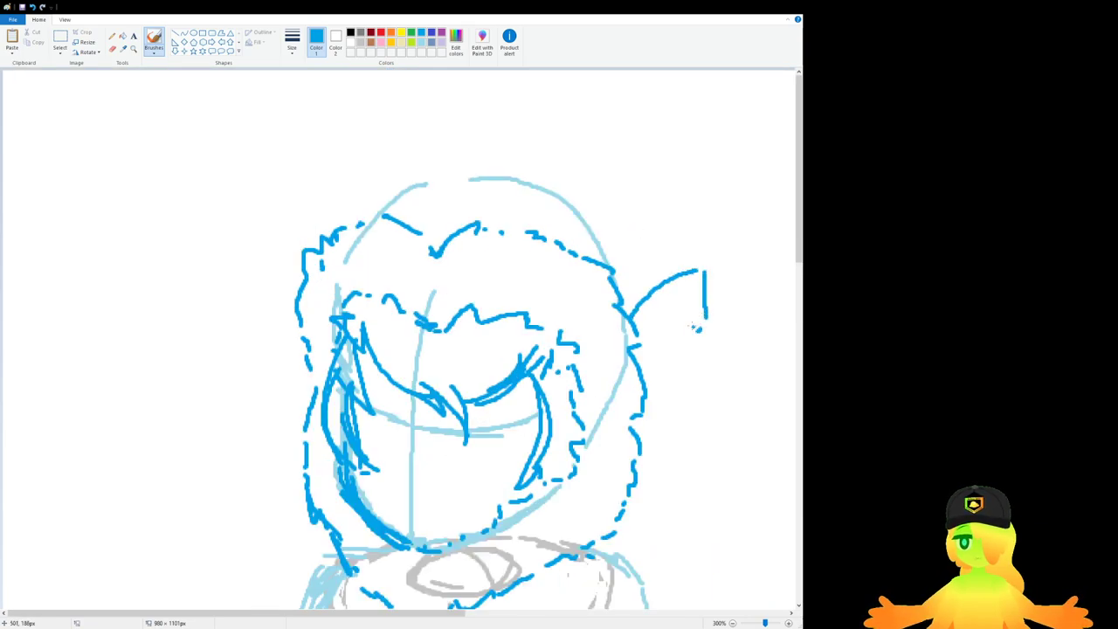
{"action": "key", "text": "ctrl+z"}
{"action": "key", "text": "ctrl+z"}
{"action": "mouse_move", "coordinate": [618, 313]}
{"action": "left_mouse_down"}
{"action": "mouse_move", "coordinate": [655, 289]}
{"action": "mouse_move", "coordinate": [692, 305]}
{"action": "mouse_move", "coordinate": [668, 391]}
{"action": "mouse_move", "coordinate": [647, 406]}
{"action": "left_mouse_up"}
{"action": "left_click_drag", "start_coordinate": [298, 377], "coordinate": [267, 284]}
{"action": "key", "text": "ctrl+z"}
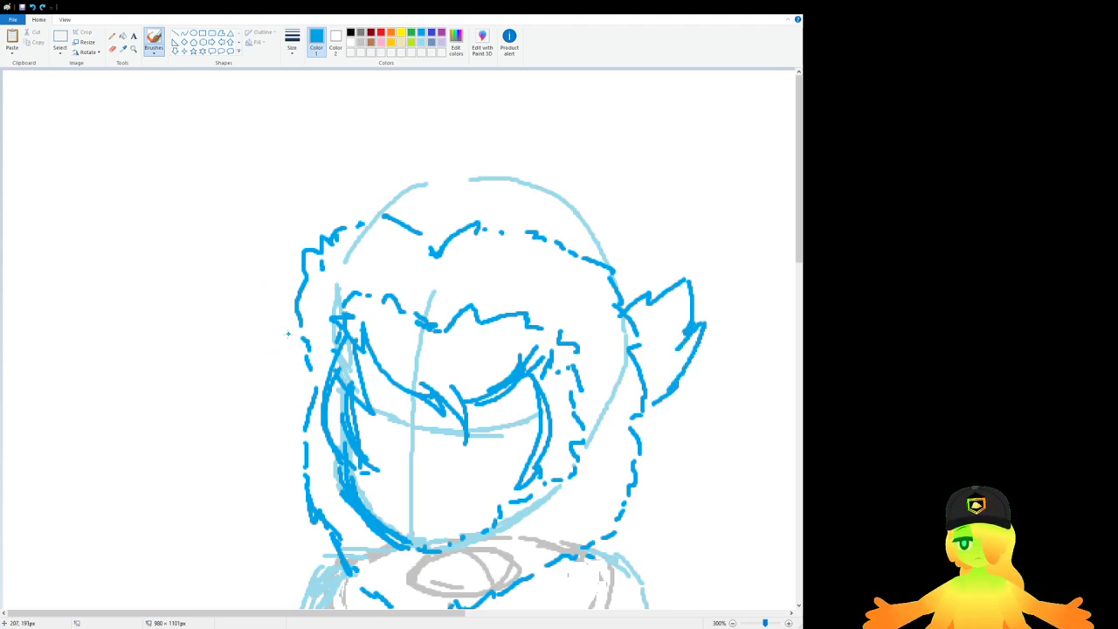
{"action": "left_click_drag", "start_coordinate": [294, 369], "coordinate": [286, 261]}
{"action": "key", "text": "ctrl+z"}
{"action": "key", "text": "ctrl+z"}
{"action": "left_click_drag", "start_coordinate": [305, 382], "coordinate": [269, 283]}
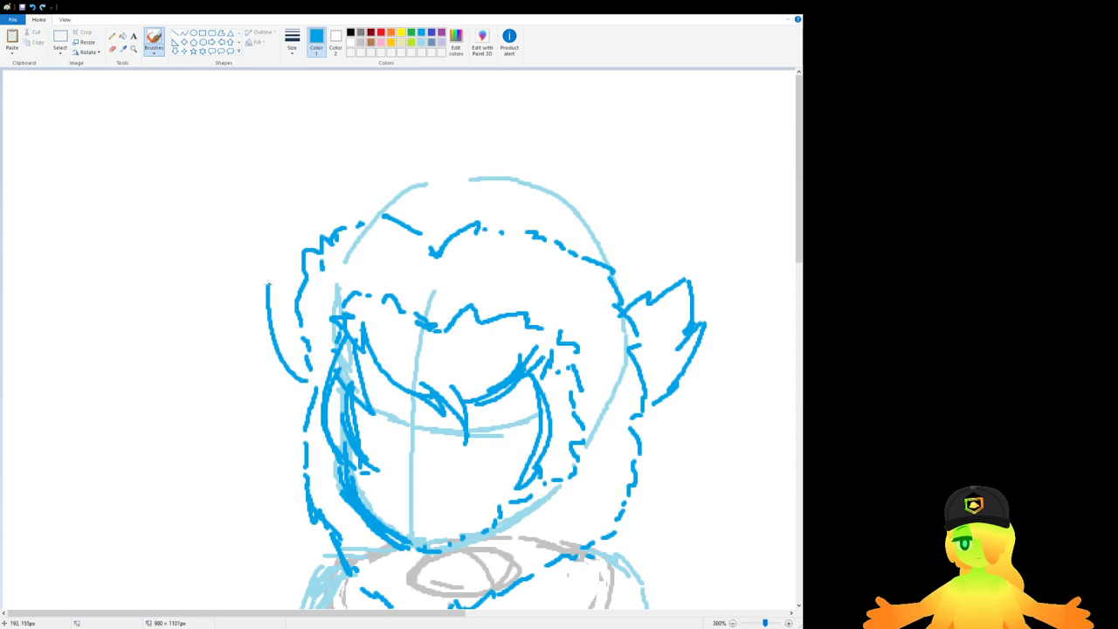
{"action": "key", "text": "ctrl+z"}
Step: Draw the narrow near-side ear against the outer edge of the hood trim
{"action": "mouse_move", "coordinate": [309, 371]}
{"action": "left_mouse_down"}
{"action": "mouse_move", "coordinate": [280, 286]}
{"action": "mouse_move", "coordinate": [289, 246]}
{"action": "mouse_move", "coordinate": [296, 254]}
{"action": "left_mouse_up"}
{"action": "left_click_drag", "start_coordinate": [295, 252], "coordinate": [301, 249]}
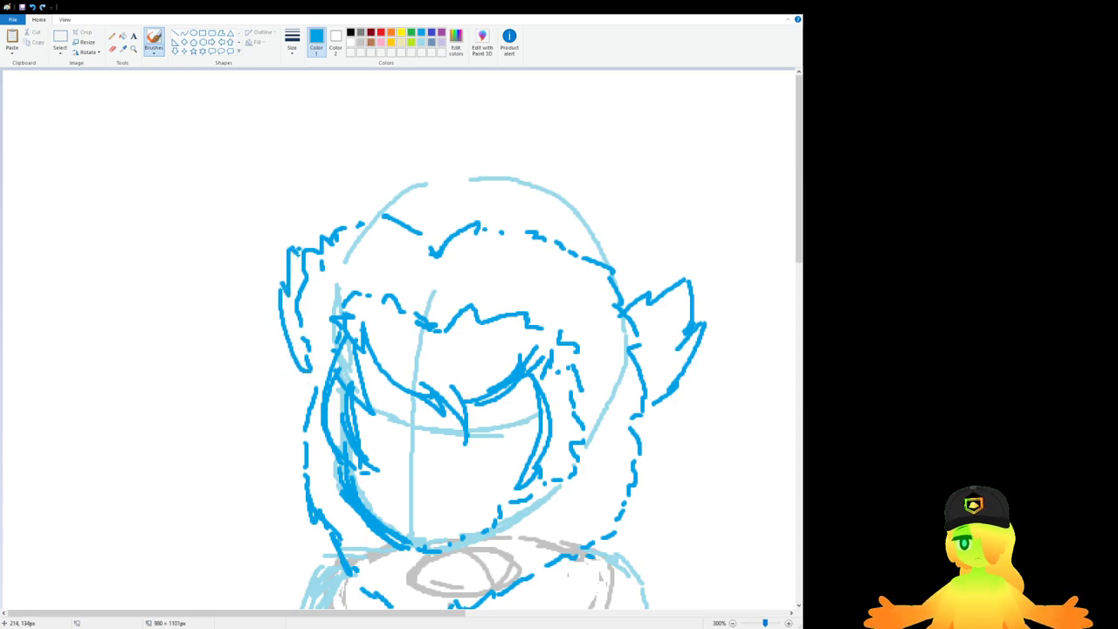
{"action": "key", "text": "ctrl+z"}
{"action": "key", "text": "ctrl+z"}
{"action": "mouse_move", "coordinate": [292, 299]}
{"action": "left_mouse_down"}
{"action": "mouse_move", "coordinate": [288, 243]}
{"action": "mouse_move", "coordinate": [408, 170]}
{"action": "left_mouse_up"}
Step: Outline the rounded top of the hood from the near ear to the far ear, with a small tuft at the crown
{"action": "key", "text": "ctrl+z"}
{"action": "left_click_drag", "start_coordinate": [328, 228], "coordinate": [393, 155]}
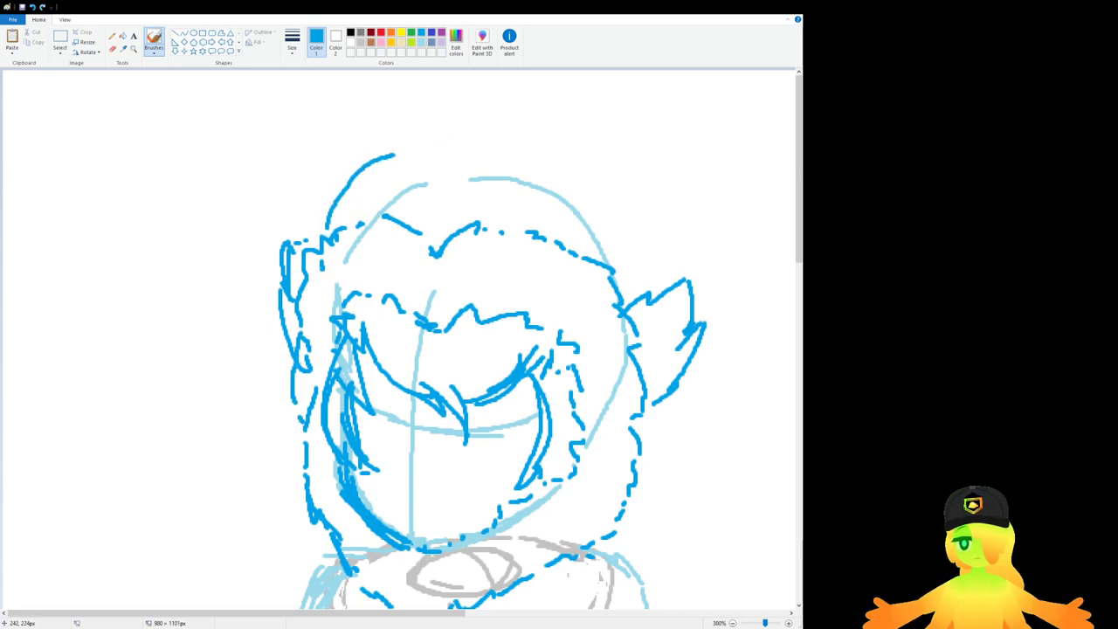
{"action": "scroll", "coordinate": [301, 421], "scroll_direction": "down", "scroll_amount": 1}
{"action": "left_click_drag", "start_coordinate": [234, 151], "coordinate": [292, 122]}
{"action": "mouse_move", "coordinate": [250, 147]}
{"action": "left_mouse_down"}
{"action": "mouse_move", "coordinate": [328, 101]}
{"action": "mouse_move", "coordinate": [330, 115]}
{"action": "mouse_move", "coordinate": [340, 90]}
{"action": "mouse_move", "coordinate": [351, 124]}
{"action": "left_mouse_up"}
{"action": "key", "text": "ctrl+z"}
{"action": "key", "text": "ctrl+z"}
{"action": "mouse_move", "coordinate": [351, 124]}
{"action": "left_mouse_down"}
{"action": "mouse_move", "coordinate": [357, 109]}
{"action": "mouse_move", "coordinate": [347, 123]}
{"action": "mouse_move", "coordinate": [393, 133]}
{"action": "left_mouse_up"}
{"action": "left_click_drag", "start_coordinate": [402, 136], "coordinate": [435, 192]}
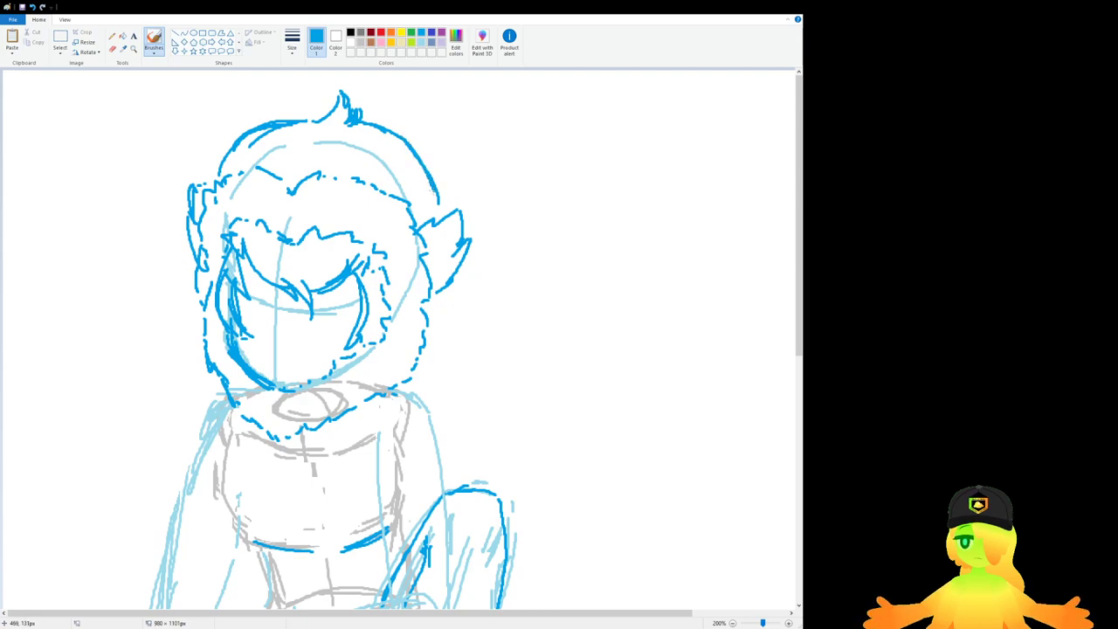
Step: Draw the back edge of the hood from below the far ear down to the shoulder
{"action": "mouse_move", "coordinate": [447, 291]}
{"action": "left_mouse_down"}
{"action": "mouse_move", "coordinate": [443, 365]}
{"action": "mouse_move", "coordinate": [442, 352]}
{"action": "left_mouse_up"}
{"action": "key", "text": "ctrl+z"}
{"action": "key", "text": "ctrl+z"}
{"action": "mouse_move", "coordinate": [446, 302]}
{"action": "left_mouse_down"}
{"action": "mouse_move", "coordinate": [425, 389]}
{"action": "mouse_move", "coordinate": [375, 411]}
{"action": "left_mouse_up"}
{"action": "key", "text": "ctrl+z"}
{"action": "scroll", "coordinate": [420, 380], "scroll_direction": "down", "scroll_amount": 2}
{"action": "scroll", "coordinate": [419, 381], "scroll_direction": "up", "scroll_amount": 1}
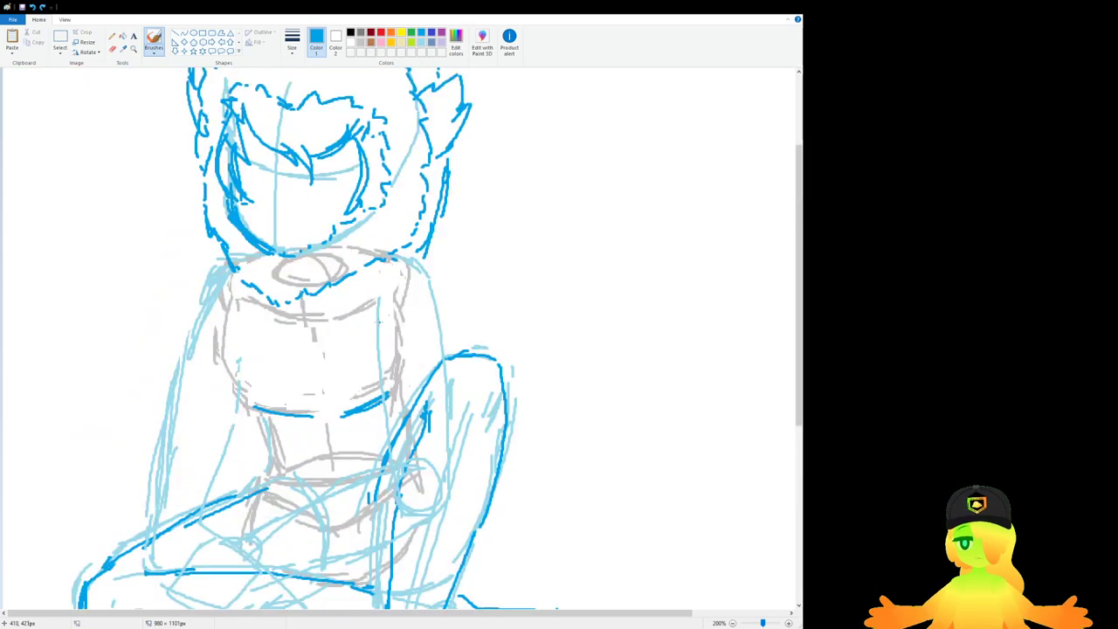
{"action": "scroll", "coordinate": [444, 355], "scroll_direction": "up", "scroll_amount": 1}
{"action": "scroll", "coordinate": [281, 304], "scroll_direction": "down", "scroll_amount": 1, "text": "ctrl"}
{"action": "scroll", "coordinate": [281, 303], "scroll_direction": "up", "scroll_amount": 1, "text": "ctrl"}
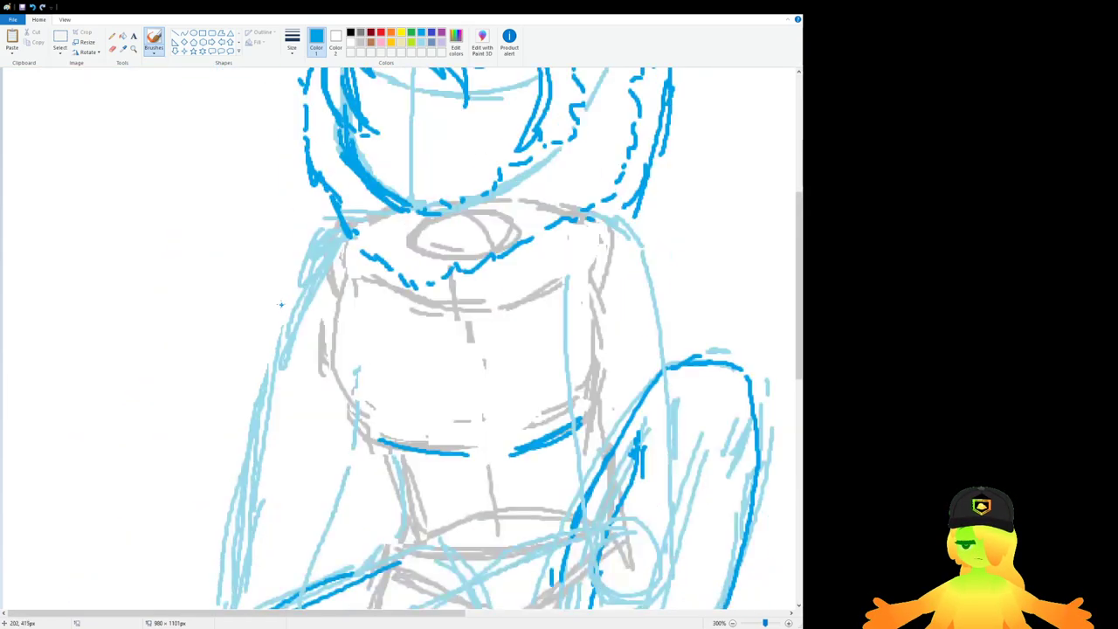
Step: Draw a hanging drawstring with a round bead below the far side of the hood trim
{"action": "key", "text": "ctrl+z"}
{"action": "mouse_move", "coordinate": [508, 255]}
{"action": "left_mouse_down"}
{"action": "mouse_move", "coordinate": [527, 336]}
{"action": "mouse_move", "coordinate": [514, 292]}
{"action": "mouse_move", "coordinate": [523, 320]}
{"action": "mouse_move", "coordinate": [530, 304]}
{"action": "left_mouse_up"}
{"action": "key", "text": "ctrl+z"}
{"action": "key", "text": "ctrl+z"}
{"action": "mouse_move", "coordinate": [528, 304]}
{"action": "left_mouse_down"}
{"action": "mouse_move", "coordinate": [538, 310]}
{"action": "mouse_move", "coordinate": [526, 328]}
{"action": "left_mouse_up"}
{"action": "mouse_move", "coordinate": [517, 310]}
{"action": "left_mouse_down"}
{"action": "mouse_move", "coordinate": [528, 333]}
{"action": "mouse_move", "coordinate": [542, 306]}
{"action": "left_mouse_up"}
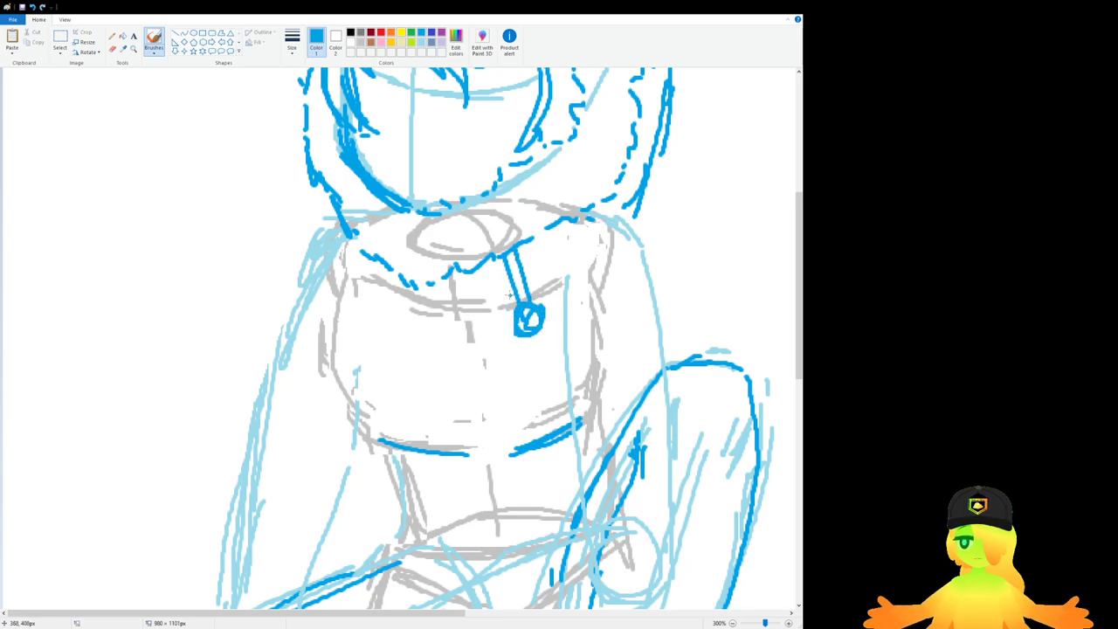
Step: Draw a matching beaded drawstring below the near side of the trim, and add a tip under the far bead
{"action": "mouse_move", "coordinate": [368, 264]}
{"action": "left_mouse_down"}
{"action": "mouse_move", "coordinate": [360, 304]}
{"action": "mouse_move", "coordinate": [372, 304]}
{"action": "left_mouse_up"}
{"action": "mouse_move", "coordinate": [361, 295]}
{"action": "left_mouse_down"}
{"action": "mouse_move", "coordinate": [371, 295]}
{"action": "mouse_move", "coordinate": [363, 300]}
{"action": "left_mouse_up"}
{"action": "key", "text": "ctrl+z"}
{"action": "key", "text": "ctrl+z"}
{"action": "key", "text": "ctrl+z"}
{"action": "key", "text": "ctrl+z"}
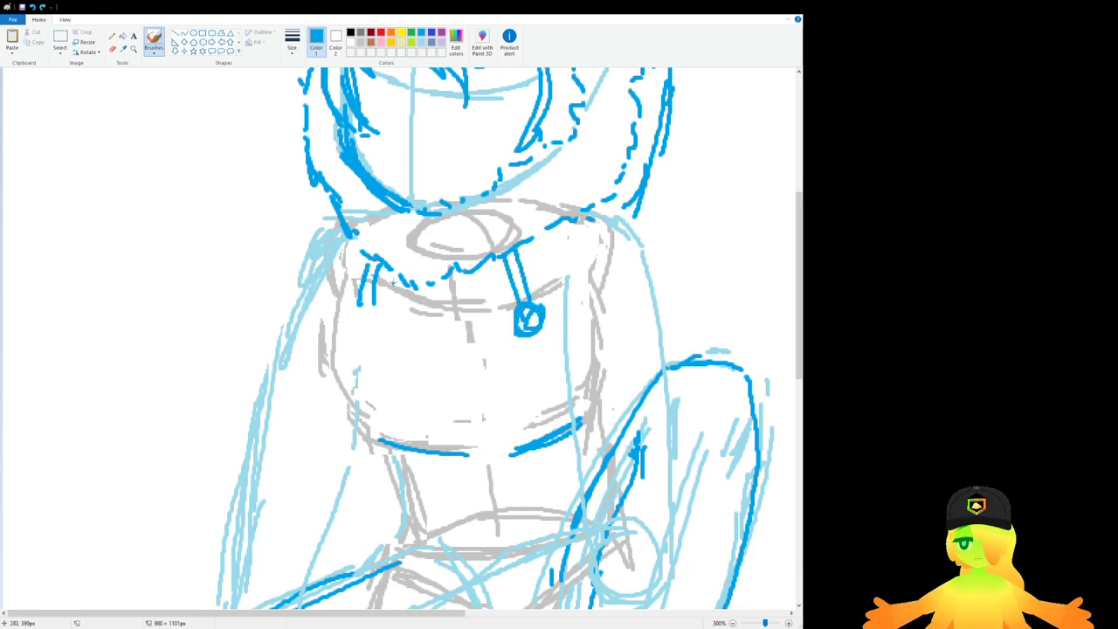
{"action": "mouse_move", "coordinate": [395, 265]}
{"action": "left_mouse_down"}
{"action": "mouse_move", "coordinate": [383, 306]}
{"action": "mouse_move", "coordinate": [362, 323]}
{"action": "mouse_move", "coordinate": [374, 322]}
{"action": "mouse_move", "coordinate": [382, 342]}
{"action": "left_mouse_up"}
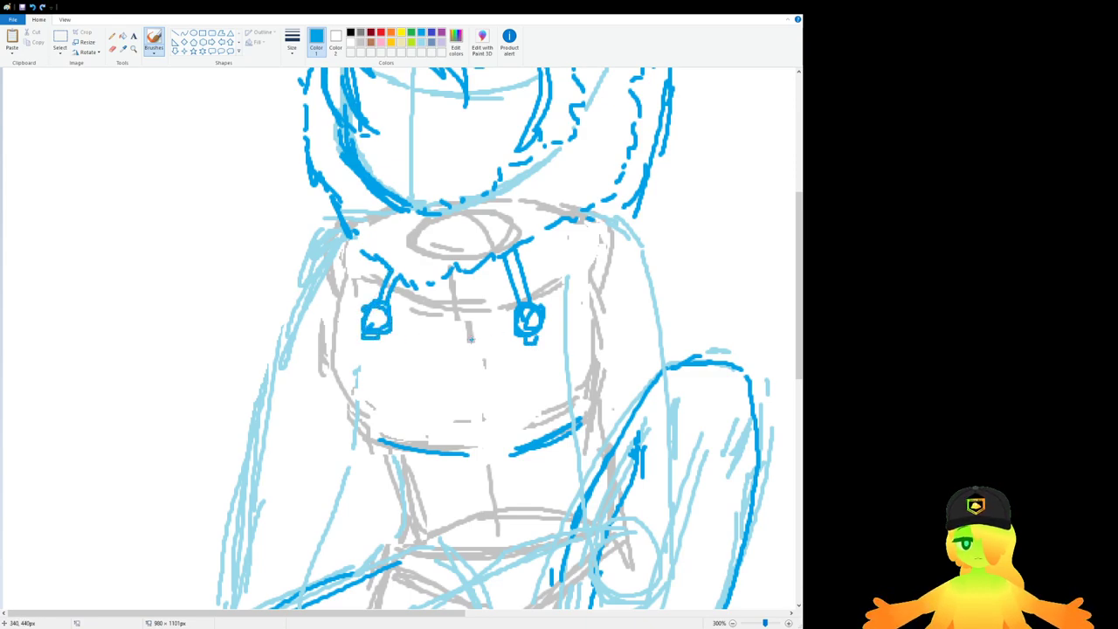
{"action": "left_click_drag", "start_coordinate": [354, 254], "coordinate": [322, 329]}
{"action": "left_click_drag", "start_coordinate": [329, 323], "coordinate": [363, 437]}
{"action": "left_click_drag", "start_coordinate": [354, 384], "coordinate": [381, 475]}
{"action": "key", "text": "ctrl+z"}
{"action": "key", "text": "ctrl+z"}
{"action": "key", "text": "ctrl+z"}
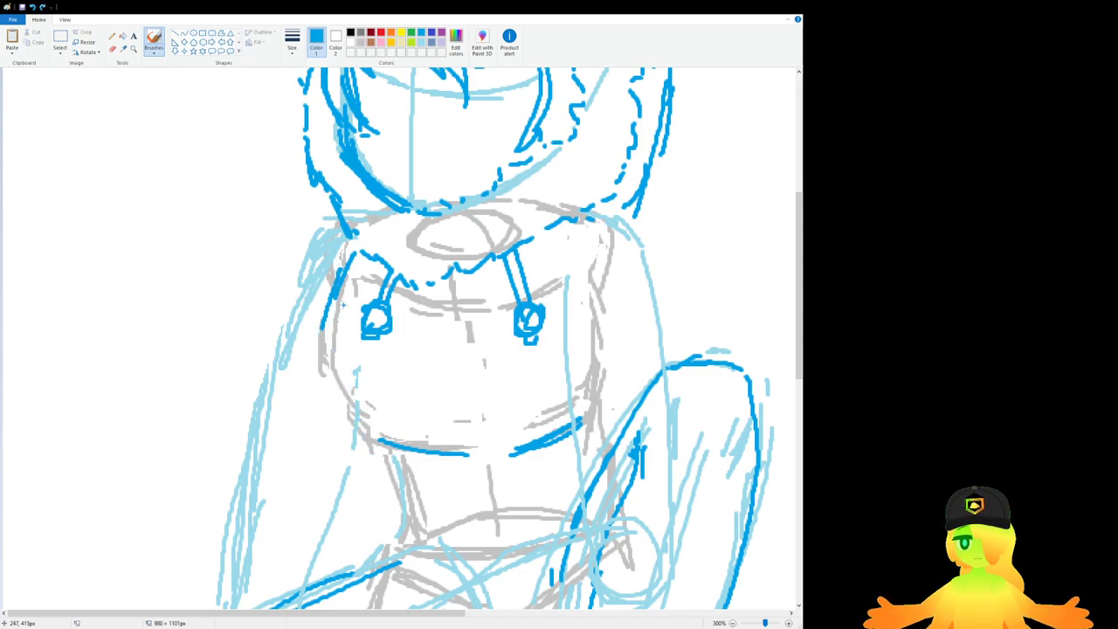
{"action": "key", "text": "ctrl+z"}
Step: Outline the near side of the torso in blue from the collar down the chest, tapering in to the waist
{"action": "left_click_drag", "start_coordinate": [362, 266], "coordinate": [342, 394]}
{"action": "key", "text": "ctrl+z"}
{"action": "mouse_move", "coordinate": [350, 321]}
{"action": "left_mouse_down"}
{"action": "mouse_move", "coordinate": [341, 386]}
{"action": "mouse_move", "coordinate": [388, 470]}
{"action": "left_mouse_up"}
{"action": "left_click_drag", "start_coordinate": [349, 410], "coordinate": [404, 480]}
{"action": "scroll", "coordinate": [411, 463], "scroll_direction": "down", "scroll_amount": 3}
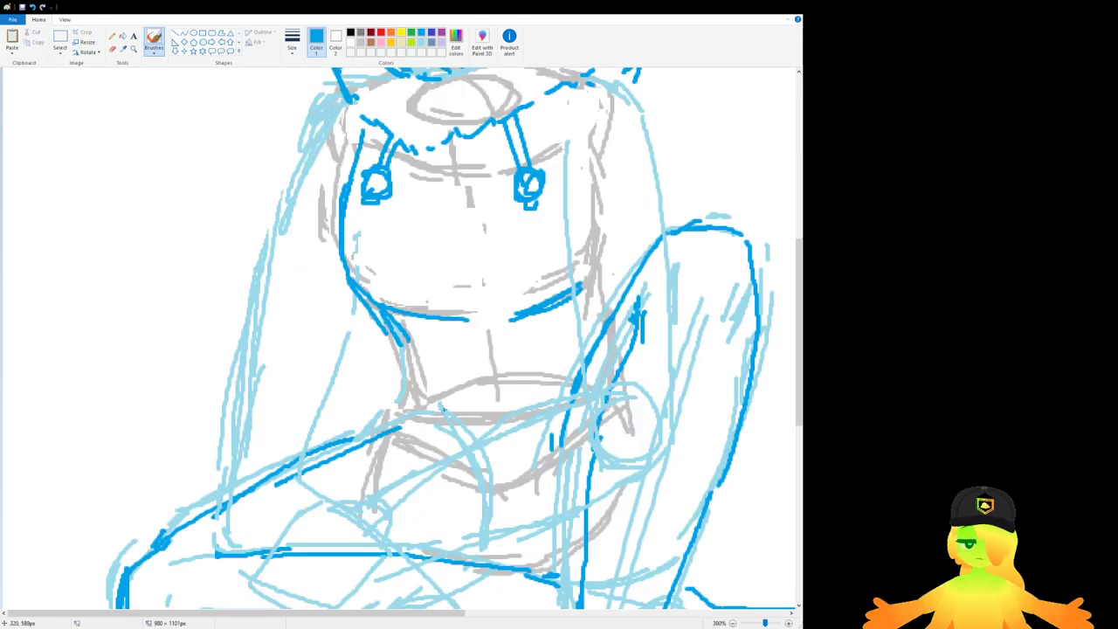
Step: Draw the curved hem across the waist and the near waist lines running down to the bent thigh
{"action": "mouse_move", "coordinate": [407, 352]}
{"action": "left_mouse_down"}
{"action": "mouse_move", "coordinate": [436, 366]}
{"action": "mouse_move", "coordinate": [556, 353]}
{"action": "mouse_move", "coordinate": [567, 341]}
{"action": "left_mouse_up"}
{"action": "mouse_move", "coordinate": [565, 347]}
{"action": "left_mouse_down"}
{"action": "mouse_move", "coordinate": [467, 366]}
{"action": "mouse_move", "coordinate": [422, 358]}
{"action": "mouse_move", "coordinate": [416, 435]}
{"action": "left_mouse_up"}
{"action": "key", "text": "ctrl+z"}
{"action": "mouse_move", "coordinate": [410, 356]}
{"action": "left_mouse_down"}
{"action": "mouse_move", "coordinate": [400, 414]}
{"action": "mouse_move", "coordinate": [382, 416]}
{"action": "mouse_move", "coordinate": [437, 416]}
{"action": "mouse_move", "coordinate": [529, 450]}
{"action": "left_mouse_up"}
{"action": "key", "text": "ctrl+z"}
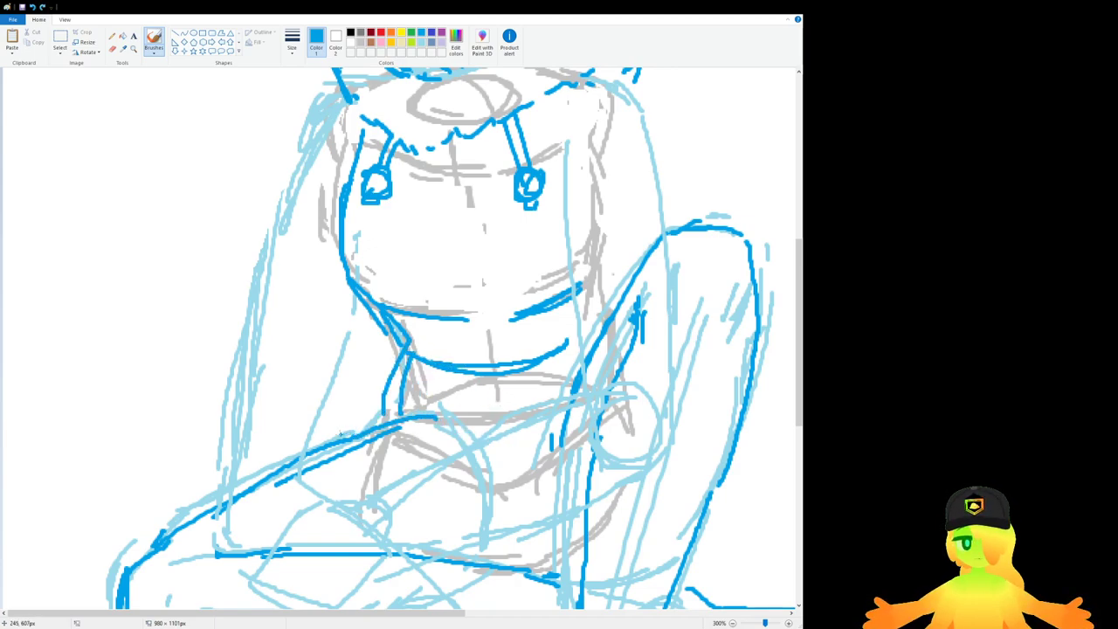
{"action": "key", "text": "ctrl+z"}
Step: Try a blue curve dipping across the hips from the bent thigh to the raised leg
{"action": "mouse_move", "coordinate": [330, 439]}
{"action": "left_mouse_down"}
{"action": "mouse_move", "coordinate": [400, 427]}
{"action": "mouse_move", "coordinate": [444, 470]}
{"action": "left_mouse_up"}
{"action": "key", "text": "ctrl+z"}
{"action": "left_click_drag", "start_coordinate": [339, 439], "coordinate": [445, 491]}
{"action": "mouse_move", "coordinate": [451, 471]}
{"action": "left_mouse_down"}
{"action": "mouse_move", "coordinate": [524, 474]}
{"action": "mouse_move", "coordinate": [547, 454]}
{"action": "left_mouse_up"}
{"action": "left_click_drag", "start_coordinate": [546, 455], "coordinate": [462, 480]}
{"action": "key", "text": "ctrl+z"}
{"action": "key", "text": "ctrl+z"}
{"action": "mouse_move", "coordinate": [342, 441]}
{"action": "left_mouse_down"}
{"action": "mouse_move", "coordinate": [523, 489]}
{"action": "mouse_move", "coordinate": [548, 468]}
{"action": "left_mouse_up"}
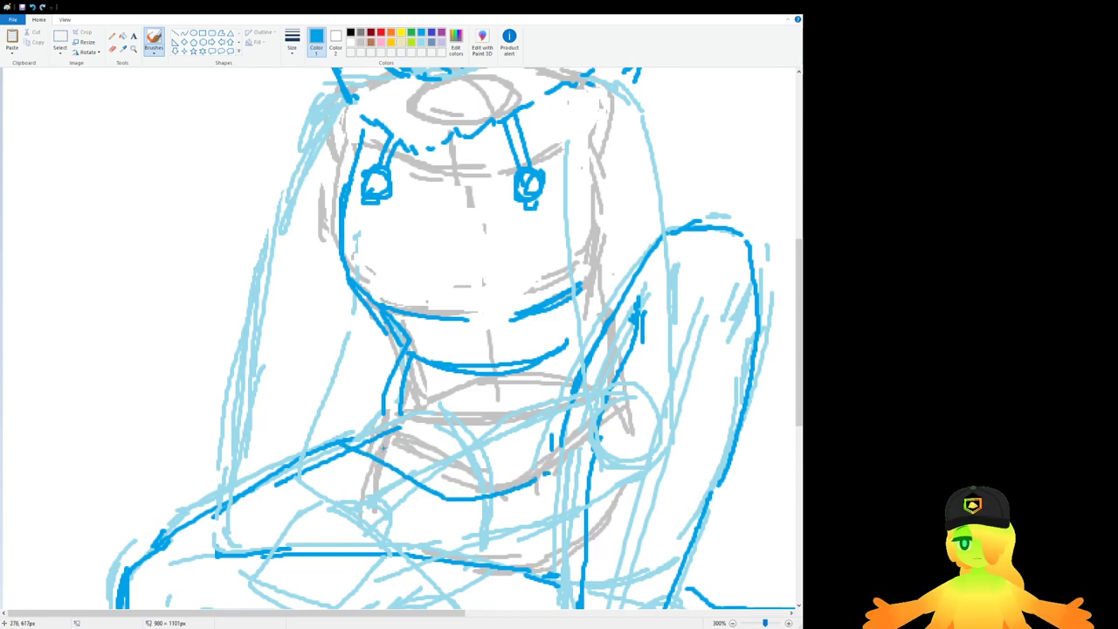
Step: Try a second hip line above the curve, and undo the hip lines
{"action": "mouse_move", "coordinate": [373, 417]}
{"action": "left_mouse_down"}
{"action": "mouse_move", "coordinate": [347, 439]}
{"action": "mouse_move", "coordinate": [387, 415]}
{"action": "mouse_move", "coordinate": [487, 464]}
{"action": "mouse_move", "coordinate": [453, 474]}
{"action": "mouse_move", "coordinate": [571, 426]}
{"action": "left_mouse_up"}
{"action": "scroll", "coordinate": [509, 411], "scroll_direction": "down", "scroll_amount": 3}
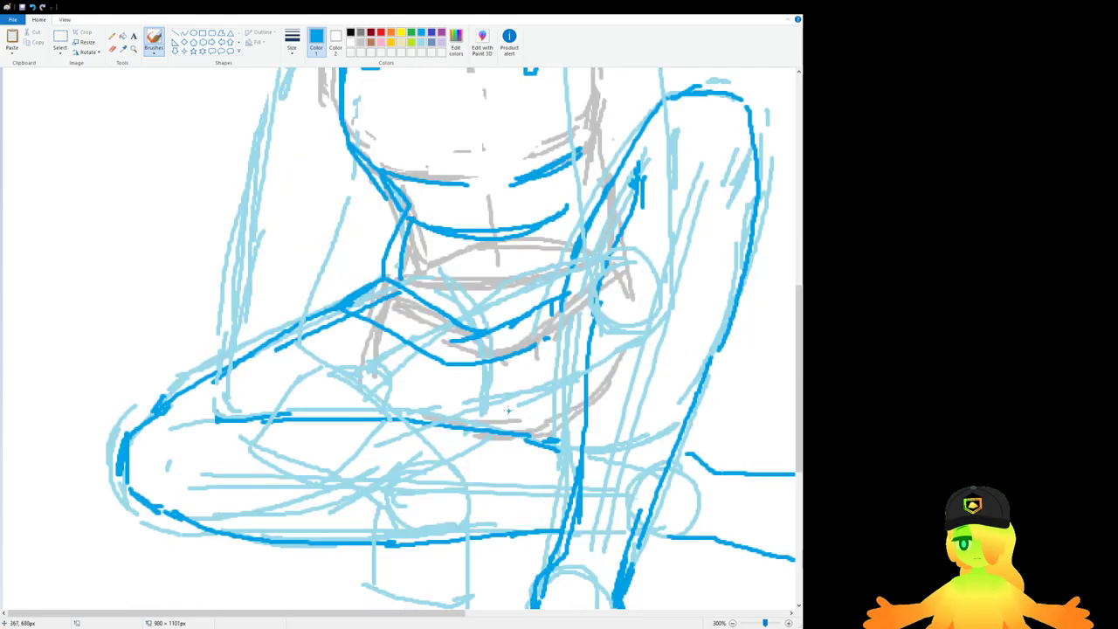
{"action": "scroll", "coordinate": [474, 409], "scroll_direction": "down", "scroll_amount": 1}
{"action": "scroll", "coordinate": [438, 429], "scroll_direction": "up", "scroll_amount": 1}
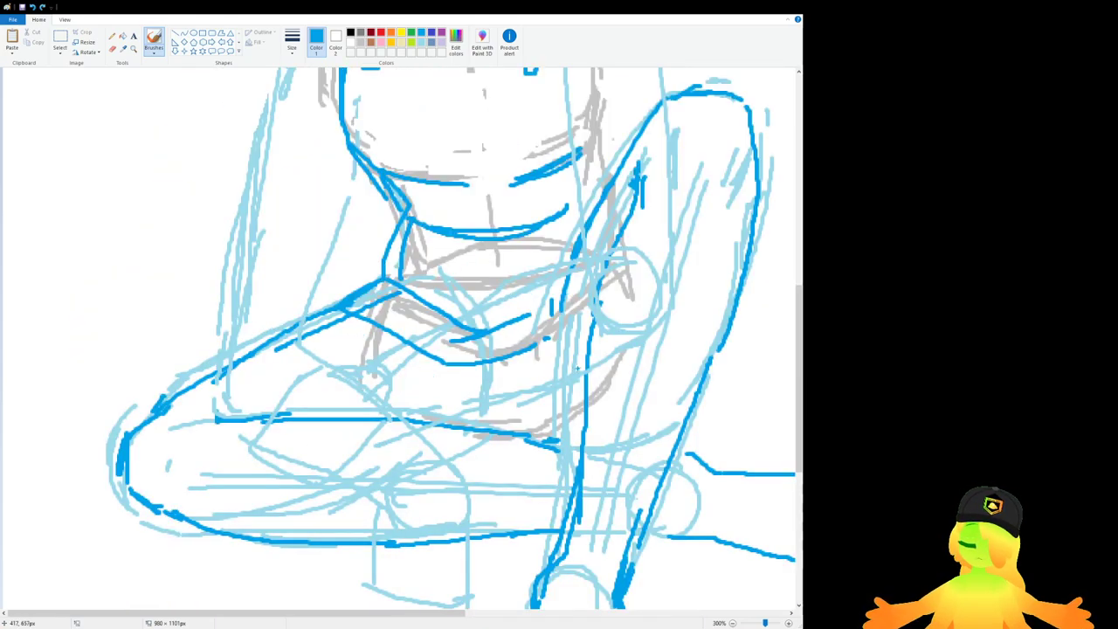
{"action": "key", "text": "ctrl+z"}
{"action": "key", "text": "ctrl+z"}
{"action": "key", "text": "ctrl+z"}
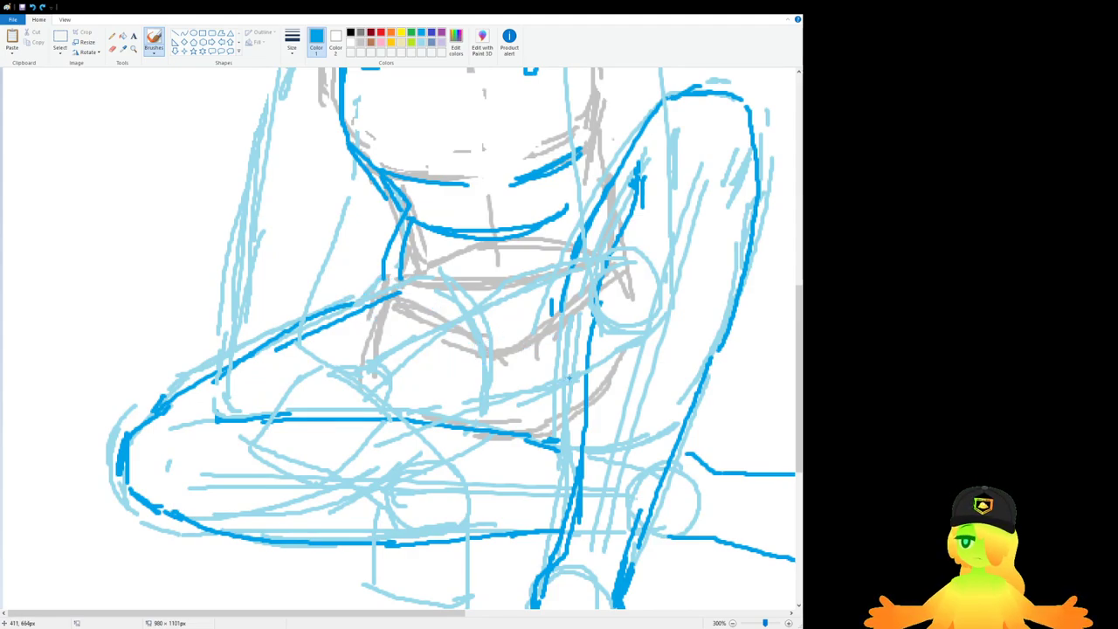
Step: Draw an arched blue shape with inner and outer edges over the pelvis, reaching down to the bent leg's lower thigh line
{"action": "left_click_drag", "start_coordinate": [571, 379], "coordinate": [395, 422]}
{"action": "key", "text": "ctrl+z"}
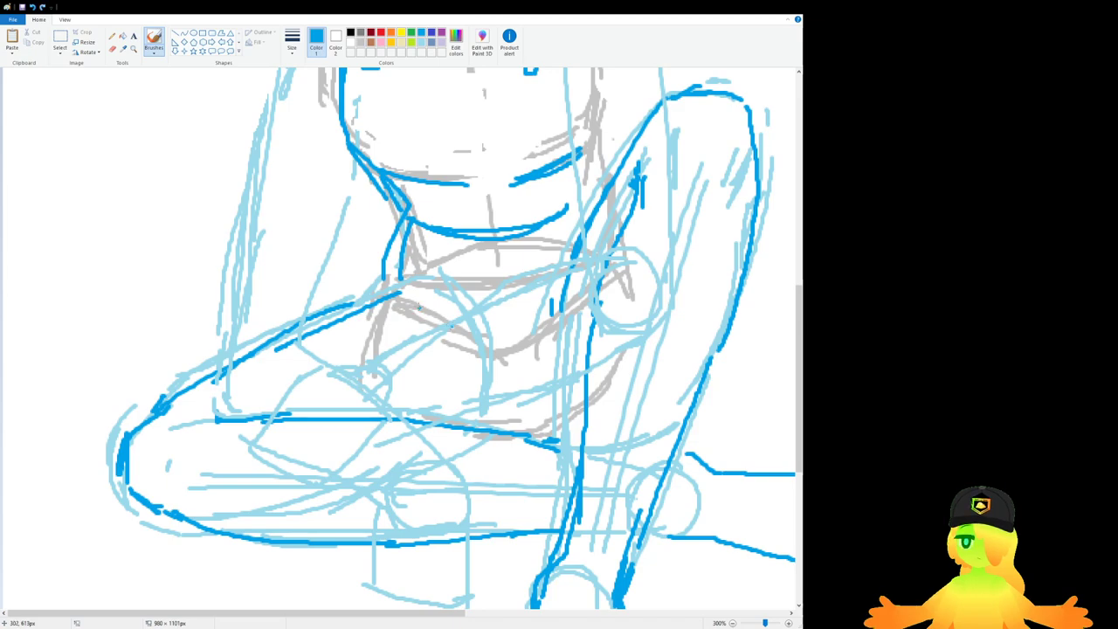
{"action": "mouse_move", "coordinate": [445, 304]}
{"action": "left_mouse_down"}
{"action": "mouse_move", "coordinate": [471, 414]}
{"action": "mouse_move", "coordinate": [446, 418]}
{"action": "mouse_move", "coordinate": [444, 311]}
{"action": "mouse_move", "coordinate": [407, 296]}
{"action": "mouse_move", "coordinate": [476, 249]}
{"action": "mouse_move", "coordinate": [521, 293]}
{"action": "mouse_move", "coordinate": [519, 431]}
{"action": "left_mouse_up"}
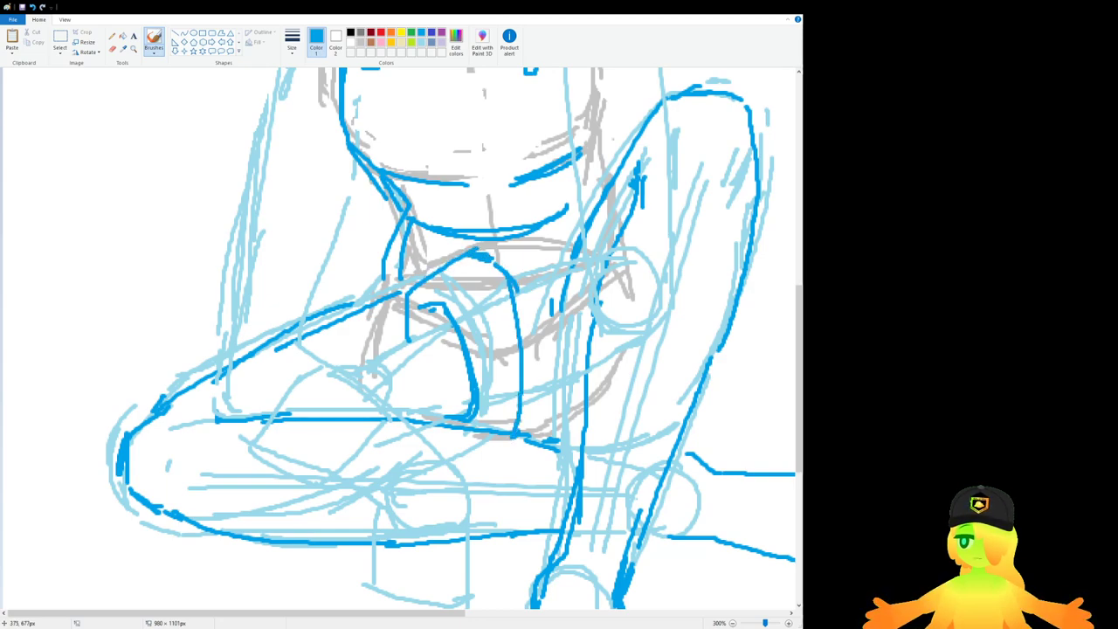
Step: Try a slanted hip line from the arched pelvis shape across to the raised leg, with a short curve below
{"action": "left_click_drag", "start_coordinate": [519, 297], "coordinate": [568, 272]}
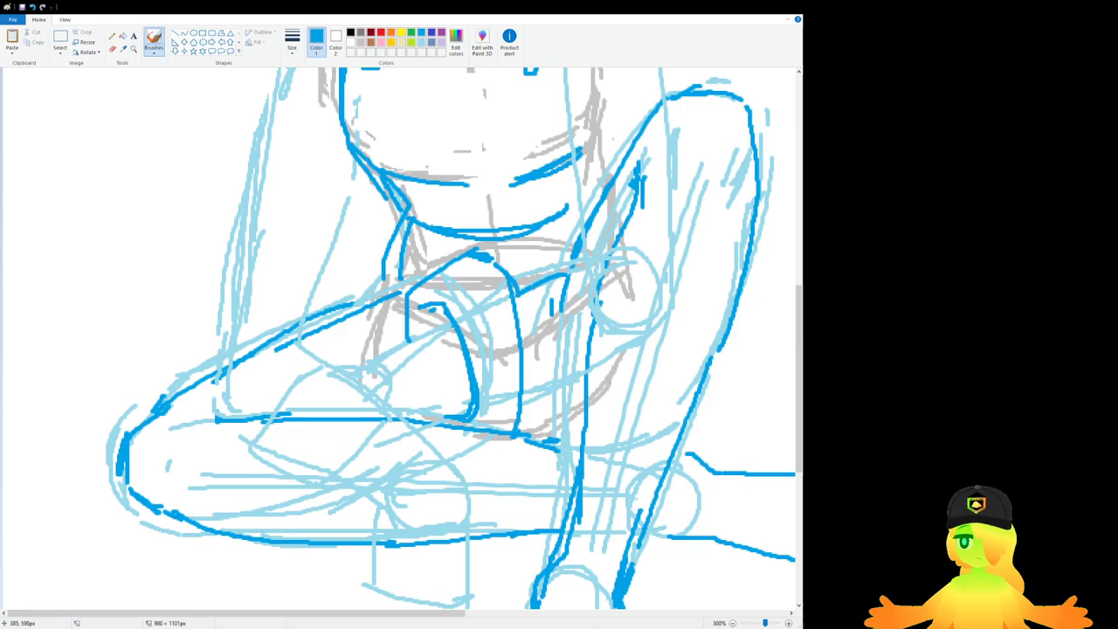
{"action": "key", "text": "ctrl+z"}
{"action": "left_click_drag", "start_coordinate": [502, 300], "coordinate": [569, 273]}
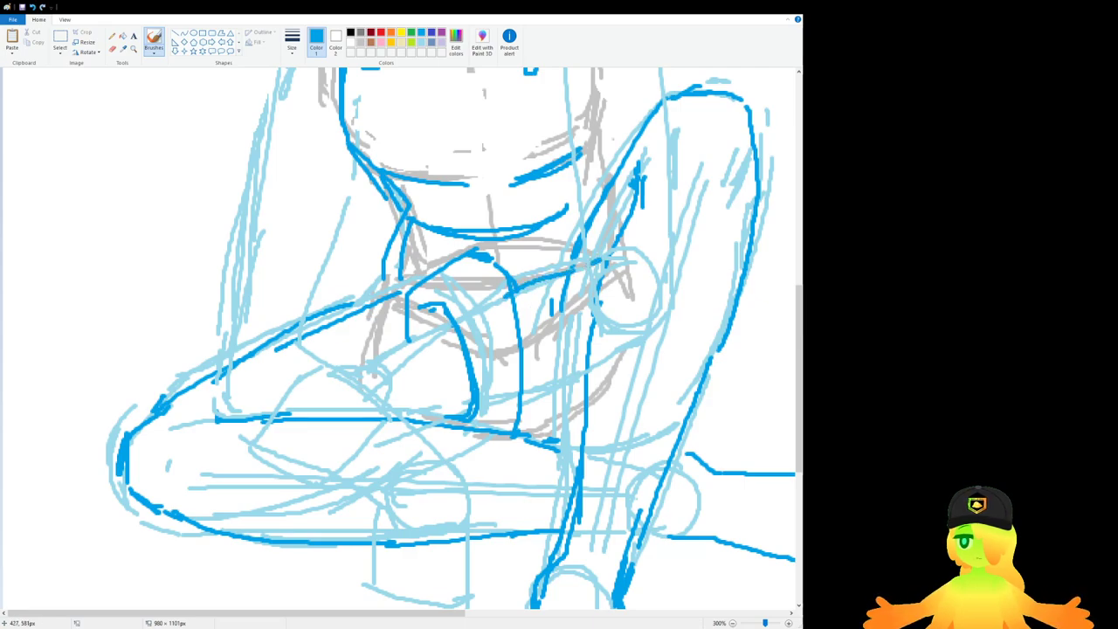
{"action": "mouse_move", "coordinate": [526, 389]}
{"action": "left_mouse_down"}
{"action": "mouse_move", "coordinate": [556, 380]}
{"action": "mouse_move", "coordinate": [536, 412]}
{"action": "mouse_move", "coordinate": [553, 416]}
{"action": "left_mouse_up"}
{"action": "key", "text": "ctrl+z"}
{"action": "key", "text": "ctrl+z"}
{"action": "key", "text": "ctrl+z"}
{"action": "key", "text": "ctrl+z"}
{"action": "key", "text": "ctrl+z"}
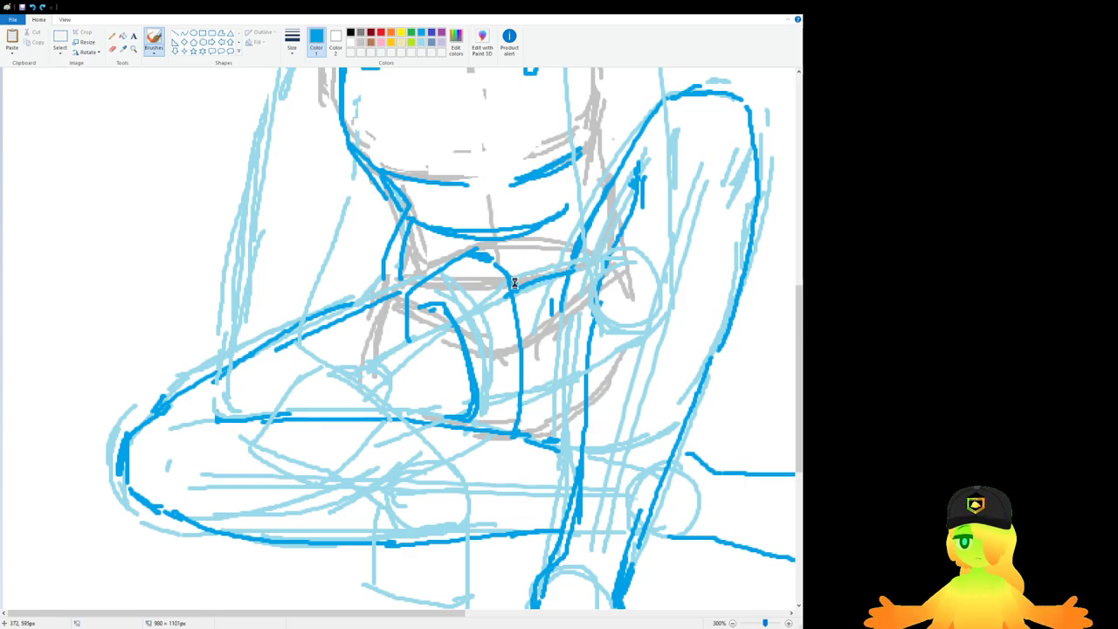
Step: Draw a smaller blue arch from the pelvis shape across to the raised leg, with a curved lower edge beneath it
{"action": "mouse_move", "coordinate": [513, 280]}
{"action": "left_mouse_down"}
{"action": "mouse_move", "coordinate": [539, 262]}
{"action": "mouse_move", "coordinate": [591, 281]}
{"action": "mouse_move", "coordinate": [517, 279]}
{"action": "mouse_move", "coordinate": [598, 303]}
{"action": "left_mouse_up"}
{"action": "left_click_drag", "start_coordinate": [522, 415], "coordinate": [579, 349]}
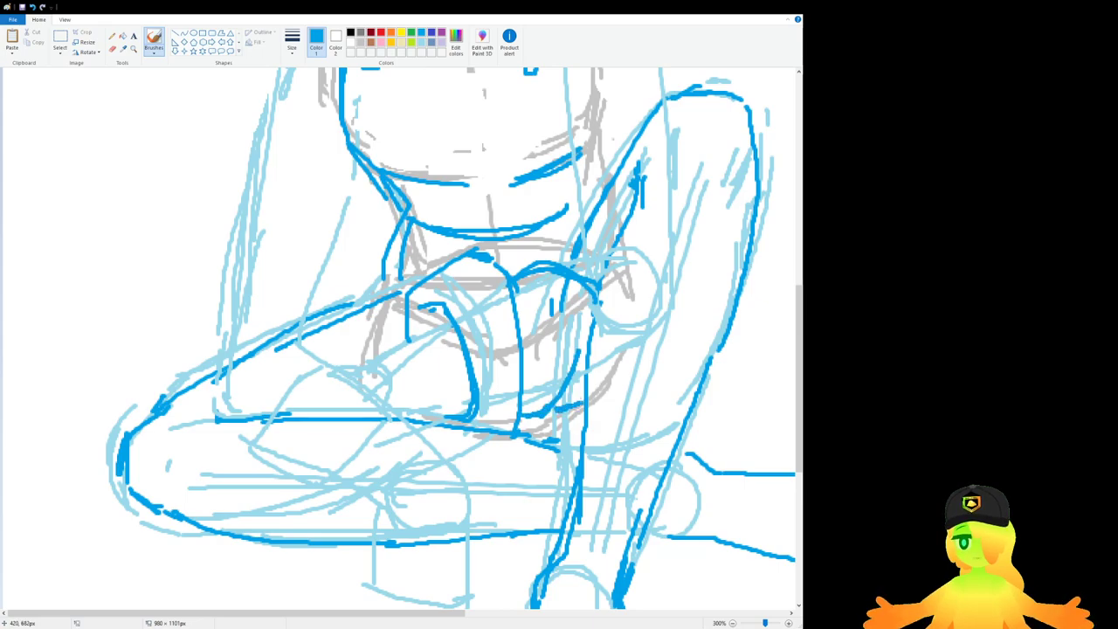
{"action": "scroll", "coordinate": [464, 336], "scroll_direction": "up", "scroll_amount": 2}
{"action": "scroll", "coordinate": [464, 335], "scroll_direction": "down", "scroll_amount": 1, "text": "ctrl"}
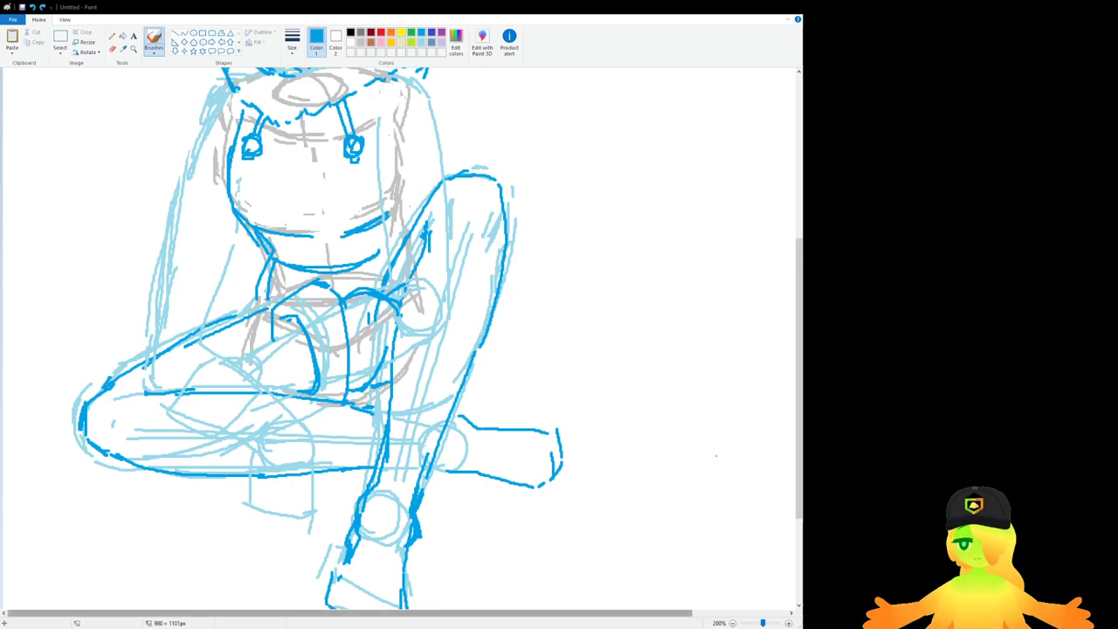
Step: Draw short slanting lines outward beside both drawstrings, just below the fur trim
{"action": "scroll", "coordinate": [716, 455], "scroll_direction": "up", "scroll_amount": 1}
{"action": "scroll", "coordinate": [626, 229], "scroll_direction": "up", "scroll_amount": 3}
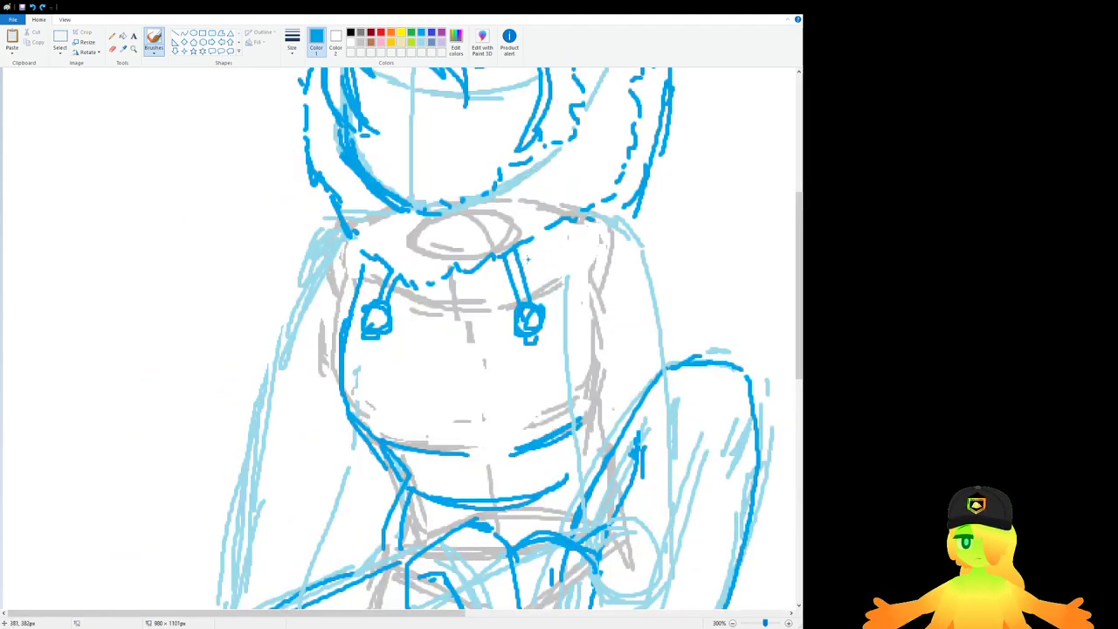
{"action": "mouse_move", "coordinate": [522, 256]}
{"action": "left_mouse_down"}
{"action": "mouse_move", "coordinate": [564, 298]}
{"action": "mouse_move", "coordinate": [557, 305]}
{"action": "left_mouse_up"}
{"action": "key", "text": "ctrl+z"}
{"action": "left_click_drag", "start_coordinate": [378, 267], "coordinate": [347, 308]}
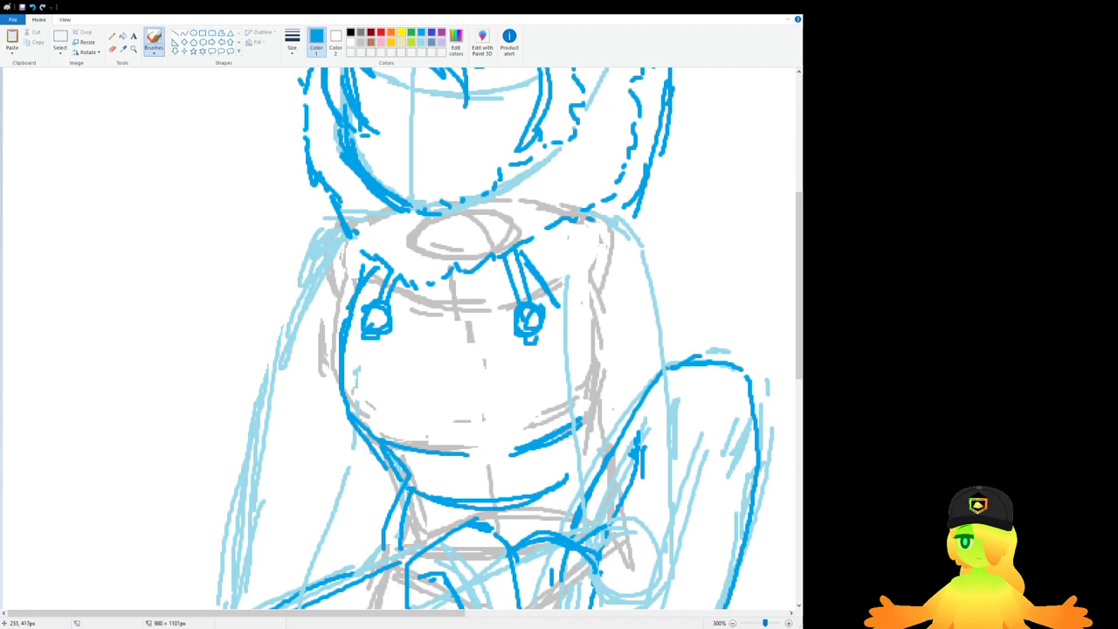
{"action": "left_click_drag", "start_coordinate": [520, 253], "coordinate": [548, 304]}
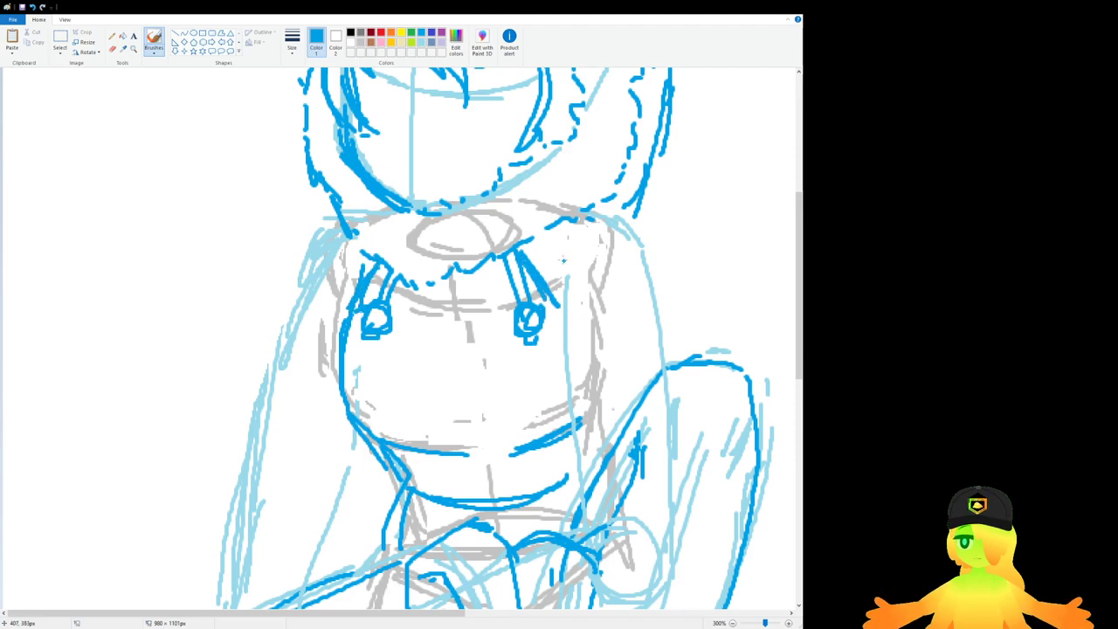
Step: Draw the shoulder curve above the raised knee, running from the hood's base down the outer arm
{"action": "left_click_drag", "start_coordinate": [610, 206], "coordinate": [675, 260]}
{"action": "left_click_drag", "start_coordinate": [673, 260], "coordinate": [678, 301]}
{"action": "key", "text": "ctrl+z"}
{"action": "key", "text": "ctrl+z"}
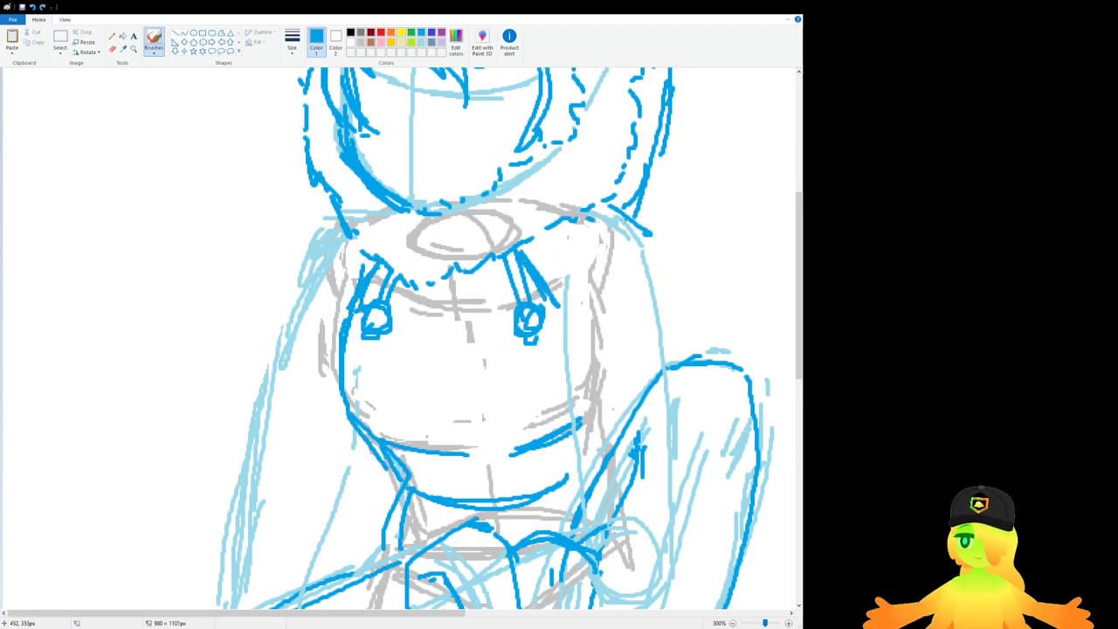
{"action": "mouse_move", "coordinate": [610, 206]}
{"action": "left_mouse_down"}
{"action": "mouse_move", "coordinate": [667, 261]}
{"action": "mouse_move", "coordinate": [669, 348]}
{"action": "left_mouse_up"}
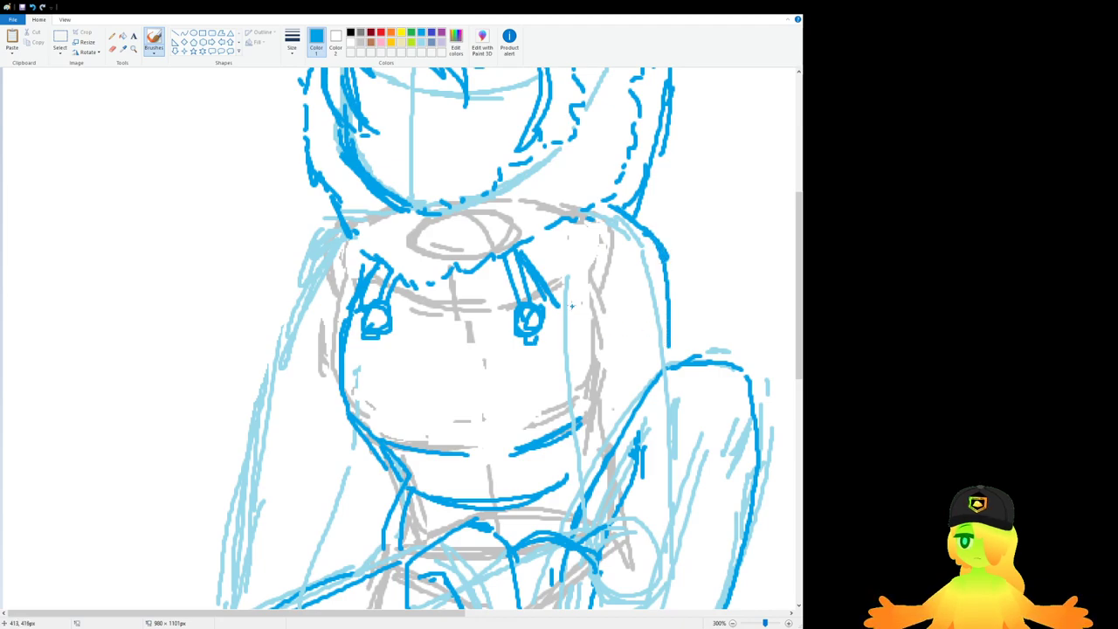
Step: Try a torso side line from the drawstring down to the waist hem on the raised-leg side
{"action": "left_click_drag", "start_coordinate": [576, 286], "coordinate": [567, 420]}
{"action": "key", "text": "ctrl+z"}
{"action": "mouse_move", "coordinate": [561, 282]}
{"action": "left_mouse_down"}
{"action": "mouse_move", "coordinate": [551, 397]}
{"action": "mouse_move", "coordinate": [576, 493]}
{"action": "left_mouse_up"}
{"action": "left_click_drag", "start_coordinate": [560, 381], "coordinate": [568, 467]}
{"action": "left_click_drag", "start_coordinate": [560, 351], "coordinate": [563, 459]}
{"action": "scroll", "coordinate": [578, 452], "scroll_direction": "down", "scroll_amount": 3}
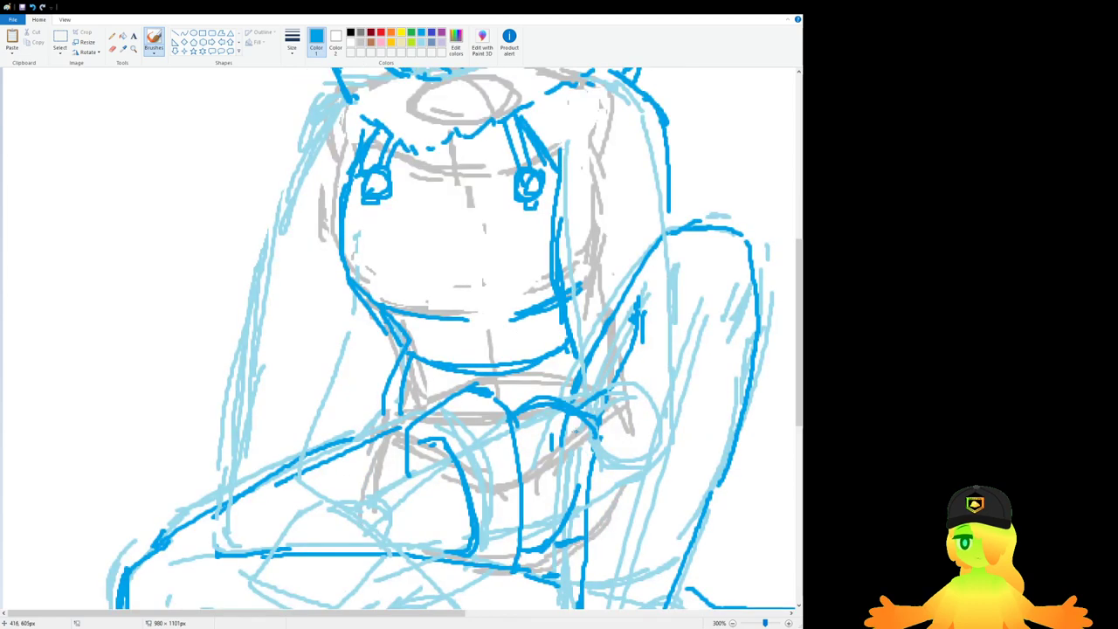
{"action": "key", "text": "ctrl+z"}
{"action": "key", "text": "ctrl+z"}
{"action": "key", "text": "ctrl+z"}
{"action": "key", "text": "ctrl+z"}
{"action": "key", "text": "ctrl+z"}
Step: Redraw the outer arm line down to the raised knee and the inner arm line from the drawstring to the raised thigh
{"action": "mouse_move", "coordinate": [693, 194]}
{"action": "left_mouse_down"}
{"action": "mouse_move", "coordinate": [657, 101]}
{"action": "mouse_move", "coordinate": [691, 222]}
{"action": "left_mouse_up"}
{"action": "key", "text": "ctrl+z"}
{"action": "left_click_drag", "start_coordinate": [667, 146], "coordinate": [694, 240]}
{"action": "mouse_move", "coordinate": [559, 148]}
{"action": "left_mouse_down"}
{"action": "mouse_move", "coordinate": [554, 191]}
{"action": "mouse_move", "coordinate": [601, 317]}
{"action": "left_mouse_up"}
{"action": "left_click_drag", "start_coordinate": [572, 275], "coordinate": [562, 181]}
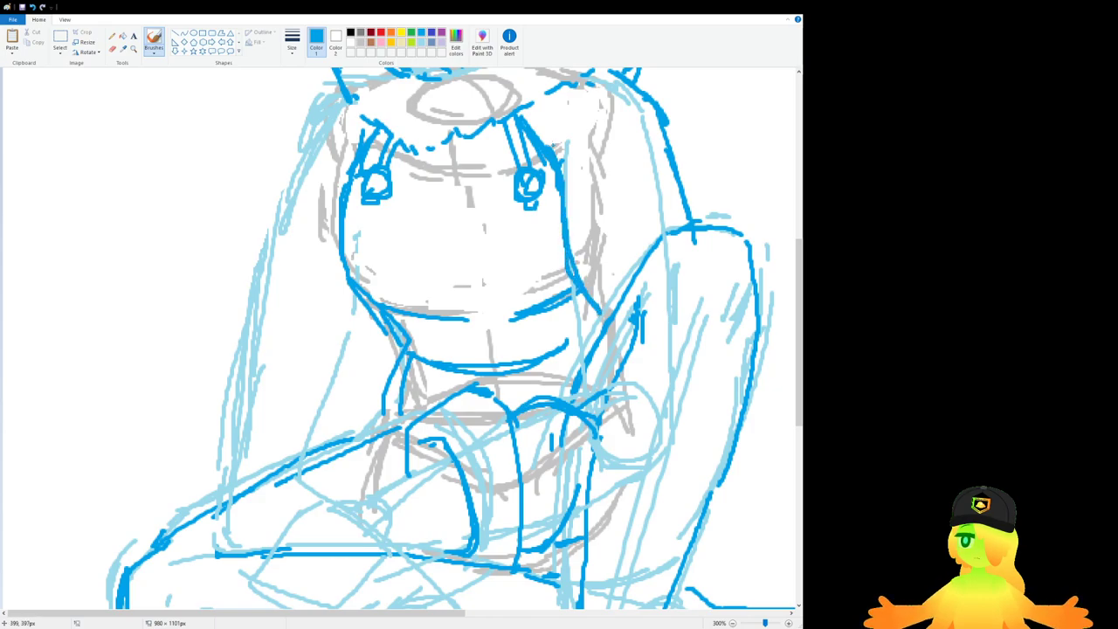
{"action": "left_click_drag", "start_coordinate": [549, 131], "coordinate": [599, 300]}
Step: Draw the opposite shoulder and upper arm outline from the hood's base, with a fold bulging outward
{"action": "scroll", "coordinate": [563, 284], "scroll_direction": "down", "scroll_amount": 1}
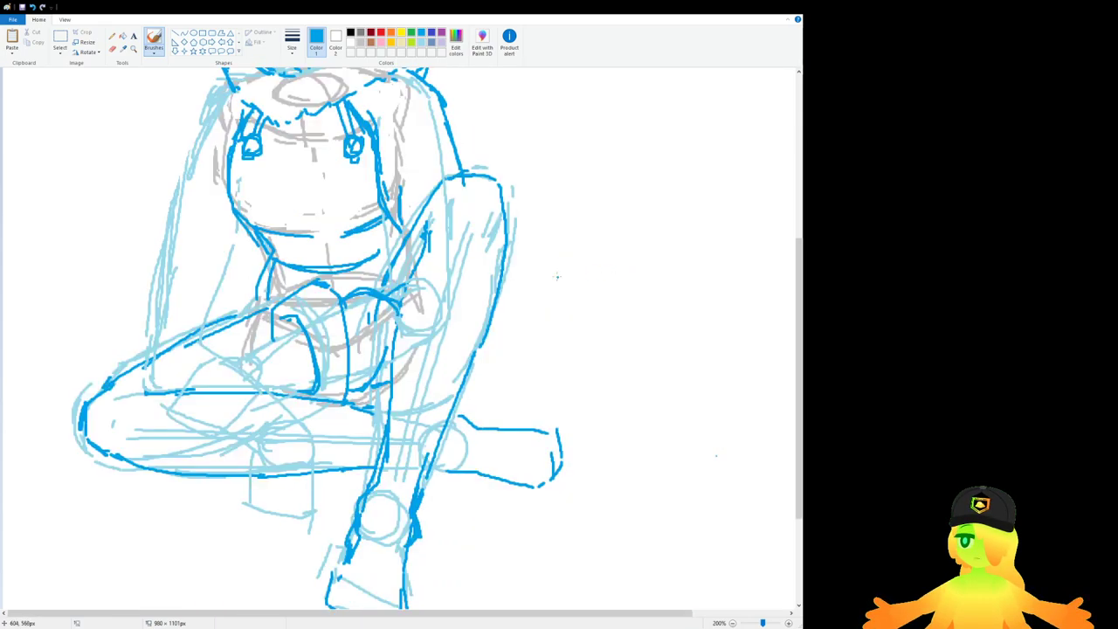
{"action": "scroll", "coordinate": [296, 302], "scroll_direction": "up", "scroll_amount": 1}
{"action": "left_click_drag", "start_coordinate": [358, 98], "coordinate": [316, 177]}
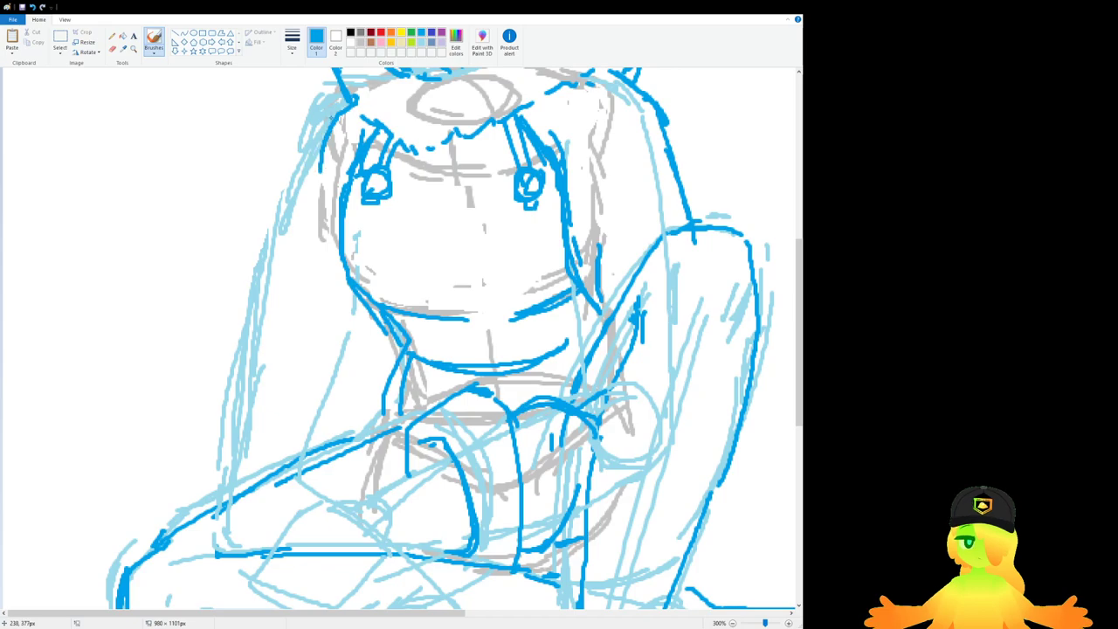
{"action": "left_click_drag", "start_coordinate": [334, 111], "coordinate": [304, 188]}
{"action": "left_click_drag", "start_coordinate": [326, 134], "coordinate": [303, 221]}
{"action": "left_click_drag", "start_coordinate": [317, 195], "coordinate": [289, 269]}
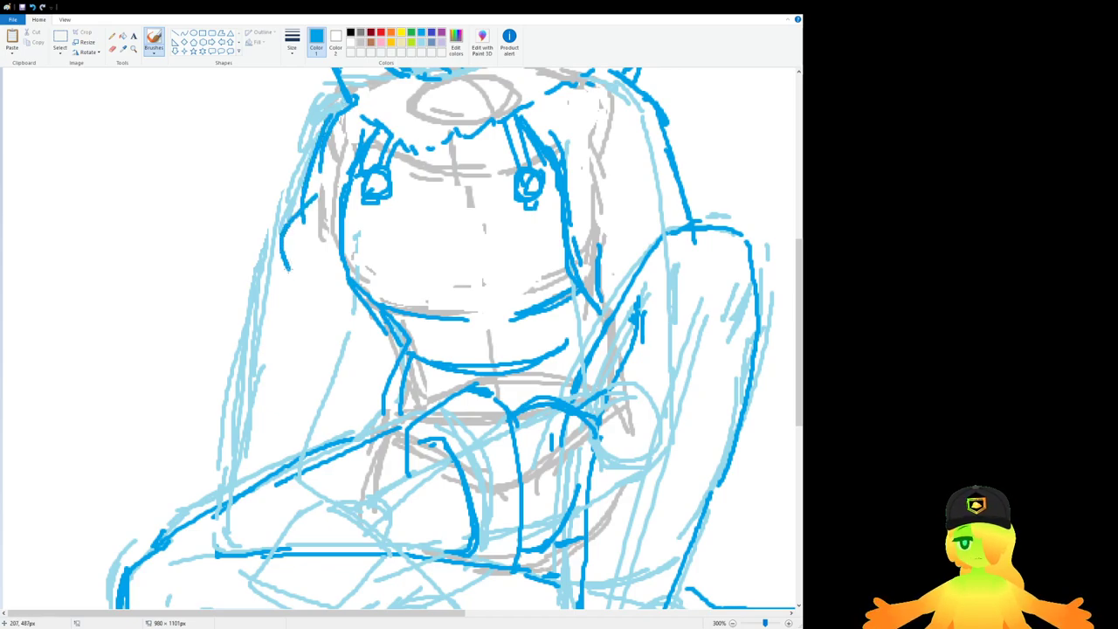
Step: Draw the inner edge of the arm on the bent-leg side, running from the waist towards the thigh
{"action": "left_click_drag", "start_coordinate": [363, 318], "coordinate": [365, 363]}
{"action": "left_click_drag", "start_coordinate": [365, 364], "coordinate": [335, 412]}
{"action": "key", "text": "ctrl+z"}
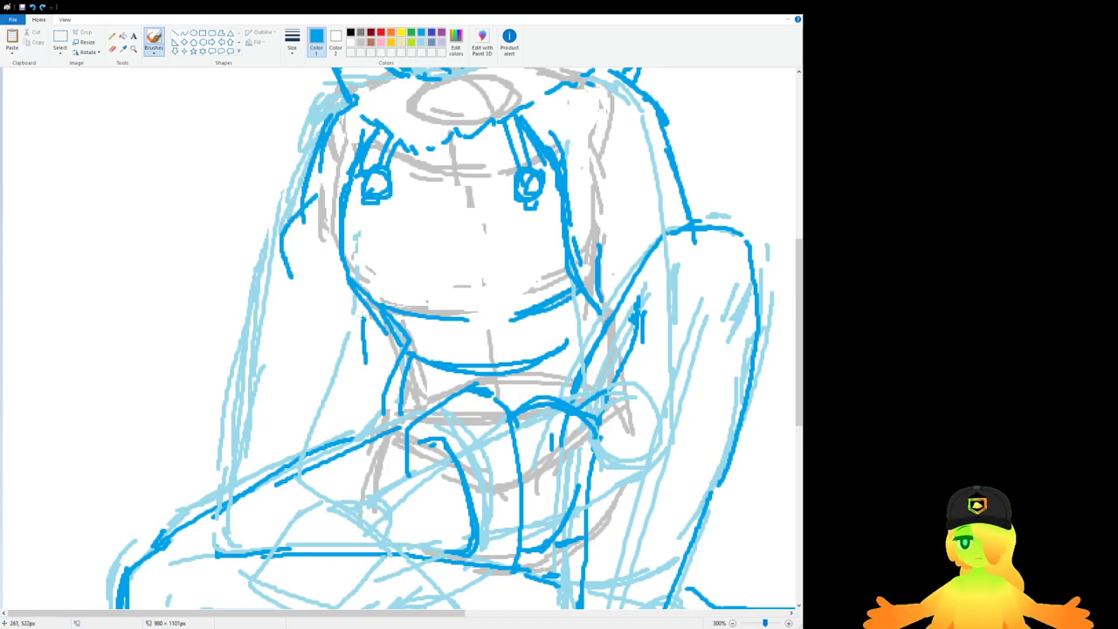
{"action": "scroll", "coordinate": [351, 267], "scroll_direction": "down", "scroll_amount": 3}
{"action": "mouse_move", "coordinate": [358, 181]}
{"action": "left_mouse_down"}
{"action": "mouse_move", "coordinate": [340, 274]}
{"action": "mouse_move", "coordinate": [377, 400]}
{"action": "left_mouse_up"}
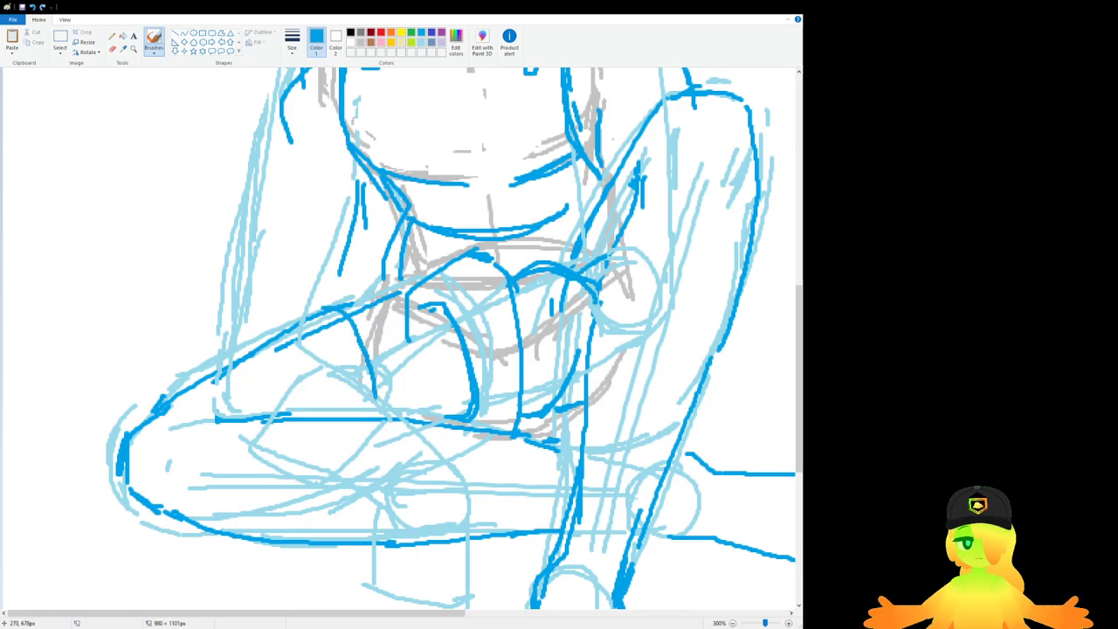
{"action": "key", "text": "ctrl+z"}
{"action": "left_click_drag", "start_coordinate": [285, 468], "coordinate": [342, 379]}
{"action": "key", "text": "ctrl+z"}
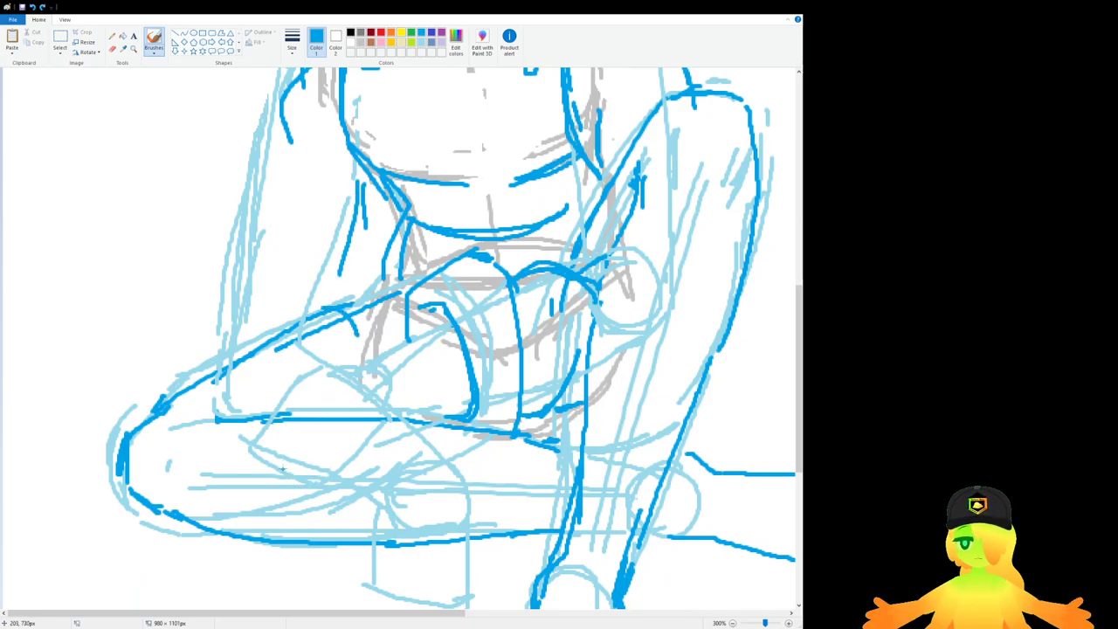
{"action": "key", "text": "ctrl+z"}
Step: Draw the outer arm line down to the bent leg and a rounded sleeve shape over the thigh
{"action": "mouse_move", "coordinate": [290, 469]}
{"action": "left_mouse_down"}
{"action": "mouse_move", "coordinate": [338, 364]}
{"action": "mouse_move", "coordinate": [318, 370]}
{"action": "mouse_move", "coordinate": [361, 361]}
{"action": "left_mouse_up"}
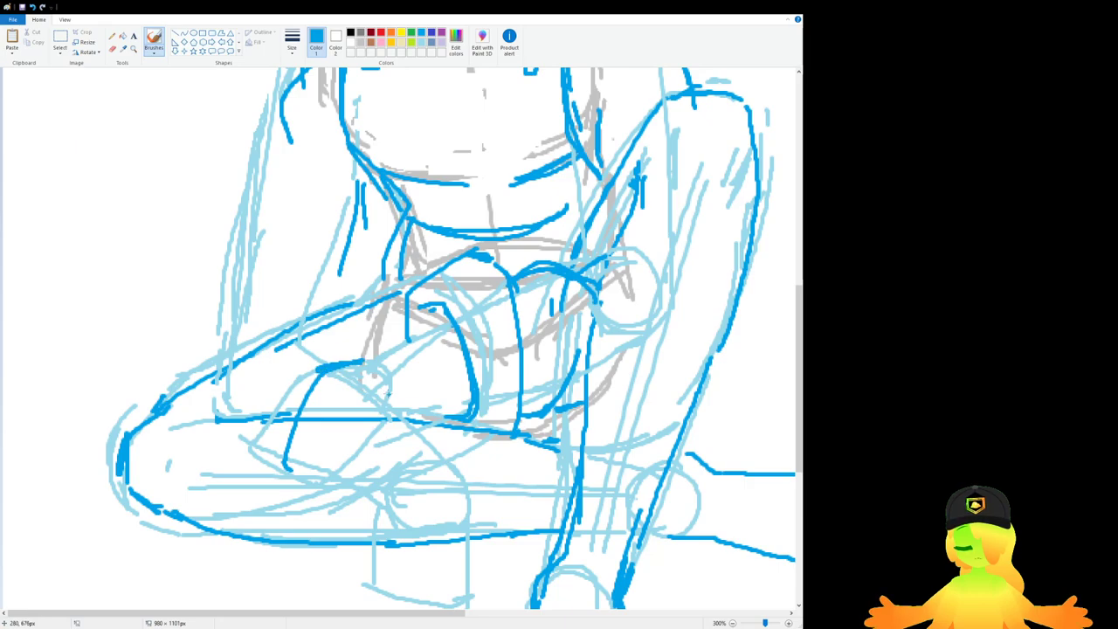
{"action": "mouse_move", "coordinate": [387, 397]}
{"action": "left_mouse_down"}
{"action": "mouse_move", "coordinate": [402, 368]}
{"action": "mouse_move", "coordinate": [360, 337]}
{"action": "mouse_move", "coordinate": [356, 316]}
{"action": "mouse_move", "coordinate": [257, 384]}
{"action": "mouse_move", "coordinate": [236, 464]}
{"action": "mouse_move", "coordinate": [325, 484]}
{"action": "mouse_move", "coordinate": [234, 475]}
{"action": "mouse_move", "coordinate": [248, 358]}
{"action": "mouse_move", "coordinate": [349, 311]}
{"action": "mouse_move", "coordinate": [268, 352]}
{"action": "left_mouse_up"}
{"action": "key", "text": "ctrl+z"}
{"action": "mouse_move", "coordinate": [260, 307]}
{"action": "left_mouse_down"}
{"action": "mouse_move", "coordinate": [337, 306]}
{"action": "mouse_move", "coordinate": [347, 220]}
{"action": "mouse_move", "coordinate": [366, 266]}
{"action": "left_mouse_up"}
{"action": "left_click_drag", "start_coordinate": [277, 123], "coordinate": [231, 237]}
{"action": "mouse_move", "coordinate": [222, 254]}
{"action": "left_mouse_down"}
{"action": "mouse_move", "coordinate": [207, 420]}
{"action": "mouse_move", "coordinate": [227, 428]}
{"action": "mouse_move", "coordinate": [225, 262]}
{"action": "mouse_move", "coordinate": [297, 159]}
{"action": "mouse_move", "coordinate": [236, 232]}
{"action": "left_mouse_up"}
Step: Draw upper and lower lines connecting the rounded sleeve shape on the bent thigh to the arched pelvis shape
{"action": "scroll", "coordinate": [235, 244], "scroll_direction": "down", "scroll_amount": 1}
{"action": "scroll", "coordinate": [282, 299], "scroll_direction": "down", "scroll_amount": 3}
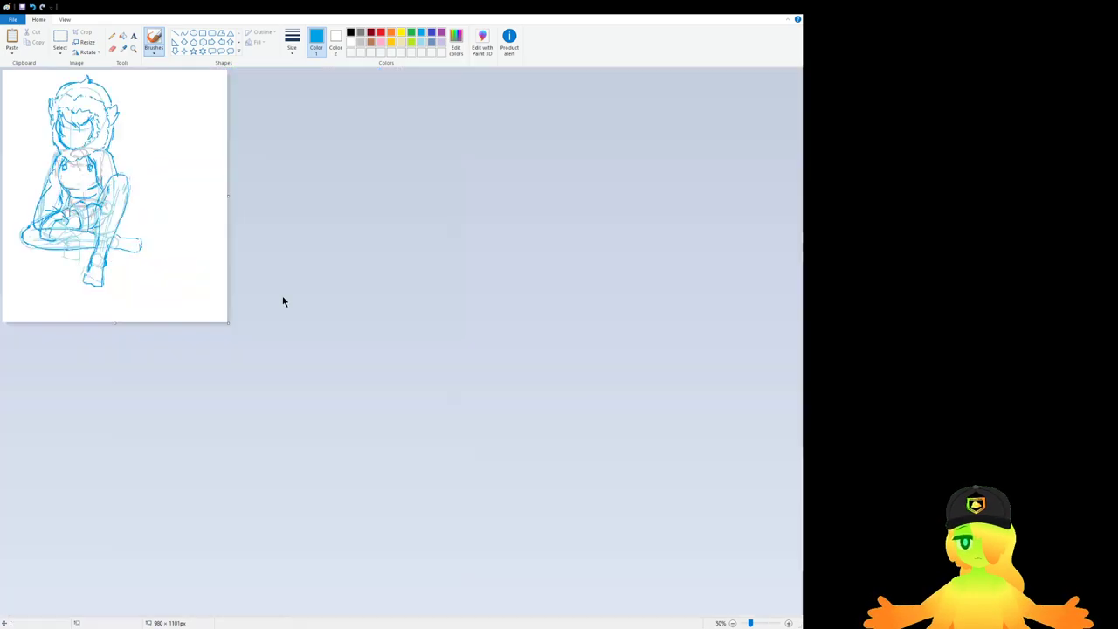
{"action": "scroll", "coordinate": [282, 300], "scroll_direction": "up", "scroll_amount": 3}
{"action": "scroll", "coordinate": [283, 299], "scroll_direction": "down", "scroll_amount": 5}
{"action": "scroll", "coordinate": [402, 340], "scroll_direction": "up", "scroll_amount": 1}
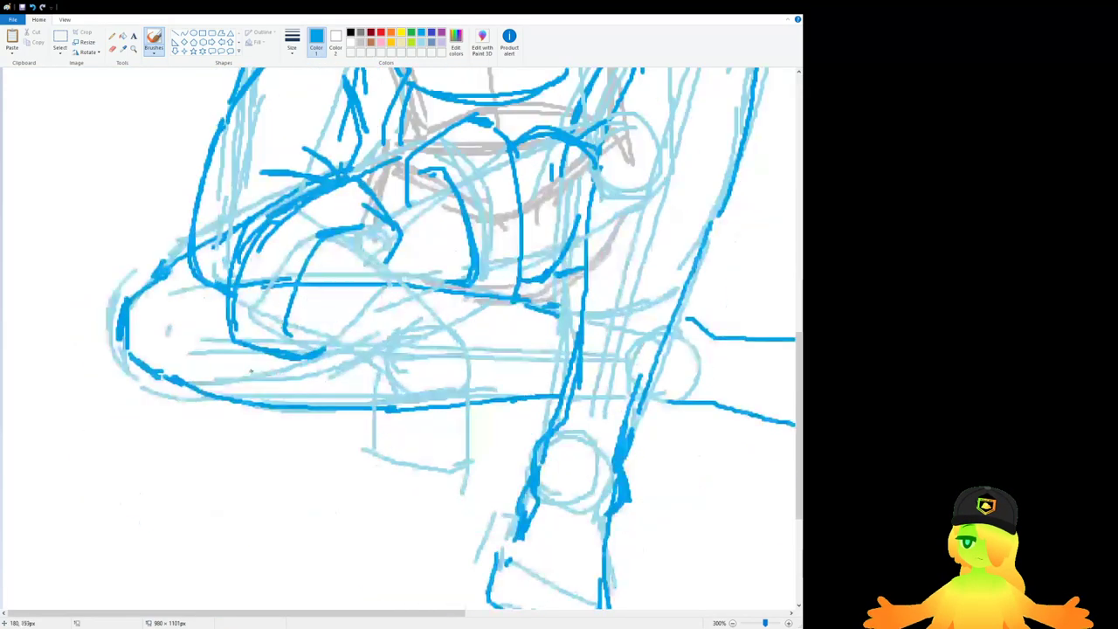
{"action": "key", "text": "ctrl+z"}
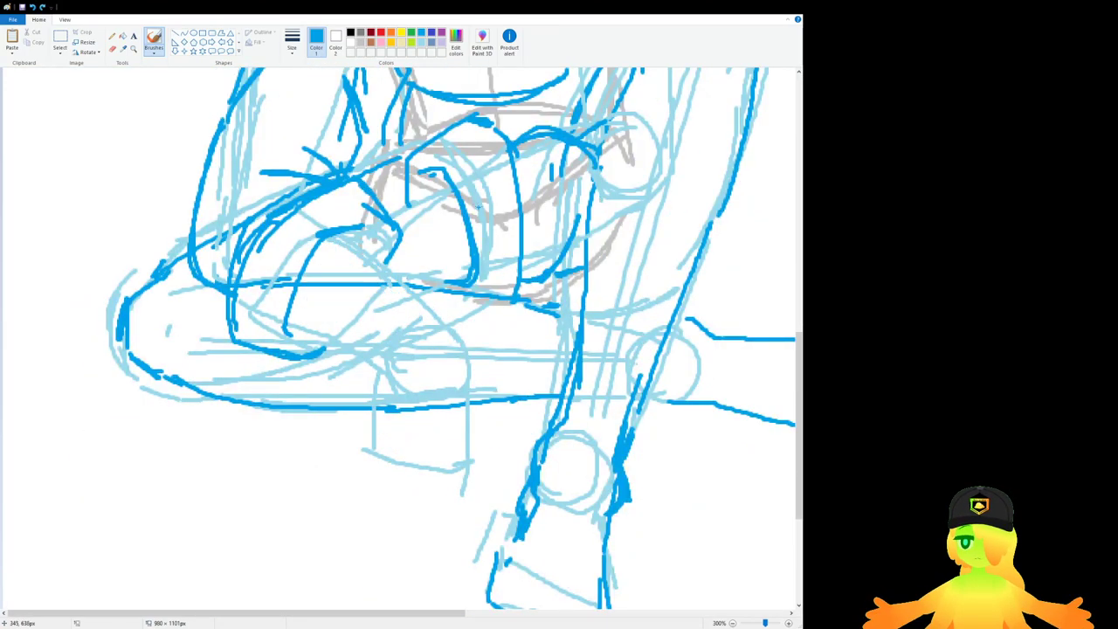
{"action": "left_click_drag", "start_coordinate": [453, 190], "coordinate": [367, 220]}
{"action": "left_click_drag", "start_coordinate": [455, 266], "coordinate": [390, 283]}
{"action": "key", "text": "ctrl+z"}
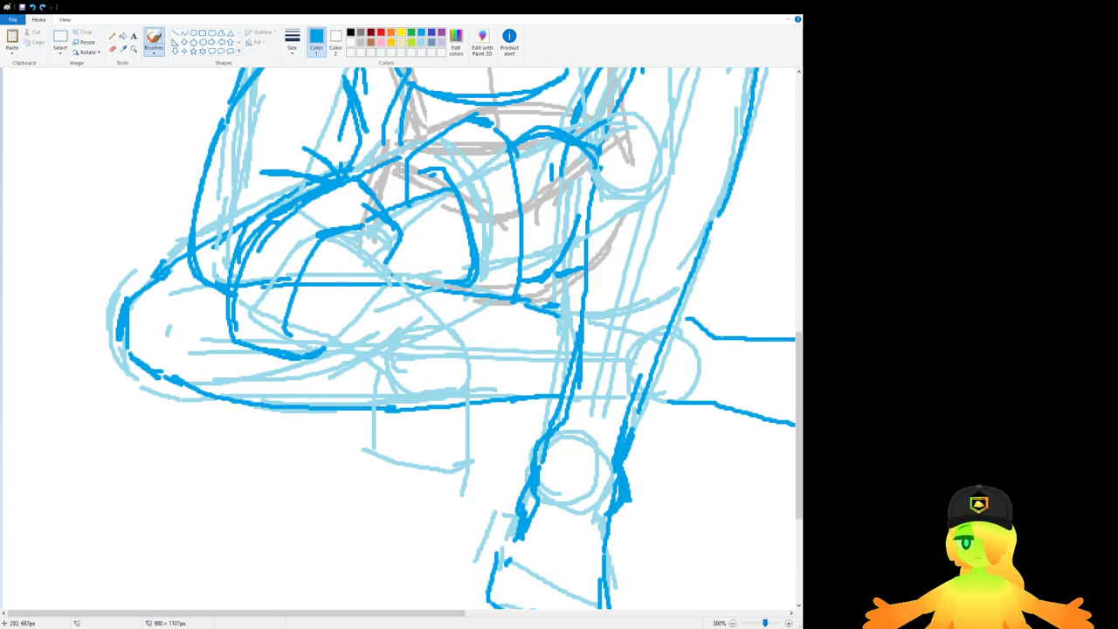
{"action": "mouse_move", "coordinate": [458, 271]}
{"action": "left_mouse_down"}
{"action": "mouse_move", "coordinate": [399, 271]}
{"action": "mouse_move", "coordinate": [321, 297]}
{"action": "mouse_move", "coordinate": [348, 219]}
{"action": "mouse_move", "coordinate": [291, 256]}
{"action": "mouse_move", "coordinate": [354, 294]}
{"action": "left_mouse_up"}
{"action": "key", "text": "ctrl+z"}
{"action": "key", "text": "ctrl+z"}
{"action": "left_click_drag", "start_coordinate": [282, 266], "coordinate": [337, 294]}
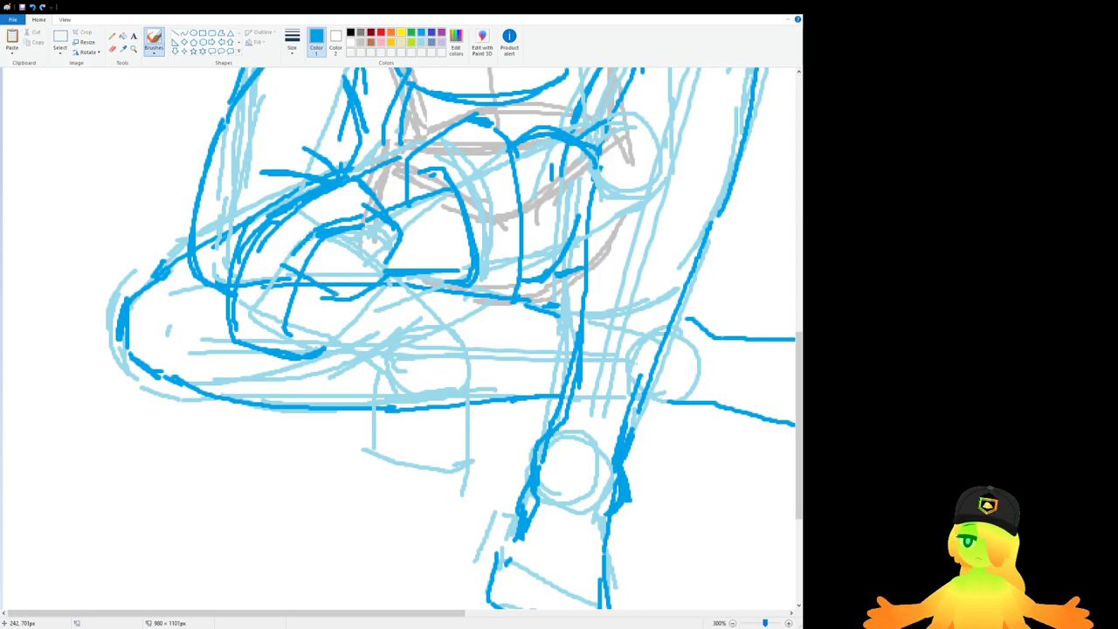
Step: Erase the overlapping lines inside the rounded sleeve shape and draw fold lines along its outer side
{"action": "left_click", "coordinate": [60, 39]}
{"action": "left_click", "coordinate": [112, 49]}
{"action": "mouse_move", "coordinate": [311, 260]}
{"action": "left_mouse_down"}
{"action": "mouse_move", "coordinate": [357, 232]}
{"action": "mouse_move", "coordinate": [384, 257]}
{"action": "mouse_move", "coordinate": [398, 229]}
{"action": "mouse_move", "coordinate": [321, 234]}
{"action": "mouse_move", "coordinate": [322, 206]}
{"action": "mouse_move", "coordinate": [297, 214]}
{"action": "mouse_move", "coordinate": [325, 237]}
{"action": "mouse_move", "coordinate": [325, 279]}
{"action": "mouse_move", "coordinate": [297, 278]}
{"action": "mouse_move", "coordinate": [266, 324]}
{"action": "mouse_move", "coordinate": [306, 305]}
{"action": "left_mouse_up"}
{"action": "left_click", "coordinate": [154, 40]}
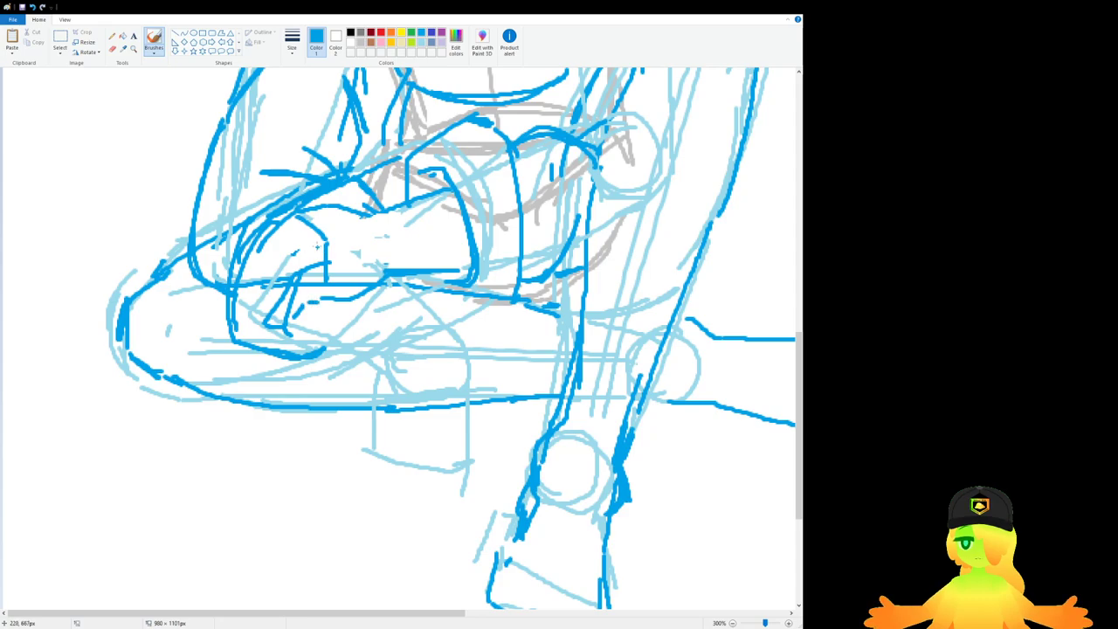
{"action": "mouse_move", "coordinate": [301, 250]}
{"action": "left_mouse_down"}
{"action": "mouse_move", "coordinate": [264, 278]}
{"action": "mouse_move", "coordinate": [239, 327]}
{"action": "left_mouse_up"}
{"action": "mouse_move", "coordinate": [291, 243]}
{"action": "left_mouse_down"}
{"action": "mouse_move", "coordinate": [322, 262]}
{"action": "mouse_move", "coordinate": [281, 217]}
{"action": "mouse_move", "coordinate": [241, 278]}
{"action": "left_mouse_up"}
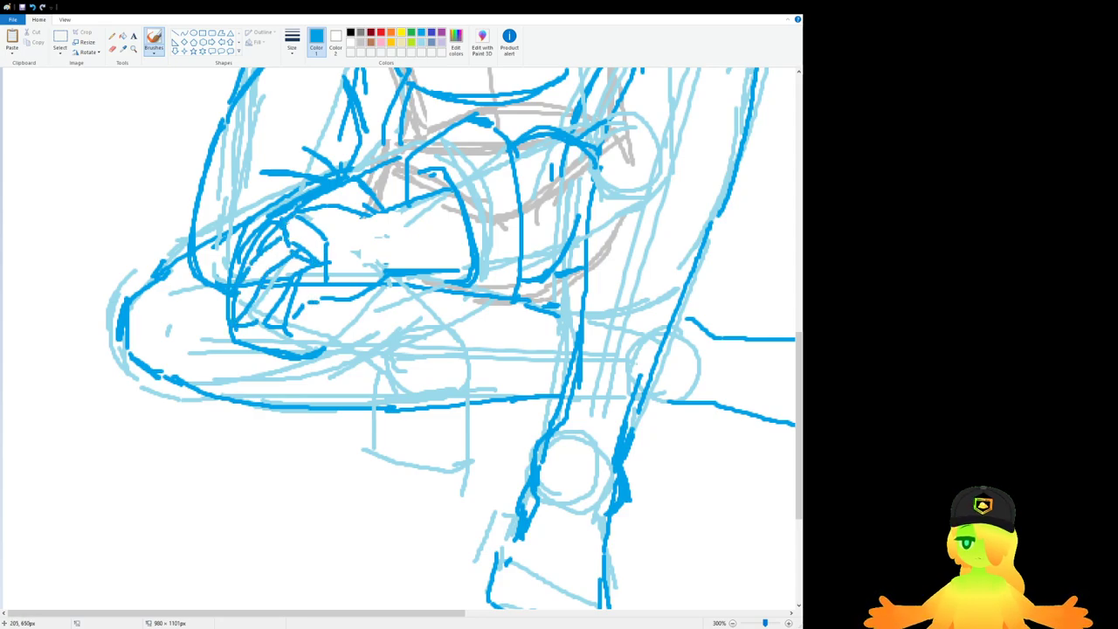
Step: Erase the extra lines beside the sleeve folds and redraw the clean upper edge across the thigh
{"action": "left_click", "coordinate": [112, 49]}
{"action": "mouse_move", "coordinate": [297, 222]}
{"action": "left_mouse_down"}
{"action": "mouse_move", "coordinate": [330, 279]}
{"action": "mouse_move", "coordinate": [341, 224]}
{"action": "mouse_move", "coordinate": [367, 213]}
{"action": "left_mouse_up"}
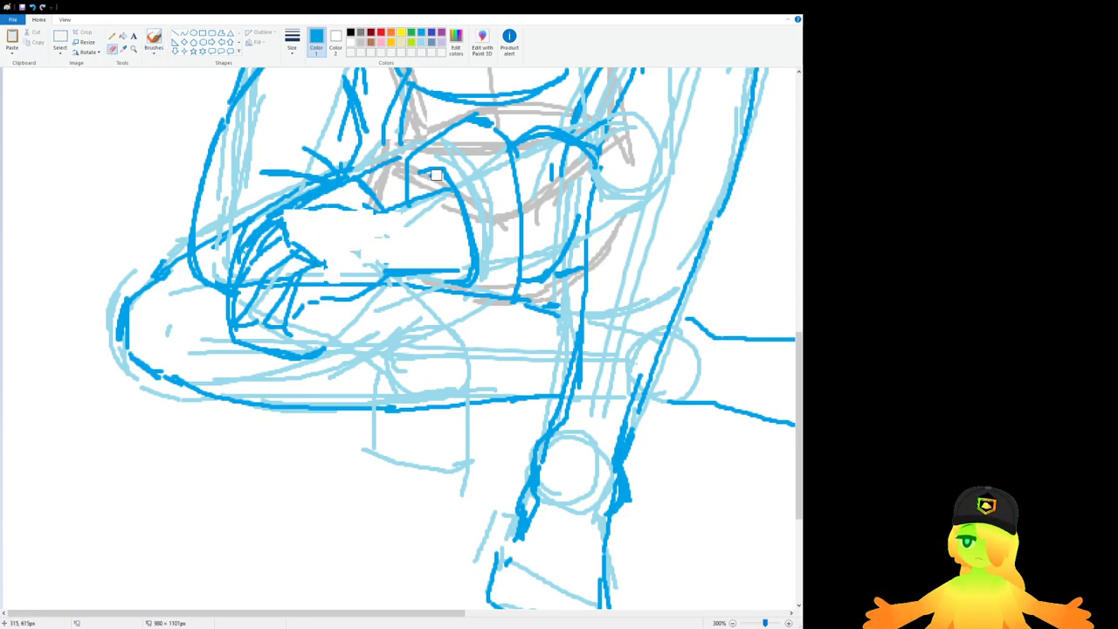
{"action": "left_click", "coordinate": [154, 42]}
{"action": "left_click_drag", "start_coordinate": [289, 213], "coordinate": [382, 210]}
Step: Draw the two forearm edges descending diagonally from the sleeve opening across the bent leg
{"action": "left_click_drag", "start_coordinate": [389, 277], "coordinate": [442, 328]}
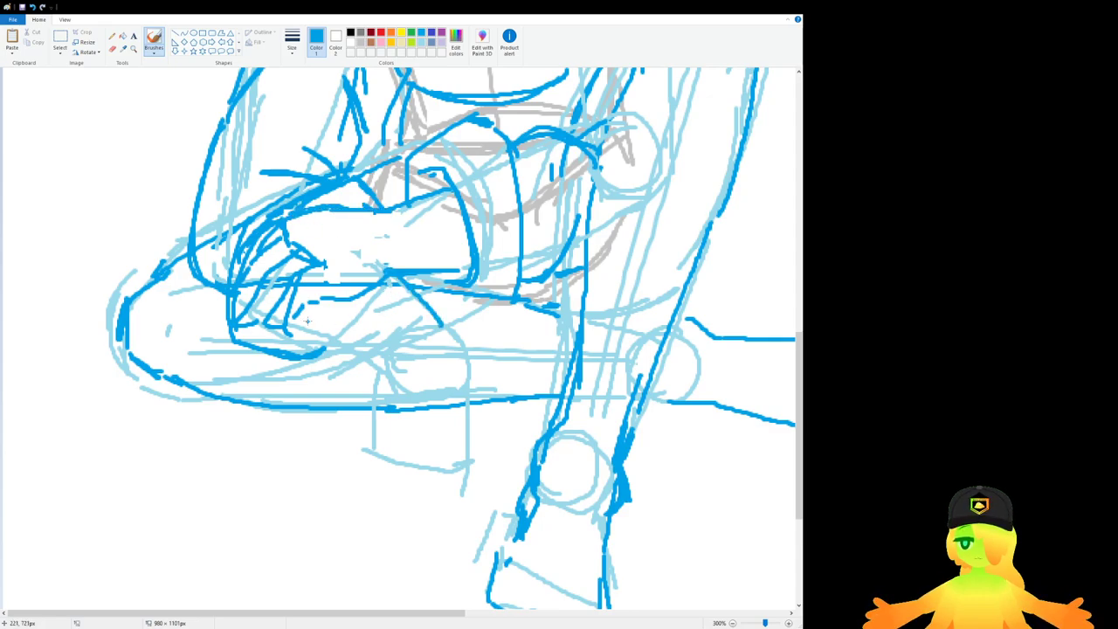
{"action": "left_click_drag", "start_coordinate": [292, 326], "coordinate": [363, 370]}
{"action": "key", "text": "ctrl+z"}
{"action": "key", "text": "ctrl+z"}
{"action": "left_click_drag", "start_coordinate": [303, 323], "coordinate": [369, 357]}
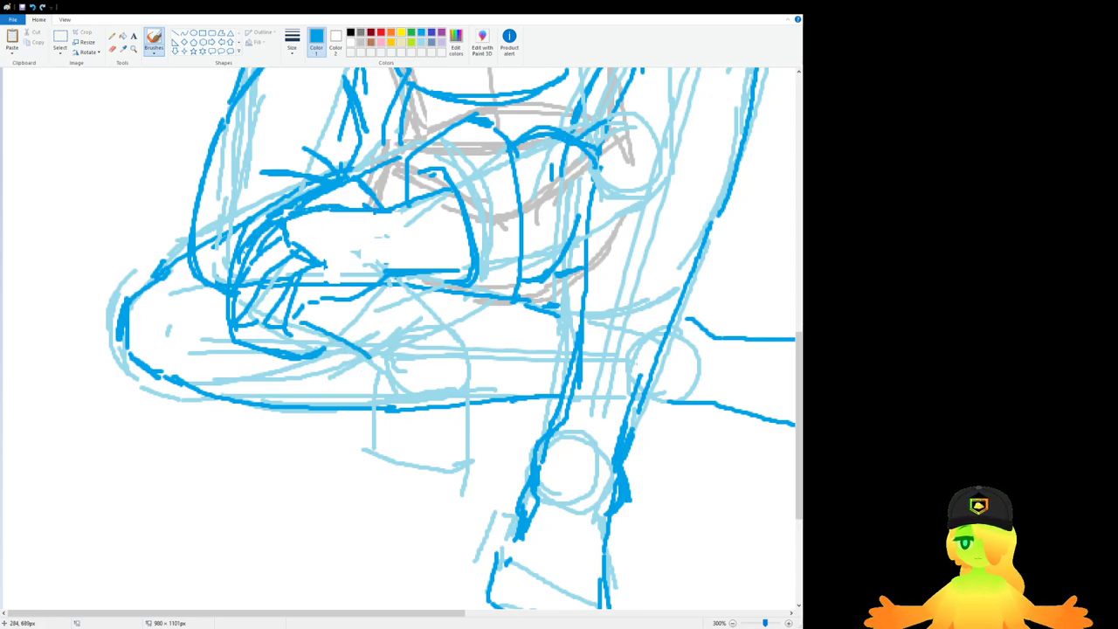
{"action": "mouse_move", "coordinate": [390, 278]}
{"action": "left_mouse_down"}
{"action": "mouse_move", "coordinate": [454, 338]}
{"action": "mouse_move", "coordinate": [474, 376]}
{"action": "left_mouse_up"}
Step: Draw the boxy palm outline hanging below the forearm, over the lower edge of the bent leg
{"action": "scroll", "coordinate": [474, 375], "scroll_direction": "down", "scroll_amount": 3}
{"action": "left_click_drag", "start_coordinate": [377, 226], "coordinate": [377, 283]}
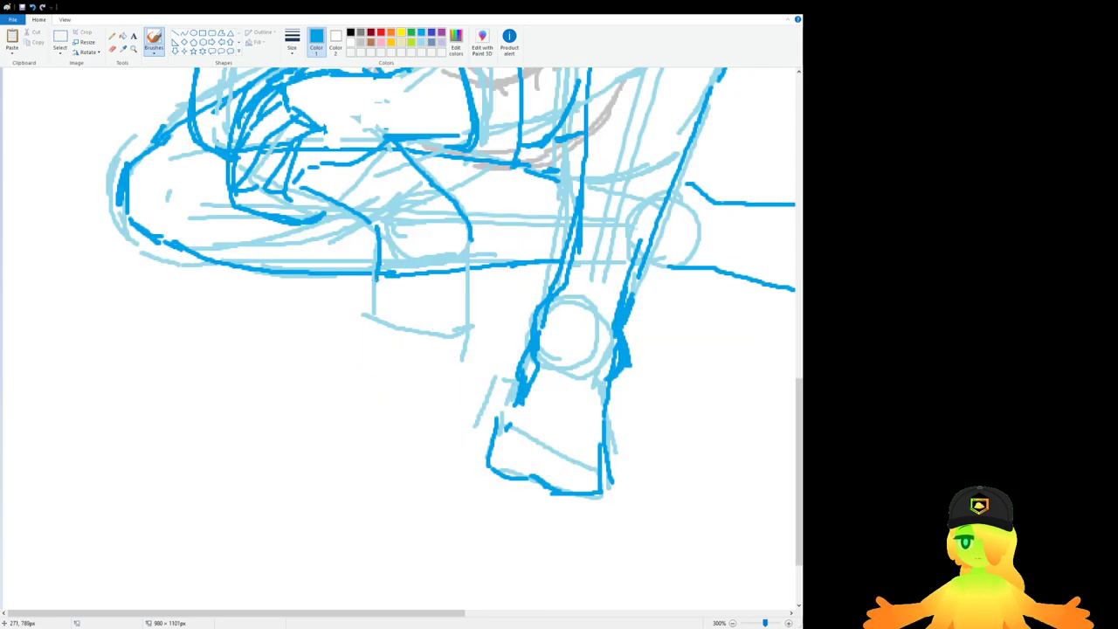
{"action": "key", "text": "ctrl+z"}
{"action": "mouse_move", "coordinate": [451, 221]}
{"action": "left_mouse_down"}
{"action": "mouse_move", "coordinate": [469, 272]}
{"action": "mouse_move", "coordinate": [449, 302]}
{"action": "mouse_move", "coordinate": [396, 308]}
{"action": "mouse_move", "coordinate": [447, 314]}
{"action": "mouse_move", "coordinate": [380, 297]}
{"action": "mouse_move", "coordinate": [379, 223]}
{"action": "left_mouse_up"}
{"action": "key", "text": "ctrl+z"}
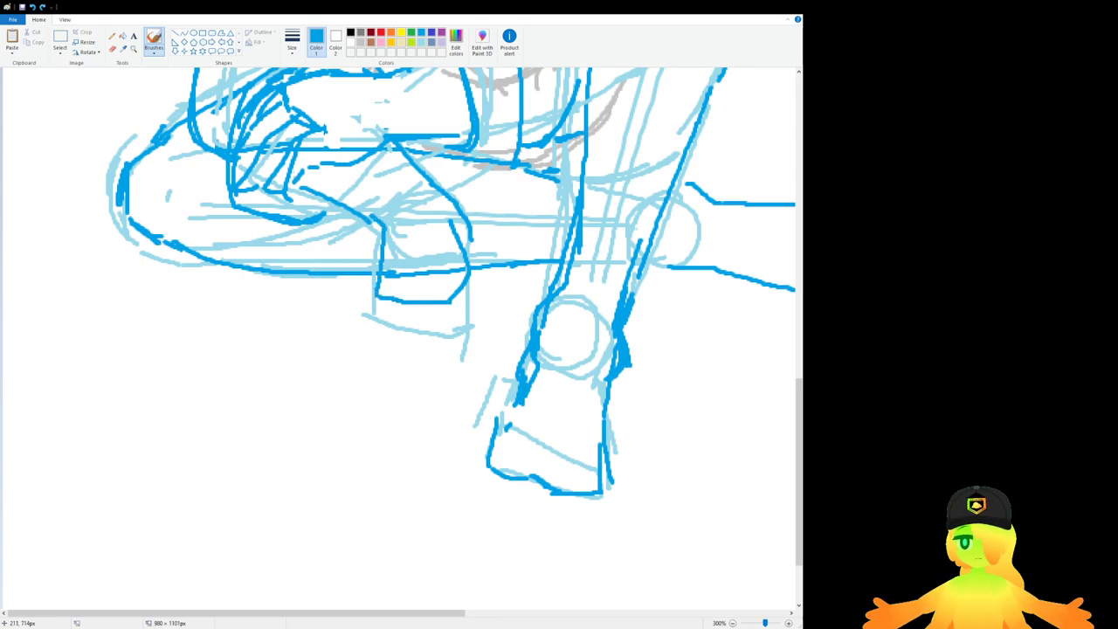
Step: Erase the messy lines around the wrist and redraw the forearm's lower edge down into the palm
{"action": "mouse_move", "coordinate": [301, 178]}
{"action": "left_mouse_down"}
{"action": "mouse_move", "coordinate": [366, 215]}
{"action": "mouse_move", "coordinate": [377, 242]}
{"action": "left_mouse_up"}
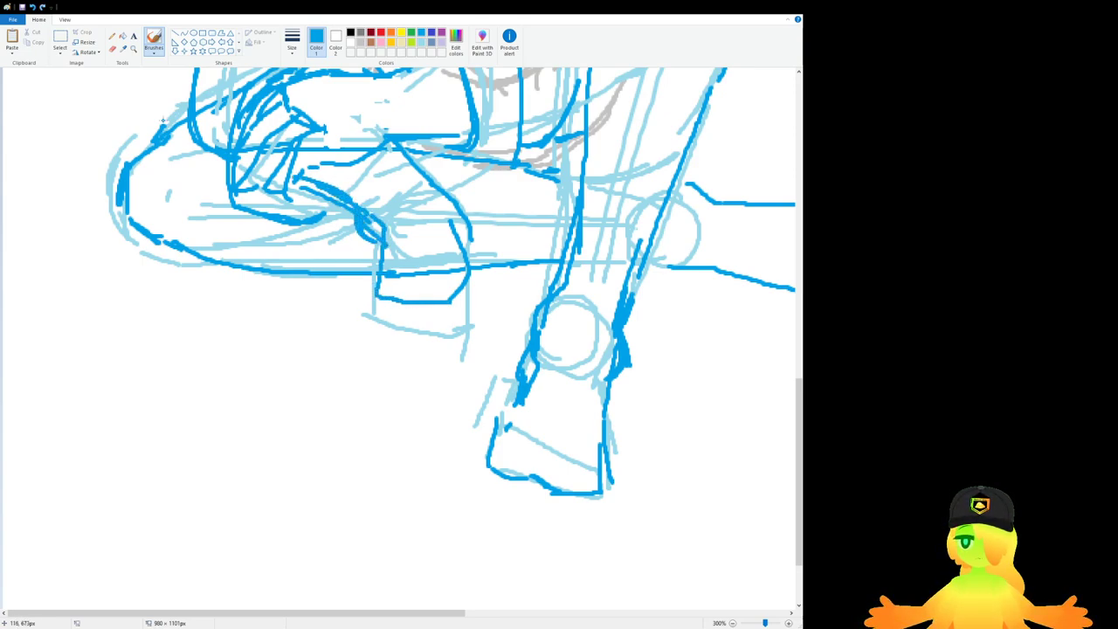
{"action": "key", "text": "ctrl+z"}
{"action": "key", "text": "ctrl+z"}
{"action": "left_click", "coordinate": [112, 49]}
{"action": "mouse_move", "coordinate": [392, 228]}
{"action": "left_mouse_down"}
{"action": "mouse_move", "coordinate": [304, 187]}
{"action": "mouse_move", "coordinate": [382, 228]}
{"action": "left_mouse_up"}
{"action": "left_click", "coordinate": [154, 38]}
{"action": "key", "text": "ctrl+z"}
{"action": "left_click_drag", "start_coordinate": [304, 182], "coordinate": [369, 217]}
{"action": "left_click_drag", "start_coordinate": [370, 216], "coordinate": [381, 234]}
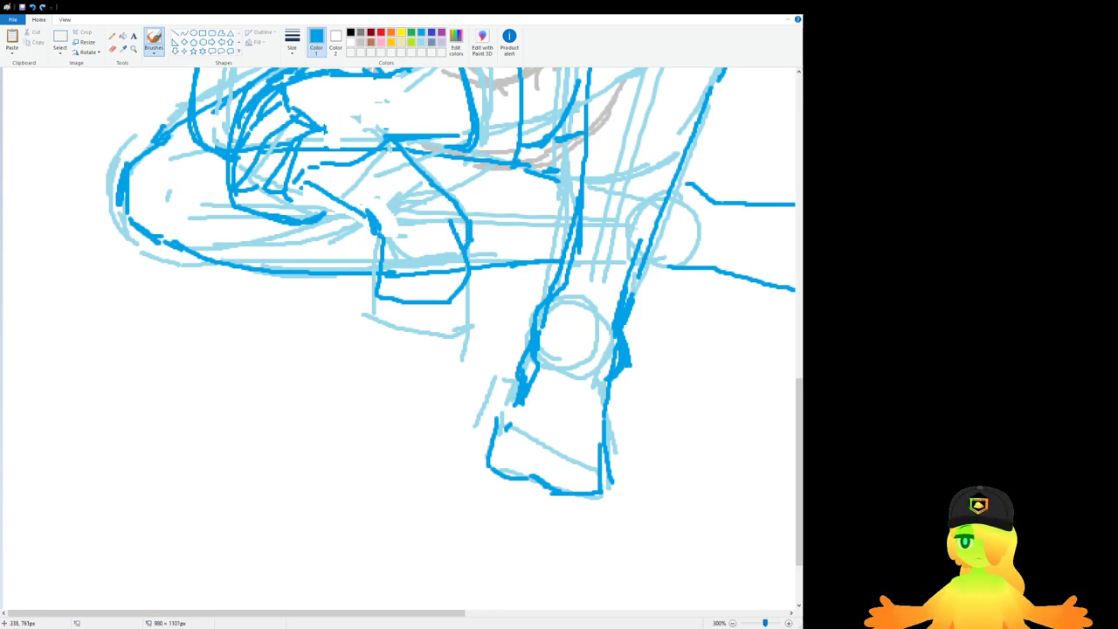
Step: Draw the thumb line along the palm's outer side and a short finger pointing down from its corner
{"action": "mouse_move", "coordinate": [469, 229]}
{"action": "left_mouse_down"}
{"action": "mouse_move", "coordinate": [478, 259]}
{"action": "mouse_move", "coordinate": [465, 331]}
{"action": "left_mouse_up"}
{"action": "key", "text": "ctrl+z"}
{"action": "left_click_drag", "start_coordinate": [468, 272], "coordinate": [459, 366]}
{"action": "key", "text": "ctrl+z"}
{"action": "left_click_drag", "start_coordinate": [453, 300], "coordinate": [456, 365]}
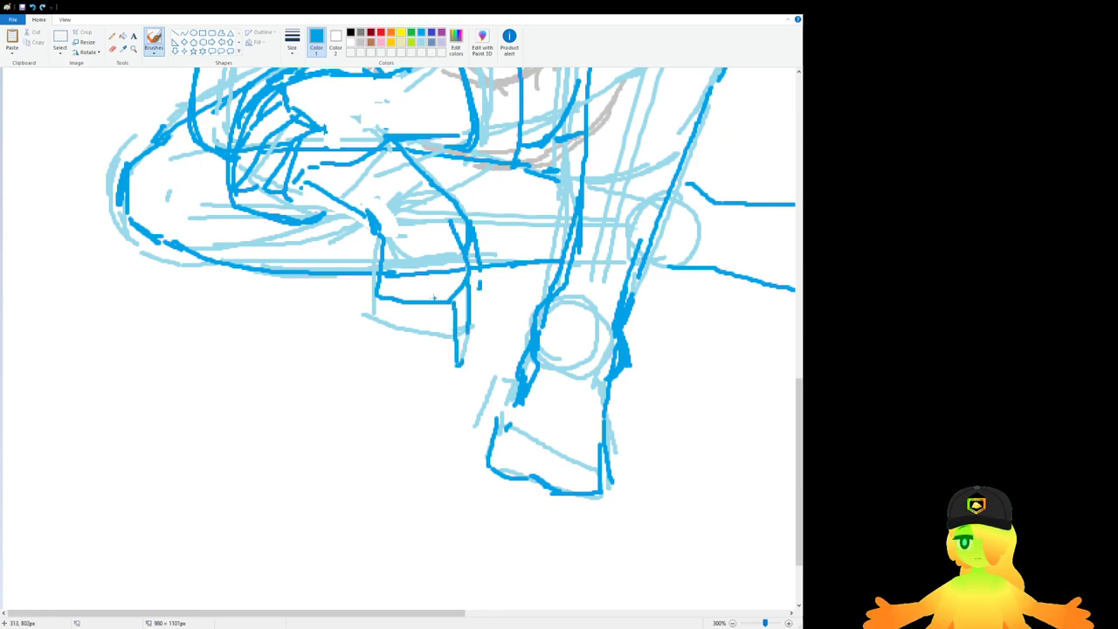
Step: Draw two long parallel lines hanging from the palm's lower edge to form the finger nearest the thumb side
{"action": "left_click_drag", "start_coordinate": [434, 298], "coordinate": [439, 395]}
{"action": "key", "text": "ctrl+z"}
{"action": "key", "text": "ctrl+z"}
{"action": "left_click_drag", "start_coordinate": [431, 304], "coordinate": [453, 400]}
{"action": "key", "text": "ctrl+z"}
{"action": "mouse_move", "coordinate": [453, 400]}
{"action": "left_mouse_down"}
{"action": "mouse_move", "coordinate": [464, 387]}
{"action": "mouse_move", "coordinate": [457, 296]}
{"action": "mouse_move", "coordinate": [445, 363]}
{"action": "mouse_move", "coordinate": [465, 389]}
{"action": "mouse_move", "coordinate": [458, 330]}
{"action": "left_mouse_up"}
{"action": "key", "text": "ctrl+z"}
{"action": "key", "text": "ctrl+z"}
{"action": "key", "text": "ctrl+z"}
{"action": "key", "text": "ctrl+z"}
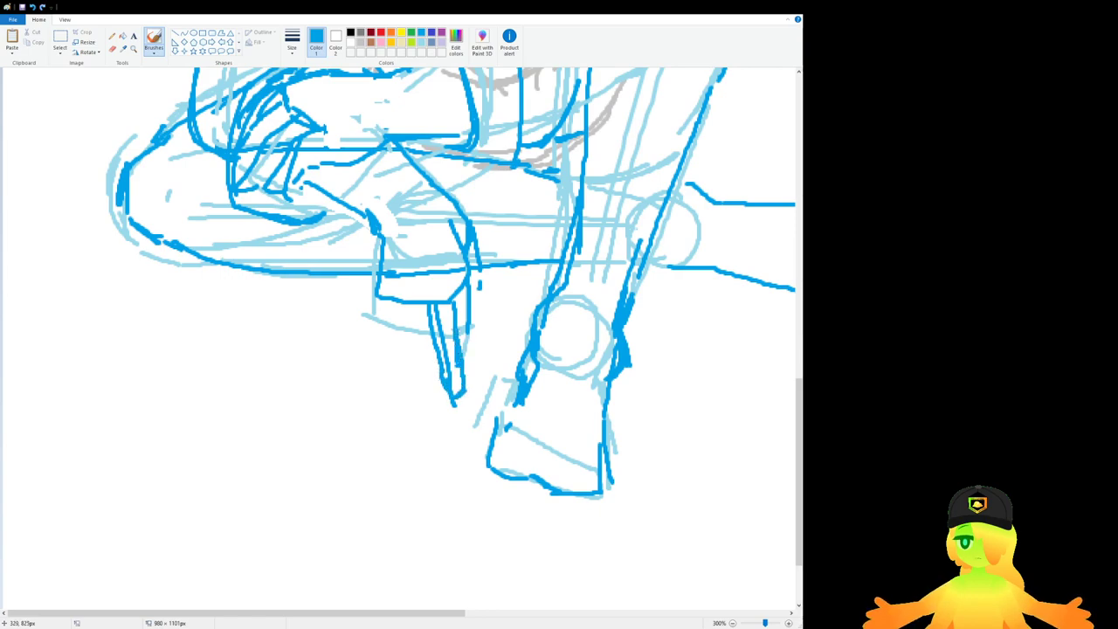
Step: Close the first finger's tip and sketch the narrow tip of the second finger beside it
{"action": "mouse_move", "coordinate": [462, 370]}
{"action": "left_mouse_down"}
{"action": "mouse_move", "coordinate": [458, 313]}
{"action": "mouse_move", "coordinate": [428, 357]}
{"action": "mouse_move", "coordinate": [435, 379]}
{"action": "mouse_move", "coordinate": [413, 320]}
{"action": "mouse_move", "coordinate": [402, 350]}
{"action": "left_mouse_up"}
{"action": "key", "text": "ctrl+z"}
{"action": "key", "text": "ctrl+z"}
{"action": "key", "text": "ctrl+z"}
{"action": "mouse_move", "coordinate": [443, 385]}
{"action": "left_mouse_down"}
{"action": "mouse_move", "coordinate": [432, 395]}
{"action": "mouse_move", "coordinate": [418, 340]}
{"action": "left_mouse_up"}
{"action": "key", "text": "ctrl+z"}
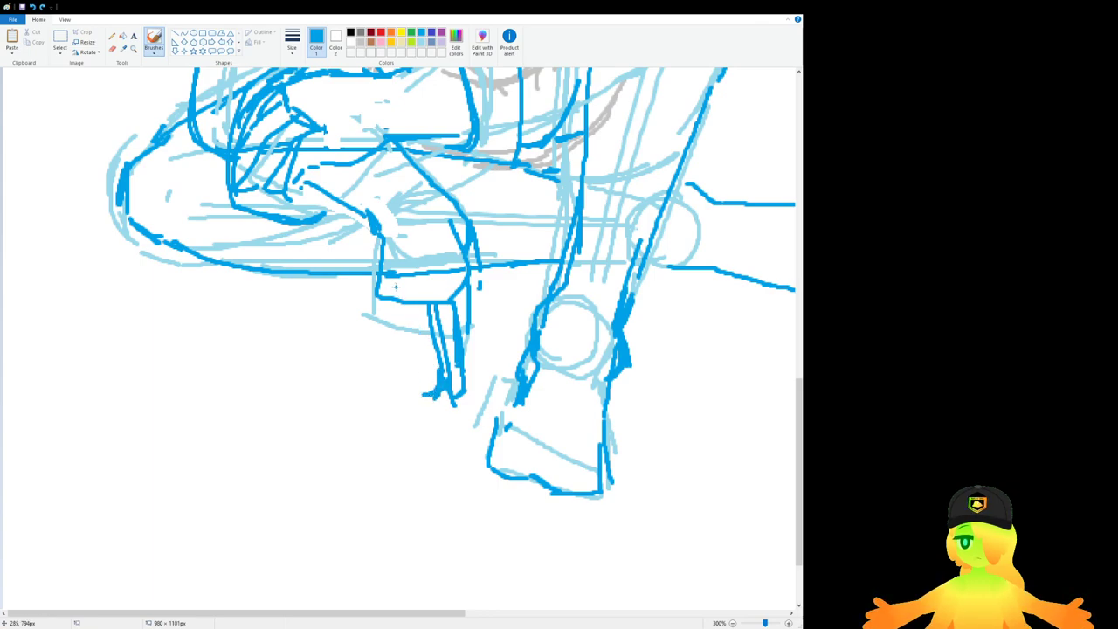
Step: Draw the remaining two fingers slanting down from the palm's edge, with the outermost line joining the hand's side
{"action": "mouse_move", "coordinate": [396, 286]}
{"action": "left_mouse_down"}
{"action": "mouse_move", "coordinate": [427, 380]}
{"action": "mouse_move", "coordinate": [405, 303]}
{"action": "left_mouse_up"}
{"action": "key", "text": "ctrl+z"}
{"action": "key", "text": "ctrl+z"}
{"action": "key", "text": "ctrl+z"}
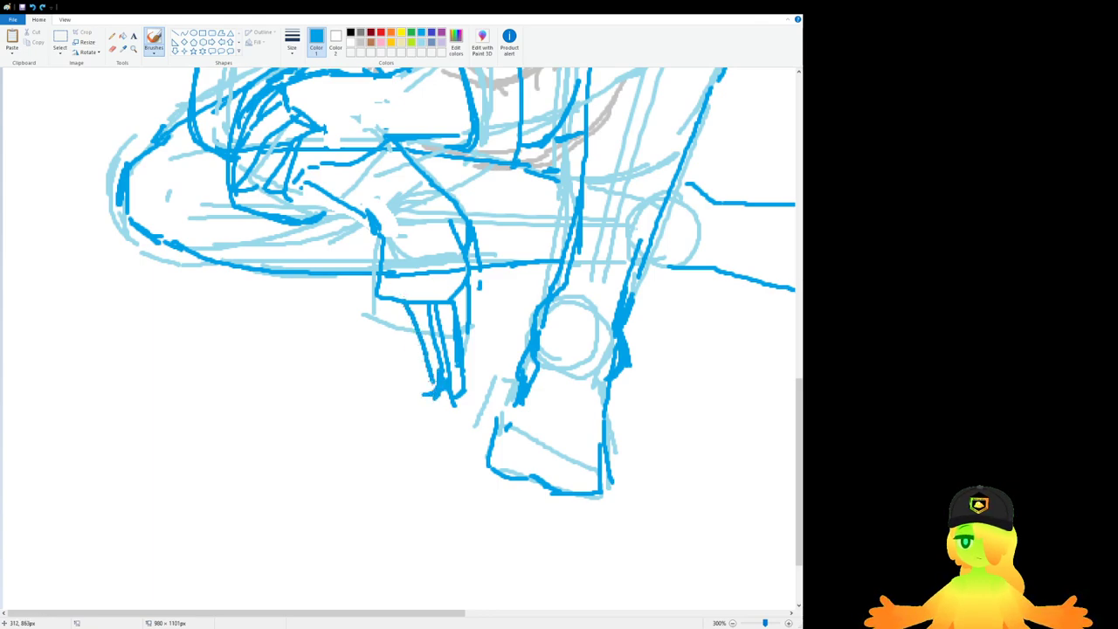
{"action": "mouse_move", "coordinate": [429, 387]}
{"action": "left_mouse_down"}
{"action": "mouse_move", "coordinate": [400, 302]}
{"action": "mouse_move", "coordinate": [428, 391]}
{"action": "left_mouse_up"}
{"action": "key", "text": "ctrl+z"}
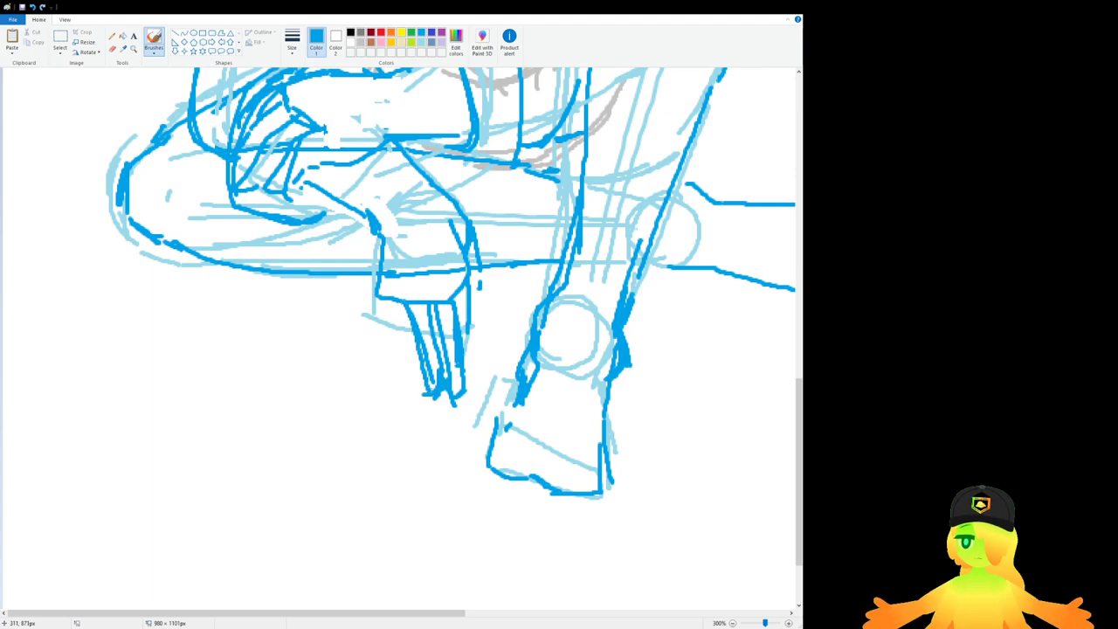
{"action": "left_click_drag", "start_coordinate": [384, 297], "coordinate": [421, 376]}
{"action": "left_click_drag", "start_coordinate": [391, 322], "coordinate": [382, 264]}
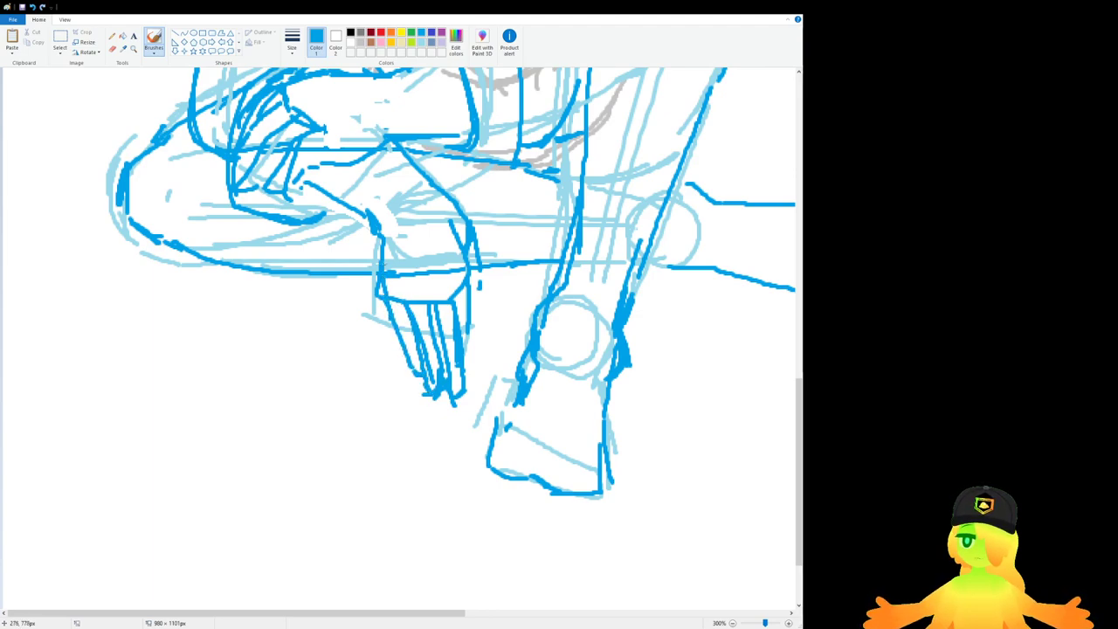
Step: Erase the knuckle line across the fingers and redraw it as a slightly lower curve
{"action": "left_click", "coordinate": [112, 49]}
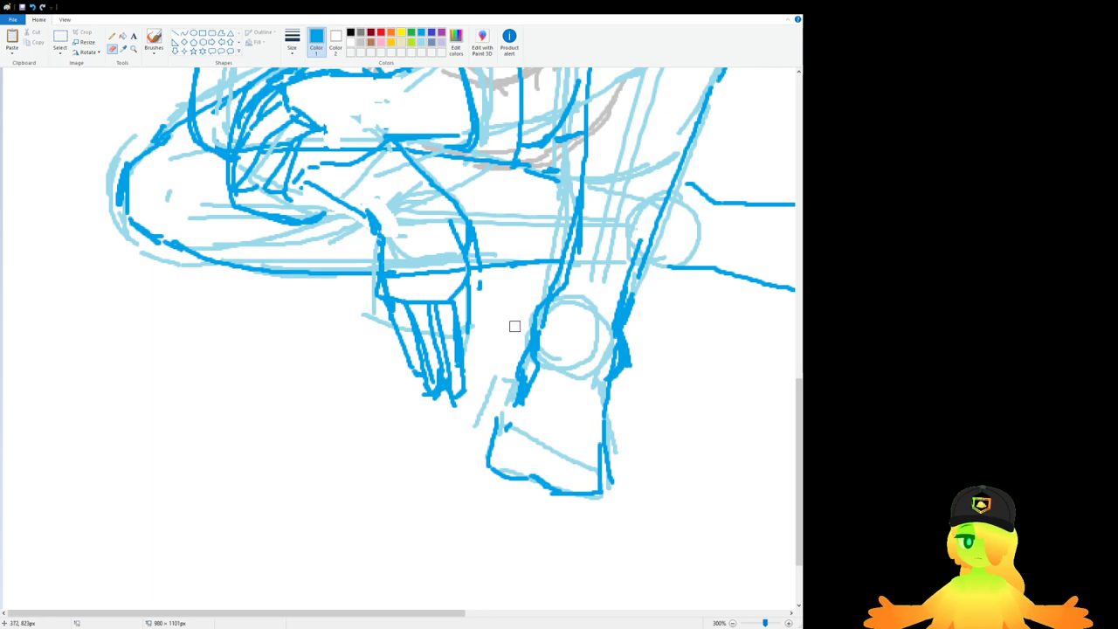
{"action": "mouse_move", "coordinate": [407, 303]}
{"action": "left_mouse_down"}
{"action": "mouse_move", "coordinate": [449, 301]}
{"action": "mouse_move", "coordinate": [404, 311]}
{"action": "mouse_move", "coordinate": [446, 311]}
{"action": "mouse_move", "coordinate": [463, 295]}
{"action": "left_mouse_up"}
{"action": "left_click", "coordinate": [154, 39]}
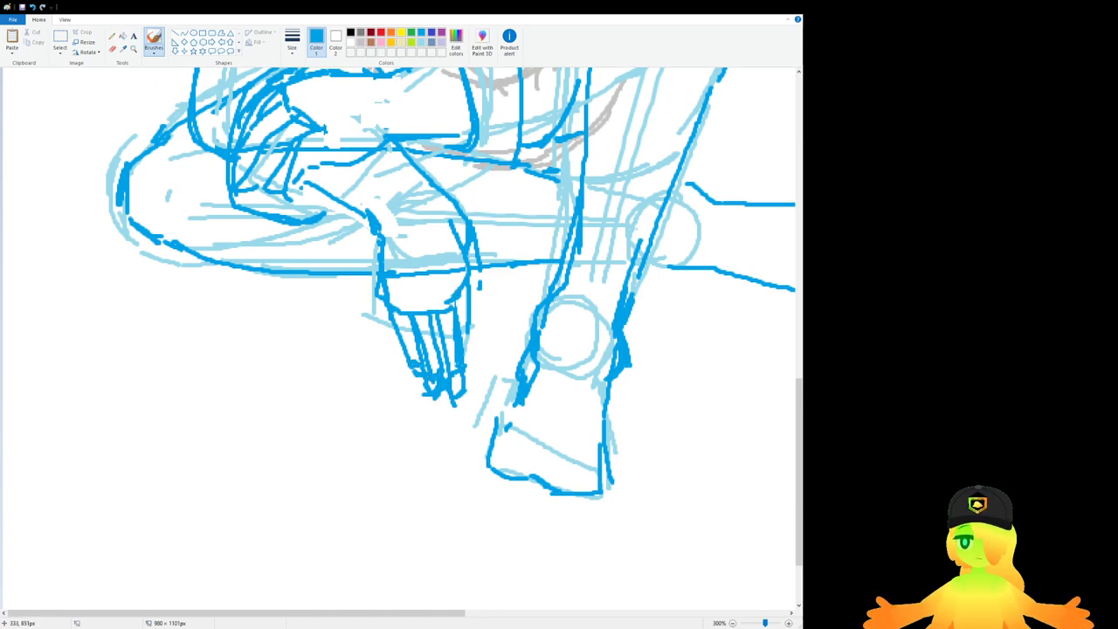
Step: Erase the overlong, messy fingertips of the hanging hand to shorten the fingers
{"action": "left_click", "coordinate": [112, 49]}
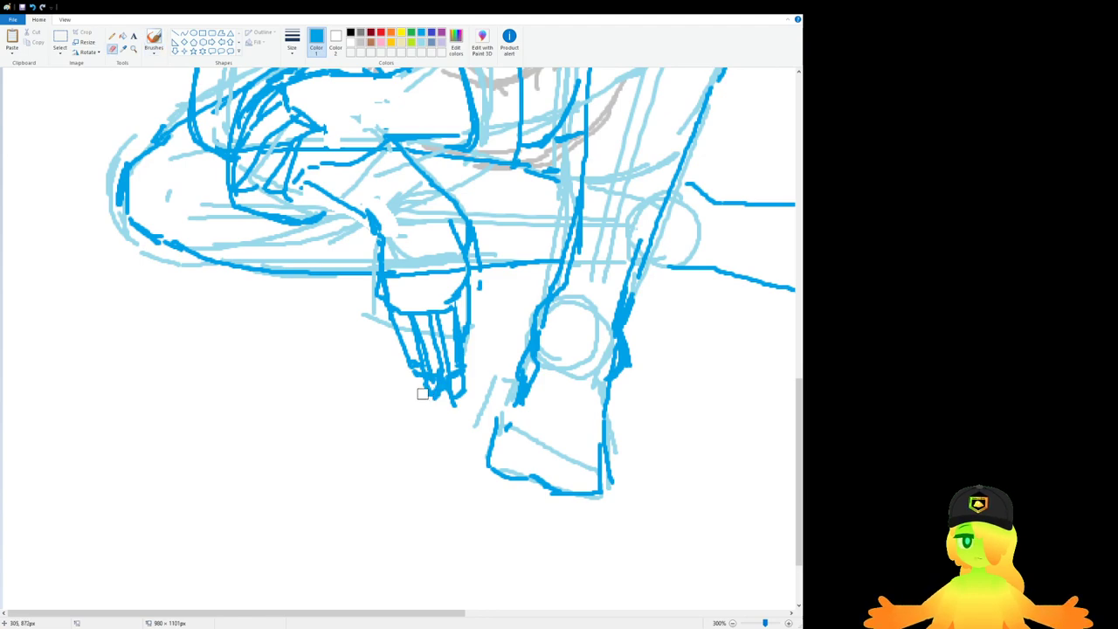
{"action": "mouse_move", "coordinate": [447, 399]}
{"action": "left_mouse_down"}
{"action": "mouse_move", "coordinate": [424, 390]}
{"action": "mouse_move", "coordinate": [443, 384]}
{"action": "mouse_move", "coordinate": [449, 405]}
{"action": "left_mouse_up"}
{"action": "left_click_drag", "start_coordinate": [410, 372], "coordinate": [422, 378]}
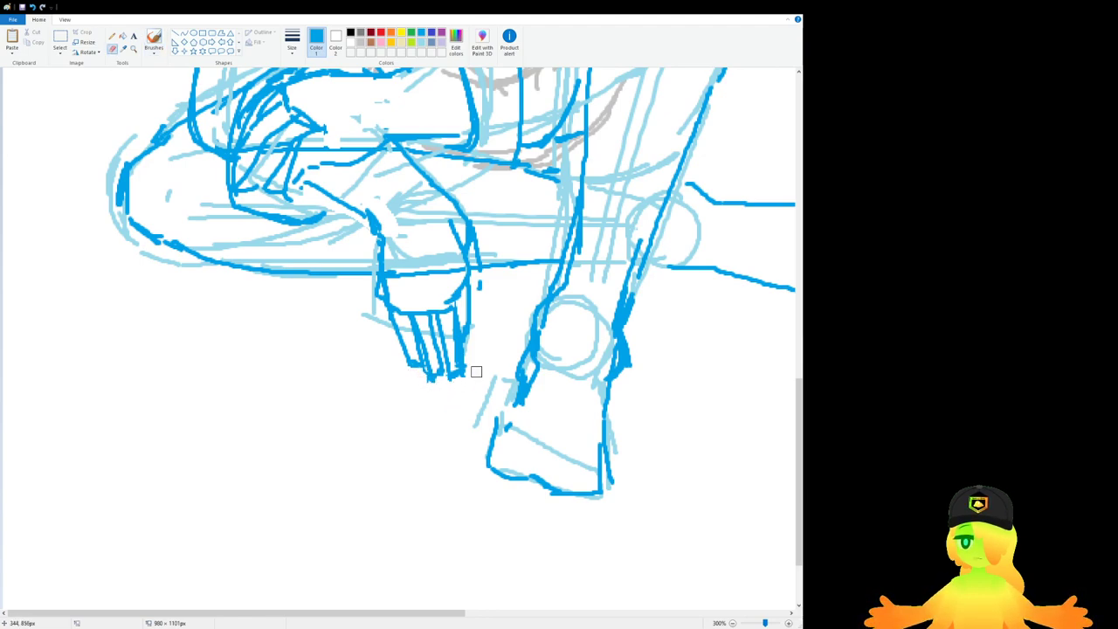
{"action": "left_click", "coordinate": [153, 40]}
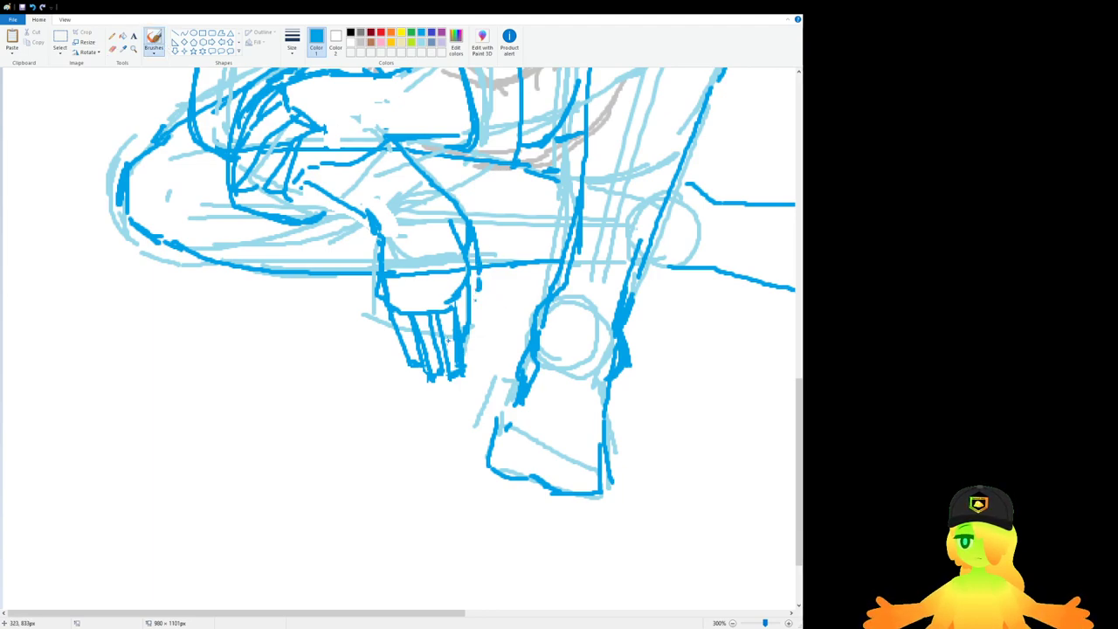
Step: Draw the curved trouser hem across the raised leg's ankle and the flared boot edges on both sides below it
{"action": "scroll", "coordinate": [448, 339], "scroll_direction": "down", "scroll_amount": 1}
{"action": "scroll", "coordinate": [411, 324], "scroll_direction": "down", "scroll_amount": 1}
{"action": "scroll", "coordinate": [410, 323], "scroll_direction": "up", "scroll_amount": 1}
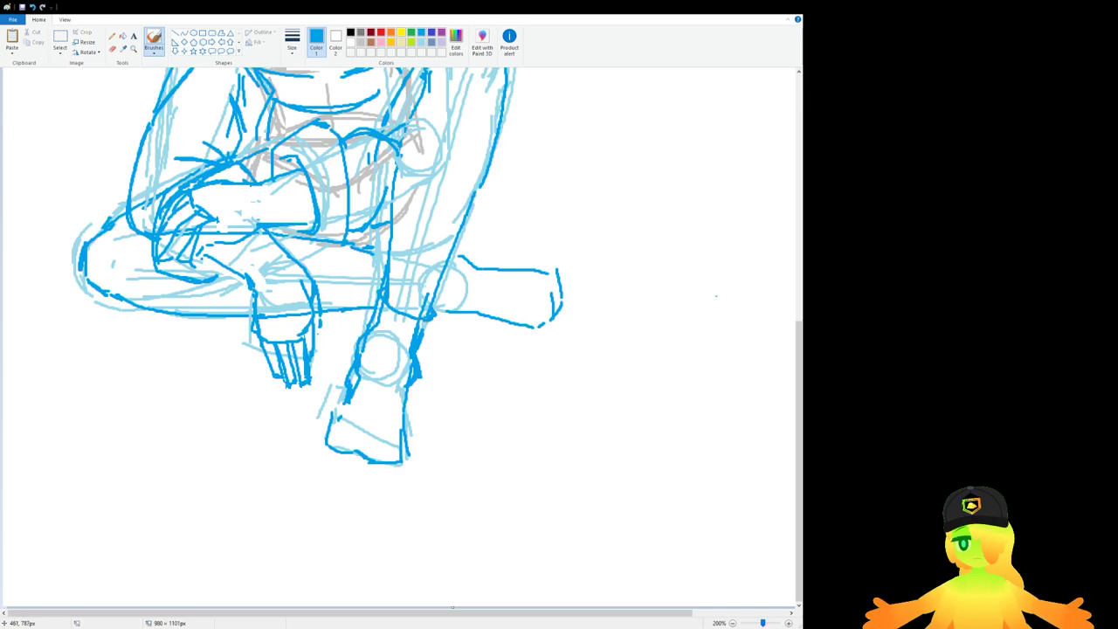
{"action": "scroll", "coordinate": [715, 296], "scroll_direction": "up", "scroll_amount": 2}
{"action": "scroll", "coordinate": [715, 296], "scroll_direction": "down", "scroll_amount": 1}
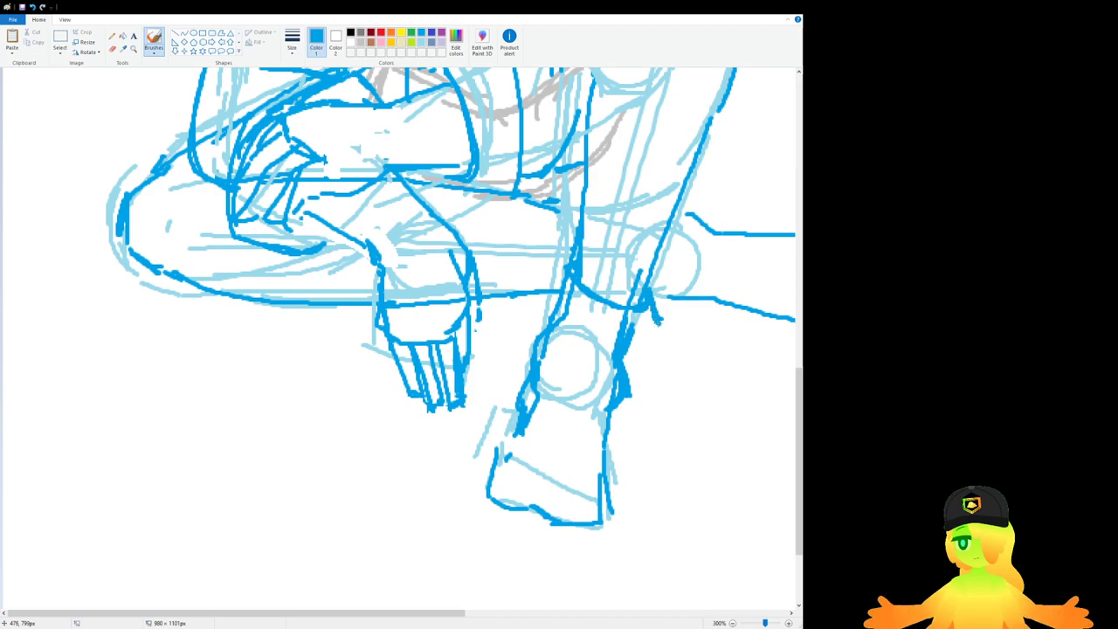
{"action": "left_click_drag", "start_coordinate": [645, 351], "coordinate": [617, 416]}
{"action": "left_click_drag", "start_coordinate": [657, 287], "coordinate": [615, 414]}
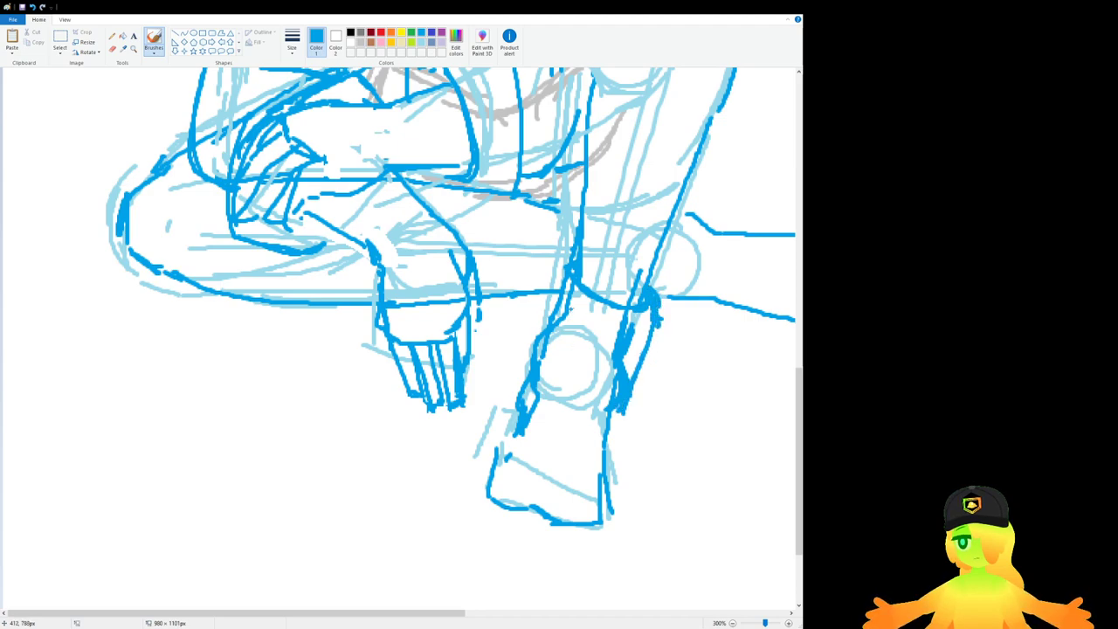
{"action": "left_click_drag", "start_coordinate": [566, 270], "coordinate": [535, 339]}
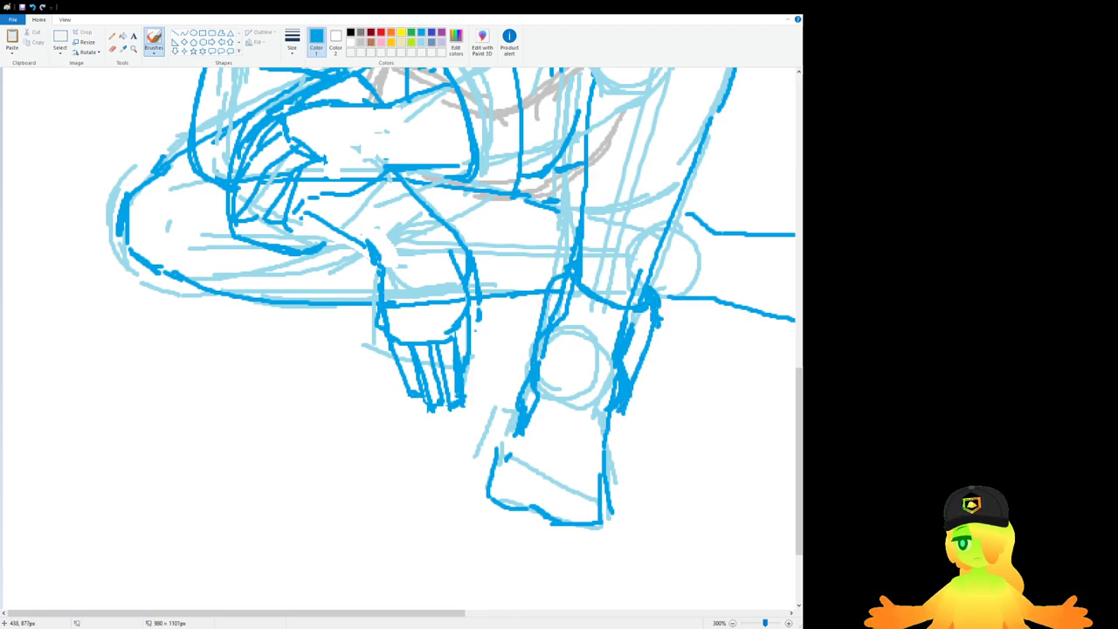
Step: Redraw the front shoe with an arched opening, tapered sides and a rounded toe, and darken its outer edge
{"action": "scroll", "coordinate": [549, 415], "scroll_direction": "down", "scroll_amount": 3}
{"action": "mouse_move", "coordinate": [531, 283]}
{"action": "left_mouse_down"}
{"action": "mouse_move", "coordinate": [583, 275]}
{"action": "mouse_move", "coordinate": [597, 311]}
{"action": "left_mouse_up"}
{"action": "mouse_move", "coordinate": [482, 365]}
{"action": "left_mouse_down"}
{"action": "mouse_move", "coordinate": [548, 408]}
{"action": "mouse_move", "coordinate": [568, 399]}
{"action": "left_mouse_up"}
{"action": "mouse_move", "coordinate": [488, 366]}
{"action": "left_mouse_down"}
{"action": "mouse_move", "coordinate": [555, 404]}
{"action": "mouse_move", "coordinate": [589, 395]}
{"action": "mouse_move", "coordinate": [599, 372]}
{"action": "left_mouse_up"}
{"action": "mouse_move", "coordinate": [605, 300]}
{"action": "left_mouse_down"}
{"action": "mouse_move", "coordinate": [602, 386]}
{"action": "mouse_move", "coordinate": [574, 407]}
{"action": "left_mouse_up"}
{"action": "left_click_drag", "start_coordinate": [518, 297], "coordinate": [479, 368]}
{"action": "mouse_move", "coordinate": [479, 368]}
{"action": "left_mouse_down"}
{"action": "mouse_move", "coordinate": [506, 312]}
{"action": "mouse_move", "coordinate": [544, 164]}
{"action": "mouse_move", "coordinate": [549, 260]}
{"action": "left_mouse_up"}
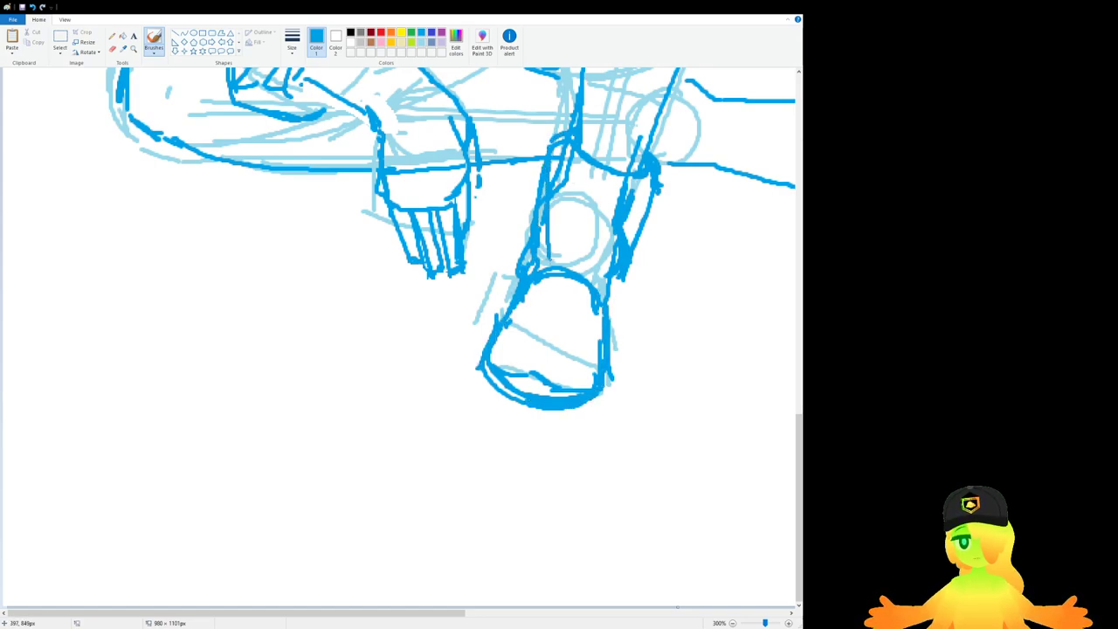
{"action": "left_click_drag", "start_coordinate": [618, 271], "coordinate": [612, 334]}
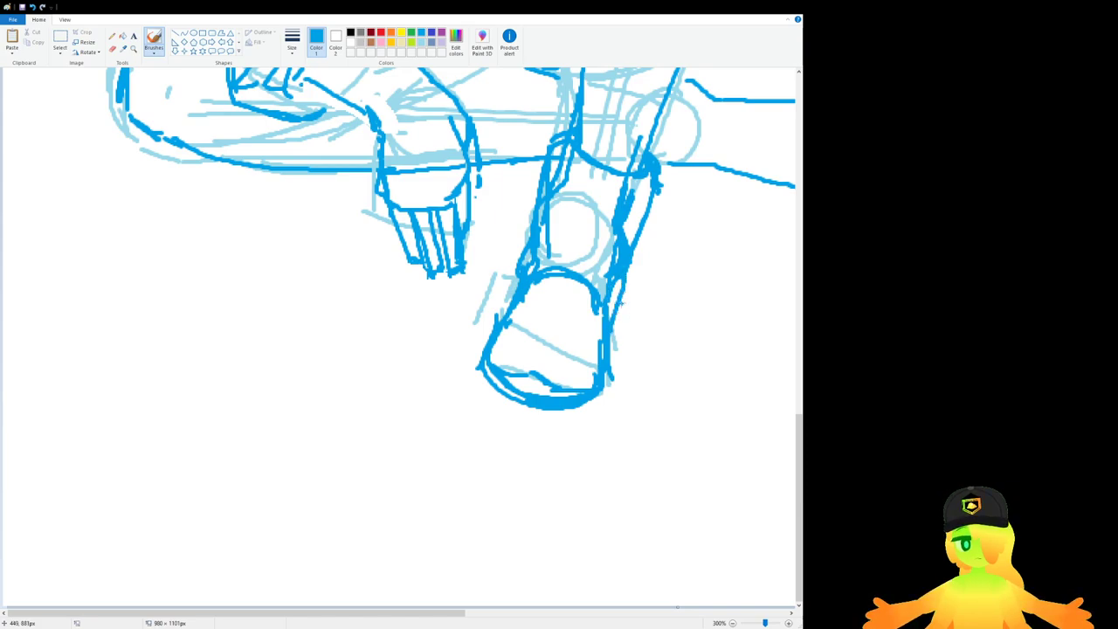
{"action": "key", "text": "ctrl+z"}
{"action": "left_click_drag", "start_coordinate": [621, 286], "coordinate": [602, 391]}
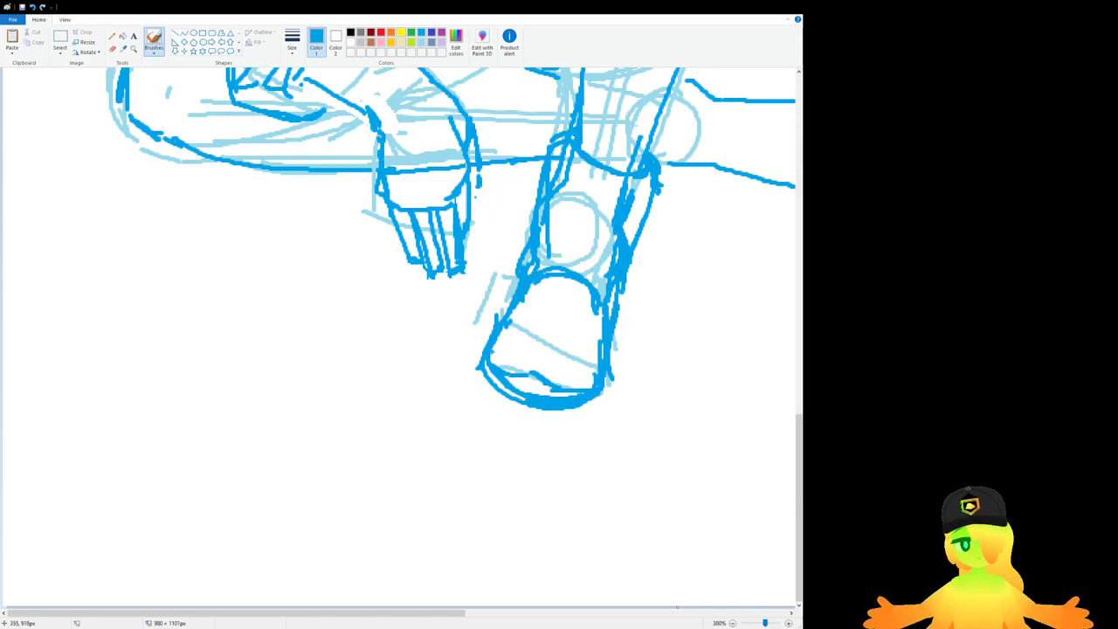
Step: Draw a thick curved sole wrapping beneath the front shoe's rounded toe
{"action": "left_click_drag", "start_coordinate": [492, 327], "coordinate": [460, 395]}
{"action": "key", "text": "ctrl+z"}
{"action": "mouse_move", "coordinate": [483, 356]}
{"action": "left_mouse_down"}
{"action": "mouse_move", "coordinate": [471, 397]}
{"action": "mouse_move", "coordinate": [543, 427]}
{"action": "mouse_move", "coordinate": [585, 416]}
{"action": "mouse_move", "coordinate": [578, 426]}
{"action": "mouse_move", "coordinate": [480, 381]}
{"action": "mouse_move", "coordinate": [528, 426]}
{"action": "mouse_move", "coordinate": [553, 428]}
{"action": "left_mouse_up"}
{"action": "key", "text": "ctrl+z"}
{"action": "left_click_drag", "start_coordinate": [580, 424], "coordinate": [550, 428]}
{"action": "mouse_move", "coordinate": [479, 388]}
{"action": "left_mouse_down"}
{"action": "mouse_move", "coordinate": [489, 409]}
{"action": "mouse_move", "coordinate": [579, 427]}
{"action": "left_mouse_up"}
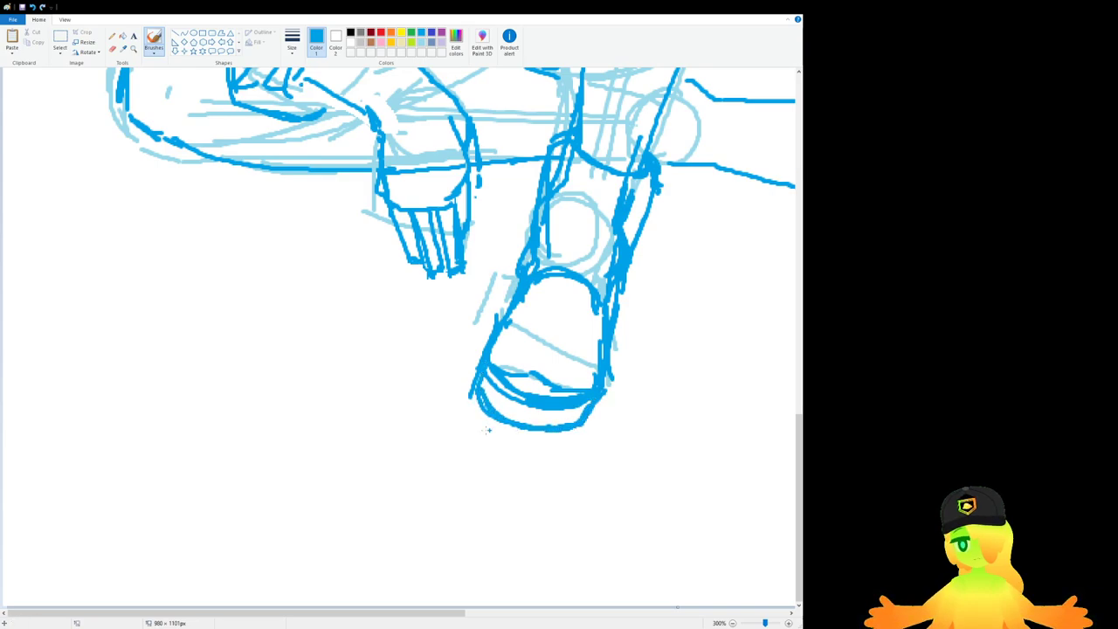
{"action": "scroll", "coordinate": [304, 423], "scroll_direction": "down", "scroll_amount": 1, "text": "ctrl"}
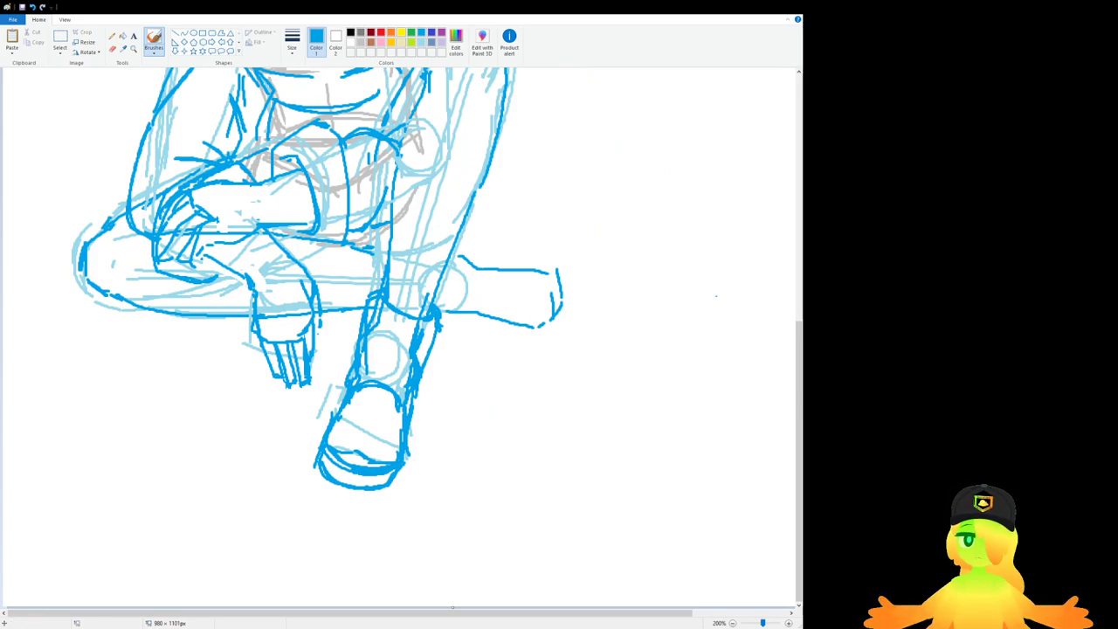
{"action": "left_click_drag", "start_coordinate": [612, 236], "coordinate": [613, 284]}
{"action": "key", "text": "ctrl+z"}
{"action": "left_click_drag", "start_coordinate": [463, 260], "coordinate": [474, 312]}
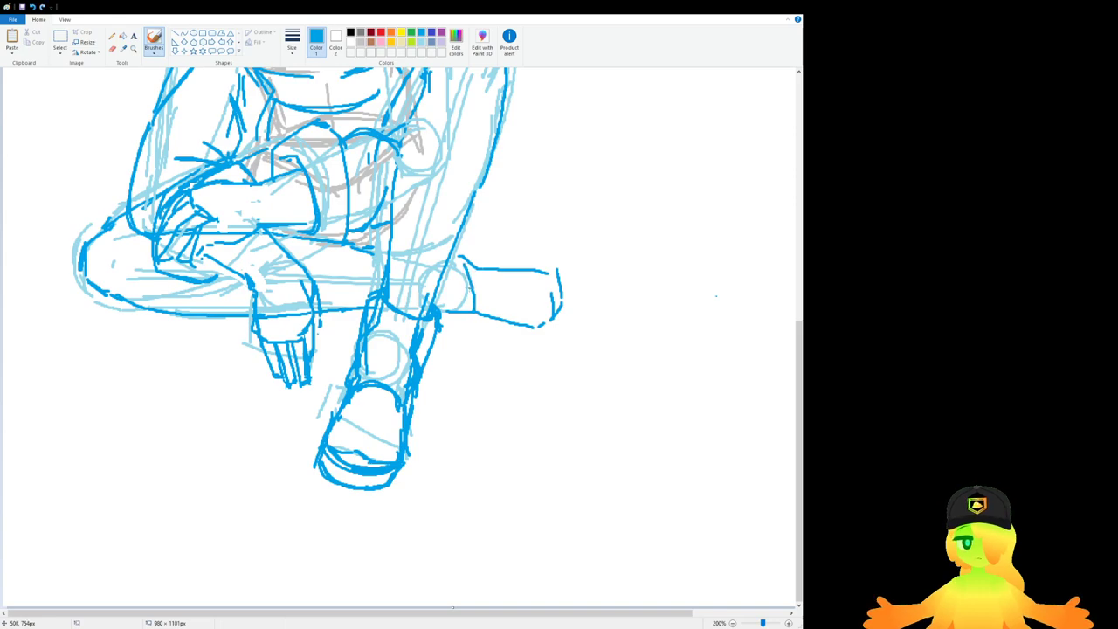
{"action": "key", "text": "ctrl+z"}
{"action": "left_click_drag", "start_coordinate": [457, 258], "coordinate": [454, 310]}
{"action": "key", "text": "ctrl+z"}
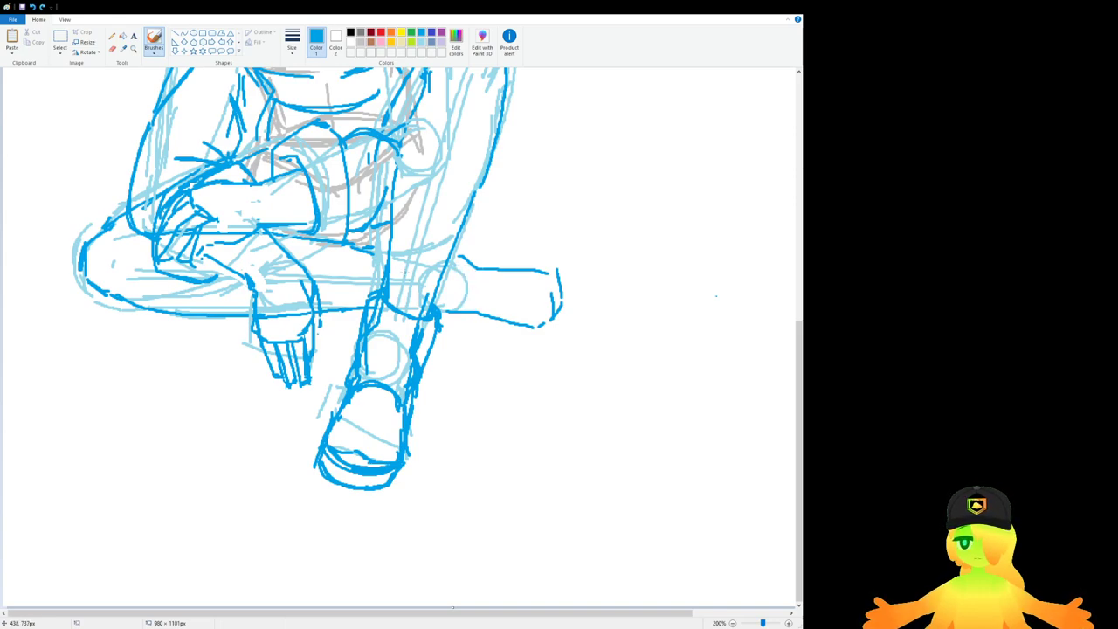
Step: Draw a curved band line across the raised leg's lower shin and darken the leg's inner contour below the knee
{"action": "mouse_move", "coordinate": [392, 252]}
{"action": "left_mouse_down"}
{"action": "mouse_move", "coordinate": [443, 267]}
{"action": "mouse_move", "coordinate": [402, 264]}
{"action": "mouse_move", "coordinate": [384, 248]}
{"action": "left_mouse_up"}
{"action": "scroll", "coordinate": [436, 254], "scroll_direction": "up", "scroll_amount": 3}
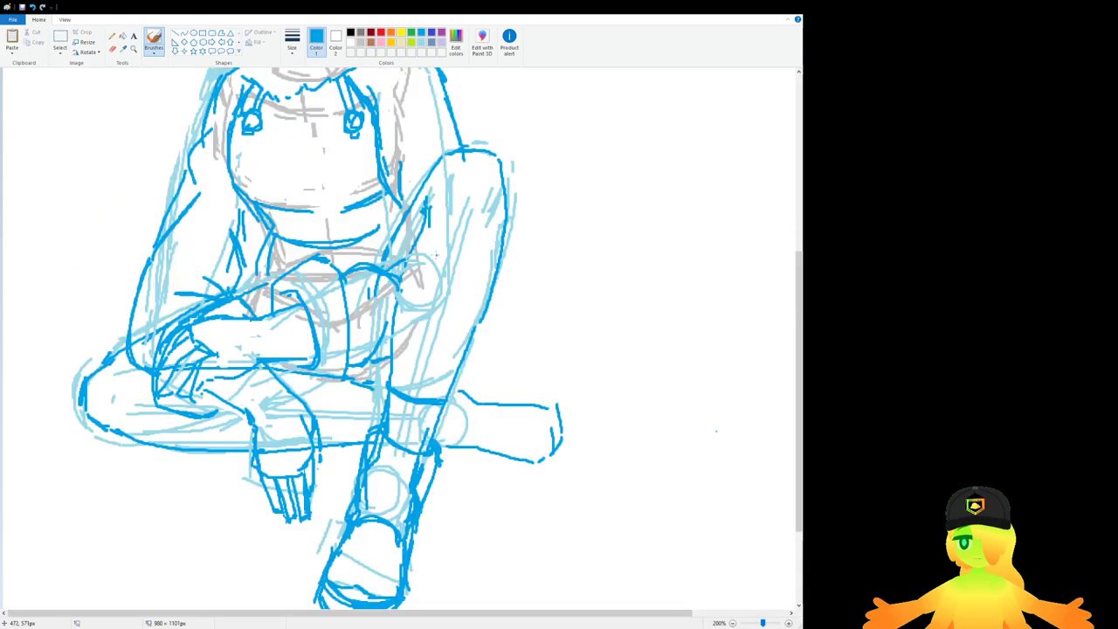
{"action": "scroll", "coordinate": [402, 341], "scroll_direction": "down", "scroll_amount": 3}
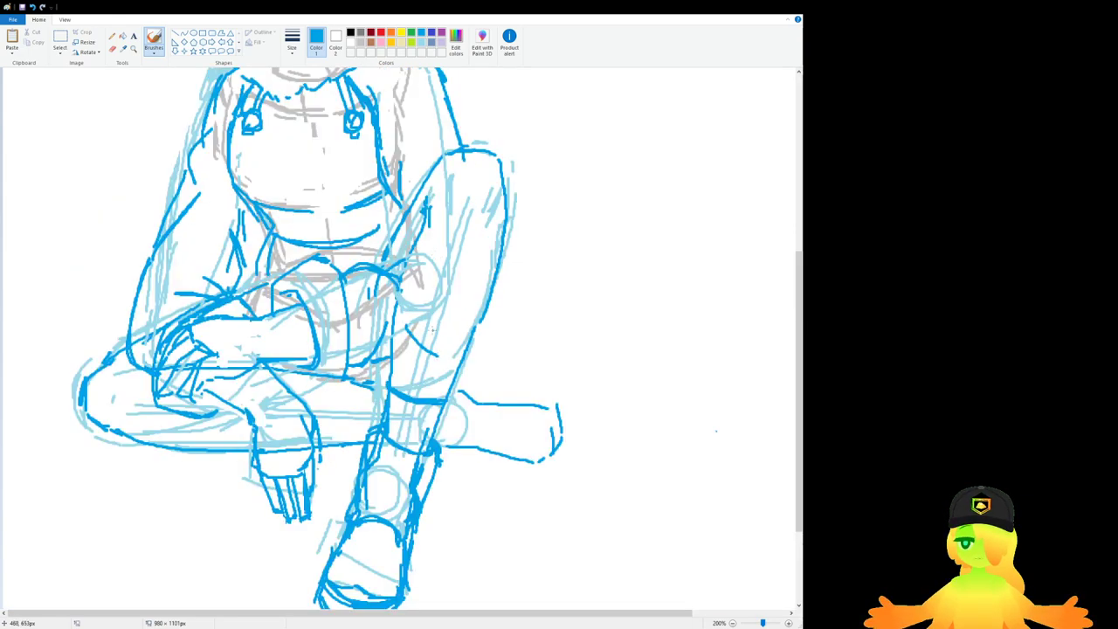
{"action": "scroll", "coordinate": [401, 341], "scroll_direction": "up", "scroll_amount": 3}
{"action": "mouse_move", "coordinate": [392, 235]}
{"action": "left_mouse_down"}
{"action": "mouse_move", "coordinate": [379, 265]}
{"action": "mouse_move", "coordinate": [425, 196]}
{"action": "left_mouse_up"}
{"action": "left_click_drag", "start_coordinate": [425, 196], "coordinate": [394, 235]}
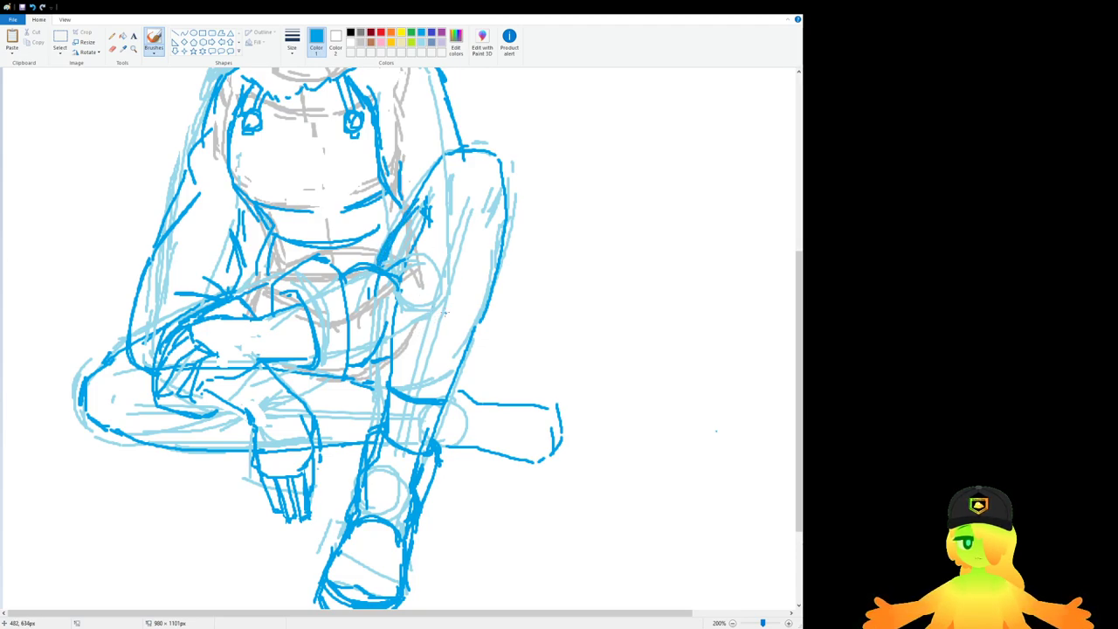
{"action": "left_click_drag", "start_coordinate": [397, 327], "coordinate": [462, 339]}
{"action": "left_click_drag", "start_coordinate": [407, 281], "coordinate": [477, 298]}
{"action": "key", "text": "ctrl+z"}
{"action": "key", "text": "ctrl+z"}
{"action": "left_click_drag", "start_coordinate": [411, 271], "coordinate": [473, 289]}
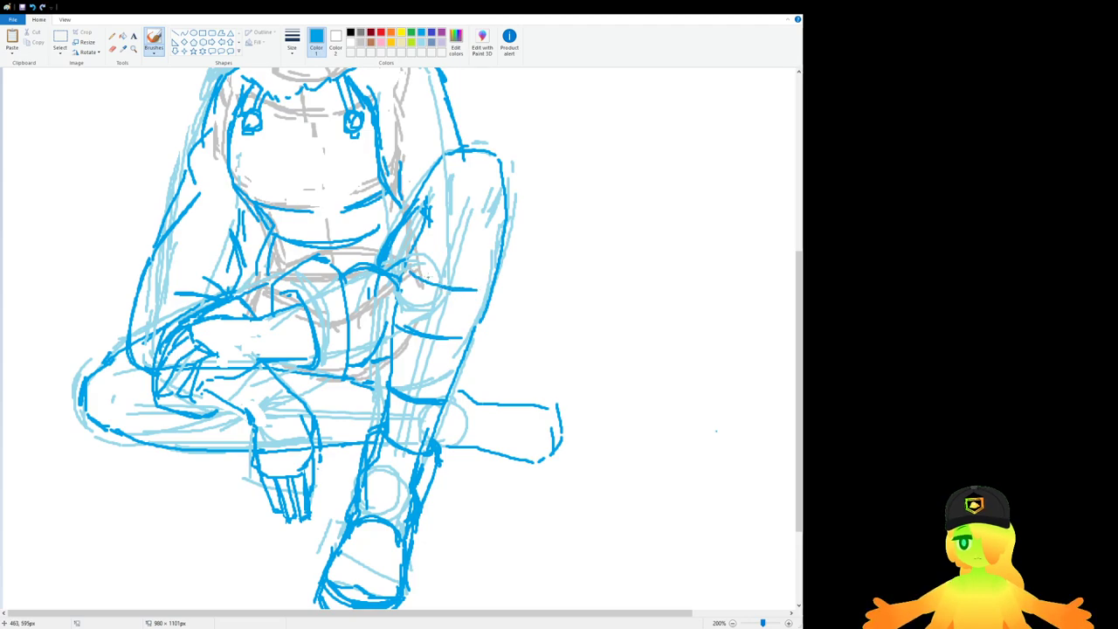
{"action": "key", "text": "ctrl+z"}
{"action": "key", "text": "ctrl+z"}
{"action": "key", "text": "ctrl+z"}
{"action": "key", "text": "ctrl+z"}
Step: Draw a curved fold line across the middle of the raised leg's shin, undoing the trial lines above and below it
{"action": "mouse_move", "coordinate": [406, 268]}
{"action": "left_mouse_down"}
{"action": "mouse_move", "coordinate": [447, 291]}
{"action": "mouse_move", "coordinate": [476, 290]}
{"action": "left_mouse_up"}
{"action": "mouse_move", "coordinate": [395, 320]}
{"action": "left_mouse_down"}
{"action": "mouse_move", "coordinate": [442, 347]}
{"action": "mouse_move", "coordinate": [465, 346]}
{"action": "mouse_move", "coordinate": [419, 344]}
{"action": "left_mouse_up"}
{"action": "key", "text": "ctrl+z"}
{"action": "left_click_drag", "start_coordinate": [423, 225], "coordinate": [491, 232]}
{"action": "key", "text": "ctrl+z"}
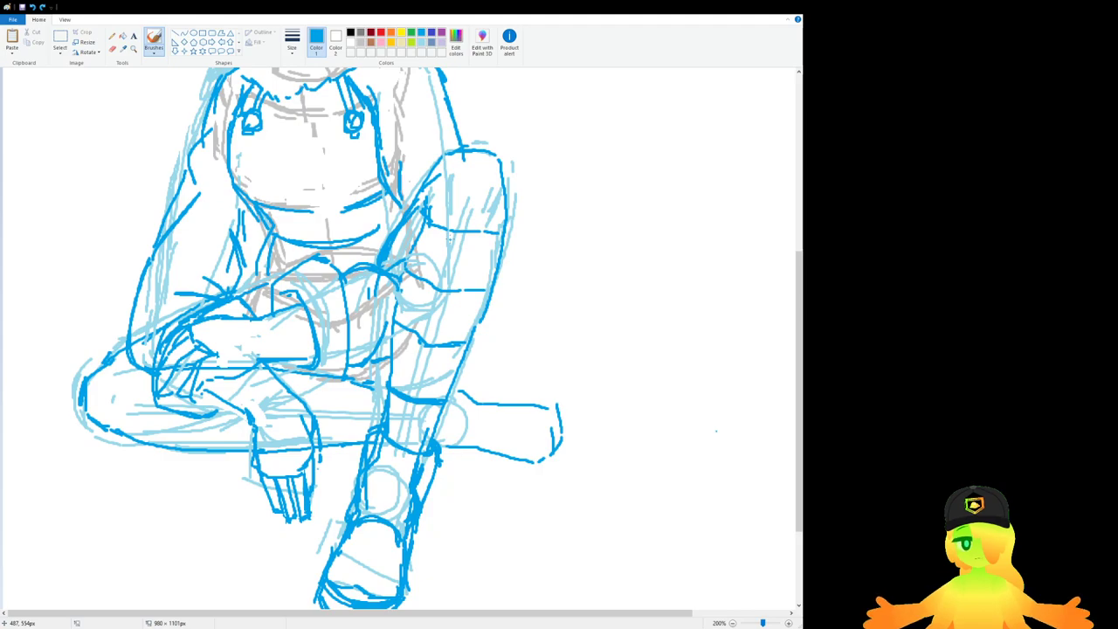
{"action": "key", "text": "ctrl+z"}
{"action": "key", "text": "ctrl+z"}
{"action": "key", "text": "ctrl+z"}
{"action": "key", "text": "ctrl+z"}
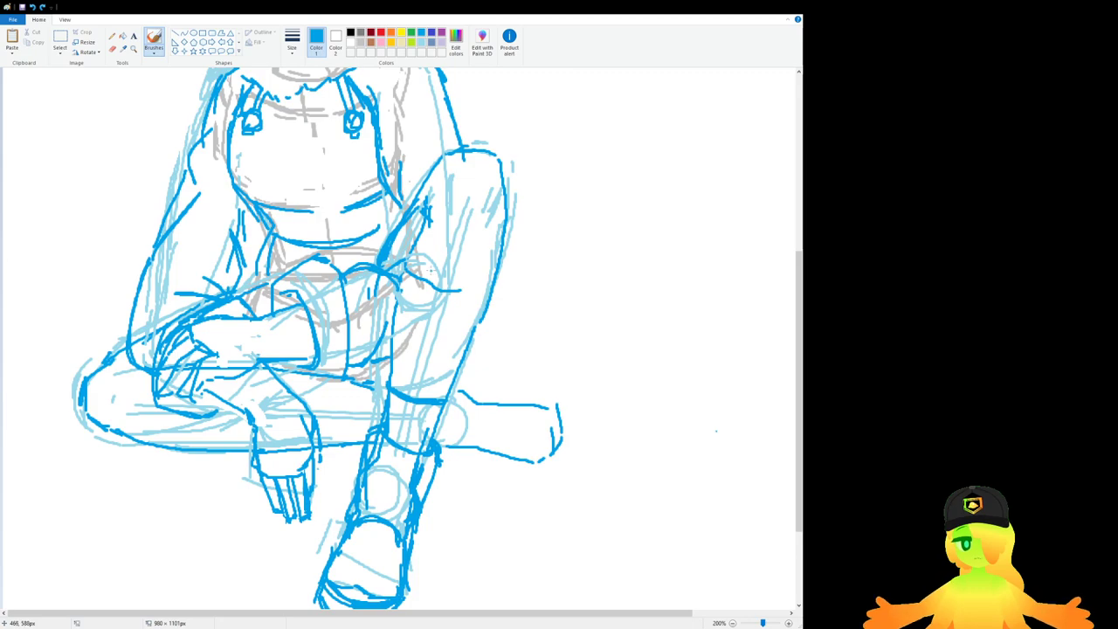
Step: Add a fold line across the lower shin, extend the middle one to the outer edge, and draw another below the knee
{"action": "left_click_drag", "start_coordinate": [408, 332], "coordinate": [451, 347]}
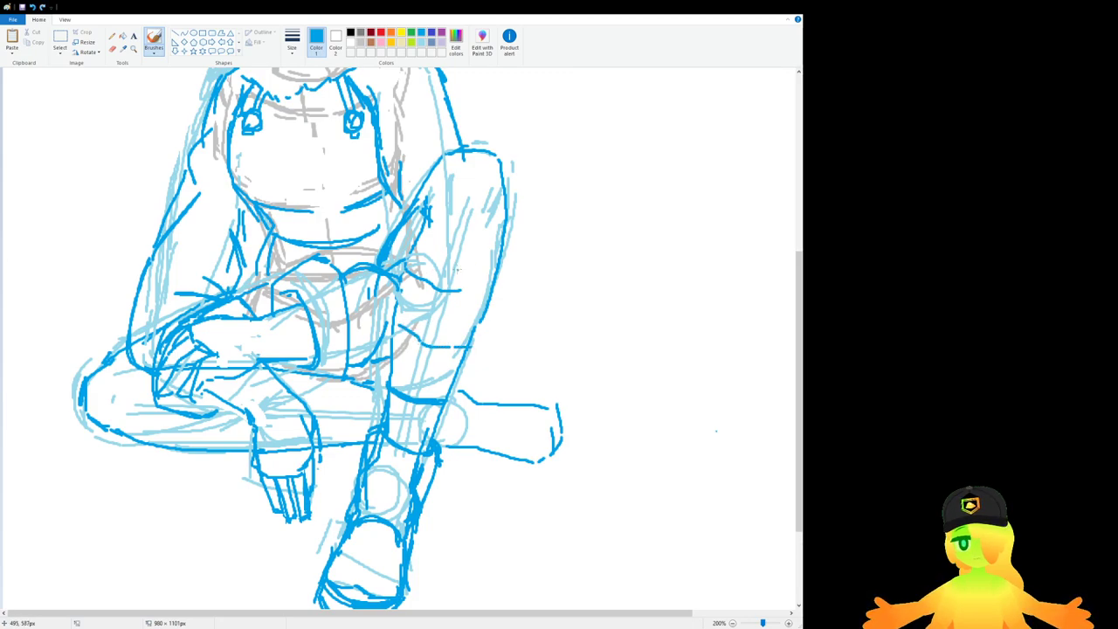
{"action": "left_click_drag", "start_coordinate": [458, 290], "coordinate": [487, 292]}
{"action": "left_click_drag", "start_coordinate": [432, 219], "coordinate": [510, 213]}
Step: Darken the raised leg's inner and outer contours from the knee down the calf, with short fold marks under the knee
{"action": "left_click_drag", "start_coordinate": [438, 169], "coordinate": [411, 219]}
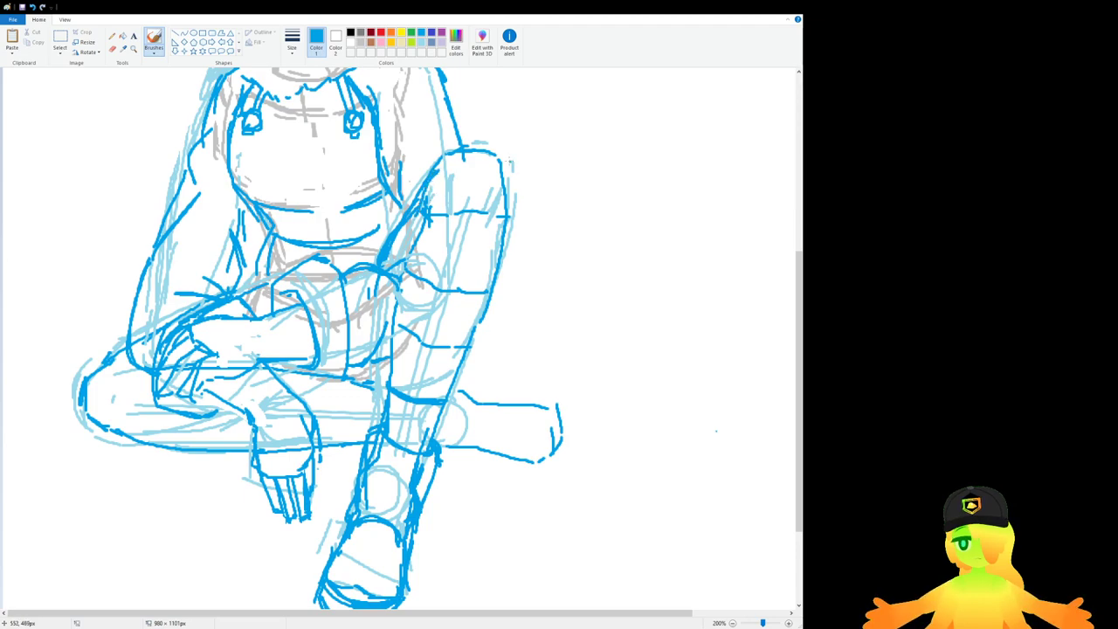
{"action": "mouse_move", "coordinate": [504, 162]}
{"action": "left_mouse_down"}
{"action": "mouse_move", "coordinate": [488, 220]}
{"action": "mouse_move", "coordinate": [463, 232]}
{"action": "left_mouse_up"}
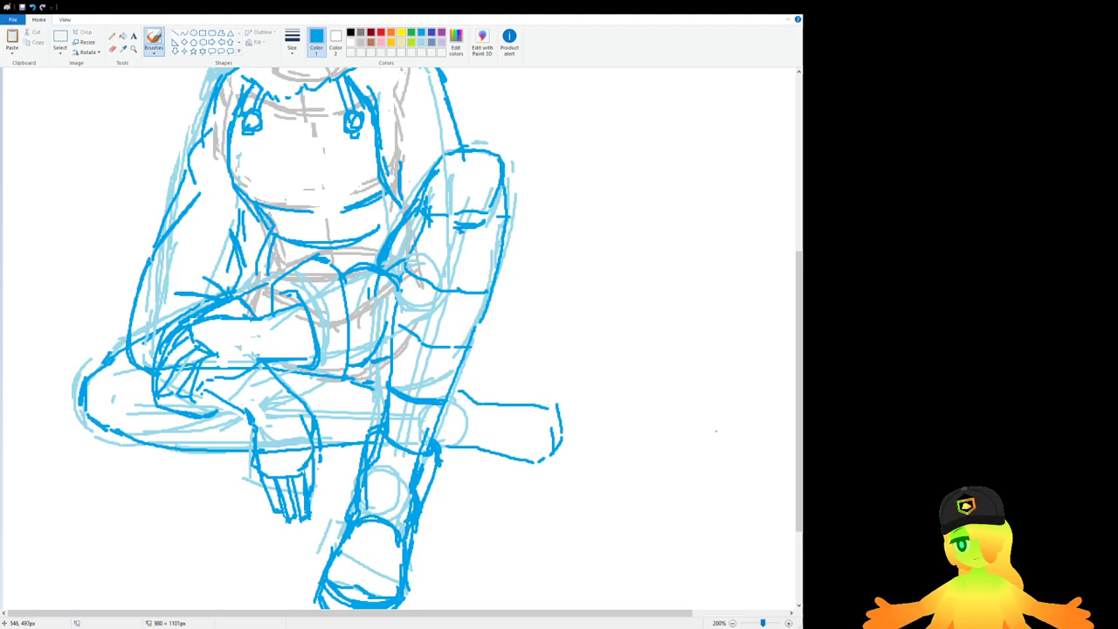
{"action": "mouse_move", "coordinate": [506, 172]}
{"action": "left_mouse_down"}
{"action": "mouse_move", "coordinate": [513, 199]}
{"action": "mouse_move", "coordinate": [492, 281]}
{"action": "left_mouse_up"}
{"action": "key", "text": "ctrl+z"}
{"action": "mouse_move", "coordinate": [500, 191]}
{"action": "left_mouse_down"}
{"action": "mouse_move", "coordinate": [505, 256]}
{"action": "mouse_move", "coordinate": [467, 345]}
{"action": "left_mouse_up"}
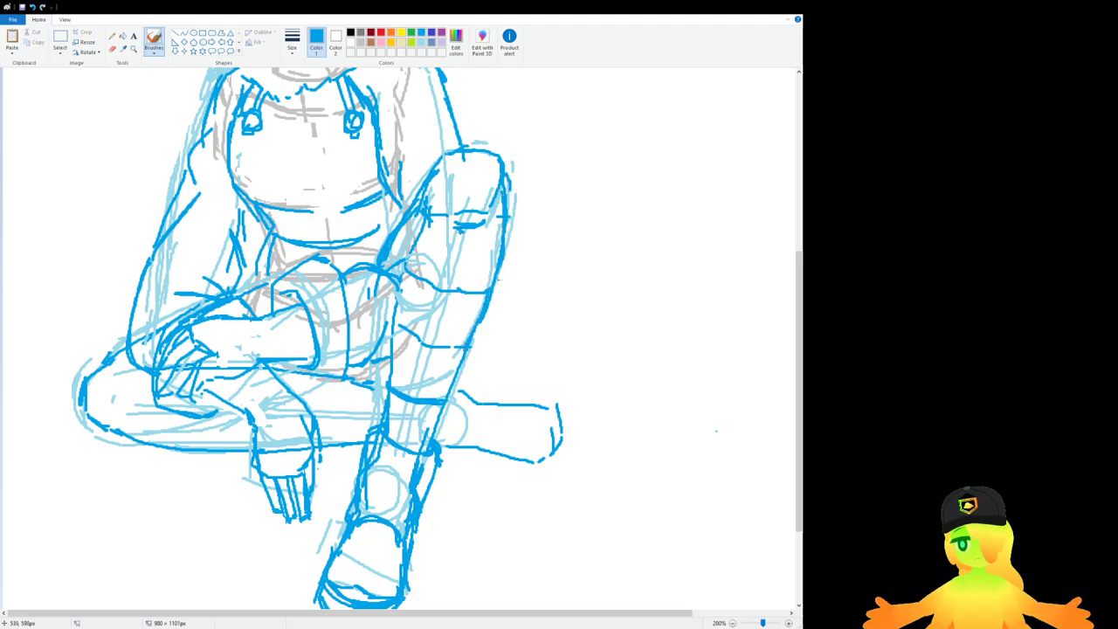
{"action": "mouse_move", "coordinate": [512, 222]}
{"action": "left_mouse_down"}
{"action": "mouse_move", "coordinate": [498, 313]}
{"action": "mouse_move", "coordinate": [446, 413]}
{"action": "left_mouse_up"}
{"action": "key", "text": "ctrl+z"}
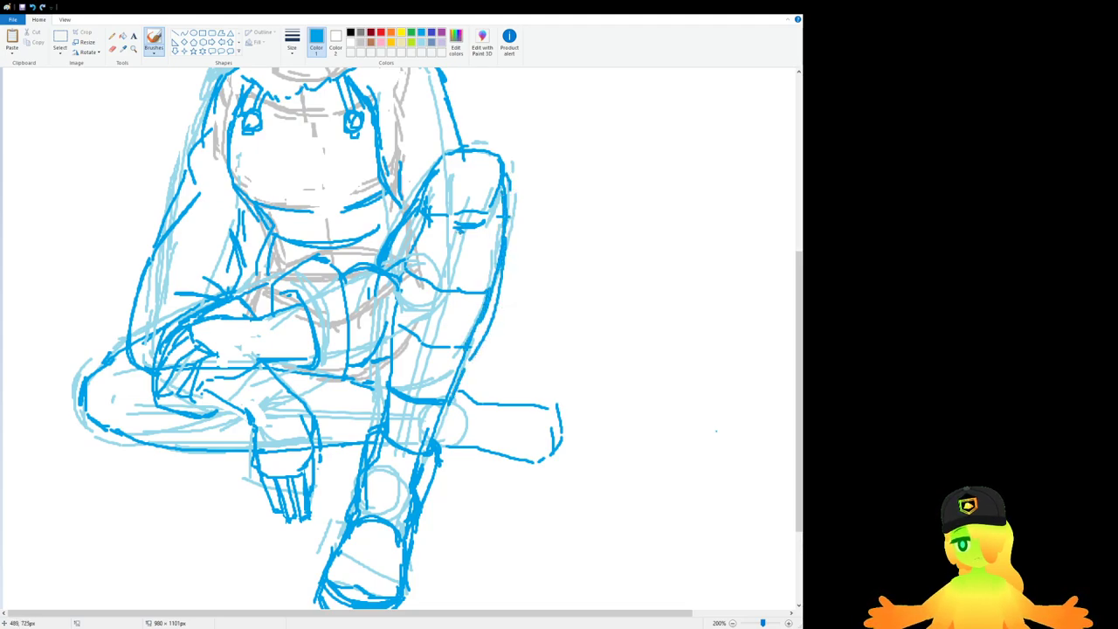
Step: Draw the sideways foot's ankle hem, curved shoe division and lower sole lines from the heel to the toe
{"action": "scroll", "coordinate": [454, 384], "scroll_direction": "down", "scroll_amount": 3}
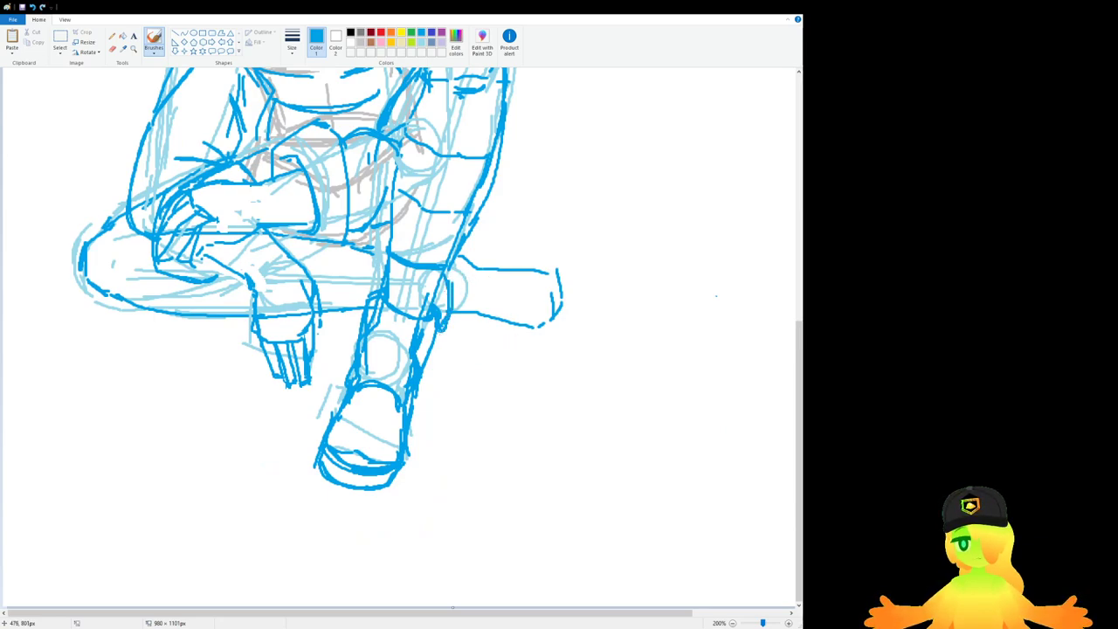
{"action": "mouse_move", "coordinate": [443, 315]}
{"action": "left_mouse_down"}
{"action": "mouse_move", "coordinate": [444, 326]}
{"action": "mouse_move", "coordinate": [467, 318]}
{"action": "left_mouse_up"}
{"action": "left_click_drag", "start_coordinate": [483, 275], "coordinate": [480, 311]}
{"action": "key", "text": "ctrl+z"}
{"action": "key", "text": "ctrl+z"}
{"action": "left_click_drag", "start_coordinate": [492, 266], "coordinate": [479, 287]}
{"action": "left_click_drag", "start_coordinate": [501, 329], "coordinate": [563, 327]}
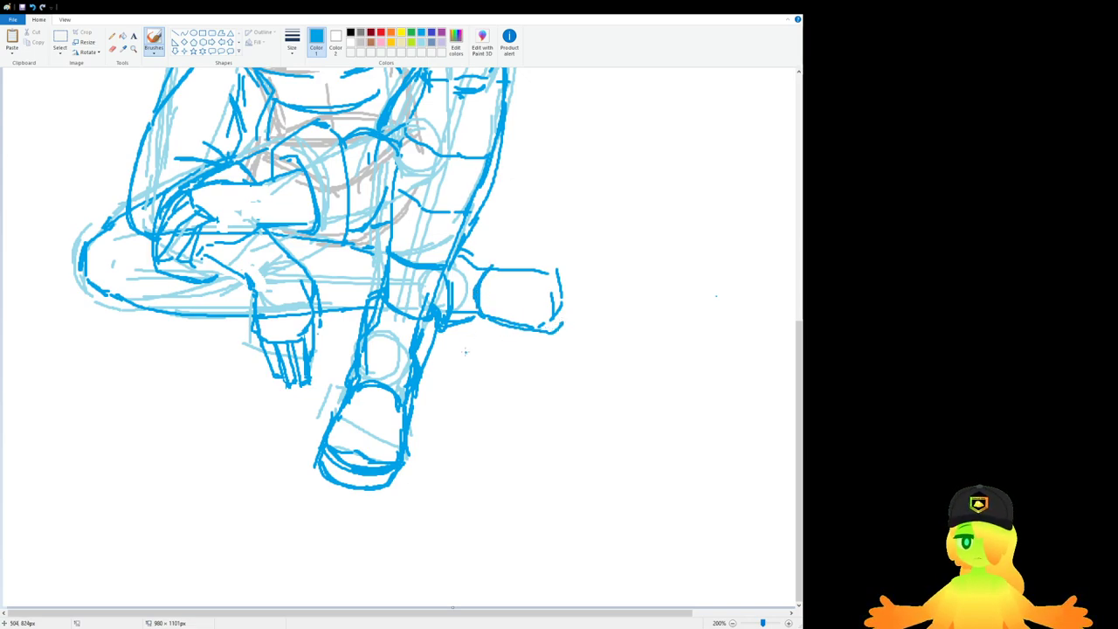
{"action": "mouse_move", "coordinate": [460, 329]}
{"action": "left_mouse_down"}
{"action": "mouse_move", "coordinate": [489, 326]}
{"action": "mouse_move", "coordinate": [479, 322]}
{"action": "left_mouse_up"}
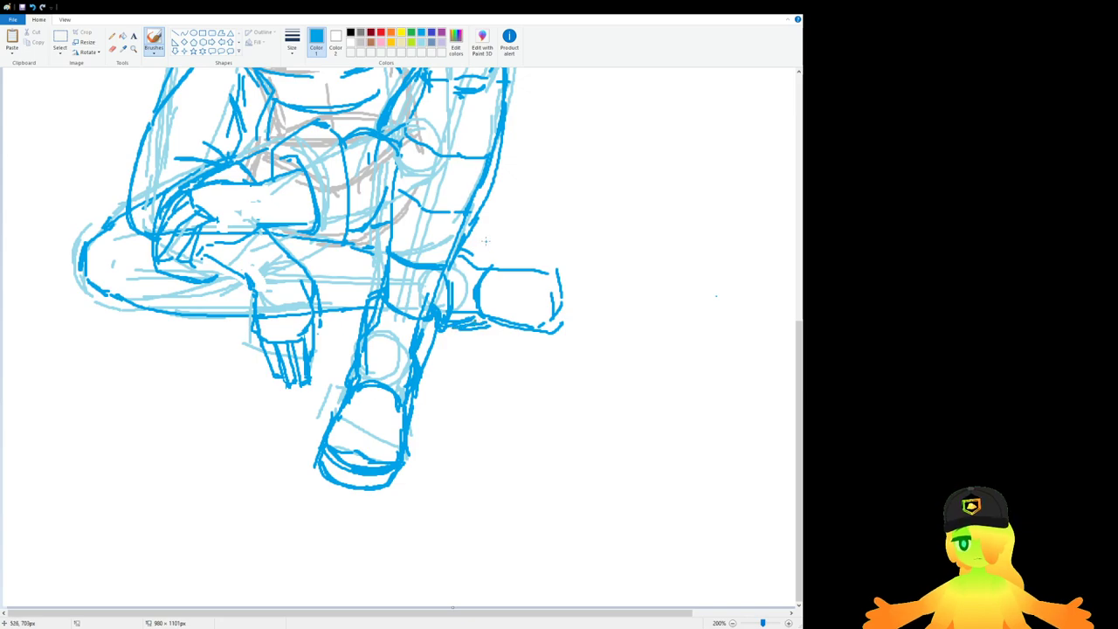
Step: Outline the sideways shoe's upper edge from the ankle, its rounded toe and the lower sole edge
{"action": "mouse_move", "coordinate": [470, 261]}
{"action": "left_mouse_down"}
{"action": "mouse_move", "coordinate": [515, 253]}
{"action": "mouse_move", "coordinate": [566, 266]}
{"action": "left_mouse_up"}
{"action": "mouse_move", "coordinate": [566, 265]}
{"action": "left_mouse_down"}
{"action": "mouse_move", "coordinate": [576, 288]}
{"action": "mouse_move", "coordinate": [556, 330]}
{"action": "mouse_move", "coordinate": [554, 316]}
{"action": "mouse_move", "coordinate": [573, 314]}
{"action": "mouse_move", "coordinate": [573, 286]}
{"action": "mouse_move", "coordinate": [569, 306]}
{"action": "left_mouse_up"}
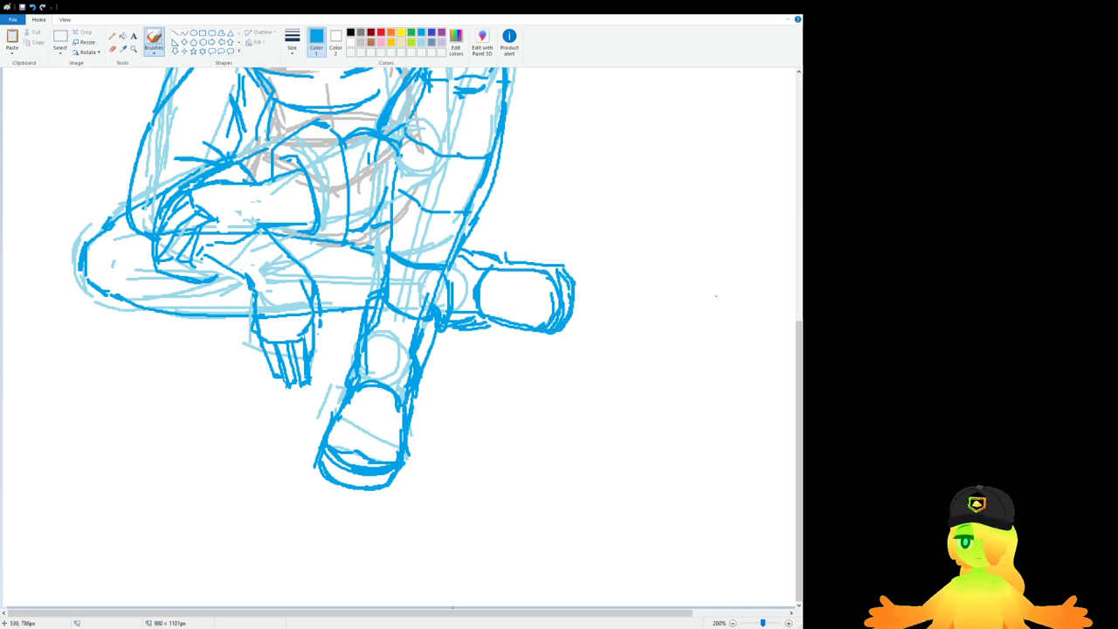
{"action": "mouse_move", "coordinate": [490, 318]}
{"action": "left_mouse_down"}
{"action": "mouse_move", "coordinate": [517, 325]}
{"action": "mouse_move", "coordinate": [465, 329]}
{"action": "mouse_move", "coordinate": [564, 320]}
{"action": "left_mouse_up"}
Step: Erase the sideways shoe's lower edge, then redraw it as a curved sole and thicken the toe and upper contour
{"action": "left_click", "coordinate": [113, 49]}
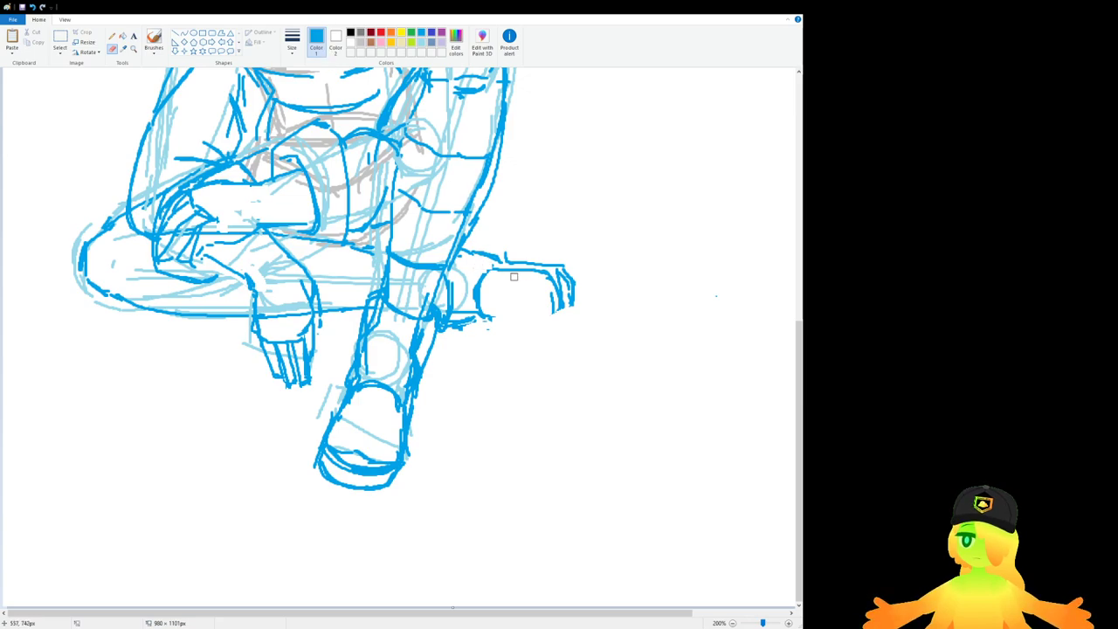
{"action": "mouse_move", "coordinate": [521, 264]}
{"action": "left_mouse_down"}
{"action": "mouse_move", "coordinate": [505, 260]}
{"action": "mouse_move", "coordinate": [521, 254]}
{"action": "mouse_move", "coordinate": [555, 276]}
{"action": "mouse_move", "coordinate": [572, 310]}
{"action": "mouse_move", "coordinate": [544, 326]}
{"action": "mouse_move", "coordinate": [555, 332]}
{"action": "mouse_move", "coordinate": [492, 320]}
{"action": "mouse_move", "coordinate": [555, 336]}
{"action": "mouse_move", "coordinate": [574, 290]}
{"action": "left_mouse_up"}
{"action": "left_click", "coordinate": [153, 40]}
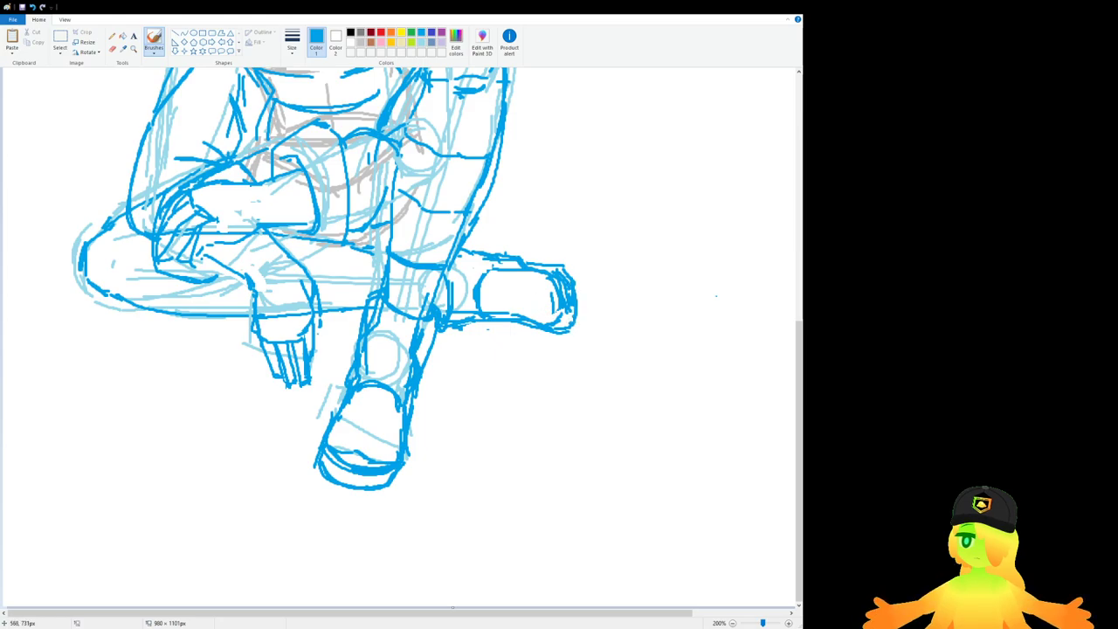
{"action": "mouse_move", "coordinate": [515, 266]}
{"action": "left_mouse_down"}
{"action": "mouse_move", "coordinate": [498, 262]}
{"action": "mouse_move", "coordinate": [543, 263]}
{"action": "left_mouse_up"}
Step: Darken the upper and lower edges of the sleeve cuff on the forearm resting across the crossed leg
{"action": "scroll", "coordinate": [524, 327], "scroll_direction": "down", "scroll_amount": 1}
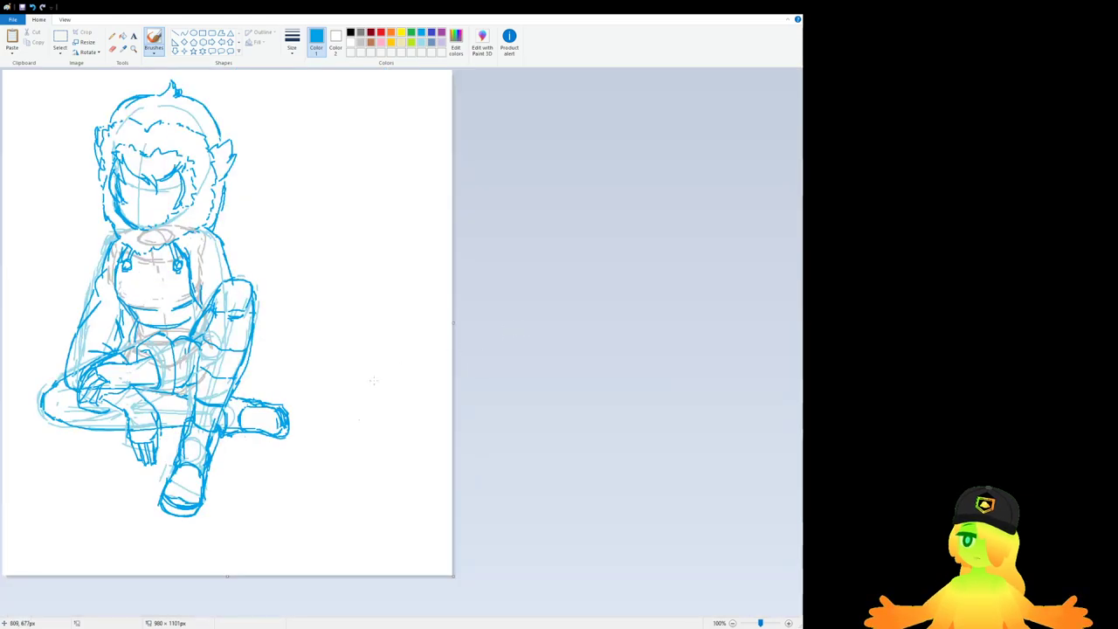
{"action": "scroll", "coordinate": [374, 379], "scroll_direction": "up", "scroll_amount": 1}
{"action": "scroll", "coordinate": [368, 380], "scroll_direction": "down", "scroll_amount": 3}
{"action": "scroll", "coordinate": [393, 340], "scroll_direction": "down", "scroll_amount": 4}
{"action": "scroll", "coordinate": [393, 341], "scroll_direction": "up", "scroll_amount": 2}
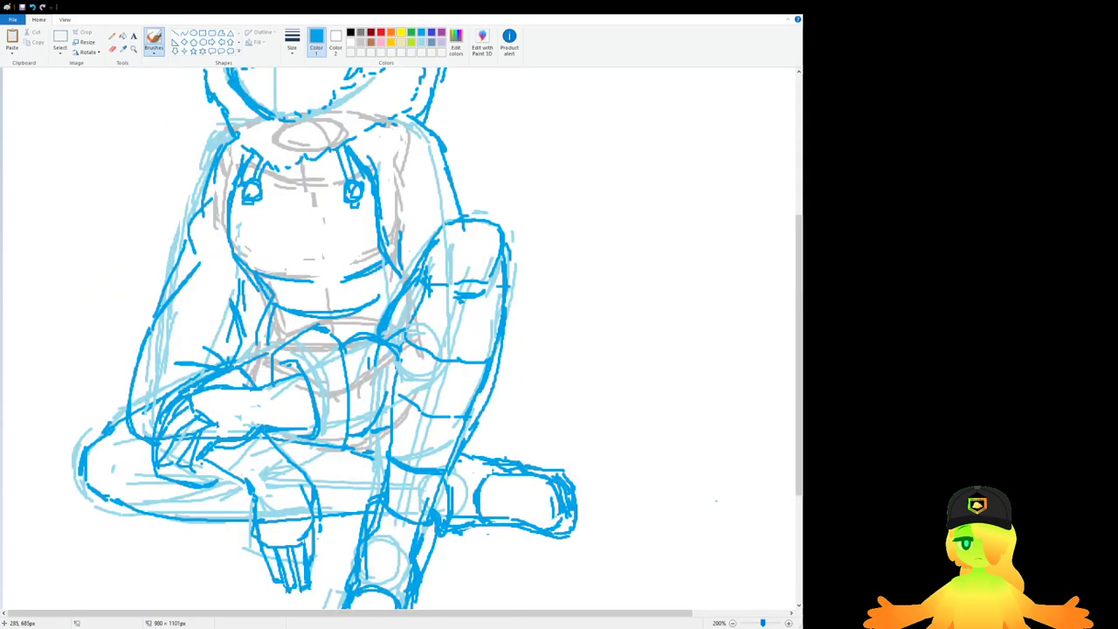
{"action": "left_click_drag", "start_coordinate": [276, 425], "coordinate": [304, 427]}
{"action": "left_click_drag", "start_coordinate": [300, 382], "coordinate": [273, 385]}
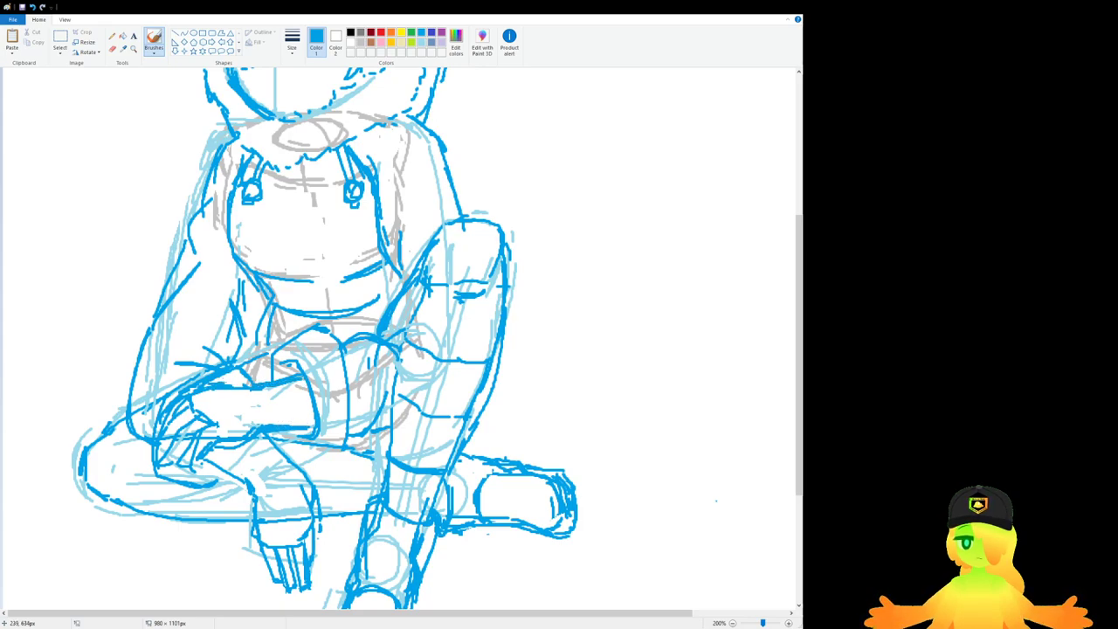
Step: Draw the right-hand eye on the face with an arched upper lid and a round iris, undoing a trial stroke
{"action": "scroll", "coordinate": [329, 398], "scroll_direction": "up", "scroll_amount": 1}
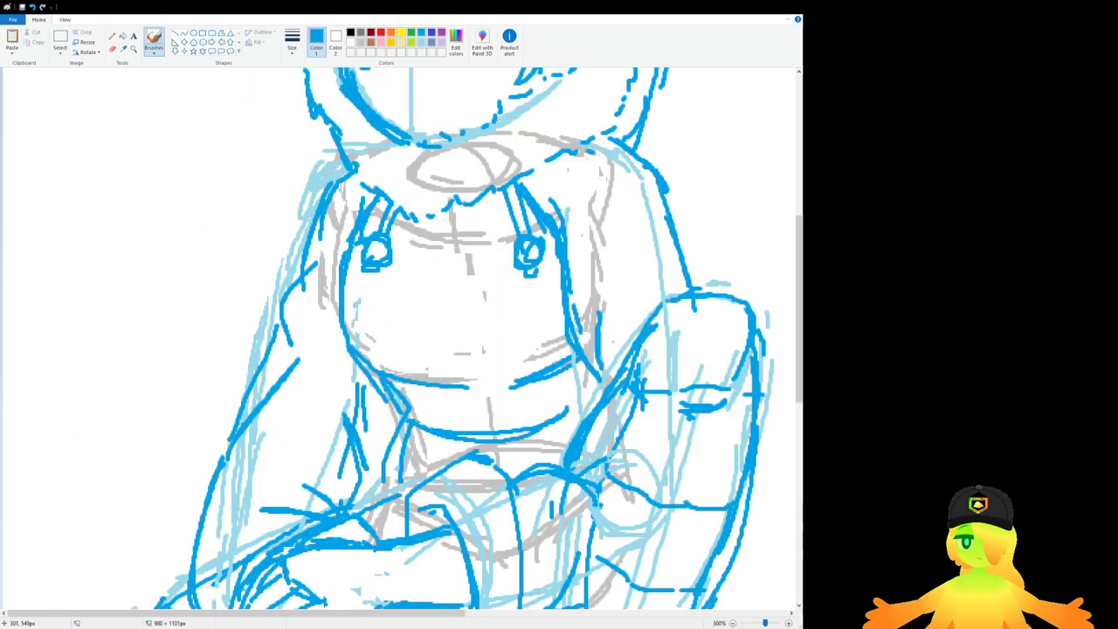
{"action": "scroll", "coordinate": [349, 437], "scroll_direction": "up", "scroll_amount": 3}
{"action": "scroll", "coordinate": [411, 550], "scroll_direction": "down", "scroll_amount": 1}
{"action": "scroll", "coordinate": [411, 557], "scroll_direction": "up", "scroll_amount": 1}
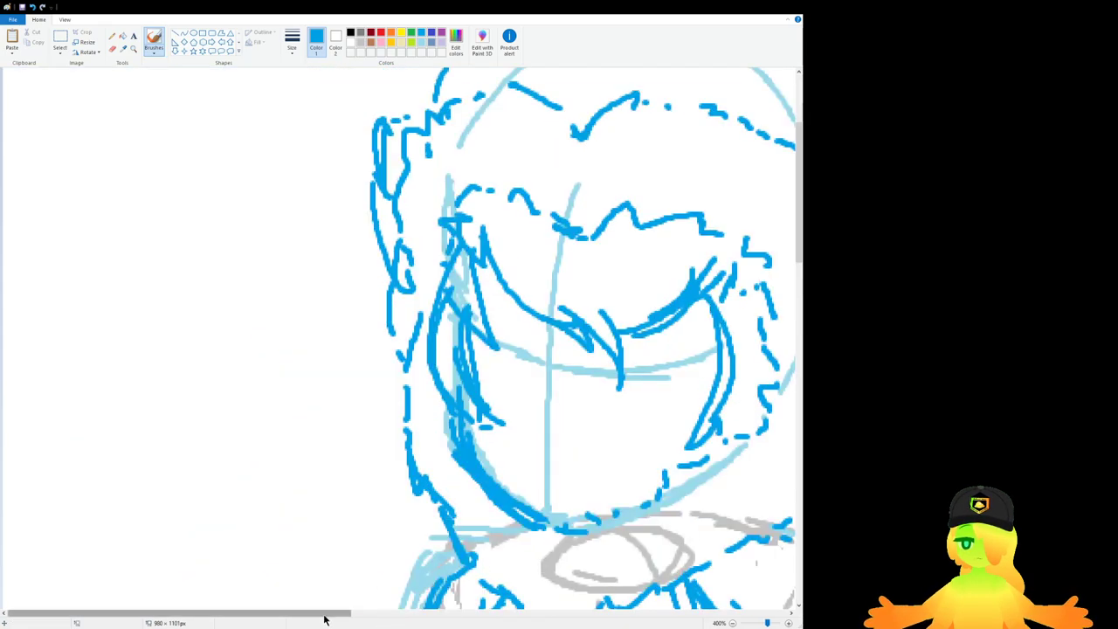
{"action": "scroll", "coordinate": [379, 581], "scroll_direction": "right", "scroll_amount": 3}
{"action": "mouse_move", "coordinate": [307, 387]}
{"action": "left_mouse_down"}
{"action": "mouse_move", "coordinate": [351, 347]}
{"action": "mouse_move", "coordinate": [419, 368]}
{"action": "mouse_move", "coordinate": [399, 414]}
{"action": "mouse_move", "coordinate": [381, 424]}
{"action": "mouse_move", "coordinate": [352, 385]}
{"action": "mouse_move", "coordinate": [363, 375]}
{"action": "left_mouse_up"}
{"action": "key", "text": "ctrl+z"}
Step: Draw the left-hand eye on the face with a slanted upper lid and a narrow oval iris, undoing the trial strokes
{"action": "mouse_move", "coordinate": [245, 358]}
{"action": "left_mouse_down"}
{"action": "mouse_move", "coordinate": [244, 336]}
{"action": "mouse_move", "coordinate": [208, 330]}
{"action": "left_mouse_up"}
{"action": "key", "text": "ctrl+z"}
{"action": "mouse_move", "coordinate": [208, 322]}
{"action": "left_mouse_down"}
{"action": "mouse_move", "coordinate": [234, 323]}
{"action": "mouse_move", "coordinate": [259, 358]}
{"action": "left_mouse_up"}
{"action": "mouse_move", "coordinate": [220, 325]}
{"action": "left_mouse_down"}
{"action": "mouse_move", "coordinate": [233, 331]}
{"action": "mouse_move", "coordinate": [204, 334]}
{"action": "mouse_move", "coordinate": [236, 407]}
{"action": "mouse_move", "coordinate": [252, 373]}
{"action": "left_mouse_up"}
{"action": "key", "text": "ctrl+z"}
{"action": "left_click_drag", "start_coordinate": [242, 354], "coordinate": [240, 395]}
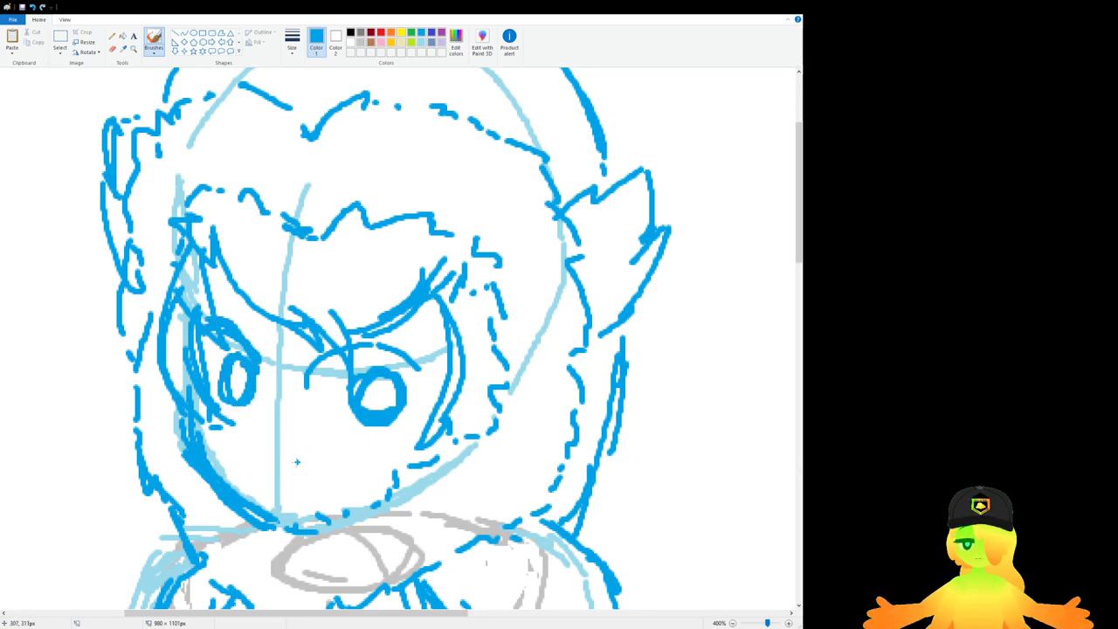
{"action": "left_click_drag", "start_coordinate": [261, 467], "coordinate": [333, 476]}
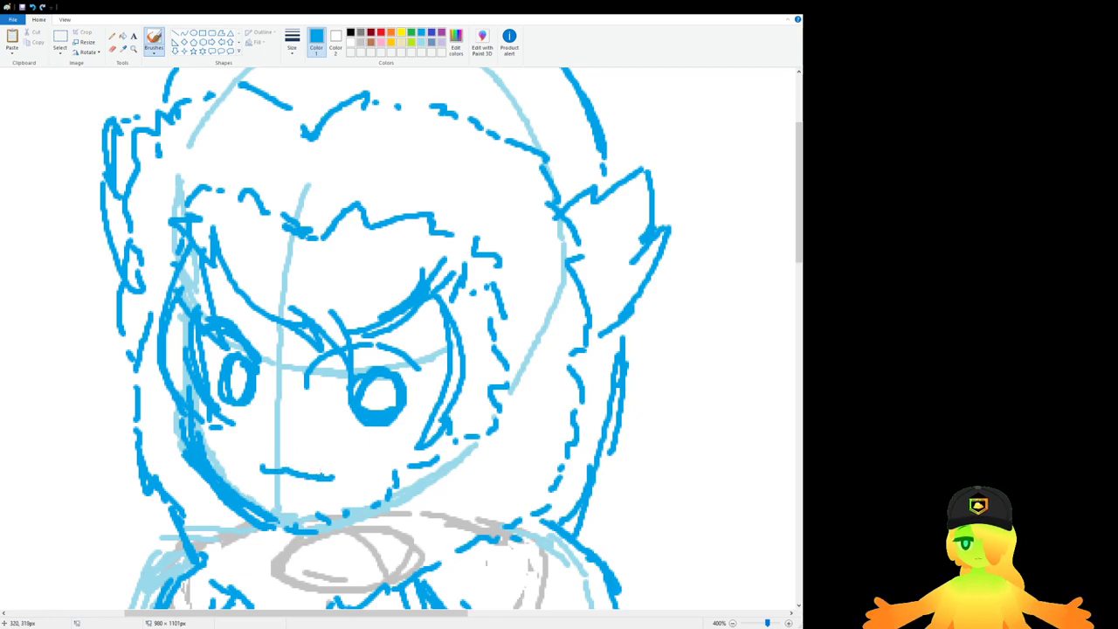
{"action": "key", "text": "ctrl+z"}
{"action": "key", "text": "ctrl+z"}
{"action": "left_click_drag", "start_coordinate": [258, 457], "coordinate": [279, 459]}
{"action": "left_click_drag", "start_coordinate": [278, 457], "coordinate": [334, 468]}
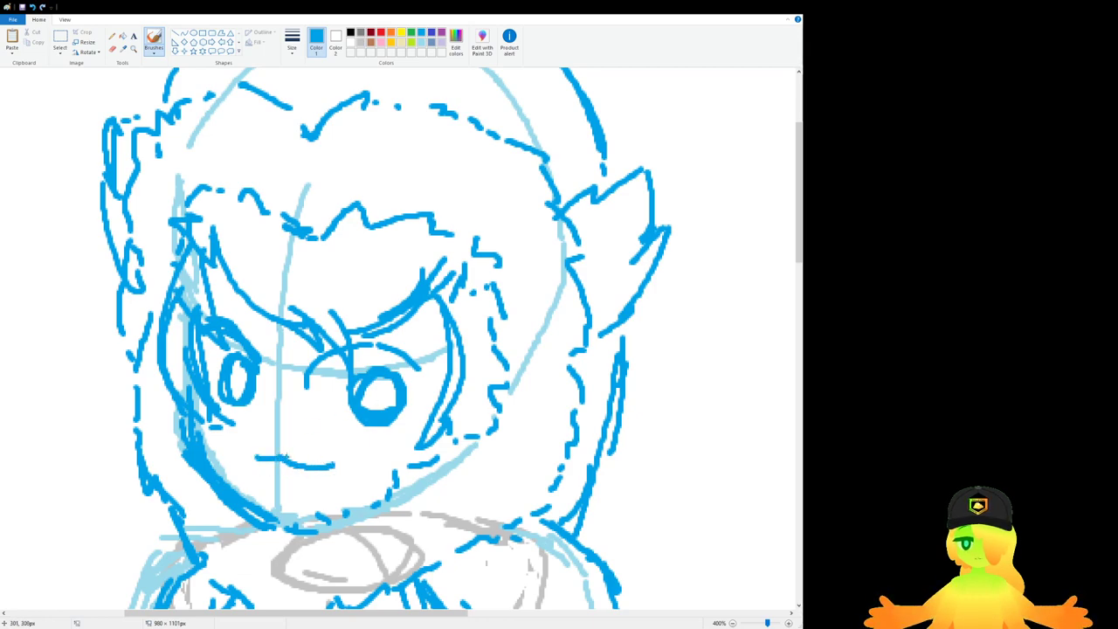
{"action": "key", "text": "ctrl+z"}
{"action": "key", "text": "ctrl+z"}
Step: Draw a short, slightly wavy mouth line across the lower face and thicken the upper lash line at the right-hand eye's inner corner
{"action": "left_click_drag", "start_coordinate": [257, 465], "coordinate": [330, 471]}
{"action": "scroll", "coordinate": [340, 445], "scroll_direction": "up", "scroll_amount": 1}
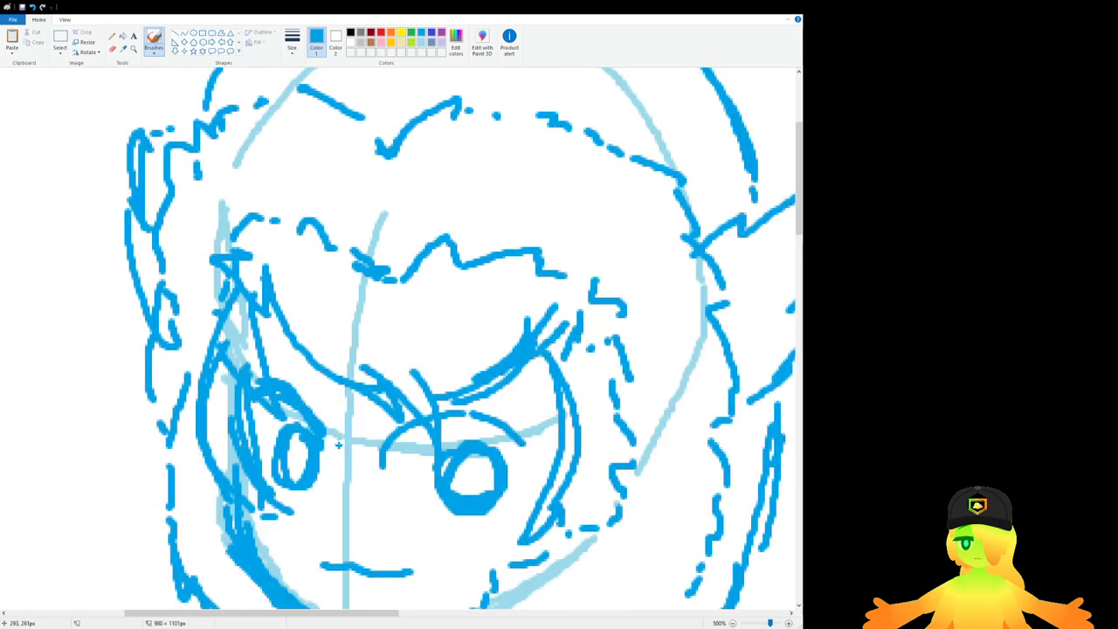
{"action": "scroll", "coordinate": [400, 320], "scroll_direction": "down", "scroll_amount": 3}
{"action": "mouse_move", "coordinate": [382, 334]}
{"action": "left_mouse_down"}
{"action": "mouse_move", "coordinate": [370, 338]}
{"action": "mouse_move", "coordinate": [474, 291]}
{"action": "left_mouse_up"}
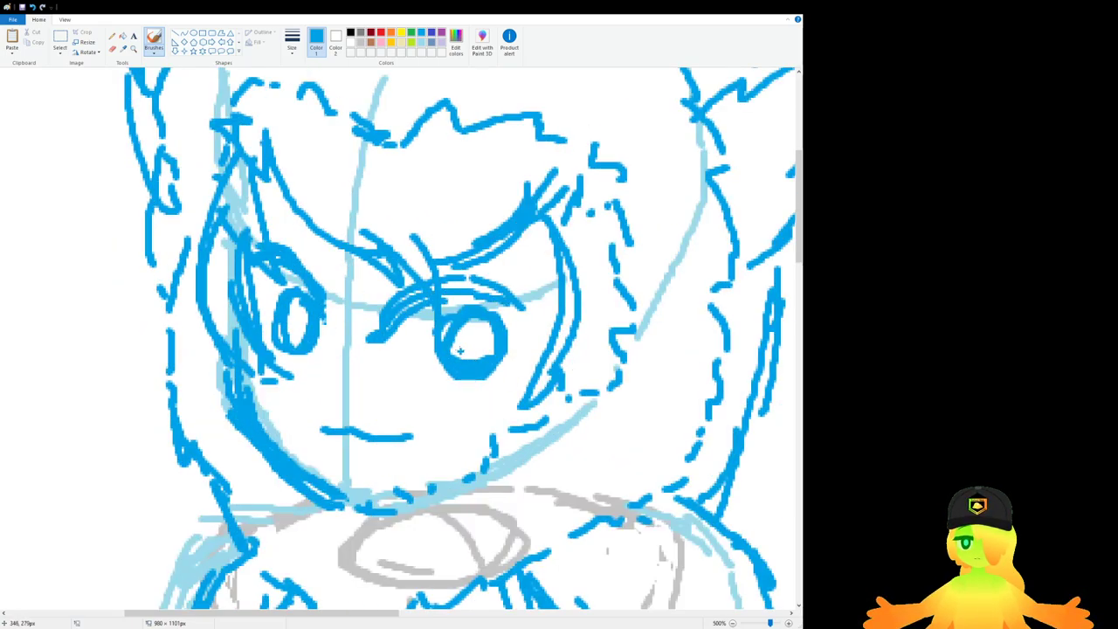
Step: Select the inner corner of the right-hand eye's lash line and shift it slightly closer to the iris
{"action": "left_click", "coordinate": [59, 39]}
{"action": "left_click_drag", "start_coordinate": [363, 349], "coordinate": [431, 286]}
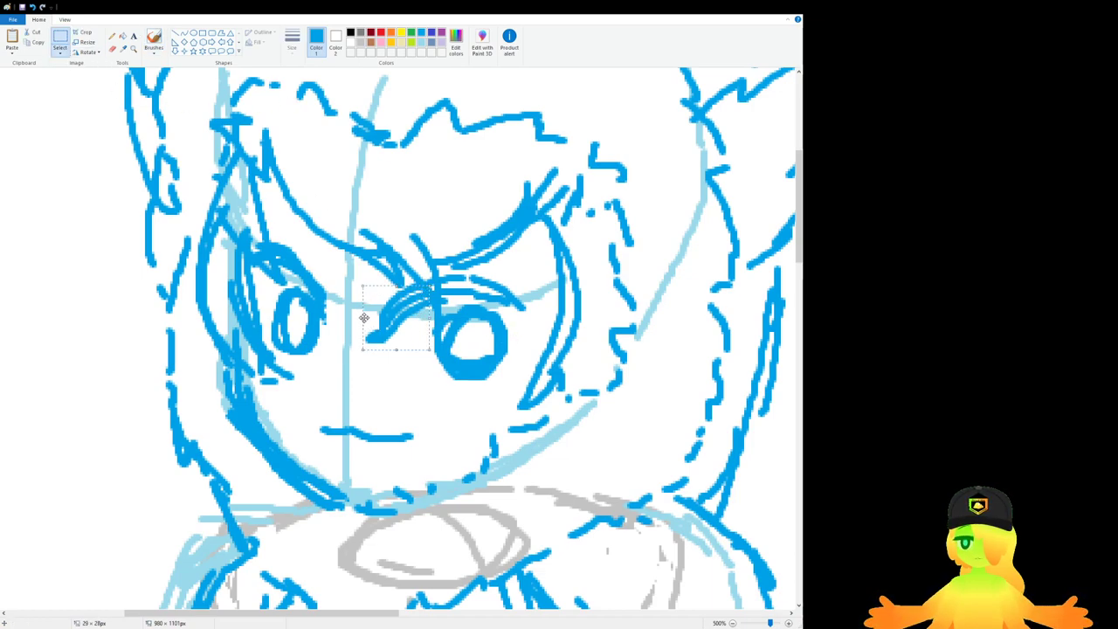
{"action": "left_click_drag", "start_coordinate": [361, 320], "coordinate": [380, 319]}
{"action": "left_click", "coordinate": [379, 321]}
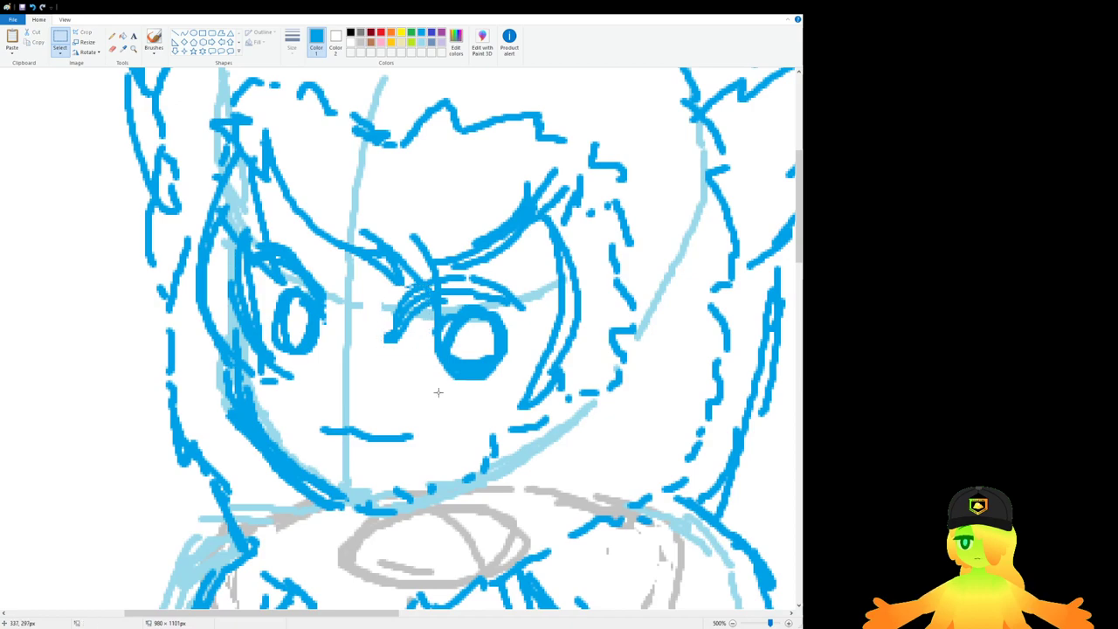
Step: Brush in the outer edge of the right-hand eye around the iris and add pupil marks inside it
{"action": "left_click", "coordinate": [154, 38]}
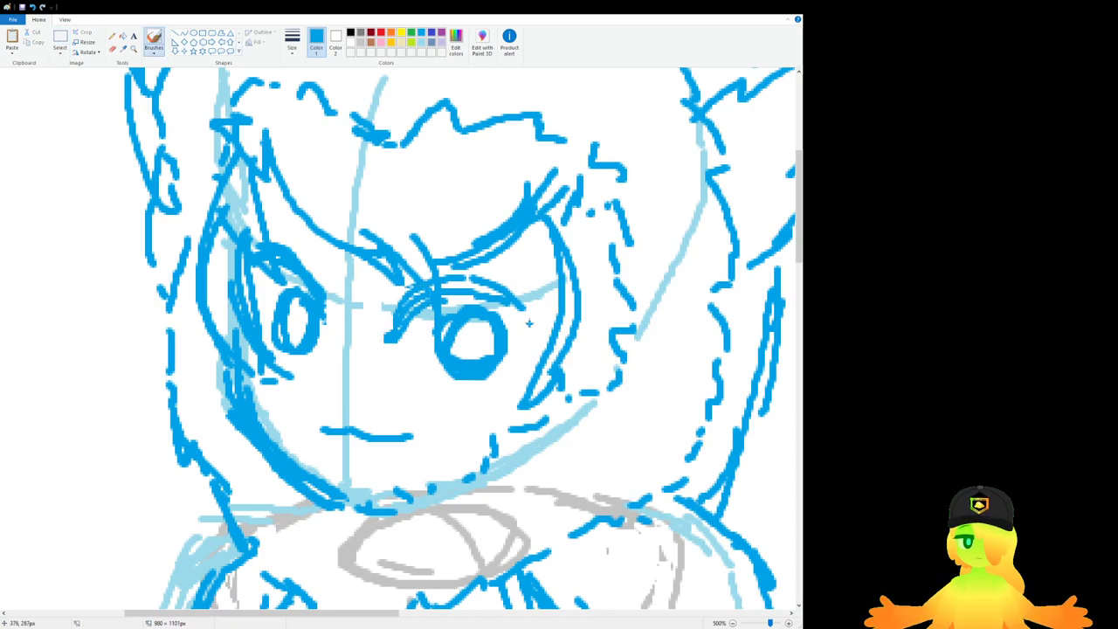
{"action": "mouse_move", "coordinate": [530, 321]}
{"action": "left_mouse_down"}
{"action": "mouse_move", "coordinate": [515, 304]}
{"action": "mouse_move", "coordinate": [542, 307]}
{"action": "mouse_move", "coordinate": [464, 382]}
{"action": "mouse_move", "coordinate": [516, 365]}
{"action": "left_mouse_up"}
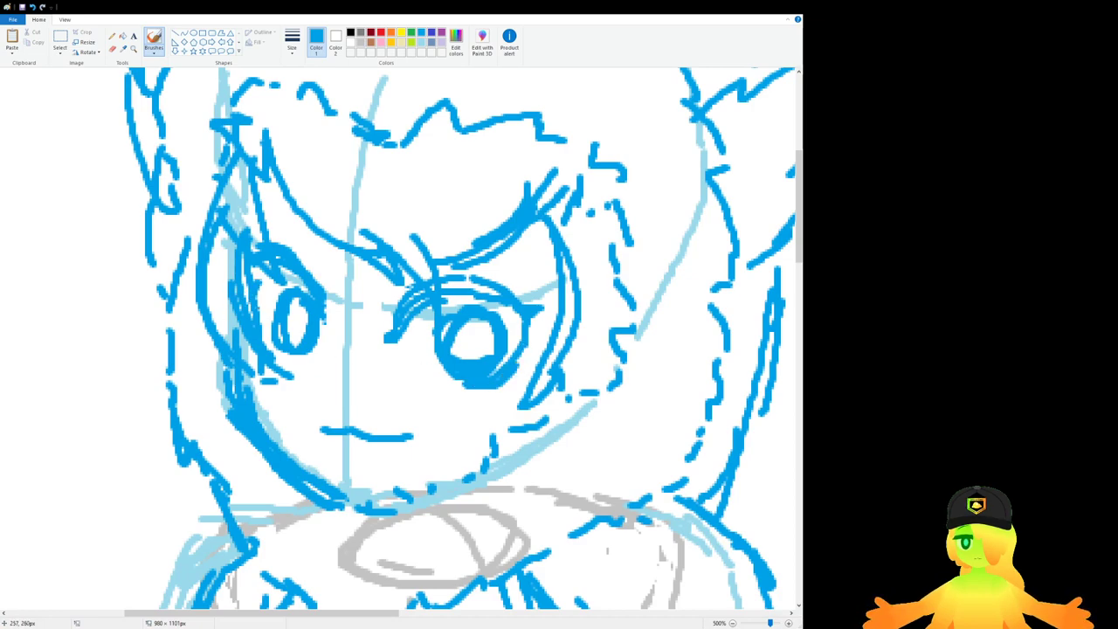
{"action": "mouse_move", "coordinate": [466, 338]}
{"action": "left_mouse_down"}
{"action": "mouse_move", "coordinate": [474, 344]}
{"action": "mouse_move", "coordinate": [460, 337]}
{"action": "mouse_move", "coordinate": [472, 321]}
{"action": "mouse_move", "coordinate": [461, 356]}
{"action": "left_mouse_up"}
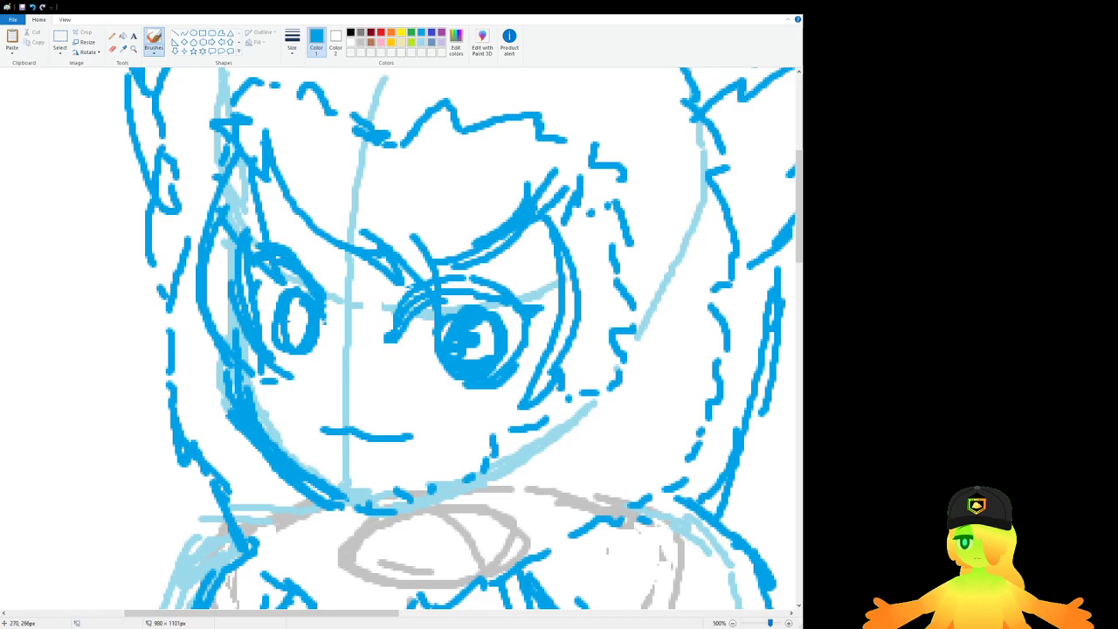
Step: Remove the pupil marks from the right-hand eye and draw a curved line above its eyebrow
{"action": "scroll", "coordinate": [352, 339], "scroll_direction": "down", "scroll_amount": 5}
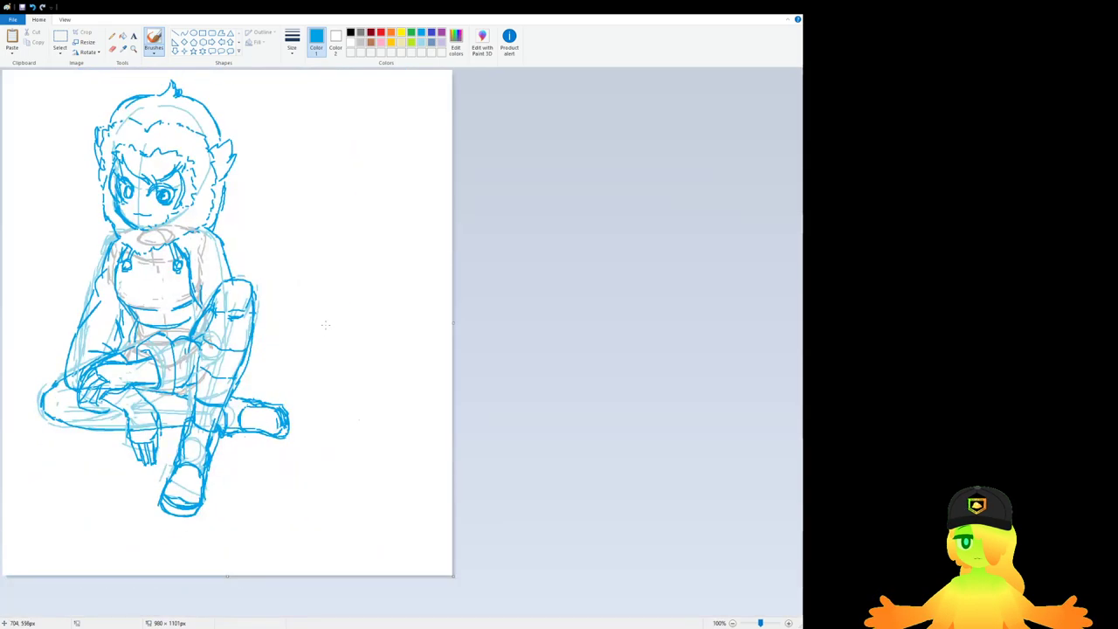
{"action": "scroll", "coordinate": [325, 324], "scroll_direction": "up", "scroll_amount": 1}
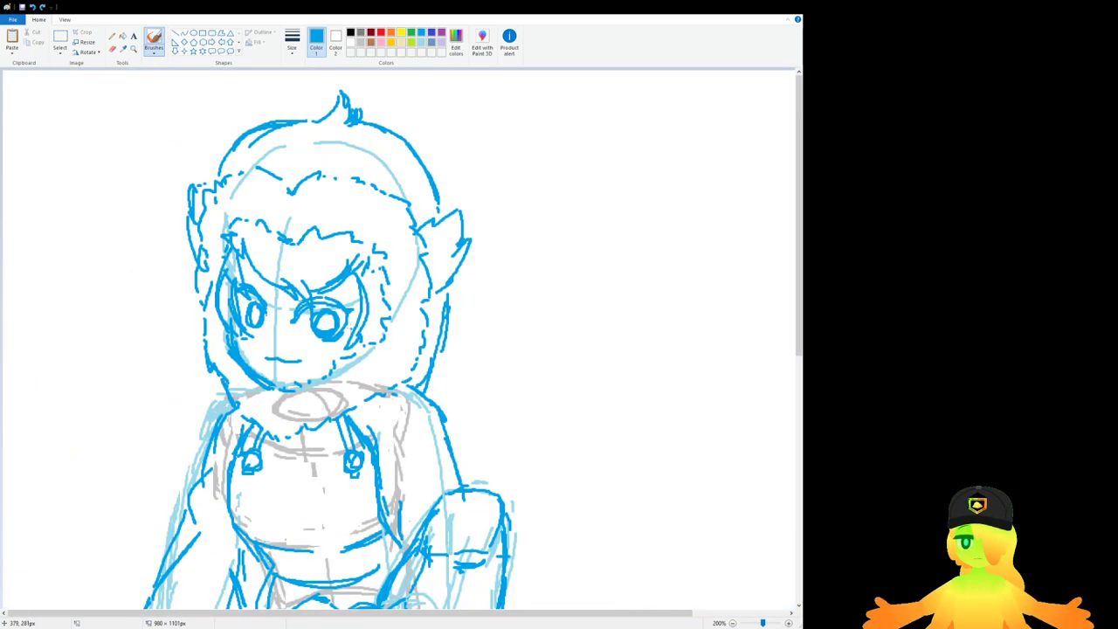
{"action": "scroll", "coordinate": [376, 338], "scroll_direction": "up", "scroll_amount": 1}
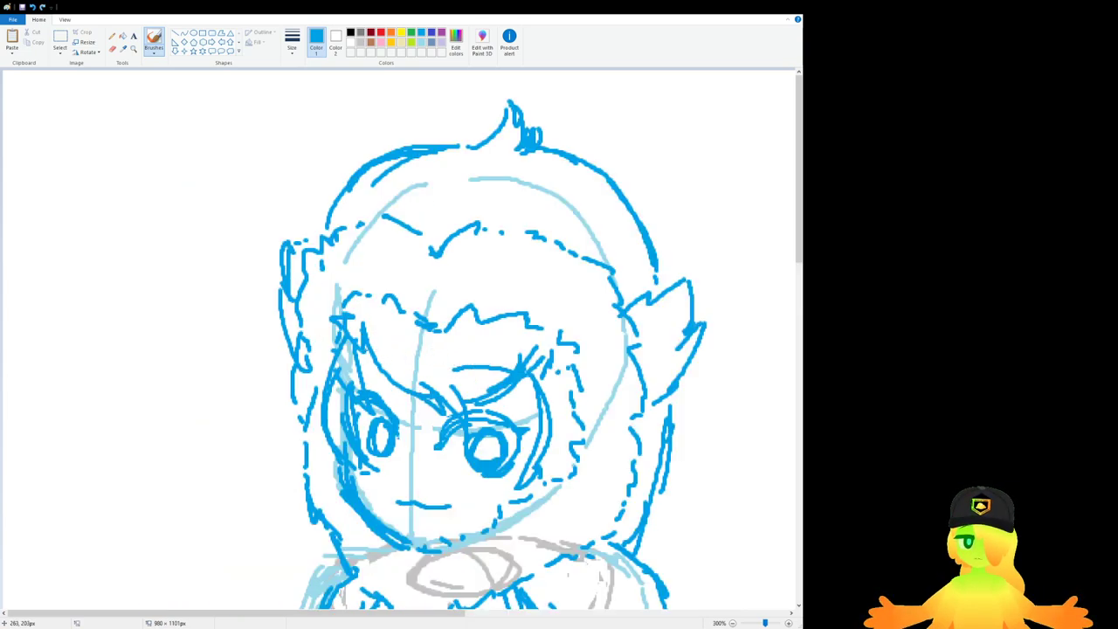
{"action": "scroll", "coordinate": [377, 363], "scroll_direction": "down", "scroll_amount": 2}
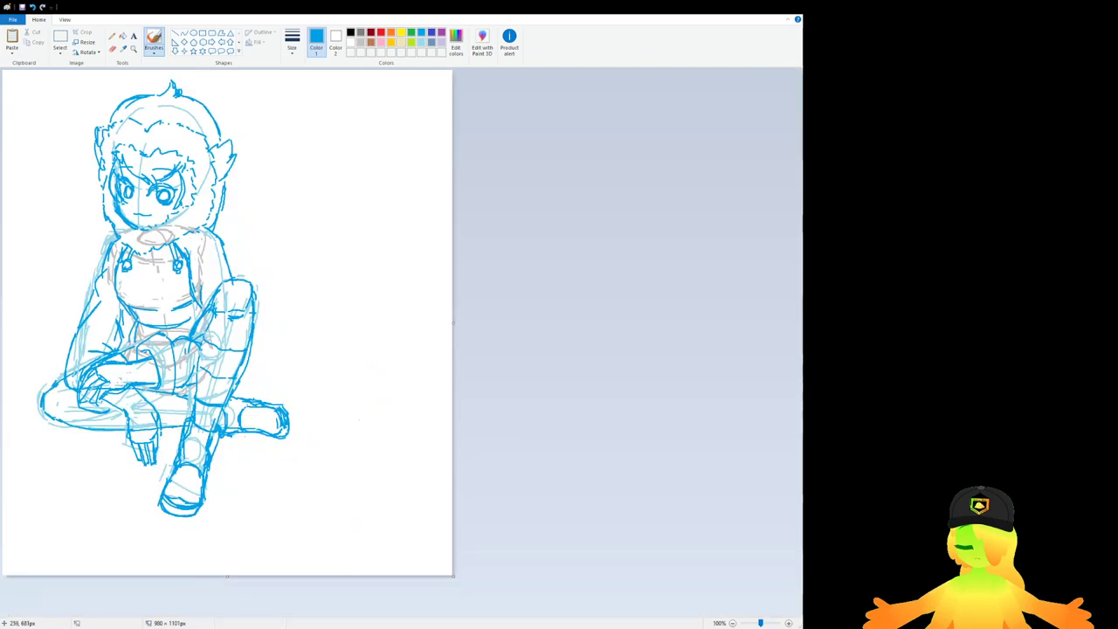
Step: Enlarge the canvas to 1770 × 1342 px, leaving blank space beside and below the seated figure
{"action": "scroll", "coordinate": [401, 555], "scroll_direction": "up", "scroll_amount": 1}
{"action": "scroll", "coordinate": [318, 413], "scroll_direction": "down", "scroll_amount": 2}
{"action": "key", "text": "ctrl+a"}
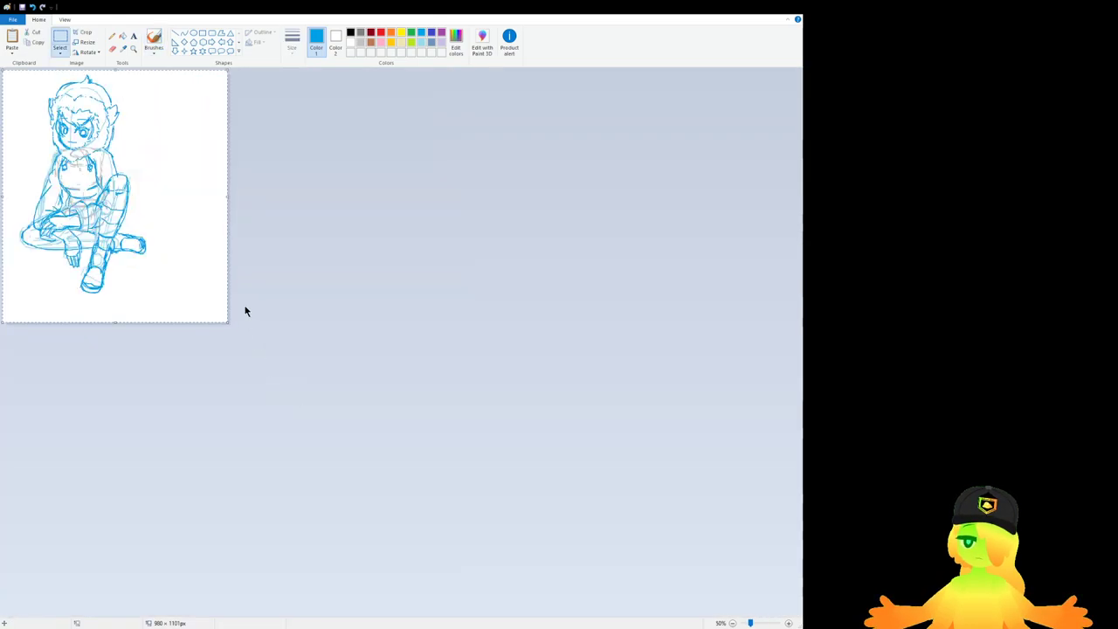
{"action": "left_click", "coordinate": [239, 220]}
{"action": "left_click_drag", "start_coordinate": [230, 323], "coordinate": [409, 378]}
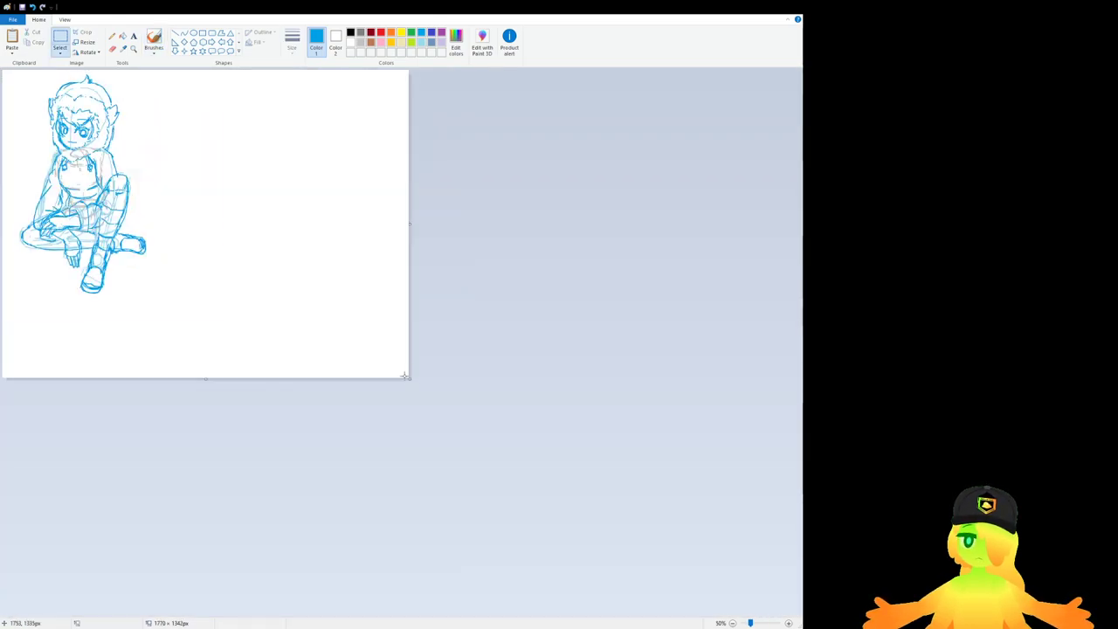
{"action": "scroll", "coordinate": [237, 284], "scroll_direction": "up", "scroll_amount": 1}
{"action": "scroll", "coordinate": [354, 362], "scroll_direction": "up", "scroll_amount": 1}
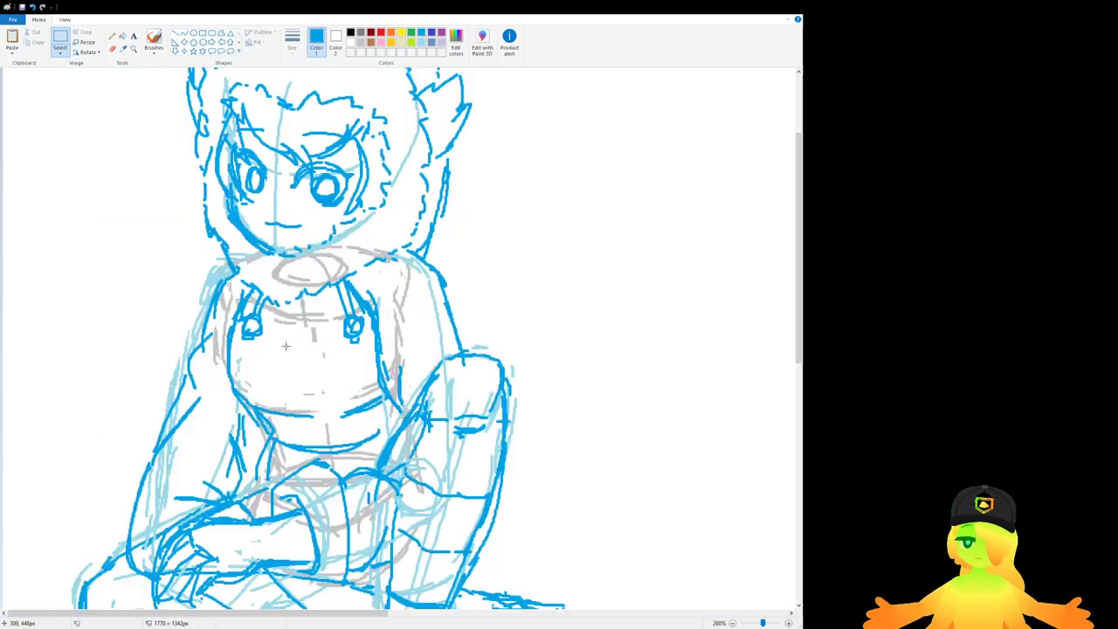
{"action": "scroll", "coordinate": [355, 361], "scroll_direction": "down", "scroll_amount": 2}
{"action": "scroll", "coordinate": [333, 346], "scroll_direction": "down", "scroll_amount": 1}
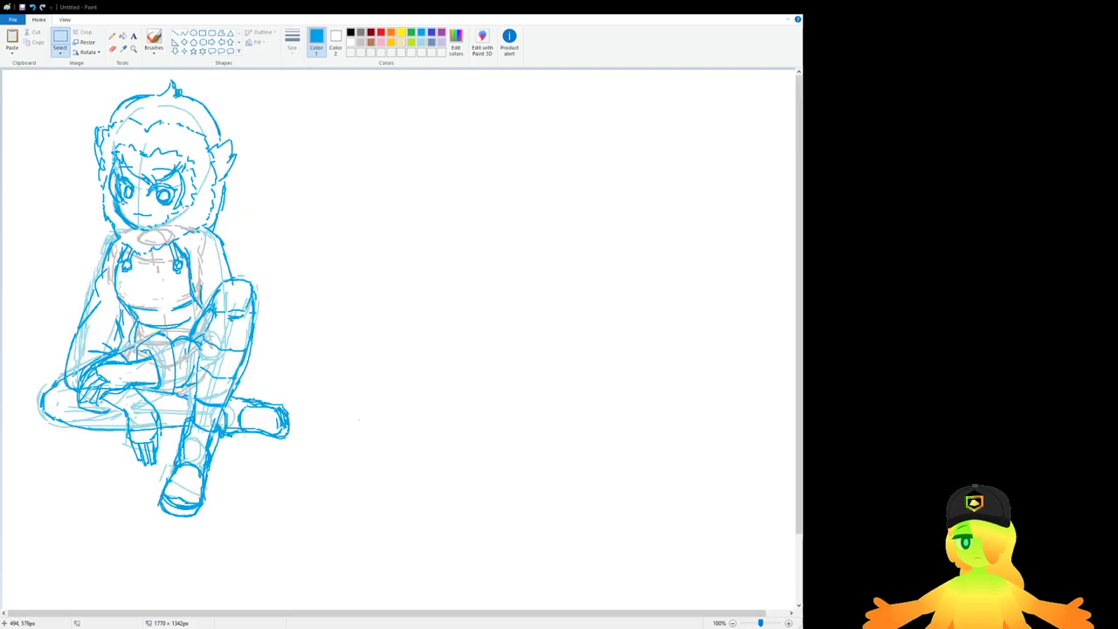
{"action": "scroll", "coordinate": [236, 331], "scroll_direction": "up", "scroll_amount": 2}
{"action": "left_click_drag", "start_coordinate": [295, 323], "coordinate": [329, 336]}
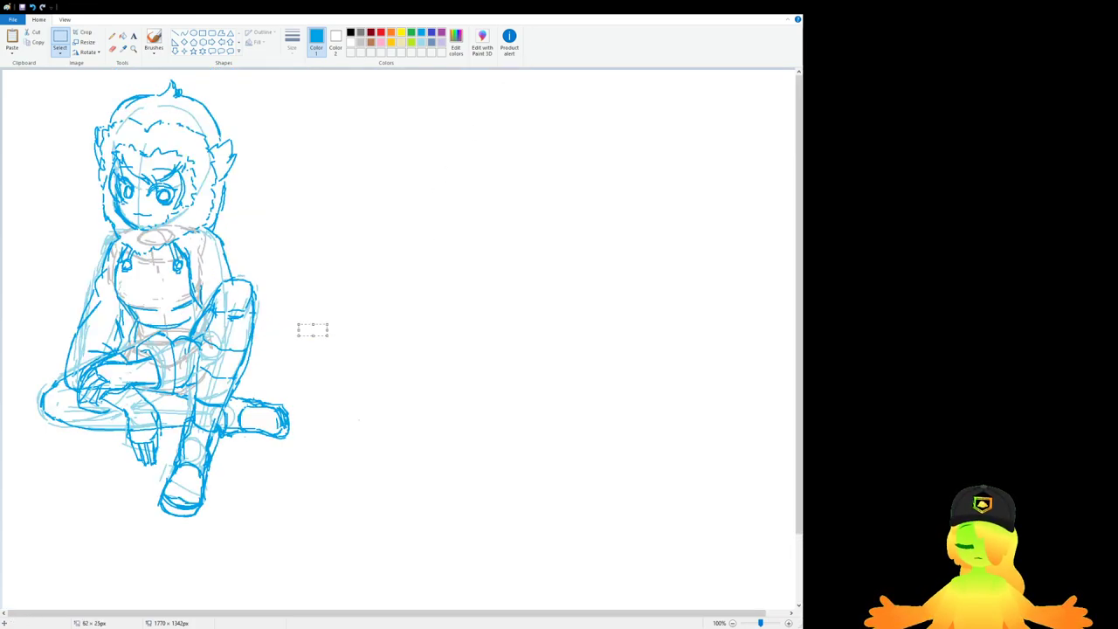
{"action": "left_click", "coordinate": [459, 140]}
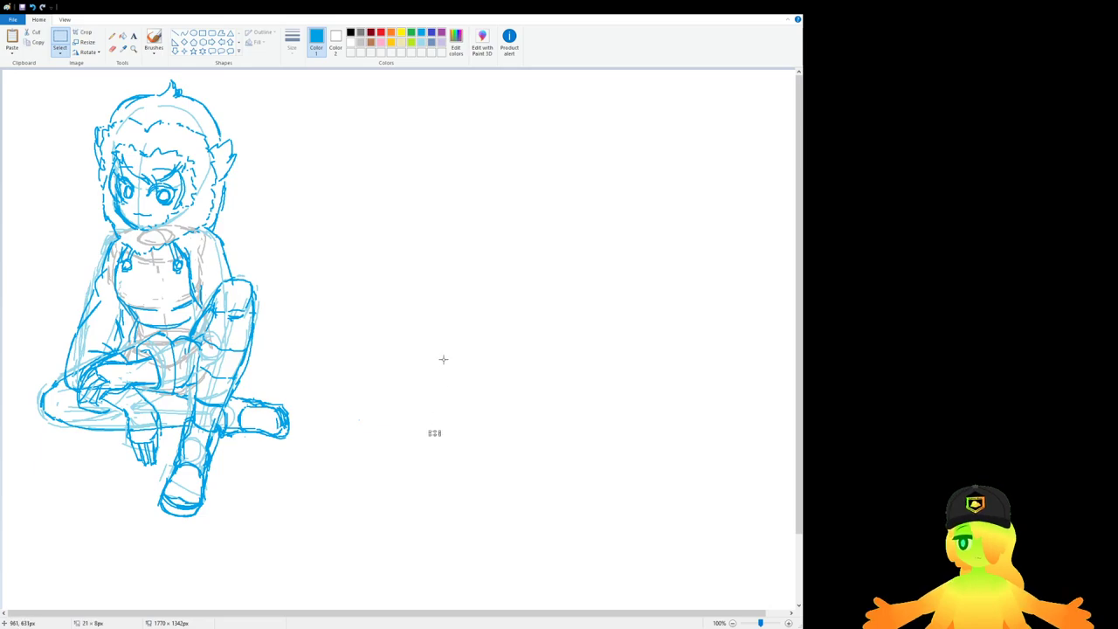
{"action": "left_click", "coordinate": [154, 39]}
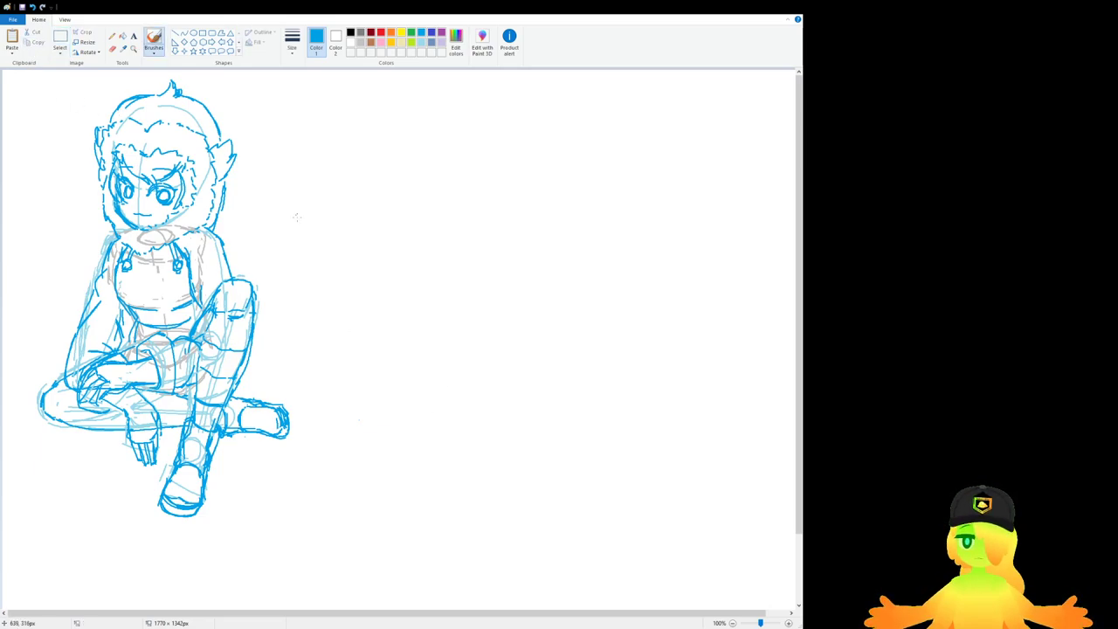
{"action": "left_click_drag", "start_coordinate": [309, 220], "coordinate": [343, 221]}
{"action": "left_click_drag", "start_coordinate": [329, 113], "coordinate": [330, 220]}
{"action": "key", "text": "ctrl+z"}
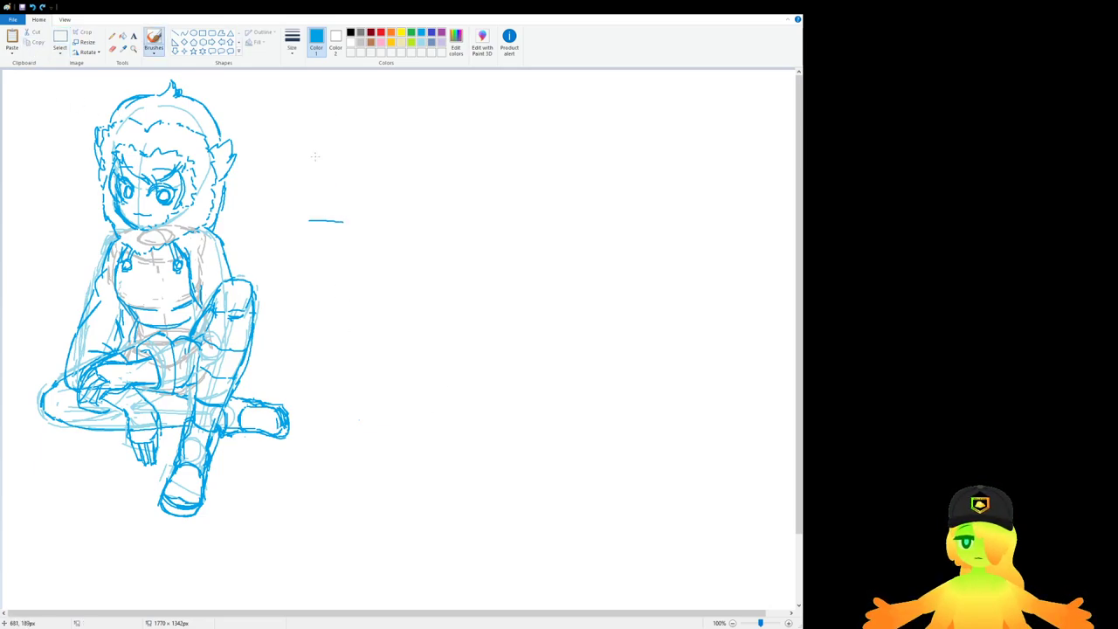
{"action": "key", "text": "ctrl+z"}
Step: Draw a vertical column of four measuring segments with dividing bars beside the seated figure, running down to the canvas's lower edge
{"action": "mouse_move", "coordinate": [302, 130]}
{"action": "left_mouse_down"}
{"action": "mouse_move", "coordinate": [313, 222]}
{"action": "mouse_move", "coordinate": [331, 223]}
{"action": "mouse_move", "coordinate": [322, 342]}
{"action": "left_mouse_up"}
{"action": "mouse_move", "coordinate": [315, 356]}
{"action": "left_mouse_down"}
{"action": "mouse_move", "coordinate": [331, 356]}
{"action": "mouse_move", "coordinate": [330, 531]}
{"action": "left_mouse_up"}
{"action": "scroll", "coordinate": [330, 530], "scroll_direction": "down", "scroll_amount": 1}
{"action": "left_click_drag", "start_coordinate": [164, 301], "coordinate": [163, 381]}
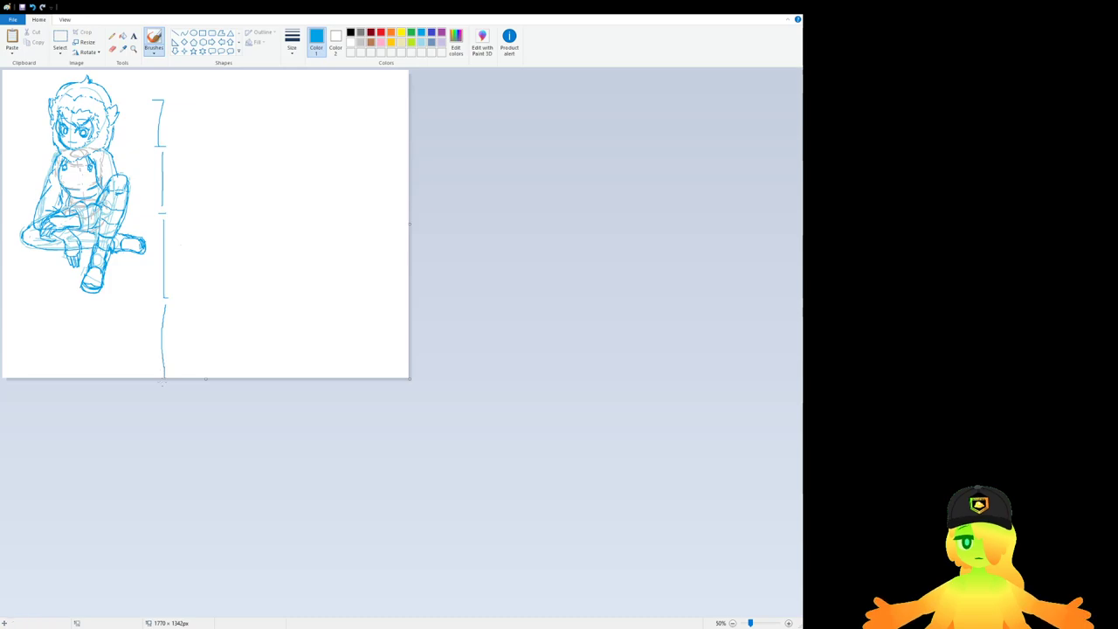
{"action": "scroll", "coordinate": [216, 138], "scroll_direction": "up", "scroll_amount": 1}
{"action": "scroll", "coordinate": [236, 175], "scroll_direction": "down", "scroll_amount": 1}
{"action": "scroll", "coordinate": [269, 230], "scroll_direction": "down", "scroll_amount": 1}
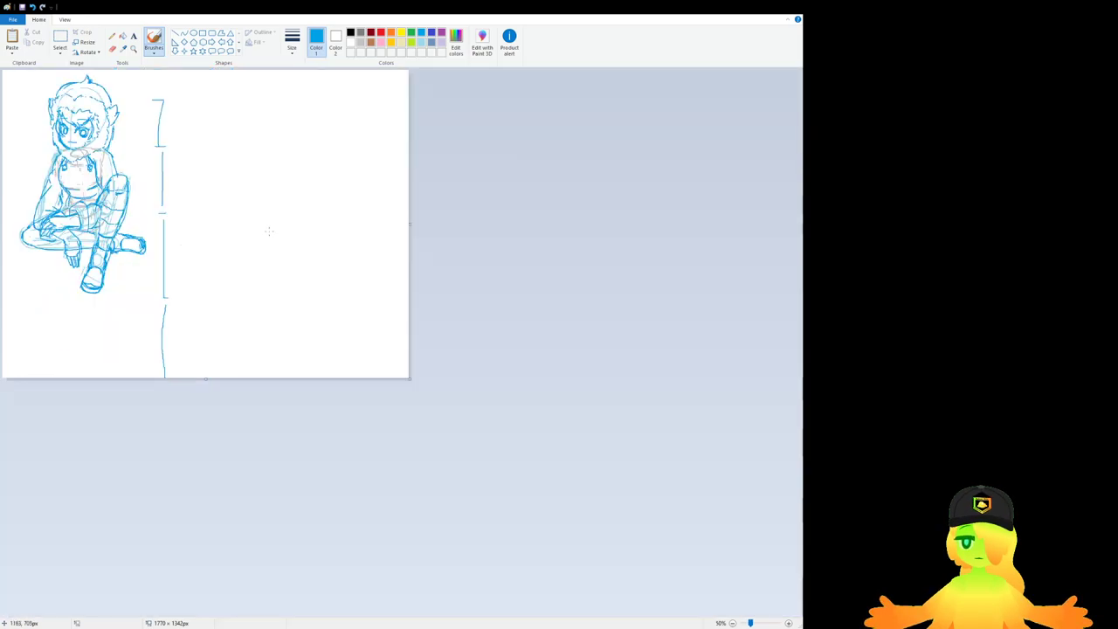
Step: Draw a second, shorter vertical measuring line with a top and a bottom bar in the blank area beside the segmented column
{"action": "mouse_move", "coordinate": [215, 259]}
{"action": "left_mouse_down"}
{"action": "mouse_move", "coordinate": [240, 184]}
{"action": "mouse_move", "coordinate": [253, 218]}
{"action": "mouse_move", "coordinate": [248, 261]}
{"action": "mouse_move", "coordinate": [218, 264]}
{"action": "left_mouse_up"}
{"action": "key", "text": "ctrl+z"}
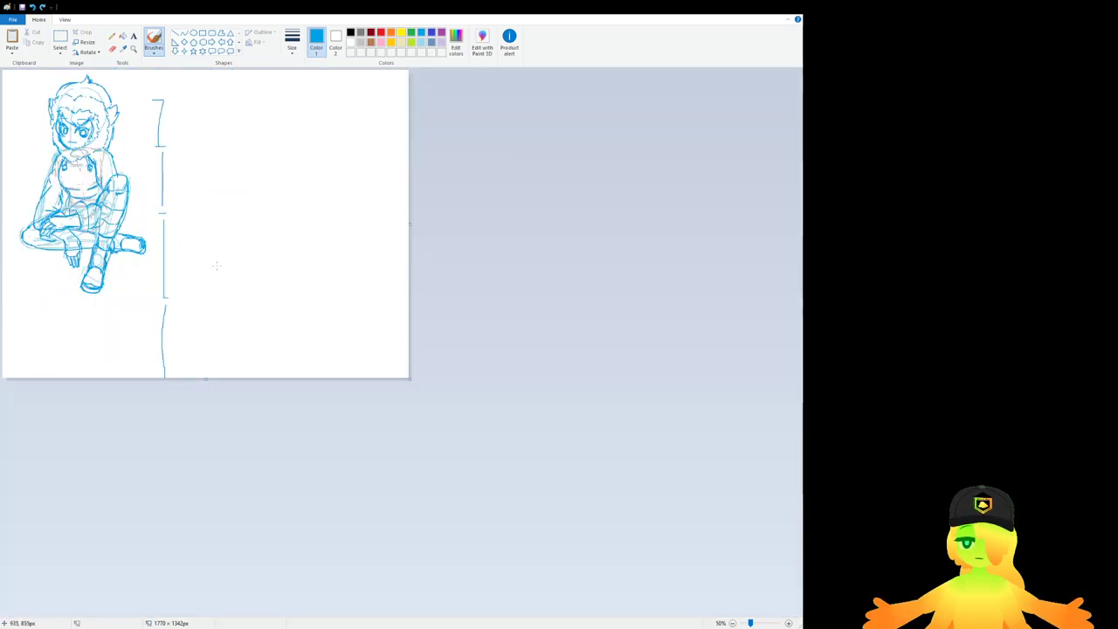
{"action": "left_click_drag", "start_coordinate": [220, 105], "coordinate": [225, 152]}
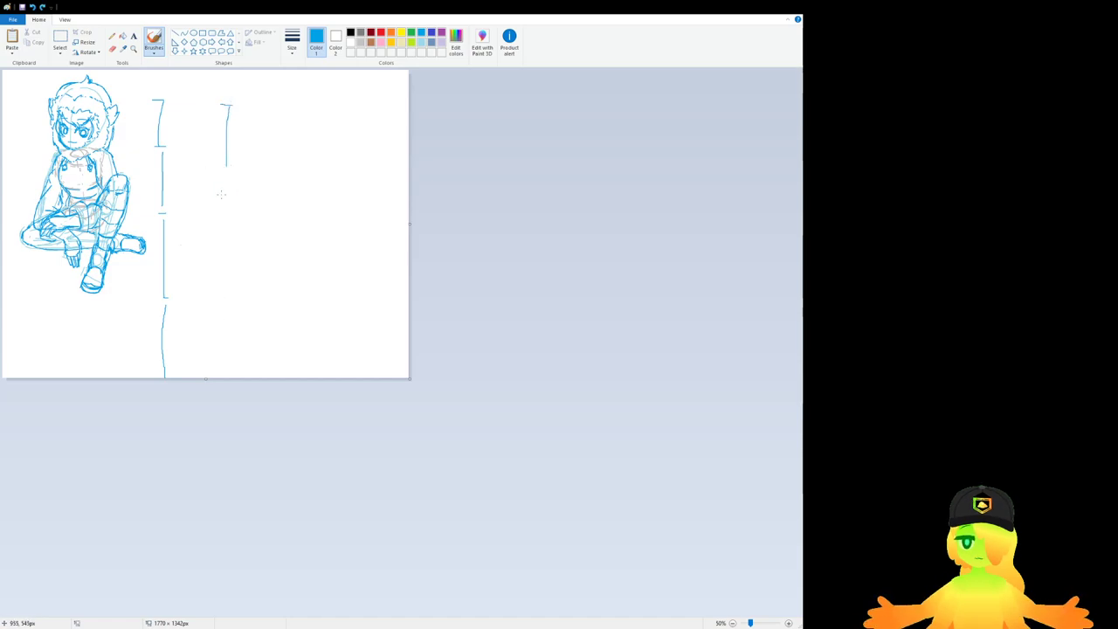
{"action": "scroll", "coordinate": [226, 188], "scroll_direction": "up", "scroll_amount": 1}
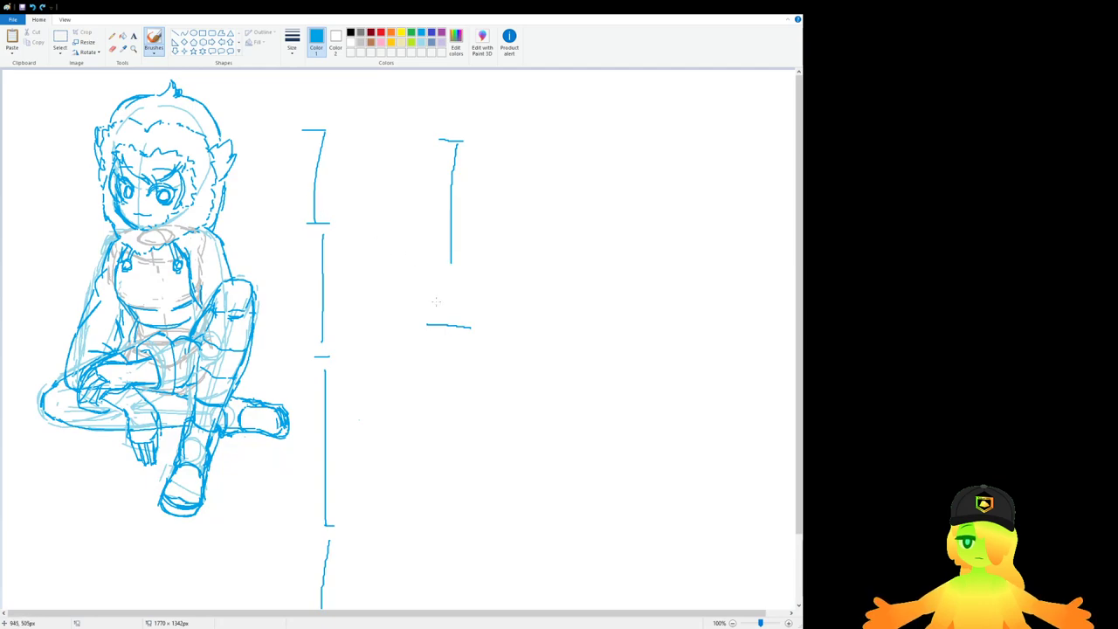
Step: Sketch a simple figure beside the short measuring line, with a long oval torso, round head, outstretched arms and bent legs
{"action": "mouse_move", "coordinate": [447, 265]}
{"action": "left_mouse_down"}
{"action": "mouse_move", "coordinate": [448, 304]}
{"action": "mouse_move", "coordinate": [471, 308]}
{"action": "mouse_move", "coordinate": [513, 268]}
{"action": "mouse_move", "coordinate": [524, 173]}
{"action": "mouse_move", "coordinate": [555, 145]}
{"action": "mouse_move", "coordinate": [578, 218]}
{"action": "mouse_move", "coordinate": [530, 306]}
{"action": "left_mouse_up"}
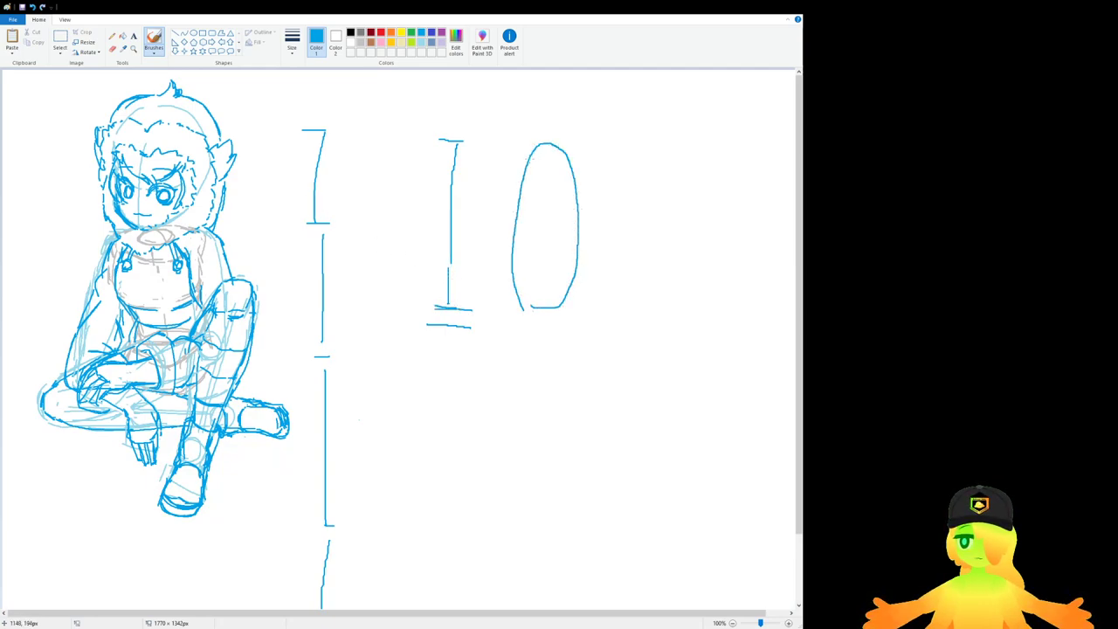
{"action": "mouse_move", "coordinate": [516, 160]}
{"action": "left_mouse_down"}
{"action": "mouse_move", "coordinate": [574, 137]}
{"action": "mouse_move", "coordinate": [519, 157]}
{"action": "mouse_move", "coordinate": [536, 133]}
{"action": "mouse_move", "coordinate": [577, 140]}
{"action": "mouse_move", "coordinate": [547, 157]}
{"action": "mouse_move", "coordinate": [454, 166]}
{"action": "mouse_move", "coordinate": [502, 179]}
{"action": "left_mouse_up"}
{"action": "mouse_move", "coordinate": [576, 166]}
{"action": "left_mouse_down"}
{"action": "mouse_move", "coordinate": [633, 150]}
{"action": "mouse_move", "coordinate": [590, 183]}
{"action": "left_mouse_up"}
{"action": "mouse_move", "coordinate": [516, 271]}
{"action": "left_mouse_down"}
{"action": "mouse_move", "coordinate": [480, 303]}
{"action": "mouse_move", "coordinate": [493, 333]}
{"action": "left_mouse_up"}
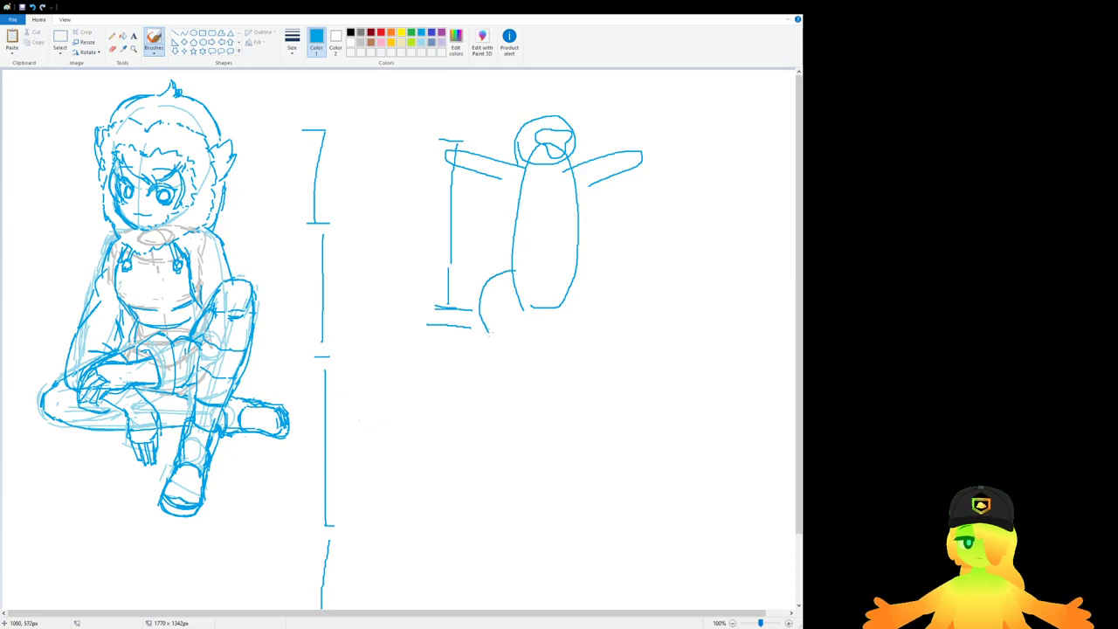
{"action": "mouse_move", "coordinate": [529, 301]}
{"action": "left_mouse_down"}
{"action": "mouse_move", "coordinate": [512, 349]}
{"action": "mouse_move", "coordinate": [472, 367]}
{"action": "mouse_move", "coordinate": [510, 356]}
{"action": "left_mouse_up"}
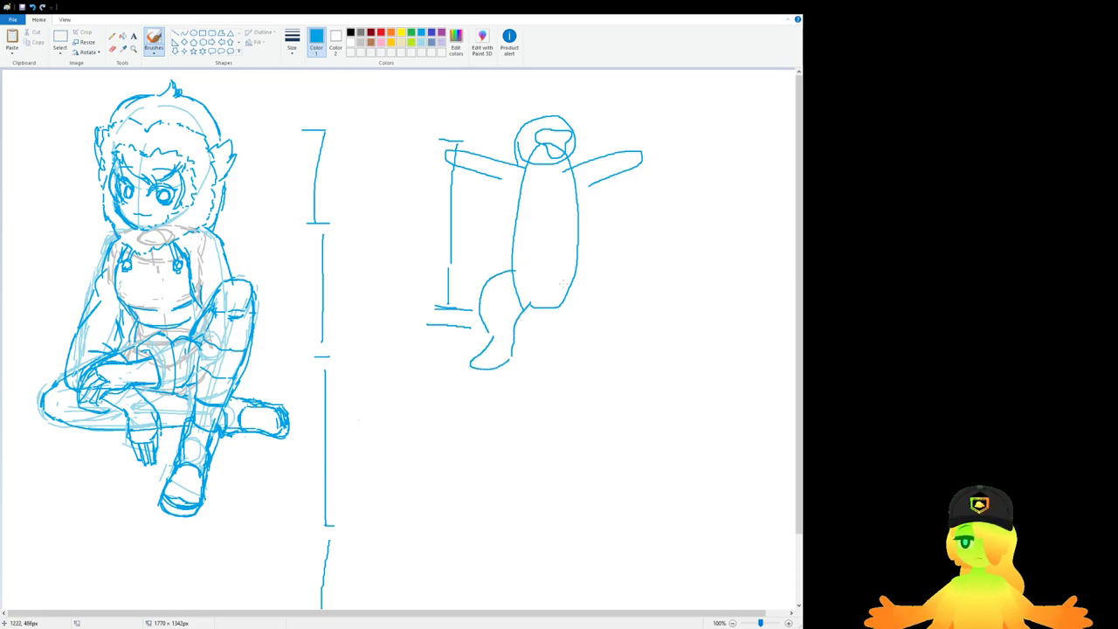
{"action": "left_click_drag", "start_coordinate": [572, 273], "coordinate": [622, 324]}
{"action": "mouse_move", "coordinate": [554, 310]}
{"action": "left_mouse_down"}
{"action": "mouse_move", "coordinate": [603, 339]}
{"action": "mouse_move", "coordinate": [625, 326]}
{"action": "left_mouse_up"}
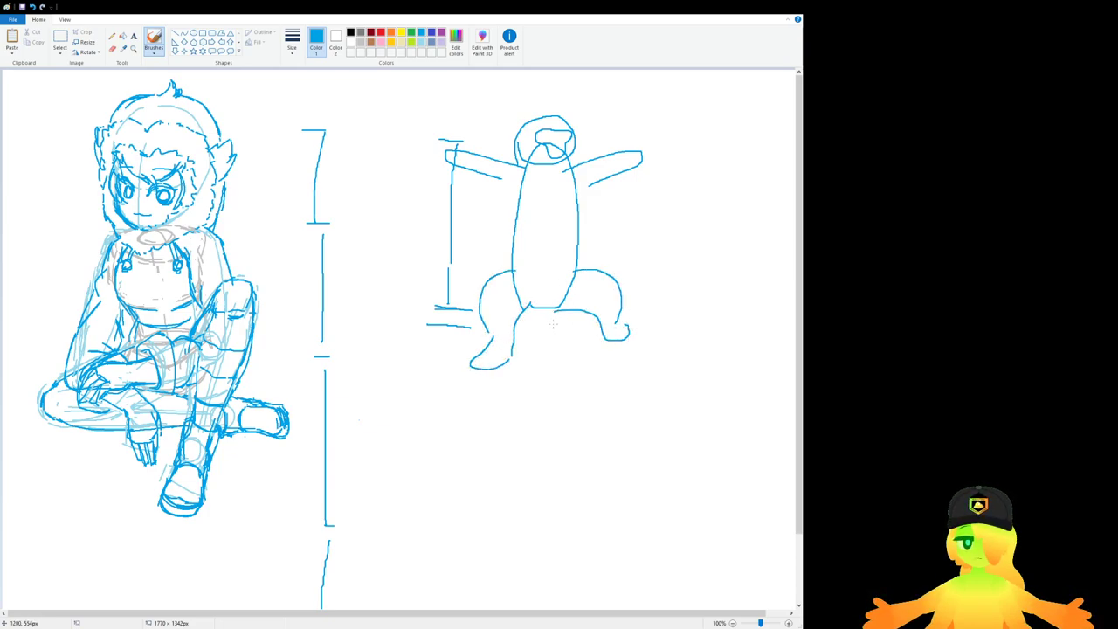
{"action": "mouse_move", "coordinate": [533, 309]}
{"action": "left_mouse_down"}
{"action": "mouse_move", "coordinate": [544, 322]}
{"action": "mouse_move", "coordinate": [557, 311]}
{"action": "left_mouse_up"}
Step: Delete the segmented measuring column beside the seated figure, including its leftover bars
{"action": "scroll", "coordinate": [557, 320], "scroll_direction": "down", "scroll_amount": 1}
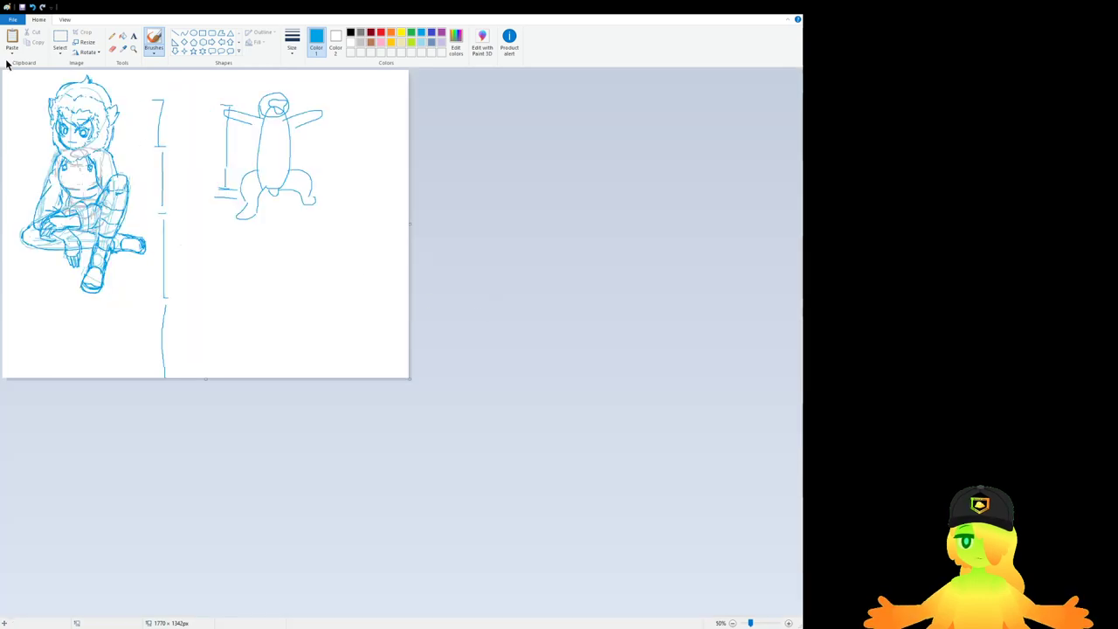
{"action": "left_click", "coordinate": [60, 40]}
{"action": "left_click_drag", "start_coordinate": [159, 94], "coordinate": [180, 419]}
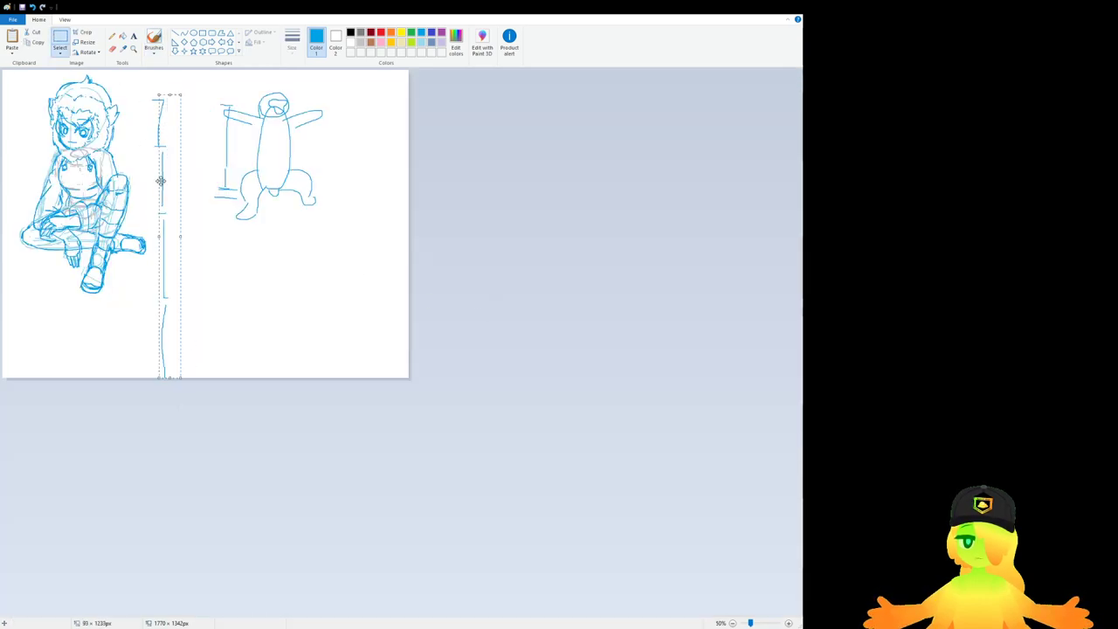
{"action": "key", "text": "Delete"}
{"action": "left_click_drag", "start_coordinate": [149, 96], "coordinate": [169, 154]}
{"action": "key", "text": "Delete"}
{"action": "mouse_move", "coordinate": [194, 196]}
{"action": "left_mouse_down"}
{"action": "mouse_move", "coordinate": [157, 150]}
{"action": "mouse_move", "coordinate": [157, 228]}
{"action": "left_mouse_up"}
{"action": "key", "text": "Delete"}
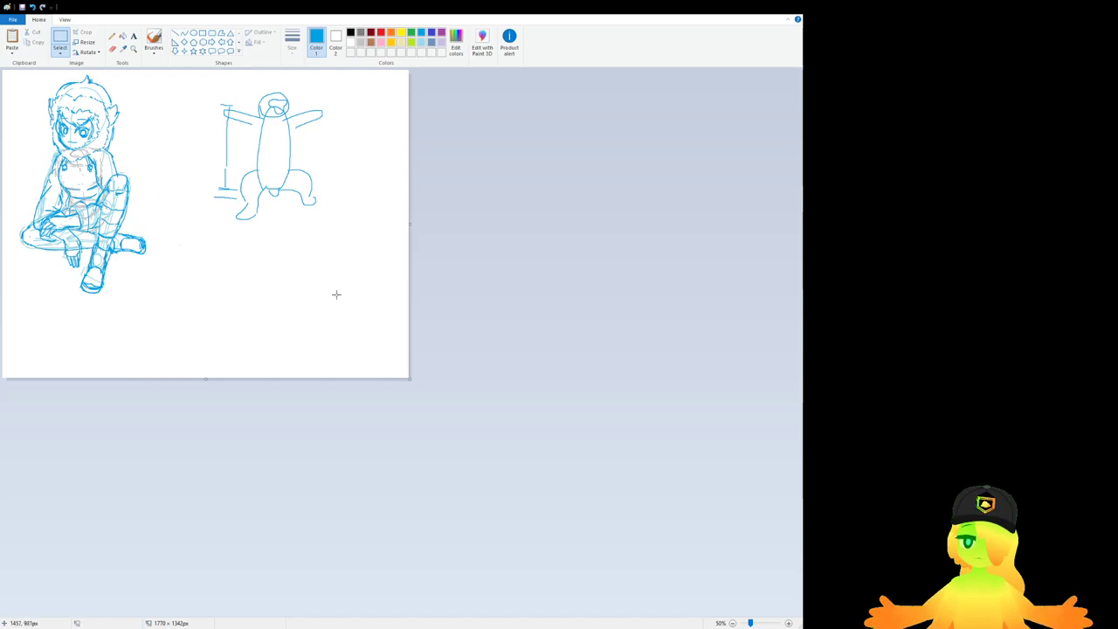
Step: Move the simple figure and its measuring line farther away from the seated figure
{"action": "scroll", "coordinate": [306, 288], "scroll_direction": "up", "scroll_amount": 2}
{"action": "mouse_move", "coordinate": [340, 367]}
{"action": "left_mouse_down"}
{"action": "mouse_move", "coordinate": [641, 95]}
{"action": "mouse_move", "coordinate": [675, 93]}
{"action": "left_mouse_up"}
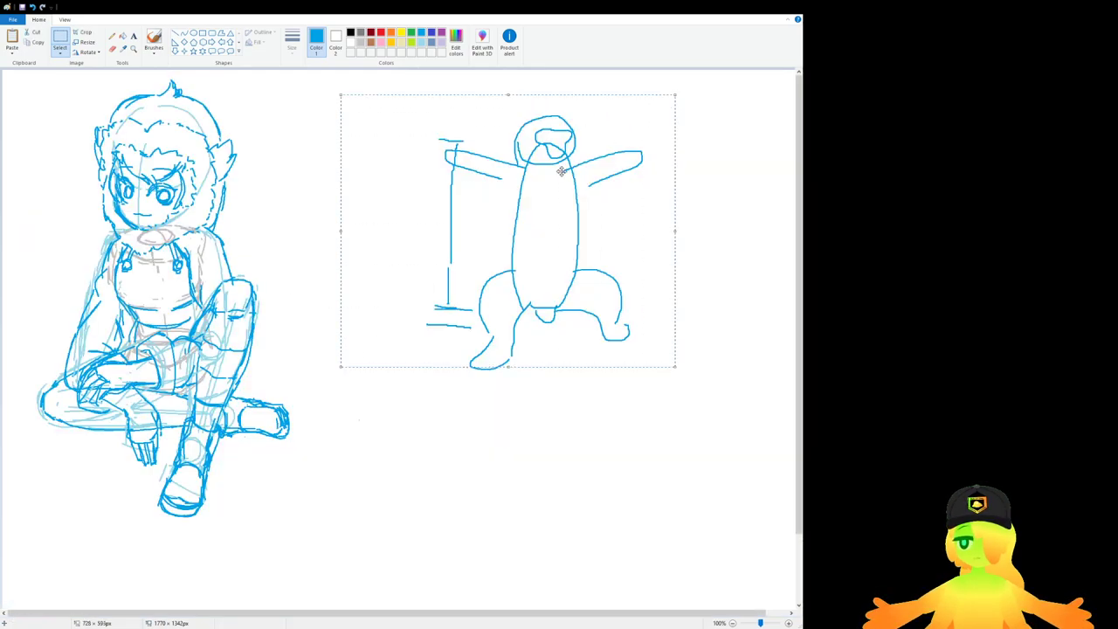
{"action": "left_click_drag", "start_coordinate": [516, 194], "coordinate": [534, 197]}
{"action": "key", "text": "ctrl+z"}
{"action": "mouse_move", "coordinate": [675, 434]}
{"action": "left_mouse_down"}
{"action": "mouse_move", "coordinate": [457, 93]}
{"action": "mouse_move", "coordinate": [407, 97]}
{"action": "left_mouse_up"}
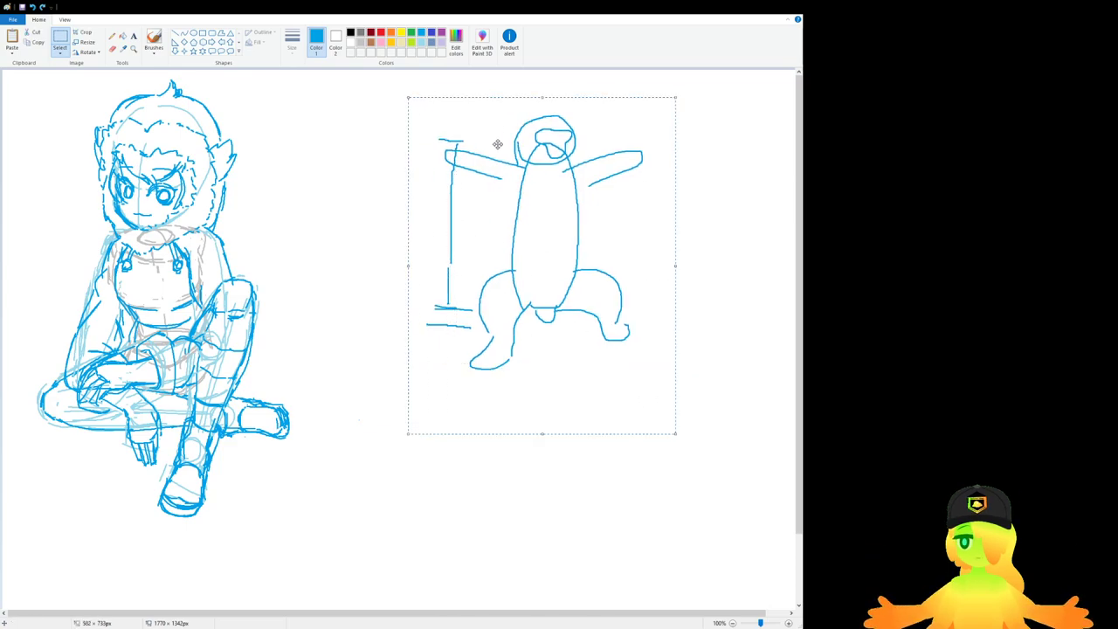
{"action": "left_click_drag", "start_coordinate": [497, 144], "coordinate": [563, 131]}
{"action": "left_click", "coordinate": [386, 187]}
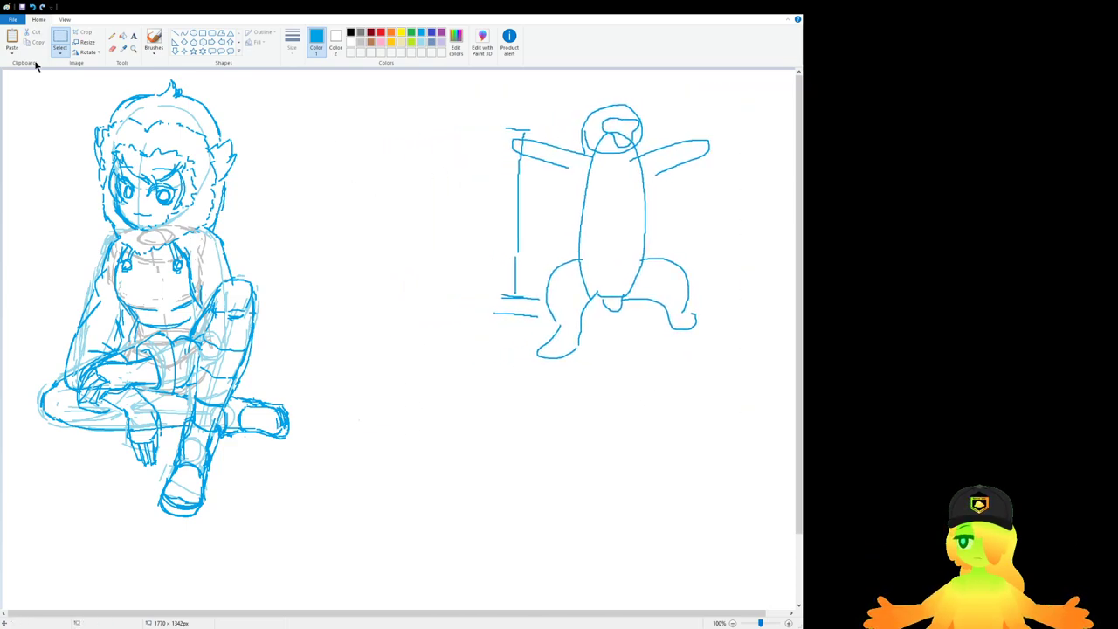
{"action": "left_click", "coordinate": [153, 40]}
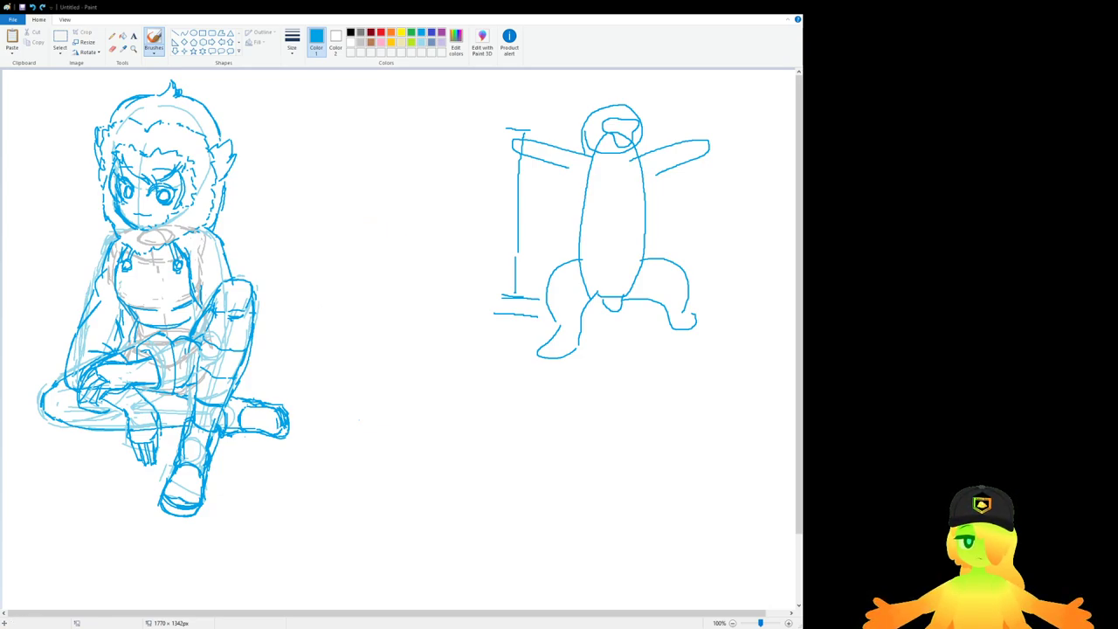
{"action": "left_click_drag", "start_coordinate": [336, 329], "coordinate": [353, 408]}
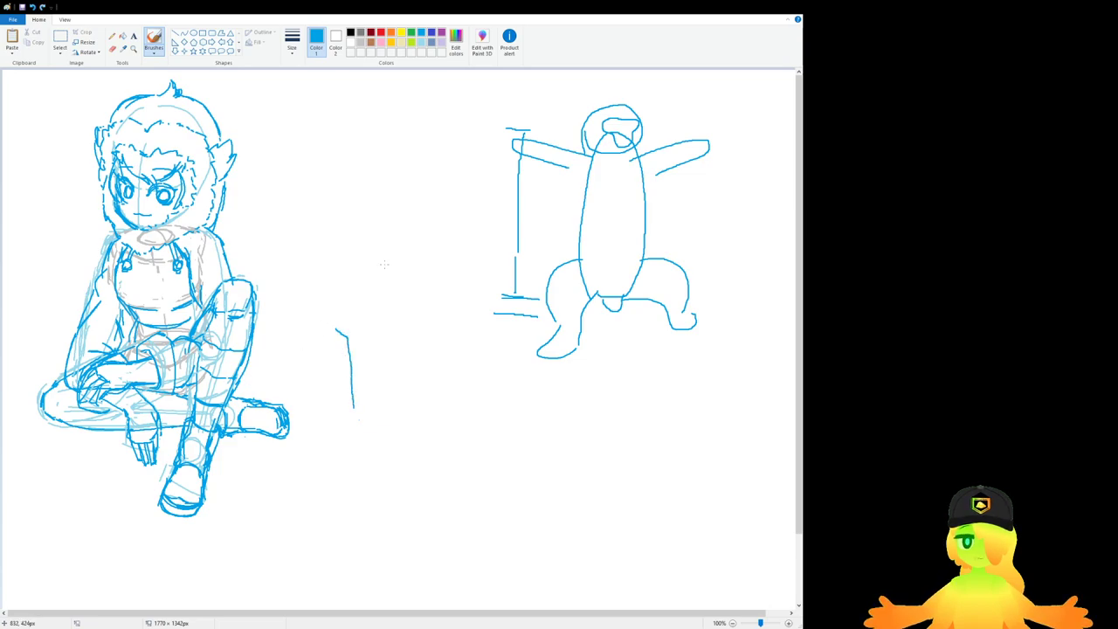
{"action": "key", "text": "ctrl+z"}
{"action": "left_click_drag", "start_coordinate": [337, 269], "coordinate": [385, 251]}
{"action": "key", "text": "ctrl+z"}
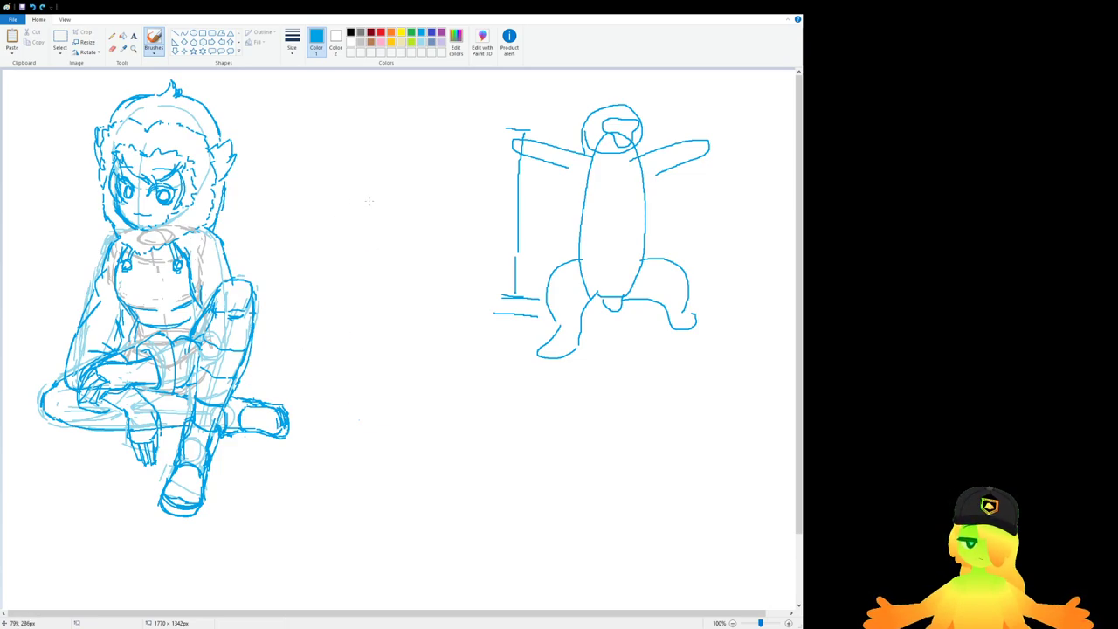
{"action": "mouse_move", "coordinate": [346, 217]}
{"action": "left_mouse_down"}
{"action": "mouse_move", "coordinate": [395, 214]}
{"action": "mouse_move", "coordinate": [449, 242]}
{"action": "mouse_move", "coordinate": [453, 258]}
{"action": "left_mouse_up"}
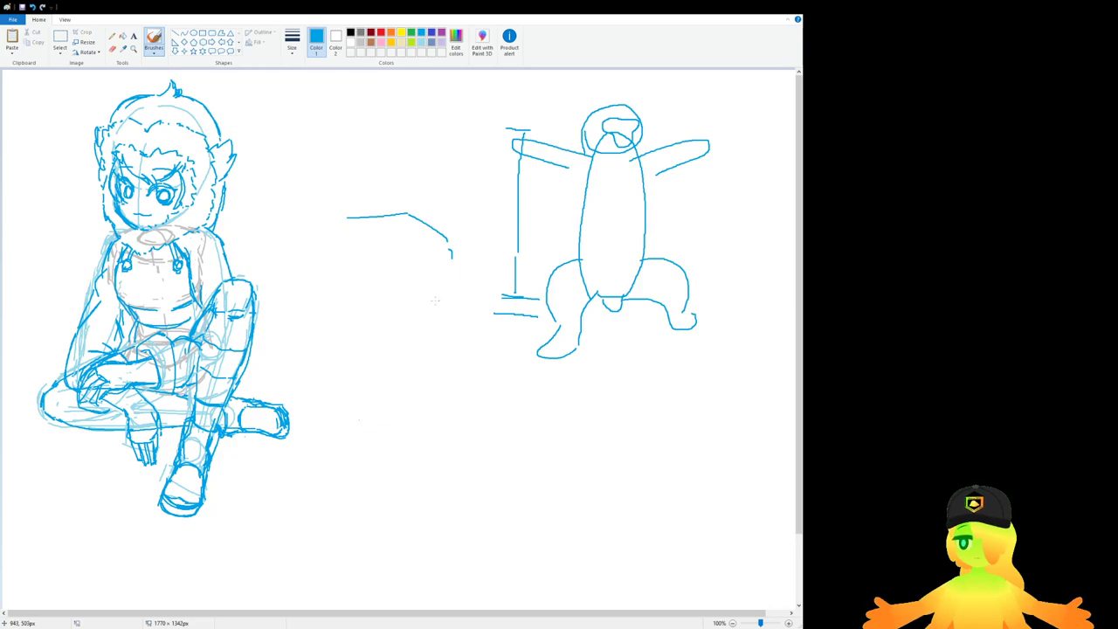
{"action": "key", "text": "ctrl+z"}
{"action": "key", "text": "ctrl+z"}
{"action": "key", "text": "ctrl+z"}
Step: Switch to lime and brush arm and torso-side contour lines over the simple figure, starting at the arm beside the measuring line
{"action": "left_click", "coordinate": [412, 41]}
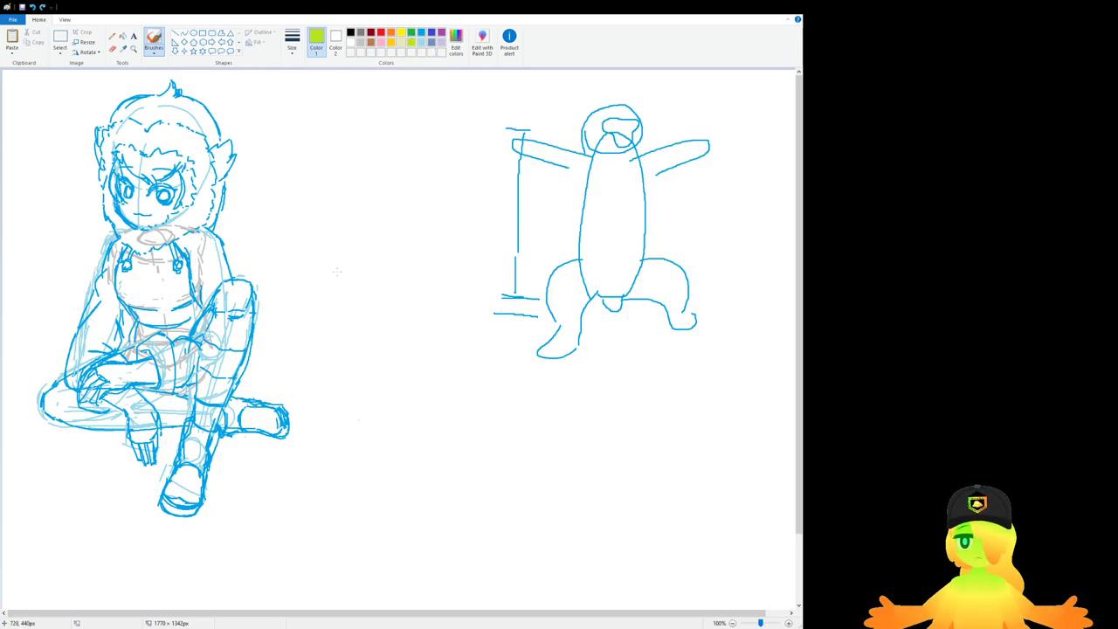
{"action": "key", "text": "ctrl+z"}
{"action": "mouse_move", "coordinate": [337, 289]}
{"action": "left_mouse_down"}
{"action": "mouse_move", "coordinate": [381, 281]}
{"action": "mouse_move", "coordinate": [386, 267]}
{"action": "left_mouse_up"}
{"action": "key", "text": "ctrl+z"}
{"action": "mouse_move", "coordinate": [568, 152]}
{"action": "left_mouse_down"}
{"action": "mouse_move", "coordinate": [632, 153]}
{"action": "mouse_move", "coordinate": [655, 173]}
{"action": "left_mouse_up"}
{"action": "key", "text": "ctrl+z"}
{"action": "key", "text": "ctrl+z"}
{"action": "mouse_move", "coordinate": [583, 177]}
{"action": "left_mouse_down"}
{"action": "mouse_move", "coordinate": [591, 207]}
{"action": "mouse_move", "coordinate": [582, 165]}
{"action": "mouse_move", "coordinate": [585, 185]}
{"action": "mouse_move", "coordinate": [550, 166]}
{"action": "mouse_move", "coordinate": [581, 150]}
{"action": "mouse_move", "coordinate": [531, 138]}
{"action": "mouse_move", "coordinate": [553, 133]}
{"action": "mouse_move", "coordinate": [539, 141]}
{"action": "mouse_move", "coordinate": [551, 165]}
{"action": "left_mouse_up"}
{"action": "key", "text": "ctrl+z"}
{"action": "key", "text": "ctrl+z"}
{"action": "key", "text": "ctrl+z"}
Step: Draw lime contour lines over the torso's opposite side and the bent leg attached to it
{"action": "mouse_move", "coordinate": [643, 156]}
{"action": "left_mouse_down"}
{"action": "mouse_move", "coordinate": [675, 146]}
{"action": "mouse_move", "coordinate": [649, 175]}
{"action": "mouse_move", "coordinate": [641, 224]}
{"action": "mouse_move", "coordinate": [595, 231]}
{"action": "mouse_move", "coordinate": [672, 263]}
{"action": "mouse_move", "coordinate": [695, 286]}
{"action": "mouse_move", "coordinate": [688, 301]}
{"action": "mouse_move", "coordinate": [668, 294]}
{"action": "left_mouse_up"}
{"action": "key", "text": "ctrl+z"}
{"action": "key", "text": "ctrl+z"}
{"action": "mouse_move", "coordinate": [649, 236]}
{"action": "left_mouse_down"}
{"action": "mouse_move", "coordinate": [696, 312]}
{"action": "mouse_move", "coordinate": [683, 345]}
{"action": "left_mouse_up"}
{"action": "key", "text": "ctrl+z"}
{"action": "mouse_move", "coordinate": [697, 286]}
{"action": "left_mouse_down"}
{"action": "mouse_move", "coordinate": [675, 320]}
{"action": "mouse_move", "coordinate": [686, 361]}
{"action": "left_mouse_up"}
{"action": "key", "text": "ctrl+z"}
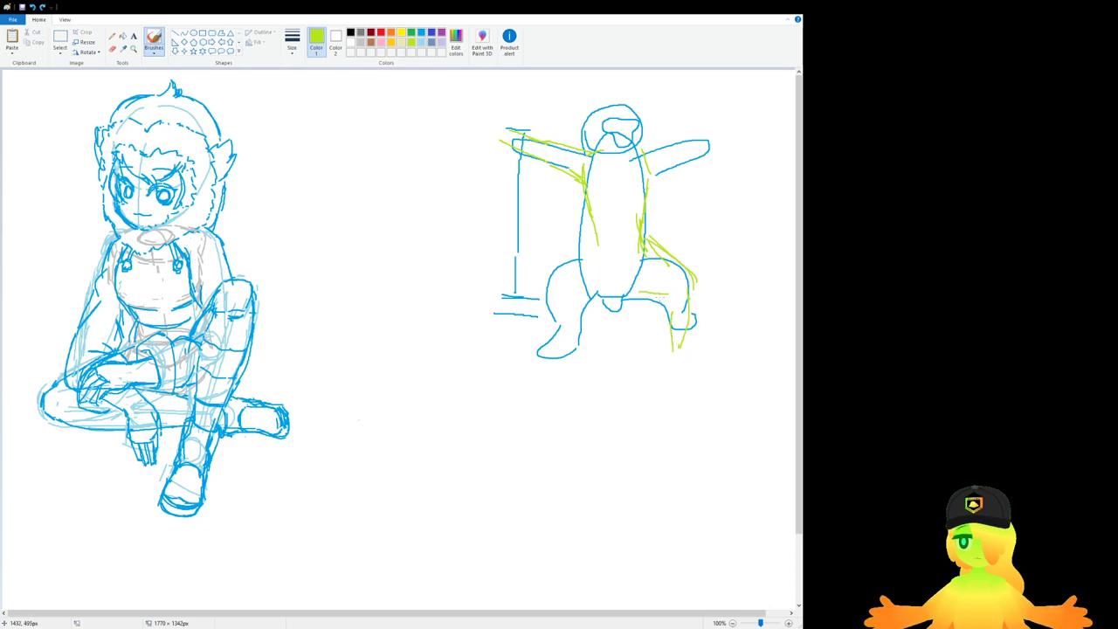
Step: Extend the lime leg with shin and foot lines and outline the second leg over the simple figure
{"action": "left_click_drag", "start_coordinate": [661, 299], "coordinate": [665, 351]}
{"action": "mouse_move", "coordinate": [682, 343]}
{"action": "left_mouse_down"}
{"action": "mouse_move", "coordinate": [697, 382]}
{"action": "mouse_move", "coordinate": [681, 380]}
{"action": "left_mouse_up"}
{"action": "mouse_move", "coordinate": [685, 383]}
{"action": "left_mouse_down"}
{"action": "mouse_move", "coordinate": [672, 375]}
{"action": "mouse_move", "coordinate": [704, 387]}
{"action": "left_mouse_up"}
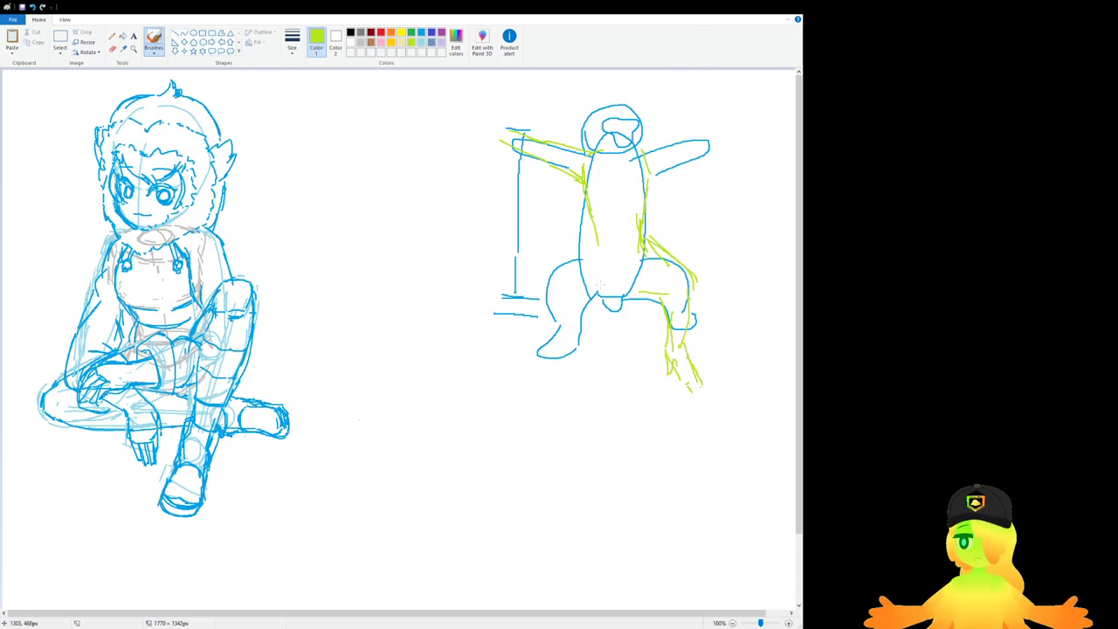
{"action": "mouse_move", "coordinate": [592, 248]}
{"action": "left_mouse_down"}
{"action": "mouse_move", "coordinate": [561, 297]}
{"action": "mouse_move", "coordinate": [566, 341]}
{"action": "left_mouse_up"}
{"action": "mouse_move", "coordinate": [594, 303]}
{"action": "left_mouse_down"}
{"action": "mouse_move", "coordinate": [585, 358]}
{"action": "mouse_move", "coordinate": [562, 385]}
{"action": "mouse_move", "coordinate": [577, 393]}
{"action": "left_mouse_up"}
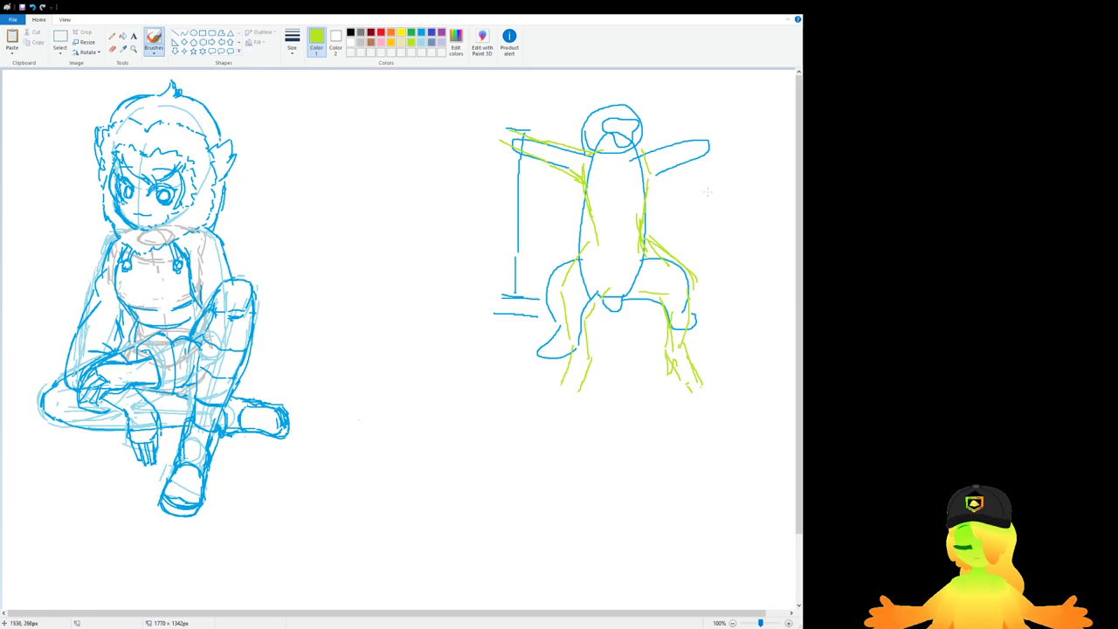
Step: Outline the second arm in lime, lengthen the first arm to a rounded hand, and add a round head with facial guidelines
{"action": "mouse_move", "coordinate": [653, 147]}
{"action": "left_mouse_down"}
{"action": "mouse_move", "coordinate": [716, 137]}
{"action": "mouse_move", "coordinate": [666, 168]}
{"action": "left_mouse_up"}
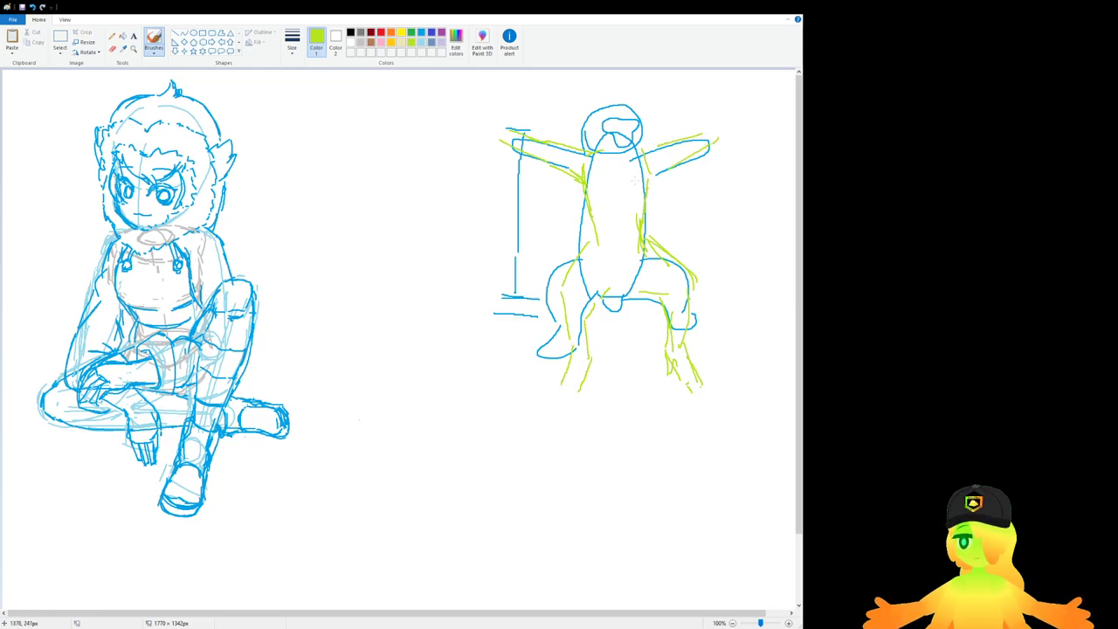
{"action": "mouse_move", "coordinate": [578, 180]}
{"action": "left_mouse_down"}
{"action": "mouse_move", "coordinate": [587, 232]}
{"action": "mouse_move", "coordinate": [582, 201]}
{"action": "left_mouse_up"}
{"action": "mouse_move", "coordinate": [573, 181]}
{"action": "left_mouse_down"}
{"action": "mouse_move", "coordinate": [477, 133]}
{"action": "mouse_move", "coordinate": [520, 126]}
{"action": "left_mouse_up"}
{"action": "mouse_move", "coordinate": [597, 155]}
{"action": "left_mouse_down"}
{"action": "mouse_move", "coordinate": [635, 91]}
{"action": "mouse_move", "coordinate": [595, 131]}
{"action": "mouse_move", "coordinate": [609, 150]}
{"action": "mouse_move", "coordinate": [652, 134]}
{"action": "mouse_move", "coordinate": [623, 117]}
{"action": "left_mouse_up"}
{"action": "key", "text": "ctrl+z"}
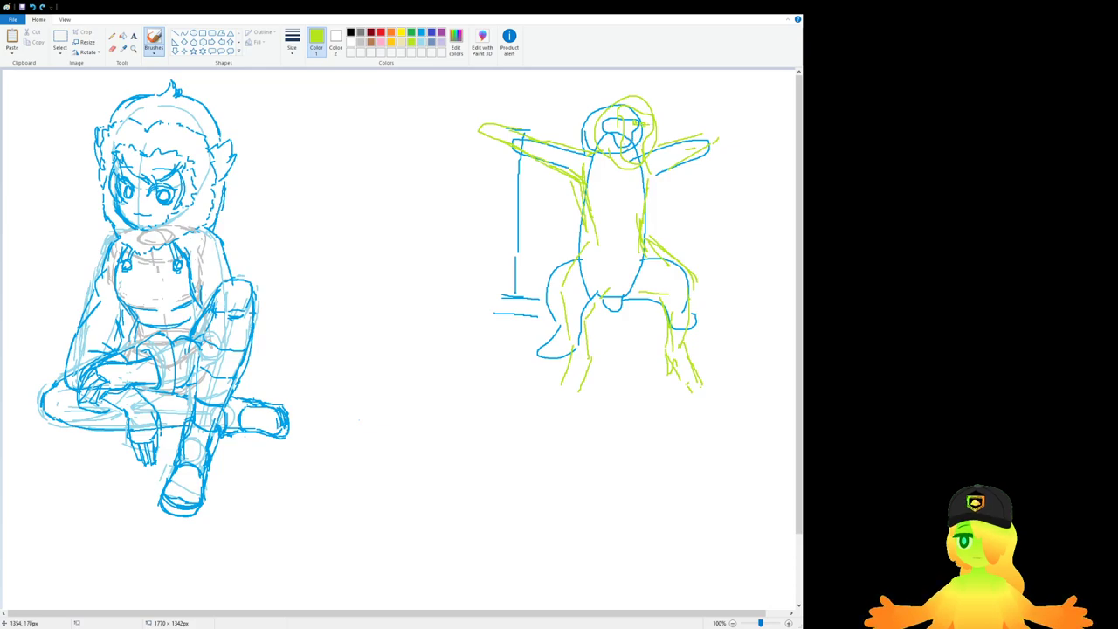
{"action": "scroll", "coordinate": [611, 204], "scroll_direction": "up", "scroll_amount": 1}
{"action": "scroll", "coordinate": [524, 253], "scroll_direction": "down", "scroll_amount": 1}
{"action": "left_click_drag", "start_coordinate": [373, 334], "coordinate": [373, 408]}
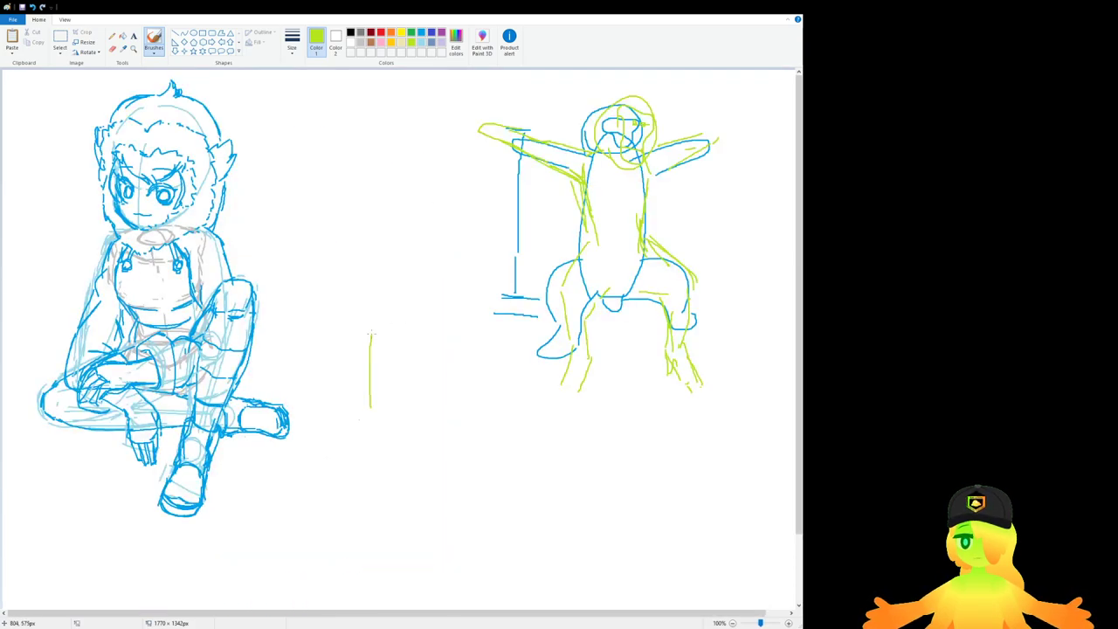
{"action": "key", "text": "ctrl+z"}
{"action": "scroll", "coordinate": [397, 503], "scroll_direction": "up", "scroll_amount": 1}
{"action": "left_click_drag", "start_coordinate": [340, 615], "coordinate": [441, 616]}
{"action": "scroll", "coordinate": [422, 394], "scroll_direction": "down", "scroll_amount": 1}
{"action": "scroll", "coordinate": [402, 358], "scroll_direction": "up", "scroll_amount": 2}
{"action": "left_click_drag", "start_coordinate": [283, 283], "coordinate": [344, 277]}
{"action": "key", "text": "ctrl+z"}
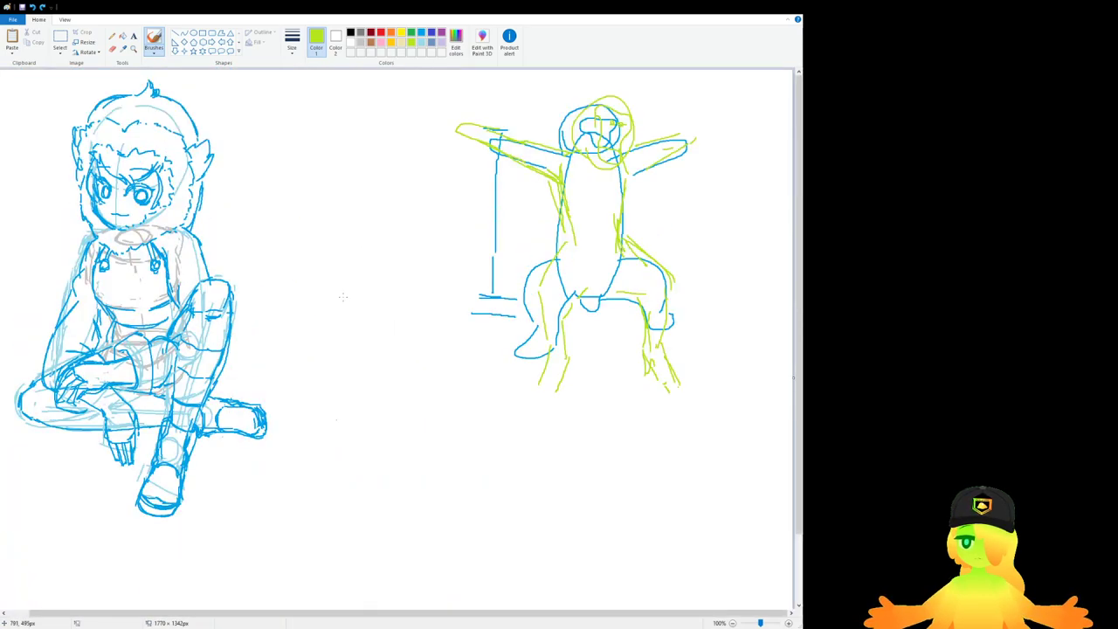
{"action": "left_click_drag", "start_coordinate": [316, 321], "coordinate": [370, 299]}
{"action": "key", "text": "ctrl+z"}
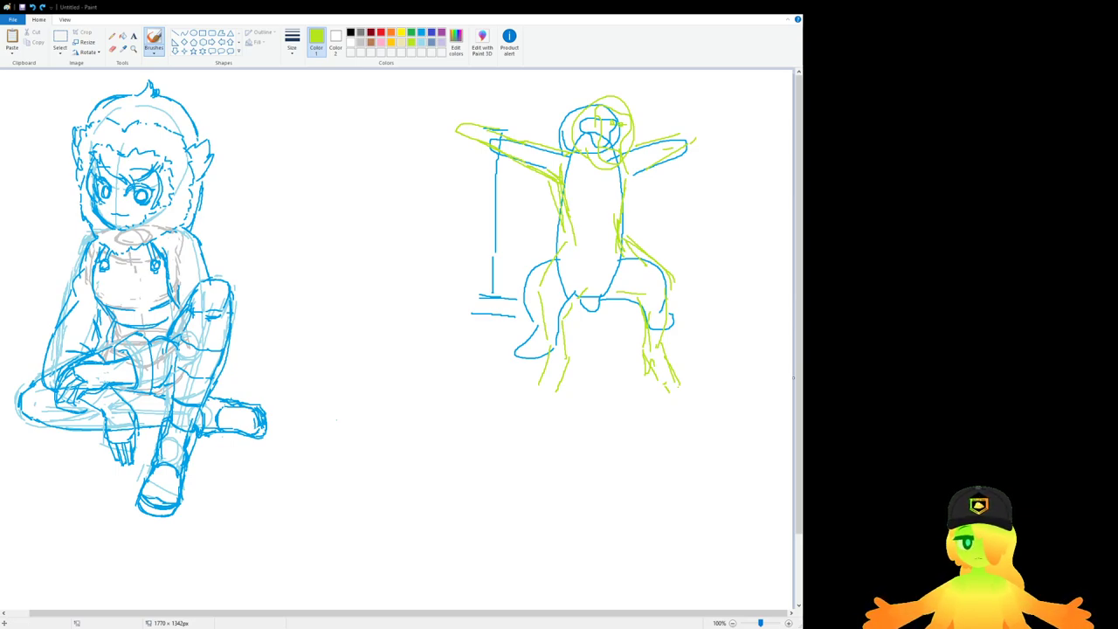
{"action": "mouse_move", "coordinate": [301, 343]}
{"action": "left_mouse_down"}
{"action": "mouse_move", "coordinate": [291, 398]}
{"action": "mouse_move", "coordinate": [302, 376]}
{"action": "left_mouse_up"}
{"action": "key", "text": "ctrl+z"}
{"action": "left_click_drag", "start_coordinate": [325, 313], "coordinate": [382, 310]}
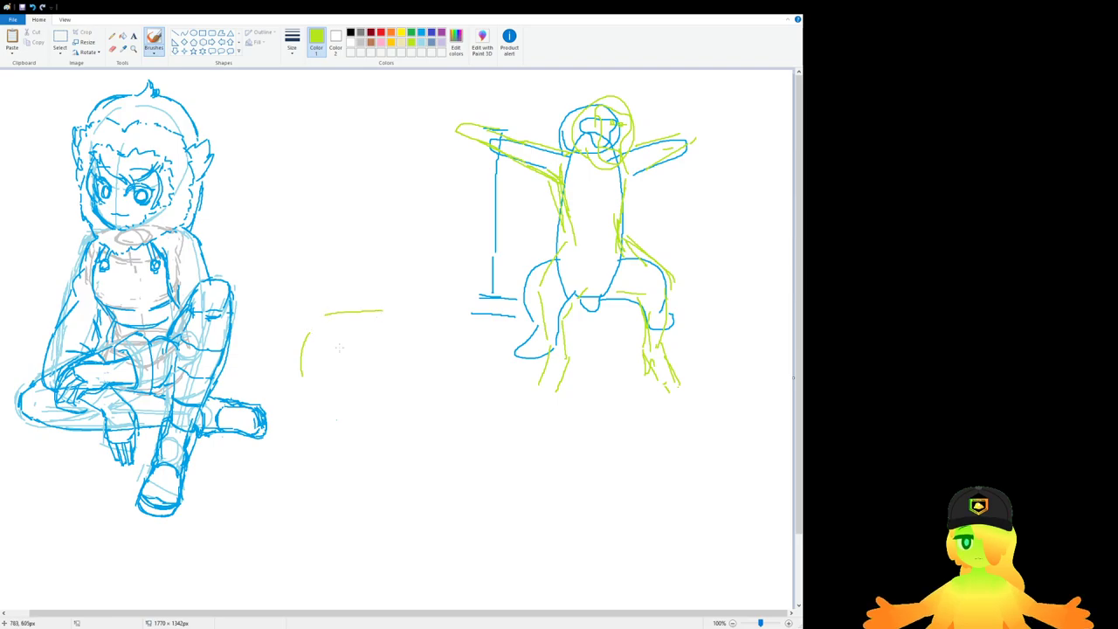
{"action": "key", "text": "ctrl+z"}
{"action": "key", "text": "ctrl+z"}
Step: Outline a wide rounded chest shape with a curved lower edge in lime in the blank area between the two figures
{"action": "scroll", "coordinate": [339, 347], "scroll_direction": "up", "scroll_amount": 1}
{"action": "scroll", "coordinate": [339, 350], "scroll_direction": "down", "scroll_amount": 2}
{"action": "left_click_drag", "start_coordinate": [282, 615], "coordinate": [398, 615]}
{"action": "scroll", "coordinate": [372, 436], "scroll_direction": "down", "scroll_amount": 1}
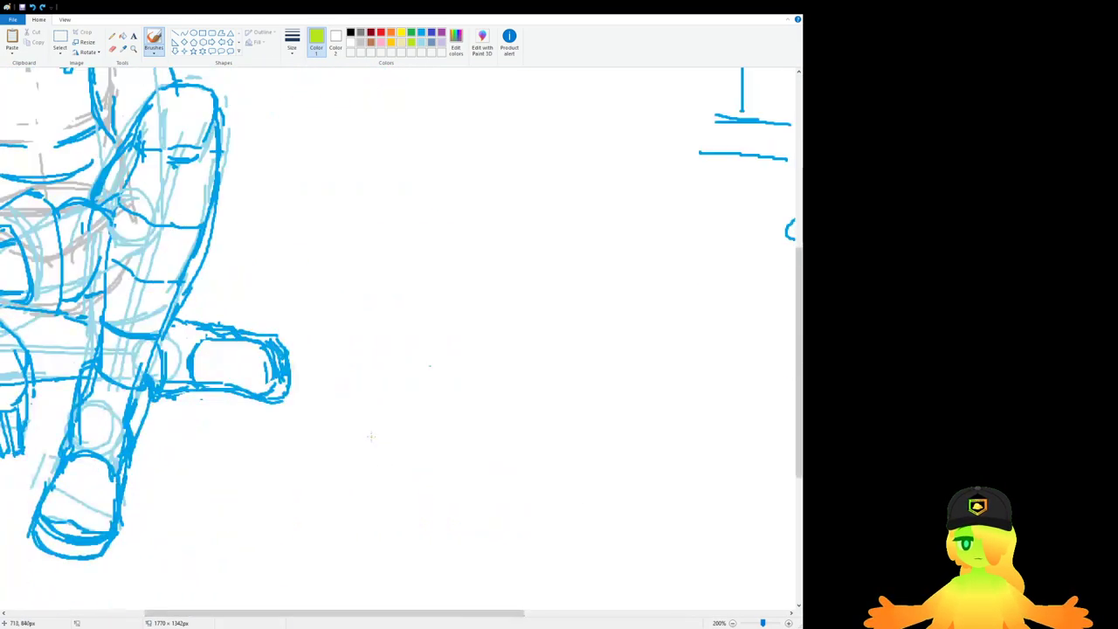
{"action": "left_click_drag", "start_coordinate": [317, 614], "coordinate": [340, 614]}
{"action": "scroll", "coordinate": [331, 461], "scroll_direction": "up", "scroll_amount": 2}
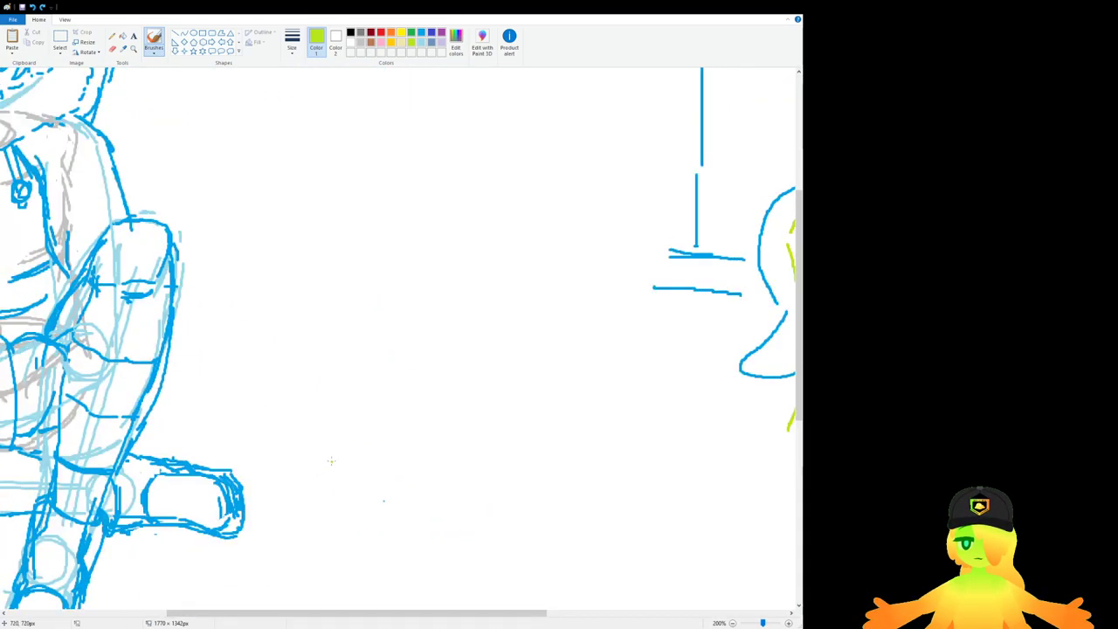
{"action": "scroll", "coordinate": [327, 302], "scroll_direction": "down", "scroll_amount": 1}
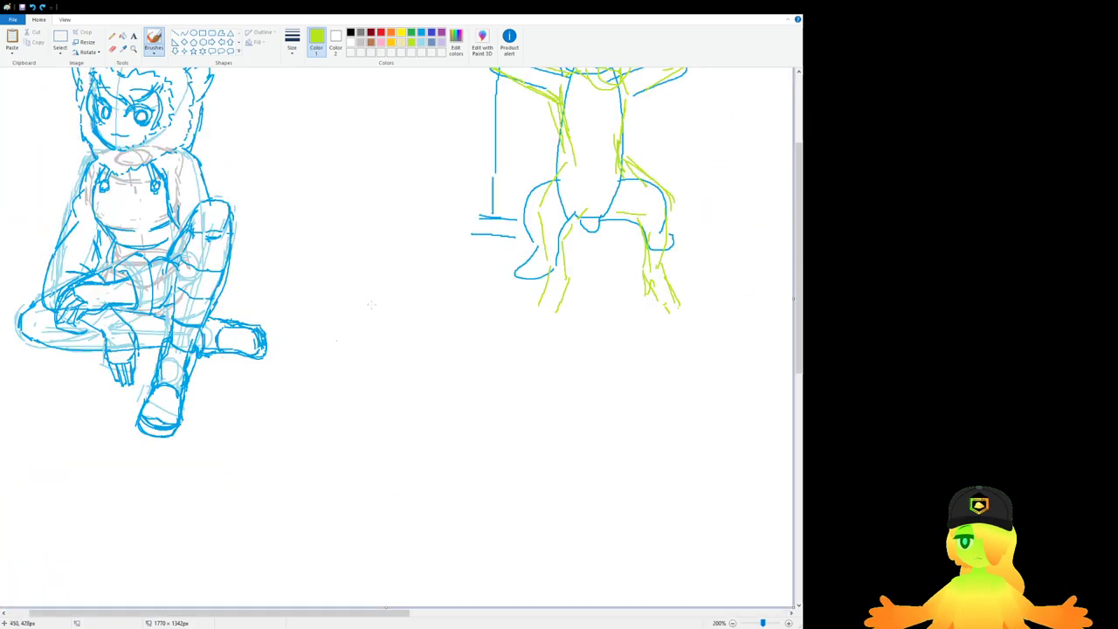
{"action": "scroll", "coordinate": [371, 304], "scroll_direction": "up", "scroll_amount": 1}
{"action": "scroll", "coordinate": [370, 304], "scroll_direction": "down", "scroll_amount": 2}
{"action": "mouse_move", "coordinate": [306, 612]}
{"action": "left_mouse_down"}
{"action": "mouse_move", "coordinate": [501, 611]}
{"action": "mouse_move", "coordinate": [325, 614]}
{"action": "mouse_move", "coordinate": [347, 614]}
{"action": "left_mouse_up"}
{"action": "mouse_move", "coordinate": [346, 264]}
{"action": "left_mouse_down"}
{"action": "mouse_move", "coordinate": [432, 210]}
{"action": "mouse_move", "coordinate": [523, 209]}
{"action": "mouse_move", "coordinate": [398, 233]}
{"action": "mouse_move", "coordinate": [468, 207]}
{"action": "left_mouse_up"}
{"action": "key", "text": "ctrl+z"}
{"action": "key", "text": "ctrl+z"}
{"action": "mouse_move", "coordinate": [387, 234]}
{"action": "left_mouse_down"}
{"action": "mouse_move", "coordinate": [445, 210]}
{"action": "mouse_move", "coordinate": [488, 214]}
{"action": "mouse_move", "coordinate": [531, 238]}
{"action": "mouse_move", "coordinate": [537, 282]}
{"action": "left_mouse_up"}
{"action": "key", "text": "ctrl+z"}
{"action": "left_click_drag", "start_coordinate": [528, 236], "coordinate": [537, 283]}
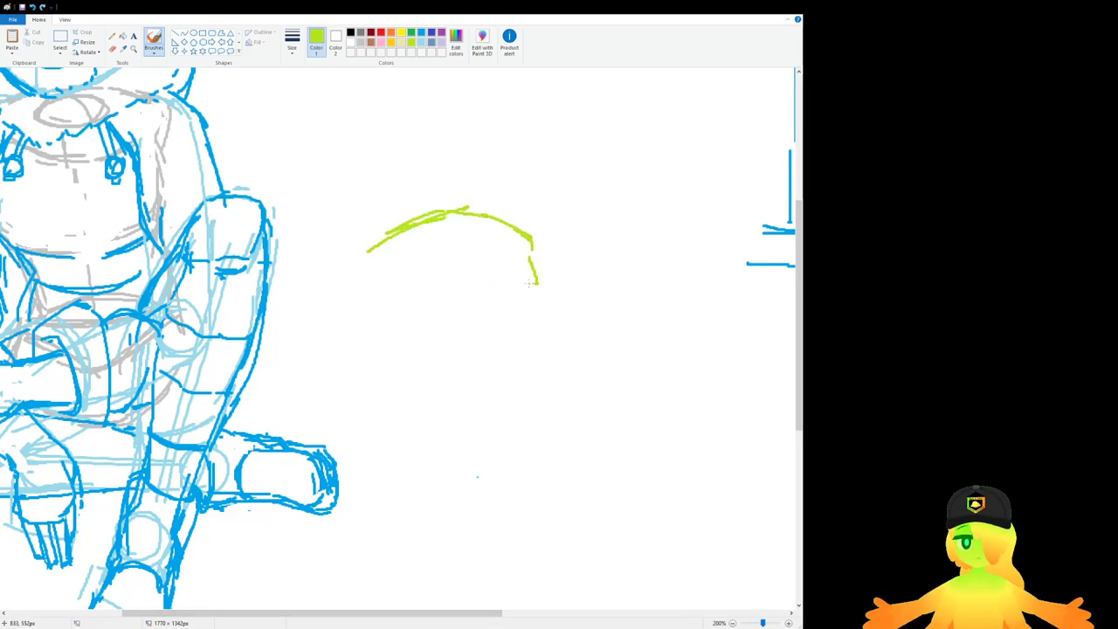
{"action": "mouse_move", "coordinate": [371, 255]}
{"action": "left_mouse_down"}
{"action": "mouse_move", "coordinate": [387, 294]}
{"action": "mouse_move", "coordinate": [445, 298]}
{"action": "left_mouse_up"}
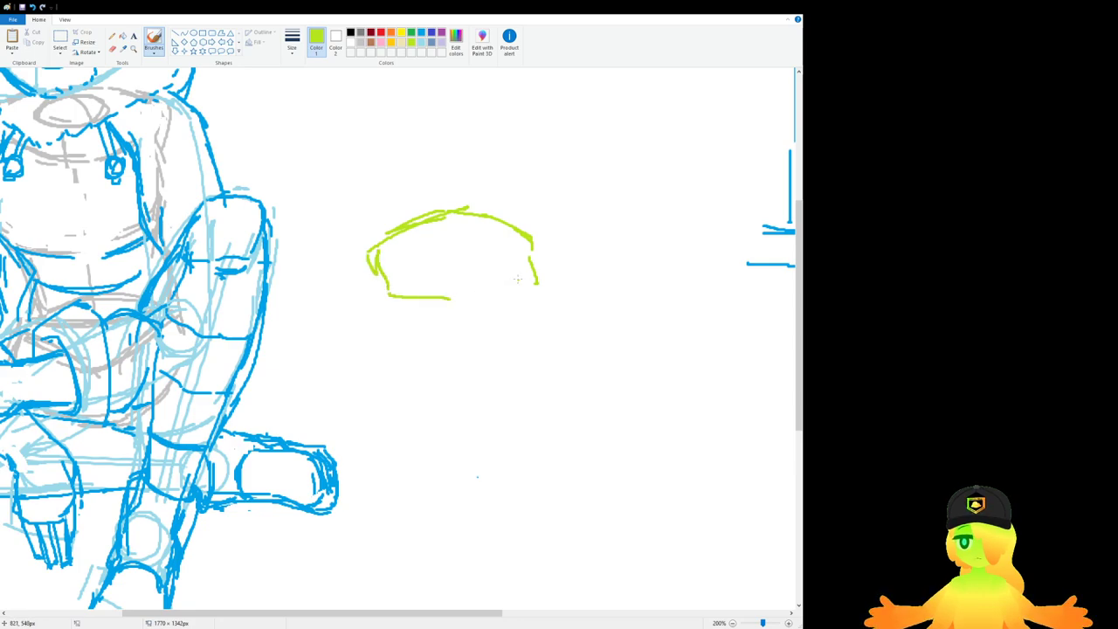
{"action": "mouse_move", "coordinate": [517, 279]}
{"action": "left_mouse_down"}
{"action": "mouse_move", "coordinate": [457, 300]}
{"action": "mouse_move", "coordinate": [524, 273]}
{"action": "mouse_move", "coordinate": [533, 291]}
{"action": "mouse_move", "coordinate": [523, 285]}
{"action": "mouse_move", "coordinate": [515, 311]}
{"action": "mouse_move", "coordinate": [525, 245]}
{"action": "mouse_move", "coordinate": [514, 301]}
{"action": "mouse_move", "coordinate": [494, 320]}
{"action": "mouse_move", "coordinate": [434, 331]}
{"action": "left_mouse_up"}
Step: Draw tapering waist sides below the chest shape and a short inner curve at its shoulder corner
{"action": "mouse_move", "coordinate": [503, 321]}
{"action": "left_mouse_down"}
{"action": "mouse_move", "coordinate": [500, 351]}
{"action": "mouse_move", "coordinate": [514, 356]}
{"action": "left_mouse_up"}
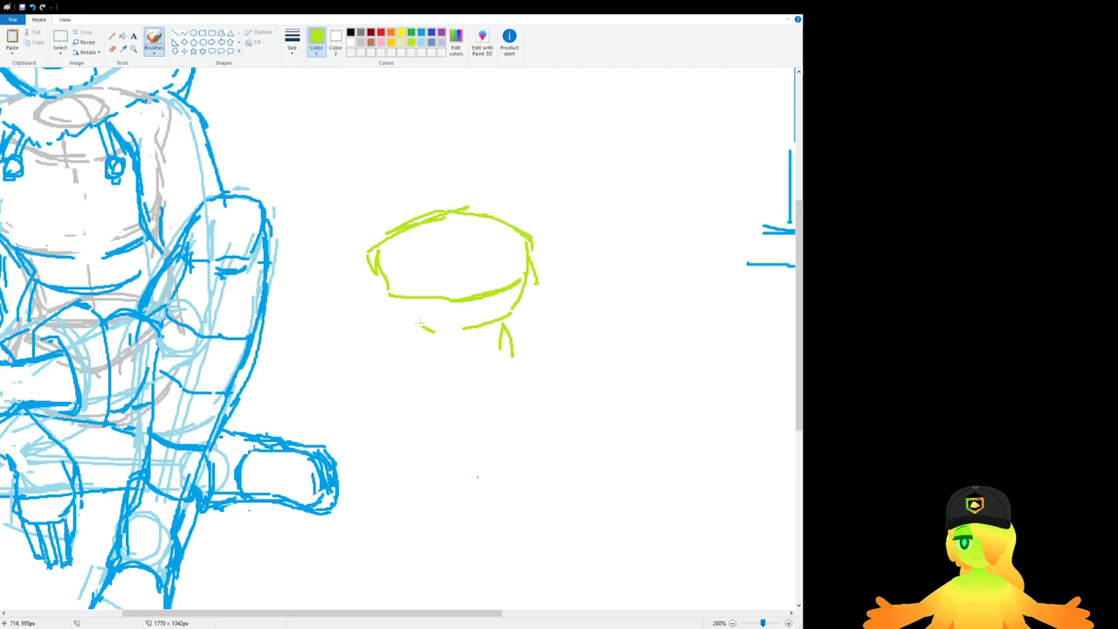
{"action": "left_click_drag", "start_coordinate": [414, 322], "coordinate": [422, 329]}
{"action": "left_click_drag", "start_coordinate": [392, 296], "coordinate": [411, 363]}
{"action": "mouse_move", "coordinate": [510, 304]}
{"action": "left_mouse_down"}
{"action": "mouse_move", "coordinate": [506, 330]}
{"action": "mouse_move", "coordinate": [517, 327]}
{"action": "mouse_move", "coordinate": [519, 357]}
{"action": "left_mouse_up"}
{"action": "key", "text": "ctrl+z"}
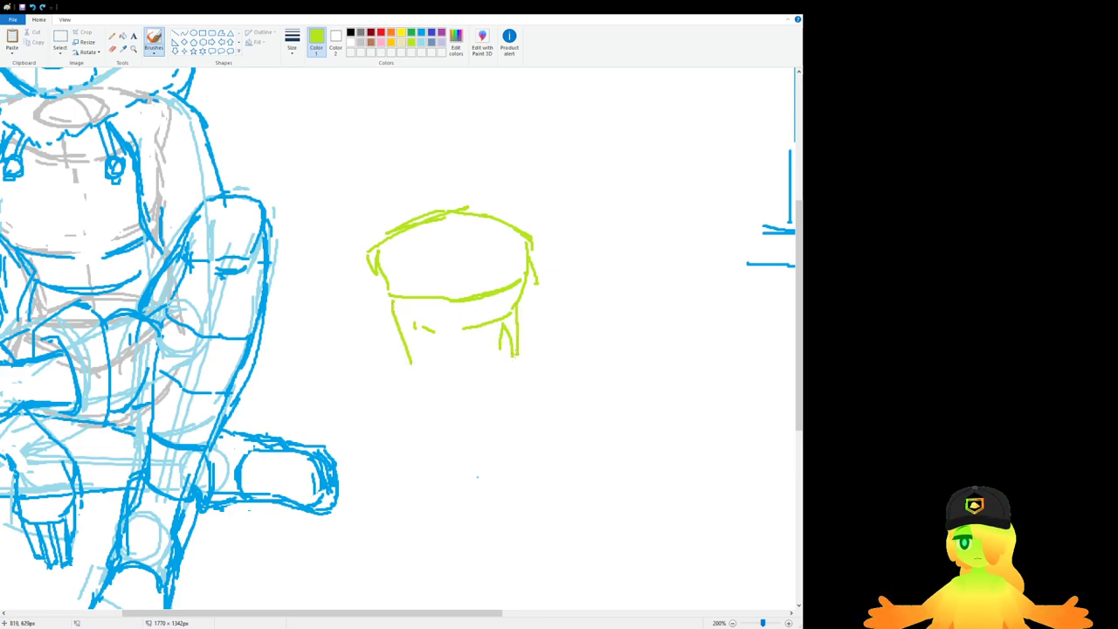
{"action": "left_click_drag", "start_coordinate": [402, 339], "coordinate": [379, 292]}
{"action": "left_click_drag", "start_coordinate": [376, 275], "coordinate": [385, 319]}
{"action": "mouse_move", "coordinate": [380, 259]}
{"action": "left_mouse_down"}
{"action": "mouse_move", "coordinate": [407, 303]}
{"action": "mouse_move", "coordinate": [403, 331]}
{"action": "mouse_move", "coordinate": [351, 424]}
{"action": "left_mouse_up"}
{"action": "key", "text": "ctrl+z"}
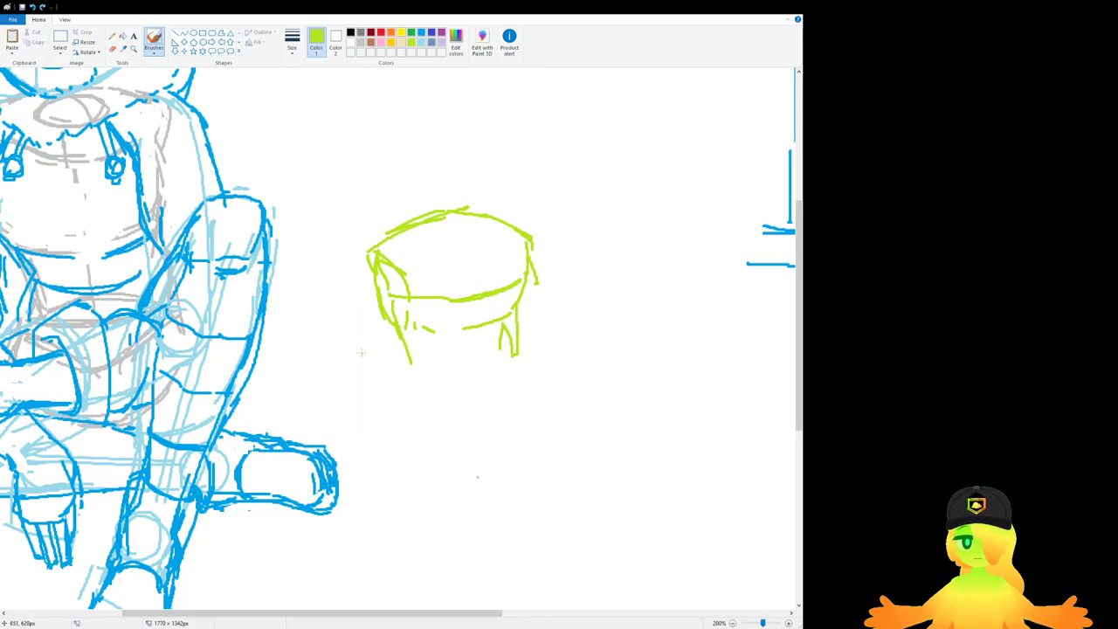
Step: Close the waist with a curved base and add a vertical centre line and curved horizontal bands across the abdomen
{"action": "mouse_move", "coordinate": [411, 356]}
{"action": "left_mouse_down"}
{"action": "mouse_move", "coordinate": [441, 376]}
{"action": "mouse_move", "coordinate": [506, 355]}
{"action": "mouse_move", "coordinate": [437, 363]}
{"action": "left_mouse_up"}
{"action": "left_click_drag", "start_coordinate": [466, 298], "coordinate": [466, 370]}
{"action": "left_click_drag", "start_coordinate": [469, 328], "coordinate": [469, 370]}
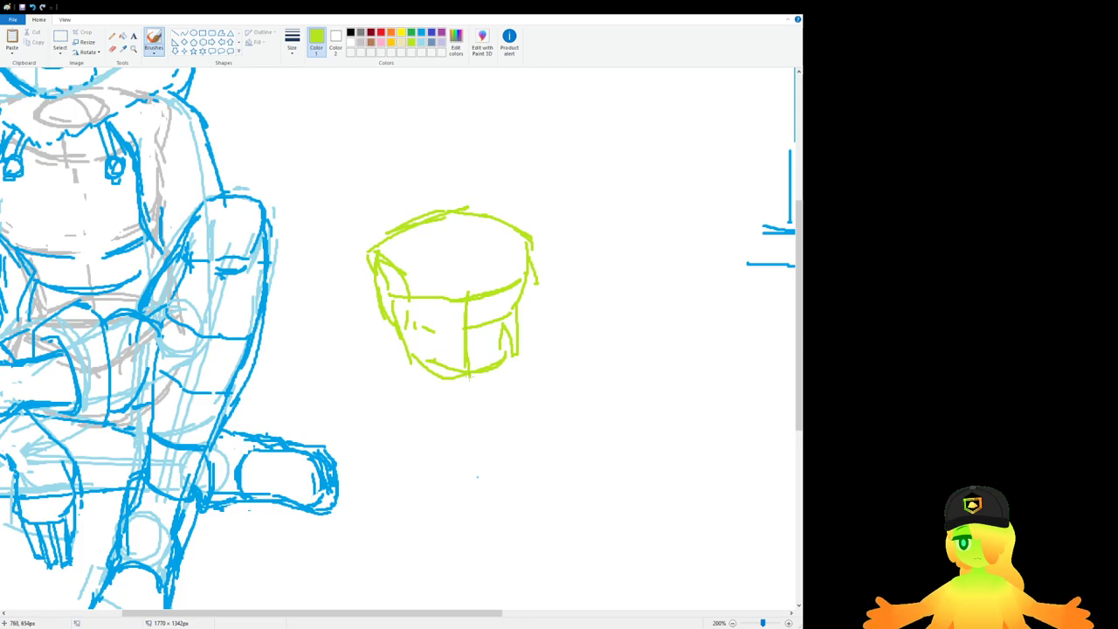
{"action": "mouse_move", "coordinate": [411, 337]}
{"action": "left_mouse_down"}
{"action": "mouse_move", "coordinate": [499, 353]}
{"action": "mouse_move", "coordinate": [420, 325]}
{"action": "mouse_move", "coordinate": [507, 319]}
{"action": "left_mouse_up"}
Step: Sketch the hip lines below the waist and a round construction circle for the thigh with an adjoining curve
{"action": "left_click_drag", "start_coordinate": [513, 368], "coordinate": [521, 398]}
{"action": "key", "text": "ctrl+z"}
{"action": "left_click_drag", "start_coordinate": [512, 344], "coordinate": [528, 369]}
{"action": "left_click_drag", "start_coordinate": [528, 379], "coordinate": [532, 420]}
{"action": "key", "text": "ctrl+z"}
{"action": "left_click_drag", "start_coordinate": [496, 374], "coordinate": [431, 421]}
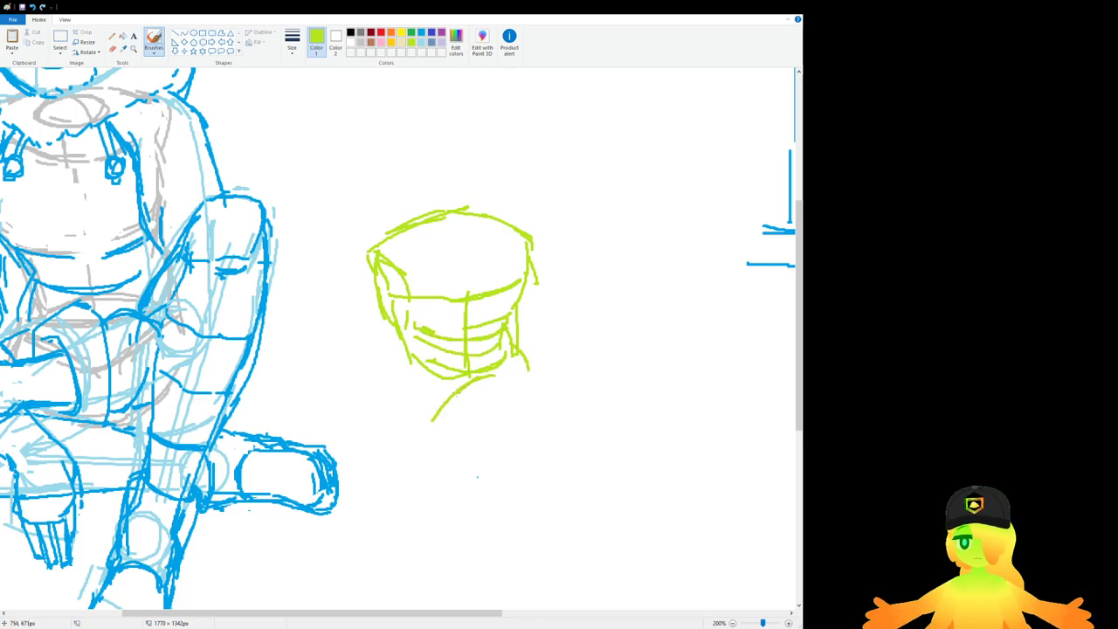
{"action": "scroll", "coordinate": [442, 375], "scroll_direction": "down", "scroll_amount": 2}
{"action": "scroll", "coordinate": [485, 304], "scroll_direction": "up", "scroll_amount": 2}
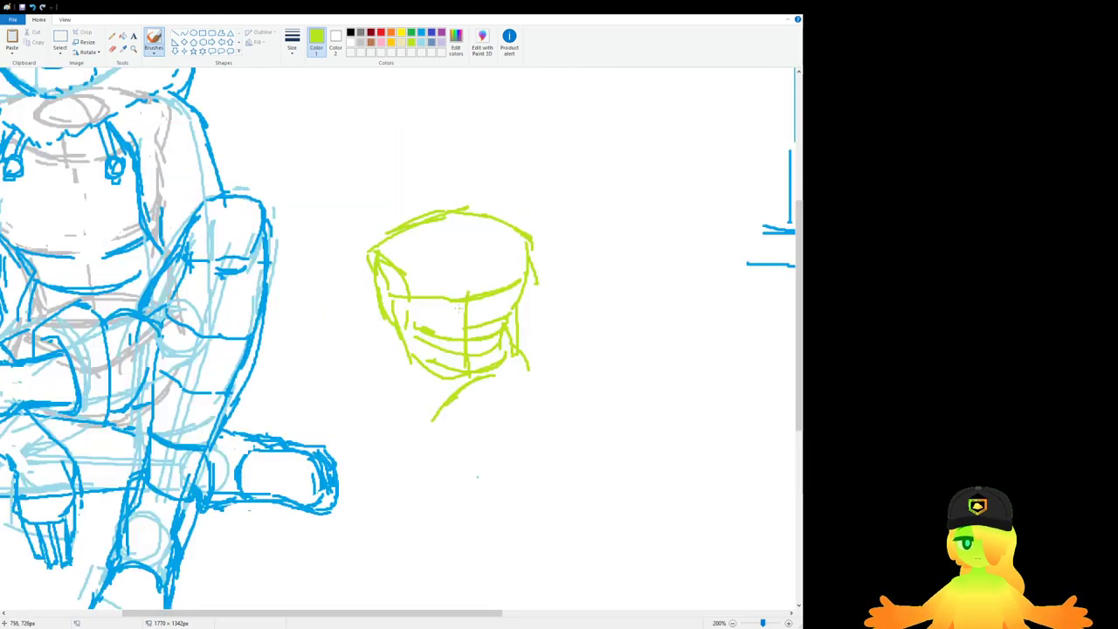
{"action": "mouse_move", "coordinate": [408, 430]}
{"action": "left_mouse_down"}
{"action": "mouse_move", "coordinate": [430, 443]}
{"action": "mouse_move", "coordinate": [432, 367]}
{"action": "mouse_move", "coordinate": [402, 384]}
{"action": "mouse_move", "coordinate": [436, 437]}
{"action": "mouse_move", "coordinate": [473, 401]}
{"action": "mouse_move", "coordinate": [538, 381]}
{"action": "mouse_move", "coordinate": [522, 412]}
{"action": "left_mouse_up"}
{"action": "left_click_drag", "start_coordinate": [475, 368], "coordinate": [546, 309]}
{"action": "key", "text": "ctrl+z"}
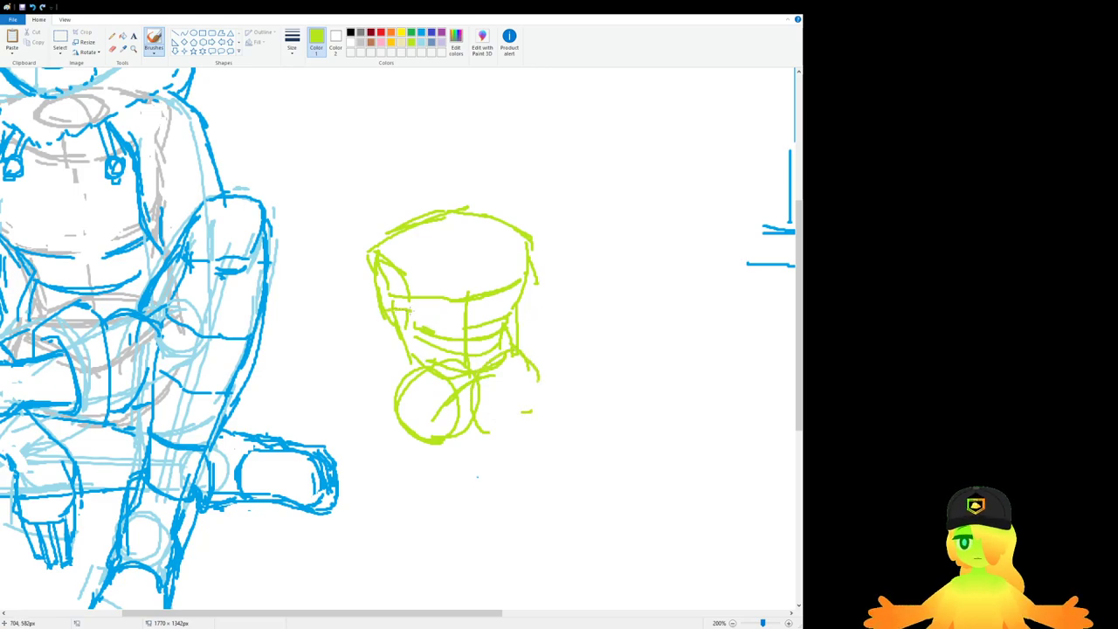
Step: Draw the leg's outer and inner contours around the thigh circle, with a vertical guide line and a short crossbar at the lower end
{"action": "mouse_move", "coordinate": [369, 342]}
{"action": "left_mouse_down"}
{"action": "mouse_move", "coordinate": [375, 423]}
{"action": "mouse_move", "coordinate": [389, 429]}
{"action": "left_mouse_up"}
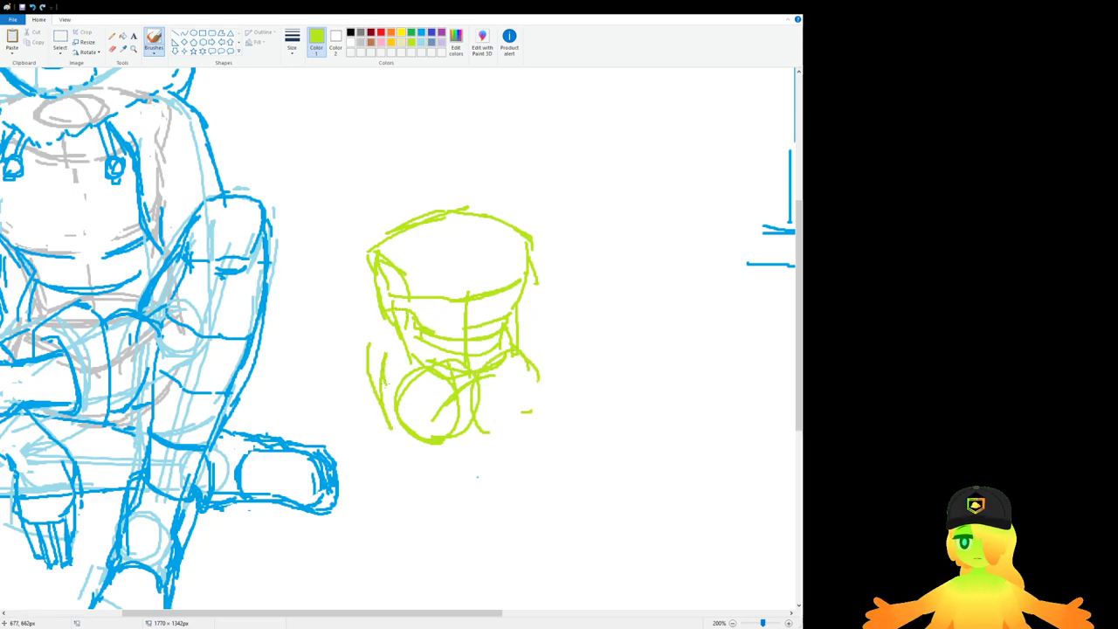
{"action": "left_click_drag", "start_coordinate": [386, 384], "coordinate": [405, 424]}
{"action": "scroll", "coordinate": [404, 425], "scroll_direction": "down", "scroll_amount": 3}
{"action": "left_click_drag", "start_coordinate": [435, 235], "coordinate": [436, 358]}
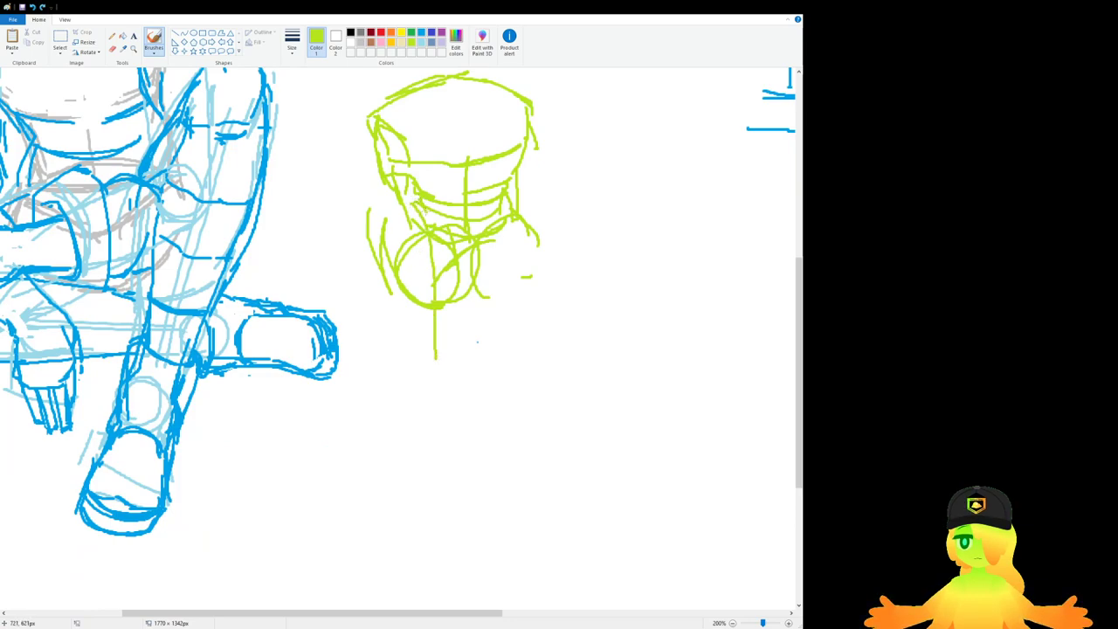
{"action": "left_click_drag", "start_coordinate": [458, 271], "coordinate": [463, 343]}
{"action": "left_click_drag", "start_coordinate": [384, 248], "coordinate": [389, 281]}
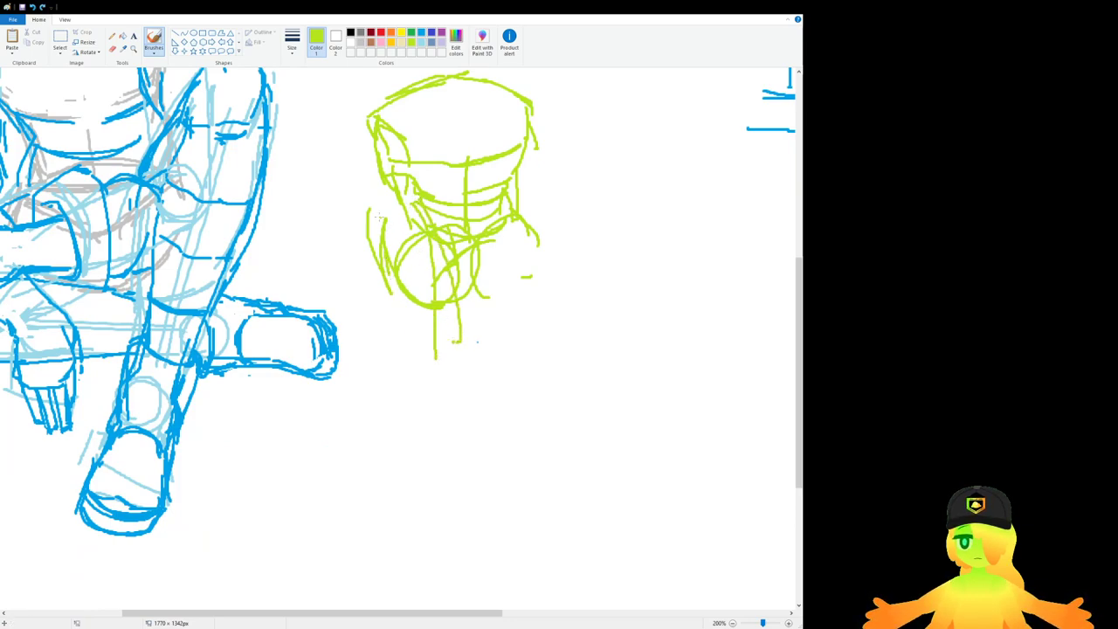
{"action": "mouse_move", "coordinate": [374, 244]}
{"action": "left_mouse_down"}
{"action": "mouse_move", "coordinate": [426, 367]}
{"action": "mouse_move", "coordinate": [463, 356]}
{"action": "mouse_move", "coordinate": [470, 390]}
{"action": "left_mouse_up"}
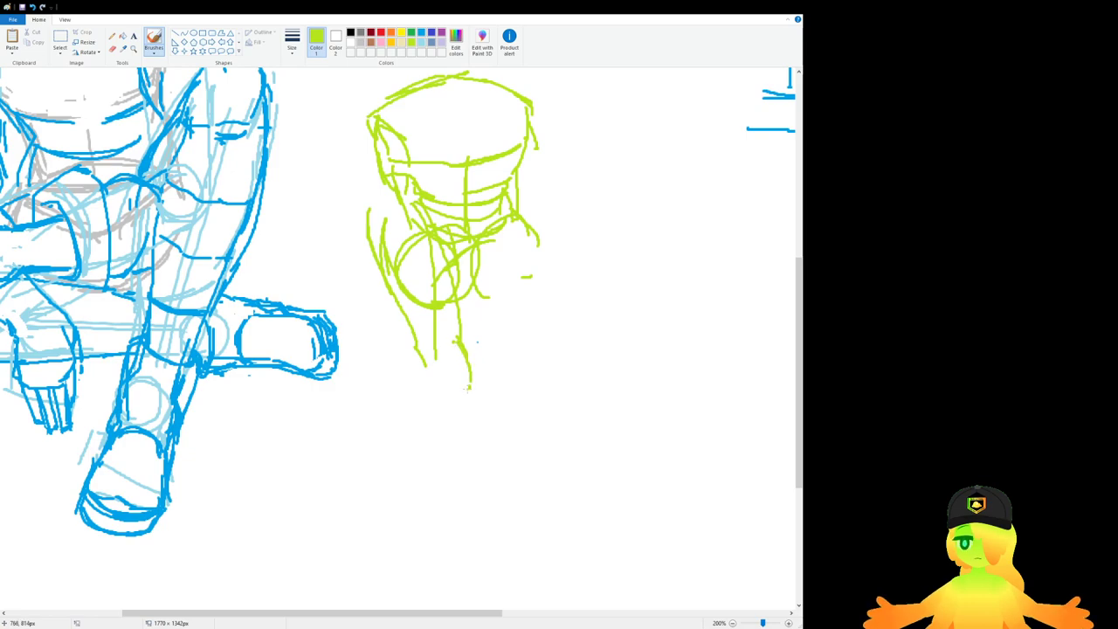
{"action": "mouse_move", "coordinate": [408, 358]}
{"action": "left_mouse_down"}
{"action": "mouse_move", "coordinate": [453, 355]}
{"action": "mouse_move", "coordinate": [462, 374]}
{"action": "mouse_move", "coordinate": [414, 391]}
{"action": "left_mouse_up"}
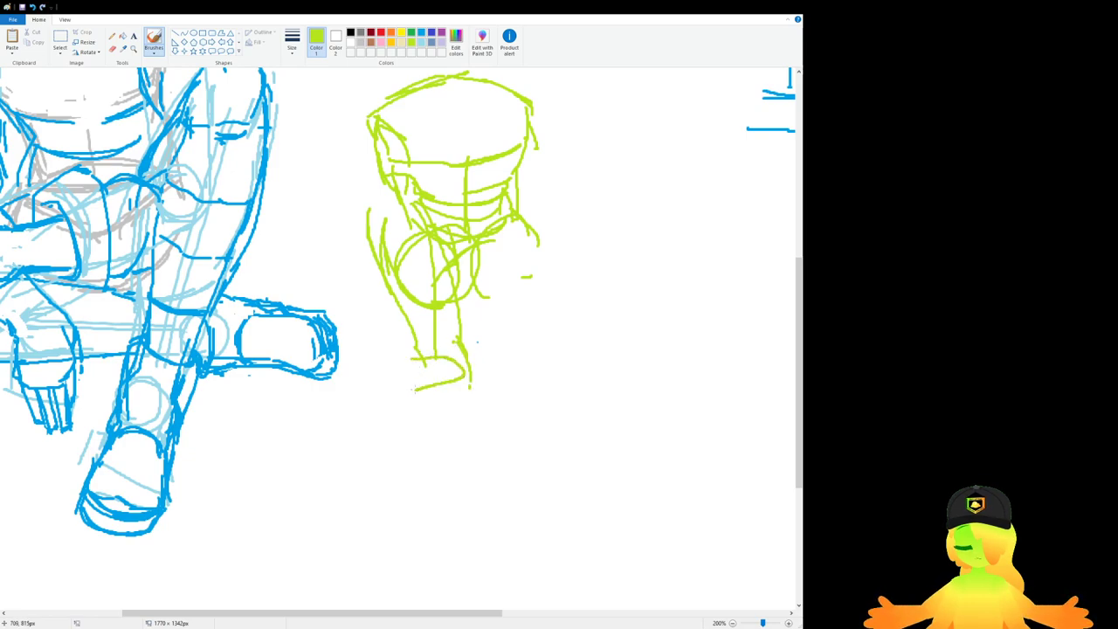
{"action": "key", "text": "ctrl+z"}
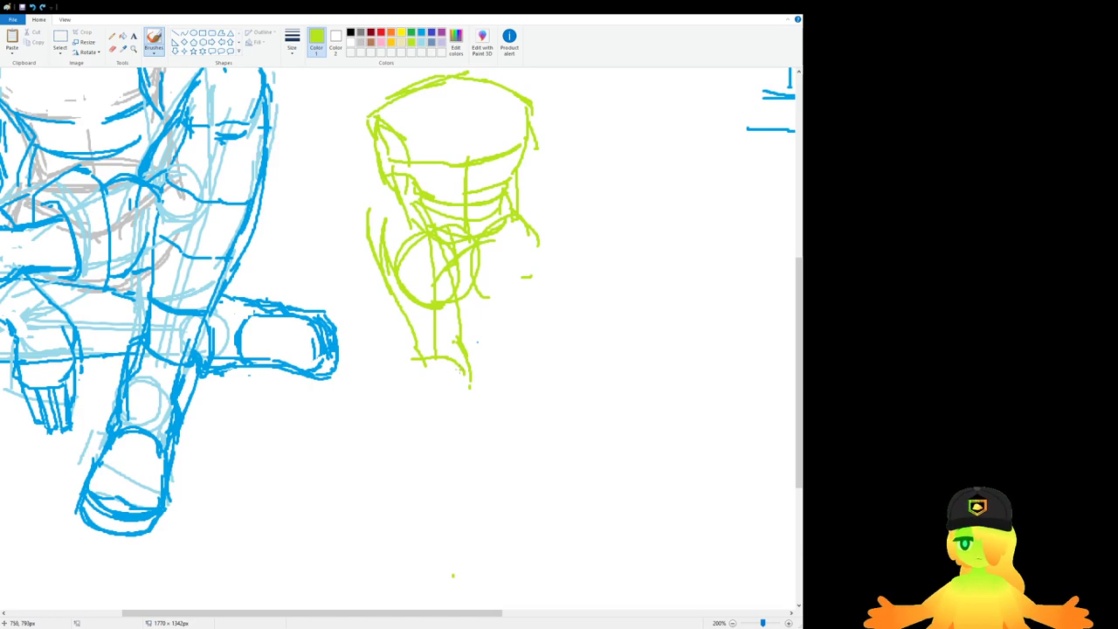
Step: Try short contour strokes for the foot below the lower end of the front leg
{"action": "mouse_move", "coordinate": [465, 370]}
{"action": "left_mouse_down"}
{"action": "mouse_move", "coordinate": [438, 396]}
{"action": "mouse_move", "coordinate": [420, 374]}
{"action": "mouse_move", "coordinate": [399, 413]}
{"action": "left_mouse_up"}
{"action": "key", "text": "ctrl+z"}
{"action": "key", "text": "ctrl+z"}
{"action": "key", "text": "ctrl+z"}
{"action": "left_click_drag", "start_coordinate": [398, 354], "coordinate": [407, 372]}
{"action": "key", "text": "ctrl+z"}
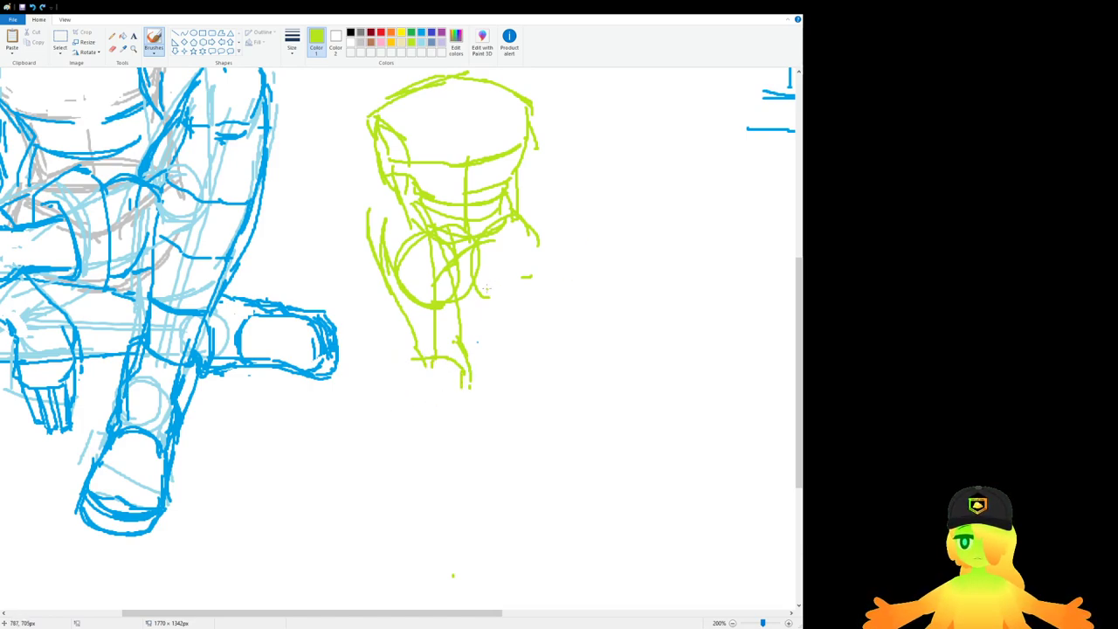
Step: Draw the second leg bent beside the torso, with a raised knee, tapering shin contours and an outward-pointing foot
{"action": "left_click_drag", "start_coordinate": [484, 294], "coordinate": [574, 277]}
{"action": "key", "text": "ctrl+z"}
{"action": "left_click_drag", "start_coordinate": [544, 176], "coordinate": [565, 182]}
{"action": "key", "text": "ctrl+z"}
{"action": "mouse_move", "coordinate": [520, 212]}
{"action": "left_mouse_down"}
{"action": "mouse_move", "coordinate": [553, 179]}
{"action": "mouse_move", "coordinate": [580, 191]}
{"action": "mouse_move", "coordinate": [567, 252]}
{"action": "mouse_move", "coordinate": [543, 286]}
{"action": "mouse_move", "coordinate": [512, 298]}
{"action": "left_mouse_up"}
{"action": "key", "text": "ctrl+z"}
{"action": "mouse_move", "coordinate": [573, 189]}
{"action": "left_mouse_down"}
{"action": "mouse_move", "coordinate": [581, 323]}
{"action": "mouse_move", "coordinate": [548, 307]}
{"action": "mouse_move", "coordinate": [554, 327]}
{"action": "mouse_move", "coordinate": [638, 343]}
{"action": "left_mouse_up"}
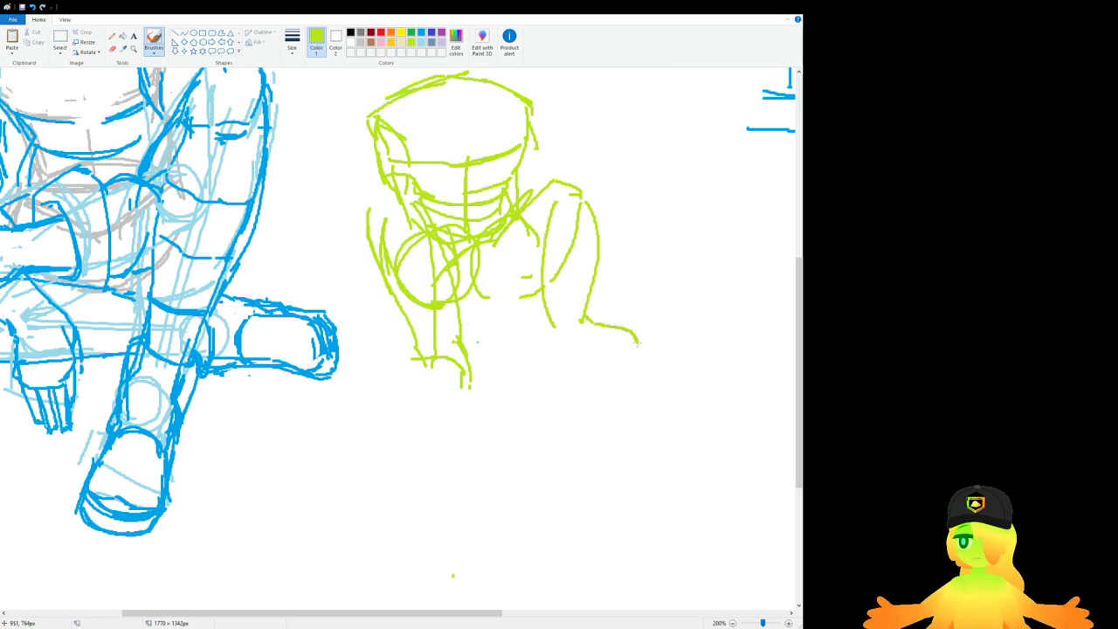
{"action": "mouse_move", "coordinate": [551, 328]}
{"action": "left_mouse_down"}
{"action": "mouse_move", "coordinate": [575, 339]}
{"action": "mouse_move", "coordinate": [613, 343]}
{"action": "left_mouse_up"}
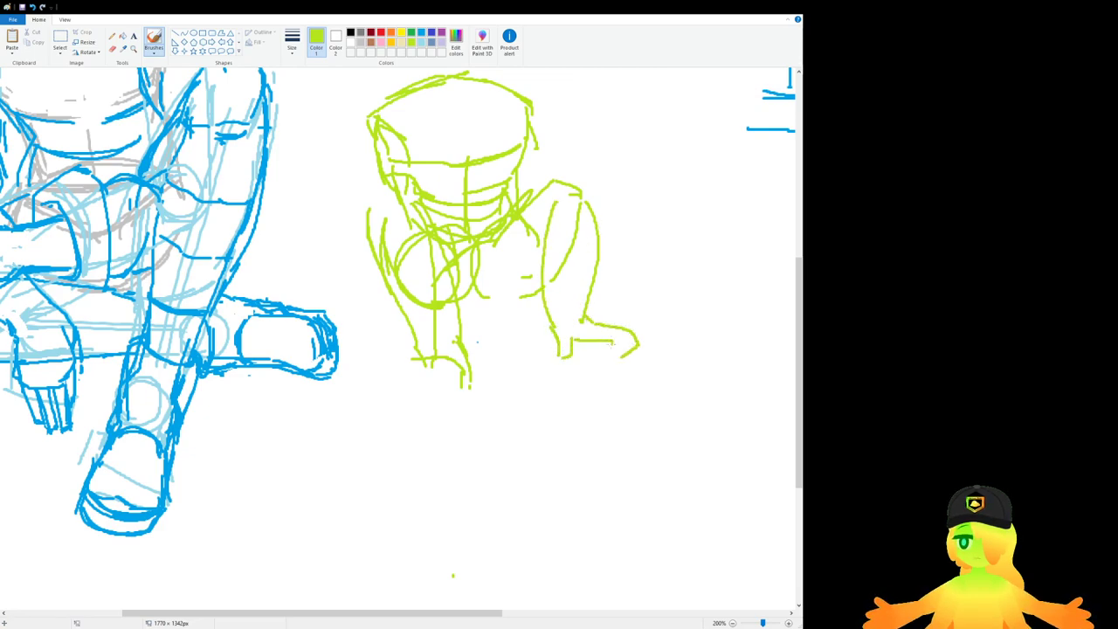
Step: Draw the front leg's foot angled down and outward, with a curved inner edge, squared toe end and short outer stroke
{"action": "mouse_move", "coordinate": [465, 378]}
{"action": "left_mouse_down"}
{"action": "mouse_move", "coordinate": [466, 398]}
{"action": "mouse_move", "coordinate": [439, 399]}
{"action": "mouse_move", "coordinate": [453, 405]}
{"action": "left_mouse_up"}
{"action": "key", "text": "ctrl+z"}
{"action": "mouse_move", "coordinate": [445, 408]}
{"action": "left_mouse_down"}
{"action": "mouse_move", "coordinate": [415, 367]}
{"action": "mouse_move", "coordinate": [381, 391]}
{"action": "left_mouse_up"}
{"action": "left_click_drag", "start_coordinate": [375, 393], "coordinate": [367, 422]}
{"action": "key", "text": "ctrl+z"}
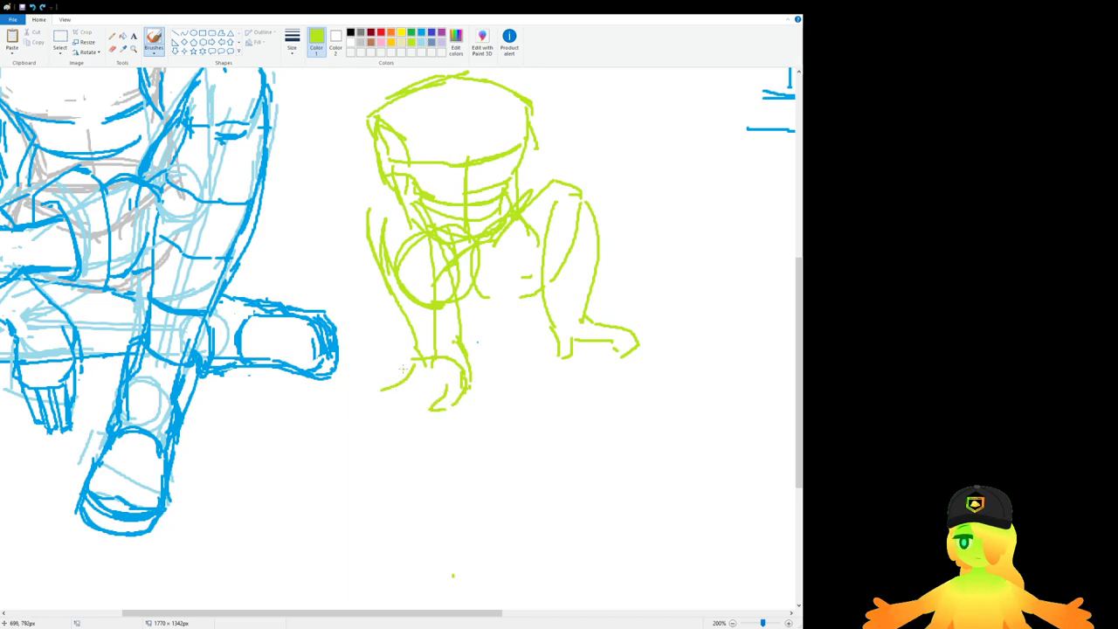
{"action": "key", "text": "ctrl+z"}
{"action": "mouse_move", "coordinate": [415, 365]}
{"action": "left_mouse_down"}
{"action": "mouse_move", "coordinate": [395, 396]}
{"action": "mouse_move", "coordinate": [405, 428]}
{"action": "mouse_move", "coordinate": [443, 394]}
{"action": "left_mouse_up"}
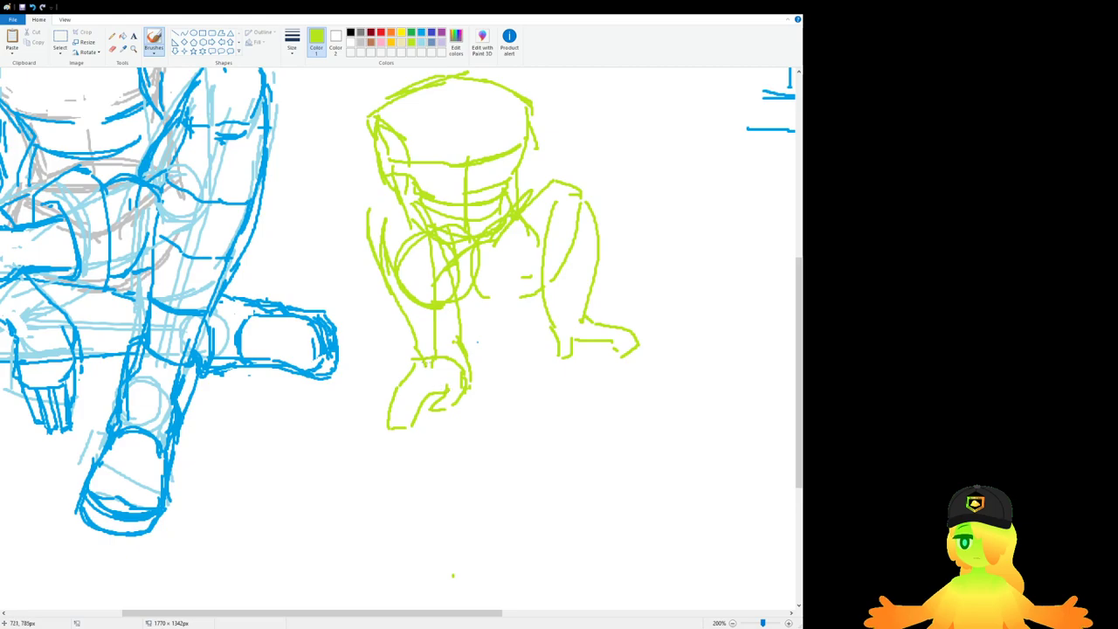
{"action": "left_click_drag", "start_coordinate": [585, 319], "coordinate": [616, 319]}
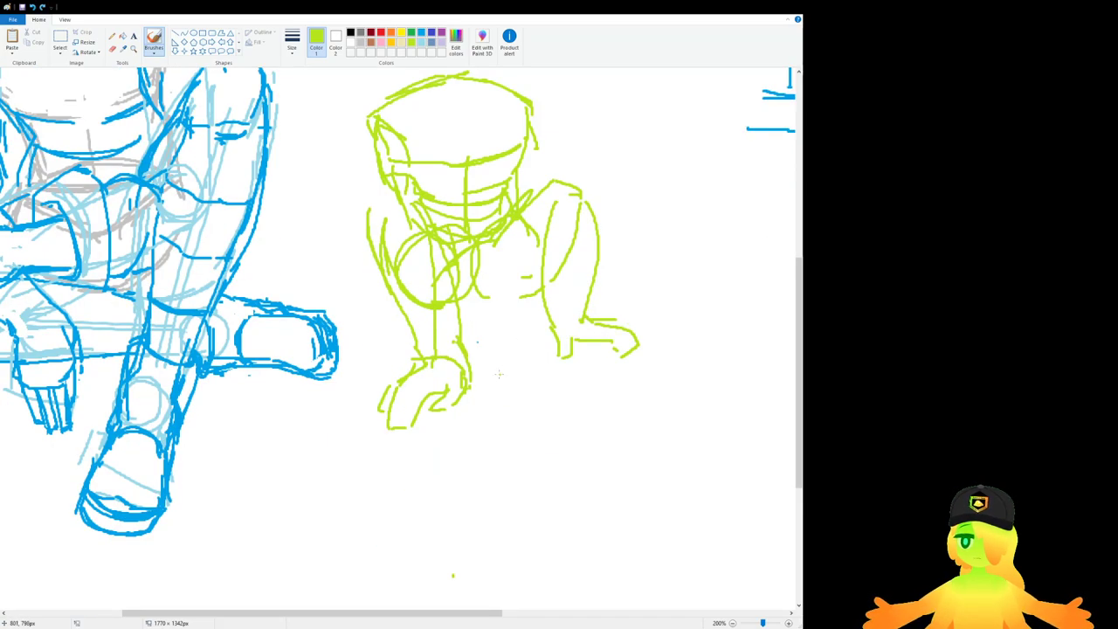
Step: Select the entire lime torso-and-leg study and delete it
{"action": "left_click", "coordinate": [61, 39]}
{"action": "mouse_move", "coordinate": [678, 458]}
{"action": "left_mouse_down"}
{"action": "mouse_move", "coordinate": [414, 69]}
{"action": "mouse_move", "coordinate": [352, 40]}
{"action": "left_mouse_up"}
{"action": "key", "text": "Delete"}
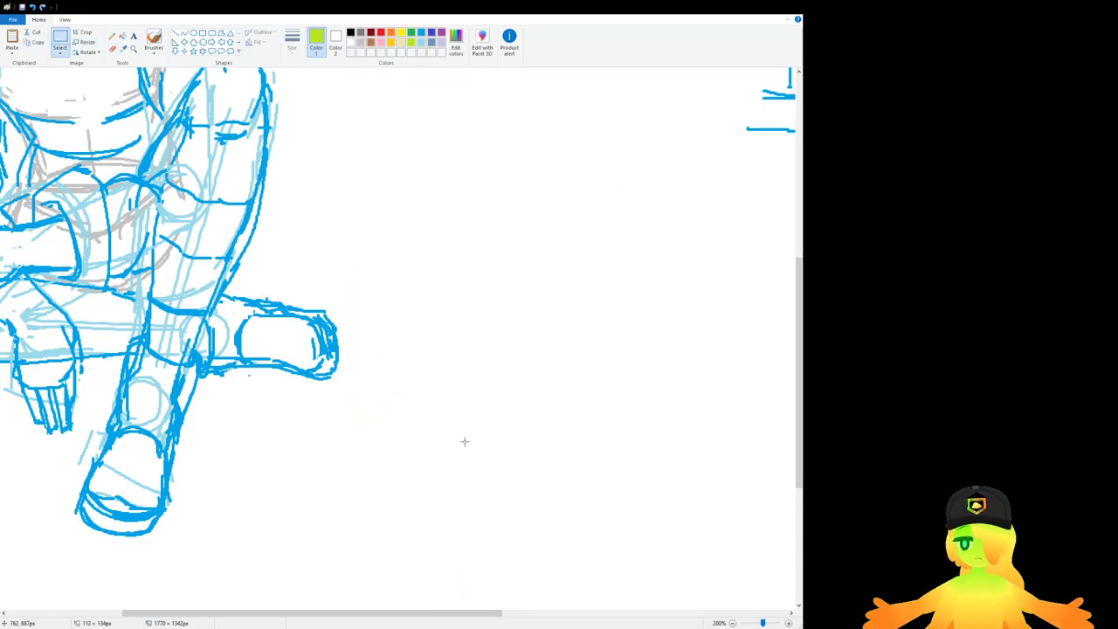
Step: Brush a new lime faceted oval chest outline beside the seated character, with a vertical centre line inside it
{"action": "scroll", "coordinate": [437, 478], "scroll_direction": "up", "scroll_amount": 3}
{"action": "scroll", "coordinate": [434, 456], "scroll_direction": "down", "scroll_amount": 2}
{"action": "left_click", "coordinate": [154, 40]}
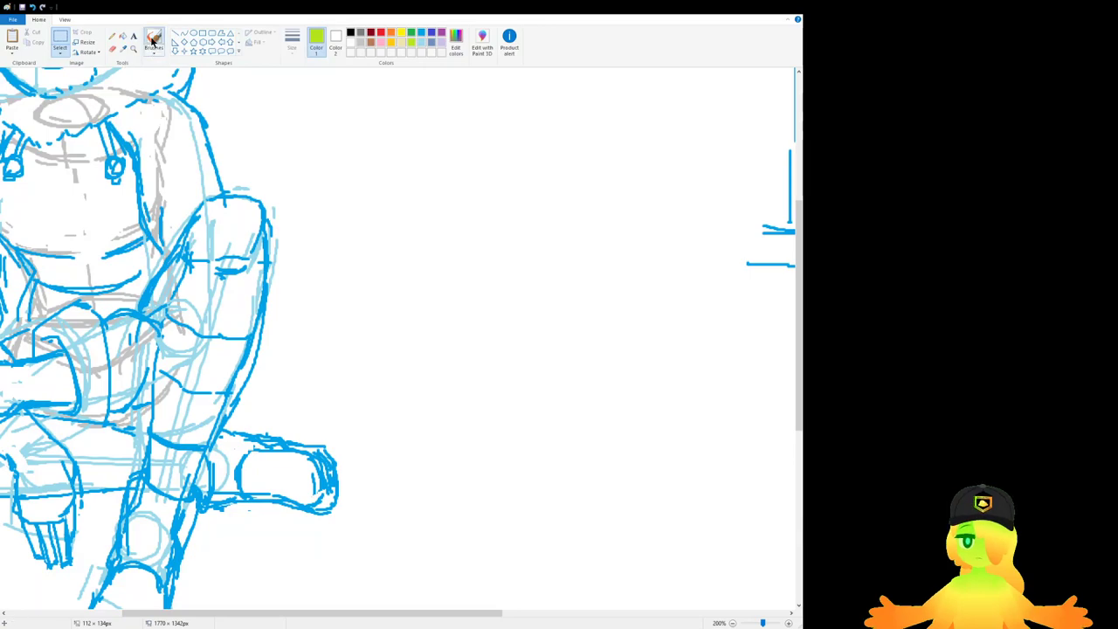
{"action": "left_click_drag", "start_coordinate": [350, 614], "coordinate": [379, 615]}
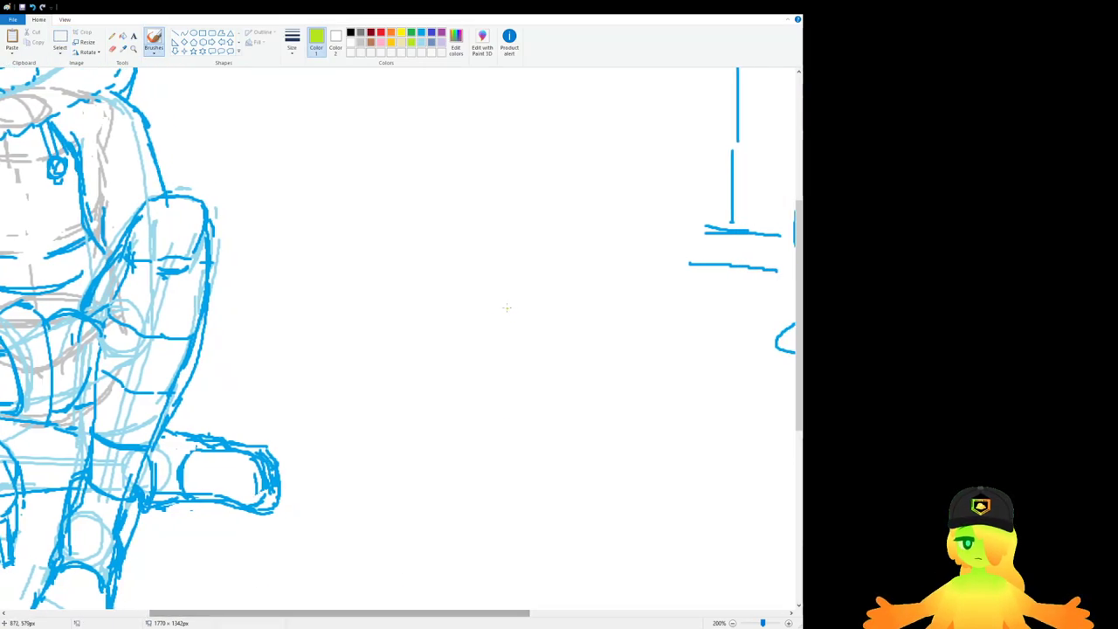
{"action": "left_click_drag", "start_coordinate": [367, 288], "coordinate": [427, 261]}
{"action": "key", "text": "ctrl+z"}
{"action": "mouse_move", "coordinate": [348, 272]}
{"action": "left_mouse_down"}
{"action": "mouse_move", "coordinate": [408, 249]}
{"action": "mouse_move", "coordinate": [500, 279]}
{"action": "mouse_move", "coordinate": [499, 300]}
{"action": "mouse_move", "coordinate": [356, 308]}
{"action": "mouse_move", "coordinate": [489, 298]}
{"action": "left_mouse_up"}
{"action": "left_click_drag", "start_coordinate": [414, 327], "coordinate": [443, 322]}
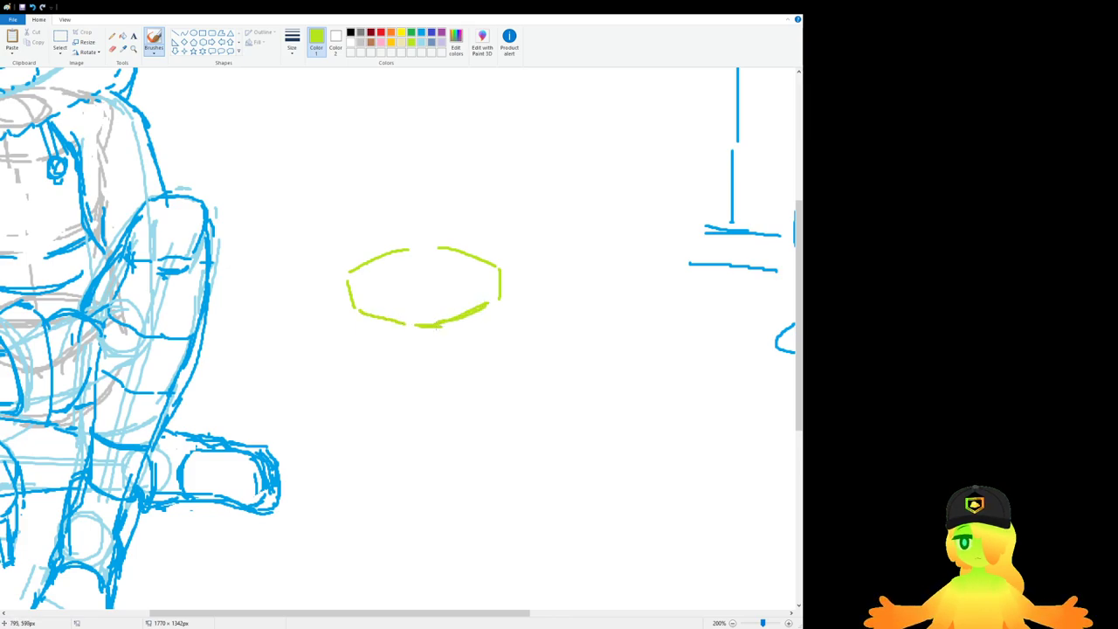
{"action": "left_click_drag", "start_coordinate": [427, 249], "coordinate": [427, 313]}
Step: Draw the torso sides tapering down from the chest outline and close them with a curved waist line
{"action": "left_click_drag", "start_coordinate": [499, 304], "coordinate": [490, 365]}
{"action": "key", "text": "ctrl+z"}
{"action": "left_click_drag", "start_coordinate": [356, 306], "coordinate": [385, 356]}
{"action": "mouse_move", "coordinate": [501, 295]}
{"action": "left_mouse_down"}
{"action": "mouse_move", "coordinate": [477, 367]}
{"action": "mouse_move", "coordinate": [496, 333]}
{"action": "left_mouse_up"}
{"action": "key", "text": "ctrl+z"}
{"action": "key", "text": "ctrl+z"}
{"action": "left_click_drag", "start_coordinate": [491, 338], "coordinate": [477, 367]}
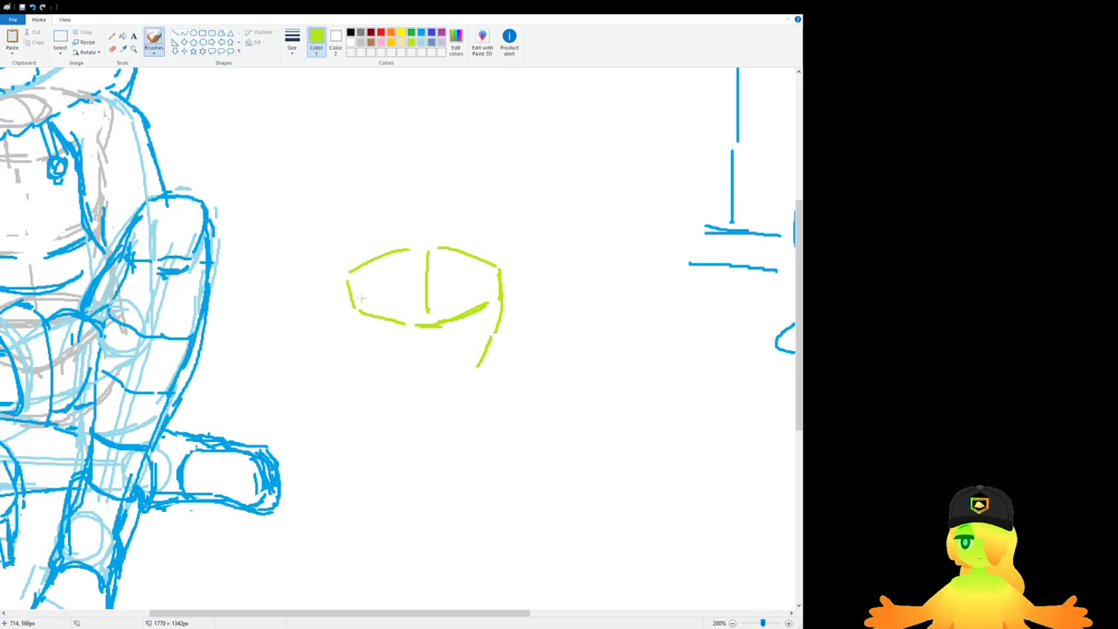
{"action": "mouse_move", "coordinate": [353, 292]}
{"action": "left_mouse_down"}
{"action": "mouse_move", "coordinate": [376, 366]}
{"action": "mouse_move", "coordinate": [363, 294]}
{"action": "left_mouse_up"}
{"action": "mouse_move", "coordinate": [365, 345]}
{"action": "left_mouse_down"}
{"action": "mouse_move", "coordinate": [382, 372]}
{"action": "mouse_move", "coordinate": [444, 379]}
{"action": "mouse_move", "coordinate": [388, 377]}
{"action": "mouse_move", "coordinate": [379, 393]}
{"action": "mouse_move", "coordinate": [455, 387]}
{"action": "mouse_move", "coordinate": [441, 402]}
{"action": "mouse_move", "coordinate": [487, 379]}
{"action": "left_mouse_up"}
{"action": "key", "text": "ctrl+z"}
{"action": "key", "text": "ctrl+z"}
Step: Sketch an angular hip block below the waist and a curved crease line running down through it to its lower point
{"action": "left_click_drag", "start_coordinate": [495, 378], "coordinate": [503, 415]}
{"action": "left_click_drag", "start_coordinate": [490, 423], "coordinate": [465, 439]}
{"action": "mouse_move", "coordinate": [374, 398]}
{"action": "left_mouse_down"}
{"action": "mouse_move", "coordinate": [407, 417]}
{"action": "mouse_move", "coordinate": [382, 420]}
{"action": "mouse_move", "coordinate": [439, 447]}
{"action": "left_mouse_up"}
{"action": "left_click_drag", "start_coordinate": [356, 397], "coordinate": [356, 422]}
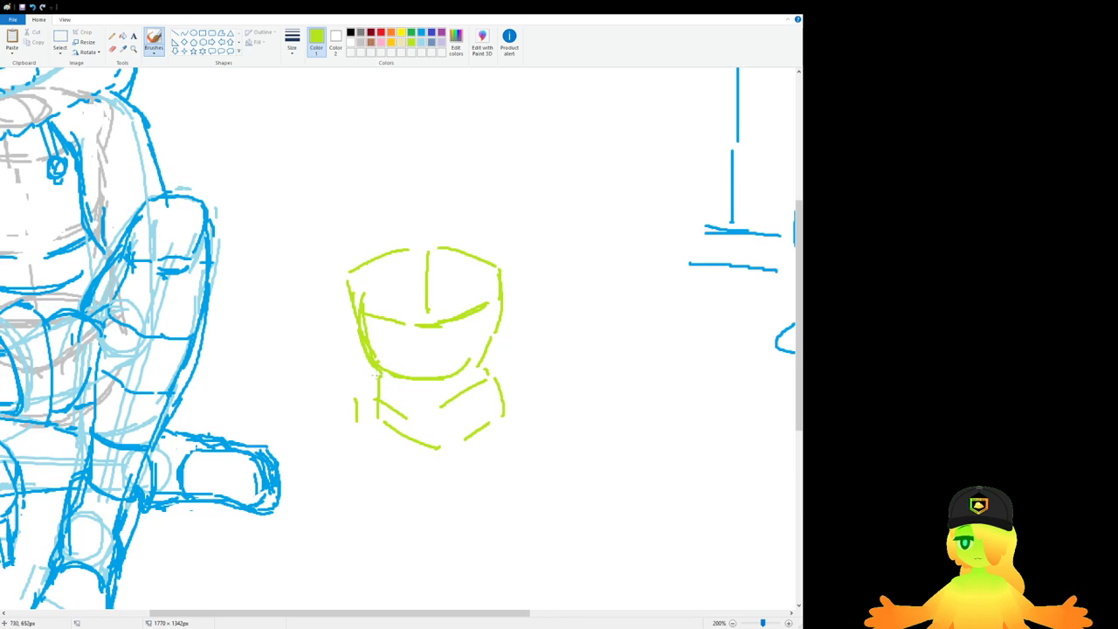
{"action": "key", "text": "ctrl+z"}
{"action": "scroll", "coordinate": [429, 288], "scroll_direction": "down", "scroll_amount": 3}
{"action": "mouse_move", "coordinate": [374, 209]}
{"action": "left_mouse_down"}
{"action": "mouse_move", "coordinate": [398, 221]}
{"action": "mouse_move", "coordinate": [433, 296]}
{"action": "left_mouse_up"}
{"action": "key", "text": "ctrl+z"}
{"action": "left_click_drag", "start_coordinate": [379, 238], "coordinate": [420, 310]}
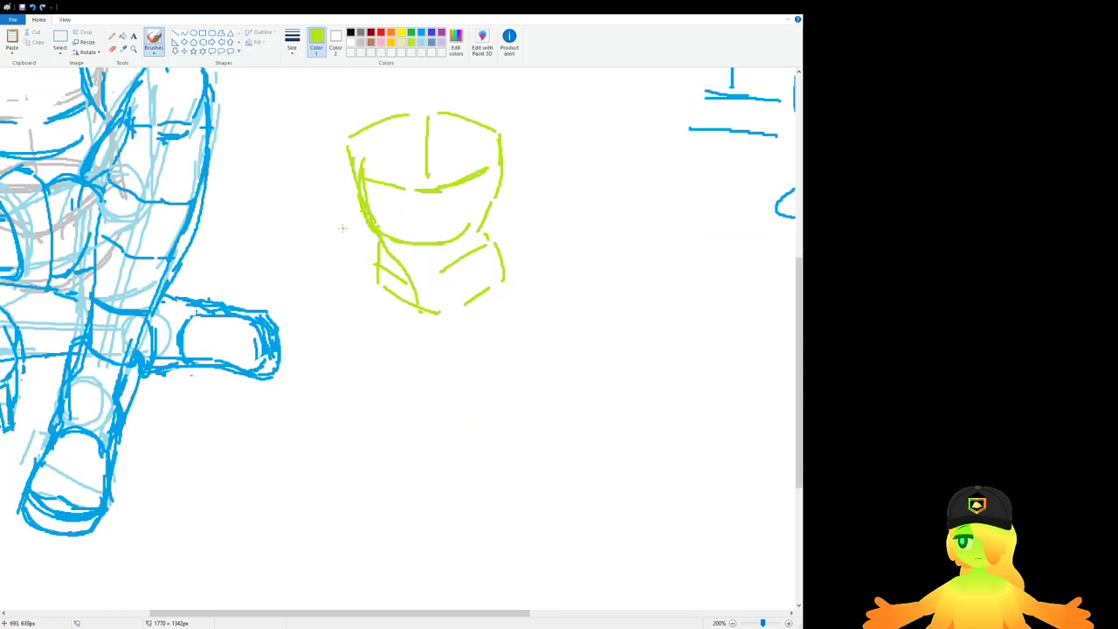
Step: Draw a shallow curve below the hip block for the thigh's rounded lower end
{"action": "mouse_move", "coordinate": [343, 228]}
{"action": "left_mouse_down"}
{"action": "mouse_move", "coordinate": [341, 306]}
{"action": "mouse_move", "coordinate": [412, 328]}
{"action": "left_mouse_up"}
{"action": "key", "text": "ctrl+z"}
{"action": "mouse_move", "coordinate": [356, 304]}
{"action": "left_mouse_down"}
{"action": "mouse_move", "coordinate": [410, 335]}
{"action": "mouse_move", "coordinate": [448, 320]}
{"action": "mouse_move", "coordinate": [382, 340]}
{"action": "left_mouse_up"}
{"action": "key", "text": "ctrl+z"}
{"action": "key", "text": "ctrl+z"}
{"action": "key", "text": "ctrl+z"}
{"action": "key", "text": "ctrl+z"}
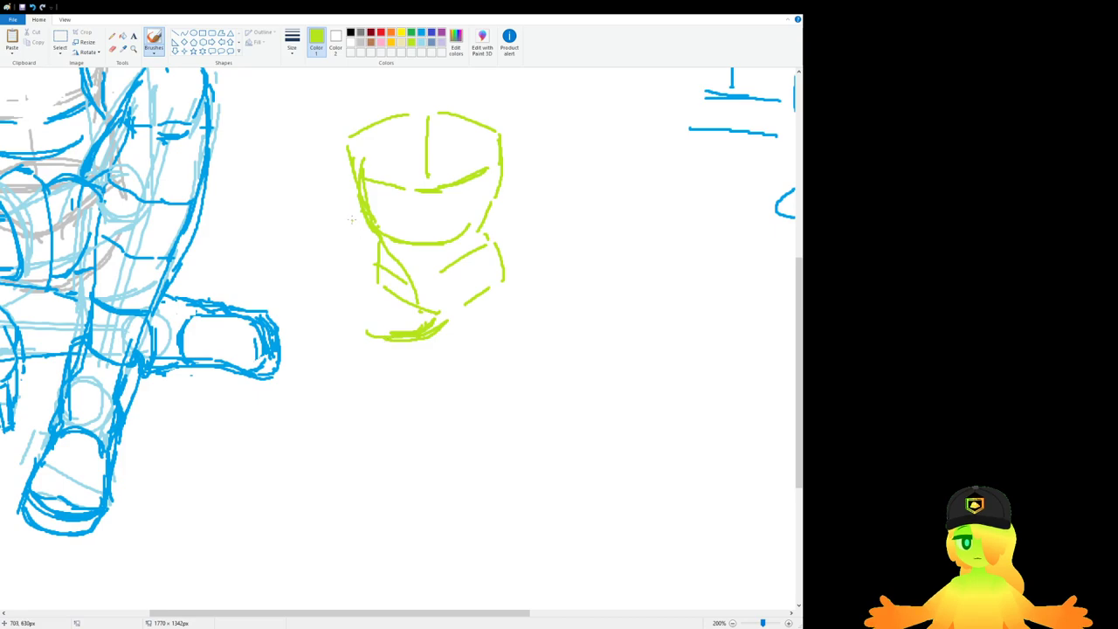
Step: Add a near-vertical guide line through the thigh, long outer leg contours and a small block below for the ankle
{"action": "mouse_move", "coordinate": [349, 222]}
{"action": "left_mouse_down"}
{"action": "mouse_move", "coordinate": [366, 224]}
{"action": "mouse_move", "coordinate": [428, 305]}
{"action": "mouse_move", "coordinate": [400, 330]}
{"action": "mouse_move", "coordinate": [402, 362]}
{"action": "left_mouse_up"}
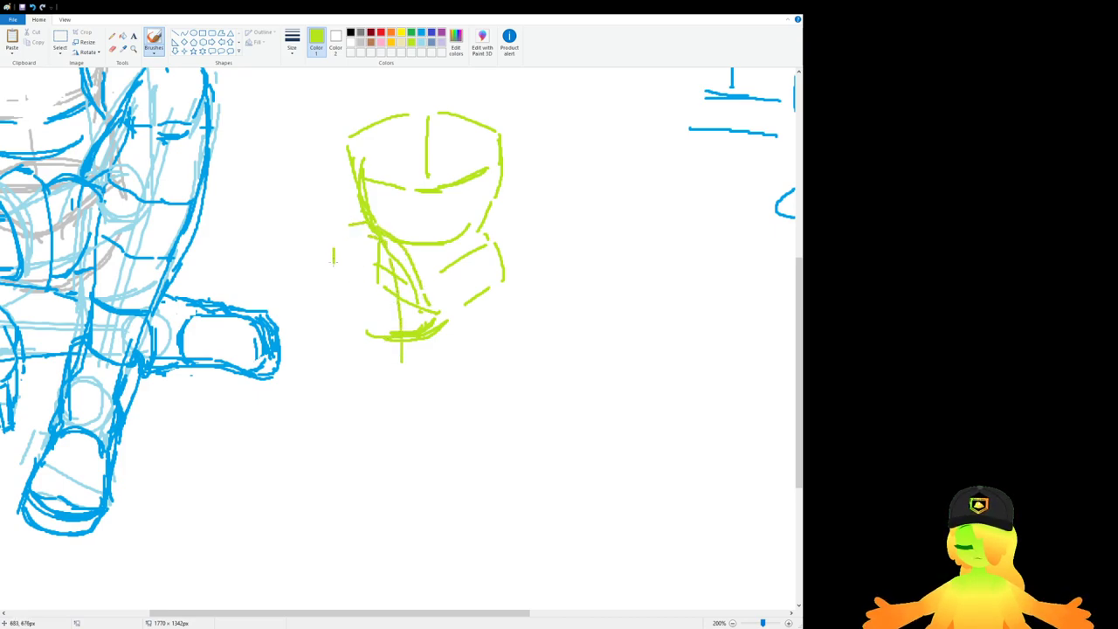
{"action": "left_click_drag", "start_coordinate": [333, 260], "coordinate": [379, 372]}
{"action": "key", "text": "ctrl+z"}
{"action": "mouse_move", "coordinate": [341, 229]}
{"action": "left_mouse_down"}
{"action": "mouse_move", "coordinate": [378, 367]}
{"action": "mouse_move", "coordinate": [337, 270]}
{"action": "mouse_move", "coordinate": [353, 319]}
{"action": "mouse_move", "coordinate": [404, 361]}
{"action": "mouse_move", "coordinate": [393, 397]}
{"action": "mouse_move", "coordinate": [407, 374]}
{"action": "left_mouse_up"}
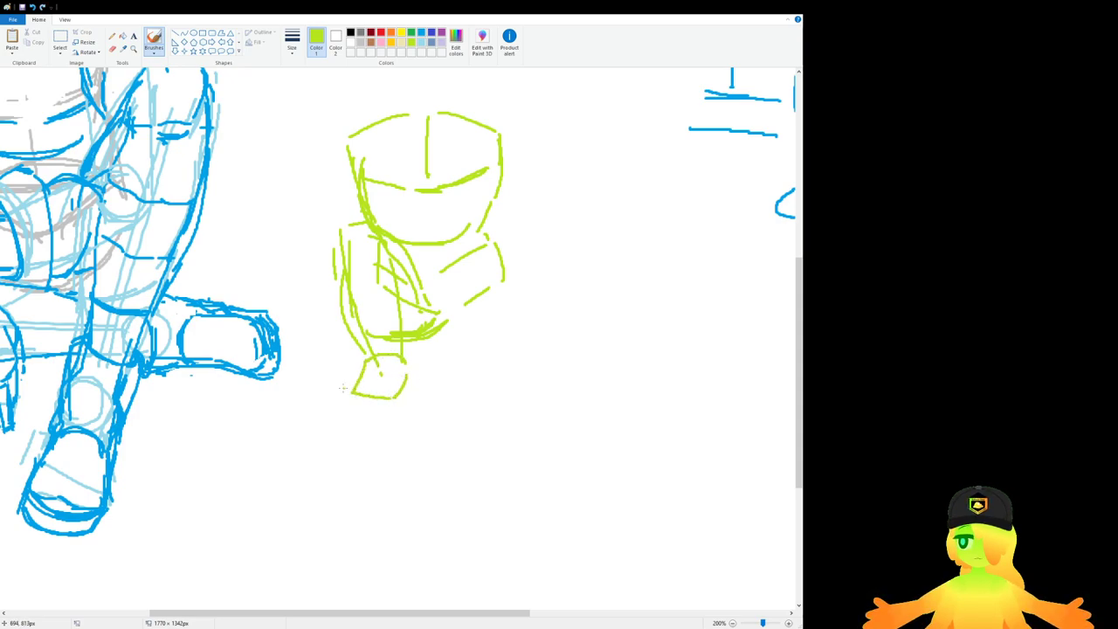
Step: Draw a small box-shaped foot under the ankle block, with a short stroke beside the ankle
{"action": "left_click_drag", "start_coordinate": [345, 410], "coordinate": [353, 385]}
{"action": "mouse_move", "coordinate": [356, 382]}
{"action": "left_mouse_down"}
{"action": "mouse_move", "coordinate": [374, 394]}
{"action": "mouse_move", "coordinate": [347, 413]}
{"action": "left_mouse_up"}
{"action": "key", "text": "ctrl+z"}
{"action": "mouse_move", "coordinate": [350, 385]}
{"action": "left_mouse_down"}
{"action": "mouse_move", "coordinate": [396, 386]}
{"action": "mouse_move", "coordinate": [392, 412]}
{"action": "left_mouse_up"}
{"action": "left_click_drag", "start_coordinate": [410, 363], "coordinate": [411, 397]}
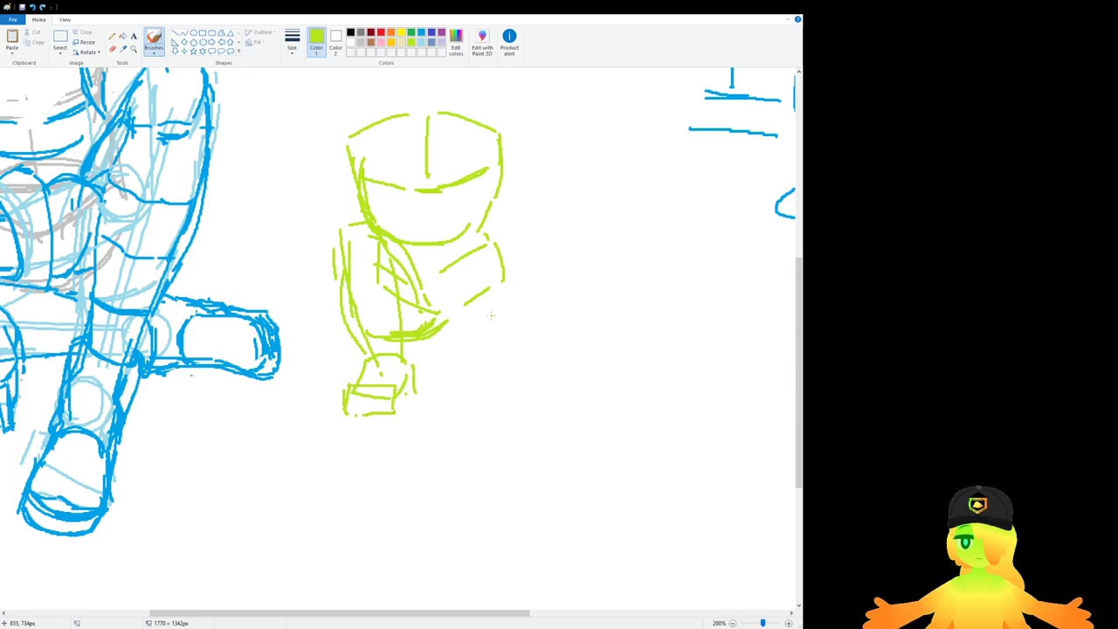
Step: Add a wide arc above the chest outline, an inner horizontal chest line and side strokes along the torso
{"action": "scroll", "coordinate": [402, 341], "scroll_direction": "up", "scroll_amount": 3}
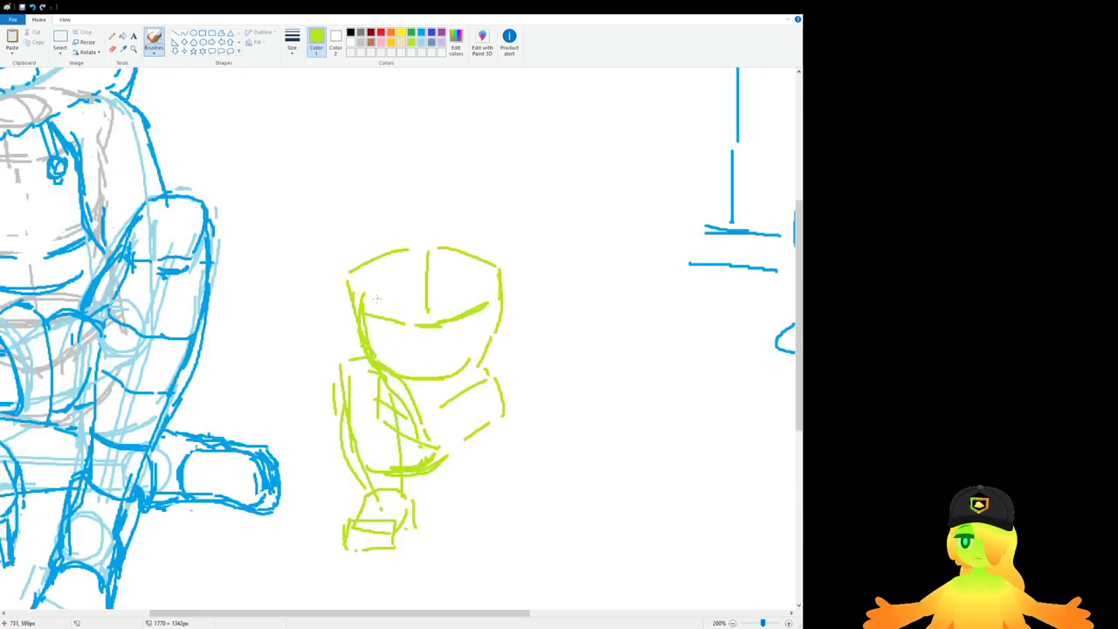
{"action": "left_click_drag", "start_coordinate": [350, 238], "coordinate": [412, 220]}
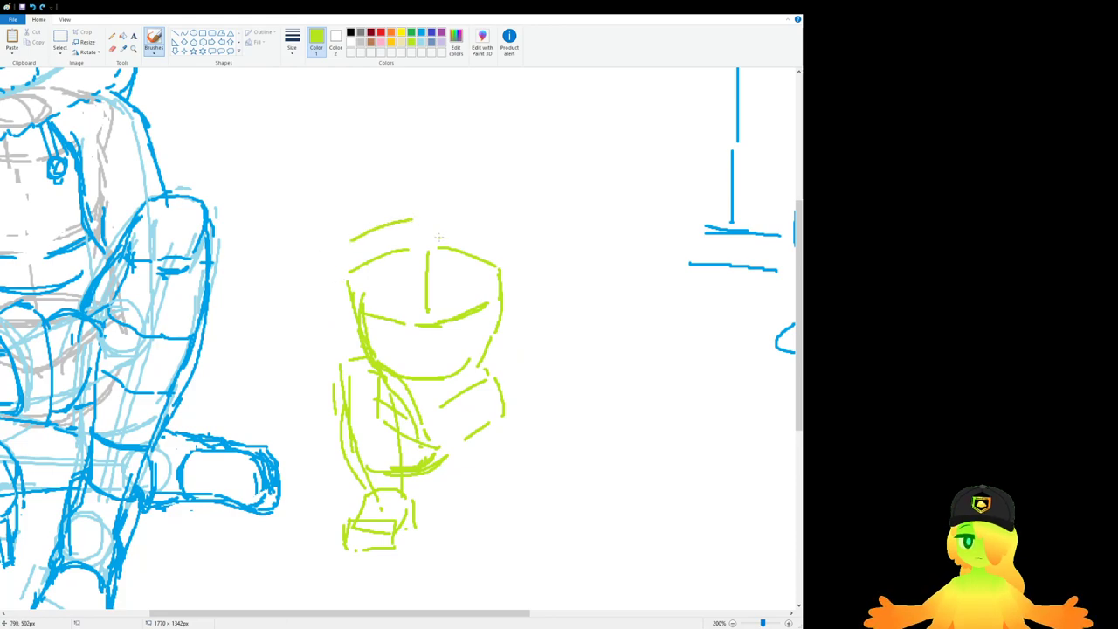
{"action": "mouse_move", "coordinate": [344, 239]}
{"action": "left_mouse_down"}
{"action": "mouse_move", "coordinate": [449, 218]}
{"action": "mouse_move", "coordinate": [505, 268]}
{"action": "mouse_move", "coordinate": [408, 288]}
{"action": "mouse_move", "coordinate": [339, 255]}
{"action": "mouse_move", "coordinate": [350, 315]}
{"action": "mouse_move", "coordinate": [371, 340]}
{"action": "left_mouse_up"}
{"action": "scroll", "coordinate": [371, 340], "scroll_direction": "down", "scroll_amount": 3}
{"action": "left_click_drag", "start_coordinate": [344, 123], "coordinate": [352, 224]}
{"action": "left_click_drag", "start_coordinate": [364, 241], "coordinate": [386, 269]}
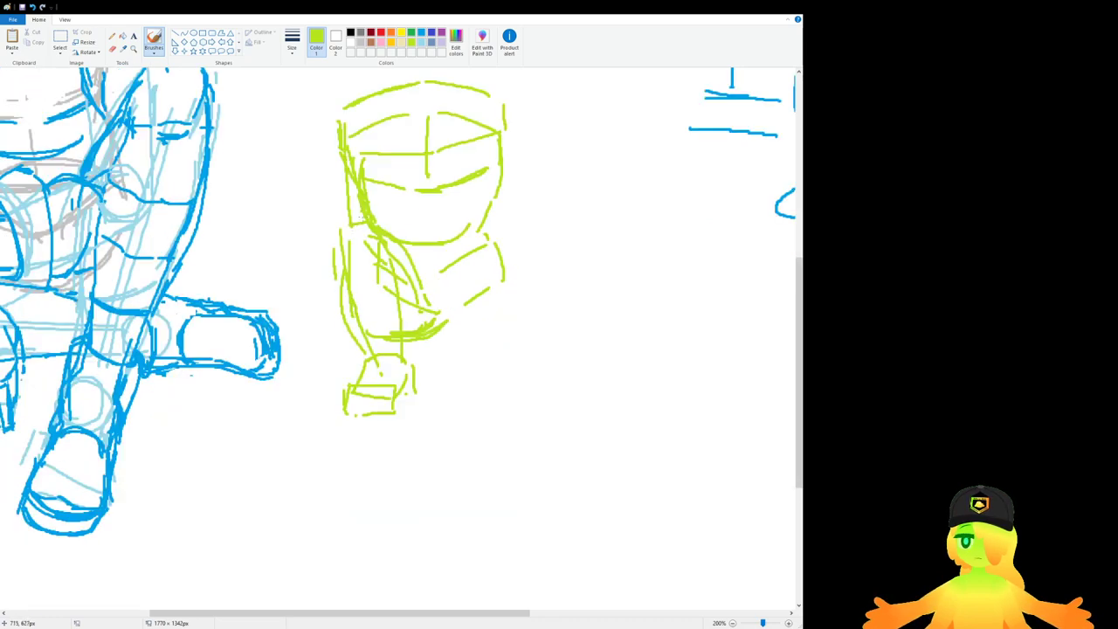
Step: Undo the last torso side strokes and try a long curved arm contour down from the shoulder
{"action": "key", "text": "ctrl+z"}
{"action": "key", "text": "ctrl+z"}
{"action": "mouse_move", "coordinate": [336, 123]}
{"action": "left_mouse_down"}
{"action": "mouse_move", "coordinate": [318, 240]}
{"action": "mouse_move", "coordinate": [382, 318]}
{"action": "left_mouse_up"}
{"action": "key", "text": "ctrl+z"}
{"action": "key", "text": "ctrl+z"}
{"action": "key", "text": "ctrl+z"}
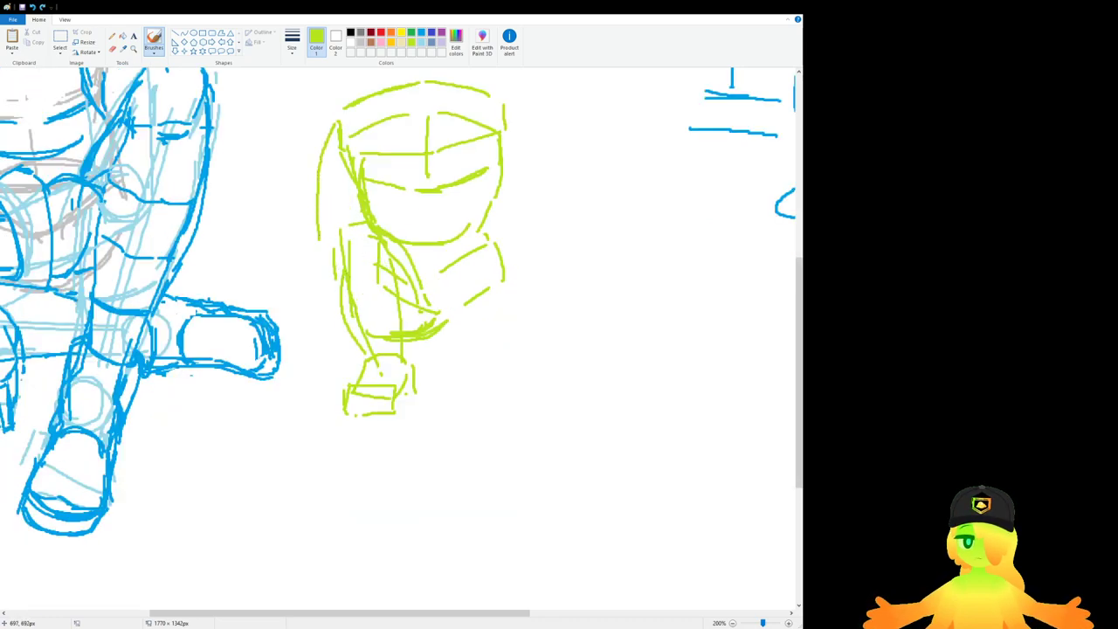
Step: Draw a rounded outer leg contour that starts beside the waist and tapers down to the ankle block
{"action": "mouse_move", "coordinate": [320, 248]}
{"action": "left_mouse_down"}
{"action": "mouse_move", "coordinate": [338, 219]}
{"action": "mouse_move", "coordinate": [369, 237]}
{"action": "left_mouse_up"}
{"action": "left_click_drag", "start_coordinate": [390, 294], "coordinate": [393, 333]}
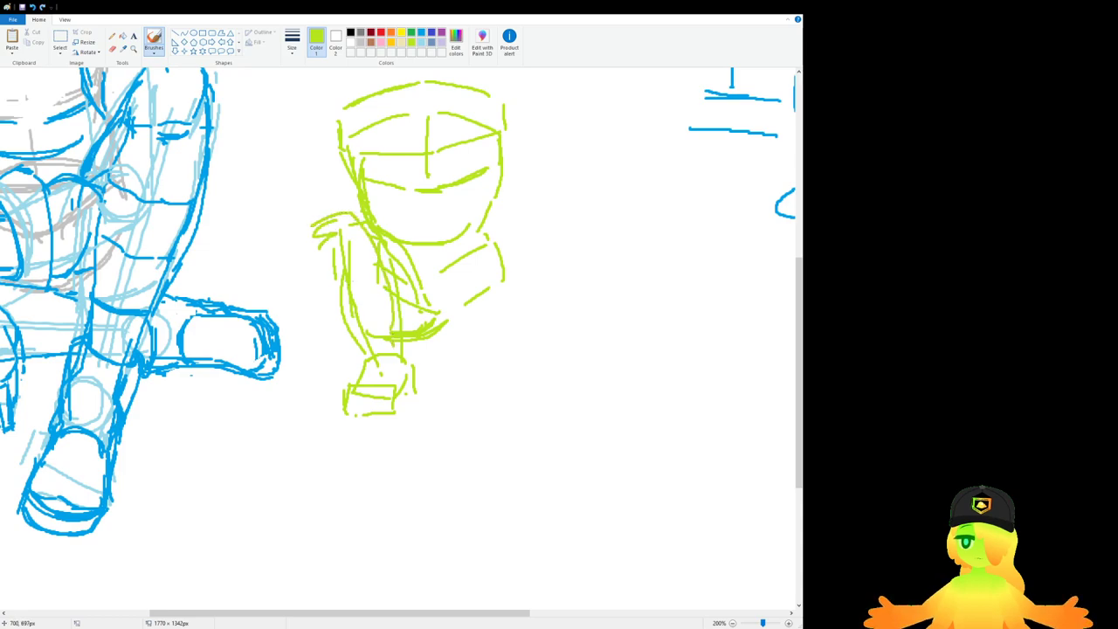
{"action": "left_click_drag", "start_coordinate": [315, 234], "coordinate": [371, 354]}
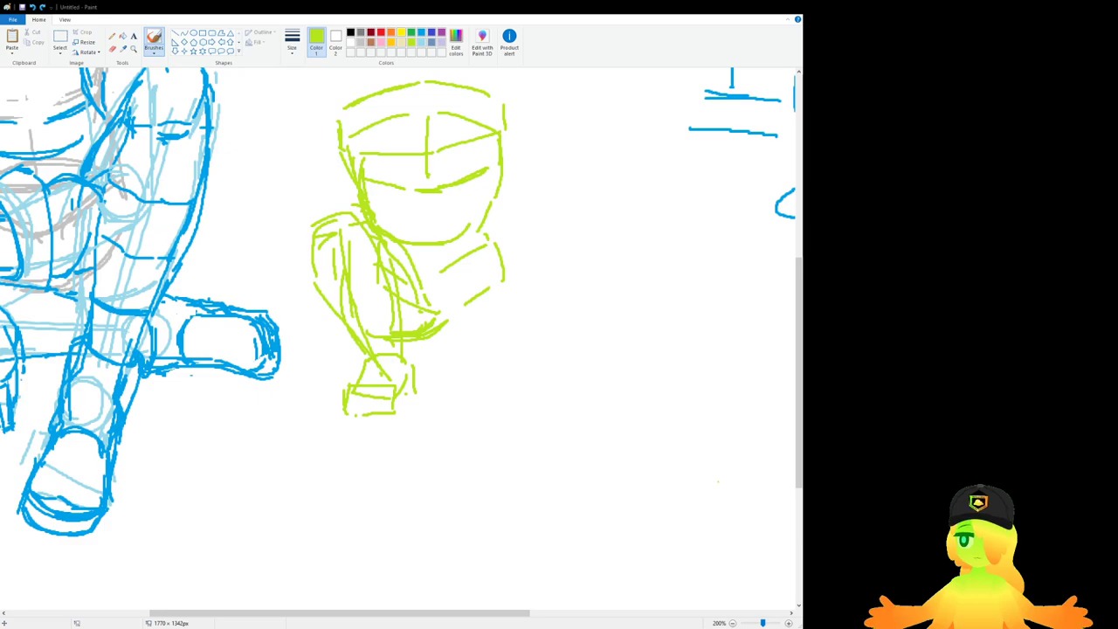
Step: Select the second lime torso study and delete it
{"action": "scroll", "coordinate": [392, 320], "scroll_direction": "down", "scroll_amount": 1}
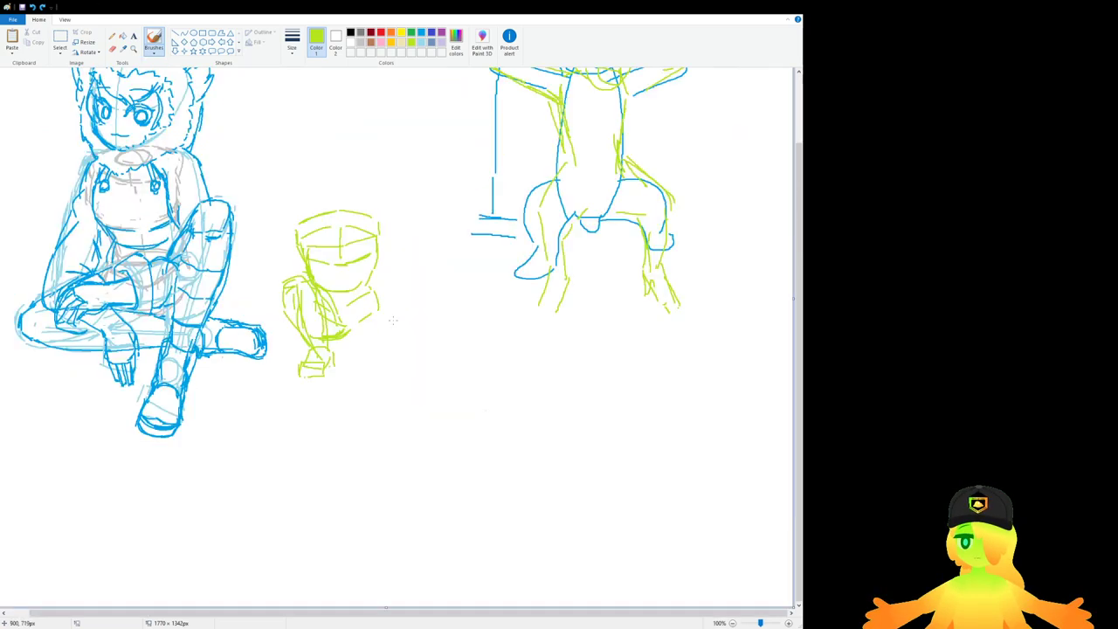
{"action": "left_click", "coordinate": [60, 39]}
{"action": "left_click_drag", "start_coordinate": [397, 144], "coordinate": [289, 424]}
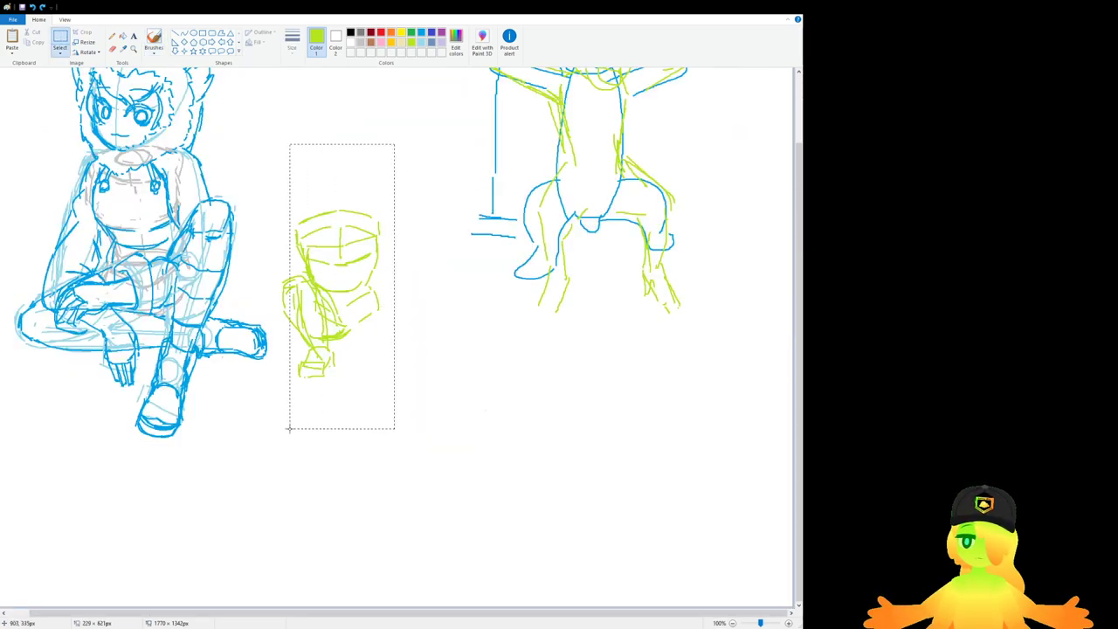
{"action": "key", "text": "Delete"}
Step: Start a new lime study with the brush by drawing a bent two-segment shoulder line in the empty space beside the character
{"action": "left_click", "coordinate": [153, 39]}
{"action": "scroll", "coordinate": [262, 332], "scroll_direction": "up", "scroll_amount": 1}
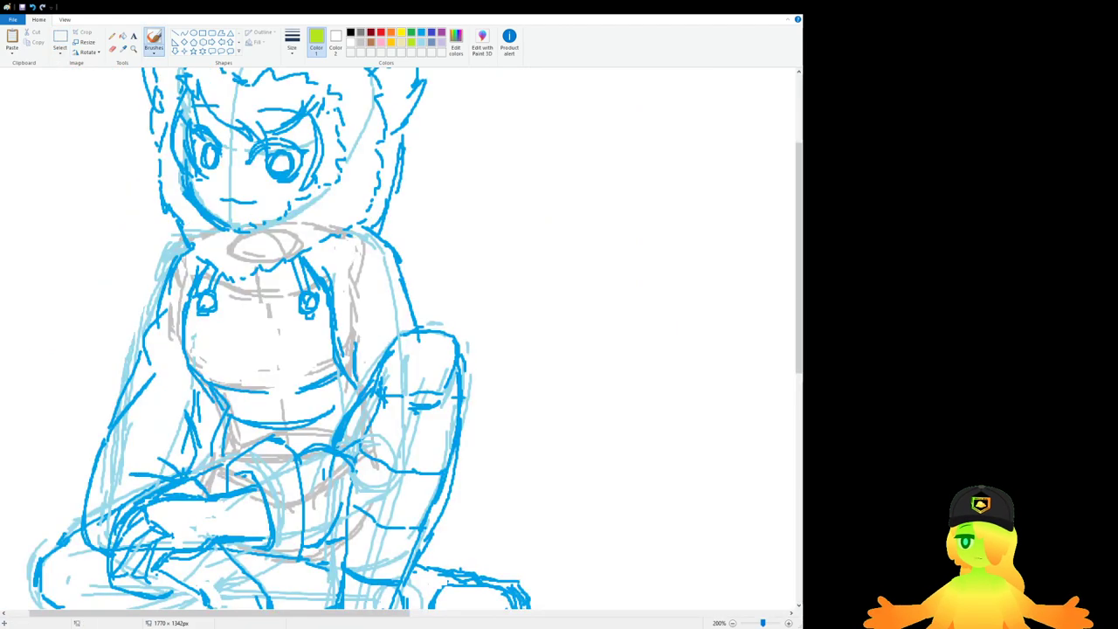
{"action": "left_click_drag", "start_coordinate": [347, 617], "coordinate": [479, 615]}
{"action": "scroll", "coordinate": [431, 367], "scroll_direction": "down", "scroll_amount": 3}
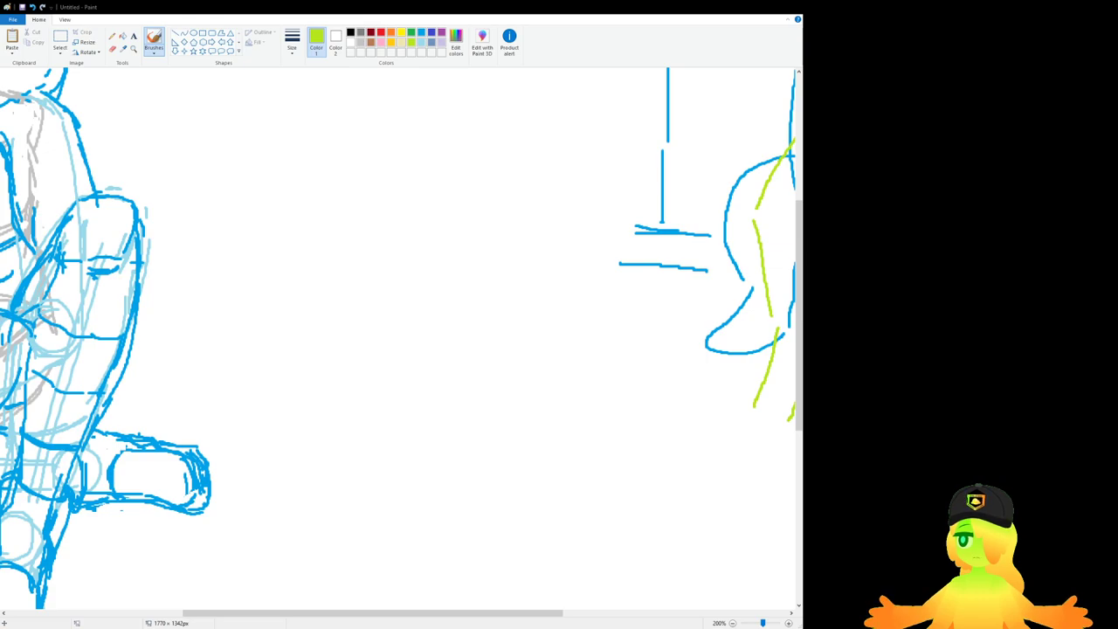
{"action": "left_click_drag", "start_coordinate": [259, 312], "coordinate": [323, 285]}
{"action": "key", "text": "ctrl+z"}
{"action": "mouse_move", "coordinate": [235, 278]}
{"action": "left_mouse_down"}
{"action": "mouse_move", "coordinate": [290, 251]}
{"action": "mouse_move", "coordinate": [361, 251]}
{"action": "left_mouse_up"}
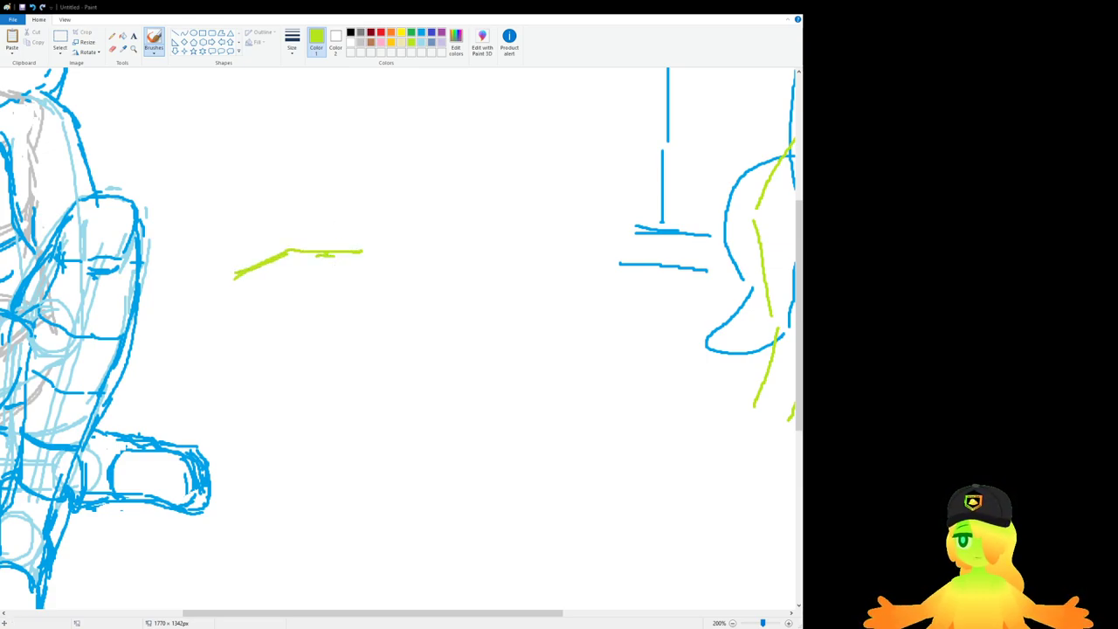
Step: Draw a two-part centre line down from the shoulder line's bend and cross its lower end with a shallow V-shaped base
{"action": "left_click_drag", "start_coordinate": [280, 258], "coordinate": [297, 344]}
{"action": "key", "text": "ctrl+z"}
{"action": "left_click_drag", "start_coordinate": [298, 251], "coordinate": [321, 345]}
{"action": "mouse_move", "coordinate": [323, 351]}
{"action": "left_mouse_down"}
{"action": "mouse_move", "coordinate": [323, 450]}
{"action": "mouse_move", "coordinate": [299, 455]}
{"action": "mouse_move", "coordinate": [361, 444]}
{"action": "left_mouse_up"}
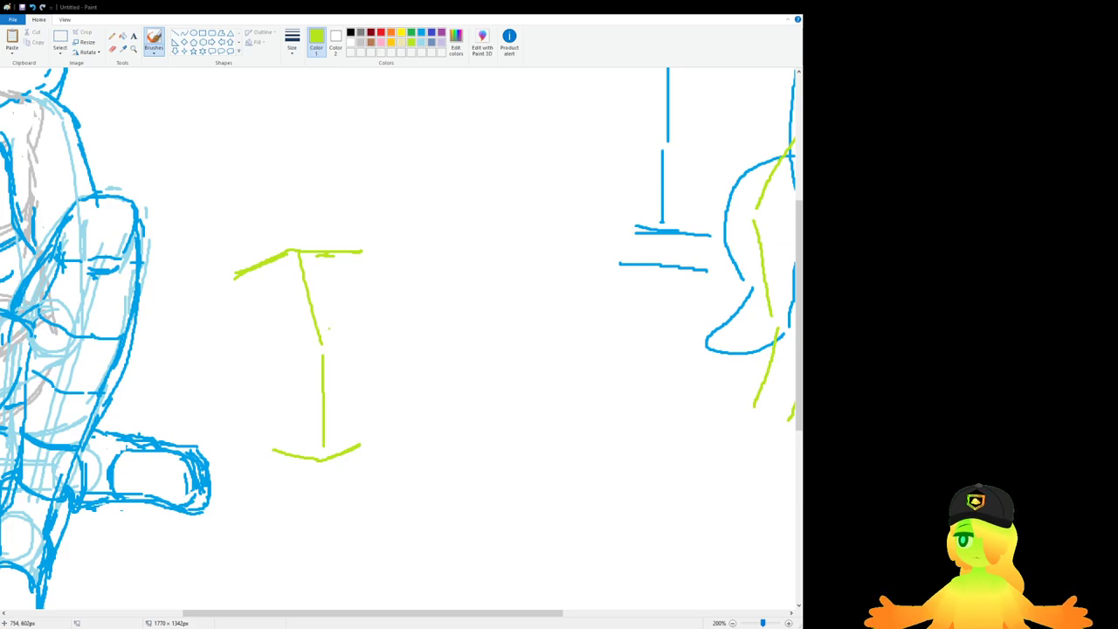
Step: Draw paired slanted lines converging downward on both sides of the lower centre line
{"action": "mouse_move", "coordinate": [265, 466]}
{"action": "left_mouse_down"}
{"action": "mouse_move", "coordinate": [236, 357]}
{"action": "mouse_move", "coordinate": [264, 468]}
{"action": "left_mouse_up"}
{"action": "key", "text": "ctrl+z"}
{"action": "left_click_drag", "start_coordinate": [240, 352], "coordinate": [268, 480]}
{"action": "left_click_drag", "start_coordinate": [268, 481], "coordinate": [255, 423]}
{"action": "left_click_drag", "start_coordinate": [238, 354], "coordinate": [256, 555]}
{"action": "scroll", "coordinate": [338, 341], "scroll_direction": "down", "scroll_amount": 3}
{"action": "key", "text": "ctrl+z"}
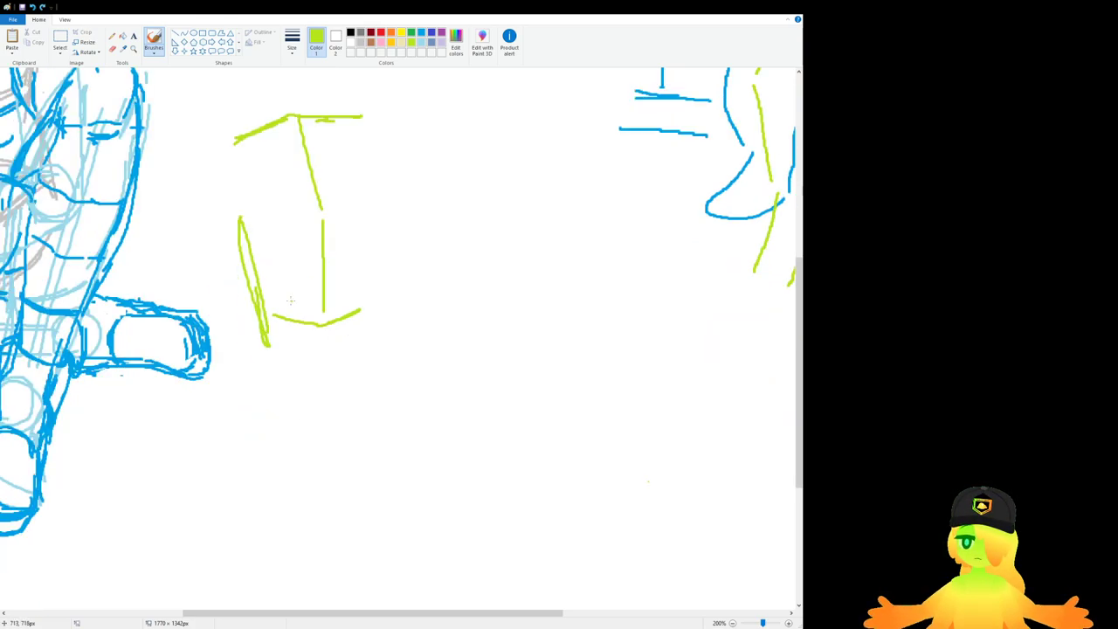
{"action": "left_click_drag", "start_coordinate": [224, 225], "coordinate": [269, 386]}
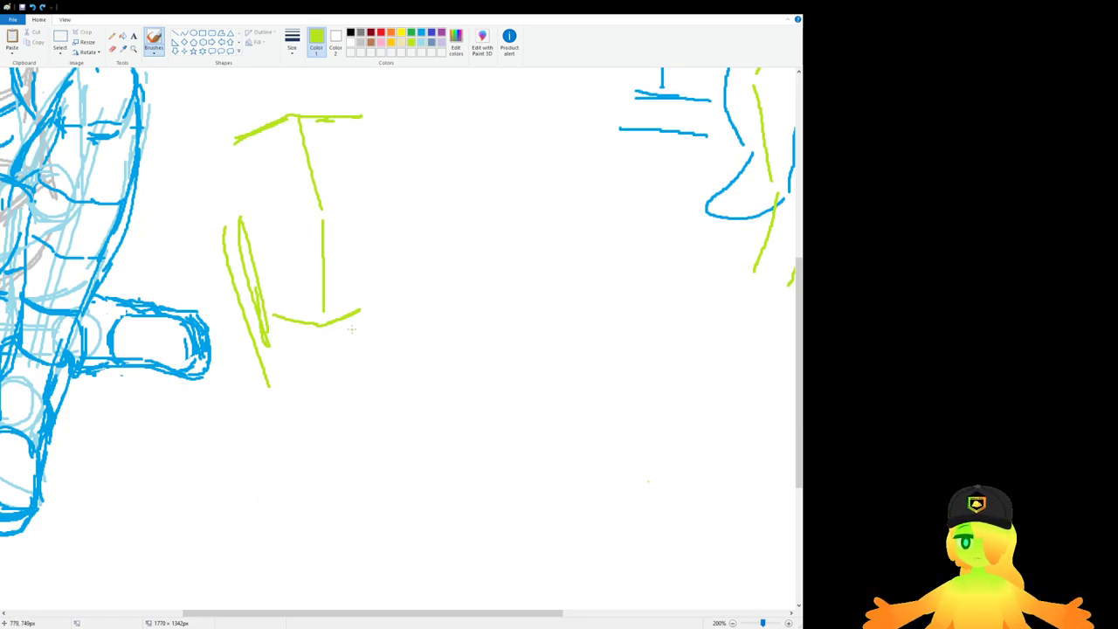
{"action": "mouse_move", "coordinate": [351, 328]}
{"action": "left_mouse_down"}
{"action": "mouse_move", "coordinate": [370, 281]}
{"action": "mouse_move", "coordinate": [352, 396]}
{"action": "left_mouse_up"}
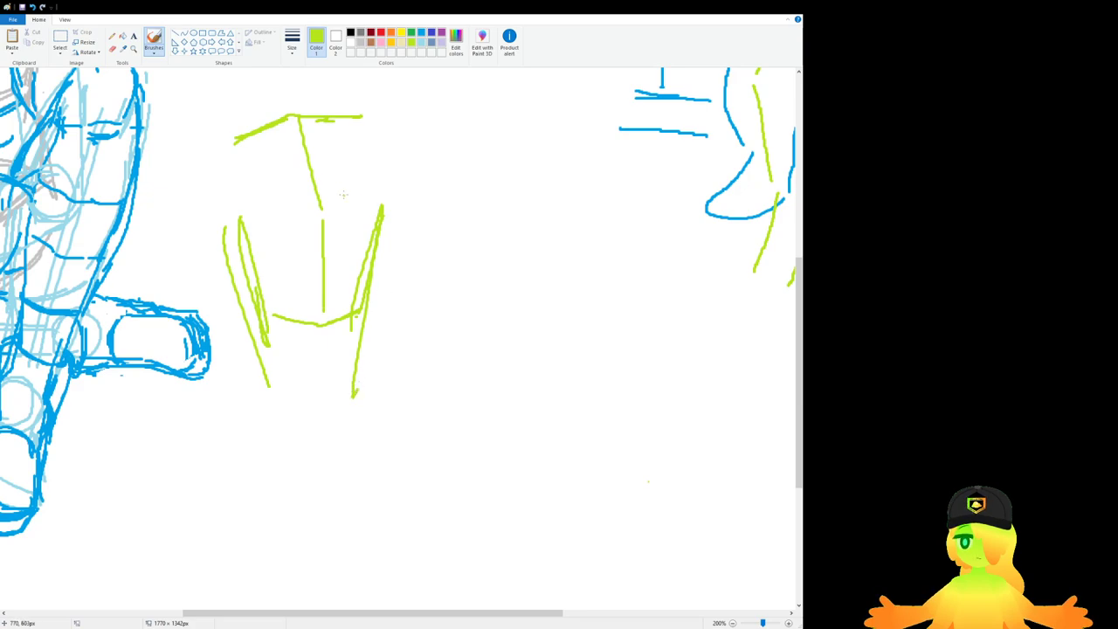
Step: Draw a second bent shoulder line just above the first and drop an upper-arm line from its end nearest the blue character
{"action": "scroll", "coordinate": [343, 194], "scroll_direction": "up", "scroll_amount": 3}
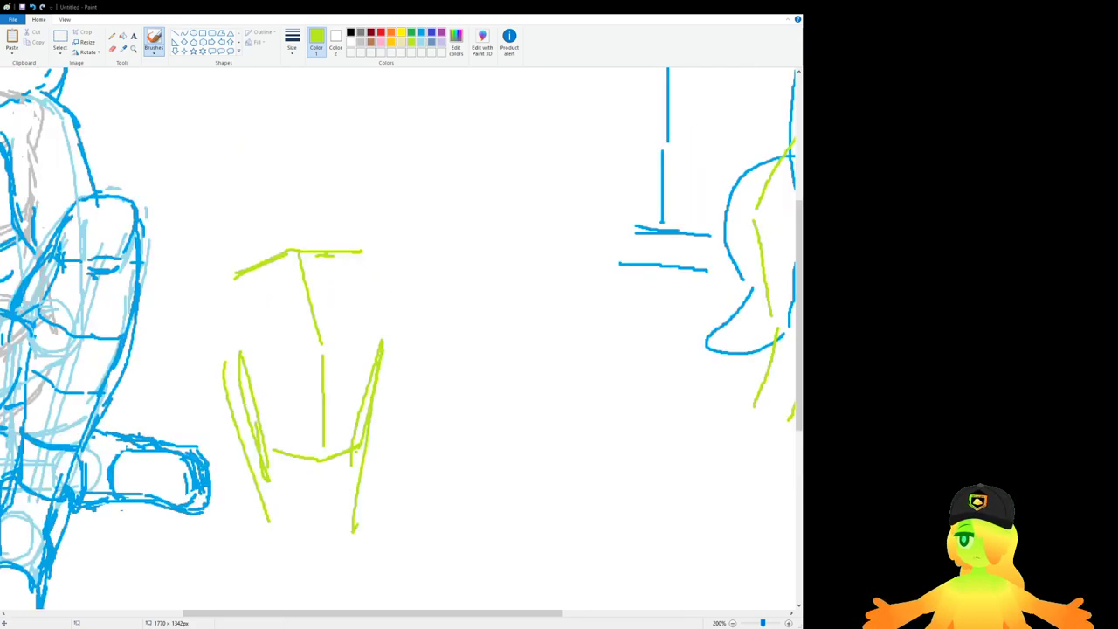
{"action": "mouse_move", "coordinate": [295, 229]}
{"action": "left_mouse_down"}
{"action": "mouse_move", "coordinate": [213, 246]}
{"action": "mouse_move", "coordinate": [351, 234]}
{"action": "left_mouse_up"}
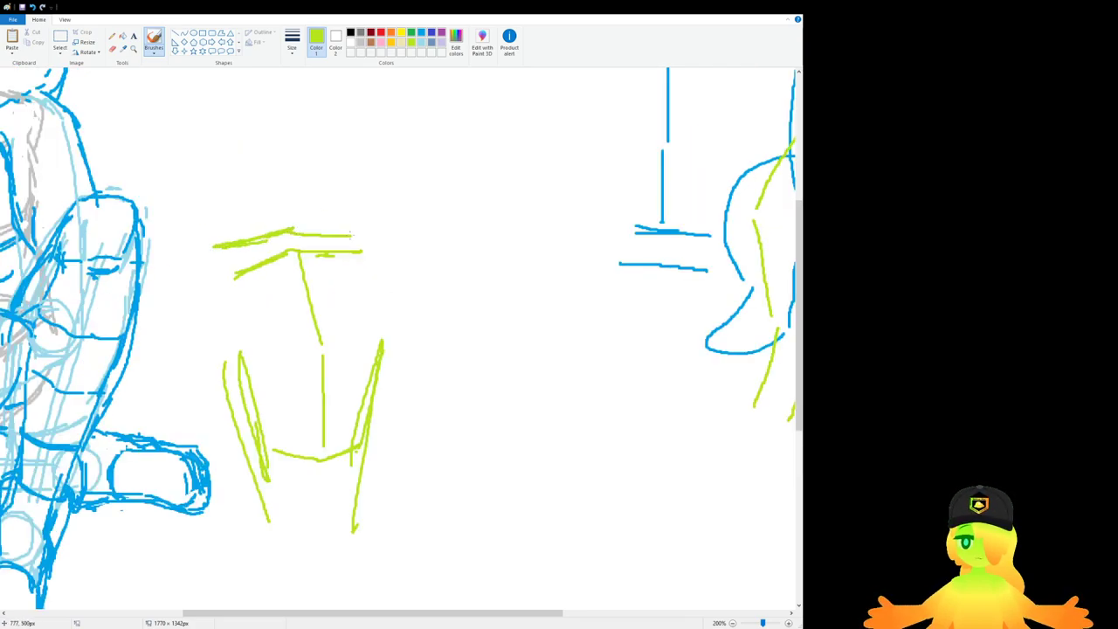
{"action": "mouse_move", "coordinate": [233, 249]}
{"action": "left_mouse_down"}
{"action": "mouse_move", "coordinate": [210, 370]}
{"action": "mouse_move", "coordinate": [339, 346]}
{"action": "left_mouse_up"}
{"action": "key", "text": "ctrl+z"}
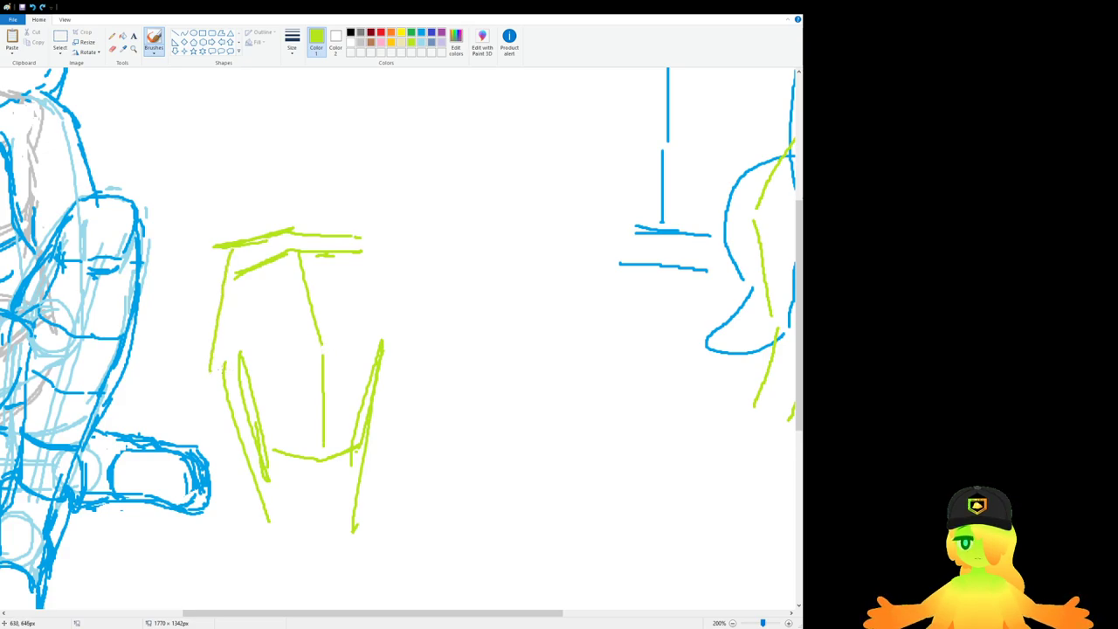
Step: Extend a forearm line across the knee from that upper arm and sketch a simple drooping hand at its end
{"action": "left_click_drag", "start_coordinate": [225, 365], "coordinate": [276, 353]}
{"action": "left_click_drag", "start_coordinate": [288, 358], "coordinate": [301, 370]}
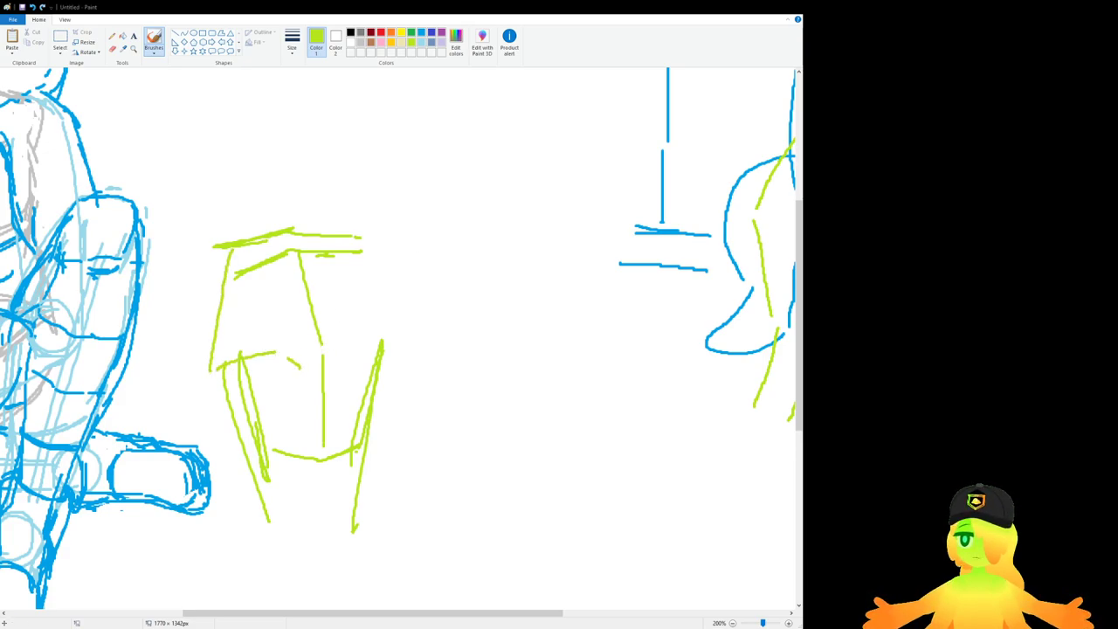
{"action": "mouse_move", "coordinate": [280, 353]}
{"action": "left_mouse_down"}
{"action": "mouse_move", "coordinate": [301, 404]}
{"action": "mouse_move", "coordinate": [290, 409]}
{"action": "left_mouse_up"}
{"action": "mouse_move", "coordinate": [286, 383]}
{"action": "left_mouse_down"}
{"action": "mouse_move", "coordinate": [311, 405]}
{"action": "mouse_move", "coordinate": [282, 394]}
{"action": "mouse_move", "coordinate": [284, 424]}
{"action": "left_mouse_up"}
{"action": "mouse_move", "coordinate": [290, 424]}
{"action": "left_mouse_down"}
{"action": "mouse_move", "coordinate": [307, 423]}
{"action": "mouse_move", "coordinate": [311, 410]}
{"action": "left_mouse_up"}
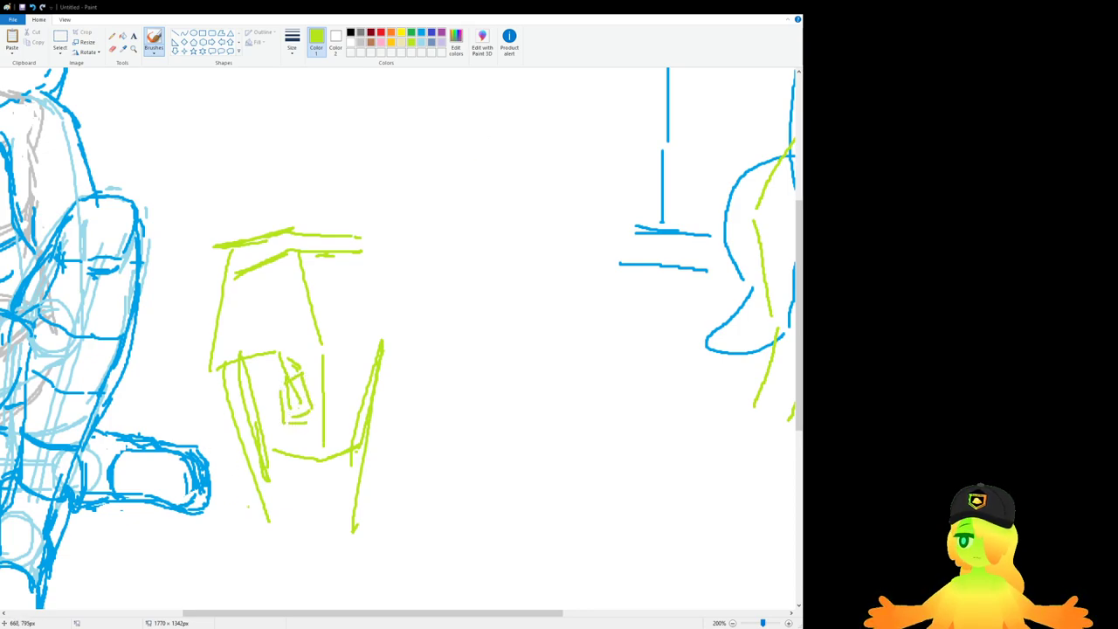
Step: Sketch two blocky overlapping feet beneath the lower ends of the lime leg lines
{"action": "mouse_move", "coordinate": [249, 529]}
{"action": "left_mouse_down"}
{"action": "mouse_move", "coordinate": [274, 514]}
{"action": "mouse_move", "coordinate": [257, 530]}
{"action": "mouse_move", "coordinate": [286, 541]}
{"action": "mouse_move", "coordinate": [285, 526]}
{"action": "mouse_move", "coordinate": [272, 537]}
{"action": "mouse_move", "coordinate": [314, 529]}
{"action": "mouse_move", "coordinate": [287, 523]}
{"action": "mouse_move", "coordinate": [310, 518]}
{"action": "mouse_move", "coordinate": [304, 547]}
{"action": "left_mouse_up"}
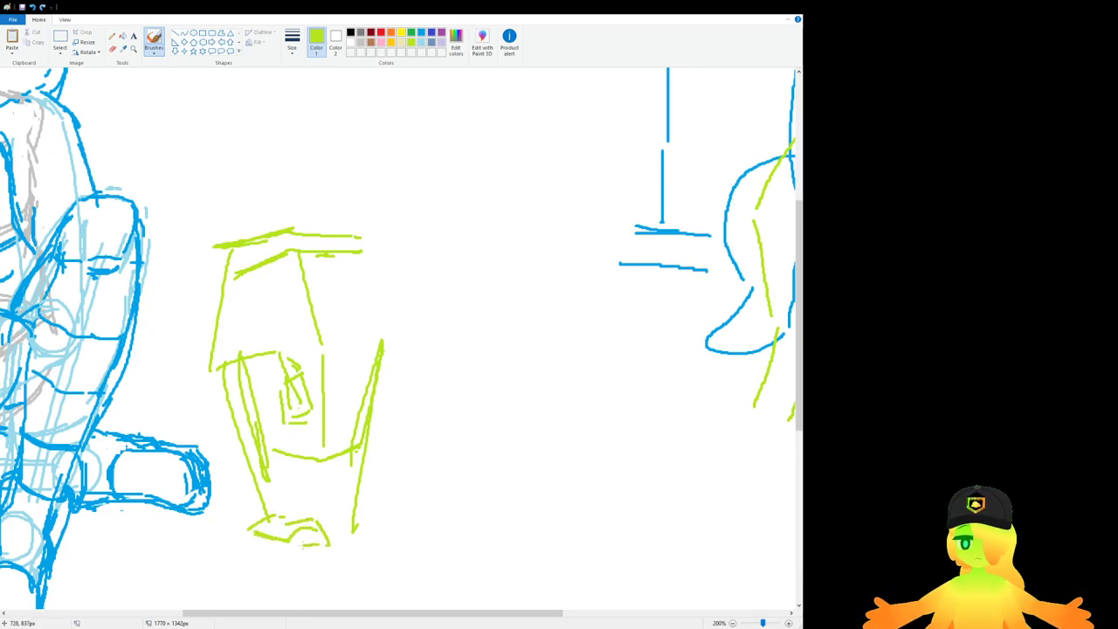
{"action": "mouse_move", "coordinate": [338, 513]}
{"action": "left_mouse_down"}
{"action": "mouse_move", "coordinate": [376, 524]}
{"action": "mouse_move", "coordinate": [347, 510]}
{"action": "mouse_move", "coordinate": [376, 522]}
{"action": "mouse_move", "coordinate": [329, 524]}
{"action": "mouse_move", "coordinate": [310, 554]}
{"action": "mouse_move", "coordinate": [323, 566]}
{"action": "mouse_move", "coordinate": [378, 538]}
{"action": "mouse_move", "coordinate": [347, 536]}
{"action": "mouse_move", "coordinate": [321, 519]}
{"action": "left_mouse_up"}
{"action": "key", "text": "ctrl+z"}
Step: Draw the opposite arm from the shoulder out to a bent elbow and back inward, ending in a boxy hand beside the leg
{"action": "mouse_move", "coordinate": [360, 252]}
{"action": "left_mouse_down"}
{"action": "mouse_move", "coordinate": [397, 344]}
{"action": "mouse_move", "coordinate": [393, 454]}
{"action": "left_mouse_up"}
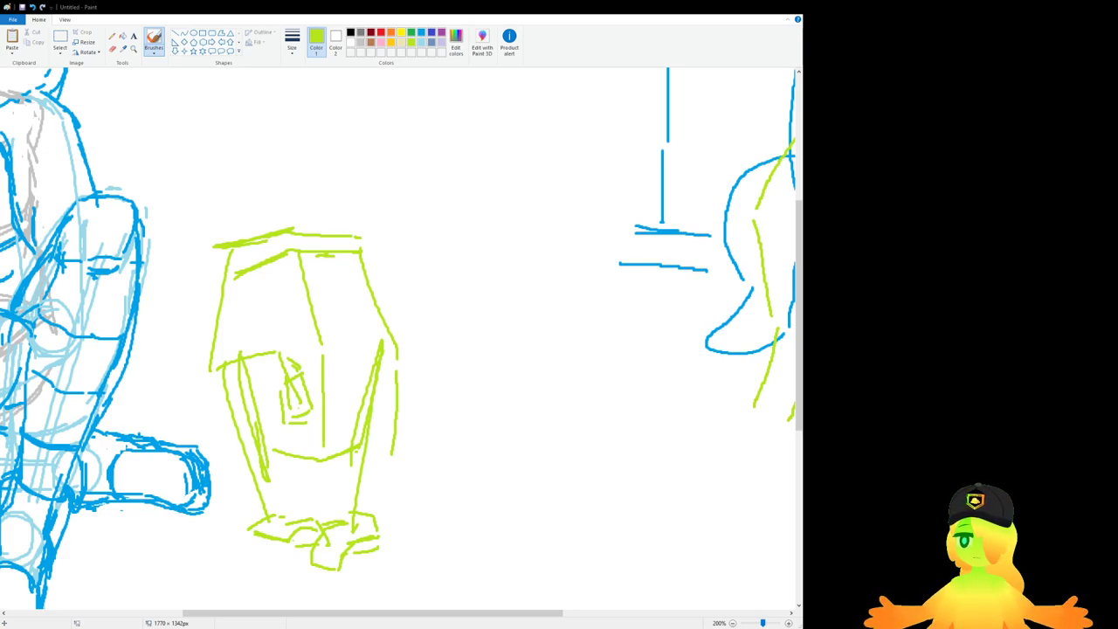
{"action": "left_click_drag", "start_coordinate": [430, 416], "coordinate": [444, 429]}
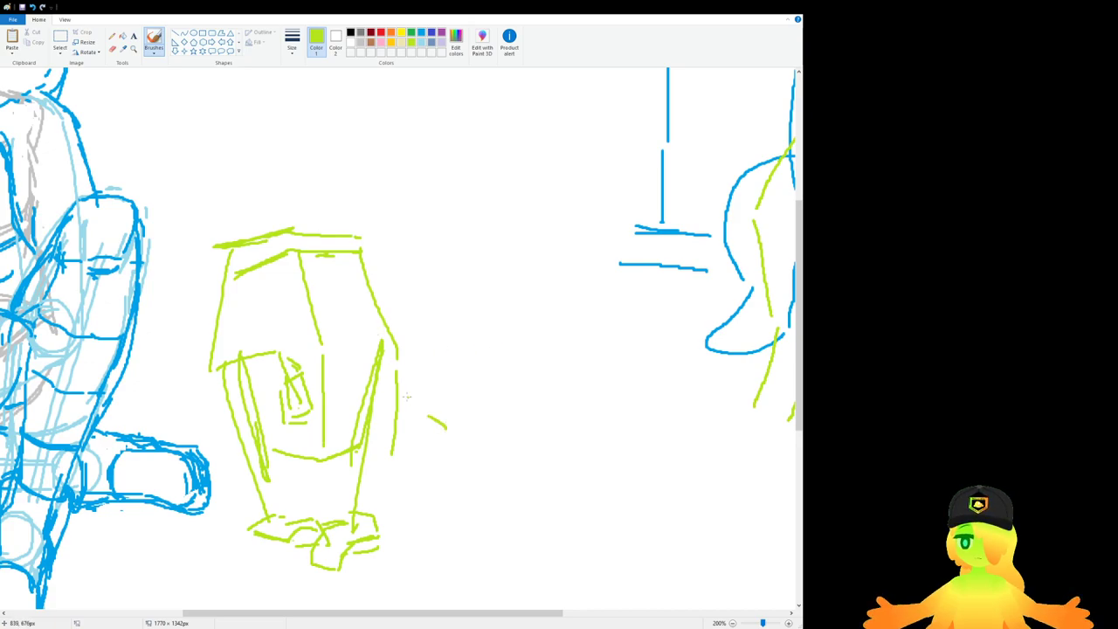
{"action": "key", "text": "ctrl+z"}
{"action": "key", "text": "ctrl+z"}
{"action": "mouse_move", "coordinate": [360, 242]}
{"action": "left_mouse_down"}
{"action": "mouse_move", "coordinate": [385, 366]}
{"action": "mouse_move", "coordinate": [329, 452]}
{"action": "mouse_move", "coordinate": [342, 439]}
{"action": "mouse_move", "coordinate": [328, 438]}
{"action": "mouse_move", "coordinate": [327, 478]}
{"action": "mouse_move", "coordinate": [367, 485]}
{"action": "left_mouse_up"}
Step: Draw a rounded head shape above the lime torso, with its lower edge overlapping the shoulder line
{"action": "scroll", "coordinate": [365, 419], "scroll_direction": "up", "scroll_amount": 3}
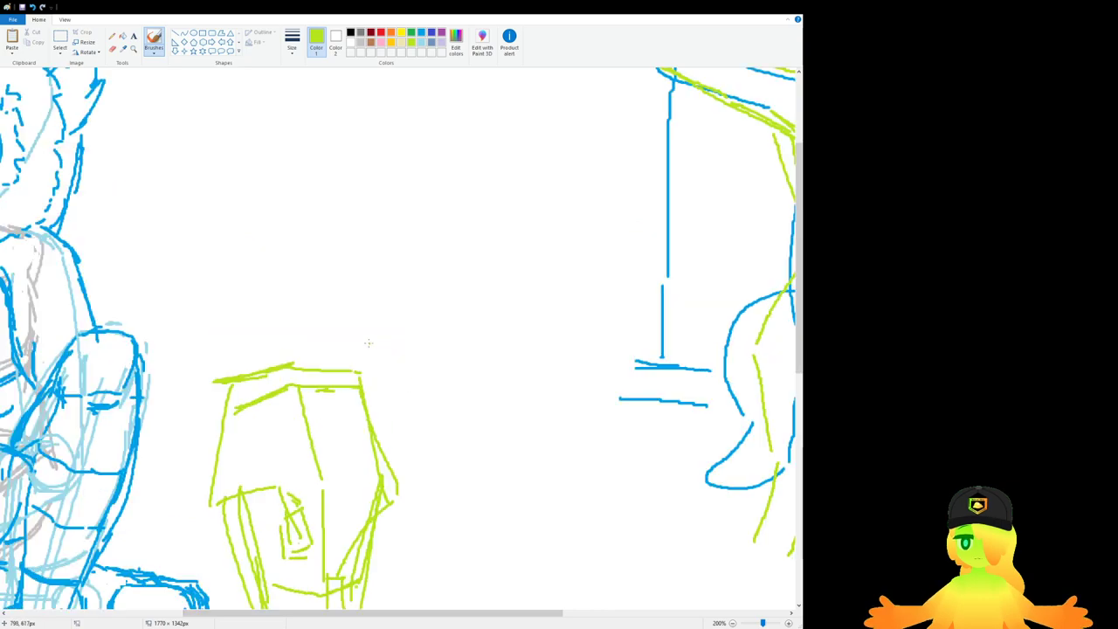
{"action": "mouse_move", "coordinate": [274, 368]}
{"action": "left_mouse_down"}
{"action": "mouse_move", "coordinate": [255, 352]}
{"action": "mouse_move", "coordinate": [302, 262]}
{"action": "left_mouse_up"}
{"action": "key", "text": "ctrl+z"}
{"action": "left_click_drag", "start_coordinate": [281, 399], "coordinate": [319, 358]}
{"action": "key", "text": "ctrl+z"}
{"action": "mouse_move", "coordinate": [308, 295]}
{"action": "left_mouse_down"}
{"action": "mouse_move", "coordinate": [305, 372]}
{"action": "mouse_move", "coordinate": [311, 294]}
{"action": "left_mouse_up"}
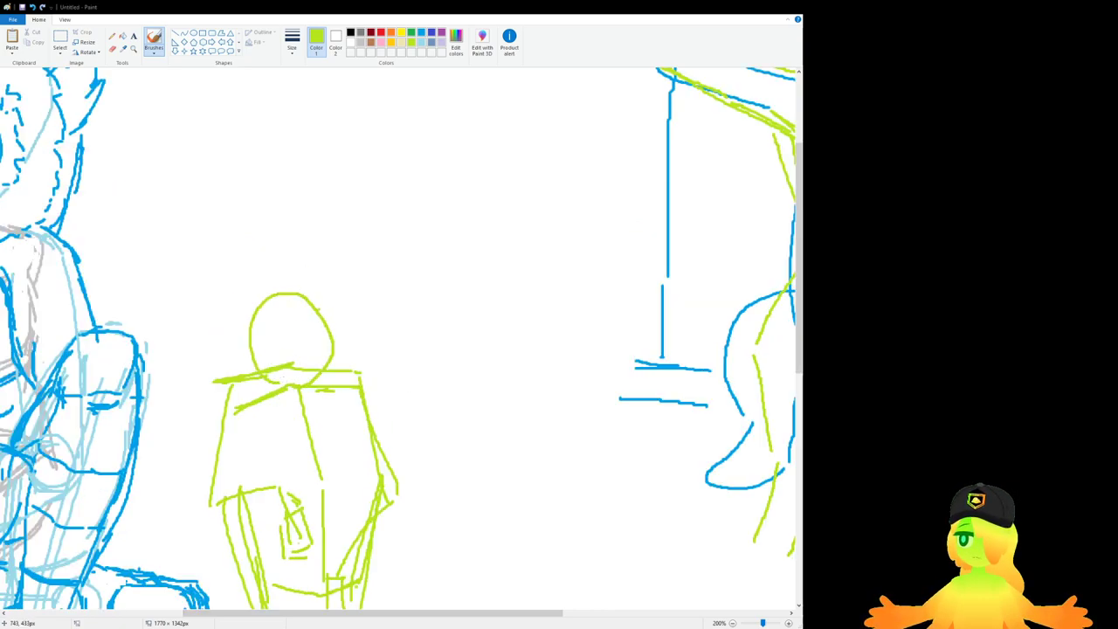
Step: Block in a curved brow line and a muzzle inside the head, and add an outer contour around the skull
{"action": "key", "text": "ctrl+z"}
{"action": "mouse_move", "coordinate": [274, 350]}
{"action": "left_mouse_down"}
{"action": "mouse_move", "coordinate": [256, 326]}
{"action": "mouse_move", "coordinate": [311, 326]}
{"action": "mouse_move", "coordinate": [300, 367]}
{"action": "left_mouse_up"}
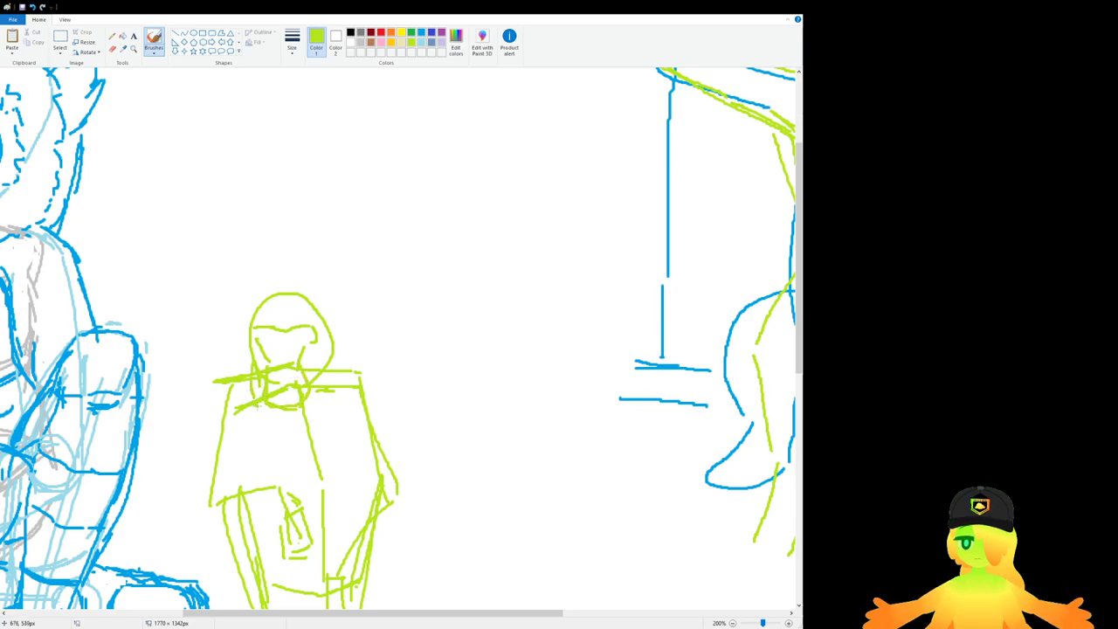
{"action": "mouse_move", "coordinate": [263, 414]}
{"action": "left_mouse_down"}
{"action": "mouse_move", "coordinate": [237, 354]}
{"action": "mouse_move", "coordinate": [247, 304]}
{"action": "mouse_move", "coordinate": [231, 344]}
{"action": "left_mouse_up"}
{"action": "mouse_move", "coordinate": [230, 344]}
{"action": "left_mouse_down"}
{"action": "mouse_move", "coordinate": [229, 302]}
{"action": "mouse_move", "coordinate": [248, 285]}
{"action": "mouse_move", "coordinate": [293, 282]}
{"action": "mouse_move", "coordinate": [343, 317]}
{"action": "left_mouse_up"}
{"action": "key", "text": "ctrl+z"}
Step: Switch the brush colour to dark green and draw the nose line, nostrils and mouth over the lime face
{"action": "scroll", "coordinate": [284, 310], "scroll_direction": "down", "scroll_amount": 3}
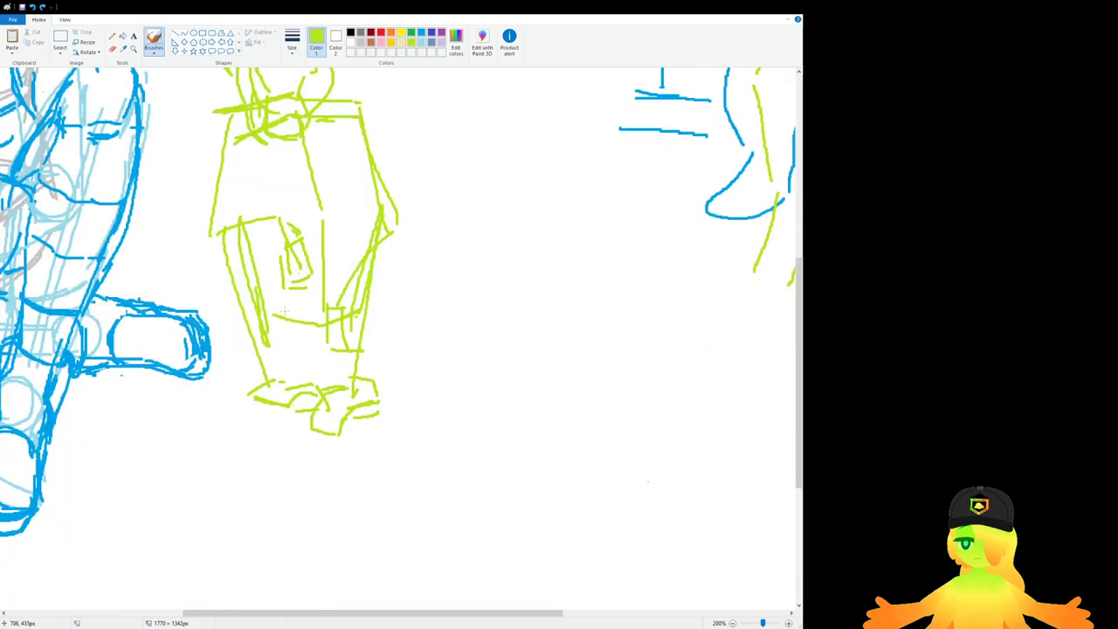
{"action": "scroll", "coordinate": [283, 310], "scroll_direction": "up", "scroll_amount": 1, "text": "ctrl"}
{"action": "left_click", "coordinate": [419, 33]}
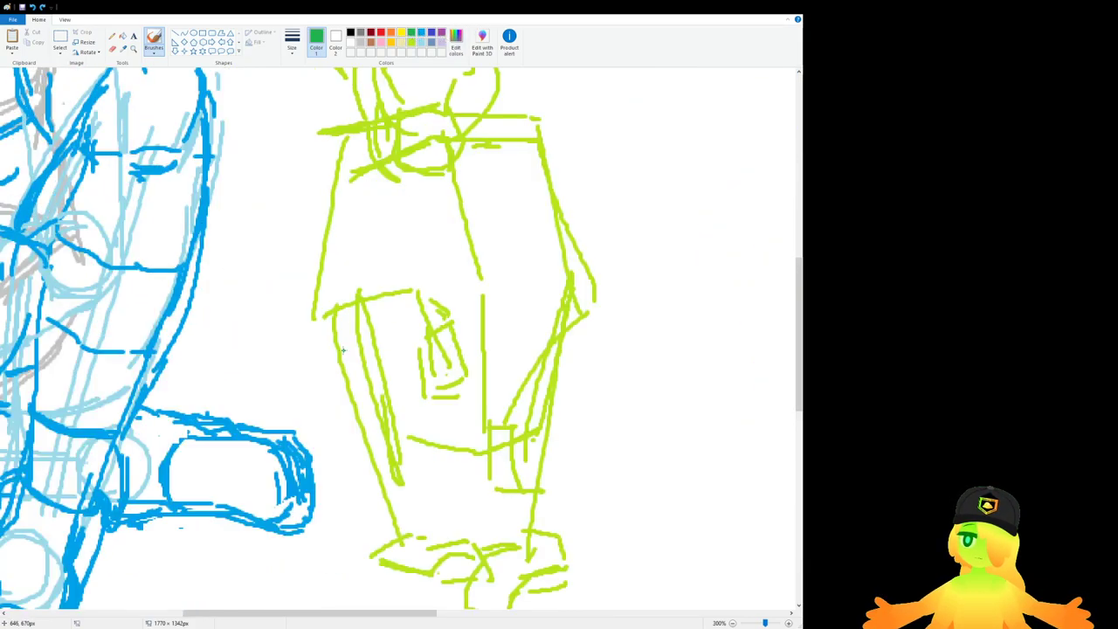
{"action": "scroll", "coordinate": [343, 350], "scroll_direction": "down", "scroll_amount": 1, "text": "ctrl"}
{"action": "scroll", "coordinate": [343, 350], "scroll_direction": "up", "scroll_amount": 1, "text": "ctrl"}
{"action": "scroll", "coordinate": [343, 350], "scroll_direction": "up", "scroll_amount": 3}
{"action": "scroll", "coordinate": [343, 350], "scroll_direction": "down", "scroll_amount": 1, "text": "ctrl"}
{"action": "scroll", "coordinate": [344, 351], "scroll_direction": "up", "scroll_amount": 1, "text": "ctrl"}
{"action": "left_click_drag", "start_coordinate": [386, 615], "coordinate": [417, 617]}
{"action": "left_click_drag", "start_coordinate": [309, 228], "coordinate": [309, 265]}
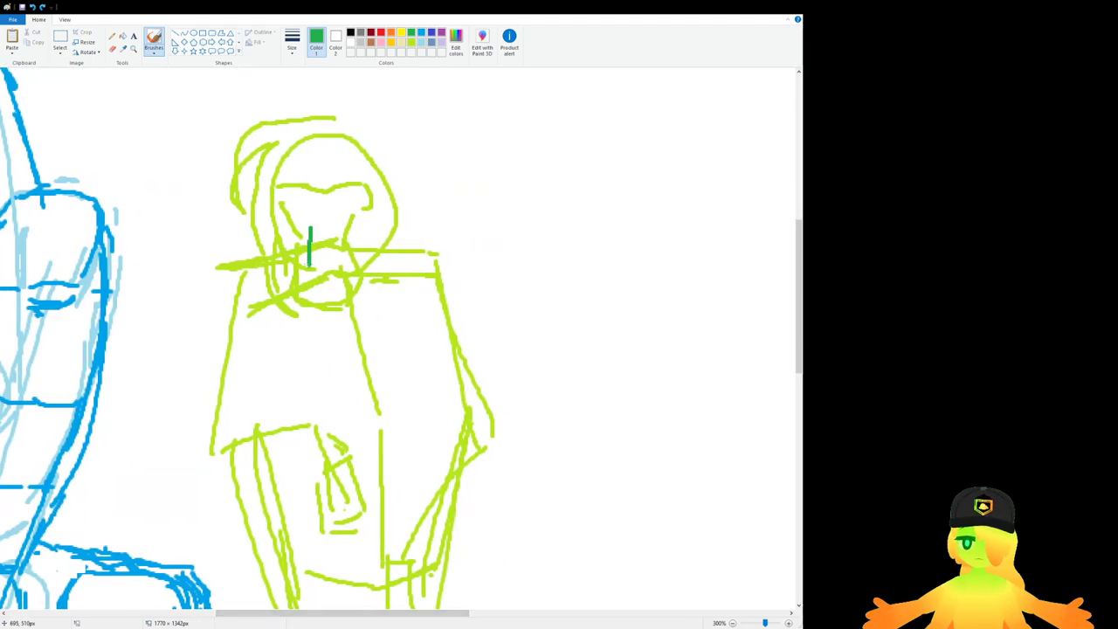
{"action": "key", "text": "ctrl+z"}
{"action": "mouse_move", "coordinate": [315, 225]}
{"action": "left_mouse_down"}
{"action": "mouse_move", "coordinate": [312, 262]}
{"action": "mouse_move", "coordinate": [328, 286]}
{"action": "mouse_move", "coordinate": [303, 288]}
{"action": "mouse_move", "coordinate": [315, 288]}
{"action": "left_mouse_up"}
{"action": "key", "text": "ctrl+z"}
{"action": "mouse_move", "coordinate": [327, 289]}
{"action": "left_mouse_down"}
{"action": "mouse_move", "coordinate": [349, 282]}
{"action": "mouse_move", "coordinate": [362, 222]}
{"action": "left_mouse_up"}
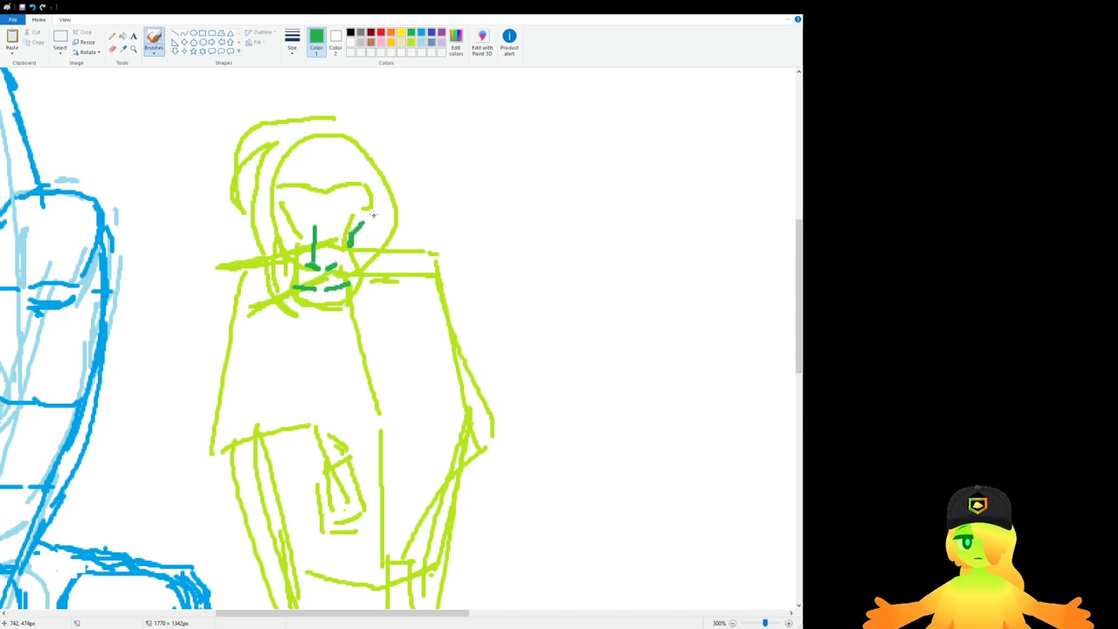
Step: Outline the monkey's brow ridge, cheeks and muzzle in dark green and draw two small eyes beneath the brow
{"action": "mouse_move", "coordinate": [350, 180]}
{"action": "left_mouse_down"}
{"action": "mouse_move", "coordinate": [378, 208]}
{"action": "mouse_move", "coordinate": [330, 179]}
{"action": "mouse_move", "coordinate": [273, 183]}
{"action": "mouse_move", "coordinate": [277, 208]}
{"action": "mouse_move", "coordinate": [268, 206]}
{"action": "mouse_move", "coordinate": [274, 187]}
{"action": "mouse_move", "coordinate": [283, 293]}
{"action": "mouse_move", "coordinate": [299, 304]}
{"action": "mouse_move", "coordinate": [353, 300]}
{"action": "mouse_move", "coordinate": [358, 257]}
{"action": "left_mouse_up"}
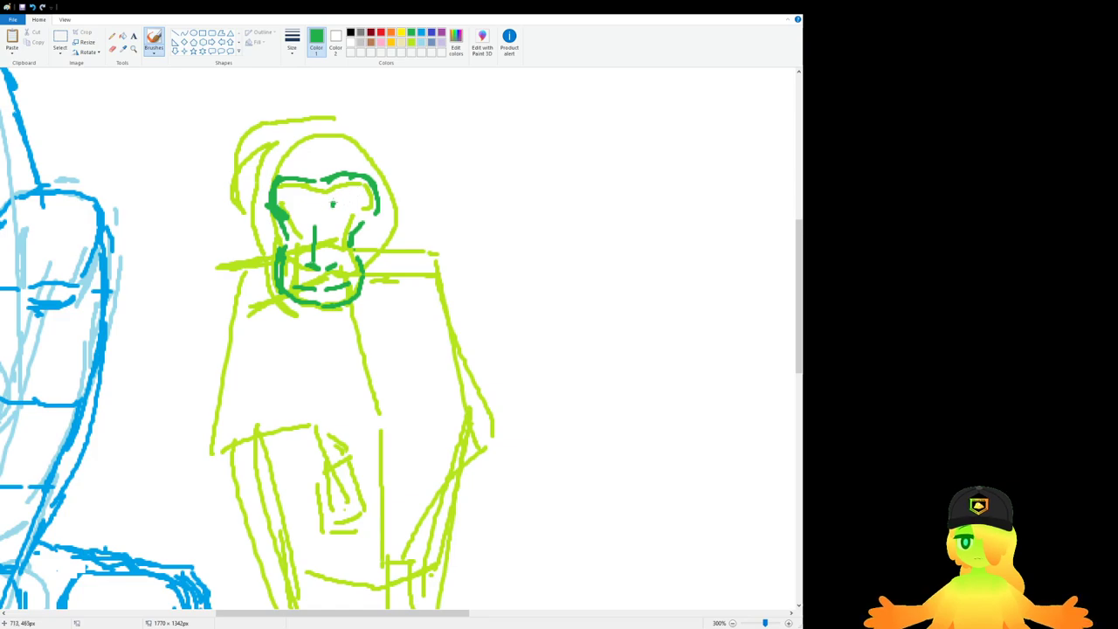
{"action": "mouse_move", "coordinate": [332, 204]}
{"action": "left_mouse_down"}
{"action": "mouse_move", "coordinate": [355, 215]}
{"action": "mouse_move", "coordinate": [341, 204]}
{"action": "mouse_move", "coordinate": [285, 206]}
{"action": "mouse_move", "coordinate": [293, 213]}
{"action": "left_mouse_up"}
{"action": "key", "text": "ctrl+z"}
{"action": "key", "text": "ctrl+z"}
{"action": "key", "text": "ctrl+z"}
{"action": "key", "text": "ctrl+z"}
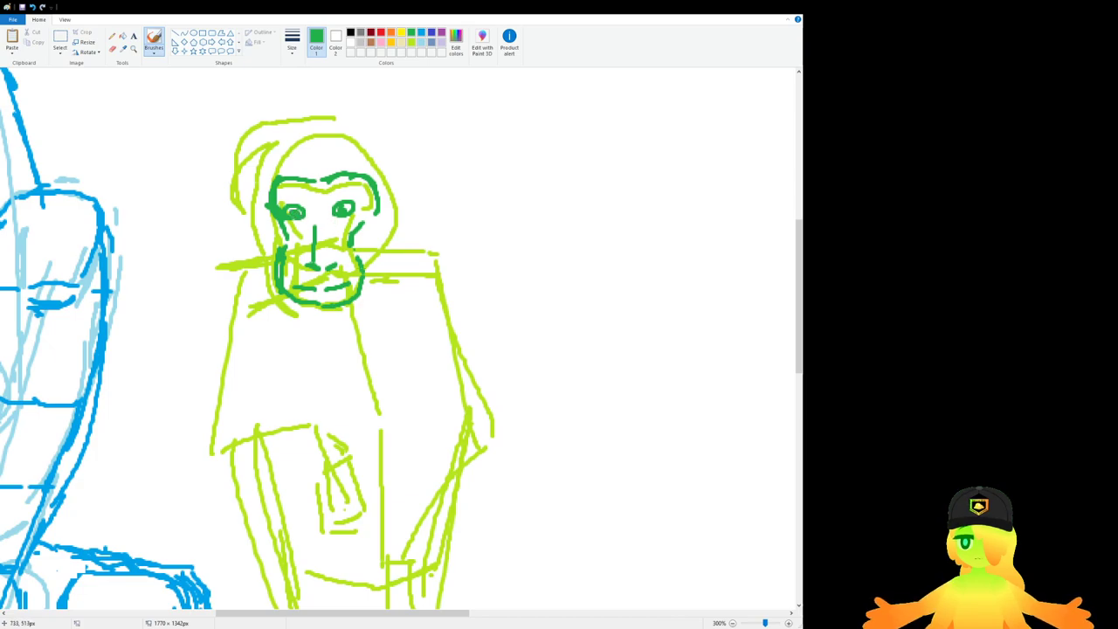
Step: Draw broken dark green strokes around the crown of the monkey's head
{"action": "scroll", "coordinate": [278, 244], "scroll_direction": "up", "scroll_amount": 3}
{"action": "left_click_drag", "start_coordinate": [301, 246], "coordinate": [323, 236]}
{"action": "mouse_move", "coordinate": [338, 238]}
{"action": "left_mouse_down"}
{"action": "mouse_move", "coordinate": [389, 277]}
{"action": "mouse_move", "coordinate": [262, 261]}
{"action": "mouse_move", "coordinate": [249, 282]}
{"action": "left_mouse_up"}
{"action": "mouse_move", "coordinate": [288, 236]}
{"action": "left_mouse_down"}
{"action": "mouse_move", "coordinate": [240, 278]}
{"action": "mouse_move", "coordinate": [235, 318]}
{"action": "left_mouse_up"}
Step: Add two ears and sketch the fur outline down the cheeks and under the chin in dark green
{"action": "scroll", "coordinate": [382, 206], "scroll_direction": "down", "scroll_amount": 3}
{"action": "mouse_move", "coordinate": [394, 143]}
{"action": "left_mouse_down"}
{"action": "mouse_move", "coordinate": [413, 194]}
{"action": "mouse_move", "coordinate": [403, 224]}
{"action": "left_mouse_up"}
{"action": "left_click_drag", "start_coordinate": [220, 155], "coordinate": [217, 176]}
{"action": "left_click_drag", "start_coordinate": [214, 185], "coordinate": [225, 204]}
{"action": "mouse_move", "coordinate": [225, 163]}
{"action": "left_mouse_down"}
{"action": "mouse_move", "coordinate": [229, 241]}
{"action": "mouse_move", "coordinate": [252, 301]}
{"action": "mouse_move", "coordinate": [312, 329]}
{"action": "mouse_move", "coordinate": [372, 289]}
{"action": "left_mouse_up"}
{"action": "left_click_drag", "start_coordinate": [398, 218], "coordinate": [382, 285]}
{"action": "left_click_drag", "start_coordinate": [243, 225], "coordinate": [265, 301]}
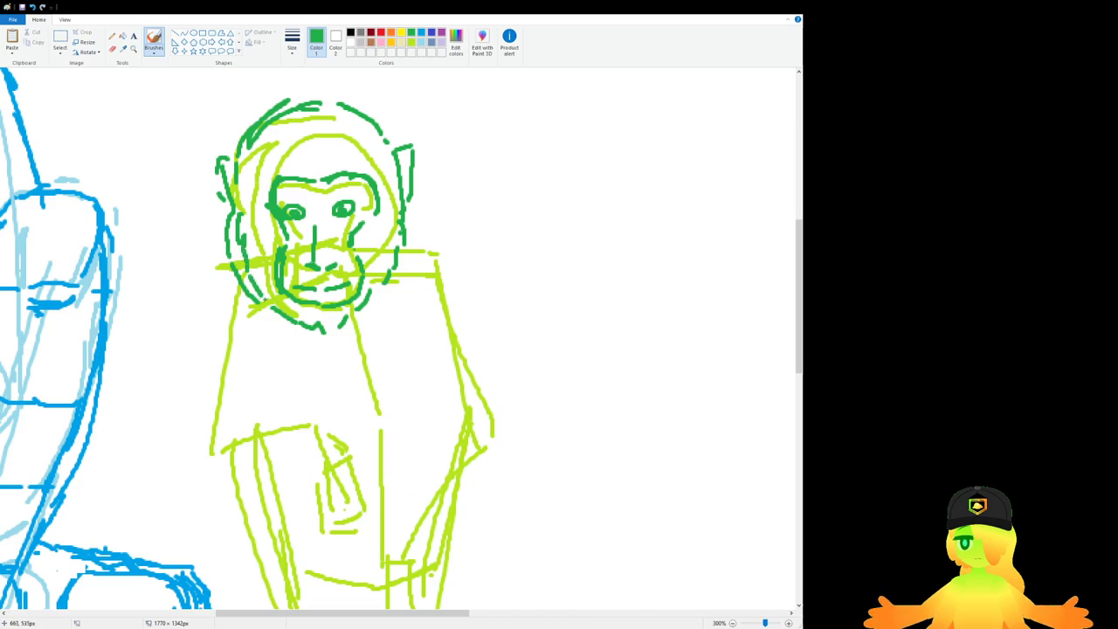
Step: Outline the shoulder and bent arm farther from the blue character, with outer and inner contours down to the wrist
{"action": "scroll", "coordinate": [385, 329], "scroll_direction": "down", "scroll_amount": 3}
{"action": "scroll", "coordinate": [459, 261], "scroll_direction": "up", "scroll_amount": 3}
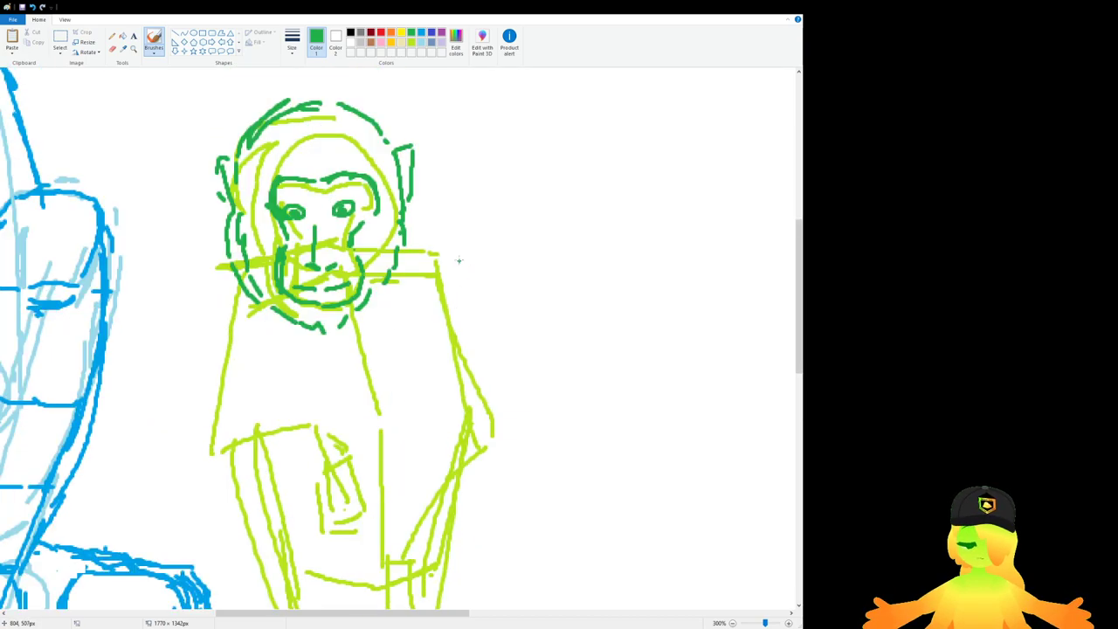
{"action": "mouse_move", "coordinate": [407, 217]}
{"action": "left_mouse_down"}
{"action": "mouse_move", "coordinate": [480, 297]}
{"action": "mouse_move", "coordinate": [443, 245]}
{"action": "mouse_move", "coordinate": [476, 360]}
{"action": "left_mouse_up"}
{"action": "key", "text": "ctrl+z"}
{"action": "scroll", "coordinate": [476, 349], "scroll_direction": "down", "scroll_amount": 3}
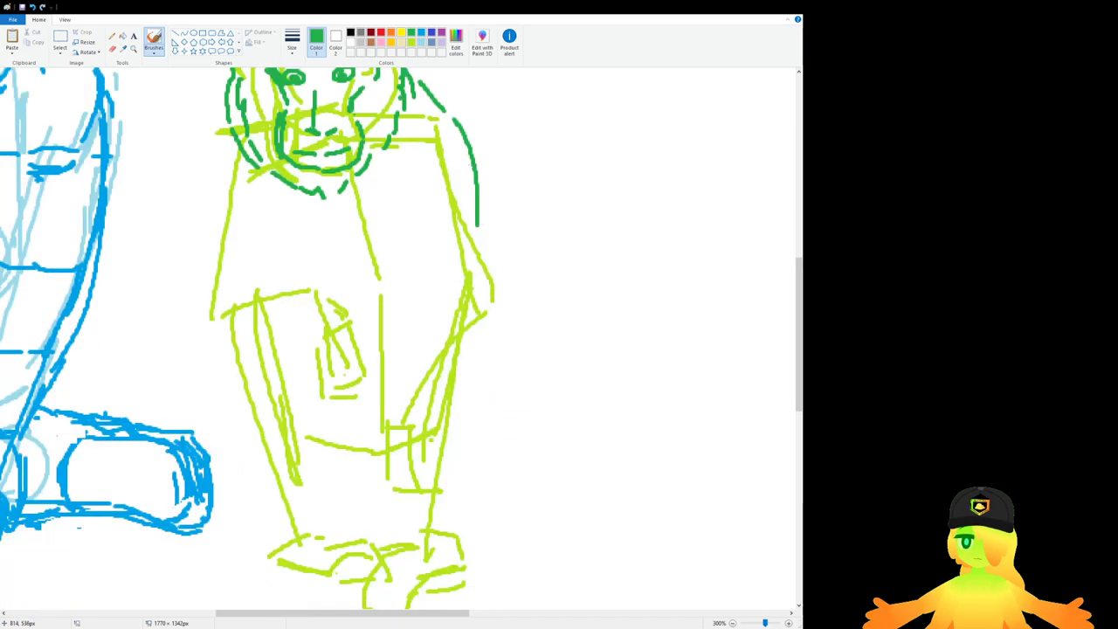
{"action": "left_click_drag", "start_coordinate": [477, 150], "coordinate": [499, 226]}
{"action": "key", "text": "ctrl+z"}
{"action": "key", "text": "ctrl+z"}
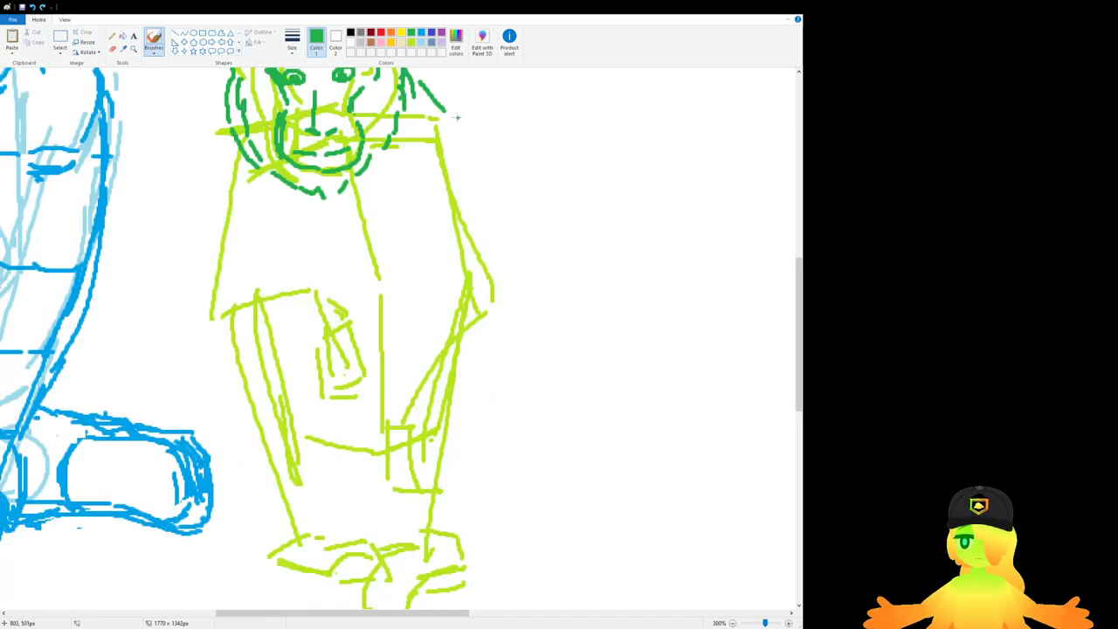
{"action": "mouse_move", "coordinate": [447, 108]}
{"action": "left_mouse_down"}
{"action": "mouse_move", "coordinate": [511, 304]}
{"action": "mouse_move", "coordinate": [432, 423]}
{"action": "left_mouse_up"}
{"action": "mouse_move", "coordinate": [448, 272]}
{"action": "left_mouse_down"}
{"action": "mouse_move", "coordinate": [394, 410]}
{"action": "mouse_move", "coordinate": [441, 303]}
{"action": "mouse_move", "coordinate": [431, 215]}
{"action": "mouse_move", "coordinate": [438, 282]}
{"action": "left_mouse_up"}
{"action": "key", "text": "ctrl+z"}
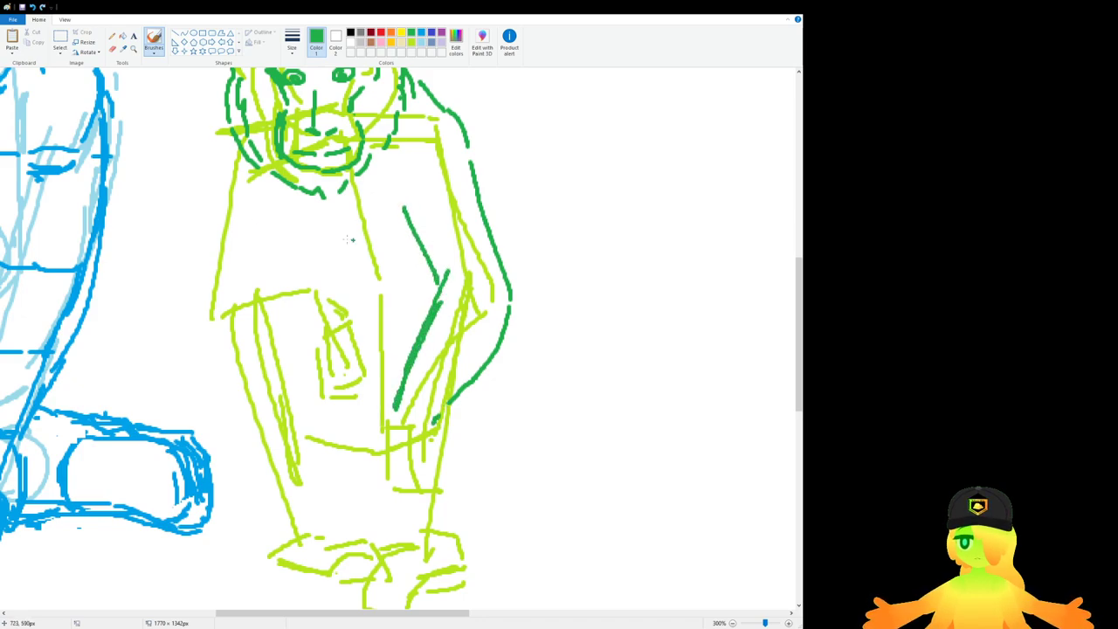
Step: Outline the upper arm nearer the blue character with an inner line, a furry outer contour and hair tufts at the elbow
{"action": "left_click_drag", "start_coordinate": [273, 180], "coordinate": [259, 262]}
{"action": "left_click_drag", "start_coordinate": [232, 130], "coordinate": [214, 161]}
{"action": "mouse_move", "coordinate": [227, 102]}
{"action": "left_mouse_down"}
{"action": "mouse_move", "coordinate": [200, 130]}
{"action": "mouse_move", "coordinate": [194, 170]}
{"action": "left_mouse_up"}
{"action": "key", "text": "ctrl+z"}
{"action": "key", "text": "ctrl+z"}
{"action": "key", "text": "ctrl+z"}
{"action": "mouse_move", "coordinate": [200, 169]}
{"action": "left_mouse_down"}
{"action": "mouse_move", "coordinate": [179, 318]}
{"action": "mouse_move", "coordinate": [202, 366]}
{"action": "left_mouse_up"}
{"action": "left_click_drag", "start_coordinate": [217, 347], "coordinate": [218, 367]}
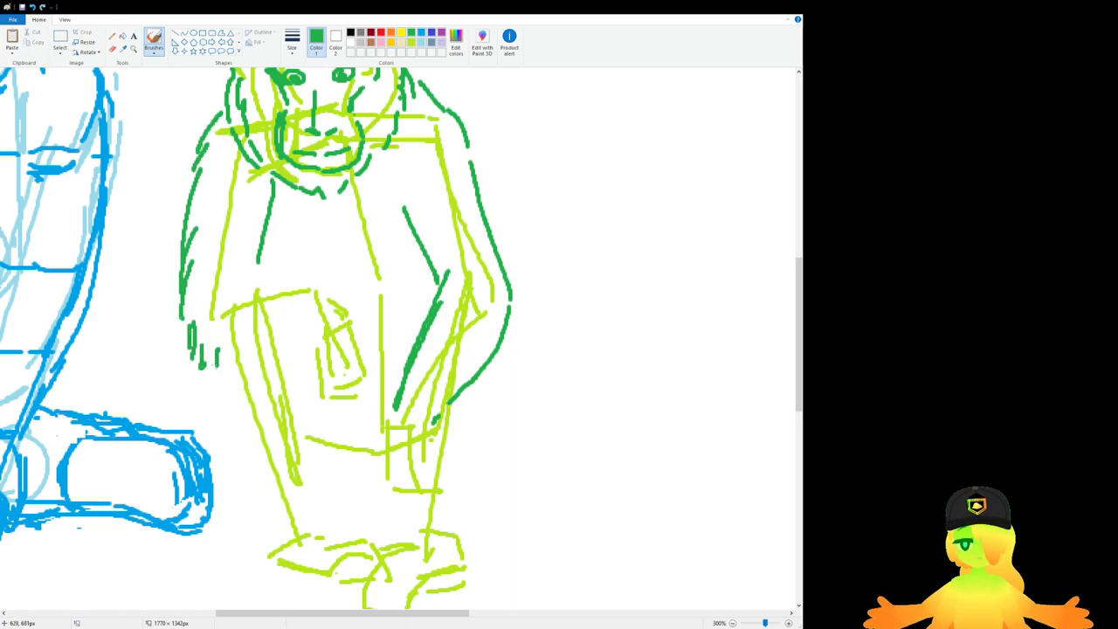
Step: Draw the forearm resting across the knee with fur marks along its underside and a drooping hand with separated fingers
{"action": "left_click_drag", "start_coordinate": [260, 328], "coordinate": [254, 343]}
{"action": "left_click_drag", "start_coordinate": [267, 325], "coordinate": [272, 339]}
{"action": "left_click", "coordinate": [296, 322]}
{"action": "mouse_move", "coordinate": [240, 265]}
{"action": "left_mouse_down"}
{"action": "mouse_move", "coordinate": [318, 263]}
{"action": "mouse_move", "coordinate": [340, 278]}
{"action": "mouse_move", "coordinate": [366, 341]}
{"action": "mouse_move", "coordinate": [317, 375]}
{"action": "mouse_move", "coordinate": [341, 379]}
{"action": "left_mouse_up"}
{"action": "left_click_drag", "start_coordinate": [357, 344], "coordinate": [356, 362]}
Step: Draw the lower hand with a wrist line and several hanging fingers over the boxy lime hand
{"action": "scroll", "coordinate": [393, 349], "scroll_direction": "down", "scroll_amount": 3}
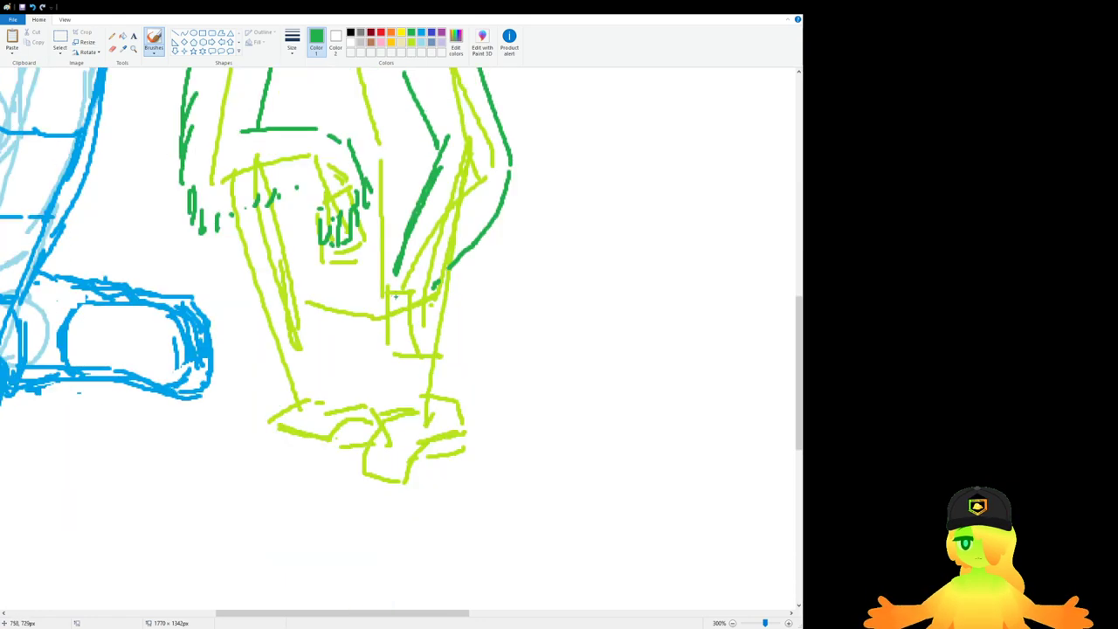
{"action": "mouse_move", "coordinate": [395, 288]}
{"action": "left_mouse_down"}
{"action": "mouse_move", "coordinate": [428, 311]}
{"action": "mouse_move", "coordinate": [444, 278]}
{"action": "mouse_move", "coordinate": [450, 297]}
{"action": "left_mouse_up"}
{"action": "mouse_move", "coordinate": [462, 306]}
{"action": "left_mouse_down"}
{"action": "mouse_move", "coordinate": [448, 309]}
{"action": "mouse_move", "coordinate": [455, 333]}
{"action": "left_mouse_up"}
{"action": "key", "text": "ctrl+z"}
{"action": "key", "text": "ctrl+z"}
{"action": "key", "text": "ctrl+z"}
{"action": "key", "text": "ctrl+z"}
{"action": "key", "text": "ctrl+z"}
{"action": "left_click_drag", "start_coordinate": [431, 315], "coordinate": [444, 332]}
{"action": "mouse_move", "coordinate": [418, 311]}
{"action": "left_mouse_down"}
{"action": "mouse_move", "coordinate": [432, 342]}
{"action": "mouse_move", "coordinate": [400, 317]}
{"action": "left_mouse_up"}
{"action": "left_click", "coordinate": [441, 342]}
{"action": "left_click", "coordinate": [407, 316]}
{"action": "key", "text": "ctrl+z"}
Step: Outline the leg nearer the blue character with an inner thigh line and broken furry strokes down to the foot
{"action": "scroll", "coordinate": [402, 341], "scroll_direction": "up", "scroll_amount": 3}
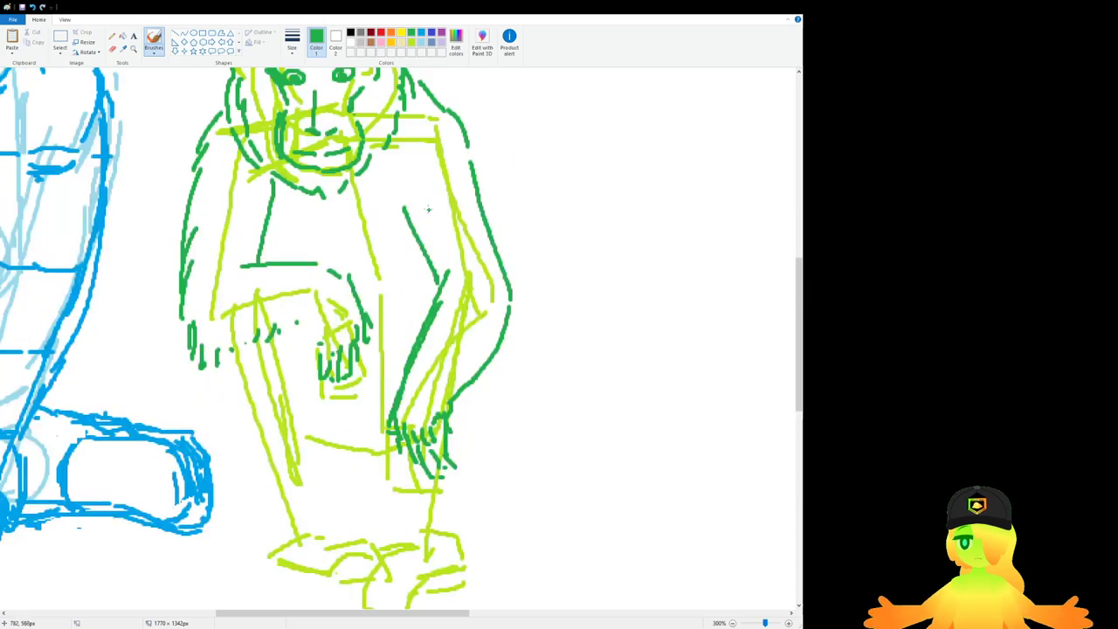
{"action": "scroll", "coordinate": [484, 349], "scroll_direction": "down", "scroll_amount": 3}
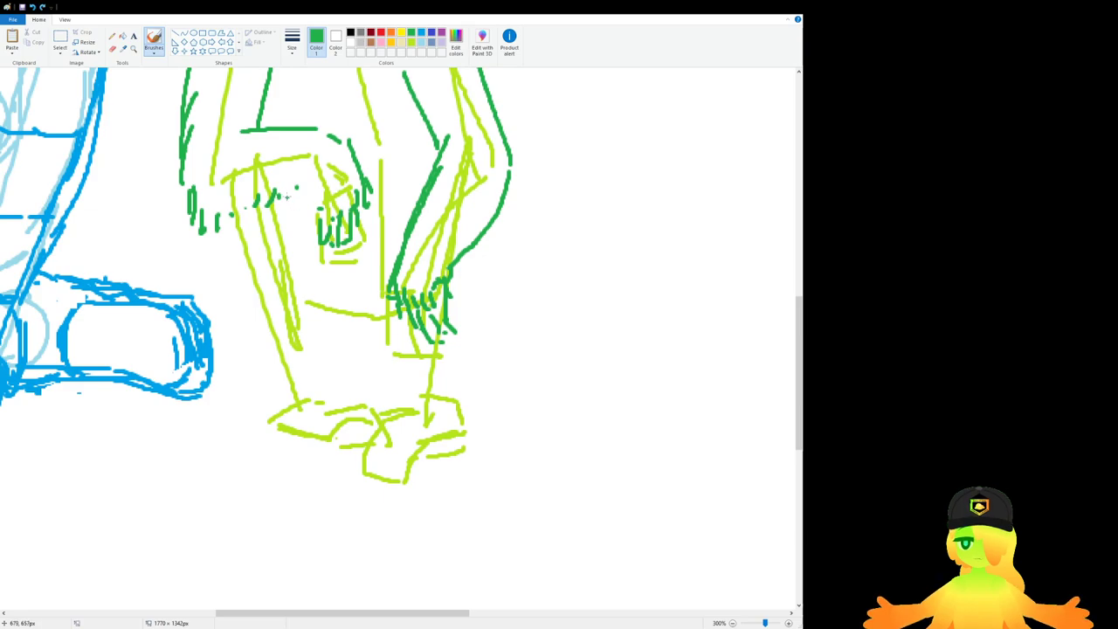
{"action": "left_click_drag", "start_coordinate": [287, 194], "coordinate": [302, 262]}
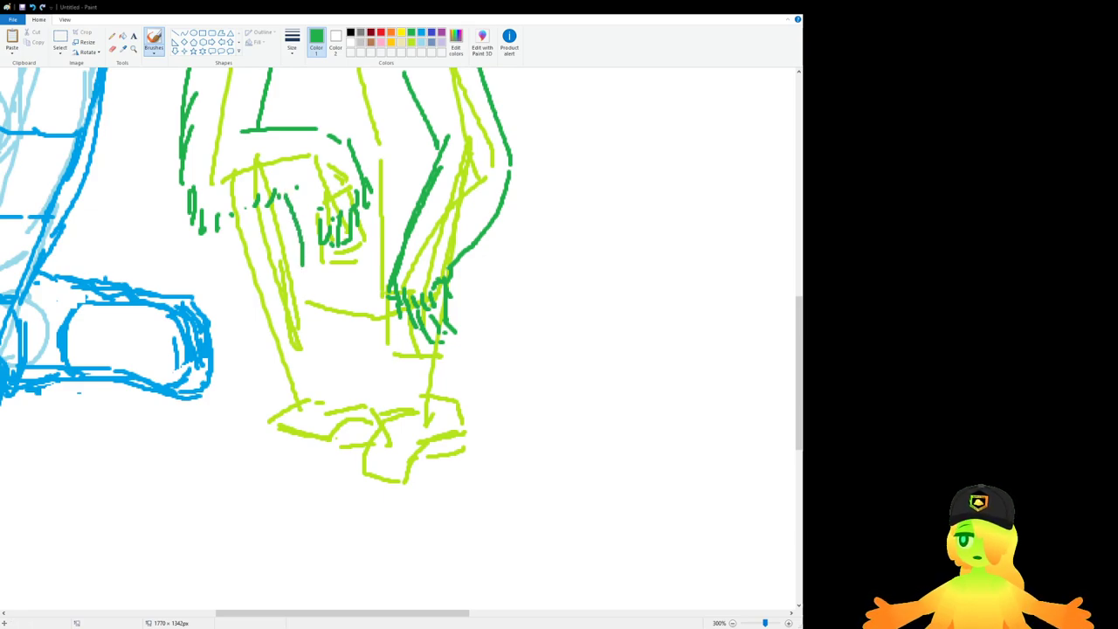
{"action": "mouse_move", "coordinate": [229, 230]}
{"action": "left_mouse_down"}
{"action": "mouse_move", "coordinate": [215, 255]}
{"action": "mouse_move", "coordinate": [262, 372]}
{"action": "left_mouse_up"}
{"action": "left_click_drag", "start_coordinate": [258, 367], "coordinate": [281, 396]}
{"action": "left_click_drag", "start_coordinate": [297, 192], "coordinate": [306, 225]}
{"action": "left_click_drag", "start_coordinate": [319, 238], "coordinate": [334, 285]}
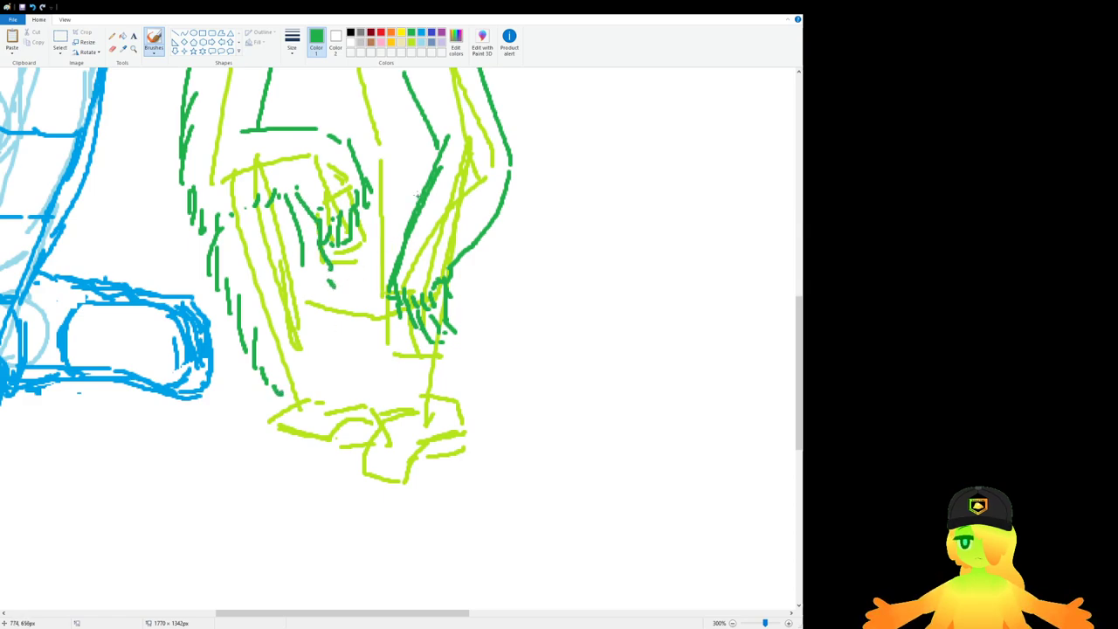
Step: Outline the opposite leg with broken inner and outer fur strokes and add short marks inside the elbow
{"action": "left_click_drag", "start_coordinate": [391, 175], "coordinate": [378, 241]}
{"action": "left_click_drag", "start_coordinate": [370, 251], "coordinate": [365, 316]}
{"action": "left_click_drag", "start_coordinate": [360, 348], "coordinate": [361, 359]}
{"action": "left_click_drag", "start_coordinate": [491, 224], "coordinate": [508, 283]}
{"action": "left_click_drag", "start_coordinate": [495, 271], "coordinate": [496, 307]}
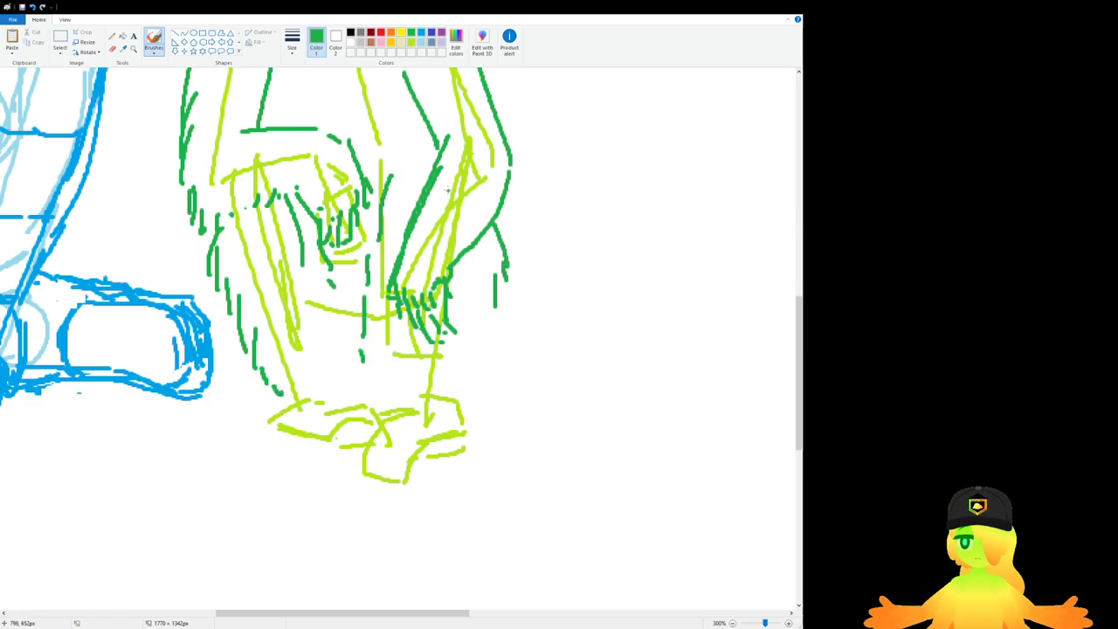
{"action": "mouse_move", "coordinate": [425, 144]}
{"action": "left_mouse_down"}
{"action": "mouse_move", "coordinate": [399, 149]}
{"action": "mouse_move", "coordinate": [428, 162]}
{"action": "mouse_move", "coordinate": [399, 157]}
{"action": "left_mouse_up"}
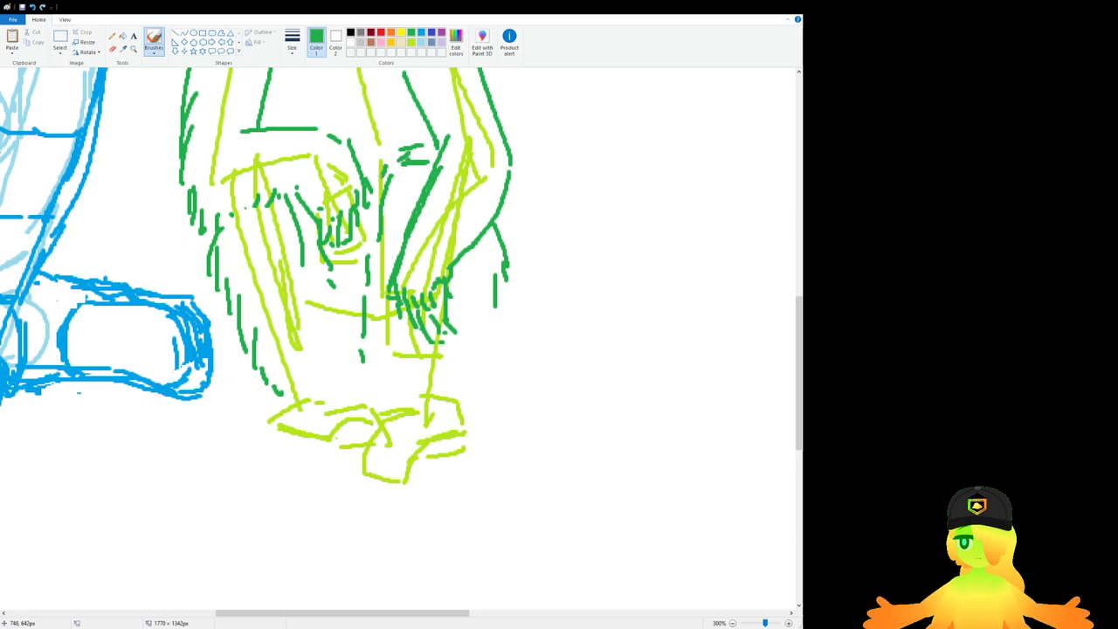
{"action": "left_click_drag", "start_coordinate": [483, 307], "coordinate": [470, 367]}
{"action": "left_click_drag", "start_coordinate": [460, 373], "coordinate": [448, 393]}
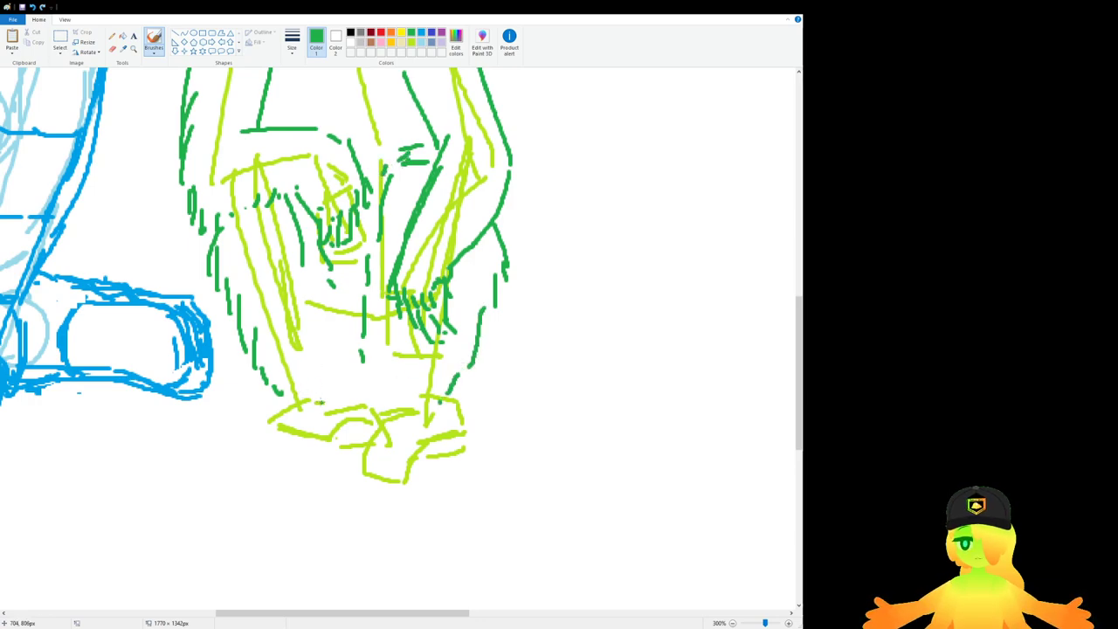
Step: Begin outlining the foot nearer the blue character in dark green with short strokes along its edges
{"action": "left_click_drag", "start_coordinate": [281, 378], "coordinate": [268, 437]}
{"action": "left_click_drag", "start_coordinate": [286, 424], "coordinate": [299, 433]}
{"action": "left_click_drag", "start_coordinate": [306, 425], "coordinate": [311, 433]}
{"action": "left_click_drag", "start_coordinate": [321, 425], "coordinate": [342, 416]}
{"action": "left_click_drag", "start_coordinate": [346, 411], "coordinate": [395, 412]}
{"action": "mouse_move", "coordinate": [395, 417]}
{"action": "left_mouse_down"}
{"action": "mouse_move", "coordinate": [400, 435]}
{"action": "mouse_move", "coordinate": [382, 411]}
{"action": "mouse_move", "coordinate": [387, 434]}
{"action": "mouse_move", "coordinate": [371, 423]}
{"action": "left_mouse_up"}
{"action": "key", "text": "ctrl+z"}
{"action": "key", "text": "ctrl+z"}
Step: Draw the overlapping toes between the two feet and outline the second foot in dark green
{"action": "mouse_move", "coordinate": [384, 424]}
{"action": "left_mouse_down"}
{"action": "mouse_move", "coordinate": [372, 447]}
{"action": "mouse_move", "coordinate": [342, 431]}
{"action": "mouse_move", "coordinate": [333, 449]}
{"action": "mouse_move", "coordinate": [336, 439]}
{"action": "left_mouse_up"}
{"action": "mouse_move", "coordinate": [326, 431]}
{"action": "left_mouse_down"}
{"action": "mouse_move", "coordinate": [356, 425]}
{"action": "mouse_move", "coordinate": [353, 445]}
{"action": "left_mouse_up"}
{"action": "key", "text": "ctrl+z"}
{"action": "key", "text": "ctrl+z"}
{"action": "key", "text": "ctrl+z"}
{"action": "left_click_drag", "start_coordinate": [363, 433], "coordinate": [335, 446]}
{"action": "left_click_drag", "start_coordinate": [337, 428], "coordinate": [319, 440]}
{"action": "left_click_drag", "start_coordinate": [350, 437], "coordinate": [337, 447]}
{"action": "mouse_move", "coordinate": [356, 403]}
{"action": "left_mouse_down"}
{"action": "mouse_move", "coordinate": [380, 407]}
{"action": "mouse_move", "coordinate": [377, 388]}
{"action": "mouse_move", "coordinate": [384, 405]}
{"action": "left_mouse_up"}
{"action": "mouse_move", "coordinate": [349, 441]}
{"action": "left_mouse_down"}
{"action": "mouse_move", "coordinate": [375, 468]}
{"action": "mouse_move", "coordinate": [386, 452]}
{"action": "mouse_move", "coordinate": [375, 468]}
{"action": "mouse_move", "coordinate": [399, 461]}
{"action": "left_mouse_up"}
{"action": "mouse_move", "coordinate": [444, 412]}
{"action": "left_mouse_down"}
{"action": "mouse_move", "coordinate": [454, 400]}
{"action": "mouse_move", "coordinate": [438, 441]}
{"action": "left_mouse_up"}
Step: Marquee-select the monkey drawing and shift it sideways, away from the blue seated character
{"action": "scroll", "coordinate": [406, 435], "scroll_direction": "down", "scroll_amount": 2}
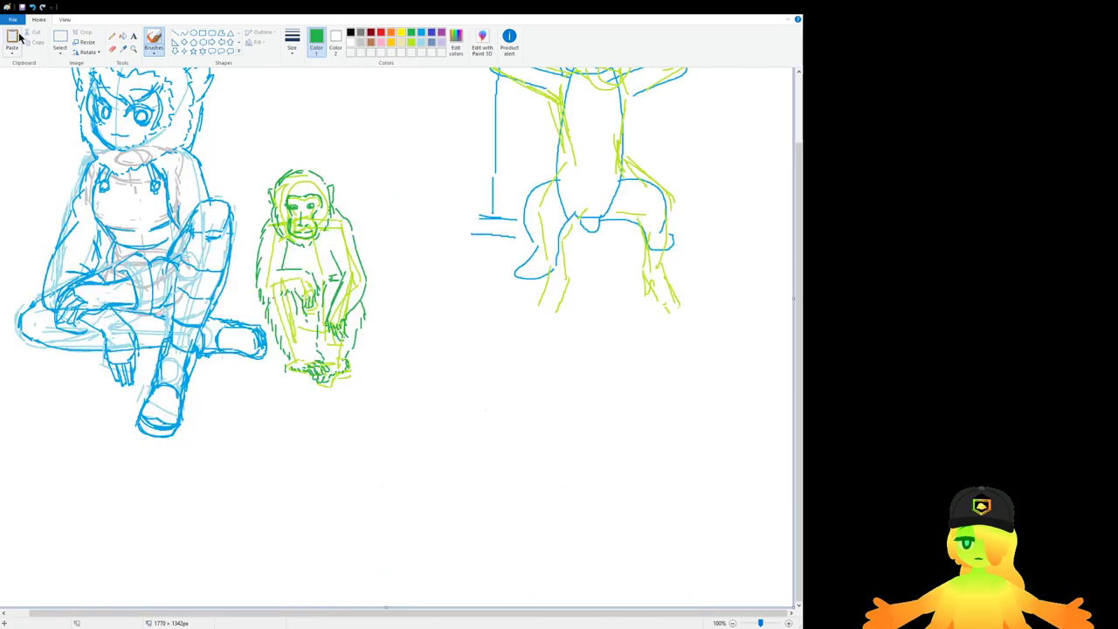
{"action": "left_click", "coordinate": [59, 42]}
{"action": "mouse_move", "coordinate": [307, 176]}
{"action": "left_mouse_down"}
{"action": "mouse_move", "coordinate": [452, 445]}
{"action": "mouse_move", "coordinate": [270, 137]}
{"action": "left_mouse_up"}
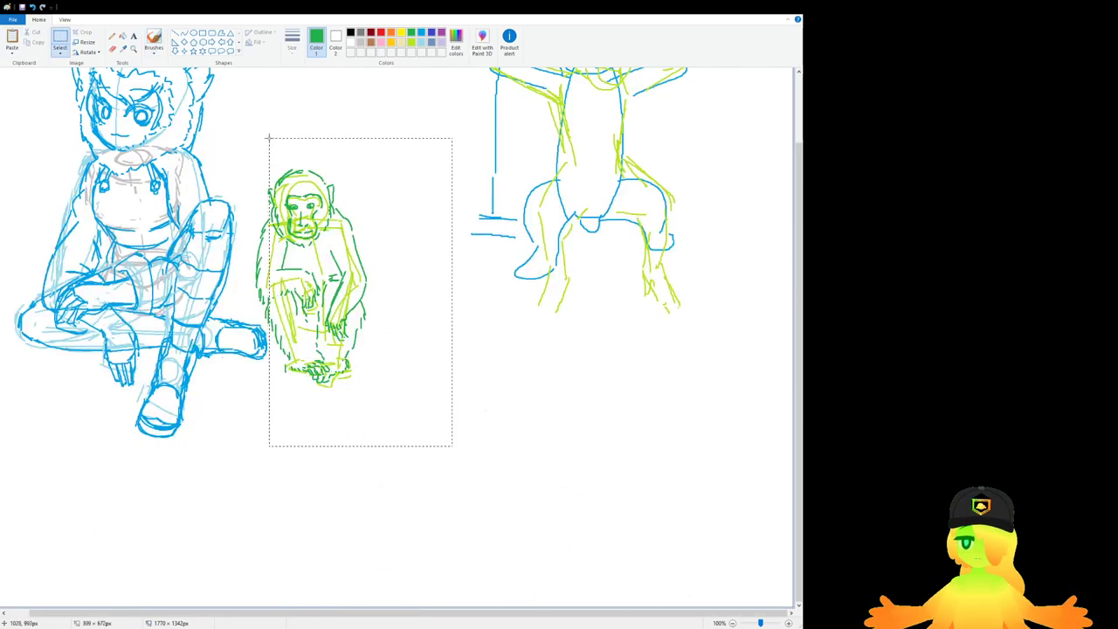
{"action": "left_click_drag", "start_coordinate": [301, 203], "coordinate": [310, 204]}
{"action": "left_click_drag", "start_coordinate": [324, 205], "coordinate": [336, 204]}
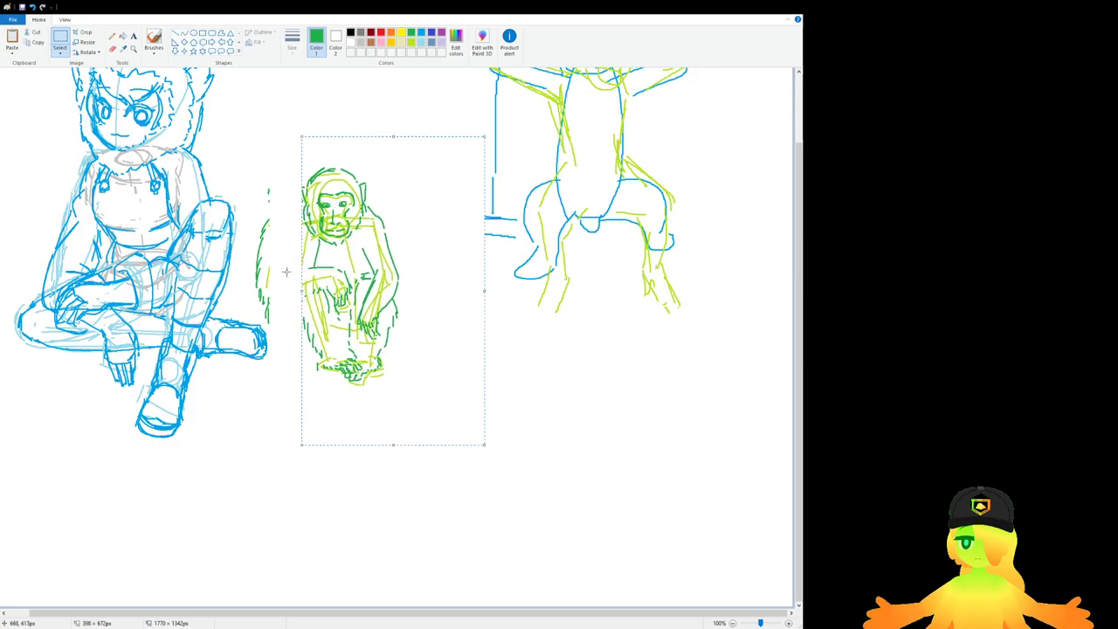
{"action": "scroll", "coordinate": [281, 312], "scroll_direction": "up", "scroll_amount": 1}
{"action": "scroll", "coordinate": [515, 328], "scroll_direction": "down", "scroll_amount": 2}
{"action": "scroll", "coordinate": [533, 619], "scroll_direction": "right", "scroll_amount": 3}
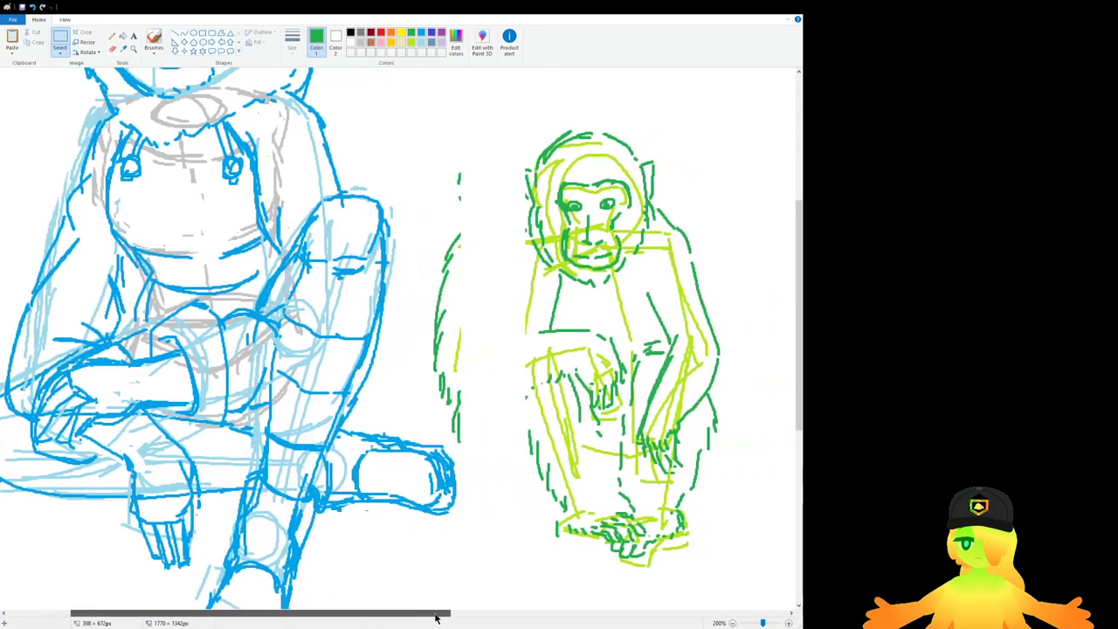
Step: Move the detached side strip of the monkey drawing back against its body and delete the stray green marks beside it
{"action": "mouse_move", "coordinate": [405, 443]}
{"action": "left_mouse_down"}
{"action": "mouse_move", "coordinate": [431, 142]}
{"action": "mouse_move", "coordinate": [418, 166]}
{"action": "mouse_move", "coordinate": [483, 164]}
{"action": "left_mouse_up"}
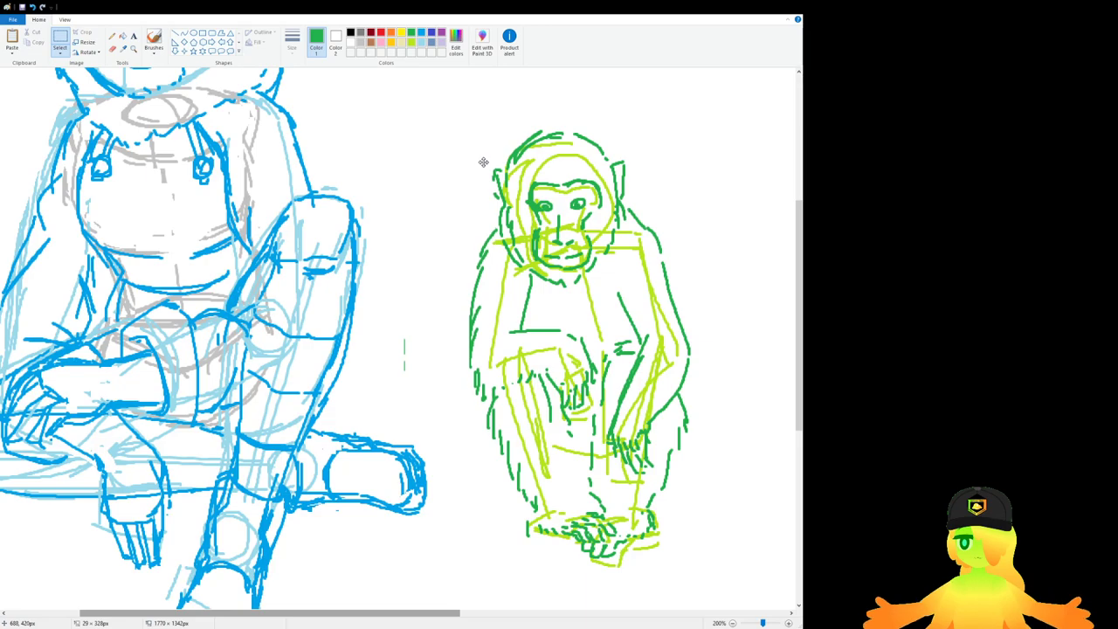
{"action": "left_click_drag", "start_coordinate": [445, 287], "coordinate": [380, 394]}
{"action": "key", "text": "Delete"}
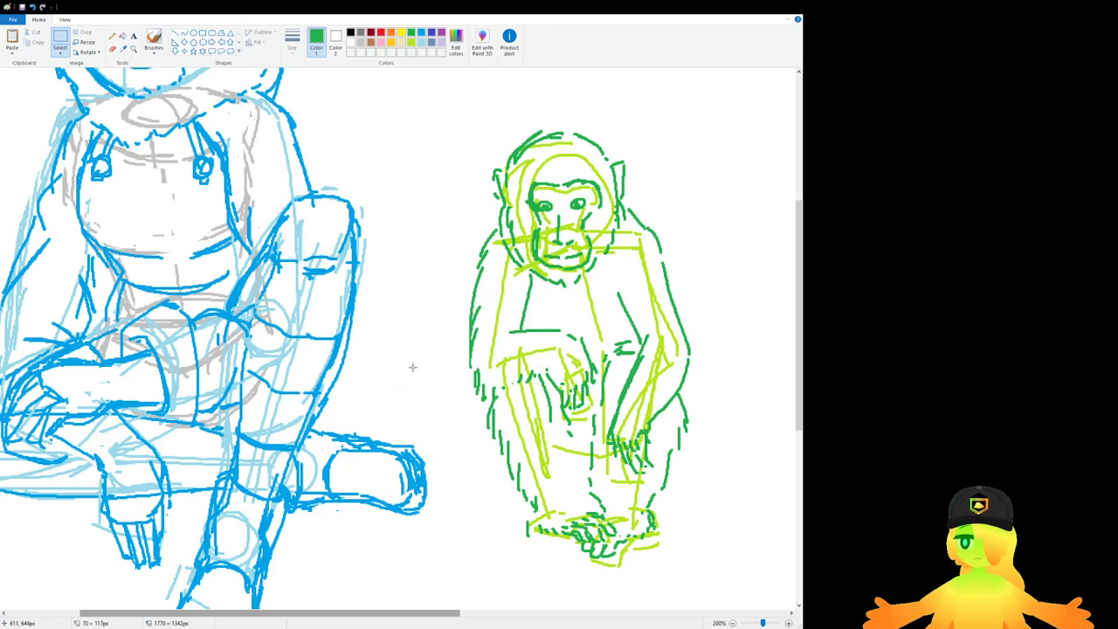
Step: Marquee-select the whole monkey and shift it closer to the seated blue character
{"action": "scroll", "coordinate": [361, 333], "scroll_direction": "down", "scroll_amount": 1}
{"action": "left_click_drag", "start_coordinate": [458, 398], "coordinate": [281, 124]}
{"action": "mouse_move", "coordinate": [307, 195]}
{"action": "left_mouse_down"}
{"action": "mouse_move", "coordinate": [311, 212]}
{"action": "mouse_move", "coordinate": [301, 204]}
{"action": "left_mouse_up"}
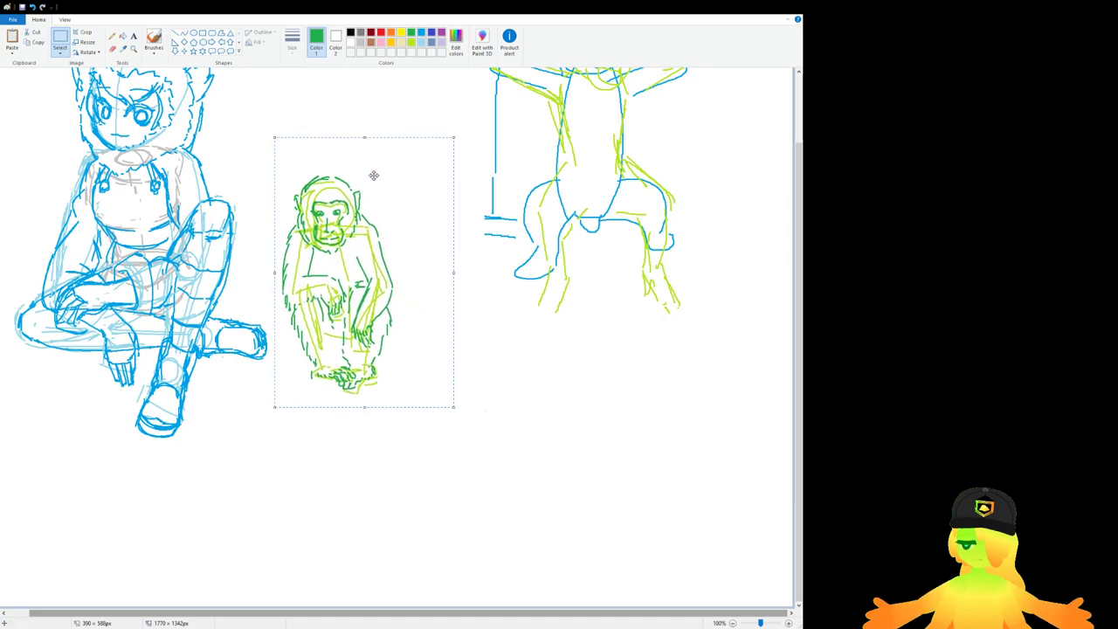
Step: Select the old blue and lime squatting figure beside the monkey and delete it from the canvas
{"action": "scroll", "coordinate": [391, 338], "scroll_direction": "down", "scroll_amount": 1, "text": "ctrl"}
{"action": "mouse_move", "coordinate": [389, 250]}
{"action": "left_mouse_down"}
{"action": "mouse_move", "coordinate": [275, 93]}
{"action": "mouse_move", "coordinate": [240, 85]}
{"action": "left_mouse_up"}
{"action": "key", "text": "Delete"}
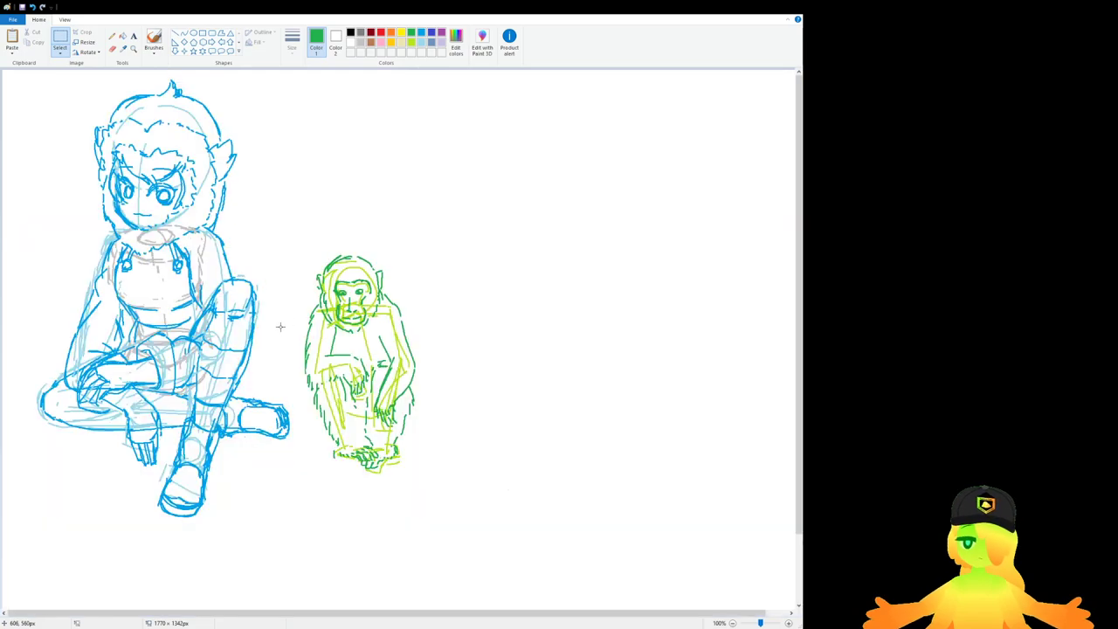
Step: Nudge the monkey slightly lower and nearer the blue character, and patch its lower fur edge with dark green brush strokes
{"action": "scroll", "coordinate": [313, 320], "scroll_direction": "up", "scroll_amount": 1, "text": "ctrl"}
{"action": "scroll", "coordinate": [196, 276], "scroll_direction": "down", "scroll_amount": 1}
{"action": "left_click_drag", "start_coordinate": [464, 420], "coordinate": [297, 142]}
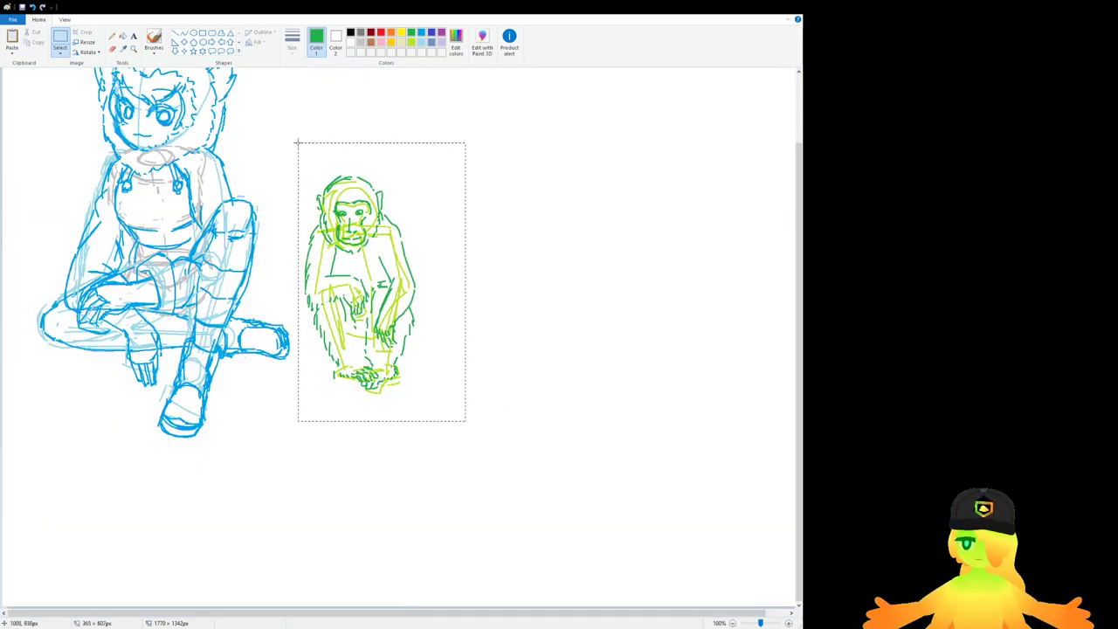
{"action": "mouse_move", "coordinate": [346, 239]}
{"action": "left_mouse_down"}
{"action": "mouse_move", "coordinate": [358, 212]}
{"action": "mouse_move", "coordinate": [336, 251]}
{"action": "left_mouse_up"}
{"action": "left_click", "coordinate": [153, 40]}
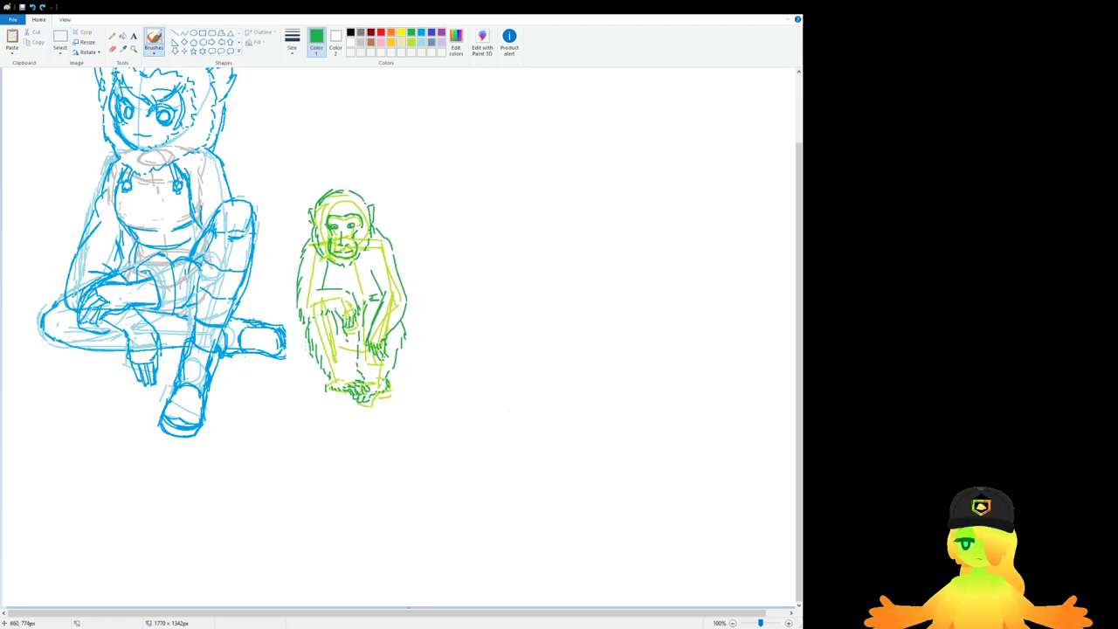
{"action": "left_click_drag", "start_coordinate": [308, 336], "coordinate": [304, 360]}
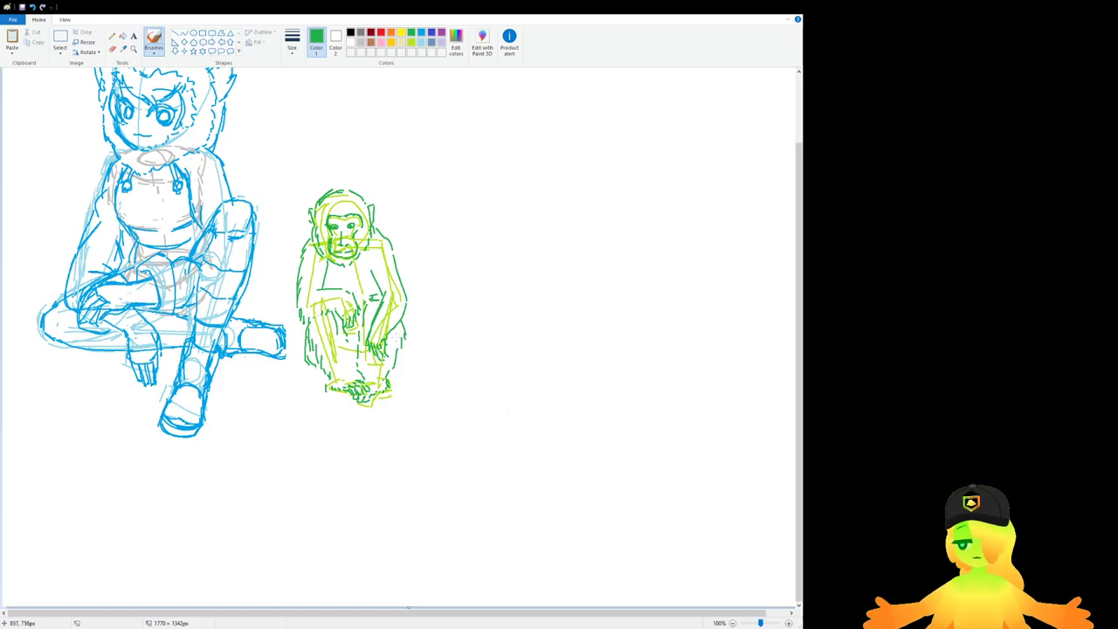
Step: Inspect the blue character and the monkey side by side, from the heads down to the feet
{"action": "scroll", "coordinate": [398, 337], "scroll_direction": "down", "scroll_amount": 1}
{"action": "scroll", "coordinate": [350, 340], "scroll_direction": "up", "scroll_amount": 1}
{"action": "scroll", "coordinate": [324, 402], "scroll_direction": "up", "scroll_amount": 1}
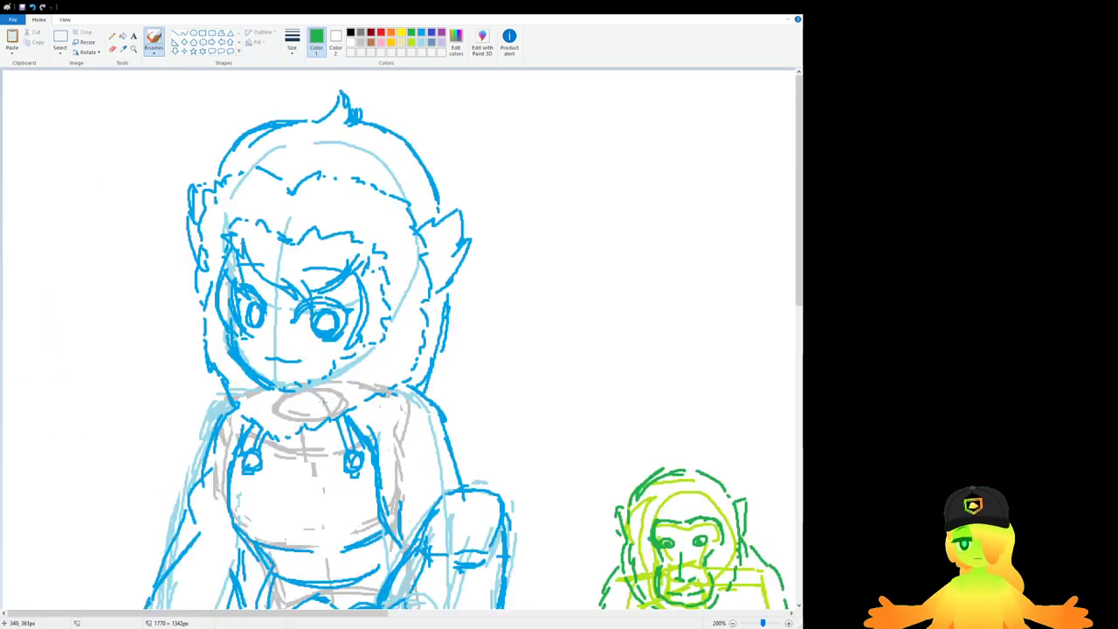
{"action": "scroll", "coordinate": [410, 445], "scroll_direction": "down", "scroll_amount": 5}
{"action": "left_click_drag", "start_coordinate": [220, 614], "coordinate": [410, 615]}
{"action": "scroll", "coordinate": [414, 329], "scroll_direction": "down", "scroll_amount": 2}
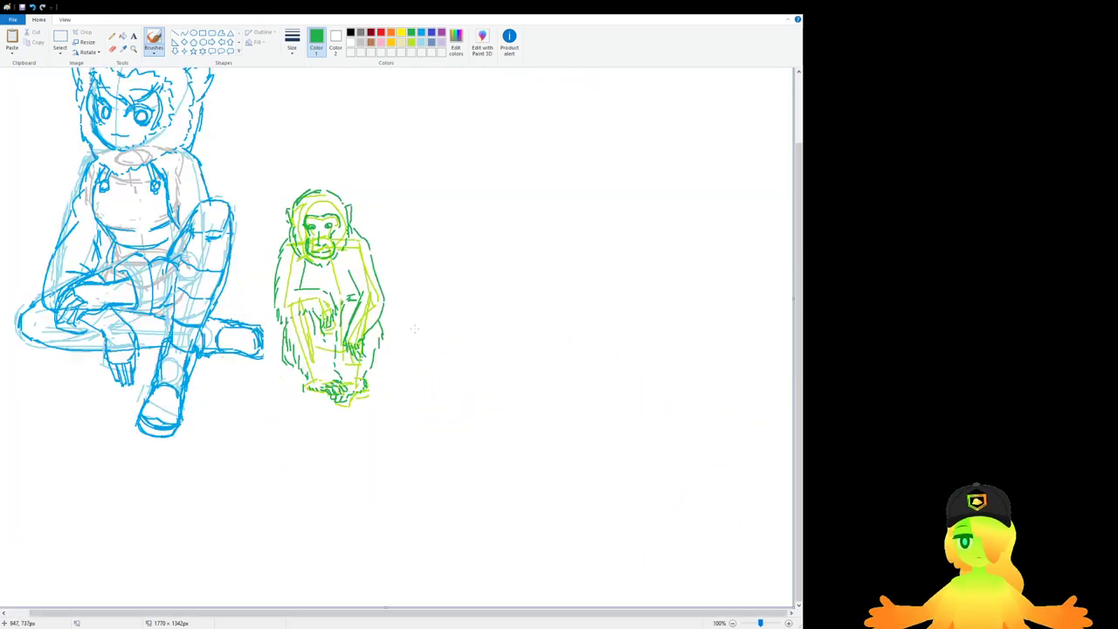
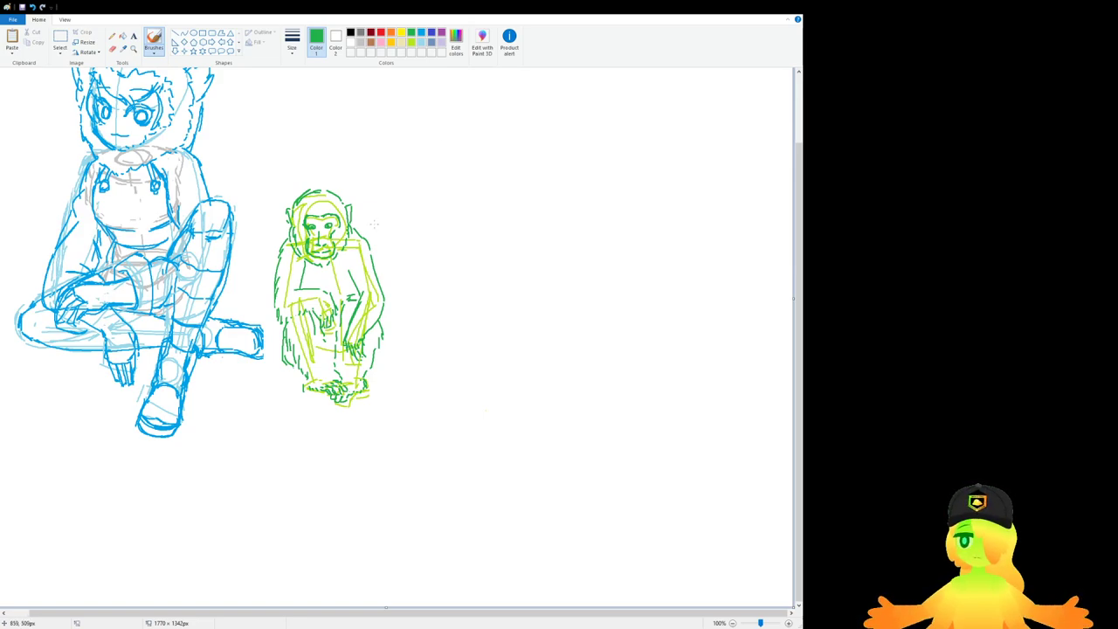
{"action": "scroll", "coordinate": [376, 349], "scroll_direction": "down", "scroll_amount": 1}
{"action": "scroll", "coordinate": [156, 193], "scroll_direction": "up", "scroll_amount": 2}
{"action": "scroll", "coordinate": [307, 571], "scroll_direction": "down", "scroll_amount": 5}
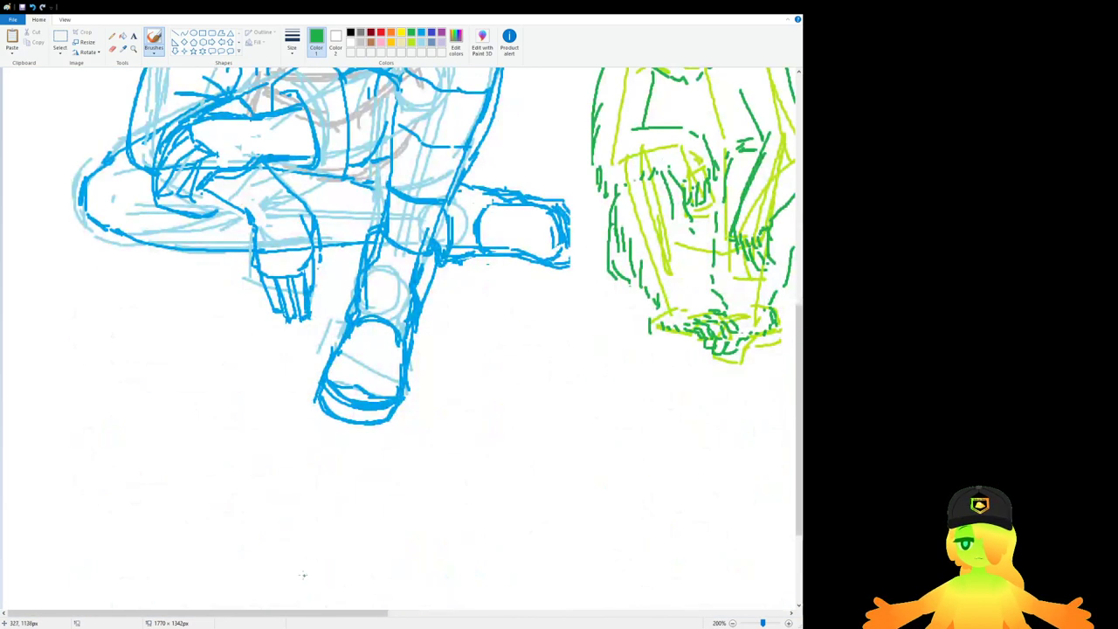
{"action": "left_click_drag", "start_coordinate": [302, 614], "coordinate": [411, 614]}
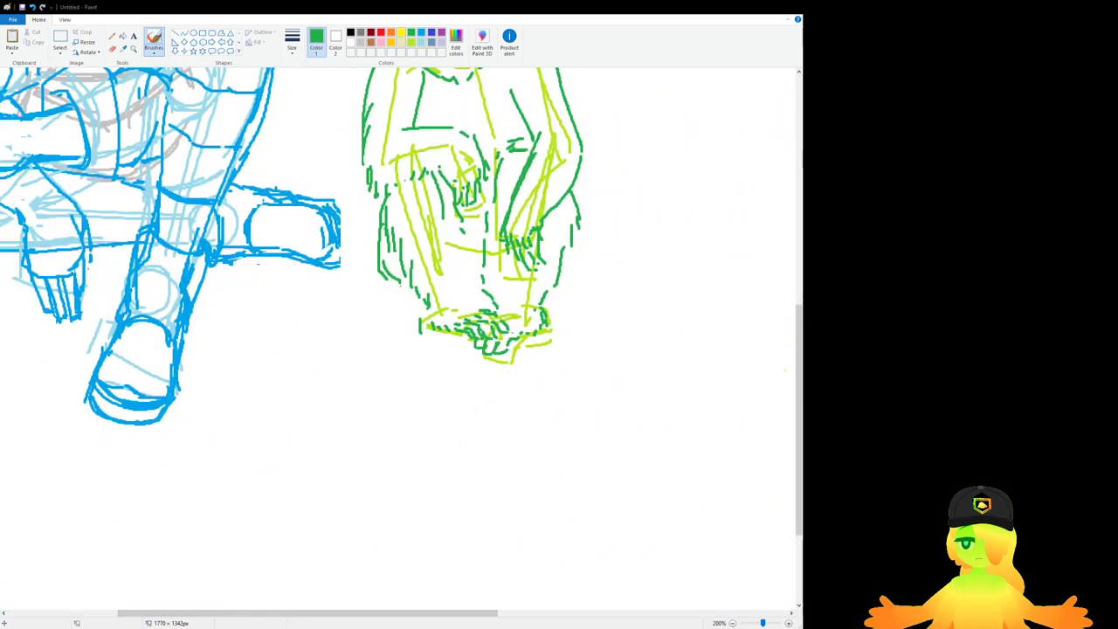
{"action": "scroll", "coordinate": [315, 387], "scroll_direction": "down", "scroll_amount": 1}
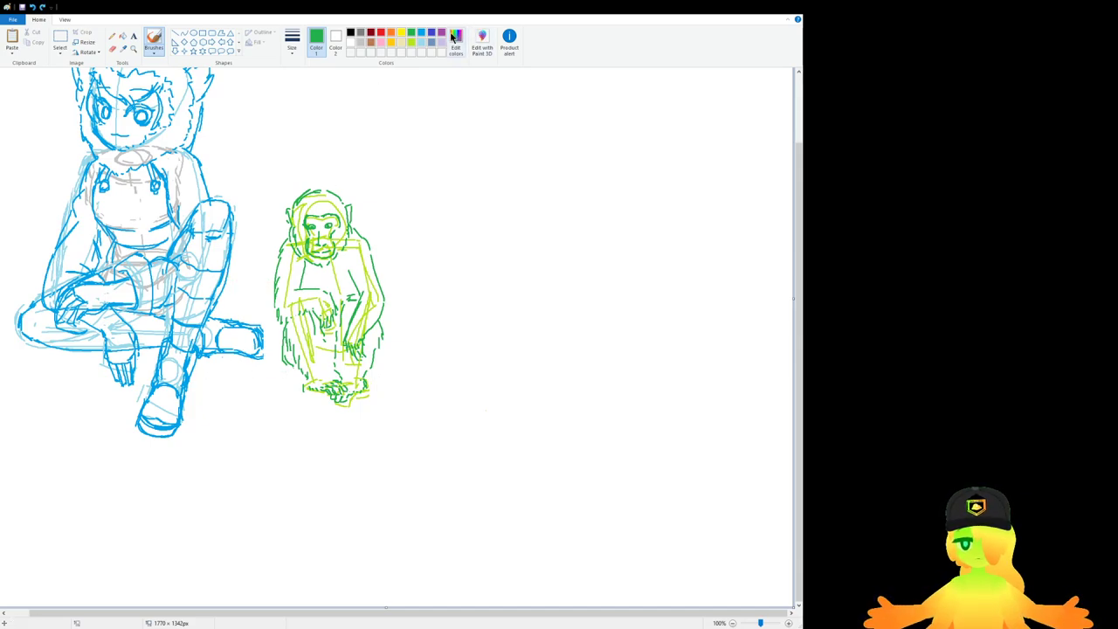
Step: Select the entire drawing and shift both figures diagonally away from the canvas's upper-left corner
{"action": "scroll", "coordinate": [354, 238], "scroll_direction": "down", "scroll_amount": 1}
{"action": "key", "text": "ctrl+a"}
{"action": "left_click_drag", "start_coordinate": [164, 201], "coordinate": [222, 224]}
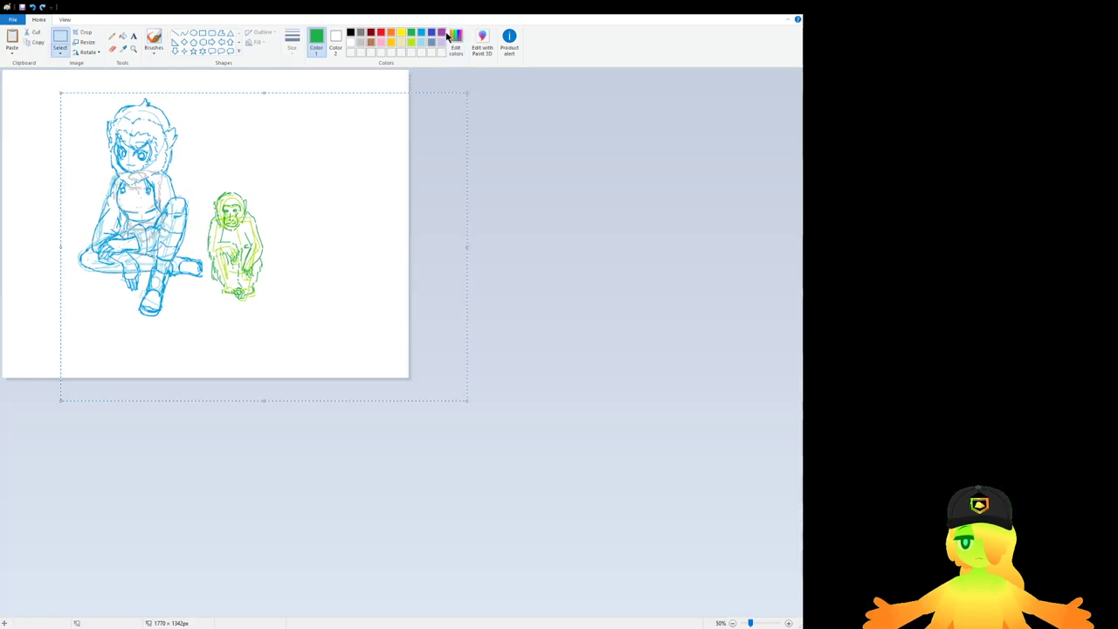
Step: Switch to a purple brush and draw the rear edge of a rock on both sides of the seated blue character
{"action": "left_click", "coordinate": [441, 32]}
{"action": "left_click", "coordinate": [154, 39]}
{"action": "scroll", "coordinate": [587, 566], "scroll_direction": "up", "scroll_amount": 1}
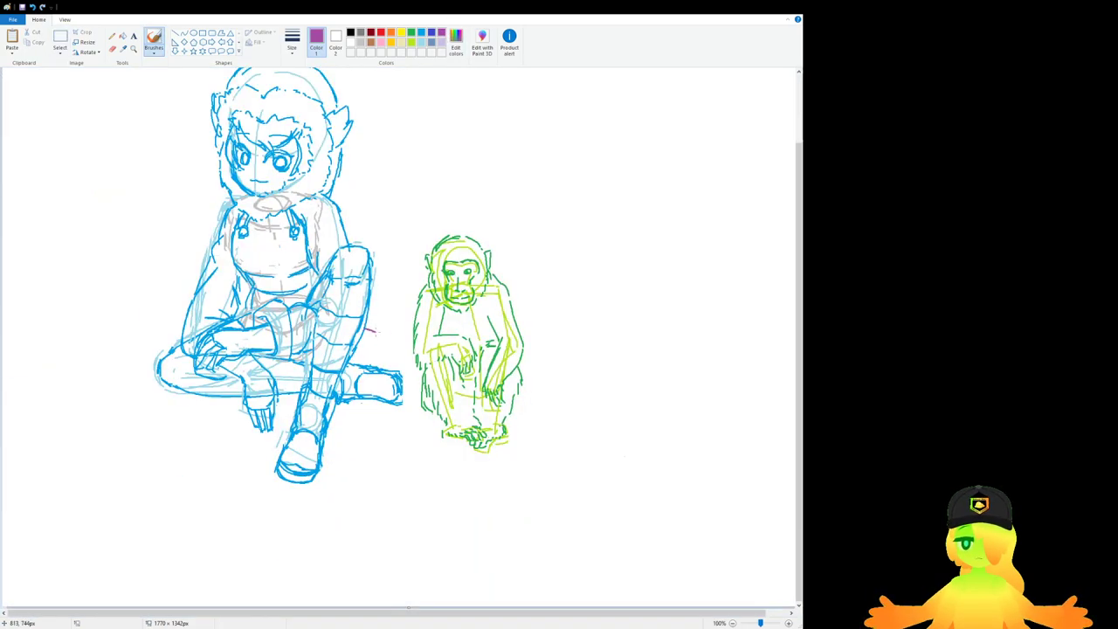
{"action": "left_click_drag", "start_coordinate": [363, 333], "coordinate": [401, 341]}
{"action": "mouse_move", "coordinate": [181, 338]}
{"action": "left_mouse_down"}
{"action": "mouse_move", "coordinate": [94, 363]}
{"action": "mouse_move", "coordinate": [81, 391]}
{"action": "mouse_move", "coordinate": [79, 370]}
{"action": "mouse_move", "coordinate": [56, 419]}
{"action": "left_mouse_up"}
{"action": "key", "text": "ctrl+z"}
{"action": "key", "text": "ctrl+z"}
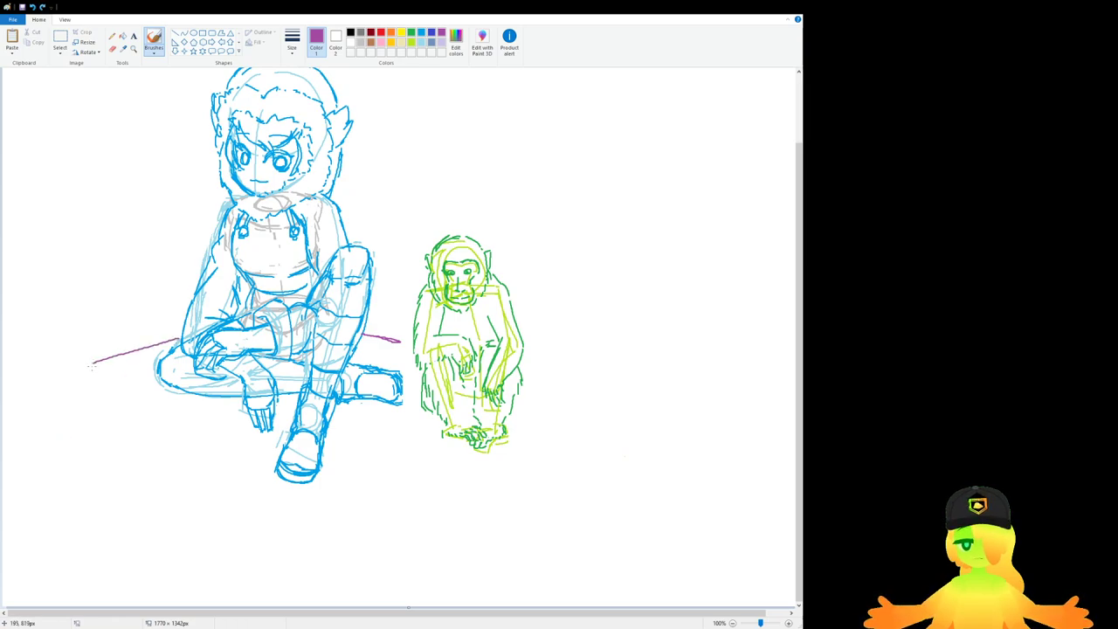
Step: Draw the rock's outer side and front ledge in purple, plus a second angular rock outline behind the blue character's back
{"action": "left_click_drag", "start_coordinate": [92, 361], "coordinate": [55, 420]}
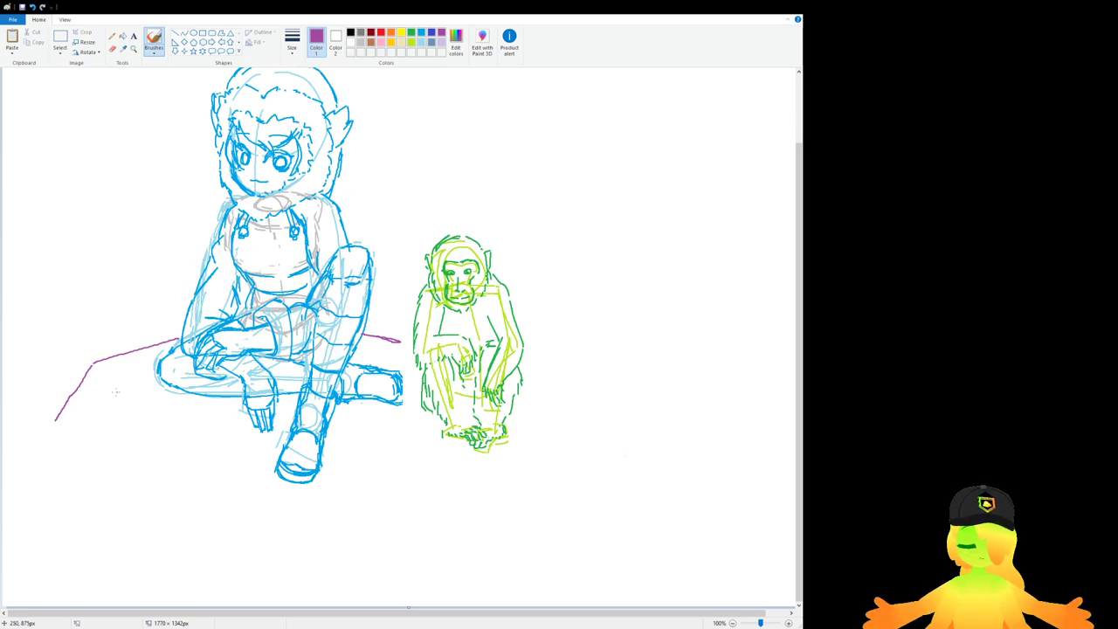
{"action": "mouse_move", "coordinate": [65, 420]}
{"action": "left_mouse_down"}
{"action": "mouse_move", "coordinate": [118, 434]}
{"action": "mouse_move", "coordinate": [206, 422]}
{"action": "left_mouse_up"}
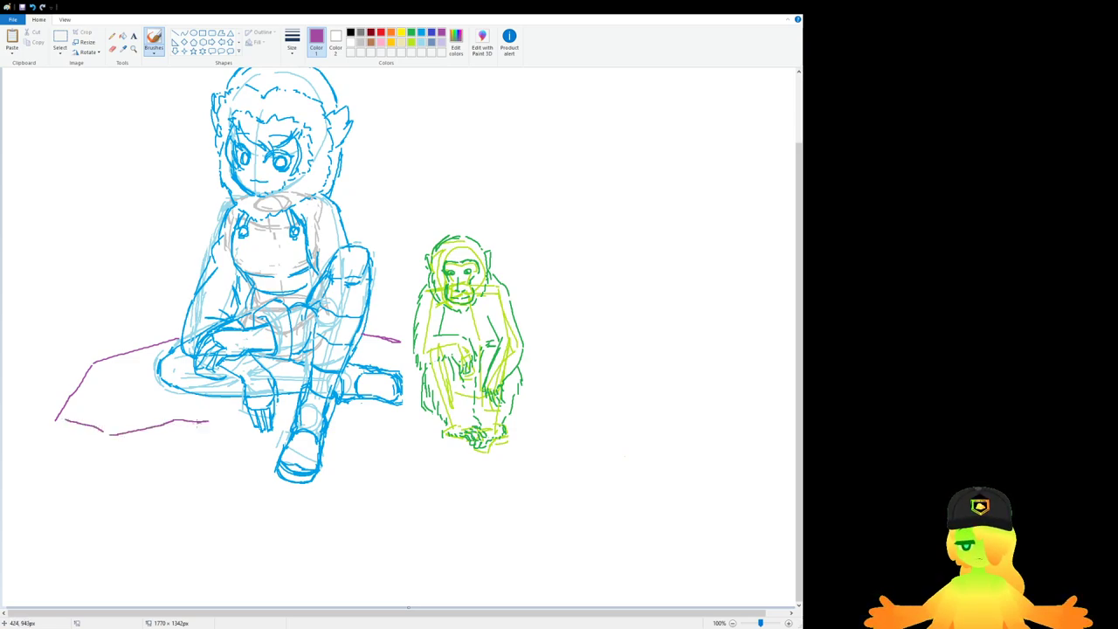
{"action": "mouse_move", "coordinate": [87, 378]}
{"action": "left_mouse_down"}
{"action": "mouse_move", "coordinate": [23, 448]}
{"action": "mouse_move", "coordinate": [58, 423]}
{"action": "left_mouse_up"}
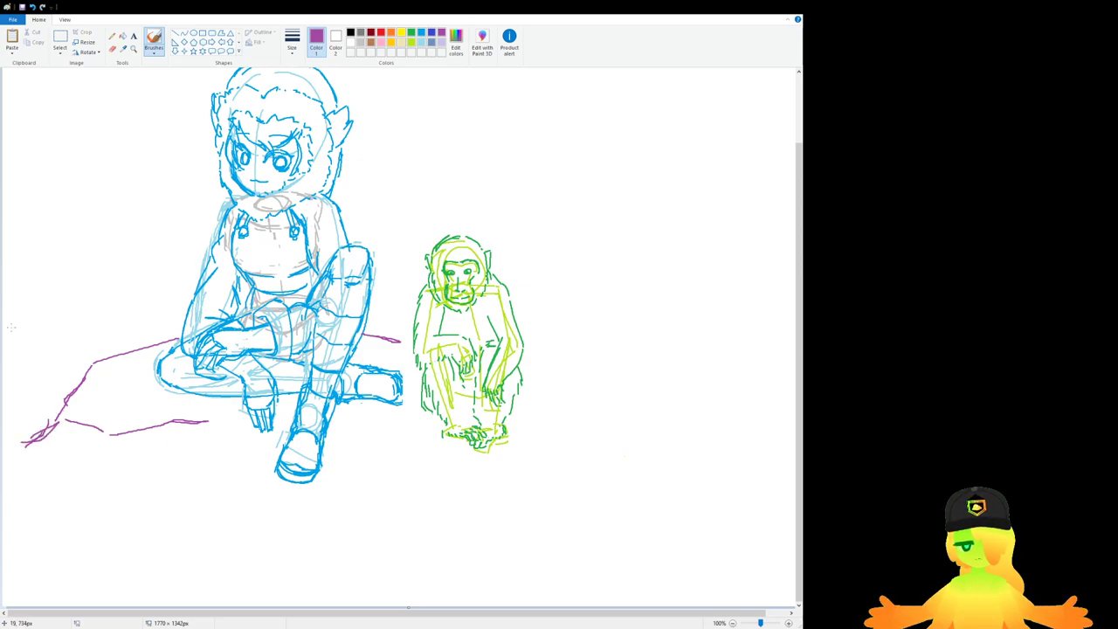
{"action": "mouse_move", "coordinate": [11, 327]}
{"action": "left_mouse_down"}
{"action": "mouse_move", "coordinate": [103, 347]}
{"action": "mouse_move", "coordinate": [151, 230]}
{"action": "mouse_move", "coordinate": [184, 215]}
{"action": "left_mouse_up"}
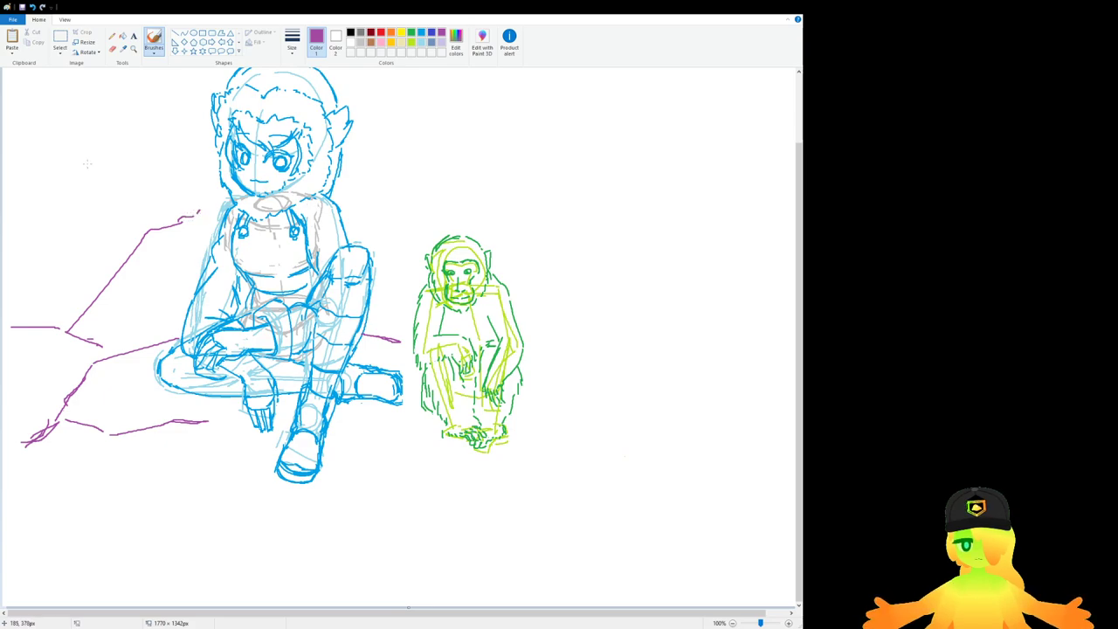
{"action": "scroll", "coordinate": [88, 163], "scroll_direction": "down", "scroll_amount": 1}
{"action": "mouse_move", "coordinate": [10, 91]}
{"action": "left_mouse_down"}
{"action": "mouse_move", "coordinate": [37, 89]}
{"action": "mouse_move", "coordinate": [100, 180]}
{"action": "left_mouse_up"}
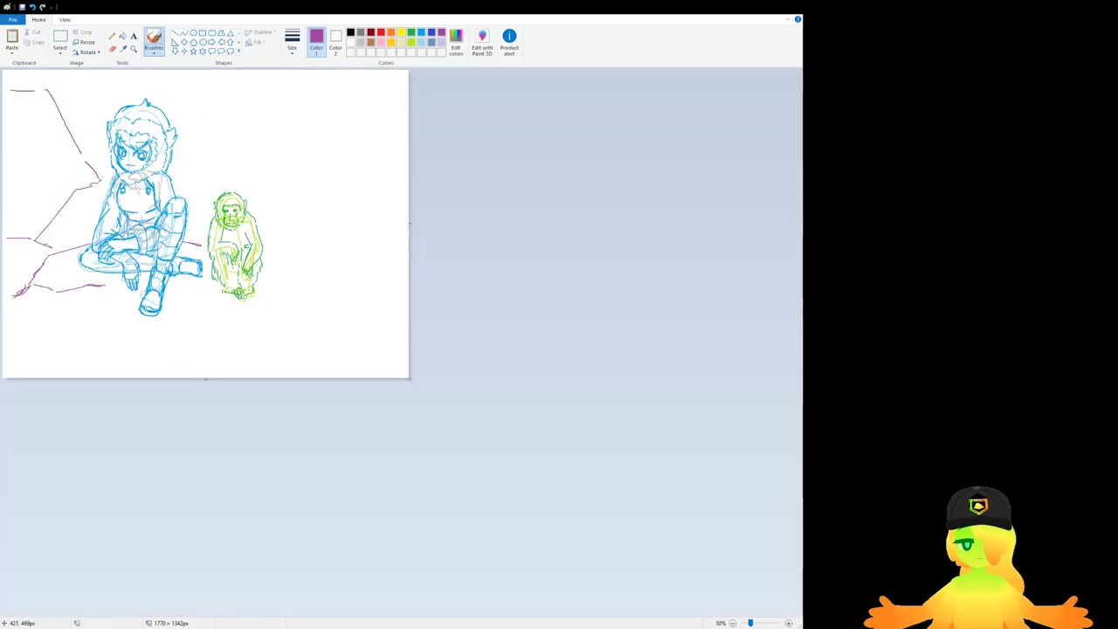
{"action": "key", "text": "ctrl+z"}
{"action": "key", "text": "ctrl+z"}
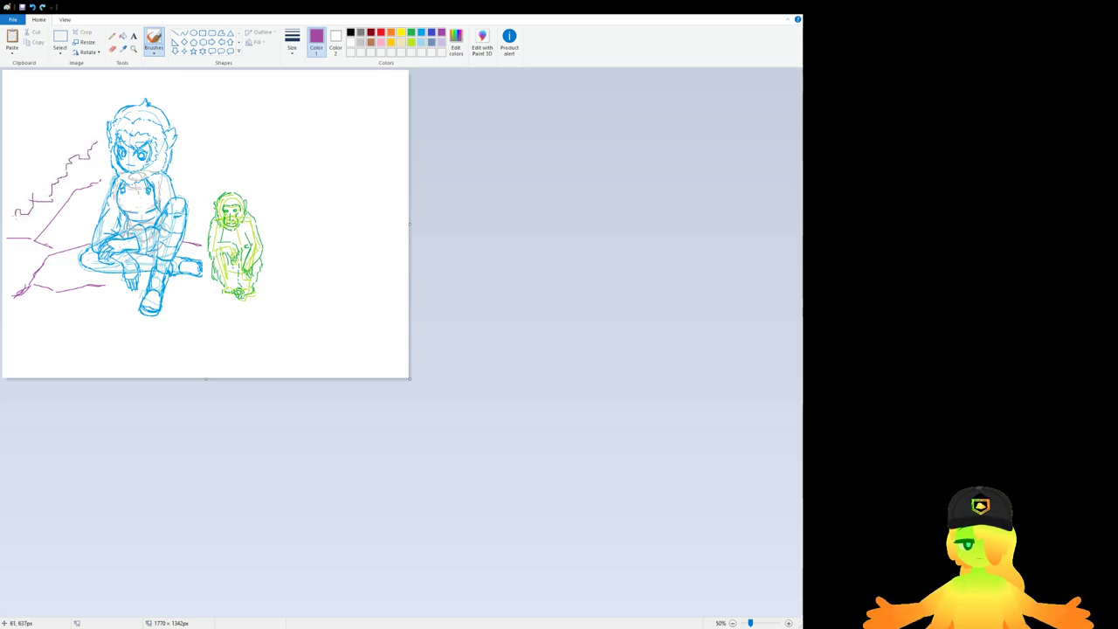
Step: Sketch purple background contours: a jagged rocky edge behind the blue character's back and broken curves between its head and the sky above the monkey
{"action": "left_click_drag", "start_coordinate": [74, 195], "coordinate": [55, 211]}
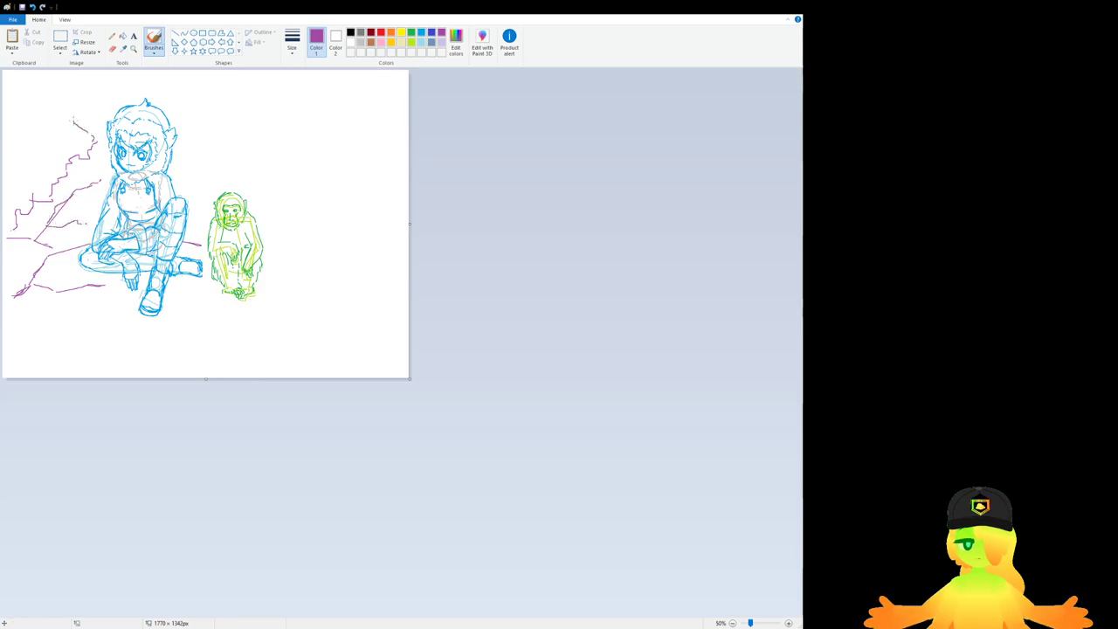
{"action": "left_click_drag", "start_coordinate": [66, 103], "coordinate": [88, 125]}
{"action": "left_click_drag", "start_coordinate": [170, 80], "coordinate": [208, 90]}
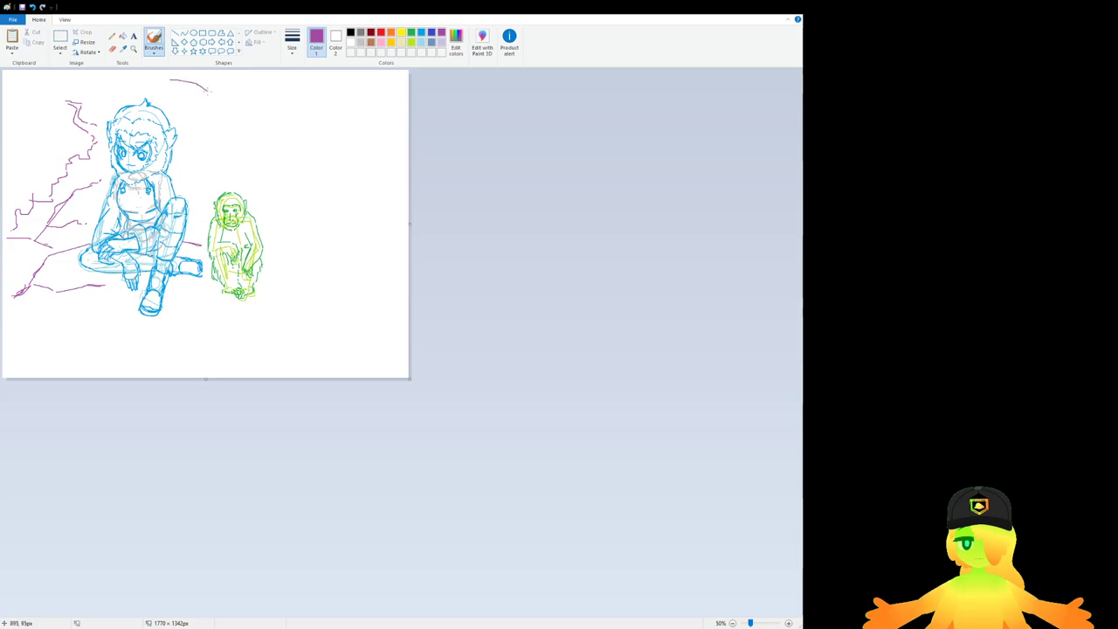
{"action": "left_click_drag", "start_coordinate": [225, 138], "coordinate": [198, 171]}
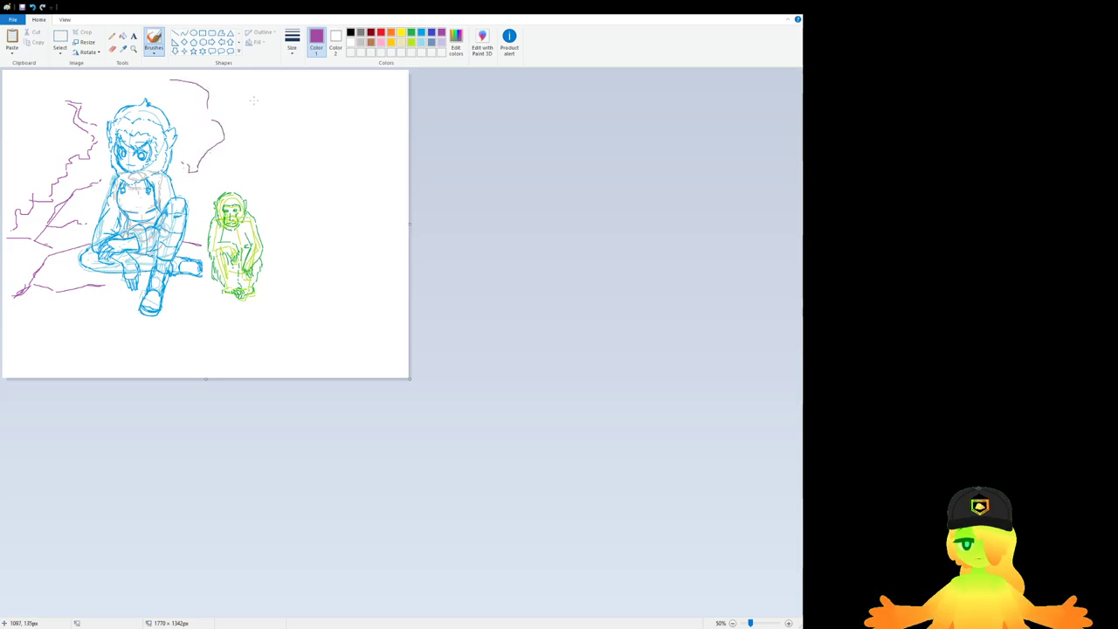
{"action": "mouse_move", "coordinate": [269, 92]}
{"action": "left_mouse_down"}
{"action": "mouse_move", "coordinate": [267, 133]}
{"action": "mouse_move", "coordinate": [226, 98]}
{"action": "mouse_move", "coordinate": [238, 122]}
{"action": "left_mouse_up"}
{"action": "left_click_drag", "start_coordinate": [254, 128], "coordinate": [309, 133]}
Step: Draw the rock's remaining side and base edge in purple up to the monkey's feet, with curved lines under the blue character's shoe
{"action": "scroll", "coordinate": [319, 140], "scroll_direction": "up", "scroll_amount": 1}
{"action": "scroll", "coordinate": [377, 202], "scroll_direction": "down", "scroll_amount": 2}
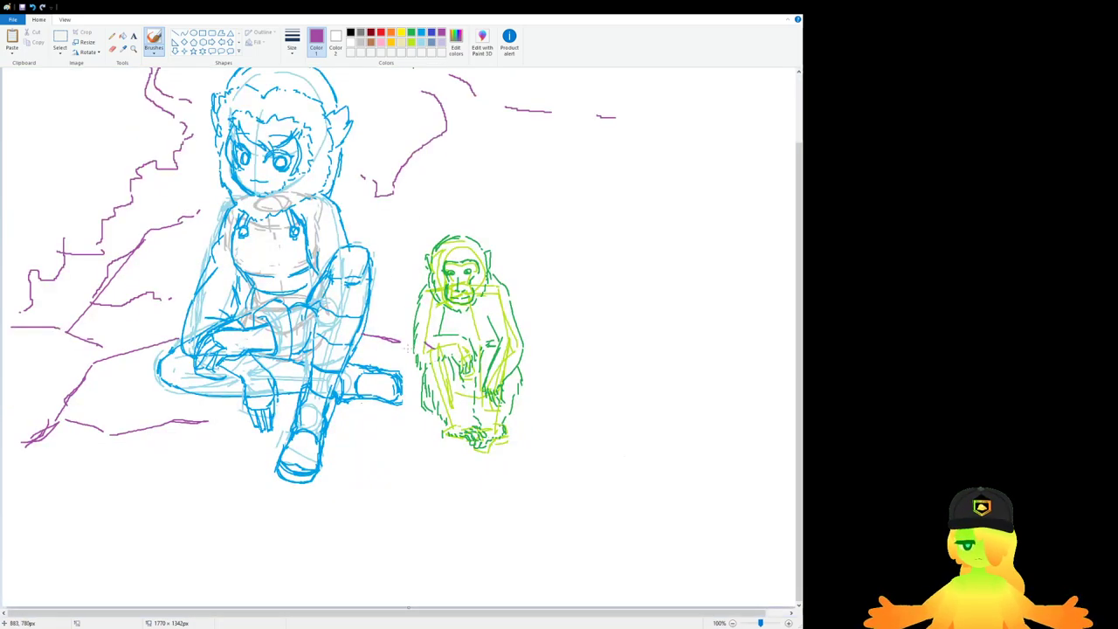
{"action": "mouse_move", "coordinate": [399, 343]}
{"action": "left_mouse_down"}
{"action": "mouse_move", "coordinate": [415, 381]}
{"action": "mouse_move", "coordinate": [410, 440]}
{"action": "mouse_move", "coordinate": [342, 456]}
{"action": "left_mouse_up"}
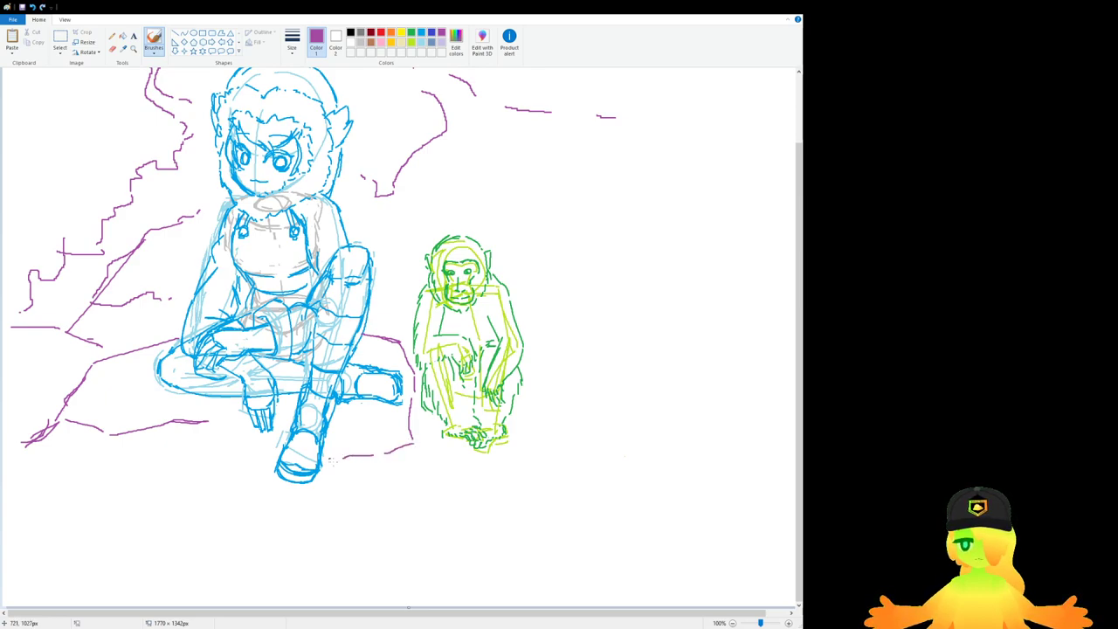
{"action": "mouse_move", "coordinate": [276, 465]}
{"action": "left_mouse_down"}
{"action": "mouse_move", "coordinate": [30, 457]}
{"action": "mouse_move", "coordinate": [71, 472]}
{"action": "mouse_move", "coordinate": [324, 482]}
{"action": "left_mouse_up"}
{"action": "mouse_move", "coordinate": [264, 486]}
{"action": "left_mouse_down"}
{"action": "mouse_move", "coordinate": [311, 486]}
{"action": "mouse_move", "coordinate": [258, 492]}
{"action": "mouse_move", "coordinate": [347, 488]}
{"action": "left_mouse_up"}
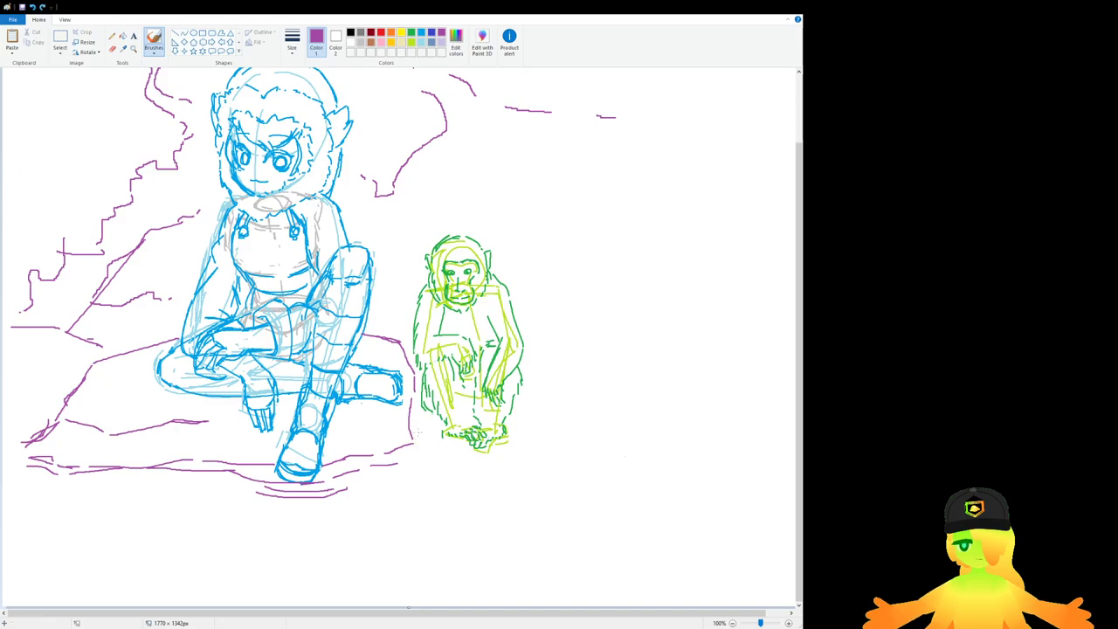
{"action": "left_click_drag", "start_coordinate": [407, 439], "coordinate": [428, 428]}
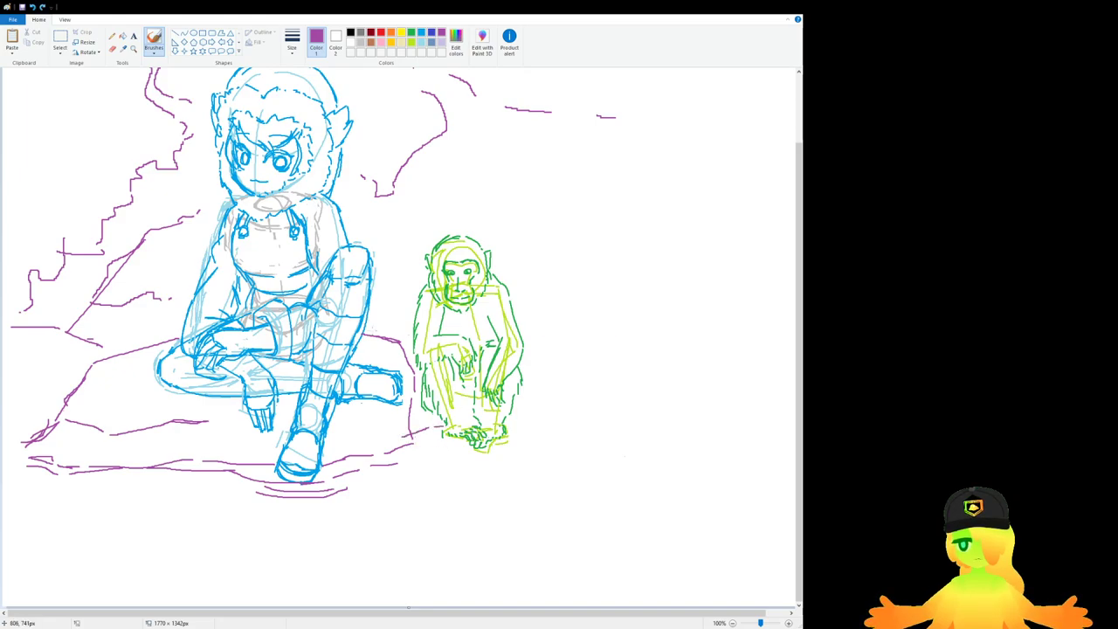
Step: Add purple rock contours in the gap between the blue character and the monkey, beside the raised knee and above it
{"action": "scroll", "coordinate": [398, 317], "scroll_direction": "down", "scroll_amount": 2}
{"action": "scroll", "coordinate": [381, 407], "scroll_direction": "up", "scroll_amount": 2}
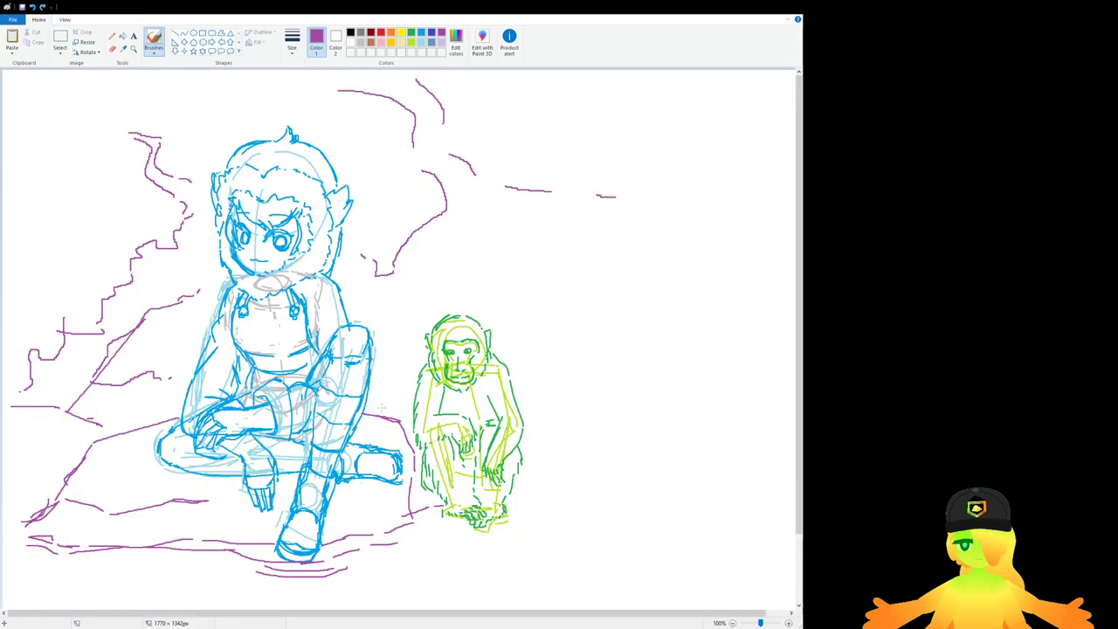
{"action": "left_click_drag", "start_coordinate": [378, 401], "coordinate": [358, 413]}
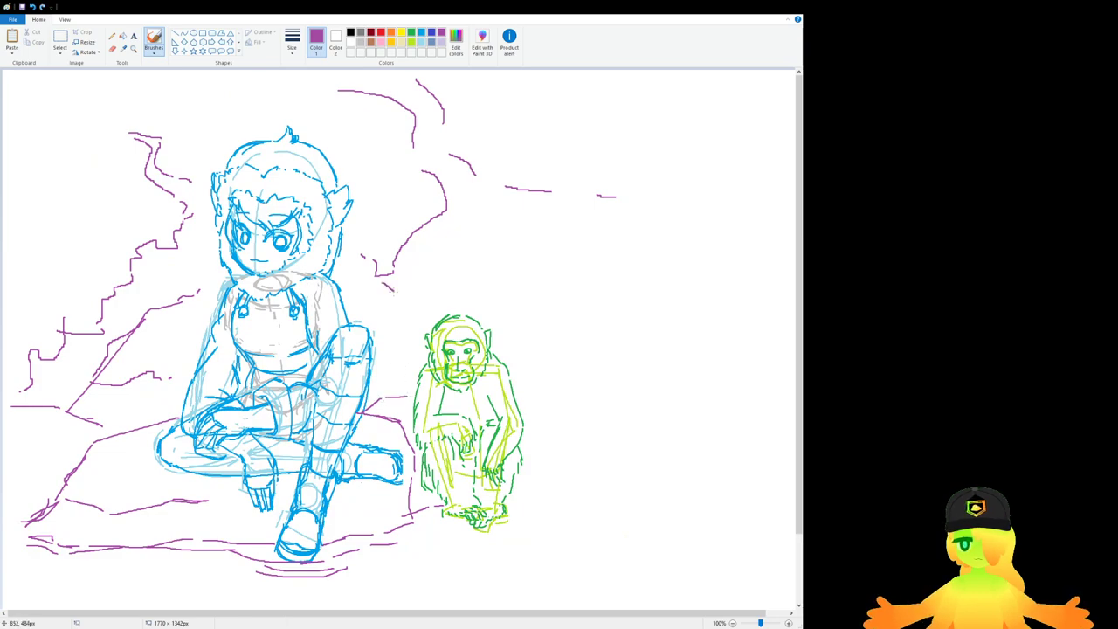
{"action": "left_click_drag", "start_coordinate": [393, 293], "coordinate": [408, 362]}
Step: Draw a purple mound sloping down behind the monkey and a broken ground line from its feet toward the canvas edge
{"action": "mouse_move", "coordinate": [506, 354]}
{"action": "left_mouse_down"}
{"action": "mouse_move", "coordinate": [559, 345]}
{"action": "mouse_move", "coordinate": [677, 438]}
{"action": "mouse_move", "coordinate": [716, 503]}
{"action": "left_mouse_up"}
{"action": "scroll", "coordinate": [316, 464], "scroll_direction": "down", "scroll_amount": 1}
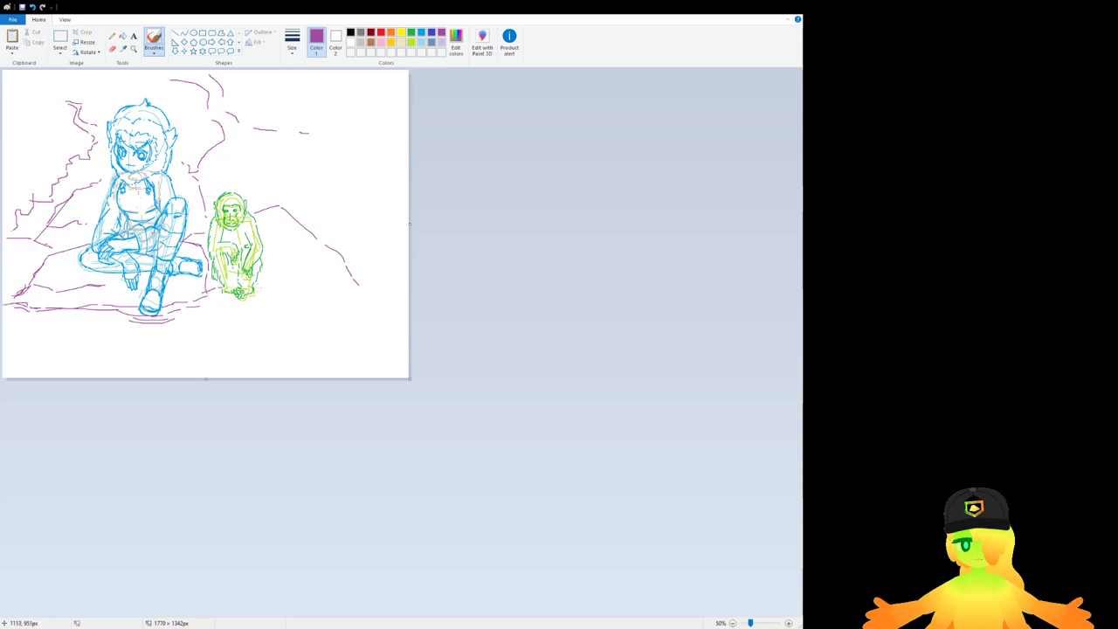
{"action": "left_click_drag", "start_coordinate": [279, 288], "coordinate": [402, 301]}
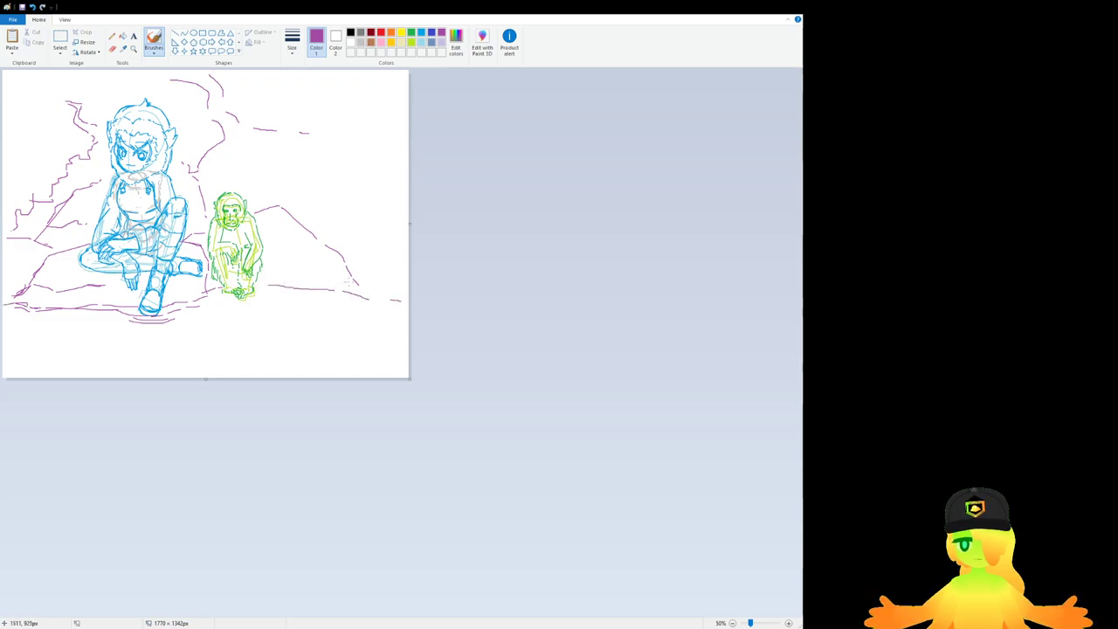
{"action": "scroll", "coordinate": [468, 299], "scroll_direction": "up", "scroll_amount": 1}
{"action": "scroll", "coordinate": [468, 299], "scroll_direction": "down", "scroll_amount": 2}
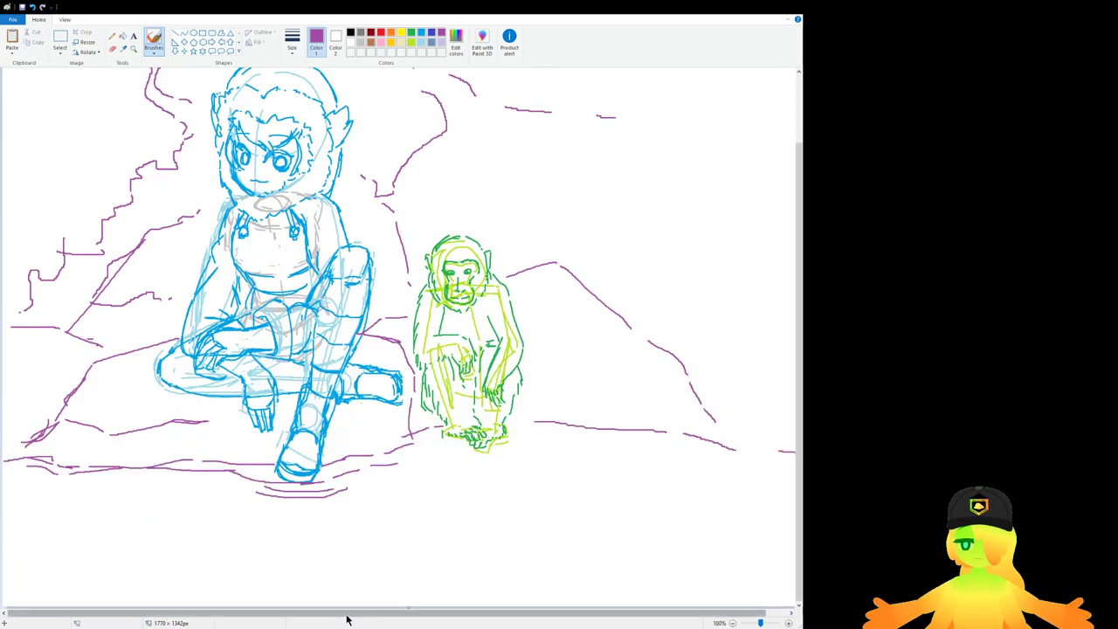
{"action": "left_click_drag", "start_coordinate": [347, 615], "coordinate": [380, 615]}
{"action": "scroll", "coordinate": [446, 488], "scroll_direction": "up", "scroll_amount": 1}
{"action": "left_click_drag", "start_coordinate": [298, 615], "coordinate": [653, 599]}
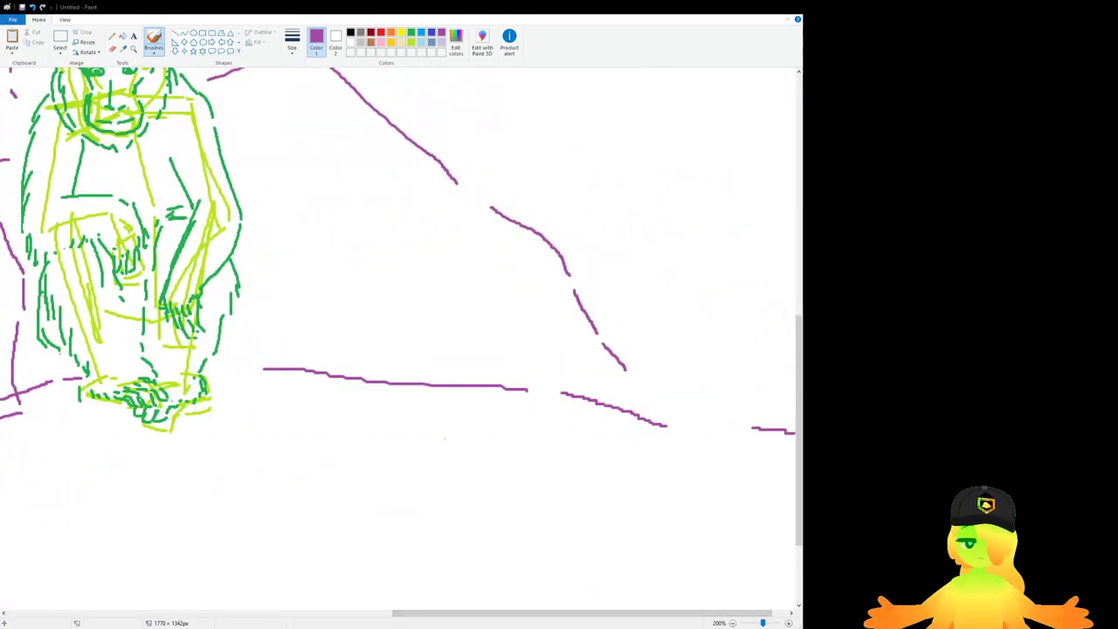
Step: Block in the round head of a second, smaller monkey in lime, right of the first monkey and above the ground line
{"action": "scroll", "coordinate": [349, 292], "scroll_direction": "up", "scroll_amount": 3}
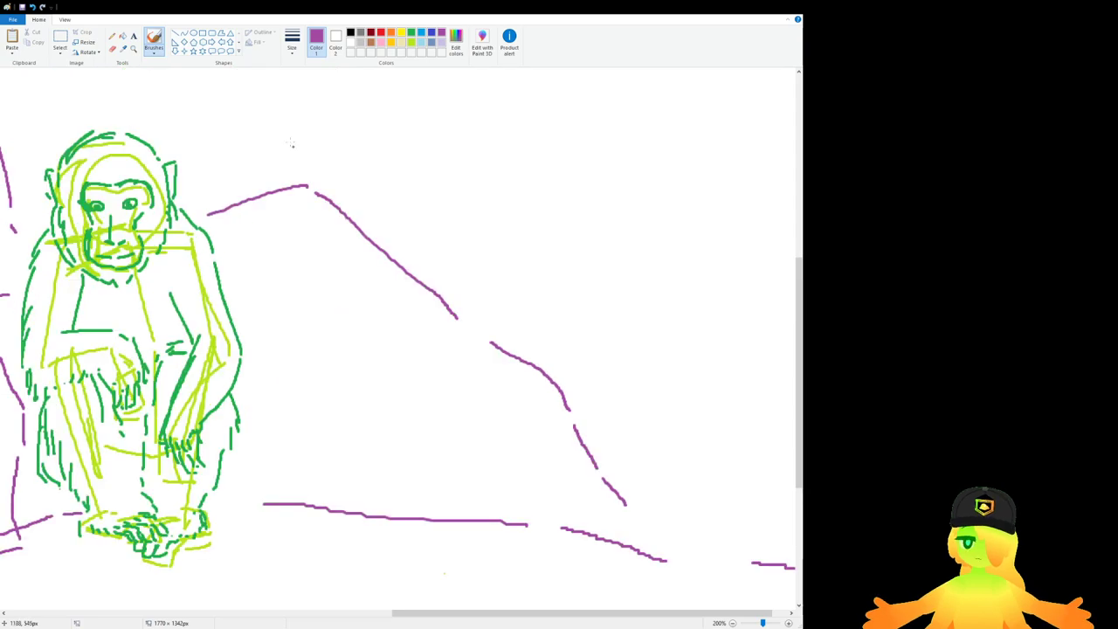
{"action": "left_click", "coordinate": [411, 41]}
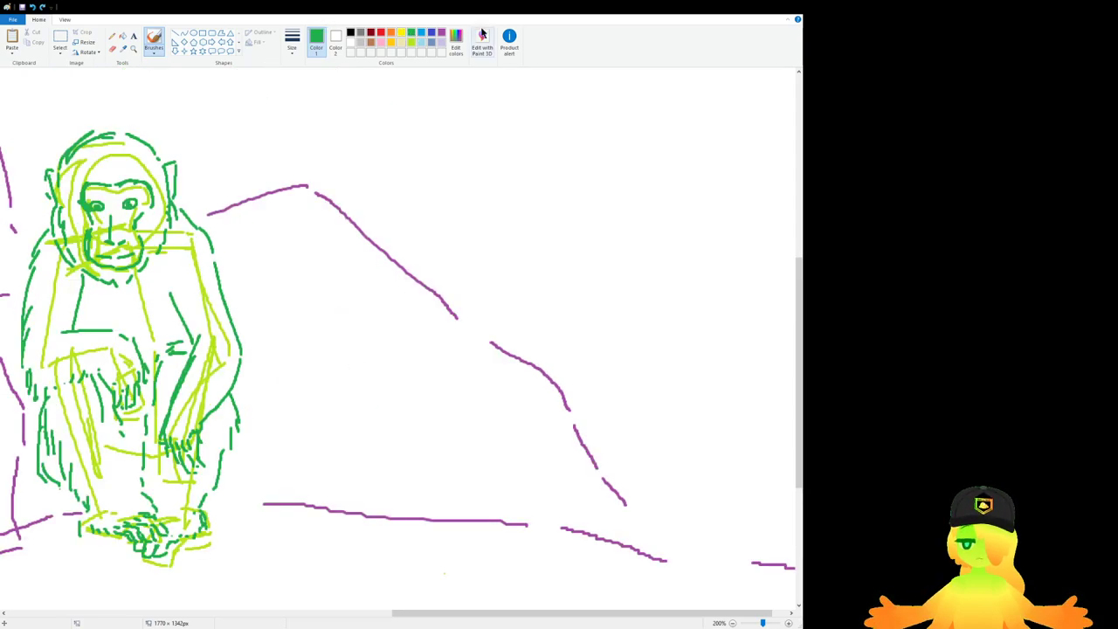
{"action": "mouse_move", "coordinate": [386, 447]}
{"action": "left_mouse_down"}
{"action": "mouse_move", "coordinate": [426, 368]}
{"action": "mouse_move", "coordinate": [403, 435]}
{"action": "mouse_move", "coordinate": [386, 366]}
{"action": "mouse_move", "coordinate": [398, 267]}
{"action": "mouse_move", "coordinate": [427, 349]}
{"action": "mouse_move", "coordinate": [362, 362]}
{"action": "mouse_move", "coordinate": [433, 322]}
{"action": "mouse_move", "coordinate": [390, 374]}
{"action": "mouse_move", "coordinate": [459, 360]}
{"action": "left_mouse_up"}
{"action": "key", "text": "ctrl+z"}
{"action": "scroll", "coordinate": [386, 367], "scroll_direction": "down", "scroll_amount": 3}
{"action": "key", "text": "ctrl+z"}
Step: Rough in the second monkey's sloping shoulder, upper arm and collar line in lime beneath its head
{"action": "left_click_drag", "start_coordinate": [470, 377], "coordinate": [484, 428]}
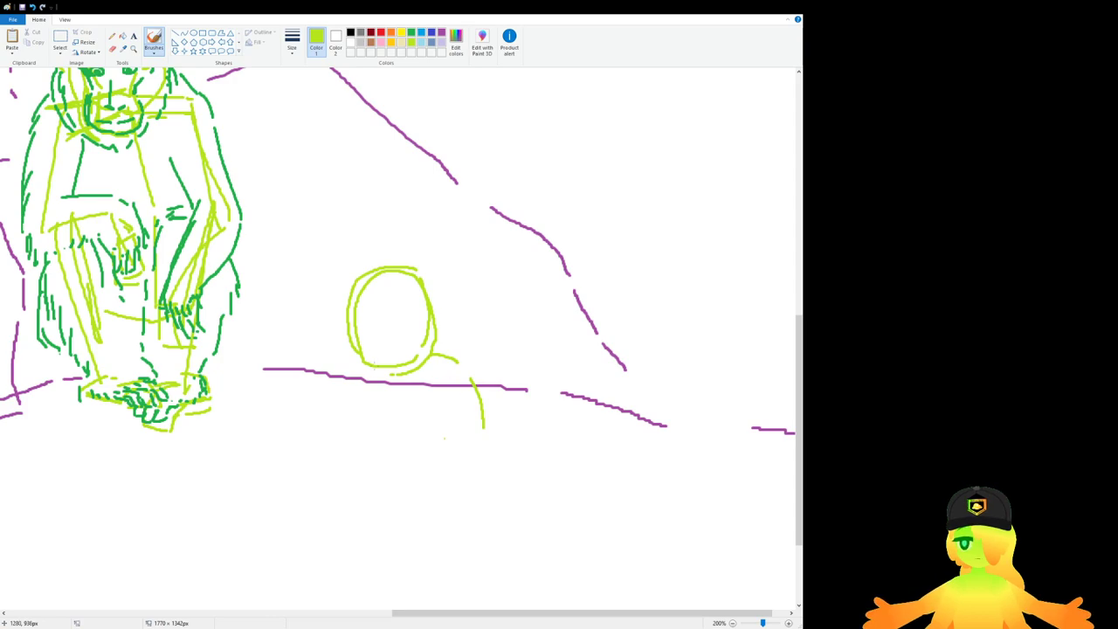
{"action": "key", "text": "ctrl+z"}
{"action": "key", "text": "ctrl+z"}
{"action": "mouse_move", "coordinate": [435, 351]}
{"action": "left_mouse_down"}
{"action": "mouse_move", "coordinate": [476, 351]}
{"action": "mouse_move", "coordinate": [417, 341]}
{"action": "mouse_move", "coordinate": [352, 364]}
{"action": "mouse_move", "coordinate": [428, 347]}
{"action": "mouse_move", "coordinate": [503, 365]}
{"action": "left_mouse_up"}
{"action": "key", "text": "ctrl+z"}
{"action": "mouse_move", "coordinate": [424, 348]}
{"action": "left_mouse_down"}
{"action": "mouse_move", "coordinate": [468, 438]}
{"action": "mouse_move", "coordinate": [433, 379]}
{"action": "left_mouse_up"}
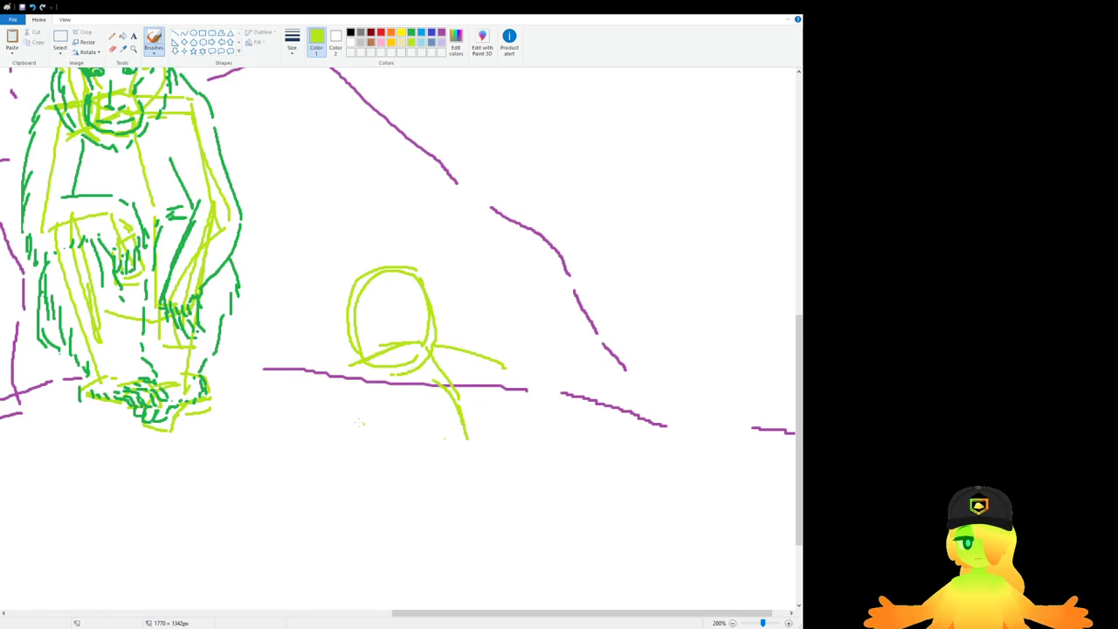
{"action": "left_click_drag", "start_coordinate": [332, 395], "coordinate": [322, 431]}
{"action": "left_click_drag", "start_coordinate": [323, 438], "coordinate": [375, 426]}
{"action": "key", "text": "ctrl+z"}
{"action": "key", "text": "ctrl+z"}
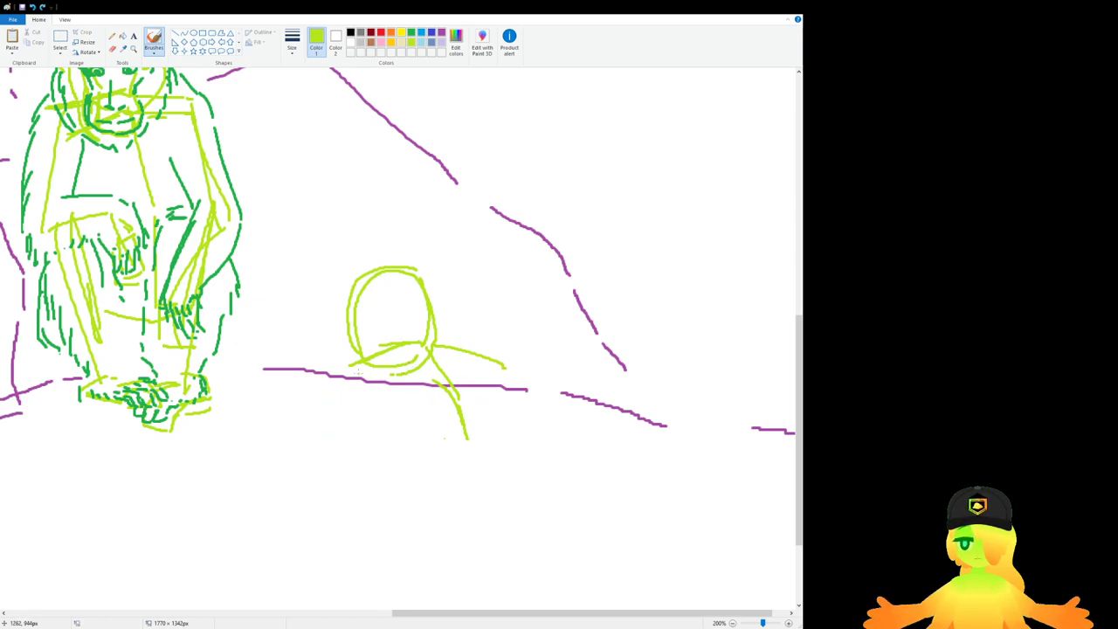
Step: Sketch the second monkey's chest, bent front arm, long diagonal arm and back edge in lime
{"action": "mouse_move", "coordinate": [355, 378]}
{"action": "left_mouse_down"}
{"action": "mouse_move", "coordinate": [357, 452]}
{"action": "mouse_move", "coordinate": [344, 459]}
{"action": "mouse_move", "coordinate": [378, 410]}
{"action": "mouse_move", "coordinate": [406, 422]}
{"action": "left_mouse_up"}
{"action": "left_click_drag", "start_coordinate": [406, 428], "coordinate": [385, 436]}
{"action": "left_click", "coordinate": [371, 434]}
{"action": "mouse_move", "coordinate": [403, 385]}
{"action": "left_mouse_down"}
{"action": "mouse_move", "coordinate": [445, 416]}
{"action": "mouse_move", "coordinate": [403, 390]}
{"action": "mouse_move", "coordinate": [418, 427]}
{"action": "mouse_move", "coordinate": [434, 418]}
{"action": "mouse_move", "coordinate": [424, 395]}
{"action": "mouse_move", "coordinate": [427, 443]}
{"action": "mouse_move", "coordinate": [411, 417]}
{"action": "mouse_move", "coordinate": [413, 429]}
{"action": "mouse_move", "coordinate": [430, 433]}
{"action": "mouse_move", "coordinate": [447, 482]}
{"action": "left_mouse_up"}
{"action": "mouse_move", "coordinate": [450, 418]}
{"action": "left_mouse_down"}
{"action": "mouse_move", "coordinate": [501, 504]}
{"action": "mouse_move", "coordinate": [487, 516]}
{"action": "left_mouse_up"}
{"action": "mouse_move", "coordinate": [475, 365]}
{"action": "left_mouse_down"}
{"action": "mouse_move", "coordinate": [501, 393]}
{"action": "mouse_move", "coordinate": [505, 468]}
{"action": "left_mouse_up"}
{"action": "mouse_move", "coordinate": [379, 385]}
{"action": "left_mouse_down"}
{"action": "mouse_move", "coordinate": [402, 383]}
{"action": "mouse_move", "coordinate": [436, 309]}
{"action": "left_mouse_up"}
Step: Outline the second monkey's brow ridge and nose contour in dark green over the lime head
{"action": "left_click", "coordinate": [411, 33]}
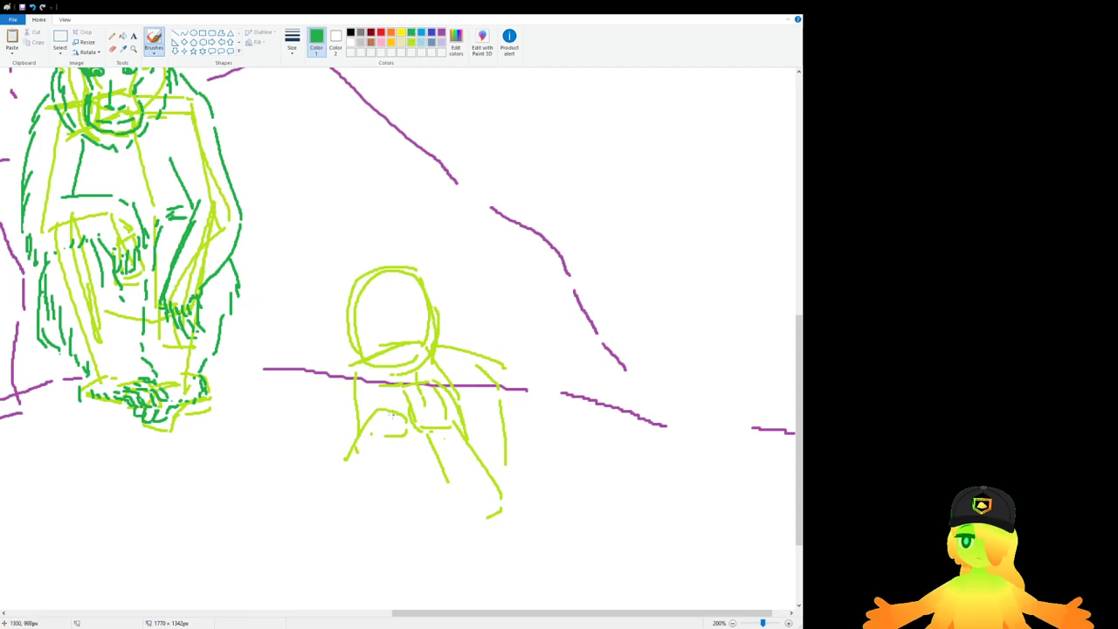
{"action": "scroll", "coordinate": [384, 393], "scroll_direction": "up", "scroll_amount": 1}
{"action": "scroll", "coordinate": [381, 422], "scroll_direction": "down", "scroll_amount": 3}
{"action": "left_click_drag", "start_coordinate": [436, 616], "coordinate": [527, 615]}
{"action": "scroll", "coordinate": [377, 409], "scroll_direction": "up", "scroll_amount": 1}
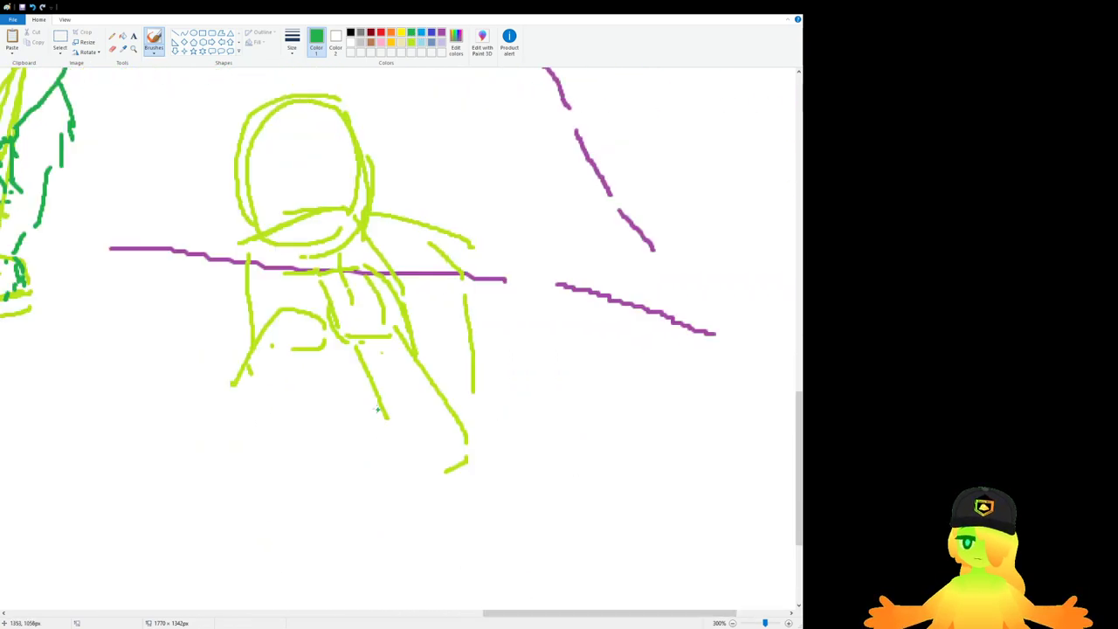
{"action": "scroll", "coordinate": [306, 386], "scroll_direction": "up", "scroll_amount": 1}
{"action": "scroll", "coordinate": [462, 443], "scroll_direction": "up", "scroll_amount": 3}
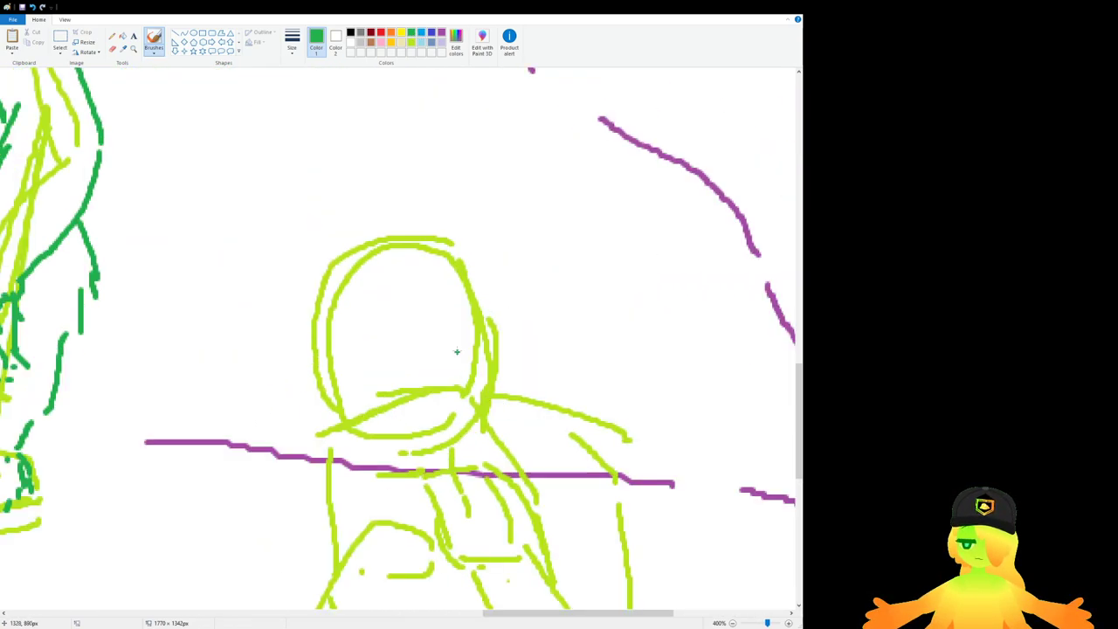
{"action": "scroll", "coordinate": [434, 332], "scroll_direction": "down", "scroll_amount": 3}
{"action": "mouse_move", "coordinate": [360, 168]}
{"action": "left_mouse_down"}
{"action": "mouse_move", "coordinate": [344, 179]}
{"action": "mouse_move", "coordinate": [409, 160]}
{"action": "mouse_move", "coordinate": [436, 185]}
{"action": "mouse_move", "coordinate": [432, 298]}
{"action": "mouse_move", "coordinate": [315, 189]}
{"action": "mouse_move", "coordinate": [327, 230]}
{"action": "left_mouse_up"}
{"action": "key", "text": "ctrl+z"}
{"action": "key", "text": "ctrl+z"}
{"action": "mouse_move", "coordinate": [334, 180]}
{"action": "left_mouse_down"}
{"action": "mouse_move", "coordinate": [326, 194]}
{"action": "mouse_move", "coordinate": [344, 244]}
{"action": "mouse_move", "coordinate": [351, 234]}
{"action": "mouse_move", "coordinate": [347, 262]}
{"action": "left_mouse_up"}
{"action": "key", "text": "ctrl+z"}
{"action": "key", "text": "ctrl+z"}
{"action": "left_click_drag", "start_coordinate": [351, 212], "coordinate": [340, 262]}
{"action": "key", "text": "ctrl+z"}
Step: Draw the second monkey's muzzle, mouth and remaining eye and brow details in dark green
{"action": "mouse_move", "coordinate": [376, 264]}
{"action": "left_mouse_down"}
{"action": "mouse_move", "coordinate": [324, 293]}
{"action": "mouse_move", "coordinate": [346, 330]}
{"action": "mouse_move", "coordinate": [401, 339]}
{"action": "left_mouse_up"}
{"action": "left_click_drag", "start_coordinate": [333, 302], "coordinate": [393, 309]}
{"action": "mouse_move", "coordinate": [398, 192]}
{"action": "left_mouse_down"}
{"action": "mouse_move", "coordinate": [410, 203]}
{"action": "mouse_move", "coordinate": [400, 211]}
{"action": "left_mouse_up"}
{"action": "left_click_drag", "start_coordinate": [360, 171], "coordinate": [332, 166]}
{"action": "mouse_move", "coordinate": [396, 199]}
{"action": "left_mouse_down"}
{"action": "mouse_move", "coordinate": [350, 199]}
{"action": "mouse_move", "coordinate": [348, 211]}
{"action": "mouse_move", "coordinate": [333, 201]}
{"action": "mouse_move", "coordinate": [346, 215]}
{"action": "left_mouse_up"}
{"action": "key", "text": "ctrl+z"}
Step: Outline the second monkey's head with broken dark green fur strokes over the crown, along the cheek and under the chin
{"action": "scroll", "coordinate": [352, 213], "scroll_direction": "up", "scroll_amount": 3}
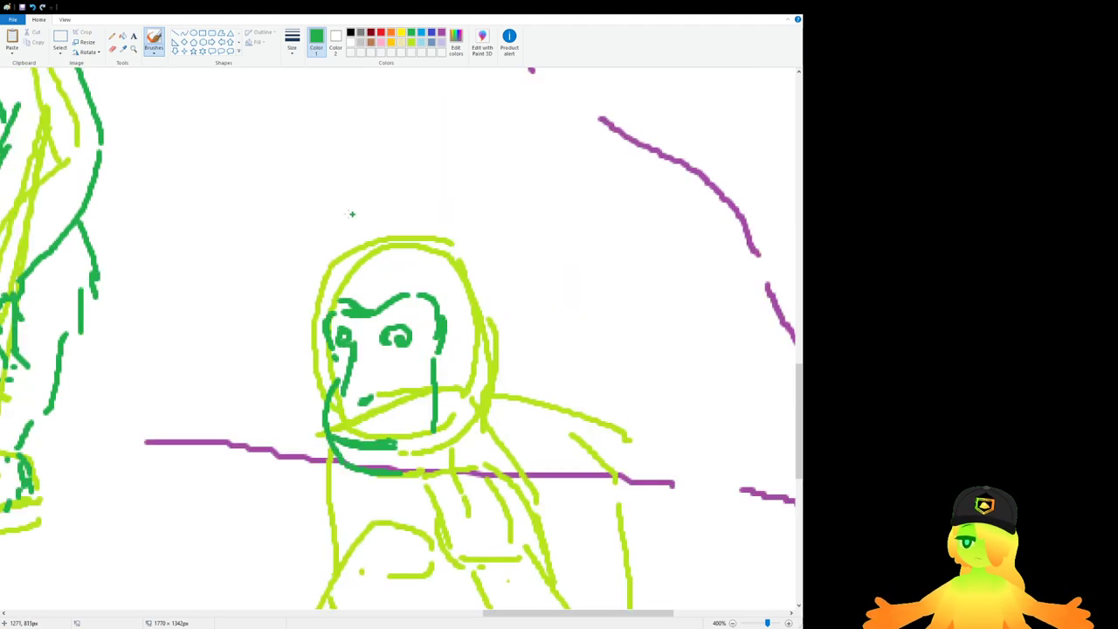
{"action": "left_click_drag", "start_coordinate": [323, 292], "coordinate": [364, 237]}
{"action": "mouse_move", "coordinate": [397, 232]}
{"action": "left_mouse_down"}
{"action": "mouse_move", "coordinate": [443, 229]}
{"action": "mouse_move", "coordinate": [502, 249]}
{"action": "mouse_move", "coordinate": [518, 311]}
{"action": "mouse_move", "coordinate": [564, 389]}
{"action": "left_mouse_up"}
{"action": "mouse_move", "coordinate": [324, 314]}
{"action": "left_mouse_down"}
{"action": "mouse_move", "coordinate": [316, 309]}
{"action": "mouse_move", "coordinate": [316, 402]}
{"action": "left_mouse_up"}
{"action": "scroll", "coordinate": [314, 350], "scroll_direction": "down", "scroll_amount": 6}
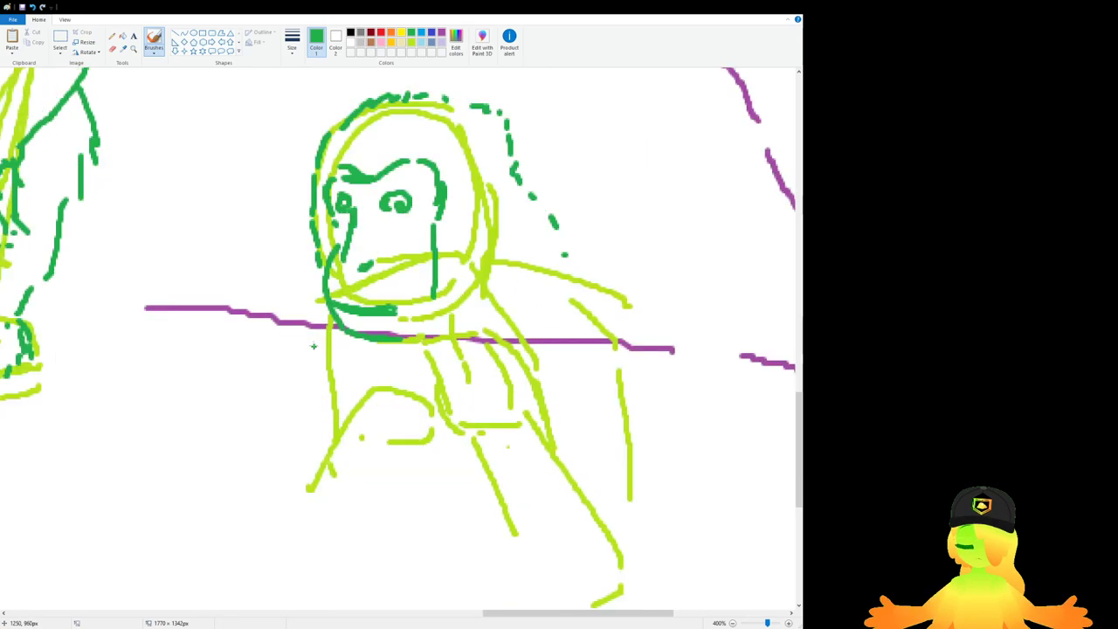
{"action": "mouse_move", "coordinate": [309, 119]}
{"action": "left_mouse_down"}
{"action": "mouse_move", "coordinate": [307, 175]}
{"action": "mouse_move", "coordinate": [325, 218]}
{"action": "mouse_move", "coordinate": [377, 230]}
{"action": "mouse_move", "coordinate": [397, 251]}
{"action": "mouse_move", "coordinate": [329, 196]}
{"action": "mouse_move", "coordinate": [350, 219]}
{"action": "left_mouse_up"}
{"action": "scroll", "coordinate": [465, 248], "scroll_direction": "up", "scroll_amount": 3}
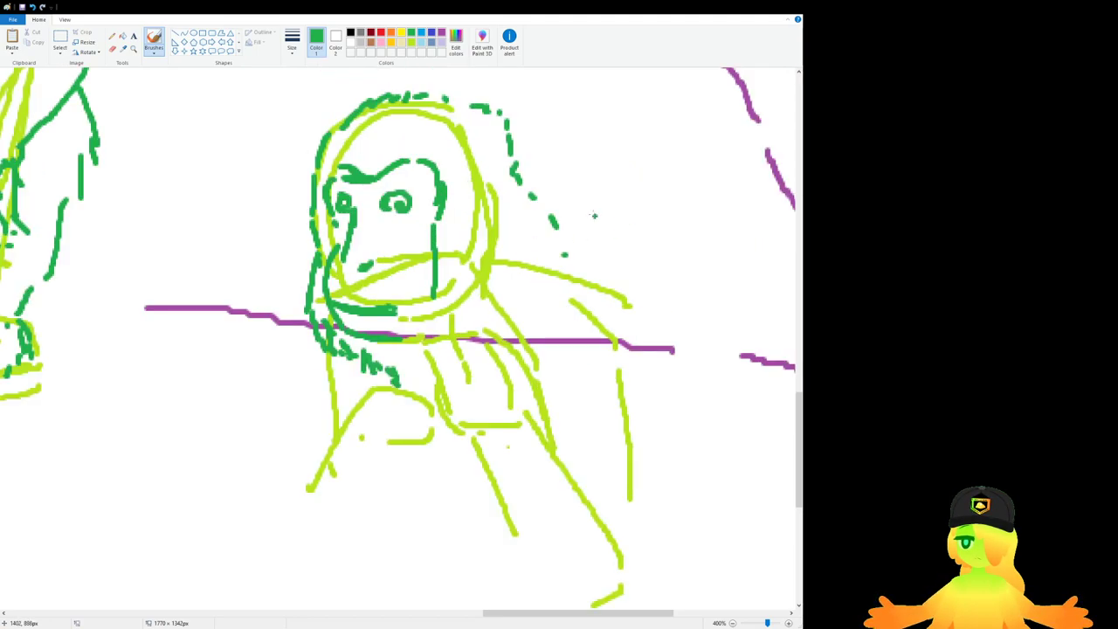
Step: Add shaggy dark green fur strokes from the second monkey's nape over its shoulder and down its back
{"action": "mouse_move", "coordinate": [529, 128]}
{"action": "left_mouse_down"}
{"action": "mouse_move", "coordinate": [518, 166]}
{"action": "mouse_move", "coordinate": [491, 110]}
{"action": "left_mouse_up"}
{"action": "mouse_move", "coordinate": [529, 163]}
{"action": "left_mouse_down"}
{"action": "mouse_move", "coordinate": [529, 197]}
{"action": "mouse_move", "coordinate": [576, 243]}
{"action": "mouse_move", "coordinate": [565, 261]}
{"action": "mouse_move", "coordinate": [577, 269]}
{"action": "mouse_move", "coordinate": [558, 286]}
{"action": "mouse_move", "coordinate": [565, 302]}
{"action": "mouse_move", "coordinate": [608, 297]}
{"action": "mouse_move", "coordinate": [583, 279]}
{"action": "mouse_move", "coordinate": [614, 316]}
{"action": "left_mouse_up"}
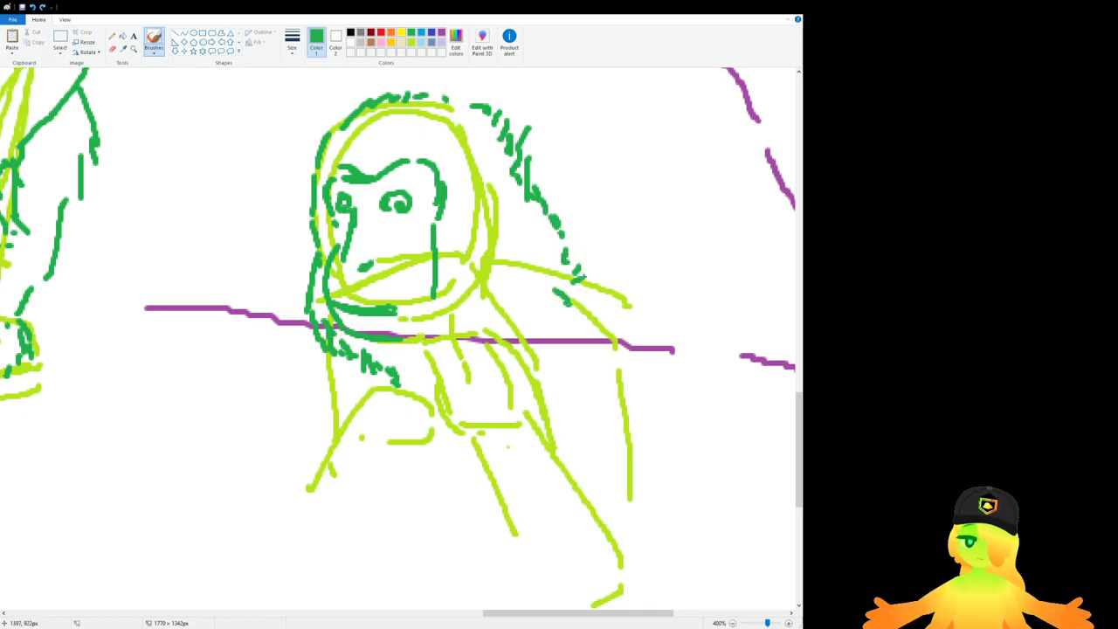
{"action": "mouse_move", "coordinate": [578, 276]}
{"action": "left_mouse_down"}
{"action": "mouse_move", "coordinate": [622, 309]}
{"action": "mouse_move", "coordinate": [673, 425]}
{"action": "left_mouse_up"}
{"action": "left_click_drag", "start_coordinate": [641, 382], "coordinate": [671, 436]}
{"action": "left_click_drag", "start_coordinate": [665, 440], "coordinate": [678, 485]}
Step: Draw dark green fur tufts below the second monkey's jaw and across its chest and upper arm
{"action": "scroll", "coordinate": [437, 332], "scroll_direction": "down", "scroll_amount": 3}
{"action": "scroll", "coordinate": [437, 321], "scroll_direction": "up", "scroll_amount": 3}
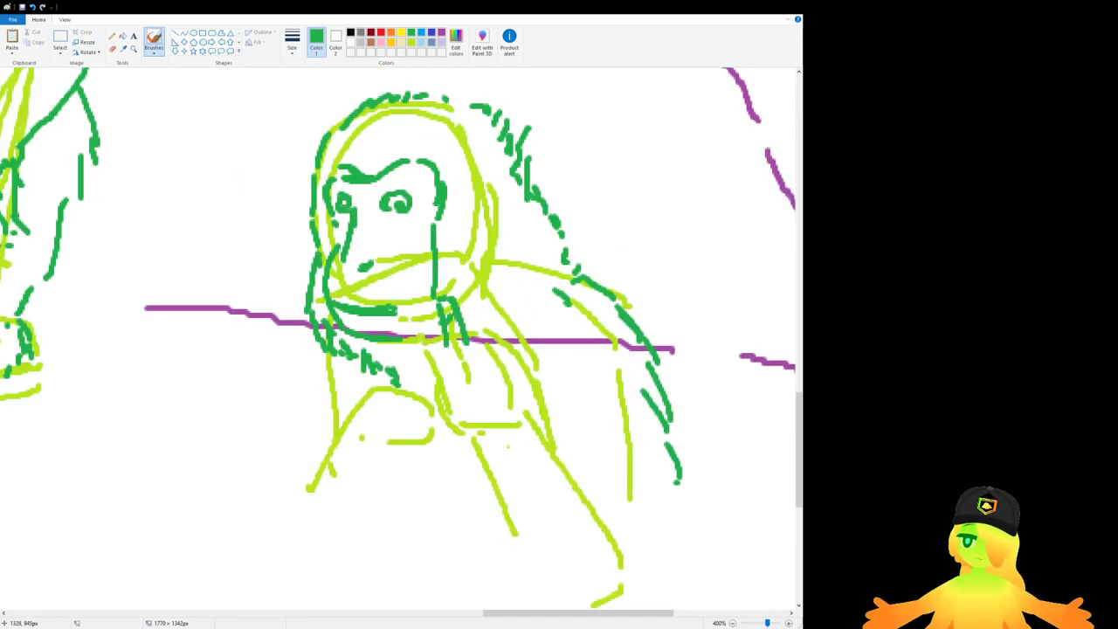
{"action": "scroll", "coordinate": [471, 330], "scroll_direction": "down", "scroll_amount": 3}
{"action": "mouse_move", "coordinate": [477, 229]}
{"action": "left_mouse_down"}
{"action": "mouse_move", "coordinate": [471, 194]}
{"action": "mouse_move", "coordinate": [447, 215]}
{"action": "mouse_move", "coordinate": [467, 215]}
{"action": "mouse_move", "coordinate": [438, 218]}
{"action": "left_mouse_up"}
{"action": "left_click_drag", "start_coordinate": [415, 225], "coordinate": [448, 263]}
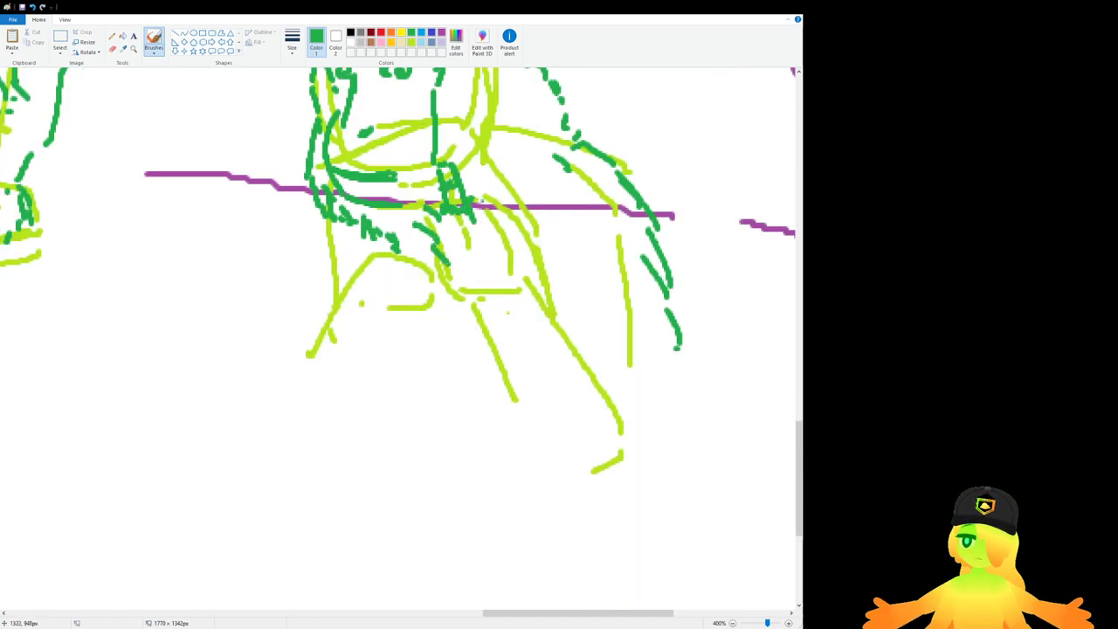
{"action": "mouse_move", "coordinate": [452, 191]}
{"action": "left_mouse_down"}
{"action": "mouse_move", "coordinate": [496, 227]}
{"action": "mouse_move", "coordinate": [507, 204]}
{"action": "mouse_move", "coordinate": [514, 233]}
{"action": "left_mouse_up"}
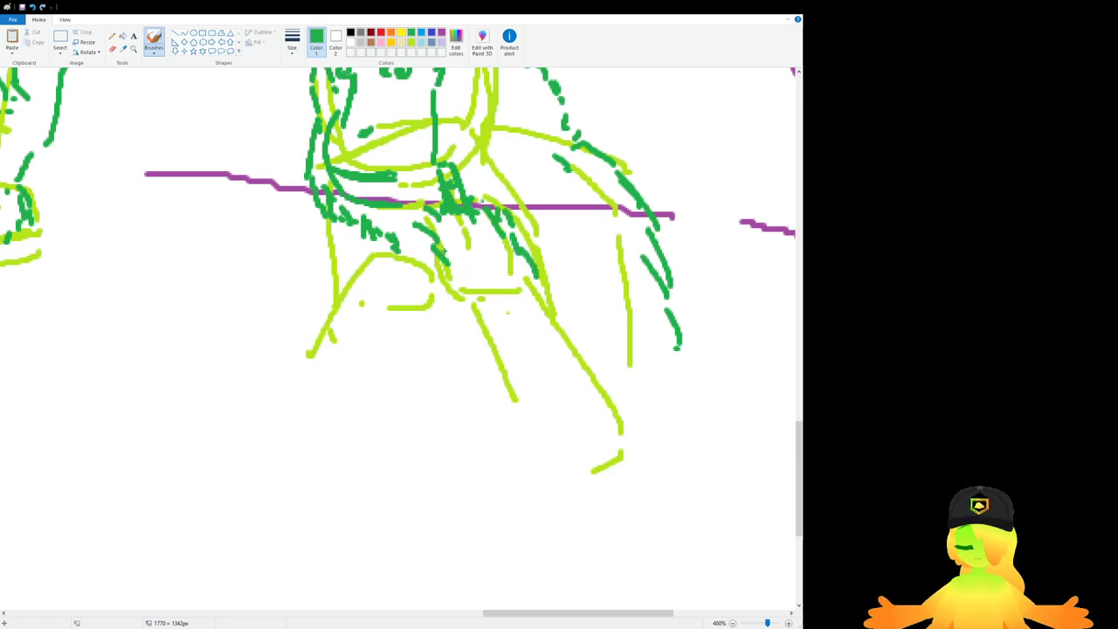
Step: Outline the second monkey's long arm in dark green fur strokes and add flat contour lines along its base
{"action": "mouse_move", "coordinate": [437, 237]}
{"action": "left_mouse_down"}
{"action": "mouse_move", "coordinate": [466, 293]}
{"action": "mouse_move", "coordinate": [499, 321]}
{"action": "mouse_move", "coordinate": [517, 320]}
{"action": "left_mouse_up"}
{"action": "left_click_drag", "start_coordinate": [543, 295], "coordinate": [559, 304]}
{"action": "left_click_drag", "start_coordinate": [567, 308], "coordinate": [598, 344]}
{"action": "key", "text": "ctrl+z"}
{"action": "left_click_drag", "start_coordinate": [552, 274], "coordinate": [623, 350]}
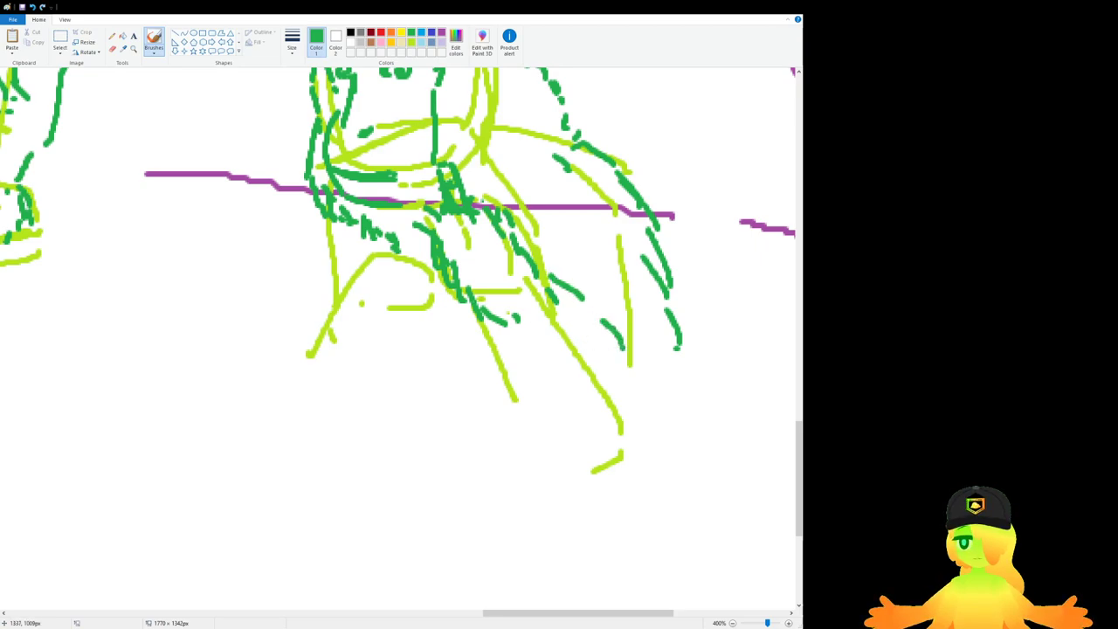
{"action": "mouse_move", "coordinate": [466, 297]}
{"action": "left_mouse_down"}
{"action": "mouse_move", "coordinate": [489, 342]}
{"action": "mouse_move", "coordinate": [471, 363]}
{"action": "mouse_move", "coordinate": [634, 374]}
{"action": "mouse_move", "coordinate": [674, 361]}
{"action": "mouse_move", "coordinate": [630, 379]}
{"action": "mouse_move", "coordinate": [541, 379]}
{"action": "mouse_move", "coordinate": [559, 391]}
{"action": "mouse_move", "coordinate": [651, 389]}
{"action": "left_mouse_up"}
{"action": "key", "text": "ctrl+z"}
{"action": "left_click", "coordinate": [534, 367]}
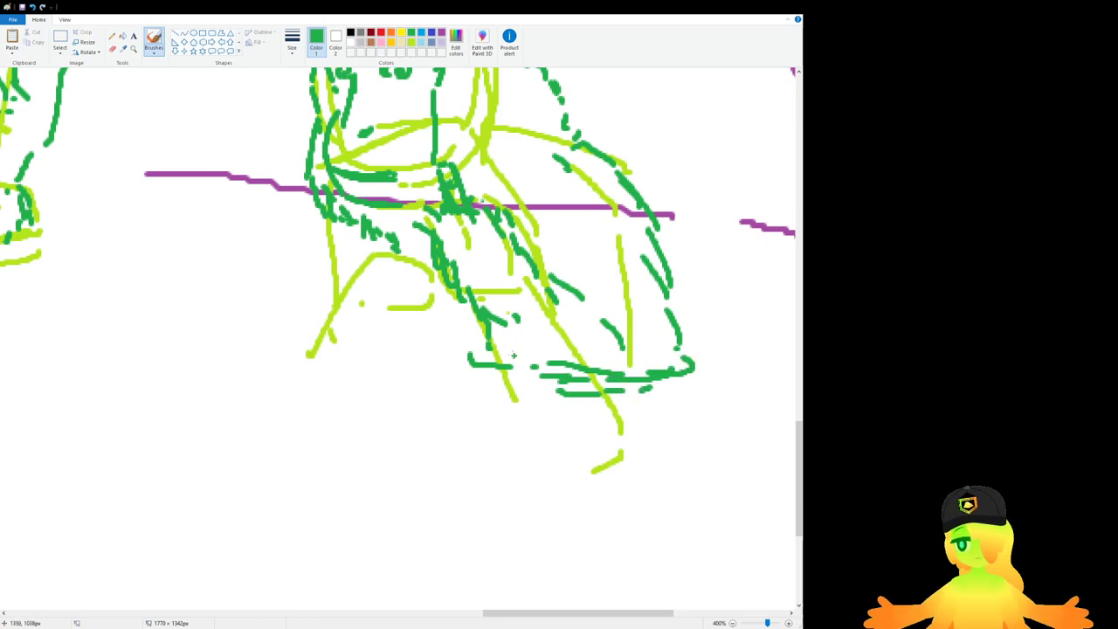
Step: Draw the second monkey's front upper arm and the curved top of its bent forearm in dark green
{"action": "left_click_drag", "start_coordinate": [337, 229], "coordinate": [317, 295]}
{"action": "key", "text": "ctrl+z"}
{"action": "left_click_drag", "start_coordinate": [310, 317], "coordinate": [310, 339]}
{"action": "mouse_move", "coordinate": [337, 229]}
{"action": "left_mouse_down"}
{"action": "mouse_move", "coordinate": [325, 292]}
{"action": "mouse_move", "coordinate": [408, 300]}
{"action": "mouse_move", "coordinate": [426, 315]}
{"action": "left_mouse_up"}
{"action": "left_click_drag", "start_coordinate": [366, 289], "coordinate": [323, 311]}
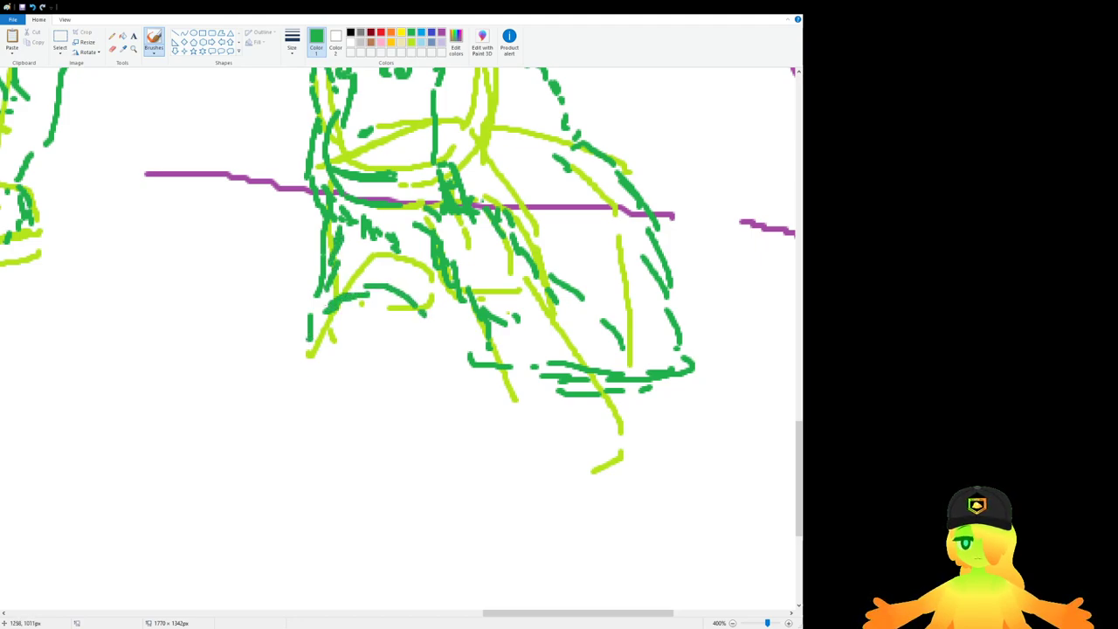
Step: Add the second monkey's front hand with short hatched dark green strokes and a base line beneath the forearm
{"action": "left_click_drag", "start_coordinate": [403, 311], "coordinate": [427, 359]}
{"action": "left_click", "coordinate": [426, 358]}
{"action": "left_click_drag", "start_coordinate": [427, 318], "coordinate": [434, 343]}
{"action": "mouse_move", "coordinate": [414, 298]}
{"action": "left_mouse_down"}
{"action": "mouse_move", "coordinate": [431, 321]}
{"action": "mouse_move", "coordinate": [380, 354]}
{"action": "mouse_move", "coordinate": [310, 352]}
{"action": "mouse_move", "coordinate": [368, 359]}
{"action": "left_mouse_up"}
{"action": "left_click_drag", "start_coordinate": [377, 365], "coordinate": [400, 367]}
{"action": "mouse_move", "coordinate": [375, 316]}
{"action": "left_mouse_down"}
{"action": "mouse_move", "coordinate": [400, 340]}
{"action": "mouse_move", "coordinate": [376, 350]}
{"action": "left_mouse_up"}
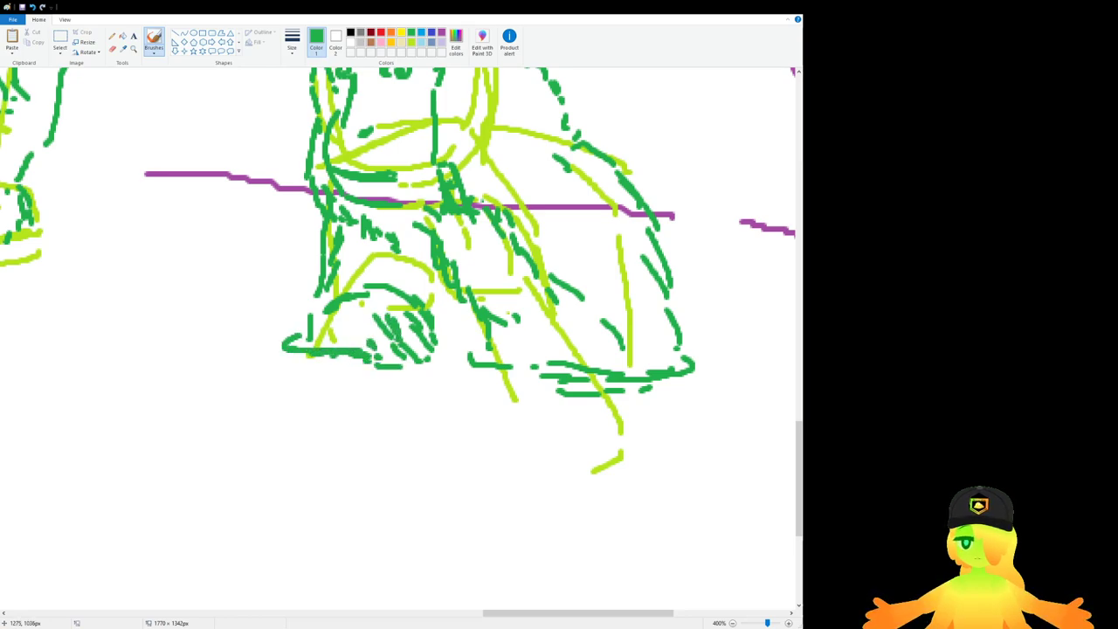
Step: Select the second monkey, enlarge it from its upper-left corner, and shift it slightly to the right
{"action": "scroll", "coordinate": [357, 361], "scroll_direction": "down", "scroll_amount": 3}
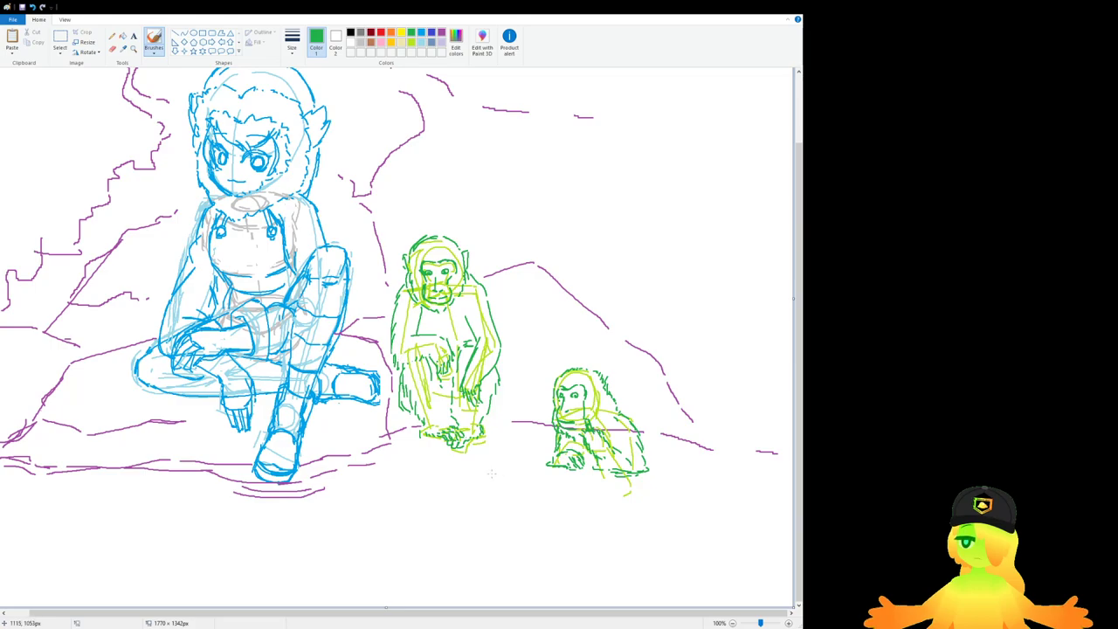
{"action": "scroll", "coordinate": [178, 329], "scroll_direction": "up", "scroll_amount": 1}
{"action": "scroll", "coordinate": [178, 329], "scroll_direction": "down", "scroll_amount": 3}
{"action": "scroll", "coordinate": [178, 329], "scroll_direction": "down", "scroll_amount": 1}
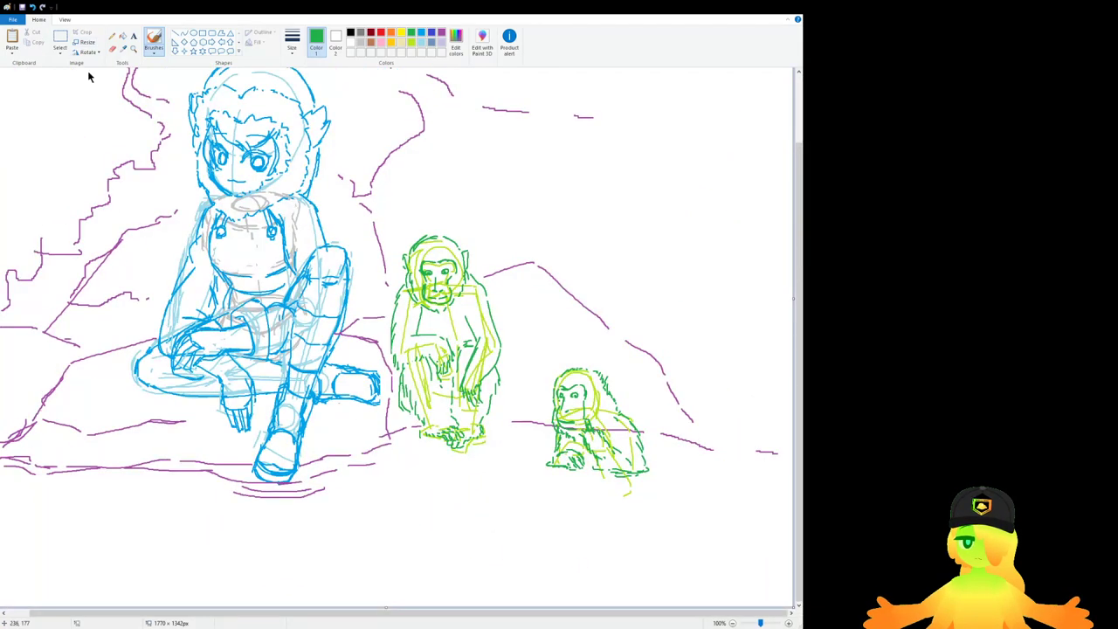
{"action": "mouse_move", "coordinate": [514, 476]}
{"action": "left_mouse_down"}
{"action": "mouse_move", "coordinate": [534, 458]}
{"action": "mouse_move", "coordinate": [662, 374]}
{"action": "left_mouse_up"}
{"action": "key", "text": "ctrl+z"}
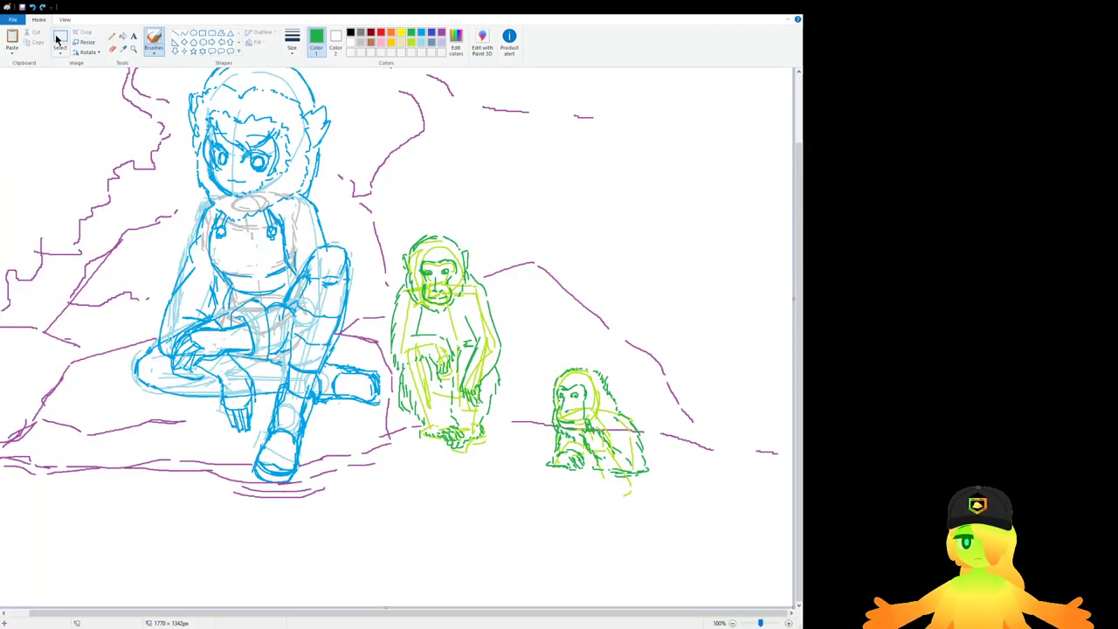
{"action": "left_click", "coordinate": [59, 39]}
{"action": "left_click_drag", "start_coordinate": [528, 474], "coordinate": [654, 359]}
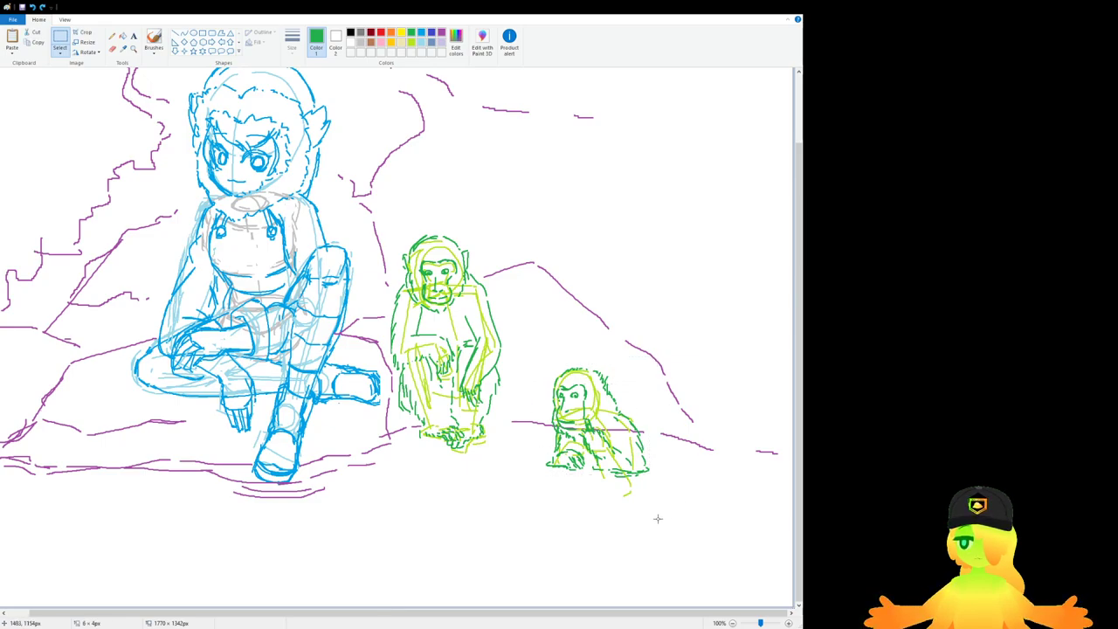
{"action": "left_click_drag", "start_coordinate": [661, 521], "coordinate": [656, 493]}
{"action": "left_click", "coordinate": [556, 362]}
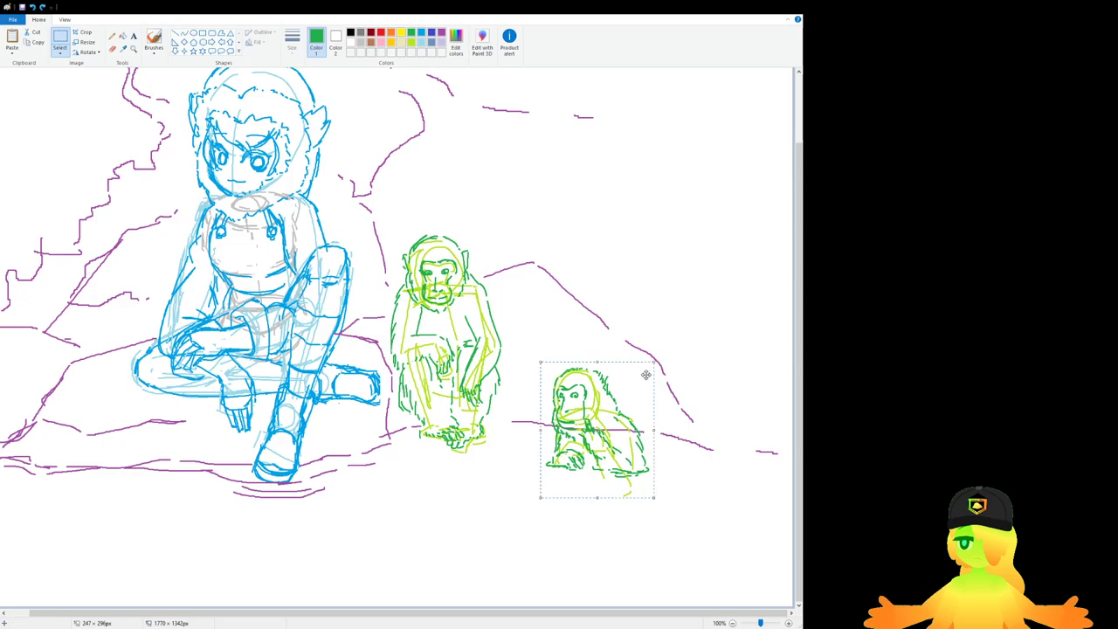
{"action": "left_click_drag", "start_coordinate": [540, 362], "coordinate": [504, 323]}
{"action": "left_click_drag", "start_coordinate": [593, 416], "coordinate": [613, 417]}
{"action": "left_click", "coordinate": [524, 507]}
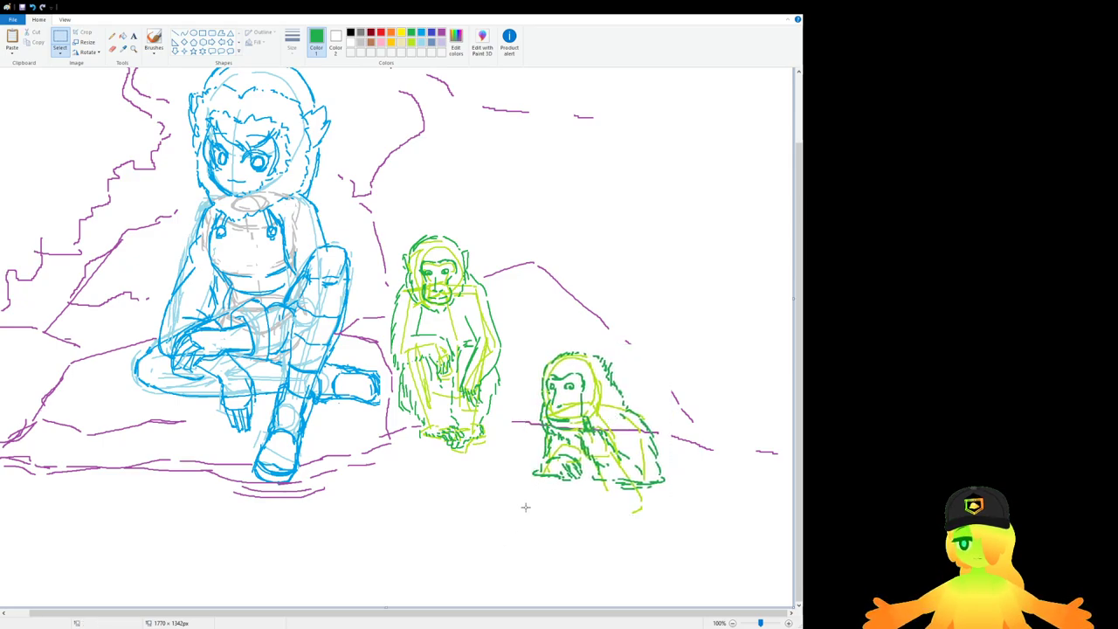
Step: Cut a 1253 × 1289 px area holding the blue character and both monkeys, and clear the rest of the canvas
{"action": "scroll", "coordinate": [480, 488], "scroll_direction": "down", "scroll_amount": 1}
{"action": "scroll", "coordinate": [479, 488], "scroll_direction": "up", "scroll_amount": 1}
{"action": "scroll", "coordinate": [455, 469], "scroll_direction": "up", "scroll_amount": 1}
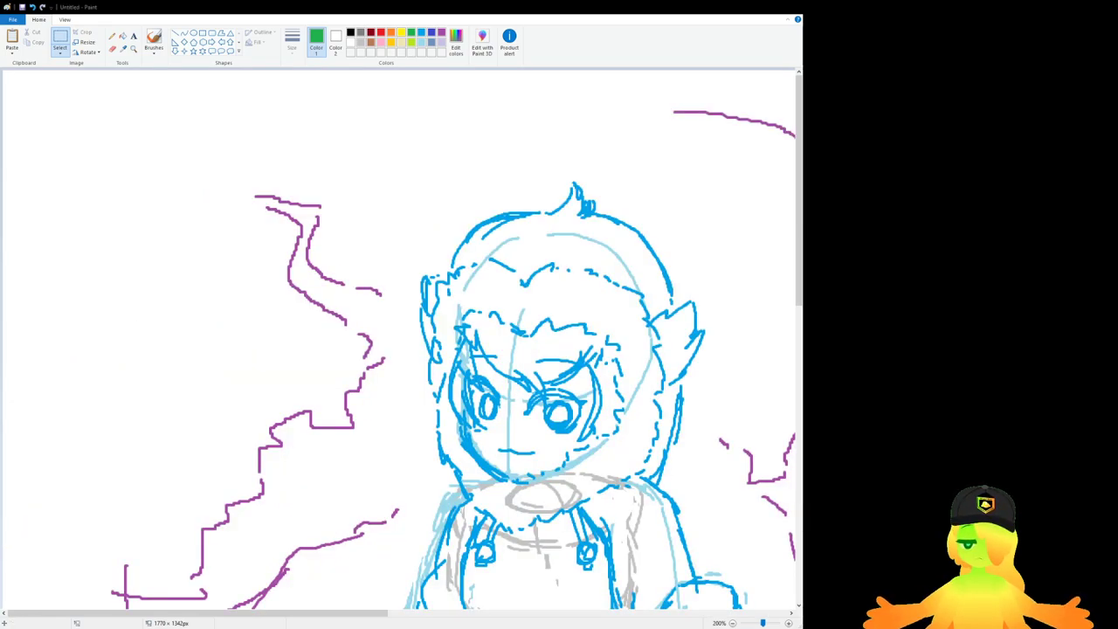
{"action": "scroll", "coordinate": [227, 425], "scroll_direction": "up", "scroll_amount": 2}
{"action": "scroll", "coordinate": [218, 409], "scroll_direction": "down", "scroll_amount": 4}
{"action": "scroll", "coordinate": [218, 410], "scroll_direction": "up", "scroll_amount": 1}
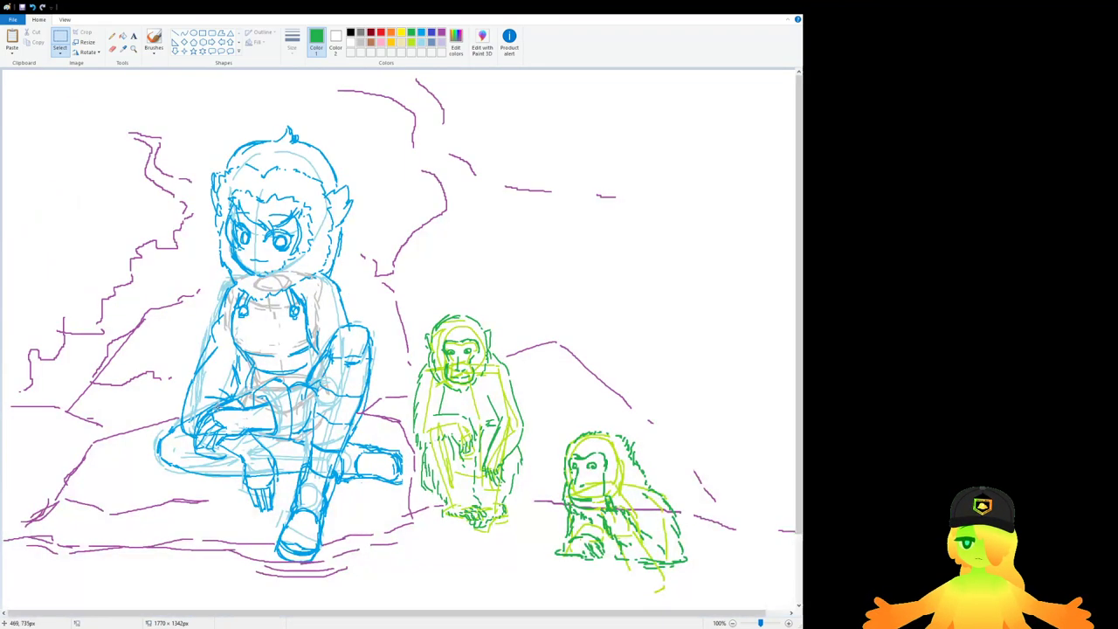
{"action": "scroll", "coordinate": [218, 410], "scroll_direction": "down", "scroll_amount": 1}
{"action": "left_click_drag", "start_coordinate": [357, 366], "coordinate": [71, 72]}
{"action": "key", "text": "Delete"}
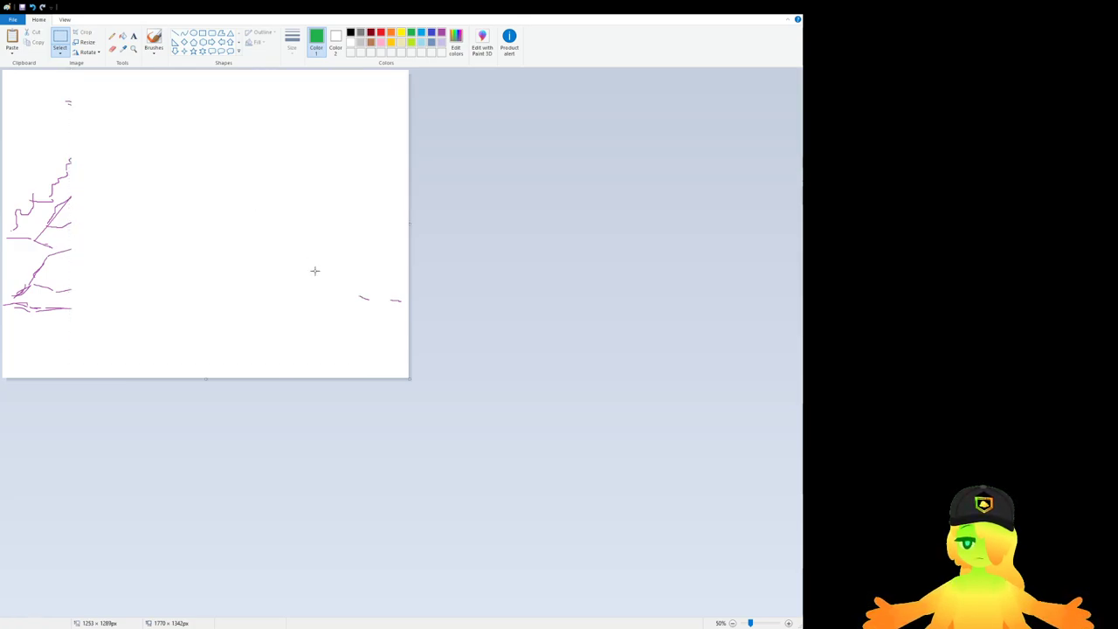
{"action": "key", "text": "ctrl+a"}
{"action": "key", "text": "Delete"}
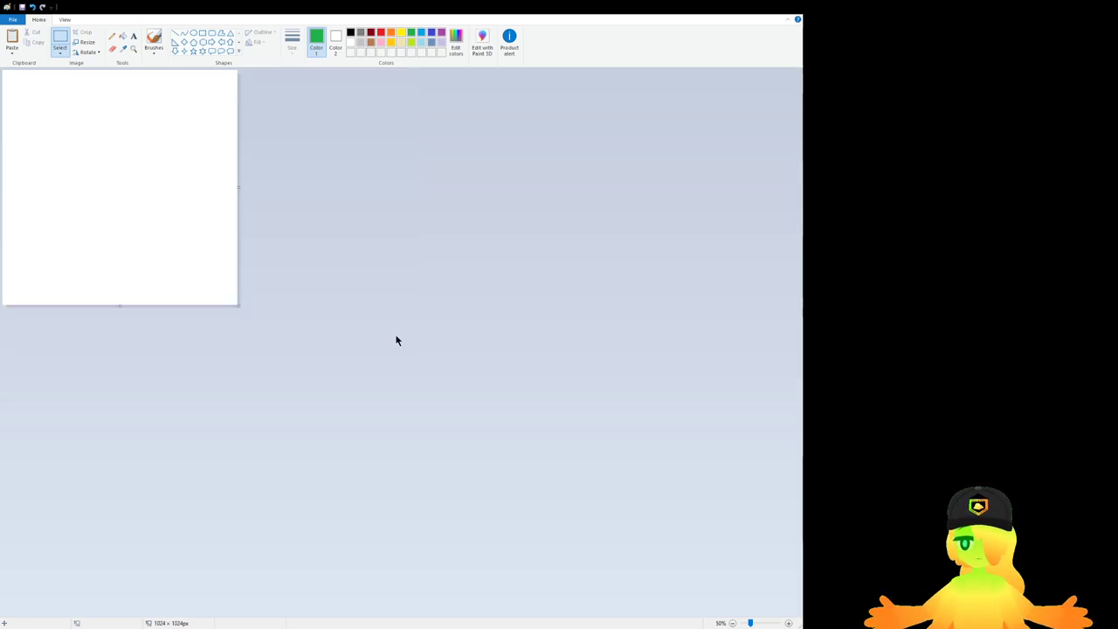
Step: Paste the cut scene onto the blank 1024 × 1024 px canvas and deselect it
{"action": "key", "text": "ctrl+v"}
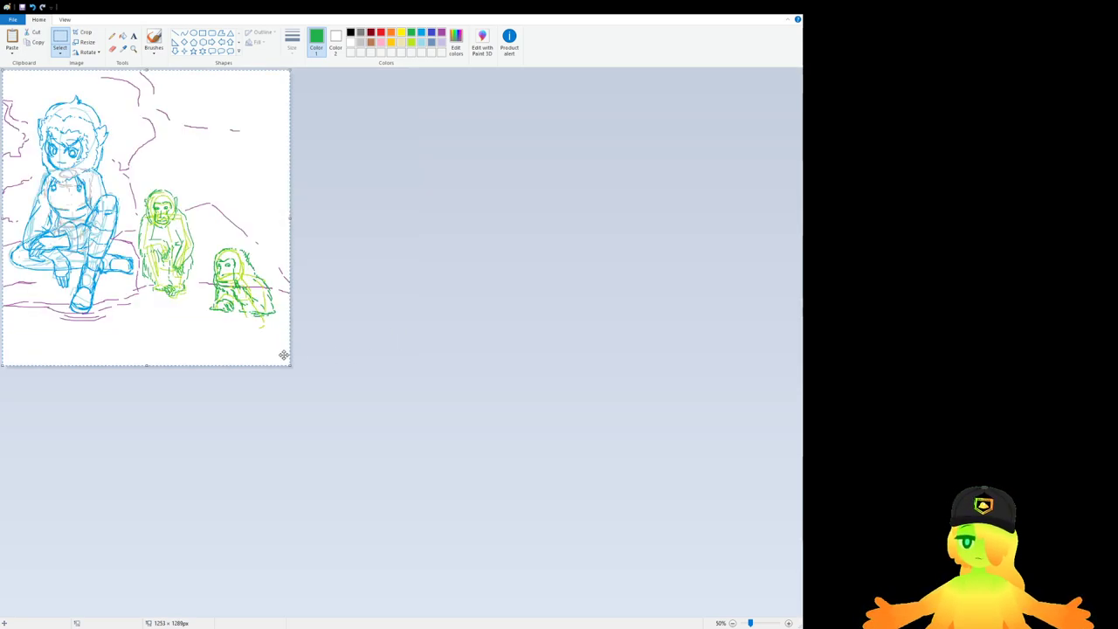
{"action": "left_click", "coordinate": [352, 387]}
{"action": "scroll", "coordinate": [177, 348], "scroll_direction": "up", "scroll_amount": 1}
{"action": "scroll", "coordinate": [199, 349], "scroll_direction": "down", "scroll_amount": 1}
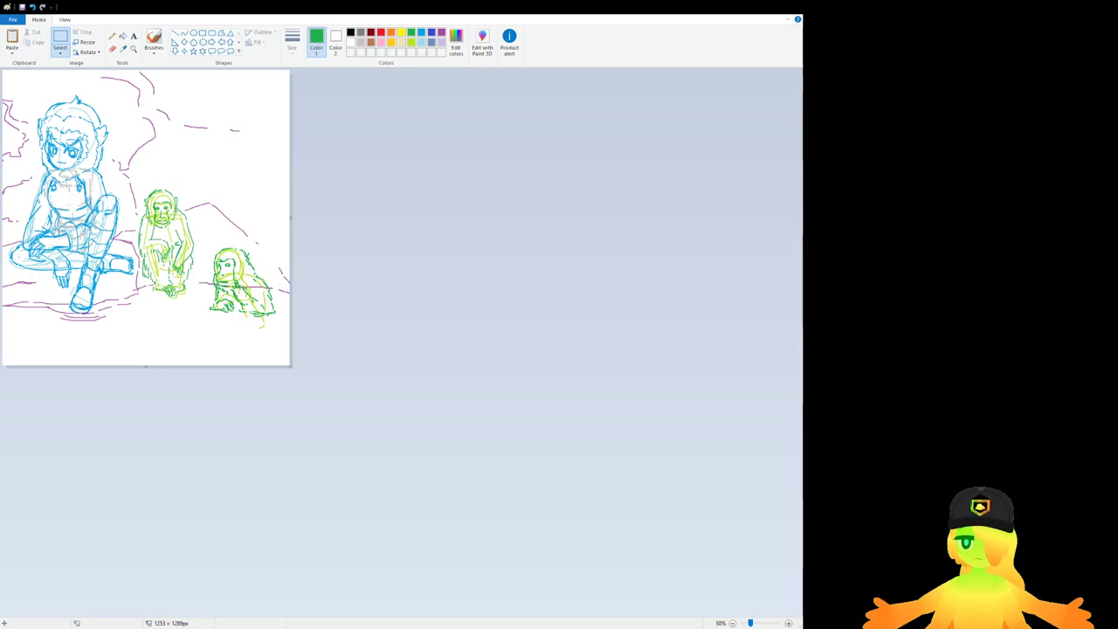
Step: Switch to the Inkscape document with the monkey photos and character reference, and save it
{"action": "left_click", "coordinate": [796, 7]}
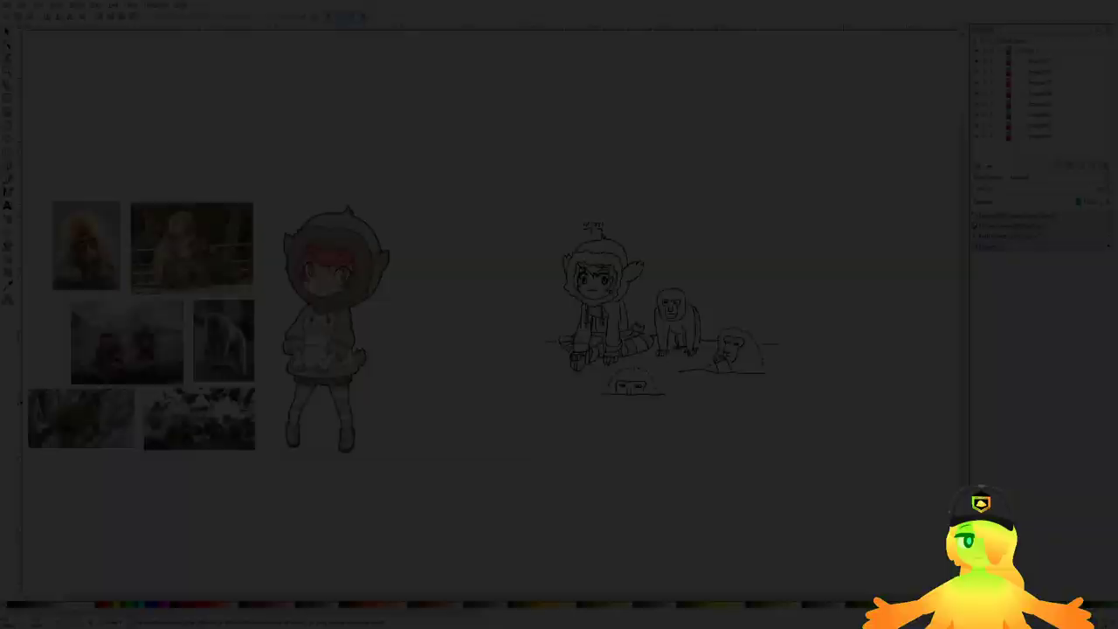
{"action": "key", "text": "ctrl+s"}
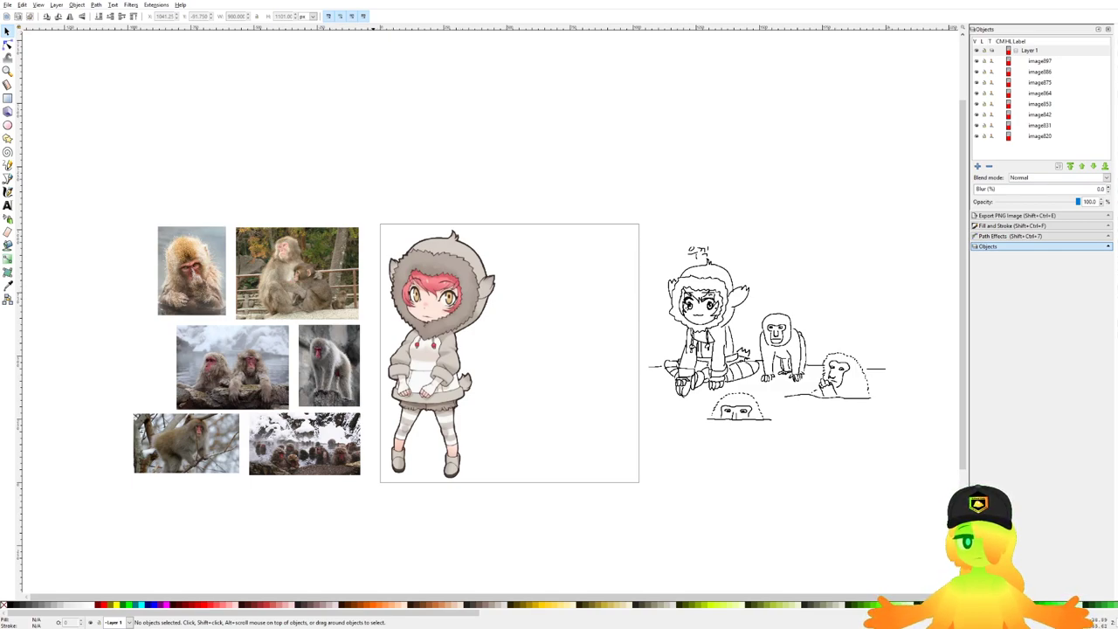
{"action": "double_click", "coordinate": [362, 0]}
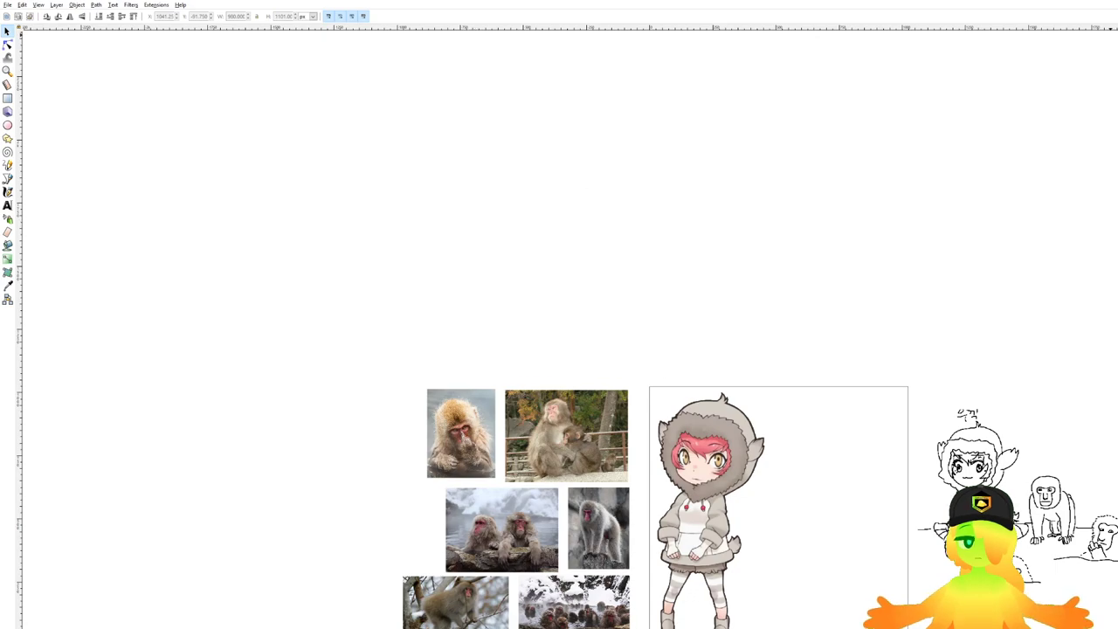
{"action": "key", "text": "F12"}
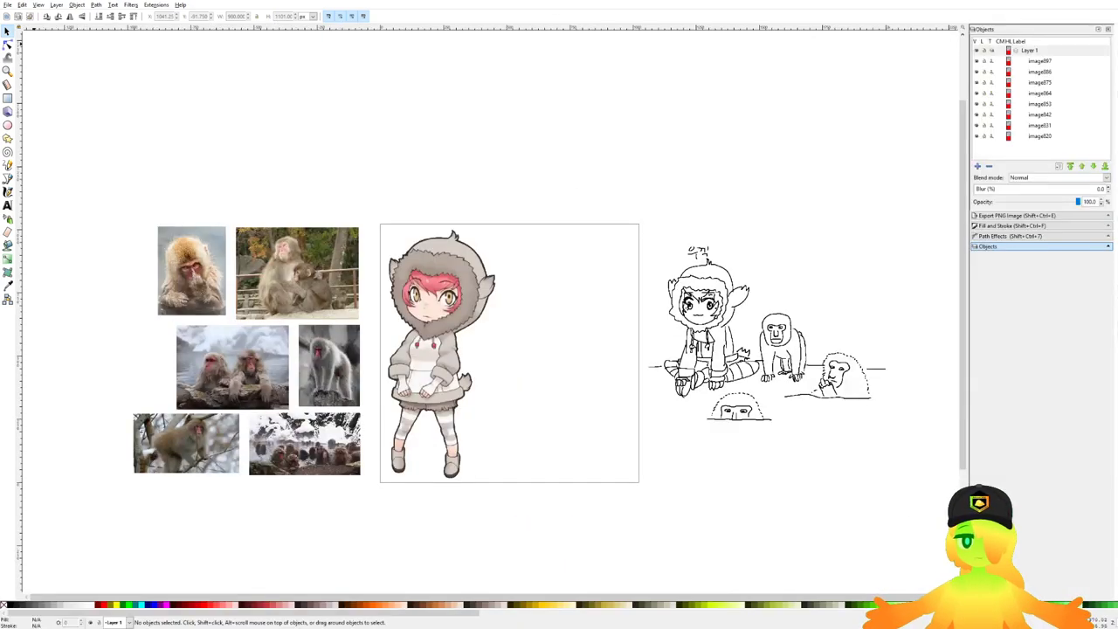
Step: Paste the cropped sketch of the blue character and green monkeys into the document and deselect it
{"action": "key", "text": "ctrl+v"}
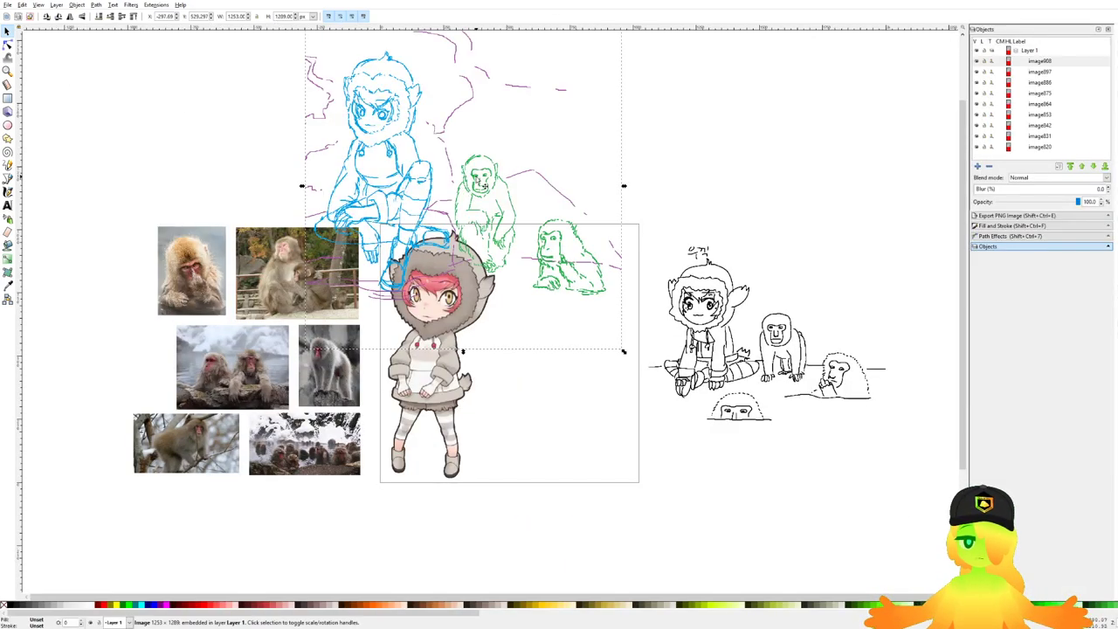
{"action": "key", "text": "Escape"}
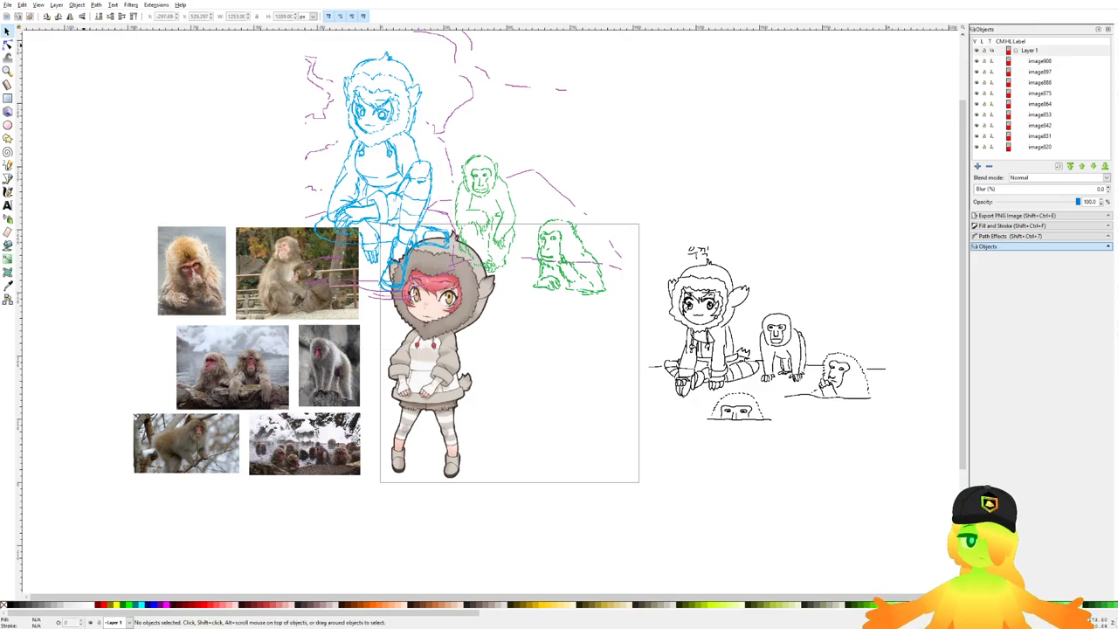
{"action": "scroll", "coordinate": [537, 218], "scroll_direction": "down", "scroll_amount": 2}
{"action": "scroll", "coordinate": [533, 249], "scroll_direction": "up", "scroll_amount": 1}
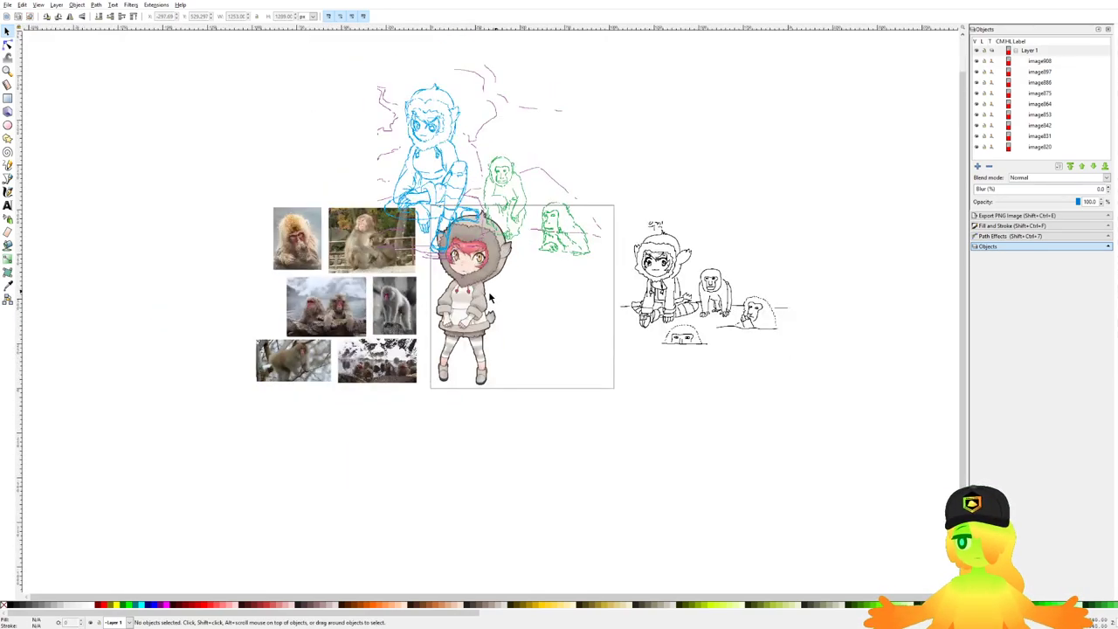
Step: Place the coloured character reference to the right of the page, and shrink the black line sketch and place it below the page
{"action": "mouse_move", "coordinate": [474, 303]}
{"action": "left_mouse_down"}
{"action": "mouse_move", "coordinate": [840, 283]}
{"action": "mouse_move", "coordinate": [655, 140]}
{"action": "left_mouse_up"}
{"action": "left_click_drag", "start_coordinate": [754, 287], "coordinate": [570, 471]}
{"action": "left_click_drag", "start_coordinate": [569, 470], "coordinate": [583, 410]}
{"action": "mouse_move", "coordinate": [624, 527]}
{"action": "left_mouse_down"}
{"action": "mouse_move", "coordinate": [599, 515]}
{"action": "mouse_move", "coordinate": [552, 445]}
{"action": "left_mouse_up"}
{"action": "left_click", "coordinate": [673, 408]}
{"action": "left_click_drag", "start_coordinate": [648, 71], "coordinate": [659, 238]}
Step: Move the pasted sketch onto the page and scale it down to about 1001 × 1030 px
{"action": "scroll", "coordinate": [452, 153], "scroll_direction": "up", "scroll_amount": 3}
{"action": "mouse_move", "coordinate": [451, 153]}
{"action": "left_mouse_down"}
{"action": "mouse_move", "coordinate": [483, 300]}
{"action": "mouse_move", "coordinate": [503, 320]}
{"action": "left_mouse_up"}
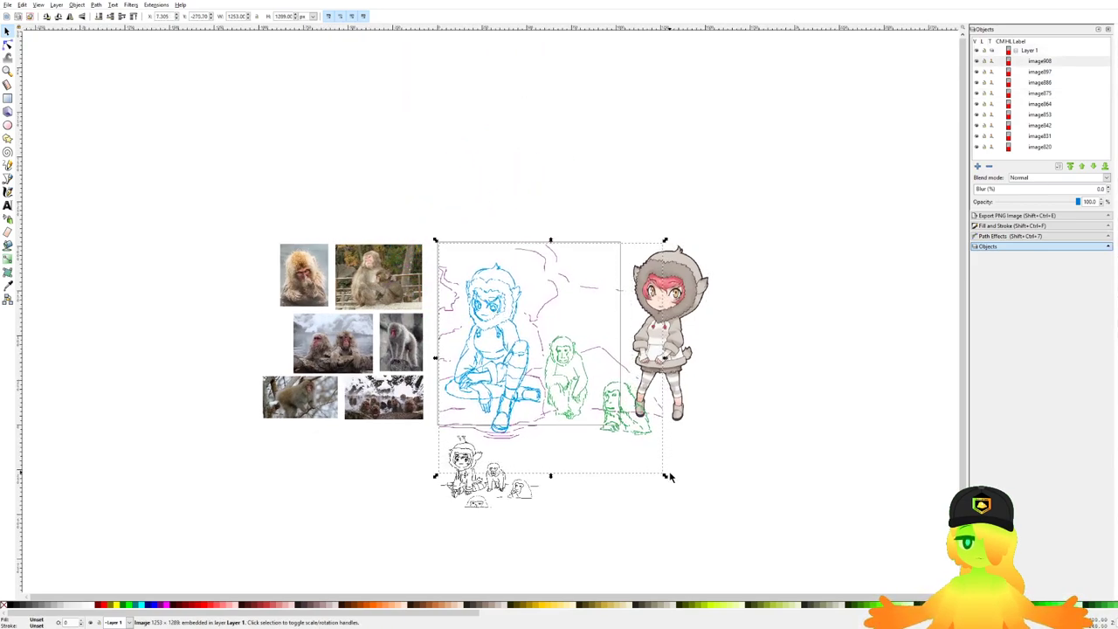
{"action": "mouse_move", "coordinate": [661, 476]}
{"action": "left_mouse_down"}
{"action": "mouse_move", "coordinate": [624, 425]}
{"action": "mouse_move", "coordinate": [645, 440]}
{"action": "left_mouse_up"}
Step: Take the pasted sketch image out of Layer 1 and place it above that layer in the stacking order
{"action": "scroll", "coordinate": [625, 427], "scroll_direction": "up", "scroll_amount": 2}
{"action": "left_click_drag", "start_coordinate": [1066, 65], "coordinate": [1046, 51]}
{"action": "left_click", "coordinate": [134, 16]}
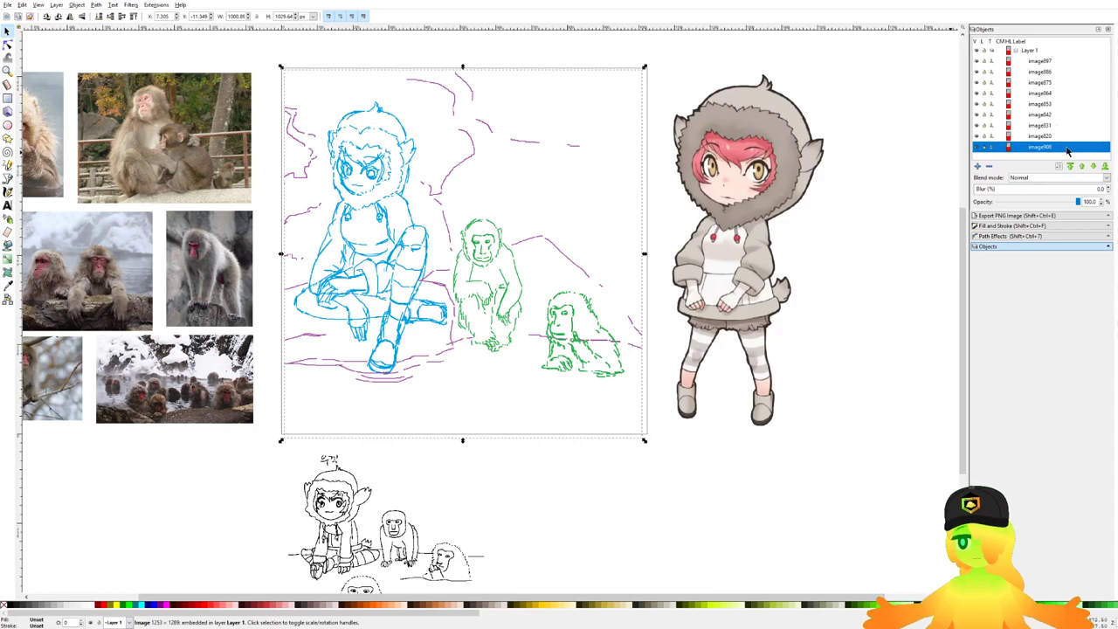
{"action": "left_click", "coordinate": [658, 215]}
{"action": "left_click", "coordinate": [1078, 147]}
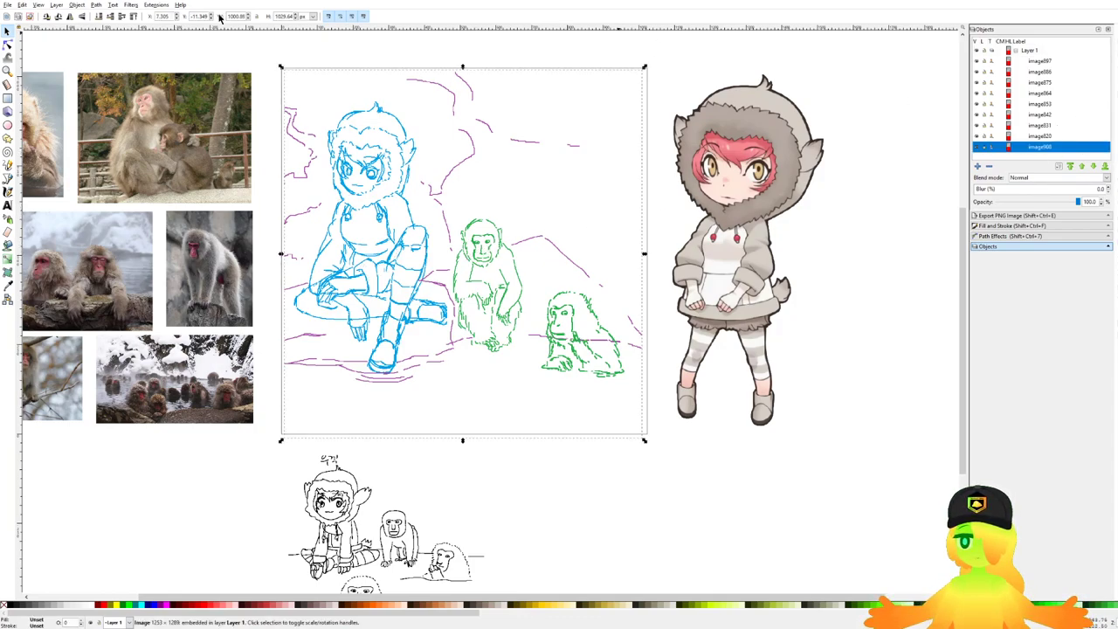
{"action": "left_click", "coordinate": [133, 17]}
{"action": "left_click_drag", "start_coordinate": [1055, 61], "coordinate": [1049, 50]}
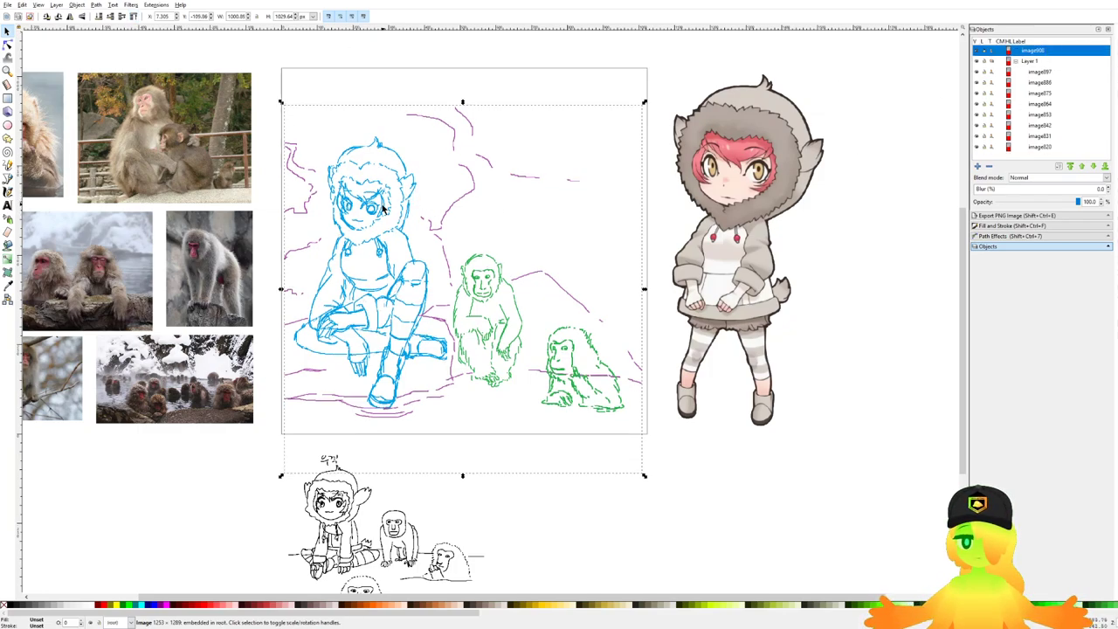
Step: Move the sketch up within the page, scale it down to about 946 × 973 px, and save the document
{"action": "mouse_move", "coordinate": [377, 210]}
{"action": "left_mouse_down"}
{"action": "mouse_move", "coordinate": [384, 179]}
{"action": "mouse_move", "coordinate": [385, 193]}
{"action": "left_mouse_up"}
{"action": "left_click_drag", "start_coordinate": [300, 274], "coordinate": [317, 270]}
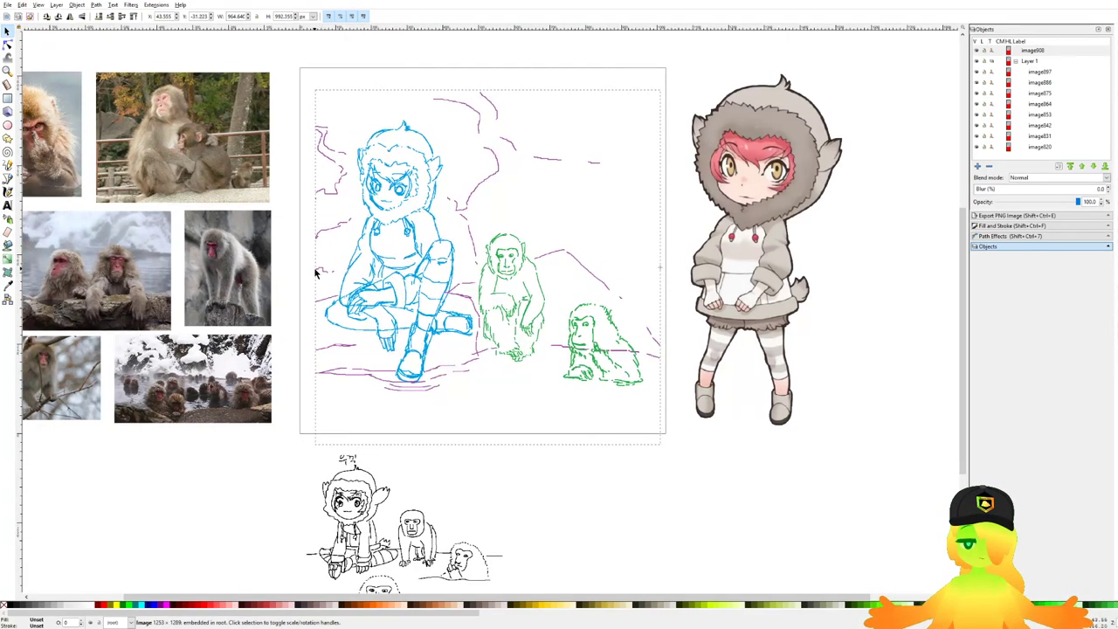
{"action": "scroll", "coordinate": [546, 249], "scroll_direction": "down", "scroll_amount": 2}
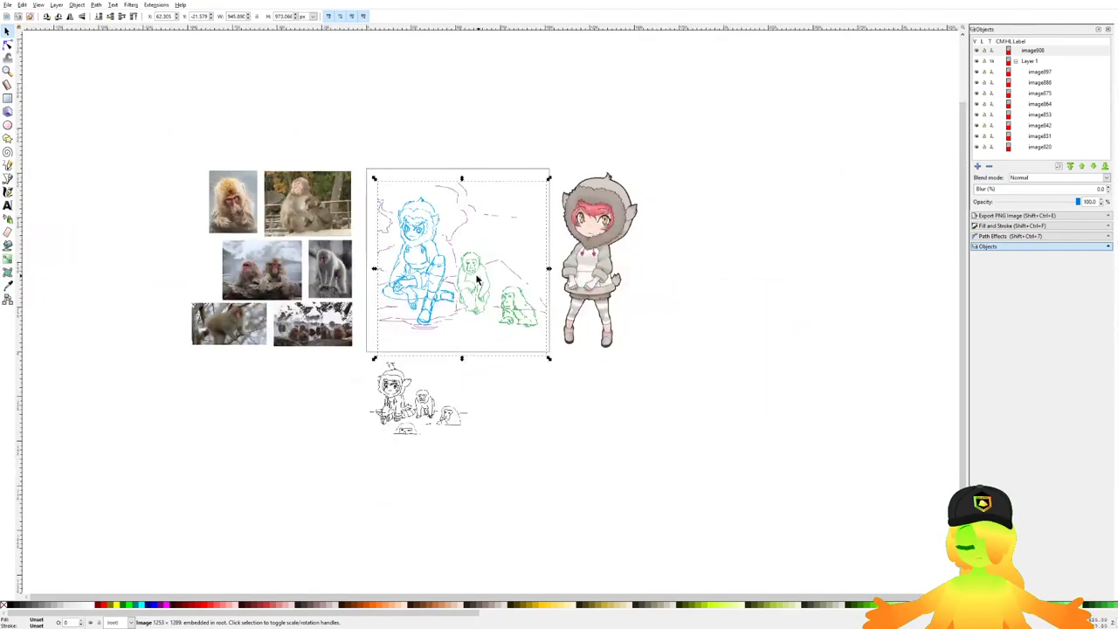
{"action": "scroll", "coordinate": [540, 270], "scroll_direction": "up", "scroll_amount": 2}
{"action": "key", "text": "ctrl+s"}
{"action": "scroll", "coordinate": [529, 236], "scroll_direction": "up", "scroll_amount": 3}
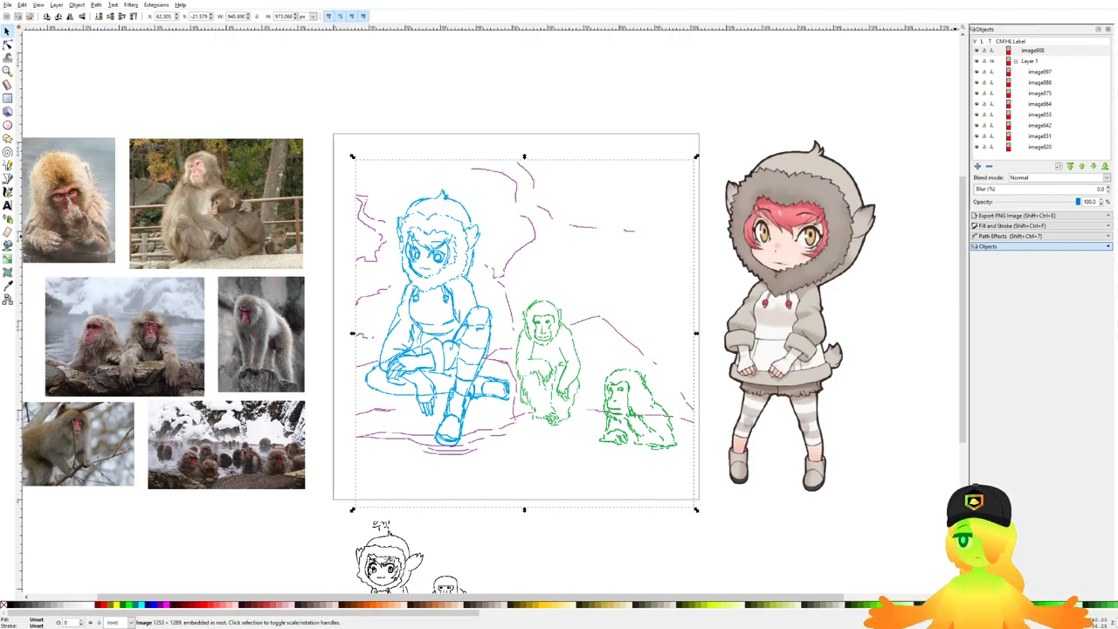
Step: Shift the sketch slightly to the right on the page, to X about 70.45 px, and save the document
{"action": "mouse_move", "coordinate": [693, 373]}
{"action": "left_mouse_down"}
{"action": "mouse_move", "coordinate": [708, 377]}
{"action": "mouse_move", "coordinate": [712, 364]}
{"action": "left_mouse_up"}
{"action": "scroll", "coordinate": [627, 315], "scroll_direction": "up", "scroll_amount": 1}
{"action": "scroll", "coordinate": [628, 316], "scroll_direction": "down", "scroll_amount": 1}
{"action": "left_click_drag", "start_coordinate": [628, 316], "coordinate": [627, 285]}
{"action": "scroll", "coordinate": [627, 285], "scroll_direction": "up", "scroll_amount": 1}
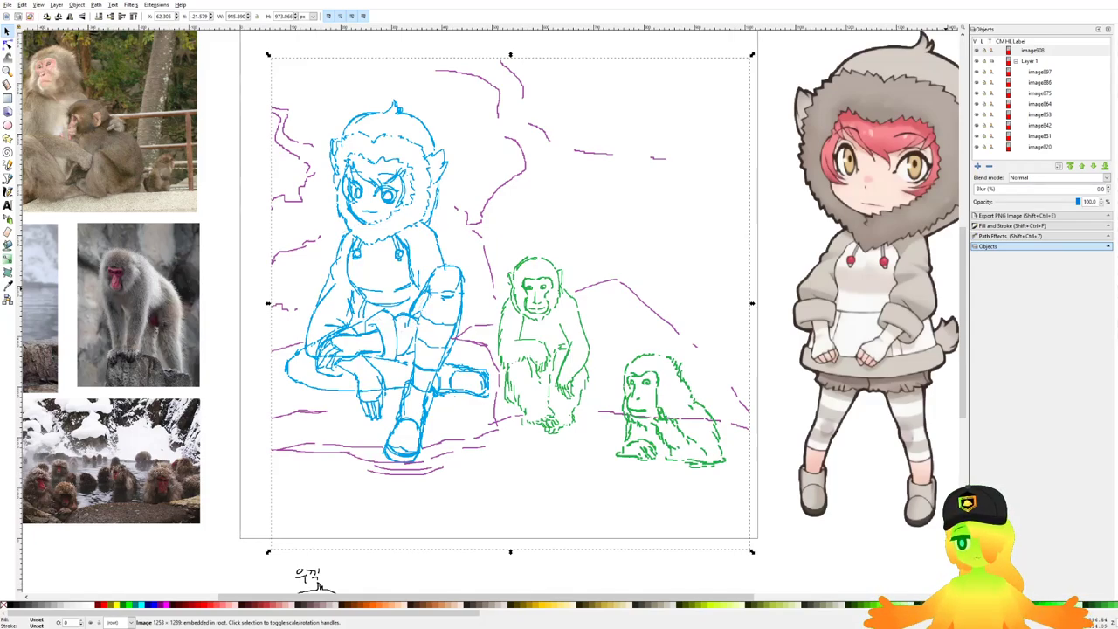
{"action": "scroll", "coordinate": [665, 384], "scroll_direction": "up", "scroll_amount": 3}
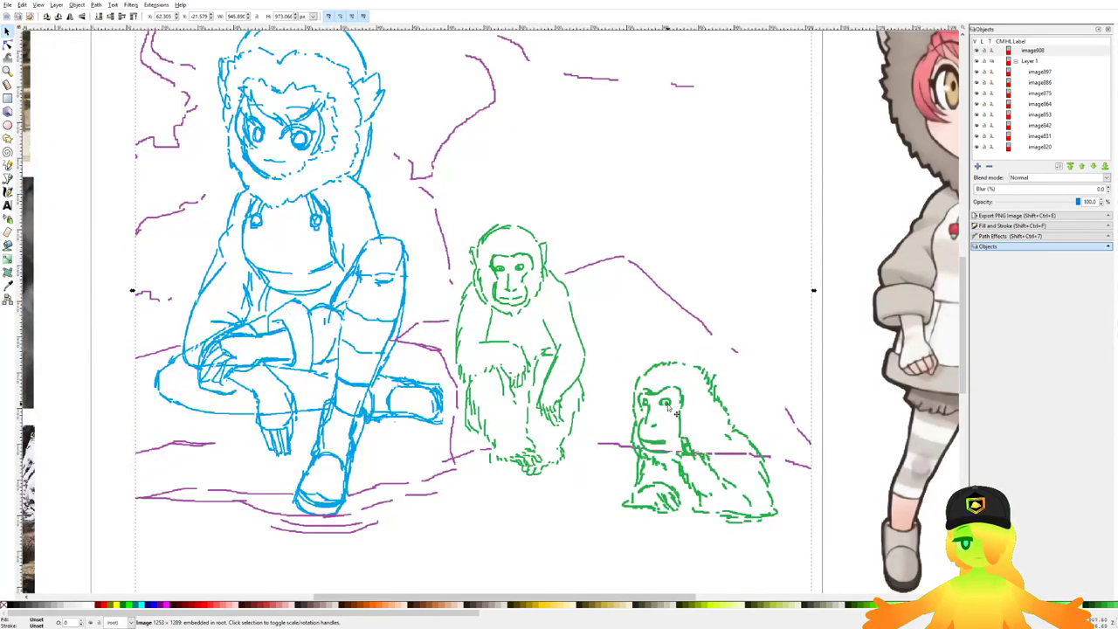
{"action": "scroll", "coordinate": [675, 409], "scroll_direction": "down", "scroll_amount": 4}
{"action": "scroll", "coordinate": [724, 344], "scroll_direction": "up", "scroll_amount": 2}
{"action": "key", "text": "ctrl+s"}
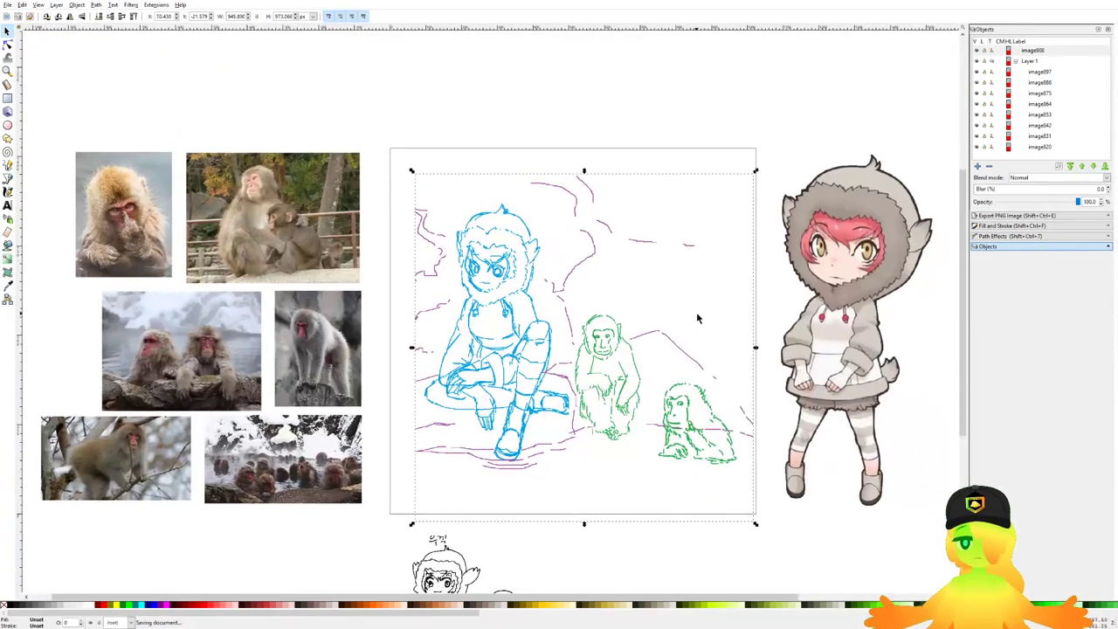
Step: Lock the sketch image, set its opacity to 10%, and save the document
{"action": "left_click", "coordinate": [984, 51]}
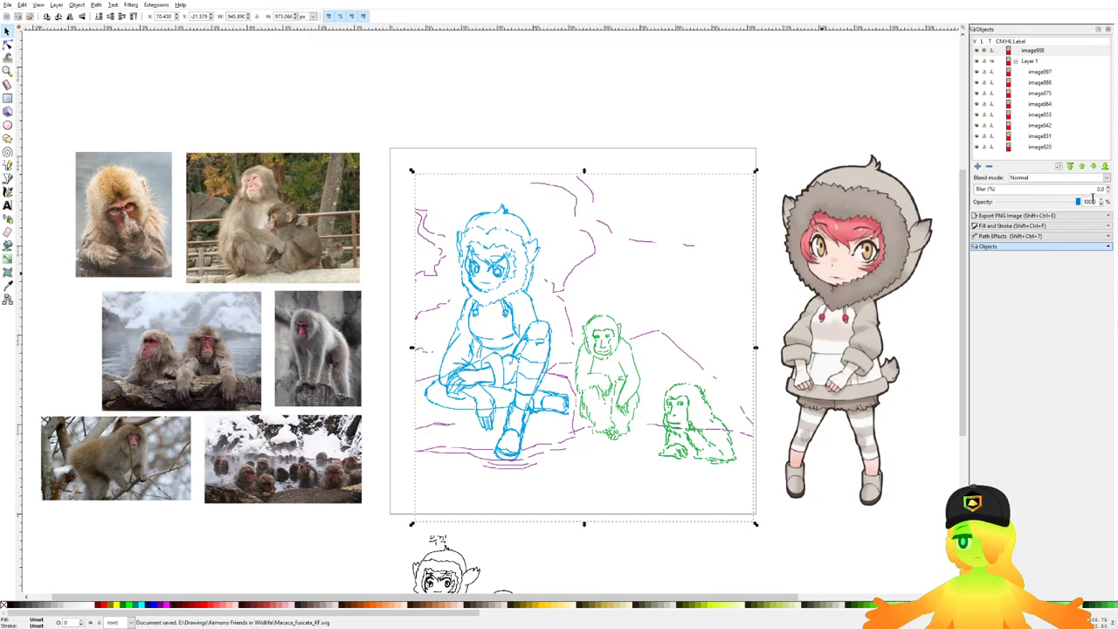
{"action": "left_click_drag", "start_coordinate": [1095, 202], "coordinate": [1078, 202]}
{"action": "type", "text": "10"}
{"action": "key", "text": "Return"}
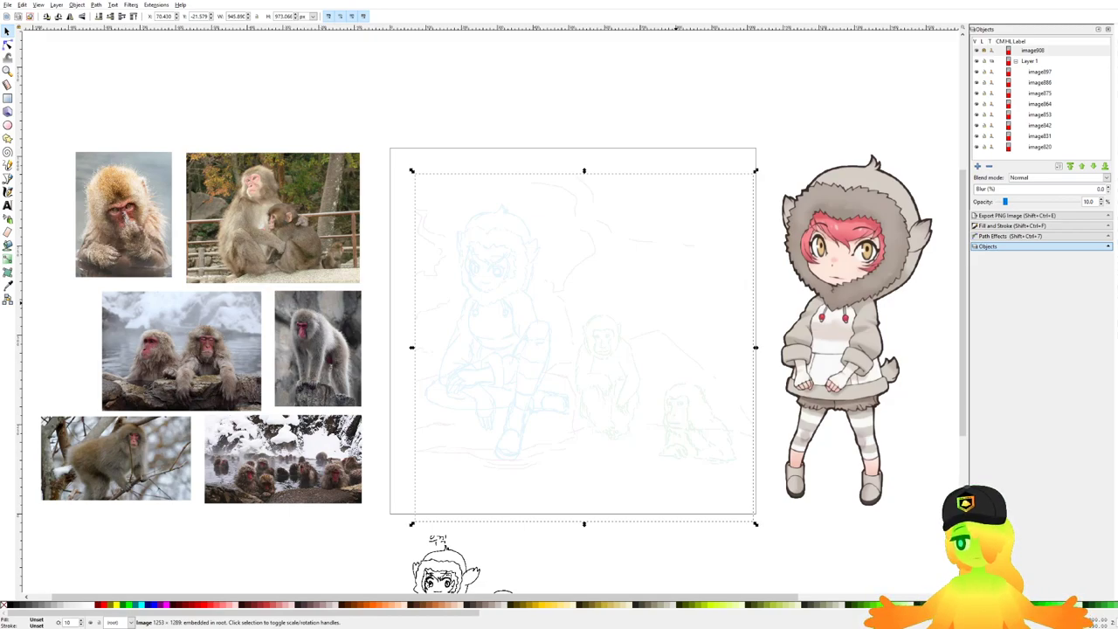
{"action": "mouse_move", "coordinate": [894, 390]}
{"action": "left_mouse_down"}
{"action": "mouse_move", "coordinate": [885, 376]}
{"action": "mouse_move", "coordinate": [905, 336]}
{"action": "left_mouse_up"}
{"action": "scroll", "coordinate": [668, 300], "scroll_direction": "up", "scroll_amount": 1}
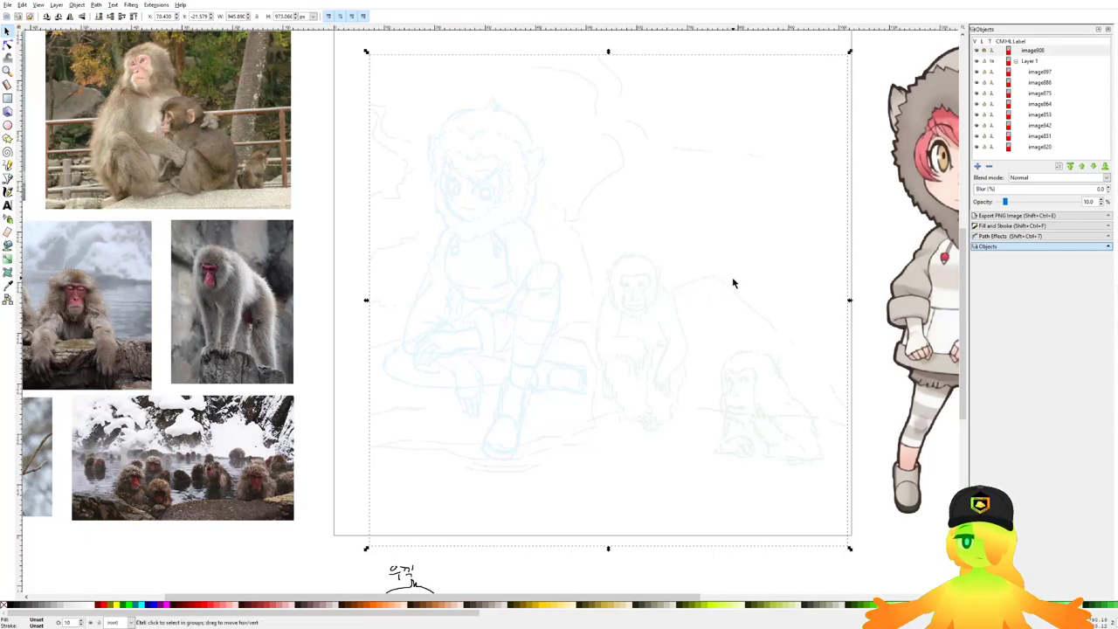
{"action": "left_click_drag", "start_coordinate": [734, 283], "coordinate": [706, 281]}
{"action": "key", "text": "ctrl+s"}
Step: Make Layer 1 the active layer with nothing selected, and save the document
{"action": "left_click", "coordinate": [1030, 62]}
{"action": "left_click_drag", "start_coordinate": [624, 221], "coordinate": [546, 216]}
{"action": "scroll", "coordinate": [546, 216], "scroll_direction": "down", "scroll_amount": 1}
{"action": "key", "text": "ctrl+s"}
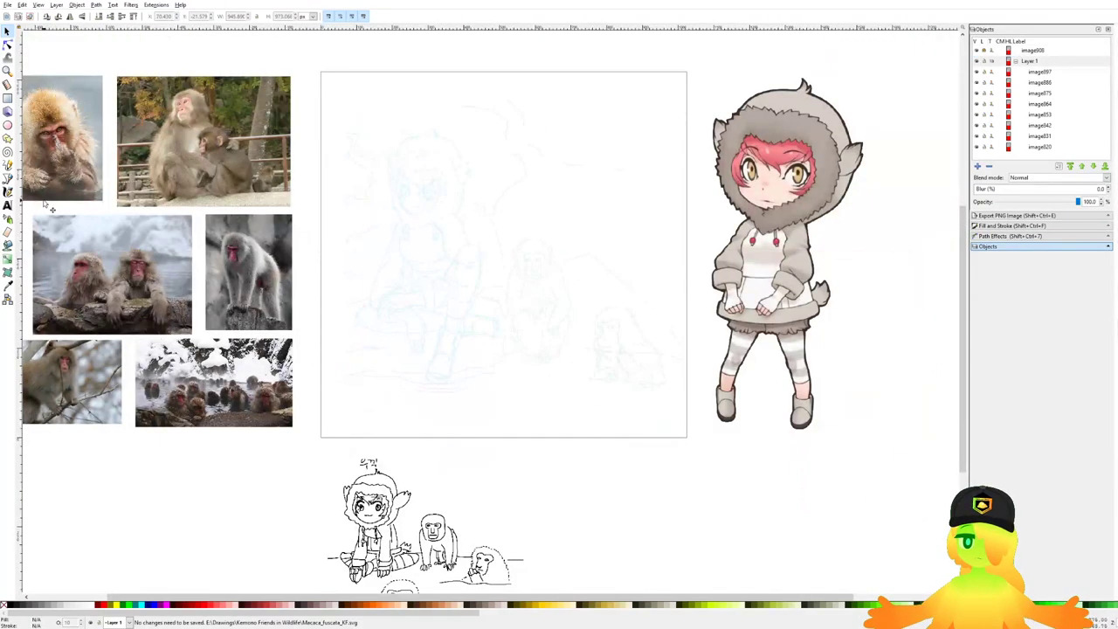
{"action": "left_click", "coordinate": [8, 178]}
{"action": "left_click_drag", "start_coordinate": [348, 221], "coordinate": [401, 247]}
{"action": "scroll", "coordinate": [748, 220], "scroll_direction": "up", "scroll_amount": 1}
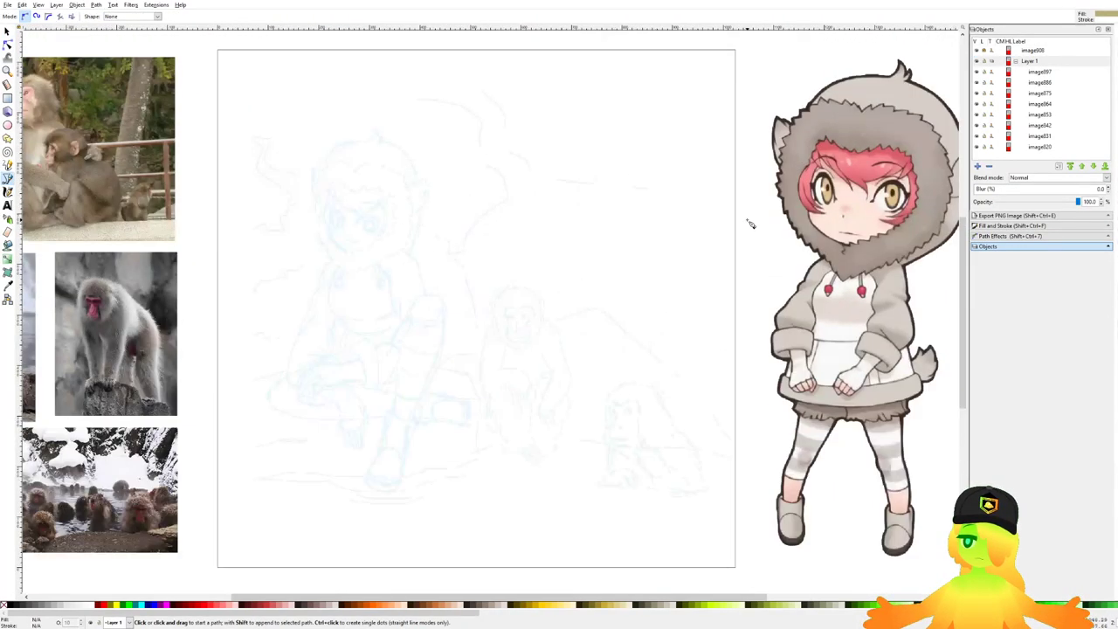
{"action": "scroll", "coordinate": [698, 374], "scroll_direction": "left", "scroll_amount": 1}
{"action": "scroll", "coordinate": [599, 332], "scroll_direction": "down", "scroll_amount": 1, "text": "ctrl"}
{"action": "scroll", "coordinate": [634, 305], "scroll_direction": "down", "scroll_amount": 1, "text": "ctrl"}
{"action": "scroll", "coordinate": [629, 306], "scroll_direction": "up", "scroll_amount": 1, "text": "ctrl"}
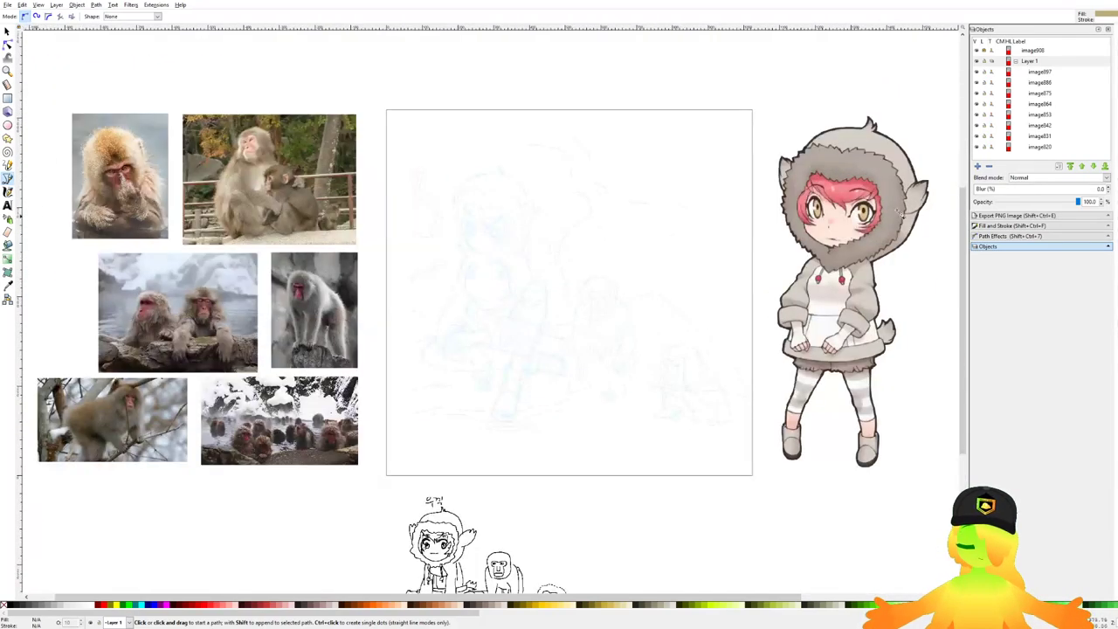
{"action": "scroll", "coordinate": [652, 284], "scroll_direction": "left", "scroll_amount": 1}
{"action": "scroll", "coordinate": [669, 267], "scroll_direction": "down", "scroll_amount": 1, "text": "ctrl"}
Step: Draw a strokeless rectangle of about 1057 × 1080 px covering the whole page and send it to the bottom of Layer 1
{"action": "left_click", "coordinate": [8, 98]}
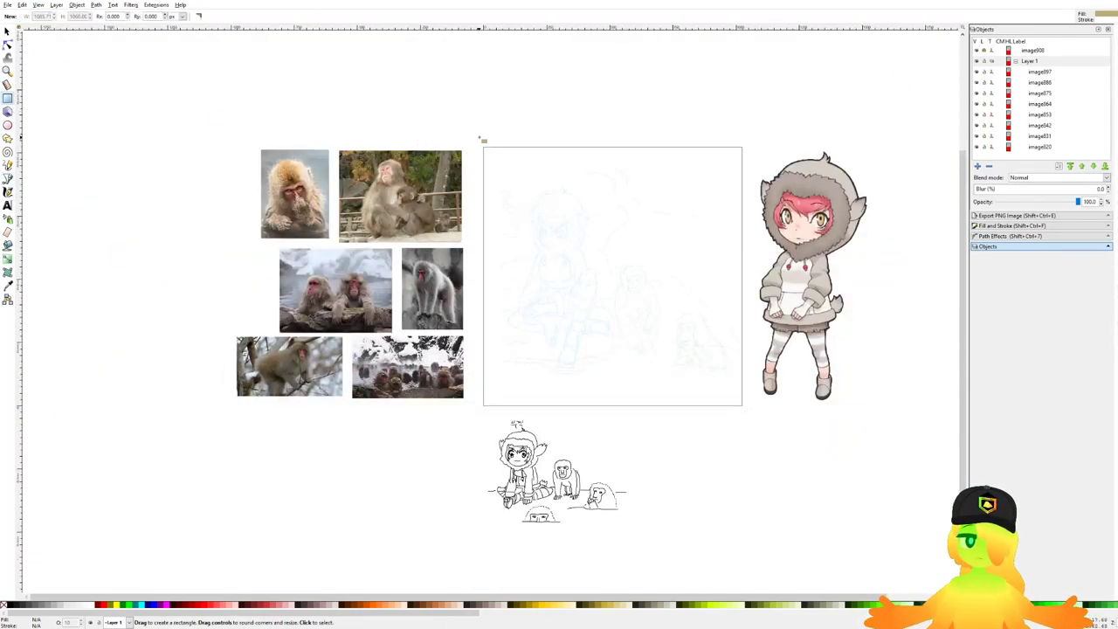
{"action": "left_click_drag", "start_coordinate": [480, 138], "coordinate": [747, 410]}
{"action": "left_click_drag", "start_coordinate": [752, 412], "coordinate": [746, 410]}
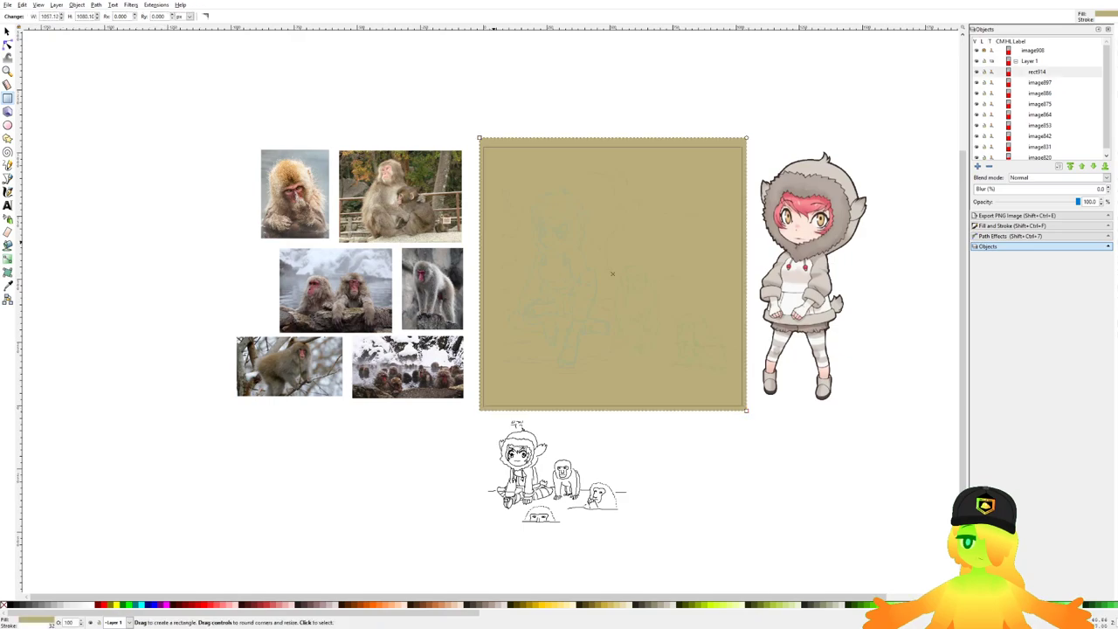
{"action": "left_click", "coordinate": [7, 32]}
{"action": "left_click", "coordinate": [97, 17]}
{"action": "key", "text": "plus"}
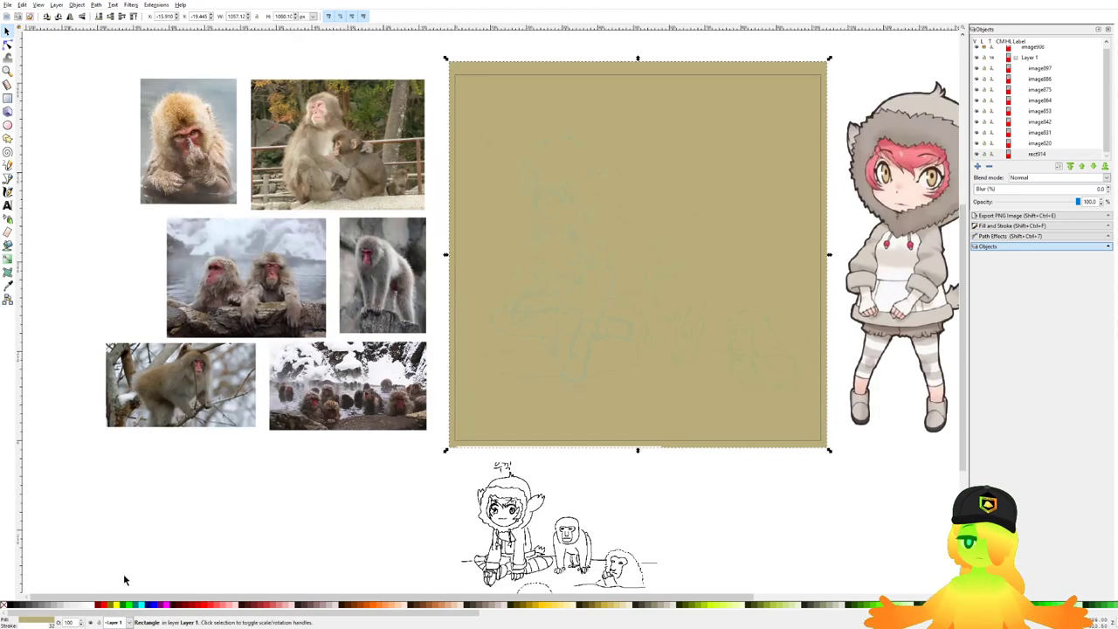
{"action": "scroll", "coordinate": [678, 367], "scroll_direction": "up", "scroll_amount": 1}
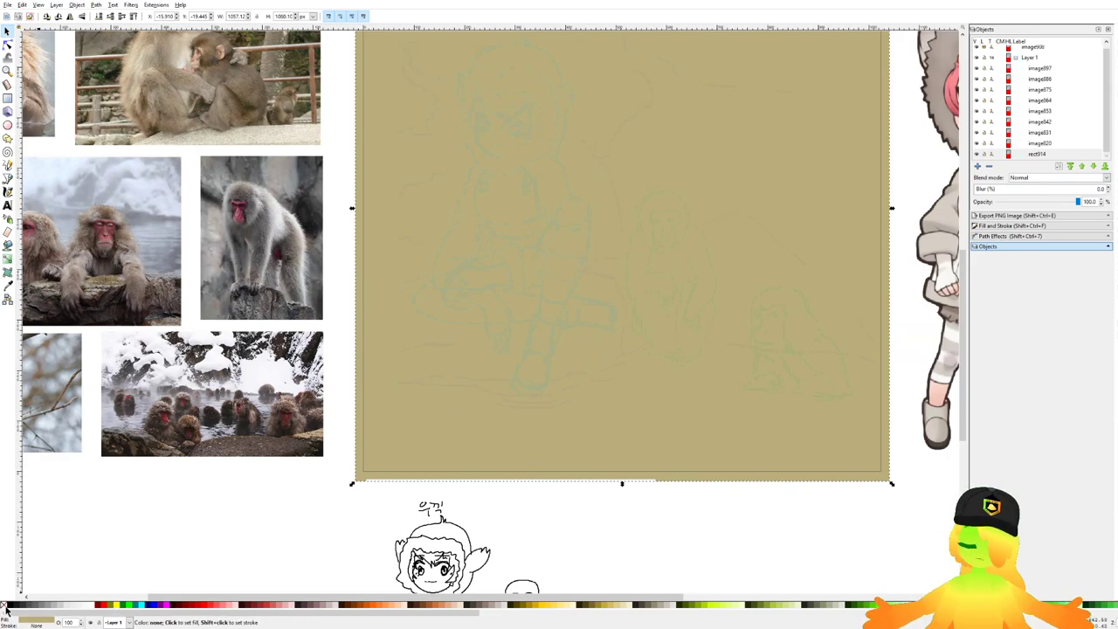
Step: Examine the rectangle's lower edge up close for an uneven notch, checking it with the node and selection tools
{"action": "scroll", "coordinate": [738, 407], "scroll_direction": "up", "scroll_amount": 1}
{"action": "scroll", "coordinate": [665, 470], "scroll_direction": "up", "scroll_amount": 3}
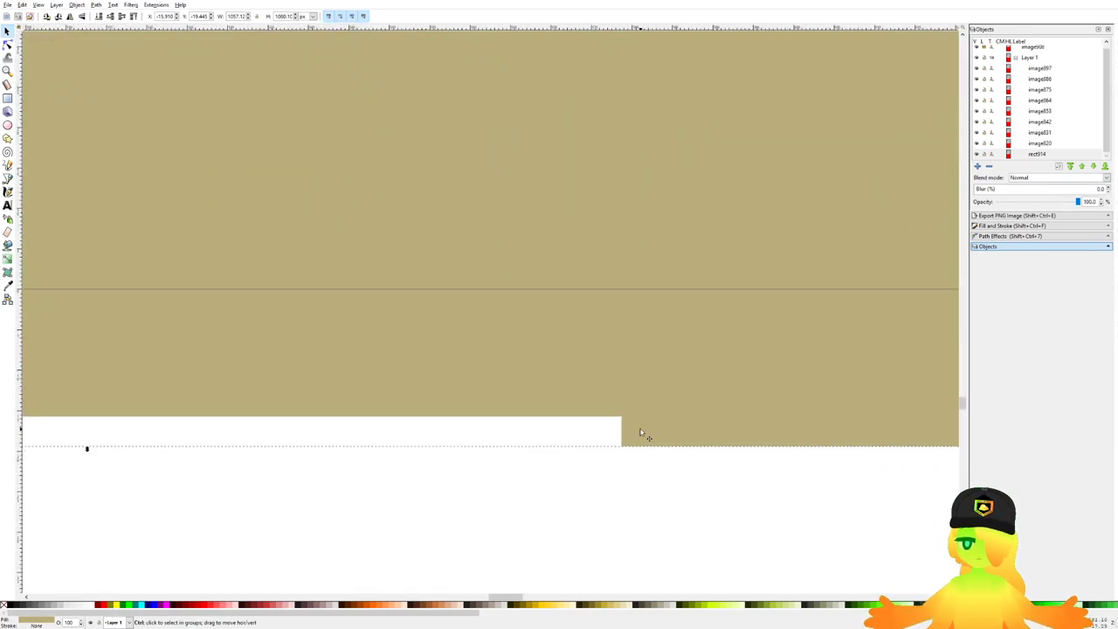
{"action": "scroll", "coordinate": [640, 434], "scroll_direction": "down", "scroll_amount": 5}
{"action": "left_click", "coordinate": [7, 44]}
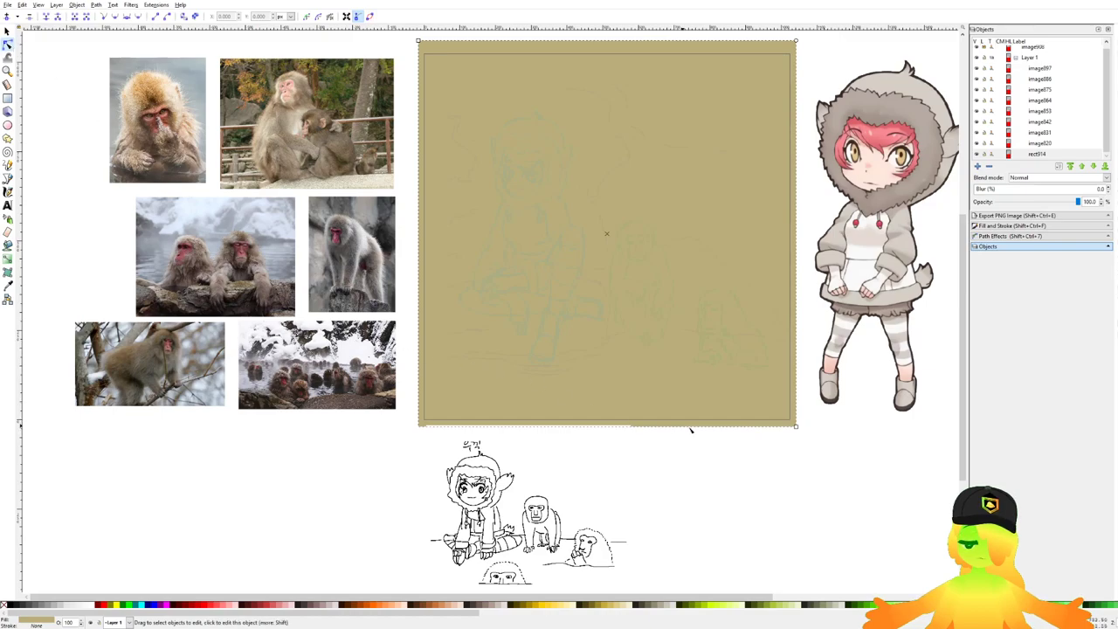
{"action": "scroll", "coordinate": [690, 430], "scroll_direction": "up", "scroll_amount": 3}
{"action": "scroll", "coordinate": [315, 352], "scroll_direction": "up", "scroll_amount": 2}
{"action": "scroll", "coordinate": [571, 428], "scroll_direction": "up", "scroll_amount": 1}
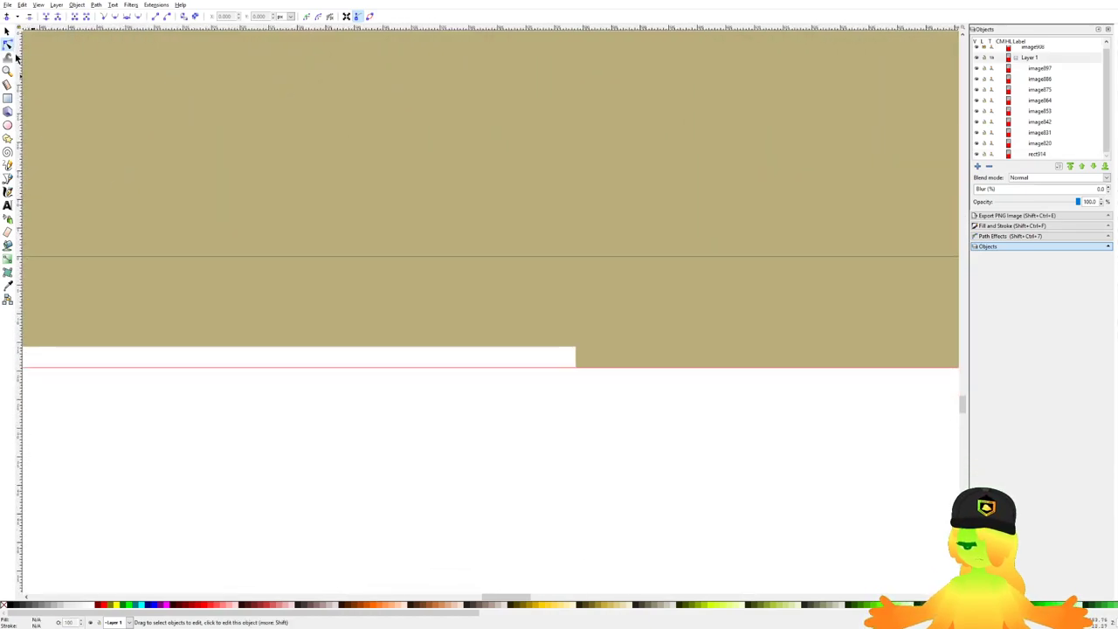
{"action": "left_click", "coordinate": [8, 32]}
{"action": "left_click_drag", "start_coordinate": [349, 362], "coordinate": [511, 456]}
{"action": "scroll", "coordinate": [600, 399], "scroll_direction": "down", "scroll_amount": 10}
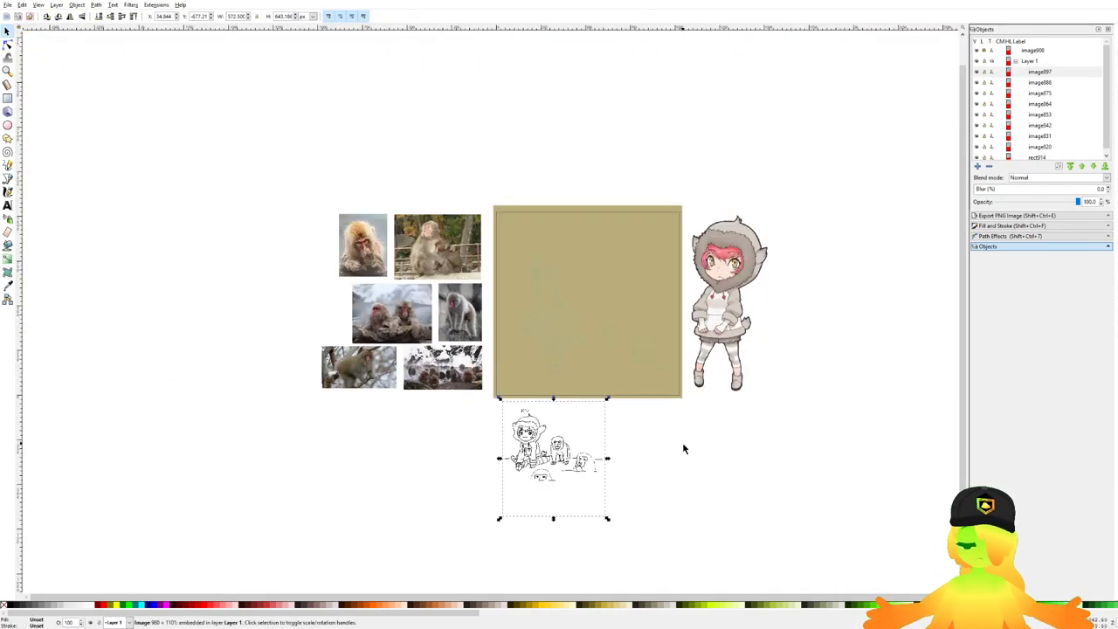
{"action": "scroll", "coordinate": [603, 371], "scroll_direction": "up", "scroll_amount": 1}
Step: Fill the background rectangle with dark gray, lock it, and save the document
{"action": "left_click", "coordinate": [687, 315]}
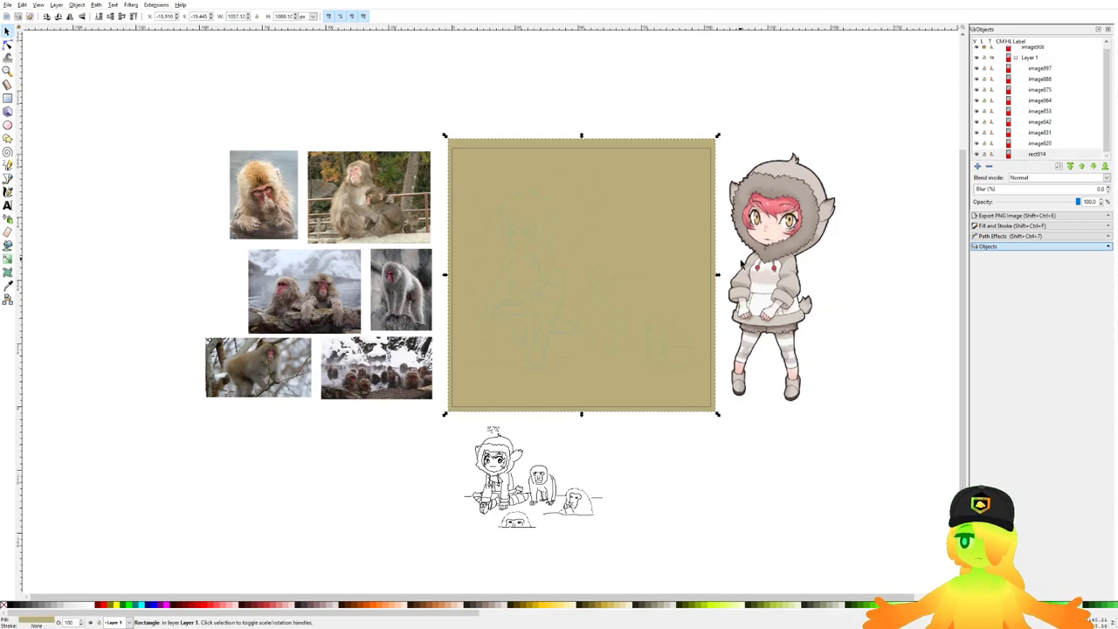
{"action": "scroll", "coordinate": [612, 368], "scroll_direction": "up", "scroll_amount": 1}
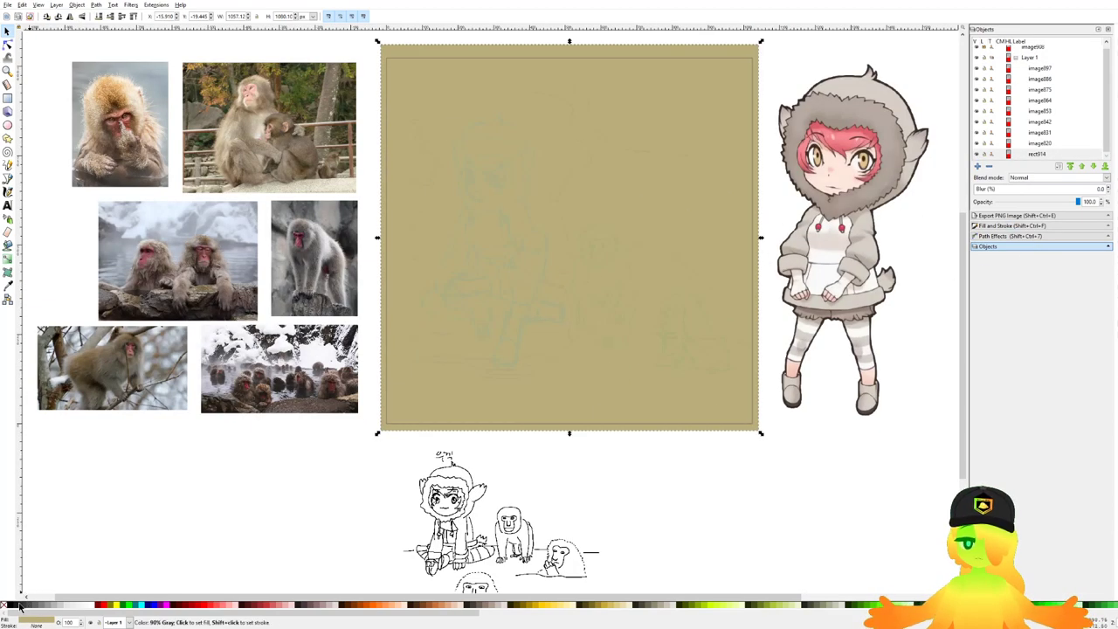
{"action": "left_click", "coordinate": [17, 605]}
{"action": "left_click", "coordinate": [24, 605]}
{"action": "scroll", "coordinate": [534, 337], "scroll_direction": "up", "scroll_amount": 1}
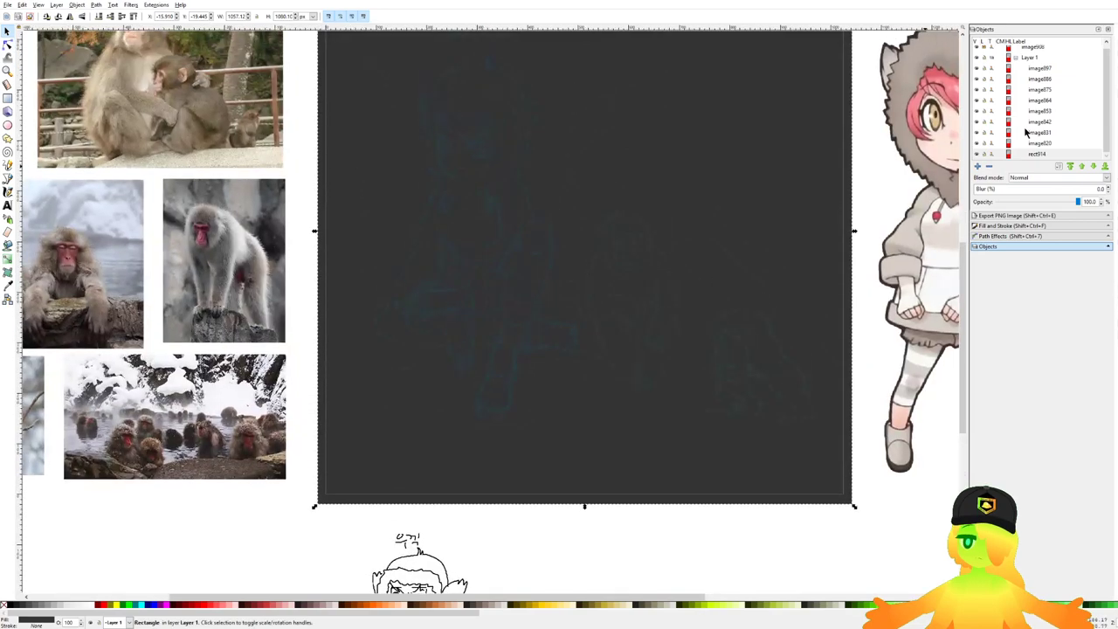
{"action": "left_click", "coordinate": [885, 531]}
{"action": "left_click_drag", "start_coordinate": [730, 317], "coordinate": [750, 379]}
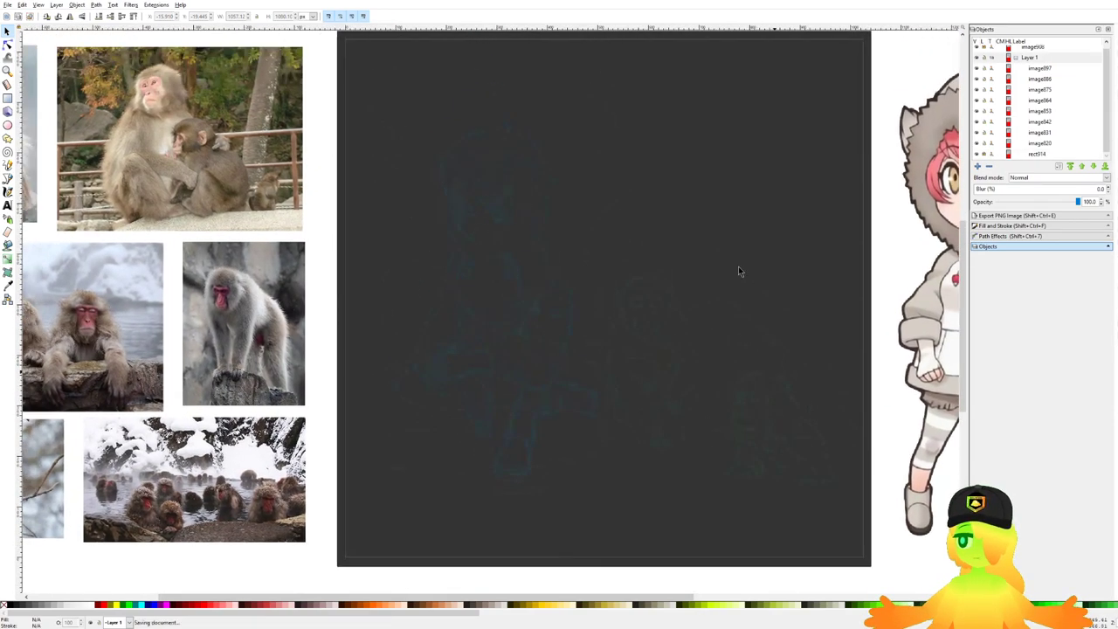
Step: Ready the Bezier pen with peach #FFE6D5 as the fill for new shapes, framed on the character's face
{"action": "scroll", "coordinate": [729, 316], "scroll_direction": "down", "scroll_amount": 2}
{"action": "scroll", "coordinate": [709, 314], "scroll_direction": "up", "scroll_amount": 3}
{"action": "scroll", "coordinate": [606, 274], "scroll_direction": "down", "scroll_amount": 2}
{"action": "scroll", "coordinate": [615, 267], "scroll_direction": "up", "scroll_amount": 1}
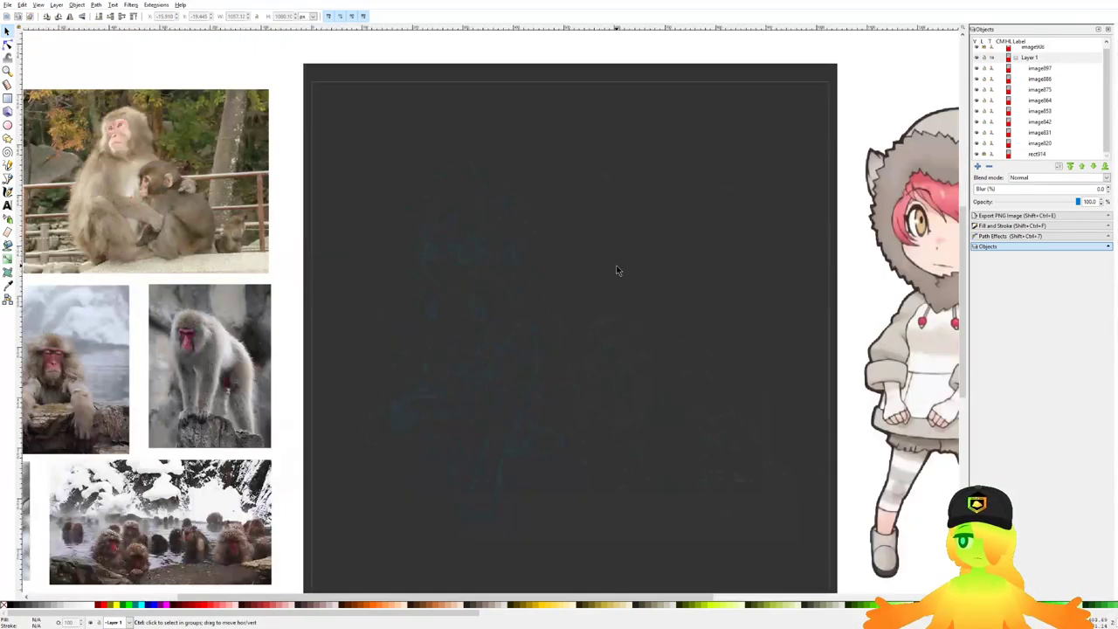
{"action": "left_click_drag", "start_coordinate": [617, 266], "coordinate": [643, 309]}
{"action": "left_click", "coordinate": [8, 178]}
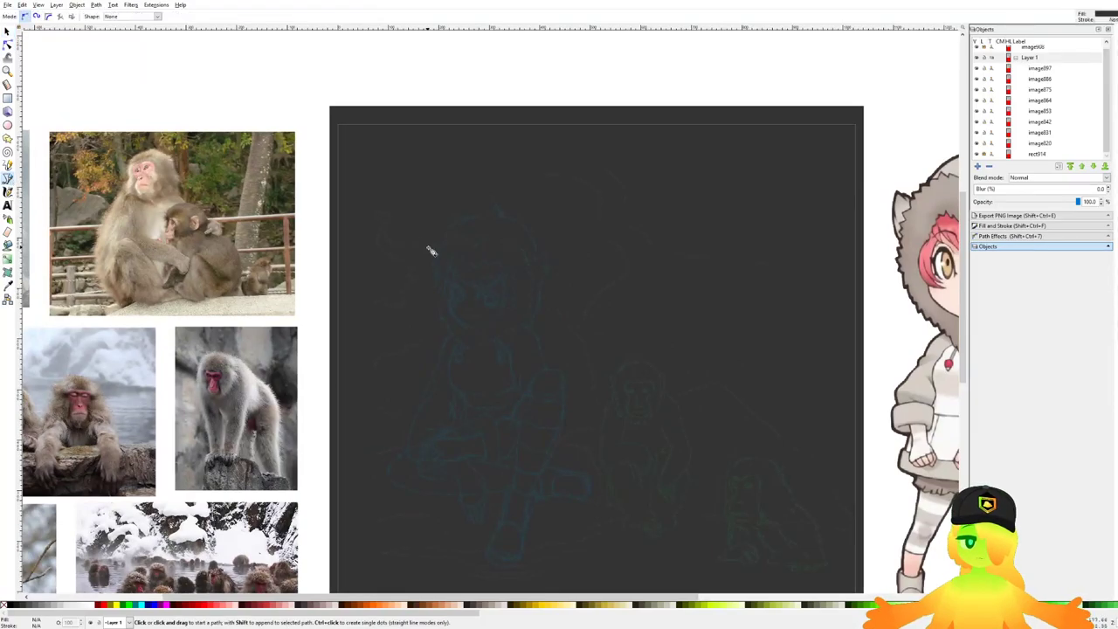
{"action": "scroll", "coordinate": [428, 249], "scroll_direction": "up", "scroll_amount": 3}
{"action": "scroll", "coordinate": [486, 307], "scroll_direction": "down", "scroll_amount": 4}
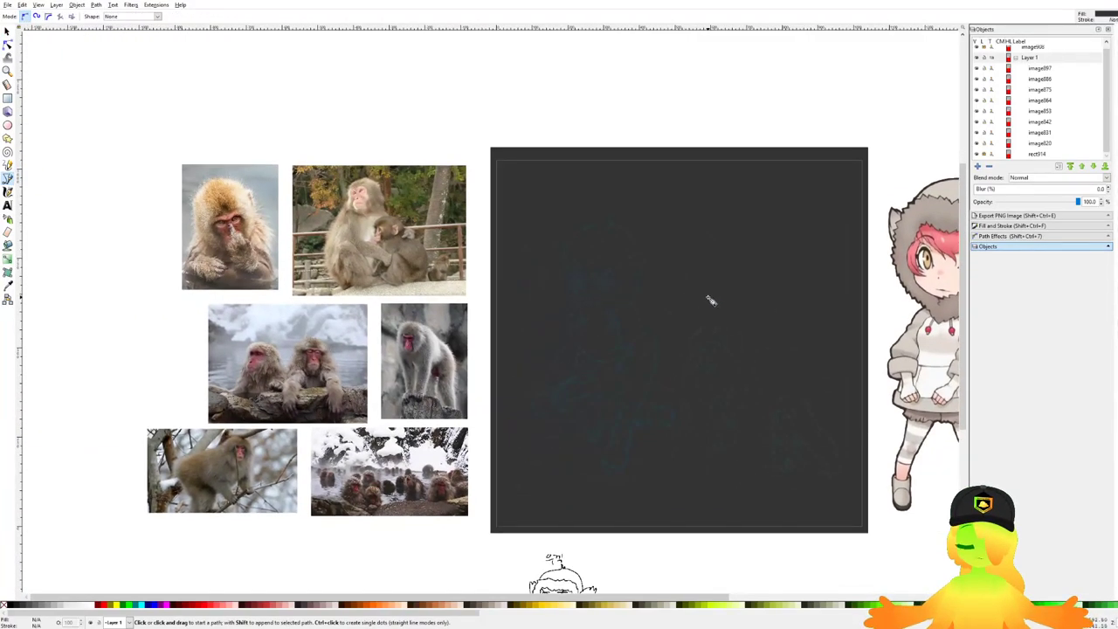
{"action": "scroll", "coordinate": [710, 300], "scroll_direction": "right", "scroll_amount": 2}
{"action": "scroll", "coordinate": [518, 284], "scroll_direction": "up", "scroll_amount": 5}
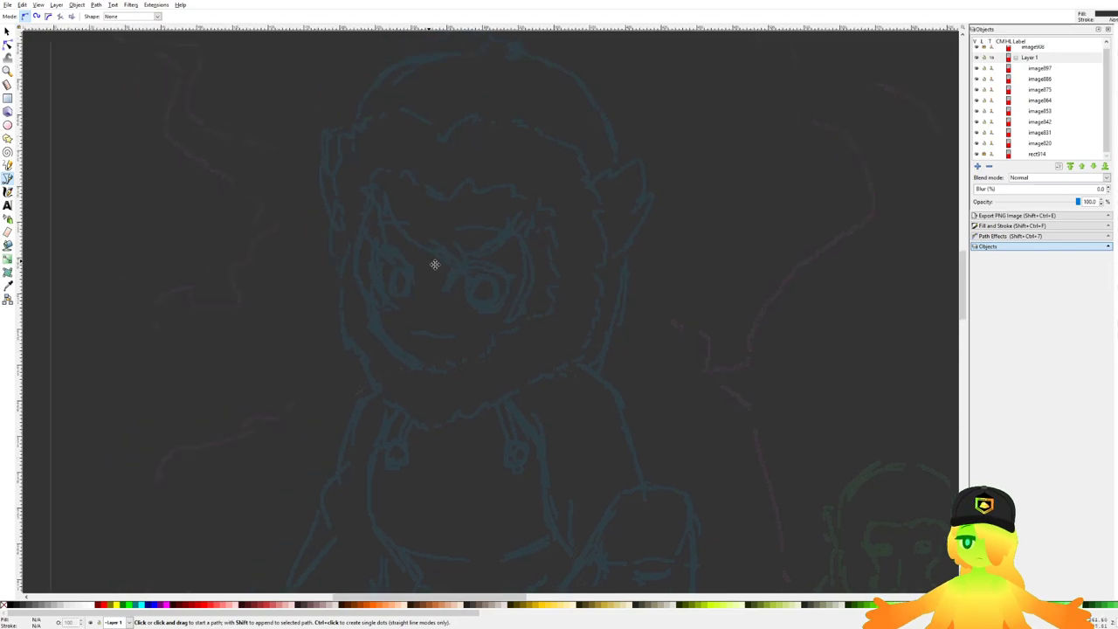
{"action": "left_click_drag", "start_coordinate": [435, 263], "coordinate": [541, 267]}
{"action": "scroll", "coordinate": [545, 264], "scroll_direction": "down", "scroll_amount": 2}
{"action": "scroll", "coordinate": [569, 273], "scroll_direction": "up", "scroll_amount": 1}
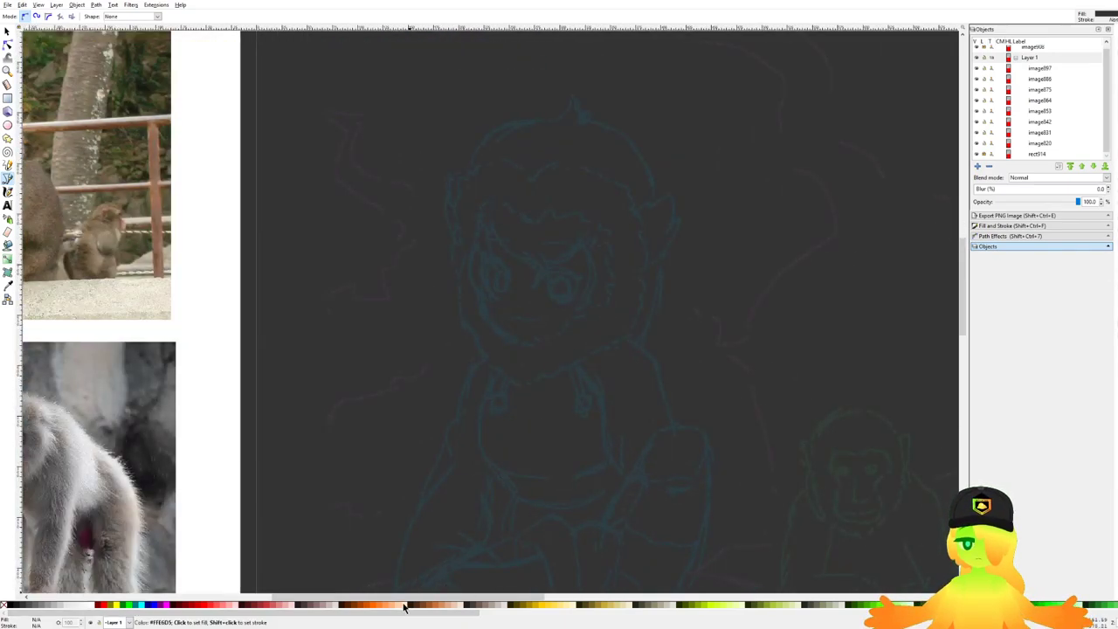
Step: Trace the character's face outline with the Pen tool from the left forehead down the left cheek and around the chin
{"action": "scroll", "coordinate": [548, 242], "scroll_direction": "up", "scroll_amount": 4}
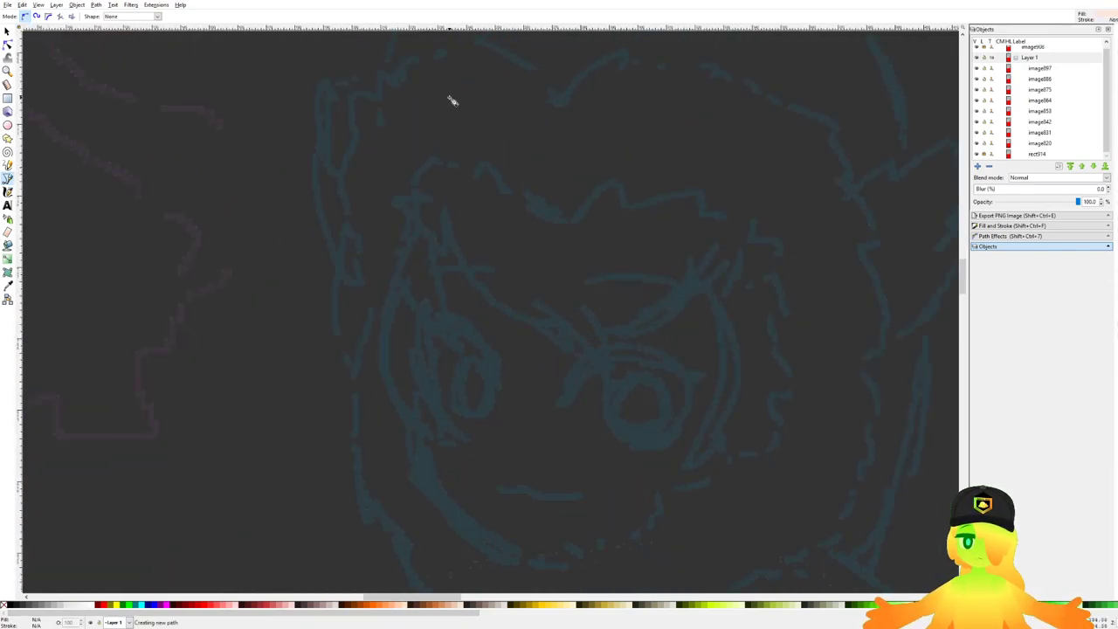
{"action": "left_click_drag", "start_coordinate": [450, 98], "coordinate": [406, 301]}
{"action": "key", "text": "Escape"}
{"action": "left_click_drag", "start_coordinate": [438, 91], "coordinate": [372, 255]}
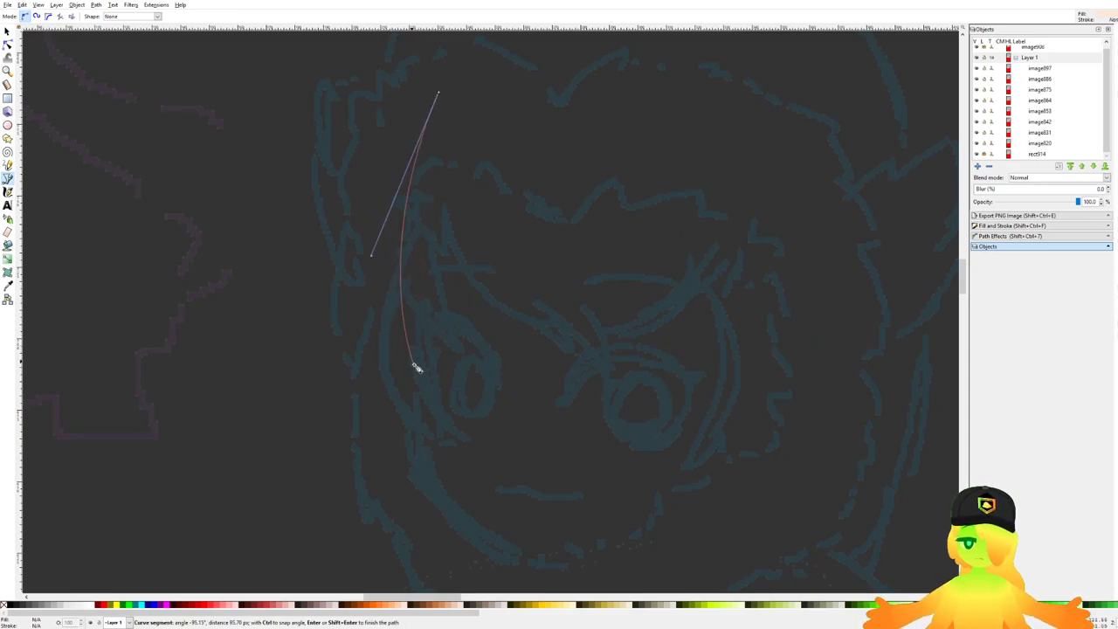
{"action": "left_click_drag", "start_coordinate": [417, 379], "coordinate": [429, 281]}
{"action": "scroll", "coordinate": [432, 281], "scroll_direction": "up", "scroll_amount": 2}
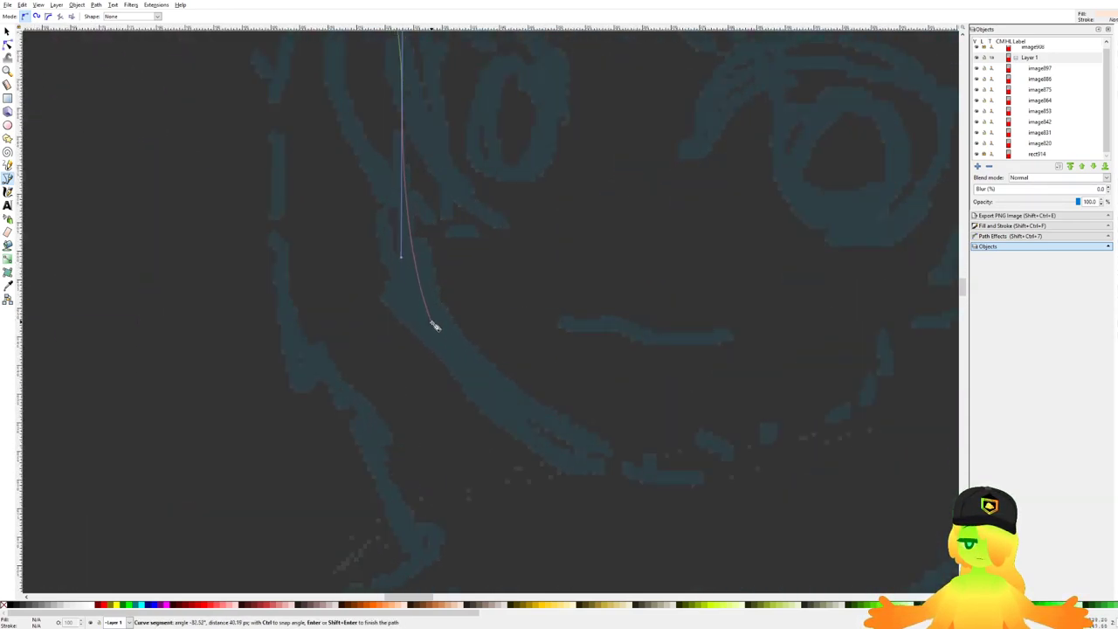
{"action": "left_click_drag", "start_coordinate": [435, 325], "coordinate": [486, 399]}
{"action": "scroll", "coordinate": [582, 469], "scroll_direction": "down", "scroll_amount": 3}
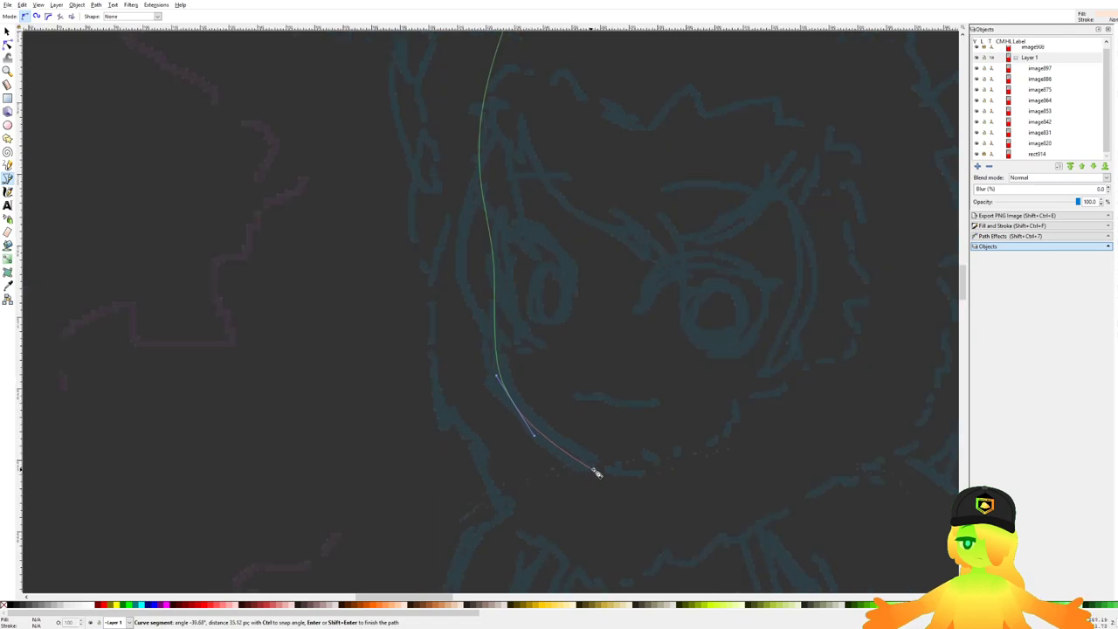
{"action": "left_click_drag", "start_coordinate": [596, 472], "coordinate": [861, 349]}
Step: Continue the face outline up the right cheek, close it across the forehead, and save the document
{"action": "scroll", "coordinate": [864, 210], "scroll_direction": "down", "scroll_amount": 3}
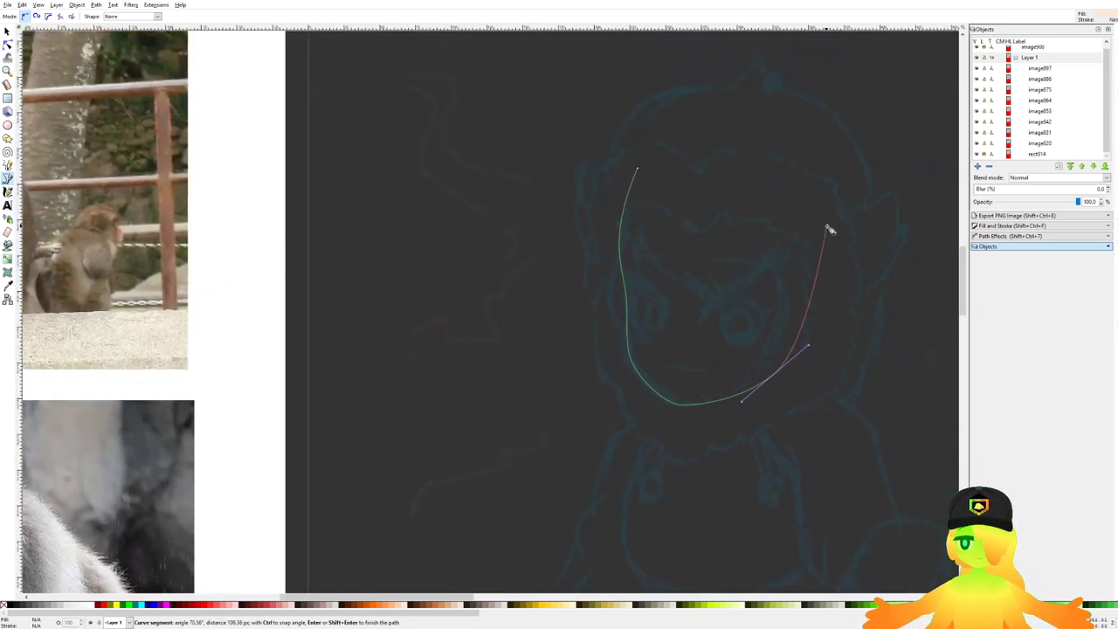
{"action": "left_click", "coordinate": [811, 223]}
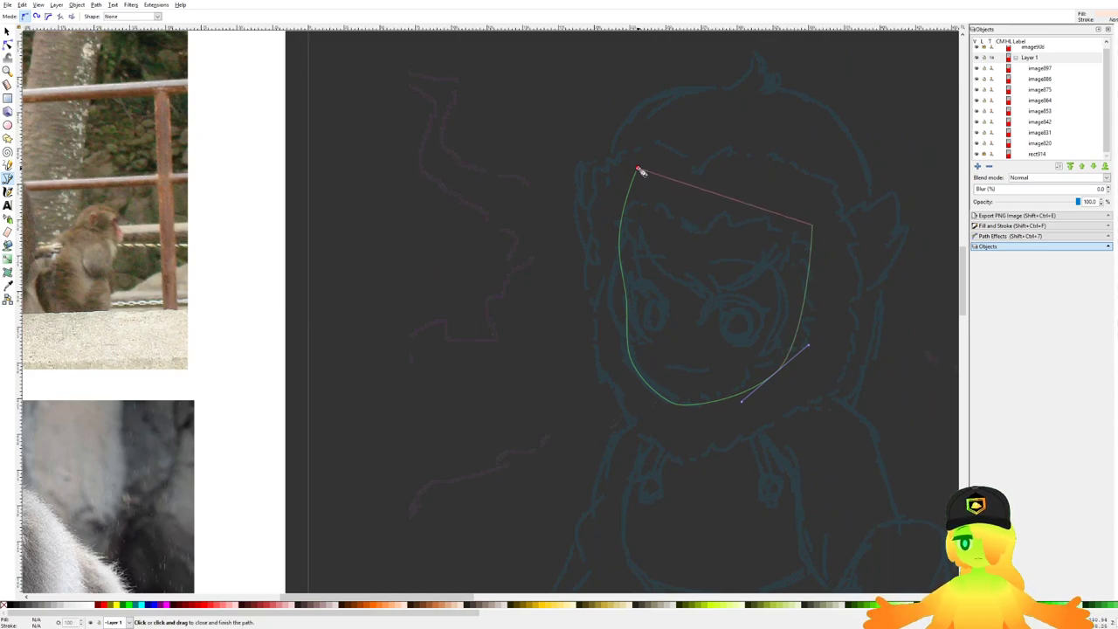
{"action": "left_click", "coordinate": [638, 169]}
{"action": "left_click_drag", "start_coordinate": [805, 269], "coordinate": [754, 257]}
{"action": "scroll", "coordinate": [763, 316], "scroll_direction": "up", "scroll_amount": 1}
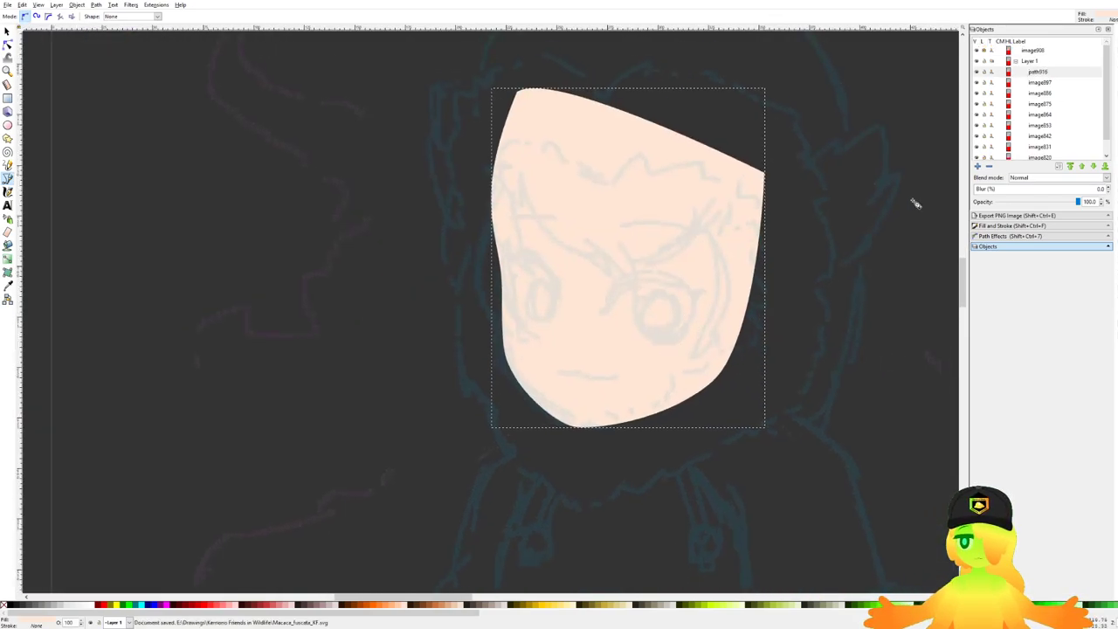
Step: Begin a hair outline over the face at the left temple, forming the first pointed strand of the fringe
{"action": "scroll", "coordinate": [553, 210], "scroll_direction": "up", "scroll_amount": 1}
{"action": "scroll", "coordinate": [549, 271], "scroll_direction": "down", "scroll_amount": 4}
{"action": "left_click_drag", "start_coordinate": [550, 271], "coordinate": [651, 296]}
{"action": "scroll", "coordinate": [522, 256], "scroll_direction": "down", "scroll_amount": 3}
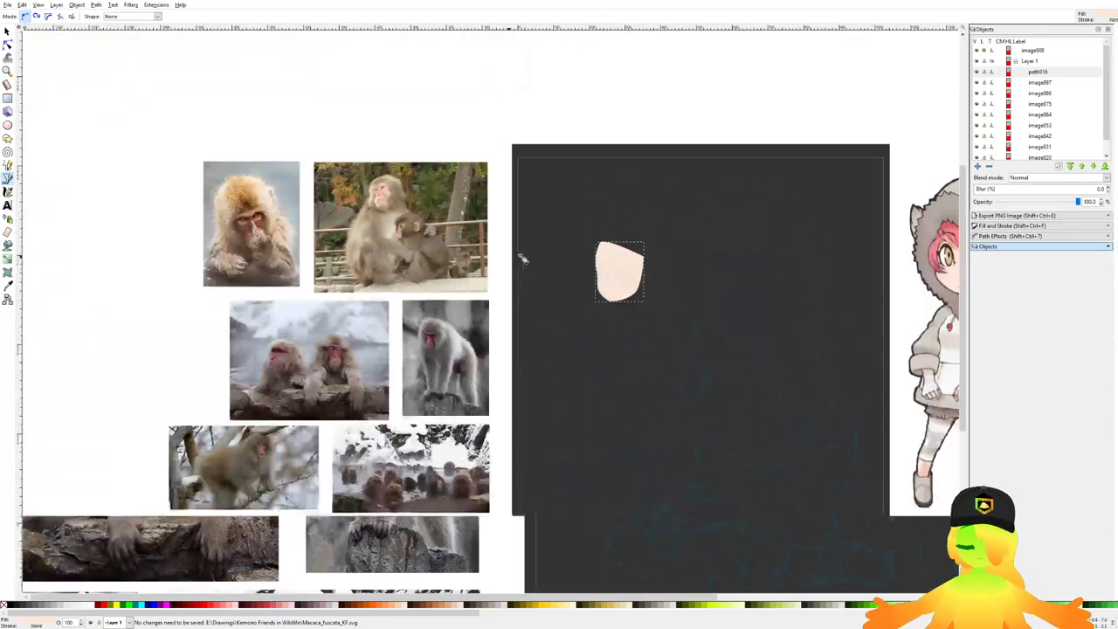
{"action": "scroll", "coordinate": [805, 243], "scroll_direction": "up", "scroll_amount": 3}
{"action": "left_click_drag", "start_coordinate": [494, 307], "coordinate": [881, 287]}
{"action": "scroll", "coordinate": [516, 262], "scroll_direction": "up", "scroll_amount": 4}
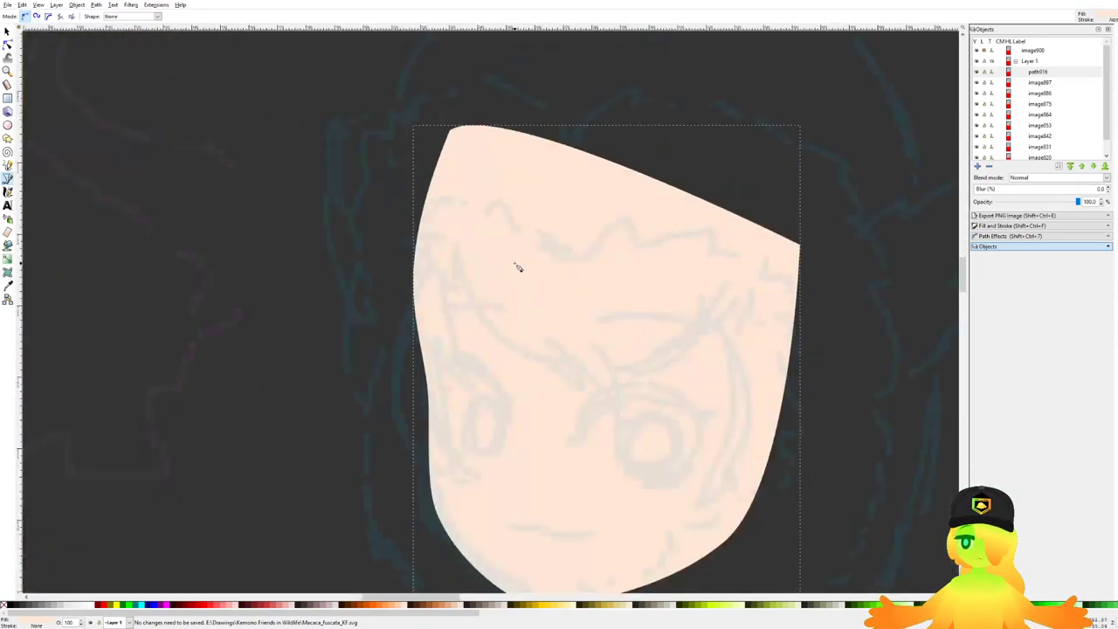
{"action": "scroll", "coordinate": [420, 255], "scroll_direction": "up", "scroll_amount": 1}
{"action": "left_click", "coordinate": [385, 186]}
{"action": "scroll", "coordinate": [413, 305], "scroll_direction": "up", "scroll_amount": 2}
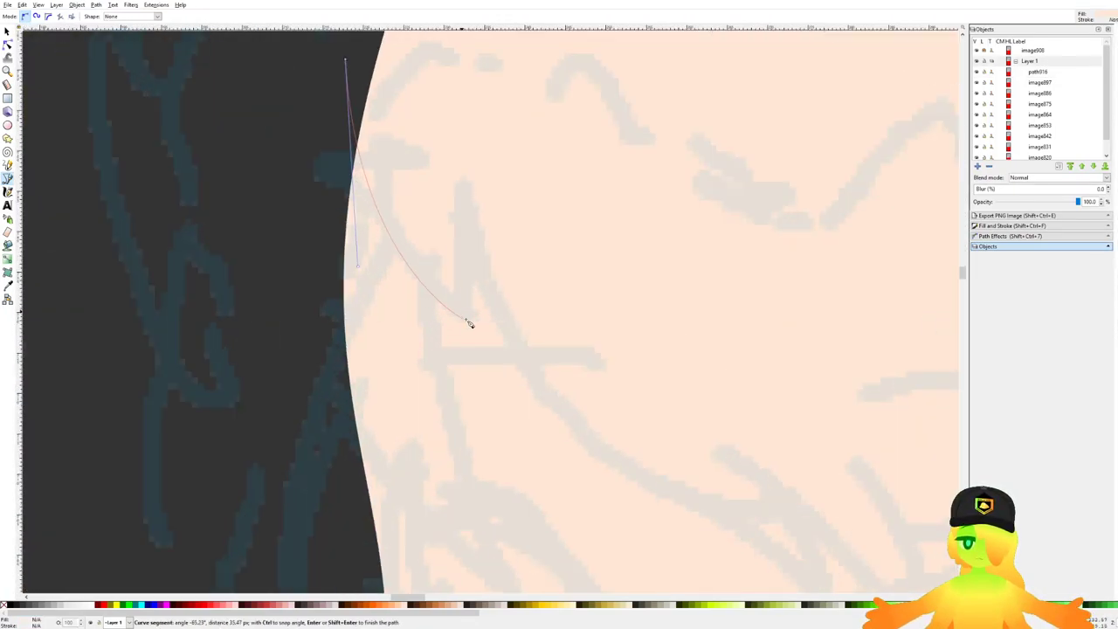
{"action": "left_click_drag", "start_coordinate": [464, 295], "coordinate": [389, 110]}
{"action": "left_click", "coordinate": [456, 198]}
{"action": "scroll", "coordinate": [389, 110], "scroll_direction": "down", "scroll_amount": 1}
{"action": "left_click_drag", "start_coordinate": [382, 162], "coordinate": [412, 232]}
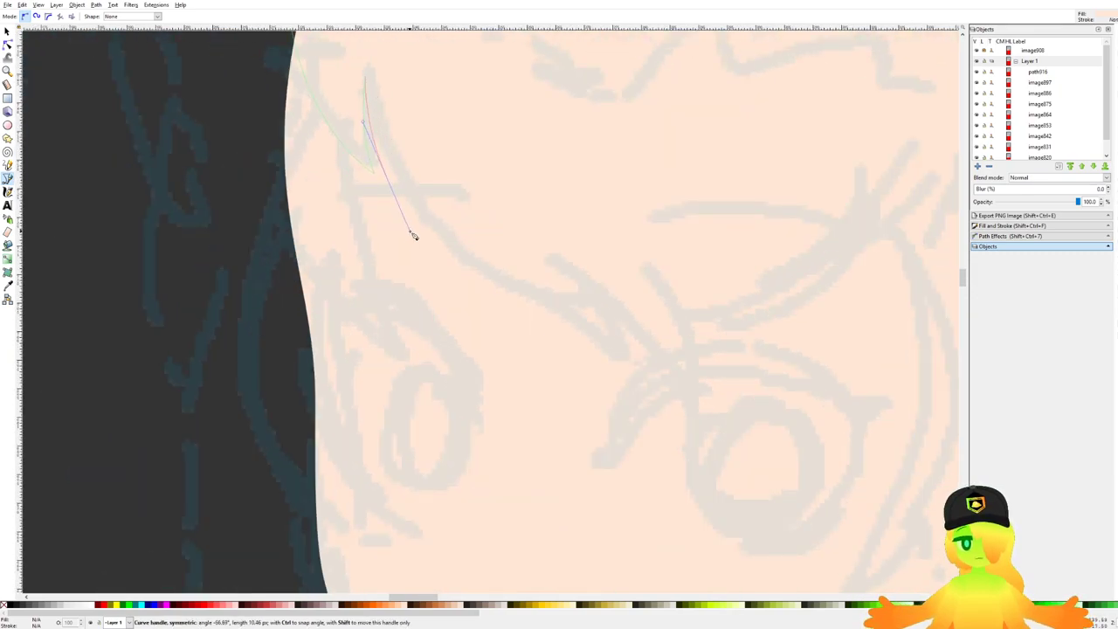
Step: Extend the fringe's lower edge toward the brow centre, forming a pointed strand and running down to a second tip
{"action": "scroll", "coordinate": [564, 305], "scroll_direction": "up", "scroll_amount": 2}
{"action": "left_click_drag", "start_coordinate": [502, 259], "coordinate": [618, 232]}
{"action": "left_click", "coordinate": [644, 373]}
{"action": "left_click", "coordinate": [567, 175]}
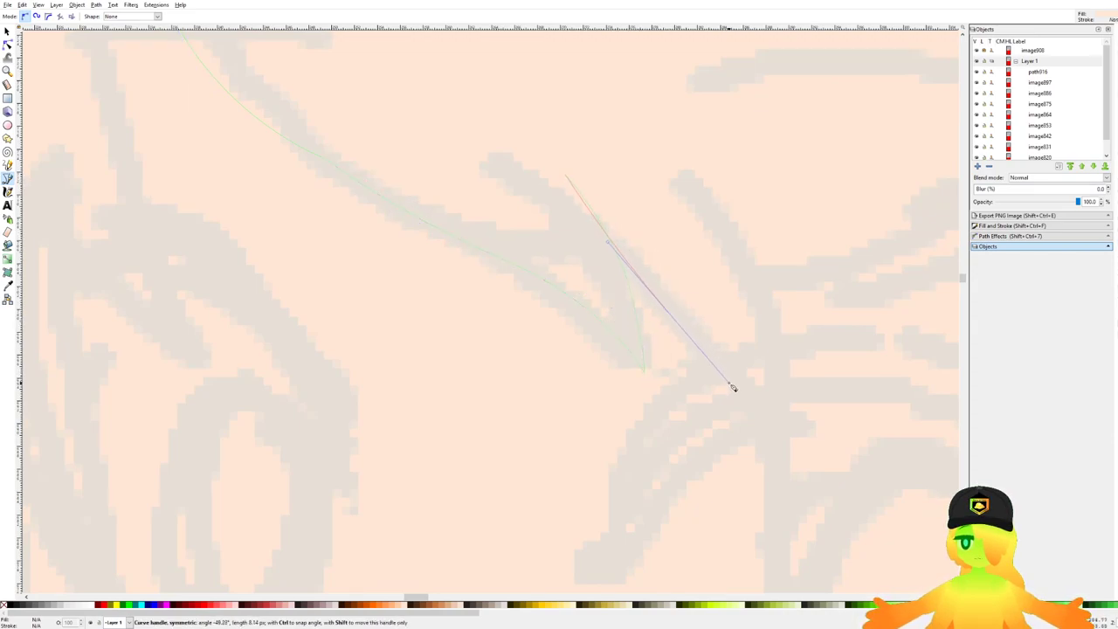
{"action": "left_click_drag", "start_coordinate": [729, 403], "coordinate": [736, 425]}
{"action": "left_click_drag", "start_coordinate": [741, 377], "coordinate": [729, 257]}
Step: Curve the hair outline back up from the tip between the eyes to the start of the right brow
{"action": "scroll", "coordinate": [705, 206], "scroll_direction": "down", "scroll_amount": 5}
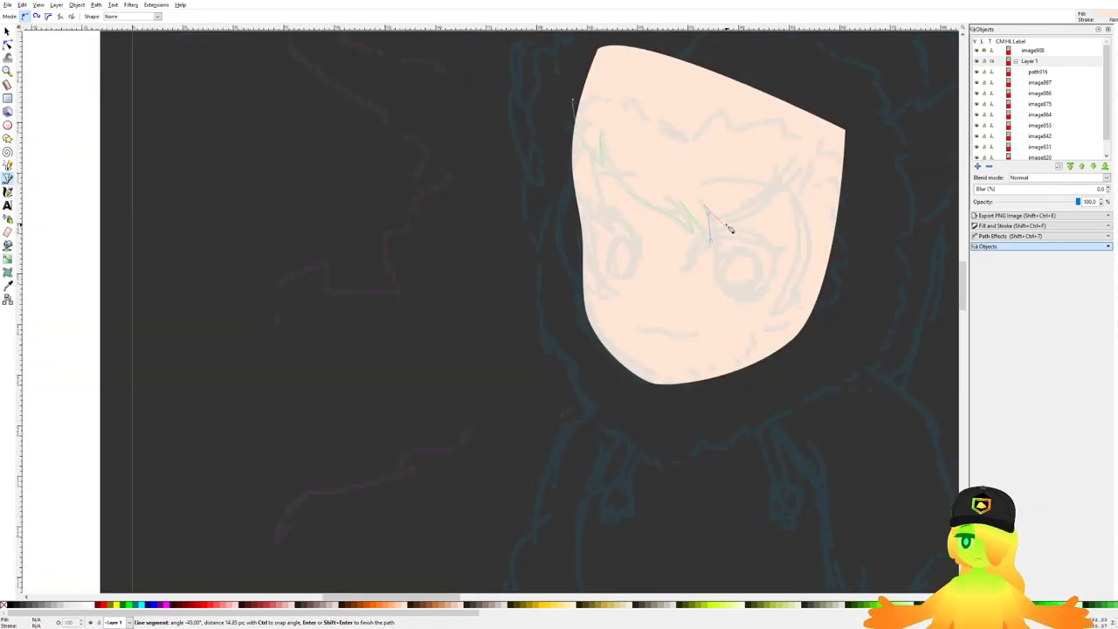
{"action": "scroll", "coordinate": [727, 227], "scroll_direction": "up", "scroll_amount": 5}
{"action": "scroll", "coordinate": [700, 242], "scroll_direction": "up", "scroll_amount": 3}
{"action": "left_click_drag", "start_coordinate": [647, 313], "coordinate": [650, 223]}
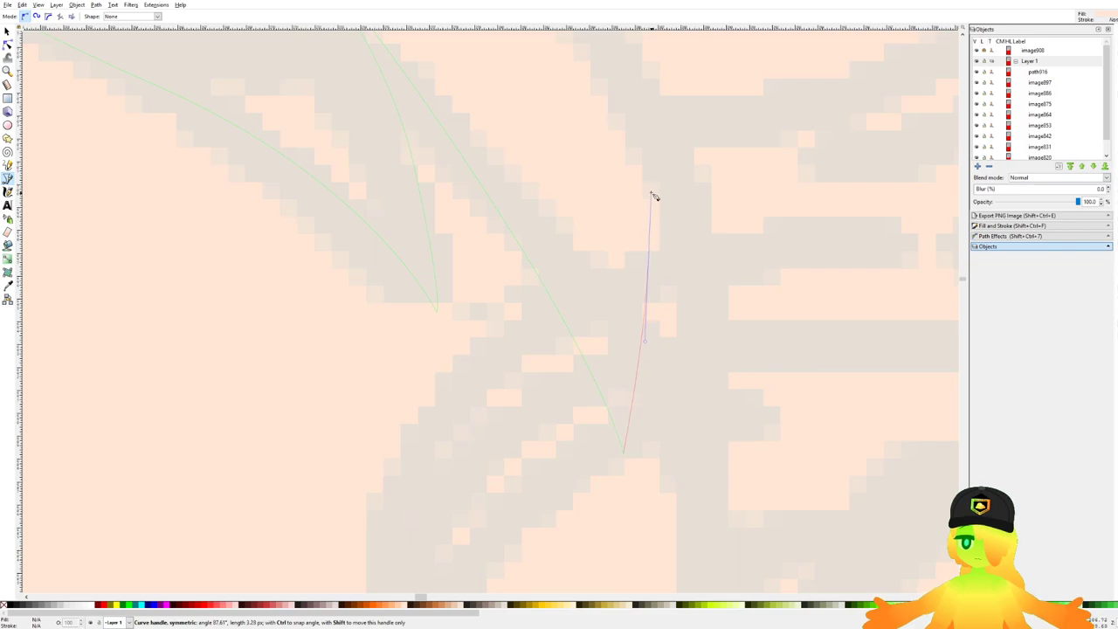
{"action": "left_click_drag", "start_coordinate": [659, 287], "coordinate": [662, 209]}
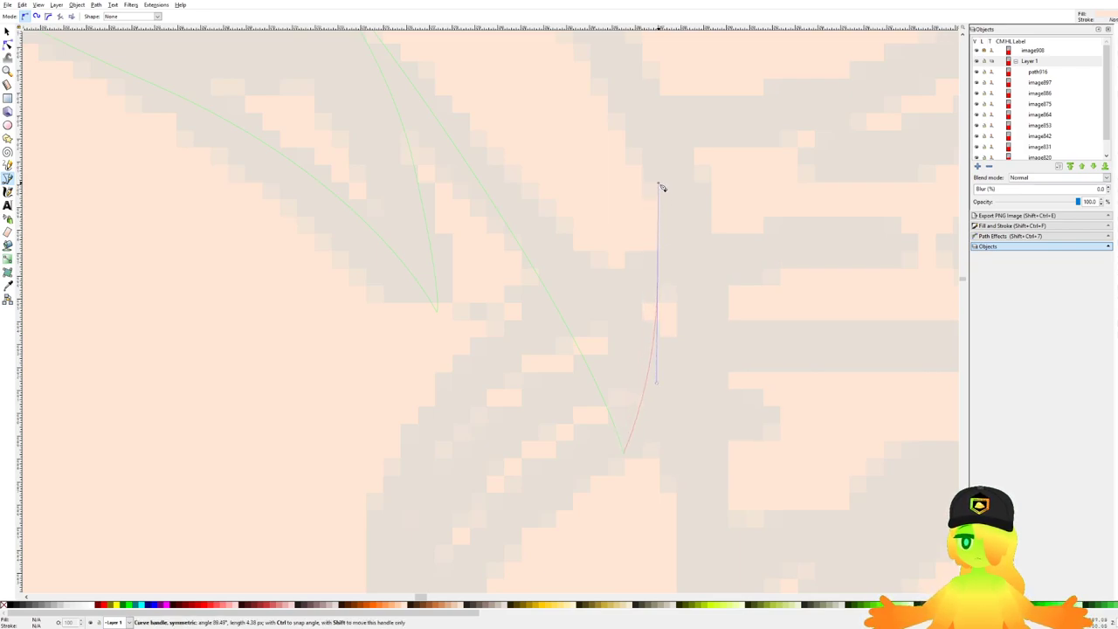
{"action": "left_click", "coordinate": [650, 127]}
Step: Trace the fringe edge above the right eye, including a thin notch, up to the top of the side lock
{"action": "scroll", "coordinate": [664, 131], "scroll_direction": "down", "scroll_amount": 4}
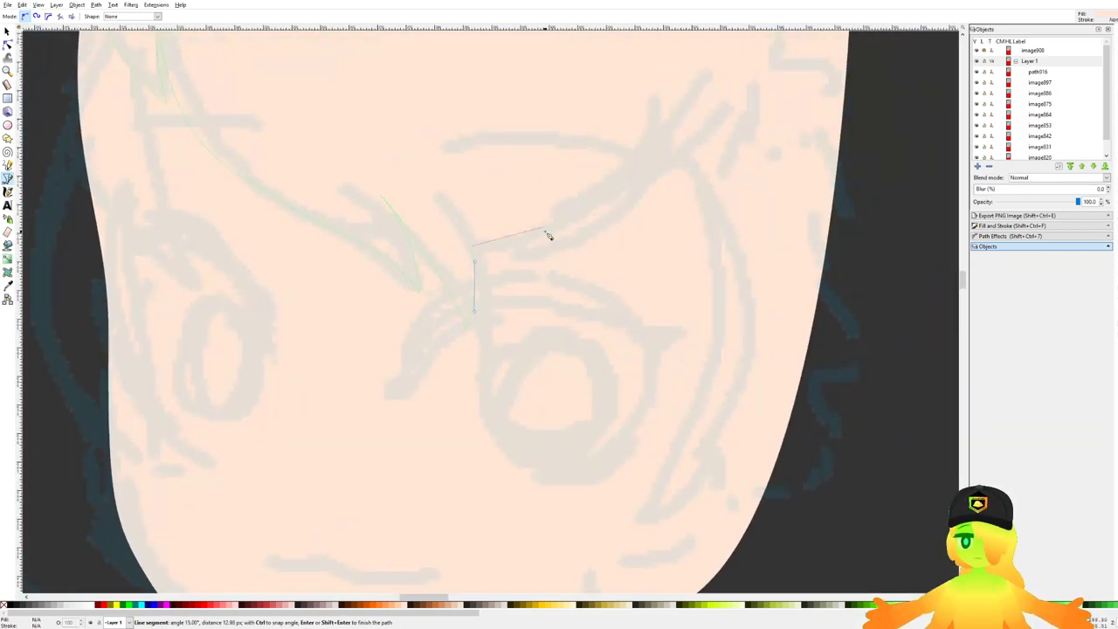
{"action": "scroll", "coordinate": [559, 234], "scroll_direction": "up", "scroll_amount": 3}
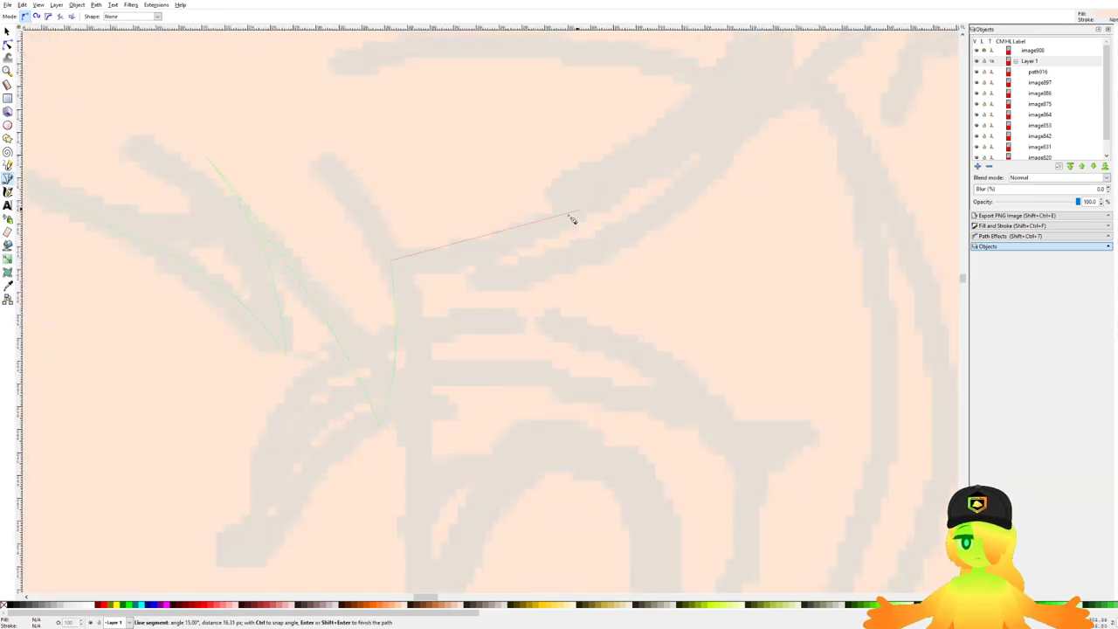
{"action": "left_click_drag", "start_coordinate": [563, 220], "coordinate": [664, 166]}
{"action": "left_click_drag", "start_coordinate": [605, 202], "coordinate": [519, 255]}
{"action": "left_click", "coordinate": [473, 269]}
{"action": "scroll", "coordinate": [603, 241], "scroll_direction": "down", "scroll_amount": 1}
{"action": "mouse_move", "coordinate": [606, 239]}
{"action": "left_mouse_down"}
{"action": "mouse_move", "coordinate": [521, 297]}
{"action": "mouse_move", "coordinate": [458, 313]}
{"action": "mouse_move", "coordinate": [599, 242]}
{"action": "left_mouse_up"}
{"action": "scroll", "coordinate": [458, 313], "scroll_direction": "up", "scroll_amount": 1}
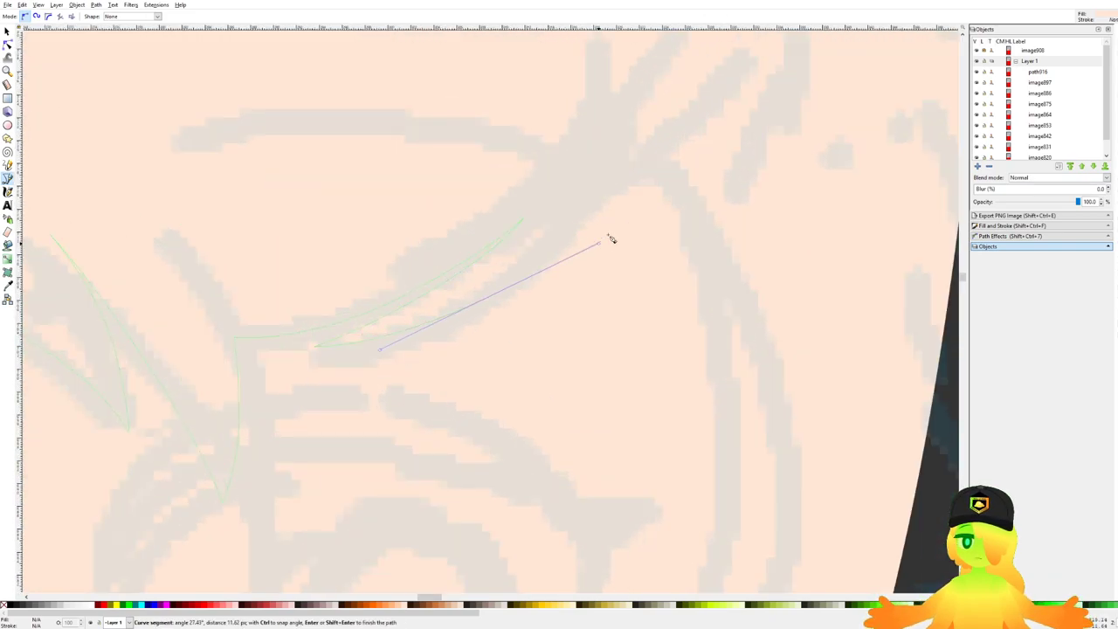
{"action": "left_click", "coordinate": [649, 170]}
Step: Trace the inner edge of the side lock down beside the right eye to a tip near the eye's lower corner
{"action": "scroll", "coordinate": [649, 170], "scroll_direction": "down", "scroll_amount": 5}
{"action": "scroll", "coordinate": [667, 203], "scroll_direction": "up", "scroll_amount": 2}
{"action": "left_click_drag", "start_coordinate": [653, 215], "coordinate": [661, 278]}
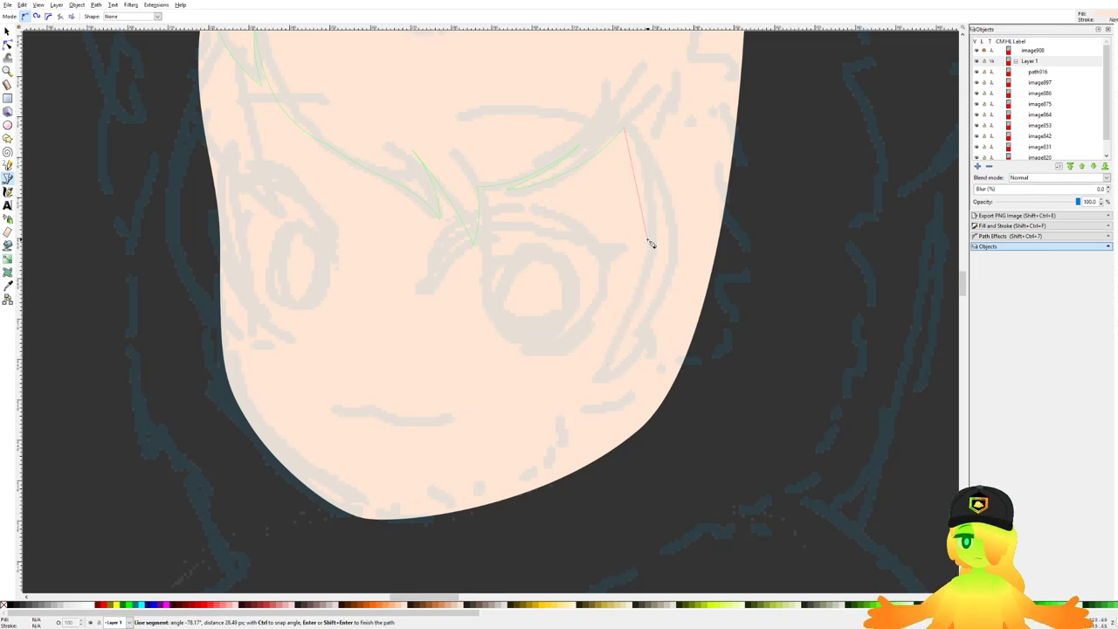
{"action": "left_click", "coordinate": [608, 373]}
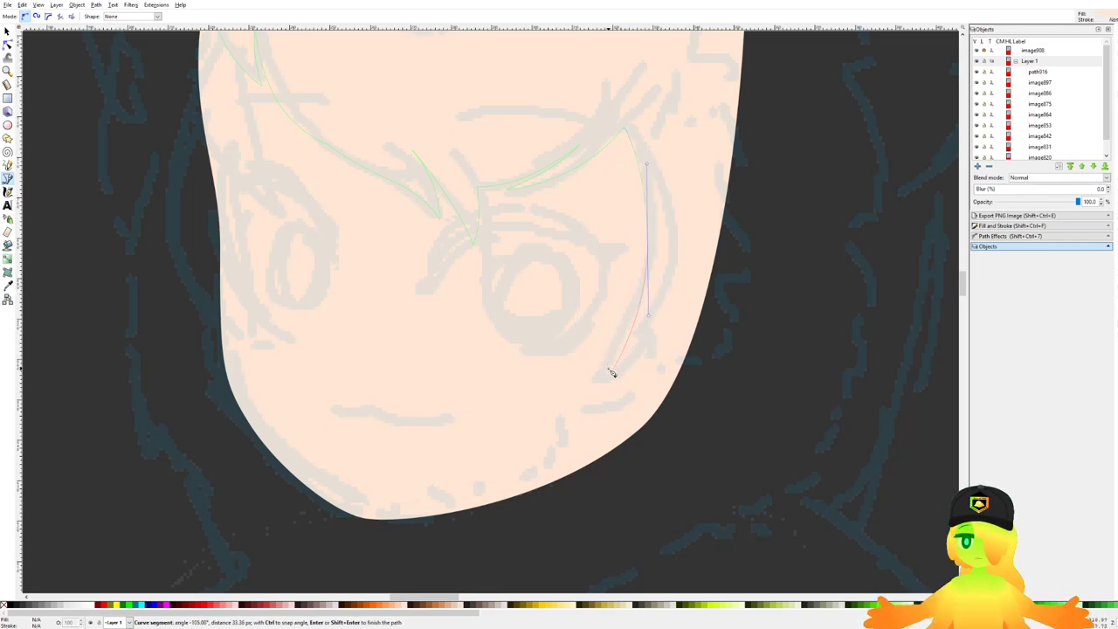
{"action": "scroll", "coordinate": [607, 372], "scroll_direction": "up", "scroll_amount": 3}
{"action": "left_click_drag", "start_coordinate": [637, 370], "coordinate": [723, 314]}
{"action": "scroll", "coordinate": [751, 271], "scroll_direction": "down", "scroll_amount": 10}
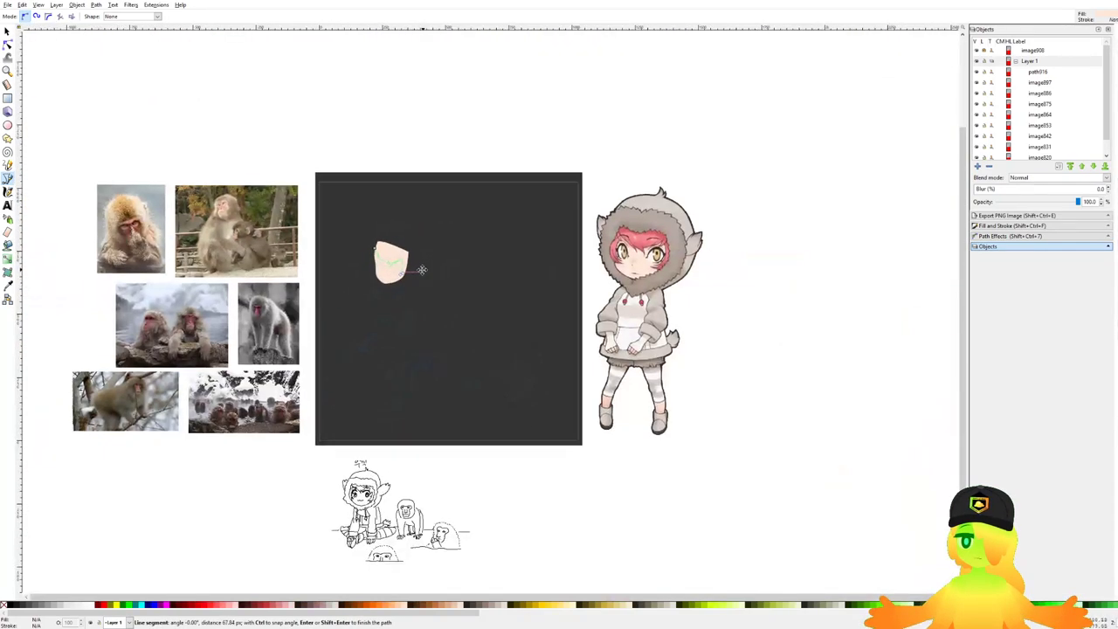
{"action": "scroll", "coordinate": [422, 270], "scroll_direction": "up", "scroll_amount": 10}
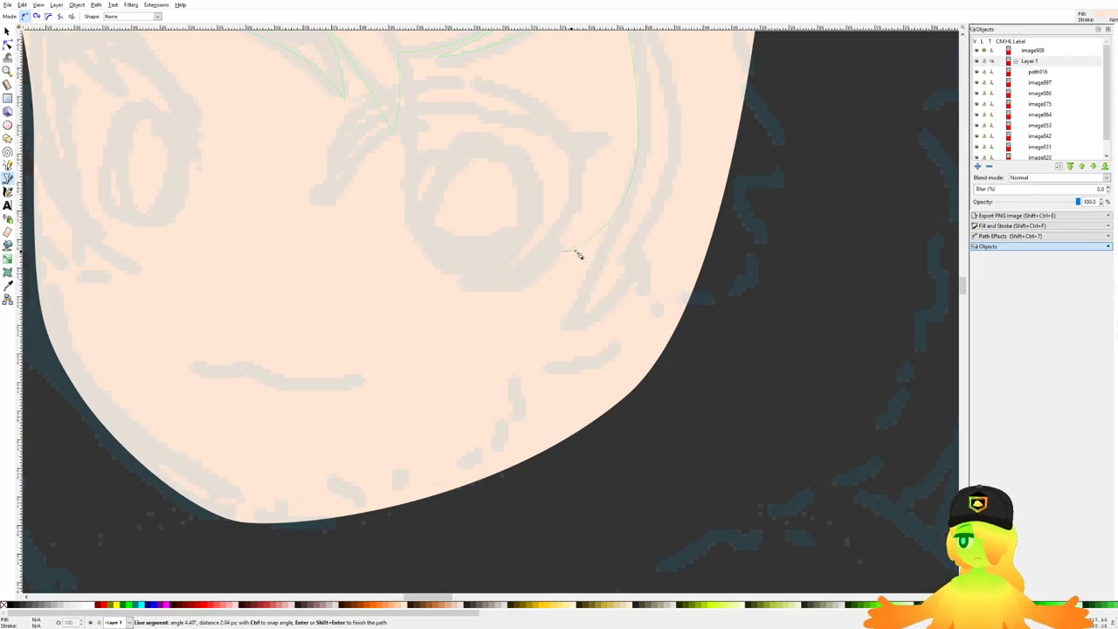
Step: Form the split, pointed ends of the side lock below the right eye, undoing the last misplaced segment
{"action": "scroll", "coordinate": [578, 255], "scroll_direction": "up", "scroll_amount": 3}
{"action": "left_click_drag", "start_coordinate": [606, 253], "coordinate": [672, 233]}
{"action": "left_click_drag", "start_coordinate": [590, 274], "coordinate": [499, 303]}
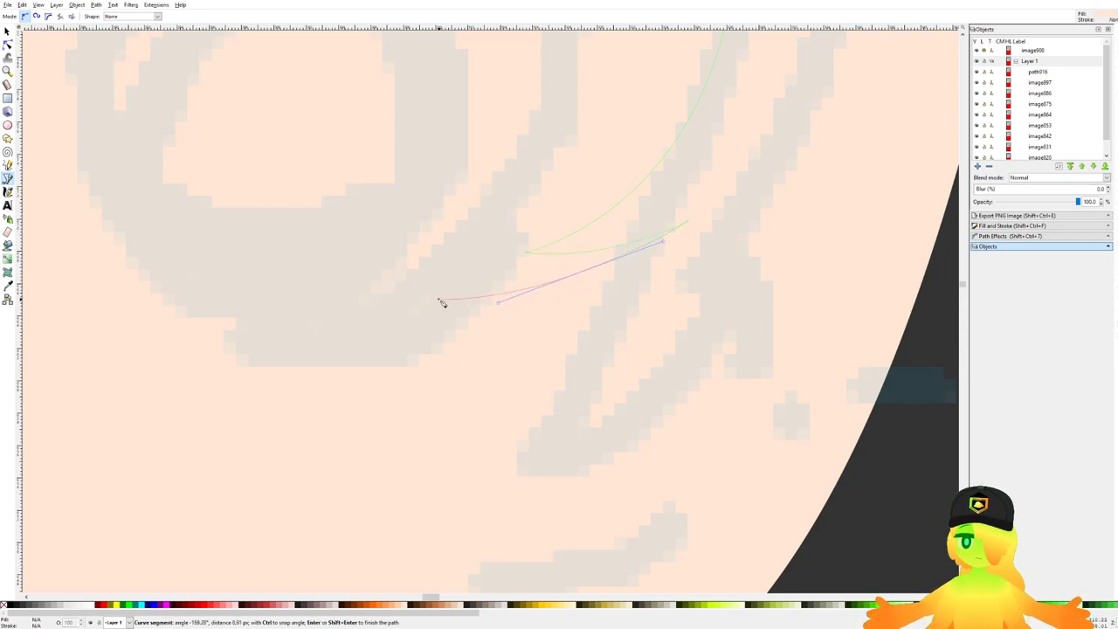
{"action": "left_click", "coordinate": [410, 262]}
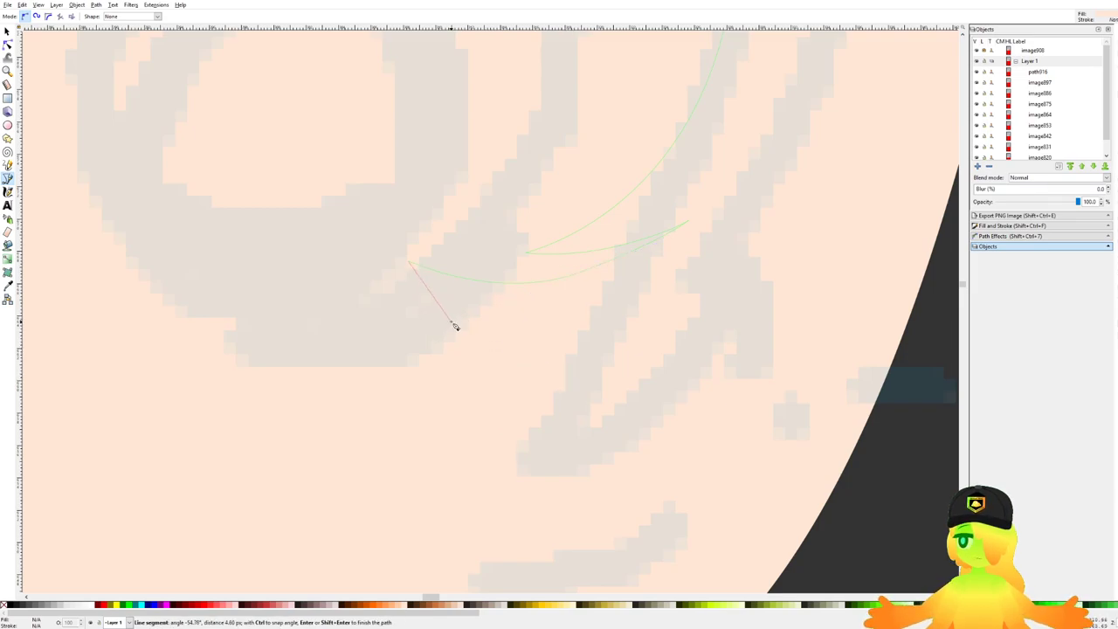
{"action": "left_click_drag", "start_coordinate": [457, 328], "coordinate": [672, 421]}
{"action": "left_click", "coordinate": [586, 387]}
{"action": "key", "text": "ctrl+z"}
Step: Bring the hair outline up the outer side of the head and over the forehead, closing it at the left temple
{"action": "scroll", "coordinate": [541, 402], "scroll_direction": "down", "scroll_amount": 1}
{"action": "scroll", "coordinate": [724, 382], "scroll_direction": "down", "scroll_amount": 6}
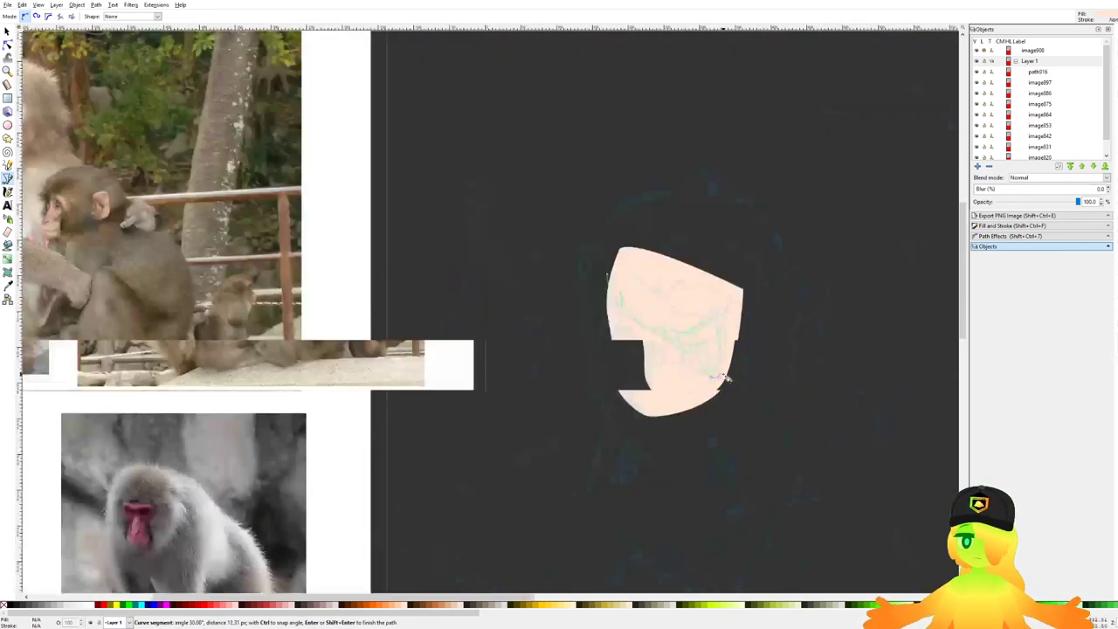
{"action": "scroll", "coordinate": [612, 319], "scroll_direction": "up", "scroll_amount": 3}
{"action": "left_click_drag", "start_coordinate": [628, 234], "coordinate": [596, 140]}
{"action": "left_click_drag", "start_coordinate": [347, 172], "coordinate": [310, 247]}
{"action": "scroll", "coordinate": [428, 252], "scroll_direction": "down", "scroll_amount": 2}
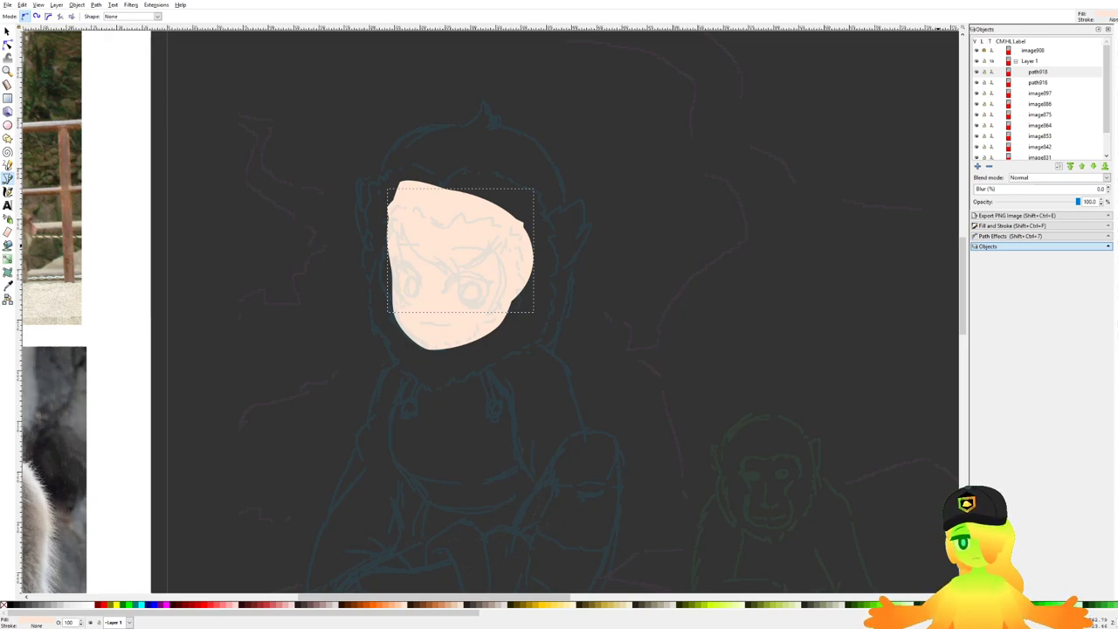
Step: Fill the hair shape with light red and save the document
{"action": "left_click_drag", "start_coordinate": [568, 409], "coordinate": [549, 375]}
{"action": "scroll", "coordinate": [661, 291], "scroll_direction": "down", "scroll_amount": 3}
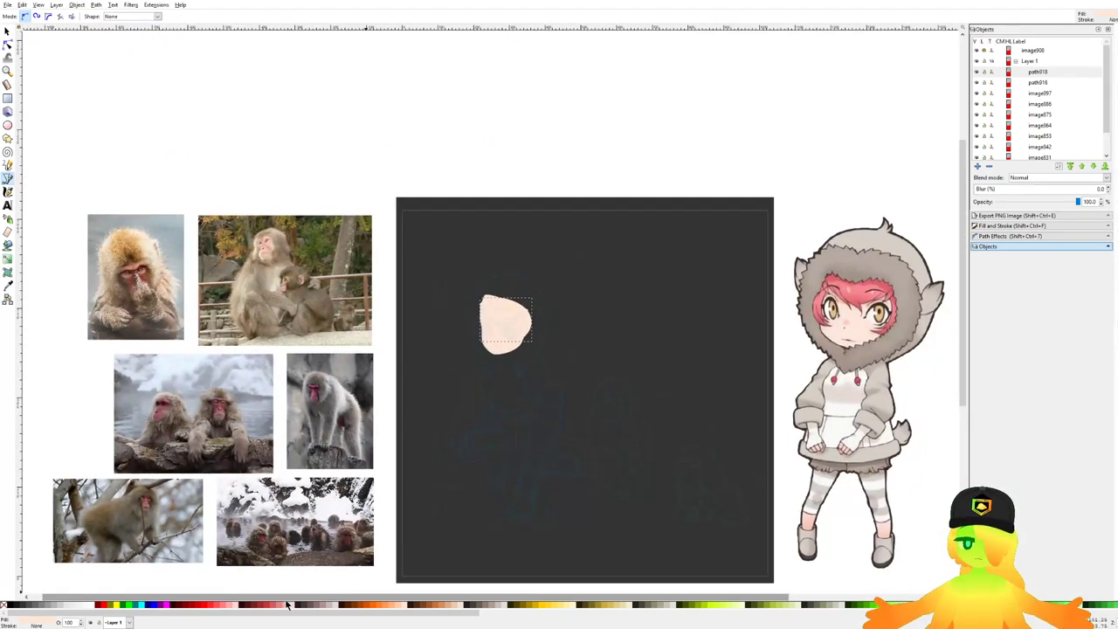
{"action": "left_click", "coordinate": [220, 609]}
{"action": "scroll", "coordinate": [555, 309], "scroll_direction": "up", "scroll_amount": 4}
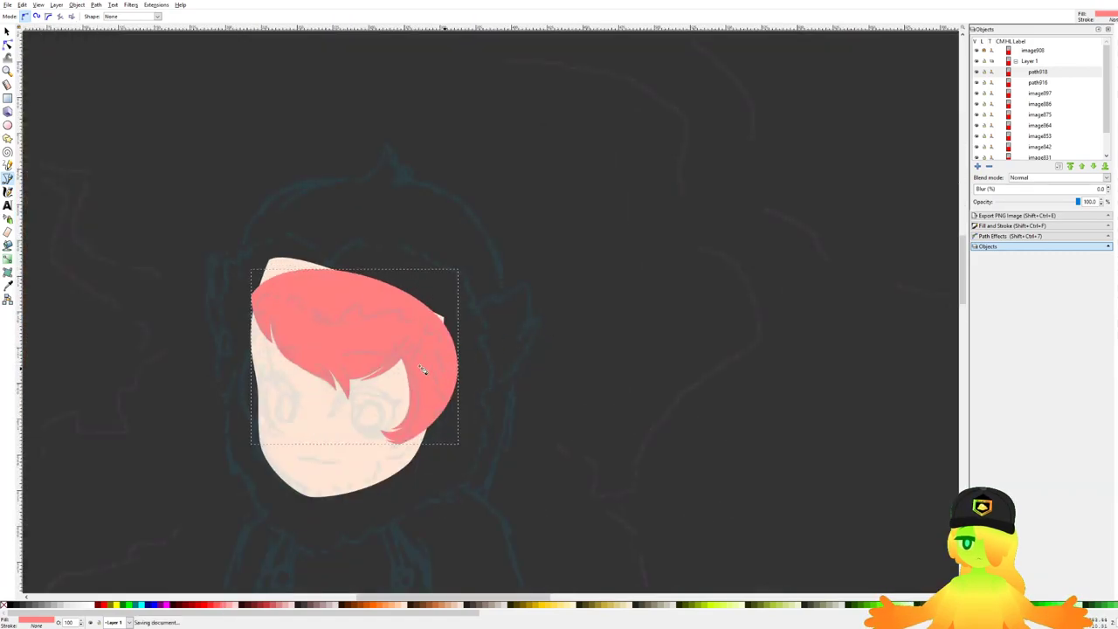
{"action": "scroll", "coordinate": [421, 369], "scroll_direction": "down", "scroll_amount": 4}
{"action": "left_click_drag", "start_coordinate": [421, 368], "coordinate": [434, 340]}
{"action": "key", "text": "ctrl+s"}
Step: Trace a hair lock from the left temple down to a pointed tip above the left eye and back toward the face's edge
{"action": "scroll", "coordinate": [394, 355], "scroll_direction": "up", "scroll_amount": 6}
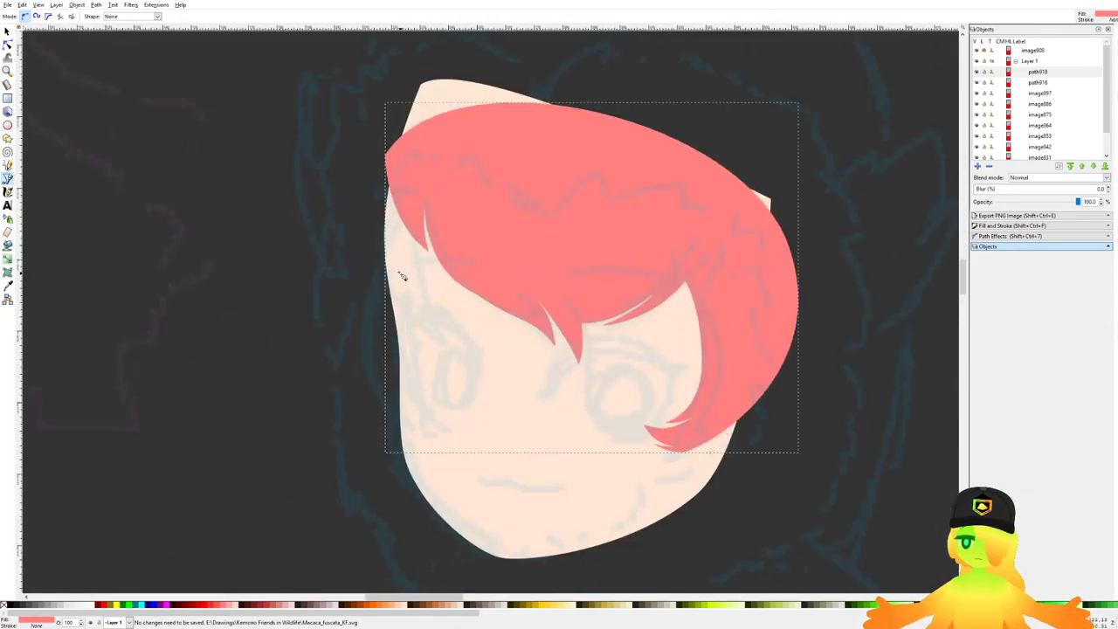
{"action": "scroll", "coordinate": [403, 243], "scroll_direction": "up", "scroll_amount": 2}
{"action": "left_click_drag", "start_coordinate": [457, 123], "coordinate": [384, 253]}
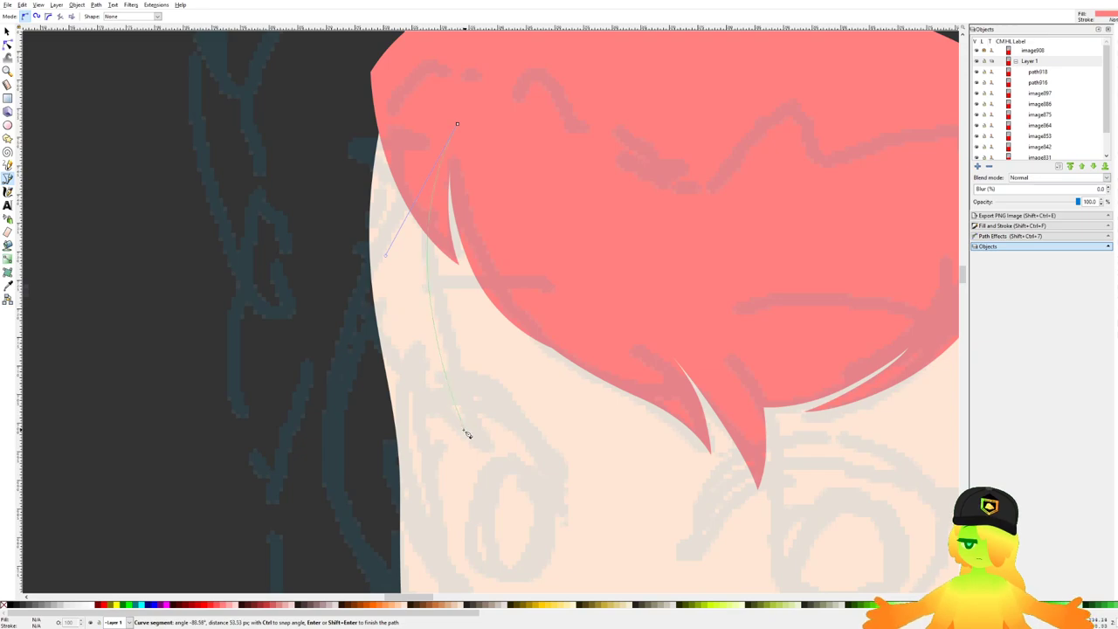
{"action": "scroll", "coordinate": [467, 434], "scroll_direction": "up", "scroll_amount": 2}
{"action": "left_click_drag", "start_coordinate": [417, 379], "coordinate": [337, 250]}
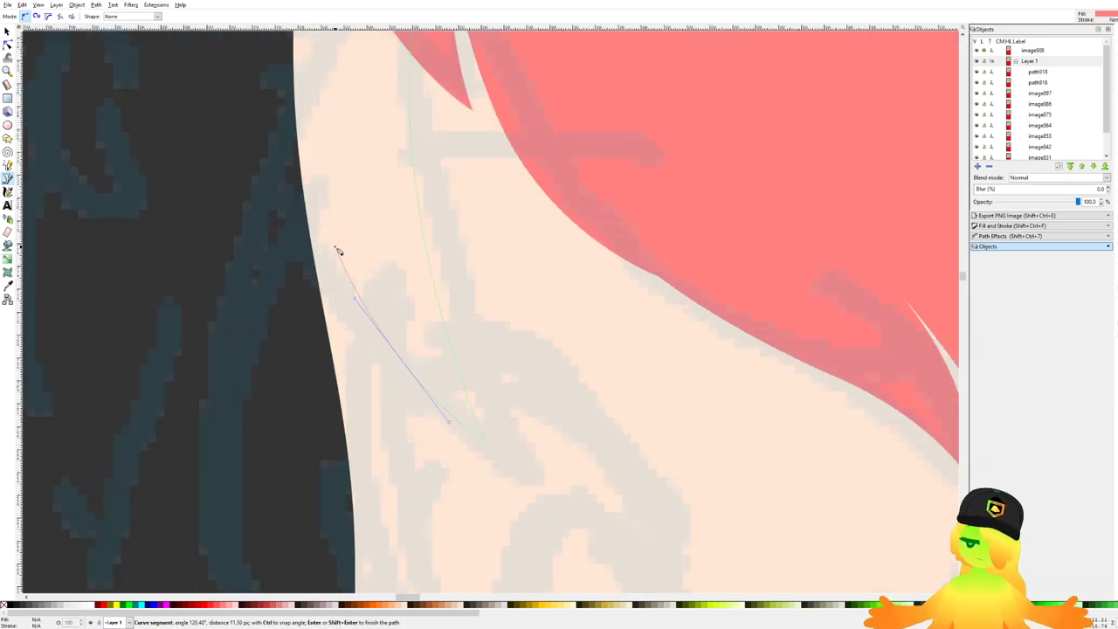
{"action": "scroll", "coordinate": [337, 251], "scroll_direction": "down", "scroll_amount": 8}
{"action": "scroll", "coordinate": [333, 253], "scroll_direction": "up", "scroll_amount": 8}
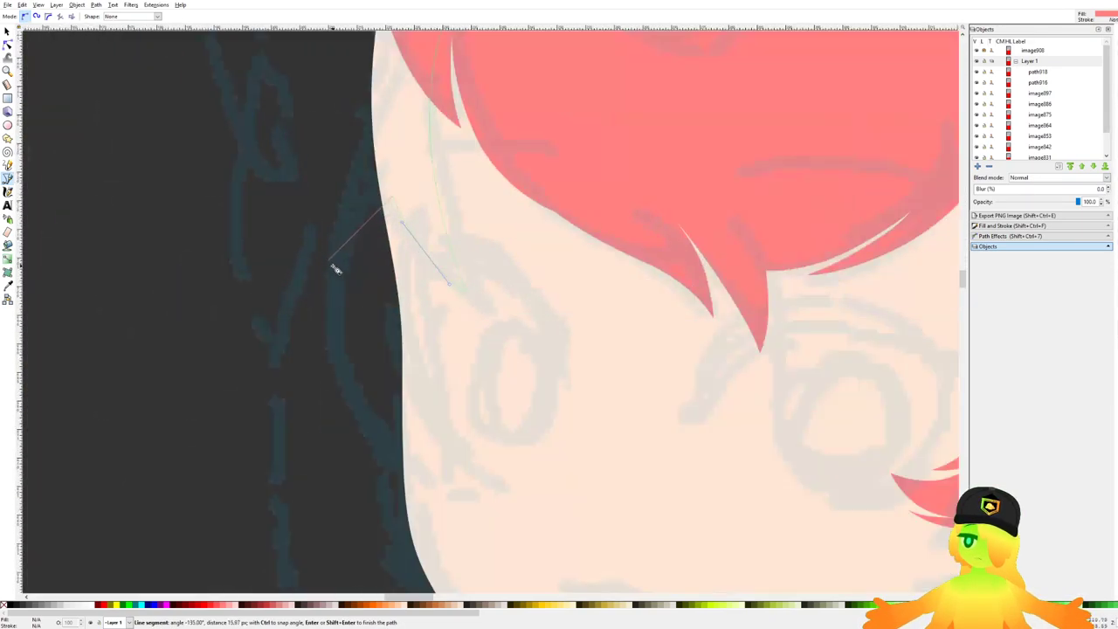
Step: Trace the lock's inner edge down beside the left eye to a tip below it, with a small notch at the end
{"action": "left_click_drag", "start_coordinate": [397, 300], "coordinate": [377, 490]}
{"action": "scroll", "coordinate": [481, 504], "scroll_direction": "up", "scroll_amount": 2}
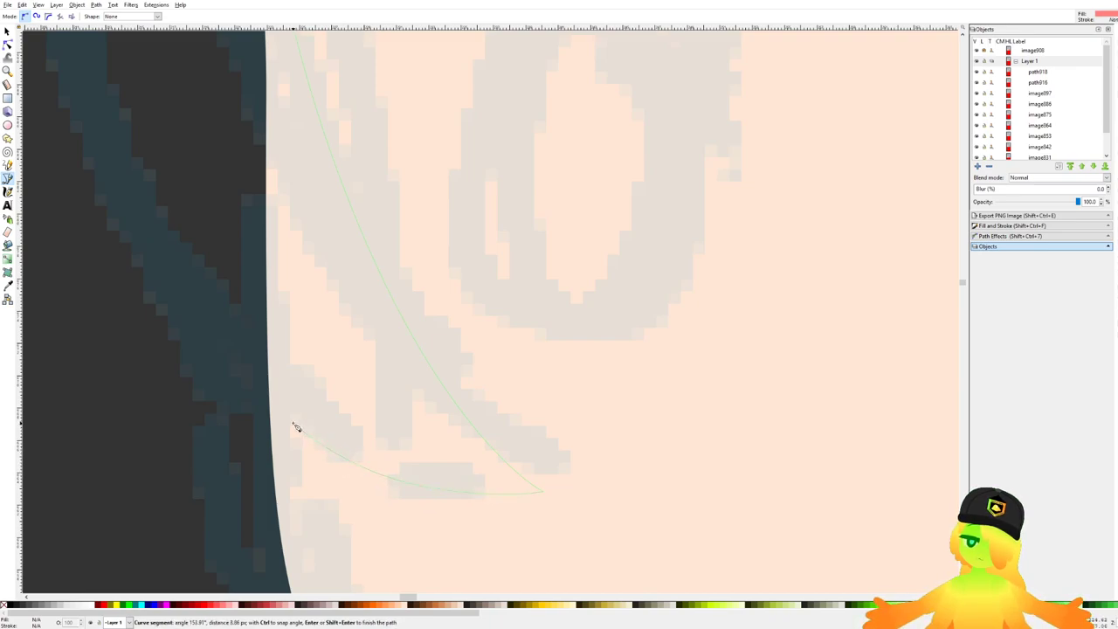
{"action": "left_click_drag", "start_coordinate": [294, 425], "coordinate": [417, 503]}
{"action": "scroll", "coordinate": [426, 501], "scroll_direction": "down", "scroll_amount": 2}
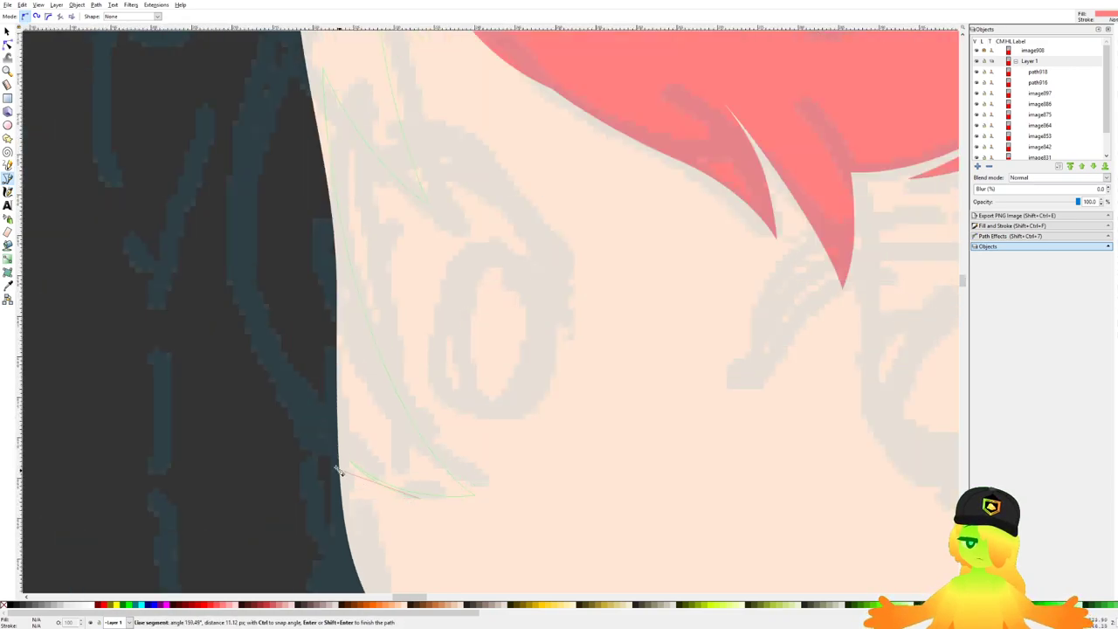
Step: Bring the lock's outline up the outer left side of the head, close it at its starting point and save the document
{"action": "left_click_drag", "start_coordinate": [323, 455], "coordinate": [274, 415]}
{"action": "scroll", "coordinate": [262, 357], "scroll_direction": "down", "scroll_amount": 2}
{"action": "left_click_drag", "start_coordinate": [260, 339], "coordinate": [301, 429]}
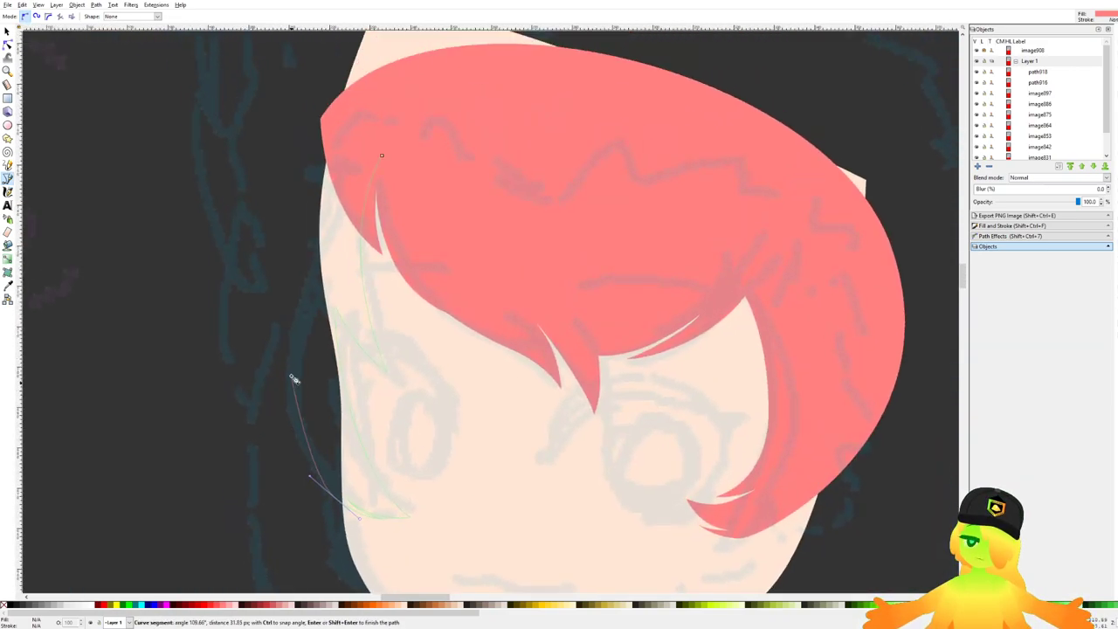
{"action": "left_click_drag", "start_coordinate": [295, 278], "coordinate": [333, 155]}
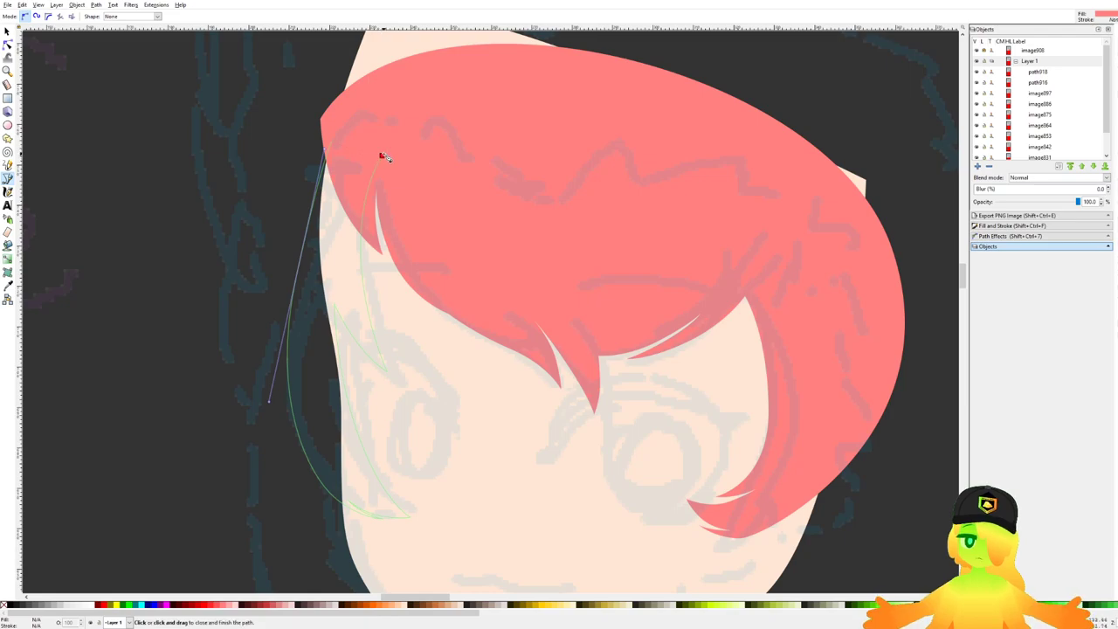
{"action": "left_click", "coordinate": [382, 156]}
{"action": "scroll", "coordinate": [385, 157], "scroll_direction": "down", "scroll_amount": 4}
{"action": "key", "text": "ctrl+s"}
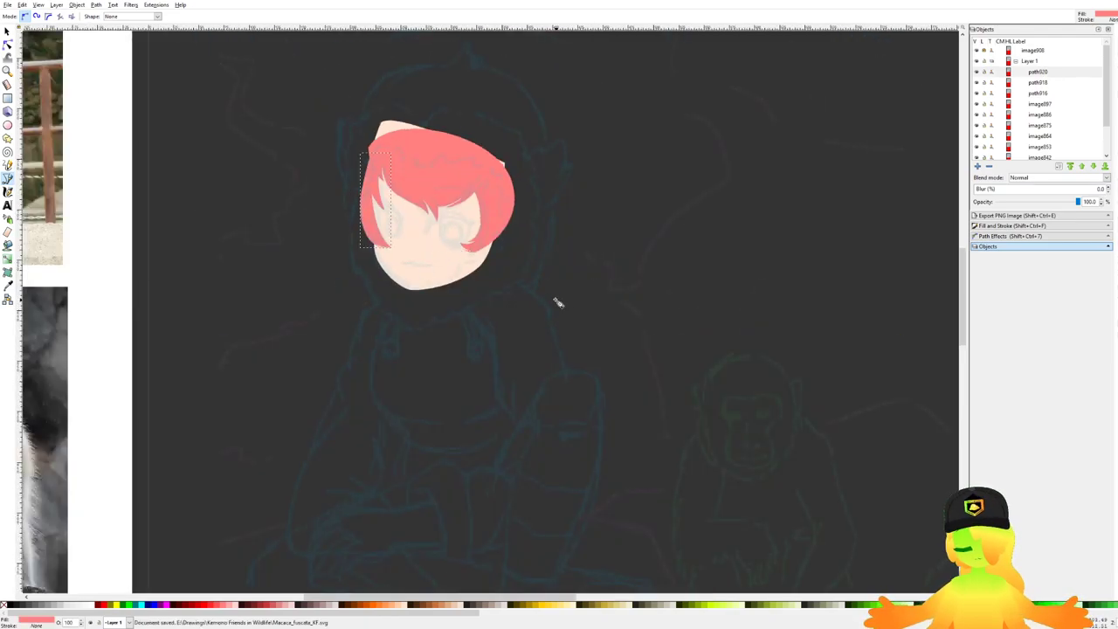
Step: Move the left side lock up to meet the fringe and skew it slightly to follow the face's edge
{"action": "scroll", "coordinate": [556, 302], "scroll_direction": "down", "scroll_amount": 2}
{"action": "scroll", "coordinate": [463, 275], "scroll_direction": "up", "scroll_amount": 2}
{"action": "key", "text": "s"}
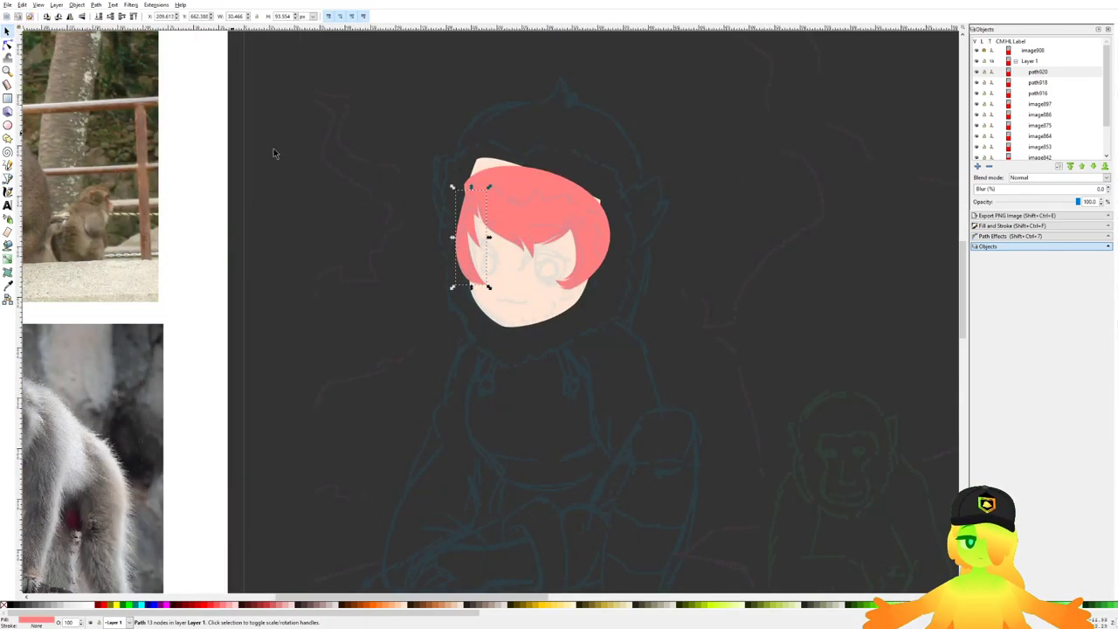
{"action": "scroll", "coordinate": [520, 252], "scroll_direction": "up", "scroll_amount": 2}
{"action": "left_click_drag", "start_coordinate": [545, 172], "coordinate": [555, 178]}
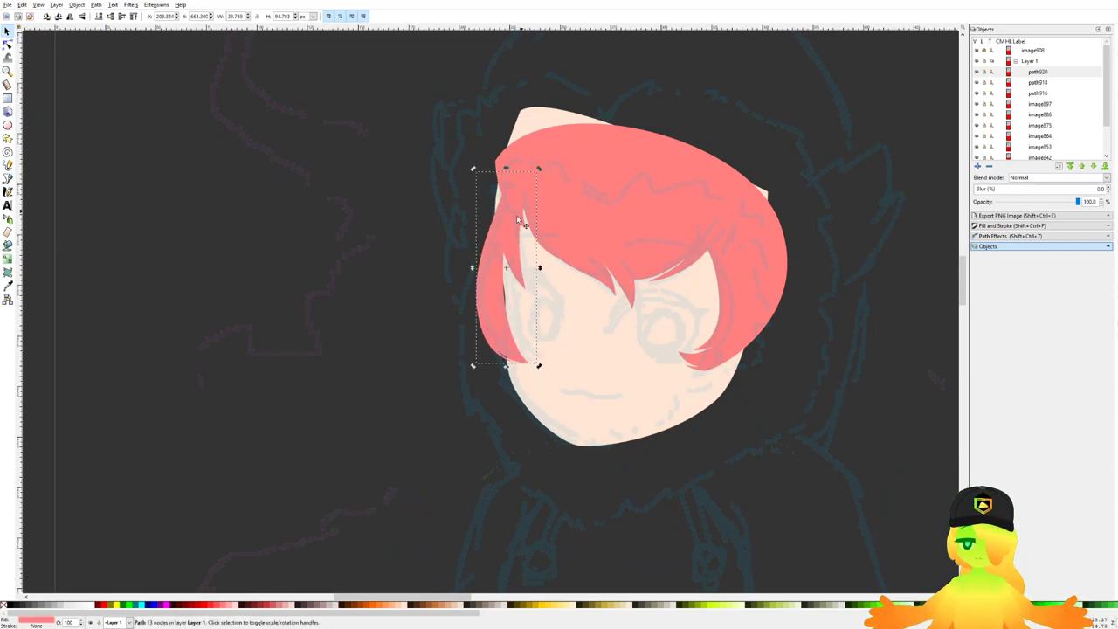
{"action": "left_click_drag", "start_coordinate": [490, 242], "coordinate": [488, 229]}
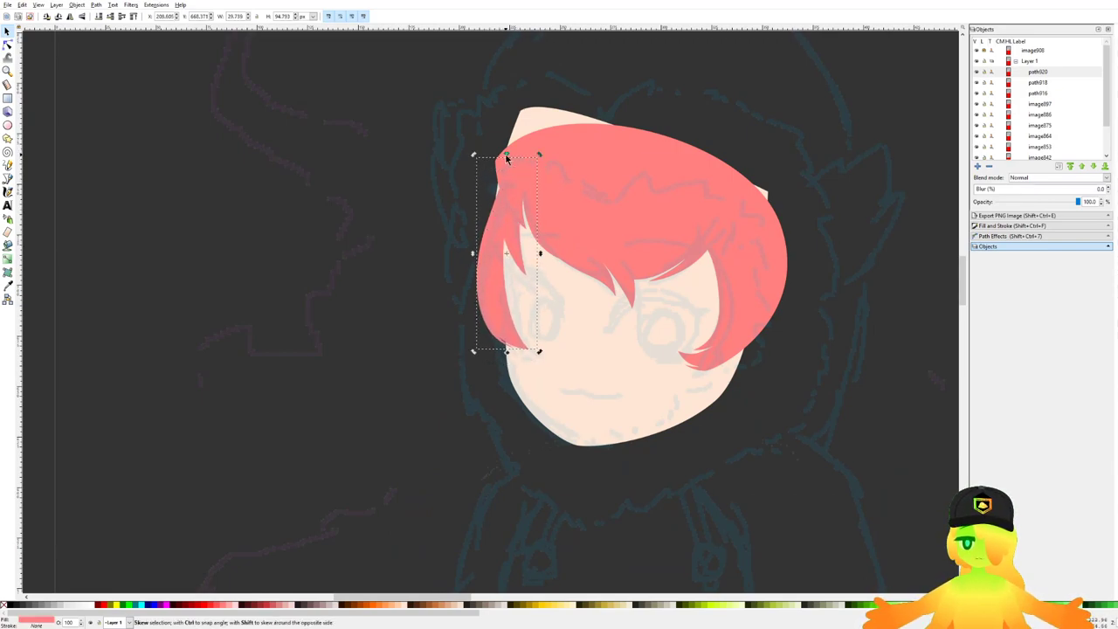
{"action": "left_click_drag", "start_coordinate": [506, 157], "coordinate": [501, 156]}
{"action": "left_click", "coordinate": [445, 340]}
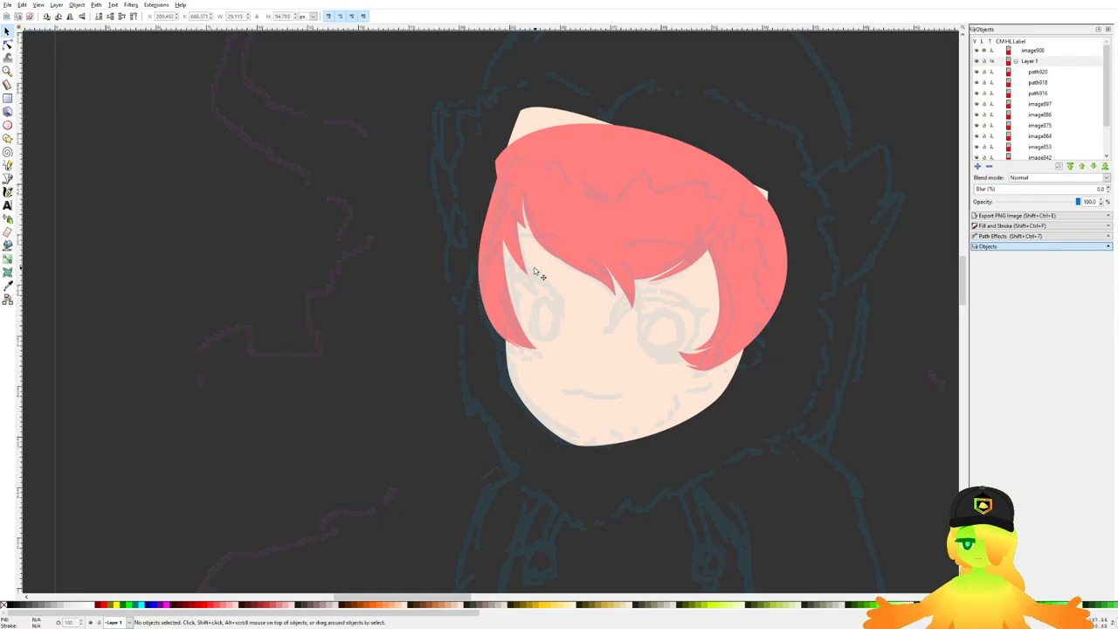
Step: Reshape the left side lock's outer edge by adjusting its nodes and handles so it bulges smoothly outward from the temple
{"action": "scroll", "coordinate": [486, 265], "scroll_direction": "up", "scroll_amount": 1}
{"action": "left_click", "coordinate": [7, 44]}
{"action": "left_click", "coordinate": [525, 338]}
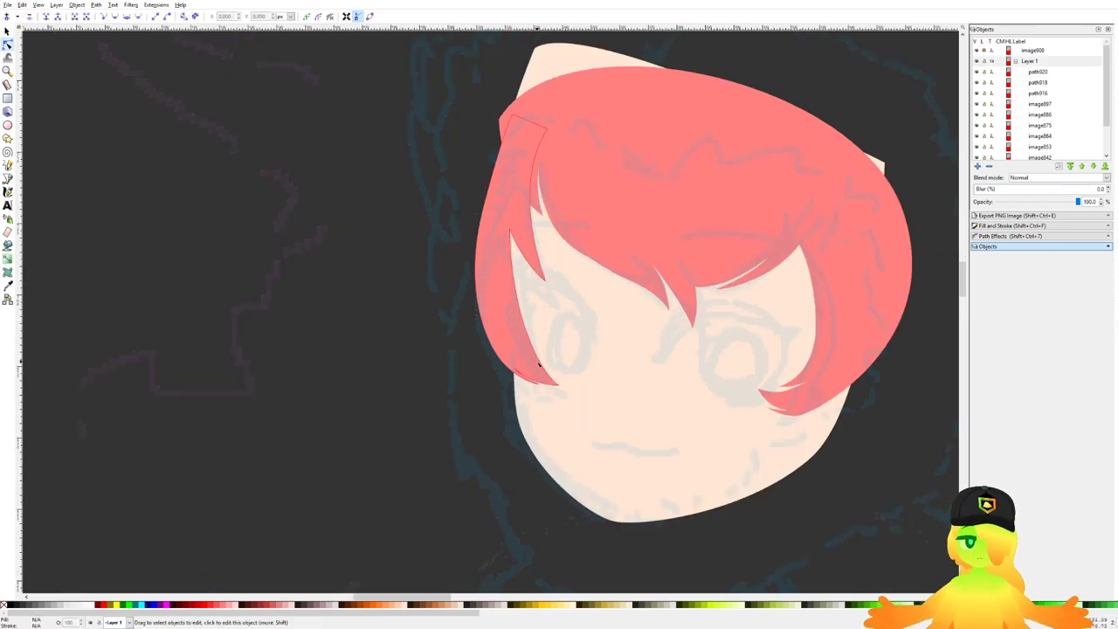
{"action": "left_click", "coordinate": [504, 366]}
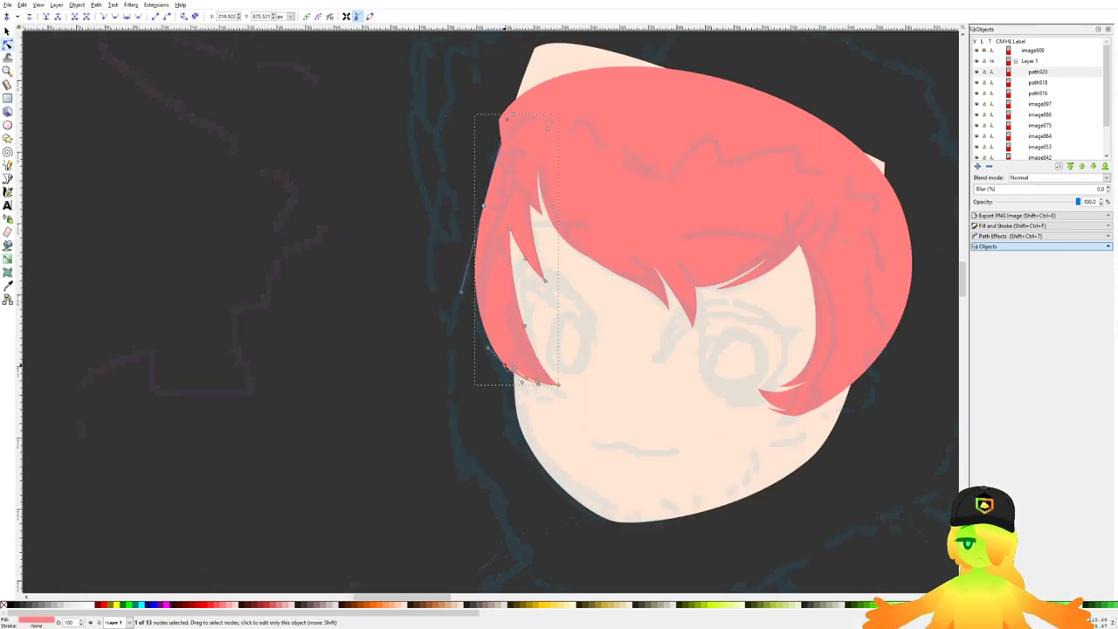
{"action": "left_click", "coordinate": [485, 206], "text": "ctrl"}
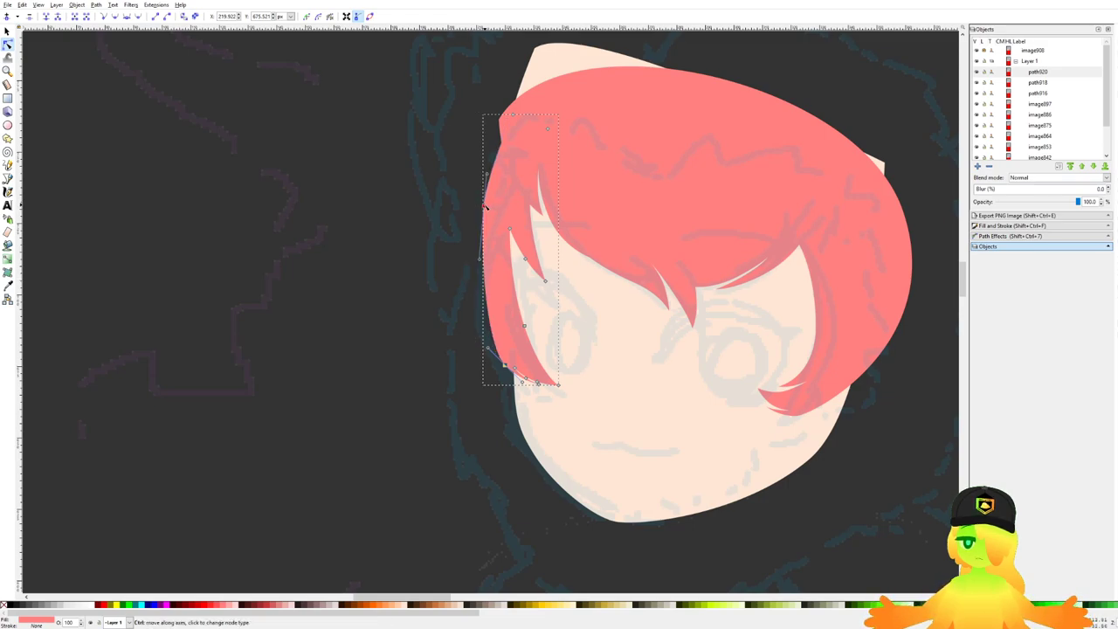
{"action": "left_click_drag", "start_coordinate": [480, 260], "coordinate": [463, 260]}
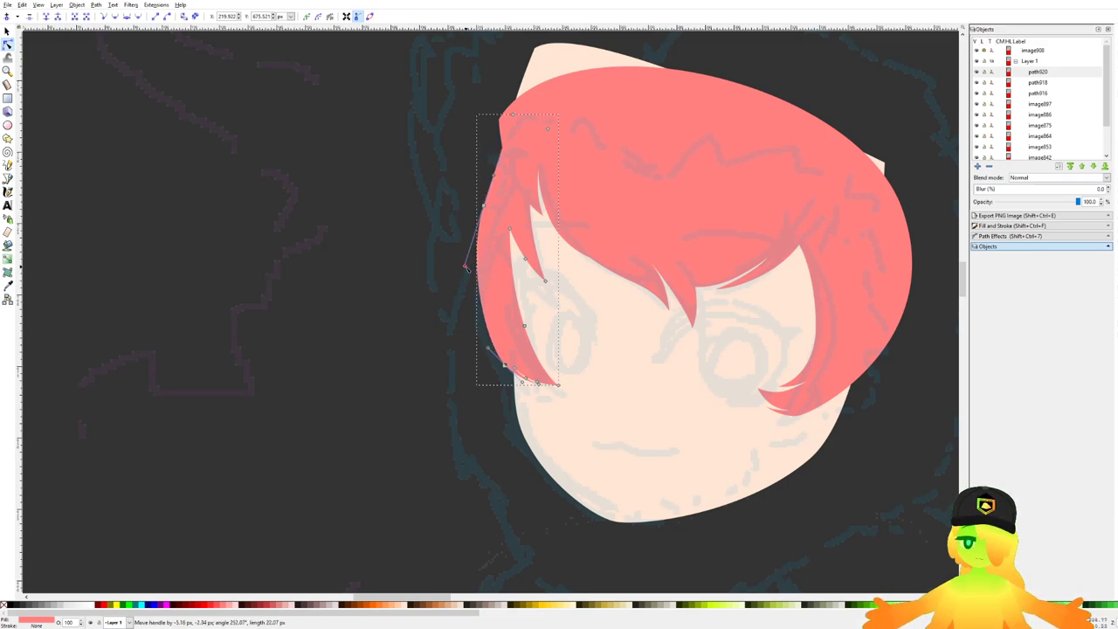
{"action": "left_click_drag", "start_coordinate": [484, 205], "coordinate": [478, 179]}
{"action": "left_click_drag", "start_coordinate": [488, 348], "coordinate": [470, 325]}
{"action": "double_click", "coordinate": [341, 334]}
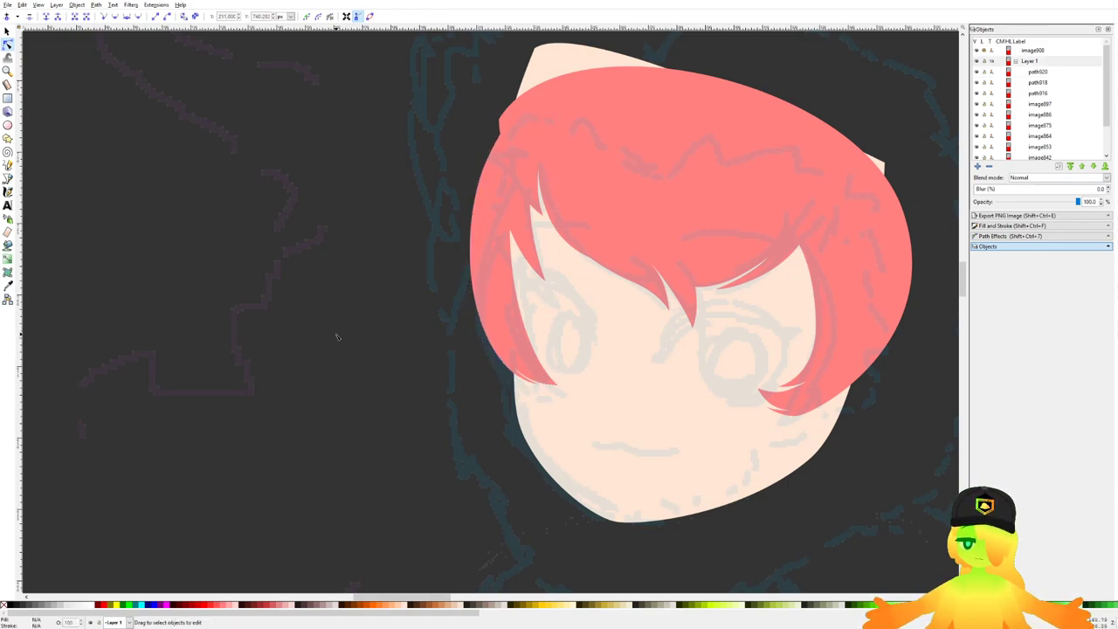
Step: Start a new path for the hood's fur trim, tracing its wavy inner edge from the left side lock across the left forehead
{"action": "scroll", "coordinate": [337, 334], "scroll_direction": "down", "scroll_amount": 4}
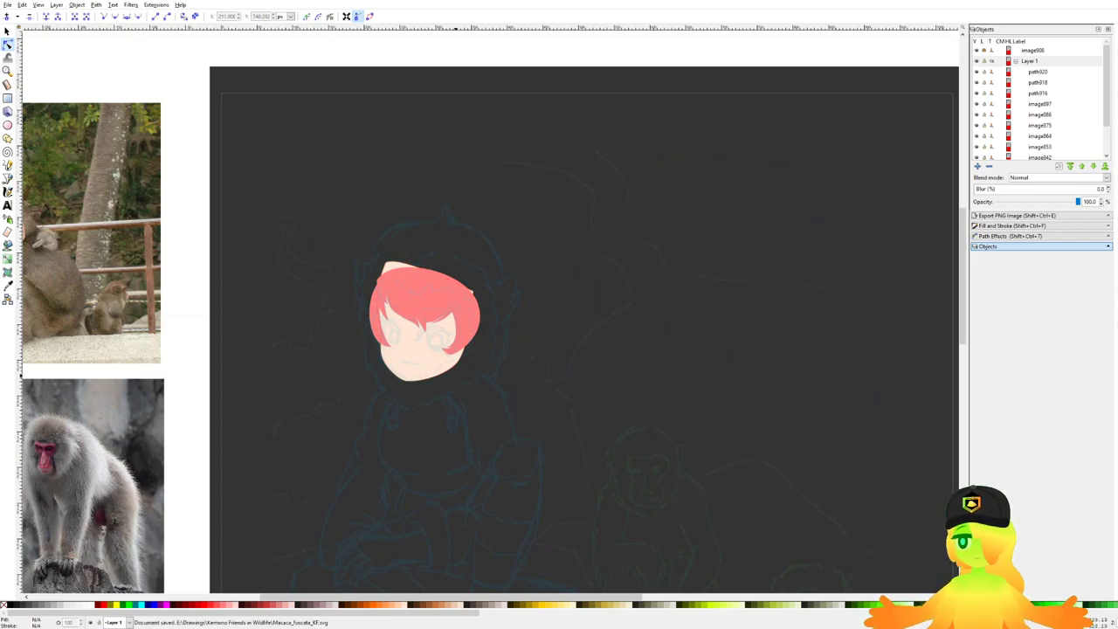
{"action": "left_click_drag", "start_coordinate": [619, 375], "coordinate": [661, 364]}
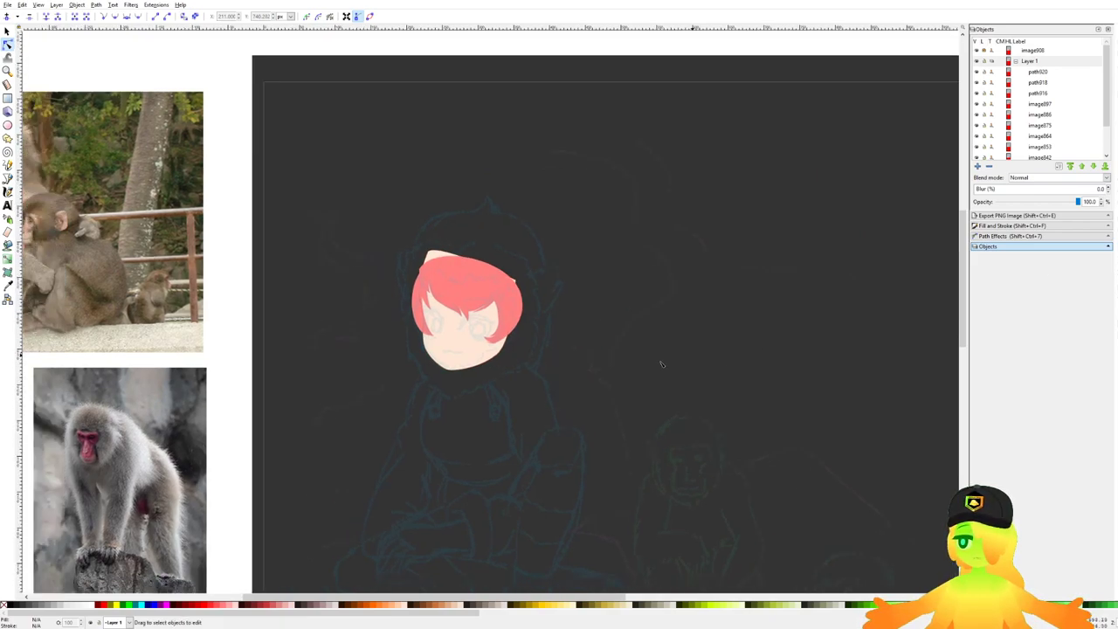
{"action": "scroll", "coordinate": [400, 312], "scroll_direction": "up", "scroll_amount": 4}
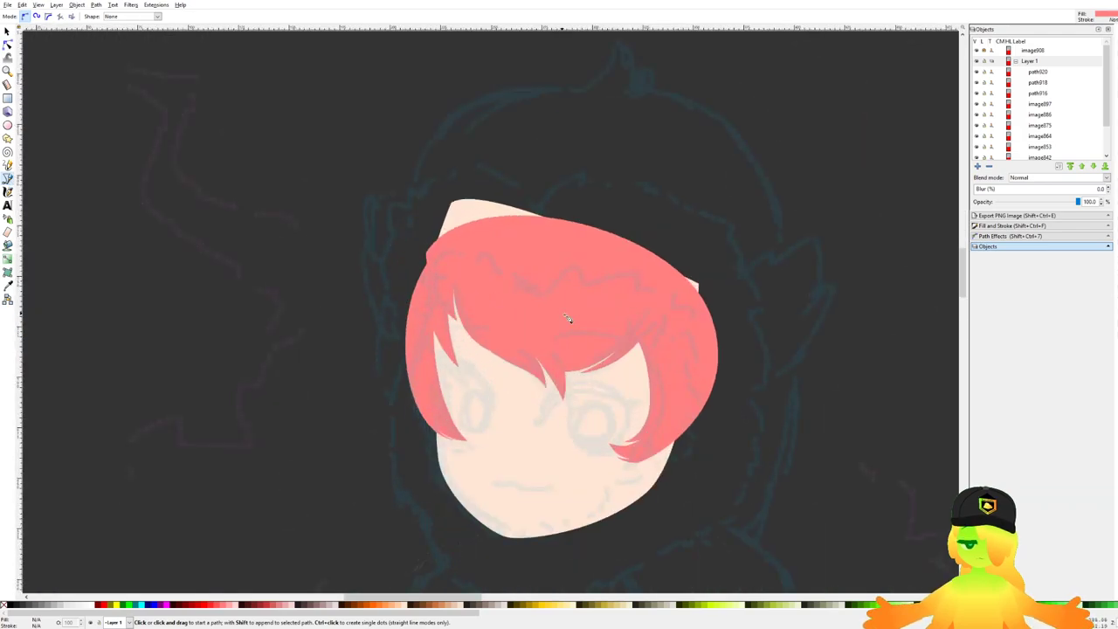
{"action": "scroll", "coordinate": [394, 312], "scroll_direction": "down", "scroll_amount": 7}
{"action": "scroll", "coordinate": [393, 312], "scroll_direction": "up", "scroll_amount": 8}
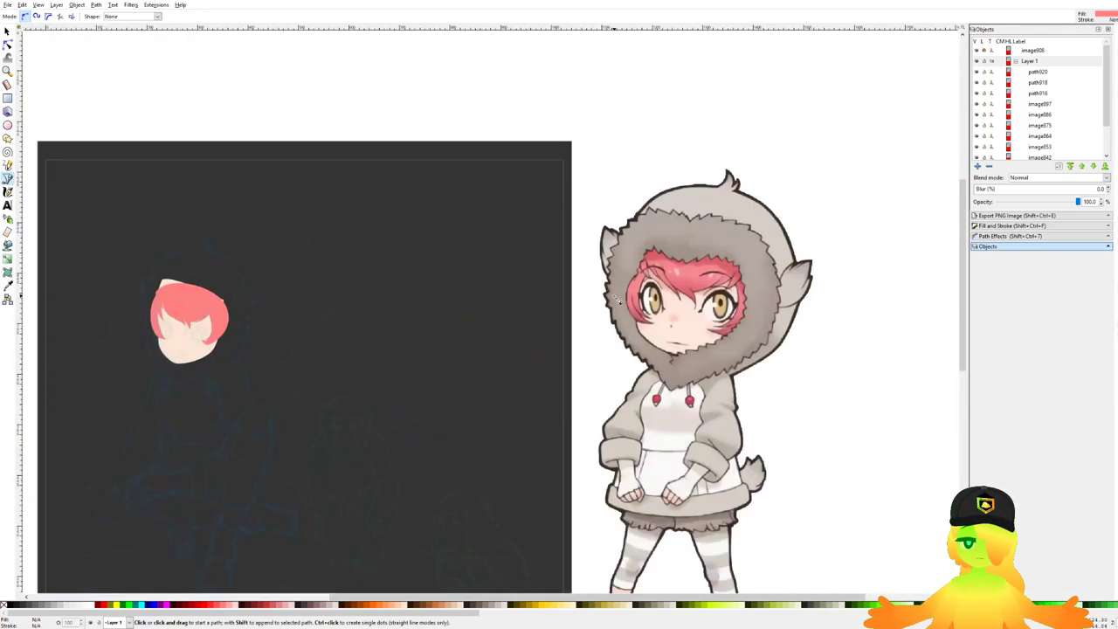
{"action": "scroll", "coordinate": [212, 239], "scroll_direction": "up", "scroll_amount": 2}
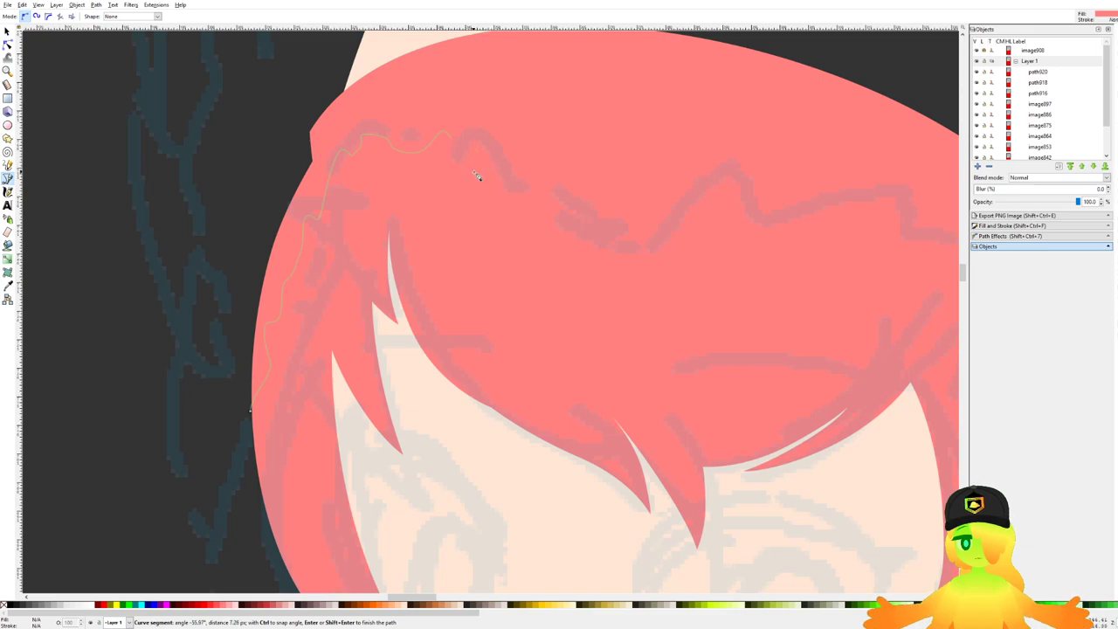
{"action": "scroll", "coordinate": [581, 252], "scroll_direction": "up", "scroll_amount": 1}
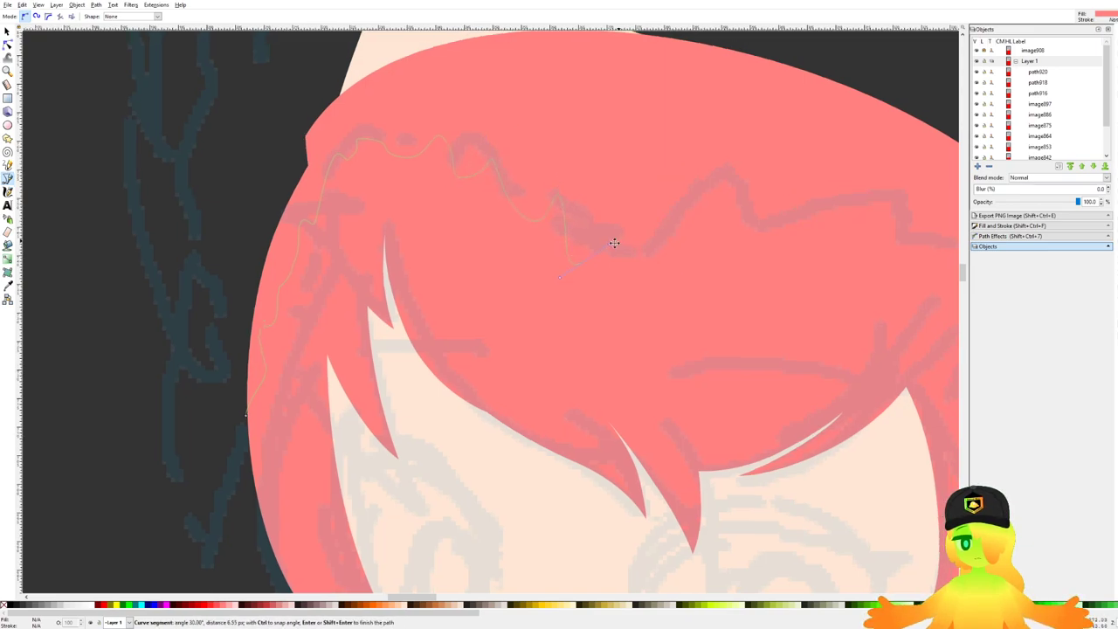
Step: Continue the wavy inner fur edge across the right half of the forehead along the sketch line
{"action": "left_click_drag", "start_coordinate": [681, 206], "coordinate": [635, 215]}
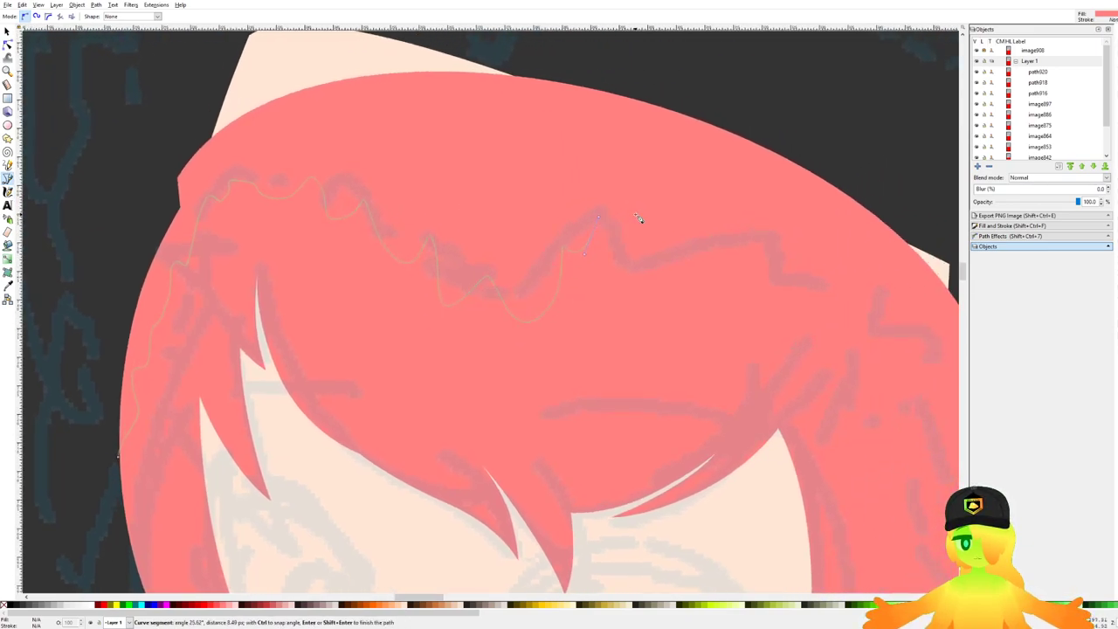
{"action": "left_click_drag", "start_coordinate": [735, 231], "coordinate": [684, 209]}
{"action": "left_click_drag", "start_coordinate": [788, 250], "coordinate": [641, 181]}
{"action": "left_click_drag", "start_coordinate": [643, 181], "coordinate": [635, 205]}
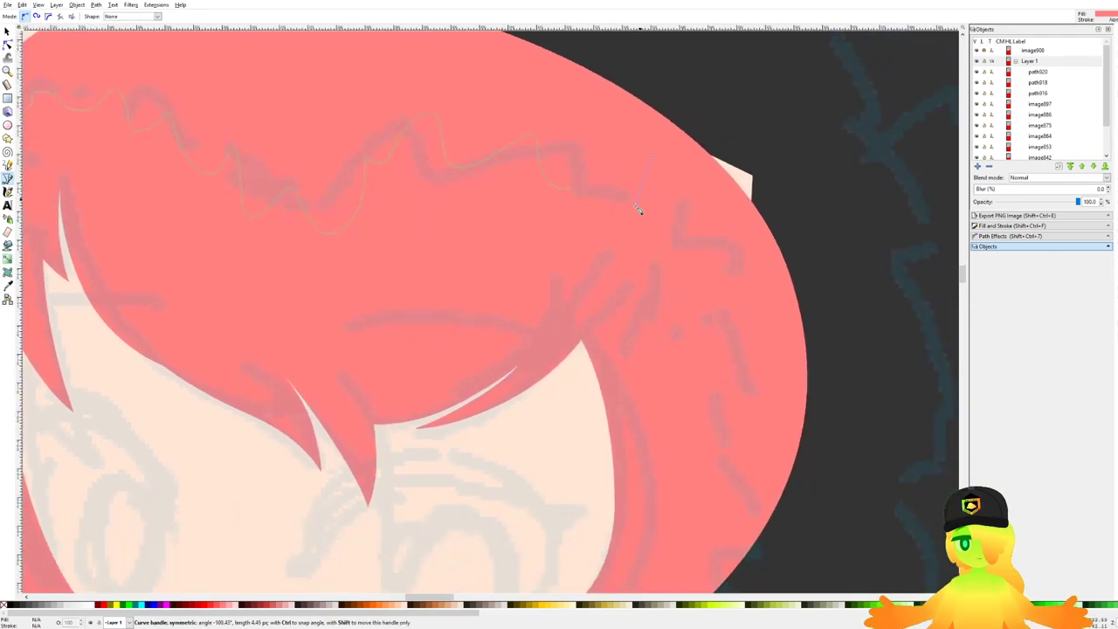
Step: Trace the wavy inner fur edge down the right side of the hair and along the right jaw to the chin
{"action": "scroll", "coordinate": [741, 324], "scroll_direction": "down", "scroll_amount": 4}
{"action": "scroll", "coordinate": [685, 193], "scroll_direction": "up", "scroll_amount": 4}
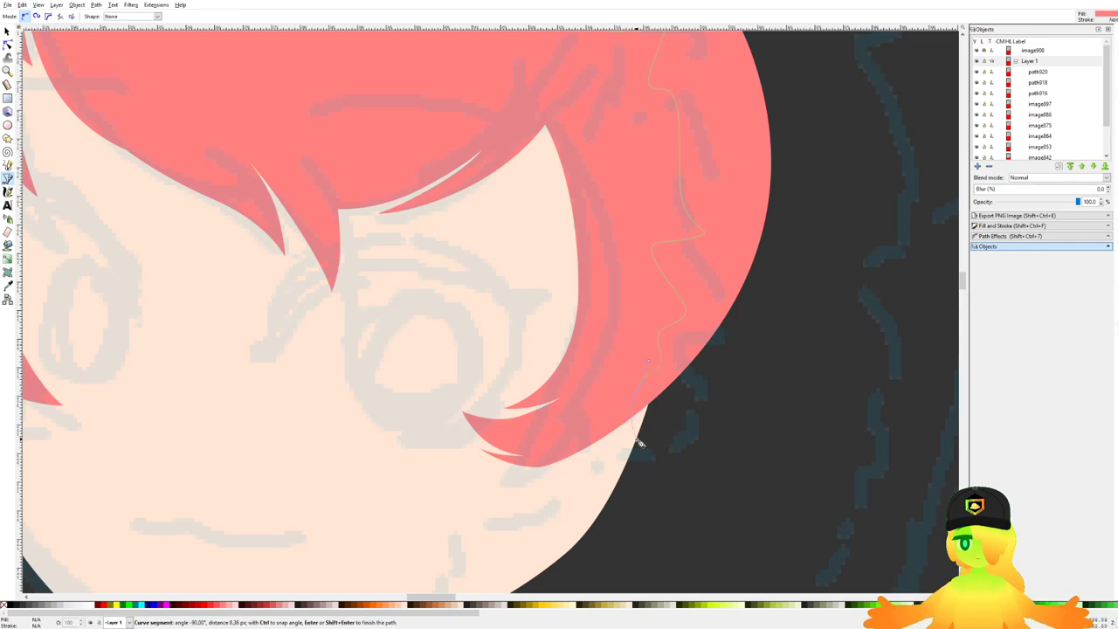
{"action": "scroll", "coordinate": [640, 443], "scroll_direction": "down", "scroll_amount": 3}
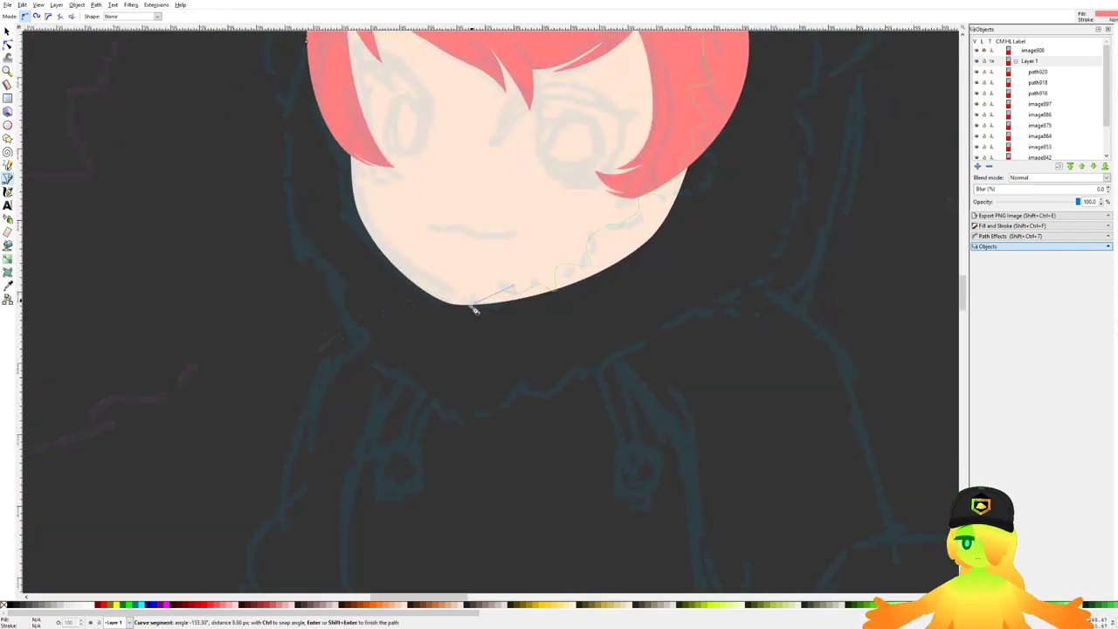
{"action": "left_click", "coordinate": [480, 297]}
{"action": "left_click", "coordinate": [475, 368]}
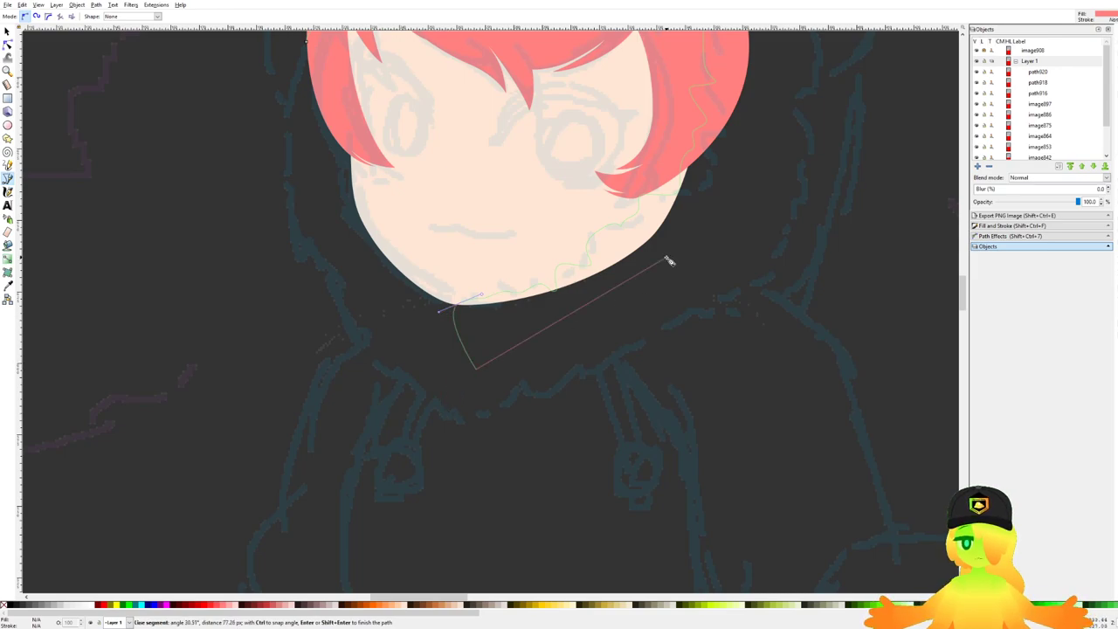
{"action": "scroll", "coordinate": [669, 260], "scroll_direction": "down", "scroll_amount": 1}
{"action": "left_click", "coordinate": [671, 264]}
{"action": "left_click_drag", "start_coordinate": [707, 200], "coordinate": [661, 330]}
{"action": "left_click", "coordinate": [695, 271]}
{"action": "left_click", "coordinate": [668, 129]}
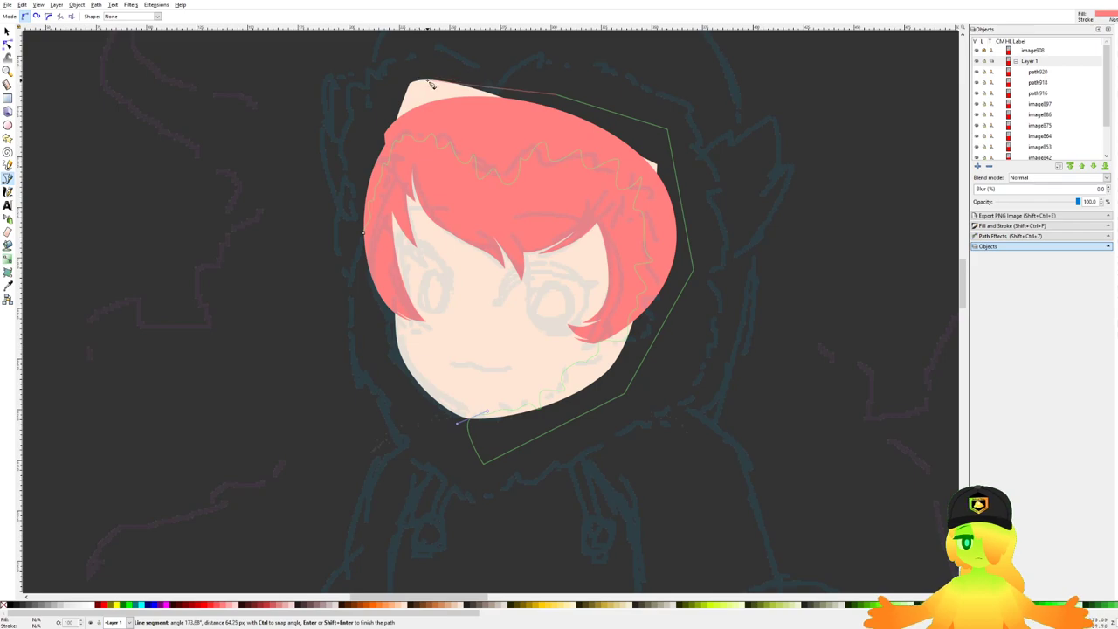
{"action": "left_click", "coordinate": [522, 92]}
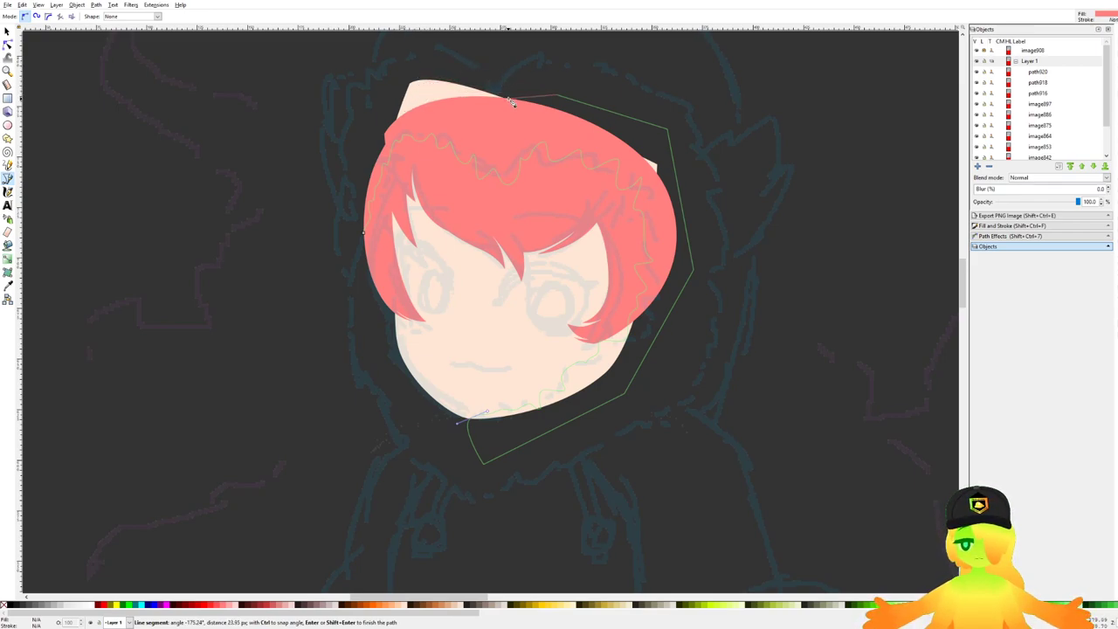
{"action": "scroll", "coordinate": [466, 98], "scroll_direction": "up", "scroll_amount": 2}
{"action": "scroll", "coordinate": [444, 125], "scroll_direction": "up", "scroll_amount": 1}
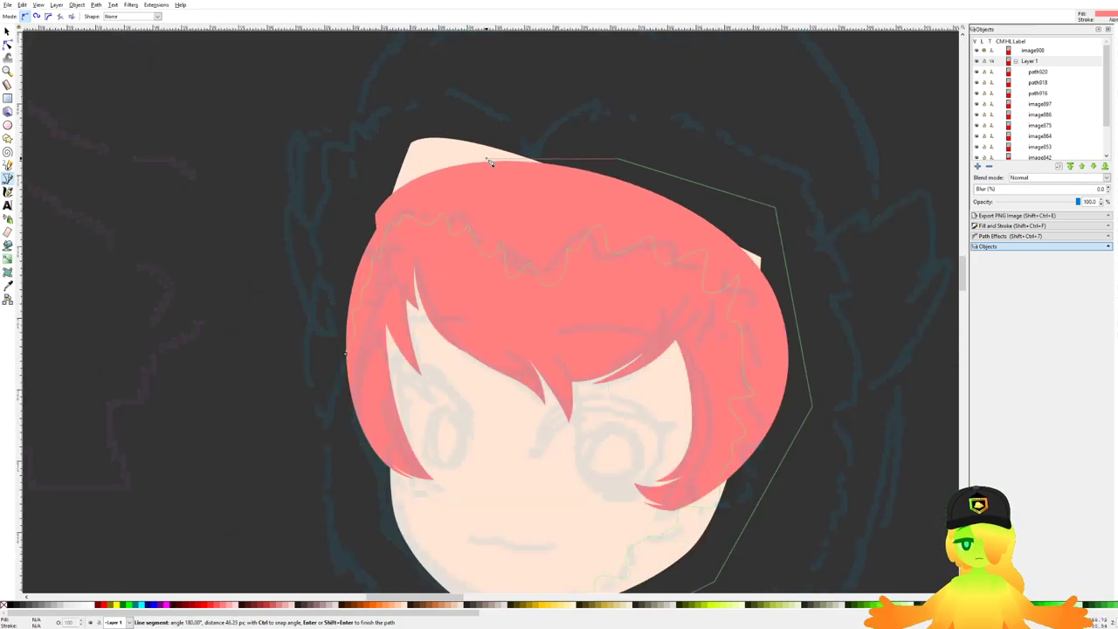
{"action": "scroll", "coordinate": [444, 125], "scroll_direction": "down", "scroll_amount": 3}
{"action": "key", "text": "BackSpace"}
{"action": "key", "text": "BackSpace"}
{"action": "key", "text": "BackSpace"}
{"action": "key", "text": "BackSpace"}
Step: Bring the fur outline down from the chin and begin its scalloped lower edge along the collar sketch
{"action": "scroll", "coordinate": [488, 333], "scroll_direction": "up", "scroll_amount": 3}
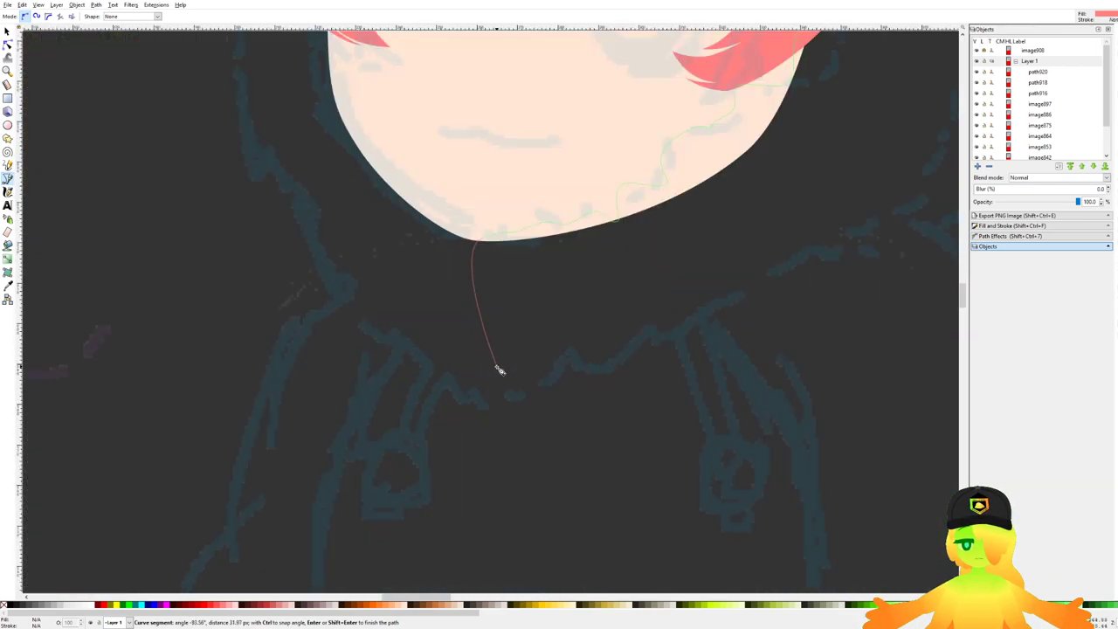
{"action": "left_click_drag", "start_coordinate": [465, 393], "coordinate": [493, 410]}
{"action": "left_click", "coordinate": [513, 400]}
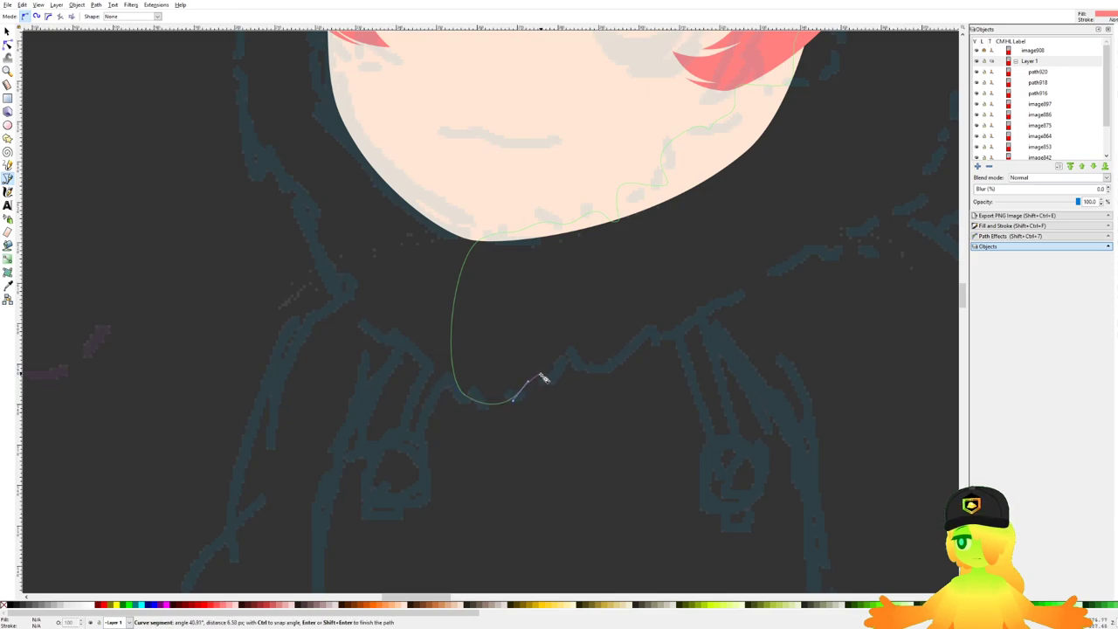
{"action": "left_click_drag", "start_coordinate": [642, 328], "coordinate": [507, 393]}
{"action": "left_click_drag", "start_coordinate": [525, 402], "coordinate": [541, 400]}
Step: Continue the scalloped lower edge of the fur trim along the collar sketch to the hood's right corner
{"action": "left_click_drag", "start_coordinate": [548, 371], "coordinate": [604, 376]}
{"action": "left_click_drag", "start_coordinate": [622, 331], "coordinate": [642, 337]}
{"action": "scroll", "coordinate": [705, 290], "scroll_direction": "up", "scroll_amount": 2}
{"action": "scroll", "coordinate": [706, 291], "scroll_direction": "right", "scroll_amount": 2}
{"action": "left_click_drag", "start_coordinate": [709, 320], "coordinate": [712, 321]}
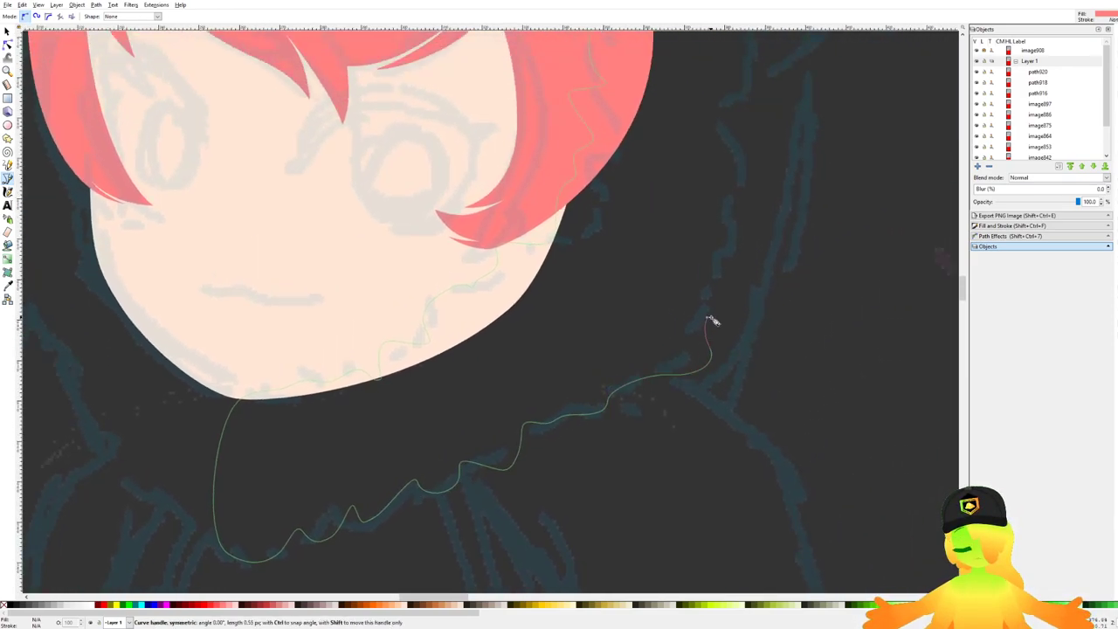
Step: Trace the wavy outer fur edge upward along the right side of the hood
{"action": "left_click_drag", "start_coordinate": [724, 252], "coordinate": [697, 371]}
{"action": "left_click_drag", "start_coordinate": [697, 372], "coordinate": [707, 371]}
{"action": "left_click_drag", "start_coordinate": [723, 304], "coordinate": [723, 303]}
{"action": "left_click_drag", "start_coordinate": [712, 244], "coordinate": [679, 400]}
{"action": "left_click_drag", "start_coordinate": [686, 377], "coordinate": [708, 365]}
{"action": "left_click_drag", "start_coordinate": [700, 290], "coordinate": [698, 283]}
Step: Carry the wavy outer fur edge around the upper right and across the top towards the middle notch
{"action": "left_click_drag", "start_coordinate": [678, 212], "coordinate": [660, 290]}
{"action": "left_click_drag", "start_coordinate": [631, 246], "coordinate": [633, 225]}
{"action": "left_click_drag", "start_coordinate": [616, 208], "coordinate": [629, 277]}
{"action": "left_click_drag", "start_coordinate": [589, 217], "coordinate": [585, 217]}
{"action": "left_click_drag", "start_coordinate": [536, 165], "coordinate": [525, 175]}
{"action": "left_click_drag", "start_coordinate": [481, 142], "coordinate": [530, 209]}
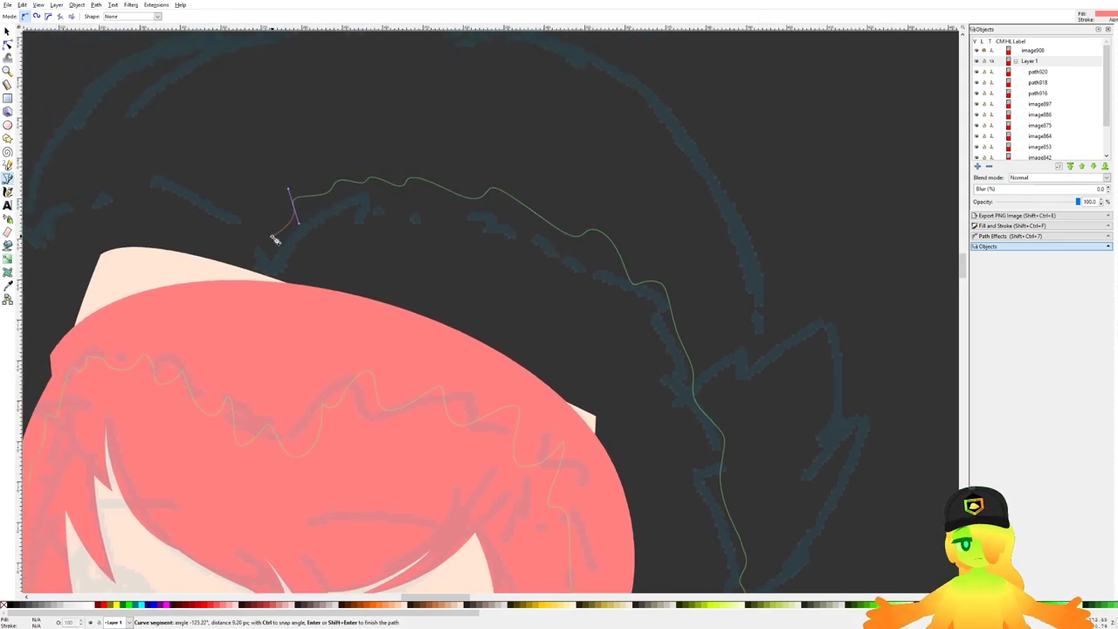
Step: Trace the outer fur edge from the middle notch over the top left and down the left side, closing the path at the side lock
{"action": "left_click_drag", "start_coordinate": [271, 237], "coordinate": [347, 301]}
{"action": "left_click_drag", "start_coordinate": [314, 260], "coordinate": [342, 215]}
{"action": "left_click_drag", "start_coordinate": [330, 201], "coordinate": [321, 186]}
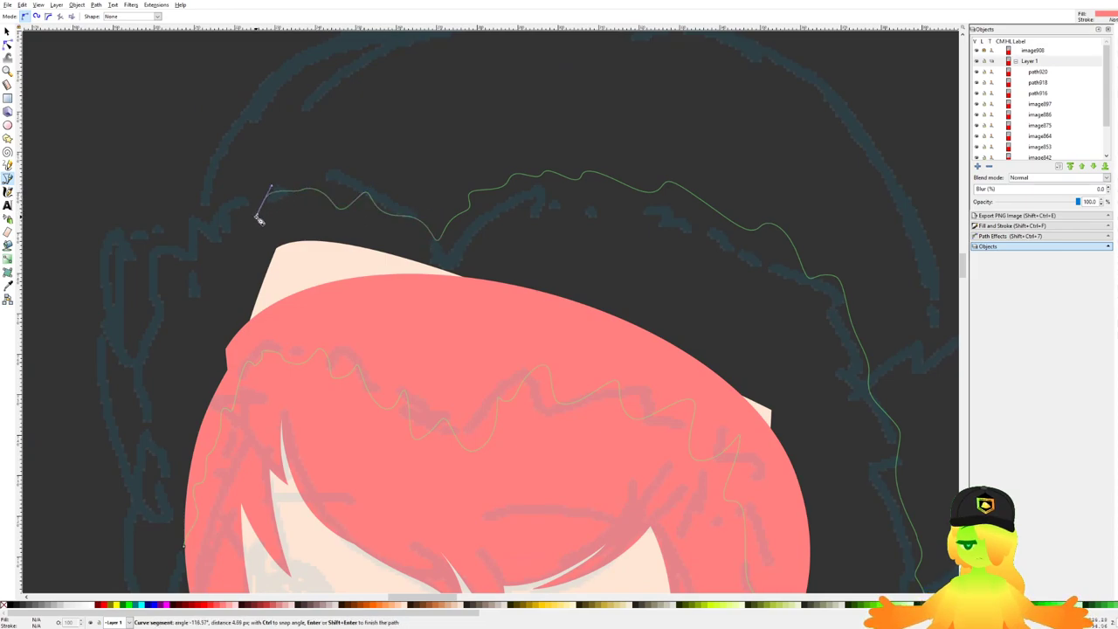
{"action": "scroll", "coordinate": [248, 244], "scroll_direction": "down", "scroll_amount": 2}
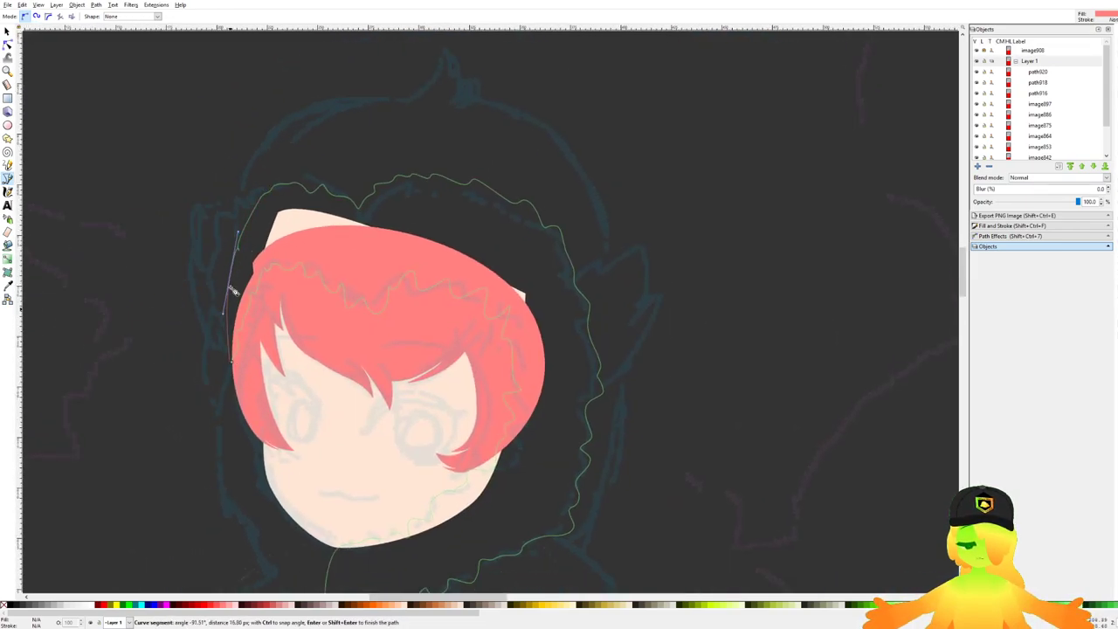
{"action": "left_click_drag", "start_coordinate": [218, 229], "coordinate": [219, 232]}
{"action": "left_click_drag", "start_coordinate": [202, 262], "coordinate": [239, 241]}
{"action": "left_click_drag", "start_coordinate": [243, 306], "coordinate": [245, 314]}
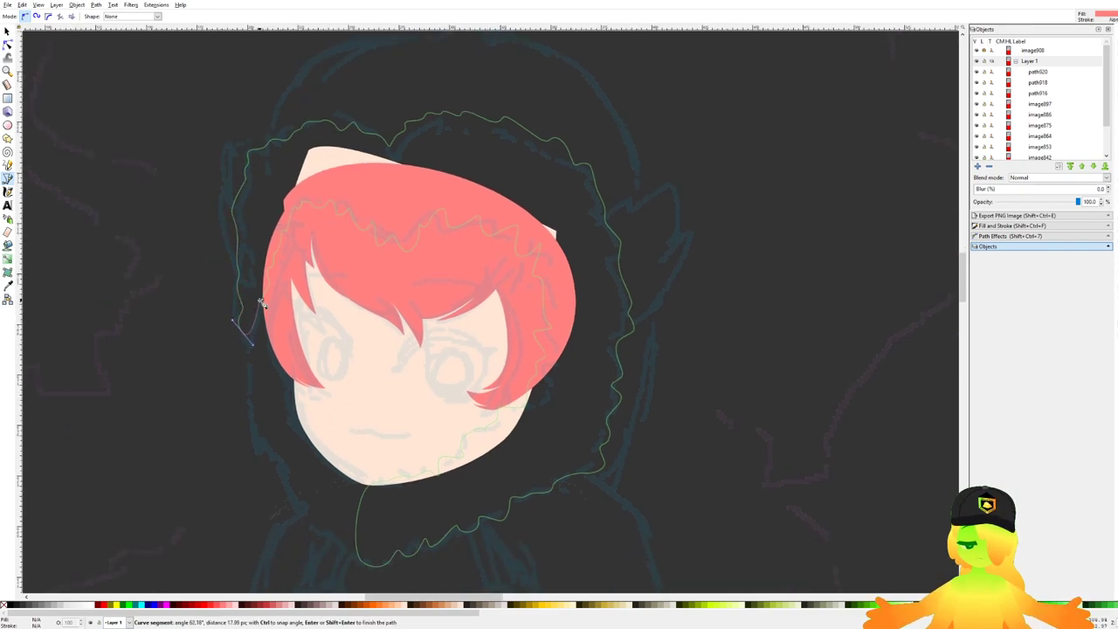
{"action": "left_click", "coordinate": [265, 304]}
{"action": "scroll", "coordinate": [411, 314], "scroll_direction": "down", "scroll_amount": 3}
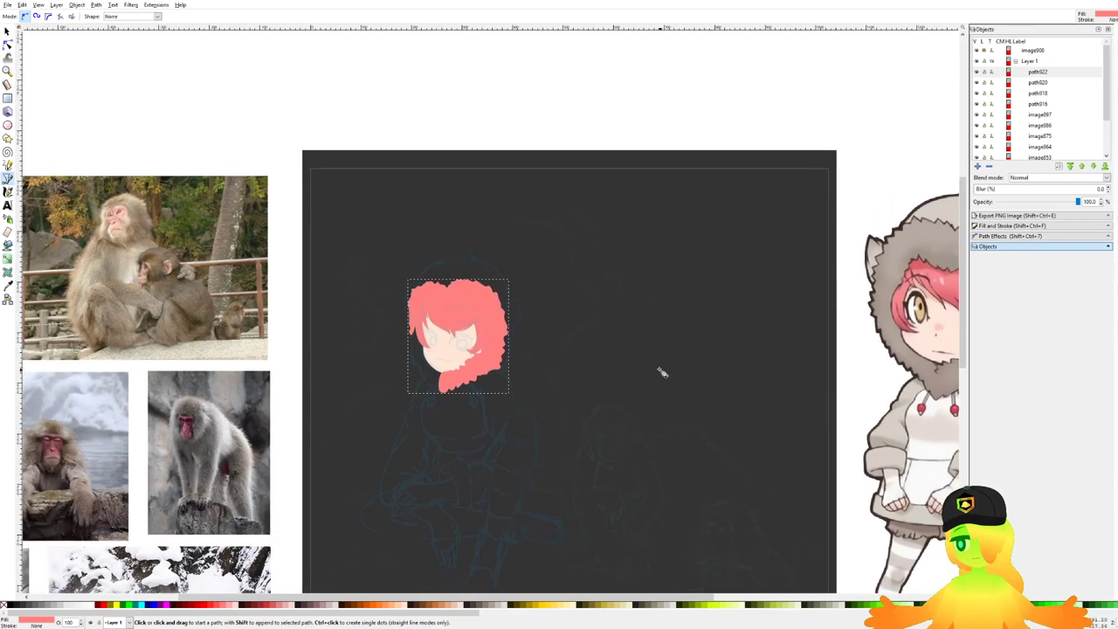
Step: Fill the fur trim with the grey-brown sampled from the reference character's hood fur, then fine-tune its lightness to 153
{"action": "scroll", "coordinate": [617, 282], "scroll_direction": "up", "scroll_amount": 3}
{"action": "scroll", "coordinate": [461, 280], "scroll_direction": "down", "scroll_amount": 1}
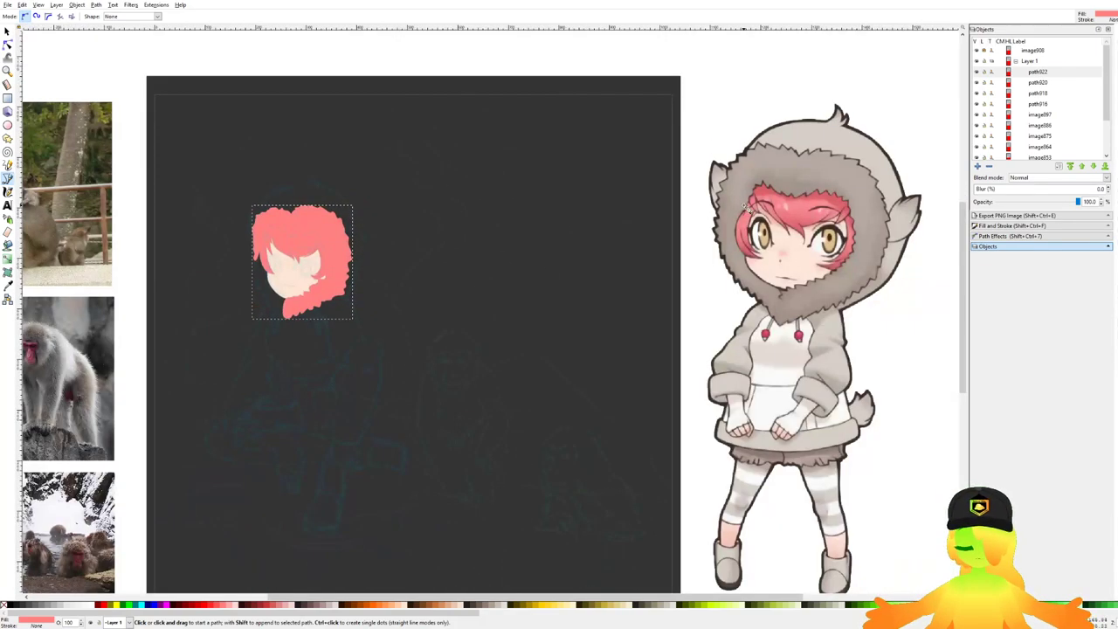
{"action": "key", "text": "d"}
{"action": "left_click", "coordinate": [829, 176]}
{"action": "scroll", "coordinate": [318, 262], "scroll_direction": "up", "scroll_amount": 1}
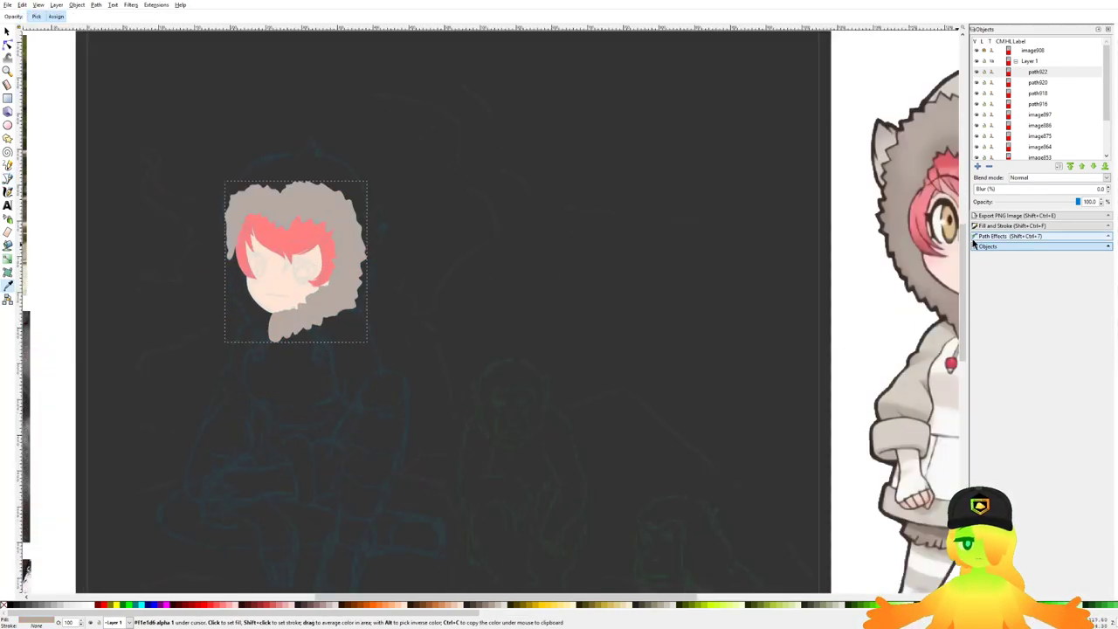
{"action": "left_click", "coordinate": [1042, 226]}
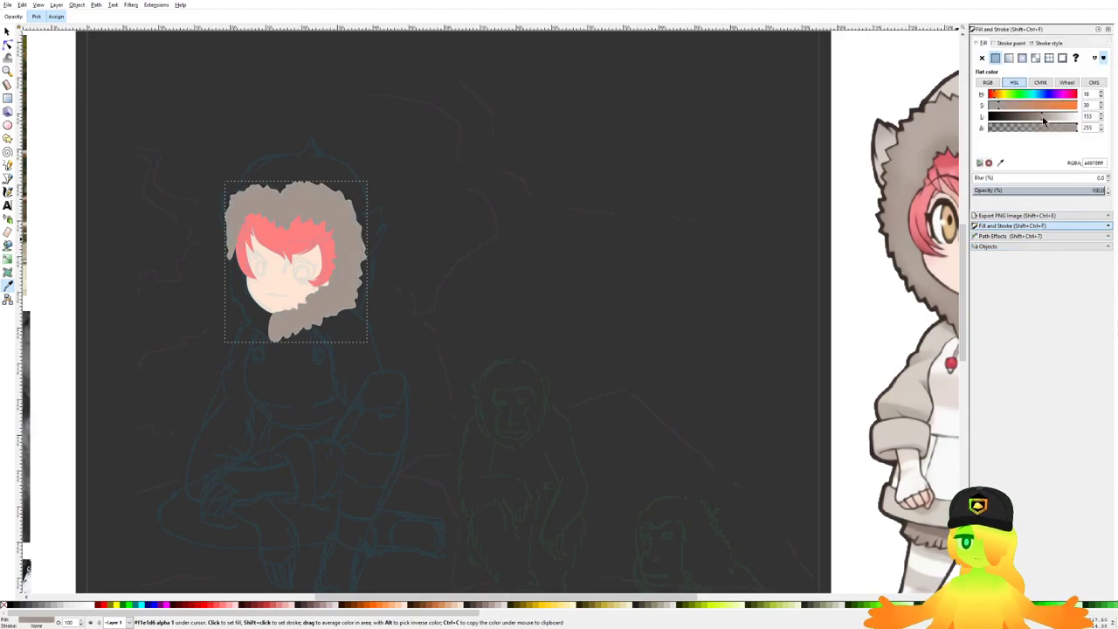
{"action": "scroll", "coordinate": [447, 222], "scroll_direction": "down", "scroll_amount": 1}
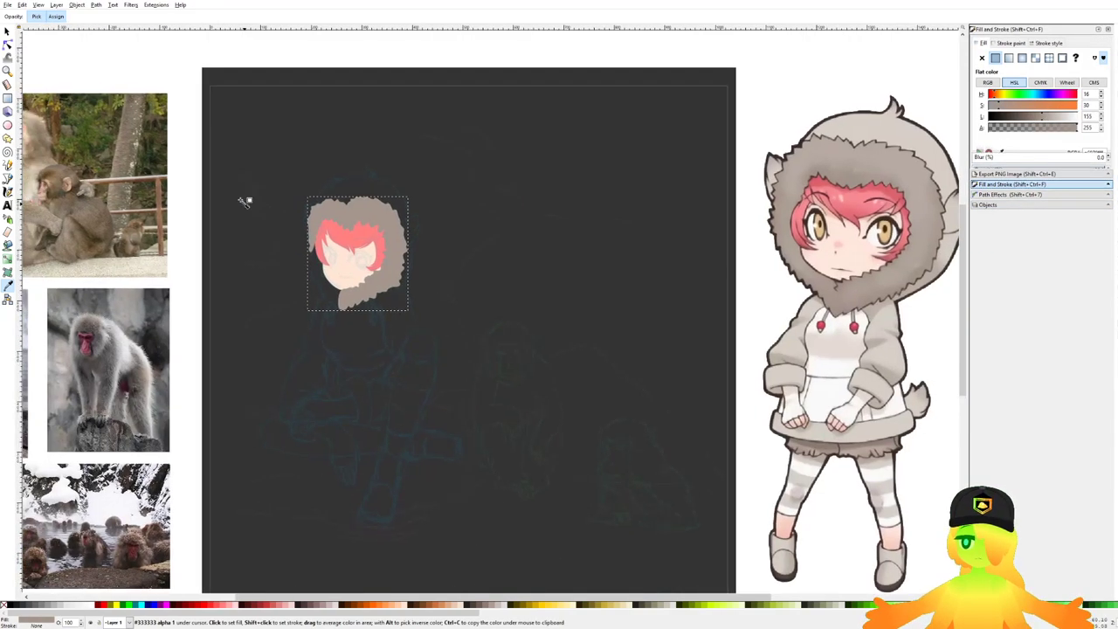
Step: Start a second fur path at the left side of the trim, tracing its scalloped outer edge downward
{"action": "left_click", "coordinate": [8, 174]}
{"action": "scroll", "coordinate": [349, 245], "scroll_direction": "up", "scroll_amount": 5}
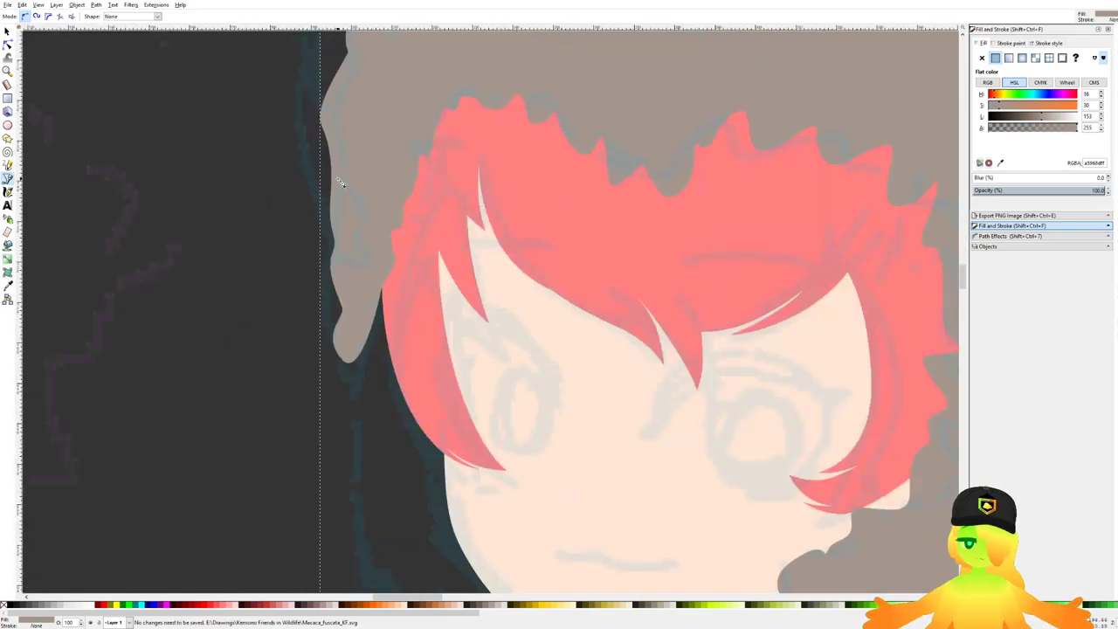
{"action": "left_click", "coordinate": [345, 158]}
{"action": "left_click_drag", "start_coordinate": [299, 180], "coordinate": [300, 193]}
{"action": "left_click_drag", "start_coordinate": [318, 212], "coordinate": [306, 245]}
{"action": "left_click_drag", "start_coordinate": [307, 274], "coordinate": [309, 308]}
{"action": "left_click_drag", "start_coordinate": [297, 331], "coordinate": [310, 340]}
{"action": "scroll", "coordinate": [350, 349], "scroll_direction": "down", "scroll_amount": 2}
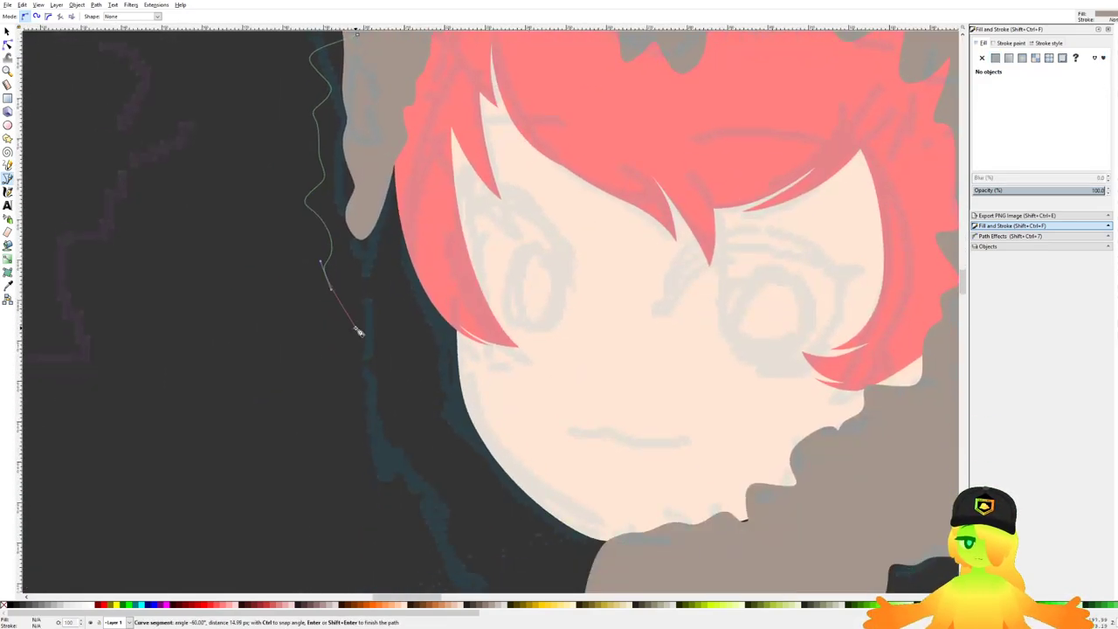
{"action": "left_click_drag", "start_coordinate": [368, 388], "coordinate": [373, 404]}
{"action": "scroll", "coordinate": [391, 434], "scroll_direction": "down", "scroll_amount": 3}
{"action": "left_click_drag", "start_coordinate": [391, 352], "coordinate": [418, 415]}
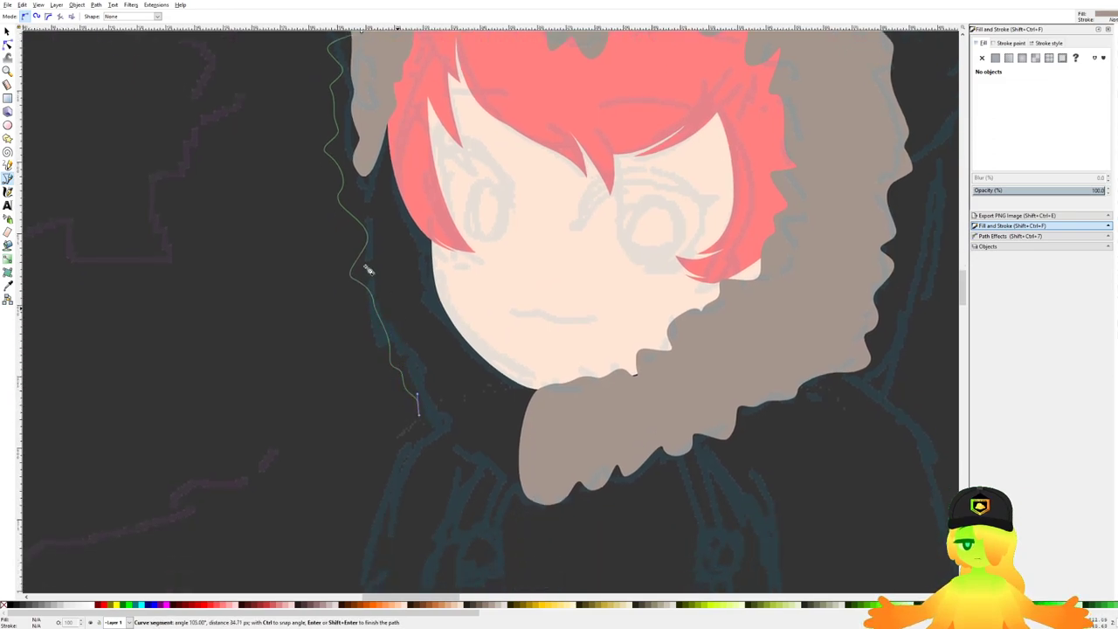
{"action": "key", "text": "BackSpace"}
{"action": "key", "text": "BackSpace"}
{"action": "key", "text": "BackSpace"}
{"action": "key", "text": "BackSpace"}
{"action": "key", "text": "BackSpace"}
Step: Trace the scalloped outer edge of the left fur piece down along the jaw to the tip below the chin
{"action": "left_click_drag", "start_coordinate": [347, 215], "coordinate": [348, 261]}
{"action": "left_click_drag", "start_coordinate": [367, 259], "coordinate": [358, 291]}
{"action": "left_click_drag", "start_coordinate": [362, 289], "coordinate": [390, 371]}
{"action": "left_click_drag", "start_coordinate": [394, 398], "coordinate": [422, 411]}
{"action": "left_click_drag", "start_coordinate": [444, 428], "coordinate": [506, 501]}
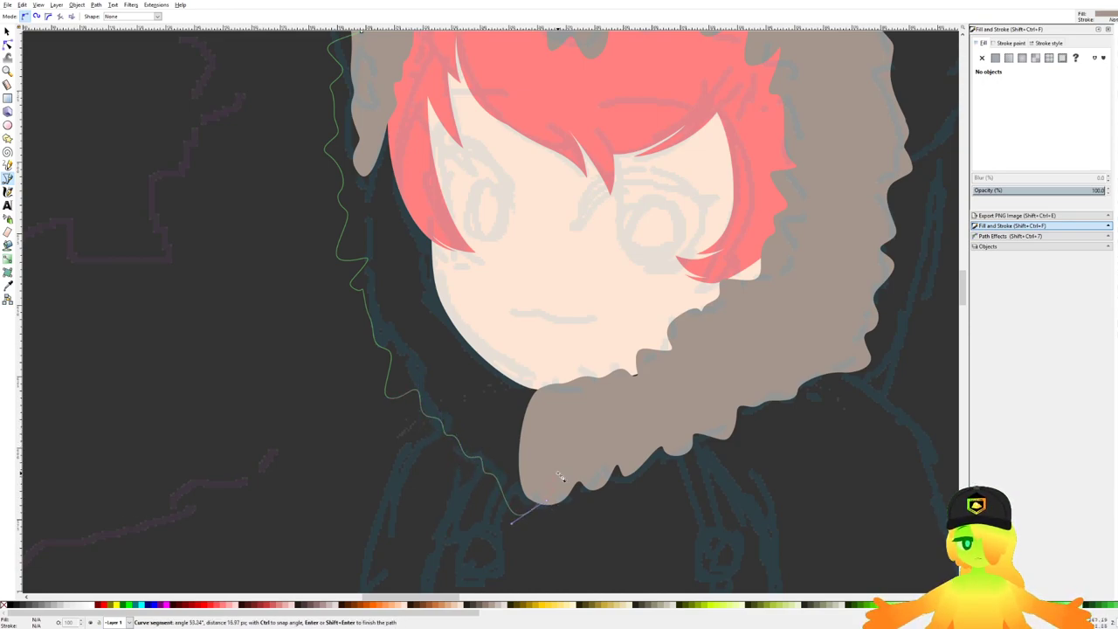
Step: Close the left fur piece through the face area, place it behind the face, and save the drawing
{"action": "scroll", "coordinate": [572, 349], "scroll_direction": "down", "scroll_amount": 2}
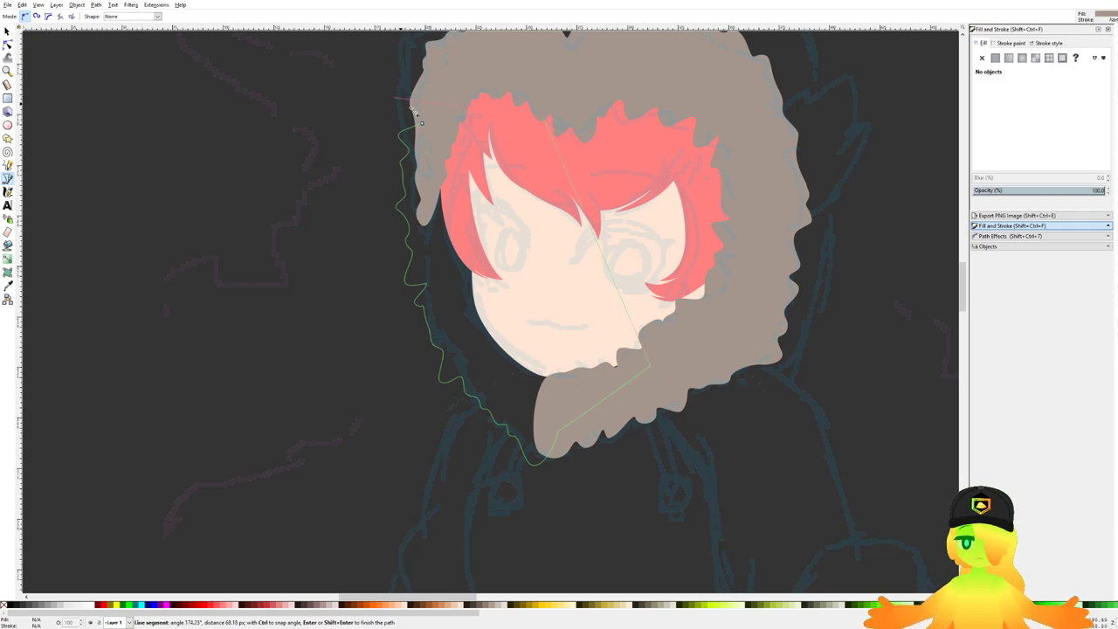
{"action": "left_click", "coordinate": [422, 125]}
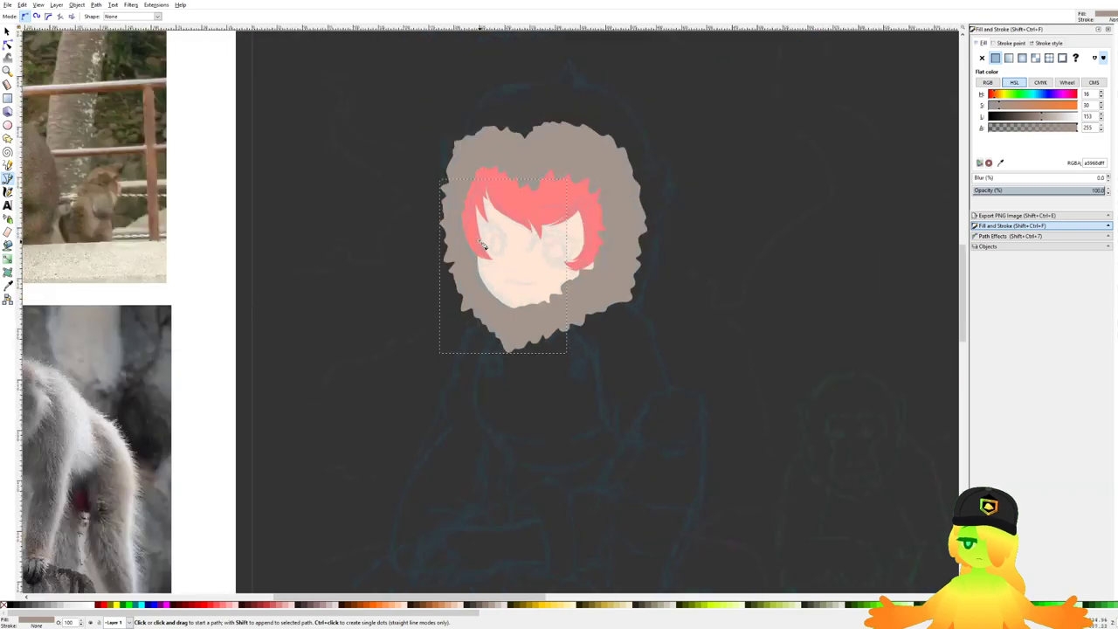
{"action": "scroll", "coordinate": [497, 219], "scroll_direction": "down", "scroll_amount": 2}
{"action": "key", "text": "ctrl+s"}
Step: Select both fur pieces, try shifting them slightly, and undo the move
{"action": "left_click", "coordinate": [6, 33]}
{"action": "scroll", "coordinate": [584, 411], "scroll_direction": "up", "scroll_amount": 1}
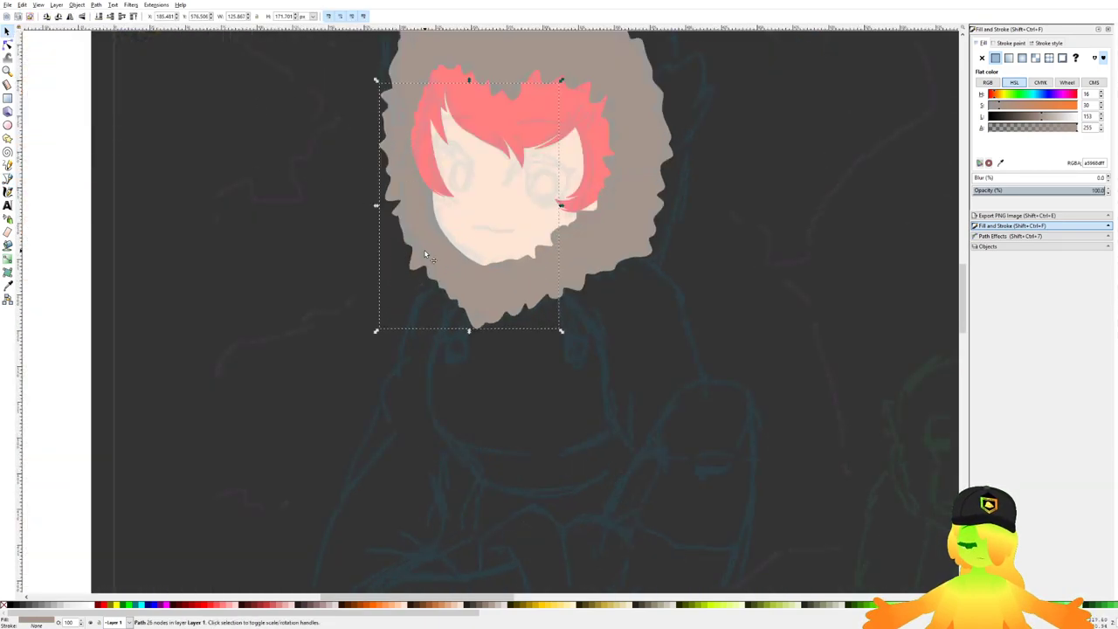
{"action": "scroll", "coordinate": [492, 209], "scroll_direction": "up", "scroll_amount": 3}
{"action": "left_click_drag", "start_coordinate": [474, 178], "coordinate": [476, 177]}
{"action": "left_click", "coordinate": [599, 348], "text": "shift"}
{"action": "left_click_drag", "start_coordinate": [626, 332], "coordinate": [637, 337]}
{"action": "key", "text": "ctrl+z"}
{"action": "left_click", "coordinate": [715, 366]}
{"action": "scroll", "coordinate": [714, 365], "scroll_direction": "down", "scroll_amount": 4}
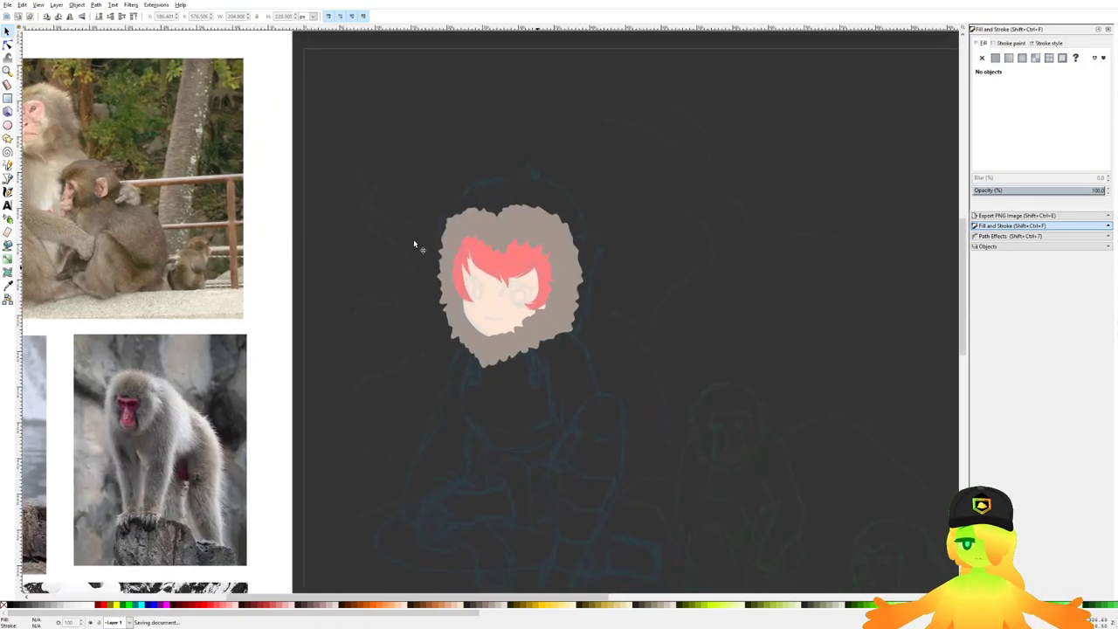
Step: Start a path for the hood at the fur's upper left corner and curve it over the crown to the tuft's base
{"action": "scroll", "coordinate": [362, 226], "scroll_direction": "up", "scroll_amount": 3}
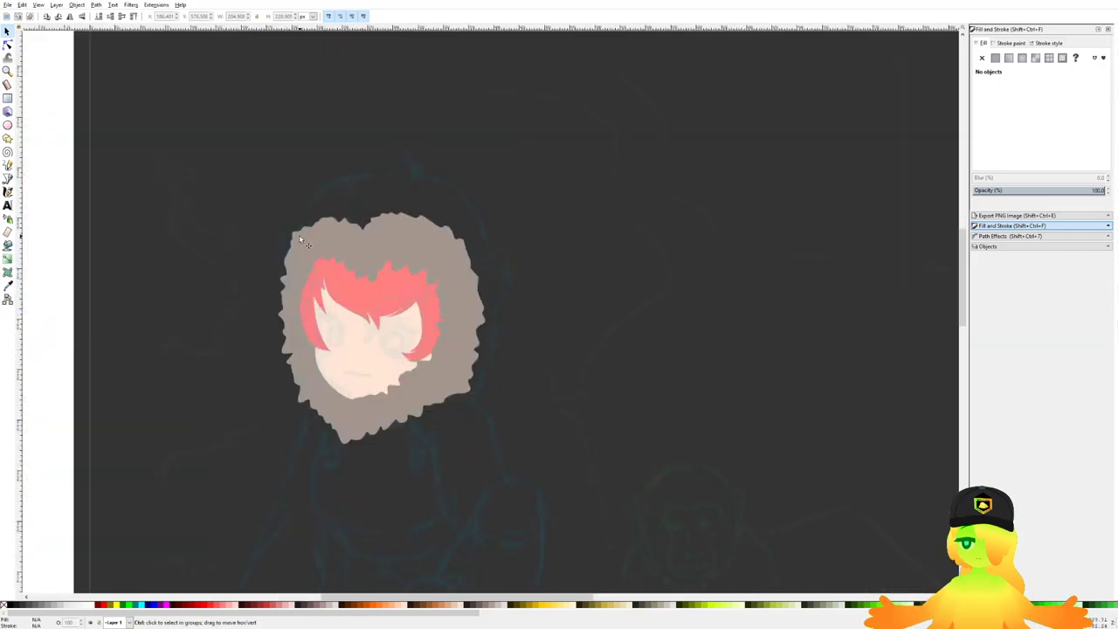
{"action": "left_click", "coordinate": [8, 179]}
{"action": "scroll", "coordinate": [317, 250], "scroll_direction": "up", "scroll_amount": 2}
{"action": "left_click", "coordinate": [272, 360]}
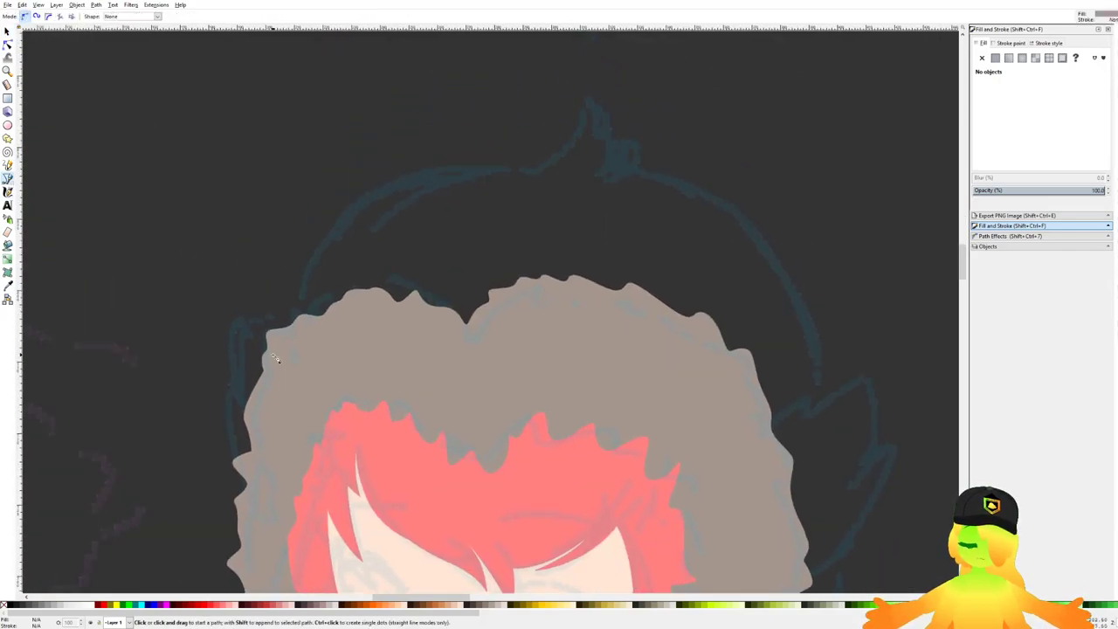
{"action": "left_click_drag", "start_coordinate": [279, 328], "coordinate": [306, 197]}
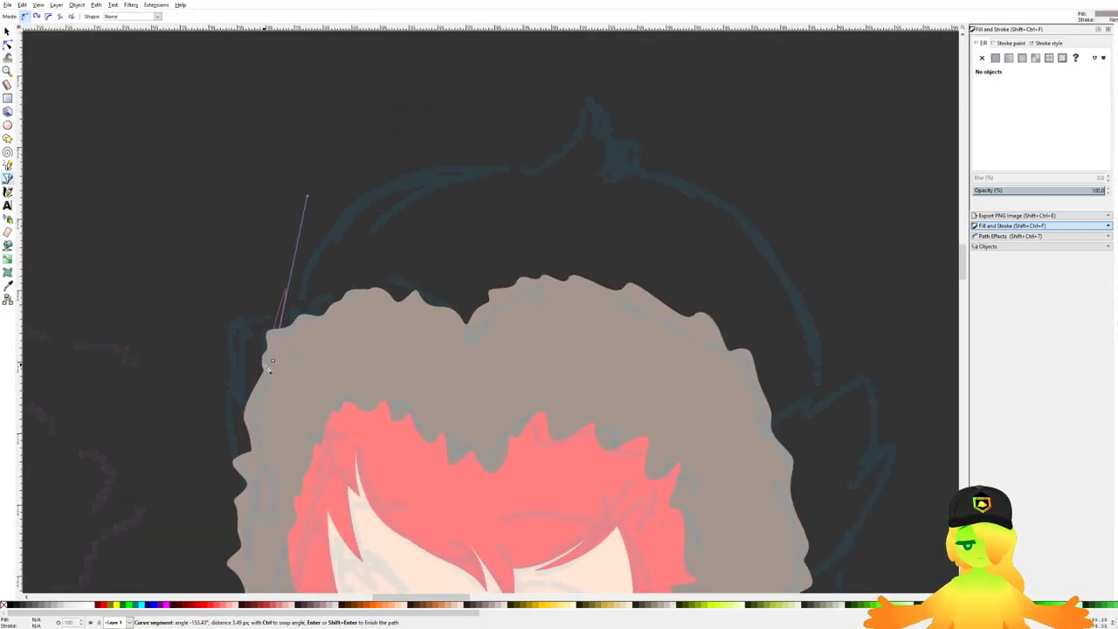
{"action": "left_click_drag", "start_coordinate": [278, 328], "coordinate": [269, 186]}
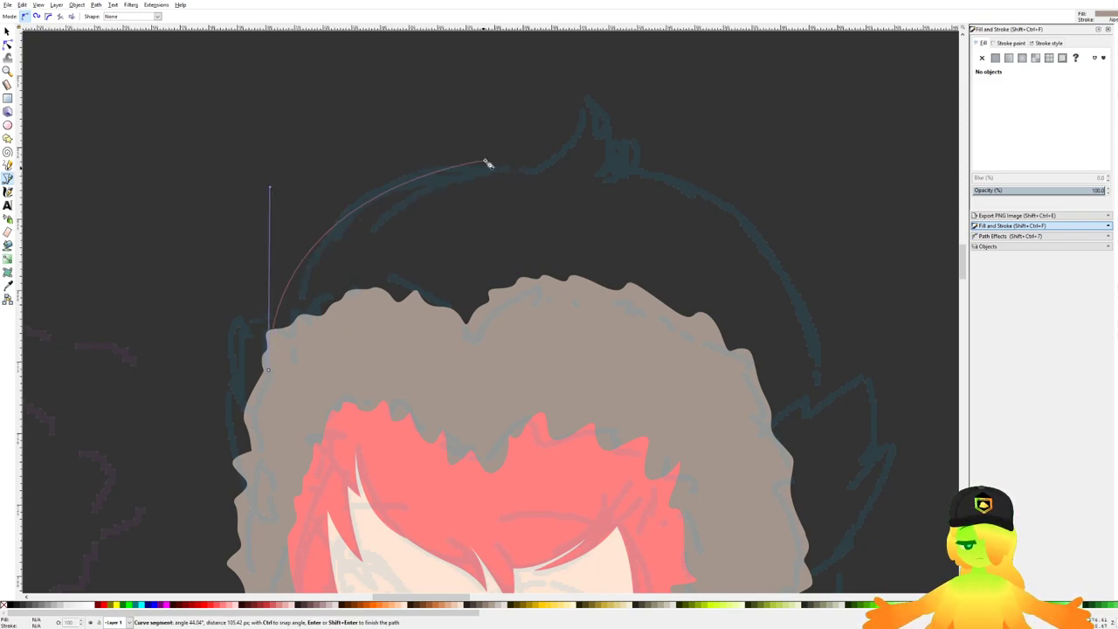
{"action": "left_click", "coordinate": [522, 167]}
Step: Trace the two-pointed tuft on top of the hood, ending at its right base
{"action": "scroll", "coordinate": [583, 166], "scroll_direction": "up", "scroll_amount": 2}
{"action": "left_click_drag", "start_coordinate": [583, 166], "coordinate": [585, 351]}
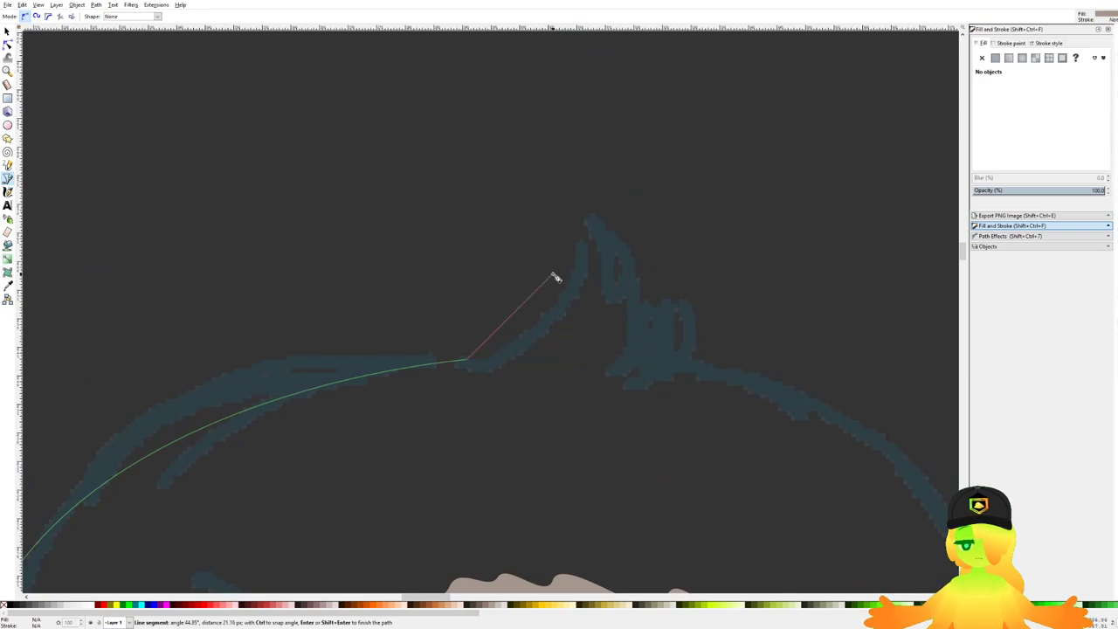
{"action": "left_click_drag", "start_coordinate": [552, 274], "coordinate": [573, 231]}
{"action": "left_click_drag", "start_coordinate": [570, 185], "coordinate": [627, 274]}
{"action": "left_click_drag", "start_coordinate": [618, 319], "coordinate": [644, 253]}
{"action": "left_click", "coordinate": [641, 233]}
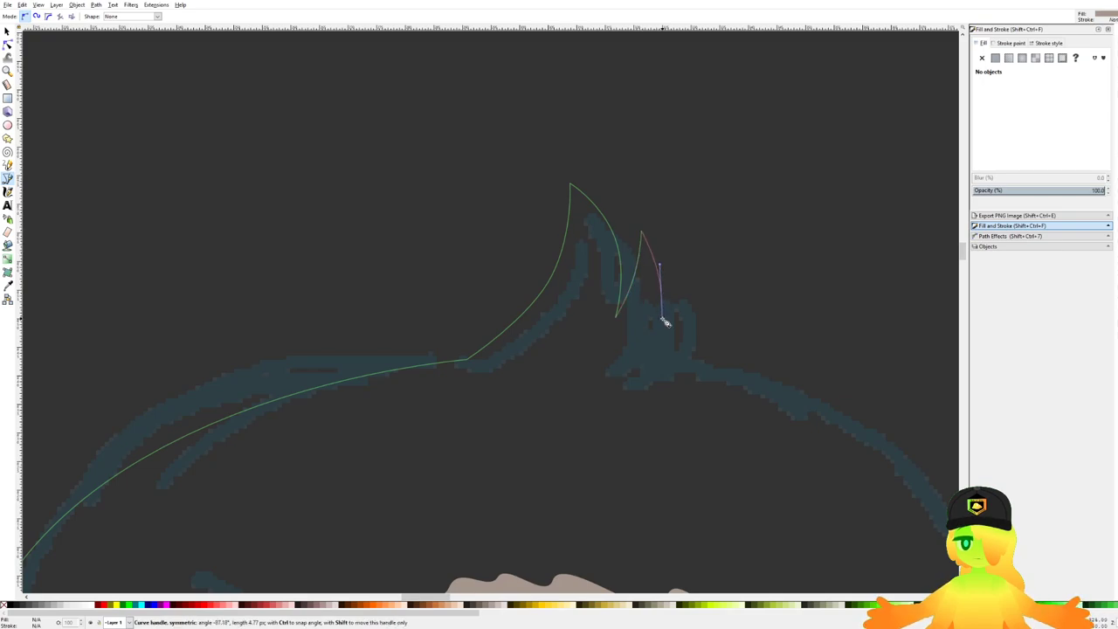
{"action": "scroll", "coordinate": [629, 356], "scroll_direction": "down", "scroll_amount": 6}
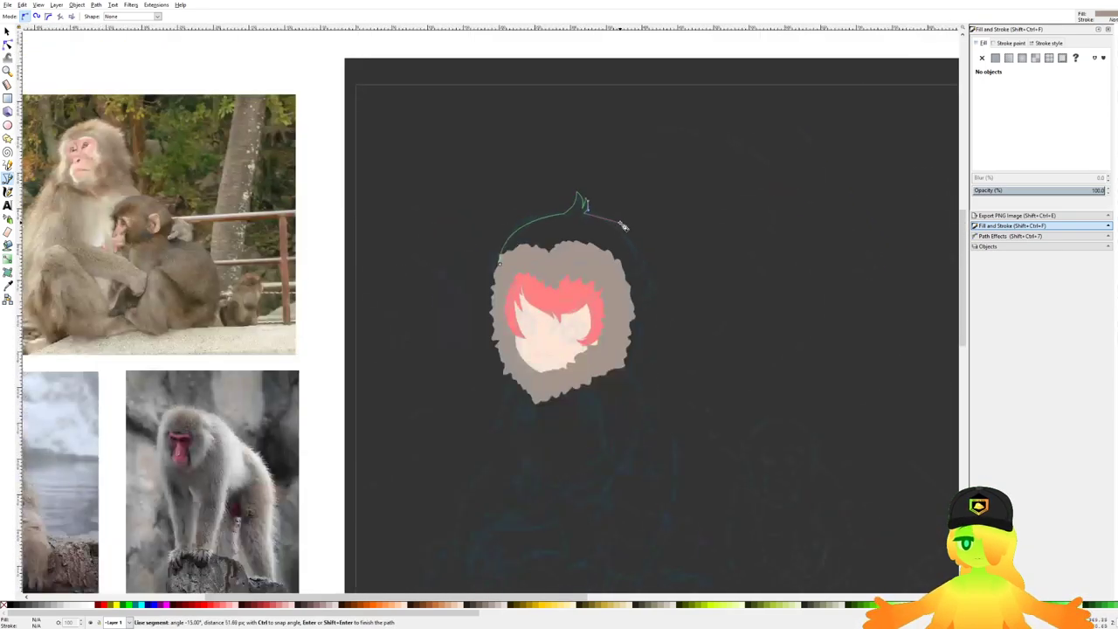
Step: Curve the hood outline from the tuft around the right side to below the fur trim and close the shape
{"action": "scroll", "coordinate": [632, 245], "scroll_direction": "up", "scroll_amount": 5}
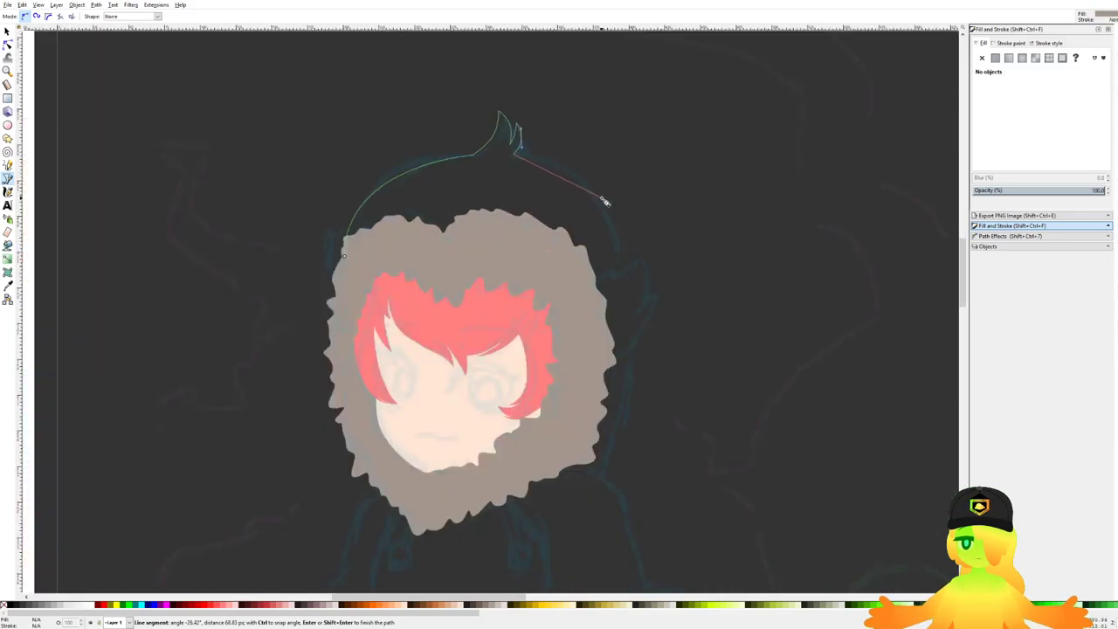
{"action": "left_click_drag", "start_coordinate": [592, 191], "coordinate": [621, 215]}
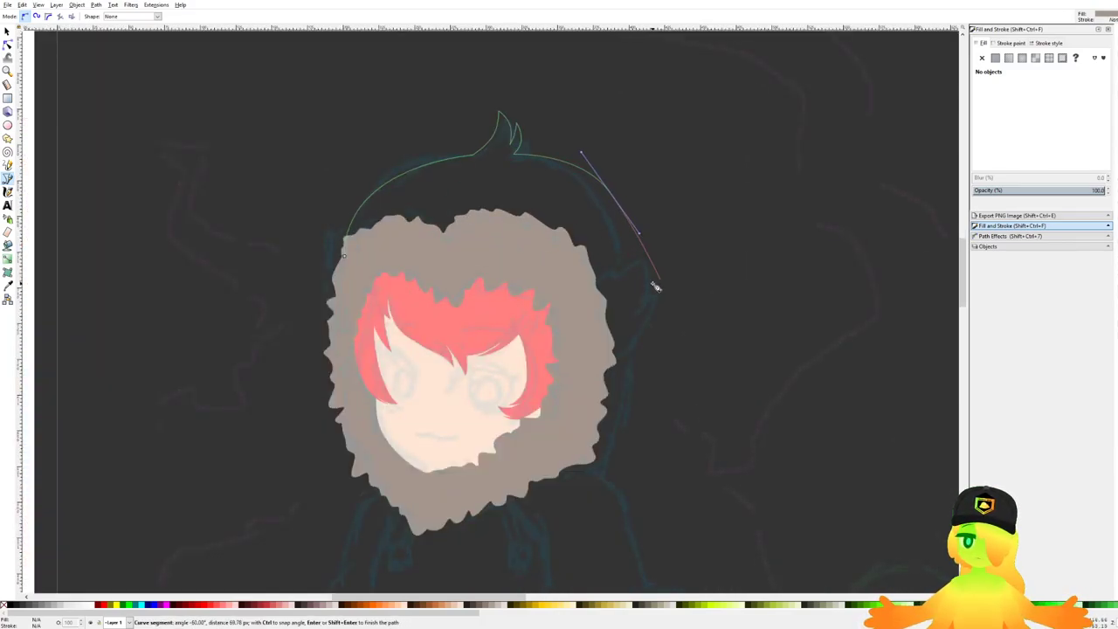
{"action": "scroll", "coordinate": [611, 275], "scroll_direction": "down", "scroll_amount": 2}
{"action": "scroll", "coordinate": [611, 275], "scroll_direction": "down", "scroll_amount": 2}
{"action": "scroll", "coordinate": [533, 271], "scroll_direction": "up", "scroll_amount": 5}
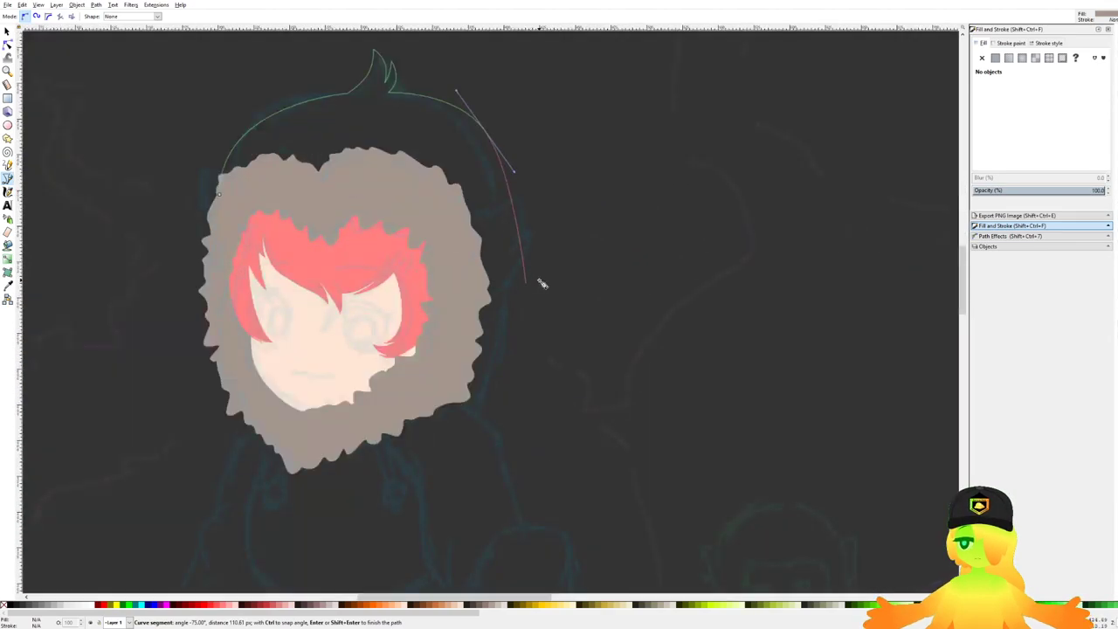
{"action": "mouse_move", "coordinate": [531, 279]}
{"action": "left_mouse_down"}
{"action": "mouse_move", "coordinate": [524, 361]}
{"action": "mouse_move", "coordinate": [489, 405]}
{"action": "mouse_move", "coordinate": [515, 350]}
{"action": "mouse_move", "coordinate": [496, 397]}
{"action": "mouse_move", "coordinate": [445, 417]}
{"action": "left_mouse_up"}
{"action": "scroll", "coordinate": [446, 384], "scroll_direction": "down", "scroll_amount": 4}
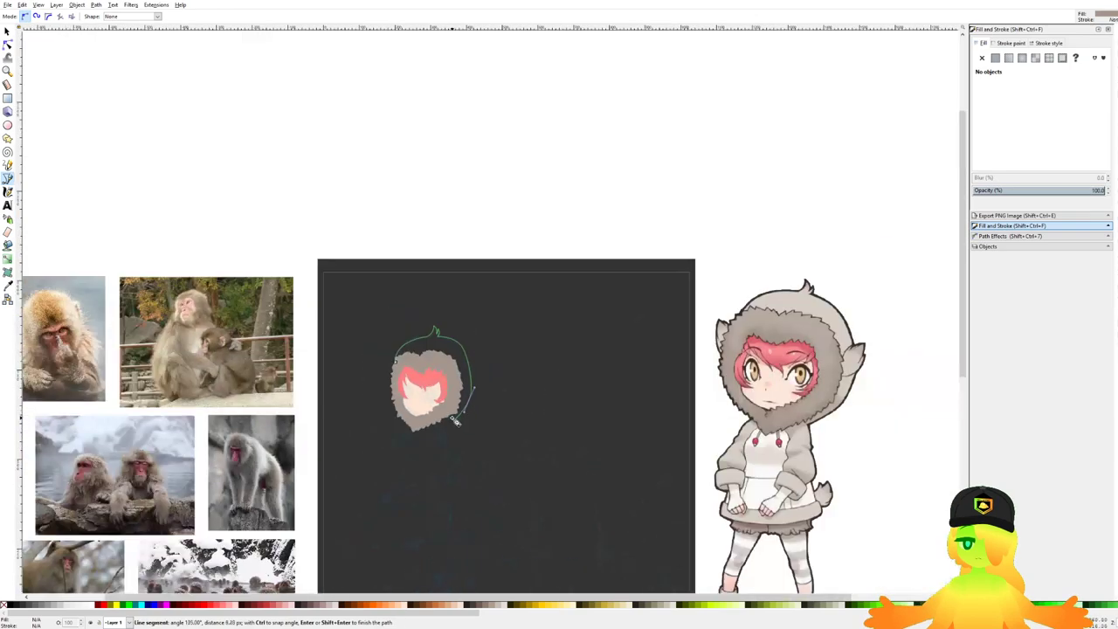
{"action": "scroll", "coordinate": [441, 382], "scroll_direction": "up", "scroll_amount": 4}
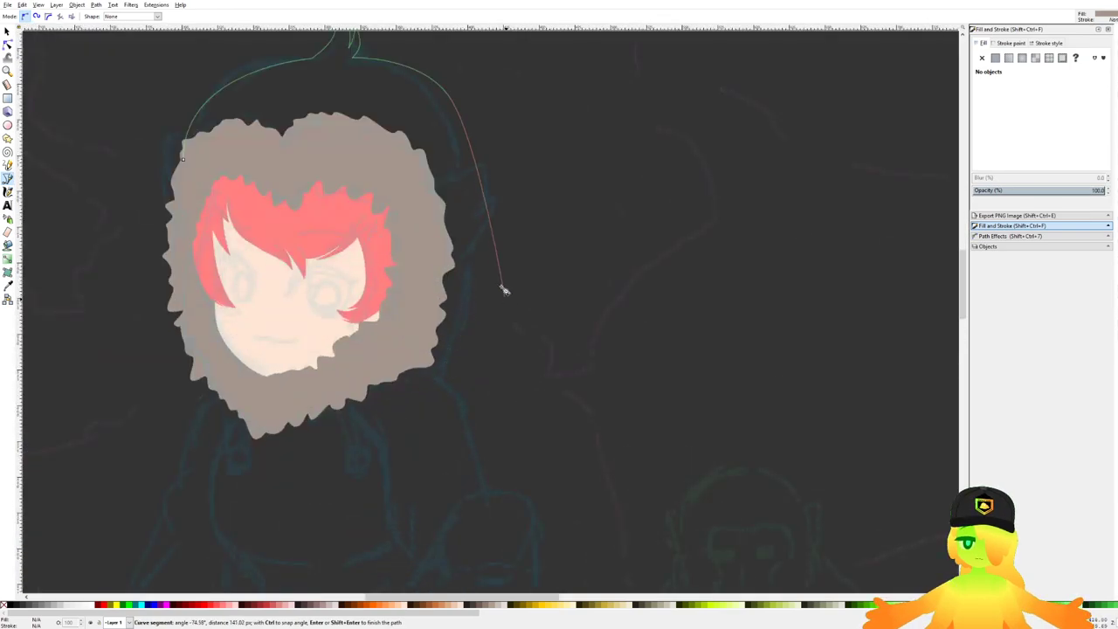
{"action": "left_click_drag", "start_coordinate": [501, 267], "coordinate": [498, 358]}
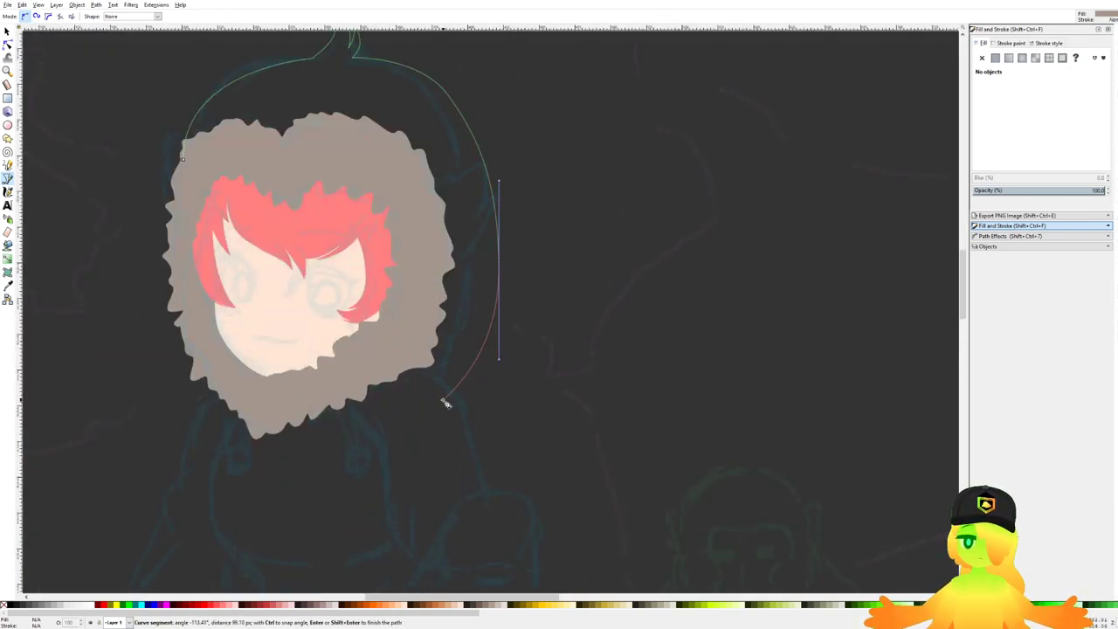
{"action": "left_click", "coordinate": [399, 401]}
{"action": "left_click", "coordinate": [182, 160]}
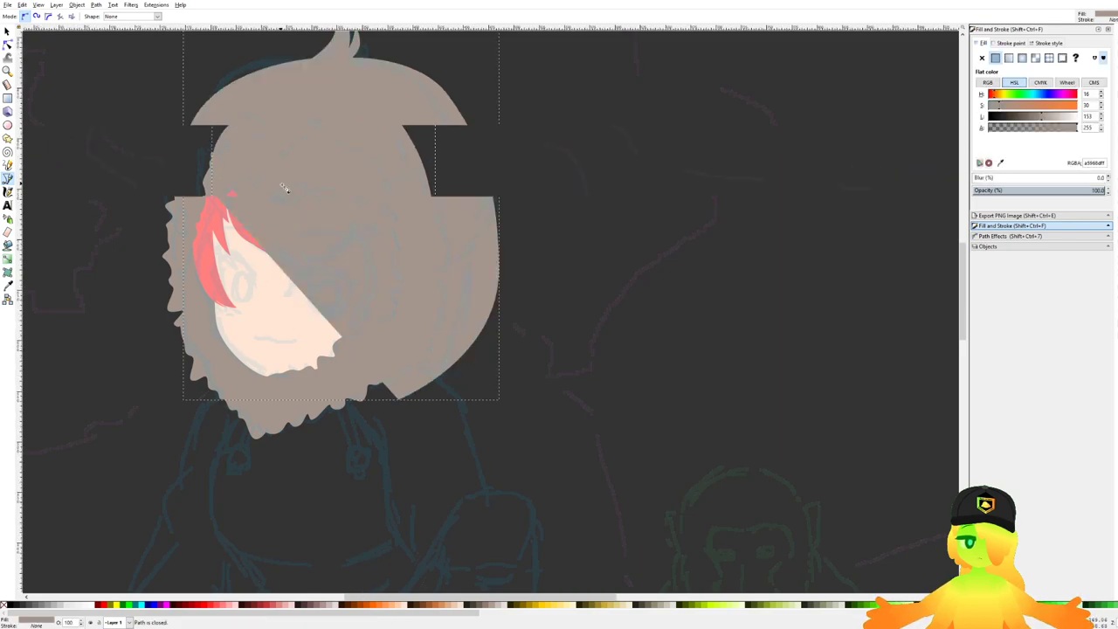
Step: Lighten the hood's fill to a pale warm grey with lightness 190 and send the shape behind the fur and face
{"action": "scroll", "coordinate": [305, 210], "scroll_direction": "down", "scroll_amount": 2}
{"action": "left_click", "coordinate": [1057, 118]}
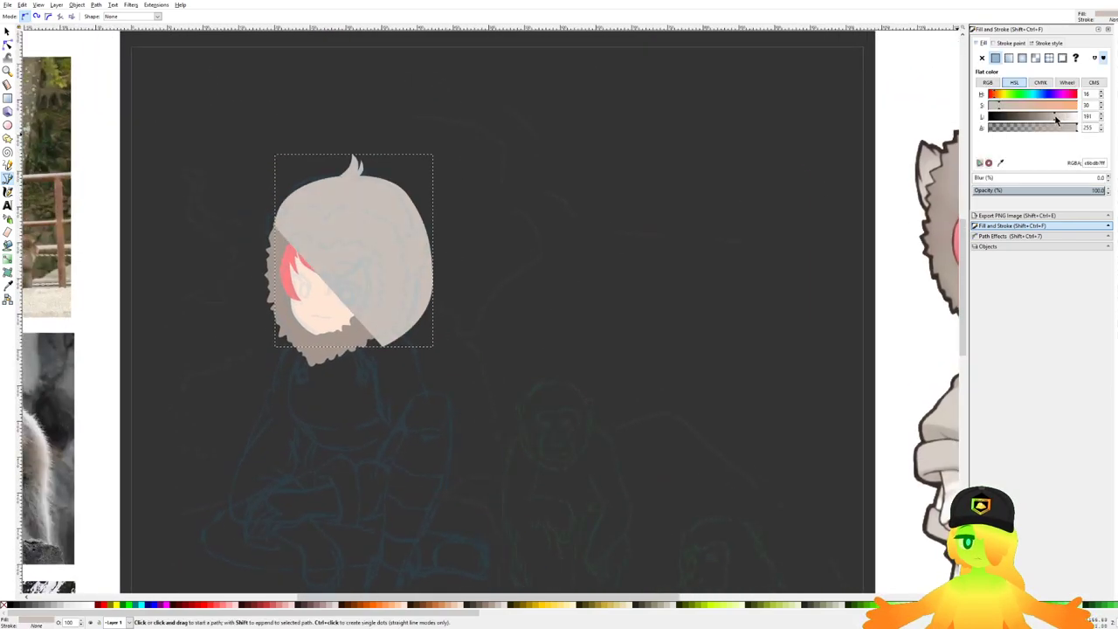
{"action": "key", "text": "End"}
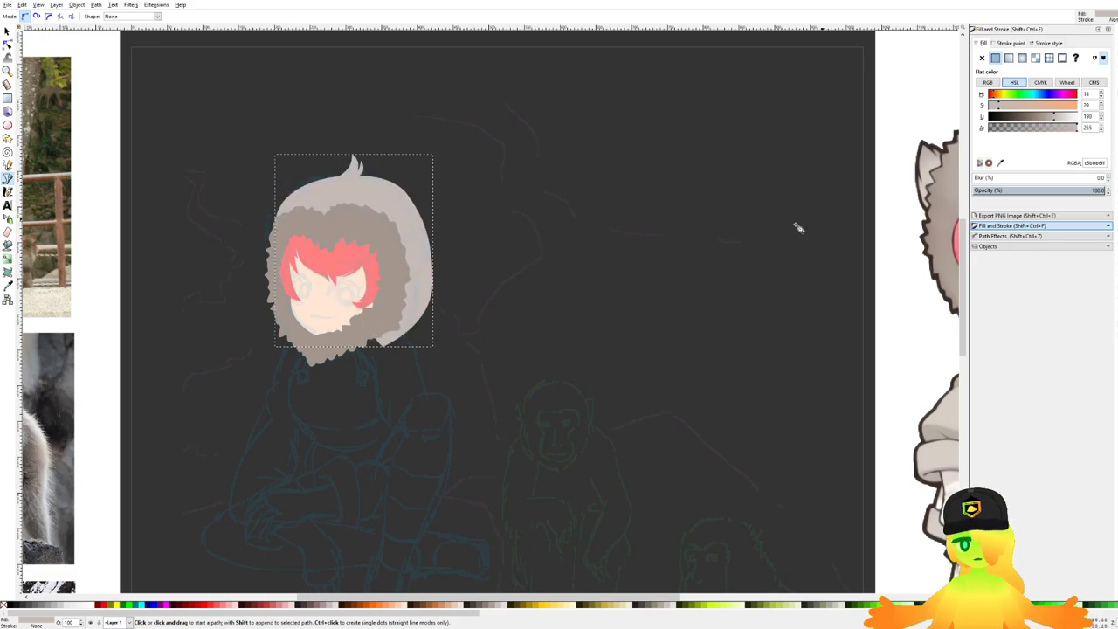
{"action": "left_click", "coordinate": [8, 31]}
{"action": "scroll", "coordinate": [427, 187], "scroll_direction": "down", "scroll_amount": 3}
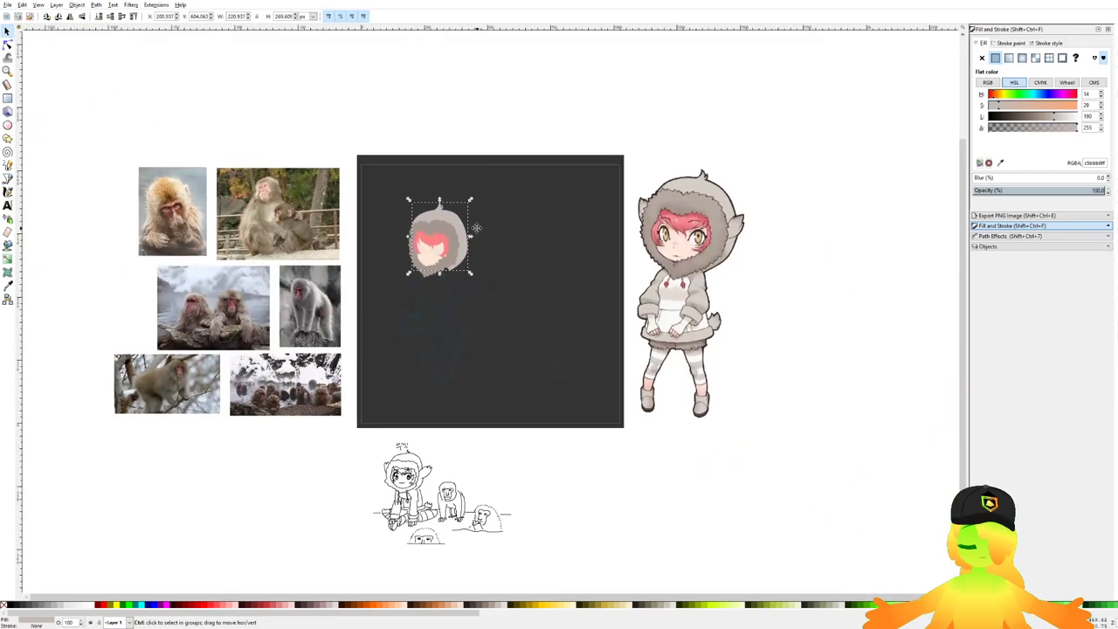
Step: Select all five head shapes together and adjust their overall height slightly from the upper edge
{"action": "key", "text": "Escape"}
{"action": "scroll", "coordinate": [435, 240], "scroll_direction": "up", "scroll_amount": 4}
{"action": "left_click", "coordinate": [431, 290]}
{"action": "scroll", "coordinate": [469, 293], "scroll_direction": "down", "scroll_amount": 2}
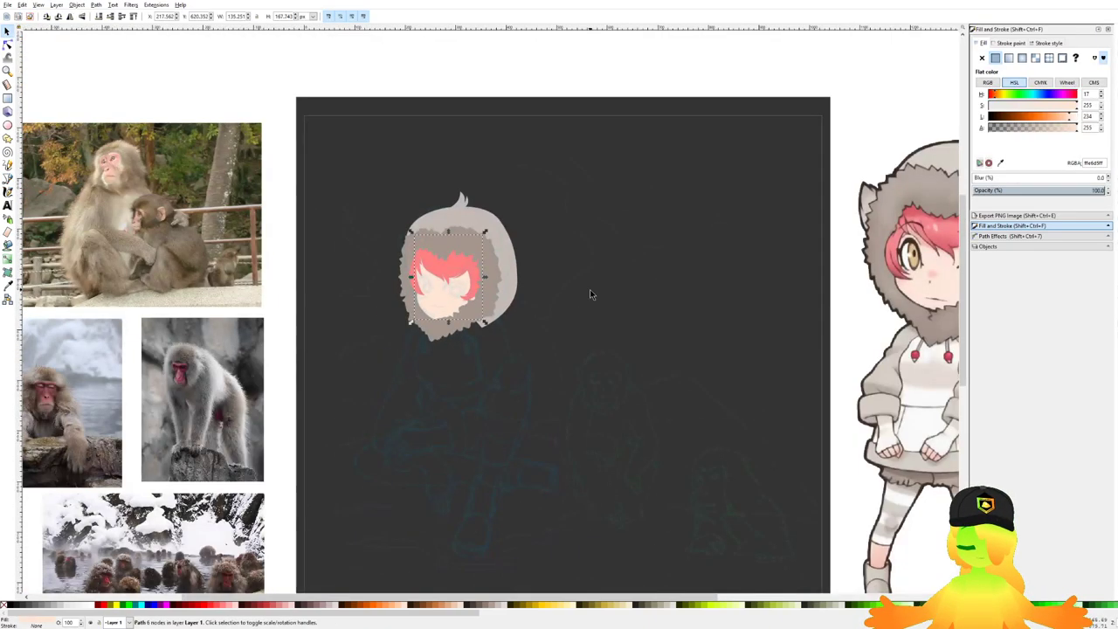
{"action": "key", "text": "Escape"}
{"action": "left_click_drag", "start_coordinate": [559, 160], "coordinate": [390, 378]}
{"action": "scroll", "coordinate": [444, 314], "scroll_direction": "up", "scroll_amount": 1}
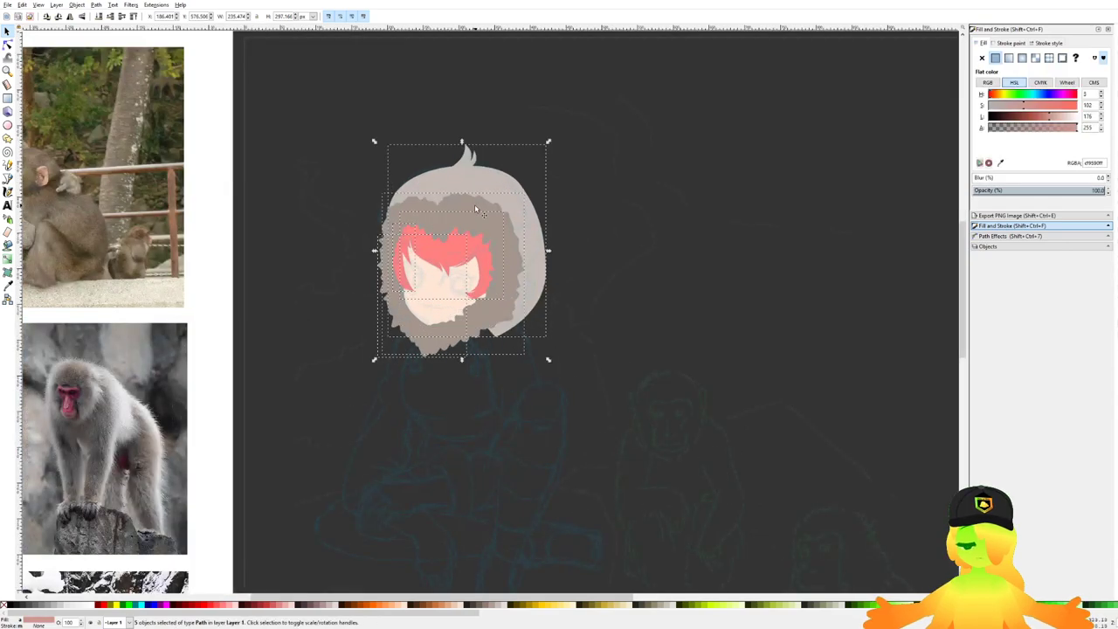
{"action": "left_click_drag", "start_coordinate": [463, 141], "coordinate": [464, 147]}
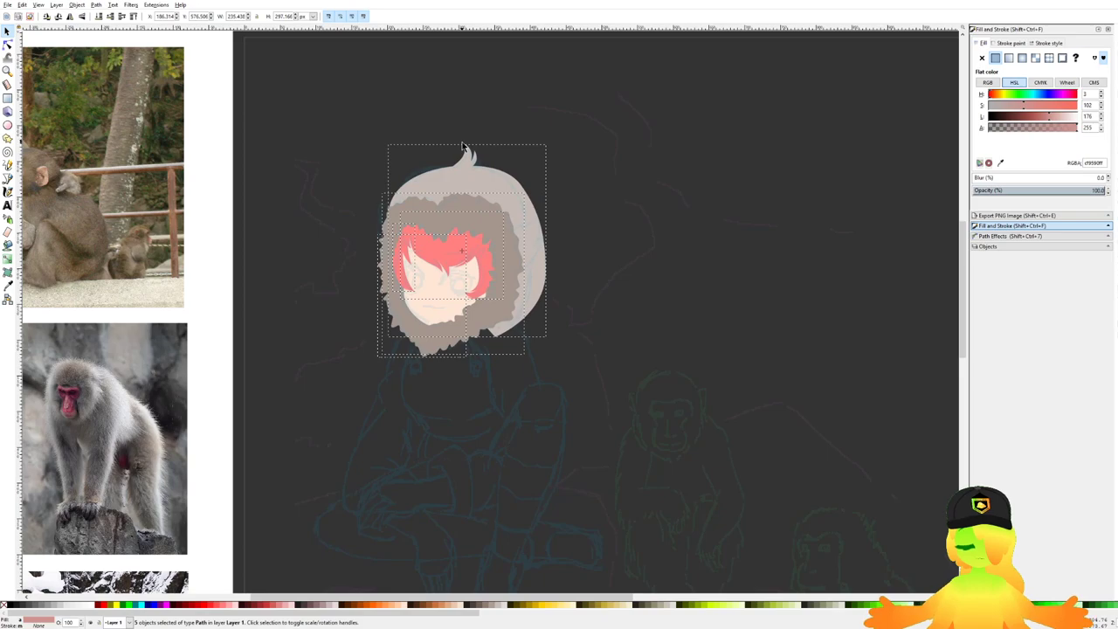
{"action": "left_click", "coordinate": [579, 213]}
Step: Nudge the hood's node at the tuft's left base and reshape the upper left curve to follow the sketch
{"action": "scroll", "coordinate": [419, 177], "scroll_direction": "up", "scroll_amount": 2}
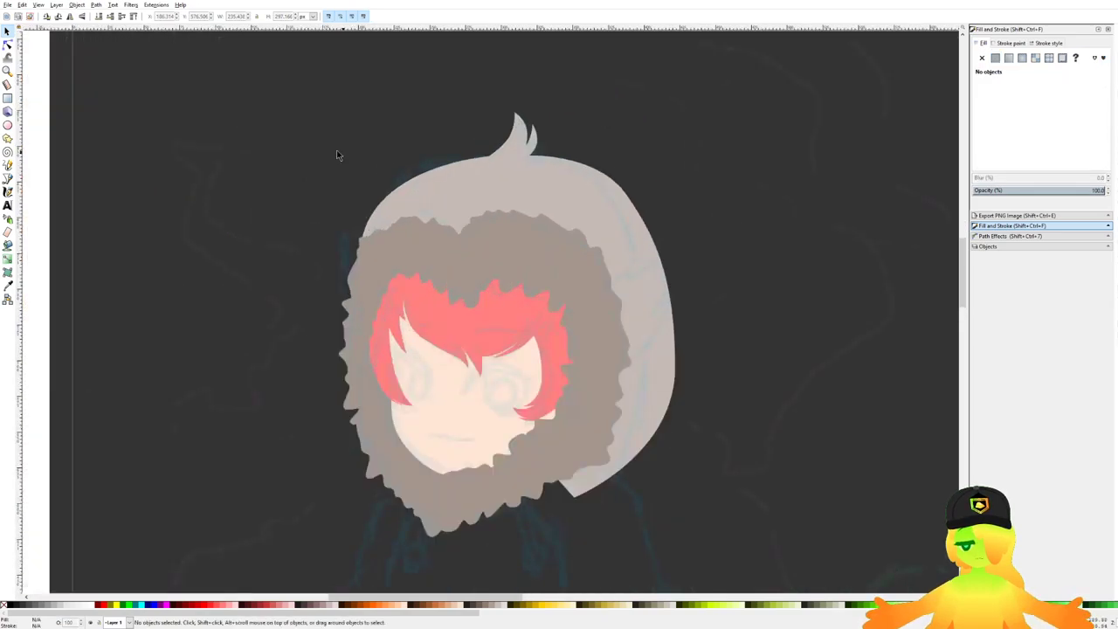
{"action": "left_click", "coordinate": [9, 44]}
{"action": "left_click", "coordinate": [491, 175]}
{"action": "left_click_drag", "start_coordinate": [387, 133], "coordinate": [490, 173]}
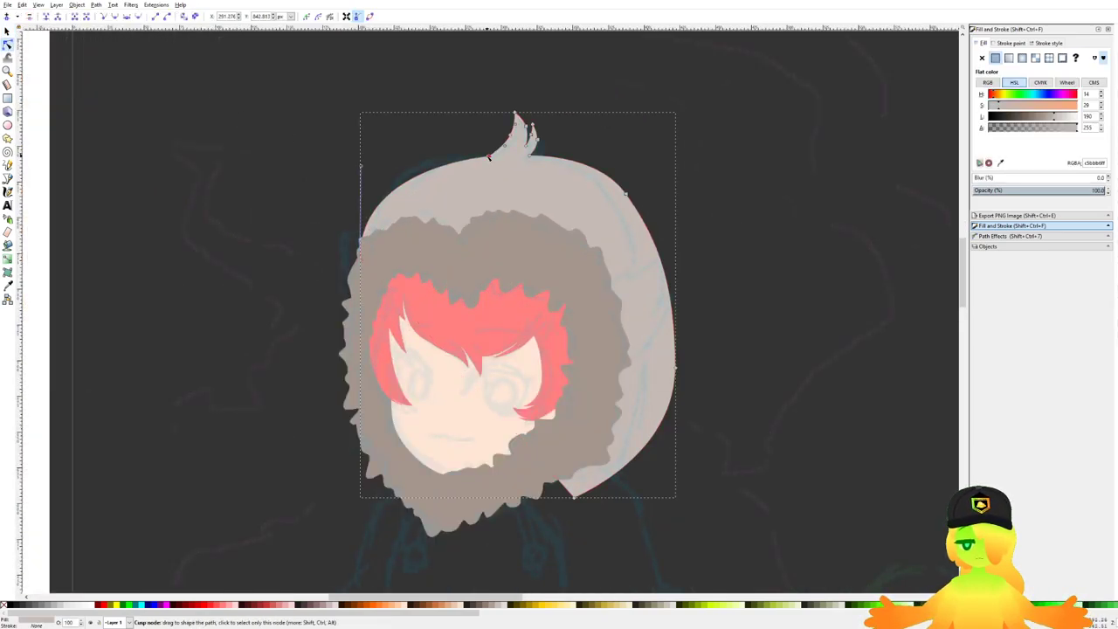
{"action": "left_click", "coordinate": [489, 157]}
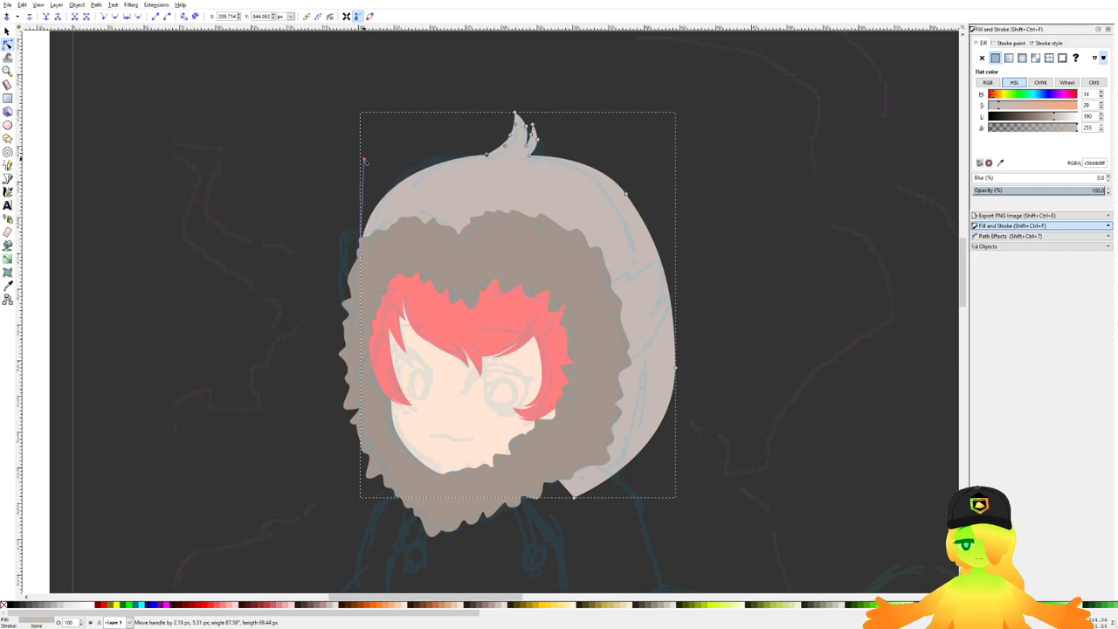
Step: Move the hood's upper right node slightly outward and down, and shift its bottom corner node toward the fur trim
{"action": "scroll", "coordinate": [363, 166], "scroll_direction": "down", "scroll_amount": 4}
{"action": "scroll", "coordinate": [428, 175], "scroll_direction": "up", "scroll_amount": 3}
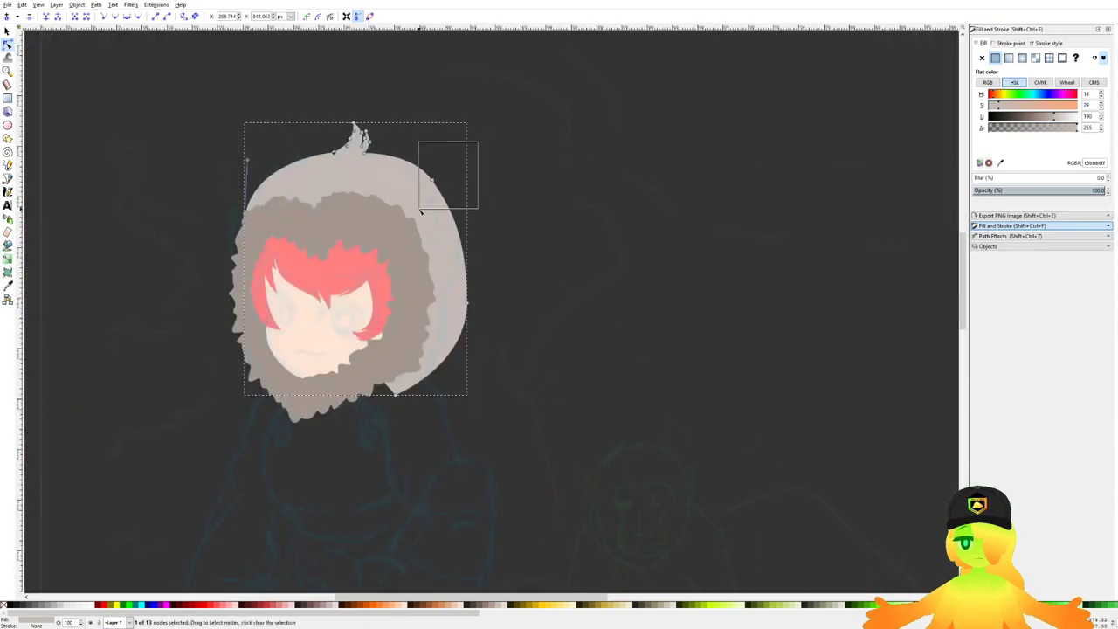
{"action": "left_click_drag", "start_coordinate": [434, 217], "coordinate": [439, 225]}
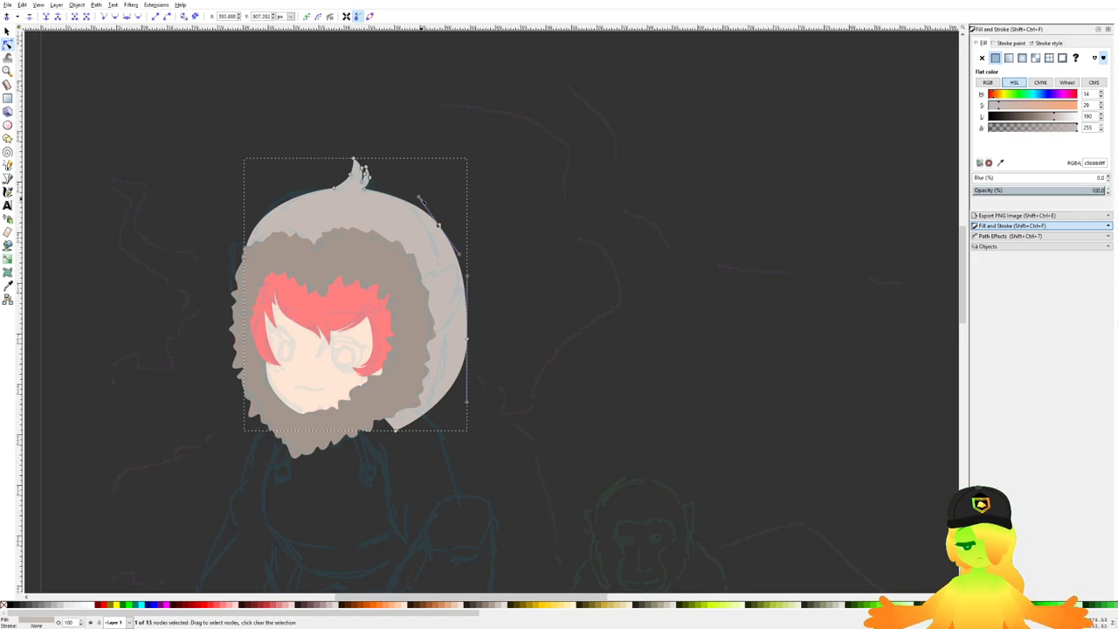
{"action": "left_click", "coordinate": [532, 252]}
{"action": "left_click", "coordinate": [532, 252]}
{"action": "left_click_drag", "start_coordinate": [498, 308], "coordinate": [463, 383]}
{"action": "left_click", "coordinate": [531, 261]}
{"action": "key", "text": "Delete"}
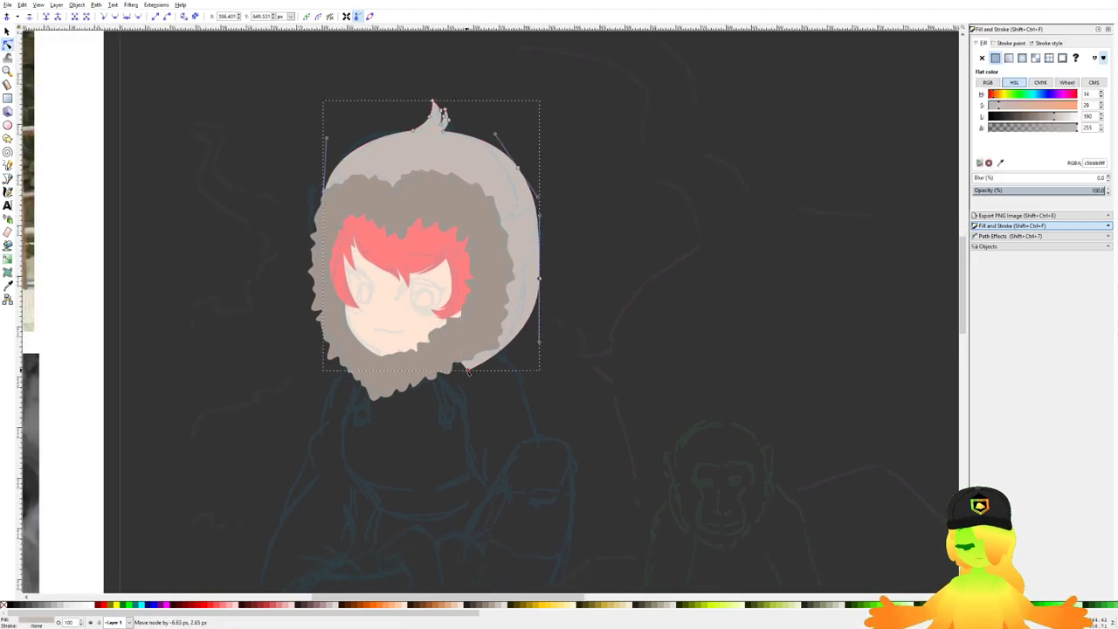
Step: Pull the node on the hood's right side slightly inward and down, tilting its handles to narrow the lower curve
{"action": "left_click", "coordinate": [542, 277]}
{"action": "scroll", "coordinate": [542, 278], "scroll_direction": "down", "scroll_amount": 3}
{"action": "scroll", "coordinate": [534, 268], "scroll_direction": "up", "scroll_amount": 2}
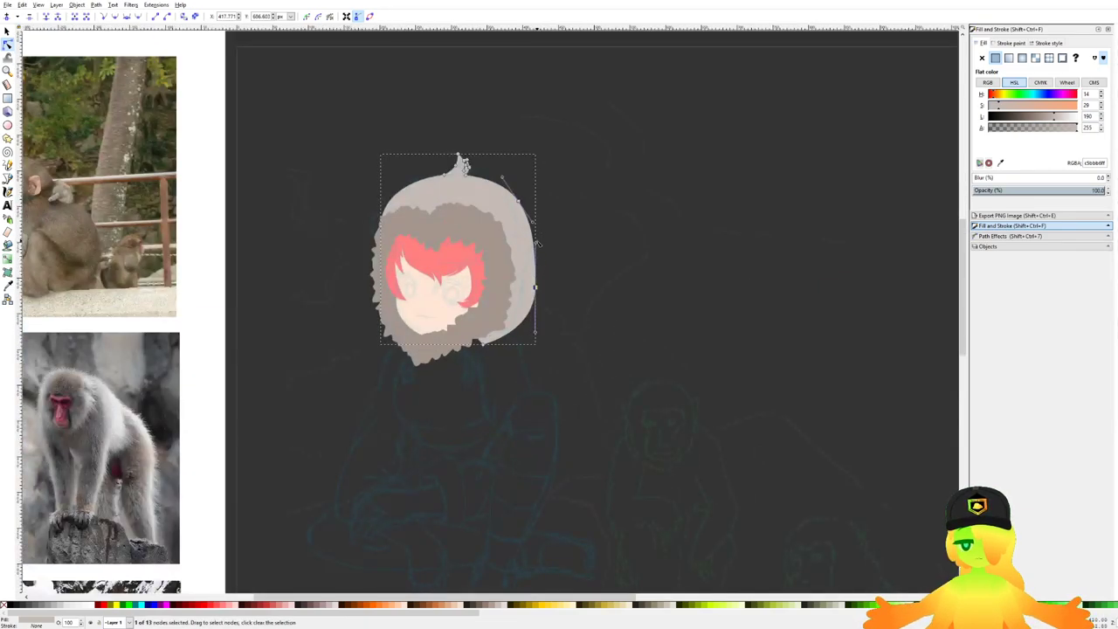
{"action": "left_click_drag", "start_coordinate": [534, 286], "coordinate": [528, 292]}
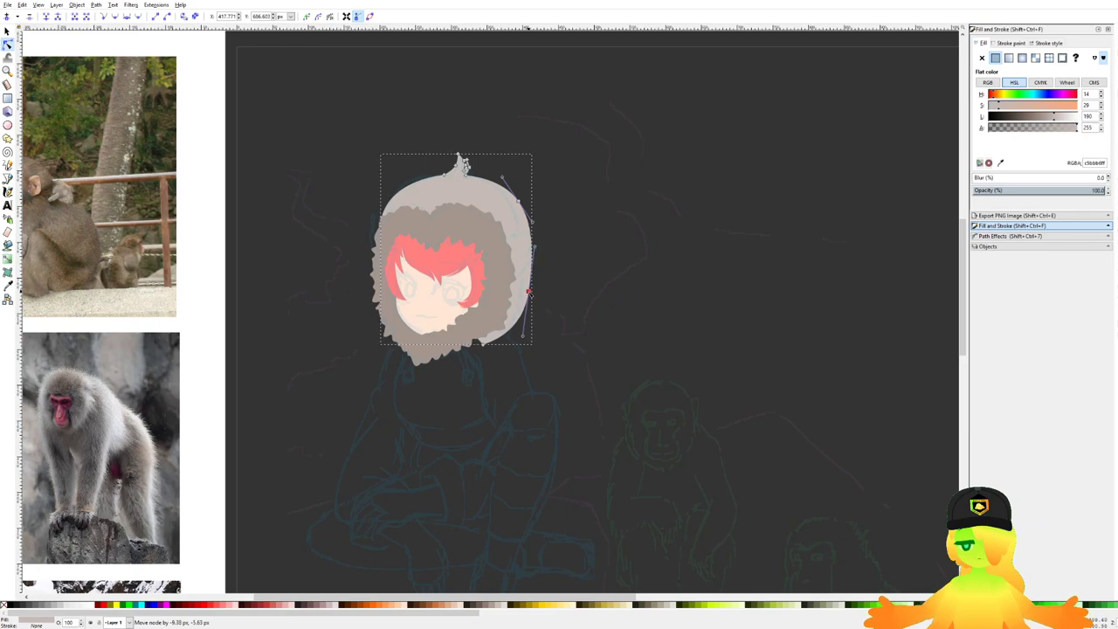
{"action": "left_click", "coordinate": [582, 297]}
{"action": "left_click", "coordinate": [574, 290]}
Step: Bow the hood's right edge slightly outward and lower the node beneath it to smooth the curve
{"action": "scroll", "coordinate": [546, 274], "scroll_direction": "down", "scroll_amount": 3}
{"action": "scroll", "coordinate": [535, 265], "scroll_direction": "up", "scroll_amount": 4}
{"action": "left_click", "coordinate": [527, 261]}
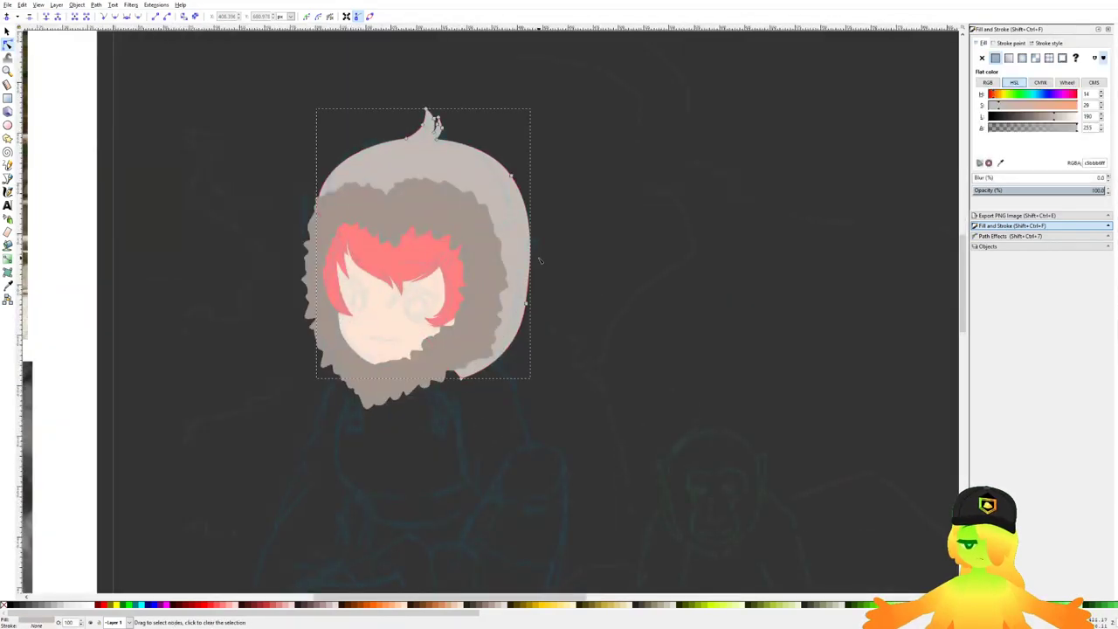
{"action": "left_click_drag", "start_coordinate": [531, 259], "coordinate": [534, 262]}
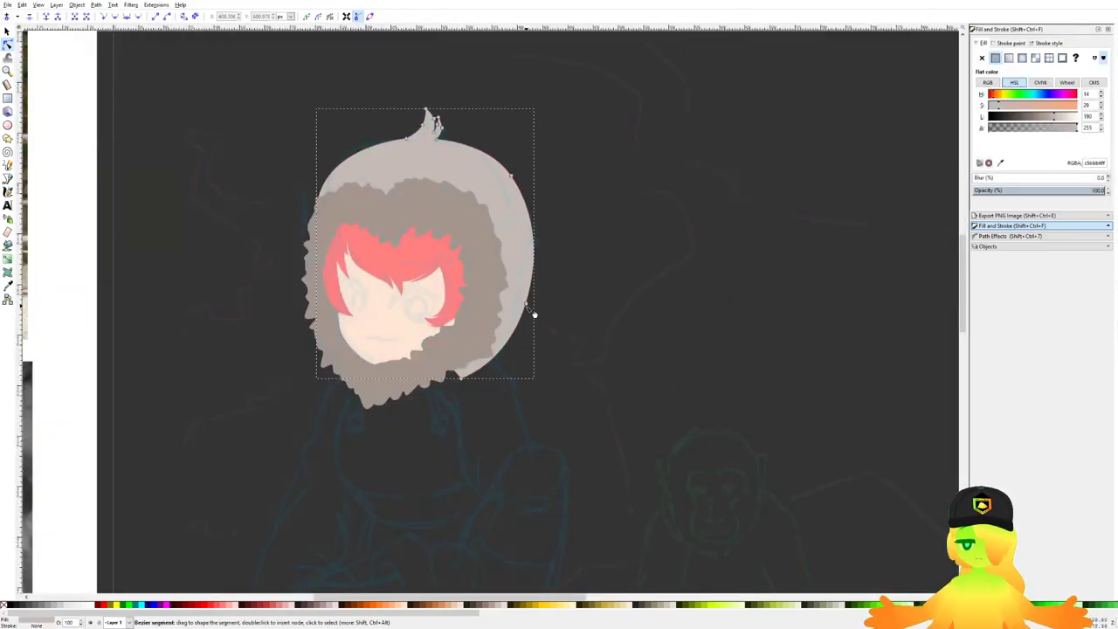
{"action": "left_click", "coordinate": [529, 309]}
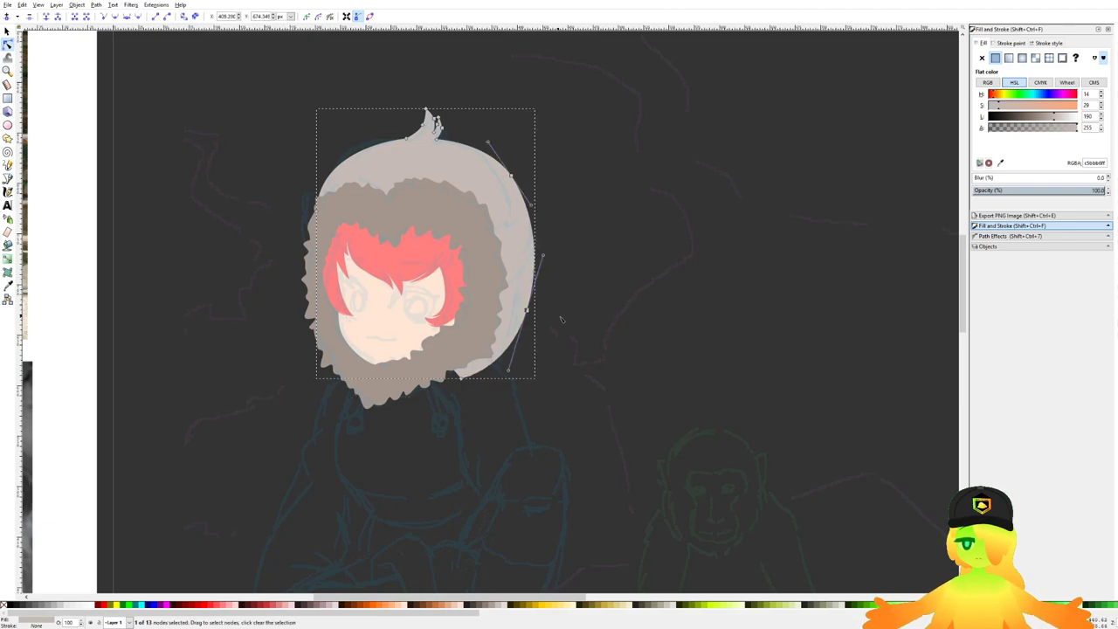
{"action": "left_click", "coordinate": [562, 320]}
{"action": "scroll", "coordinate": [524, 321], "scroll_direction": "down", "scroll_amount": 2}
{"action": "scroll", "coordinate": [587, 330], "scroll_direction": "down", "scroll_amount": 1}
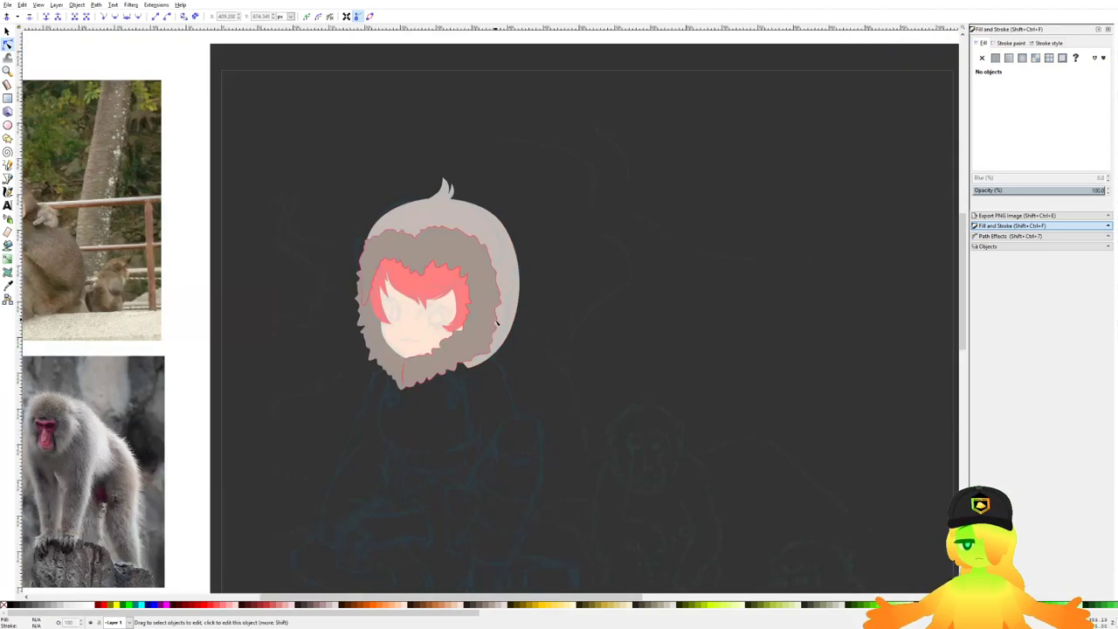
Step: Clear the selection after inspecting the hood and fur trim, and save the drawing
{"action": "scroll", "coordinate": [454, 262], "scroll_direction": "up", "scroll_amount": 2}
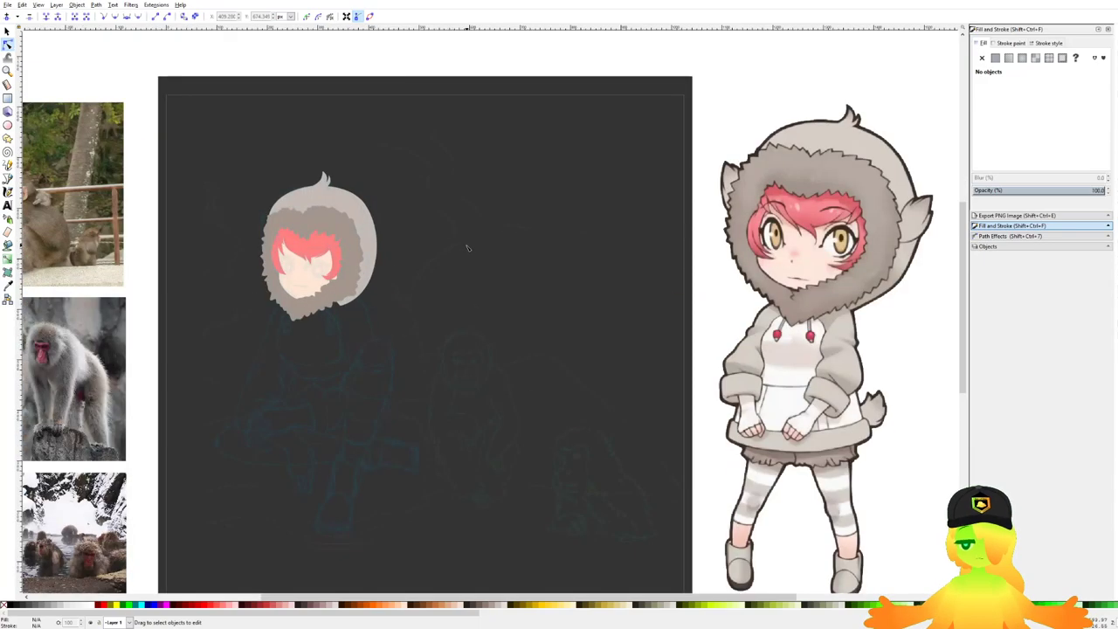
{"action": "scroll", "coordinate": [419, 218], "scroll_direction": "down", "scroll_amount": 3}
{"action": "scroll", "coordinate": [375, 194], "scroll_direction": "up", "scroll_amount": 3}
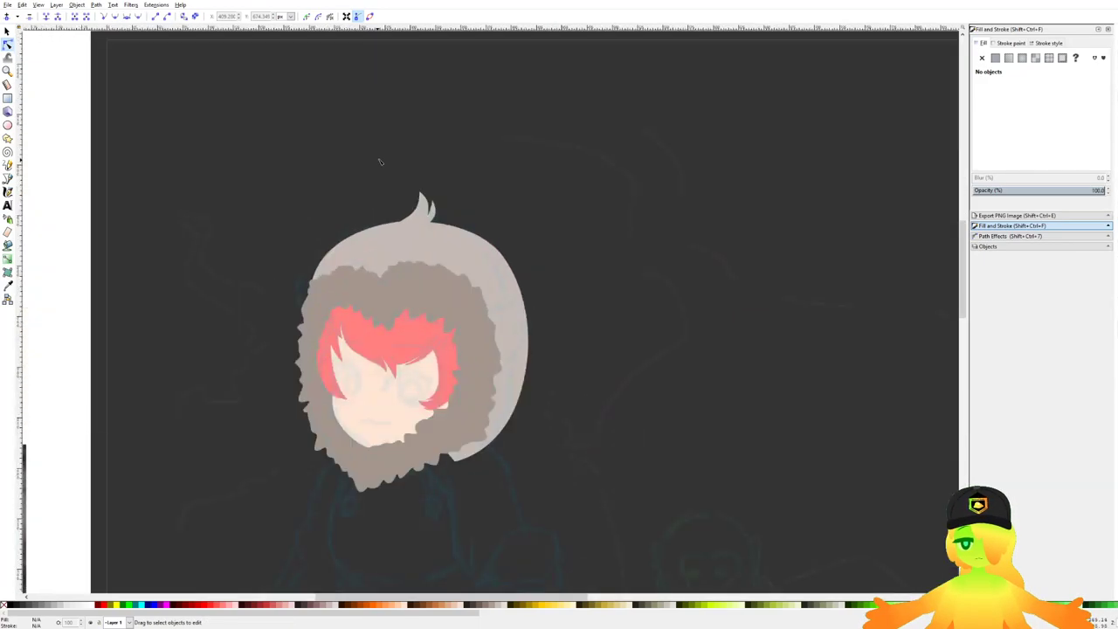
{"action": "left_click", "coordinate": [375, 218]}
{"action": "scroll", "coordinate": [601, 284], "scroll_direction": "down", "scroll_amount": 4}
{"action": "key", "text": "Escape"}
{"action": "left_click_drag", "start_coordinate": [572, 341], "coordinate": [554, 318]}
{"action": "key", "text": "ctrl+s"}
Step: Start a Bezier path beneath the fur collar and trace the shoulder edge of the image-left sleeve along the blue sketch
{"action": "left_click", "coordinate": [8, 178]}
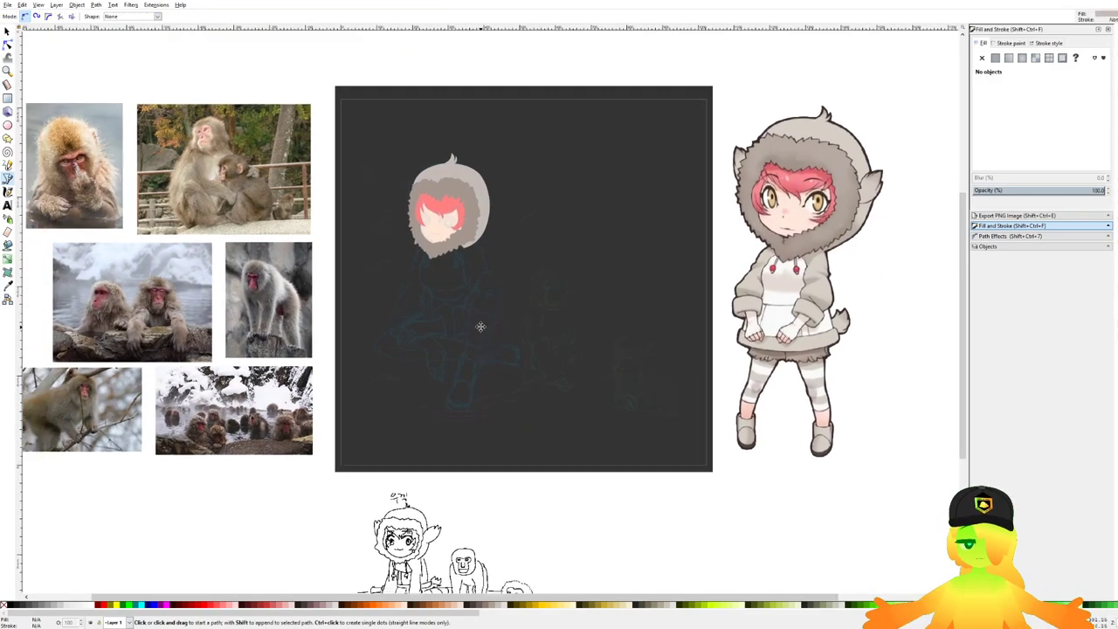
{"action": "scroll", "coordinate": [418, 260], "scroll_direction": "up", "scroll_amount": 5}
{"action": "left_click", "coordinate": [444, 188]}
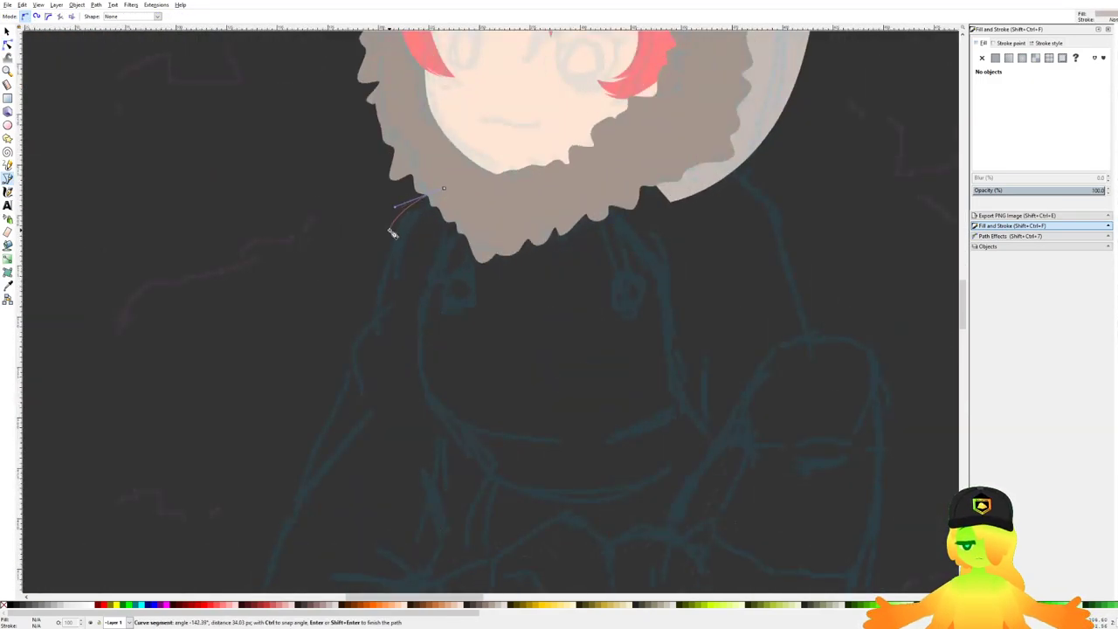
{"action": "left_click", "coordinate": [393, 227]}
{"action": "left_click", "coordinate": [389, 264]}
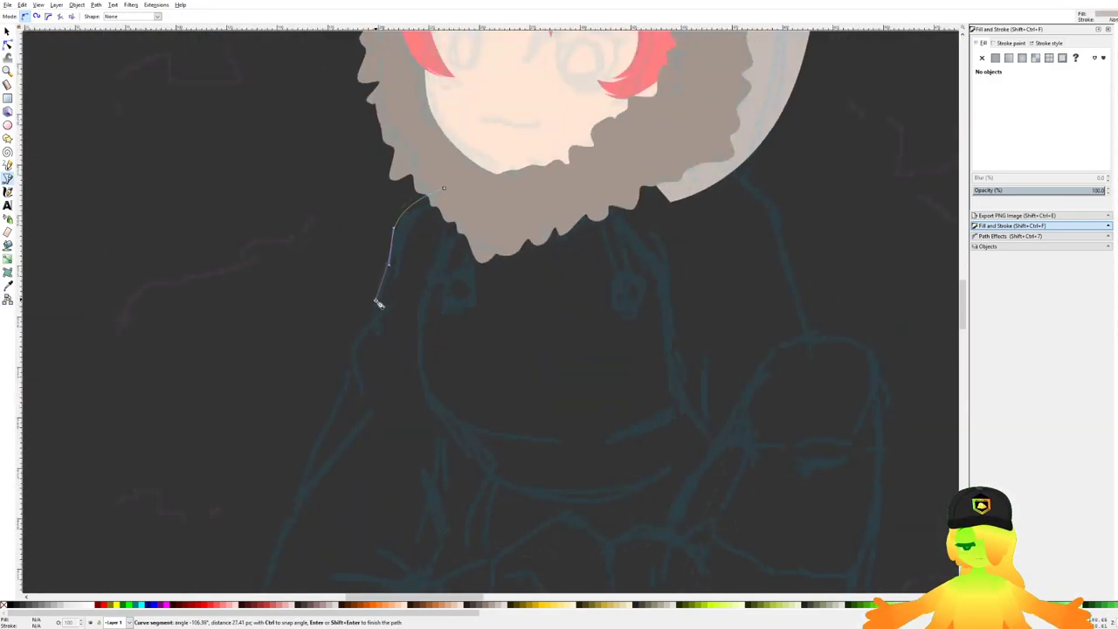
{"action": "scroll", "coordinate": [383, 288], "scroll_direction": "up", "scroll_amount": 1}
{"action": "left_click_drag", "start_coordinate": [381, 269], "coordinate": [471, 229]}
{"action": "left_click", "coordinate": [363, 334]}
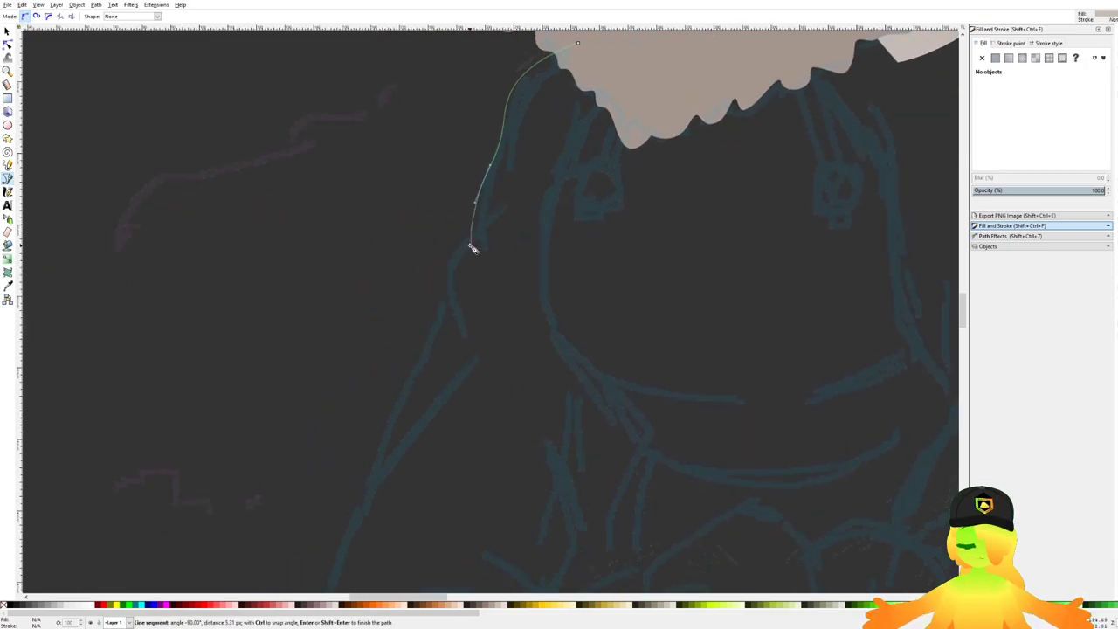
Step: Extend the image-left sleeve's outer outline over the fabric fold and down the upper arm along the sketch
{"action": "scroll", "coordinate": [470, 246], "scroll_direction": "up", "scroll_amount": 1}
{"action": "left_click_drag", "start_coordinate": [440, 269], "coordinate": [434, 293]}
{"action": "left_click", "coordinate": [436, 321]}
{"action": "scroll", "coordinate": [437, 342], "scroll_direction": "down", "scroll_amount": 2}
{"action": "left_click_drag", "start_coordinate": [436, 343], "coordinate": [556, 168]}
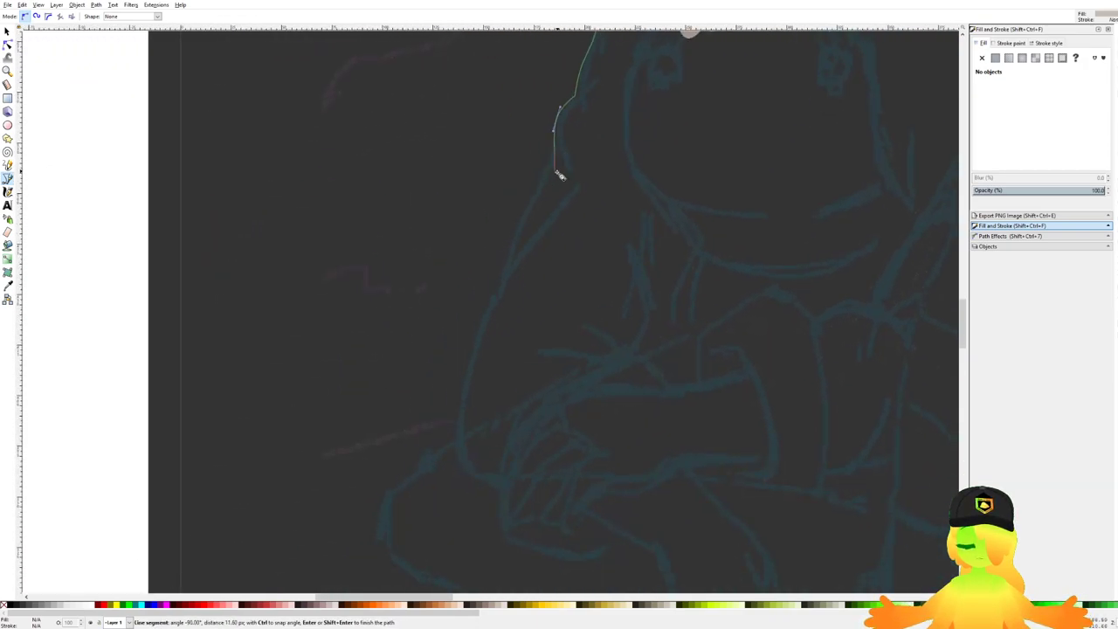
{"action": "scroll", "coordinate": [529, 228], "scroll_direction": "up", "scroll_amount": 1}
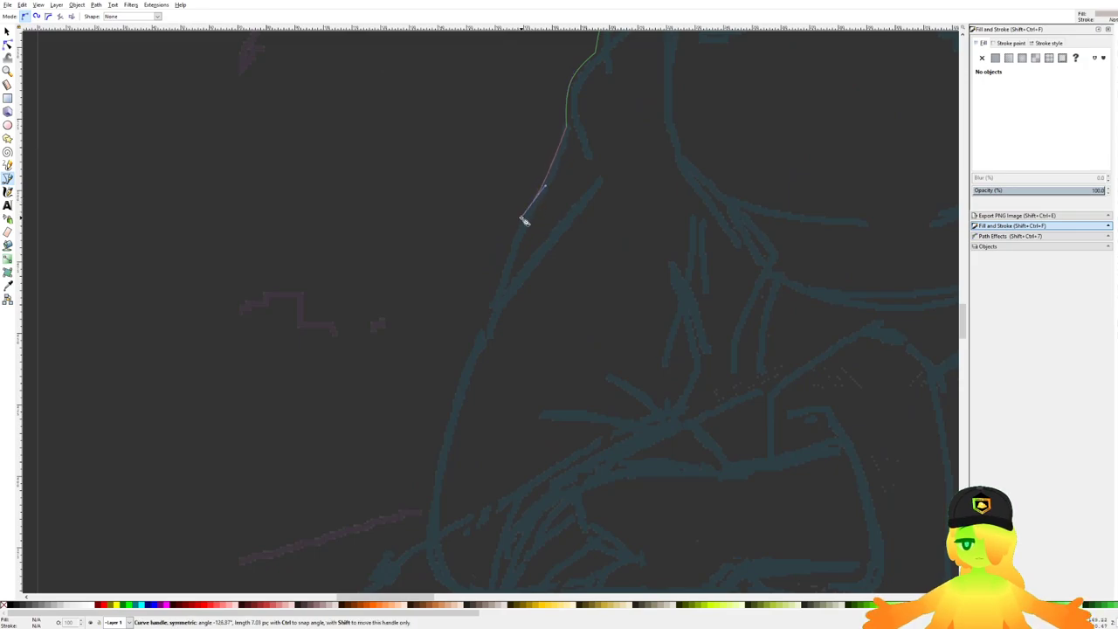
{"action": "left_click", "coordinate": [512, 240]}
{"action": "left_click", "coordinate": [496, 333]}
Step: Carry the sleeve outline down the forearm and around its rounded lower end to the inner side
{"action": "scroll", "coordinate": [496, 334], "scroll_direction": "down", "scroll_amount": 2}
{"action": "scroll", "coordinate": [511, 366], "scroll_direction": "up", "scroll_amount": 3}
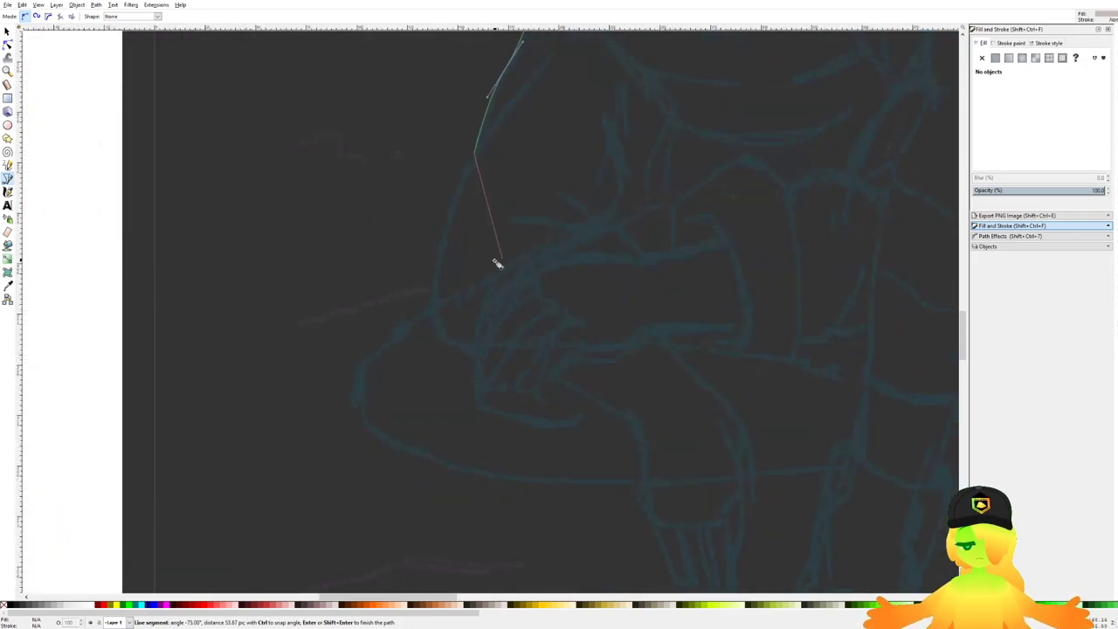
{"action": "left_click_drag", "start_coordinate": [442, 280], "coordinate": [434, 341]}
{"action": "scroll", "coordinate": [445, 341], "scroll_direction": "down", "scroll_amount": 4}
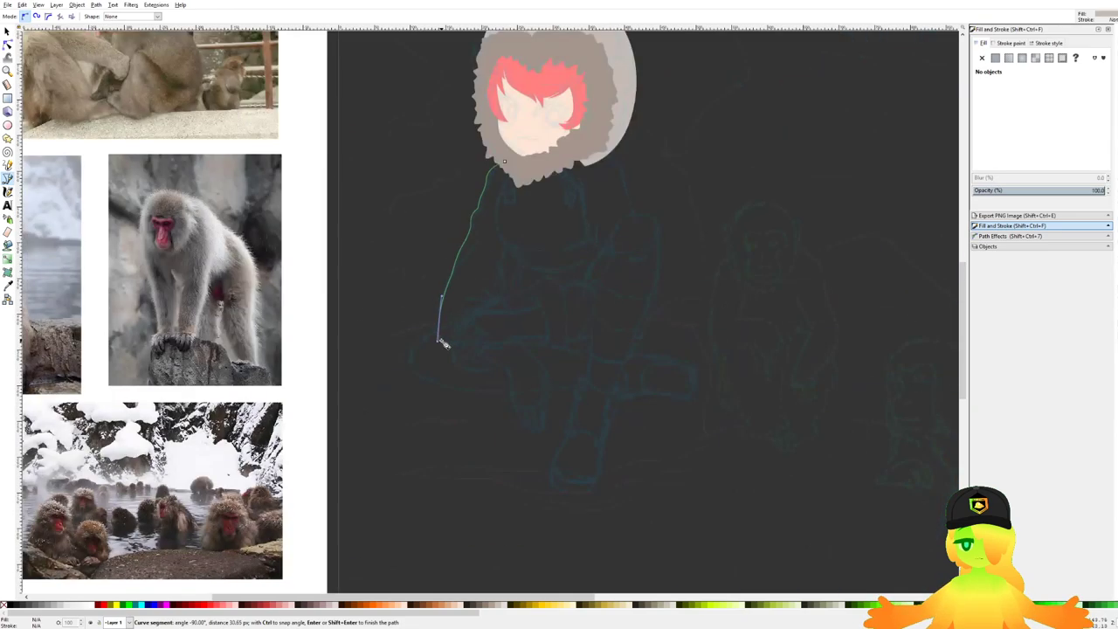
{"action": "scroll", "coordinate": [455, 342], "scroll_direction": "up", "scroll_amount": 4}
{"action": "scroll", "coordinate": [399, 349], "scroll_direction": "up", "scroll_amount": 3}
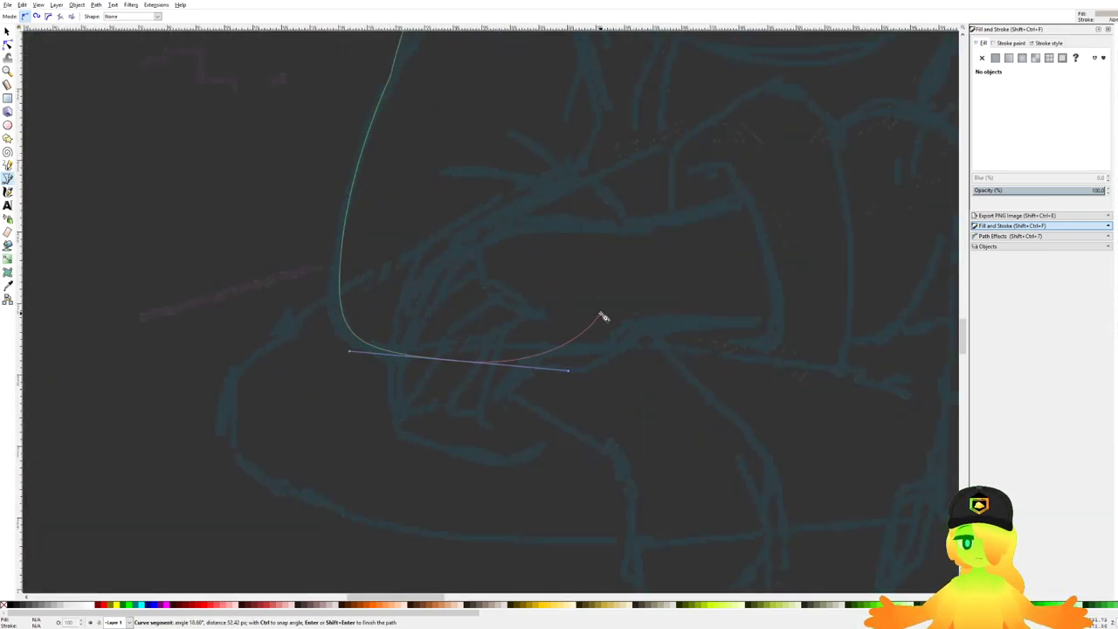
{"action": "scroll", "coordinate": [606, 305], "scroll_direction": "down", "scroll_amount": 3}
{"action": "scroll", "coordinate": [602, 292], "scroll_direction": "up", "scroll_amount": 5}
{"action": "left_click_drag", "start_coordinate": [623, 367], "coordinate": [597, 310]}
Step: Trace the image-left sleeve's inner edge with its folds back up to the collar, close the path, and save the drawing
{"action": "scroll", "coordinate": [531, 424], "scroll_direction": "up", "scroll_amount": 4}
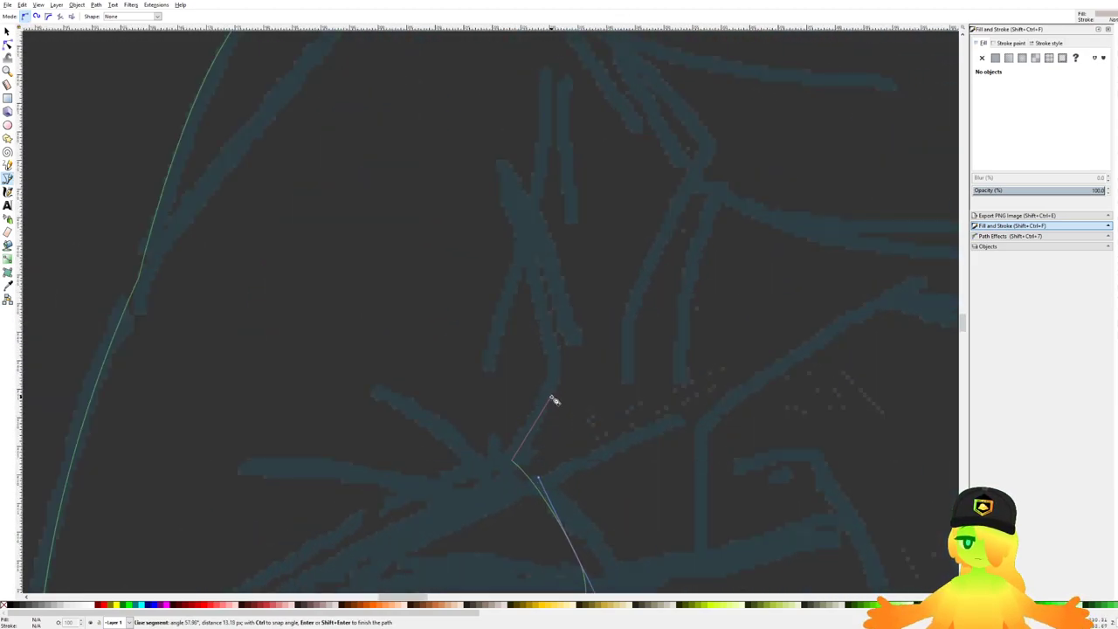
{"action": "left_click_drag", "start_coordinate": [514, 457], "coordinate": [578, 328]}
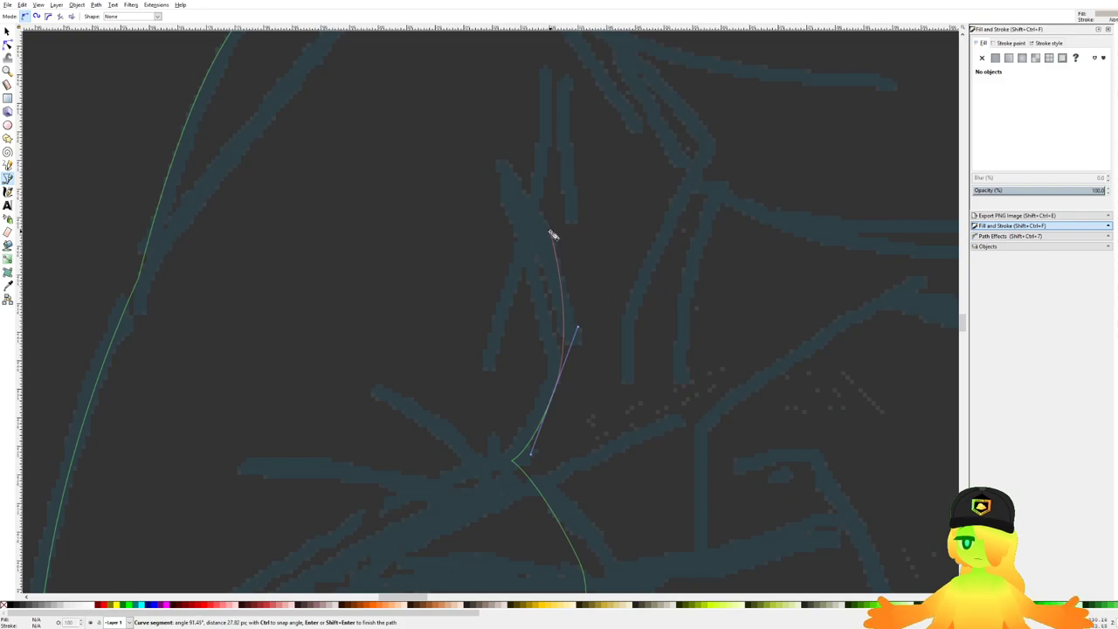
{"action": "left_click", "coordinate": [560, 247]}
{"action": "left_click_drag", "start_coordinate": [576, 188], "coordinate": [562, 275]}
{"action": "scroll", "coordinate": [616, 166], "scroll_direction": "down", "scroll_amount": 3}
{"action": "scroll", "coordinate": [603, 161], "scroll_direction": "up", "scroll_amount": 2}
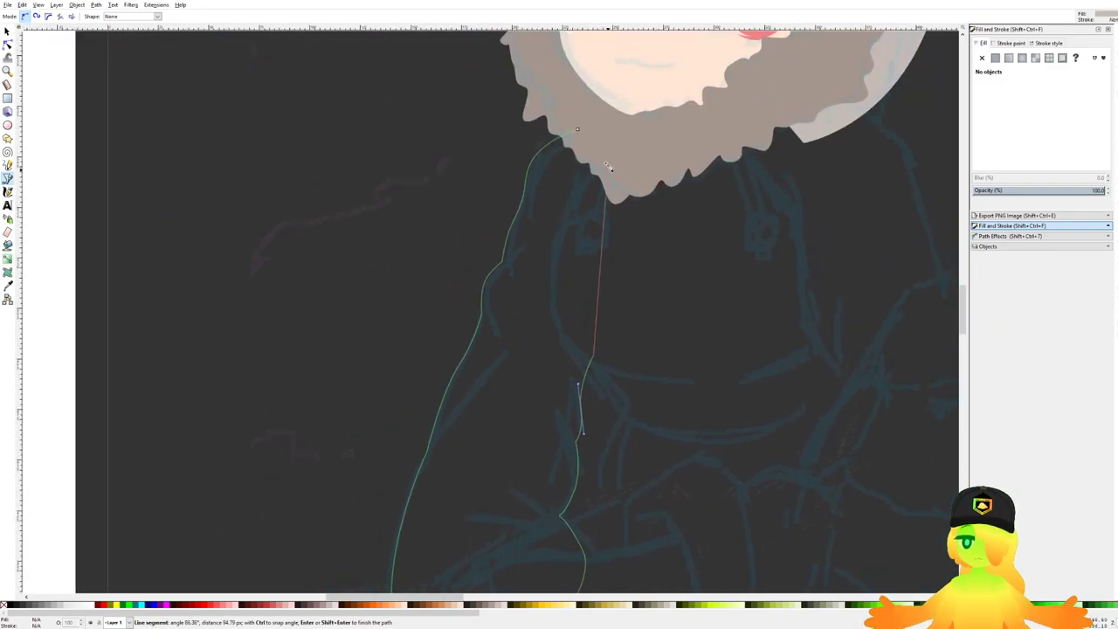
{"action": "left_click", "coordinate": [579, 135]}
{"action": "scroll", "coordinate": [476, 156], "scroll_direction": "down", "scroll_amount": 4}
{"action": "key", "text": "ctrl+s"}
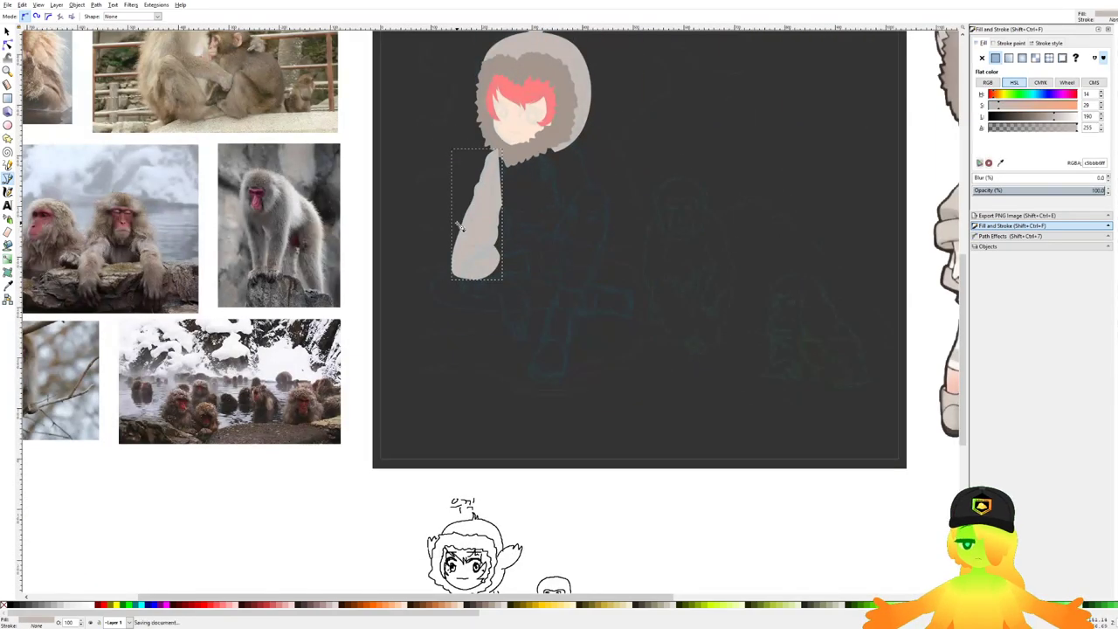
{"action": "left_click_drag", "start_coordinate": [736, 268], "coordinate": [648, 270]}
{"action": "key", "text": "ctrl+s"}
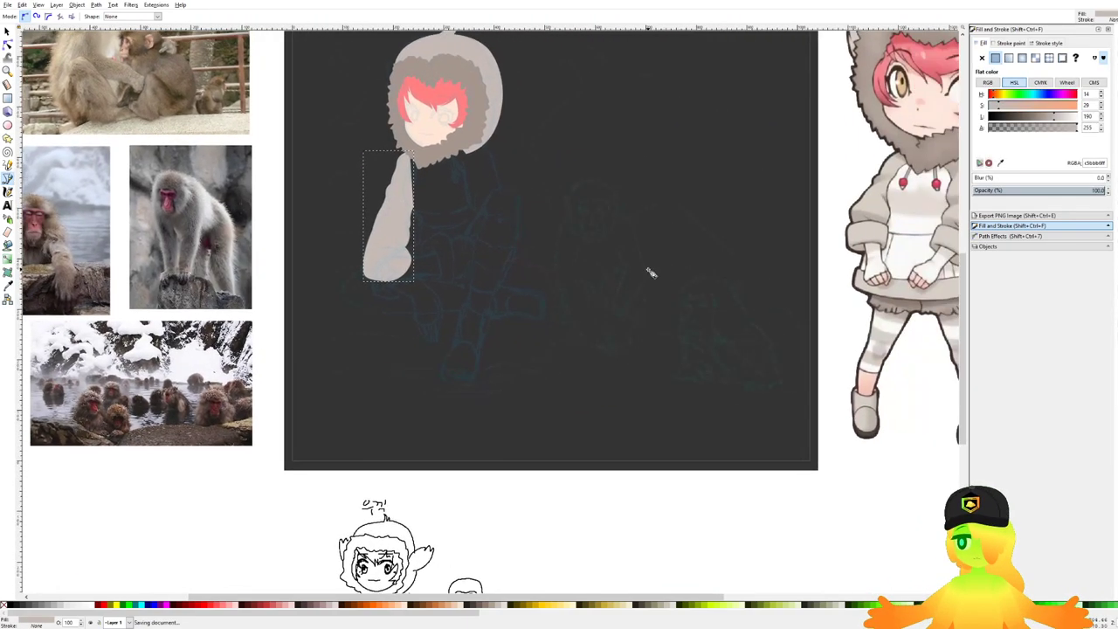
{"action": "scroll", "coordinate": [673, 294], "scroll_direction": "up", "scroll_amount": 2}
{"action": "scroll", "coordinate": [673, 292], "scroll_direction": "left", "scroll_amount": 1}
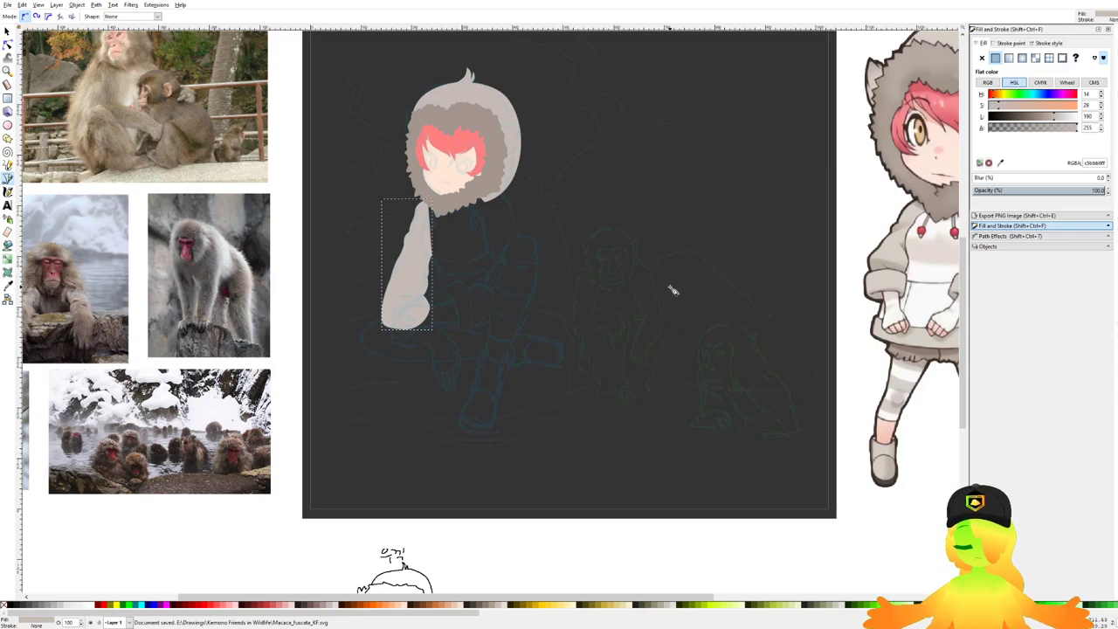
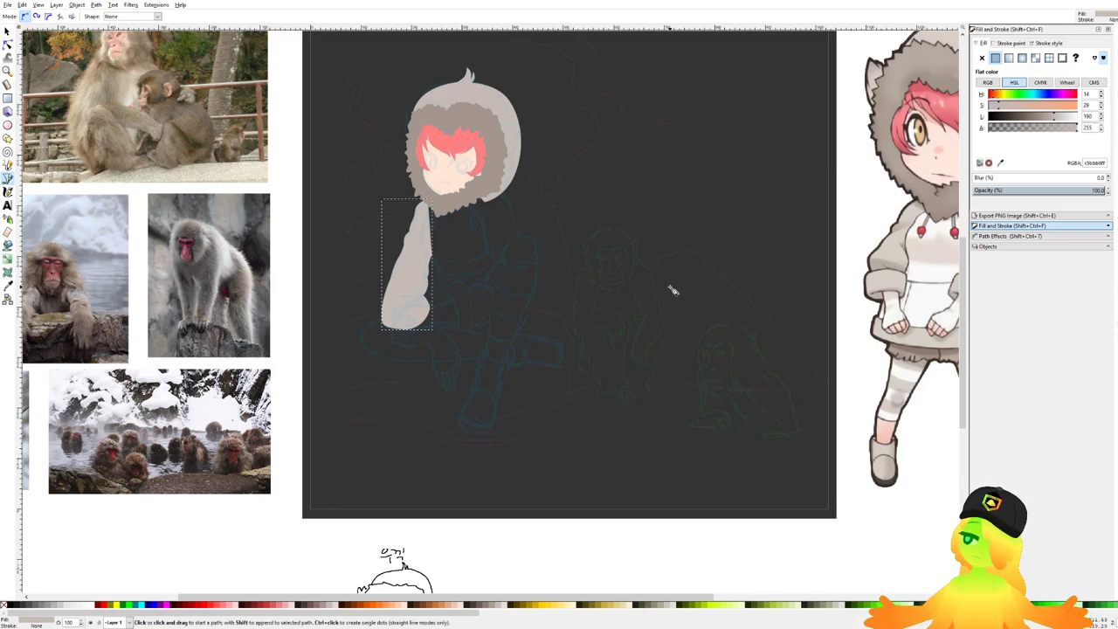
{"action": "scroll", "coordinate": [695, 252], "scroll_direction": "up", "scroll_amount": 1}
{"action": "scroll", "coordinate": [695, 252], "scroll_direction": "right", "scroll_amount": 1}
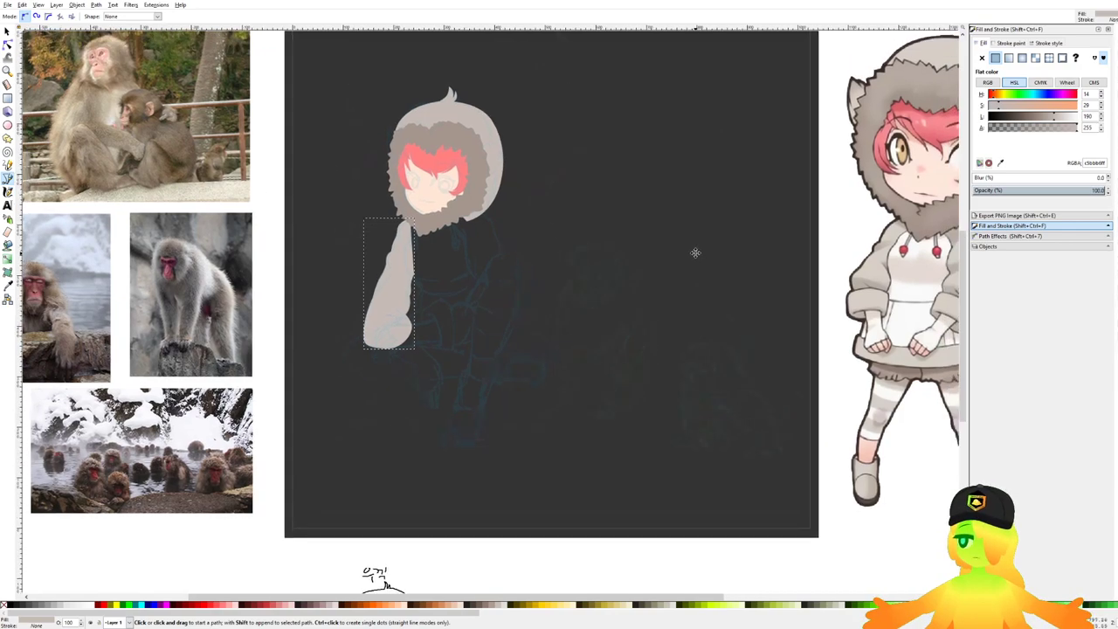
{"action": "key", "text": "ctrl+s"}
{"action": "scroll", "coordinate": [481, 250], "scroll_direction": "up", "scroll_amount": 1}
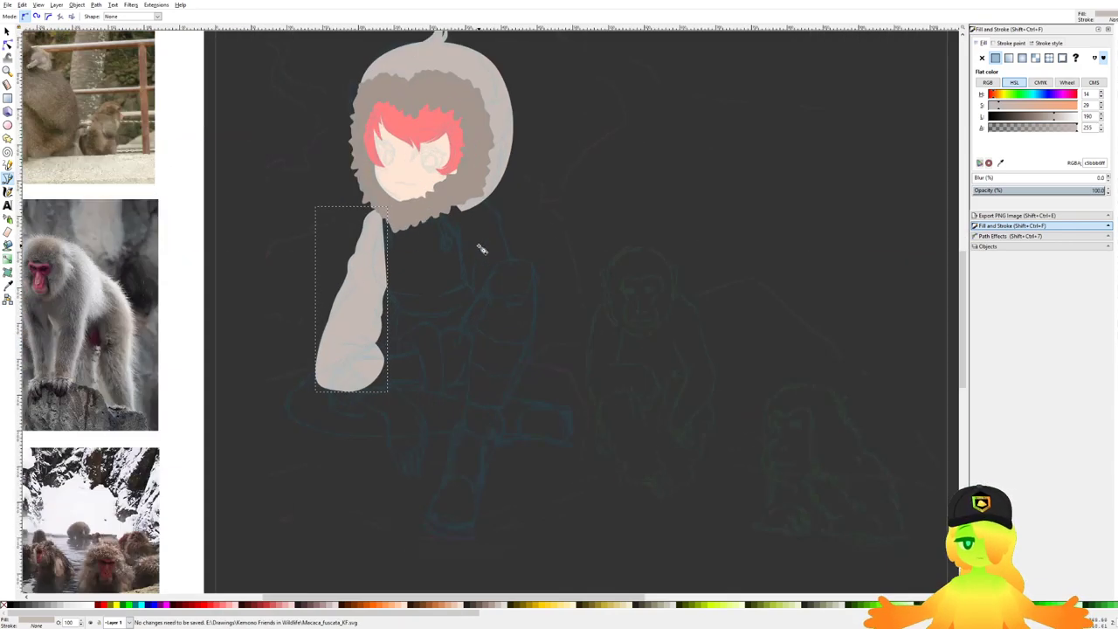
Step: Start a second sleeve path under the fur collar on the image's right side and trace its inner shoulder edge
{"action": "scroll", "coordinate": [482, 242], "scroll_direction": "down", "scroll_amount": 2}
{"action": "scroll", "coordinate": [468, 235], "scroll_direction": "up", "scroll_amount": 6}
{"action": "scroll", "coordinate": [455, 228], "scroll_direction": "up", "scroll_amount": 2}
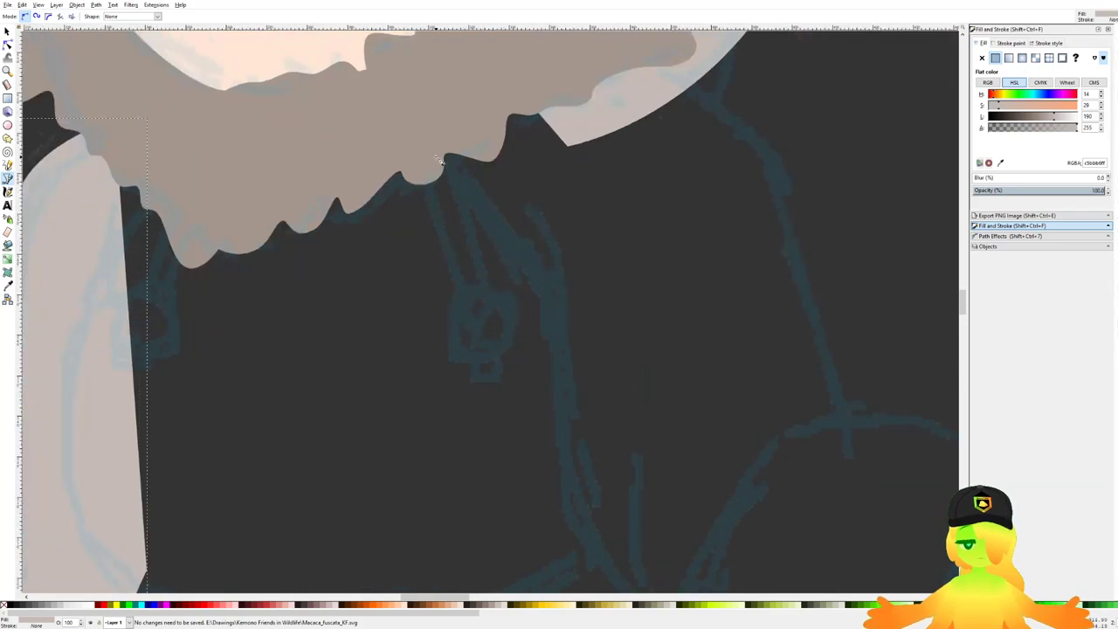
{"action": "left_click", "coordinate": [443, 166]}
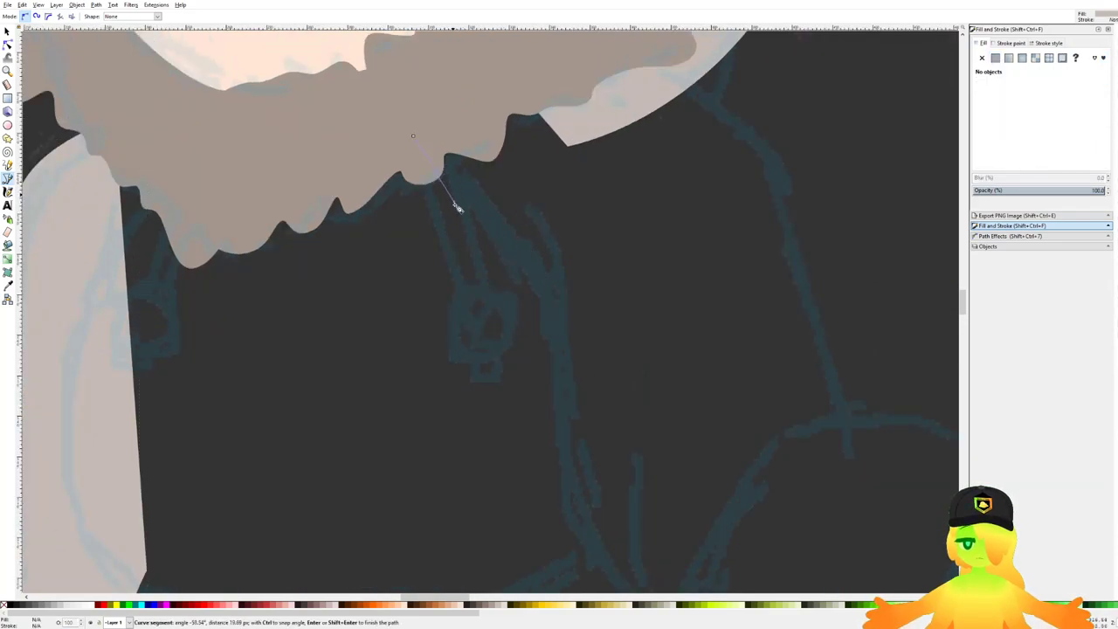
{"action": "left_click", "coordinate": [544, 278]}
{"action": "scroll", "coordinate": [557, 303], "scroll_direction": "down", "scroll_amount": 3}
{"action": "left_click_drag", "start_coordinate": [557, 303], "coordinate": [560, 153]}
Step: Continue the second sleeve's inner edge down past the chest to the elbow, following the sketch
{"action": "scroll", "coordinate": [561, 200], "scroll_direction": "up", "scroll_amount": 2}
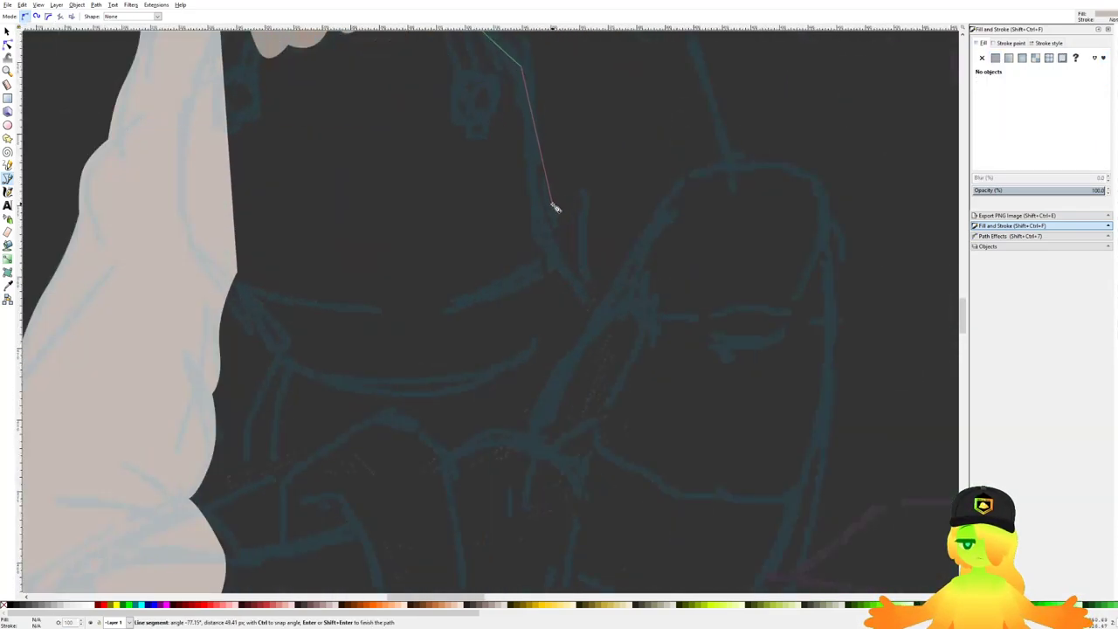
{"action": "scroll", "coordinate": [553, 219], "scroll_direction": "down", "scroll_amount": 3}
{"action": "scroll", "coordinate": [559, 210], "scroll_direction": "down", "scroll_amount": 1}
{"action": "scroll", "coordinate": [569, 187], "scroll_direction": "up", "scroll_amount": 2}
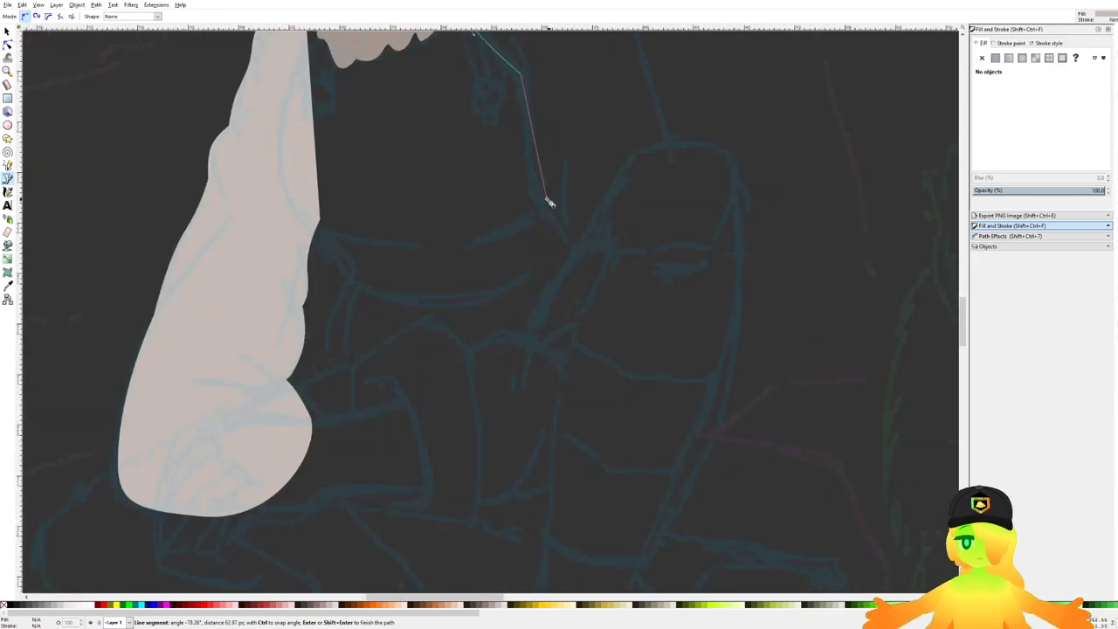
{"action": "scroll", "coordinate": [528, 137], "scroll_direction": "up", "scroll_amount": 1}
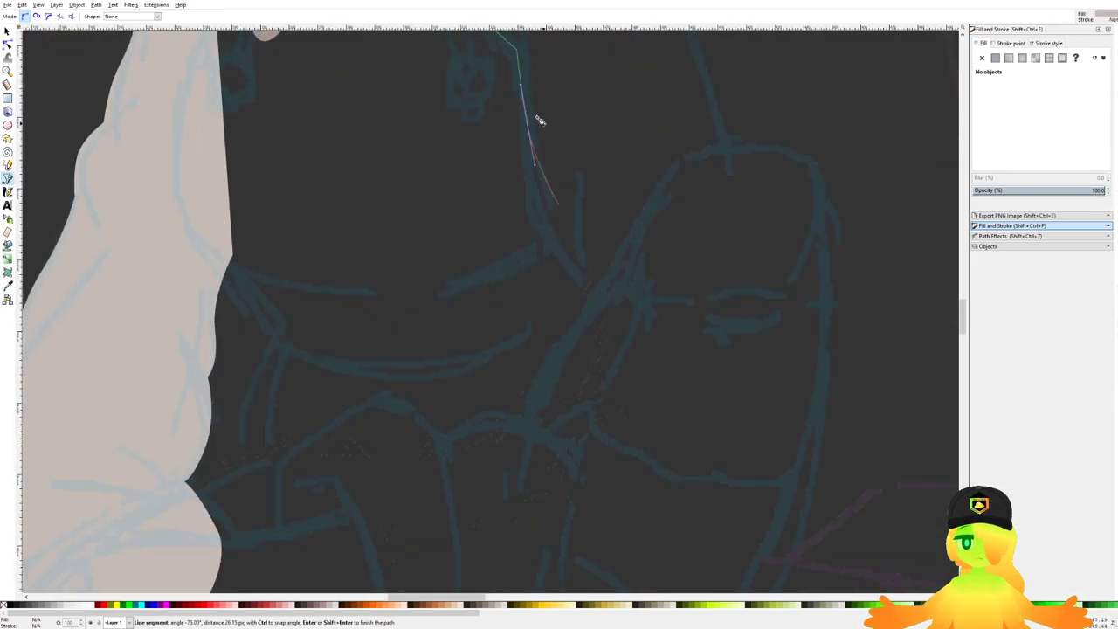
{"action": "left_click_drag", "start_coordinate": [516, 87], "coordinate": [529, 119]}
{"action": "left_click_drag", "start_coordinate": [548, 225], "coordinate": [571, 270]}
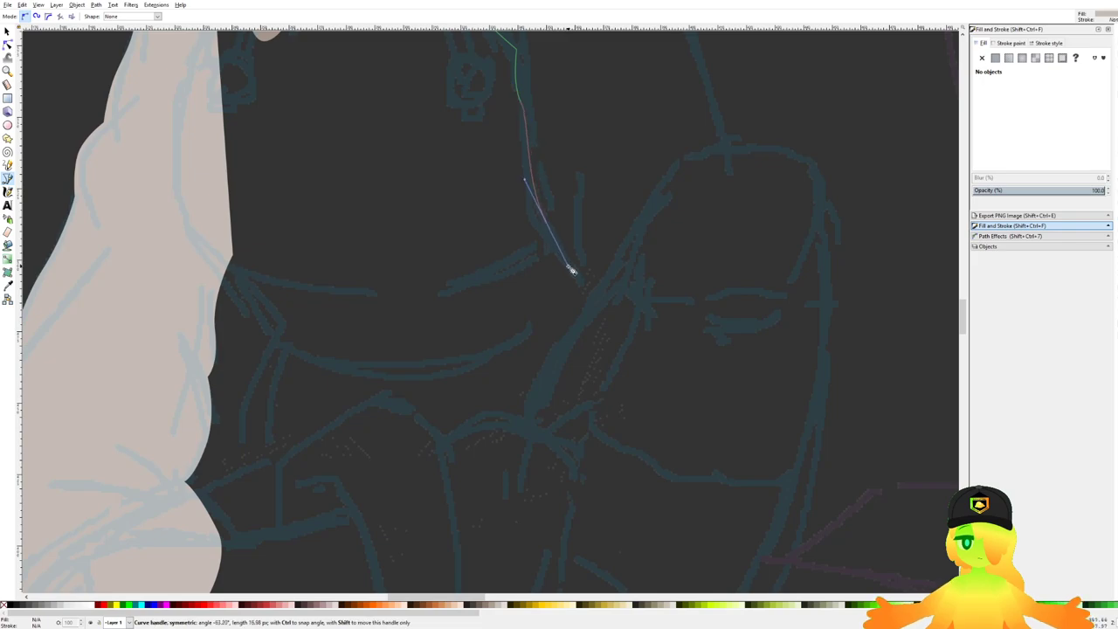
{"action": "left_click_drag", "start_coordinate": [601, 355], "coordinate": [600, 395]}
Step: Round off the second sleeve's lower end, trace its outer edge up to the hood, close the path, and save the drawing
{"action": "left_click_drag", "start_coordinate": [733, 348], "coordinate": [653, 514]}
{"action": "left_click_drag", "start_coordinate": [702, 413], "coordinate": [670, 301]}
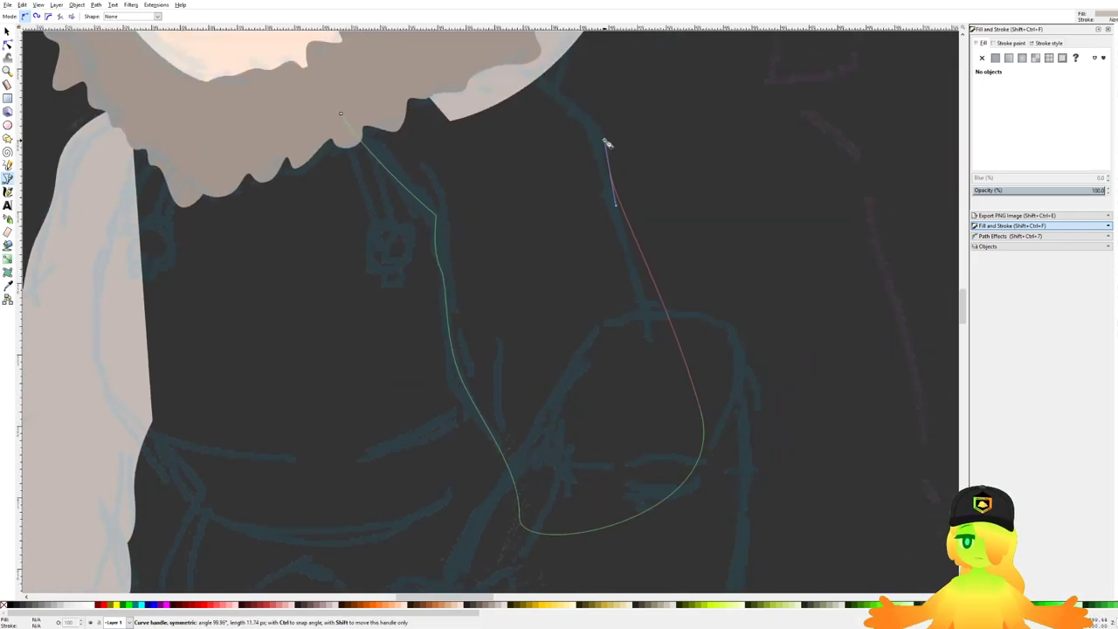
{"action": "left_click_drag", "start_coordinate": [539, 77], "coordinate": [478, 55]}
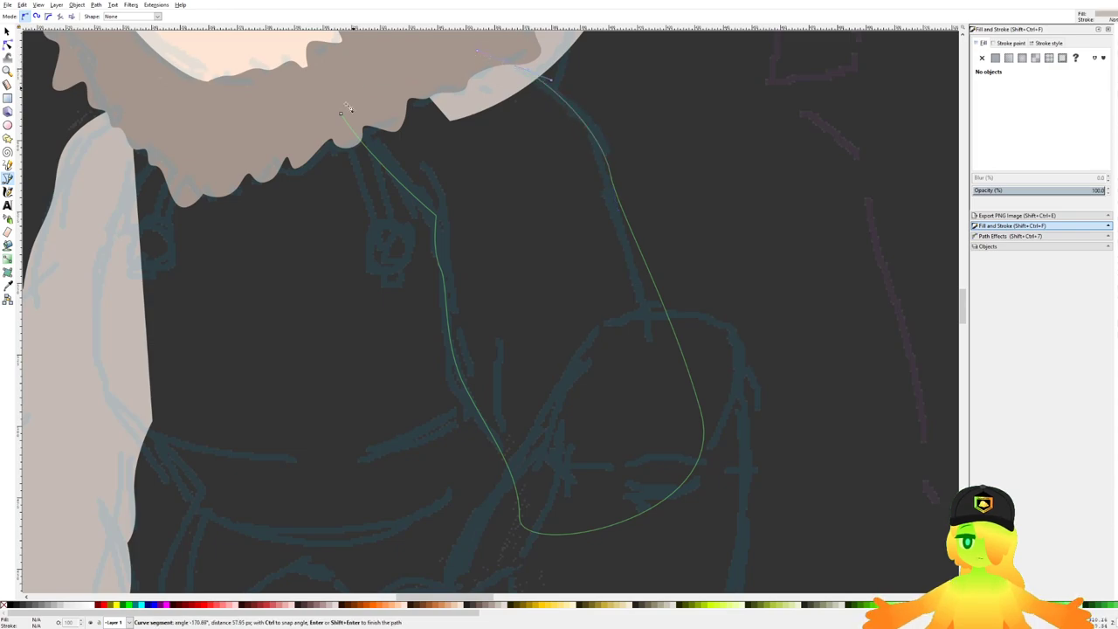
{"action": "left_click", "coordinate": [341, 116]}
{"action": "scroll", "coordinate": [428, 128], "scroll_direction": "down", "scroll_amount": 2}
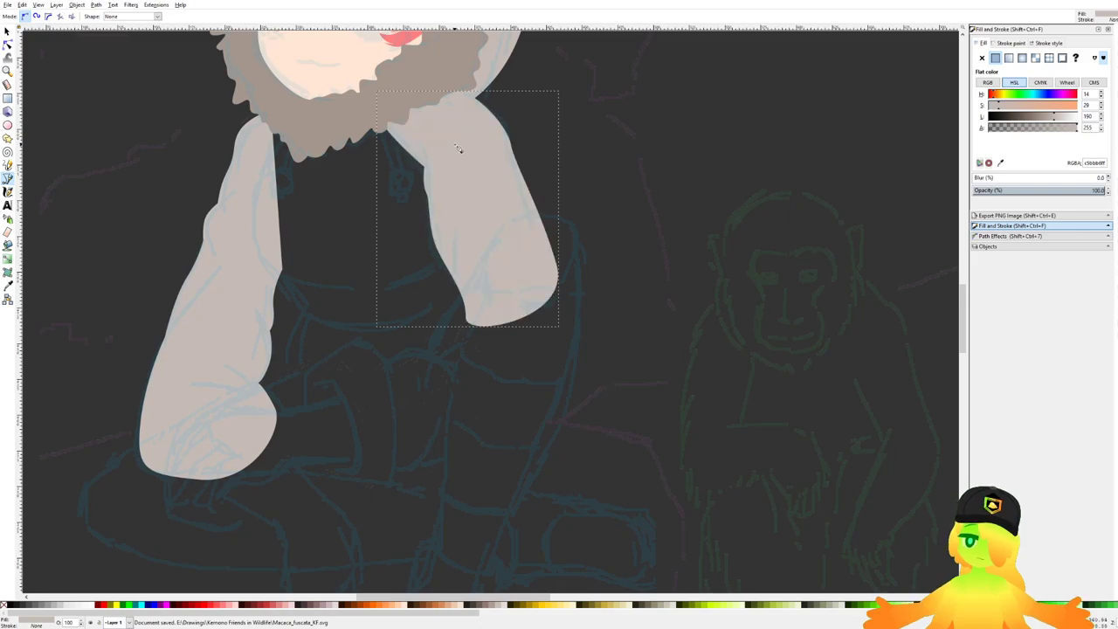
{"action": "left_click_drag", "start_coordinate": [576, 284], "coordinate": [461, 235]}
{"action": "key", "text": "ctrl+s"}
{"action": "scroll", "coordinate": [584, 259], "scroll_direction": "down", "scroll_amount": 2}
{"action": "scroll", "coordinate": [464, 240], "scroll_direction": "down", "scroll_amount": 2}
{"action": "scroll", "coordinate": [467, 243], "scroll_direction": "up", "scroll_amount": 4}
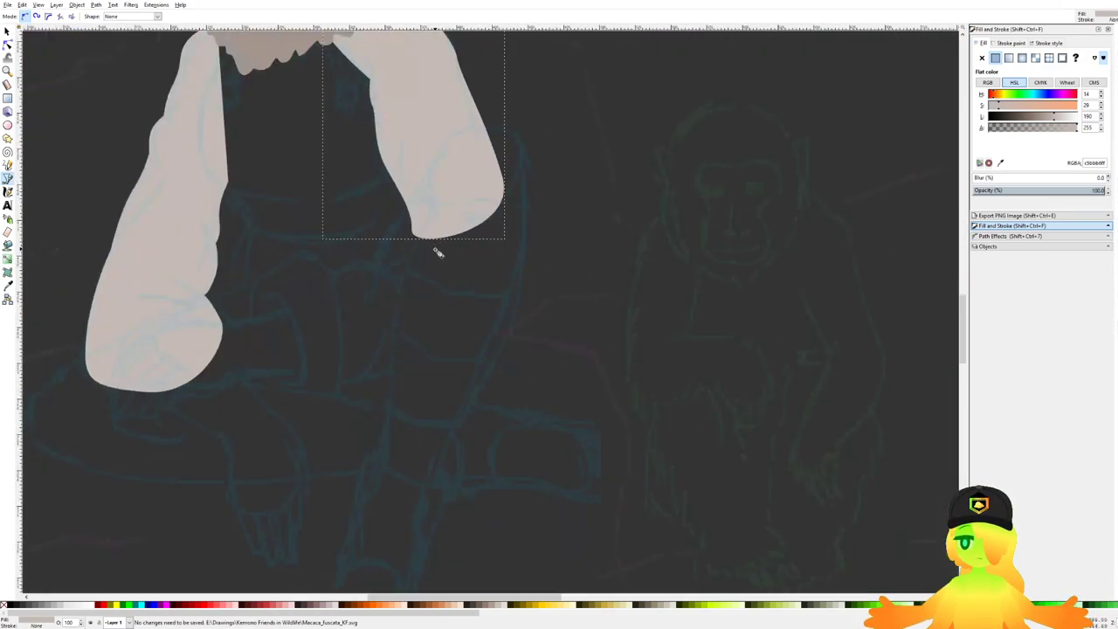
{"action": "scroll", "coordinate": [535, 255], "scroll_direction": "down", "scroll_amount": 4}
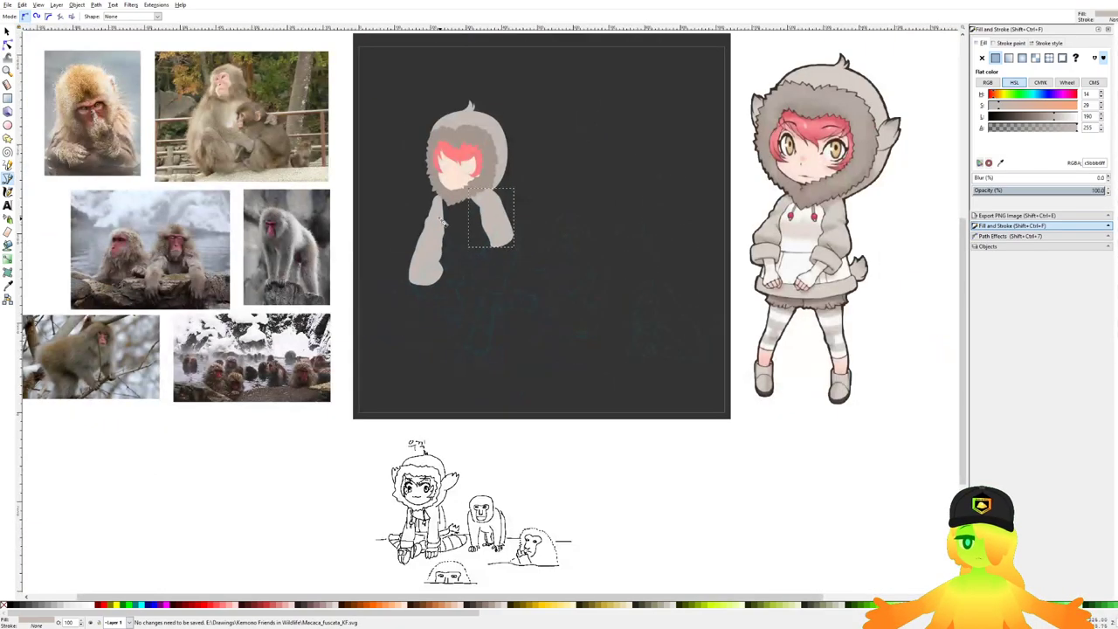
{"action": "scroll", "coordinate": [443, 223], "scroll_direction": "up", "scroll_amount": 6}
{"action": "left_click", "coordinate": [403, 99]}
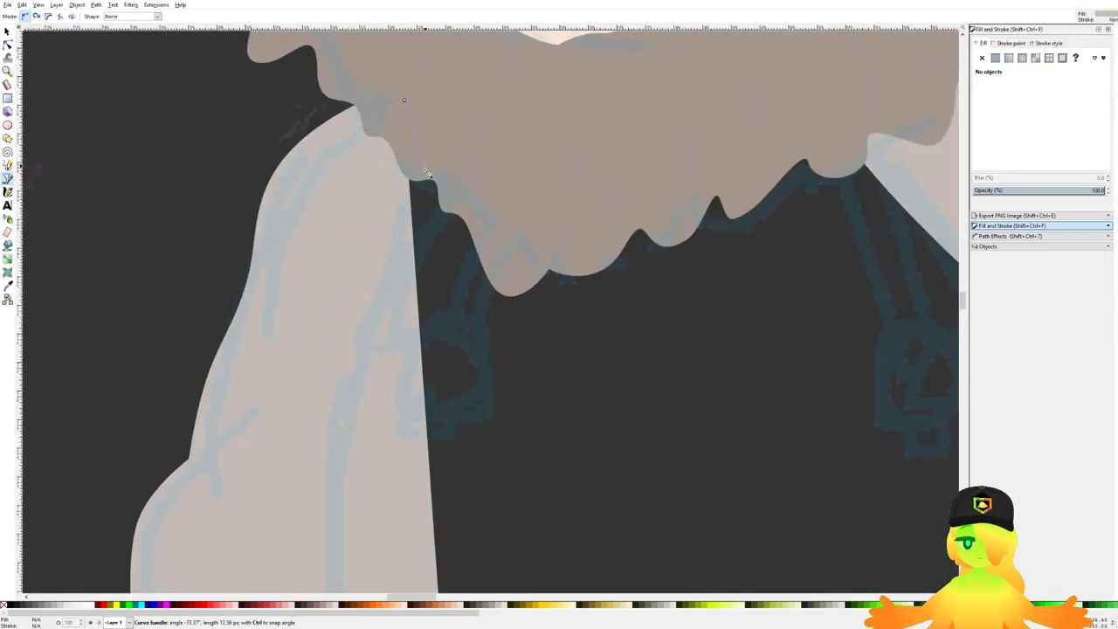
{"action": "left_click_drag", "start_coordinate": [370, 326], "coordinate": [453, 175]}
{"action": "scroll", "coordinate": [453, 174], "scroll_direction": "down", "scroll_amount": 1}
{"action": "key", "text": "Escape"}
Step: Start the torso path under the fur collar and trace its image-left side down over the sleeve to the waist, following the sketch
{"action": "left_click_drag", "start_coordinate": [478, 48], "coordinate": [420, 347]}
{"action": "scroll", "coordinate": [420, 349], "scroll_direction": "down", "scroll_amount": 7}
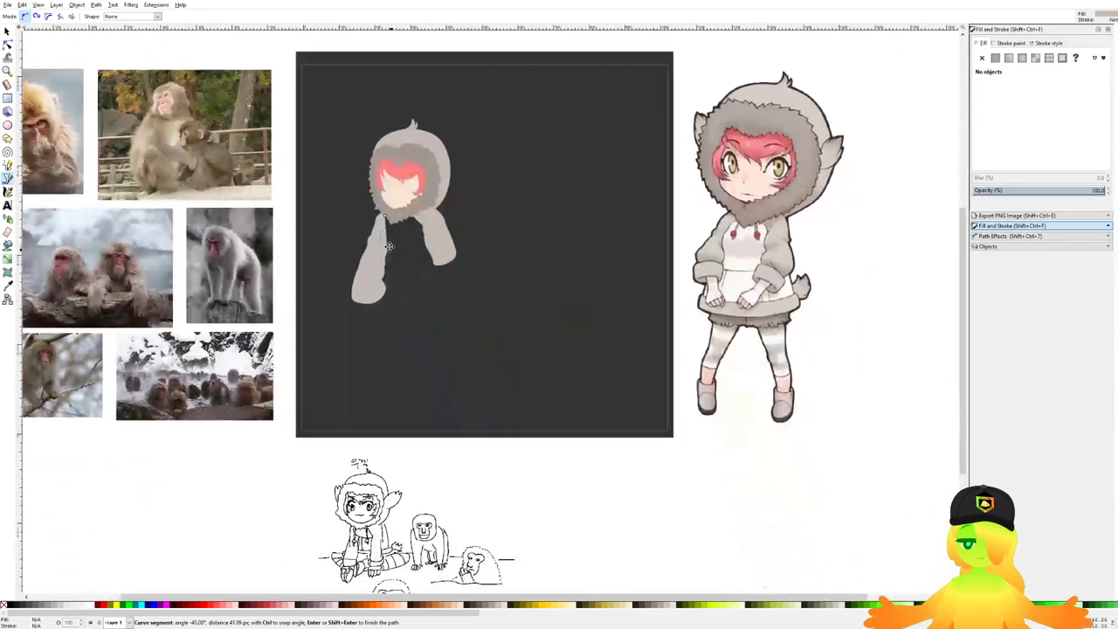
{"action": "scroll", "coordinate": [392, 239], "scroll_direction": "up", "scroll_amount": 5}
{"action": "scroll", "coordinate": [327, 288], "scroll_direction": "up", "scroll_amount": 1}
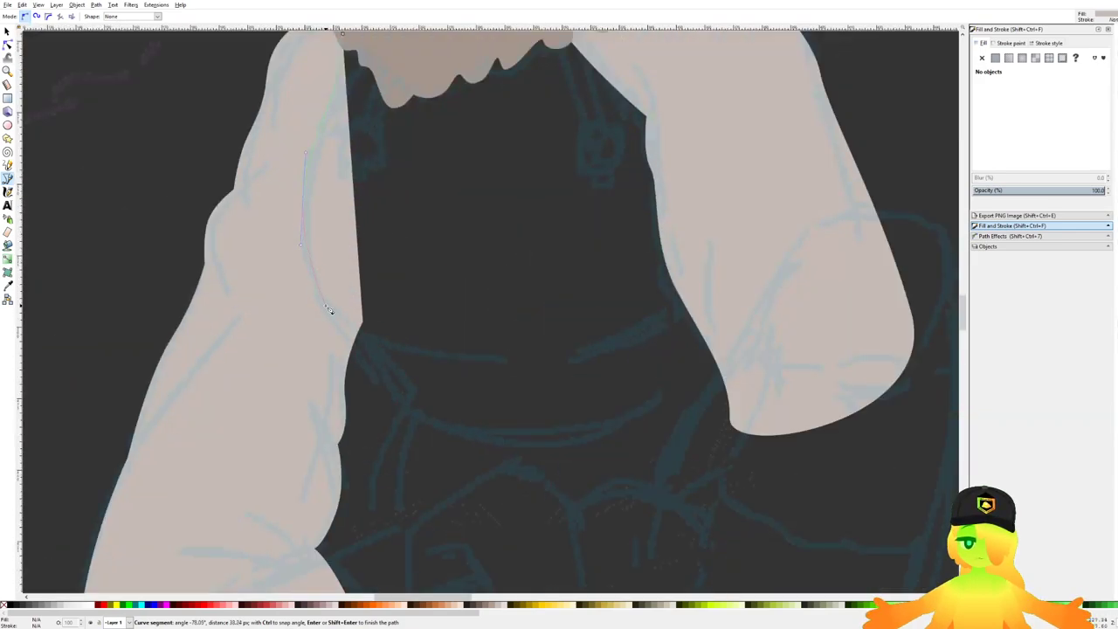
{"action": "scroll", "coordinate": [375, 357], "scroll_direction": "down", "scroll_amount": 6}
{"action": "scroll", "coordinate": [393, 302], "scroll_direction": "up", "scroll_amount": 6}
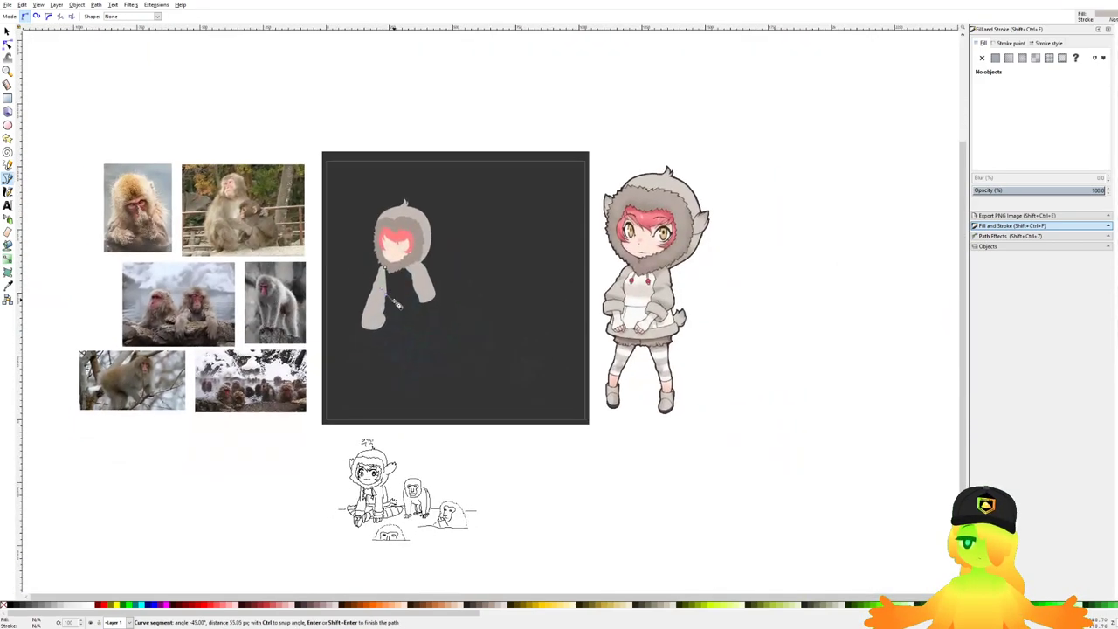
{"action": "left_click", "coordinate": [396, 281]}
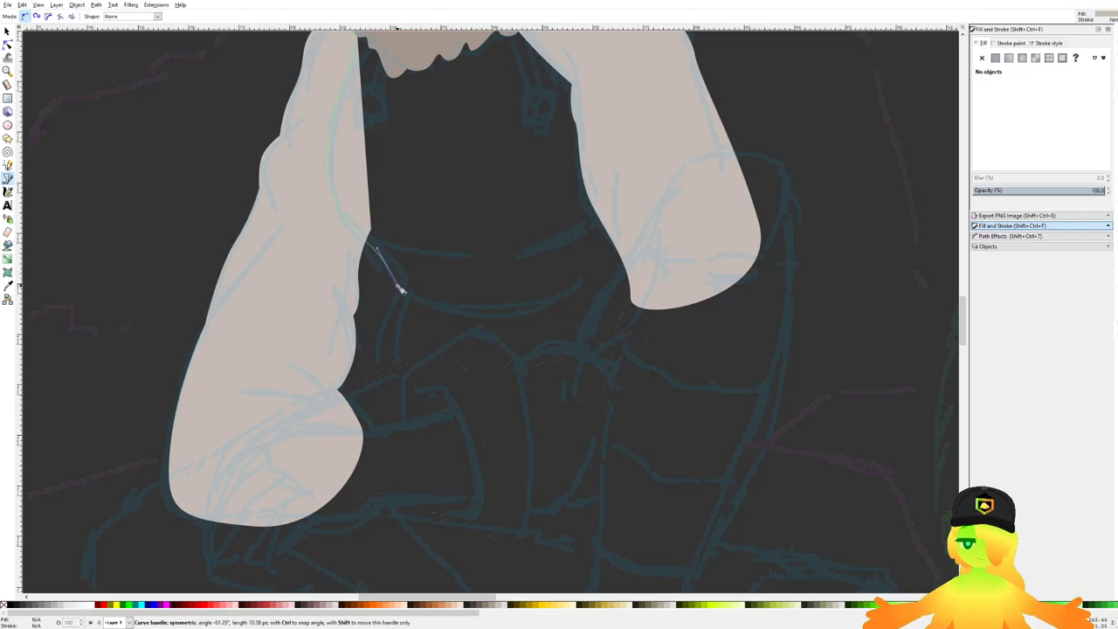
{"action": "scroll", "coordinate": [396, 282], "scroll_direction": "down", "scroll_amount": 6}
{"action": "scroll", "coordinate": [400, 311], "scroll_direction": "up", "scroll_amount": 5}
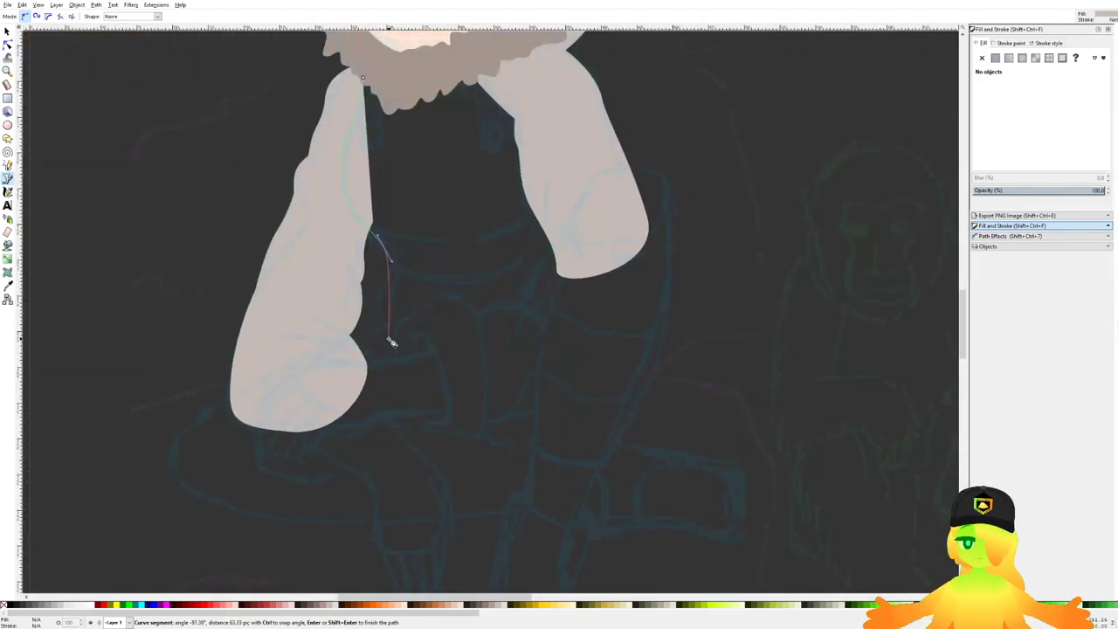
Step: Continue the torso's image-left side below the waist, replacing the misplaced nodes so the outline curves back towards the sleeve
{"action": "left_click", "coordinate": [390, 343]}
{"action": "scroll", "coordinate": [390, 342], "scroll_direction": "down", "scroll_amount": 6}
{"action": "scroll", "coordinate": [380, 322], "scroll_direction": "up", "scroll_amount": 7}
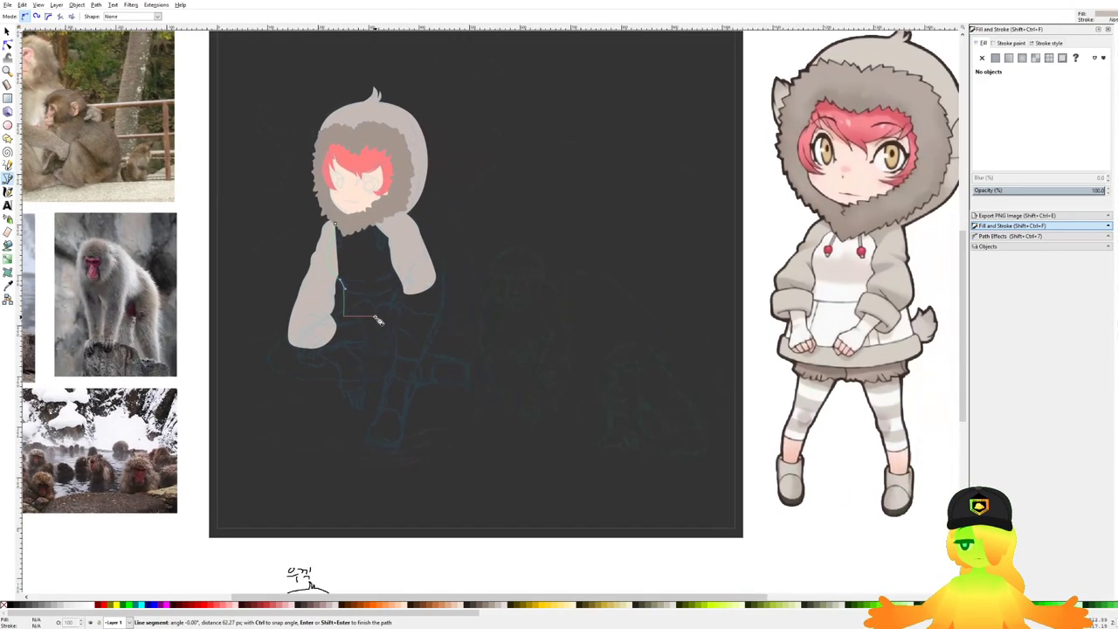
{"action": "scroll", "coordinate": [277, 307], "scroll_direction": "down", "scroll_amount": 4}
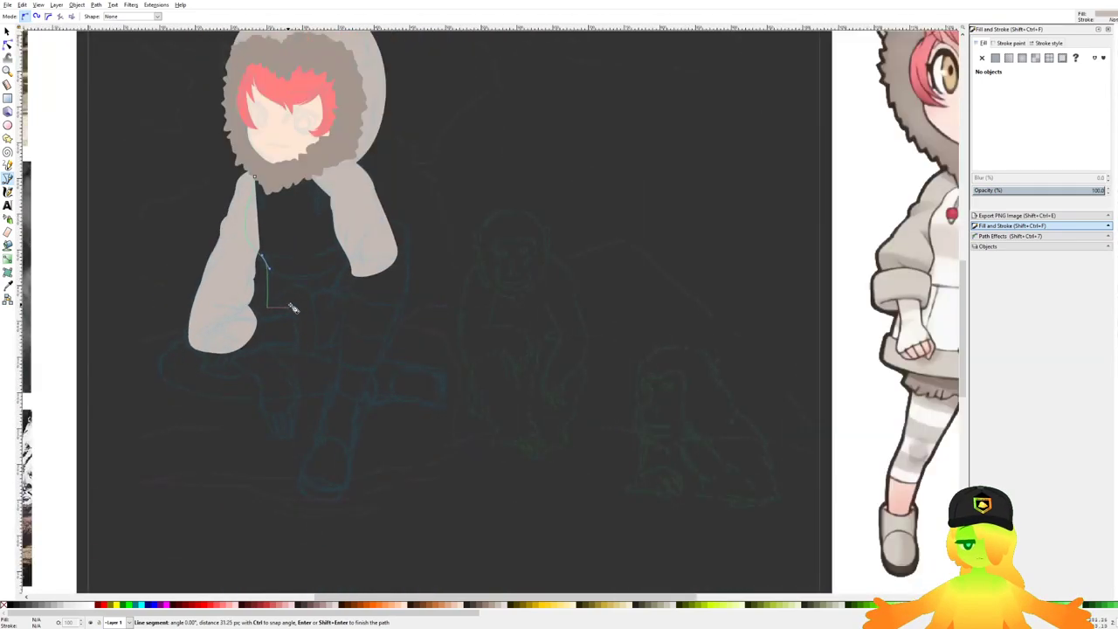
{"action": "scroll", "coordinate": [289, 305], "scroll_direction": "up", "scroll_amount": 1}
{"action": "scroll", "coordinate": [342, 276], "scroll_direction": "up", "scroll_amount": 4}
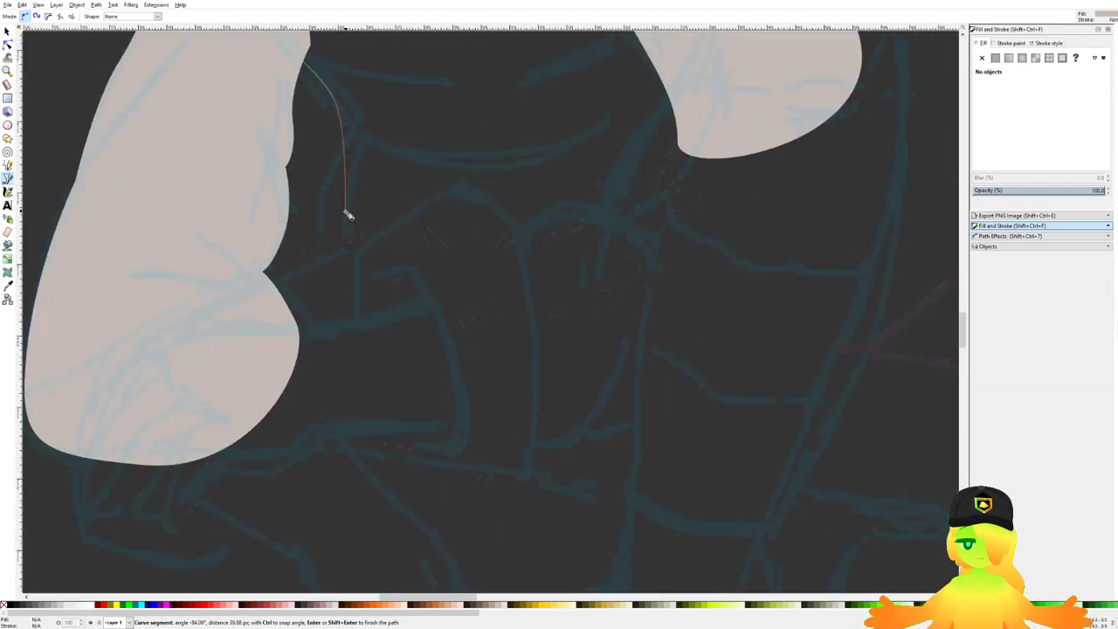
{"action": "left_click", "coordinate": [340, 246]}
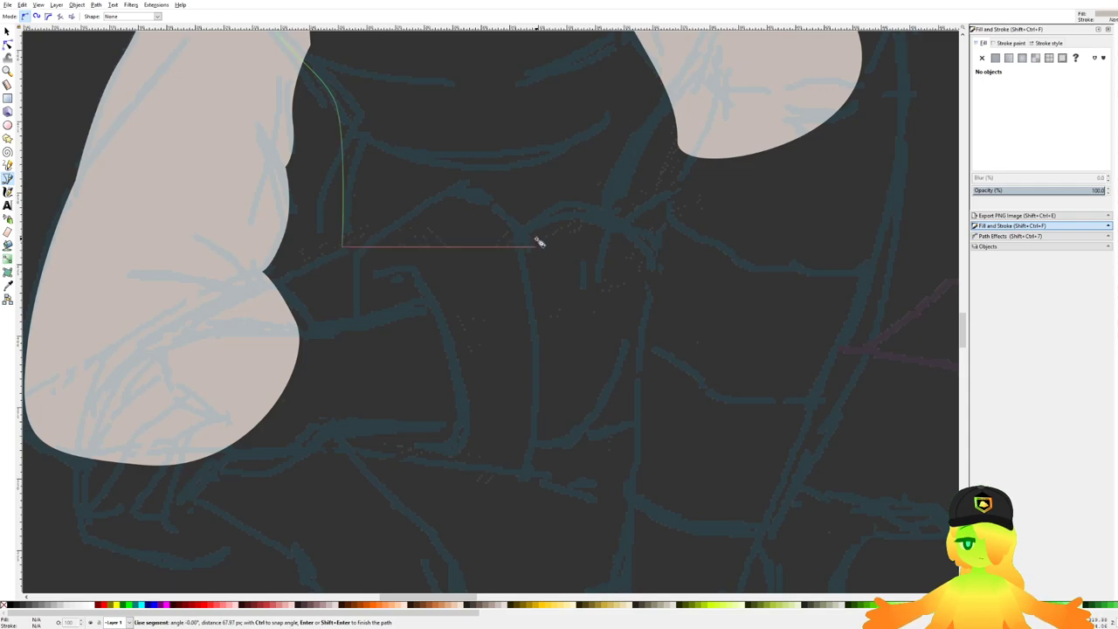
{"action": "left_click_drag", "start_coordinate": [536, 242], "coordinate": [516, 295]}
{"action": "key", "text": "BackSpace"}
{"action": "left_click_drag", "start_coordinate": [320, 259], "coordinate": [297, 281]}
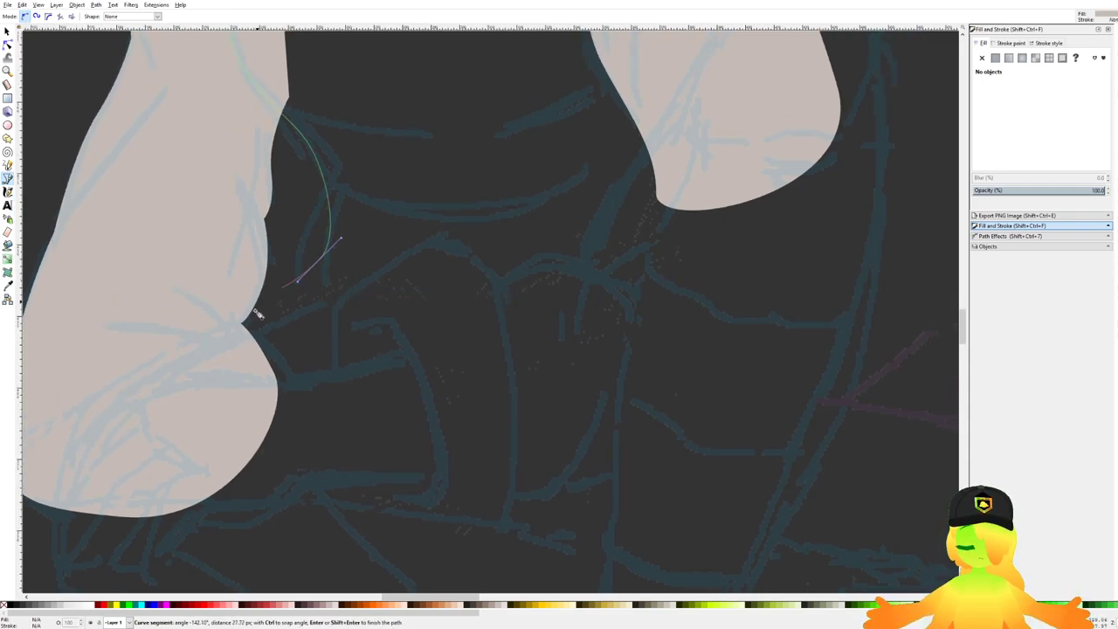
Step: Turn the torso outline at the image-left sleeve's inner fold and trace a smooth lower hem across the lap, redoing the wavy segment
{"action": "scroll", "coordinate": [276, 303], "scroll_direction": "down", "scroll_amount": 5}
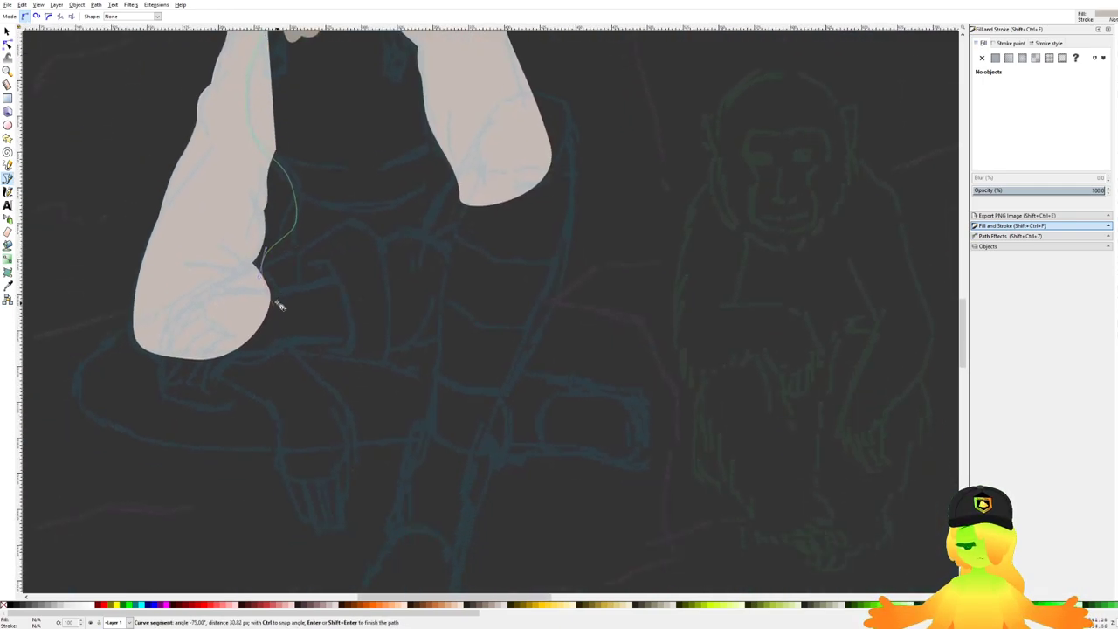
{"action": "scroll", "coordinate": [273, 304], "scroll_direction": "down", "scroll_amount": 2}
{"action": "scroll", "coordinate": [282, 305], "scroll_direction": "up", "scroll_amount": 6}
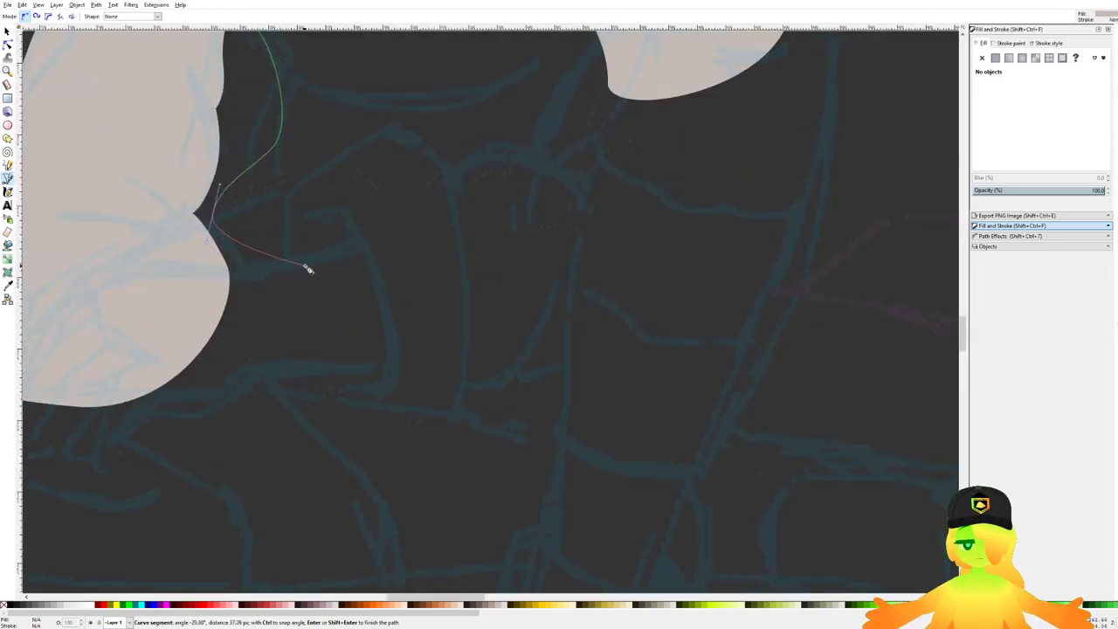
{"action": "left_click_drag", "start_coordinate": [314, 259], "coordinate": [404, 244]}
{"action": "scroll", "coordinate": [706, 267], "scroll_direction": "down", "scroll_amount": 5}
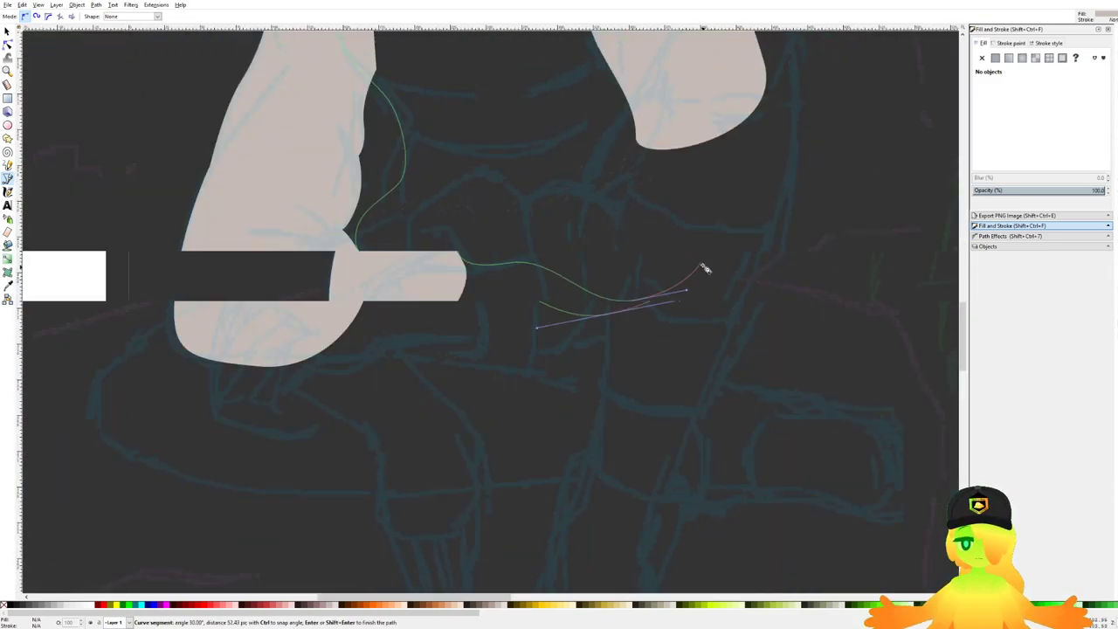
{"action": "left_click_drag", "start_coordinate": [707, 253], "coordinate": [536, 279]}
{"action": "scroll", "coordinate": [537, 276], "scroll_direction": "up", "scroll_amount": 3}
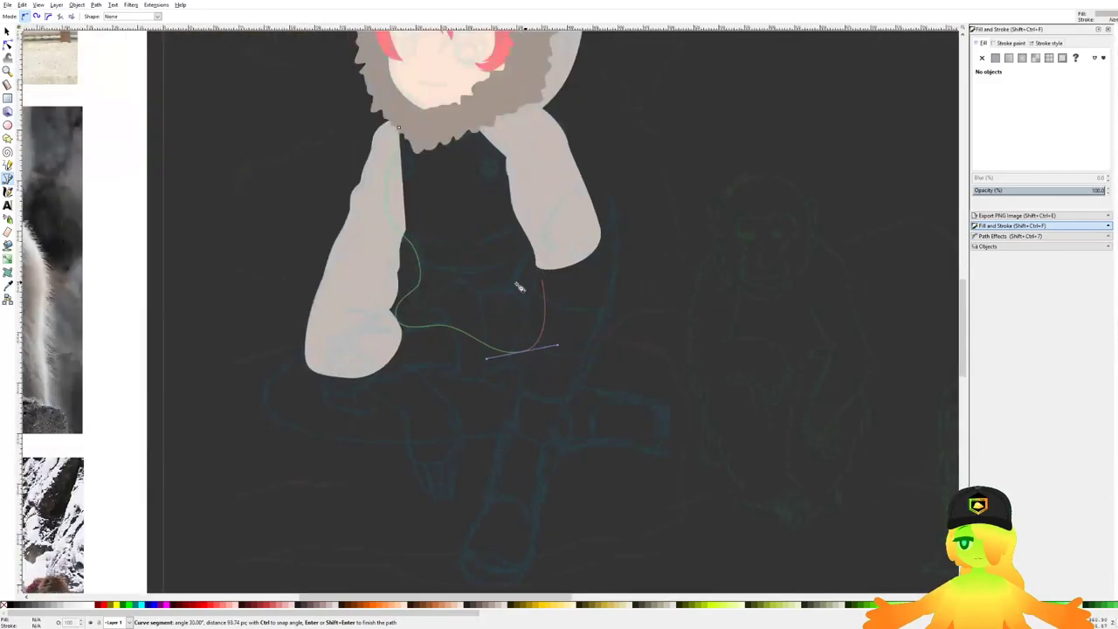
{"action": "key", "text": "BackSpace"}
{"action": "scroll", "coordinate": [451, 333], "scroll_direction": "up", "scroll_amount": 2}
{"action": "left_click_drag", "start_coordinate": [520, 349], "coordinate": [594, 317]}
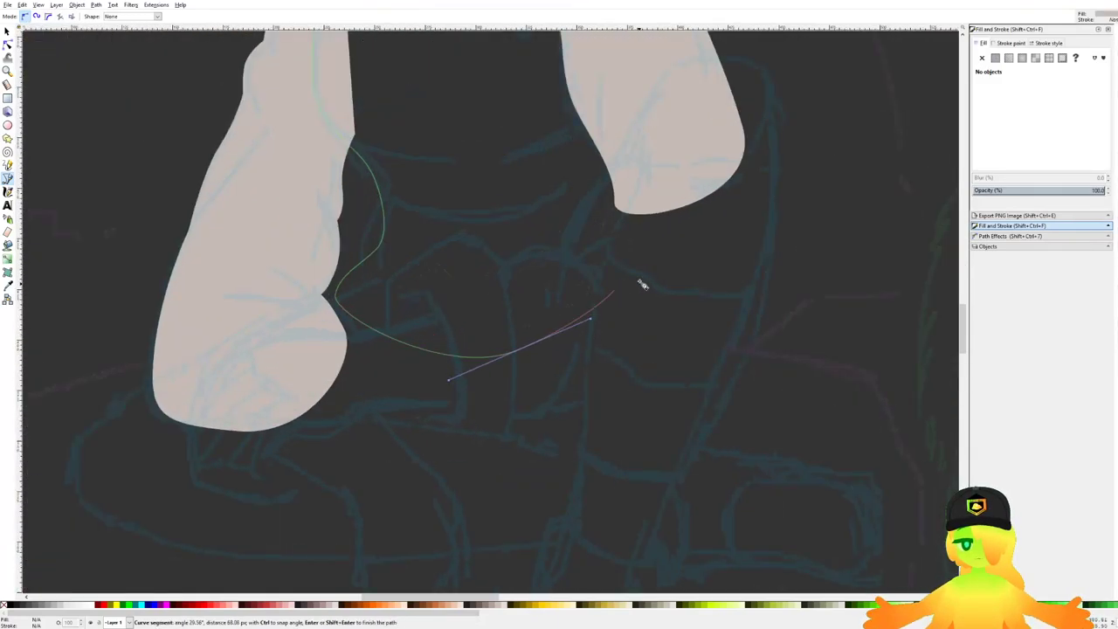
Step: Extend the hem to just below the image-right sleeve, run the outline up to the hood, close the torso path, and save the drawing
{"action": "scroll", "coordinate": [657, 274], "scroll_direction": "down", "scroll_amount": 4}
{"action": "scroll", "coordinate": [667, 274], "scroll_direction": "down", "scroll_amount": 2}
{"action": "scroll", "coordinate": [514, 305], "scroll_direction": "up", "scroll_amount": 5}
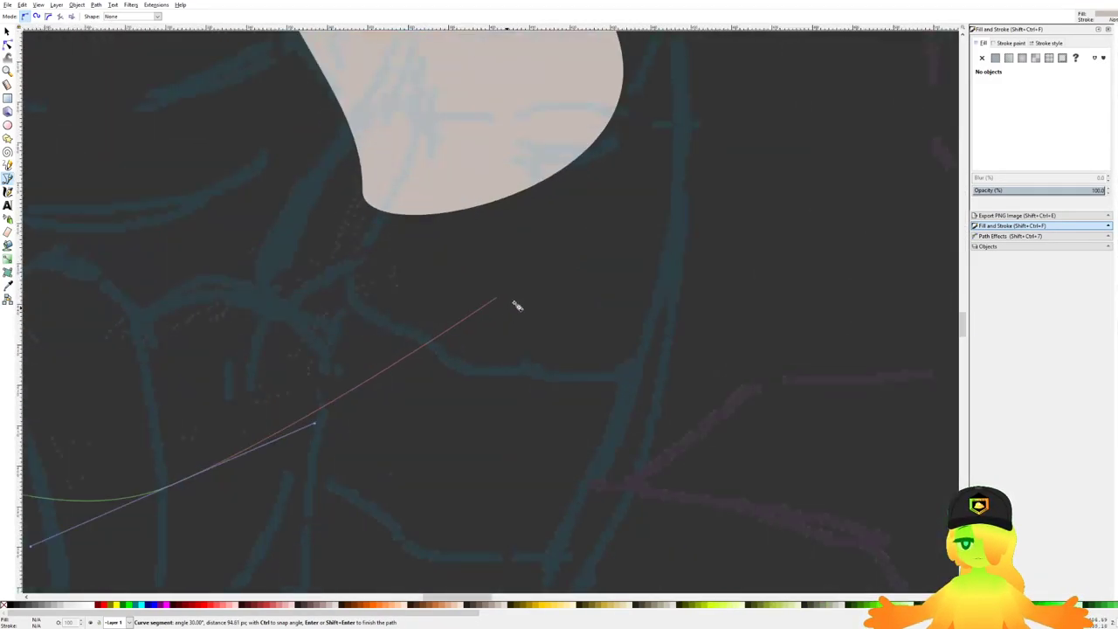
{"action": "left_click_drag", "start_coordinate": [553, 257], "coordinate": [563, 247]}
{"action": "scroll", "coordinate": [550, 306], "scroll_direction": "down", "scroll_amount": 4}
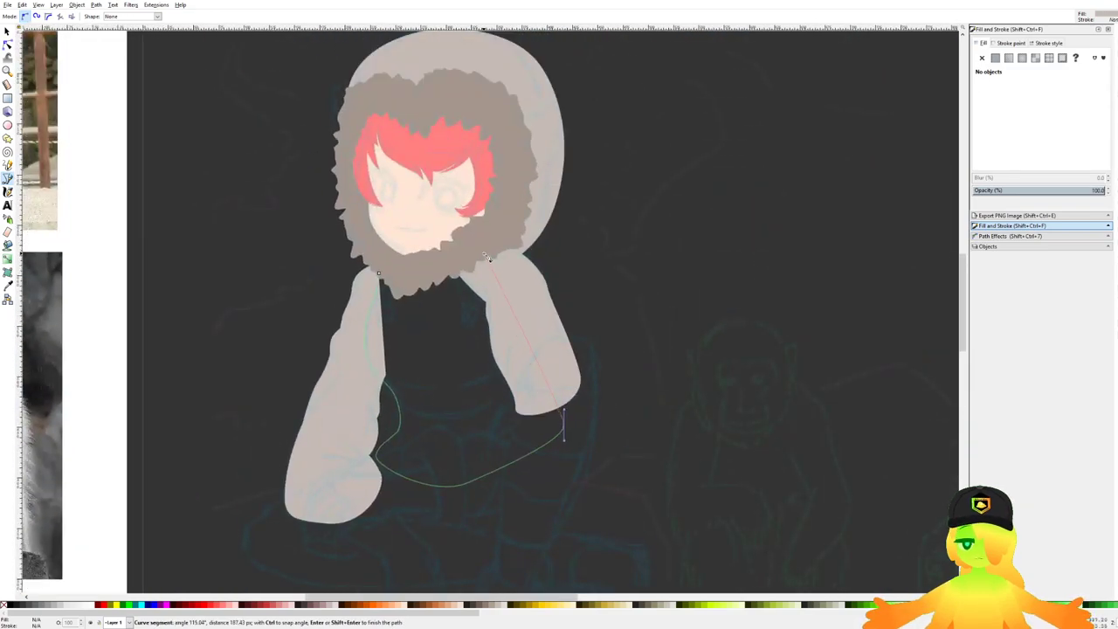
{"action": "left_click", "coordinate": [485, 254]}
{"action": "left_click", "coordinate": [378, 274]}
{"action": "key", "text": "ctrl+s"}
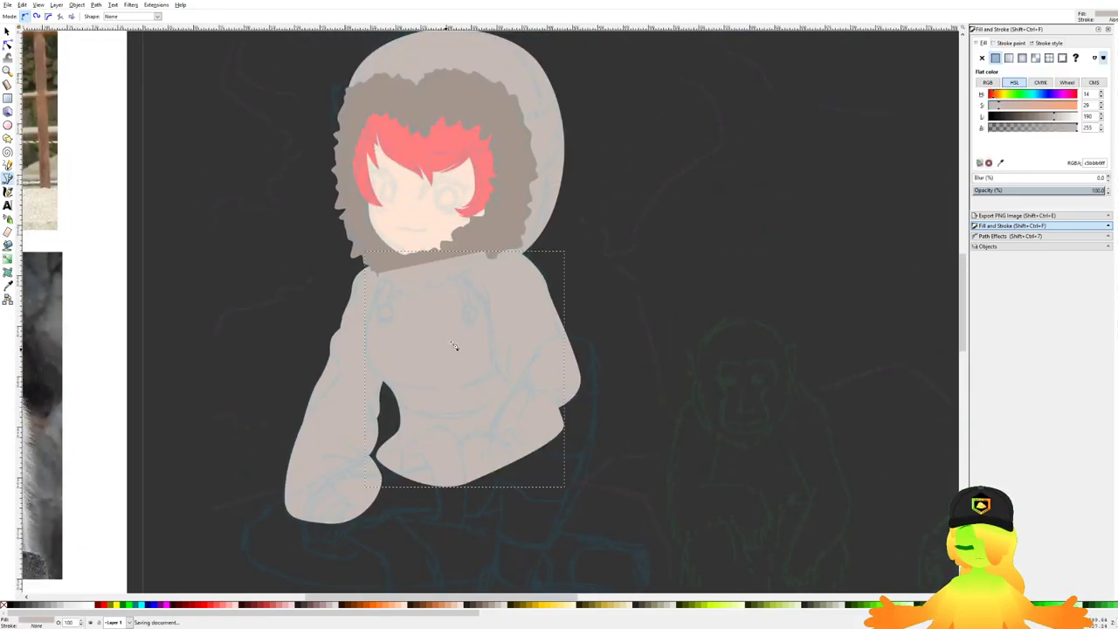
Step: Send the torso to the back, raise it one level, and lighten its fill to a pale off-white
{"action": "key", "text": "End"}
{"action": "key", "text": "Page_Up"}
{"action": "left_click_drag", "start_coordinate": [1063, 118], "coordinate": [1070, 119]}
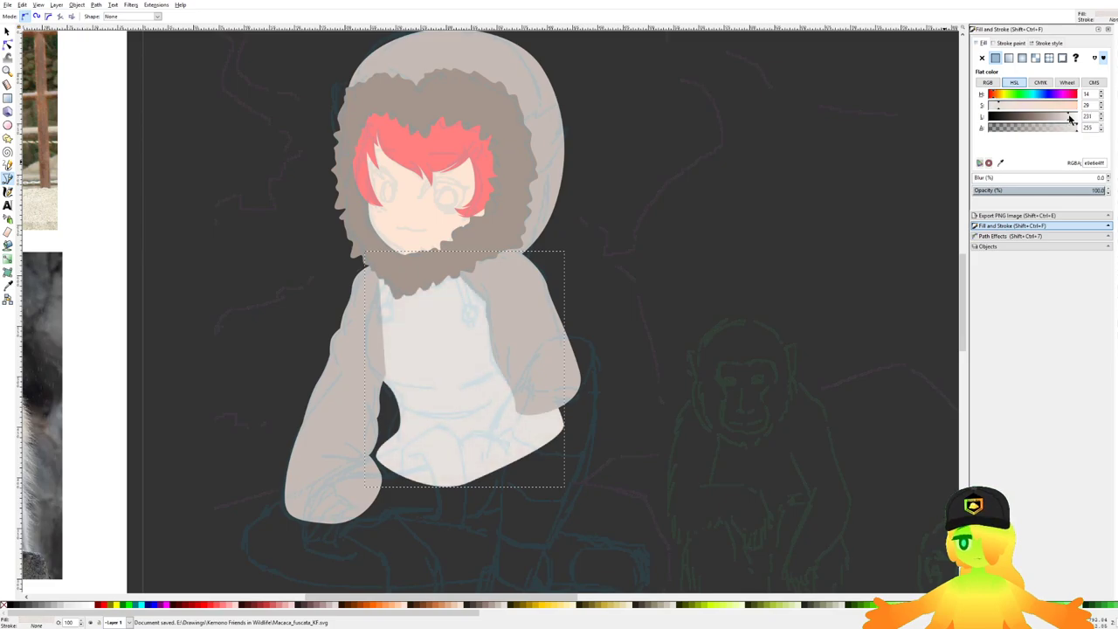
Step: Place the image-left sleeve behind the torso, deselect it, and save the drawing
{"action": "left_click", "coordinate": [7, 31]}
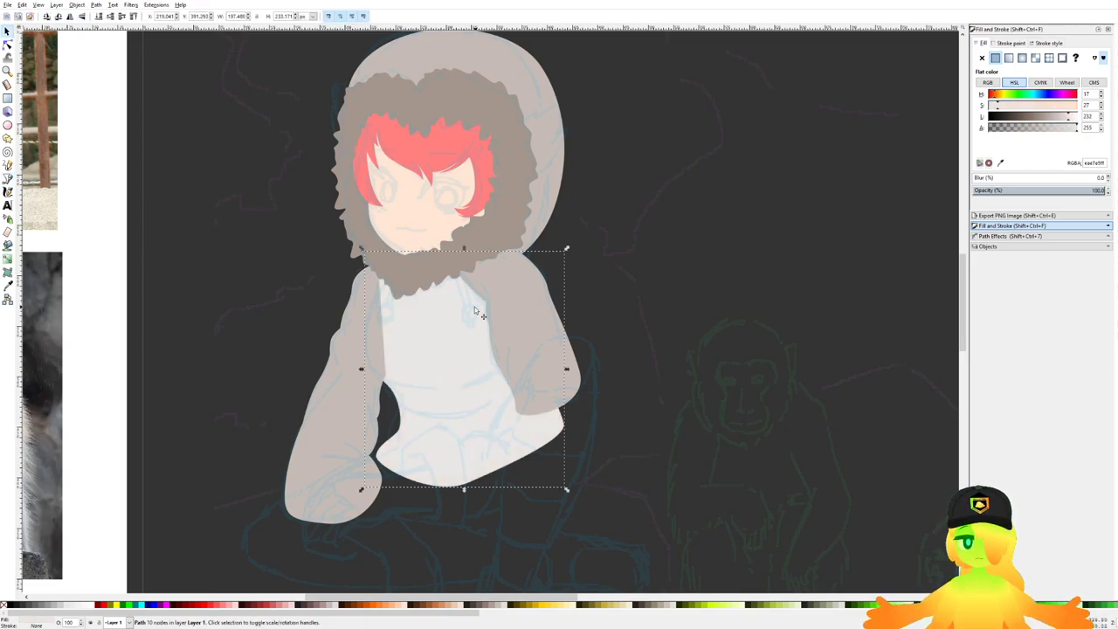
{"action": "left_click", "coordinate": [358, 340]}
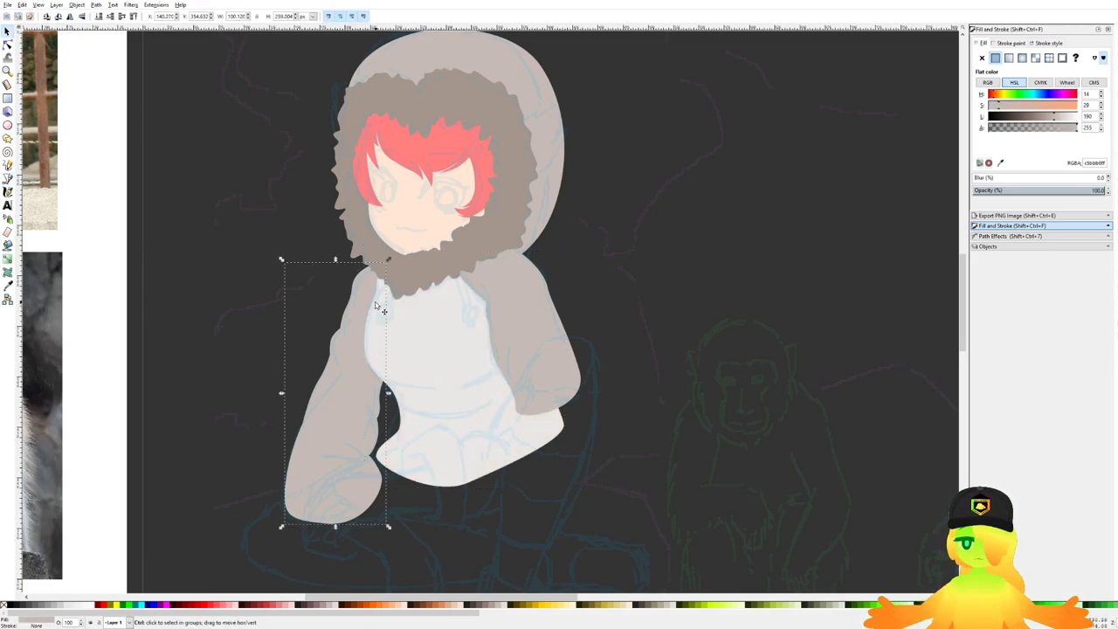
{"action": "scroll", "coordinate": [381, 303], "scroll_direction": "down", "scroll_amount": 8}
{"action": "left_click", "coordinate": [517, 341]}
{"action": "key", "text": "ctrl+s"}
{"action": "scroll", "coordinate": [411, 261], "scroll_direction": "up", "scroll_amount": 3, "text": "ctrl"}
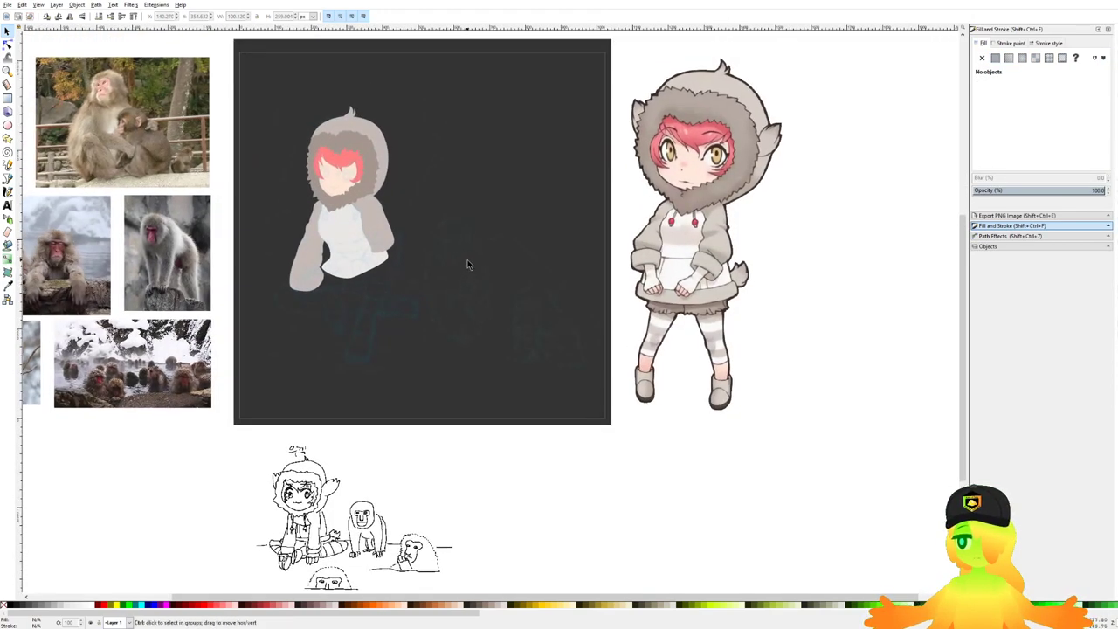
{"action": "scroll", "coordinate": [467, 261], "scroll_direction": "up", "scroll_amount": 3, "text": "ctrl"}
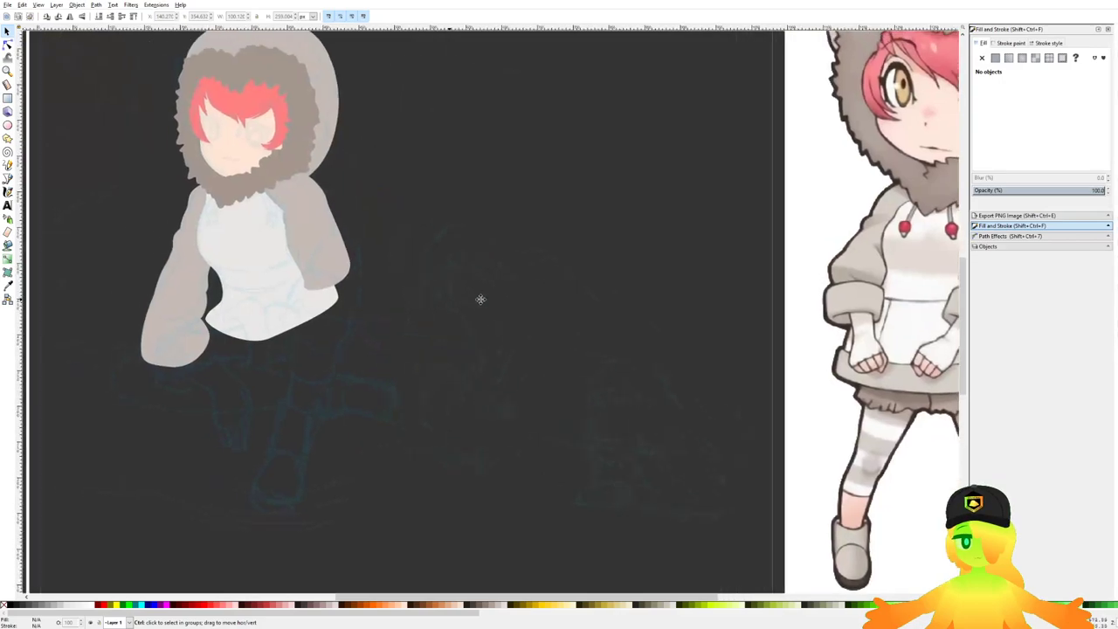
{"action": "scroll", "coordinate": [481, 299], "scroll_direction": "down", "scroll_amount": 2, "text": "ctrl"}
{"action": "scroll", "coordinate": [535, 262], "scroll_direction": "up", "scroll_amount": 3, "text": "ctrl"}
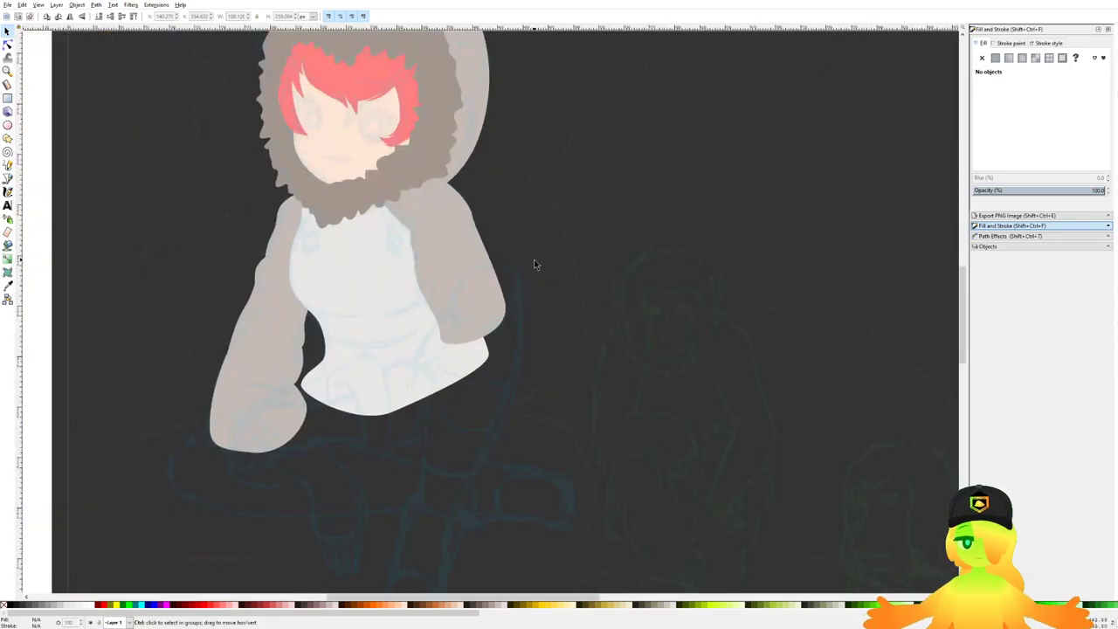
{"action": "left_click_drag", "start_coordinate": [535, 263], "coordinate": [578, 215]}
Step: Start a hem band path with the Bezier pen at the image-left sleeve's inner fold and curve it up onto the torso's edge
{"action": "left_click", "coordinate": [8, 179]}
{"action": "scroll", "coordinate": [425, 242], "scroll_direction": "down", "scroll_amount": 3, "text": "ctrl"}
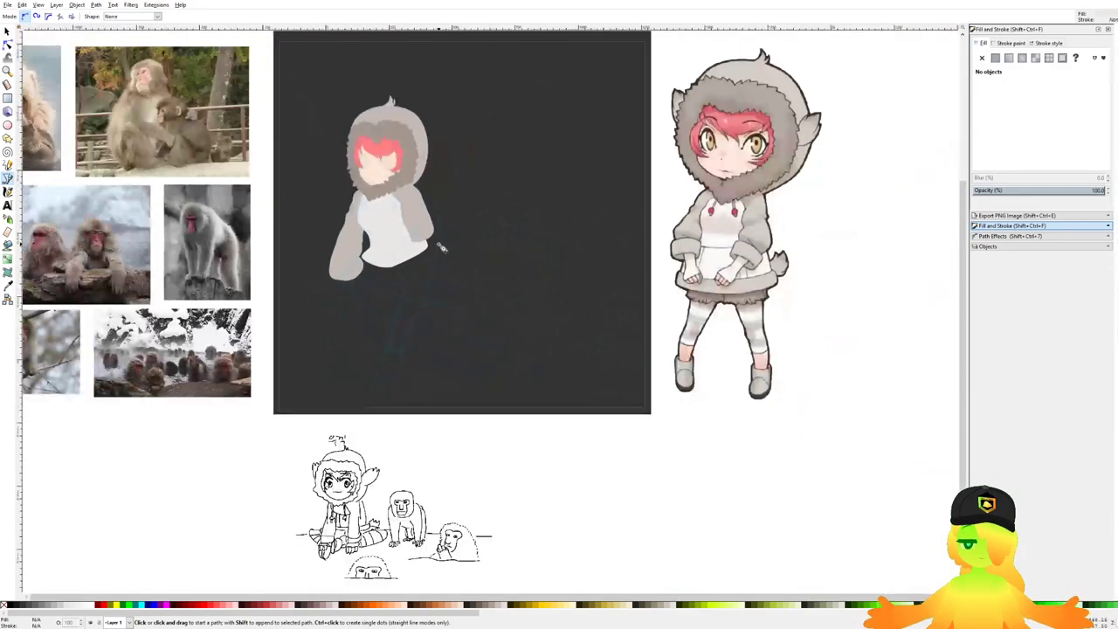
{"action": "scroll", "coordinate": [442, 248], "scroll_direction": "down", "scroll_amount": 1, "text": "ctrl"}
{"action": "key", "text": "ctrl+s"}
{"action": "scroll", "coordinate": [447, 249], "scroll_direction": "up", "scroll_amount": 2, "text": "ctrl"}
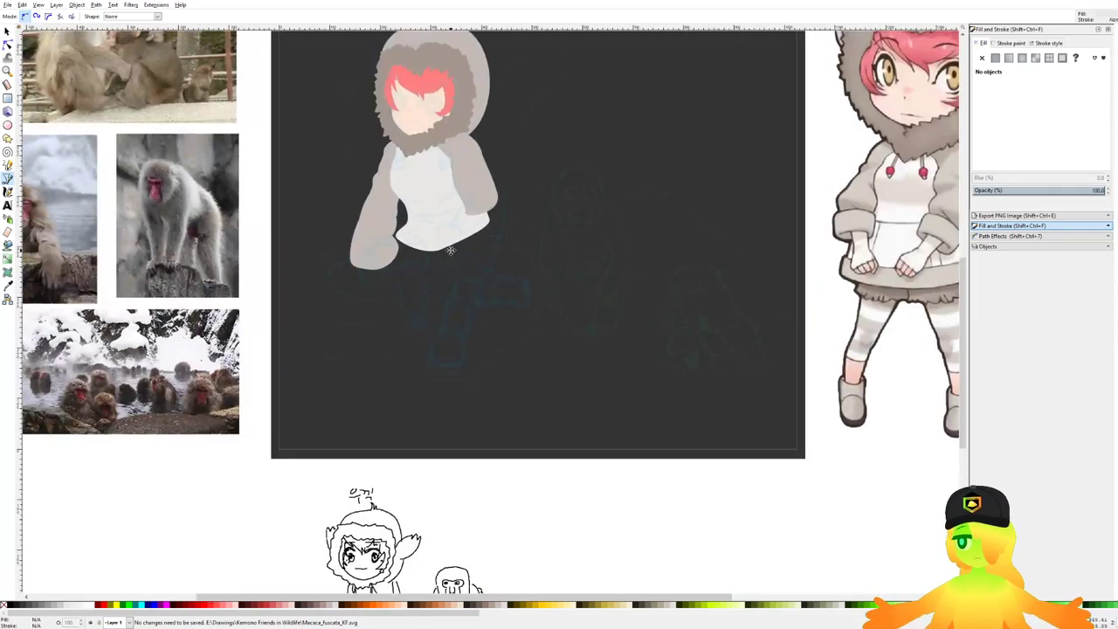
{"action": "left_click_drag", "start_coordinate": [451, 251], "coordinate": [424, 283]}
{"action": "scroll", "coordinate": [435, 270], "scroll_direction": "right", "scroll_amount": 1}
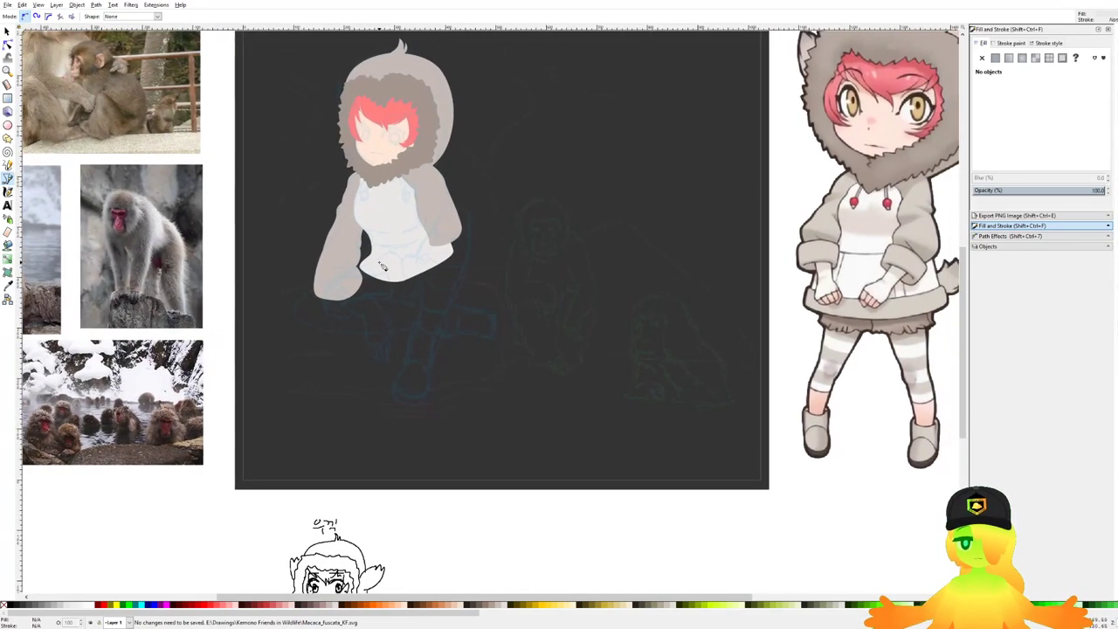
{"action": "scroll", "coordinate": [356, 269], "scroll_direction": "up", "scroll_amount": 7, "text": "ctrl"}
{"action": "left_click_drag", "start_coordinate": [213, 283], "coordinate": [234, 225]}
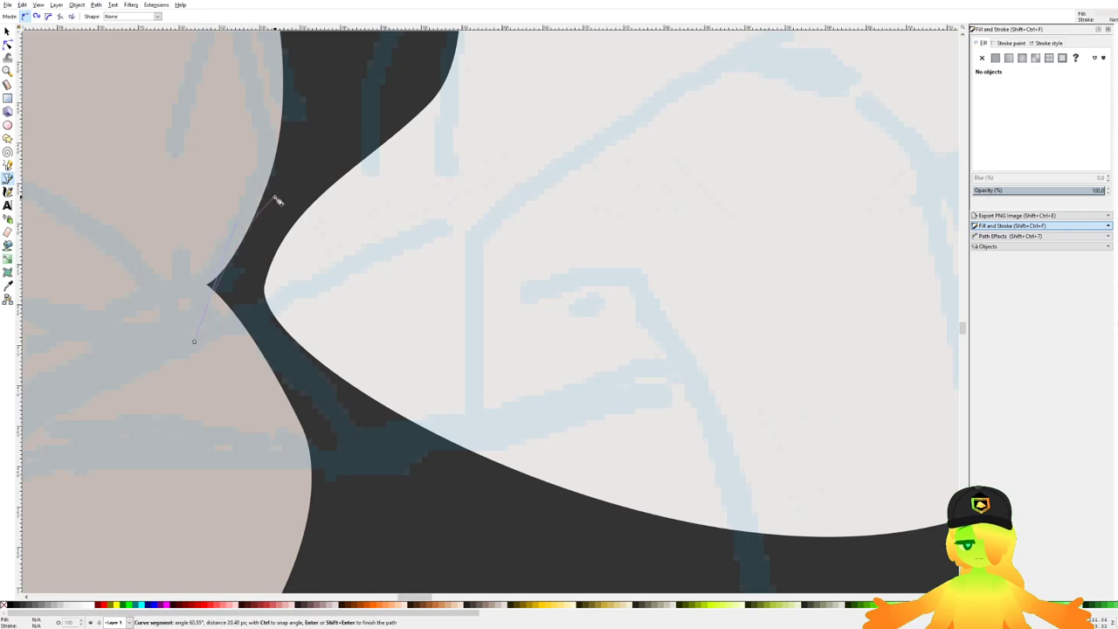
{"action": "scroll", "coordinate": [330, 301], "scroll_direction": "down", "scroll_amount": 2, "text": "ctrl"}
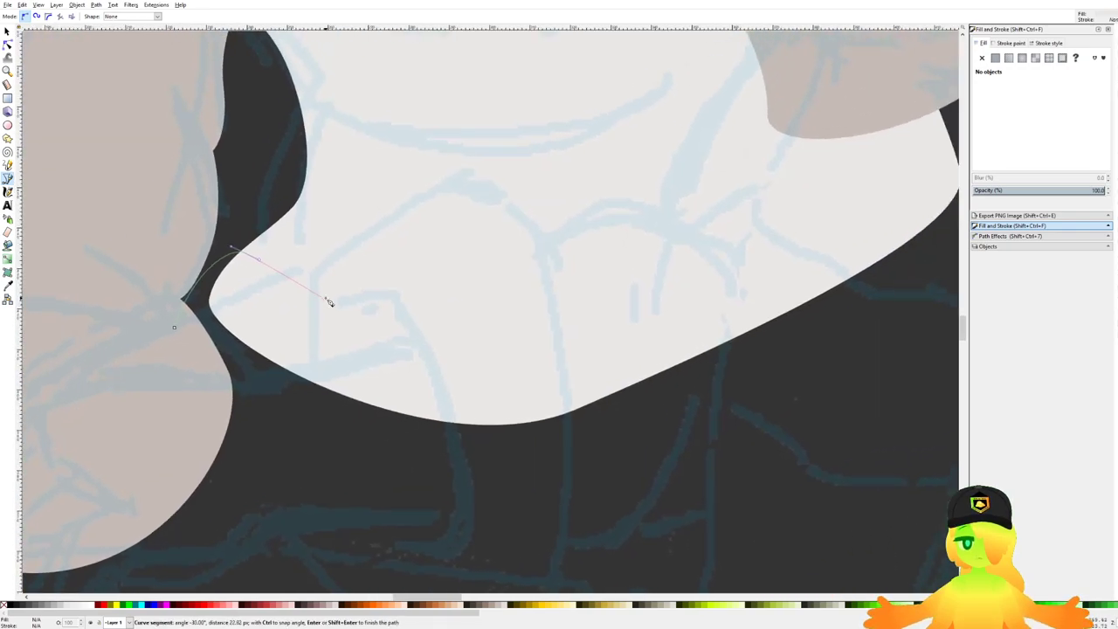
Step: Trace the hem band's upper edge across the torso to beyond the image-right sleeve, return along the lower edge, and close the path
{"action": "left_click_drag", "start_coordinate": [516, 388], "coordinate": [638, 382]}
{"action": "left_click_drag", "start_coordinate": [723, 269], "coordinate": [546, 311]}
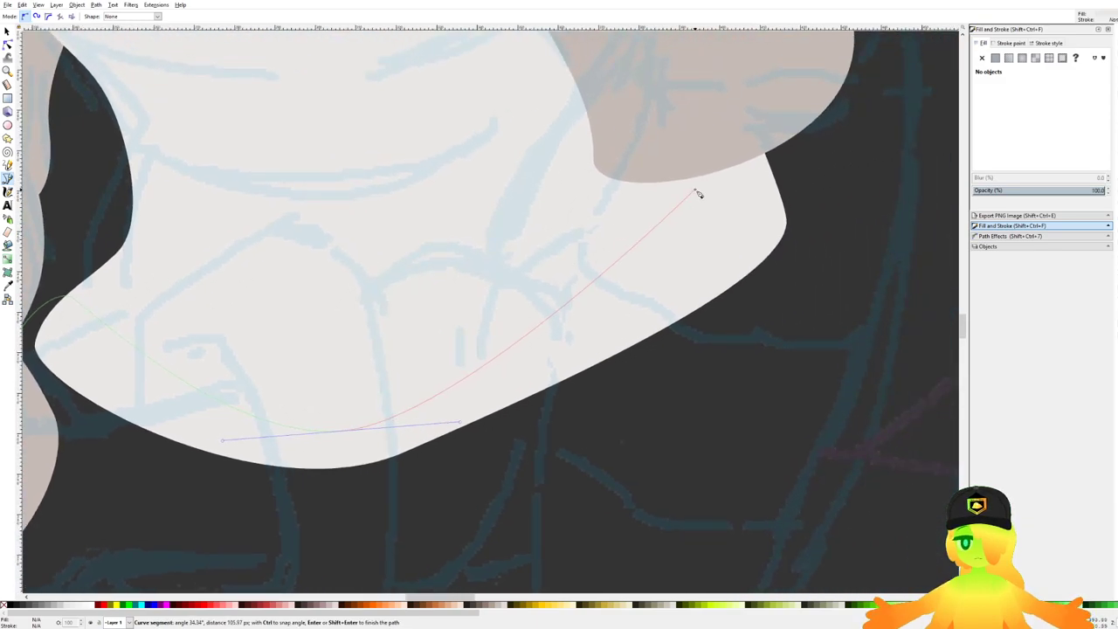
{"action": "left_click_drag", "start_coordinate": [780, 139], "coordinate": [843, 178]}
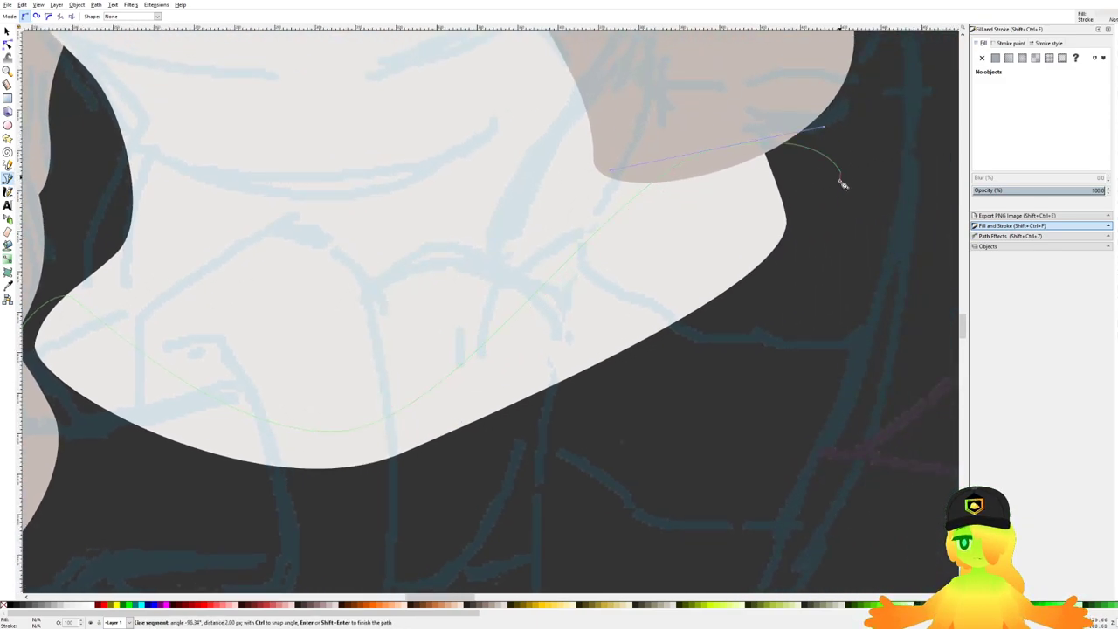
{"action": "scroll", "coordinate": [844, 179], "scroll_direction": "down", "scroll_amount": 2, "text": "ctrl"}
{"action": "left_click", "coordinate": [816, 259]}
{"action": "left_click_drag", "start_coordinate": [592, 357], "coordinate": [518, 367]}
{"action": "left_click", "coordinate": [419, 286]}
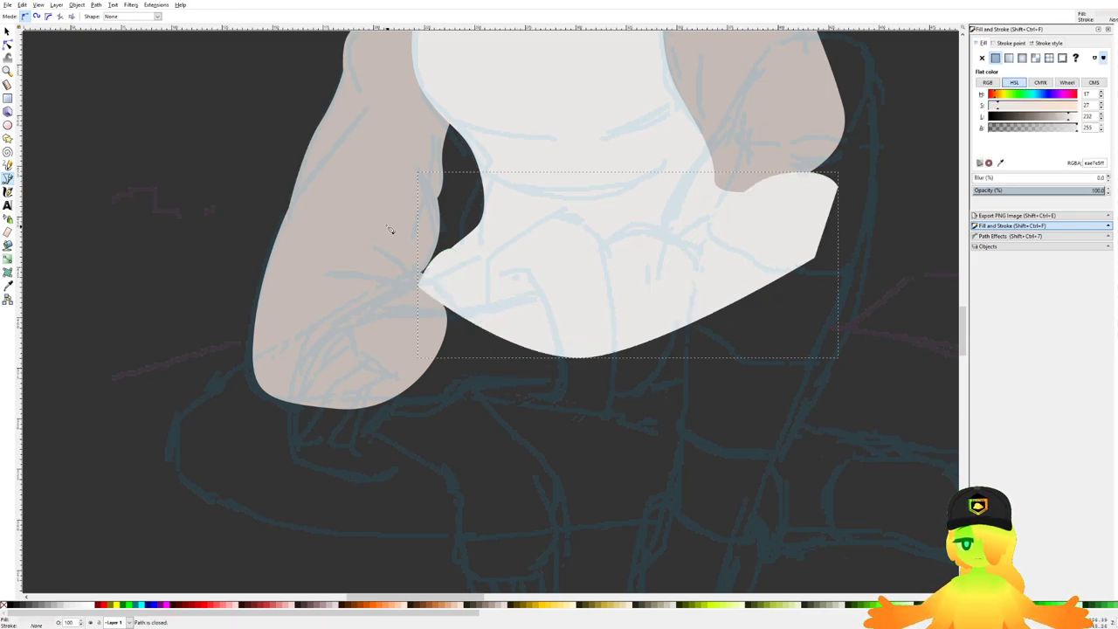
Step: Fill the hem band with the sleeve's sampled grey-beige, send it to the back, raise it one level, and save the drawing
{"action": "key", "text": "d"}
{"action": "left_click", "coordinate": [383, 196]}
{"action": "key", "text": "End"}
{"action": "key", "text": "Page_Up"}
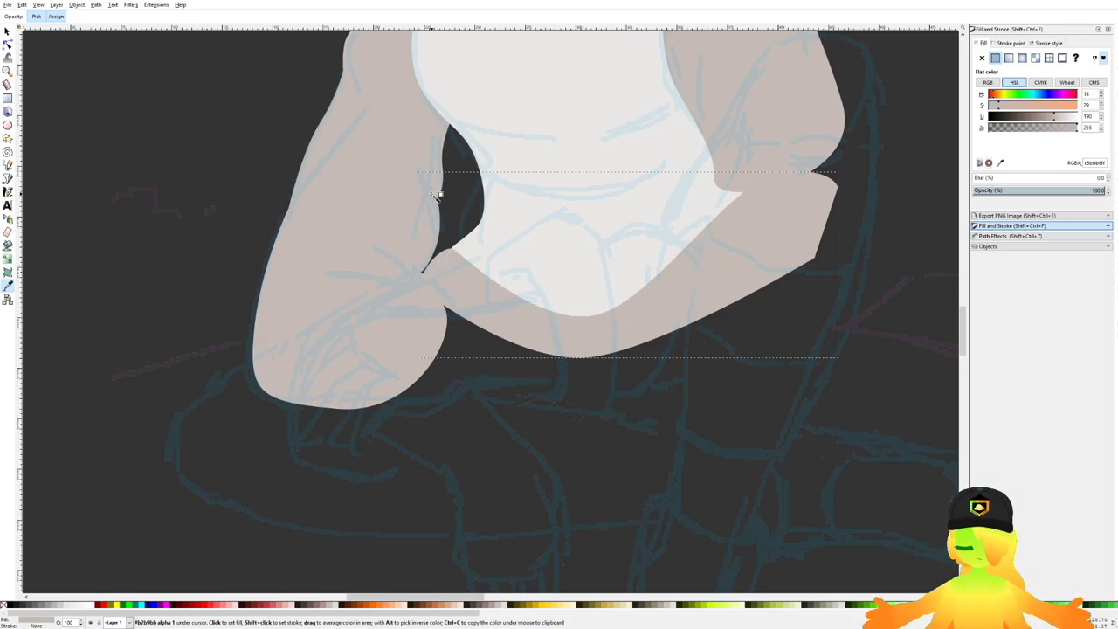
{"action": "scroll", "coordinate": [708, 371], "scroll_direction": "down", "scroll_amount": 3}
{"action": "key", "text": "ctrl+s"}
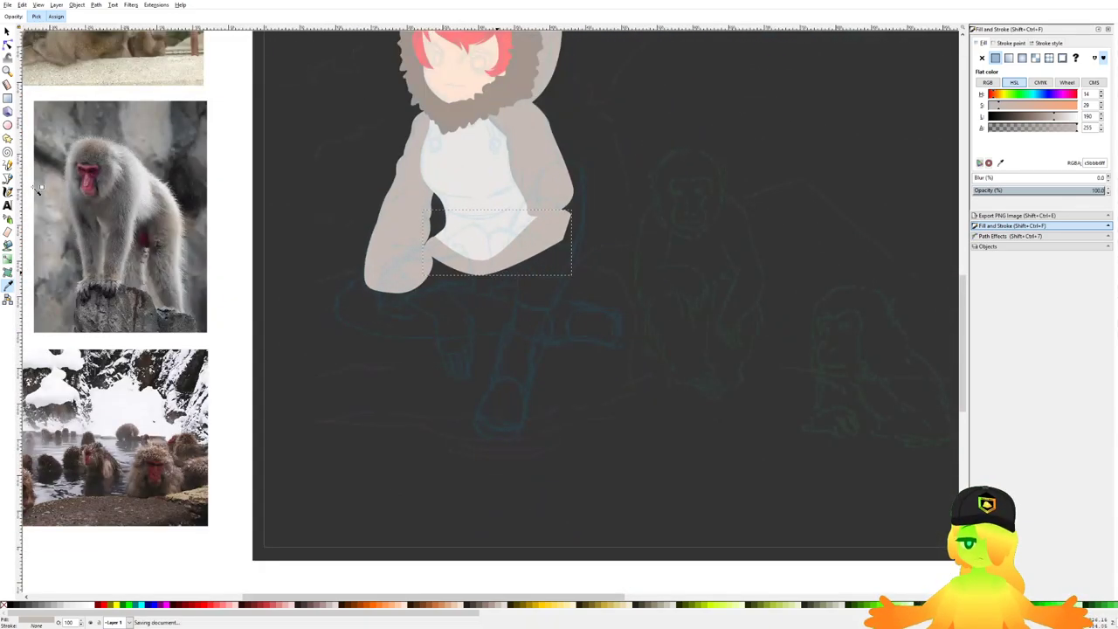
{"action": "left_click", "coordinate": [8, 178]}
{"action": "scroll", "coordinate": [393, 211], "scroll_direction": "down", "scroll_amount": 2}
{"action": "key", "text": "ctrl+s"}
{"action": "scroll", "coordinate": [479, 244], "scroll_direction": "up", "scroll_amount": 1}
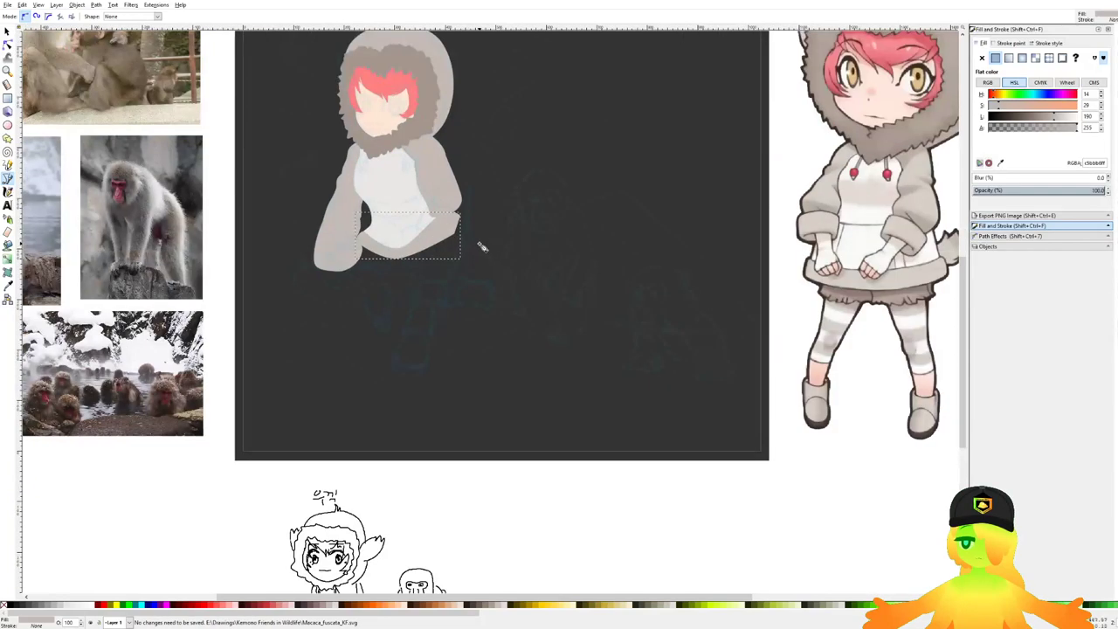
Step: Start a lower front panel path with the Bezier pen at the image-left hem, up the waist and across the sketched seam
{"action": "scroll", "coordinate": [381, 226], "scroll_direction": "up", "scroll_amount": 8}
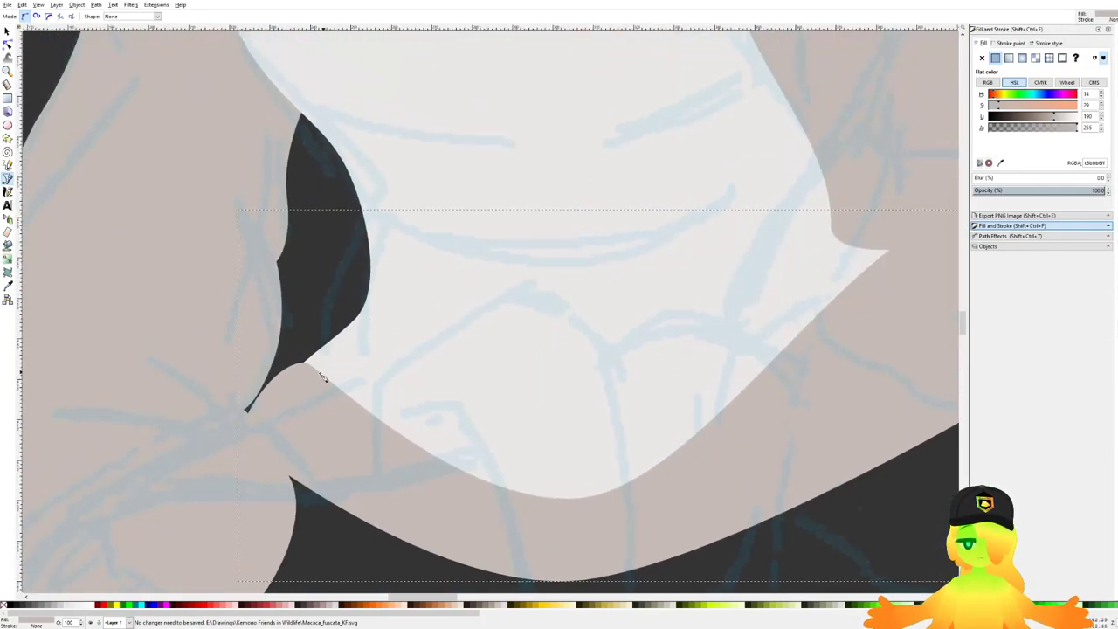
{"action": "left_click_drag", "start_coordinate": [318, 407], "coordinate": [311, 265]}
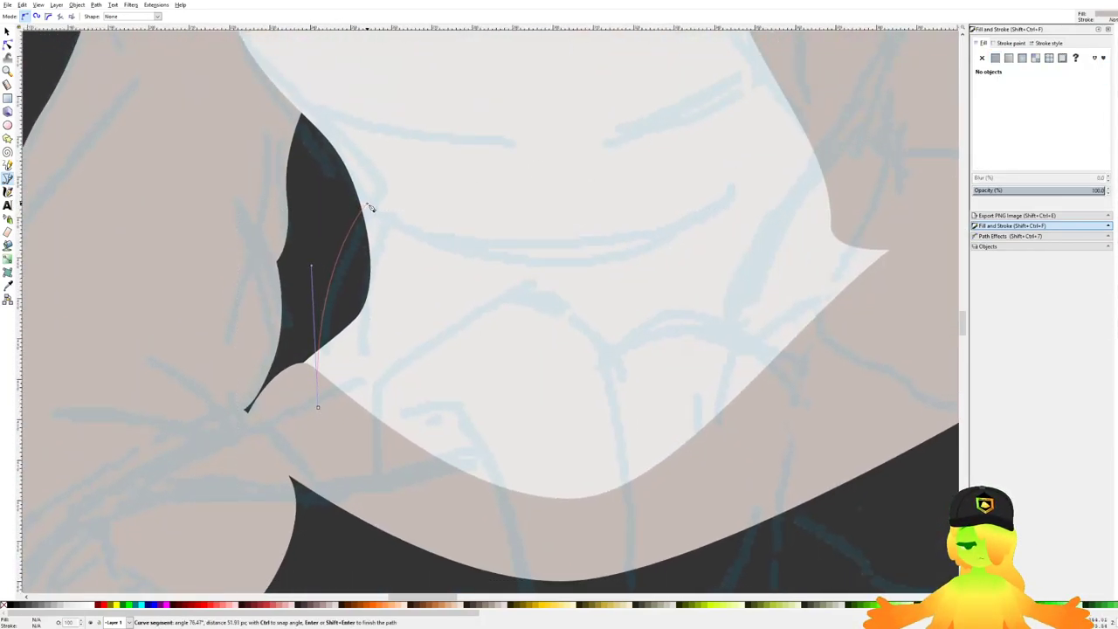
{"action": "scroll", "coordinate": [375, 214], "scroll_direction": "down", "scroll_amount": 7}
{"action": "scroll", "coordinate": [384, 254], "scroll_direction": "up", "scroll_amount": 5}
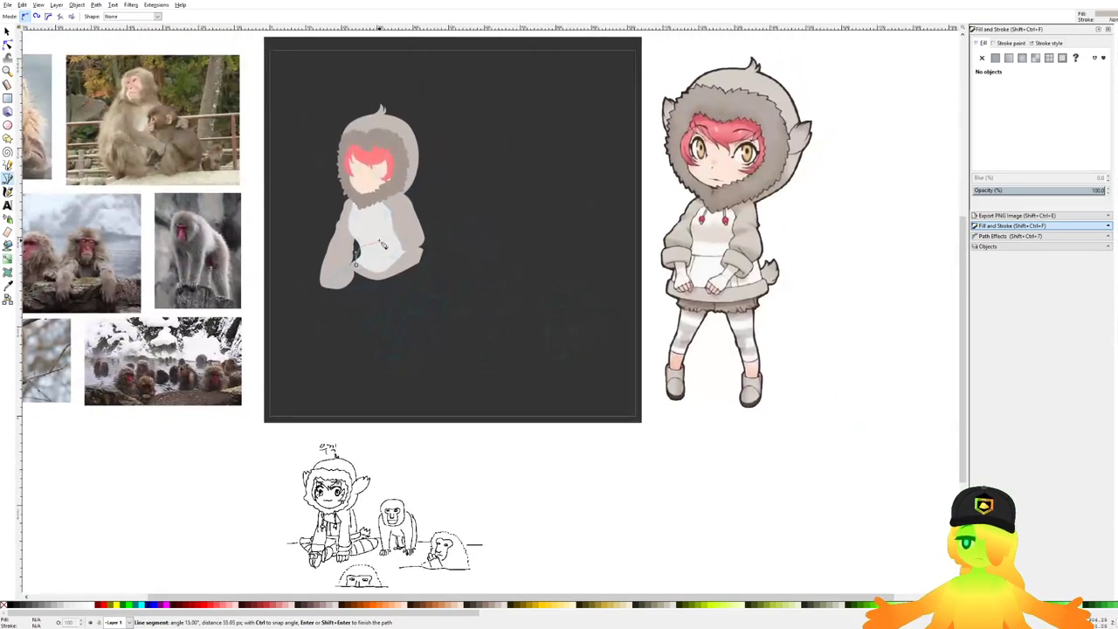
{"action": "scroll", "coordinate": [358, 271], "scroll_direction": "up", "scroll_amount": 2}
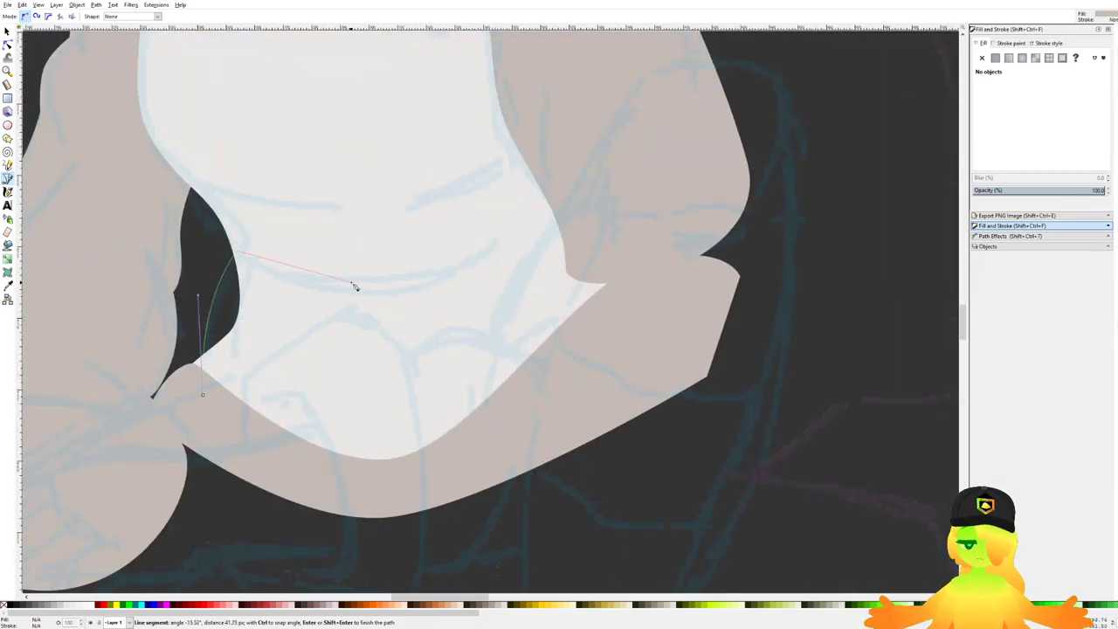
{"action": "left_click_drag", "start_coordinate": [362, 282], "coordinate": [453, 275]}
{"action": "key", "text": "BackSpace"}
{"action": "left_click_drag", "start_coordinate": [374, 283], "coordinate": [476, 276]}
{"action": "left_click", "coordinate": [535, 228]}
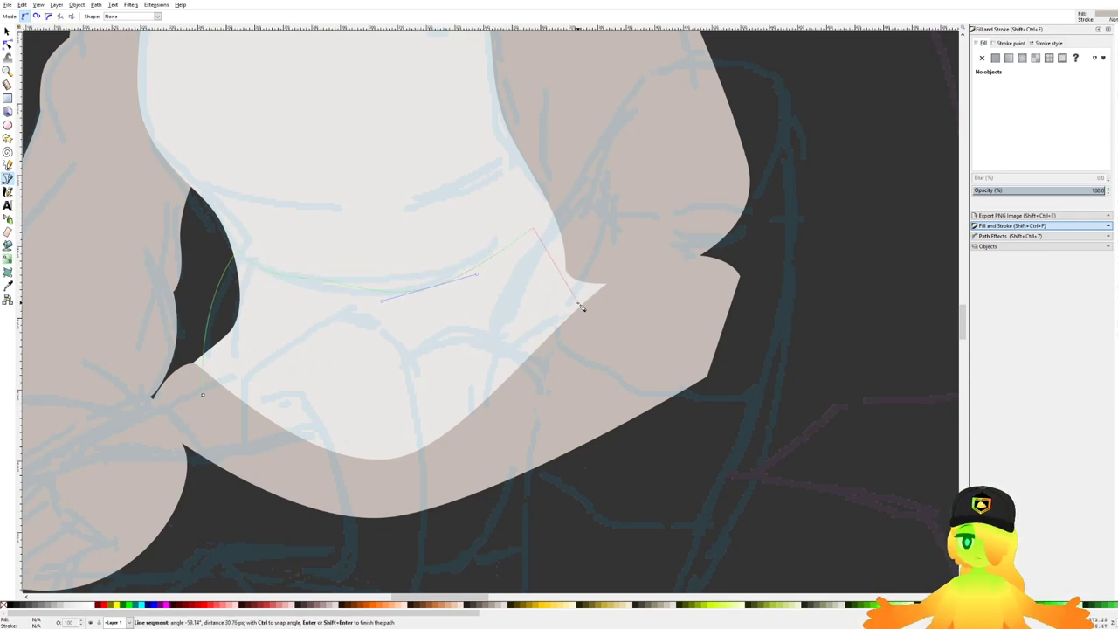
Step: Extend the panel outline around its image-right side, return beneath the hem band's upper edge, and close the path
{"action": "left_click_drag", "start_coordinate": [581, 359], "coordinate": [572, 401]}
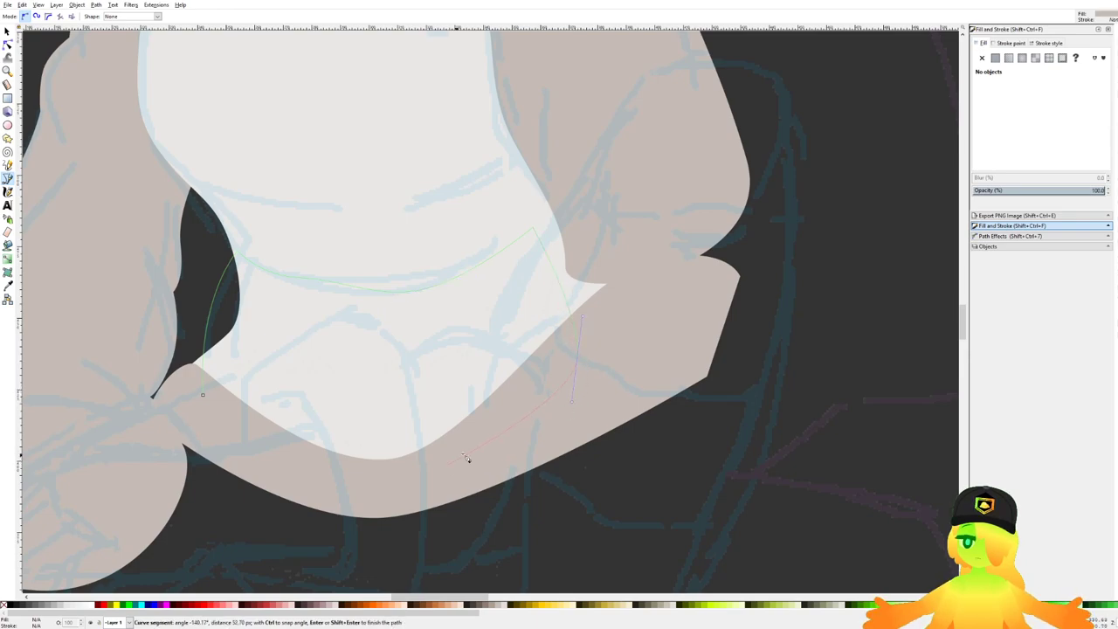
{"action": "key", "text": "BackSpace"}
{"action": "left_click", "coordinate": [578, 212]}
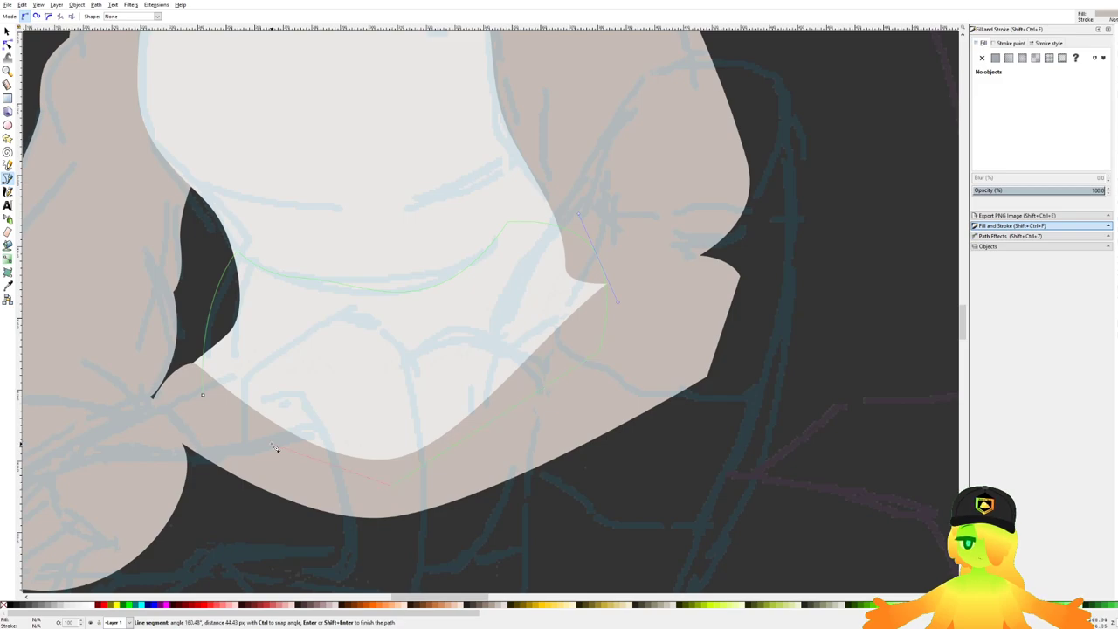
{"action": "left_click", "coordinate": [202, 395]}
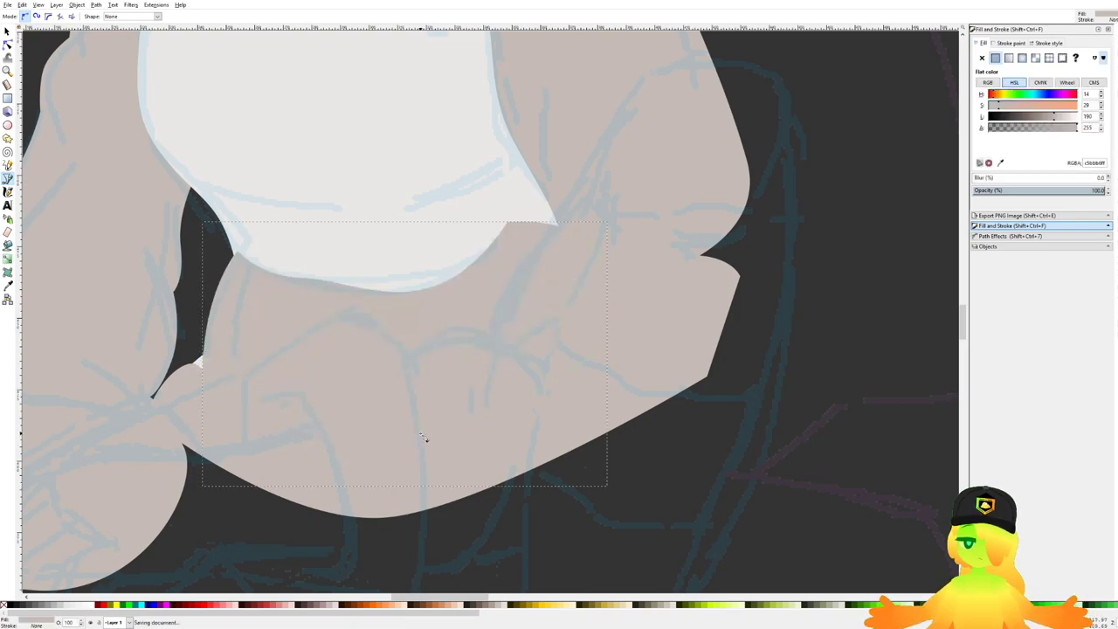
Step: Place the lower front panel behind the hem band and lighten its grey-beige fill to a lightness of 214
{"action": "key", "text": "Page_Down"}
{"action": "key", "text": "Page_Up"}
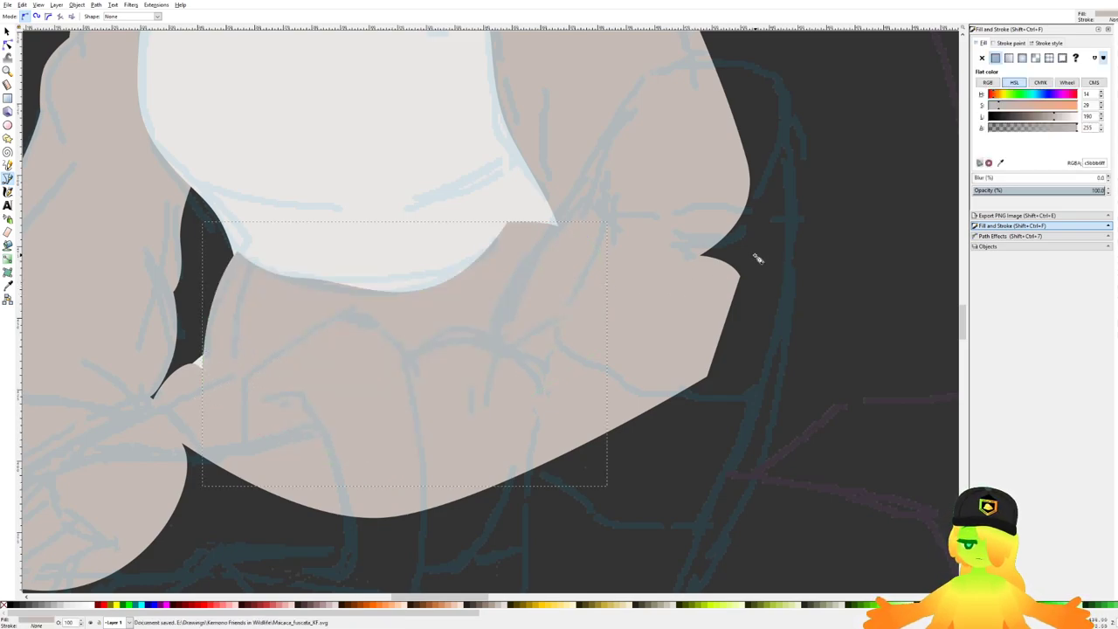
{"action": "left_click_drag", "start_coordinate": [1057, 124], "coordinate": [1064, 120]}
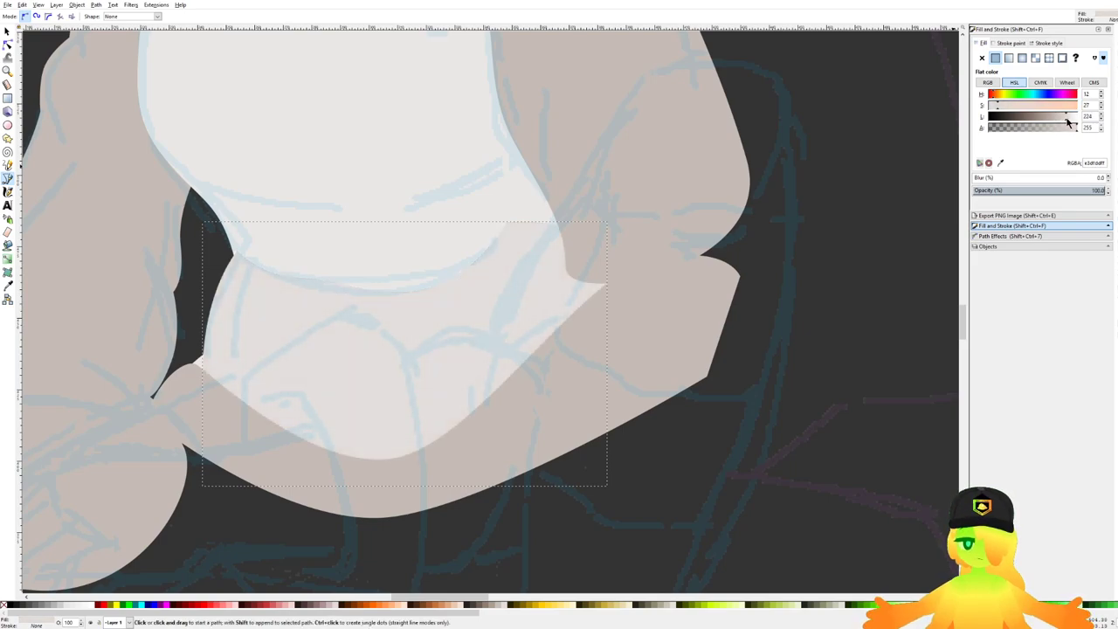
Step: Draw a closed inner panel over the lower front, inset from the image-left edge and reaching past the image-right side
{"action": "left_click", "coordinate": [266, 253]}
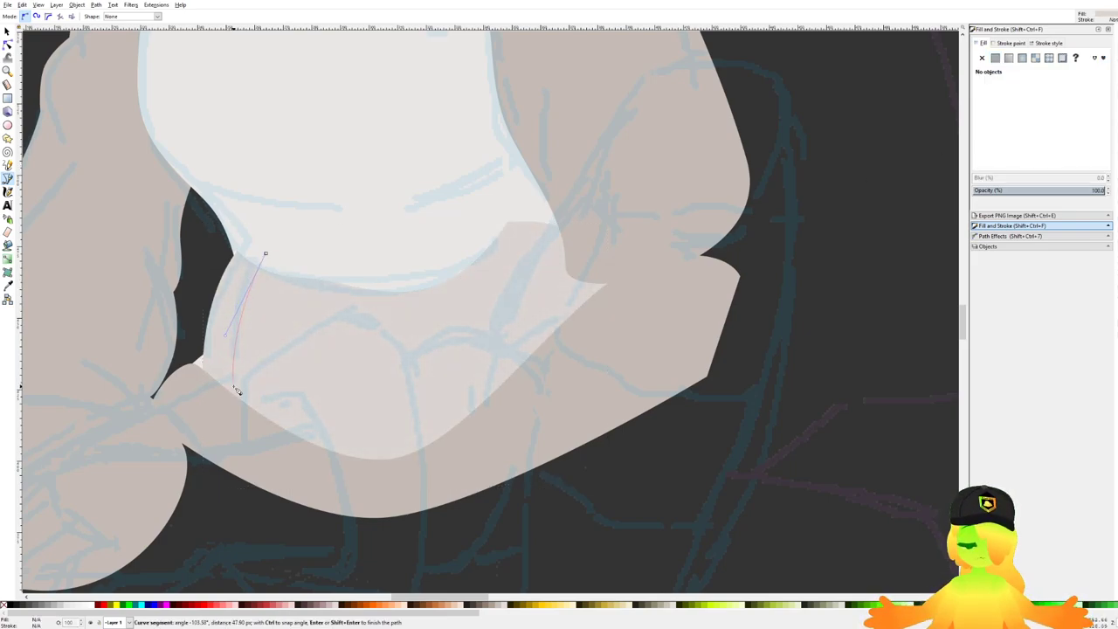
{"action": "left_click", "coordinate": [239, 411]}
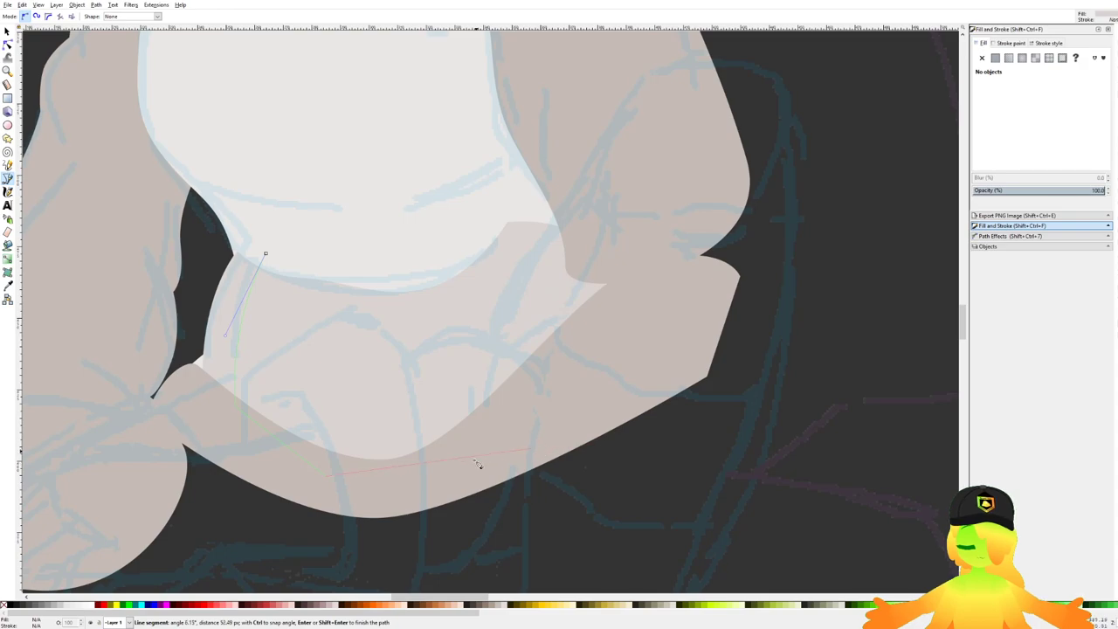
{"action": "left_click_drag", "start_coordinate": [614, 306], "coordinate": [623, 274]}
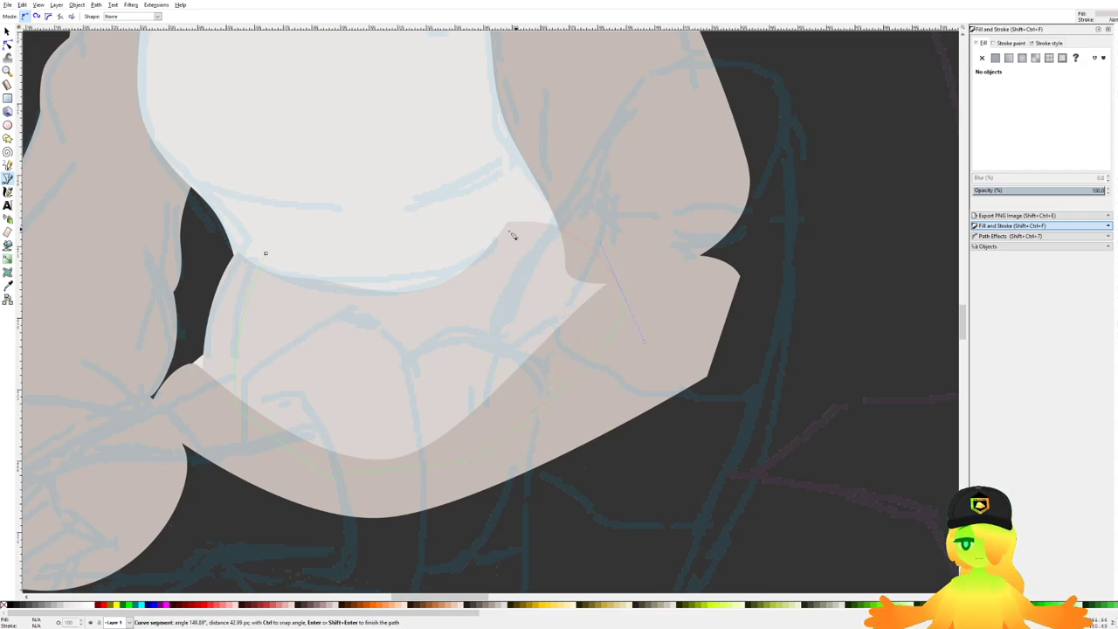
{"action": "left_click", "coordinate": [266, 253]}
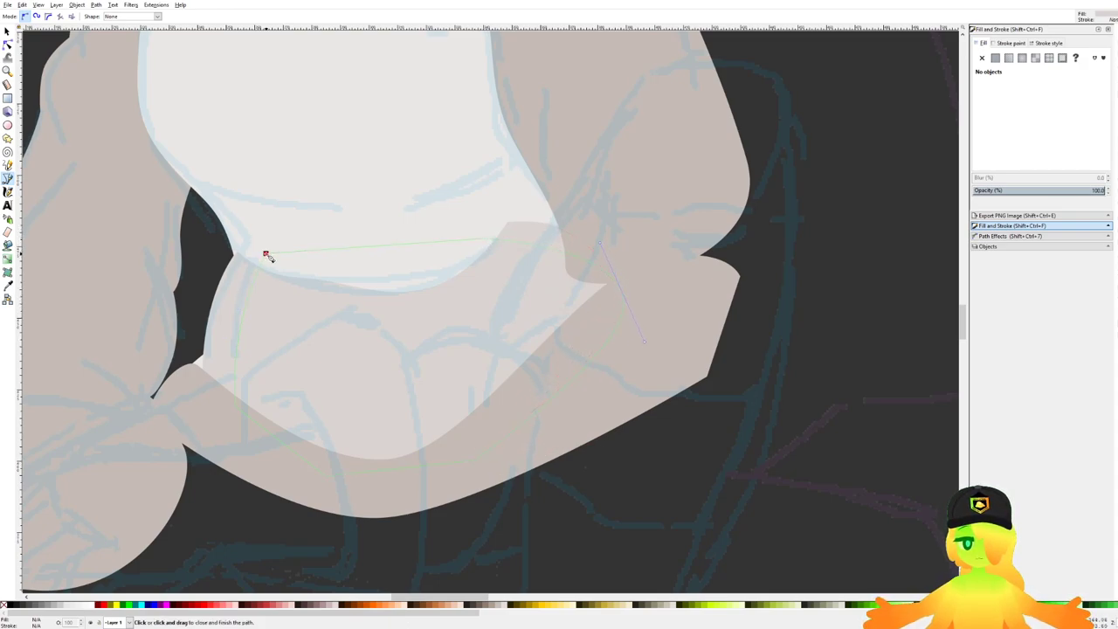
Step: Fill the inner panel with the torso's sampled off-white, lower it two levels behind the hem band, and save the drawing
{"action": "key", "text": "d"}
{"action": "left_click", "coordinate": [332, 162]}
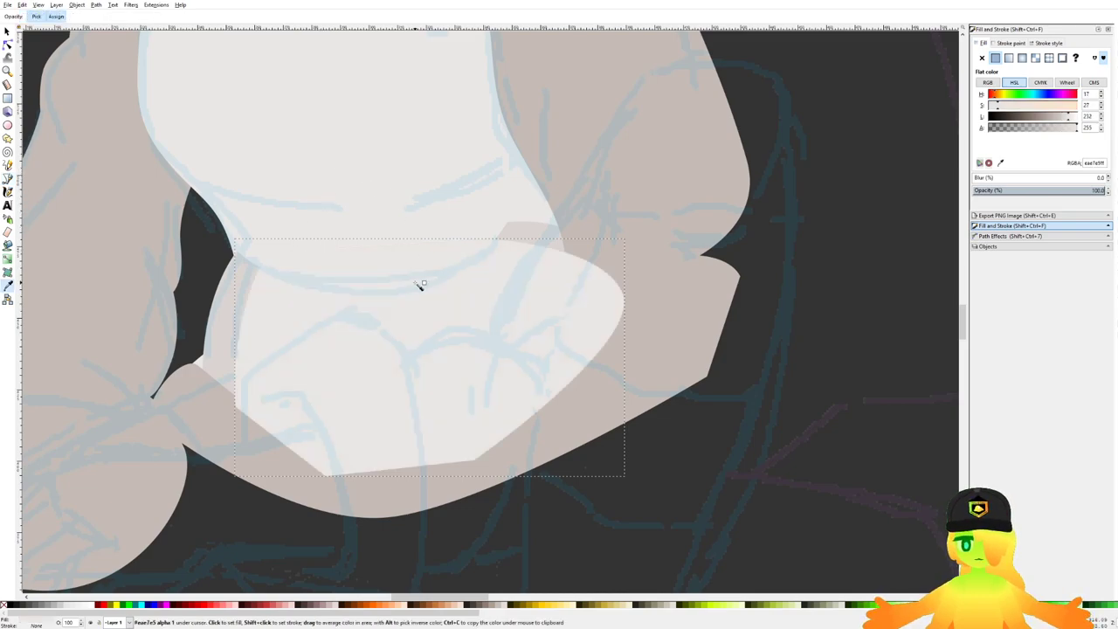
{"action": "key", "text": "Page_Down"}
{"action": "key", "text": "Page_Down"}
{"action": "scroll", "coordinate": [442, 243], "scroll_direction": "down", "scroll_amount": 5}
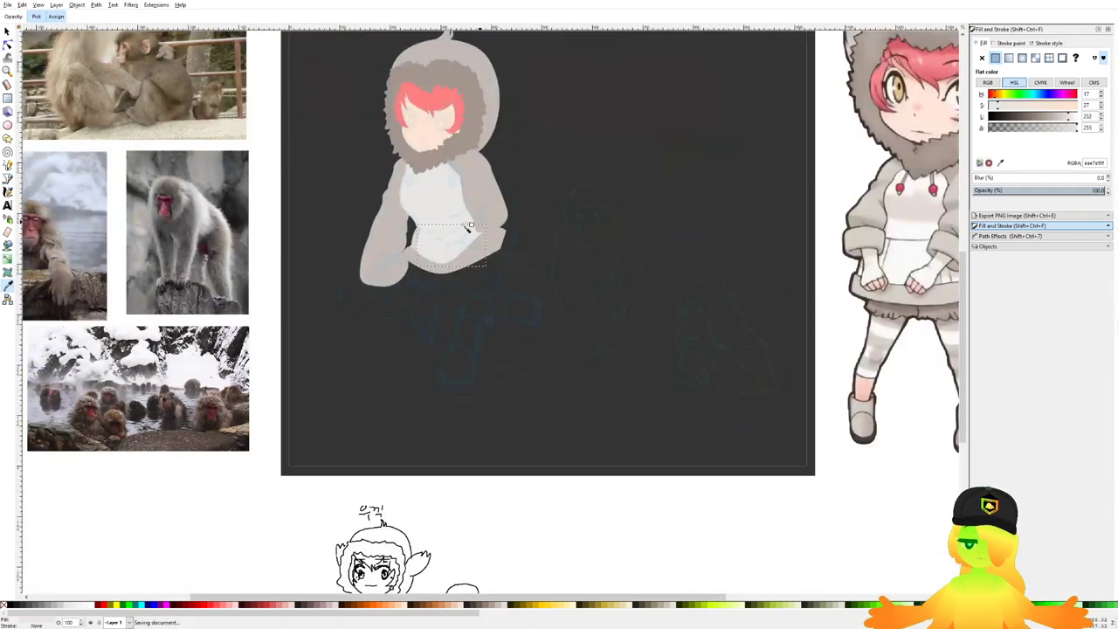
Step: Move the image-right nodes of the inner and outer front panels inward so a thin beige strip follows that side
{"action": "scroll", "coordinate": [334, 209], "scroll_direction": "up", "scroll_amount": 1}
{"action": "left_click", "coordinate": [7, 43]}
{"action": "key", "text": "3"}
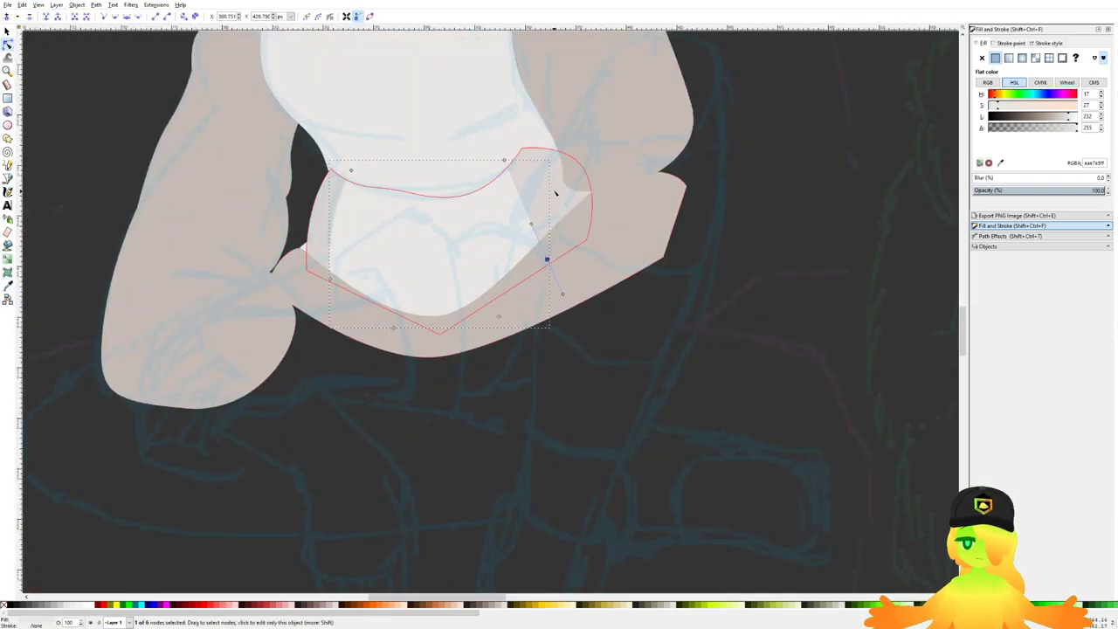
{"action": "left_click", "coordinate": [586, 175]}
{"action": "left_click_drag", "start_coordinate": [587, 175], "coordinate": [559, 189]}
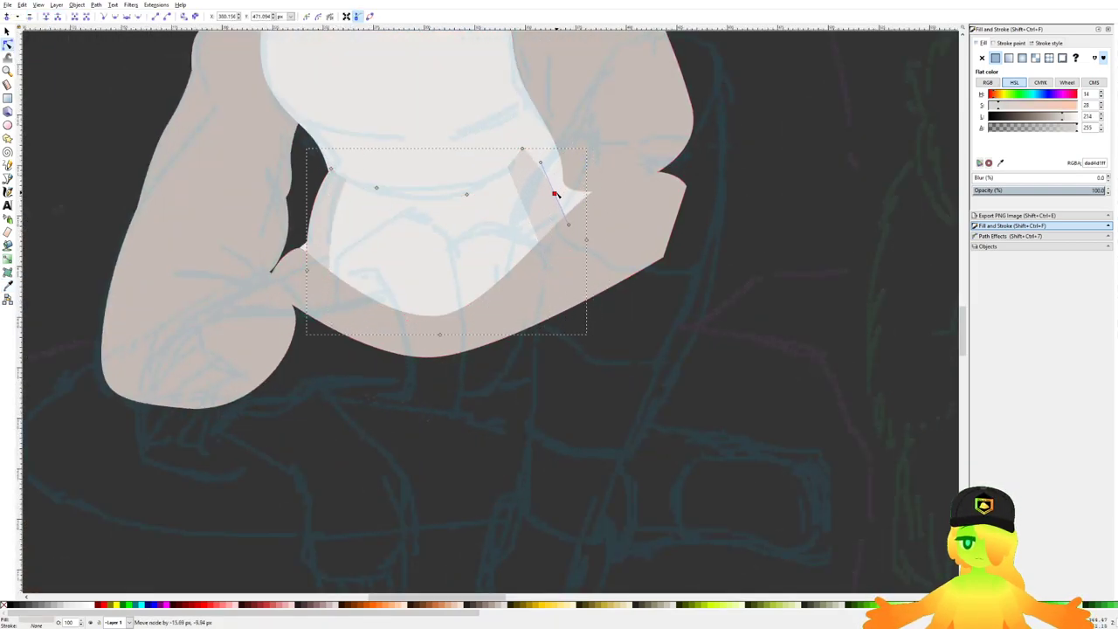
{"action": "left_click_drag", "start_coordinate": [522, 148], "coordinate": [518, 158]}
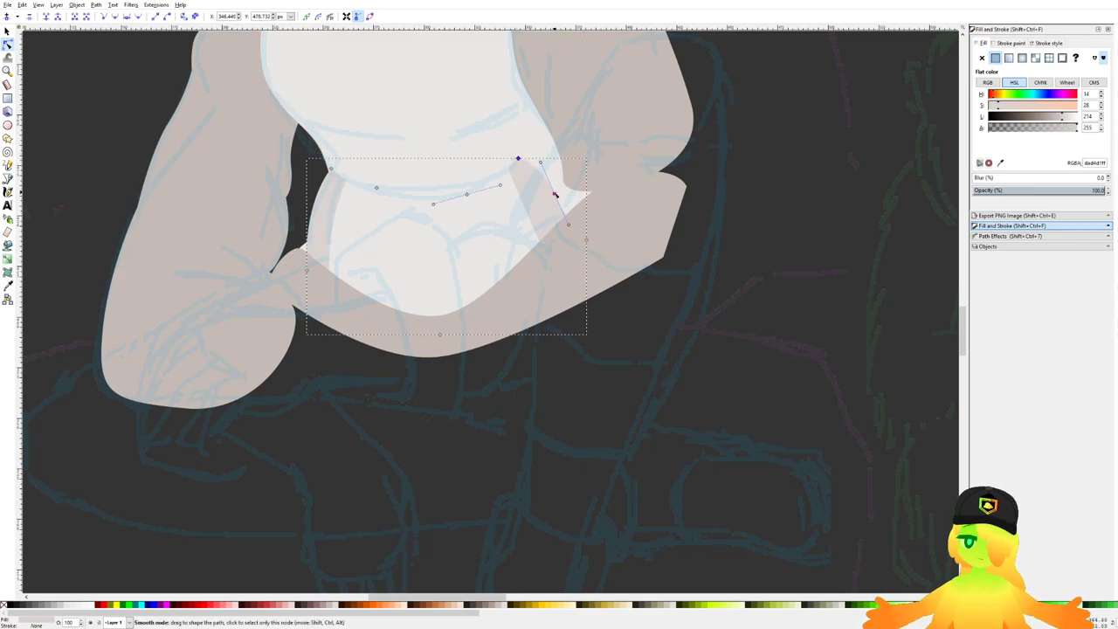
Step: Bow the inner panel's image-right edge, pull the outer panel's lower side node inward, deselect everything, and save the drawing
{"action": "left_click", "coordinate": [509, 215]}
{"action": "left_click", "coordinate": [547, 260]}
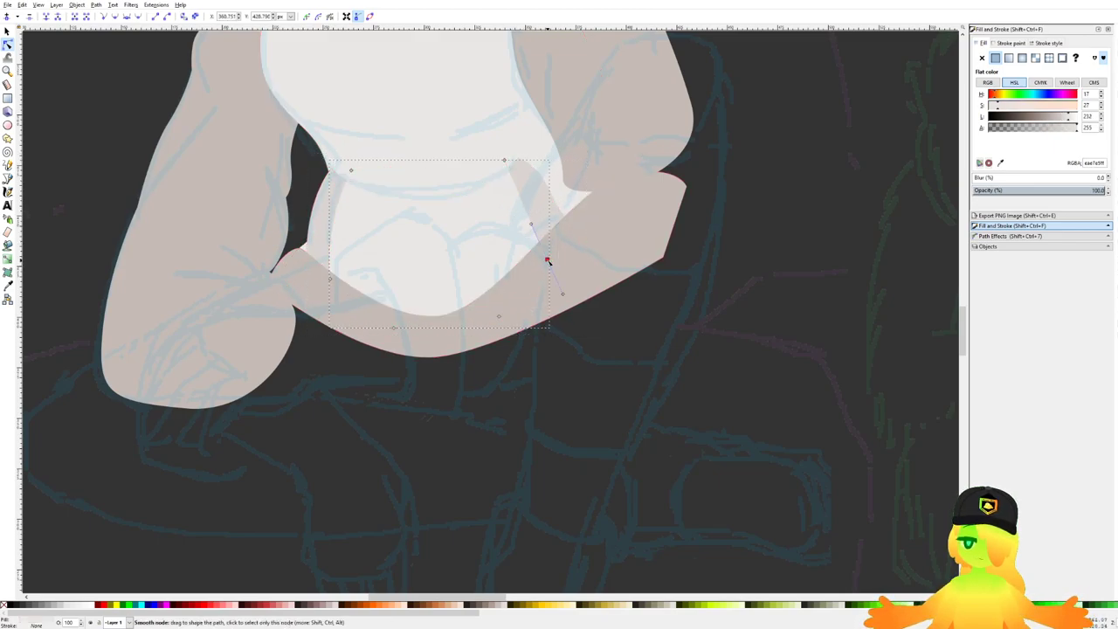
{"action": "left_click_drag", "start_coordinate": [530, 225], "coordinate": [545, 215]}
{"action": "left_click", "coordinate": [550, 211]}
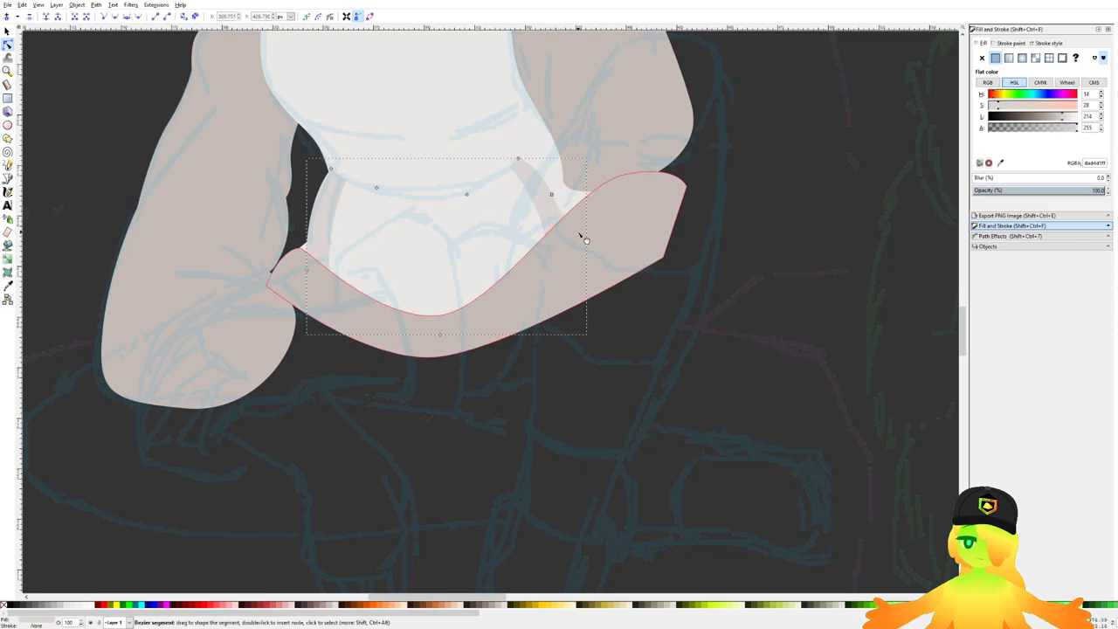
{"action": "left_click_drag", "start_coordinate": [572, 251], "coordinate": [568, 257]}
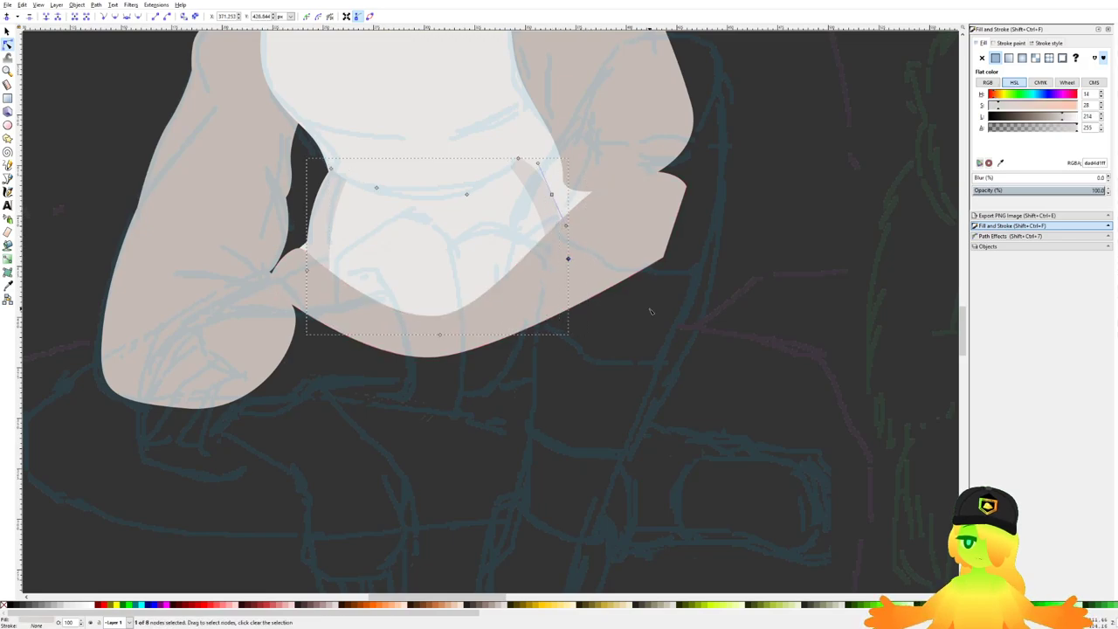
{"action": "double_click", "coordinate": [573, 335]}
{"action": "scroll", "coordinate": [573, 335], "scroll_direction": "down", "scroll_amount": 4}
{"action": "scroll", "coordinate": [603, 336], "scroll_direction": "down", "scroll_amount": 2, "text": "ctrl"}
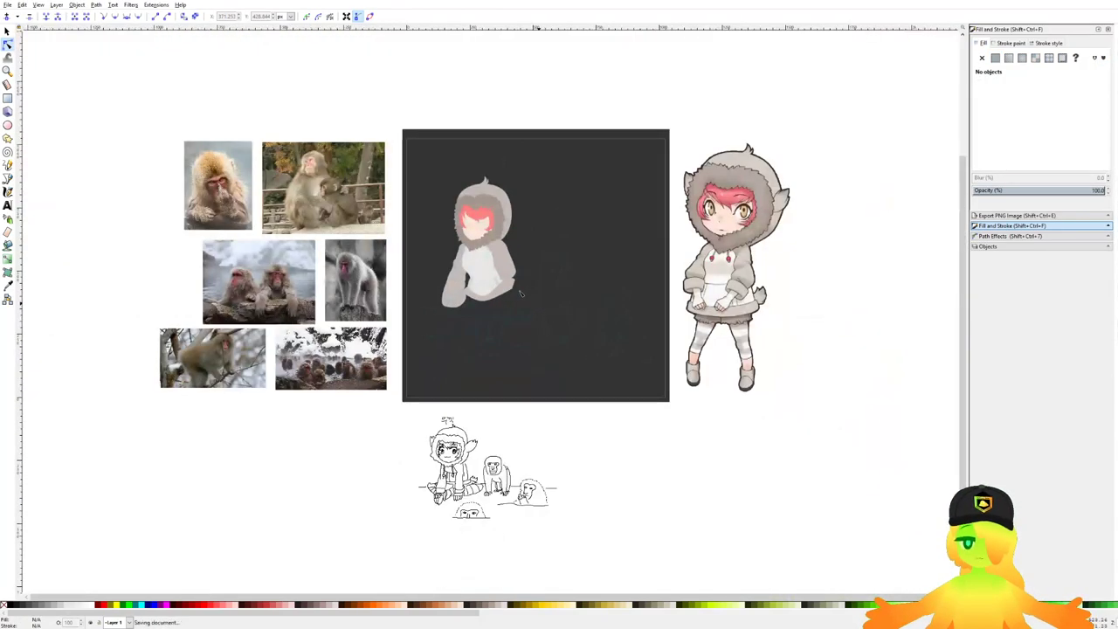
Step: Compare the traced hoodie with the reference character and examine the sketched legs below the hem
{"action": "scroll", "coordinate": [520, 294], "scroll_direction": "up", "scroll_amount": 4}
{"action": "scroll", "coordinate": [526, 238], "scroll_direction": "down", "scroll_amount": 2}
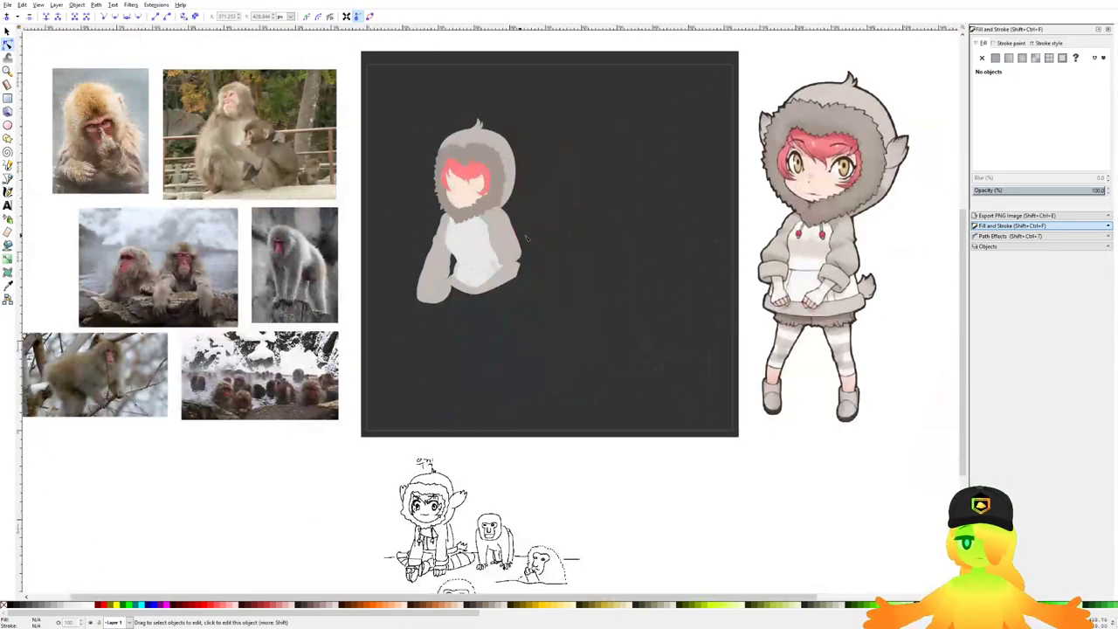
{"action": "scroll", "coordinate": [527, 237], "scroll_direction": "up", "scroll_amount": 3}
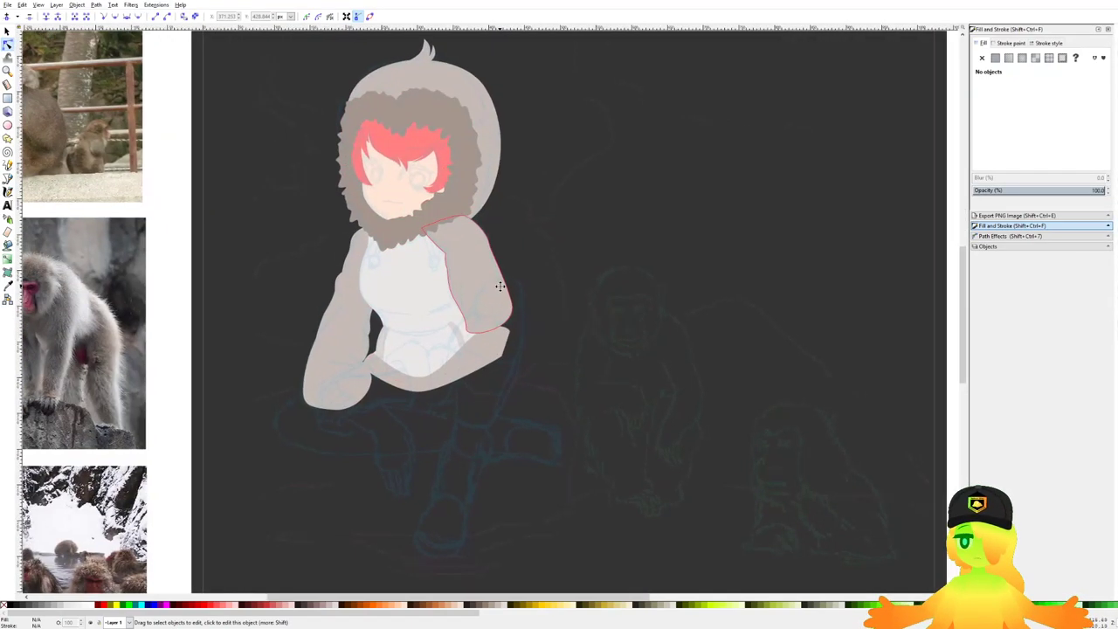
{"action": "scroll", "coordinate": [457, 260], "scroll_direction": "down", "scroll_amount": 2}
{"action": "scroll", "coordinate": [521, 330], "scroll_direction": "up", "scroll_amount": 1}
{"action": "scroll", "coordinate": [483, 310], "scroll_direction": "down", "scroll_amount": 1}
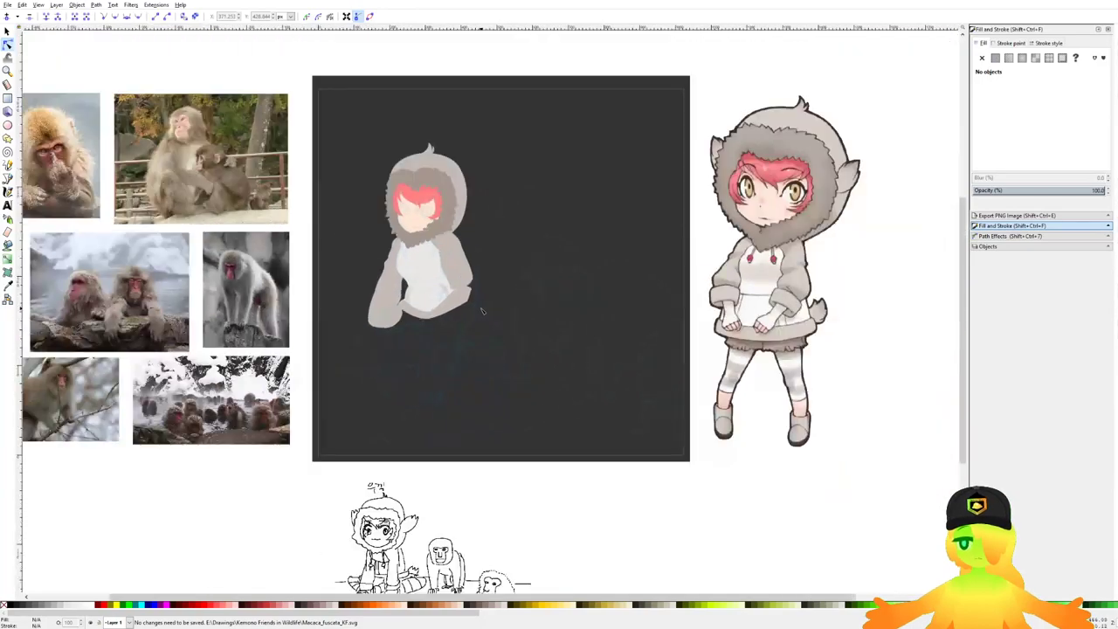
{"action": "scroll", "coordinate": [456, 294], "scroll_direction": "up", "scroll_amount": 3}
{"action": "key", "text": "ctrl+s"}
{"action": "scroll", "coordinate": [454, 293], "scroll_direction": "up", "scroll_amount": 1}
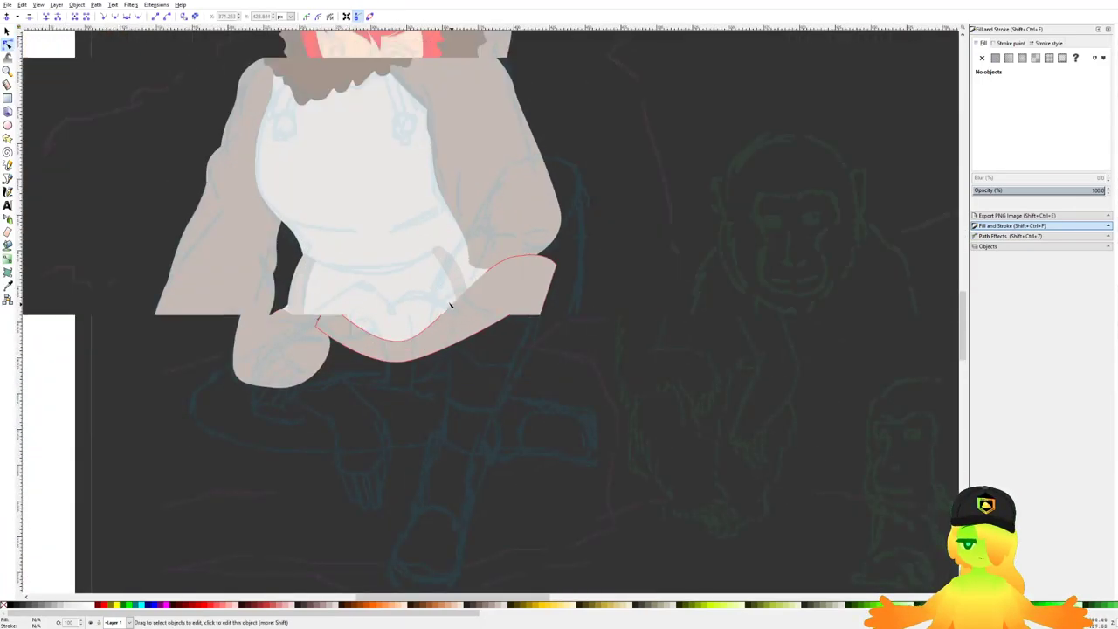
{"action": "left_click", "coordinate": [10, 179]}
{"action": "scroll", "coordinate": [374, 274], "scroll_direction": "down", "scroll_amount": 3}
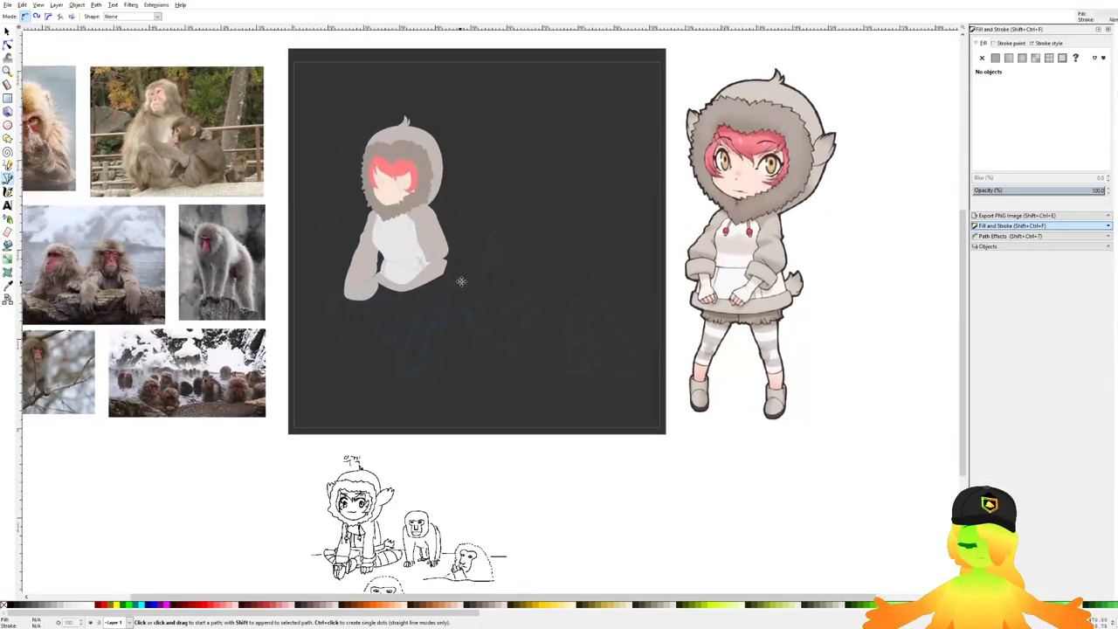
{"action": "scroll", "coordinate": [459, 279], "scroll_direction": "up", "scroll_amount": 2}
{"action": "scroll", "coordinate": [446, 276], "scroll_direction": "down", "scroll_amount": 4}
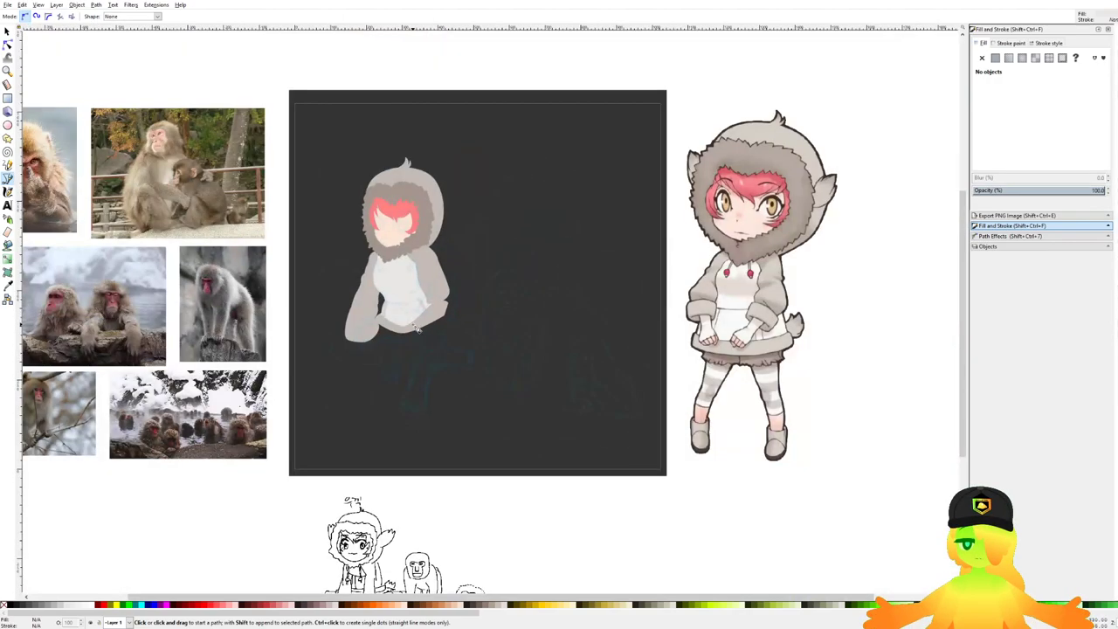
{"action": "scroll", "coordinate": [421, 330], "scroll_direction": "up", "scroll_amount": 4}
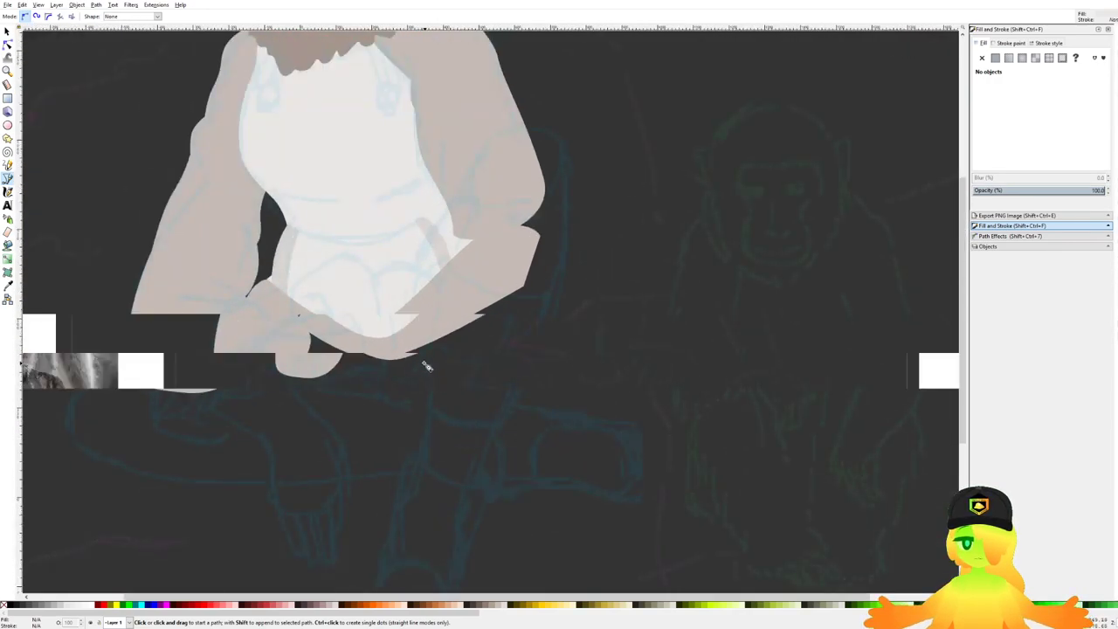
{"action": "scroll", "coordinate": [423, 350], "scroll_direction": "down", "scroll_amount": 5}
{"action": "scroll", "coordinate": [423, 381], "scroll_direction": "up", "scroll_amount": 5}
{"action": "scroll", "coordinate": [423, 381], "scroll_direction": "up", "scroll_amount": 1}
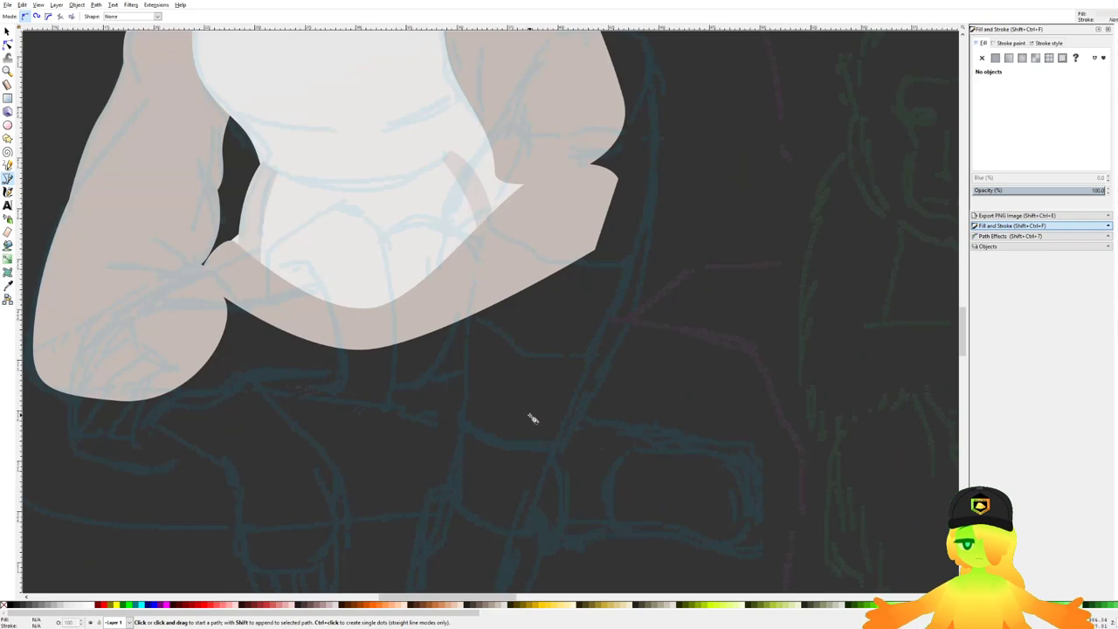
{"action": "left_click", "coordinate": [562, 411]}
{"action": "left_click_drag", "start_coordinate": [422, 428], "coordinate": [398, 291]}
{"action": "key", "text": "Escape"}
Step: Outline the bent image-right thigh around its lower end and up its image-left side across the torso, following the sketch
{"action": "left_click_drag", "start_coordinate": [577, 393], "coordinate": [537, 438]}
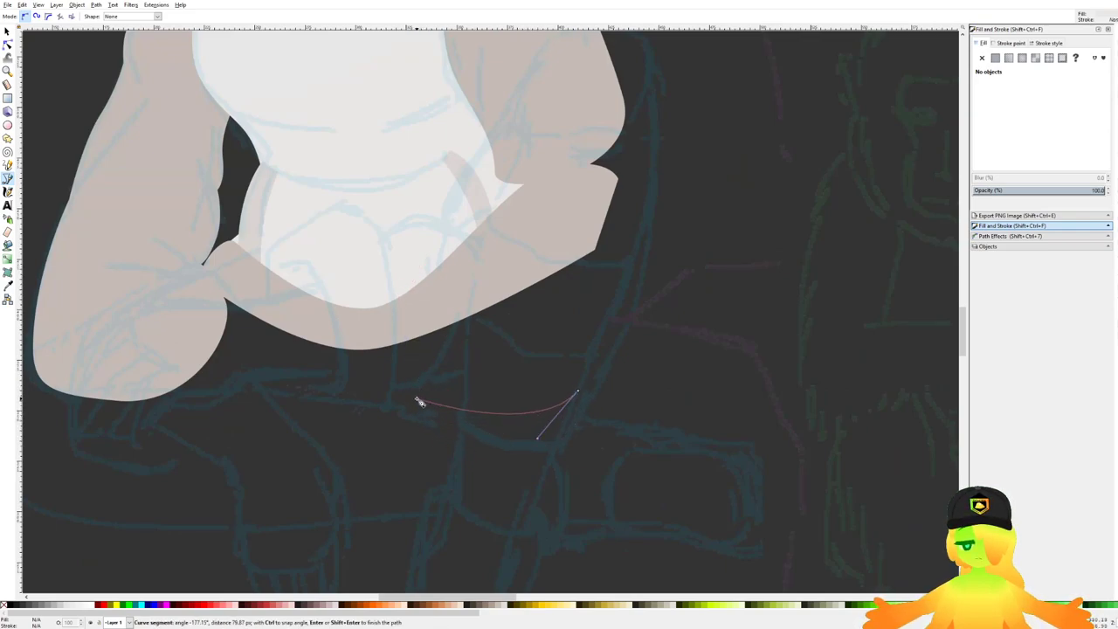
{"action": "left_click_drag", "start_coordinate": [420, 402], "coordinate": [397, 343]}
{"action": "left_click_drag", "start_coordinate": [422, 307], "coordinate": [444, 347]}
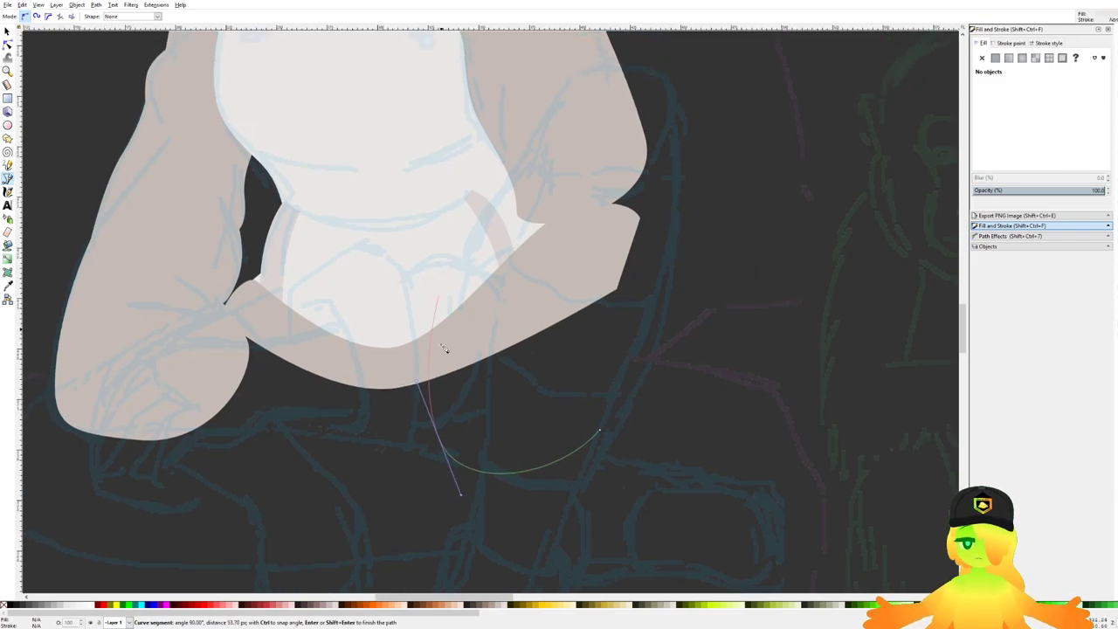
{"action": "key", "text": "BackSpace"}
{"action": "left_click_drag", "start_coordinate": [440, 429], "coordinate": [406, 369]}
{"action": "left_click_drag", "start_coordinate": [469, 246], "coordinate": [461, 344]}
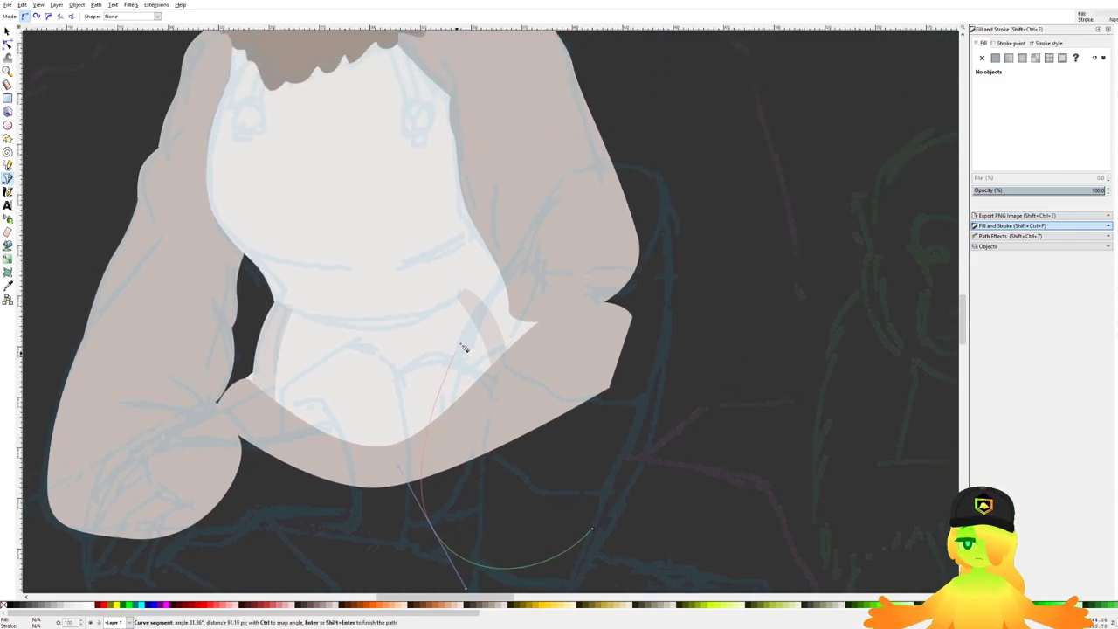
{"action": "left_click_drag", "start_coordinate": [498, 294], "coordinate": [535, 245]}
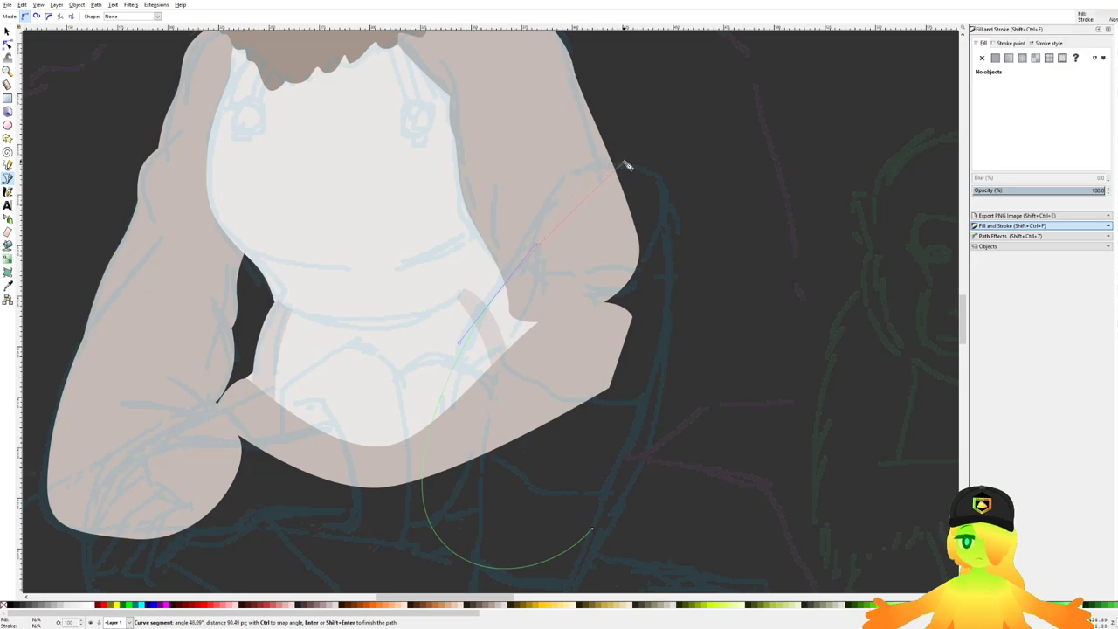
Step: Round the thigh outline over the knee, trace down its image-right side, close the shape, and save the drawing
{"action": "mouse_move", "coordinate": [627, 165]}
{"action": "left_mouse_down"}
{"action": "mouse_move", "coordinate": [684, 172]}
{"action": "mouse_move", "coordinate": [635, 170]}
{"action": "left_mouse_up"}
{"action": "left_click_drag", "start_coordinate": [700, 181], "coordinate": [696, 177]}
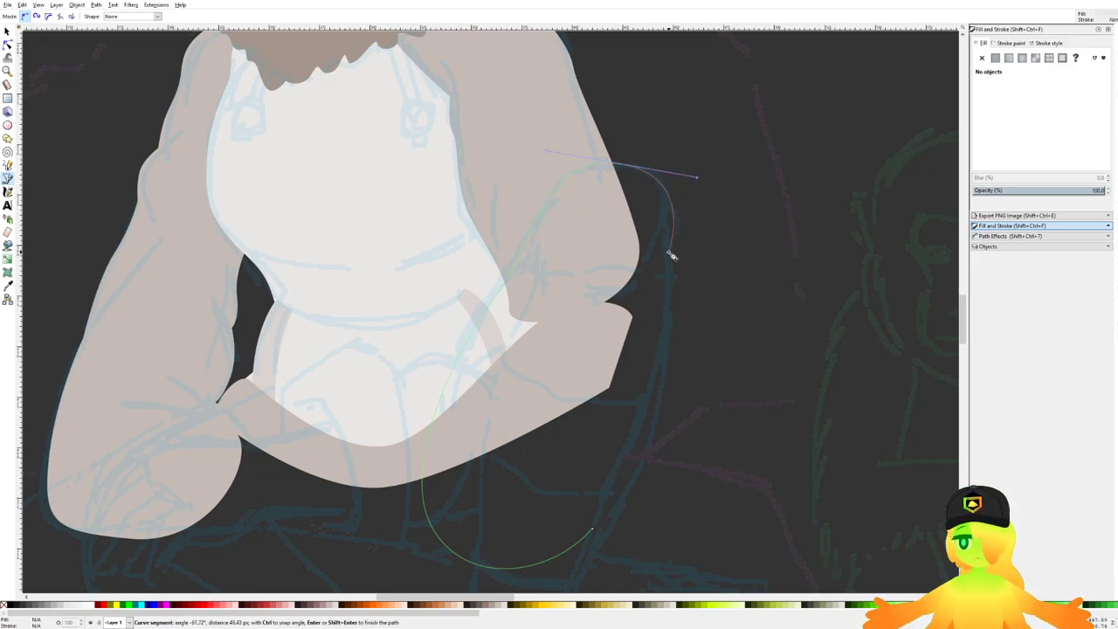
{"action": "left_click_drag", "start_coordinate": [670, 286], "coordinate": [665, 343]}
{"action": "scroll", "coordinate": [653, 387], "scroll_direction": "down", "scroll_amount": 3}
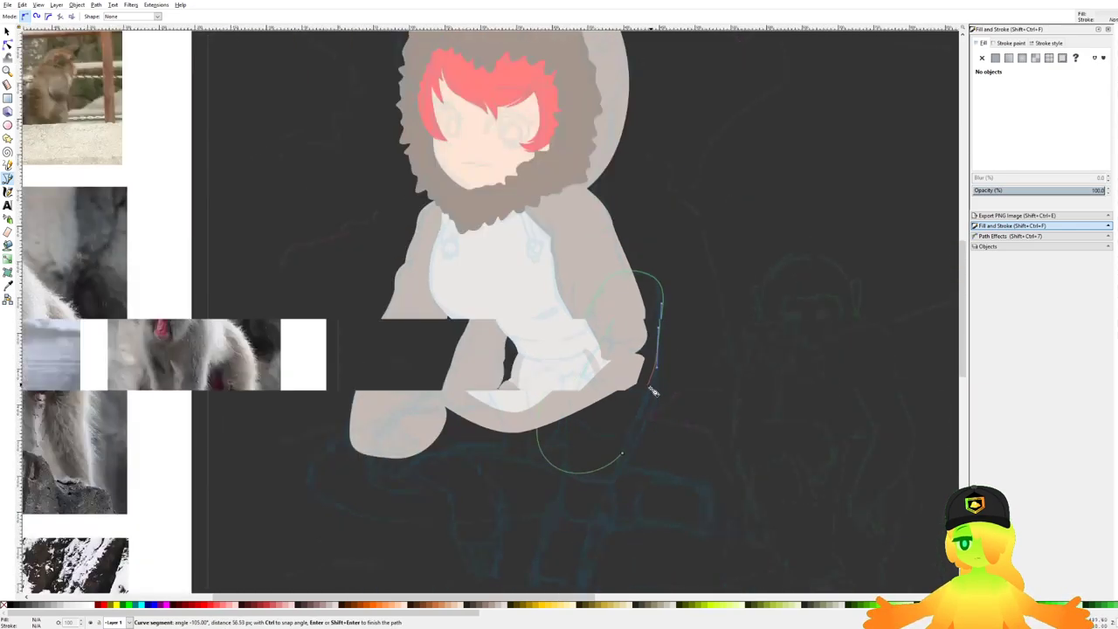
{"action": "left_click_drag", "start_coordinate": [653, 390], "coordinate": [684, 337]}
{"action": "scroll", "coordinate": [677, 348], "scroll_direction": "up", "scroll_amount": 3}
{"action": "left_click", "coordinate": [659, 409]}
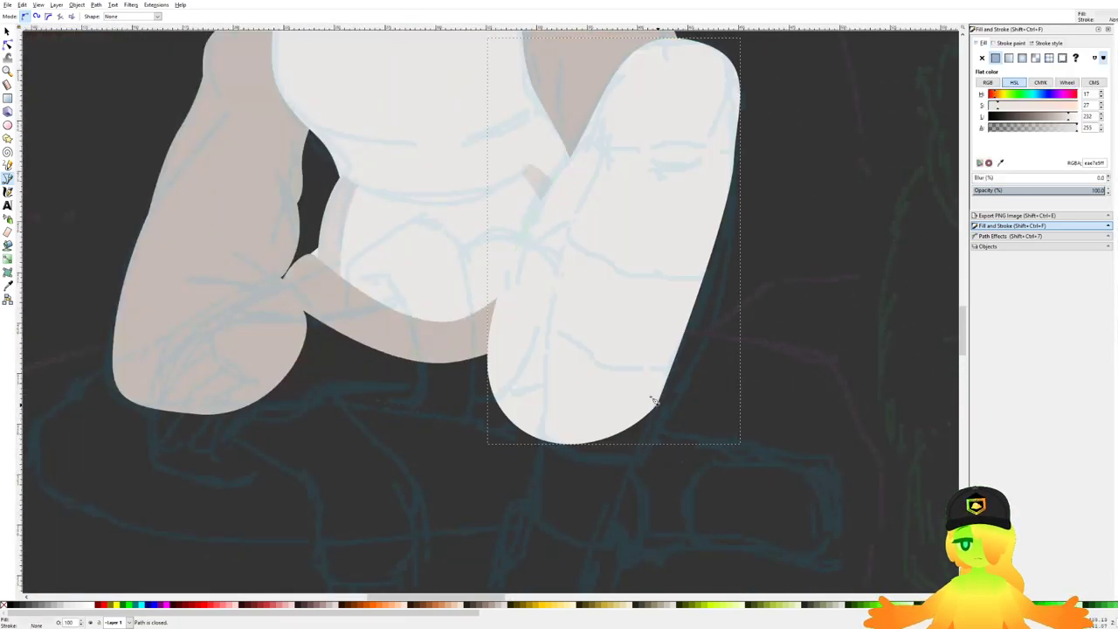
{"action": "scroll", "coordinate": [659, 408], "scroll_direction": "down", "scroll_amount": 5}
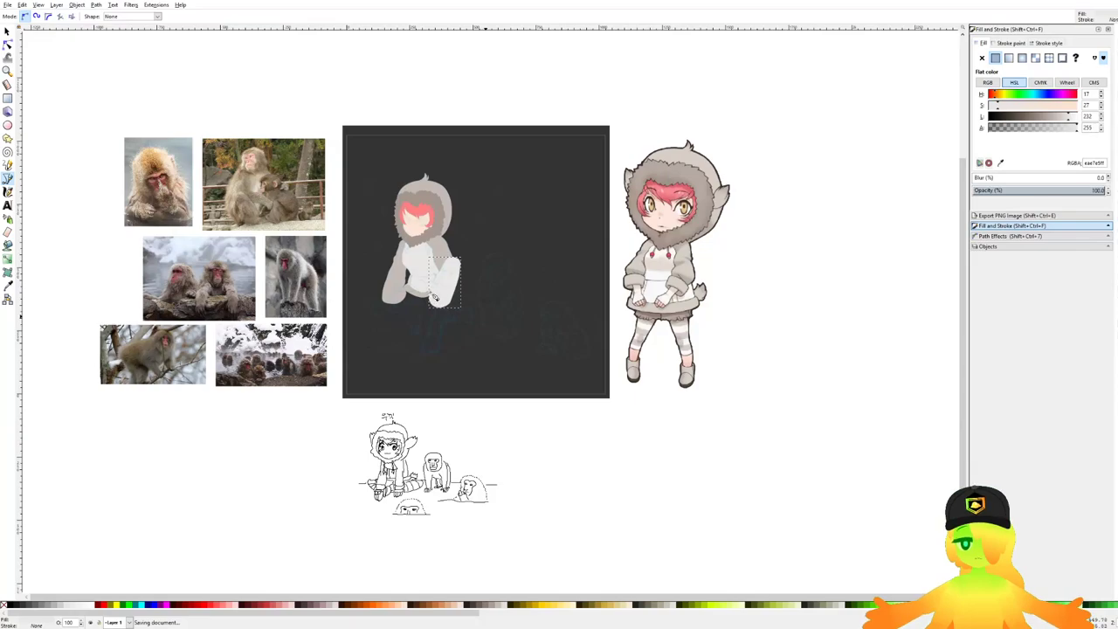
{"action": "scroll", "coordinate": [435, 297], "scroll_direction": "up", "scroll_amount": 4}
{"action": "scroll", "coordinate": [462, 262], "scroll_direction": "down", "scroll_amount": 3}
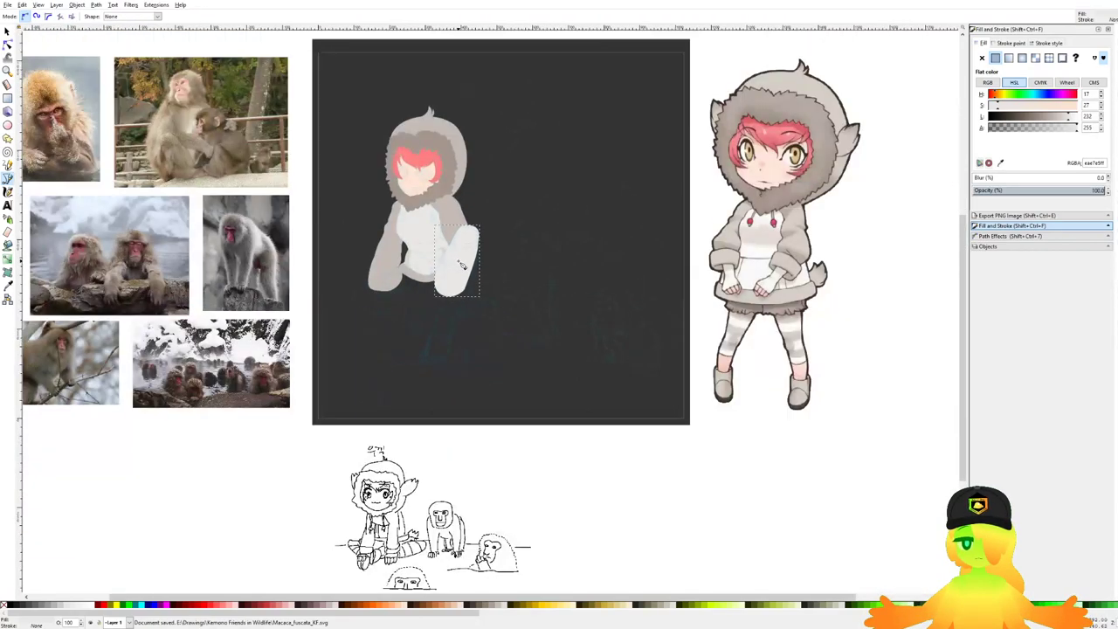
Step: Insert a node on the knee's image-left shoulder, adjust its curve handles, and raise the node at the knee's crown
{"action": "scroll", "coordinate": [462, 265], "scroll_direction": "up", "scroll_amount": 1}
{"action": "scroll", "coordinate": [462, 265], "scroll_direction": "up", "scroll_amount": 1}
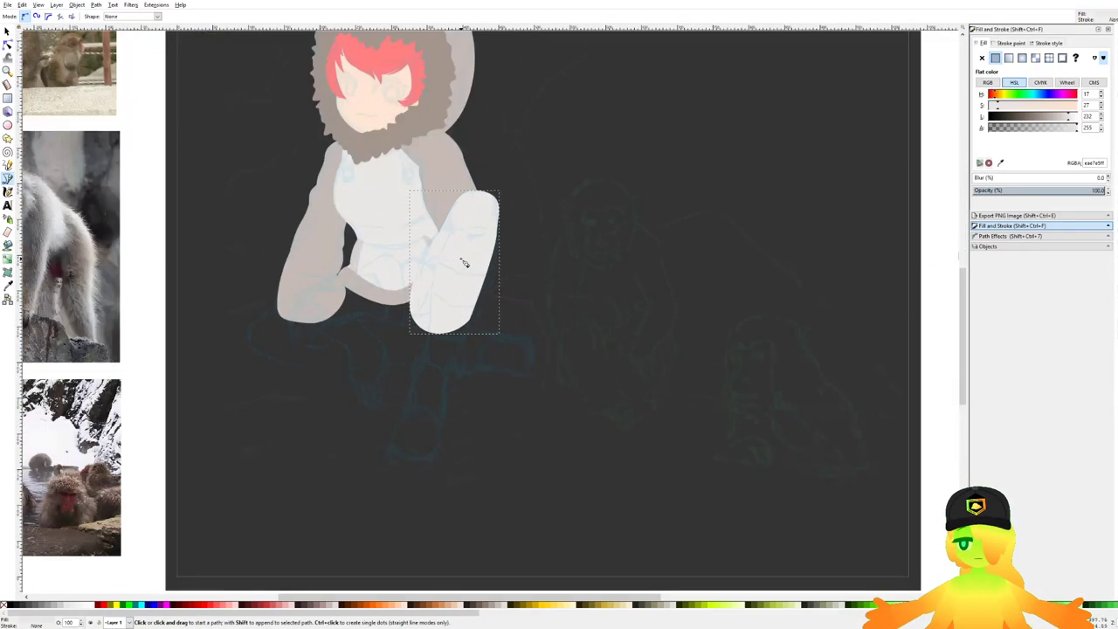
{"action": "scroll", "coordinate": [477, 186], "scroll_direction": "up", "scroll_amount": 3}
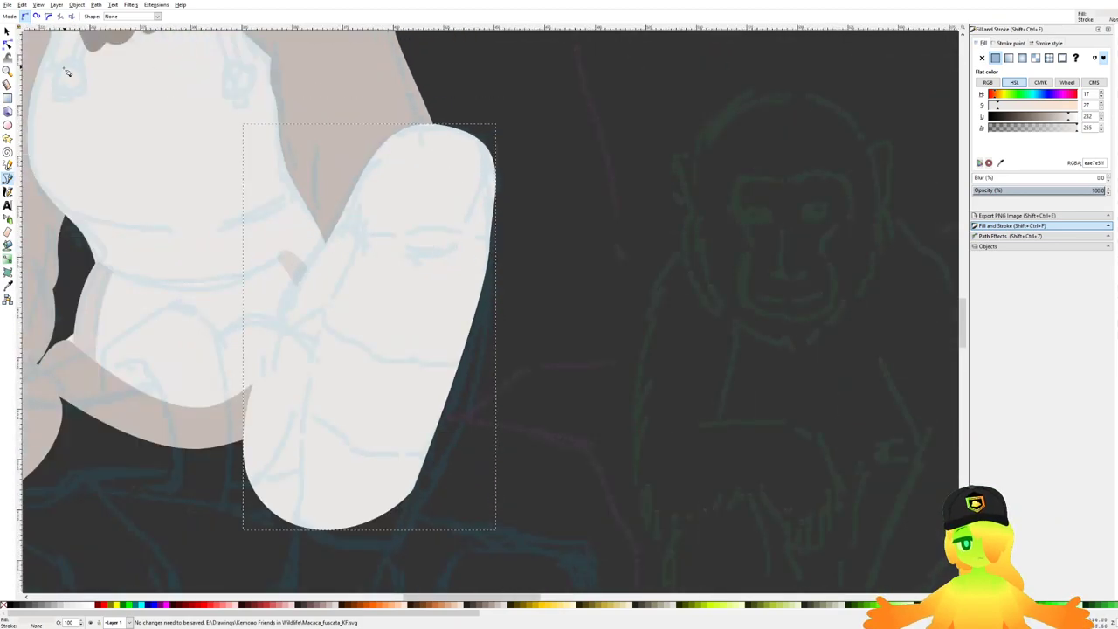
{"action": "left_click", "coordinate": [9, 41]}
{"action": "scroll", "coordinate": [381, 125], "scroll_direction": "up", "scroll_amount": 2}
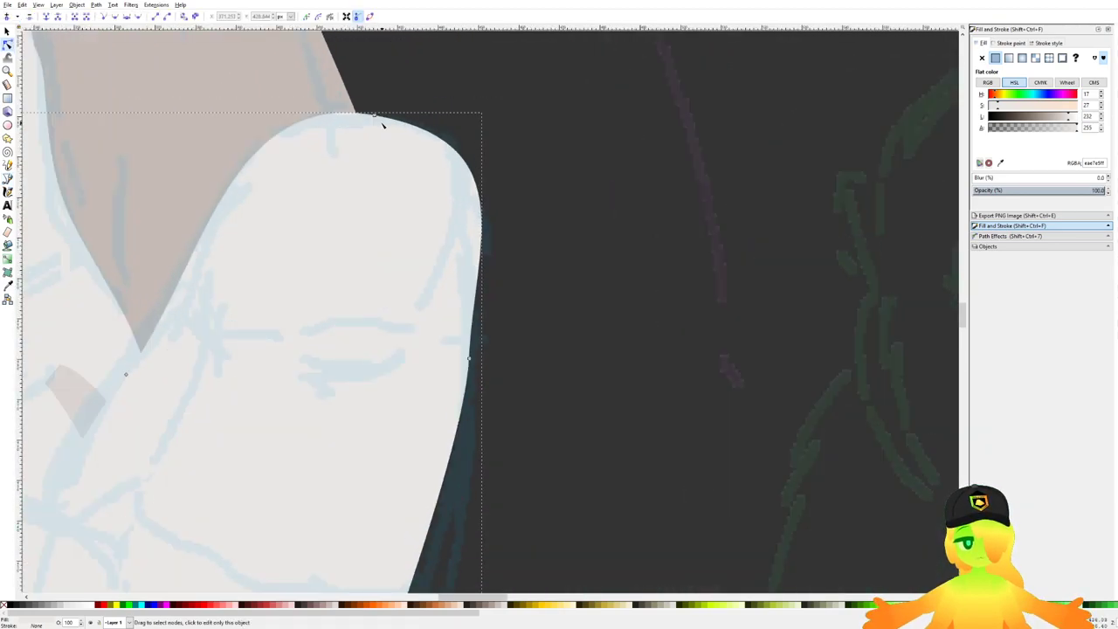
{"action": "left_click", "coordinate": [302, 121]}
{"action": "mouse_move", "coordinate": [302, 121]}
{"action": "left_mouse_down"}
{"action": "mouse_move", "coordinate": [286, 136]}
{"action": "mouse_move", "coordinate": [324, 121]}
{"action": "left_mouse_up"}
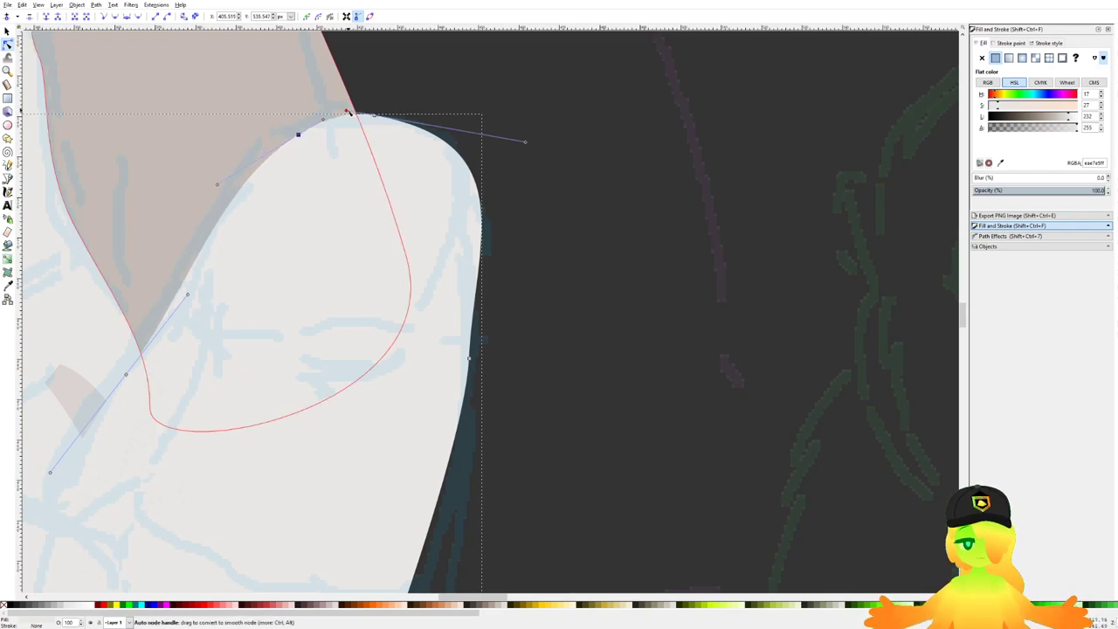
{"action": "left_click", "coordinate": [376, 120]}
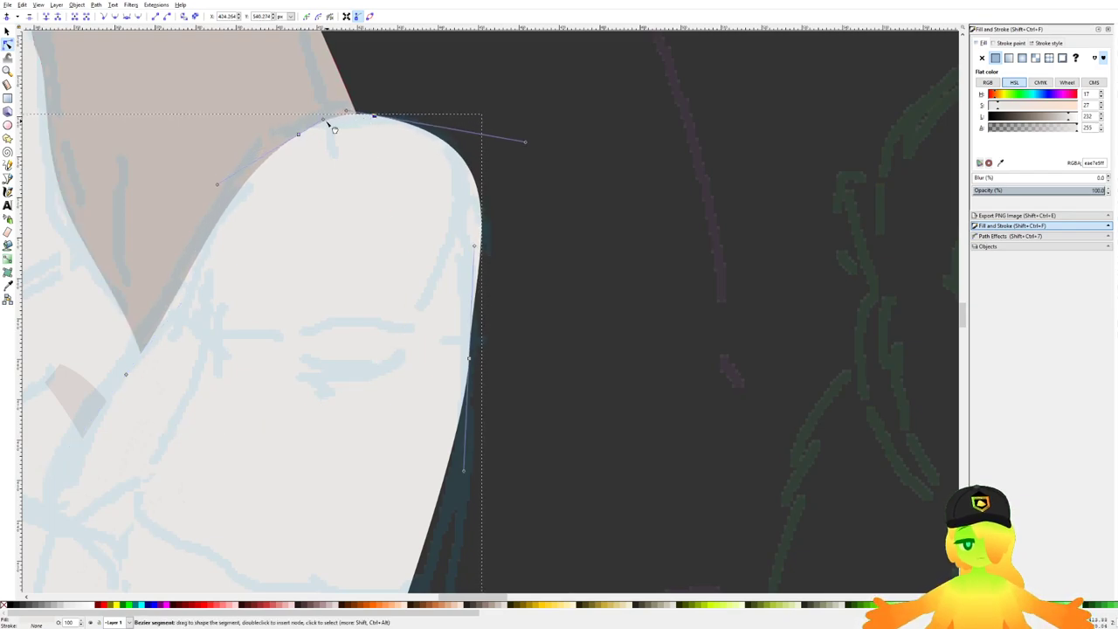
{"action": "left_click_drag", "start_coordinate": [324, 122], "coordinate": [326, 130]}
{"action": "left_click_drag", "start_coordinate": [203, 144], "coordinate": [249, 150]}
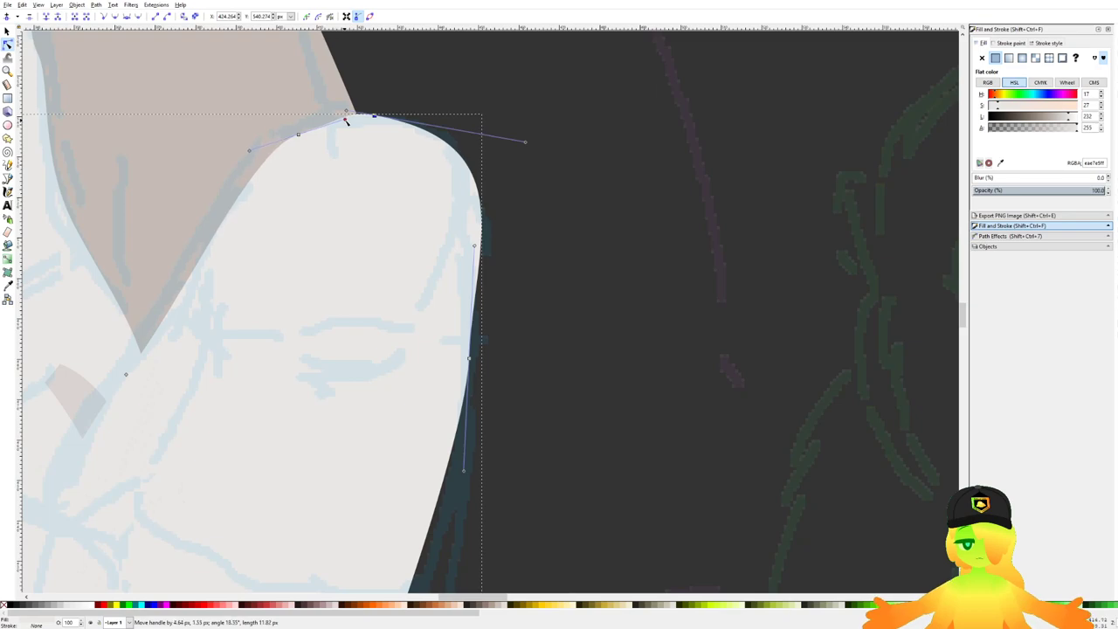
{"action": "left_click_drag", "start_coordinate": [346, 120], "coordinate": [347, 115]}
{"action": "left_click", "coordinate": [581, 225]}
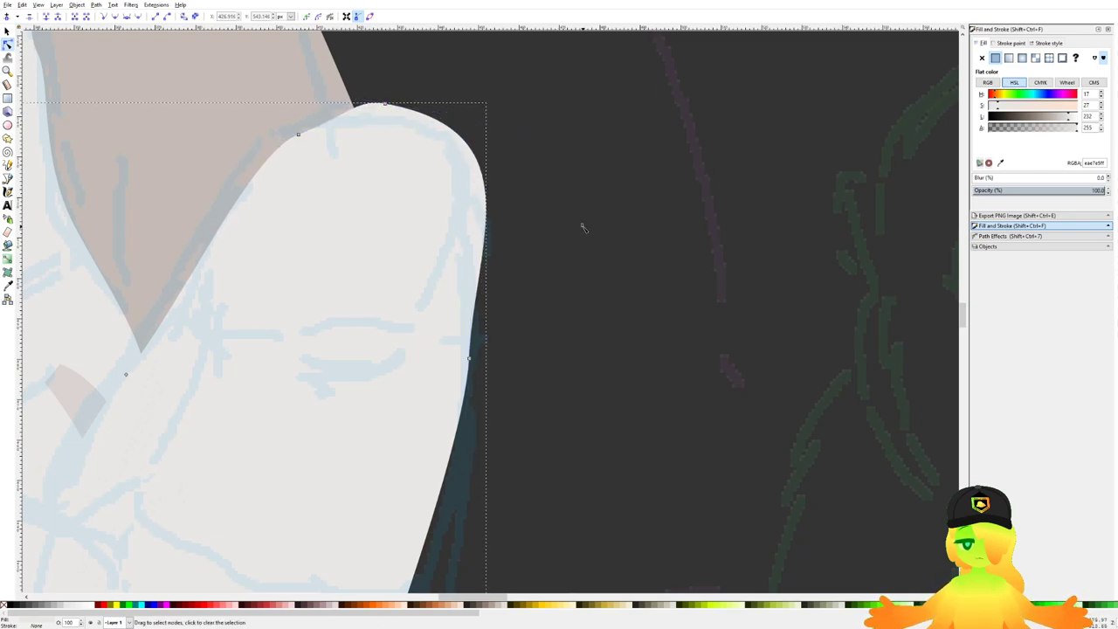
Step: Reposition the knee's crown and shoulder nodes to smooth the contour beside the sleeve, and clear the selection
{"action": "scroll", "coordinate": [566, 238], "scroll_direction": "down", "scroll_amount": 5}
{"action": "scroll", "coordinate": [565, 242], "scroll_direction": "up", "scroll_amount": 2}
{"action": "scroll", "coordinate": [487, 171], "scroll_direction": "up", "scroll_amount": 2}
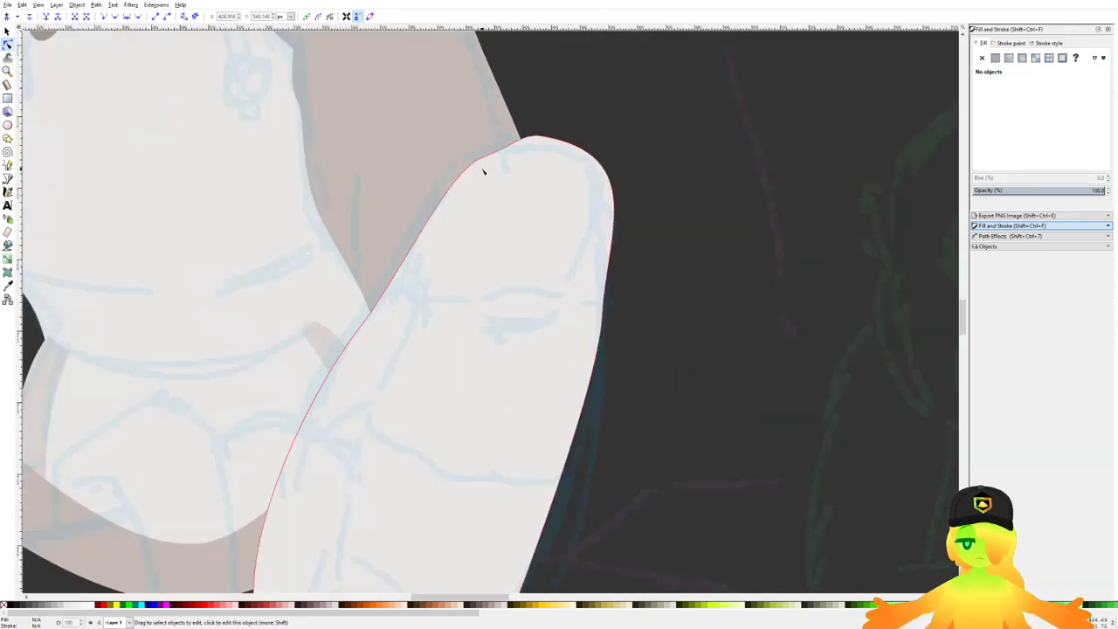
{"action": "left_click", "coordinate": [484, 172]}
{"action": "left_click_drag", "start_coordinate": [438, 142], "coordinate": [547, 139]}
{"action": "left_click", "coordinate": [656, 210]}
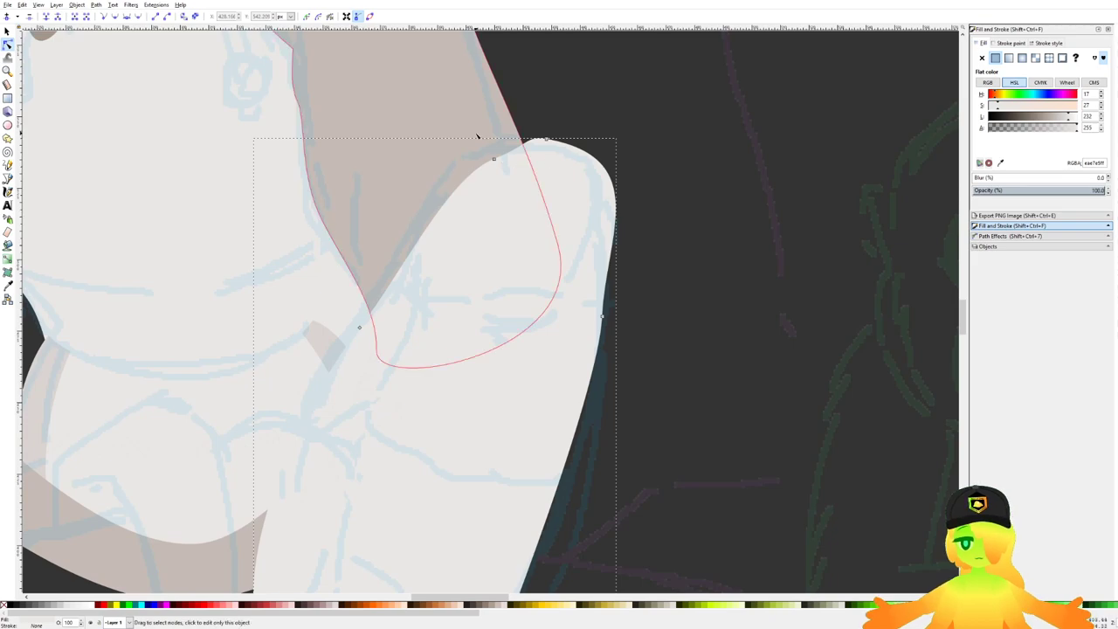
{"action": "mouse_move", "coordinate": [478, 136]}
{"action": "left_mouse_down"}
{"action": "mouse_move", "coordinate": [518, 178]}
{"action": "mouse_move", "coordinate": [479, 158]}
{"action": "left_mouse_up"}
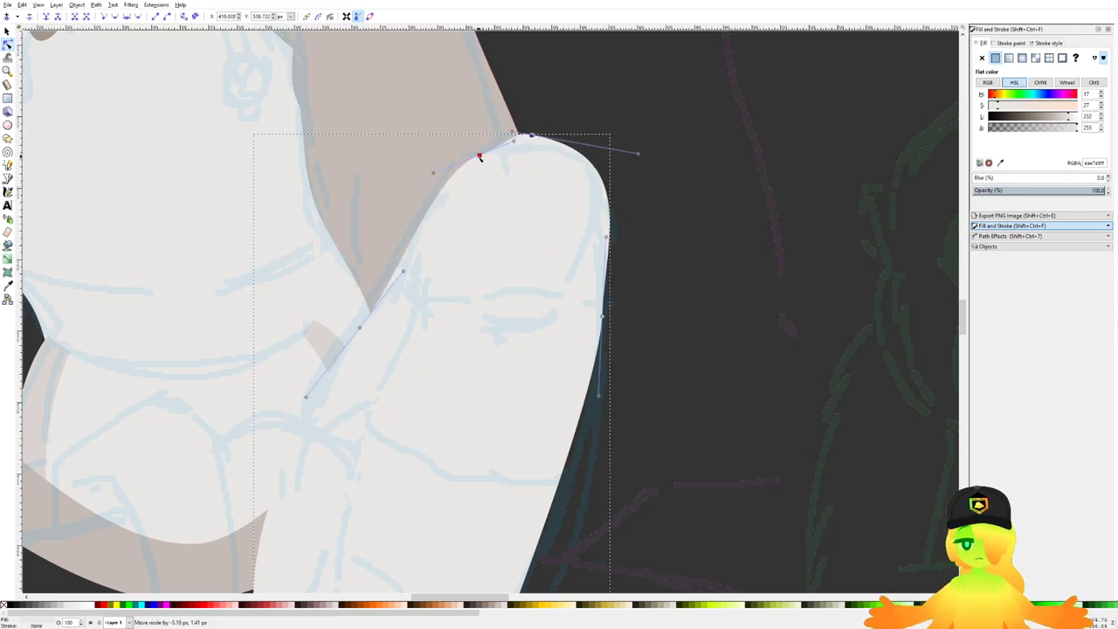
{"action": "left_click", "coordinate": [725, 244]}
{"action": "left_click", "coordinate": [721, 244]}
Step: Adjust the handle of the thigh's image-left side node where it crosses the sleeve, deselect the shape, and save the drawing
{"action": "scroll", "coordinate": [667, 232], "scroll_direction": "down", "scroll_amount": 4}
{"action": "scroll", "coordinate": [582, 219], "scroll_direction": "up", "scroll_amount": 2}
{"action": "left_click", "coordinate": [569, 221]}
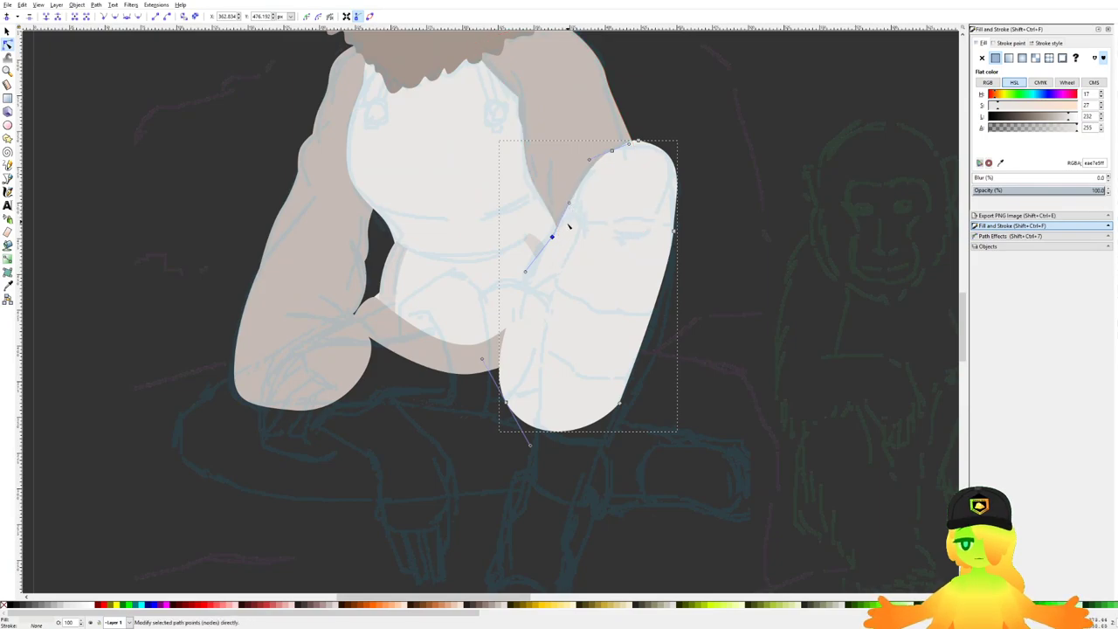
{"action": "left_click_drag", "start_coordinate": [572, 206], "coordinate": [570, 203]}
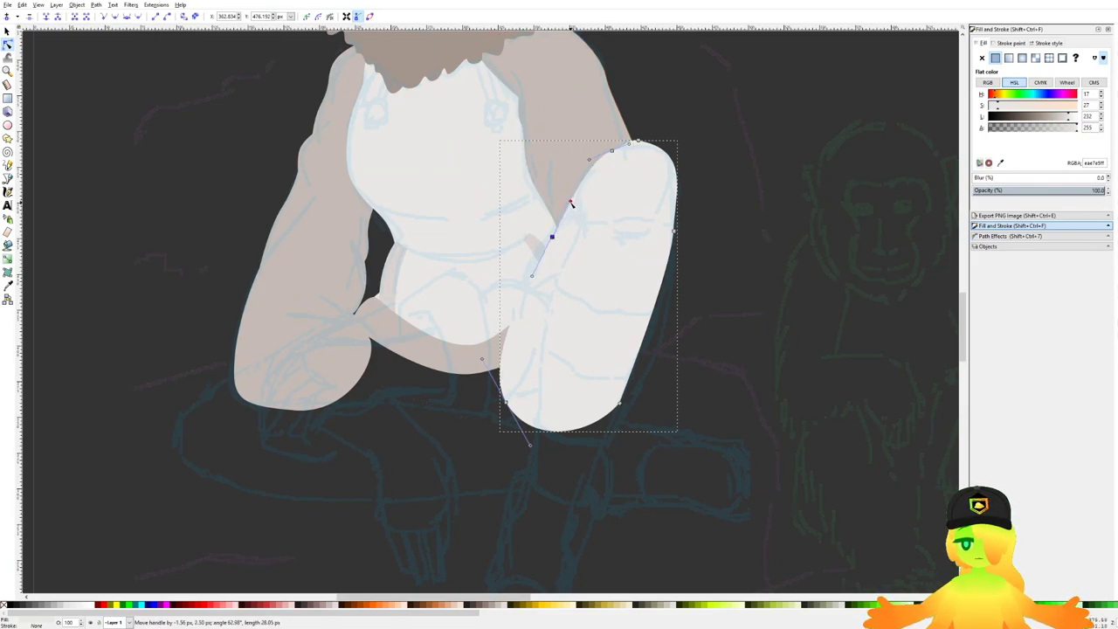
{"action": "left_click", "coordinate": [761, 294]}
{"action": "key", "text": "ctrl+s"}
Step: Start a lower-leg outline at the knee's image-right edge and trace its outer side down along the sketch
{"action": "left_click_drag", "start_coordinate": [653, 229], "coordinate": [644, 170]}
{"action": "key", "text": "b"}
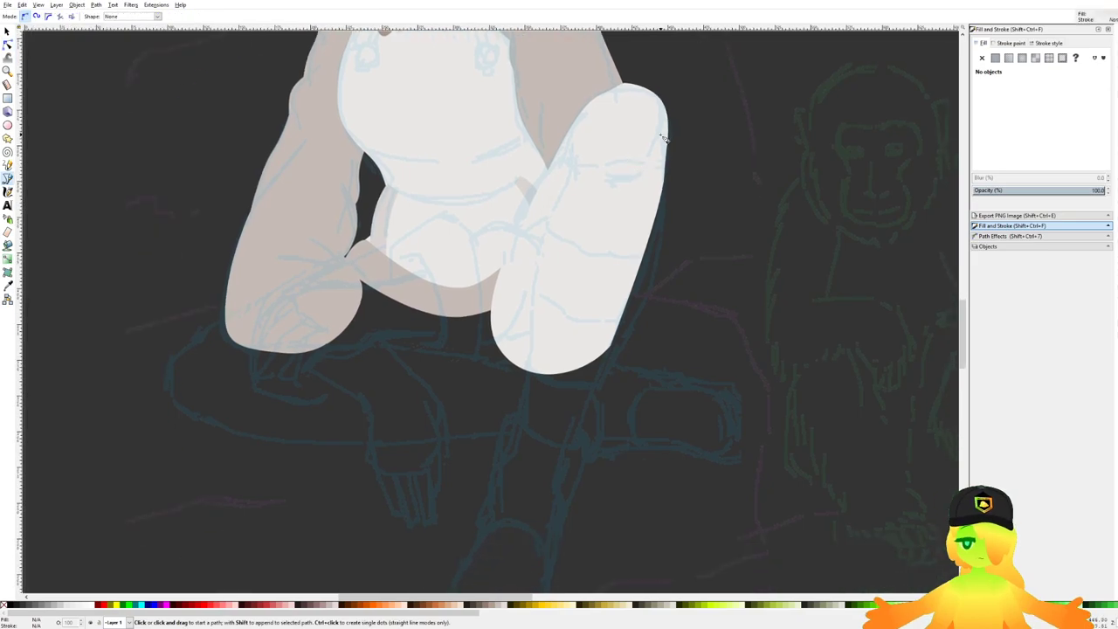
{"action": "scroll", "coordinate": [661, 138], "scroll_direction": "up", "scroll_amount": 1}
{"action": "left_click_drag", "start_coordinate": [665, 119], "coordinate": [680, 228]}
{"action": "left_click_drag", "start_coordinate": [661, 278], "coordinate": [687, 217]}
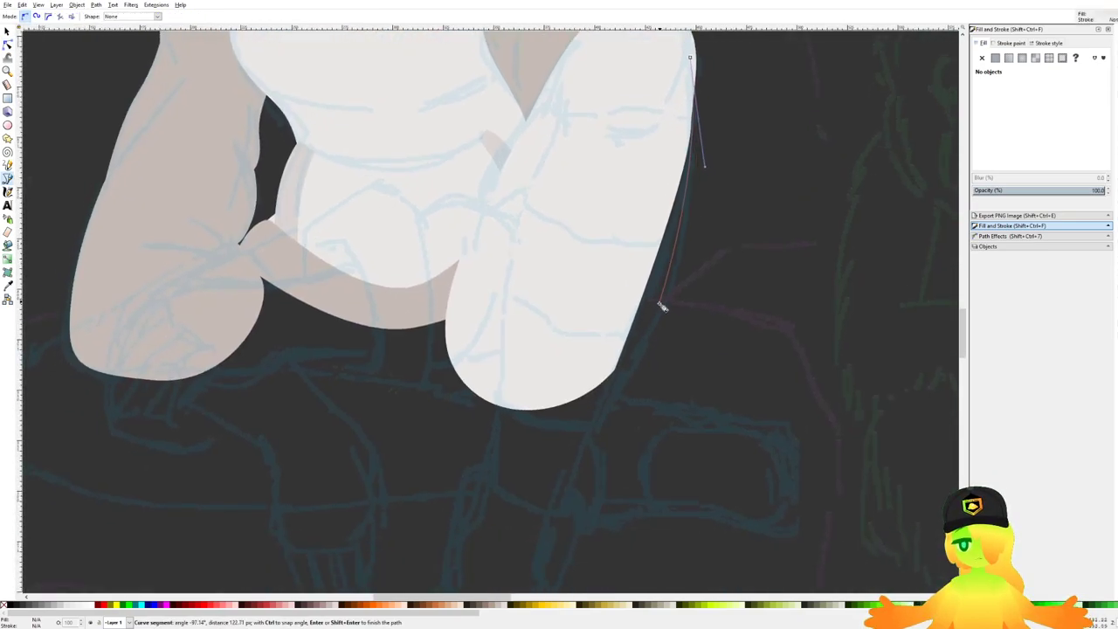
{"action": "left_click_drag", "start_coordinate": [638, 349], "coordinate": [592, 446]}
{"action": "scroll", "coordinate": [579, 485], "scroll_direction": "down", "scroll_amount": 6}
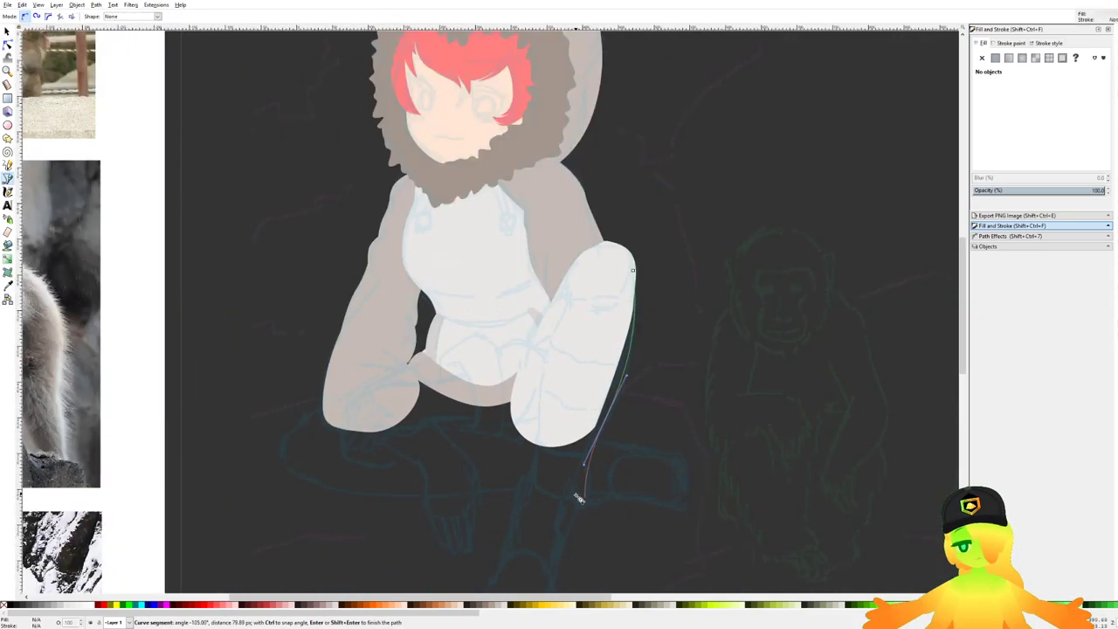
{"action": "scroll", "coordinate": [554, 236], "scroll_direction": "up", "scroll_amount": 5}
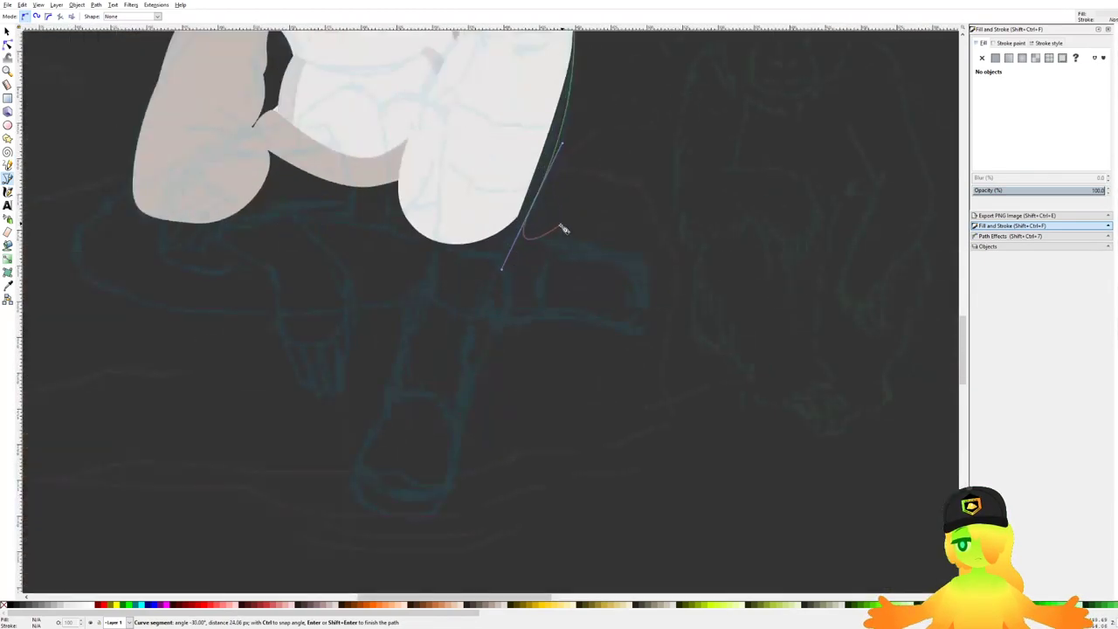
{"action": "scroll", "coordinate": [502, 258], "scroll_direction": "up", "scroll_amount": 2}
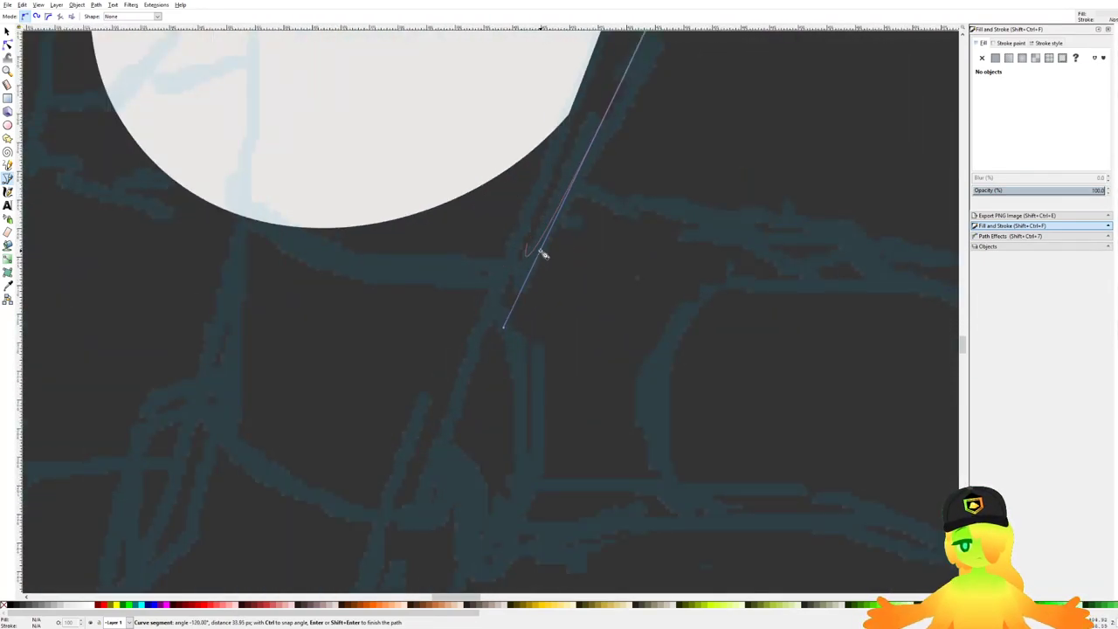
{"action": "left_click_drag", "start_coordinate": [404, 280], "coordinate": [310, 257]}
{"action": "scroll", "coordinate": [482, 249], "scroll_direction": "down", "scroll_amount": 4}
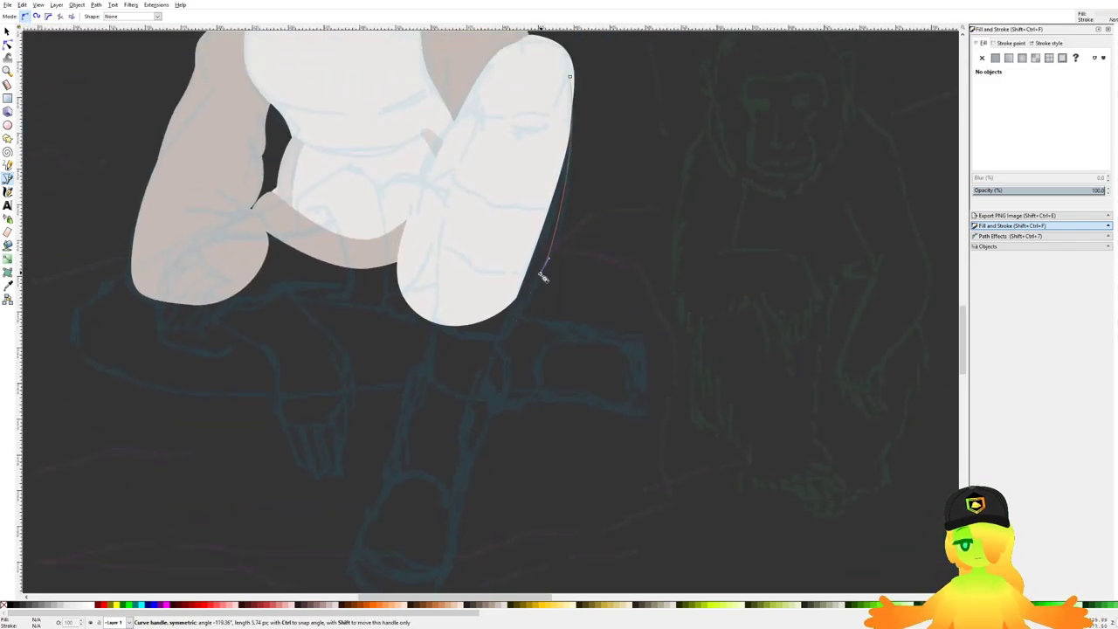
Step: Continue the lower-leg outline around the sketched curve below the thigh to its image-left corner
{"action": "scroll", "coordinate": [510, 335], "scroll_direction": "up", "scroll_amount": 3}
{"action": "left_click_drag", "start_coordinate": [480, 352], "coordinate": [333, 347]}
{"action": "left_click_drag", "start_coordinate": [298, 284], "coordinate": [299, 272]}
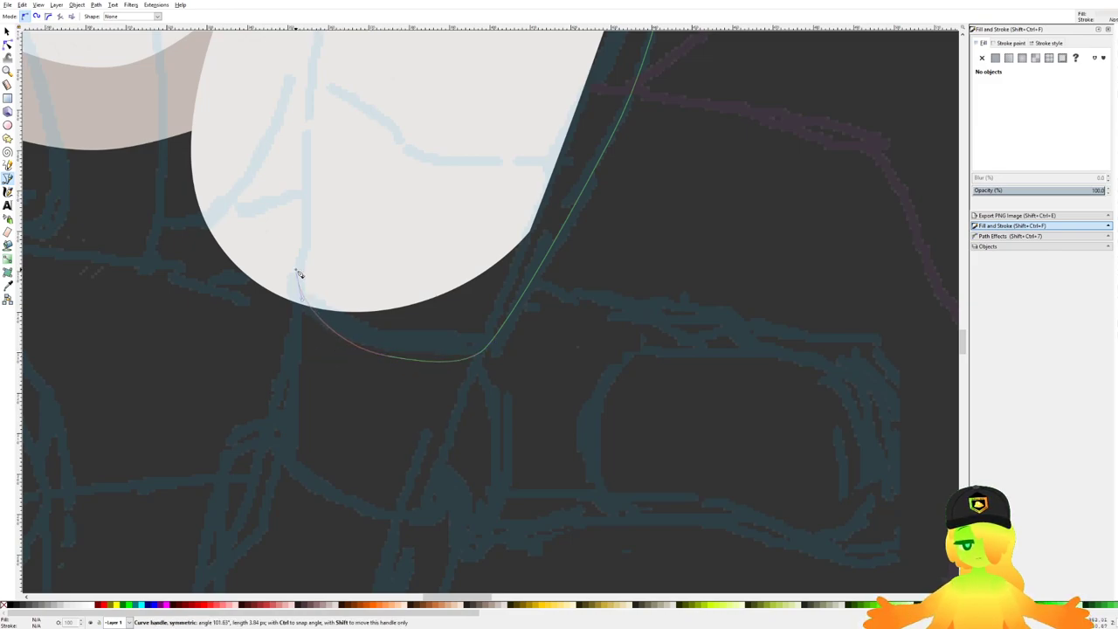
{"action": "scroll", "coordinate": [309, 218], "scroll_direction": "down", "scroll_amount": 2}
Step: Trace the lower leg's inner side up to the knee, close the shape at its starting node, and save the drawing
{"action": "mouse_move", "coordinate": [312, 201]}
{"action": "left_mouse_down"}
{"action": "mouse_move", "coordinate": [323, 297]}
{"action": "mouse_move", "coordinate": [325, 241]}
{"action": "left_mouse_up"}
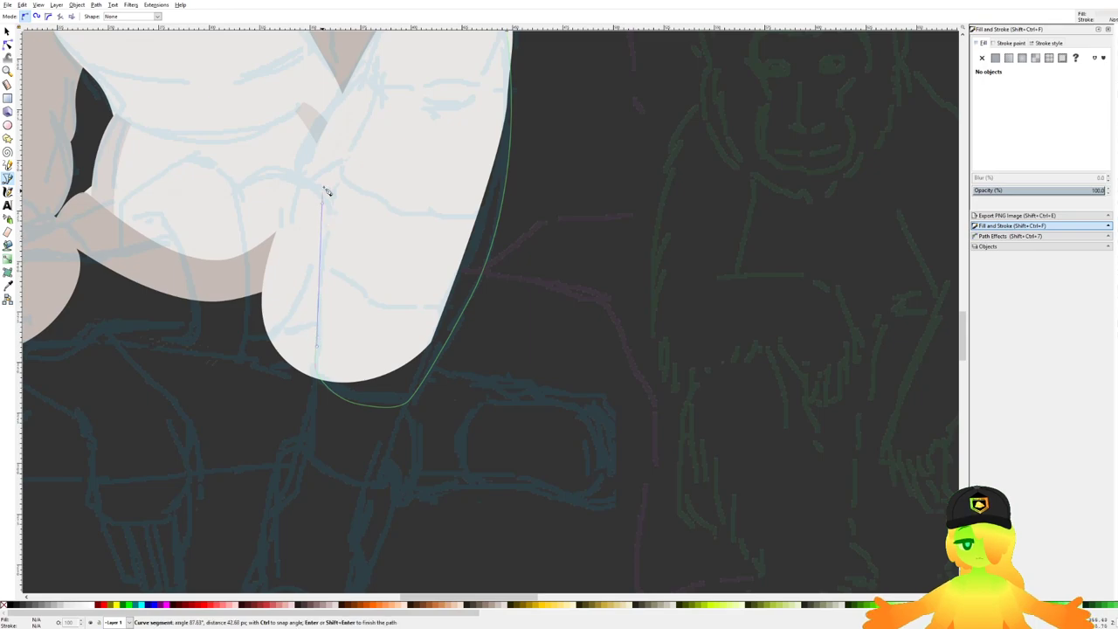
{"action": "scroll", "coordinate": [373, 280], "scroll_direction": "up", "scroll_amount": 4}
{"action": "scroll", "coordinate": [371, 272], "scroll_direction": "up", "scroll_amount": 1}
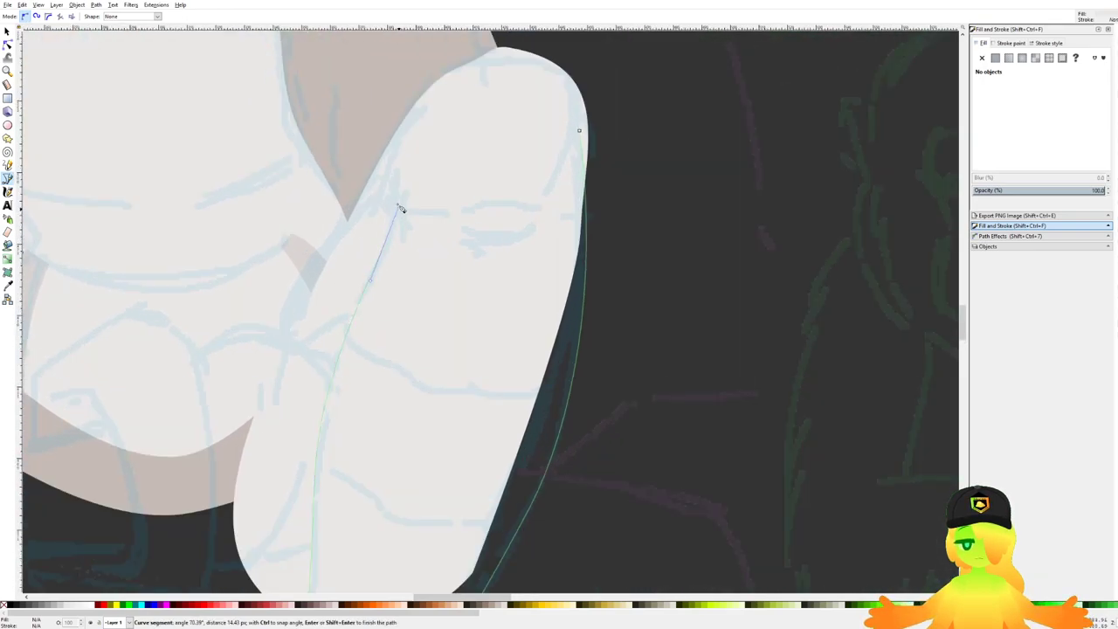
{"action": "left_click_drag", "start_coordinate": [405, 138], "coordinate": [434, 103]}
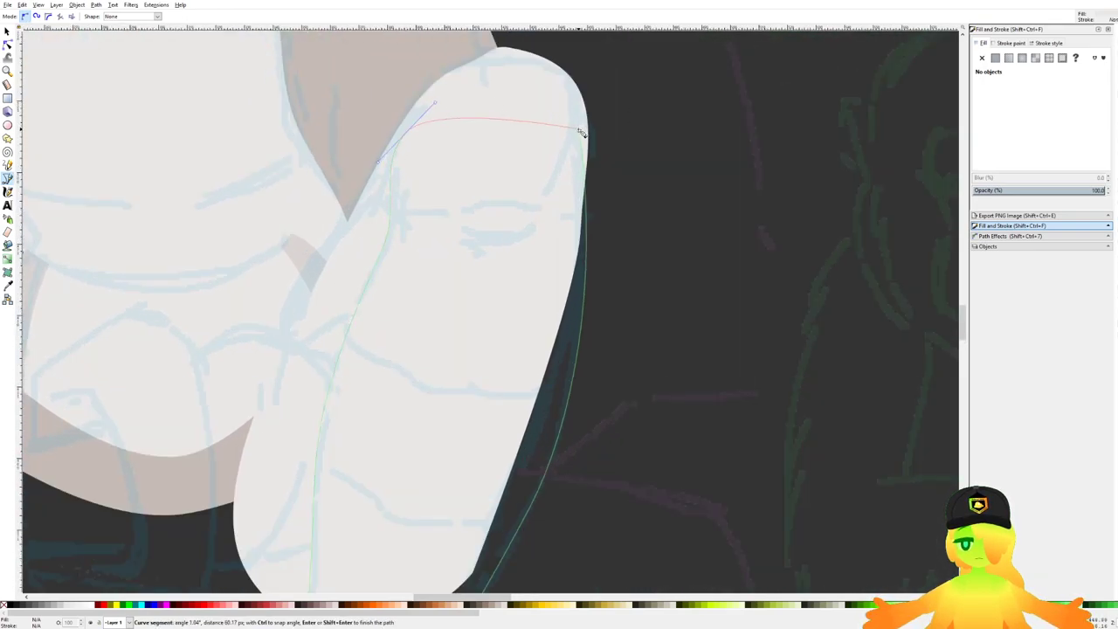
{"action": "left_click", "coordinate": [581, 132]}
{"action": "scroll", "coordinate": [585, 142], "scroll_direction": "down", "scroll_amount": 3}
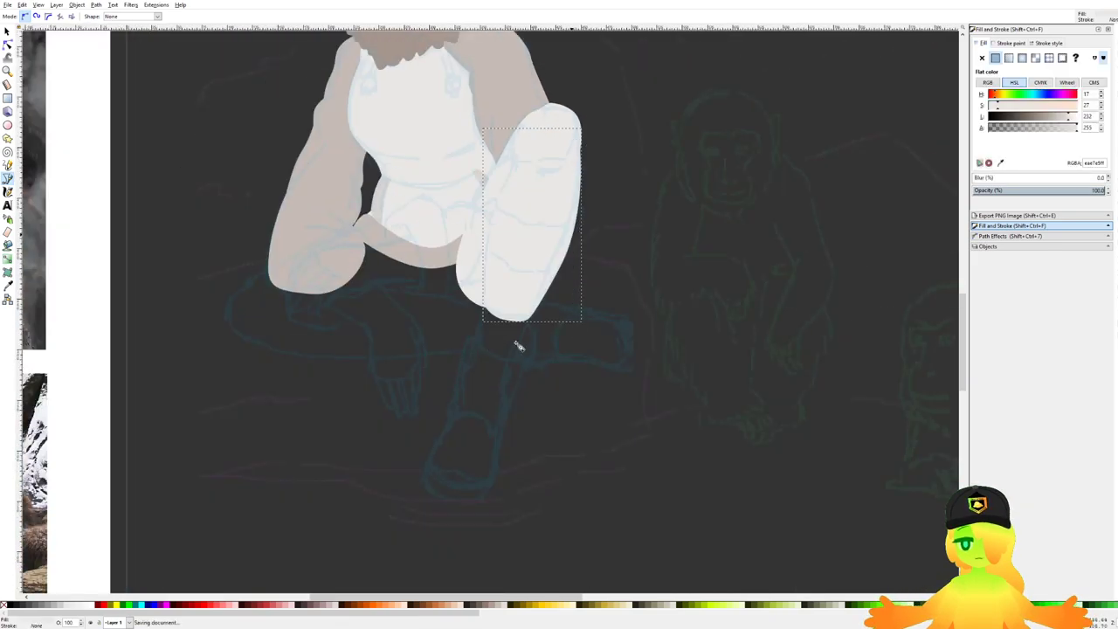
{"action": "scroll", "coordinate": [519, 346], "scroll_direction": "down", "scroll_amount": 1}
Step: Pull the node on the lower leg's bottom edge slightly downward to round that edge, and deselect the shape
{"action": "scroll", "coordinate": [531, 324], "scroll_direction": "up", "scroll_amount": 5}
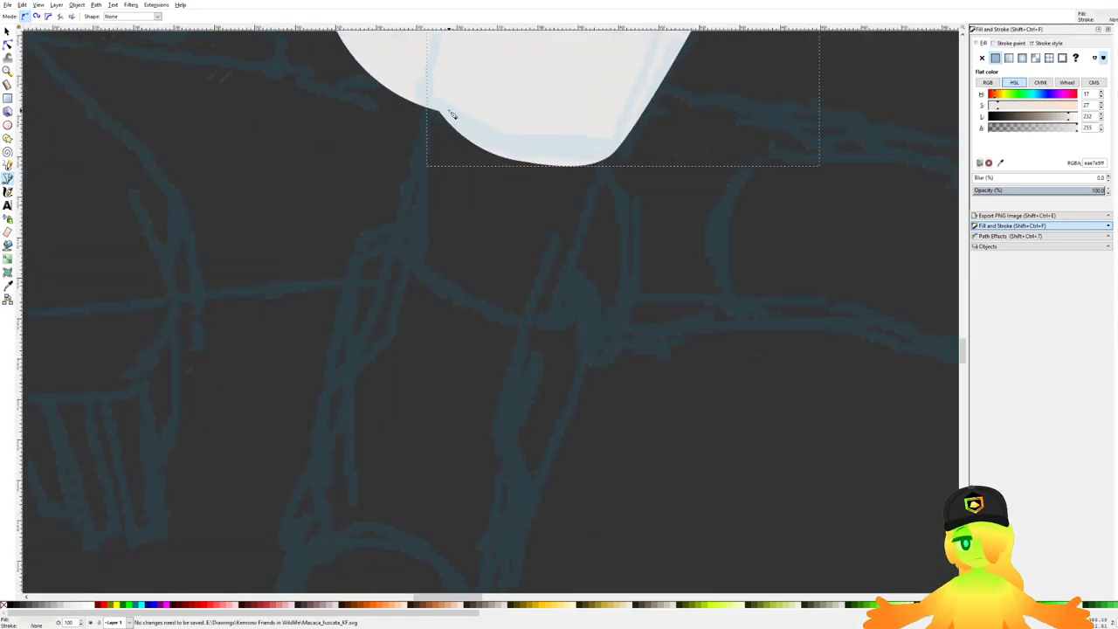
{"action": "key", "text": "n"}
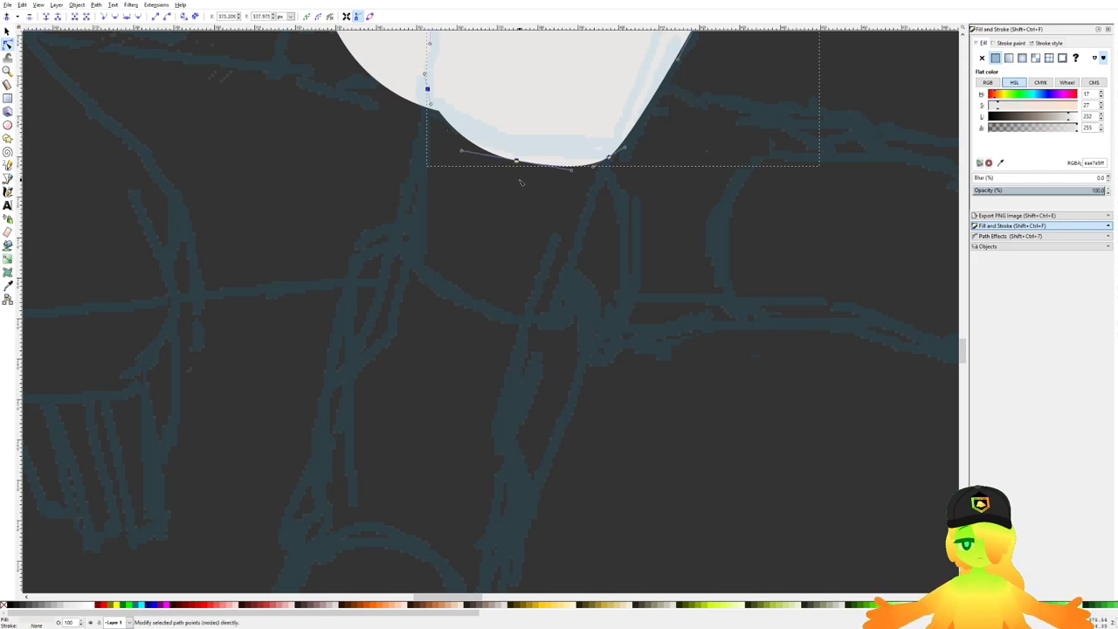
{"action": "left_click_drag", "start_coordinate": [516, 160], "coordinate": [514, 174]}
{"action": "double_click", "coordinate": [730, 240]}
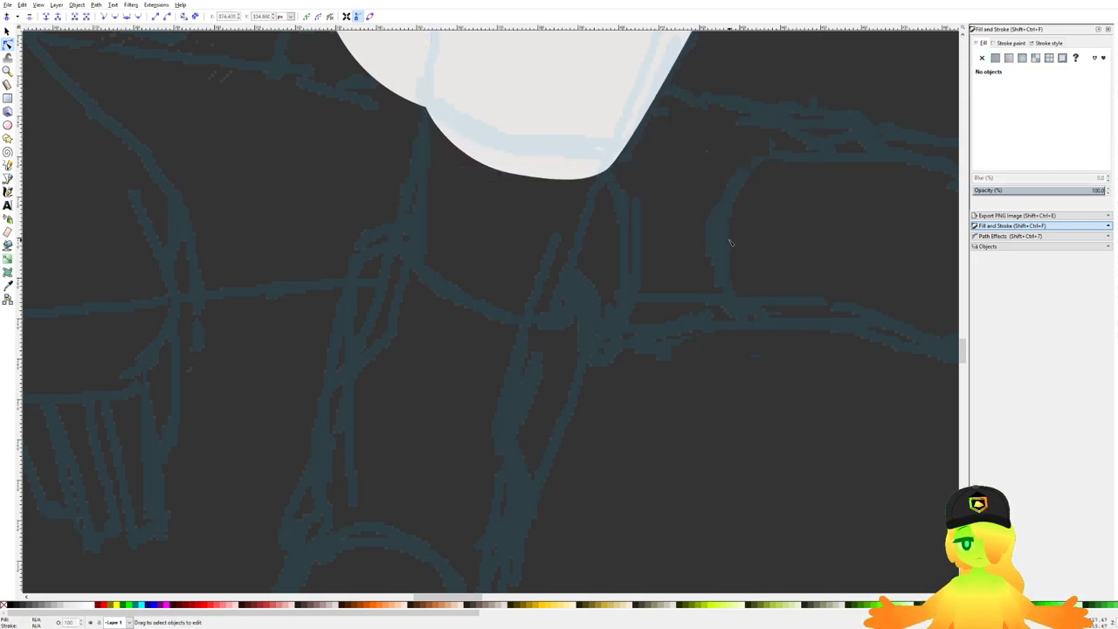
Step: Trace the bare ankle below the image-right leg's white shape as a closed, skin-coloured shape, and save the drawing
{"action": "left_click", "coordinate": [7, 178]}
{"action": "left_click", "coordinate": [431, 64]}
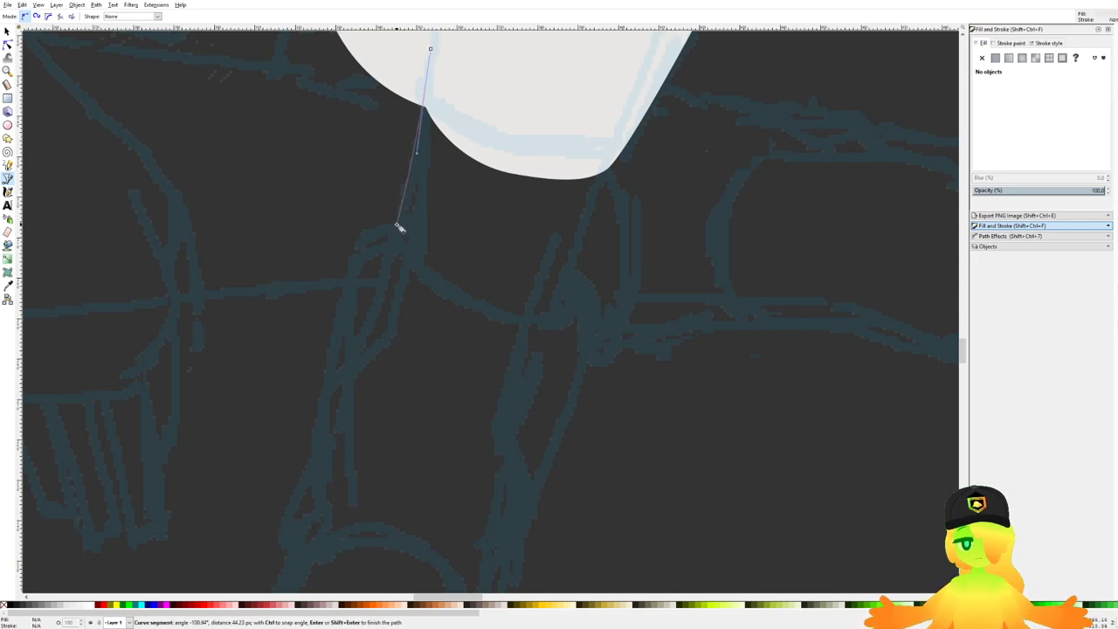
{"action": "left_click_drag", "start_coordinate": [450, 300], "coordinate": [506, 321]}
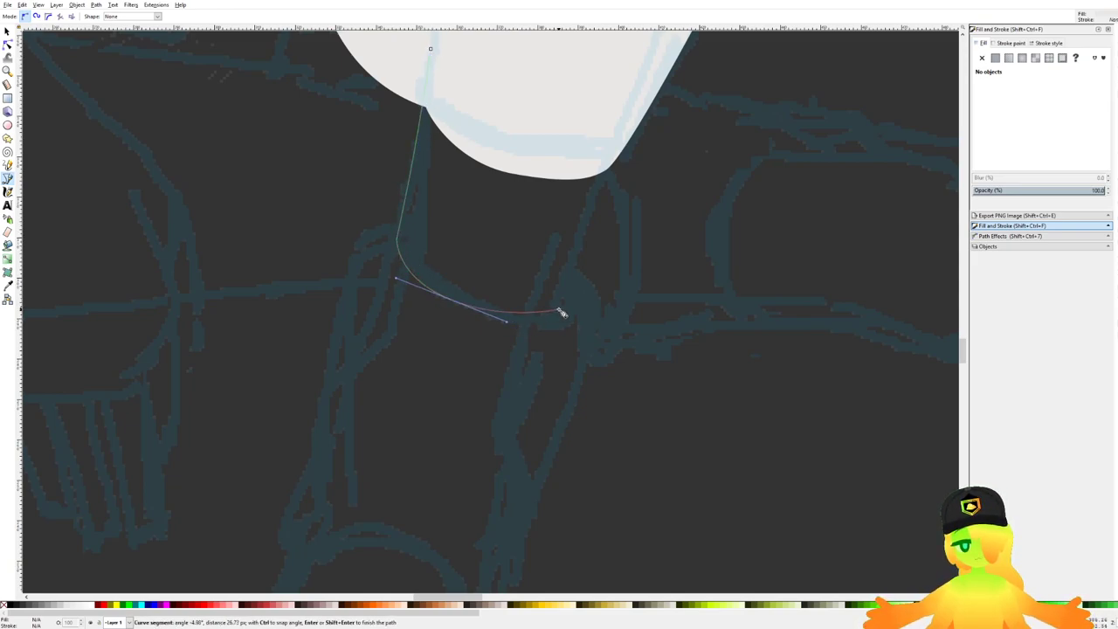
{"action": "left_click", "coordinate": [559, 308]}
{"action": "left_click_drag", "start_coordinate": [631, 119], "coordinate": [584, 194]}
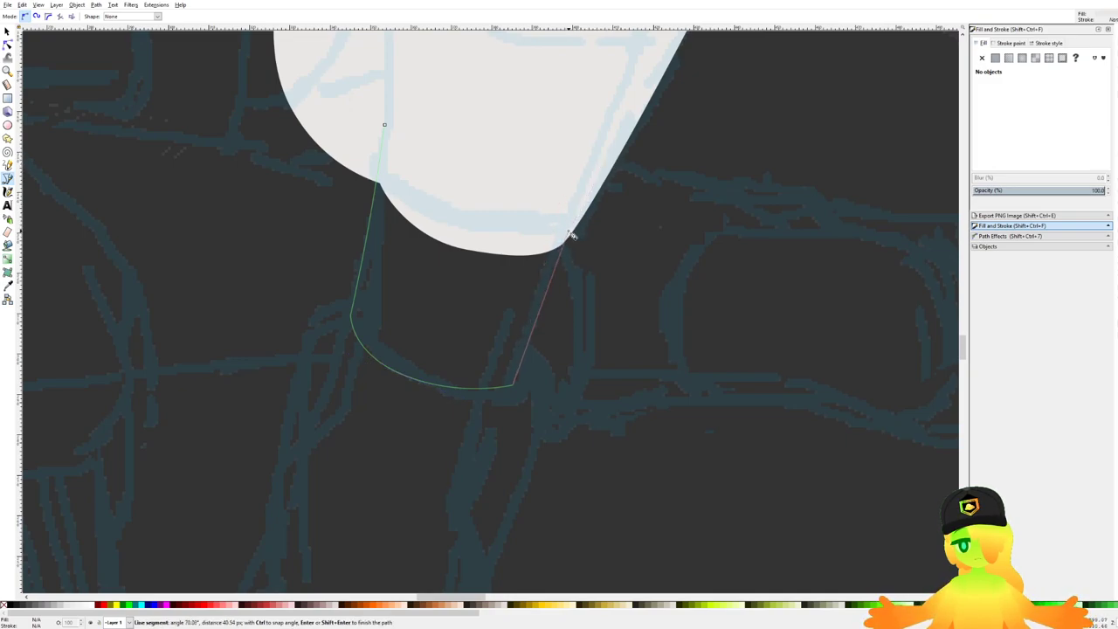
{"action": "left_click_drag", "start_coordinate": [572, 236], "coordinate": [603, 181]}
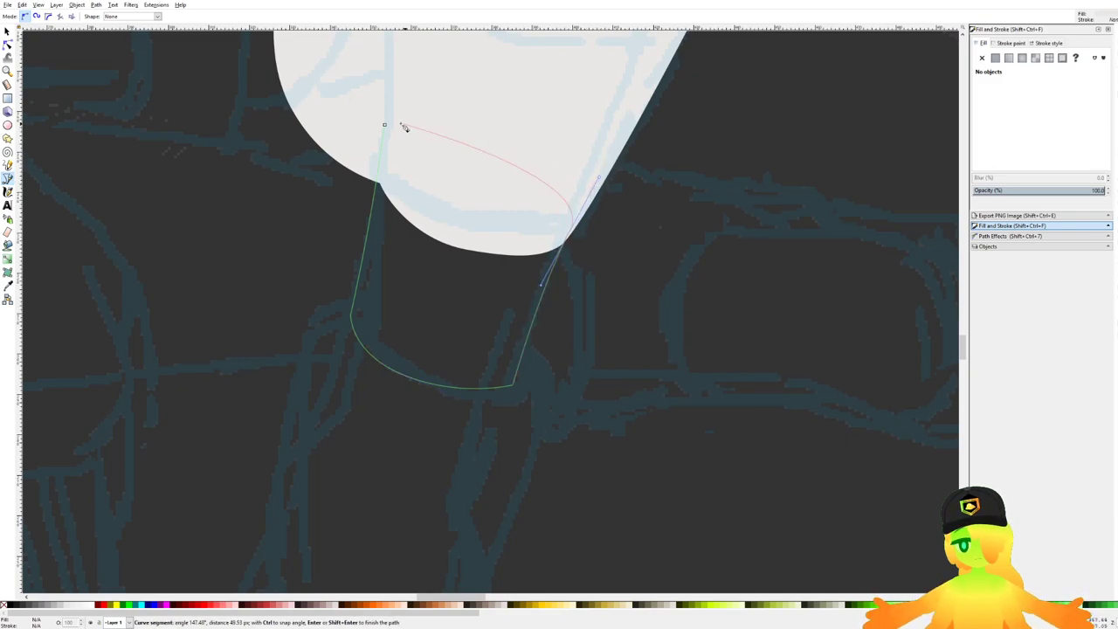
{"action": "left_click", "coordinate": [384, 125]}
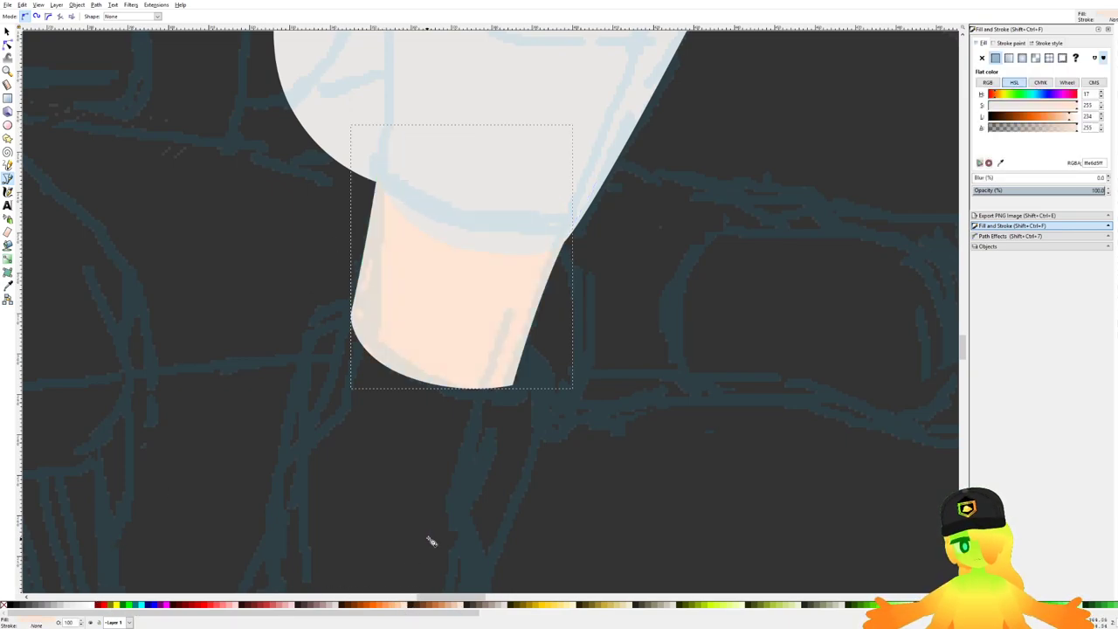
{"action": "scroll", "coordinate": [531, 350], "scroll_direction": "down", "scroll_amount": 5}
{"action": "key", "text": "ctrl+s"}
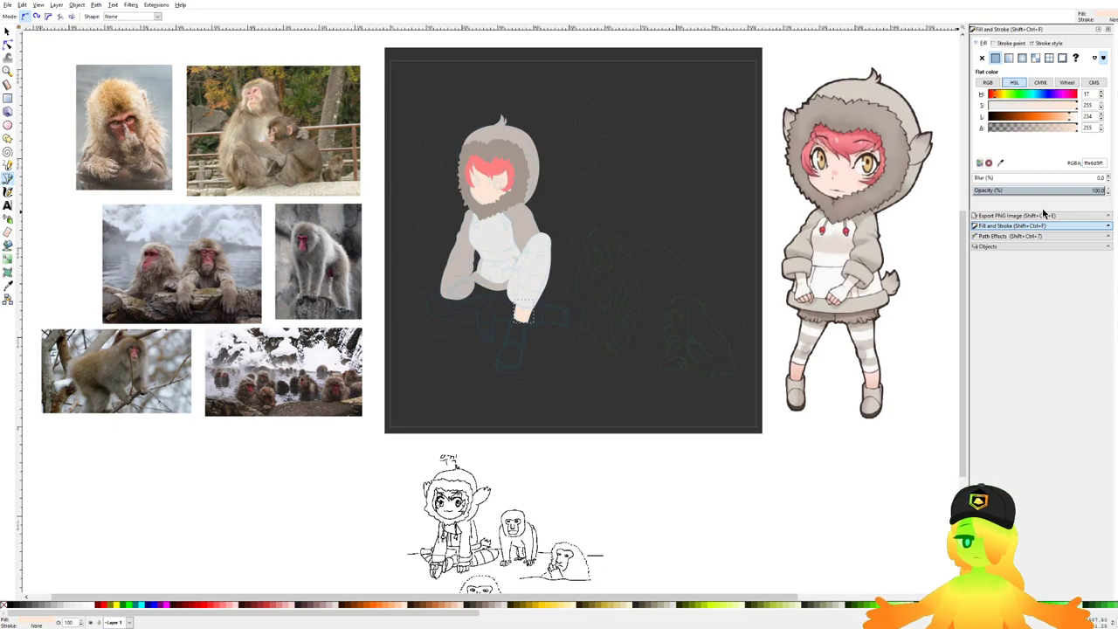
Step: Start a boot outline at the ankle's image-right edge and trace its outer side down the sketch toward the toe
{"action": "scroll", "coordinate": [592, 357], "scroll_direction": "down", "scroll_amount": 1}
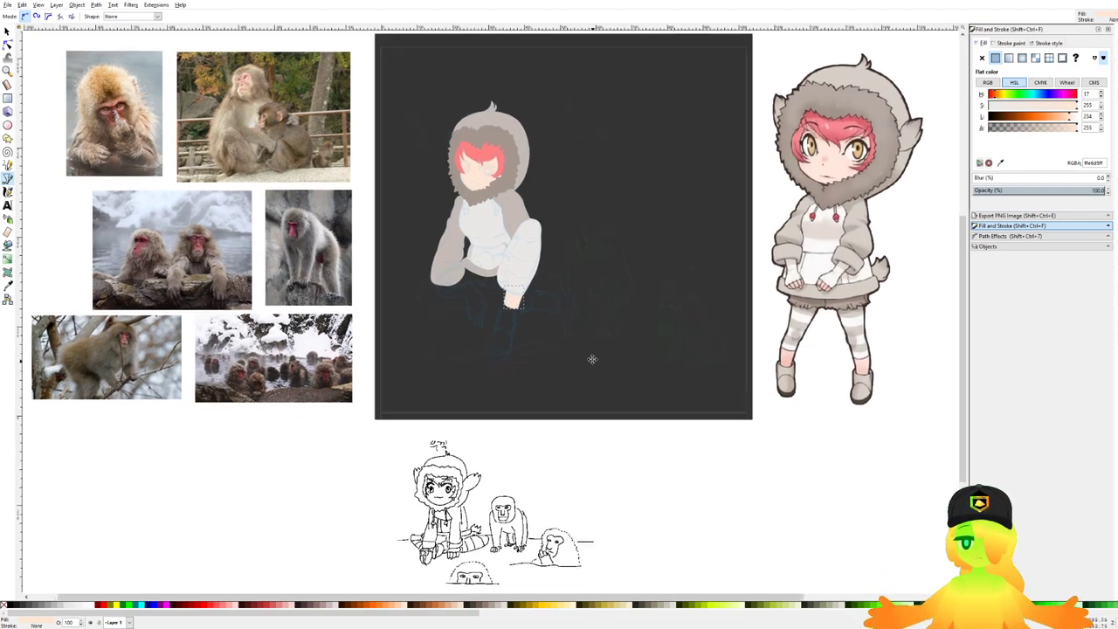
{"action": "scroll", "coordinate": [583, 329], "scroll_direction": "up", "scroll_amount": 2}
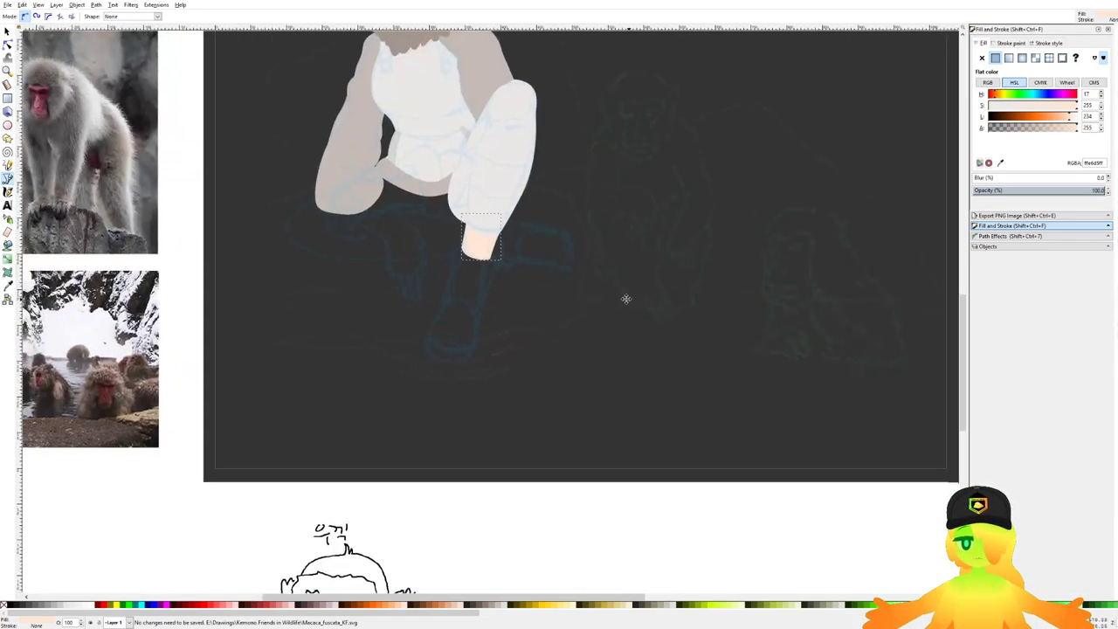
{"action": "scroll", "coordinate": [624, 297], "scroll_direction": "down", "scroll_amount": 1}
{"action": "scroll", "coordinate": [371, 231], "scroll_direction": "up", "scroll_amount": 6}
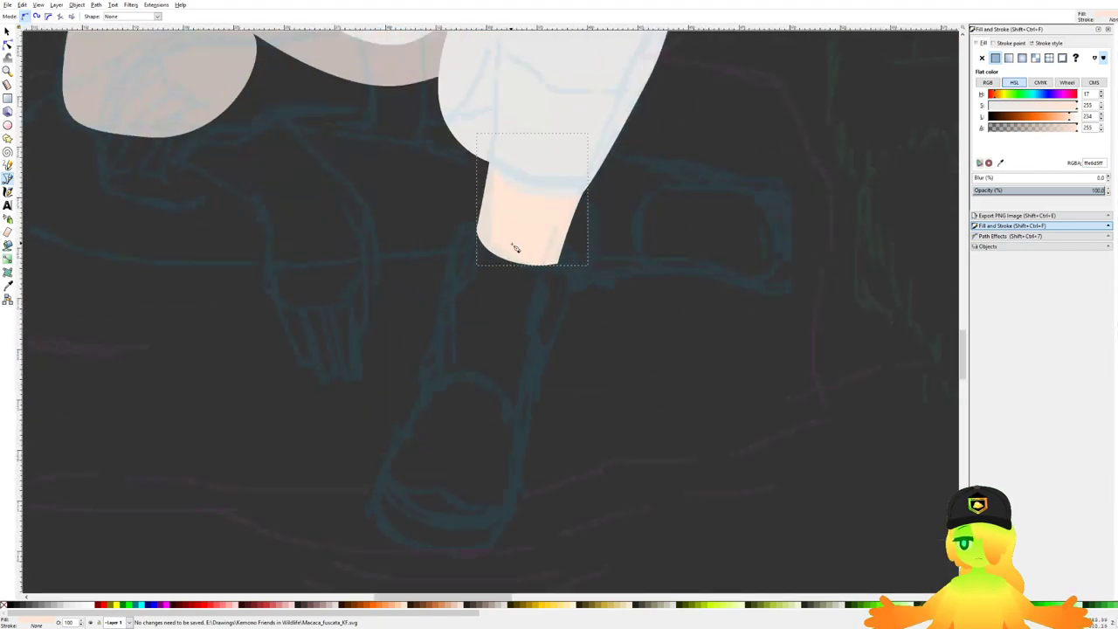
{"action": "left_click", "coordinate": [534, 202]}
{"action": "left_click_drag", "start_coordinate": [600, 253], "coordinate": [579, 349]}
{"action": "scroll", "coordinate": [576, 347], "scroll_direction": "down", "scroll_amount": 1}
{"action": "scroll", "coordinate": [550, 349], "scroll_direction": "down", "scroll_amount": 2}
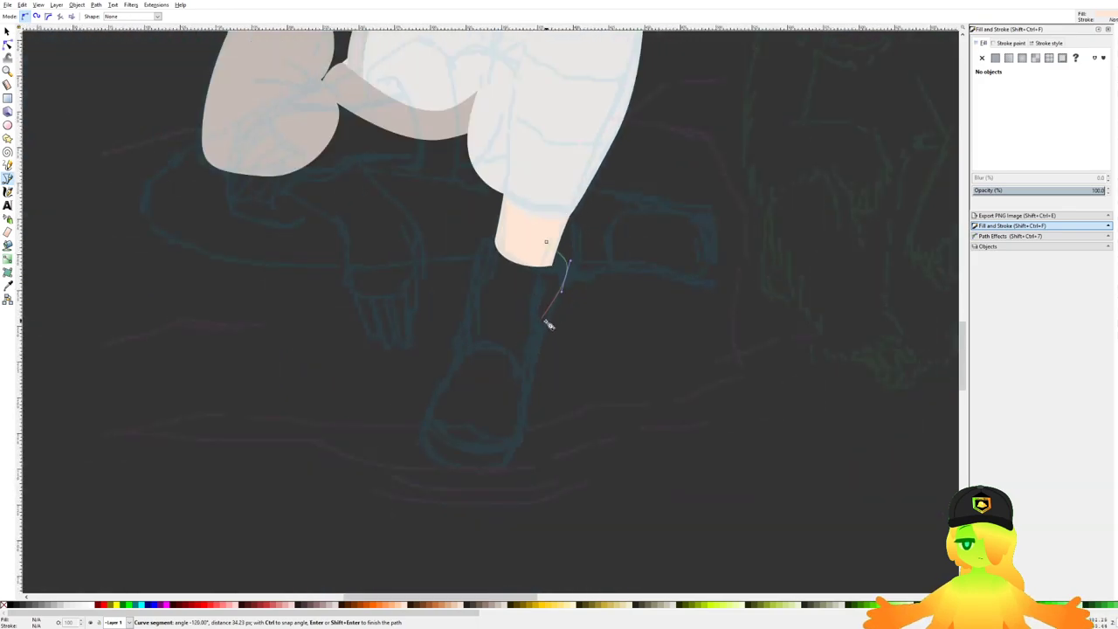
{"action": "scroll", "coordinate": [541, 358], "scroll_direction": "up", "scroll_amount": 2}
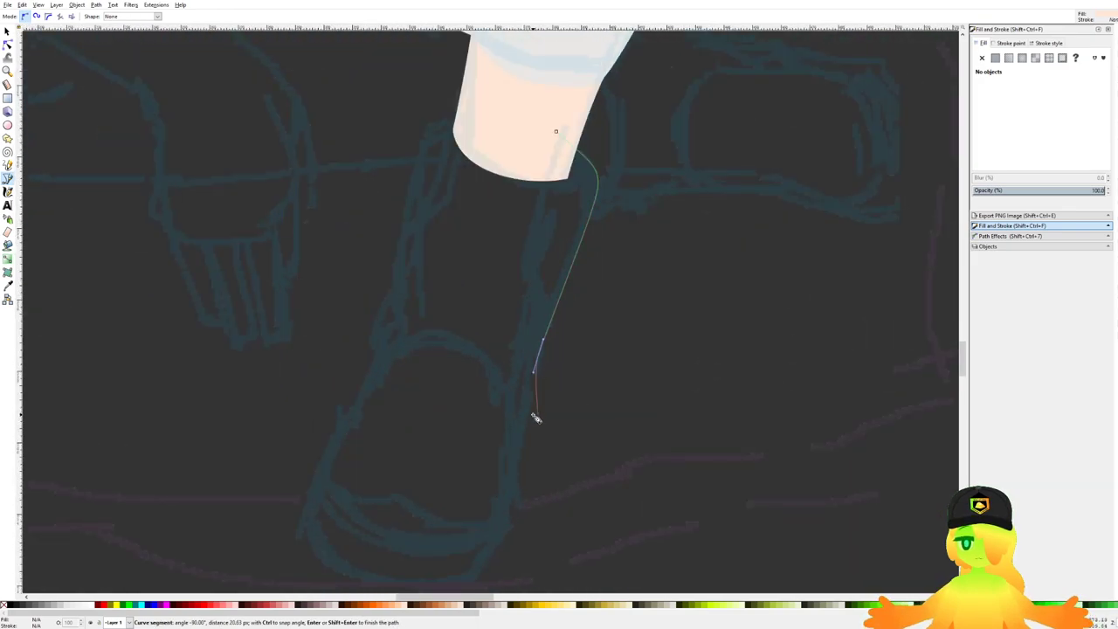
{"action": "scroll", "coordinate": [537, 384], "scroll_direction": "down", "scroll_amount": 3}
{"action": "left_click_drag", "start_coordinate": [543, 255], "coordinate": [542, 333]}
Step: Continue the boot outline around the rounded toe, up the image-left side to the boot's opening, and close it at the starting node
{"action": "left_click_drag", "start_coordinate": [516, 396], "coordinate": [475, 422]}
{"action": "left_click_drag", "start_coordinate": [371, 385], "coordinate": [336, 351]}
{"action": "left_click", "coordinate": [370, 278]}
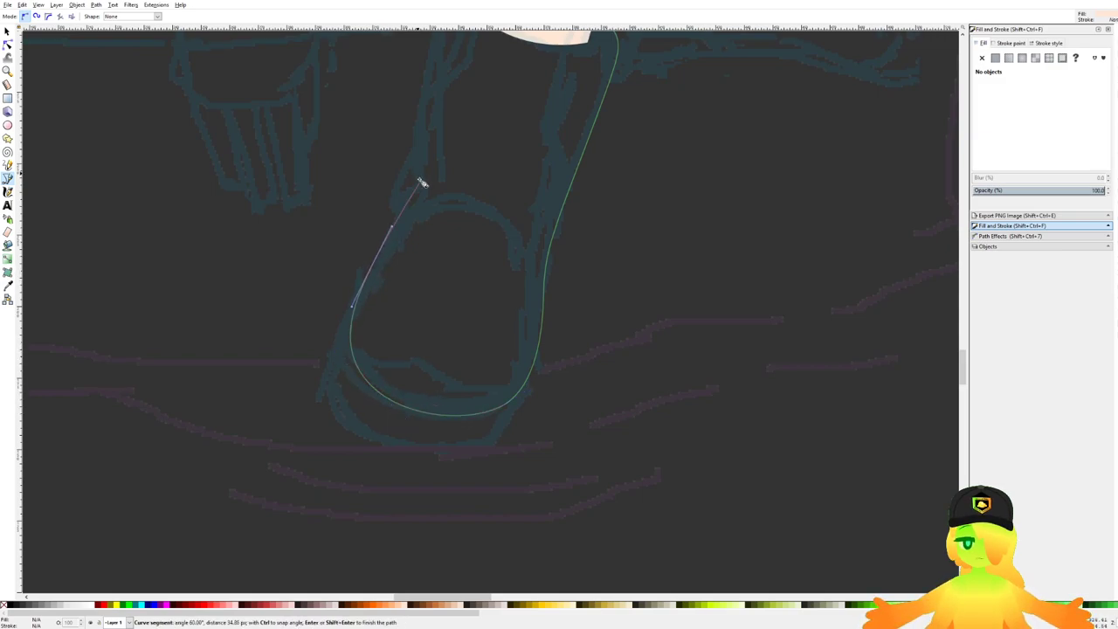
{"action": "scroll", "coordinate": [415, 227], "scroll_direction": "up", "scroll_amount": 3}
{"action": "left_click_drag", "start_coordinate": [401, 274], "coordinate": [405, 244]}
{"action": "left_click_drag", "start_coordinate": [415, 205], "coordinate": [410, 256]}
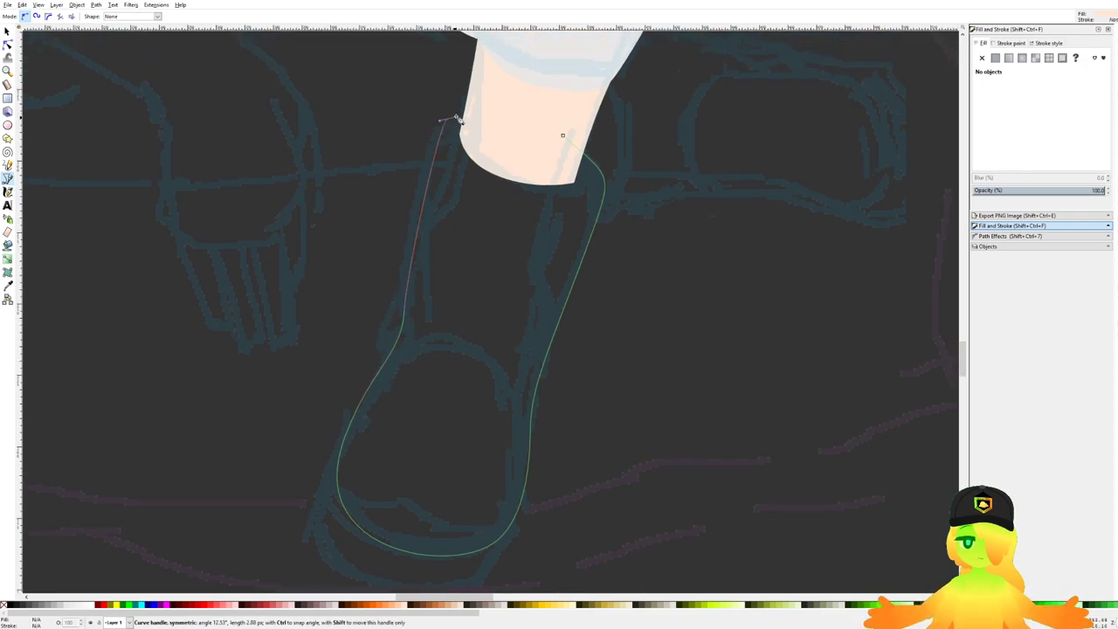
{"action": "mouse_move", "coordinate": [451, 118]}
{"action": "left_mouse_down"}
{"action": "mouse_move", "coordinate": [481, 108]}
{"action": "mouse_move", "coordinate": [444, 130]}
{"action": "mouse_move", "coordinate": [464, 110]}
{"action": "left_mouse_up"}
{"action": "left_click_drag", "start_coordinate": [563, 134], "coordinate": [571, 230]}
Step: Try a paler grey sampled from the character as the boot's fill, undo the extra colour pick, and save the drawing
{"action": "scroll", "coordinate": [603, 161], "scroll_direction": "down", "scroll_amount": 5}
{"action": "key", "text": "d"}
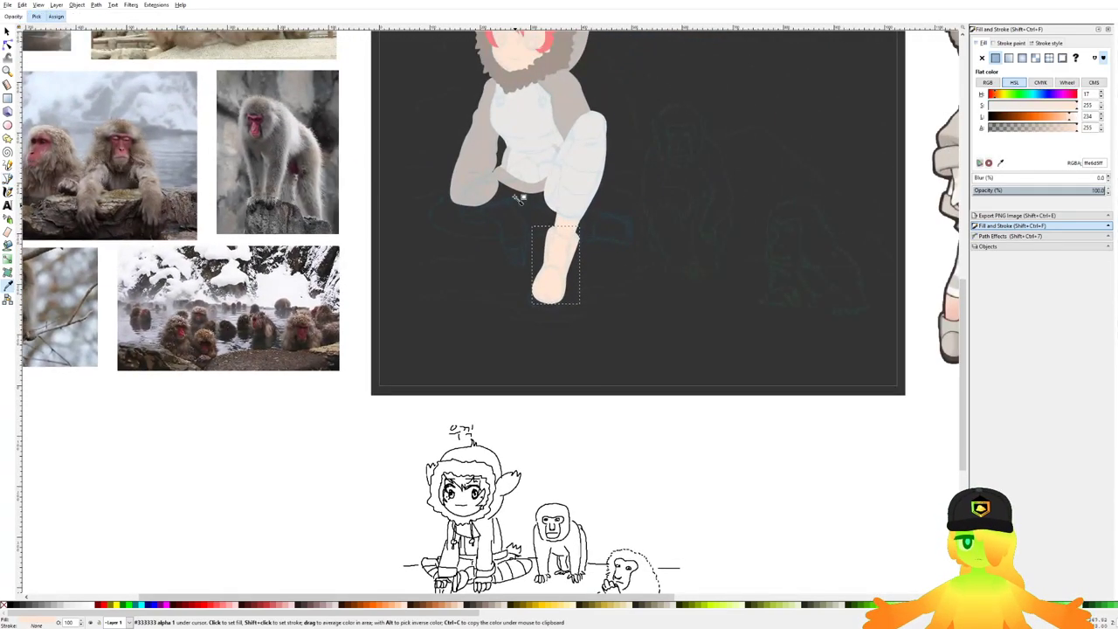
{"action": "scroll", "coordinate": [505, 131], "scroll_direction": "up", "scroll_amount": 6}
{"action": "left_click", "coordinate": [492, 165]}
{"action": "scroll", "coordinate": [609, 357], "scroll_direction": "down", "scroll_amount": 5}
{"action": "left_click_drag", "start_coordinate": [621, 344], "coordinate": [602, 295]}
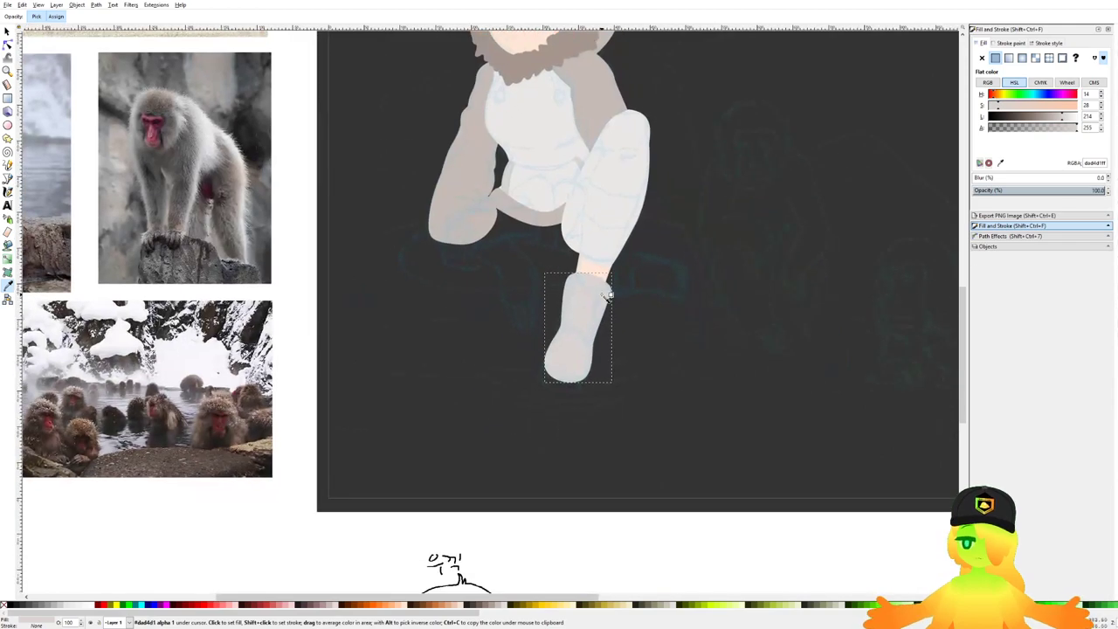
{"action": "left_click", "coordinate": [609, 301]}
{"action": "key", "text": "ctrl+z"}
{"action": "scroll", "coordinate": [502, 305], "scroll_direction": "down", "scroll_amount": 3}
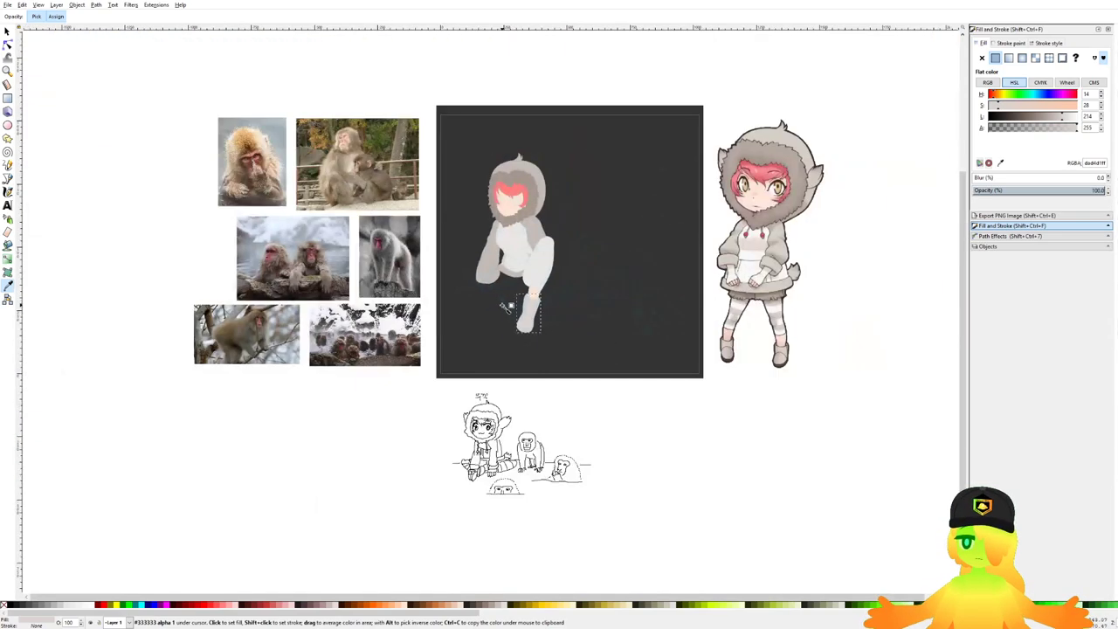
{"action": "key", "text": "ctrl+s"}
{"action": "scroll", "coordinate": [533, 301], "scroll_direction": "up", "scroll_amount": 4}
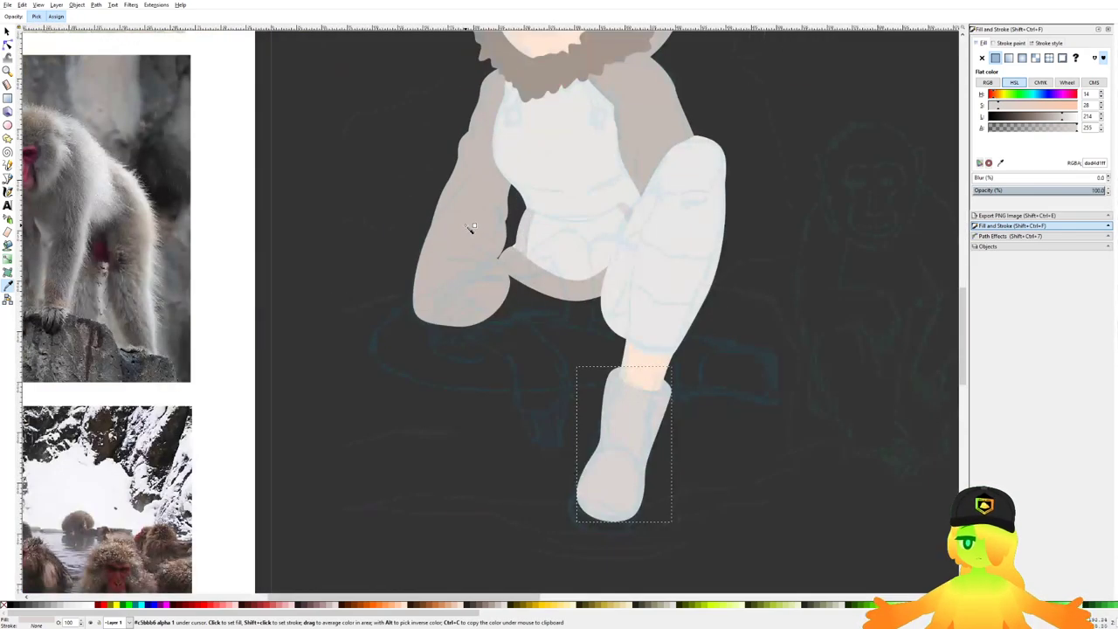
Step: Fill the boot with the image-left sleeve's grey-brown and shorten the curve handle at the boot opening's image-left corner
{"action": "left_click", "coordinate": [472, 227]}
{"action": "scroll", "coordinate": [471, 227], "scroll_direction": "down", "scroll_amount": 2}
{"action": "scroll", "coordinate": [618, 319], "scroll_direction": "up", "scroll_amount": 4}
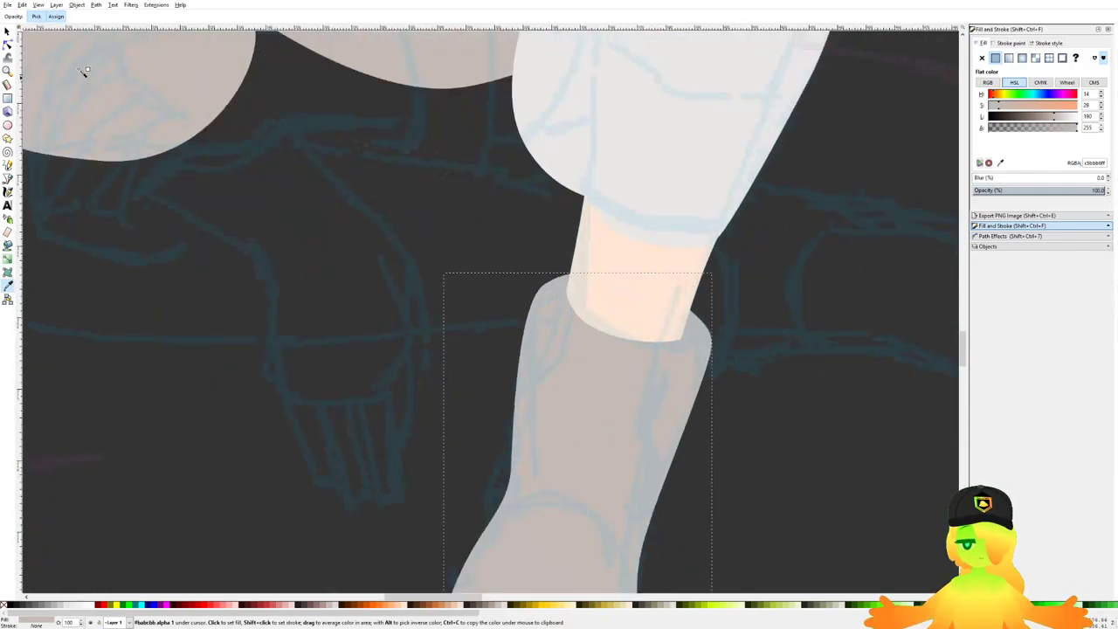
{"action": "left_click", "coordinate": [7, 47]}
{"action": "left_click", "coordinate": [542, 285]}
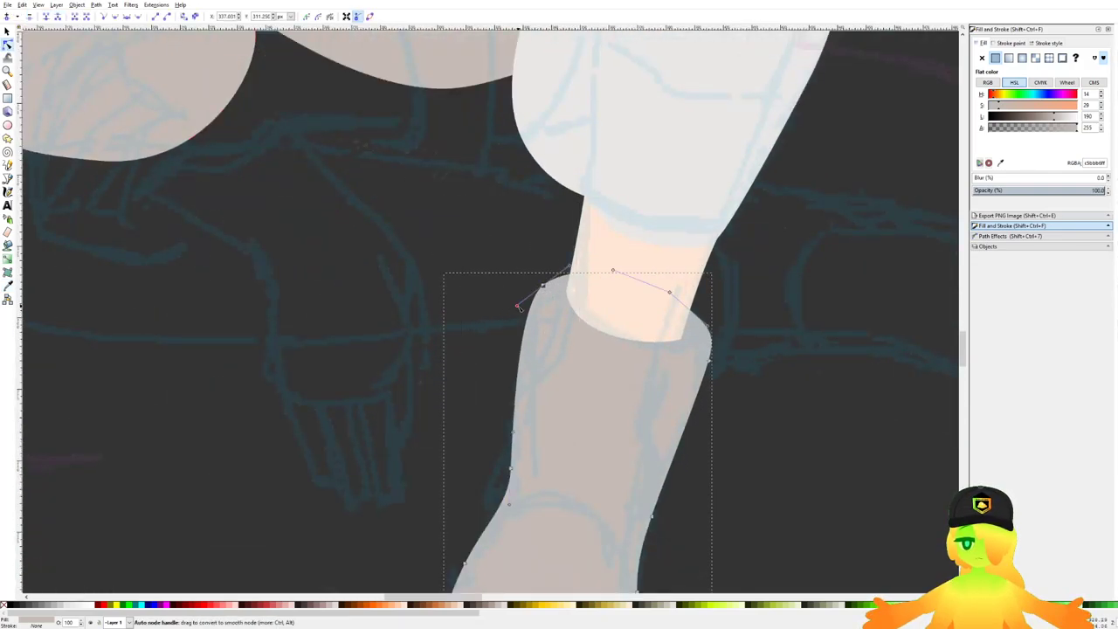
{"action": "left_click_drag", "start_coordinate": [519, 307], "coordinate": [528, 299]}
{"action": "left_click", "coordinate": [798, 443]}
{"action": "left_click", "coordinate": [798, 444]}
{"action": "scroll", "coordinate": [797, 443], "scroll_direction": "down", "scroll_amount": 3}
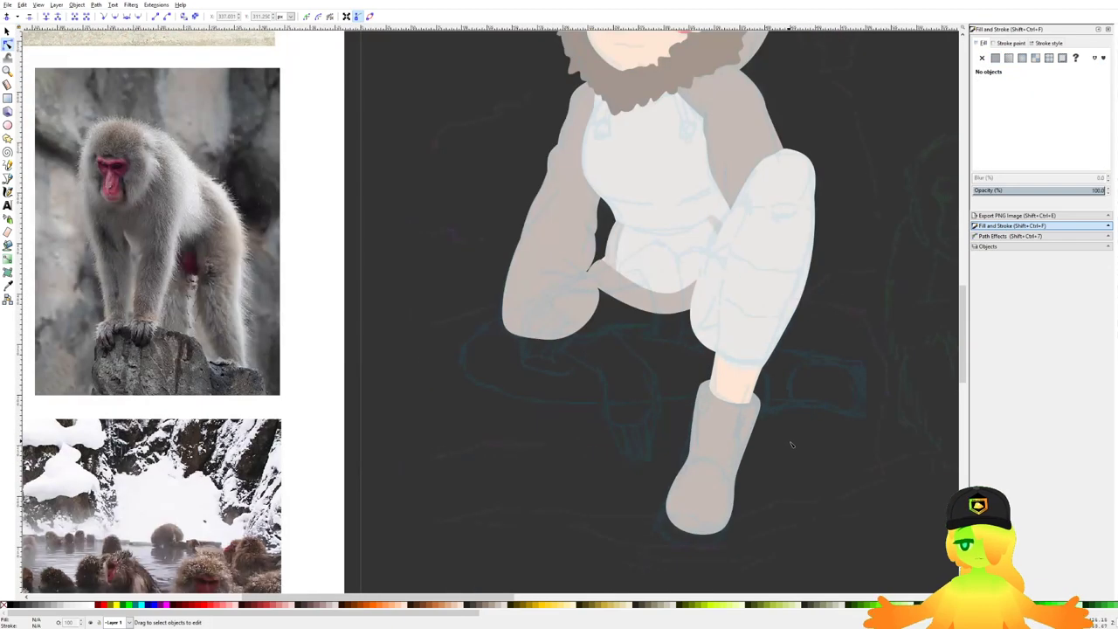
Step: Move the three nodes along the ankle's lower edge slightly down into the boot, deselect the shape, and save the drawing
{"action": "left_click_drag", "start_coordinate": [795, 443], "coordinate": [745, 324]}
{"action": "scroll", "coordinate": [690, 297], "scroll_direction": "up", "scroll_amount": 3}
{"action": "left_click", "coordinate": [617, 219]}
{"action": "left_click", "coordinate": [601, 205]}
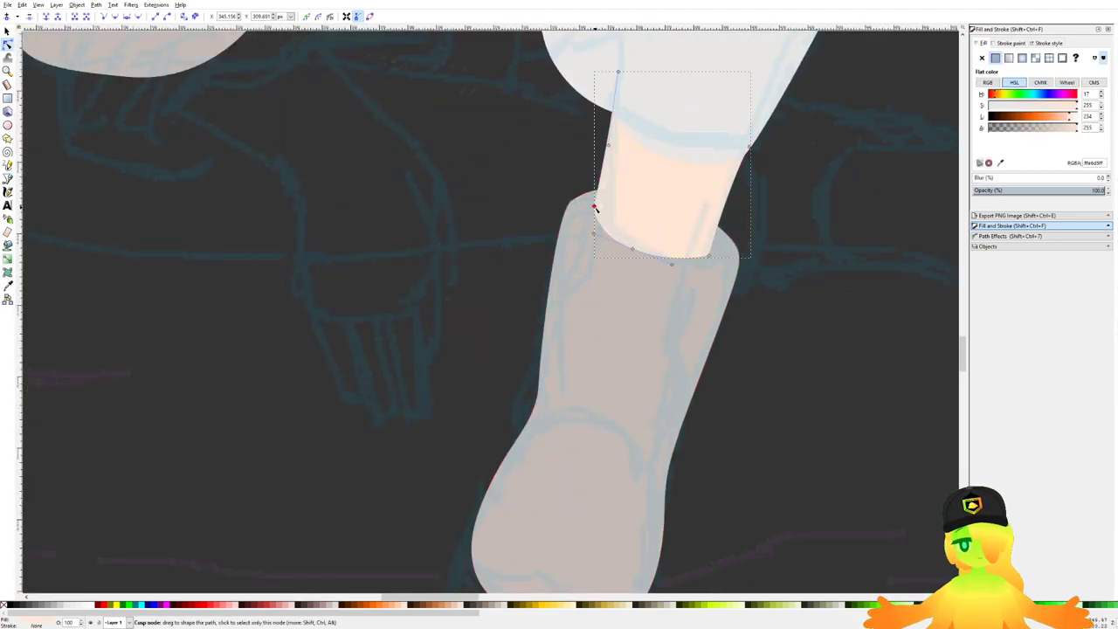
{"action": "left_click_drag", "start_coordinate": [595, 207], "coordinate": [735, 273]}
{"action": "left_click", "coordinate": [813, 373]}
{"action": "left_click", "coordinate": [619, 245]}
{"action": "left_click_drag", "start_coordinate": [633, 251], "coordinate": [634, 256]}
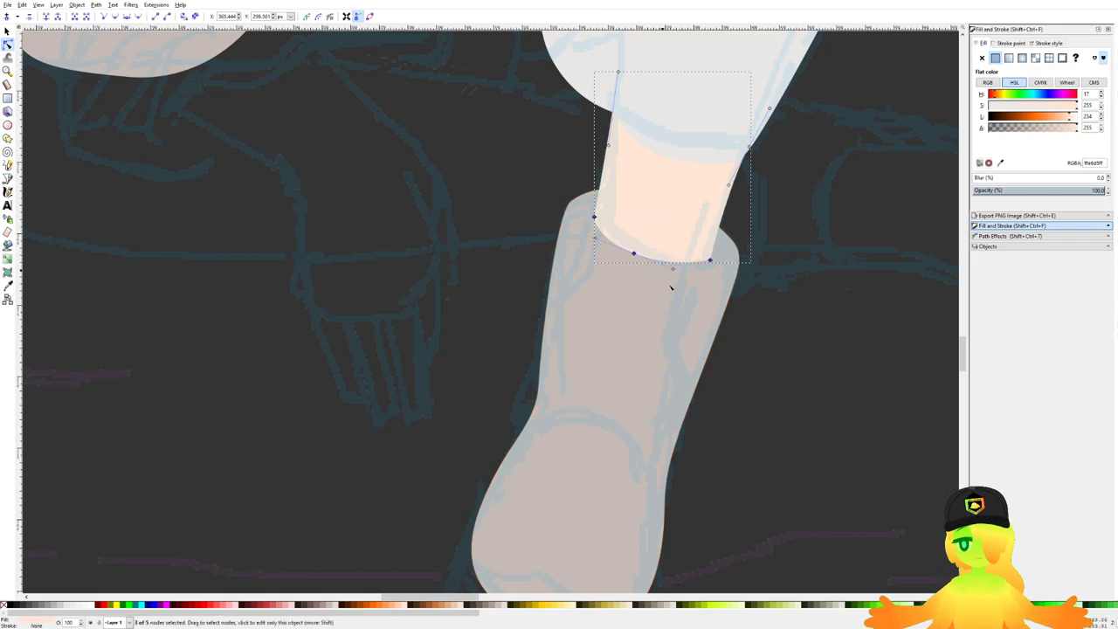
{"action": "double_click", "coordinate": [801, 381]}
{"action": "scroll", "coordinate": [808, 397], "scroll_direction": "down", "scroll_amount": 5}
{"action": "left_click_drag", "start_coordinate": [813, 417], "coordinate": [739, 344]}
{"action": "key", "text": "ctrl+s"}
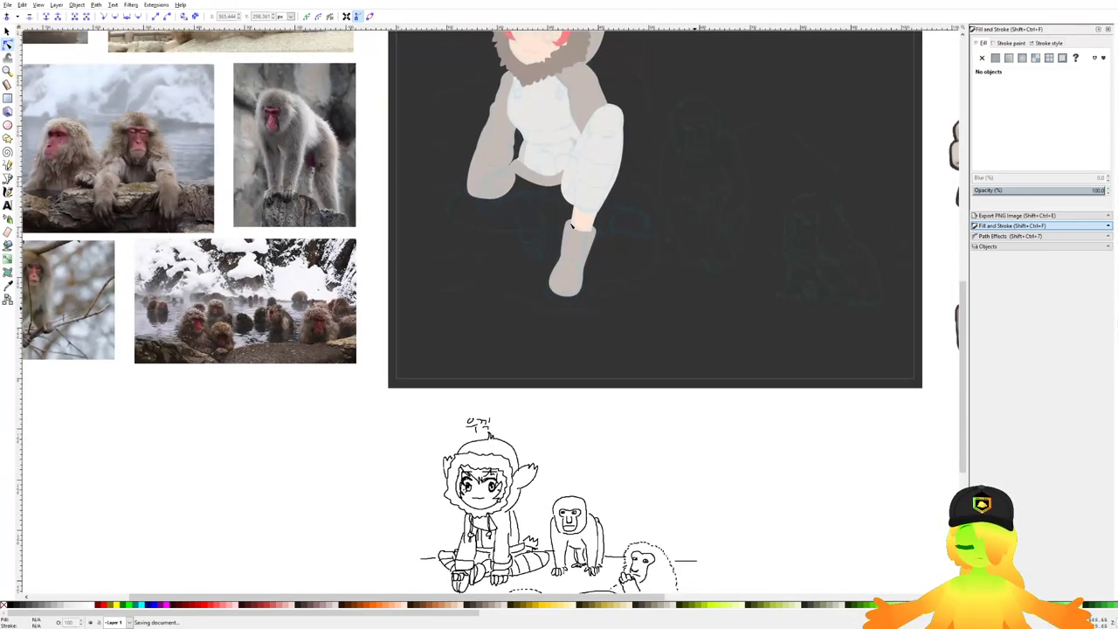
Step: Start a shorts outline under the skirt hem beside the raised leg and trace it across the thigh and down its image-right side
{"action": "scroll", "coordinate": [500, 215], "scroll_direction": "up", "scroll_amount": 1}
{"action": "left_click", "coordinate": [7, 178]}
{"action": "scroll", "coordinate": [392, 241], "scroll_direction": "down", "scroll_amount": 4}
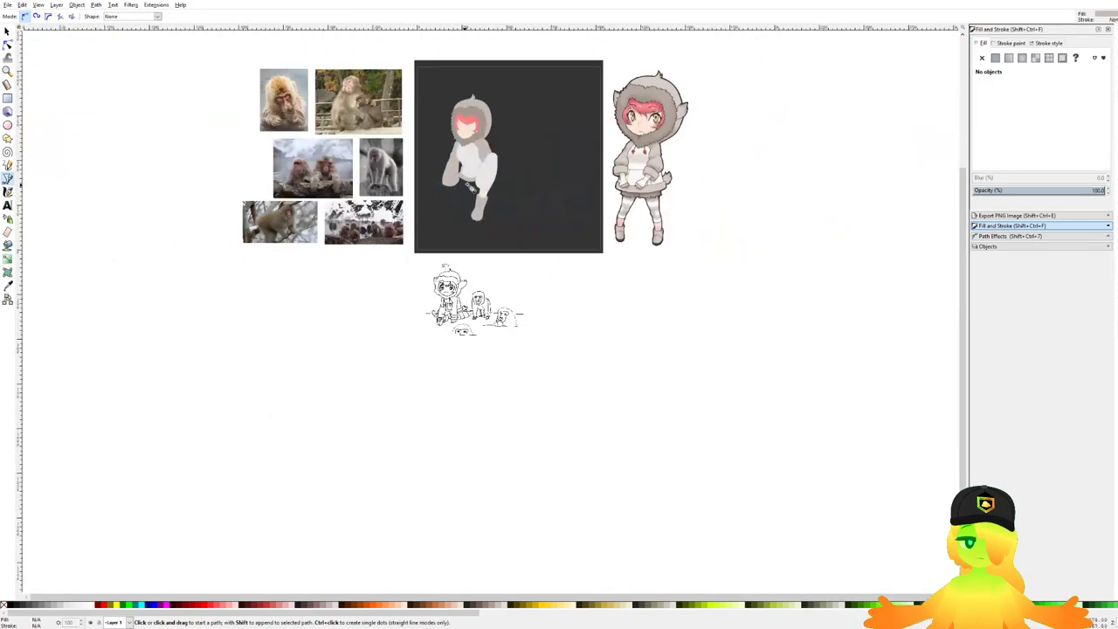
{"action": "scroll", "coordinate": [392, 242], "scroll_direction": "up", "scroll_amount": 5}
{"action": "scroll", "coordinate": [392, 242], "scroll_direction": "up", "scroll_amount": 5}
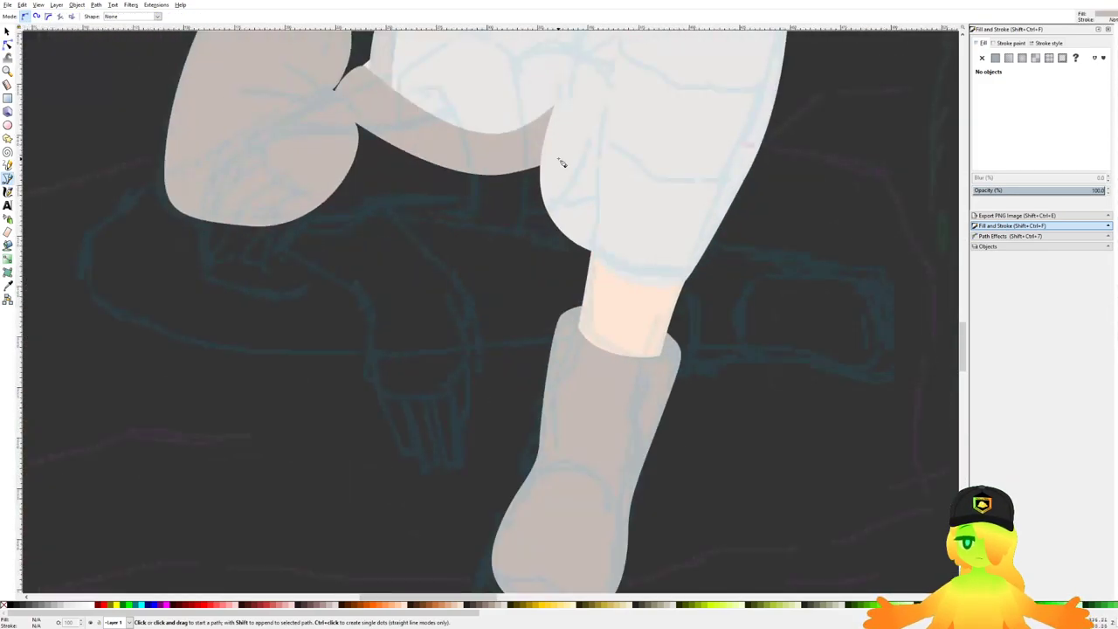
{"action": "left_click", "coordinate": [503, 222]}
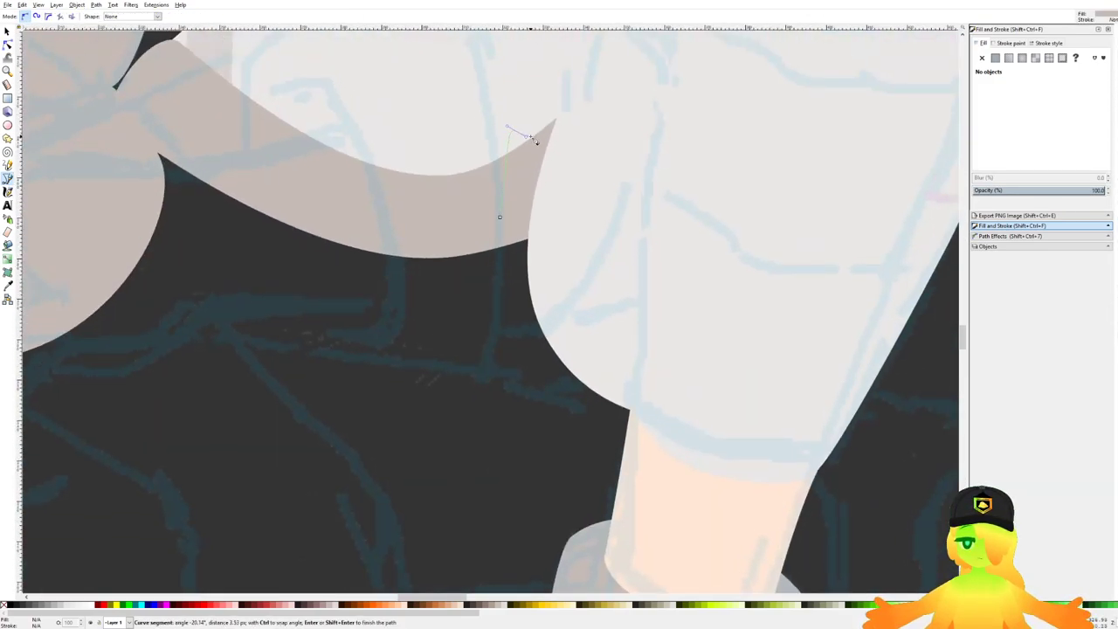
{"action": "left_click", "coordinate": [569, 100]}
{"action": "scroll", "coordinate": [656, 93], "scroll_direction": "down", "scroll_amount": 4}
{"action": "scroll", "coordinate": [689, 162], "scroll_direction": "up", "scroll_amount": 1}
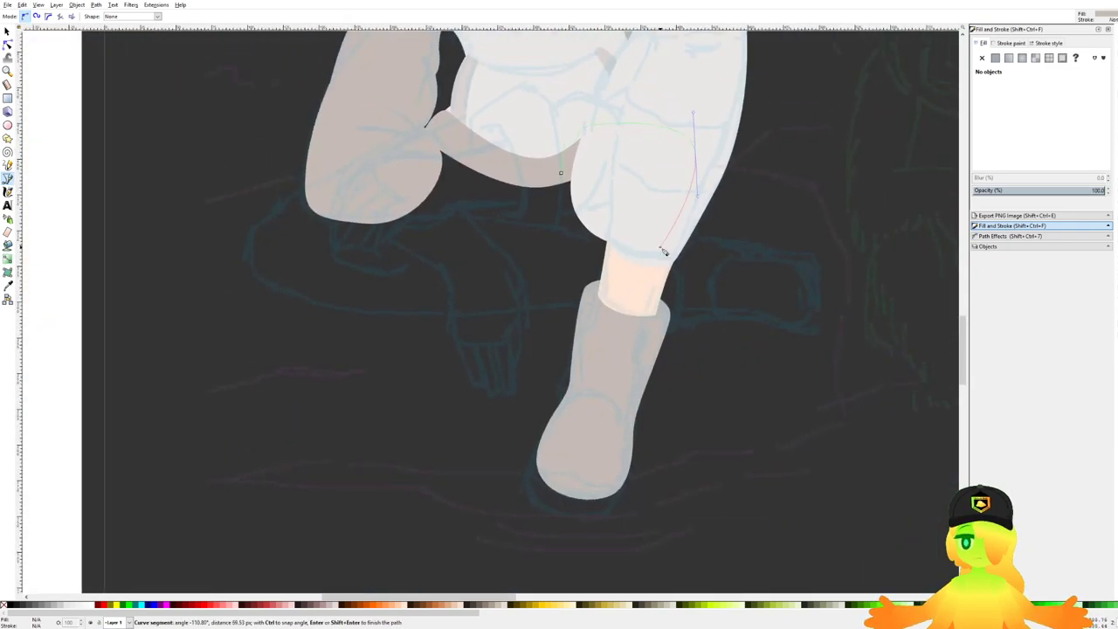
{"action": "scroll", "coordinate": [664, 251], "scroll_direction": "up", "scroll_amount": 1}
{"action": "left_click_drag", "start_coordinate": [671, 257], "coordinate": [616, 274]}
Step: Continue the shorts outline along the lower edge toward the image-left arm, redoing the misplaced segment, and curve it up over the sleeve
{"action": "scroll", "coordinate": [576, 244], "scroll_direction": "up", "scroll_amount": 1}
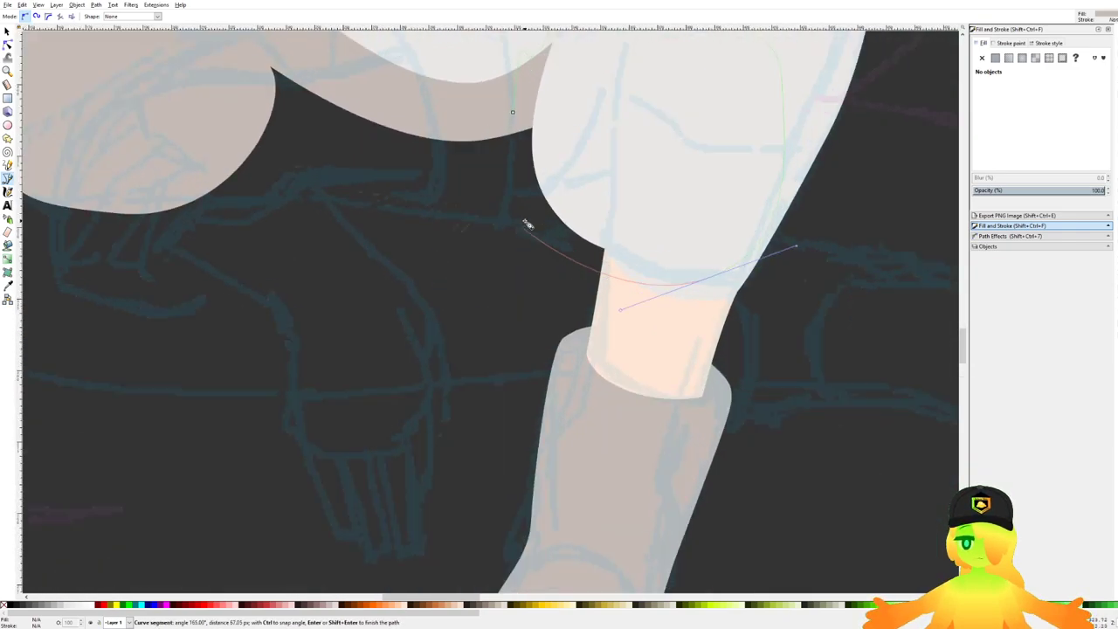
{"action": "scroll", "coordinate": [527, 223], "scroll_direction": "up", "scroll_amount": 1}
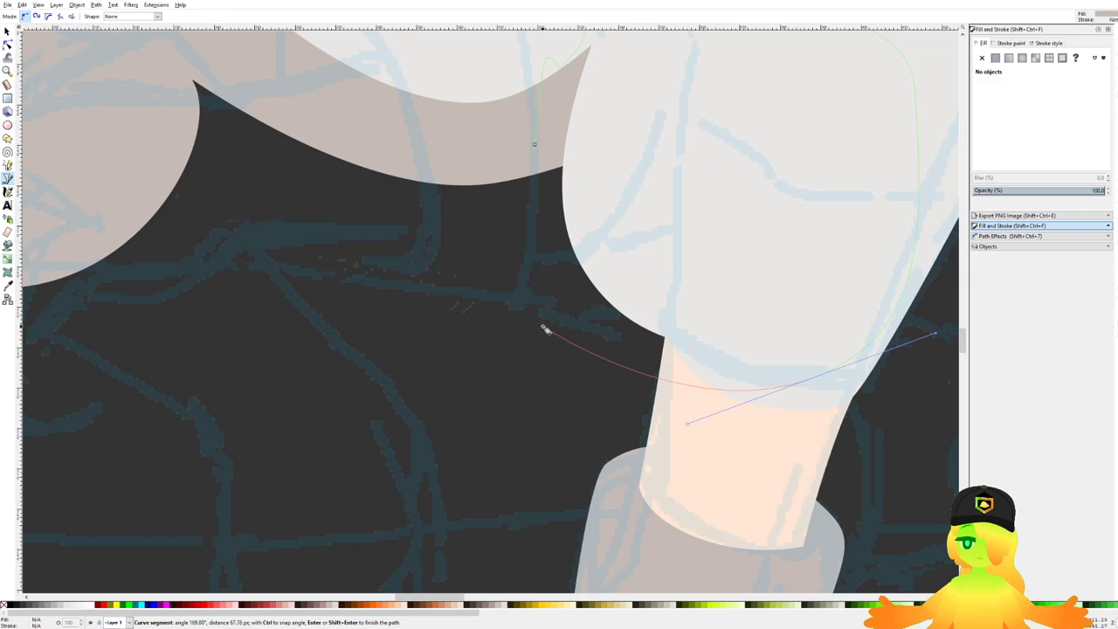
{"action": "mouse_move", "coordinate": [523, 333]}
{"action": "left_mouse_down"}
{"action": "mouse_move", "coordinate": [484, 337]}
{"action": "mouse_move", "coordinate": [523, 351]}
{"action": "left_mouse_up"}
{"action": "scroll", "coordinate": [515, 362], "scroll_direction": "down", "scroll_amount": 2}
{"action": "key", "text": "BackSpace"}
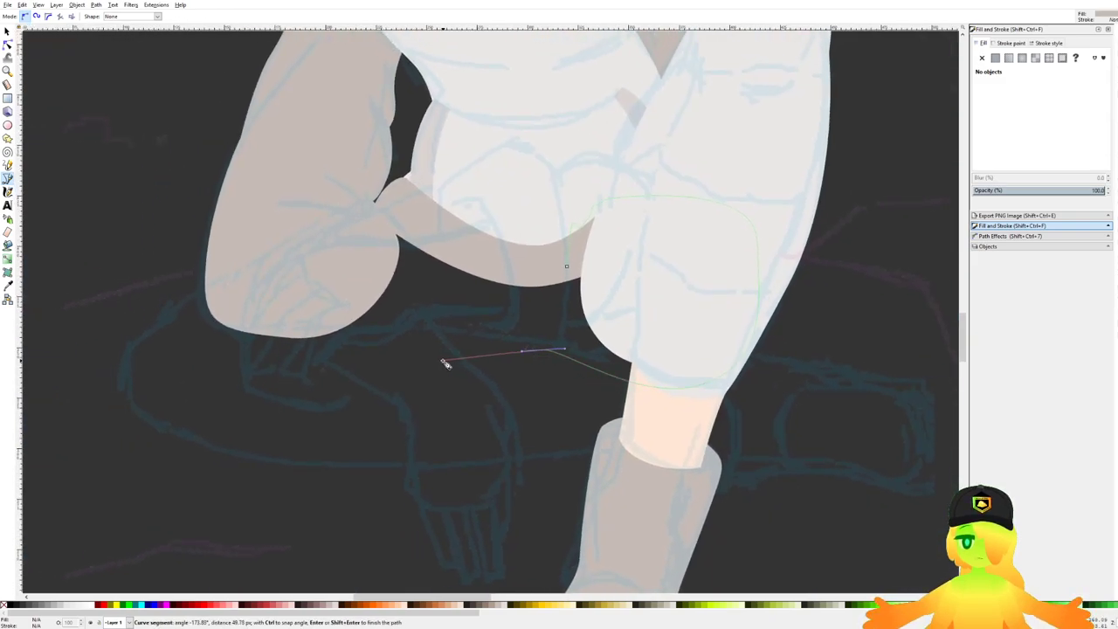
{"action": "left_click_drag", "start_coordinate": [443, 360], "coordinate": [403, 356]}
{"action": "left_click_drag", "start_coordinate": [363, 319], "coordinate": [404, 365]}
{"action": "scroll", "coordinate": [390, 351], "scroll_direction": "up", "scroll_amount": 1}
{"action": "left_click_drag", "start_coordinate": [390, 406], "coordinate": [352, 268]}
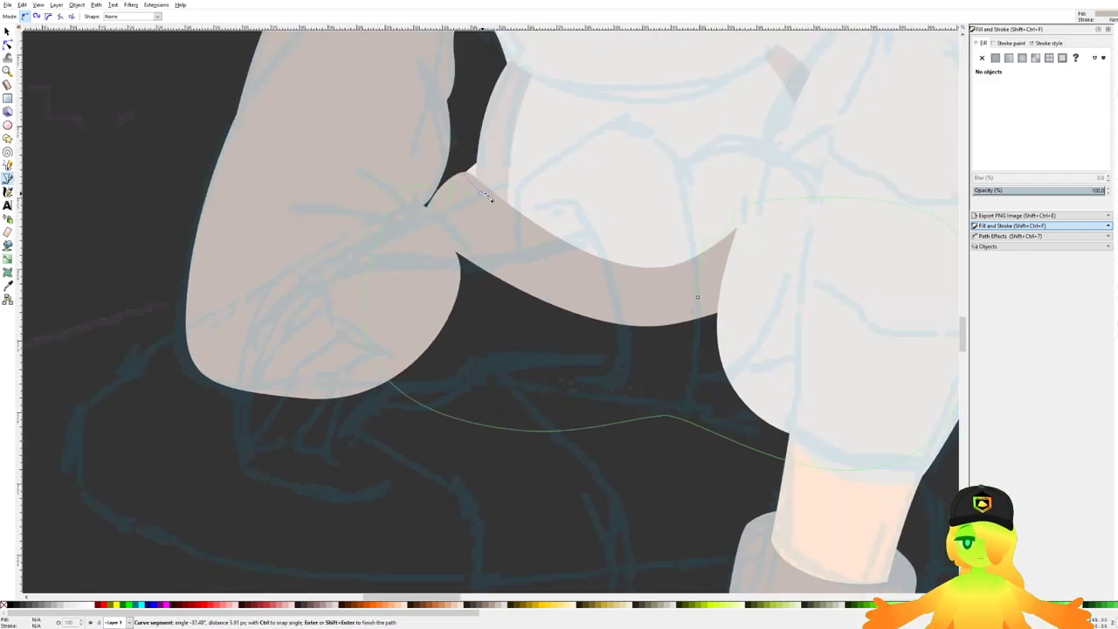
{"action": "left_click_drag", "start_coordinate": [621, 281], "coordinate": [630, 259]}
{"action": "left_click_drag", "start_coordinate": [642, 287], "coordinate": [649, 280]}
{"action": "key", "text": "ctrl+z"}
{"action": "key", "text": "ctrl+z"}
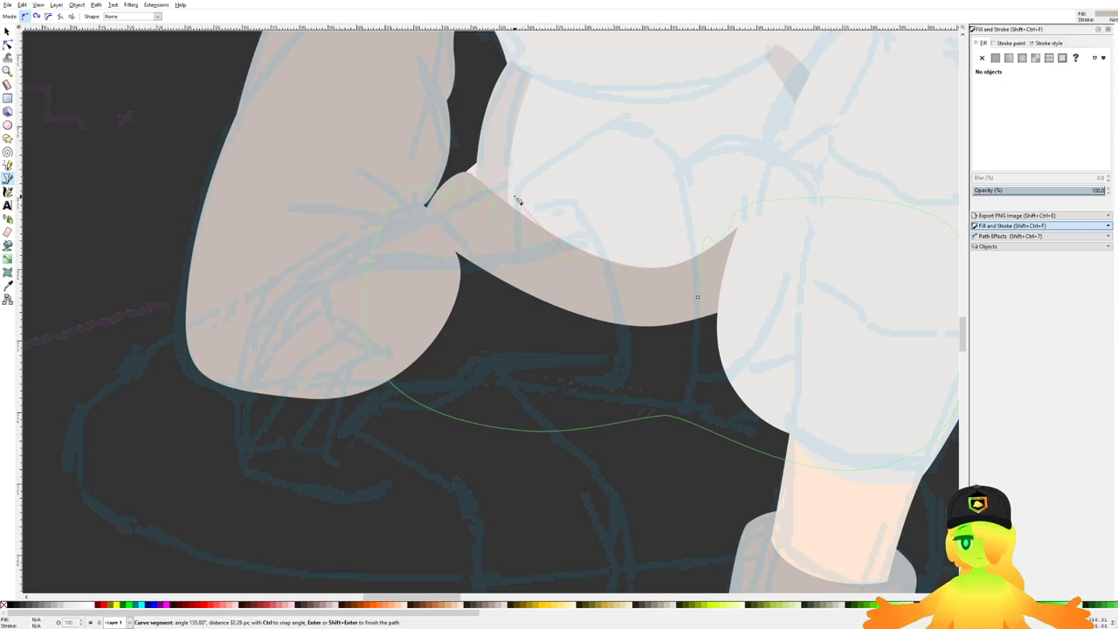
Step: Trace the shorts' jagged upper edge along the skirt hem back to the starting node and close the shape
{"action": "left_click", "coordinate": [489, 196]}
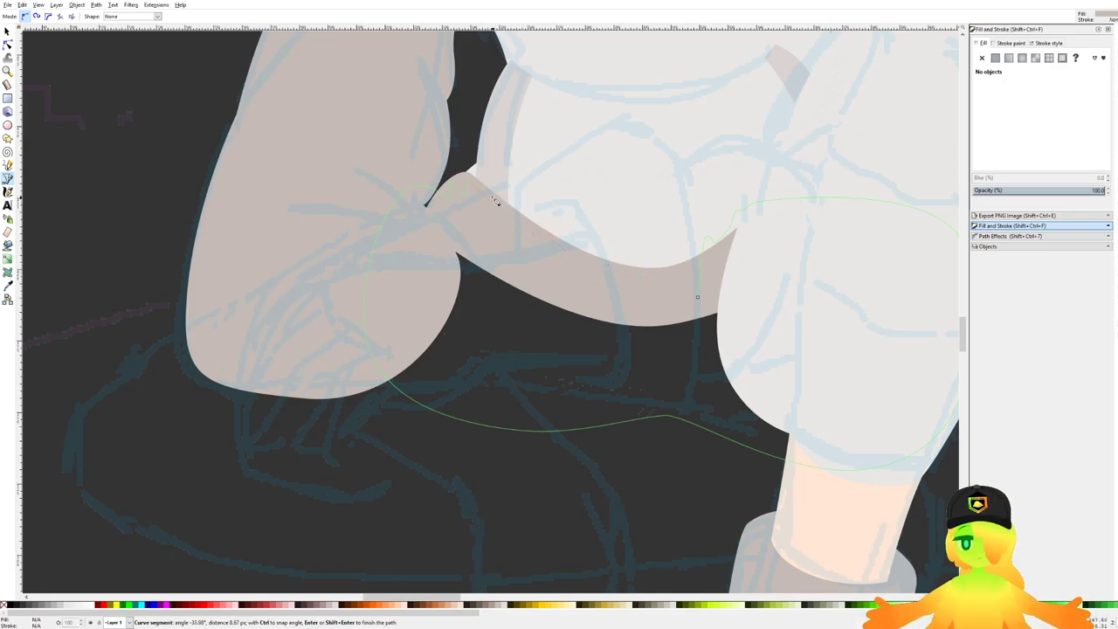
{"action": "left_click_drag", "start_coordinate": [598, 251], "coordinate": [655, 289]}
{"action": "left_click_drag", "start_coordinate": [674, 271], "coordinate": [631, 256]}
{"action": "scroll", "coordinate": [693, 318], "scroll_direction": "down", "scroll_amount": 3, "text": "ctrl"}
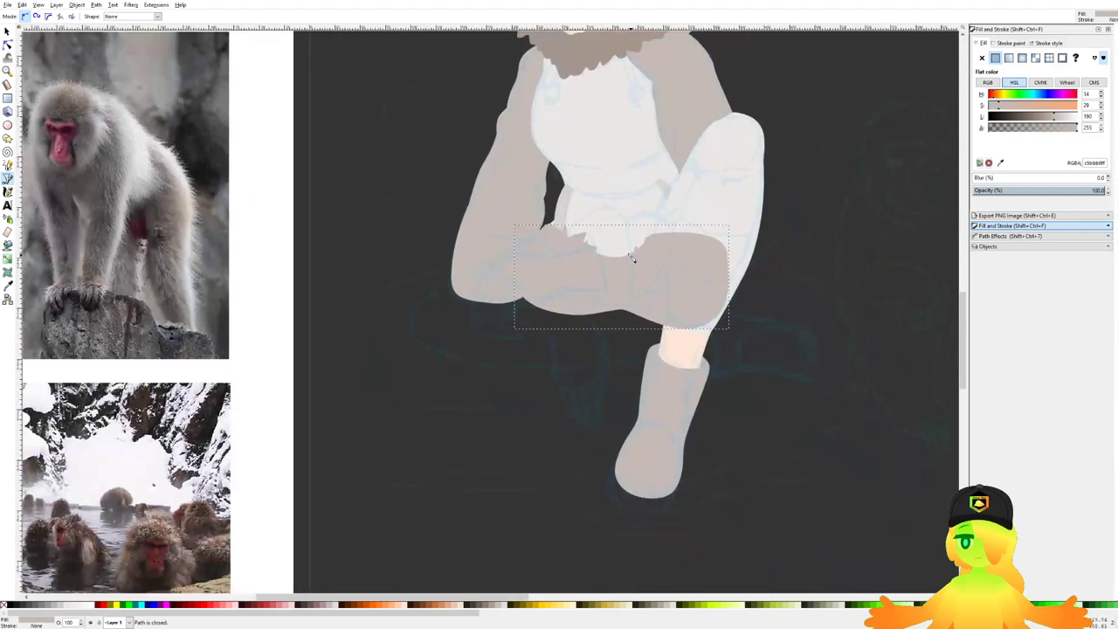
{"action": "scroll", "coordinate": [632, 258], "scroll_direction": "down", "scroll_amount": 3}
{"action": "scroll", "coordinate": [593, 162], "scroll_direction": "up", "scroll_amount": 4}
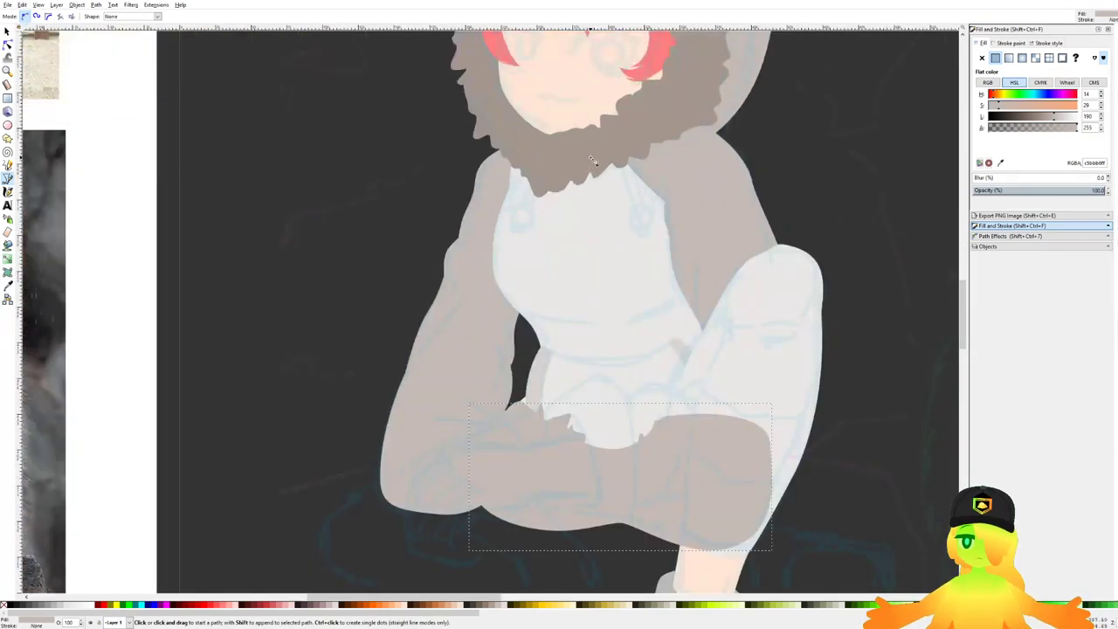
Step: Fill the shorts with the hood fur trim's brown and lower them in the stack behind the skirt hem and raised leg
{"action": "key", "text": "d"}
{"action": "left_click", "coordinate": [602, 155]}
{"action": "key", "text": "Page_Down"}
{"action": "key", "text": "Page_Down"}
{"action": "key", "text": "Page_Down"}
{"action": "key", "text": "Page_Down"}
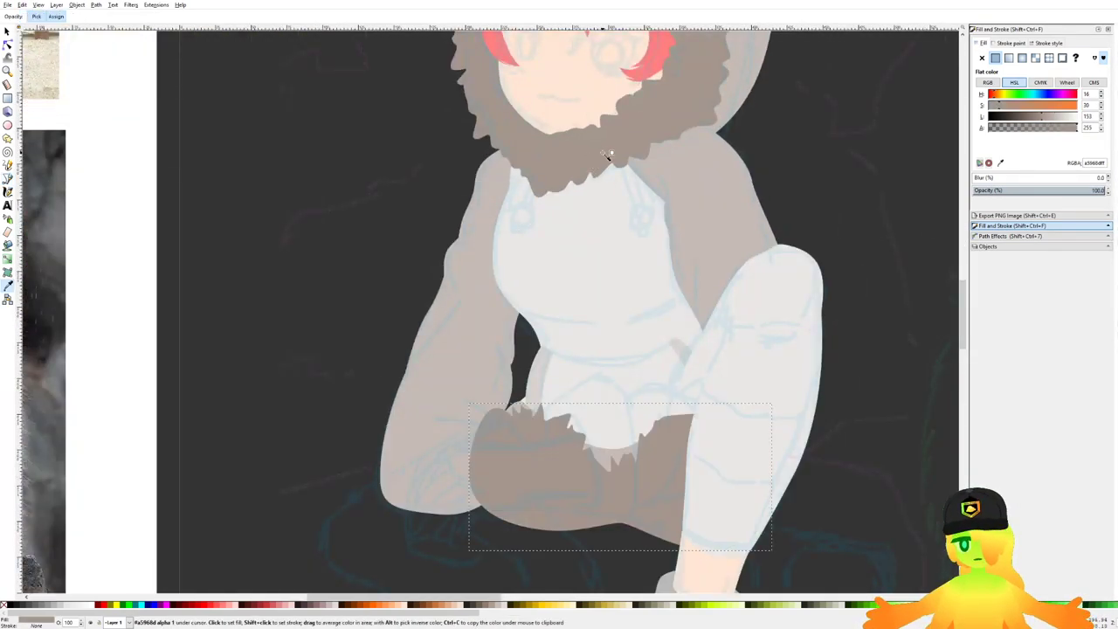
{"action": "key", "text": "Page_Up"}
{"action": "key", "text": "Page_Up"}
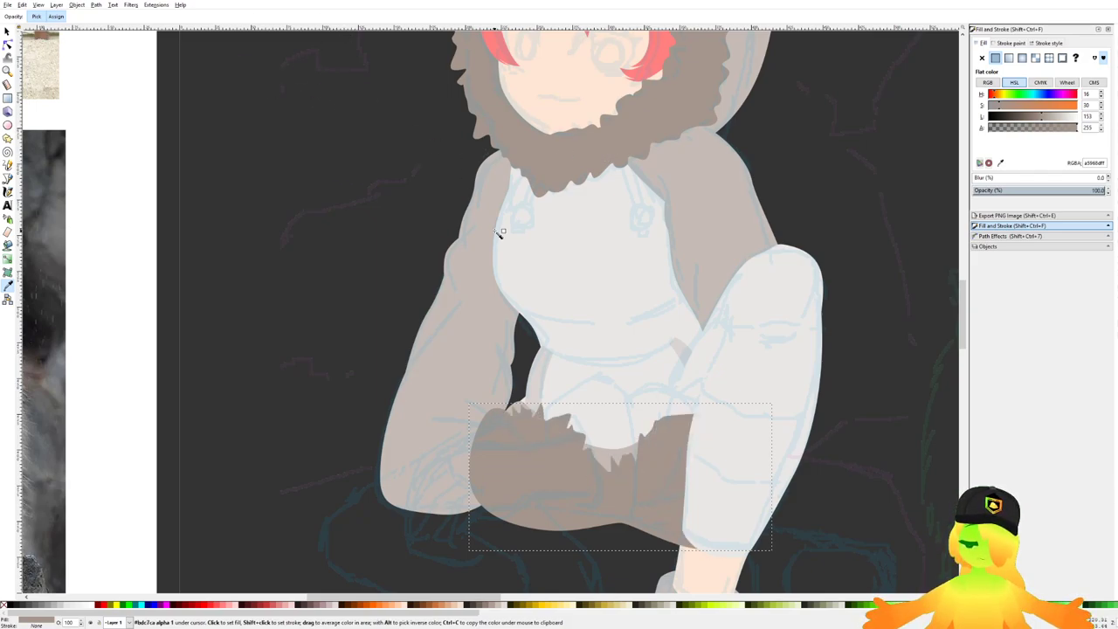
{"action": "key", "text": "Page_Up"}
{"action": "key", "text": "Page_Down"}
{"action": "key", "text": "Page_Down"}
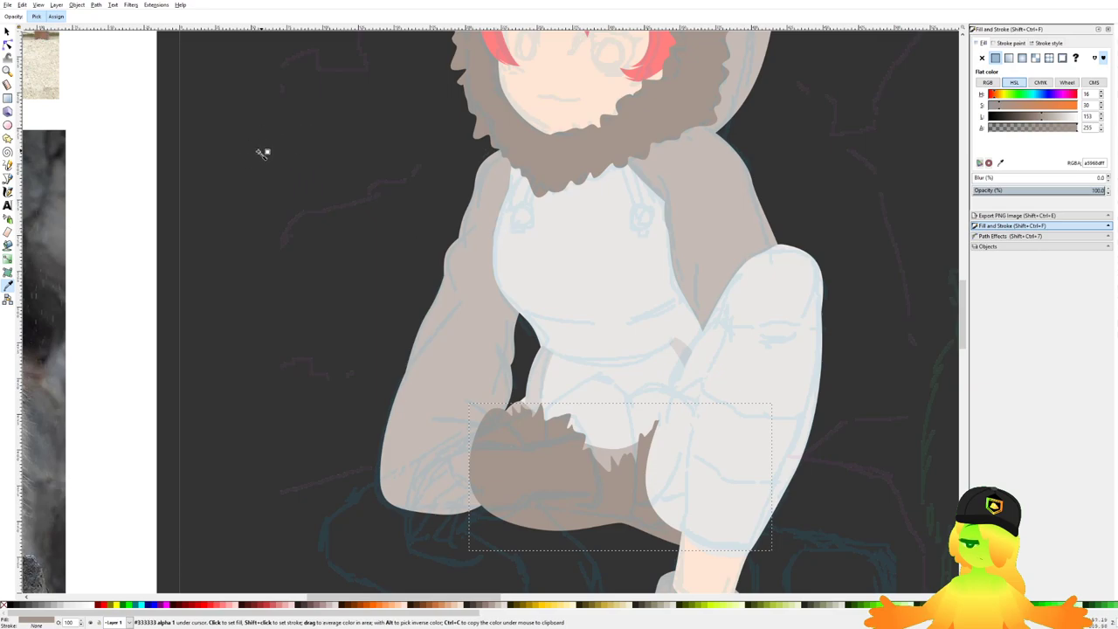
Step: Bring the image-left sleeve shape to the top of the stack, in front of the shorts
{"action": "left_click", "coordinate": [7, 31]}
{"action": "left_click", "coordinate": [432, 321]}
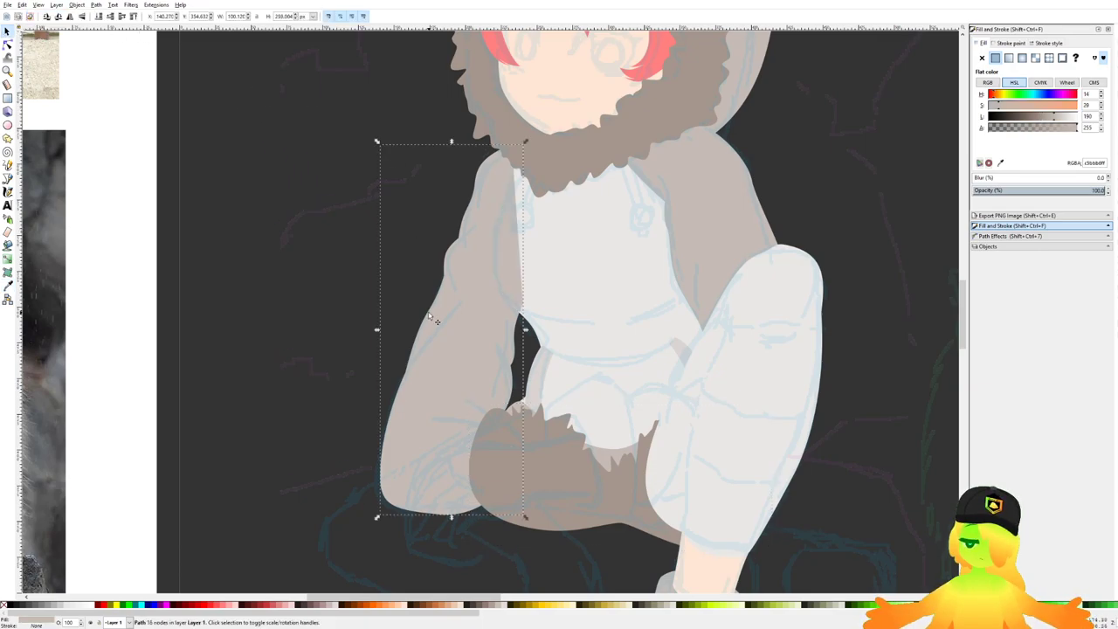
{"action": "key", "text": "Page_Down"}
{"action": "left_click_drag", "start_coordinate": [703, 477], "coordinate": [646, 377]}
{"action": "key", "text": "Home"}
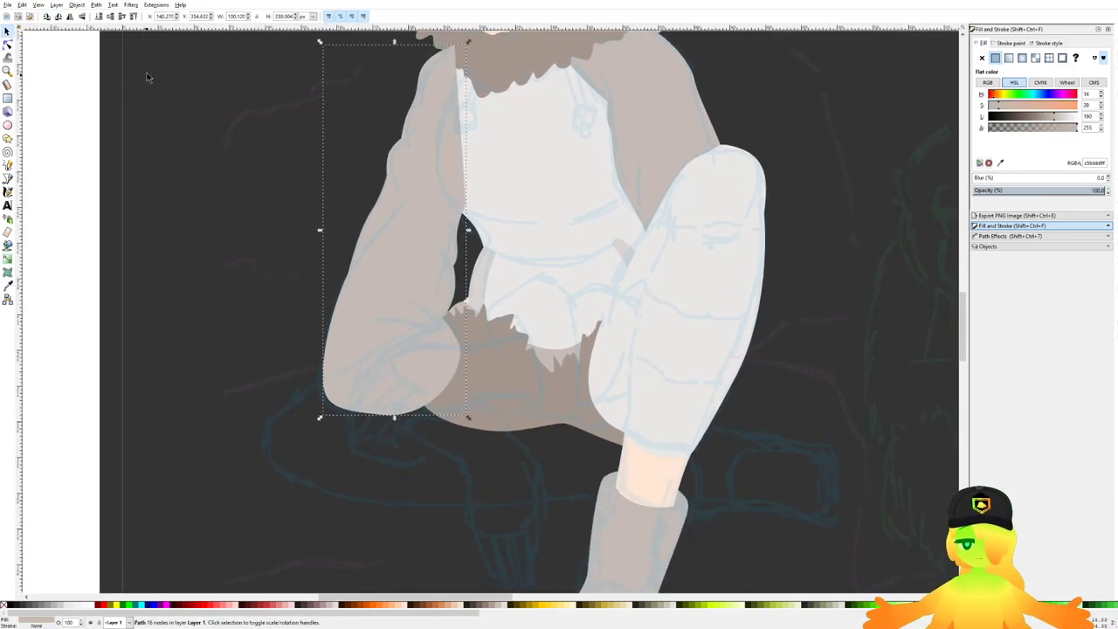
Step: Delete the upper nodes of the raised sleeve shape so only its lower part remains, and deselect it
{"action": "left_click", "coordinate": [8, 47]}
{"action": "left_click_drag", "start_coordinate": [459, 212], "coordinate": [391, 41]}
{"action": "key", "text": "Delete"}
{"action": "scroll", "coordinate": [492, 227], "scroll_direction": "down", "scroll_amount": 2}
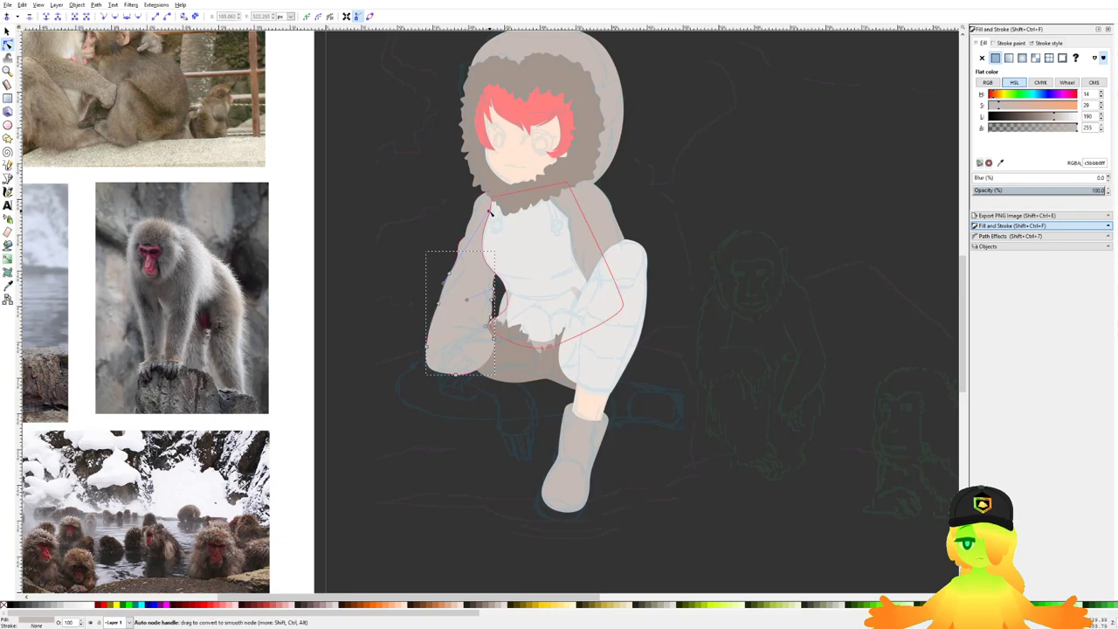
{"action": "scroll", "coordinate": [461, 310], "scroll_direction": "up", "scroll_amount": 2}
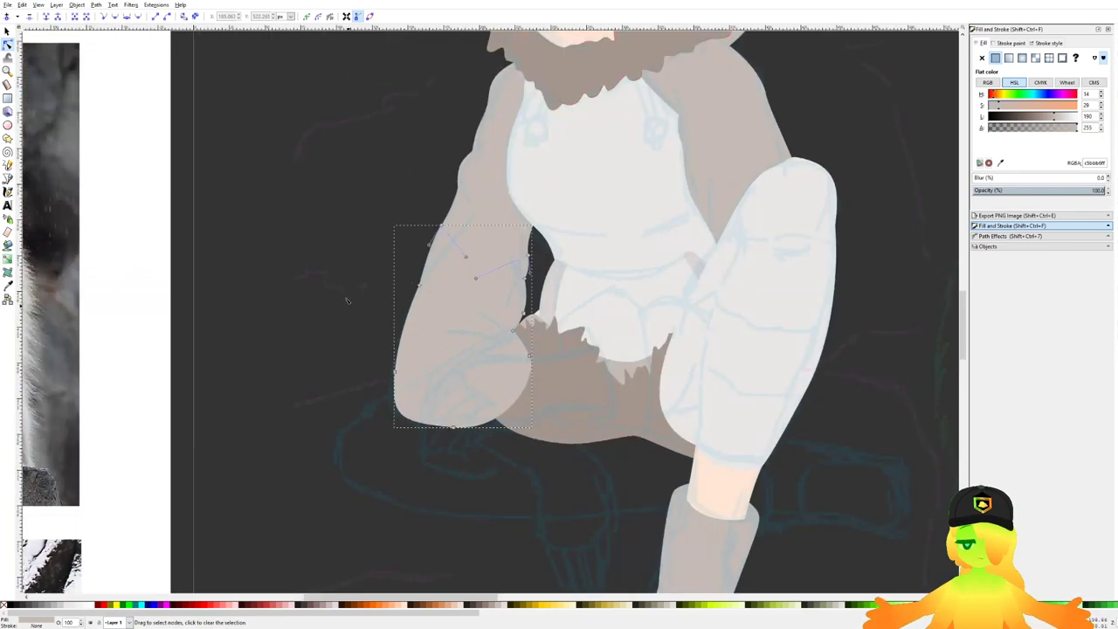
{"action": "left_click", "coordinate": [347, 301]}
Step: Start an outline over the lower end of the image-left sleeve and trace it across the top and down the image-right side
{"action": "scroll", "coordinate": [360, 191], "scroll_direction": "down", "scroll_amount": 4}
{"action": "scroll", "coordinate": [389, 251], "scroll_direction": "up", "scroll_amount": 4}
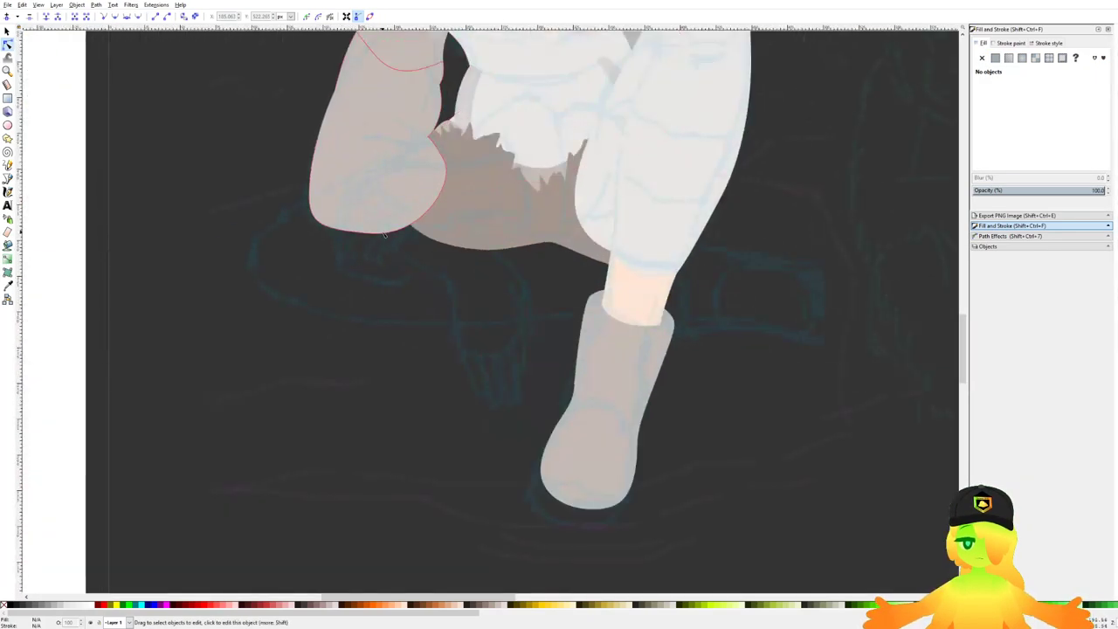
{"action": "scroll", "coordinate": [384, 234], "scroll_direction": "up", "scroll_amount": 2}
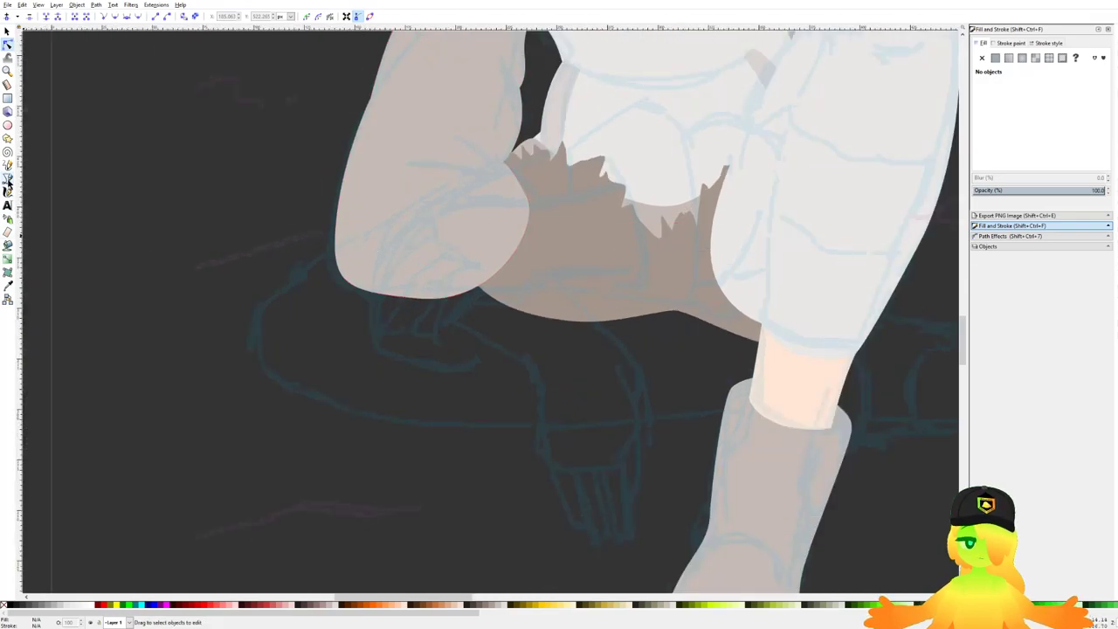
{"action": "left_click", "coordinate": [8, 179]}
{"action": "scroll", "coordinate": [349, 257], "scroll_direction": "up", "scroll_amount": 1}
{"action": "scroll", "coordinate": [462, 227], "scroll_direction": "up", "scroll_amount": 1}
{"action": "scroll", "coordinate": [482, 220], "scroll_direction": "down", "scroll_amount": 3}
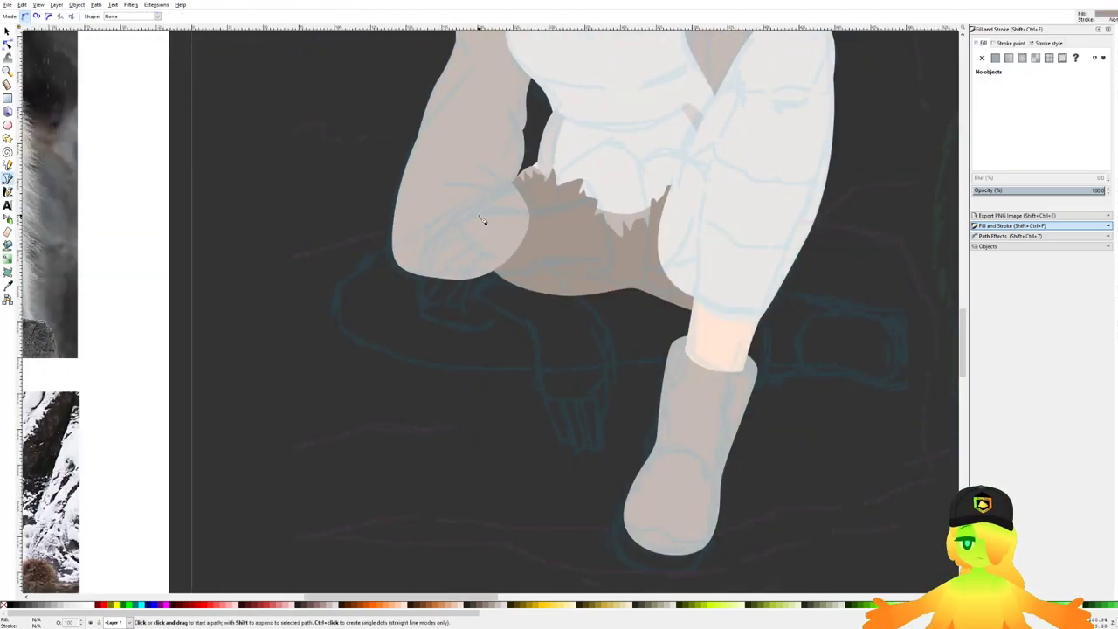
{"action": "scroll", "coordinate": [482, 220], "scroll_direction": "up", "scroll_amount": 2}
{"action": "left_click", "coordinate": [412, 217]}
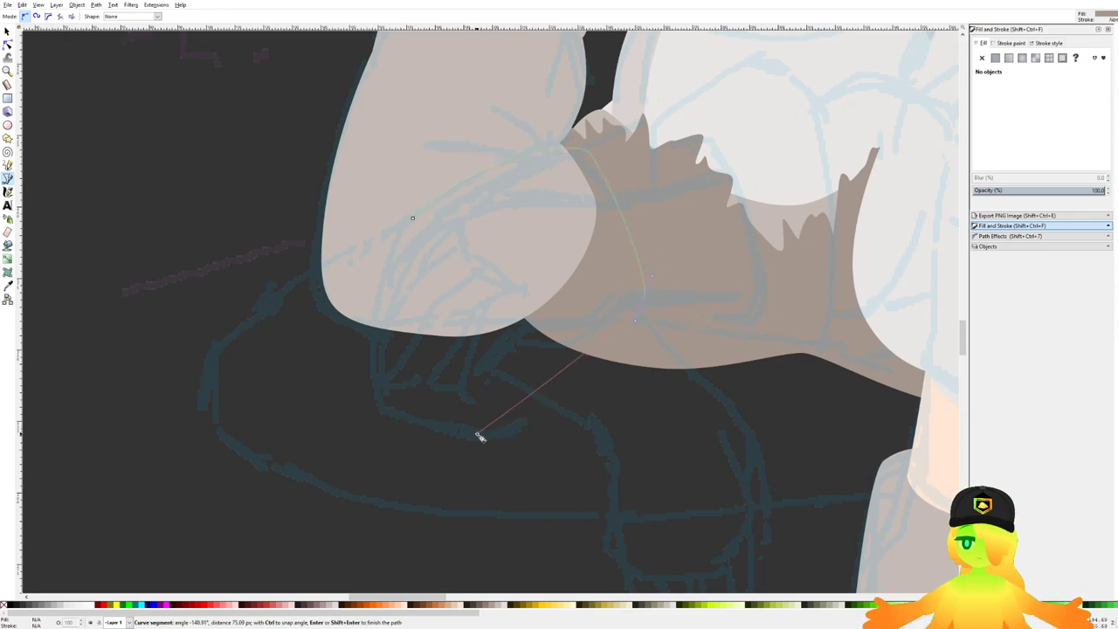
{"action": "left_click_drag", "start_coordinate": [476, 434], "coordinate": [393, 434]}
{"action": "left_click", "coordinate": [375, 407]}
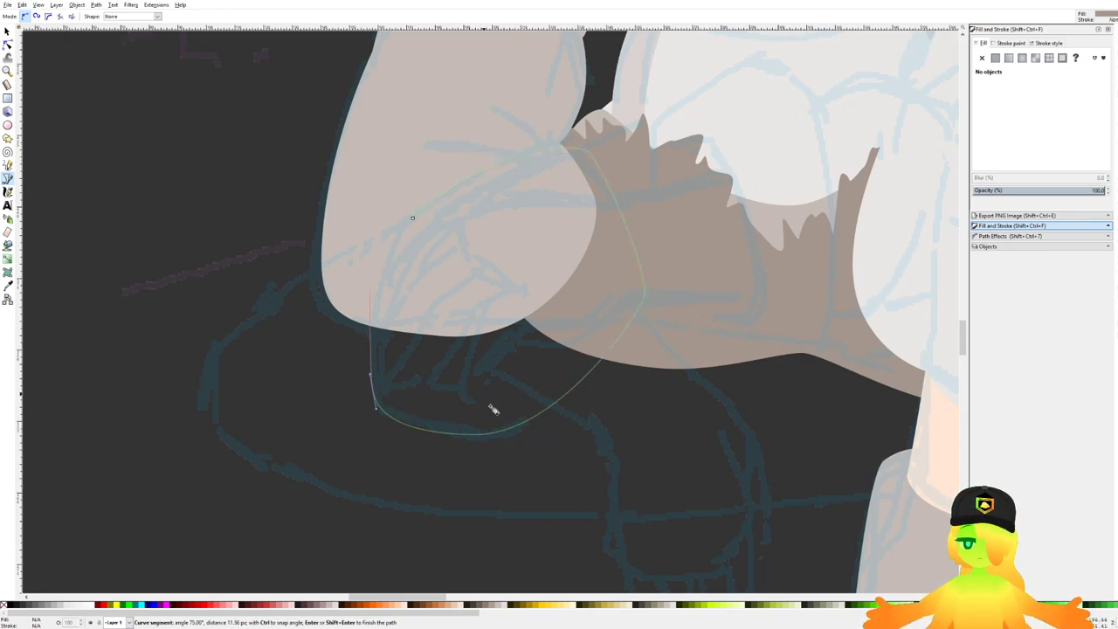
{"action": "key", "text": "BackSpace"}
{"action": "key", "text": "BackSpace"}
Step: Trace the rounded shape's image-right side and bottom edge along the sketch and close it at the starting node
{"action": "left_click", "coordinate": [661, 277]}
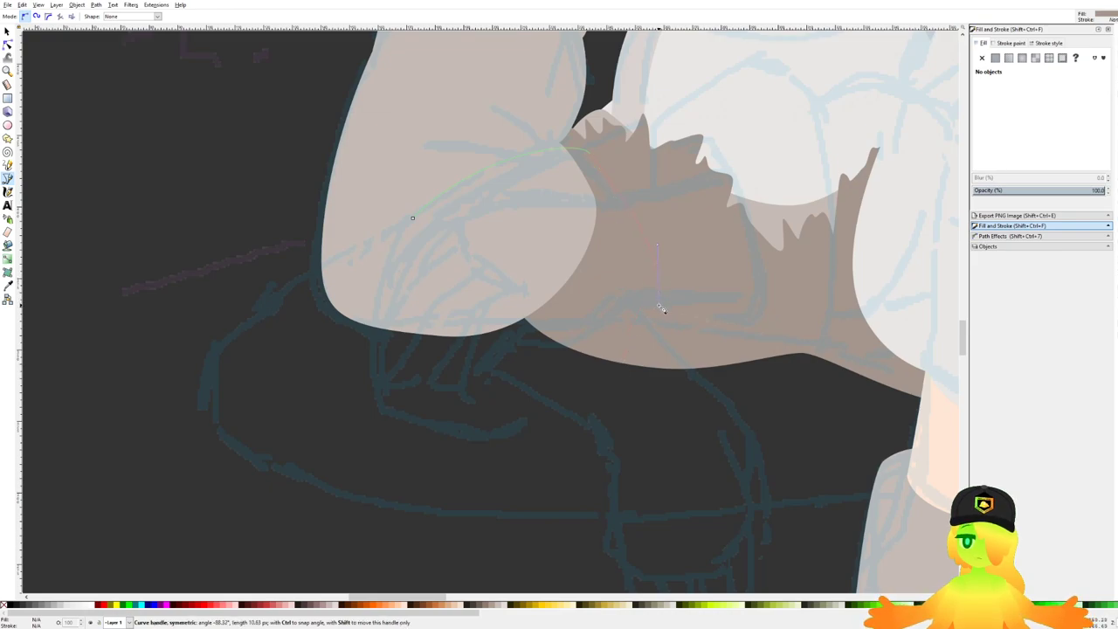
{"action": "left_click_drag", "start_coordinate": [515, 437], "coordinate": [443, 446]}
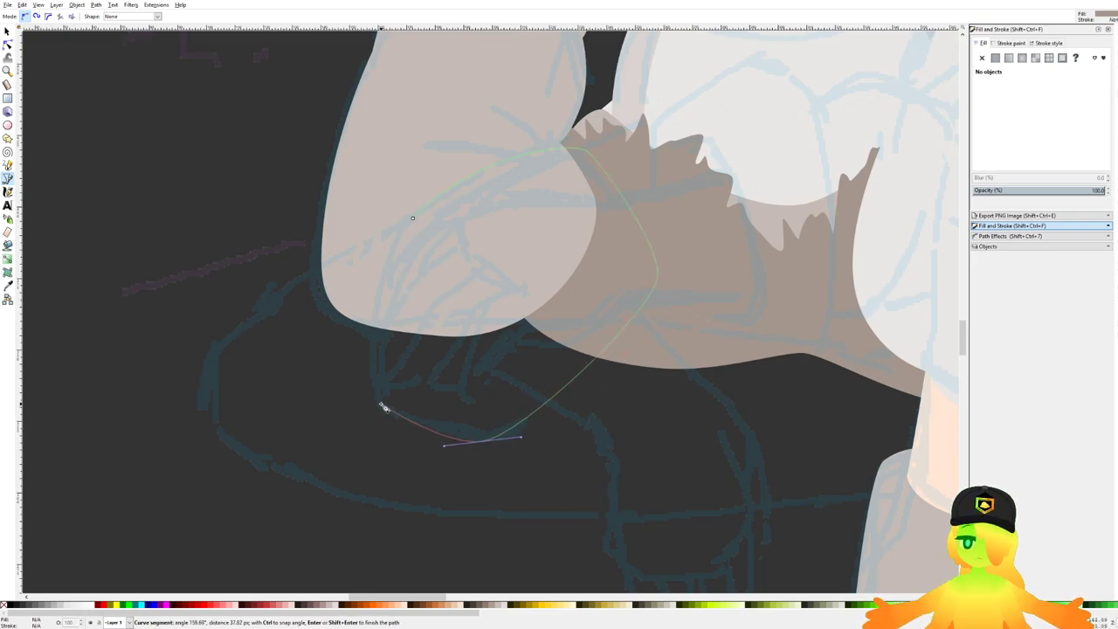
{"action": "left_click_drag", "start_coordinate": [373, 389], "coordinate": [363, 367]}
{"action": "left_click_drag", "start_coordinate": [412, 218], "coordinate": [461, 169]}
Step: Move the sleeve's bottom node down behind the new rounded shape and adjust its handle to smooth the lower edge
{"action": "left_click", "coordinate": [7, 46]}
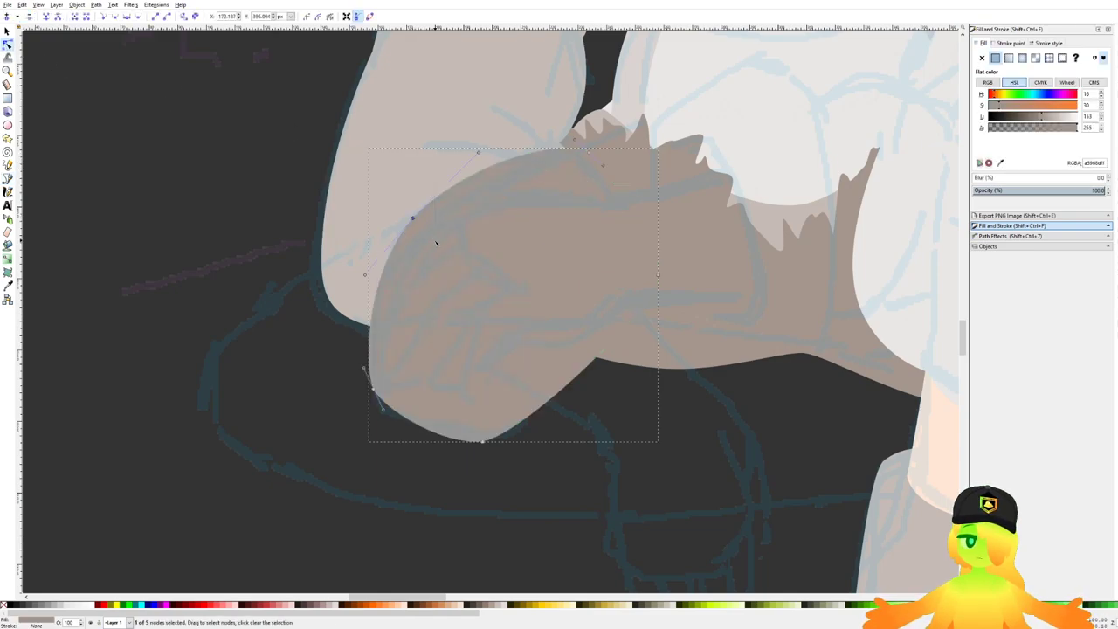
{"action": "left_click", "coordinate": [362, 219]}
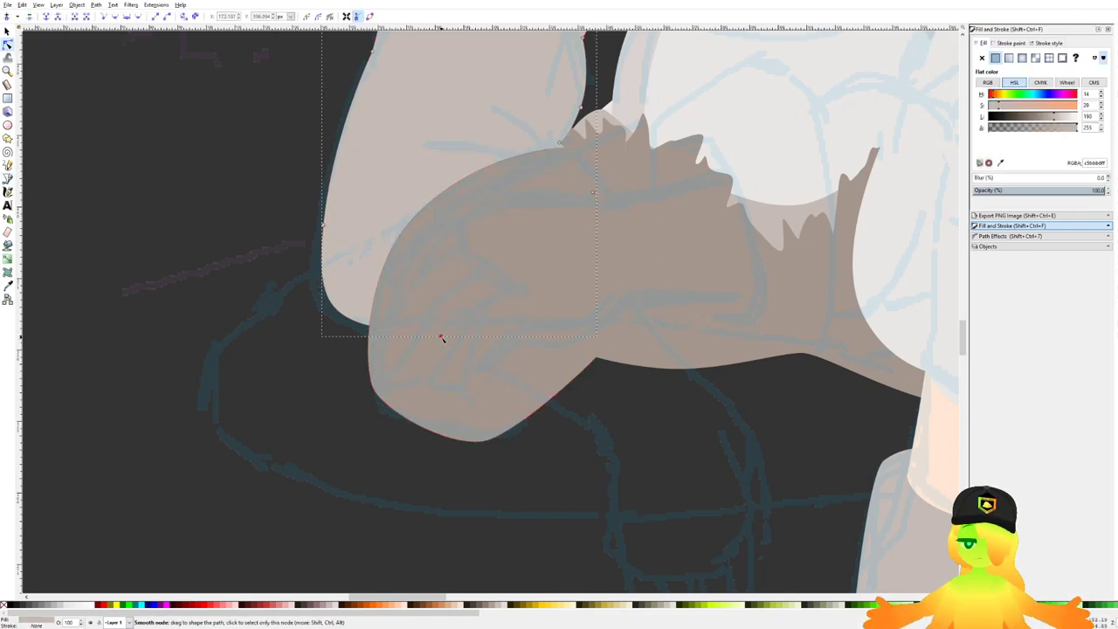
{"action": "left_click", "coordinate": [440, 335]}
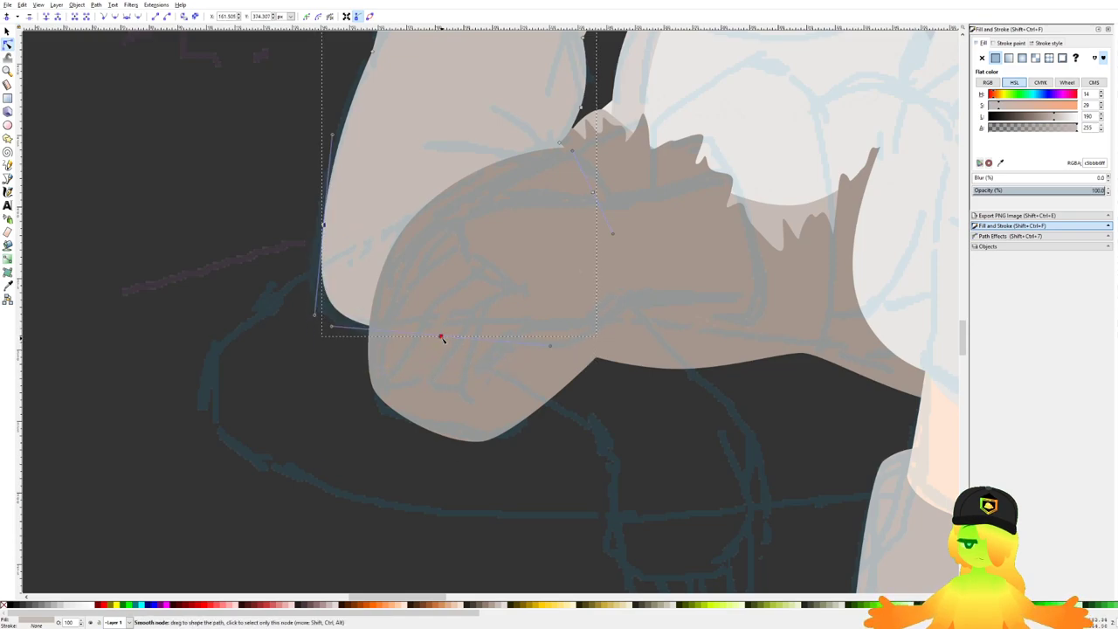
{"action": "left_click_drag", "start_coordinate": [440, 335], "coordinate": [436, 352]}
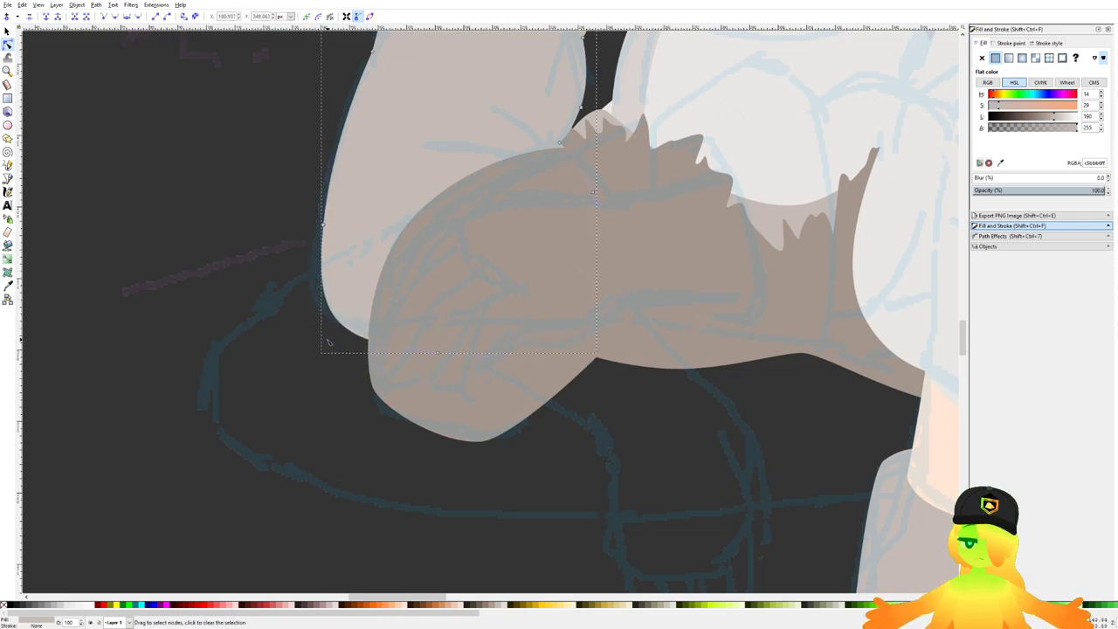
{"action": "left_click_drag", "start_coordinate": [331, 343], "coordinate": [329, 330]}
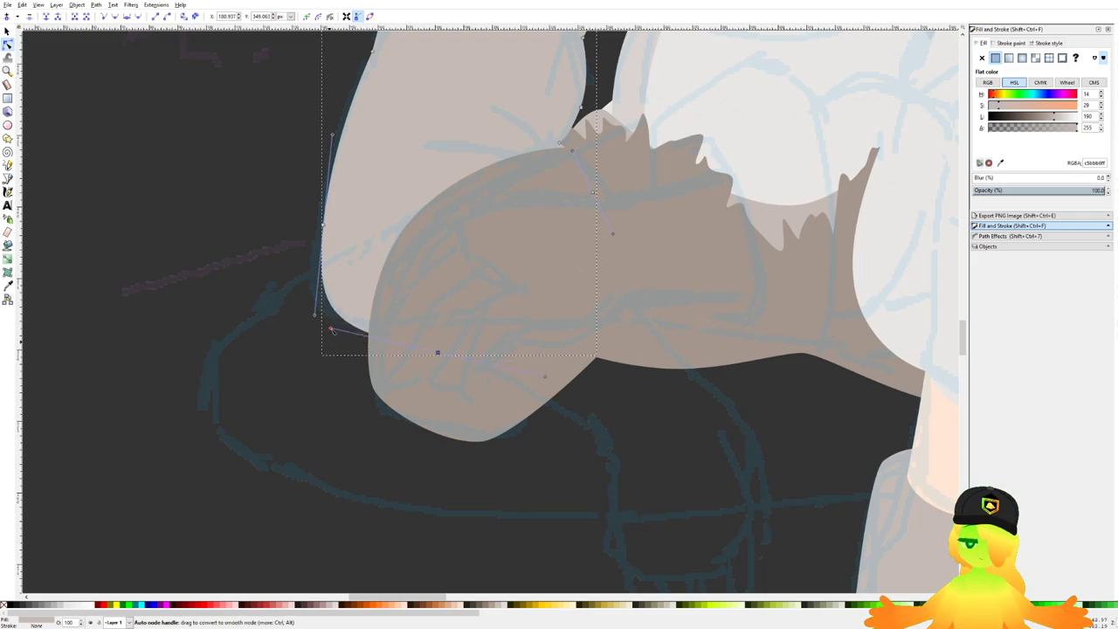
Step: Fill the rounded shape with the sleeve's colour, darken it to a lightness of 173, and save the drawing
{"action": "left_click", "coordinate": [393, 376]}
{"action": "left_click", "coordinate": [393, 377]}
{"action": "left_click_drag", "start_coordinate": [502, 305], "coordinate": [512, 342]}
{"action": "scroll", "coordinate": [496, 312], "scroll_direction": "down", "scroll_amount": 2}
{"action": "key", "text": "d"}
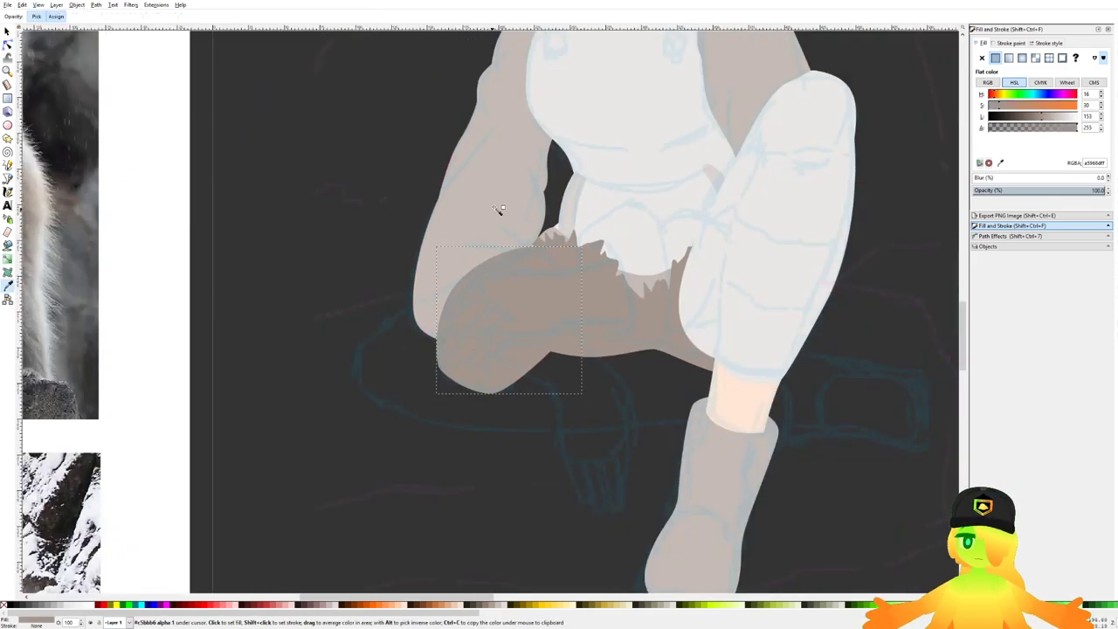
{"action": "left_click", "coordinate": [529, 232]}
{"action": "scroll", "coordinate": [529, 232], "scroll_direction": "up", "scroll_amount": 1}
{"action": "left_click", "coordinate": [1049, 119]}
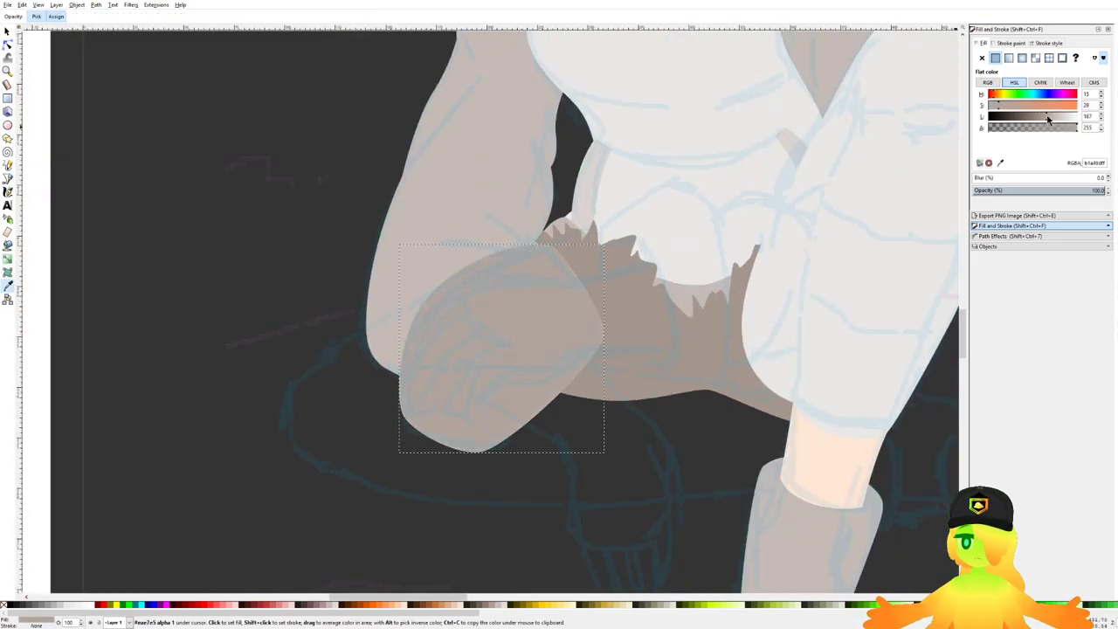
{"action": "scroll", "coordinate": [553, 167], "scroll_direction": "down", "scroll_amount": 4}
{"action": "left_click_drag", "start_coordinate": [616, 212], "coordinate": [597, 232]}
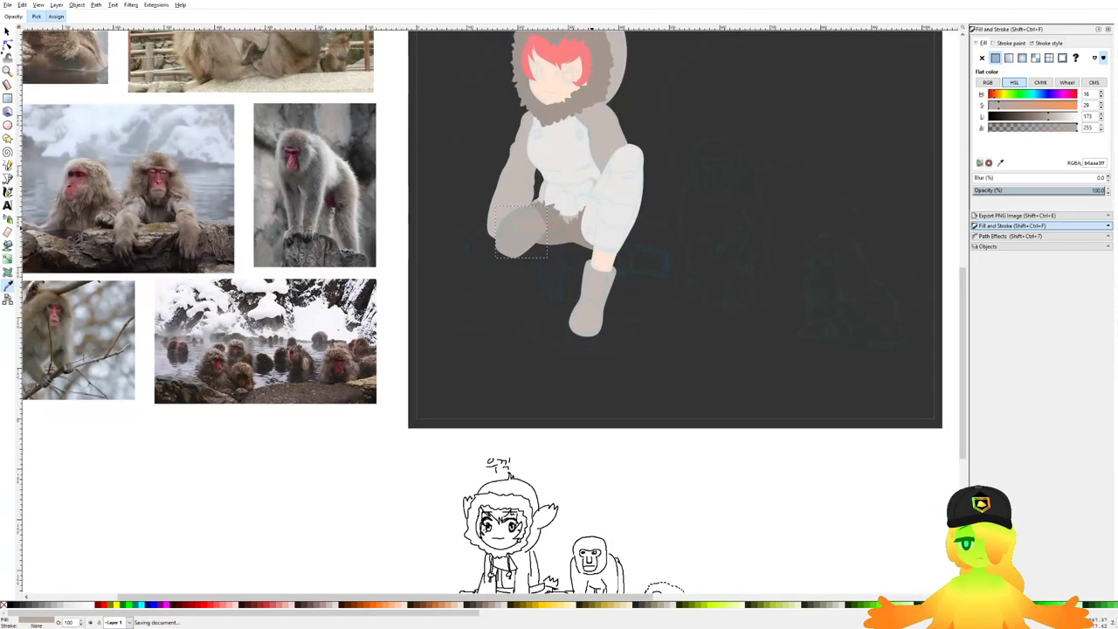
Step: Fill the boot with the rounded shape's darker colour, deselect it, and save the drawing
{"action": "left_click", "coordinate": [7, 45]}
{"action": "left_click", "coordinate": [603, 254]}
{"action": "left_click", "coordinate": [592, 281]}
{"action": "scroll", "coordinate": [520, 250], "scroll_direction": "up", "scroll_amount": 3}
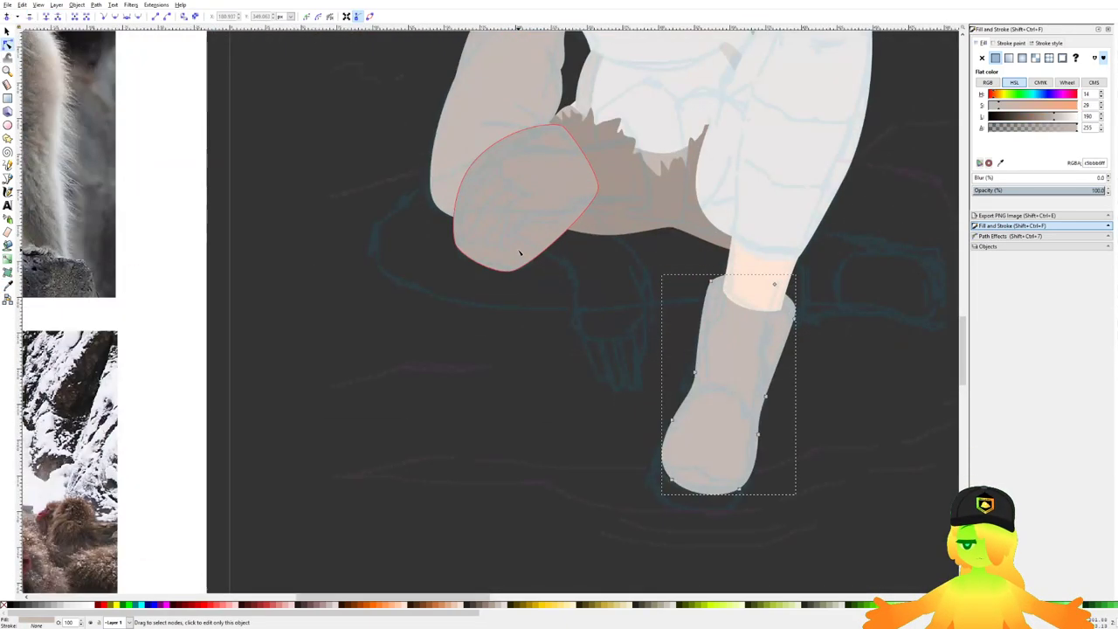
{"action": "key", "text": "d"}
{"action": "left_click", "coordinate": [518, 269]}
{"action": "key", "text": "grave"}
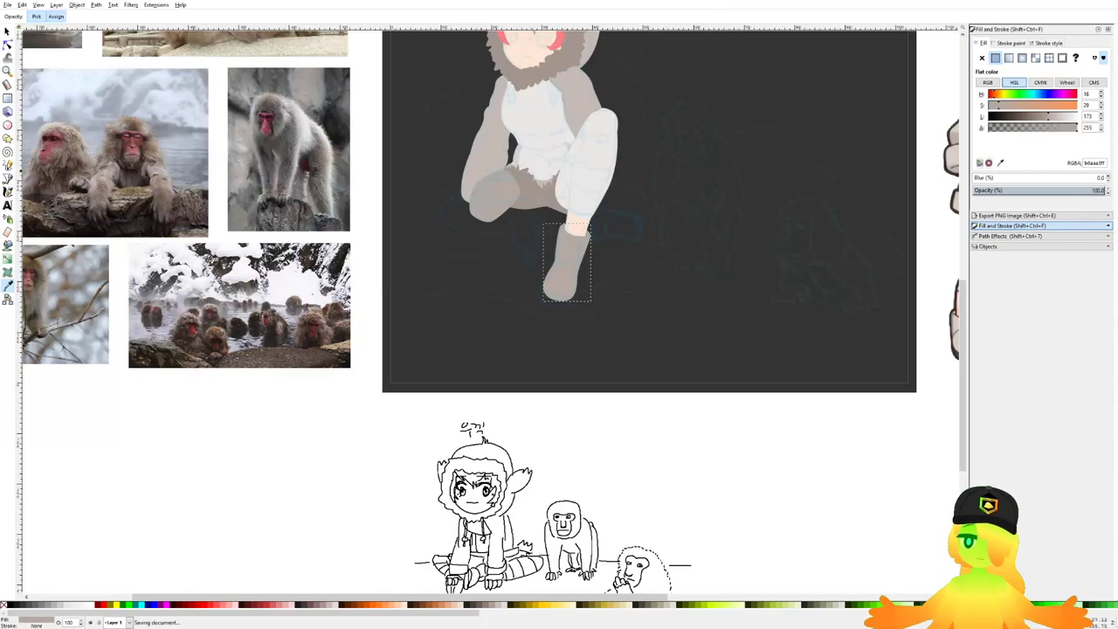
{"action": "left_click", "coordinate": [8, 32]}
{"action": "left_click", "coordinate": [491, 254]}
{"action": "scroll", "coordinate": [524, 209], "scroll_direction": "up", "scroll_amount": 3}
{"action": "left_click_drag", "start_coordinate": [593, 153], "coordinate": [562, 281]}
{"action": "key", "text": "ctrl+s"}
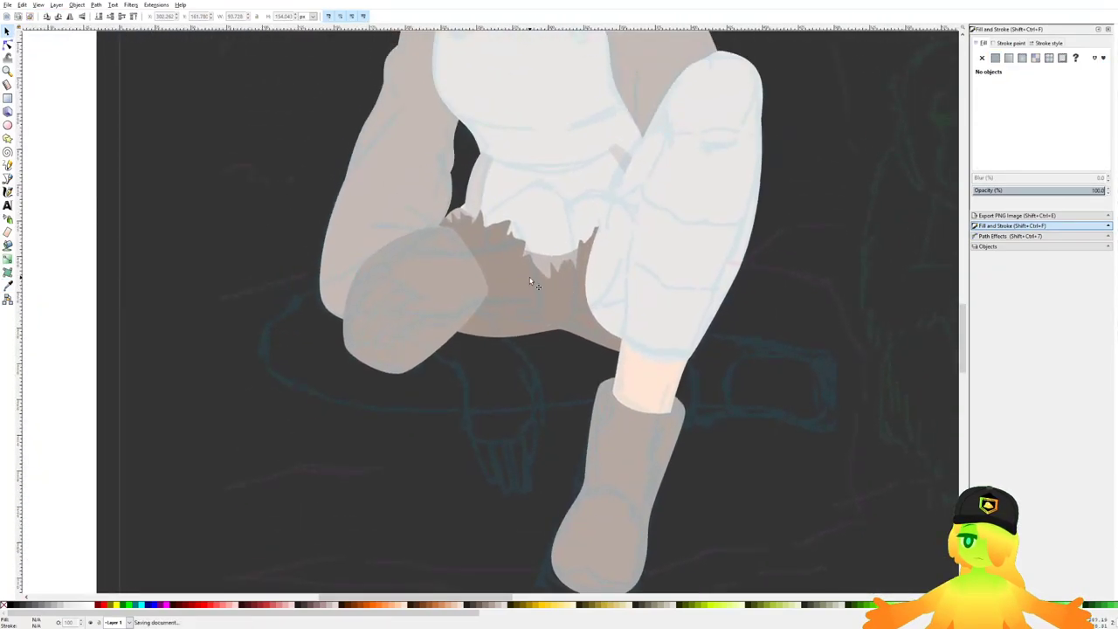
Step: Start an outline on the raised leg and trace the sketched upper edge across the front of the skirt toward image-left
{"action": "left_click", "coordinate": [8, 177]}
{"action": "scroll", "coordinate": [666, 212], "scroll_direction": "up", "scroll_amount": 1}
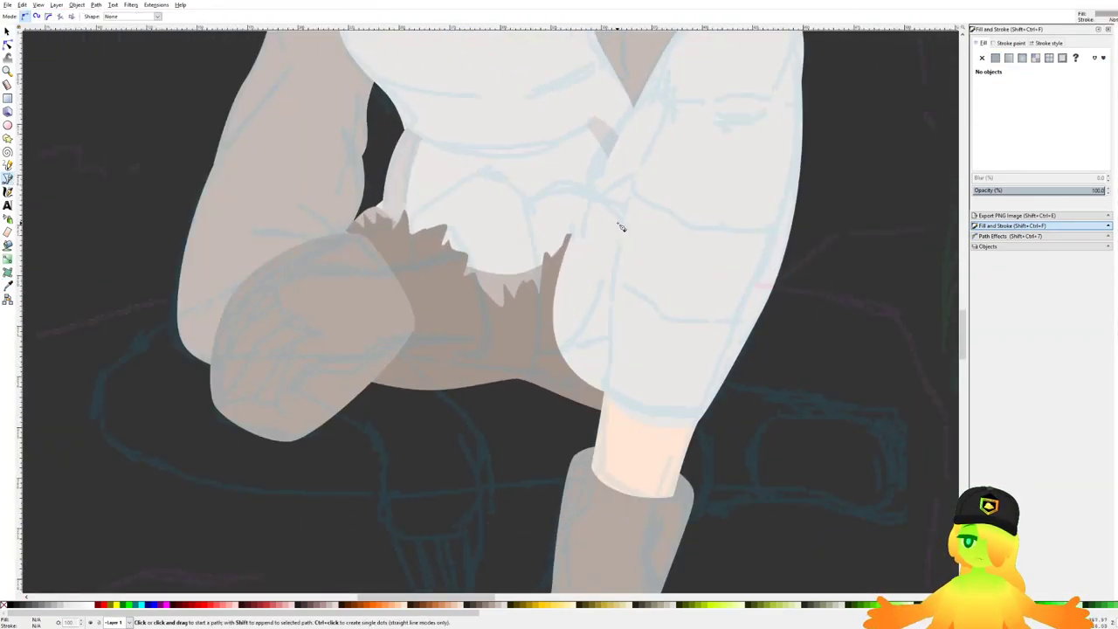
{"action": "scroll", "coordinate": [634, 185], "scroll_direction": "up", "scroll_amount": 1}
{"action": "scroll", "coordinate": [664, 183], "scroll_direction": "up", "scroll_amount": 2}
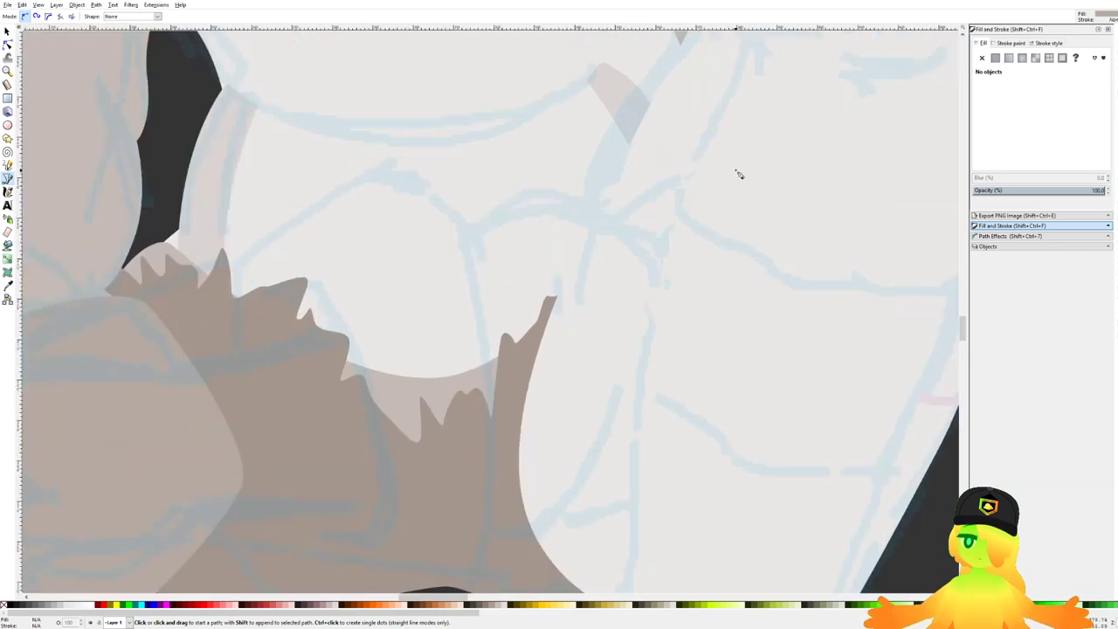
{"action": "left_click", "coordinate": [741, 153]}
{"action": "left_click", "coordinate": [617, 207]}
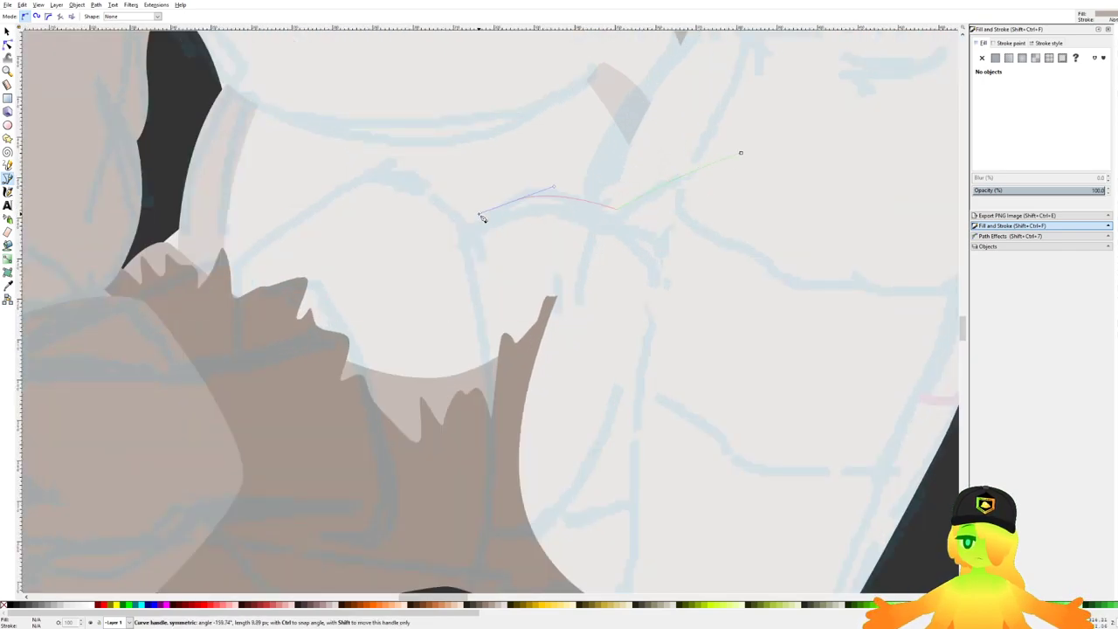
{"action": "left_click_drag", "start_coordinate": [532, 199], "coordinate": [503, 214]}
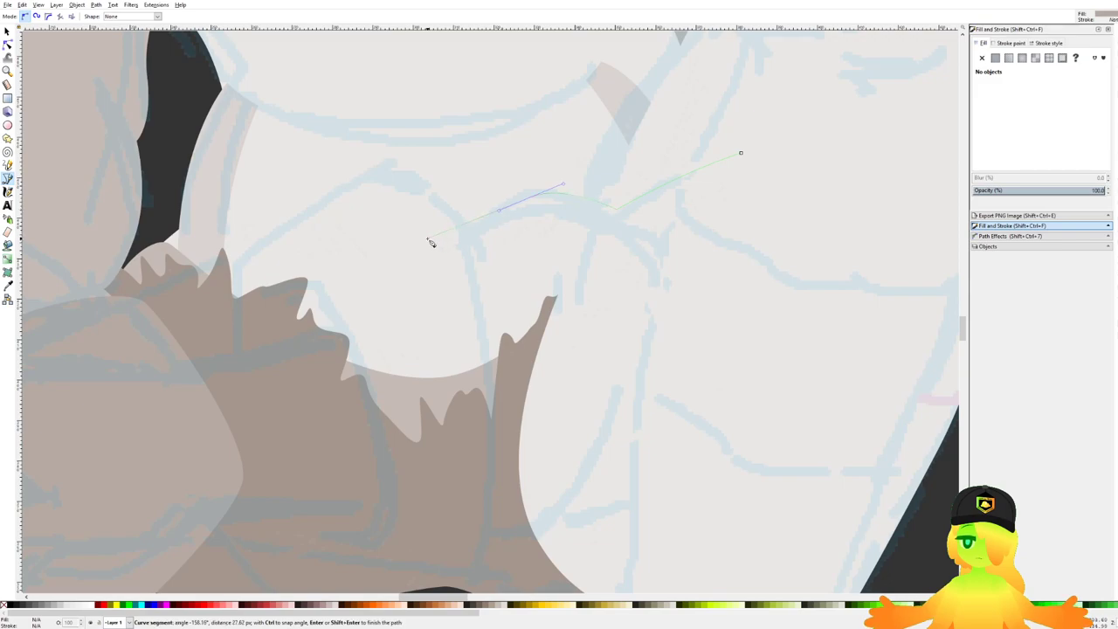
{"action": "left_click", "coordinate": [429, 242]}
Step: Continue the outline down its image-left side and around the lower edge over the shorts, redoing the misplaced segments
{"action": "scroll", "coordinate": [443, 401], "scroll_direction": "down", "scroll_amount": 3}
{"action": "left_click_drag", "start_coordinate": [443, 434], "coordinate": [564, 411]}
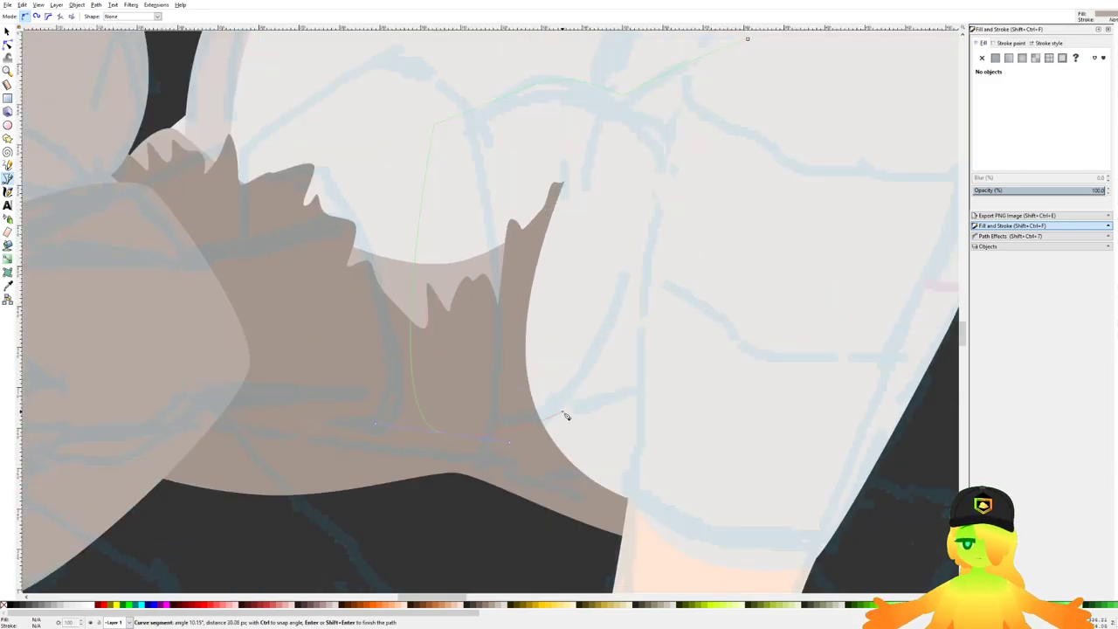
{"action": "left_click_drag", "start_coordinate": [711, 393], "coordinate": [813, 341]}
{"action": "key", "text": "BackSpace"}
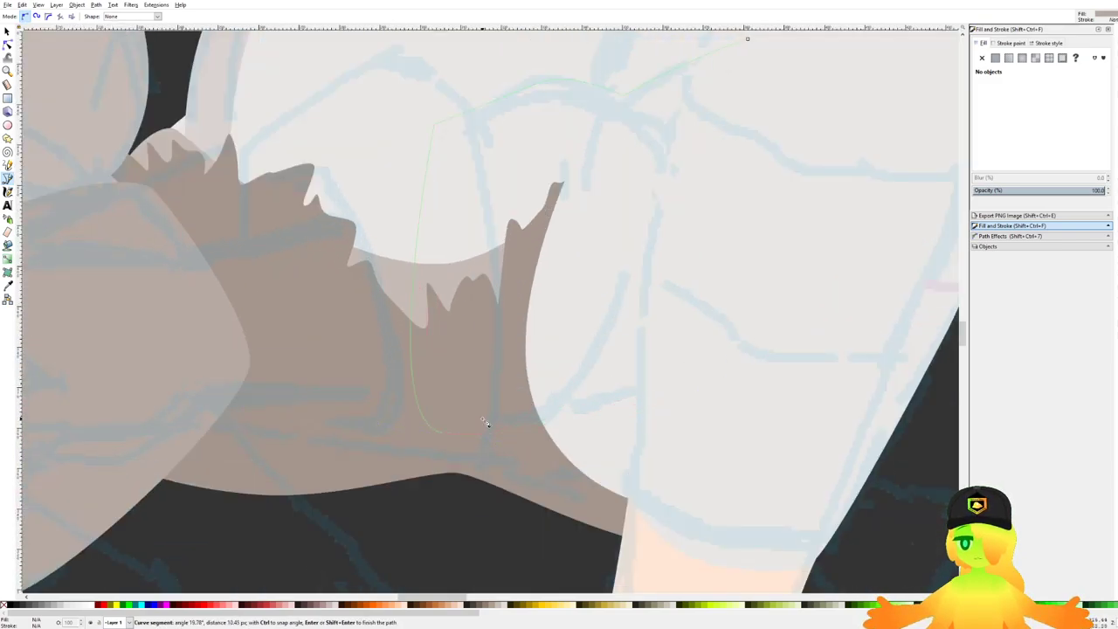
{"action": "left_click_drag", "start_coordinate": [416, 416], "coordinate": [541, 435]}
{"action": "key", "text": "BackSpace"}
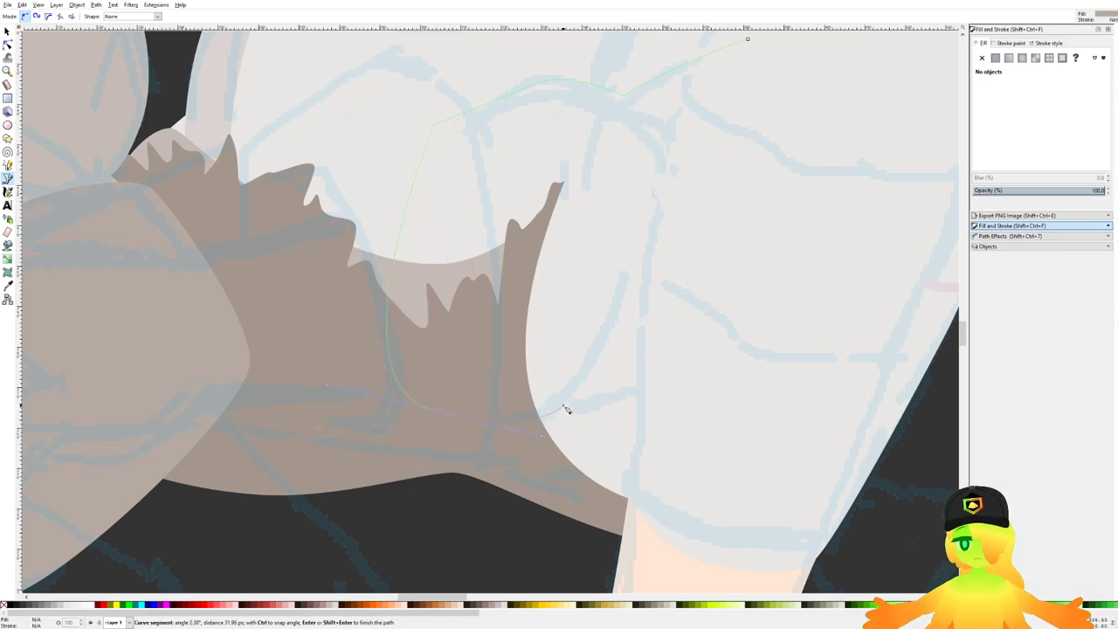
Step: Trace the rest of the lower edge across the raised leg and close the shape at its starting node
{"action": "left_click", "coordinate": [566, 406]}
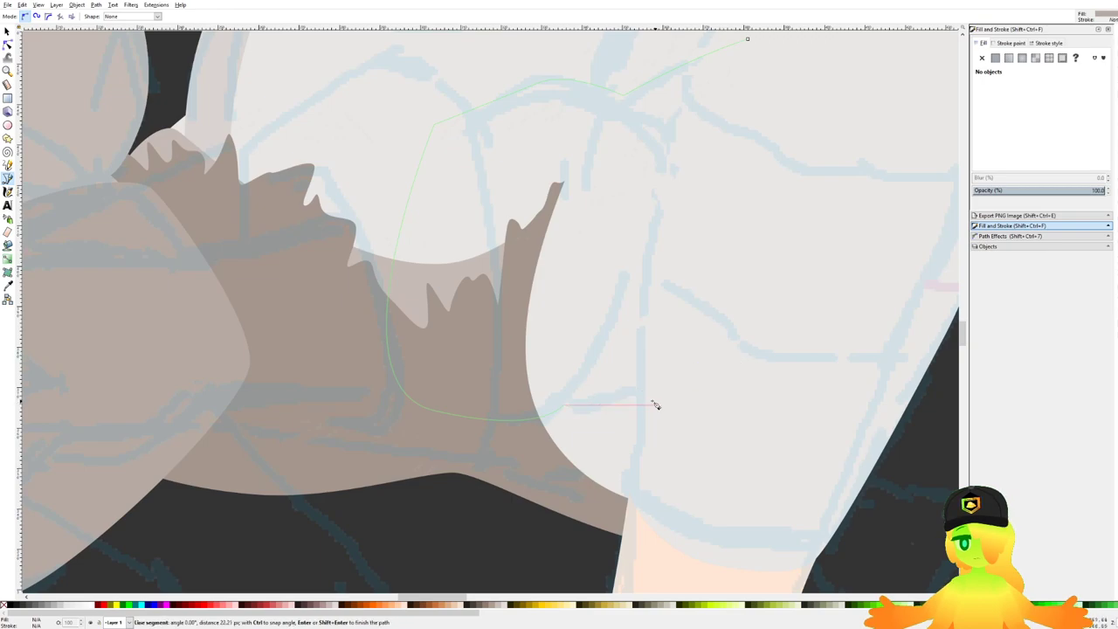
{"action": "left_click_drag", "start_coordinate": [632, 411], "coordinate": [685, 394]}
{"action": "left_click", "coordinate": [745, 404]}
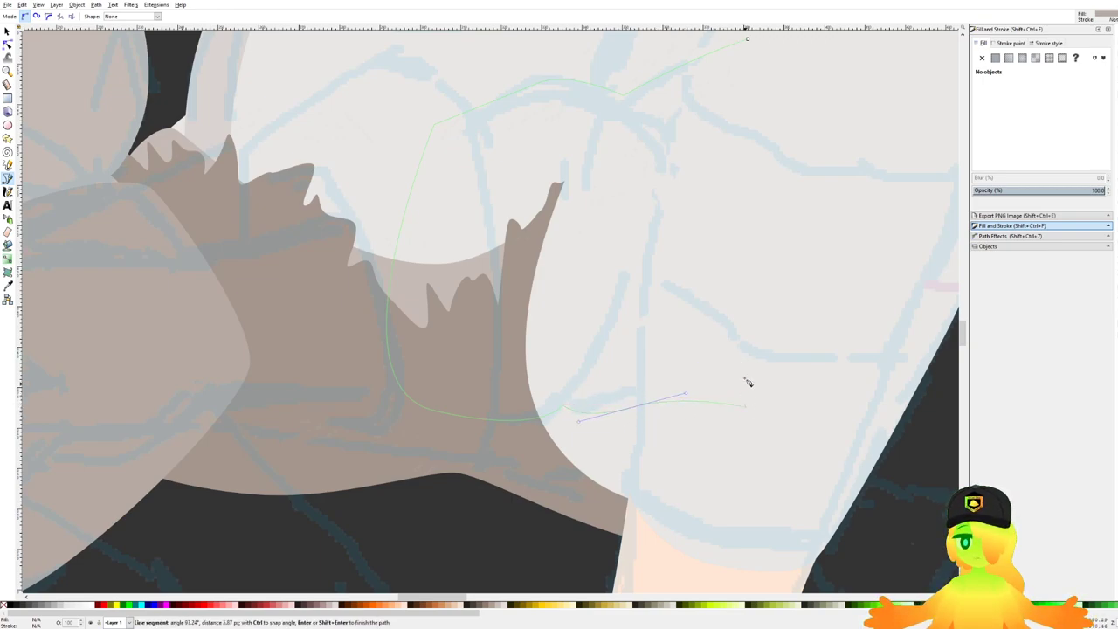
{"action": "left_click", "coordinate": [748, 41]}
Step: Fill the new shape over the raised leg with the arm's lighter greyish-brown and lower it behind the raised leg
{"action": "scroll", "coordinate": [562, 225], "scroll_direction": "down", "scroll_amount": 3}
{"action": "key", "text": "d"}
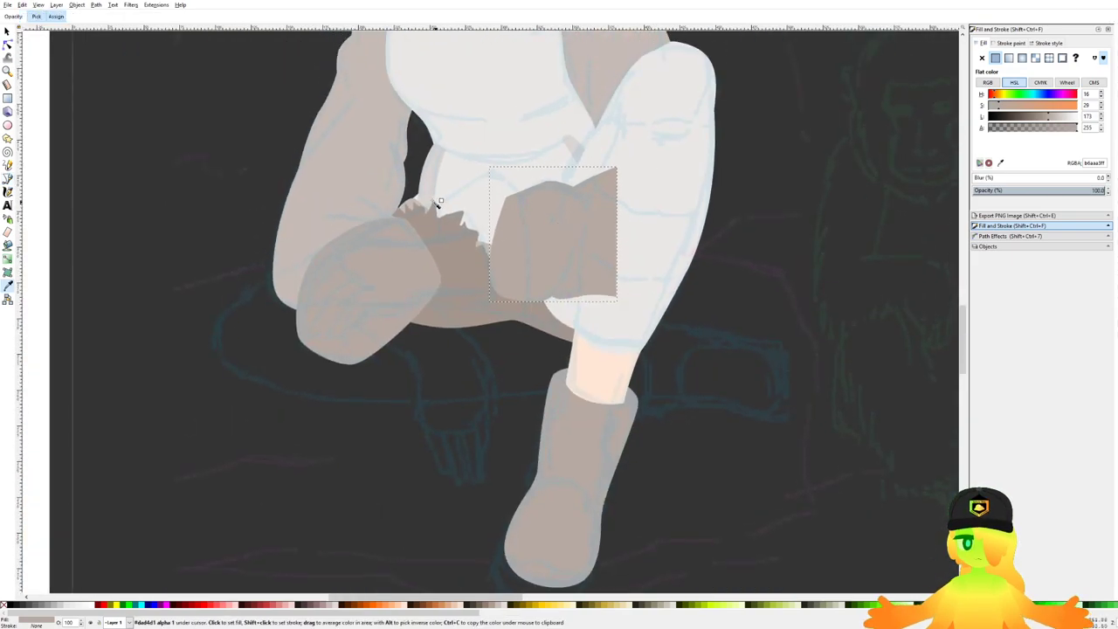
{"action": "left_click", "coordinate": [355, 163]}
{"action": "key", "text": "Page_Down"}
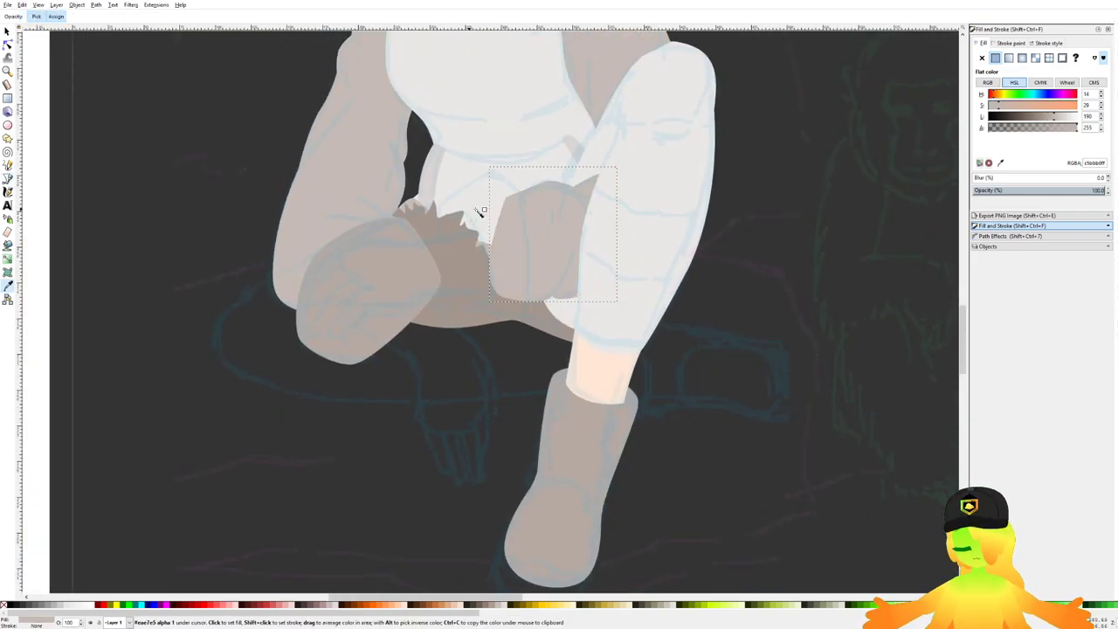
{"action": "scroll", "coordinate": [516, 232], "scroll_direction": "up", "scroll_amount": 2}
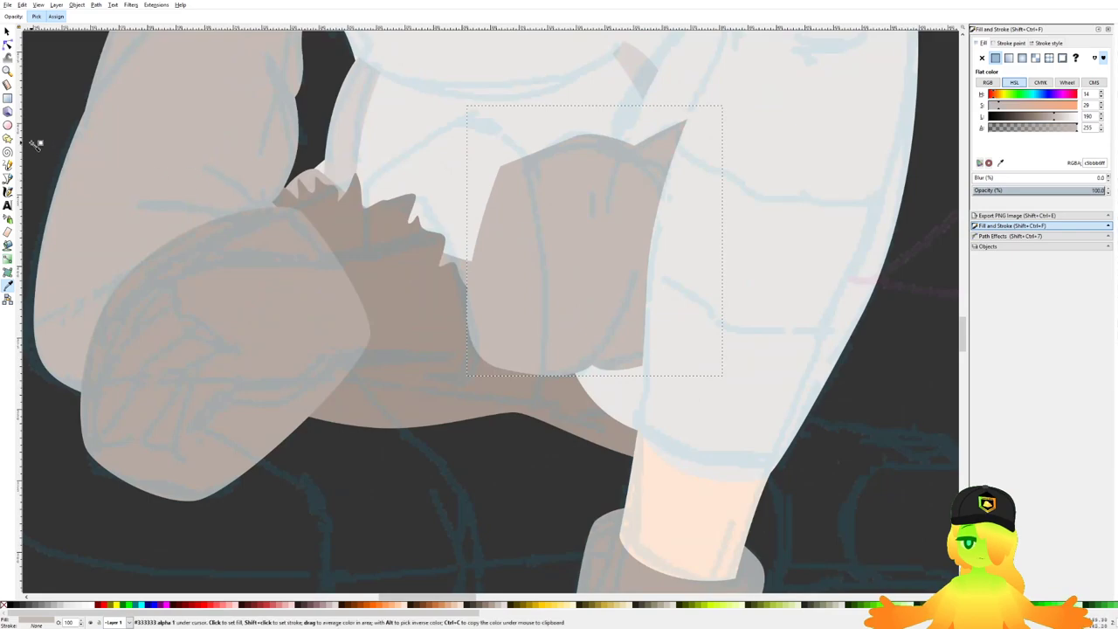
Step: Trace a closed rounded panel over the middle of the shorts and fill it with the rounded sleeve end's darker colour
{"action": "left_click", "coordinate": [9, 179]}
{"action": "left_click_drag", "start_coordinate": [397, 269], "coordinate": [410, 305]}
{"action": "left_click", "coordinate": [400, 346]}
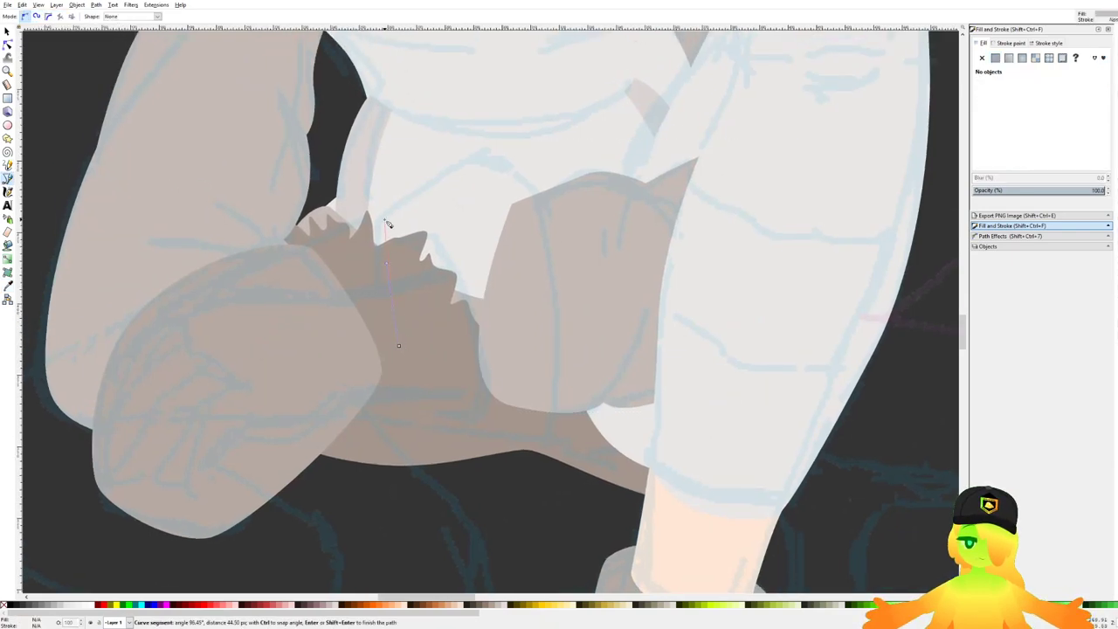
{"action": "left_click_drag", "start_coordinate": [389, 215], "coordinate": [402, 196]}
{"action": "left_click", "coordinate": [496, 160]}
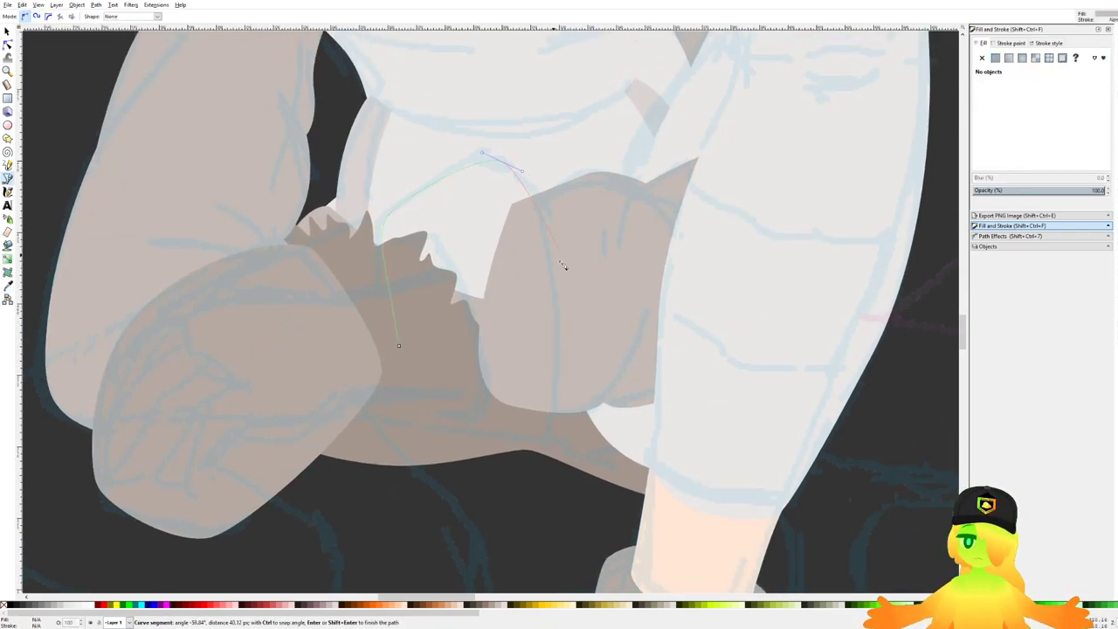
{"action": "left_click_drag", "start_coordinate": [556, 304], "coordinate": [544, 428]}
{"action": "scroll", "coordinate": [544, 432], "scroll_direction": "up", "scroll_amount": 1}
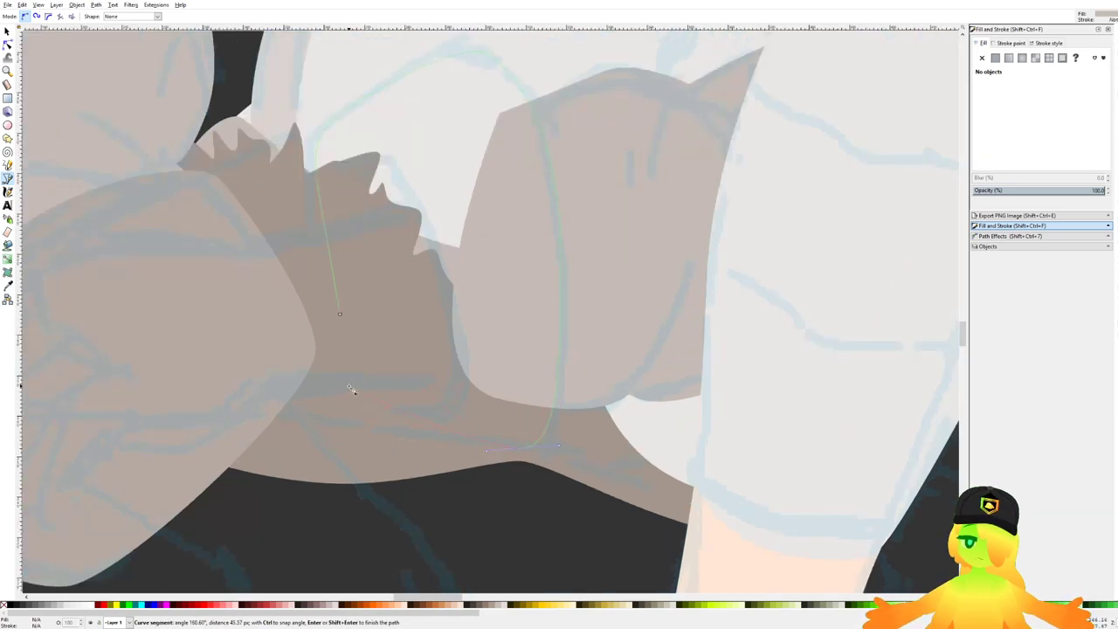
{"action": "left_click", "coordinate": [340, 313]}
{"action": "scroll", "coordinate": [408, 307], "scroll_direction": "down", "scroll_amount": 2}
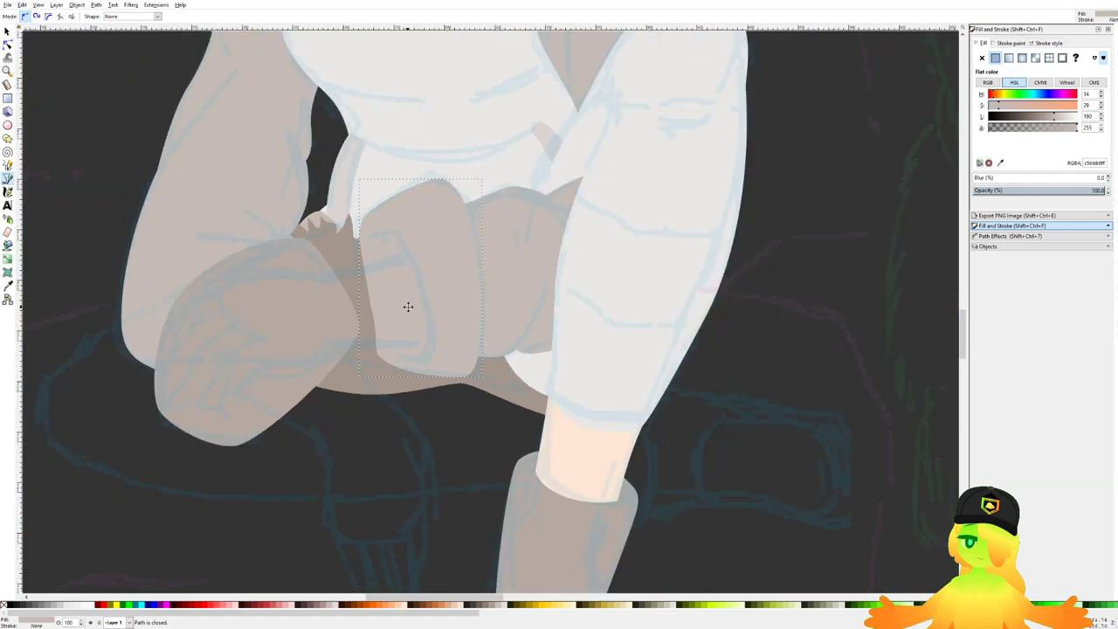
{"action": "left_click_drag", "start_coordinate": [408, 307], "coordinate": [434, 314]}
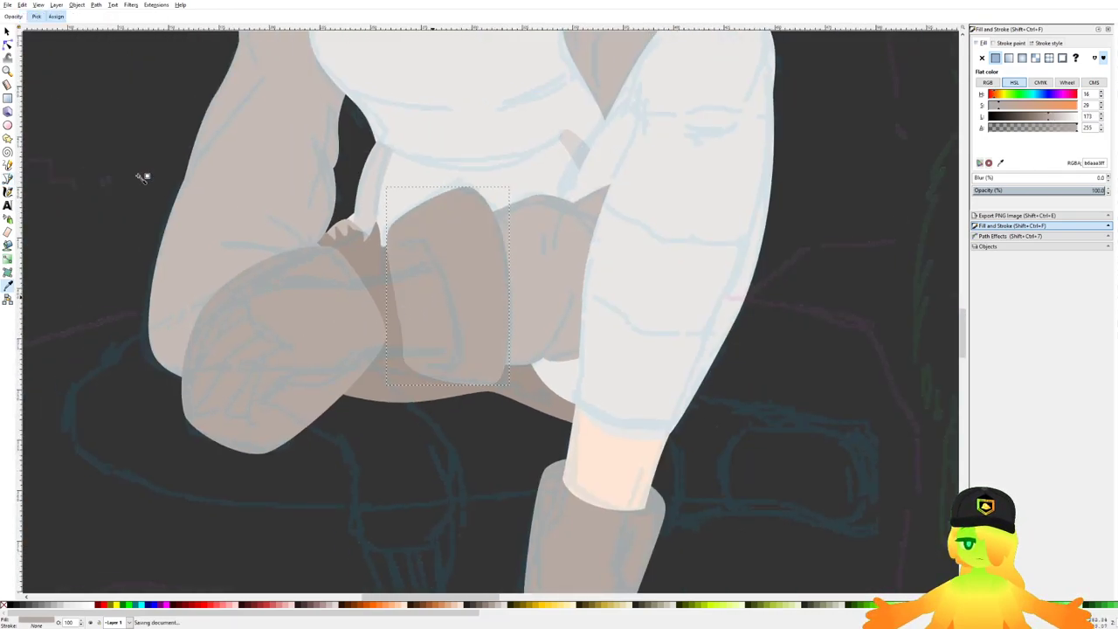
Step: Adjust the curve handles along the middle panel's image-left edge, deselect it, and check the whole figure
{"action": "key", "text": "n"}
{"action": "left_click_drag", "start_coordinate": [381, 280], "coordinate": [420, 323]}
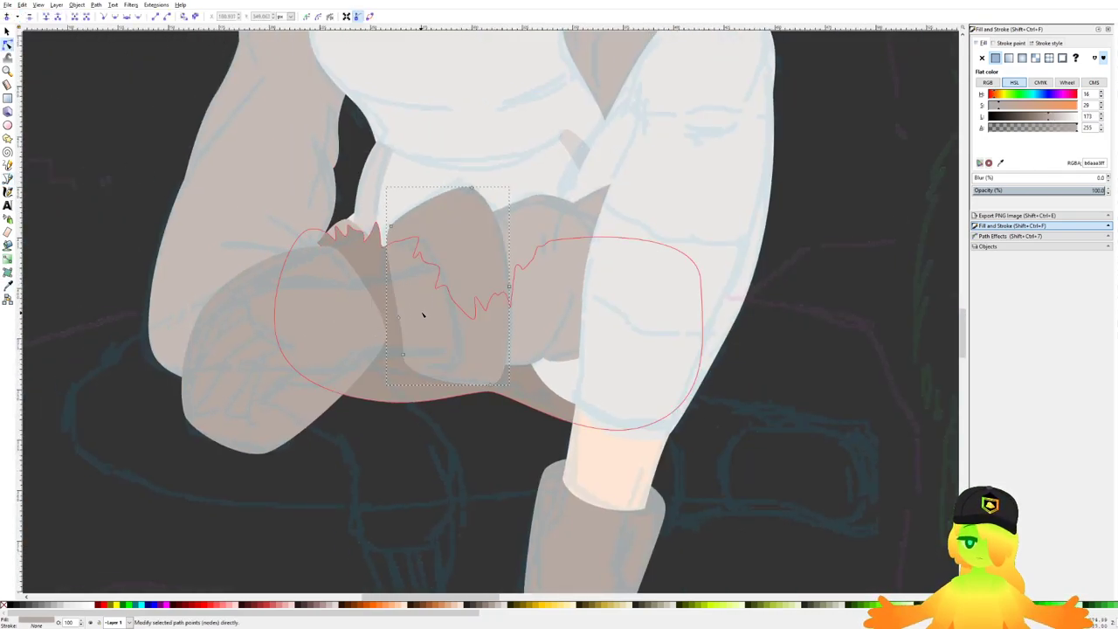
{"action": "key", "text": "Delete"}
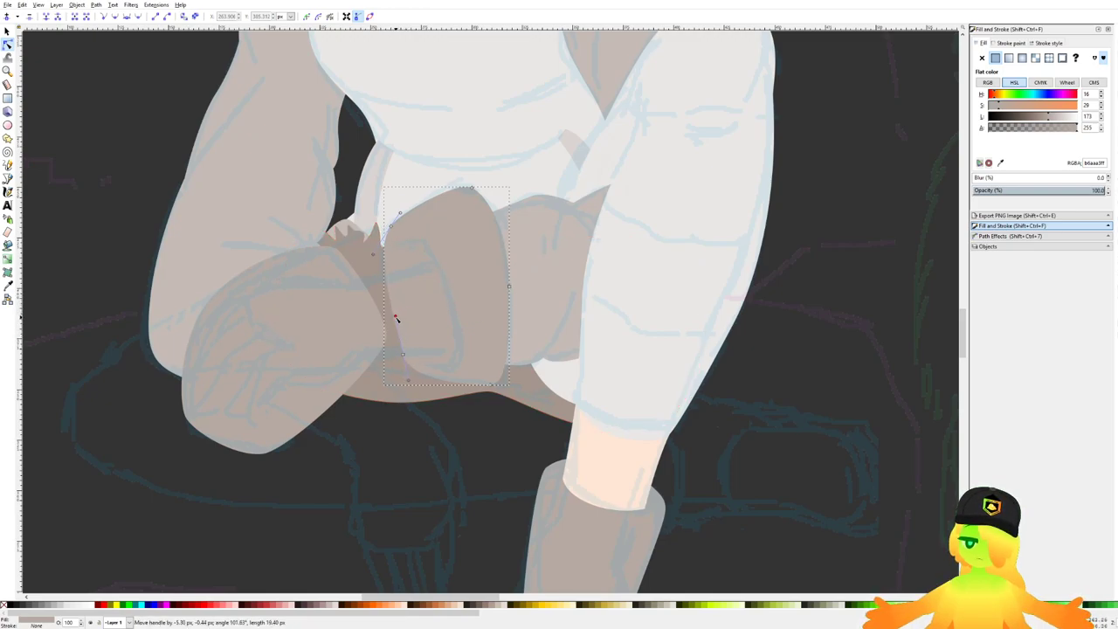
{"action": "key", "text": "Escape"}
{"action": "left_click", "coordinate": [443, 384]}
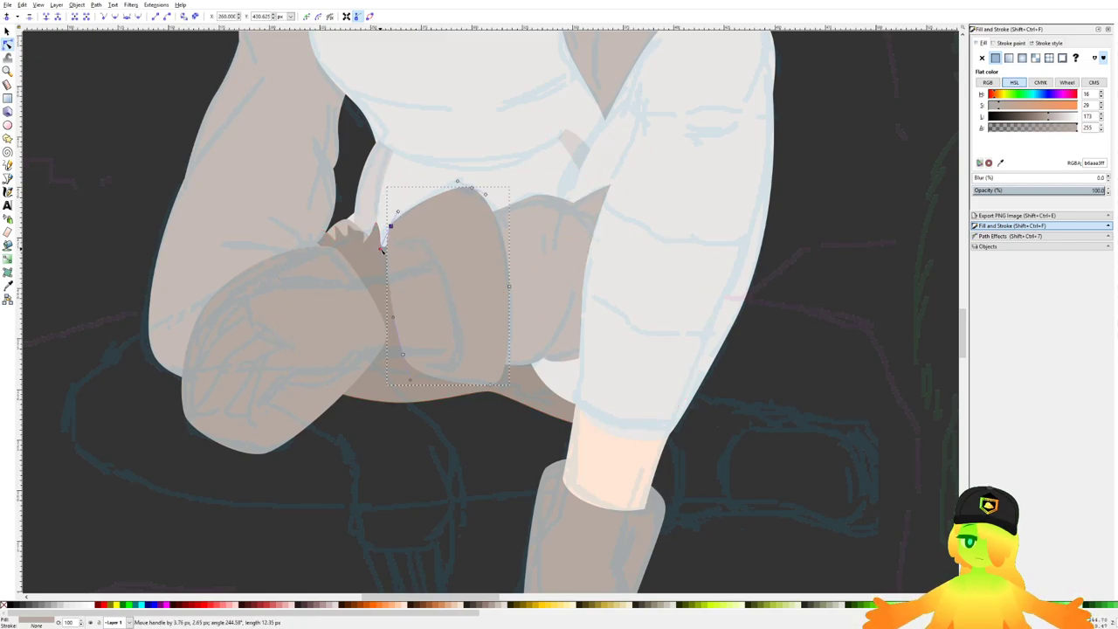
{"action": "left_click", "coordinate": [463, 430]}
{"action": "scroll", "coordinate": [419, 367], "scroll_direction": "down", "scroll_amount": 6}
{"action": "left_click_drag", "start_coordinate": [606, 449], "coordinate": [644, 397]}
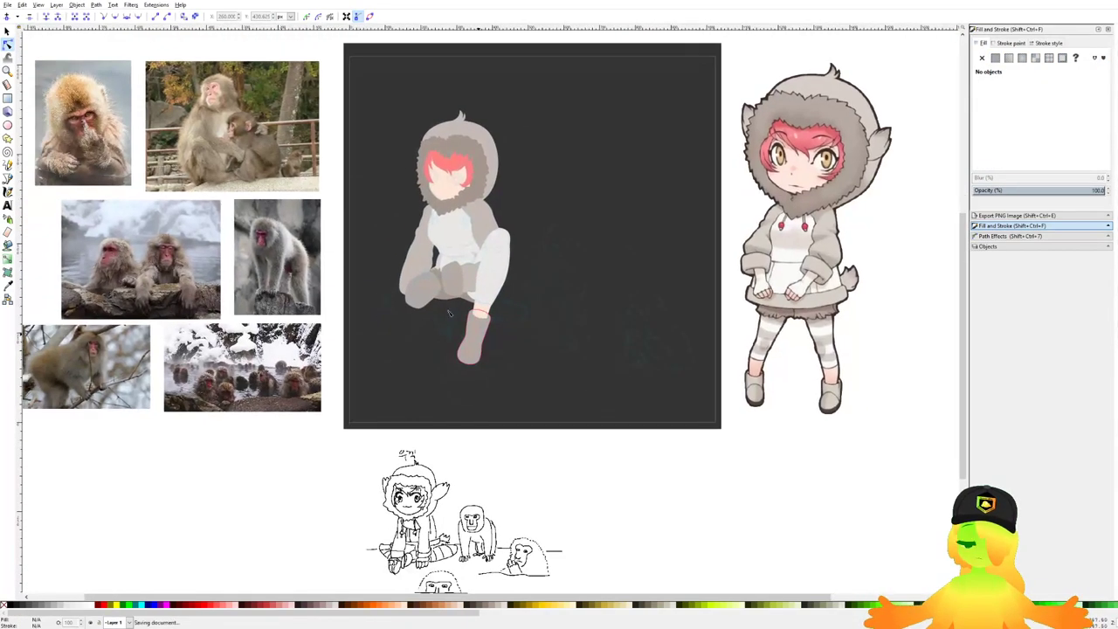
{"action": "scroll", "coordinate": [455, 304], "scroll_direction": "up", "scroll_amount": 6}
Step: Raise the middle panel's lower corner node slightly, lower its top node, deselect the panel, and save the drawing
{"action": "left_click", "coordinate": [483, 253]}
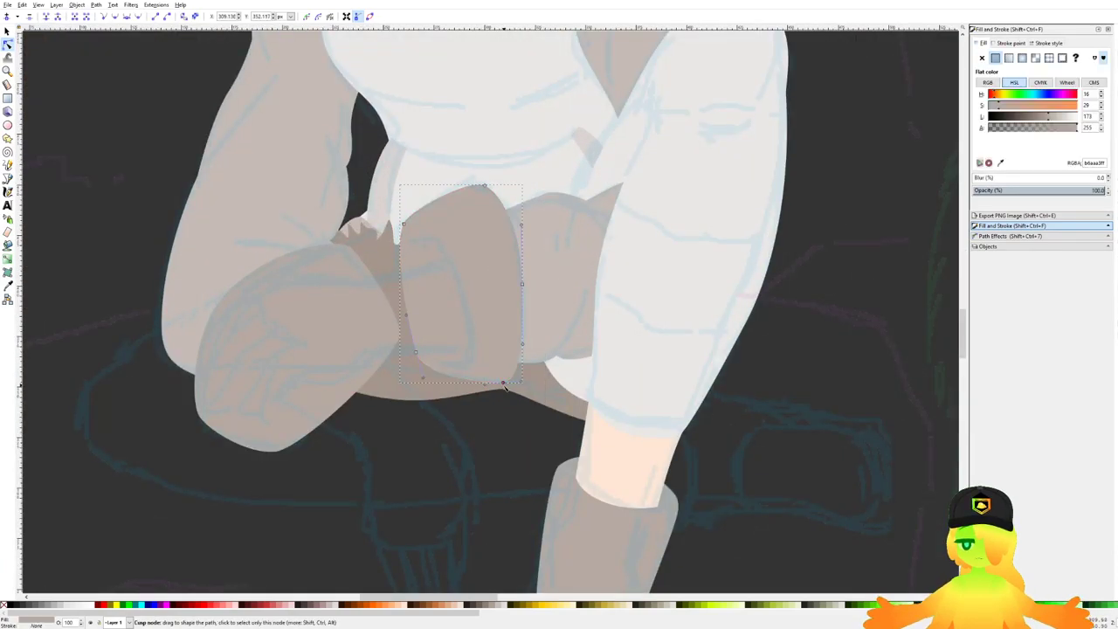
{"action": "left_click_drag", "start_coordinate": [504, 377], "coordinate": [506, 379]}
{"action": "left_click", "coordinate": [485, 185]}
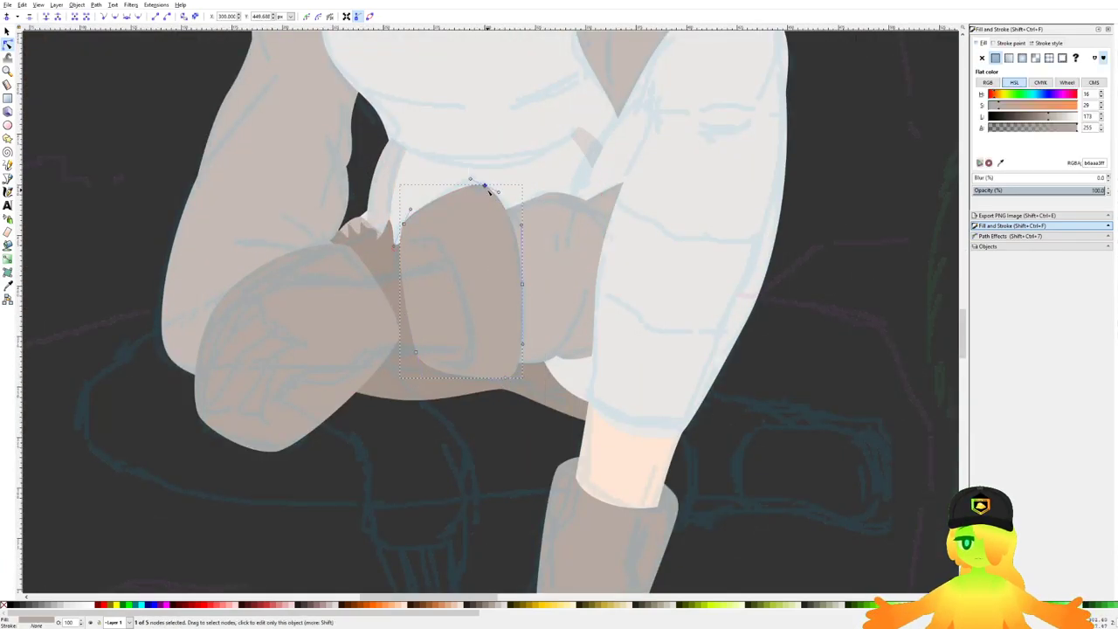
{"action": "left_click_drag", "start_coordinate": [486, 186], "coordinate": [492, 198]}
{"action": "key", "text": "Escape"}
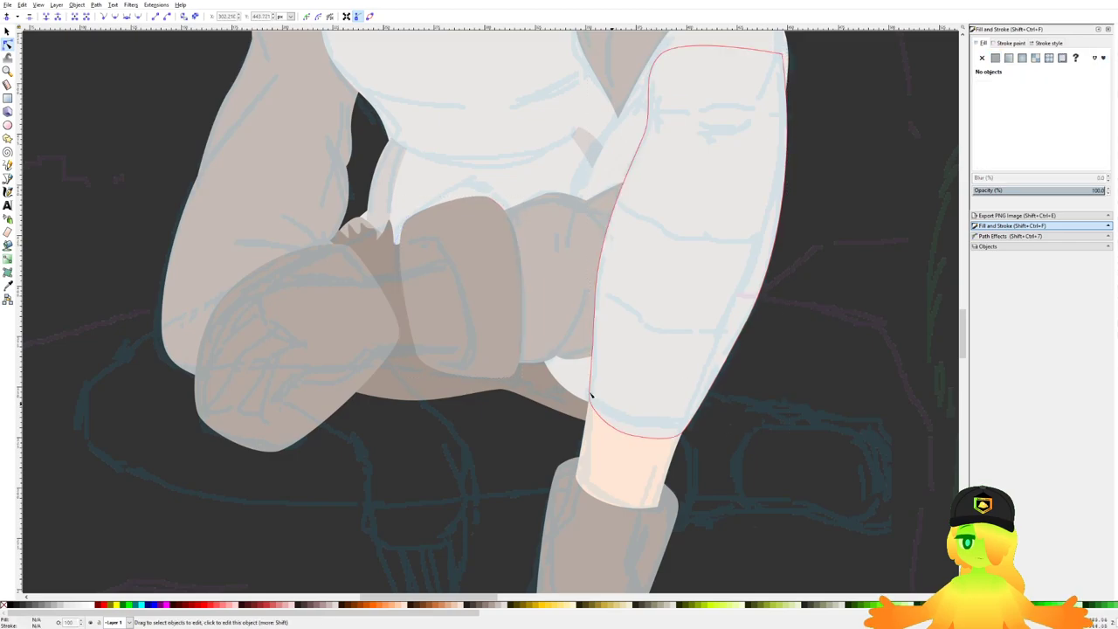
{"action": "scroll", "coordinate": [504, 329], "scroll_direction": "down", "scroll_amount": 8}
{"action": "scroll", "coordinate": [505, 330], "scroll_direction": "down", "scroll_amount": 2}
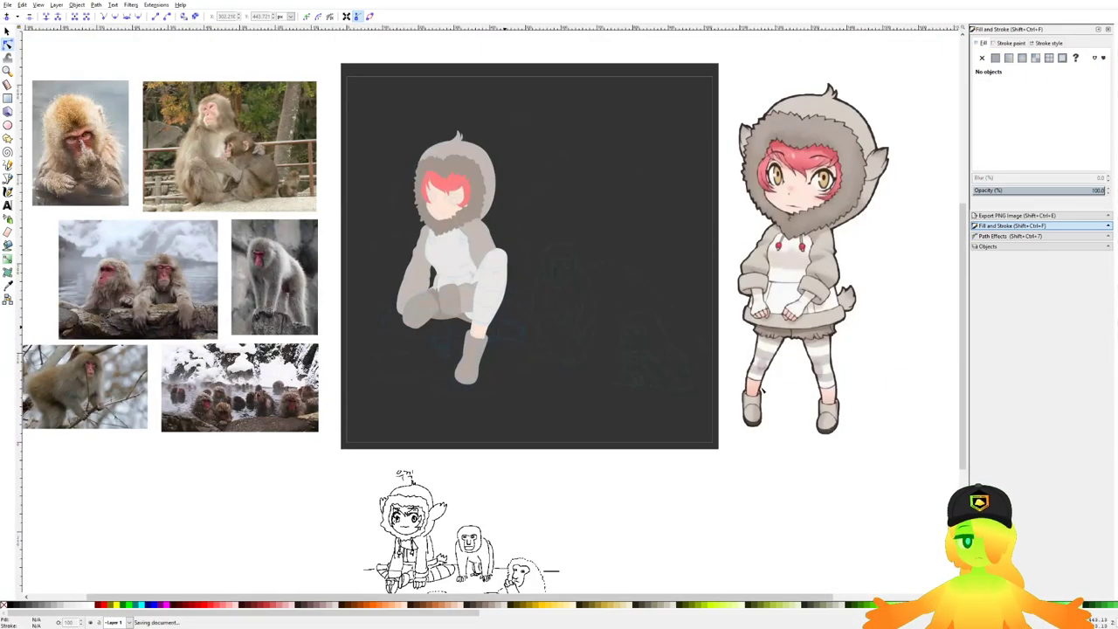
{"action": "key", "text": "ctrl+s"}
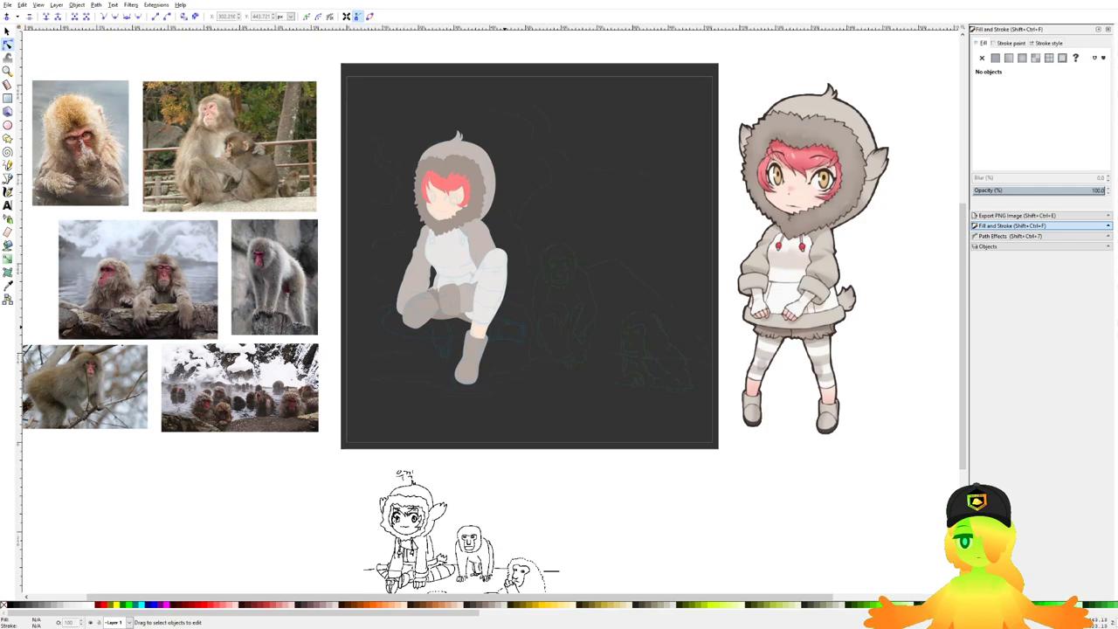
Step: Examine the seated figure's legs and the sketch lines still uncovered around the boot and folded leg
{"action": "left_click_drag", "start_coordinate": [506, 349], "coordinate": [593, 375]}
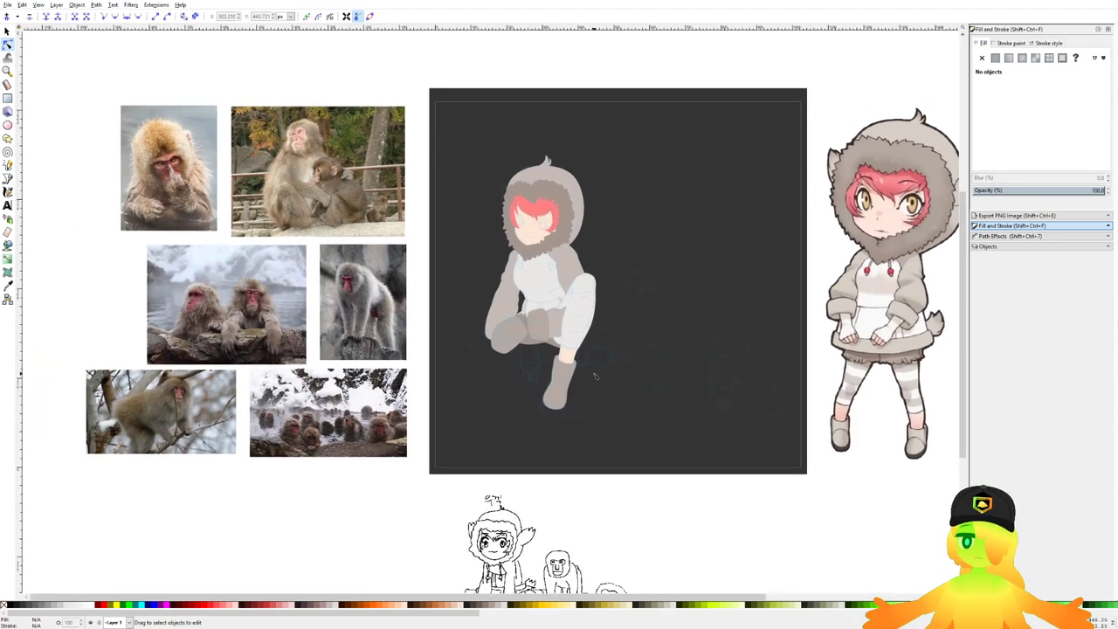
{"action": "scroll", "coordinate": [596, 384], "scroll_direction": "up", "scroll_amount": 2}
{"action": "scroll", "coordinate": [524, 367], "scroll_direction": "up", "scroll_amount": 1}
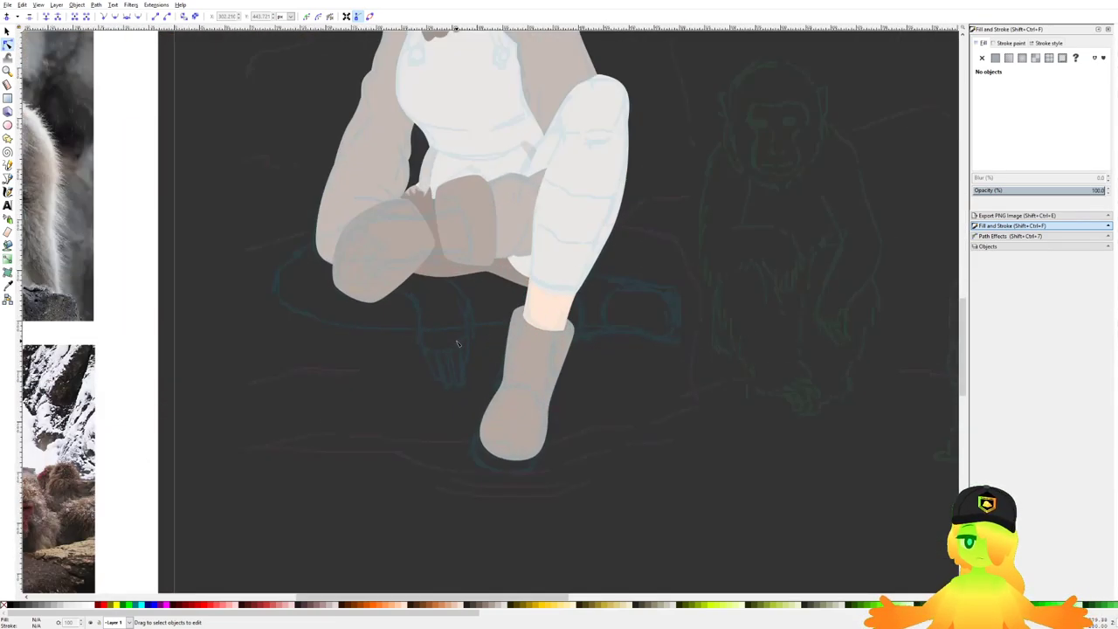
{"action": "scroll", "coordinate": [501, 373], "scroll_direction": "up", "scroll_amount": 2}
{"action": "scroll", "coordinate": [561, 379], "scroll_direction": "down", "scroll_amount": 2}
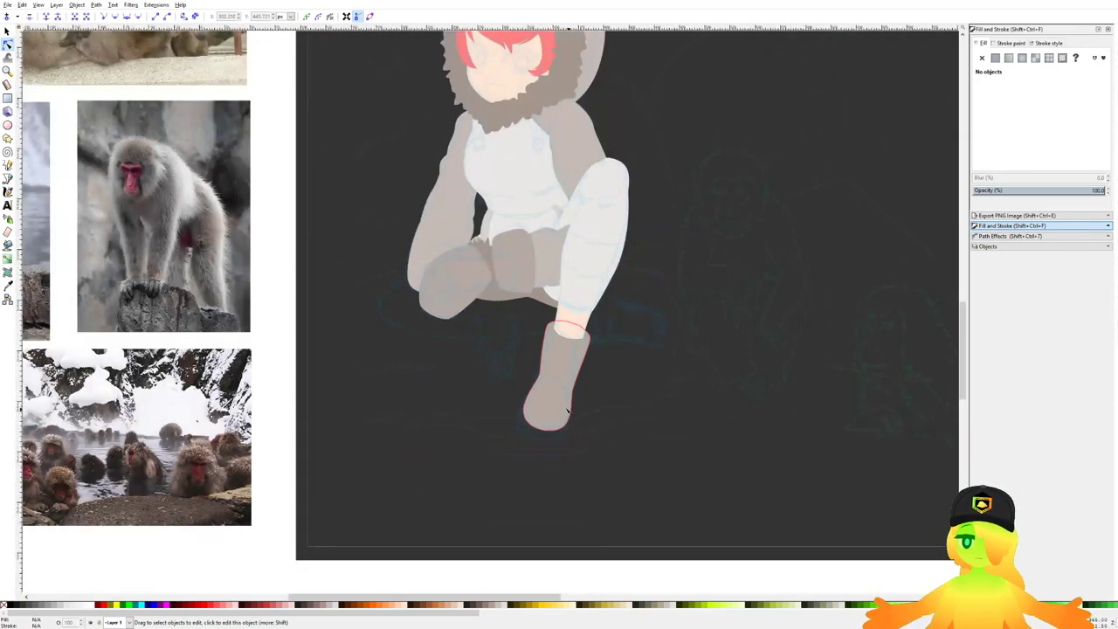
{"action": "scroll", "coordinate": [561, 379], "scroll_direction": "up", "scroll_amount": 2}
{"action": "left_click_drag", "start_coordinate": [671, 353], "coordinate": [716, 383]}
{"action": "left_click_drag", "start_coordinate": [736, 255], "coordinate": [718, 263]}
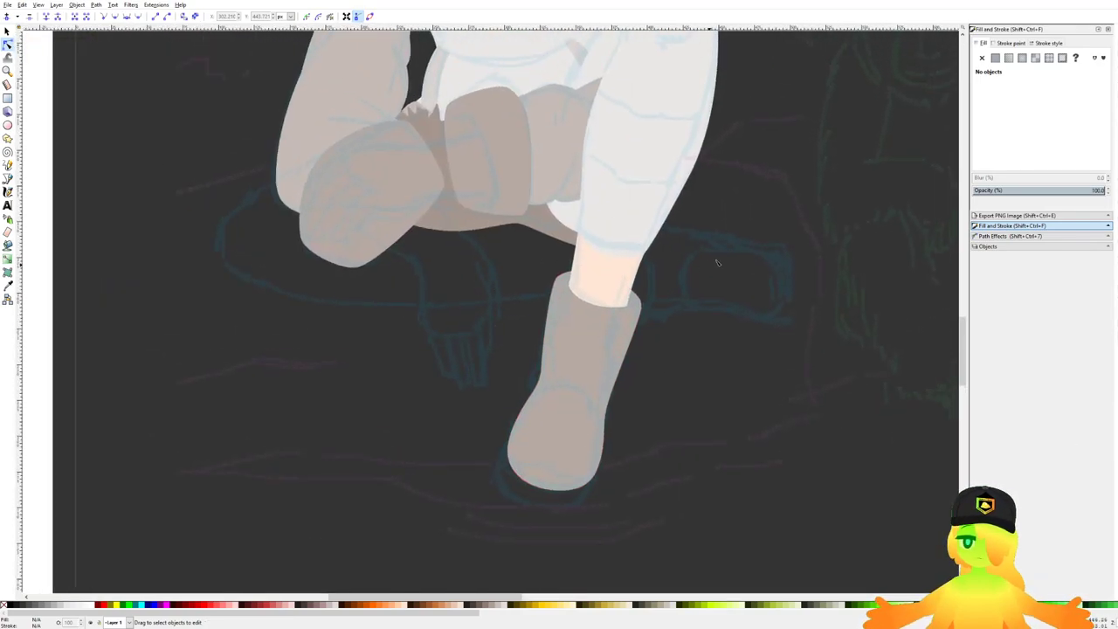
Step: Start an outline on the rounded shape's upper edge and trace a jagged edge diagonally down across the shorts and middle panel
{"action": "left_click", "coordinate": [10, 182]}
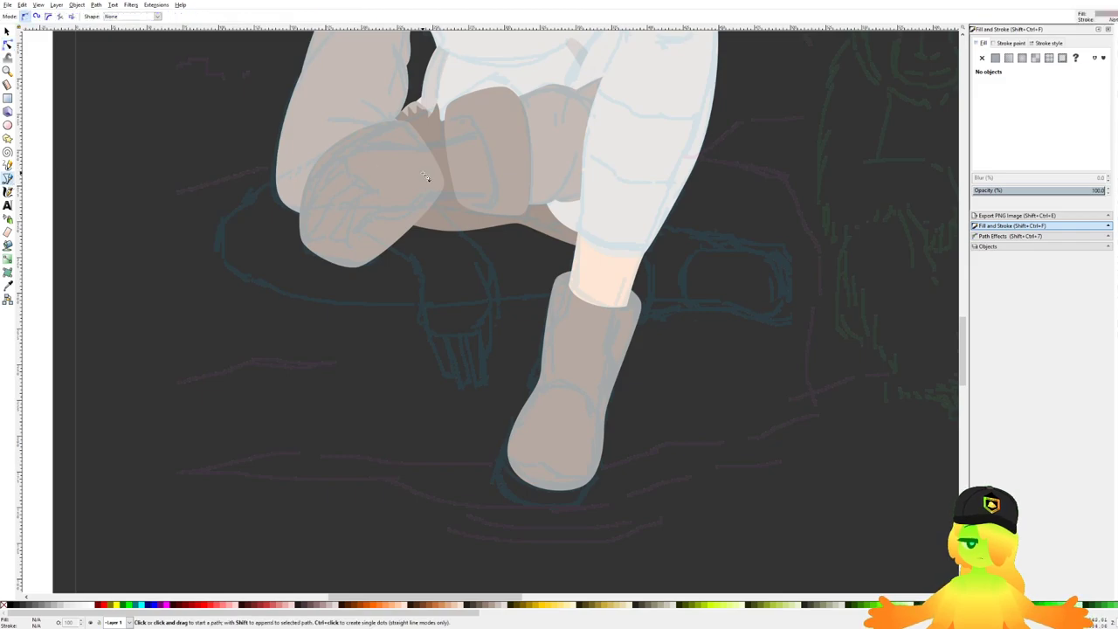
{"action": "scroll", "coordinate": [419, 185], "scroll_direction": "up", "scroll_amount": 1}
{"action": "left_click_drag", "start_coordinate": [360, 190], "coordinate": [423, 190]}
{"action": "scroll", "coordinate": [426, 152], "scroll_direction": "down", "scroll_amount": 1}
{"action": "scroll", "coordinate": [469, 149], "scroll_direction": "up", "scroll_amount": 2}
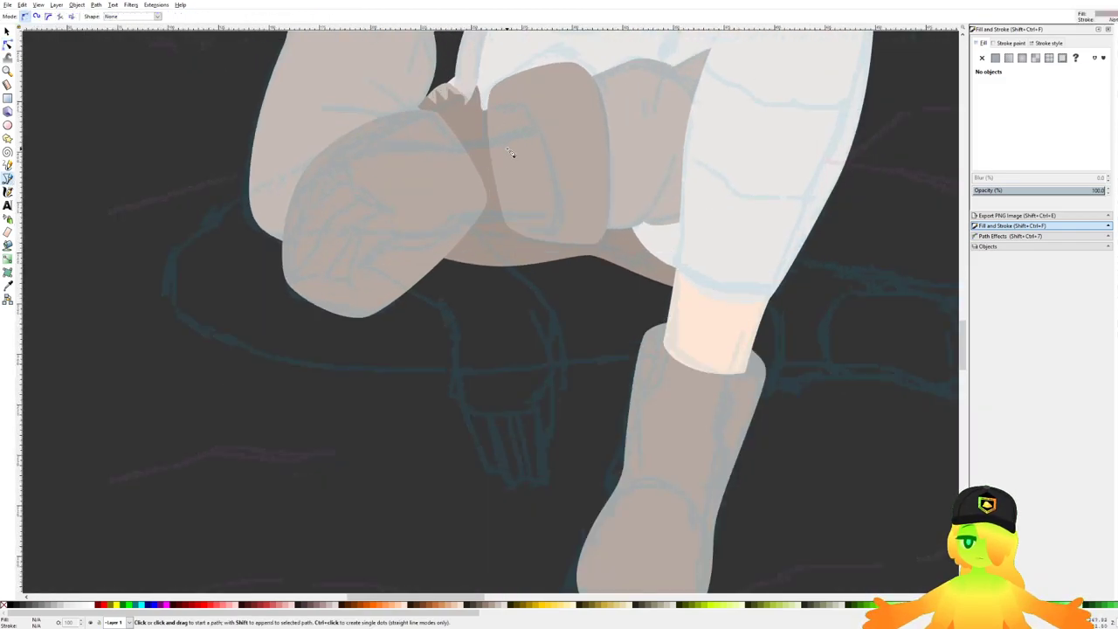
{"action": "scroll", "coordinate": [561, 182], "scroll_direction": "down", "scroll_amount": 3}
{"action": "scroll", "coordinate": [599, 202], "scroll_direction": "up", "scroll_amount": 2}
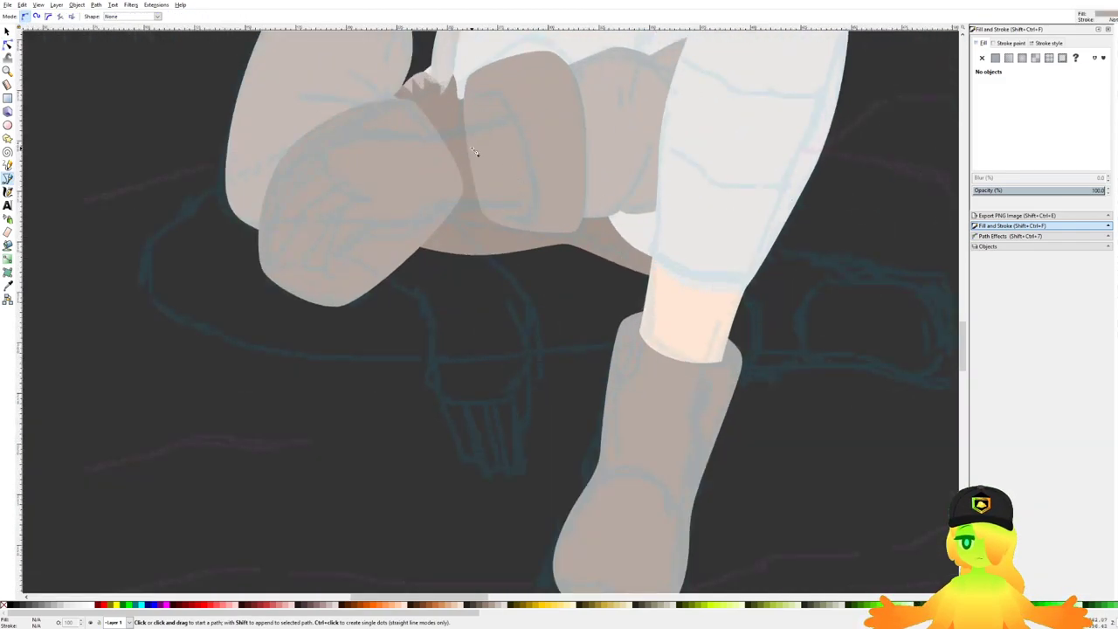
{"action": "scroll", "coordinate": [474, 152], "scroll_direction": "down", "scroll_amount": 4}
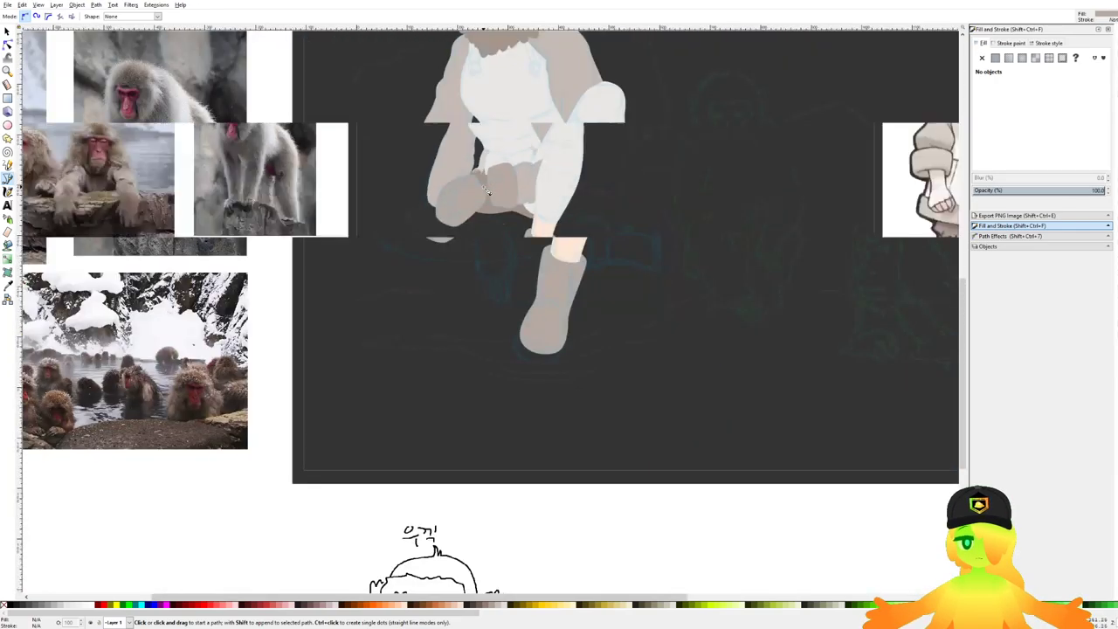
{"action": "scroll", "coordinate": [487, 191], "scroll_direction": "down", "scroll_amount": 3}
{"action": "scroll", "coordinate": [487, 190], "scroll_direction": "up", "scroll_amount": 6}
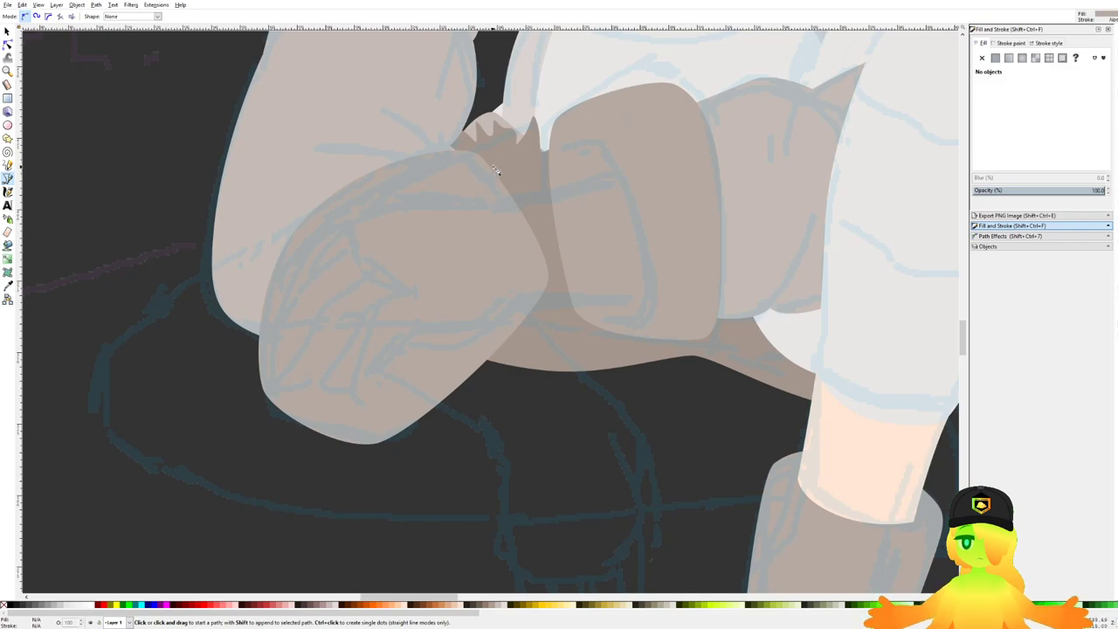
{"action": "left_click", "coordinate": [481, 172]}
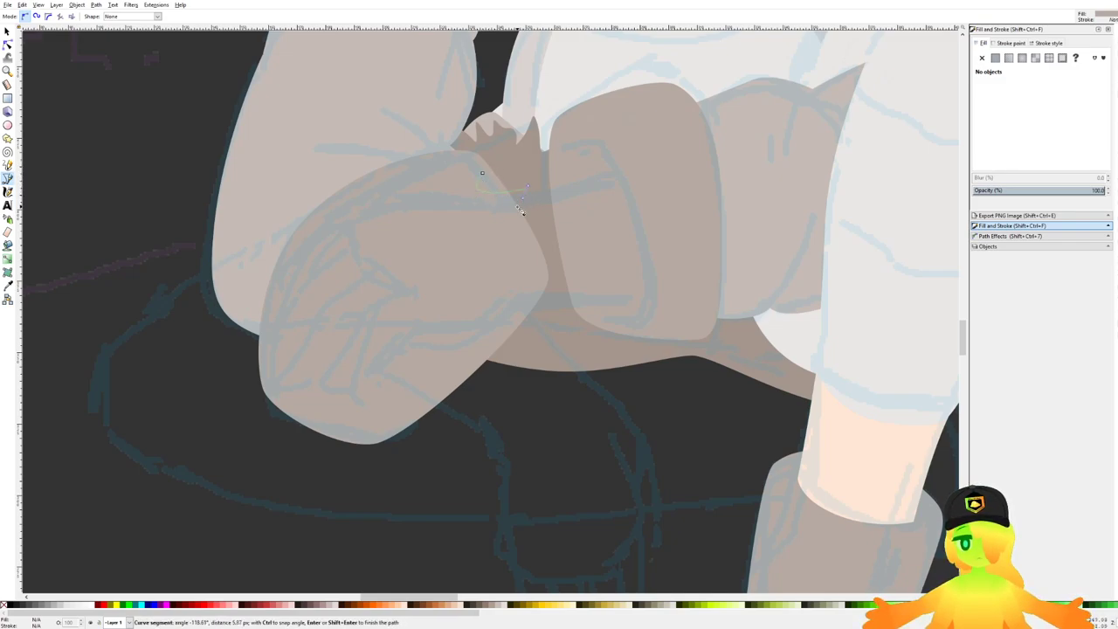
{"action": "left_click_drag", "start_coordinate": [567, 249], "coordinate": [574, 212]}
{"action": "key", "text": "ctrl+z"}
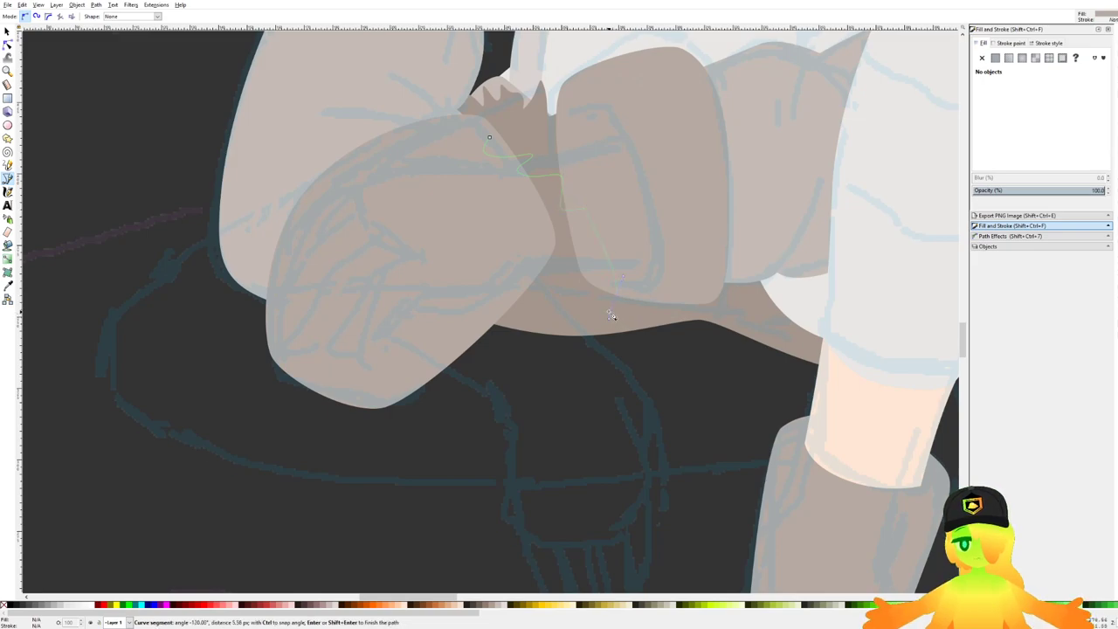
Step: Continue the outline along the shorts' underside and over the rounded shape, close it at its starting node, and save
{"action": "scroll", "coordinate": [611, 315], "scroll_direction": "down", "scroll_amount": 1}
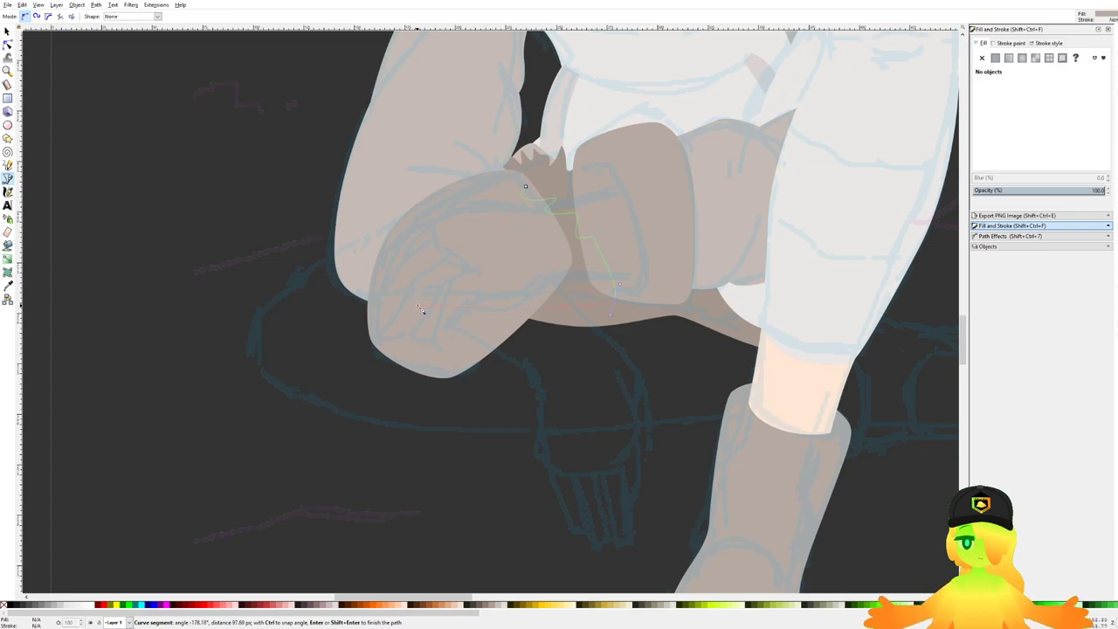
{"action": "left_click_drag", "start_coordinate": [441, 319], "coordinate": [424, 269]}
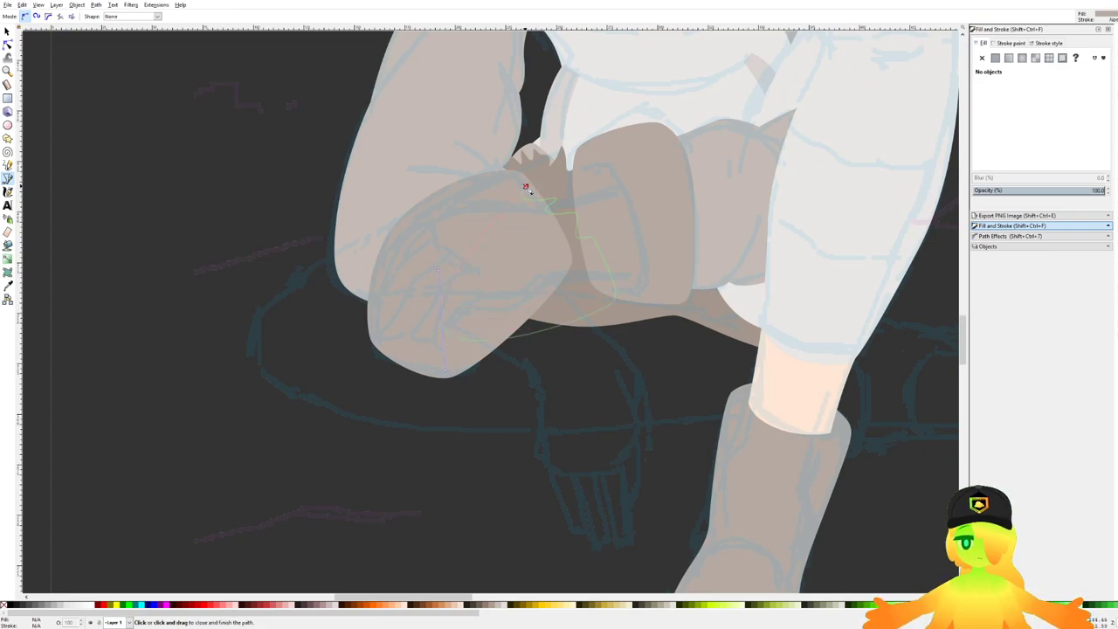
{"action": "left_click_drag", "start_coordinate": [526, 186], "coordinate": [548, 162]}
{"action": "key", "text": "ctrl+s"}
Step: Fill the jagged-edged shape with the raised leg's off-white and save the drawing
{"action": "key", "text": "d"}
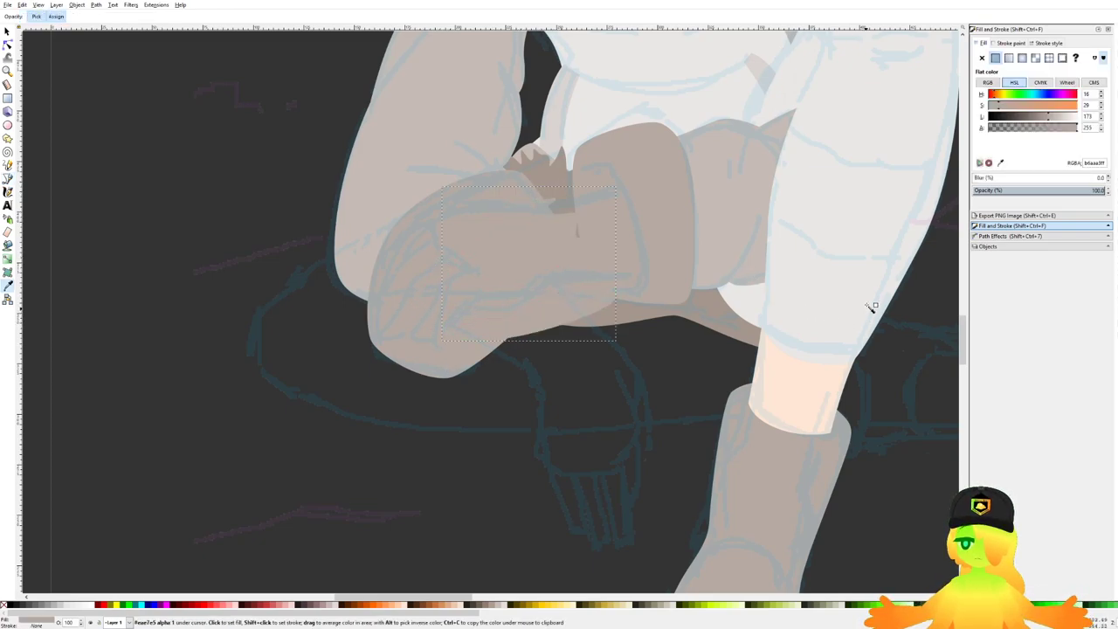
{"action": "left_click", "coordinate": [848, 315]}
{"action": "left_click", "coordinate": [785, 318]}
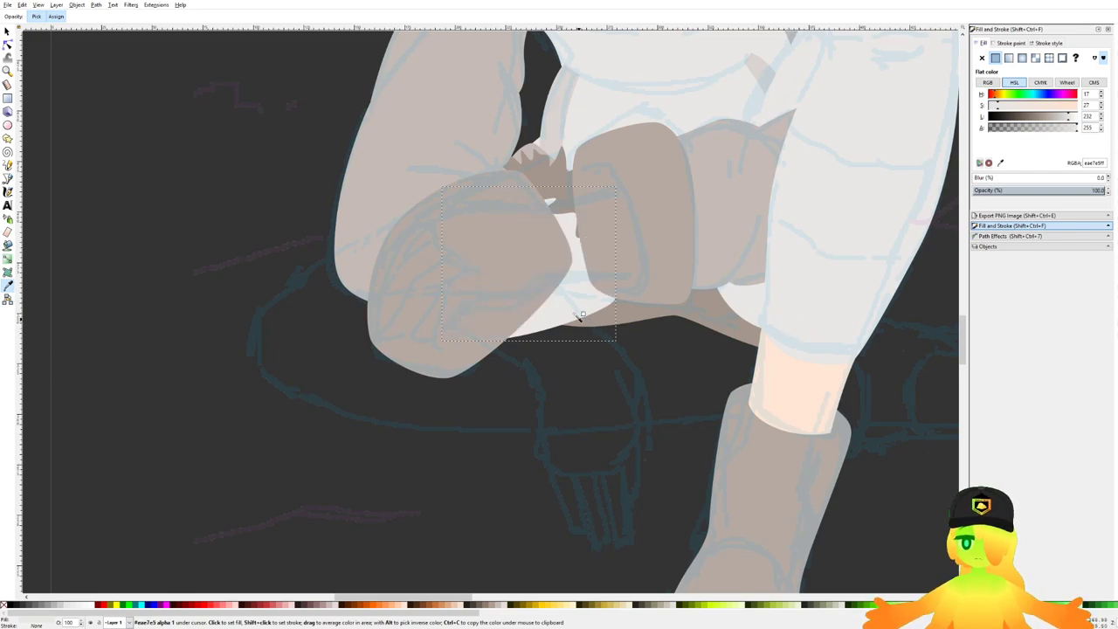
{"action": "key", "text": "ctrl+s"}
{"action": "left_click_drag", "start_coordinate": [643, 294], "coordinate": [616, 297]}
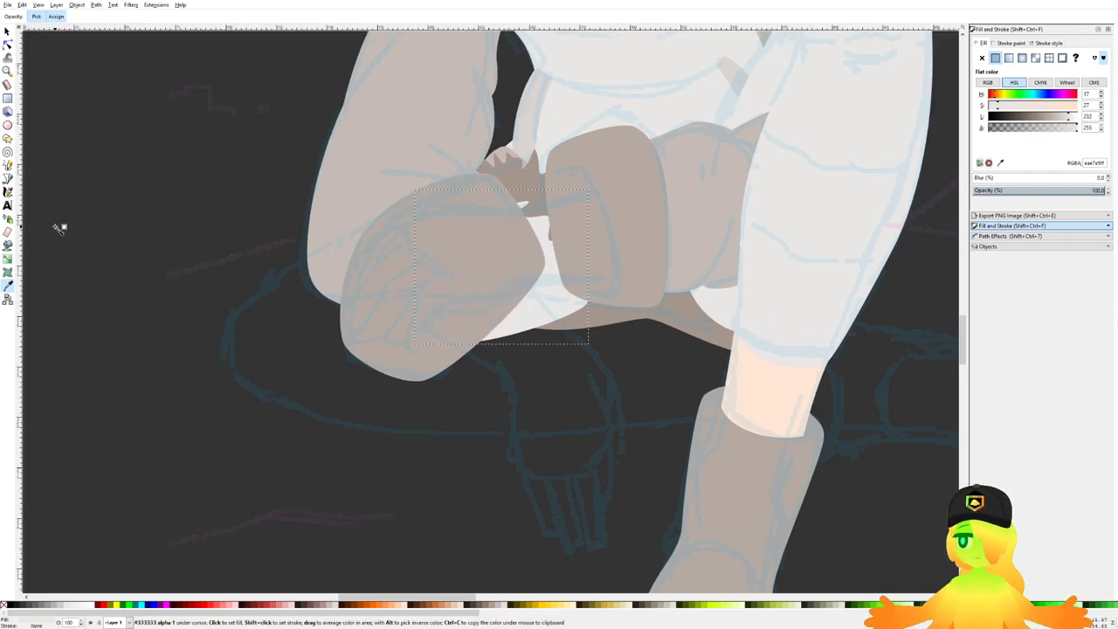
Step: Start the folded leg's outline on the rounded shape's upper edge and trace it around the bent knee to the underside
{"action": "left_click", "coordinate": [8, 178]}
{"action": "scroll", "coordinate": [449, 195], "scroll_direction": "up", "scroll_amount": 2}
{"action": "left_click", "coordinate": [491, 173]}
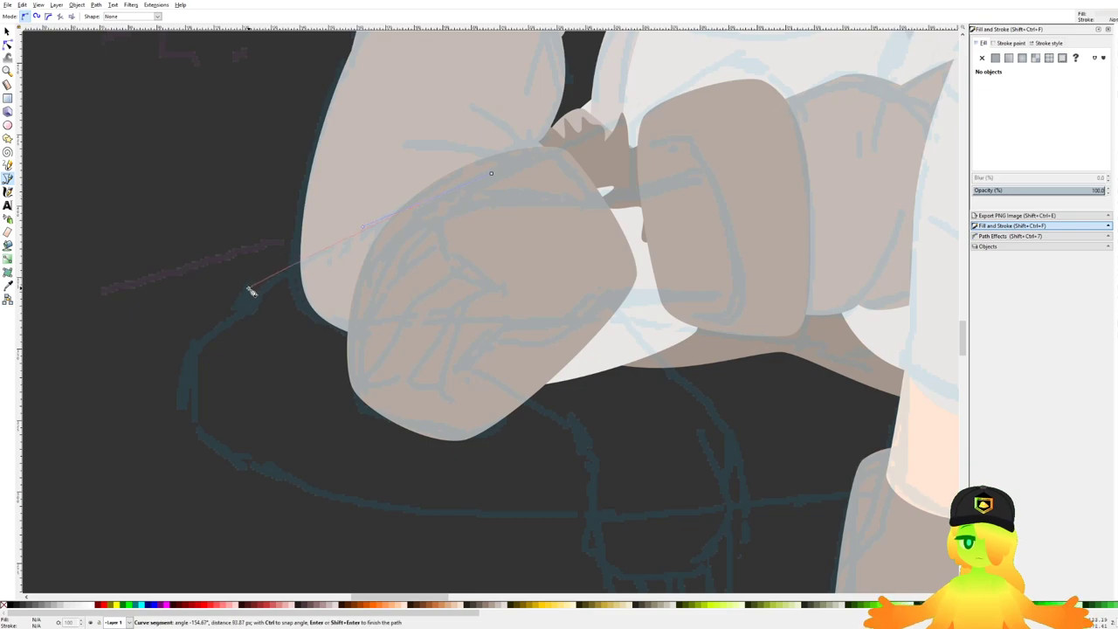
{"action": "key", "text": "Escape"}
{"action": "left_click_drag", "start_coordinate": [324, 233], "coordinate": [325, 234]}
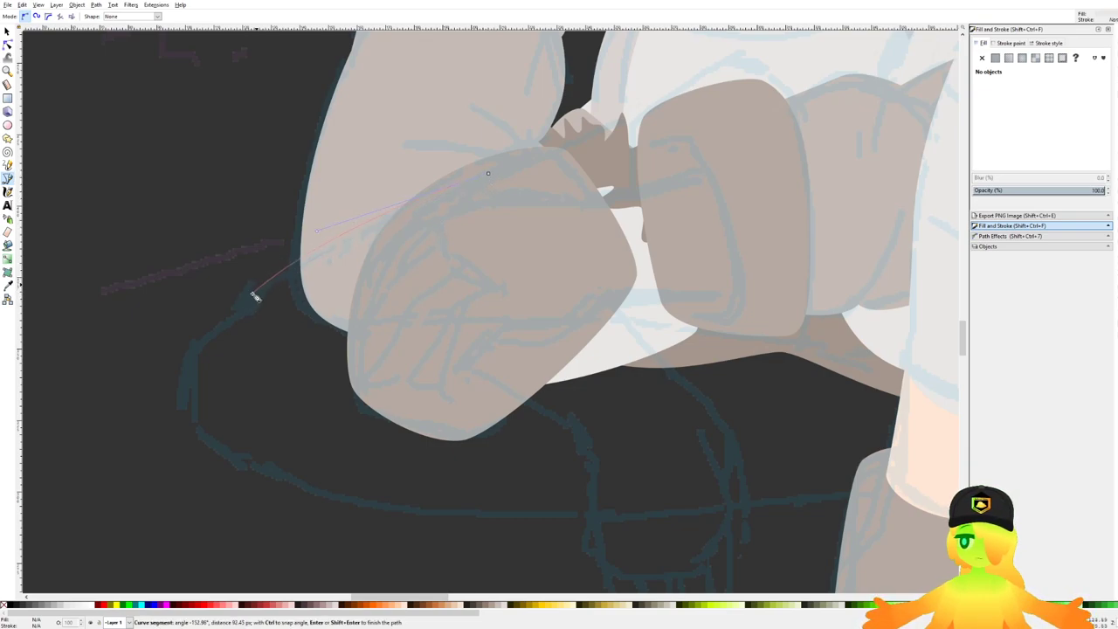
{"action": "left_click_drag", "start_coordinate": [193, 348], "coordinate": [187, 385]}
{"action": "left_click_drag", "start_coordinate": [195, 431], "coordinate": [268, 425]}
{"action": "left_click_drag", "start_coordinate": [283, 427], "coordinate": [206, 372]}
{"action": "scroll", "coordinate": [270, 395], "scroll_direction": "down", "scroll_amount": 2}
{"action": "scroll", "coordinate": [303, 409], "scroll_direction": "up", "scroll_amount": 1}
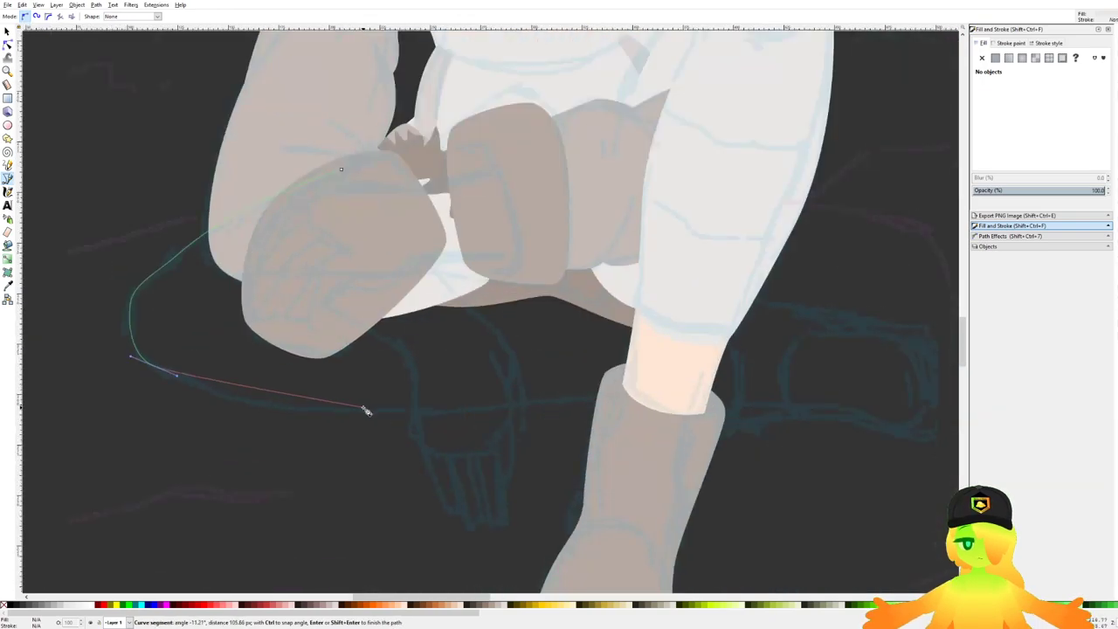
Step: Continue the outline along the folded leg's underside to the boot and up behind the peach shin
{"action": "left_click_drag", "start_coordinate": [357, 414], "coordinate": [468, 409]}
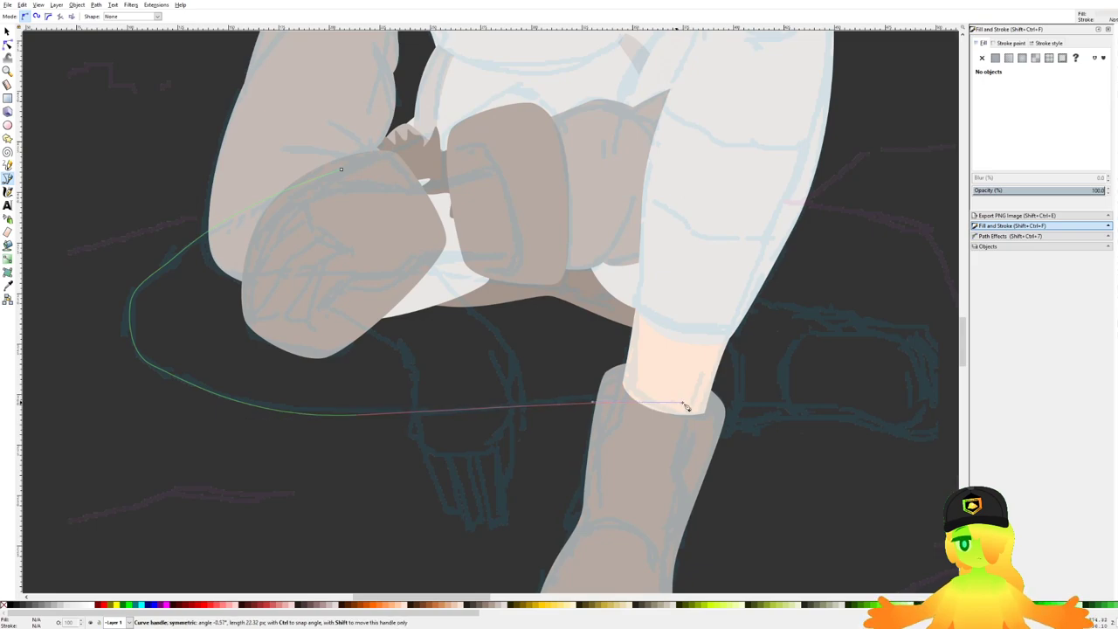
{"action": "left_click", "coordinate": [541, 399]}
{"action": "left_click", "coordinate": [628, 394]}
{"action": "left_click_drag", "start_coordinate": [638, 327], "coordinate": [635, 299]}
{"action": "left_click_drag", "start_coordinate": [615, 277], "coordinate": [636, 300]}
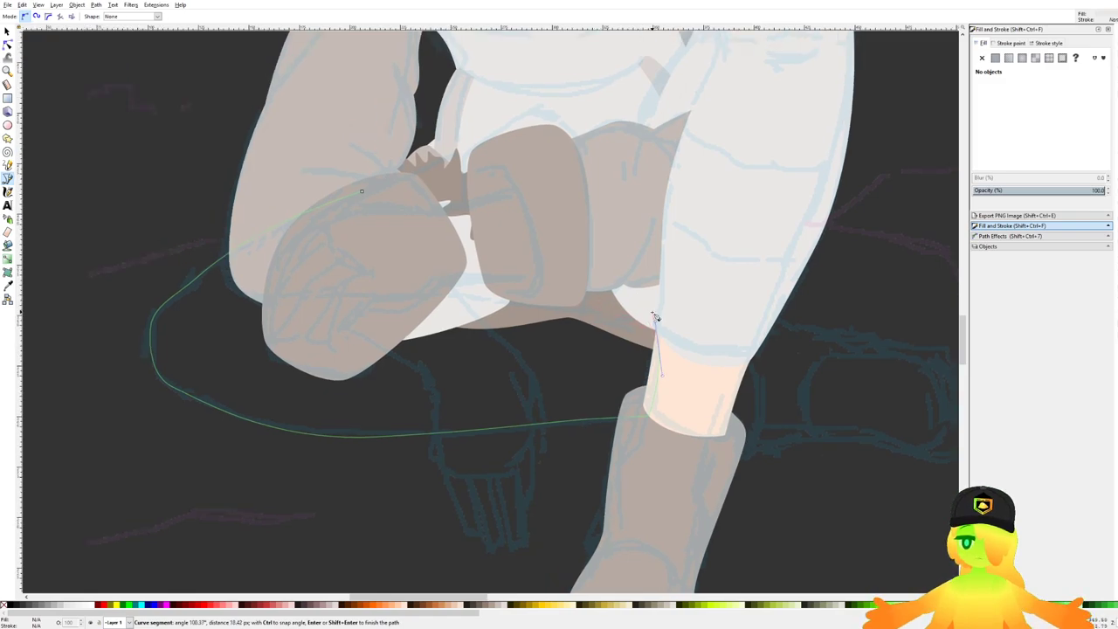
Step: Trace the folded leg's upper edge back under the shorts, close the outline at its starting node, and save
{"action": "left_click_drag", "start_coordinate": [604, 316], "coordinate": [556, 313]}
{"action": "scroll", "coordinate": [489, 295], "scroll_direction": "down", "scroll_amount": 2}
{"action": "scroll", "coordinate": [479, 294], "scroll_direction": "up", "scroll_amount": 3}
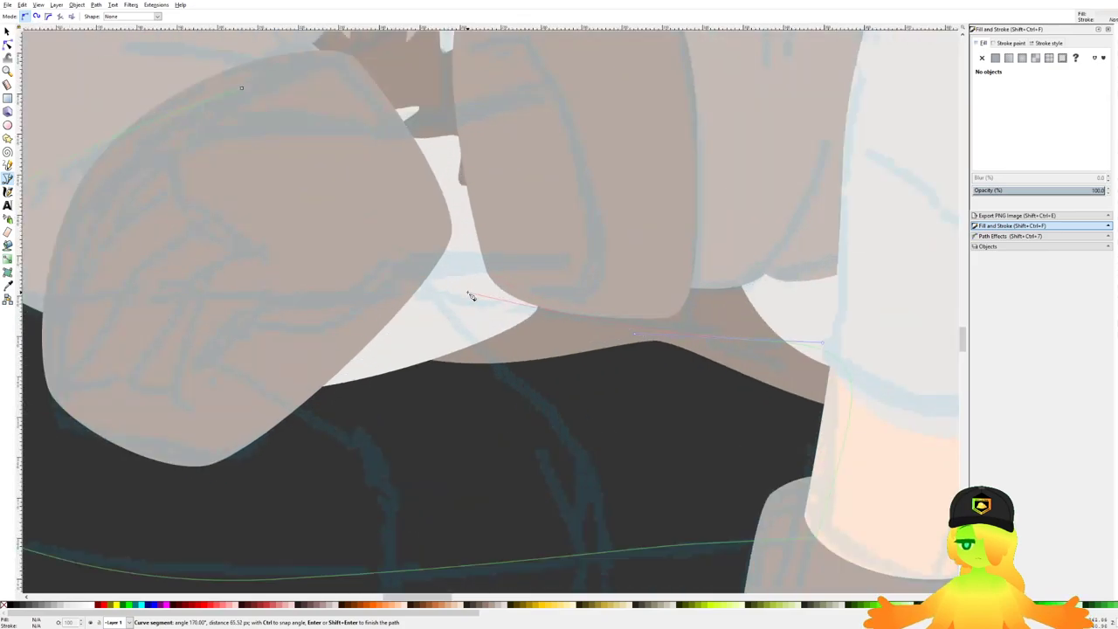
{"action": "scroll", "coordinate": [467, 295], "scroll_direction": "down", "scroll_amount": 1}
{"action": "scroll", "coordinate": [470, 297], "scroll_direction": "up", "scroll_amount": 2}
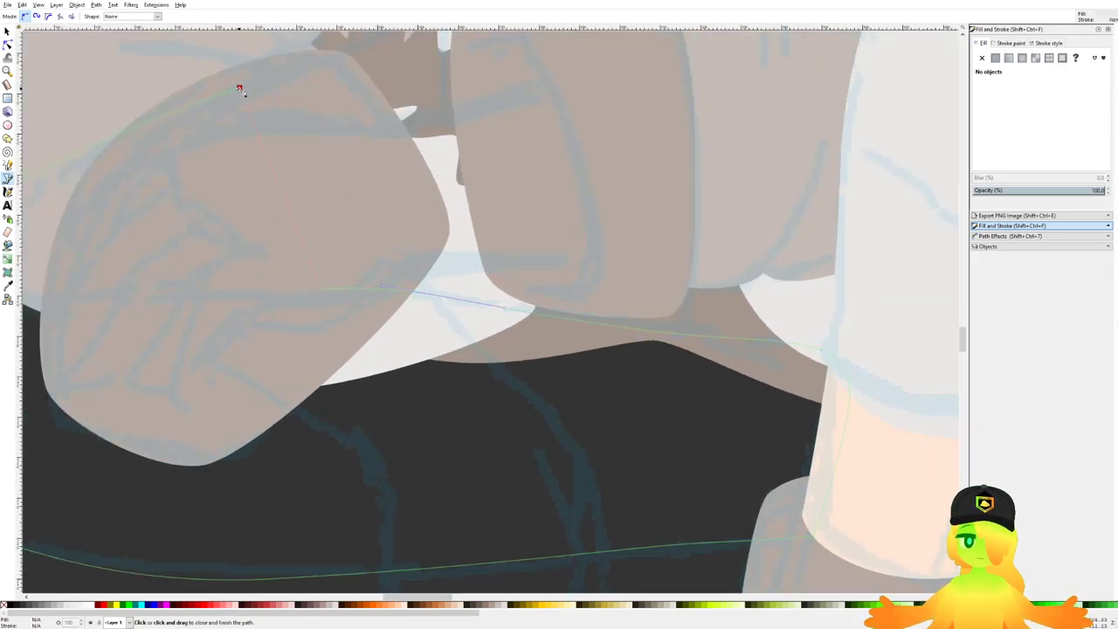
{"action": "left_click", "coordinate": [238, 90]}
{"action": "scroll", "coordinate": [411, 240], "scroll_direction": "down", "scroll_amount": 3}
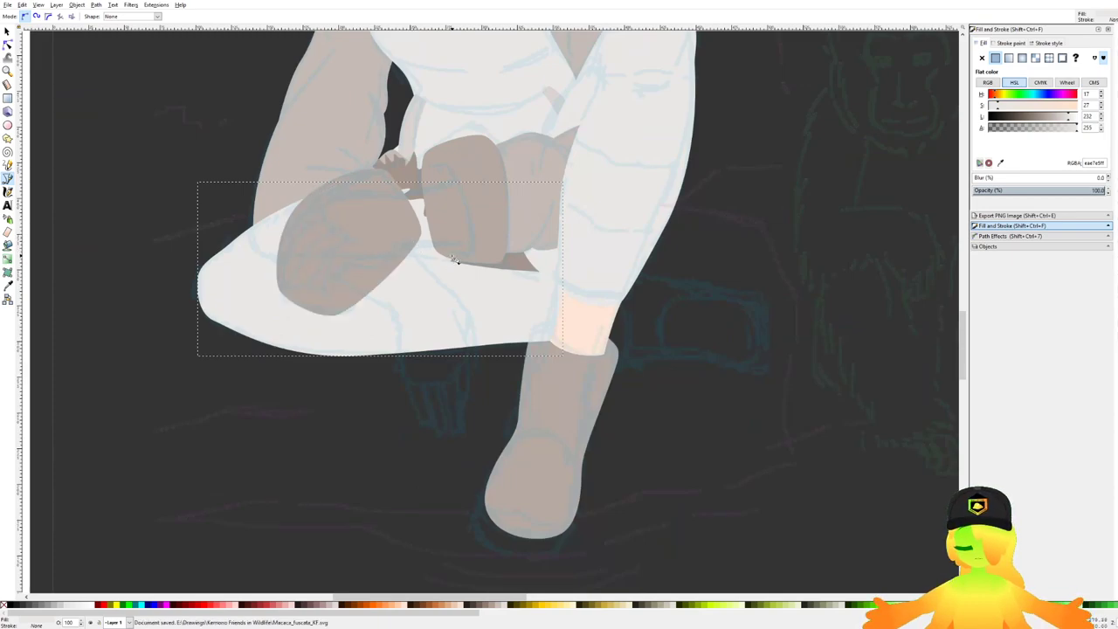
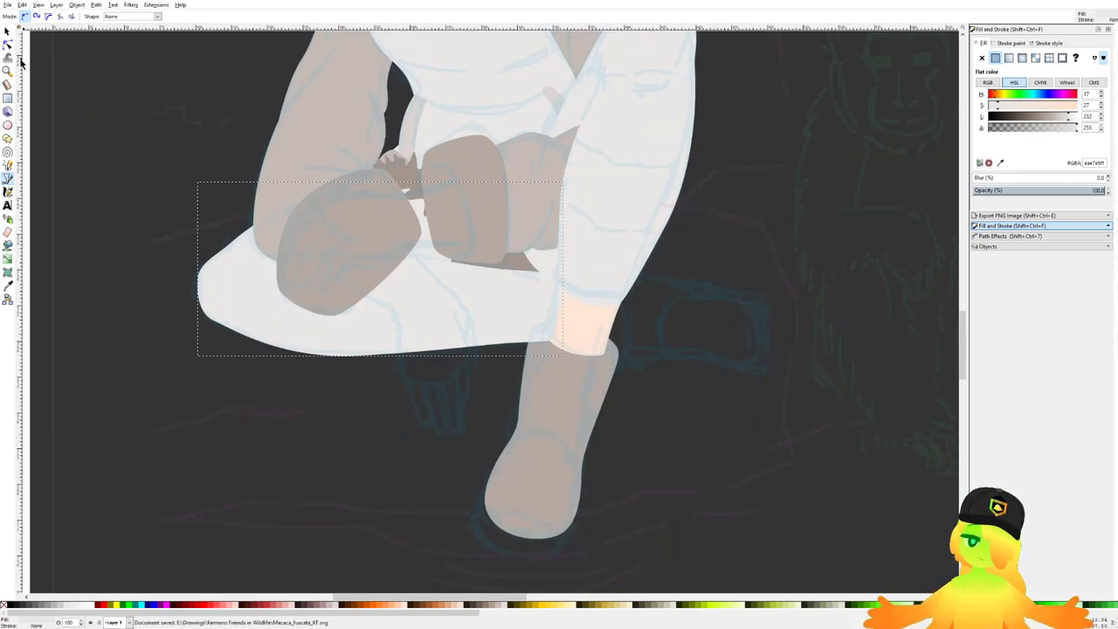
Step: Try a light pink fill on the folded leg shape and undo it
{"action": "left_click", "coordinate": [230, 604]}
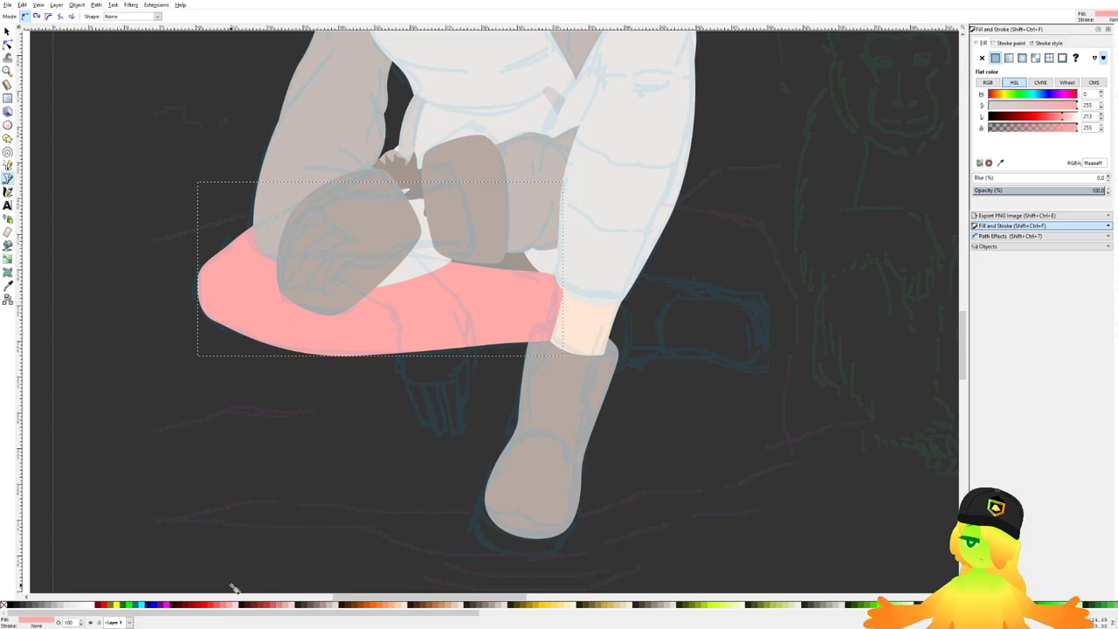
{"action": "key", "text": "ctrl+z"}
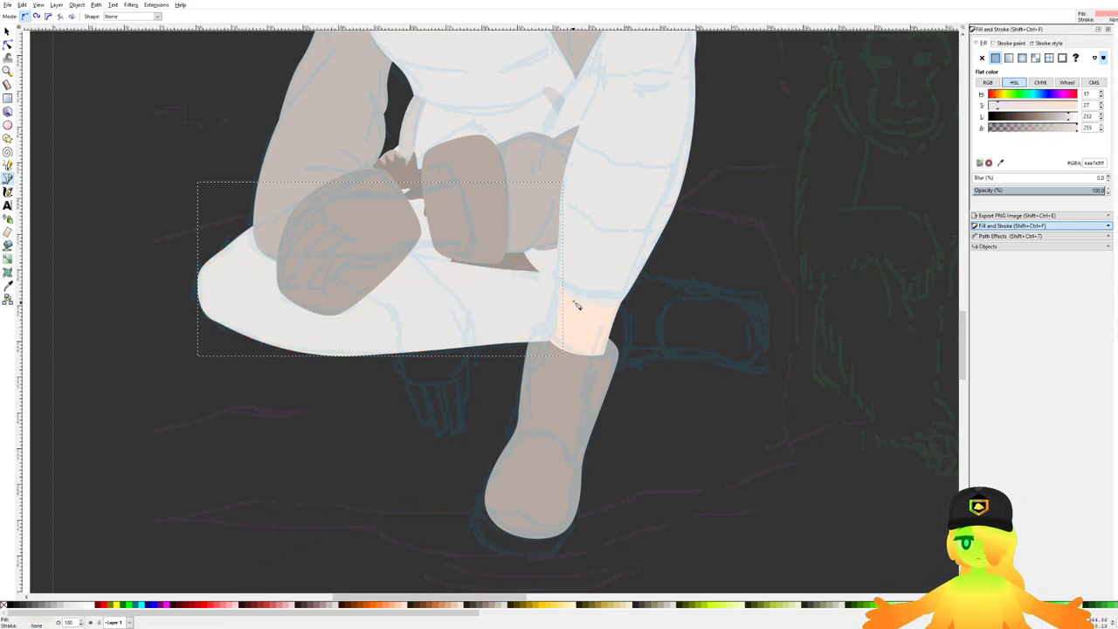
Step: Select the peach shin, the boot and the raised leg together and bring them in front of the other shapes
{"action": "key", "text": "s"}
{"action": "left_click", "coordinate": [578, 311]}
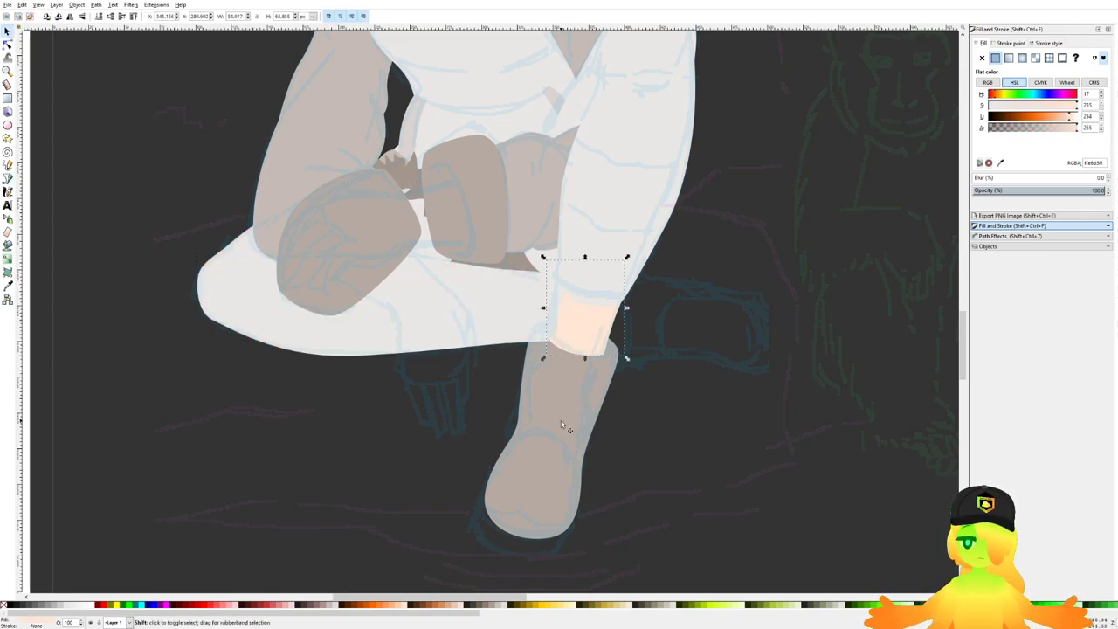
{"action": "left_click", "coordinate": [566, 426], "text": "shift"}
{"action": "left_click", "coordinate": [620, 228], "text": "shift"}
{"action": "scroll", "coordinate": [620, 229], "scroll_direction": "down", "scroll_amount": 1}
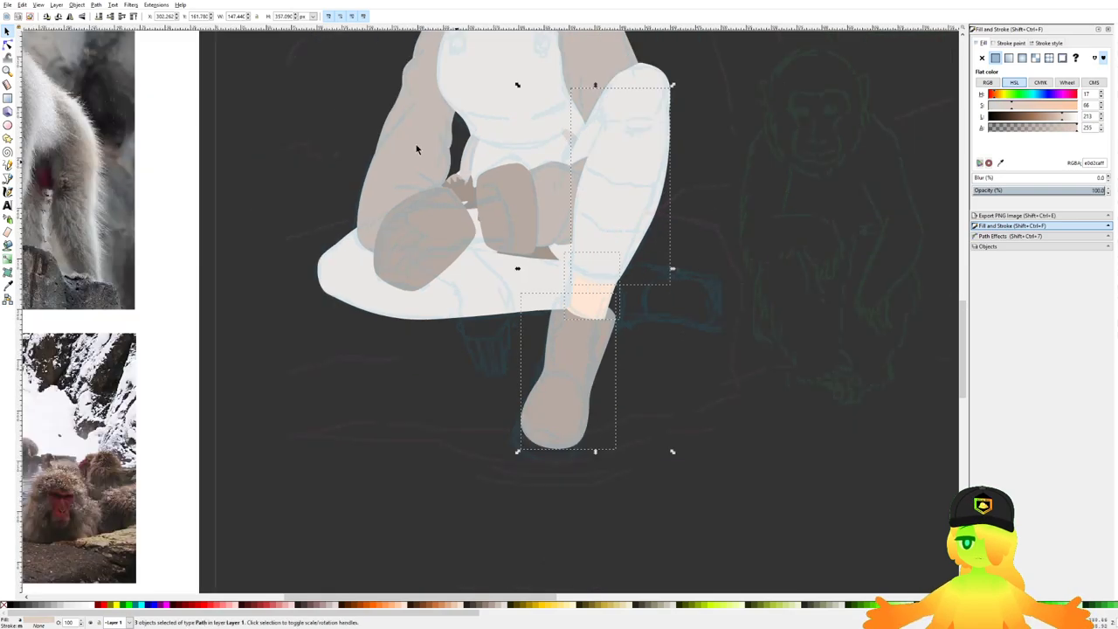
{"action": "left_click", "coordinate": [134, 18]}
{"action": "left_click", "coordinate": [472, 475]}
{"action": "left_click_drag", "start_coordinate": [690, 307], "coordinate": [662, 306]}
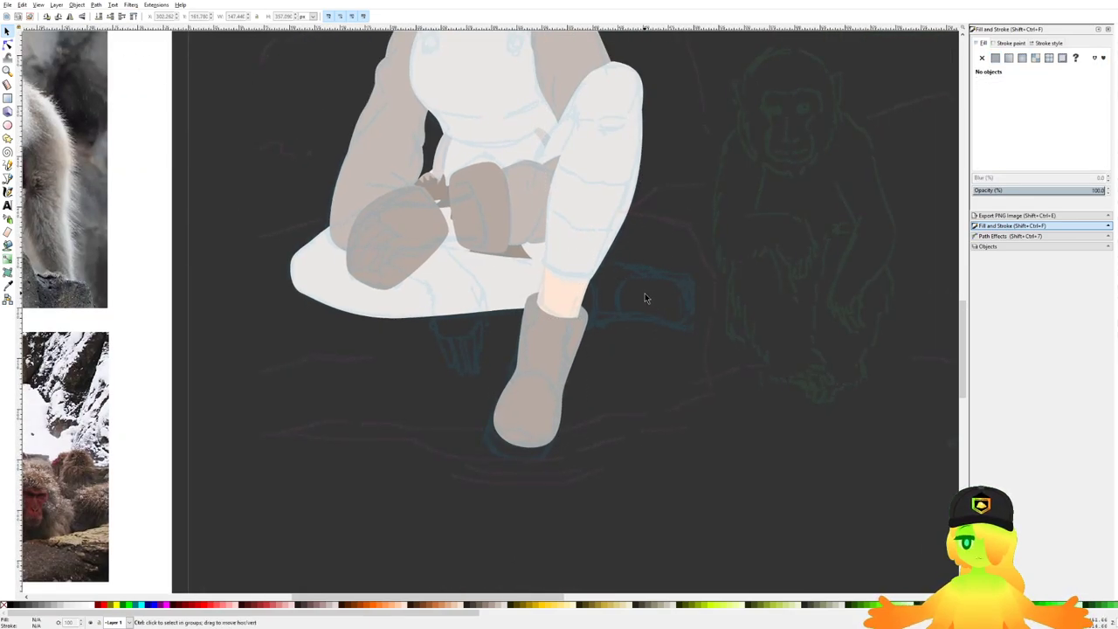
Step: Start the second boot's outline at the peach shin's lower corner and trace its wavy sole out to the toe
{"action": "scroll", "coordinate": [644, 292], "scroll_direction": "up", "scroll_amount": 1}
{"action": "left_click", "coordinate": [7, 178]}
{"action": "scroll", "coordinate": [495, 332], "scroll_direction": "up", "scroll_amount": 1}
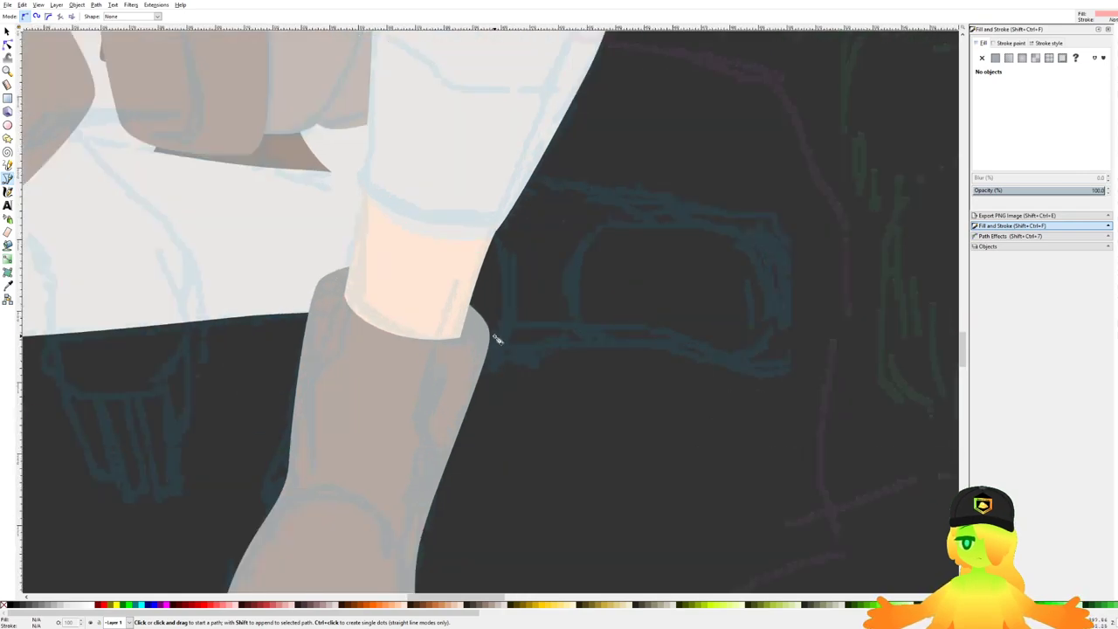
{"action": "scroll", "coordinate": [503, 342], "scroll_direction": "up", "scroll_amount": 1}
{"action": "left_click", "coordinate": [437, 336]}
{"action": "left_click", "coordinate": [549, 356]}
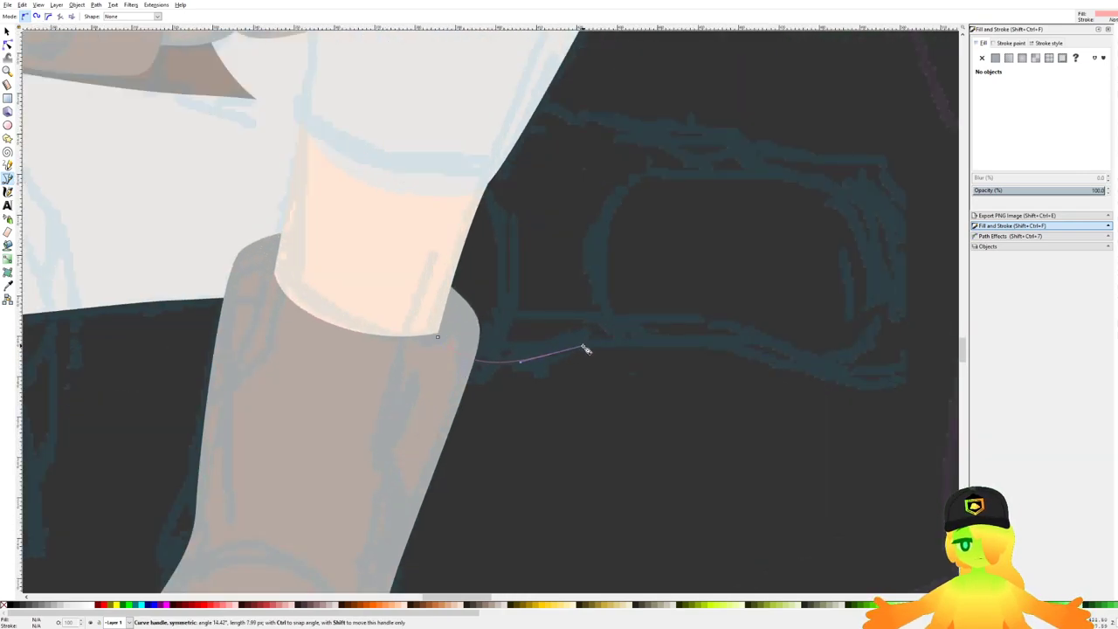
{"action": "left_click_drag", "start_coordinate": [661, 336], "coordinate": [746, 377]}
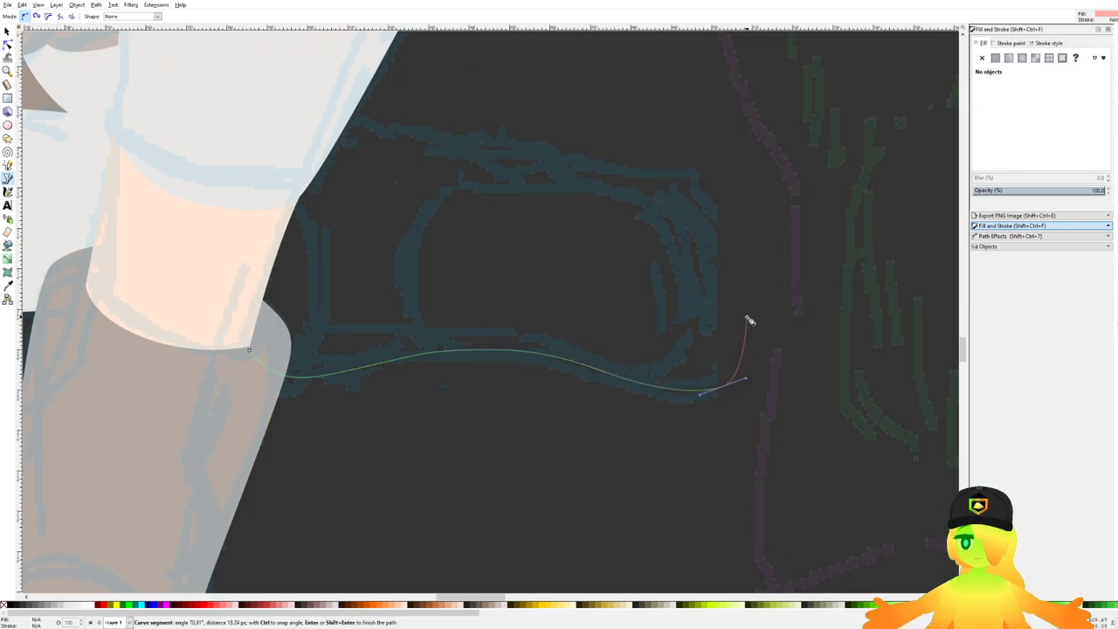
{"action": "left_click_drag", "start_coordinate": [751, 298], "coordinate": [746, 258]}
{"action": "left_click_drag", "start_coordinate": [702, 208], "coordinate": [749, 243]}
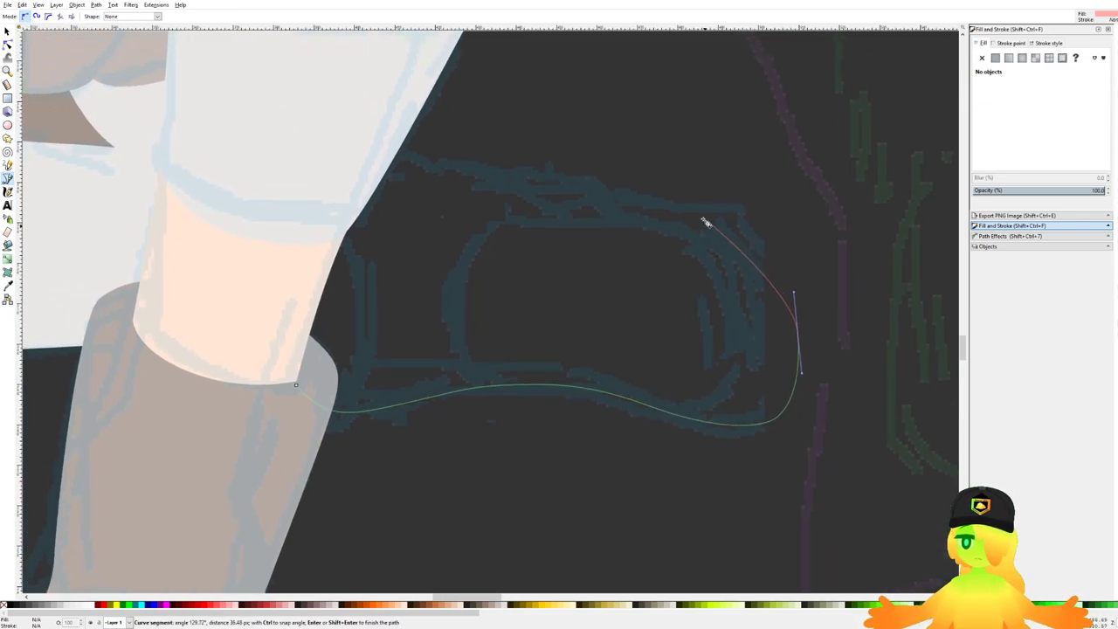
{"action": "left_click_drag", "start_coordinate": [648, 201], "coordinate": [587, 203]}
{"action": "key", "text": "BackSpace"}
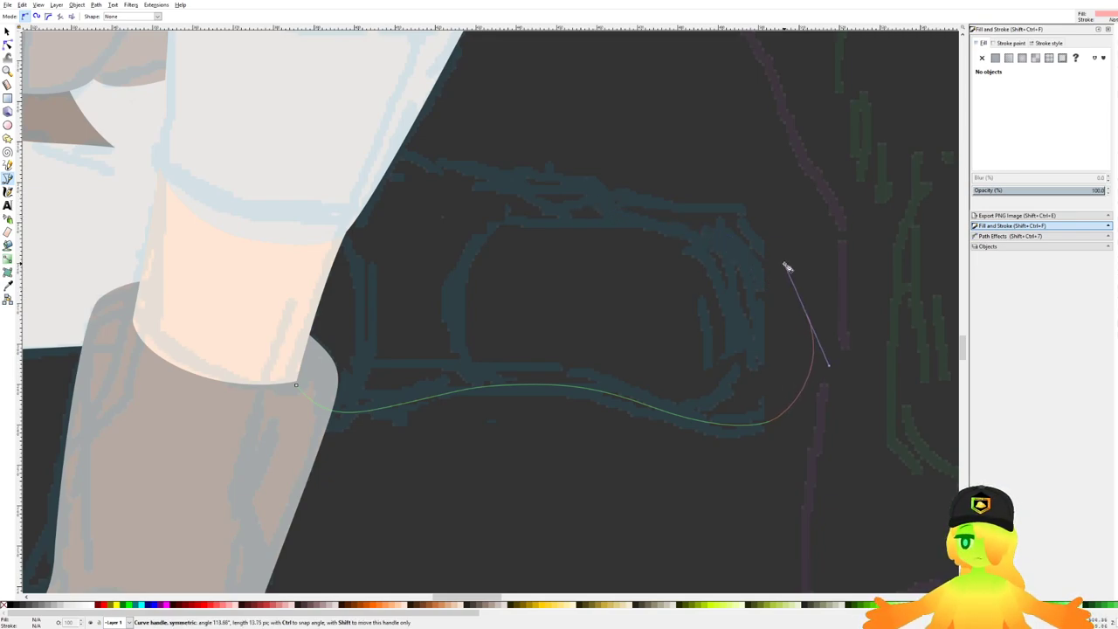
Step: Trace a rounded toe and the second boot's upper edge back to the raised leg, then close the outline at its starting node
{"action": "left_click_drag", "start_coordinate": [767, 236], "coordinate": [485, 164]}
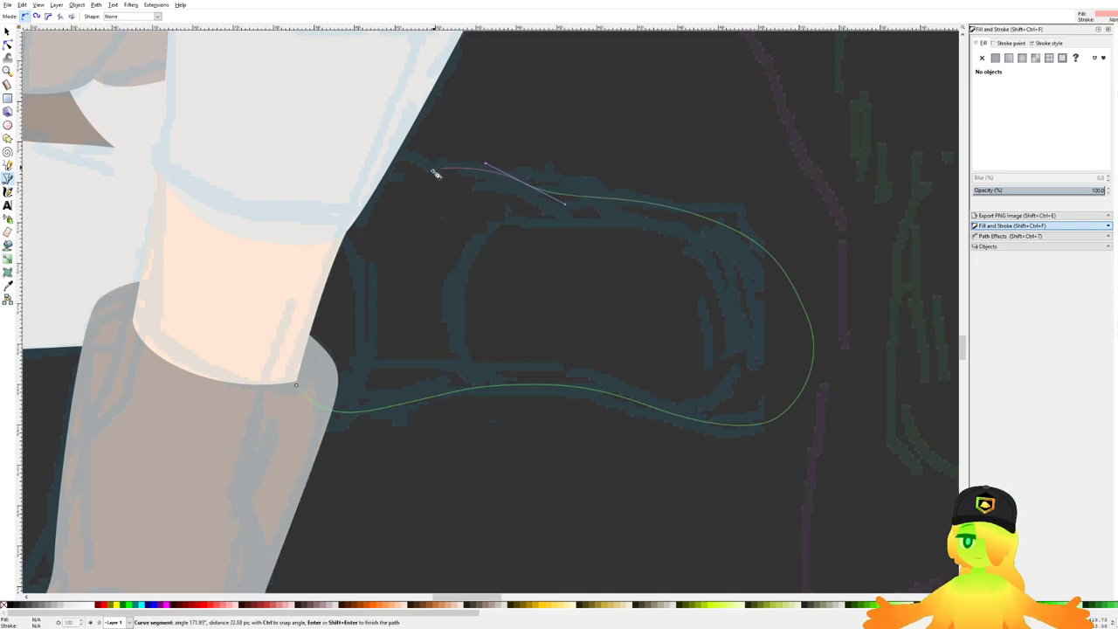
{"action": "left_click", "coordinate": [297, 385]}
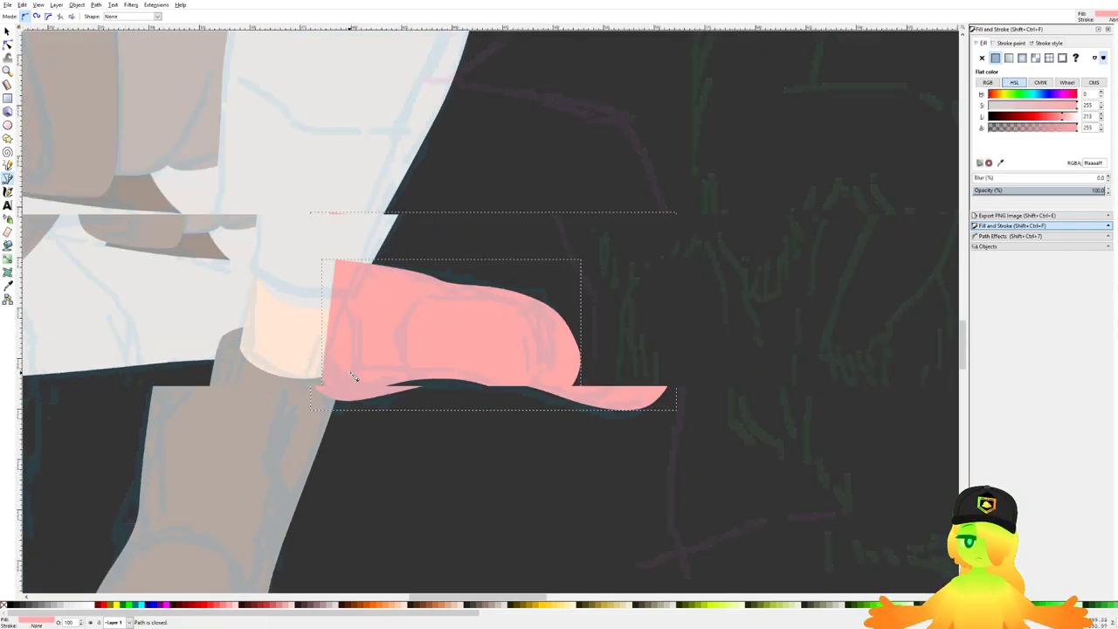
Step: Fill the second boot with the first boot's grey-brown, lower it behind the raised leg, and save the drawing
{"action": "key", "text": "d"}
{"action": "left_click", "coordinate": [269, 451]}
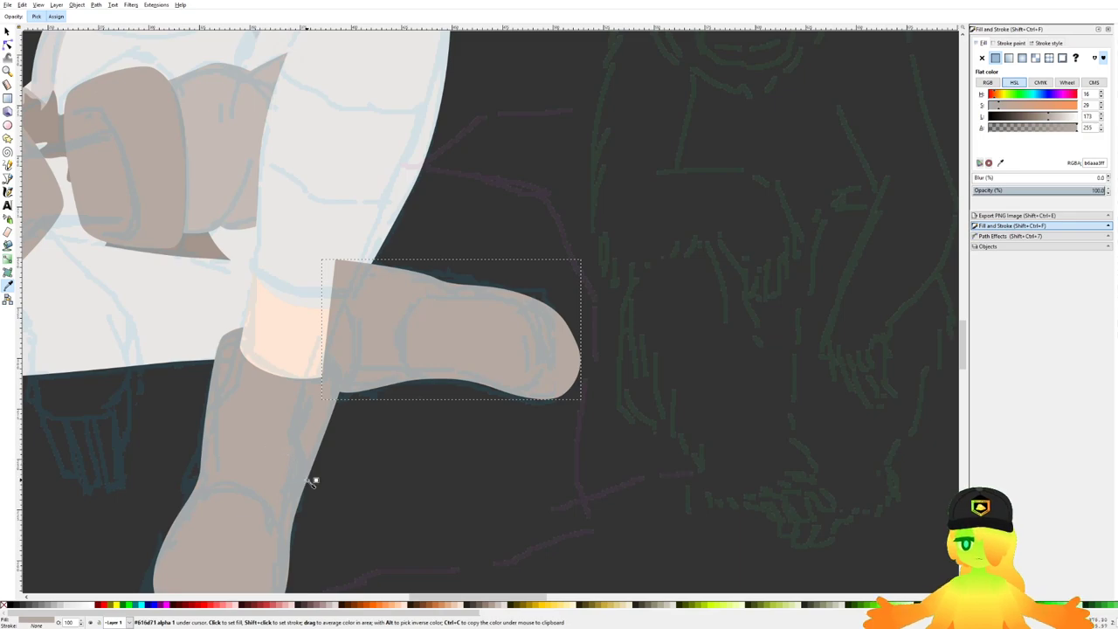
{"action": "key", "text": "Page_Down"}
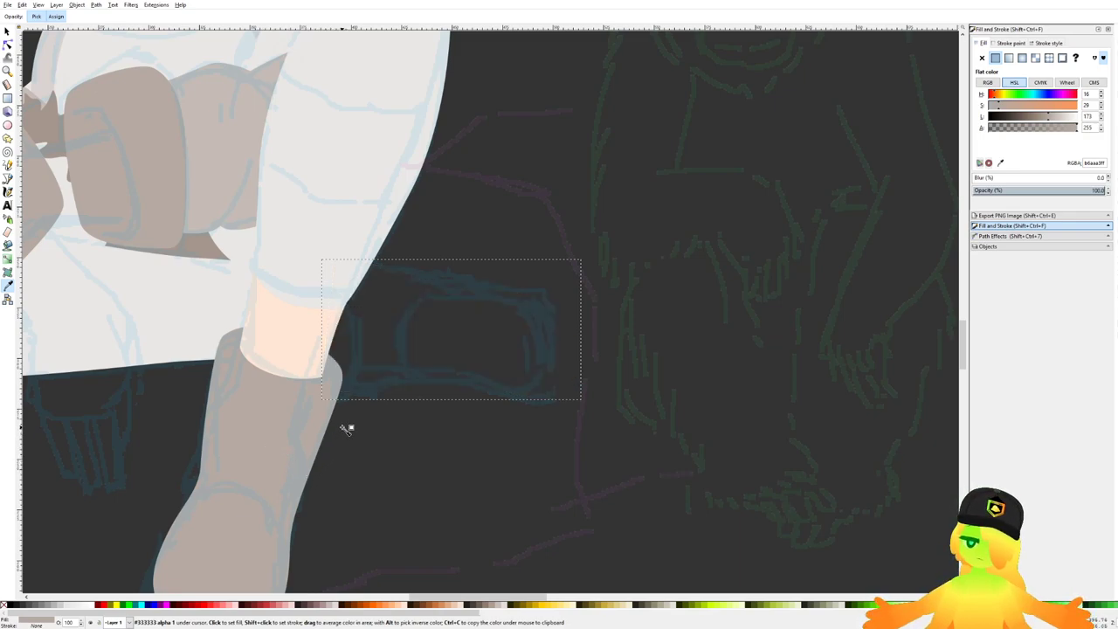
{"action": "key", "text": "ctrl+s"}
Step: Adjust the nodes and handles around the second boot's toe to make it blunter and extend it slightly downward
{"action": "left_click", "coordinate": [8, 44]}
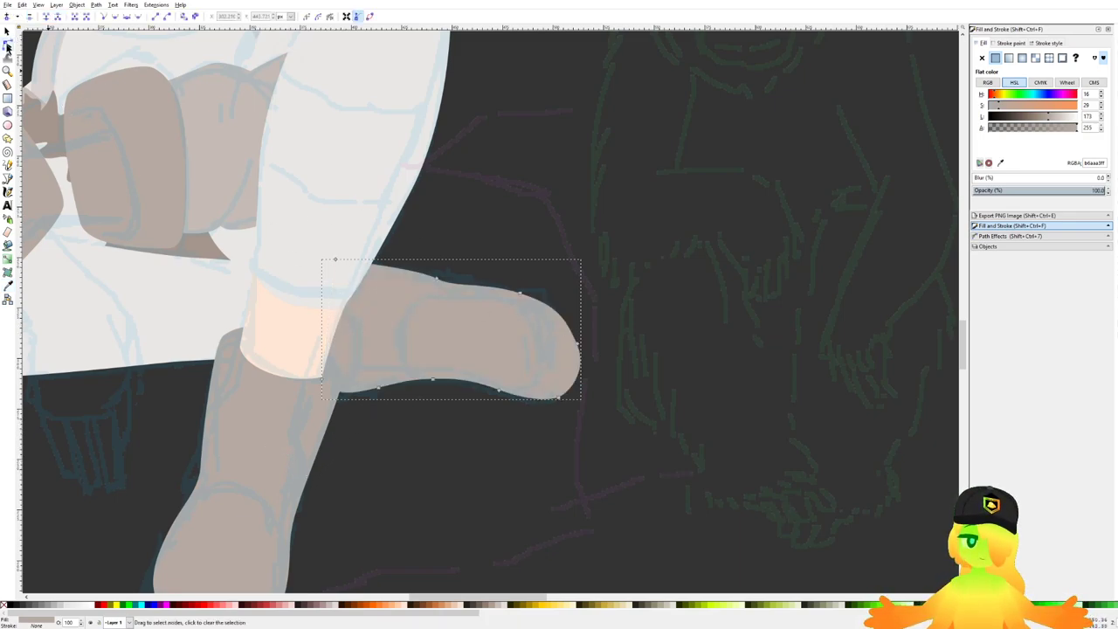
{"action": "scroll", "coordinate": [561, 364], "scroll_direction": "up", "scroll_amount": 1}
{"action": "left_click_drag", "start_coordinate": [630, 298], "coordinate": [579, 376]}
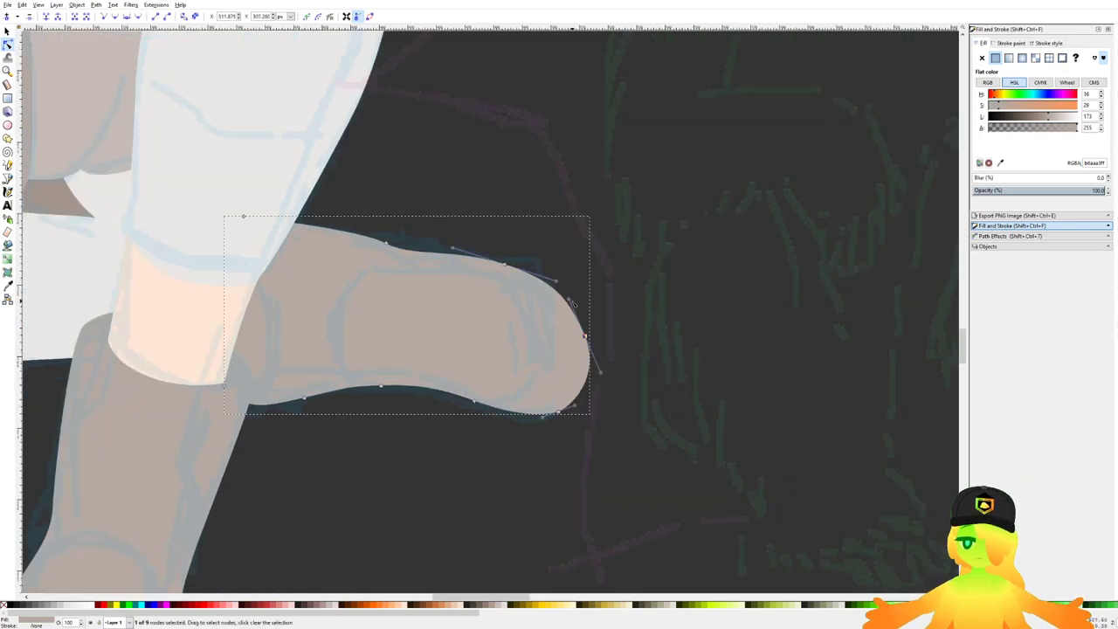
{"action": "left_click_drag", "start_coordinate": [570, 298], "coordinate": [575, 297]}
{"action": "left_click_drag", "start_coordinate": [578, 443], "coordinate": [561, 423]}
{"action": "key", "text": "shift+a"}
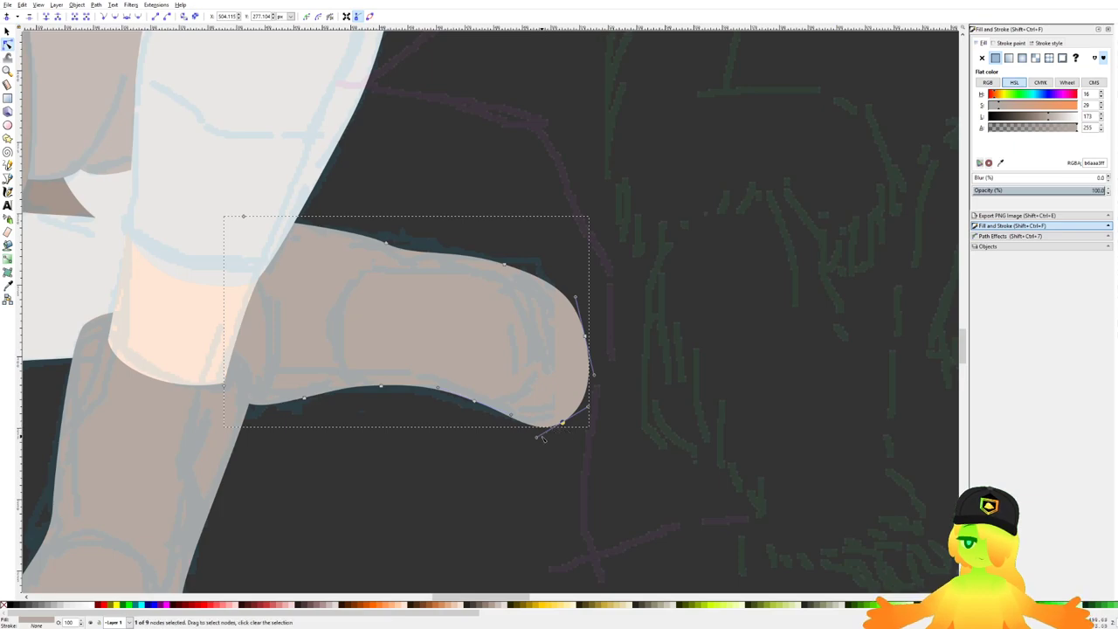
{"action": "left_click_drag", "start_coordinate": [537, 439], "coordinate": [527, 377]}
{"action": "left_click", "coordinate": [527, 455]}
Step: Examine the whole seated figure against the sketch, from the legs up to the hood
{"action": "scroll", "coordinate": [655, 428], "scroll_direction": "down", "scroll_amount": 4}
{"action": "left_click", "coordinate": [654, 428]}
{"action": "scroll", "coordinate": [541, 329], "scroll_direction": "up", "scroll_amount": 4}
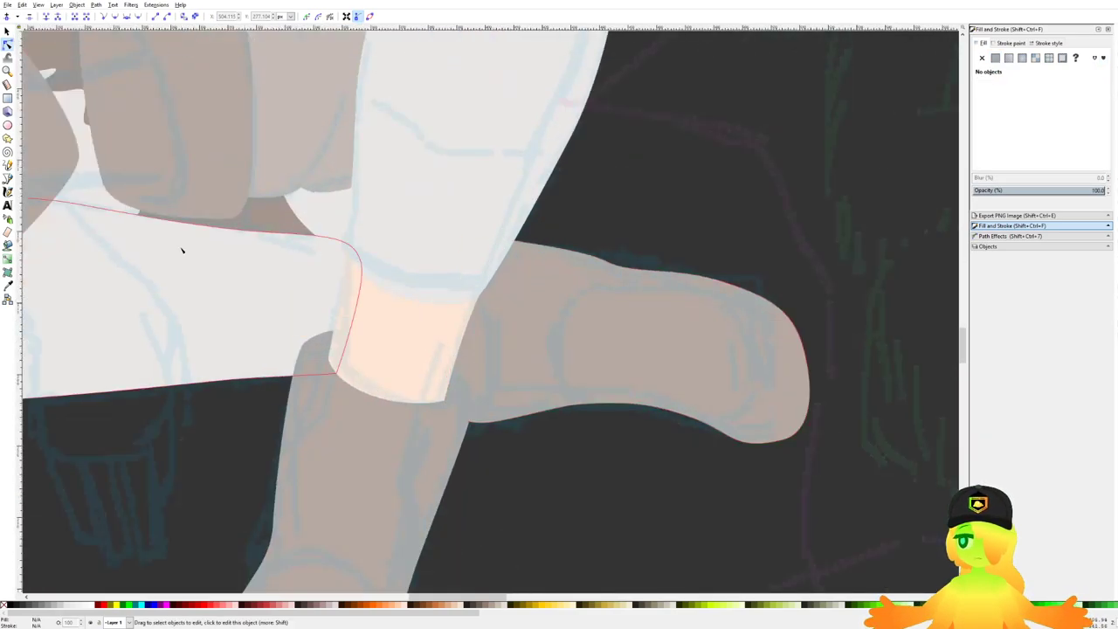
{"action": "scroll", "coordinate": [598, 317], "scroll_direction": "down", "scroll_amount": 4}
{"action": "scroll", "coordinate": [602, 324], "scroll_direction": "down", "scroll_amount": 2}
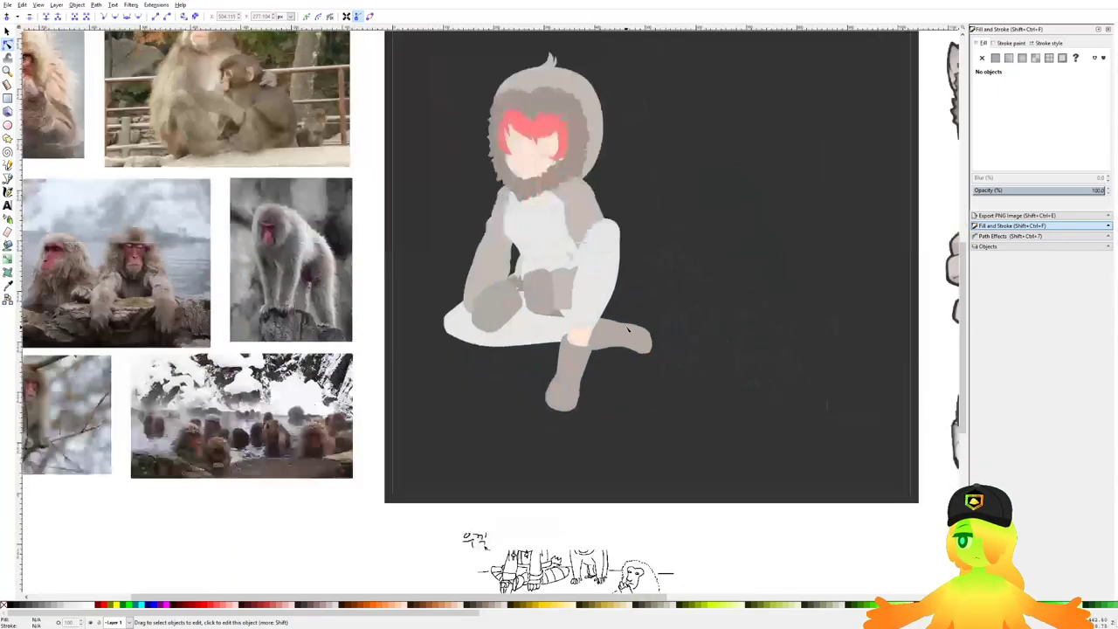
{"action": "scroll", "coordinate": [611, 332], "scroll_direction": "up", "scroll_amount": 2}
{"action": "scroll", "coordinate": [615, 337], "scroll_direction": "down", "scroll_amount": 1}
{"action": "scroll", "coordinate": [611, 332], "scroll_direction": "up", "scroll_amount": 1}
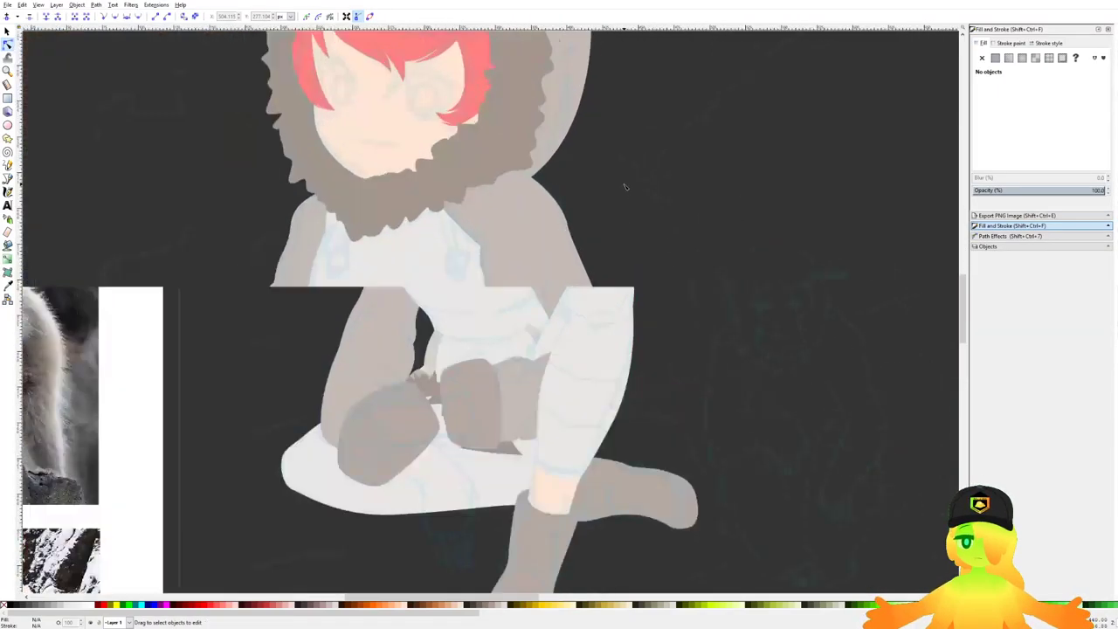
{"action": "scroll", "coordinate": [559, 297], "scroll_direction": "down", "scroll_amount": 3}
{"action": "scroll", "coordinate": [499, 252], "scroll_direction": "up", "scroll_amount": 3}
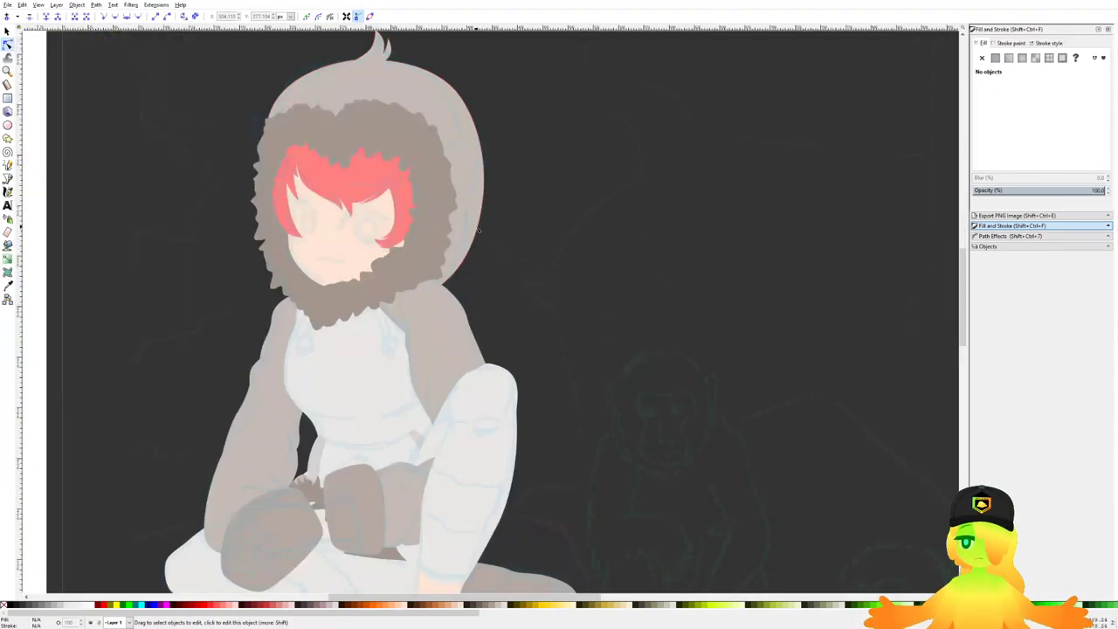
{"action": "scroll", "coordinate": [479, 234], "scroll_direction": "down", "scroll_amount": 4}
{"action": "scroll", "coordinate": [566, 237], "scroll_direction": "up", "scroll_amount": 4}
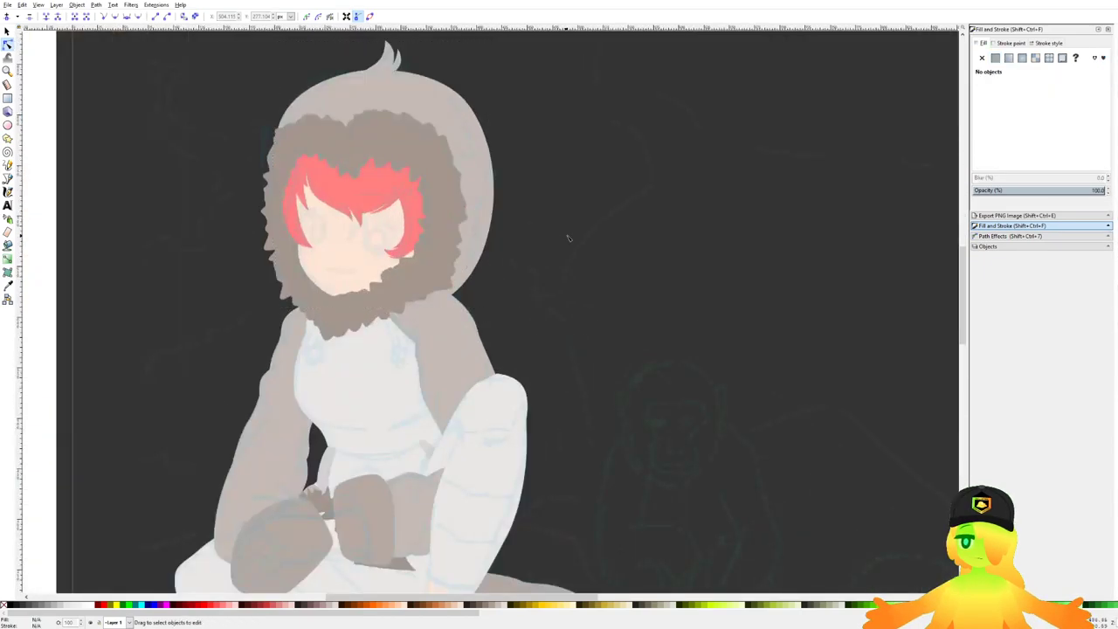
Step: Reshape the hood's outer edge to bulge slightly further outward and save the drawing
{"action": "left_click", "coordinate": [493, 252]}
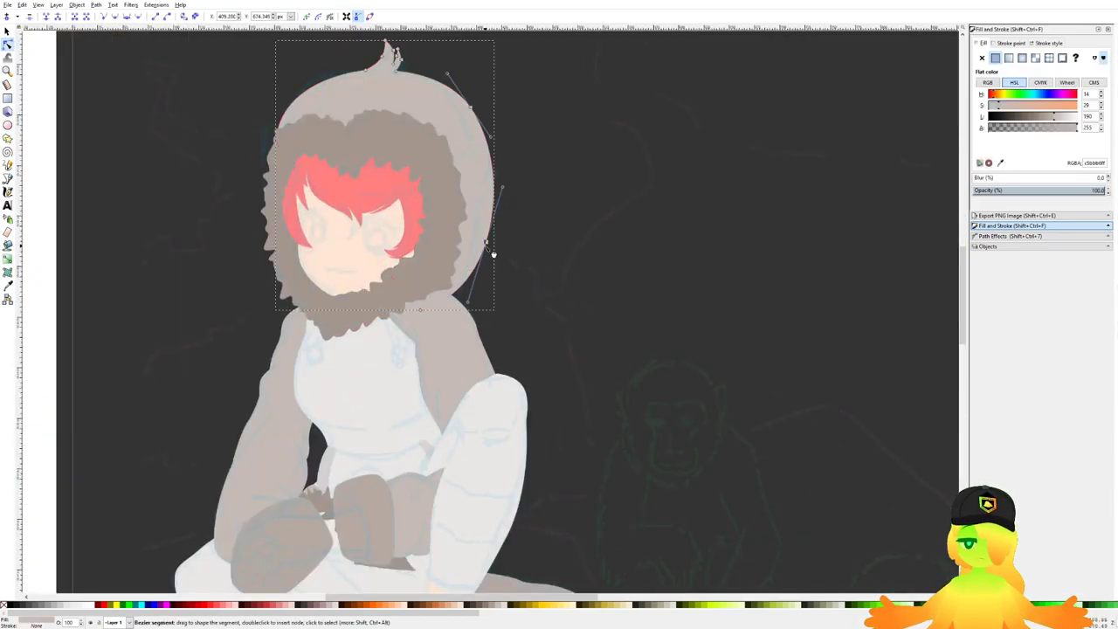
{"action": "key", "text": "Escape"}
{"action": "key", "text": "ctrl+s"}
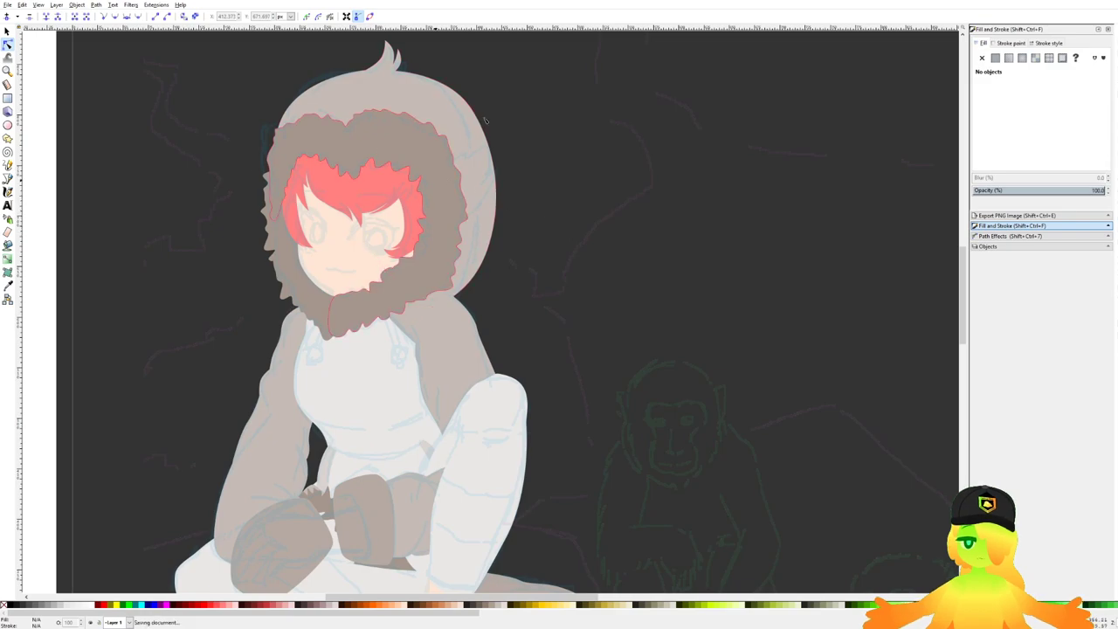
{"action": "left_click", "coordinate": [485, 119]}
{"action": "key", "text": "Escape"}
Step: Trace the pointed, jagged ear on the outer side of the hood as a closed grey-brown shape, following the sketch
{"action": "left_click", "coordinate": [9, 179]}
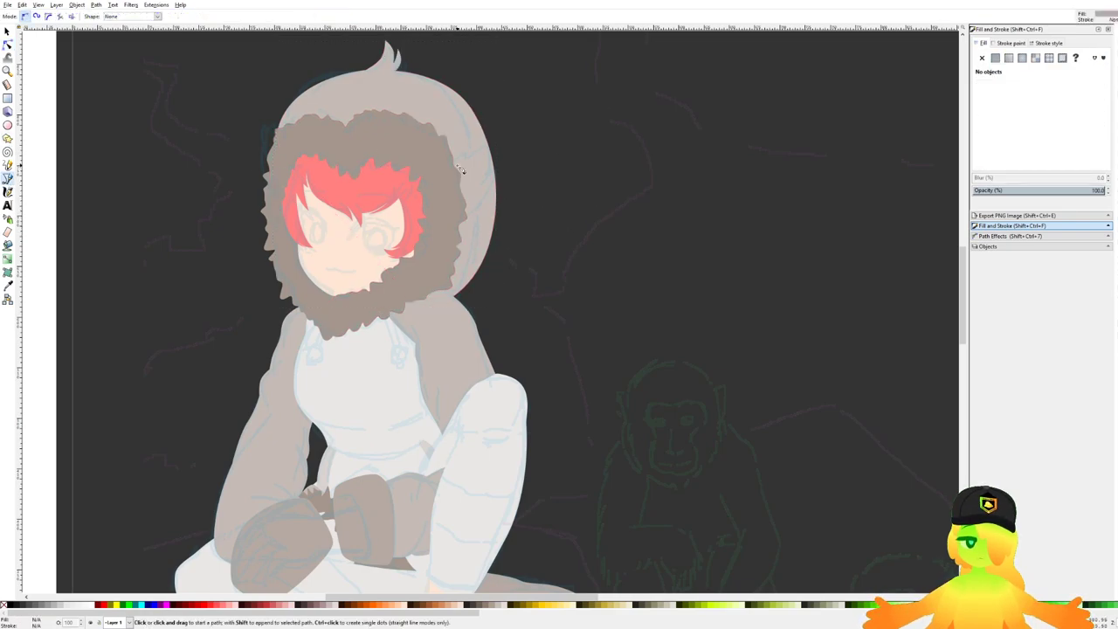
{"action": "scroll", "coordinate": [461, 168], "scroll_direction": "up", "scroll_amount": 5}
{"action": "left_click", "coordinate": [358, 322]}
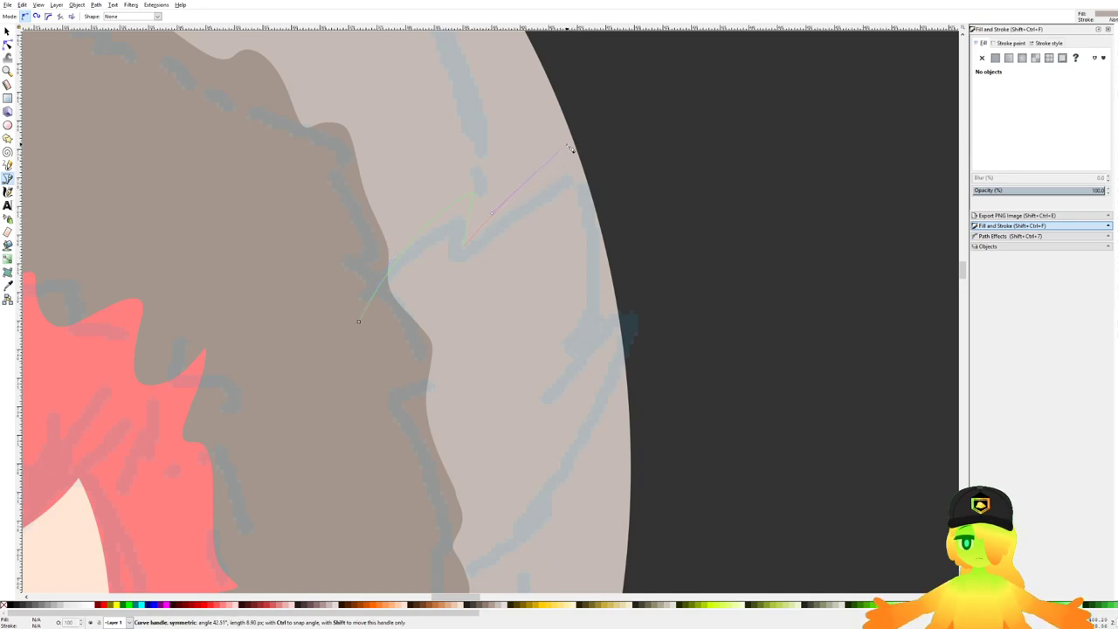
{"action": "left_click_drag", "start_coordinate": [567, 144], "coordinate": [568, 143]}
{"action": "left_click", "coordinate": [595, 107]}
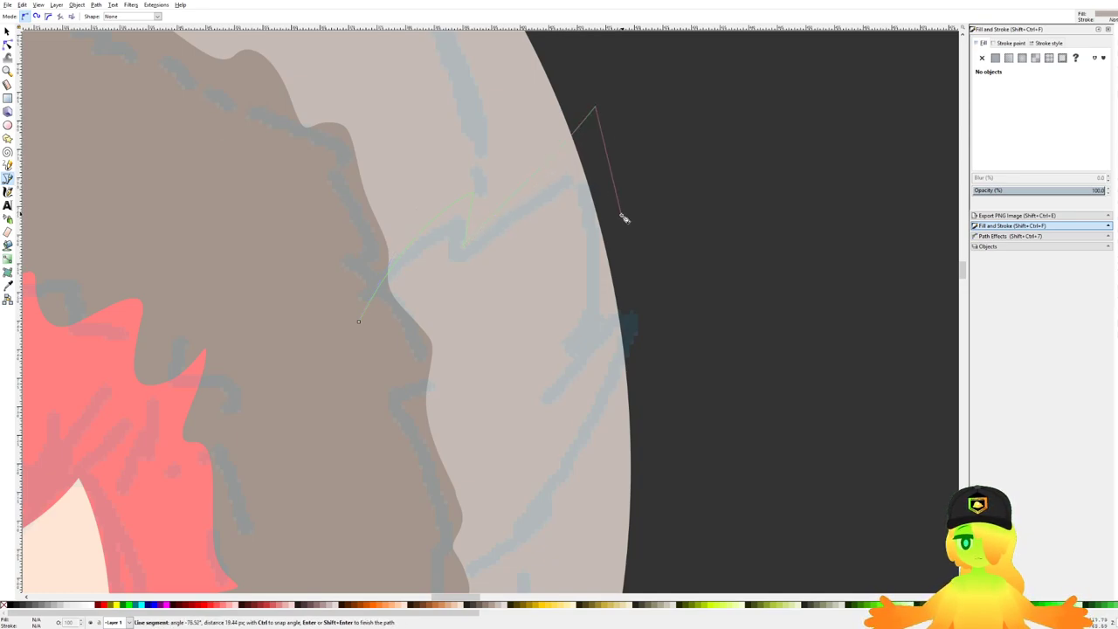
{"action": "left_click_drag", "start_coordinate": [620, 225], "coordinate": [688, 250]}
{"action": "left_click", "coordinate": [601, 335]}
{"action": "left_click", "coordinate": [627, 302]}
{"action": "scroll", "coordinate": [655, 301], "scroll_direction": "down", "scroll_amount": 2}
{"action": "left_click_drag", "start_coordinate": [648, 322], "coordinate": [629, 367]}
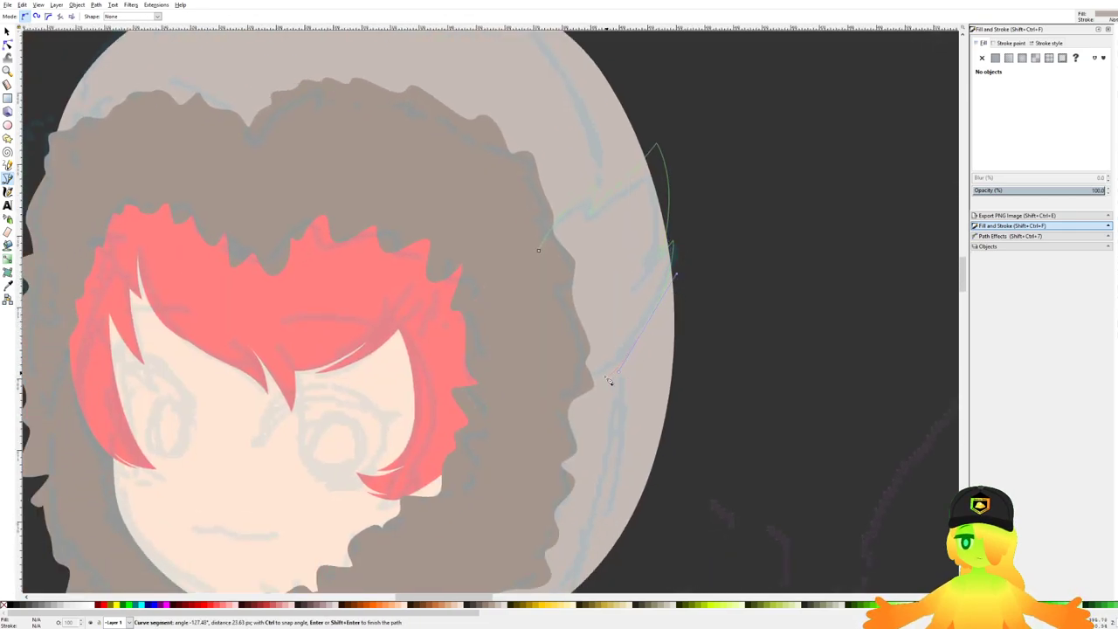
{"action": "left_click", "coordinate": [538, 253]}
{"action": "scroll", "coordinate": [532, 258], "scroll_direction": "down", "scroll_amount": 5}
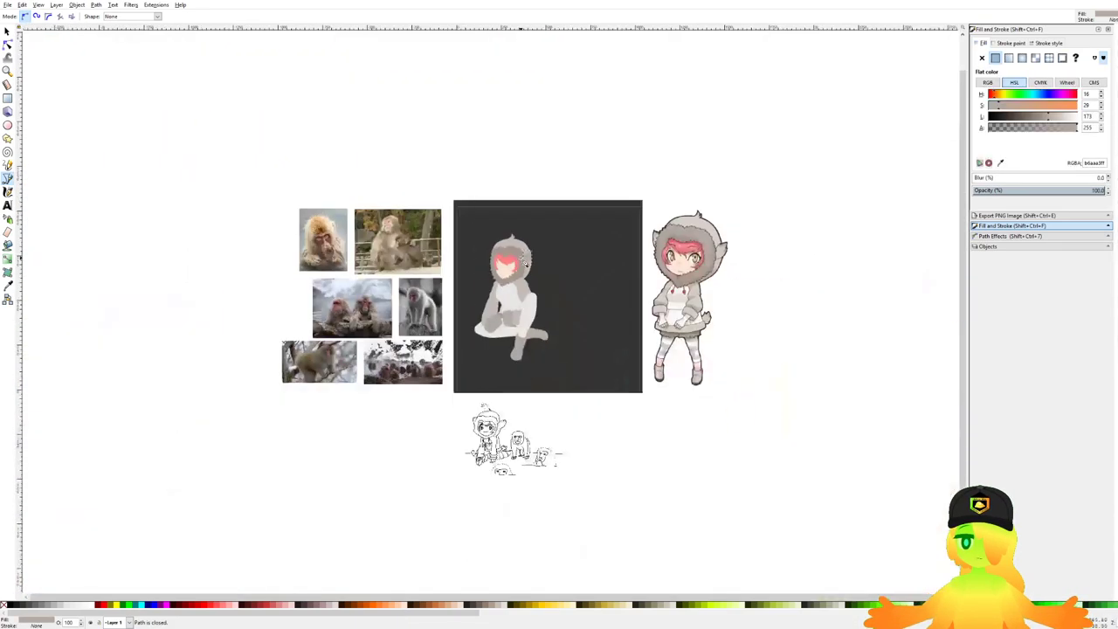
Step: Shift the new ear slightly into place and lower it one level so the fur trim overlaps it
{"action": "scroll", "coordinate": [528, 264], "scroll_direction": "up", "scroll_amount": 5}
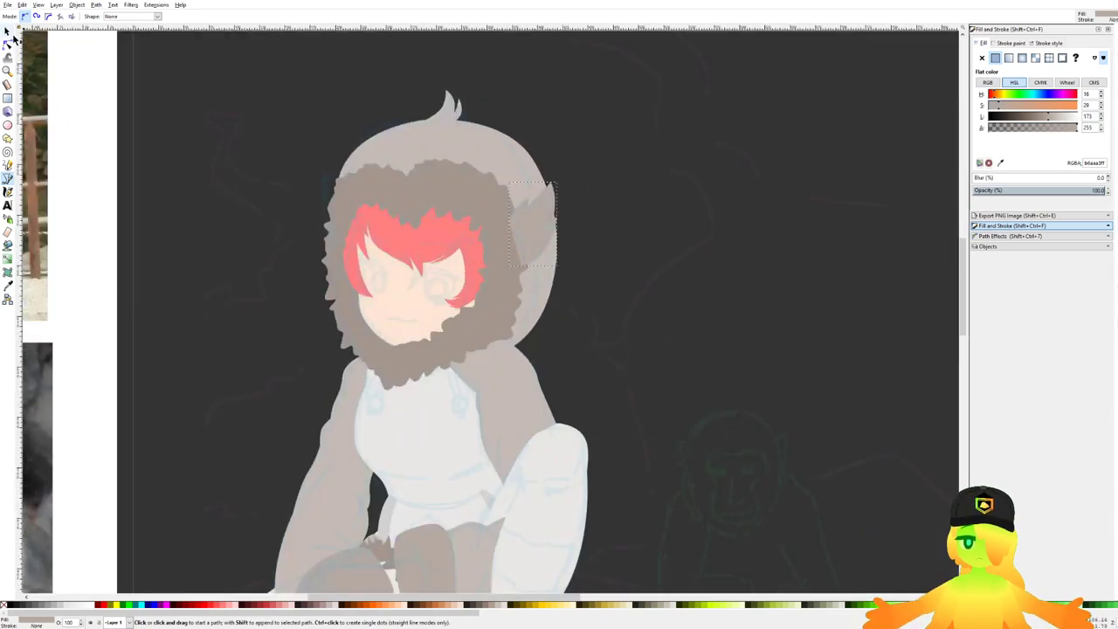
{"action": "left_click", "coordinate": [10, 33]}
{"action": "scroll", "coordinate": [583, 230], "scroll_direction": "up", "scroll_amount": 2}
{"action": "left_click_drag", "start_coordinate": [527, 161], "coordinate": [505, 192]}
{"action": "key", "text": "Page_Down"}
{"action": "left_click", "coordinate": [711, 277]}
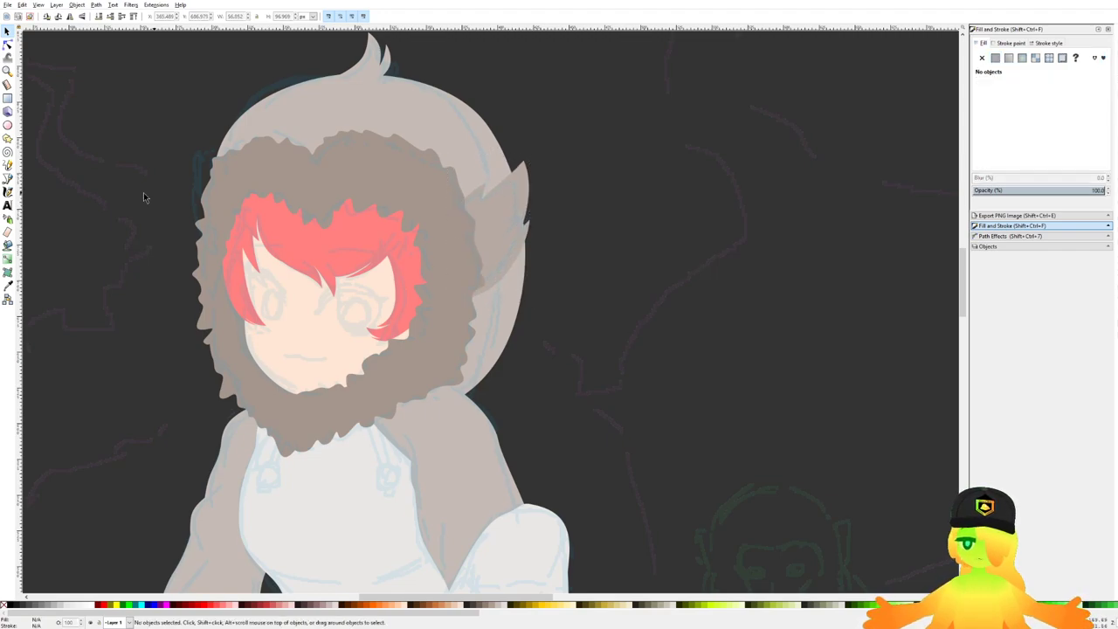
Step: Trace the second, narrower jagged ear on the opposite side of the hood as a closed shape
{"action": "left_click", "coordinate": [8, 179]}
{"action": "scroll", "coordinate": [200, 176], "scroll_direction": "up", "scroll_amount": 4}
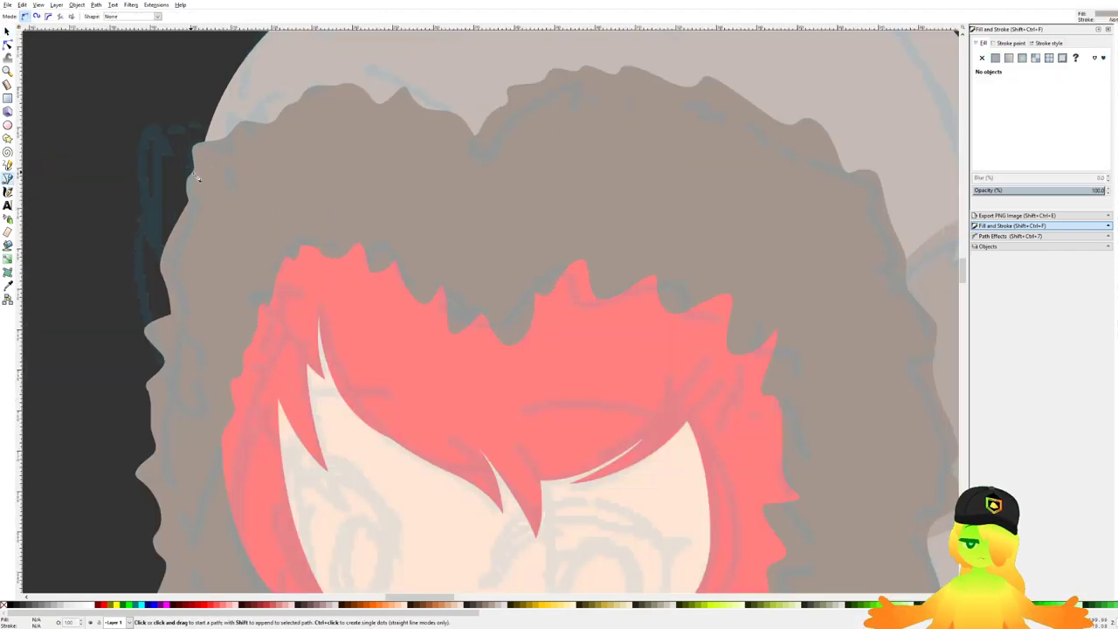
{"action": "left_click_drag", "start_coordinate": [200, 177], "coordinate": [357, 195]}
{"action": "left_click", "coordinate": [415, 263]}
{"action": "left_click", "coordinate": [319, 103]}
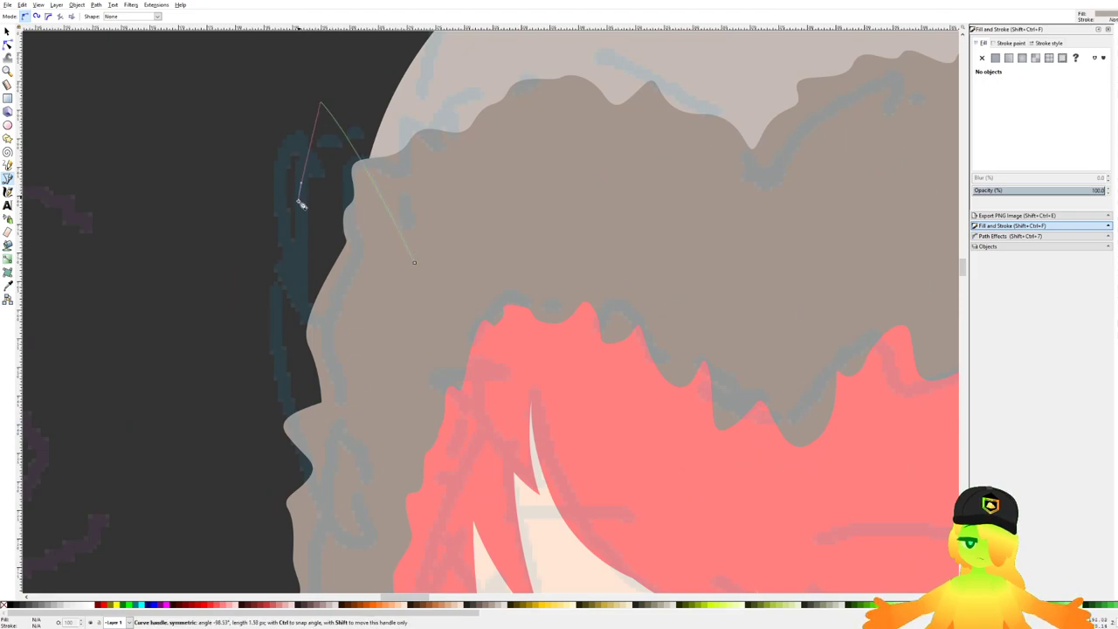
{"action": "left_click", "coordinate": [295, 322]}
{"action": "left_click", "coordinate": [275, 254]}
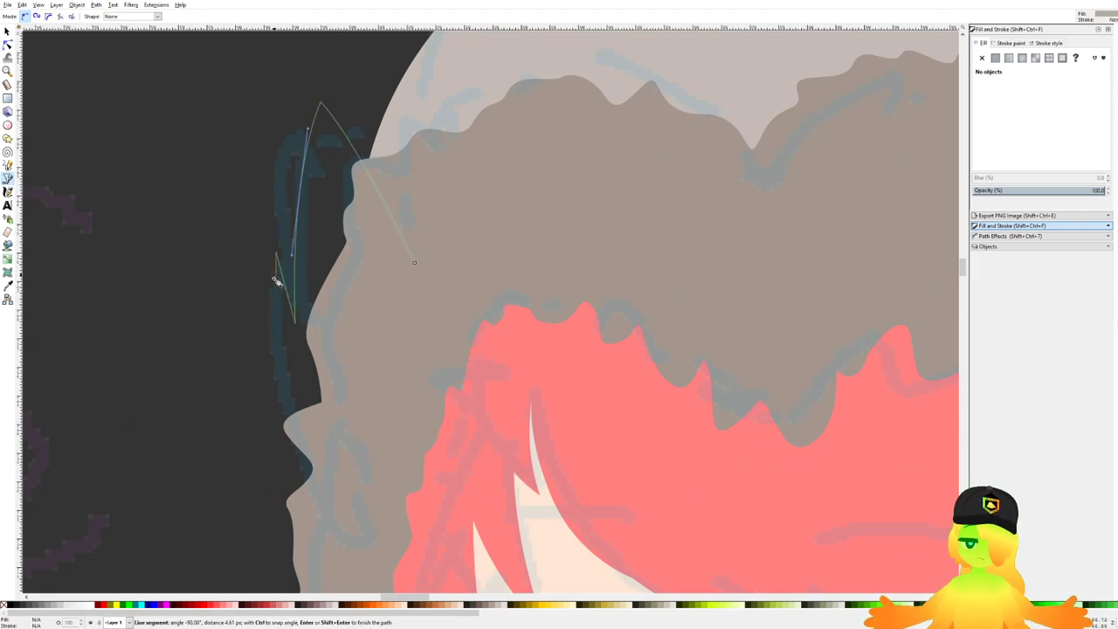
{"action": "scroll", "coordinate": [276, 278], "scroll_direction": "down", "scroll_amount": 1}
{"action": "left_click_drag", "start_coordinate": [289, 396], "coordinate": [317, 469]}
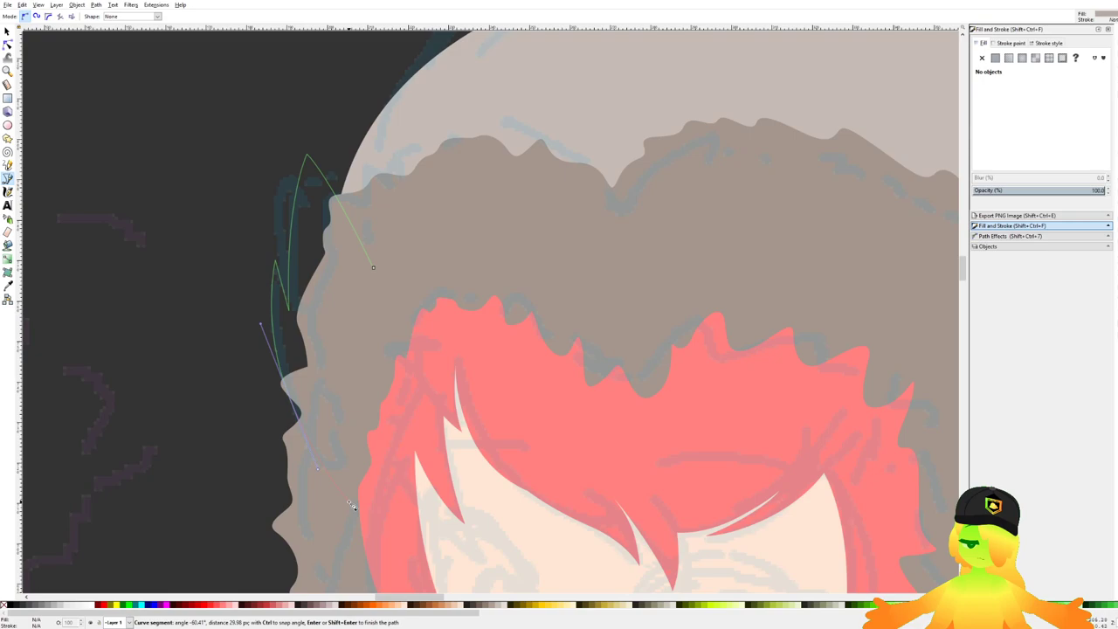
{"action": "left_click", "coordinate": [373, 269]}
{"action": "scroll", "coordinate": [340, 264], "scroll_direction": "down", "scroll_amount": 4, "text": "ctrl"}
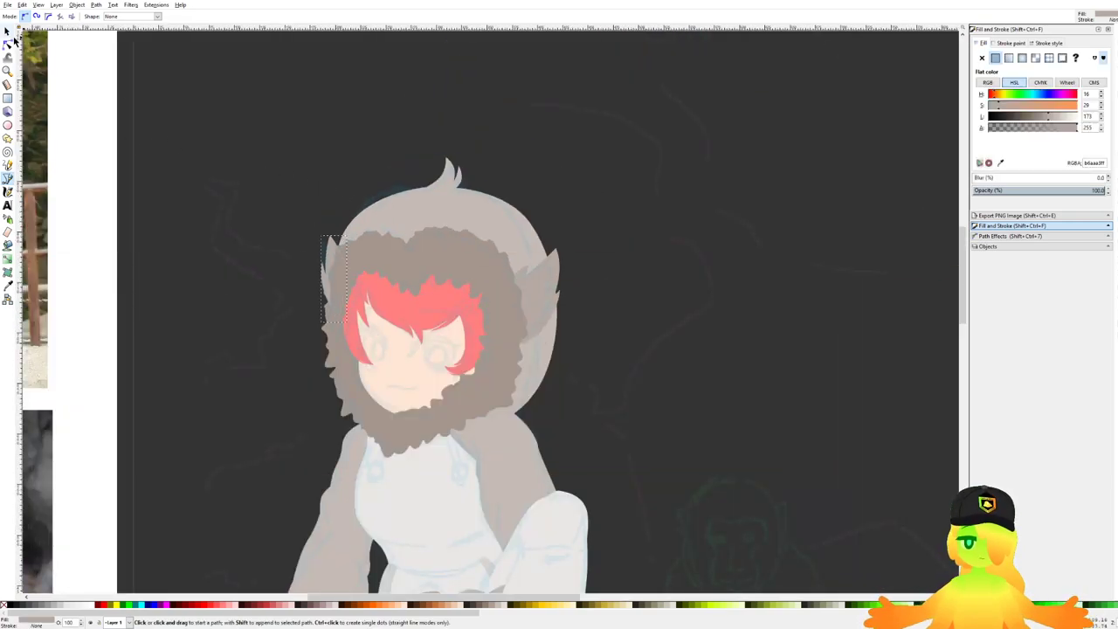
Step: Move the narrow ear slightly so it peeks out from behind the fur trim
{"action": "left_click", "coordinate": [8, 33]}
{"action": "scroll", "coordinate": [321, 248], "scroll_direction": "up", "scroll_amount": 4}
{"action": "mouse_move", "coordinate": [365, 262]}
{"action": "left_mouse_down"}
{"action": "mouse_move", "coordinate": [363, 225]}
{"action": "mouse_move", "coordinate": [359, 247]}
{"action": "left_mouse_up"}
{"action": "scroll", "coordinate": [364, 231], "scroll_direction": "down", "scroll_amount": 2}
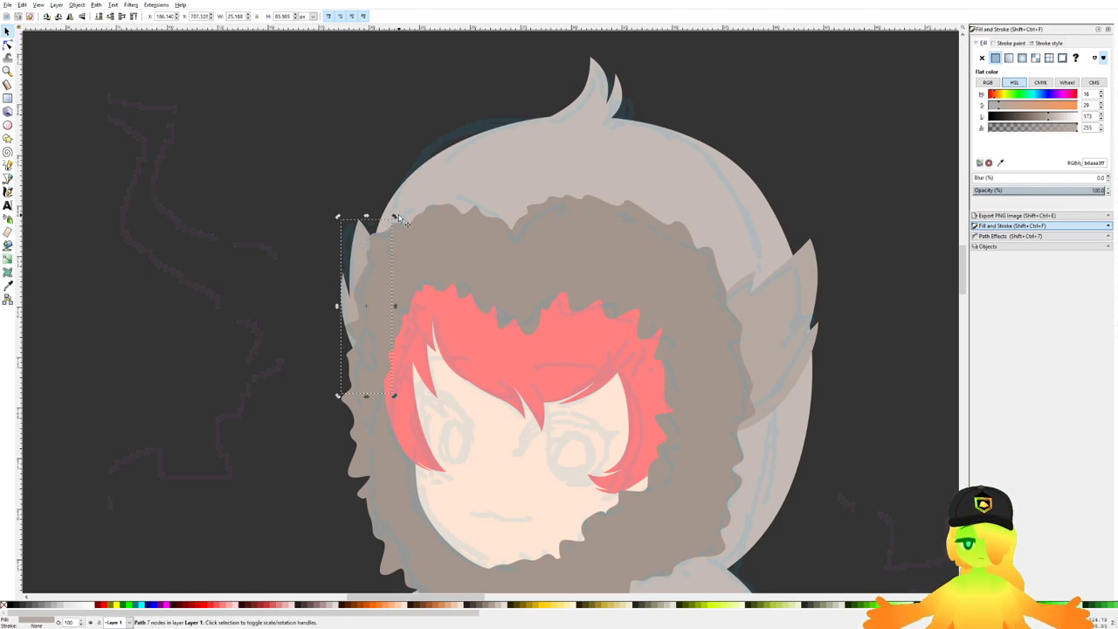
{"action": "left_click", "coordinate": [296, 212]}
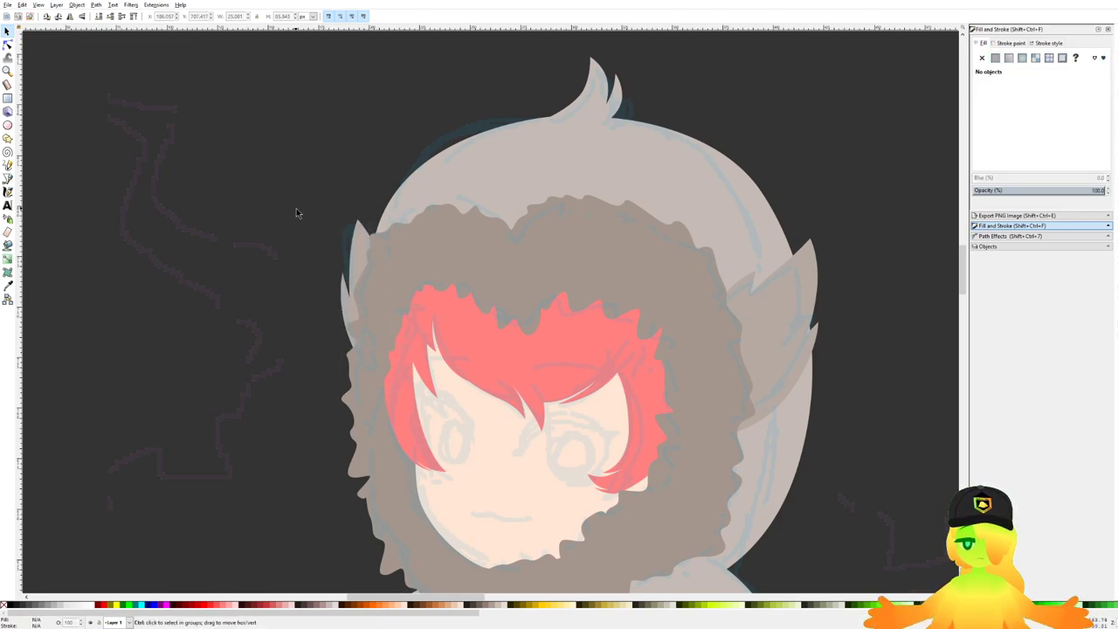
Step: Delete the extra node along the lower edge of the pink fringe to smooth its curve
{"action": "scroll", "coordinate": [296, 208], "scroll_direction": "down", "scroll_amount": 5}
{"action": "scroll", "coordinate": [410, 288], "scroll_direction": "up", "scroll_amount": 1}
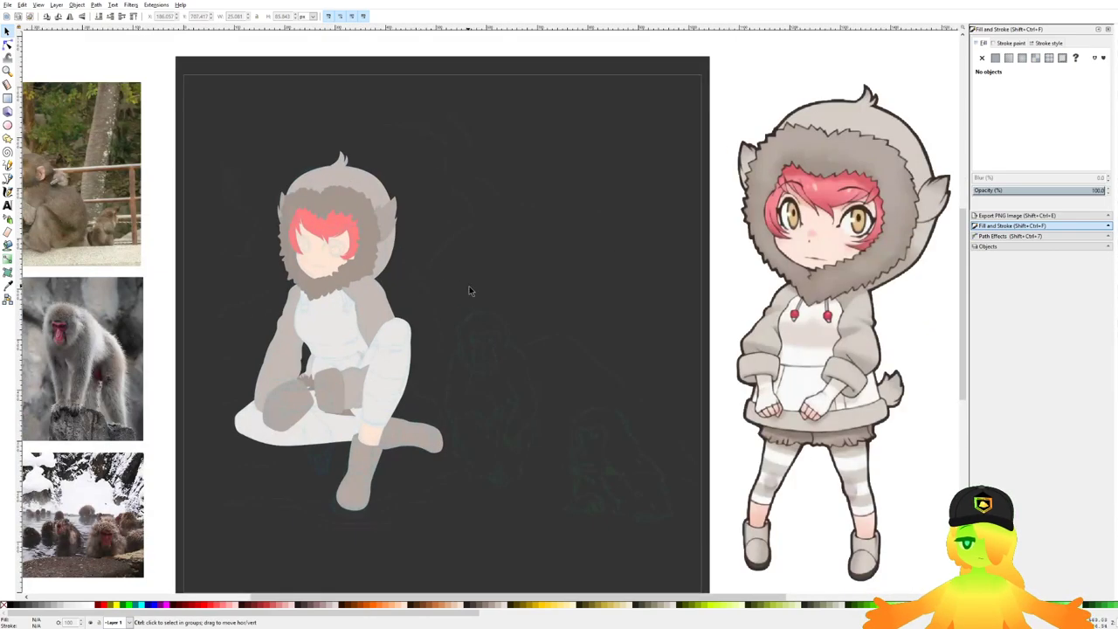
{"action": "scroll", "coordinate": [369, 267], "scroll_direction": "up", "scroll_amount": 1}
{"action": "scroll", "coordinate": [369, 268], "scroll_direction": "down", "scroll_amount": 2}
{"action": "scroll", "coordinate": [333, 263], "scroll_direction": "up", "scroll_amount": 1}
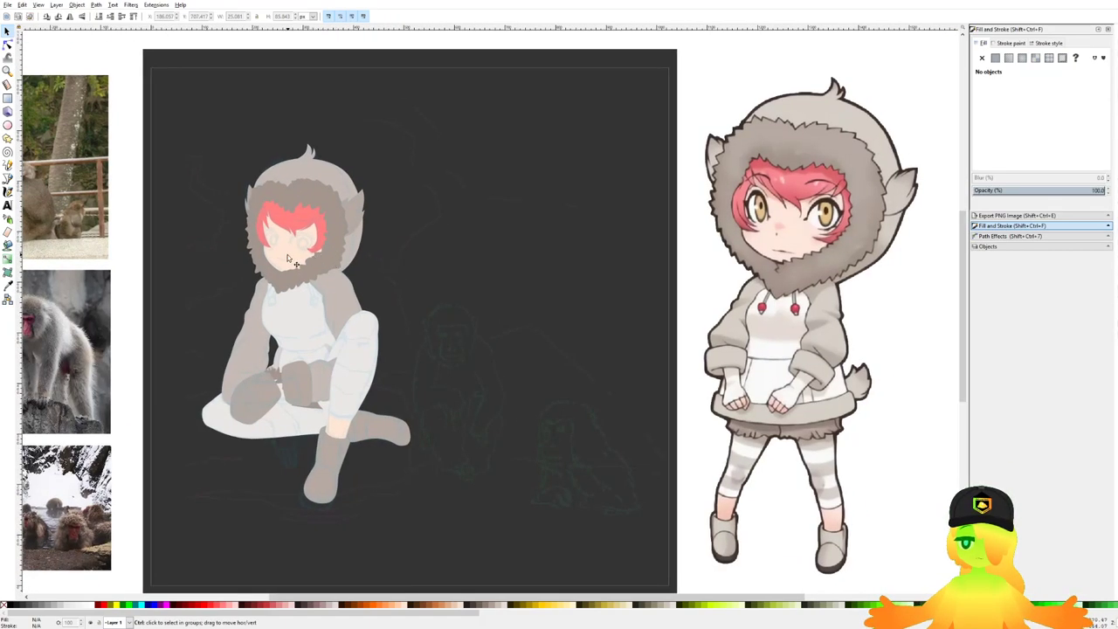
{"action": "scroll", "coordinate": [288, 257], "scroll_direction": "up", "scroll_amount": 4}
{"action": "left_click", "coordinate": [7, 43]}
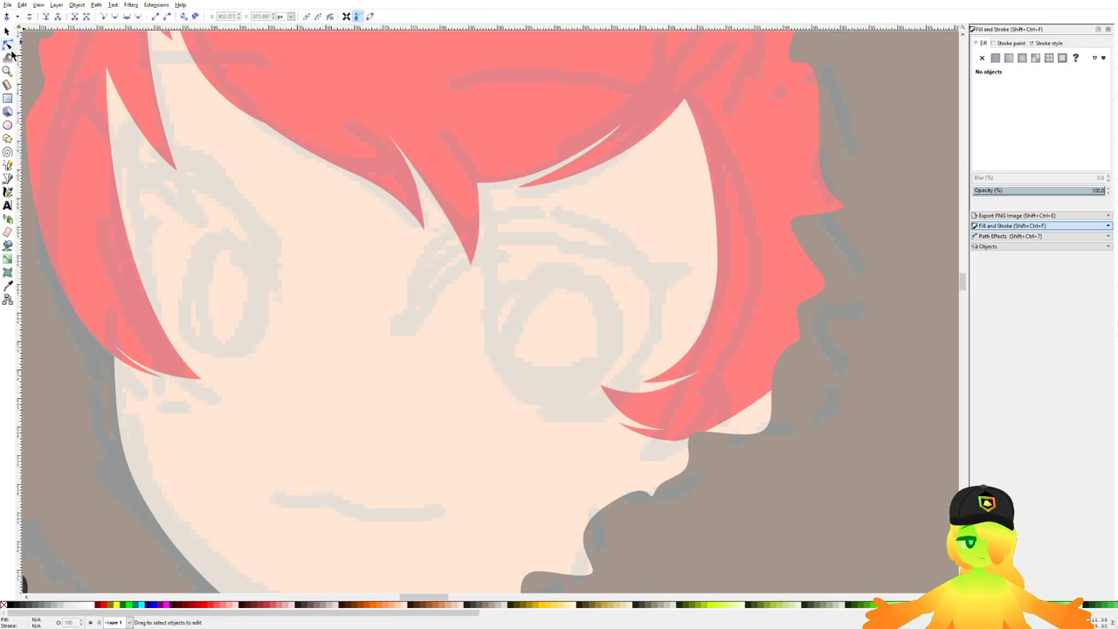
{"action": "scroll", "coordinate": [337, 175], "scroll_direction": "up", "scroll_amount": 2}
{"action": "scroll", "coordinate": [337, 175], "scroll_direction": "left", "scroll_amount": 1}
{"action": "left_click", "coordinate": [297, 172]}
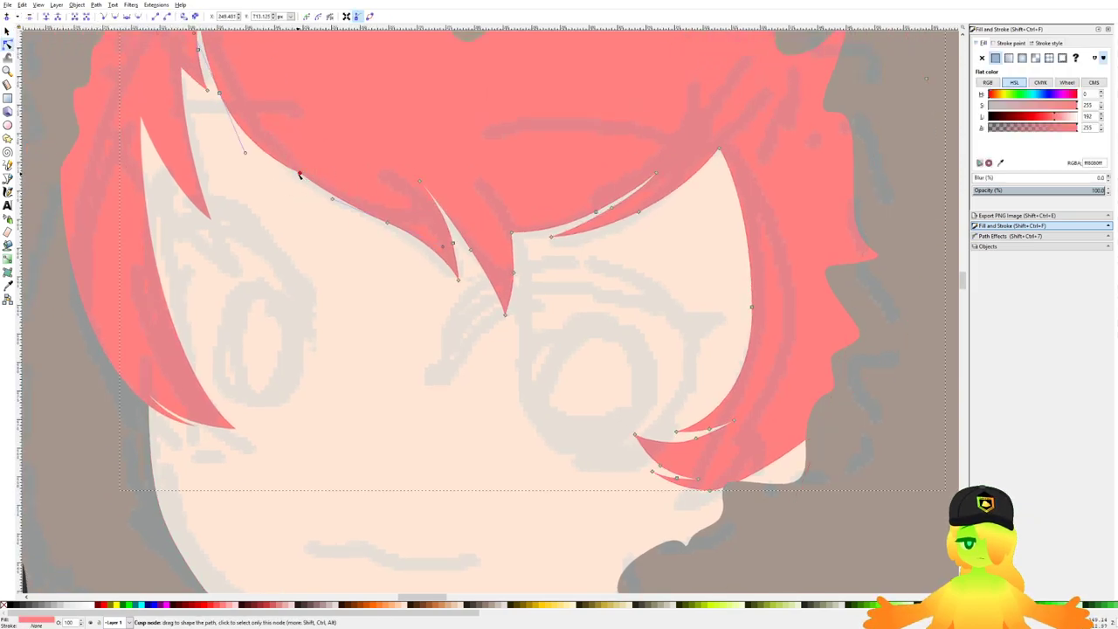
{"action": "key", "text": "Delete"}
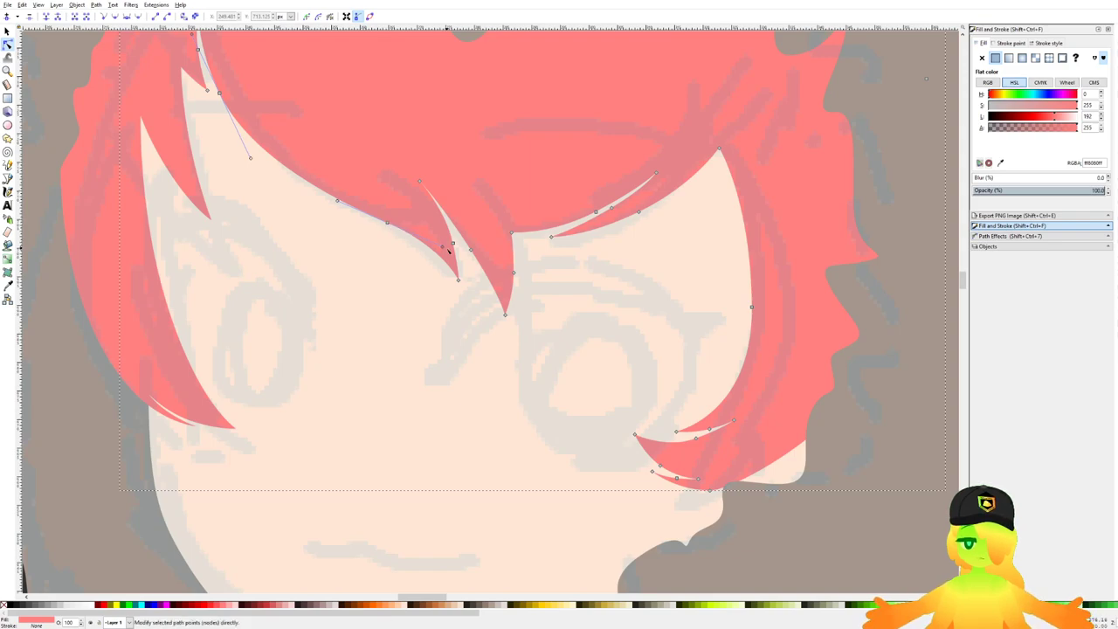
Step: Extend the tip of the small central fringe lock and adjust its inner-edge node and handle to smooth the gap
{"action": "left_click_drag", "start_coordinate": [444, 250], "coordinate": [453, 248]}
{"action": "left_click", "coordinate": [459, 278]}
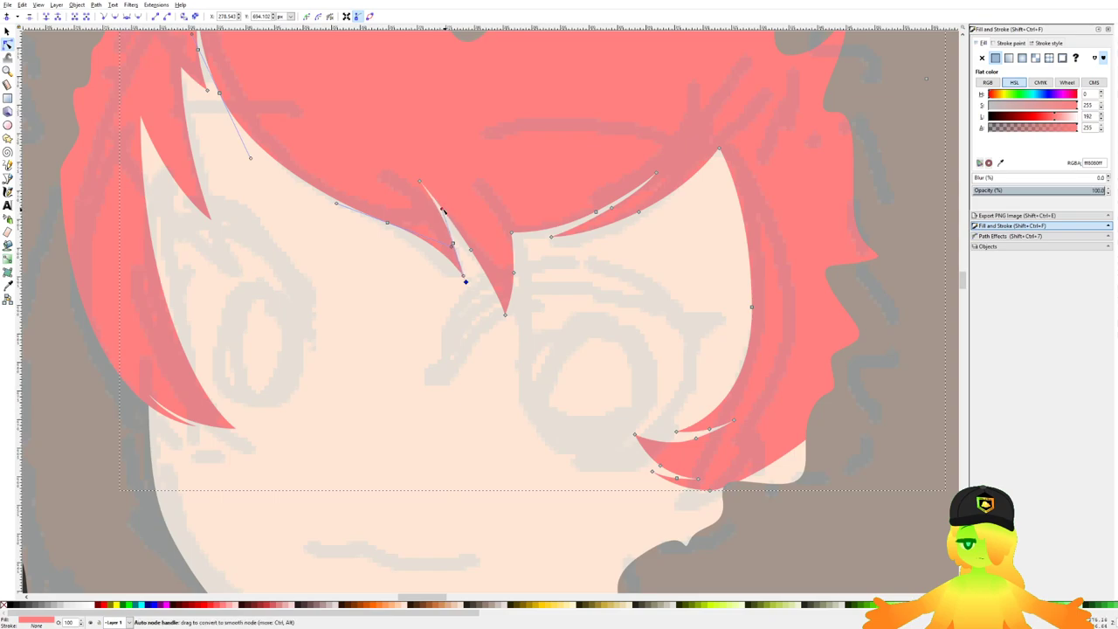
{"action": "left_click_drag", "start_coordinate": [466, 281], "coordinate": [436, 207]}
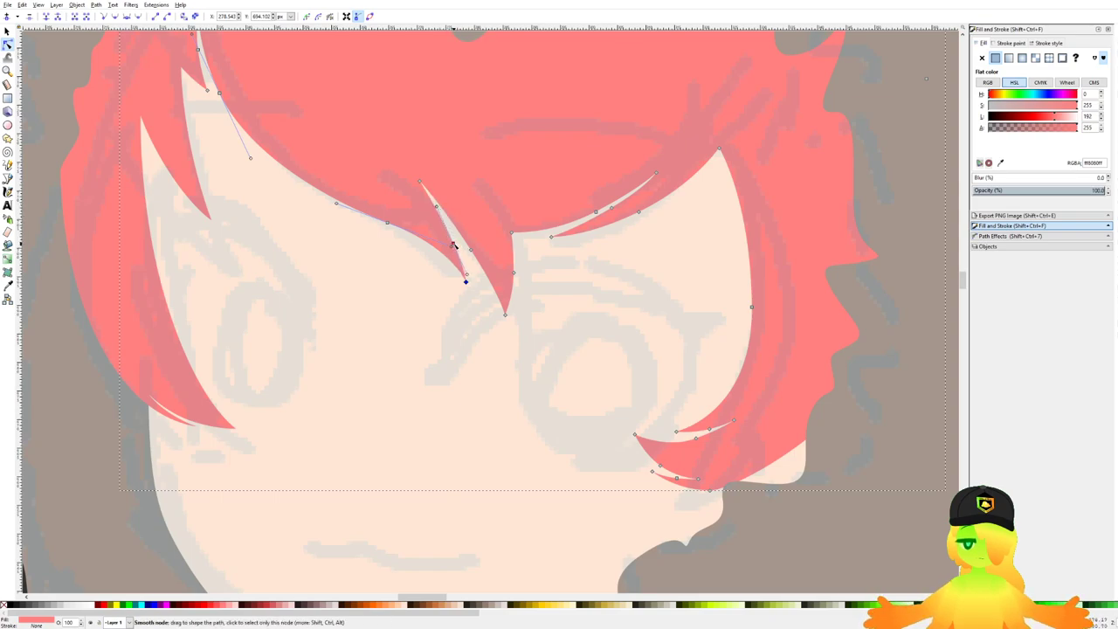
{"action": "left_click", "coordinate": [481, 303]}
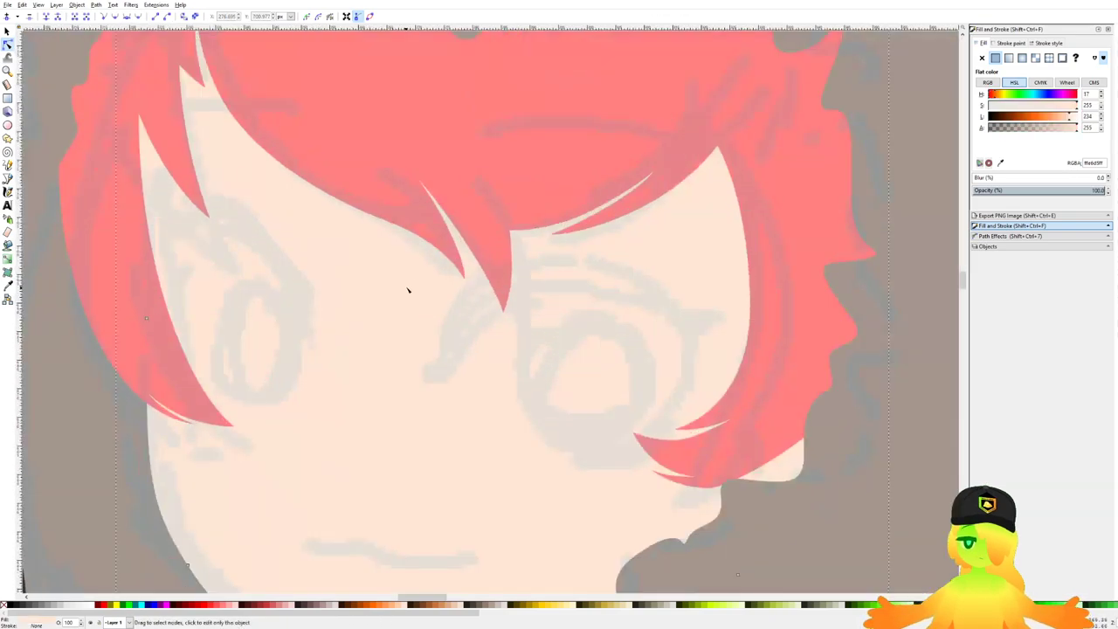
{"action": "left_click", "coordinate": [447, 230]}
{"action": "left_click_drag", "start_coordinate": [480, 198], "coordinate": [450, 257]}
{"action": "left_click", "coordinate": [454, 241]}
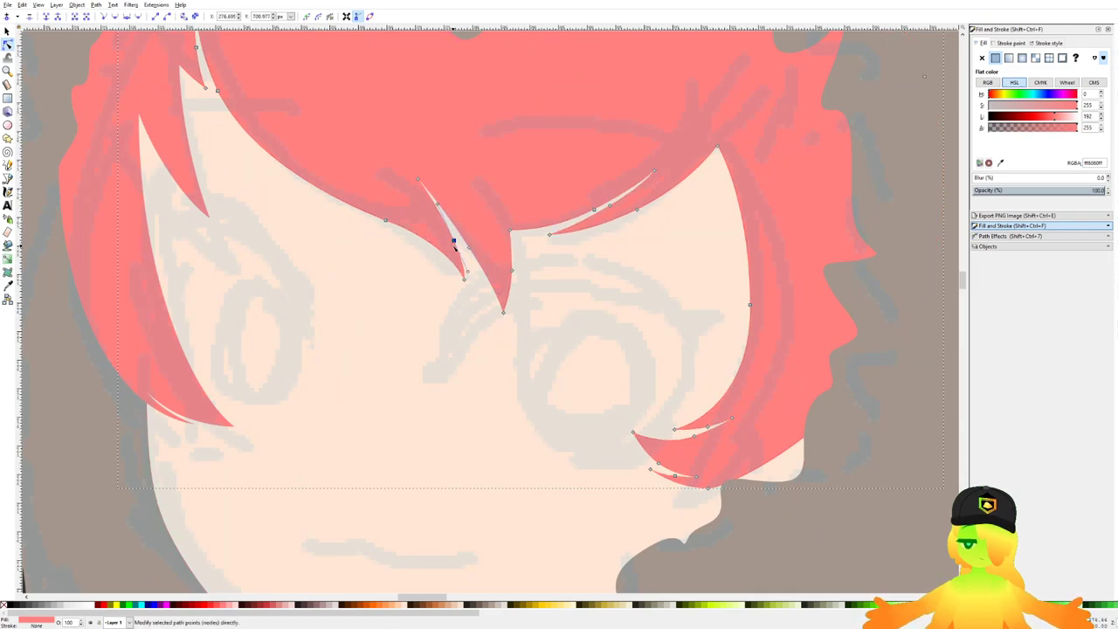
{"action": "scroll", "coordinate": [454, 247], "scroll_direction": "up", "scroll_amount": 2}
{"action": "left_click_drag", "start_coordinate": [419, 160], "coordinate": [426, 158]}
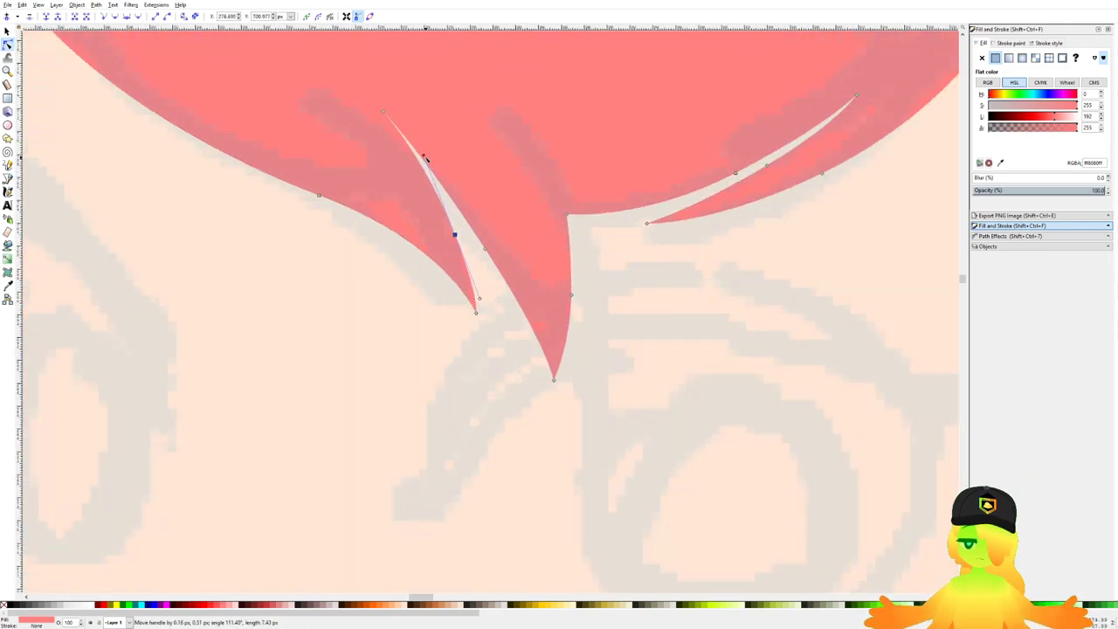
{"action": "left_click", "coordinate": [442, 323]}
Step: Raise the fringe's lower edge beside the small central lock, move its inner-edge node up, and pull its tip back to shorten it
{"action": "scroll", "coordinate": [394, 326], "scroll_direction": "down", "scroll_amount": 9}
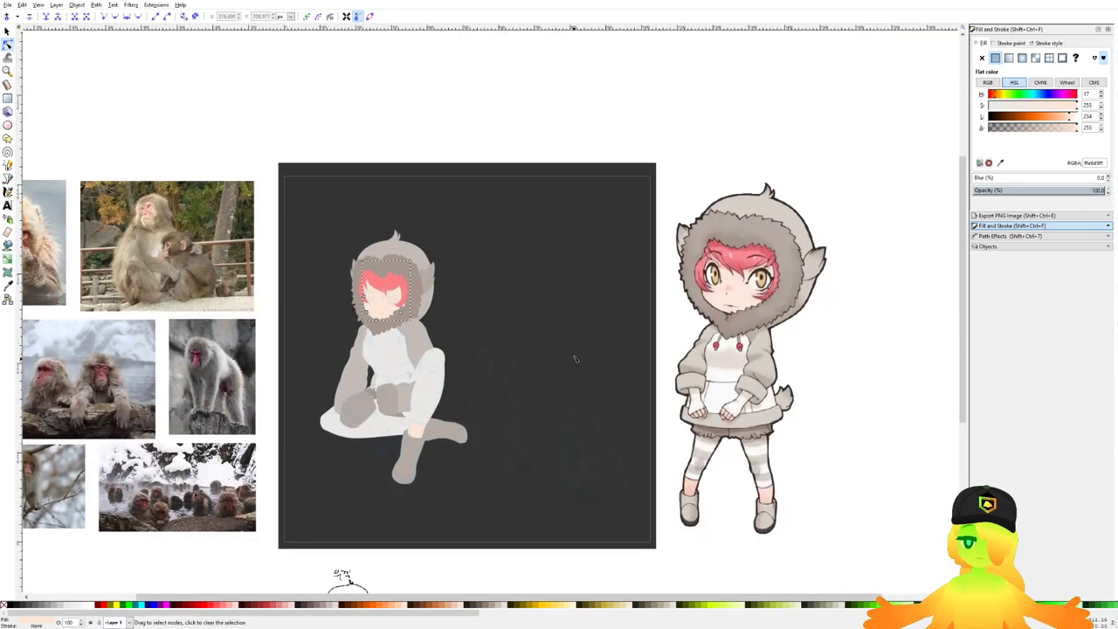
{"action": "left_click", "coordinate": [863, 410]}
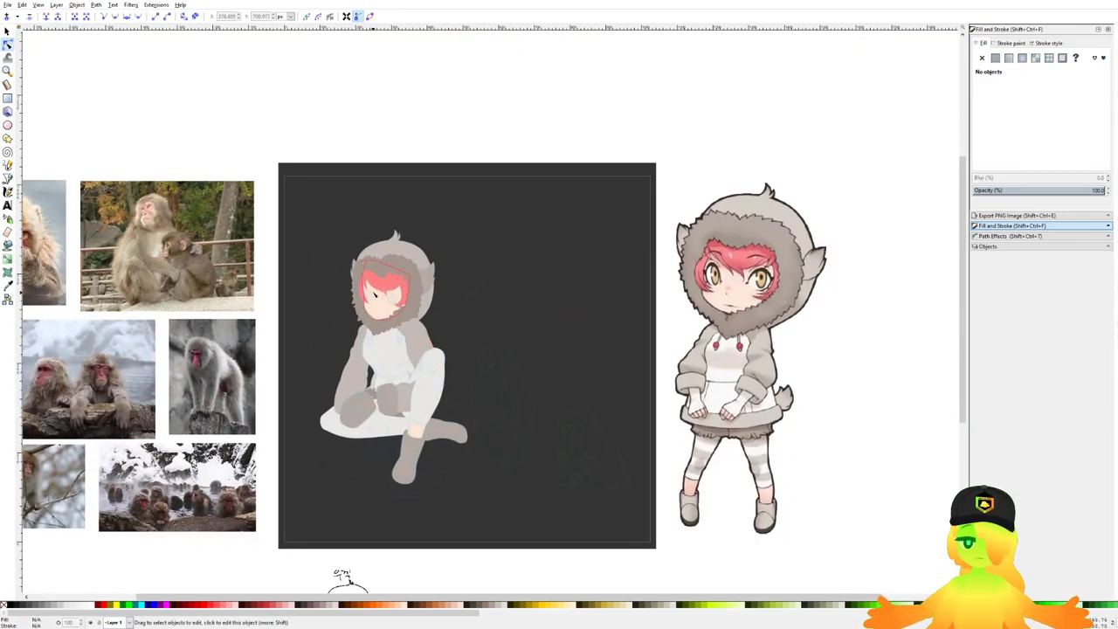
{"action": "scroll", "coordinate": [374, 295], "scroll_direction": "up", "scroll_amount": 8}
{"action": "left_click", "coordinate": [354, 336]}
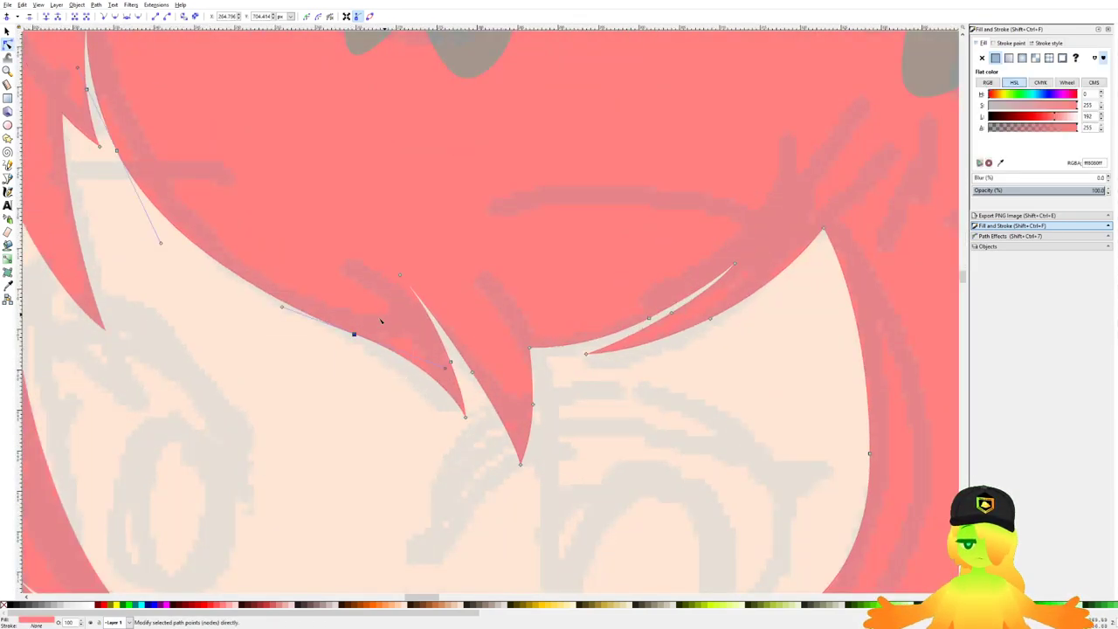
{"action": "left_click_drag", "start_coordinate": [354, 334], "coordinate": [343, 305]}
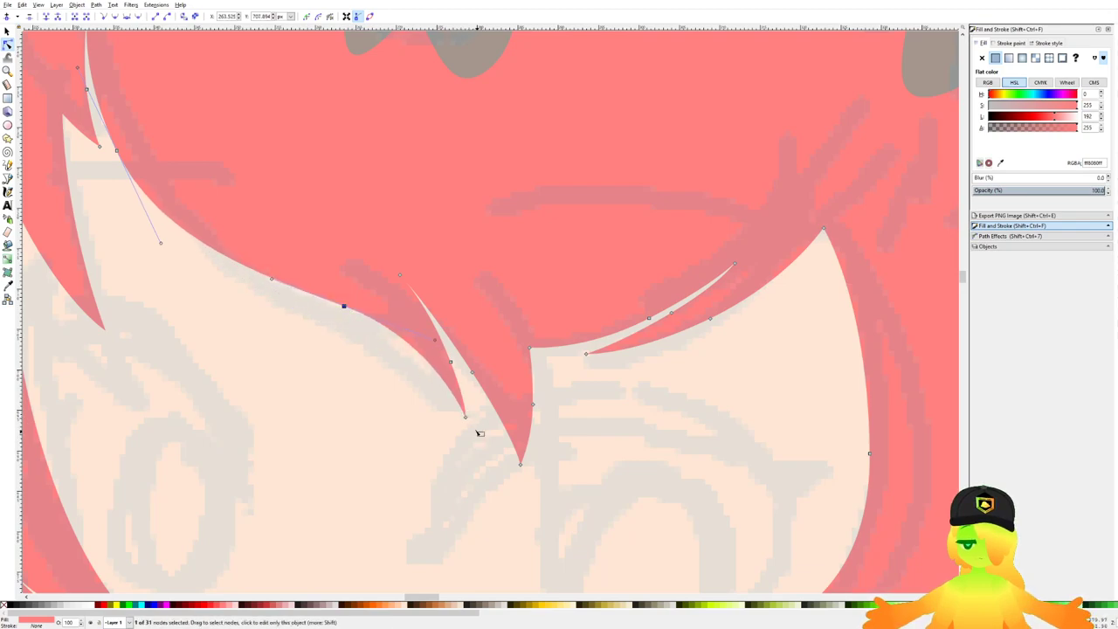
{"action": "left_click_drag", "start_coordinate": [443, 395], "coordinate": [443, 393]}
{"action": "mouse_move", "coordinate": [427, 437]}
{"action": "left_mouse_down"}
{"action": "mouse_move", "coordinate": [464, 350]}
{"action": "mouse_move", "coordinate": [440, 337]}
{"action": "left_mouse_up"}
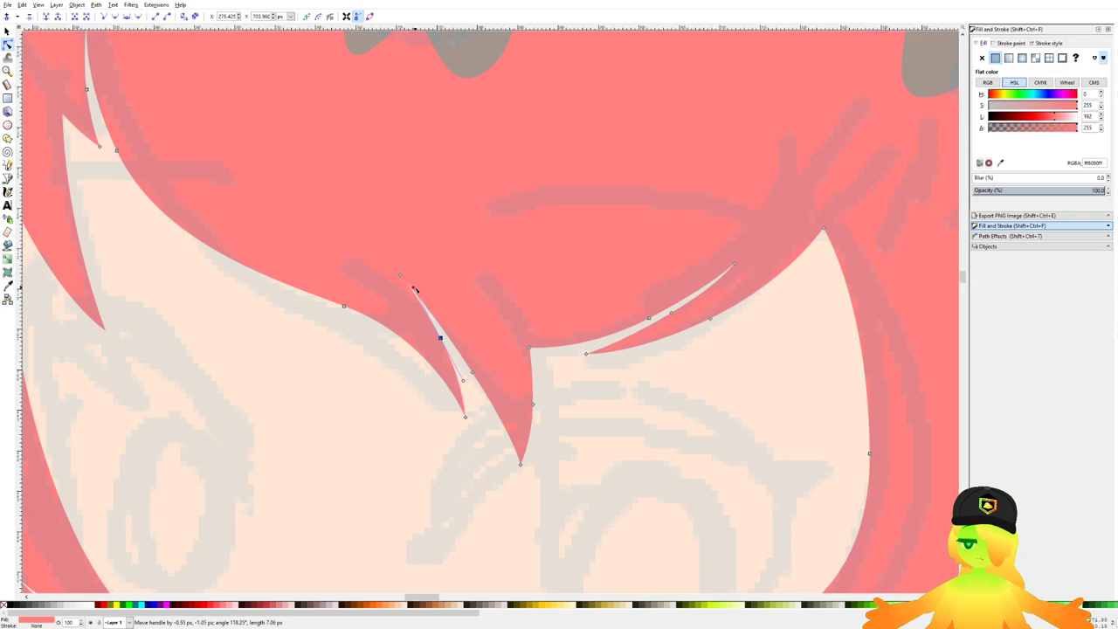
{"action": "left_click_drag", "start_coordinate": [465, 417], "coordinate": [452, 404]}
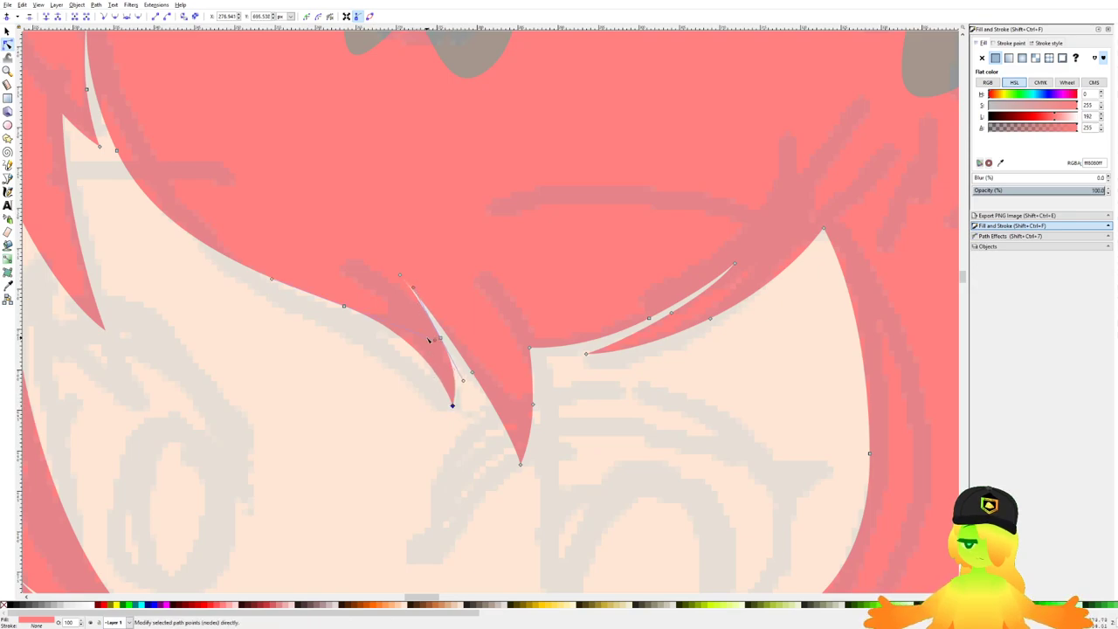
Step: Fine-tune the fringe edge and the nodes around the central locks' gap, and save the drawing
{"action": "left_click", "coordinate": [342, 308]}
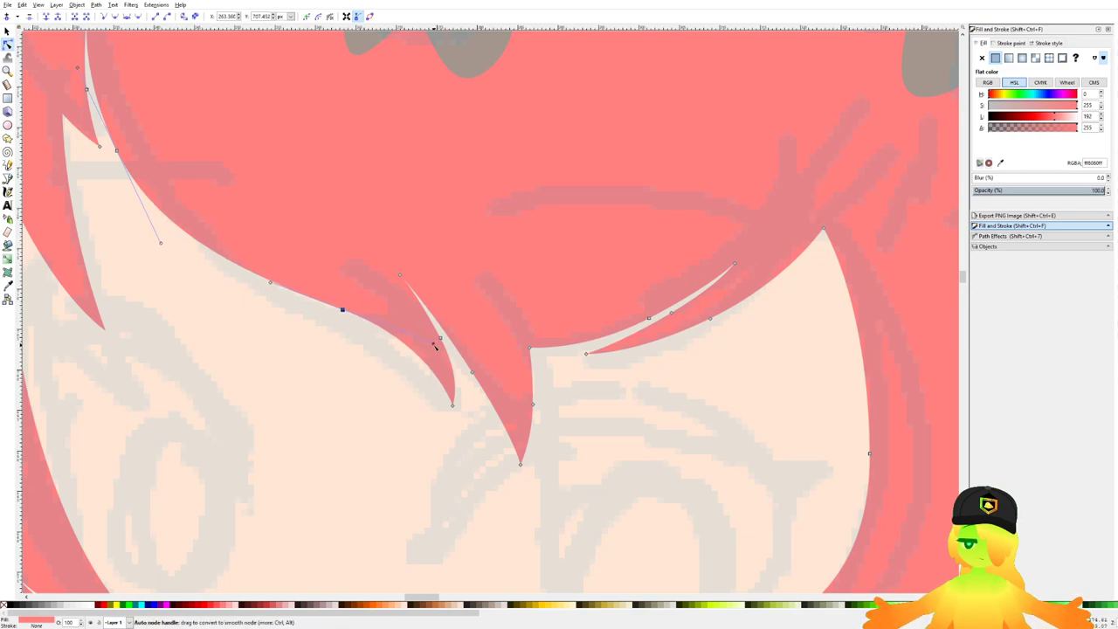
{"action": "left_click_drag", "start_coordinate": [437, 344], "coordinate": [476, 367]}
{"action": "left_click", "coordinate": [471, 372]}
{"action": "scroll", "coordinate": [492, 371], "scroll_direction": "down", "scroll_amount": 12}
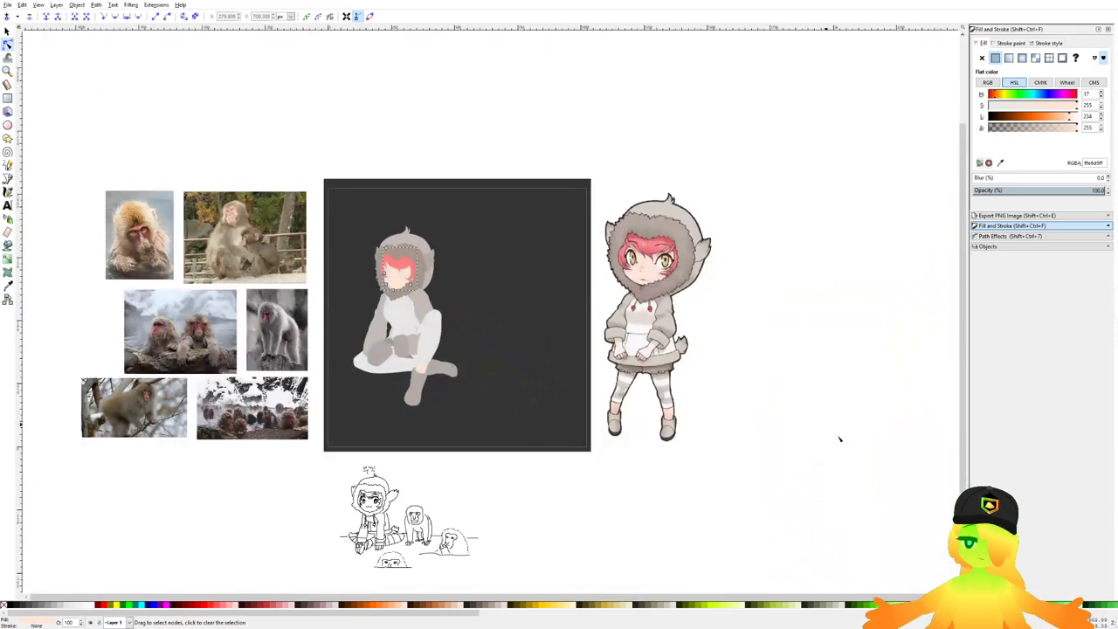
{"action": "left_click", "coordinate": [839, 439]}
{"action": "key", "text": "ctrl+s"}
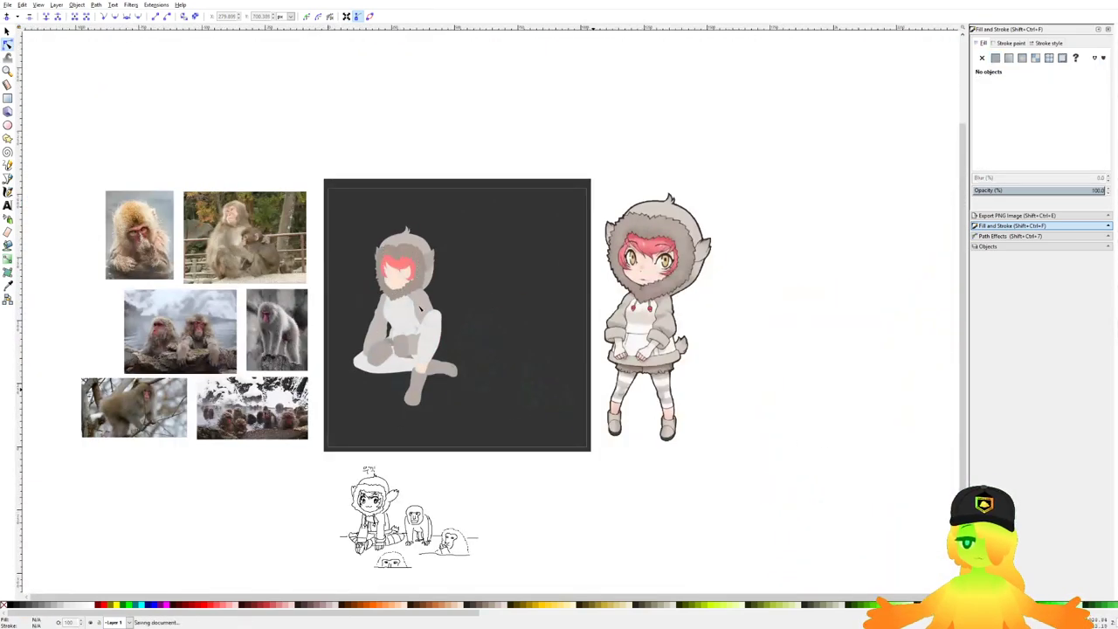
Step: Draw a closed, outward-curving shape along the outer edge of the raised leg below the knee, and save the drawing
{"action": "scroll", "coordinate": [569, 307], "scroll_direction": "up", "scroll_amount": 6}
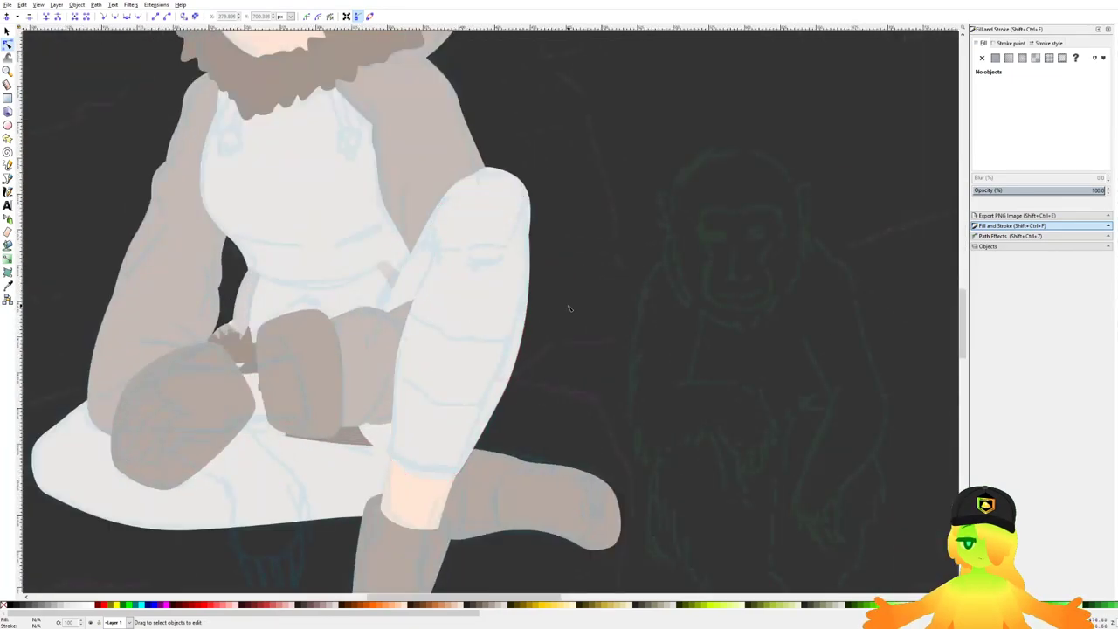
{"action": "scroll", "coordinate": [474, 332], "scroll_direction": "up", "scroll_amount": 1}
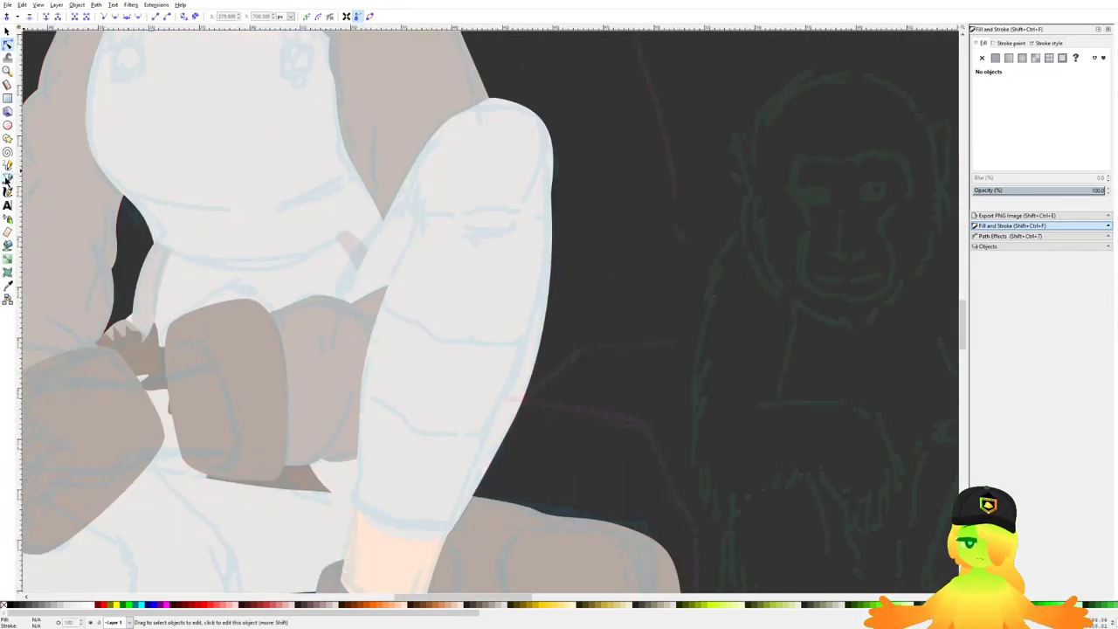
{"action": "left_click", "coordinate": [7, 178]}
{"action": "left_click_drag", "start_coordinate": [522, 219], "coordinate": [556, 305]}
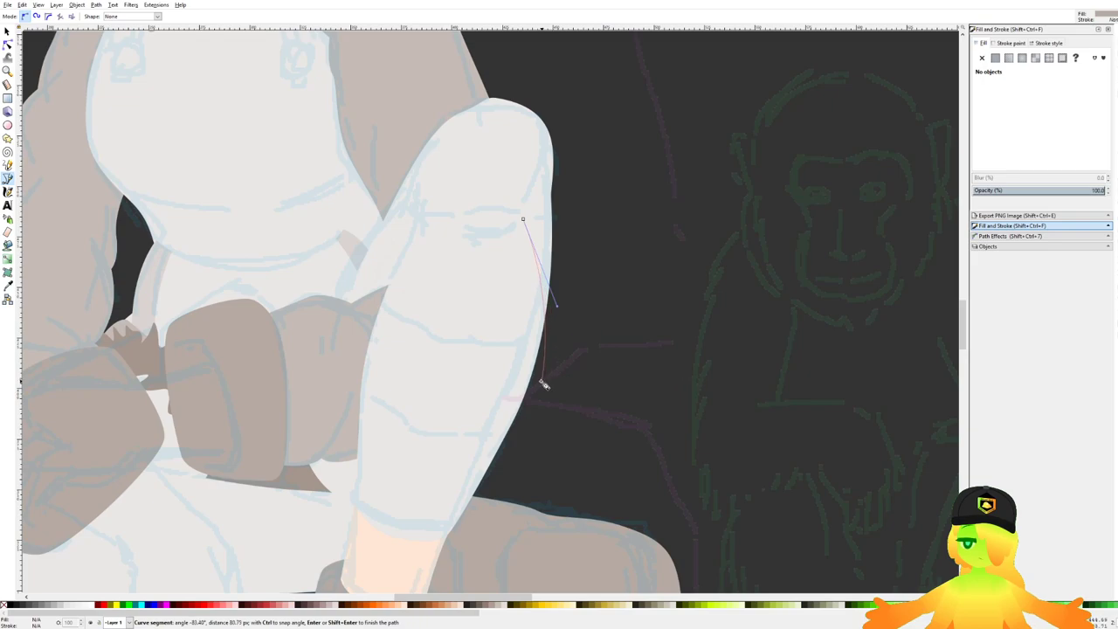
{"action": "left_click_drag", "start_coordinate": [524, 393], "coordinate": [479, 405]}
{"action": "left_click", "coordinate": [524, 221]}
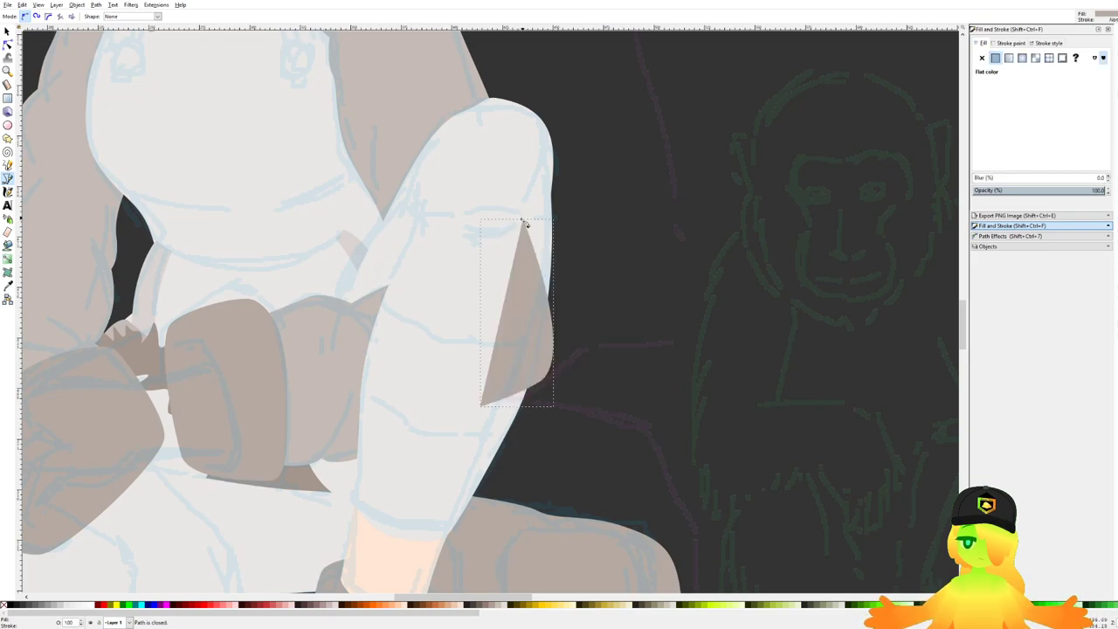
{"action": "key", "text": "ctrl+s"}
Step: Fill the new shape with the light grey-brown sampled from the sleeve and lower it behind the raised leg
{"action": "key", "text": "F7"}
{"action": "left_click", "coordinate": [334, 375]}
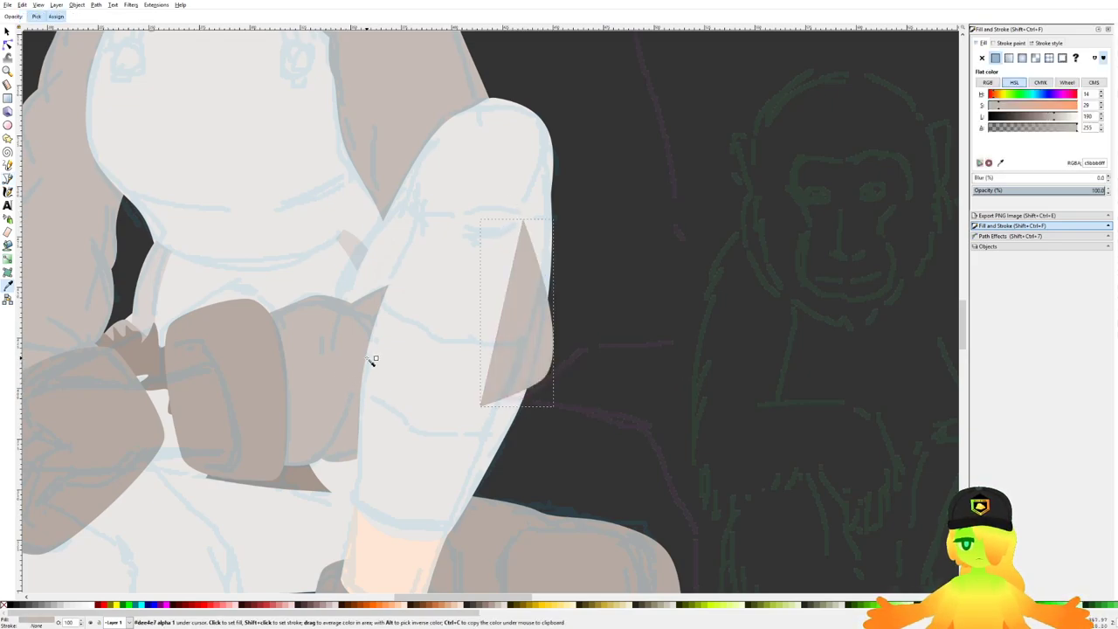
{"action": "key", "text": "Page_Down"}
{"action": "scroll", "coordinate": [482, 273], "scroll_direction": "down", "scroll_amount": 4}
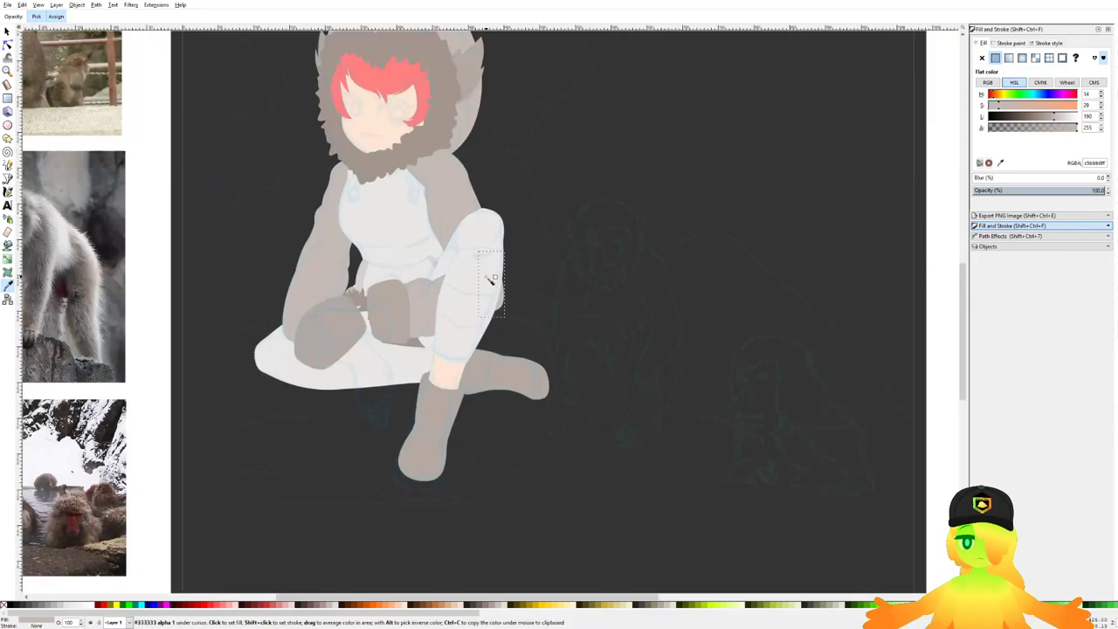
{"action": "scroll", "coordinate": [487, 276], "scroll_direction": "up", "scroll_amount": 1}
{"action": "scroll", "coordinate": [389, 227], "scroll_direction": "up", "scroll_amount": 2}
{"action": "scroll", "coordinate": [449, 259], "scroll_direction": "down", "scroll_amount": 1}
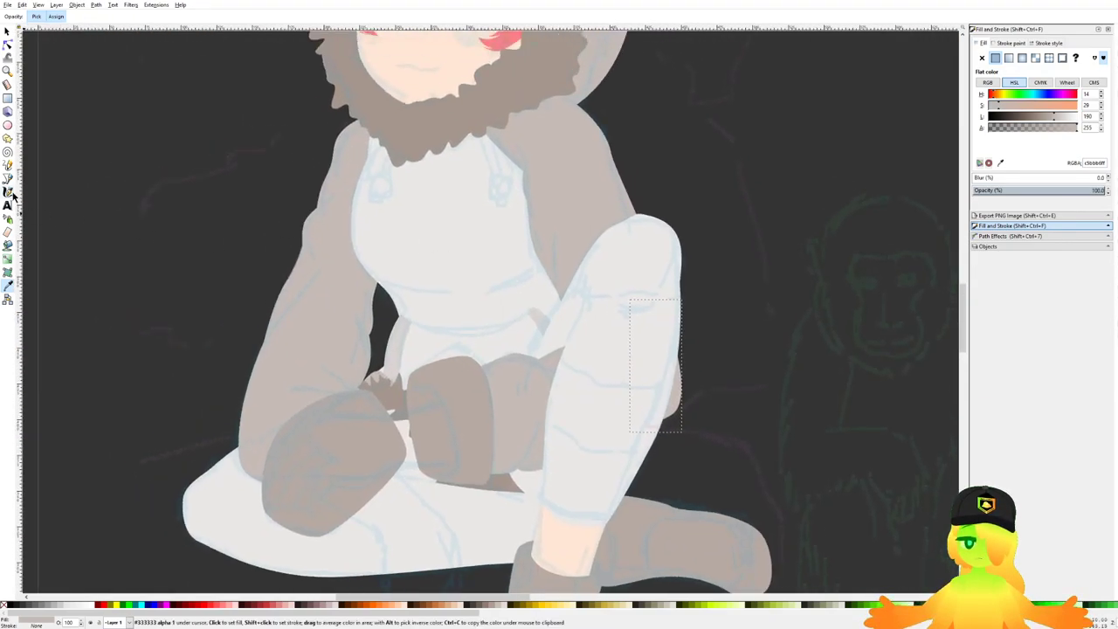
Step: Trace the hood drawstring beside the raised-knee arm as a narrow curved strip about 22 by 57 px, hanging from the fur collar
{"action": "key", "text": "b"}
{"action": "scroll", "coordinate": [445, 157], "scroll_direction": "down", "scroll_amount": 1}
{"action": "scroll", "coordinate": [446, 157], "scroll_direction": "down", "scroll_amount": 1}
{"action": "scroll", "coordinate": [439, 163], "scroll_direction": "up", "scroll_amount": 5}
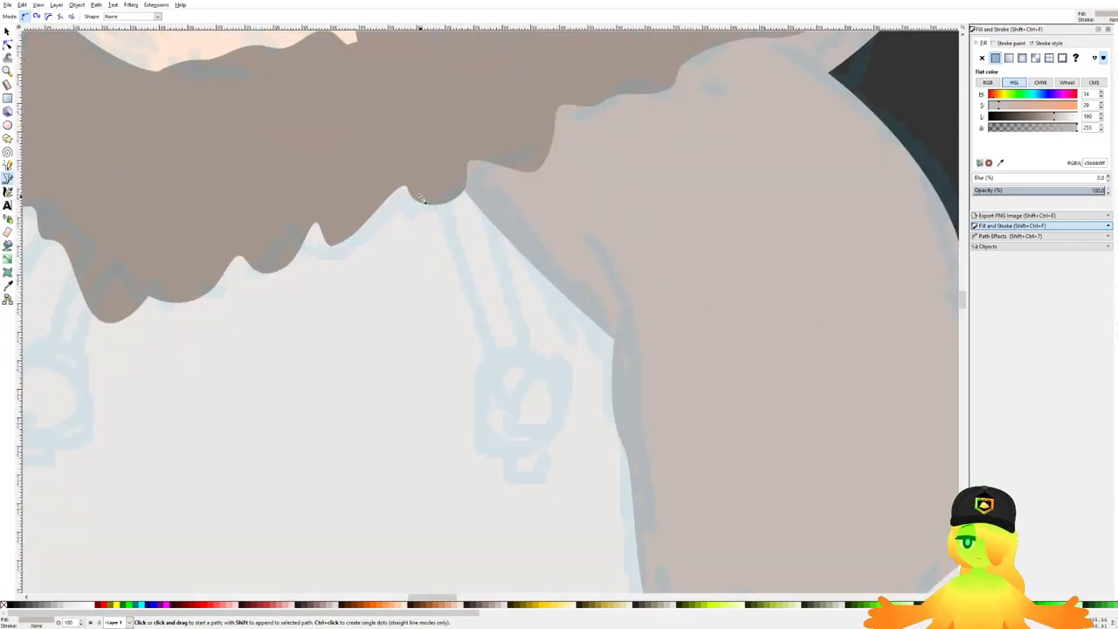
{"action": "left_click_drag", "start_coordinate": [420, 198], "coordinate": [476, 290]}
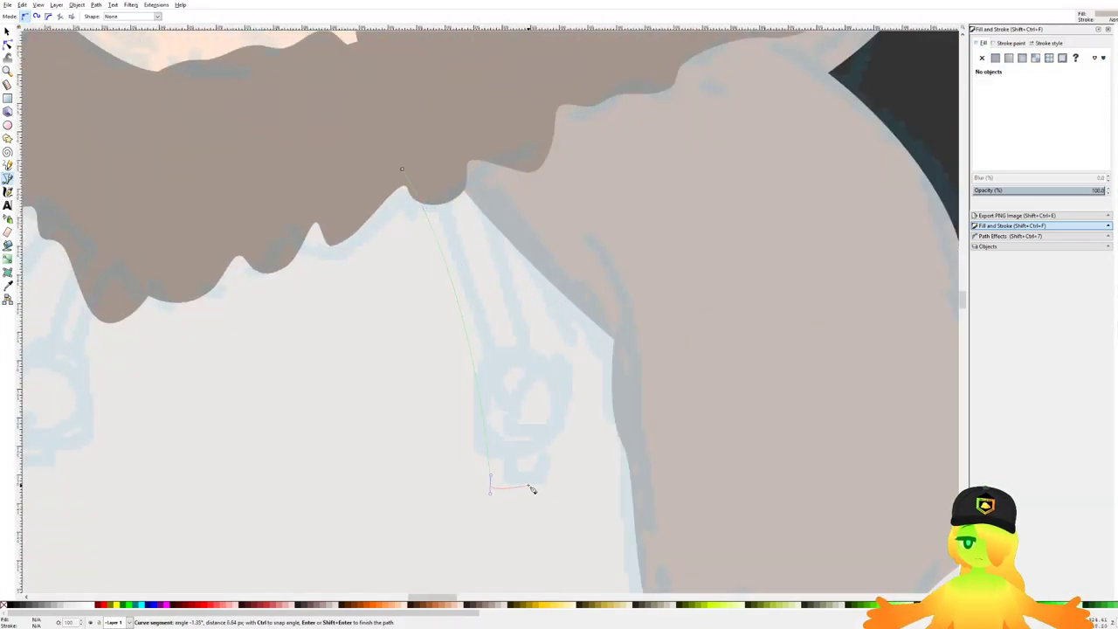
{"action": "left_click_drag", "start_coordinate": [524, 487], "coordinate": [528, 470]}
{"action": "left_click_drag", "start_coordinate": [522, 391], "coordinate": [480, 229]}
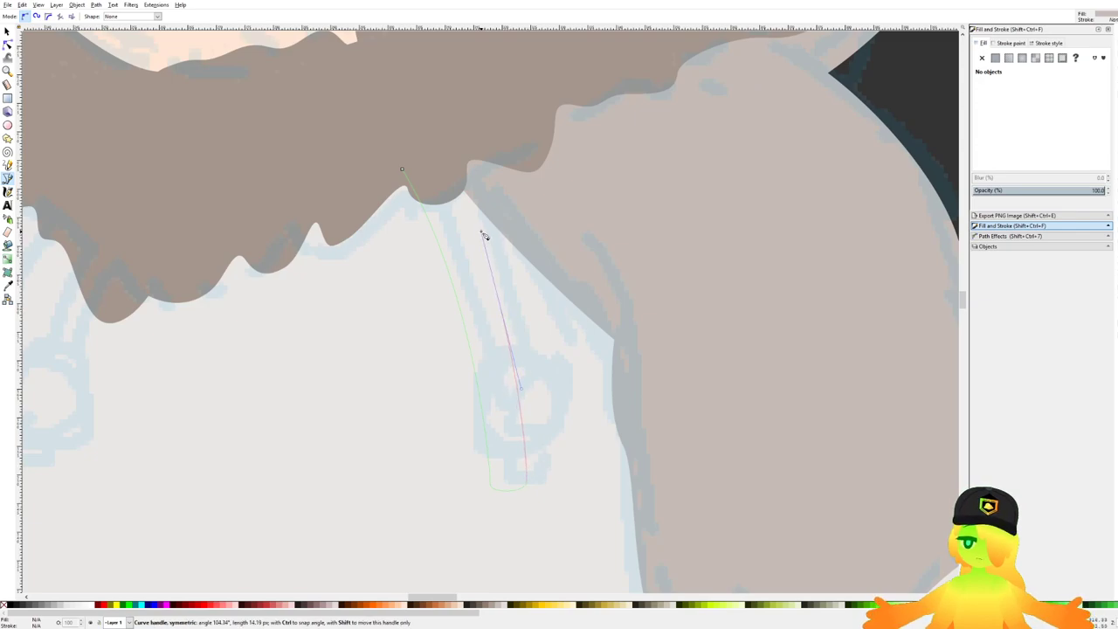
{"action": "left_click", "coordinate": [404, 169]}
{"action": "scroll", "coordinate": [431, 184], "scroll_direction": "down", "scroll_amount": 2}
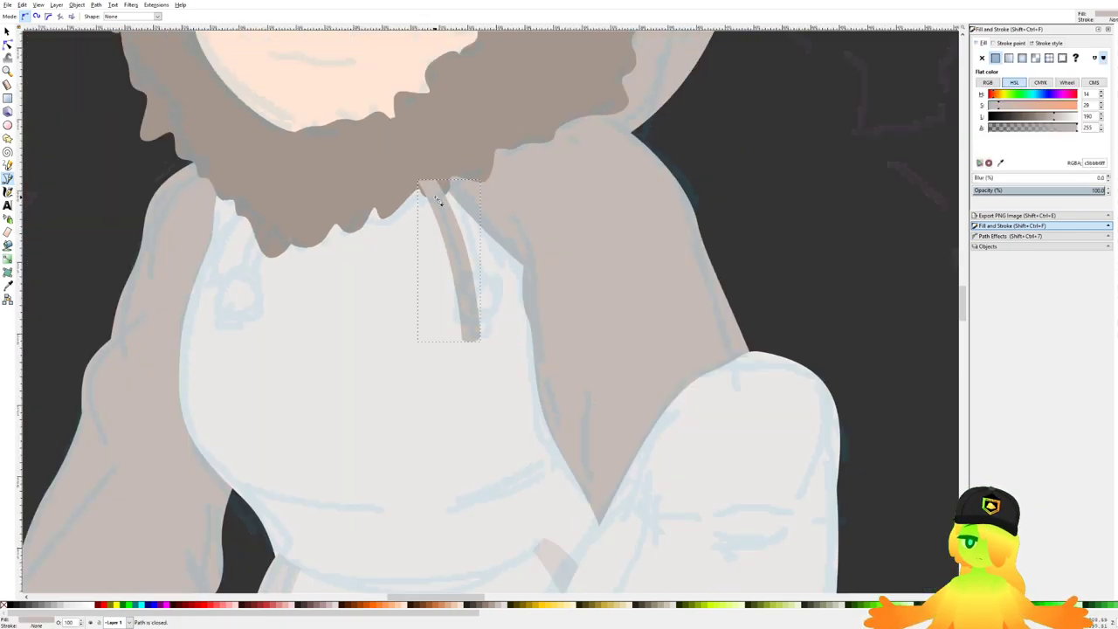
Step: Enlarge the drawstring to about 24 by 61 px and place it behind the fur collar
{"action": "left_click_drag", "start_coordinate": [434, 186], "coordinate": [476, 191]}
{"action": "key", "text": "s"}
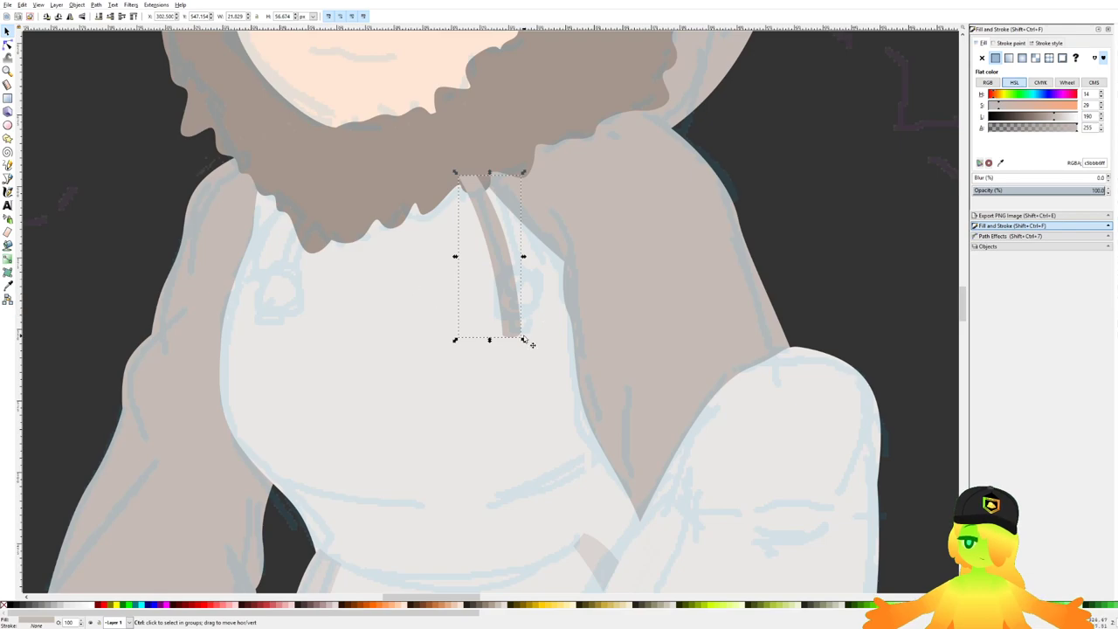
{"action": "left_click_drag", "start_coordinate": [524, 340], "coordinate": [533, 350]}
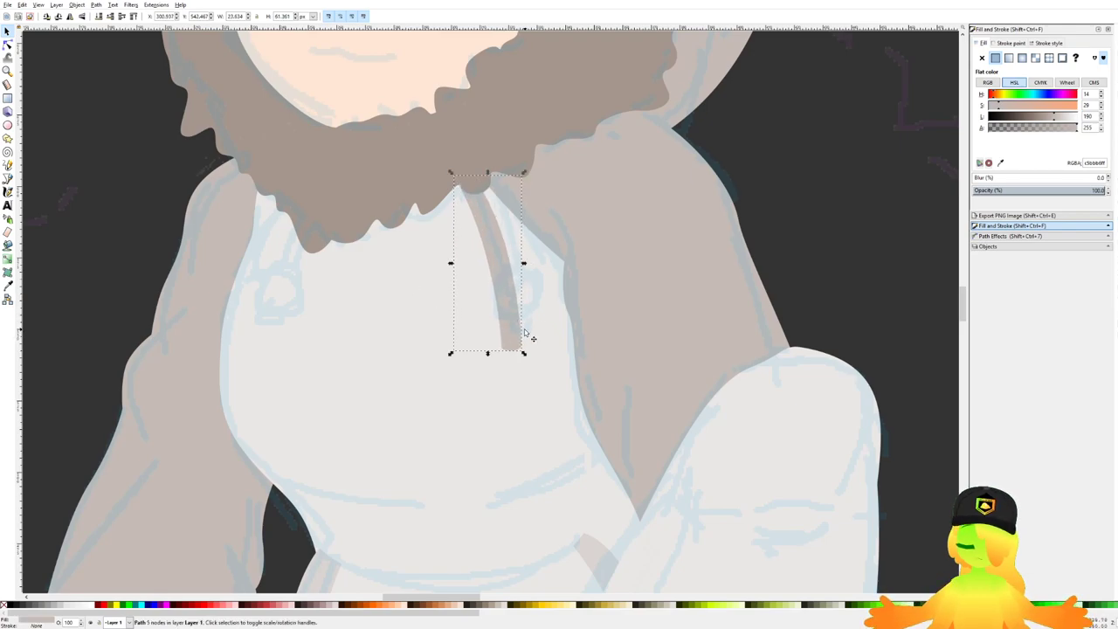
{"action": "scroll", "coordinate": [232, 239], "scroll_direction": "up", "scroll_amount": 1}
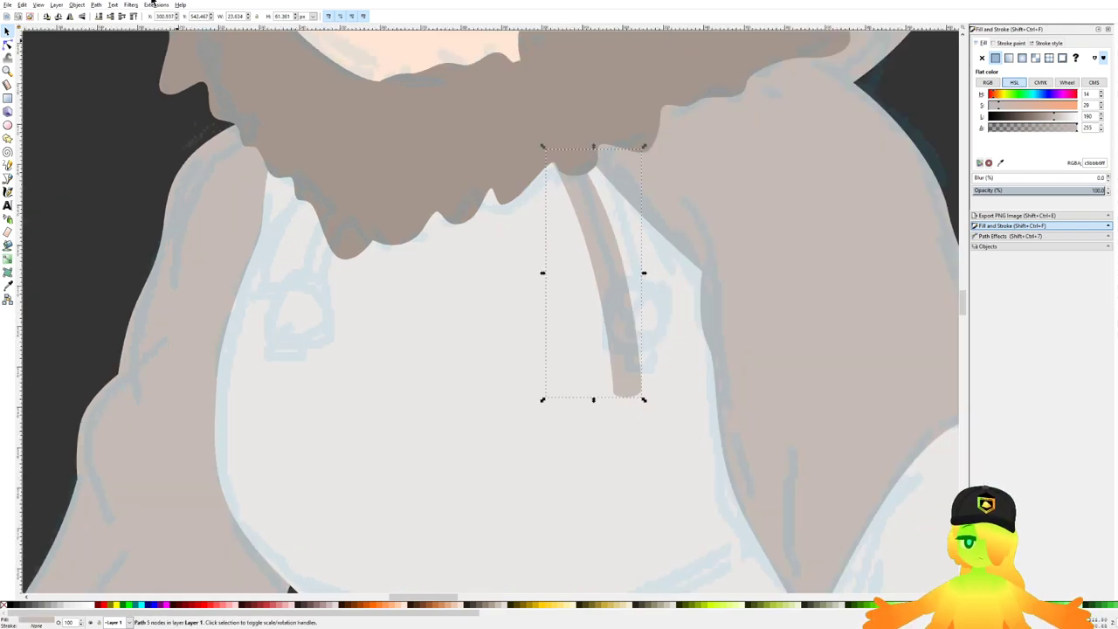
Step: Draw a circle about 18 px wide over the lower end of the drawstring as its ball
{"action": "left_click", "coordinate": [8, 128]}
{"action": "scroll", "coordinate": [454, 370], "scroll_direction": "down", "scroll_amount": 7}
{"action": "scroll", "coordinate": [476, 365], "scroll_direction": "up", "scroll_amount": 8}
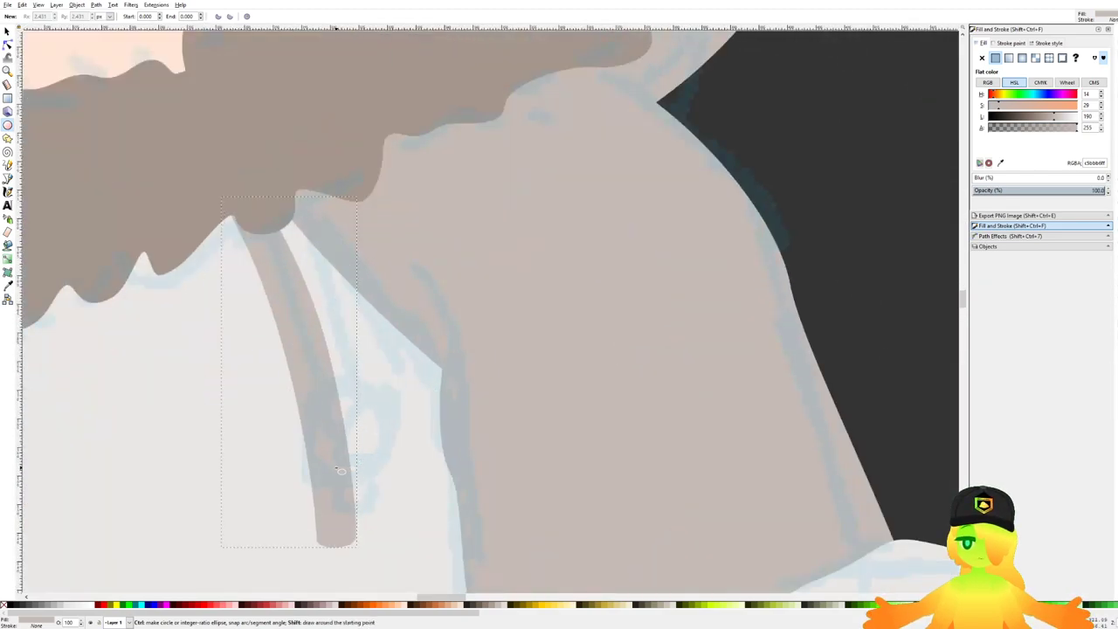
{"action": "left_click_drag", "start_coordinate": [340, 471], "coordinate": [394, 507]}
{"action": "scroll", "coordinate": [465, 447], "scroll_direction": "down", "scroll_amount": 3}
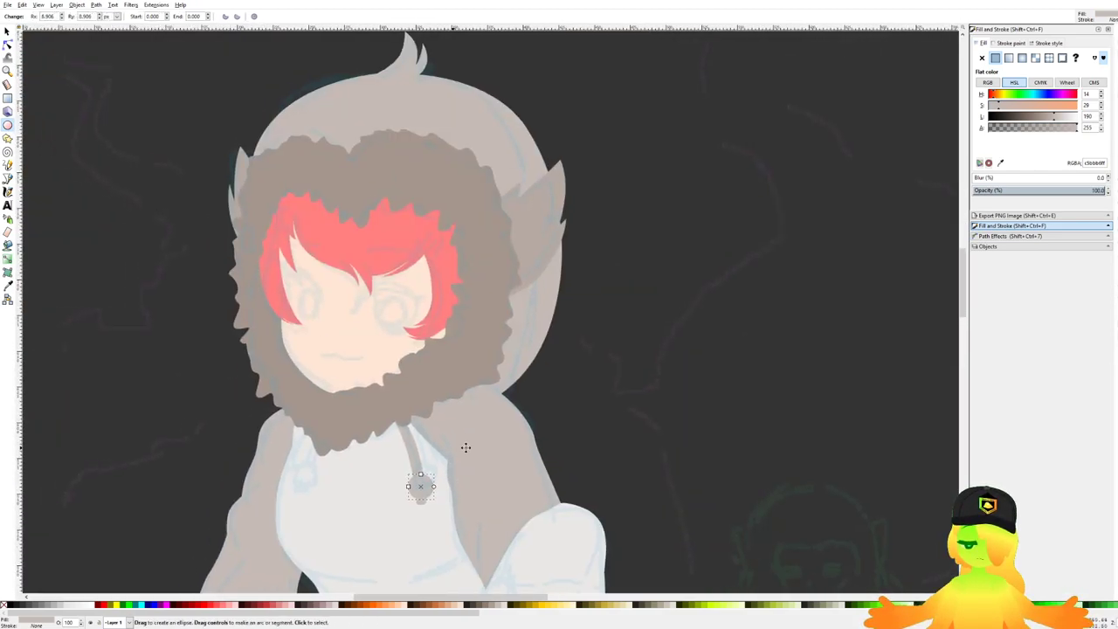
Step: Fill the drawstring ball with the pinkish red sampled from the fringe and save the drawing
{"action": "left_click_drag", "start_coordinate": [466, 447], "coordinate": [540, 436]}
{"action": "key", "text": "d"}
{"action": "left_click", "coordinate": [467, 229]}
{"action": "left_click_drag", "start_coordinate": [480, 483], "coordinate": [531, 376]}
{"action": "scroll", "coordinate": [531, 376], "scroll_direction": "up", "scroll_amount": 1}
{"action": "key", "text": "ctrl+s"}
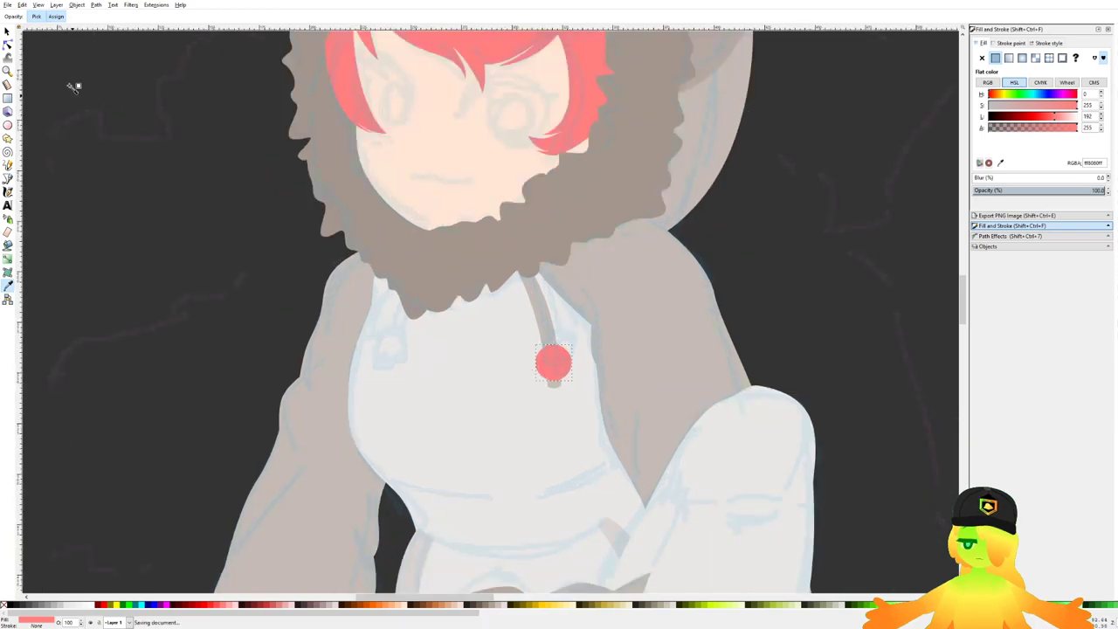
Step: Shift the pink ball slightly so it sits centred on the drawstring's lower end
{"action": "left_click", "coordinate": [7, 31]}
{"action": "scroll", "coordinate": [487, 328], "scroll_direction": "up", "scroll_amount": 2}
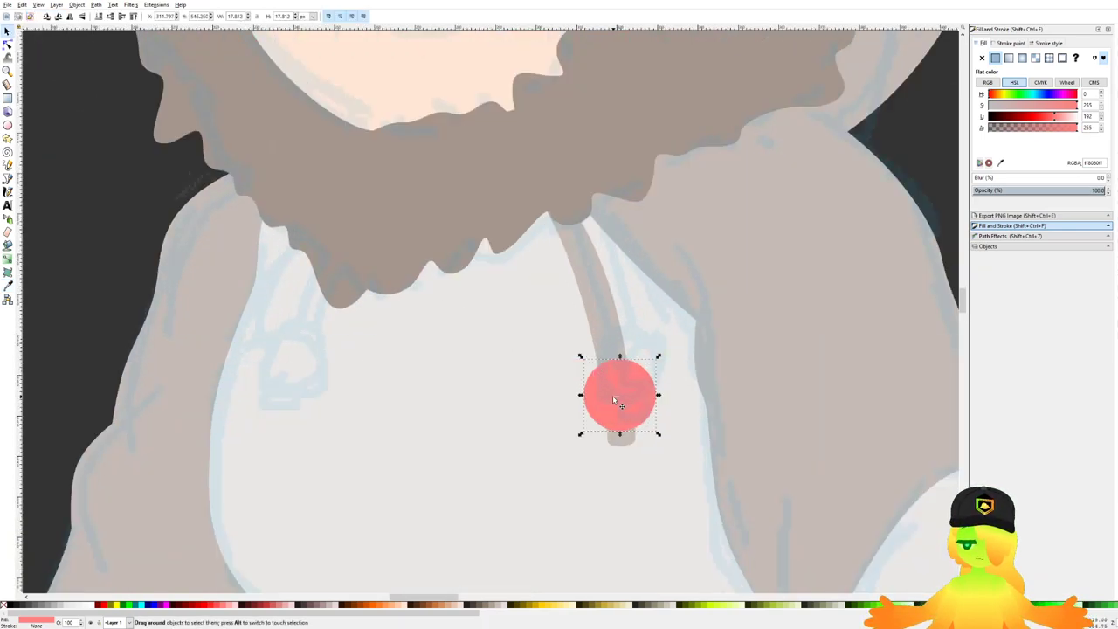
{"action": "left_click_drag", "start_coordinate": [616, 400], "coordinate": [622, 400]}
Step: Duplicate the drawstring with its ball, mirror the copy horizontally, place it over the other sketched drawstring and shrink it to about 27 by 58 px
{"action": "left_click", "coordinate": [572, 262], "text": "shift"}
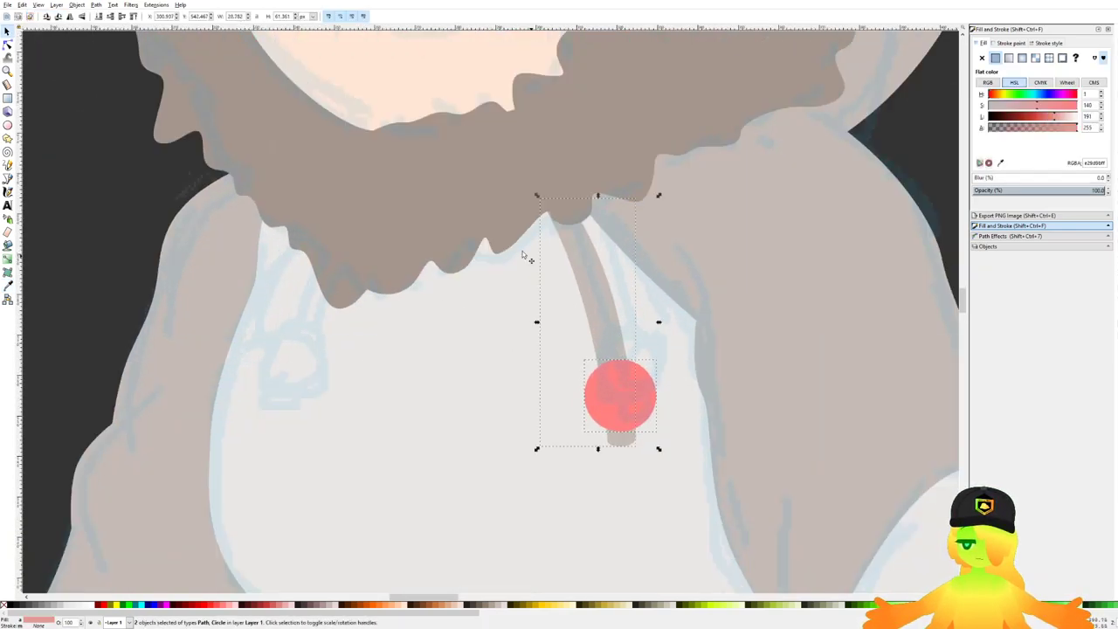
{"action": "key", "text": "ctrl+d"}
{"action": "left_click", "coordinate": [71, 17]}
{"action": "left_click_drag", "start_coordinate": [565, 351], "coordinate": [266, 333]}
{"action": "left_click_drag", "start_coordinate": [355, 177], "coordinate": [349, 191]}
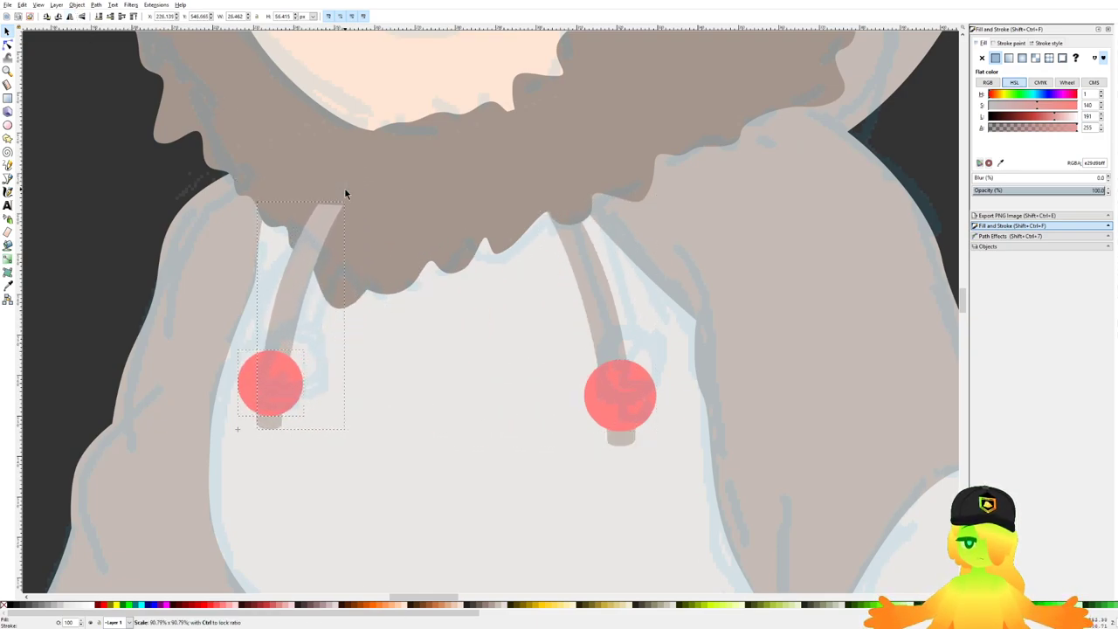
Step: Lower the mirrored drawstring strip so it sits behind the fur collar
{"action": "left_click", "coordinate": [86, 210]}
{"action": "left_click", "coordinate": [314, 254]}
{"action": "key", "text": "Page_Down"}
Step: Rotate the mirrored drawstring and ball together, shift them up onto the sketch, and save the drawing
{"action": "left_click", "coordinate": [280, 378], "text": "shift"}
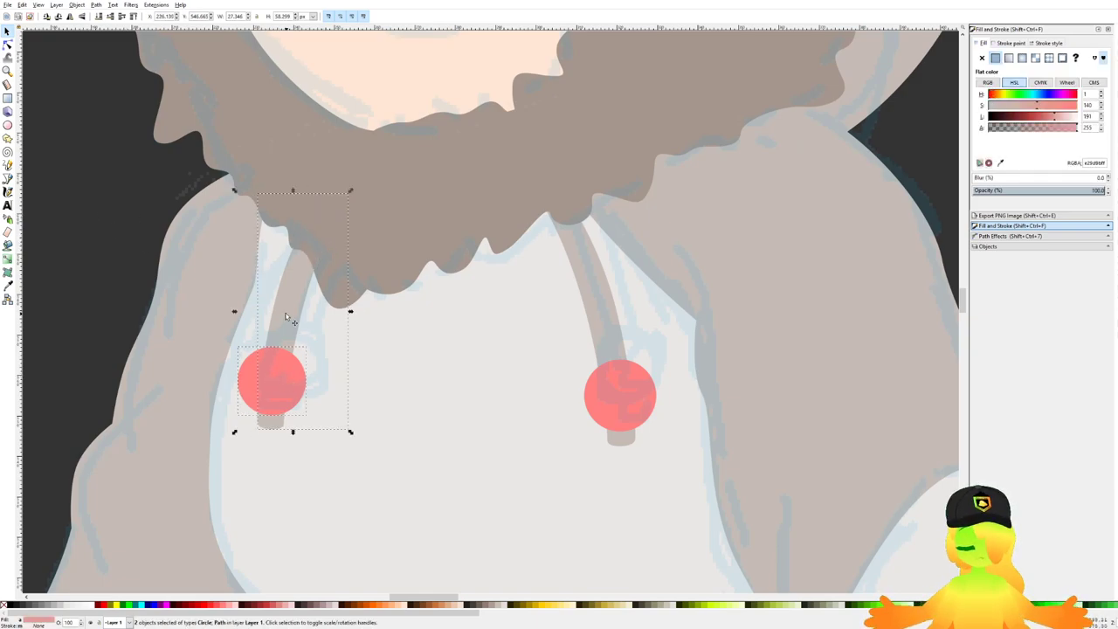
{"action": "left_click", "coordinate": [287, 313]}
{"action": "mouse_move", "coordinate": [352, 190]}
{"action": "left_mouse_down"}
{"action": "mouse_move", "coordinate": [328, 178]}
{"action": "mouse_move", "coordinate": [366, 187]}
{"action": "left_mouse_up"}
{"action": "mouse_move", "coordinate": [279, 337]}
{"action": "left_mouse_down"}
{"action": "mouse_move", "coordinate": [298, 320]}
{"action": "mouse_move", "coordinate": [291, 327]}
{"action": "left_mouse_up"}
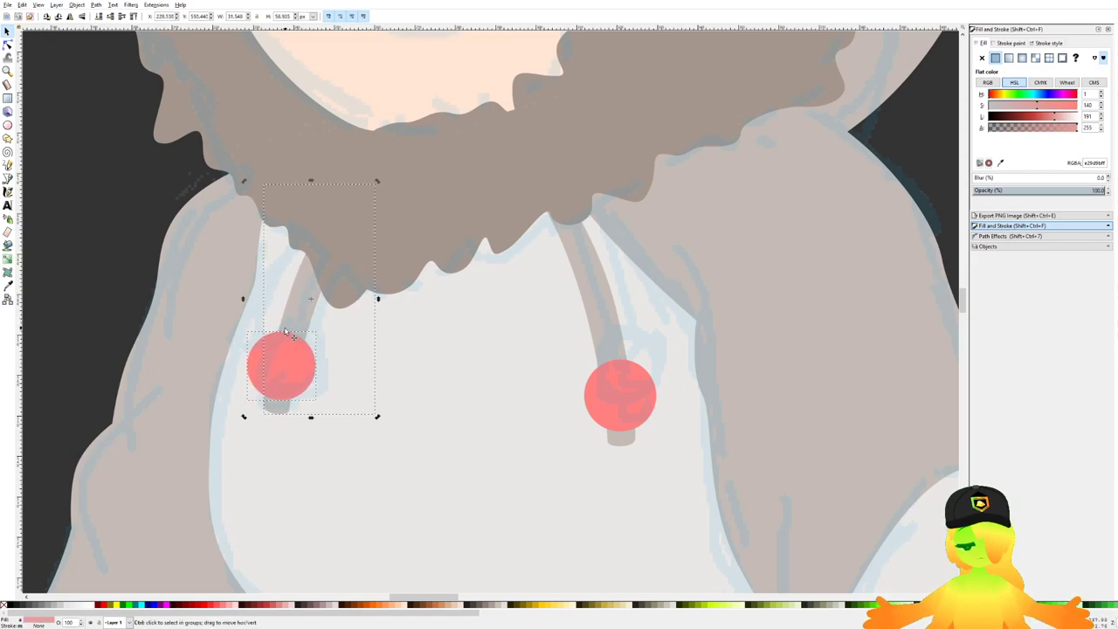
{"action": "scroll", "coordinate": [291, 328], "scroll_direction": "down", "scroll_amount": 4}
{"action": "left_click", "coordinate": [615, 291]}
{"action": "scroll", "coordinate": [602, 331], "scroll_direction": "down", "scroll_amount": 4}
{"action": "left_click_drag", "start_coordinate": [626, 370], "coordinate": [577, 298]}
{"action": "key", "text": "ctrl+s"}
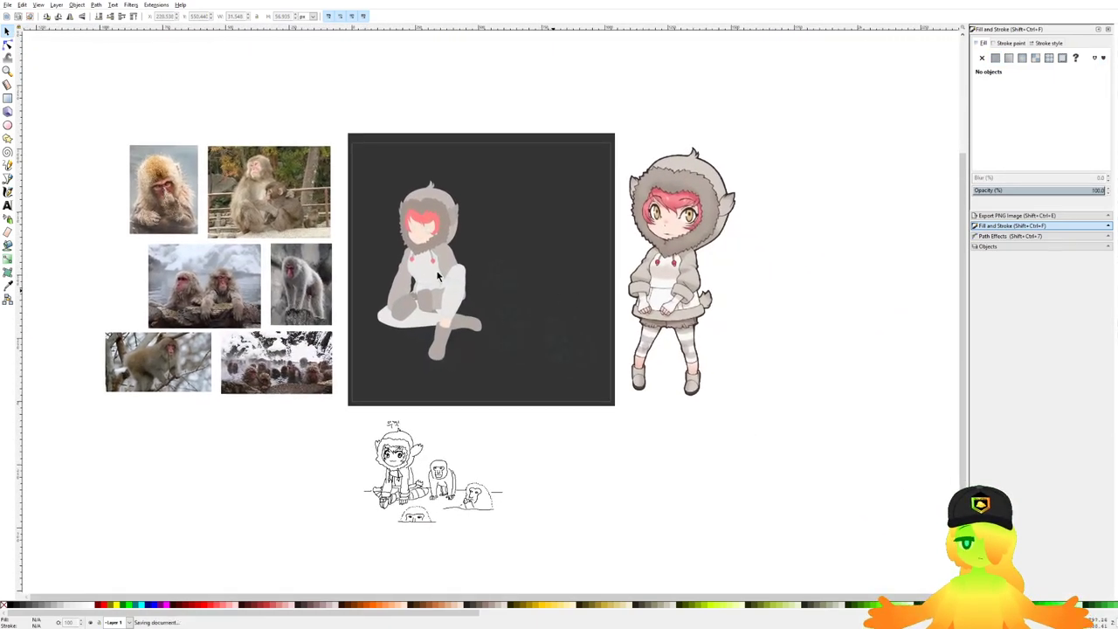
Step: Start a path inside the cuff of the arm resting on the folded leg and trace the hand's upper edge out past the cuff
{"action": "scroll", "coordinate": [438, 276], "scroll_direction": "up", "scroll_amount": 5}
{"action": "scroll", "coordinate": [395, 236], "scroll_direction": "down", "scroll_amount": 3}
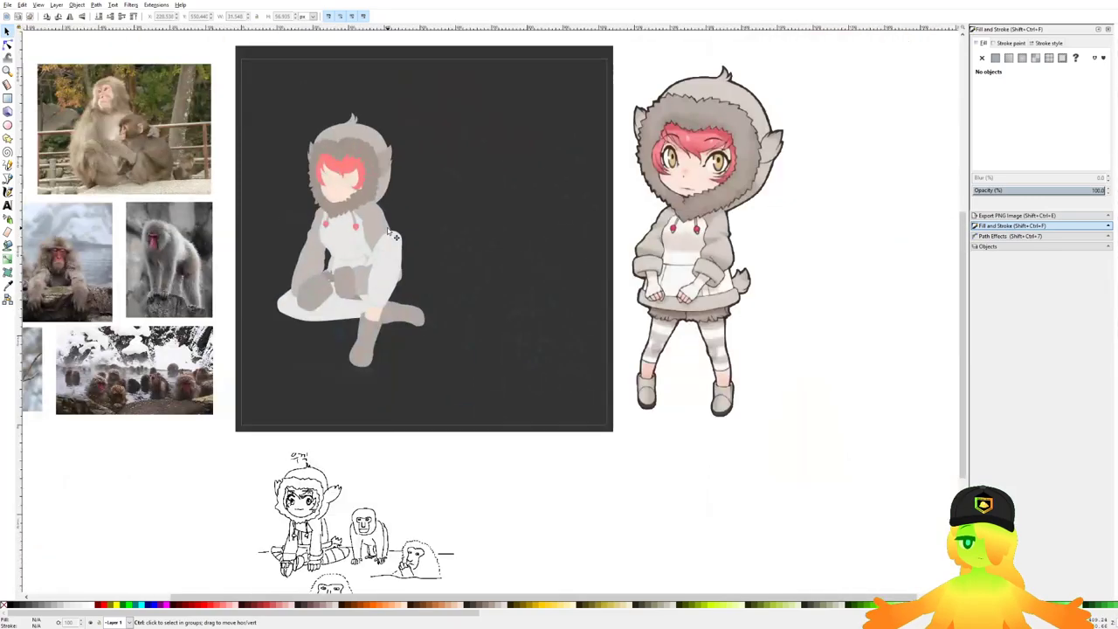
{"action": "scroll", "coordinate": [320, 315], "scroll_direction": "up", "scroll_amount": 3}
{"action": "key", "text": "ctrl+s"}
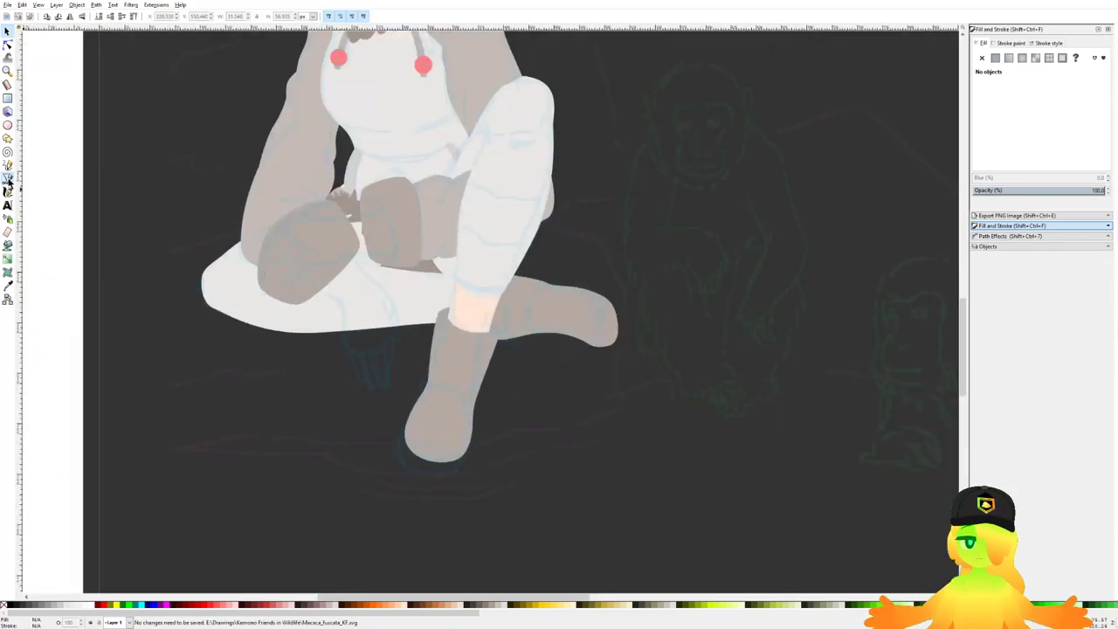
{"action": "left_click", "coordinate": [8, 178]}
{"action": "scroll", "coordinate": [353, 288], "scroll_direction": "down", "scroll_amount": 3}
{"action": "scroll", "coordinate": [354, 288], "scroll_direction": "up", "scroll_amount": 9}
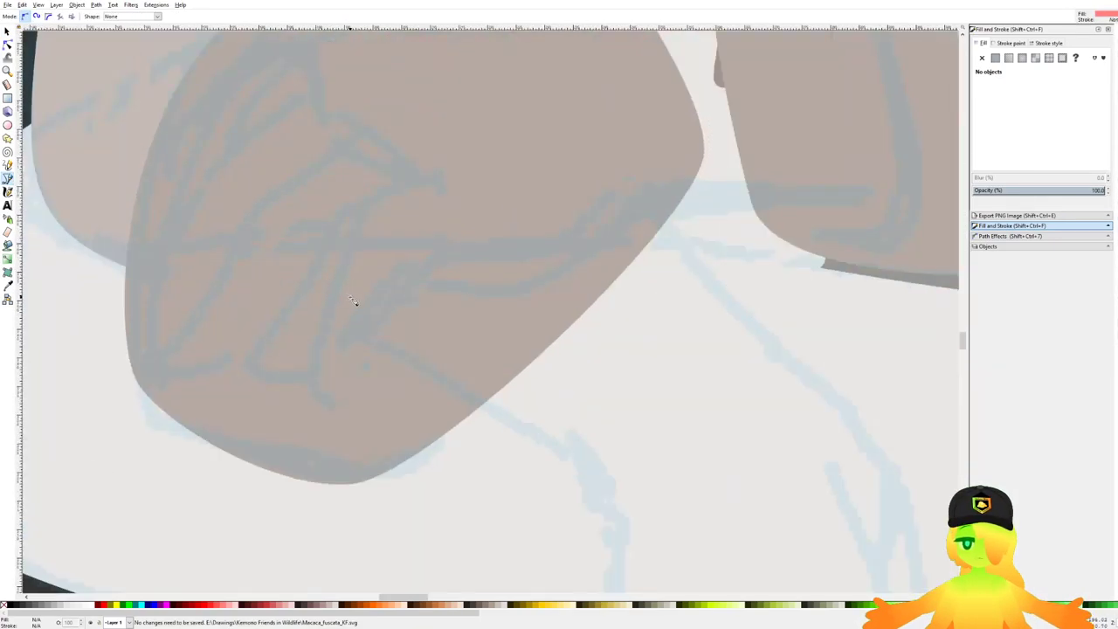
{"action": "left_click", "coordinate": [333, 328]}
{"action": "left_click", "coordinate": [407, 159]}
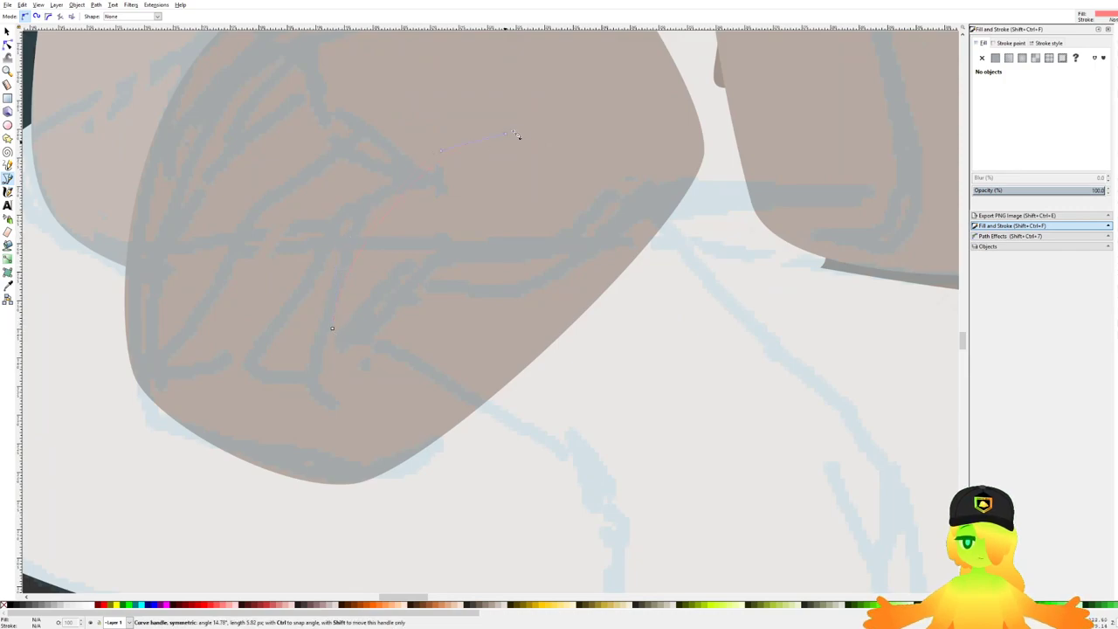
{"action": "left_click", "coordinate": [537, 124]}
{"action": "left_click_drag", "start_coordinate": [690, 263], "coordinate": [748, 314]}
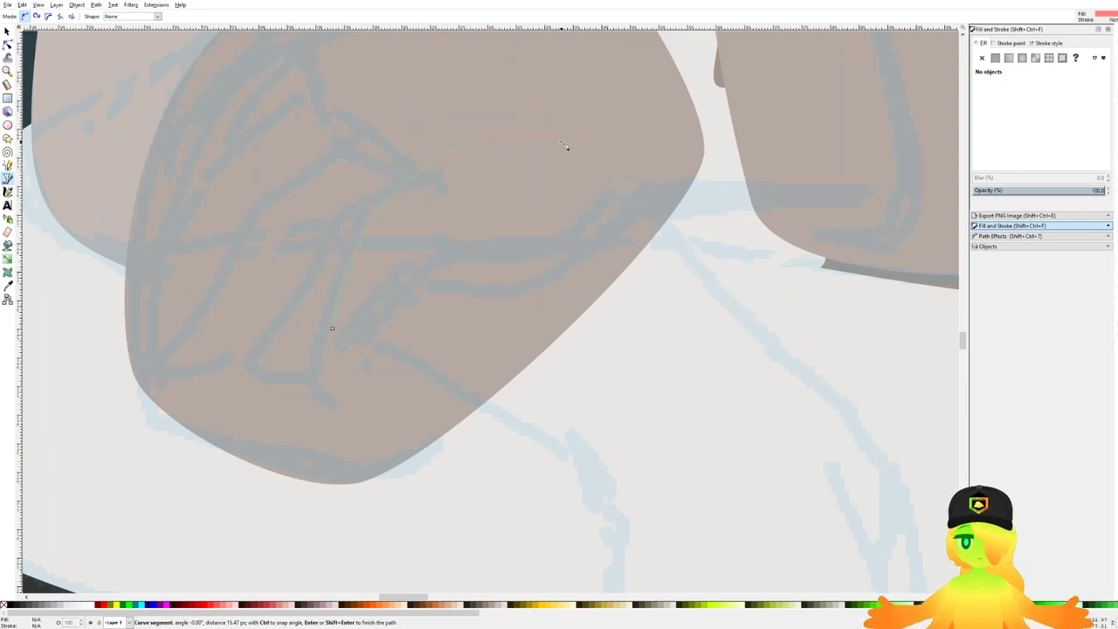
{"action": "left_click_drag", "start_coordinate": [669, 243], "coordinate": [499, 104]}
{"action": "left_click_drag", "start_coordinate": [597, 200], "coordinate": [668, 246]}
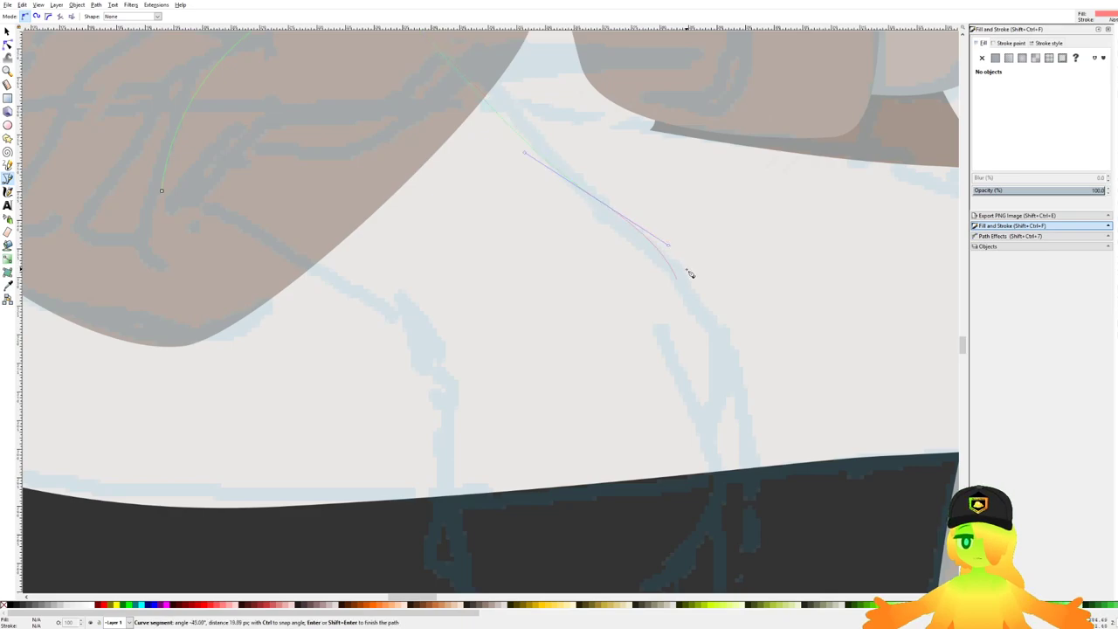
Step: Continue the hand outline around the knuckles below the folded leg and back along its other edge, closing the shape inside the cuff
{"action": "scroll", "coordinate": [690, 274], "scroll_direction": "down", "scroll_amount": 5}
{"action": "scroll", "coordinate": [605, 240], "scroll_direction": "up", "scroll_amount": 5}
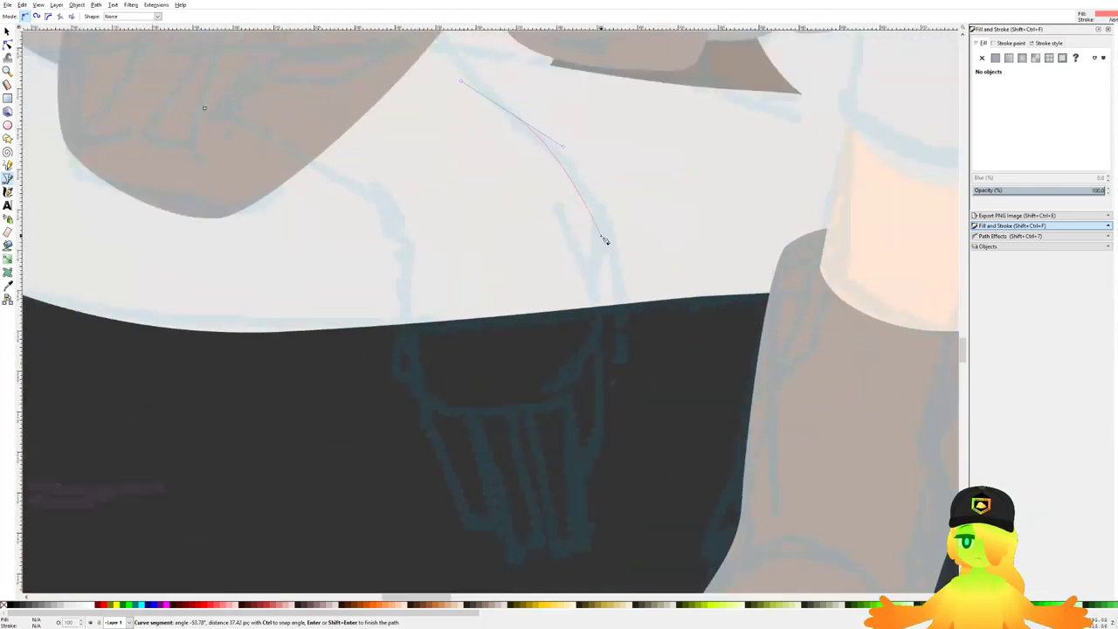
{"action": "left_click", "coordinate": [601, 307]}
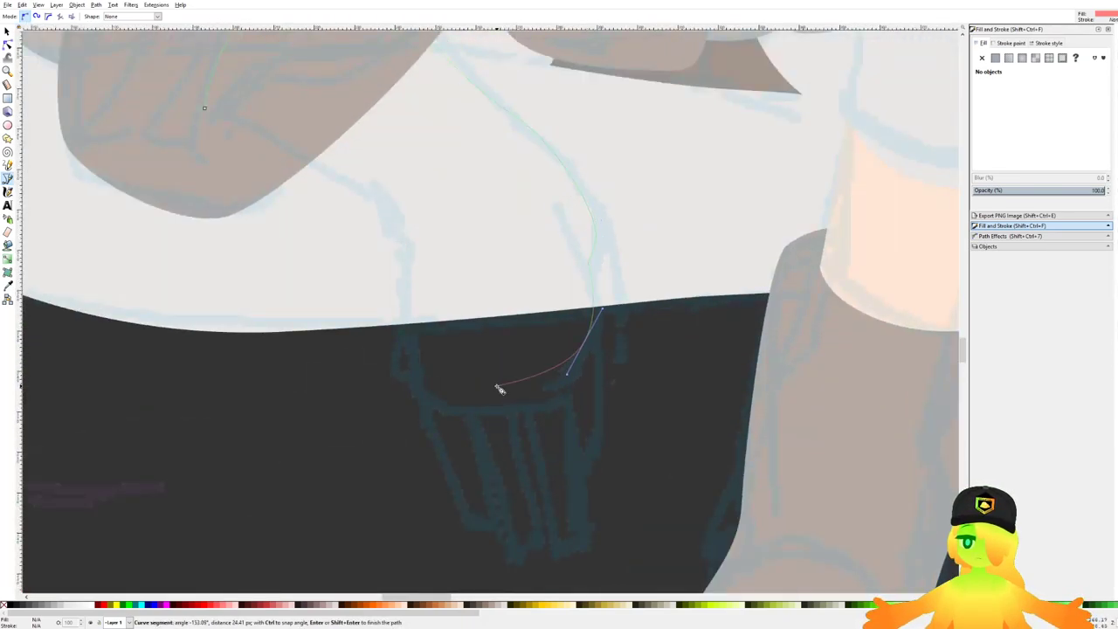
{"action": "scroll", "coordinate": [562, 363], "scroll_direction": "up", "scroll_amount": 1}
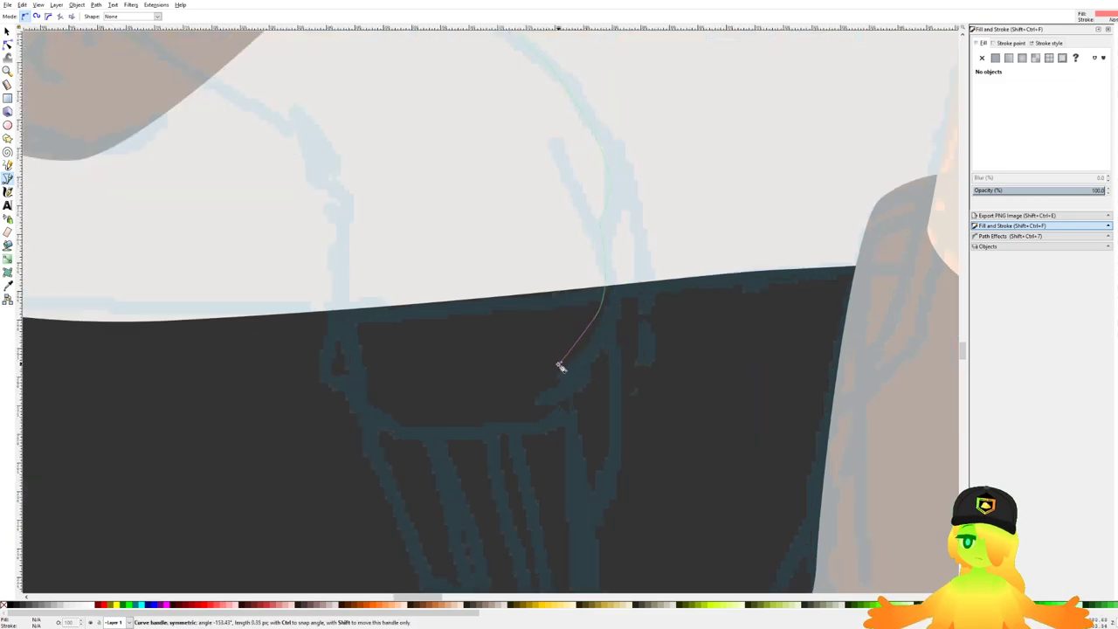
{"action": "left_click", "coordinate": [569, 356]}
{"action": "left_click_drag", "start_coordinate": [501, 376], "coordinate": [371, 368]}
{"action": "left_click_drag", "start_coordinate": [360, 313], "coordinate": [338, 270]}
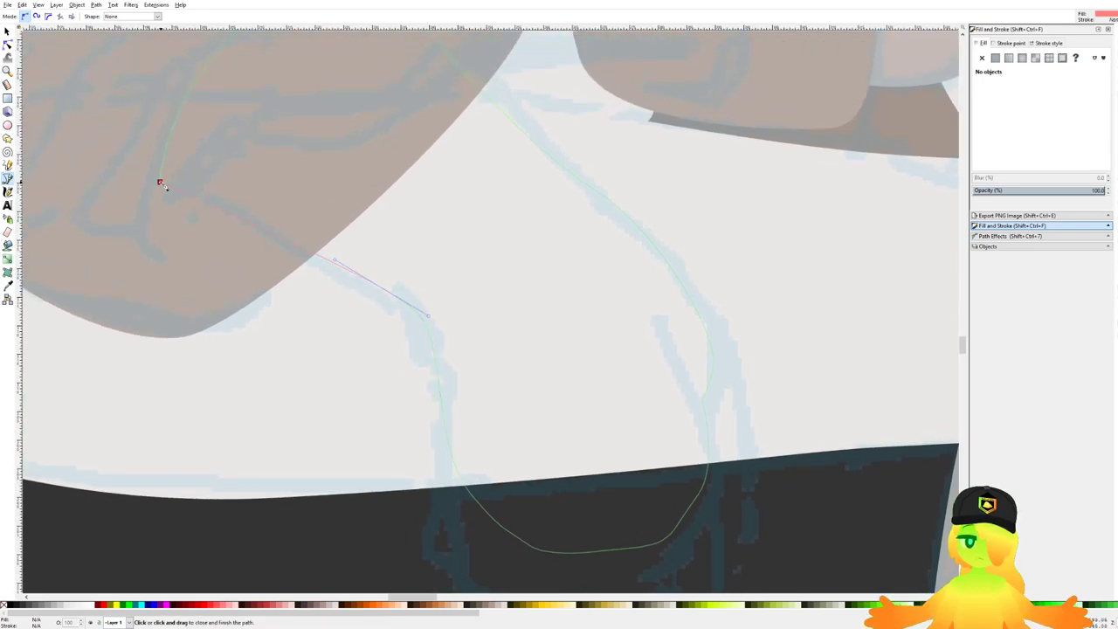
{"action": "left_click", "coordinate": [160, 182]}
{"action": "scroll", "coordinate": [361, 201], "scroll_direction": "down", "scroll_amount": 4}
{"action": "scroll", "coordinate": [365, 208], "scroll_direction": "down", "scroll_amount": 5}
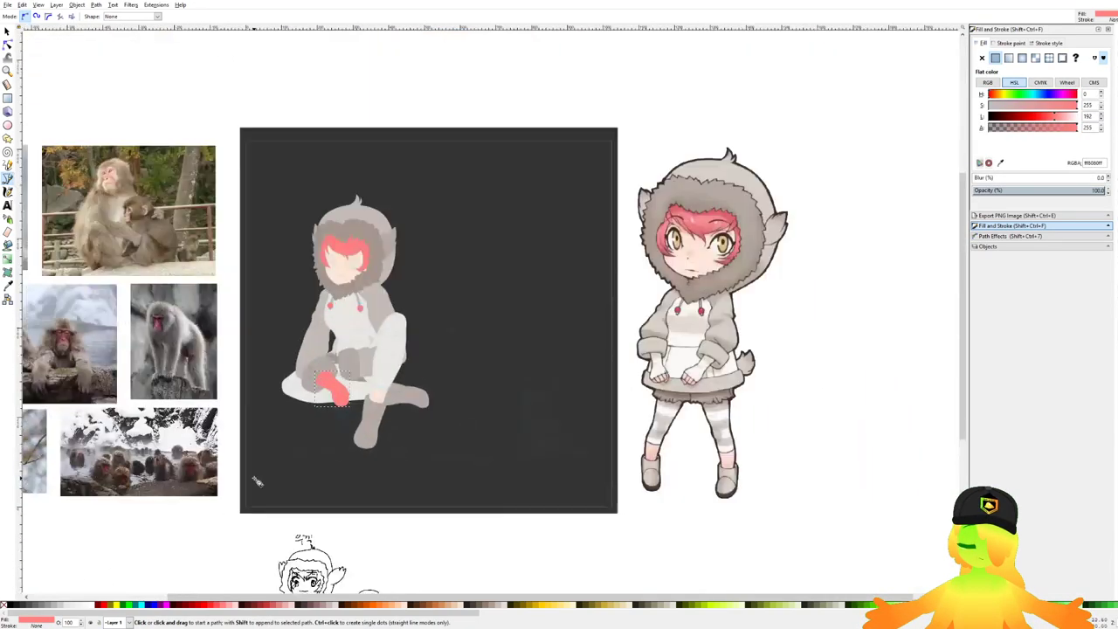
{"action": "scroll", "coordinate": [329, 407], "scroll_direction": "up", "scroll_amount": 5}
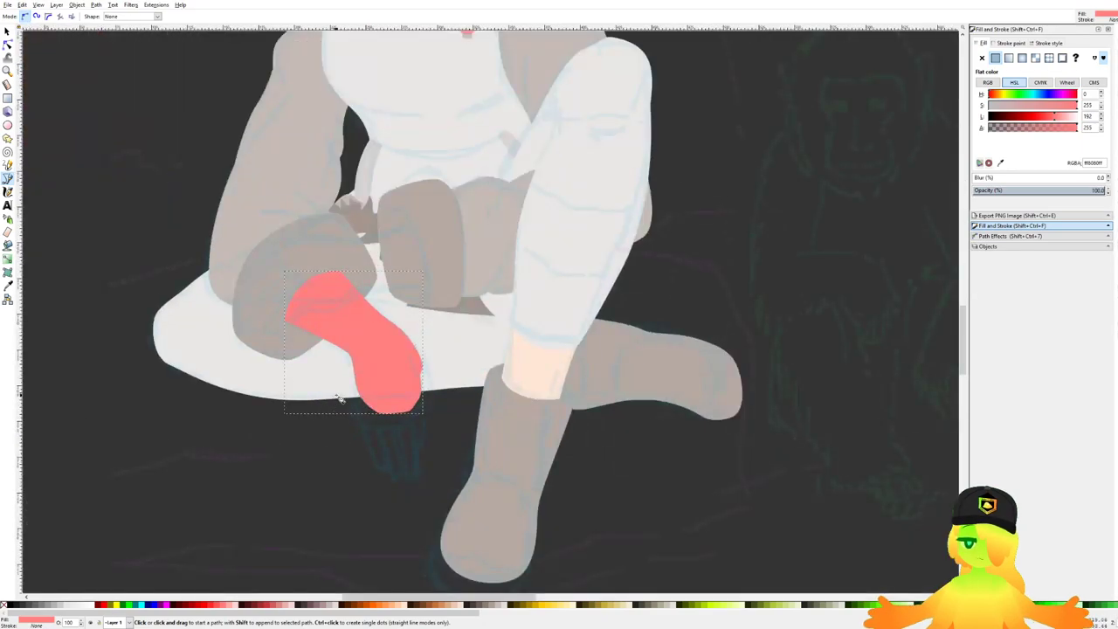
Step: Recolour the closed shape of the hand hanging over the folded leg to white and save the drawing
{"action": "scroll", "coordinate": [347, 411], "scroll_direction": "down", "scroll_amount": 4}
{"action": "key", "text": "ctrl+s"}
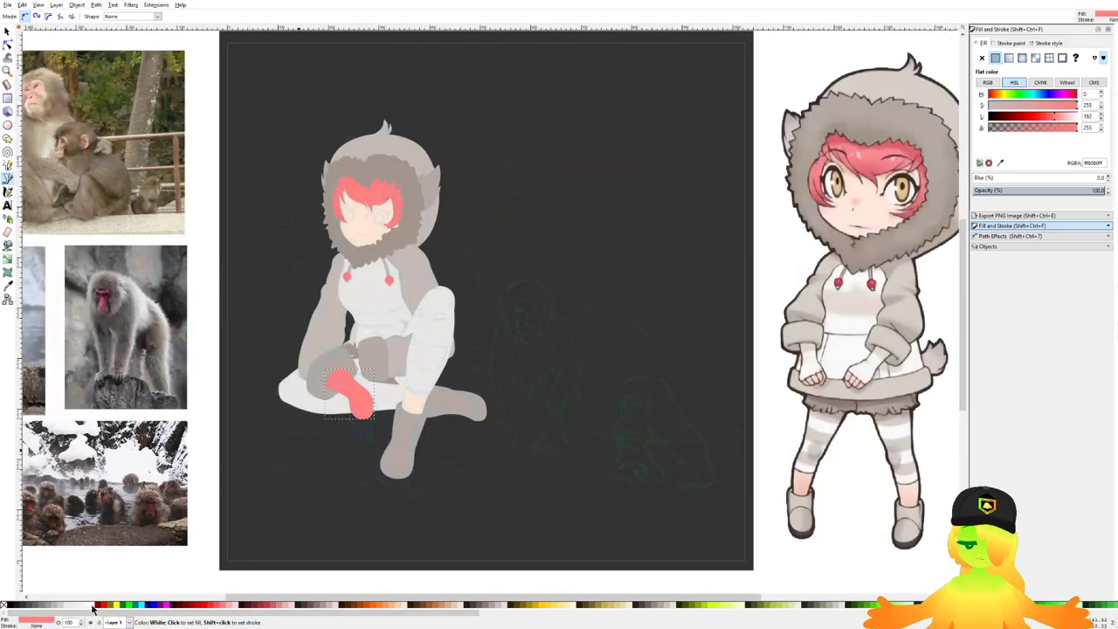
{"action": "left_click", "coordinate": [91, 605]}
{"action": "scroll", "coordinate": [346, 434], "scroll_direction": "up", "scroll_amount": 3}
{"action": "scroll", "coordinate": [401, 300], "scroll_direction": "up", "scroll_amount": 2}
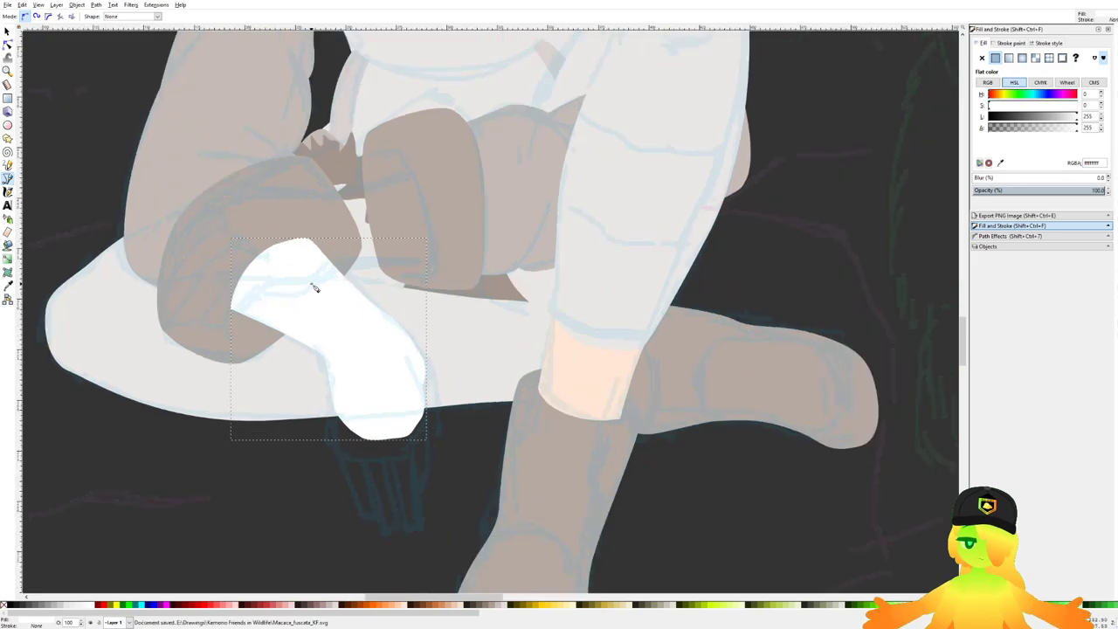
{"action": "key", "text": "ctrl+s"}
Step: Start a path inside the other arm's cuff and trace that hand's upper edge across to the knuckles over the first cuff
{"action": "scroll", "coordinate": [524, 288], "scroll_direction": "up", "scroll_amount": 1}
{"action": "left_click", "coordinate": [531, 345]}
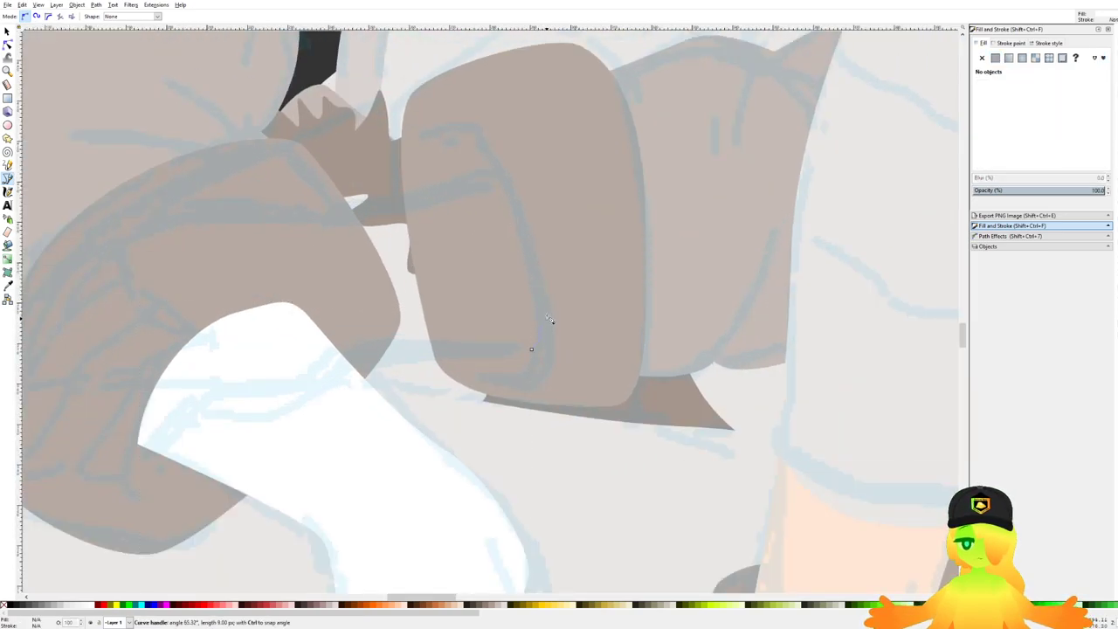
{"action": "scroll", "coordinate": [524, 210], "scroll_direction": "left", "scroll_amount": 5}
{"action": "left_click_drag", "start_coordinate": [540, 223], "coordinate": [502, 228]}
{"action": "left_click_drag", "start_coordinate": [395, 216], "coordinate": [362, 217]}
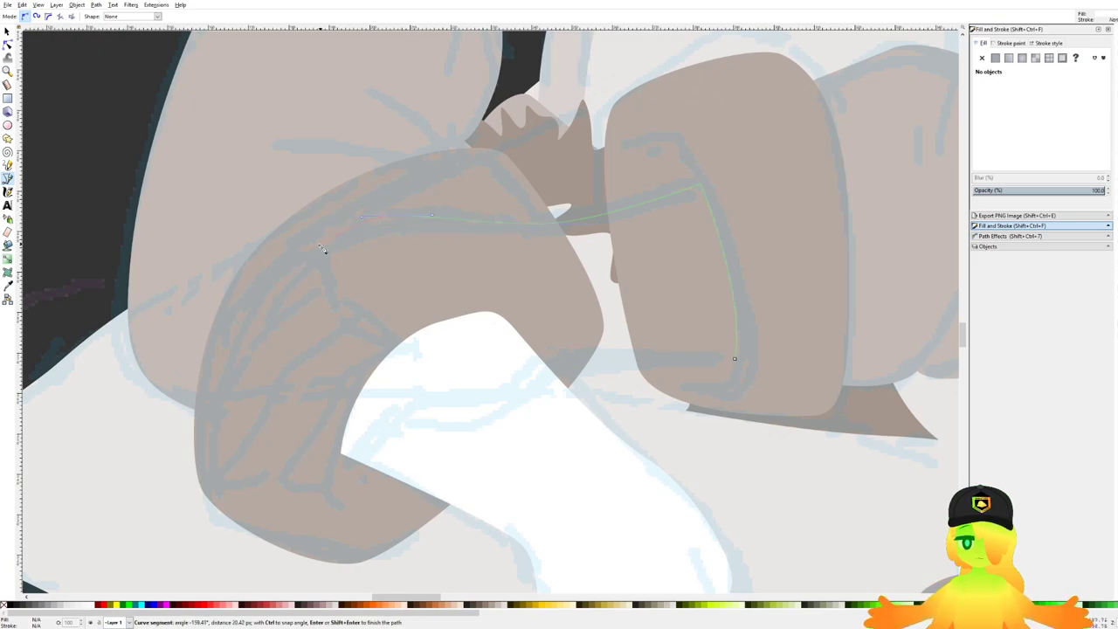
{"action": "left_click", "coordinate": [309, 244]}
{"action": "scroll", "coordinate": [314, 281], "scroll_direction": "up", "scroll_amount": 1}
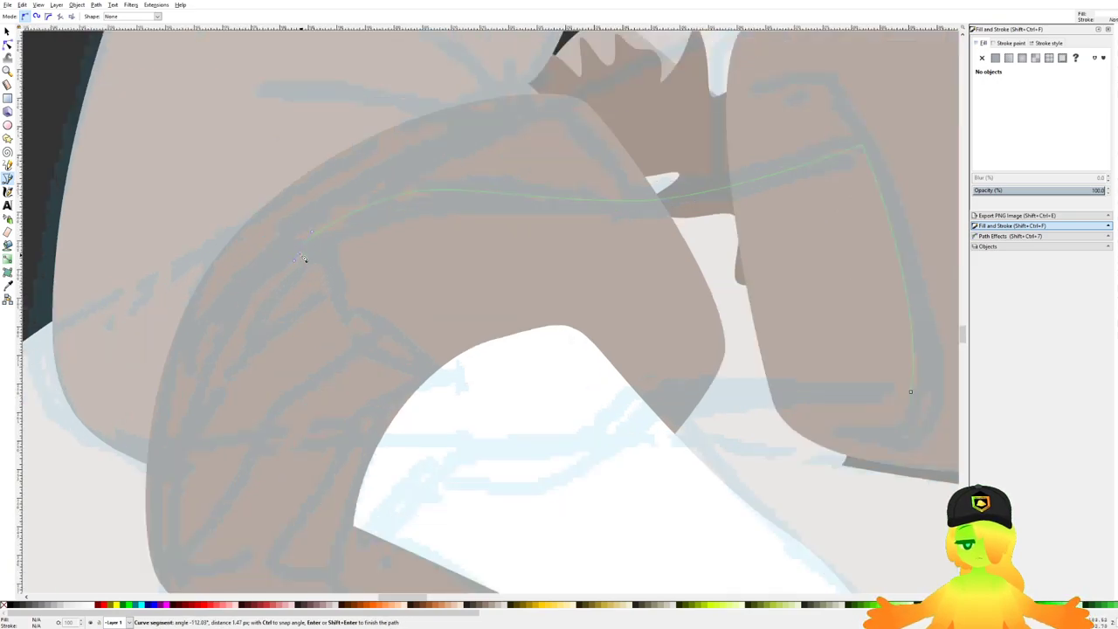
Step: Trace the second hand's knuckle edge and underside back into its cuff, close the shape, and save the drawing
{"action": "left_click", "coordinate": [304, 254]}
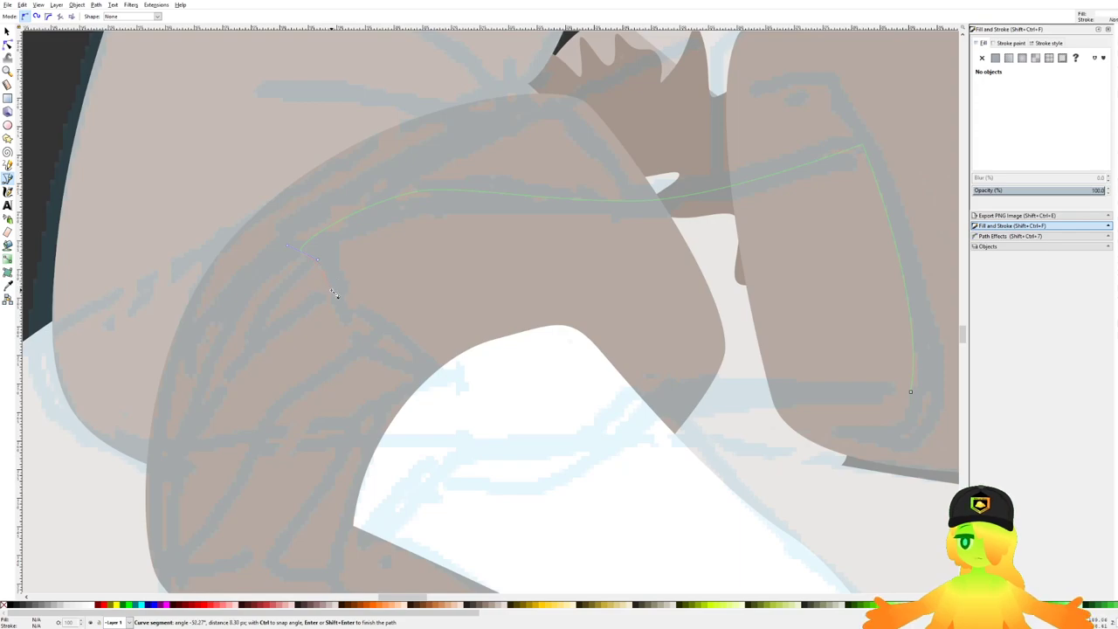
{"action": "left_click", "coordinate": [416, 349]}
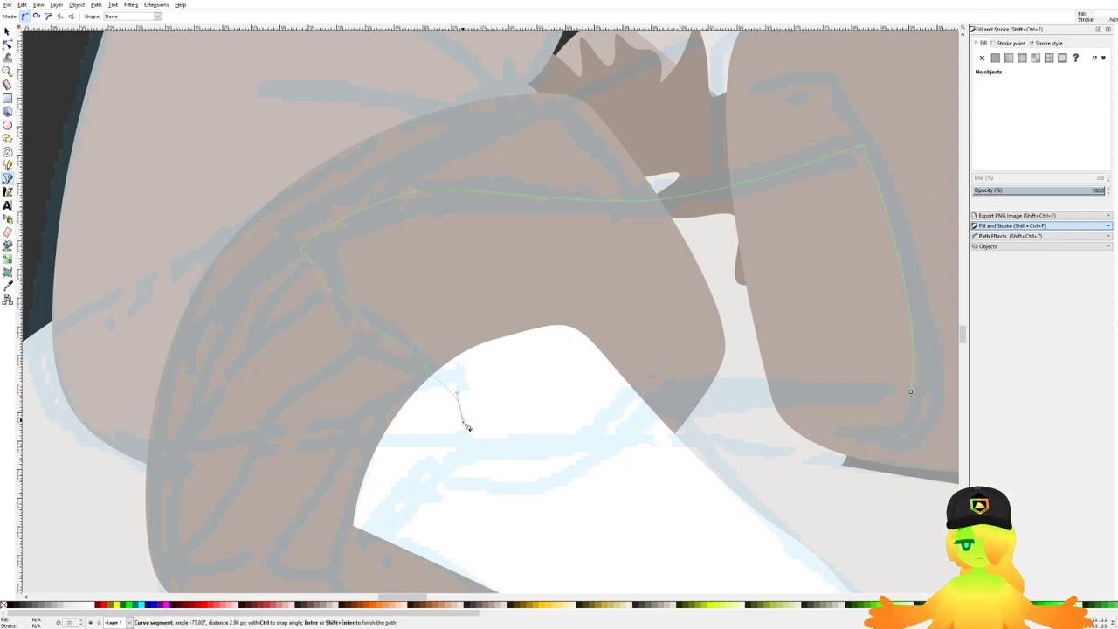
{"action": "left_click_drag", "start_coordinate": [478, 455], "coordinate": [479, 457]}
{"action": "left_click_drag", "start_coordinate": [596, 439], "coordinate": [618, 426]}
{"action": "left_click_drag", "start_coordinate": [644, 395], "coordinate": [580, 403]}
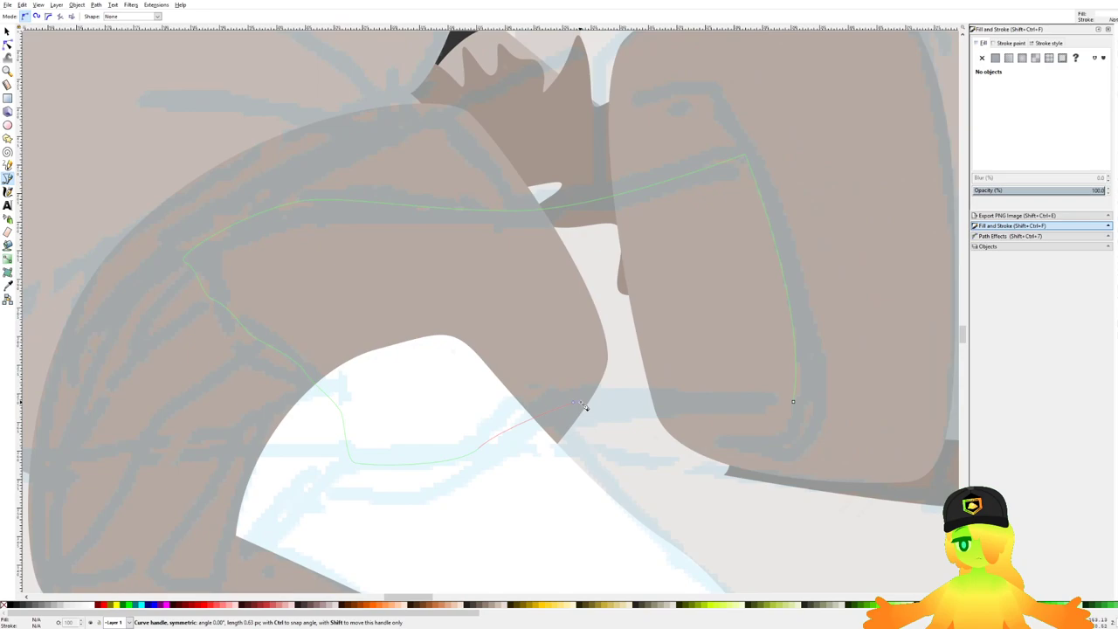
{"action": "left_click", "coordinate": [793, 403]}
{"action": "scroll", "coordinate": [566, 347], "scroll_direction": "down", "scroll_amount": 5}
{"action": "left_click_drag", "start_coordinate": [567, 349], "coordinate": [315, 286]}
{"action": "key", "text": "ctrl+s"}
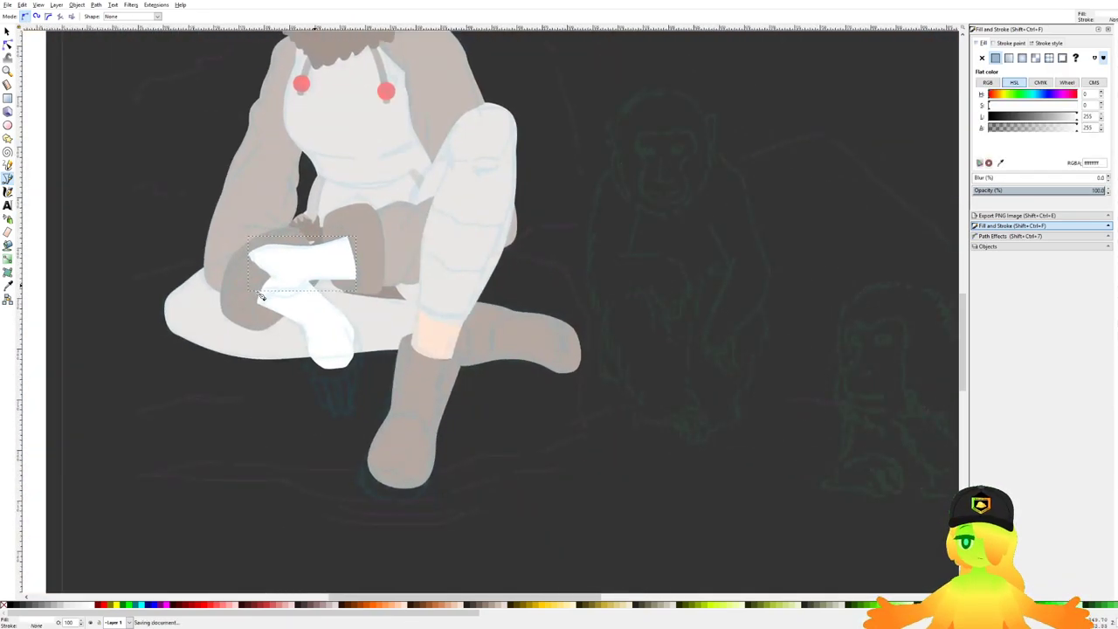
Step: Start a finger path inside the second hand's white shape and trace the lowest finger's outer edge and rounded tip over the first cuff
{"action": "scroll", "coordinate": [260, 297], "scroll_direction": "up", "scroll_amount": 5}
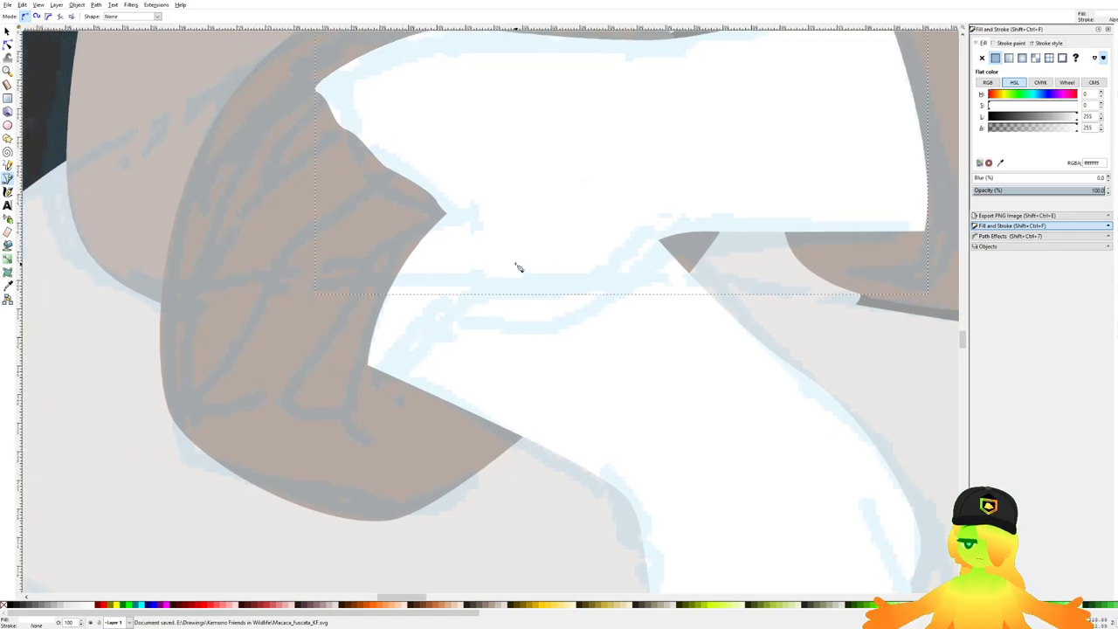
{"action": "left_click", "coordinate": [515, 262]}
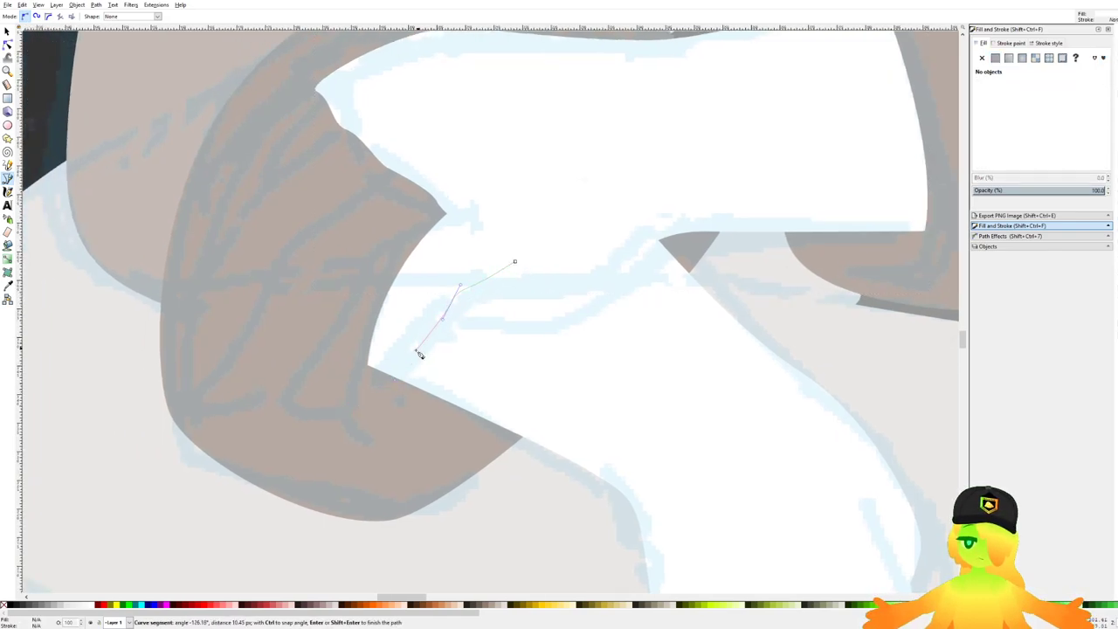
{"action": "left_click", "coordinate": [400, 374]}
{"action": "scroll", "coordinate": [297, 414], "scroll_direction": "up", "scroll_amount": 4}
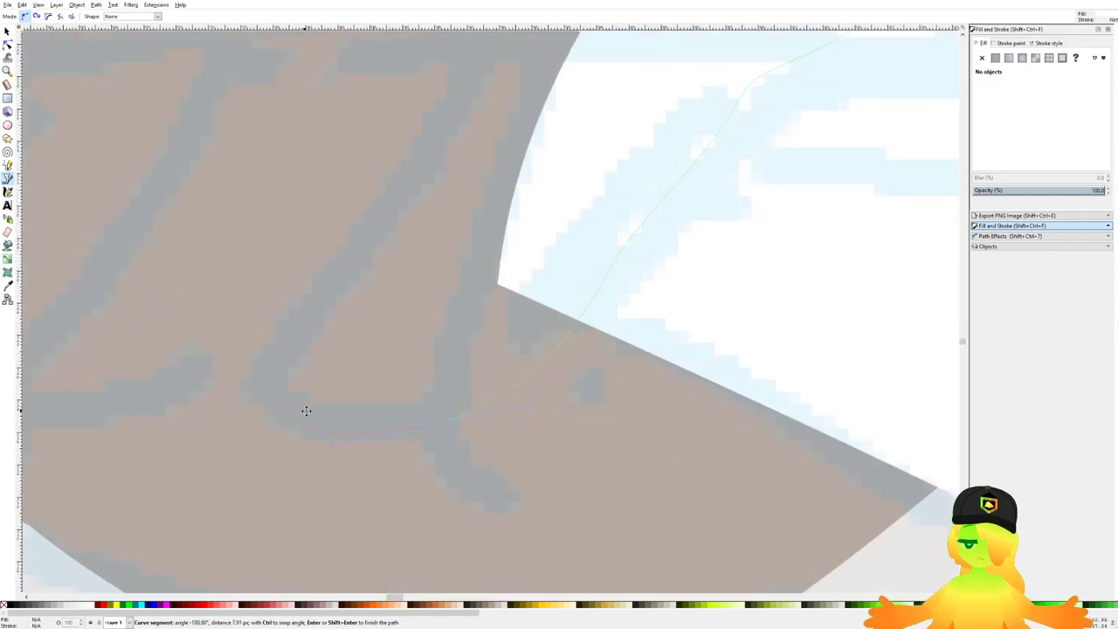
{"action": "scroll", "coordinate": [515, 305], "scroll_direction": "down", "scroll_amount": 2}
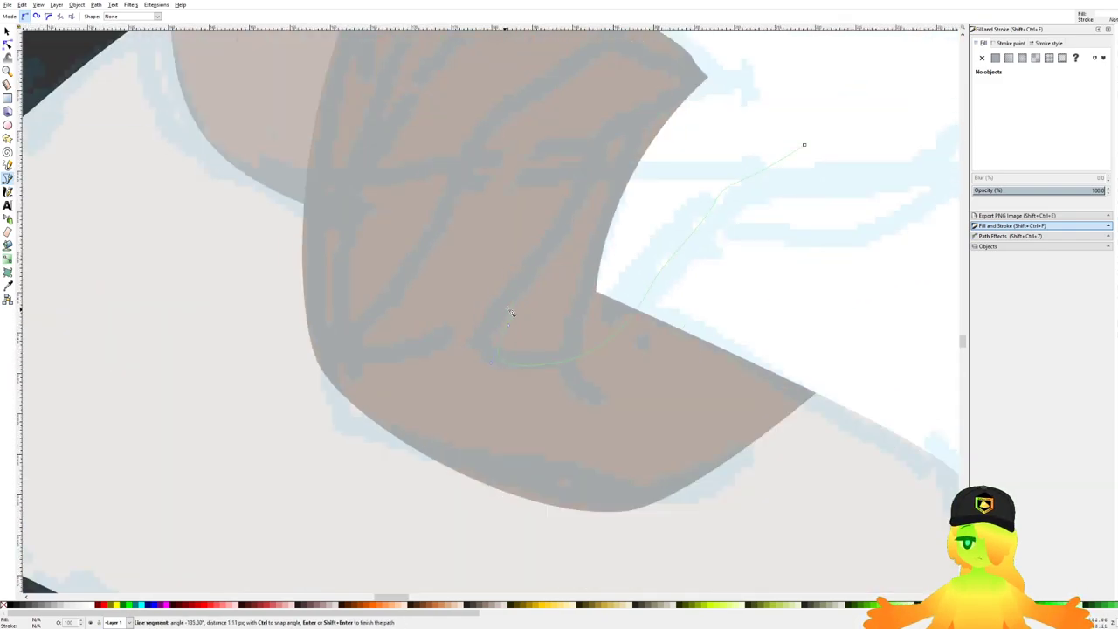
Step: Continue the finger path from the gap around the next fingertip and up along the sketched outer edge of the fingers
{"action": "left_click_drag", "start_coordinate": [475, 336], "coordinate": [400, 375]}
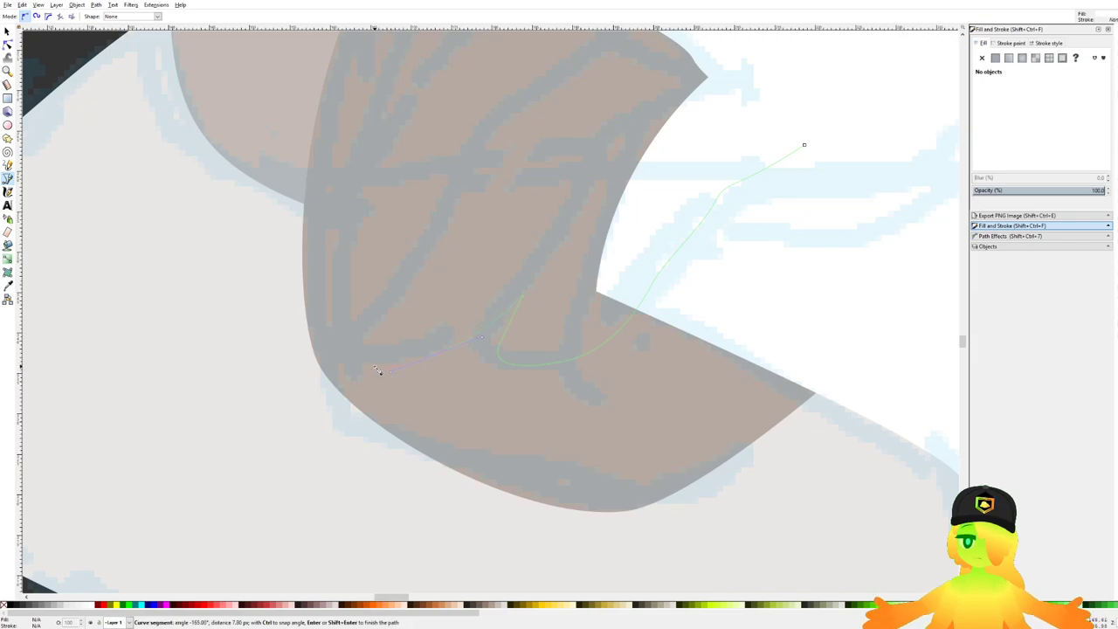
{"action": "left_click", "coordinate": [350, 350]}
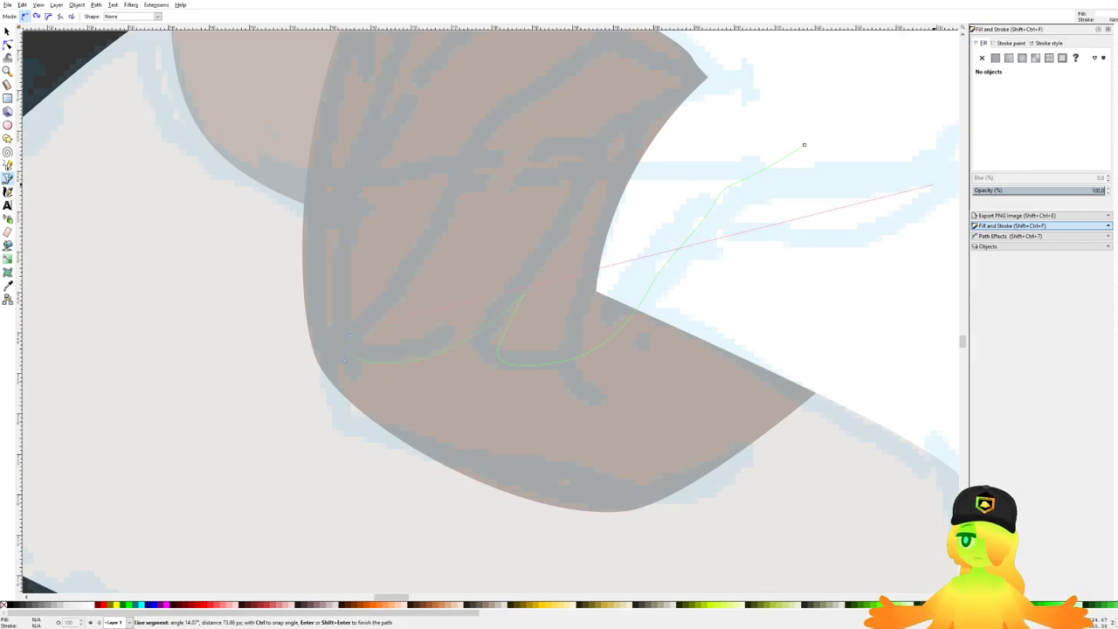
{"action": "left_click_drag", "start_coordinate": [386, 298], "coordinate": [364, 327]}
{"action": "scroll", "coordinate": [330, 356], "scroll_direction": "up", "scroll_amount": 2}
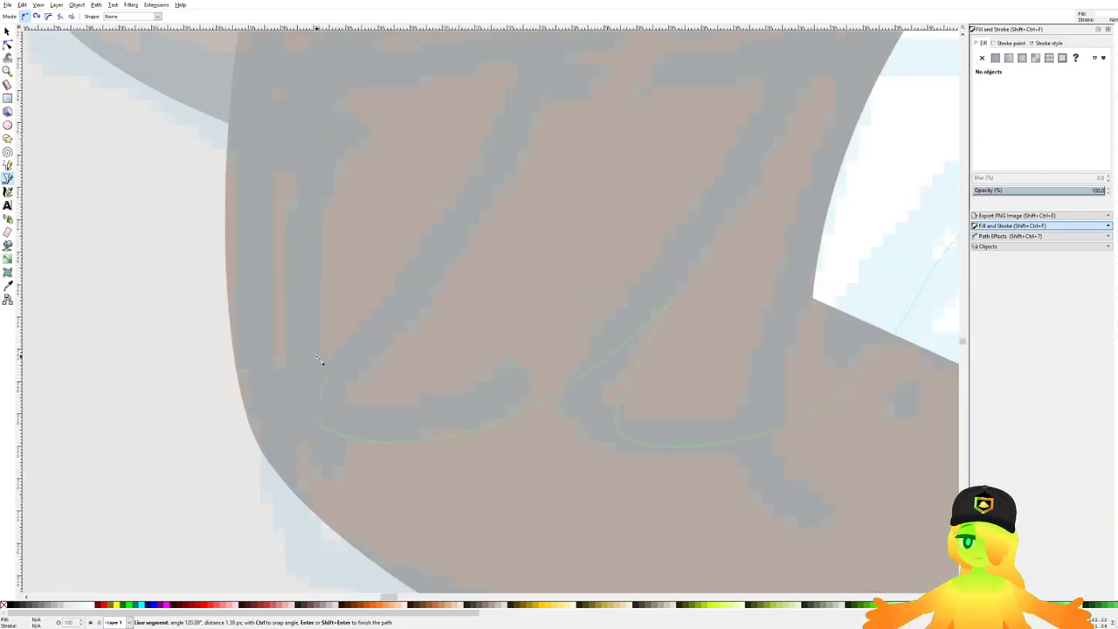
{"action": "scroll", "coordinate": [379, 446], "scroll_direction": "down", "scroll_amount": 2}
{"action": "left_click_drag", "start_coordinate": [322, 363], "coordinate": [372, 418]}
{"action": "scroll", "coordinate": [382, 447], "scroll_direction": "down", "scroll_amount": 2}
{"action": "scroll", "coordinate": [374, 444], "scroll_direction": "up", "scroll_amount": 1}
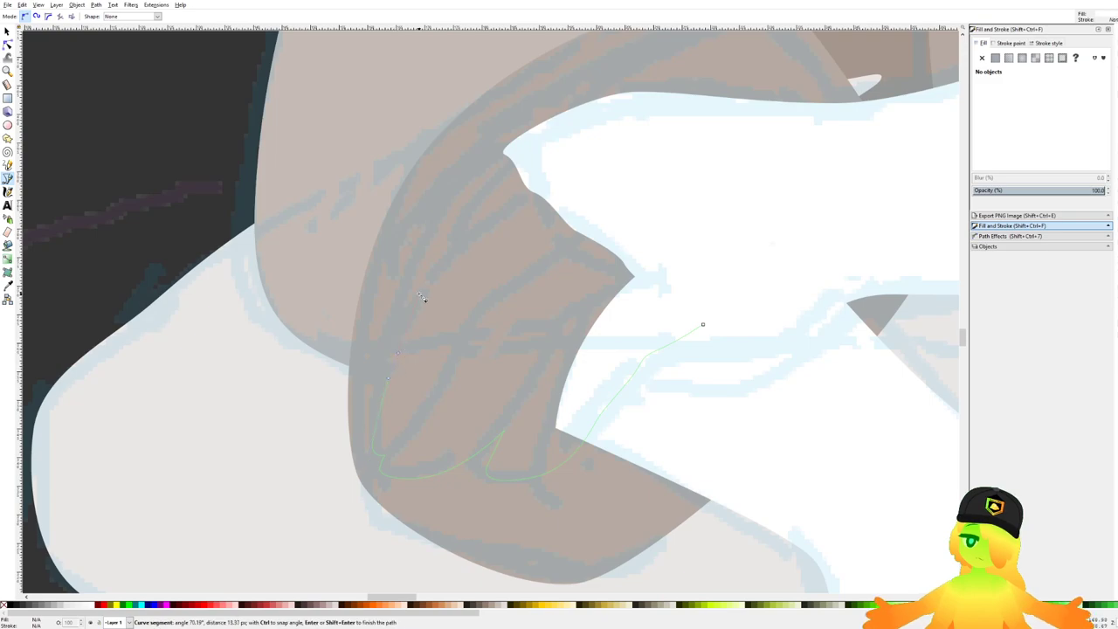
Step: Trace the remaining outer edge of the upper hand along the sketch and close the path at its starting node
{"action": "scroll", "coordinate": [433, 279], "scroll_direction": "up", "scroll_amount": 2}
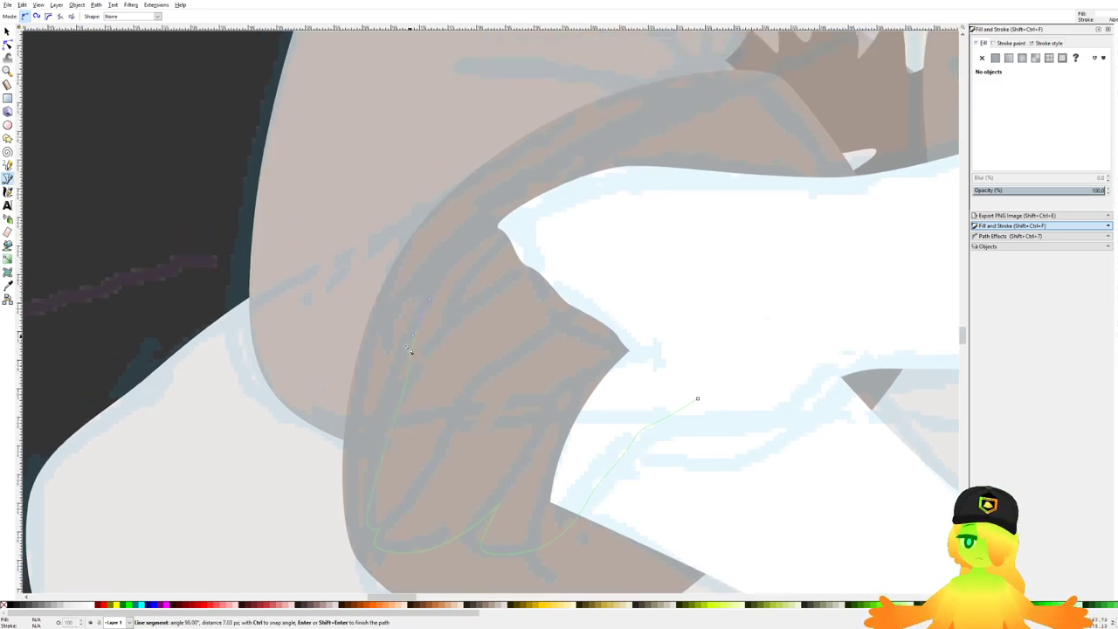
{"action": "left_click", "coordinate": [386, 440]}
{"action": "left_click_drag", "start_coordinate": [384, 390], "coordinate": [389, 364]}
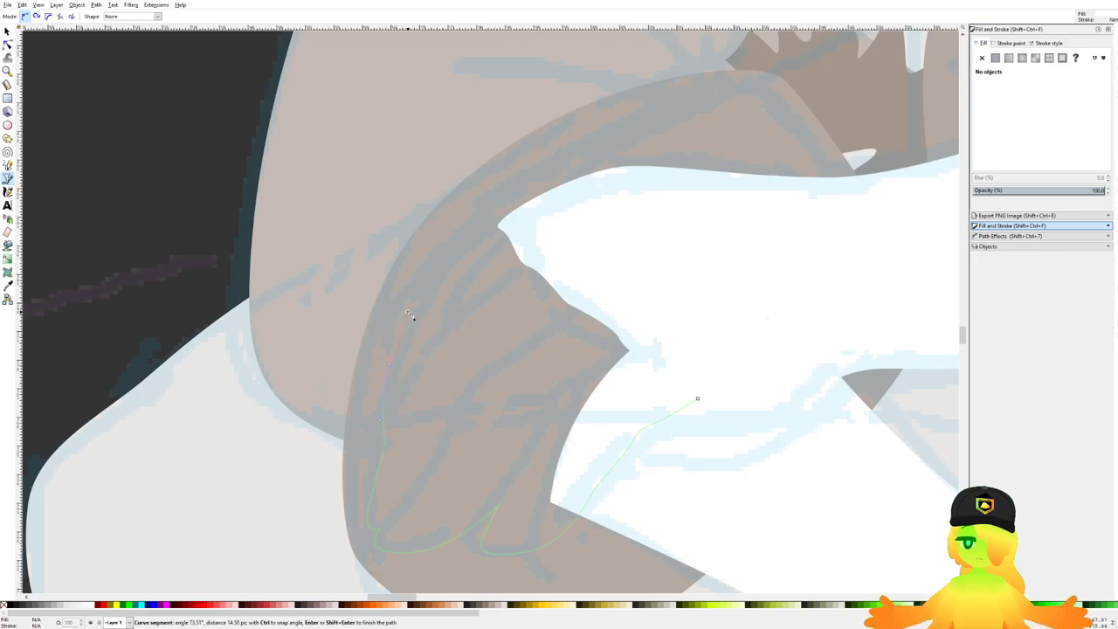
{"action": "left_click_drag", "start_coordinate": [434, 261], "coordinate": [722, 173]}
{"action": "left_click", "coordinate": [698, 398]}
Step: Fill the upper hand with the skin colour sampled from the ankle and lower it behind the white glove
{"action": "scroll", "coordinate": [484, 324], "scroll_direction": "down", "scroll_amount": 4}
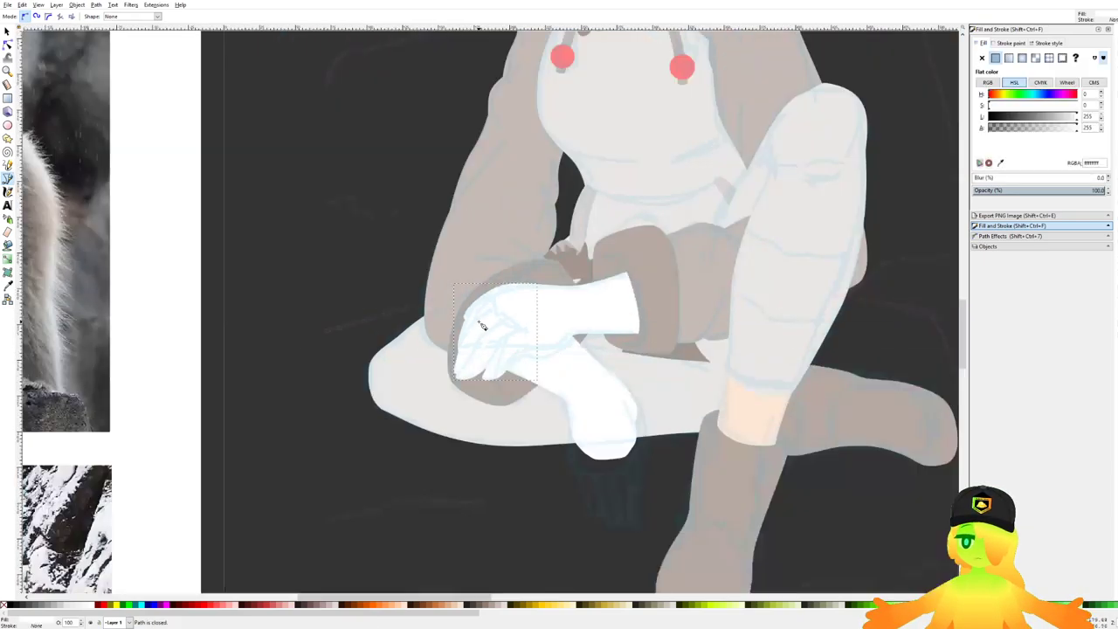
{"action": "left_click_drag", "start_coordinate": [576, 359], "coordinate": [493, 343]}
{"action": "key", "text": "d"}
{"action": "left_click", "coordinate": [663, 401]}
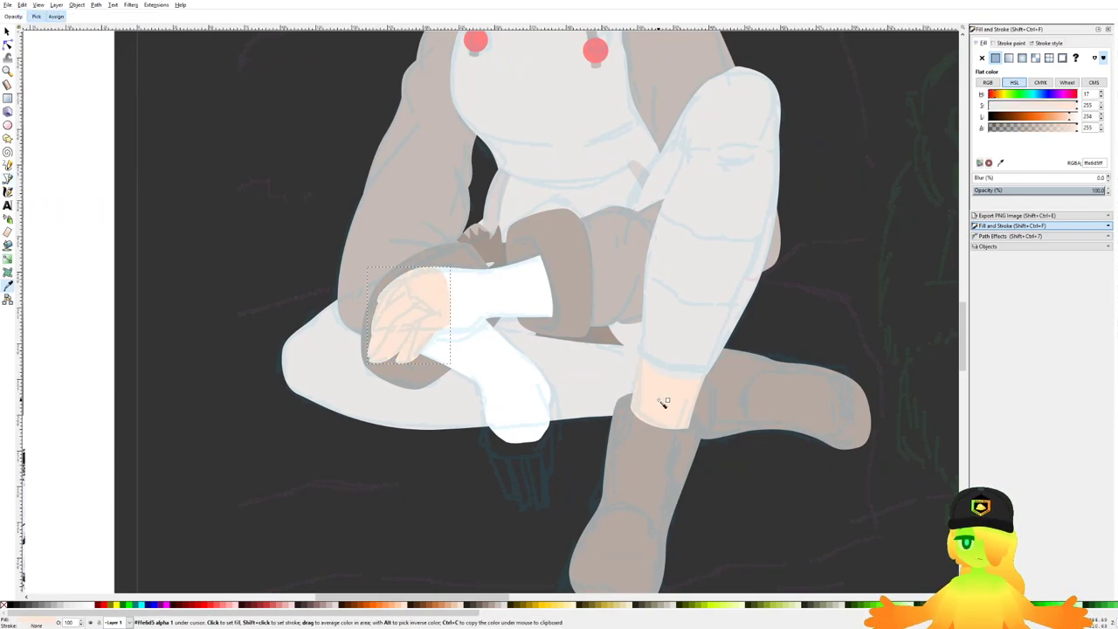
{"action": "key", "text": "Page_Down"}
Step: Adjust the outer-edge nodes of the upper hand near the knuckle to follow the sketch
{"action": "scroll", "coordinate": [420, 321], "scroll_direction": "up", "scroll_amount": 3}
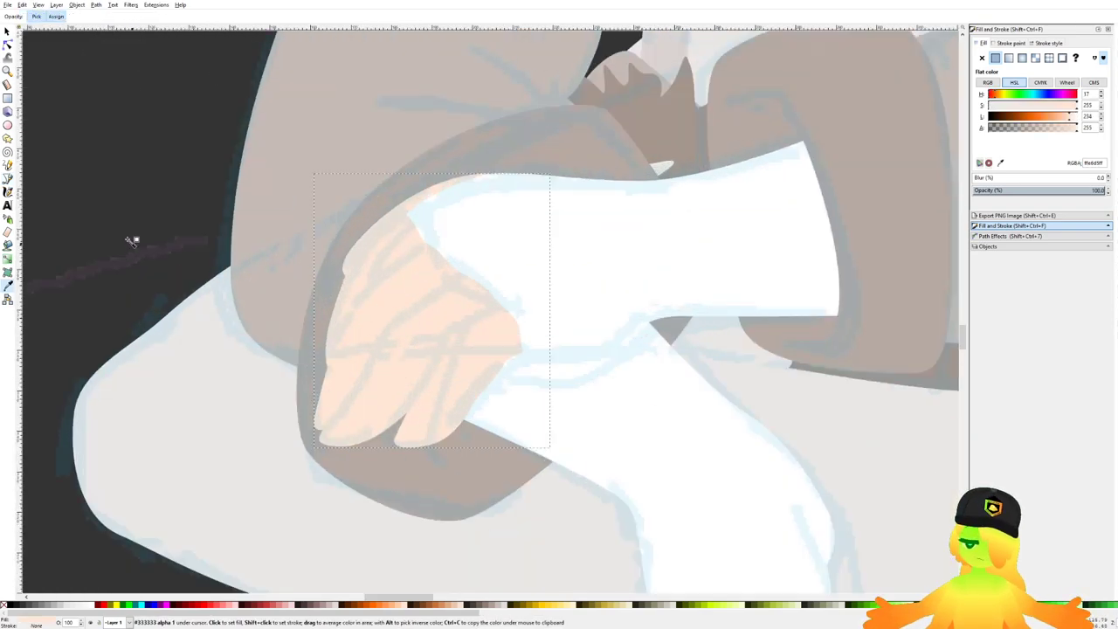
{"action": "key", "text": "n"}
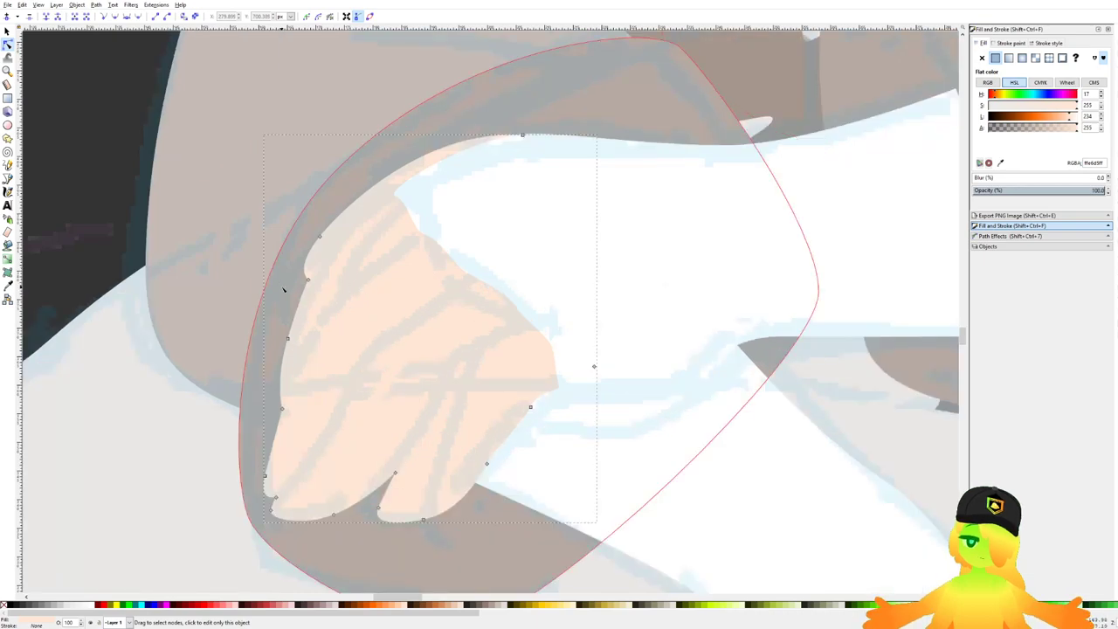
{"action": "left_click_drag", "start_coordinate": [332, 230], "coordinate": [340, 227]}
{"action": "left_click", "coordinate": [370, 335]}
Step: Reshape the upper white glove's edge across the hand by moving its nodes toward the fingers, and deselect it
{"action": "left_click", "coordinate": [504, 242]}
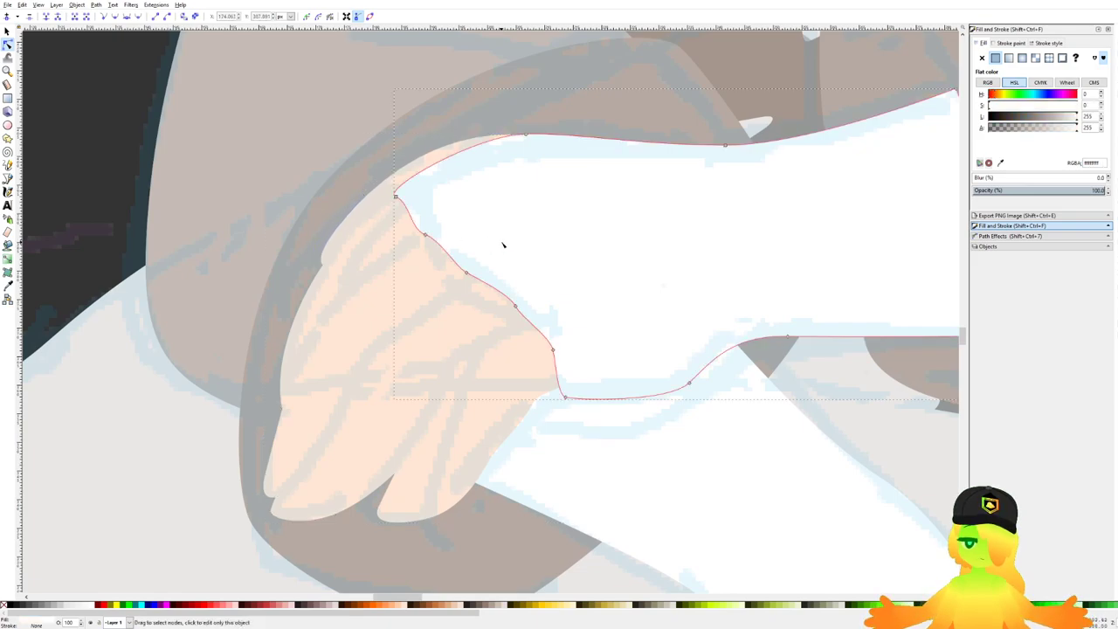
{"action": "left_click_drag", "start_coordinate": [591, 215], "coordinate": [407, 318]}
{"action": "left_click_drag", "start_coordinate": [474, 277], "coordinate": [444, 276]}
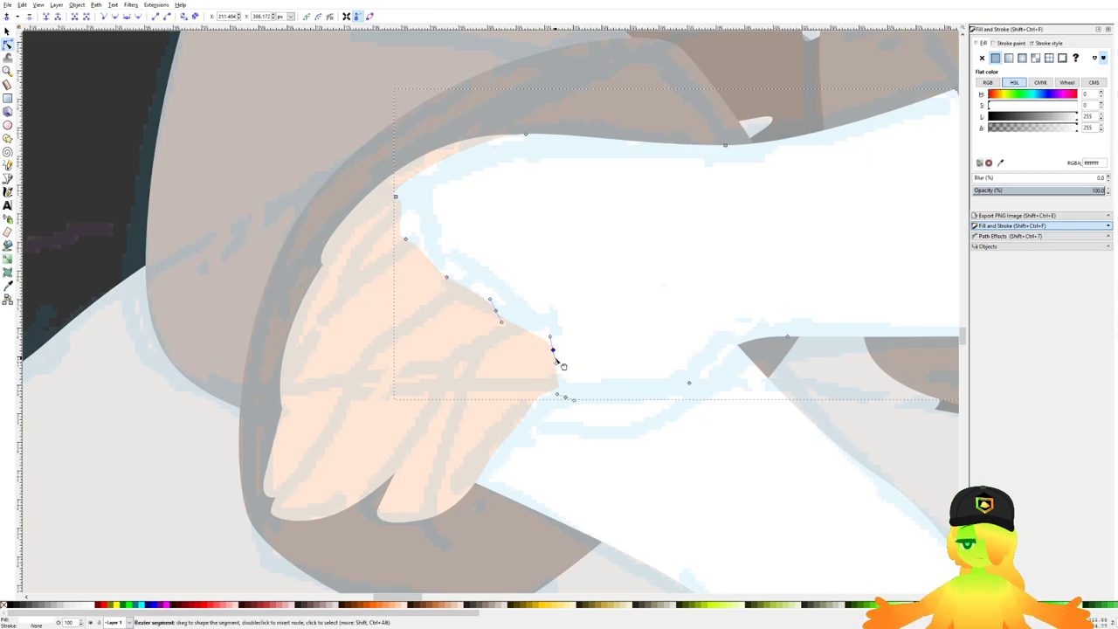
{"action": "left_click_drag", "start_coordinate": [587, 330], "coordinate": [517, 435]}
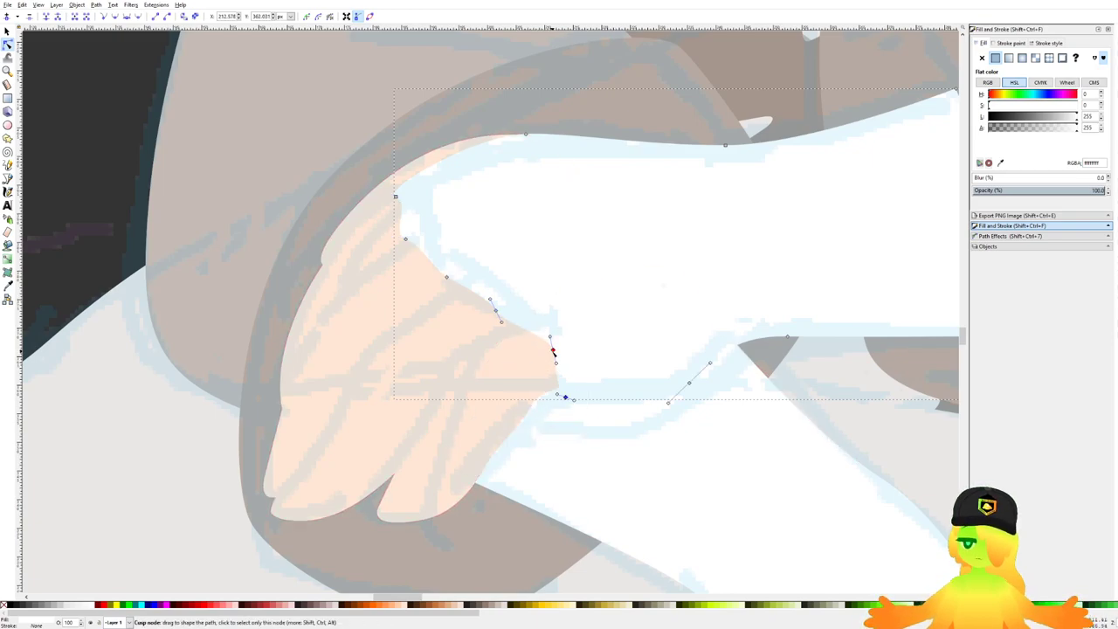
{"action": "left_click_drag", "start_coordinate": [559, 361], "coordinate": [538, 353]}
{"action": "scroll", "coordinate": [426, 324], "scroll_direction": "down", "scroll_amount": 6}
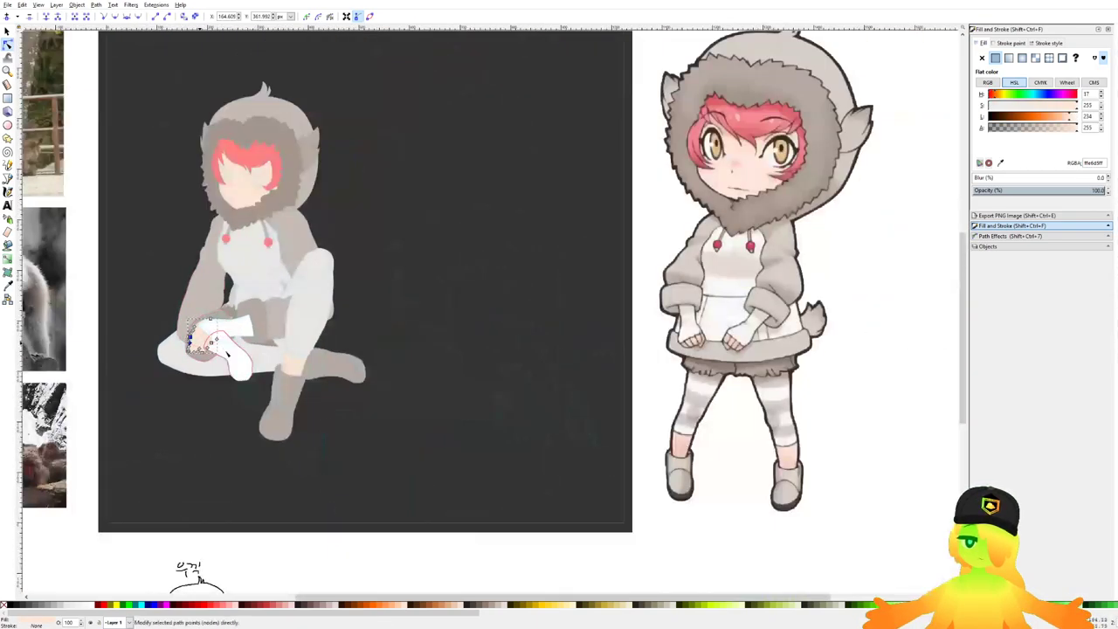
{"action": "key", "text": "Escape"}
Step: Start a path for the lower hand beneath the lower glove, trace its first fingertip, and remove the misplaced segments after it
{"action": "scroll", "coordinate": [389, 305], "scroll_direction": "up", "scroll_amount": 3}
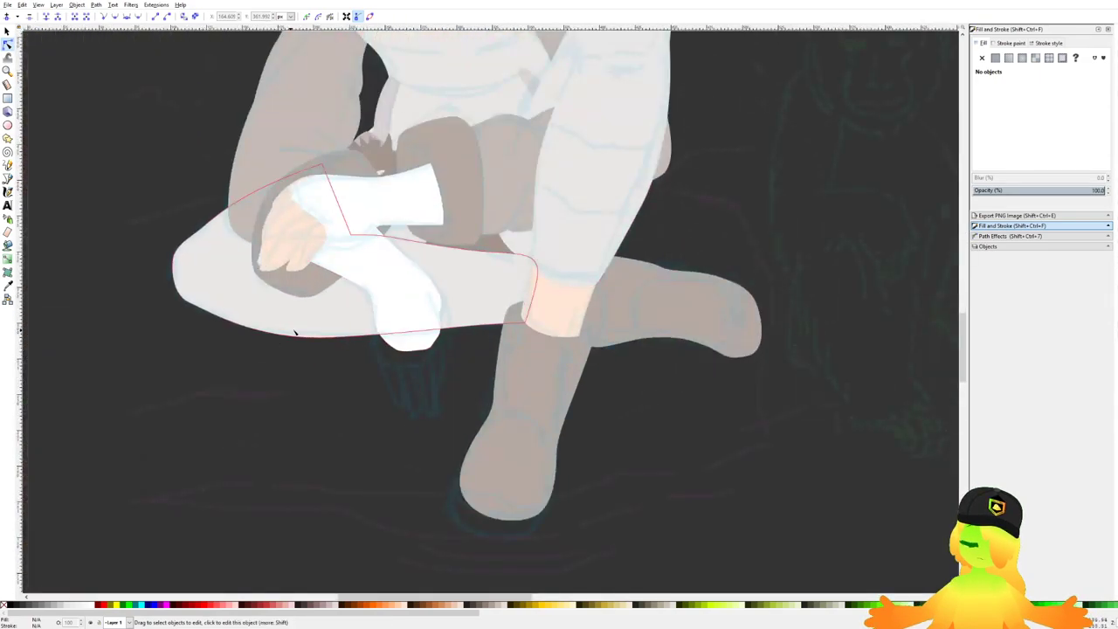
{"action": "left_click", "coordinate": [8, 178]}
{"action": "scroll", "coordinate": [367, 349], "scroll_direction": "up", "scroll_amount": 5}
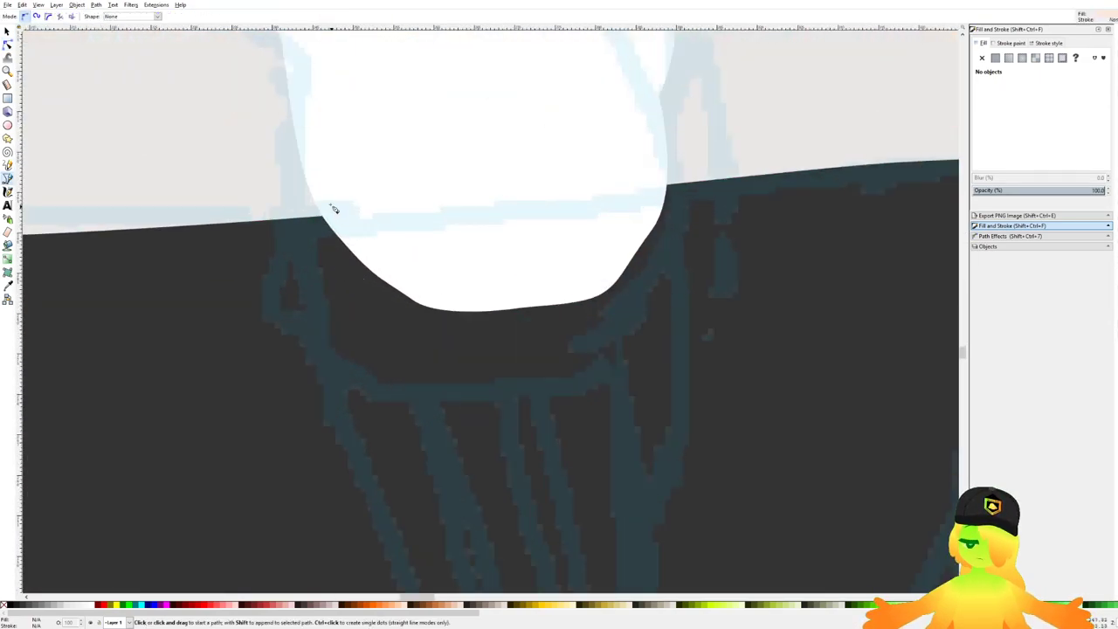
{"action": "left_click", "coordinate": [324, 191]}
{"action": "mouse_move", "coordinate": [400, 466]}
{"action": "left_mouse_down"}
{"action": "mouse_move", "coordinate": [422, 476]}
{"action": "mouse_move", "coordinate": [396, 448]}
{"action": "left_mouse_up"}
{"action": "left_click", "coordinate": [425, 469]}
{"action": "left_click_drag", "start_coordinate": [462, 535], "coordinate": [478, 535]}
{"action": "left_click_drag", "start_coordinate": [478, 535], "coordinate": [461, 454]}
{"action": "key", "text": "BackSpace"}
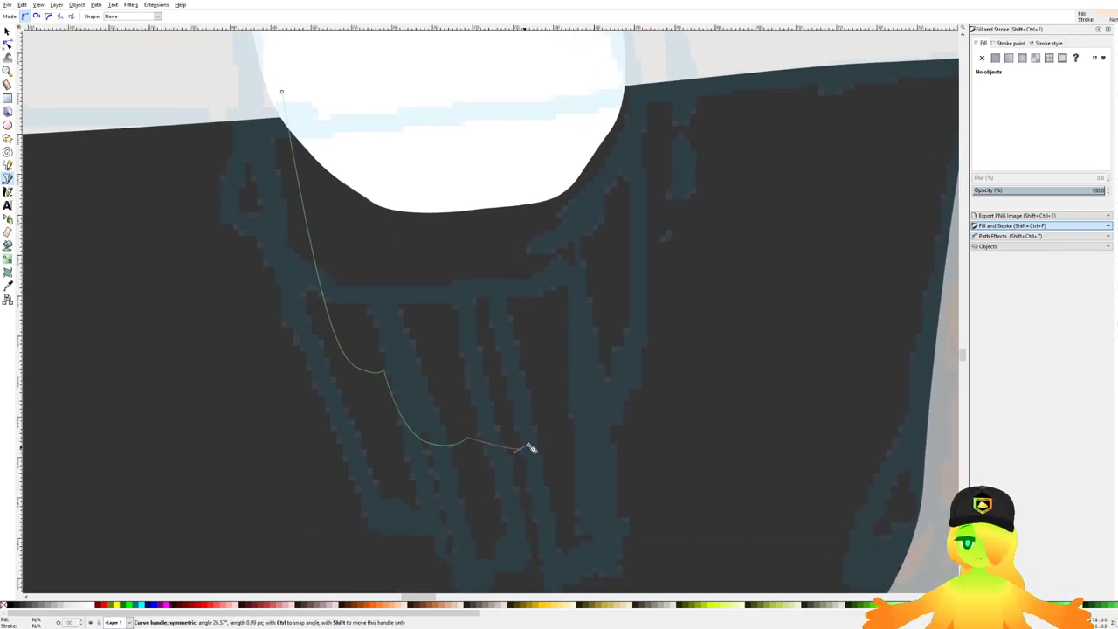
{"action": "key", "text": "BackSpace"}
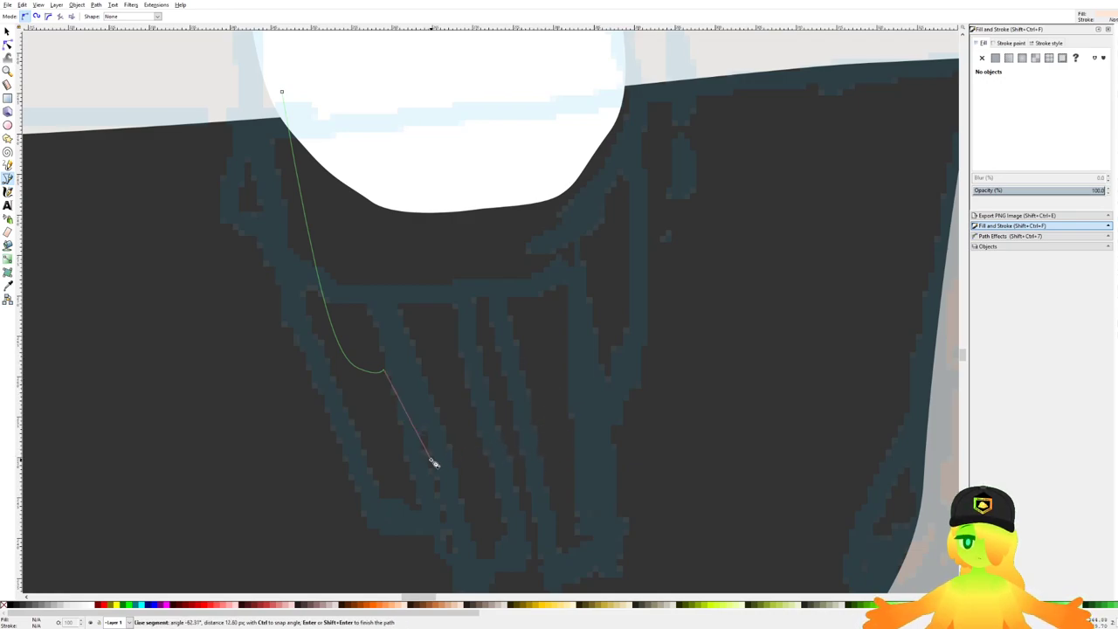
Step: Trace the remaining fingertips of the lower hand with curved segments, redoing the misplaced one
{"action": "left_click_drag", "start_coordinate": [419, 463], "coordinate": [478, 480]}
{"action": "key", "text": "BackSpace"}
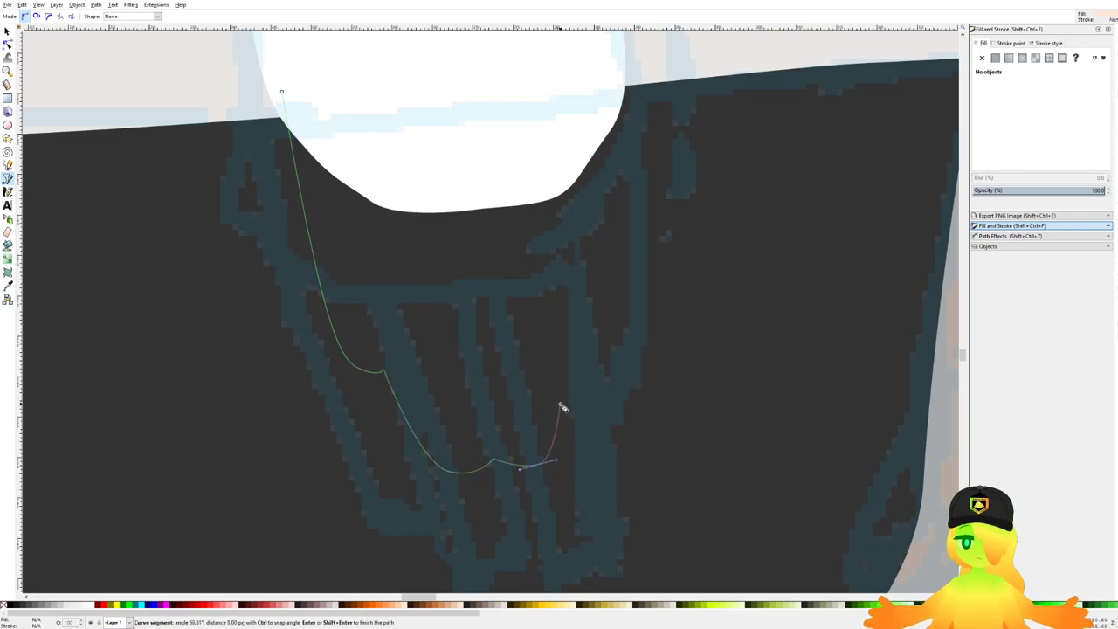
{"action": "left_click", "coordinate": [559, 432]}
{"action": "scroll", "coordinate": [576, 447], "scroll_direction": "up", "scroll_amount": 2}
{"action": "scroll", "coordinate": [576, 447], "scroll_direction": "right", "scroll_amount": 1}
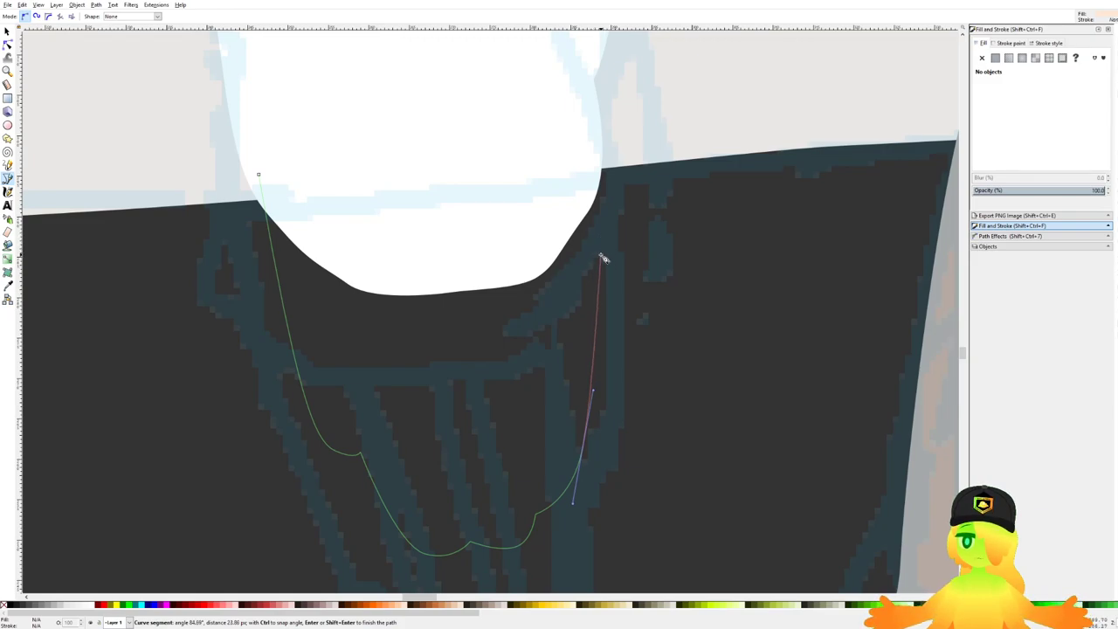
Step: Trace the thumb side of the lower hand up beneath the glove and close the path at its starting node
{"action": "scroll", "coordinate": [633, 216], "scroll_direction": "up", "scroll_amount": 5}
{"action": "scroll", "coordinate": [633, 215], "scroll_direction": "right", "scroll_amount": 1}
{"action": "left_click_drag", "start_coordinate": [611, 421], "coordinate": [616, 331]}
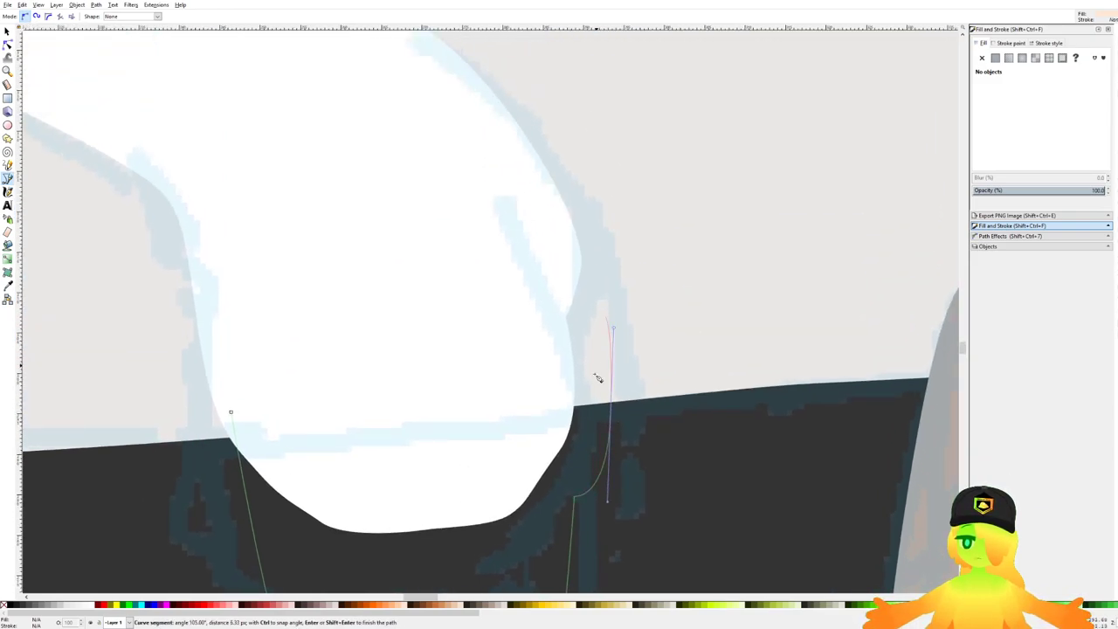
{"action": "key", "text": "BackSpace"}
{"action": "left_click_drag", "start_coordinate": [599, 291], "coordinate": [551, 200]}
{"action": "left_click", "coordinate": [232, 411]}
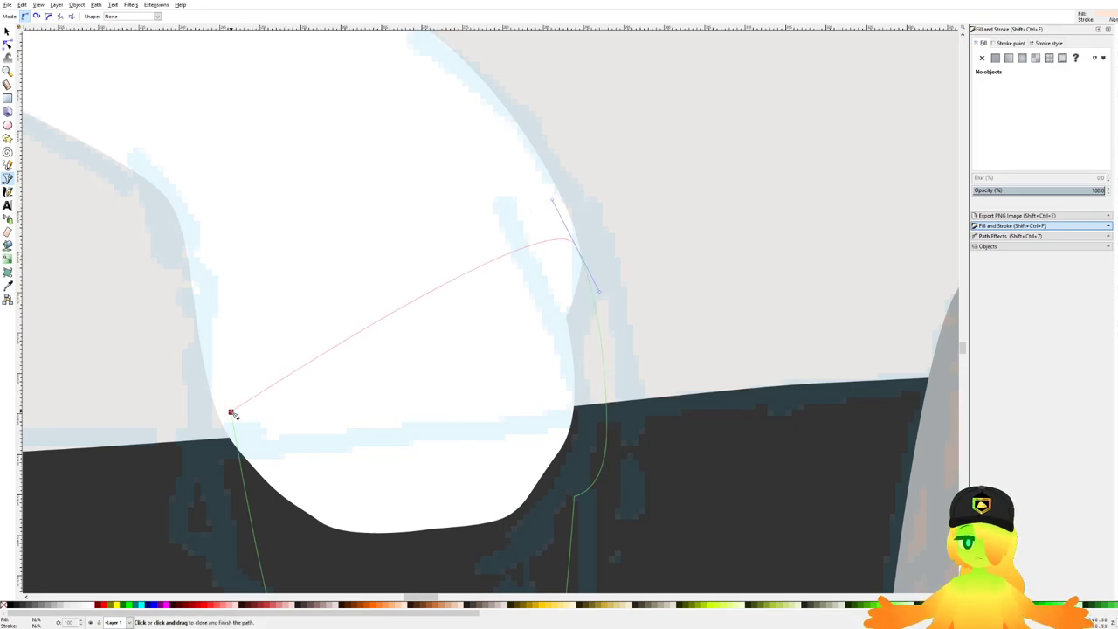
Step: Lower the new skin-coloured hand behind the lower white glove and save the drawing
{"action": "key", "text": "minus"}
{"action": "key", "text": "minus"}
{"action": "key", "text": "Page_Down"}
{"action": "scroll", "coordinate": [409, 398], "scroll_direction": "down", "scroll_amount": 3}
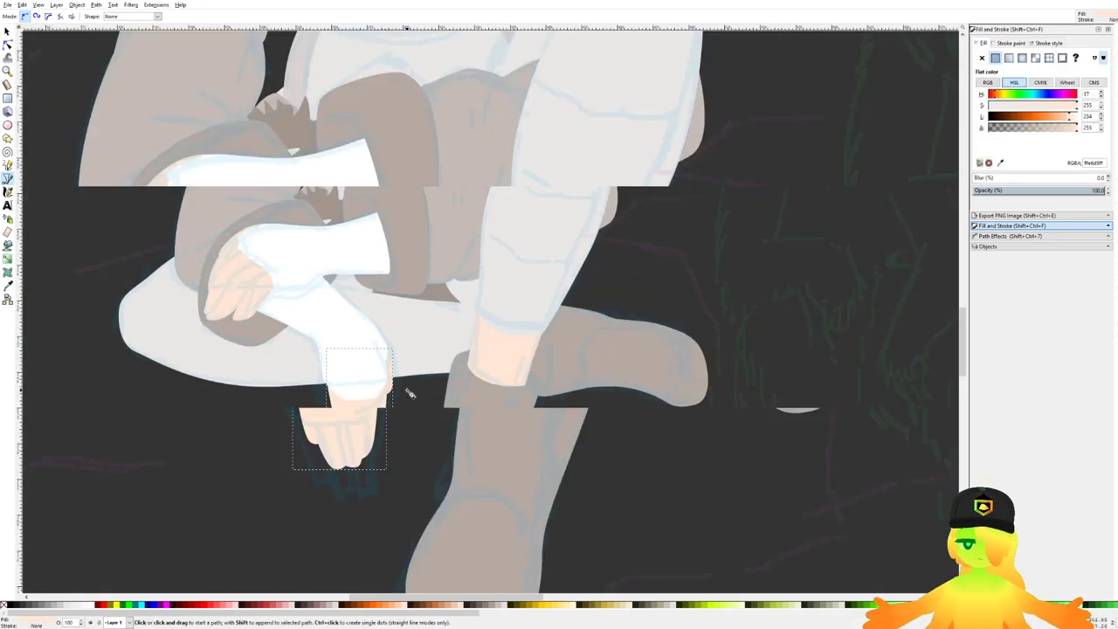
{"action": "key", "text": "ctrl+s"}
{"action": "scroll", "coordinate": [315, 382], "scroll_direction": "up", "scroll_amount": 1}
{"action": "scroll", "coordinate": [316, 360], "scroll_direction": "up", "scroll_amount": 4}
{"action": "key", "text": "ctrl+s"}
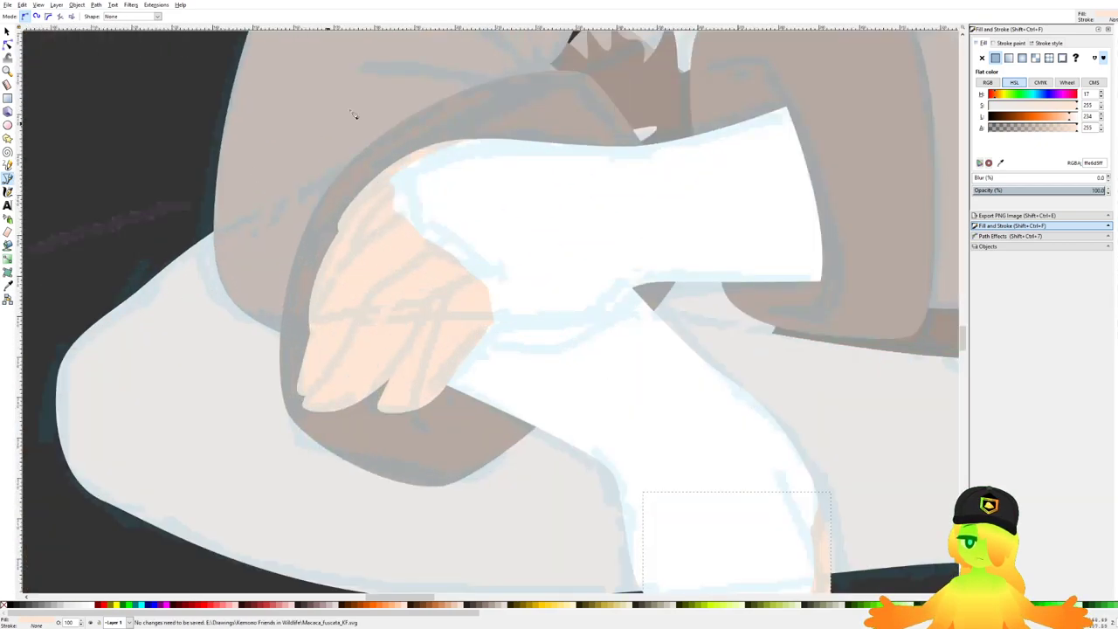
Step: Slim the upper hand's smallest finger by moving its lower-edge and glove-side nodes inward
{"action": "left_click", "coordinate": [8, 48]}
{"action": "scroll", "coordinate": [319, 357], "scroll_direction": "up", "scroll_amount": 1}
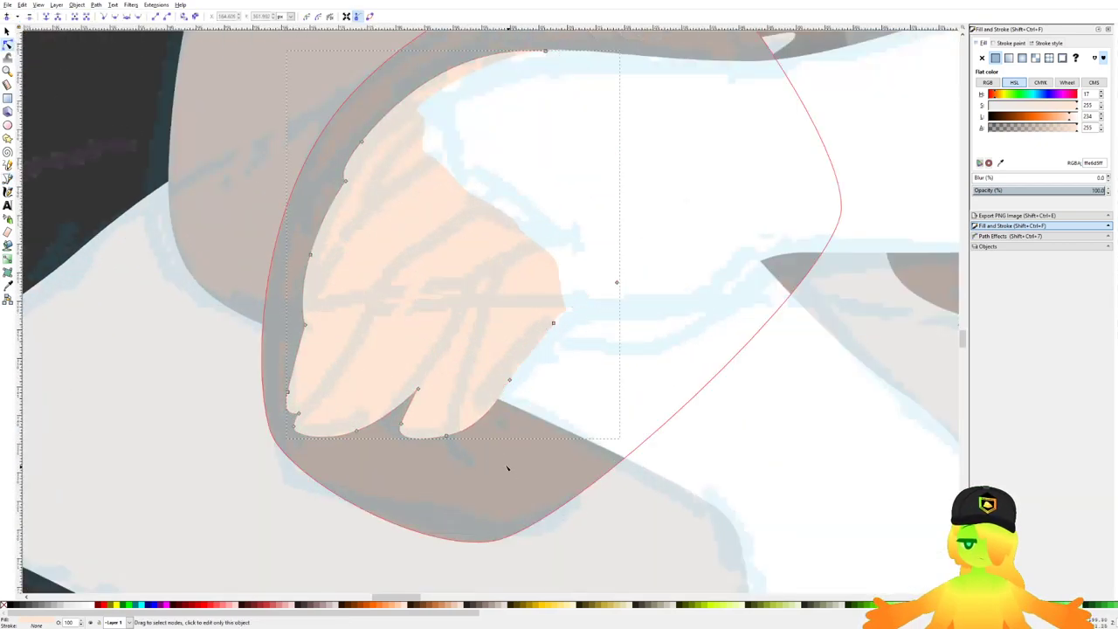
{"action": "left_click_drag", "start_coordinate": [500, 463], "coordinate": [439, 423]}
{"action": "left_click", "coordinate": [451, 421]}
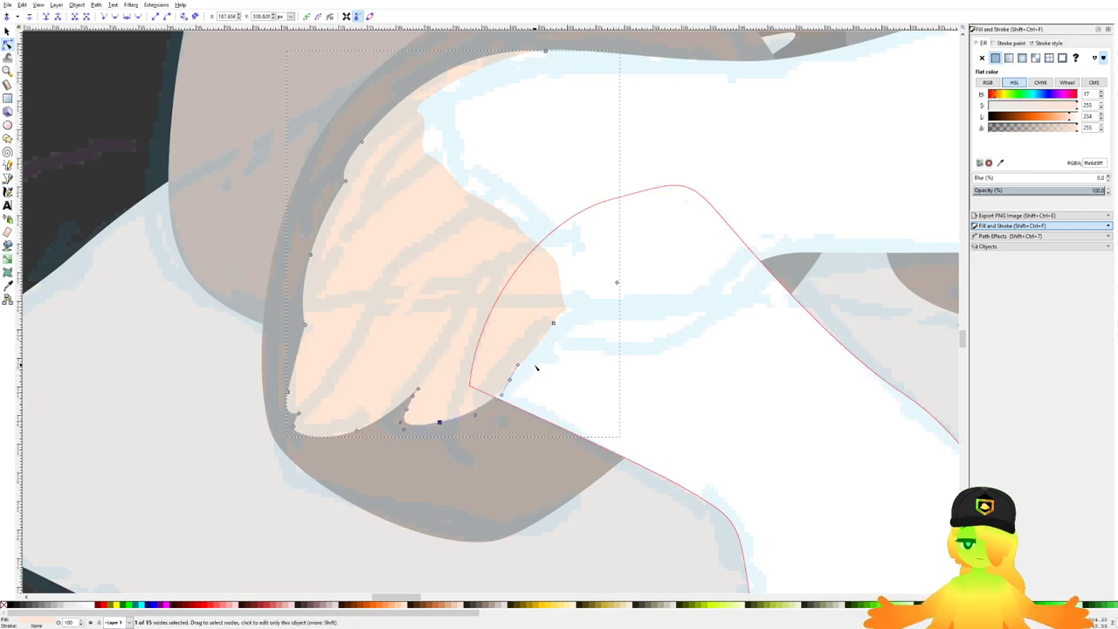
{"action": "left_click", "coordinate": [509, 380]}
{"action": "left_click_drag", "start_coordinate": [510, 380], "coordinate": [489, 377]}
{"action": "left_click", "coordinate": [477, 407]}
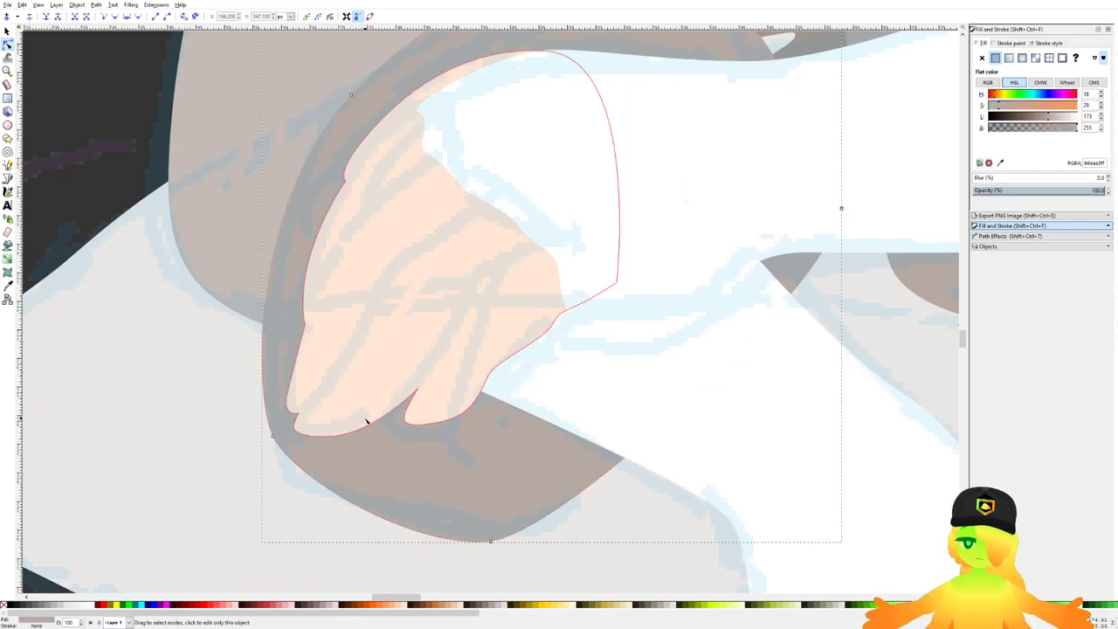
Step: Refine the upper hand's outer contour by repositioning the nodes and curve handle around the knuckle, then deselect it
{"action": "left_click", "coordinate": [368, 422]}
{"action": "scroll", "coordinate": [447, 399], "scroll_direction": "down", "scroll_amount": 4}
{"action": "scroll", "coordinate": [424, 393], "scroll_direction": "up", "scroll_amount": 4}
{"action": "left_click_drag", "start_coordinate": [311, 212], "coordinate": [390, 283]}
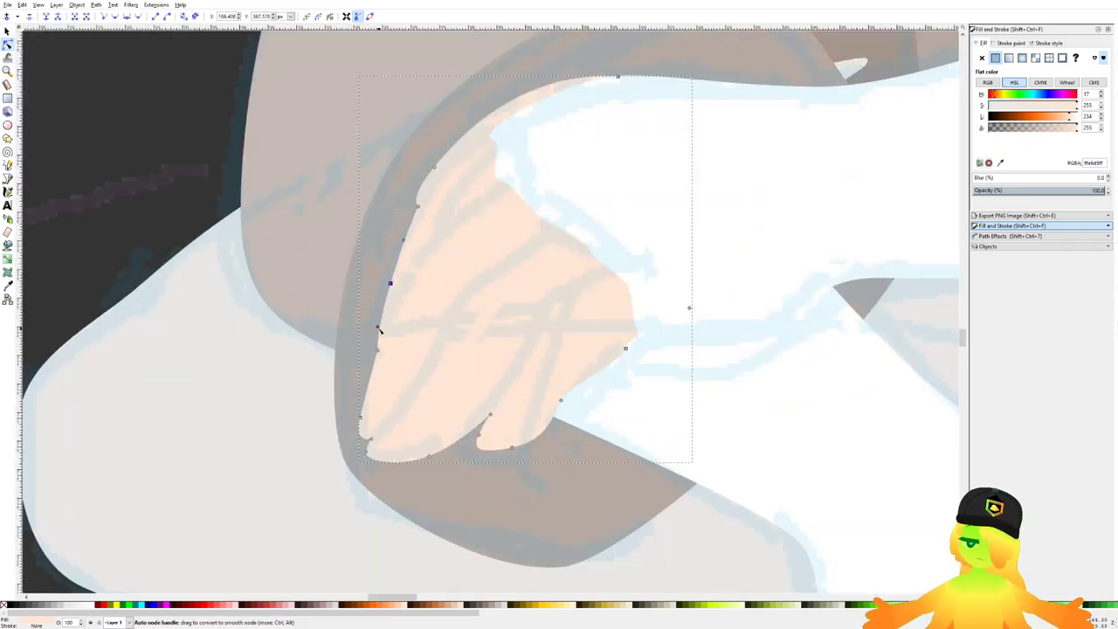
{"action": "left_click_drag", "start_coordinate": [418, 206], "coordinate": [423, 214]}
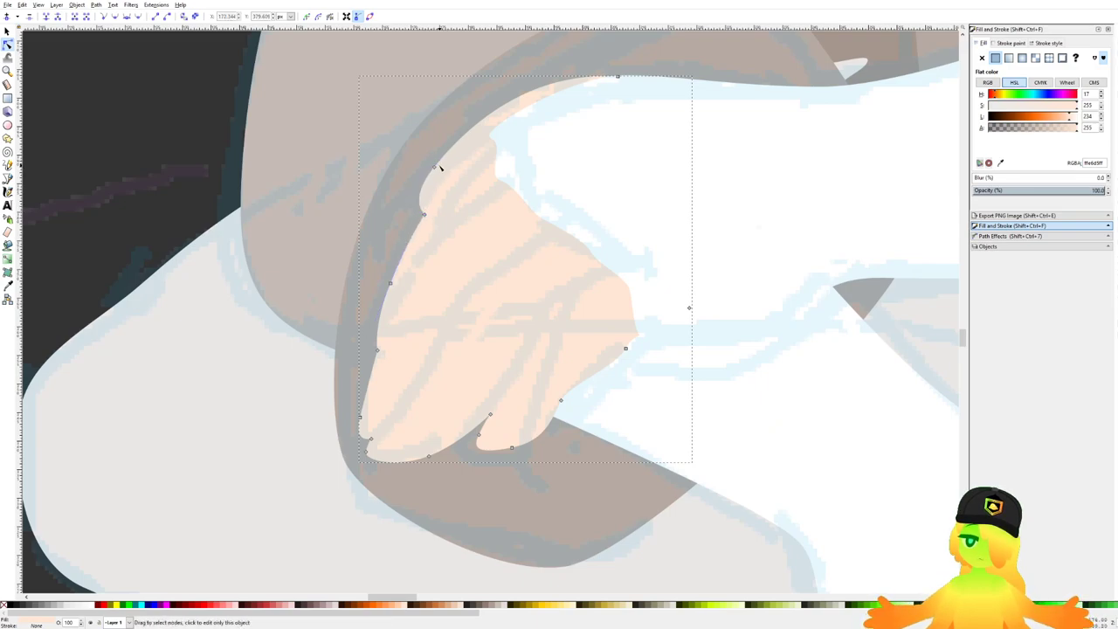
{"action": "left_click", "coordinate": [436, 167]}
{"action": "left_click_drag", "start_coordinate": [415, 202], "coordinate": [417, 203]}
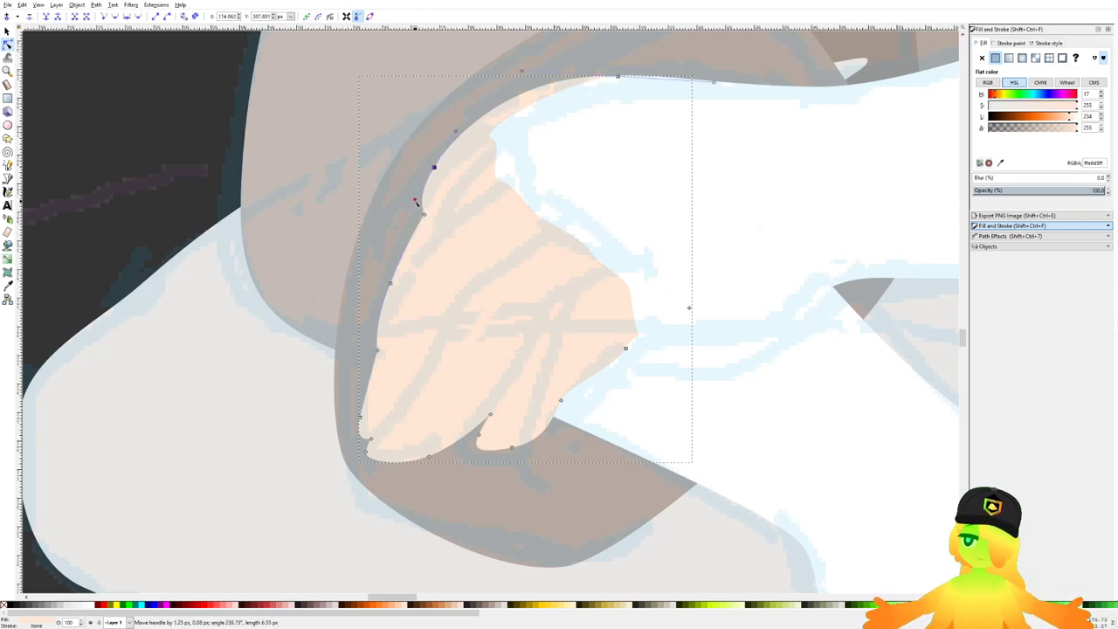
{"action": "left_click", "coordinate": [332, 292]}
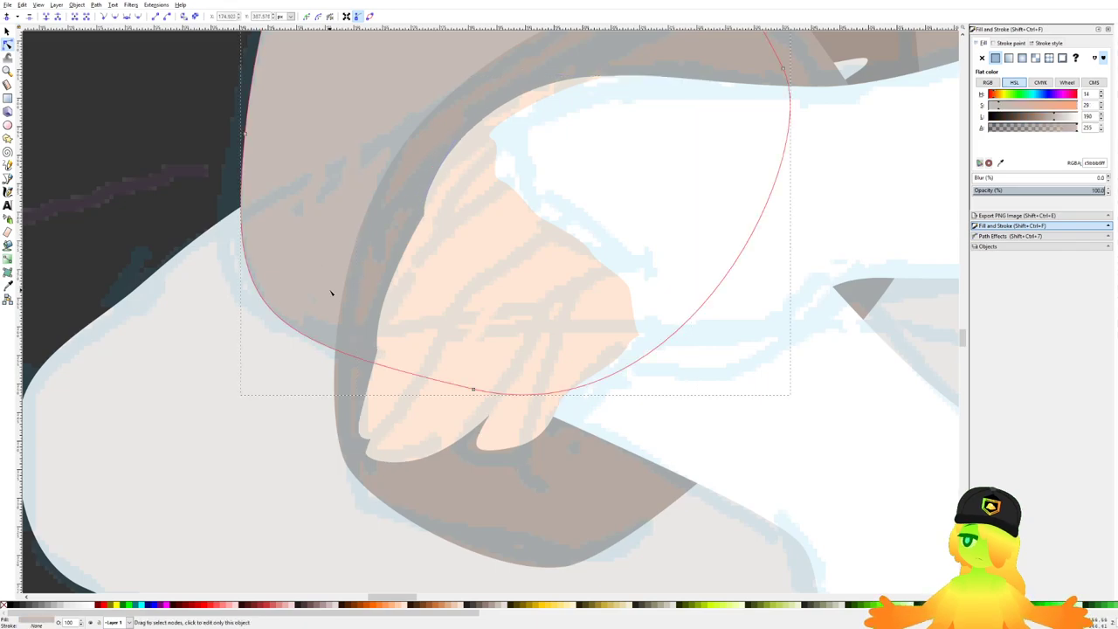
{"action": "scroll", "coordinate": [332, 292], "scroll_direction": "down", "scroll_amount": 3}
{"action": "scroll", "coordinate": [332, 292], "scroll_direction": "down", "scroll_amount": 2}
{"action": "left_click", "coordinate": [311, 432]}
Step: Reshape the upper hand's smallest finger by adjusting its tip nodes and the node beside the lower glove's corner
{"action": "scroll", "coordinate": [352, 317], "scroll_direction": "up", "scroll_amount": 3}
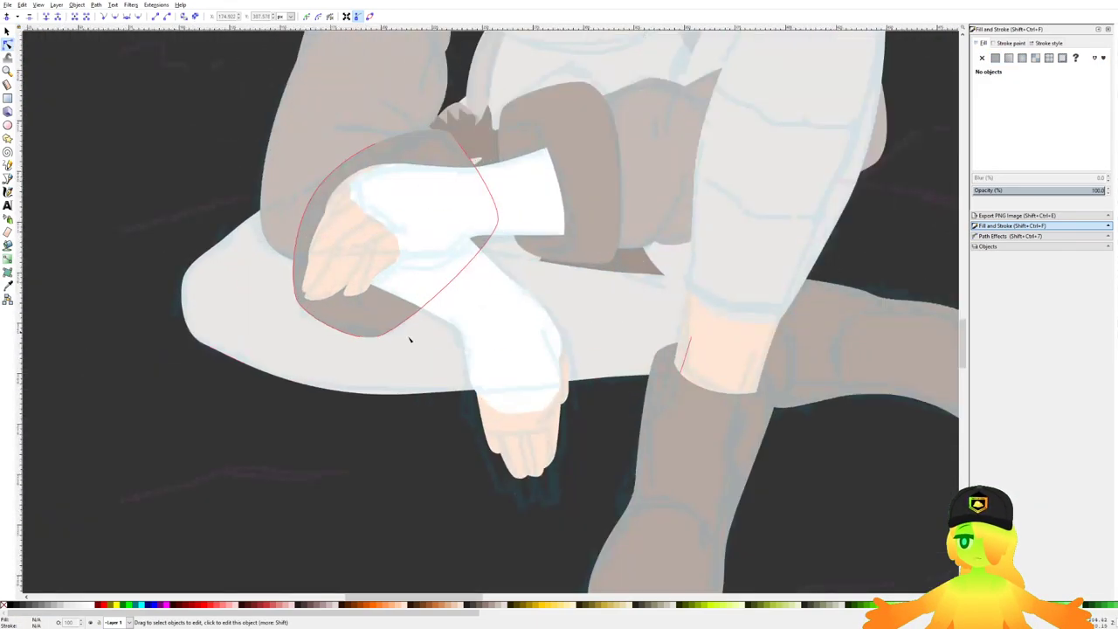
{"action": "scroll", "coordinate": [343, 280], "scroll_direction": "up", "scroll_amount": 2}
{"action": "scroll", "coordinate": [345, 281], "scroll_direction": "up", "scroll_amount": 2}
{"action": "left_click", "coordinate": [345, 281]}
{"action": "left_click_drag", "start_coordinate": [402, 341], "coordinate": [359, 326]}
{"action": "left_click", "coordinate": [392, 341]}
{"action": "left_click", "coordinate": [388, 314]}
{"action": "left_click_drag", "start_coordinate": [429, 279], "coordinate": [413, 276]}
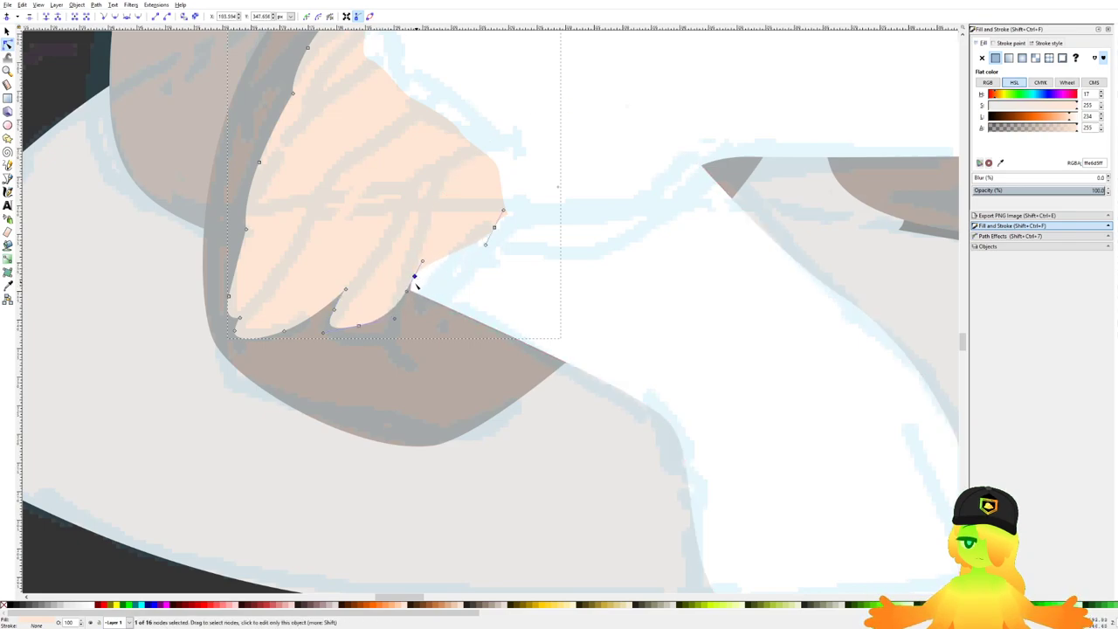
Step: Smooth the smallest finger's lower curve and fit its side node against the lower glove's corner
{"action": "left_click_drag", "start_coordinate": [395, 322], "coordinate": [382, 322]}
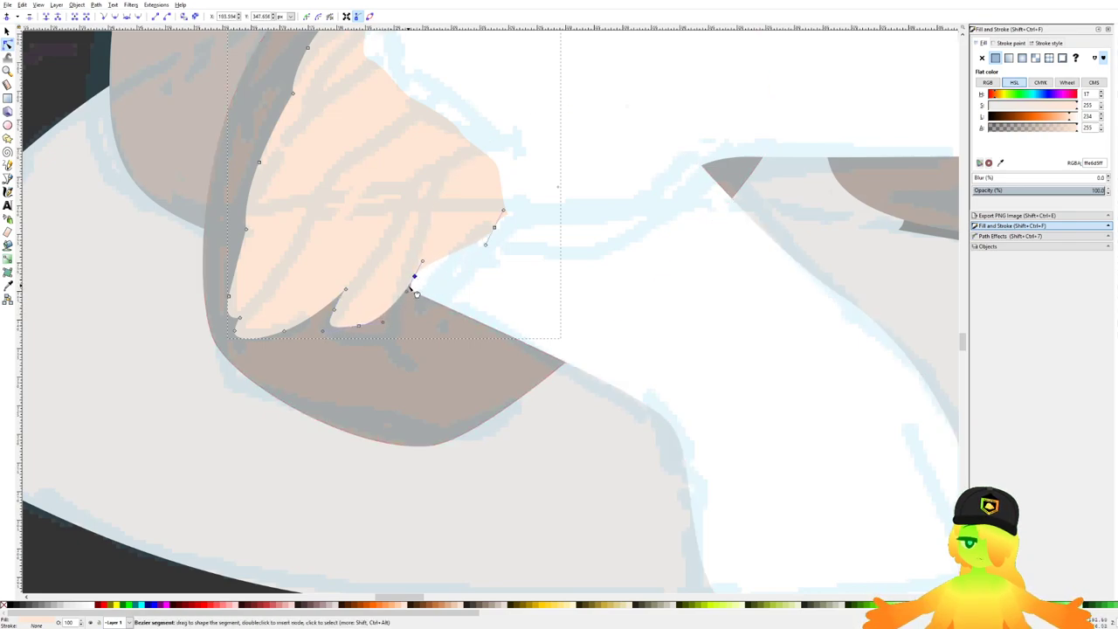
{"action": "left_click", "coordinate": [359, 326]}
{"action": "left_click_drag", "start_coordinate": [414, 276], "coordinate": [412, 280]}
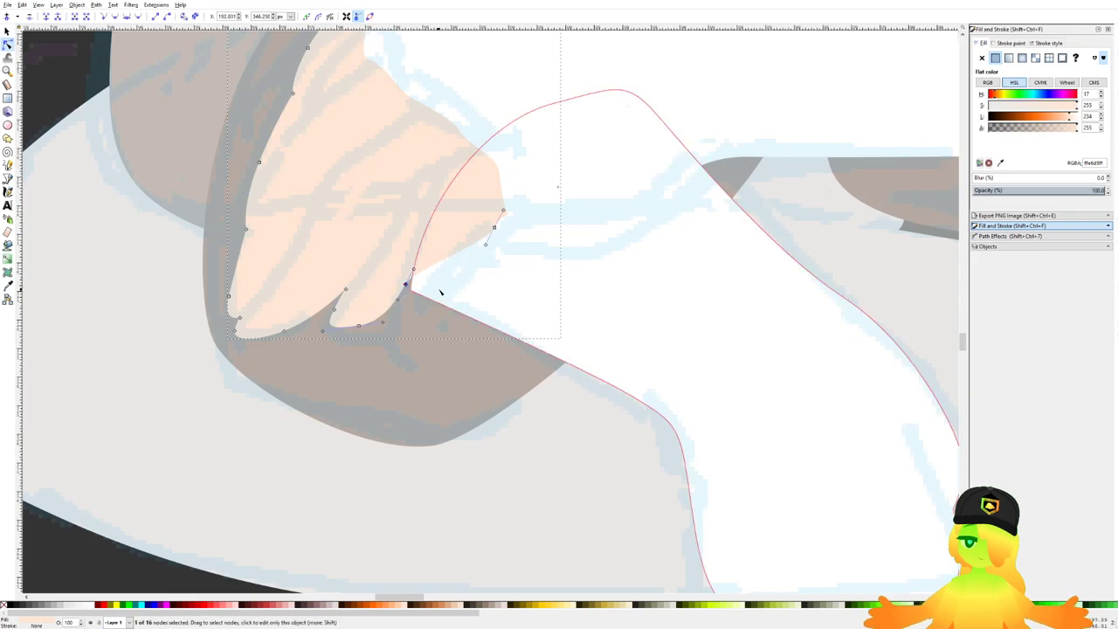
{"action": "left_click_drag", "start_coordinate": [494, 228], "coordinate": [180, 379]}
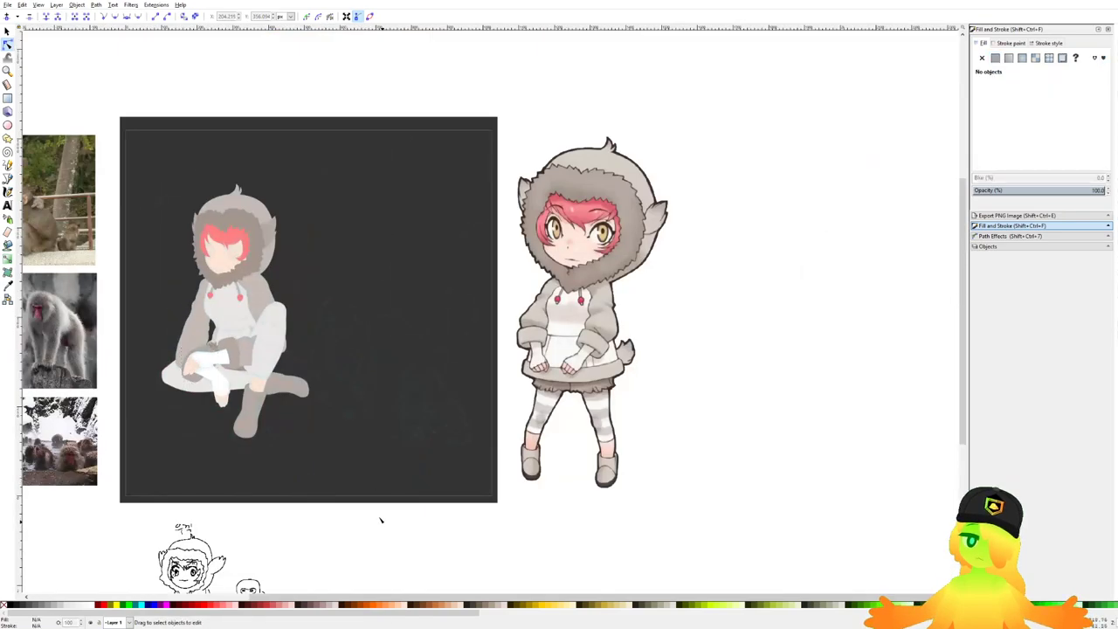
Step: Reshape the forearm end of the upper white glove by adjusting its corner and end-curve nodes, and save the drawing
{"action": "left_click_drag", "start_coordinate": [381, 520], "coordinate": [485, 485]}
{"action": "scroll", "coordinate": [309, 337], "scroll_direction": "up", "scroll_amount": 4}
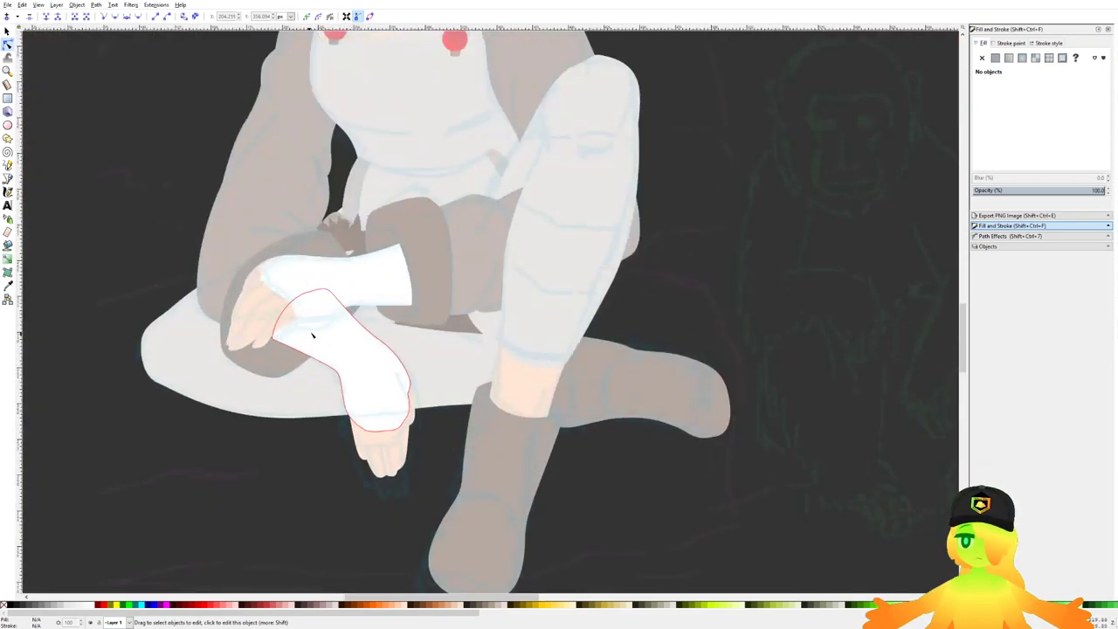
{"action": "scroll", "coordinate": [331, 310], "scroll_direction": "up", "scroll_amount": 3}
{"action": "left_click", "coordinate": [431, 242]}
{"action": "left_click_drag", "start_coordinate": [472, 162], "coordinate": [429, 206]}
{"action": "left_click_drag", "start_coordinate": [497, 256], "coordinate": [505, 231]}
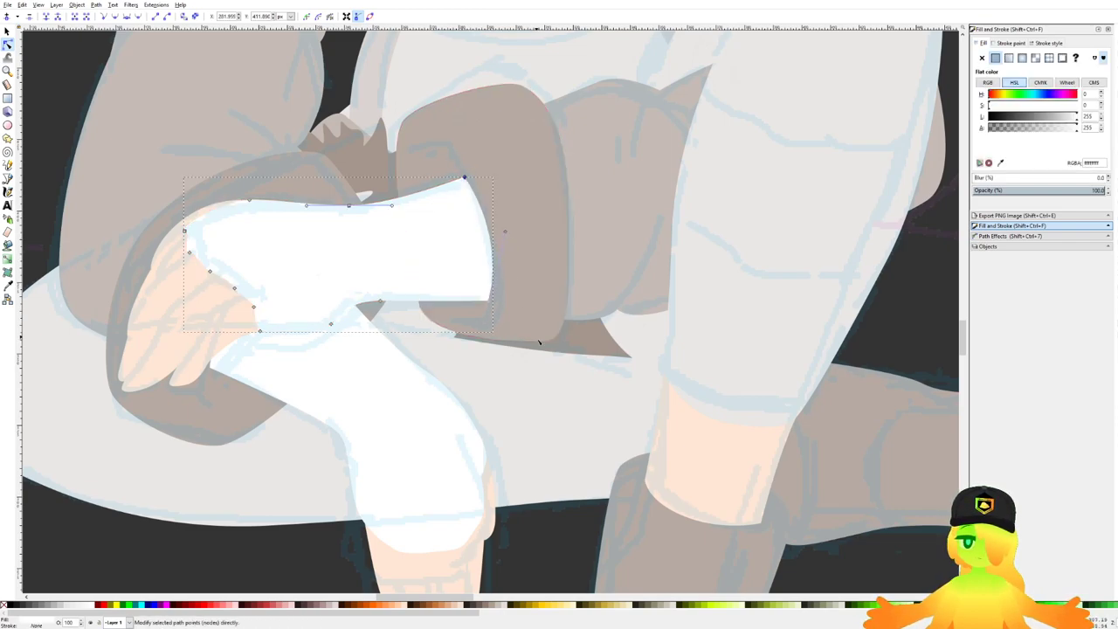
{"action": "left_click", "coordinate": [539, 342]}
{"action": "key", "text": "ctrl+s"}
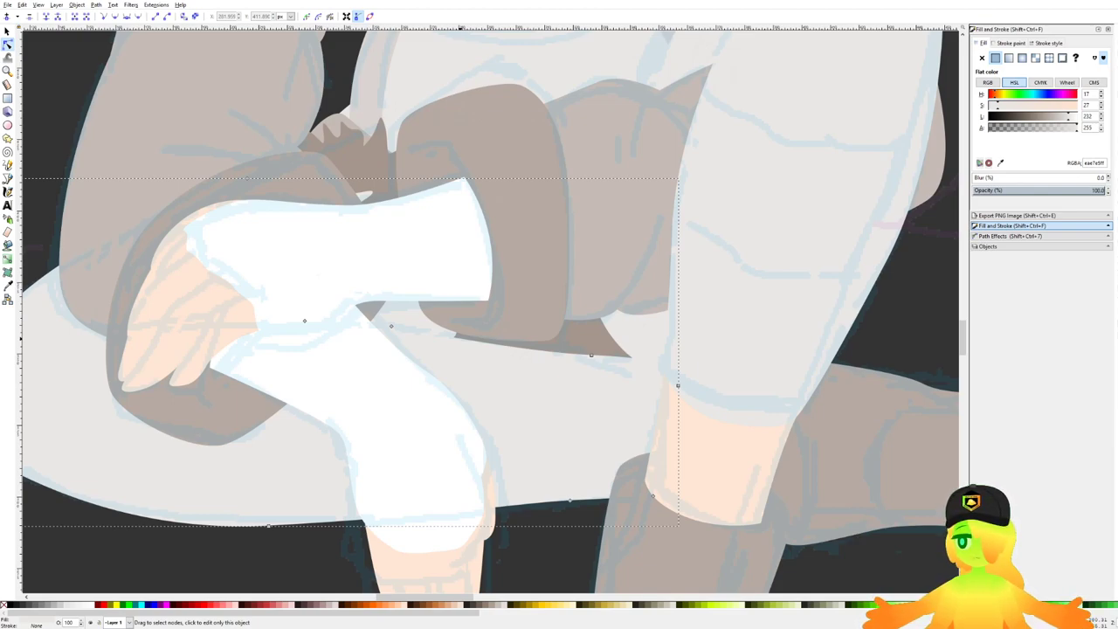
Step: Refine the lowest fingertip of the lower hand by adjusting its tip node's curve handle, and save the drawing
{"action": "left_click_drag", "start_coordinate": [453, 446], "coordinate": [524, 372]}
{"action": "scroll", "coordinate": [524, 372], "scroll_direction": "up", "scroll_amount": 1}
{"action": "left_click", "coordinate": [523, 372]}
{"action": "scroll", "coordinate": [599, 398], "scroll_direction": "down", "scroll_amount": 3}
{"action": "left_click_drag", "start_coordinate": [601, 447], "coordinate": [557, 439]}
{"action": "left_click", "coordinate": [531, 457]}
{"action": "scroll", "coordinate": [534, 454], "scroll_direction": "up", "scroll_amount": 4}
{"action": "left_click", "coordinate": [536, 439]}
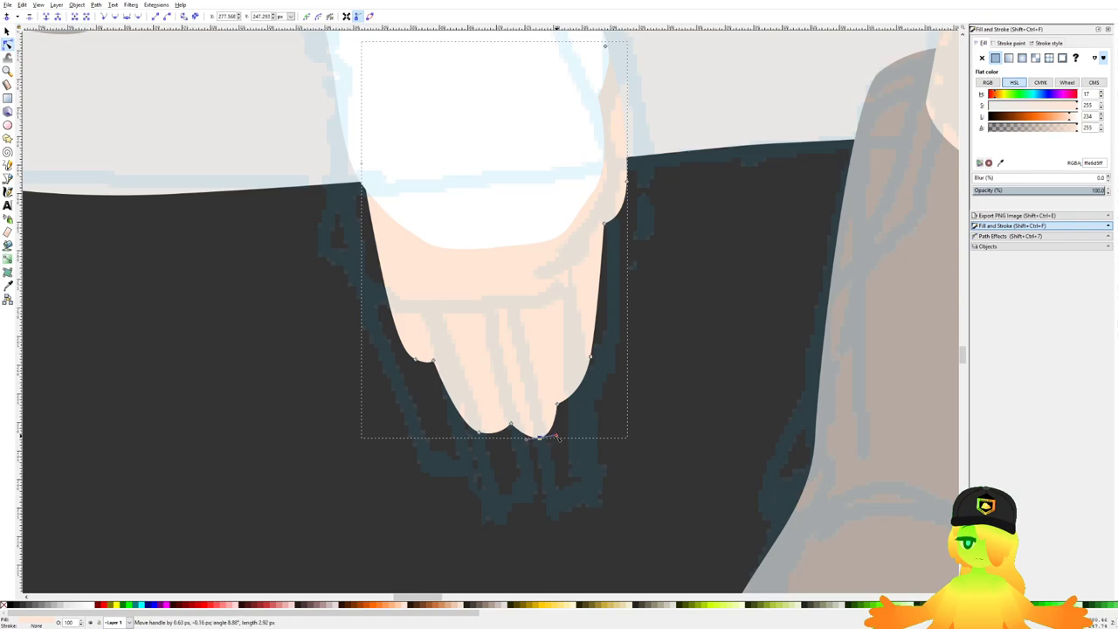
{"action": "left_click", "coordinate": [531, 442]}
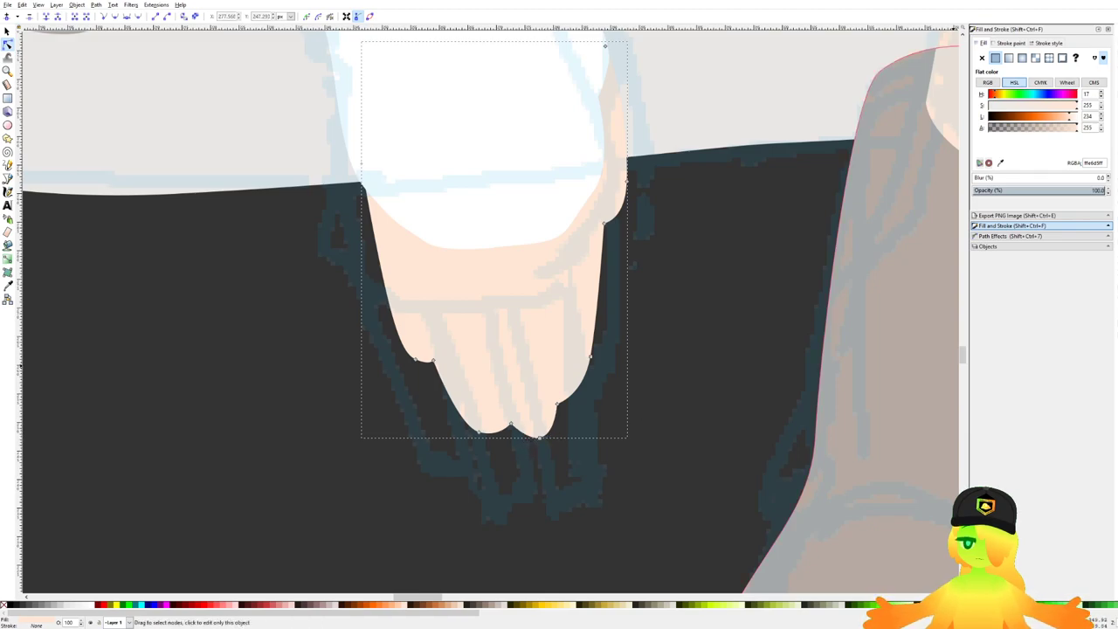
{"action": "key", "text": "ctrl+s"}
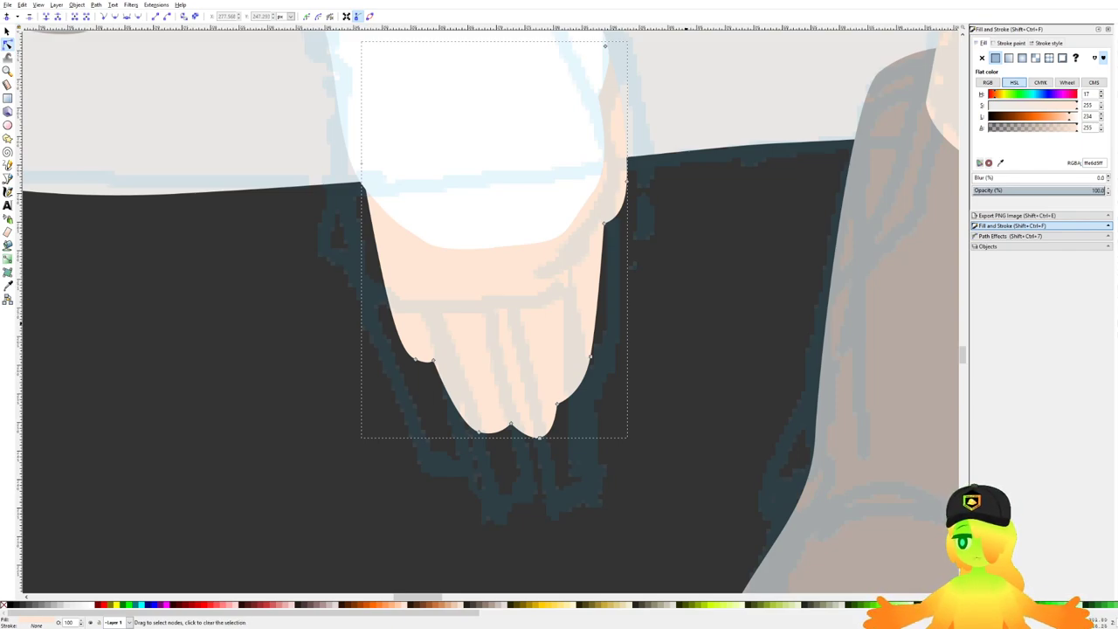
Step: Round the lower hand's second-lowest fingertip by shortening its handle and shifting its node, and extend the curve handle of the finger nearest the thumb
{"action": "left_click", "coordinate": [482, 429]}
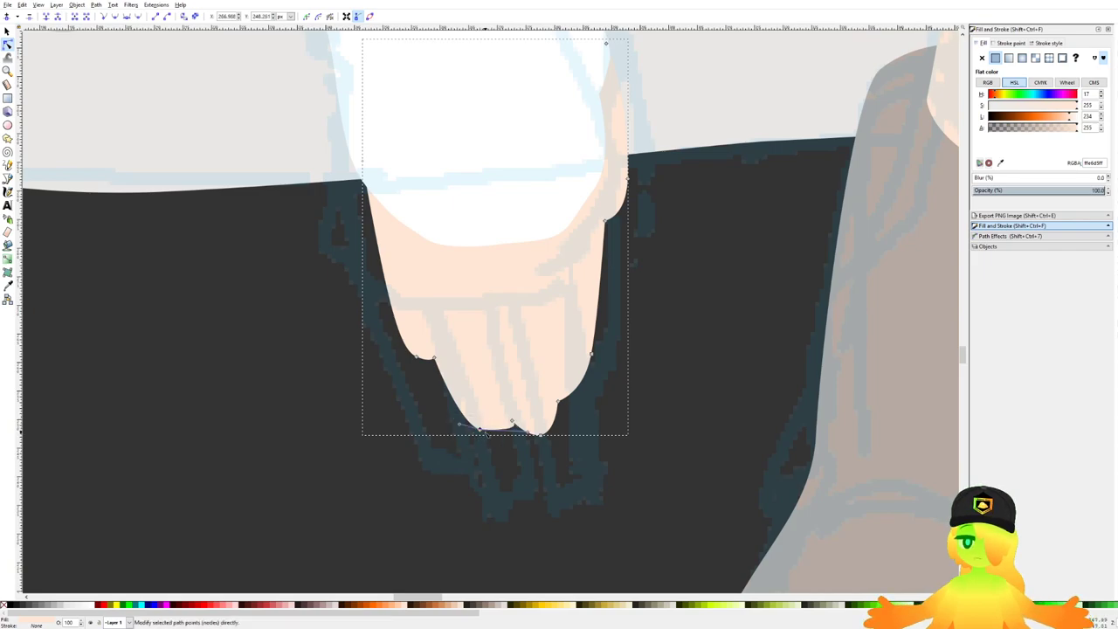
{"action": "left_click_drag", "start_coordinate": [527, 432], "coordinate": [500, 435]}
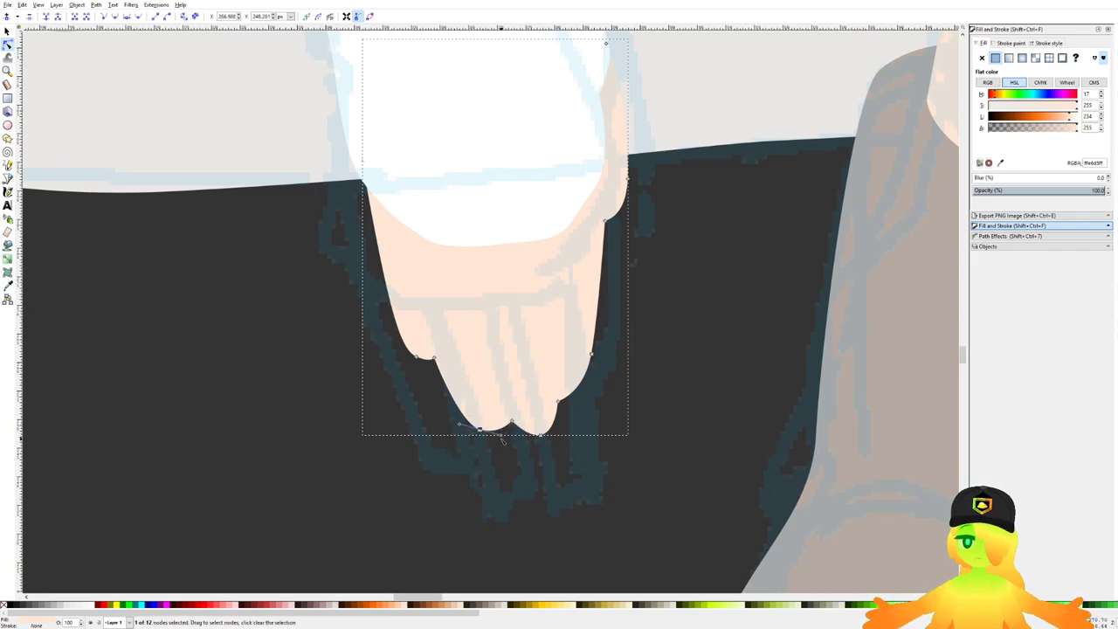
{"action": "left_click_drag", "start_coordinate": [478, 429], "coordinate": [486, 428]}
{"action": "left_click", "coordinate": [591, 354]}
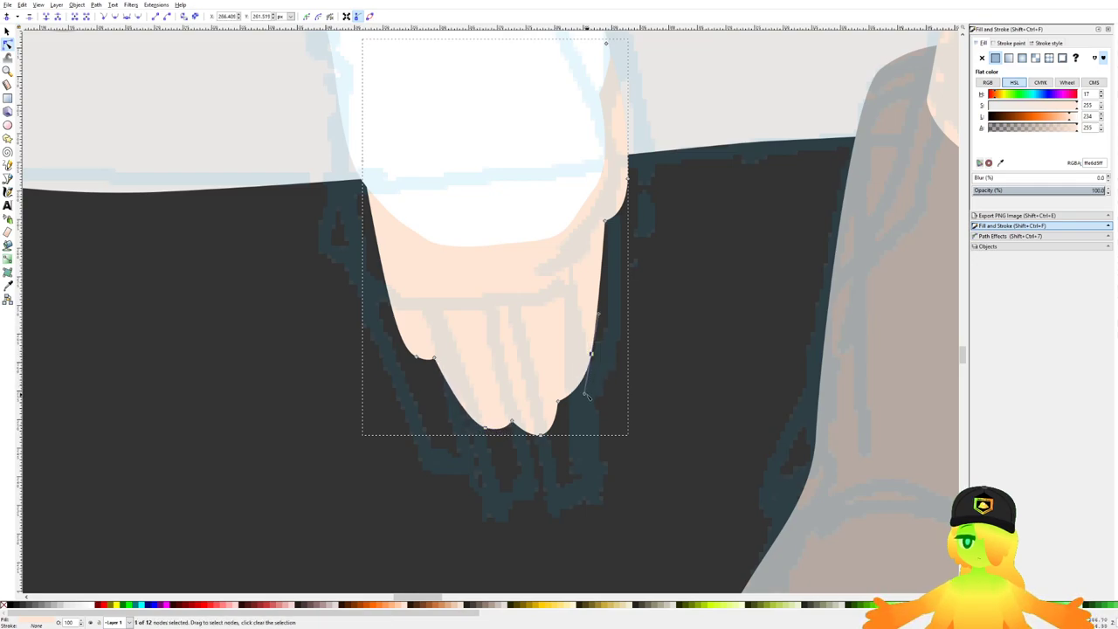
{"action": "left_click_drag", "start_coordinate": [588, 402], "coordinate": [580, 422]}
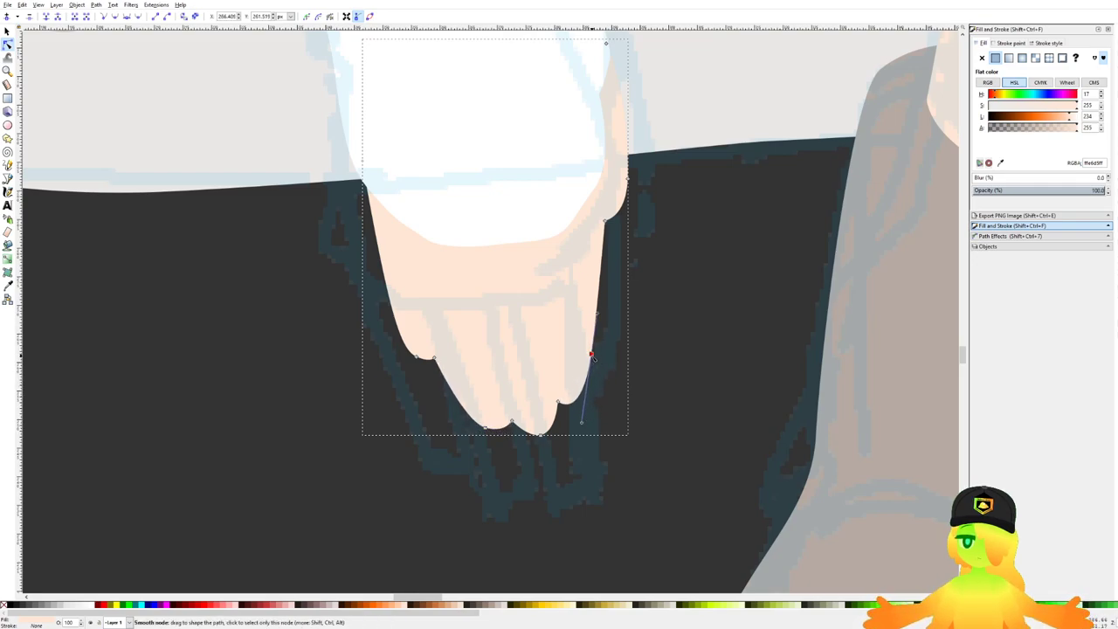
Step: Reshape the lower hand's smallest finger by moving its tip node and the adjacent notch node, rounding the tip with its curve handles
{"action": "left_click", "coordinate": [434, 359]}
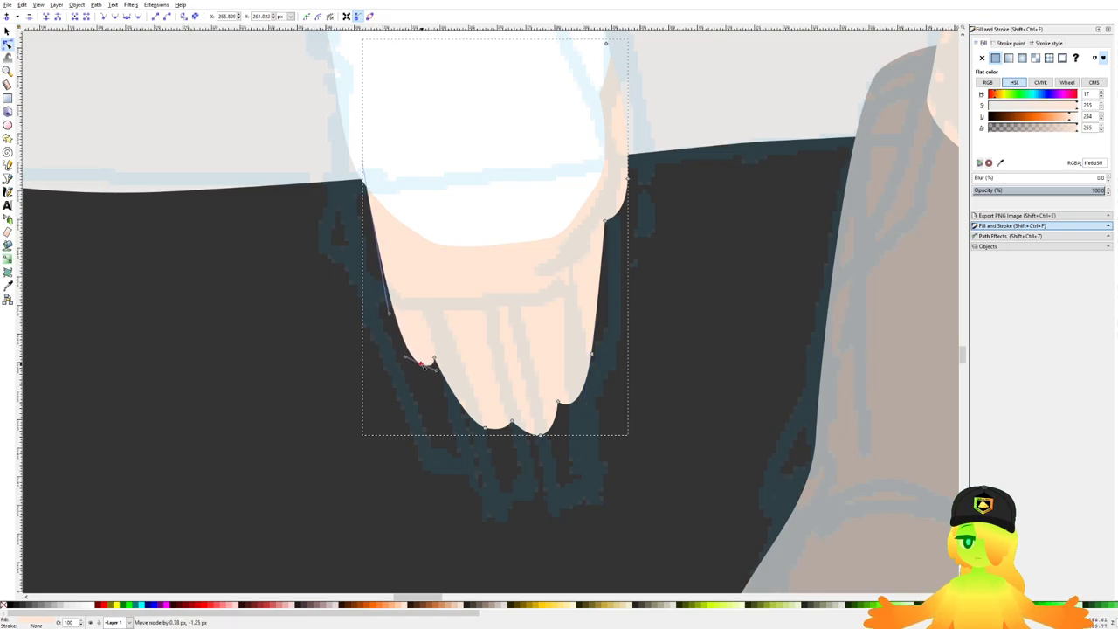
{"action": "left_click_drag", "start_coordinate": [434, 358], "coordinate": [440, 370]}
{"action": "left_click", "coordinate": [419, 400]}
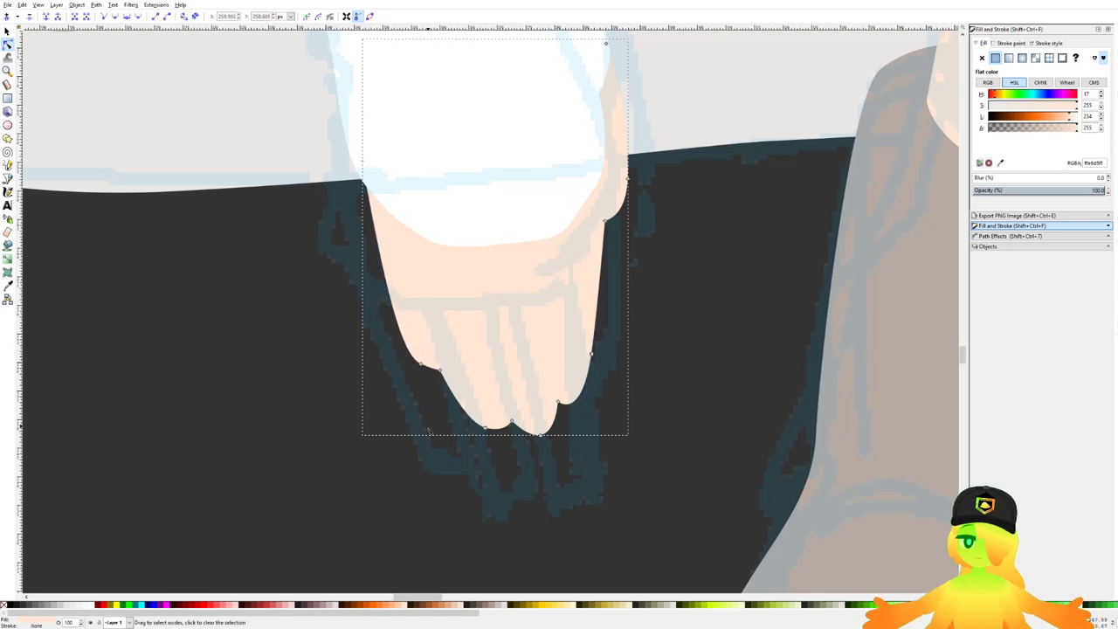
{"action": "left_click", "coordinate": [420, 400]}
{"action": "left_click", "coordinate": [412, 350]}
{"action": "left_click", "coordinate": [420, 363]}
{"action": "scroll", "coordinate": [422, 371], "scroll_direction": "up", "scroll_amount": 2}
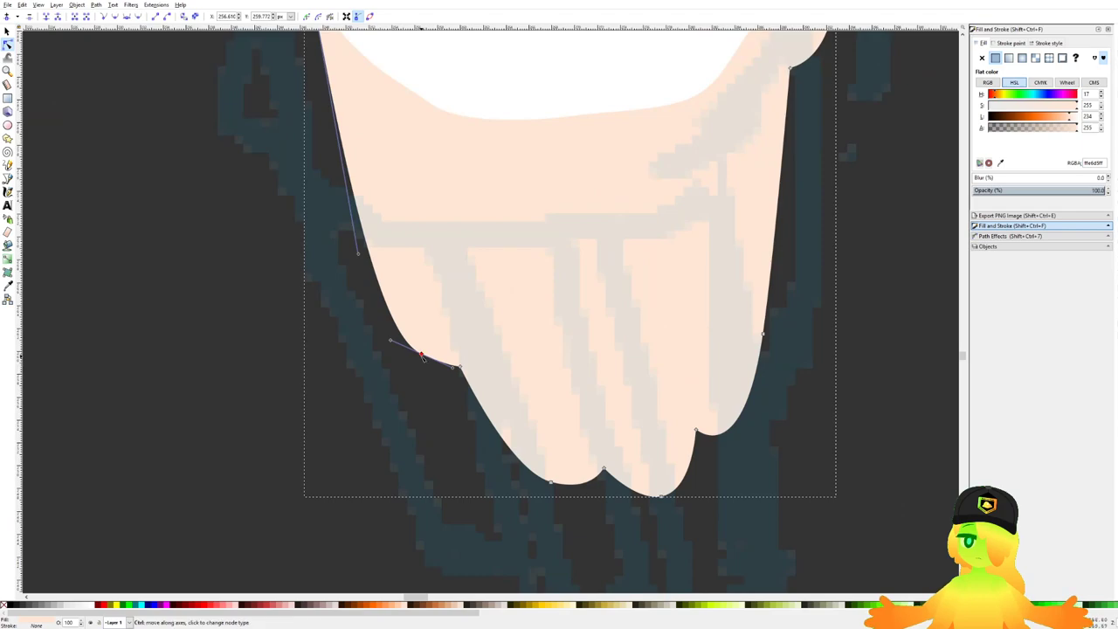
{"action": "left_click_drag", "start_coordinate": [453, 368], "coordinate": [414, 361]}
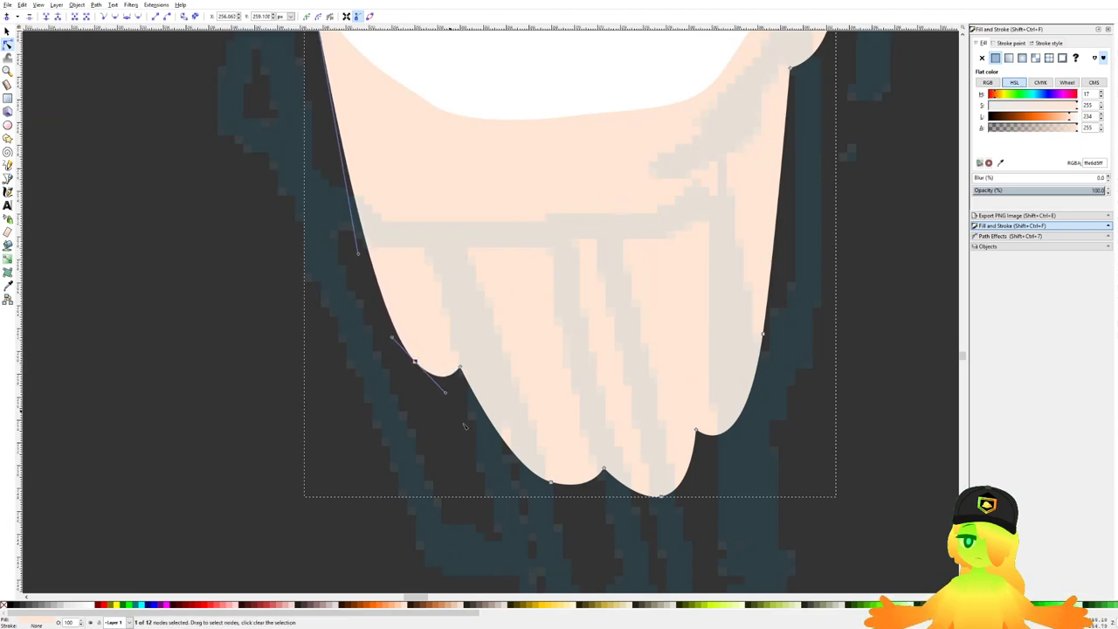
Step: Shift the lower hand's two middle fingertips and their notches slightly toward the smallest finger, and deselect the hand
{"action": "left_click", "coordinate": [661, 539]}
{"action": "left_click_drag", "start_coordinate": [503, 462], "coordinate": [703, 536]}
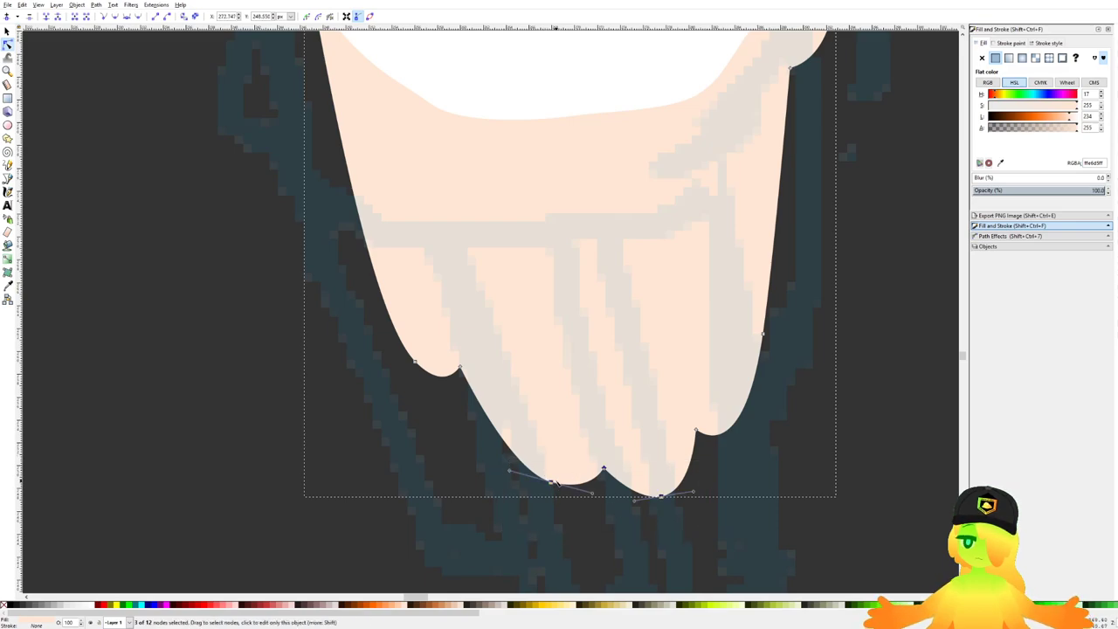
{"action": "mouse_move", "coordinate": [663, 499]}
{"action": "left_mouse_down"}
{"action": "mouse_move", "coordinate": [649, 502]}
{"action": "mouse_move", "coordinate": [680, 498]}
{"action": "left_mouse_up"}
{"action": "left_click", "coordinate": [646, 500]}
{"action": "left_click", "coordinate": [697, 476]}
{"action": "left_click", "coordinate": [697, 477]}
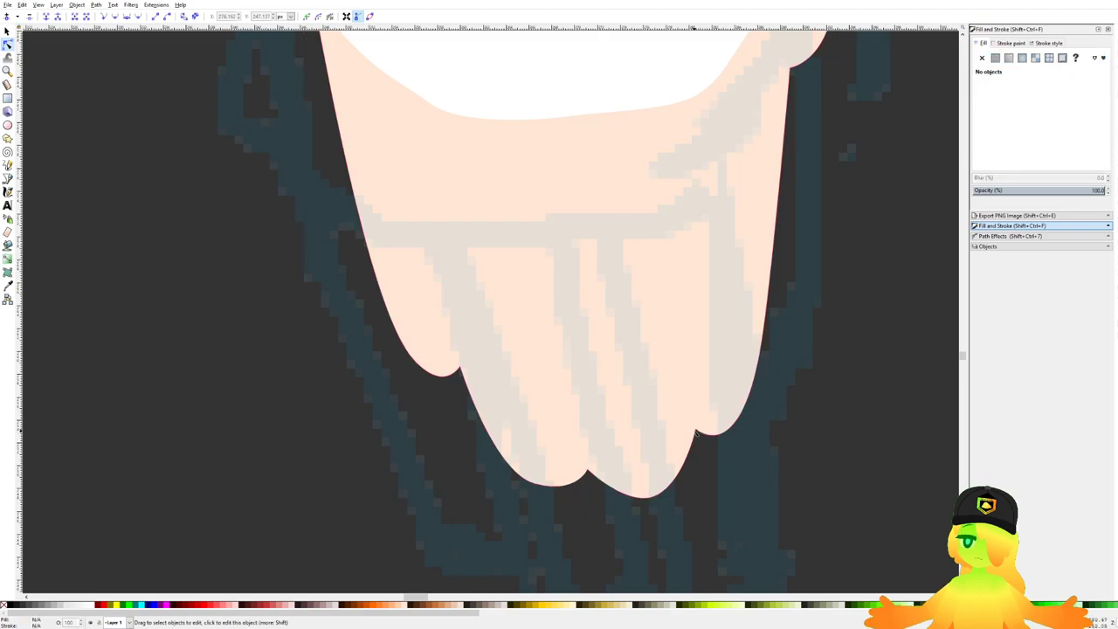
{"action": "left_click", "coordinate": [696, 432]}
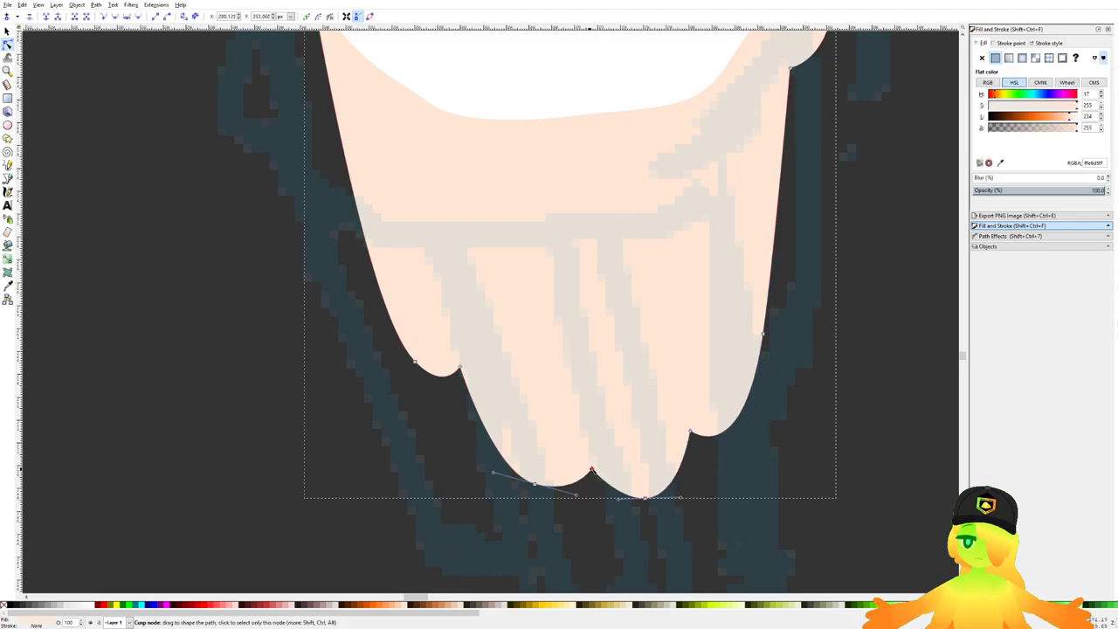
{"action": "key", "text": "Escape"}
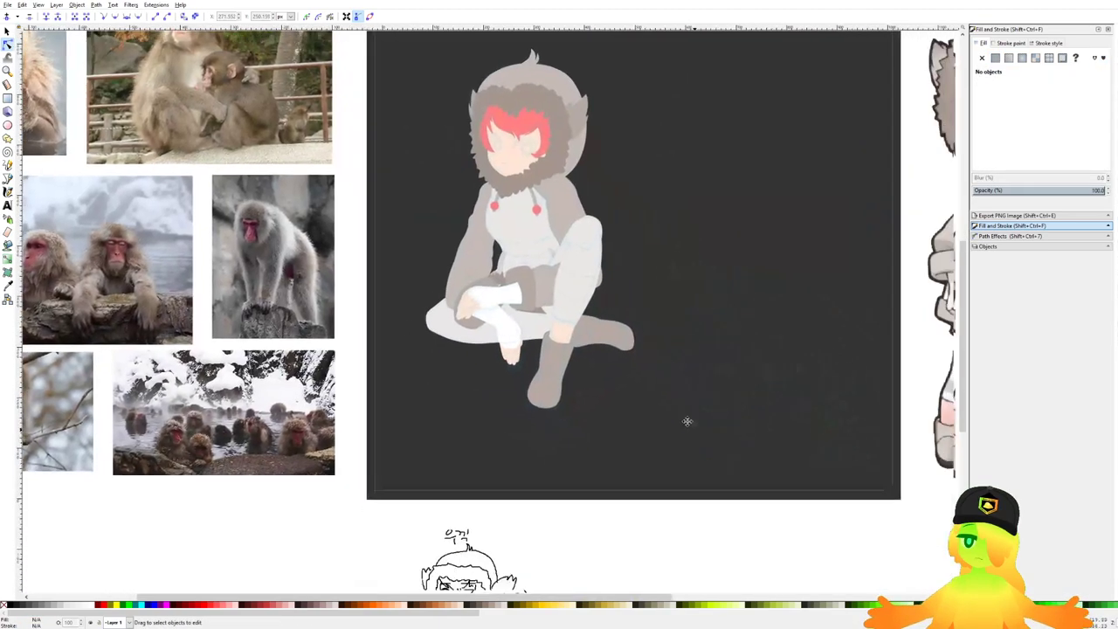
Step: Scale the upper hand down to about 57 by 60 px and reposition it against the upper white glove
{"action": "left_click_drag", "start_coordinate": [687, 421], "coordinate": [659, 385]}
{"action": "left_click", "coordinate": [632, 486]}
{"action": "scroll", "coordinate": [437, 265], "scroll_direction": "up", "scroll_amount": 5}
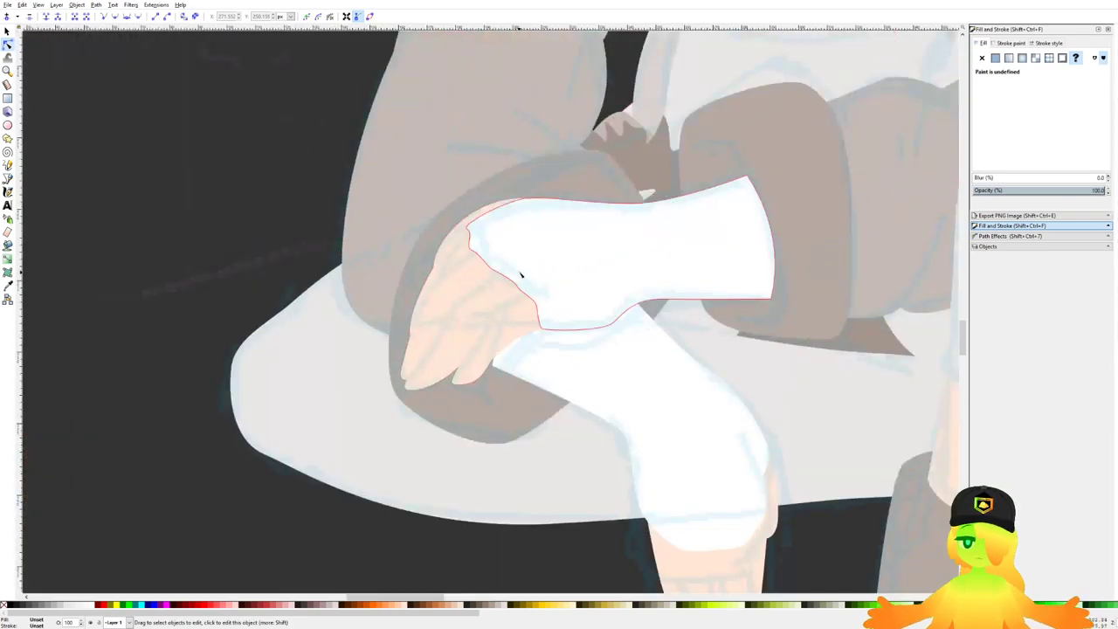
{"action": "left_click", "coordinate": [521, 276]}
{"action": "scroll", "coordinate": [521, 276], "scroll_direction": "up", "scroll_amount": 1}
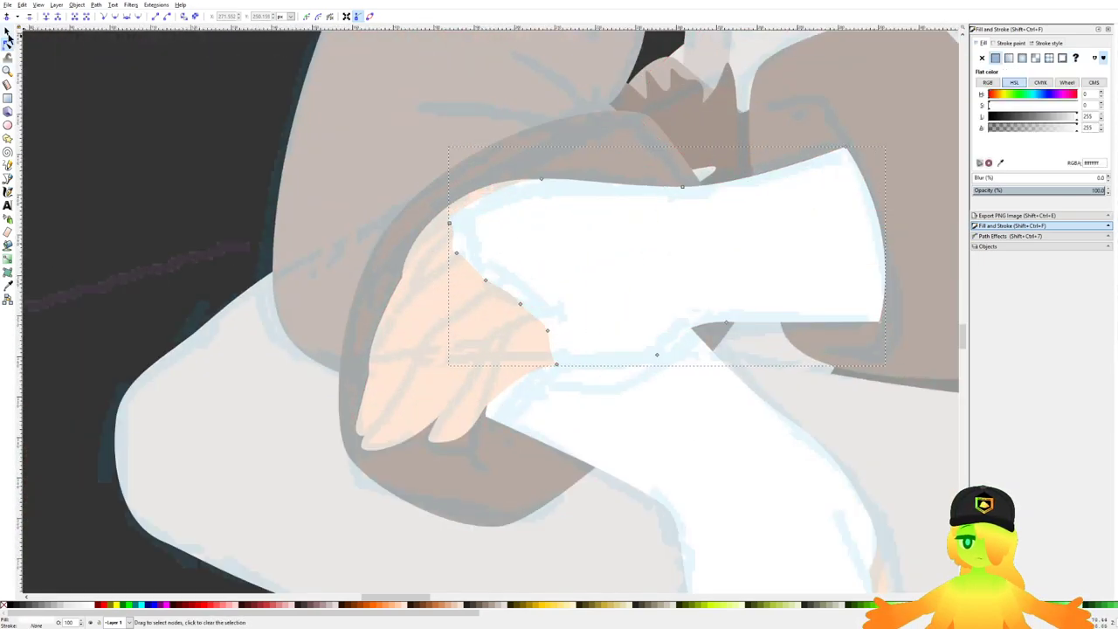
{"action": "left_click", "coordinate": [7, 32]}
{"action": "left_click", "coordinate": [450, 188]}
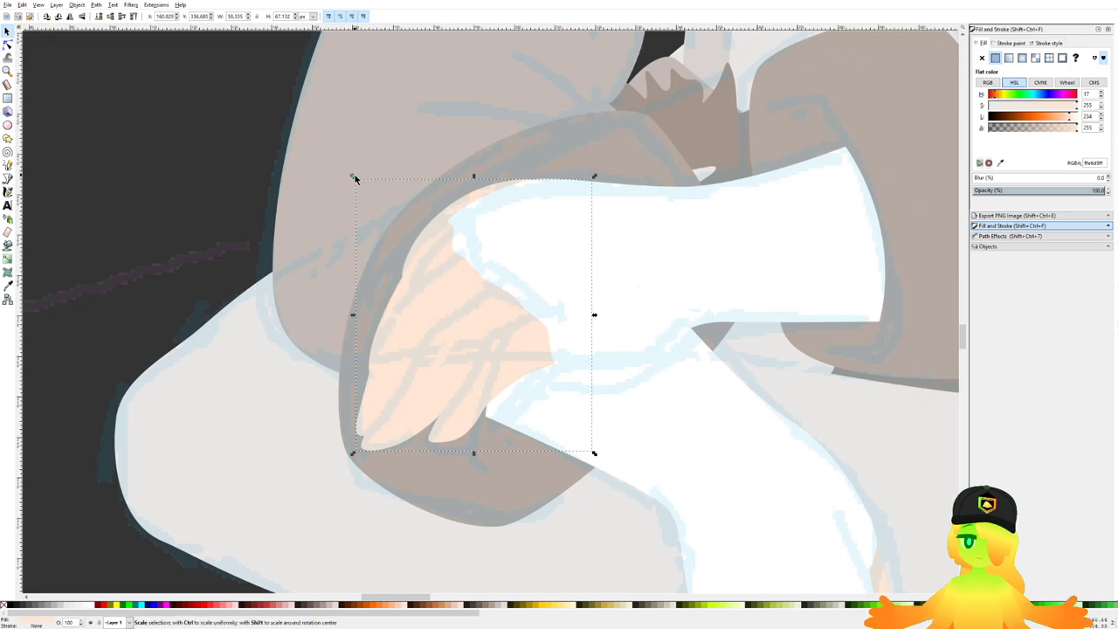
{"action": "left_click_drag", "start_coordinate": [355, 176], "coordinate": [370, 184]}
{"action": "left_click_drag", "start_coordinate": [426, 318], "coordinate": [438, 308]}
{"action": "left_click_drag", "start_coordinate": [602, 183], "coordinate": [610, 190]}
{"action": "left_click_drag", "start_coordinate": [472, 310], "coordinate": [472, 304]}
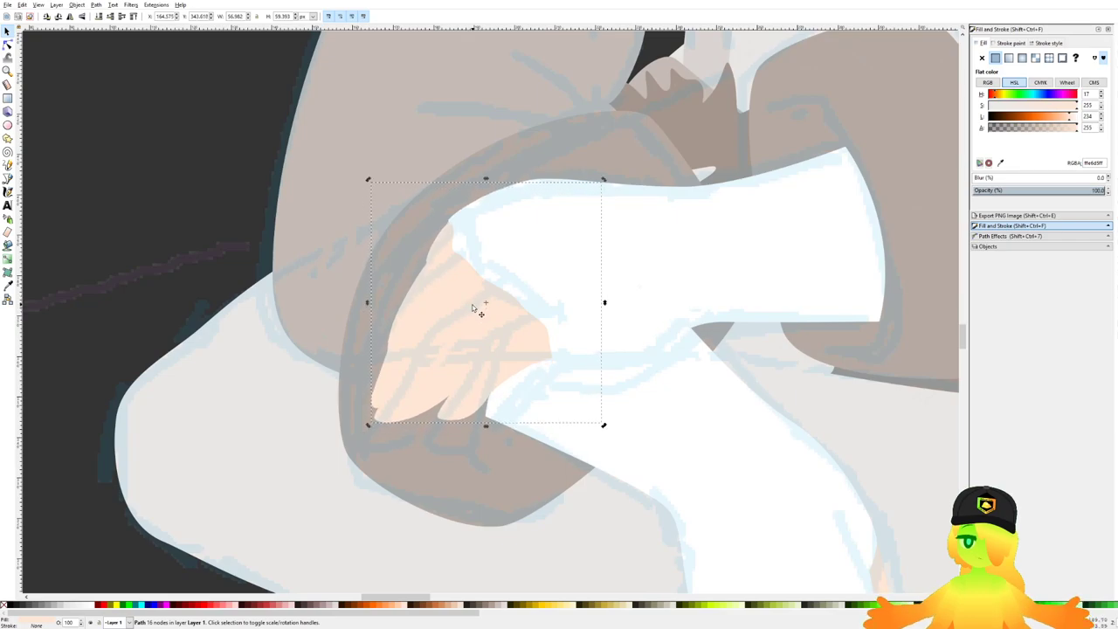
Step: Deselect the upper hand, check the whole character against the references and save the drawing
{"action": "left_click", "coordinate": [479, 481]}
{"action": "scroll", "coordinate": [392, 370], "scroll_direction": "down", "scroll_amount": 4}
{"action": "left_click", "coordinate": [471, 493]}
{"action": "left_click_drag", "start_coordinate": [624, 505], "coordinate": [521, 373]}
{"action": "scroll", "coordinate": [520, 375], "scroll_direction": "down", "scroll_amount": 4, "text": "ctrl"}
{"action": "key", "text": "ctrl+s"}
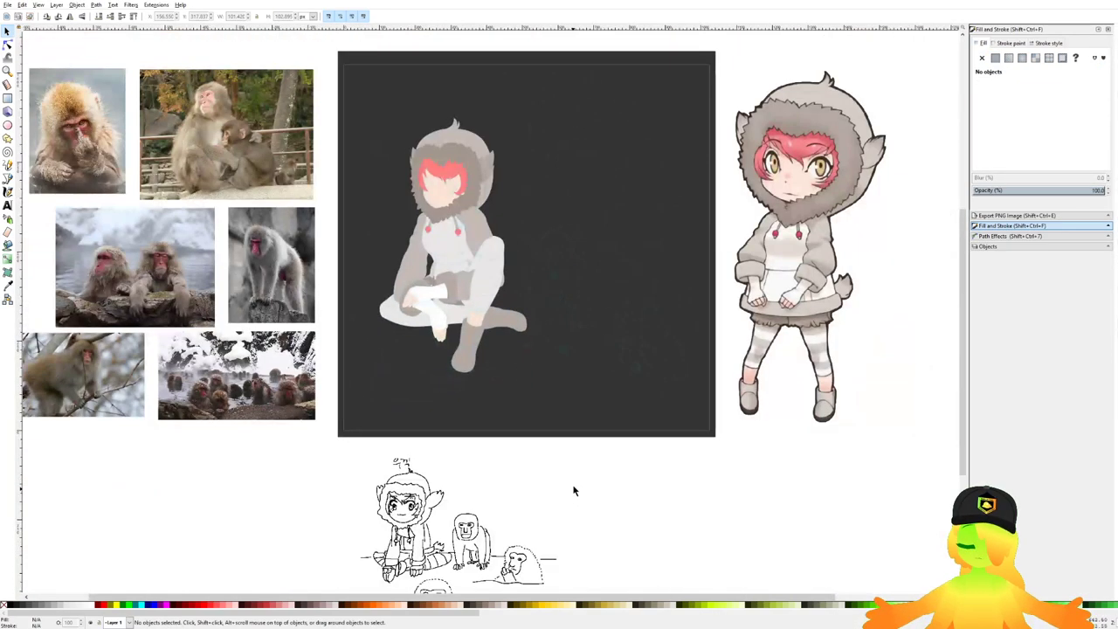
{"action": "scroll", "coordinate": [428, 398], "scroll_direction": "up", "scroll_amount": 5, "text": "ctrl"}
{"action": "key", "text": "ctrl+s"}
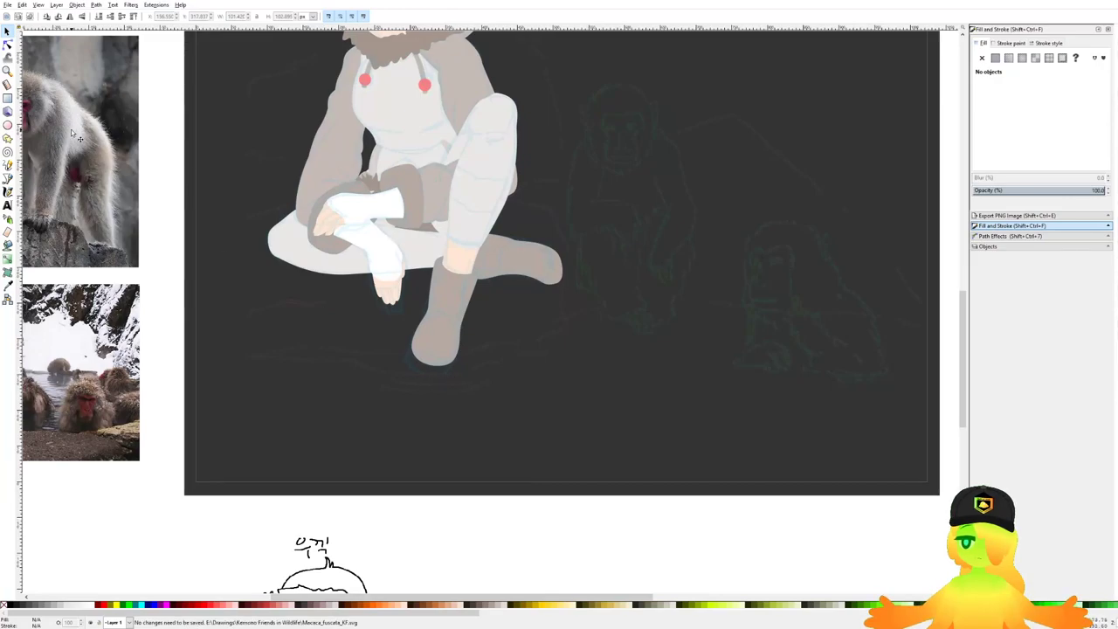
Step: Draw a closed curved sole shape around the toe of the front boot with the Bezier tool, following the sketch
{"action": "left_click", "coordinate": [8, 179]}
{"action": "scroll", "coordinate": [305, 214], "scroll_direction": "down", "scroll_amount": 2}
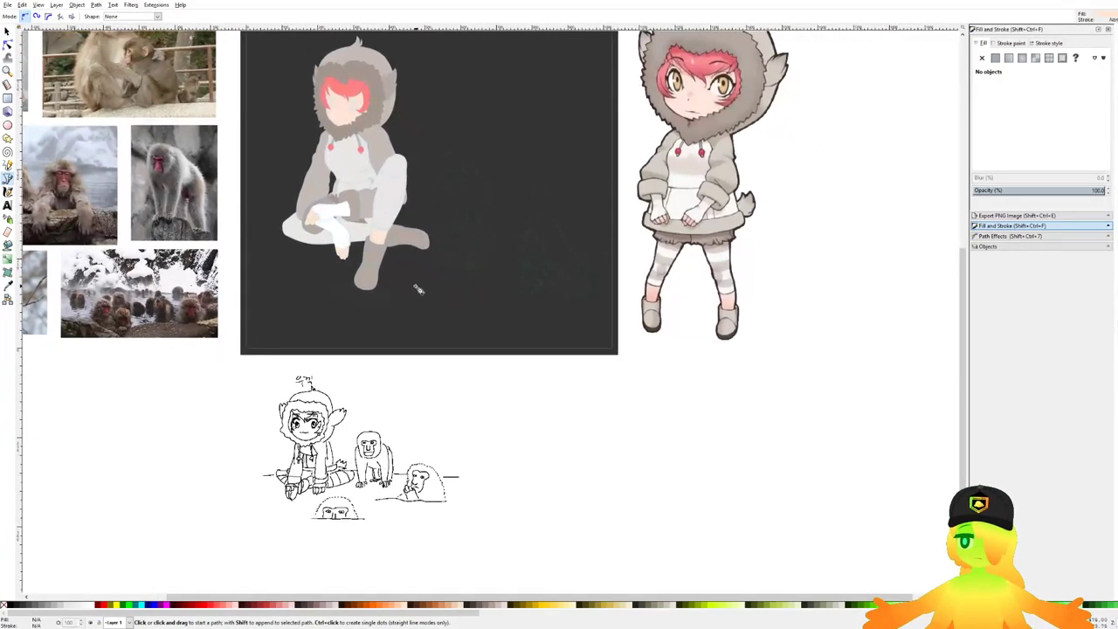
{"action": "scroll", "coordinate": [421, 285], "scroll_direction": "up", "scroll_amount": 4}
{"action": "scroll", "coordinate": [205, 286], "scroll_direction": "up", "scroll_amount": 2, "text": "ctrl"}
{"action": "left_click", "coordinate": [360, 199]}
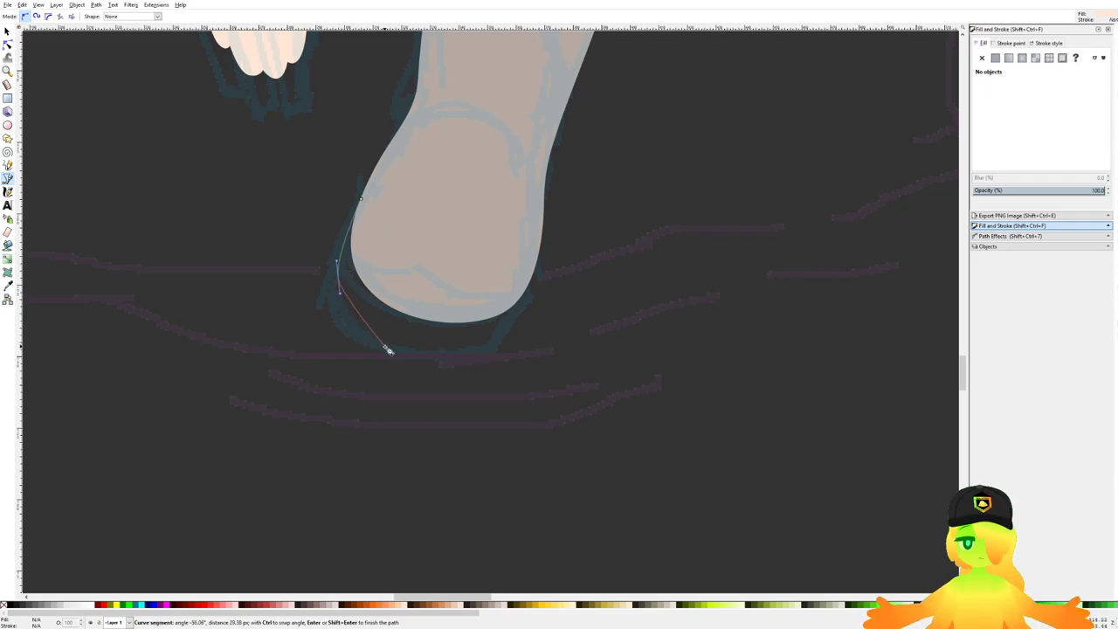
{"action": "left_click_drag", "start_coordinate": [390, 350], "coordinate": [512, 317]}
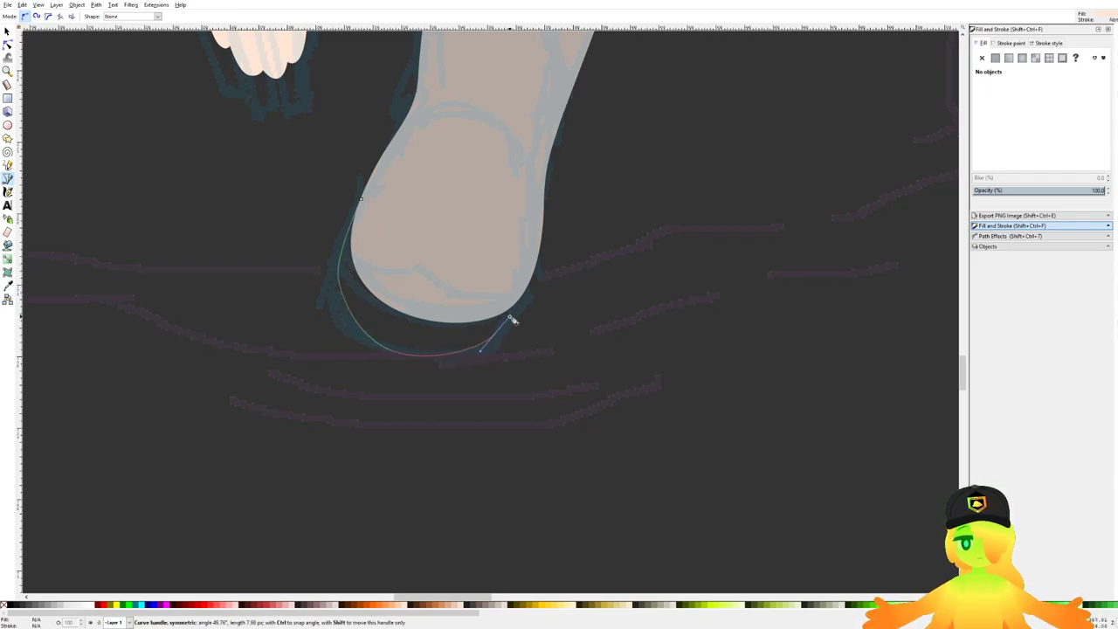
{"action": "left_click", "coordinate": [528, 282]}
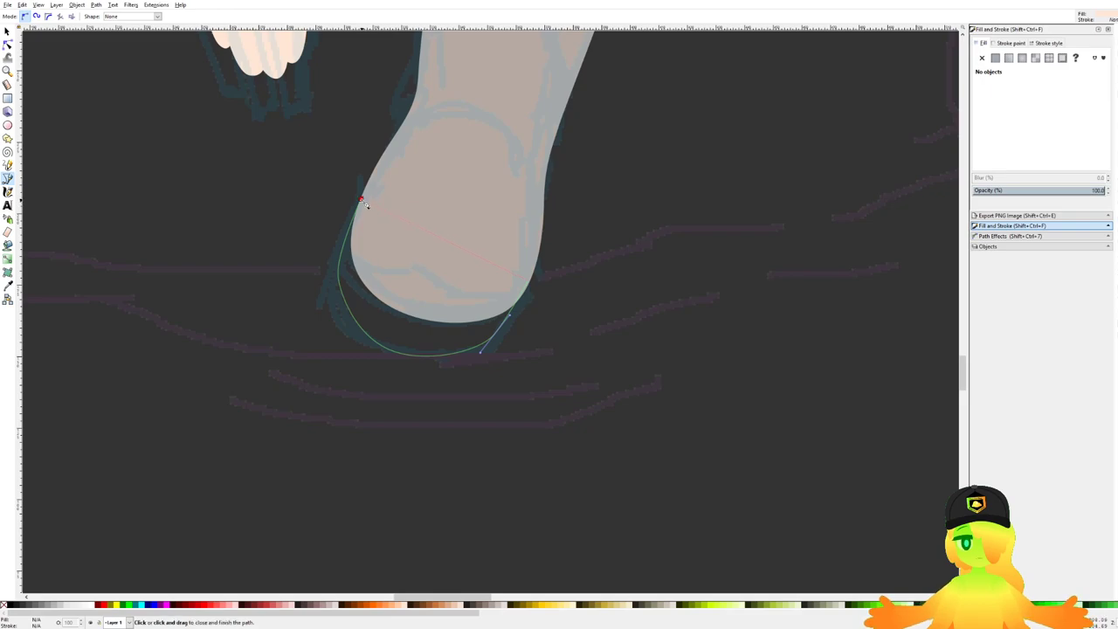
{"action": "left_click", "coordinate": [362, 199]}
{"action": "left_click_drag", "start_coordinate": [521, 219], "coordinate": [538, 275]}
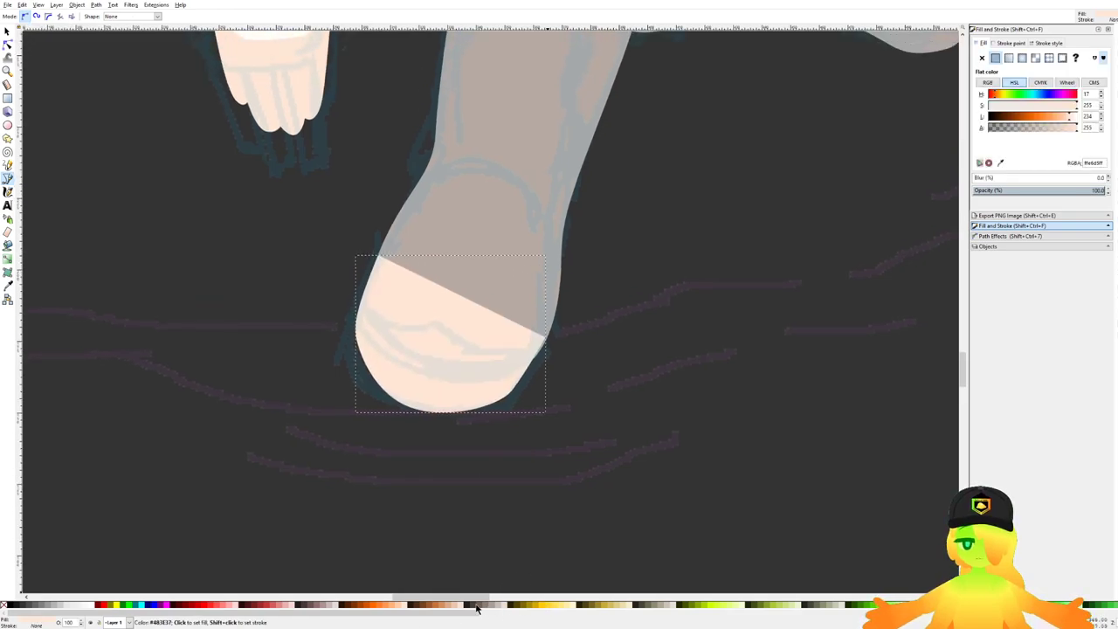
Step: Fill the front boot's sole with dark brown #483E37 and lower it behind the boot
{"action": "left_click", "coordinate": [475, 604]}
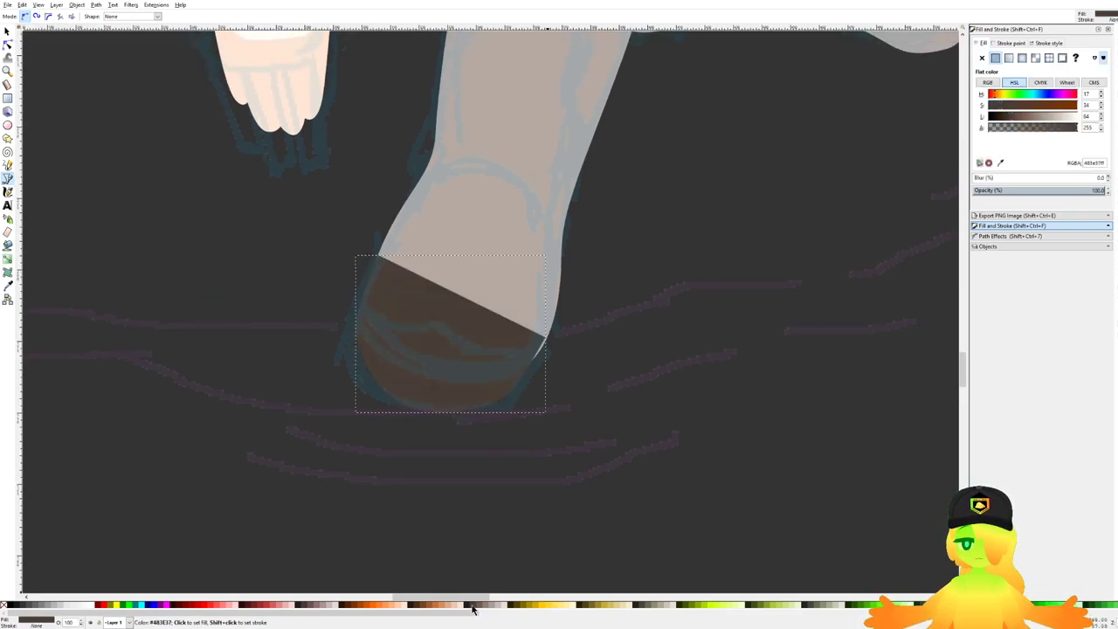
{"action": "key", "text": "Page_Down"}
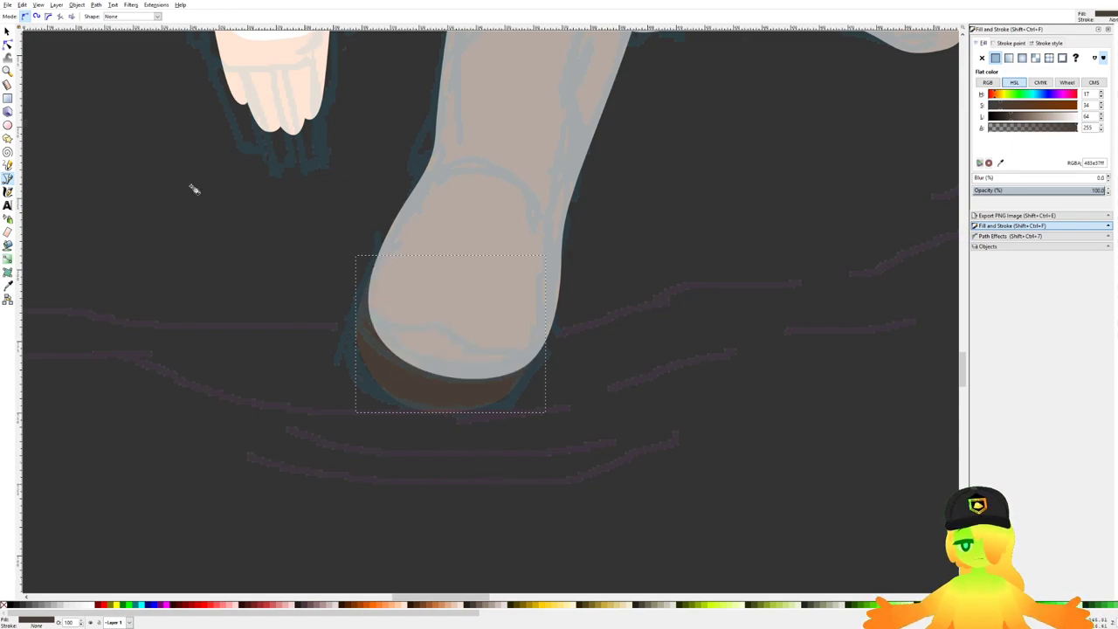
{"action": "left_click", "coordinate": [9, 46]}
{"action": "scroll", "coordinate": [408, 345], "scroll_direction": "up", "scroll_amount": 2}
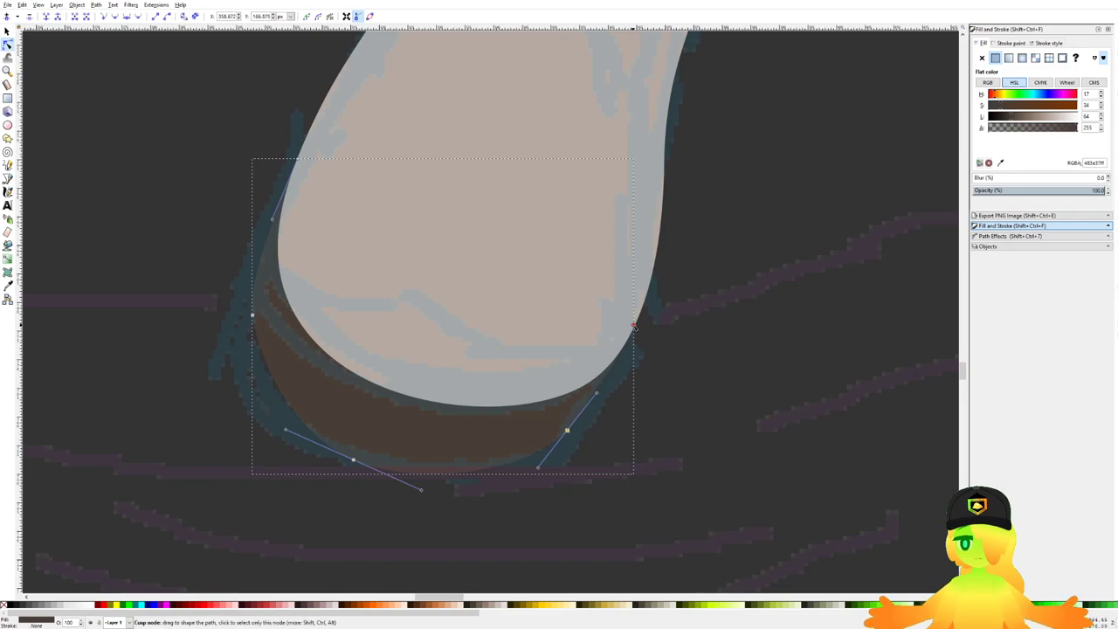
{"action": "left_click", "coordinate": [698, 392]}
{"action": "scroll", "coordinate": [262, 420], "scroll_direction": "down", "scroll_amount": 3}
{"action": "left_click", "coordinate": [319, 432]}
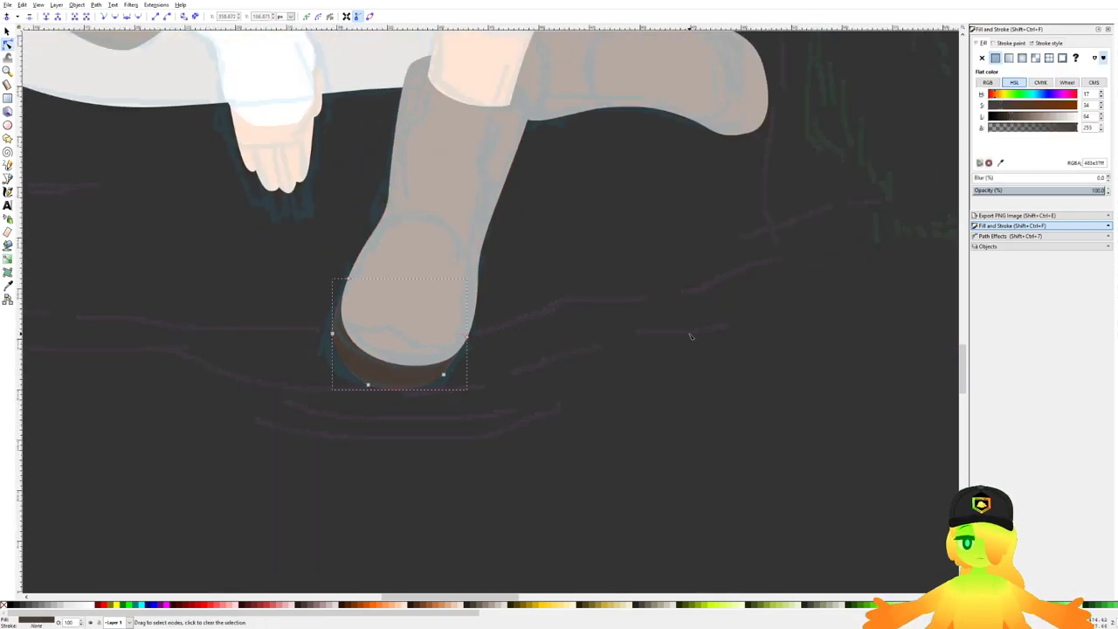
Step: Draw a closed curved sole shape around the toe of the rear boot with the Bezier tool and send it behind the boot
{"action": "left_click_drag", "start_coordinate": [693, 263], "coordinate": [634, 329]}
{"action": "left_click", "coordinate": [634, 329]}
{"action": "scroll", "coordinate": [572, 161], "scroll_direction": "up", "scroll_amount": 2}
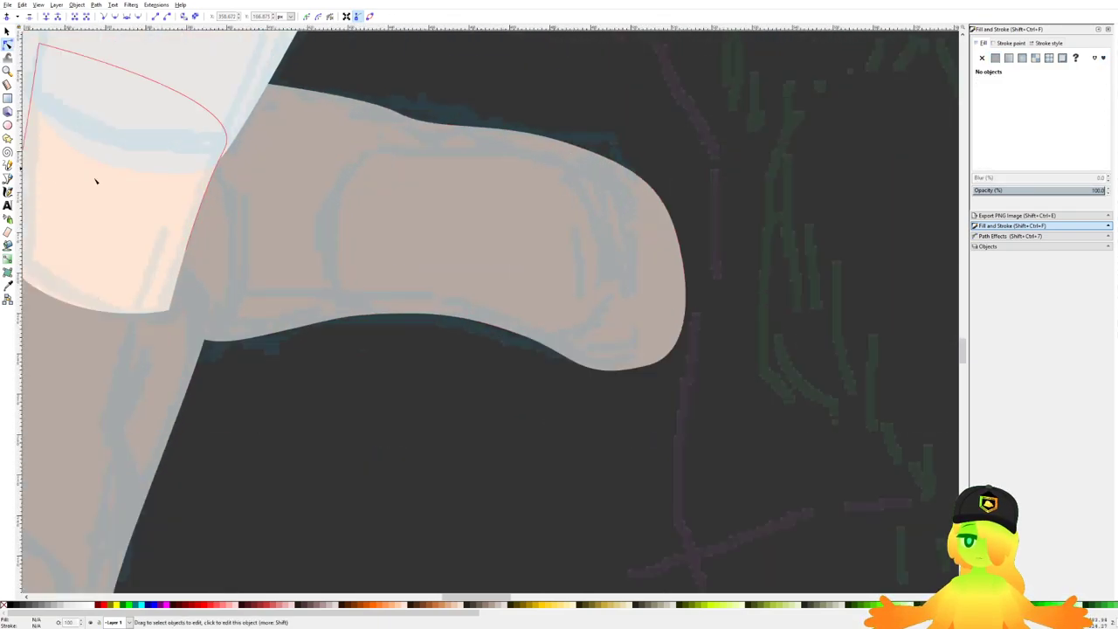
{"action": "left_click", "coordinate": [8, 177]}
{"action": "scroll", "coordinate": [348, 202], "scroll_direction": "up", "scroll_amount": 2}
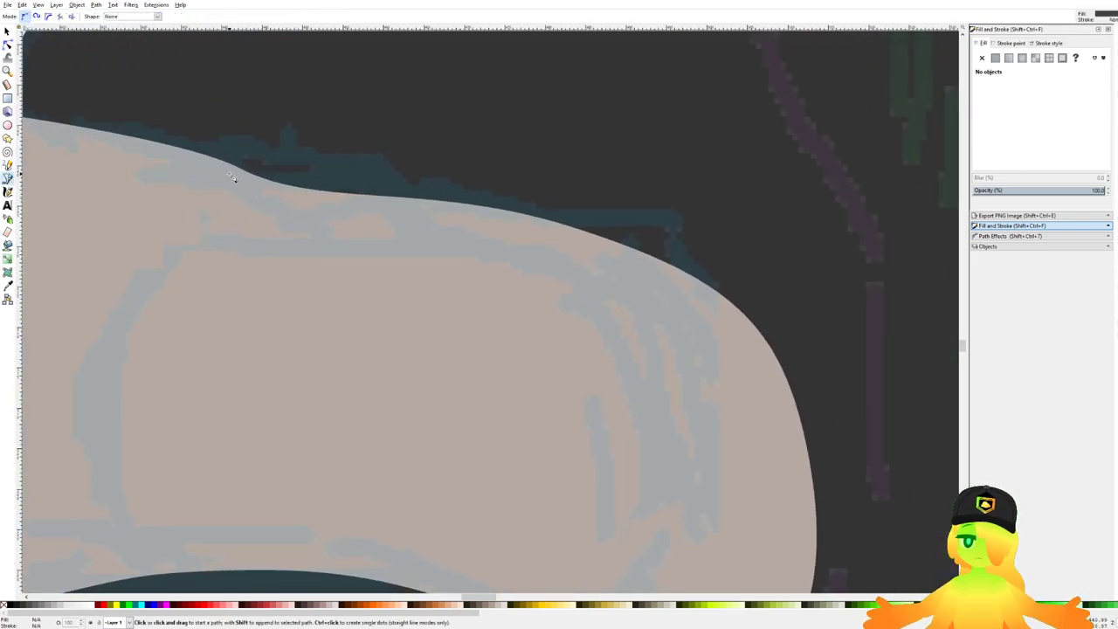
{"action": "left_click_drag", "start_coordinate": [230, 174], "coordinate": [355, 163]}
{"action": "left_click_drag", "start_coordinate": [467, 183], "coordinate": [503, 201]}
{"action": "left_click_drag", "start_coordinate": [576, 216], "coordinate": [504, 177]}
{"action": "scroll", "coordinate": [504, 176], "scroll_direction": "down", "scroll_amount": 1}
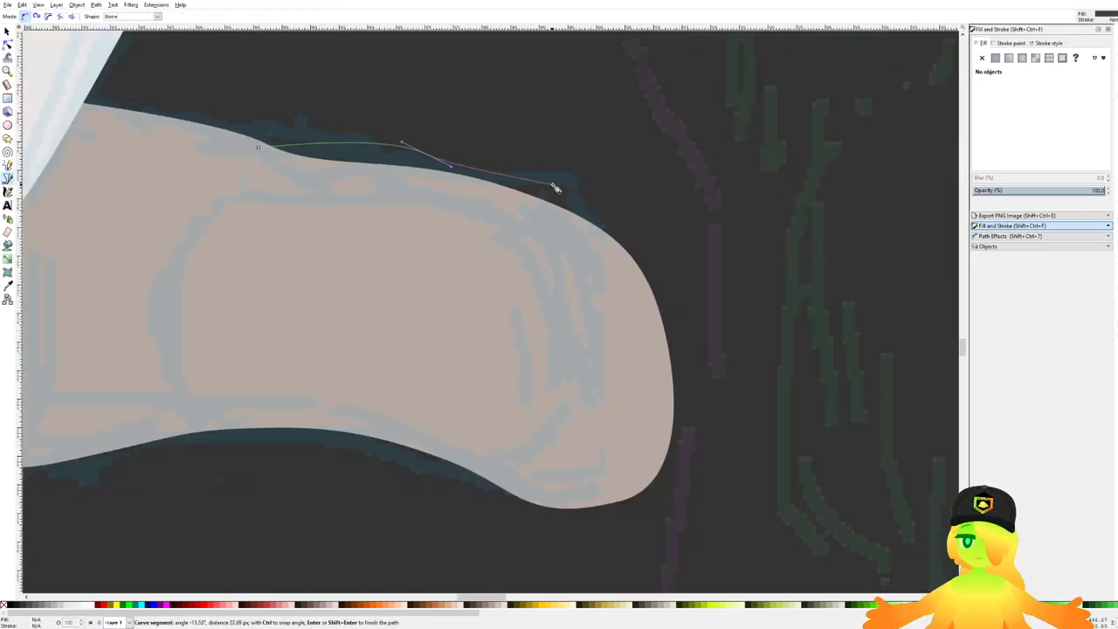
{"action": "left_click_drag", "start_coordinate": [716, 329], "coordinate": [718, 393]}
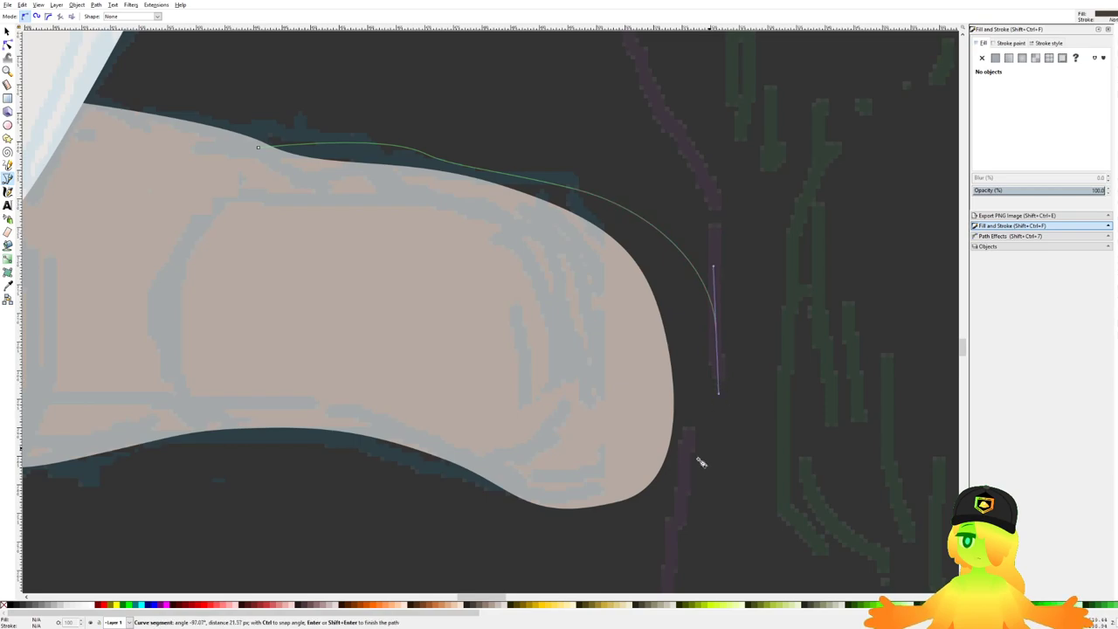
{"action": "left_click_drag", "start_coordinate": [699, 487], "coordinate": [539, 517]}
{"action": "key", "text": "BackSpace"}
{"action": "key", "text": "BackSpace"}
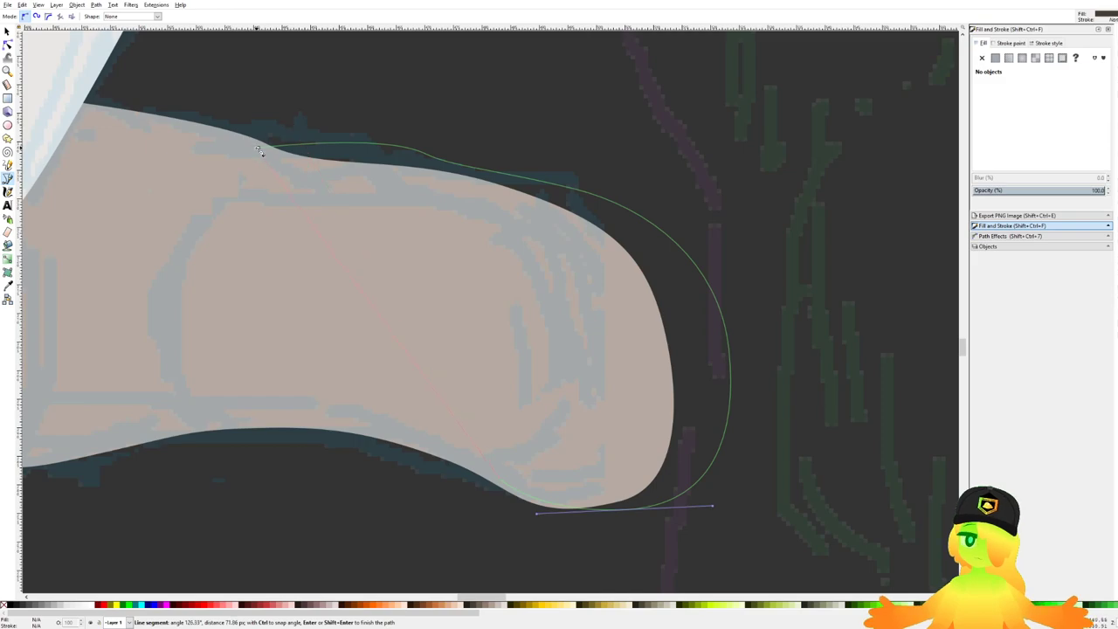
{"action": "left_click", "coordinate": [259, 148]}
{"action": "scroll", "coordinate": [351, 179], "scroll_direction": "down", "scroll_amount": 5}
{"action": "key", "text": "End"}
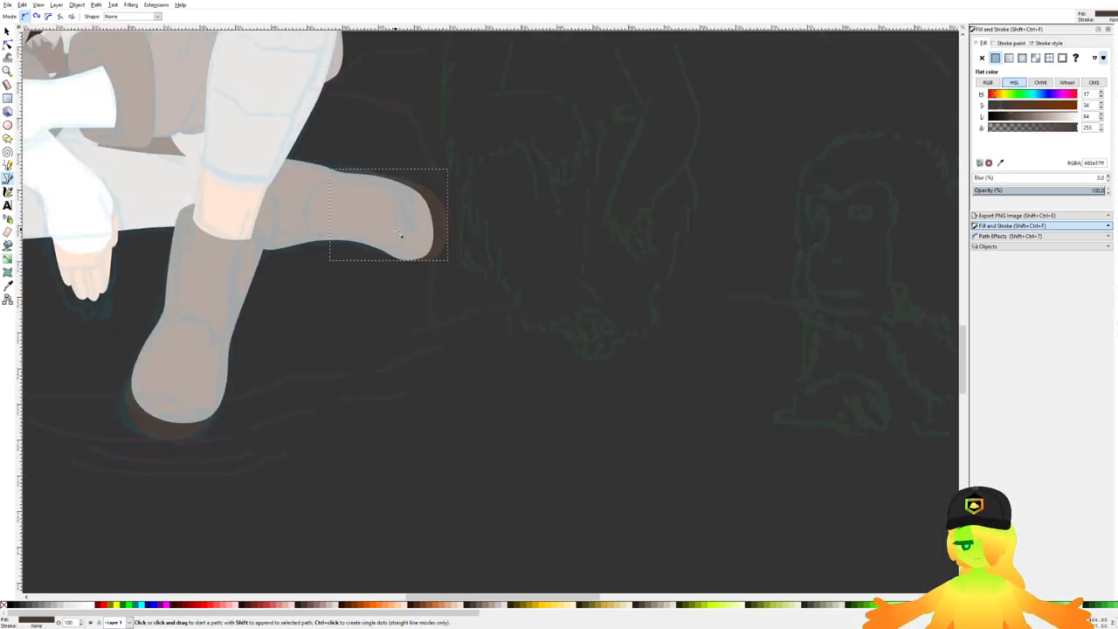
Step: Reshape the underside curve of the rear boot's toe by adjusting its node handle, then deselect the boot
{"action": "left_click_drag", "start_coordinate": [380, 216], "coordinate": [410, 235]}
{"action": "left_click", "coordinate": [8, 44]}
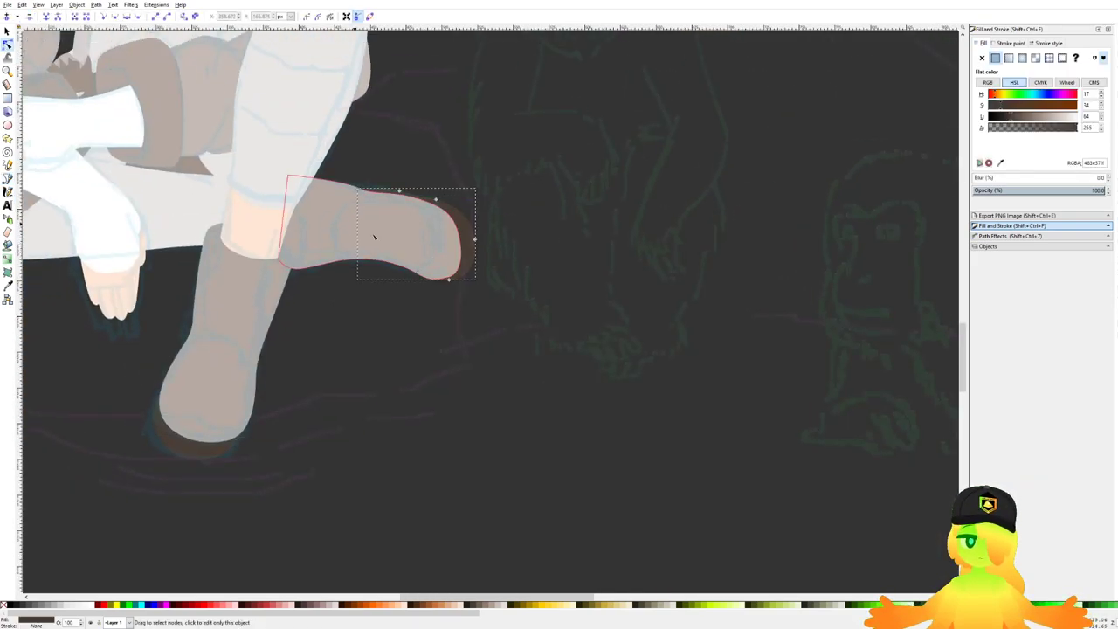
{"action": "scroll", "coordinate": [401, 255], "scroll_direction": "up", "scroll_amount": 3}
{"action": "left_click_drag", "start_coordinate": [496, 388], "coordinate": [562, 301]}
{"action": "left_click", "coordinate": [489, 301]}
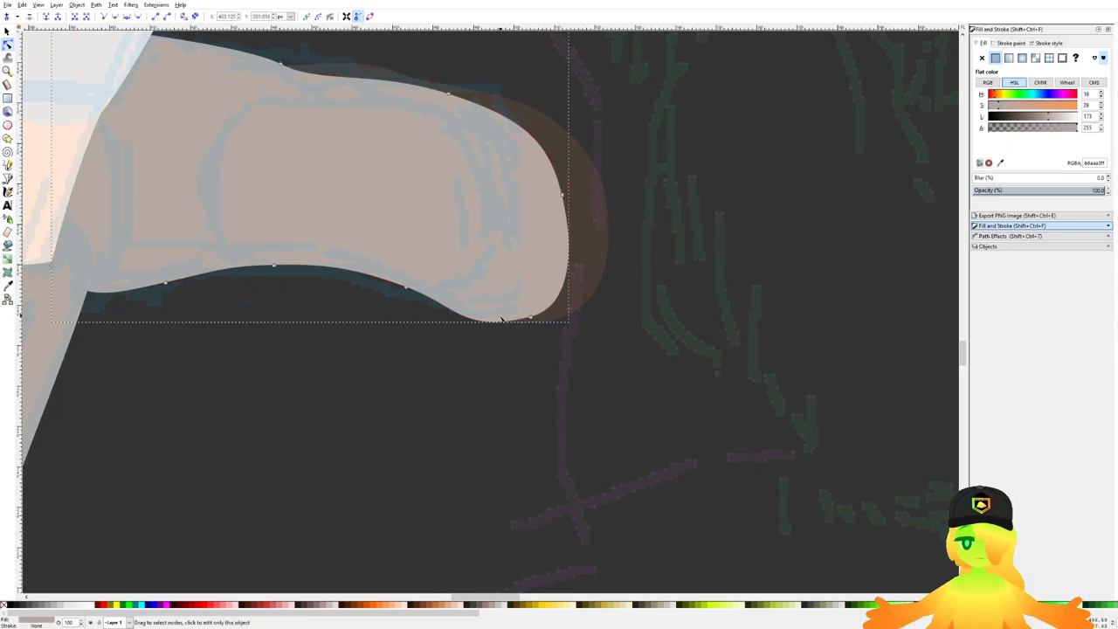
{"action": "left_click_drag", "start_coordinate": [405, 366], "coordinate": [554, 295]}
{"action": "left_click_drag", "start_coordinate": [463, 335], "coordinate": [477, 328]}
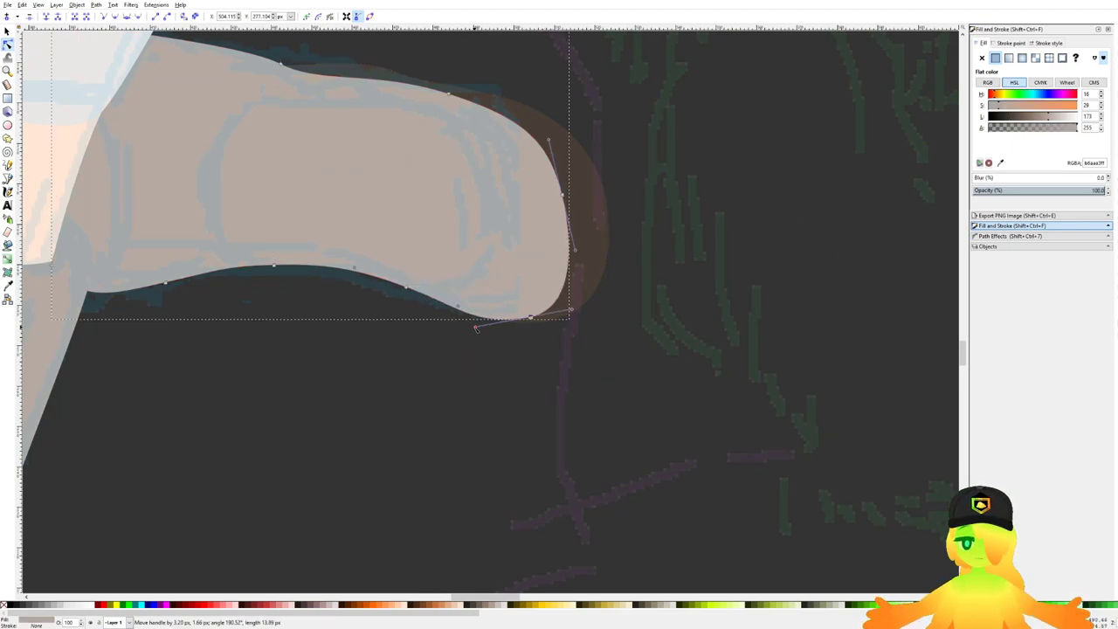
{"action": "double_click", "coordinate": [603, 373]}
{"action": "scroll", "coordinate": [603, 373], "scroll_direction": "down", "scroll_amount": 4}
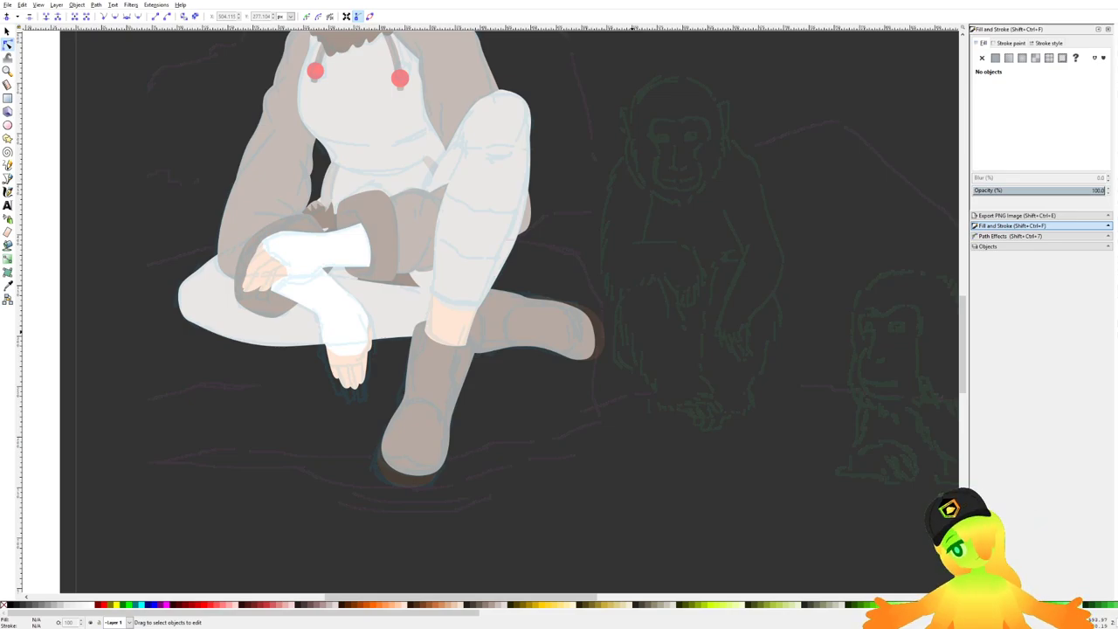
Step: Save the drawing and check the whole character against the reference photos and the reference artwork
{"action": "left_click_drag", "start_coordinate": [575, 343], "coordinate": [610, 350]}
{"action": "scroll", "coordinate": [610, 350], "scroll_direction": "down", "scroll_amount": 2}
{"action": "key", "text": "ctrl+s"}
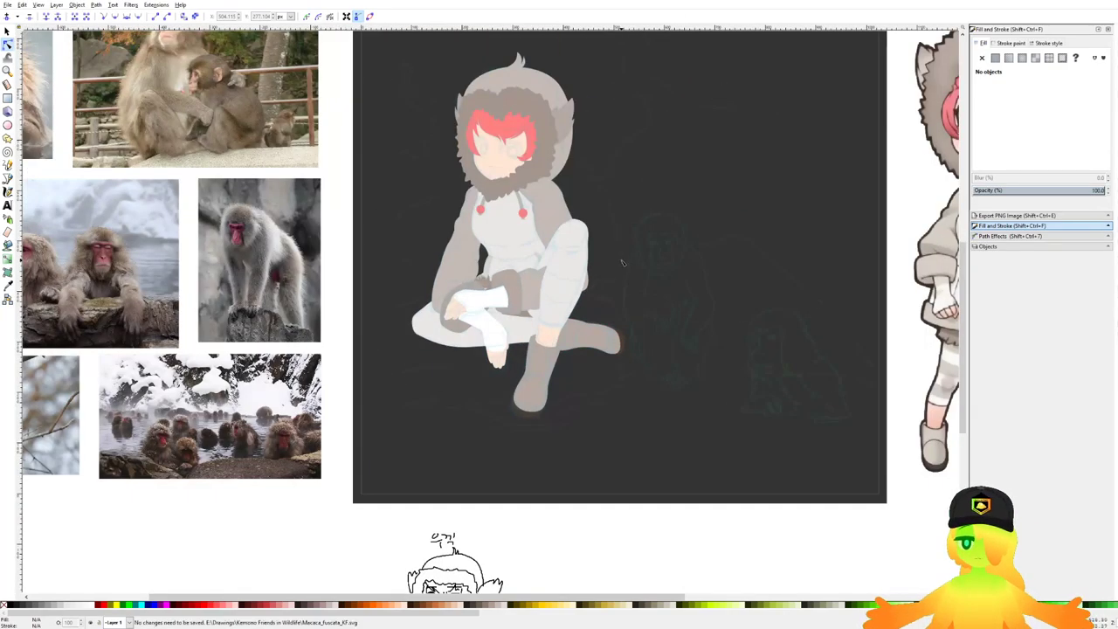
{"action": "left_click_drag", "start_coordinate": [560, 230], "coordinate": [485, 278]}
{"action": "scroll", "coordinate": [568, 292], "scroll_direction": "down", "scroll_amount": 2}
{"action": "scroll", "coordinate": [515, 318], "scroll_direction": "up", "scroll_amount": 2}
{"action": "left_click_drag", "start_coordinate": [518, 321], "coordinate": [402, 333]}
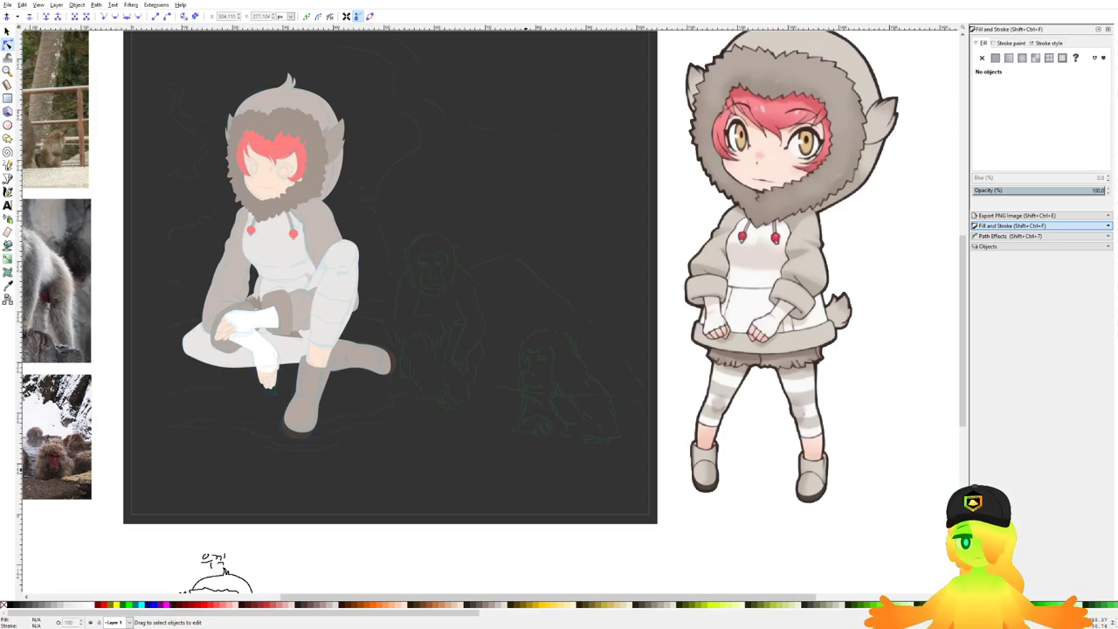
{"action": "left_click_drag", "start_coordinate": [340, 294], "coordinate": [394, 282]}
{"action": "scroll", "coordinate": [380, 295], "scroll_direction": "up", "scroll_amount": 3}
{"action": "left_click_drag", "start_coordinate": [402, 411], "coordinate": [457, 374]}
{"action": "key", "text": "ctrl+s"}
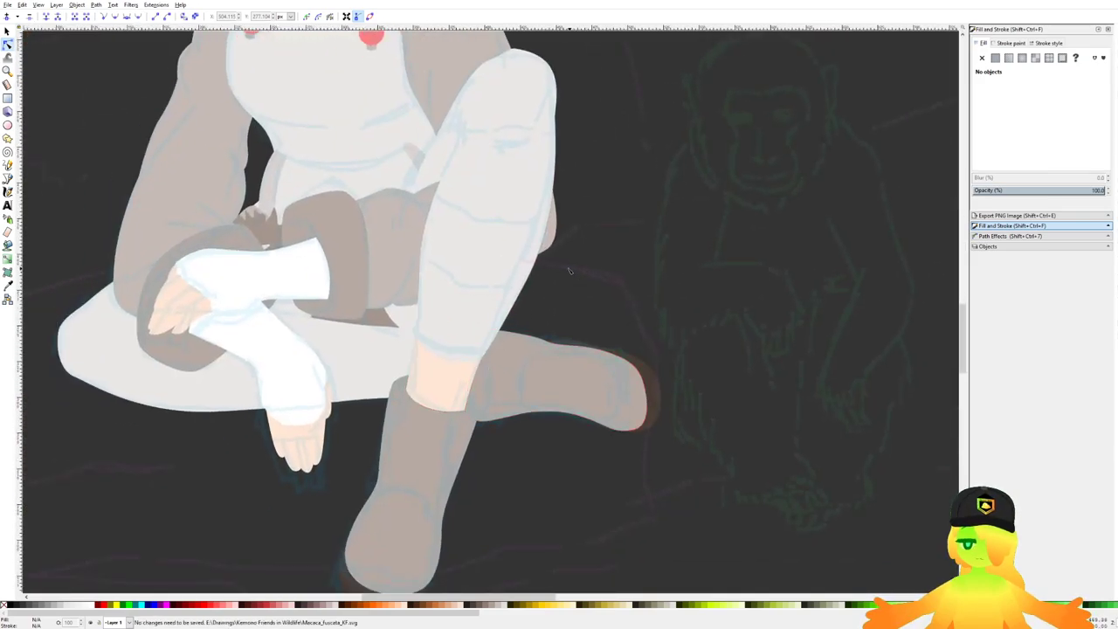
{"action": "scroll", "coordinate": [569, 271], "scroll_direction": "up", "scroll_amount": 2}
{"action": "scroll", "coordinate": [572, 278], "scroll_direction": "down", "scroll_amount": 8}
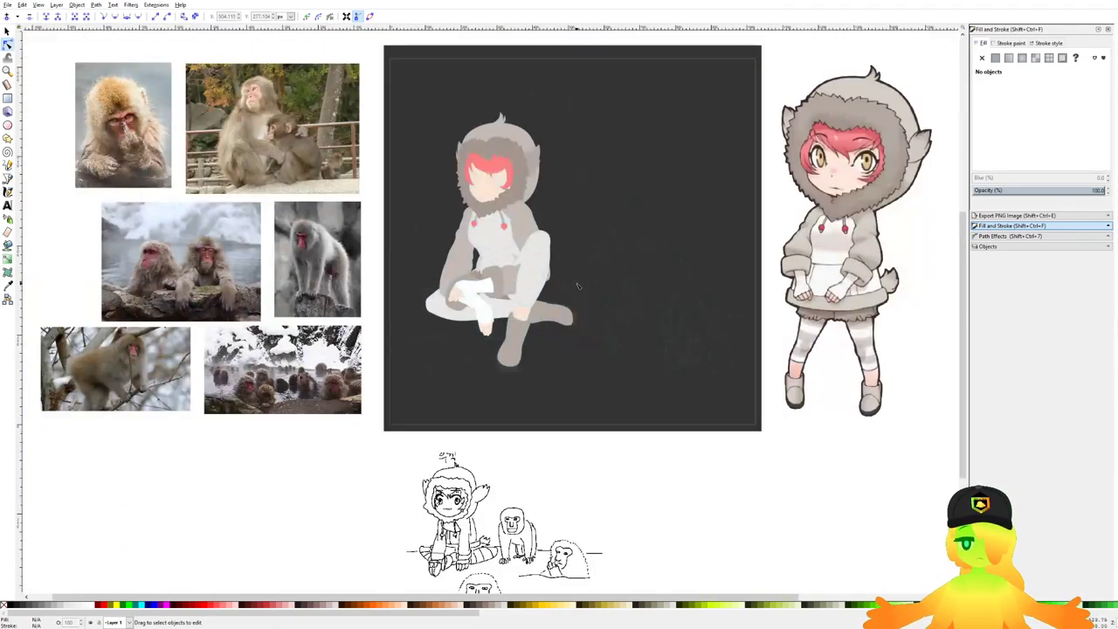
Step: Draw a closed shape with a jagged, furry outer edge behind the raised lower leg, just above the rear boot, with the Bezier tool
{"action": "scroll", "coordinate": [576, 286], "scroll_direction": "up", "scroll_amount": 6}
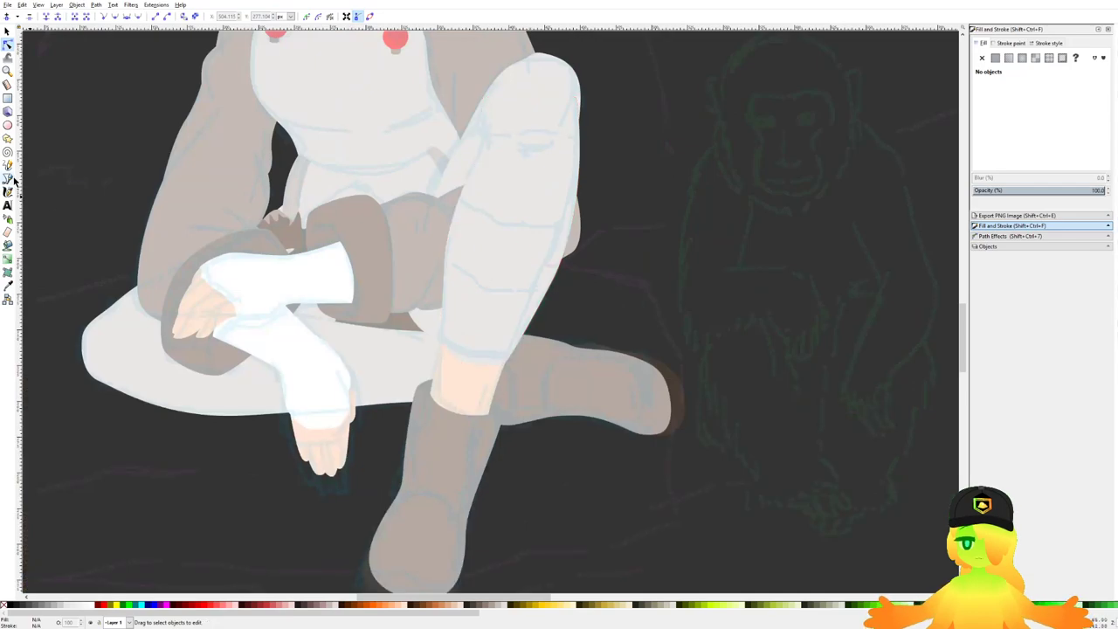
{"action": "left_click", "coordinate": [8, 178]}
{"action": "scroll", "coordinate": [477, 255], "scroll_direction": "up", "scroll_amount": 1}
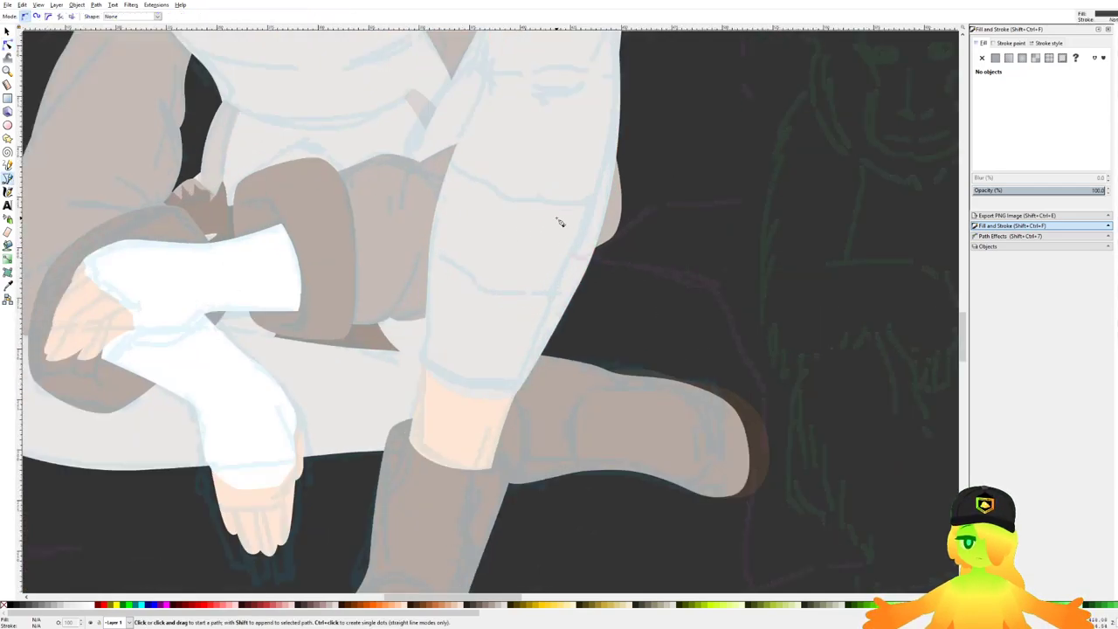
{"action": "left_click", "coordinate": [558, 179]}
{"action": "left_click", "coordinate": [549, 358]}
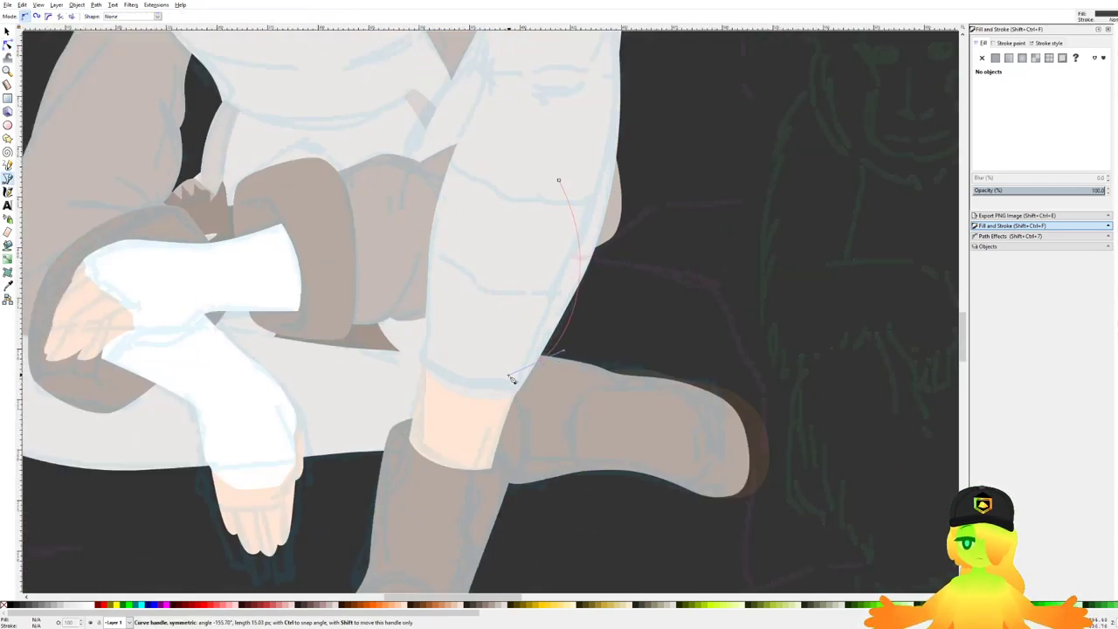
{"action": "key", "text": "BackSpace"}
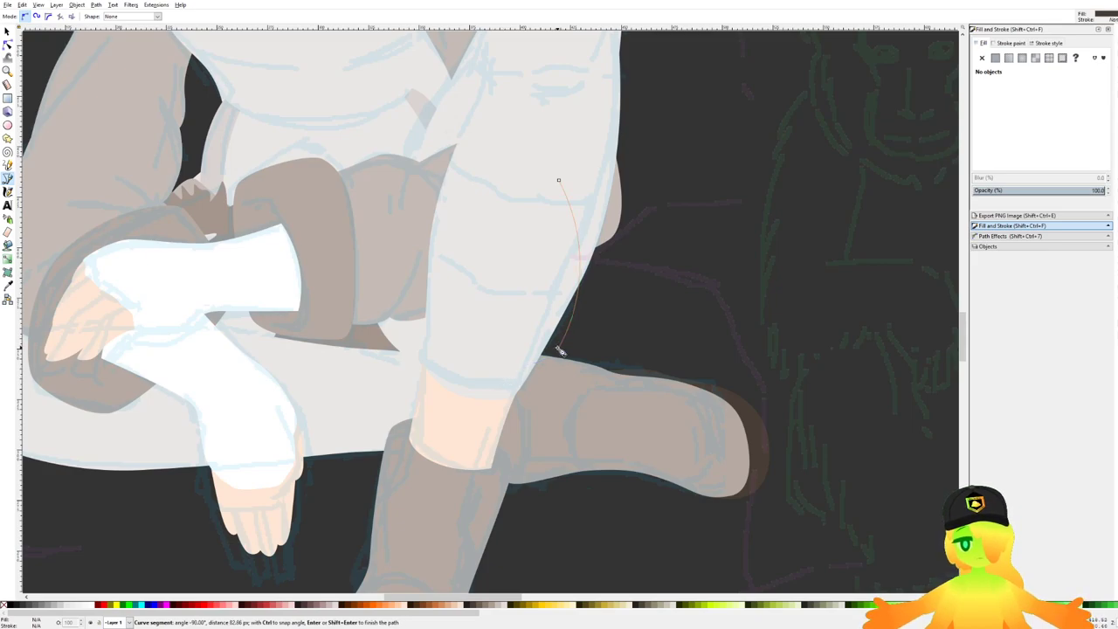
{"action": "left_click_drag", "start_coordinate": [587, 260], "coordinate": [567, 346]}
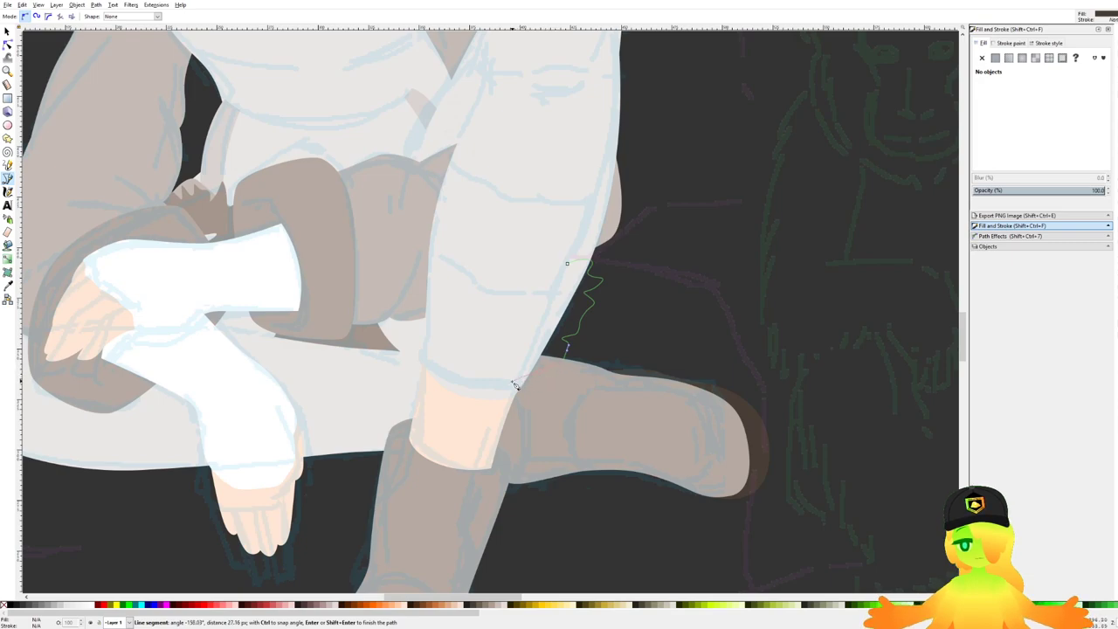
{"action": "left_click", "coordinate": [516, 385]}
{"action": "left_click", "coordinate": [565, 264]}
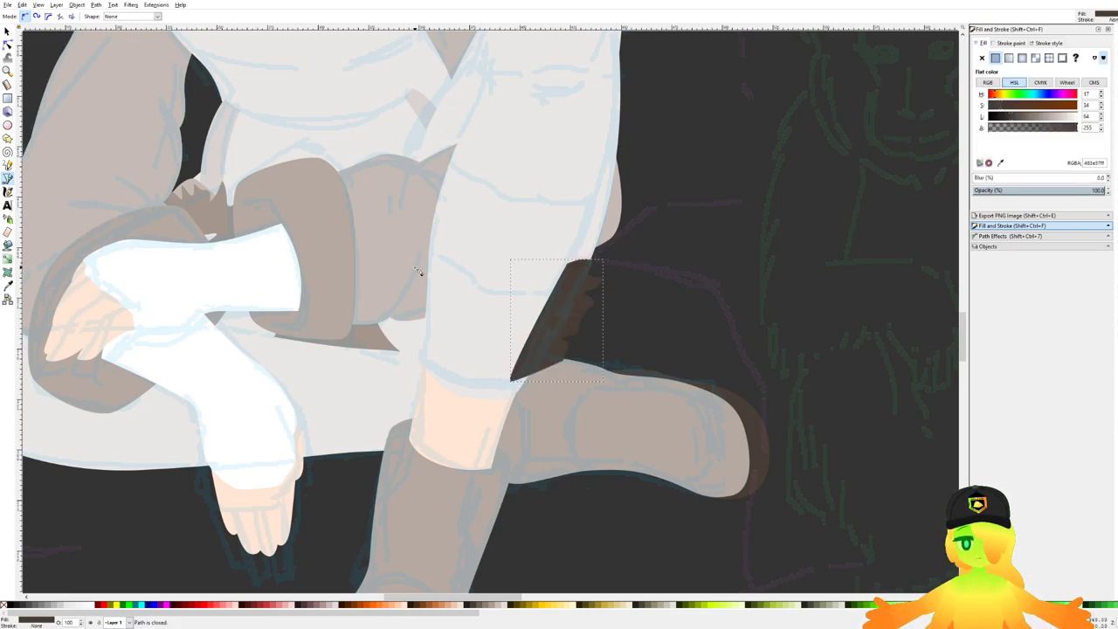
Step: Fill the jagged fur shape with the grey-brown sampled from the sleeve cuff and lower it behind the raised leg
{"action": "key", "text": "d"}
{"action": "left_click", "coordinate": [305, 264]}
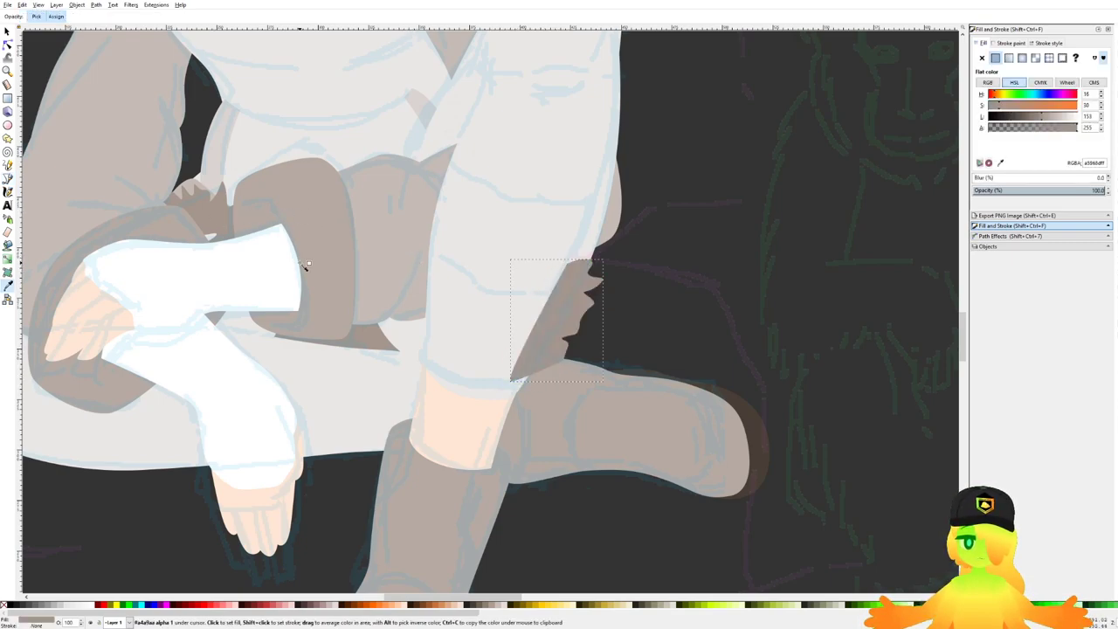
{"action": "key", "text": "Page_Down"}
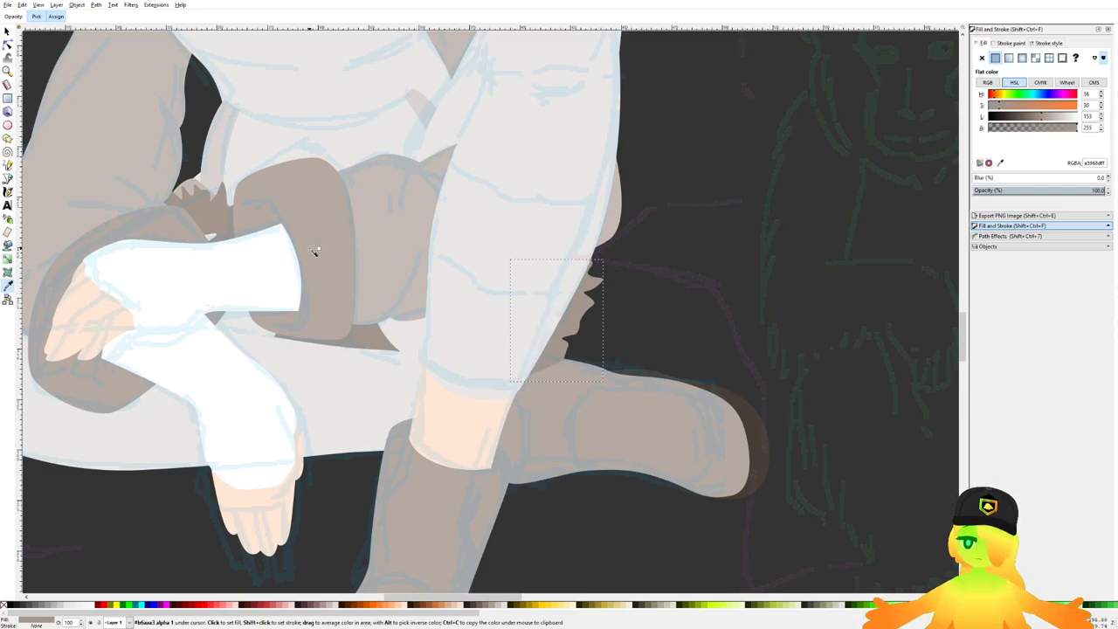
Step: Transform the jagged fur shape to about 52 by 56 px behind the raised leg, deselect it and save the drawing
{"action": "scroll", "coordinate": [557, 250], "scroll_direction": "down", "scroll_amount": 3}
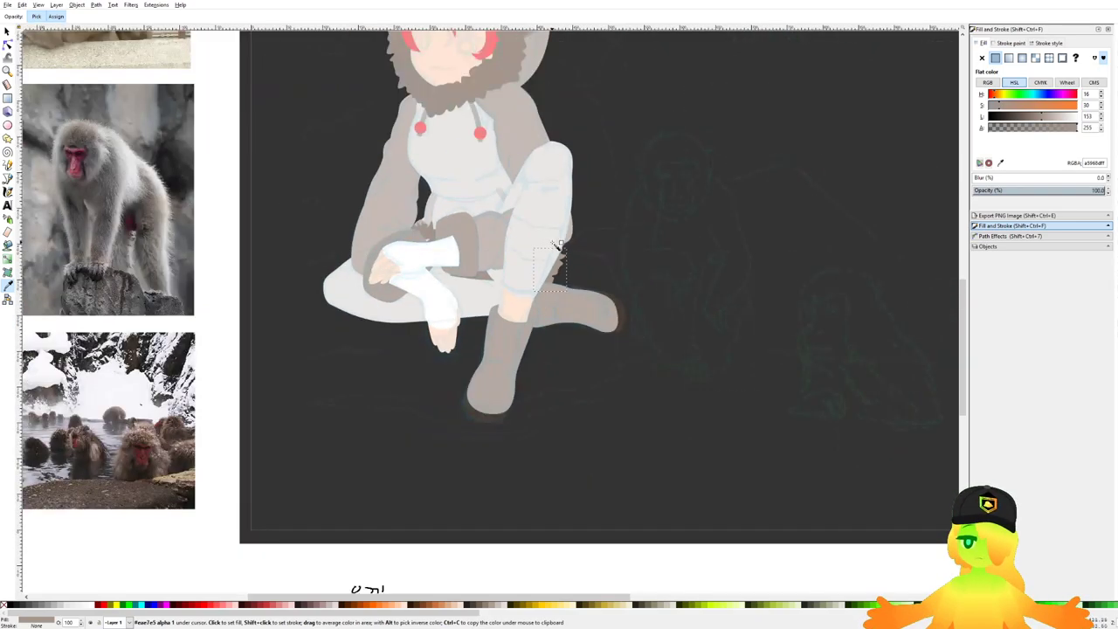
{"action": "left_click", "coordinate": [8, 33]}
{"action": "scroll", "coordinate": [546, 262], "scroll_direction": "up", "scroll_amount": 3}
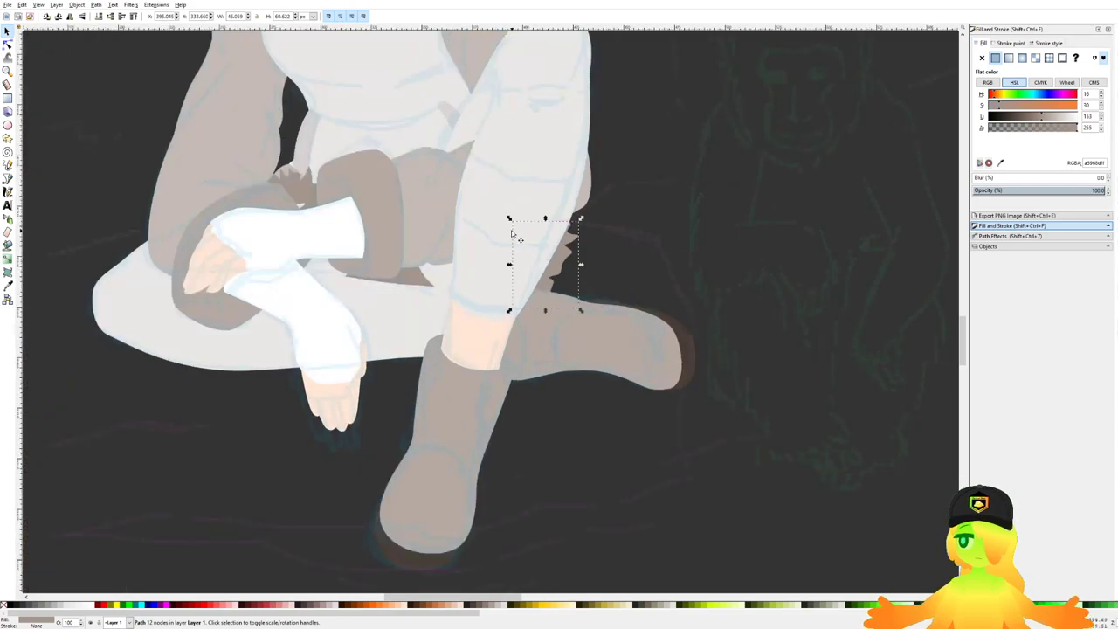
{"action": "left_click_drag", "start_coordinate": [610, 214], "coordinate": [559, 306]}
{"action": "left_click", "coordinate": [646, 268]}
{"action": "key", "text": "ctrl+s"}
{"action": "scroll", "coordinate": [646, 268], "scroll_direction": "down", "scroll_amount": 4}
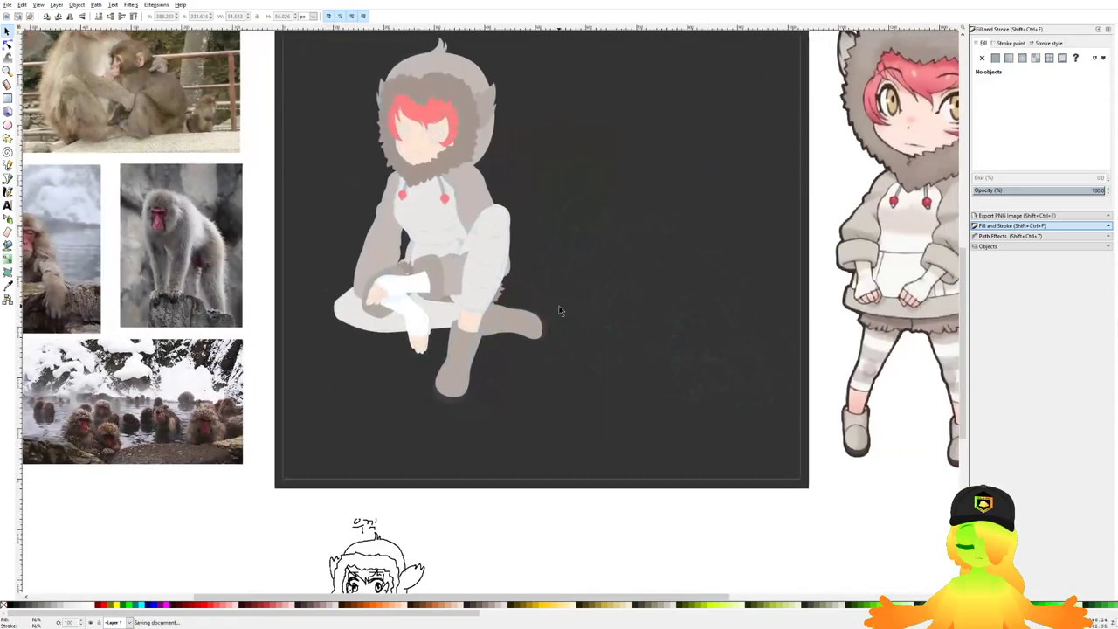
{"action": "scroll", "coordinate": [511, 310], "scroll_direction": "up", "scroll_amount": 2}
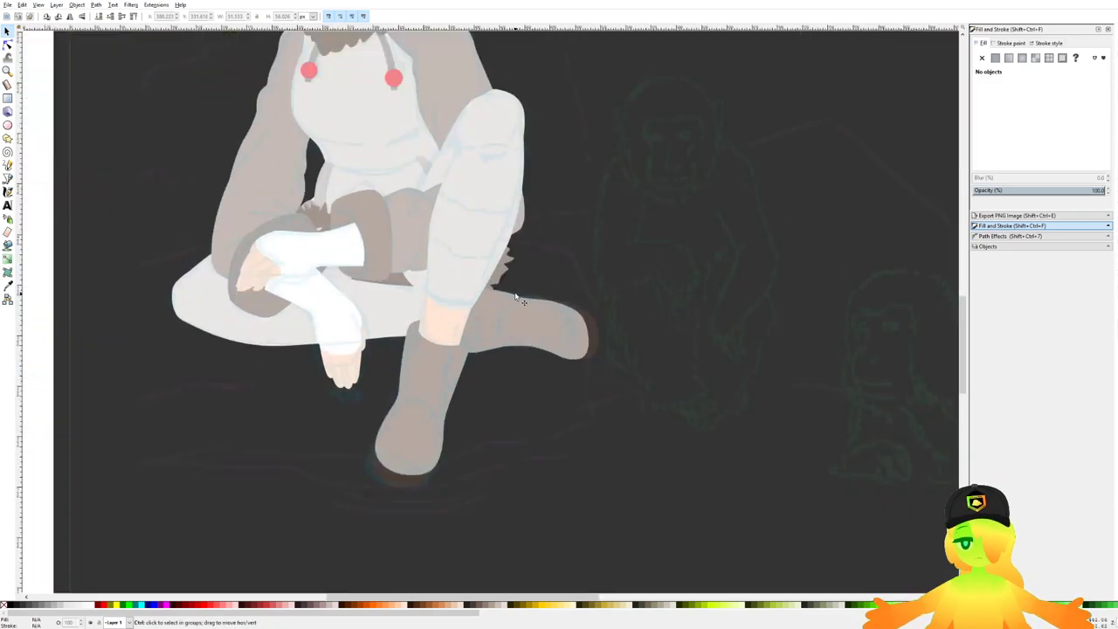
{"action": "scroll", "coordinate": [504, 290], "scroll_direction": "down", "scroll_amount": 3}
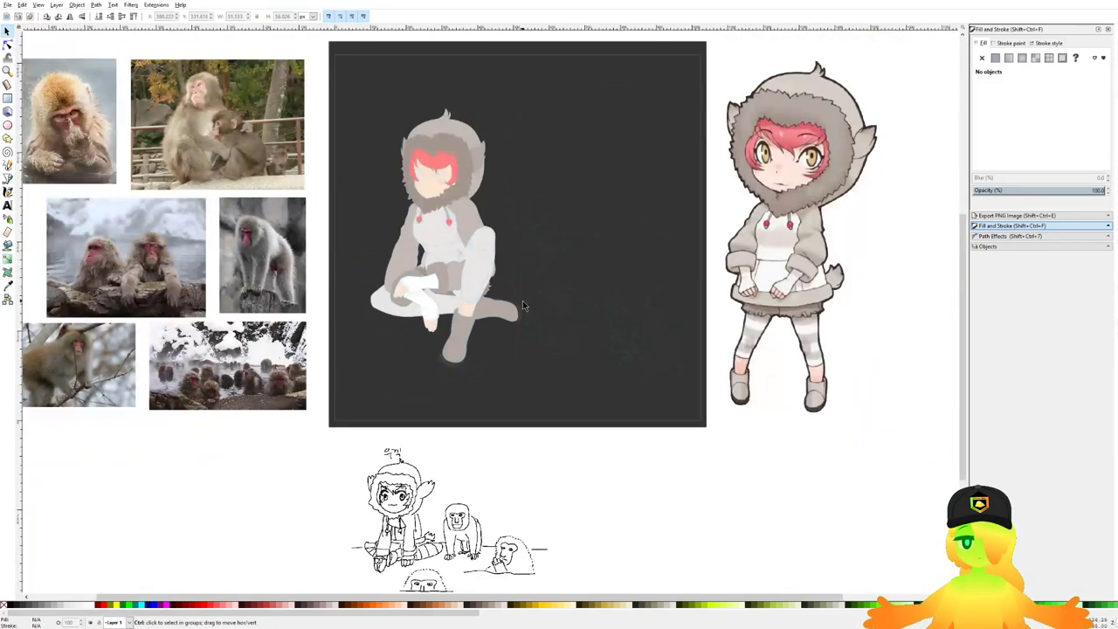
{"action": "scroll", "coordinate": [496, 291], "scroll_direction": "up", "scroll_amount": 3}
{"action": "scroll", "coordinate": [389, 282], "scroll_direction": "down", "scroll_amount": 2}
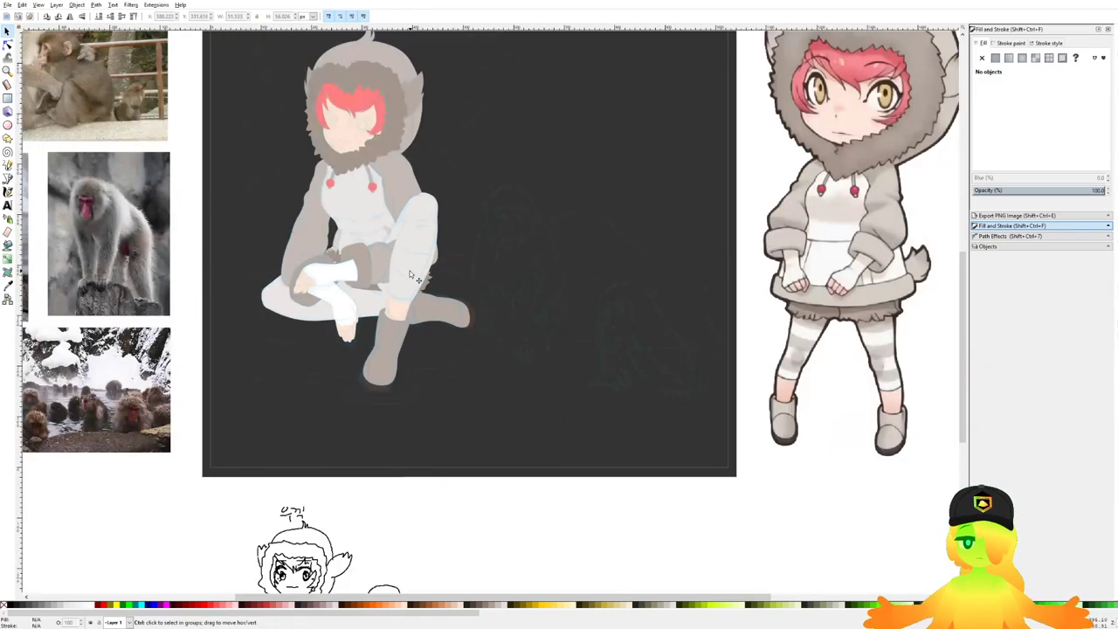
{"action": "key", "text": "ctrl+s"}
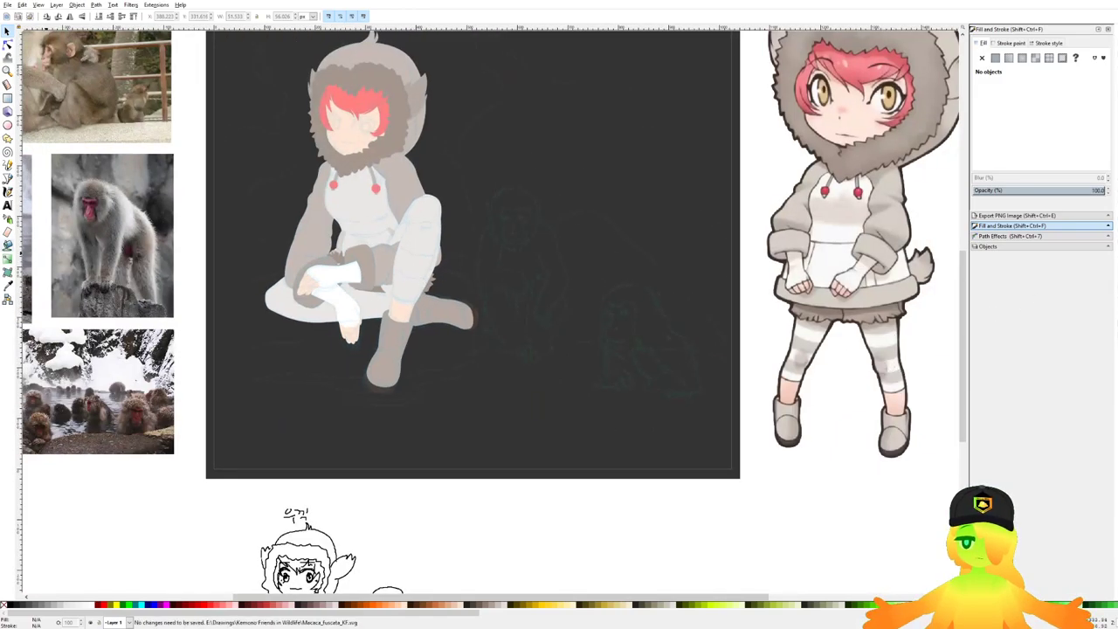
Step: Draw a closed curved band across the middle of the raised lower leg with the Bezier tool, as a stocking stripe
{"action": "left_click", "coordinate": [7, 180]}
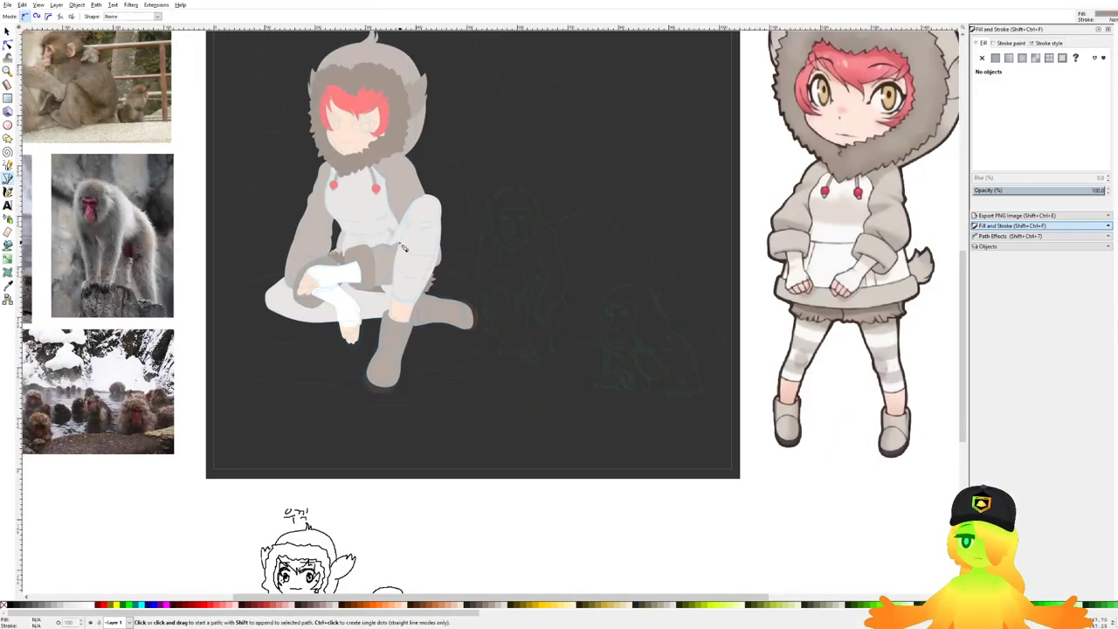
{"action": "scroll", "coordinate": [404, 266], "scroll_direction": "up", "scroll_amount": 4}
{"action": "left_click_drag", "start_coordinate": [336, 260], "coordinate": [494, 341]}
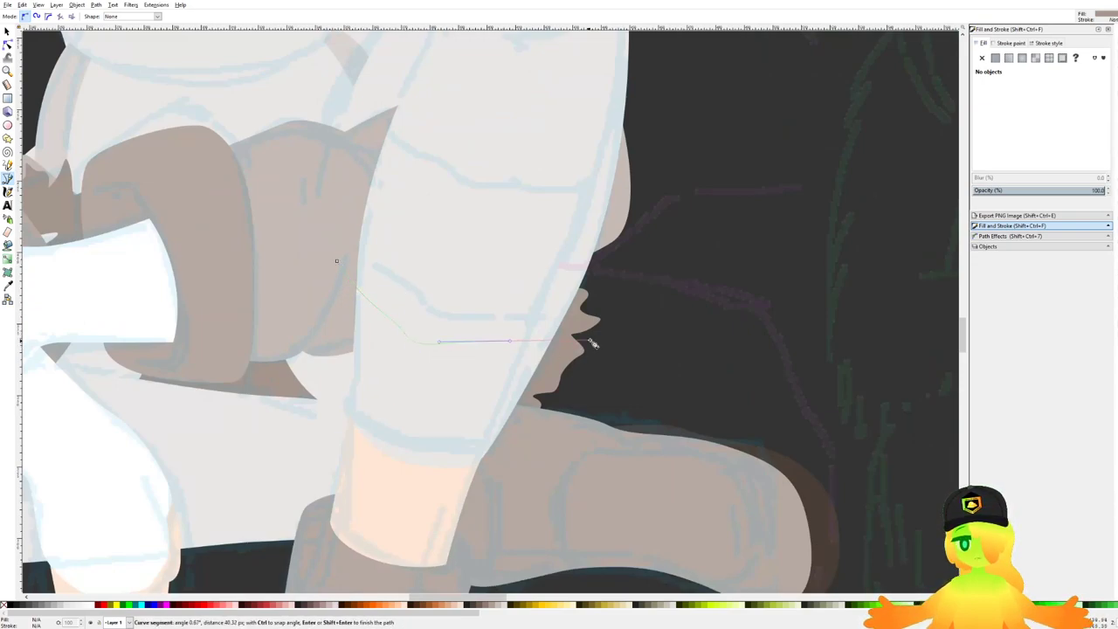
{"action": "left_click_drag", "start_coordinate": [599, 333], "coordinate": [617, 317]}
{"action": "left_click", "coordinate": [625, 279]}
{"action": "left_click_drag", "start_coordinate": [556, 266], "coordinate": [454, 275]}
{"action": "left_click_drag", "start_coordinate": [402, 239], "coordinate": [373, 252]}
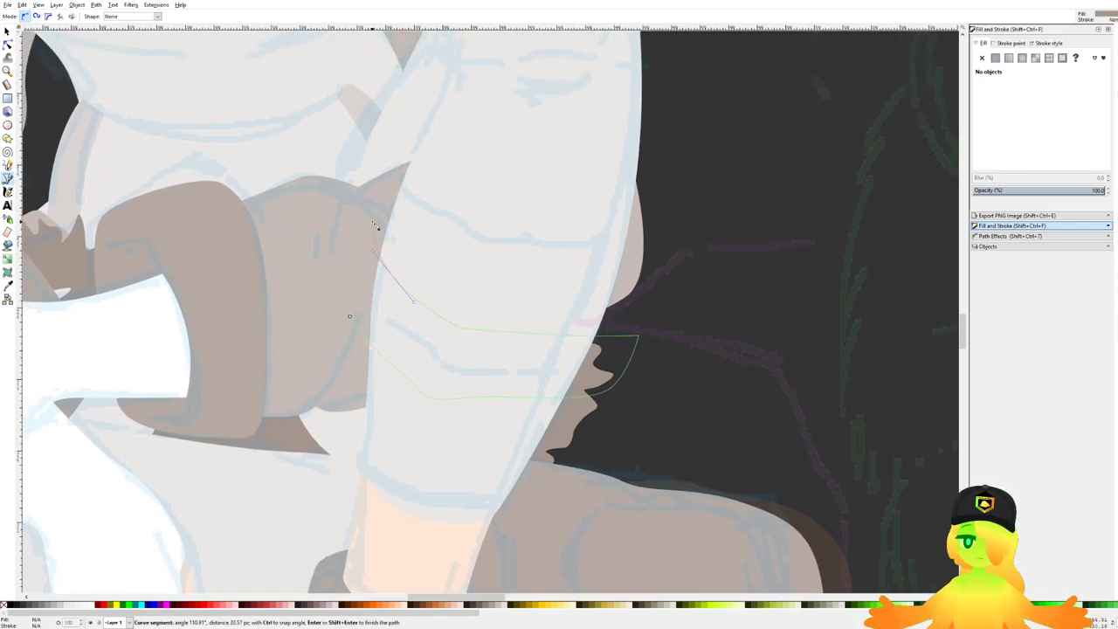
{"action": "left_click", "coordinate": [374, 218]}
{"action": "left_click", "coordinate": [350, 320]}
{"action": "scroll", "coordinate": [428, 312], "scroll_direction": "down", "scroll_amount": 2}
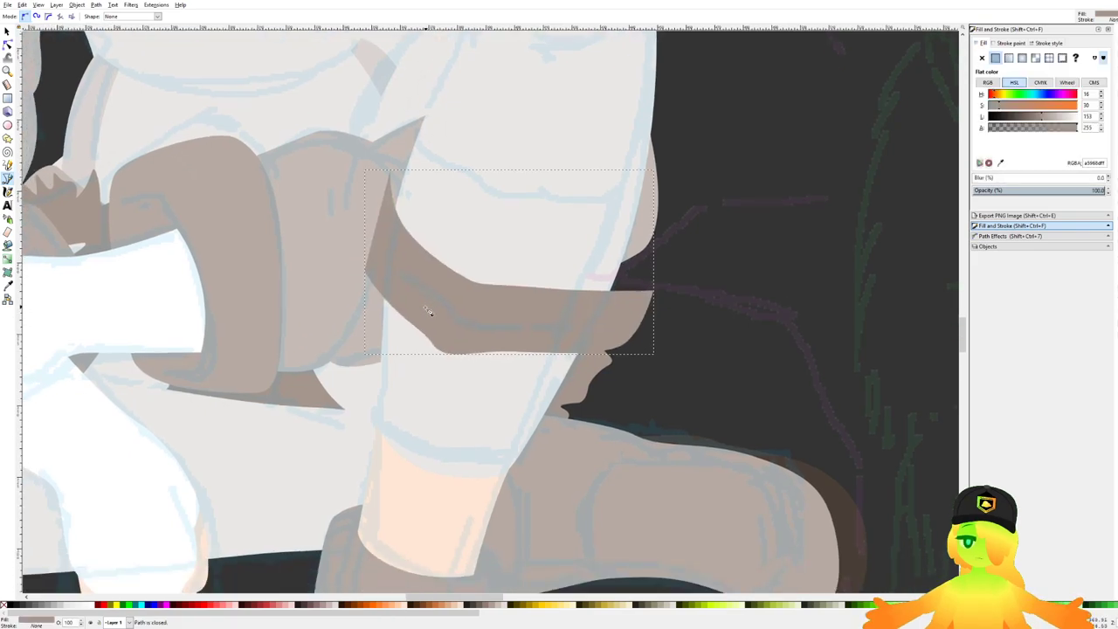
Step: Fill the stocking stripe with the pale pinkish grey sampled from the strip at the side of the hoodie's waist
{"action": "key", "text": "d"}
{"action": "left_click", "coordinate": [295, 479]}
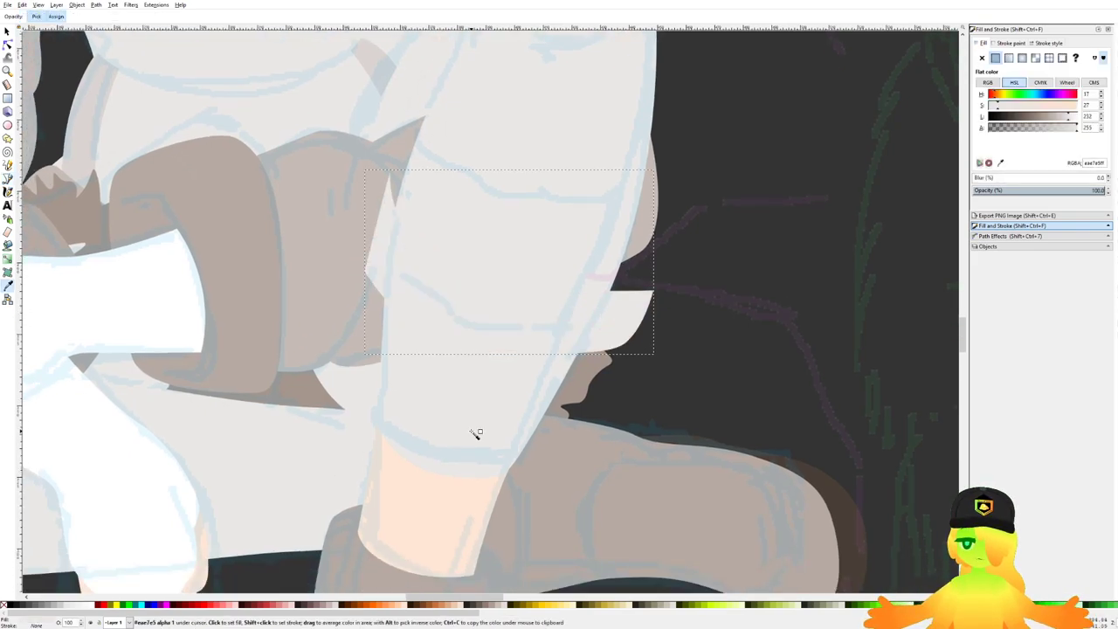
{"action": "left_click_drag", "start_coordinate": [535, 451], "coordinate": [607, 413]}
{"action": "scroll", "coordinate": [445, 321], "scroll_direction": "down", "scroll_amount": 1, "text": "ctrl"}
{"action": "left_click", "coordinate": [237, 159]}
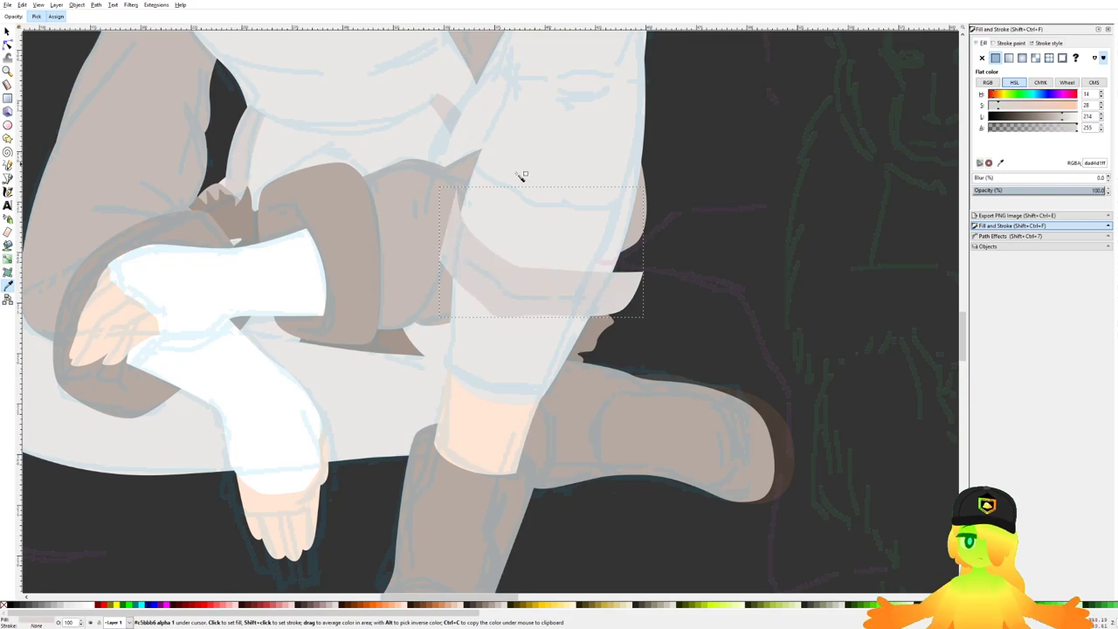
Step: Enlarge the stocking stripe across the raised leg and skew it vertically to about 130 by 133 px
{"action": "scroll", "coordinate": [519, 175], "scroll_direction": "up", "scroll_amount": 2}
{"action": "scroll", "coordinate": [518, 175], "scroll_direction": "right", "scroll_amount": 1}
{"action": "left_click", "coordinate": [7, 31]}
{"action": "scroll", "coordinate": [365, 199], "scroll_direction": "down", "scroll_amount": 4, "text": "ctrl"}
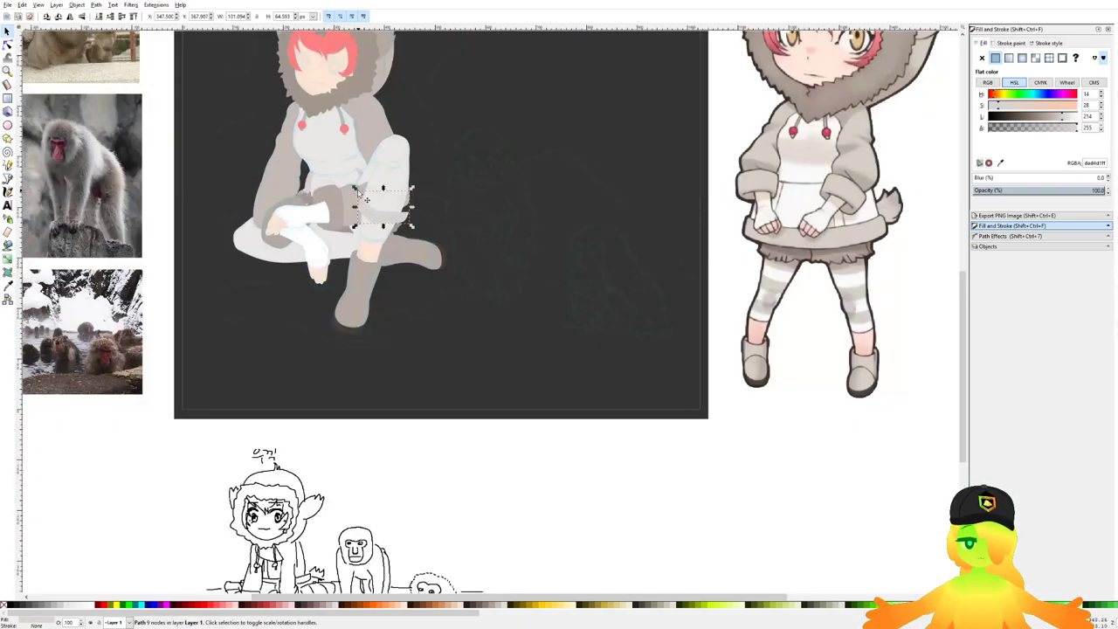
{"action": "scroll", "coordinate": [364, 182], "scroll_direction": "up", "scroll_amount": 4, "text": "ctrl"}
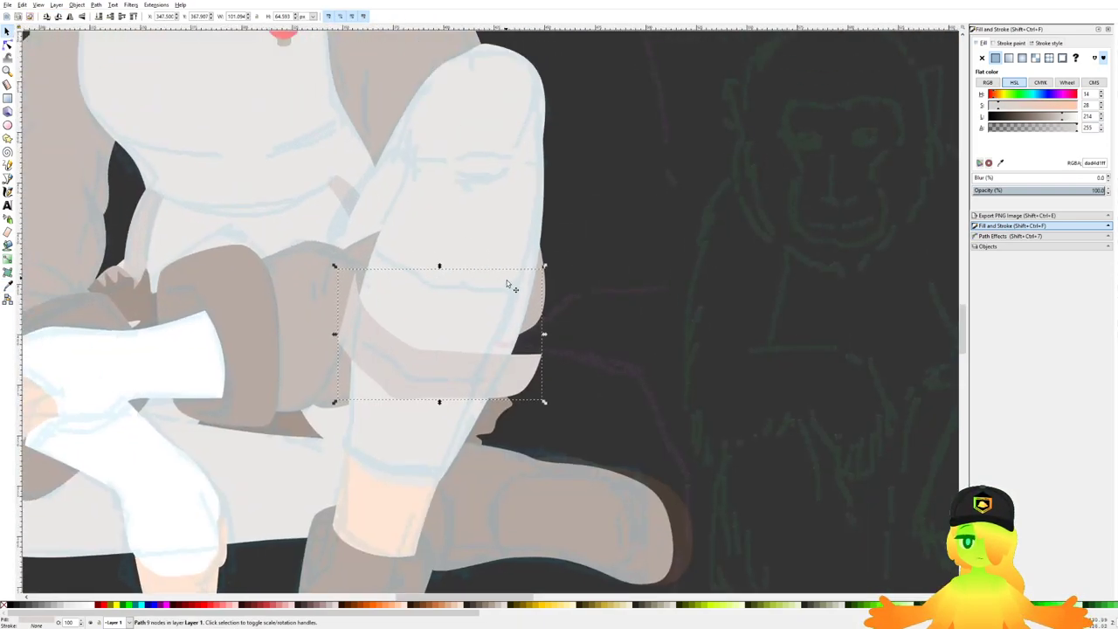
{"action": "left_click_drag", "start_coordinate": [545, 269], "coordinate": [605, 182]}
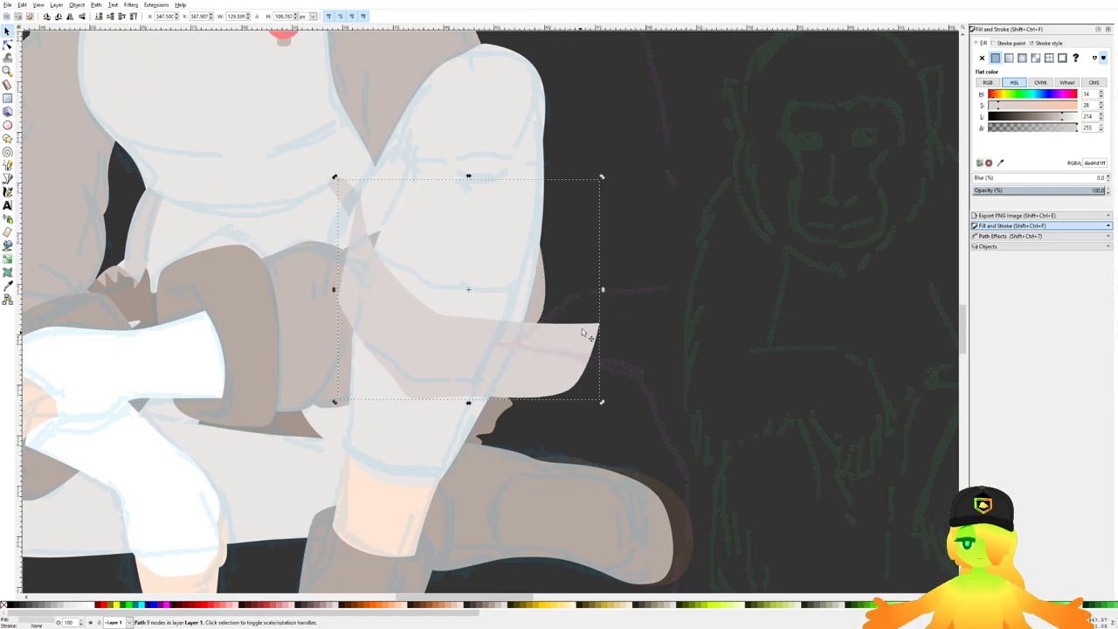
{"action": "left_click_drag", "start_coordinate": [602, 289], "coordinate": [596, 325]}
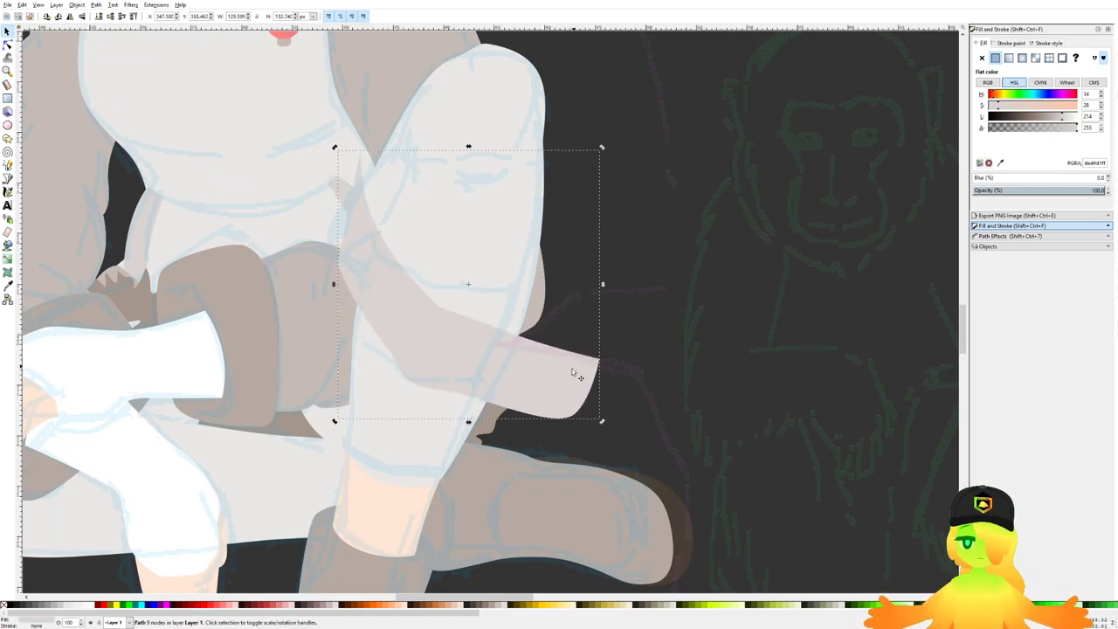
{"action": "left_click", "coordinate": [529, 382]}
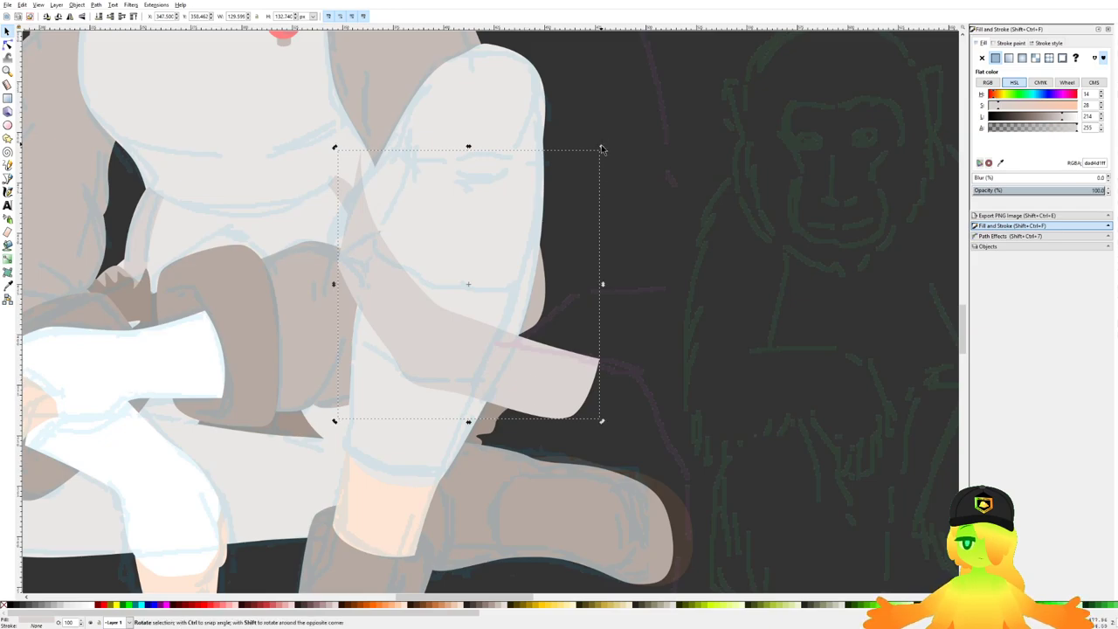
Step: Rotate the stocking stripe anticlockwise and compress it to about 149 by 72 px
{"action": "left_click_drag", "start_coordinate": [602, 147], "coordinate": [530, 140]}
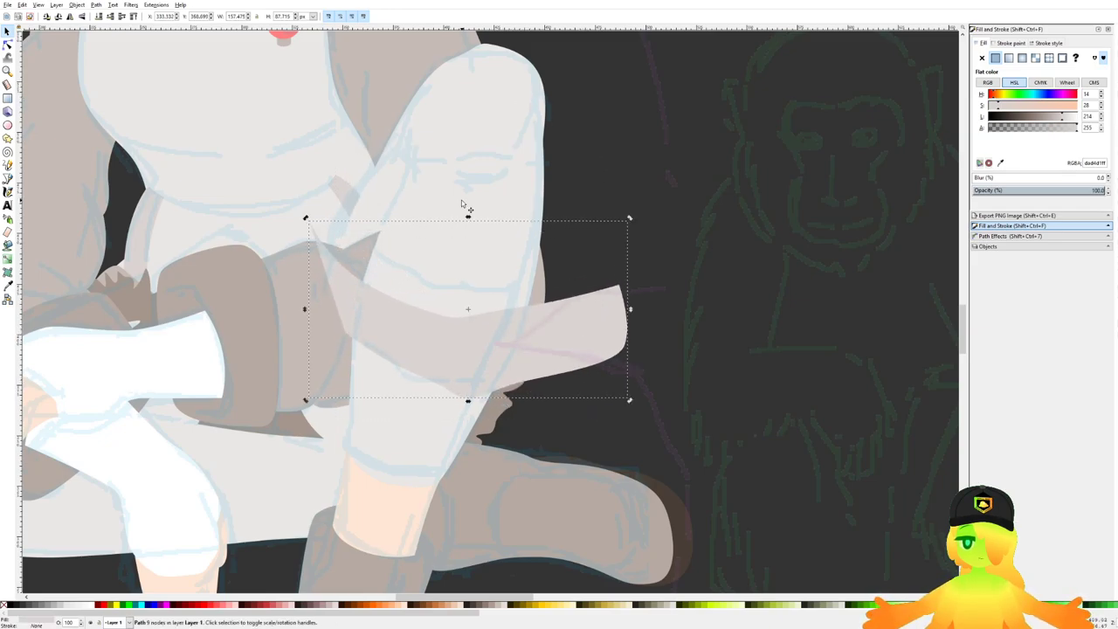
{"action": "left_click_drag", "start_coordinate": [468, 218], "coordinate": [475, 217]}
{"action": "left_click_drag", "start_coordinate": [480, 406], "coordinate": [474, 371]}
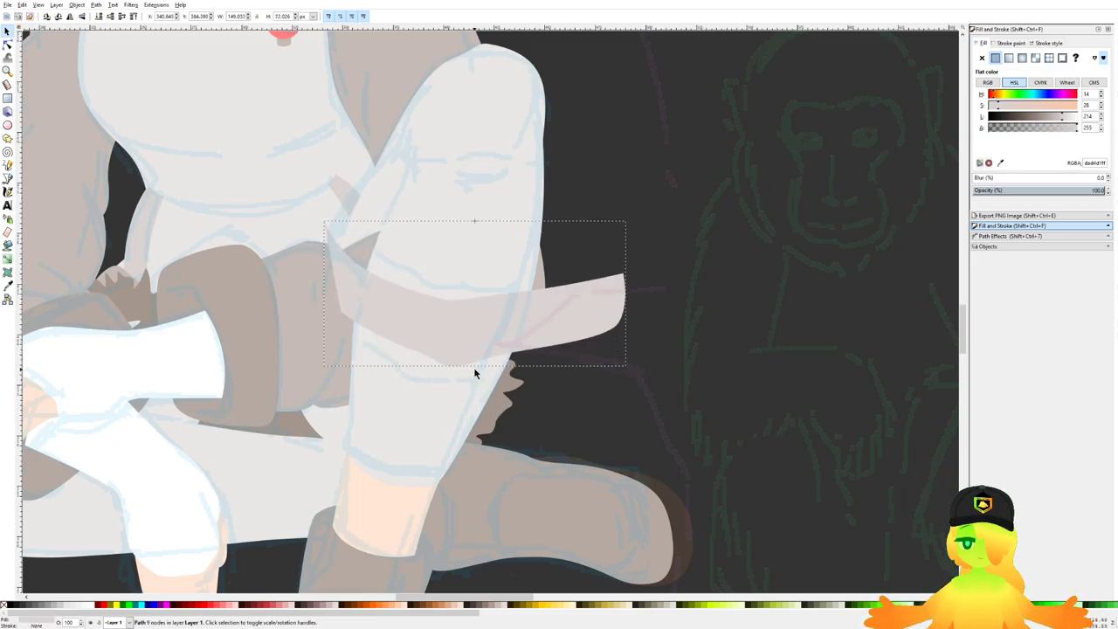
Step: Pull the middle node of the stripe's lower edge about 11 px down to deepen its curve
{"action": "left_click", "coordinate": [7, 44]}
{"action": "left_click_drag", "start_coordinate": [305, 374], "coordinate": [674, 299]}
{"action": "left_click_drag", "start_coordinate": [436, 361], "coordinate": [435, 382]}
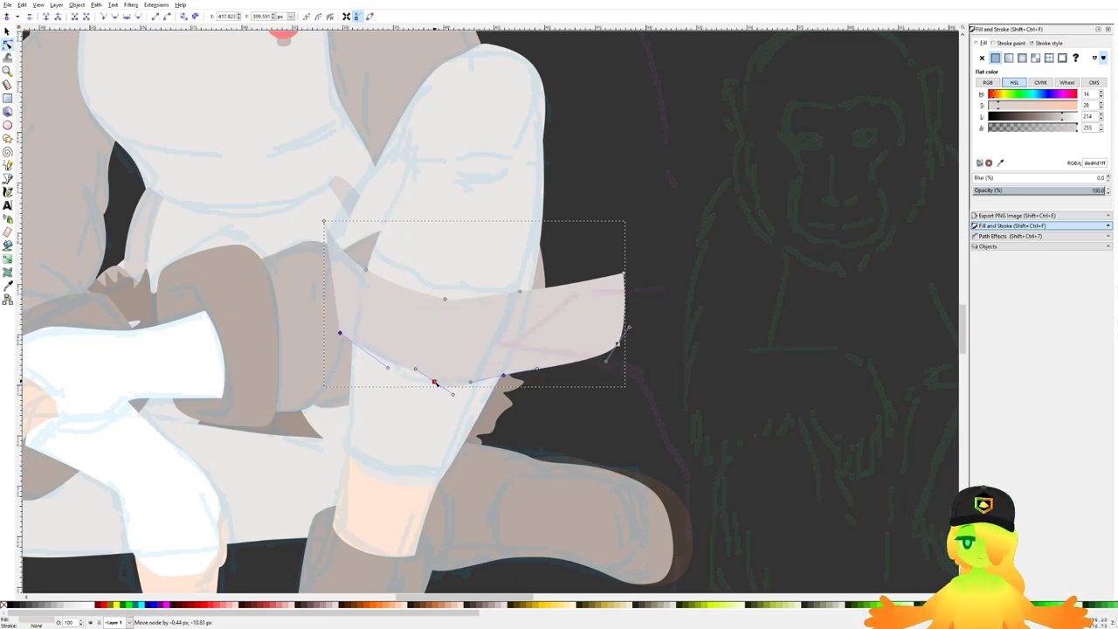
{"action": "key", "text": "s"}
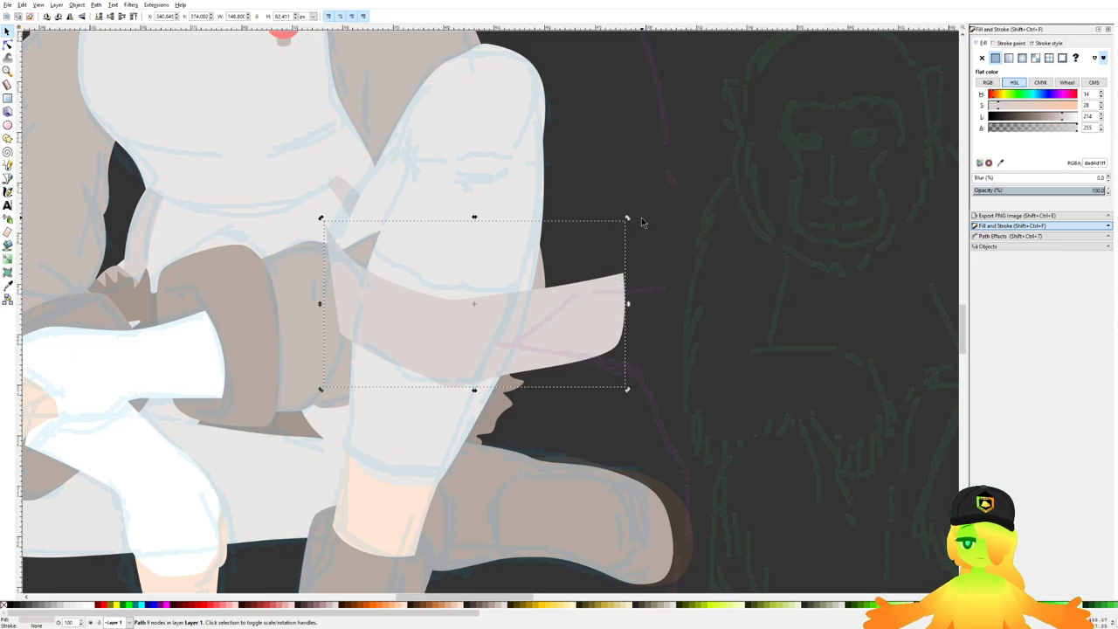
Step: Rotate the stripe slightly clockwise to about 143 by 95 px and move it up towards the knee
{"action": "left_click_drag", "start_coordinate": [628, 218], "coordinate": [635, 256]}
{"action": "left_click_drag", "start_coordinate": [548, 361], "coordinate": [454, 304]}
{"action": "scroll", "coordinate": [517, 378], "scroll_direction": "down", "scroll_amount": 4}
{"action": "scroll", "coordinate": [425, 300], "scroll_direction": "up", "scroll_amount": 3}
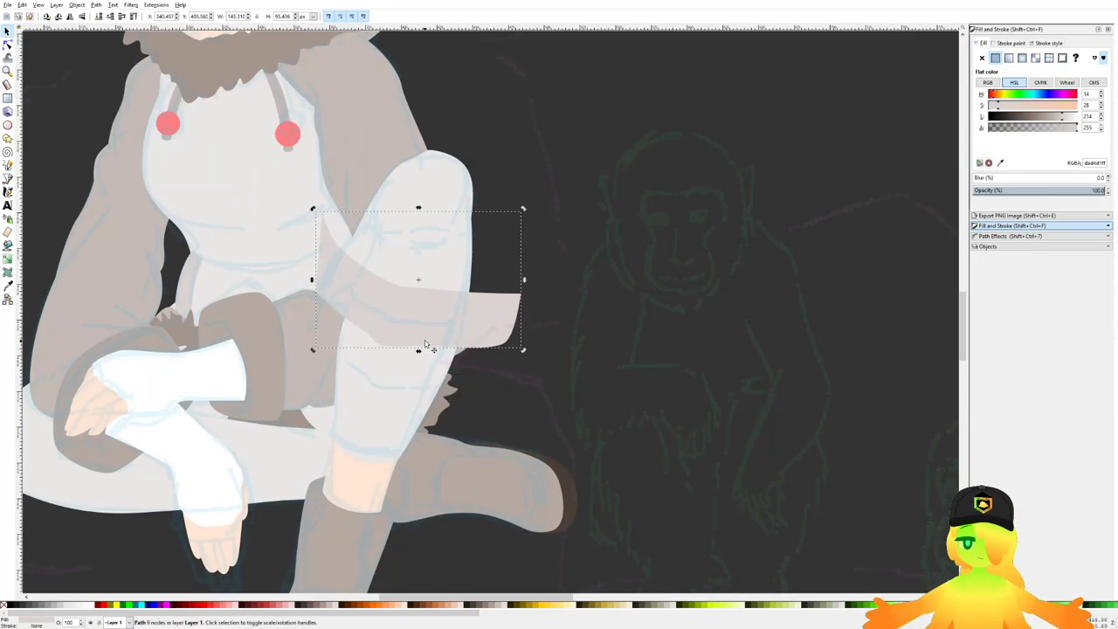
{"action": "scroll", "coordinate": [427, 344], "scroll_direction": "down", "scroll_amount": 4}
{"action": "scroll", "coordinate": [401, 335], "scroll_direction": "up", "scroll_amount": 4}
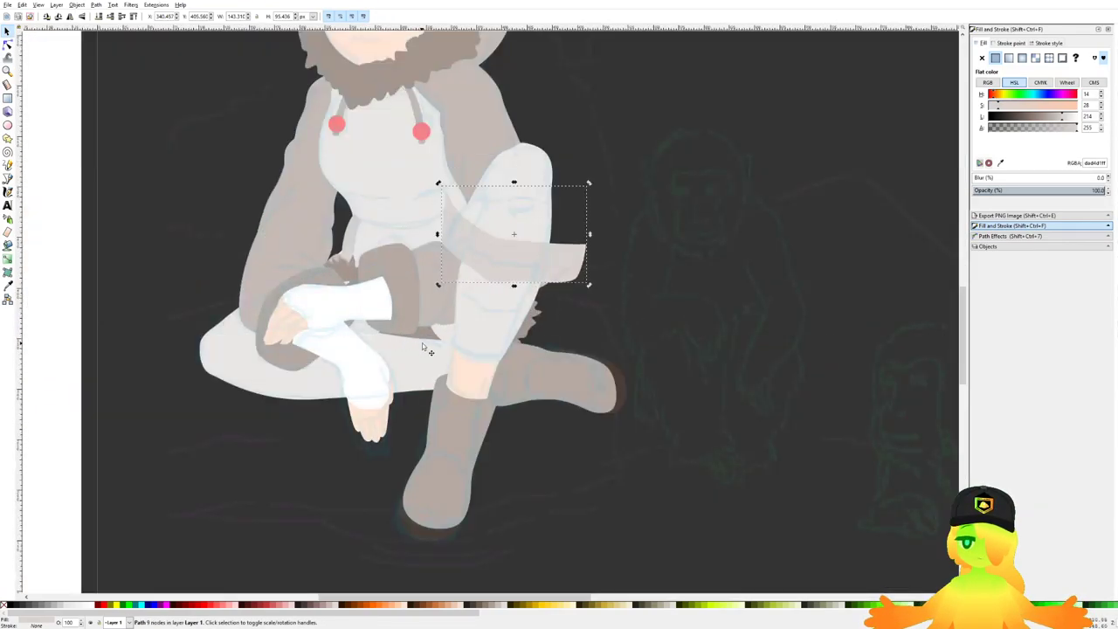
Step: Stretch the stripe to about 121 px high, skew its outer end upward and reposition it below the knee
{"action": "left_click", "coordinate": [484, 314]}
{"action": "scroll", "coordinate": [529, 294], "scroll_direction": "up", "scroll_amount": 2}
{"action": "left_click", "coordinate": [514, 238]}
{"action": "mouse_move", "coordinate": [515, 242]}
{"action": "left_mouse_down"}
{"action": "mouse_move", "coordinate": [519, 292]}
{"action": "mouse_move", "coordinate": [523, 222]}
{"action": "left_mouse_up"}
{"action": "scroll", "coordinate": [515, 256], "scroll_direction": "down", "scroll_amount": 2}
{"action": "scroll", "coordinate": [521, 219], "scroll_direction": "up", "scroll_amount": 1}
{"action": "left_click_drag", "start_coordinate": [519, 119], "coordinate": [519, 85]}
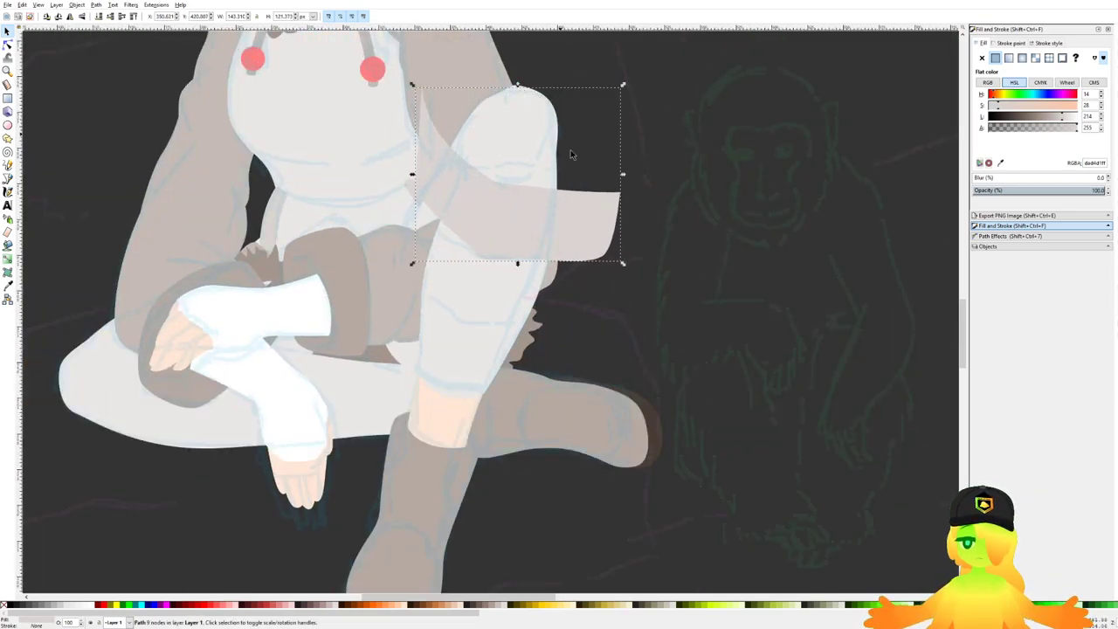
{"action": "left_click_drag", "start_coordinate": [625, 176], "coordinate": [623, 160]}
{"action": "left_click_drag", "start_coordinate": [601, 201], "coordinate": [599, 207]}
Step: Reshape the stripe's lower edge by moving its nodes outward and down into a smoother curve around the leg, then deselect it
{"action": "scroll", "coordinate": [479, 297], "scroll_direction": "up", "scroll_amount": 2}
{"action": "left_click", "coordinate": [7, 42]}
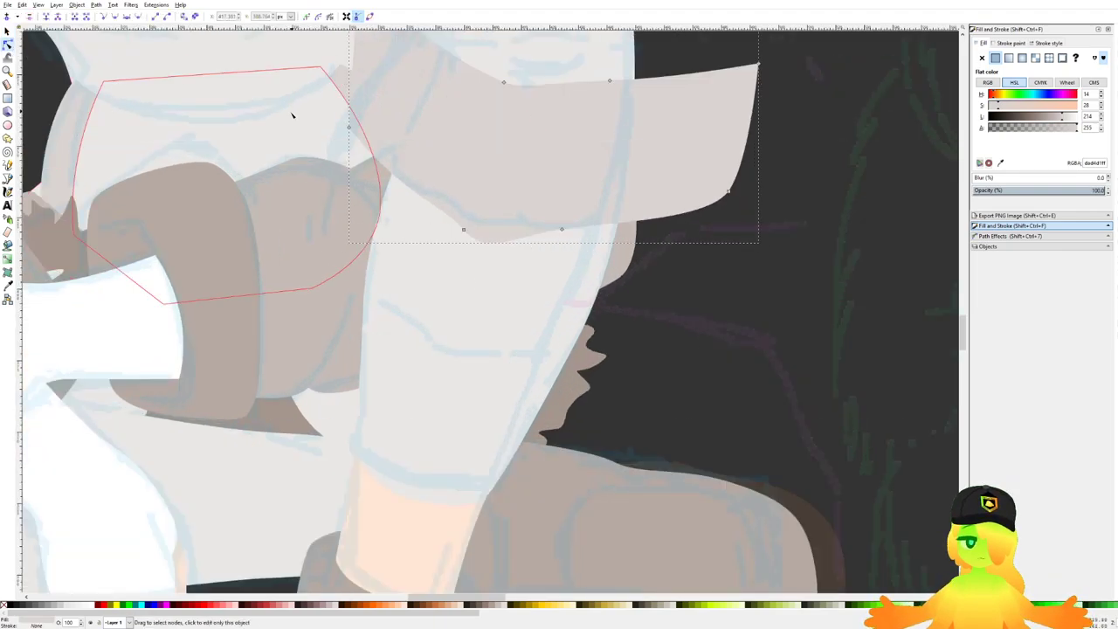
{"action": "left_click_drag", "start_coordinate": [353, 130], "coordinate": [340, 158]}
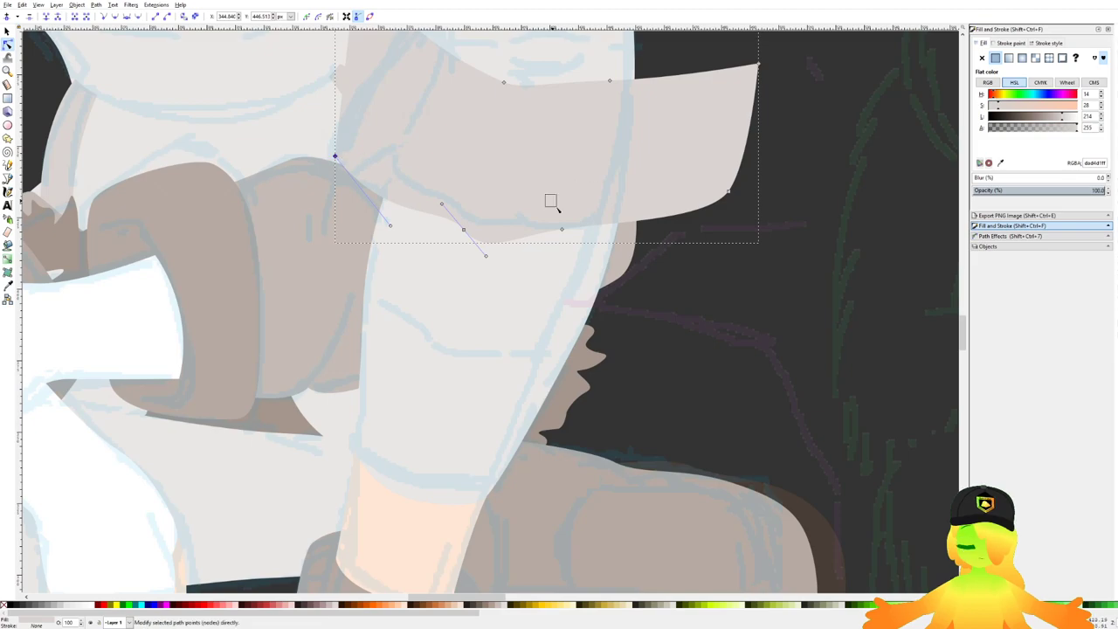
{"action": "left_click_drag", "start_coordinate": [563, 231], "coordinate": [558, 242]}
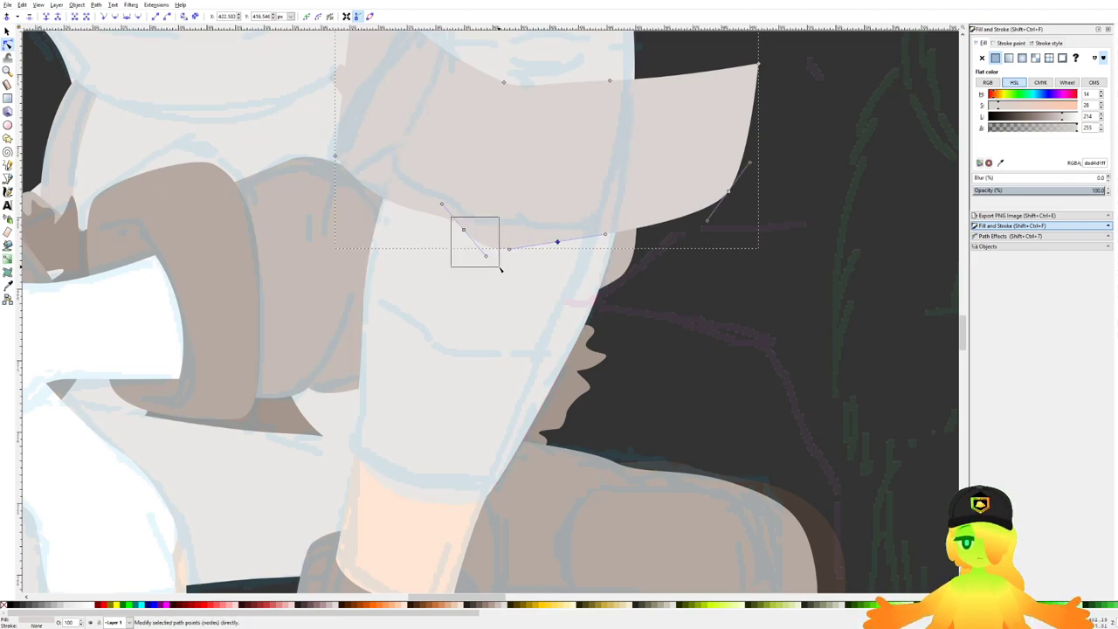
{"action": "left_click_drag", "start_coordinate": [501, 269], "coordinate": [500, 269]}
{"action": "left_click_drag", "start_coordinate": [463, 230], "coordinate": [454, 247]}
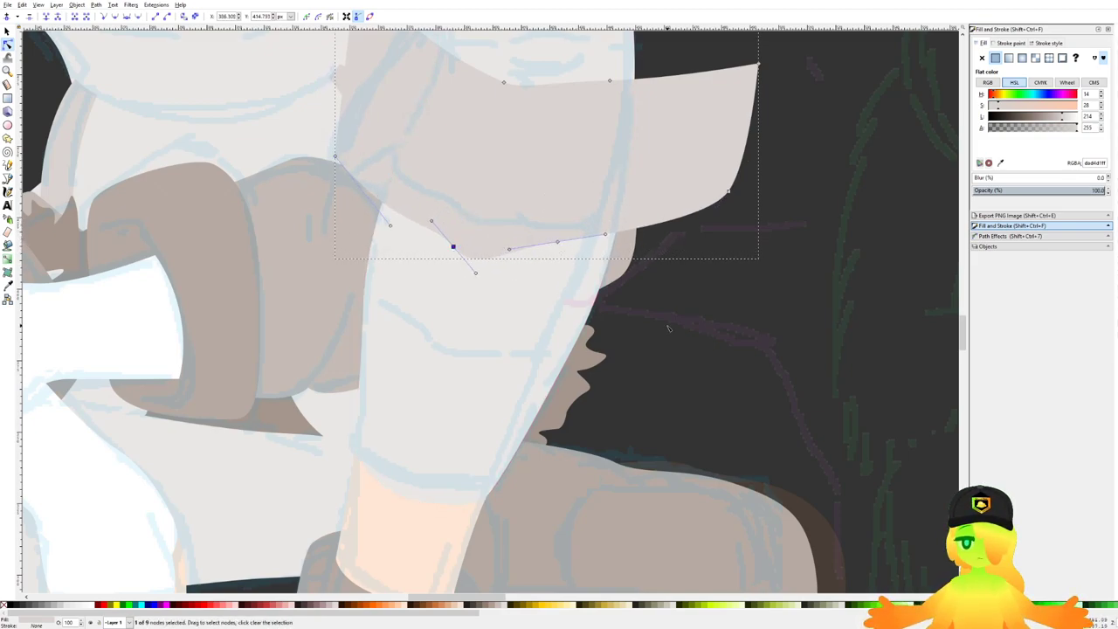
{"action": "left_click_drag", "start_coordinate": [569, 193], "coordinate": [588, 252]}
{"action": "left_click_drag", "start_coordinate": [729, 191], "coordinate": [718, 210]}
{"action": "key", "text": "Escape"}
{"action": "key", "text": "Escape"}
{"action": "scroll", "coordinate": [370, 322], "scroll_direction": "down", "scroll_amount": 4}
{"action": "scroll", "coordinate": [400, 264], "scroll_direction": "up", "scroll_amount": 3}
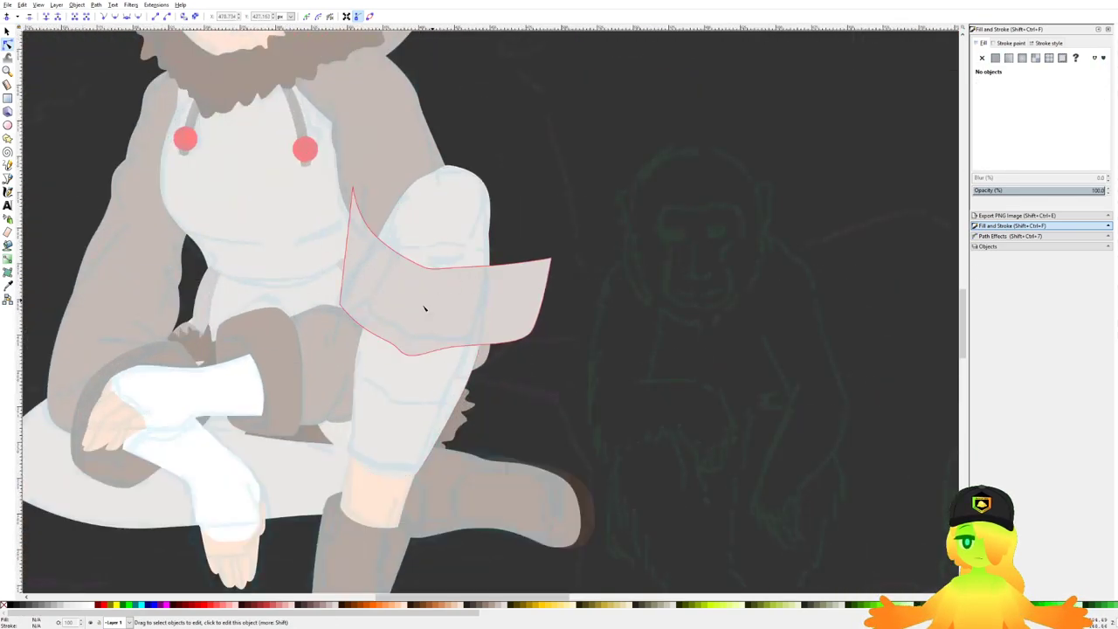
Step: Clip the stripe to a copy of the raised lower leg's shape, deselect it and save the drawing
{"action": "left_click", "coordinate": [507, 307]}
{"action": "left_click", "coordinate": [9, 32]}
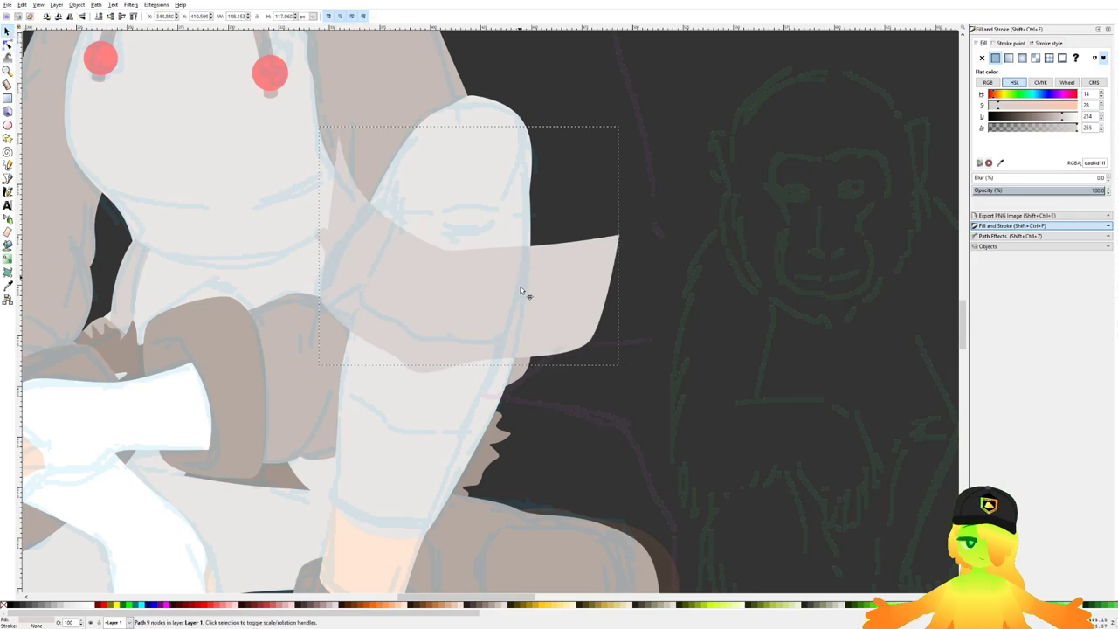
{"action": "left_click", "coordinate": [481, 200]}
{"action": "key", "text": "Page_Up"}
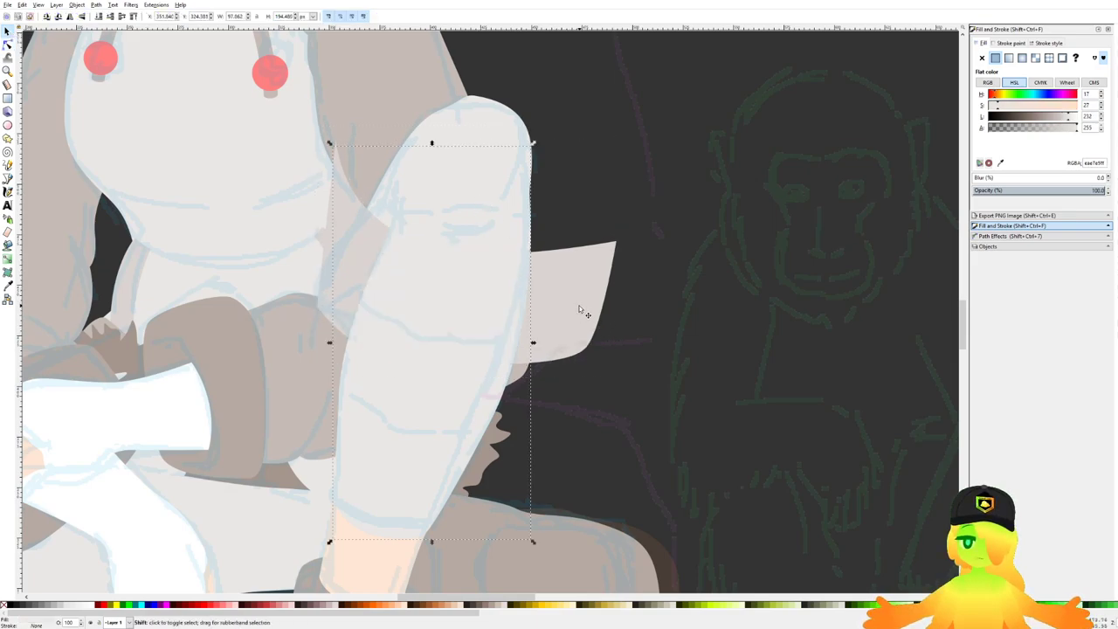
{"action": "left_click", "coordinate": [576, 306], "text": "shift"}
{"action": "key", "text": "ctrl+7"}
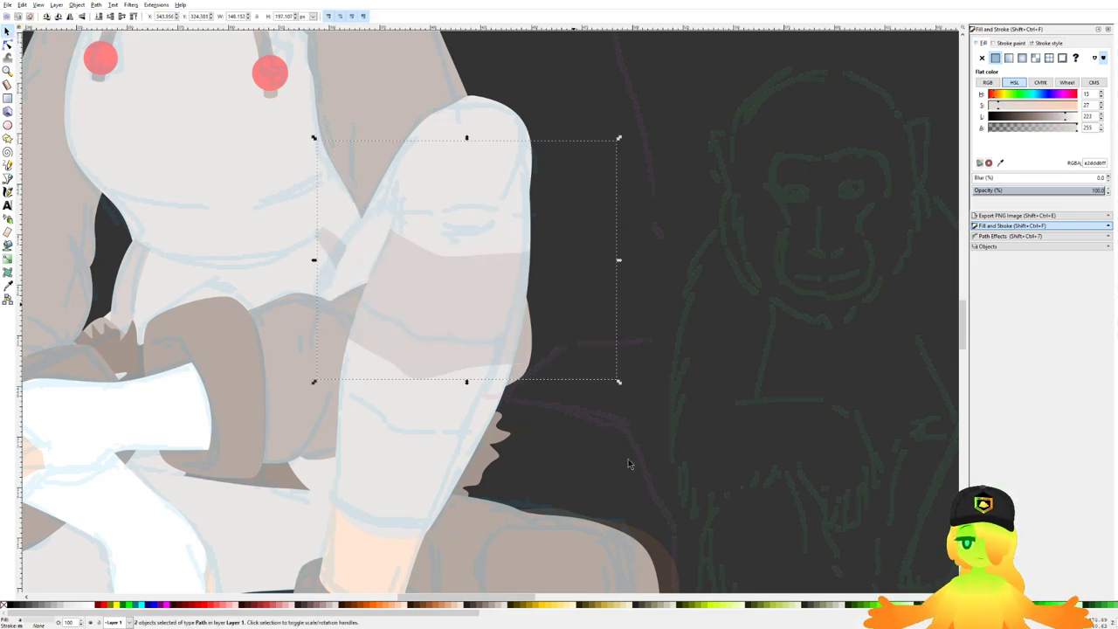
{"action": "left_click_drag", "start_coordinate": [562, 366], "coordinate": [623, 312]}
{"action": "scroll", "coordinate": [624, 312], "scroll_direction": "down", "scroll_amount": 2}
{"action": "left_click", "coordinate": [689, 352]}
{"action": "scroll", "coordinate": [488, 300], "scroll_direction": "up", "scroll_amount": 2}
{"action": "key", "text": "ctrl+s"}
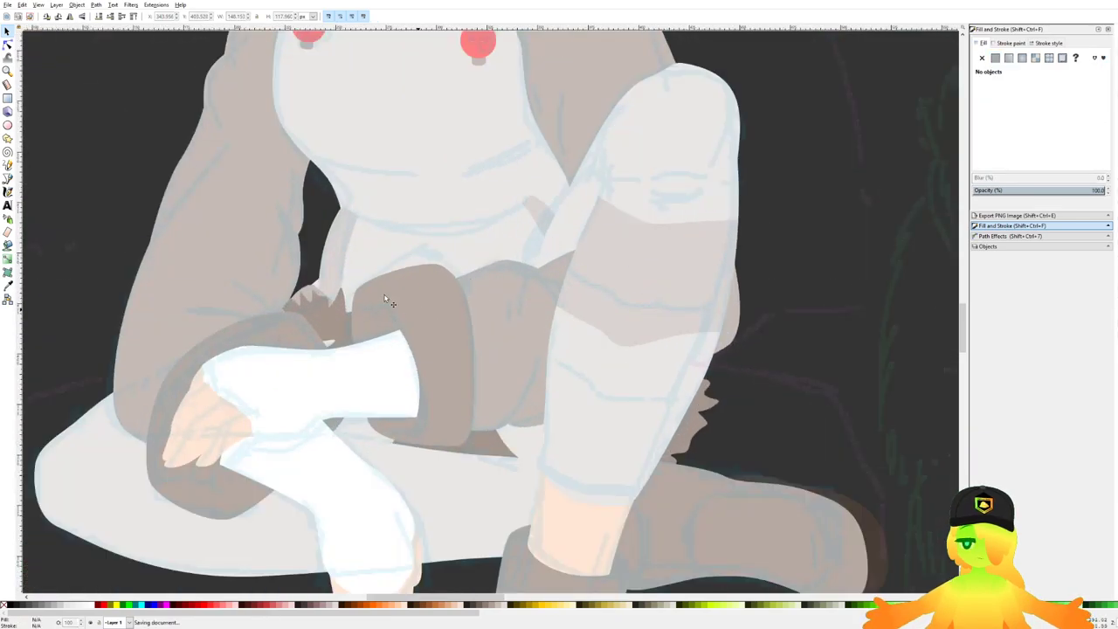
Step: Draw a closed curved stripe over the thigh's underside beside the raised lower leg with the Bezier tool and lower it behind the leg
{"action": "scroll", "coordinate": [594, 314], "scroll_direction": "down", "scroll_amount": 6}
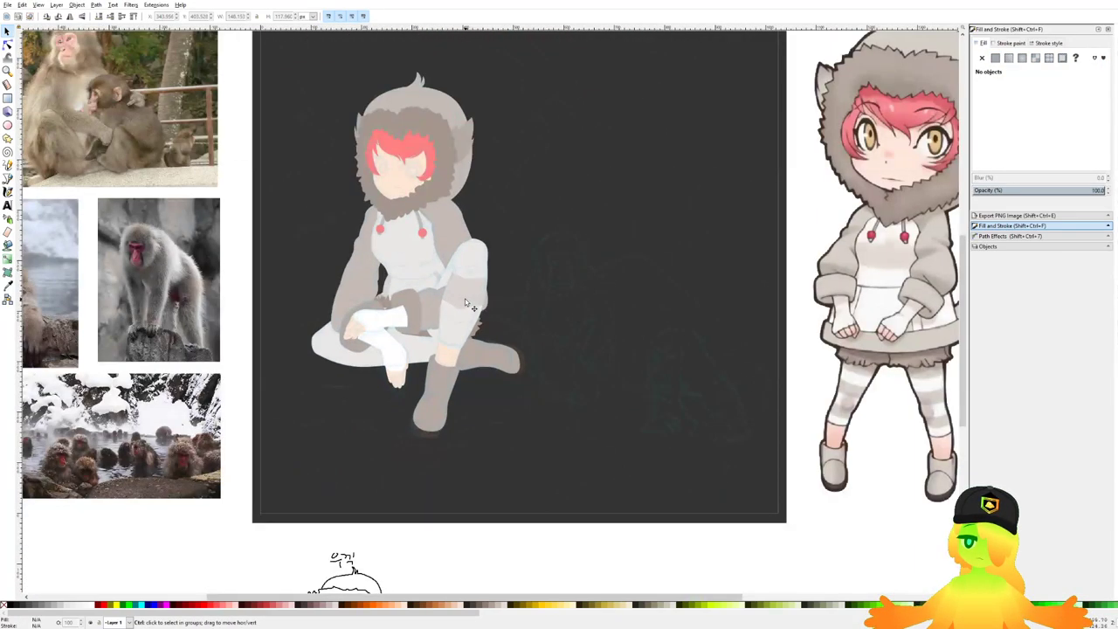
{"action": "scroll", "coordinate": [458, 322], "scroll_direction": "up", "scroll_amount": 3}
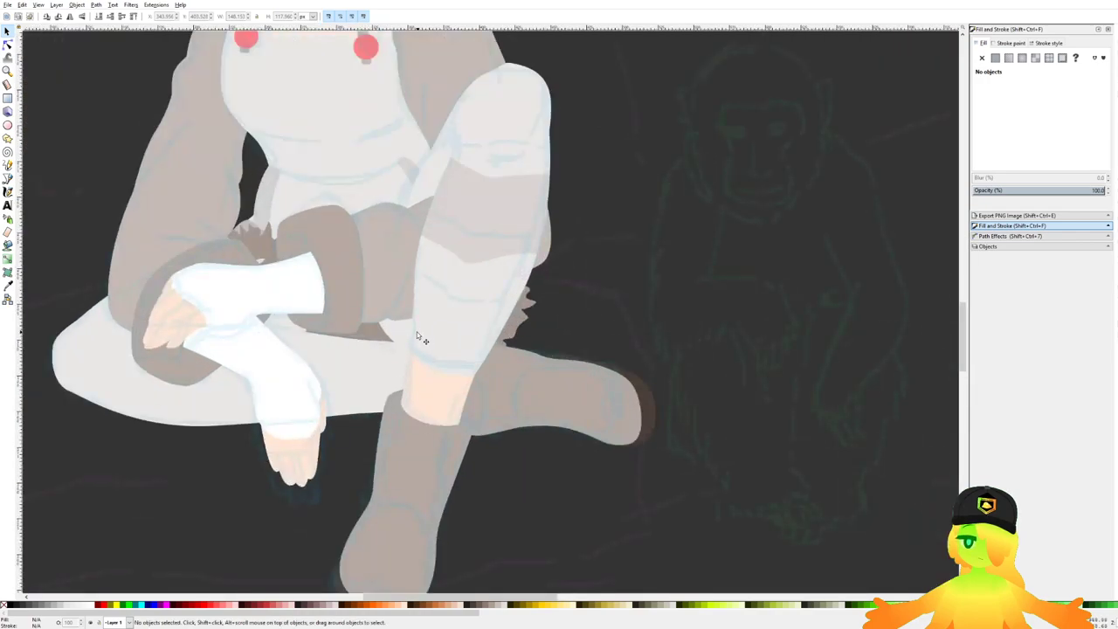
{"action": "left_click", "coordinate": [407, 311]}
{"action": "scroll", "coordinate": [407, 313], "scroll_direction": "up", "scroll_amount": 1}
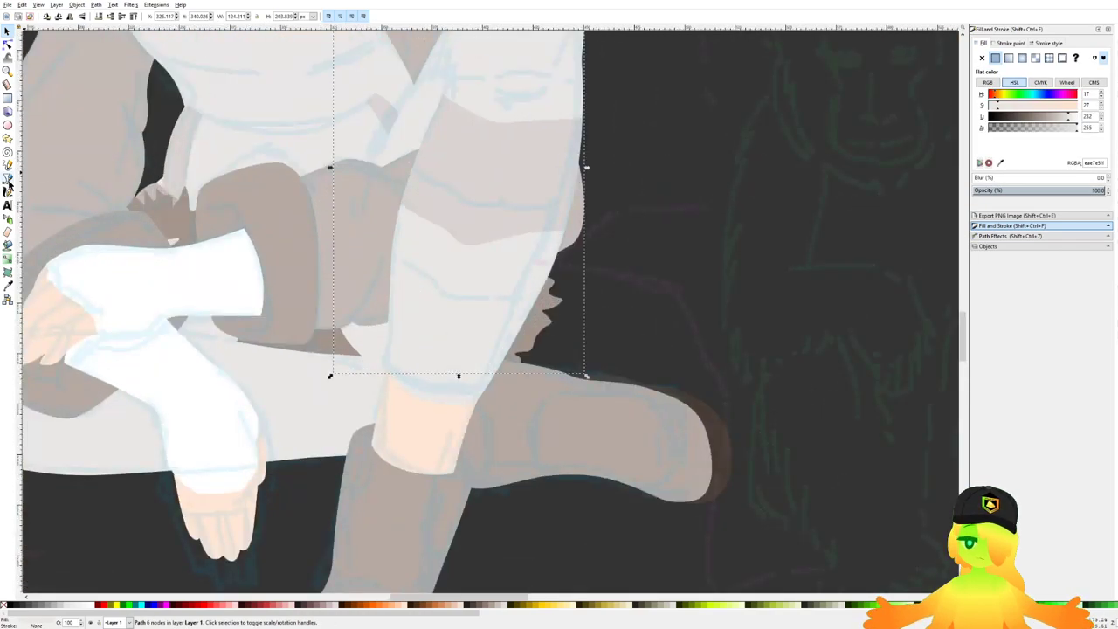
{"action": "left_click", "coordinate": [8, 179]}
{"action": "scroll", "coordinate": [348, 316], "scroll_direction": "up", "scroll_amount": 1}
{"action": "left_click_drag", "start_coordinate": [388, 216], "coordinate": [456, 331]}
{"action": "left_click_drag", "start_coordinate": [417, 391], "coordinate": [341, 375]}
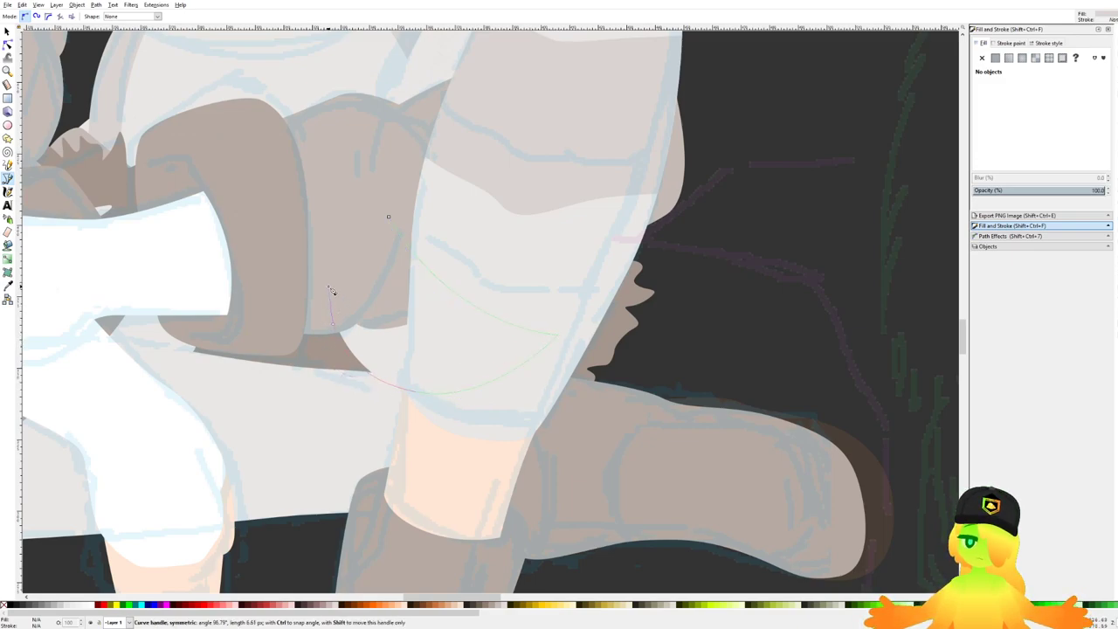
{"action": "left_click", "coordinate": [388, 218]}
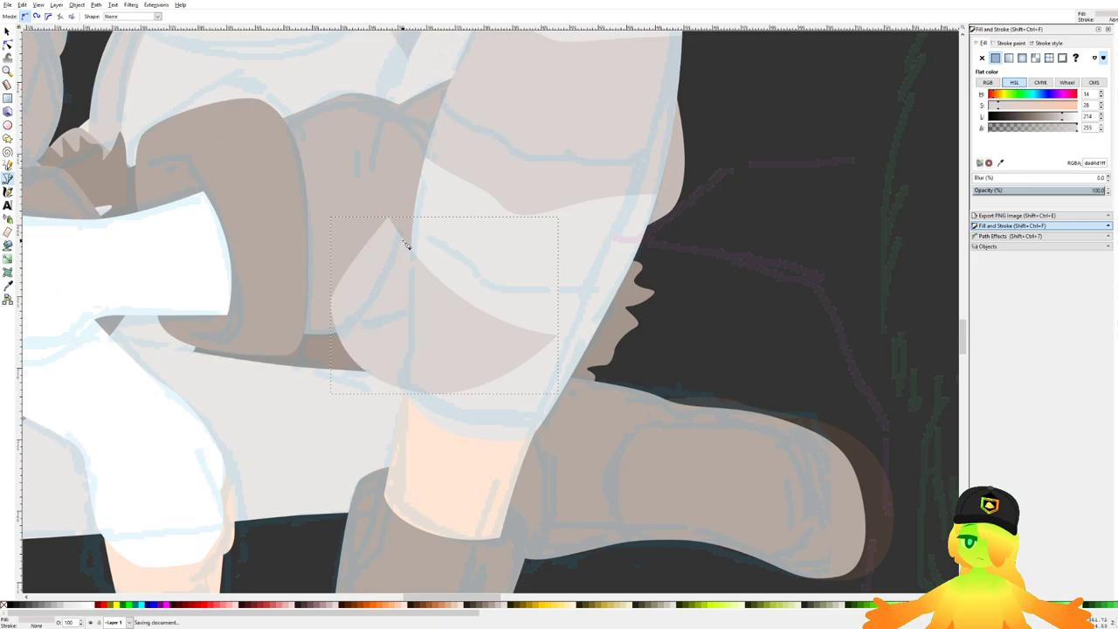
{"action": "key", "text": "Page_Down"}
{"action": "key", "text": "Page_Down"}
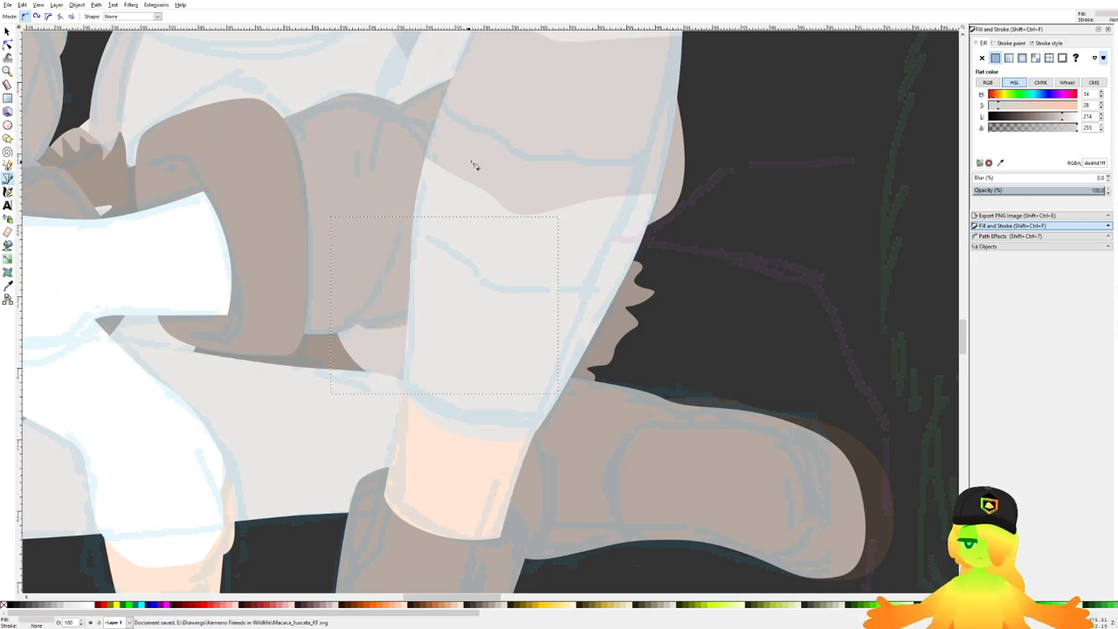
Step: Draw a closed curved stripe across the raised leg's thigh, beside the hoodie's waist, with the Bezier tool
{"action": "scroll", "coordinate": [474, 166], "scroll_direction": "down", "scroll_amount": 5}
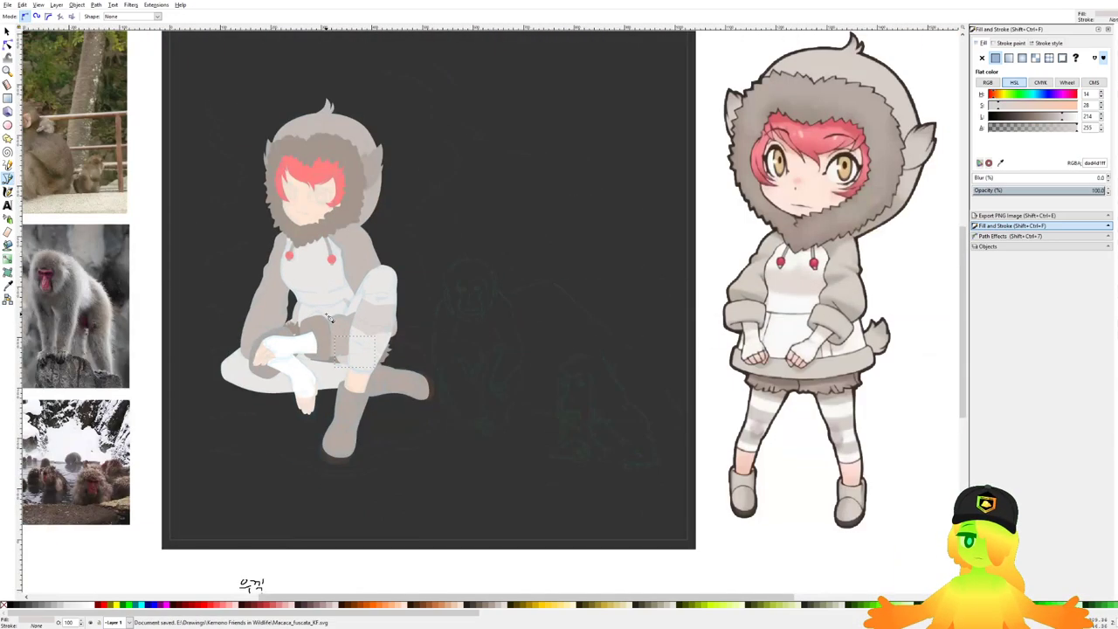
{"action": "scroll", "coordinate": [351, 327], "scroll_direction": "up", "scroll_amount": 6}
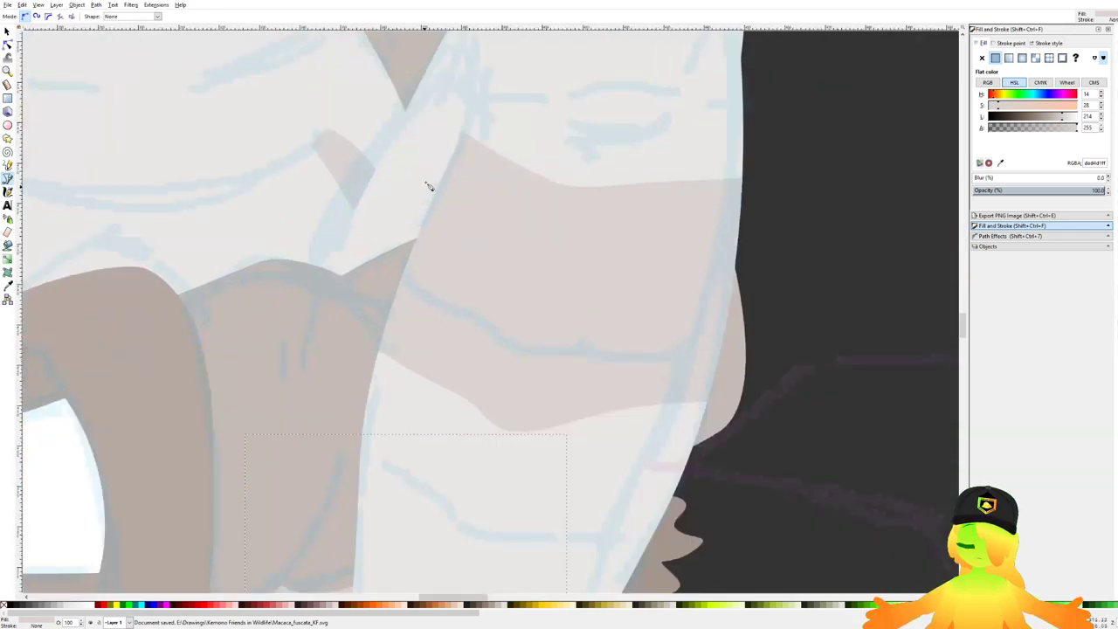
{"action": "left_click_drag", "start_coordinate": [397, 92], "coordinate": [397, 222]}
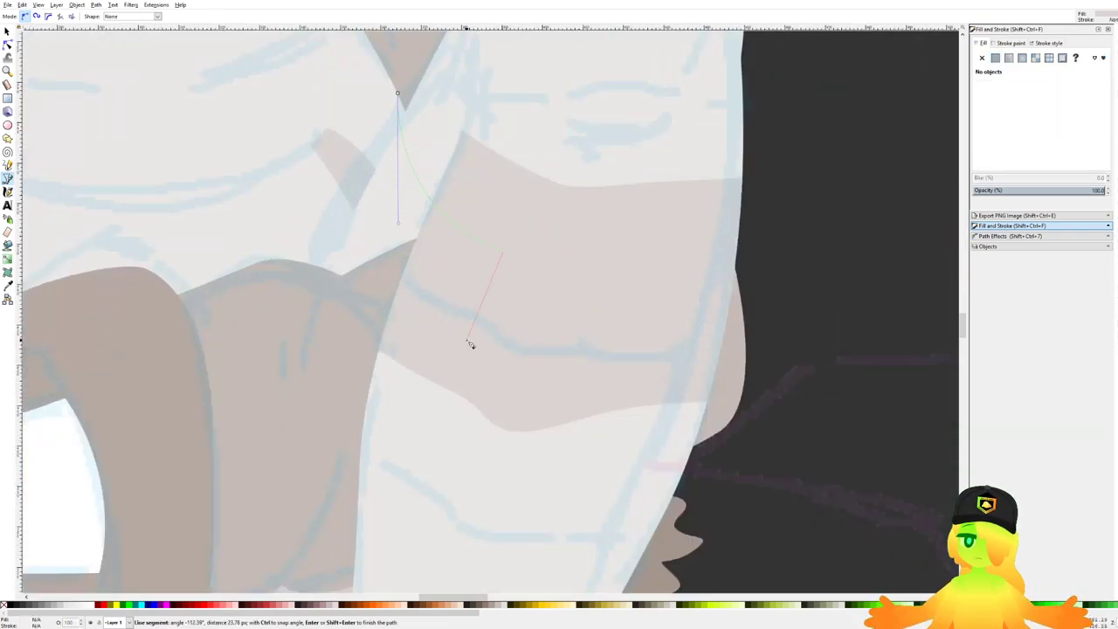
{"action": "left_click_drag", "start_coordinate": [295, 330], "coordinate": [293, 208]}
{"action": "left_click", "coordinate": [397, 93]}
{"action": "scroll", "coordinate": [374, 154], "scroll_direction": "up", "scroll_amount": 3}
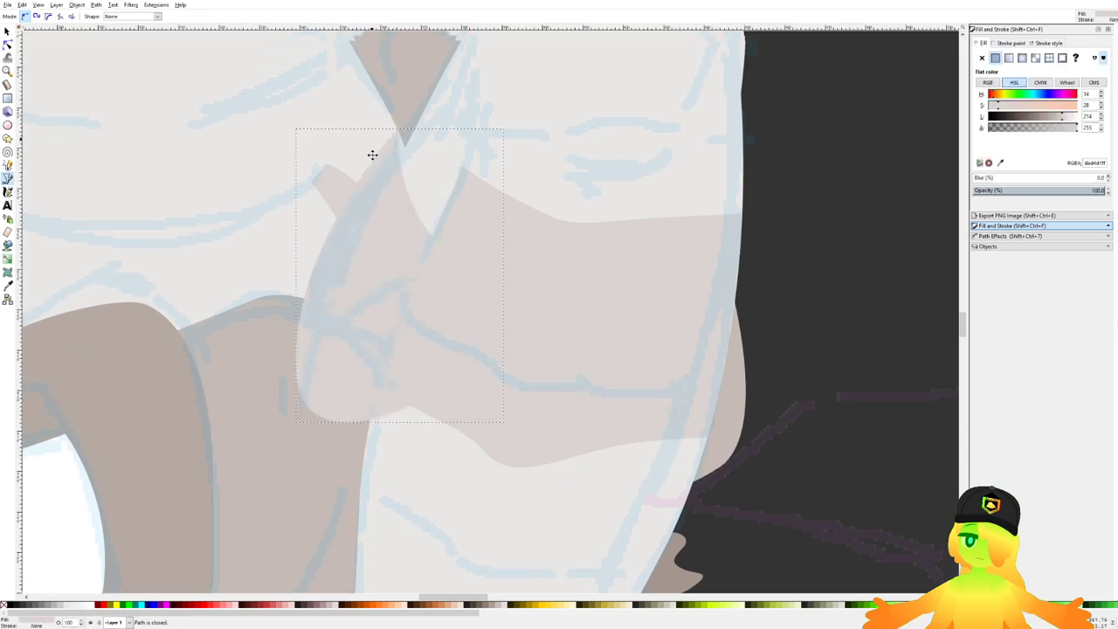
Step: Clip the thigh stripe to a duplicate of the raised thigh's shape, deselect it and save the drawing
{"action": "key", "text": "s"}
{"action": "left_click", "coordinate": [427, 192]}
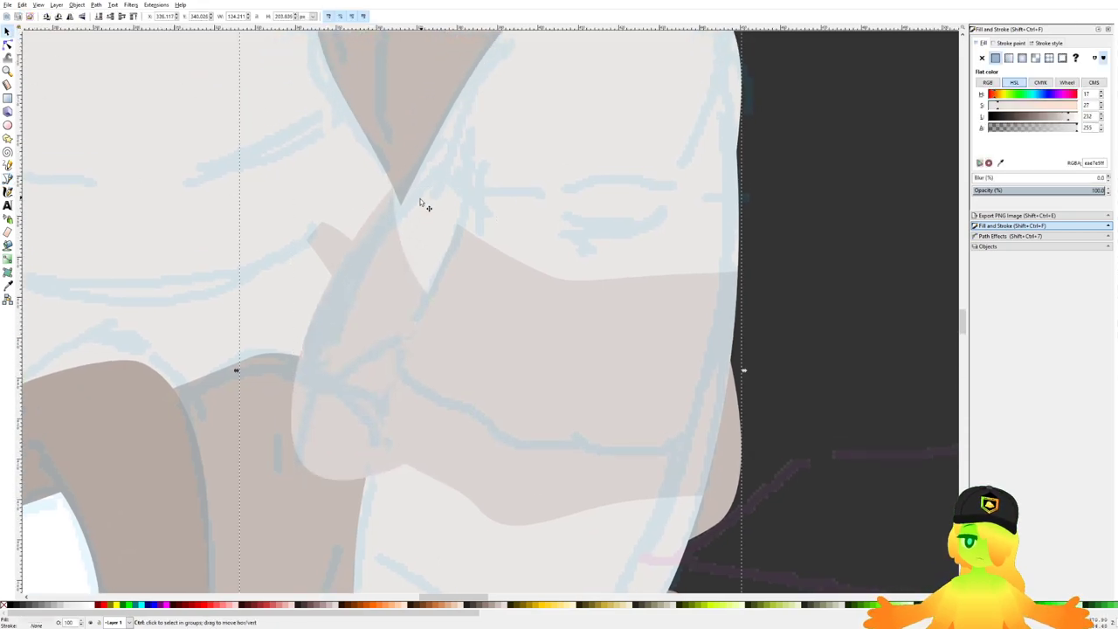
{"action": "key", "text": "ctrl+d"}
{"action": "left_click", "coordinate": [360, 255], "text": "shift"}
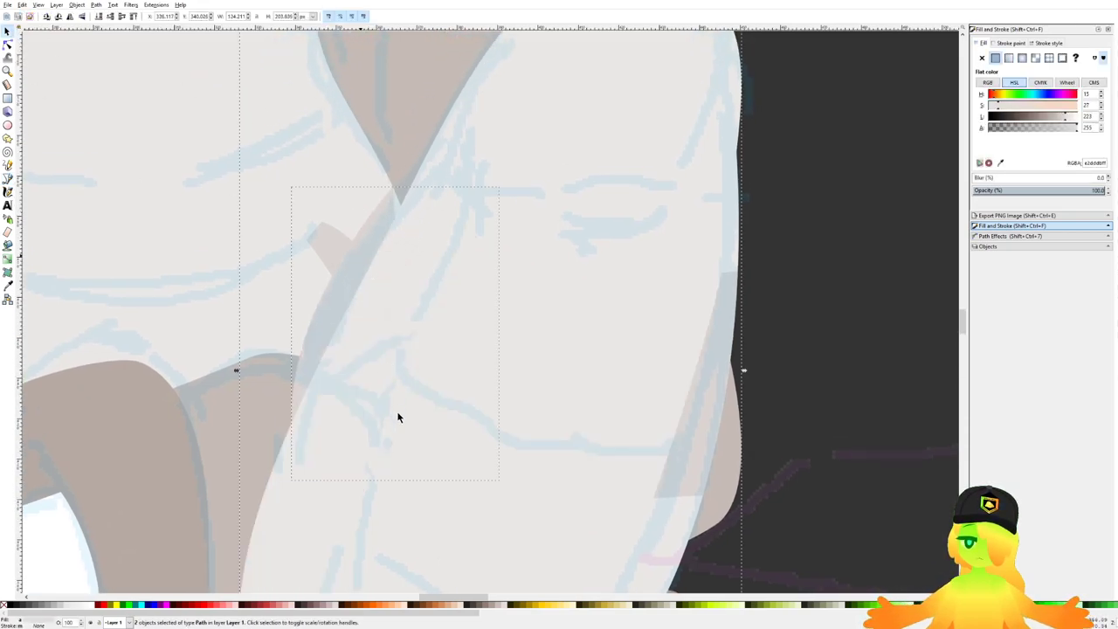
{"action": "key", "text": "ctrl+7"}
{"action": "scroll", "coordinate": [437, 375], "scroll_direction": "down", "scroll_amount": 3}
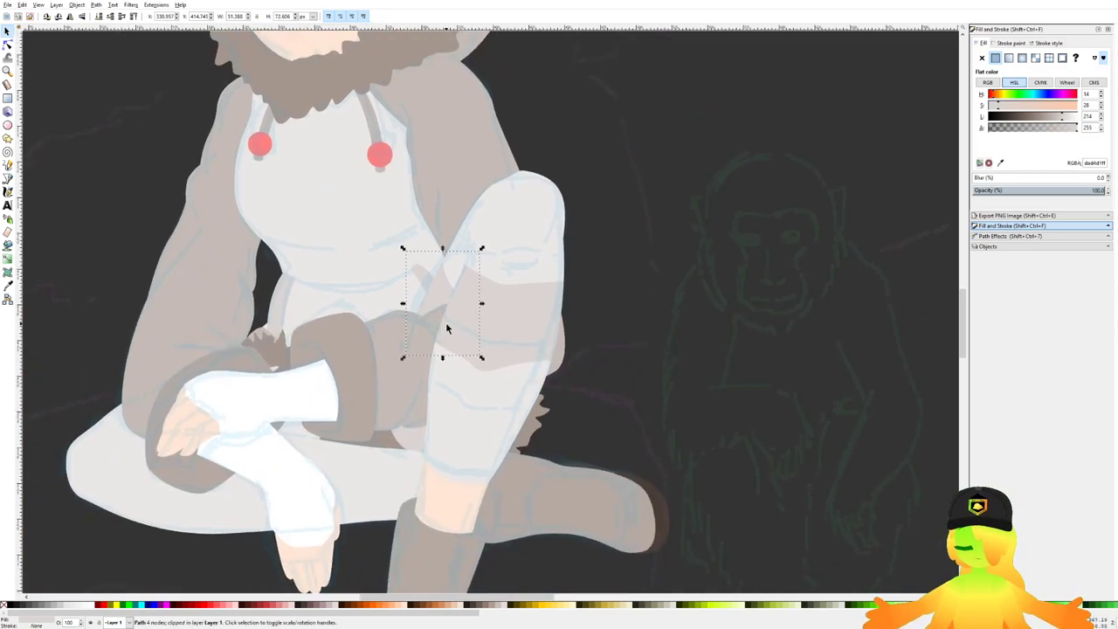
{"action": "scroll", "coordinate": [454, 325], "scroll_direction": "down", "scroll_amount": 1}
{"action": "left_click", "coordinate": [632, 420]}
{"action": "key", "text": "ctrl+s"}
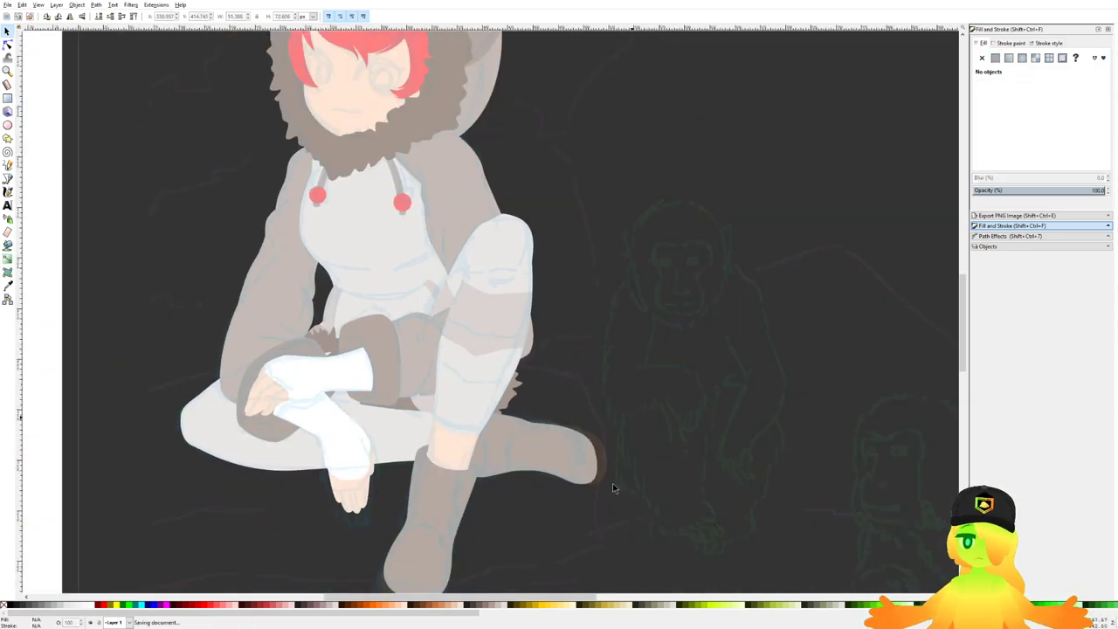
Step: Reshape the folded leg's end beside the raised leg's ankle by editing its nodes so it curves inward
{"action": "scroll", "coordinate": [564, 379], "scroll_direction": "down", "scroll_amount": 3}
{"action": "scroll", "coordinate": [408, 330], "scroll_direction": "up", "scroll_amount": 2}
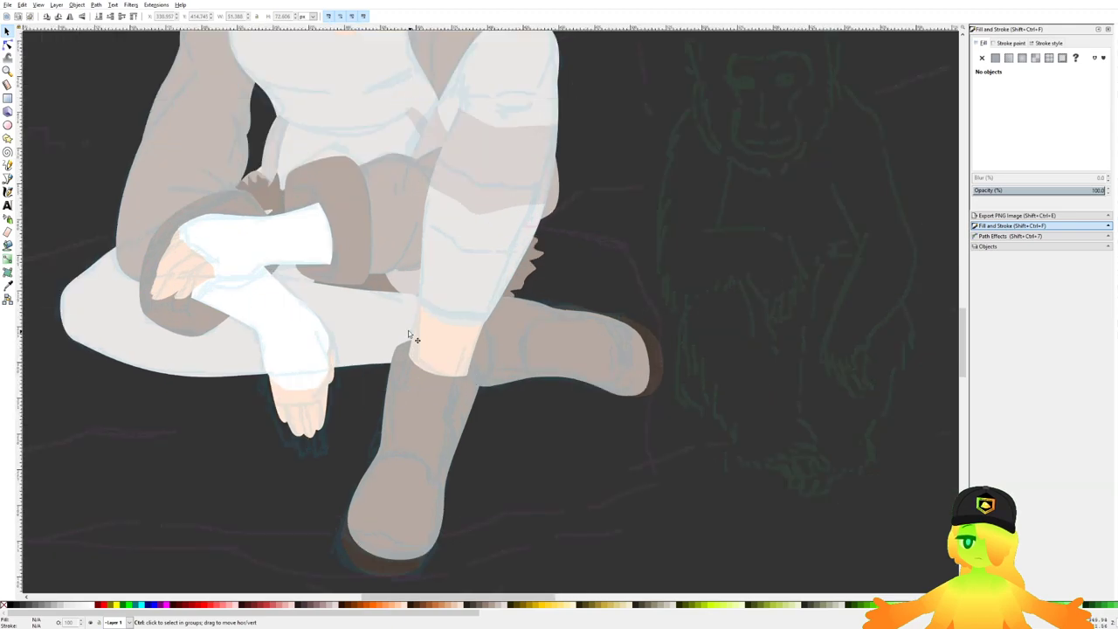
{"action": "left_click", "coordinate": [335, 319]}
{"action": "scroll", "coordinate": [386, 302], "scroll_direction": "up", "scroll_amount": 2}
{"action": "left_click", "coordinate": [7, 46]}
{"action": "scroll", "coordinate": [476, 314], "scroll_direction": "up", "scroll_amount": 1}
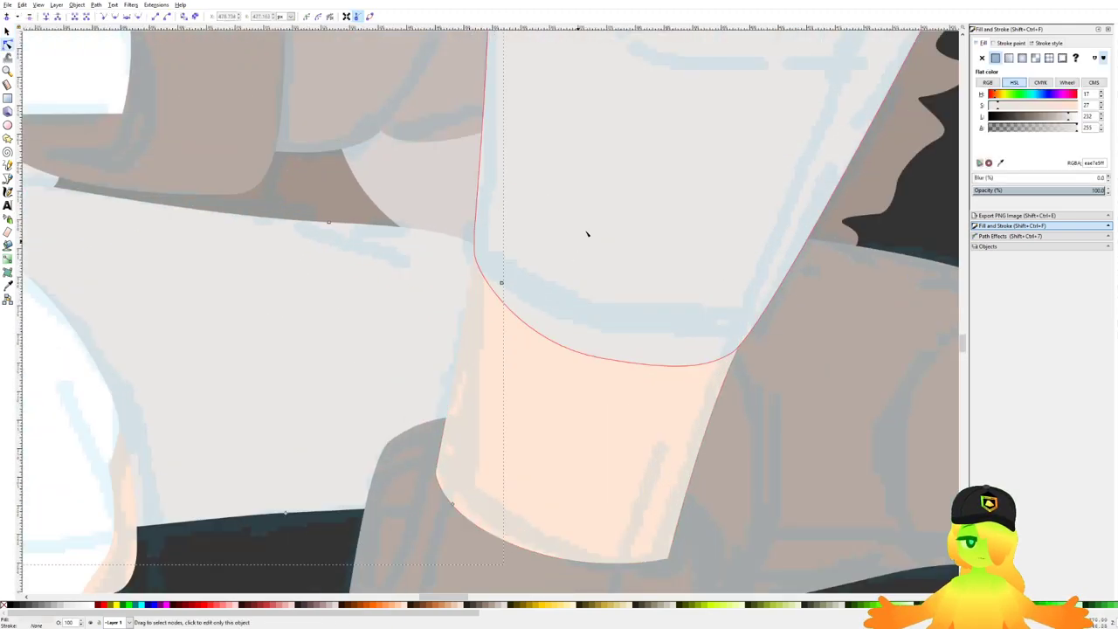
{"action": "left_click", "coordinate": [494, 296]}
{"action": "left_click_drag", "start_coordinate": [501, 285], "coordinate": [464, 295]}
{"action": "left_click_drag", "start_coordinate": [453, 253], "coordinate": [433, 233]}
{"action": "scroll", "coordinate": [433, 233], "scroll_direction": "down", "scroll_amount": 4}
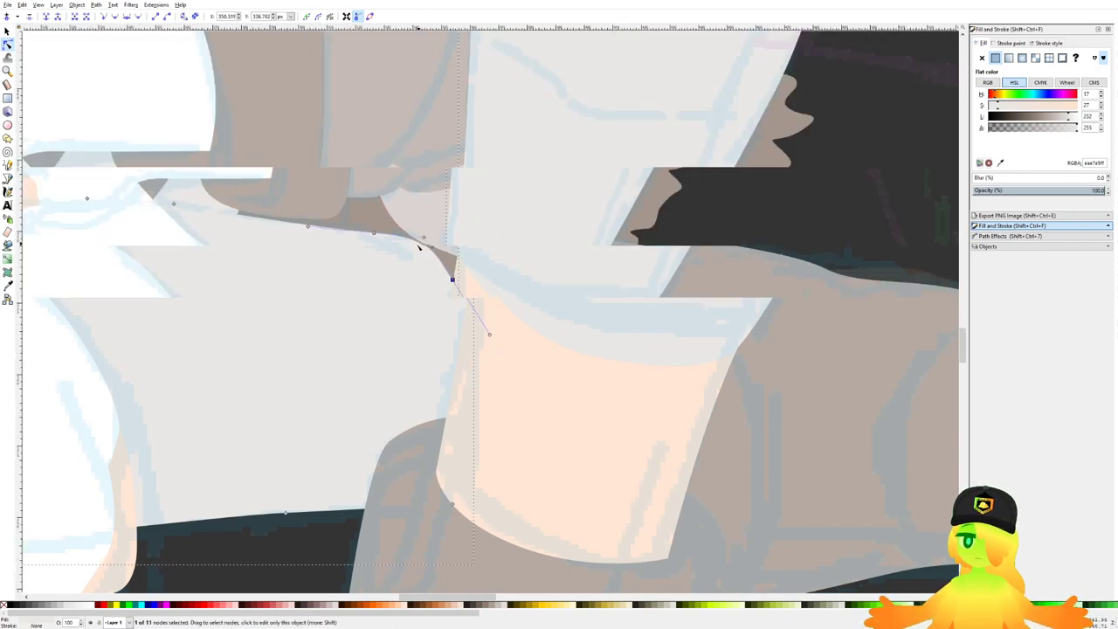
{"action": "scroll", "coordinate": [465, 310], "scroll_direction": "up", "scroll_amount": 3}
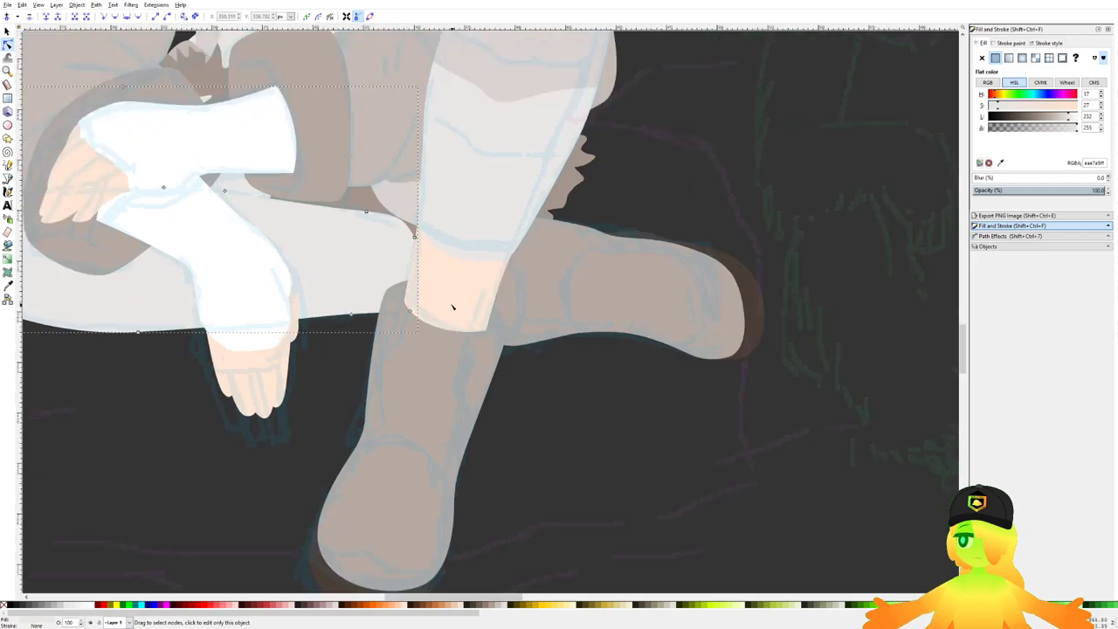
Step: Draw a closed curved ankle shape between the folded leg and the far boot with the Bezier tool
{"action": "left_click", "coordinate": [8, 177]}
{"action": "scroll", "coordinate": [385, 252], "scroll_direction": "up", "scroll_amount": 2}
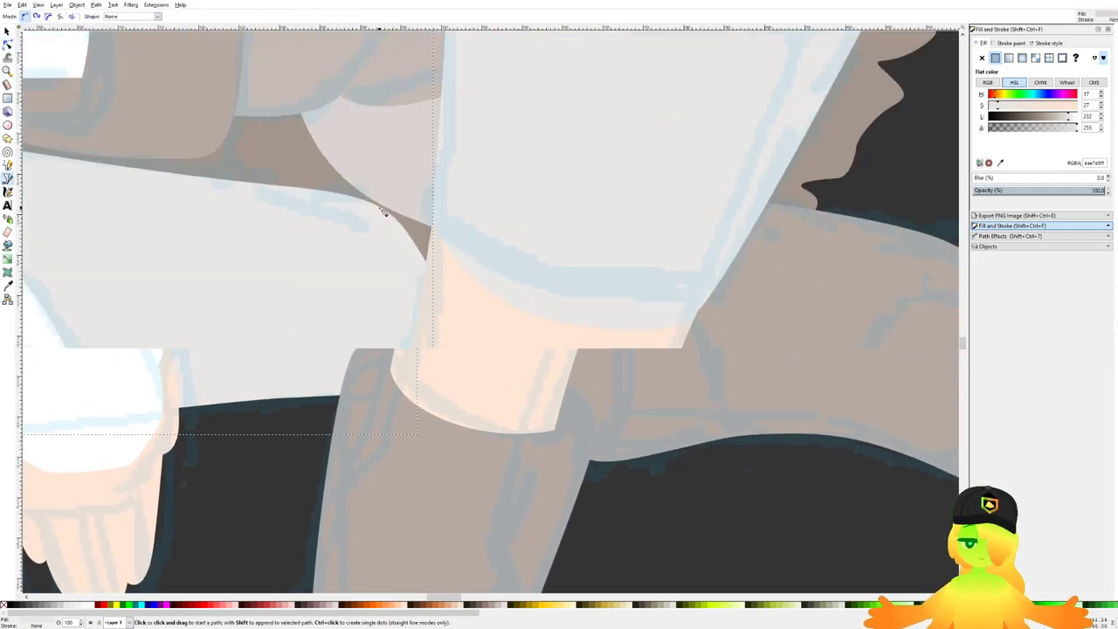
{"action": "left_click", "coordinate": [338, 195]}
{"action": "scroll", "coordinate": [556, 227], "scroll_direction": "down", "scroll_amount": 2}
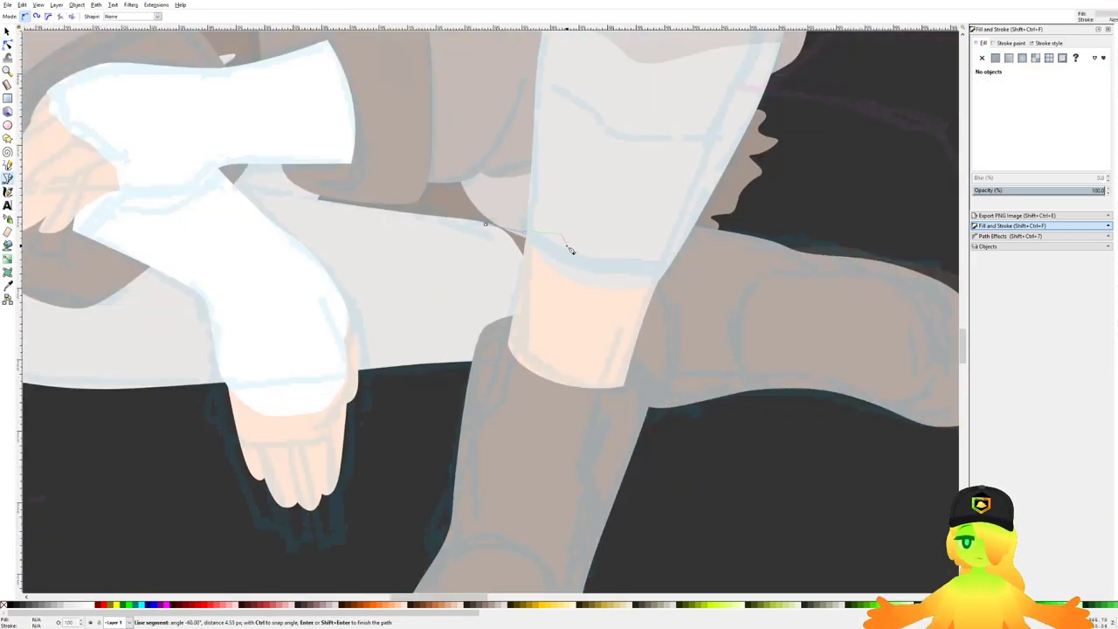
{"action": "left_click_drag", "start_coordinate": [660, 306], "coordinate": [660, 350]}
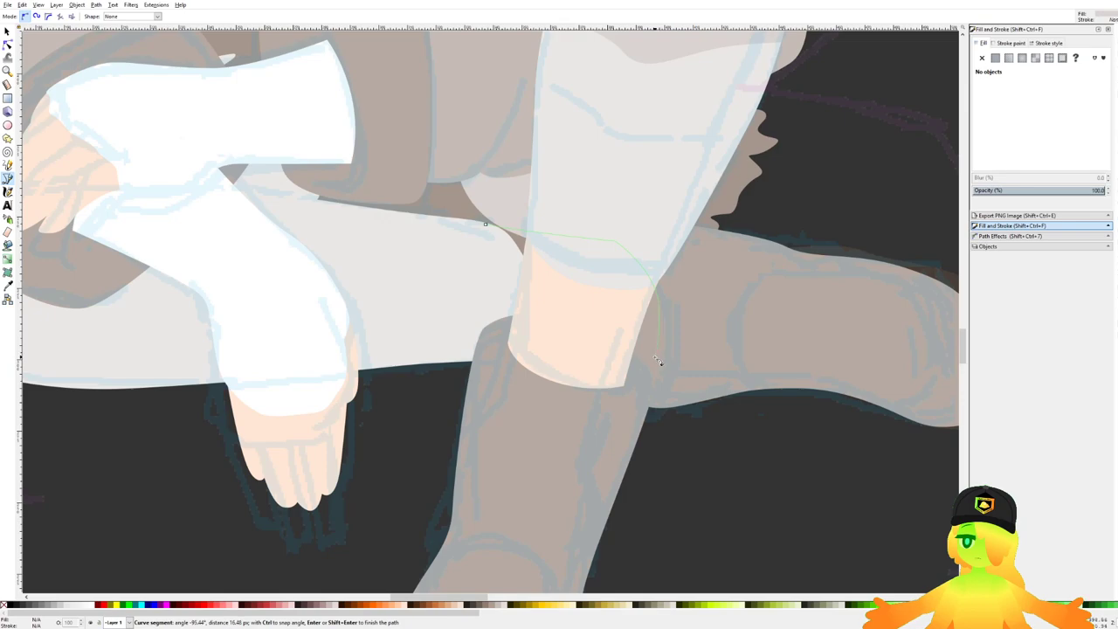
{"action": "left_click_drag", "start_coordinate": [509, 350], "coordinate": [443, 358]}
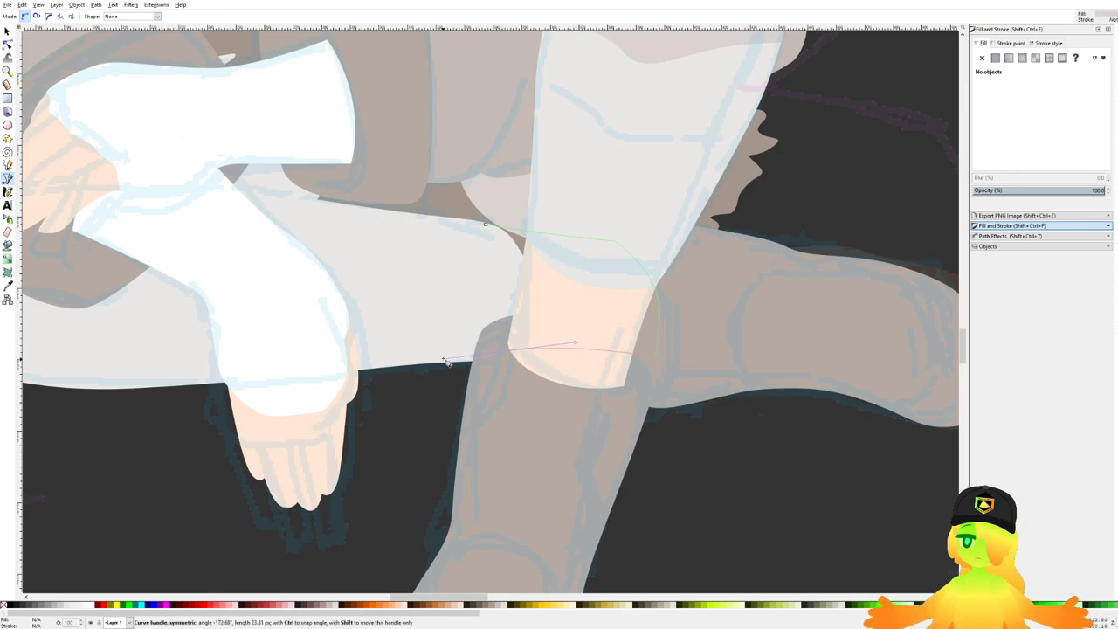
{"action": "left_click", "coordinate": [491, 228]}
Step: Fill the ankle shape with the skin colour sampled from the raised ankle, lower it behind the legs, deselect it and save the drawing
{"action": "key", "text": "d"}
{"action": "left_click", "coordinate": [590, 371]}
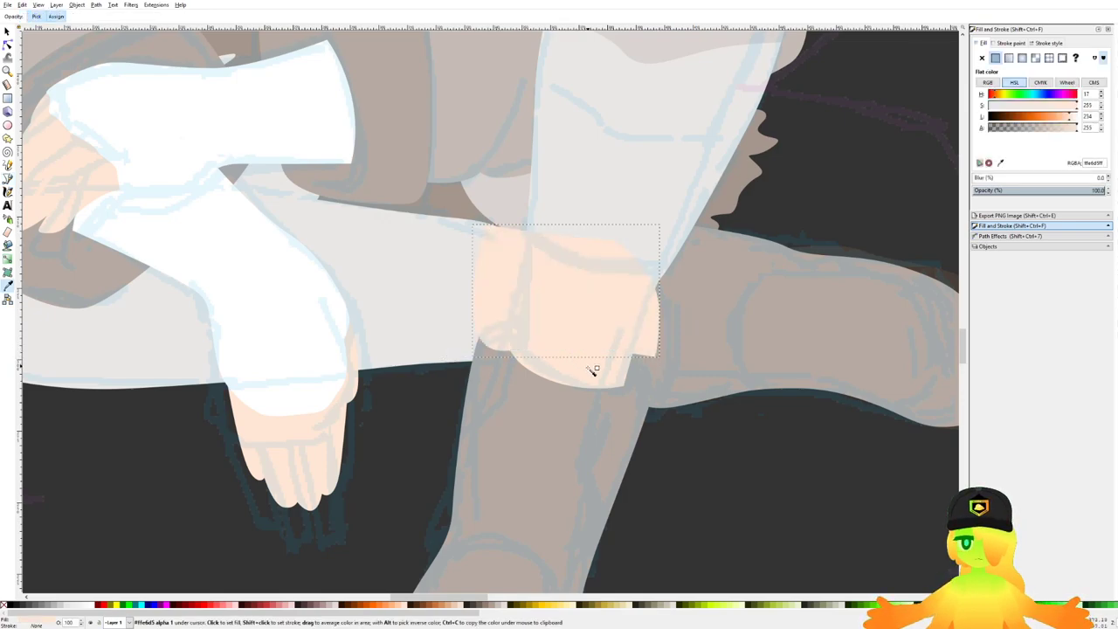
{"action": "key", "text": "Page_Down"}
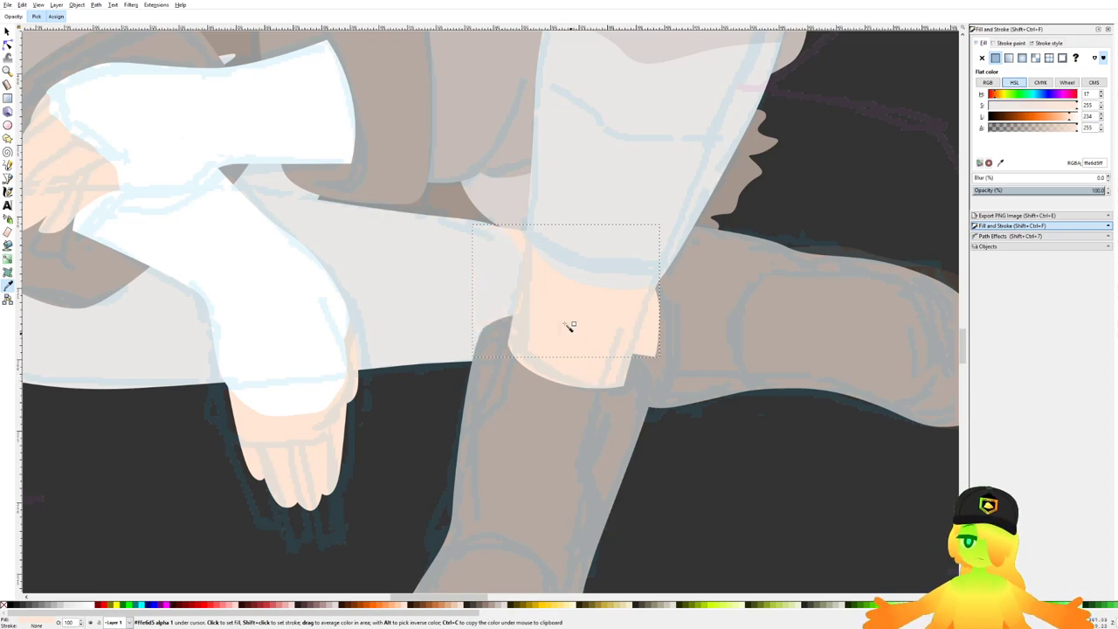
{"action": "left_click", "coordinate": [6, 34]}
{"action": "scroll", "coordinate": [463, 251], "scroll_direction": "down", "scroll_amount": 3}
{"action": "left_click", "coordinate": [623, 364]}
{"action": "key", "text": "ctrl+s"}
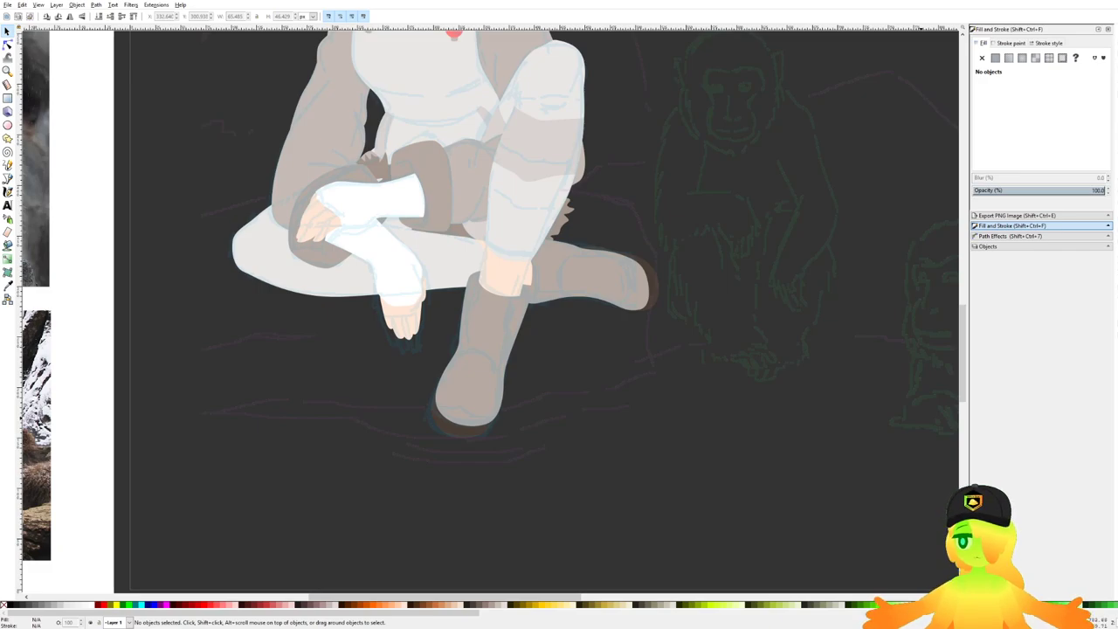
{"action": "left_click_drag", "start_coordinate": [592, 306], "coordinate": [653, 331]}
{"action": "scroll", "coordinate": [629, 318], "scroll_direction": "up", "scroll_amount": 2}
{"action": "key", "text": "ctrl+s"}
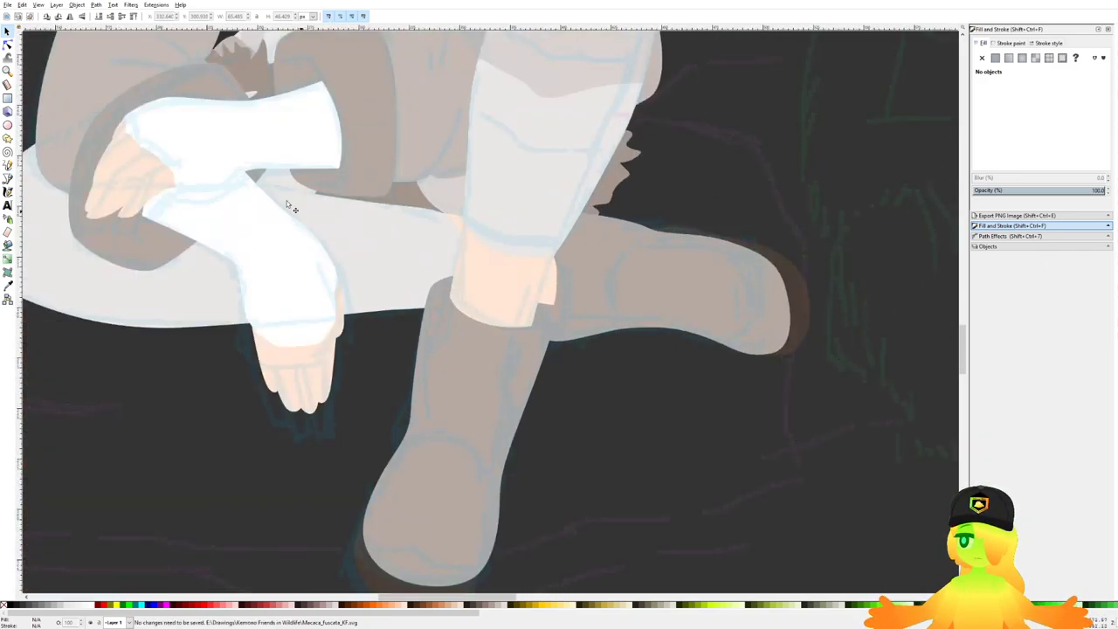
Step: Reshape the exposed edge of the folded leg's ankle beside the far boot by moving its corner and side nodes
{"action": "left_click", "coordinate": [8, 45]}
{"action": "scroll", "coordinate": [560, 305], "scroll_direction": "up", "scroll_amount": 2}
{"action": "left_click", "coordinate": [554, 301]}
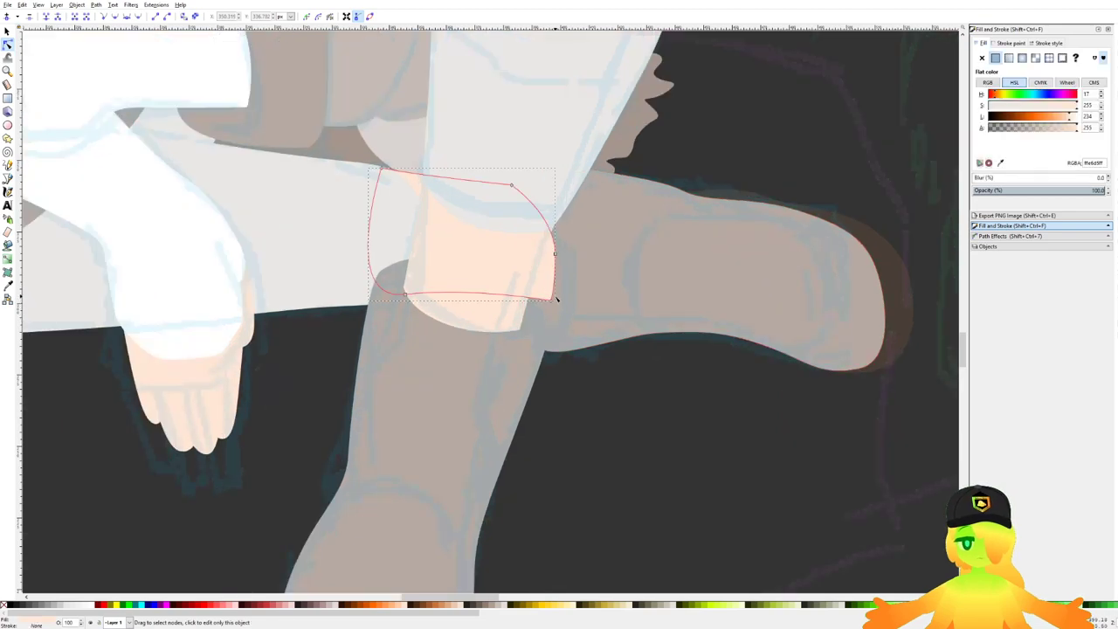
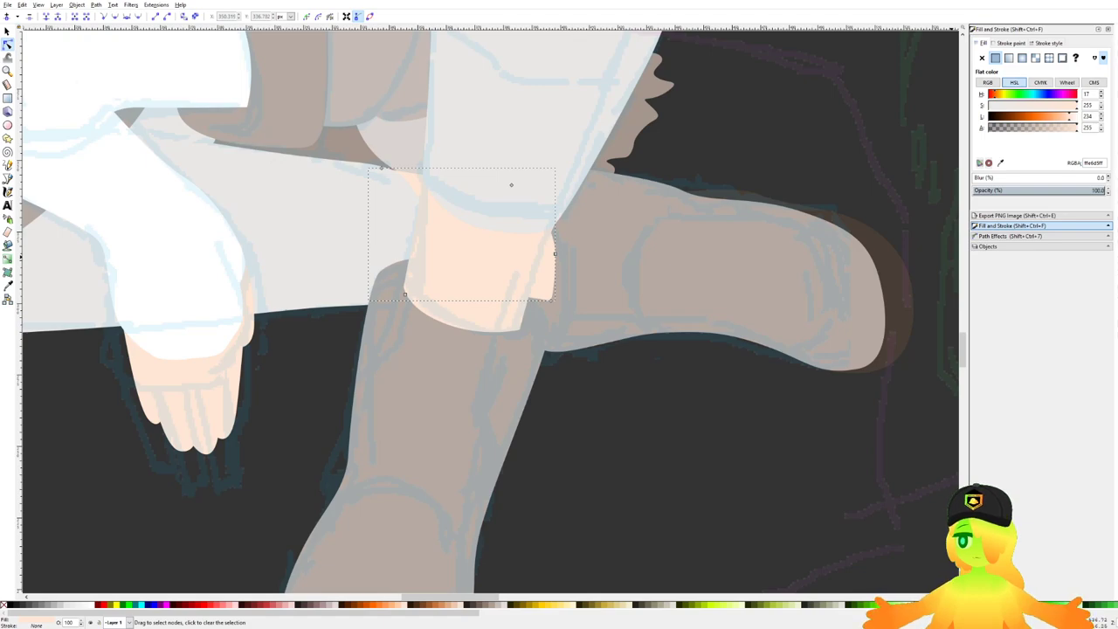
{"action": "left_click", "coordinate": [569, 312]}
{"action": "scroll", "coordinate": [568, 310], "scroll_direction": "up", "scroll_amount": 2}
{"action": "left_click_drag", "start_coordinate": [568, 310], "coordinate": [559, 313]}
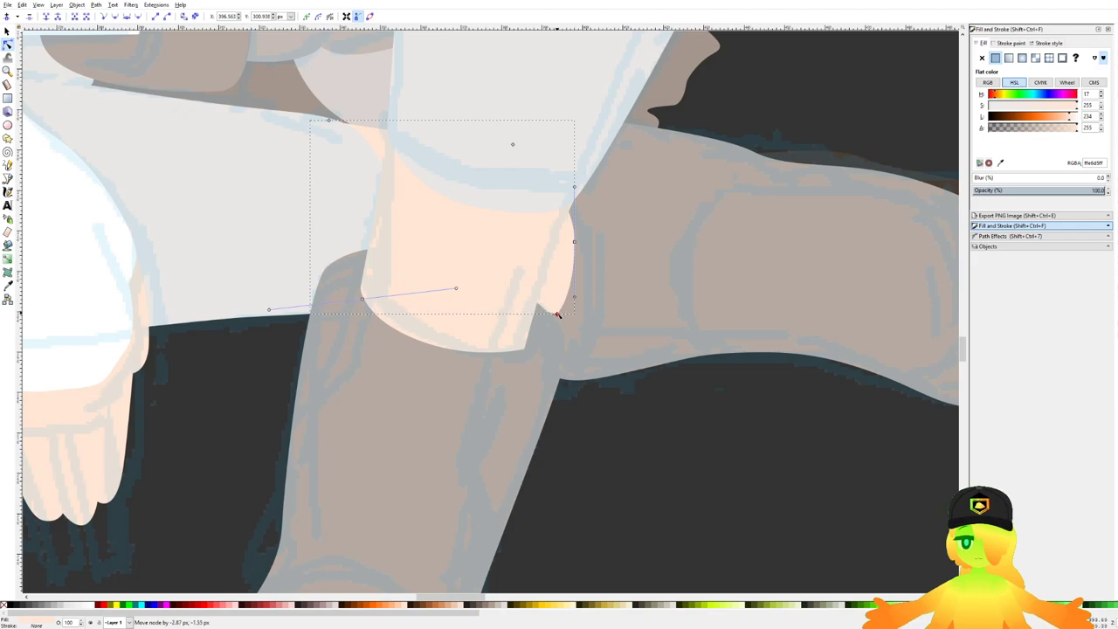
{"action": "left_click_drag", "start_coordinate": [574, 242], "coordinate": [571, 243]}
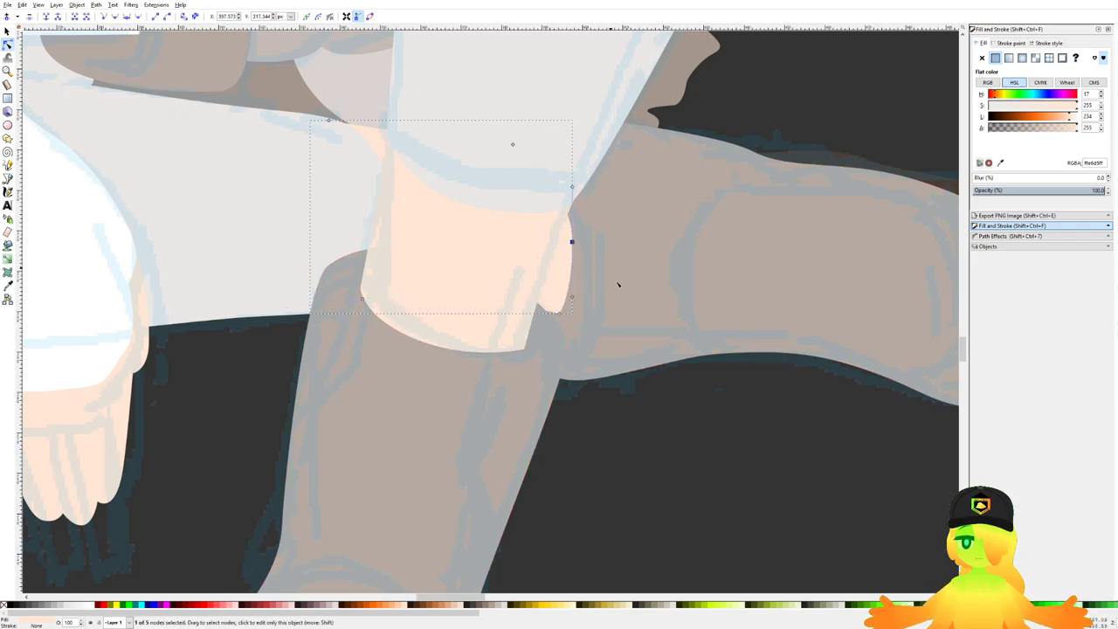
{"action": "left_click", "coordinate": [618, 285]}
Step: Smooth the far boot's lower edge by adjusting its nodes, deselect it and save the drawing
{"action": "left_click", "coordinate": [568, 375]}
{"action": "scroll", "coordinate": [568, 374], "scroll_direction": "down", "scroll_amount": 1}
{"action": "left_click_drag", "start_coordinate": [537, 357], "coordinate": [533, 345]}
{"action": "scroll", "coordinate": [682, 349], "scroll_direction": "up", "scroll_amount": 1}
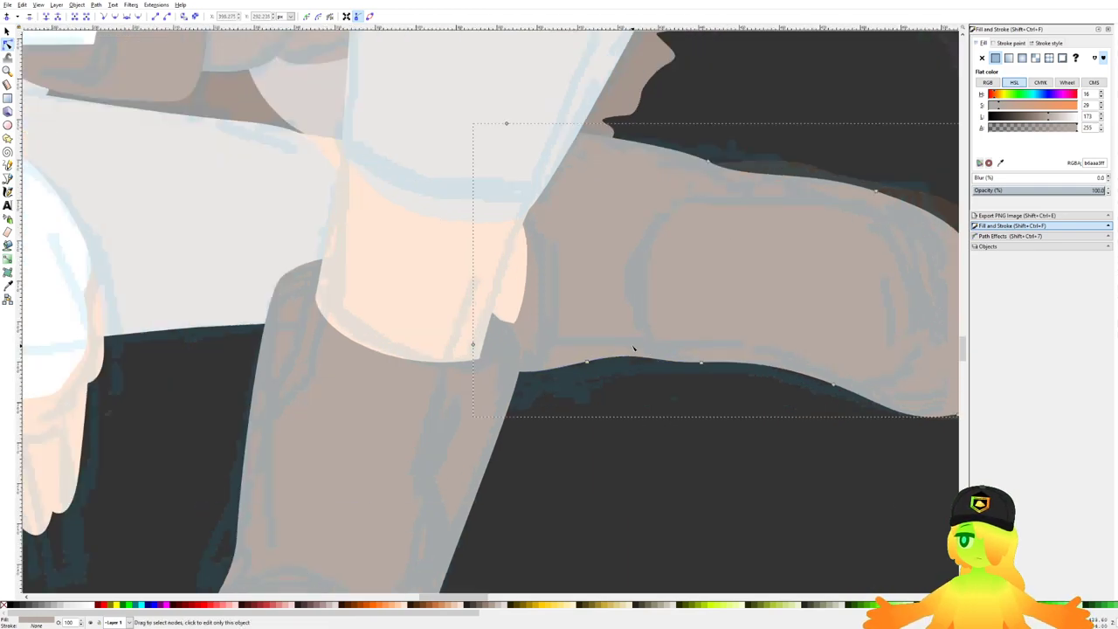
{"action": "left_click_drag", "start_coordinate": [714, 343], "coordinate": [691, 343]}
{"action": "left_click", "coordinate": [731, 409]}
{"action": "left_click", "coordinate": [731, 409]}
{"action": "scroll", "coordinate": [738, 393], "scroll_direction": "down", "scroll_amount": 3}
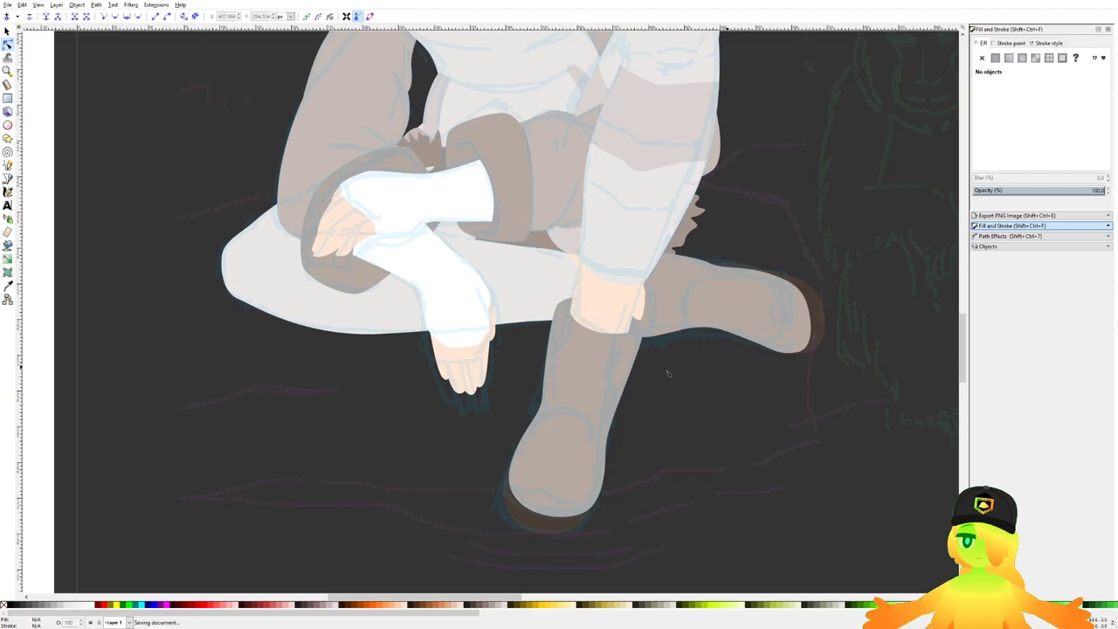
{"action": "scroll", "coordinate": [668, 373], "scroll_direction": "up", "scroll_amount": 1}
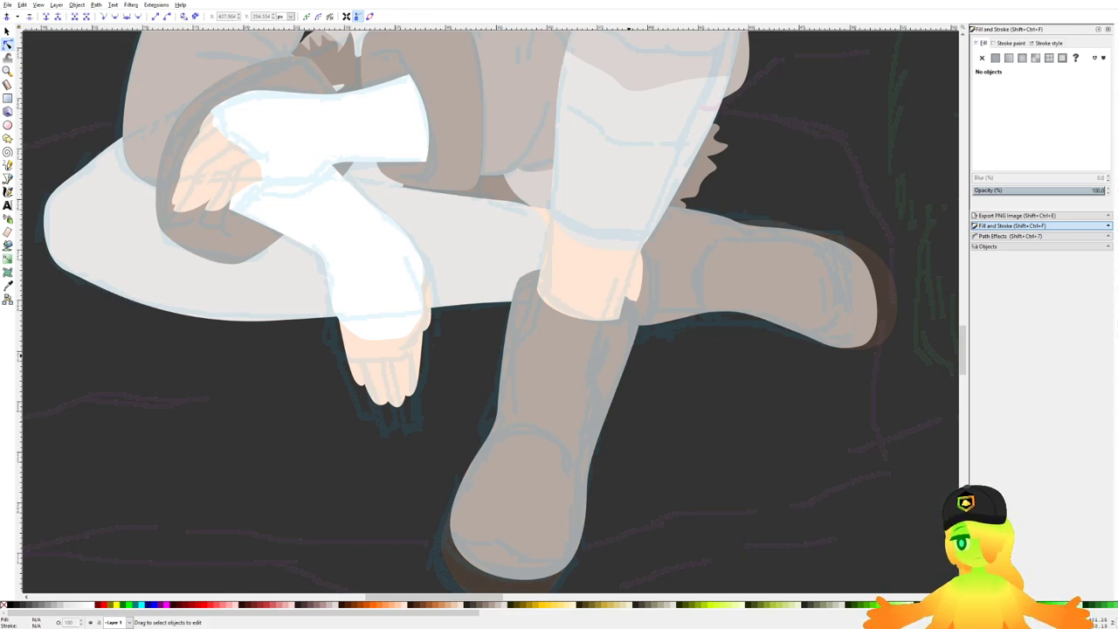
Step: Refine the folded leg's curve at the ankle by adjusting its end node and handle, deselect it and save
{"action": "left_click_drag", "start_coordinate": [801, 413], "coordinate": [841, 433]}
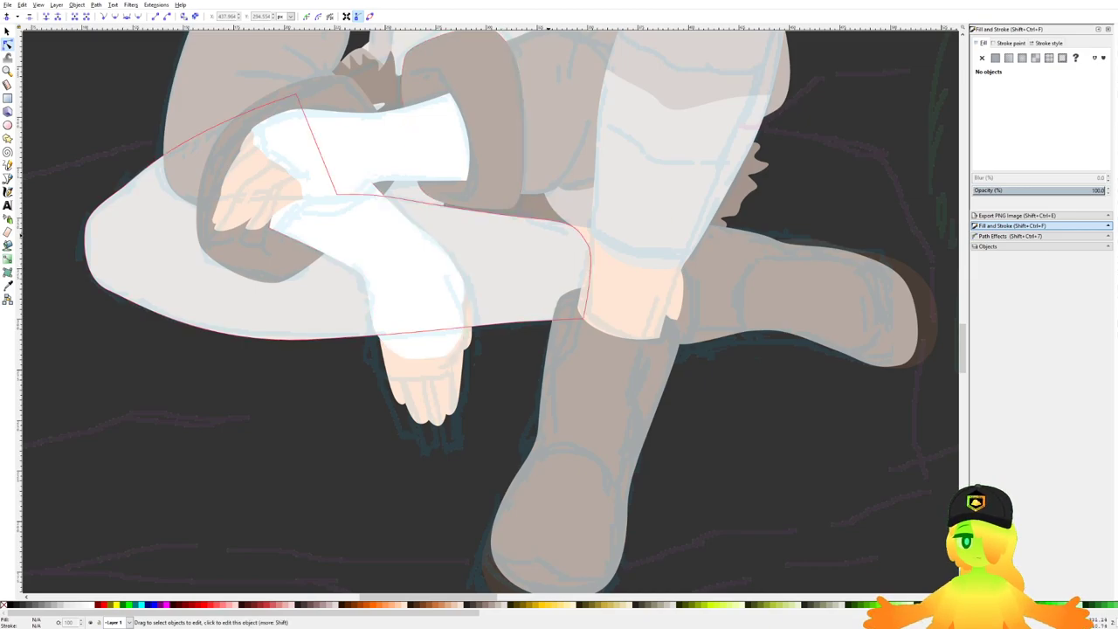
{"action": "scroll", "coordinate": [566, 245], "scroll_direction": "up", "scroll_amount": 1}
{"action": "left_click", "coordinate": [568, 252]}
{"action": "scroll", "coordinate": [566, 245], "scroll_direction": "up", "scroll_amount": 1}
{"action": "left_click", "coordinate": [610, 248]}
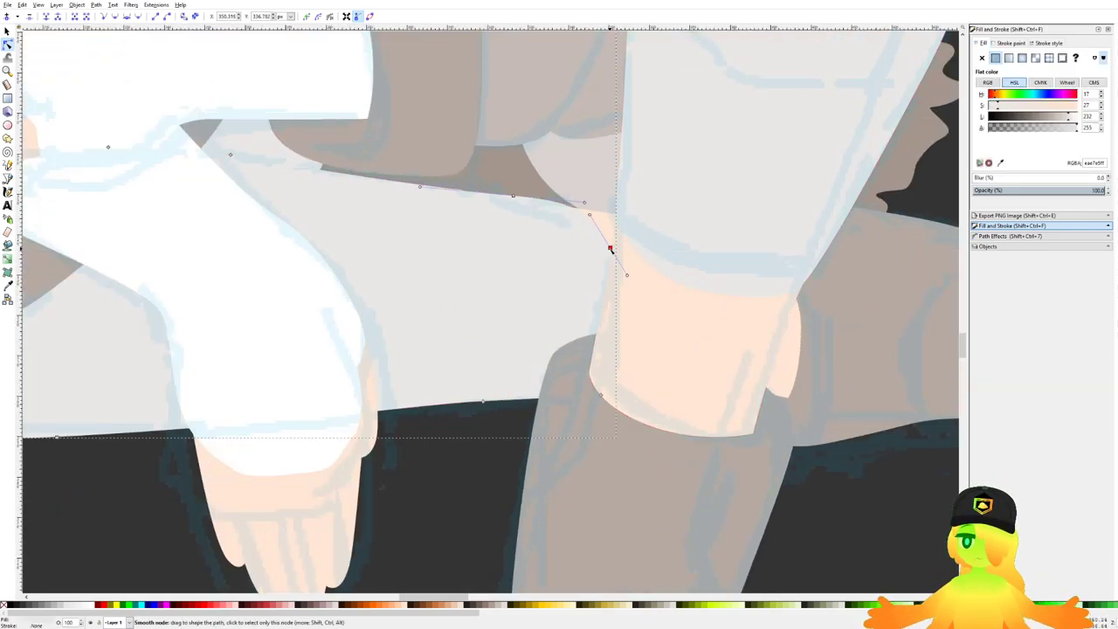
{"action": "left_click_drag", "start_coordinate": [611, 248], "coordinate": [600, 211]}
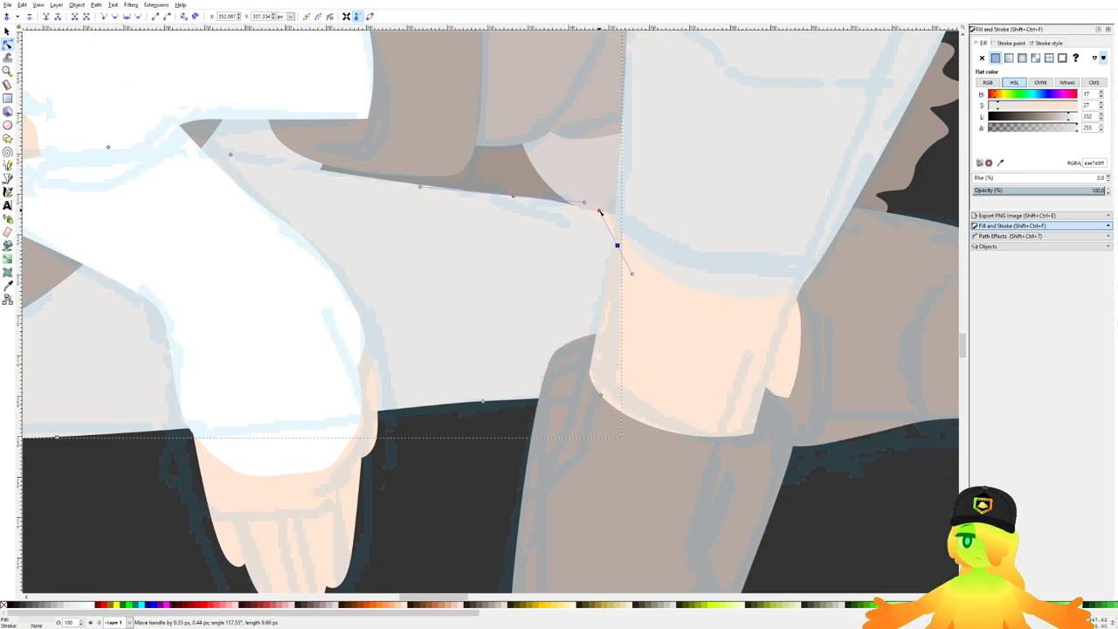
{"action": "scroll", "coordinate": [580, 238], "scroll_direction": "down", "scroll_amount": 3}
{"action": "double_click", "coordinate": [739, 392]}
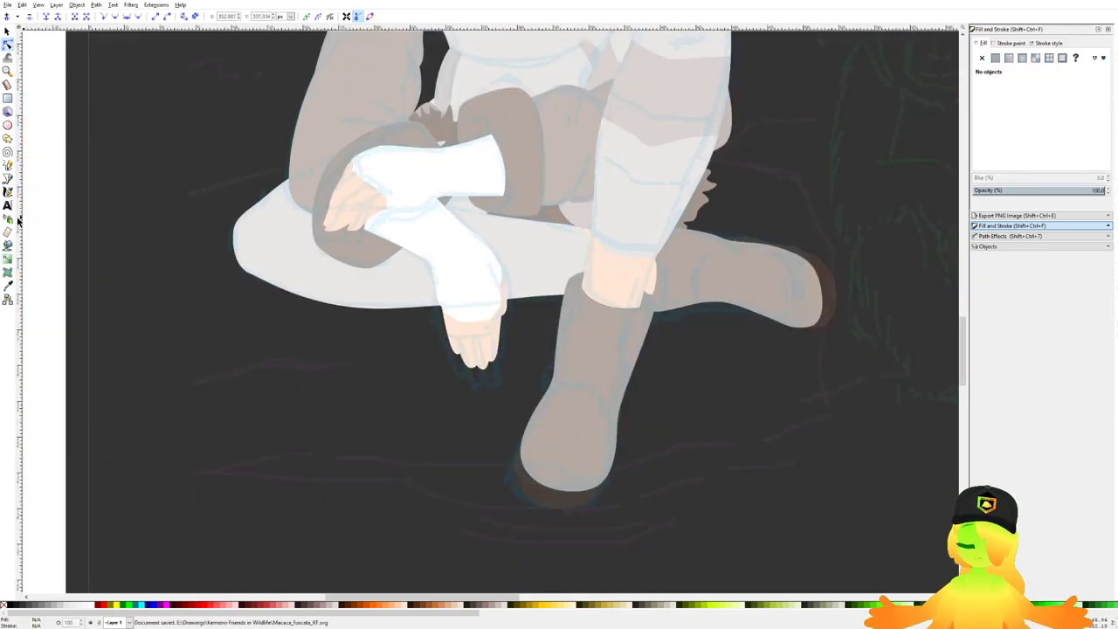
Step: Draw a closed curved stripe across the folded leg, between the hanging hand and the raised ankle, with the Bezier tool
{"action": "left_click", "coordinate": [9, 181]}
{"action": "scroll", "coordinate": [286, 213], "scroll_direction": "down", "scroll_amount": 3}
{"action": "key", "text": "ctrl+s"}
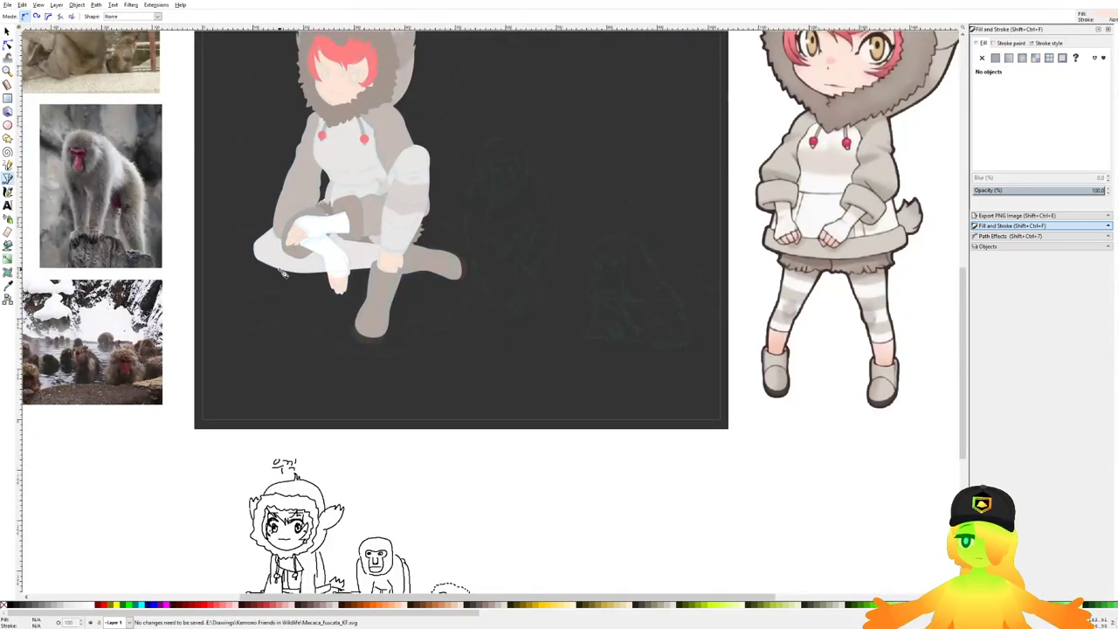
{"action": "scroll", "coordinate": [350, 265], "scroll_direction": "up", "scroll_amount": 4}
{"action": "scroll", "coordinate": [397, 260], "scroll_direction": "up", "scroll_amount": 2}
{"action": "left_click", "coordinate": [335, 136]}
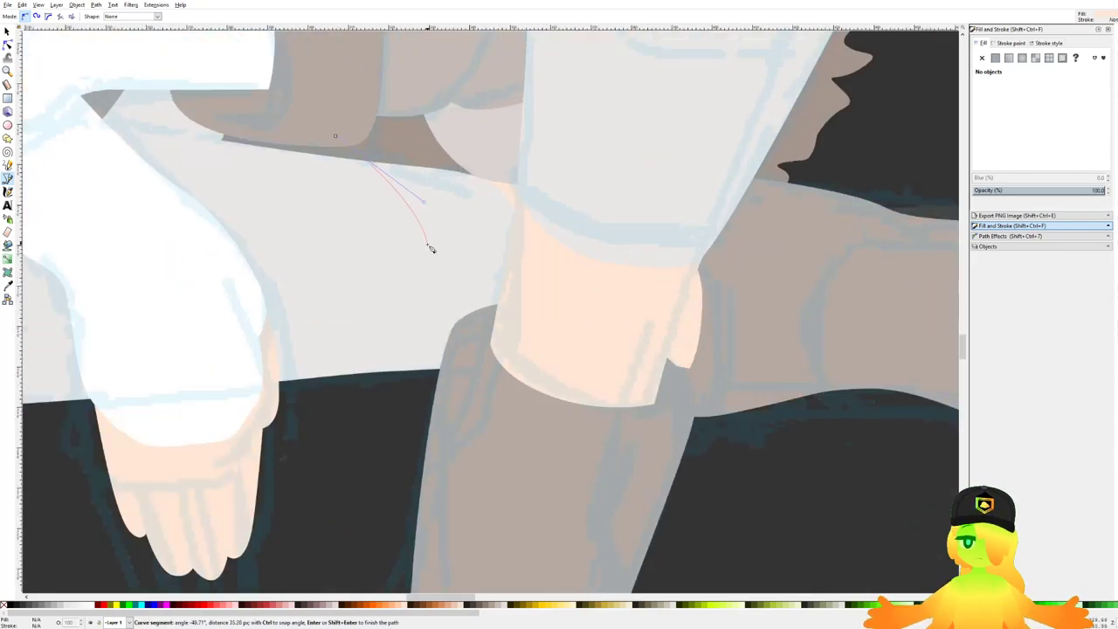
{"action": "left_click_drag", "start_coordinate": [419, 242], "coordinate": [589, 337]}
{"action": "left_click_drag", "start_coordinate": [519, 380], "coordinate": [470, 393]}
{"action": "left_click", "coordinate": [391, 397]}
{"action": "left_click_drag", "start_coordinate": [391, 398], "coordinate": [463, 443]}
{"action": "scroll", "coordinate": [471, 440], "scroll_direction": "down", "scroll_amount": 2}
{"action": "scroll", "coordinate": [479, 428], "scroll_direction": "up", "scroll_amount": 2}
{"action": "left_click_drag", "start_coordinate": [497, 369], "coordinate": [497, 285]}
{"action": "left_click_drag", "start_coordinate": [394, 186], "coordinate": [436, 203]}
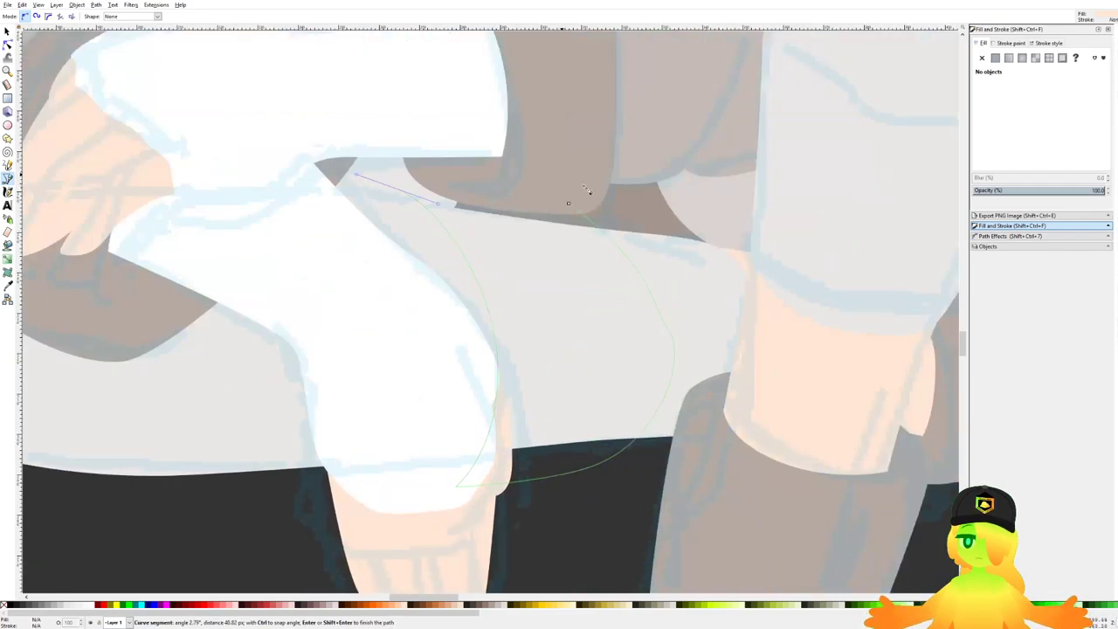
{"action": "left_click", "coordinate": [569, 203]}
{"action": "scroll", "coordinate": [542, 208], "scroll_direction": "down", "scroll_amount": 4}
{"action": "left_click_drag", "start_coordinate": [541, 210], "coordinate": [546, 238]}
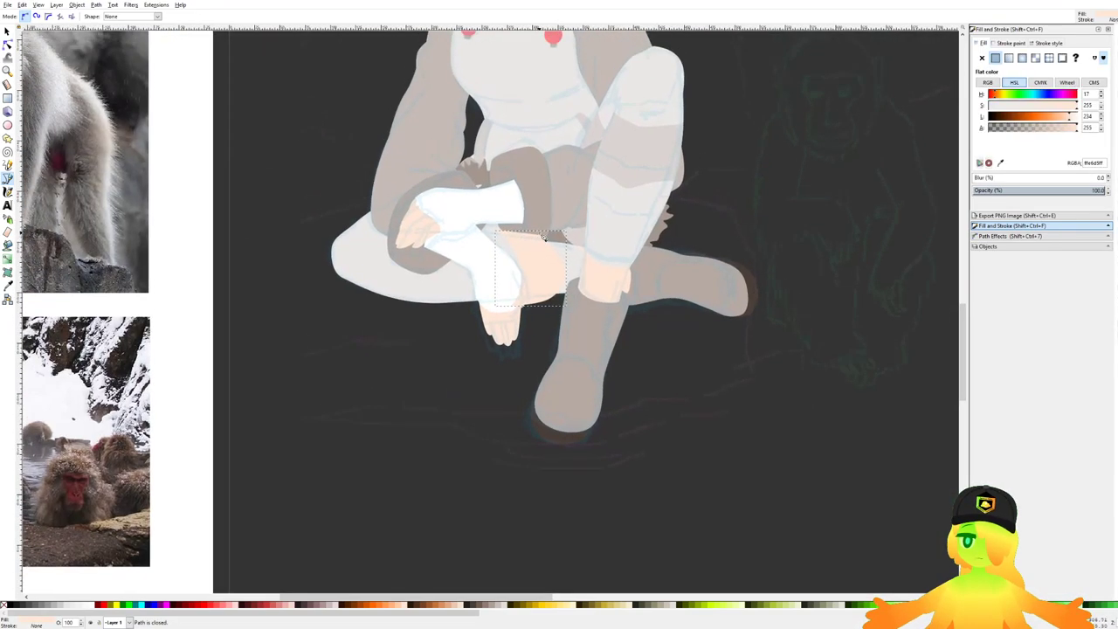
Step: Fill the new stripe with the colour sampled from the raised leg's stripe
{"action": "key", "text": "d"}
{"action": "left_click", "coordinate": [647, 172]}
{"action": "scroll", "coordinate": [489, 250], "scroll_direction": "up", "scroll_amount": 2}
{"action": "key", "text": "s"}
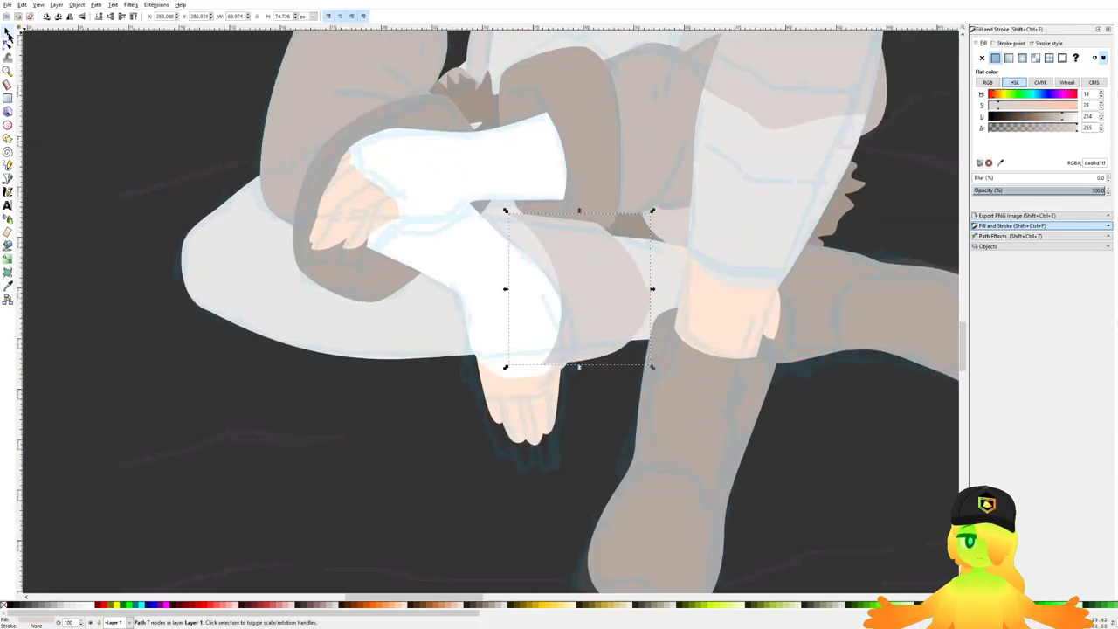
Step: Bring a duplicate of the folded leg's shape to the front, select it together with the stripe, and clear the selection
{"action": "left_click", "coordinate": [359, 333]}
{"action": "key", "text": "Home"}
{"action": "left_click", "coordinate": [580, 220], "text": "shift"}
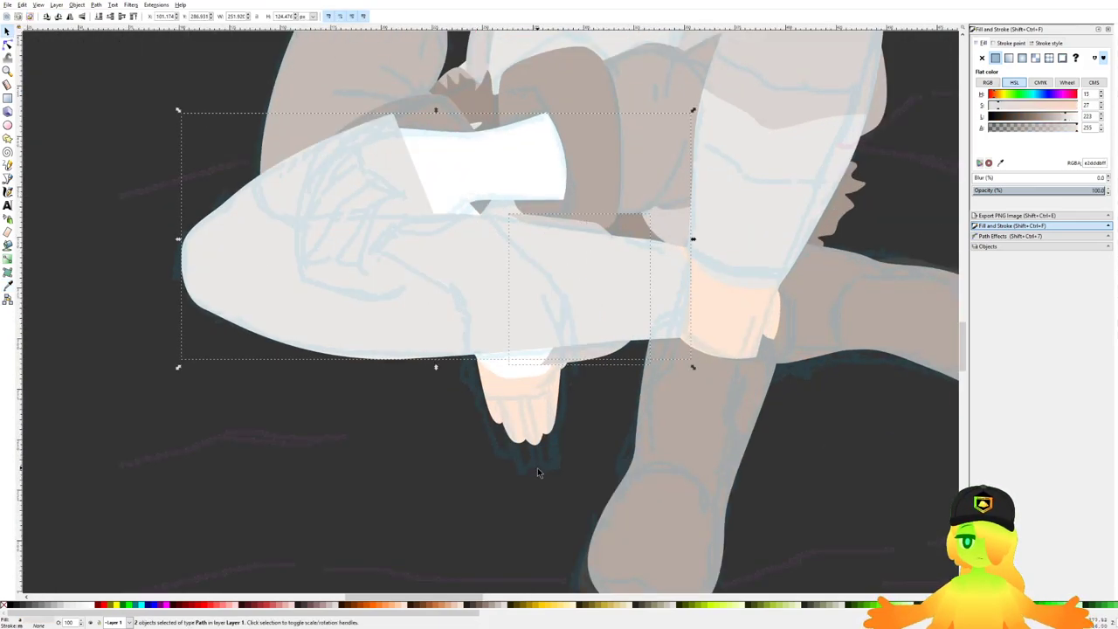
{"action": "left_click", "coordinate": [247, 434]}
{"action": "scroll", "coordinate": [461, 344], "scroll_direction": "down", "scroll_amount": 3}
{"action": "scroll", "coordinate": [477, 300], "scroll_direction": "up", "scroll_amount": 3}
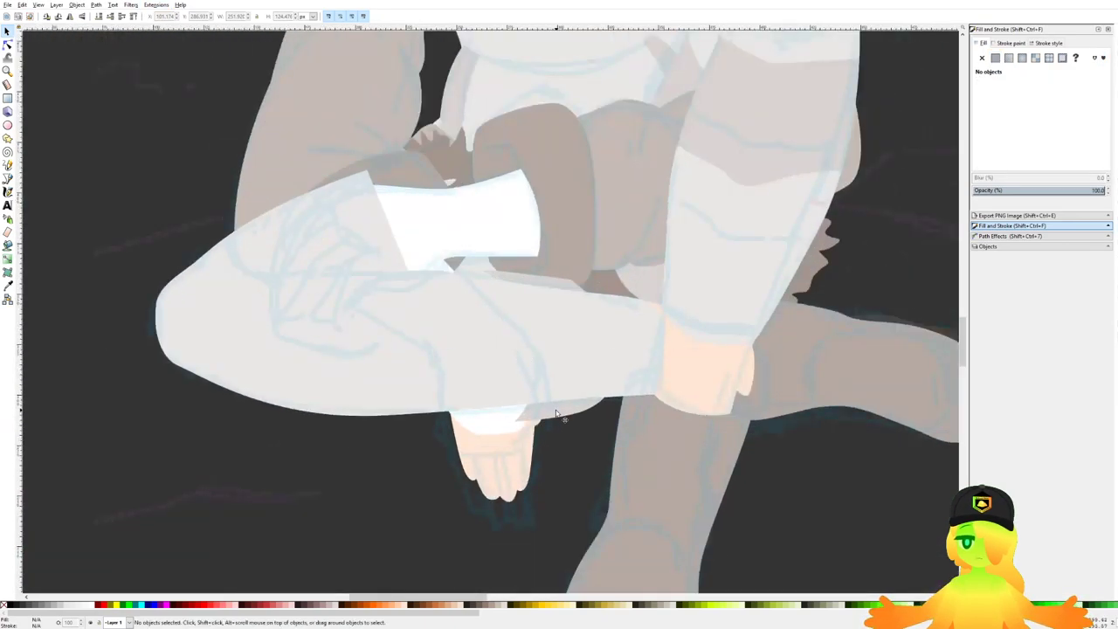
Step: Move the stripe along the folded leg towards the knee and resize it to about 90 by 82 px
{"action": "left_click_drag", "start_coordinate": [556, 410], "coordinate": [493, 408]}
{"action": "left_click_drag", "start_coordinate": [562, 269], "coordinate": [576, 252]}
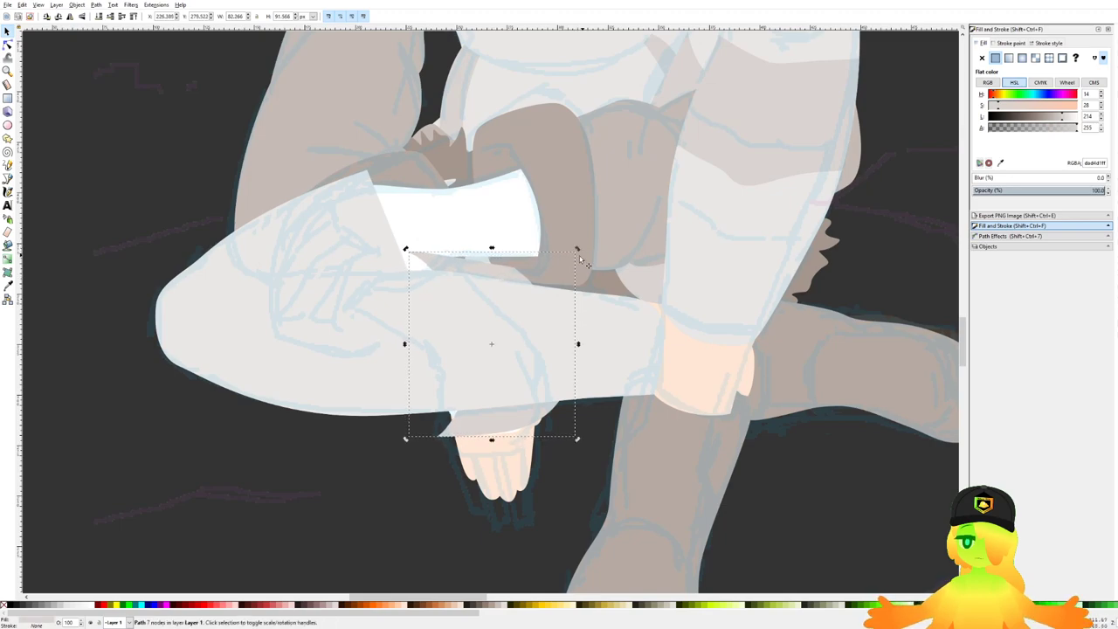
{"action": "left_click", "coordinate": [505, 279]}
{"action": "left_click", "coordinate": [506, 419]}
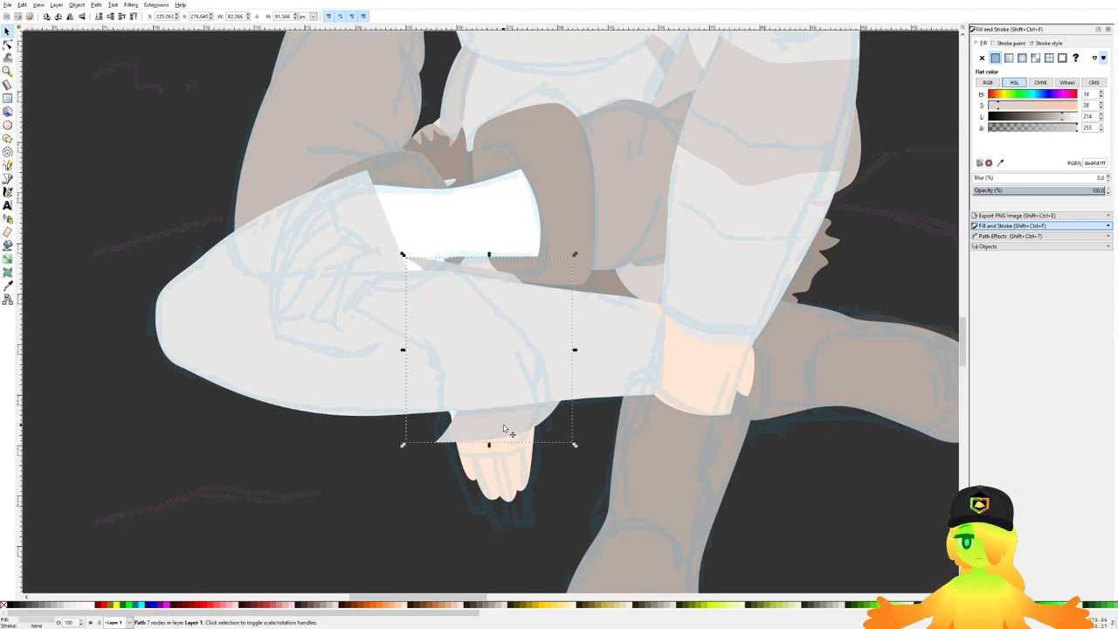
{"action": "left_click_drag", "start_coordinate": [583, 447], "coordinate": [600, 428]}
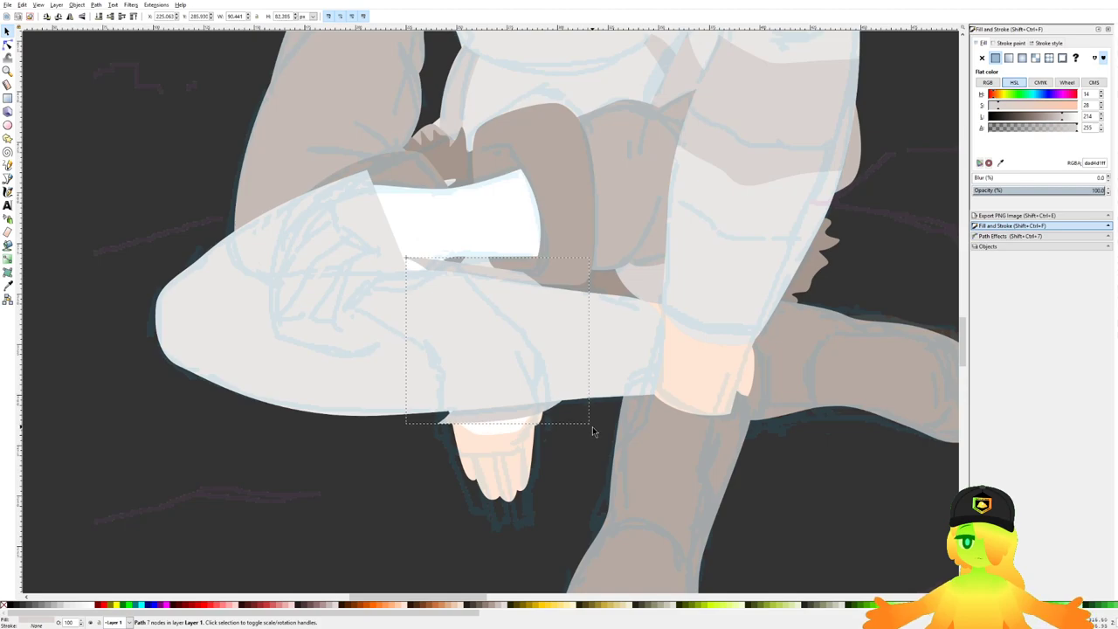
{"action": "scroll", "coordinate": [464, 410], "scroll_direction": "down", "scroll_amount": 2}
{"action": "scroll", "coordinate": [438, 392], "scroll_direction": "up", "scroll_amount": 2}
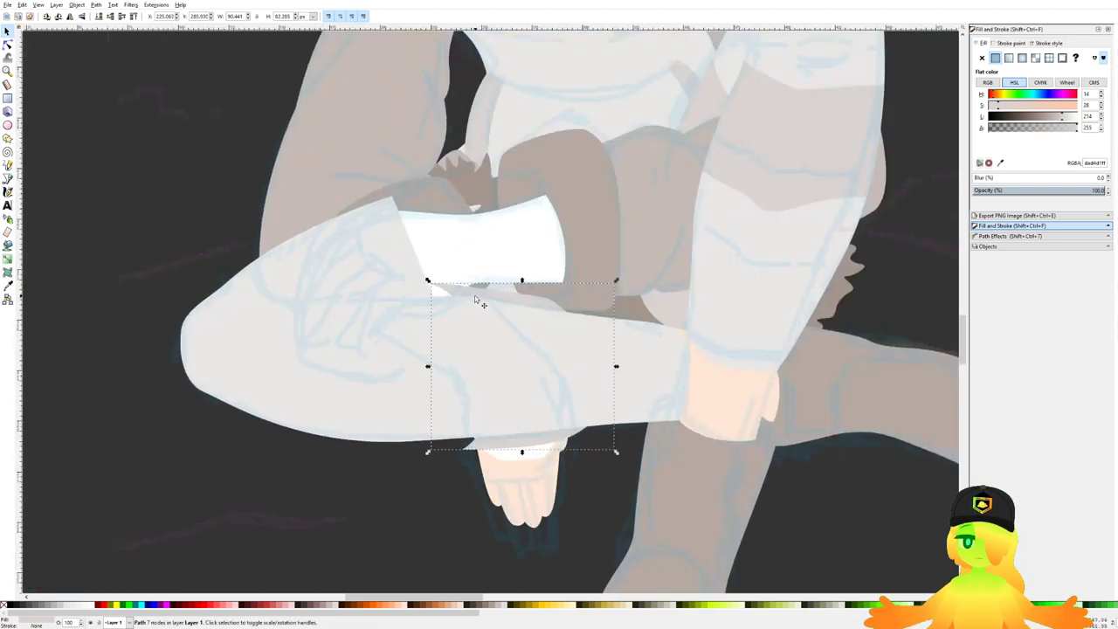
{"action": "left_click_drag", "start_coordinate": [474, 297], "coordinate": [453, 292]}
{"action": "left_click", "coordinate": [487, 340]}
{"action": "left_click_drag", "start_coordinate": [486, 341], "coordinate": [310, 381]}
{"action": "key", "text": "ctrl+z"}
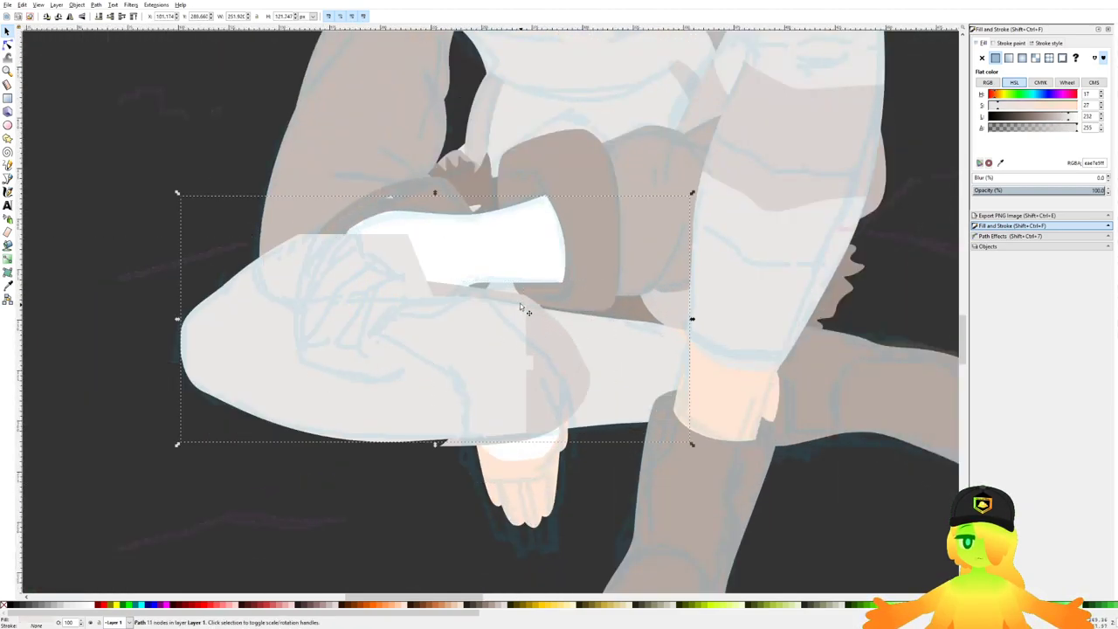
Step: Nudge the stripe along the folded leg and clip it to the duplicate of the leg's shape
{"action": "left_click_drag", "start_coordinate": [494, 295], "coordinate": [515, 298]}
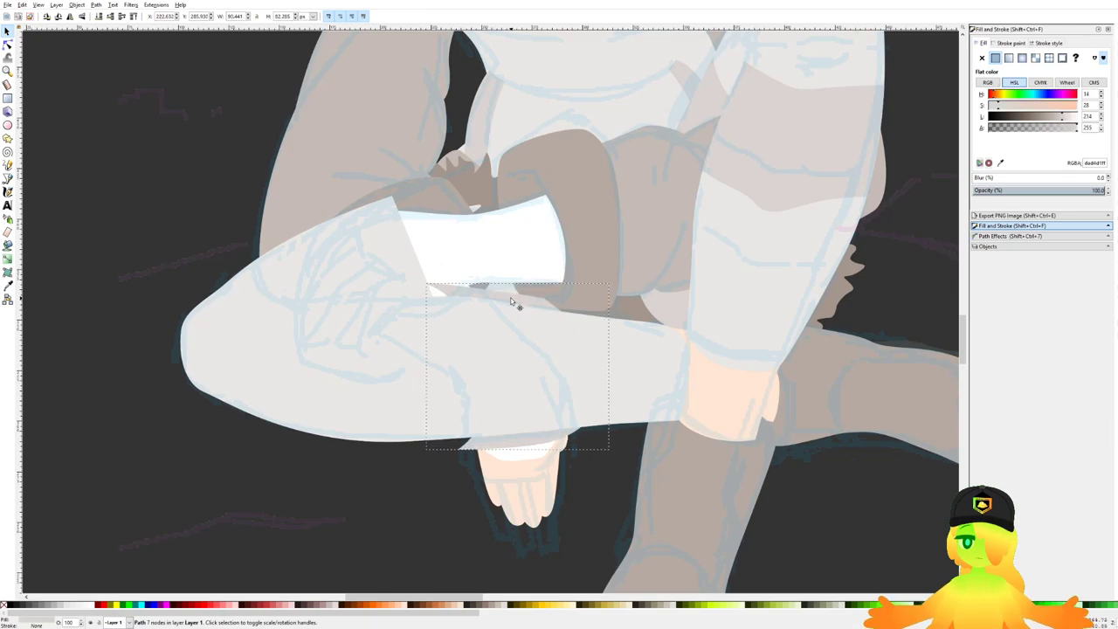
{"action": "left_click", "coordinate": [536, 356], "text": "shift"}
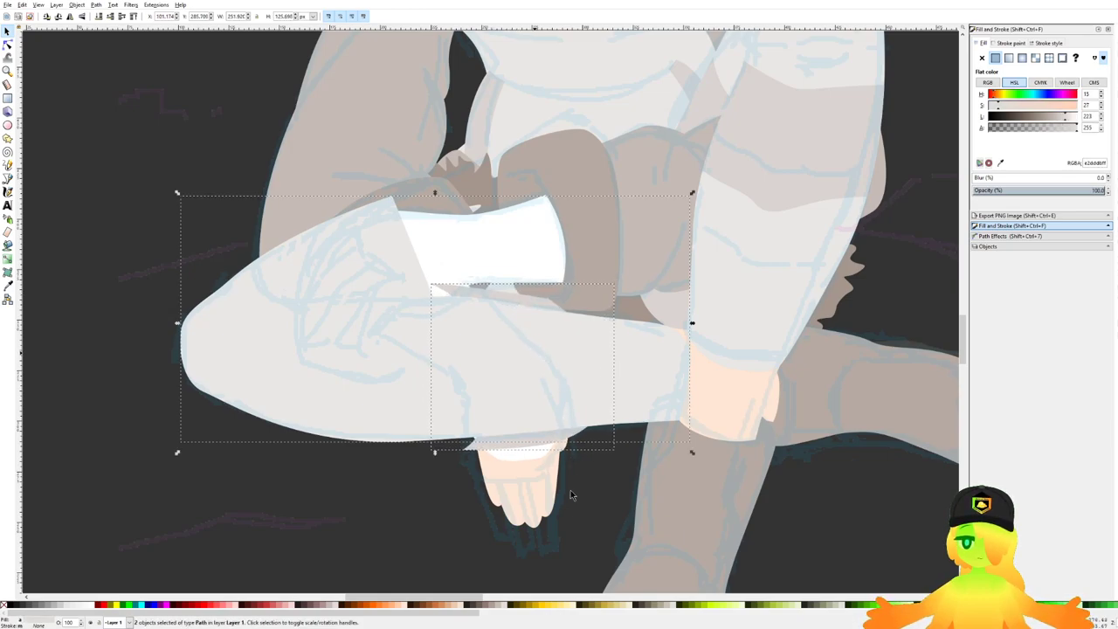
{"action": "key", "text": "ctrl+7"}
Step: Lower the clipped stripe behind the arms and gloves, clear the selection, and save the document
{"action": "scroll", "coordinate": [490, 379], "scroll_direction": "down", "scroll_amount": 3}
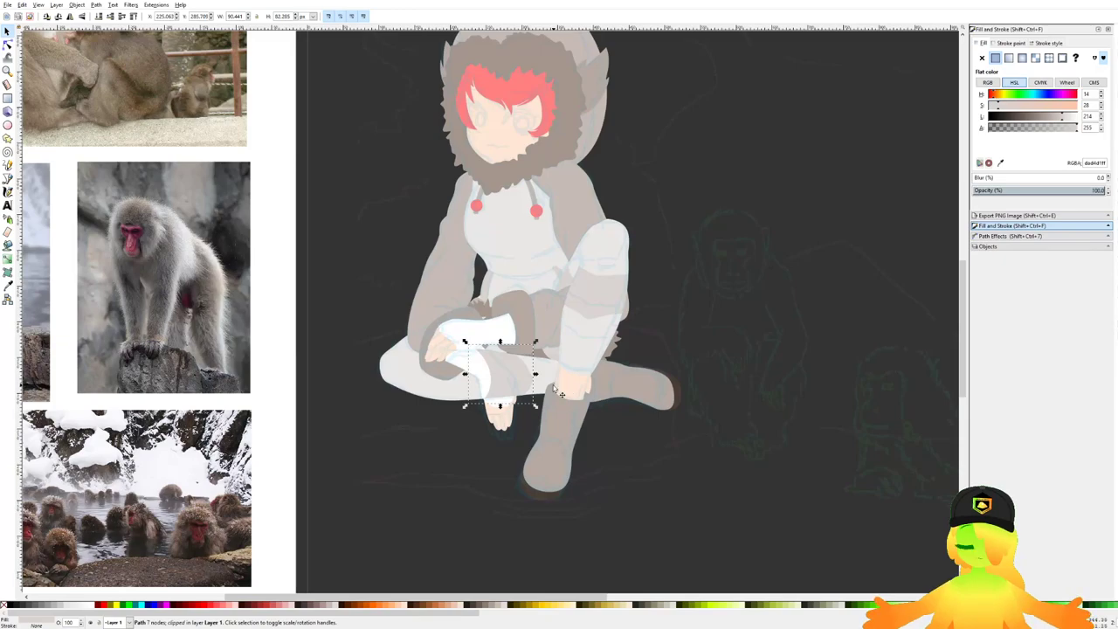
{"action": "key", "text": "Page_Down"}
{"action": "key", "text": "Escape"}
{"action": "scroll", "coordinate": [473, 374], "scroll_direction": "up", "scroll_amount": 2}
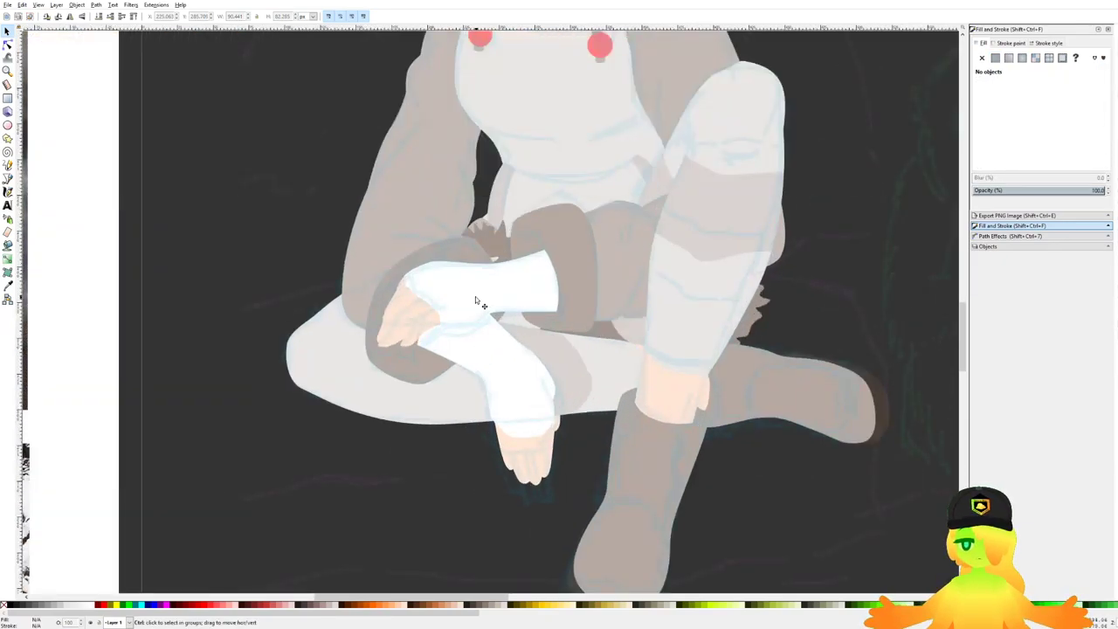
{"action": "key", "text": "ctrl+s"}
Step: Draw a closed curved stripe over the horizontal forearm, reaching the gap above the folded leg, with the Bezier tool, and save
{"action": "scroll", "coordinate": [530, 282], "scroll_direction": "up", "scroll_amount": 3}
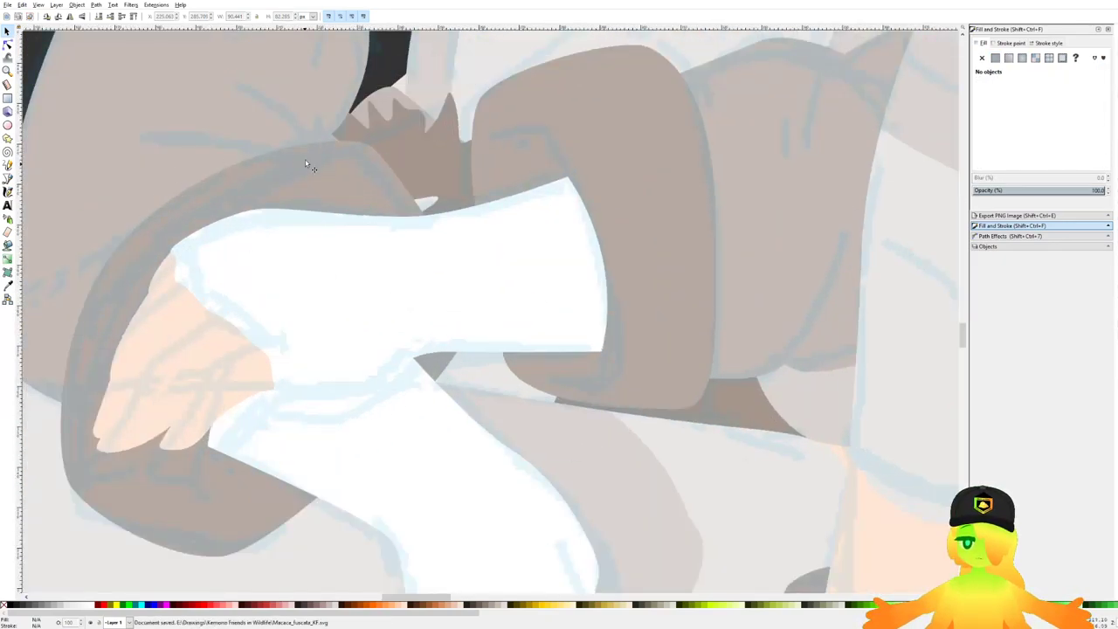
{"action": "left_click", "coordinate": [8, 178]}
{"action": "left_click_drag", "start_coordinate": [321, 178], "coordinate": [512, 246]}
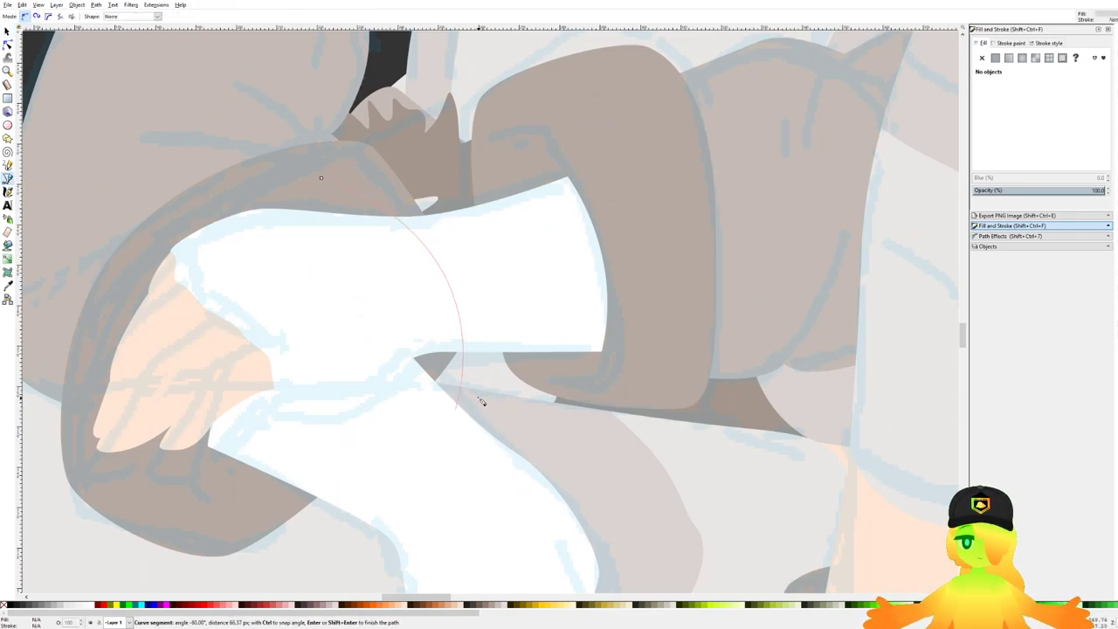
{"action": "left_click", "coordinate": [487, 399]}
{"action": "scroll", "coordinate": [562, 418], "scroll_direction": "up", "scroll_amount": 1}
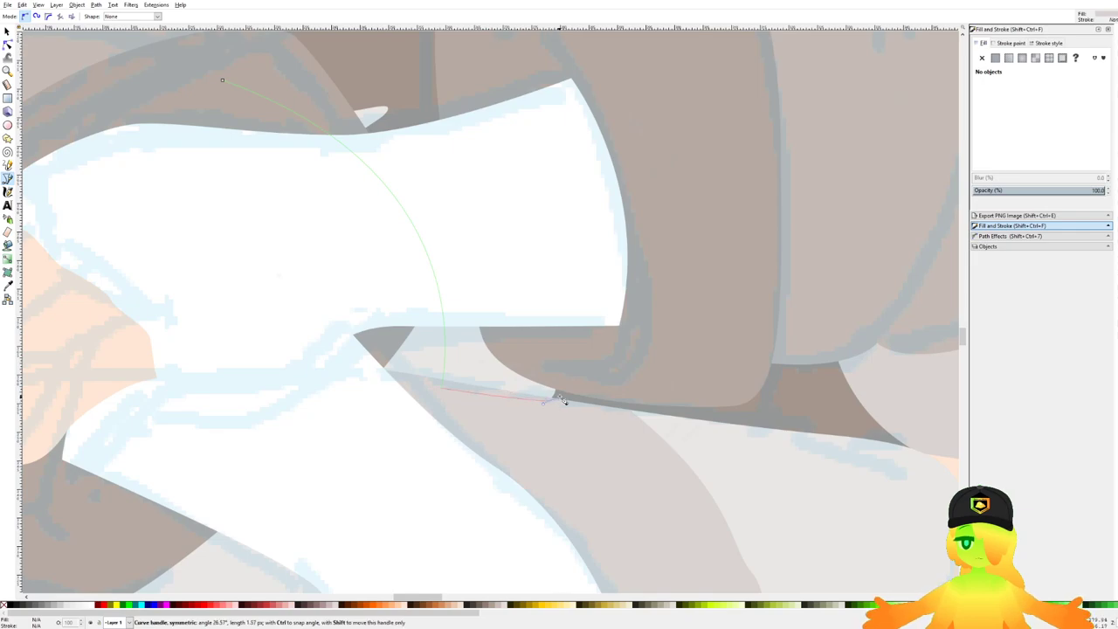
{"action": "left_click_drag", "start_coordinate": [553, 403], "coordinate": [564, 395]}
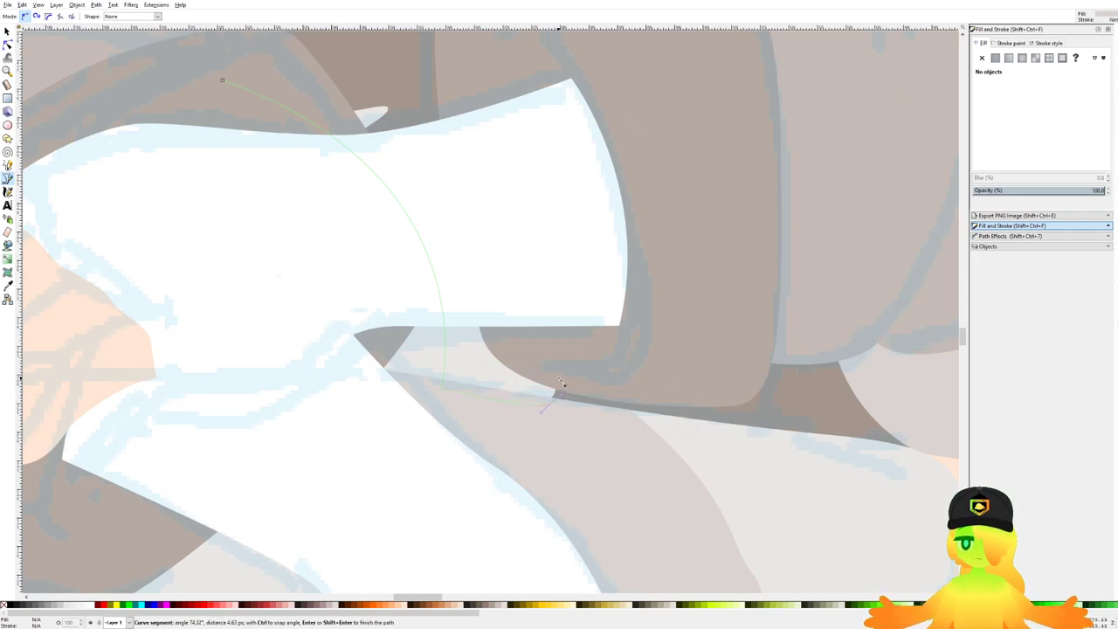
{"action": "scroll", "coordinate": [553, 323], "scroll_direction": "down", "scroll_amount": 2}
{"action": "left_click_drag", "start_coordinate": [482, 201], "coordinate": [458, 194]}
{"action": "left_click", "coordinate": [387, 202]}
{"action": "key", "text": "ctrl+s"}
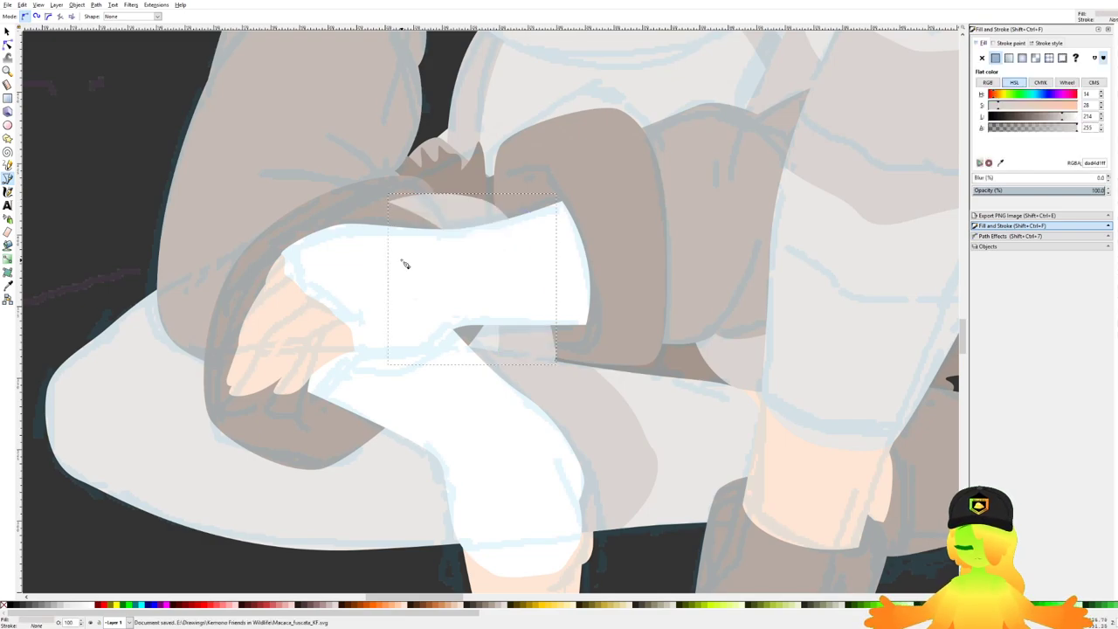
Step: Lower the new stripe behind the sleeve cuff and the brown shorts, and save the document
{"action": "key", "text": "Page_Down"}
{"action": "key", "text": "Page_Down"}
{"action": "key", "text": "Page_Down"}
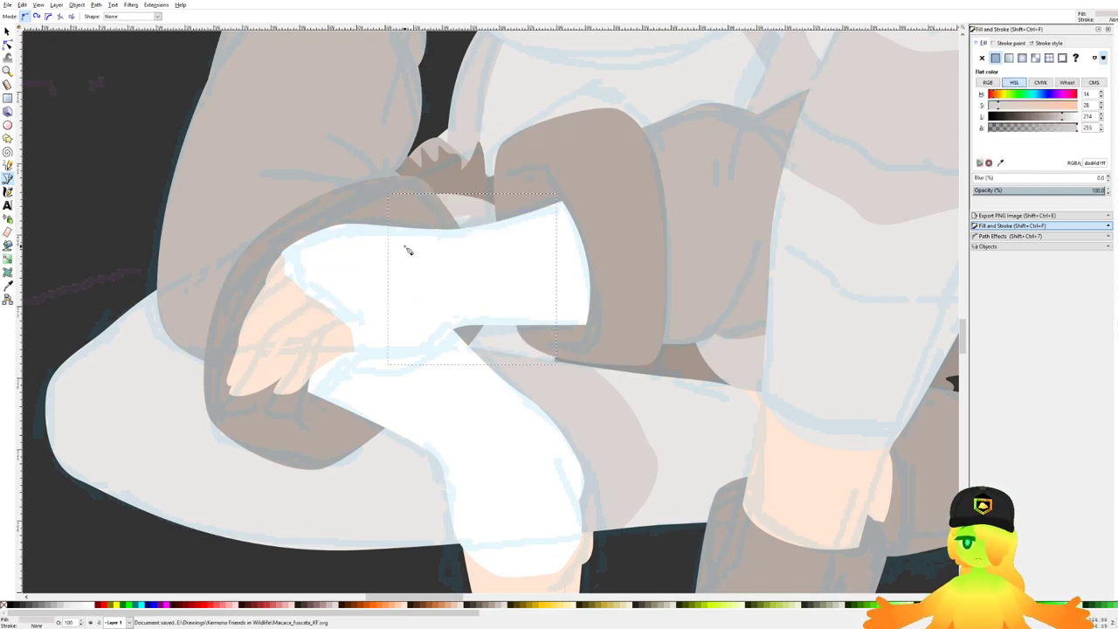
{"action": "scroll", "coordinate": [561, 251], "scroll_direction": "down", "scroll_amount": 2}
{"action": "key", "text": "ctrl+s"}
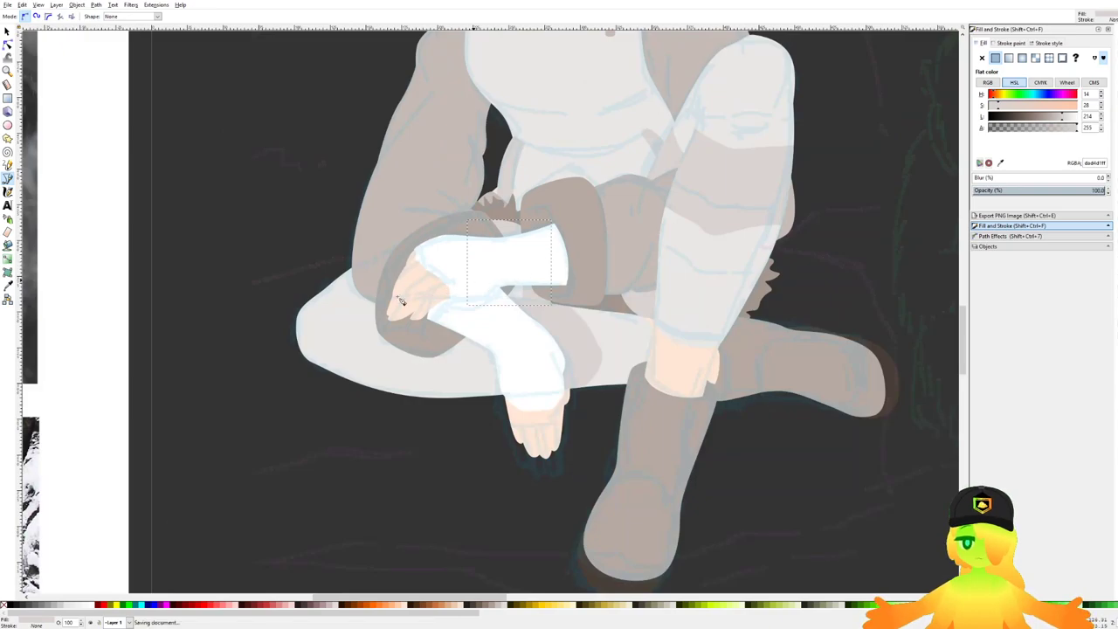
{"action": "scroll", "coordinate": [454, 309], "scroll_direction": "down", "scroll_amount": 2}
{"action": "left_click_drag", "start_coordinate": [456, 308], "coordinate": [406, 304]}
{"action": "key", "text": "ctrl+s"}
{"action": "scroll", "coordinate": [406, 304], "scroll_direction": "down", "scroll_amount": 4}
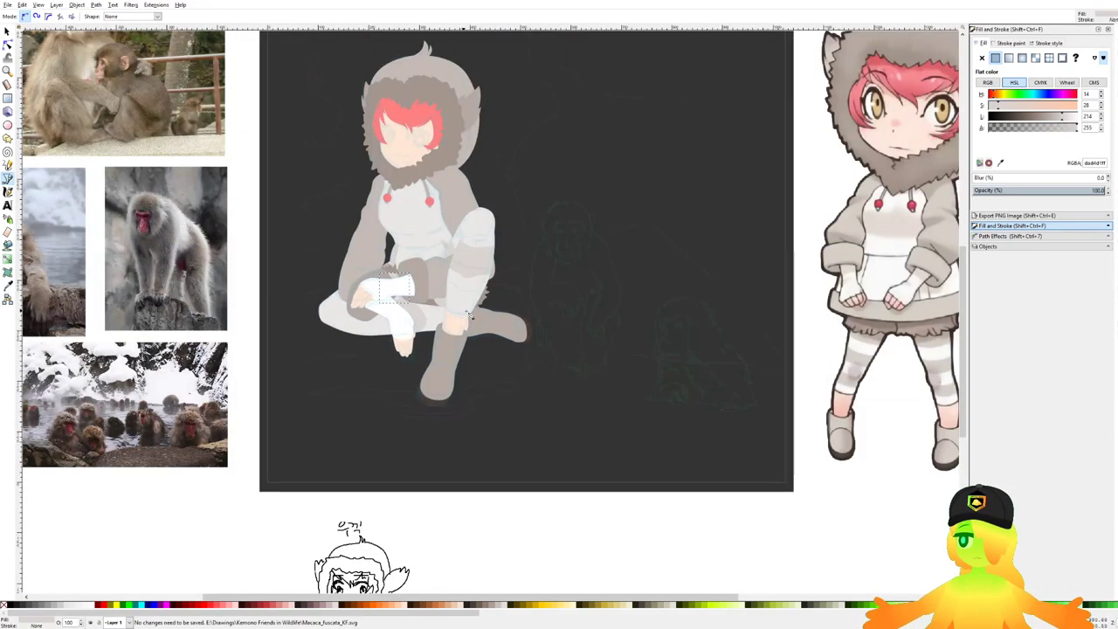
Step: Draw a closed stripe shape over the folded leg's knee, reaching under the sleeve cuff and beyond the leg's outline, with the Bezier tool
{"action": "left_click_drag", "start_coordinate": [565, 323], "coordinate": [487, 362]}
{"action": "scroll", "coordinate": [478, 333], "scroll_direction": "up", "scroll_amount": 1}
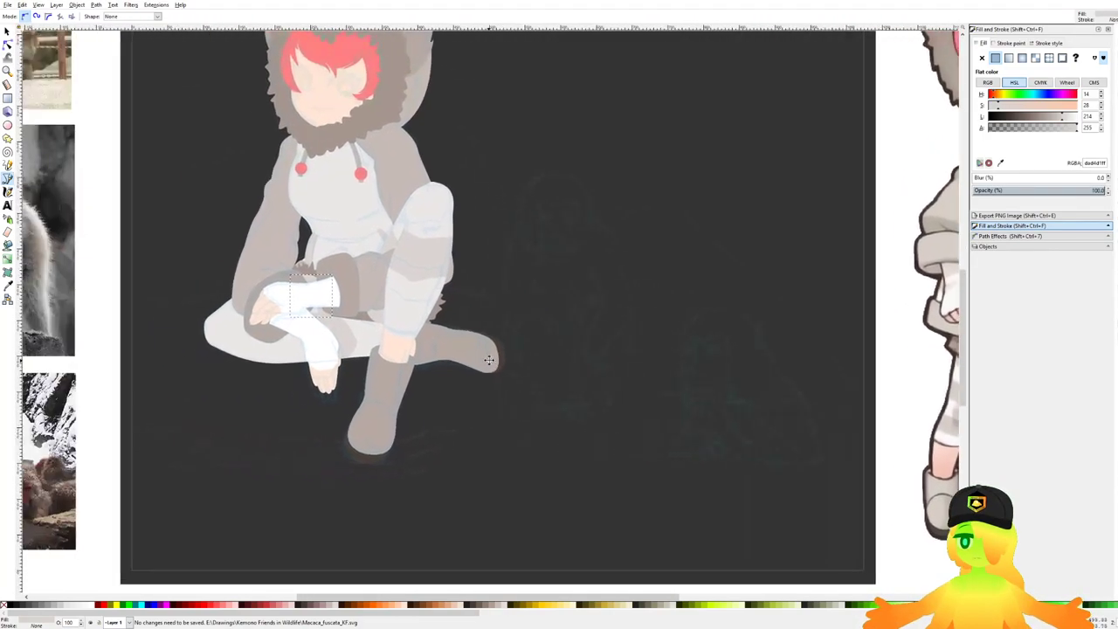
{"action": "scroll", "coordinate": [206, 320], "scroll_direction": "up", "scroll_amount": 6}
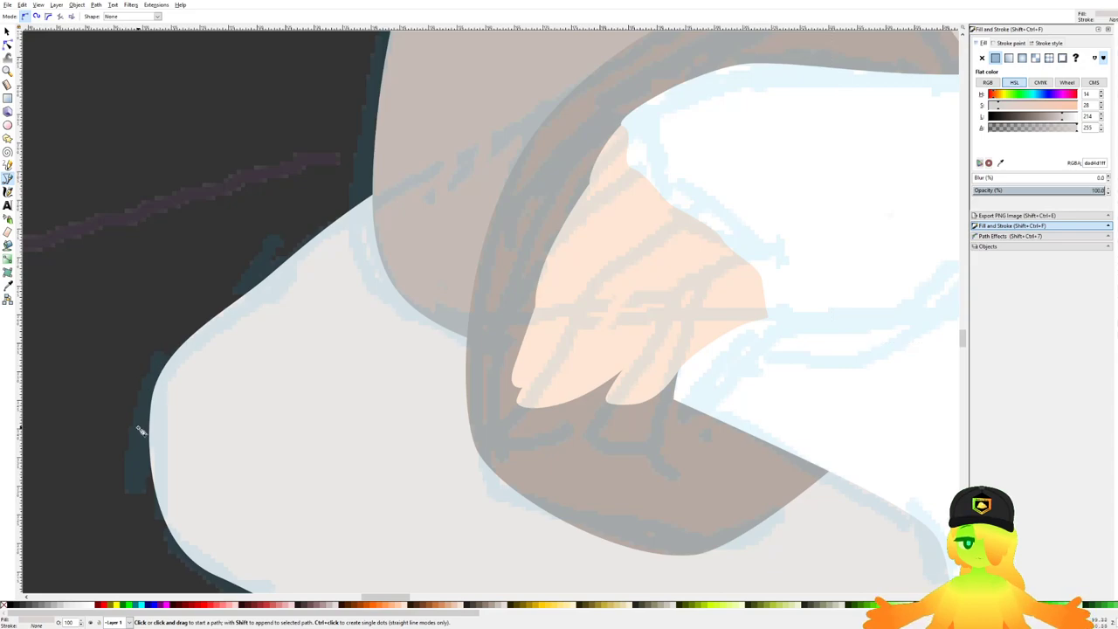
{"action": "left_click_drag", "start_coordinate": [138, 426], "coordinate": [155, 388]}
{"action": "left_click", "coordinate": [485, 367]}
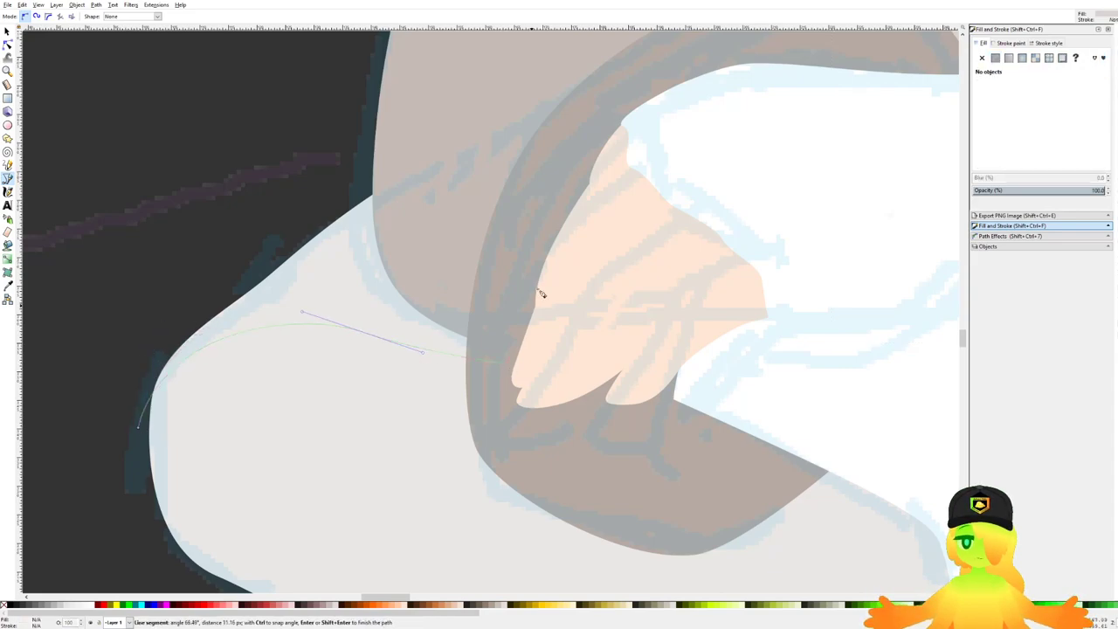
{"action": "scroll", "coordinate": [544, 180], "scroll_direction": "down", "scroll_amount": 2}
{"action": "left_click", "coordinate": [489, 135]}
{"action": "left_click", "coordinate": [286, 179]}
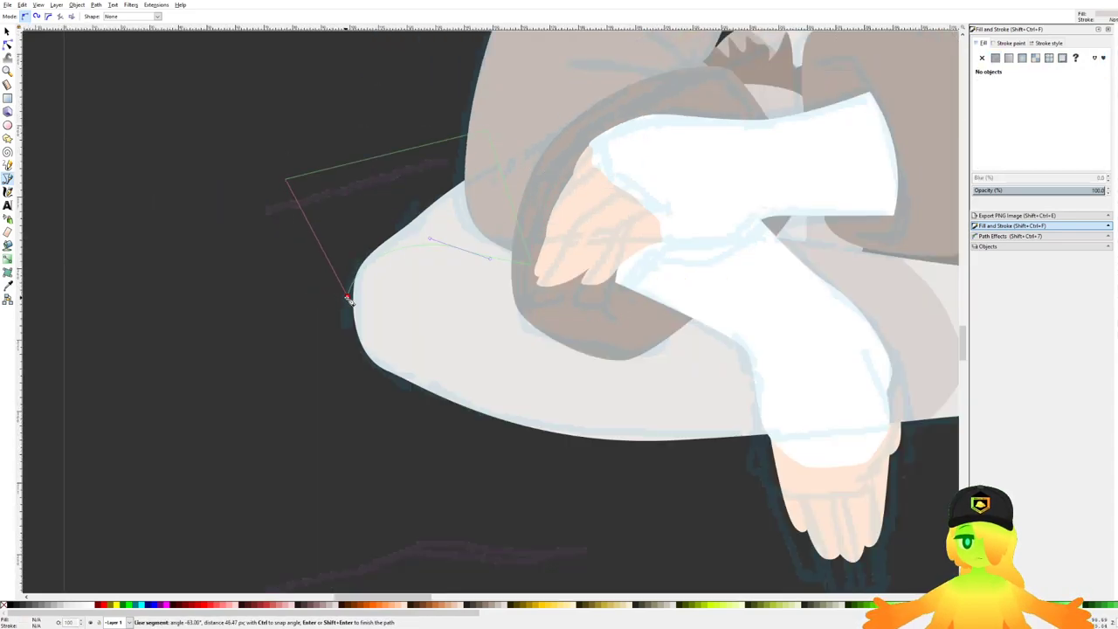
{"action": "left_click", "coordinate": [348, 295]}
Step: Clip the knee stripe to a front-most duplicate of the folded leg's shape, keep it behind the sleeve, and save
{"action": "left_click", "coordinate": [7, 31]}
{"action": "left_click", "coordinate": [416, 362]}
{"action": "key", "text": "Home"}
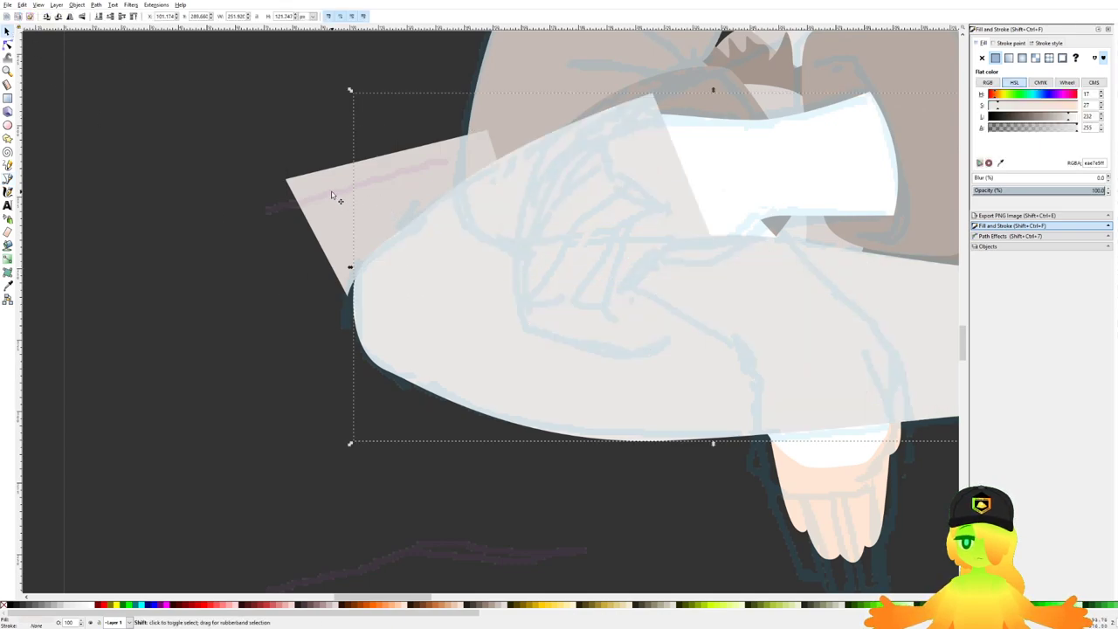
{"action": "left_click", "coordinate": [332, 192], "text": "shift"}
{"action": "key", "text": "ctrl+7"}
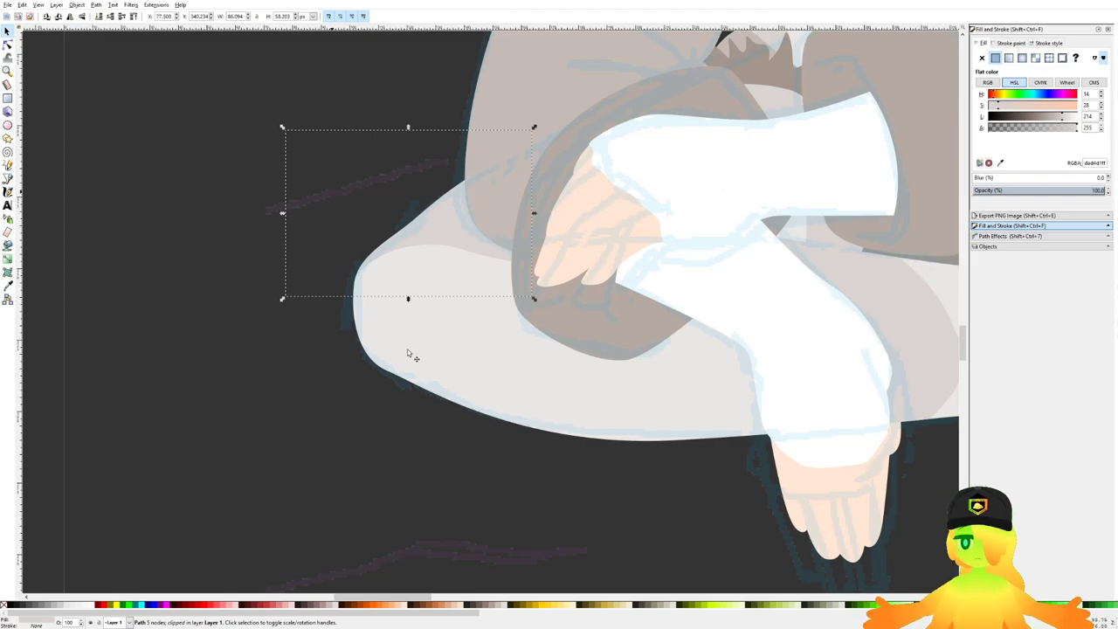
{"action": "scroll", "coordinate": [380, 340], "scroll_direction": "down", "scroll_amount": 3}
{"action": "left_click_drag", "start_coordinate": [615, 469], "coordinate": [574, 411]}
{"action": "scroll", "coordinate": [576, 415], "scroll_direction": "down", "scroll_amount": 1}
{"action": "left_click", "coordinate": [699, 428]}
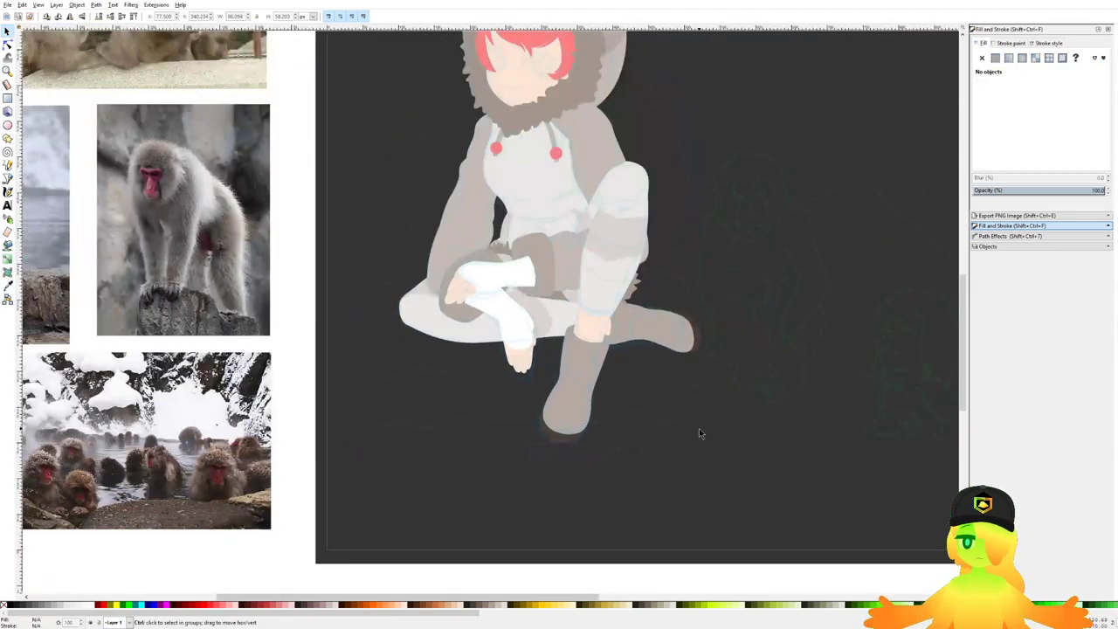
{"action": "key", "text": "ctrl+s"}
Step: Compare the whole seated figure with the reference character, including the reference's face and eyes
{"action": "scroll", "coordinate": [664, 379], "scroll_direction": "down", "scroll_amount": 2}
{"action": "left_click_drag", "start_coordinate": [664, 379], "coordinate": [502, 333]}
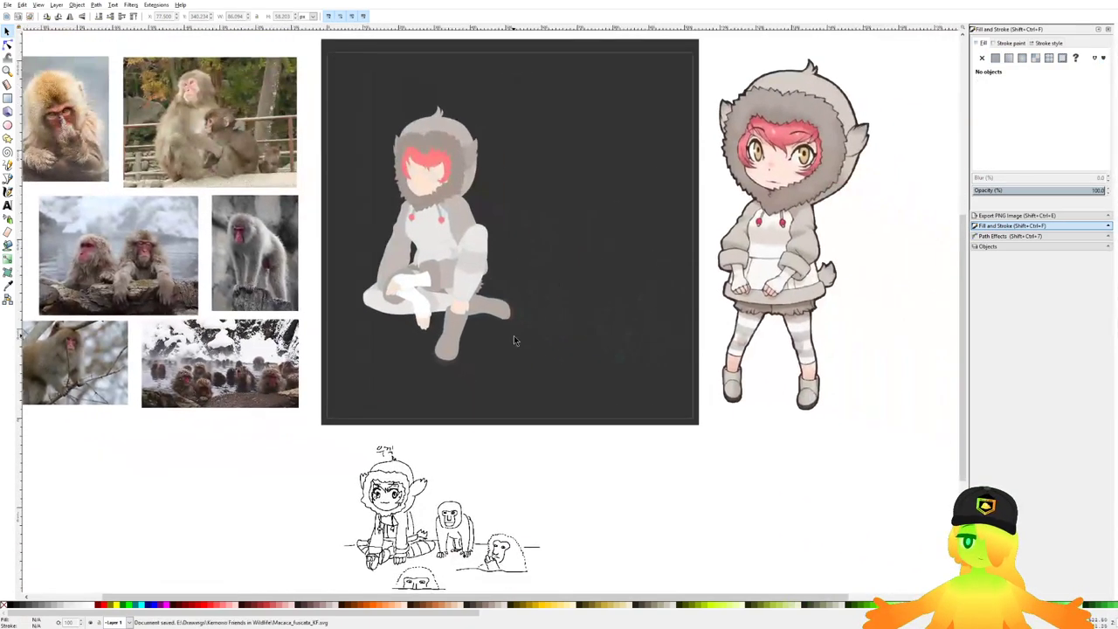
{"action": "scroll", "coordinate": [478, 318], "scroll_direction": "up", "scroll_amount": 3}
{"action": "scroll", "coordinate": [529, 365], "scroll_direction": "down", "scroll_amount": 2}
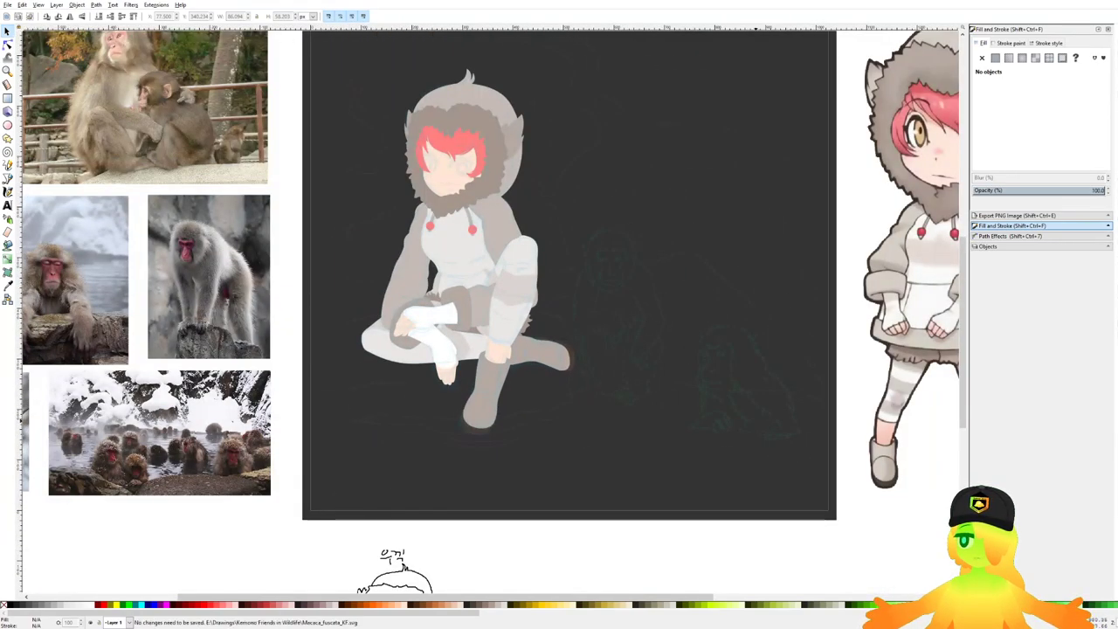
{"action": "left_click_drag", "start_coordinate": [617, 309], "coordinate": [533, 314]}
{"action": "scroll", "coordinate": [531, 313], "scroll_direction": "down", "scroll_amount": 1}
{"action": "scroll", "coordinate": [520, 336], "scroll_direction": "up", "scroll_amount": 1}
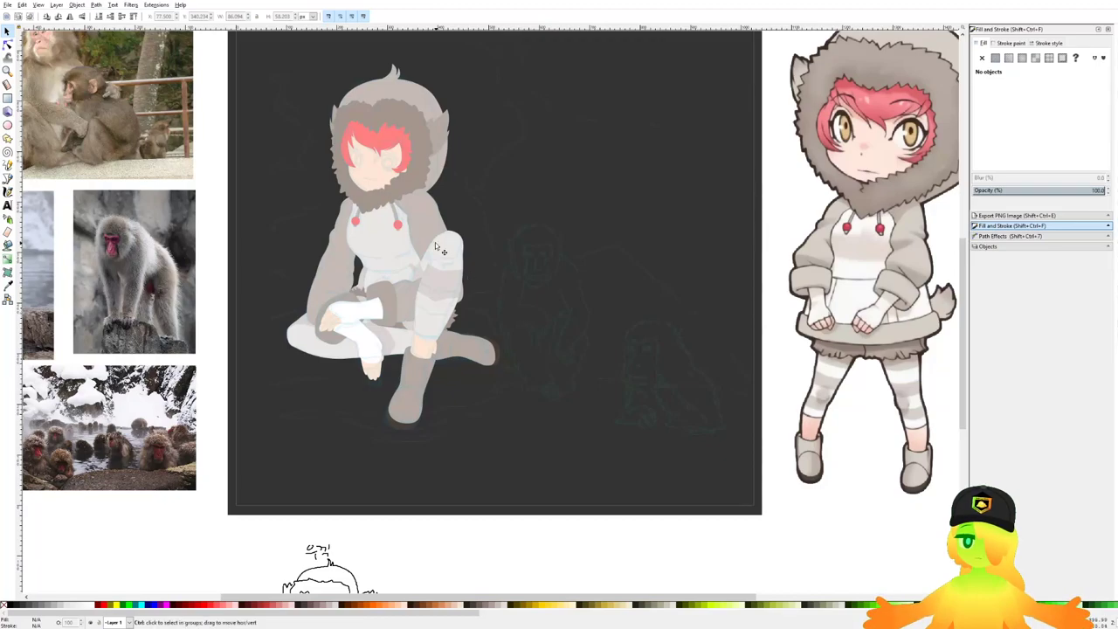
{"action": "scroll", "coordinate": [420, 206], "scroll_direction": "up", "scroll_amount": 2}
{"action": "scroll", "coordinate": [435, 202], "scroll_direction": "down", "scroll_amount": 3}
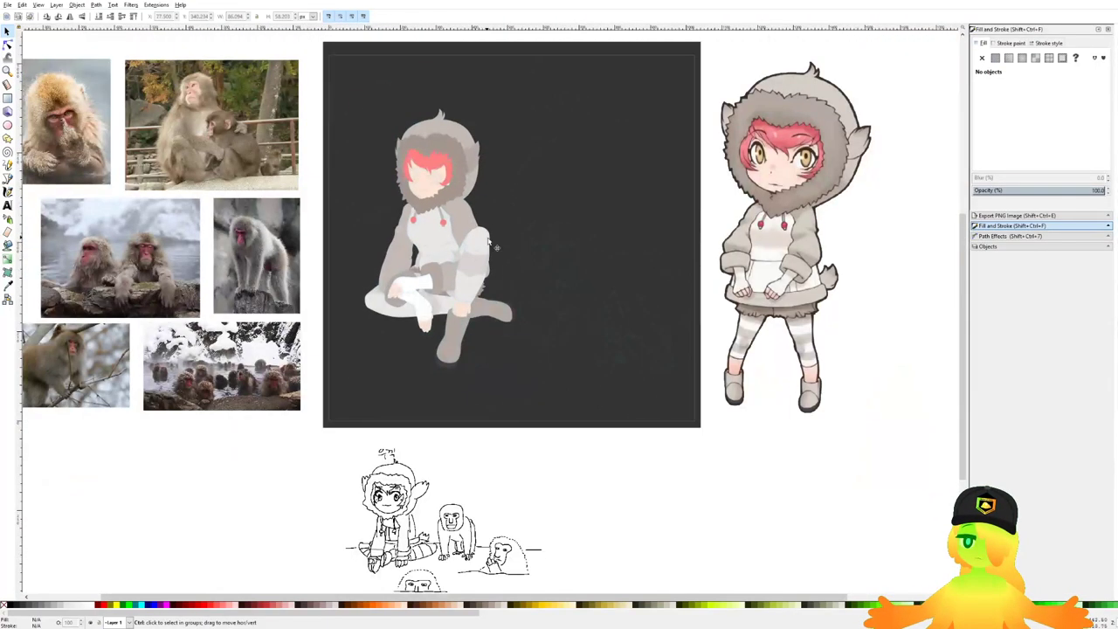
{"action": "scroll", "coordinate": [478, 292], "scroll_direction": "up", "scroll_amount": 2}
{"action": "scroll", "coordinate": [415, 298], "scroll_direction": "down", "scroll_amount": 3}
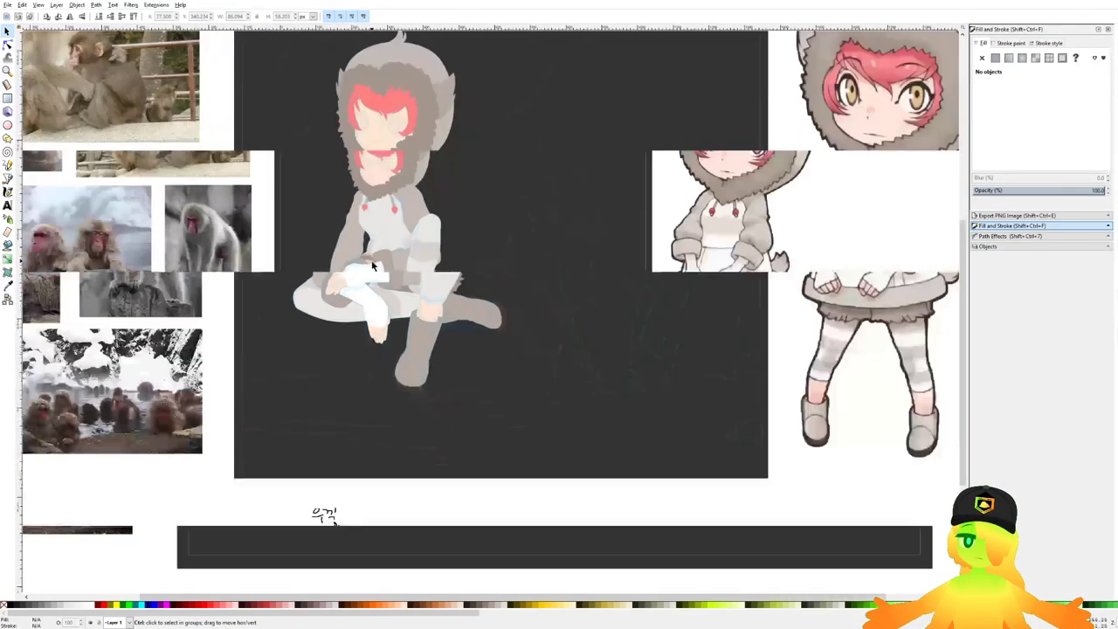
{"action": "scroll", "coordinate": [414, 294], "scroll_direction": "up", "scroll_amount": 5}
{"action": "scroll", "coordinate": [408, 293], "scroll_direction": "down", "scroll_amount": 4}
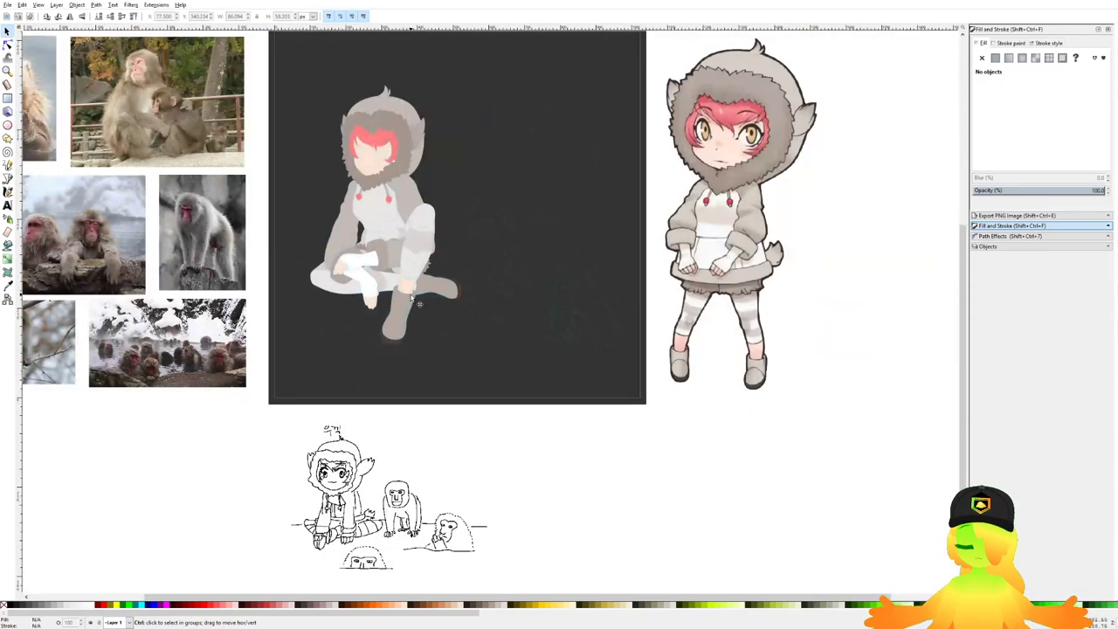
{"action": "scroll", "coordinate": [406, 295], "scroll_direction": "up", "scroll_amount": 1}
{"action": "scroll", "coordinate": [406, 262], "scroll_direction": "up", "scroll_amount": 2}
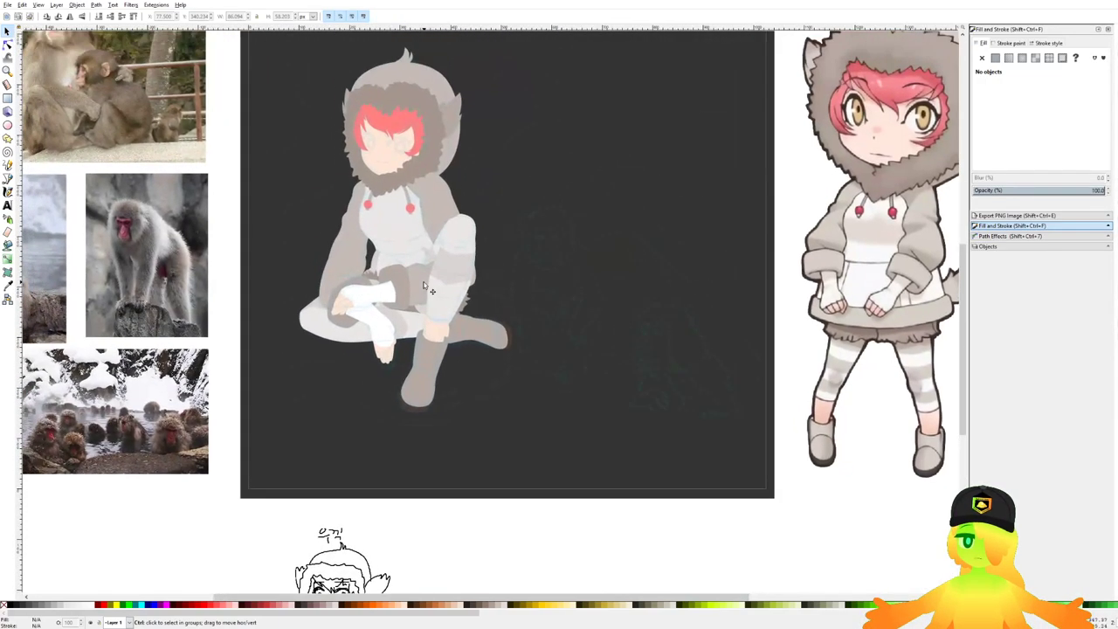
{"action": "scroll", "coordinate": [450, 239], "scroll_direction": "up", "scroll_amount": 2}
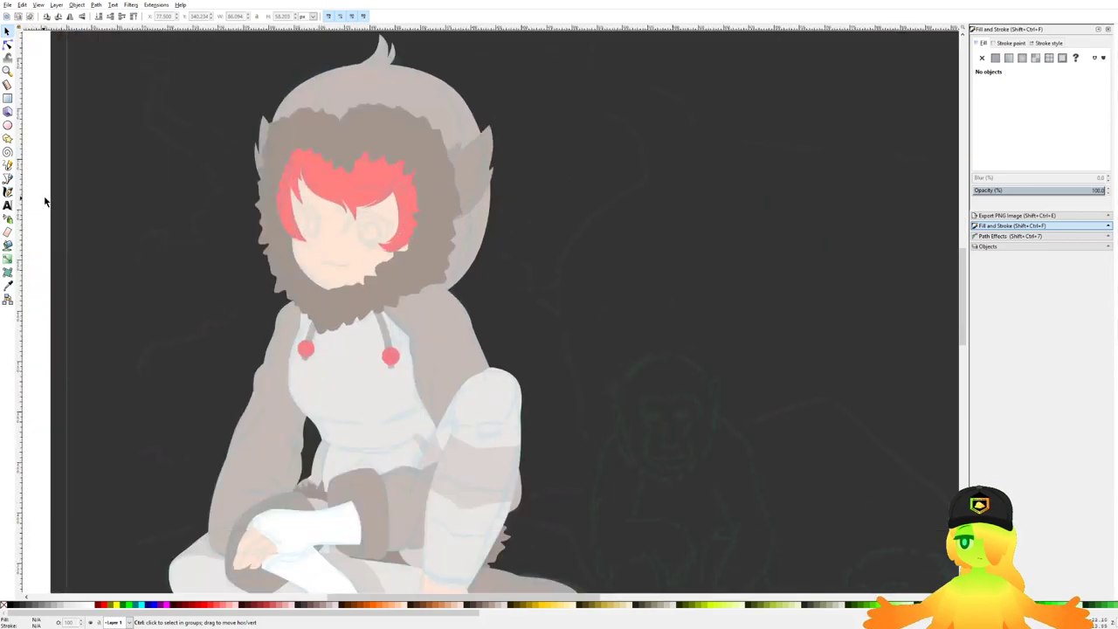
{"action": "left_click", "coordinate": [9, 180]}
{"action": "scroll", "coordinate": [410, 171], "scroll_direction": "down", "scroll_amount": 3}
{"action": "scroll", "coordinate": [802, 188], "scroll_direction": "up", "scroll_amount": 2}
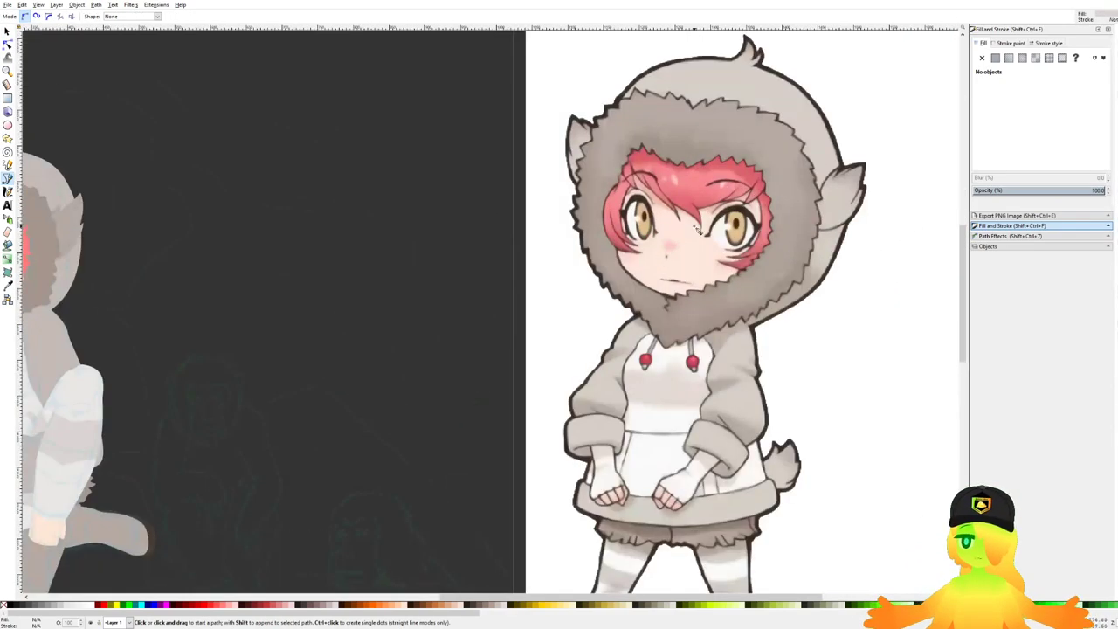
{"action": "left_click_drag", "start_coordinate": [421, 313], "coordinate": [718, 312]}
Step: Draw a circle of about 12.3 px radius over the sketched eye on the right and fill it with dark brown 502d16
{"action": "scroll", "coordinate": [267, 270], "scroll_direction": "up", "scroll_amount": 7}
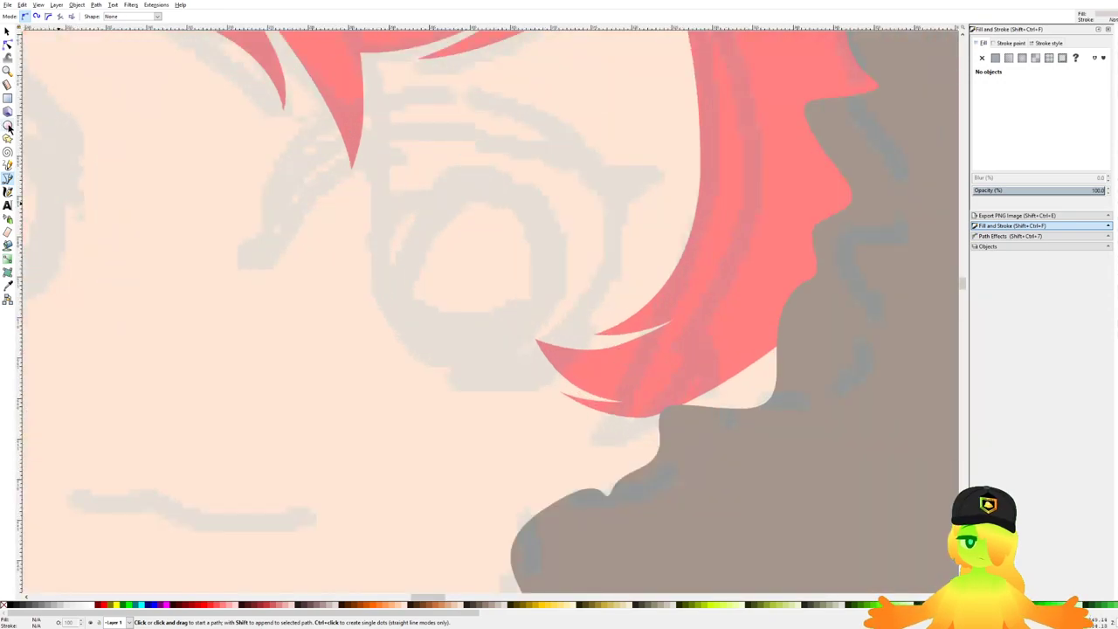
{"action": "left_click", "coordinate": [8, 125]}
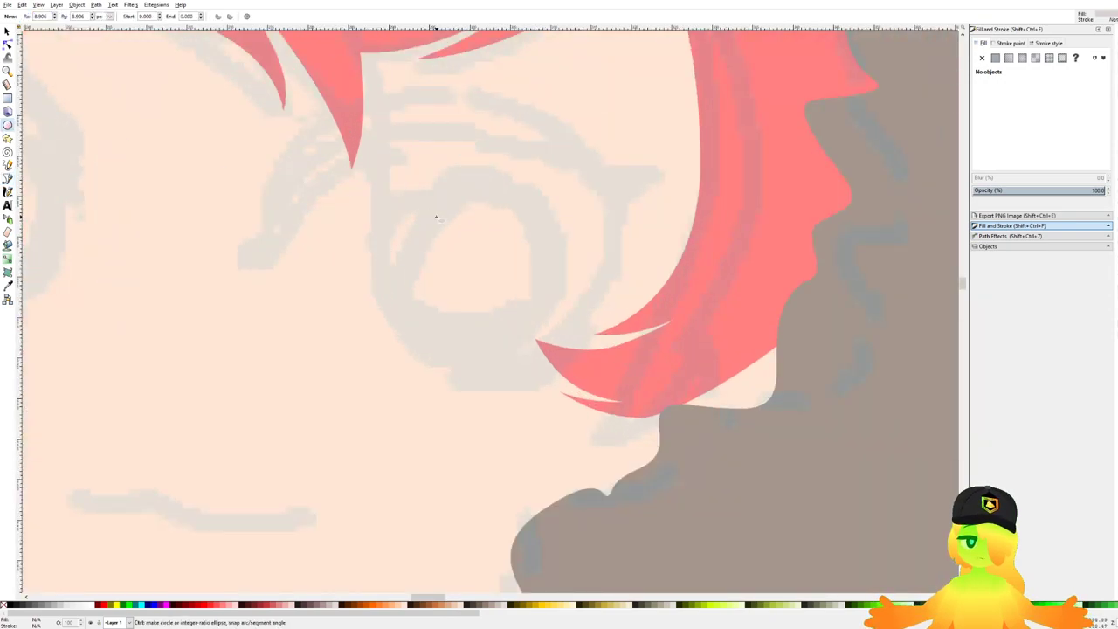
{"action": "mouse_move", "coordinate": [437, 216]}
{"action": "left_mouse_down"}
{"action": "mouse_move", "coordinate": [534, 313]}
{"action": "mouse_move", "coordinate": [501, 307]}
{"action": "left_mouse_up"}
{"action": "key", "text": "5"}
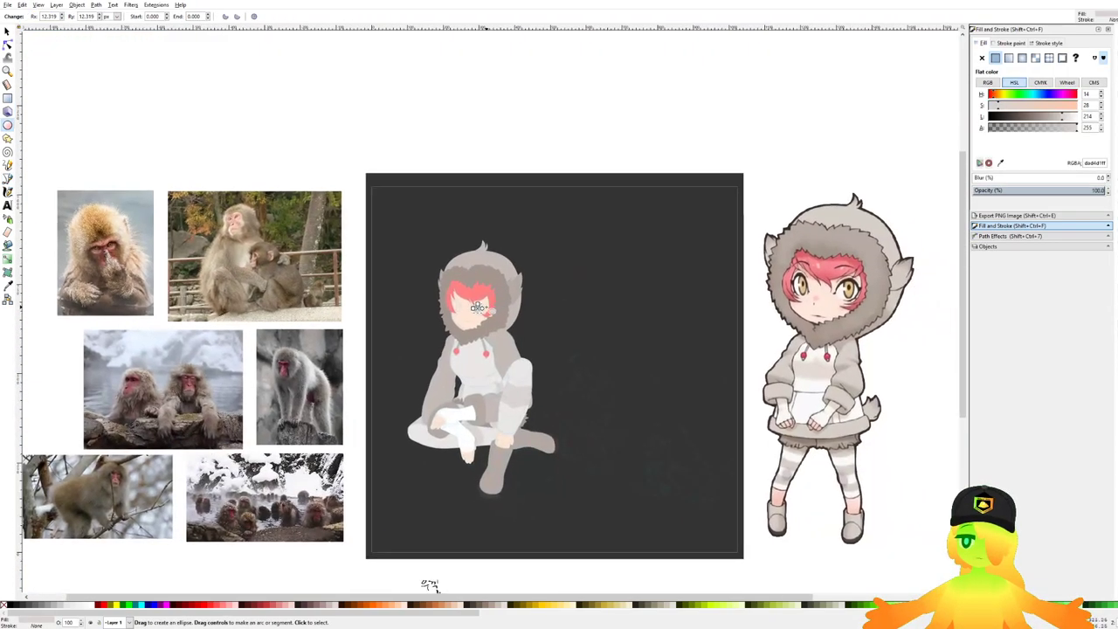
{"action": "scroll", "coordinate": [481, 311], "scroll_direction": "up", "scroll_amount": 7}
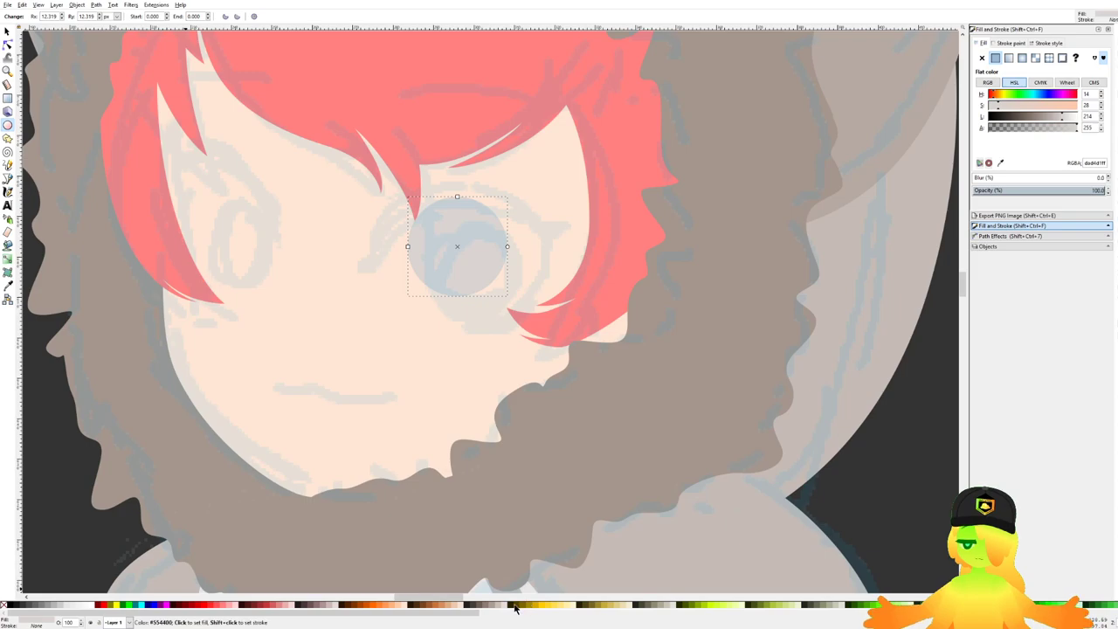
{"action": "left_click", "coordinate": [517, 604]}
{"action": "left_click", "coordinate": [416, 606]}
{"action": "scroll", "coordinate": [454, 179], "scroll_direction": "up", "scroll_amount": 1}
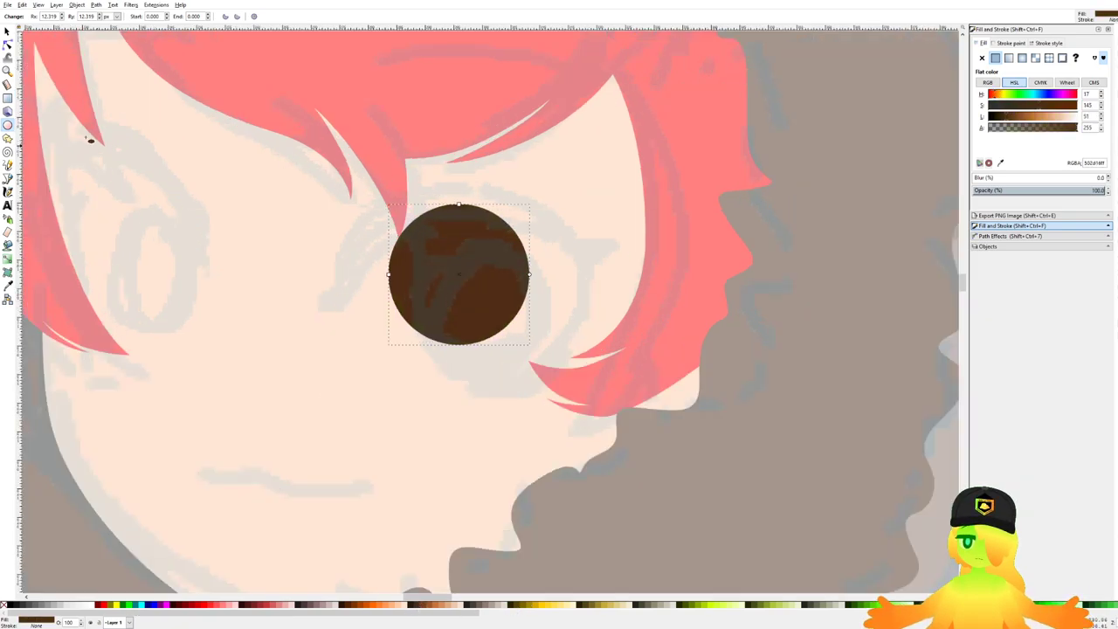
Step: Move the brown circle onto the sketched iris and enlarge it to about 27 px across
{"action": "left_click", "coordinate": [7, 32]}
{"action": "left_click_drag", "start_coordinate": [467, 265], "coordinate": [484, 291]}
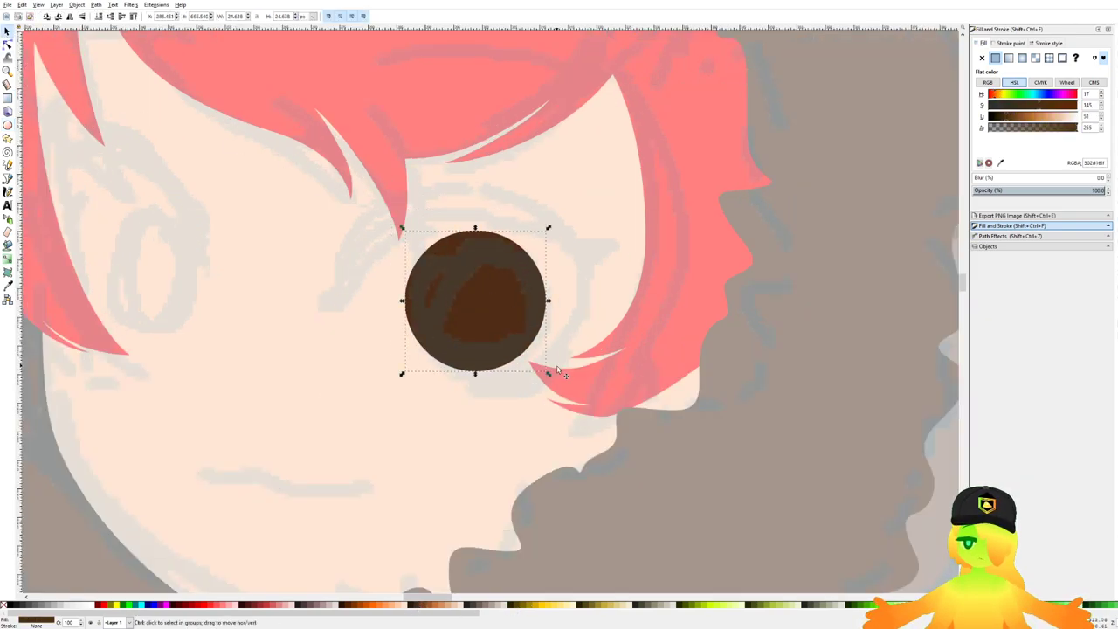
{"action": "left_click_drag", "start_coordinate": [549, 374], "coordinate": [551, 376]}
{"action": "scroll", "coordinate": [511, 310], "scroll_direction": "up", "scroll_amount": 1}
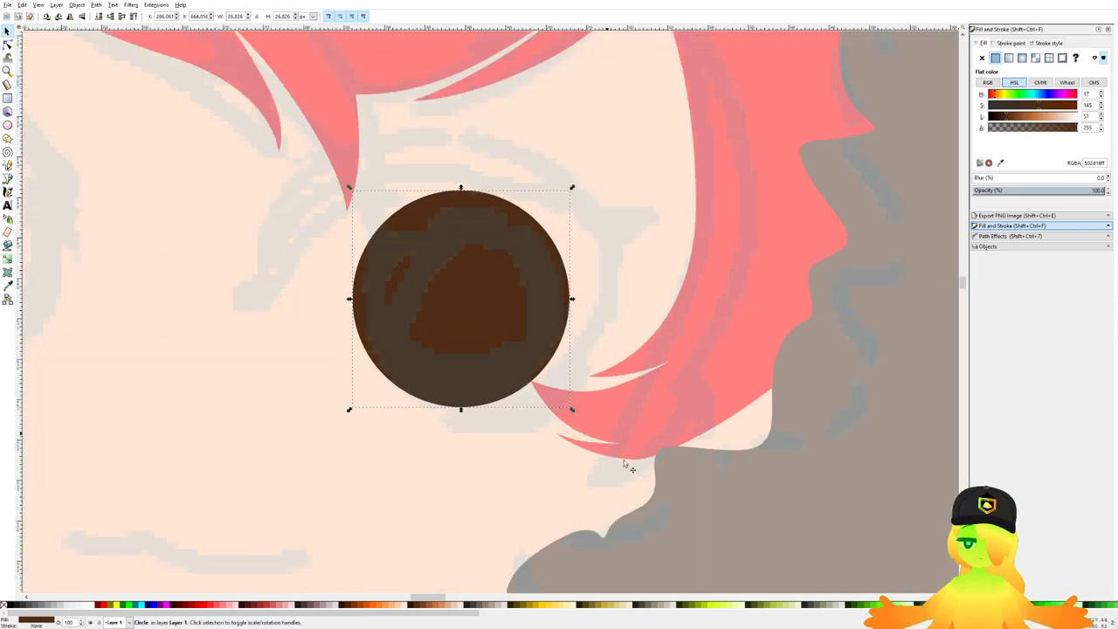
Step: Recolour the duplicated eye circle tan with HSL 26, 103, 150 and shrink it to about 23.7 px, centred inside the dark brown one
{"action": "left_click", "coordinate": [540, 604]}
{"action": "scroll", "coordinate": [437, 384], "scroll_direction": "down", "scroll_amount": 7}
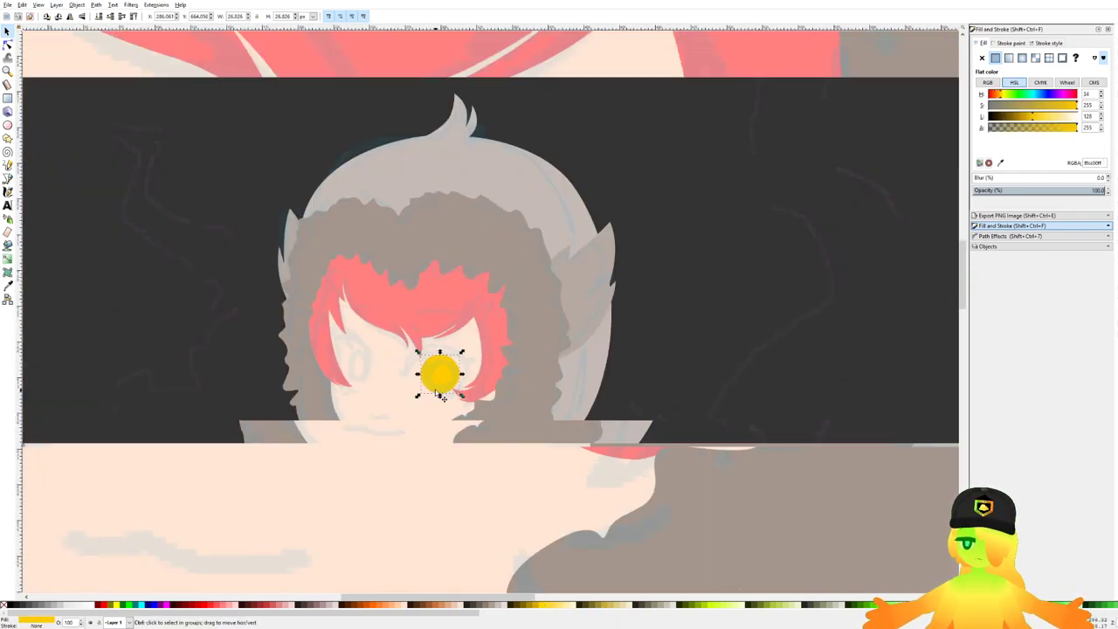
{"action": "scroll", "coordinate": [437, 390], "scroll_direction": "up", "scroll_amount": 2}
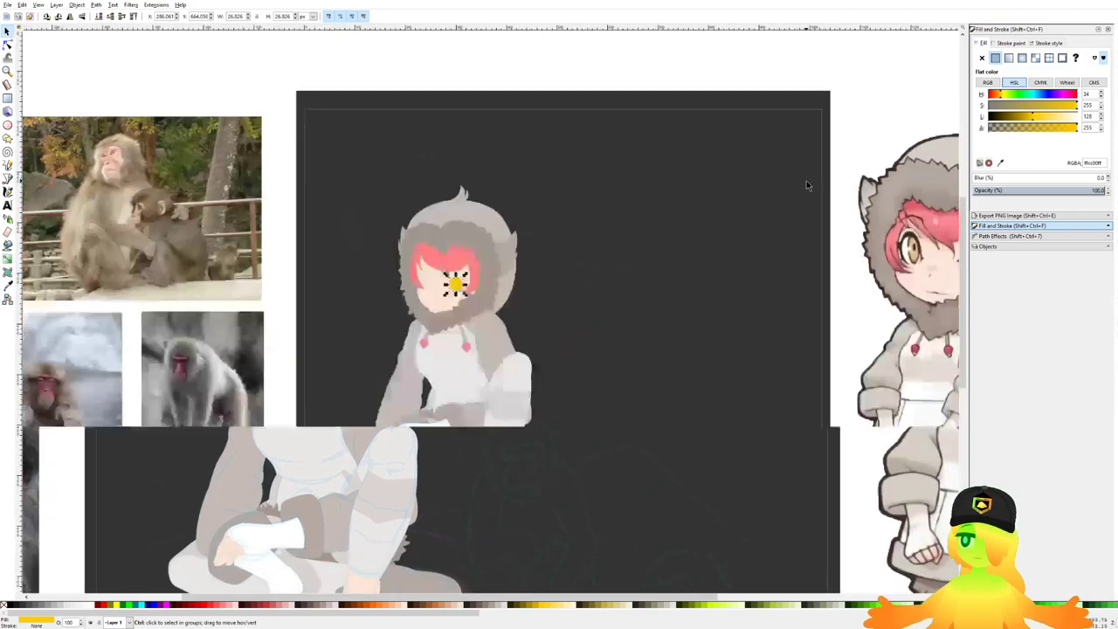
{"action": "left_click", "coordinate": [1017, 107]}
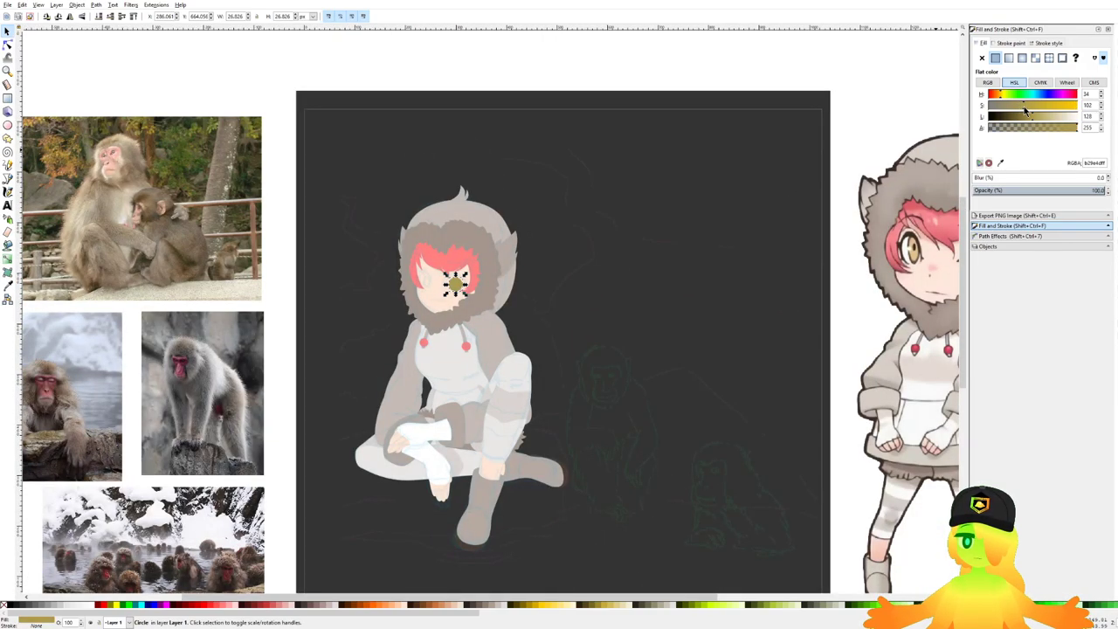
{"action": "left_click", "coordinate": [998, 94]}
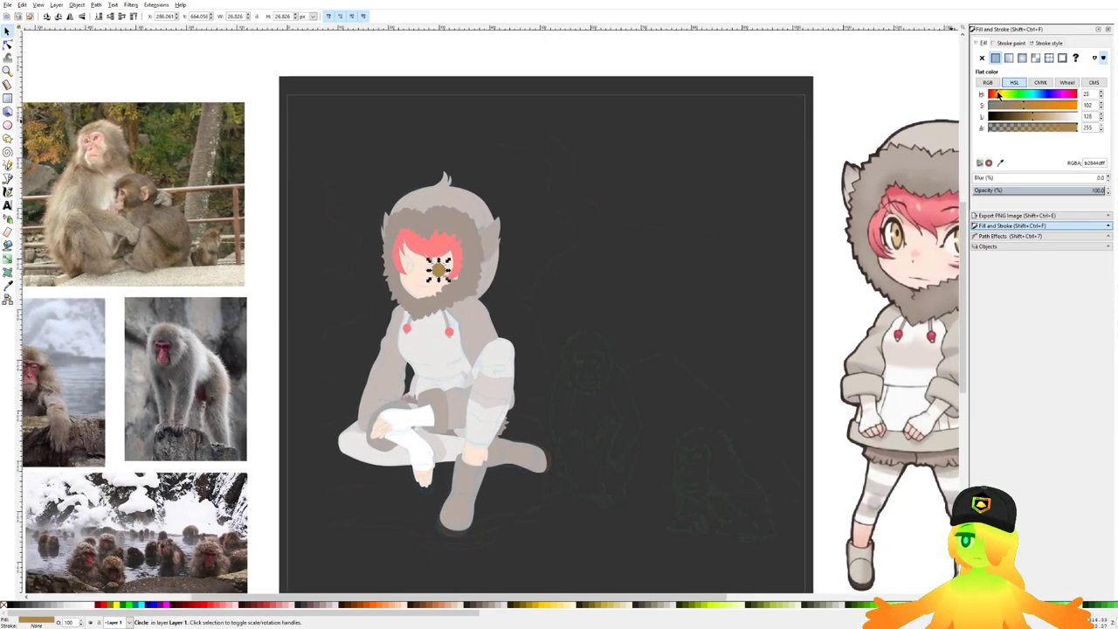
{"action": "left_click_drag", "start_coordinate": [1036, 116], "coordinate": [1041, 118]}
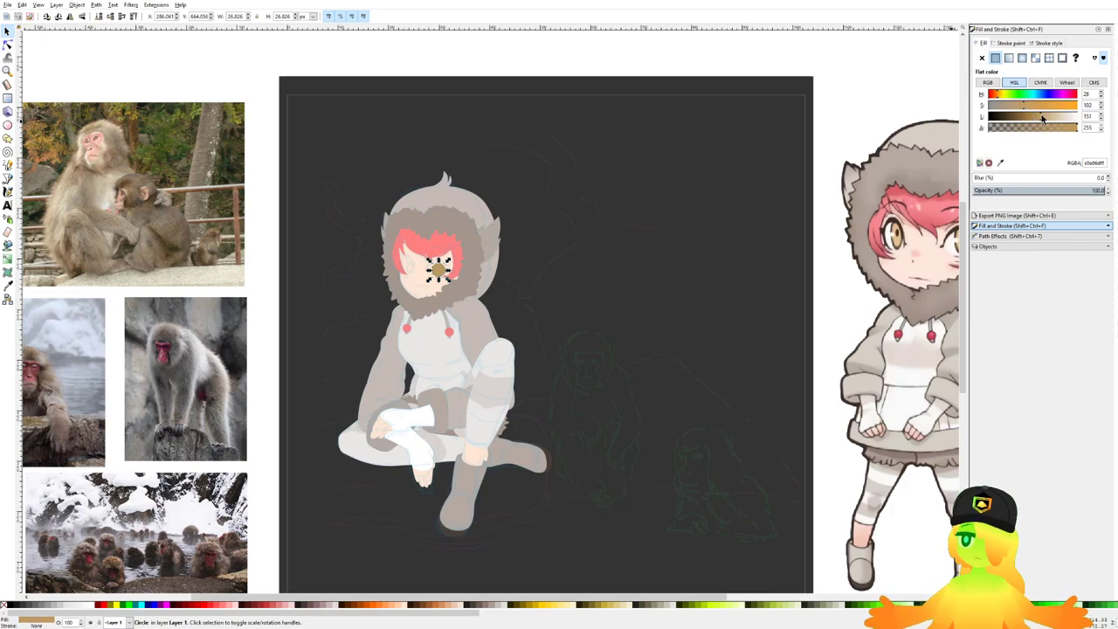
{"action": "key", "text": "3"}
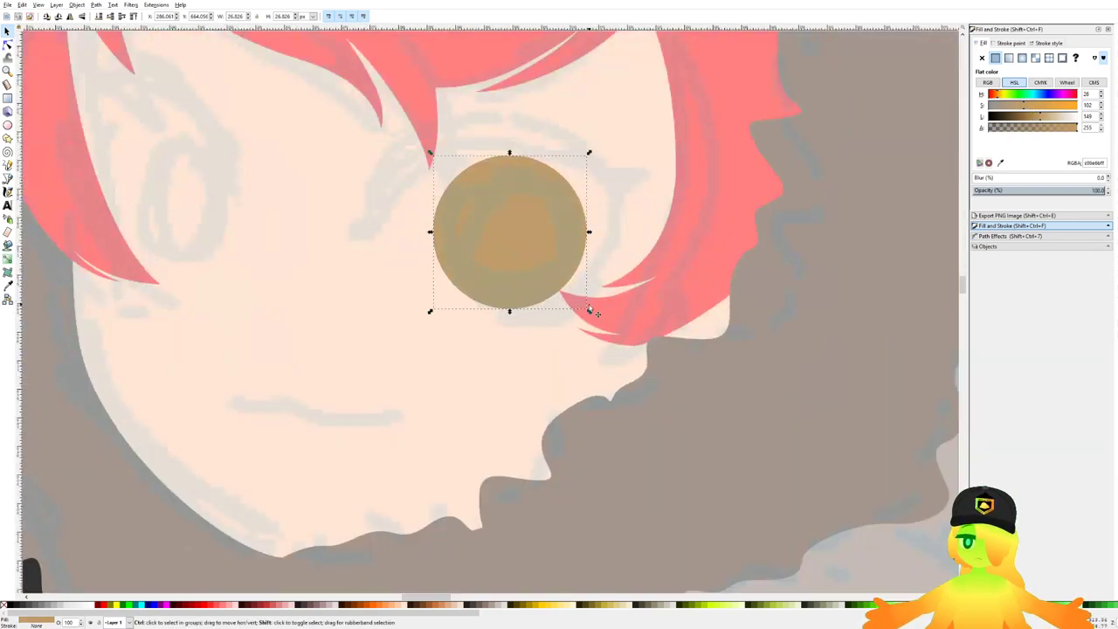
{"action": "scroll", "coordinate": [523, 218], "scroll_direction": "up", "scroll_amount": 2}
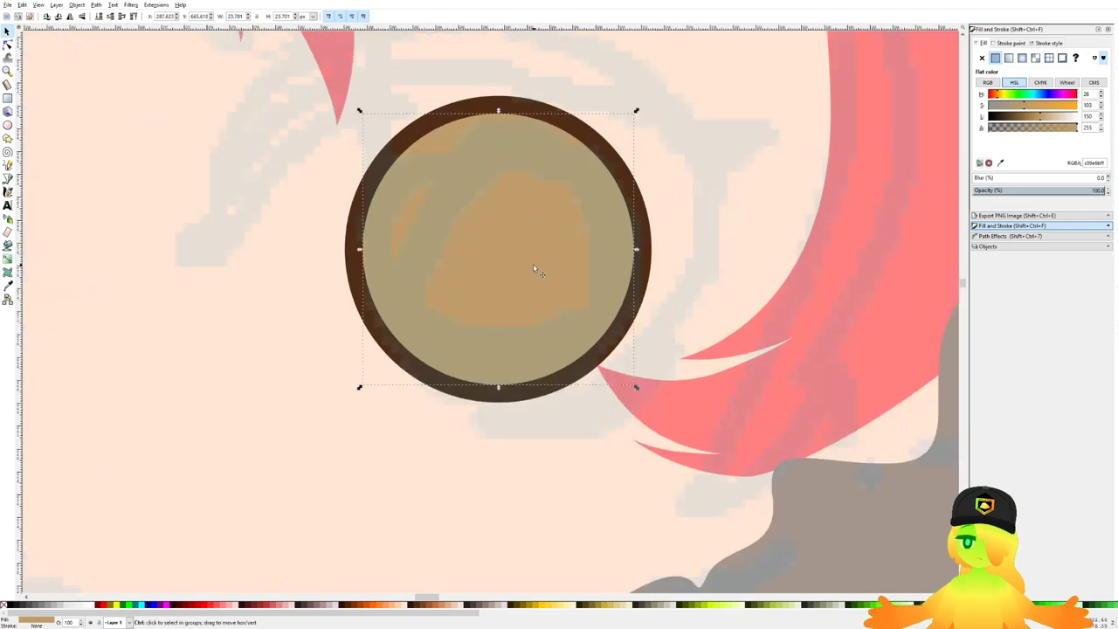
Step: Add a smaller black circle as the pupil, centred on the tan iris
{"action": "left_click", "coordinate": [11, 604]}
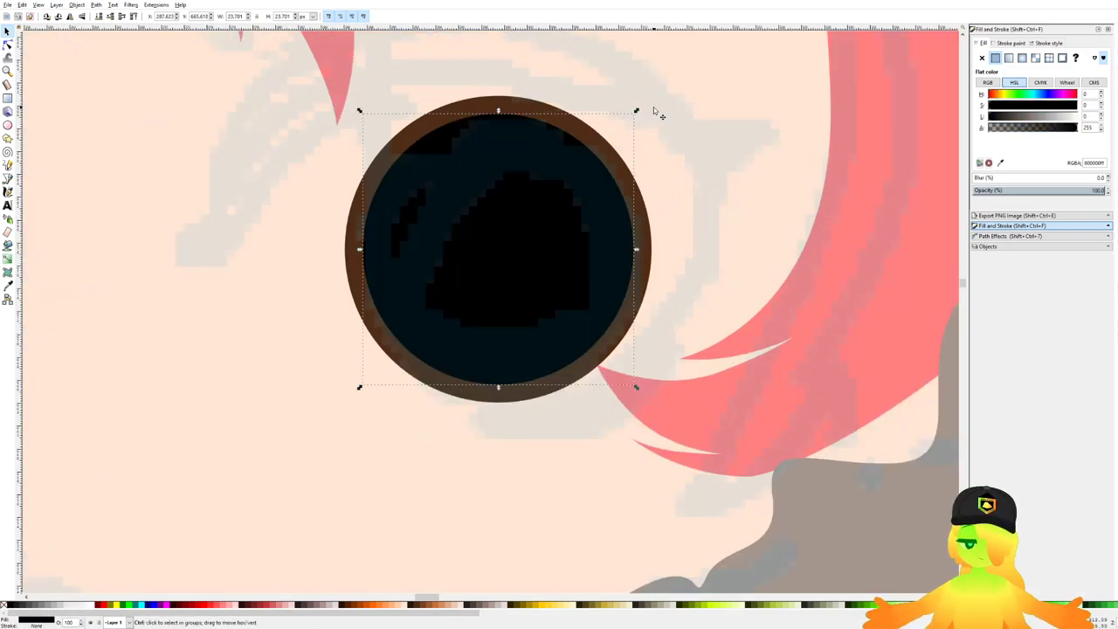
{"action": "key", "text": "ctrl+z"}
{"action": "scroll", "coordinate": [537, 231], "scroll_direction": "up", "scroll_amount": 1}
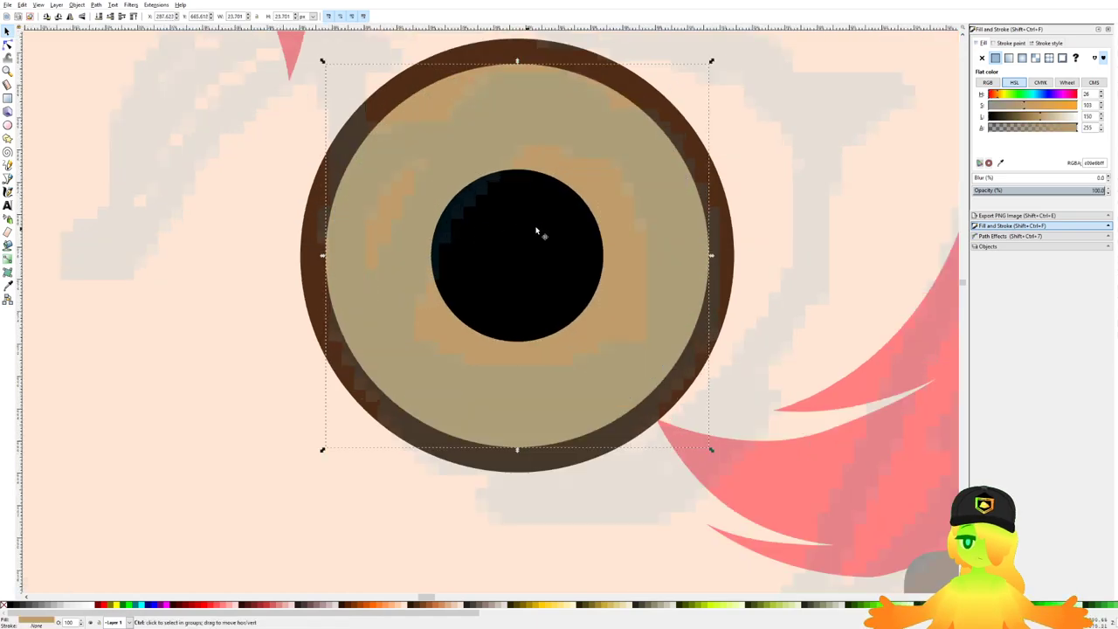
Step: Add a tan circle about 12.7 px across over the pupil's lower part and darken the large iris circle to about HSL 21, 148, 79
{"action": "left_click_drag", "start_coordinate": [536, 230], "coordinate": [554, 283]}
{"action": "key", "text": "ctrl+z"}
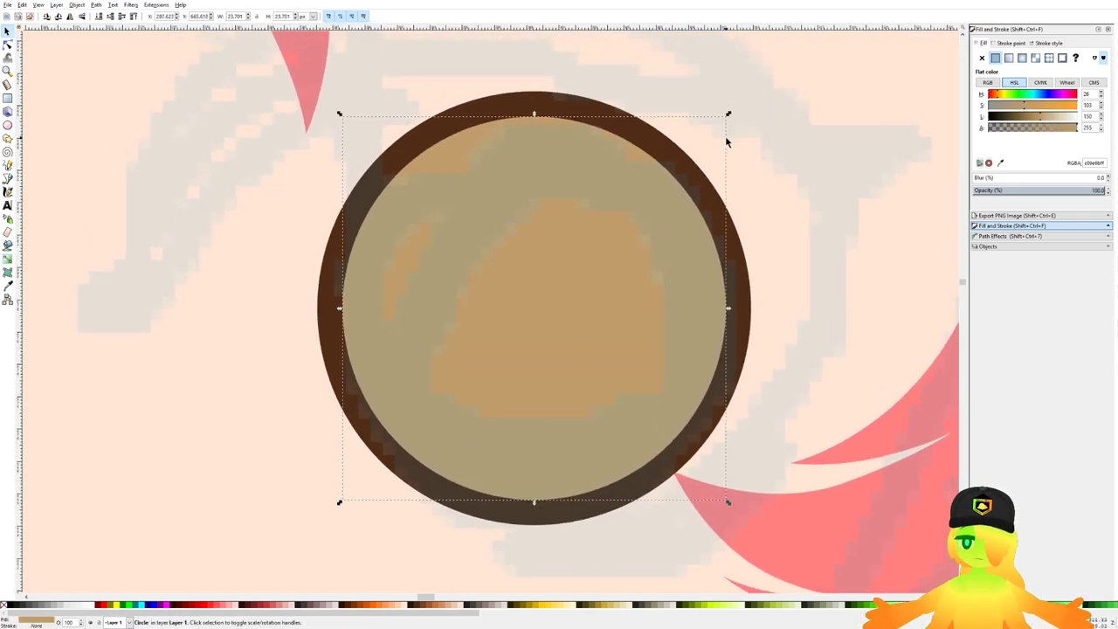
{"action": "left_click_drag", "start_coordinate": [672, 160], "coordinate": [637, 202]}
{"action": "left_click", "coordinate": [617, 152]}
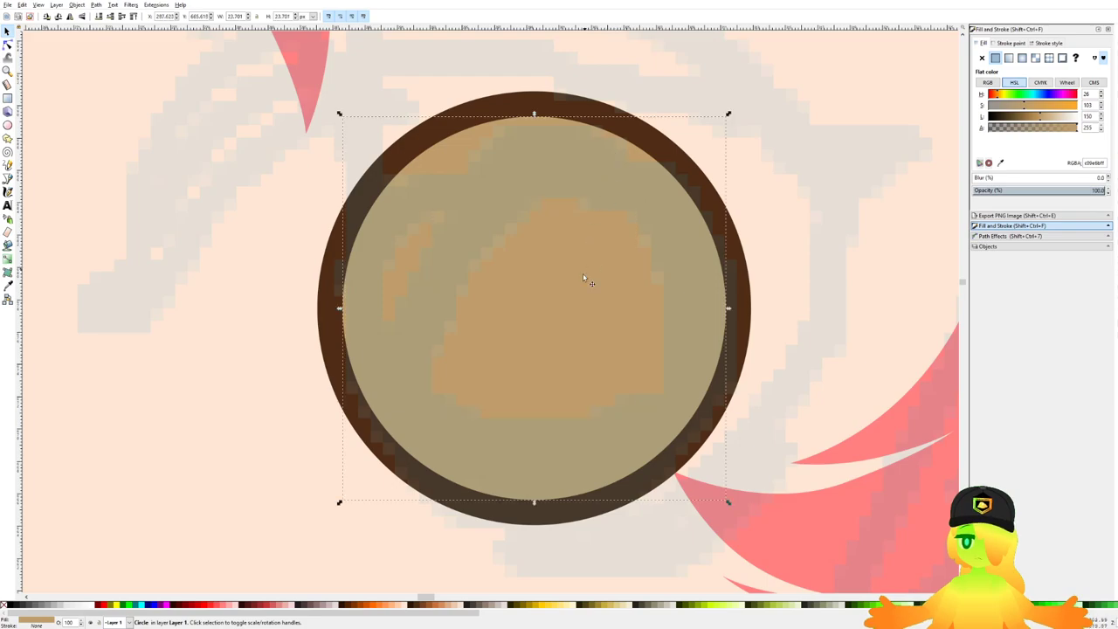
{"action": "left_click_drag", "start_coordinate": [560, 292], "coordinate": [570, 334]}
{"action": "left_click", "coordinate": [567, 223], "text": "alt"}
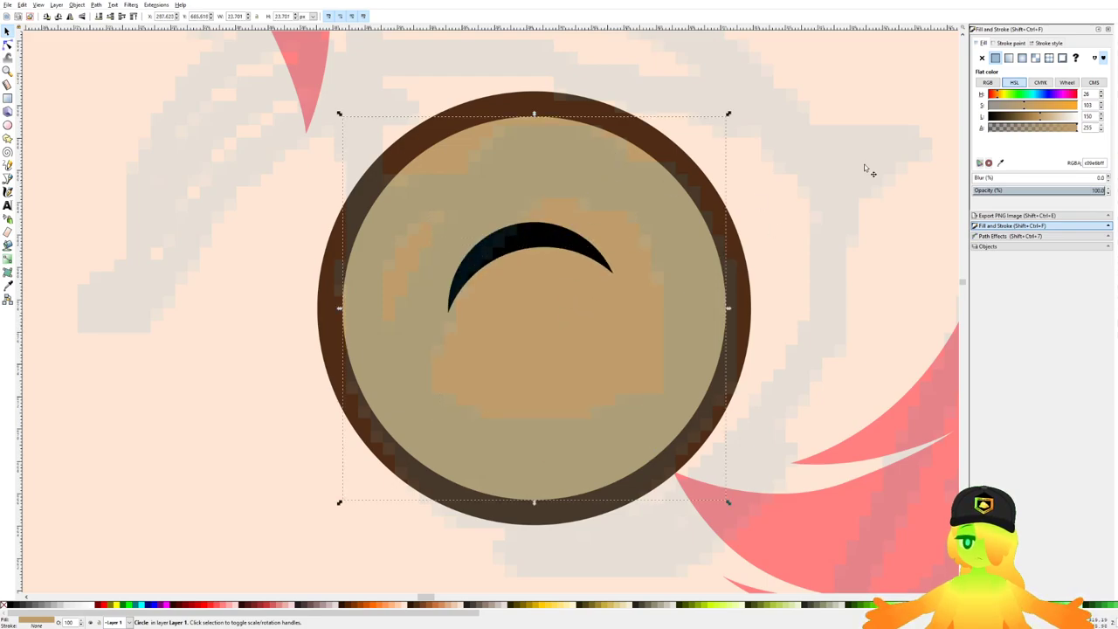
{"action": "left_click", "coordinate": [1017, 120]}
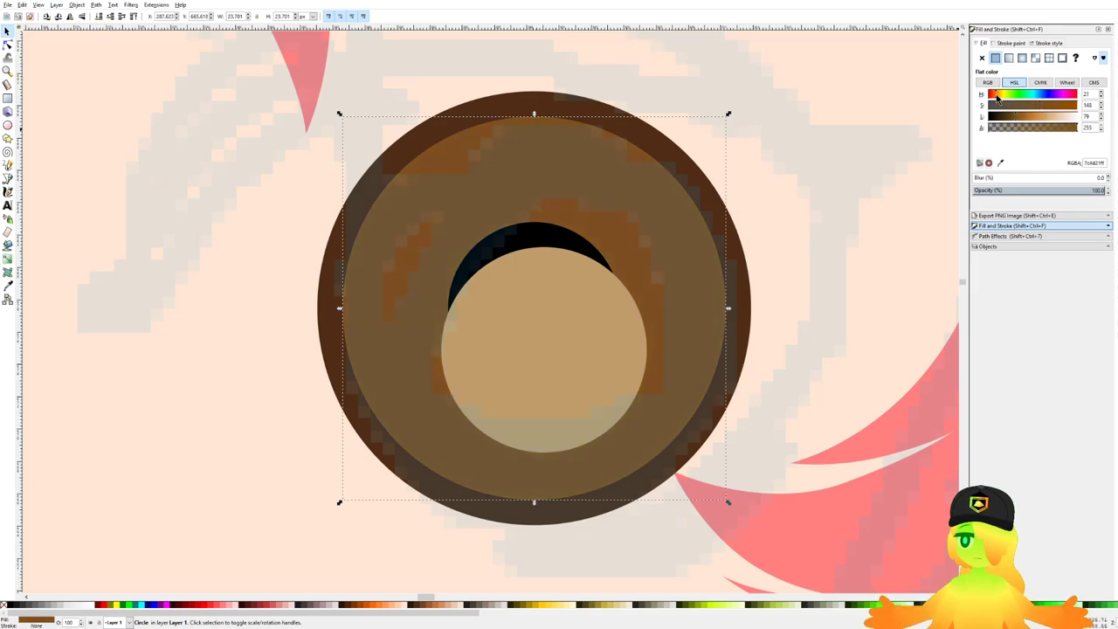
Step: Reshape the small tan circle into a tilted ellipse spanning about 15.2 by 15.7 px over the iris's lower left
{"action": "left_click_drag", "start_coordinate": [522, 351], "coordinate": [544, 367]}
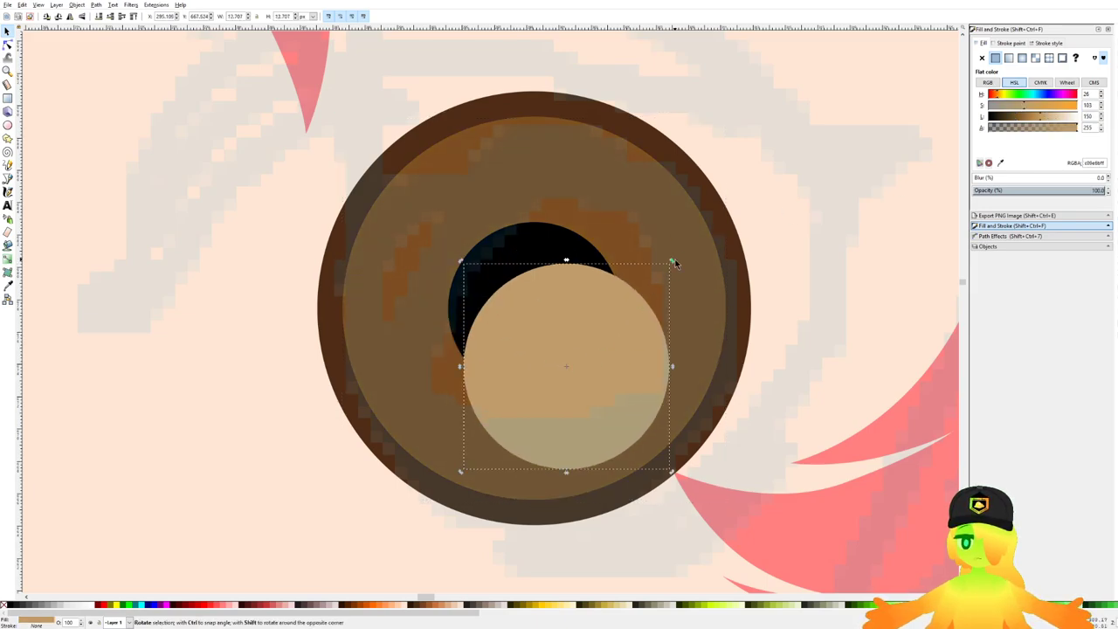
{"action": "left_click_drag", "start_coordinate": [671, 267], "coordinate": [575, 182]}
{"action": "left_click_drag", "start_coordinate": [567, 275], "coordinate": [490, 290]}
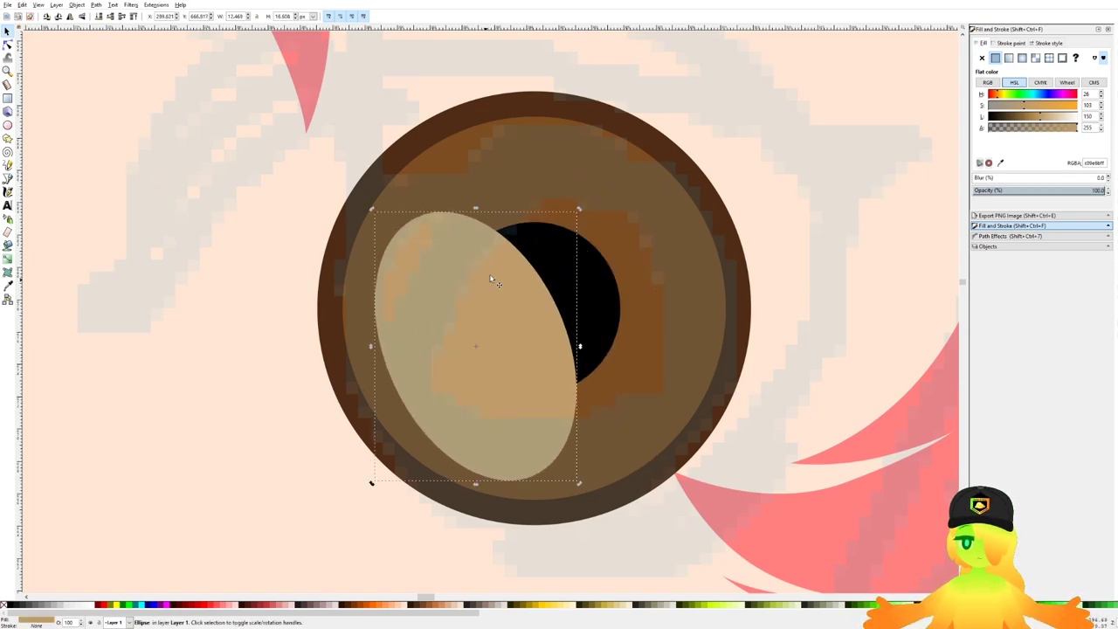
{"action": "left_click_drag", "start_coordinate": [578, 213], "coordinate": [548, 207]}
{"action": "left_click_drag", "start_coordinate": [507, 304], "coordinate": [515, 314]}
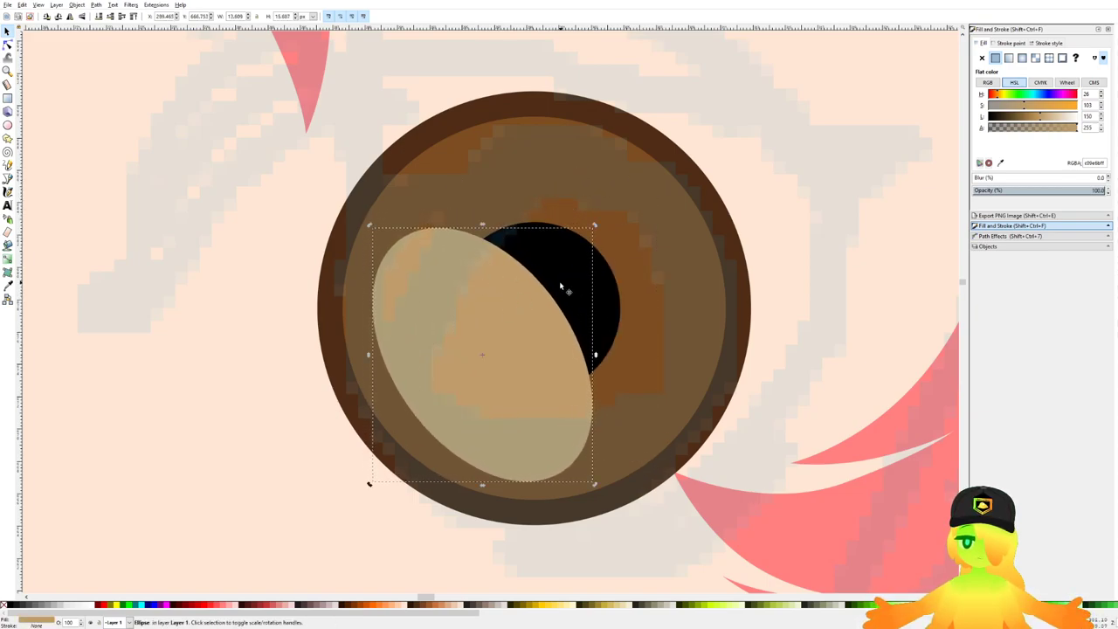
{"action": "left_click_drag", "start_coordinate": [597, 356], "coordinate": [567, 367]}
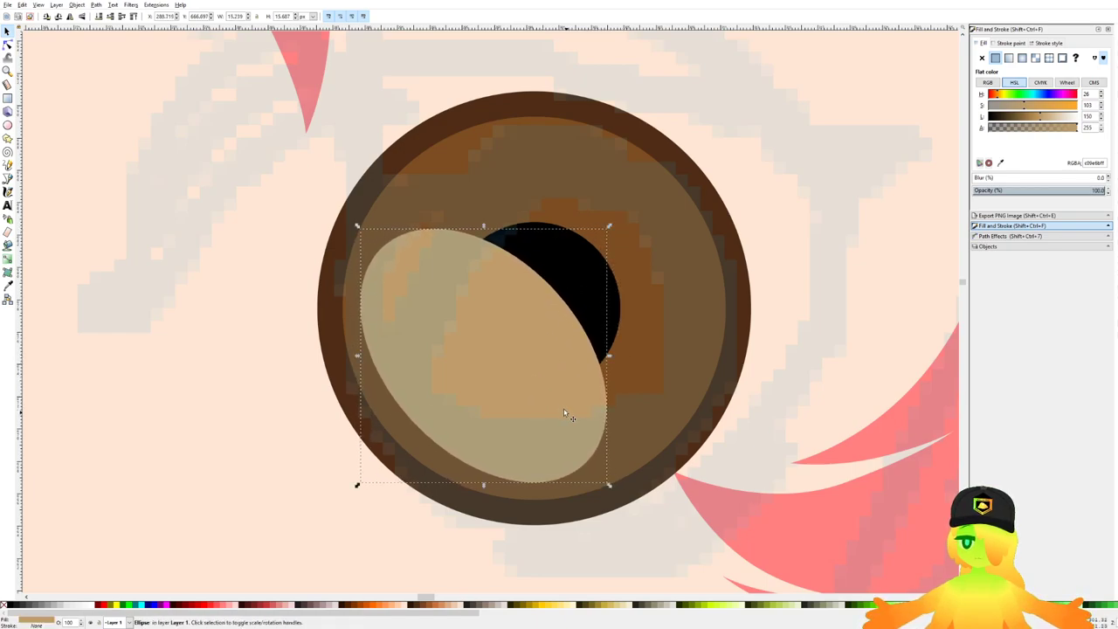
Step: Lower the tan ellipse behind the pupil and enlarge the pupil to about 11.5 px across
{"action": "key", "text": "Page_Down"}
{"action": "left_click", "coordinate": [581, 312]}
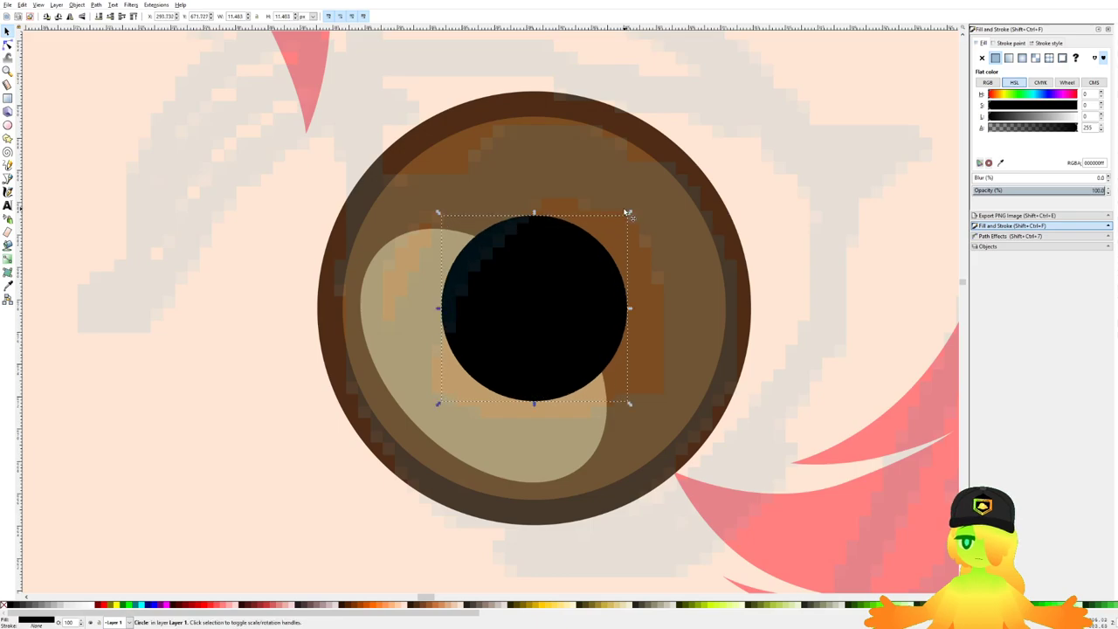
{"action": "left_click", "coordinate": [667, 294]}
{"action": "left_click", "coordinate": [551, 340]}
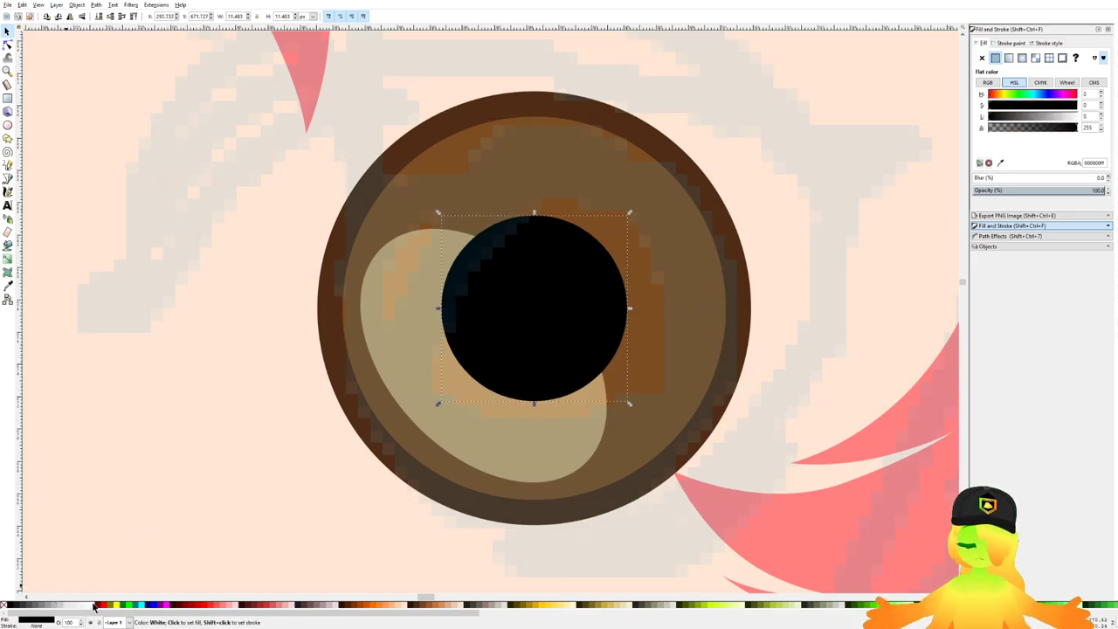
Step: Duplicate the pupil as a white highlight about 6.4 px across over the pupil's upper right edge
{"action": "key", "text": "ctrl+d"}
{"action": "left_click", "coordinate": [94, 605]}
{"action": "left_click_drag", "start_coordinate": [499, 349], "coordinate": [603, 288]}
{"action": "left_click_drag", "start_coordinate": [721, 342], "coordinate": [680, 327]}
Step: Shift the pupil slightly right, followed by the pupil, iris circle and tan ellipse together, within the dark brown circle
{"action": "left_click", "coordinate": [602, 330]}
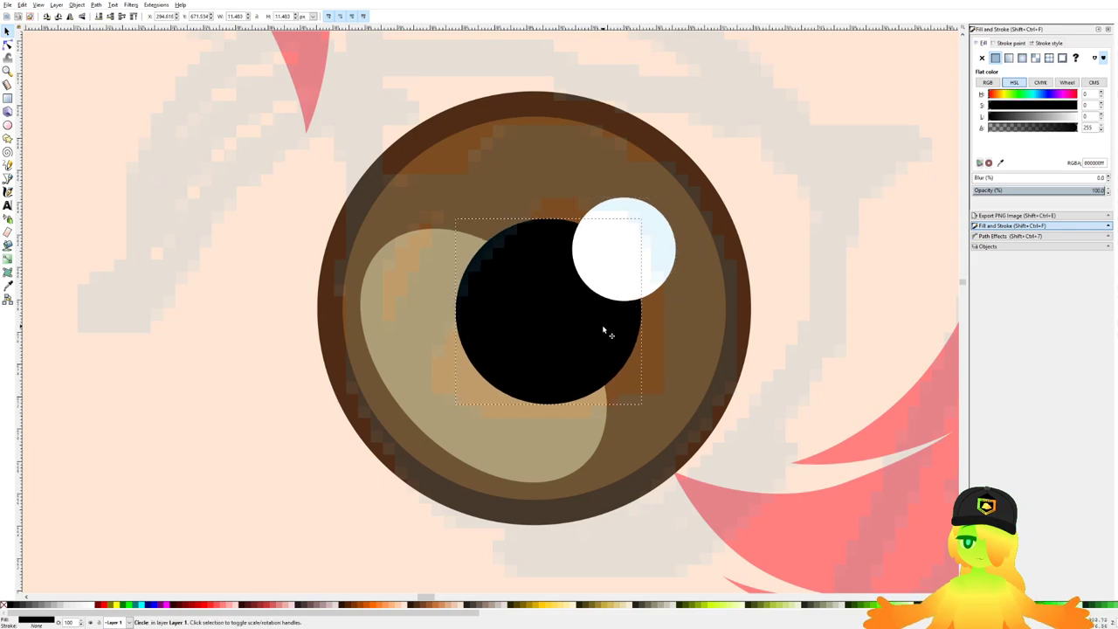
{"action": "left_click", "coordinate": [659, 343], "text": "shift"}
{"action": "left_click", "coordinate": [500, 429], "text": "shift"}
{"action": "left_click_drag", "start_coordinate": [571, 335], "coordinate": [579, 337]}
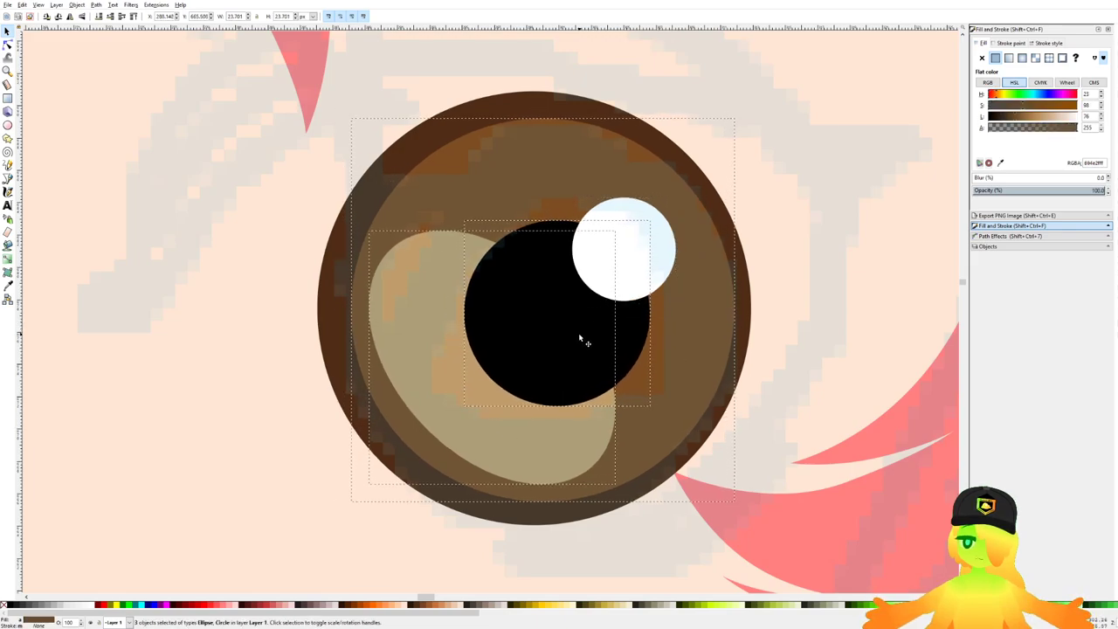
Step: Move all five eye shapes together slightly right and down to fit the sketch, and save the document
{"action": "left_click", "coordinate": [636, 242]}
{"action": "scroll", "coordinate": [634, 209], "scroll_direction": "down", "scroll_amount": 5}
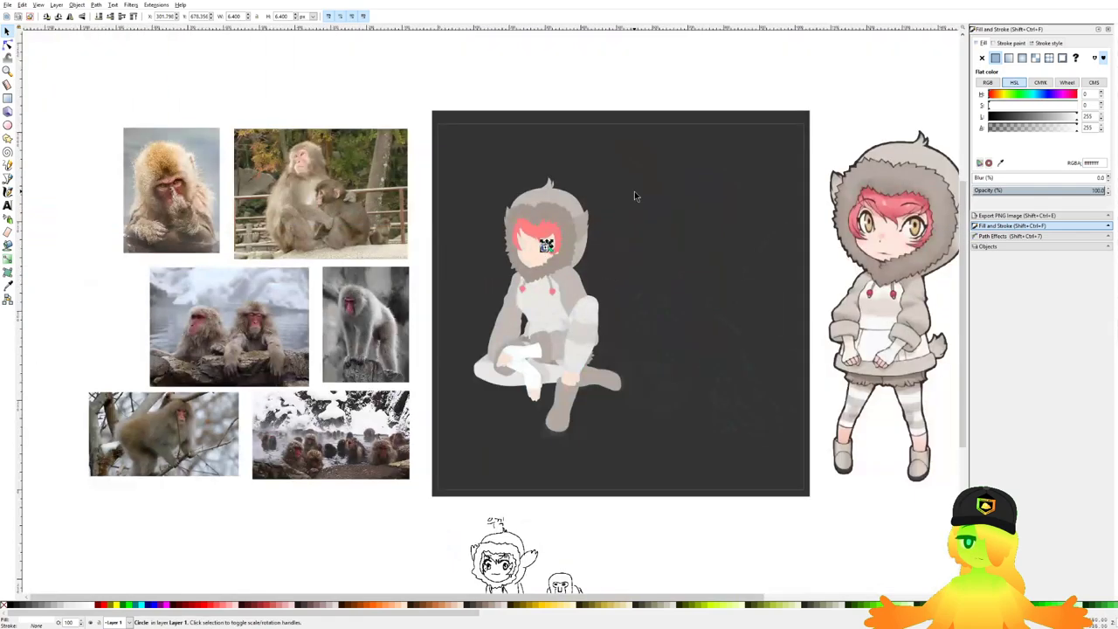
{"action": "key", "text": "Escape"}
{"action": "scroll", "coordinate": [618, 245], "scroll_direction": "up", "scroll_amount": 5}
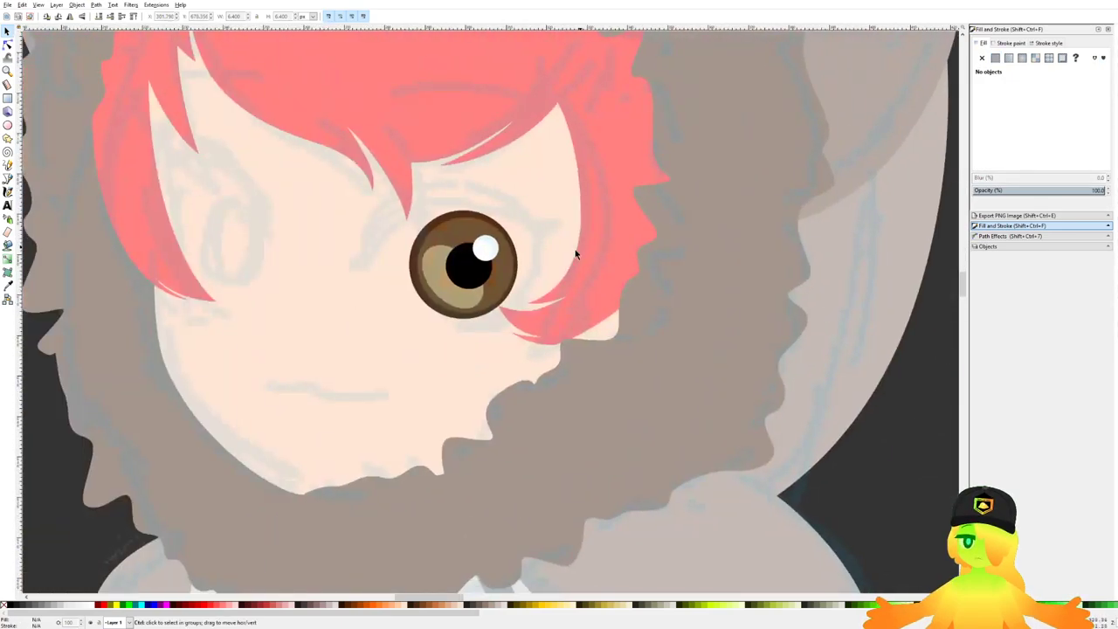
{"action": "scroll", "coordinate": [575, 254], "scroll_direction": "up", "scroll_amount": 2}
{"action": "left_click_drag", "start_coordinate": [220, 437], "coordinate": [504, 167]}
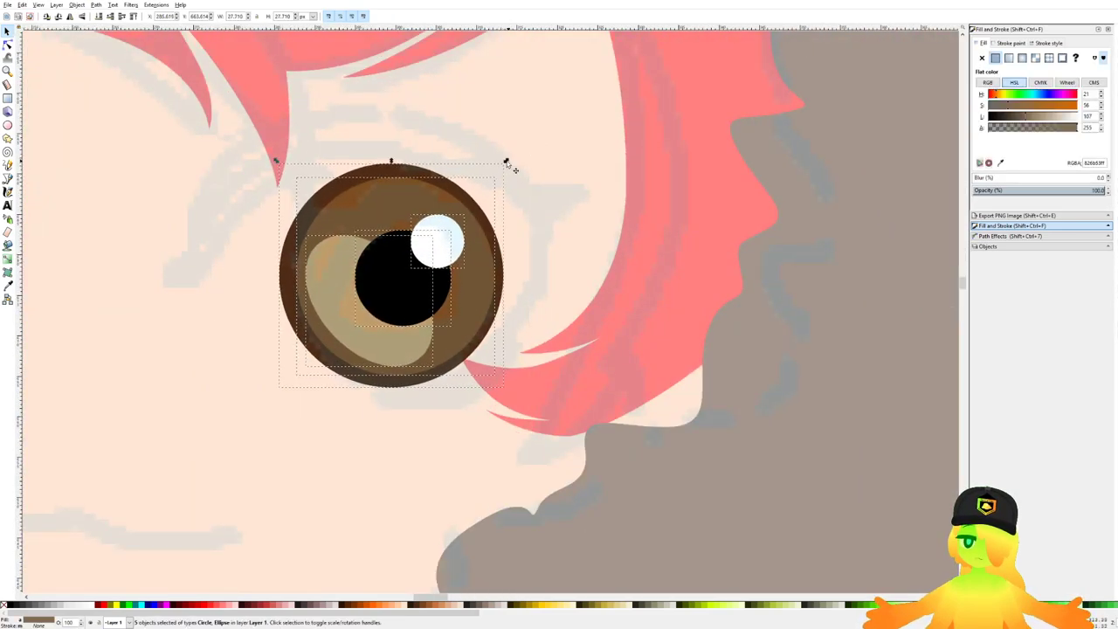
{"action": "mouse_move", "coordinate": [451, 220]}
{"action": "left_mouse_down"}
{"action": "mouse_move", "coordinate": [431, 236]}
{"action": "mouse_move", "coordinate": [466, 239]}
{"action": "mouse_move", "coordinate": [455, 235]}
{"action": "left_mouse_up"}
{"action": "scroll", "coordinate": [455, 235], "scroll_direction": "down", "scroll_amount": 4}
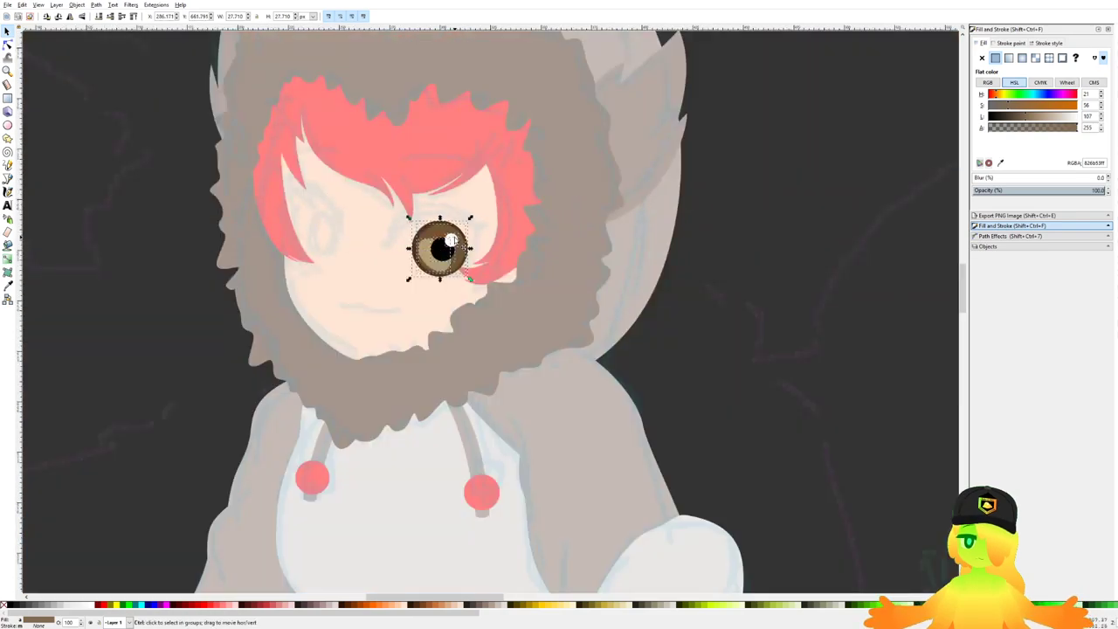
{"action": "left_click", "coordinate": [84, 216]}
{"action": "key", "text": "ctrl+s"}
Step: Start a Bezier path at the sketched inner corner of the finished eye and curve it over the top of the iris
{"action": "left_click", "coordinate": [7, 179]}
{"action": "scroll", "coordinate": [379, 271], "scroll_direction": "down", "scroll_amount": 4}
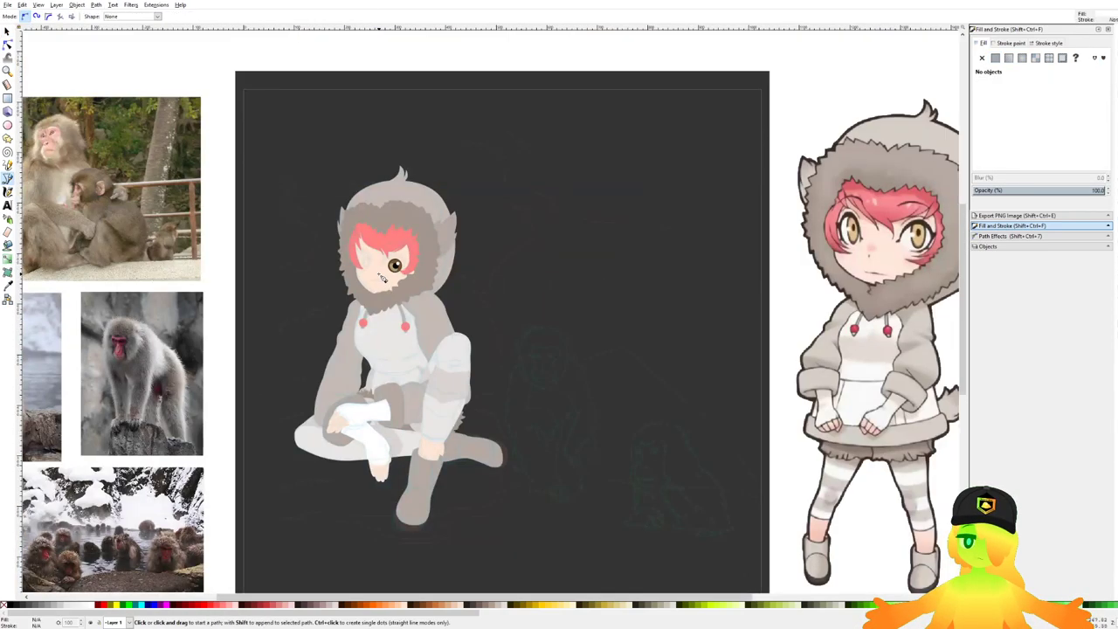
{"action": "scroll", "coordinate": [356, 271], "scroll_direction": "up", "scroll_amount": 8}
{"action": "left_click_drag", "start_coordinate": [706, 234], "coordinate": [683, 244]}
{"action": "left_click", "coordinate": [426, 261]}
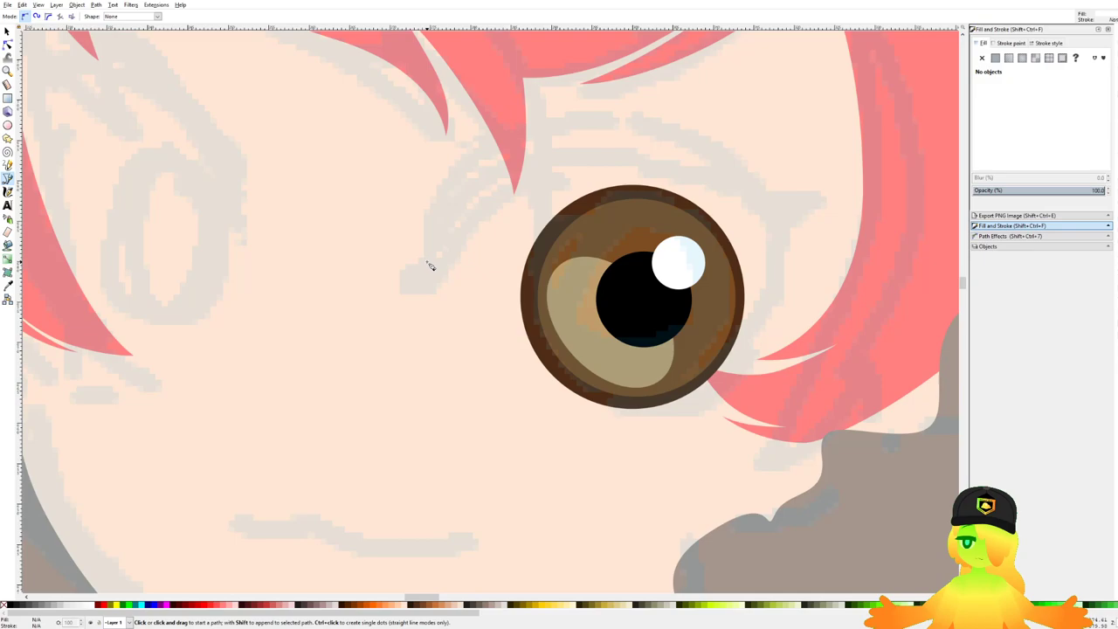
{"action": "left_click", "coordinate": [379, 288]}
{"action": "scroll", "coordinate": [445, 299], "scroll_direction": "down", "scroll_amount": 8}
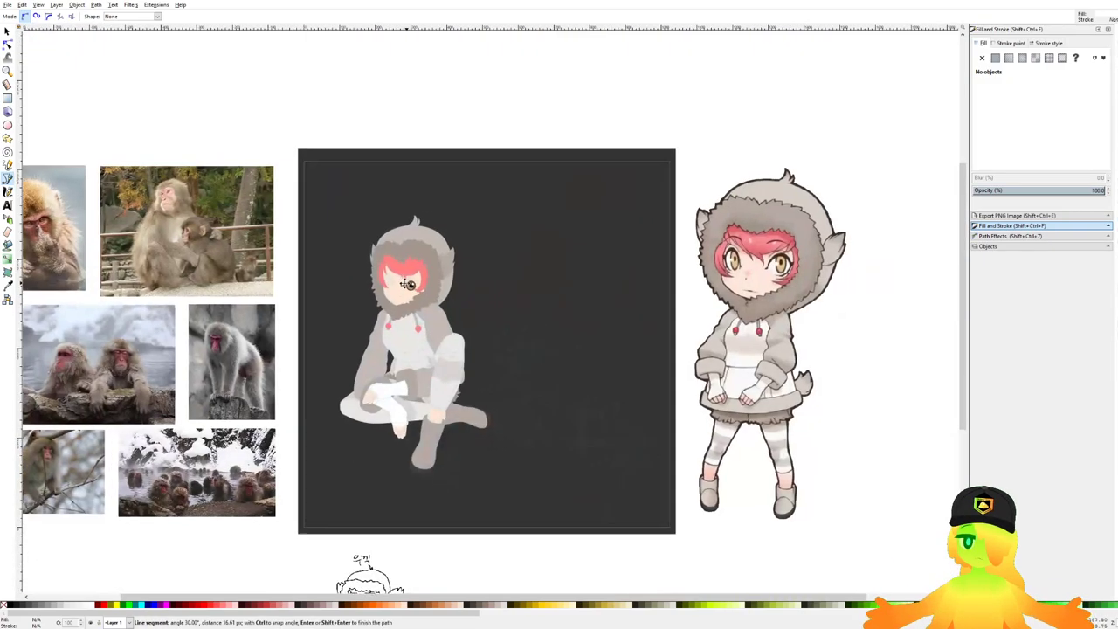
{"action": "scroll", "coordinate": [417, 281], "scroll_direction": "up", "scroll_amount": 8}
{"action": "left_click_drag", "start_coordinate": [405, 277], "coordinate": [547, 269]}
{"action": "scroll", "coordinate": [556, 359], "scroll_direction": "down", "scroll_amount": 8}
{"action": "scroll", "coordinate": [566, 371], "scroll_direction": "down", "scroll_amount": 3}
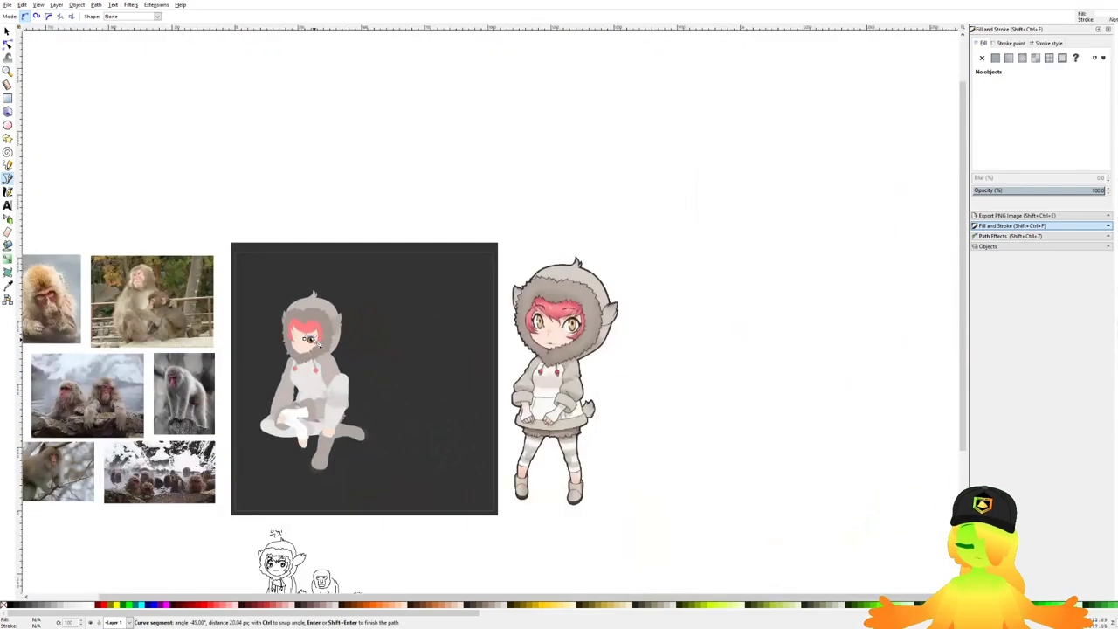
{"action": "scroll", "coordinate": [305, 343], "scroll_direction": "up", "scroll_amount": 6}
{"action": "scroll", "coordinate": [341, 335], "scroll_direction": "up", "scroll_amount": 3}
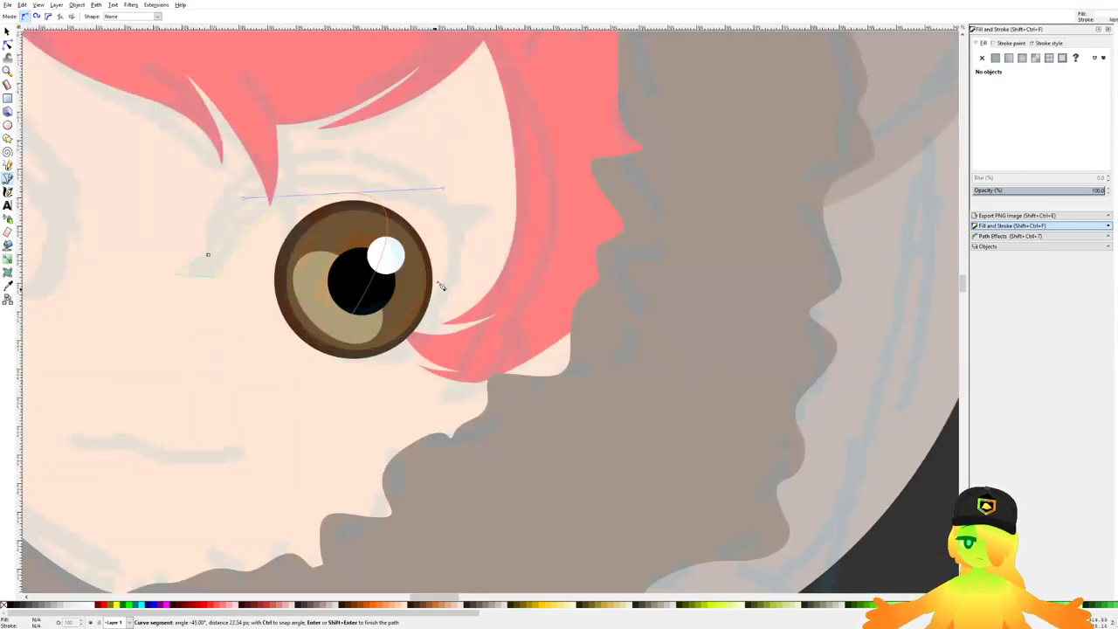
Step: Continue the open eyelid path from the top of the iris down around its outer side to a point beneath the iris
{"action": "left_click", "coordinate": [455, 254]}
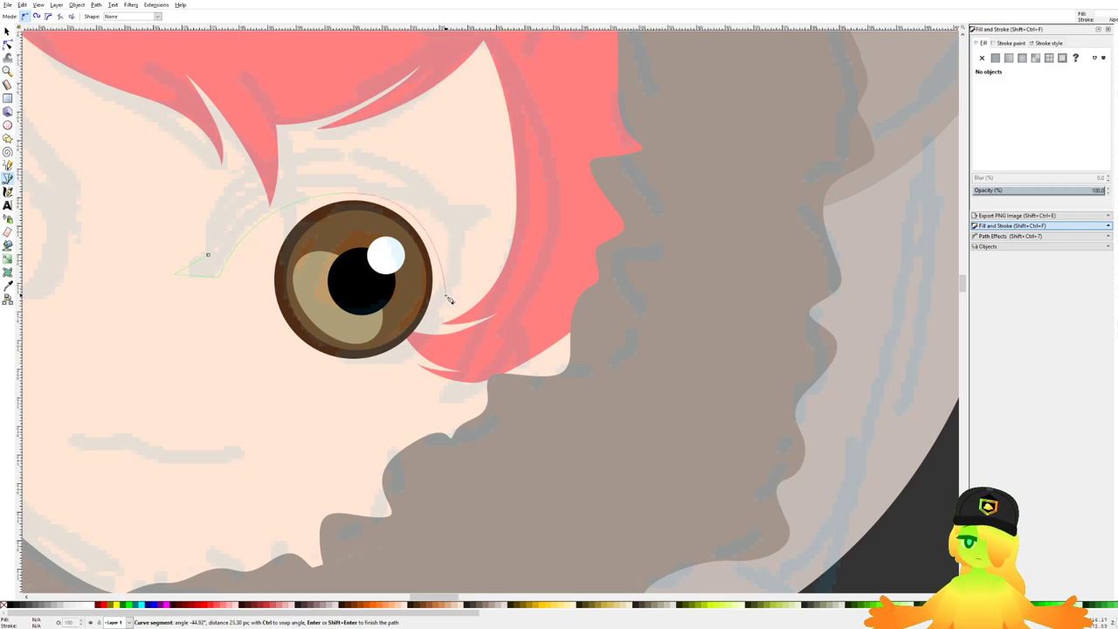
{"action": "left_click_drag", "start_coordinate": [448, 301], "coordinate": [428, 341]}
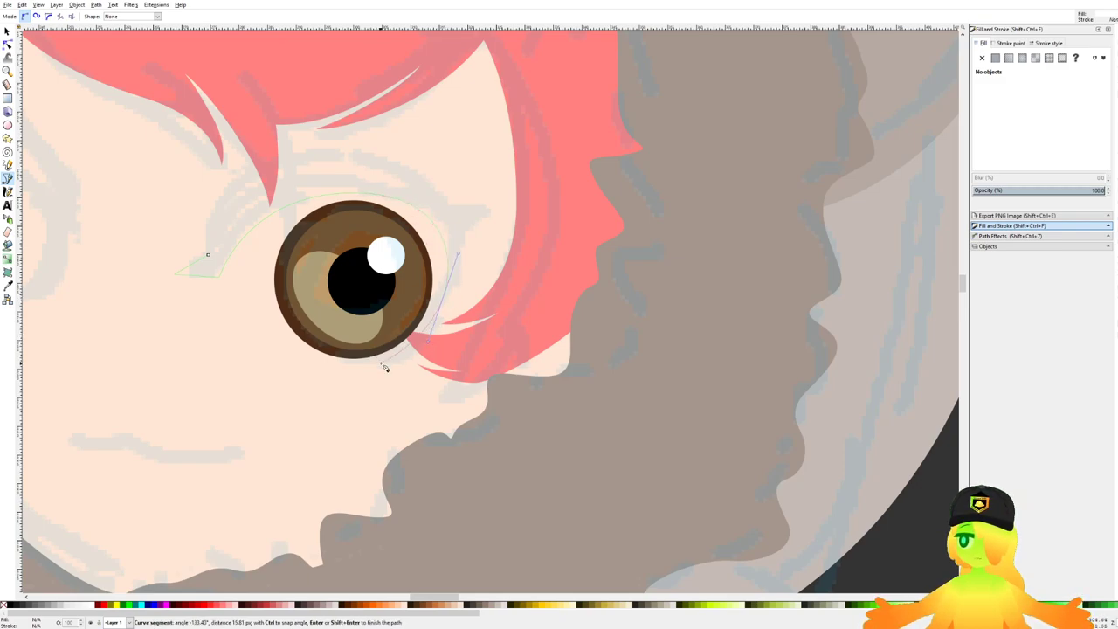
{"action": "scroll", "coordinate": [378, 365], "scroll_direction": "down", "scroll_amount": 8}
{"action": "scroll", "coordinate": [443, 297], "scroll_direction": "up", "scroll_amount": 5}
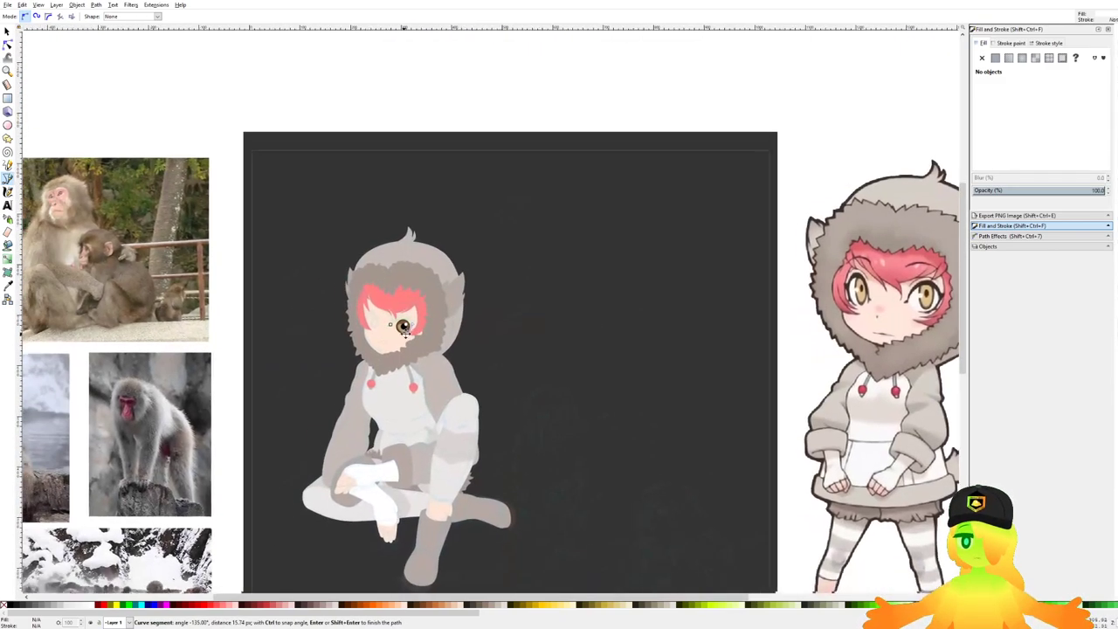
{"action": "scroll", "coordinate": [443, 297], "scroll_direction": "up", "scroll_amount": 3}
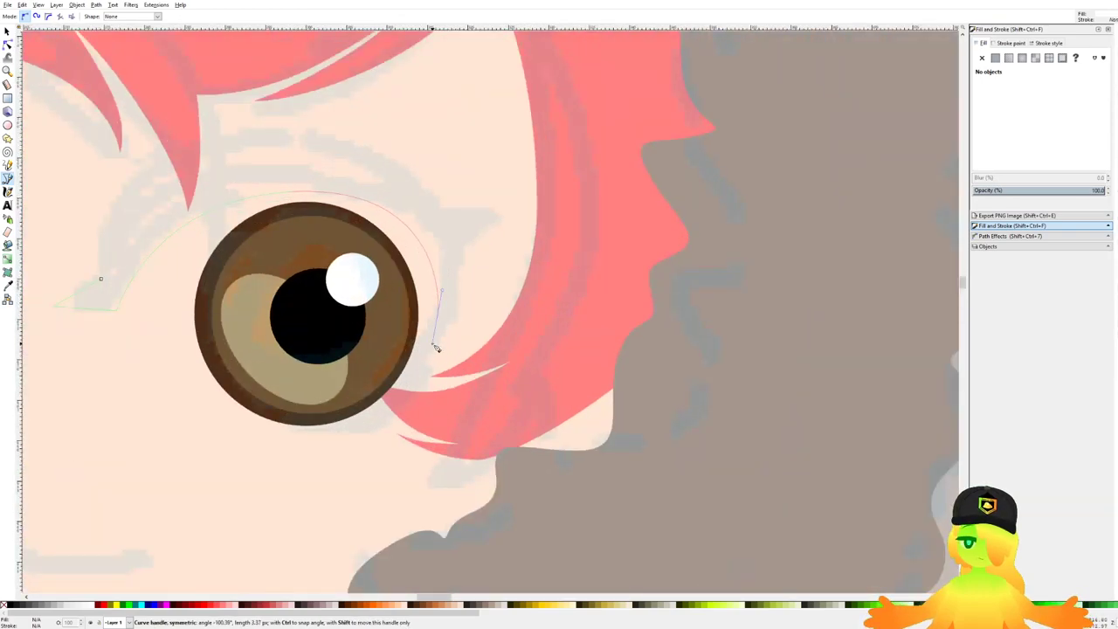
{"action": "left_click_drag", "start_coordinate": [435, 342], "coordinate": [434, 395]}
{"action": "scroll", "coordinate": [339, 430], "scroll_direction": "down", "scroll_amount": 10}
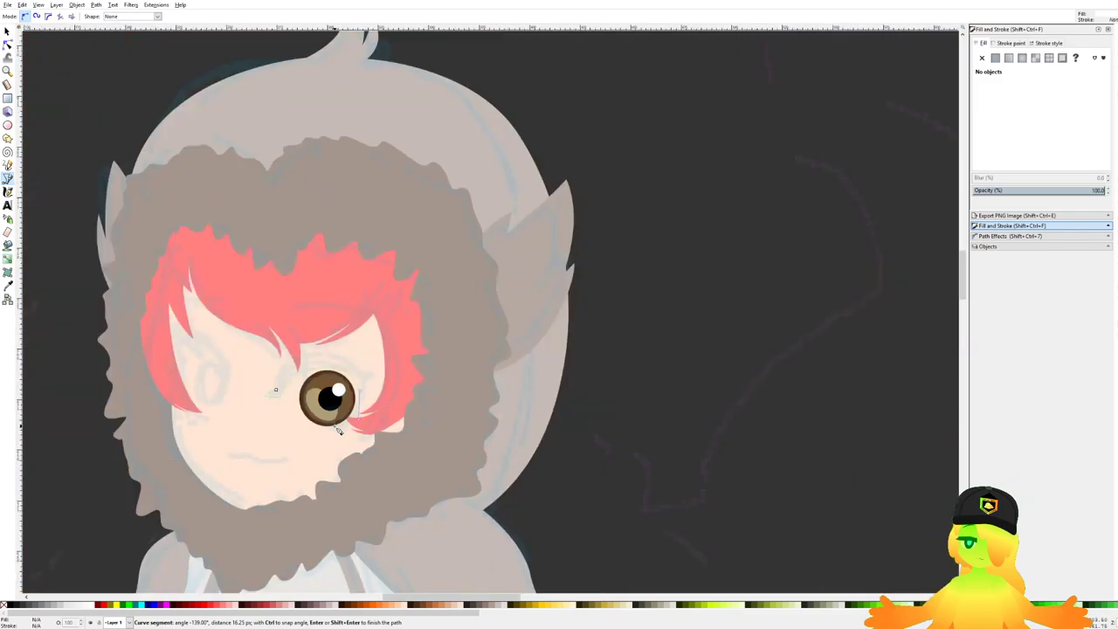
{"action": "scroll", "coordinate": [271, 349], "scroll_direction": "up", "scroll_amount": 10}
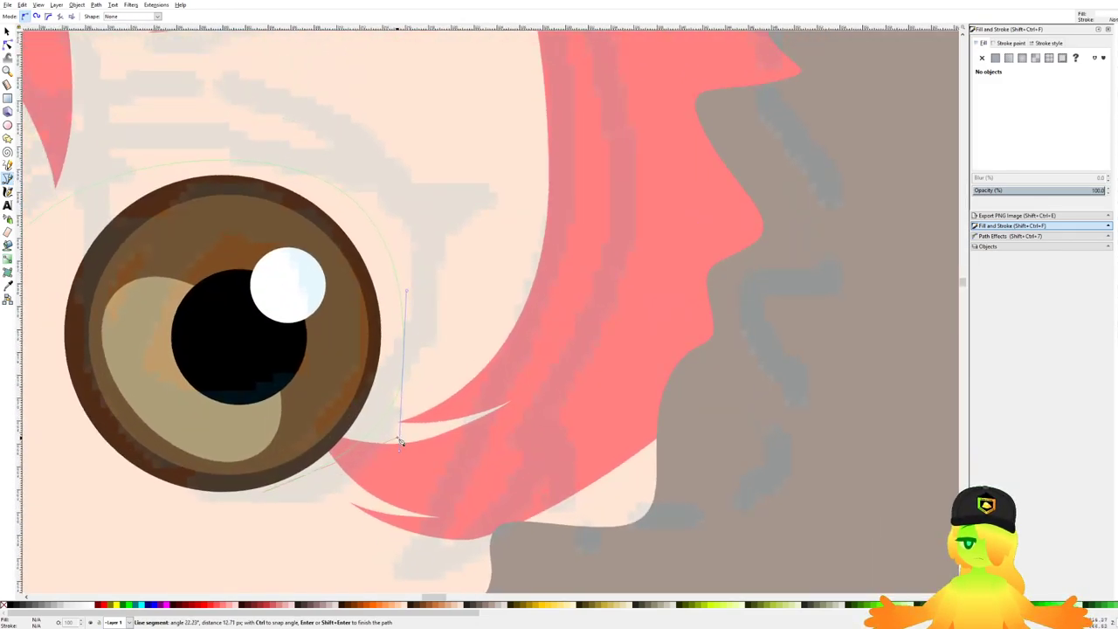
Step: Curve the path back up to the outer lash tip, then over the sketched upper lid, and close it at the inner corner
{"action": "left_click_drag", "start_coordinate": [399, 439], "coordinate": [478, 374]}
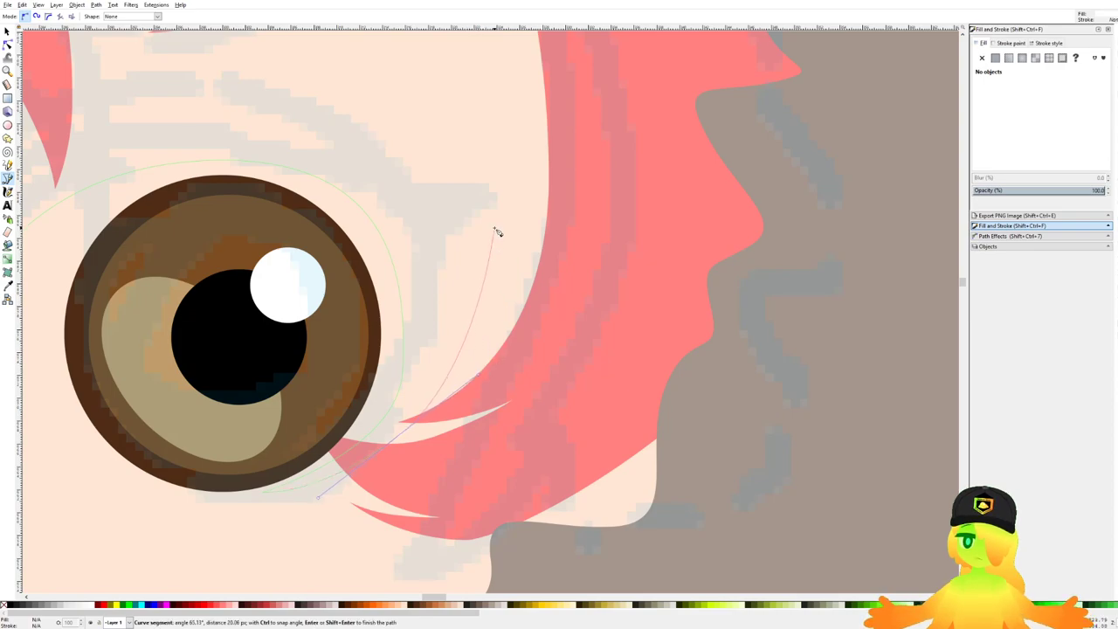
{"action": "scroll", "coordinate": [504, 202], "scroll_direction": "down", "scroll_amount": 8}
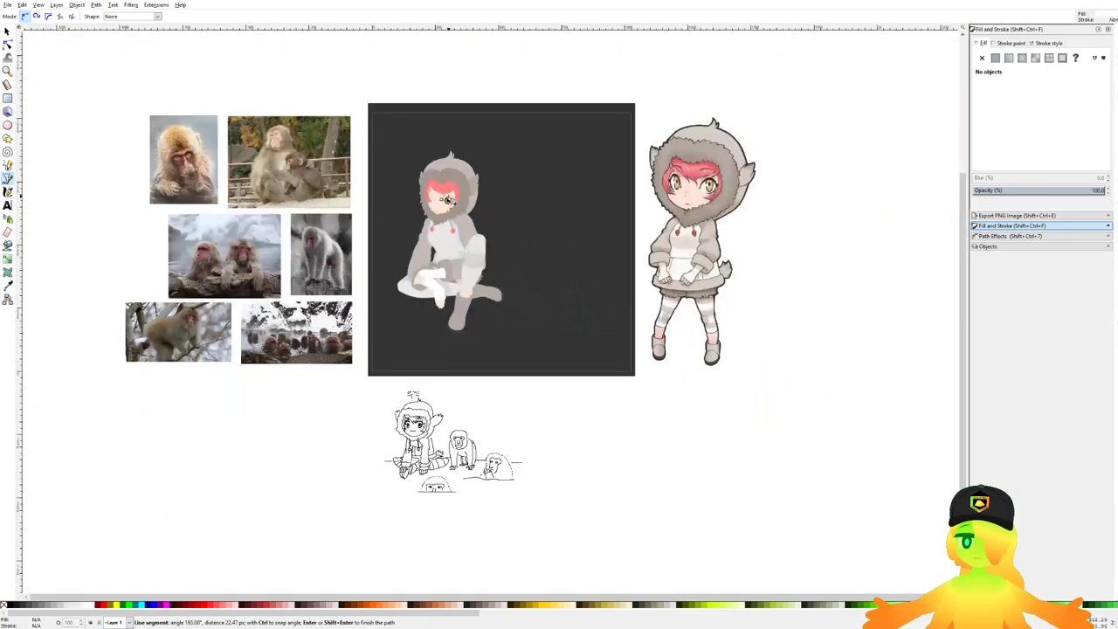
{"action": "scroll", "coordinate": [452, 203], "scroll_direction": "up", "scroll_amount": 4}
{"action": "scroll", "coordinate": [449, 201], "scroll_direction": "up", "scroll_amount": 6}
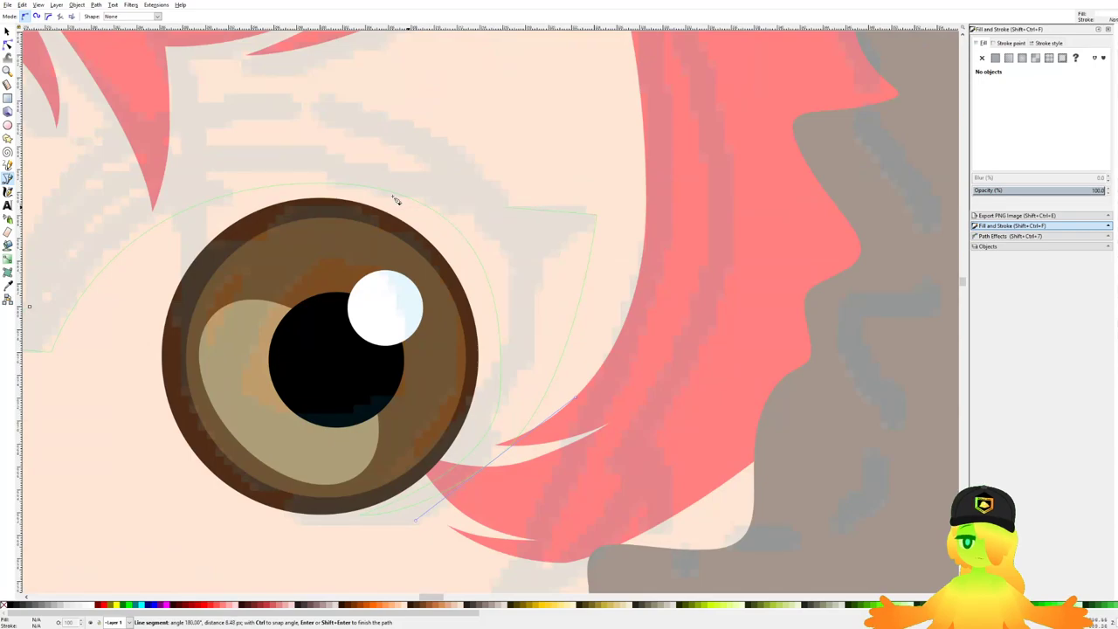
{"action": "left_click_drag", "start_coordinate": [393, 197], "coordinate": [661, 228]}
{"action": "left_click_drag", "start_coordinate": [500, 143], "coordinate": [283, 168]}
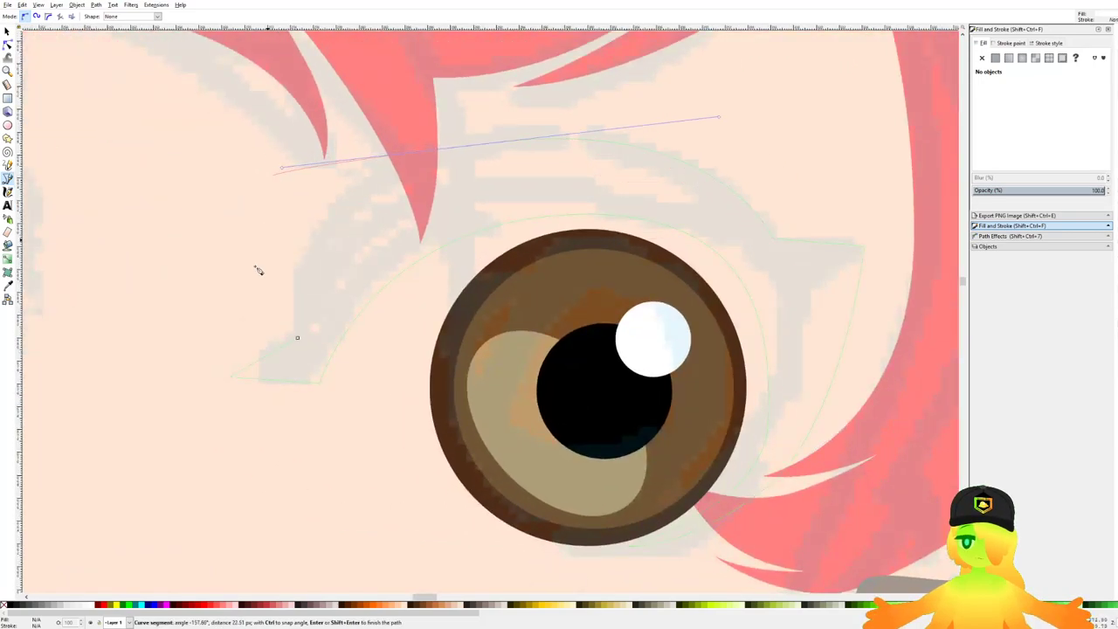
{"action": "left_click", "coordinate": [298, 338]}
Step: Fill the eyelid outline with the iris ring's dark brown, and darken both shapes to a lightness of 24
{"action": "scroll", "coordinate": [408, 286], "scroll_direction": "down", "scroll_amount": 2}
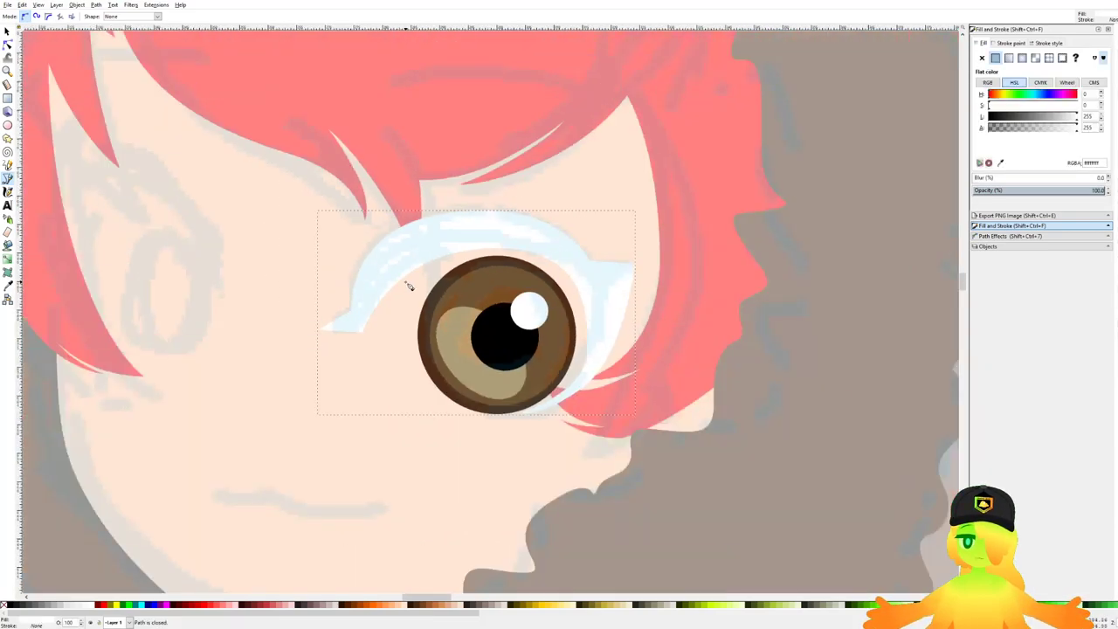
{"action": "scroll", "coordinate": [460, 305], "scroll_direction": "up", "scroll_amount": 3}
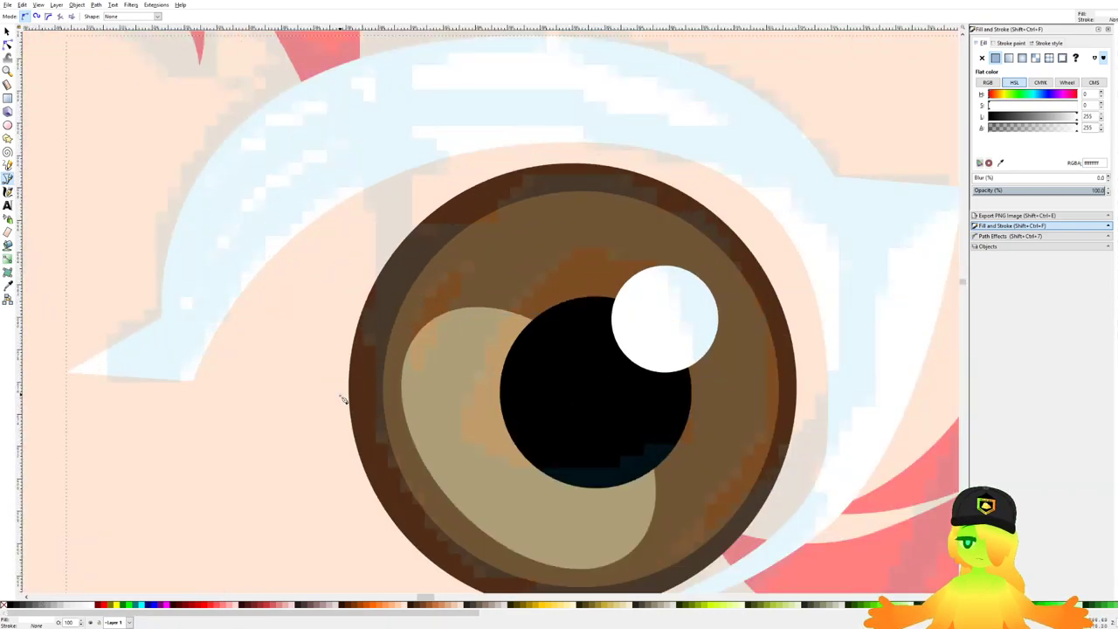
{"action": "key", "text": "d"}
{"action": "left_click", "coordinate": [367, 385]}
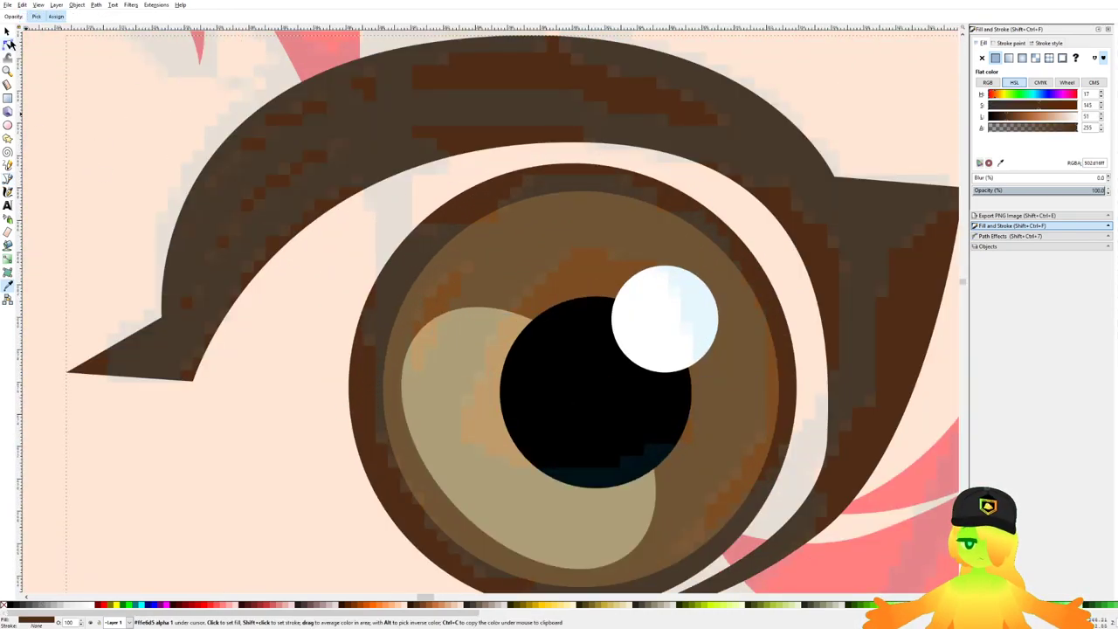
{"action": "left_click", "coordinate": [8, 33]}
{"action": "left_click", "coordinate": [361, 374], "text": "shift"}
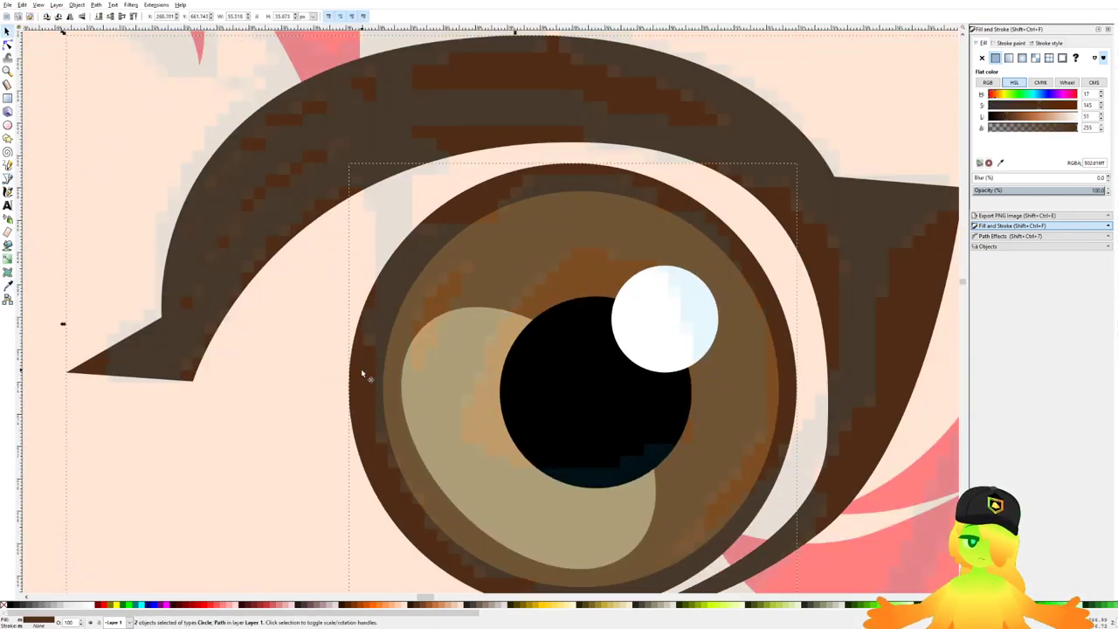
{"action": "left_click", "coordinate": [996, 117]}
Step: Hide the semi-transparent sketch image to show only the flat-coloured shapes
{"action": "scroll", "coordinate": [611, 170], "scroll_direction": "down", "scroll_amount": 7}
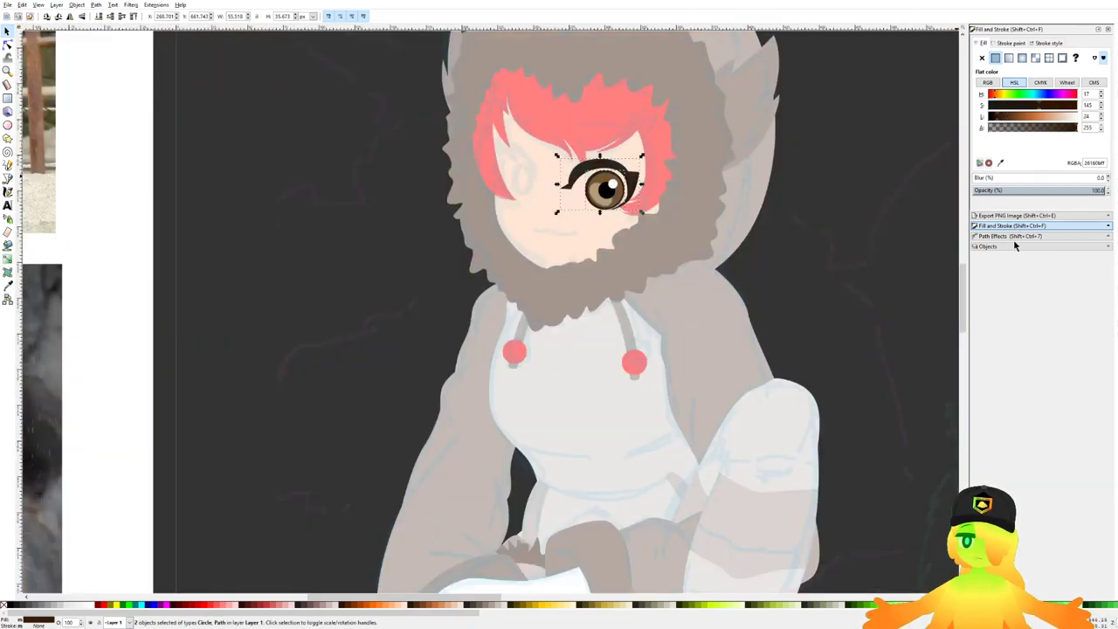
{"action": "left_click", "coordinate": [1013, 246]}
{"action": "scroll", "coordinate": [589, 163], "scroll_direction": "up", "scroll_amount": 5, "text": "ctrl"}
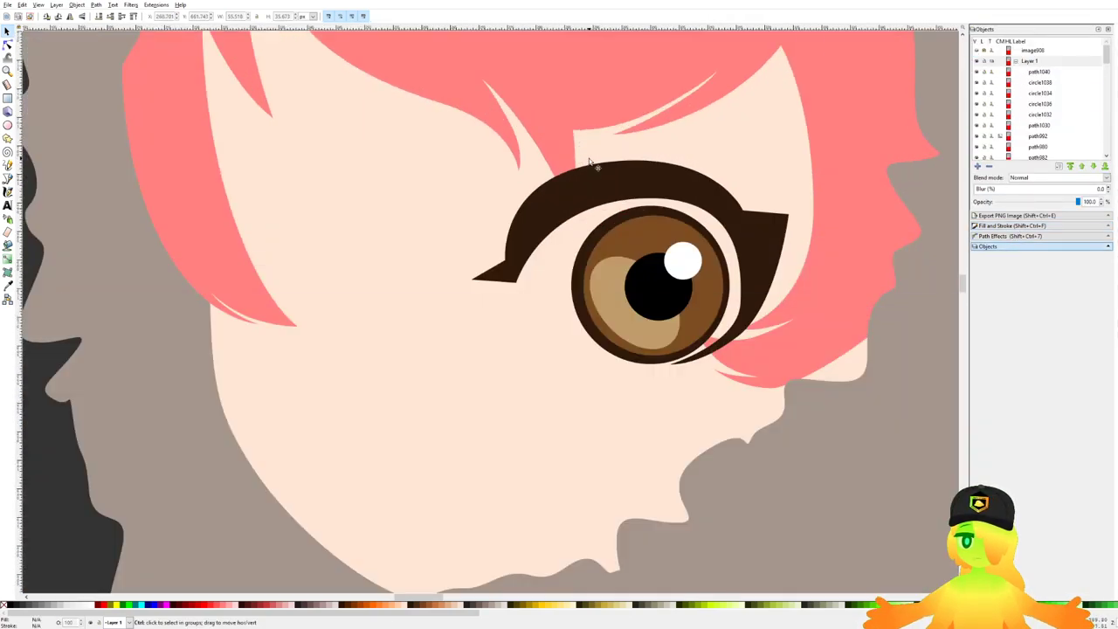
Step: Shift the eyelid outline's top node right, its inner corner node slightly down, and its outer corner node slightly right
{"action": "left_click", "coordinate": [9, 46]}
{"action": "scroll", "coordinate": [564, 200], "scroll_direction": "up", "scroll_amount": 1, "text": "ctrl"}
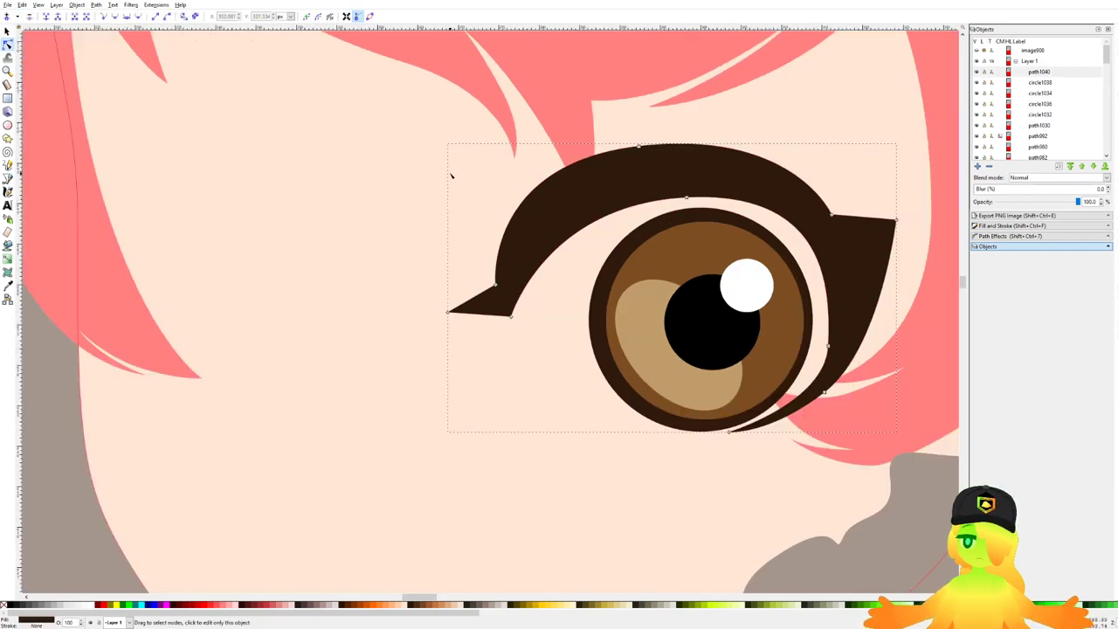
{"action": "left_click", "coordinate": [638, 146]}
{"action": "left_click_drag", "start_coordinate": [641, 148], "coordinate": [662, 147]}
{"action": "left_click_drag", "start_coordinate": [496, 285], "coordinate": [499, 296]}
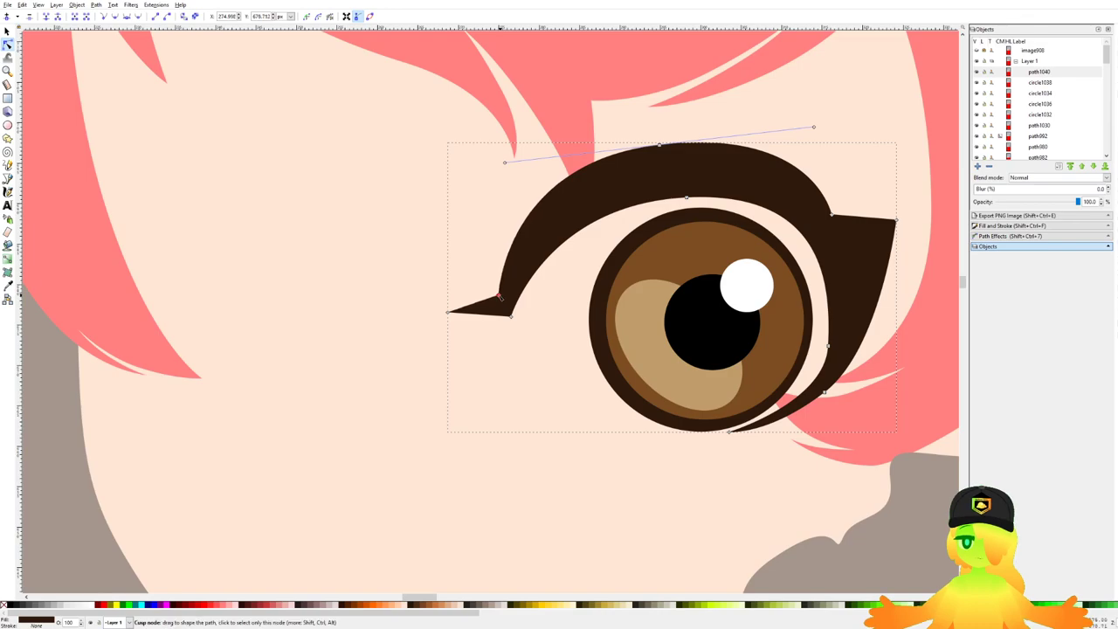
{"action": "left_click_drag", "start_coordinate": [880, 183], "coordinate": [836, 217]}
{"action": "left_click", "coordinate": [603, 354]}
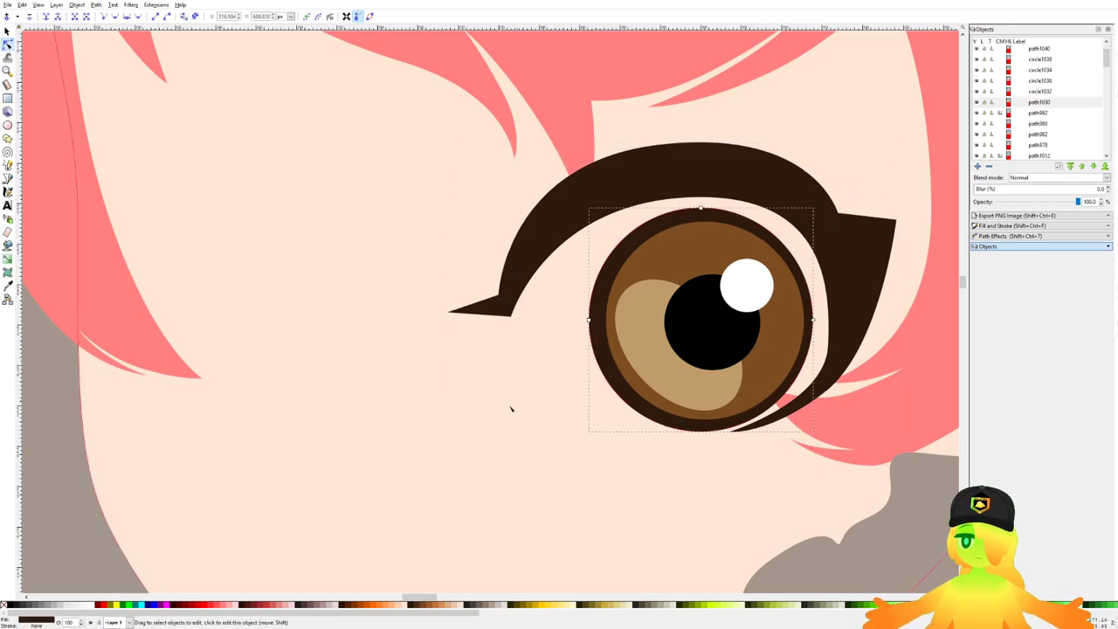
{"action": "left_click", "coordinate": [512, 407]}
{"action": "scroll", "coordinate": [354, 349], "scroll_direction": "down", "scroll_amount": 8, "text": "ctrl"}
{"action": "scroll", "coordinate": [355, 370], "scroll_direction": "up", "scroll_amount": 6, "text": "ctrl"}
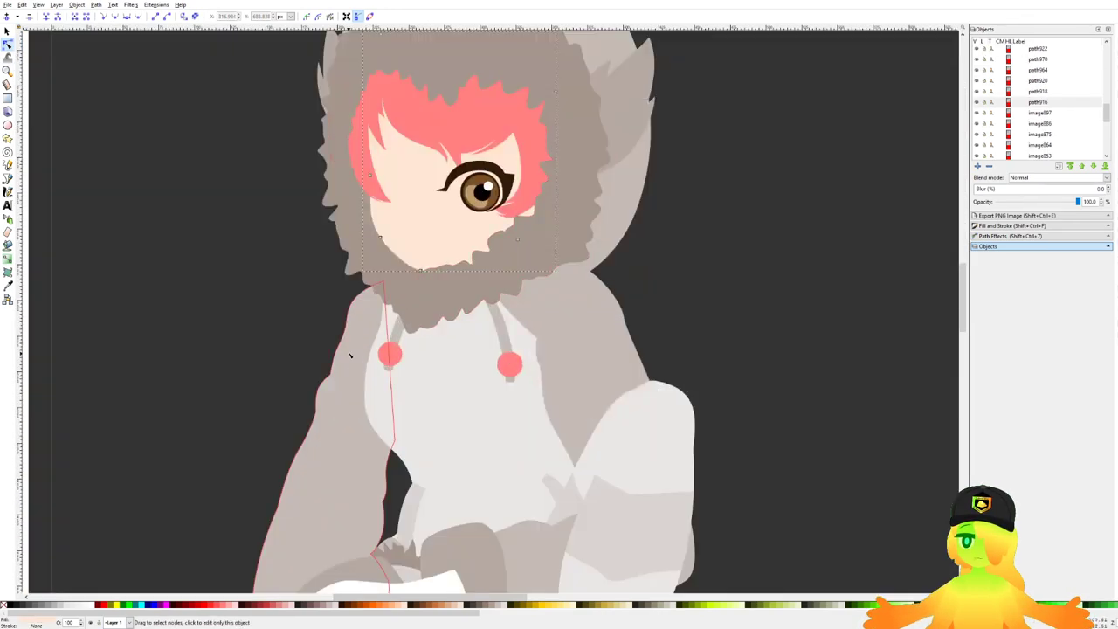
Step: Reshape the eyelid outline's inner edge beside the iris by adjusting its side node's handles and moving the node closer to the iris
{"action": "scroll", "coordinate": [524, 208], "scroll_direction": "up", "scroll_amount": 4, "text": "ctrl"}
{"action": "scroll", "coordinate": [531, 207], "scroll_direction": "up", "scroll_amount": 1, "text": "ctrl"}
{"action": "left_click", "coordinate": [525, 193]}
{"action": "left_click_drag", "start_coordinate": [525, 193], "coordinate": [582, 278]}
{"action": "left_click_drag", "start_coordinate": [596, 272], "coordinate": [533, 210]}
{"action": "left_click_drag", "start_coordinate": [574, 326], "coordinate": [559, 327]}
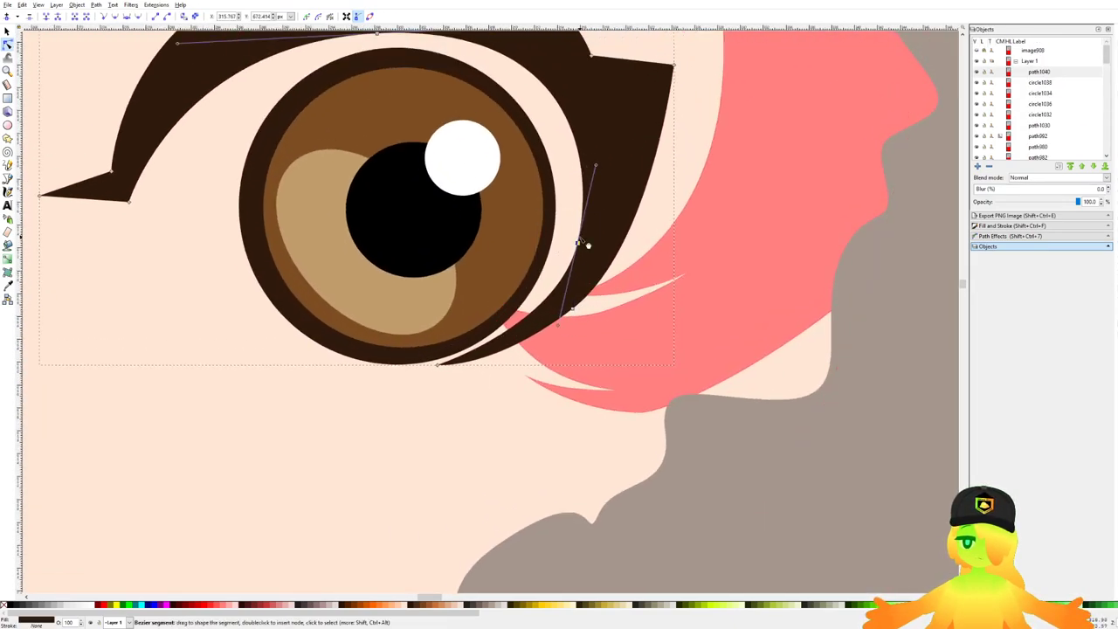
{"action": "left_click_drag", "start_coordinate": [580, 247], "coordinate": [571, 248]}
Step: Move the eyelid outline's lower outer node slightly right and adjust its handle to refine the curve
{"action": "left_click", "coordinate": [641, 374]}
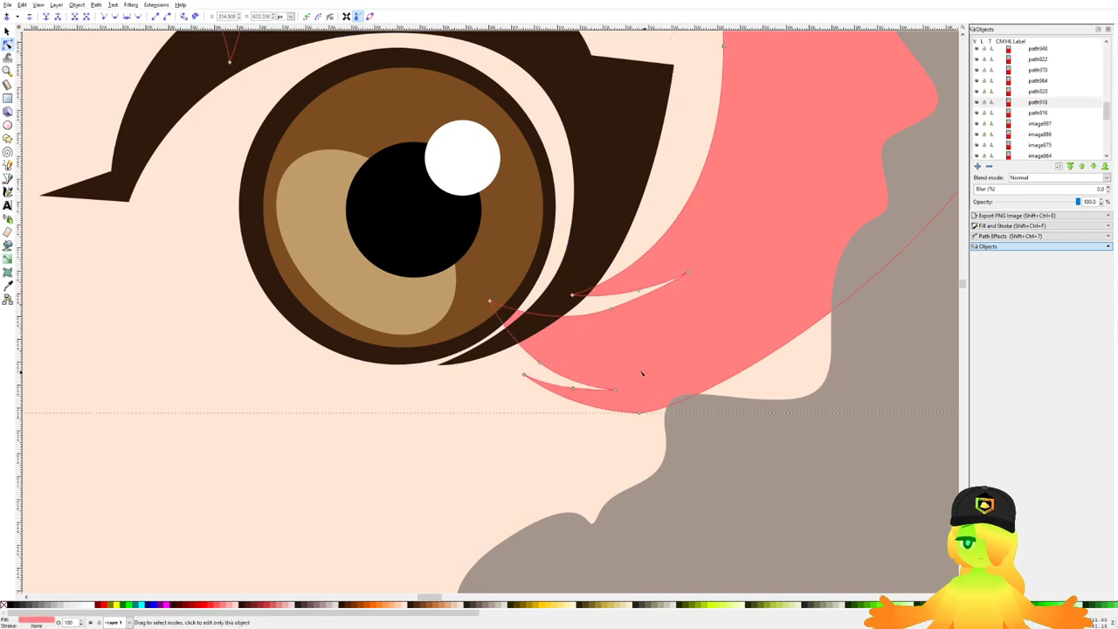
{"action": "left_click", "coordinate": [529, 330]}
{"action": "left_click", "coordinate": [572, 309]}
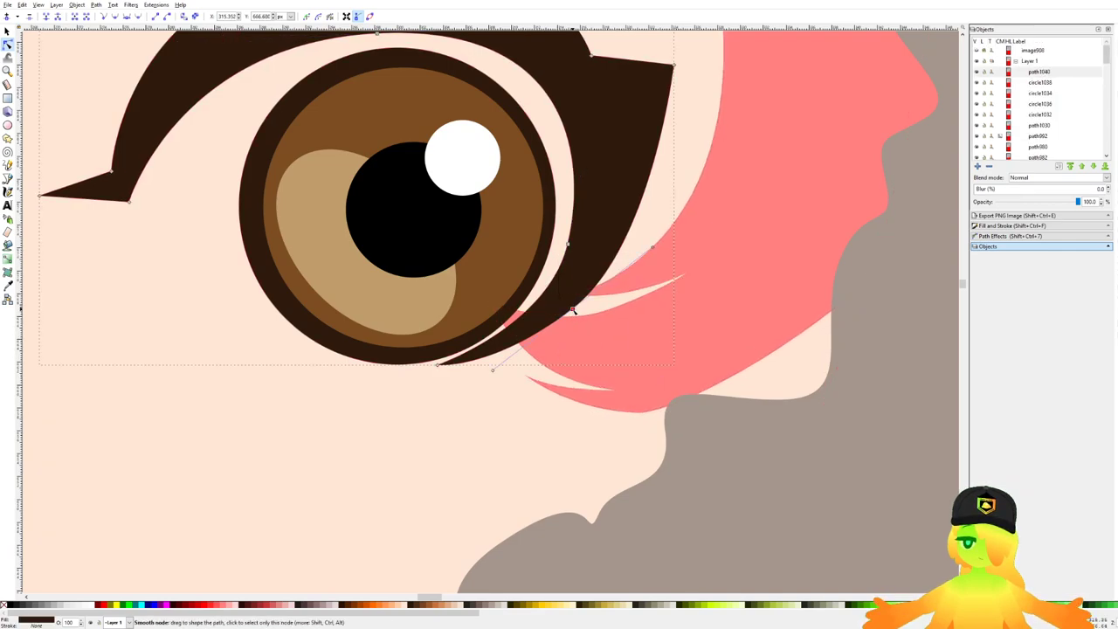
{"action": "left_click_drag", "start_coordinate": [572, 309], "coordinate": [574, 309]}
{"action": "left_click_drag", "start_coordinate": [655, 249], "coordinate": [659, 250]}
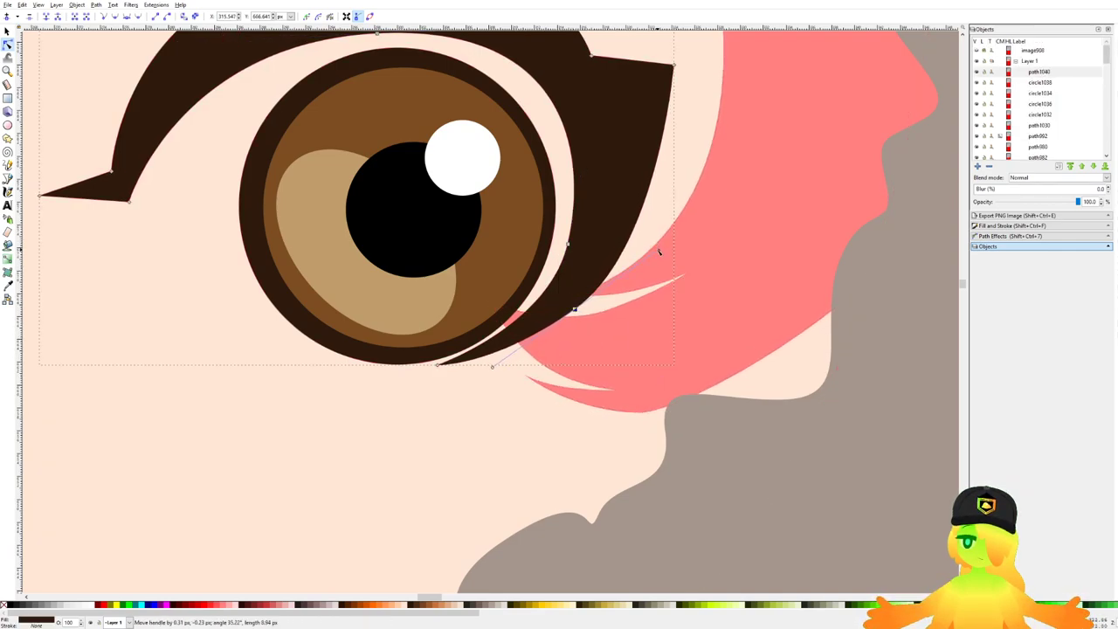
{"action": "left_click", "coordinate": [485, 443]}
Step: Draw a dark brown triangular lash about 4.3 px wide on the eyelid outline's lower outer edge
{"action": "key", "text": "b"}
{"action": "scroll", "coordinate": [581, 262], "scroll_direction": "up", "scroll_amount": 1}
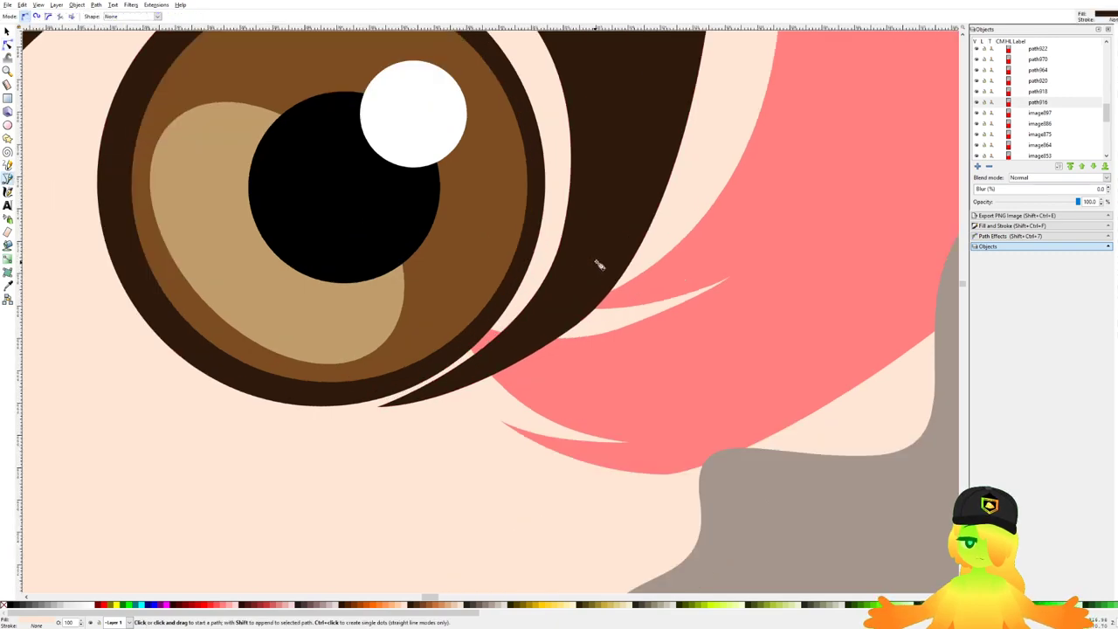
{"action": "left_click", "coordinate": [637, 215]}
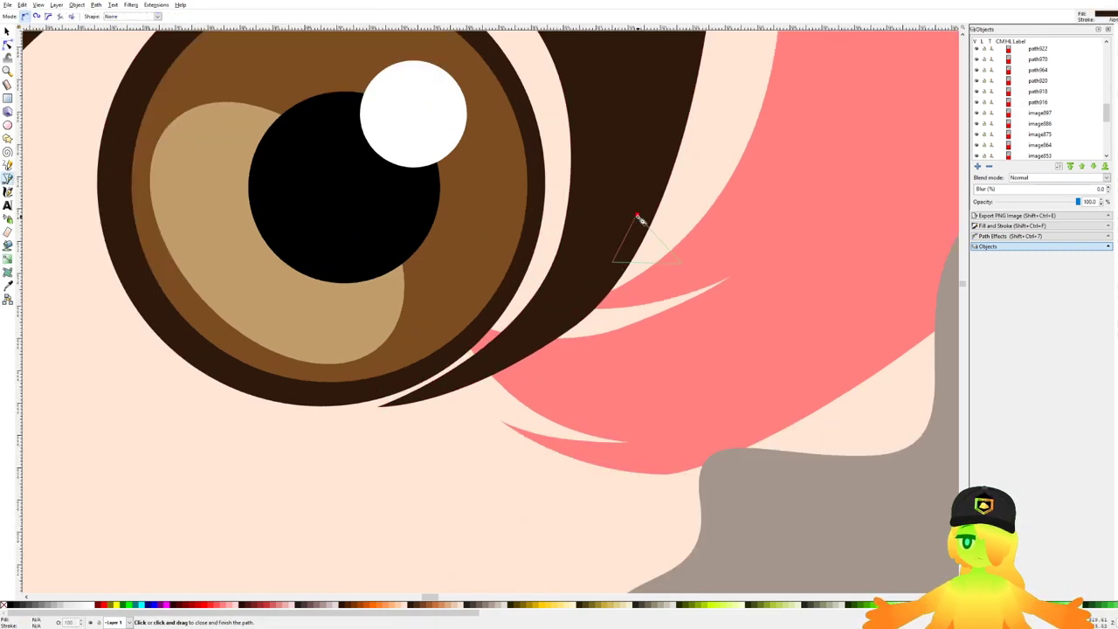
{"action": "left_click", "coordinate": [637, 216]}
{"action": "scroll", "coordinate": [636, 218], "scroll_direction": "down", "scroll_amount": 2}
{"action": "left_click", "coordinate": [8, 31]}
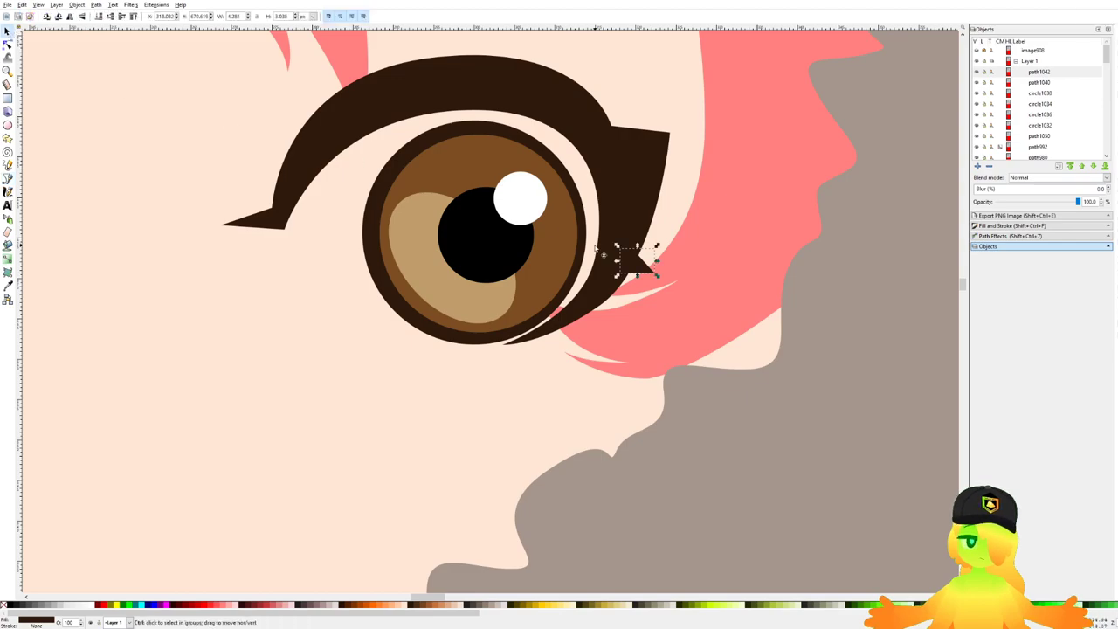
Step: Duplicate the lash as a smaller one, about 3.7 by 3.3 px, further down the outer edge, and nudge both lashes into place
{"action": "left_click_drag", "start_coordinate": [658, 246], "coordinate": [617, 333]}
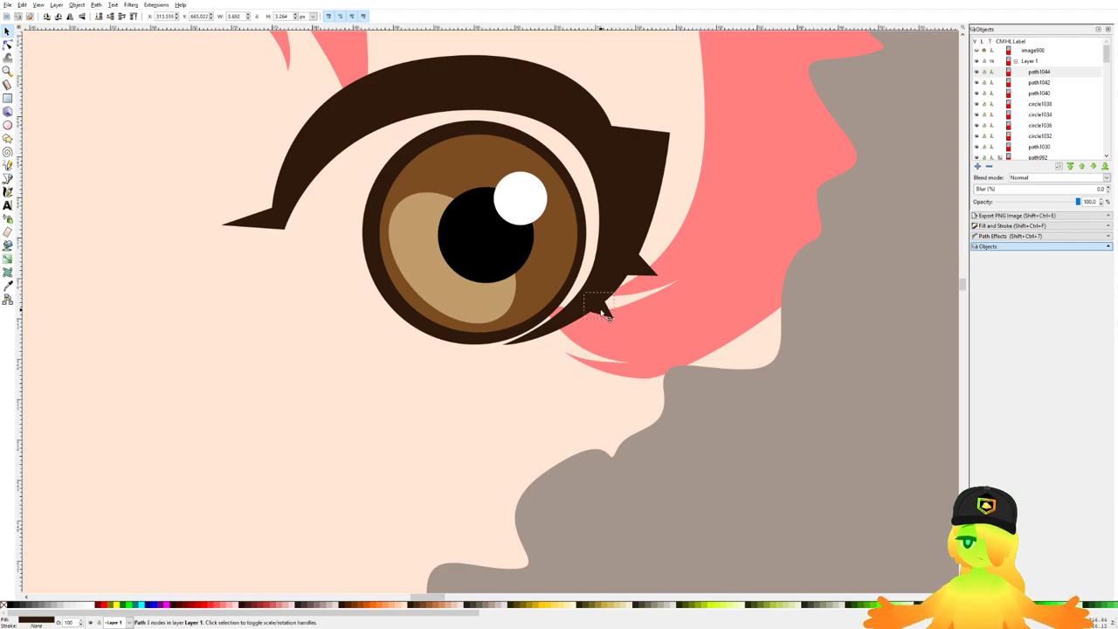
{"action": "left_click", "coordinate": [648, 268]}
{"action": "left_click", "coordinate": [603, 317]}
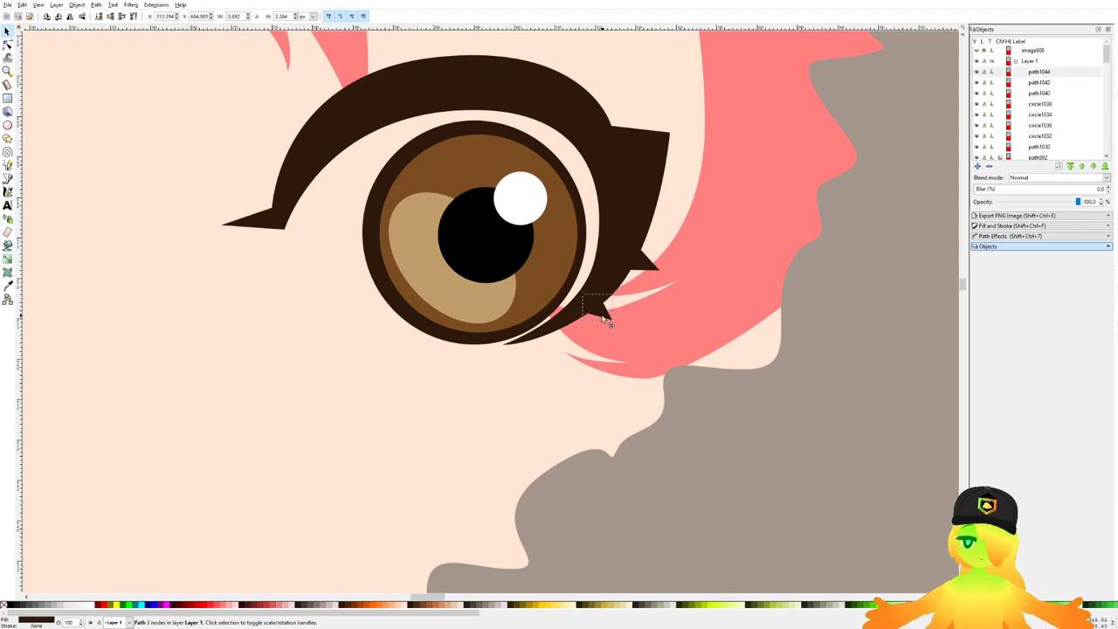
{"action": "scroll", "coordinate": [646, 260], "scroll_direction": "down", "scroll_amount": 5}
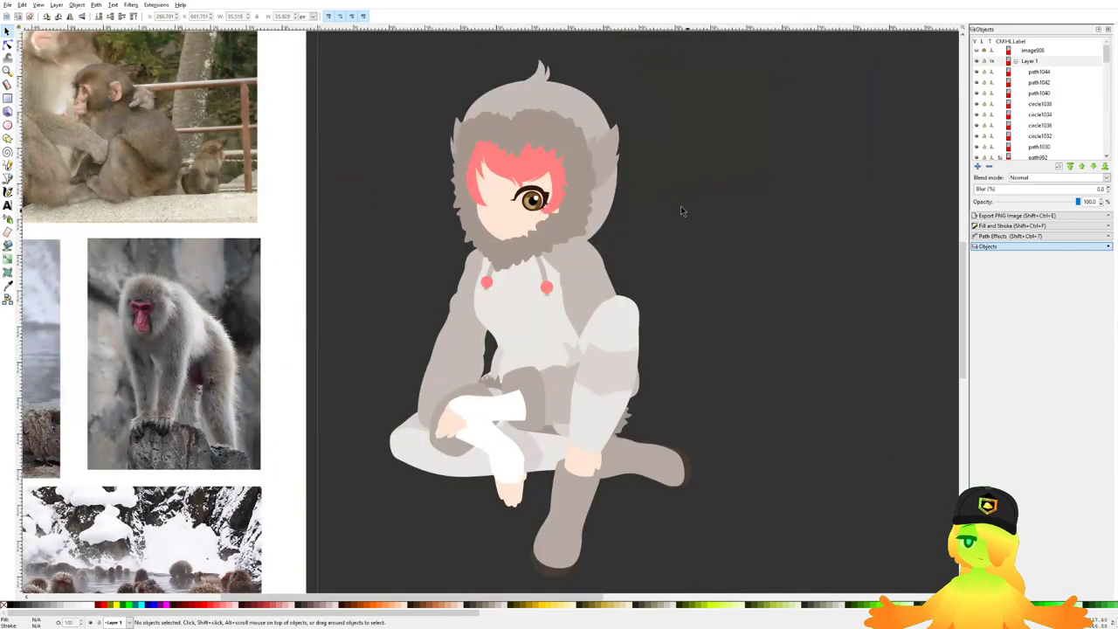
Step: Thin the upper eyelid by raising its inner top node and shortening the outer top node's handle toward the inner corner
{"action": "scroll", "coordinate": [505, 200], "scroll_direction": "up", "scroll_amount": 5}
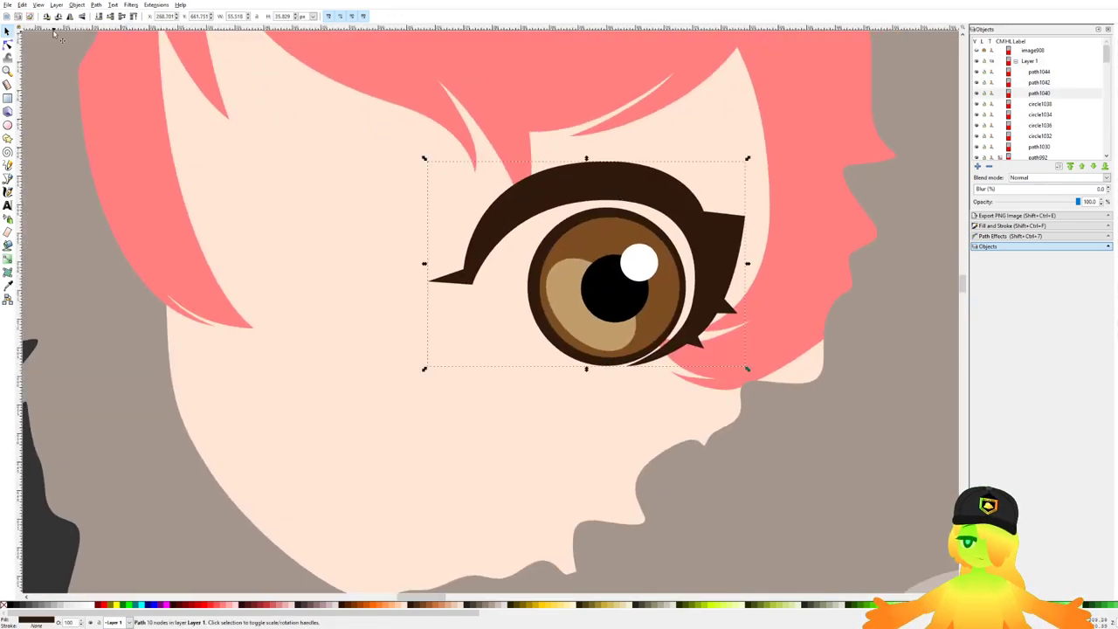
{"action": "left_click", "coordinate": [9, 45]}
{"action": "scroll", "coordinate": [536, 224], "scroll_direction": "up", "scroll_amount": 1}
{"action": "left_click_drag", "start_coordinate": [619, 187], "coordinate": [611, 176]}
{"action": "left_click_drag", "start_coordinate": [752, 167], "coordinate": [761, 171]}
{"action": "left_click", "coordinate": [589, 133]}
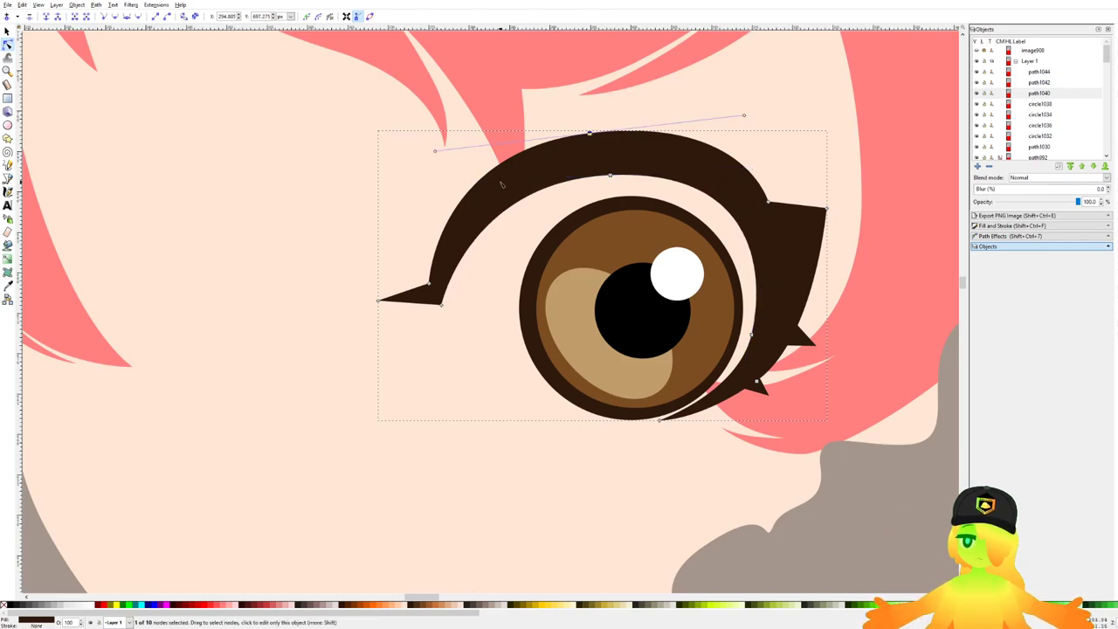
{"action": "left_click_drag", "start_coordinate": [439, 152], "coordinate": [457, 150]}
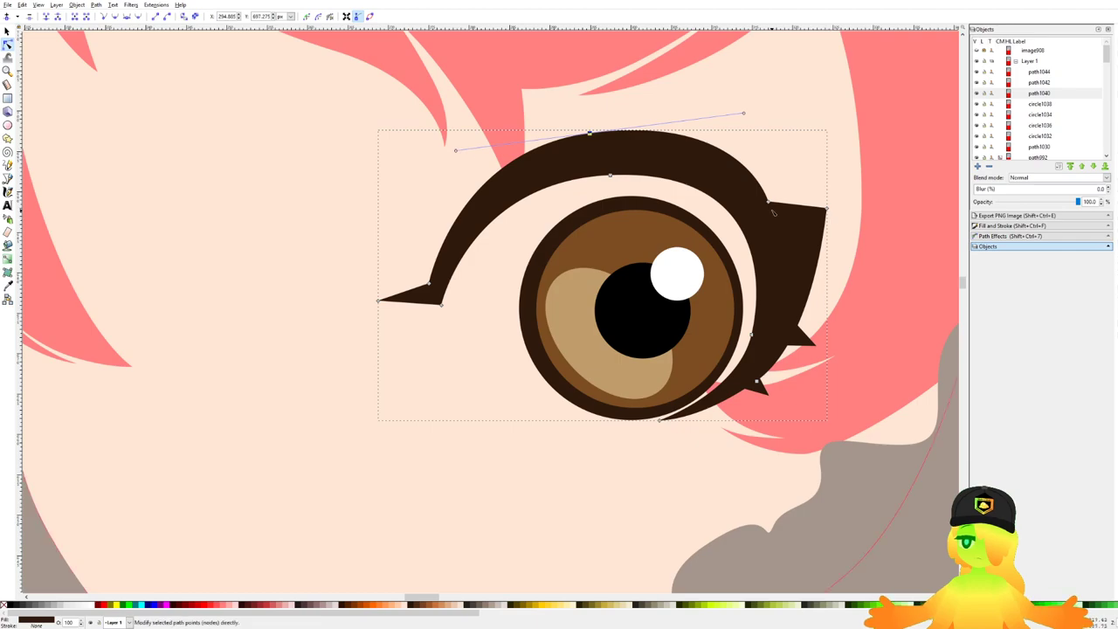
Step: Move the notch node beside the outer lash tip right and down to sharpen the tip, and save the document
{"action": "left_click_drag", "start_coordinate": [771, 204], "coordinate": [787, 224]}
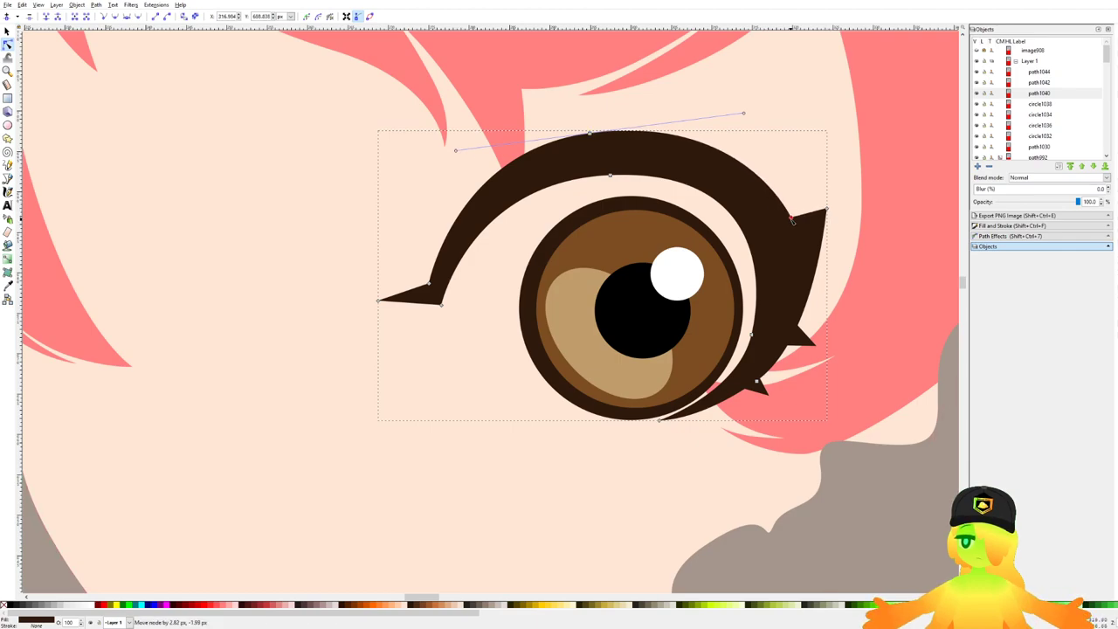
{"action": "left_click", "coordinate": [813, 201]}
{"action": "scroll", "coordinate": [461, 261], "scroll_direction": "down", "scroll_amount": 5}
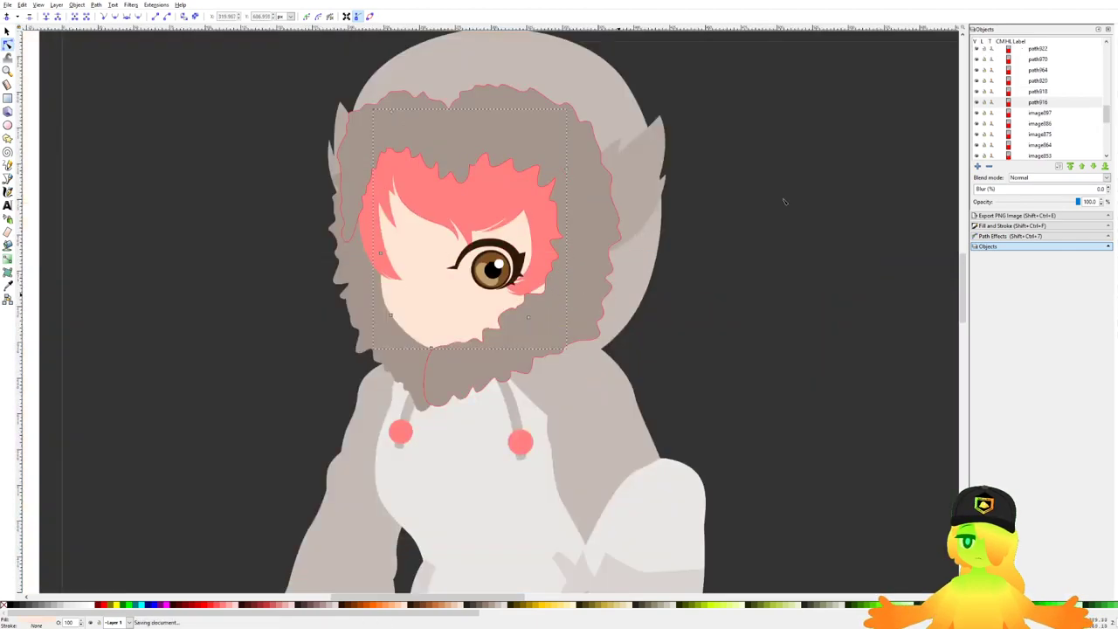
Step: Show the hidden sketch image again over the flat-coloured shapes and save the document
{"action": "scroll", "coordinate": [959, 54], "scroll_direction": "up", "scroll_amount": 3}
{"action": "left_click_drag", "start_coordinate": [1107, 112], "coordinate": [1106, 51]}
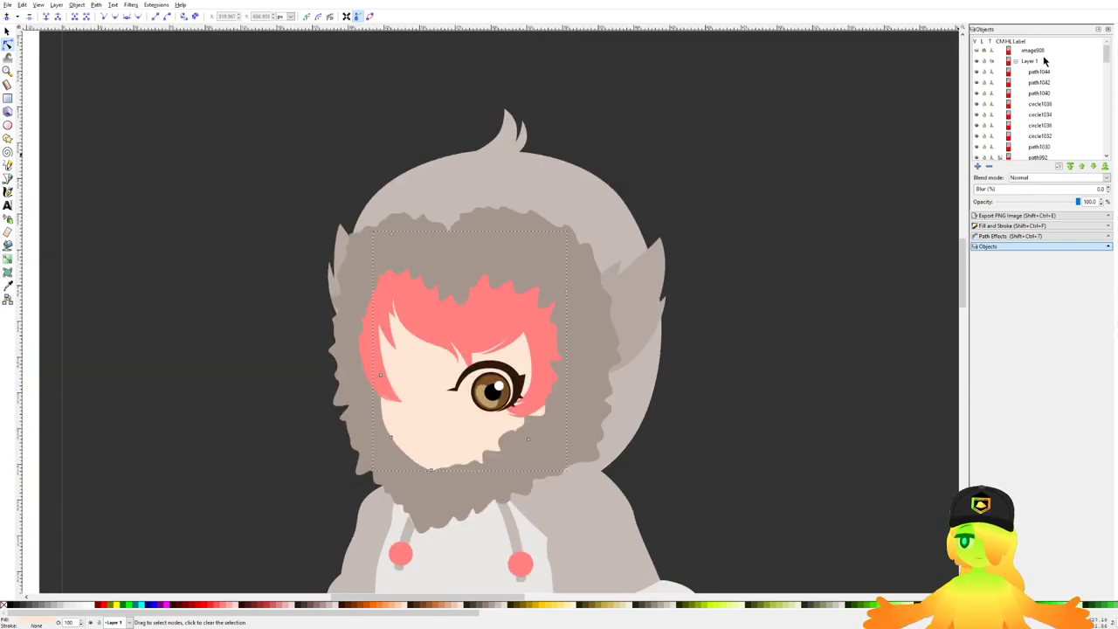
{"action": "left_click", "coordinate": [977, 55]}
{"action": "scroll", "coordinate": [457, 413], "scroll_direction": "up", "scroll_amount": 4}
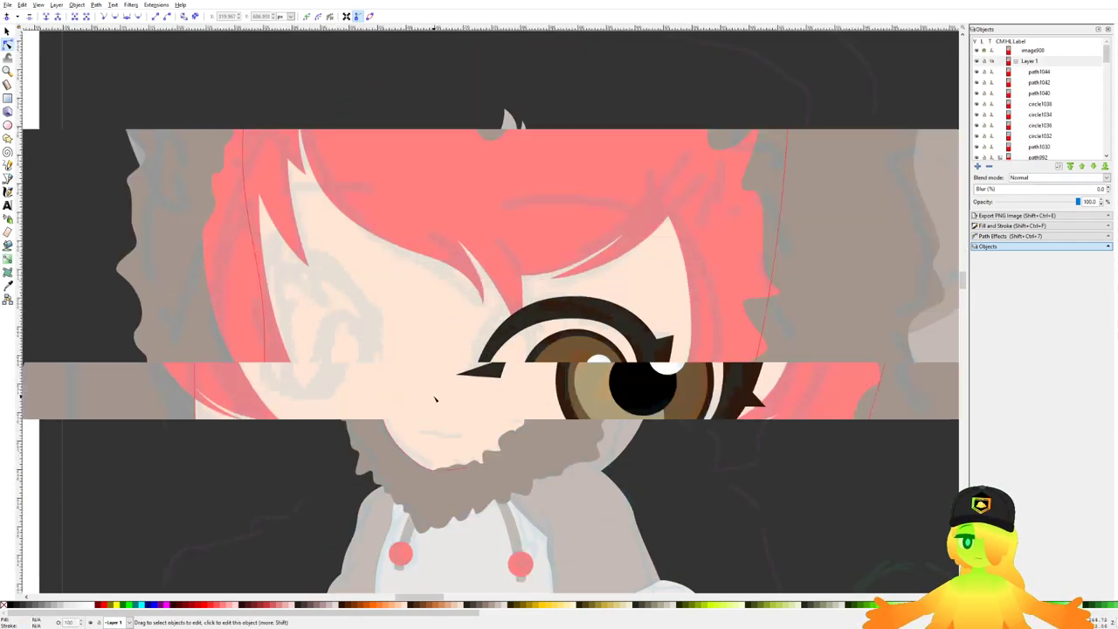
{"action": "key", "text": "ctrl+s"}
Step: Draw a closed eye-white shape about 39.7 by 33.7 px, with a curved lower edge and straight segments beneath the upper eyelid
{"action": "left_click", "coordinate": [8, 178]}
{"action": "scroll", "coordinate": [485, 336], "scroll_direction": "up", "scroll_amount": 2}
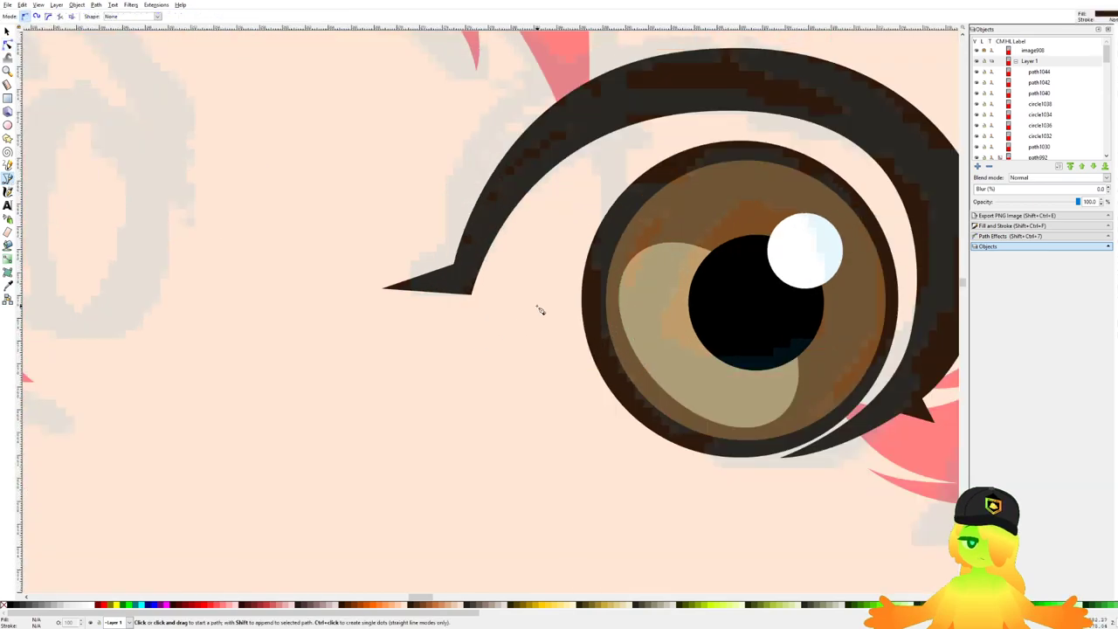
{"action": "left_click_drag", "start_coordinate": [539, 309], "coordinate": [500, 297]}
{"action": "left_click_drag", "start_coordinate": [470, 172], "coordinate": [433, 265]}
{"action": "left_click_drag", "start_coordinate": [495, 402], "coordinate": [604, 465]}
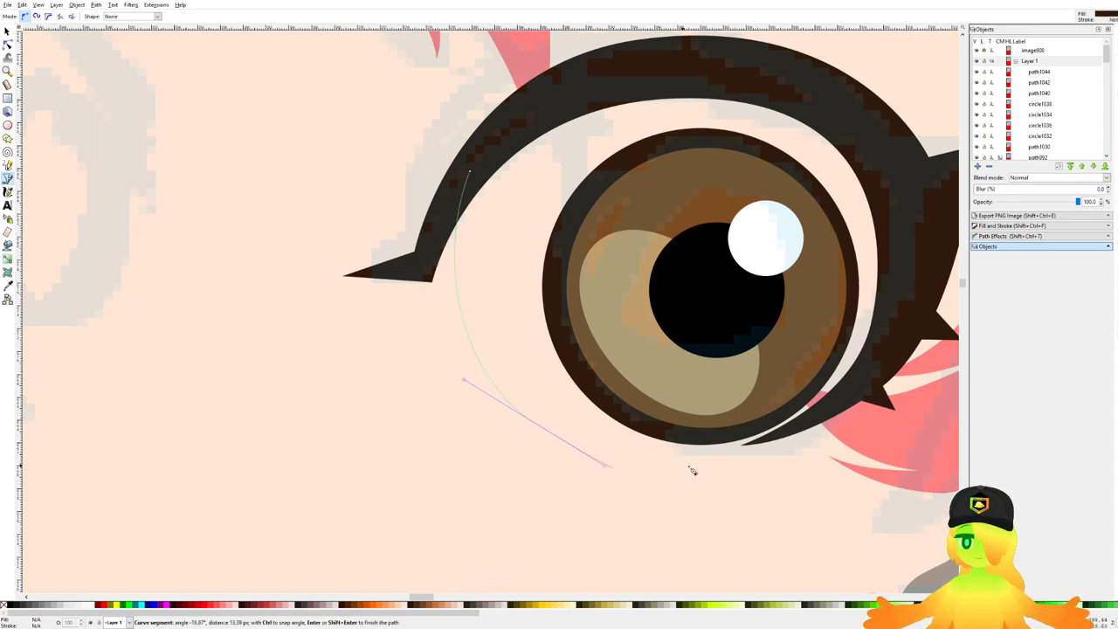
{"action": "left_click_drag", "start_coordinate": [800, 436], "coordinate": [865, 410]}
{"action": "left_click", "coordinate": [906, 304]}
{"action": "left_click", "coordinate": [887, 149]}
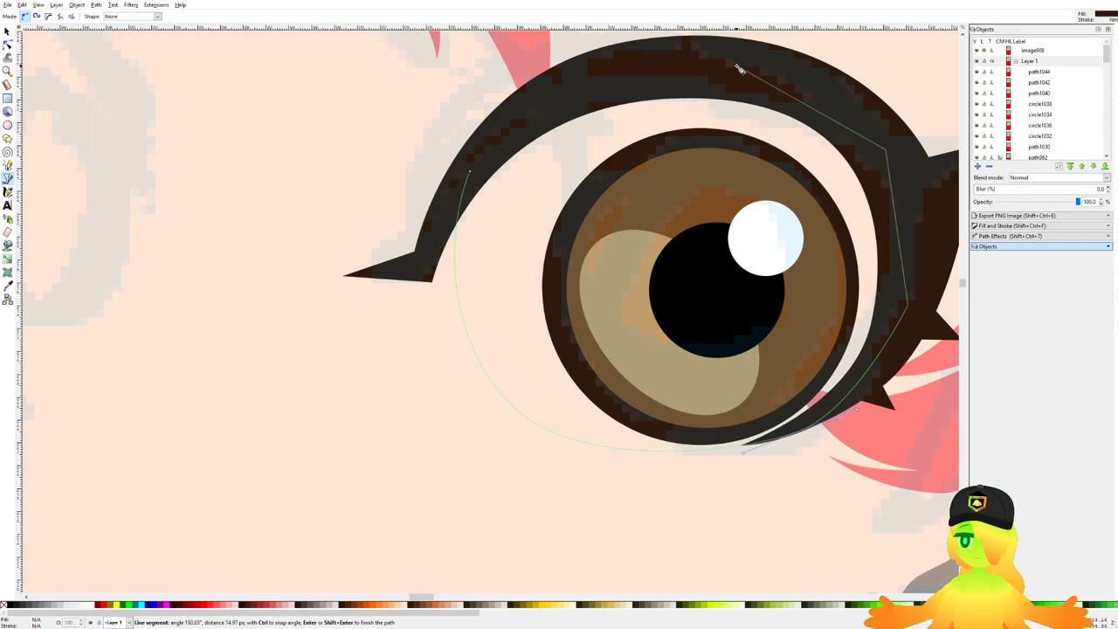
{"action": "left_click", "coordinate": [736, 65]}
{"action": "left_click", "coordinate": [559, 90]}
{"action": "left_click", "coordinate": [469, 173]}
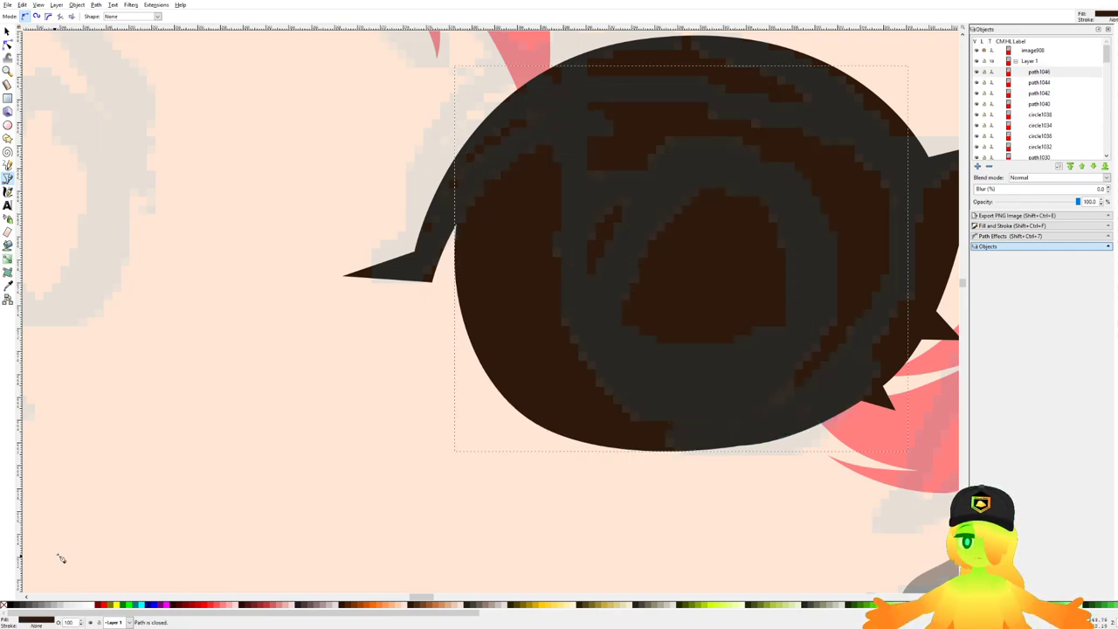
Step: Fill the new eye shape with white and lower it in the stacking order behind the iris and eyelid
{"action": "left_click", "coordinate": [92, 609]}
{"action": "key", "text": "Page_Down"}
{"action": "key", "text": "Page_Down"}
{"action": "key", "text": "Page_Down"}
{"action": "key", "text": "Page_Down"}
{"action": "key", "text": "Page_Down"}
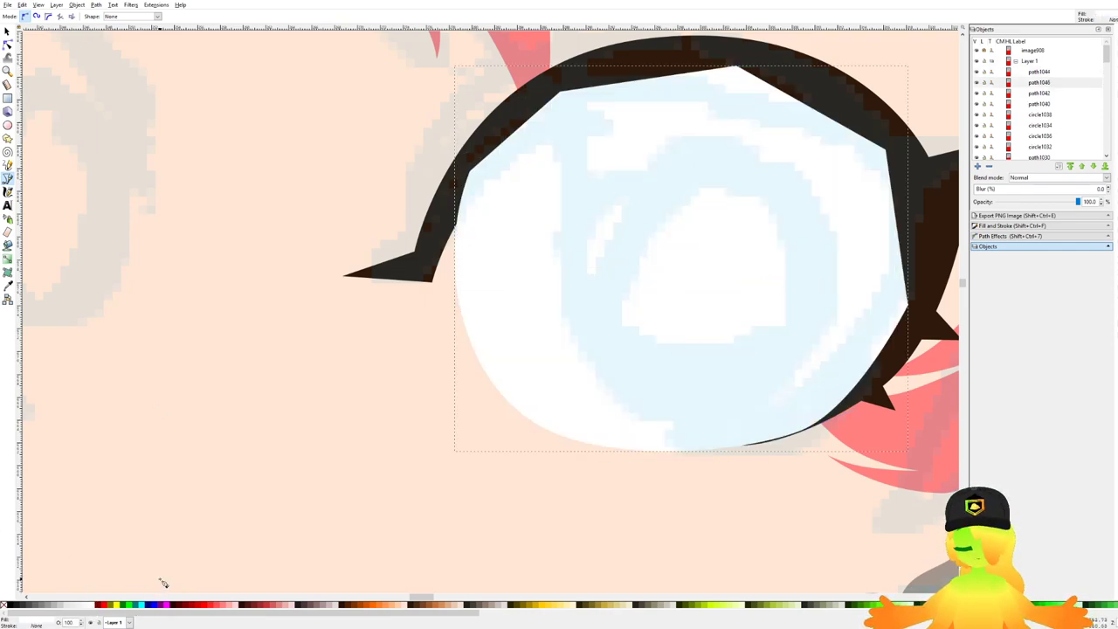
{"action": "key", "text": "Page_Down"}
{"action": "key", "text": "Page_Down"}
{"action": "key", "text": "Page_Down"}
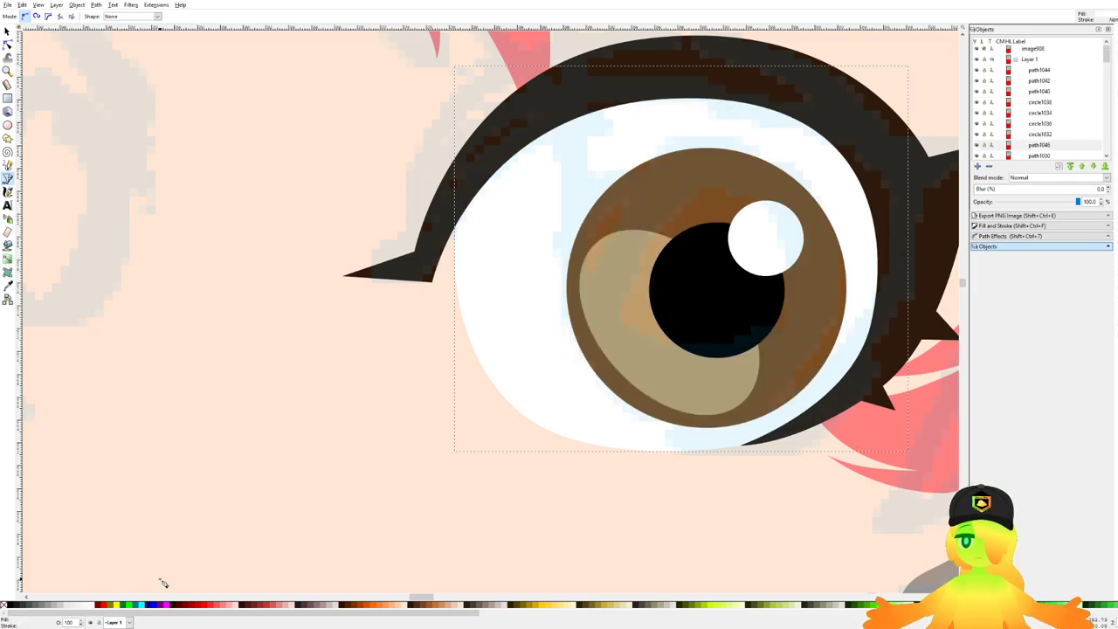
Step: Union the two small outer lashes with the dark eyelid outline into a single path
{"action": "scroll", "coordinate": [194, 580], "scroll_direction": "down", "scroll_amount": 5}
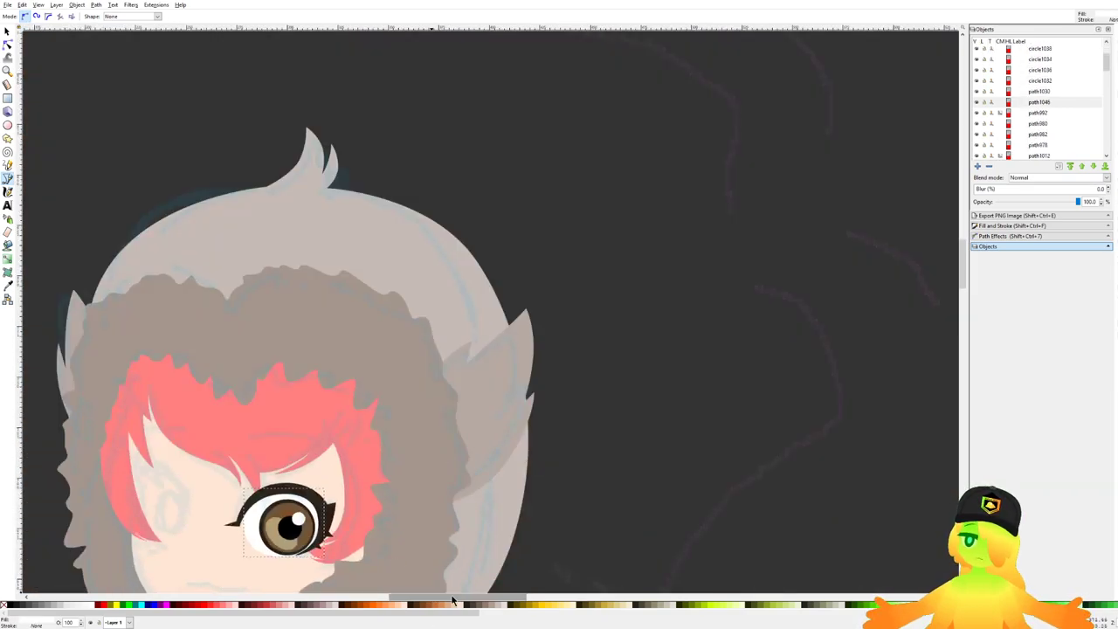
{"action": "left_click_drag", "start_coordinate": [270, 505], "coordinate": [402, 259]}
{"action": "scroll", "coordinate": [402, 260], "scroll_direction": "up", "scroll_amount": 1}
{"action": "left_click", "coordinate": [7, 31]}
{"action": "scroll", "coordinate": [275, 235], "scroll_direction": "up", "scroll_amount": 1}
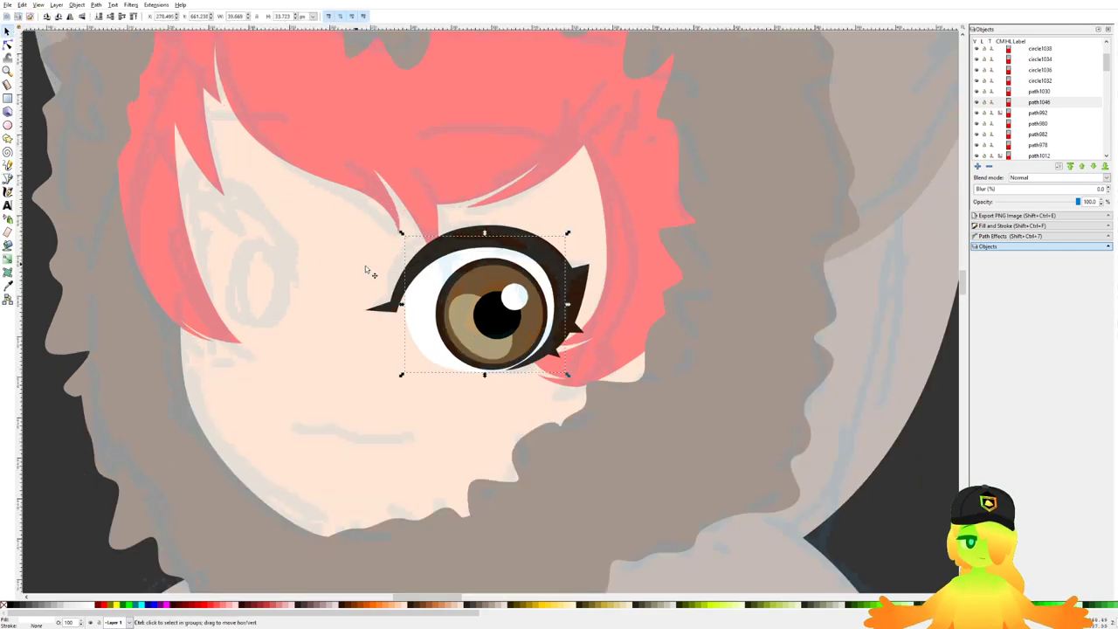
{"action": "left_click", "coordinate": [459, 238], "text": "shift"}
{"action": "left_click", "coordinate": [573, 327]}
{"action": "left_click", "coordinate": [554, 351], "text": "shift"}
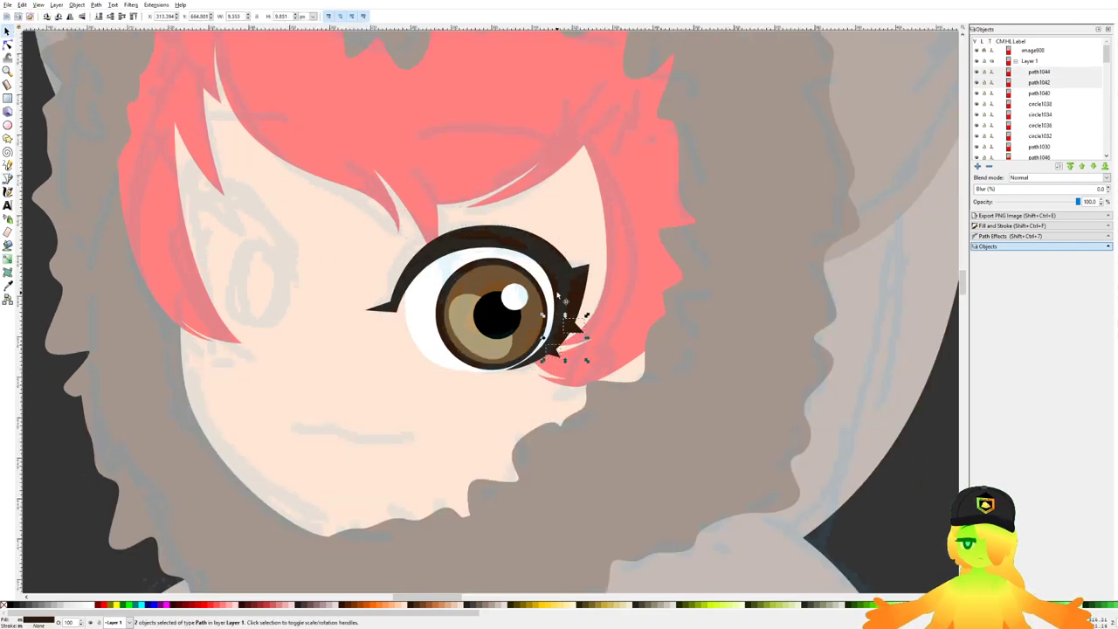
{"action": "left_click", "coordinate": [552, 245], "text": "shift"}
{"action": "left_click", "coordinate": [97, 5]}
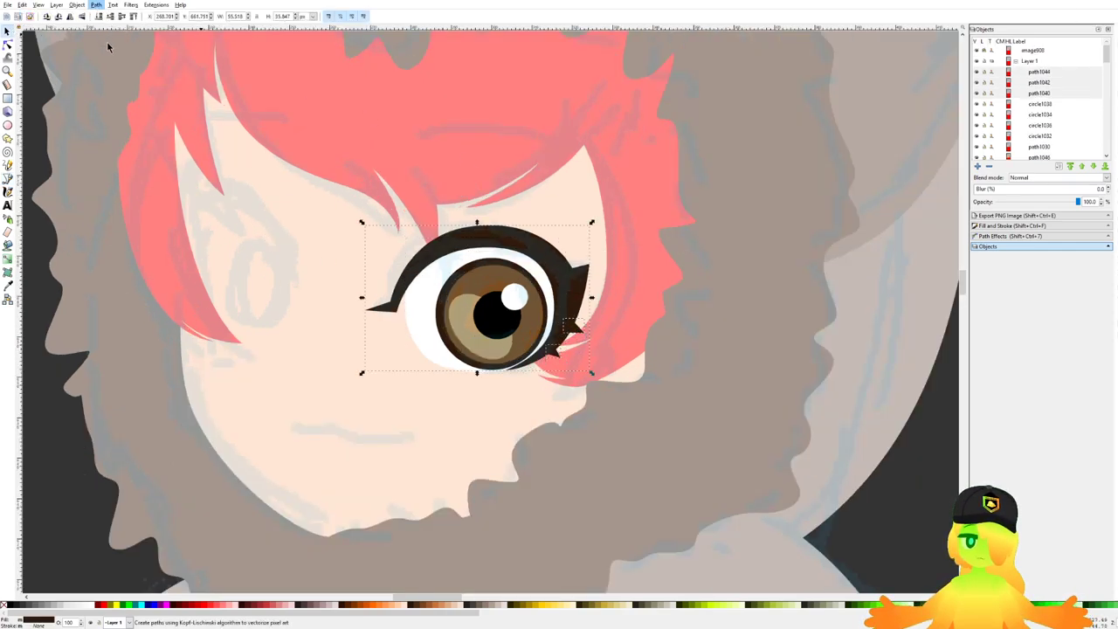
{"action": "left_click", "coordinate": [402, 211]}
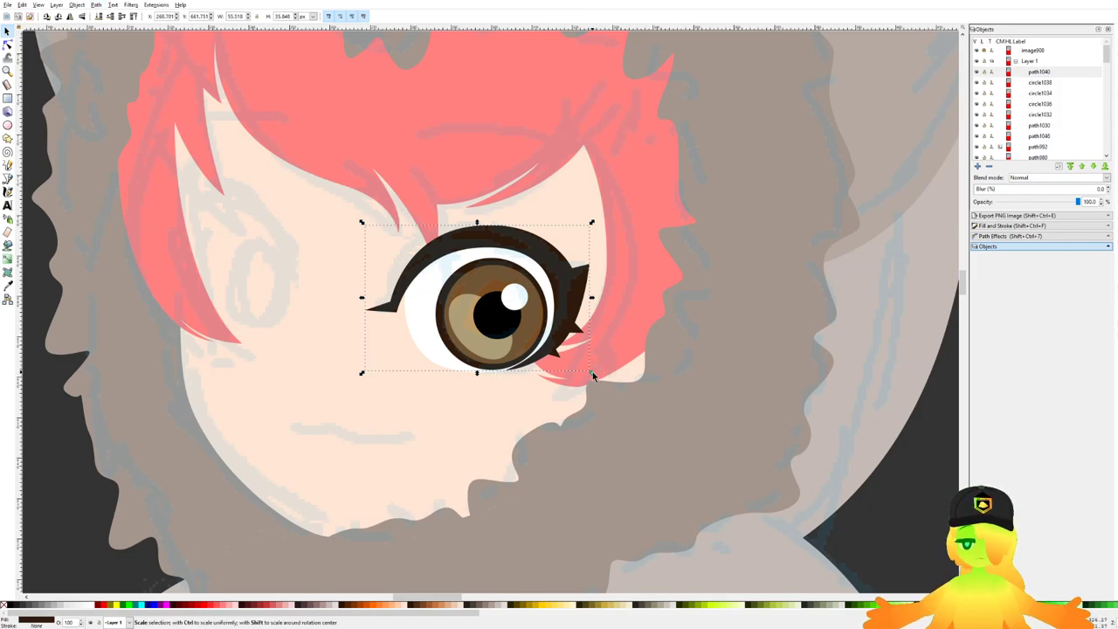
Step: Scale the eyelid outline together with the eye white so the outline measures about 55 by 35.4 px, keeping both around the iris
{"action": "mouse_move", "coordinate": [592, 373]}
{"action": "left_mouse_down"}
{"action": "mouse_move", "coordinate": [572, 356]}
{"action": "mouse_move", "coordinate": [590, 382]}
{"action": "left_mouse_up"}
{"action": "left_click_drag", "start_coordinate": [568, 301], "coordinate": [569, 296]}
{"action": "left_click_drag", "start_coordinate": [477, 217], "coordinate": [478, 226]}
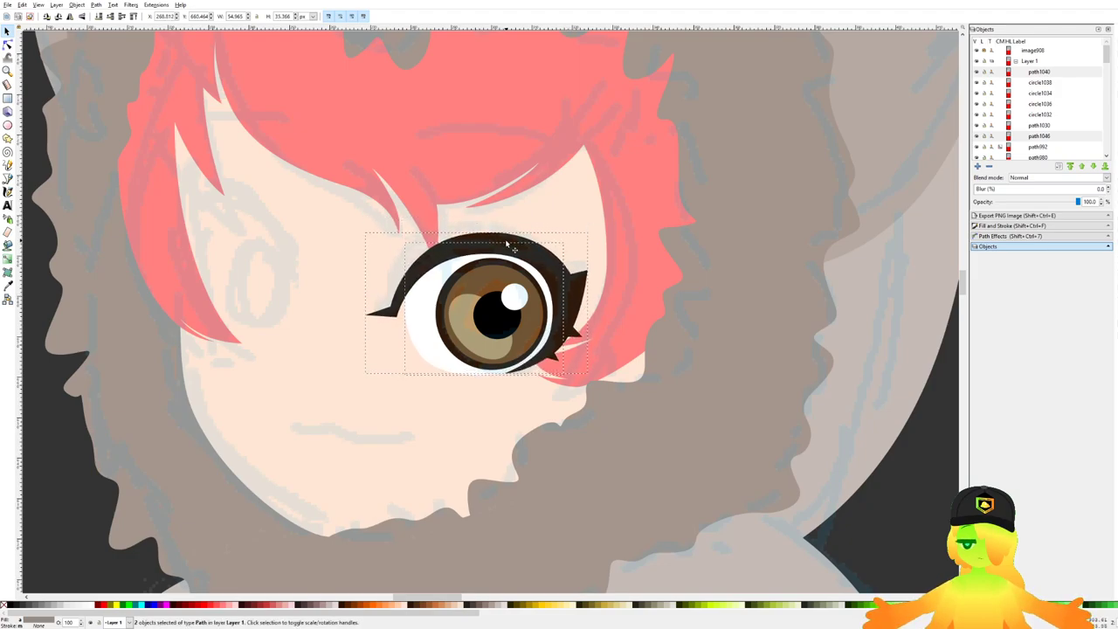
Step: Lower the inner top node of the eyelid outline to thicken the upper lid, and save the document
{"action": "scroll", "coordinate": [483, 262], "scroll_direction": "up", "scroll_amount": 2}
{"action": "left_click", "coordinate": [7, 46]}
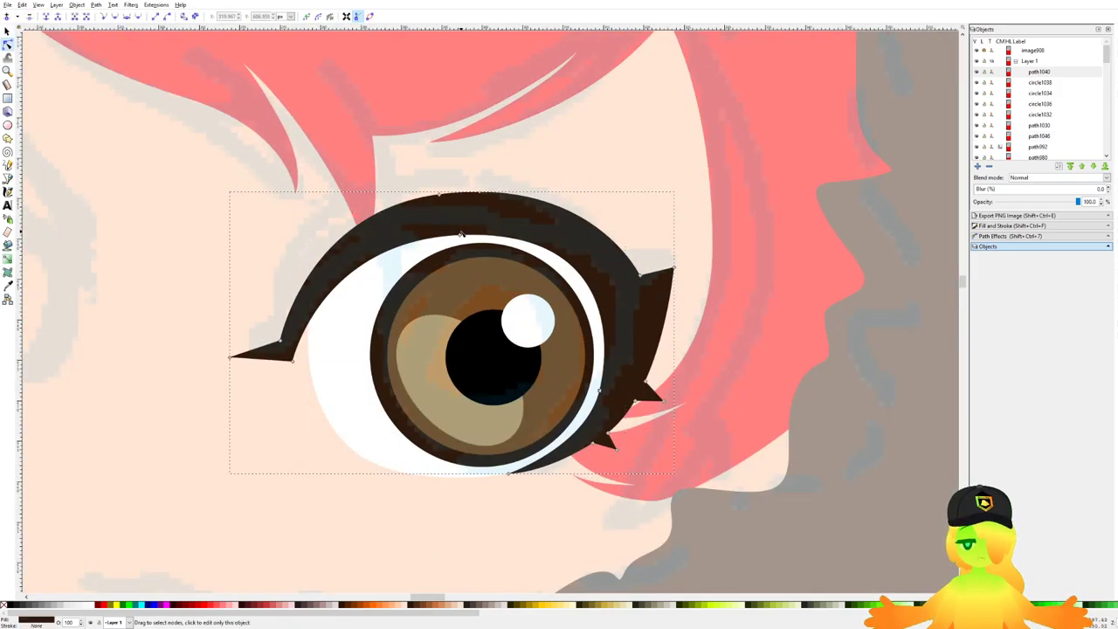
{"action": "left_click_drag", "start_coordinate": [461, 236], "coordinate": [460, 252]}
{"action": "scroll", "coordinate": [460, 252], "scroll_direction": "down", "scroll_amount": 8}
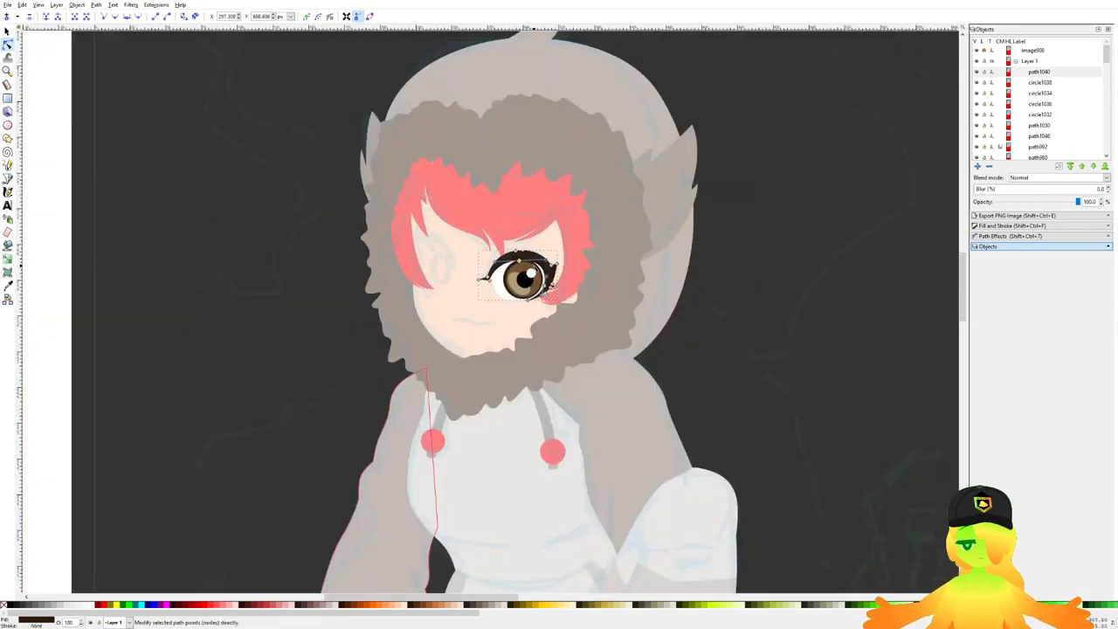
{"action": "scroll", "coordinate": [505, 276], "scroll_direction": "up", "scroll_amount": 4}
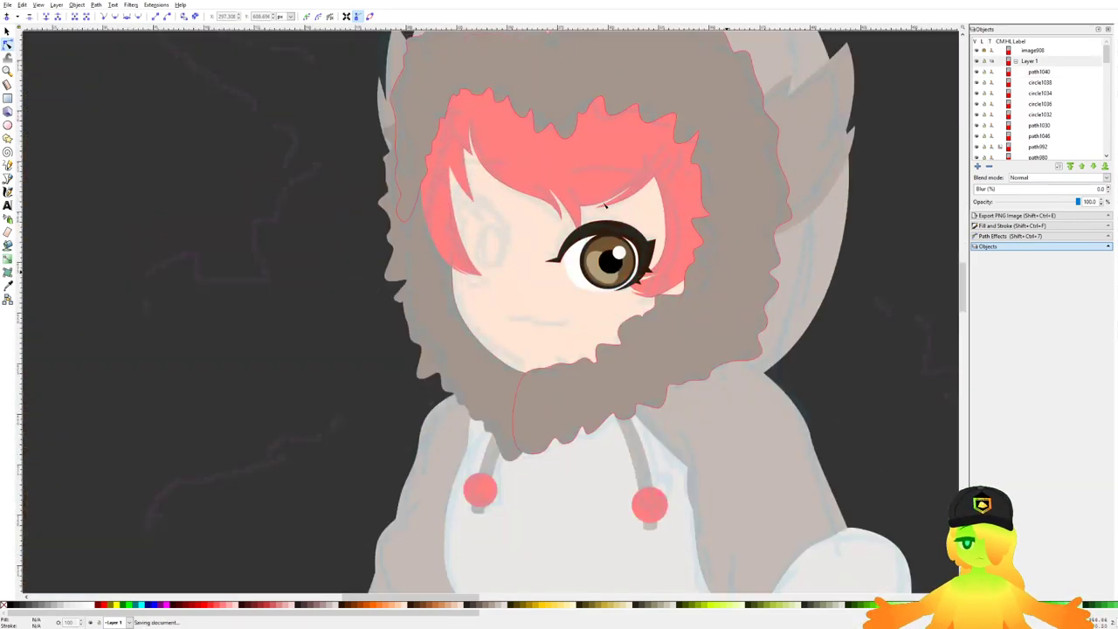
{"action": "scroll", "coordinate": [605, 205], "scroll_direction": "up", "scroll_amount": 3}
{"action": "scroll", "coordinate": [379, 302], "scroll_direction": "down", "scroll_amount": 7}
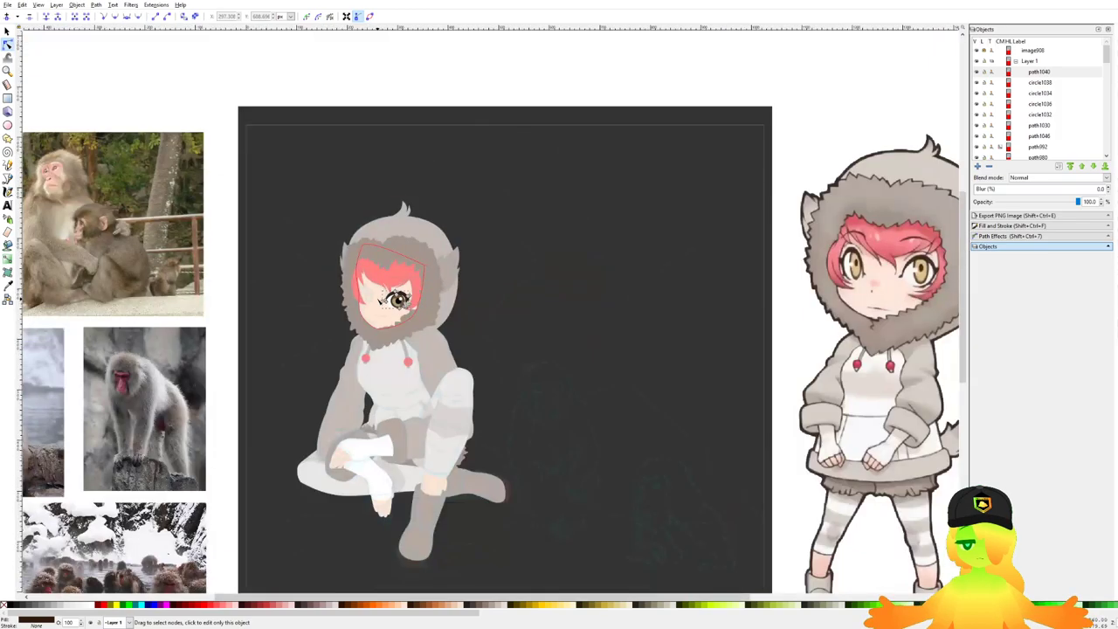
Step: Shift the eyelid's three inner-corner nodes right to meet the edge of the eye white, and save the document
{"action": "scroll", "coordinate": [379, 302], "scroll_direction": "up", "scroll_amount": 8}
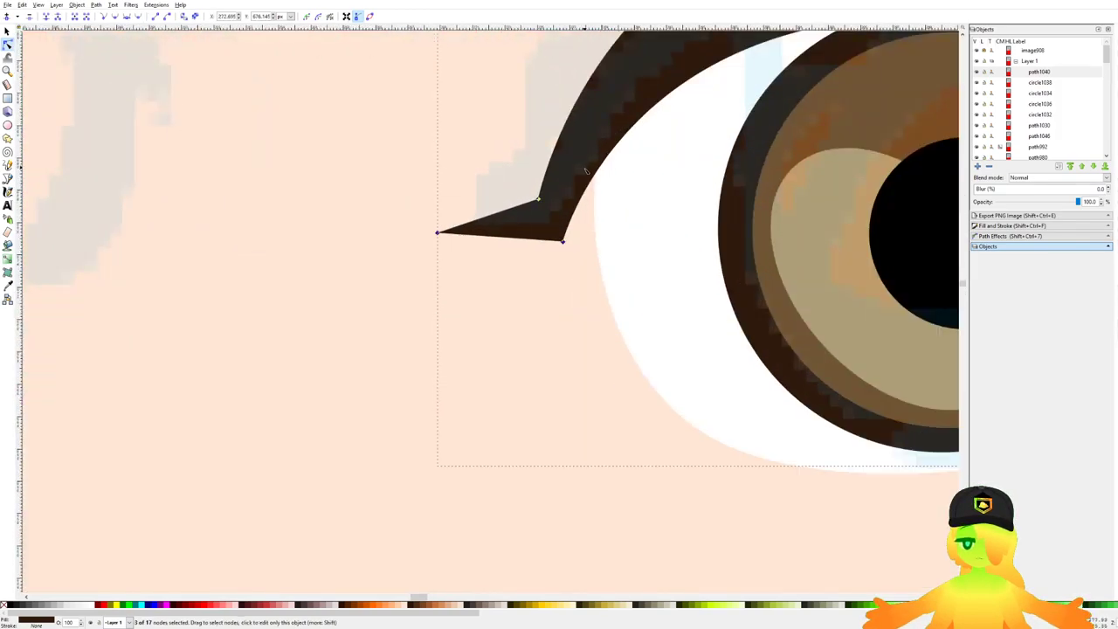
{"action": "left_click_drag", "start_coordinate": [564, 244], "coordinate": [598, 242]}
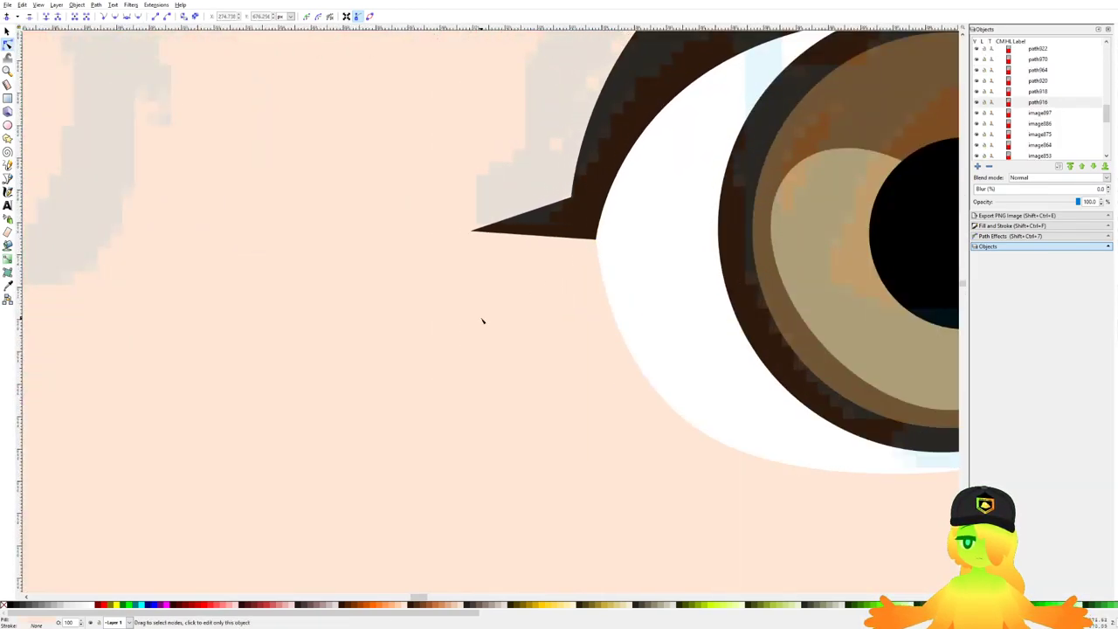
{"action": "scroll", "coordinate": [481, 262], "scroll_direction": "down", "scroll_amount": 6}
{"action": "key", "text": "ctrl+s"}
Step: Join the clustered nodes on the upper eyelid's outer edge into one, raise it about 1.2 px and lengthen its outer handle
{"action": "scroll", "coordinate": [482, 221], "scroll_direction": "up", "scroll_amount": 8}
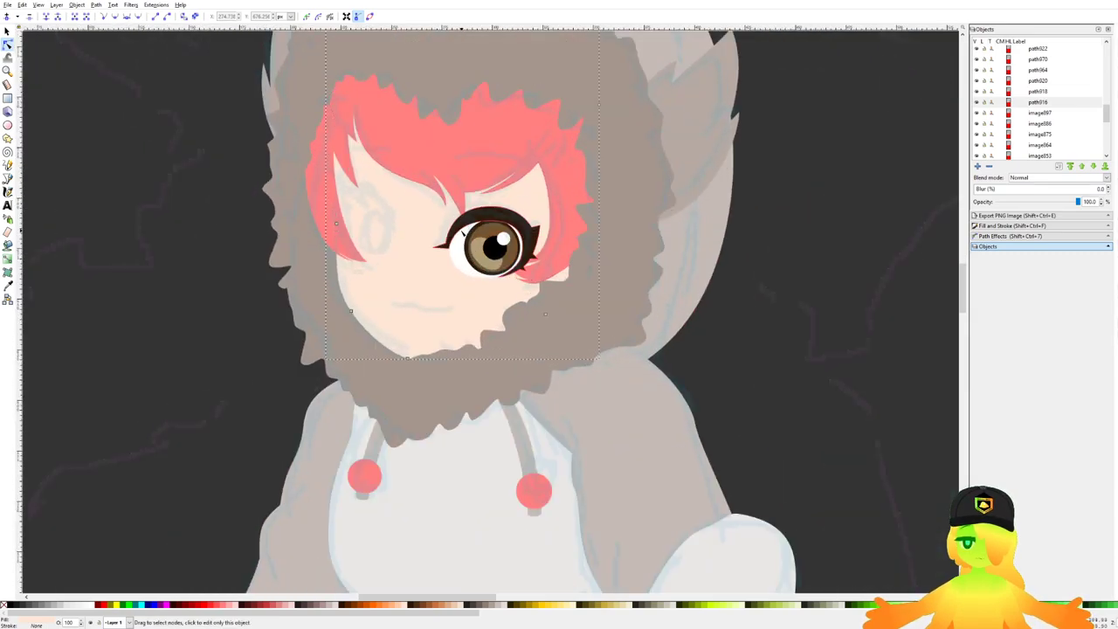
{"action": "left_click", "coordinate": [448, 255]}
{"action": "left_click_drag", "start_coordinate": [576, 104], "coordinate": [637, 113]}
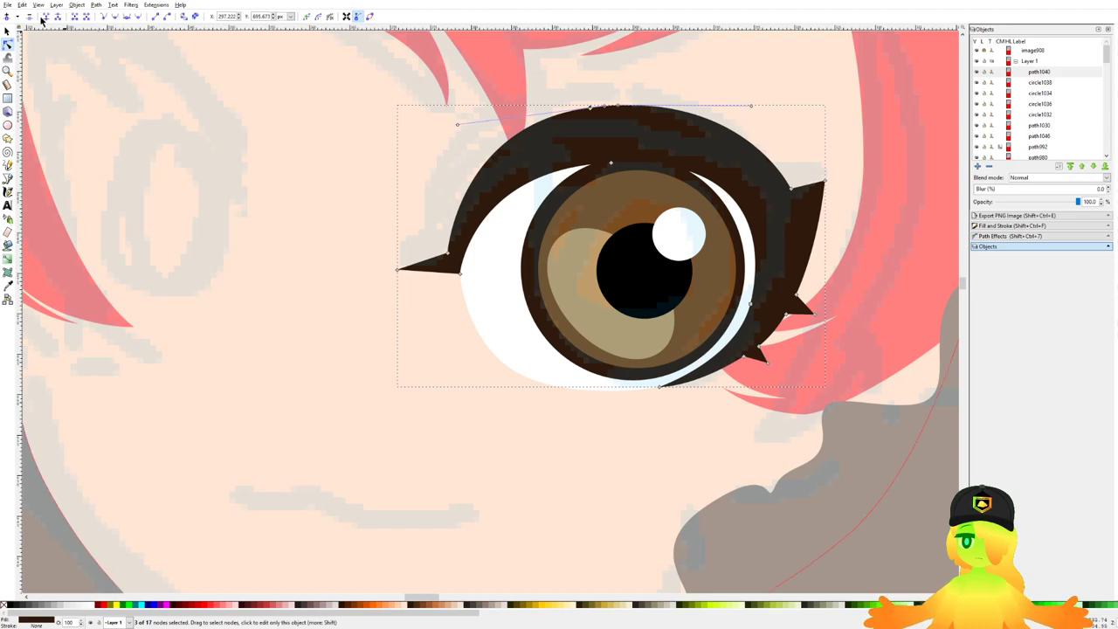
{"action": "left_click", "coordinate": [45, 17]}
{"action": "left_click_drag", "start_coordinate": [605, 116], "coordinate": [605, 106]}
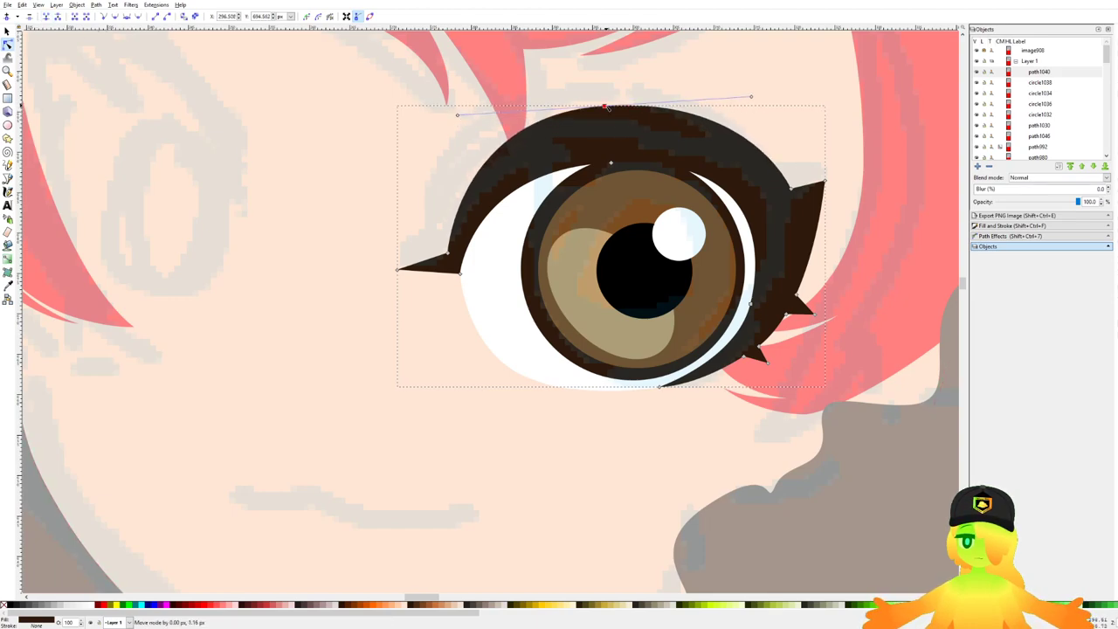
{"action": "left_click_drag", "start_coordinate": [753, 98], "coordinate": [771, 93]}
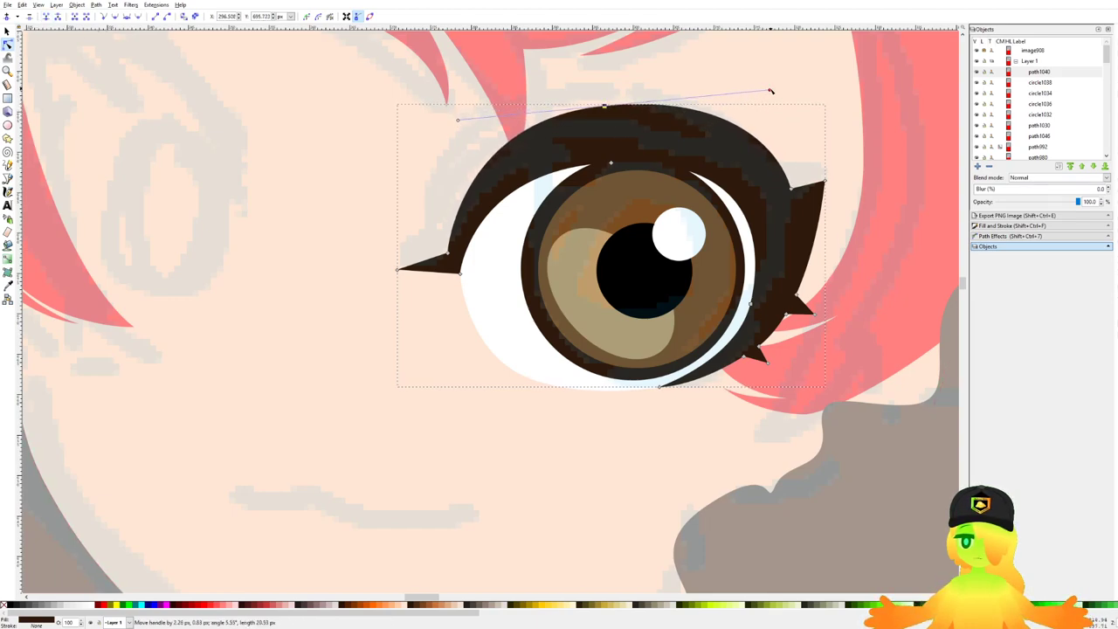
{"action": "left_click", "coordinate": [880, 264]}
{"action": "scroll", "coordinate": [646, 221], "scroll_direction": "down", "scroll_amount": 3}
{"action": "scroll", "coordinate": [647, 222], "scroll_direction": "down", "scroll_amount": 1}
{"action": "scroll", "coordinate": [676, 251], "scroll_direction": "up", "scroll_amount": 6}
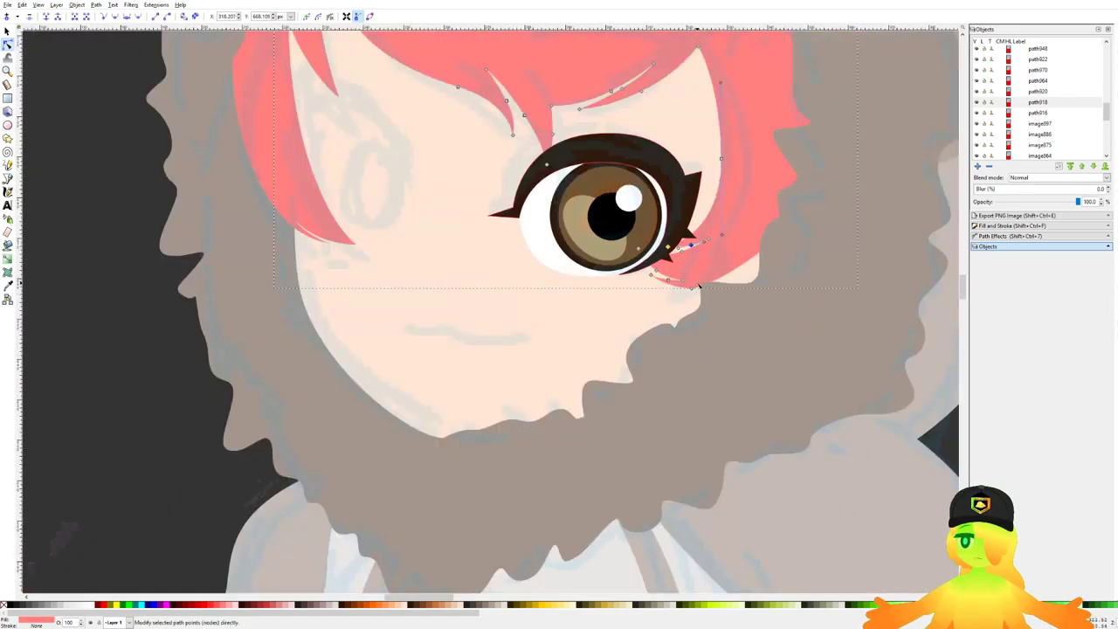
Step: Adjust the upper small lash's tip slightly and pull the lower small lash's tip down to lengthen it
{"action": "left_click", "coordinate": [686, 193]}
{"action": "left_click", "coordinate": [718, 157]}
{"action": "left_click_drag", "start_coordinate": [742, 160], "coordinate": [741, 163]}
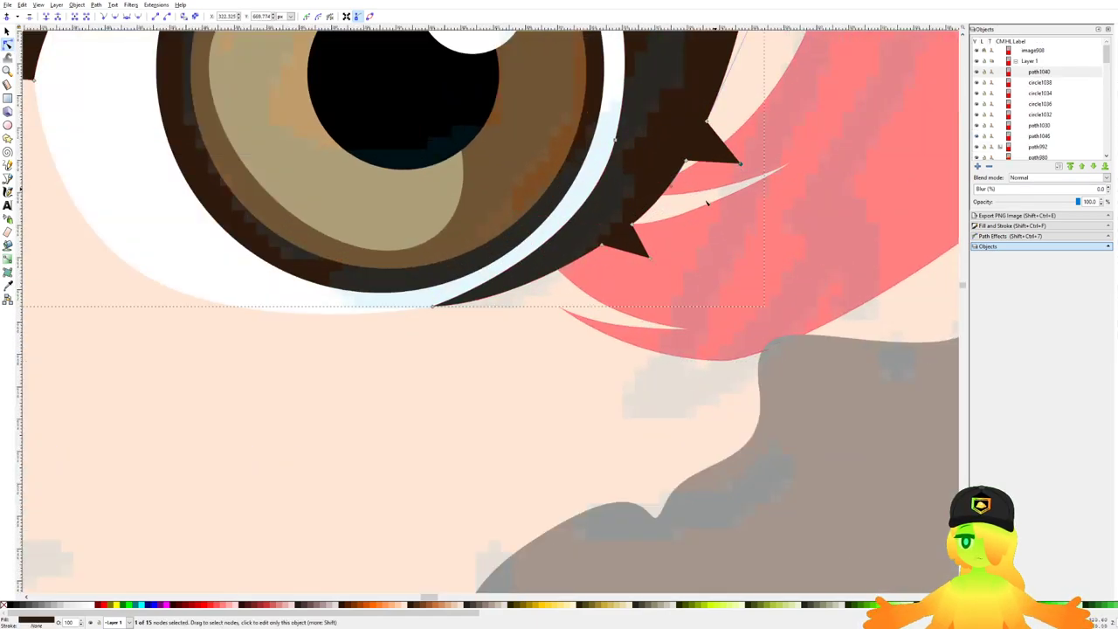
{"action": "left_click_drag", "start_coordinate": [649, 258], "coordinate": [642, 267]}
{"action": "left_click", "coordinate": [609, 409]}
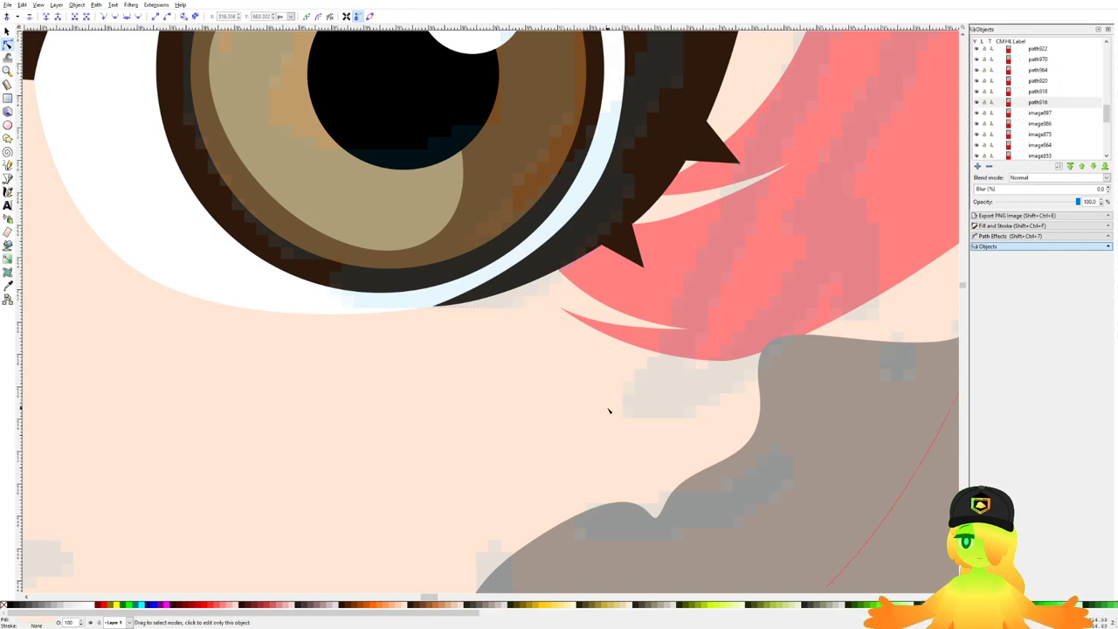
{"action": "scroll", "coordinate": [650, 330], "scroll_direction": "down", "scroll_amount": 6}
{"action": "scroll", "coordinate": [586, 278], "scroll_direction": "up", "scroll_amount": 2}
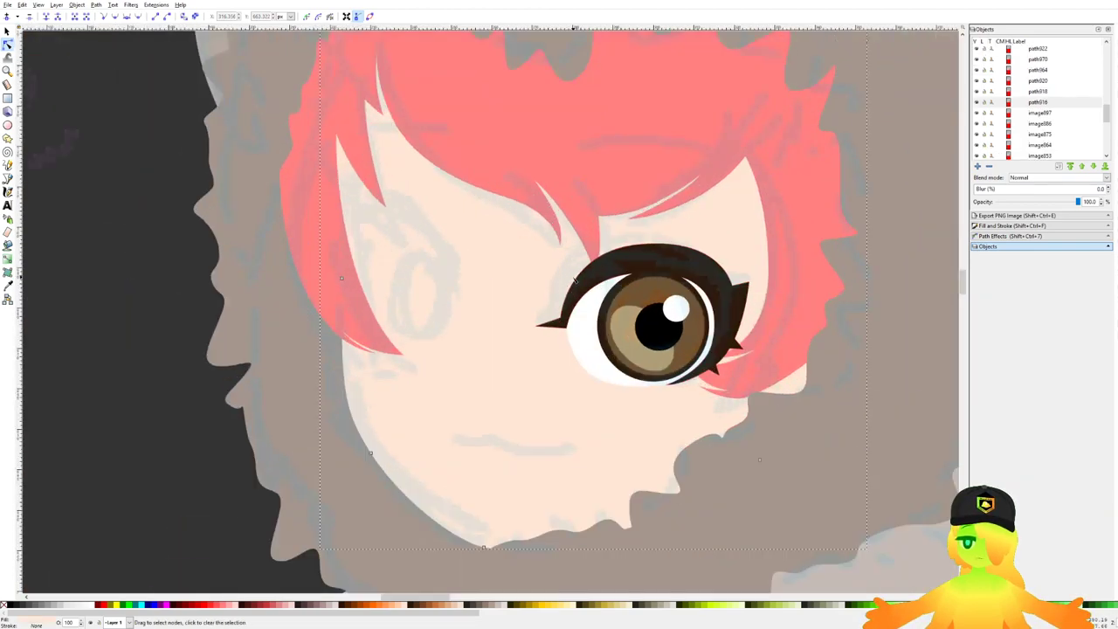
Step: Resize the eye white and eyelid outline together to about 50.7 by 36.4 px, making the eye narrower and taller
{"action": "left_click", "coordinate": [8, 32]}
{"action": "left_click", "coordinate": [571, 311]}
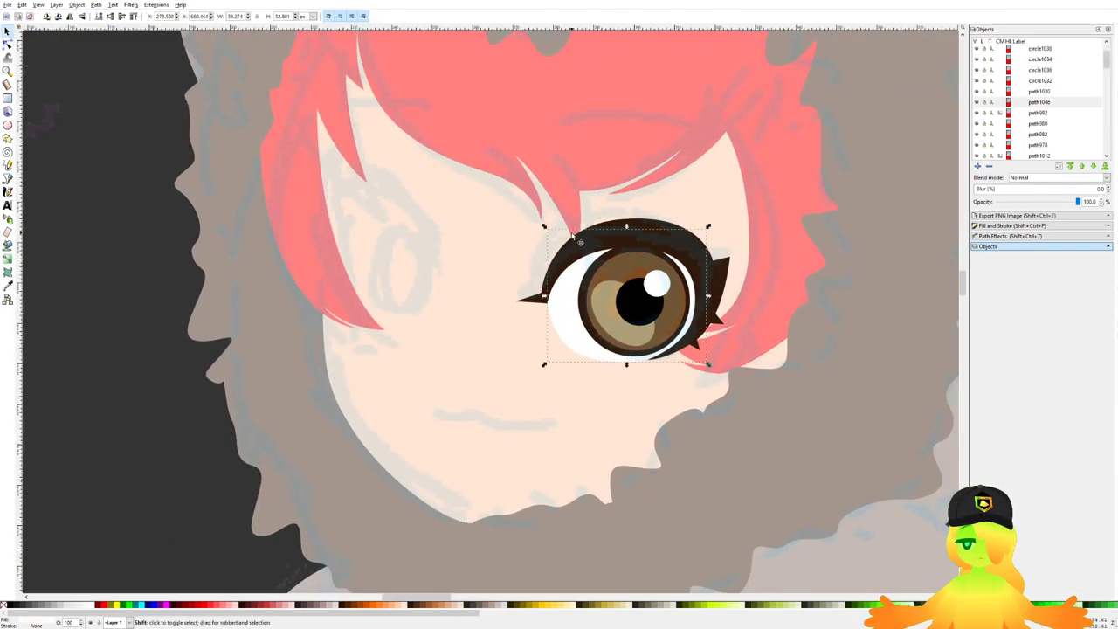
{"action": "left_click", "coordinate": [576, 244], "text": "shift"}
{"action": "left_click_drag", "start_coordinate": [732, 292], "coordinate": [734, 297]}
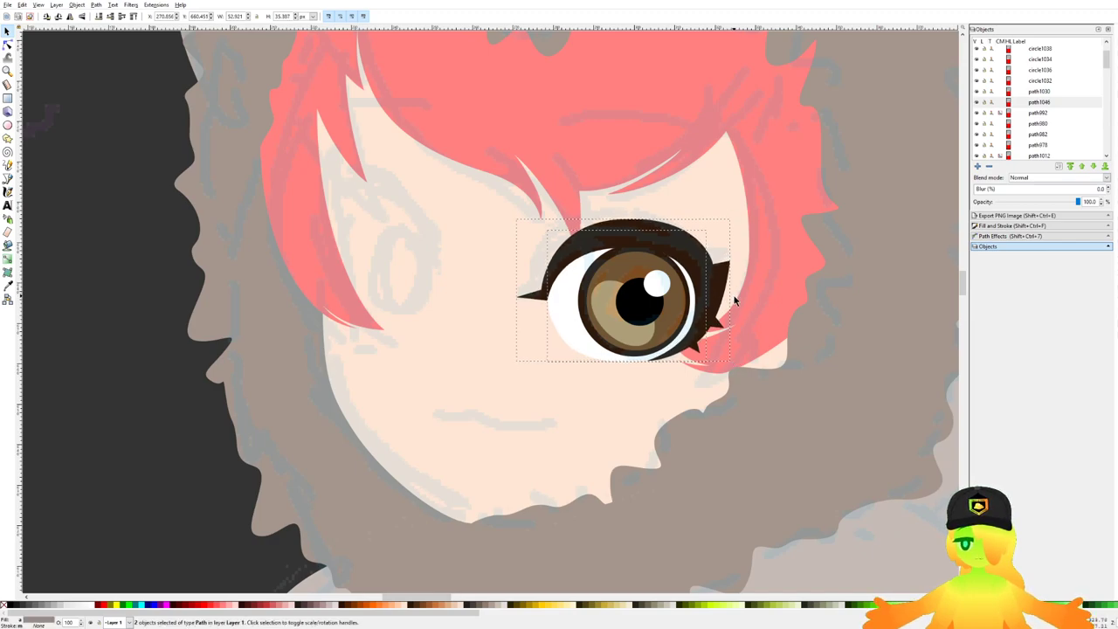
{"action": "left_click_drag", "start_coordinate": [625, 219], "coordinate": [663, 234]}
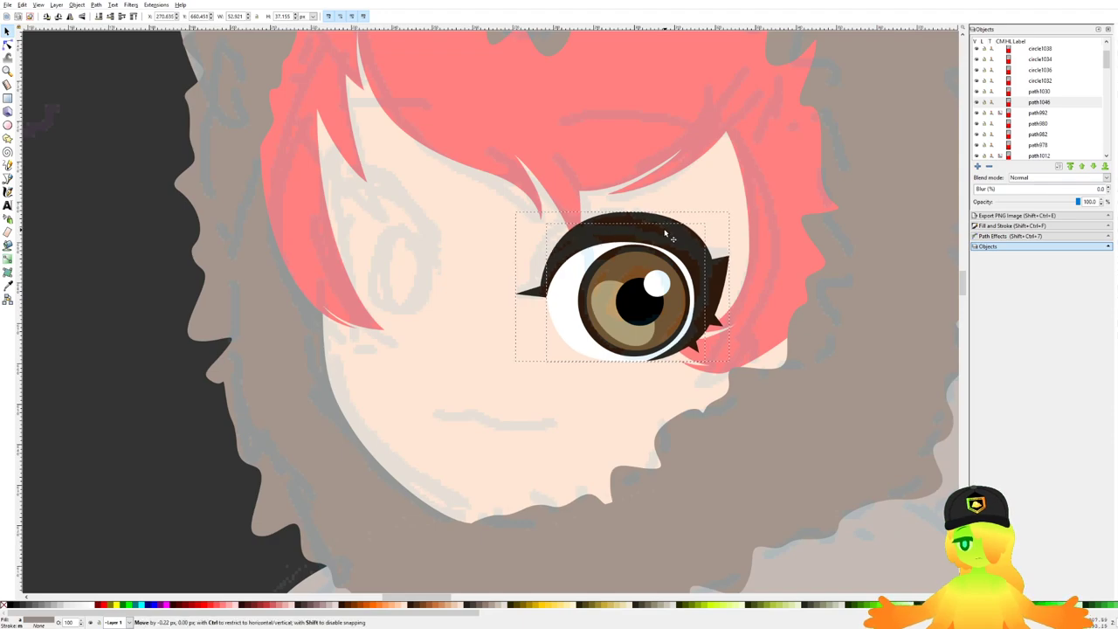
{"action": "left_click_drag", "start_coordinate": [732, 213], "coordinate": [733, 218]}
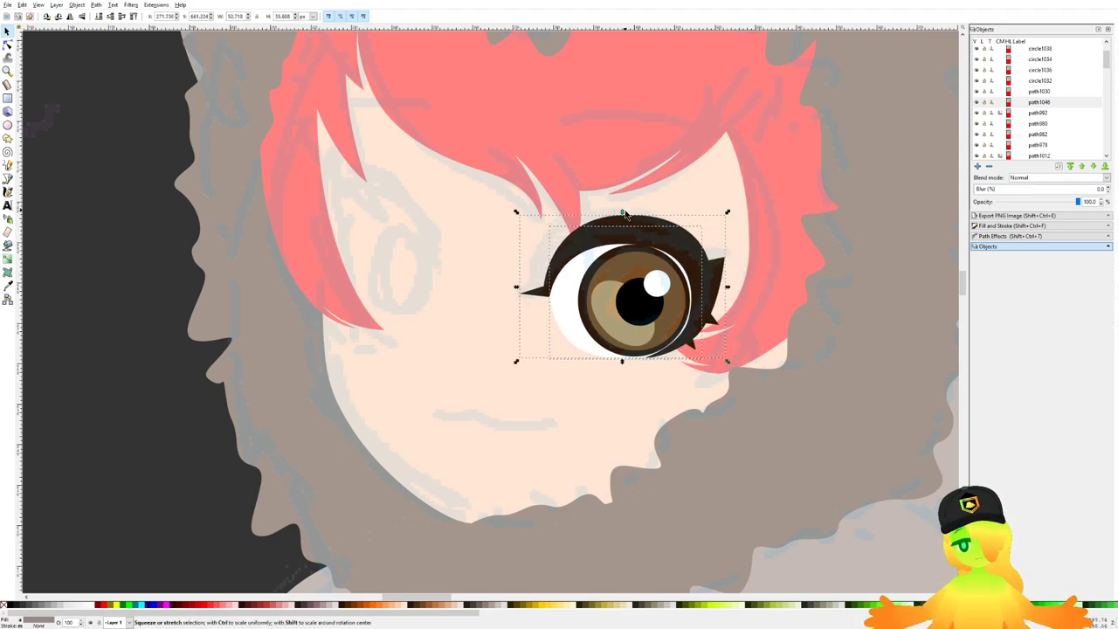
{"action": "left_click_drag", "start_coordinate": [624, 214], "coordinate": [626, 210]}
Step: Enlarge the iris's dark ring, tan ellipse, pupil and white highlight together slightly to about 27.9 px across
{"action": "left_click", "coordinate": [655, 337]}
{"action": "scroll", "coordinate": [645, 335], "scroll_direction": "up", "scroll_amount": 2}
{"action": "left_click", "coordinate": [653, 292]}
{"action": "left_click", "coordinate": [642, 328], "text": "shift"}
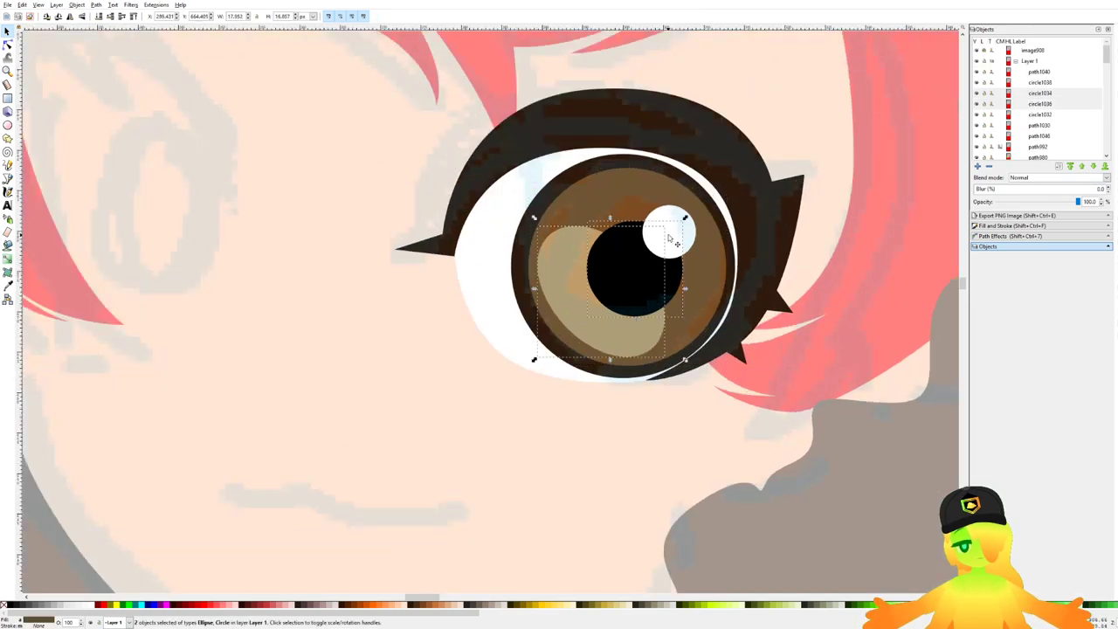
{"action": "left_click", "coordinate": [669, 238], "text": "shift"}
{"action": "left_click", "coordinate": [658, 168], "text": "shift"}
{"action": "left_click_drag", "start_coordinate": [736, 151], "coordinate": [741, 153]}
{"action": "left_click_drag", "start_coordinate": [682, 220], "coordinate": [682, 222]}
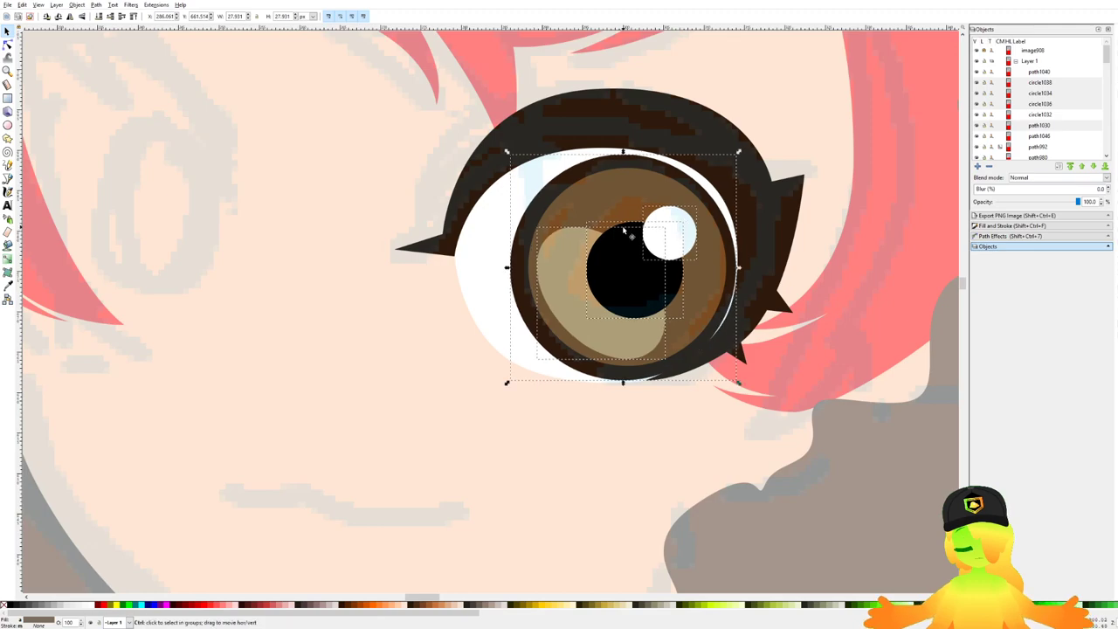
{"action": "scroll", "coordinate": [625, 229], "scroll_direction": "down", "scroll_amount": 3}
{"action": "scroll", "coordinate": [600, 250], "scroll_direction": "up", "scroll_amount": 2}
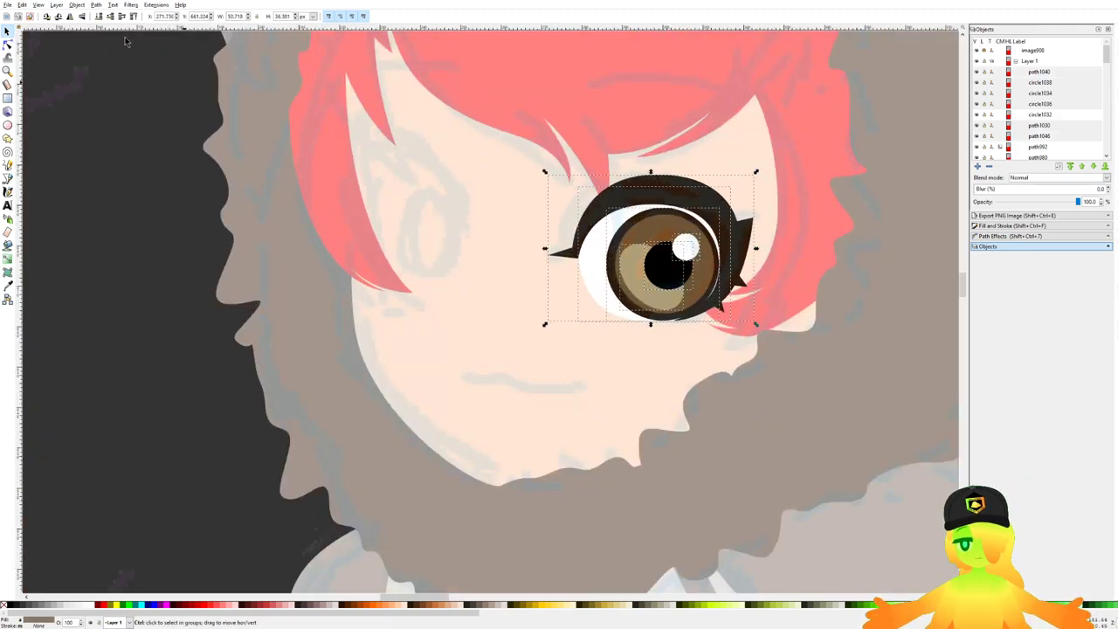
{"action": "key", "text": "ctrl+d"}
{"action": "left_click", "coordinate": [71, 16]}
{"action": "left_click_drag", "start_coordinate": [390, 199], "coordinate": [564, 272]}
{"action": "left_click_drag", "start_coordinate": [810, 325], "coordinate": [200, 249]}
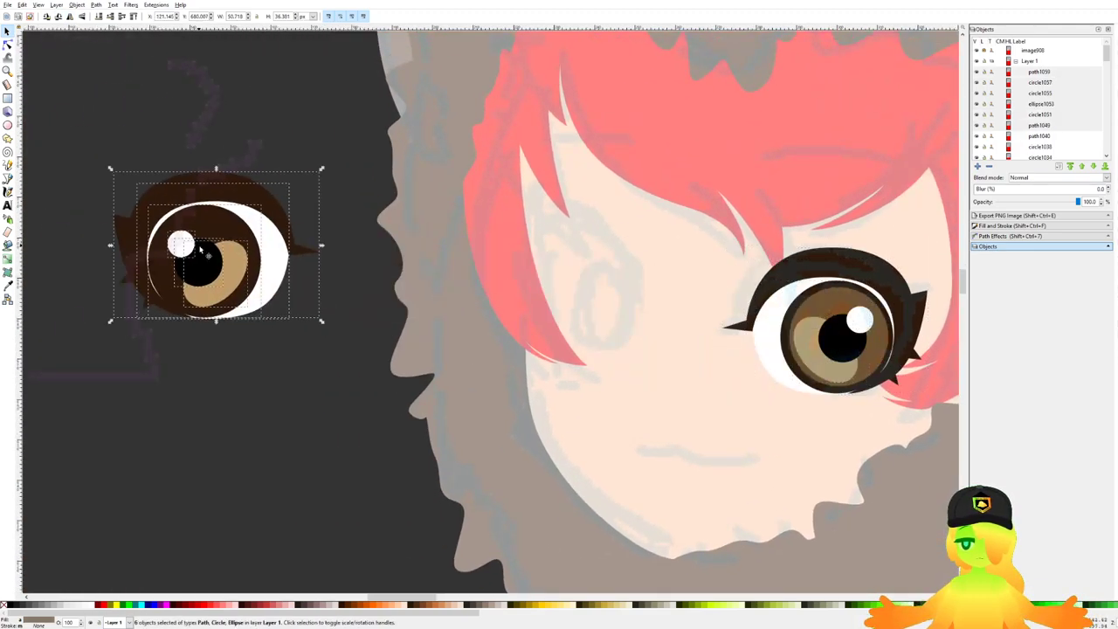
{"action": "key", "text": "ctrl+z"}
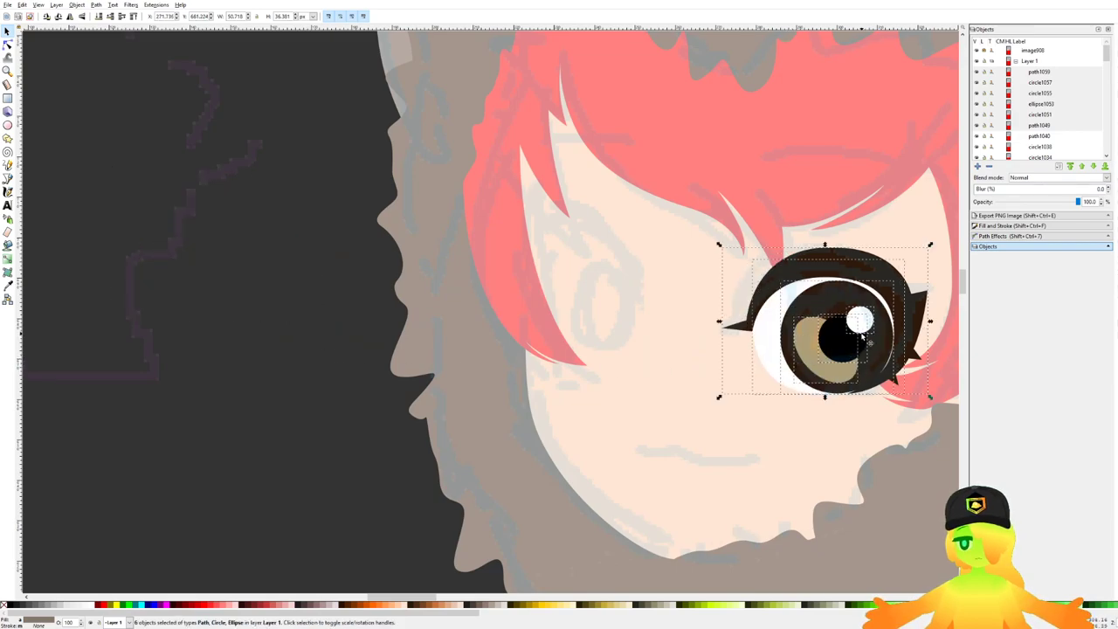
{"action": "key", "text": "ctrl+z"}
Step: Duplicate all seven pieces of the finished eye and place the copy on the empty dark background beside the head
{"action": "scroll", "coordinate": [859, 324], "scroll_direction": "up", "scroll_amount": 1}
{"action": "left_click", "coordinate": [818, 301]}
{"action": "left_click", "coordinate": [796, 349], "text": "shift"}
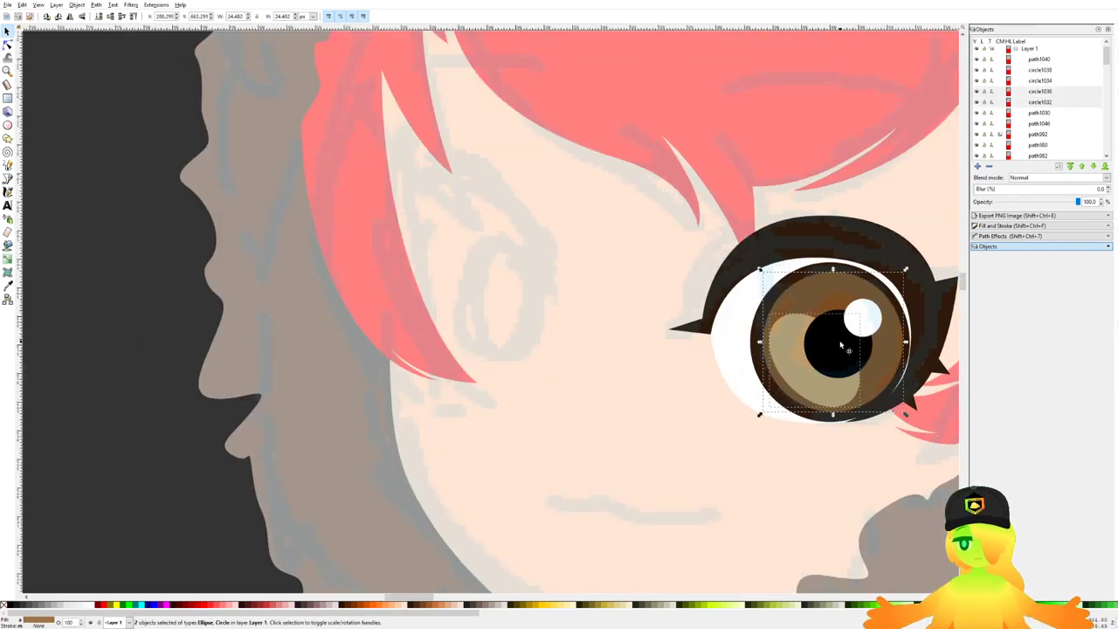
{"action": "left_click", "coordinate": [840, 344], "text": "shift"}
{"action": "left_click", "coordinate": [860, 320], "text": "shift"}
{"action": "left_click", "coordinate": [772, 294], "text": "shift"}
{"action": "left_click", "coordinate": [736, 310], "text": "shift"}
{"action": "left_click", "coordinate": [718, 286], "text": "shift"}
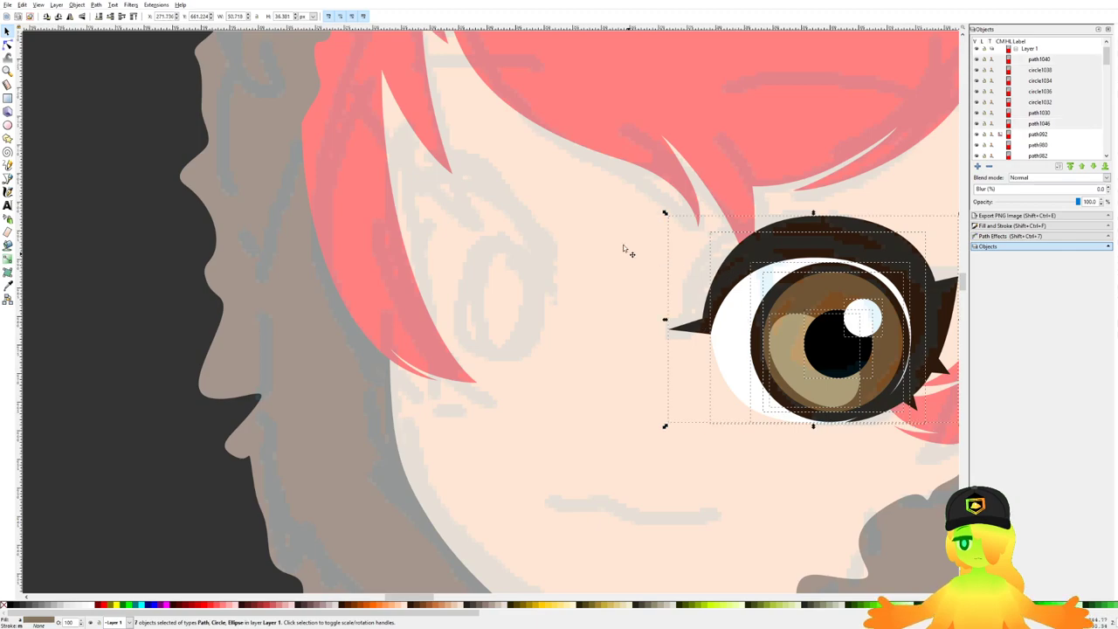
{"action": "key", "text": "ctrl+d"}
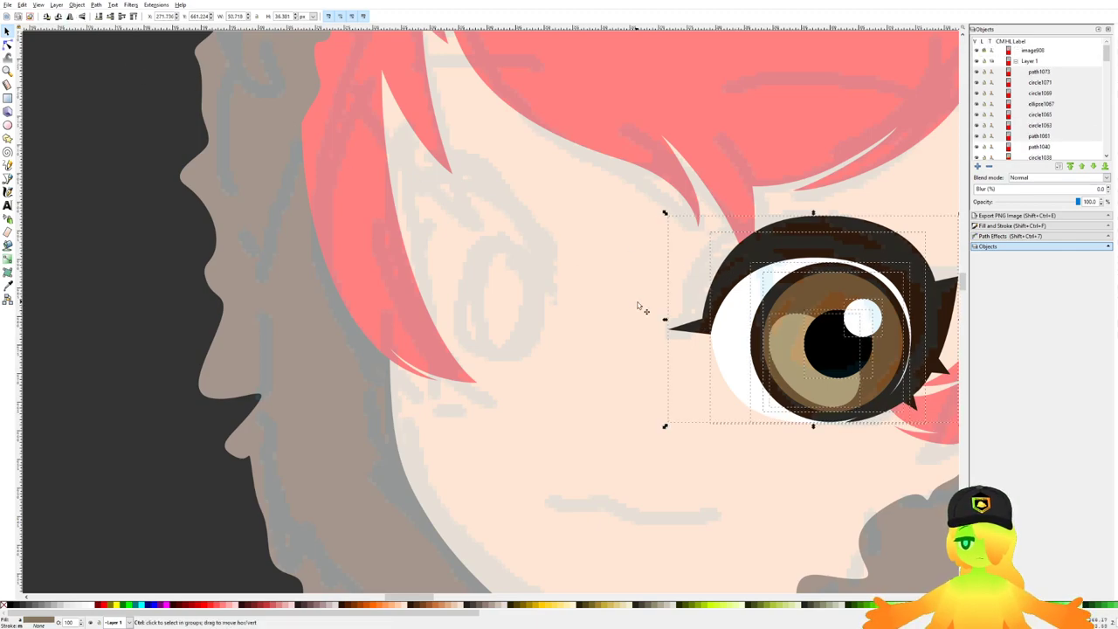
{"action": "scroll", "coordinate": [690, 314], "scroll_direction": "down", "scroll_amount": 2}
{"action": "left_click_drag", "start_coordinate": [767, 325], "coordinate": [371, 329]}
{"action": "key", "text": "Escape"}
Step: Flip the copied eye white and eyelid outline horizontally and move them over the sketched second eye
{"action": "scroll", "coordinate": [345, 328], "scroll_direction": "up", "scroll_amount": 2}
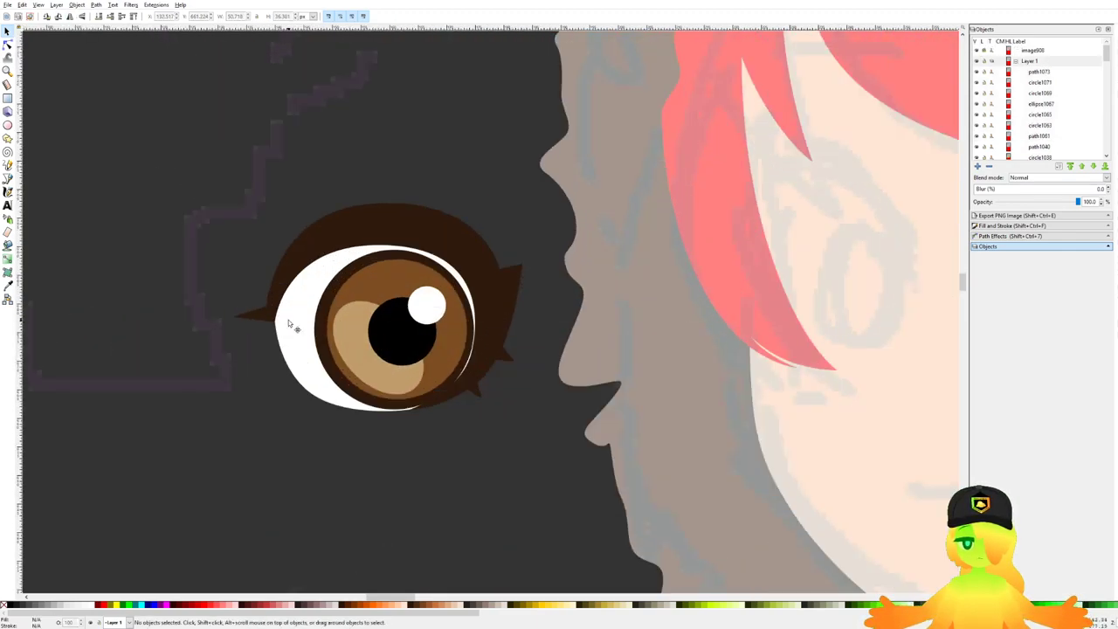
{"action": "left_click", "coordinate": [292, 324]}
{"action": "left_click", "coordinate": [288, 277], "text": "shift"}
{"action": "left_click", "coordinate": [73, 20]}
{"action": "left_click_drag", "start_coordinate": [749, 413], "coordinate": [568, 443]}
{"action": "left_click_drag", "start_coordinate": [247, 276], "coordinate": [732, 203]}
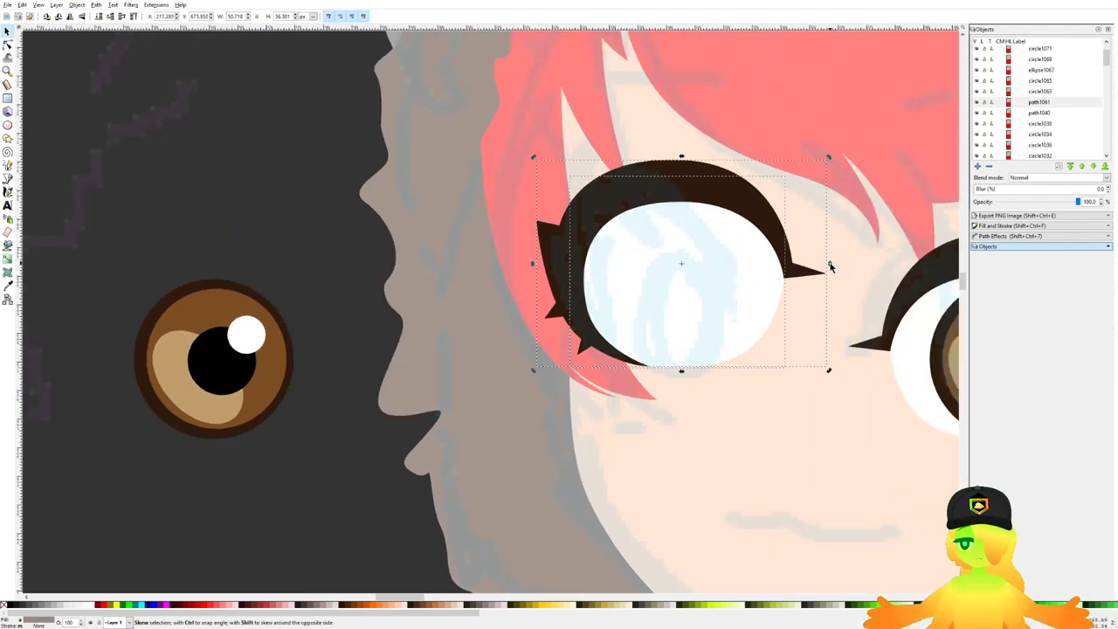
Step: Skew the flipped eye white and eyelid down toward the nose, then narrow them to about 32 by 39 px over the sketch
{"action": "left_click_drag", "start_coordinate": [830, 266], "coordinate": [832, 327]}
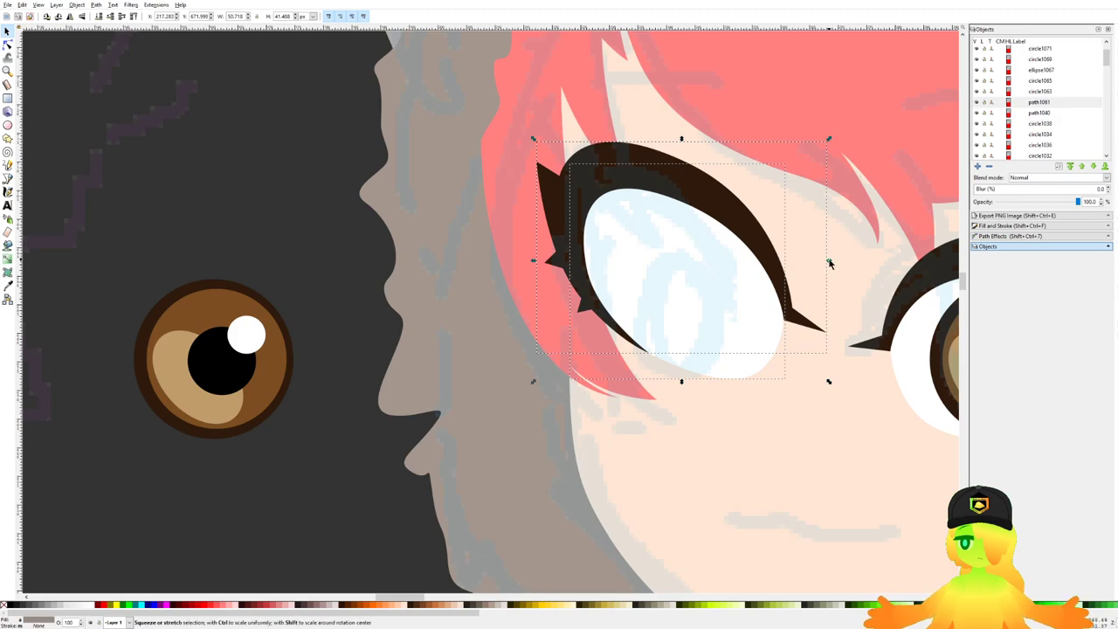
{"action": "left_click_drag", "start_coordinate": [830, 263], "coordinate": [718, 289]}
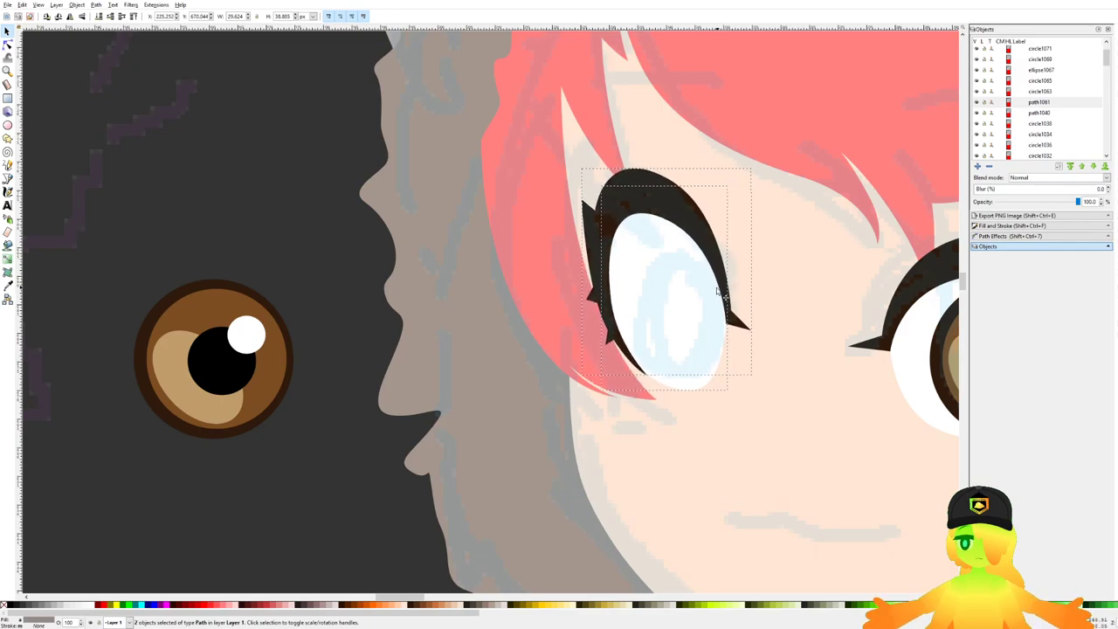
{"action": "scroll", "coordinate": [724, 297], "scroll_direction": "down", "scroll_amount": 4}
{"action": "scroll", "coordinate": [707, 312], "scroll_direction": "up", "scroll_amount": 4}
{"action": "scroll", "coordinate": [706, 312], "scroll_direction": "down", "scroll_amount": 3}
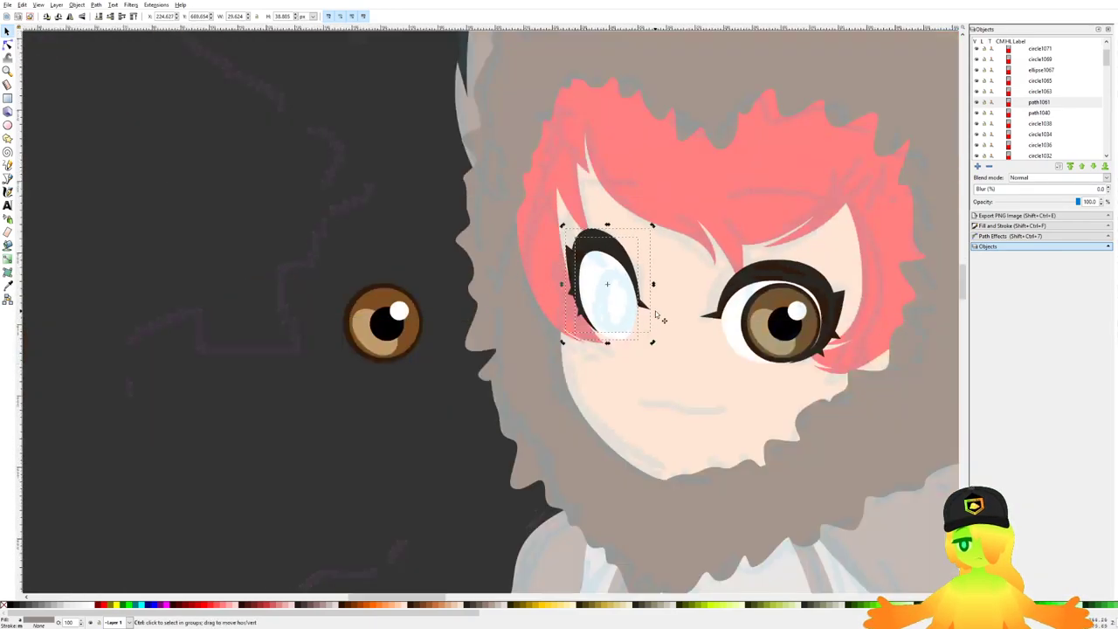
{"action": "left_click_drag", "start_coordinate": [656, 314], "coordinate": [621, 307]}
{"action": "scroll", "coordinate": [561, 292], "scroll_direction": "up", "scroll_amount": 1}
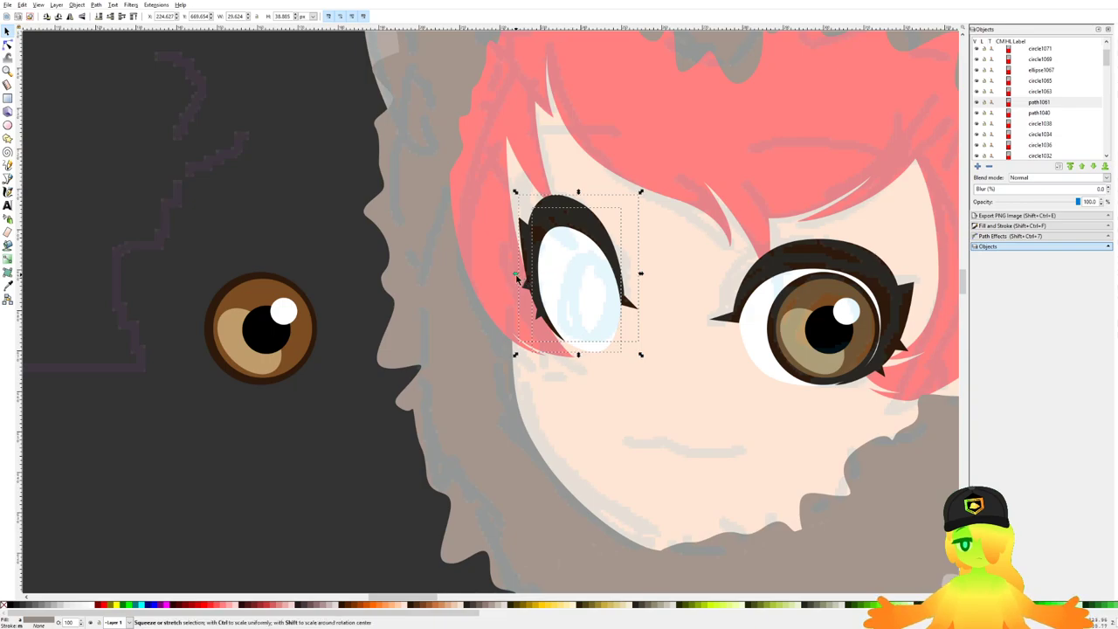
{"action": "left_click_drag", "start_coordinate": [516, 277], "coordinate": [510, 277]}
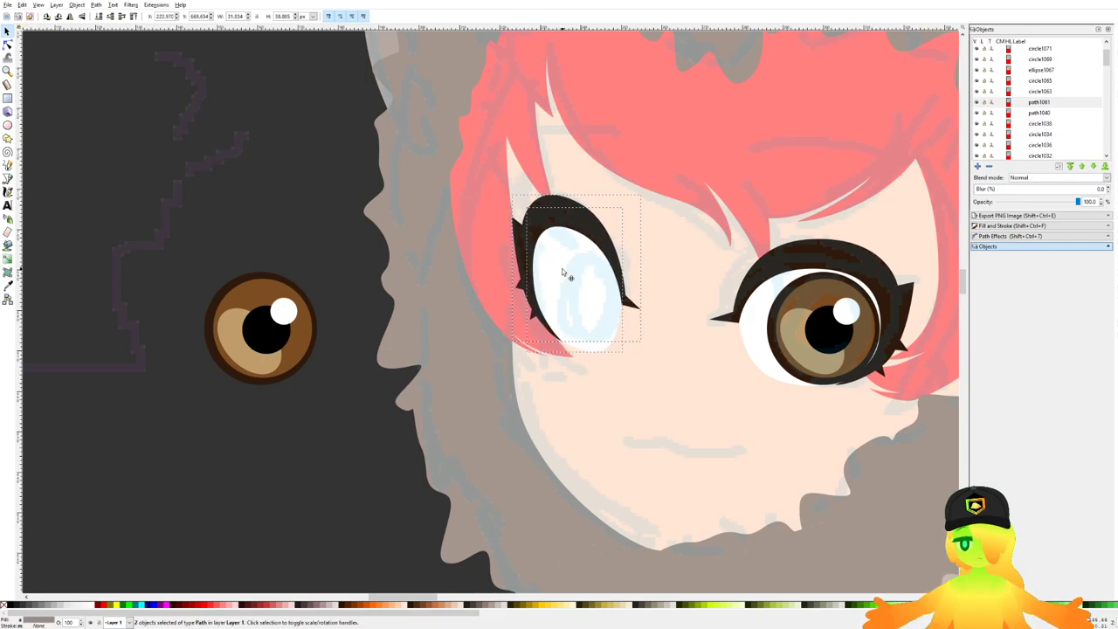
Step: Raise the side hair lock beside the narrow eye two levels in the stacking order
{"action": "left_click", "coordinate": [512, 297]}
{"action": "scroll", "coordinate": [512, 297], "scroll_direction": "up", "scroll_amount": 1}
{"action": "scroll", "coordinate": [512, 297], "scroll_direction": "down", "scroll_amount": 2}
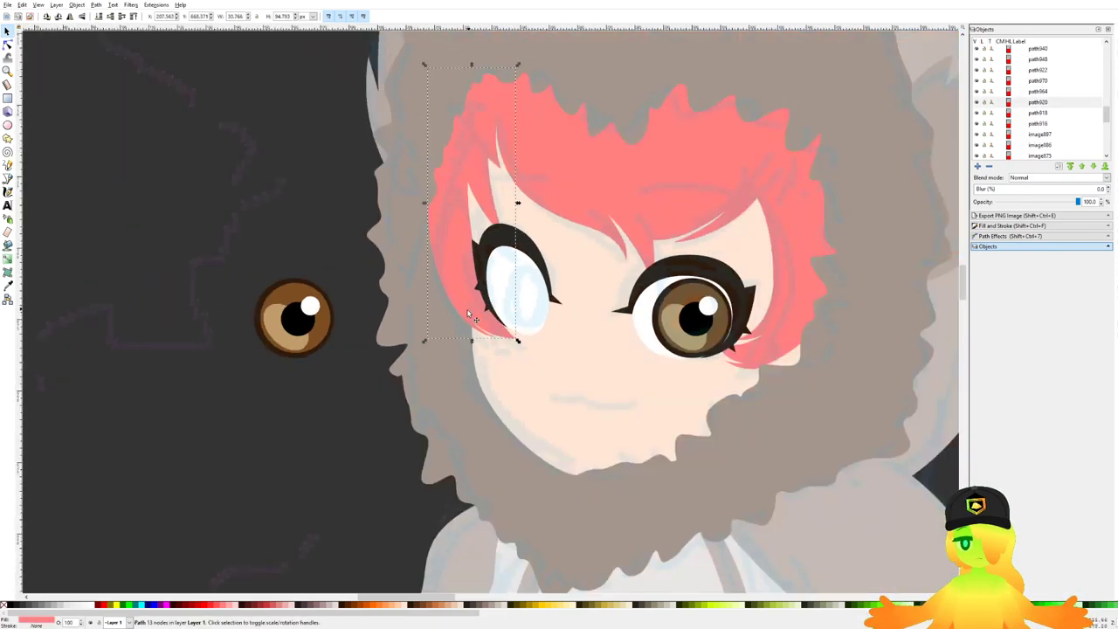
{"action": "key", "text": "Page_Down"}
{"action": "key", "text": "Page_Down"}
{"action": "key", "text": "Page_Down"}
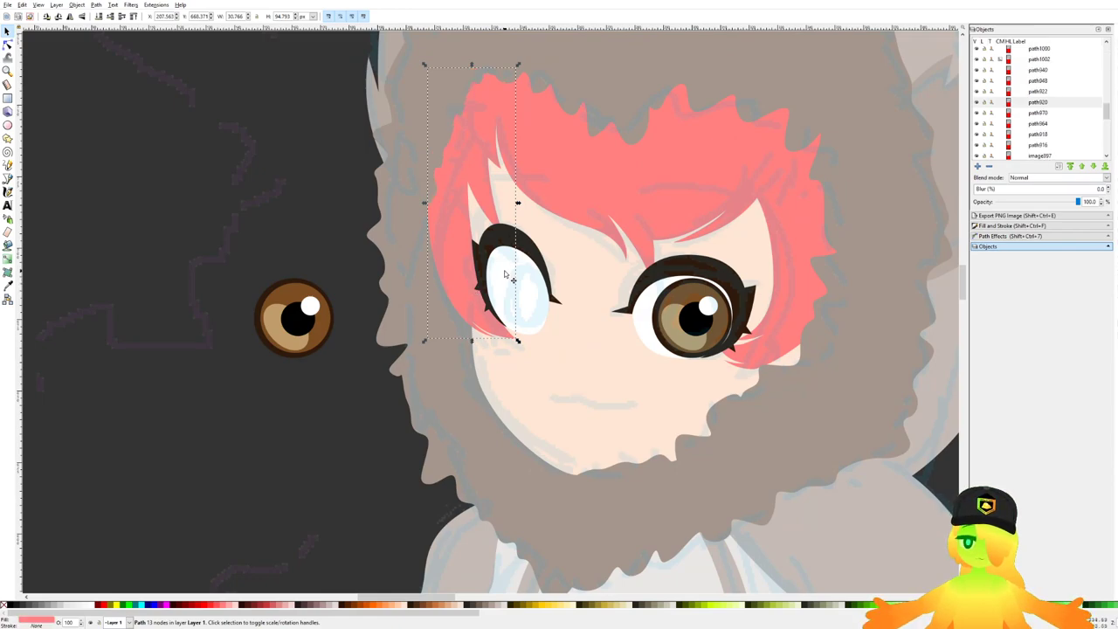
Step: Put the narrow eye's eyelid outline and eye white directly beneath the side hair lock in the stacking order
{"action": "left_click", "coordinate": [509, 270]}
{"action": "left_click_drag", "start_coordinate": [491, 256], "coordinate": [486, 251]}
{"action": "left_click", "coordinate": [482, 244]}
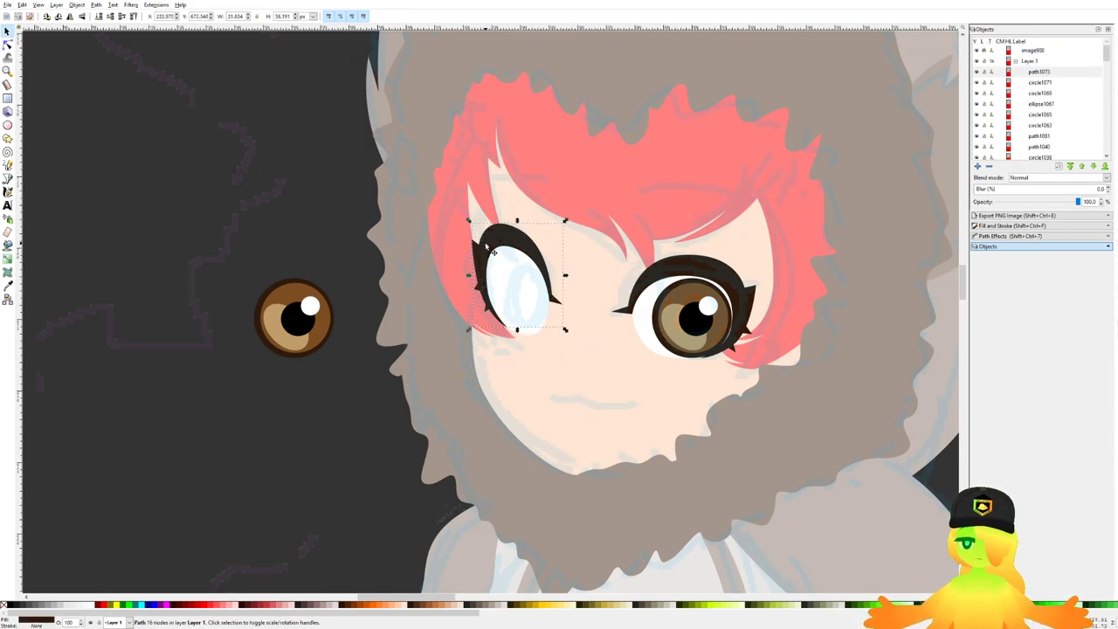
{"action": "key", "text": "Page_Down"}
{"action": "key", "text": "Page_Down"}
{"action": "key", "text": "Page_Down"}
{"action": "key", "text": "Page_Down"}
{"action": "left_click", "coordinate": [524, 282], "text": "alt"}
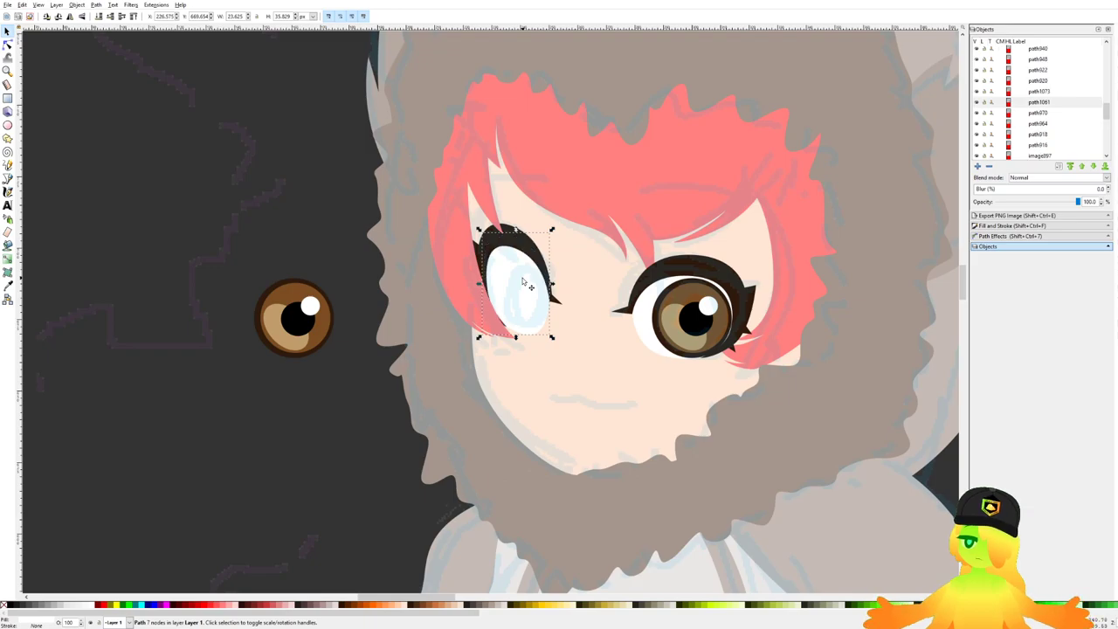
Step: Move the copied iris, pupil and highlight group onto the narrow eye's white and squeeze it to about 16.4 px wide
{"action": "left_click", "coordinate": [329, 388]}
{"action": "left_click_drag", "start_coordinate": [235, 367], "coordinate": [361, 243]}
{"action": "scroll", "coordinate": [353, 321], "scroll_direction": "up", "scroll_amount": 1}
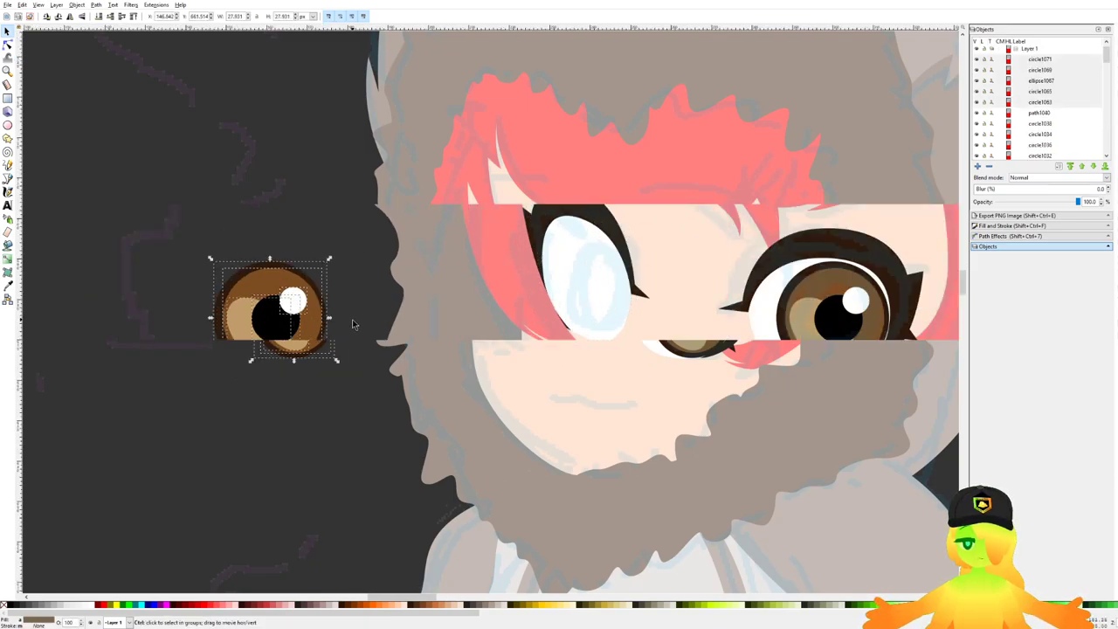
{"action": "left_click_drag", "start_coordinate": [285, 322], "coordinate": [615, 283]}
{"action": "scroll", "coordinate": [616, 283], "scroll_direction": "up", "scroll_amount": 2}
{"action": "left_click_drag", "start_coordinate": [698, 285], "coordinate": [583, 283]}
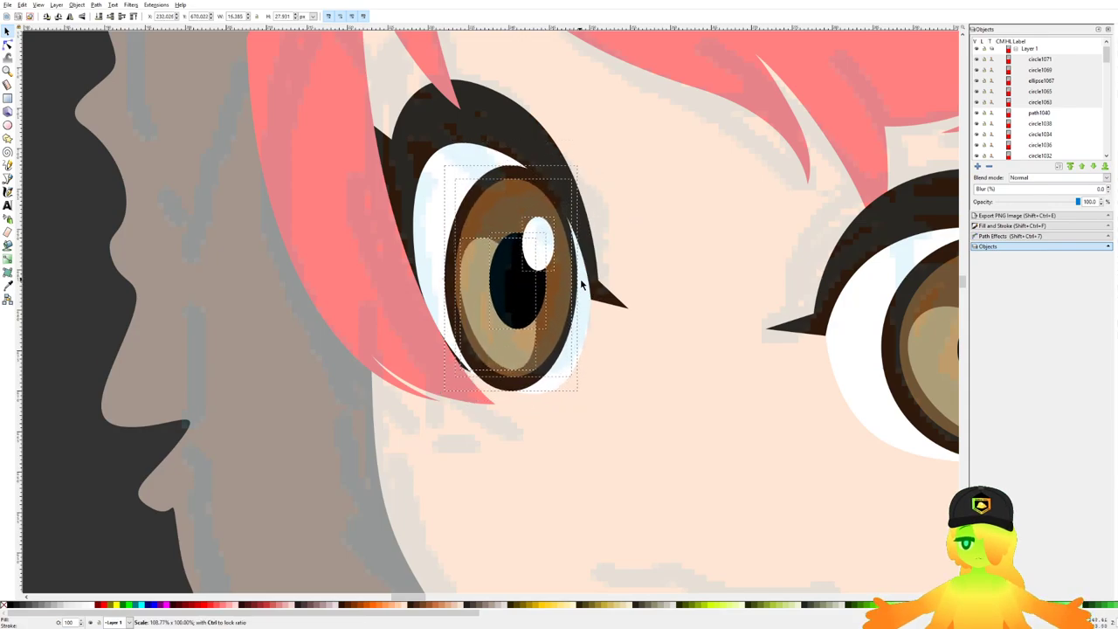
{"action": "scroll", "coordinate": [583, 282], "scroll_direction": "down", "scroll_amount": 3}
{"action": "scroll", "coordinate": [402, 353], "scroll_direction": "up", "scroll_amount": 2}
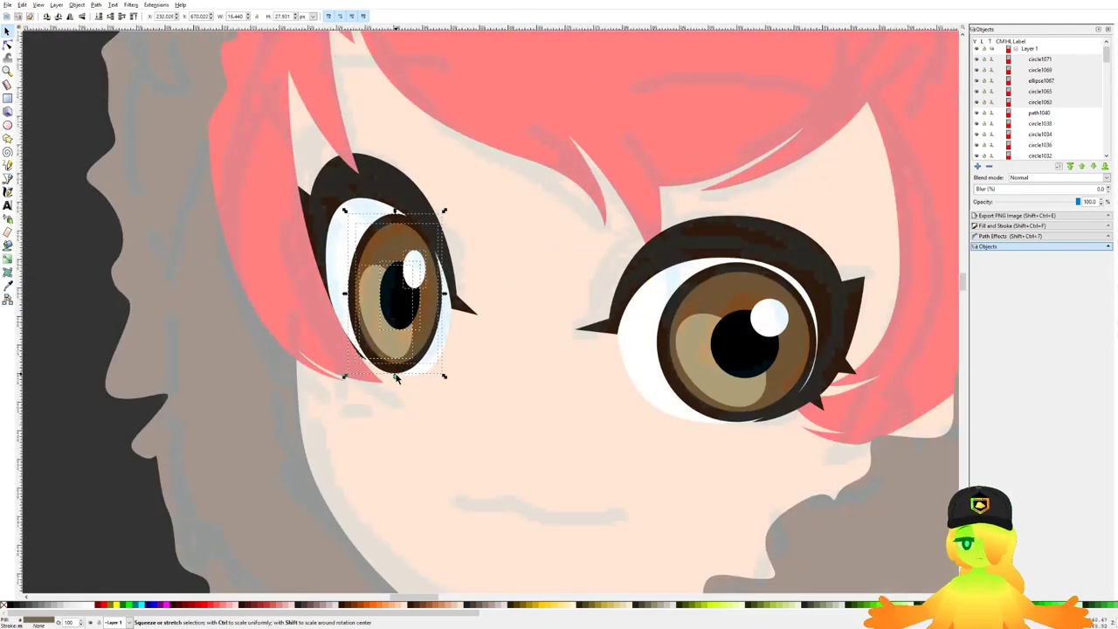
Step: Shorten the narrow eye's iris pieces to about 26.6 px tall, shifted slightly toward the nose, and save the drawing
{"action": "left_click_drag", "start_coordinate": [395, 377], "coordinate": [400, 365]}
{"action": "left_click_drag", "start_coordinate": [448, 219], "coordinate": [444, 216]}
{"action": "left_click_drag", "start_coordinate": [416, 257], "coordinate": [418, 257]}
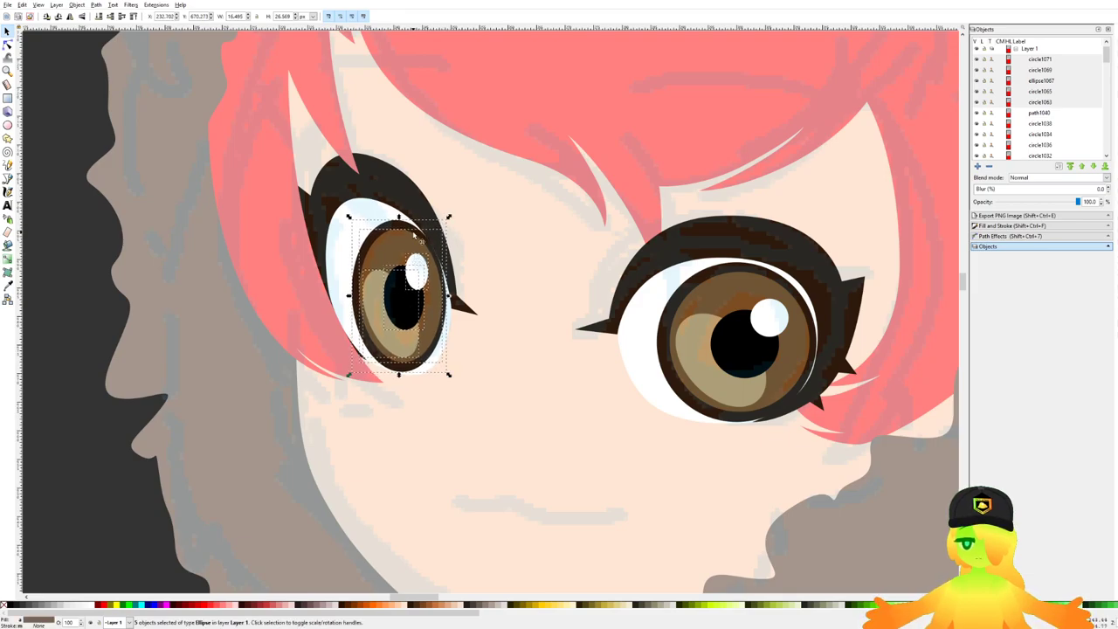
{"action": "key", "text": "Escape"}
{"action": "scroll", "coordinate": [393, 295], "scroll_direction": "down", "scroll_amount": 6}
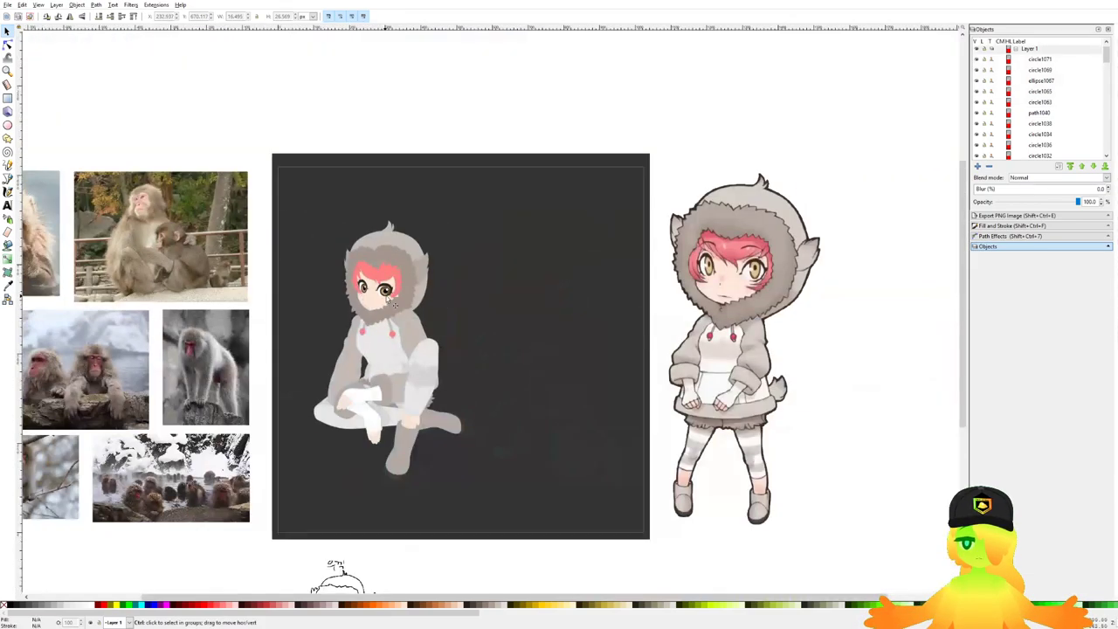
{"action": "scroll", "coordinate": [390, 300], "scroll_direction": "up", "scroll_amount": 4}
{"action": "key", "text": "ctrl+s"}
{"action": "scroll", "coordinate": [277, 261], "scroll_direction": "up", "scroll_amount": 4}
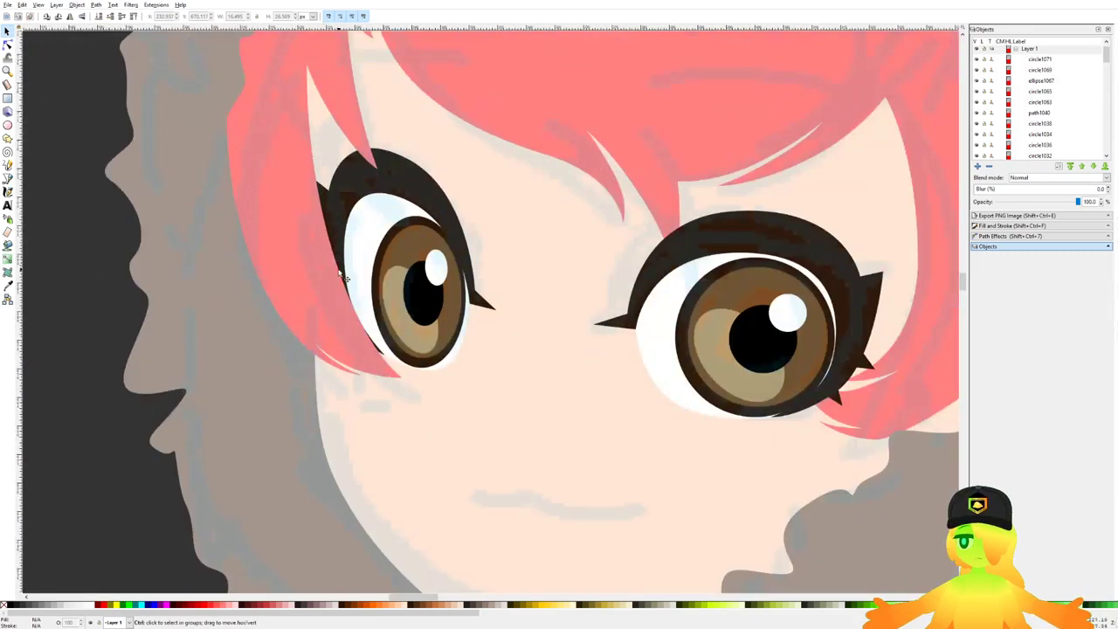
Step: Reduce the narrow eye's iris pieces further to about 25.8 px tall and nudge them within the eye white
{"action": "left_click_drag", "start_coordinate": [332, 463], "coordinate": [525, 174]}
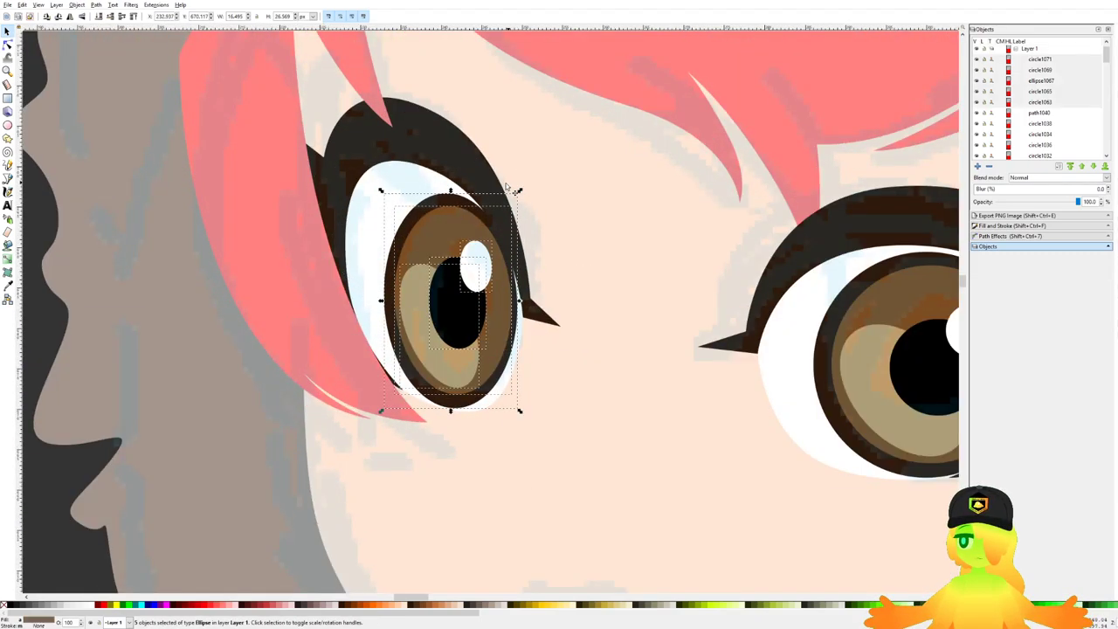
{"action": "left_click_drag", "start_coordinate": [451, 190], "coordinate": [451, 197]}
{"action": "left_click_drag", "start_coordinate": [457, 240], "coordinate": [458, 238]}
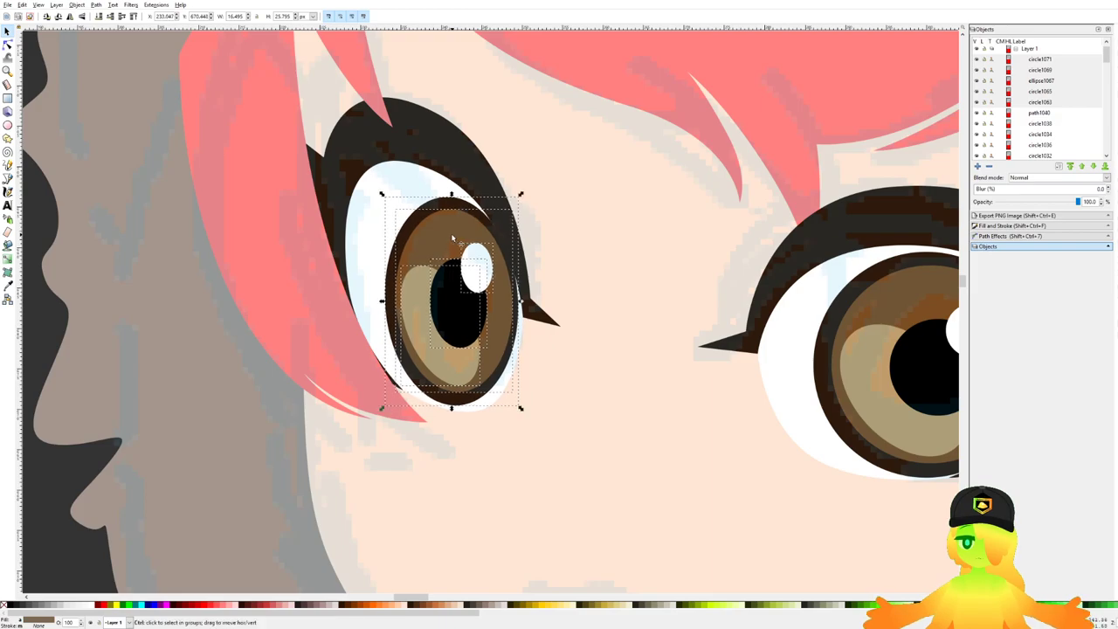
{"action": "scroll", "coordinate": [450, 235], "scroll_direction": "down", "scroll_amount": 4}
{"action": "scroll", "coordinate": [542, 262], "scroll_direction": "up", "scroll_amount": 4}
Step: Nudge the larger eye's white highlight slightly and save the drawing
{"action": "left_click", "coordinate": [582, 277]}
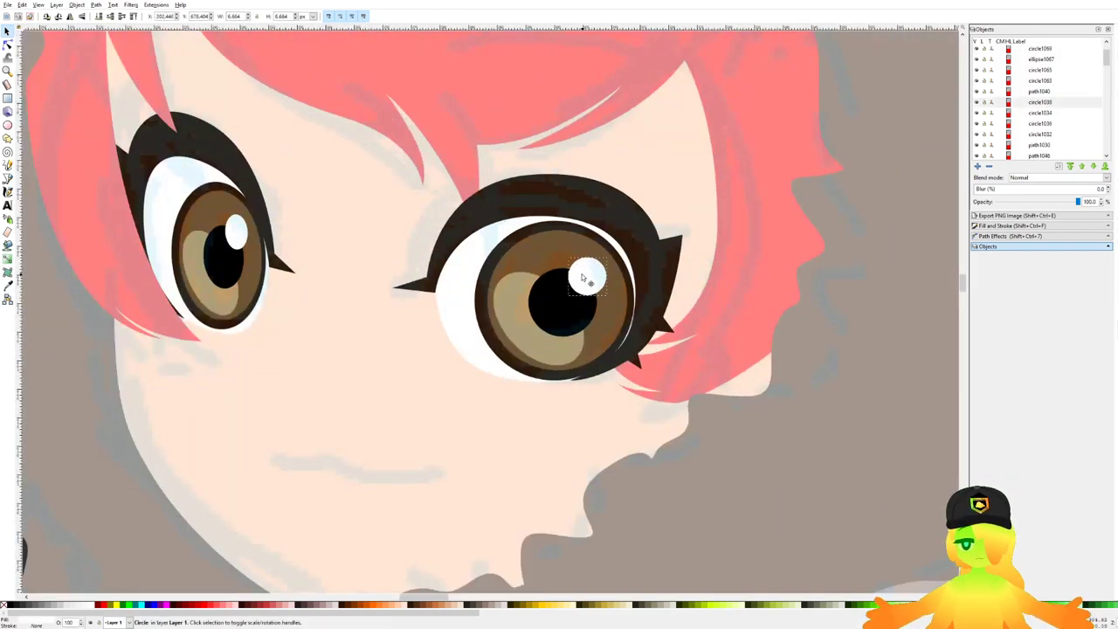
{"action": "scroll", "coordinate": [582, 274], "scroll_direction": "down", "scroll_amount": 4}
{"action": "key", "text": "ctrl+s"}
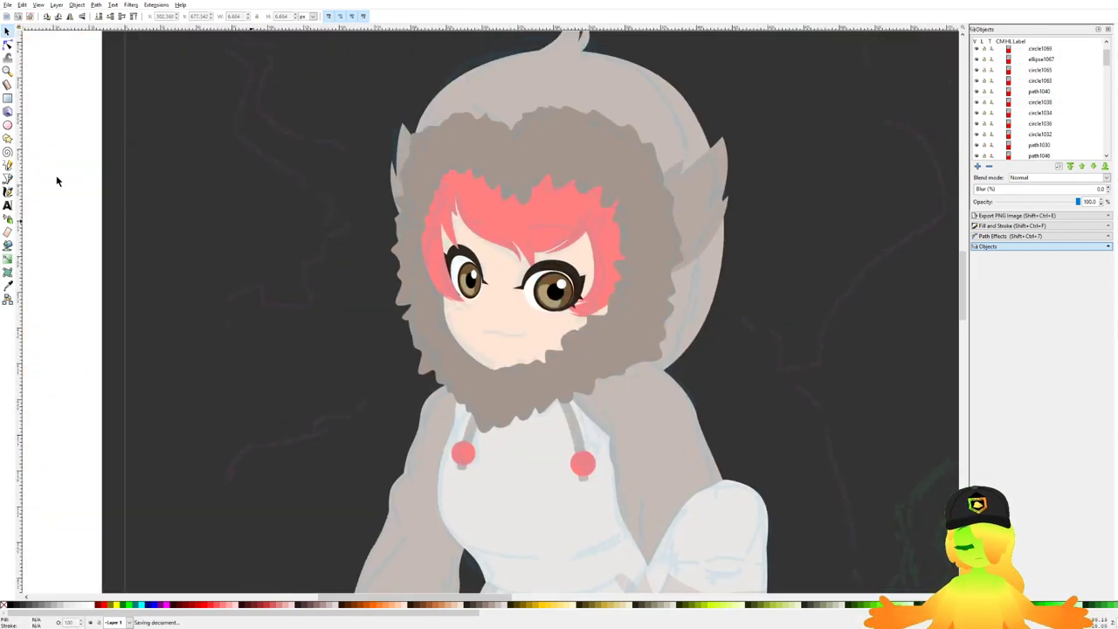
Step: Draw a thin, closed, arched eyebrow shape about 44.5 by 9 px along the sketched brow above the larger eye
{"action": "left_click", "coordinate": [7, 179]}
{"action": "scroll", "coordinate": [472, 239], "scroll_direction": "up", "scroll_amount": 5}
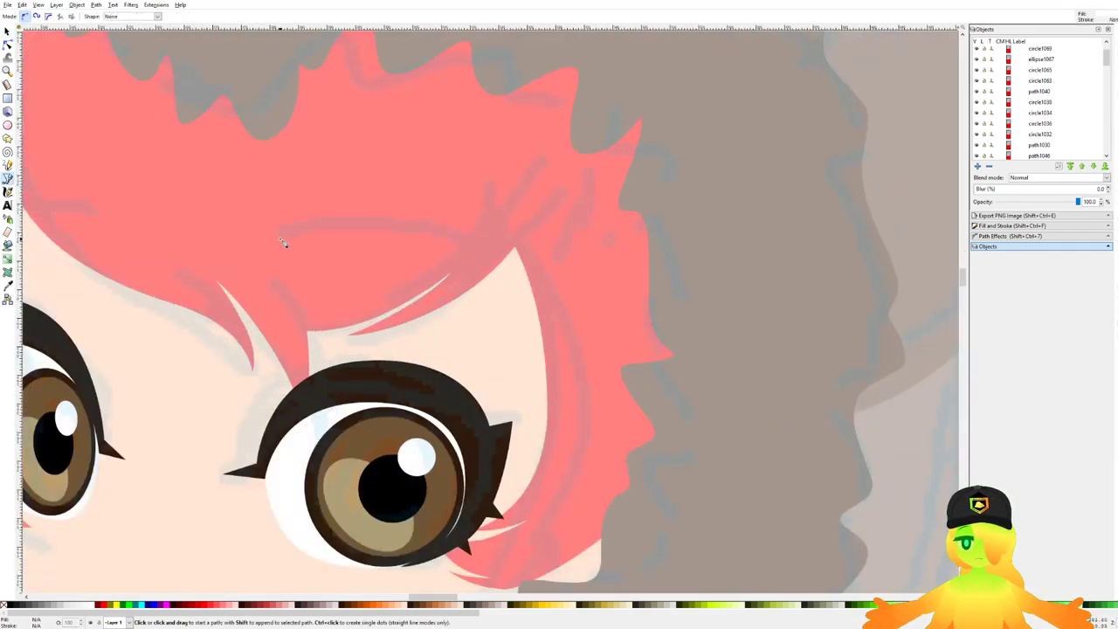
{"action": "left_click_drag", "start_coordinate": [273, 236], "coordinate": [450, 214]}
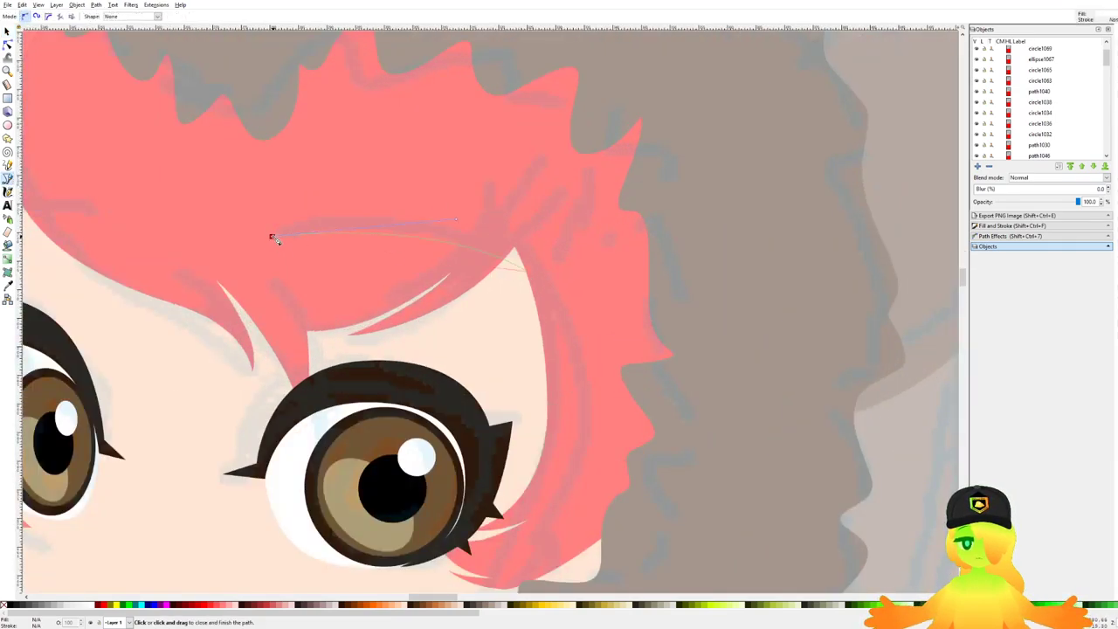
{"action": "left_click_drag", "start_coordinate": [273, 236], "coordinate": [180, 278]}
{"action": "left_click_drag", "start_coordinate": [112, 288], "coordinate": [111, 288]}
{"action": "scroll", "coordinate": [297, 301], "scroll_direction": "down", "scroll_amount": 6}
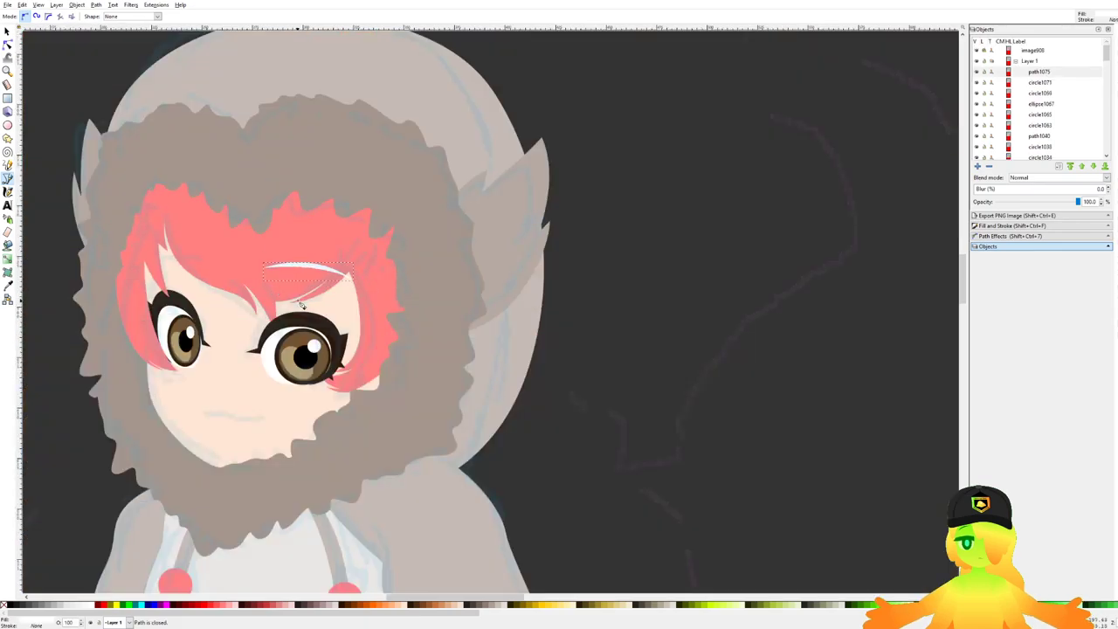
Step: Fill the eyebrow with the dark brown sampled from the larger eye's eyelid
{"action": "scroll", "coordinate": [320, 307], "scroll_direction": "up", "scroll_amount": 5}
{"action": "scroll", "coordinate": [323, 310], "scroll_direction": "up", "scroll_amount": 4}
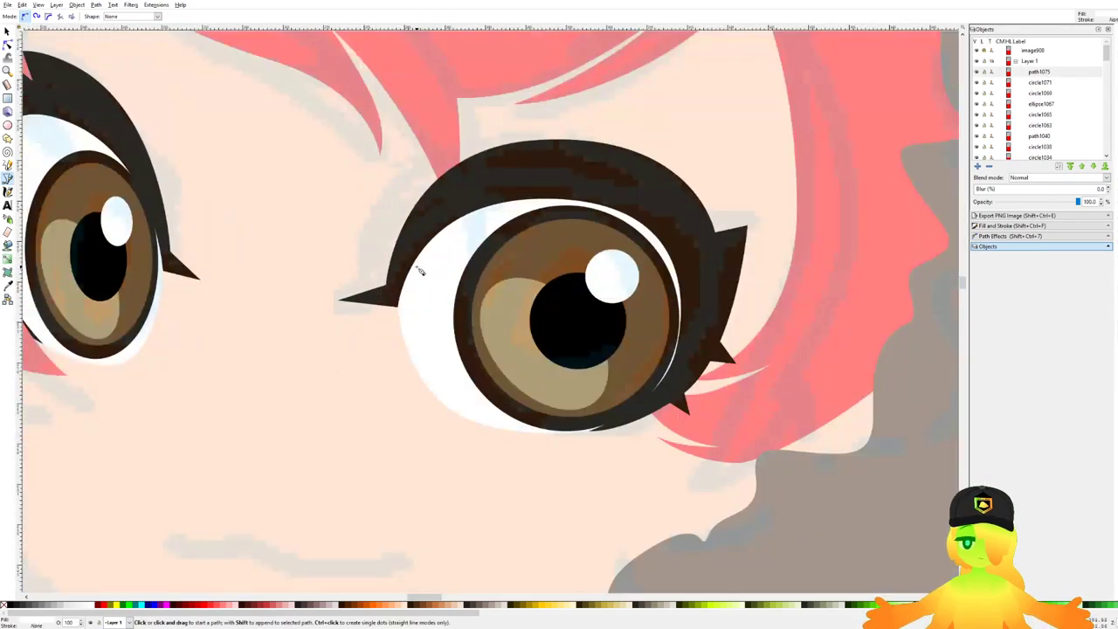
{"action": "key", "text": "d"}
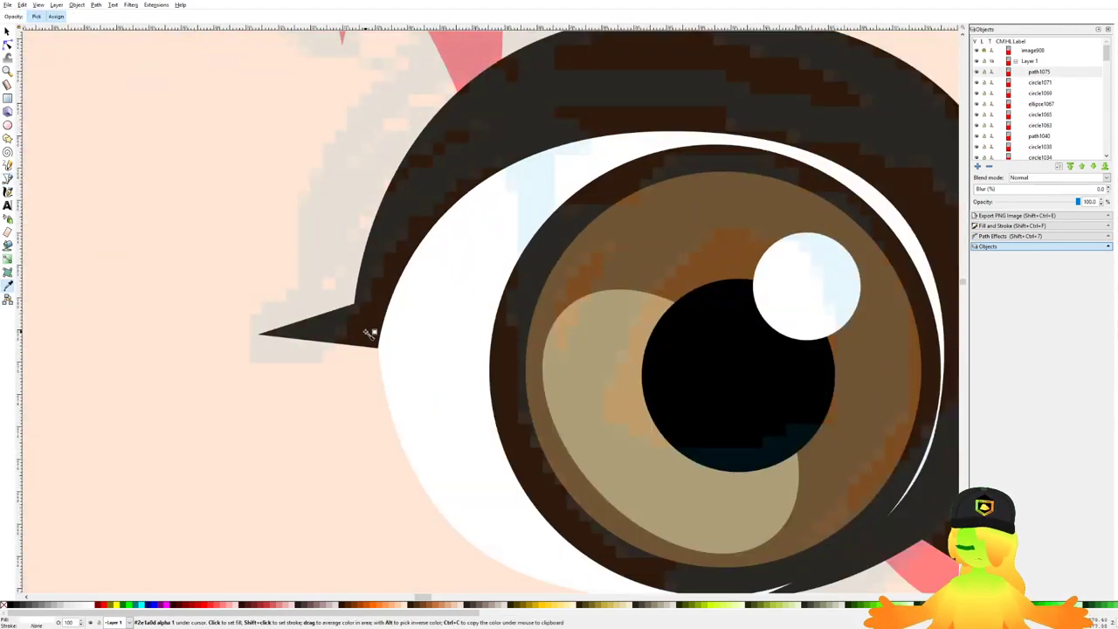
{"action": "scroll", "coordinate": [370, 329], "scroll_direction": "down", "scroll_amount": 3}
{"action": "scroll", "coordinate": [428, 232], "scroll_direction": "up", "scroll_amount": 3}
Step: Duplicate the eyebrow, flip the copy horizontally and place it above the narrow eye at about 19.5 by 4.3 px
{"action": "left_click", "coordinate": [9, 31]}
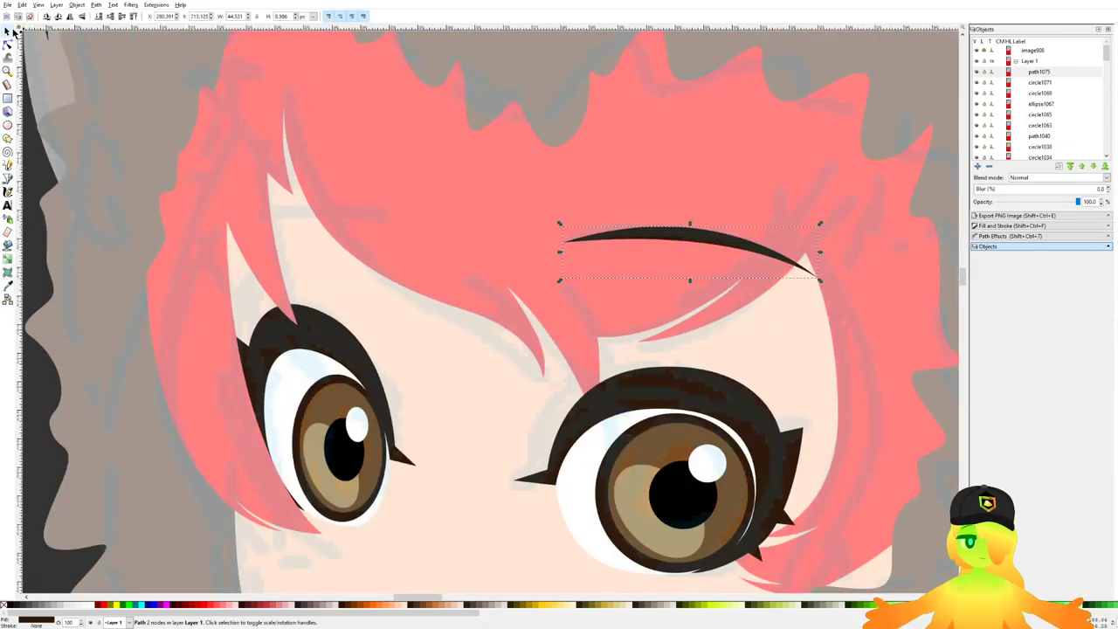
{"action": "key", "text": "ctrl+d"}
{"action": "key", "text": "h"}
{"action": "left_click_drag", "start_coordinate": [644, 243], "coordinate": [315, 208]}
{"action": "left_click_drag", "start_coordinate": [498, 220], "coordinate": [319, 196]}
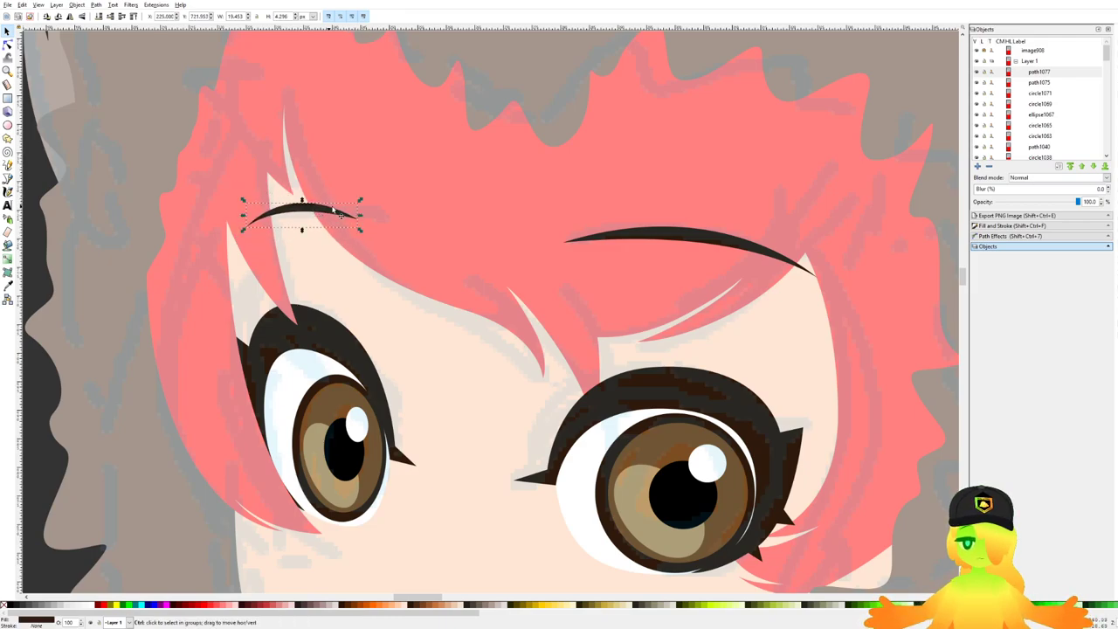
Step: Enlarge the narrow eye's eyebrow to about 24.5 by 5.4 px and save the drawing
{"action": "scroll", "coordinate": [384, 209], "scroll_direction": "down", "scroll_amount": 3}
{"action": "scroll", "coordinate": [395, 202], "scroll_direction": "up", "scroll_amount": 2}
{"action": "left_click_drag", "start_coordinate": [394, 203], "coordinate": [403, 197]}
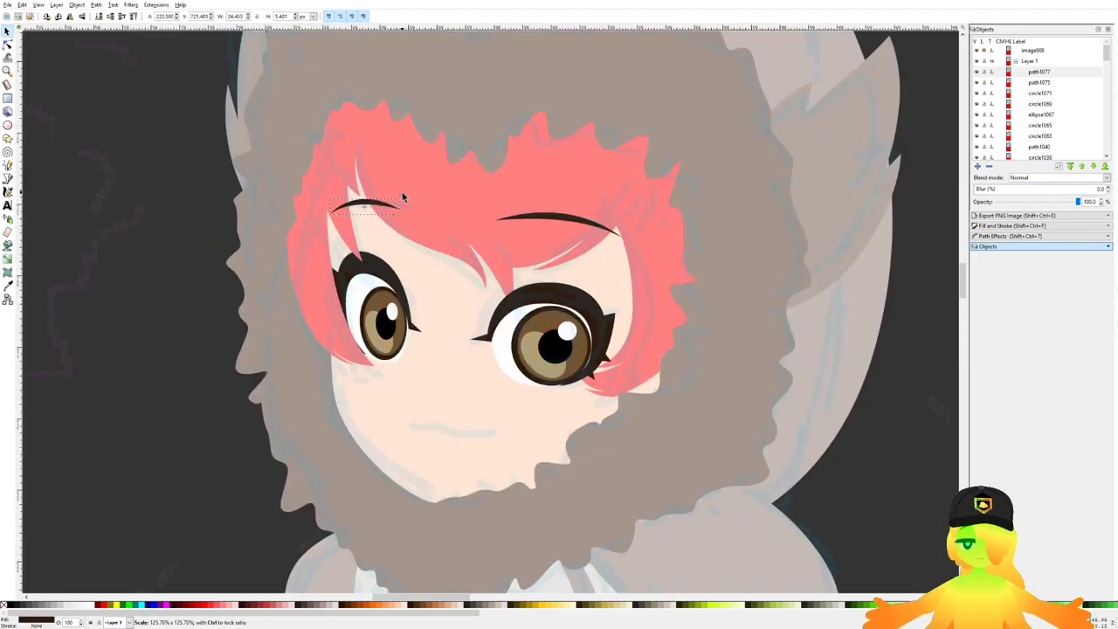
{"action": "key", "text": "Escape"}
{"action": "scroll", "coordinate": [424, 320], "scroll_direction": "down", "scroll_amount": 4}
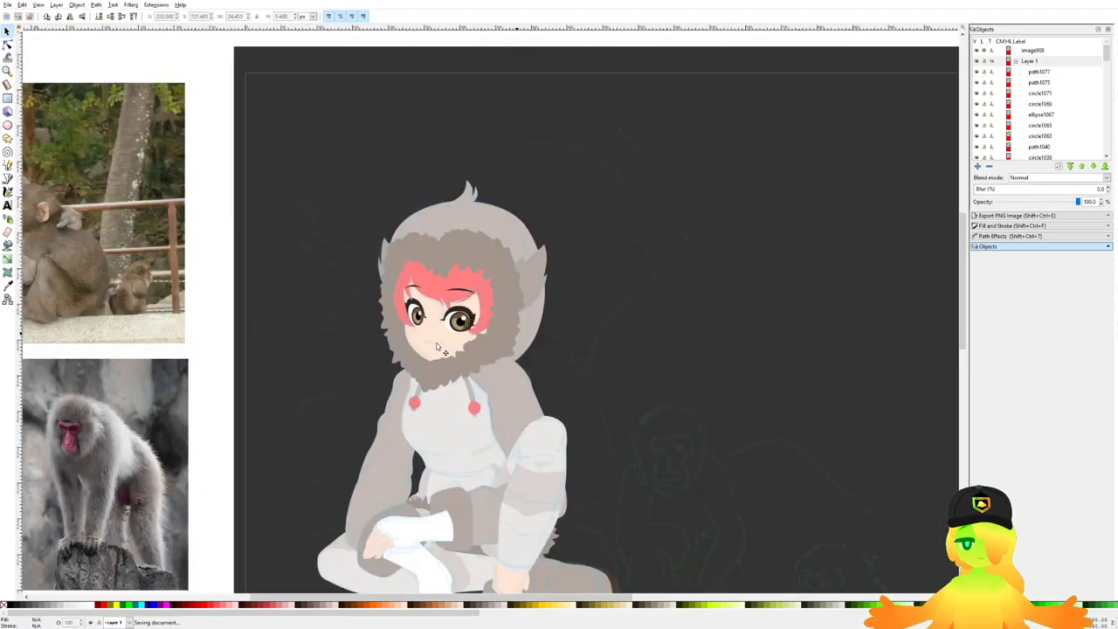
Step: Save the drawing and move both eyes together with their eyebrows slightly down on the face
{"action": "scroll", "coordinate": [434, 347], "scroll_direction": "up", "scroll_amount": 4}
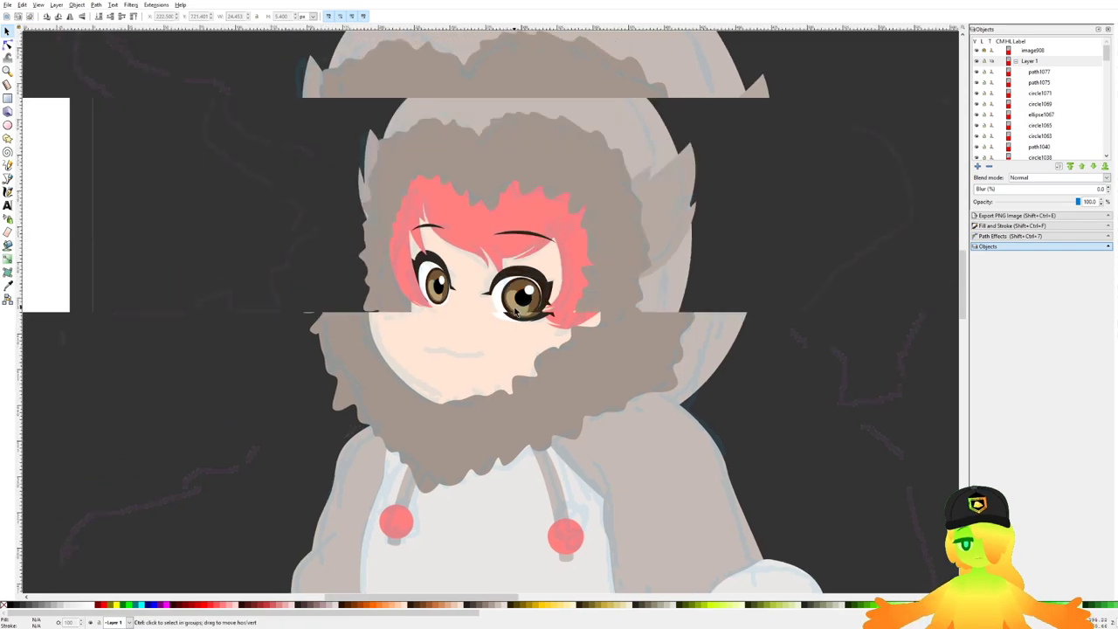
{"action": "scroll", "coordinate": [514, 312], "scroll_direction": "down", "scroll_amount": 3}
{"action": "key", "text": "ctrl+s"}
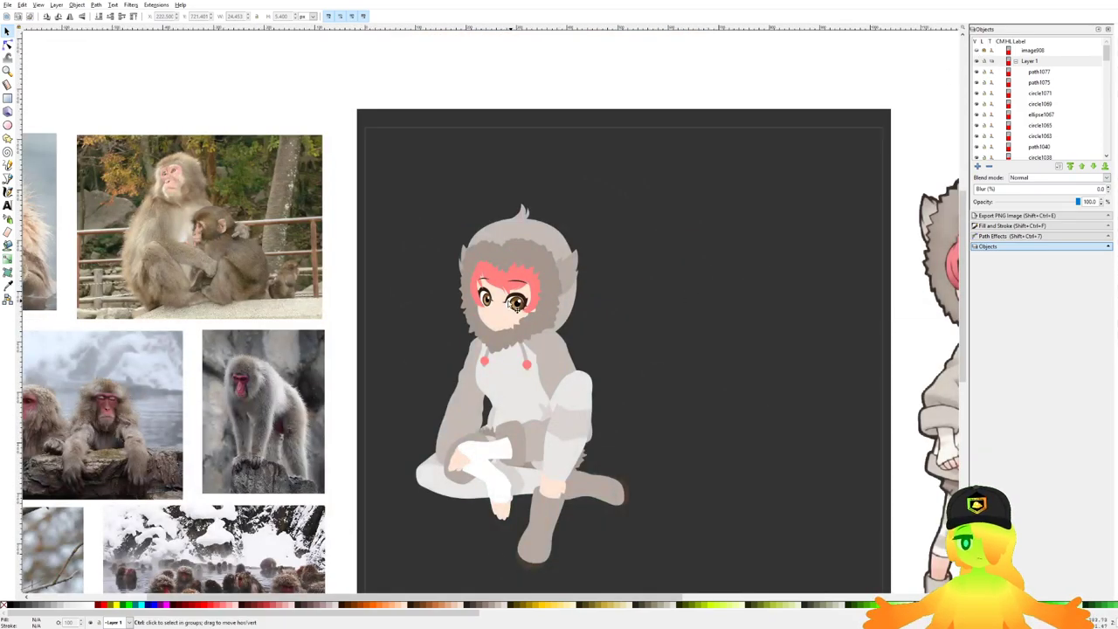
{"action": "scroll", "coordinate": [516, 303], "scroll_direction": "up", "scroll_amount": 4}
{"action": "left_click_drag", "start_coordinate": [668, 388], "coordinate": [385, 179]}
{"action": "left_click_drag", "start_coordinate": [612, 191], "coordinate": [615, 194]}
{"action": "left_click_drag", "start_coordinate": [562, 305], "coordinate": [558, 312]}
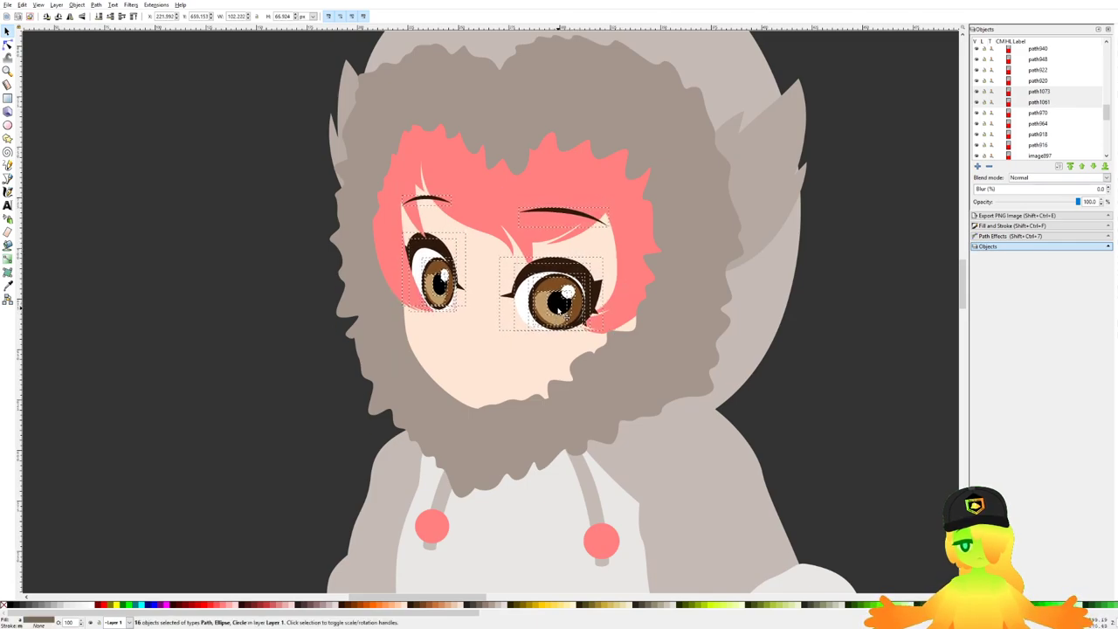
{"action": "scroll", "coordinate": [557, 319], "scroll_direction": "down", "scroll_amount": 6}
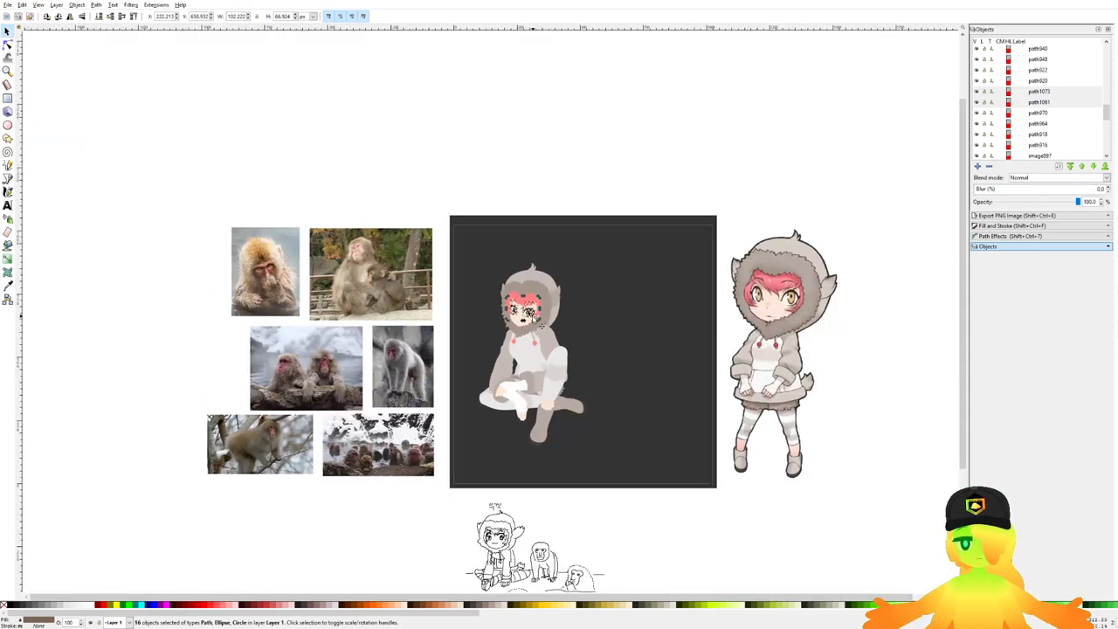
{"action": "scroll", "coordinate": [558, 330], "scroll_direction": "up", "scroll_amount": 6}
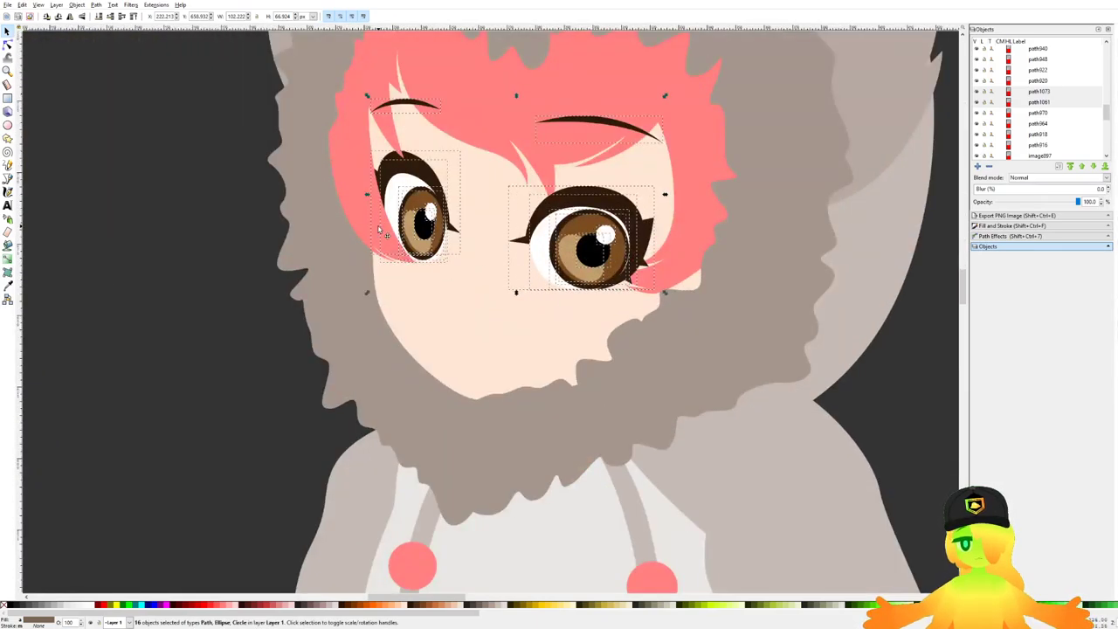
Step: Lower the pink hair lock beside the narrow eye, and the nodes of the hair's inner edge and lower tips beside the larger eye
{"action": "left_click", "coordinate": [378, 227]}
{"action": "mouse_move", "coordinate": [373, 266]}
{"action": "left_mouse_down"}
{"action": "mouse_move", "coordinate": [361, 296]}
{"action": "mouse_move", "coordinate": [371, 275]}
{"action": "left_mouse_up"}
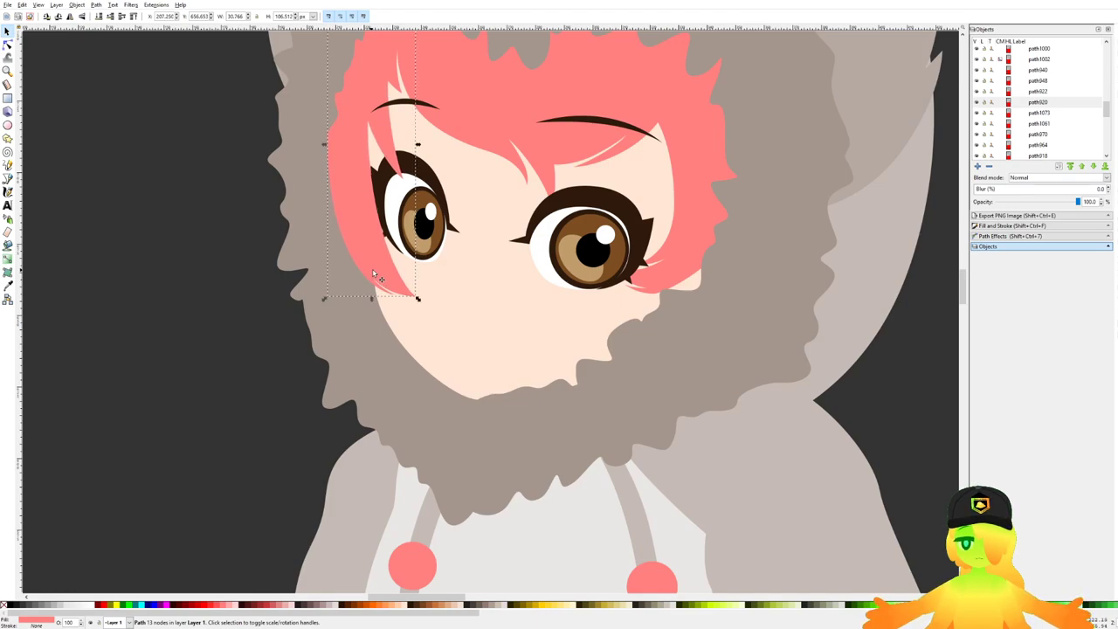
{"action": "left_click", "coordinate": [676, 276]}
{"action": "left_click", "coordinate": [7, 44]}
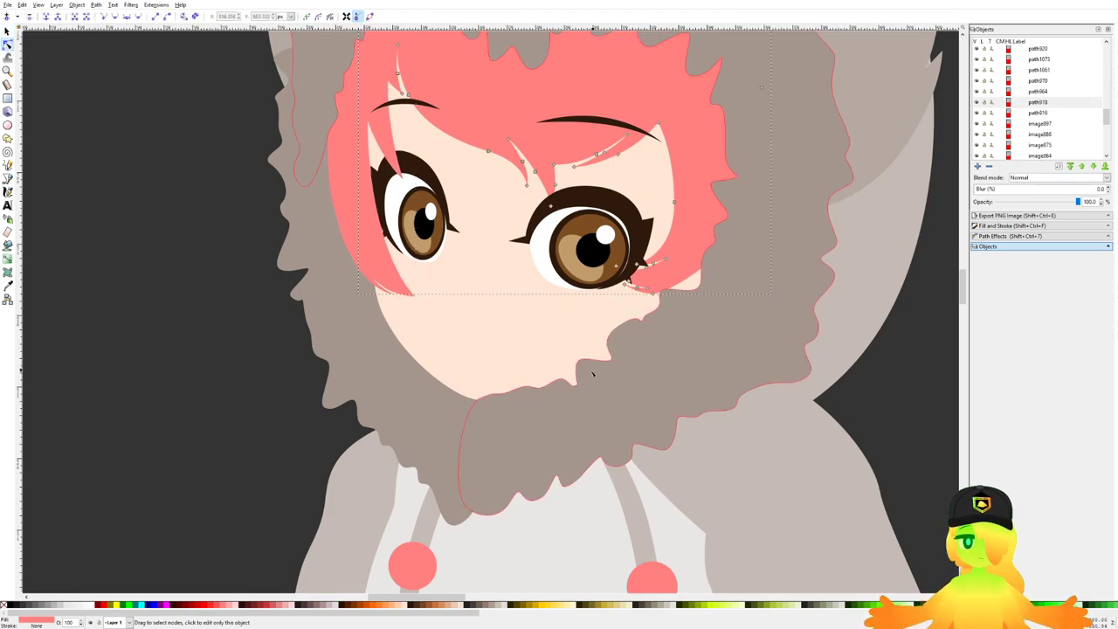
{"action": "left_click_drag", "start_coordinate": [547, 373], "coordinate": [762, 224]}
{"action": "left_click_drag", "start_coordinate": [825, 346], "coordinate": [609, 191]}
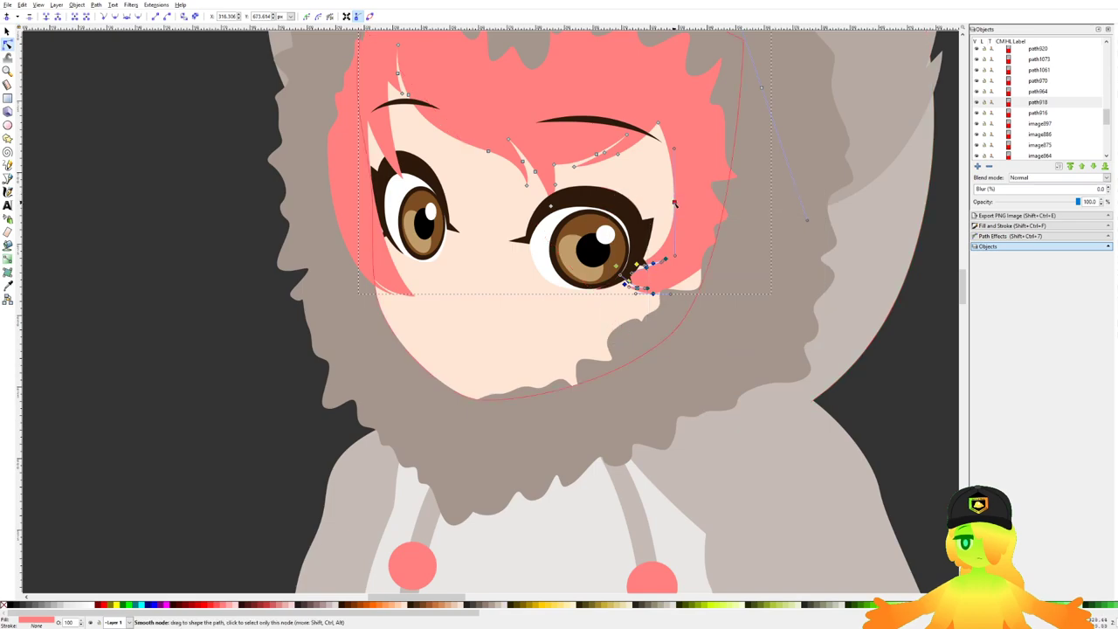
{"action": "left_click_drag", "start_coordinate": [674, 202], "coordinate": [674, 230]}
{"action": "scroll", "coordinate": [674, 230], "scroll_direction": "down", "scroll_amount": 7}
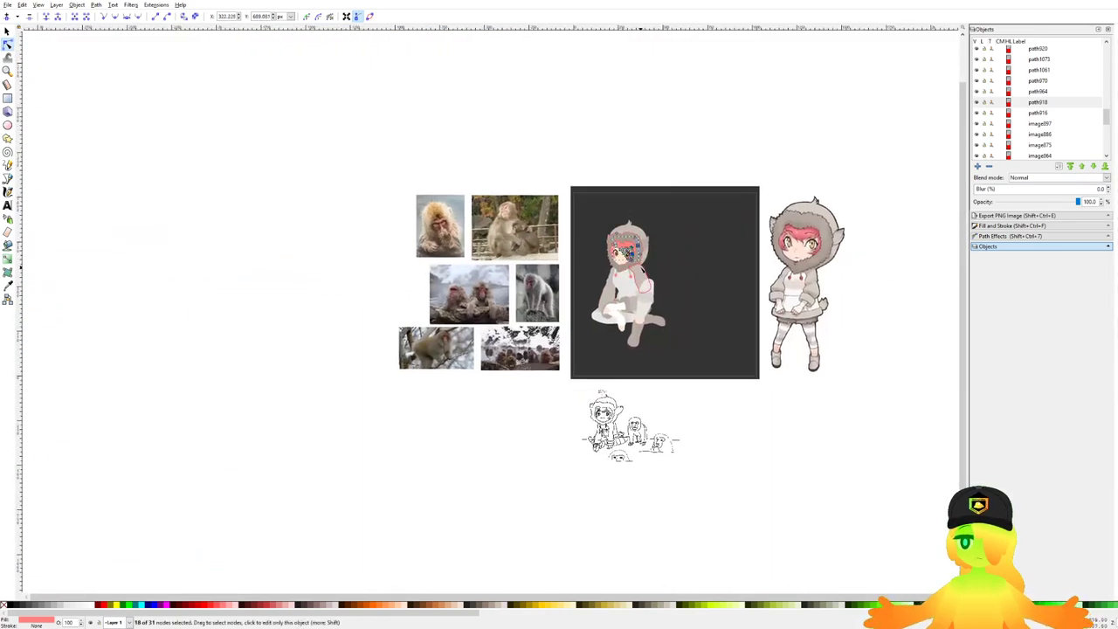
{"action": "scroll", "coordinate": [629, 253], "scroll_direction": "up", "scroll_amount": 7}
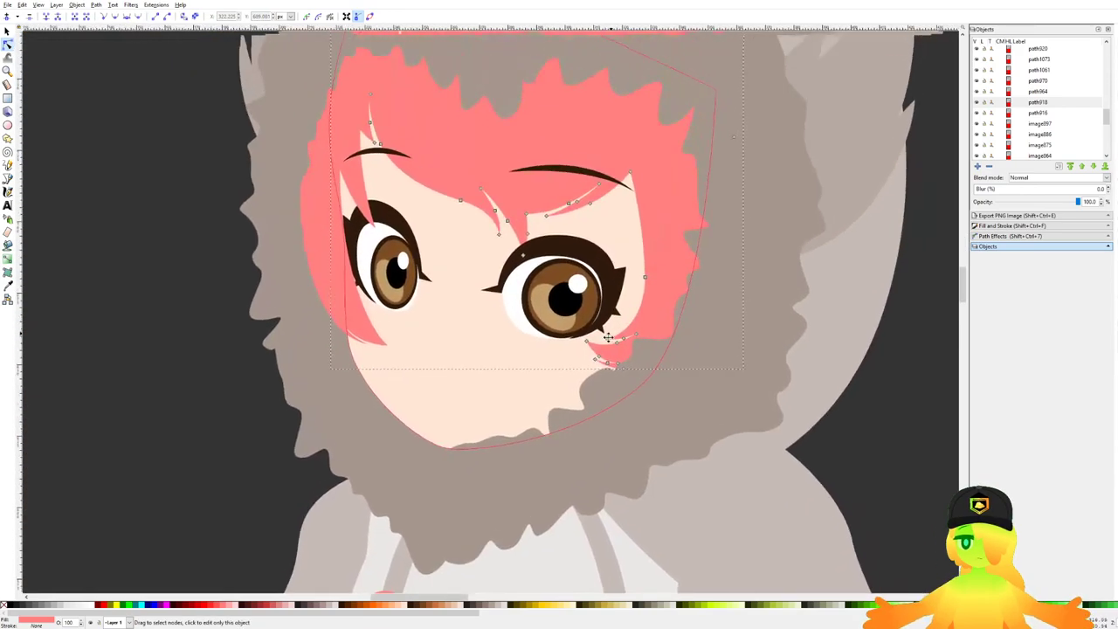
Step: Shift the pink hair tips below the larger eye slightly inward and curve the hair's inner edge outward beside that eye
{"action": "left_click_drag", "start_coordinate": [559, 390], "coordinate": [729, 270]}
{"action": "scroll", "coordinate": [671, 288], "scroll_direction": "up", "scroll_amount": 1}
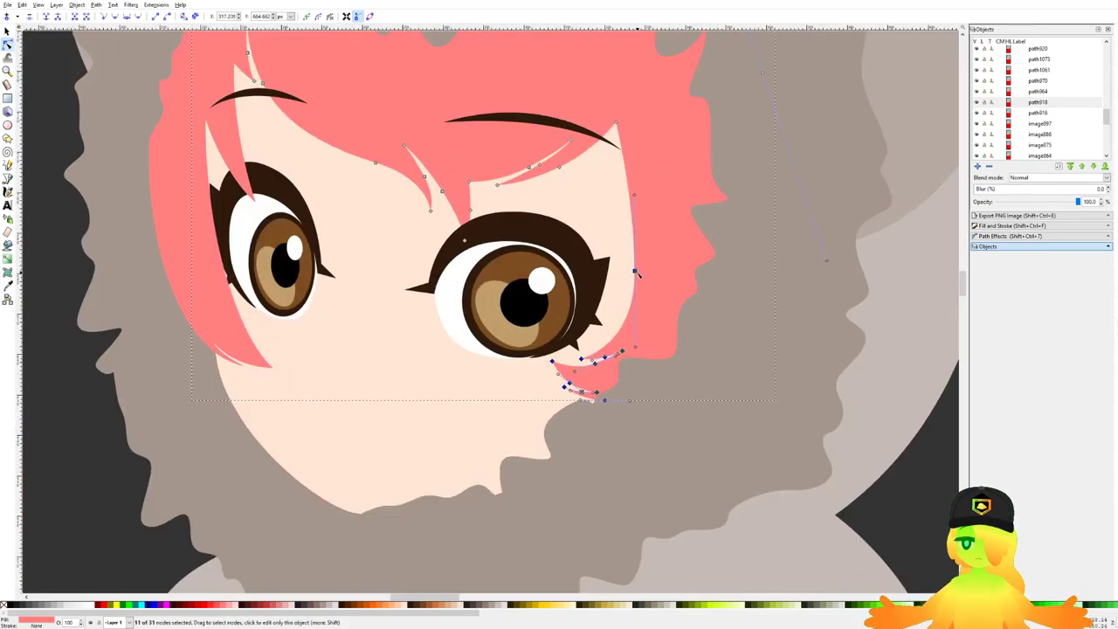
{"action": "left_click_drag", "start_coordinate": [635, 272], "coordinate": [647, 251]}
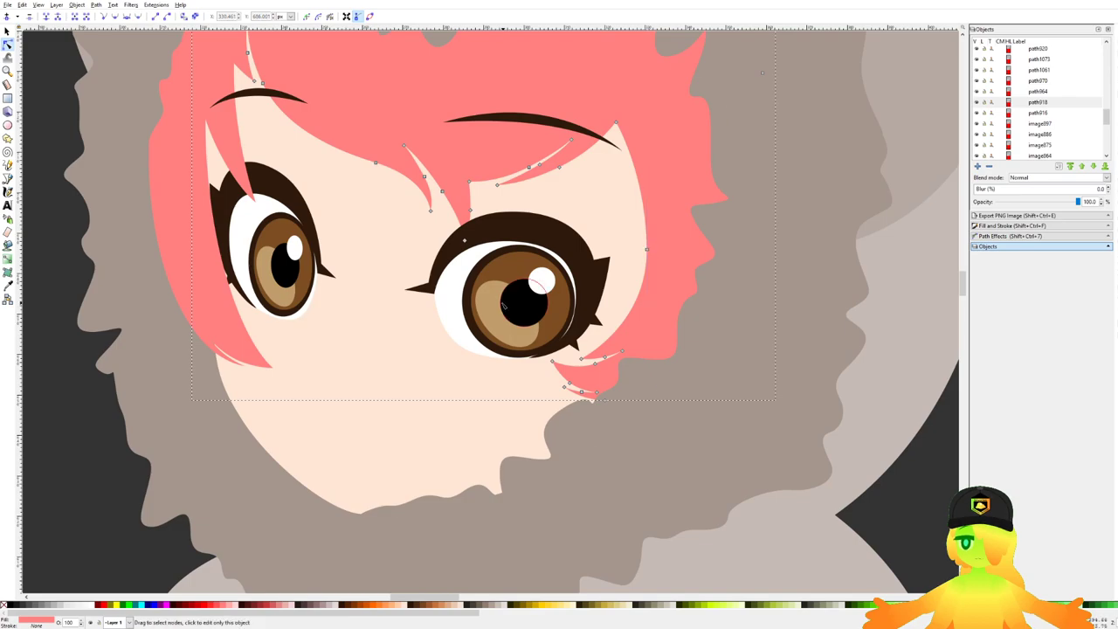
{"action": "left_click", "coordinate": [264, 300]}
{"action": "left_click_drag", "start_coordinate": [219, 271], "coordinate": [258, 309]}
{"action": "key", "text": "ctrl+z"}
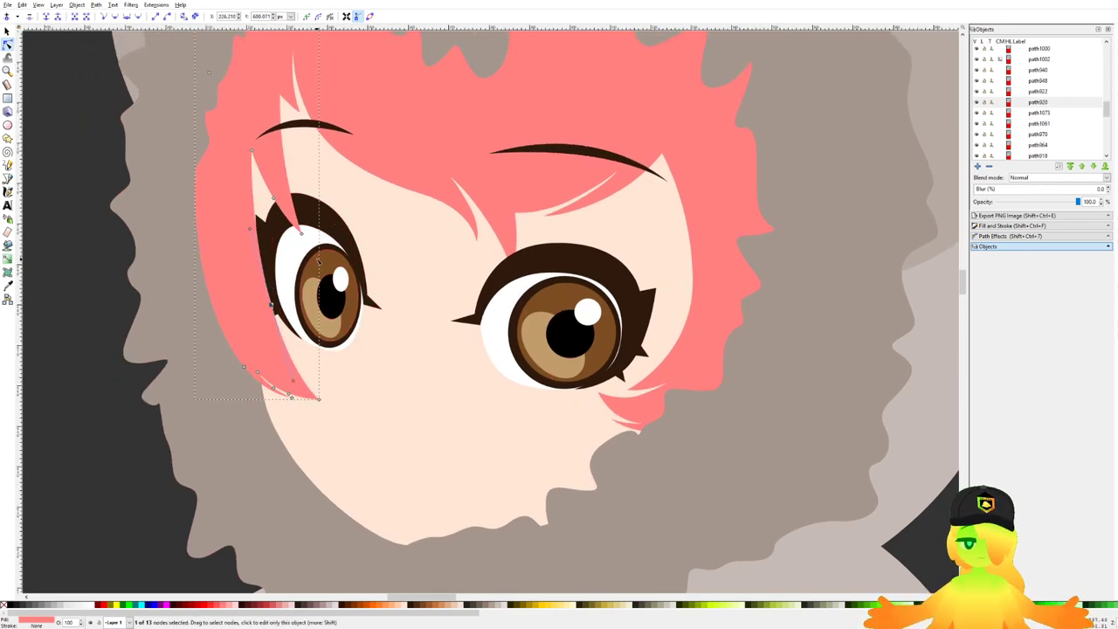
Step: Nudge the lower tip nodes of the pink hair strand beside the left eye toward the face, adjust the tip's curve, and save the document
{"action": "scroll", "coordinate": [310, 250], "scroll_direction": "down", "scroll_amount": 3}
{"action": "left_click", "coordinate": [734, 369]}
{"action": "left_click_drag", "start_coordinate": [289, 265], "coordinate": [326, 248]}
{"action": "scroll", "coordinate": [326, 248], "scroll_direction": "up", "scroll_amount": 2}
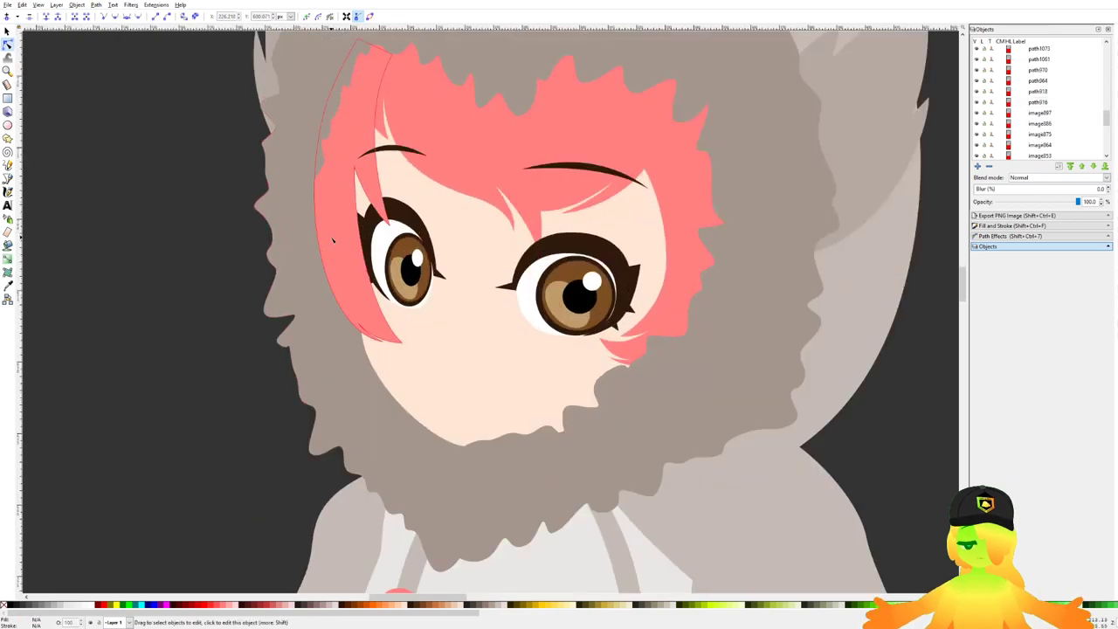
{"action": "left_click", "coordinate": [325, 240]}
{"action": "left_click_drag", "start_coordinate": [314, 336], "coordinate": [394, 300]}
{"action": "scroll", "coordinate": [358, 344], "scroll_direction": "up", "scroll_amount": 2}
{"action": "left_click_drag", "start_coordinate": [311, 370], "coordinate": [427, 259]}
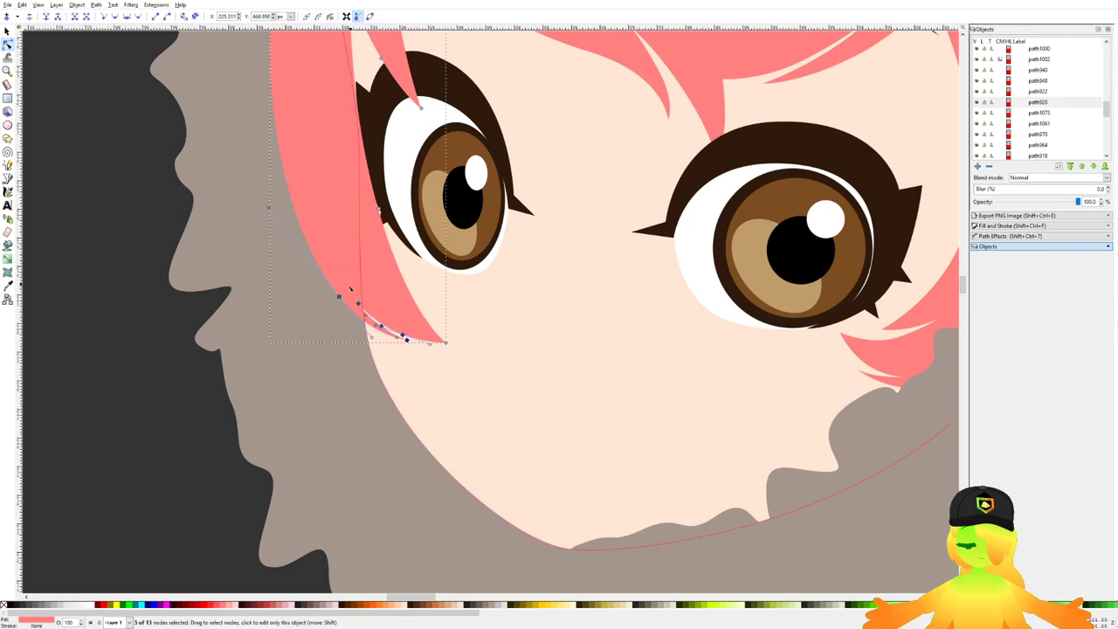
{"action": "left_click_drag", "start_coordinate": [359, 304], "coordinate": [369, 303]}
{"action": "scroll", "coordinate": [413, 333], "scroll_direction": "up", "scroll_amount": 2}
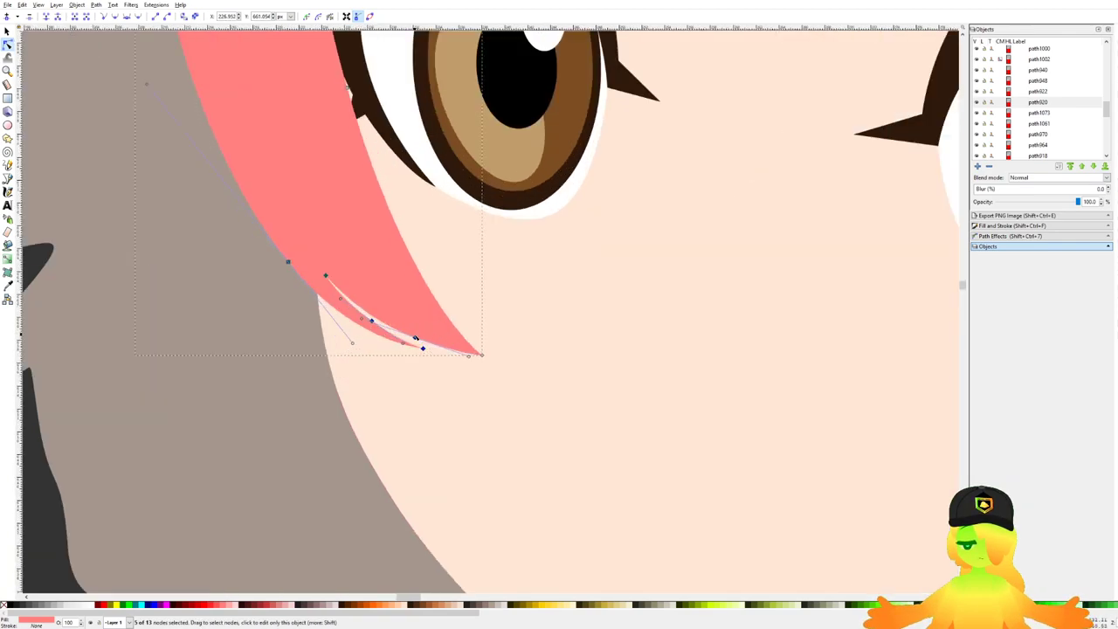
{"action": "left_click_drag", "start_coordinate": [468, 356], "coordinate": [464, 359]}
{"action": "left_click", "coordinate": [455, 376]}
{"action": "scroll", "coordinate": [273, 336], "scroll_direction": "down", "scroll_amount": 8}
{"action": "key", "text": "ctrl+s"}
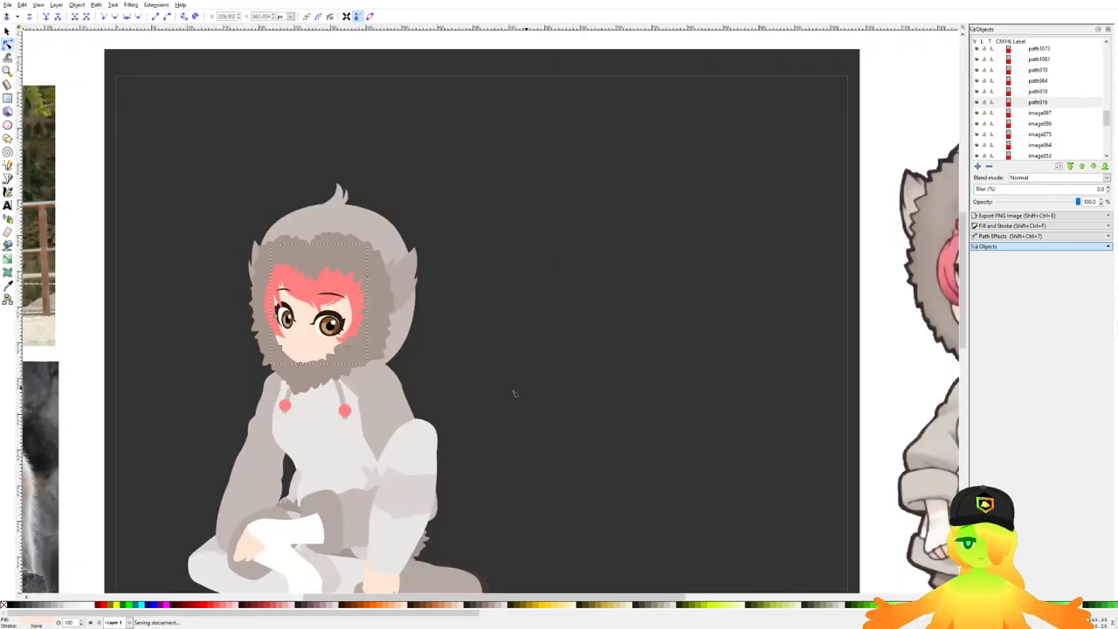
Step: Reposition the lower nodes of the left hair strand and fit its inner edge against the outer lashes of the left eye
{"action": "scroll", "coordinate": [500, 283], "scroll_direction": "down", "scroll_amount": 2}
{"action": "scroll", "coordinate": [362, 317], "scroll_direction": "up", "scroll_amount": 4}
{"action": "scroll", "coordinate": [470, 257], "scroll_direction": "up", "scroll_amount": 2}
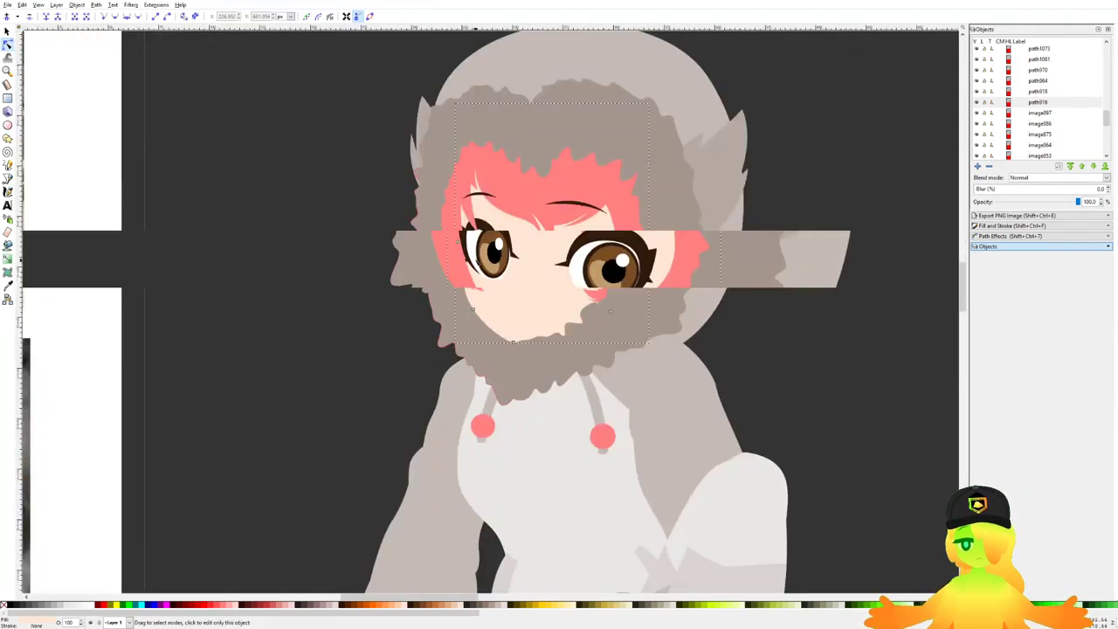
{"action": "left_click", "coordinate": [467, 293]}
{"action": "left_click_drag", "start_coordinate": [513, 342], "coordinate": [452, 240]}
{"action": "left_click_drag", "start_coordinate": [469, 303], "coordinate": [469, 296]}
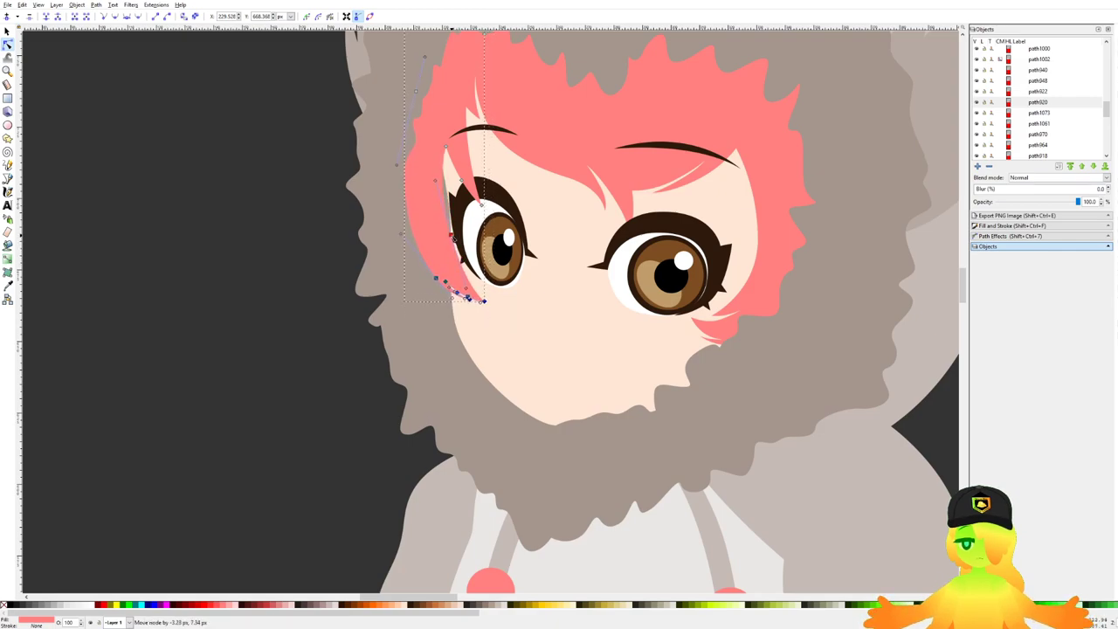
{"action": "scroll", "coordinate": [424, 201], "scroll_direction": "up", "scroll_amount": 1}
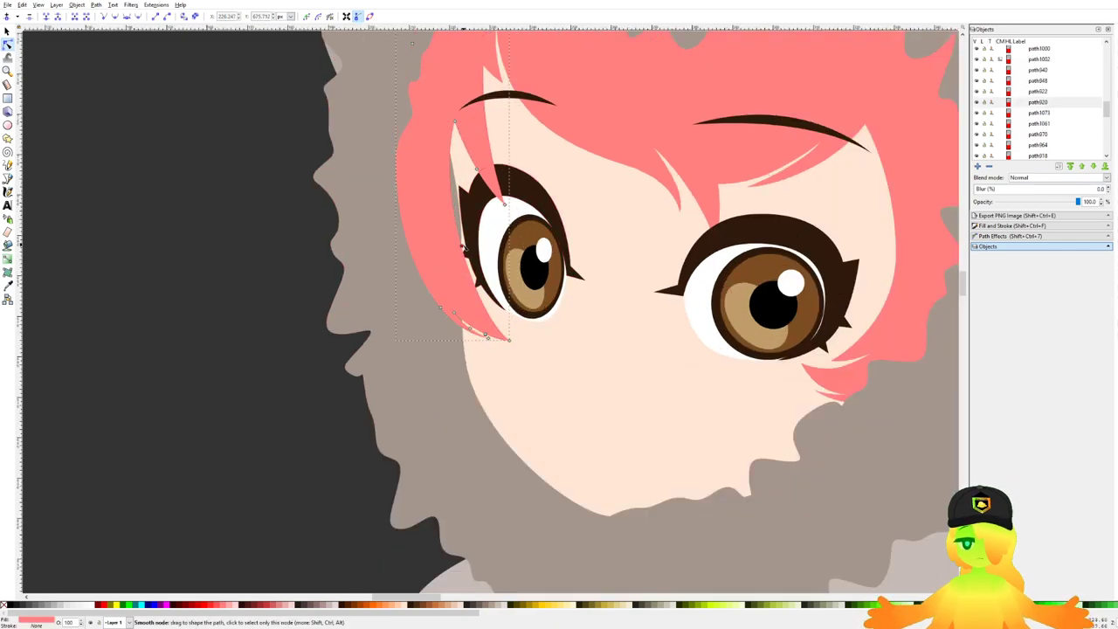
{"action": "left_click_drag", "start_coordinate": [464, 247], "coordinate": [470, 247]}
{"action": "key", "text": "Escape"}
{"action": "scroll", "coordinate": [316, 303], "scroll_direction": "down", "scroll_amount": 5}
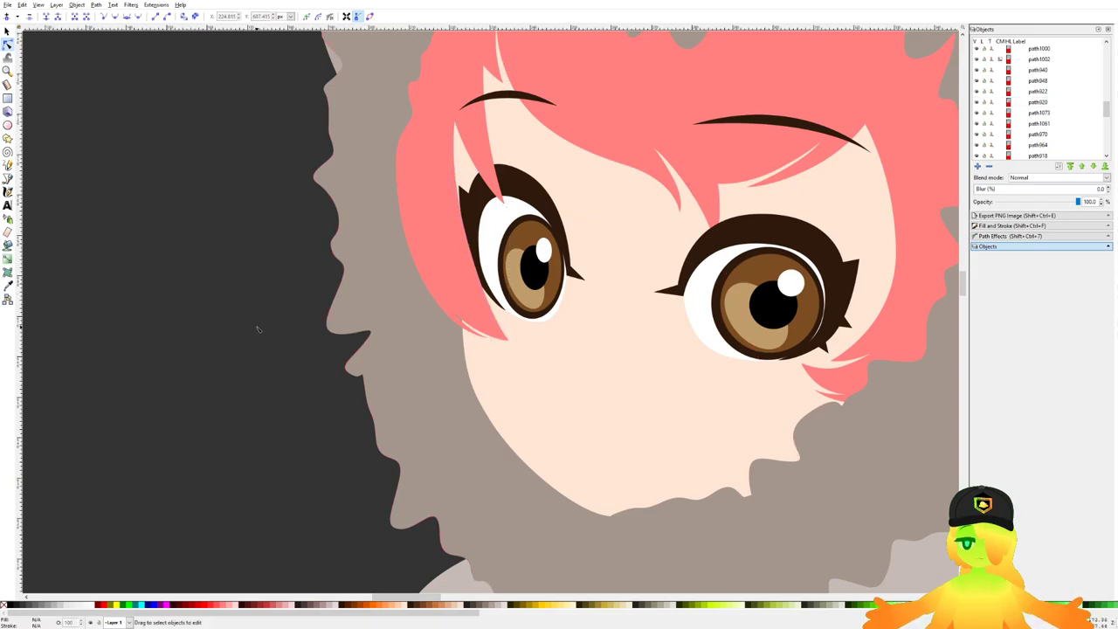
{"action": "scroll", "coordinate": [403, 312], "scroll_direction": "up", "scroll_amount": 6}
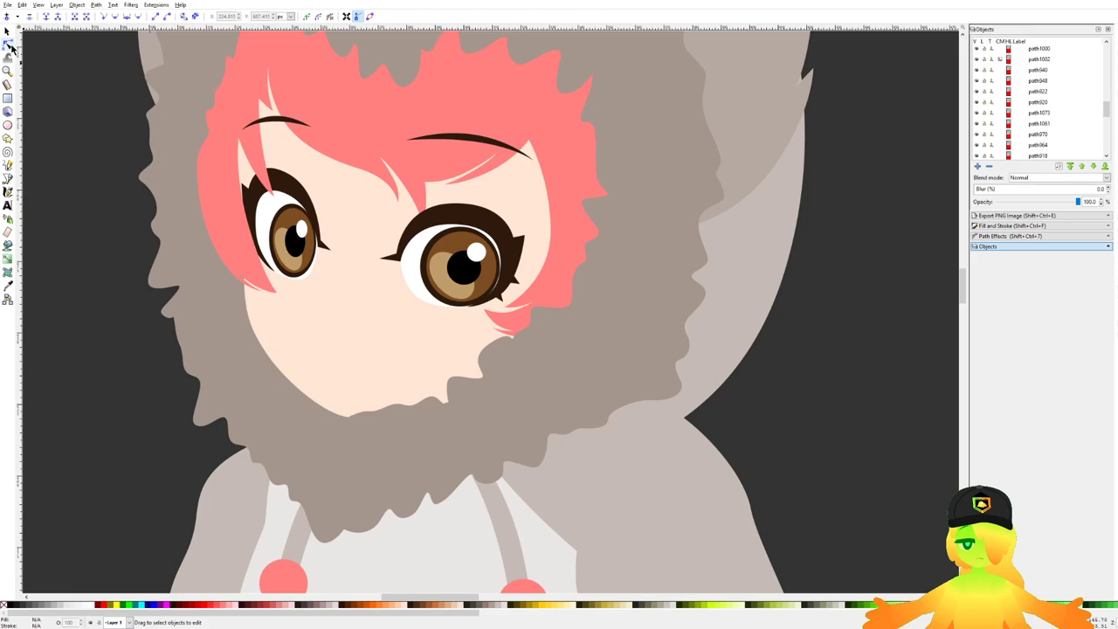
{"action": "left_click", "coordinate": [7, 31]}
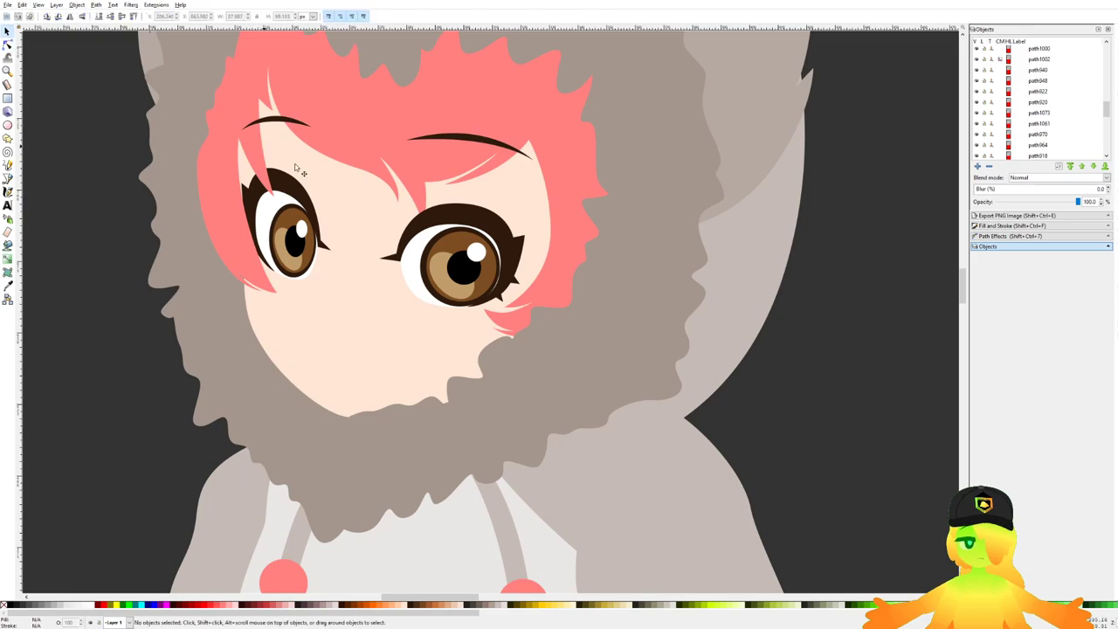
{"action": "left_click_drag", "start_coordinate": [352, 321], "coordinate": [539, 187]}
{"action": "scroll", "coordinate": [480, 294], "scroll_direction": "down", "scroll_amount": 3}
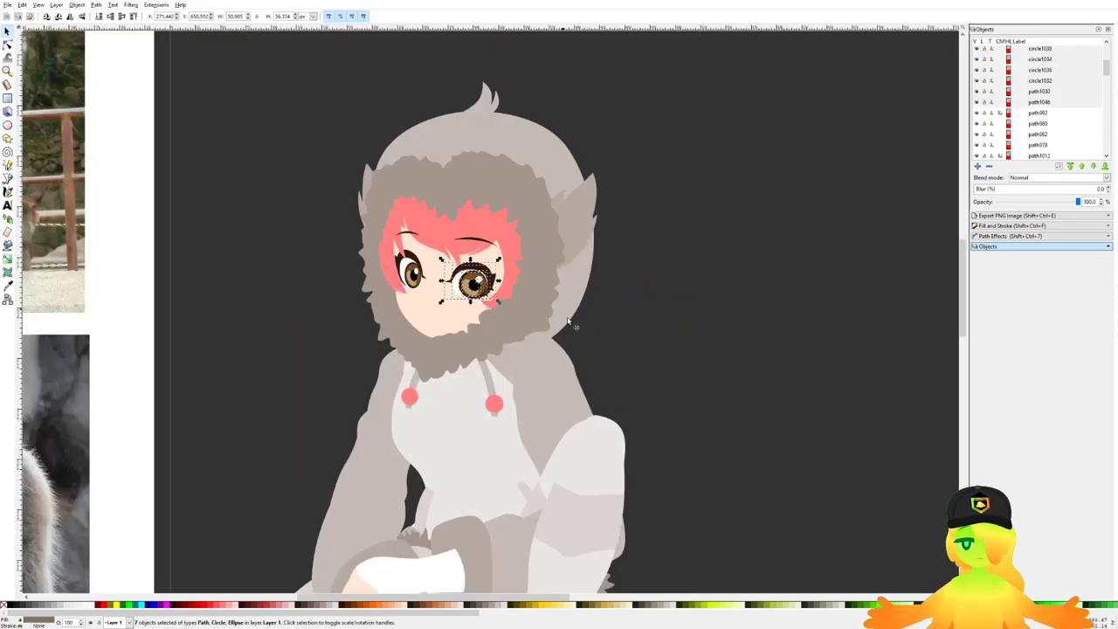
{"action": "left_click", "coordinate": [635, 354]}
{"action": "scroll", "coordinate": [460, 351], "scroll_direction": "up", "scroll_amount": 4}
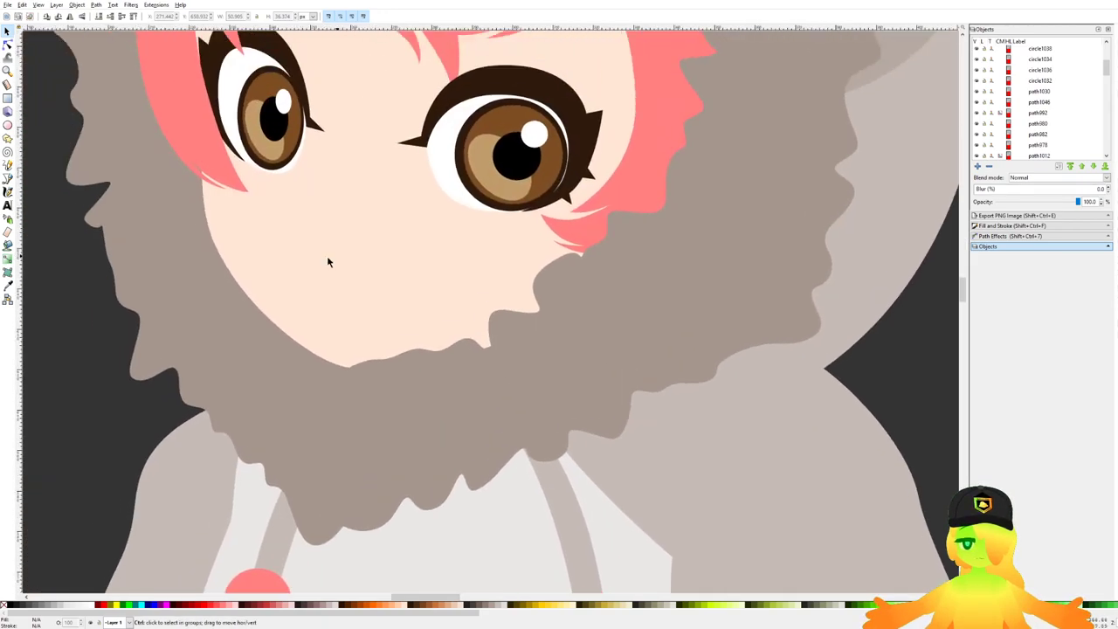
{"action": "key", "text": "p"}
{"action": "scroll", "coordinate": [301, 264], "scroll_direction": "up", "scroll_amount": 1}
{"action": "left_click_drag", "start_coordinate": [274, 249], "coordinate": [322, 281]}
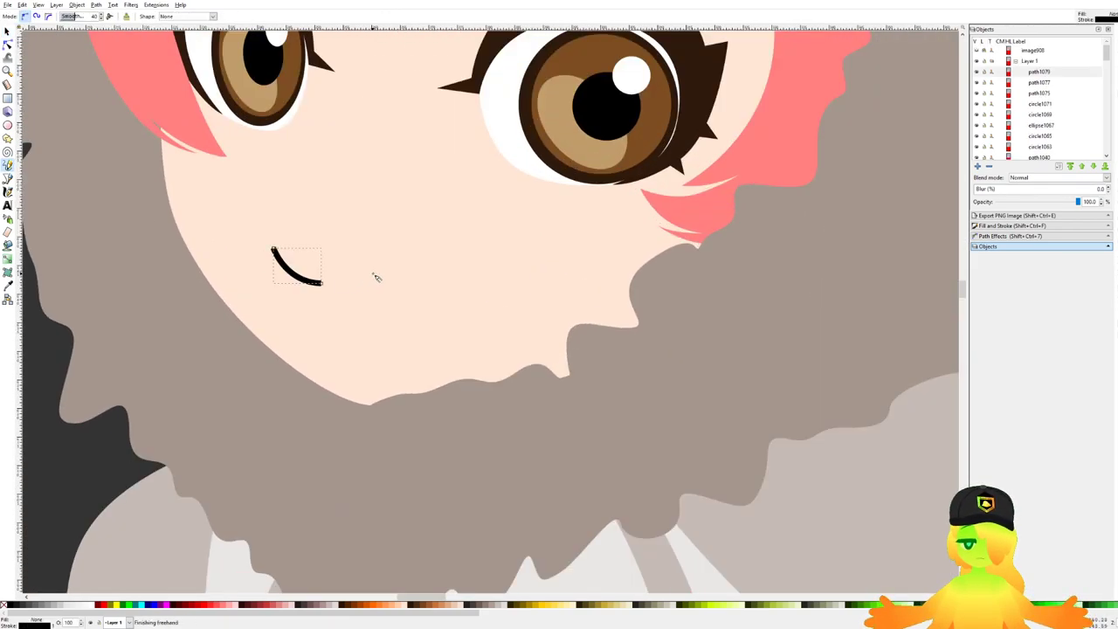
{"action": "key", "text": "Delete"}
{"action": "left_click_drag", "start_coordinate": [262, 251], "coordinate": [431, 303]}
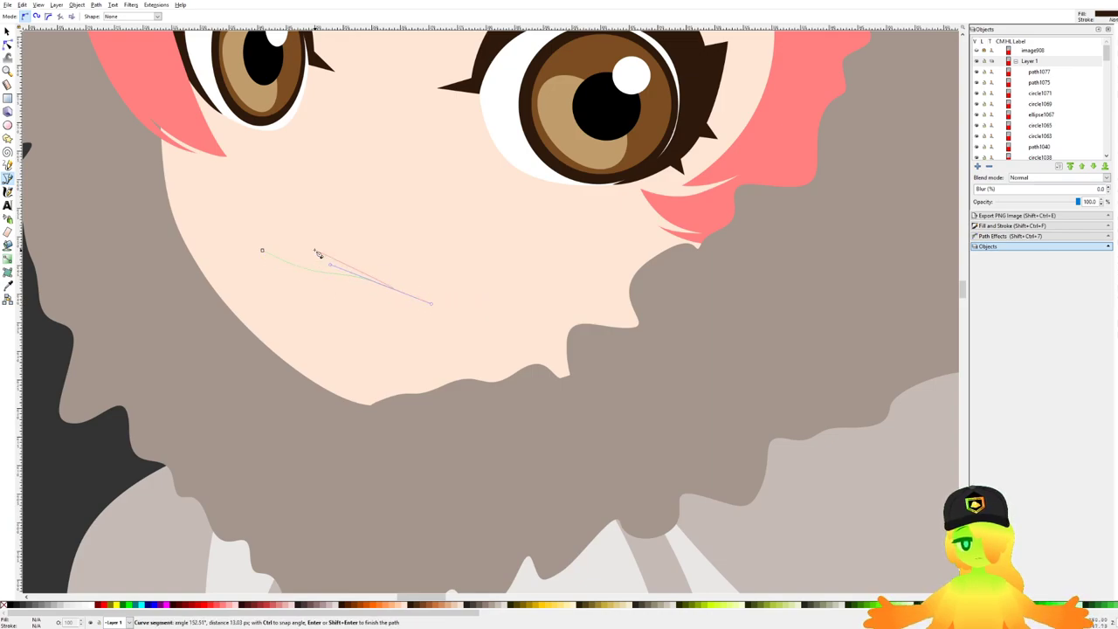
{"action": "key", "text": "Escape"}
Step: Draw a closed, wavy crescent-shaped mouth on the lower face with the Bezier tool and fill it with light pink
{"action": "scroll", "coordinate": [320, 269], "scroll_direction": "up", "scroll_amount": 1}
{"action": "scroll", "coordinate": [310, 303], "scroll_direction": "up", "scroll_amount": 1, "text": "ctrl"}
{"action": "left_click", "coordinate": [276, 278]}
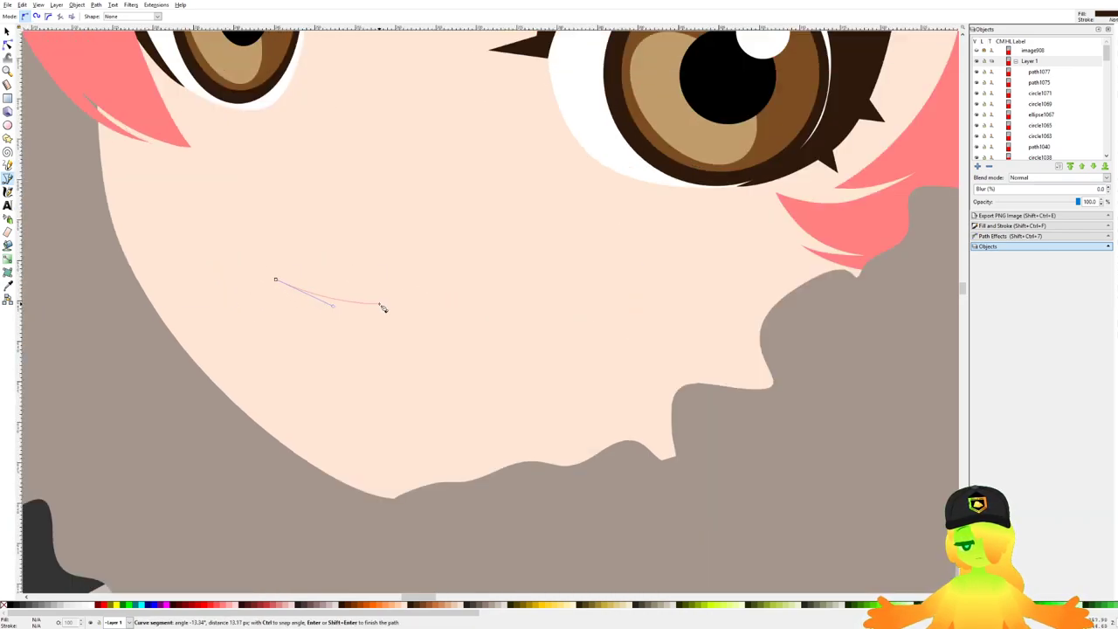
{"action": "left_click_drag", "start_coordinate": [385, 305], "coordinate": [431, 329]}
{"action": "left_click", "coordinate": [497, 332]}
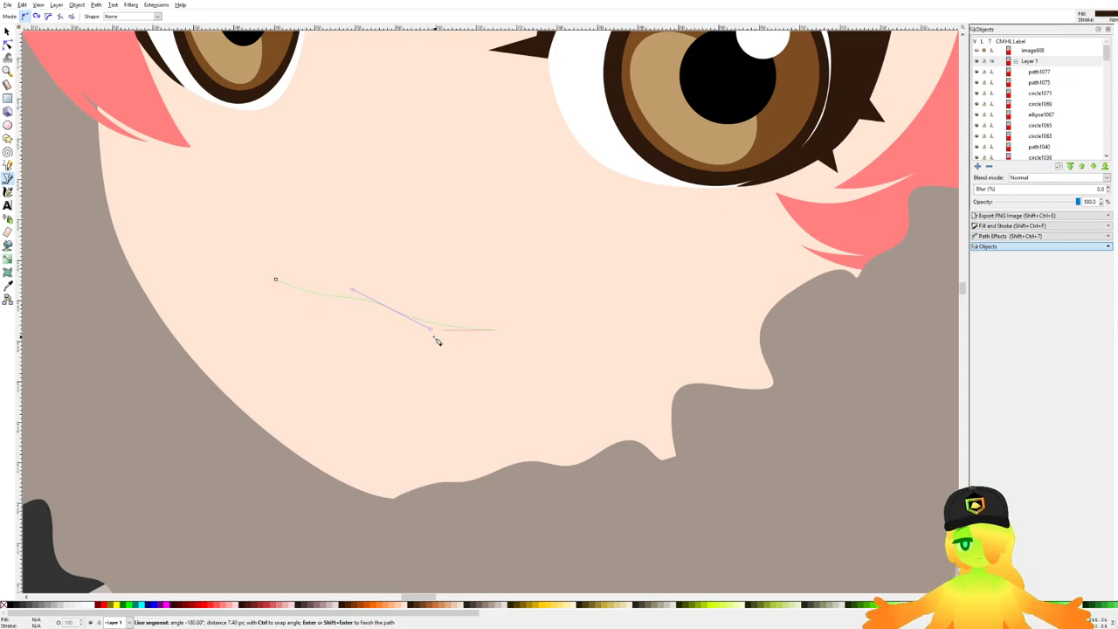
{"action": "scroll", "coordinate": [432, 339], "scroll_direction": "up", "scroll_amount": 2, "text": "ctrl"}
{"action": "left_click_drag", "start_coordinate": [372, 338], "coordinate": [318, 329]}
{"action": "left_click_drag", "start_coordinate": [218, 316], "coordinate": [200, 313]}
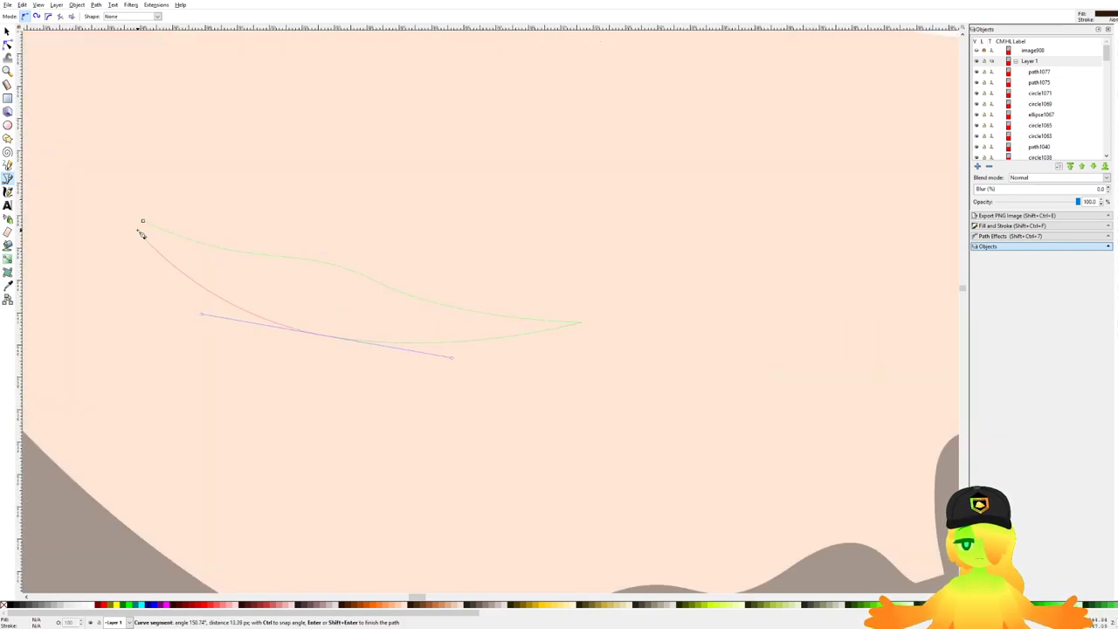
{"action": "left_click", "coordinate": [143, 221]}
{"action": "left_click_drag", "start_coordinate": [335, 311], "coordinate": [455, 339]}
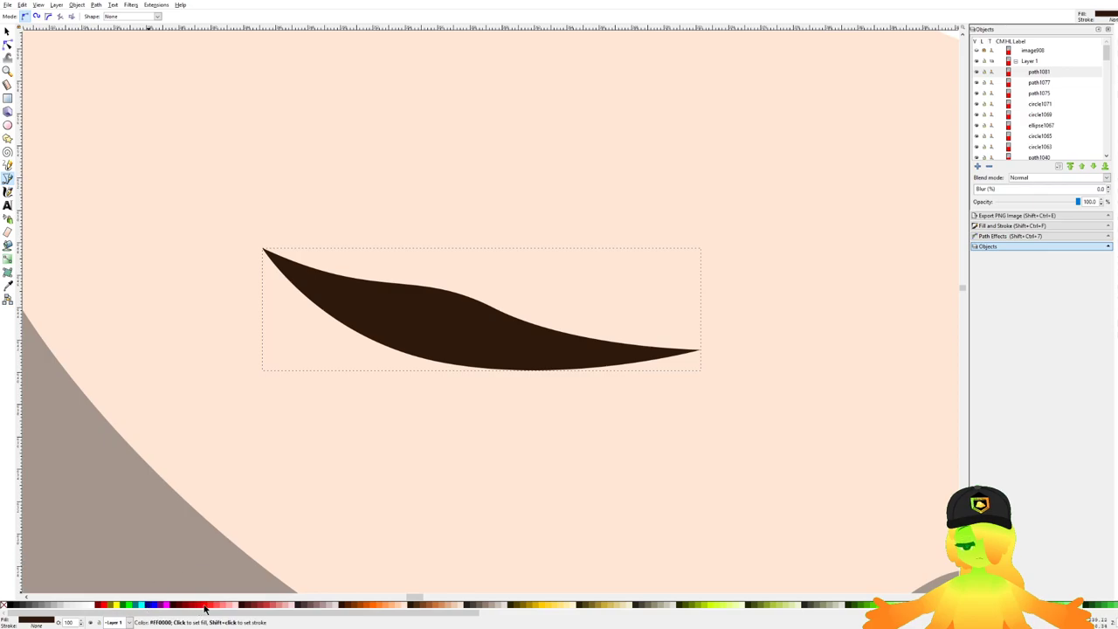
{"action": "left_click", "coordinate": [229, 606]}
Step: Refine the mouth's shape by moving its upper middle node and lengthening the lower curve's handle toward the right corner
{"action": "left_click", "coordinate": [7, 45]}
{"action": "left_click_drag", "start_coordinate": [351, 392], "coordinate": [472, 302]}
{"action": "left_click", "coordinate": [629, 407]}
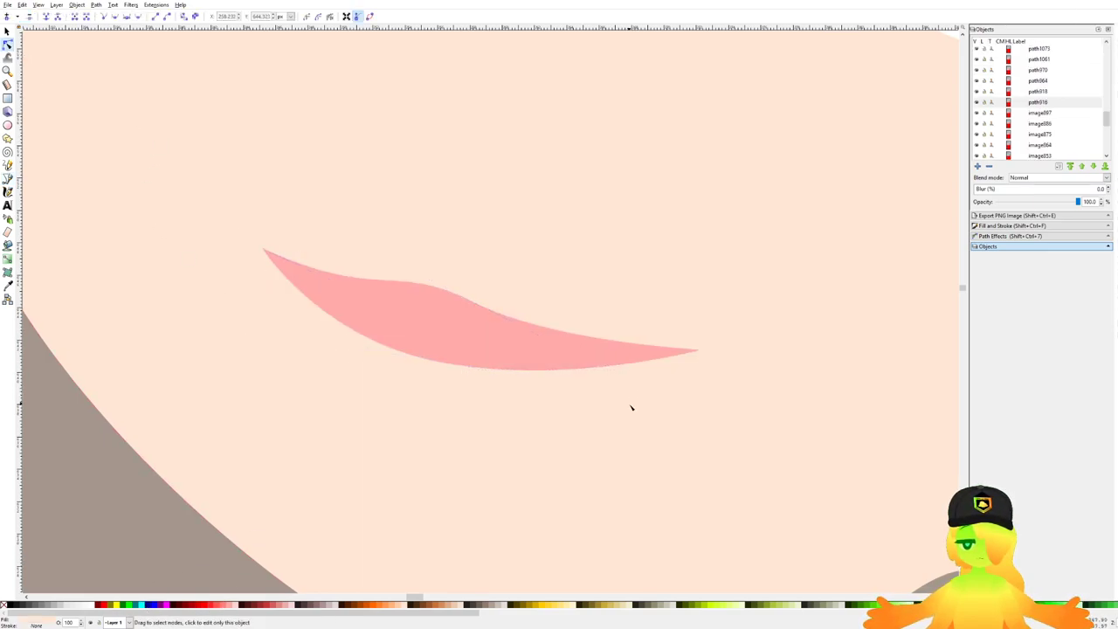
{"action": "left_click", "coordinate": [437, 334]}
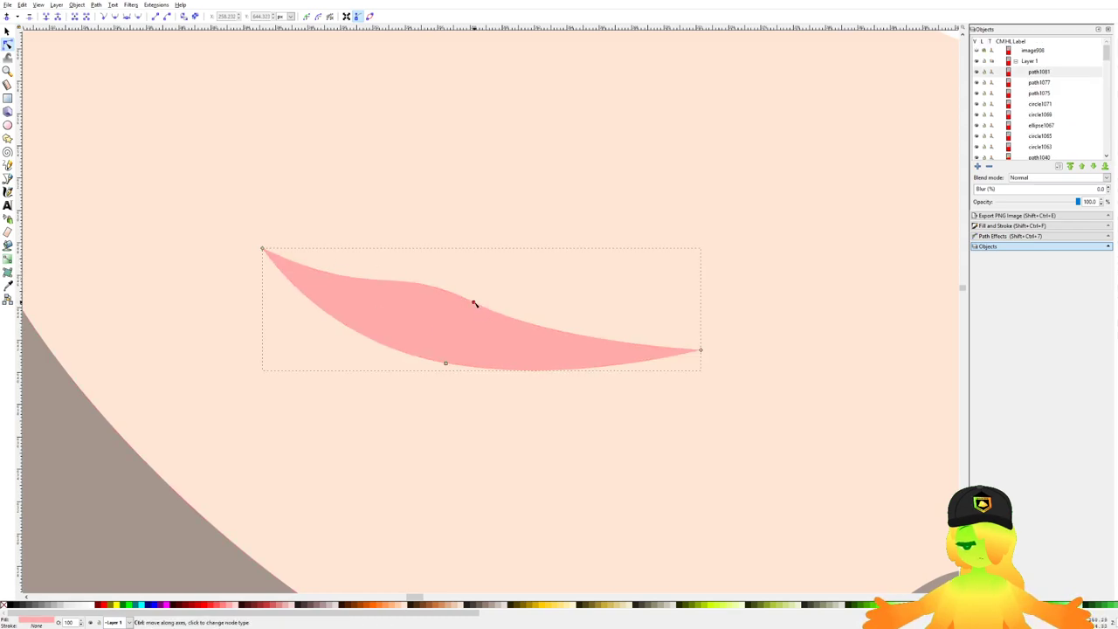
{"action": "left_click_drag", "start_coordinate": [473, 303], "coordinate": [481, 306]}
{"action": "left_click", "coordinate": [446, 362]}
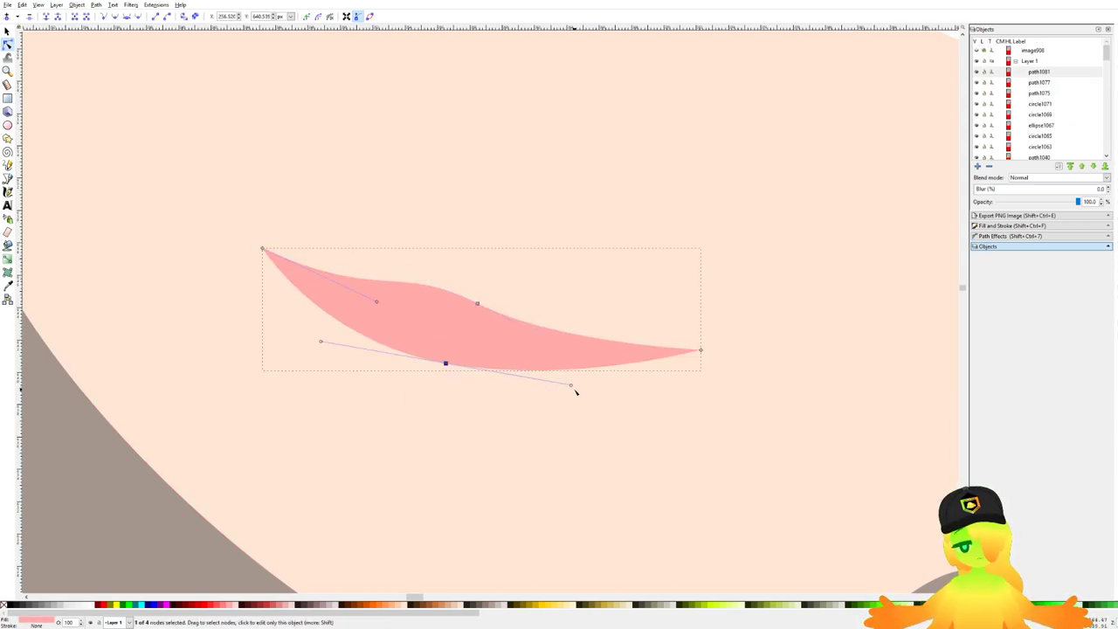
{"action": "left_click_drag", "start_coordinate": [570, 385], "coordinate": [597, 398]}
{"action": "left_click", "coordinate": [561, 474]}
{"action": "scroll", "coordinate": [398, 342], "scroll_direction": "down", "scroll_amount": 6}
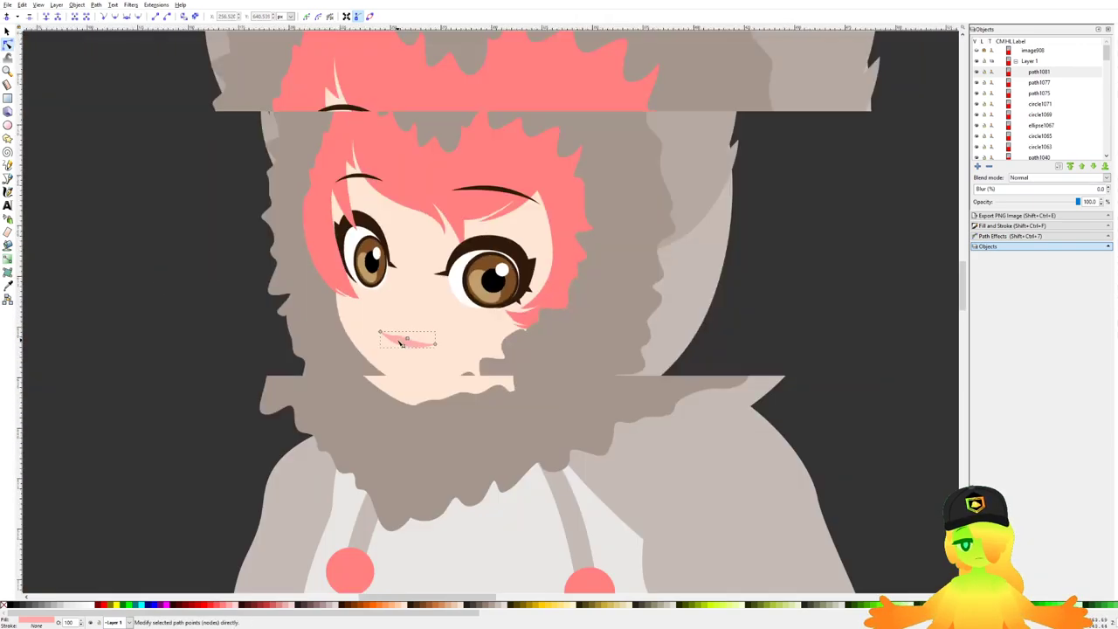
{"action": "scroll", "coordinate": [400, 343], "scroll_direction": "down", "scroll_amount": 1}
{"action": "key", "text": "Escape"}
Step: Show the reference sketch overlay and move the mouth slightly up and to the right to match it
{"action": "scroll", "coordinate": [404, 365], "scroll_direction": "up", "scroll_amount": 2}
{"action": "left_click", "coordinate": [7, 32]}
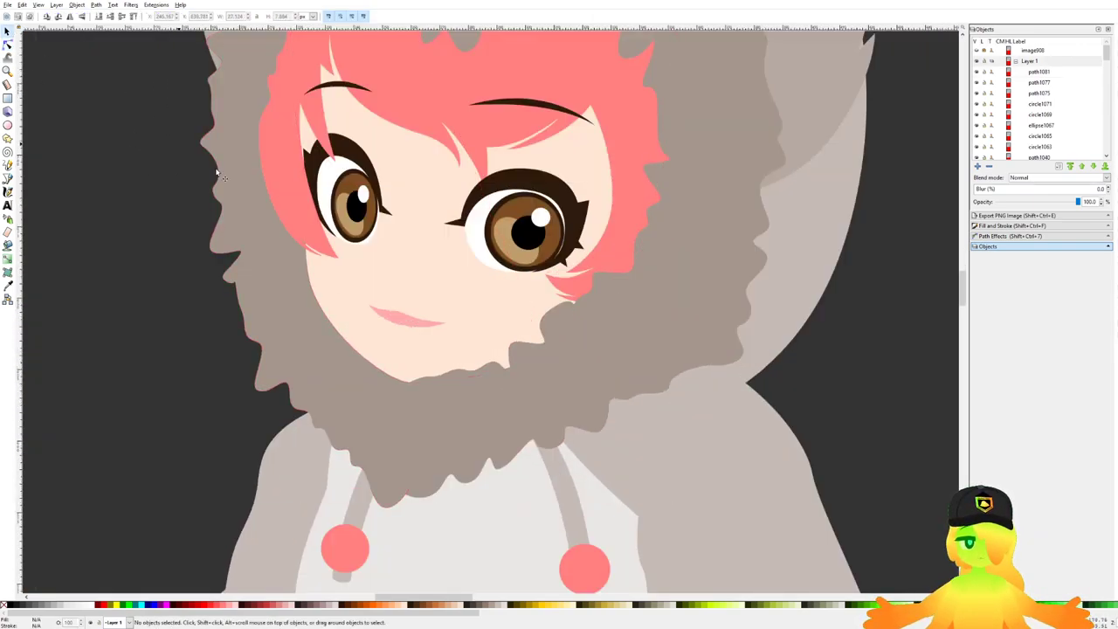
{"action": "scroll", "coordinate": [336, 269], "scroll_direction": "up", "scroll_amount": 1}
{"action": "left_click", "coordinate": [429, 330]}
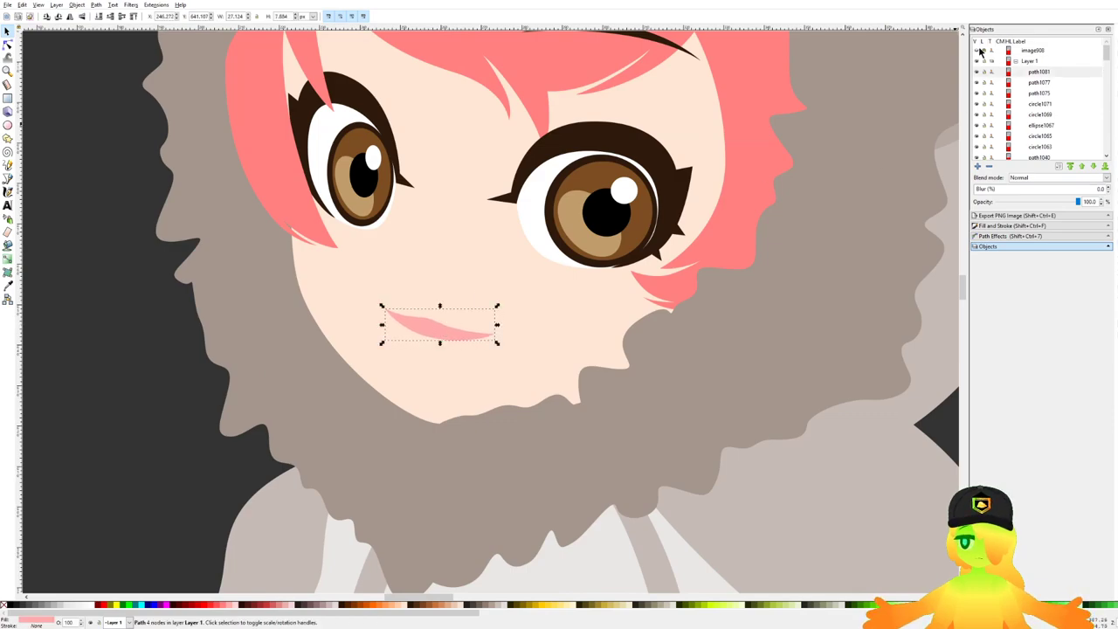
{"action": "left_click_drag", "start_coordinate": [447, 314], "coordinate": [464, 310]}
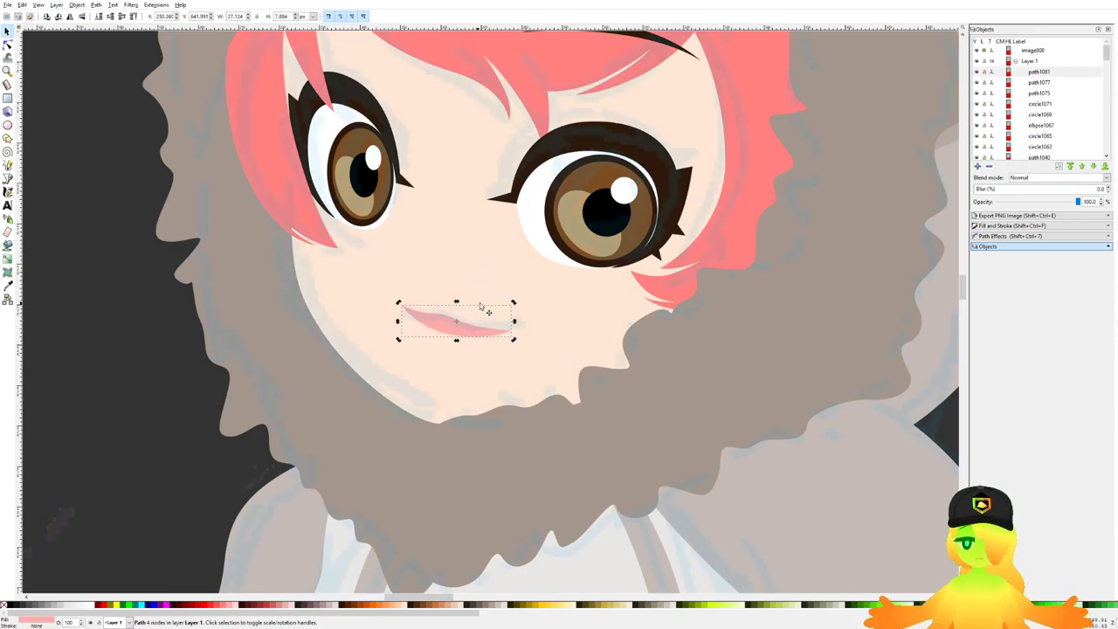
Step: Select the face shape beneath the fur and move its chin and left cheek nodes slightly inward to follow the sketch
{"action": "left_click", "coordinate": [426, 380]}
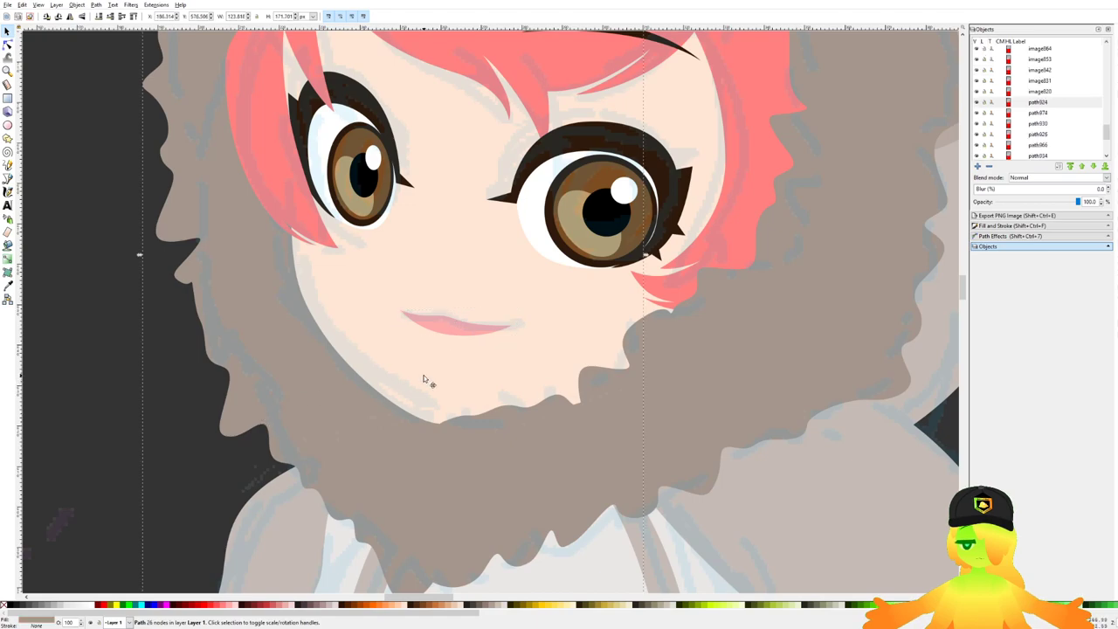
{"action": "left_click", "coordinate": [426, 380], "text": "alt"}
{"action": "left_click", "coordinate": [8, 46]}
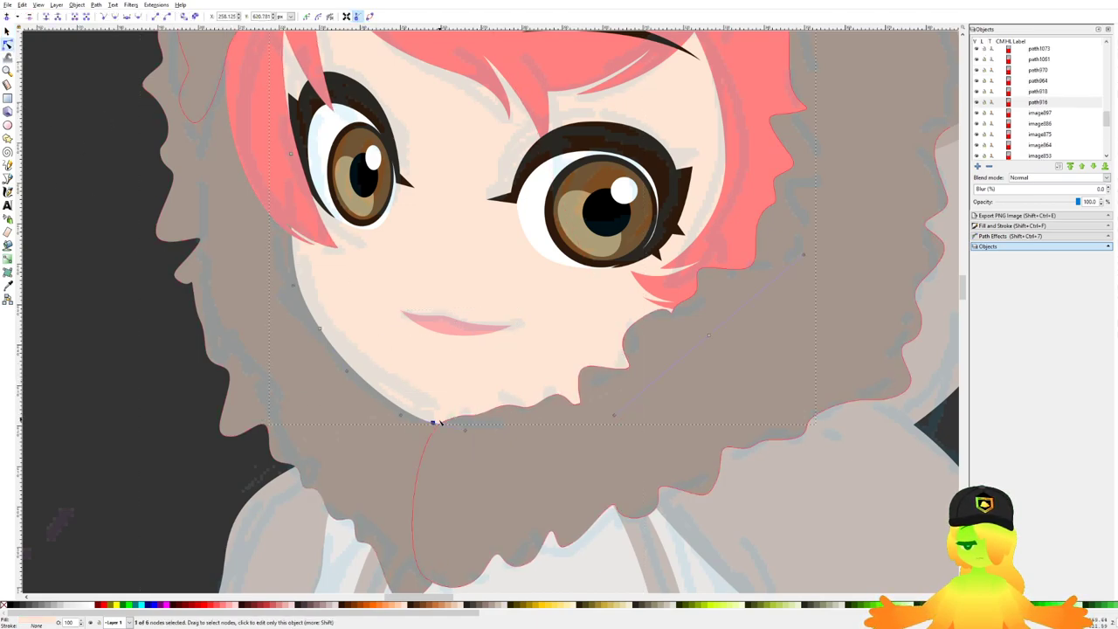
{"action": "left_click_drag", "start_coordinate": [443, 419], "coordinate": [447, 419]}
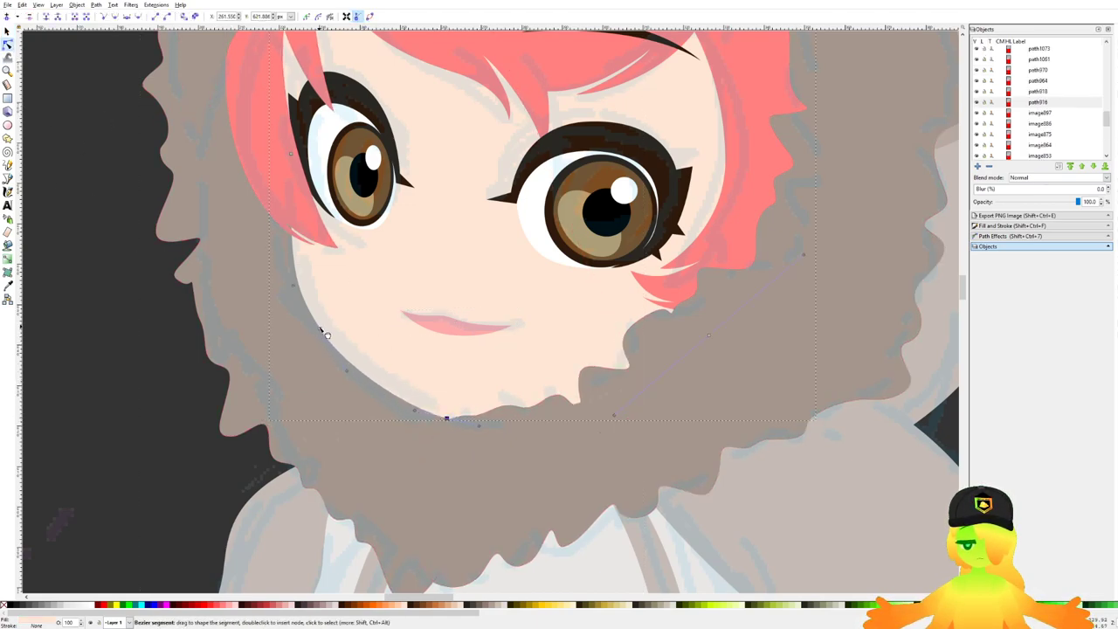
{"action": "left_click_drag", "start_coordinate": [320, 329], "coordinate": [327, 325]}
{"action": "left_click", "coordinate": [315, 391]}
Step: Hide the reference sketch image image908
{"action": "scroll", "coordinate": [451, 339], "scroll_direction": "down", "scroll_amount": 4}
{"action": "left_click", "coordinate": [682, 394]}
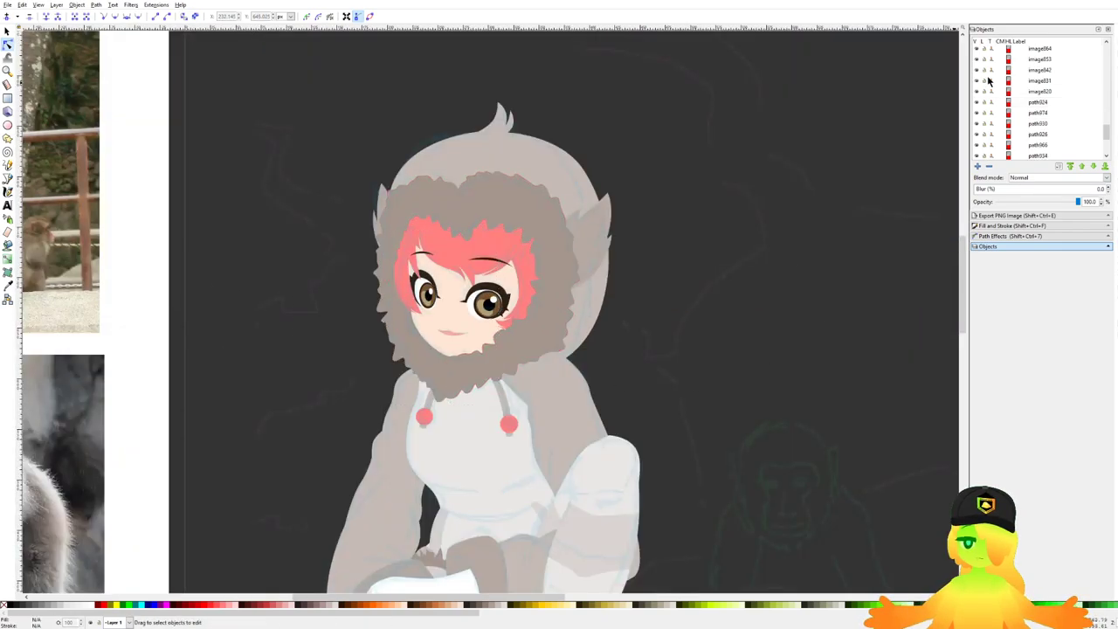
{"action": "scroll", "coordinate": [981, 54], "scroll_direction": "up", "scroll_amount": 3}
{"action": "left_click_drag", "start_coordinate": [1104, 111], "coordinate": [1091, 48]}
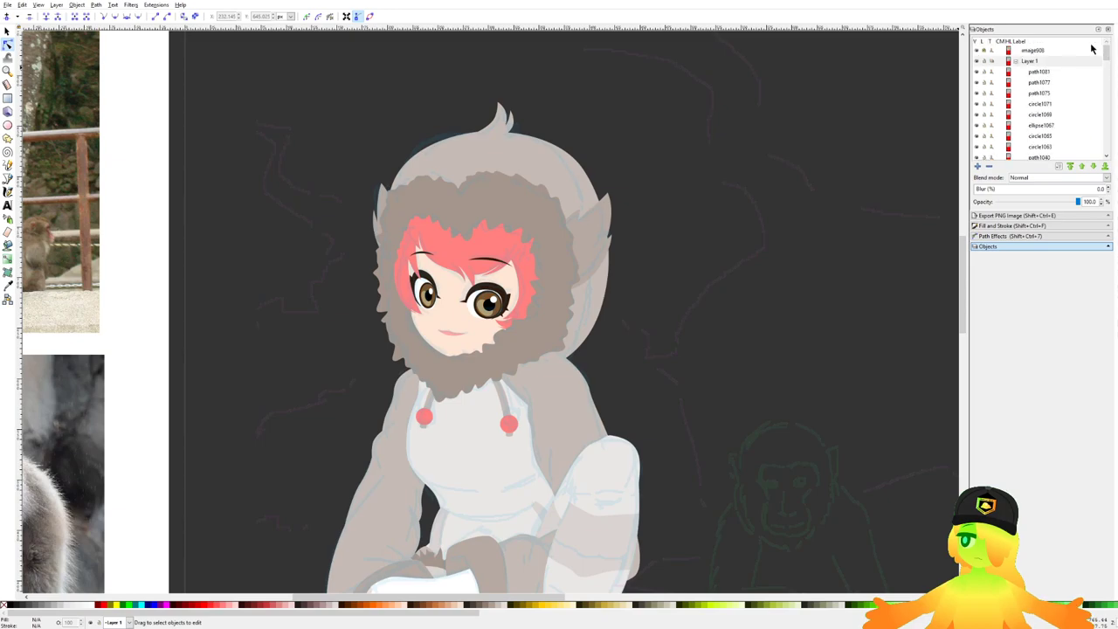
{"action": "left_click", "coordinate": [976, 50]}
Step: Rotate the mouth slightly to level it and shift it a little lower on the face
{"action": "scroll", "coordinate": [410, 366], "scroll_direction": "up", "scroll_amount": 3}
{"action": "left_click", "coordinate": [525, 275]}
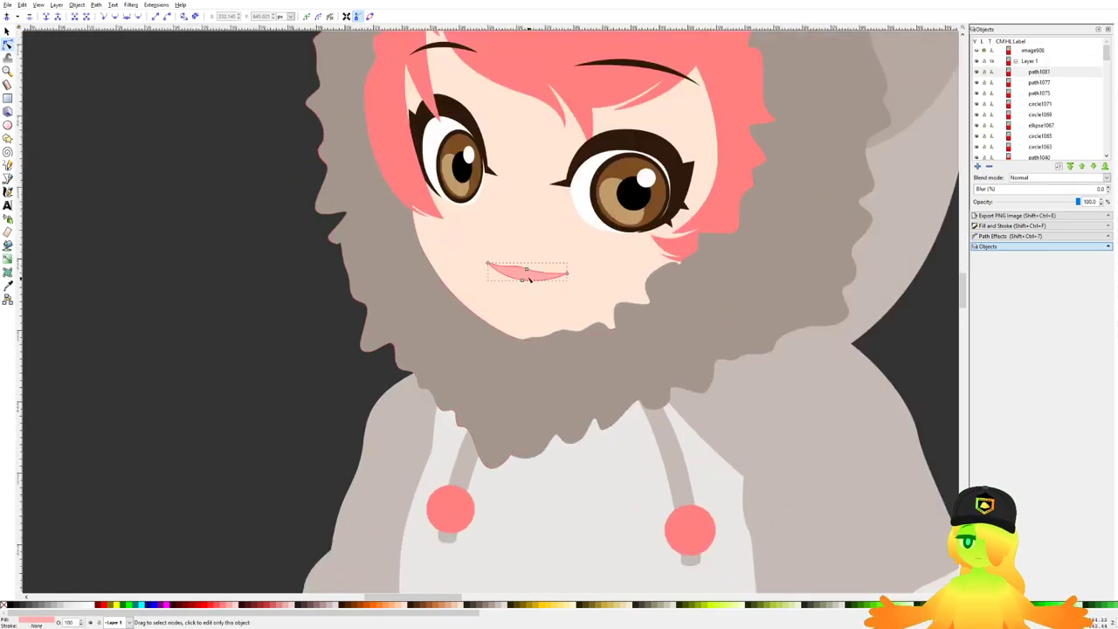
{"action": "key", "text": "s"}
{"action": "left_click_drag", "start_coordinate": [536, 278], "coordinate": [571, 269]}
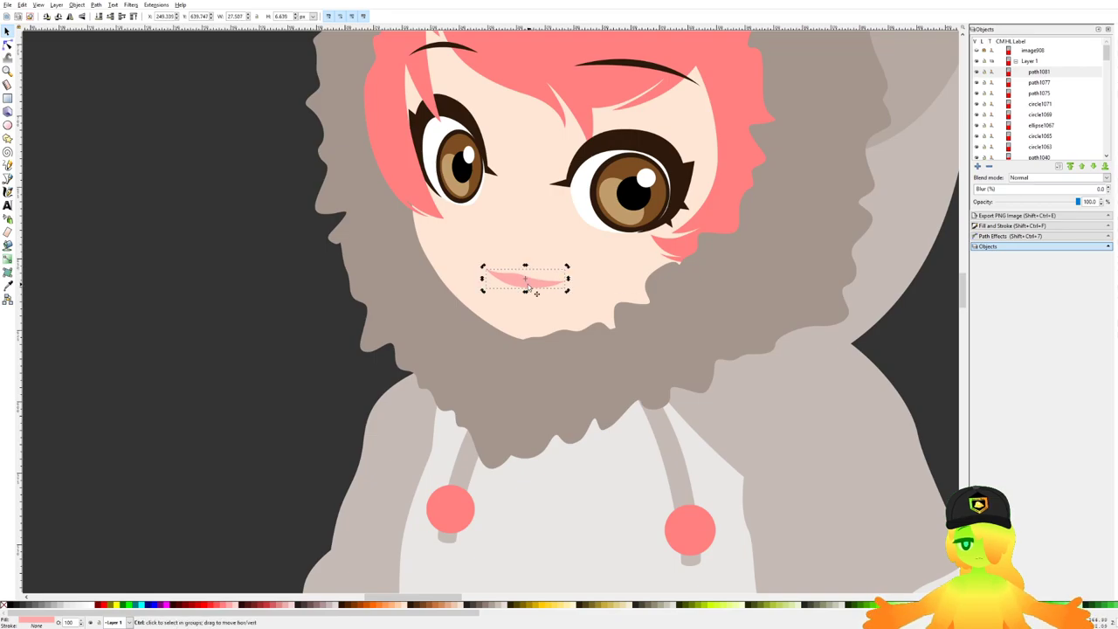
{"action": "scroll", "coordinate": [518, 288], "scroll_direction": "down", "scroll_amount": 4}
{"action": "left_click", "coordinate": [434, 327]}
Step: Shift the pupil of the eye on the right slightly up and to the right, deselect it, and save the drawing
{"action": "scroll", "coordinate": [436, 327], "scroll_direction": "down", "scroll_amount": 3}
{"action": "scroll", "coordinate": [518, 335], "scroll_direction": "up", "scroll_amount": 8}
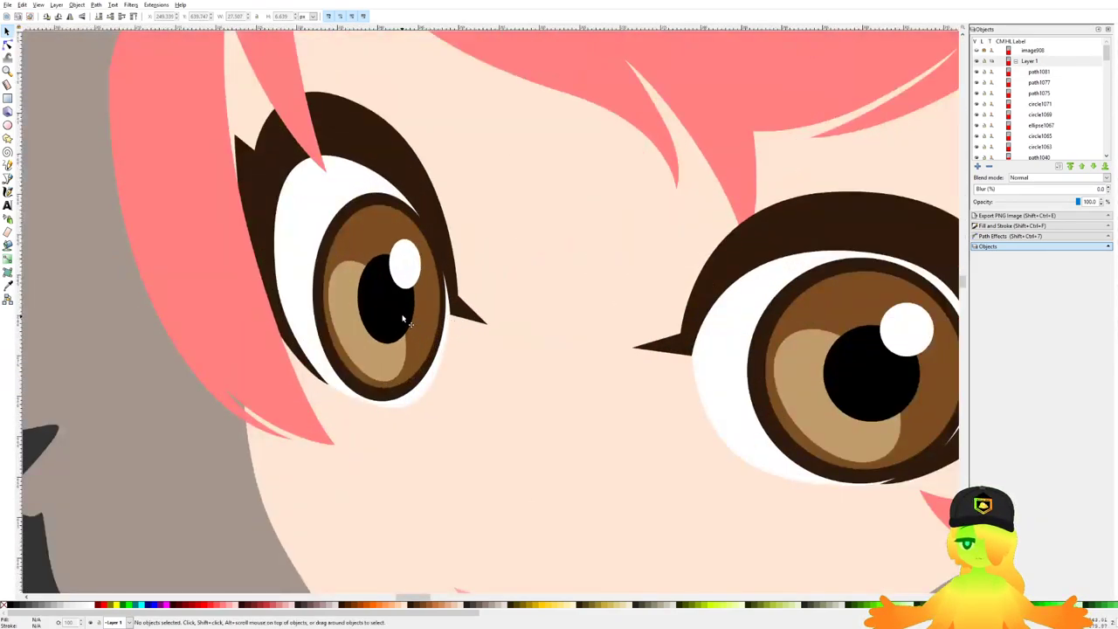
{"action": "left_click", "coordinate": [406, 318]}
{"action": "left_click_drag", "start_coordinate": [673, 346], "coordinate": [549, 359]}
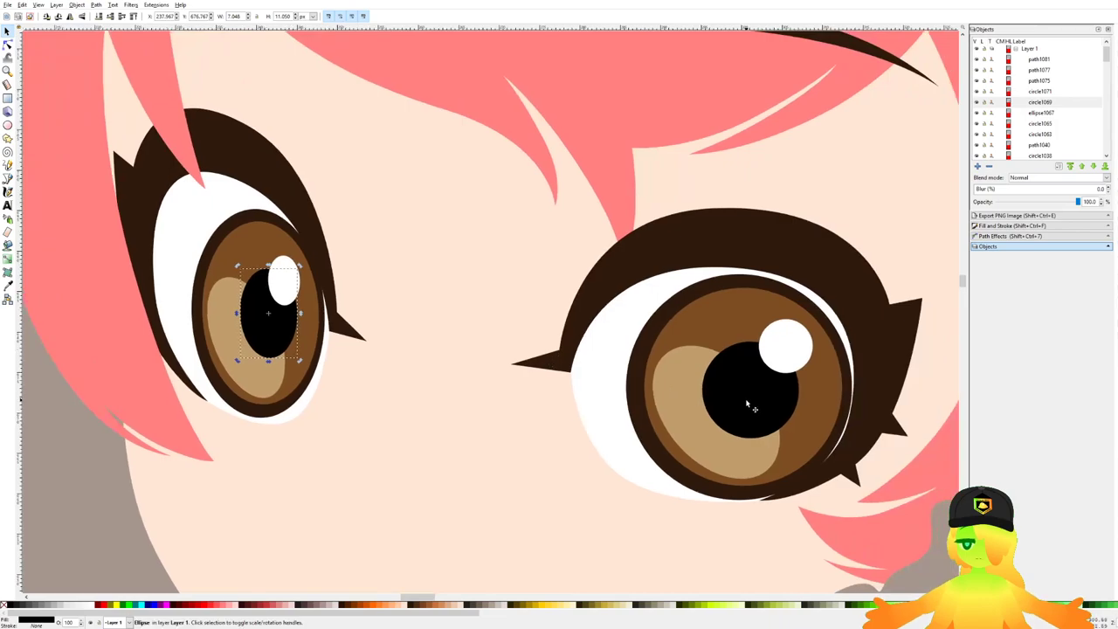
{"action": "left_click_drag", "start_coordinate": [748, 403], "coordinate": [754, 399]}
{"action": "scroll", "coordinate": [454, 392], "scroll_direction": "down", "scroll_amount": 5}
{"action": "scroll", "coordinate": [454, 393], "scroll_direction": "down", "scroll_amount": 5}
{"action": "key", "text": "Escape"}
{"action": "scroll", "coordinate": [429, 366], "scroll_direction": "up", "scroll_amount": 2}
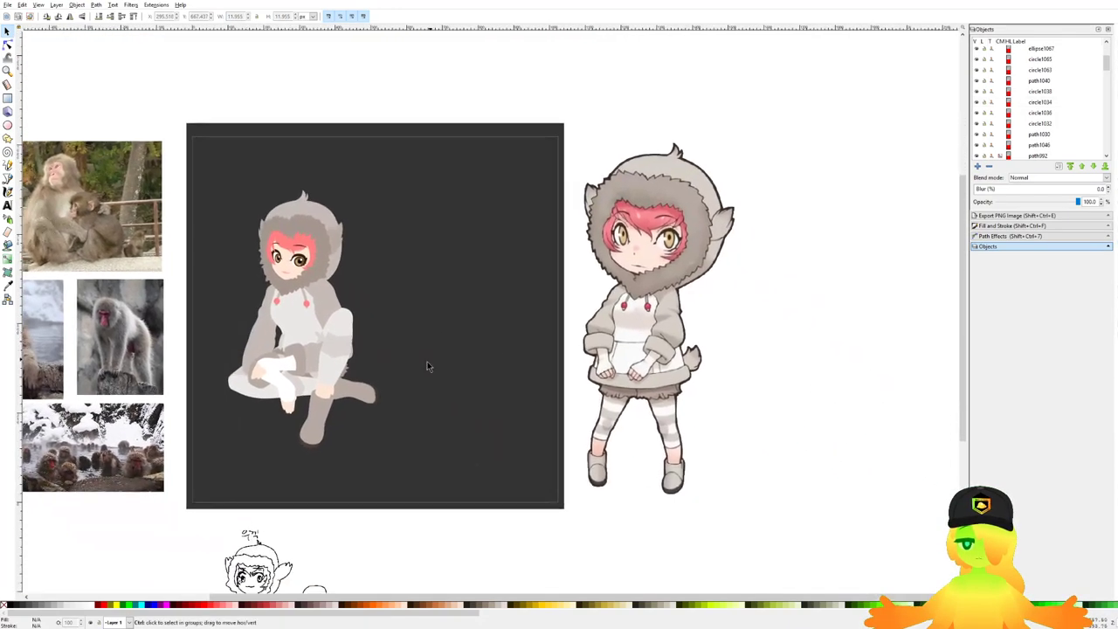
{"action": "key", "text": "ctrl+s"}
Step: Show the reference sketch image image908 again over the artwork and save the drawing
{"action": "scroll", "coordinate": [312, 389], "scroll_direction": "up", "scroll_amount": 1}
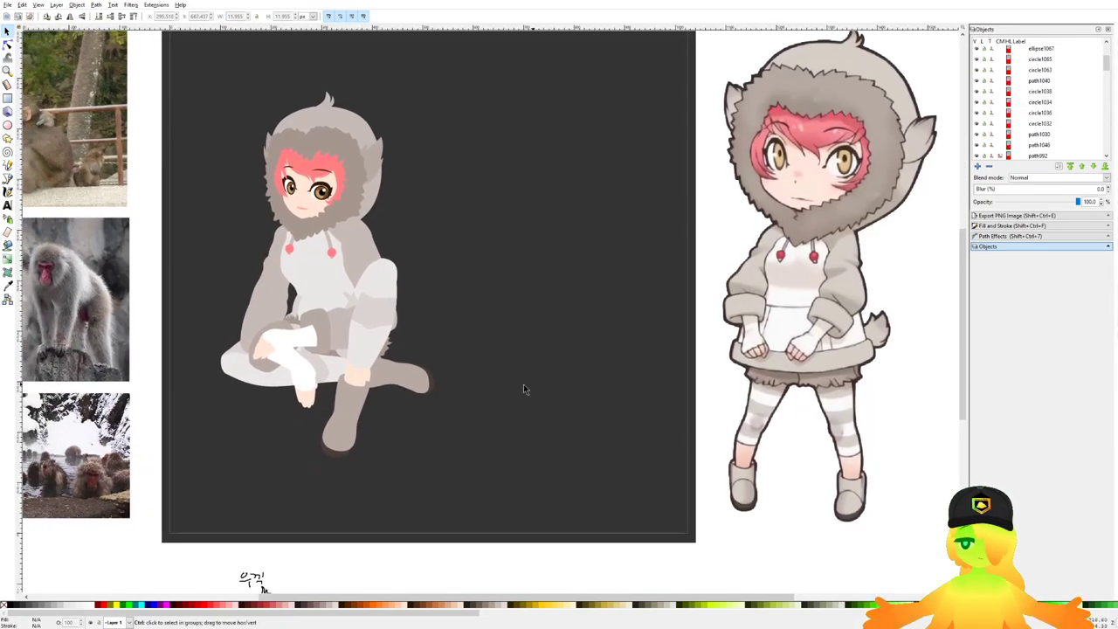
{"action": "scroll", "coordinate": [357, 342], "scroll_direction": "left", "scroll_amount": 1}
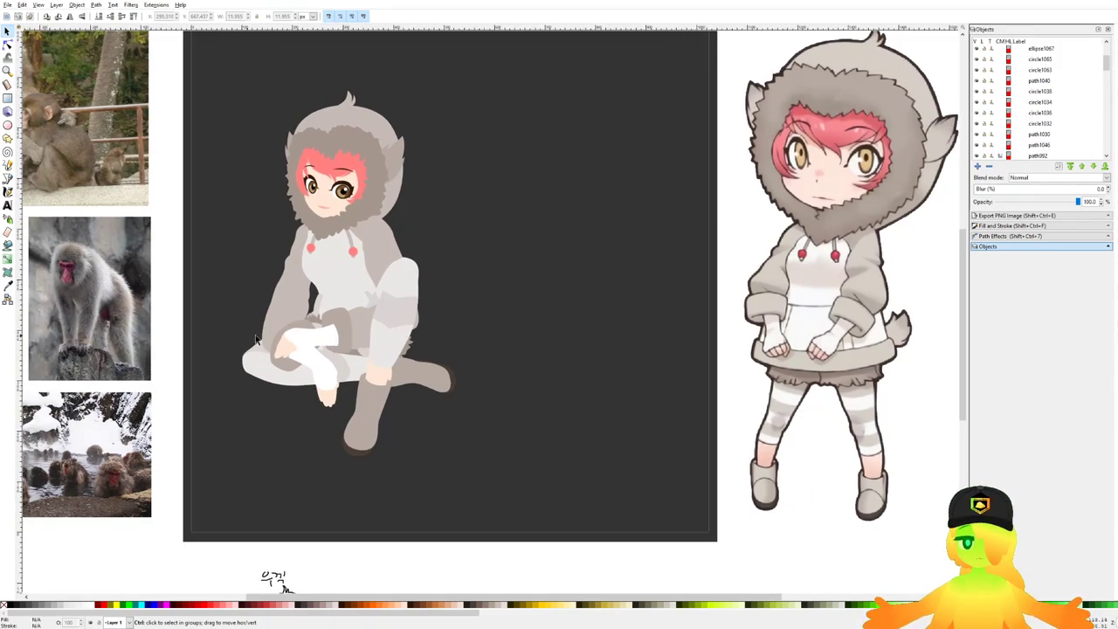
{"action": "key", "text": "ctrl+s"}
{"action": "scroll", "coordinate": [387, 381], "scroll_direction": "up", "scroll_amount": 1}
{"action": "scroll", "coordinate": [390, 382], "scroll_direction": "down", "scroll_amount": 4}
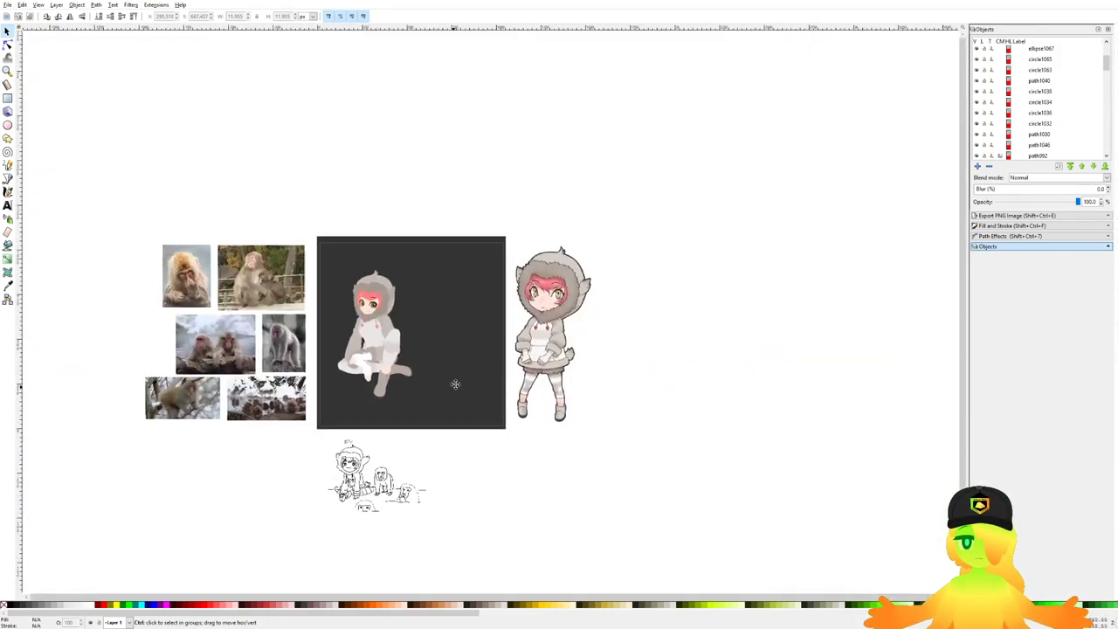
{"action": "scroll", "coordinate": [408, 349], "scroll_direction": "up", "scroll_amount": 2}
{"action": "scroll", "coordinate": [779, 179], "scroll_direction": "right", "scroll_amount": 1}
{"action": "scroll", "coordinate": [502, 255], "scroll_direction": "left", "scroll_amount": 1}
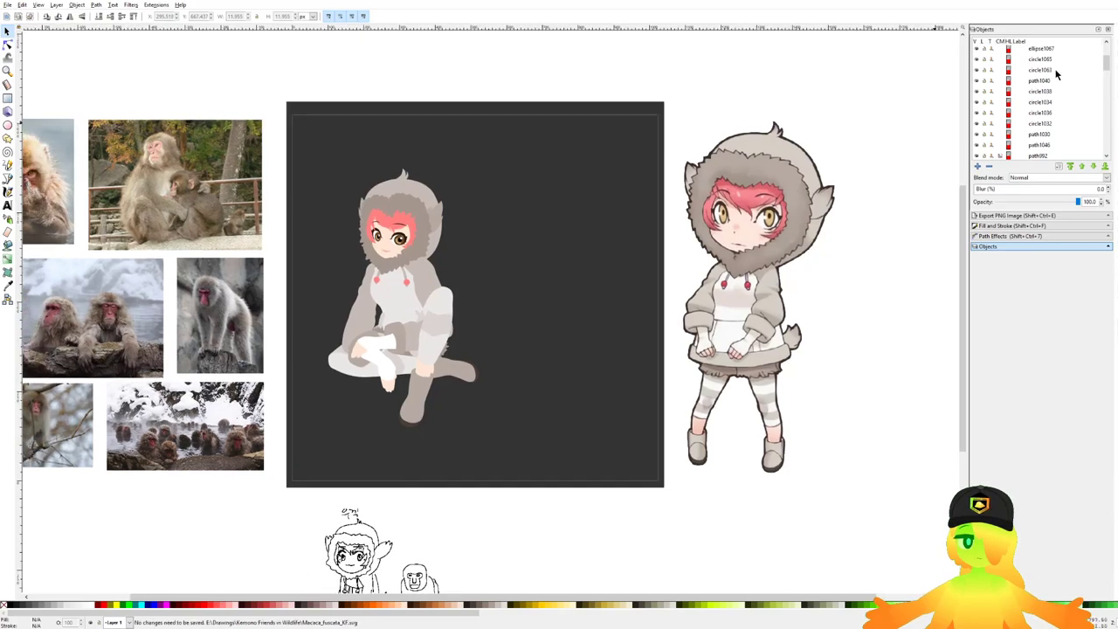
{"action": "scroll", "coordinate": [1015, 61], "scroll_direction": "up", "scroll_amount": 2}
{"action": "key", "text": "ctrl+s"}
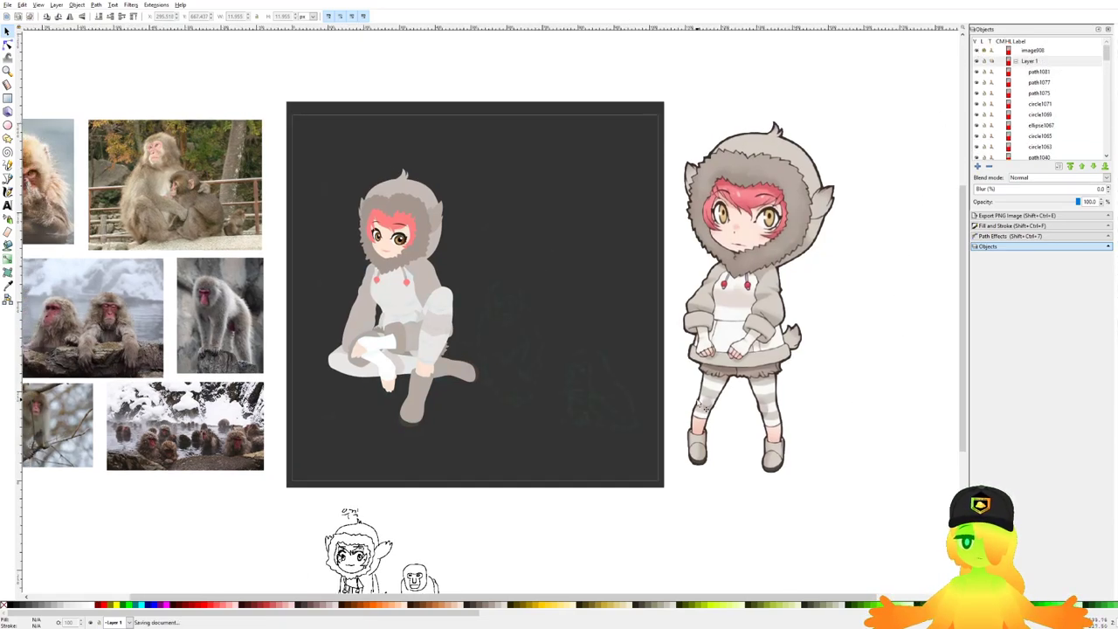
Step: Start tracing the head of the sketched monkey beside the girl's raised knee, from the crown down its left side to the jaw
{"action": "left_click", "coordinate": [8, 179]}
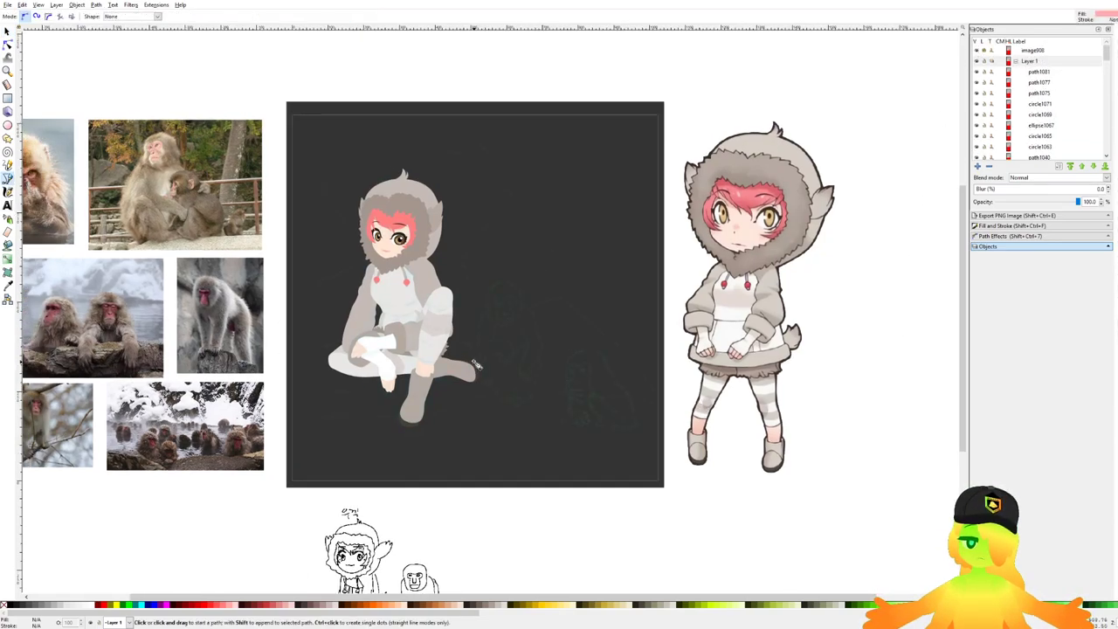
{"action": "scroll", "coordinate": [476, 365], "scroll_direction": "left", "scroll_amount": 2}
{"action": "scroll", "coordinate": [297, 323], "scroll_direction": "up", "scroll_amount": 2}
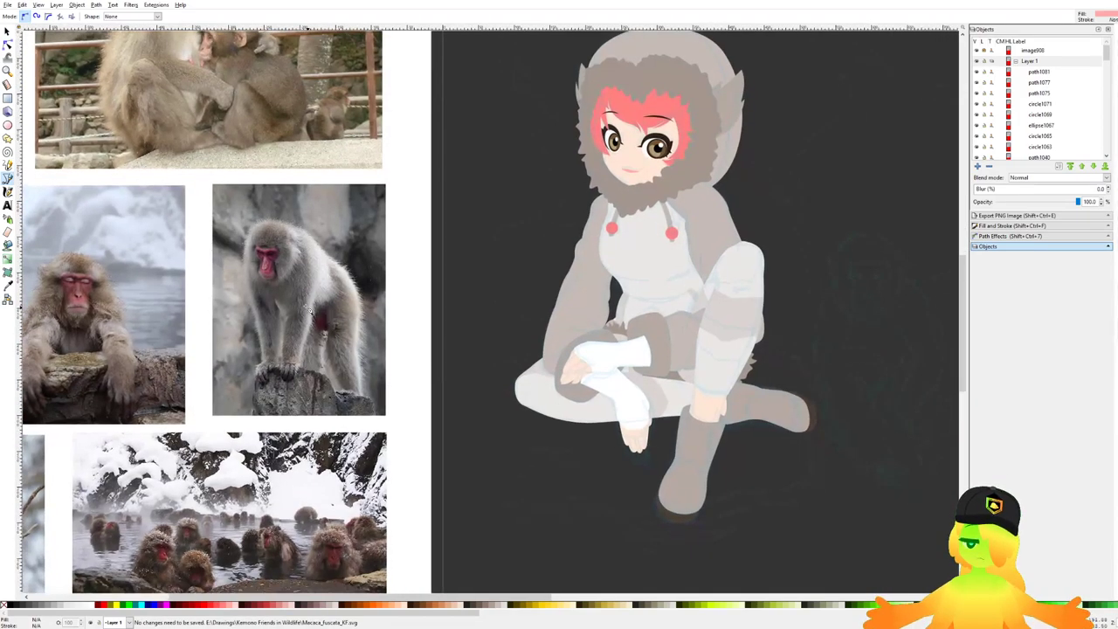
{"action": "scroll", "coordinate": [481, 262], "scroll_direction": "right", "scroll_amount": 4}
{"action": "scroll", "coordinate": [661, 205], "scroll_direction": "up", "scroll_amount": 5}
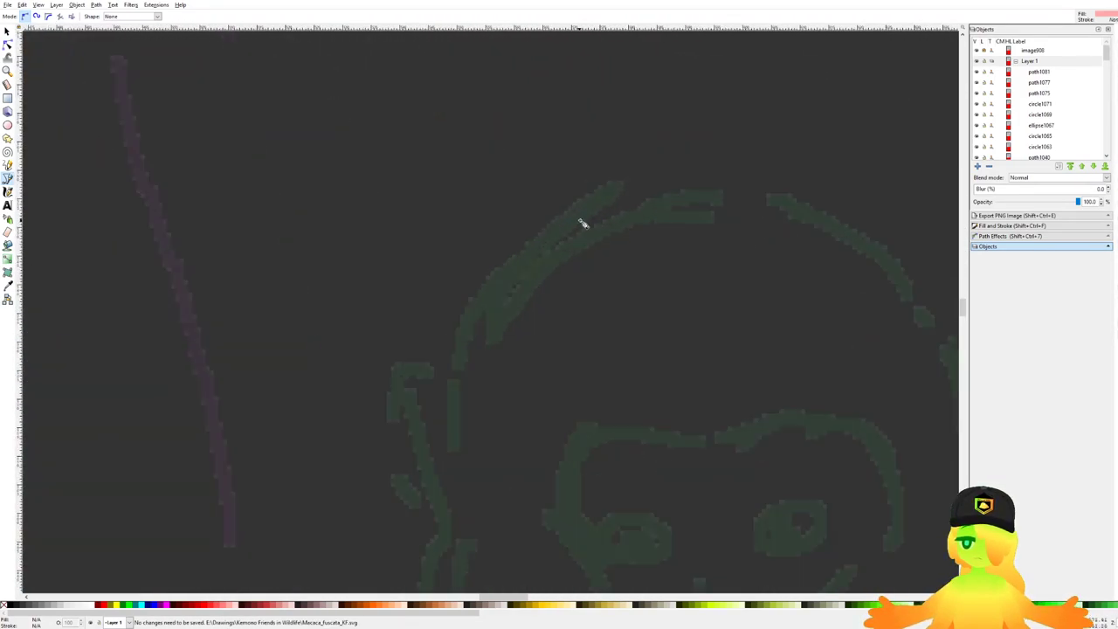
{"action": "left_click", "coordinate": [664, 187]}
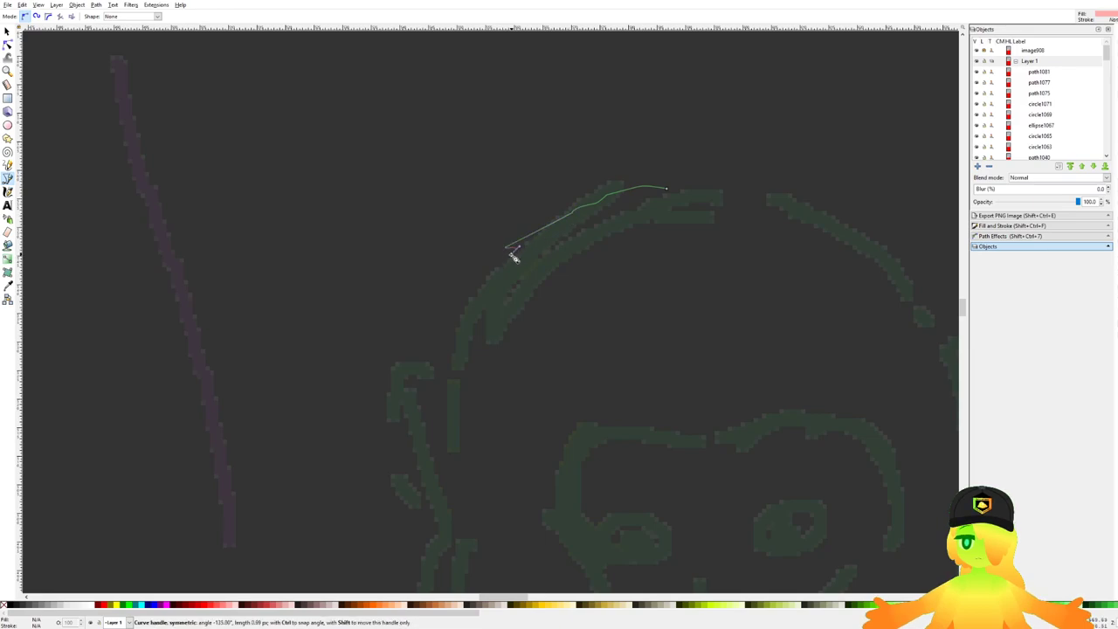
{"action": "left_click_drag", "start_coordinate": [510, 248], "coordinate": [444, 419]}
{"action": "scroll", "coordinate": [449, 257], "scroll_direction": "down", "scroll_amount": 4}
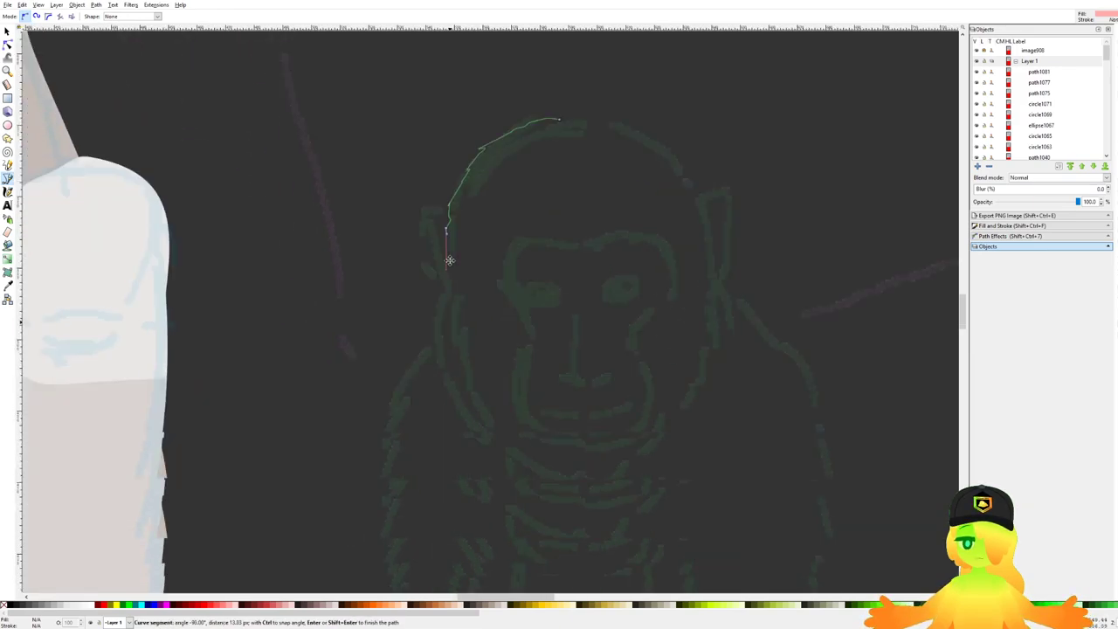
{"action": "left_click", "coordinate": [455, 181]}
{"action": "left_click", "coordinate": [448, 210]}
{"action": "left_click", "coordinate": [454, 276]}
{"action": "left_click", "coordinate": [473, 303]}
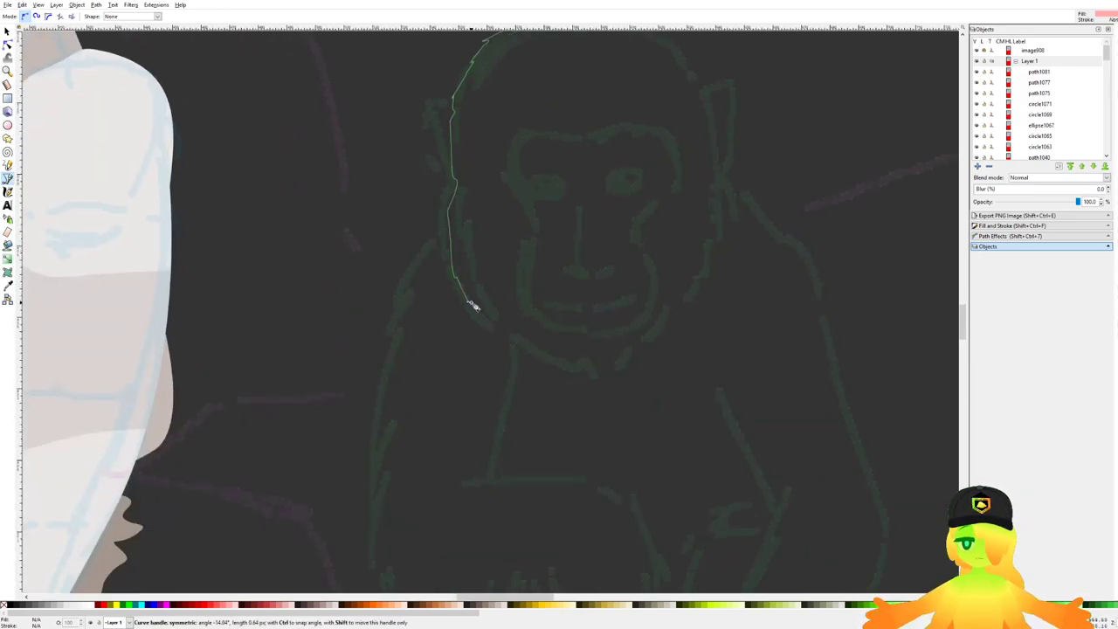
Step: Continue the monkey's head outline around the pointed chin and up its right side, close it at the crown, and save the drawing
{"action": "left_click", "coordinate": [488, 321]}
{"action": "left_click", "coordinate": [530, 353]}
{"action": "left_click", "coordinate": [586, 373]}
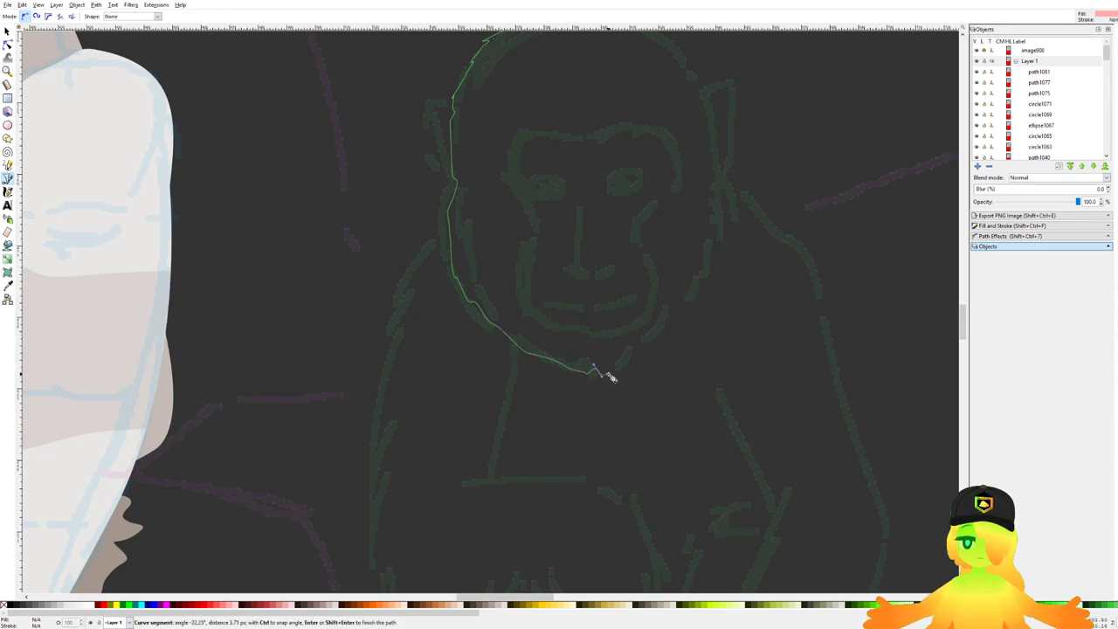
{"action": "left_click", "coordinate": [603, 375]}
{"action": "left_click", "coordinate": [631, 353]}
{"action": "left_click_drag", "start_coordinate": [653, 333], "coordinate": [693, 297]}
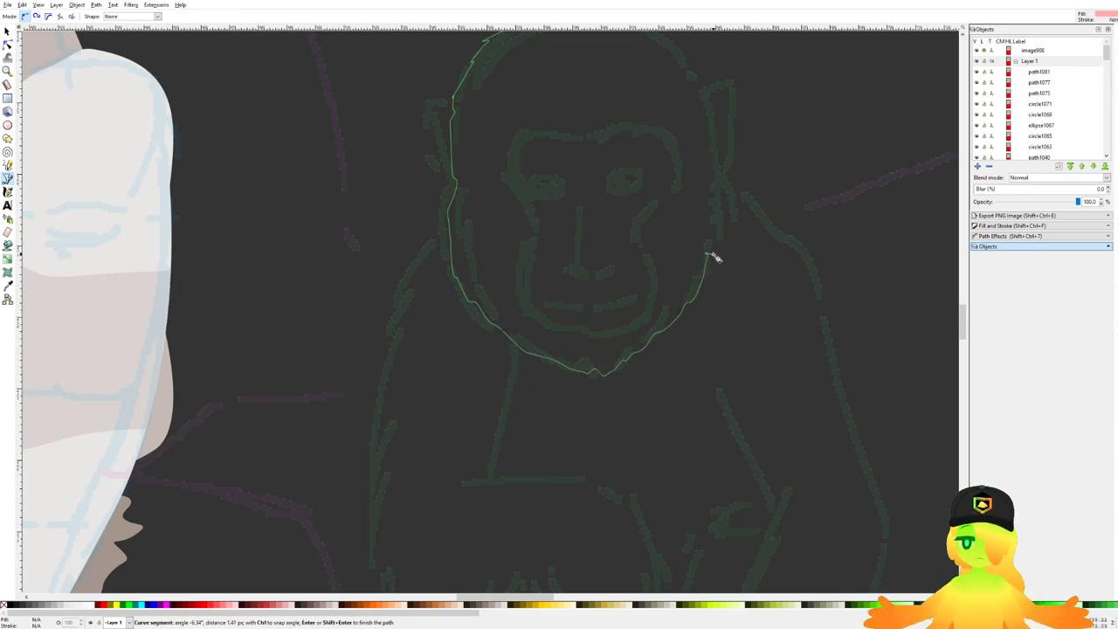
{"action": "left_click_drag", "start_coordinate": [722, 221], "coordinate": [724, 180]}
{"action": "scroll", "coordinate": [724, 180], "scroll_direction": "up", "scroll_amount": 3}
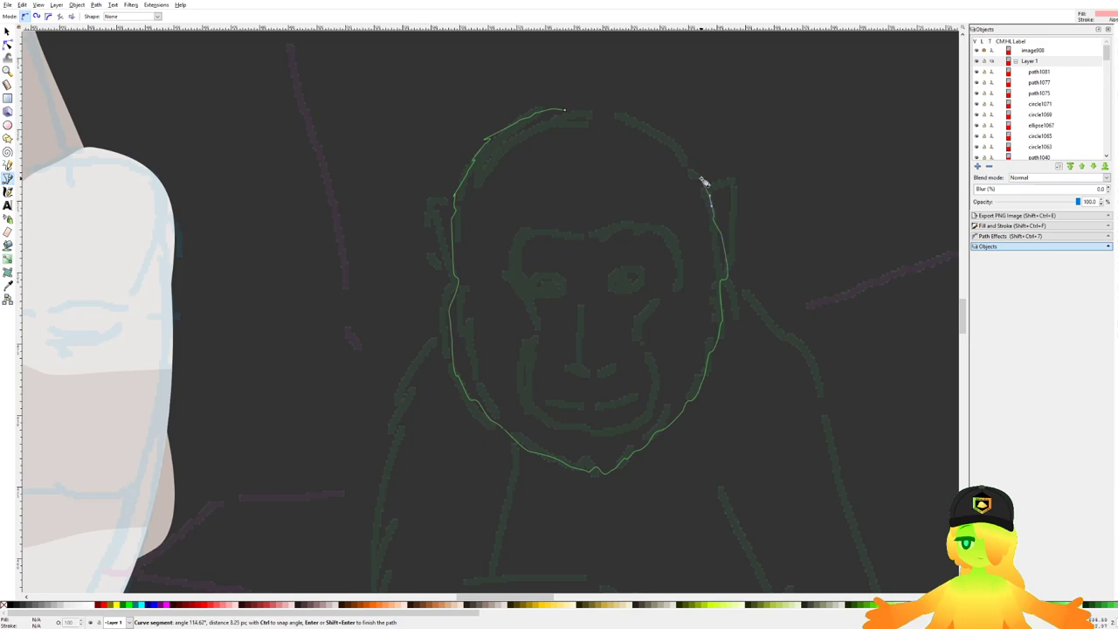
{"action": "left_click", "coordinate": [566, 112]}
{"action": "scroll", "coordinate": [566, 122], "scroll_direction": "down", "scroll_amount": 5}
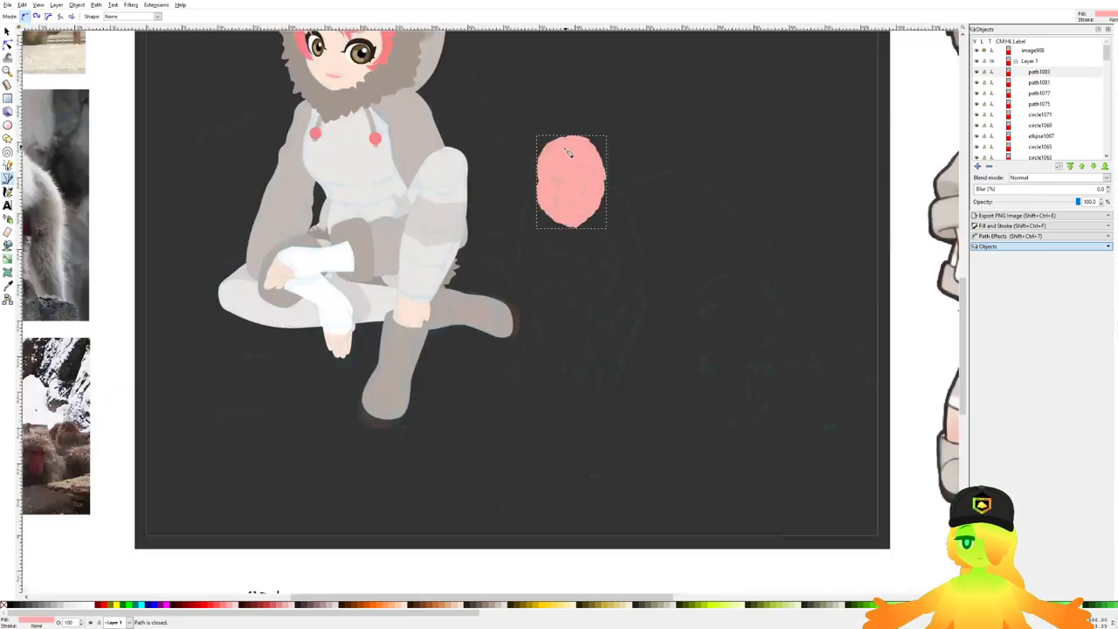
{"action": "scroll", "coordinate": [541, 273], "scroll_direction": "up", "scroll_amount": 1}
{"action": "key", "text": "ctrl+s"}
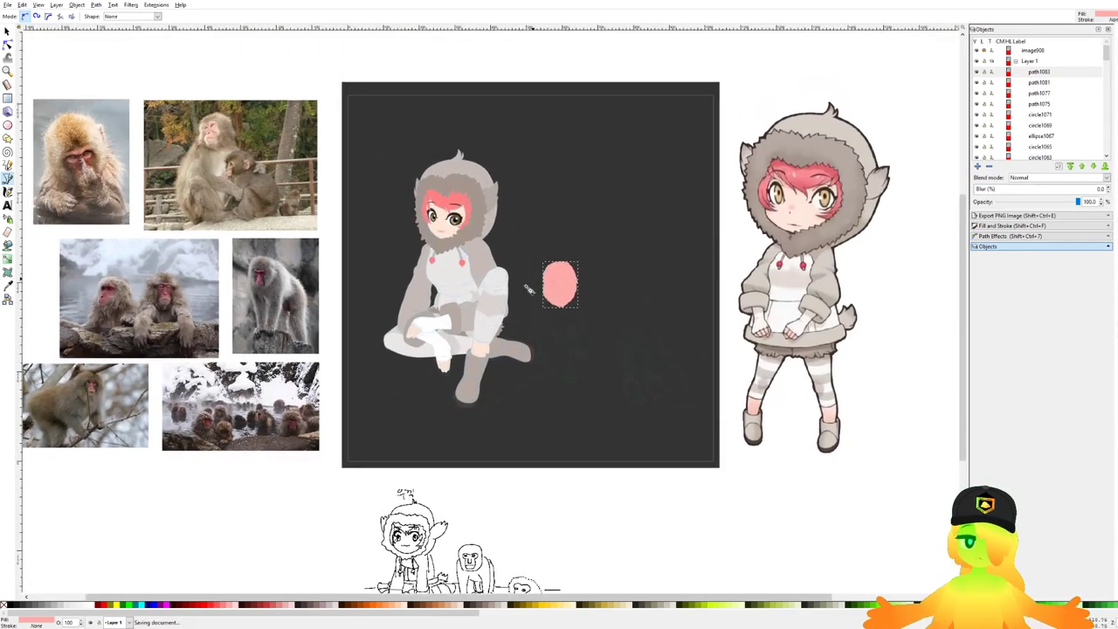
Step: Fill the monkey's head shape with the light grey picked from the girl's clothing
{"action": "scroll", "coordinate": [544, 271], "scroll_direction": "up", "scroll_amount": 3}
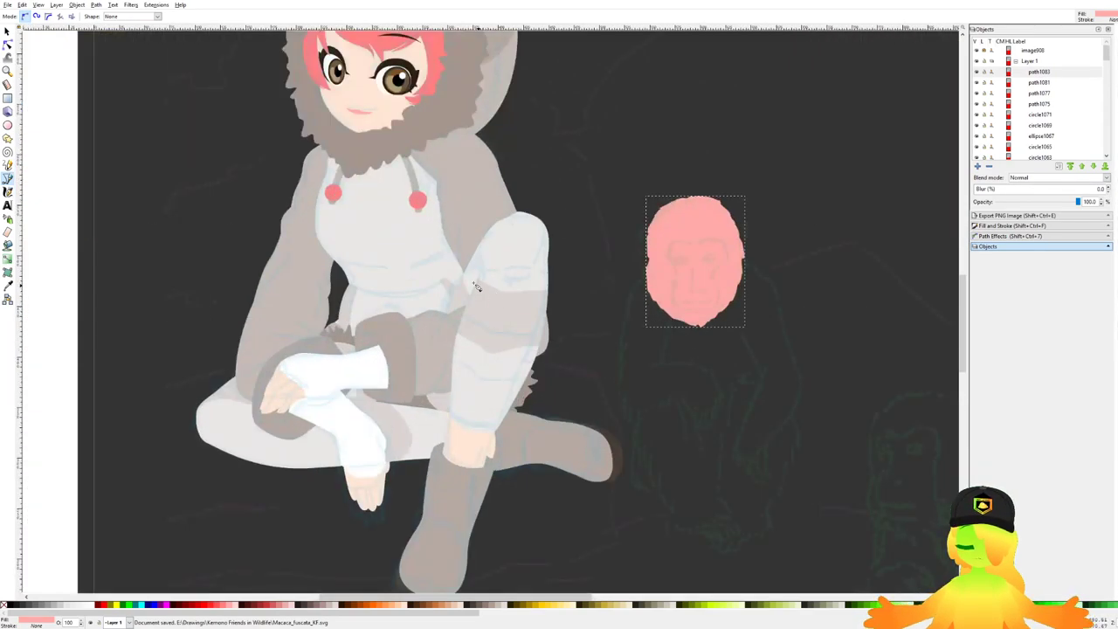
{"action": "key", "text": "d"}
{"action": "left_click", "coordinate": [392, 240]}
{"action": "left_click_drag", "start_coordinate": [685, 262], "coordinate": [618, 272]}
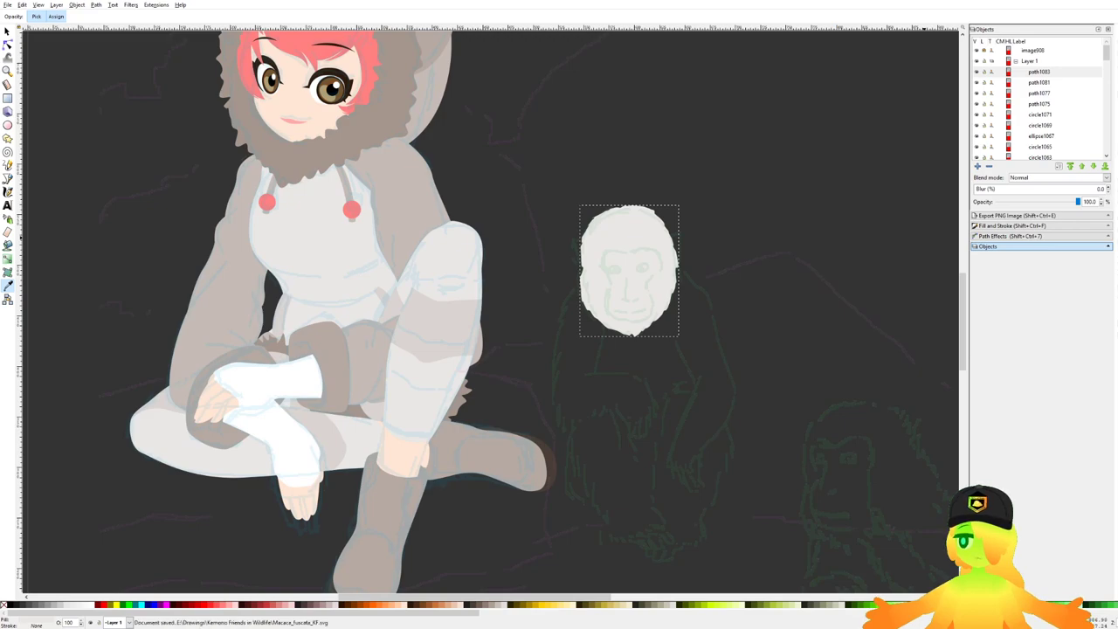
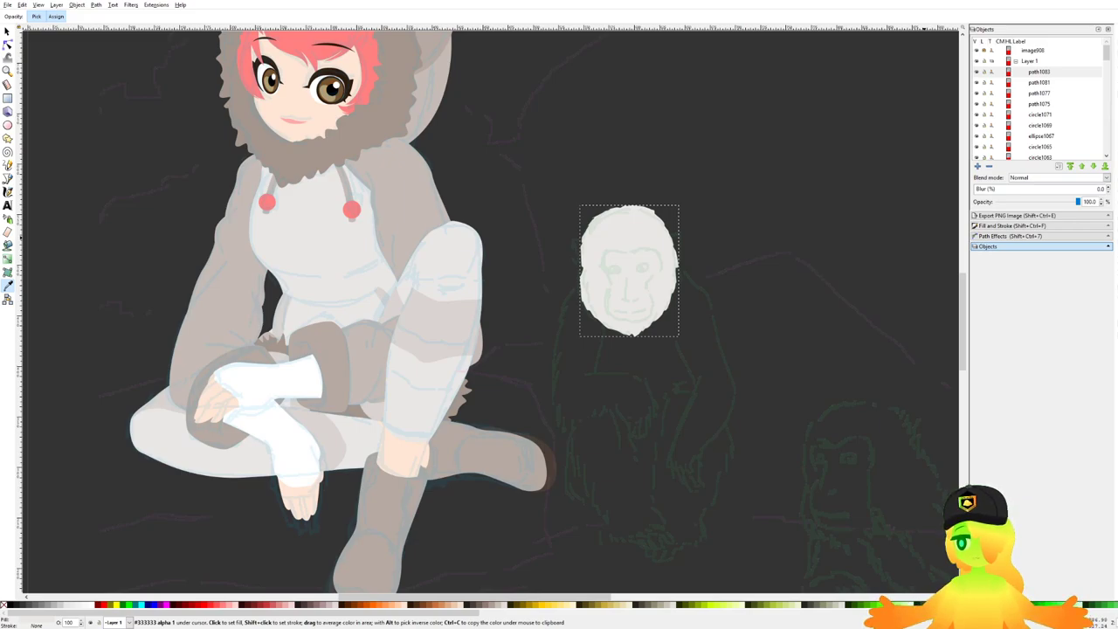
{"action": "scroll", "coordinate": [803, 299], "scroll_direction": "down", "scroll_amount": 2}
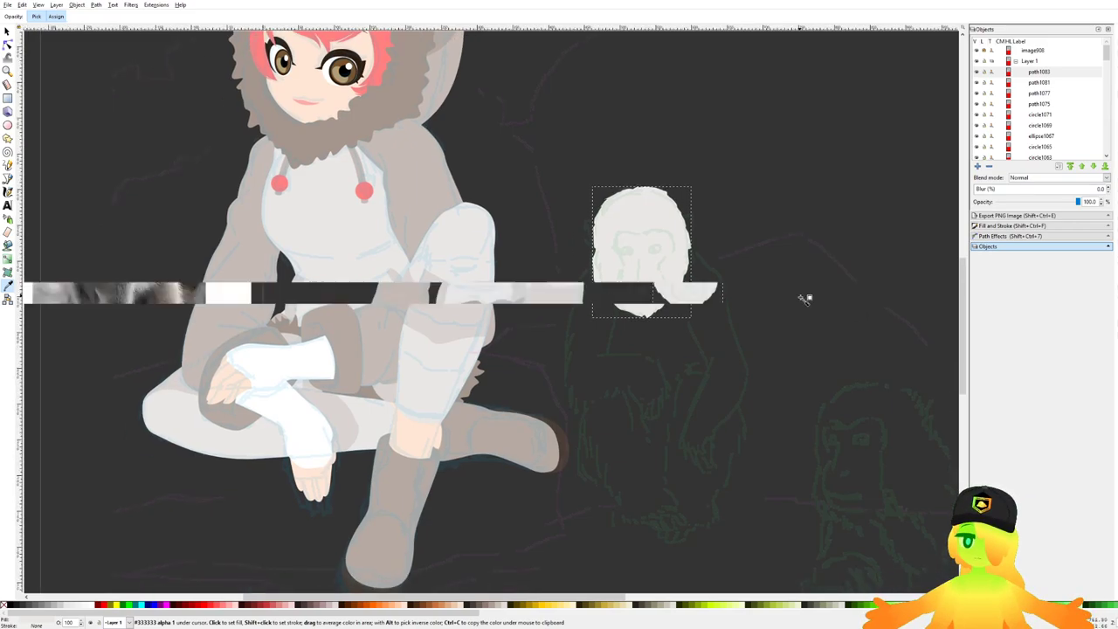
Step: Start a Bezier outline for the monkey's right-hand arm, tracing the sketch from the head's edge over the shoulder and down the upper arm
{"action": "left_click", "coordinate": [7, 177]}
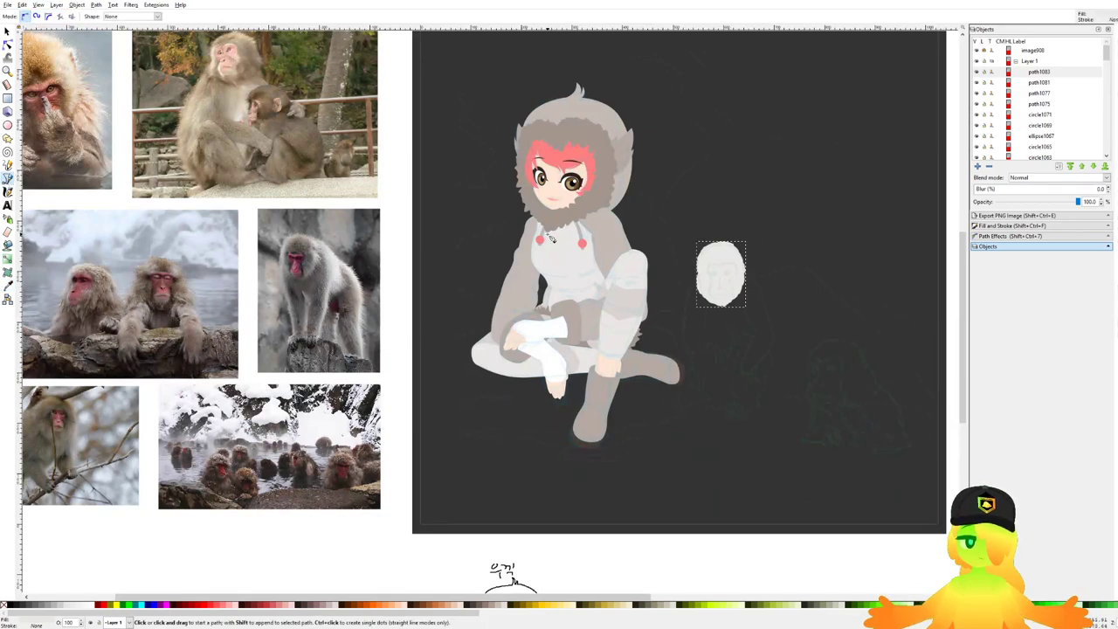
{"action": "key", "text": "ctrl+s"}
{"action": "scroll", "coordinate": [763, 295], "scroll_direction": "up", "scroll_amount": 5}
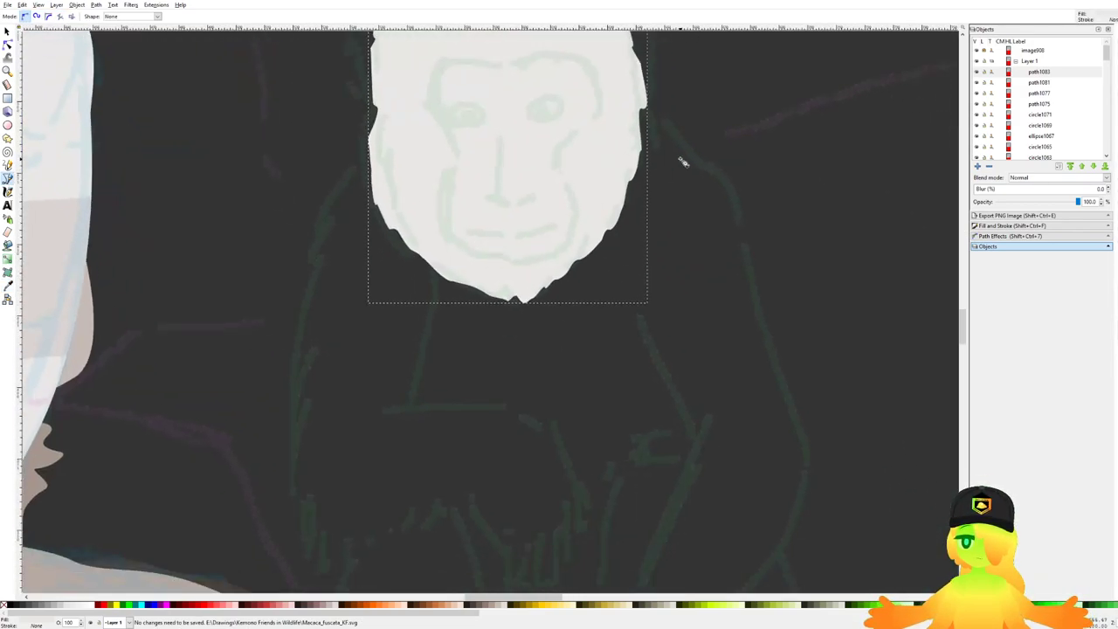
{"action": "mouse_move", "coordinate": [647, 106]}
{"action": "left_mouse_down"}
{"action": "mouse_move", "coordinate": [687, 121]}
{"action": "mouse_move", "coordinate": [726, 186]}
{"action": "left_mouse_up"}
{"action": "left_click_drag", "start_coordinate": [746, 238], "coordinate": [756, 262]}
{"action": "left_click_drag", "start_coordinate": [758, 281], "coordinate": [743, 191]}
{"action": "left_click_drag", "start_coordinate": [759, 233], "coordinate": [771, 262]}
{"action": "left_click_drag", "start_coordinate": [795, 307], "coordinate": [799, 319]}
Step: Continue the arm outline around the elbow with small fur notches and along the lower forearm edge toward the wrist
{"action": "scroll", "coordinate": [800, 352], "scroll_direction": "down", "scroll_amount": 6}
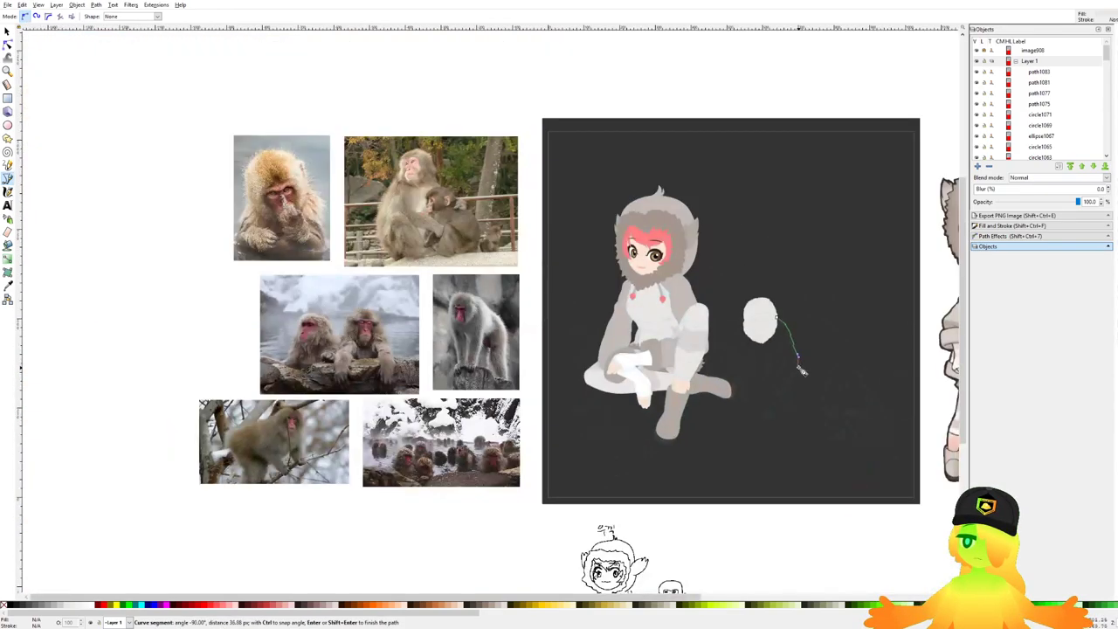
{"action": "scroll", "coordinate": [802, 370], "scroll_direction": "up", "scroll_amount": 4}
{"action": "mouse_move", "coordinate": [802, 370]}
{"action": "left_mouse_down"}
{"action": "mouse_move", "coordinate": [804, 283]}
{"action": "mouse_move", "coordinate": [787, 273]}
{"action": "left_mouse_up"}
{"action": "scroll", "coordinate": [801, 280], "scroll_direction": "up", "scroll_amount": 2}
{"action": "left_click", "coordinate": [795, 233]}
{"action": "left_click", "coordinate": [789, 211]}
{"action": "left_click_drag", "start_coordinate": [776, 265], "coordinate": [773, 279]}
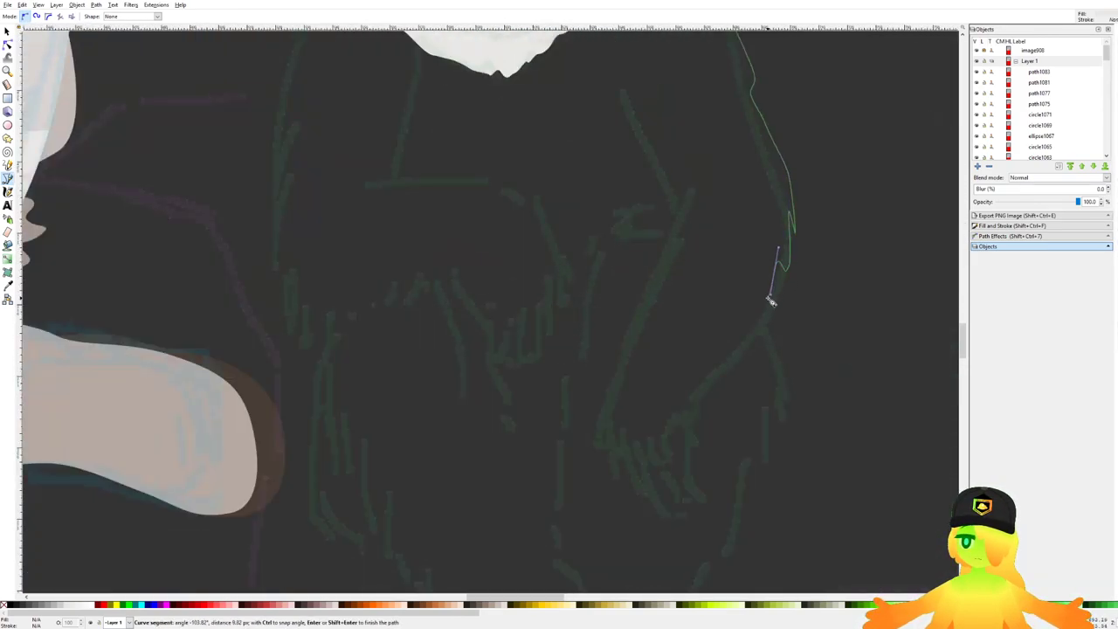
{"action": "left_click_drag", "start_coordinate": [763, 317], "coordinate": [755, 338]}
{"action": "left_click", "coordinate": [748, 357]}
{"action": "left_click_drag", "start_coordinate": [725, 372], "coordinate": [721, 378]}
Step: Trace the jagged wrist fur and fingertips of the monkey's hand and turn the outline up toward the inner forearm
{"action": "mouse_move", "coordinate": [707, 386]}
{"action": "left_mouse_down"}
{"action": "mouse_move", "coordinate": [702, 400]}
{"action": "mouse_move", "coordinate": [721, 326]}
{"action": "mouse_move", "coordinate": [722, 346]}
{"action": "mouse_move", "coordinate": [688, 383]}
{"action": "left_mouse_up"}
{"action": "scroll", "coordinate": [690, 413], "scroll_direction": "down", "scroll_amount": 1}
{"action": "scroll", "coordinate": [721, 326], "scroll_direction": "up", "scroll_amount": 3}
{"action": "left_click", "coordinate": [719, 361]}
{"action": "left_click", "coordinate": [686, 413]}
{"action": "left_click", "coordinate": [658, 453]}
{"action": "left_click_drag", "start_coordinate": [662, 425], "coordinate": [611, 418]}
{"action": "left_click", "coordinate": [636, 432]}
{"action": "left_click", "coordinate": [569, 401]}
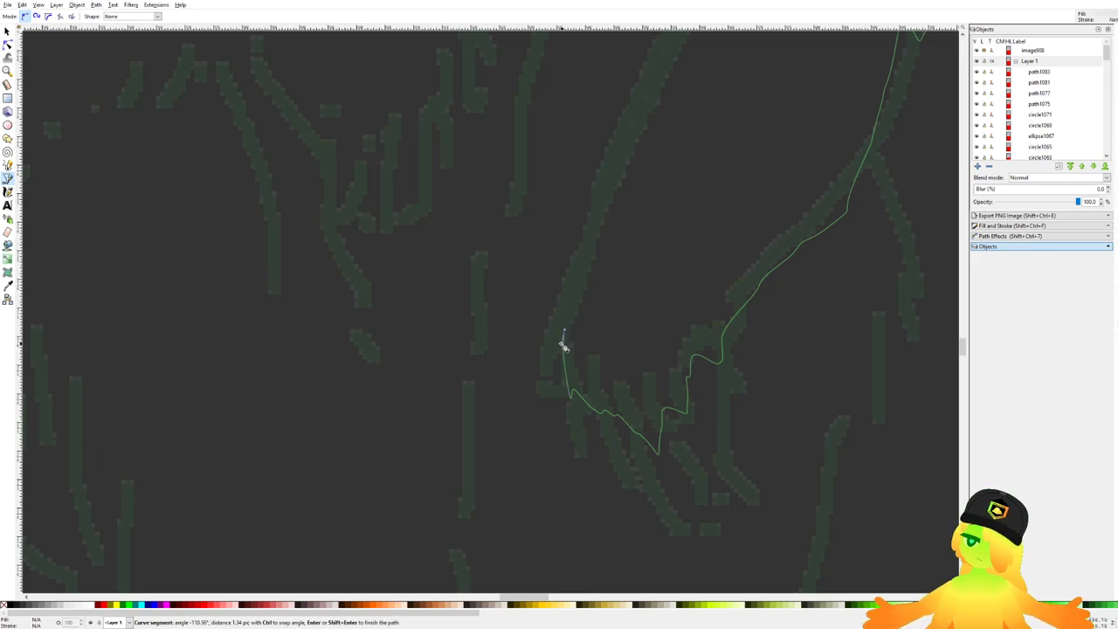
{"action": "left_click", "coordinate": [558, 346]}
Step: Trace the inner edge of the arm up past the elbow, close the outline at the head's edge, and save the drawing
{"action": "scroll", "coordinate": [628, 153], "scroll_direction": "down", "scroll_amount": 2}
{"action": "left_click_drag", "start_coordinate": [628, 153], "coordinate": [643, 400]}
{"action": "left_click_drag", "start_coordinate": [661, 341], "coordinate": [668, 318]}
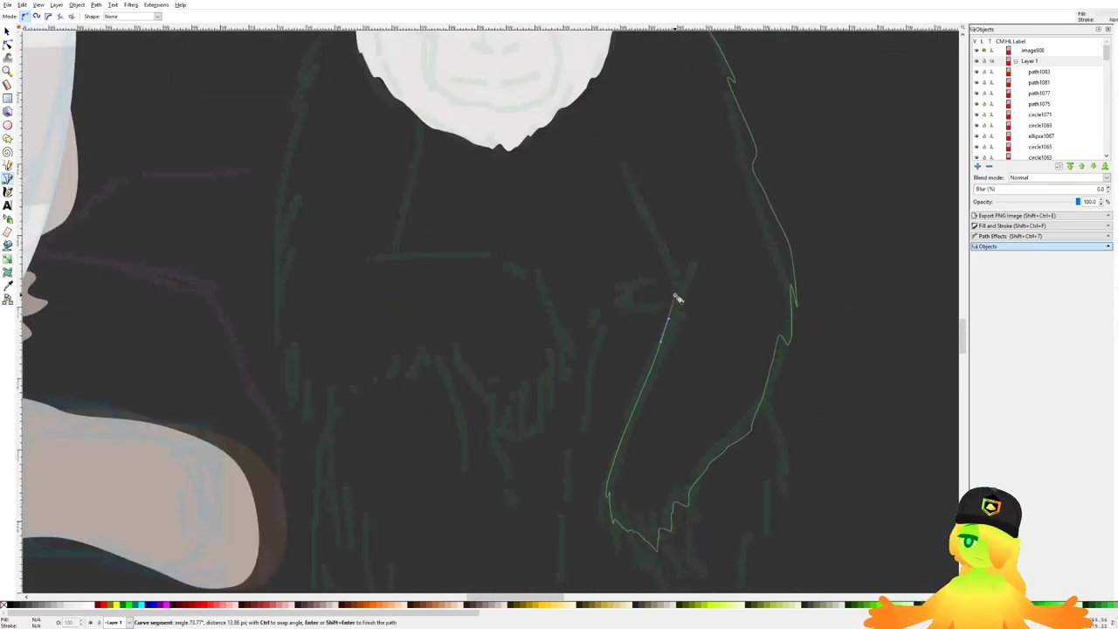
{"action": "left_click", "coordinate": [675, 290]}
{"action": "left_click_drag", "start_coordinate": [643, 209], "coordinate": [680, 282]}
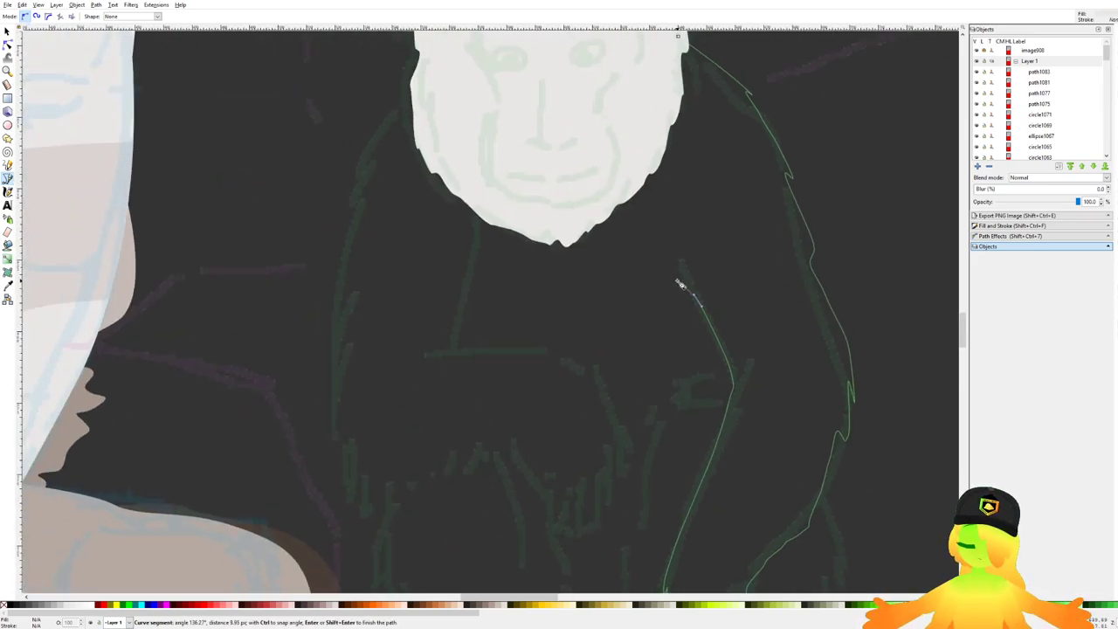
{"action": "scroll", "coordinate": [679, 284], "scroll_direction": "down", "scroll_amount": 2}
{"action": "scroll", "coordinate": [705, 315], "scroll_direction": "down", "scroll_amount": 1}
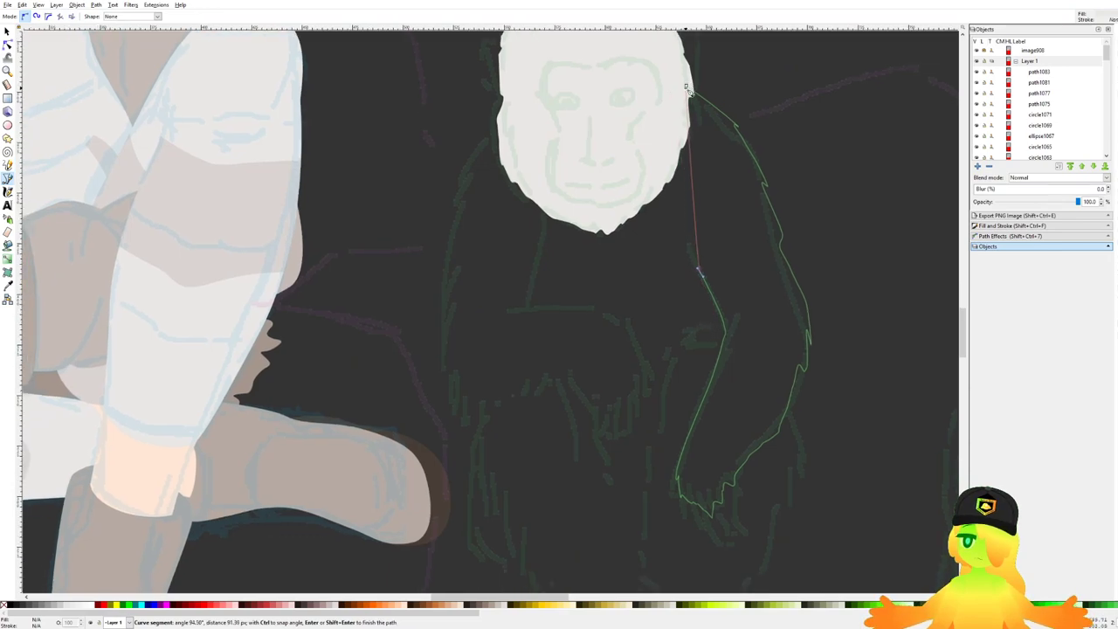
{"action": "left_click", "coordinate": [687, 87]}
{"action": "scroll", "coordinate": [555, 246], "scroll_direction": "up", "scroll_amount": 1}
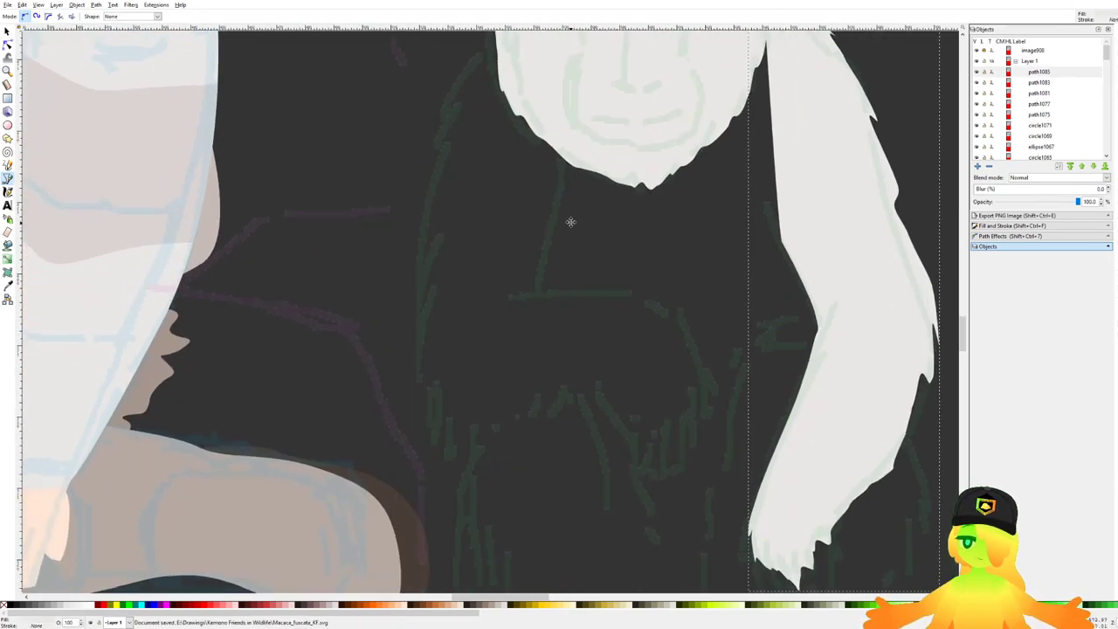
Step: Start a Bezier outline for the monkey's left-hand arm, tracing from the chin down the inner upper arm and around the bulge below
{"action": "left_click", "coordinate": [555, 124]}
{"action": "left_click", "coordinate": [541, 289]}
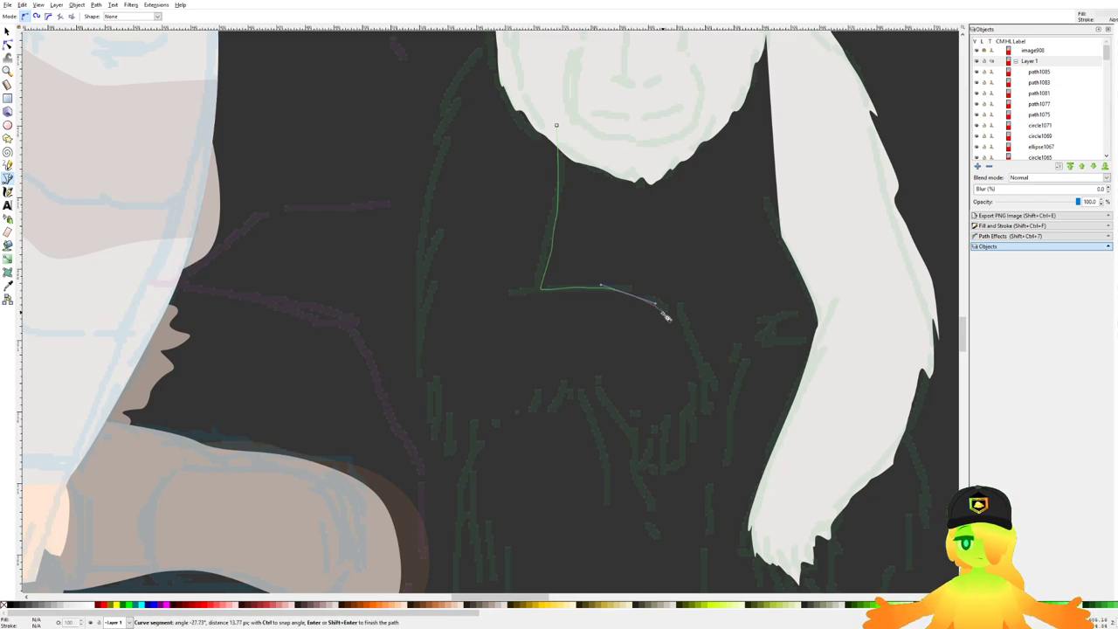
{"action": "left_click_drag", "start_coordinate": [696, 345], "coordinate": [710, 368]}
{"action": "left_click_drag", "start_coordinate": [701, 410], "coordinate": [706, 428]}
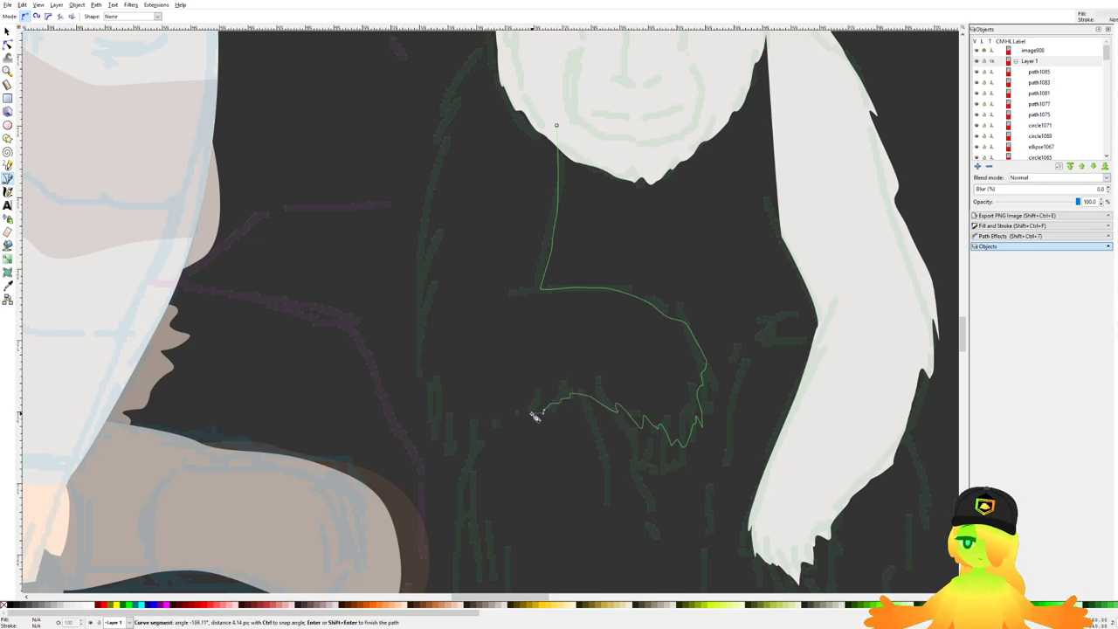
Step: Trace the ragged fur fringe along the underside of the left-hand arm to its outer edge, redoing the misplaced points
{"action": "left_click", "coordinate": [507, 432]}
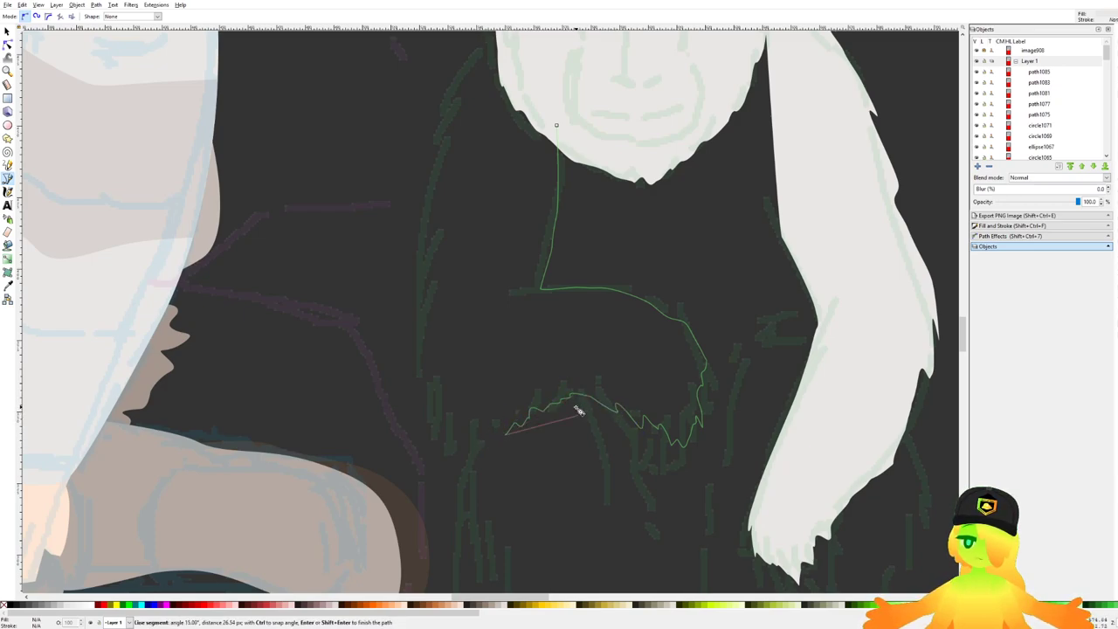
{"action": "key", "text": "BackSpace"}
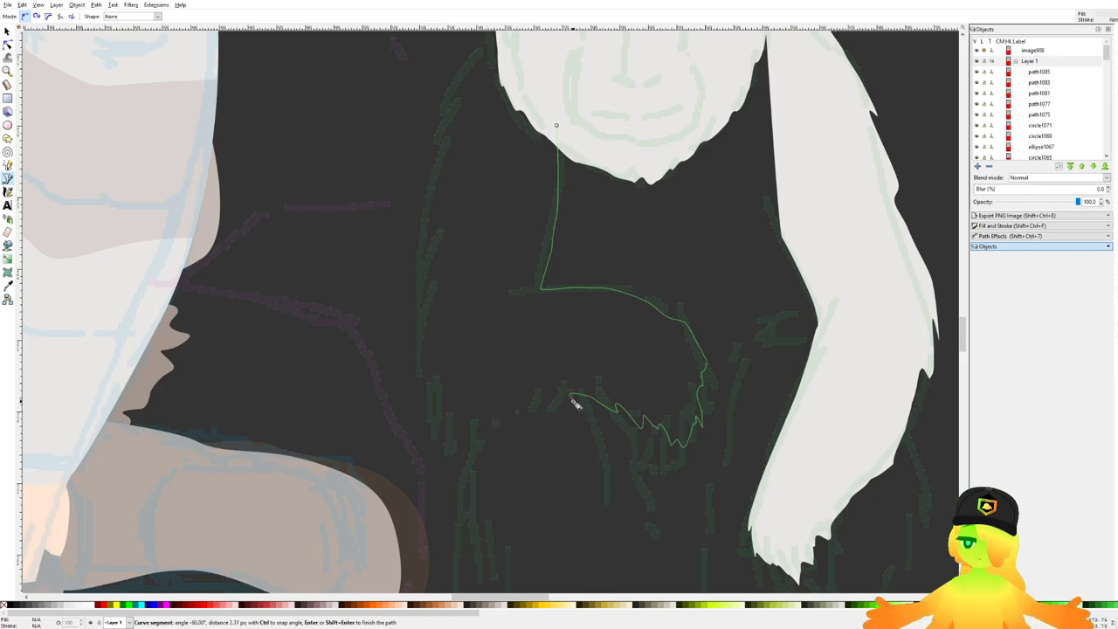
{"action": "key", "text": "BackSpace"}
{"action": "left_click_drag", "start_coordinate": [576, 398], "coordinate": [554, 418]}
{"action": "left_click_drag", "start_coordinate": [535, 413], "coordinate": [491, 439]}
{"action": "left_click", "coordinate": [483, 450]}
{"action": "left_click_drag", "start_coordinate": [475, 435], "coordinate": [467, 443]}
{"action": "left_click", "coordinate": [458, 454]}
{"action": "left_click_drag", "start_coordinate": [437, 405], "coordinate": [430, 408]}
{"action": "left_click", "coordinate": [426, 411]}
{"action": "left_click", "coordinate": [425, 384]}
Step: Retrace the arm's outer edge a short way upward, finish the shape there, and discard the stray new path
{"action": "left_click_drag", "start_coordinate": [417, 339], "coordinate": [420, 218]}
{"action": "key", "text": "BackSpace"}
{"action": "key", "text": "BackSpace"}
{"action": "key", "text": "BackSpace"}
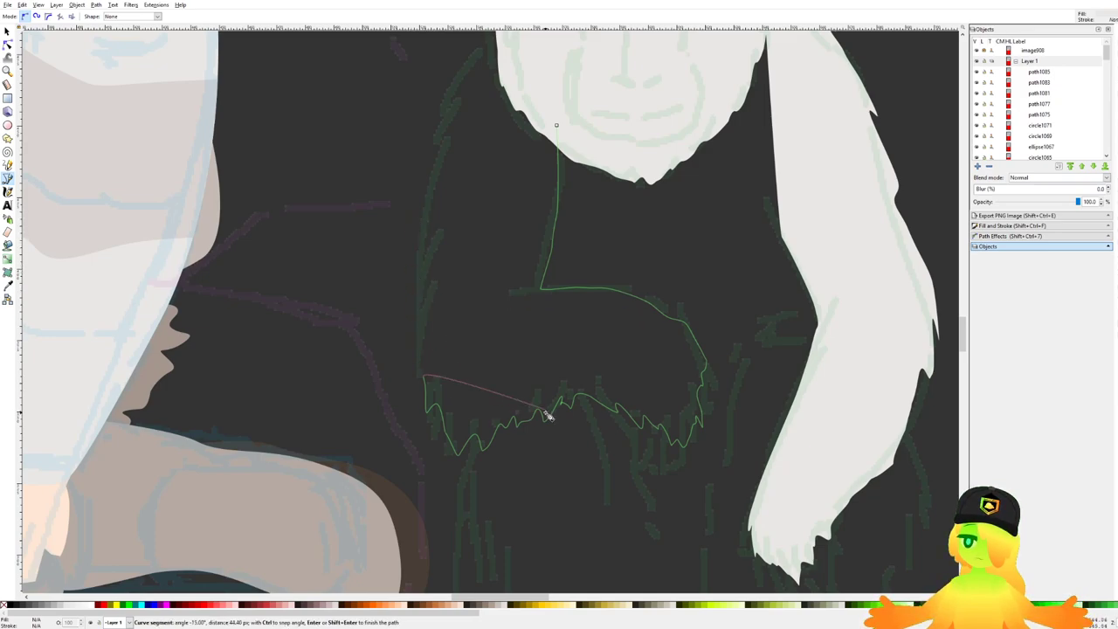
{"action": "left_click", "coordinate": [412, 325]}
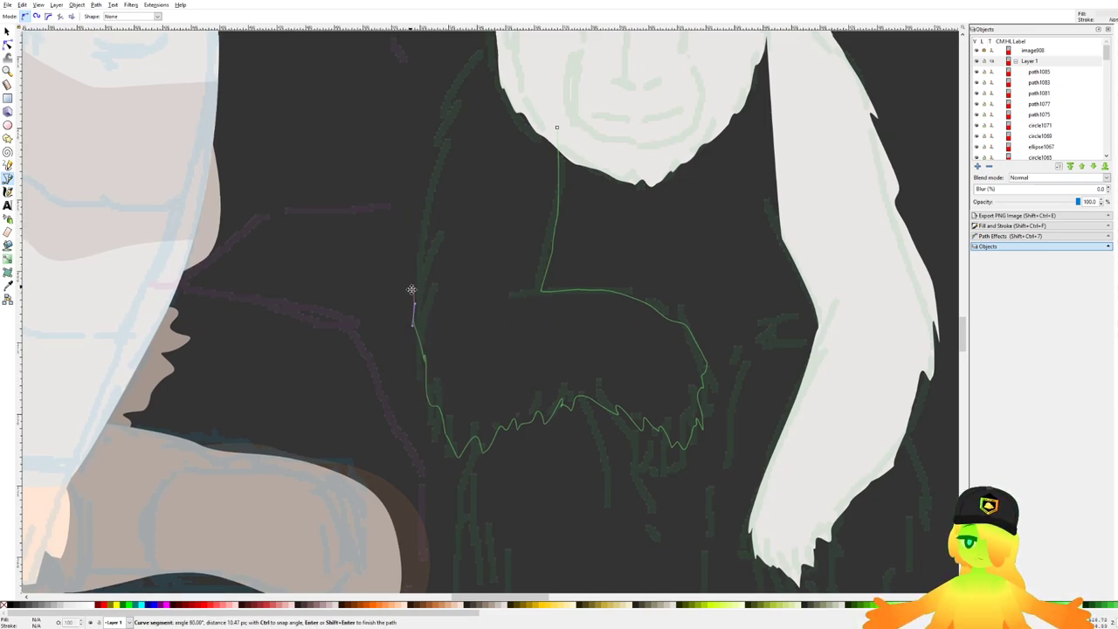
{"action": "left_click", "coordinate": [419, 307]}
{"action": "left_click_drag", "start_coordinate": [411, 289], "coordinate": [477, 385]}
{"action": "key", "text": "Return"}
{"action": "scroll", "coordinate": [472, 312], "scroll_direction": "up", "scroll_amount": 1}
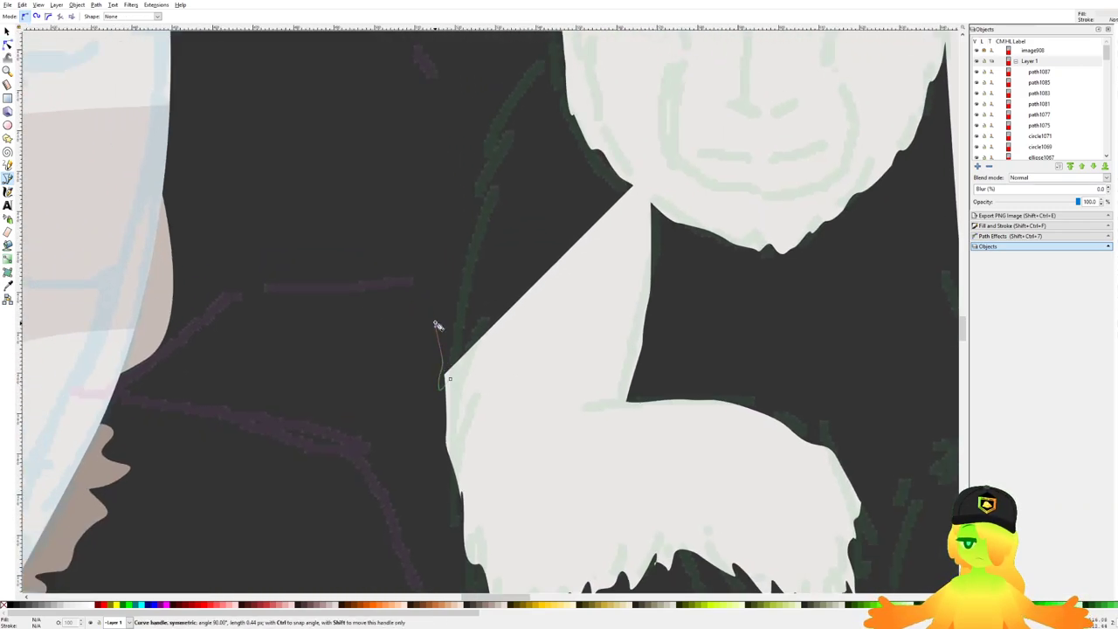
{"action": "key", "text": "Escape"}
{"action": "scroll", "coordinate": [515, 119], "scroll_direction": "up", "scroll_amount": 1}
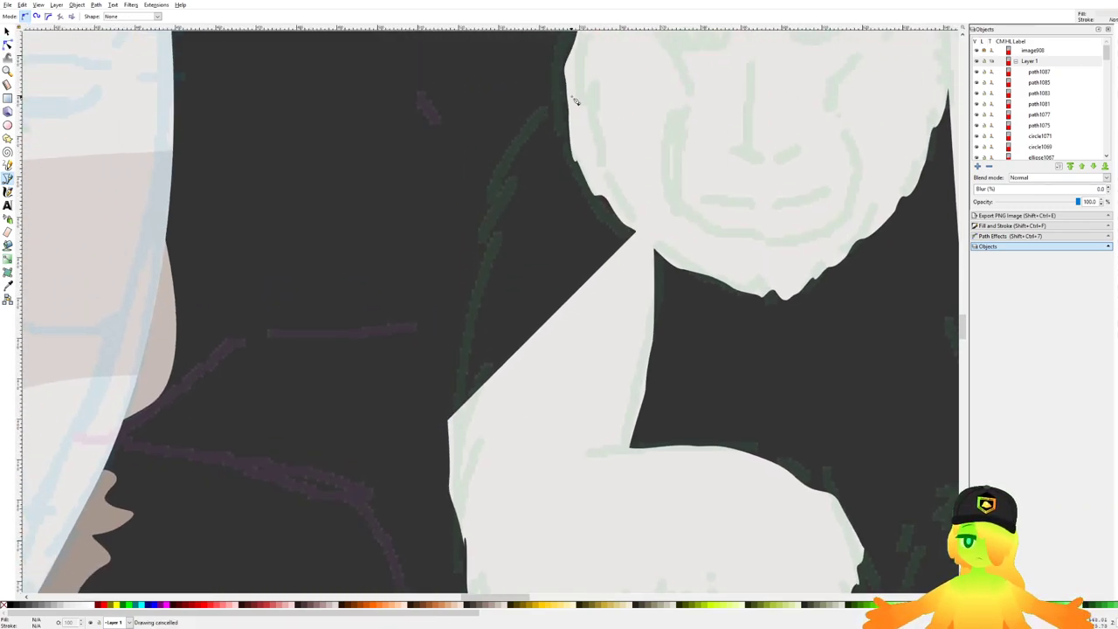
Step: Draw a closed shape for the outer upper arm, tracing notched fur from the head's edge over the shoulder and down to the lower arm
{"action": "left_click", "coordinate": [573, 76]}
{"action": "left_click_drag", "start_coordinate": [533, 101], "coordinate": [484, 201]}
{"action": "left_click_drag", "start_coordinate": [480, 232], "coordinate": [473, 253]}
{"action": "left_click_drag", "start_coordinate": [470, 268], "coordinate": [445, 402]}
{"action": "left_click", "coordinate": [448, 387]}
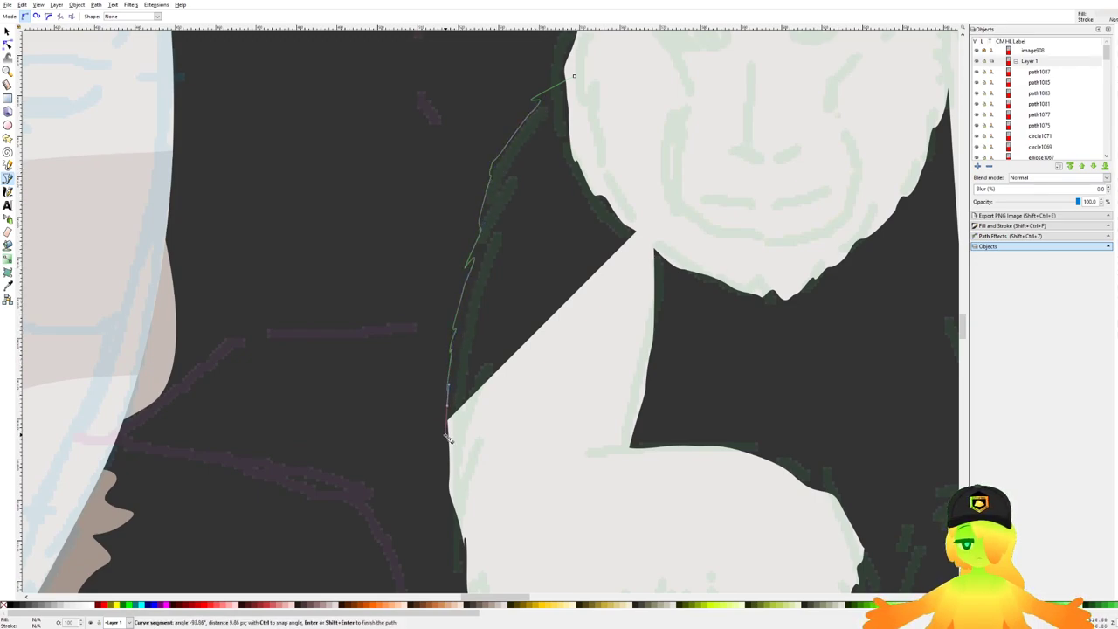
{"action": "left_click", "coordinate": [441, 450]}
{"action": "left_click", "coordinate": [658, 220]}
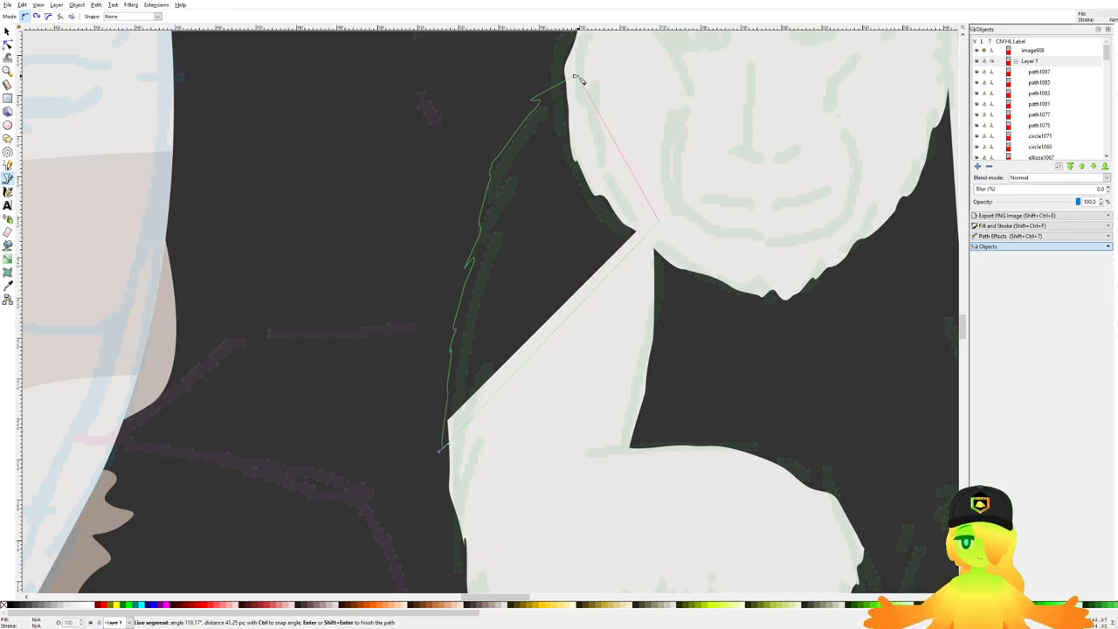
{"action": "left_click", "coordinate": [575, 78]}
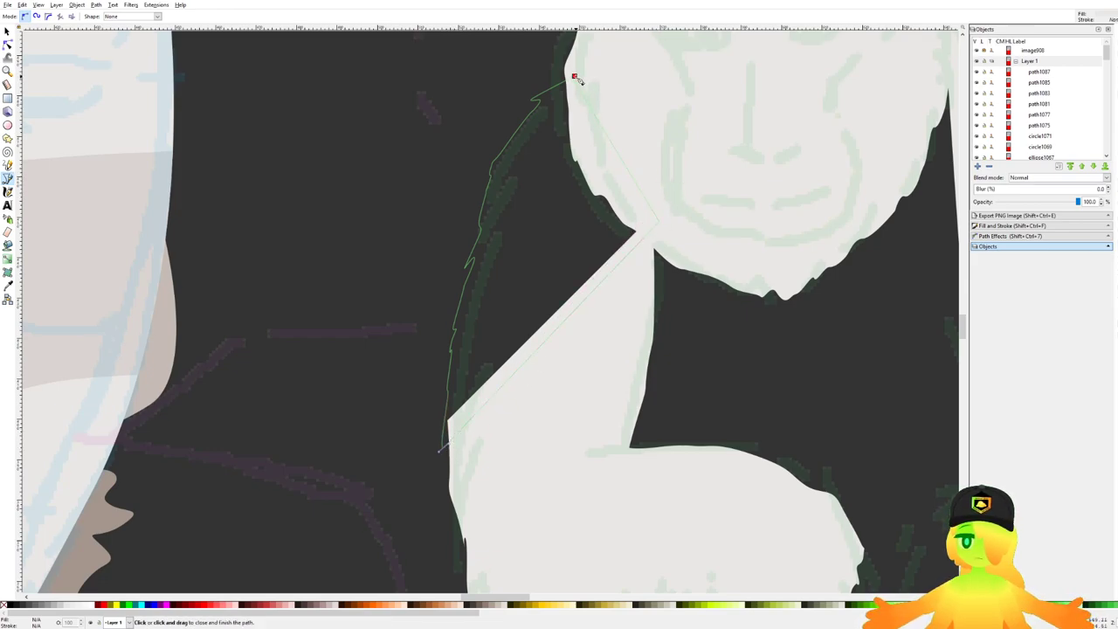
{"action": "left_click", "coordinate": [575, 78]}
Step: Select both pieces of the left-hand arm and merge them with a Union
{"action": "left_click", "coordinate": [11, 30]}
{"action": "left_click", "coordinate": [606, 521], "text": "shift"}
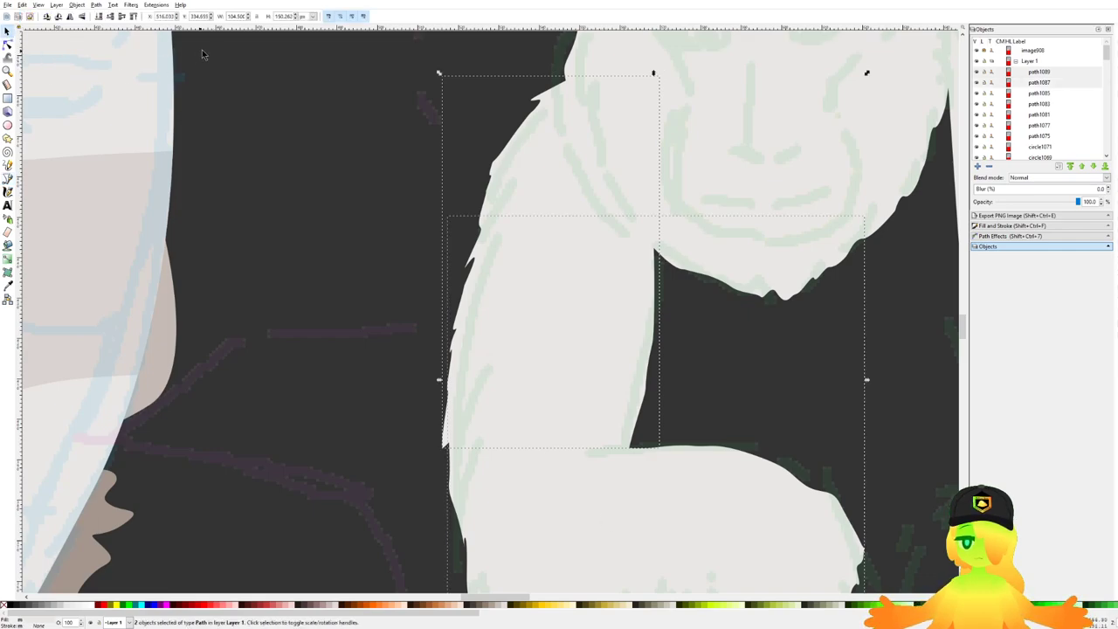
{"action": "left_click", "coordinate": [97, 6]}
{"action": "left_click", "coordinate": [112, 63]}
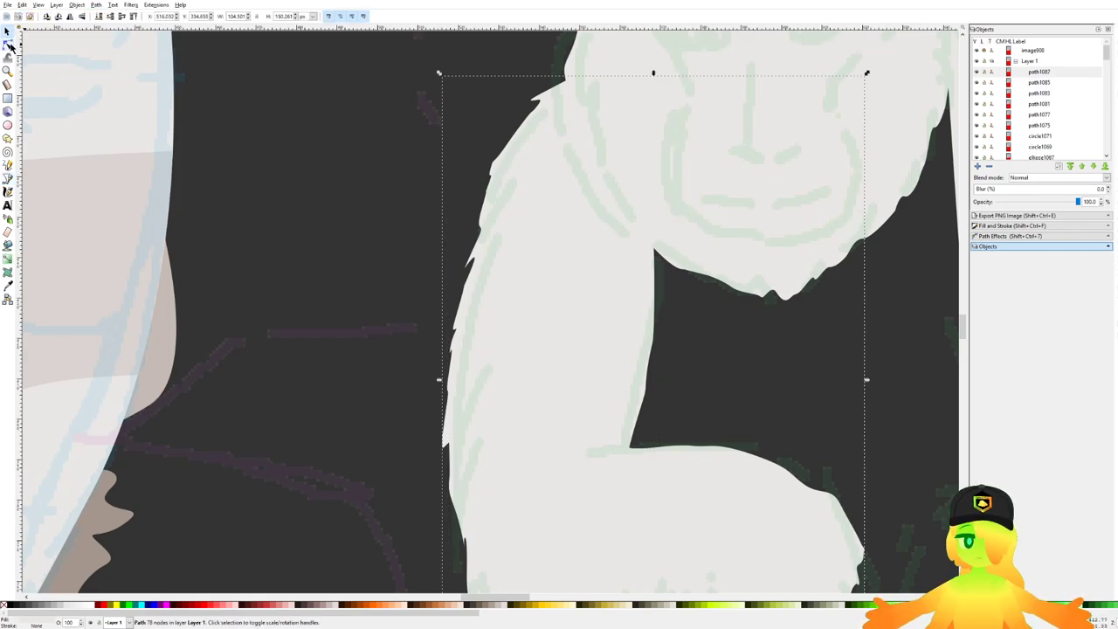
Step: Delete the surplus nodes at the shoulder end of the merged arm path
{"action": "key", "text": "n"}
{"action": "scroll", "coordinate": [581, 83], "scroll_direction": "up", "scroll_amount": 5}
{"action": "left_click_drag", "start_coordinate": [497, 118], "coordinate": [497, 117]}
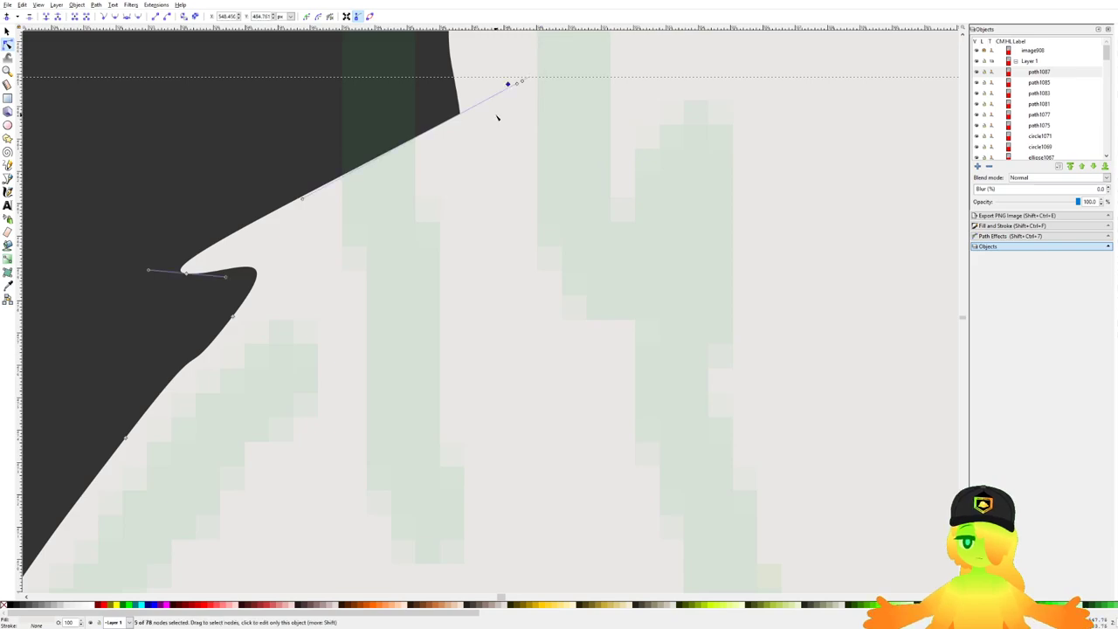
{"action": "key", "text": "Delete"}
{"action": "scroll", "coordinate": [430, 201], "scroll_direction": "down", "scroll_amount": 4}
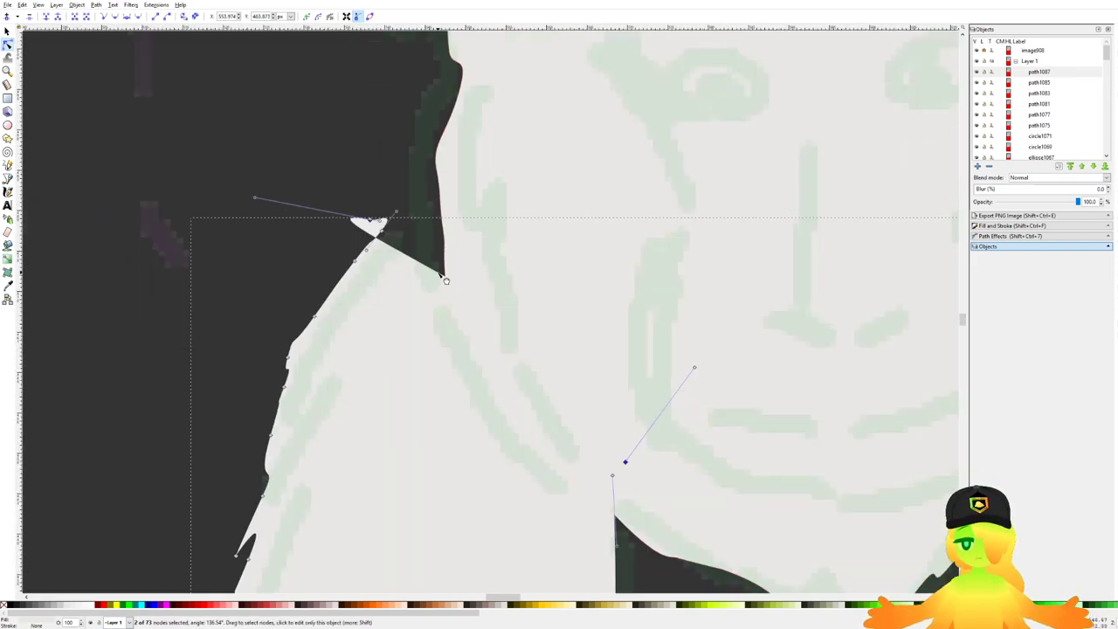
Step: Add a node on the shoulder edge, move it inside the head, retract the fur notch's handle, and save the drawing
{"action": "double_click", "coordinate": [440, 277]}
{"action": "left_click_drag", "start_coordinate": [440, 278], "coordinate": [545, 101]}
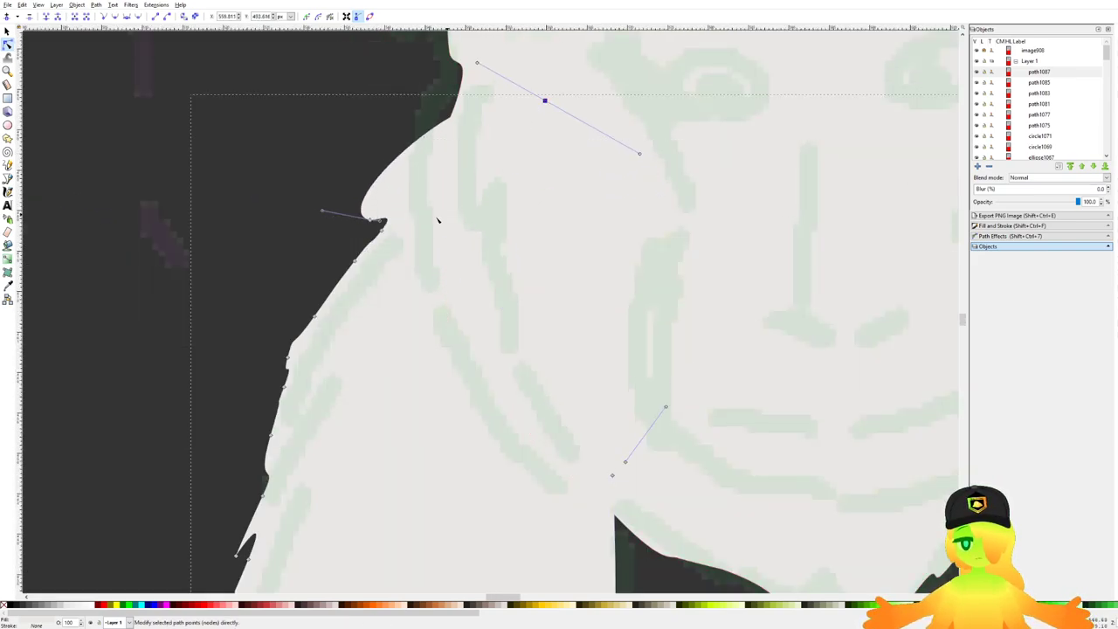
{"action": "left_click", "coordinate": [322, 212], "text": "ctrl"}
{"action": "key", "text": "Escape"}
{"action": "key", "text": "Escape"}
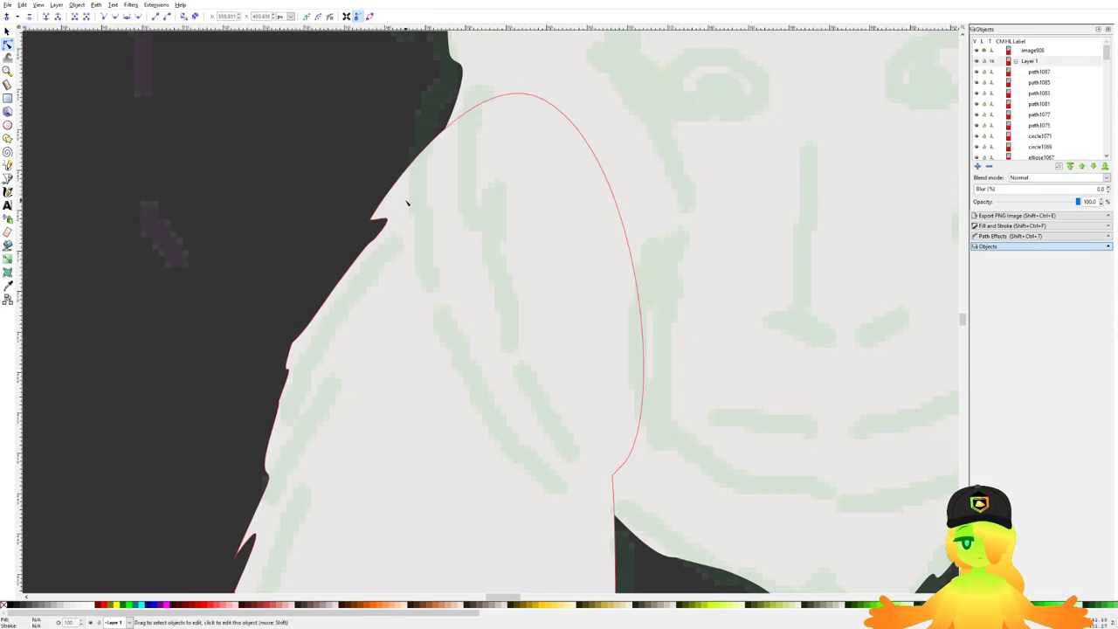
{"action": "scroll", "coordinate": [414, 197], "scroll_direction": "down", "scroll_amount": 7}
{"action": "key", "text": "ctrl+s"}
Step: Start a Bezier outline for the left-hand leg under the arm's fringe, tracing its notched outer fur downward
{"action": "scroll", "coordinate": [498, 224], "scroll_direction": "up", "scroll_amount": 2}
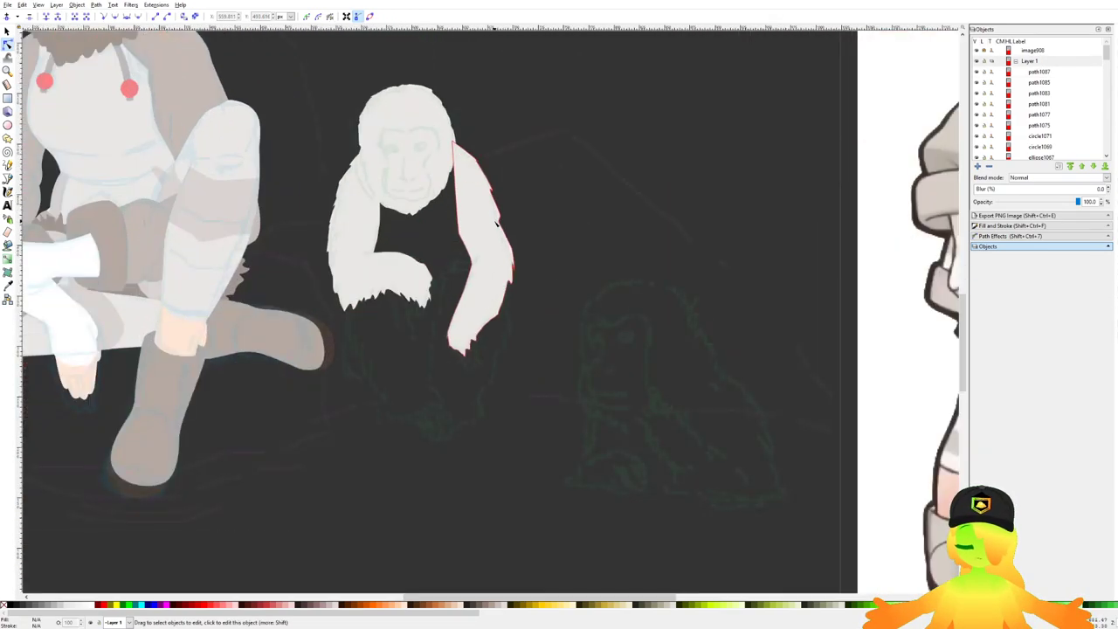
{"action": "left_click_drag", "start_coordinate": [498, 223], "coordinate": [566, 184]}
{"action": "left_click", "coordinate": [8, 179]}
{"action": "scroll", "coordinate": [459, 306], "scroll_direction": "up", "scroll_amount": 2}
{"action": "scroll", "coordinate": [566, 184], "scroll_direction": "down", "scroll_amount": 3}
{"action": "key", "text": "ctrl+s"}
{"action": "scroll", "coordinate": [512, 253], "scroll_direction": "up", "scroll_amount": 2}
{"action": "scroll", "coordinate": [514, 255], "scroll_direction": "up", "scroll_amount": 2}
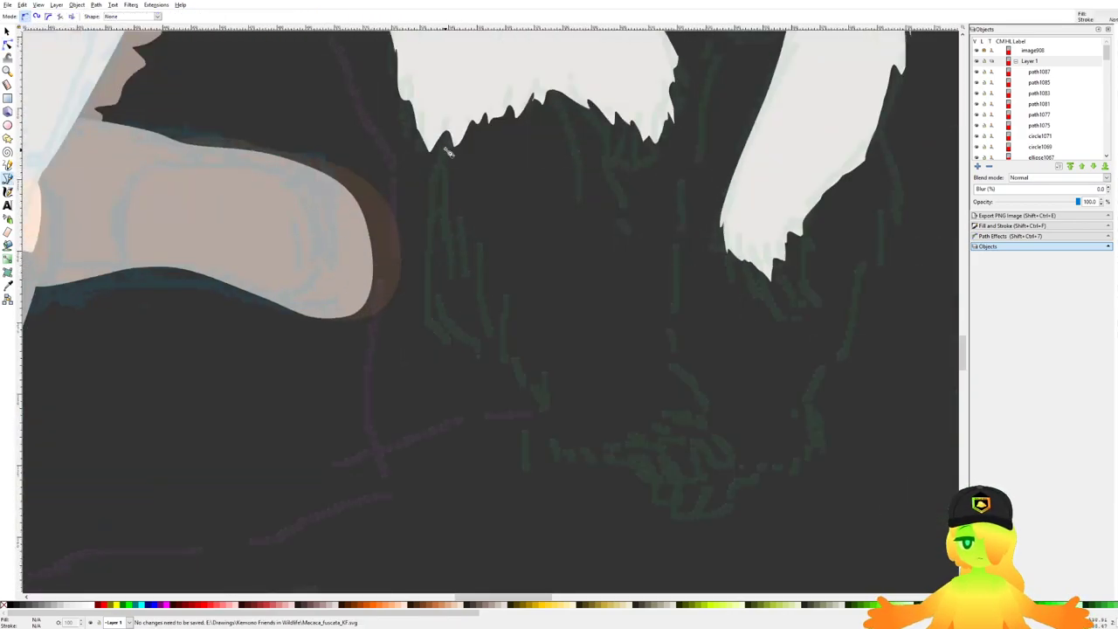
{"action": "left_click", "coordinate": [431, 106]}
{"action": "left_click", "coordinate": [416, 196]}
{"action": "left_click_drag", "start_coordinate": [421, 222], "coordinate": [421, 236]}
{"action": "left_click", "coordinate": [419, 261]}
Step: Trace the small fur tufts around the lower bend of the leg and remove the overshooting last points
{"action": "left_click_drag", "start_coordinate": [426, 248], "coordinate": [477, 351]}
{"action": "left_click", "coordinate": [427, 304]}
{"action": "left_click", "coordinate": [436, 328]}
{"action": "left_click", "coordinate": [451, 343]}
{"action": "left_click", "coordinate": [465, 348]}
{"action": "left_click_drag", "start_coordinate": [485, 347], "coordinate": [508, 357]}
{"action": "left_click", "coordinate": [493, 353]}
{"action": "left_click", "coordinate": [557, 349]}
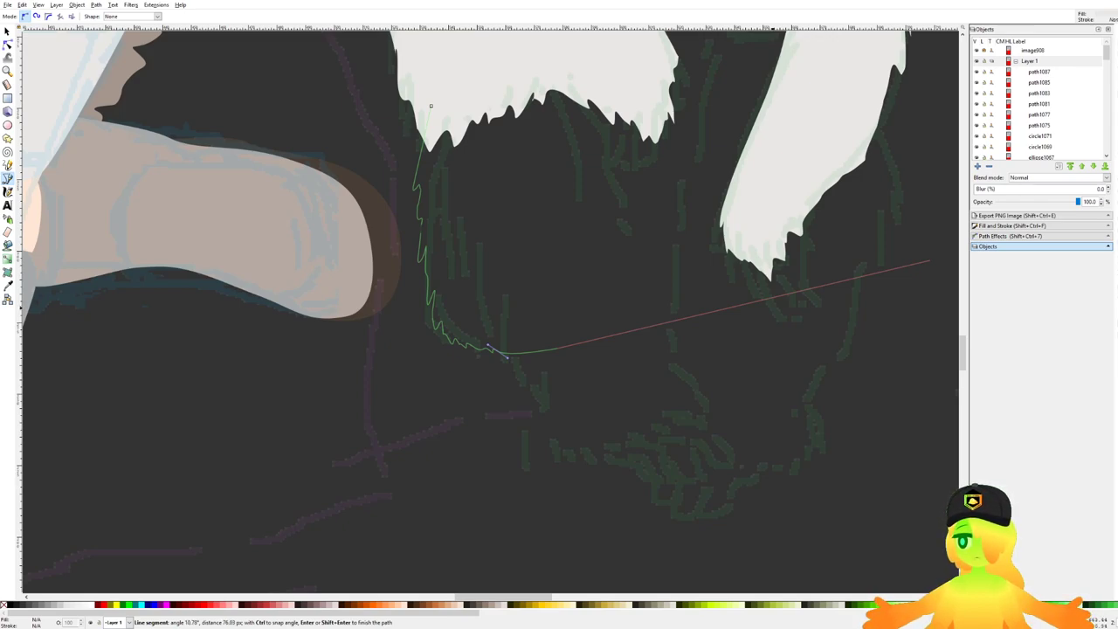
{"action": "scroll", "coordinate": [594, 358], "scroll_direction": "down", "scroll_amount": 3}
{"action": "scroll", "coordinate": [577, 376], "scroll_direction": "up", "scroll_amount": 3}
{"action": "scroll", "coordinate": [576, 377], "scroll_direction": "up", "scroll_amount": 1}
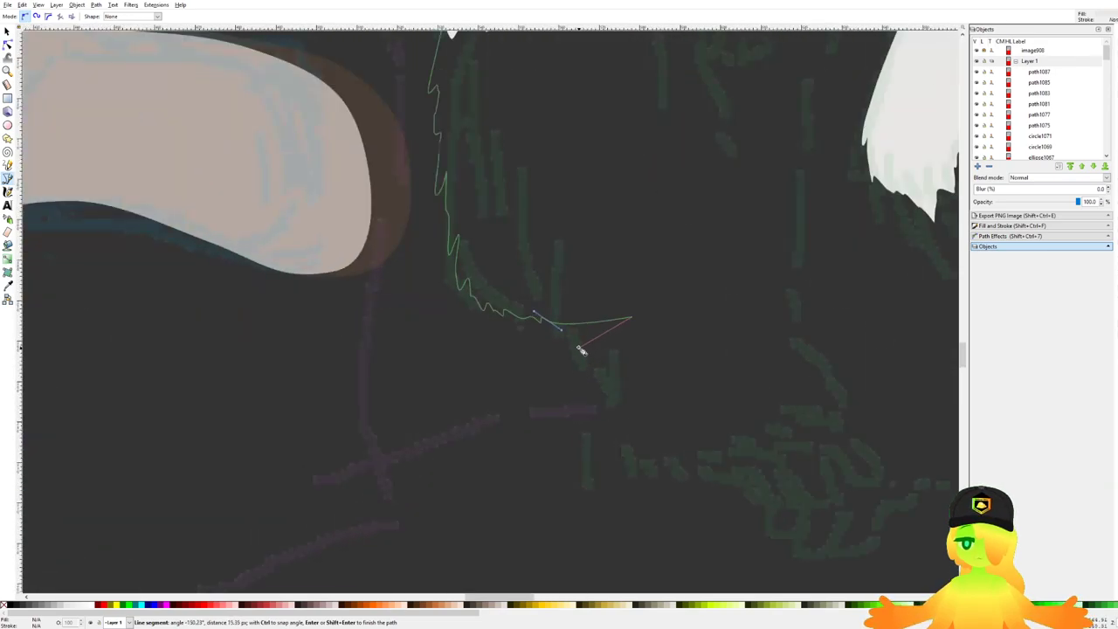
{"action": "key", "text": "BackSpace"}
{"action": "key", "text": "BackSpace"}
Step: Continue the leg outline with jagged fur down the shin to the heel and along the start of the foot's underside
{"action": "left_click", "coordinate": [561, 343]}
{"action": "left_click_drag", "start_coordinate": [553, 305], "coordinate": [567, 339]}
{"action": "left_click_drag", "start_coordinate": [577, 339], "coordinate": [594, 364]}
{"action": "left_click_drag", "start_coordinate": [603, 371], "coordinate": [640, 454]}
{"action": "left_click", "coordinate": [631, 462]}
{"action": "left_click_drag", "start_coordinate": [655, 468], "coordinate": [671, 469]}
{"action": "left_click_drag", "start_coordinate": [686, 477], "coordinate": [691, 476]}
{"action": "left_click_drag", "start_coordinate": [701, 467], "coordinate": [706, 471]}
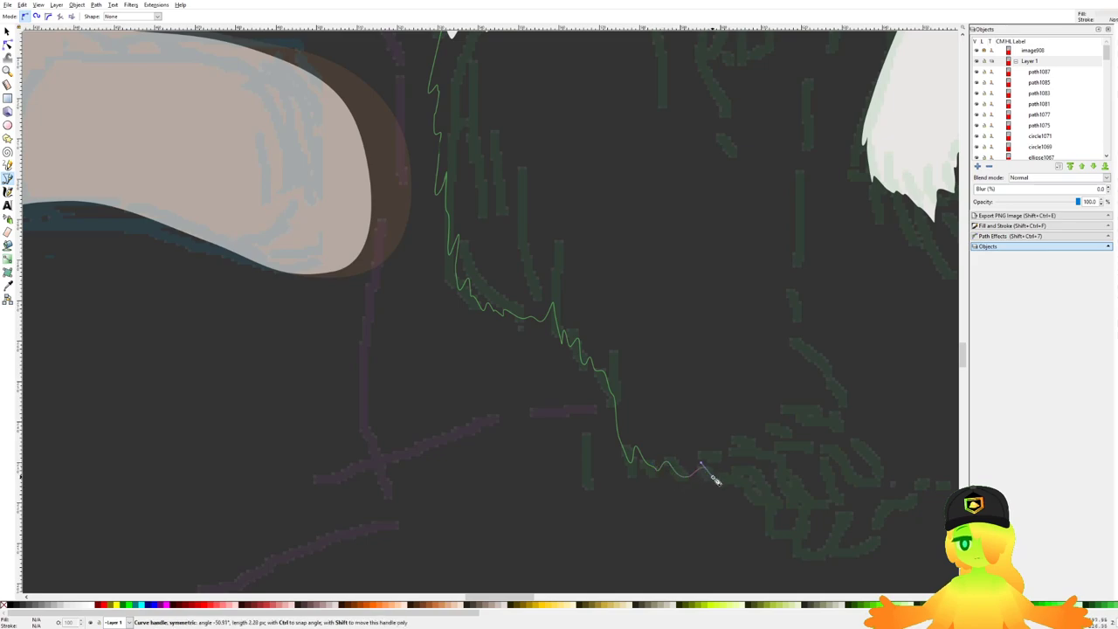
Step: Trace the foot's lower edge and the toe tufts, turning the outline back up over the instep
{"action": "left_click", "coordinate": [734, 461]}
{"action": "left_click", "coordinate": [785, 443]}
{"action": "left_click_drag", "start_coordinate": [781, 455], "coordinate": [793, 421]}
{"action": "left_click_drag", "start_coordinate": [821, 428], "coordinate": [826, 431]}
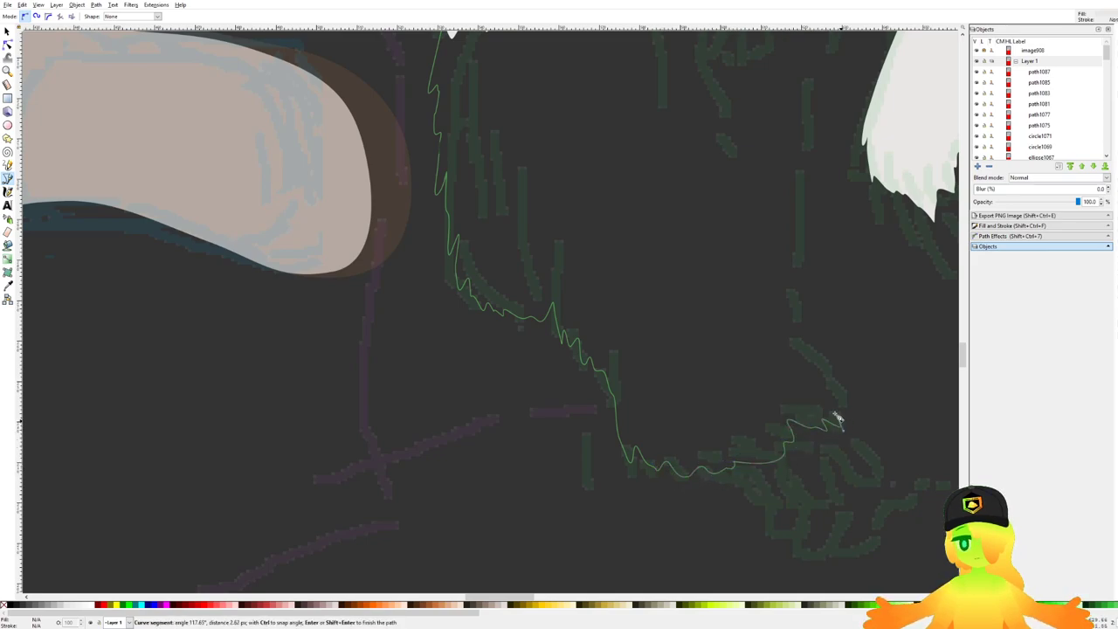
{"action": "left_click", "coordinate": [833, 413]}
{"action": "left_click", "coordinate": [841, 402]}
{"action": "left_click_drag", "start_coordinate": [795, 356], "coordinate": [793, 348]}
Step: Trace the inner edge of the leg up into the arm's fringe, close the outline, and save the drawing
{"action": "scroll", "coordinate": [773, 278], "scroll_direction": "down", "scroll_amount": 2}
{"action": "left_click_drag", "start_coordinate": [773, 278], "coordinate": [607, 332]}
{"action": "scroll", "coordinate": [603, 355], "scroll_direction": "down", "scroll_amount": 1}
{"action": "scroll", "coordinate": [598, 342], "scroll_direction": "up", "scroll_amount": 2}
{"action": "left_click_drag", "start_coordinate": [597, 249], "coordinate": [594, 237]}
{"action": "left_click_drag", "start_coordinate": [594, 191], "coordinate": [590, 155]}
{"action": "scroll", "coordinate": [573, 130], "scroll_direction": "up", "scroll_amount": 1}
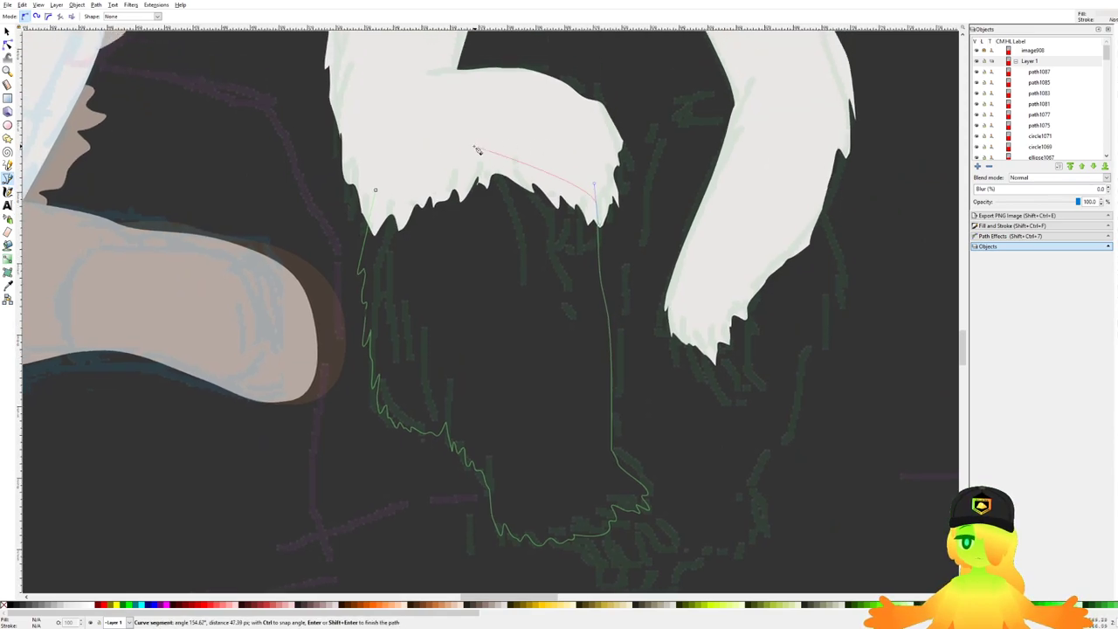
{"action": "left_click", "coordinate": [371, 189]}
{"action": "scroll", "coordinate": [423, 278], "scroll_direction": "down", "scroll_amount": 3}
{"action": "key", "text": "ctrl+s"}
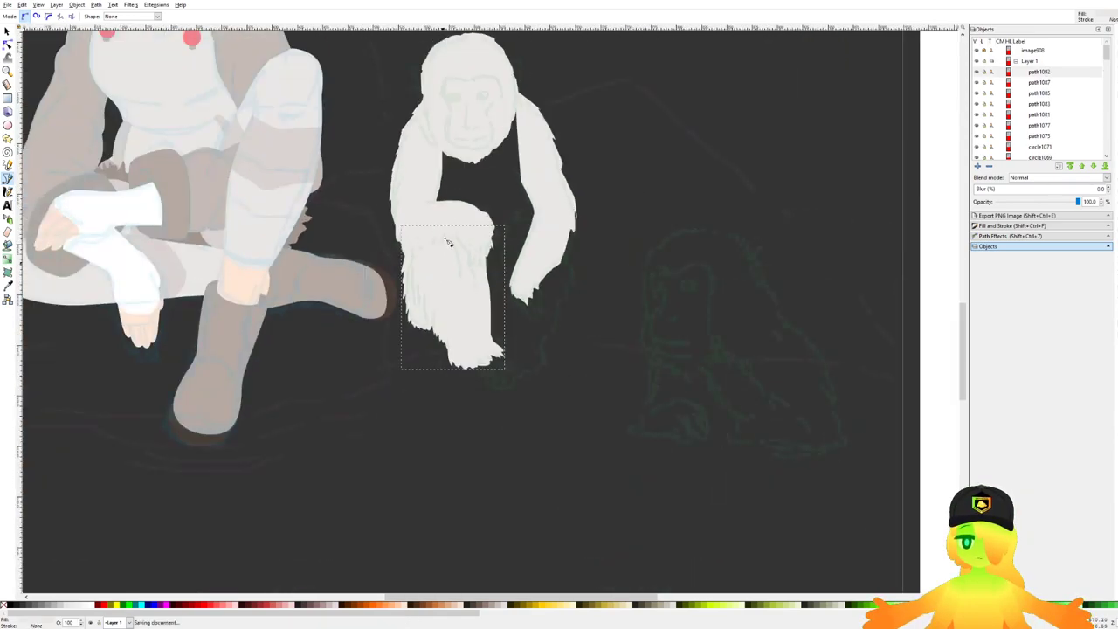
Step: Start the monkey's torso outline inside the head, running down through the arm and leg to the toes
{"action": "scroll", "coordinate": [472, 240], "scroll_direction": "up", "scroll_amount": 1}
{"action": "scroll", "coordinate": [454, 225], "scroll_direction": "up", "scroll_amount": 1}
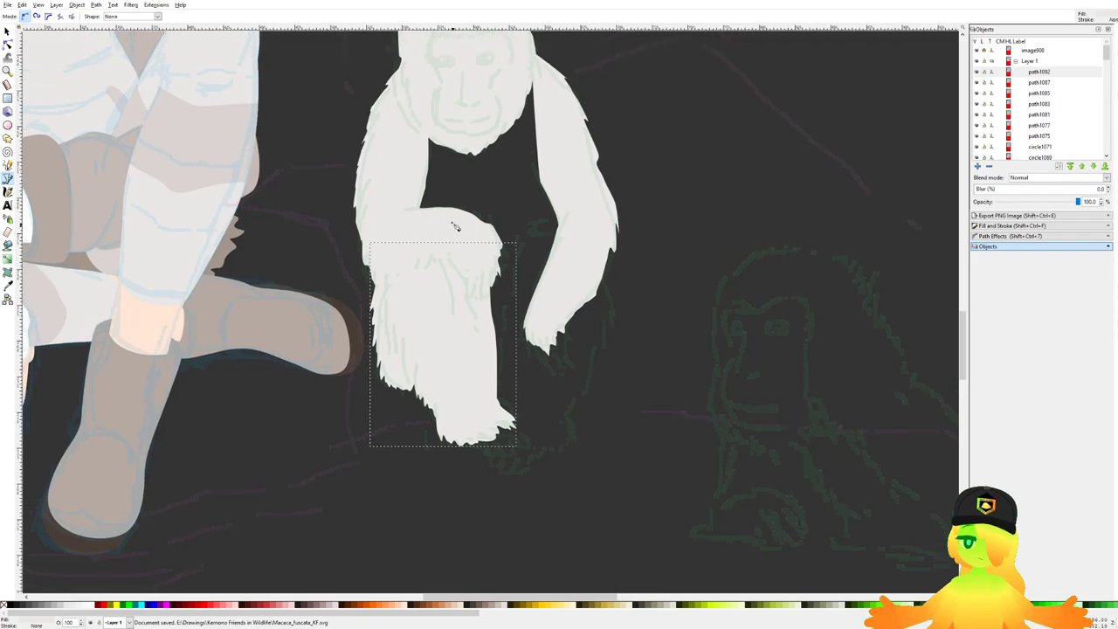
{"action": "left_click", "coordinate": [420, 103]}
{"action": "left_click_drag", "start_coordinate": [406, 258], "coordinate": [422, 285]}
{"action": "scroll", "coordinate": [493, 404], "scroll_direction": "up", "scroll_amount": 2}
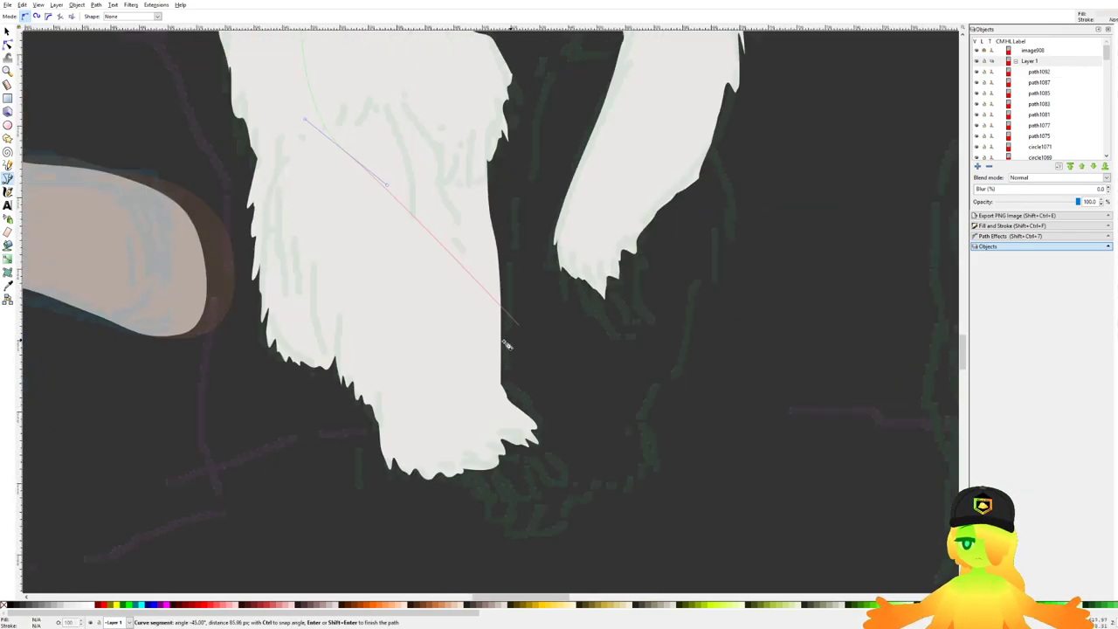
{"action": "left_click_drag", "start_coordinate": [496, 387], "coordinate": [497, 422]}
{"action": "left_click", "coordinate": [513, 459]}
{"action": "left_click_drag", "start_coordinate": [529, 464], "coordinate": [585, 484]}
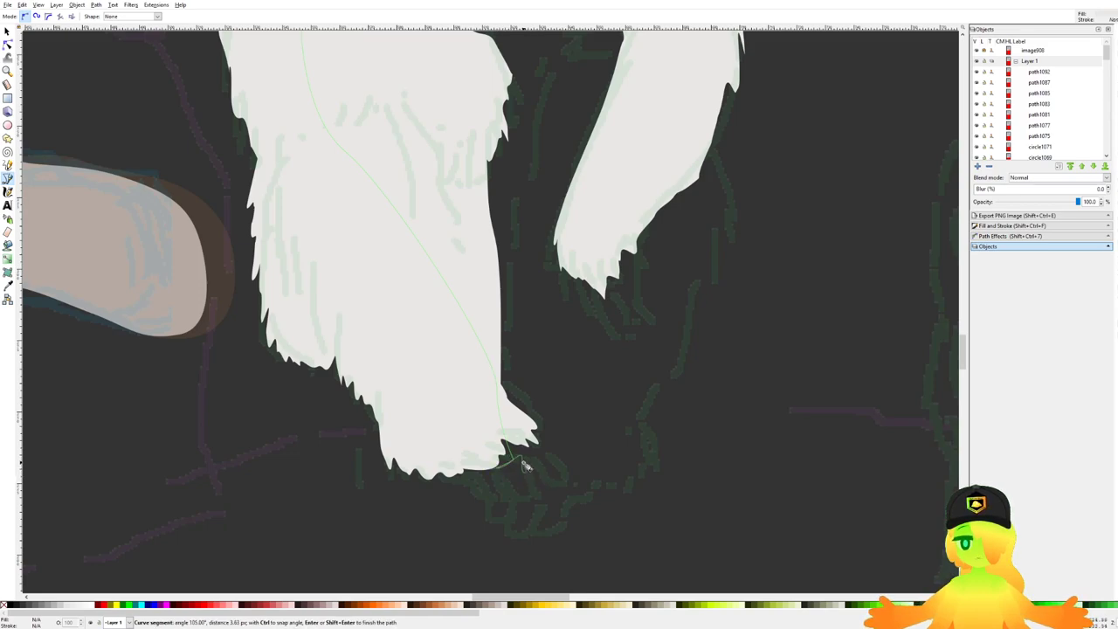
{"action": "left_click_drag", "start_coordinate": [497, 463], "coordinate": [499, 464]}
Step: Trace the furry bottom edge of the torso from the toes across to its right-hand corner and up
{"action": "left_click_drag", "start_coordinate": [515, 462], "coordinate": [533, 472]}
{"action": "left_click_drag", "start_coordinate": [542, 475], "coordinate": [561, 476]}
{"action": "left_click_drag", "start_coordinate": [576, 487], "coordinate": [600, 474]}
{"action": "left_click_drag", "start_coordinate": [612, 479], "coordinate": [627, 478]}
{"action": "left_click_drag", "start_coordinate": [634, 457], "coordinate": [645, 452]}
{"action": "left_click_drag", "start_coordinate": [648, 442], "coordinate": [649, 422]}
Step: Trace the notched fur of the torso's right-hand flank upward to the forearm
{"action": "left_click_drag", "start_coordinate": [657, 381], "coordinate": [664, 389]}
{"action": "left_click_drag", "start_coordinate": [675, 359], "coordinate": [688, 332]}
{"action": "left_click_drag", "start_coordinate": [696, 272], "coordinate": [708, 289]}
{"action": "left_click_drag", "start_coordinate": [710, 251], "coordinate": [713, 248]}
{"action": "left_click_drag", "start_coordinate": [718, 222], "coordinate": [725, 212]}
{"action": "left_click_drag", "start_coordinate": [727, 178], "coordinate": [730, 324]}
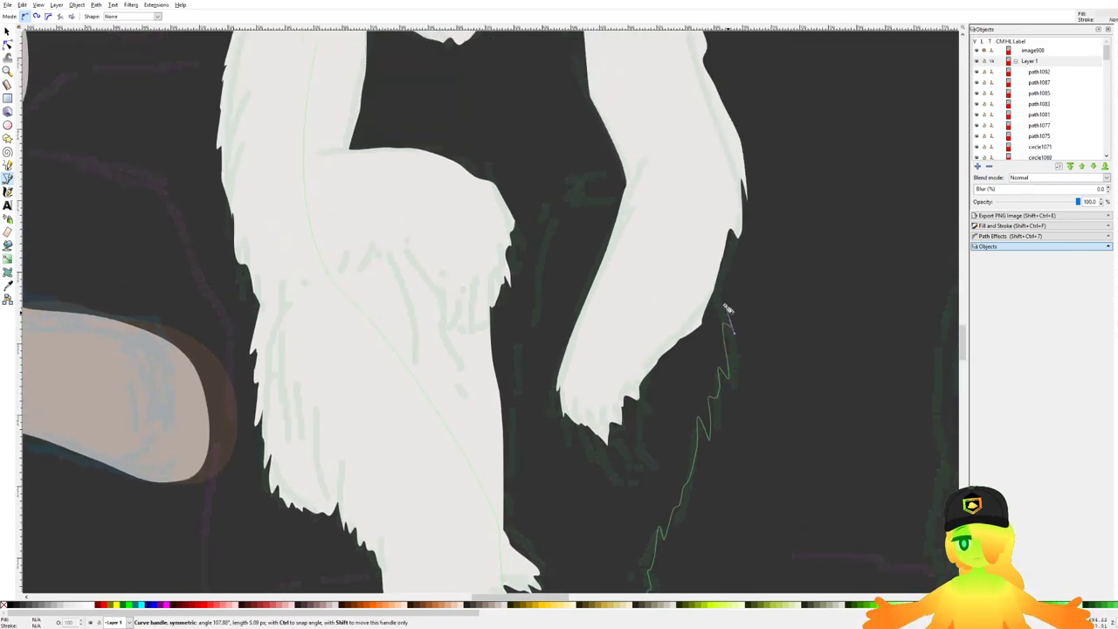
Step: Run the torso outline up through the right-hand arm to the head, close it, and save the drawing
{"action": "scroll", "coordinate": [673, 175], "scroll_direction": "up", "scroll_amount": 4}
{"action": "left_click", "coordinate": [610, 96]}
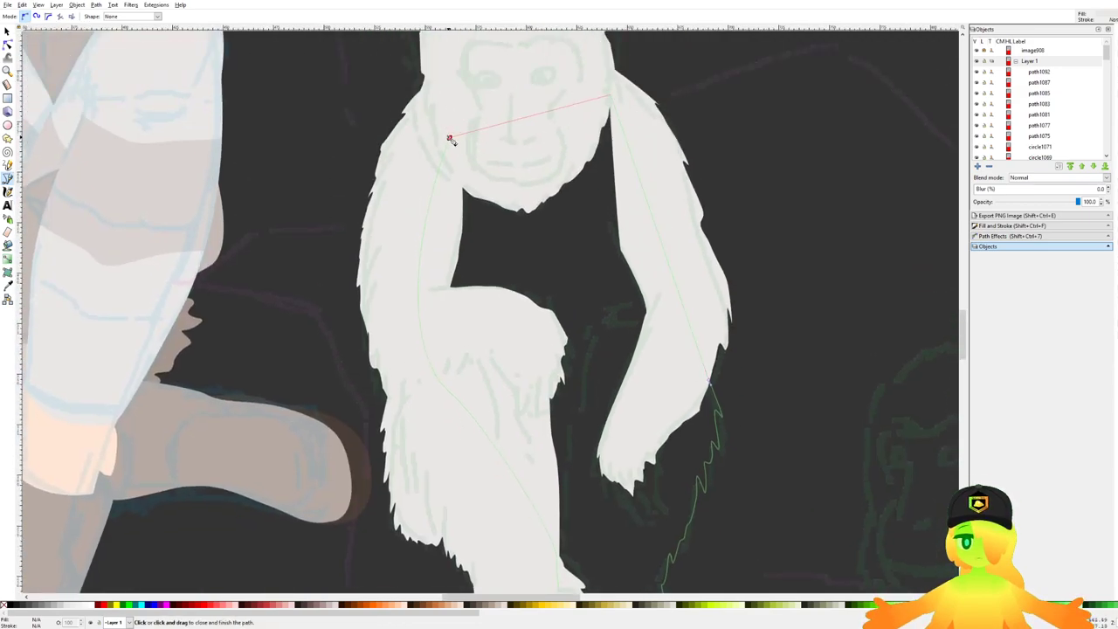
{"action": "left_click", "coordinate": [450, 138]}
{"action": "key", "text": "ctrl+s"}
Step: Send the torso shape to the bottom of the stack and raise it one level above the background rectangle
{"action": "key", "text": "End"}
{"action": "key", "text": "Page_Up"}
{"action": "scroll", "coordinate": [499, 176], "scroll_direction": "down", "scroll_amount": 5}
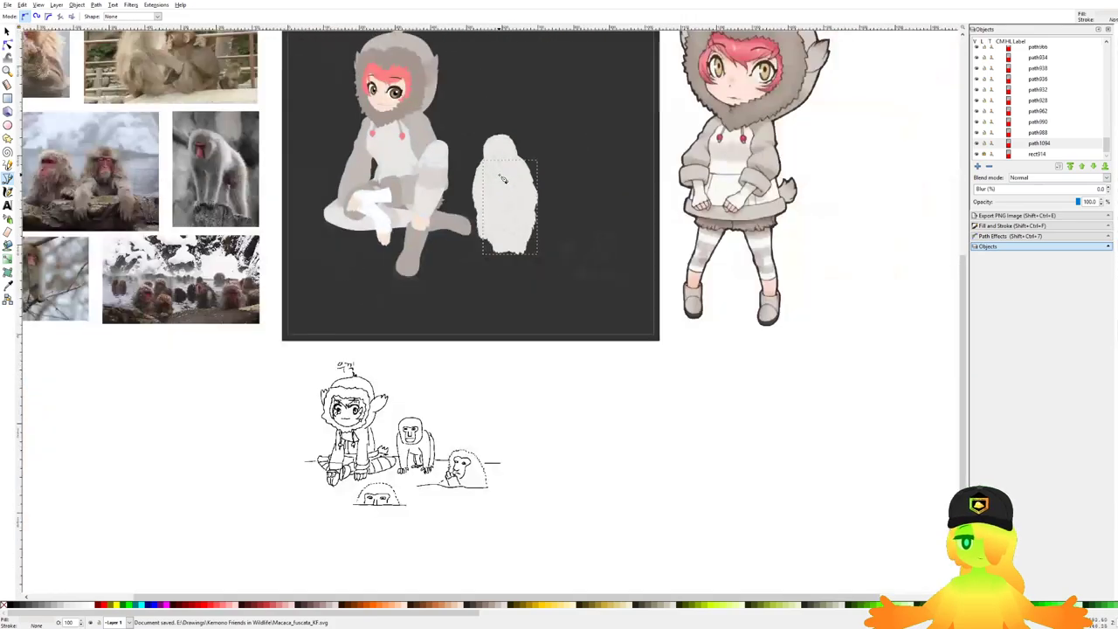
{"action": "scroll", "coordinate": [529, 215], "scroll_direction": "up", "scroll_amount": 1}
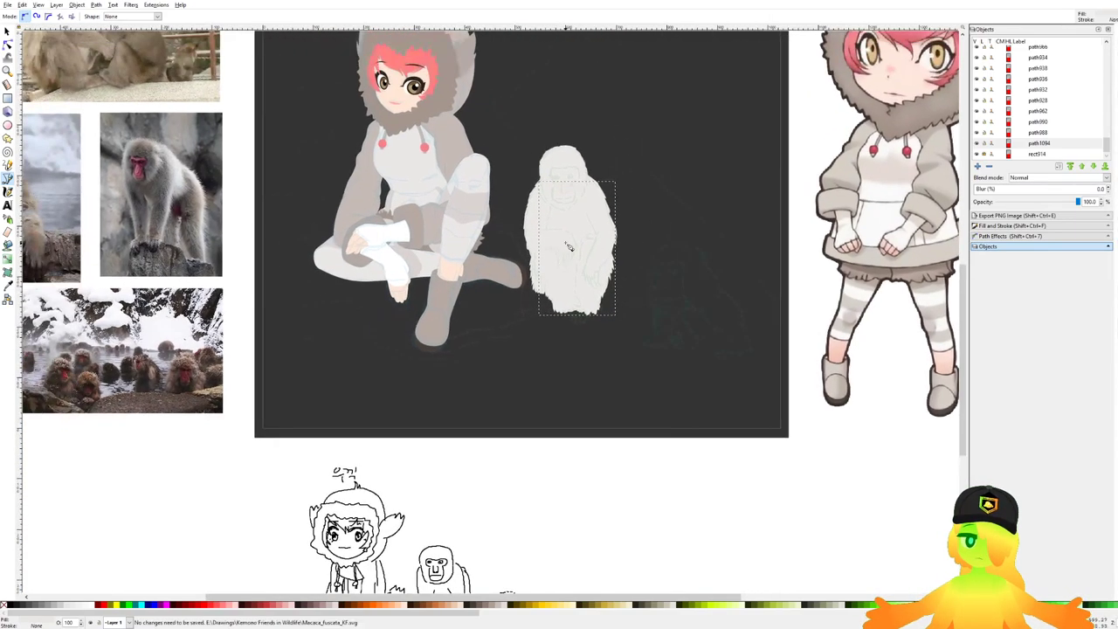
{"action": "scroll", "coordinate": [561, 212], "scroll_direction": "up", "scroll_amount": 1}
{"action": "scroll", "coordinate": [631, 230], "scroll_direction": "up", "scroll_amount": 4}
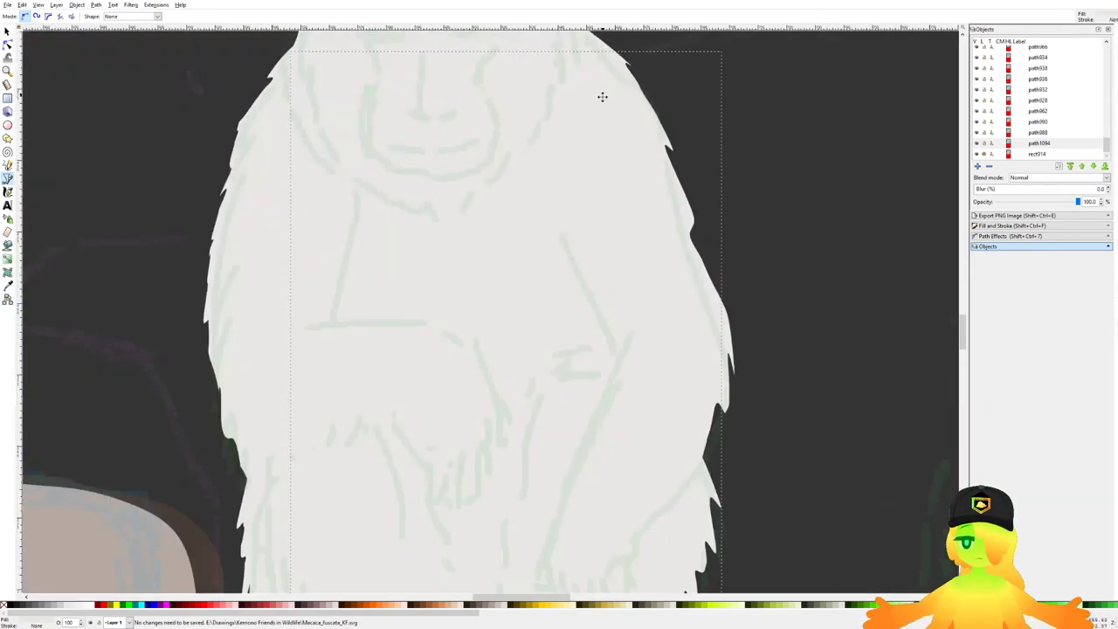
{"action": "left_click", "coordinate": [571, 99]}
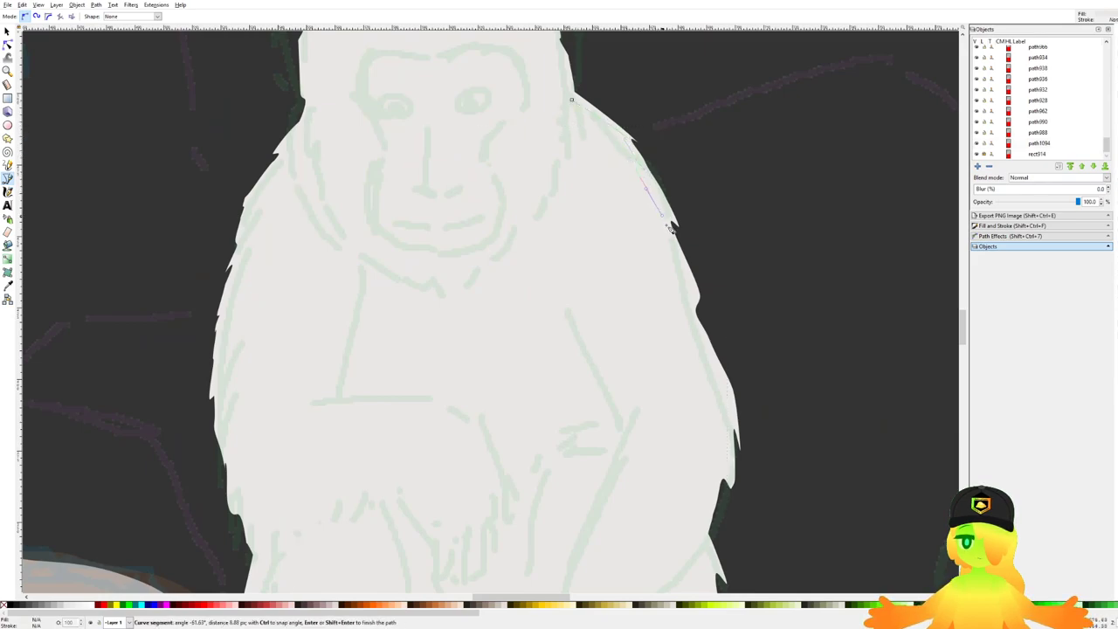
{"action": "left_click_drag", "start_coordinate": [669, 249], "coordinate": [685, 285]}
{"action": "left_click_drag", "start_coordinate": [690, 327], "coordinate": [669, 179]}
{"action": "left_click", "coordinate": [671, 177]}
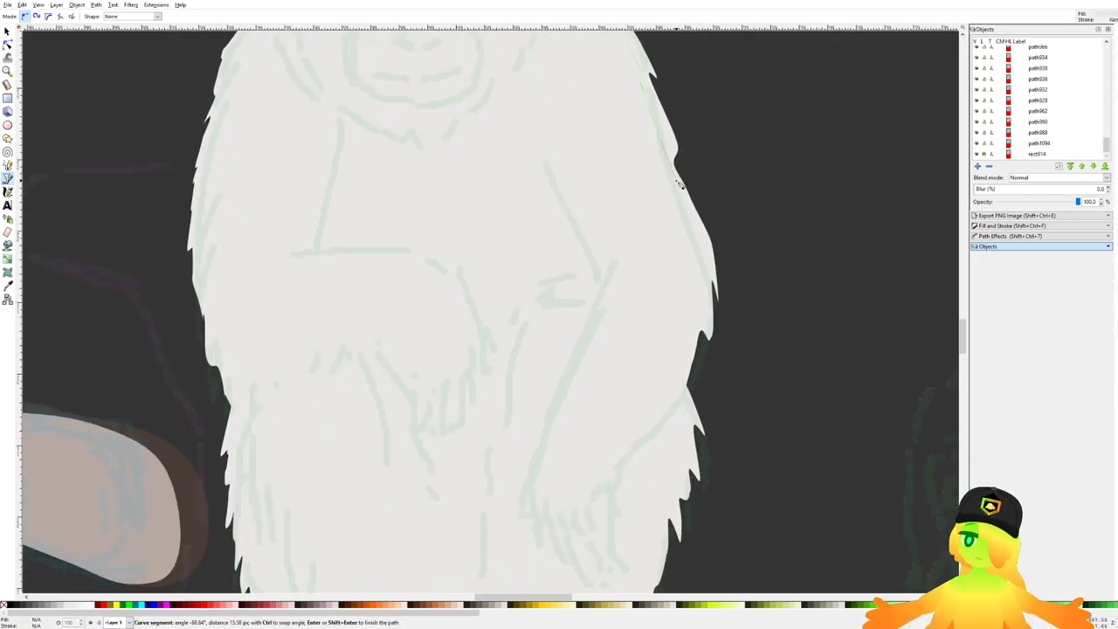
{"action": "left_click_drag", "start_coordinate": [696, 239], "coordinate": [725, 159]}
{"action": "scroll", "coordinate": [723, 164], "scroll_direction": "up", "scroll_amount": 1}
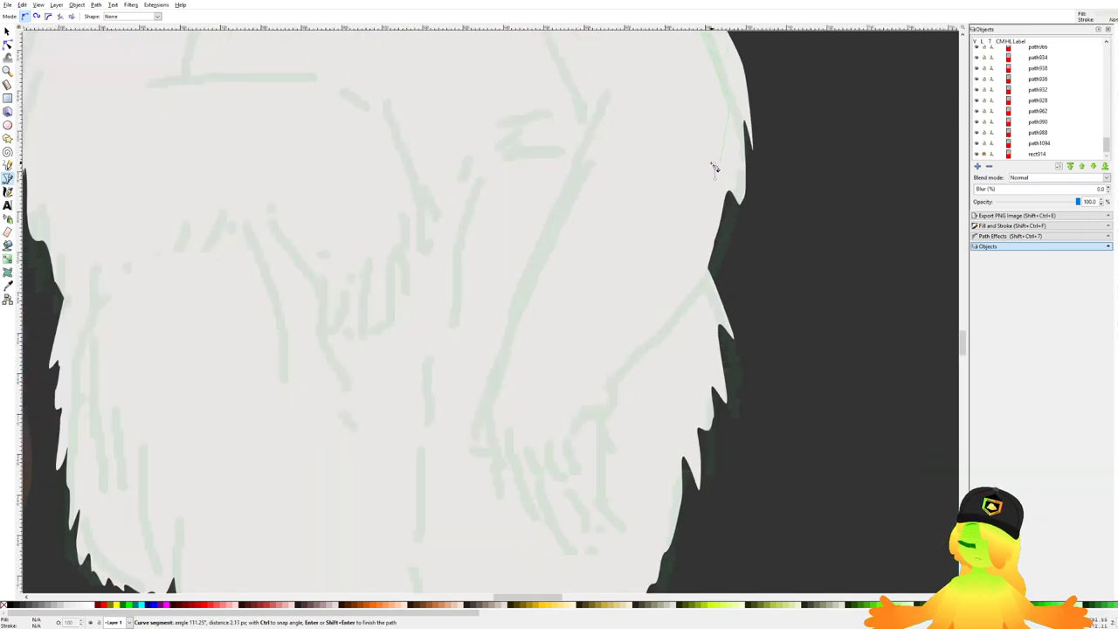
{"action": "left_click", "coordinate": [715, 168]}
{"action": "left_click_drag", "start_coordinate": [691, 227], "coordinate": [690, 243]}
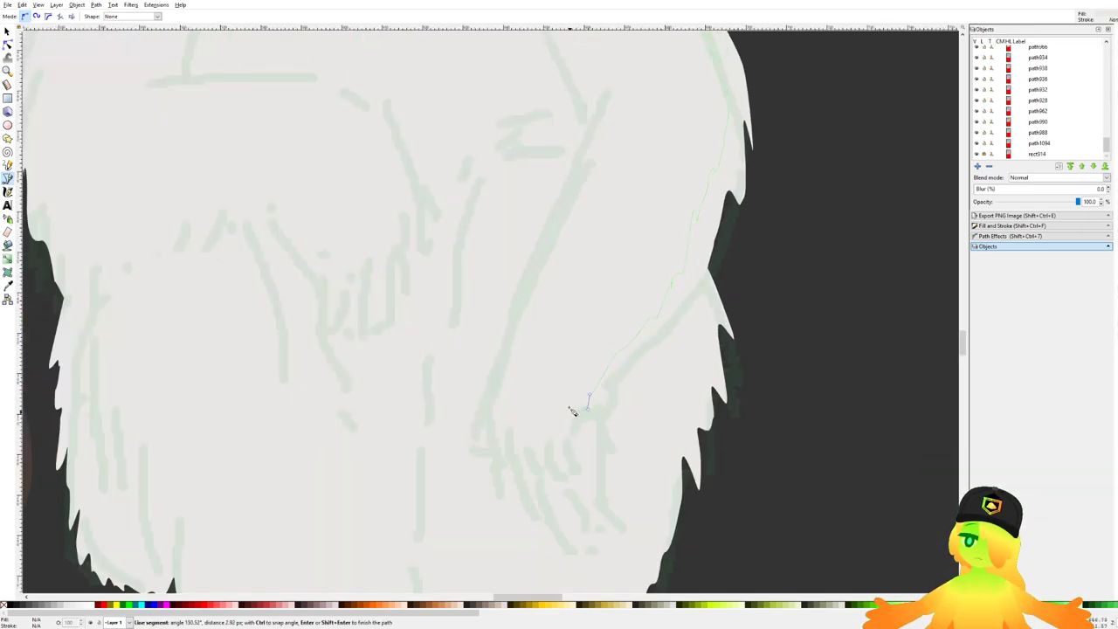
{"action": "key", "text": "Escape"}
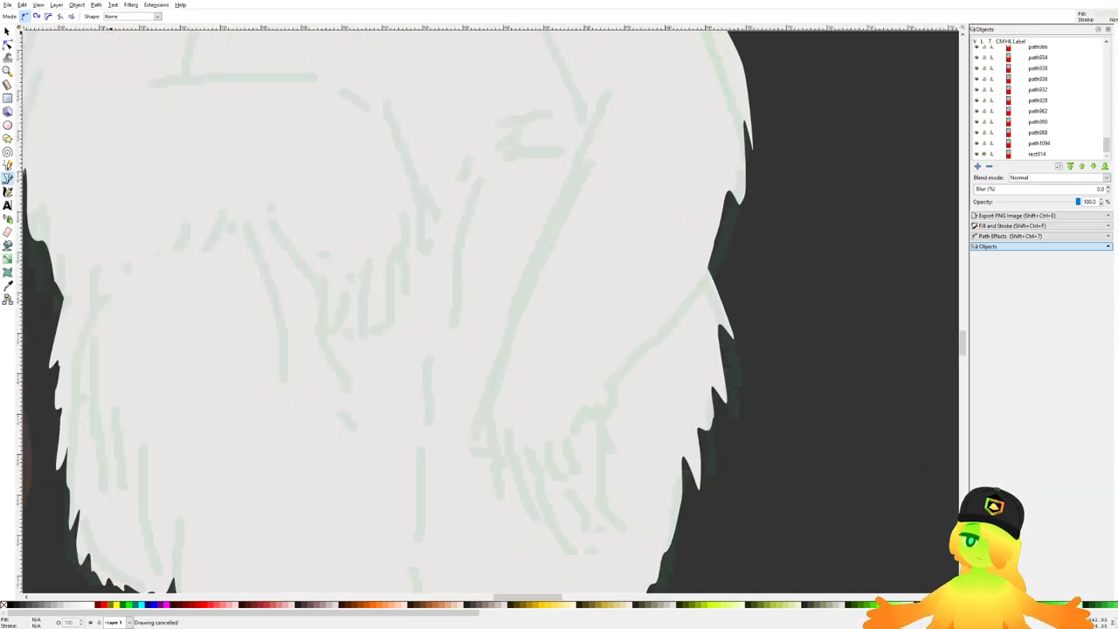
Step: Give the macaque's right-hand arm shape a black outline with a stroke width of 2 px
{"action": "left_click", "coordinate": [7, 31]}
{"action": "left_click", "coordinate": [594, 352]}
{"action": "scroll", "coordinate": [449, 448], "scroll_direction": "down", "scroll_amount": 1}
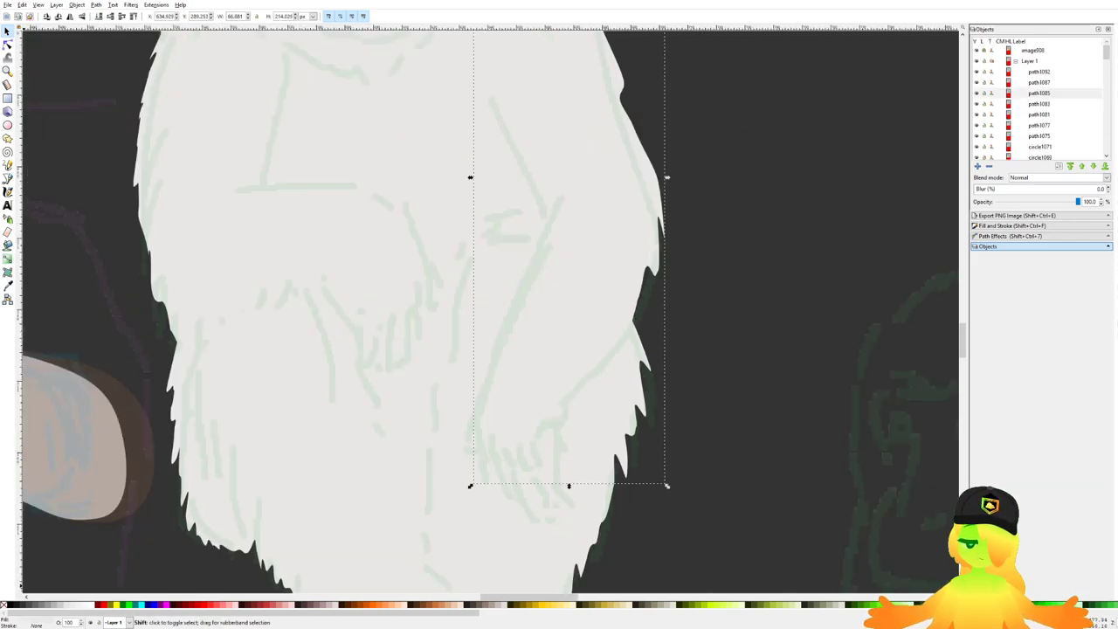
{"action": "left_click", "coordinate": [9, 604], "text": "shift"}
{"action": "left_click_drag", "start_coordinate": [415, 429], "coordinate": [489, 385]}
{"action": "scroll", "coordinate": [490, 384], "scroll_direction": "down", "scroll_amount": 1}
{"action": "left_click", "coordinate": [1026, 225]}
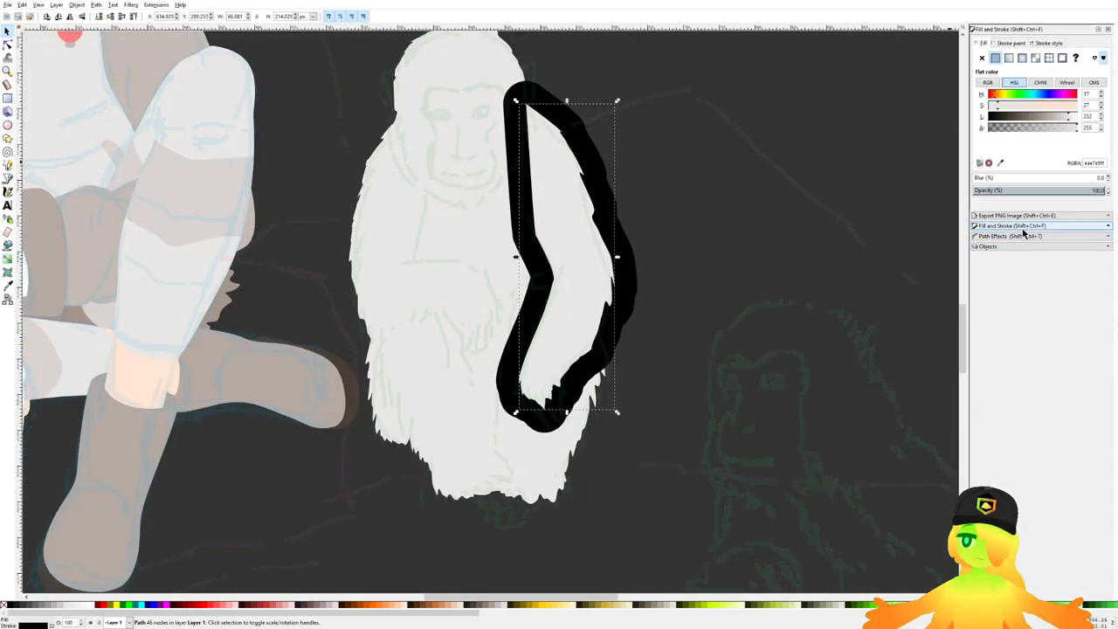
{"action": "left_click", "coordinate": [1044, 43]}
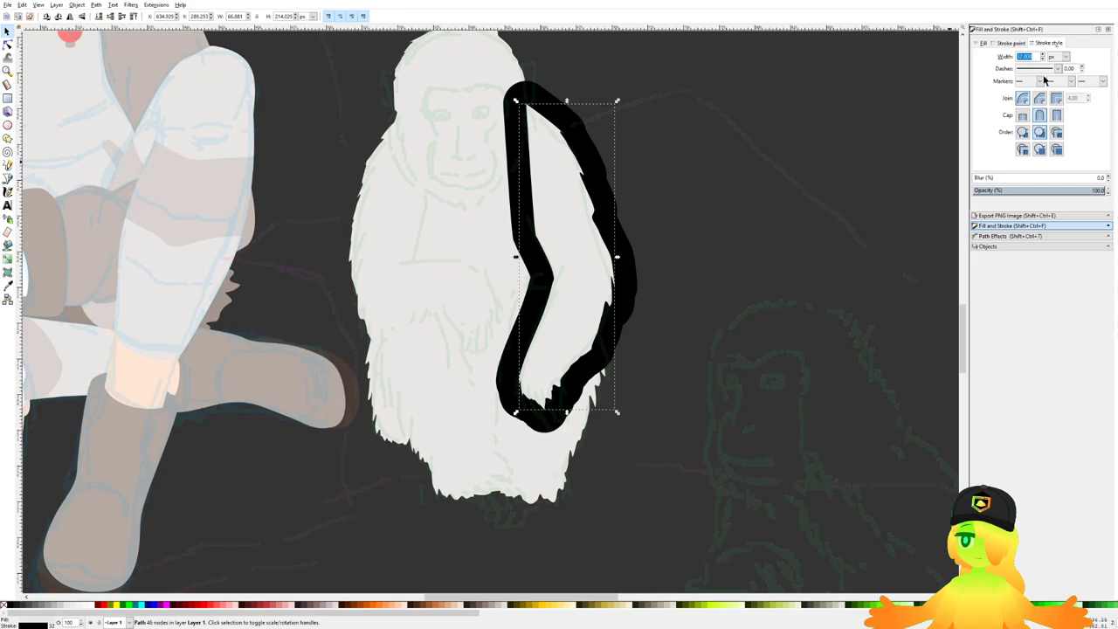
{"action": "type", "text": "2"}
{"action": "key", "text": "Return"}
Step: Give the macaque's left-hand arm shape a black outline with a stroke width of 2 px
{"action": "left_click", "coordinate": [414, 287]}
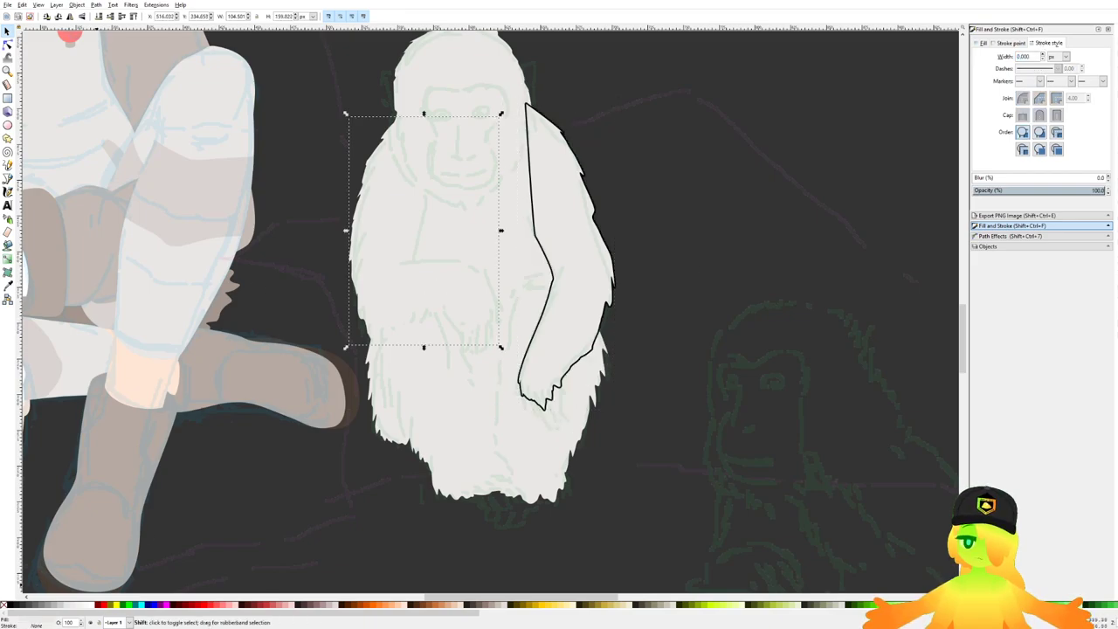
{"action": "left_click", "coordinate": [11, 604], "text": "shift"}
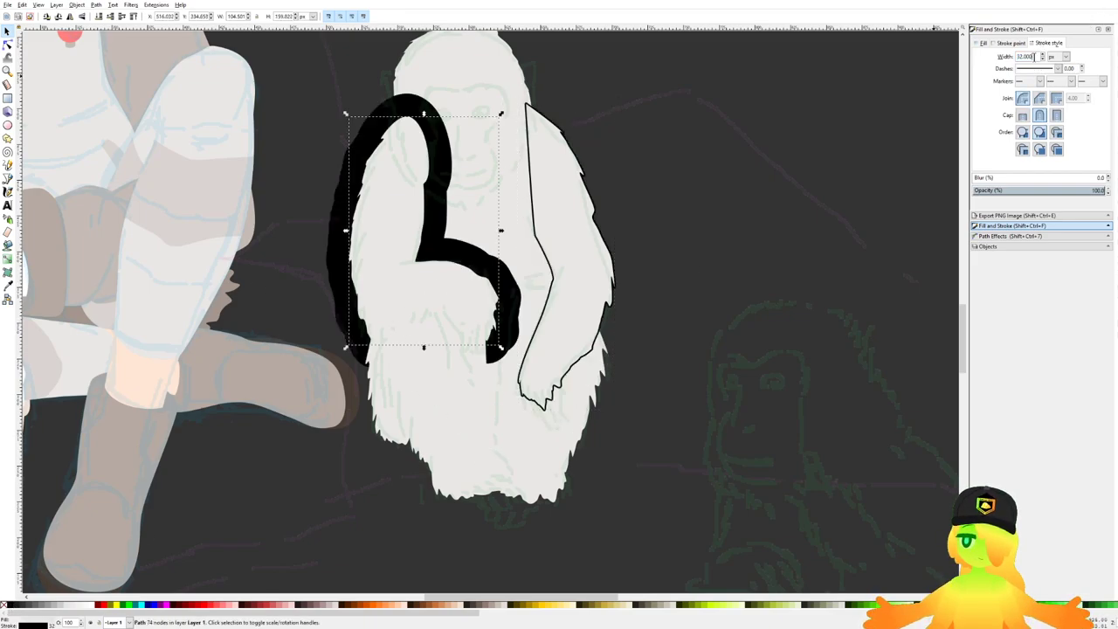
{"action": "key", "text": "Return"}
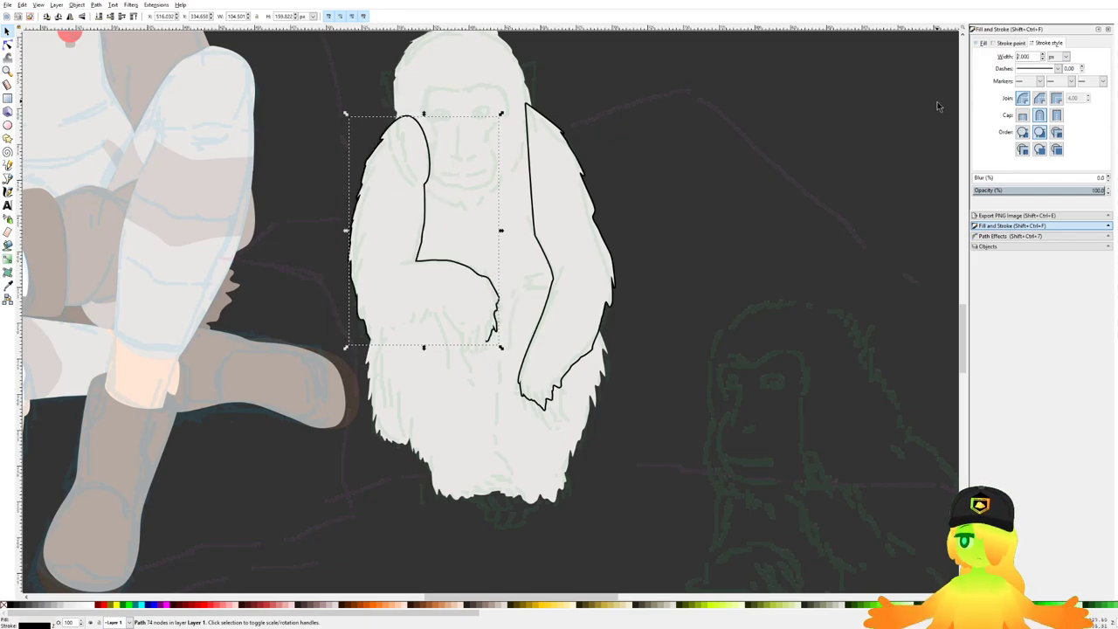
Step: Give both of the macaque's leg shapes black outlines with a stroke width of 2 px
{"action": "scroll", "coordinate": [429, 359], "scroll_direction": "up", "scroll_amount": 1}
{"action": "left_click", "coordinate": [406, 410]}
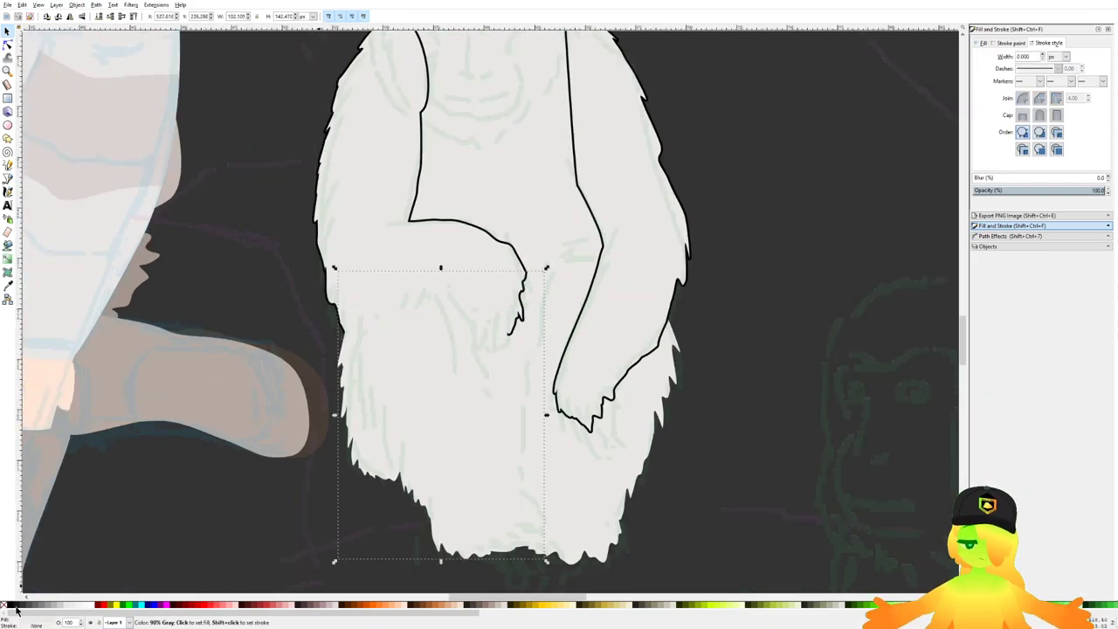
{"action": "left_click", "coordinate": [11, 605], "text": "shift"}
{"action": "left_click", "coordinate": [594, 489]}
{"action": "left_click", "coordinate": [10, 604], "text": "shift"}
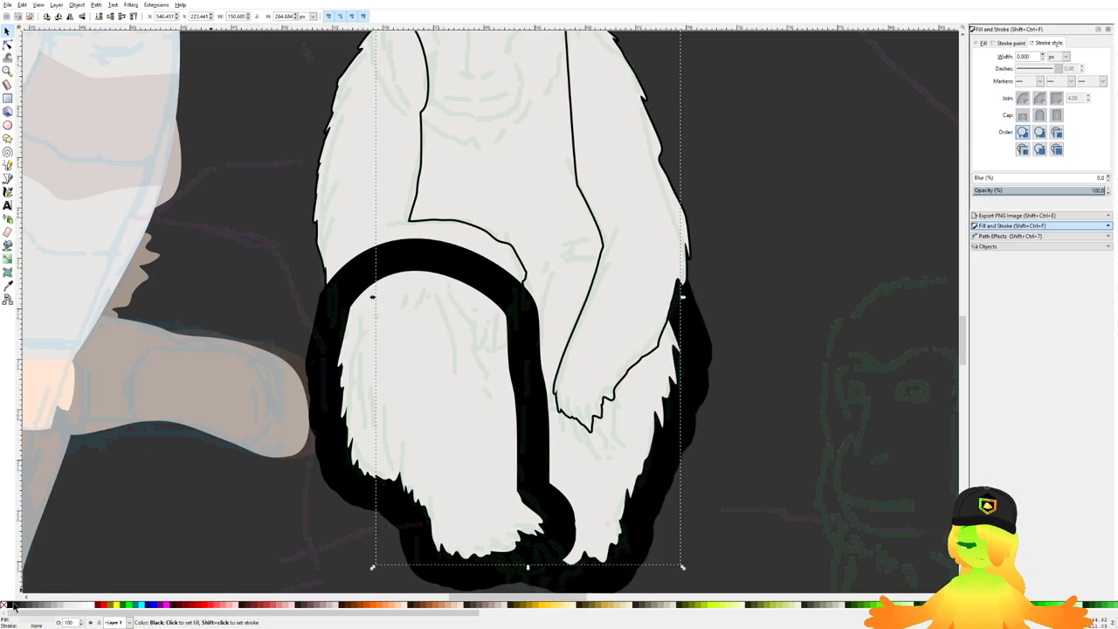
{"action": "left_click", "coordinate": [424, 420], "text": "shift"}
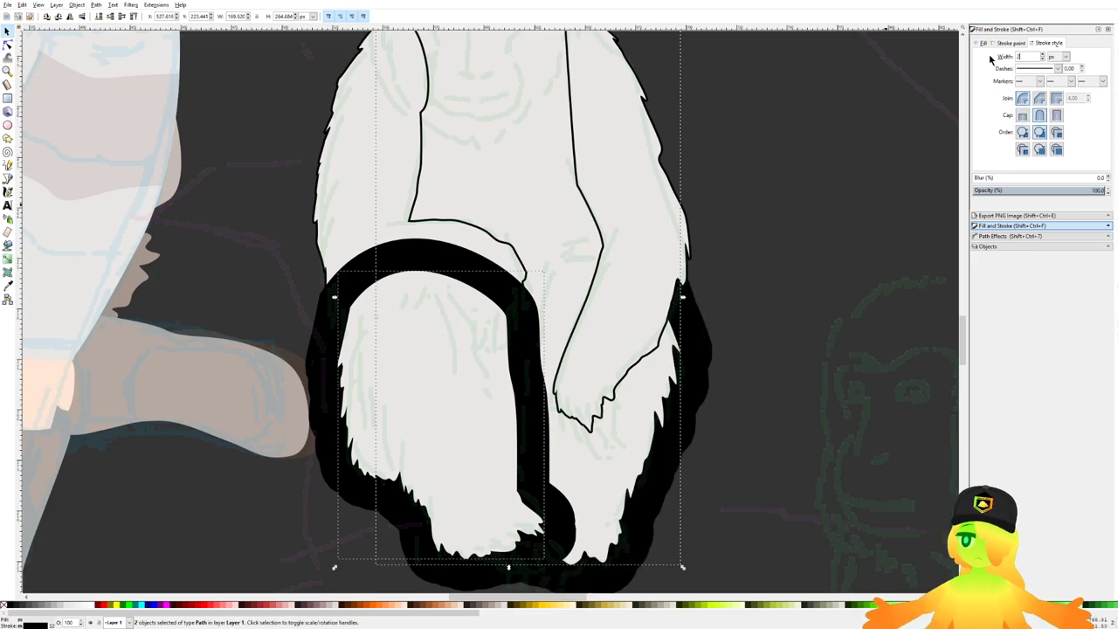
{"action": "type", "text": "2"}
{"action": "key", "text": "Return"}
Step: Lower the macaque's left-hand leg so that it sits behind the furry forearm
{"action": "scroll", "coordinate": [629, 332], "scroll_direction": "down", "scroll_amount": 2, "text": "ctrl"}
{"action": "left_click", "coordinate": [529, 393]}
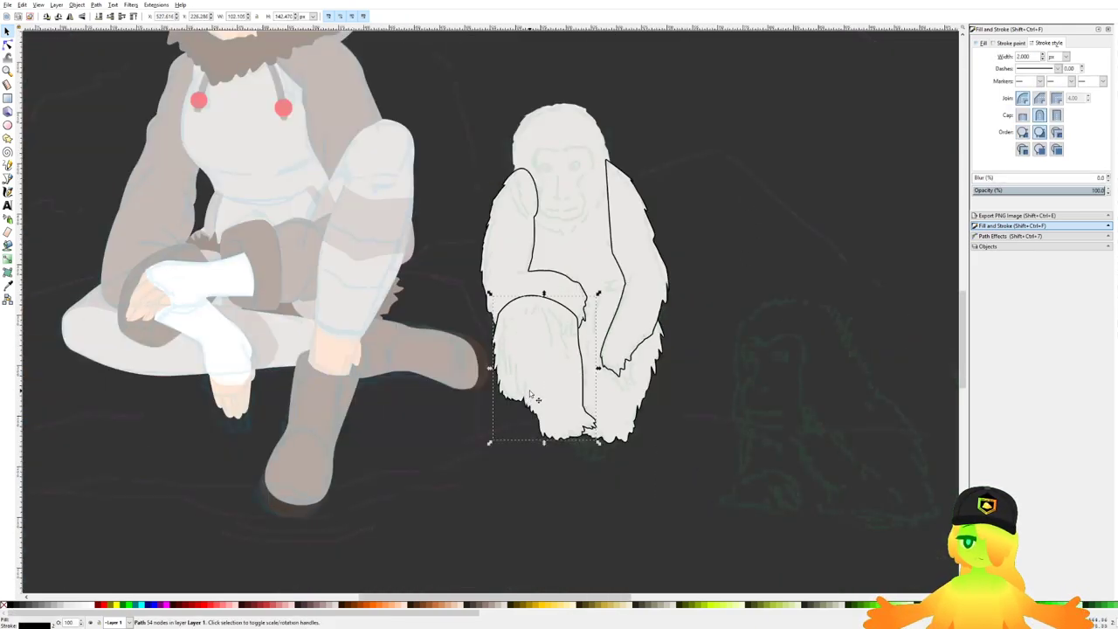
{"action": "key", "text": "Page_Down"}
{"action": "left_click", "coordinate": [742, 302]}
{"action": "left_click_drag", "start_coordinate": [742, 303], "coordinate": [723, 342]}
Step: Bring the macaque's head in front of the arms and give it a black outline 1 px wide
{"action": "left_click", "coordinate": [529, 187]}
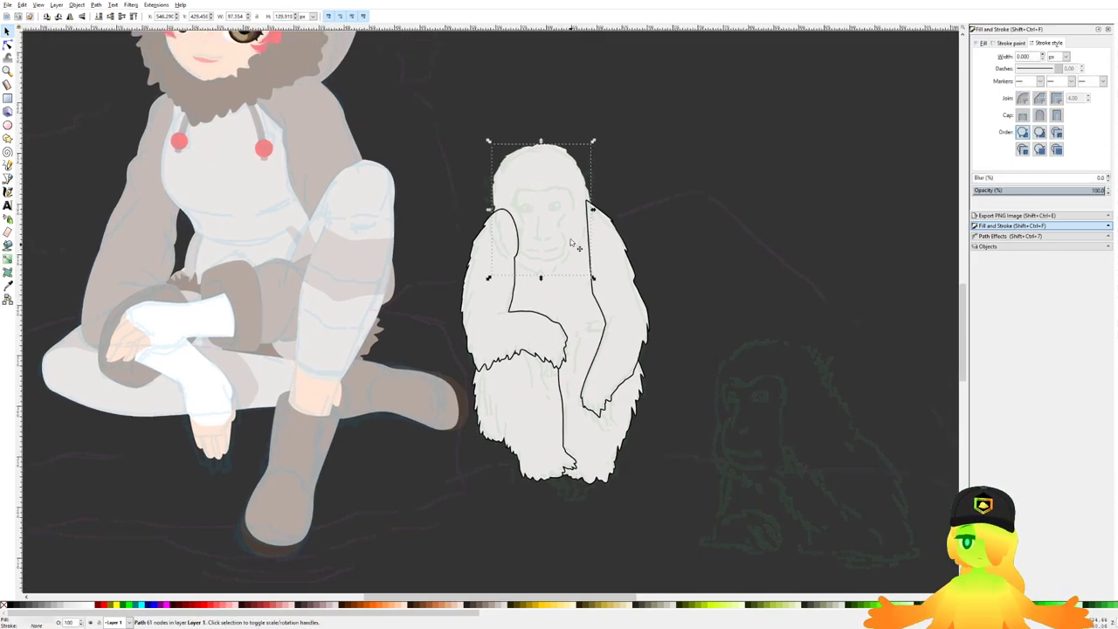
{"action": "scroll", "coordinate": [424, 279], "scroll_direction": "up", "scroll_amount": 1, "text": "ctrl"}
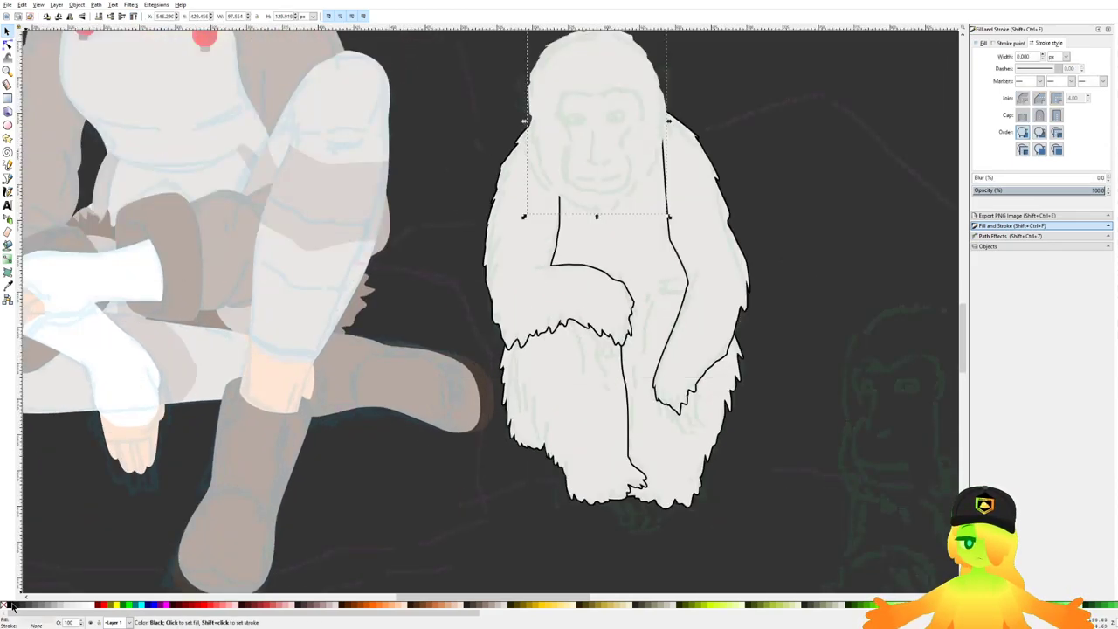
{"action": "key", "text": "ctrl+shift+v"}
{"action": "left_click_drag", "start_coordinate": [1037, 55], "coordinate": [983, 54]}
{"action": "type", "text": "1"}
{"action": "key", "text": "Return"}
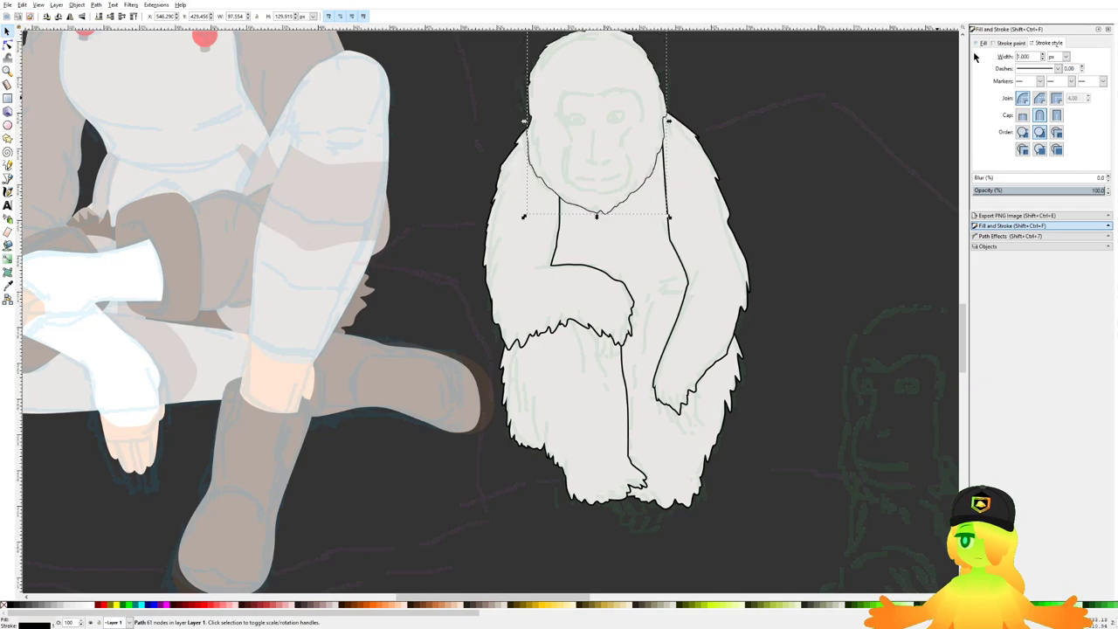
Step: Deselect the head and save the drawing
{"action": "key", "text": "ctrl+s"}
{"action": "left_click", "coordinate": [804, 110]}
{"action": "left_click_drag", "start_coordinate": [802, 107], "coordinate": [743, 155]}
{"action": "key", "text": "ctrl+s"}
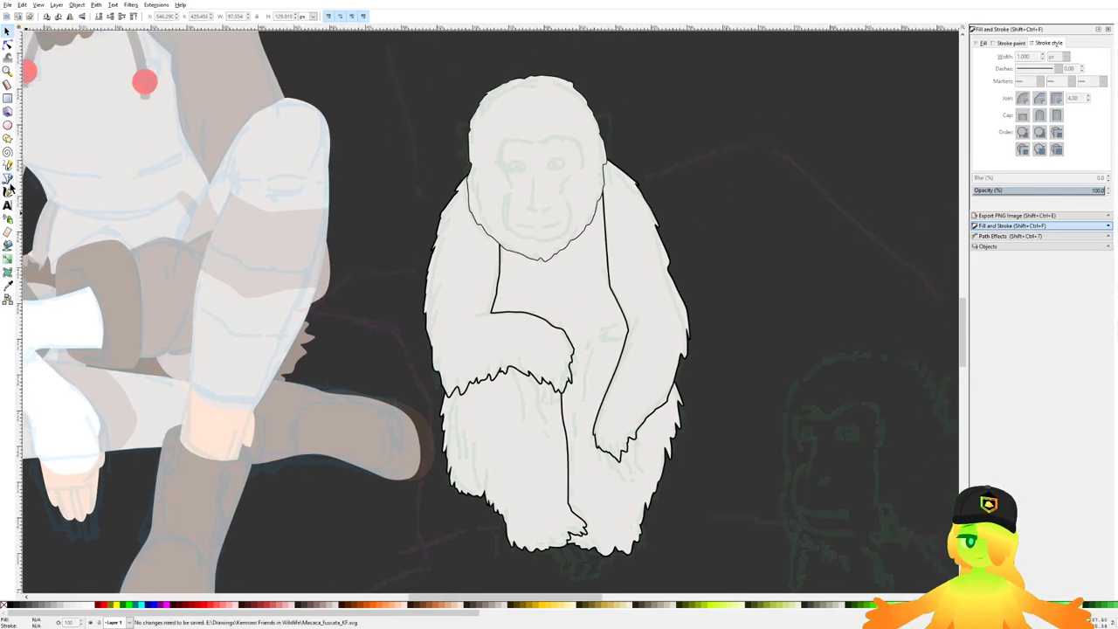
Step: Start a new Pen path from the left-hand jaw, tracing jagged fur beneath the chin across to the right-hand arm
{"action": "left_click", "coordinate": [9, 179]}
{"action": "scroll", "coordinate": [586, 282], "scroll_direction": "down", "scroll_amount": 3}
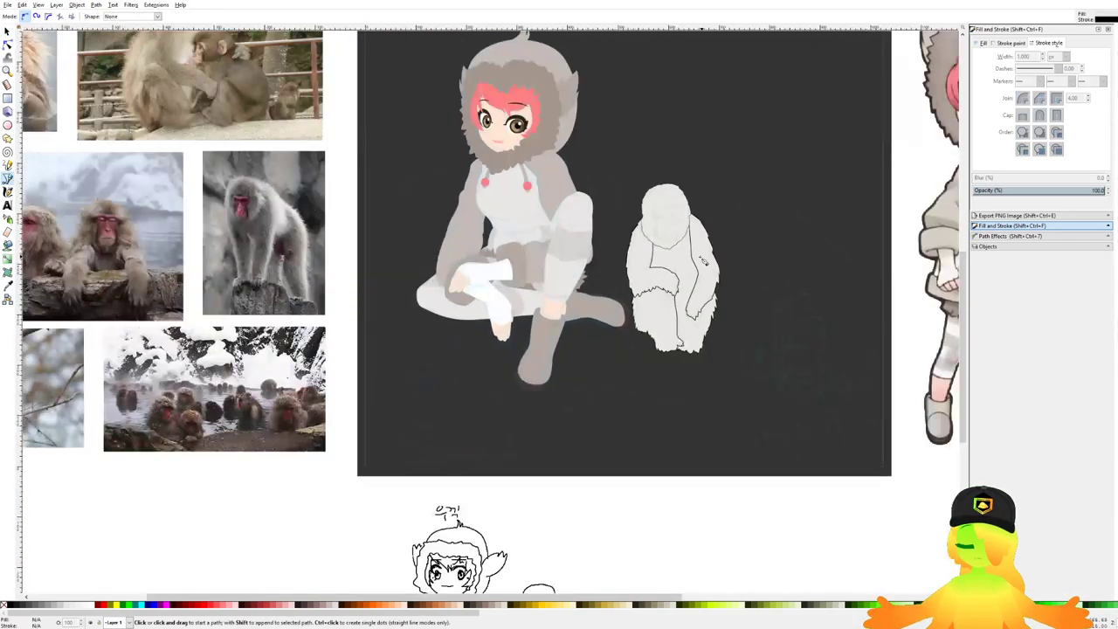
{"action": "scroll", "coordinate": [764, 258], "scroll_direction": "up", "scroll_amount": 2}
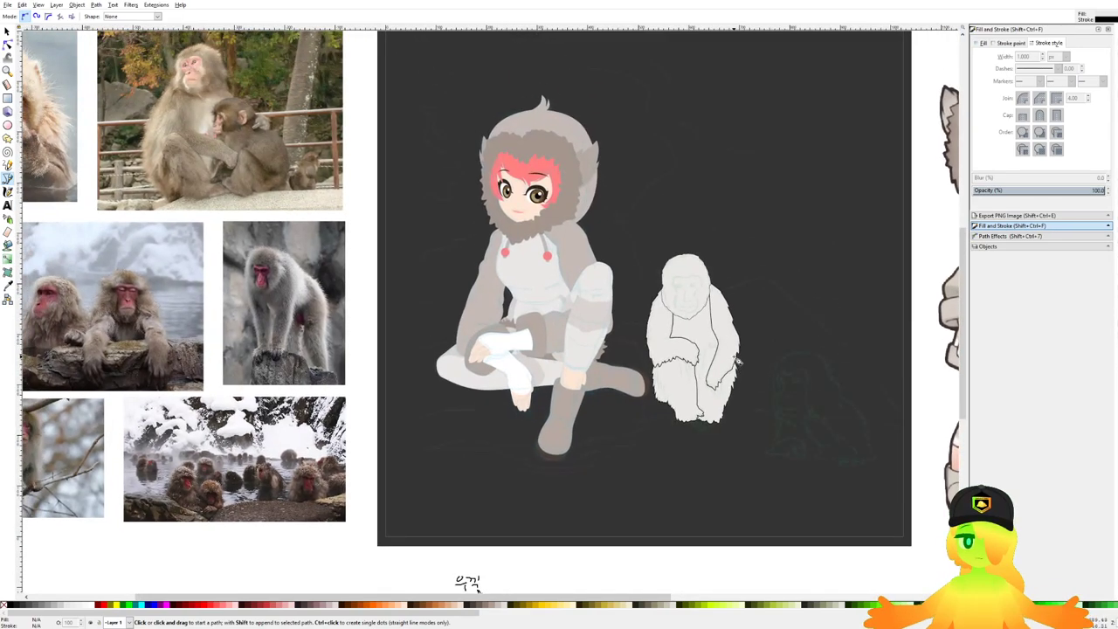
{"action": "scroll", "coordinate": [738, 360], "scroll_direction": "up", "scroll_amount": 5}
{"action": "mouse_move", "coordinate": [565, 191]}
{"action": "left_mouse_down"}
{"action": "mouse_move", "coordinate": [579, 239]}
{"action": "mouse_move", "coordinate": [614, 229]}
{"action": "left_mouse_up"}
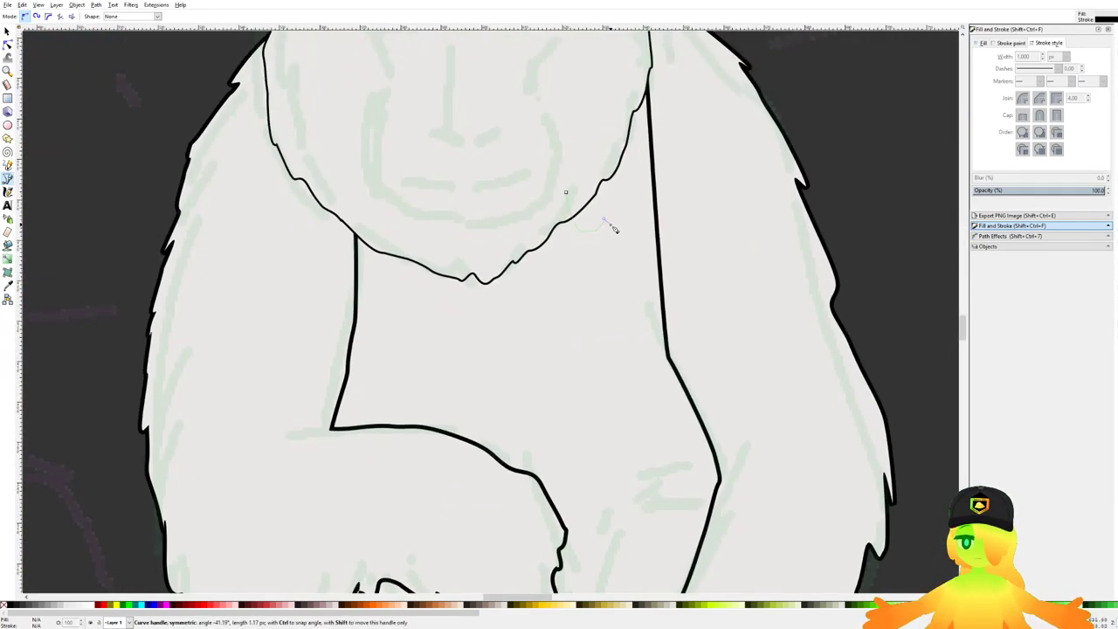
{"action": "key", "text": "Escape"}
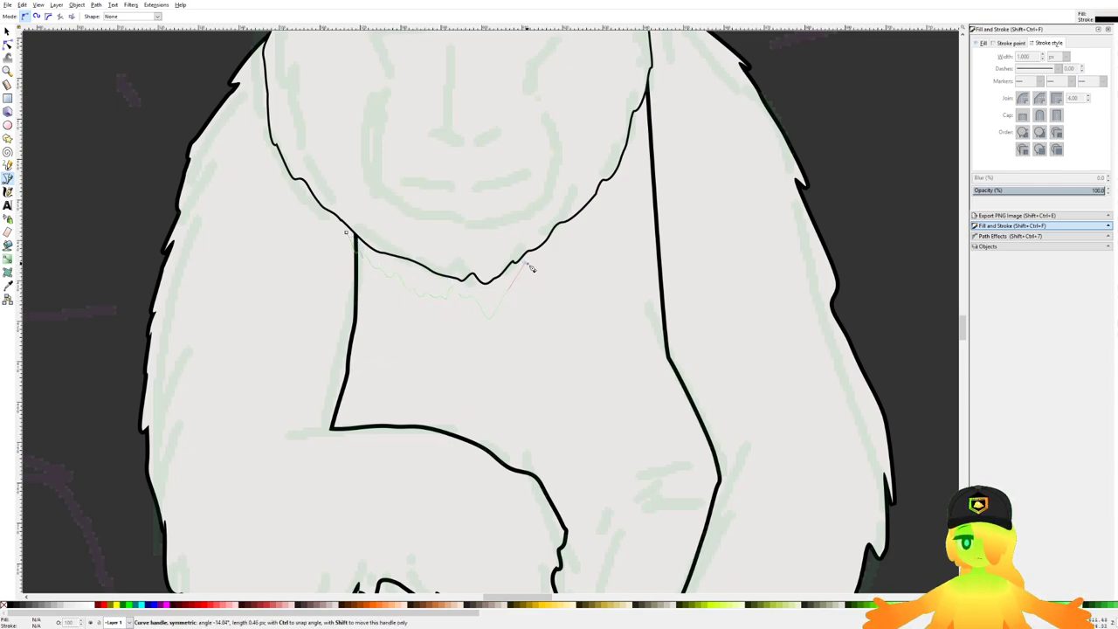
{"action": "left_click_drag", "start_coordinate": [531, 267], "coordinate": [534, 263]}
{"action": "left_click_drag", "start_coordinate": [621, 201], "coordinate": [623, 202]}
{"action": "left_click_drag", "start_coordinate": [639, 206], "coordinate": [651, 234]}
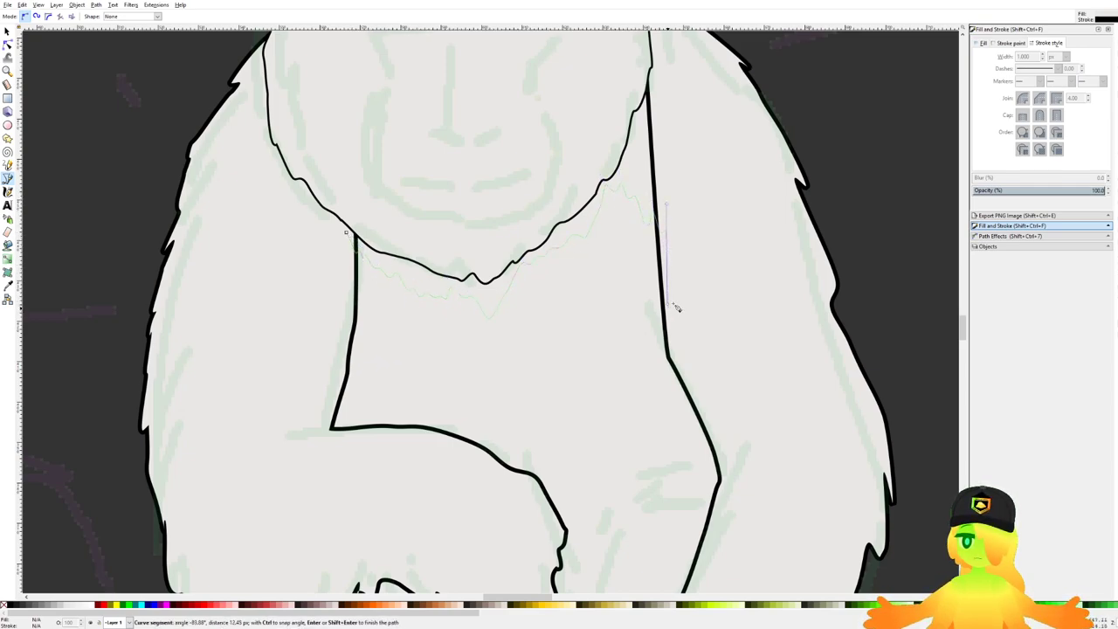
Step: Continue the path down just inside the inner edge of the right-hand arm, past the elbow to the wrist
{"action": "left_click_drag", "start_coordinate": [675, 312], "coordinate": [682, 345]}
{"action": "left_click_drag", "start_coordinate": [710, 384], "coordinate": [705, 210]}
{"action": "left_click_drag", "start_coordinate": [715, 249], "coordinate": [702, 285]}
{"action": "left_click_drag", "start_coordinate": [695, 304], "coordinate": [686, 332]}
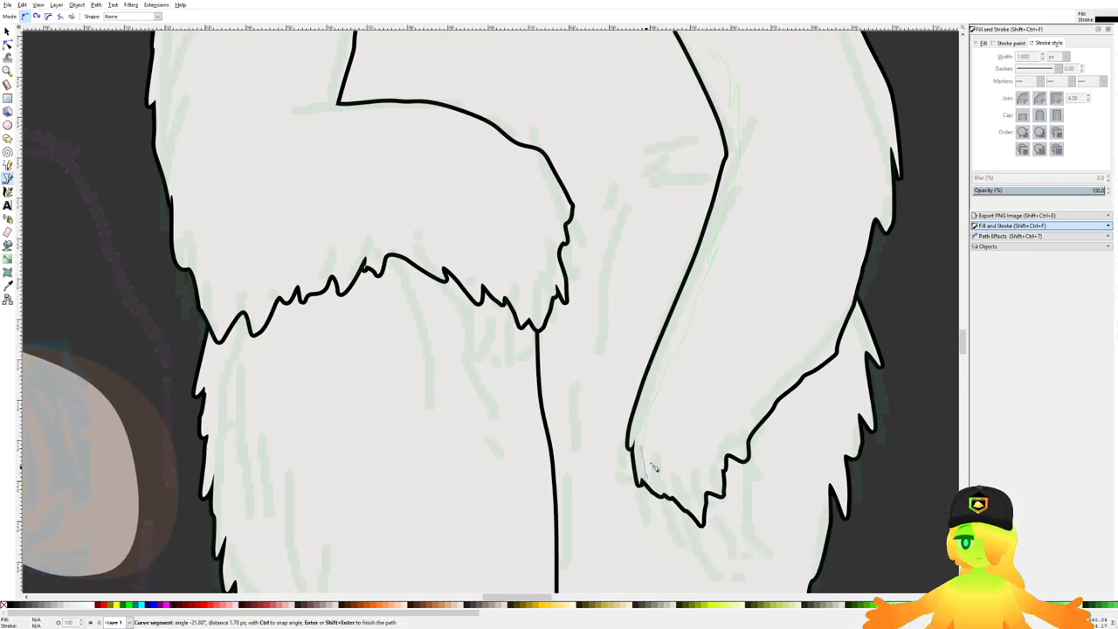
{"action": "left_click_drag", "start_coordinate": [644, 474], "coordinate": [679, 487]}
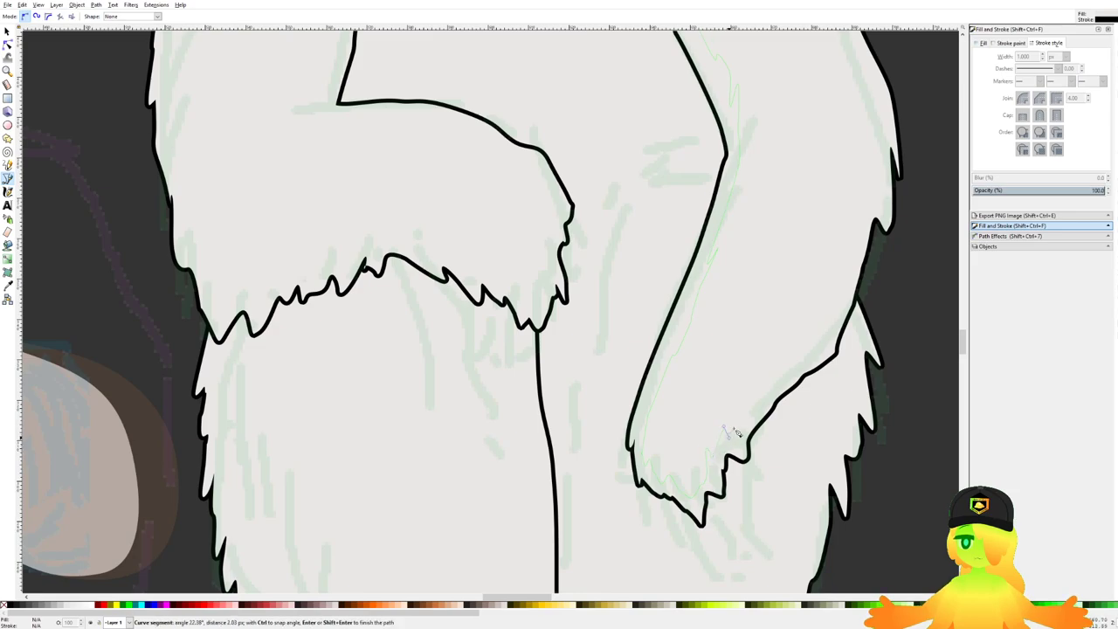
Step: Run the path from the wrist up the outer side of the right-hand arm, adding long spiky fur tufts
{"action": "left_click_drag", "start_coordinate": [756, 381], "coordinate": [784, 333]}
{"action": "left_click_drag", "start_coordinate": [793, 316], "coordinate": [803, 289]}
{"action": "left_click_drag", "start_coordinate": [810, 314], "coordinate": [810, 278]}
{"action": "left_click_drag", "start_coordinate": [812, 237], "coordinate": [817, 257]}
{"action": "left_click_drag", "start_coordinate": [823, 229], "coordinate": [805, 361]}
{"action": "left_click_drag", "start_coordinate": [810, 301], "coordinate": [810, 289]}
{"action": "left_click_drag", "start_coordinate": [800, 261], "coordinate": [806, 270]}
{"action": "left_click_drag", "start_coordinate": [825, 292], "coordinate": [832, 302]}
{"action": "left_click_drag", "start_coordinate": [827, 259], "coordinate": [836, 271]}
{"action": "left_click_drag", "start_coordinate": [847, 287], "coordinate": [845, 278]}
{"action": "left_click_drag", "start_coordinate": [836, 237], "coordinate": [842, 243]}
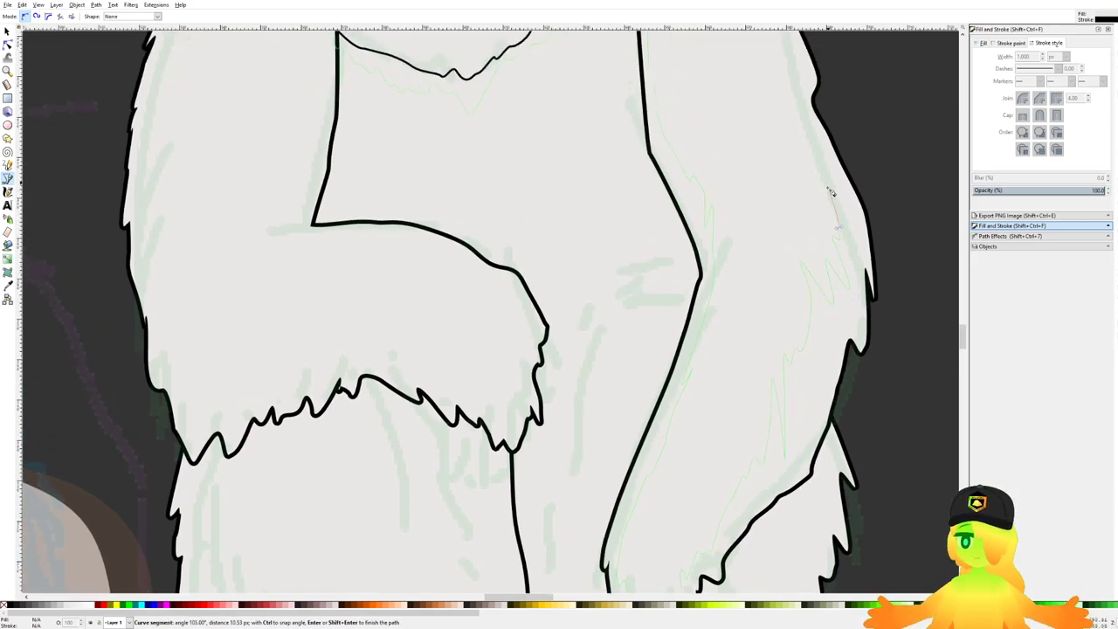
Step: Carry the path up the outer upper arm, over the right-hand shoulder and into the head
{"action": "scroll", "coordinate": [830, 192], "scroll_direction": "up", "scroll_amount": 3}
{"action": "left_click_drag", "start_coordinate": [807, 211], "coordinate": [808, 210]}
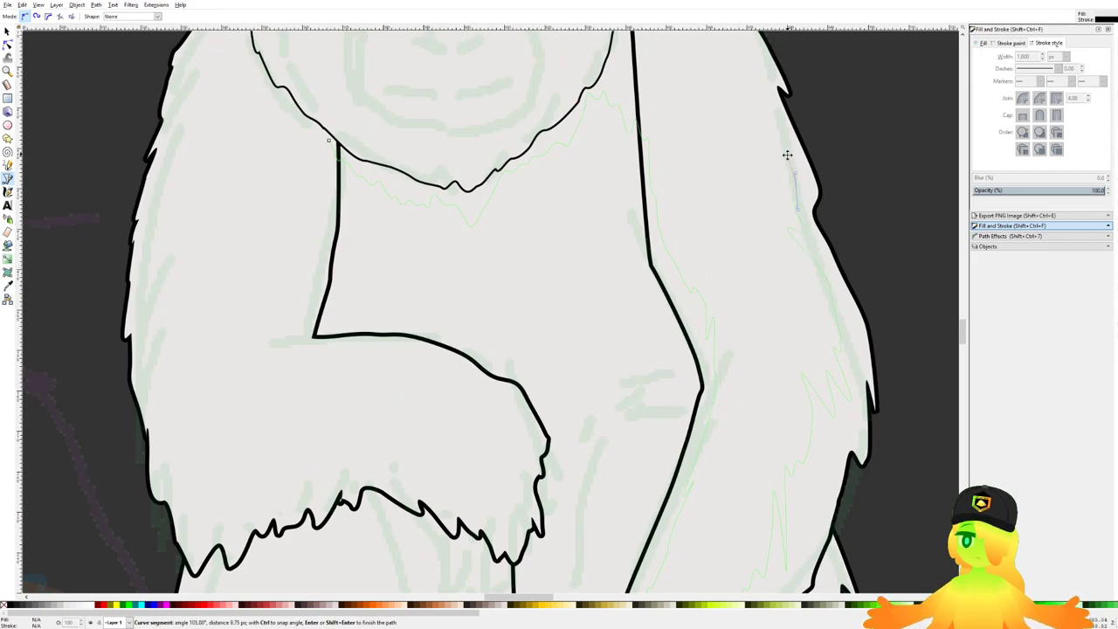
{"action": "scroll", "coordinate": [787, 155], "scroll_direction": "up", "scroll_amount": 3}
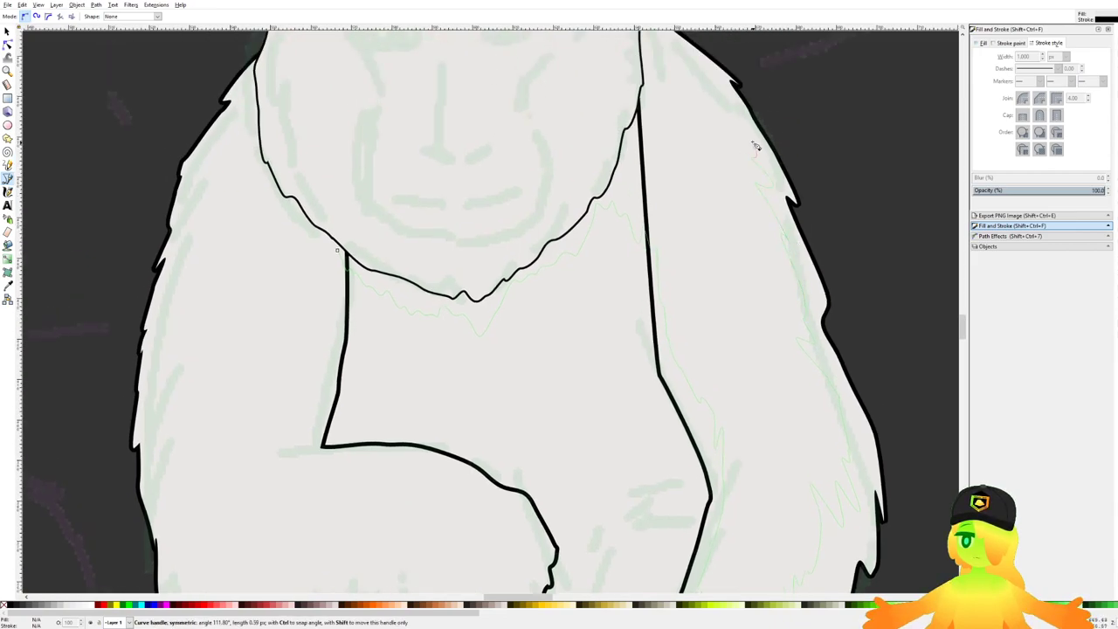
{"action": "scroll", "coordinate": [718, 137], "scroll_direction": "up", "scroll_amount": 3}
{"action": "scroll", "coordinate": [718, 137], "scroll_direction": "left", "scroll_amount": 2}
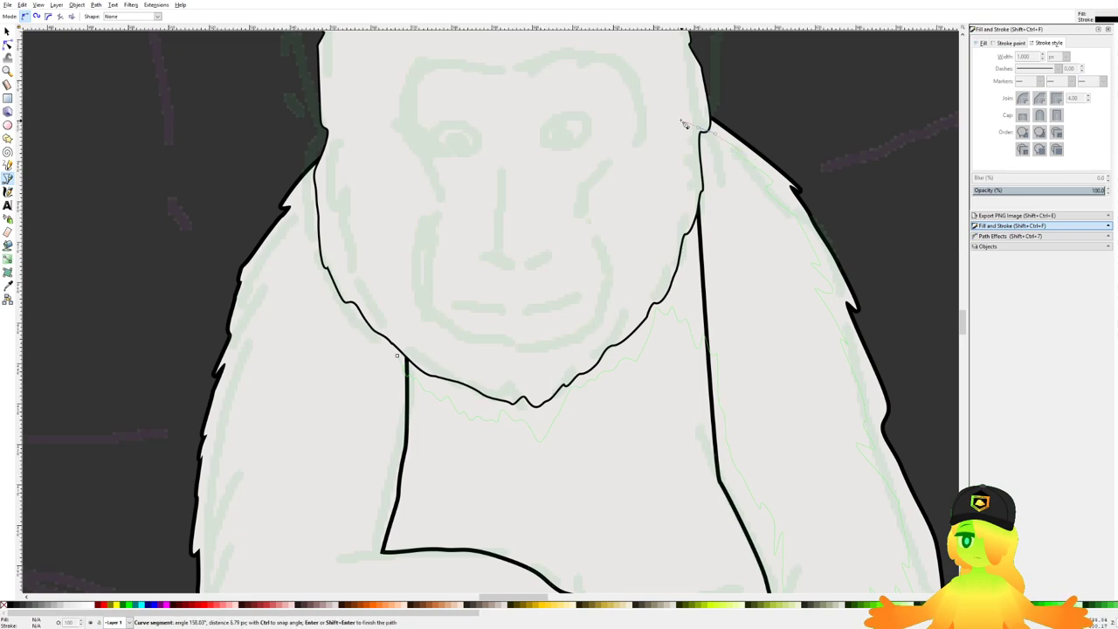
{"action": "scroll", "coordinate": [387, 148], "scroll_direction": "down", "scroll_amount": 1}
{"action": "scroll", "coordinate": [387, 149], "scroll_direction": "left", "scroll_amount": 1}
Step: Trace the path from the left-hand shoulder down the arm's outer side to the forearm's lower corner with fur notches
{"action": "left_click_drag", "start_coordinate": [357, 158], "coordinate": [387, 281]}
{"action": "scroll", "coordinate": [302, 295], "scroll_direction": "down", "scroll_amount": 2}
{"action": "scroll", "coordinate": [302, 295], "scroll_direction": "left", "scroll_amount": 1}
{"action": "scroll", "coordinate": [334, 281], "scroll_direction": "down", "scroll_amount": 3}
{"action": "scroll", "coordinate": [335, 282], "scroll_direction": "left", "scroll_amount": 2}
{"action": "left_click_drag", "start_coordinate": [389, 369], "coordinate": [394, 360]}
{"action": "left_click_drag", "start_coordinate": [395, 357], "coordinate": [403, 365]}
{"action": "left_click_drag", "start_coordinate": [403, 358], "coordinate": [404, 387]}
{"action": "left_click_drag", "start_coordinate": [414, 452], "coordinate": [429, 431]}
{"action": "left_click_drag", "start_coordinate": [428, 491], "coordinate": [438, 479]}
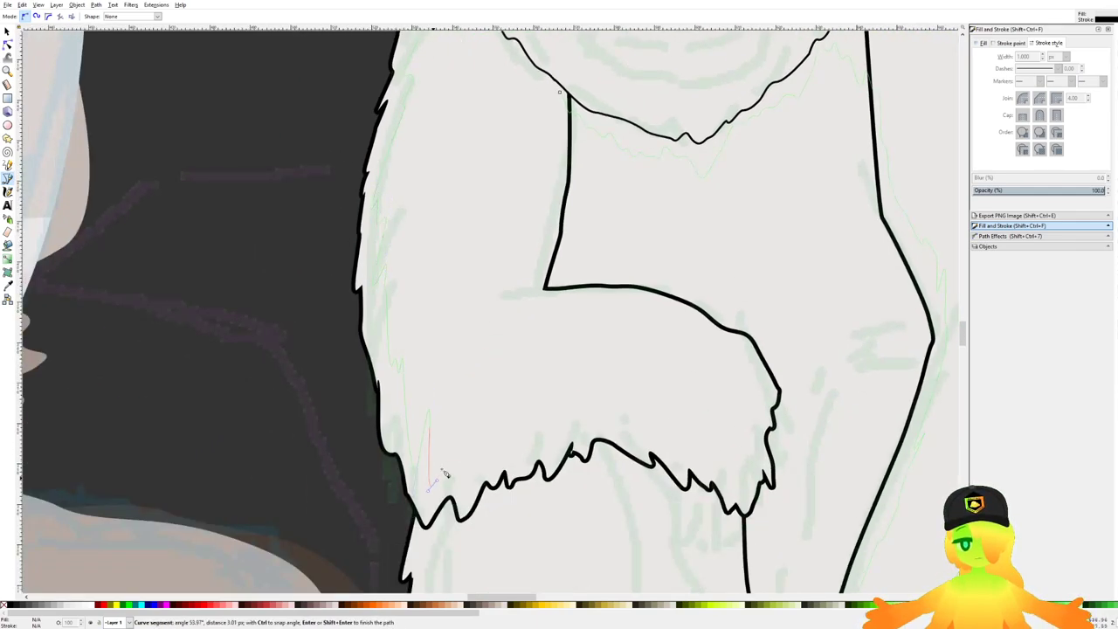
Step: Continue the inner fur path with spiky notches along the left-hand forearm's lower edge to the end of the hand
{"action": "left_click", "coordinate": [573, 417]}
{"action": "left_click_drag", "start_coordinate": [625, 399], "coordinate": [740, 476]}
{"action": "left_click", "coordinate": [661, 440]}
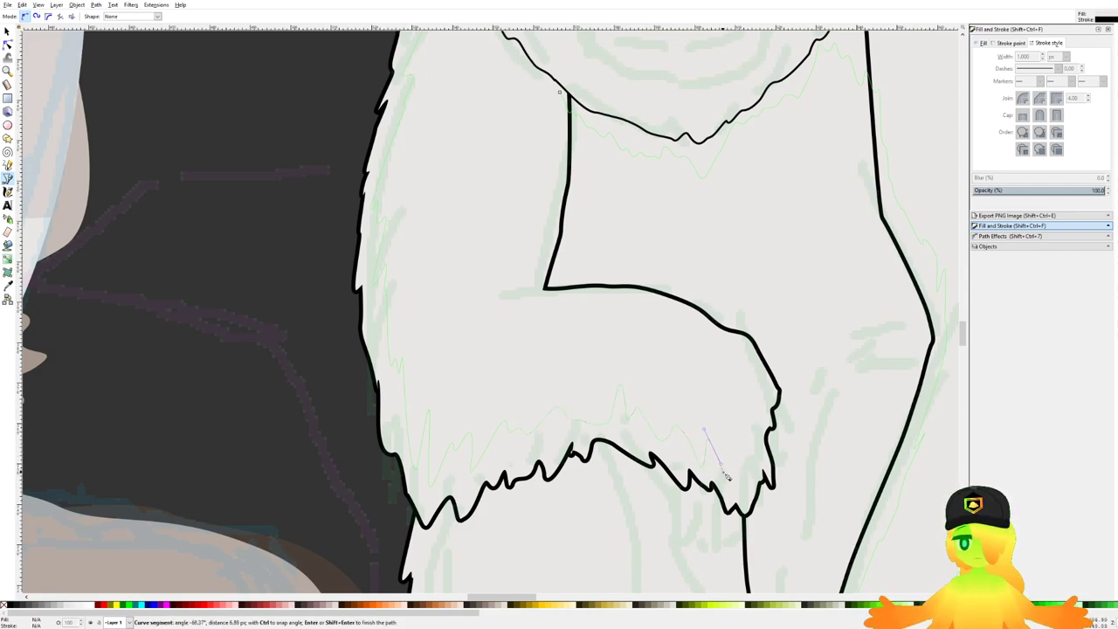
{"action": "left_click_drag", "start_coordinate": [764, 387], "coordinate": [765, 386]}
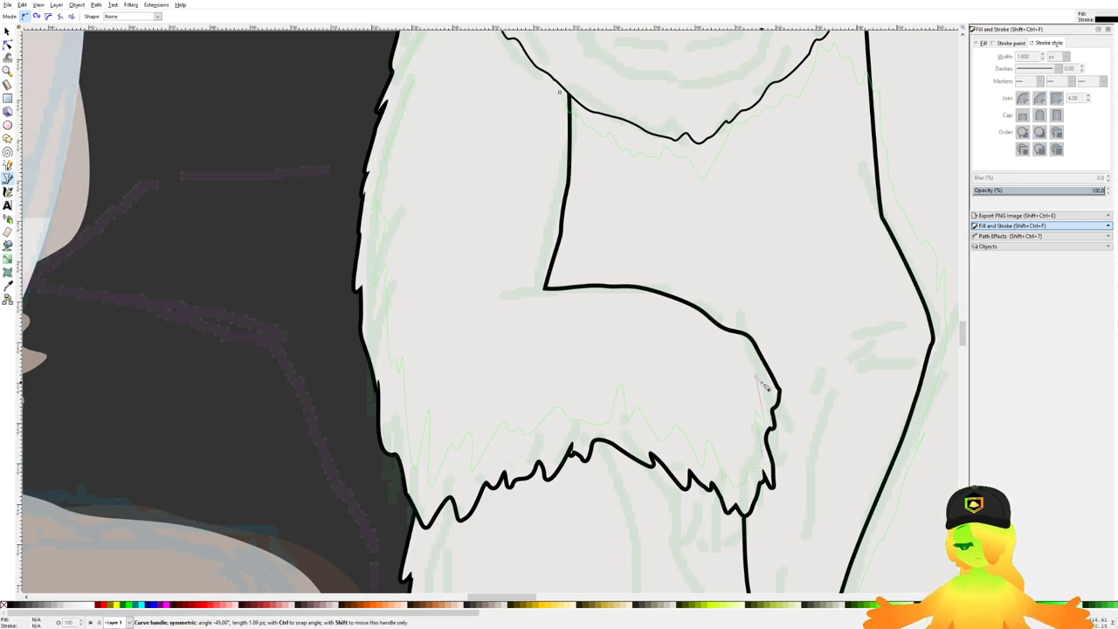
Step: Return the path along the forearm's upper edge, notch it up the inner upper arm and close it at its start point
{"action": "left_click", "coordinate": [606, 296]}
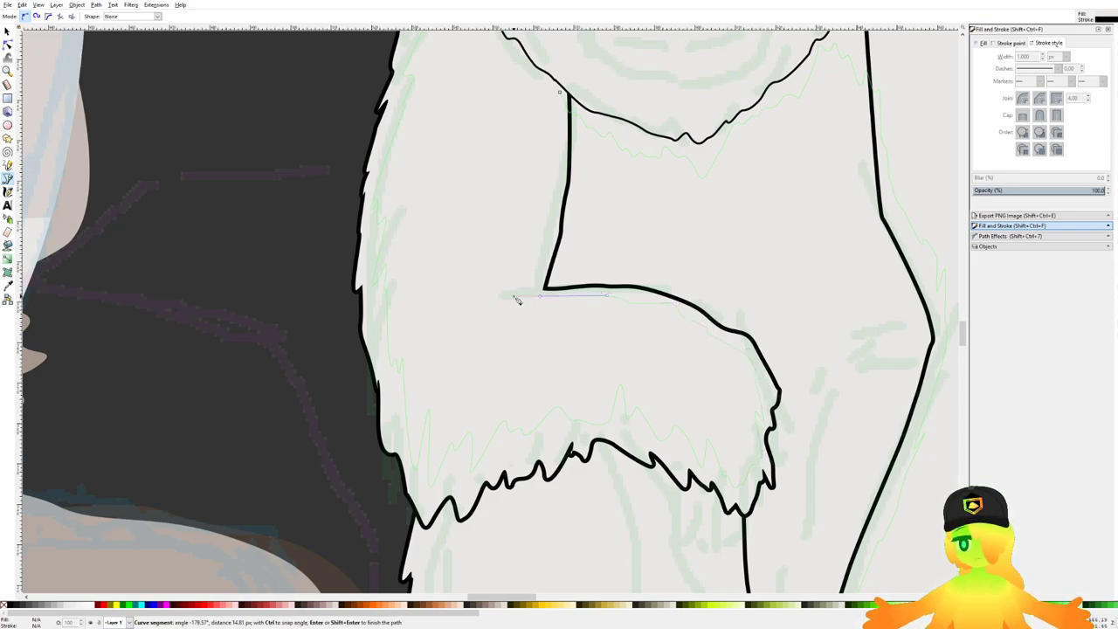
{"action": "left_click_drag", "start_coordinate": [518, 278], "coordinate": [525, 281]}
{"action": "left_click_drag", "start_coordinate": [527, 232], "coordinate": [512, 310]}
{"action": "left_click_drag", "start_coordinate": [519, 285], "coordinate": [539, 256]}
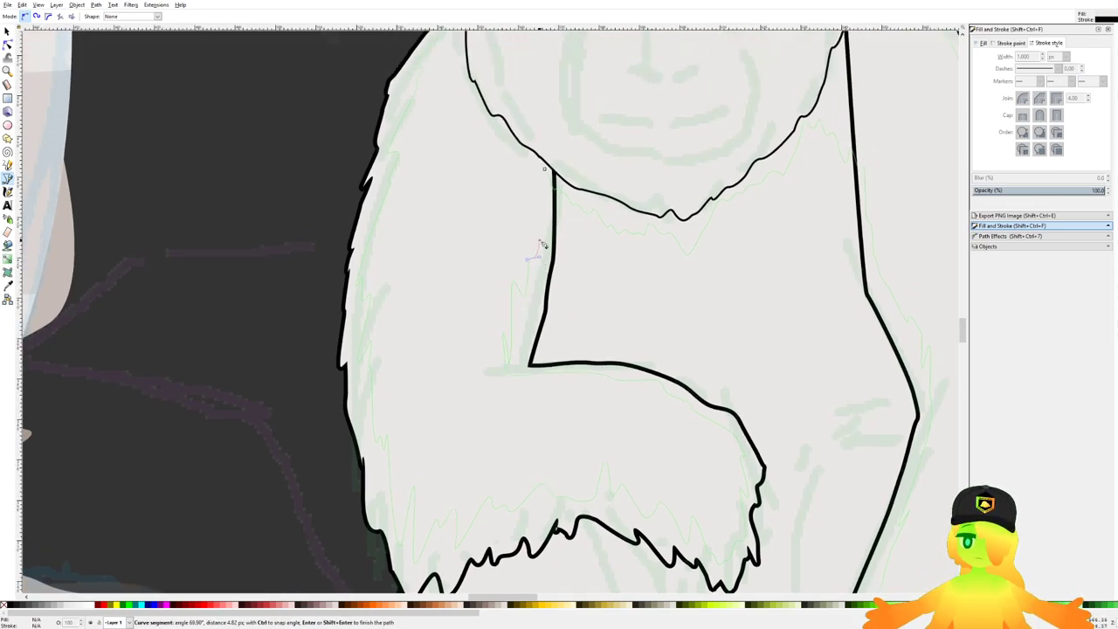
{"action": "left_click_drag", "start_coordinate": [539, 197], "coordinate": [543, 208]}
{"action": "left_click", "coordinate": [545, 169]}
Step: Remove the outline from the arms' inner fur shape and fill it with the grey-brown sampled from the girl's sleeve
{"action": "scroll", "coordinate": [489, 187], "scroll_direction": "down", "scroll_amount": 2}
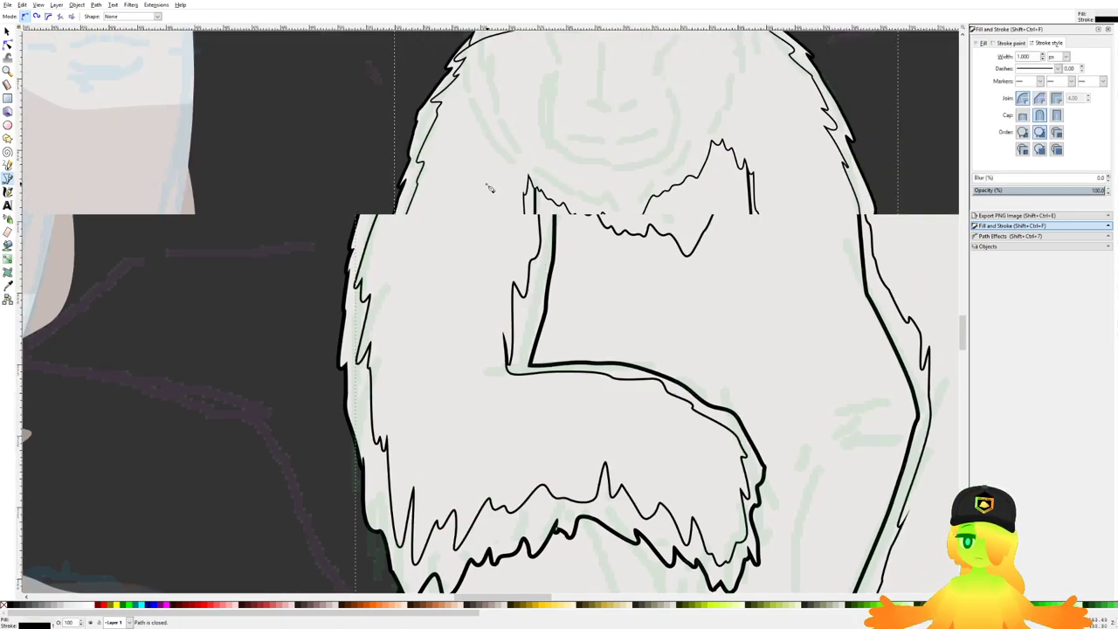
{"action": "left_click", "coordinate": [5, 605], "text": "shift"}
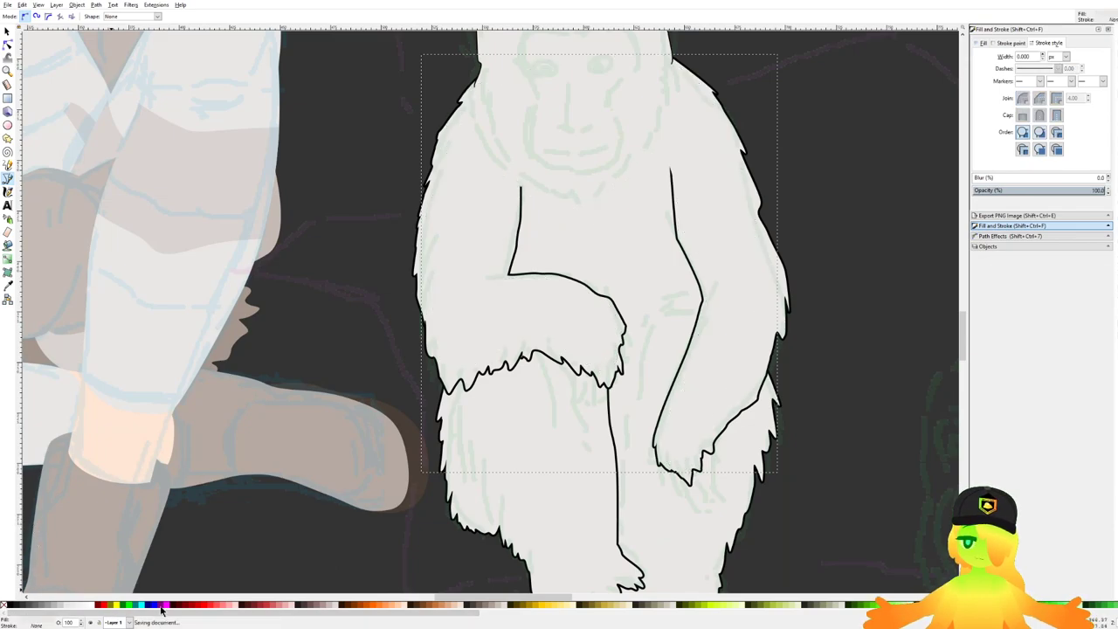
{"action": "scroll", "coordinate": [646, 391], "scroll_direction": "down", "scroll_amount": 3}
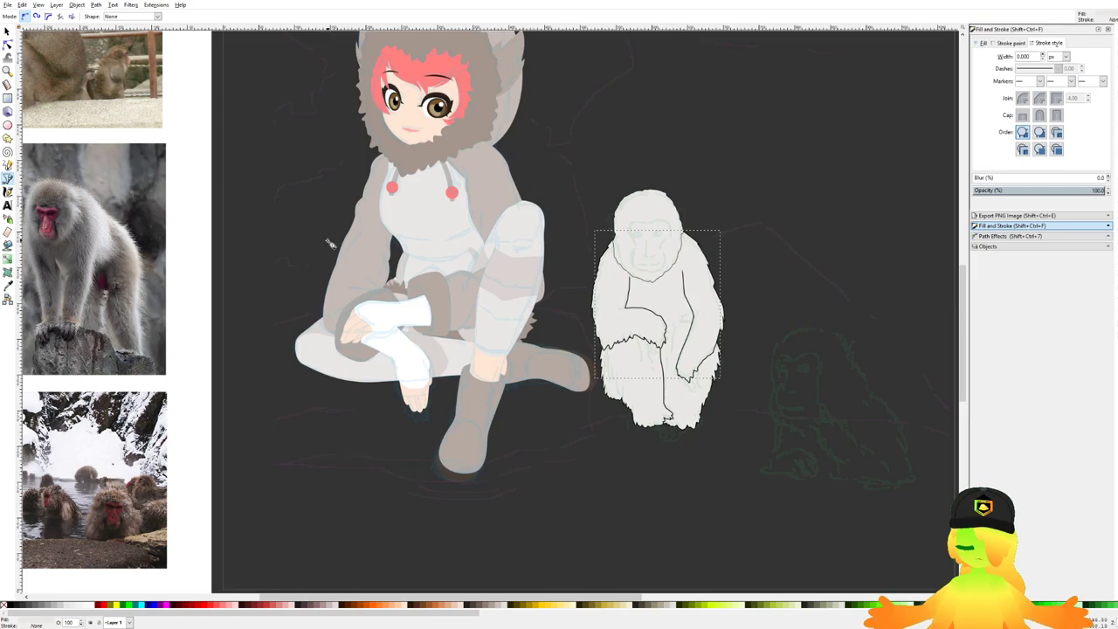
{"action": "key", "text": "d"}
{"action": "left_click", "coordinate": [492, 183]}
{"action": "scroll", "coordinate": [606, 287], "scroll_direction": "up", "scroll_amount": 2}
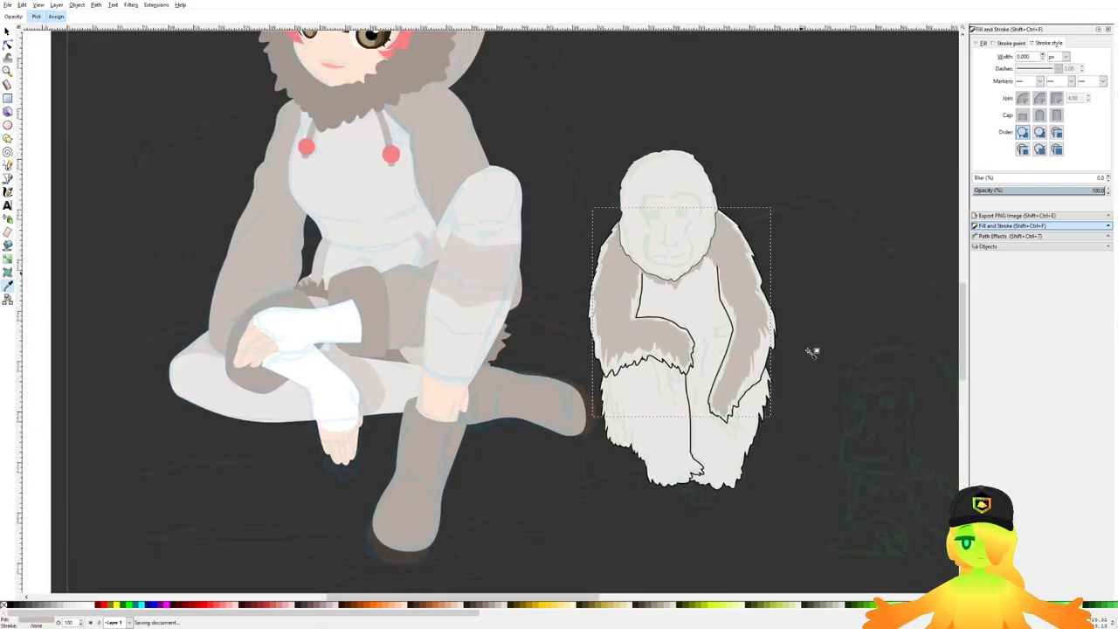
Step: Start a fur path at the top of the left-hand leg and trace down its outer side with a tall notch near the knee
{"action": "scroll", "coordinate": [653, 330], "scroll_direction": "up", "scroll_amount": 1}
{"action": "left_click_drag", "start_coordinate": [653, 329], "coordinate": [610, 257]}
{"action": "left_click", "coordinate": [7, 177]}
{"action": "scroll", "coordinate": [597, 352], "scroll_direction": "up", "scroll_amount": 2}
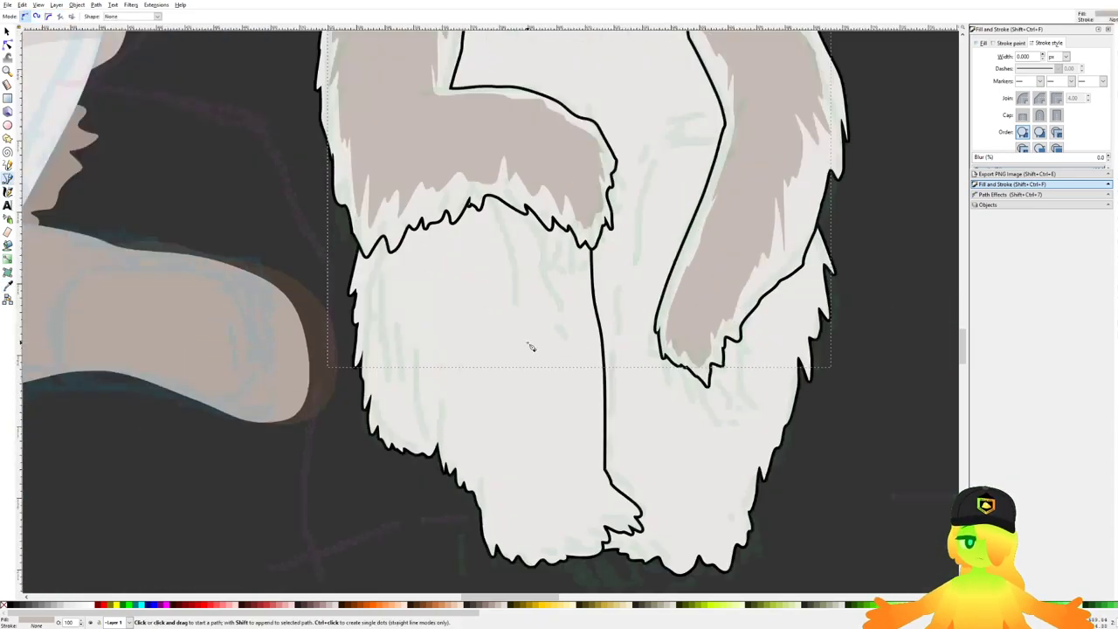
{"action": "left_click", "coordinate": [401, 135]}
{"action": "left_click", "coordinate": [388, 224]}
{"action": "left_click_drag", "start_coordinate": [395, 261], "coordinate": [397, 274]}
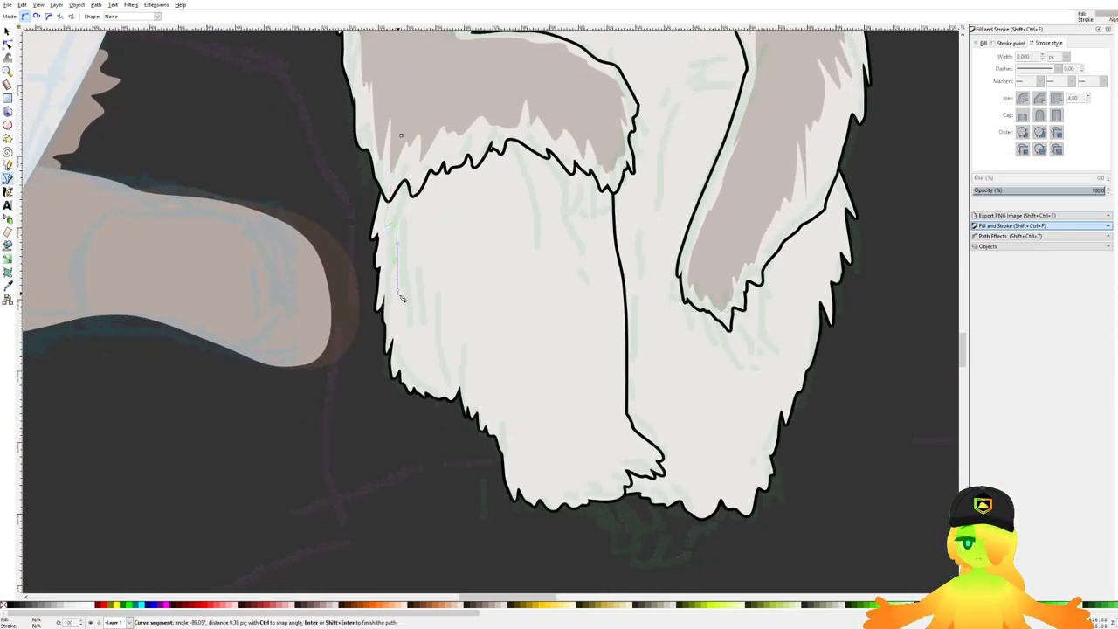
{"action": "left_click", "coordinate": [401, 326]}
{"action": "left_click_drag", "start_coordinate": [410, 339], "coordinate": [411, 347]}
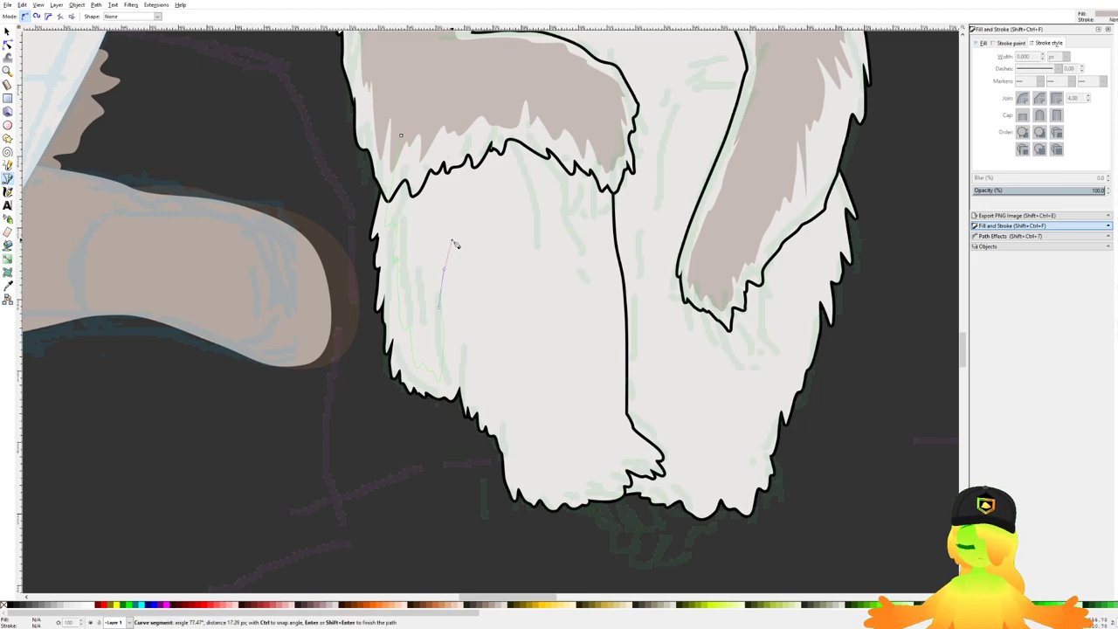
{"action": "left_click_drag", "start_coordinate": [453, 234], "coordinate": [456, 214]}
{"action": "left_click_drag", "start_coordinate": [438, 303], "coordinate": [451, 281]}
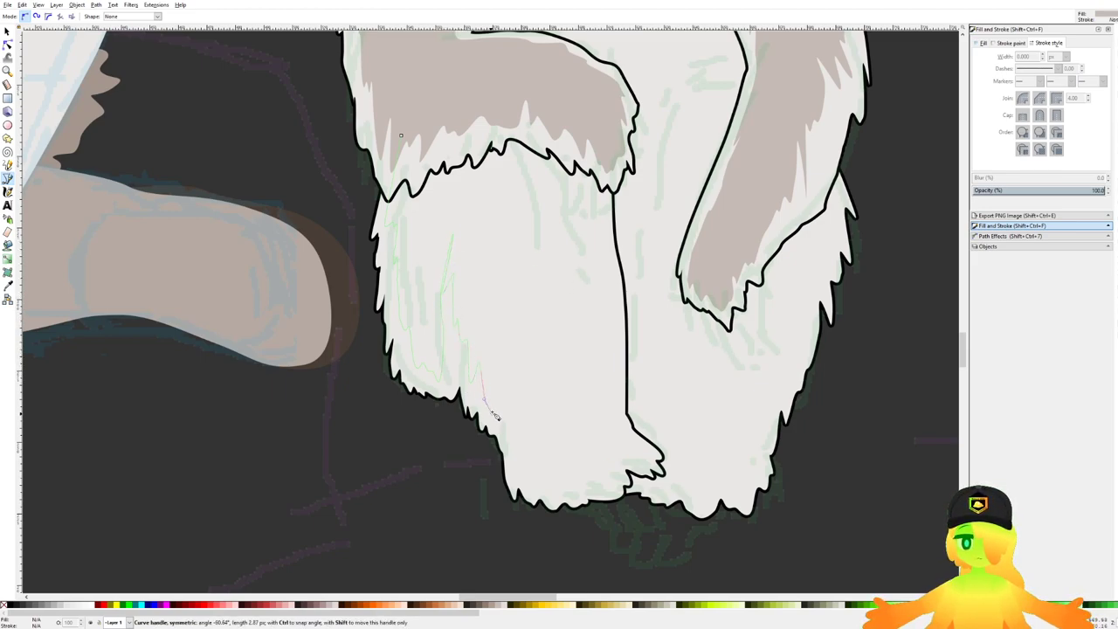
Step: Continue the path down the shin and along the left-hand foot's lower edge with fur notches to the toes
{"action": "left_click_drag", "start_coordinate": [534, 461], "coordinate": [650, 465]}
{"action": "scroll", "coordinate": [599, 488], "scroll_direction": "up", "scroll_amount": 2}
{"action": "left_click_drag", "start_coordinate": [690, 416], "coordinate": [703, 423]}
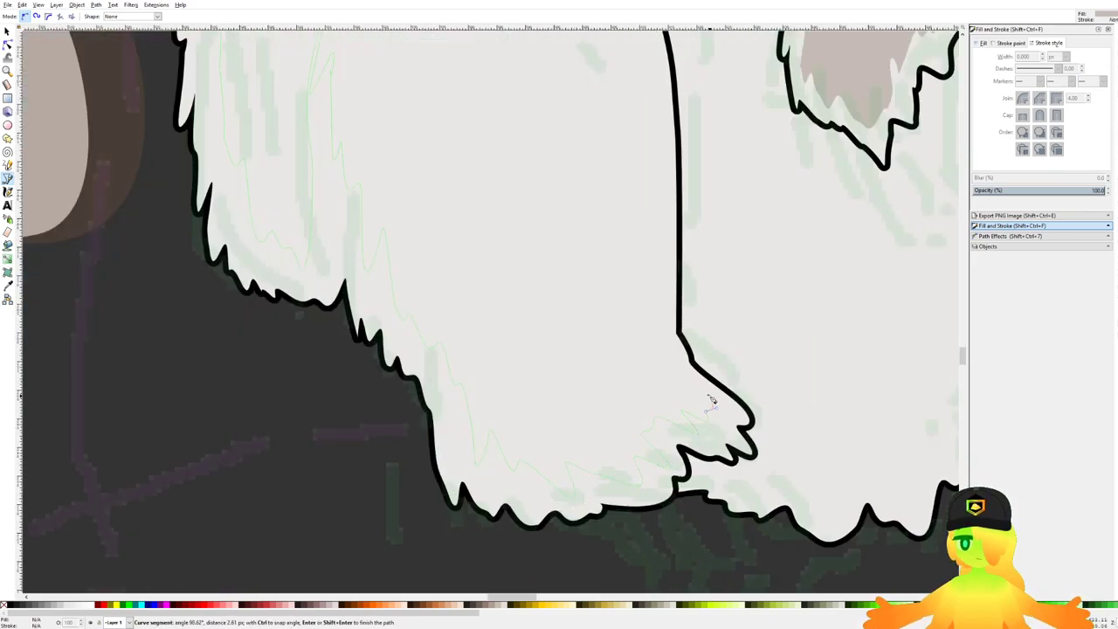
Step: Run the path up the left-hand leg's inner side, close it and lower the fur shape behind the forearm
{"action": "left_click_drag", "start_coordinate": [652, 323], "coordinate": [652, 377]}
{"action": "left_click_drag", "start_coordinate": [644, 341], "coordinate": [654, 356]}
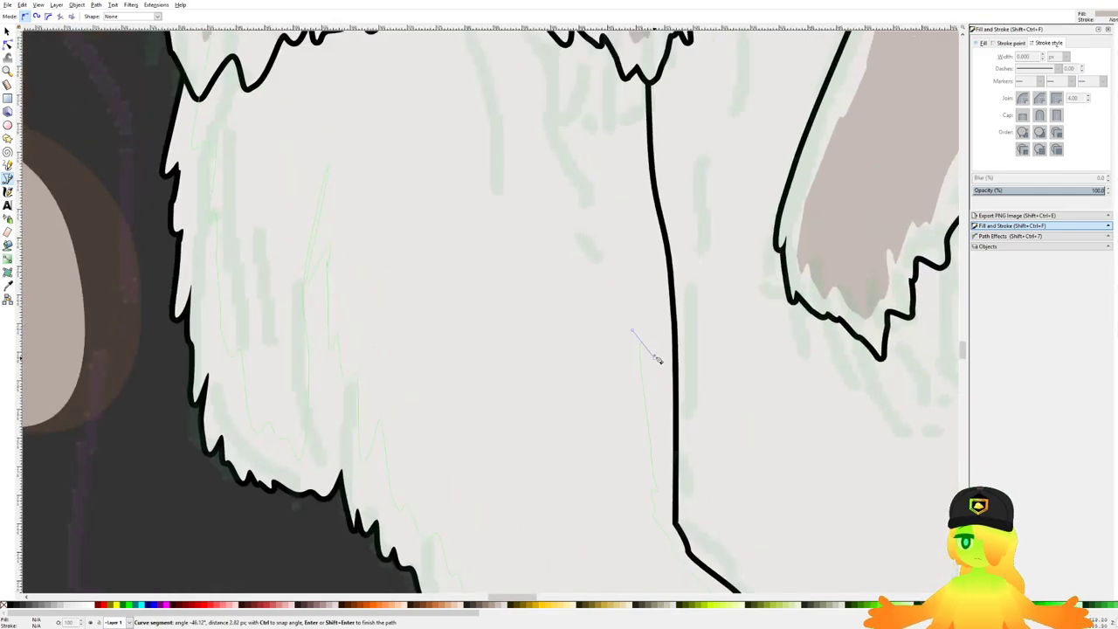
{"action": "left_click_drag", "start_coordinate": [640, 255], "coordinate": [651, 255]}
{"action": "left_click_drag", "start_coordinate": [621, 159], "coordinate": [629, 228]}
{"action": "scroll", "coordinate": [629, 136], "scroll_direction": "down", "scroll_amount": 2}
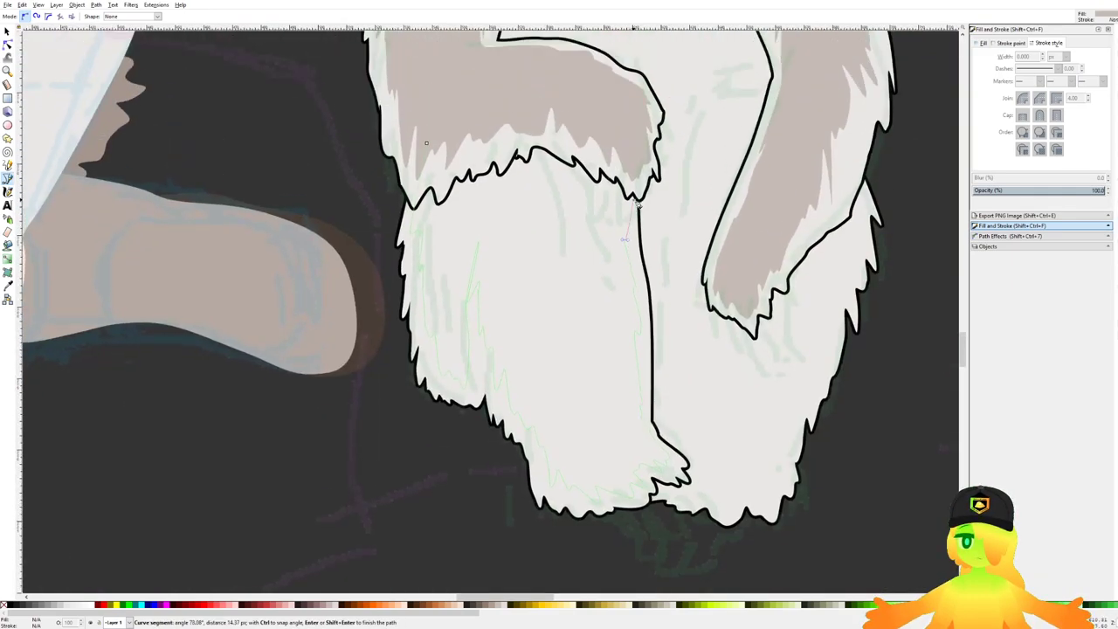
{"action": "scroll", "coordinate": [638, 203], "scroll_direction": "down", "scroll_amount": 3}
{"action": "scroll", "coordinate": [639, 227], "scroll_direction": "up", "scroll_amount": 3}
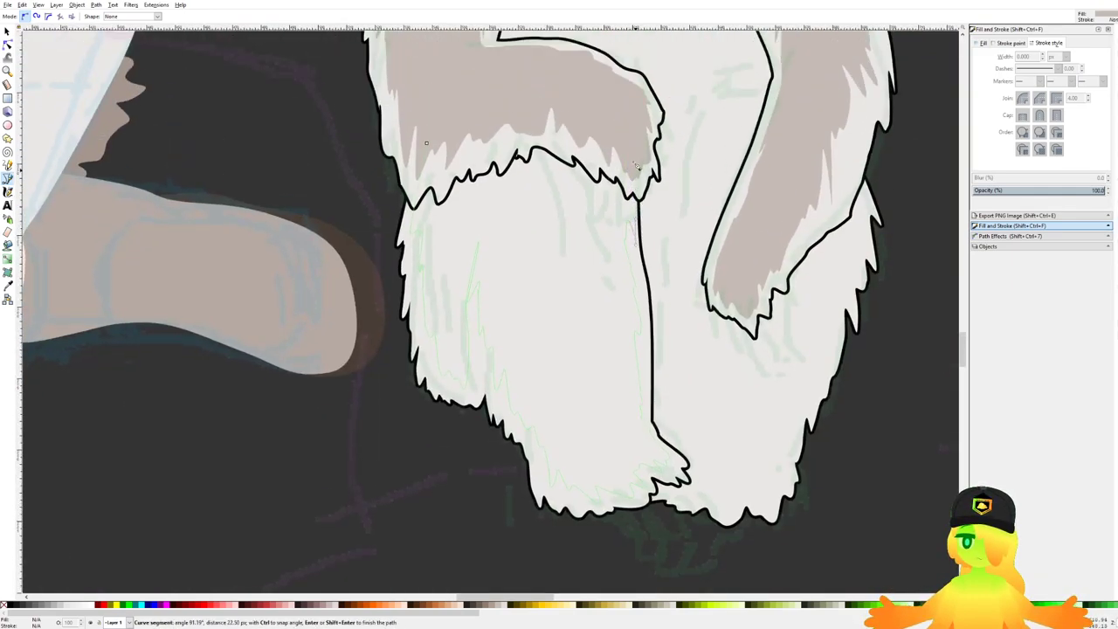
{"action": "left_click", "coordinate": [427, 143]}
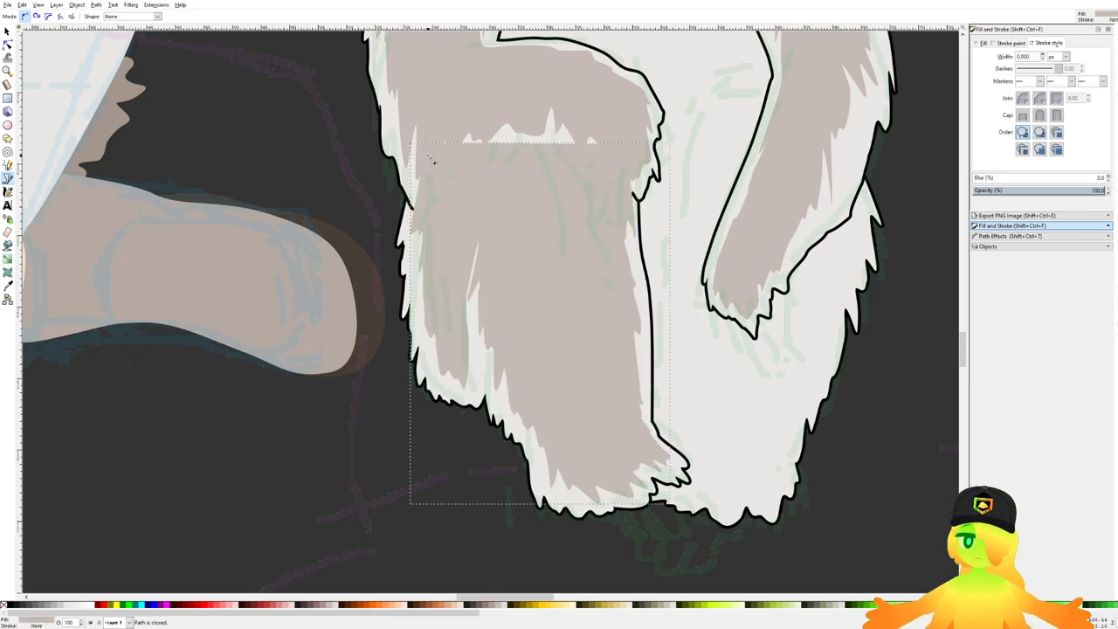
{"action": "key", "text": "Page_Down"}
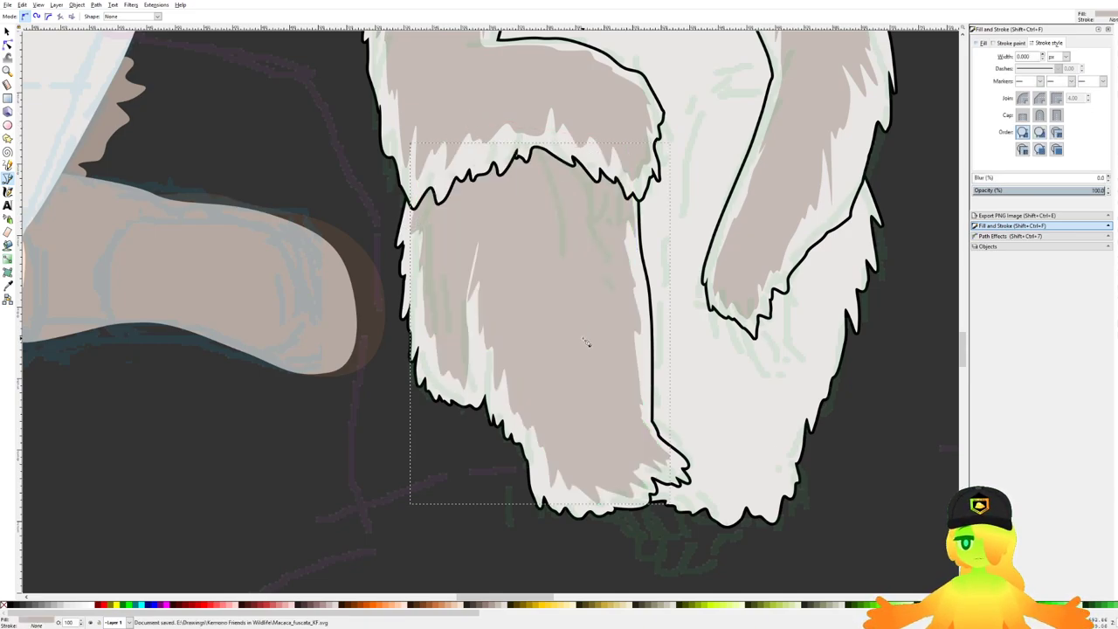
Step: Start a fur path at the right-hand elbow and trace it over the knee and down the right-hand leg's inner side
{"action": "scroll", "coordinate": [587, 342], "scroll_direction": "down", "scroll_amount": 3}
{"action": "scroll", "coordinate": [628, 262], "scroll_direction": "up", "scroll_amount": 4}
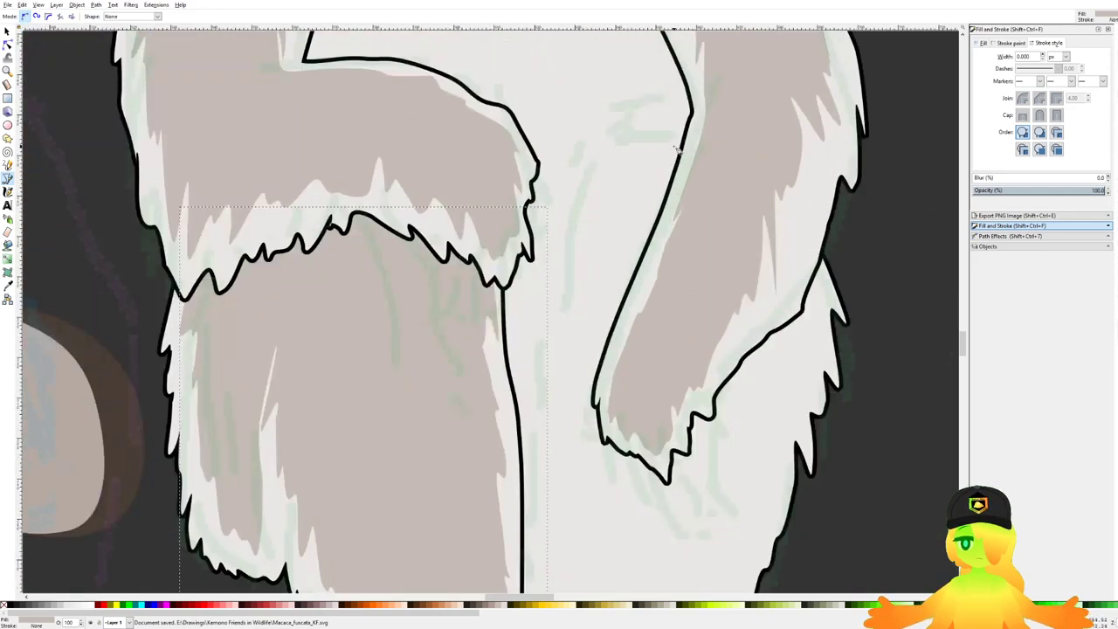
{"action": "left_click", "coordinate": [692, 124]}
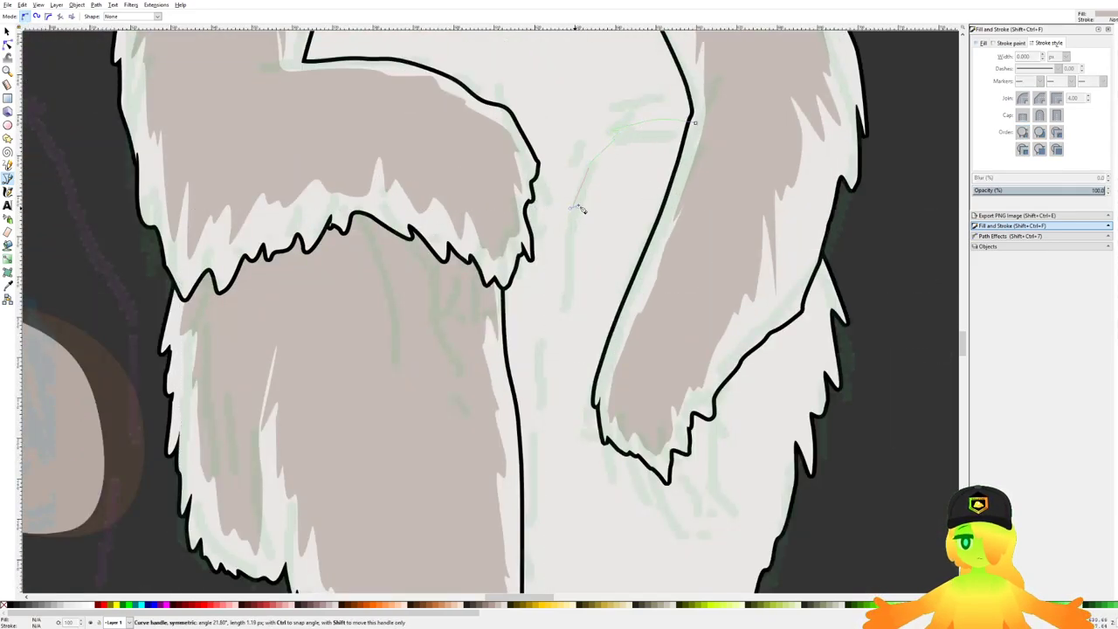
{"action": "left_click_drag", "start_coordinate": [578, 207], "coordinate": [568, 226]}
{"action": "left_click_drag", "start_coordinate": [557, 282], "coordinate": [609, 97]}
{"action": "left_click_drag", "start_coordinate": [609, 97], "coordinate": [595, 245]}
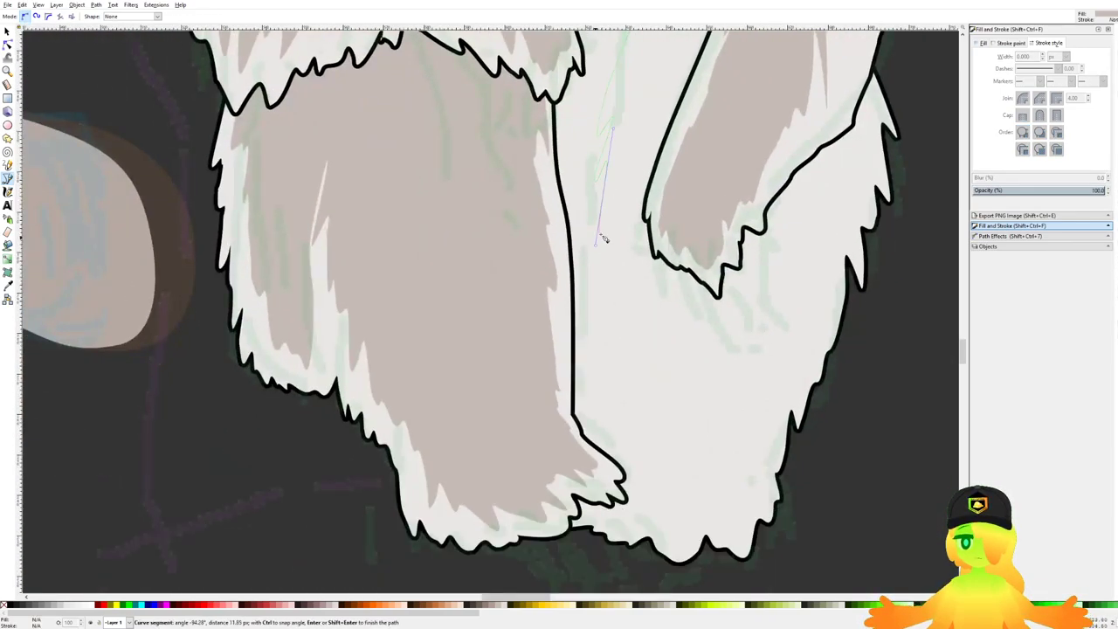
{"action": "left_click_drag", "start_coordinate": [600, 401], "coordinate": [601, 403]}
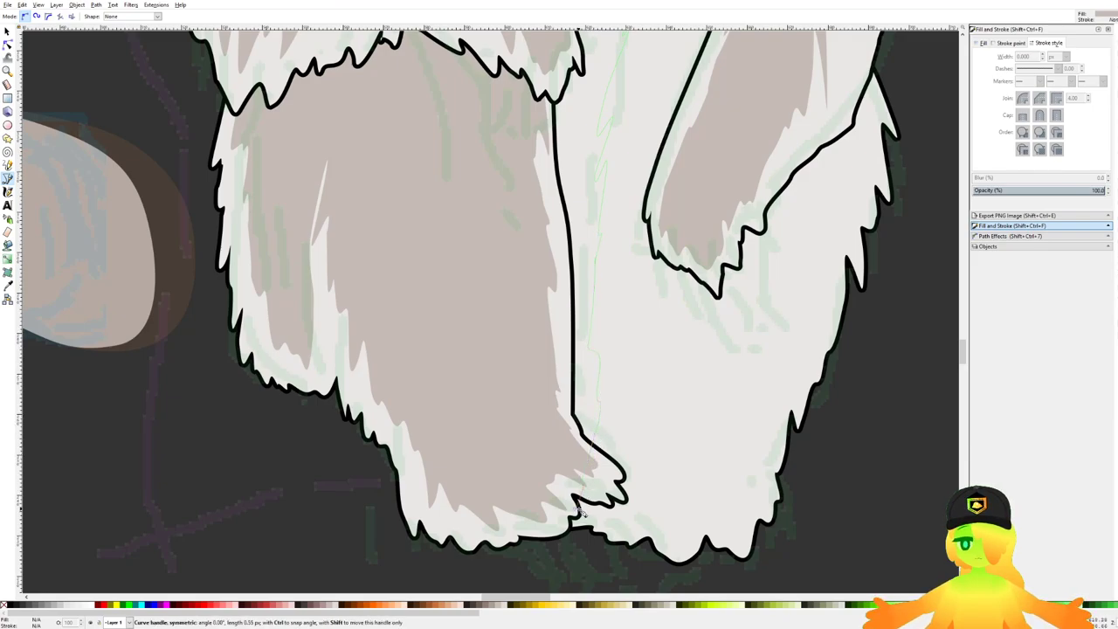
Step: Continue the path with short fur notches along the right-hand foot's lower edge
{"action": "left_click", "coordinate": [620, 522]}
{"action": "left_click", "coordinate": [651, 520]}
{"action": "left_click", "coordinate": [672, 539]}
{"action": "left_click", "coordinate": [684, 517]}
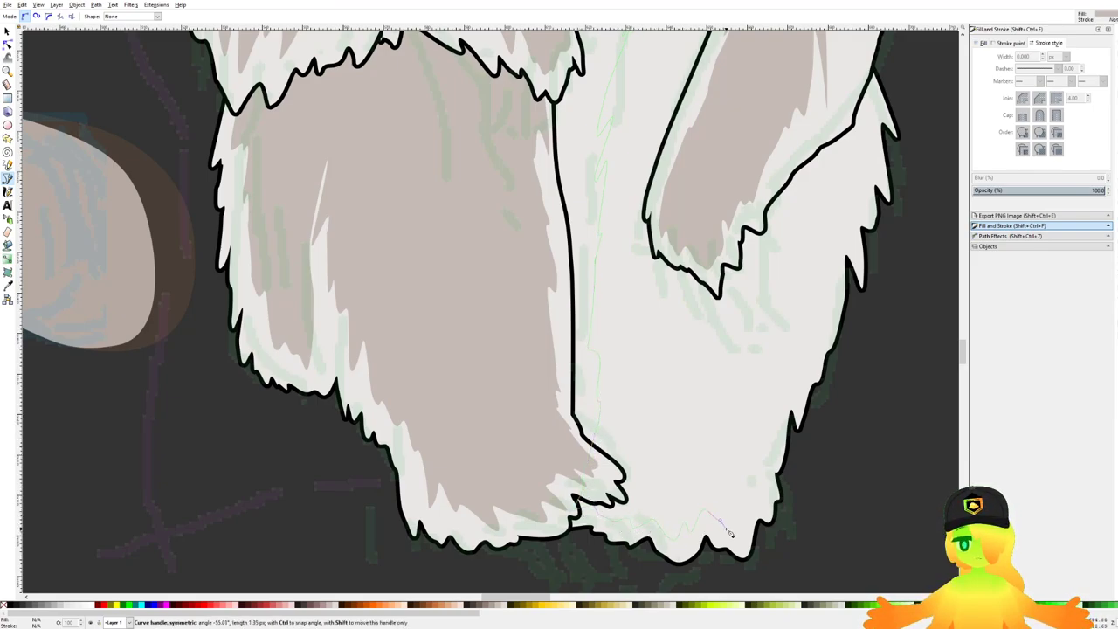
Step: Carry the path up the right-hand leg's outer side with fur notches to the point where it meets the arm
{"action": "left_click", "coordinate": [752, 477]}
{"action": "left_click_drag", "start_coordinate": [757, 495], "coordinate": [760, 477]}
{"action": "left_click", "coordinate": [769, 426]}
{"action": "left_click_drag", "start_coordinate": [776, 435], "coordinate": [800, 345]}
{"action": "left_click", "coordinate": [786, 364]}
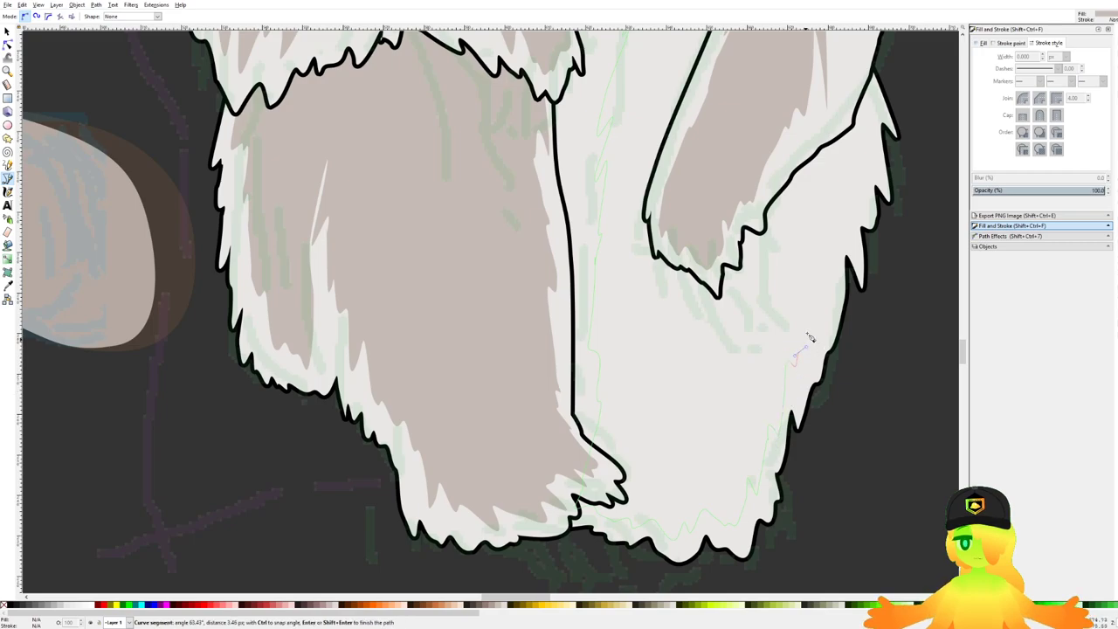
{"action": "left_click", "coordinate": [804, 298]}
{"action": "left_click_drag", "start_coordinate": [820, 294], "coordinate": [821, 274]}
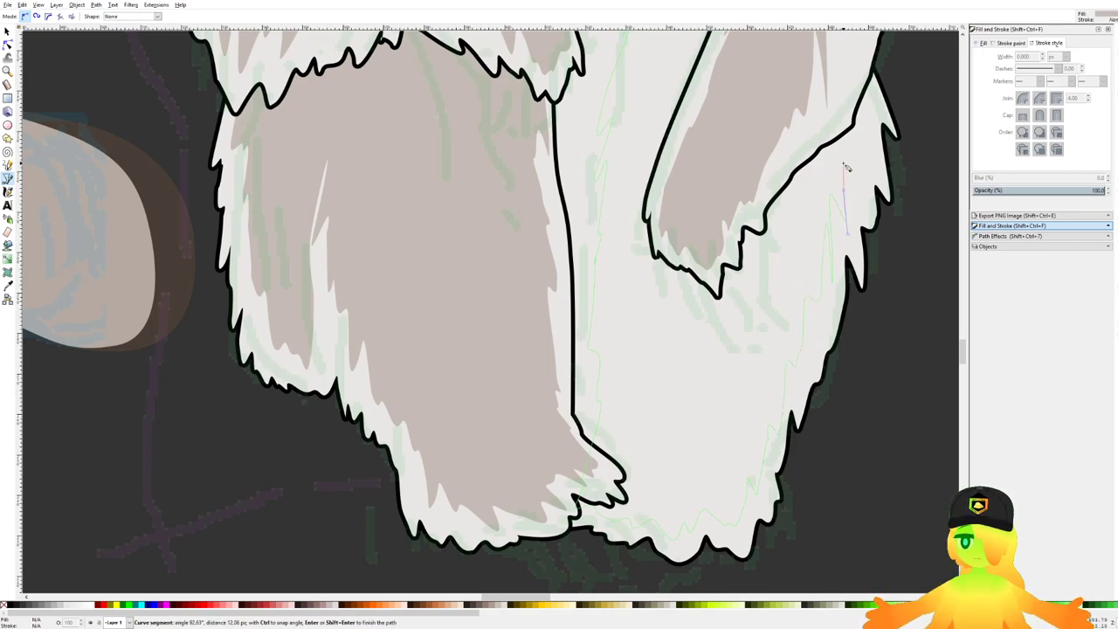
{"action": "left_click_drag", "start_coordinate": [860, 154], "coordinate": [862, 155]}
{"action": "left_click_drag", "start_coordinate": [861, 90], "coordinate": [837, 304]}
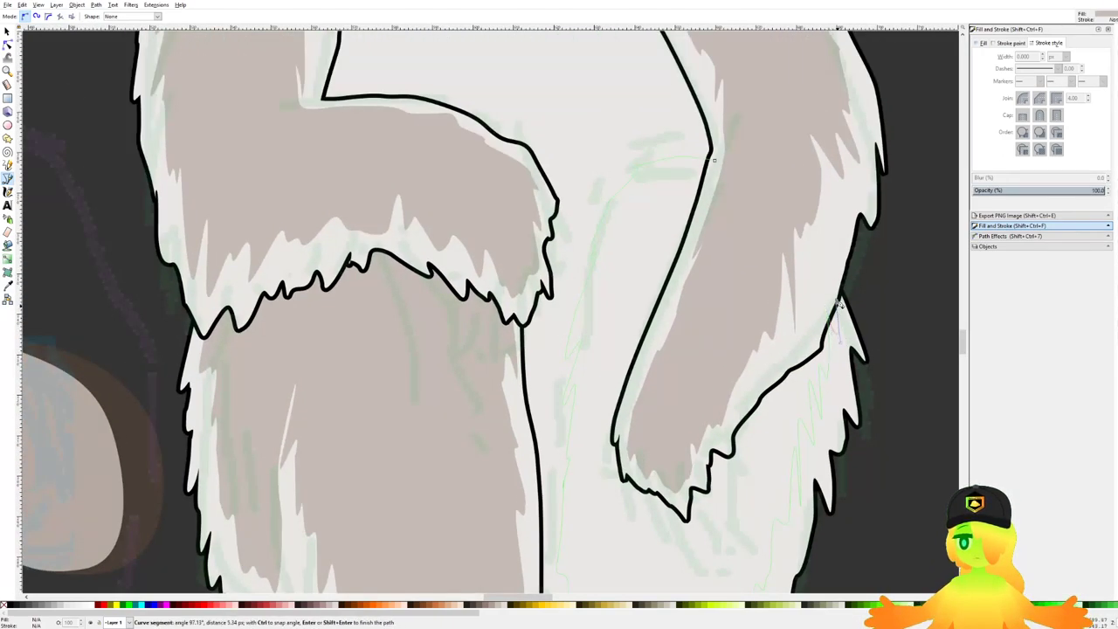
Step: Close the right-hand leg's fur shape and lower it behind the right-hand arm
{"action": "left_click", "coordinate": [715, 164]}
{"action": "scroll", "coordinate": [714, 164], "scroll_direction": "down", "scroll_amount": 2}
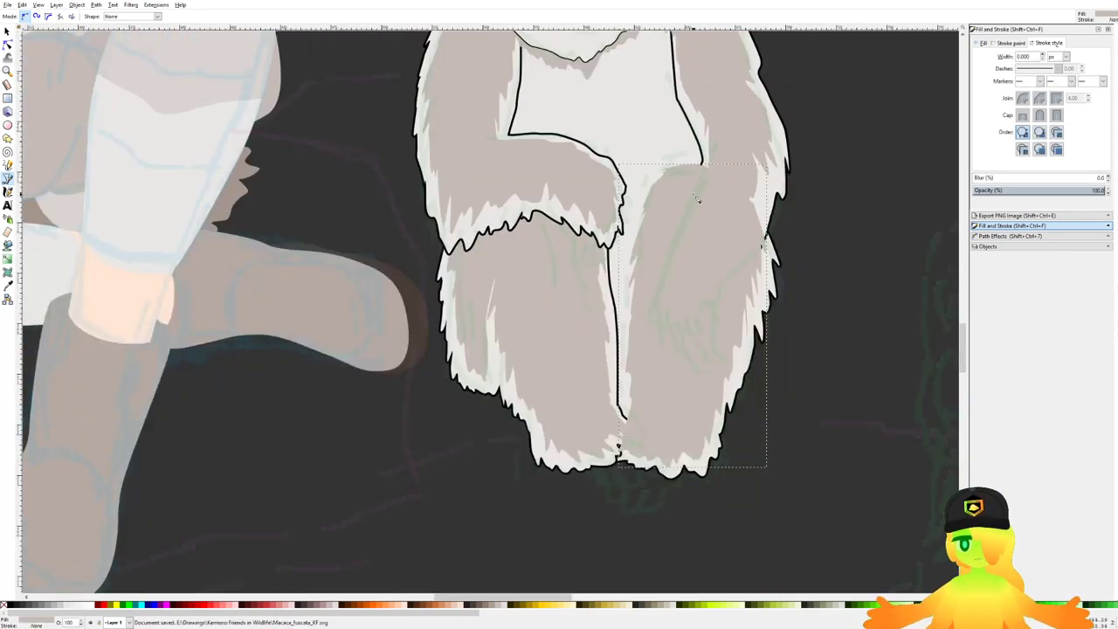
{"action": "scroll", "coordinate": [666, 226], "scroll_direction": "down", "scroll_amount": 3}
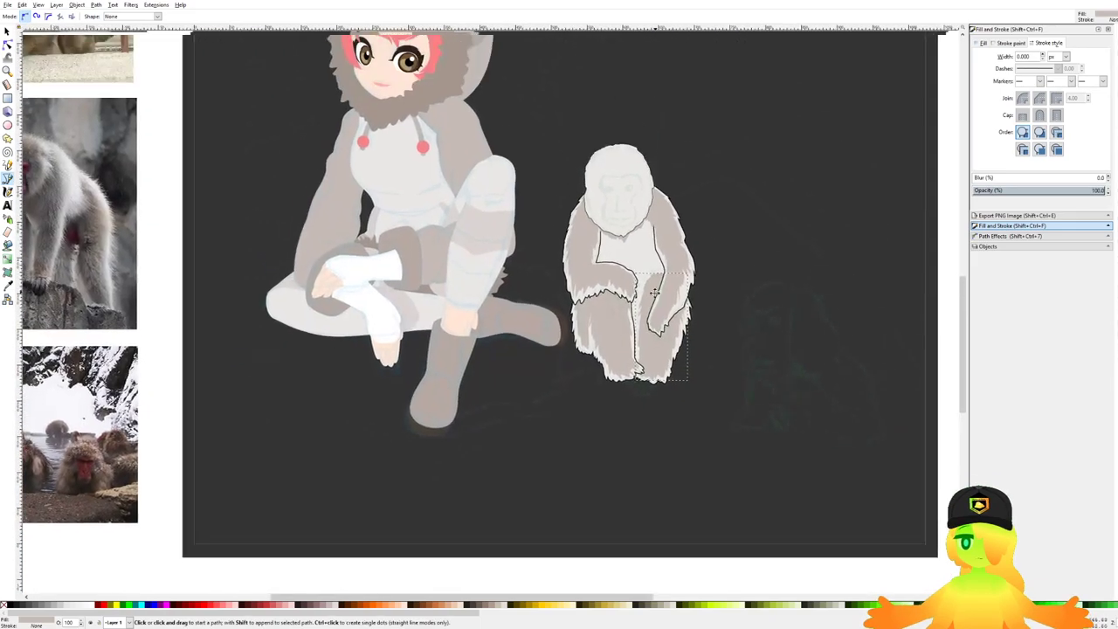
Step: Draw a small grey-brown fur patch on the belly beside the right-hand elbow, place it behind the arm and save the document
{"action": "scroll", "coordinate": [696, 285], "scroll_direction": "up", "scroll_amount": 3}
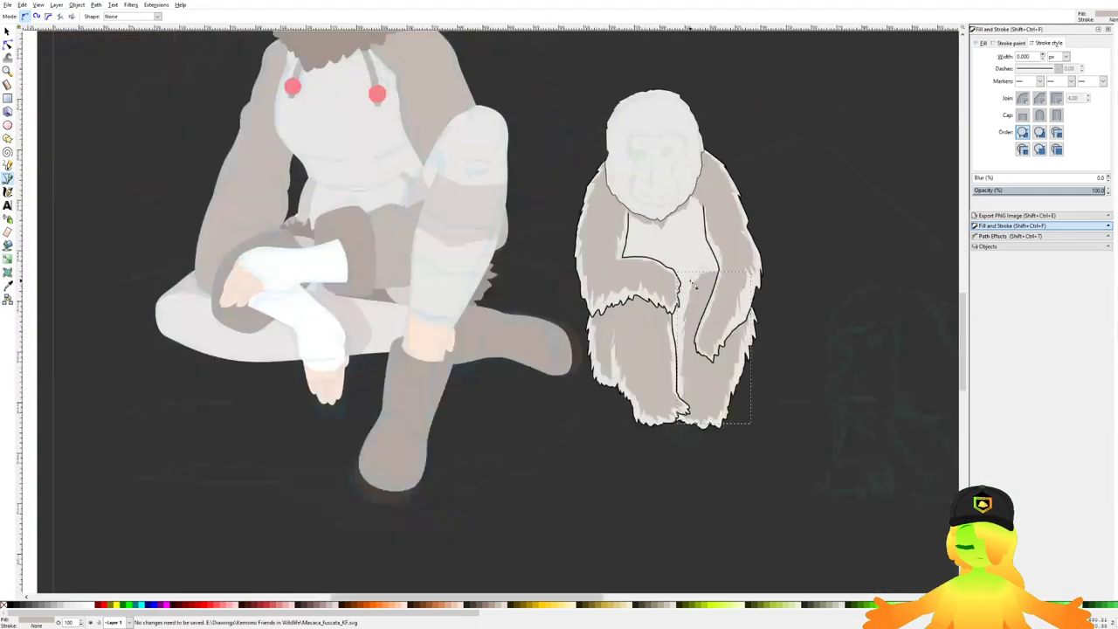
{"action": "scroll", "coordinate": [759, 219], "scroll_direction": "down", "scroll_amount": 1}
{"action": "scroll", "coordinate": [788, 249], "scroll_direction": "up", "scroll_amount": 2}
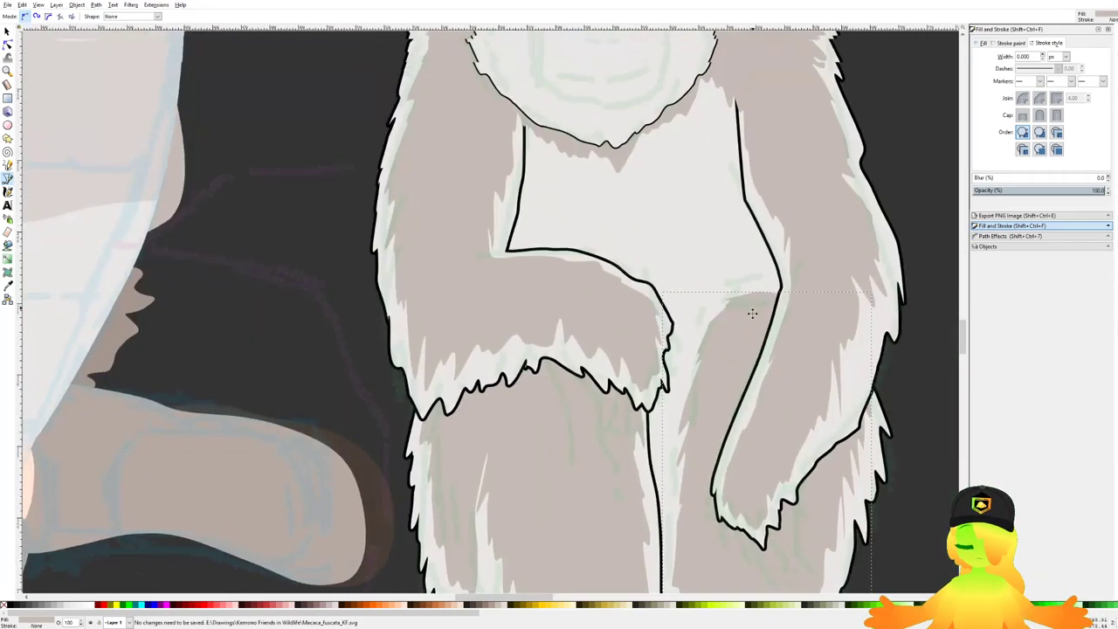
{"action": "scroll", "coordinate": [751, 310], "scroll_direction": "up", "scroll_amount": 1}
{"action": "left_click", "coordinate": [759, 201]}
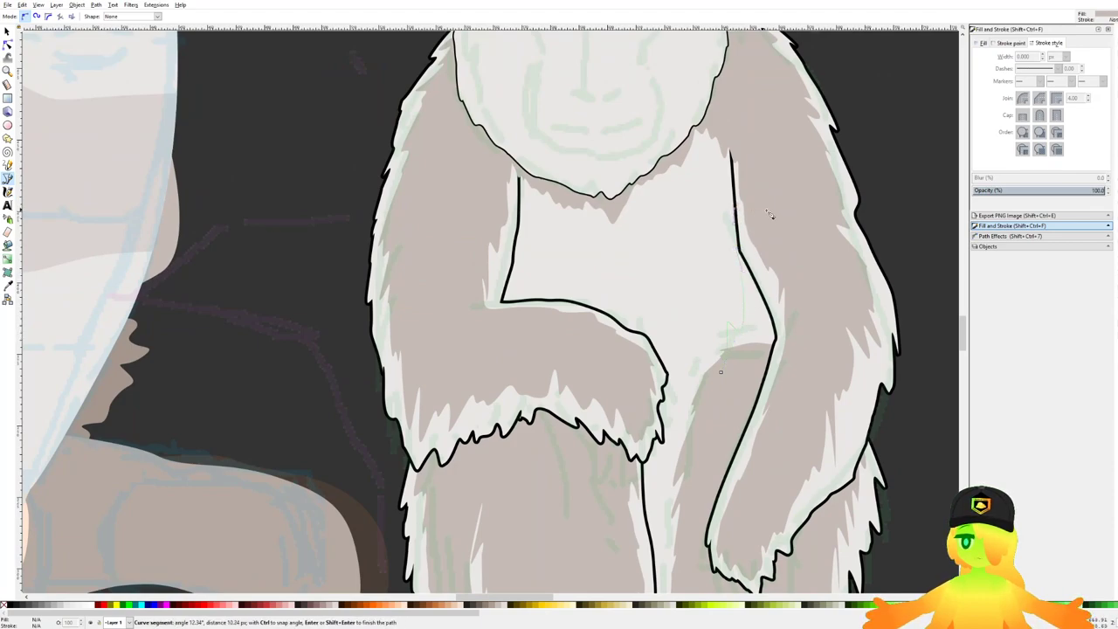
{"action": "left_click_drag", "start_coordinate": [832, 365], "coordinate": [821, 398]}
{"action": "left_click", "coordinate": [723, 374]}
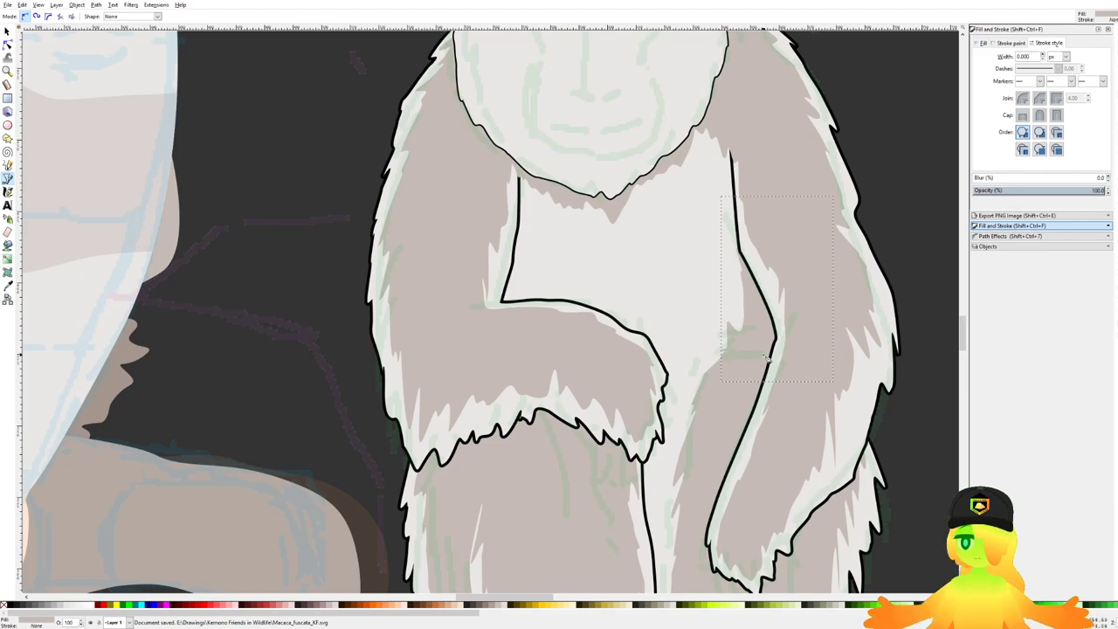
{"action": "scroll", "coordinate": [681, 253], "scroll_direction": "down", "scroll_amount": 3}
{"action": "key", "text": "ctrl+s"}
Step: Draw a small notched fur patch on the chest at the left-hand arm's inner elbow, close it and save the document
{"action": "scroll", "coordinate": [628, 262], "scroll_direction": "up", "scroll_amount": 3}
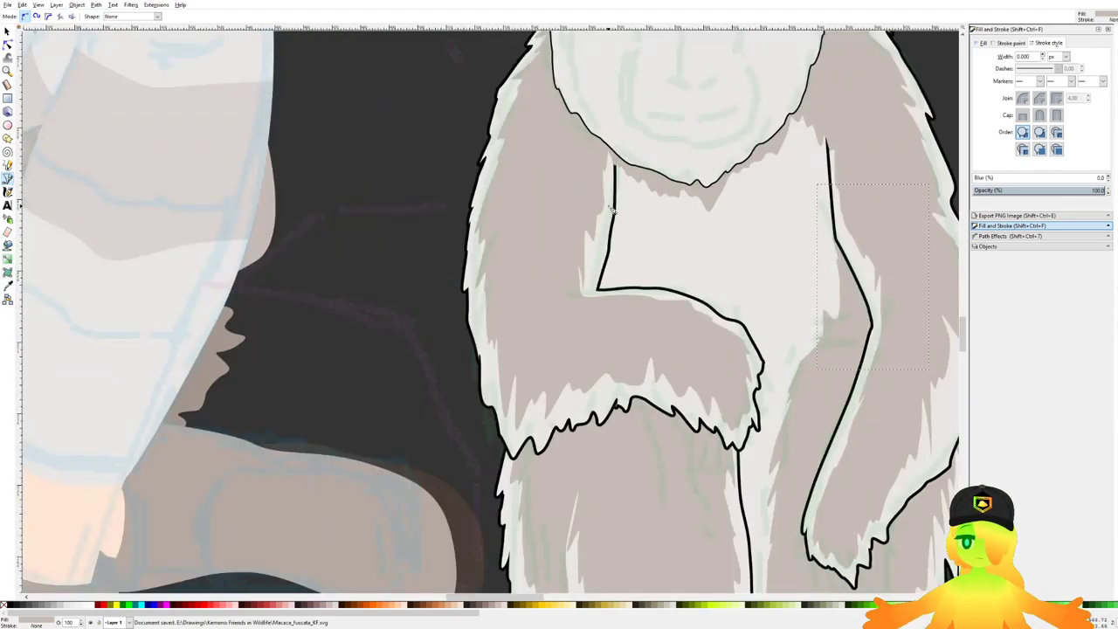
{"action": "left_click", "coordinate": [606, 200]}
{"action": "left_click", "coordinate": [621, 261]}
{"action": "left_click_drag", "start_coordinate": [619, 239], "coordinate": [634, 283]}
{"action": "left_click", "coordinate": [652, 337]}
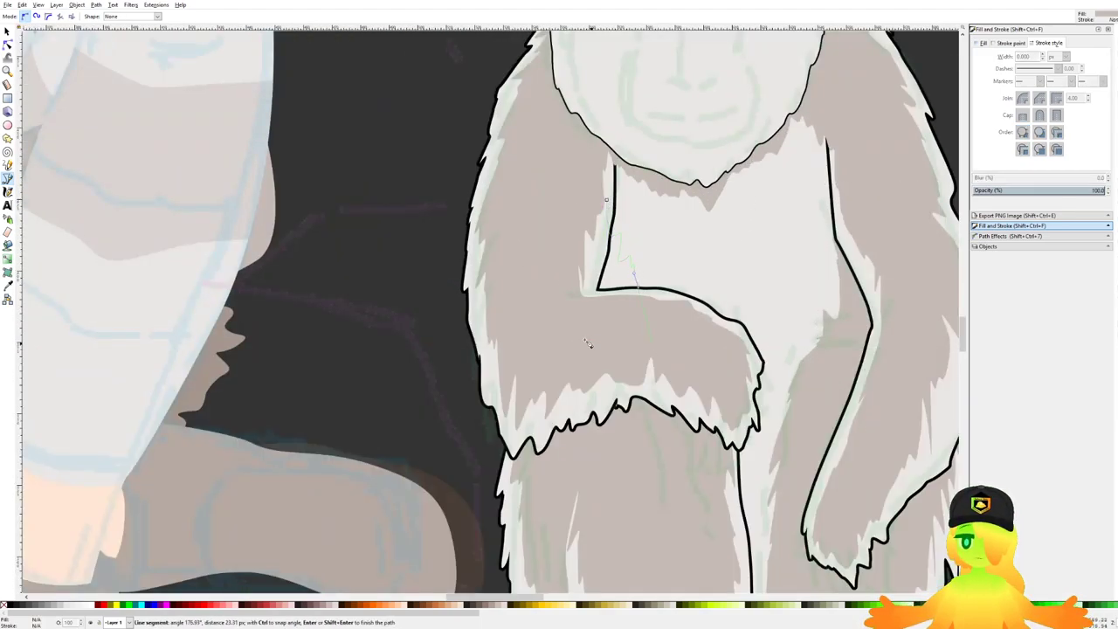
{"action": "left_click", "coordinate": [576, 343]}
{"action": "left_click", "coordinate": [606, 200]}
{"action": "key", "text": "ctrl+s"}
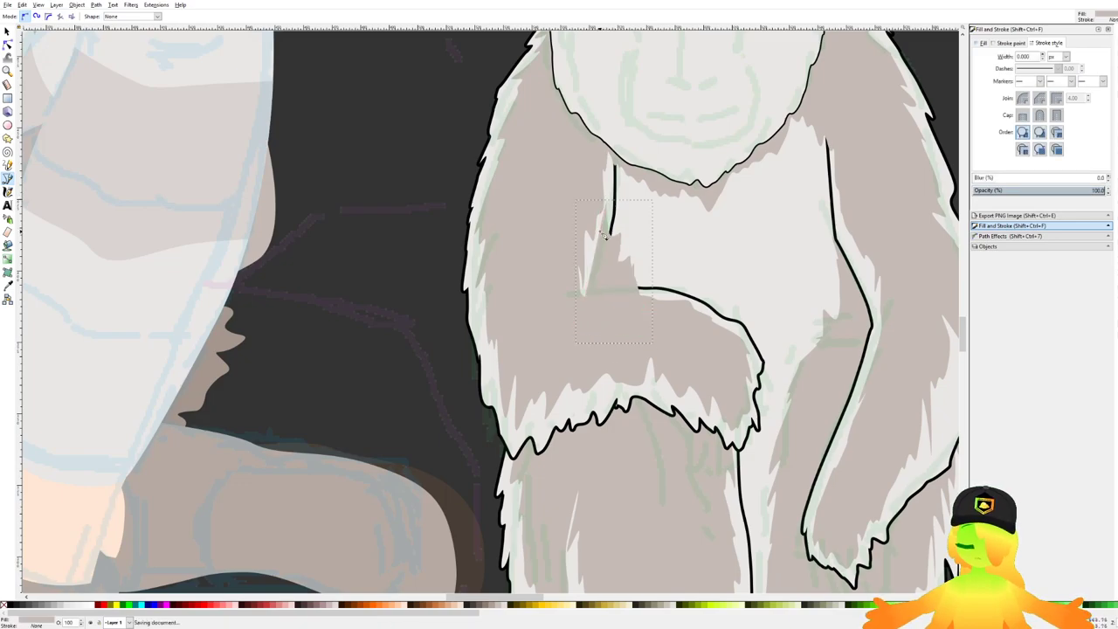
Step: Start the head's grey-brown inner fur path at the right-hand cheek and trace it with notches around the chin to the left-hand cheek
{"action": "scroll", "coordinate": [603, 234], "scroll_direction": "down", "scroll_amount": 2}
{"action": "scroll", "coordinate": [620, 223], "scroll_direction": "down", "scroll_amount": 3}
{"action": "scroll", "coordinate": [669, 249], "scroll_direction": "up", "scroll_amount": 1}
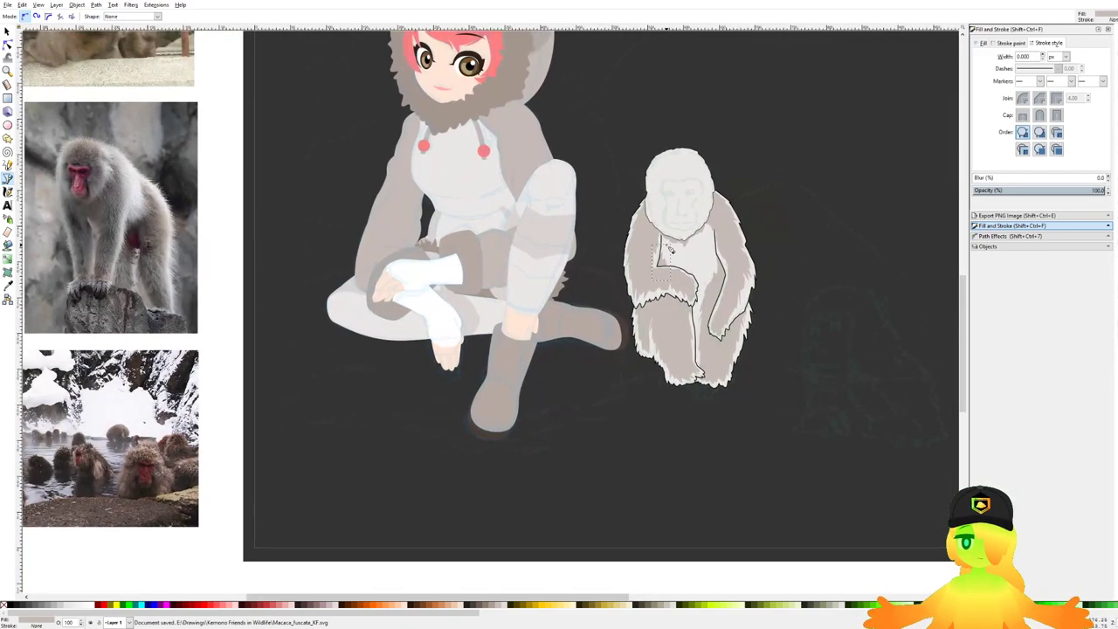
{"action": "scroll", "coordinate": [673, 202], "scroll_direction": "up", "scroll_amount": 4}
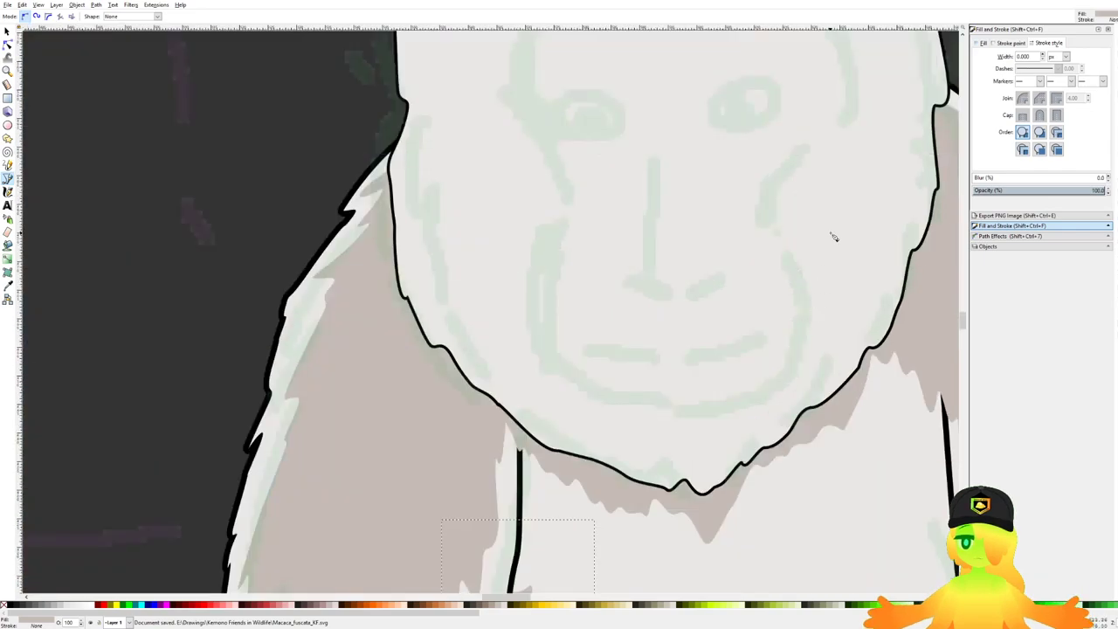
{"action": "left_click", "coordinate": [819, 215]}
{"action": "left_click_drag", "start_coordinate": [790, 372], "coordinate": [754, 447]}
{"action": "left_click_drag", "start_coordinate": [748, 439], "coordinate": [738, 454]}
{"action": "left_click_drag", "start_coordinate": [730, 440], "coordinate": [705, 459]}
{"action": "left_click_drag", "start_coordinate": [696, 451], "coordinate": [682, 447]}
{"action": "left_click_drag", "start_coordinate": [662, 444], "coordinate": [659, 455]}
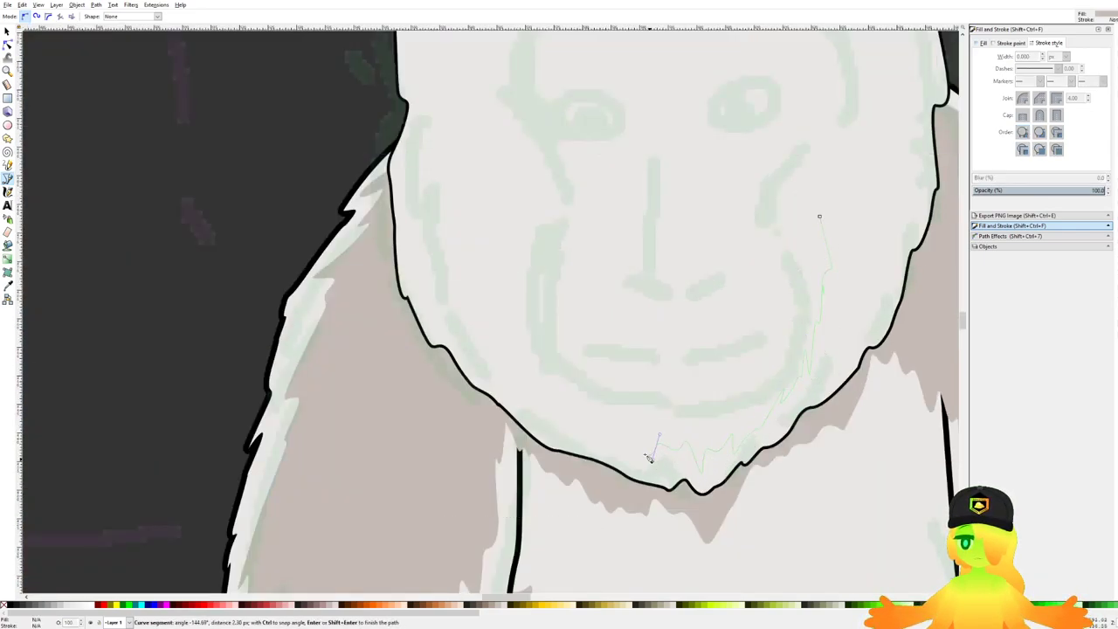
{"action": "left_click_drag", "start_coordinate": [615, 415], "coordinate": [611, 434]}
{"action": "left_click_drag", "start_coordinate": [518, 343], "coordinate": [519, 357]}
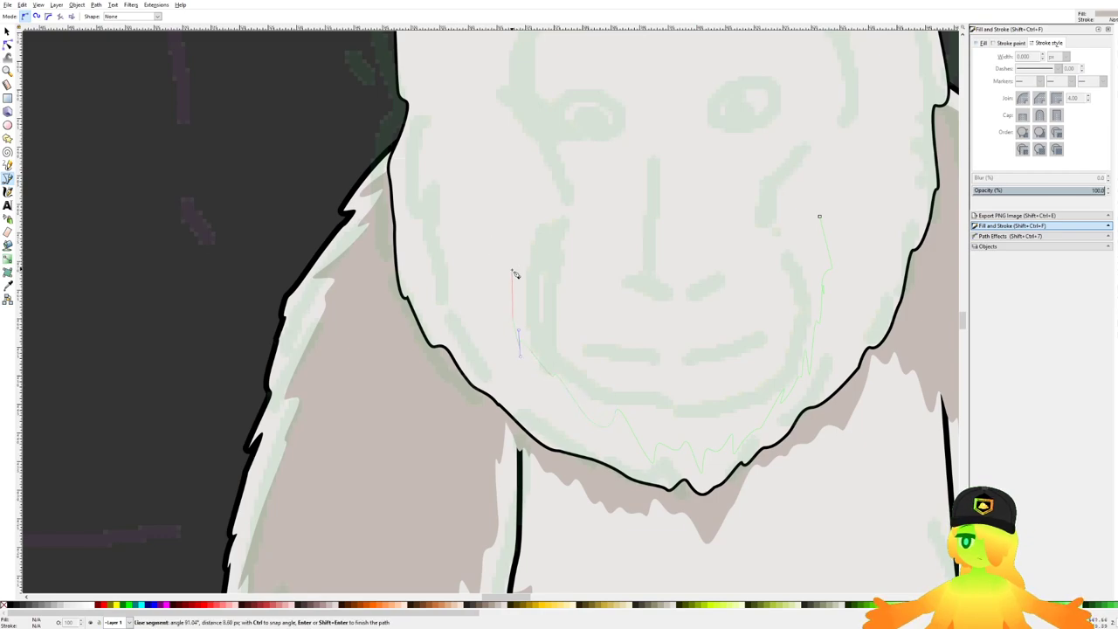
{"action": "left_click_drag", "start_coordinate": [514, 236], "coordinate": [518, 219]}
Step: Carry the head fur path up the left-hand side with jagged notches and over to the crown
{"action": "scroll", "coordinate": [504, 187], "scroll_direction": "down", "scroll_amount": 6, "text": "ctrl"}
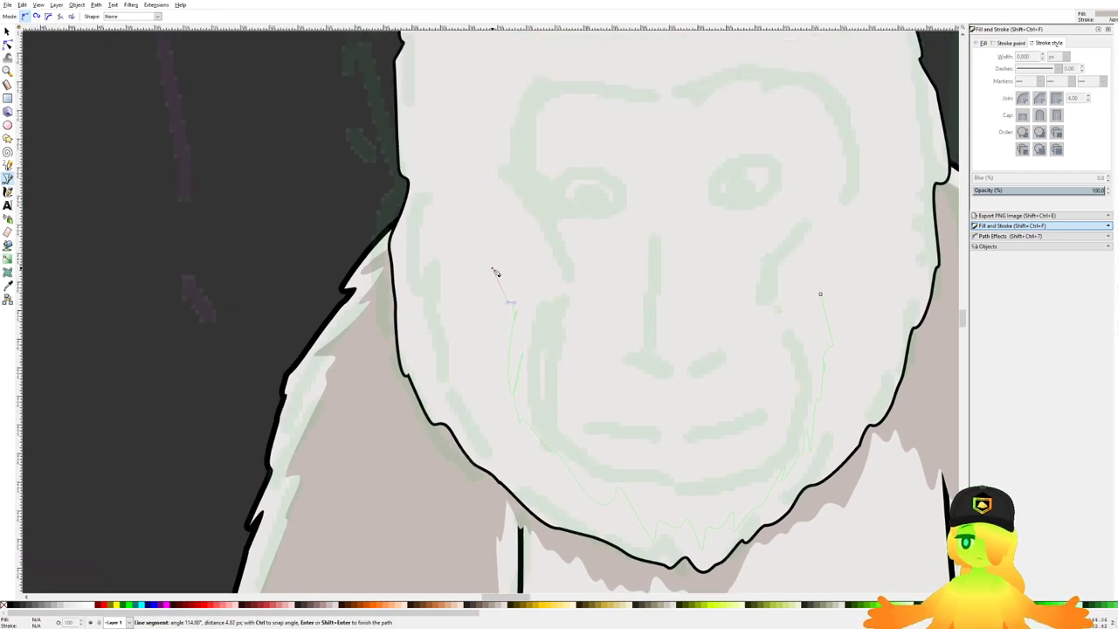
{"action": "scroll", "coordinate": [528, 273], "scroll_direction": "up", "scroll_amount": 6, "text": "ctrl"}
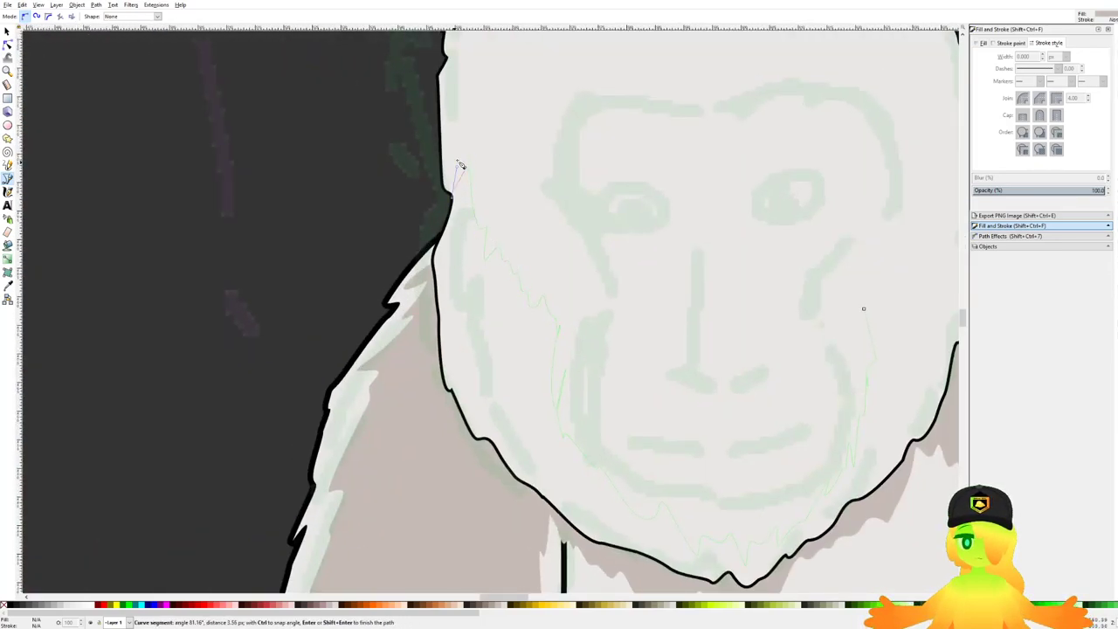
{"action": "scroll", "coordinate": [460, 165], "scroll_direction": "up", "scroll_amount": 5}
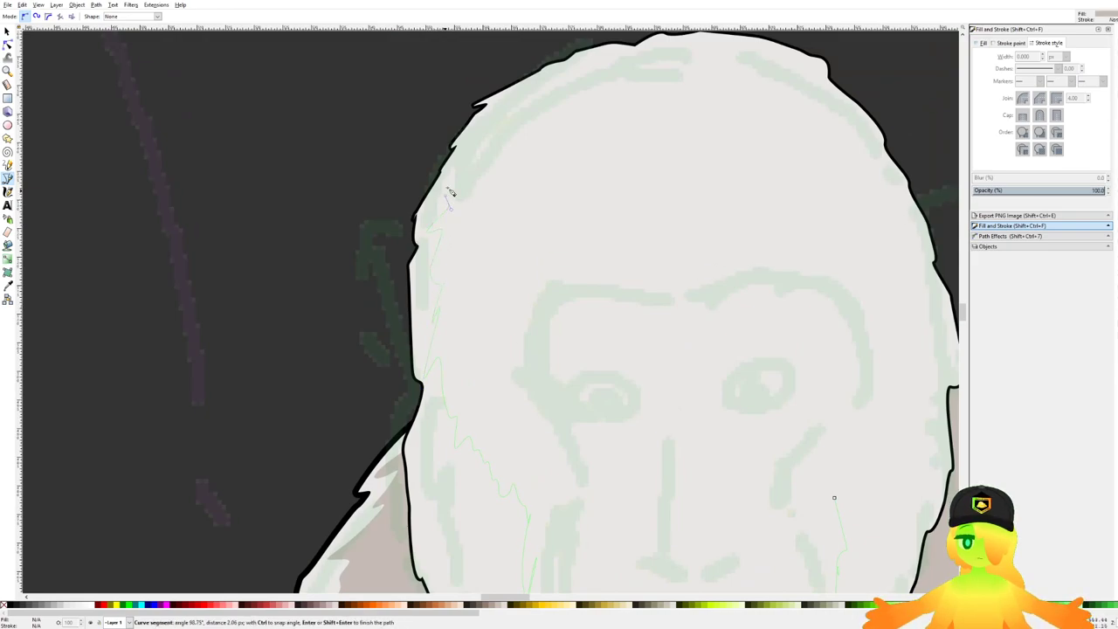
{"action": "left_click_drag", "start_coordinate": [550, 106], "coordinate": [609, 78]}
{"action": "left_click_drag", "start_coordinate": [678, 68], "coordinate": [686, 74]}
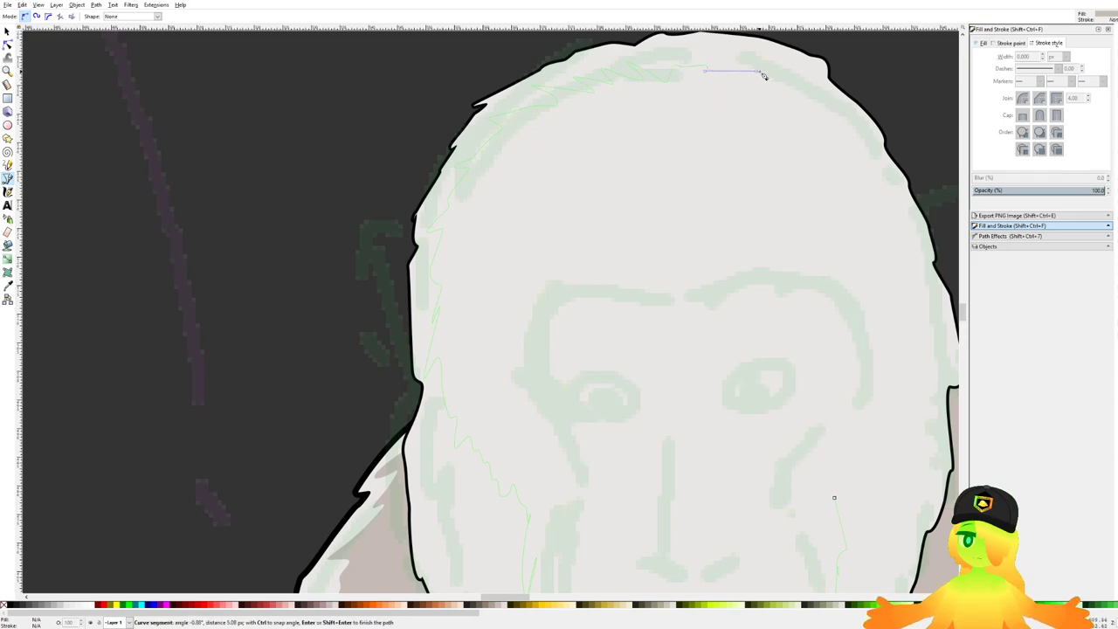
Step: Trace the notched fur edge from the crown down the right-hand side, close the head's fur shape at the cheek and save the document
{"action": "left_click_drag", "start_coordinate": [760, 72], "coordinate": [842, 241]}
{"action": "left_click", "coordinate": [727, 81]}
{"action": "left_click", "coordinate": [810, 119]}
{"action": "scroll", "coordinate": [845, 236], "scroll_direction": "down", "scroll_amount": 2}
{"action": "left_click", "coordinate": [828, 316]}
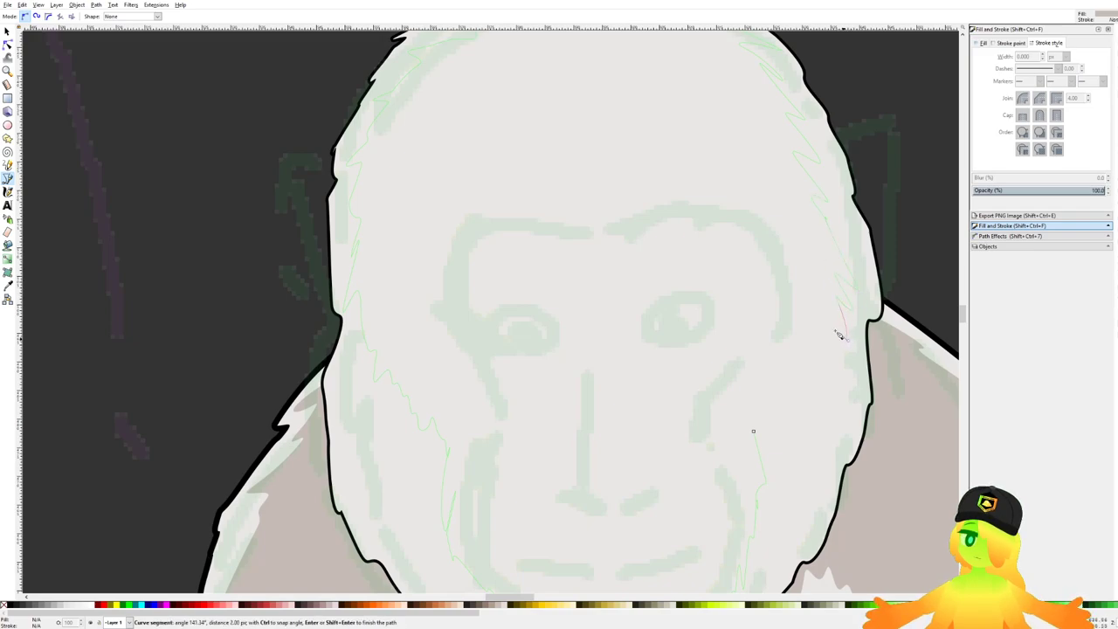
{"action": "left_click", "coordinate": [828, 399]}
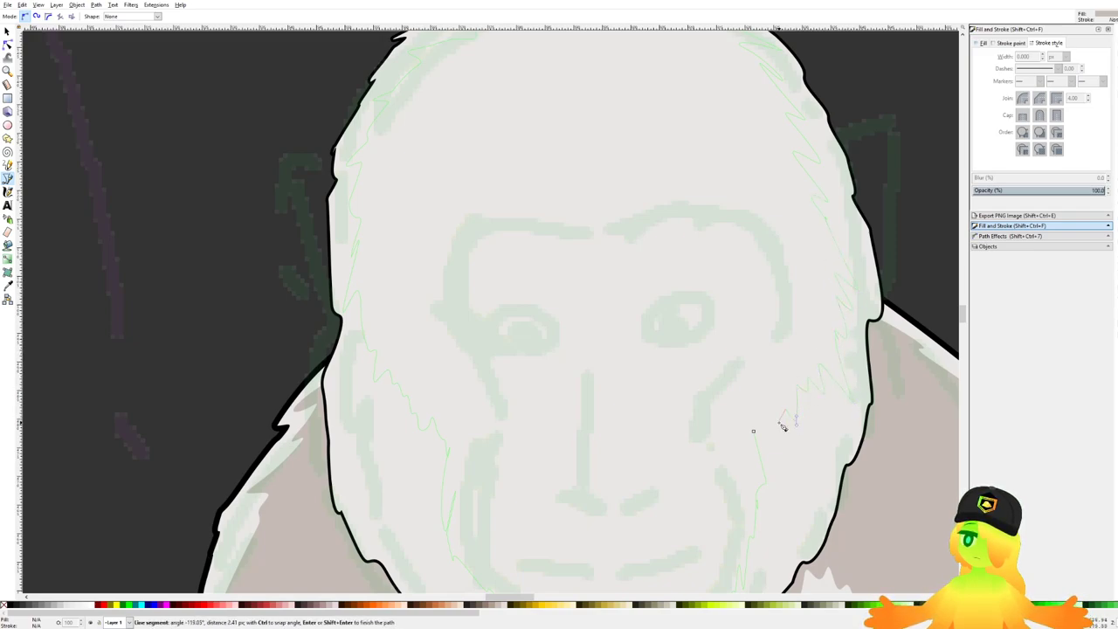
{"action": "left_click", "coordinate": [753, 432]}
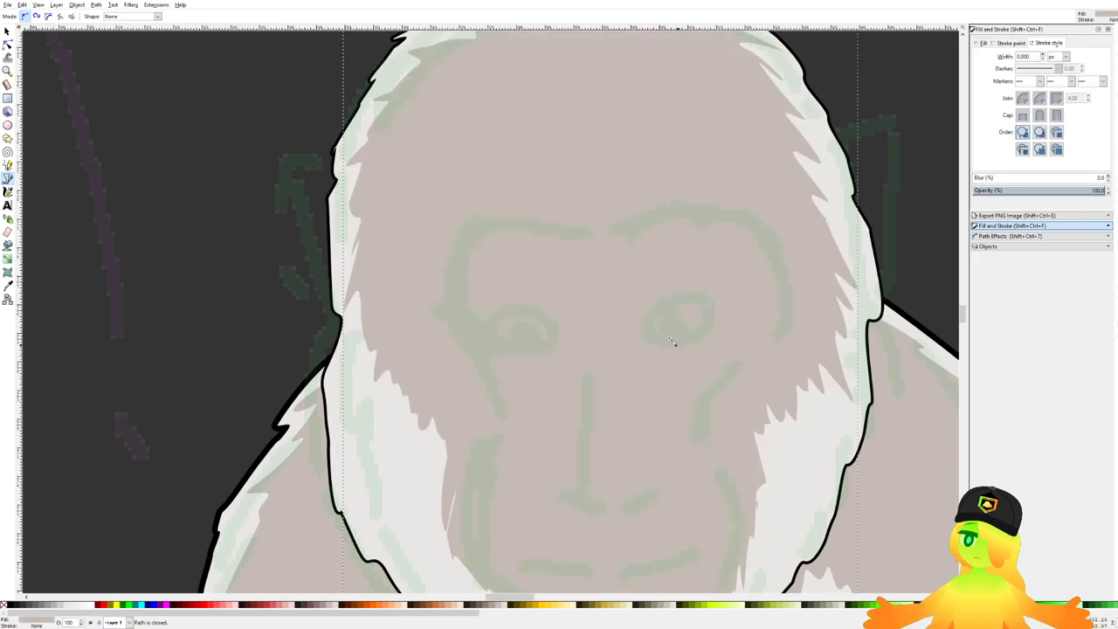
{"action": "scroll", "coordinate": [580, 278], "scroll_direction": "down", "scroll_amount": 6}
{"action": "key", "text": "ctrl+s"}
{"action": "scroll", "coordinate": [591, 308], "scroll_direction": "up", "scroll_amount": 2}
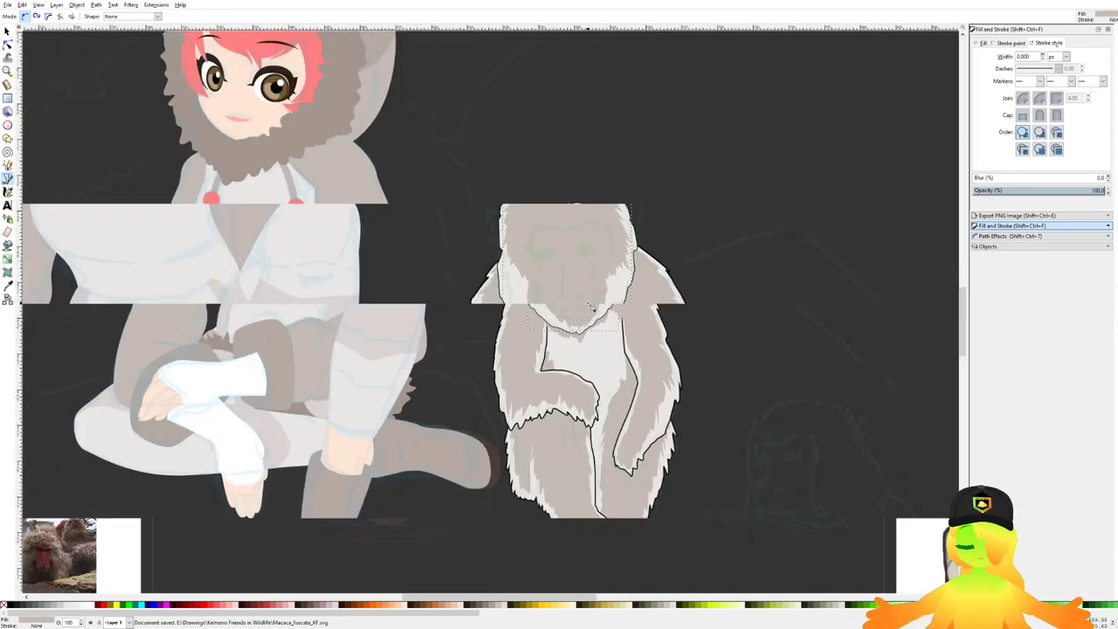
{"action": "scroll", "coordinate": [599, 311], "scroll_direction": "up", "scroll_amount": 3}
{"action": "scroll", "coordinate": [602, 310], "scroll_direction": "up", "scroll_amount": 1}
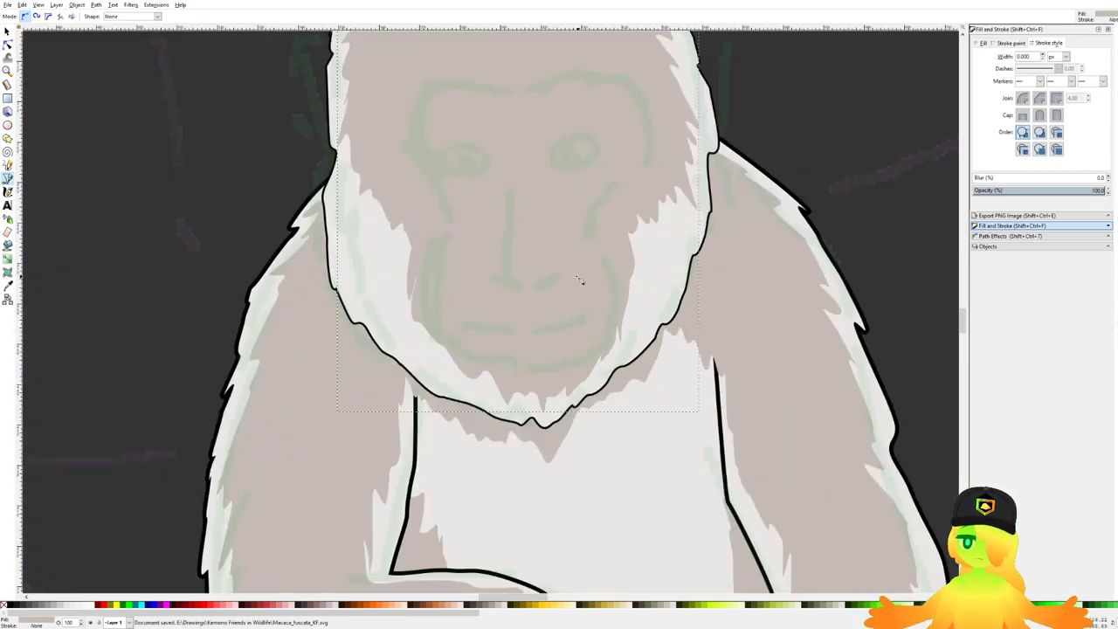
Step: Select the arm, leg, belly and chest fur shapes in turn, deselect them and save the document
{"action": "scroll", "coordinate": [486, 262], "scroll_direction": "down", "scroll_amount": 3}
{"action": "left_click", "coordinate": [7, 32]}
{"action": "left_click", "coordinate": [423, 385]}
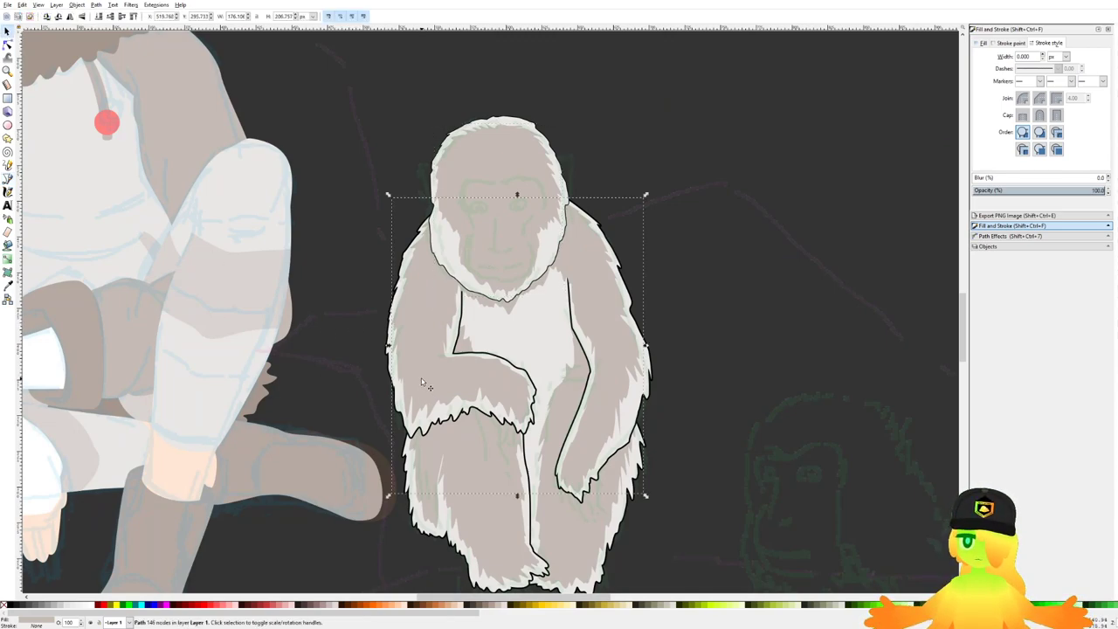
{"action": "left_click", "coordinate": [488, 455]}
{"action": "left_click", "coordinate": [601, 408]}
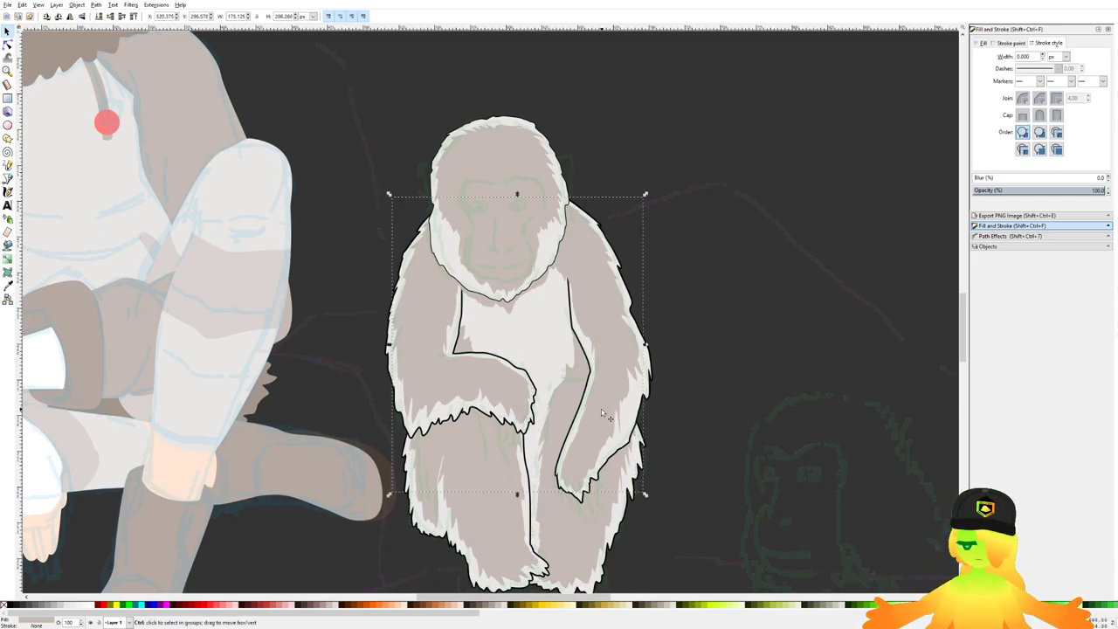
{"action": "left_click", "coordinate": [599, 355]}
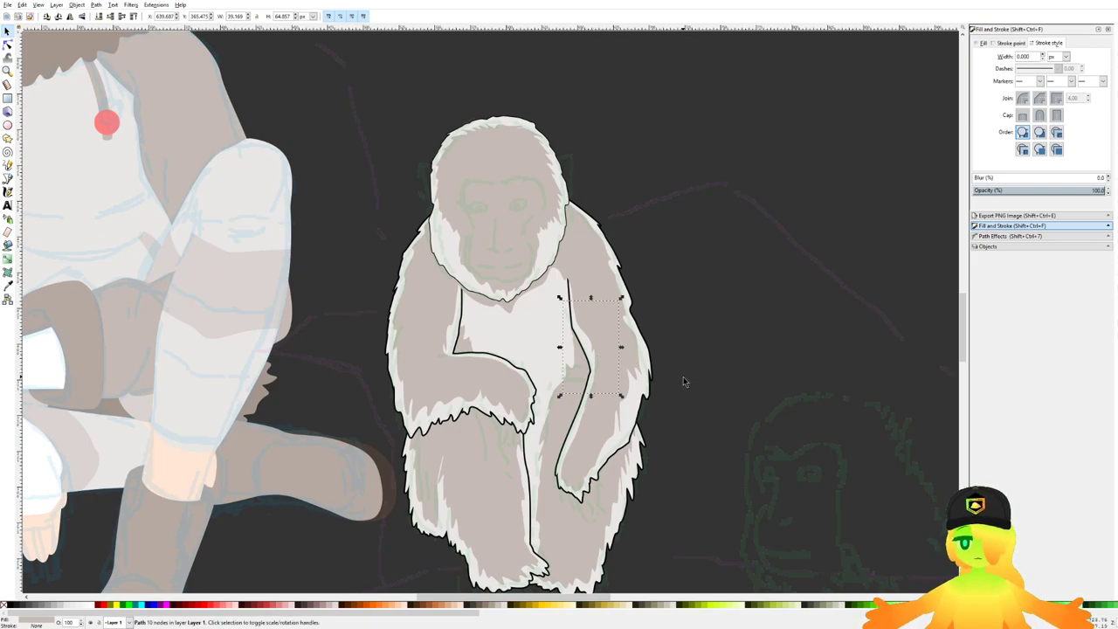
{"action": "left_click", "coordinate": [464, 349]}
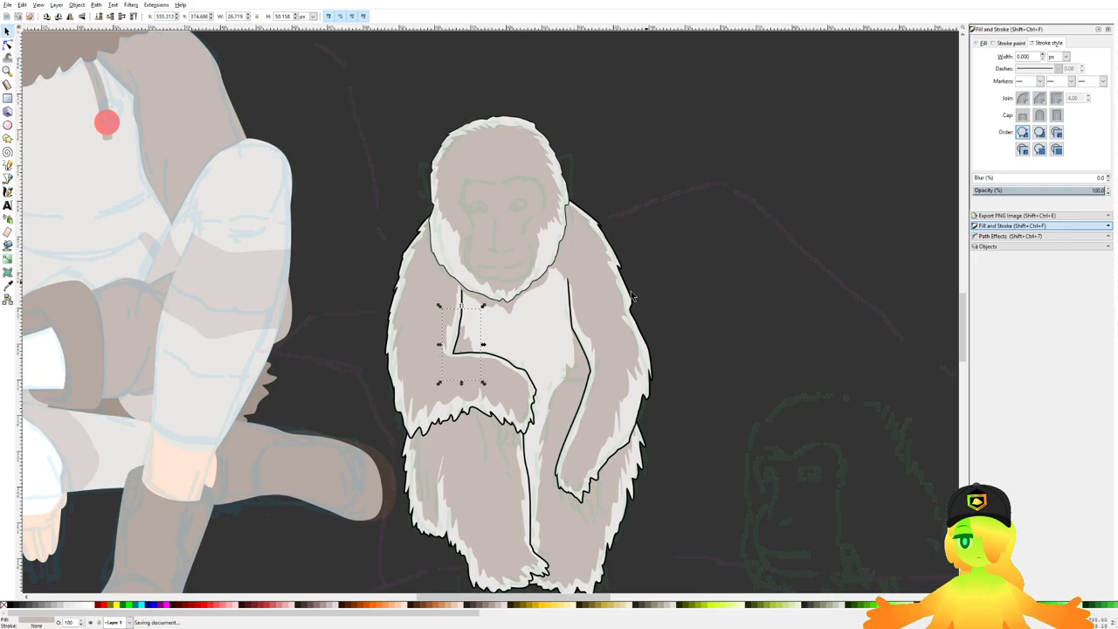
{"action": "scroll", "coordinate": [629, 292], "scroll_direction": "down", "scroll_amount": 5}
{"action": "key", "text": "Escape"}
{"action": "key", "text": "ctrl+s"}
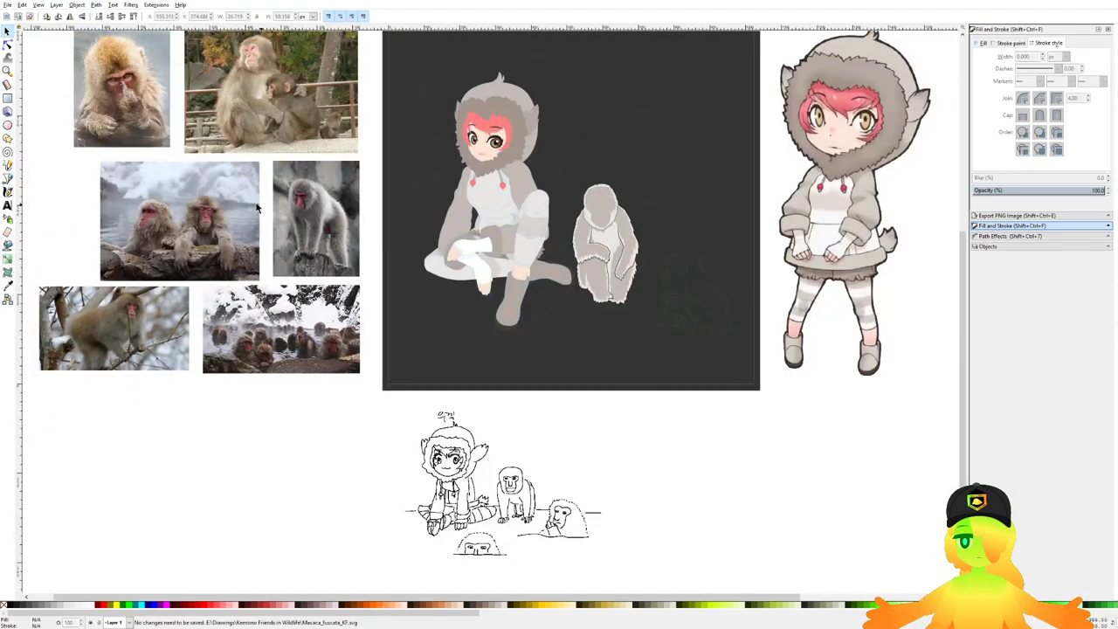
Step: Start the face patch path between the brows and trace the right-hand brow, eye socket and cheek down to the muzzle
{"action": "left_click", "coordinate": [7, 177]}
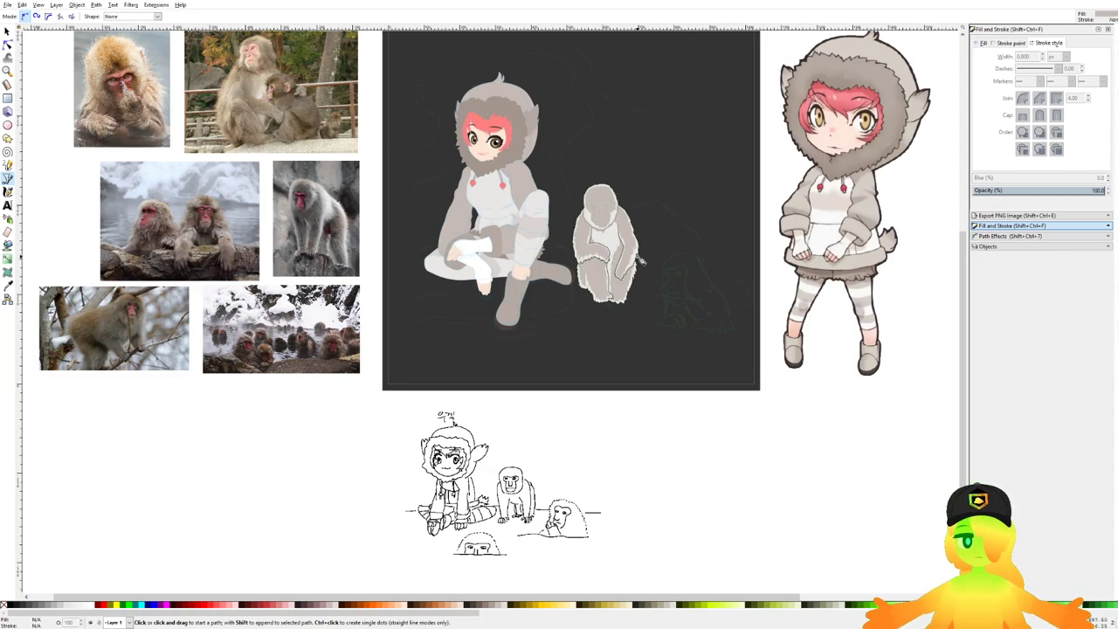
{"action": "scroll", "coordinate": [591, 294], "scroll_direction": "up", "scroll_amount": 2}
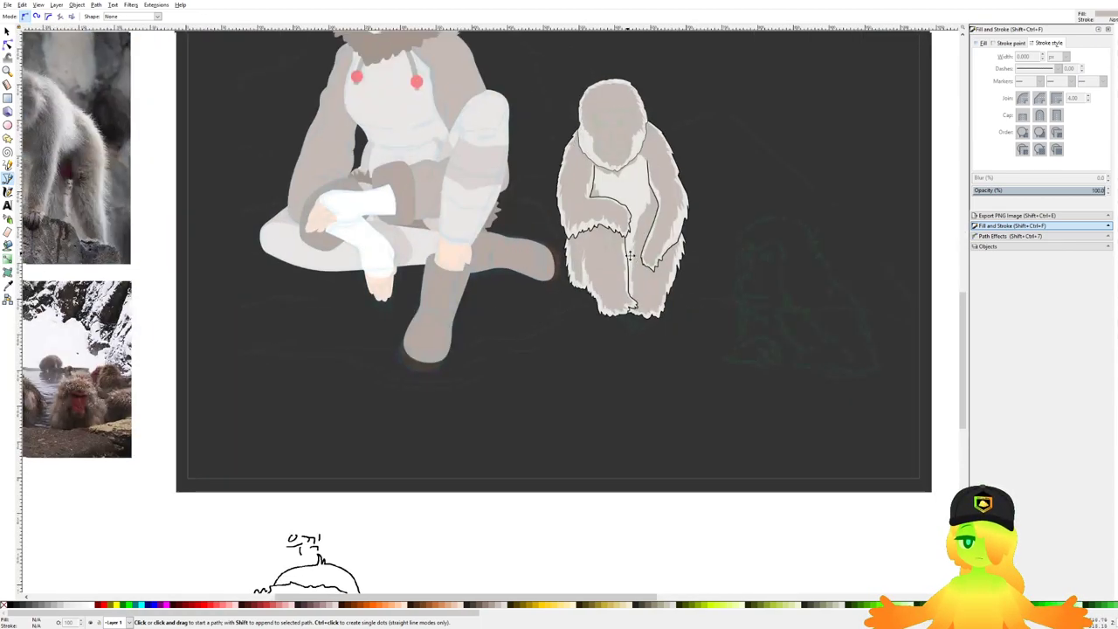
{"action": "left_click_drag", "start_coordinate": [591, 295], "coordinate": [632, 305]}
{"action": "key", "text": "ctrl+s"}
{"action": "left_click_drag", "start_coordinate": [637, 252], "coordinate": [716, 326]}
{"action": "scroll", "coordinate": [716, 326], "scroll_direction": "down", "scroll_amount": 1}
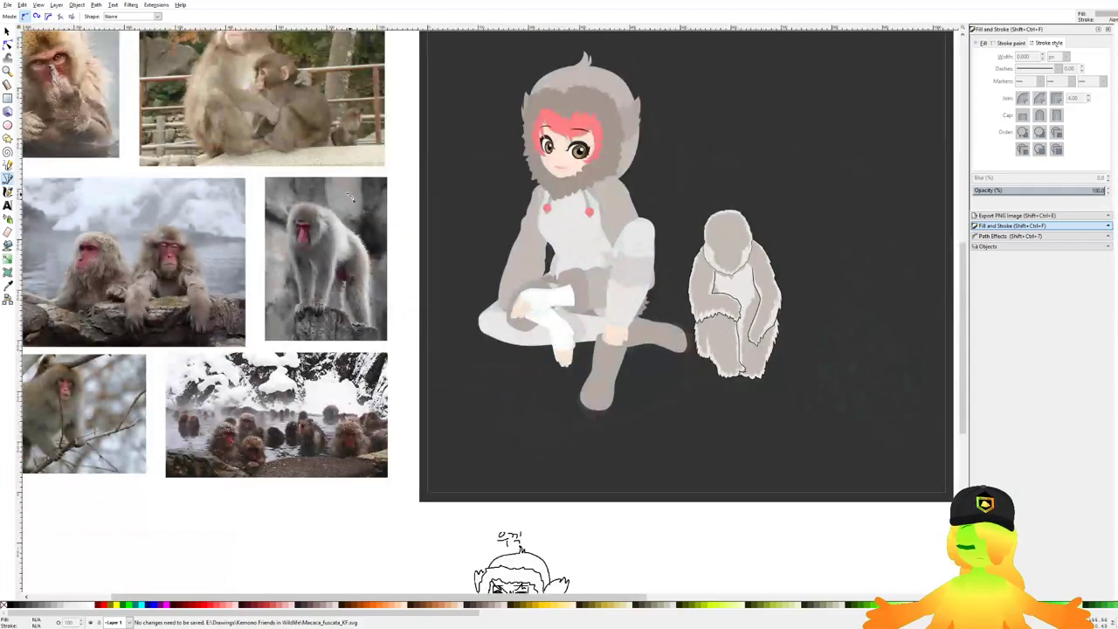
{"action": "left_click_drag", "start_coordinate": [350, 197], "coordinate": [439, 241]}
{"action": "scroll", "coordinate": [784, 330], "scroll_direction": "up", "scroll_amount": 6}
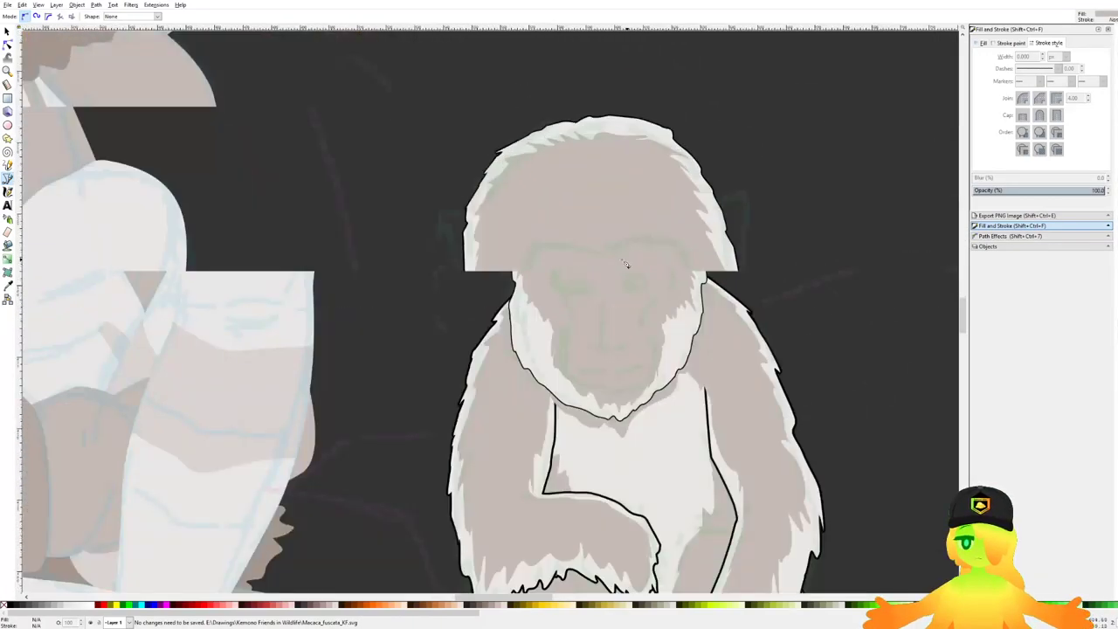
{"action": "left_click", "coordinate": [553, 227]}
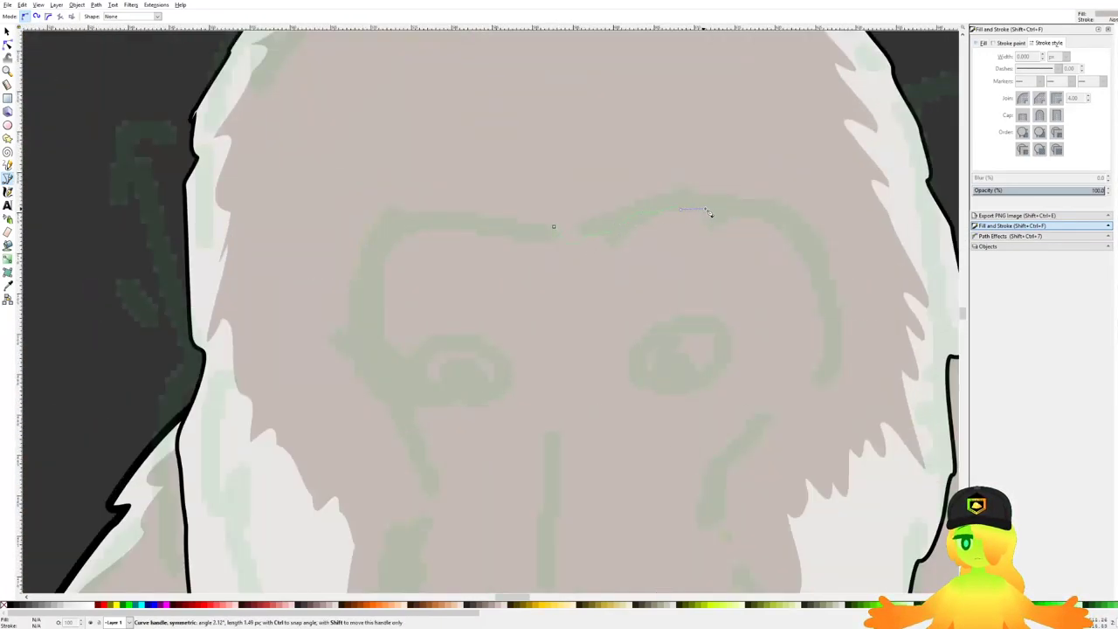
{"action": "scroll", "coordinate": [832, 215], "scroll_direction": "down", "scroll_amount": 2}
{"action": "scroll", "coordinate": [833, 215], "scroll_direction": "down", "scroll_amount": 1}
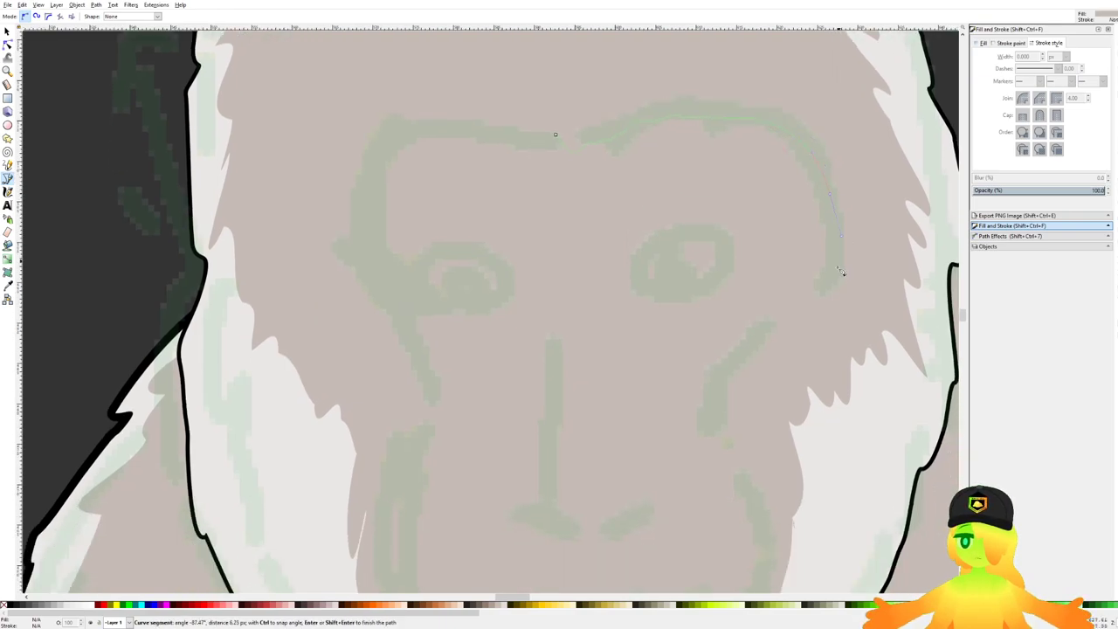
{"action": "scroll", "coordinate": [841, 272], "scroll_direction": "down", "scroll_amount": 2}
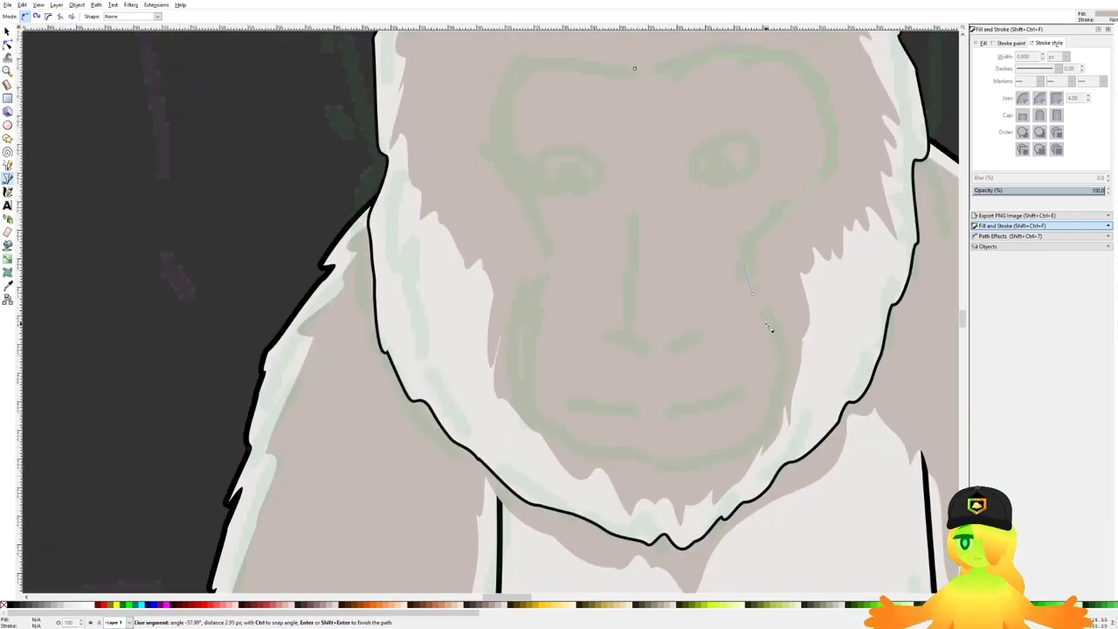
{"action": "left_click_drag", "start_coordinate": [767, 325], "coordinate": [763, 311]}
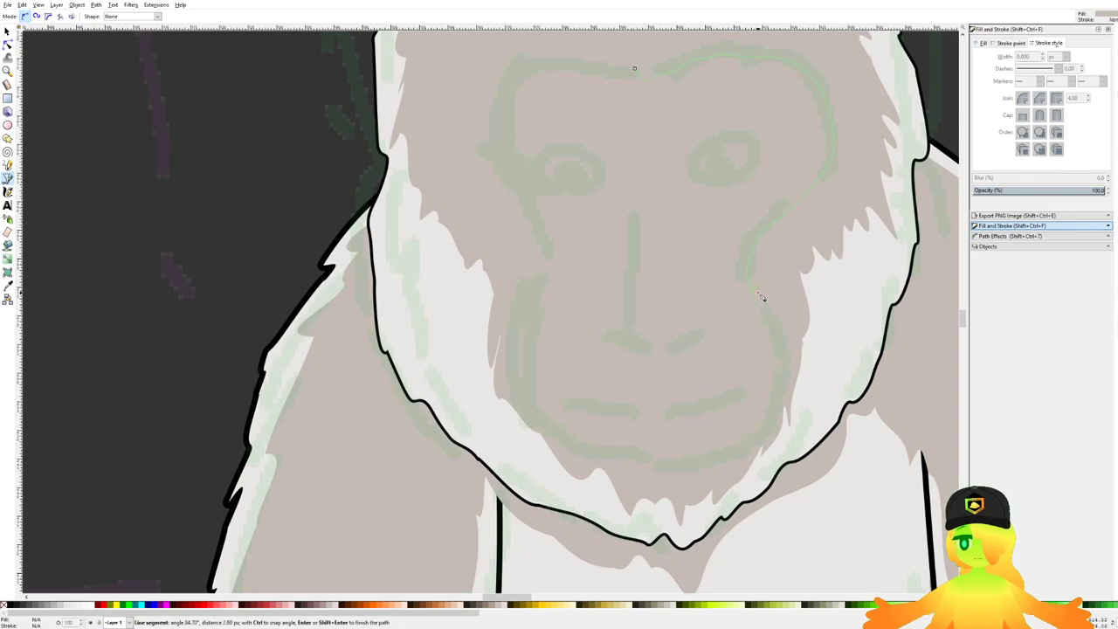
{"action": "key", "text": "BackSpace"}
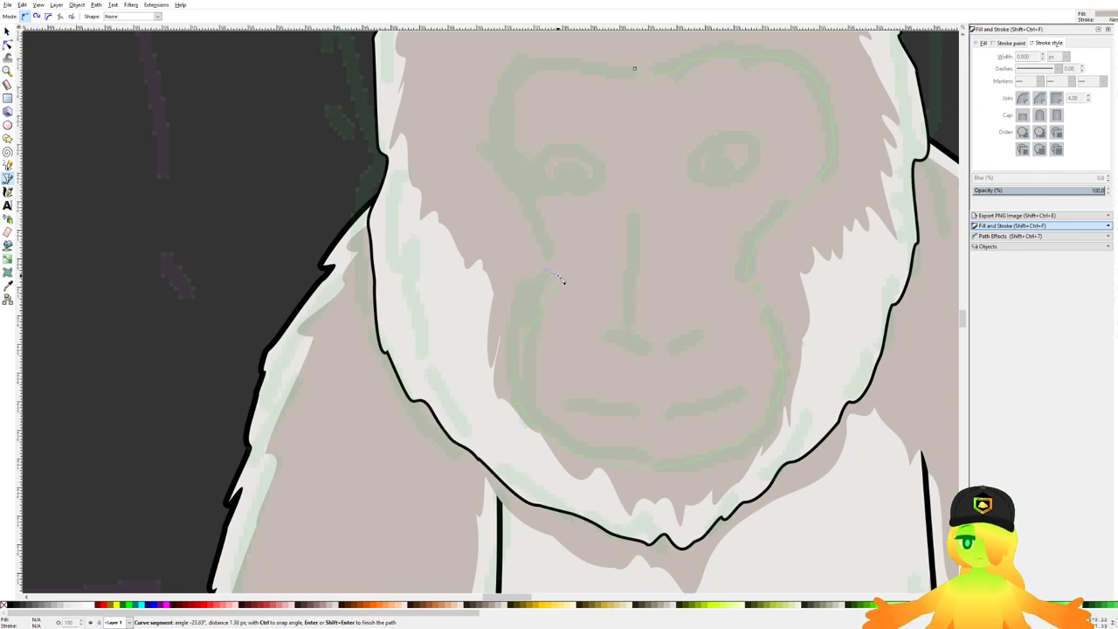
Step: Carry the face path around the muzzle, up the left-hand cheek and over the left-hand brow, and close it between the brows
{"action": "left_click_drag", "start_coordinate": [559, 276], "coordinate": [572, 304]}
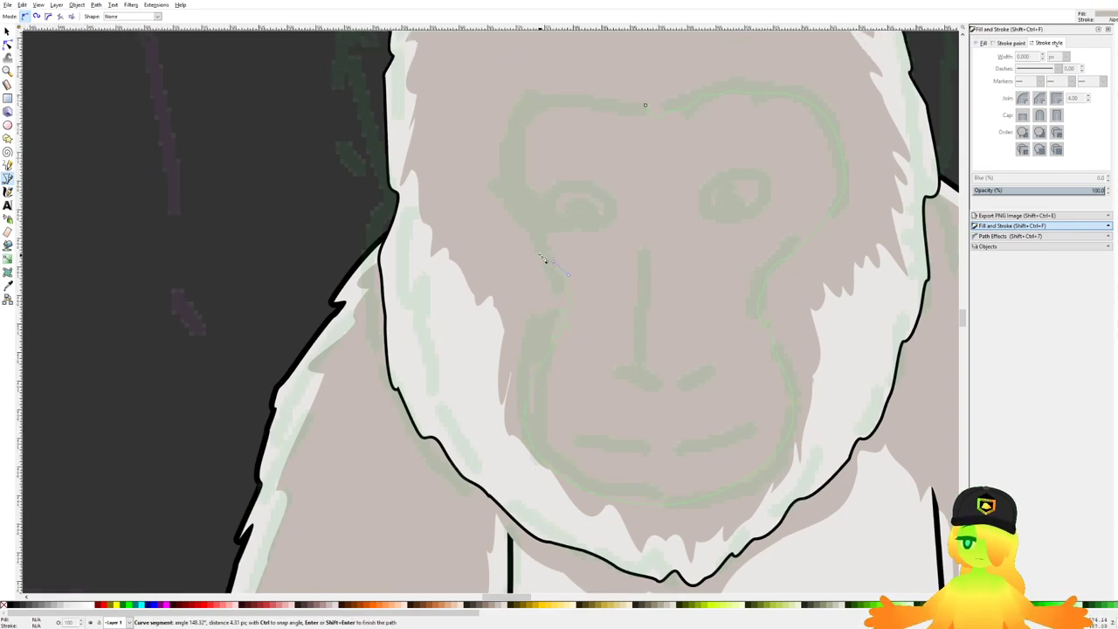
{"action": "scroll", "coordinate": [542, 260], "scroll_direction": "up", "scroll_amount": 1}
{"action": "scroll", "coordinate": [541, 259], "scroll_direction": "left", "scroll_amount": 1}
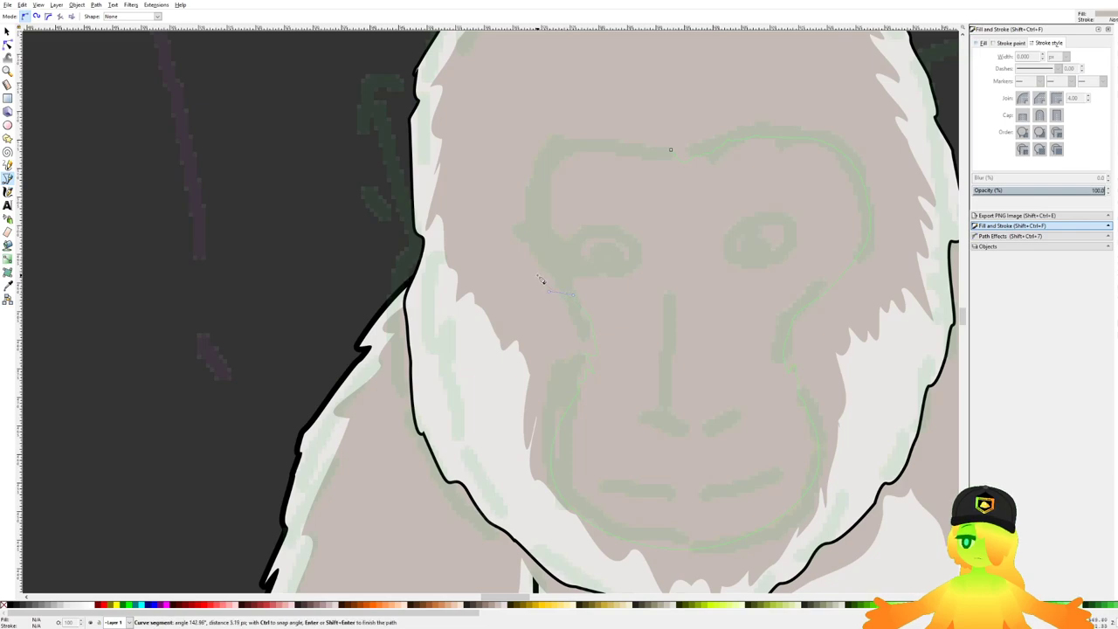
{"action": "left_click_drag", "start_coordinate": [528, 202], "coordinate": [648, 155]}
{"action": "key", "text": "BackSpace"}
{"action": "left_click", "coordinate": [669, 151]}
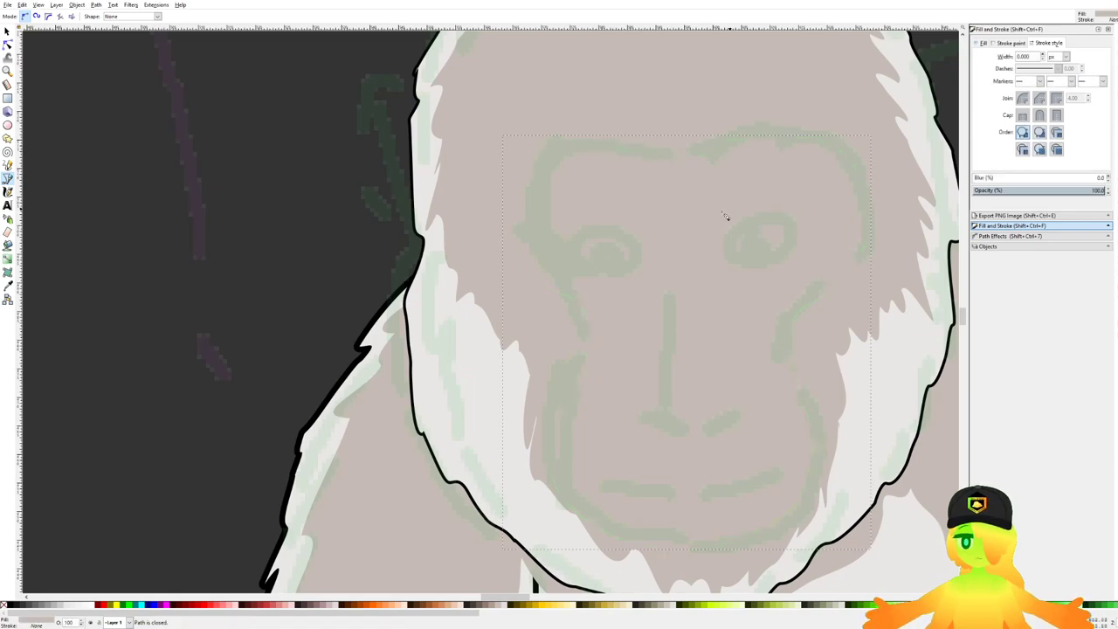
Step: Fill the face patch with the pink sampled from the monkey-girl's hair and save the document
{"action": "scroll", "coordinate": [551, 206], "scroll_direction": "down", "scroll_amount": 4}
{"action": "key", "text": "d"}
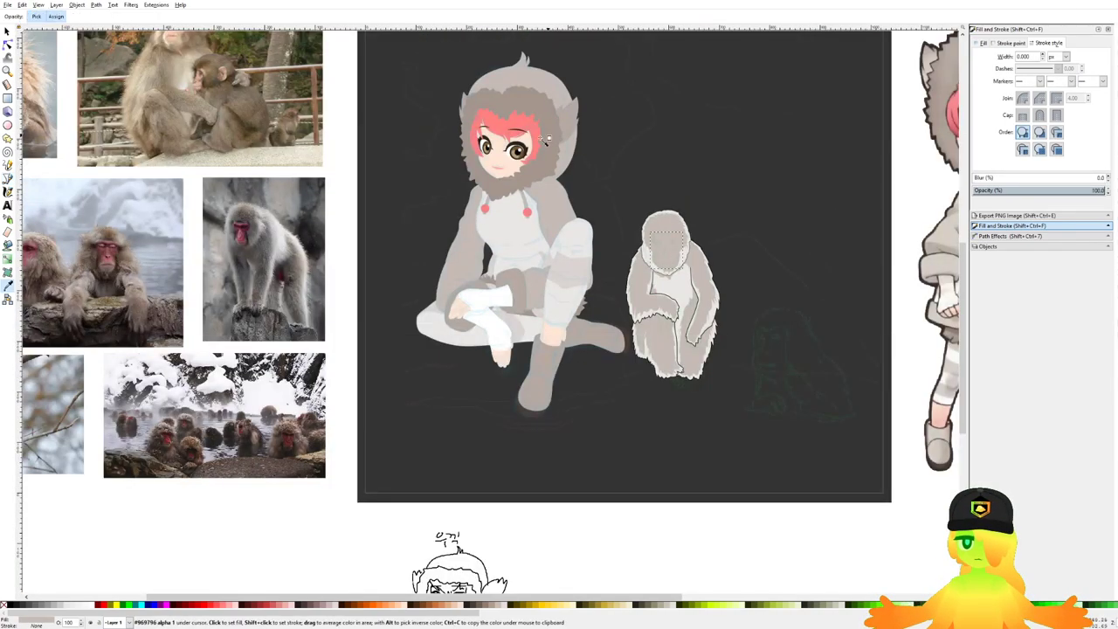
{"action": "left_click", "coordinate": [539, 135]}
{"action": "scroll", "coordinate": [670, 247], "scroll_direction": "up", "scroll_amount": 4}
{"action": "key", "text": "ctrl+s"}
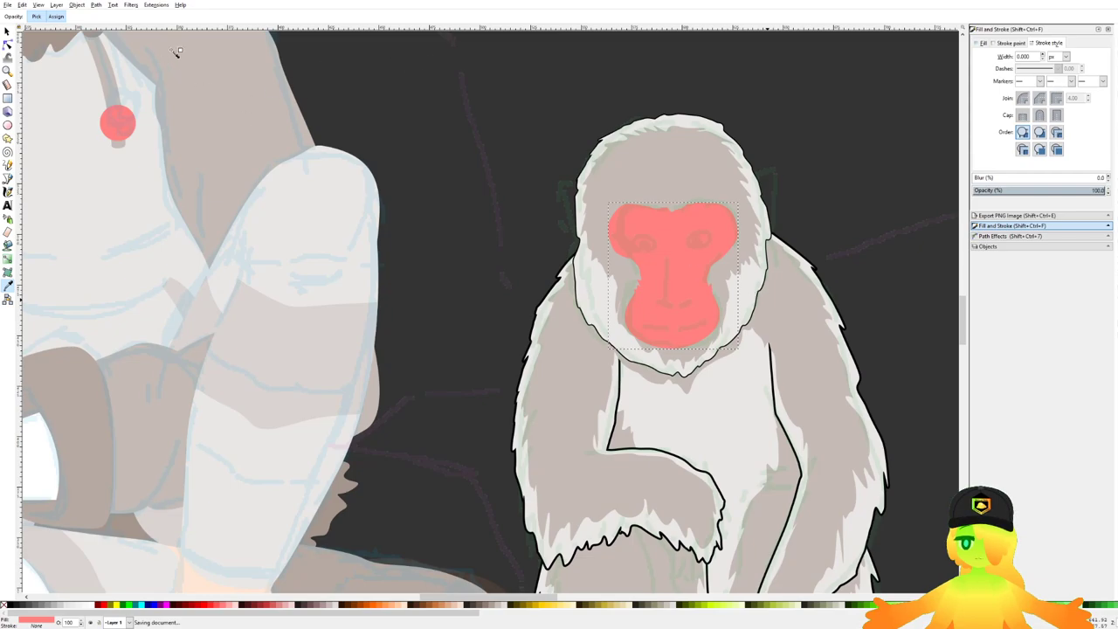
Step: Move the node on the muzzle's left-hand edge slightly inward to narrow the face patch
{"action": "left_click", "coordinate": [8, 45]}
{"action": "scroll", "coordinate": [779, 362], "scroll_direction": "up", "scroll_amount": 3}
{"action": "left_click", "coordinate": [345, 248]}
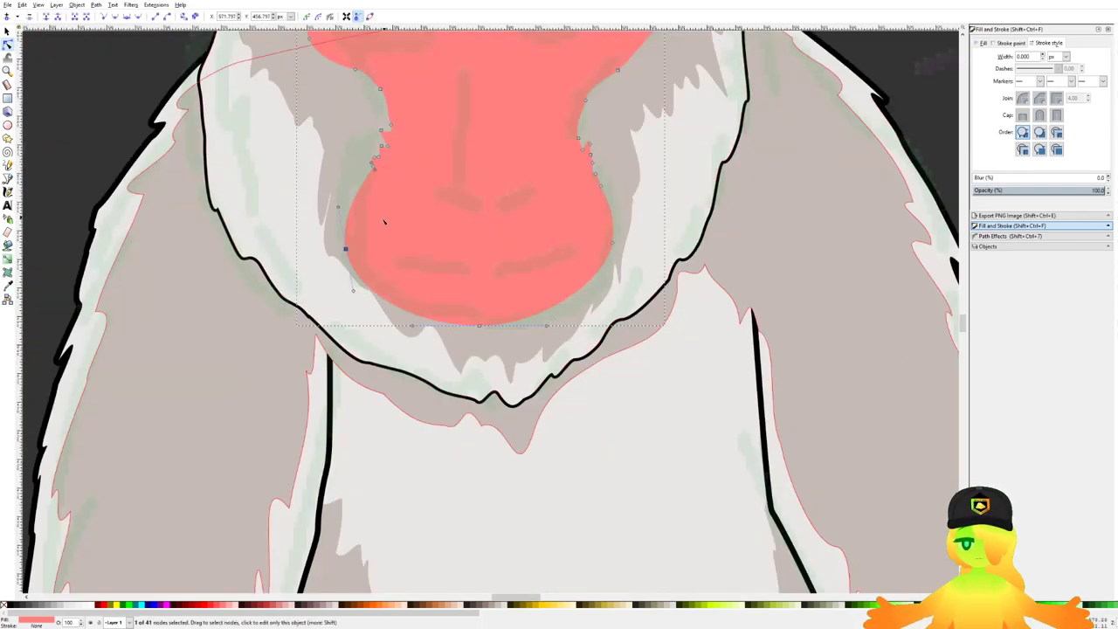
{"action": "left_click_drag", "start_coordinate": [347, 250], "coordinate": [357, 250]}
{"action": "left_click_drag", "start_coordinate": [566, 251], "coordinate": [659, 436]}
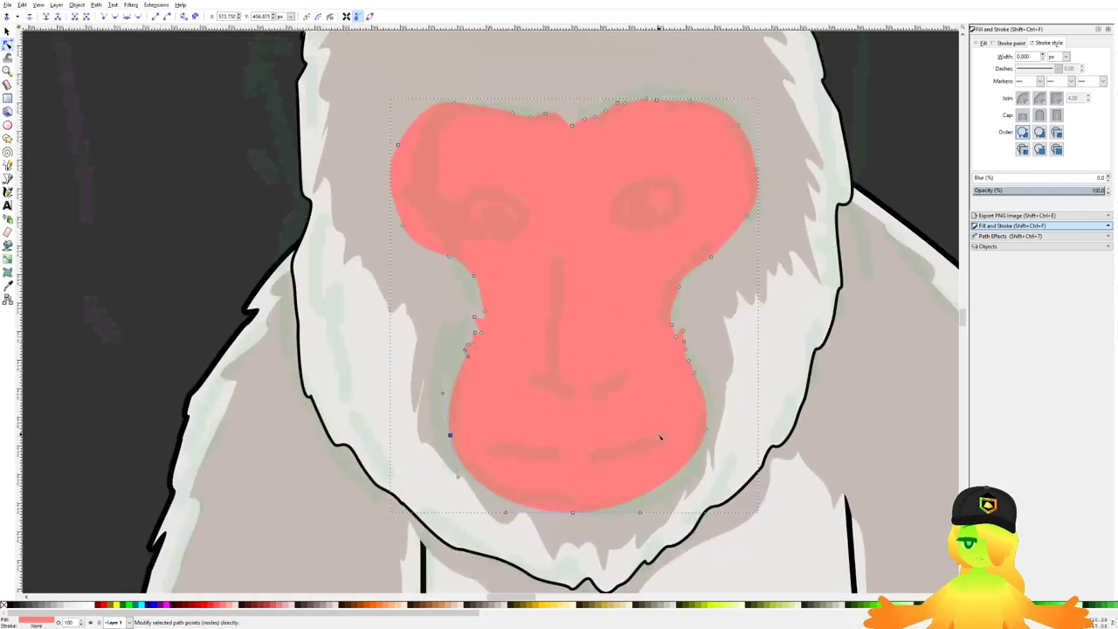
Step: Reshape the face patch's right-hand cheek by adjusting the nodes just below the eye socket into a smoother inward curve
{"action": "scroll", "coordinate": [660, 436], "scroll_direction": "down", "scroll_amount": 1}
{"action": "left_click_drag", "start_coordinate": [528, 321], "coordinate": [508, 315]}
{"action": "left_click_drag", "start_coordinate": [533, 185], "coordinate": [479, 229]}
{"action": "left_click", "coordinate": [474, 229]}
{"action": "left_click_drag", "start_coordinate": [749, 353], "coordinate": [661, 289]}
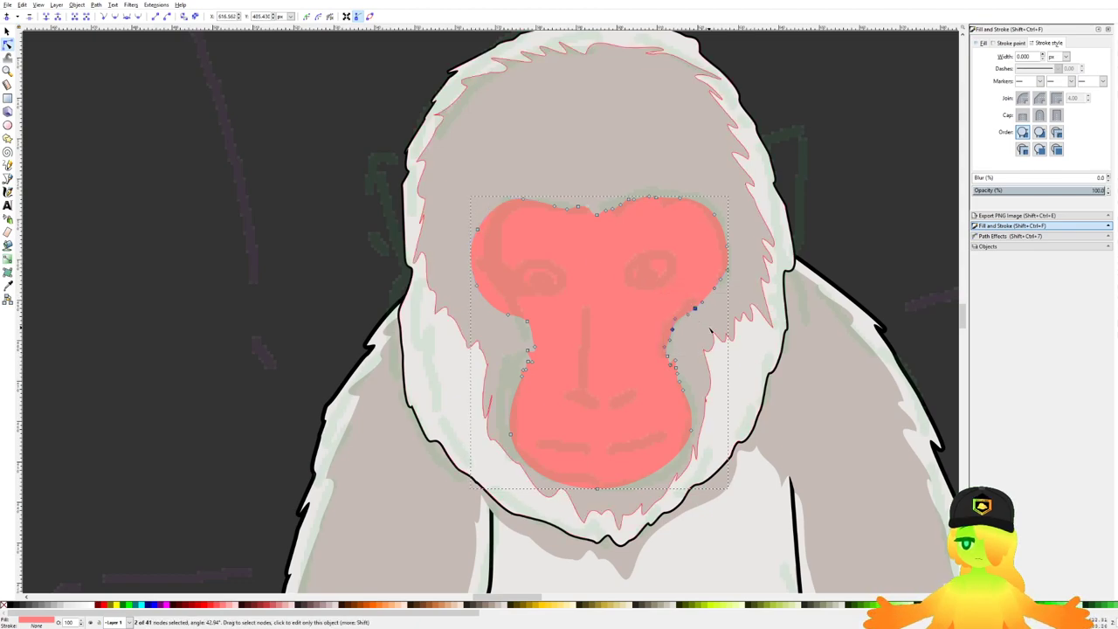
{"action": "left_click", "coordinate": [696, 311]}
{"action": "left_click_drag", "start_coordinate": [708, 329], "coordinate": [663, 304]}
{"action": "left_click", "coordinate": [665, 305]}
{"action": "left_click_drag", "start_coordinate": [704, 325], "coordinate": [695, 322]}
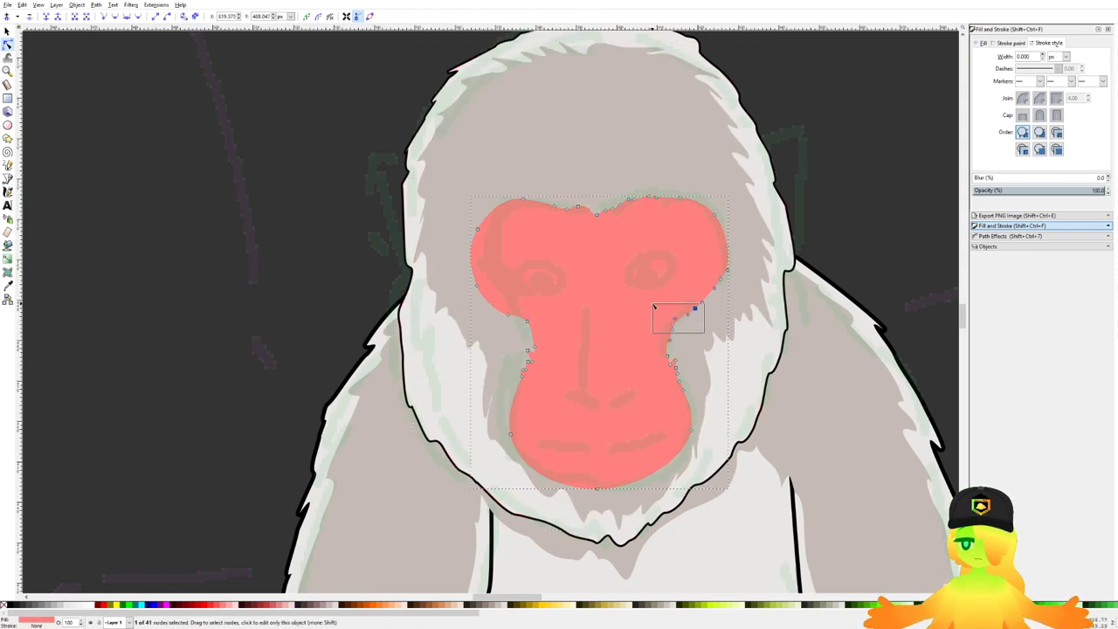
Step: Move the nodes on the outer edge of the face patch's right-hand brow slightly inward to narrow it
{"action": "left_click", "coordinate": [745, 199]}
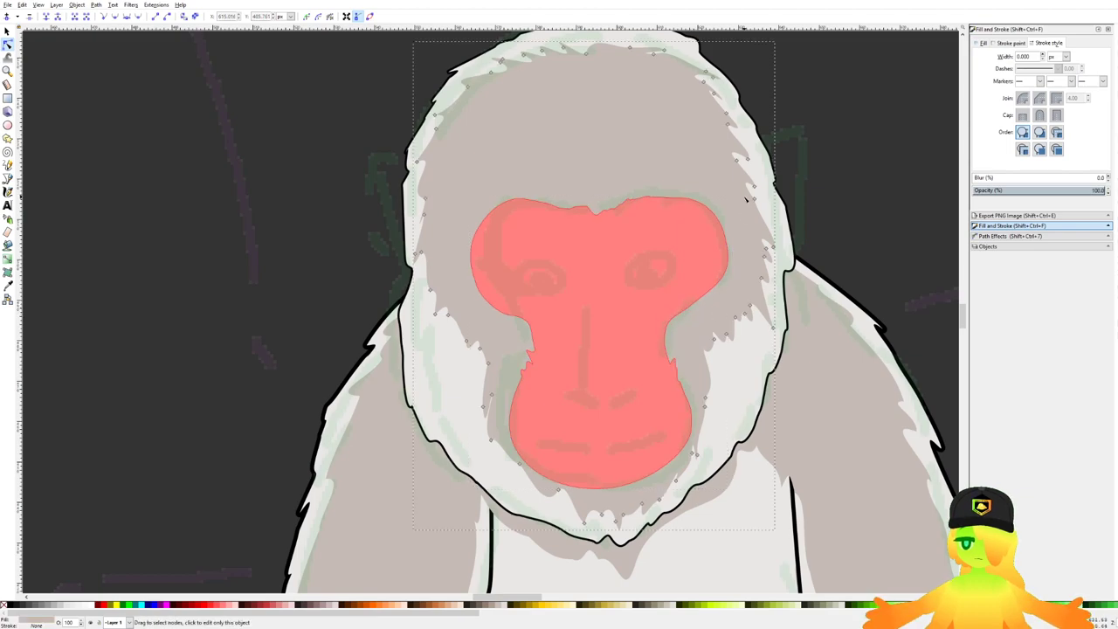
{"action": "left_click", "coordinate": [718, 220]}
{"action": "left_click_drag", "start_coordinate": [749, 204], "coordinate": [693, 289]}
{"action": "left_click_drag", "start_coordinate": [712, 215], "coordinate": [703, 222]}
{"action": "left_click", "coordinate": [741, 254]}
{"action": "scroll", "coordinate": [540, 193], "scroll_direction": "down", "scroll_amount": 9}
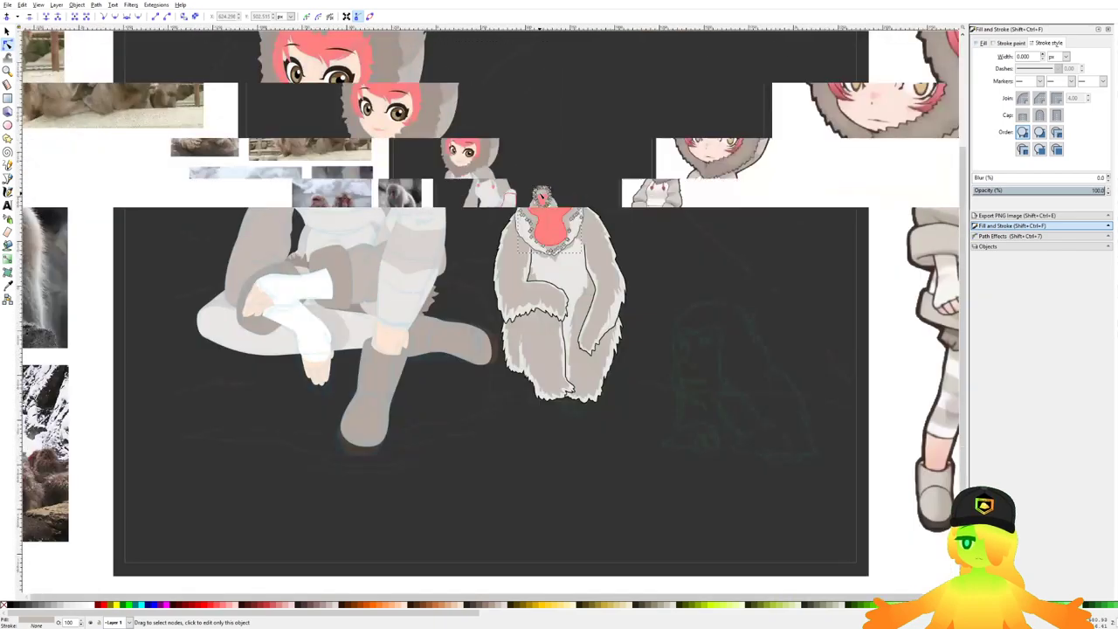
{"action": "left_click", "coordinate": [673, 399]}
{"action": "scroll", "coordinate": [363, 153], "scroll_direction": "up", "scroll_amount": 2}
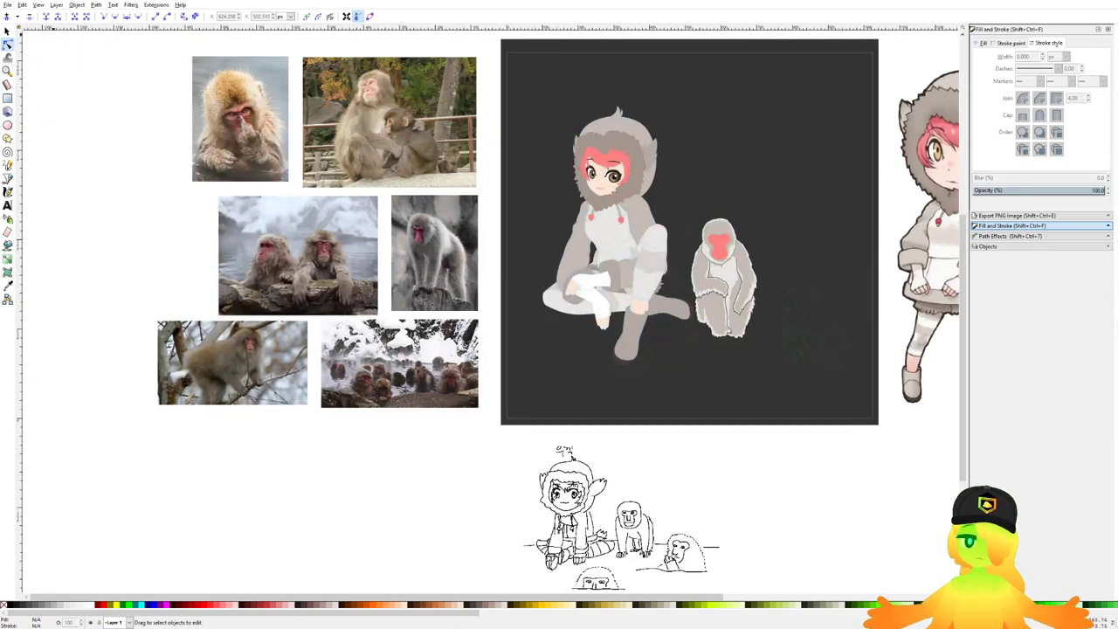
Step: Remove the black stroke from the macaque's head, both arms, body and leg shapes and save the document
{"action": "key", "text": "s"}
{"action": "scroll", "coordinate": [624, 183], "scroll_direction": "up", "scroll_amount": 5}
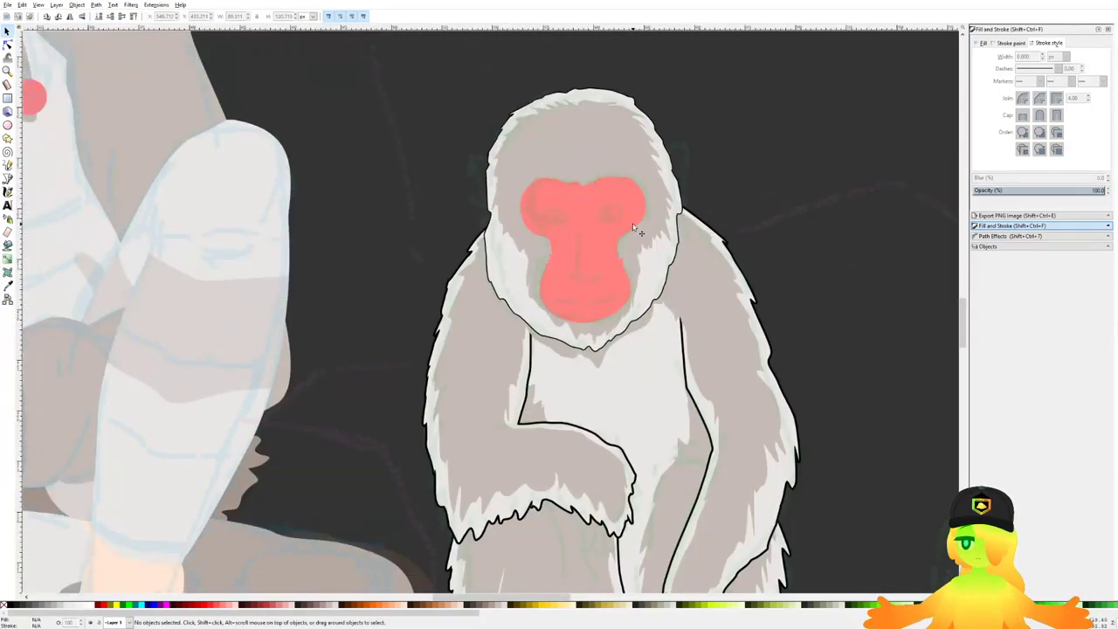
{"action": "left_click", "coordinate": [635, 227]}
{"action": "left_click", "coordinate": [667, 253]}
{"action": "scroll", "coordinate": [679, 292], "scroll_direction": "down", "scroll_amount": 3}
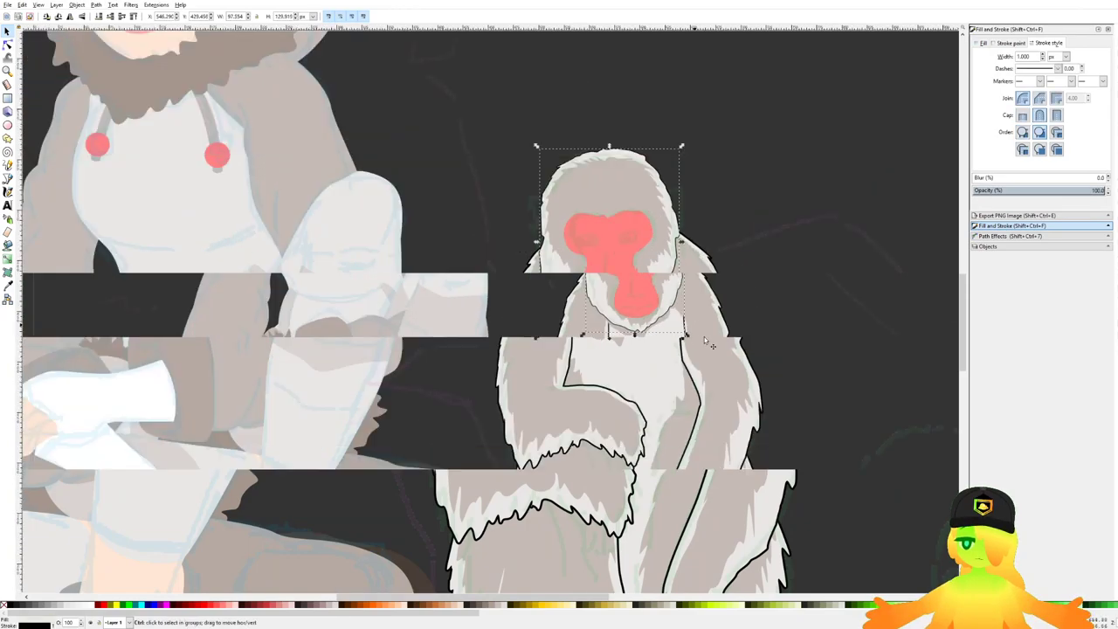
{"action": "scroll", "coordinate": [590, 245], "scroll_direction": "up", "scroll_amount": 3}
{"action": "left_click", "coordinate": [466, 145], "text": "shift"}
{"action": "left_click", "coordinate": [622, 187], "text": "shift"}
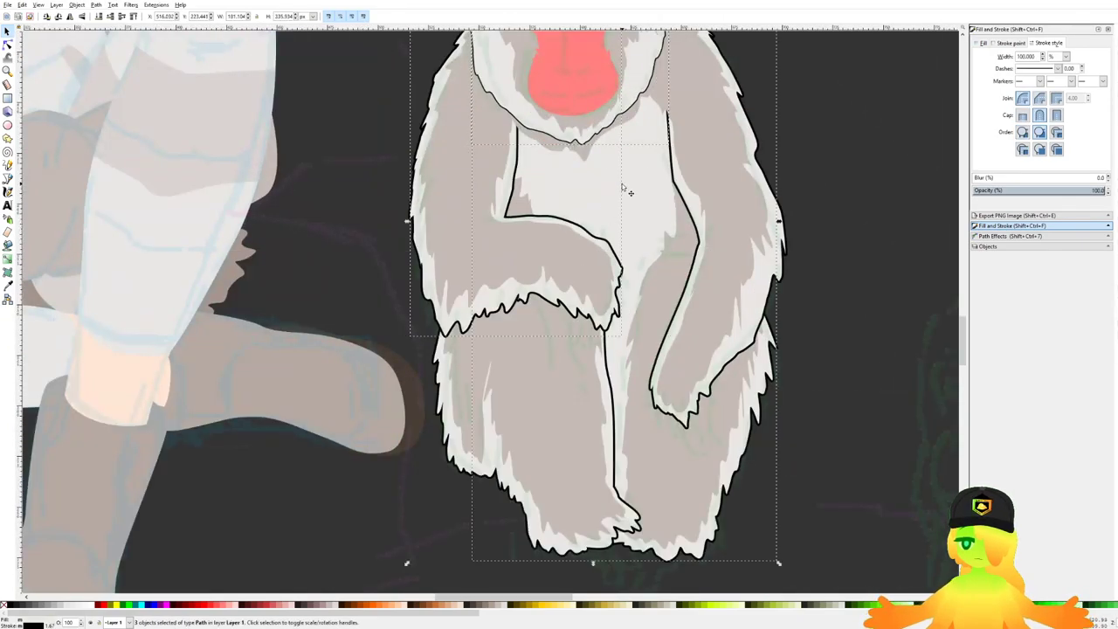
{"action": "left_click", "coordinate": [765, 328], "text": "shift"}
{"action": "left_click", "coordinate": [622, 409], "text": "shift"}
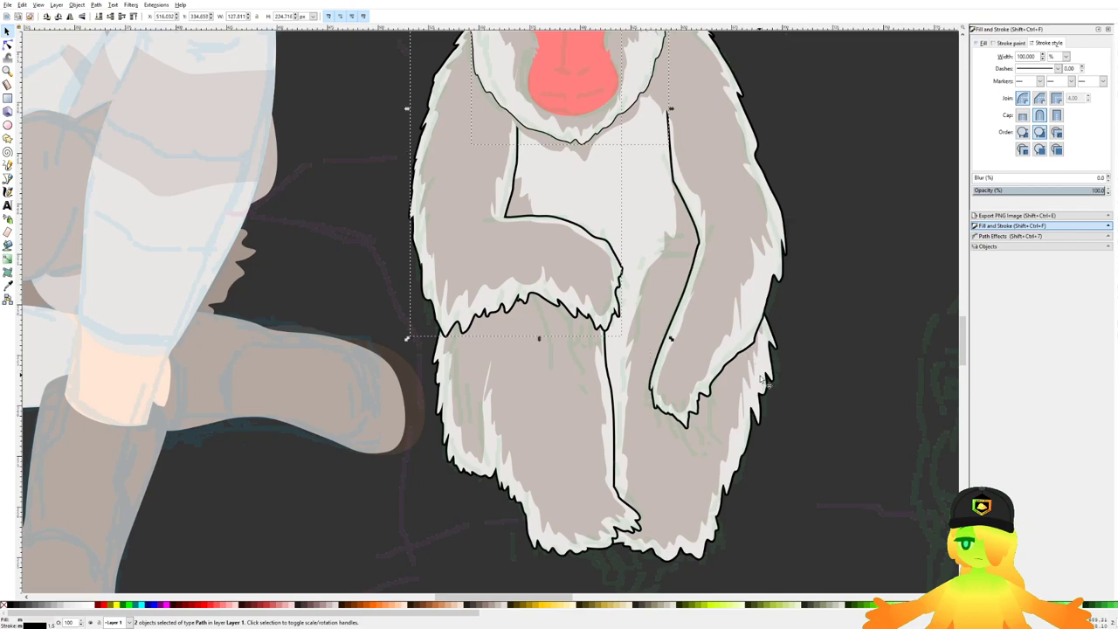
{"action": "left_click", "coordinate": [629, 402], "text": "shift"}
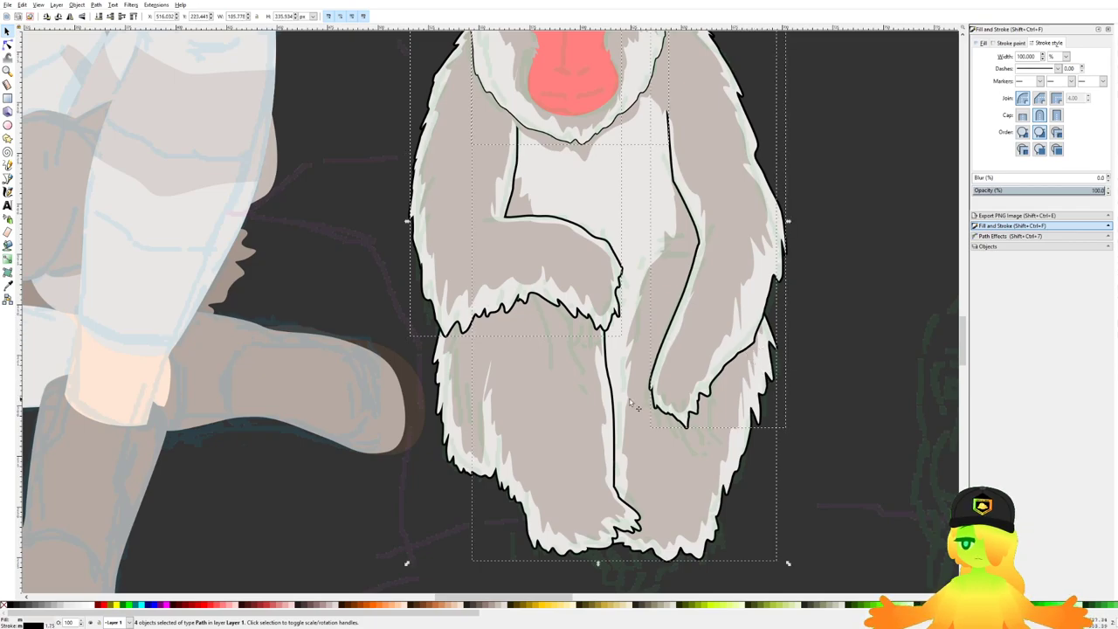
{"action": "left_click", "coordinate": [446, 455], "text": "shift"}
{"action": "scroll", "coordinate": [489, 407], "scroll_direction": "down", "scroll_amount": 2}
{"action": "left_click", "coordinate": [1010, 44]}
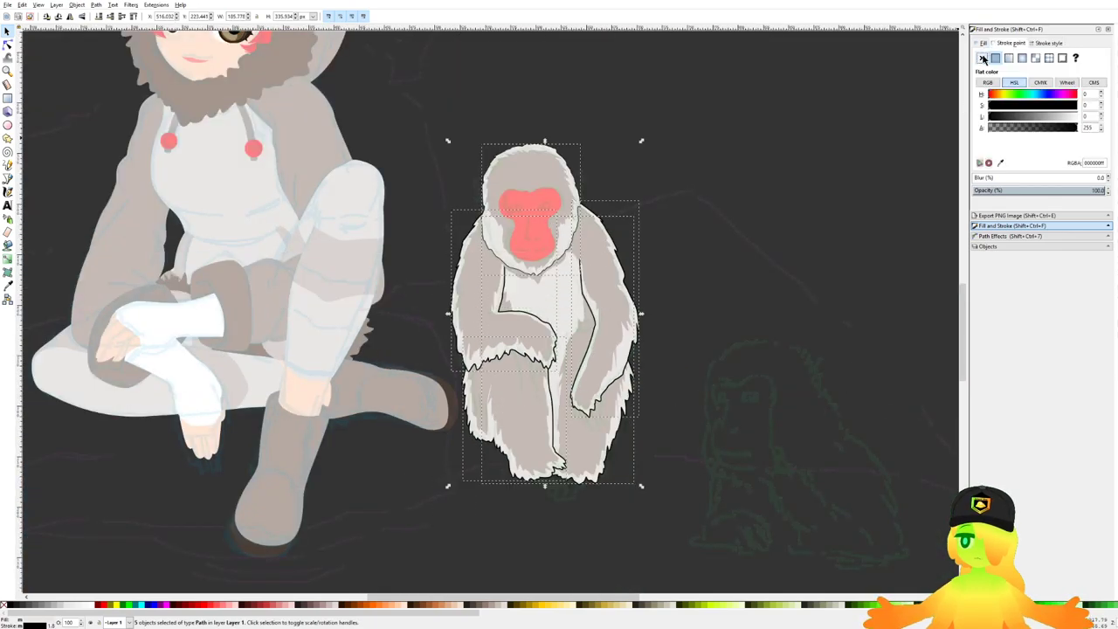
{"action": "left_click", "coordinate": [982, 59]}
{"action": "left_click", "coordinate": [739, 218]}
{"action": "scroll", "coordinate": [642, 304], "scroll_direction": "down", "scroll_amount": 4}
{"action": "key", "text": "ctrl+s"}
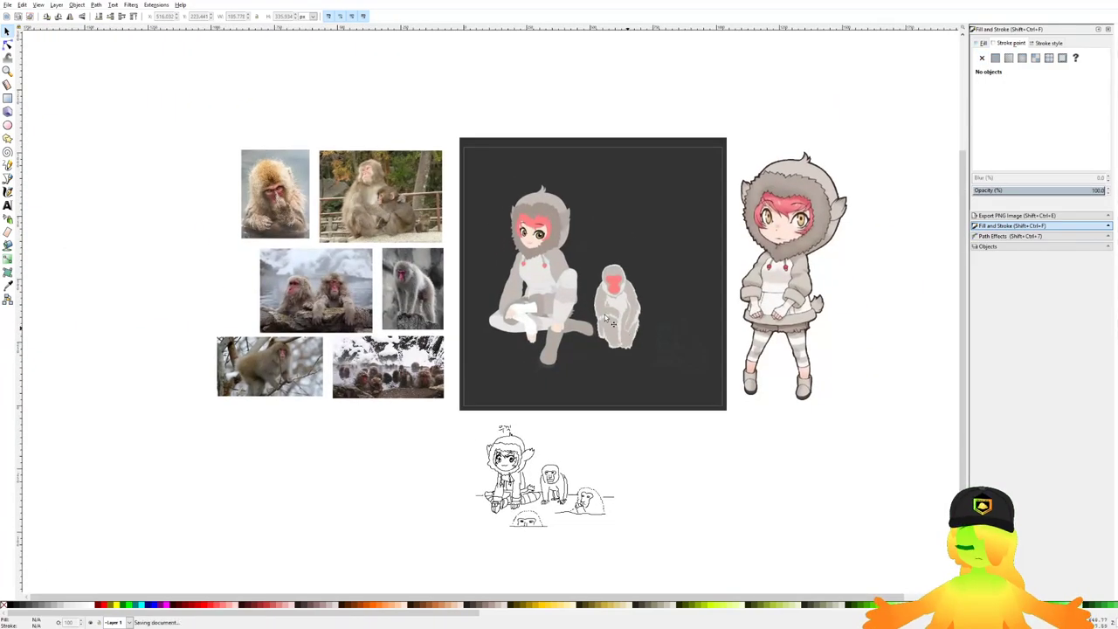
Step: Examine the macaque faces in the reference photos of the mother with her baby and the standing animal
{"action": "scroll", "coordinate": [604, 314], "scroll_direction": "up", "scroll_amount": 2}
{"action": "left_click", "coordinate": [8, 178]}
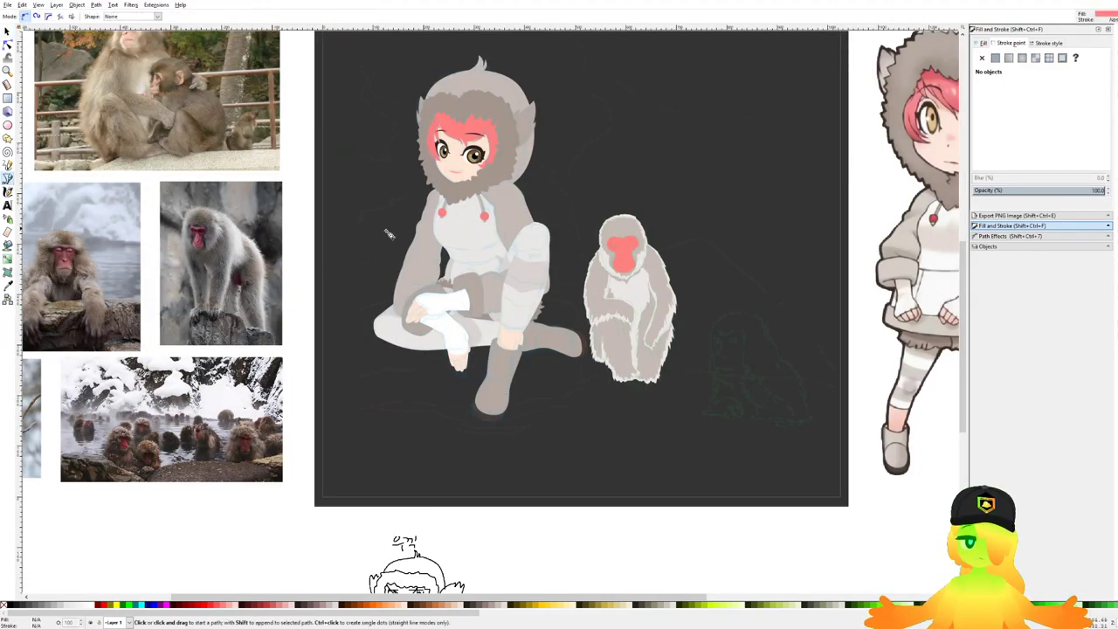
{"action": "scroll", "coordinate": [489, 236], "scroll_direction": "up", "scroll_amount": 2}
{"action": "scroll", "coordinate": [611, 281], "scroll_direction": "down", "scroll_amount": 2}
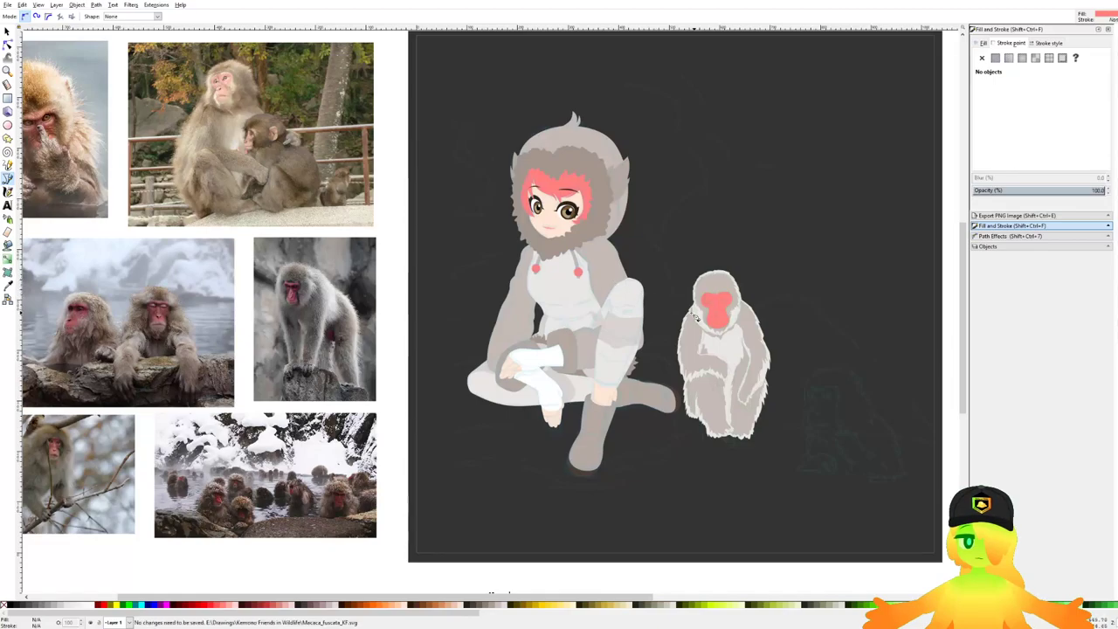
{"action": "scroll", "coordinate": [185, 330], "scroll_direction": "up", "scroll_amount": 4}
{"action": "scroll", "coordinate": [406, 260], "scroll_direction": "down", "scroll_amount": 3}
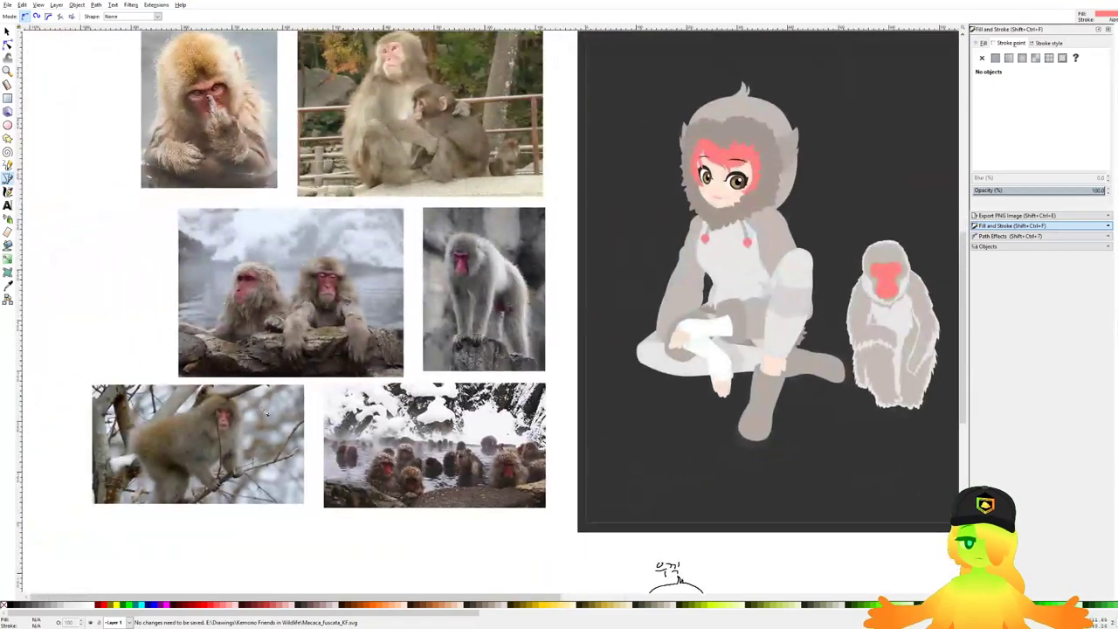
{"action": "scroll", "coordinate": [210, 428], "scroll_direction": "up", "scroll_amount": 2}
{"action": "scroll", "coordinate": [482, 551], "scroll_direction": "down", "scroll_amount": 2}
{"action": "left_click_drag", "start_coordinate": [480, 124], "coordinate": [338, 162]}
{"action": "scroll", "coordinate": [339, 163], "scroll_direction": "up", "scroll_amount": 3}
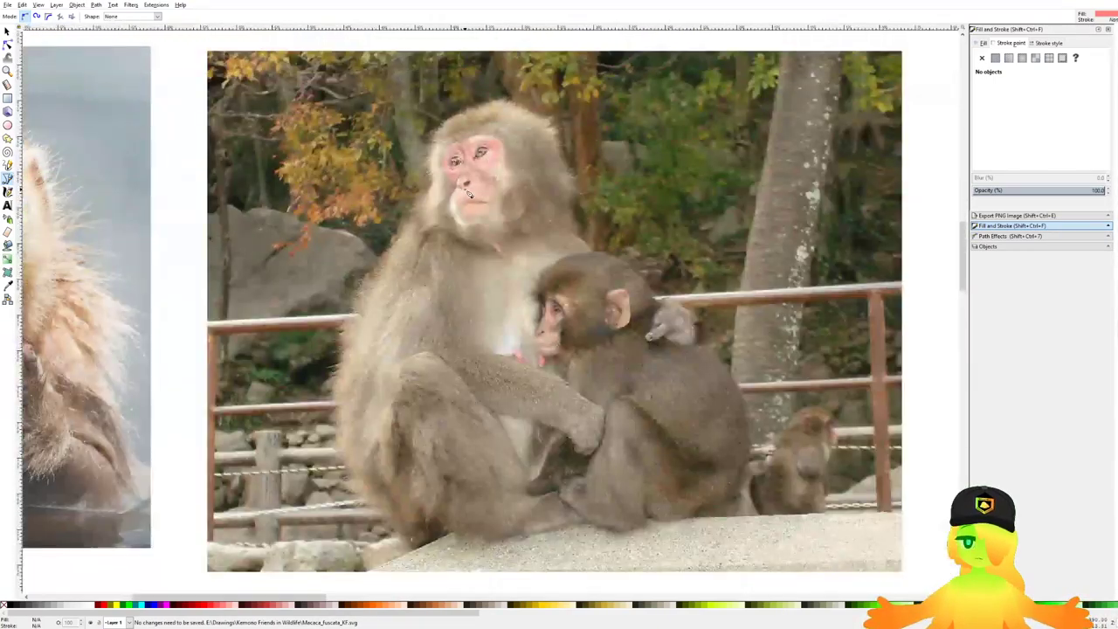
{"action": "scroll", "coordinate": [393, 200], "scroll_direction": "down", "scroll_amount": 3}
{"action": "scroll", "coordinate": [495, 240], "scroll_direction": "up", "scroll_amount": 2}
{"action": "scroll", "coordinate": [494, 240], "scroll_direction": "up", "scroll_amount": 3}
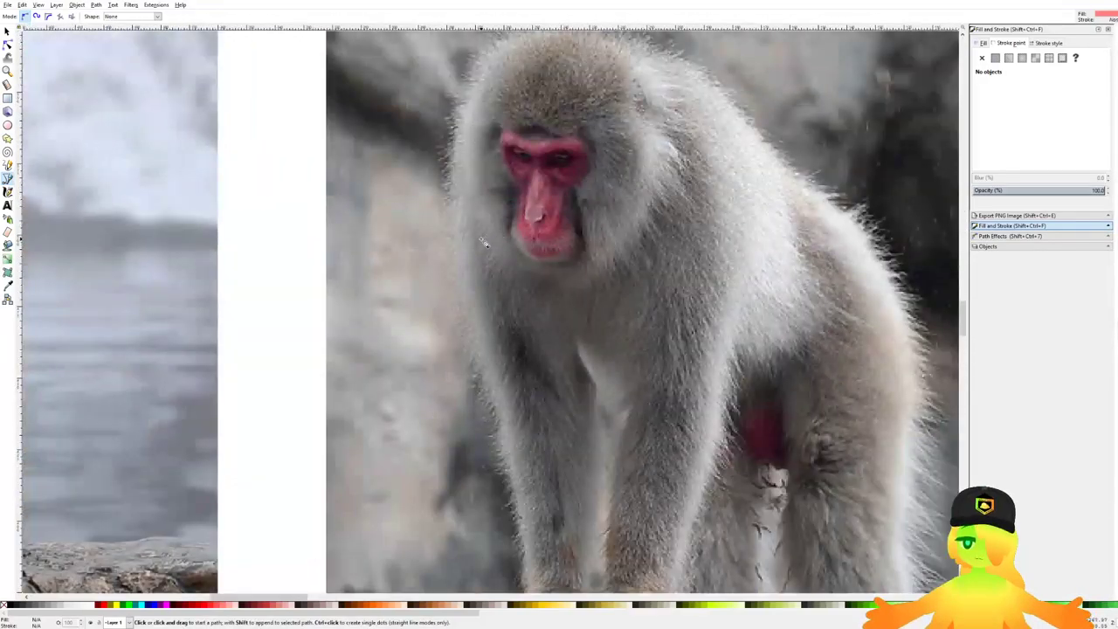
{"action": "scroll", "coordinate": [489, 241], "scroll_direction": "down", "scroll_amount": 3}
{"action": "left_click_drag", "start_coordinate": [891, 289], "coordinate": [504, 240]}
{"action": "left_click_drag", "start_coordinate": [704, 234], "coordinate": [307, 285]}
Step: Compare the sketched nose and muzzle with the nose of the eyes-closed macaque in the hot-spring photo
{"action": "scroll", "coordinate": [580, 291], "scroll_direction": "up", "scroll_amount": 4}
{"action": "scroll", "coordinate": [593, 282], "scroll_direction": "up", "scroll_amount": 2}
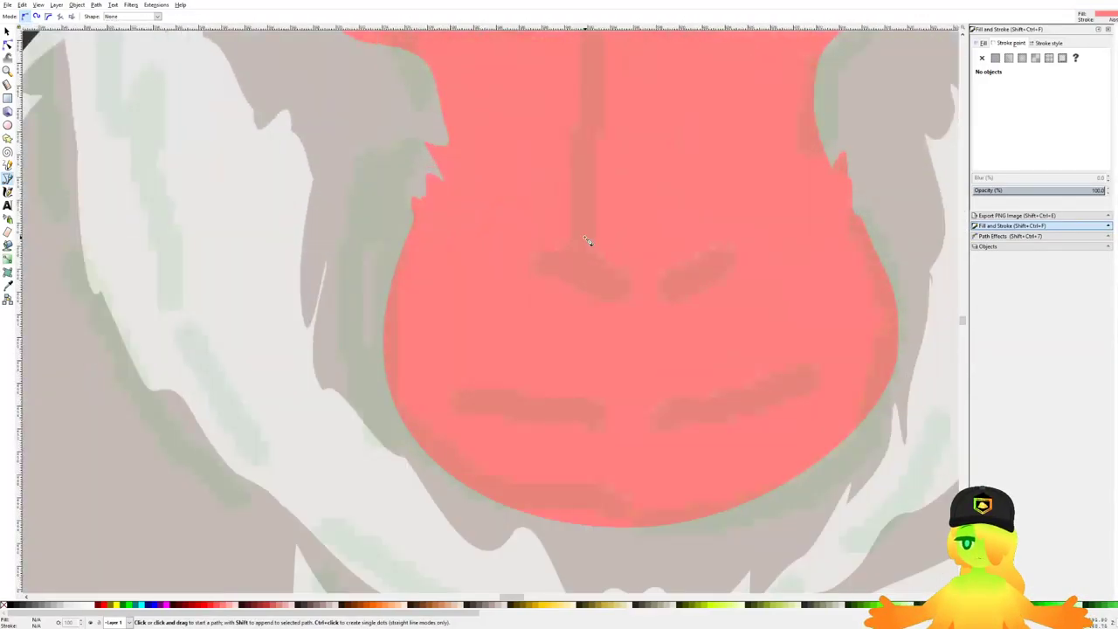
{"action": "scroll", "coordinate": [474, 270], "scroll_direction": "down", "scroll_amount": 5}
{"action": "scroll", "coordinate": [534, 291], "scroll_direction": "up", "scroll_amount": 8}
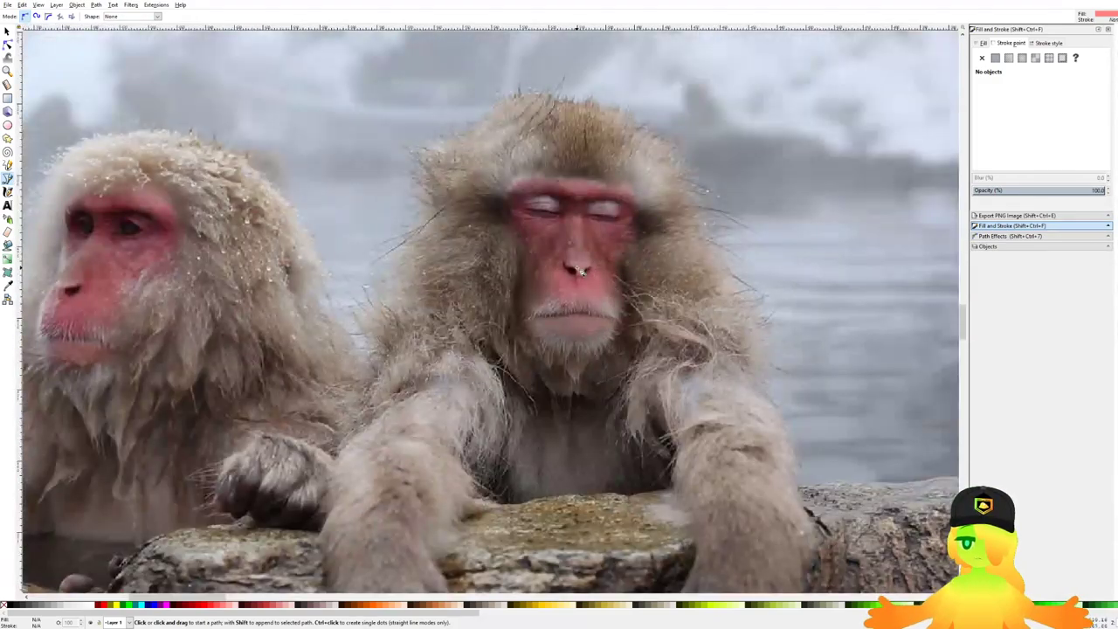
{"action": "scroll", "coordinate": [555, 272], "scroll_direction": "down", "scroll_amount": 4}
{"action": "left_click_drag", "start_coordinate": [554, 269], "coordinate": [57, 240]}
{"action": "left_click_drag", "start_coordinate": [952, 235], "coordinate": [349, 237]}
{"action": "scroll", "coordinate": [577, 227], "scroll_direction": "up", "scroll_amount": 4}
{"action": "scroll", "coordinate": [592, 225], "scroll_direction": "up", "scroll_amount": 3}
Step: Trace a closed nose shape from the left-hand nostril around the tip to the right-hand nostril, up to the bridge and back
{"action": "left_click", "coordinate": [469, 237]}
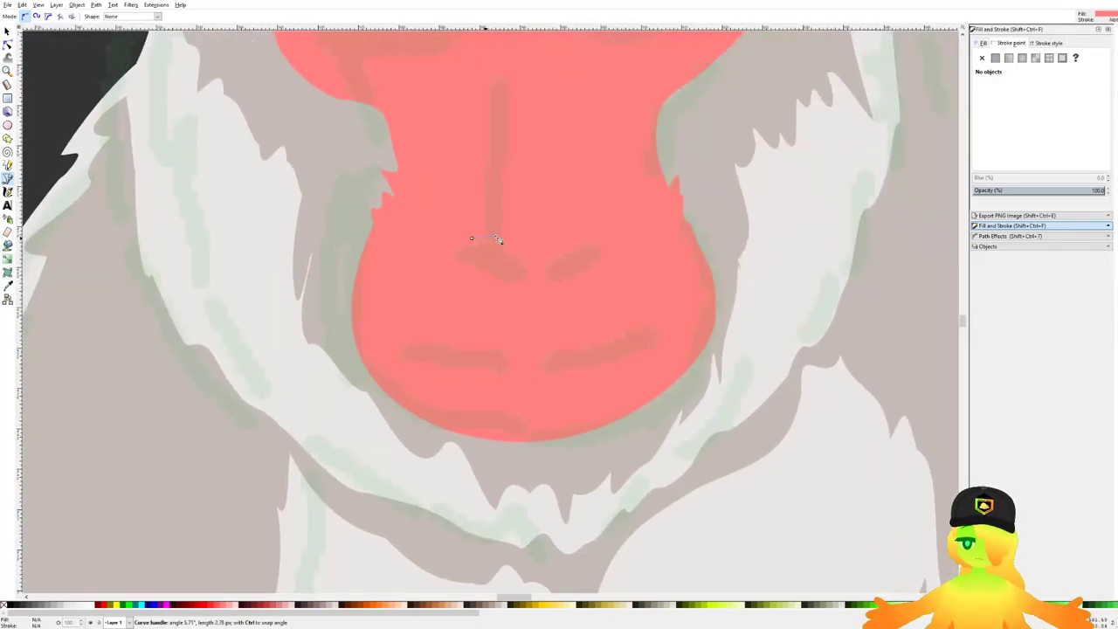
{"action": "scroll", "coordinate": [498, 240], "scroll_direction": "up", "scroll_amount": 2}
{"action": "left_click", "coordinate": [553, 281]}
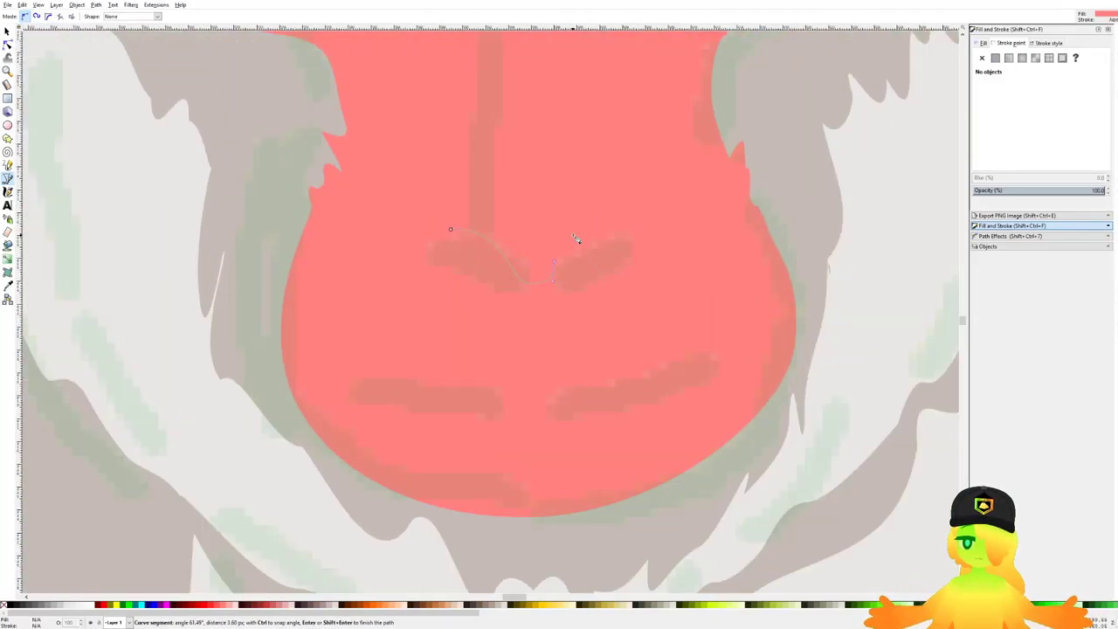
{"action": "scroll", "coordinate": [609, 230], "scroll_direction": "down", "scroll_amount": 5}
{"action": "scroll", "coordinate": [542, 262], "scroll_direction": "left", "scroll_amount": 3}
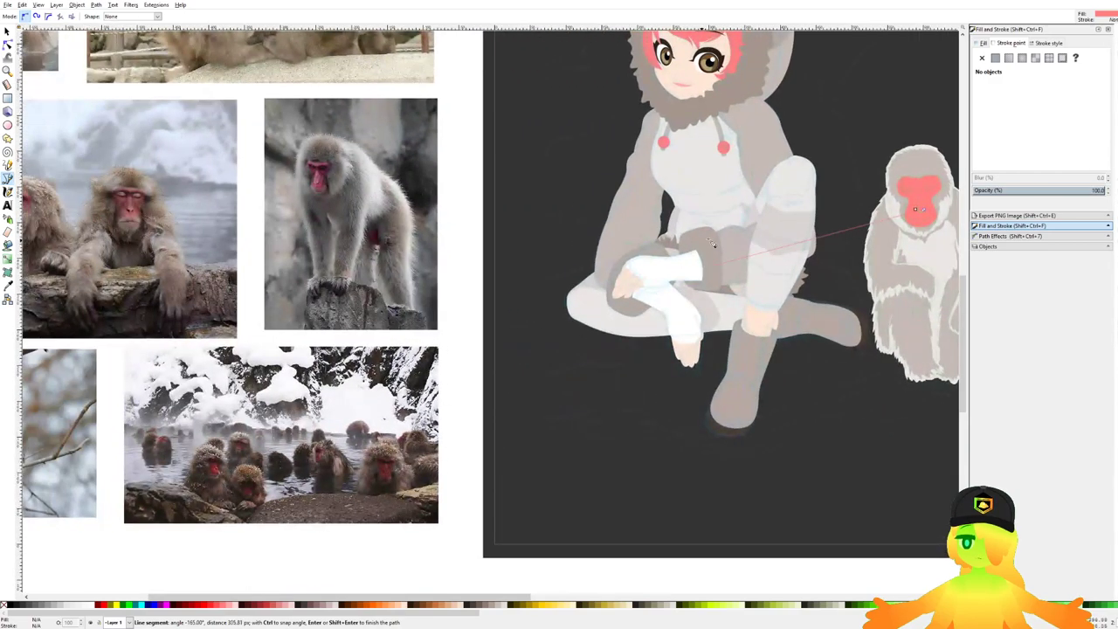
{"action": "scroll", "coordinate": [476, 280], "scroll_direction": "up", "scroll_amount": 3}
{"action": "scroll", "coordinate": [559, 262], "scroll_direction": "up", "scroll_amount": 7}
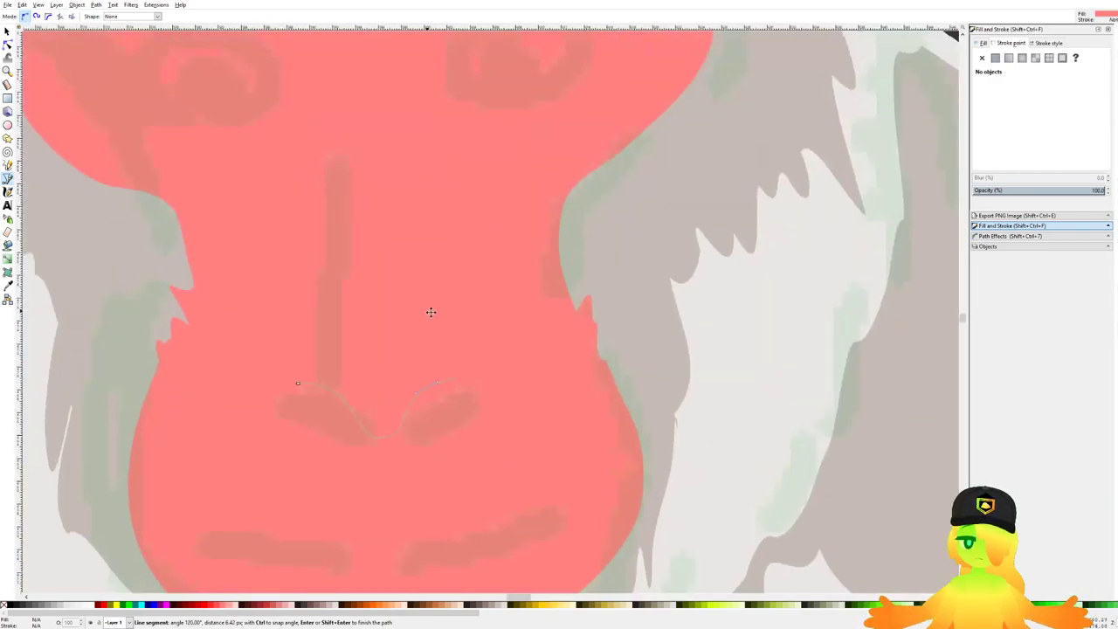
{"action": "left_click_drag", "start_coordinate": [486, 321], "coordinate": [456, 300]}
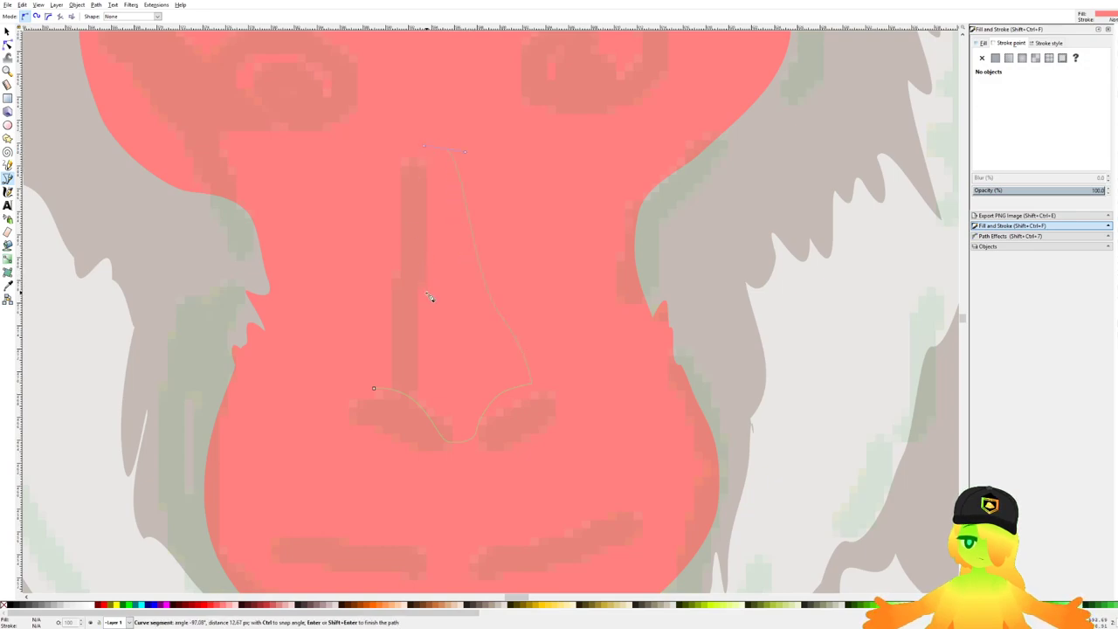
{"action": "left_click_drag", "start_coordinate": [440, 152], "coordinate": [414, 149]}
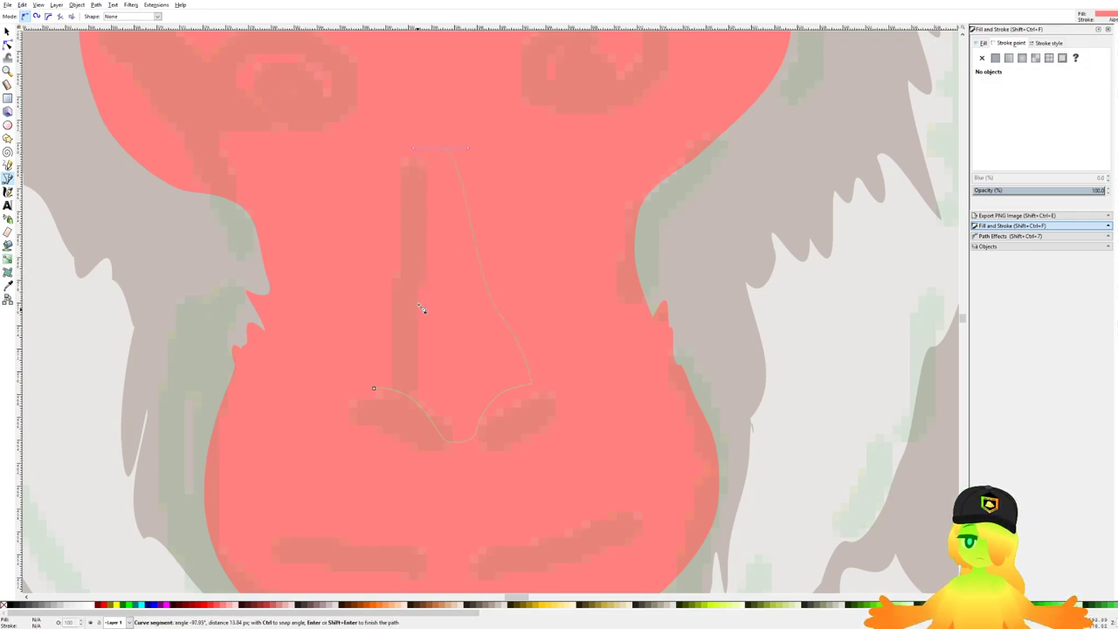
{"action": "left_click", "coordinate": [374, 388]}
Step: Give the nose shape a flat pale pink fill with HSL values 0, 154, 200 and save the document
{"action": "scroll", "coordinate": [490, 382], "scroll_direction": "down", "scroll_amount": 4}
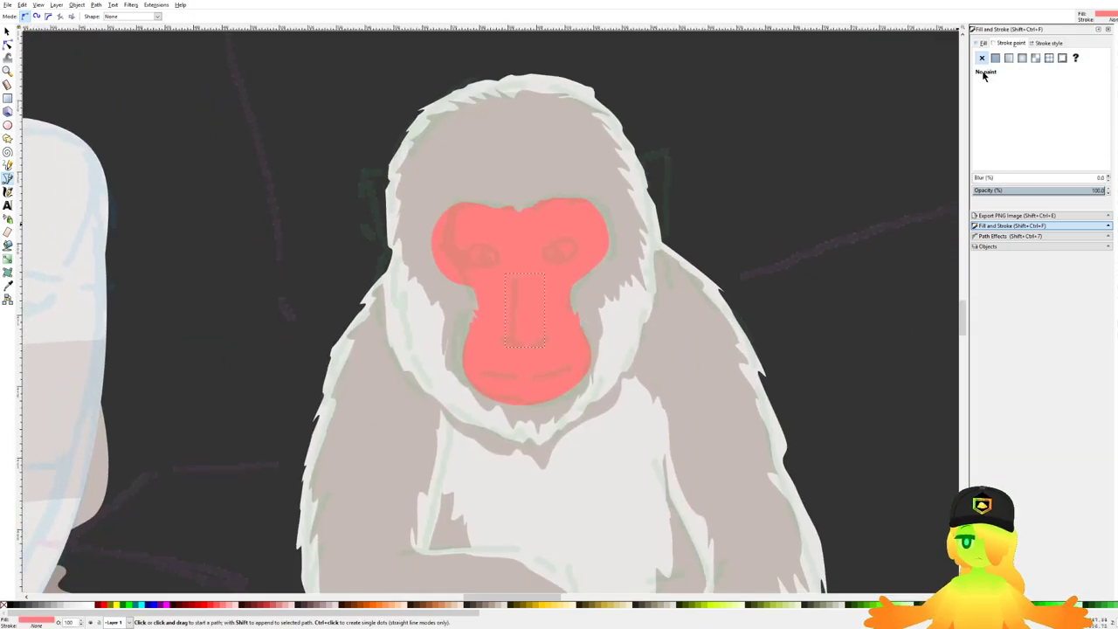
{"action": "left_click", "coordinate": [997, 57]}
{"action": "mouse_move", "coordinate": [1066, 118]}
{"action": "left_mouse_down"}
{"action": "mouse_move", "coordinate": [1028, 106]}
{"action": "mouse_move", "coordinate": [1057, 116]}
{"action": "mouse_move", "coordinate": [1045, 106]}
{"action": "left_mouse_up"}
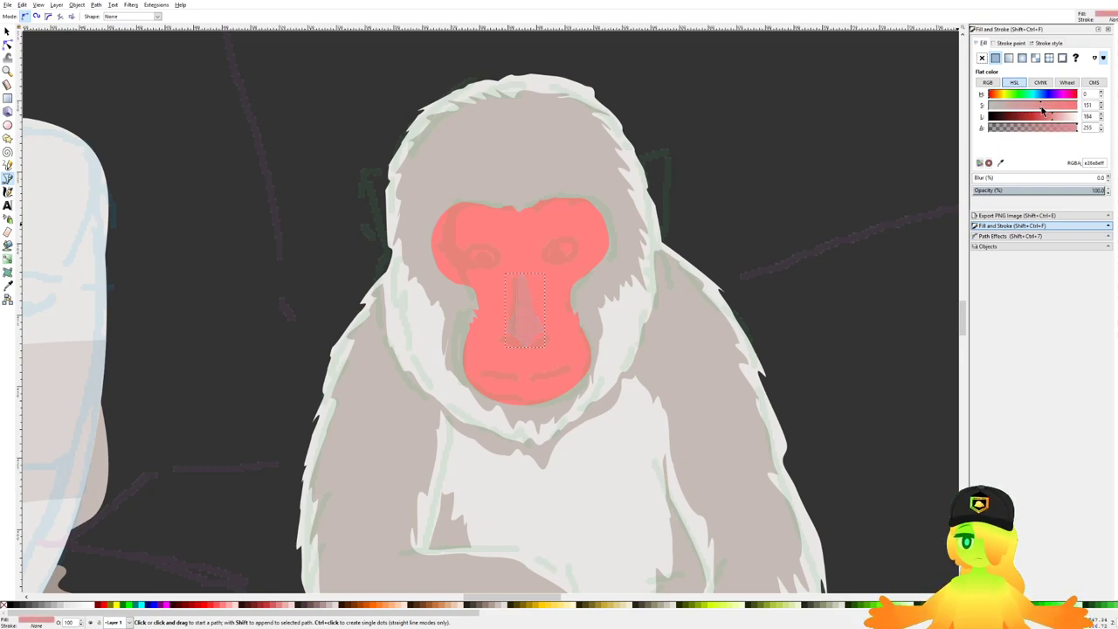
{"action": "left_click", "coordinate": [1062, 121]}
{"action": "scroll", "coordinate": [598, 259], "scroll_direction": "down", "scroll_amount": 6}
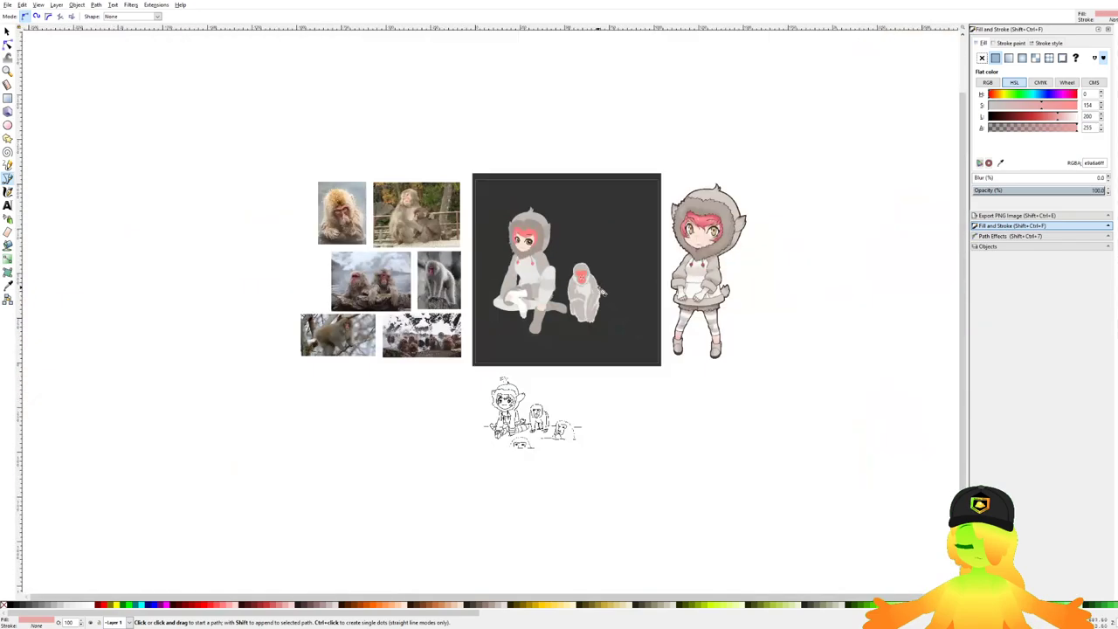
{"action": "scroll", "coordinate": [590, 270], "scroll_direction": "up", "scroll_amount": 5}
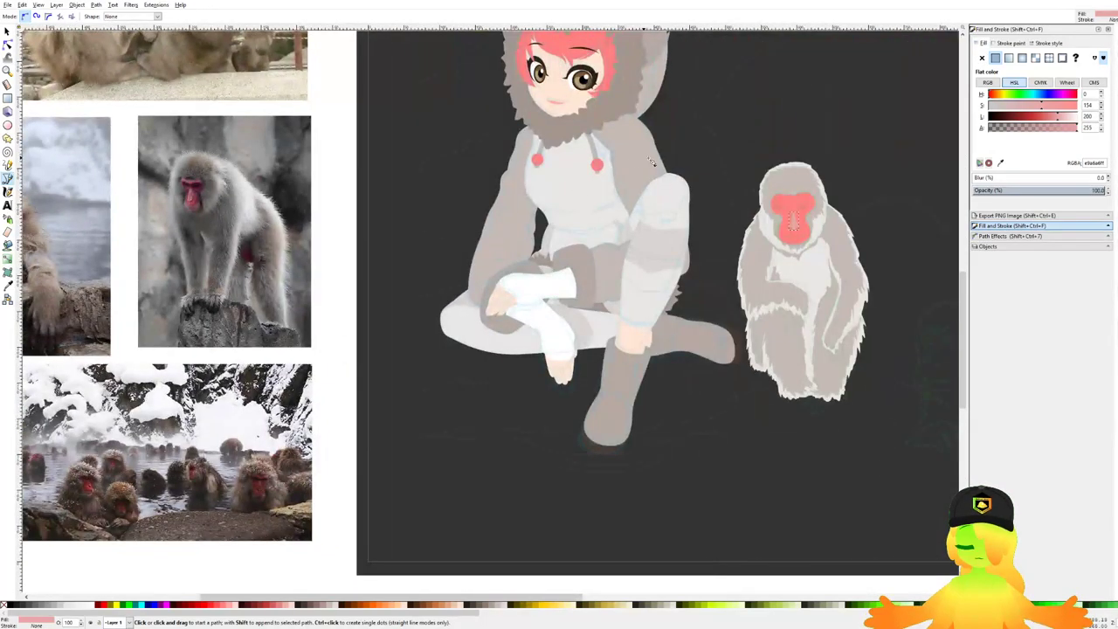
Step: Lower the two outer nostril corners of the nose shape slightly, adjust the curve above the right-hand nostril and save
{"action": "scroll", "coordinate": [800, 231], "scroll_direction": "up", "scroll_amount": 8}
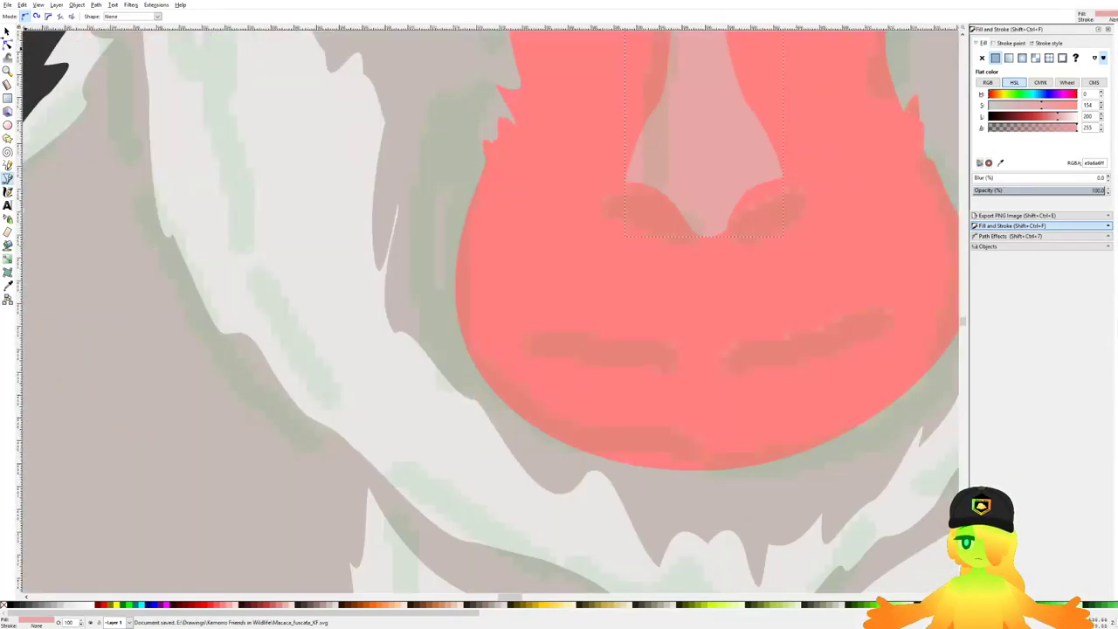
{"action": "left_click", "coordinate": [6, 43]}
{"action": "left_click_drag", "start_coordinate": [688, 200], "coordinate": [559, 229]}
{"action": "scroll", "coordinate": [559, 230], "scroll_direction": "up", "scroll_amount": 1}
{"action": "left_click_drag", "start_coordinate": [413, 174], "coordinate": [494, 231]}
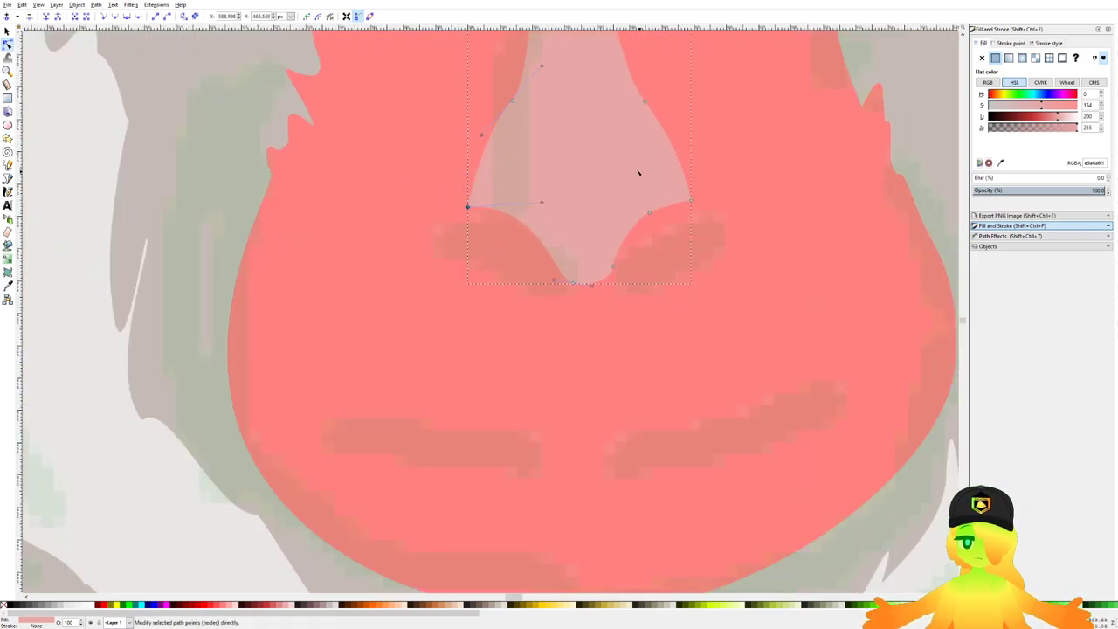
{"action": "left_click_drag", "start_coordinate": [636, 168], "coordinate": [719, 225]}
{"action": "left_click_drag", "start_coordinate": [650, 213], "coordinate": [653, 230]}
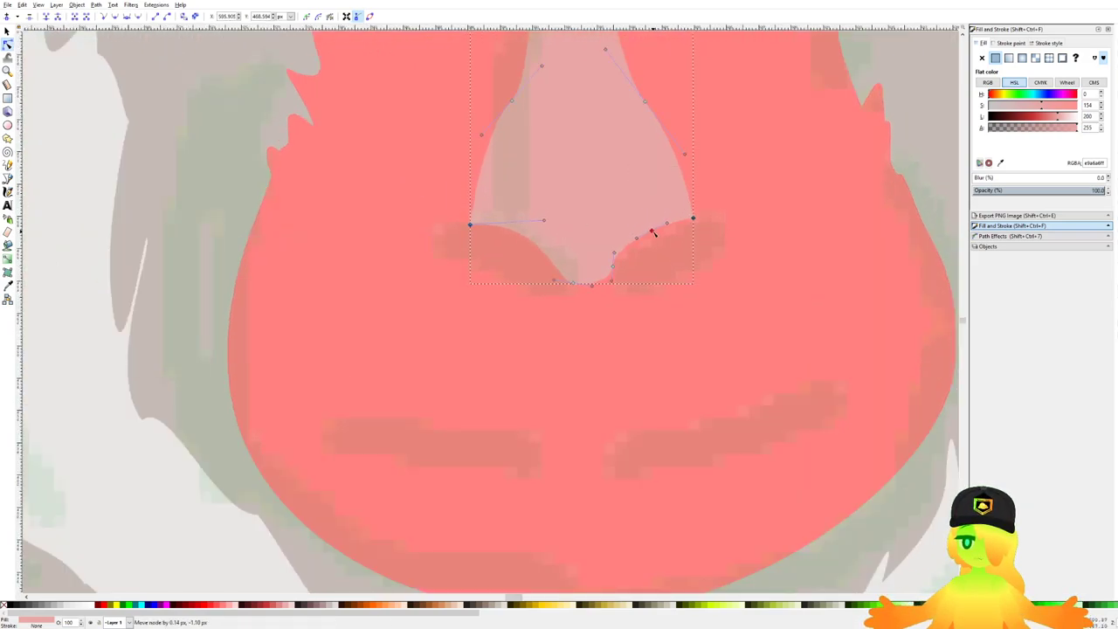
{"action": "left_click", "coordinate": [393, 249]}
{"action": "key", "text": "ctrl+s"}
Step: Trace a closed, curved-bottomed nostril shape across the nose base, fill it black and lower it one level beneath the pink nose
{"action": "left_click", "coordinate": [8, 181]}
{"action": "scroll", "coordinate": [599, 252], "scroll_direction": "up", "scroll_amount": 2}
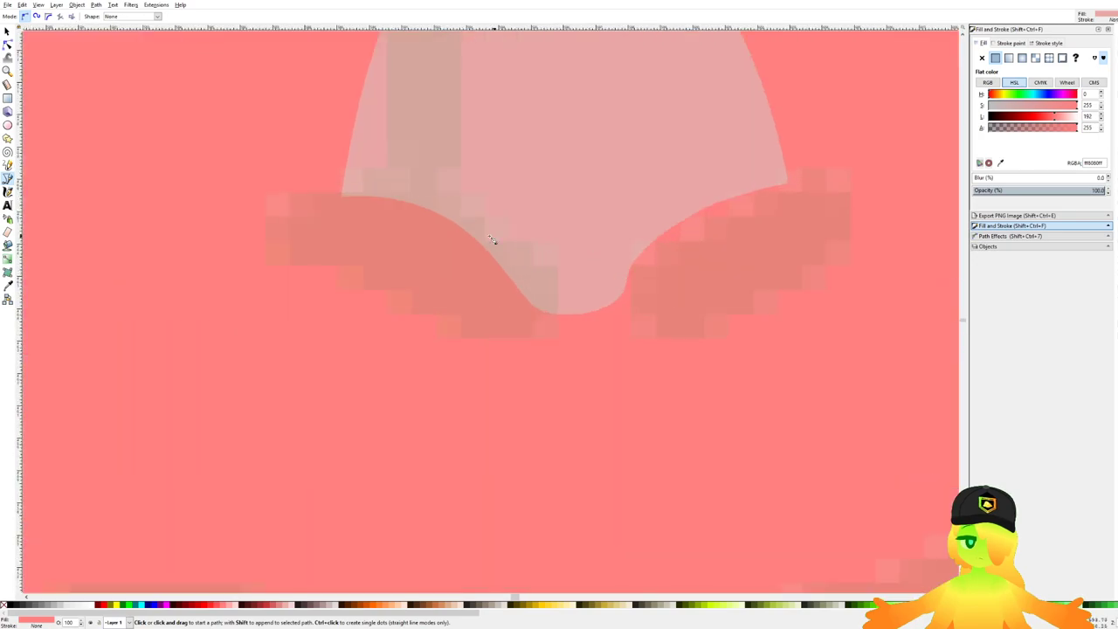
{"action": "left_click_drag", "start_coordinate": [347, 180], "coordinate": [353, 262]}
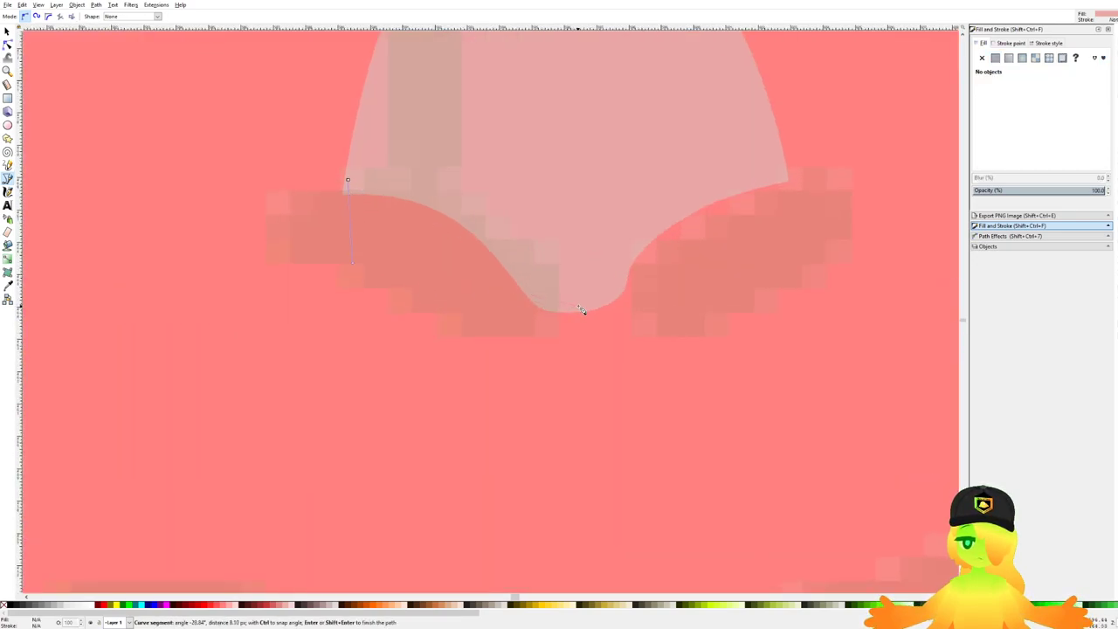
{"action": "left_click_drag", "start_coordinate": [580, 309], "coordinate": [721, 292]}
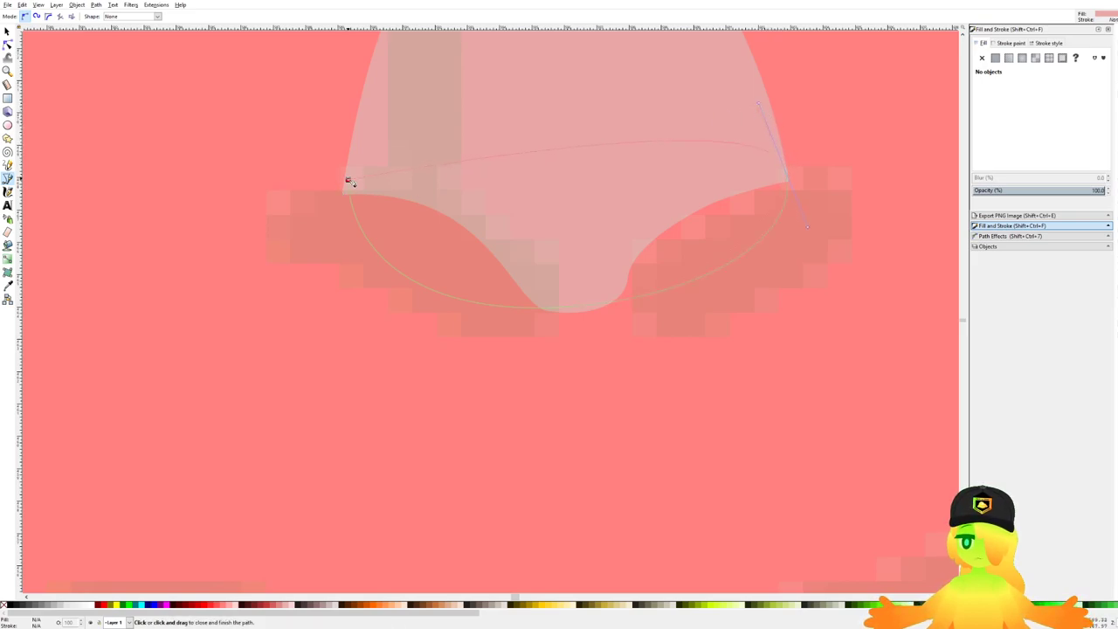
{"action": "left_click", "coordinate": [347, 180]}
{"action": "left_click", "coordinate": [11, 606]}
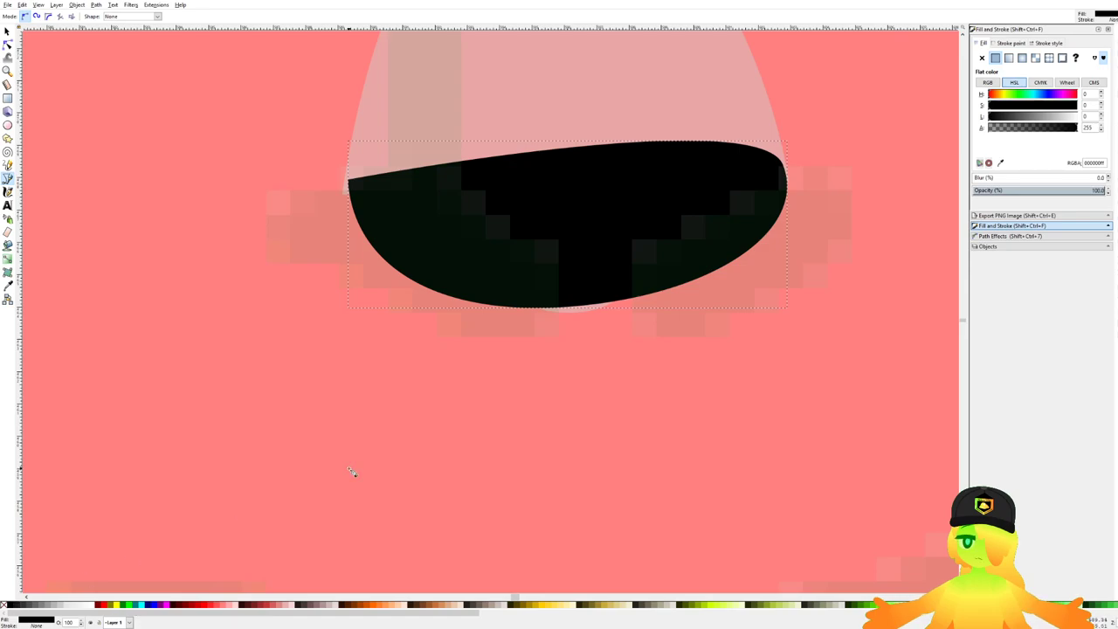
{"action": "key", "text": "Page_Down"}
{"action": "scroll", "coordinate": [629, 226], "scroll_direction": "down", "scroll_amount": 6}
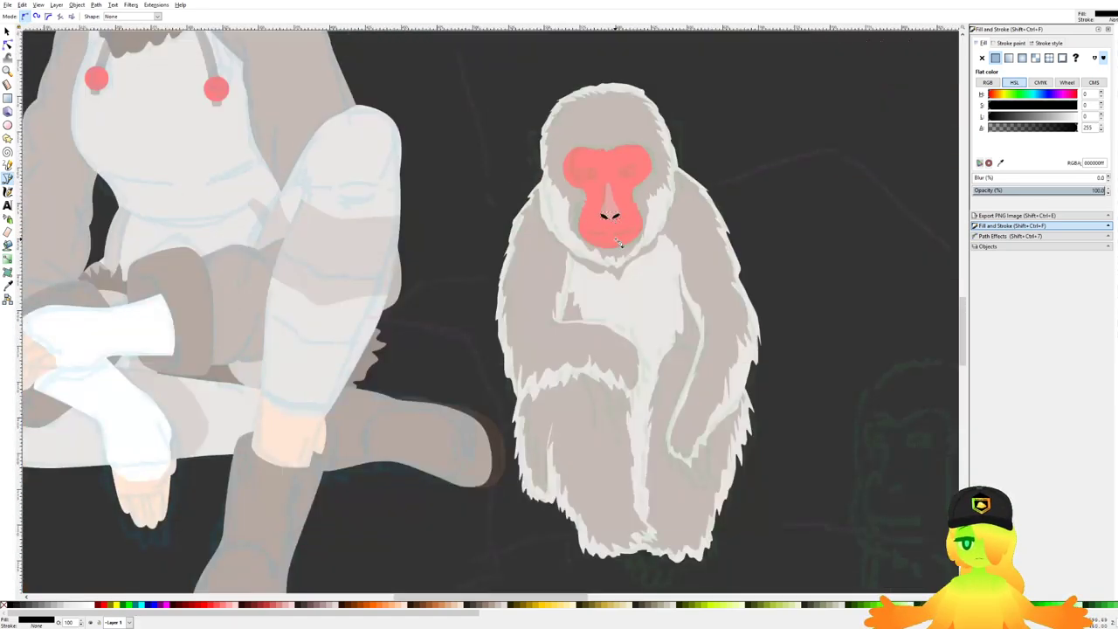
Step: Raise the curve handles along the black nostril shape's lower edge slightly so both nostrils taper, and deselect it
{"action": "left_click", "coordinate": [7, 43]}
{"action": "scroll", "coordinate": [628, 231], "scroll_direction": "up", "scroll_amount": 7}
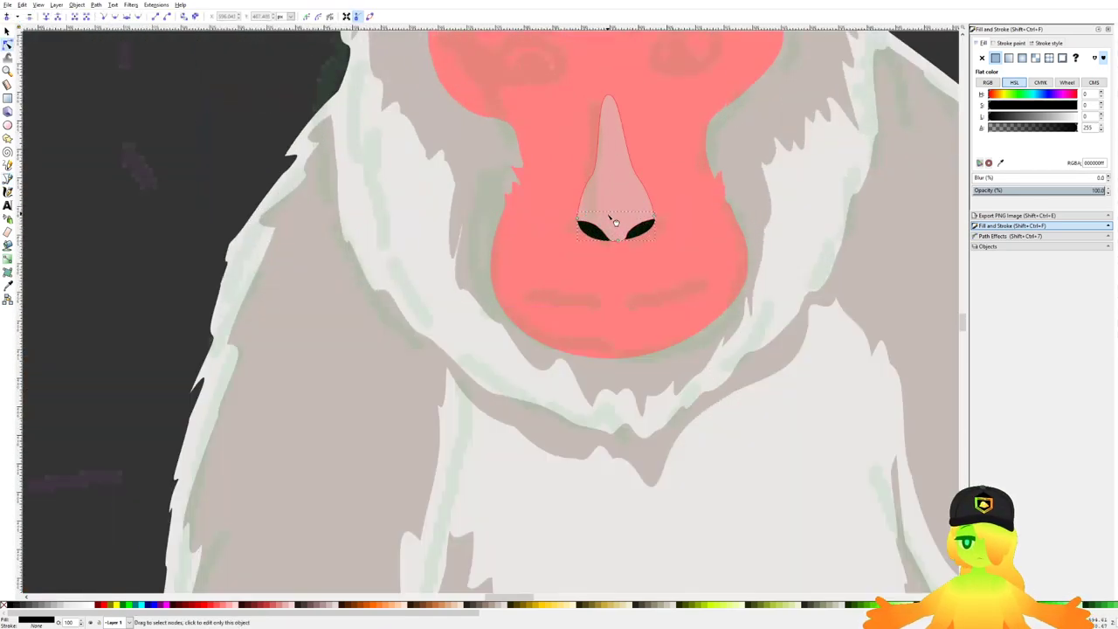
{"action": "left_click_drag", "start_coordinate": [661, 237], "coordinate": [553, 265]}
{"action": "left_click_drag", "start_coordinate": [693, 267], "coordinate": [690, 258]}
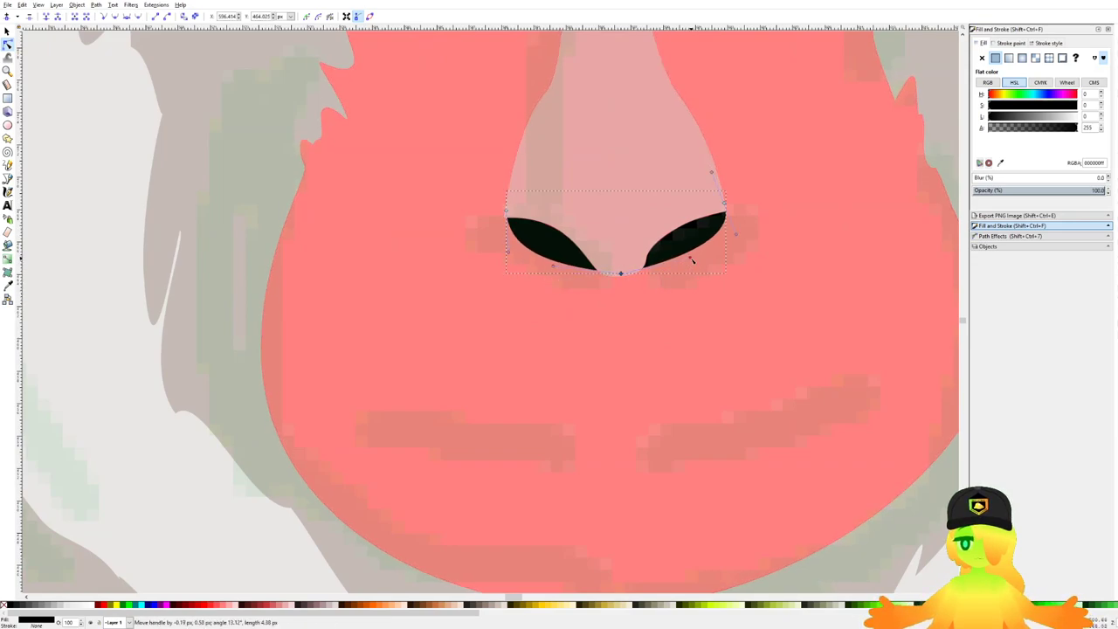
{"action": "left_click_drag", "start_coordinate": [507, 251], "coordinate": [509, 248]}
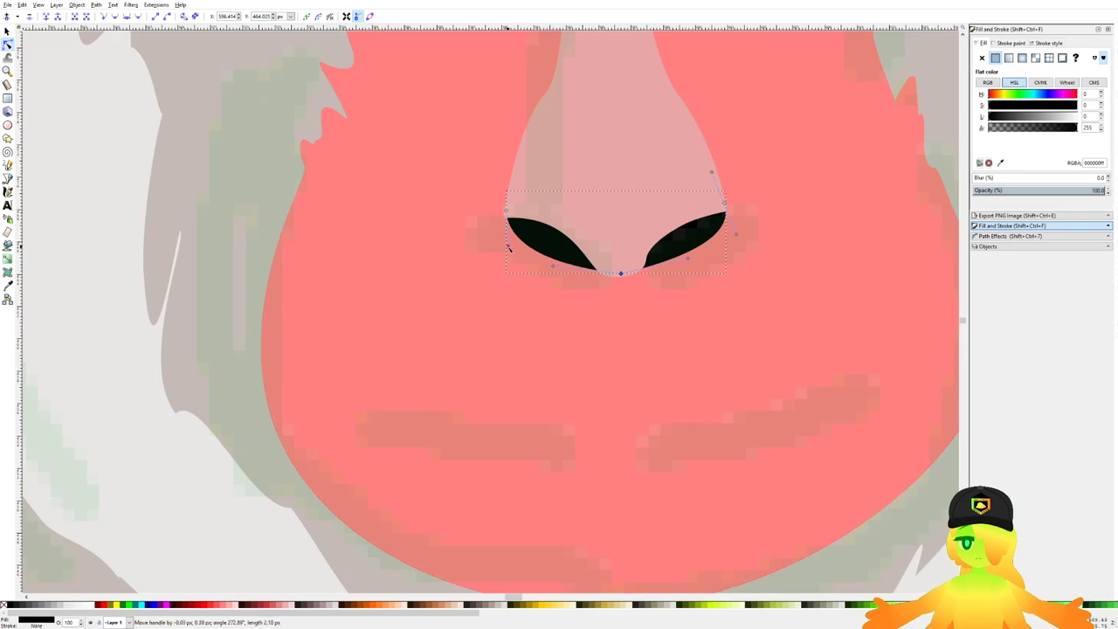
{"action": "left_click", "coordinate": [593, 317]}
Step: Examine the mouth and chin fur of the macaques in the reference photos, especially the eyes-closed one in the hot spring
{"action": "scroll", "coordinate": [645, 307], "scroll_direction": "down", "scroll_amount": 8}
{"action": "left_click_drag", "start_coordinate": [661, 312], "coordinate": [862, 251]}
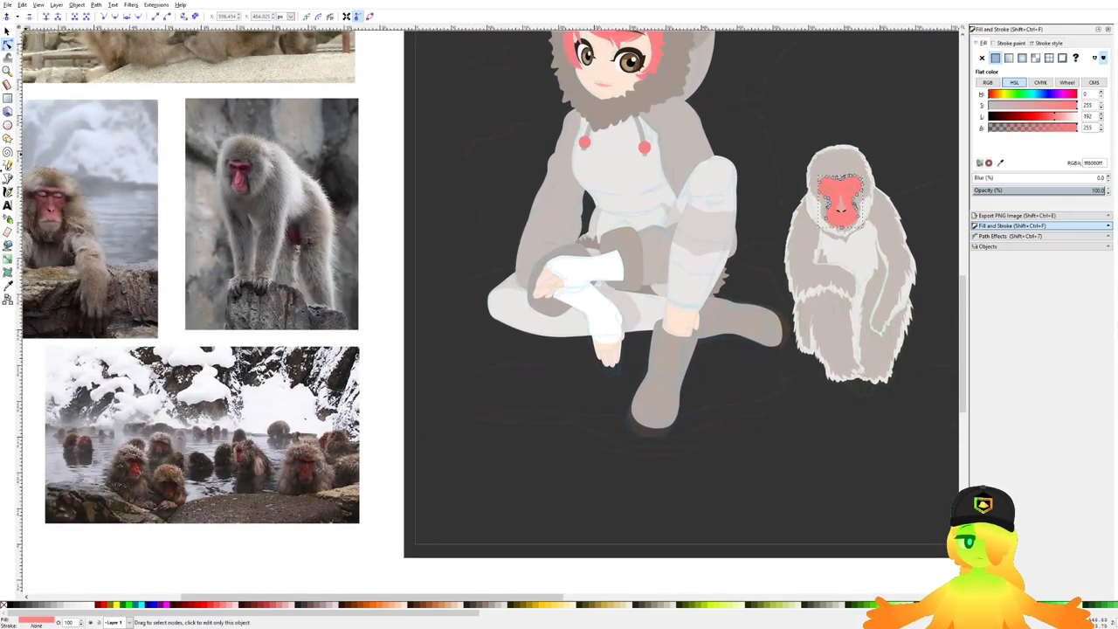
{"action": "left_click", "coordinate": [10, 181]}
{"action": "scroll", "coordinate": [180, 181], "scroll_direction": "up", "scroll_amount": 1}
{"action": "scroll", "coordinate": [253, 180], "scroll_direction": "down", "scroll_amount": 2}
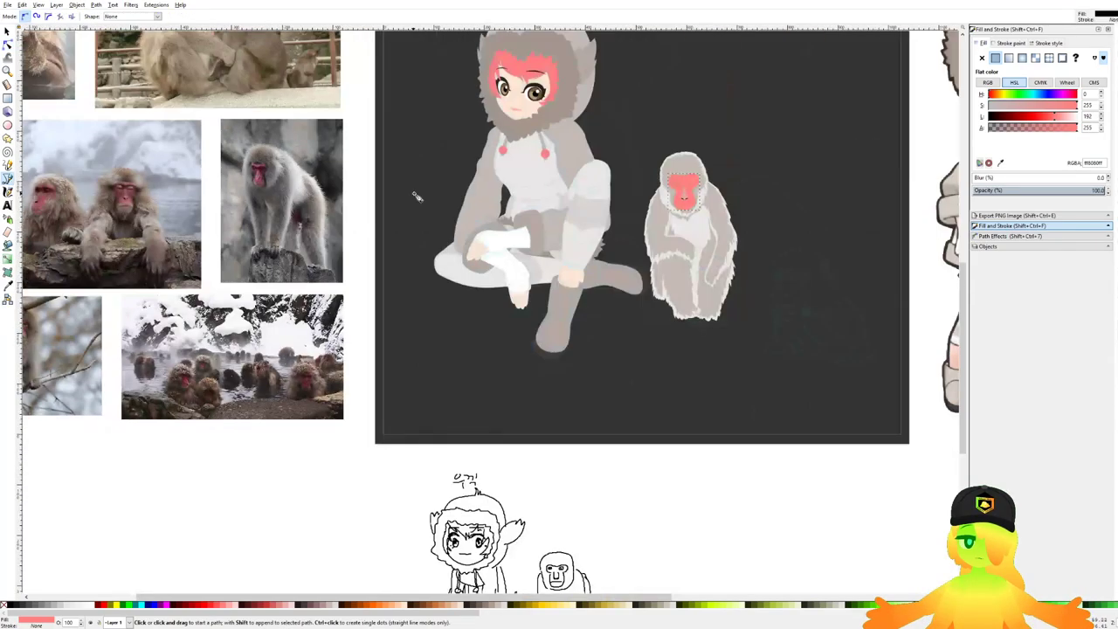
{"action": "left_click_drag", "start_coordinate": [708, 221], "coordinate": [619, 299]}
{"action": "scroll", "coordinate": [619, 298], "scroll_direction": "left", "scroll_amount": 8}
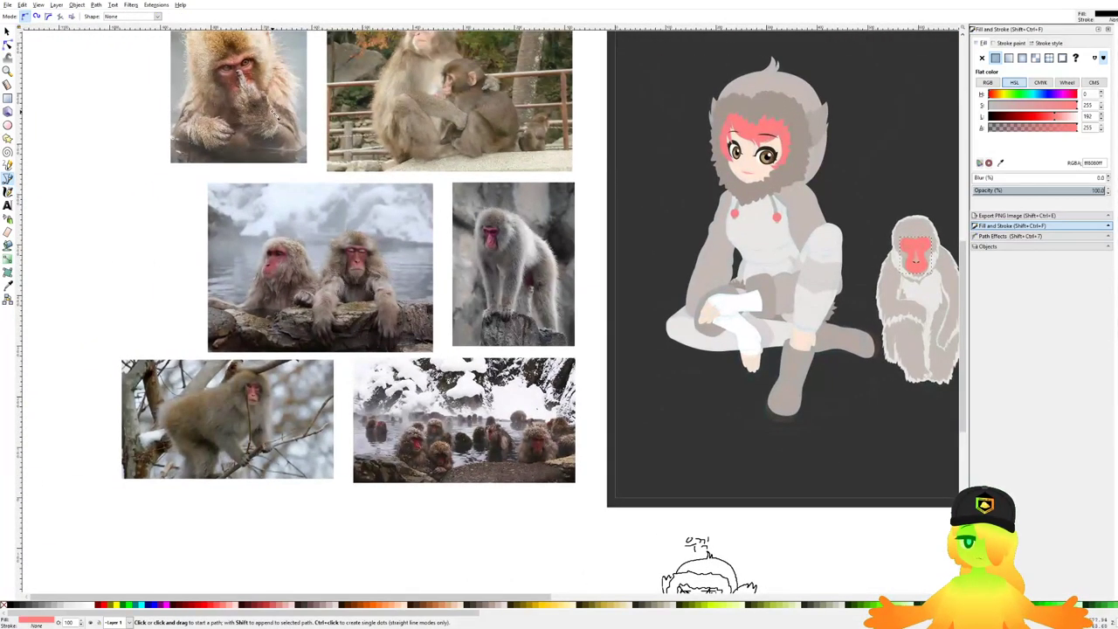
{"action": "scroll", "coordinate": [301, 175], "scroll_direction": "up", "scroll_amount": 3}
{"action": "scroll", "coordinate": [452, 428], "scroll_direction": "up", "scroll_amount": 3}
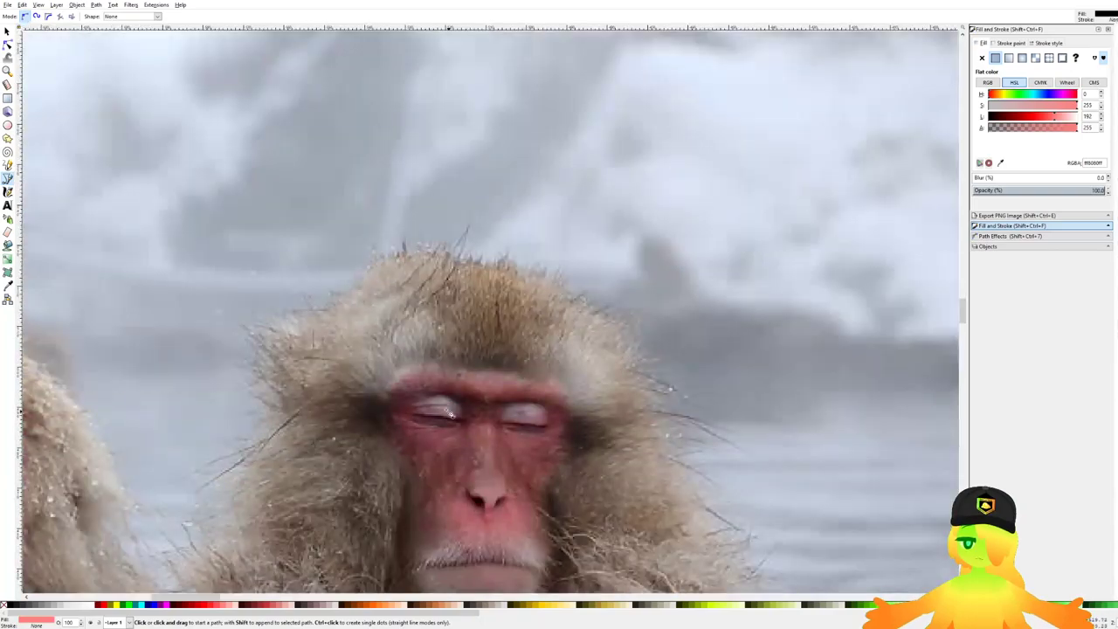
{"action": "scroll", "coordinate": [451, 415], "scroll_direction": "down", "scroll_amount": 3}
{"action": "scroll", "coordinate": [419, 363], "scroll_direction": "up", "scroll_amount": 2}
{"action": "scroll", "coordinate": [415, 363], "scroll_direction": "down", "scroll_amount": 2}
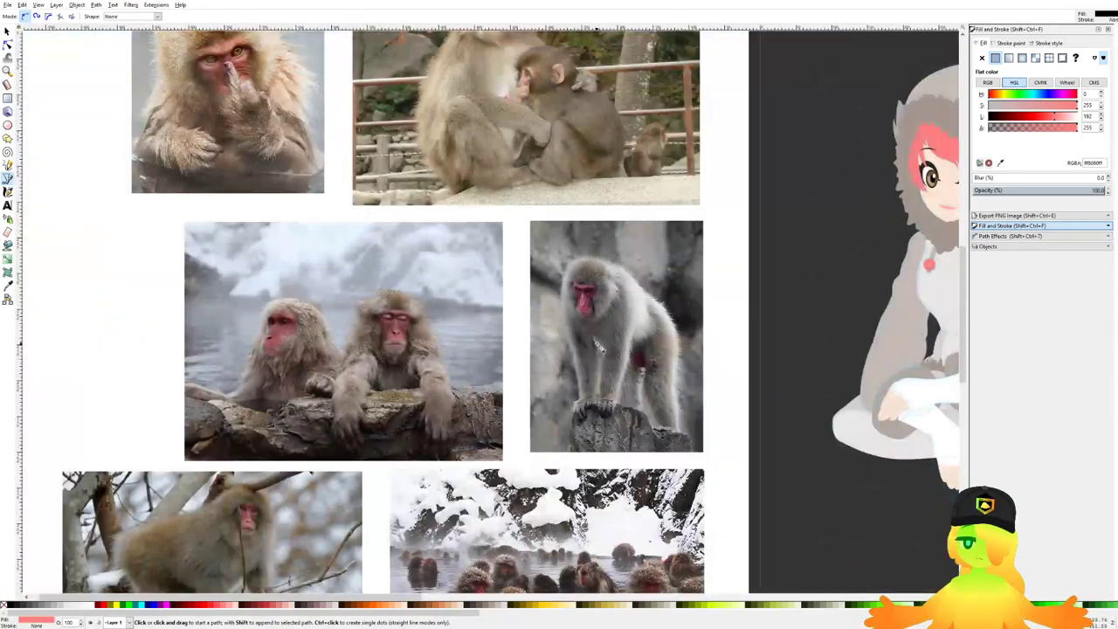
{"action": "scroll", "coordinate": [600, 347], "scroll_direction": "up", "scroll_amount": 3}
{"action": "scroll", "coordinate": [531, 392], "scroll_direction": "down", "scroll_amount": 3}
{"action": "scroll", "coordinate": [429, 327], "scroll_direction": "up", "scroll_amount": 3}
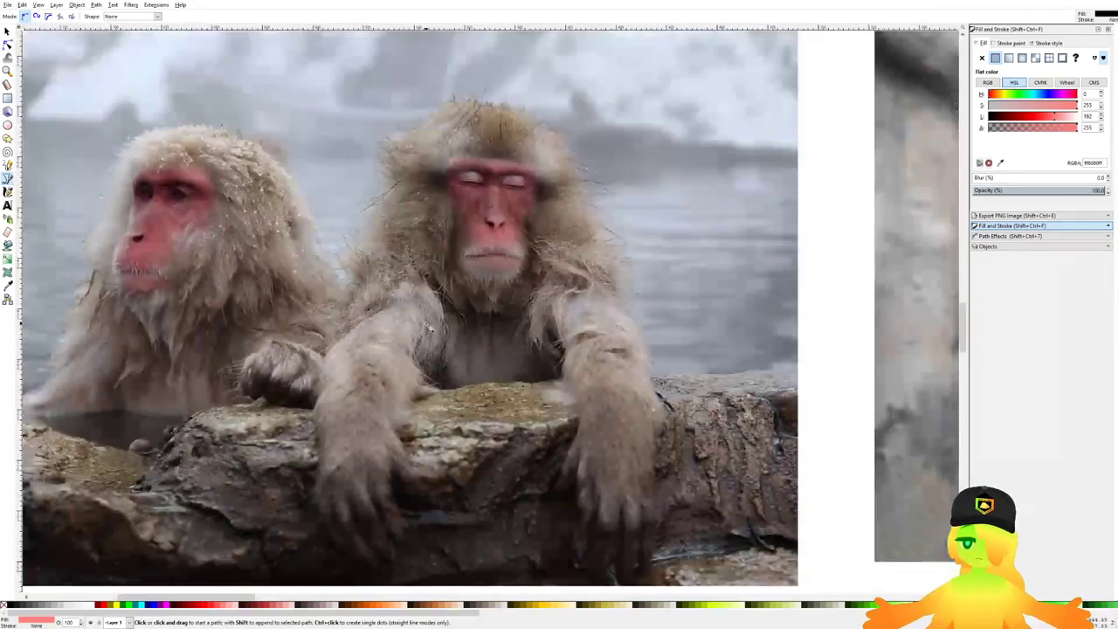
{"action": "scroll", "coordinate": [397, 292], "scroll_direction": "down", "scroll_amount": 3}
{"action": "scroll", "coordinate": [654, 307], "scroll_direction": "up", "scroll_amount": 2}
Step: Trace a closed, jagged fur shape along the chin edge of the face, fill it with the sampled pale fur colour and save
{"action": "scroll", "coordinate": [564, 252], "scroll_direction": "up", "scroll_amount": 4}
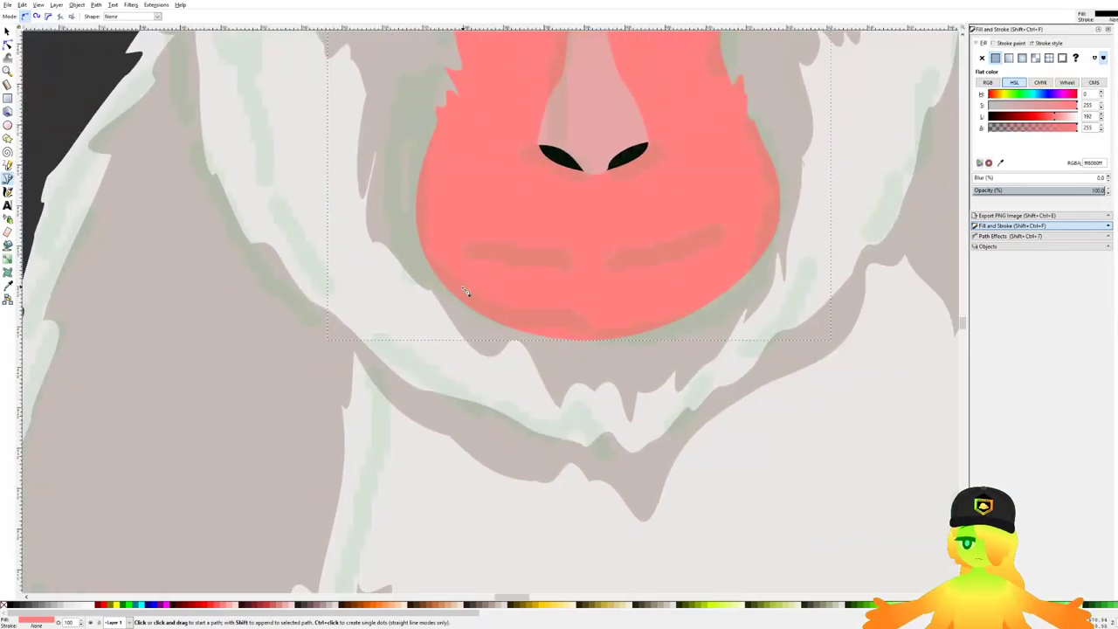
{"action": "left_click", "coordinate": [462, 304]}
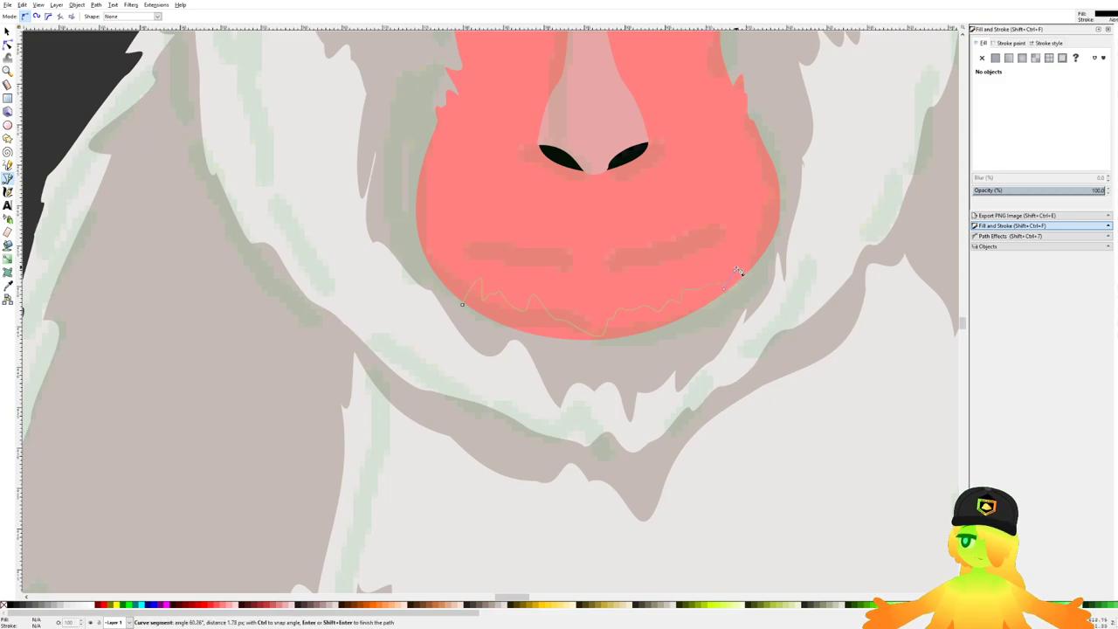
{"action": "left_click_drag", "start_coordinate": [749, 243], "coordinate": [756, 279]}
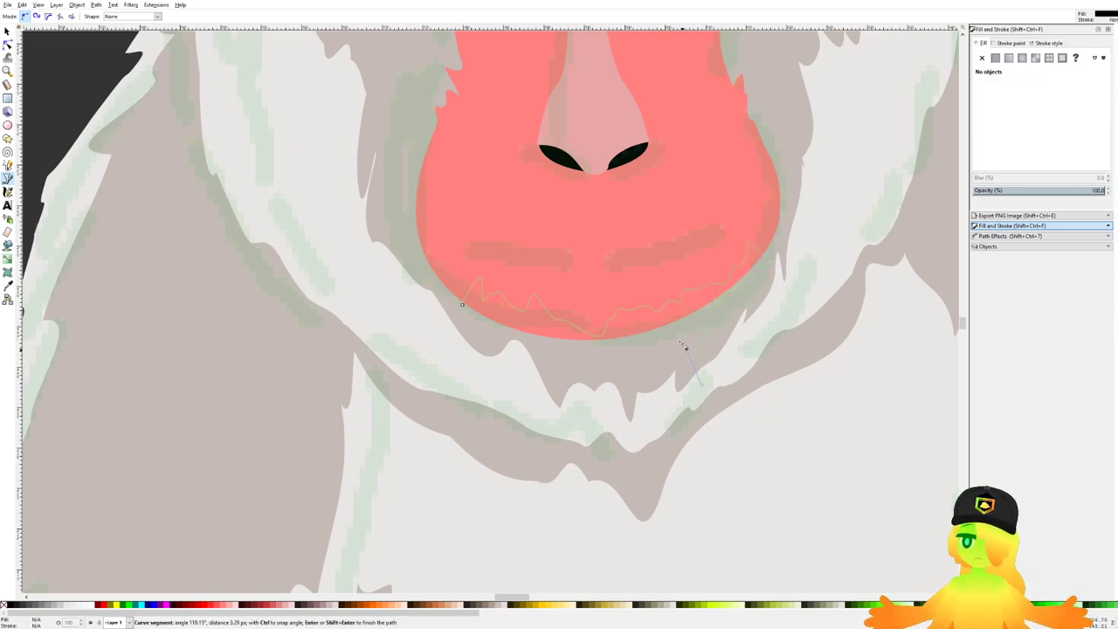
{"action": "left_click_drag", "start_coordinate": [560, 358], "coordinate": [541, 351]}
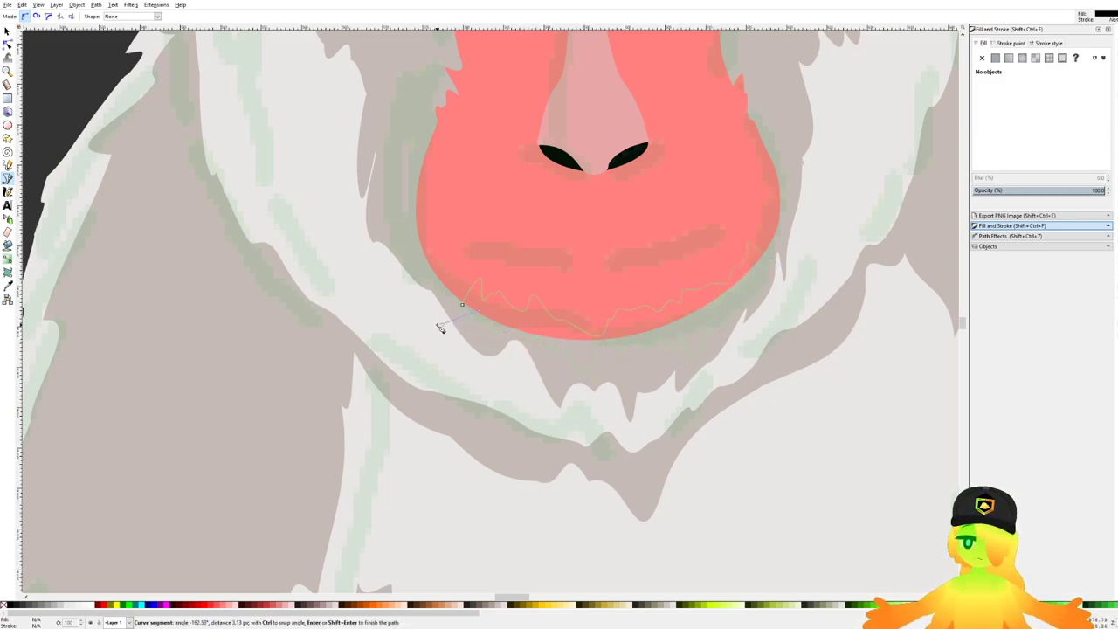
{"action": "left_click", "coordinate": [462, 304]}
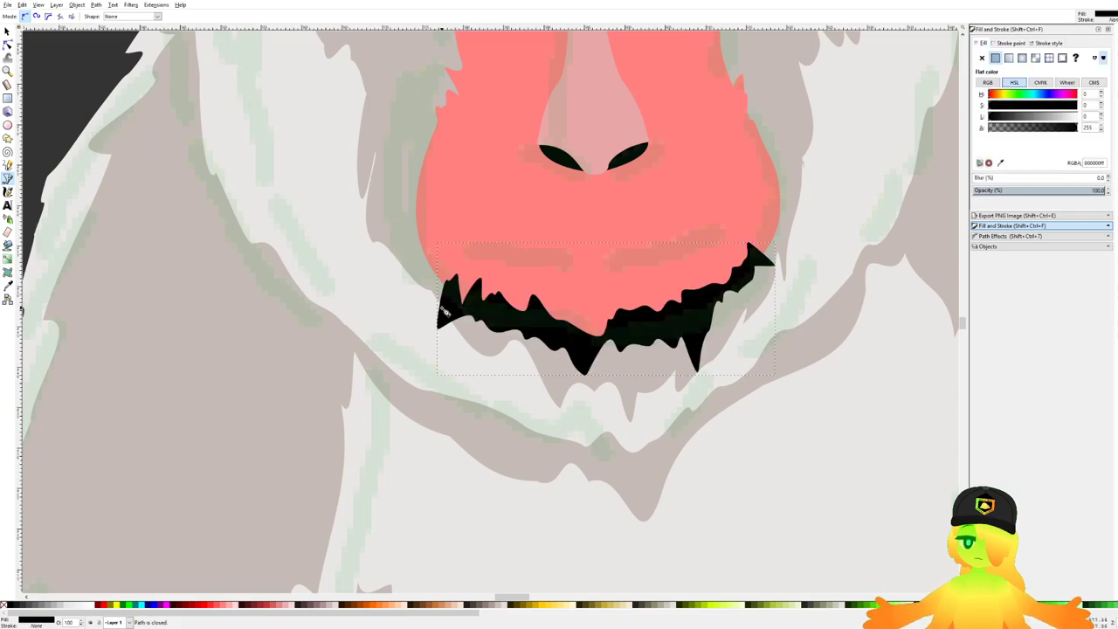
{"action": "key", "text": "d"}
{"action": "left_click", "coordinate": [403, 311]}
{"action": "scroll", "coordinate": [539, 273], "scroll_direction": "down", "scroll_amount": 5}
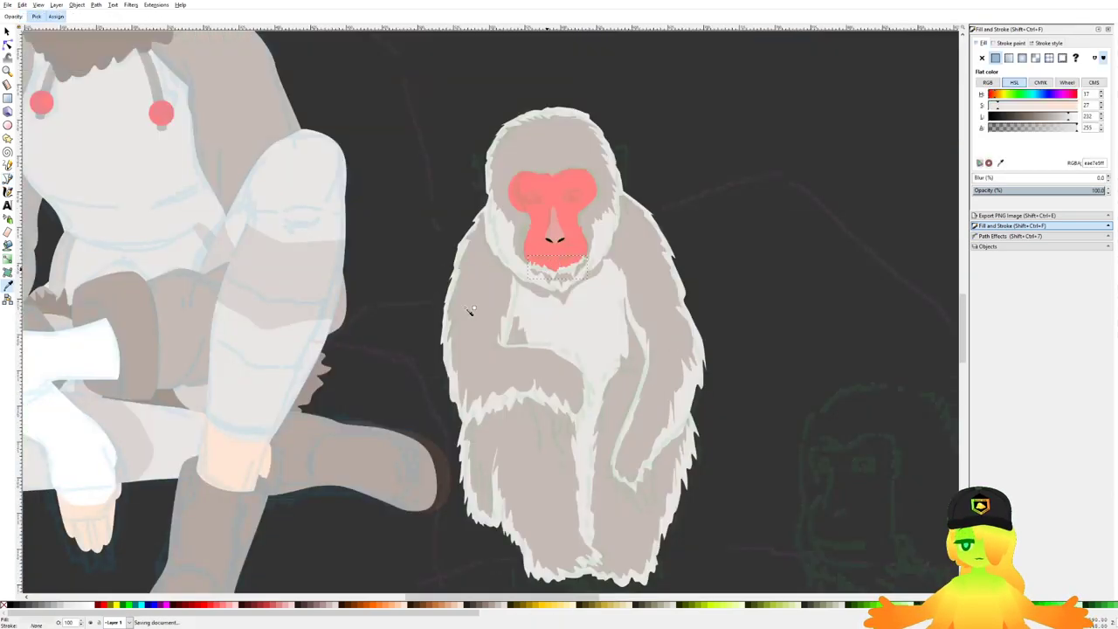
Step: Trace a thin, closed smile-shaped mouth across the muzzle over the sketched mouth line, just above the chin fur
{"action": "left_click_drag", "start_coordinate": [466, 308], "coordinate": [654, 273]}
{"action": "scroll", "coordinate": [654, 272], "scroll_direction": "down", "scroll_amount": 3}
{"action": "left_click", "coordinate": [8, 179]}
{"action": "scroll", "coordinate": [209, 230], "scroll_direction": "up", "scroll_amount": 2}
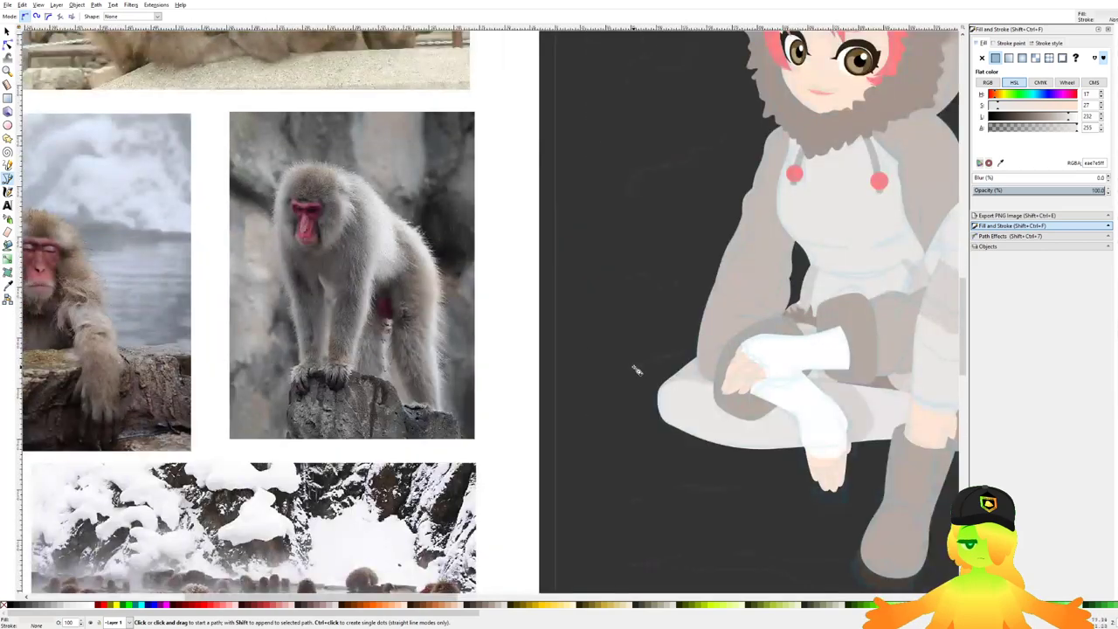
{"action": "left_click_drag", "start_coordinate": [662, 360], "coordinate": [309, 352]}
{"action": "scroll", "coordinate": [803, 275], "scroll_direction": "up", "scroll_amount": 6}
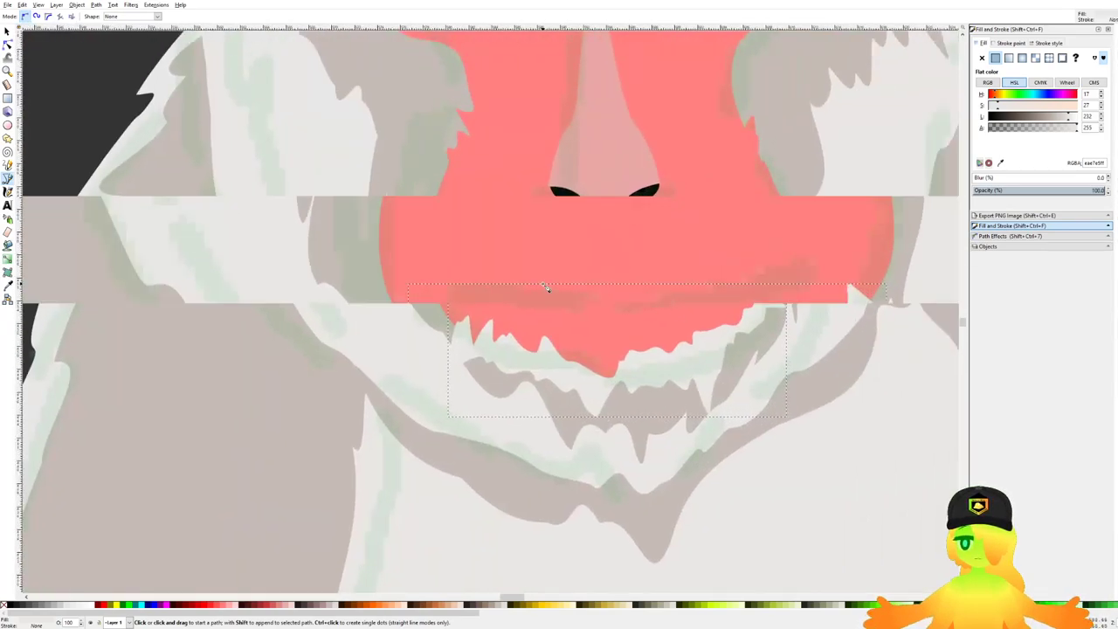
{"action": "left_click_drag", "start_coordinate": [417, 281], "coordinate": [449, 301]}
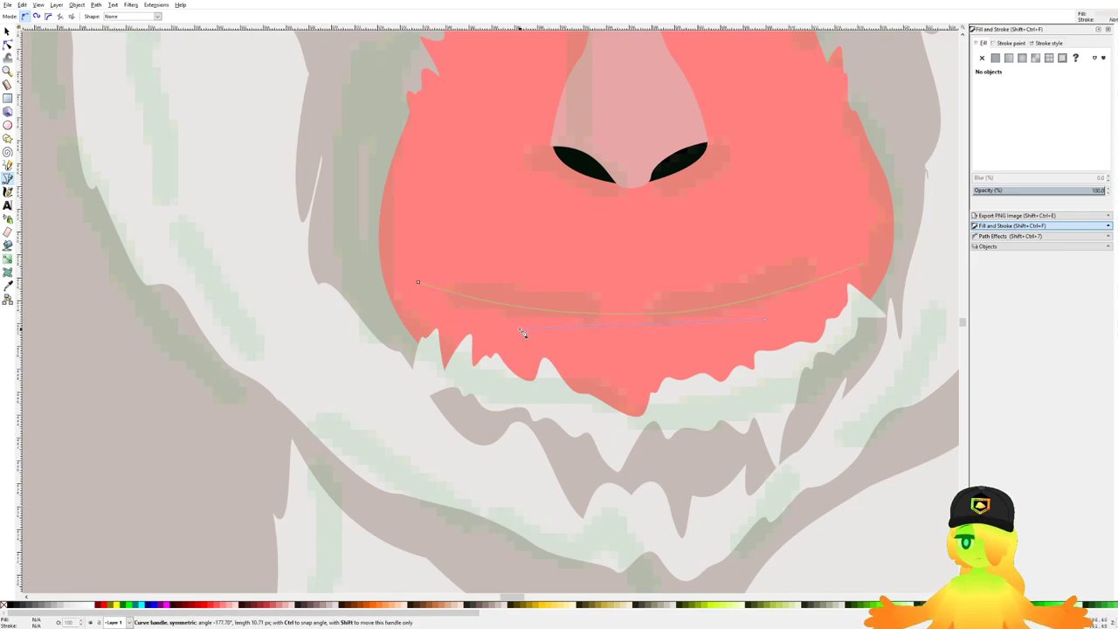
{"action": "left_click", "coordinate": [418, 284]}
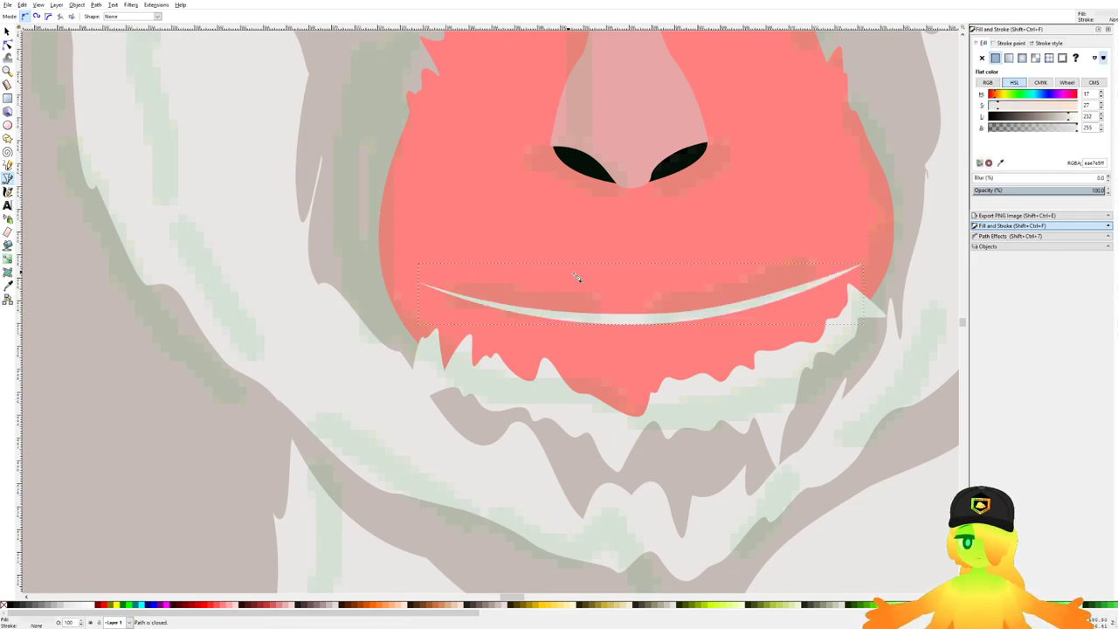
Step: Give the mouth a flat dark red fill with HSL values 0, 145, 51 and save the document
{"action": "scroll", "coordinate": [611, 293], "scroll_direction": "down", "scroll_amount": 2}
{"action": "scroll", "coordinate": [611, 292], "scroll_direction": "up", "scroll_amount": 2}
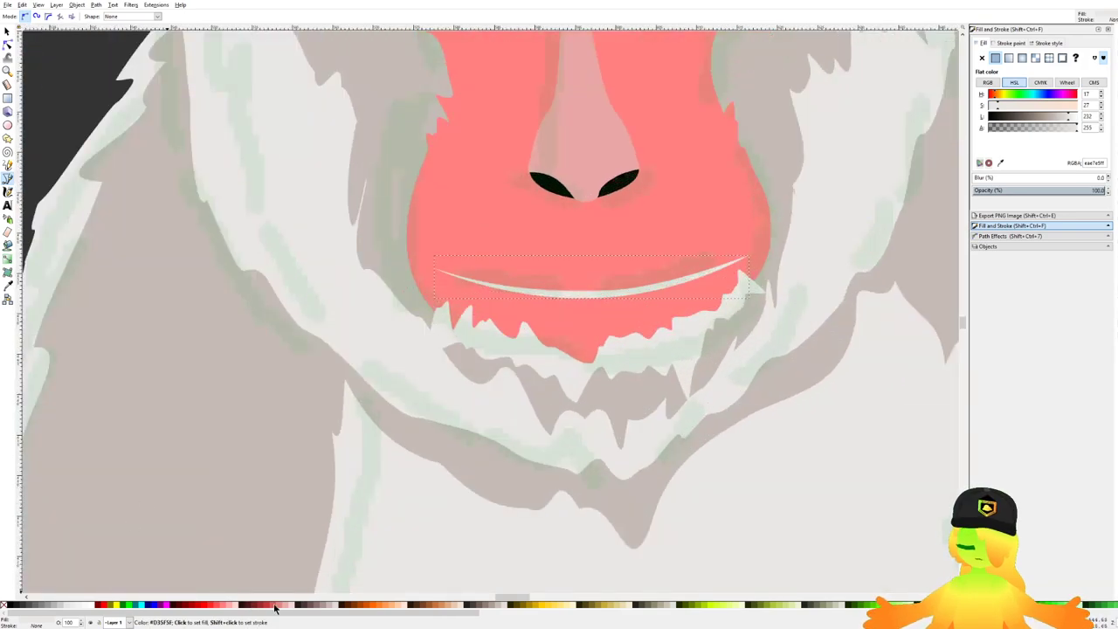
{"action": "left_click", "coordinate": [243, 605]}
{"action": "key", "text": "ctrl+s"}
{"action": "scroll", "coordinate": [580, 306], "scroll_direction": "down", "scroll_amount": 2}
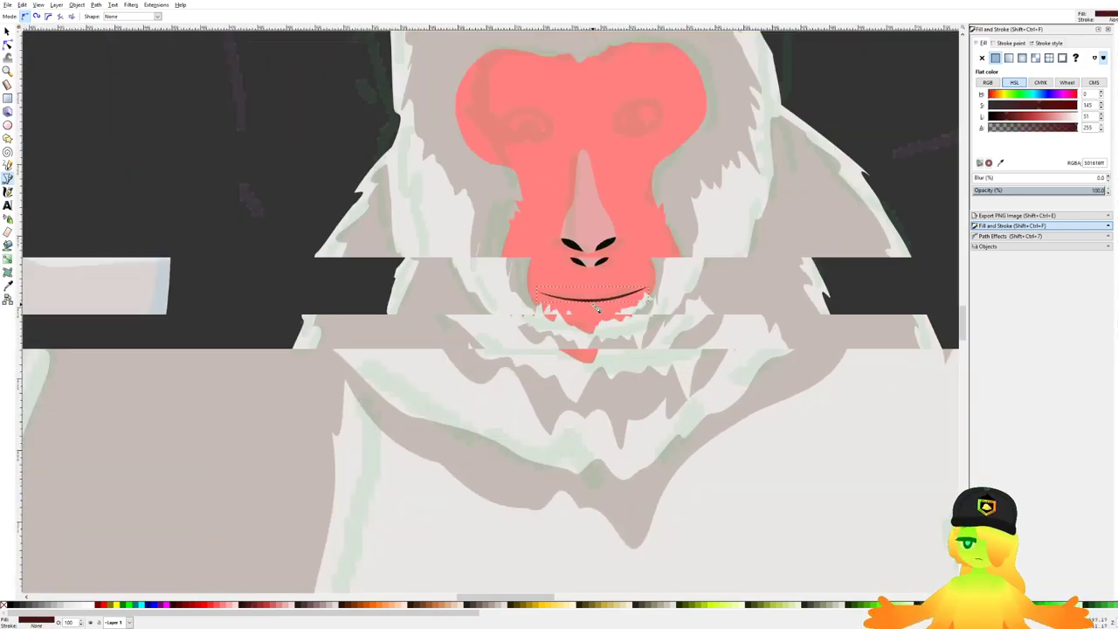
Step: Trace a closed, spiky fur shape along the upper lip, from one mouth corner to the other and back
{"action": "scroll", "coordinate": [581, 306], "scroll_direction": "up", "scroll_amount": 2}
{"action": "left_click", "coordinate": [419, 200]}
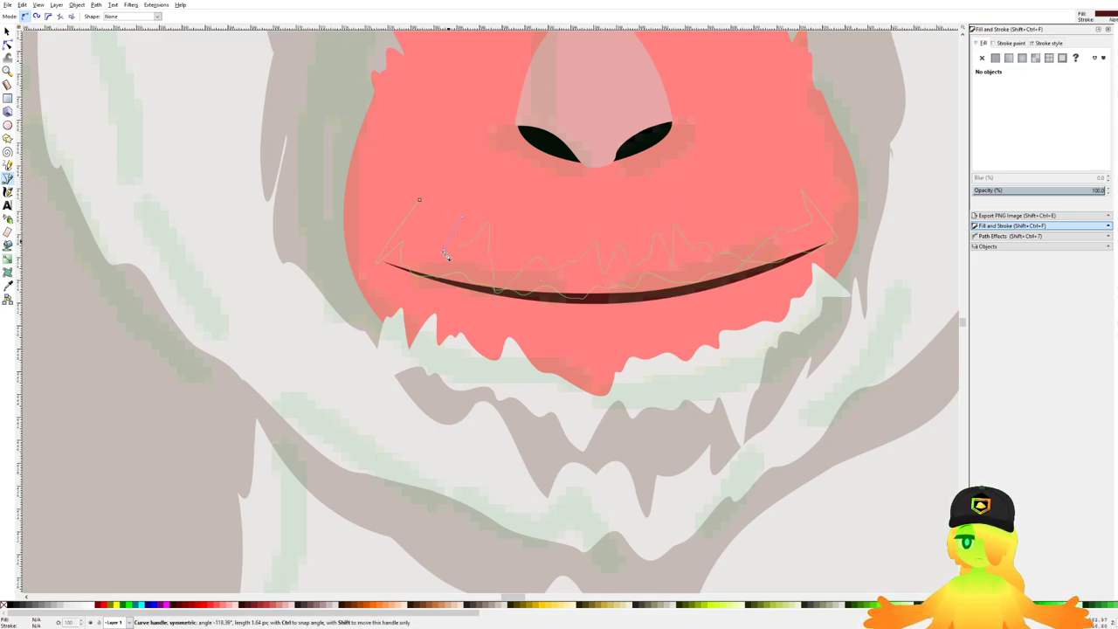
{"action": "left_click", "coordinate": [420, 206]}
{"action": "scroll", "coordinate": [419, 206], "scroll_direction": "down", "scroll_amount": 3}
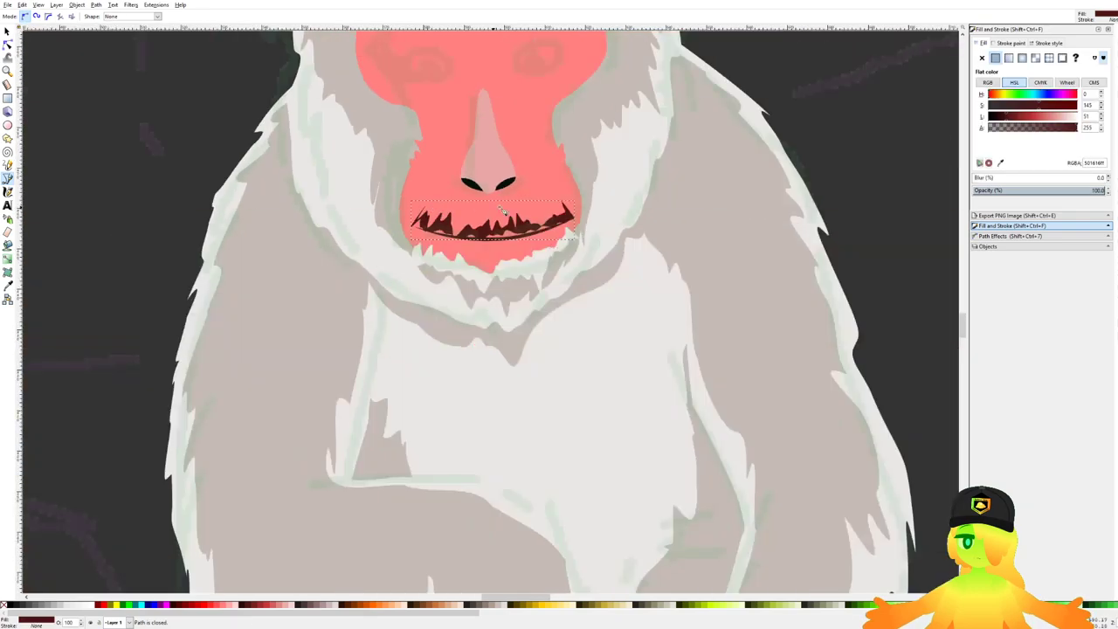
{"action": "scroll", "coordinate": [528, 218], "scroll_direction": "up", "scroll_amount": 2}
Step: Fill the upper-lip fur shape with the pale colour sampled from the surrounding fur and save
{"action": "key", "text": "d"}
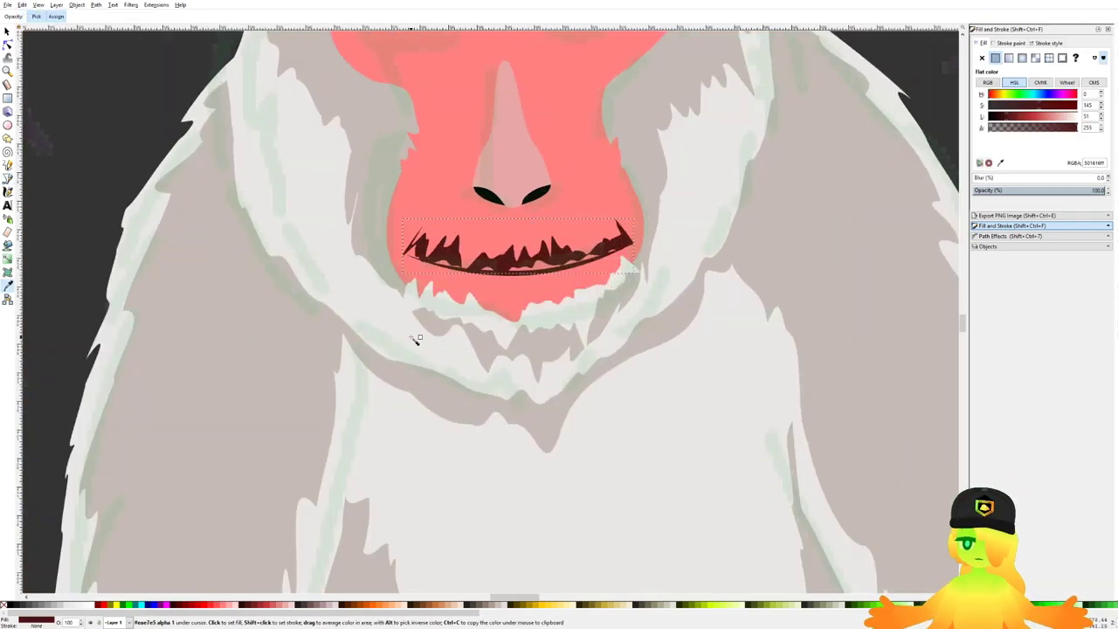
{"action": "left_click", "coordinate": [386, 303]}
{"action": "scroll", "coordinate": [590, 269], "scroll_direction": "down", "scroll_amount": 4}
{"action": "key", "text": "ctrl+s"}
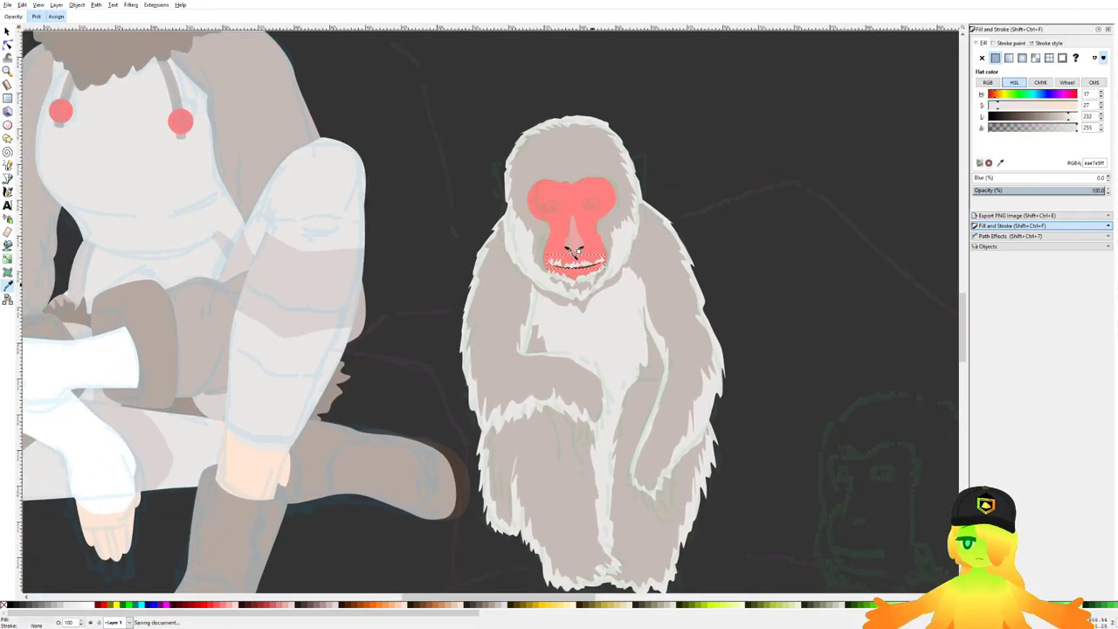
Step: Fill the upper-lip fur shape with the pale pink sampled from the nose, deselect it and save the document
{"action": "scroll", "coordinate": [576, 251], "scroll_direction": "up", "scroll_amount": 4}
{"action": "left_click", "coordinate": [602, 210]}
{"action": "scroll", "coordinate": [602, 209], "scroll_direction": "down", "scroll_amount": 2}
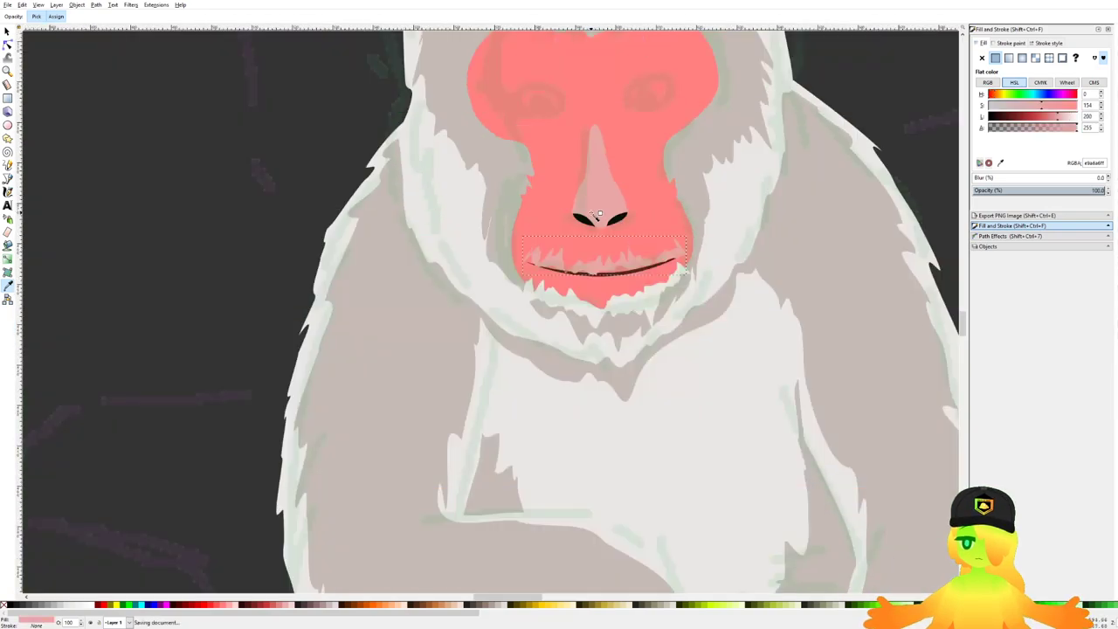
{"action": "scroll", "coordinate": [599, 213], "scroll_direction": "down", "scroll_amount": 4}
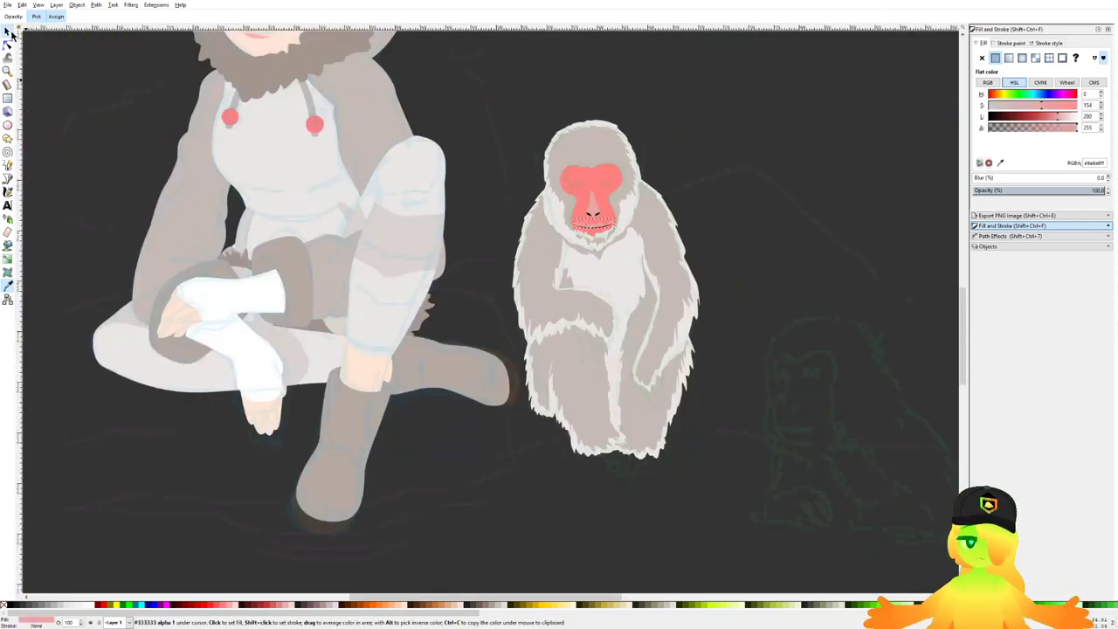
{"action": "left_click", "coordinate": [10, 32]}
{"action": "scroll", "coordinate": [632, 225], "scroll_direction": "down", "scroll_amount": 3}
{"action": "left_click_drag", "start_coordinate": [630, 230], "coordinate": [699, 224]}
{"action": "left_click", "coordinate": [449, 456]}
{"action": "key", "text": "ctrl+s"}
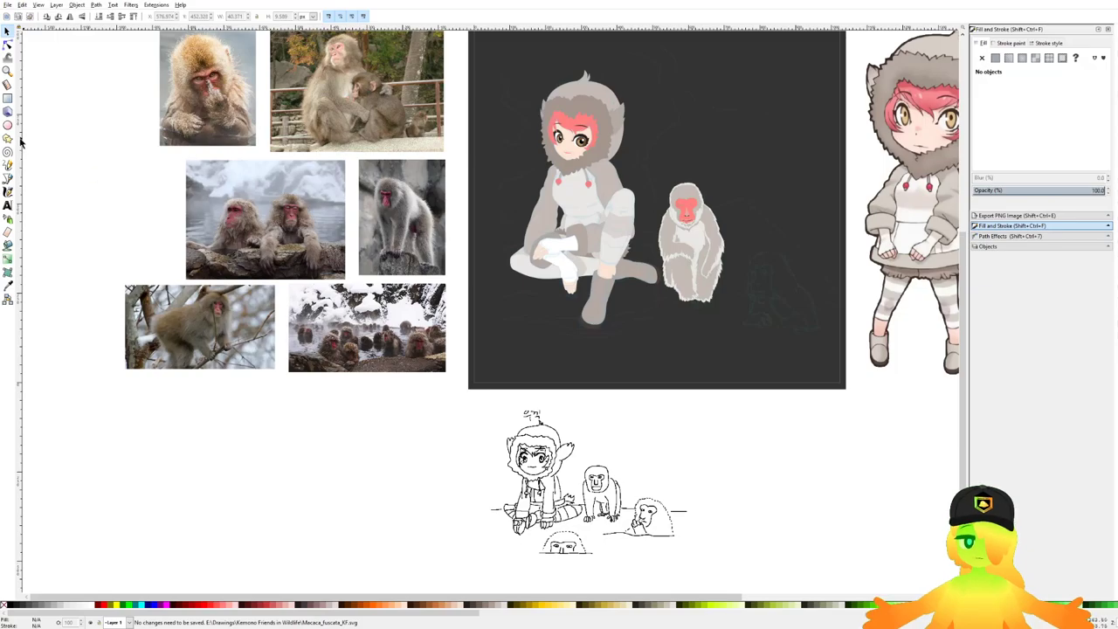
Step: Examine the macaque's eyes up close in the reference photo of the monkey with its finger on its face
{"action": "left_click", "coordinate": [8, 125]}
{"action": "left_click_drag", "start_coordinate": [249, 67], "coordinate": [294, 106]}
{"action": "scroll", "coordinate": [294, 105], "scroll_direction": "up", "scroll_amount": 3}
{"action": "left_click_drag", "start_coordinate": [192, 111], "coordinate": [426, 232]}
{"action": "scroll", "coordinate": [427, 232], "scroll_direction": "up", "scroll_amount": 2}
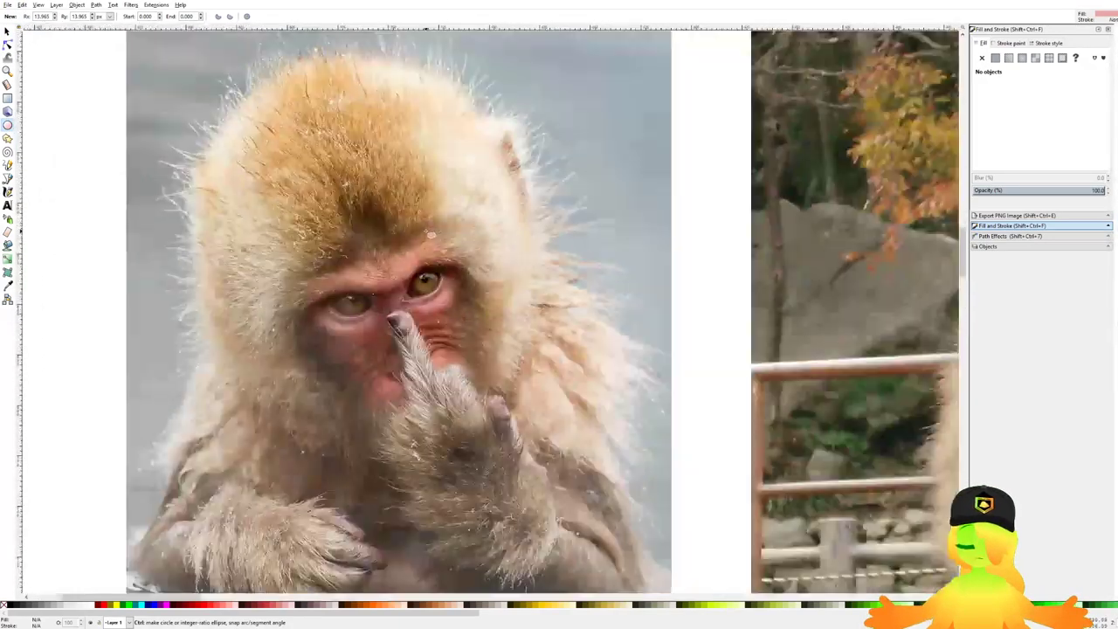
{"action": "scroll", "coordinate": [360, 314], "scroll_direction": "up", "scroll_amount": 2}
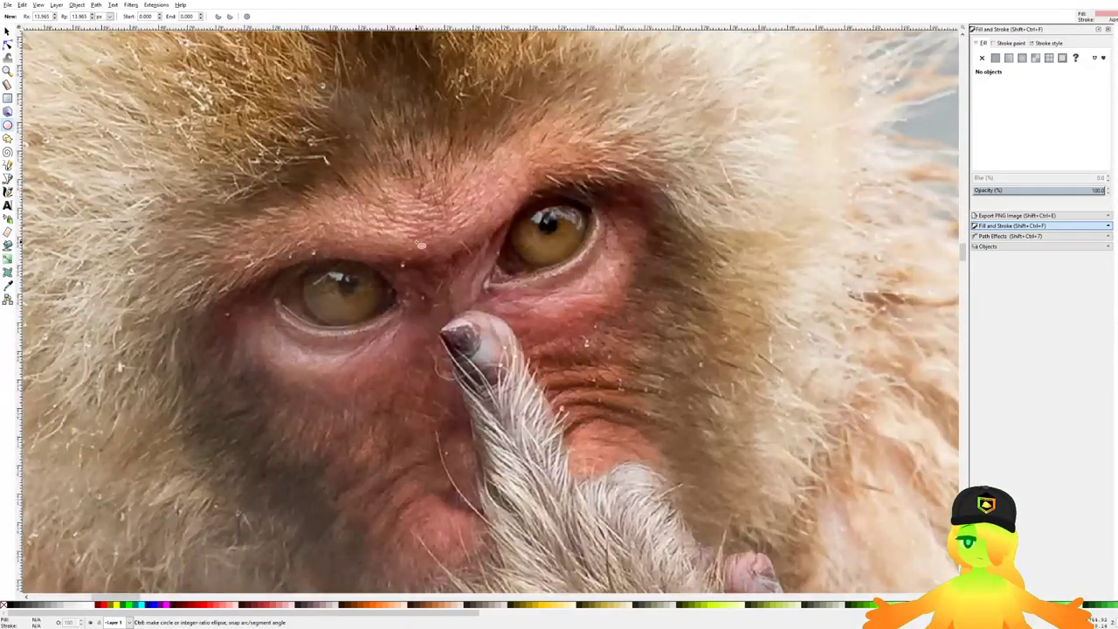
{"action": "scroll", "coordinate": [420, 245], "scroll_direction": "down", "scroll_amount": 3}
{"action": "scroll", "coordinate": [441, 280], "scroll_direction": "up", "scroll_amount": 3}
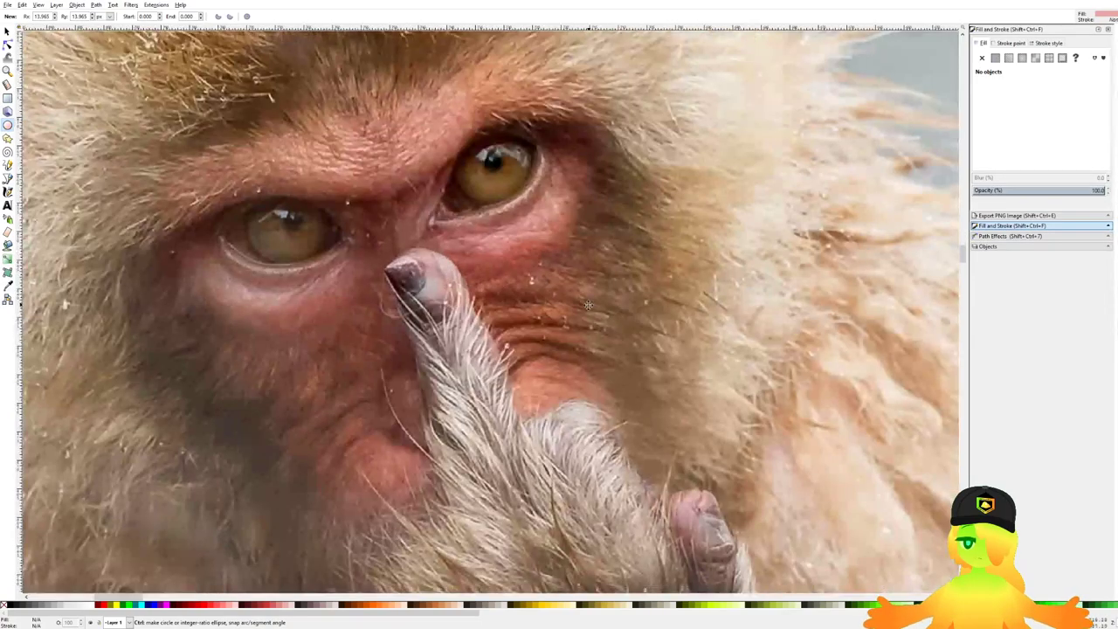
{"action": "scroll", "coordinate": [451, 134], "scroll_direction": "down", "scroll_amount": 5}
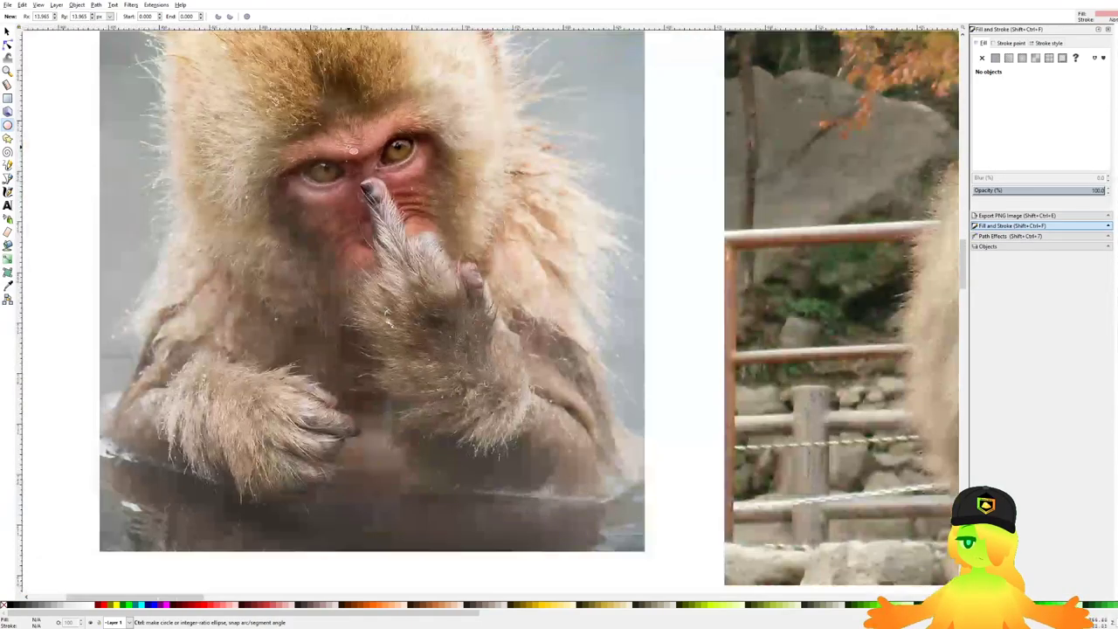
{"action": "scroll", "coordinate": [122, 305], "scroll_direction": "right", "scroll_amount": 10}
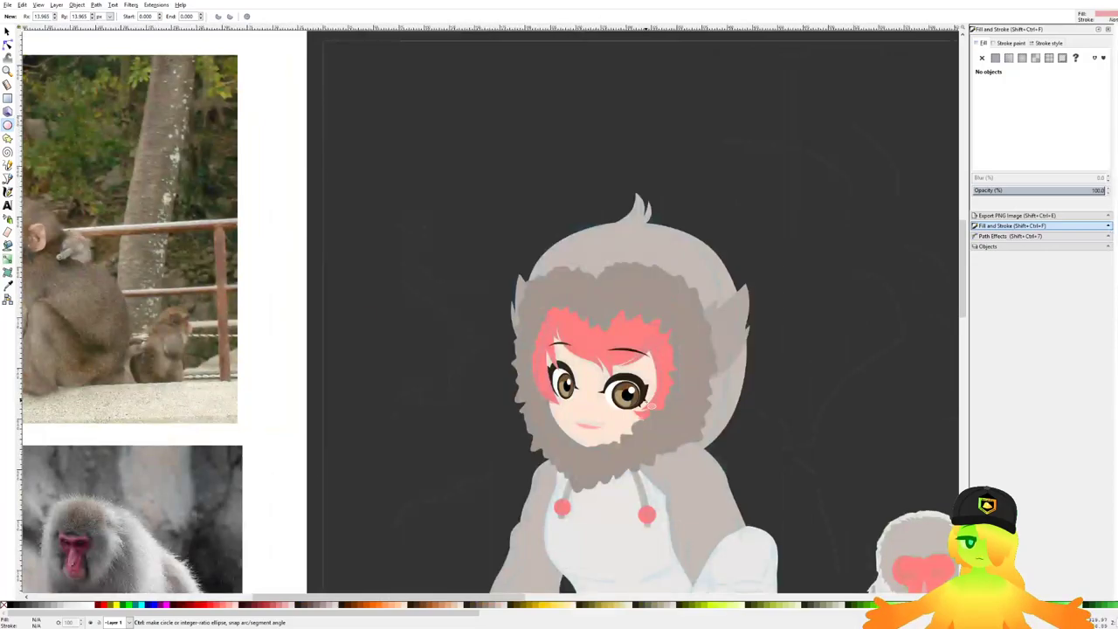
Step: Copy the girl's right-hand iris, light patch, pupil, white highlight and dark outer circle onto the macaque's face
{"action": "left_click_drag", "start_coordinate": [703, 423], "coordinate": [341, 212]}
{"action": "left_click", "coordinate": [7, 33]}
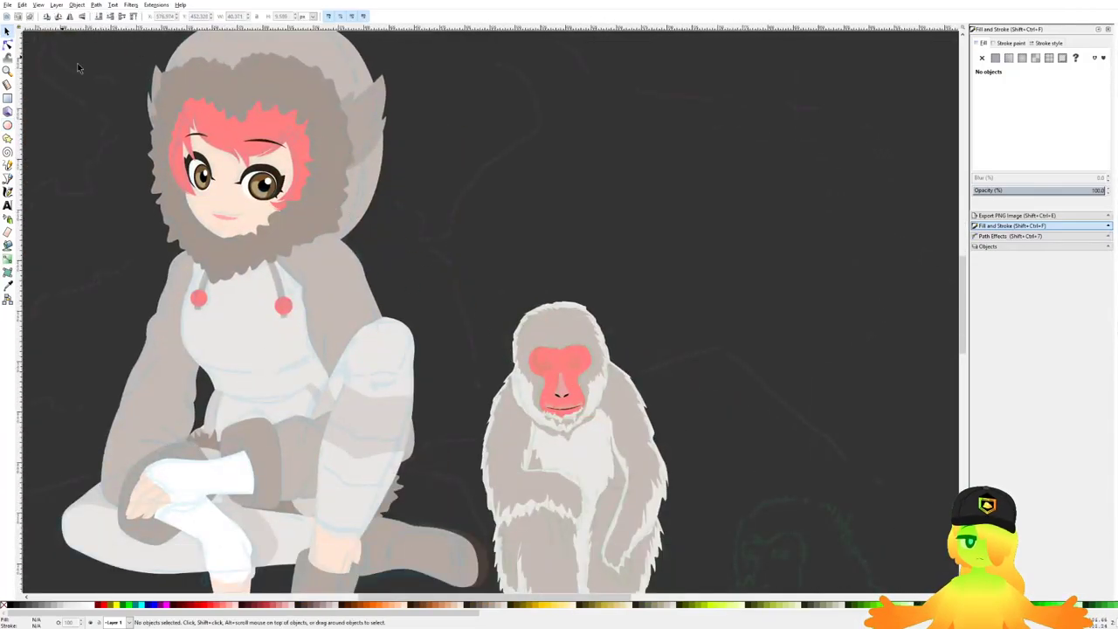
{"action": "scroll", "coordinate": [256, 190], "scroll_direction": "up", "scroll_amount": 6}
{"action": "left_click", "coordinate": [249, 182]}
{"action": "left_click", "coordinate": [314, 170], "text": "shift"}
{"action": "left_click", "coordinate": [390, 174], "text": "shift"}
{"action": "left_click", "coordinate": [346, 111], "text": "shift"}
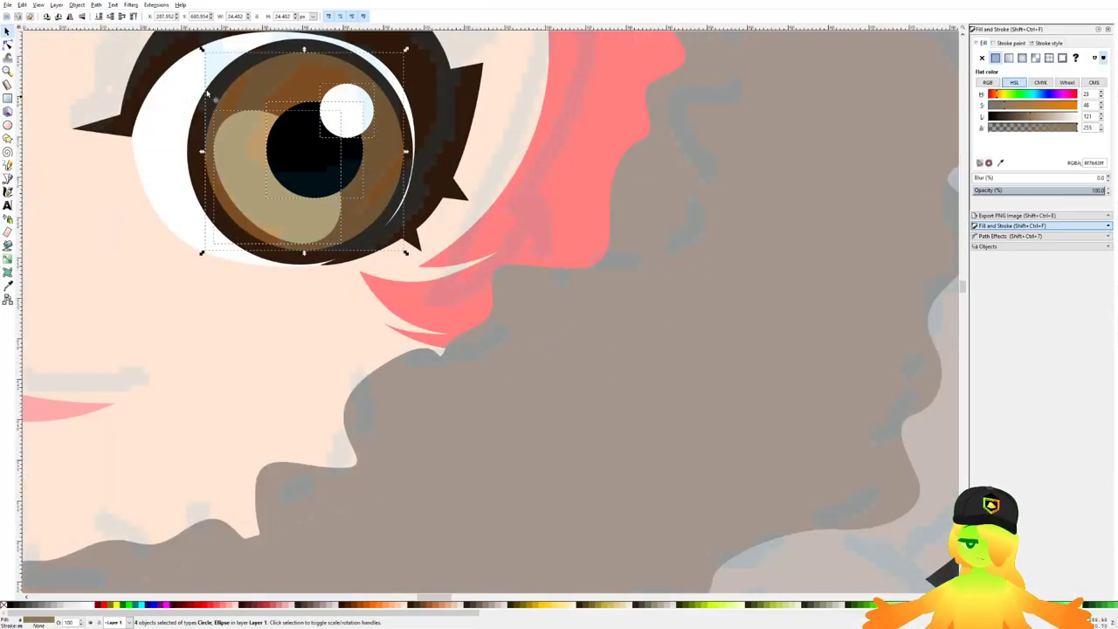
{"action": "left_click", "coordinate": [207, 94], "text": "shift"}
{"action": "scroll", "coordinate": [489, 168], "scroll_direction": "down", "scroll_amount": 6}
{"action": "left_click_drag", "start_coordinate": [281, 226], "coordinate": [419, 262]}
{"action": "scroll", "coordinate": [654, 289], "scroll_direction": "up", "scroll_amount": 4}
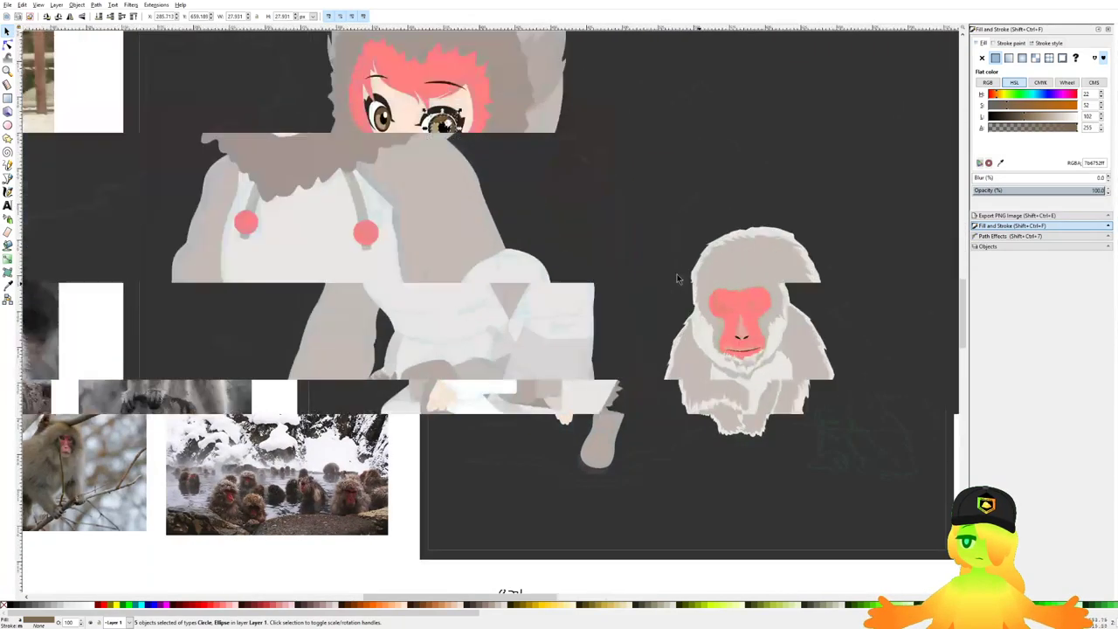
{"action": "left_click_drag", "start_coordinate": [188, 99], "coordinate": [627, 372]}
{"action": "scroll", "coordinate": [629, 373], "scroll_direction": "up", "scroll_amount": 4}
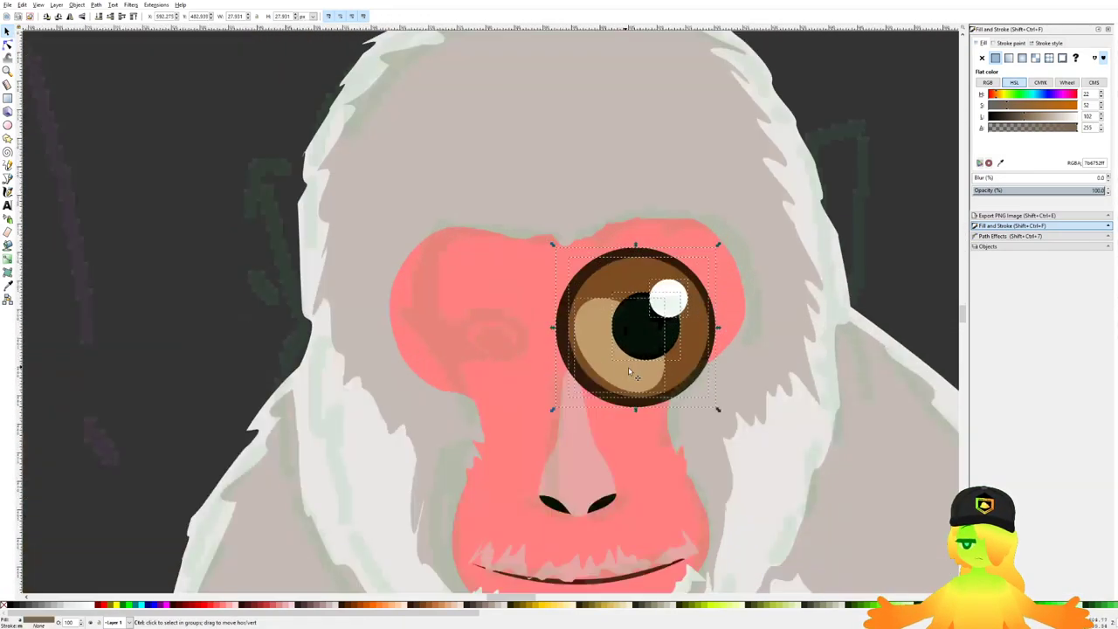
Step: Scale the copied eye down to about 11.4 px wide and place it in the right-hand eye area of the macaque's face
{"action": "left_click_drag", "start_coordinate": [716, 410], "coordinate": [678, 394]}
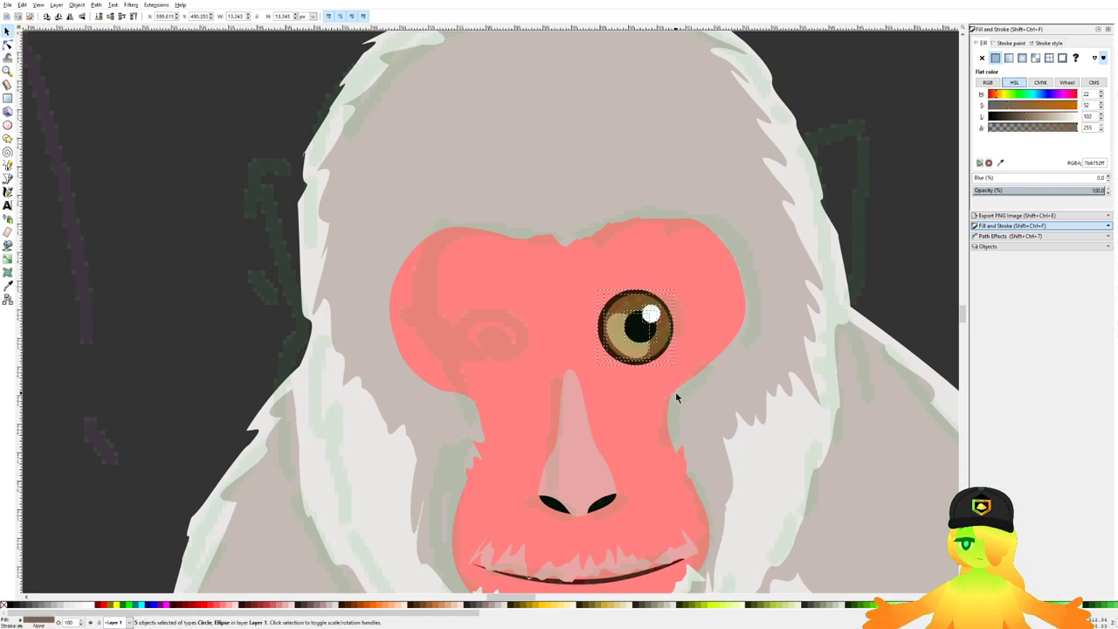
{"action": "scroll", "coordinate": [632, 299], "scroll_direction": "up", "scroll_amount": 2}
{"action": "left_click_drag", "start_coordinate": [632, 299], "coordinate": [659, 298]}
{"action": "left_click_drag", "start_coordinate": [710, 357], "coordinate": [697, 353]}
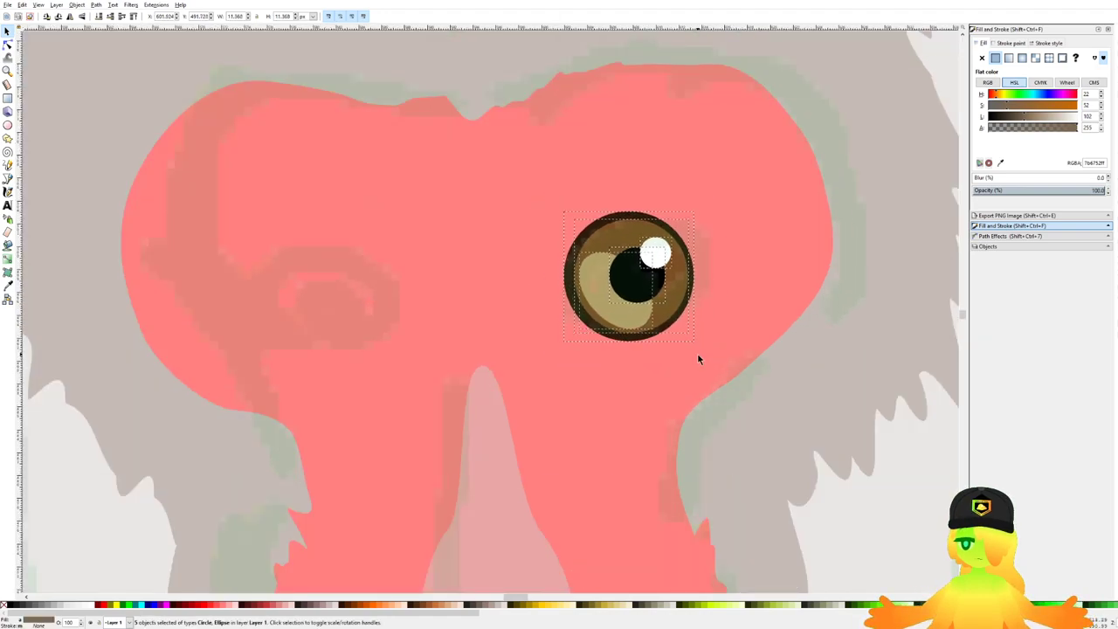
{"action": "scroll", "coordinate": [735, 258], "scroll_direction": "down", "scroll_amount": 3}
{"action": "left_click", "coordinate": [735, 259]}
Step: Shift the iris, light patch, pupil and white highlight slightly toward the nose inside the eye's dark outer circle
{"action": "scroll", "coordinate": [338, 261], "scroll_direction": "up", "scroll_amount": 5}
{"action": "left_click", "coordinate": [504, 251]}
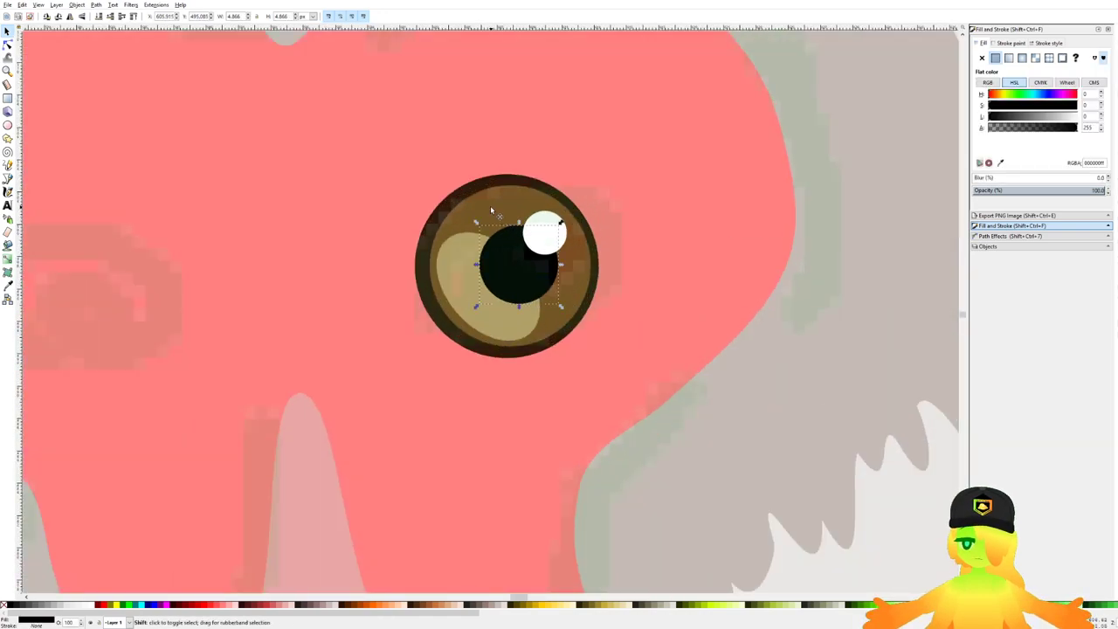
{"action": "left_click", "coordinate": [490, 206], "text": "shift"}
{"action": "left_click", "coordinate": [471, 286], "text": "shift"}
{"action": "left_click", "coordinate": [547, 235], "text": "shift"}
{"action": "left_click_drag", "start_coordinate": [547, 236], "coordinate": [541, 243]}
{"action": "scroll", "coordinate": [511, 272], "scroll_direction": "up", "scroll_amount": 2}
Step: Shrink the macaque's pupil to about 4.5 px and nudge it into place within the iris
{"action": "left_click", "coordinate": [513, 293]}
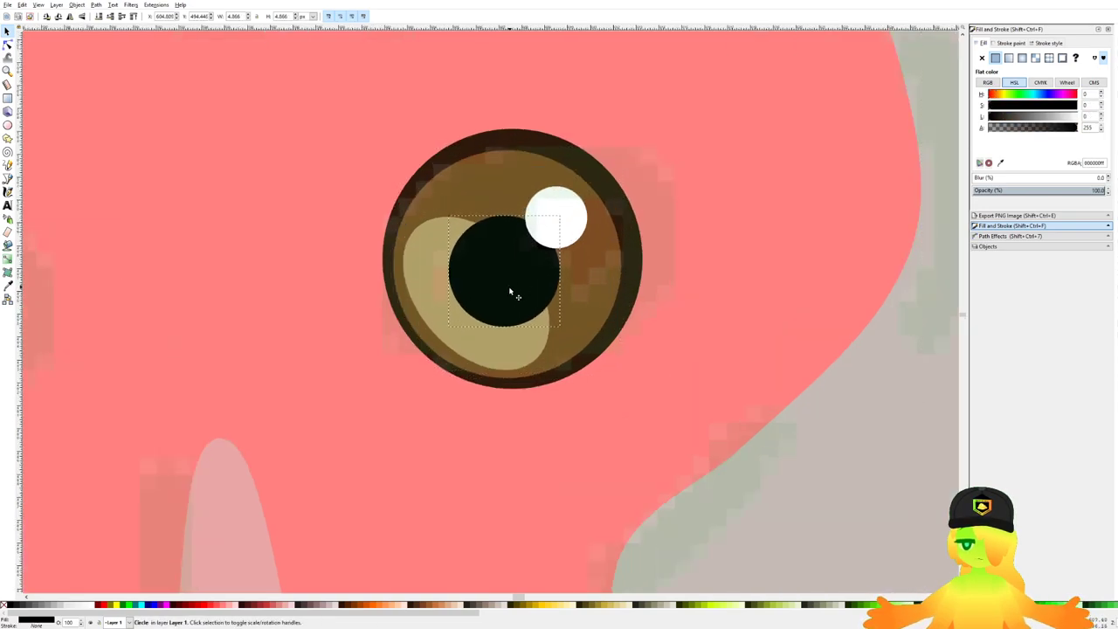
{"action": "scroll", "coordinate": [524, 292], "scroll_direction": "down", "scroll_amount": 6}
{"action": "scroll", "coordinate": [629, 245], "scroll_direction": "up", "scroll_amount": 5}
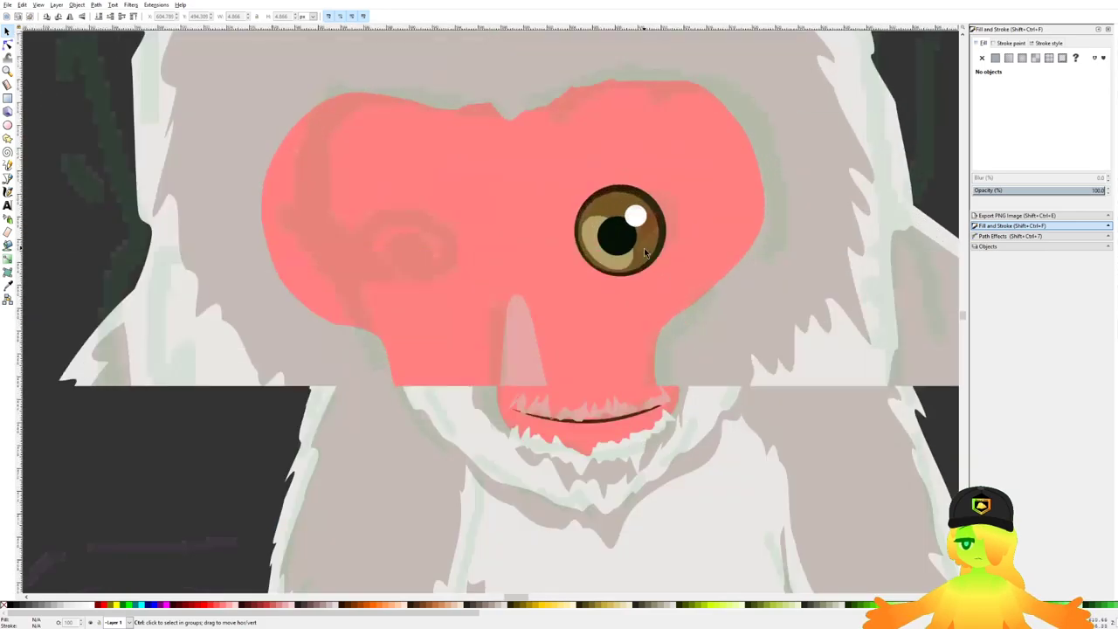
{"action": "scroll", "coordinate": [629, 218], "scroll_direction": "up", "scroll_amount": 1}
{"action": "left_click_drag", "start_coordinate": [639, 194], "coordinate": [634, 201]}
{"action": "left_click_drag", "start_coordinate": [609, 225], "coordinate": [610, 225]}
Step: Duplicate all five parts of the macaque's eye, flip the copy horizontally and move it across the nose to the left-hand eye area
{"action": "left_click", "coordinate": [639, 201]}
{"action": "left_click", "coordinate": [633, 262], "text": "shift"}
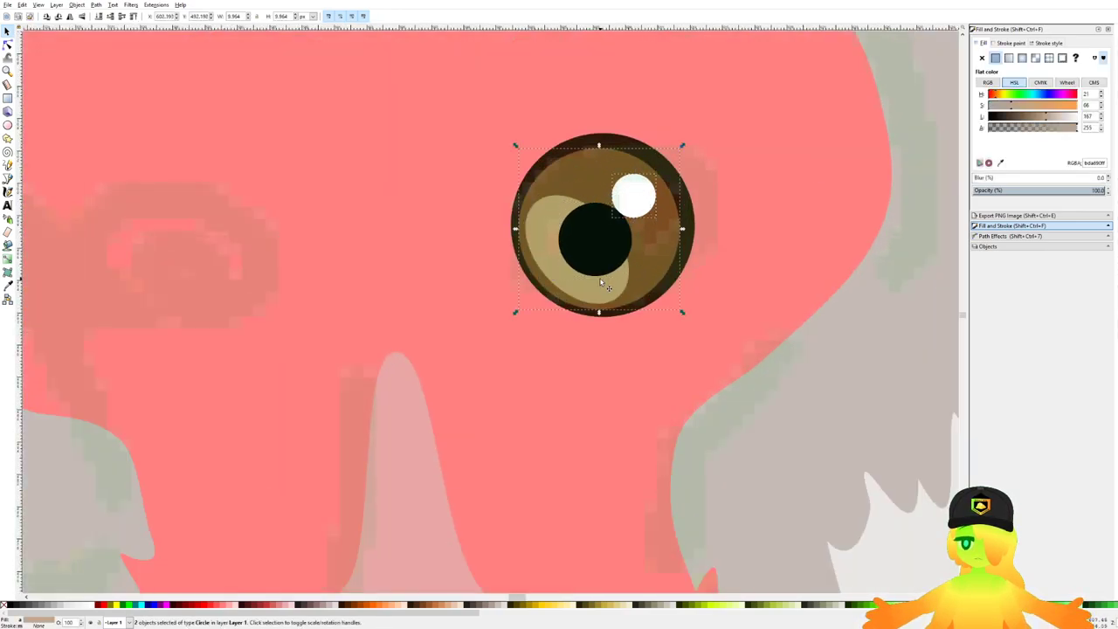
{"action": "left_click", "coordinate": [602, 282], "text": "shift"}
{"action": "left_click", "coordinate": [610, 258], "text": "shift"}
{"action": "left_click", "coordinate": [691, 228], "text": "shift"}
{"action": "left_click_drag", "start_coordinate": [462, 214], "coordinate": [576, 235]}
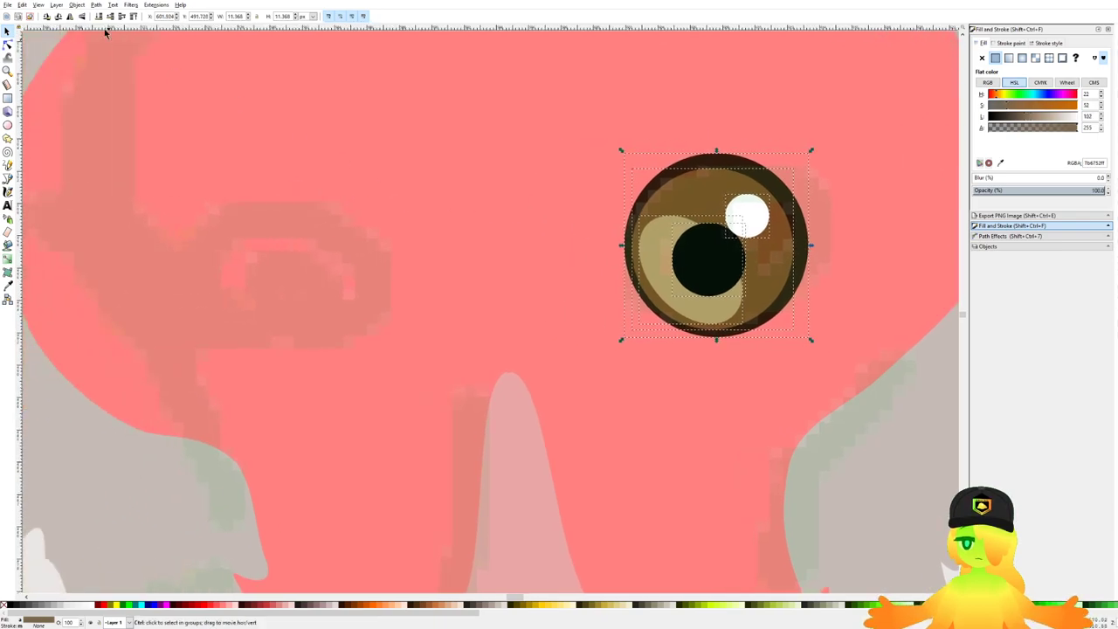
{"action": "key", "text": "ctrl+d"}
{"action": "left_click", "coordinate": [70, 16]}
{"action": "left_click_drag", "start_coordinate": [756, 253], "coordinate": [441, 284]}
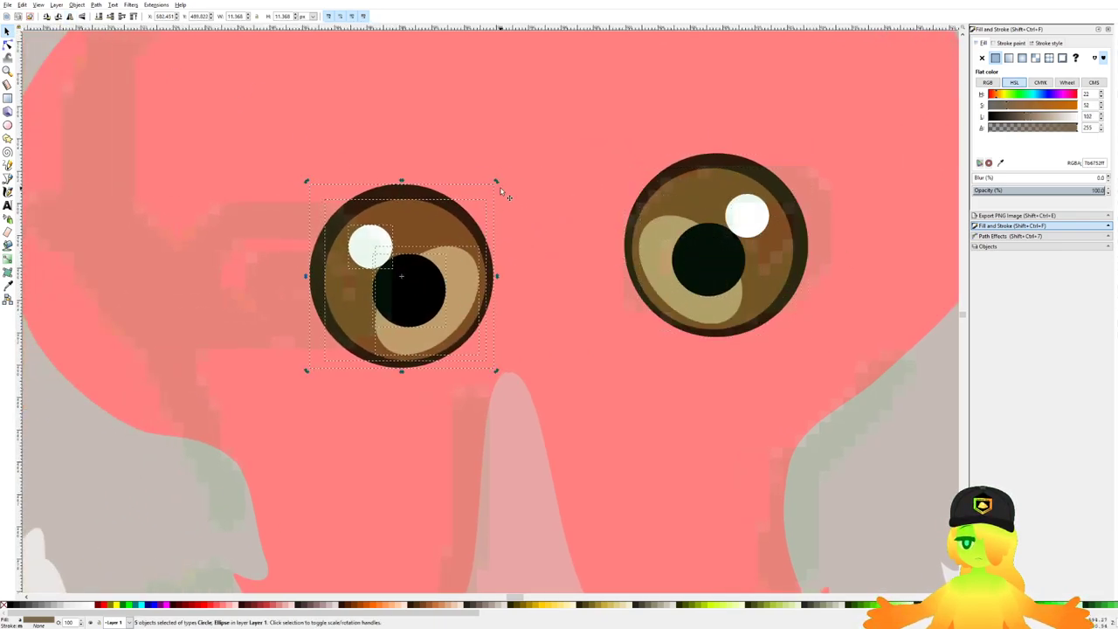
{"action": "left_click_drag", "start_coordinate": [496, 183], "coordinate": [482, 174]}
{"action": "left_click", "coordinate": [551, 215]}
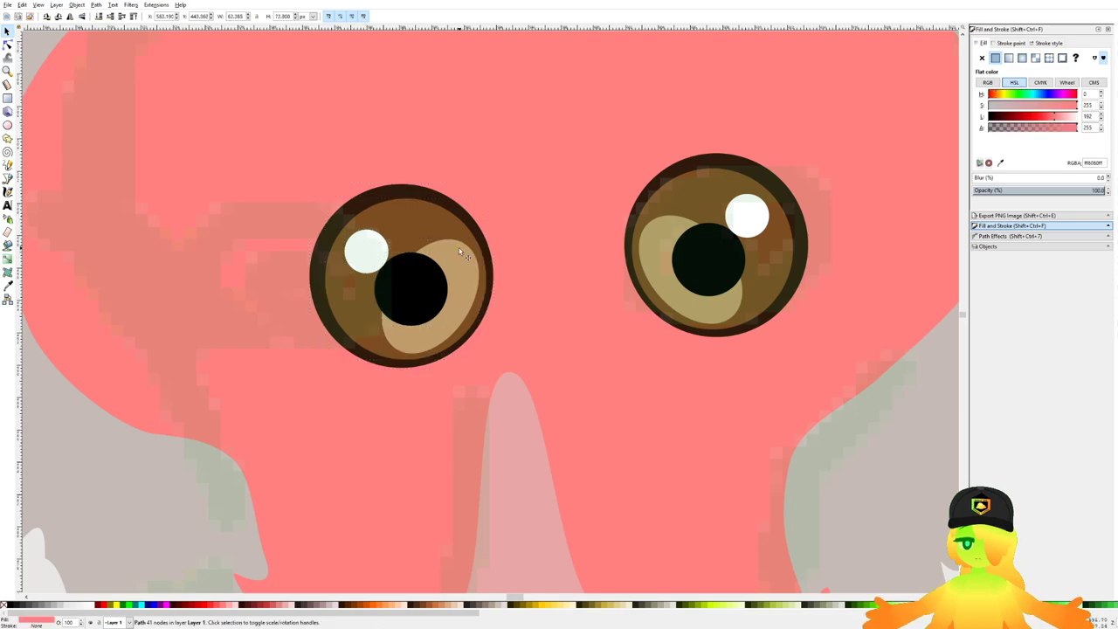
{"action": "key", "text": "ctrl+z"}
Step: Rotate all five parts of the mirrored eye slightly counterclockwise
{"action": "left_click", "coordinate": [453, 228]}
{"action": "left_click", "coordinate": [420, 195], "text": "shift"}
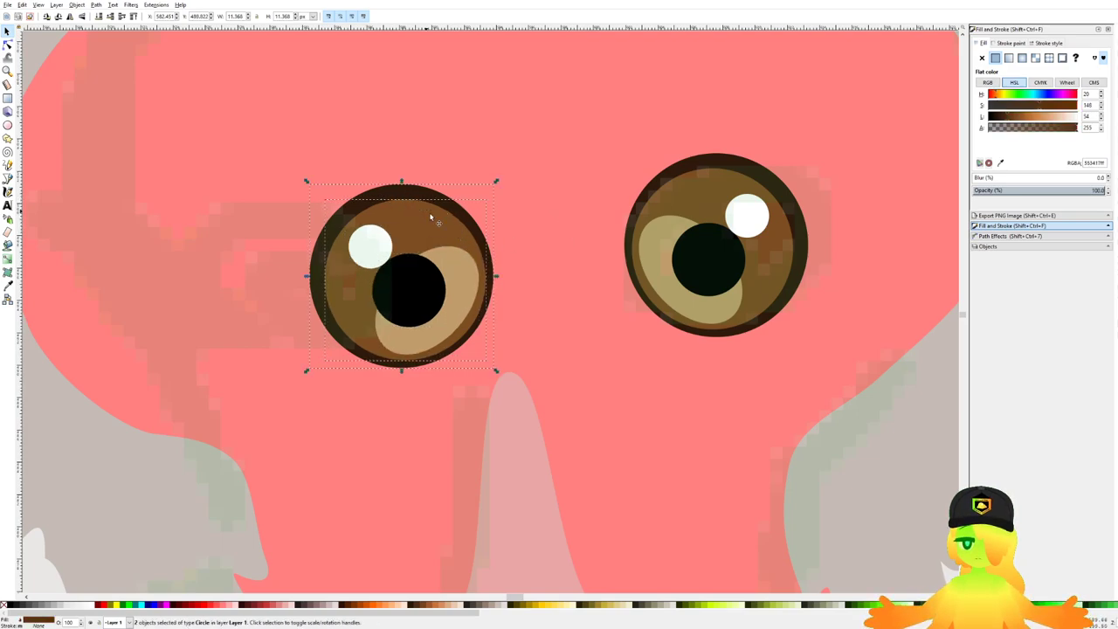
{"action": "left_click", "coordinate": [443, 259], "text": "shift"}
{"action": "left_click", "coordinate": [370, 237], "text": "shift"}
{"action": "left_click", "coordinate": [406, 283], "text": "shift"}
{"action": "left_click", "coordinate": [406, 283]}
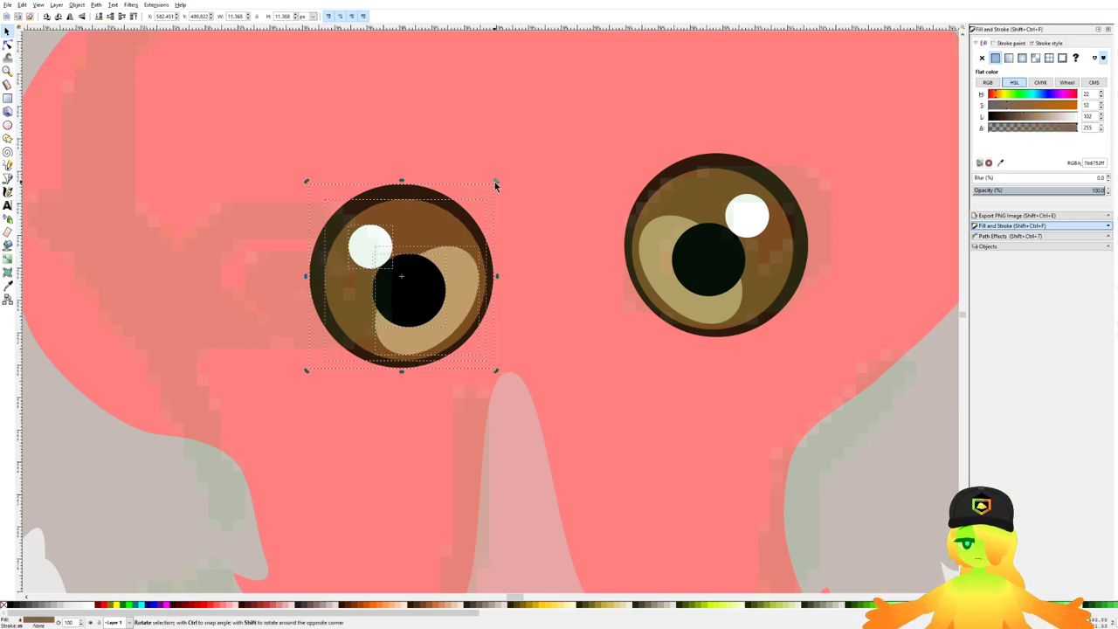
{"action": "mouse_move", "coordinate": [495, 182]}
{"action": "left_mouse_down"}
{"action": "mouse_move", "coordinate": [482, 177]}
{"action": "mouse_move", "coordinate": [489, 183]}
{"action": "left_mouse_up"}
Step: Move the mirrored eye outward onto the left-hand eye area of the face and deselect it
{"action": "left_click_drag", "start_coordinate": [389, 293], "coordinate": [301, 297]}
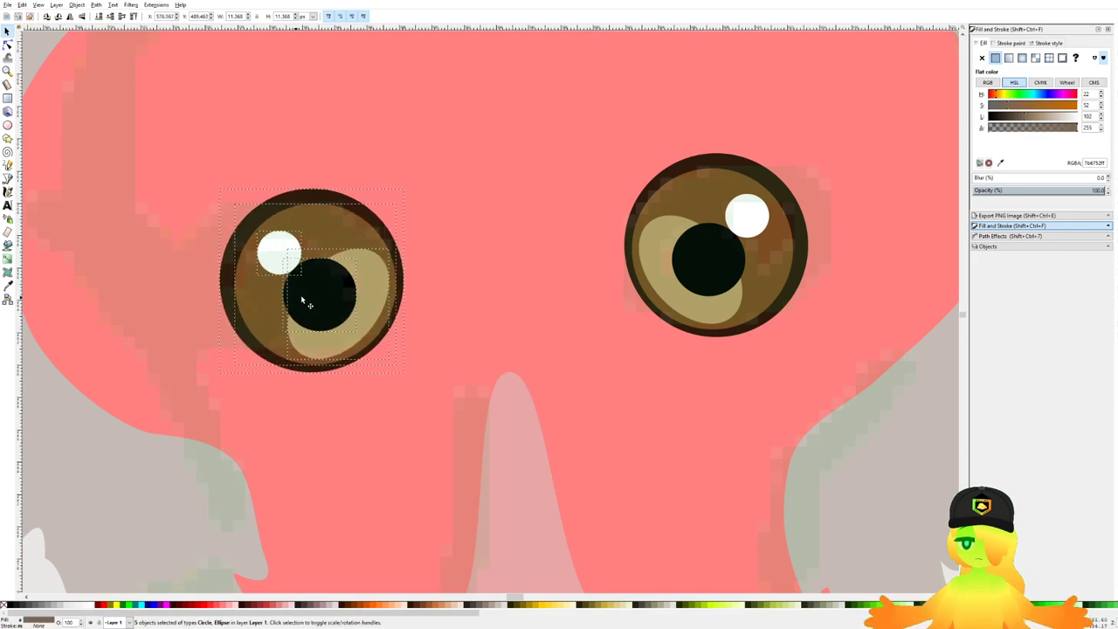
{"action": "scroll", "coordinate": [467, 273], "scroll_direction": "down", "scroll_amount": 3}
{"action": "scroll", "coordinate": [405, 277], "scroll_direction": "up", "scroll_amount": 4}
{"action": "left_click_drag", "start_coordinate": [456, 279], "coordinate": [446, 278]}
{"action": "scroll", "coordinate": [419, 276], "scroll_direction": "down", "scroll_amount": 5}
{"action": "key", "text": "Escape"}
Step: Flip the mirrored eye's light patch and white highlight horizontally to match the other eye, and shift them slightly outward
{"action": "scroll", "coordinate": [390, 279], "scroll_direction": "up", "scroll_amount": 4}
{"action": "left_click", "coordinate": [530, 329]}
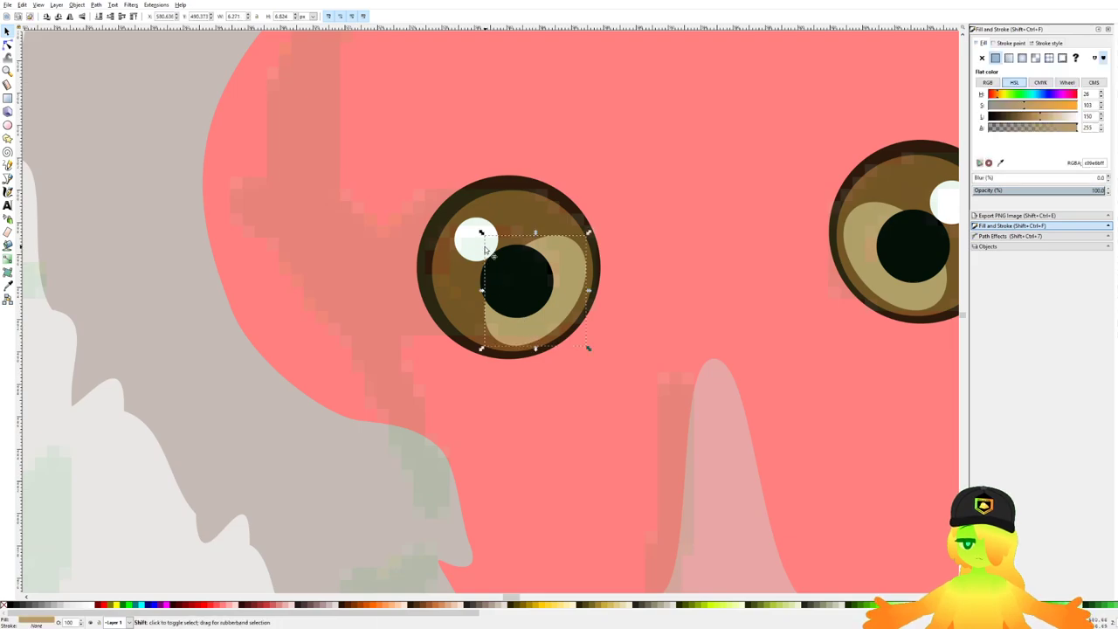
{"action": "left_click", "coordinate": [480, 233], "text": "shift"}
{"action": "left_click", "coordinate": [70, 16]}
{"action": "left_click_drag", "start_coordinate": [496, 300], "coordinate": [480, 302]}
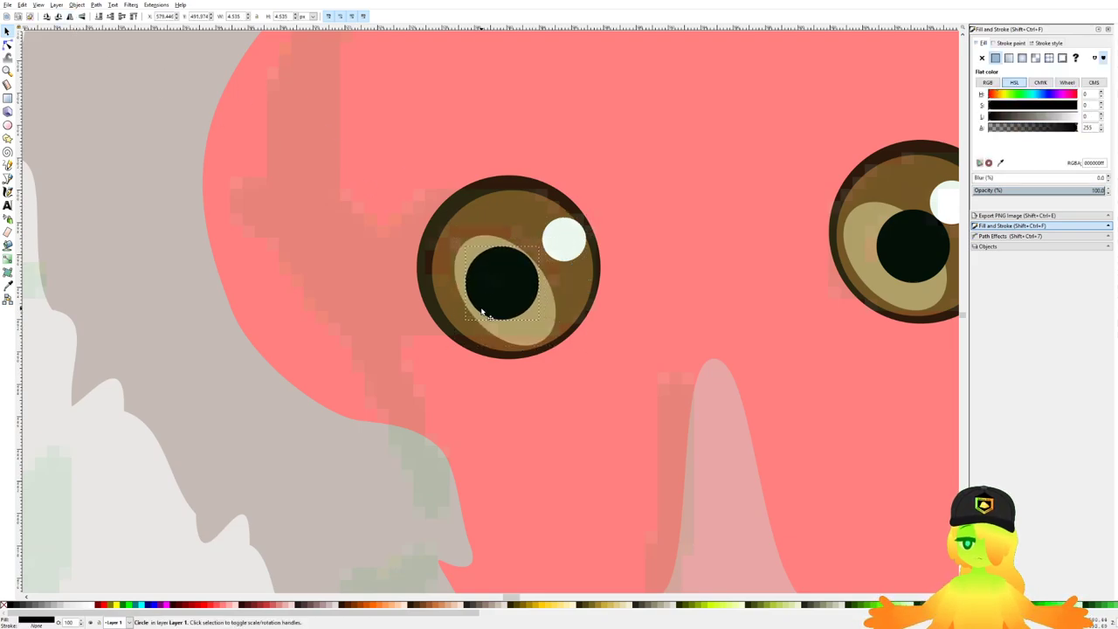
{"action": "key", "text": "ctrl+z"}
{"action": "left_click", "coordinate": [513, 326]}
{"action": "left_click", "coordinate": [562, 245], "text": "shift"}
{"action": "left_click_drag", "start_coordinate": [572, 237], "coordinate": [551, 204]}
{"action": "scroll", "coordinate": [557, 244], "scroll_direction": "down", "scroll_amount": 3}
{"action": "scroll", "coordinate": [557, 243], "scroll_direction": "up", "scroll_amount": 3}
{"action": "scroll", "coordinate": [429, 265], "scroll_direction": "down", "scroll_amount": 8}
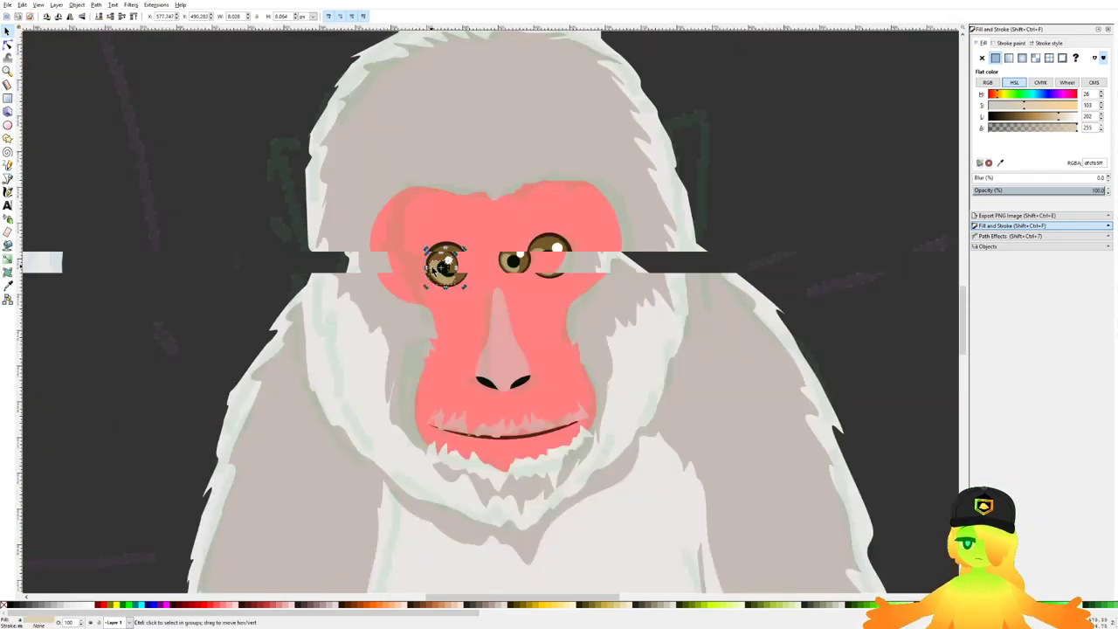
Step: Check both macaque eyes against the whole figure, clear the selection and save the document
{"action": "left_click", "coordinate": [646, 269]}
{"action": "scroll", "coordinate": [646, 270], "scroll_direction": "down", "scroll_amount": 4}
{"action": "scroll", "coordinate": [602, 271], "scroll_direction": "up", "scroll_amount": 8}
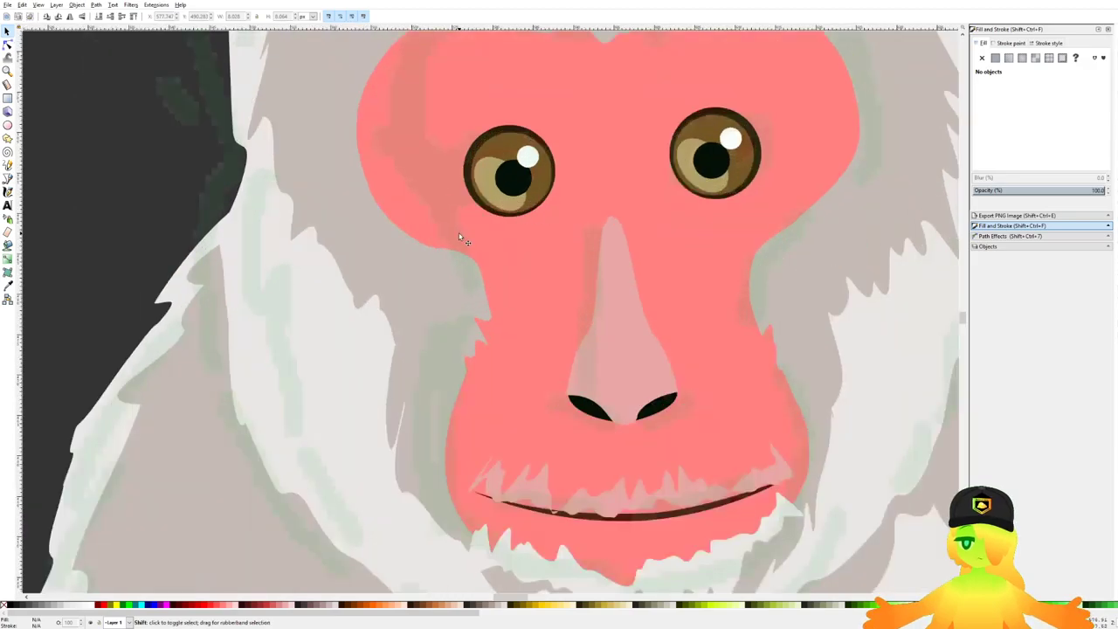
{"action": "left_click", "coordinate": [530, 162]}
{"action": "scroll", "coordinate": [530, 161], "scroll_direction": "down", "scroll_amount": 1}
{"action": "scroll", "coordinate": [530, 162], "scroll_direction": "down", "scroll_amount": 7}
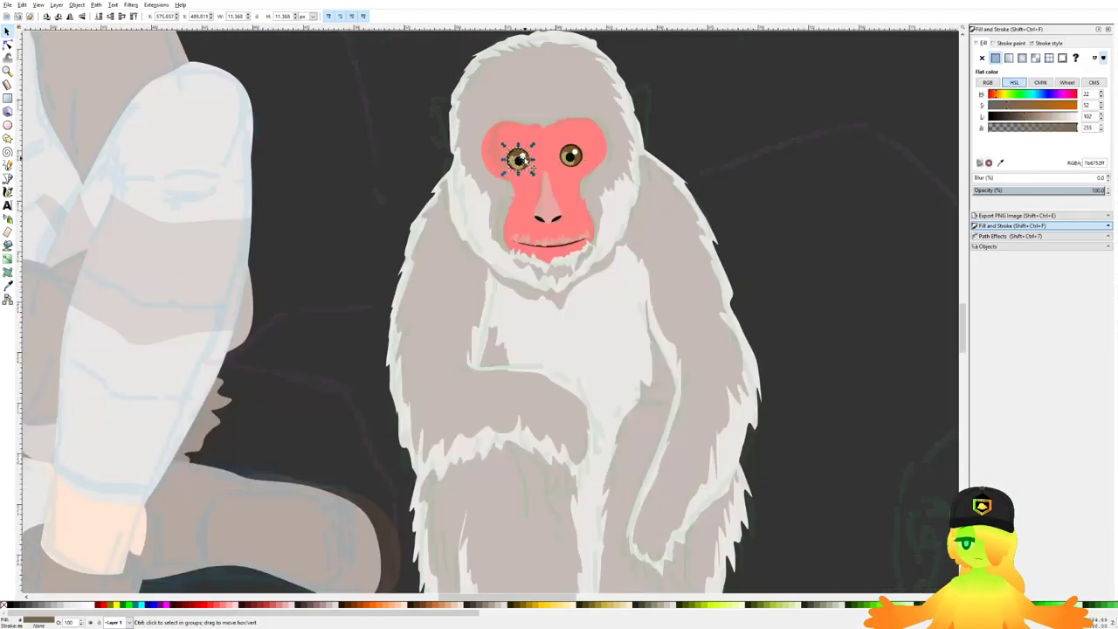
{"action": "key", "text": "Escape"}
{"action": "left_click_drag", "start_coordinate": [662, 202], "coordinate": [1061, 383]}
{"action": "key", "text": "ctrl+s"}
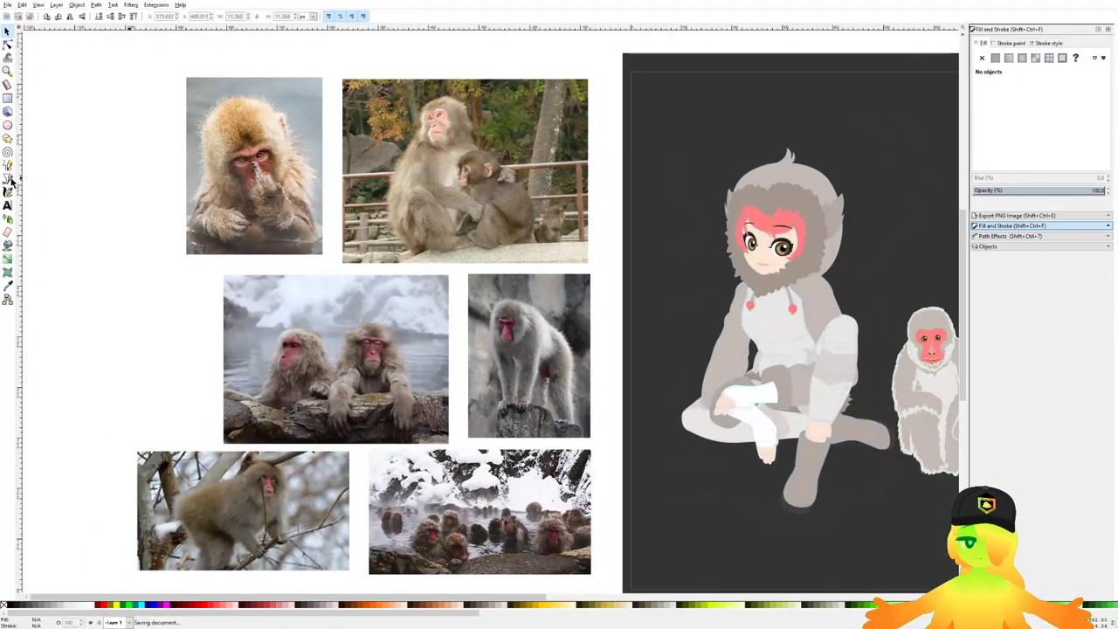
Step: Examine the macaques' eyelids and eye areas in the reference photos and compare them with the drawing
{"action": "left_click", "coordinate": [9, 178]}
{"action": "scroll", "coordinate": [326, 369], "scroll_direction": "up", "scroll_amount": 4}
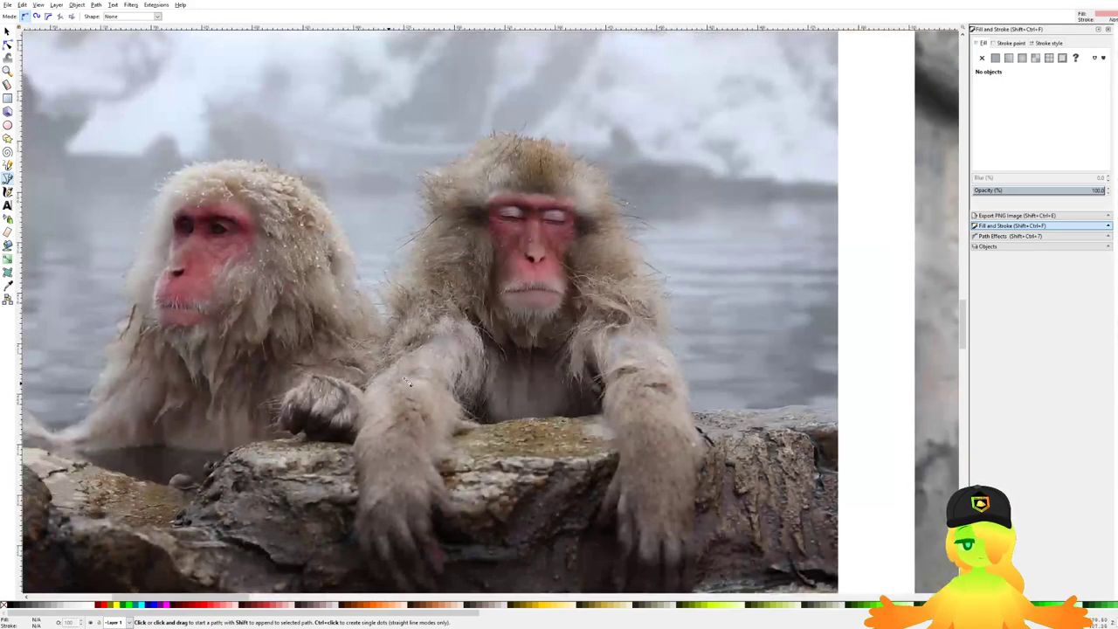
{"action": "scroll", "coordinate": [428, 364], "scroll_direction": "down", "scroll_amount": 4}
{"action": "mouse_move", "coordinate": [727, 406]}
{"action": "left_mouse_down"}
{"action": "mouse_move", "coordinate": [637, 364]}
{"action": "mouse_move", "coordinate": [716, 444]}
{"action": "left_mouse_up"}
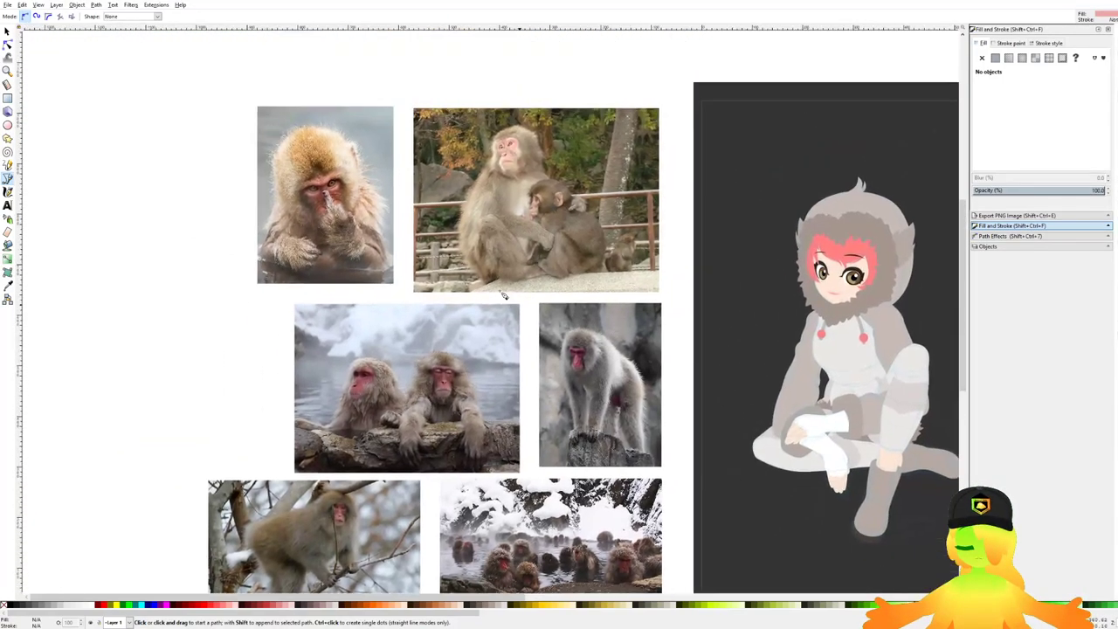
{"action": "scroll", "coordinate": [301, 210], "scroll_direction": "up", "scroll_amount": 3}
{"action": "scroll", "coordinate": [301, 210], "scroll_direction": "down", "scroll_amount": 3}
{"action": "left_click_drag", "start_coordinate": [739, 310], "coordinate": [682, 303]}
{"action": "left_click_drag", "start_coordinate": [793, 229], "coordinate": [412, 235]}
{"action": "left_click_drag", "start_coordinate": [760, 219], "coordinate": [1040, 174]}
Step: Draw a closed crescent-shaped lower eyelid, about 15 by 8 px, over the bottom of the macaque's left-hand eye
{"action": "scroll", "coordinate": [464, 270], "scroll_direction": "up", "scroll_amount": 4}
{"action": "scroll", "coordinate": [447, 237], "scroll_direction": "up", "scroll_amount": 7}
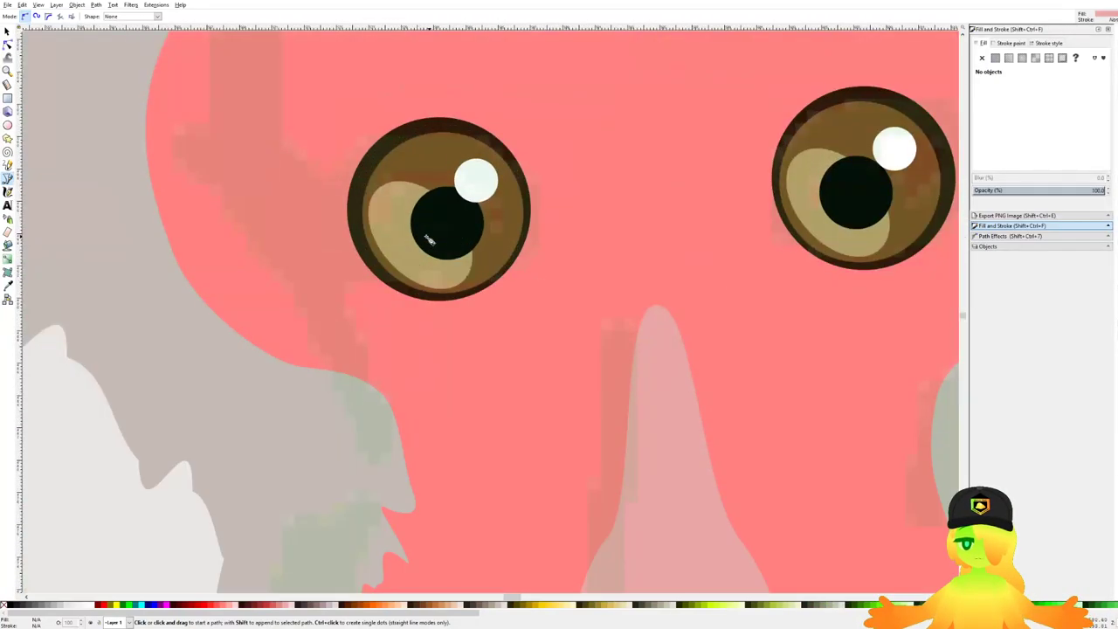
{"action": "left_click", "coordinate": [230, 188]}
{"action": "key", "text": "Escape"}
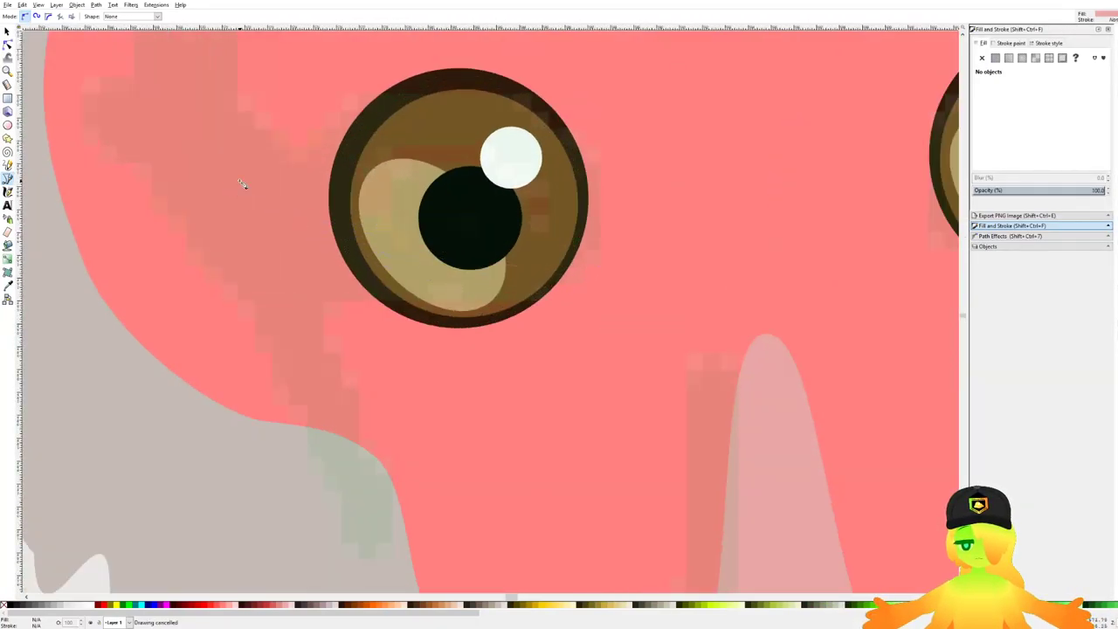
{"action": "left_click_drag", "start_coordinate": [452, 328], "coordinate": [452, 327]}
{"action": "scroll", "coordinate": [589, 290], "scroll_direction": "up", "scroll_amount": 1}
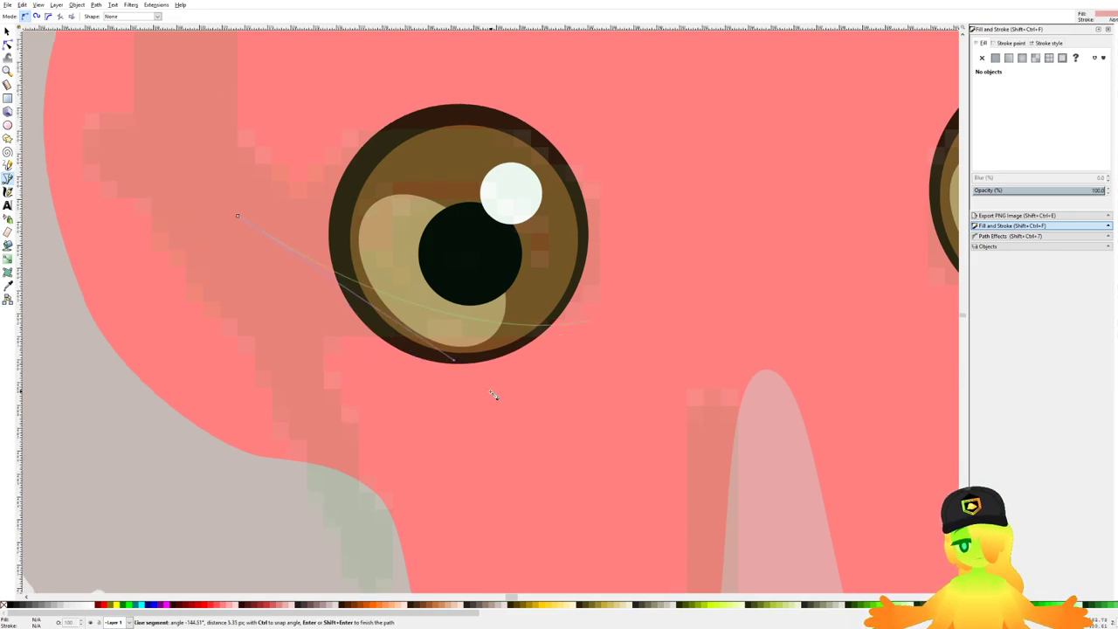
{"action": "left_click_drag", "start_coordinate": [493, 400], "coordinate": [322, 399]}
{"action": "left_click", "coordinate": [237, 216]}
{"action": "scroll", "coordinate": [237, 217], "scroll_direction": "down", "scroll_amount": 1}
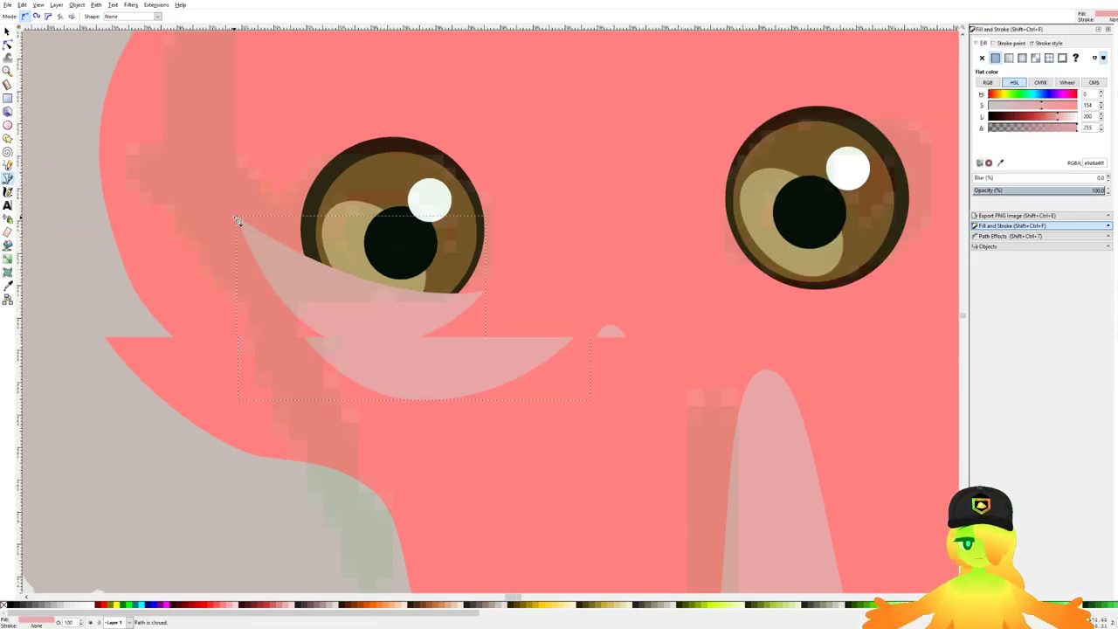
Step: Fill the lower eyelid crescent with the reddish pink sampled from the macaque's face
{"action": "key", "text": "d"}
{"action": "left_click", "coordinate": [494, 235]}
{"action": "key", "text": "5"}
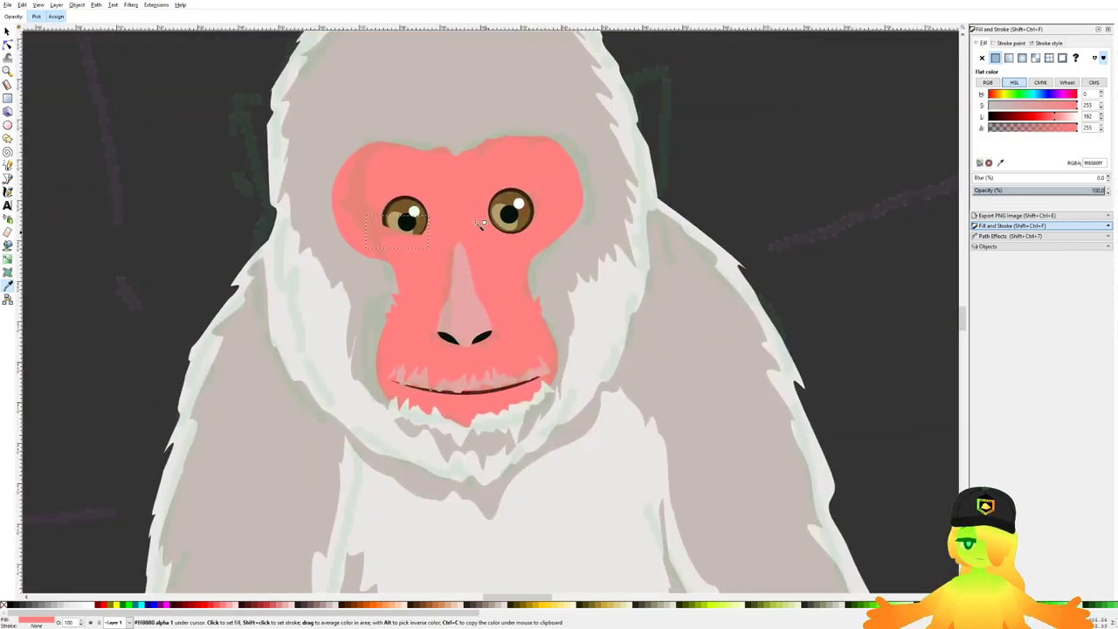
{"action": "key", "text": "s"}
{"action": "scroll", "coordinate": [455, 213], "scroll_direction": "down", "scroll_amount": 7}
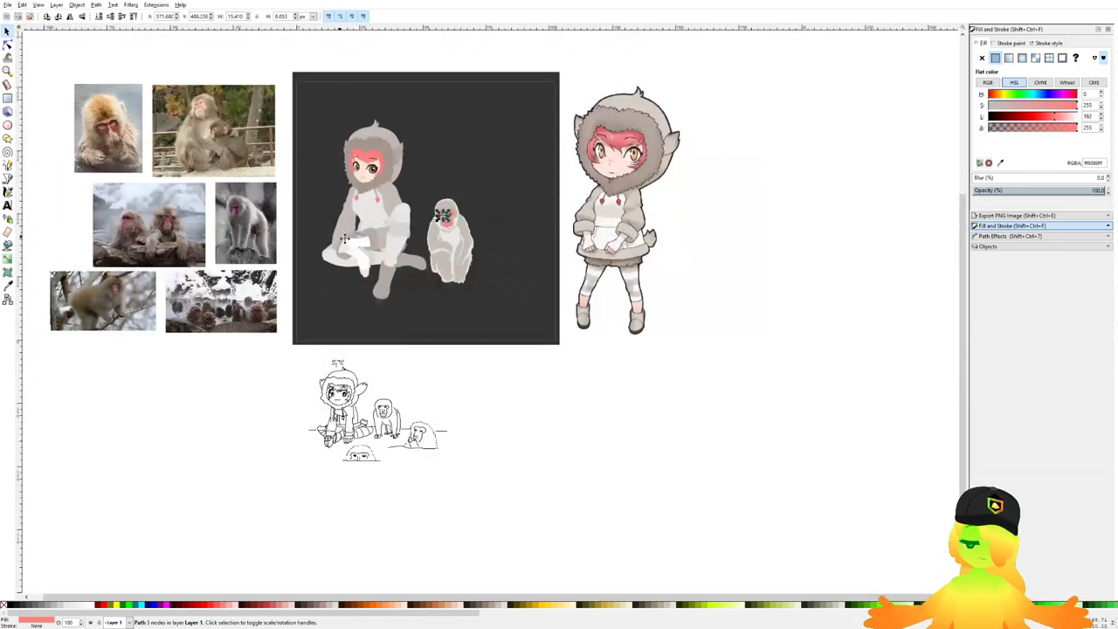
Step: Draw a closed upper eyelid shape with a curved lower edge over the top of the macaque's left-hand eye
{"action": "left_click_drag", "start_coordinate": [135, 138], "coordinate": [373, 187]}
{"action": "scroll", "coordinate": [373, 187], "scroll_direction": "up", "scroll_amount": 3}
{"action": "left_click_drag", "start_coordinate": [824, 334], "coordinate": [339, 249]}
{"action": "scroll", "coordinate": [699, 302], "scroll_direction": "up", "scroll_amount": 4}
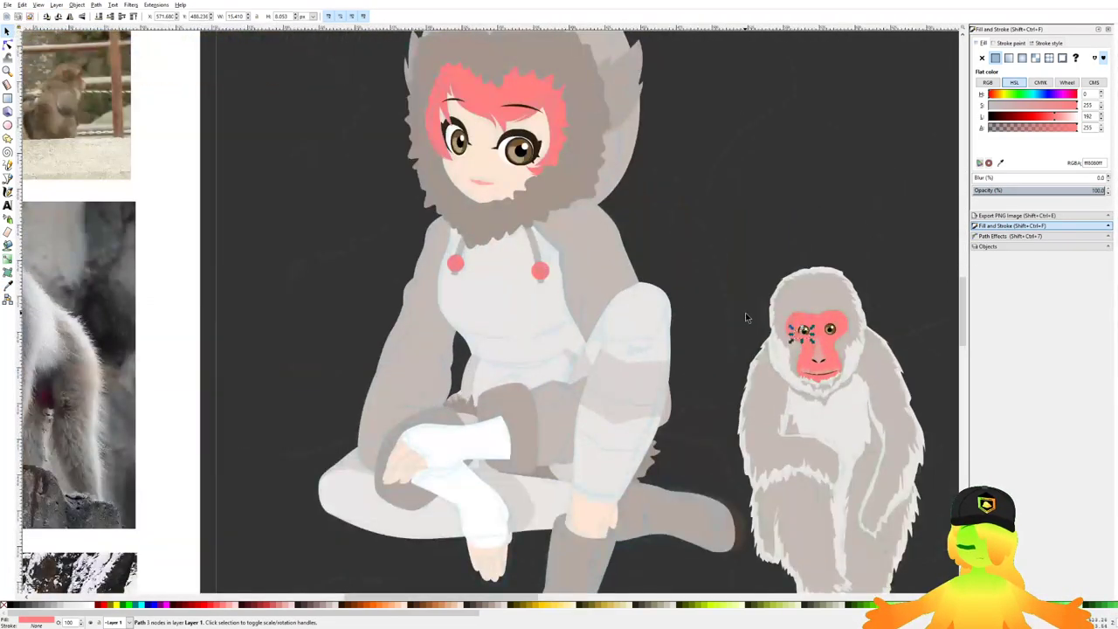
{"action": "left_click_drag", "start_coordinate": [802, 330], "coordinate": [260, 252]}
{"action": "left_click", "coordinate": [9, 175]}
{"action": "scroll", "coordinate": [352, 270], "scroll_direction": "up", "scroll_amount": 5}
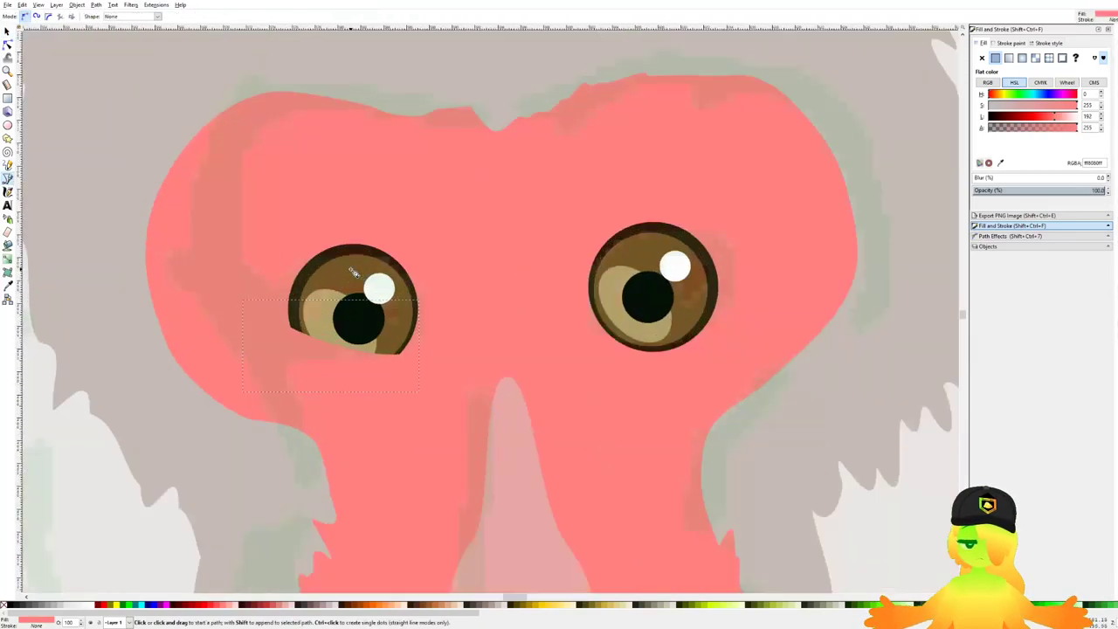
{"action": "left_click", "coordinate": [180, 263]}
{"action": "left_click_drag", "start_coordinate": [225, 282], "coordinate": [356, 232]}
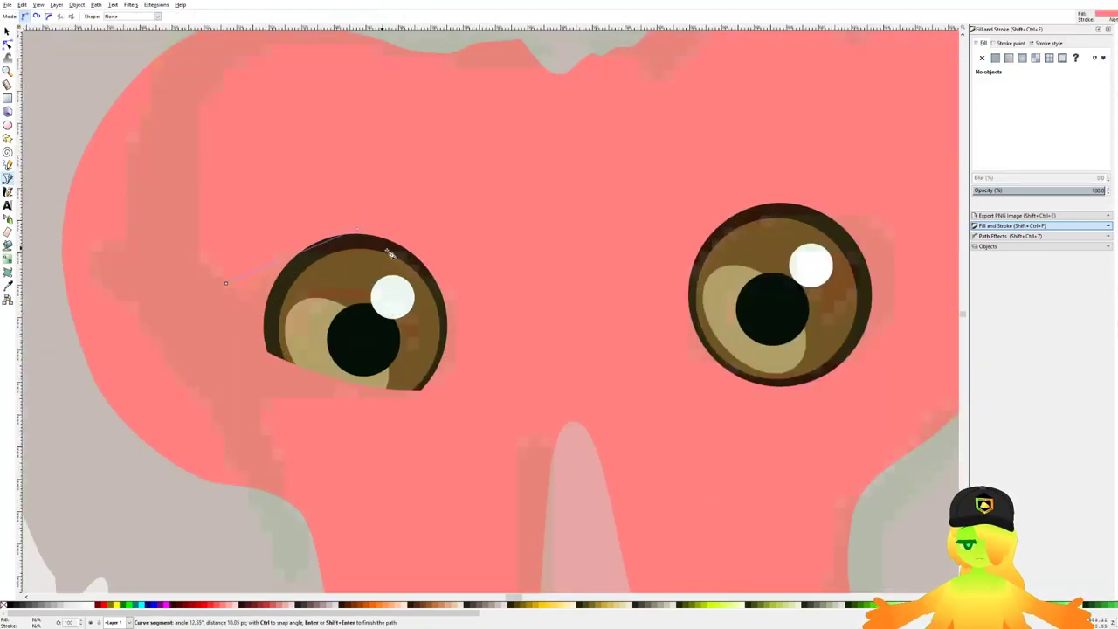
{"action": "left_click_drag", "start_coordinate": [441, 310], "coordinate": [476, 356]}
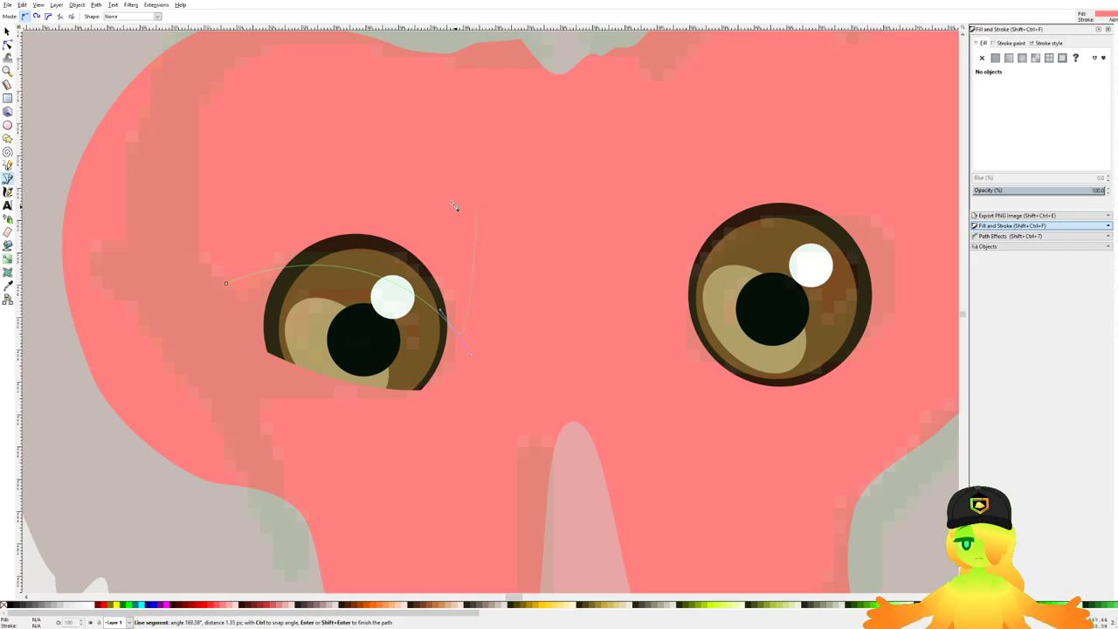
{"action": "left_click", "coordinate": [225, 286]}
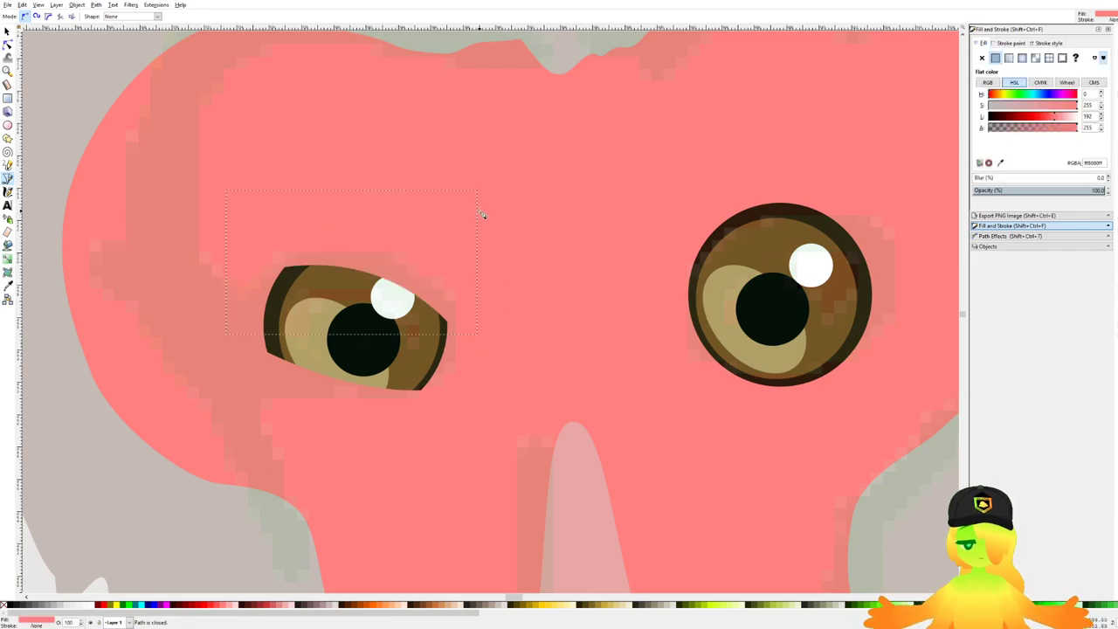
Step: Reshape the lower eyelid by moving its outer corner node inward and adjusting the curve, then clear the selection
{"action": "left_click", "coordinate": [7, 46]}
{"action": "scroll", "coordinate": [317, 385], "scroll_direction": "up", "scroll_amount": 1}
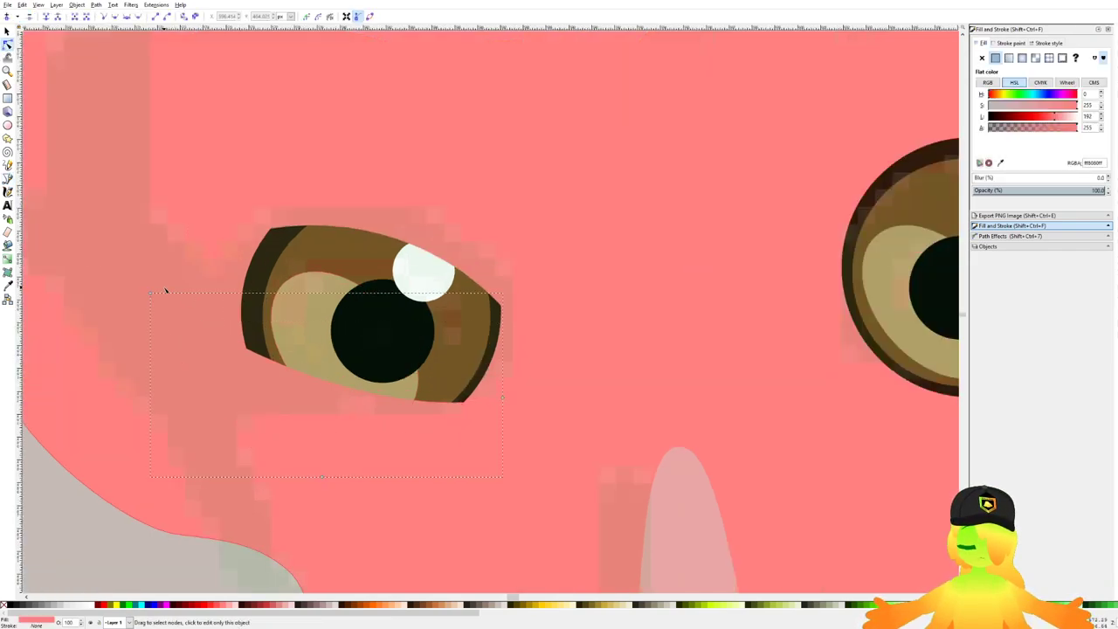
{"action": "left_click_drag", "start_coordinate": [211, 322], "coordinate": [222, 316]}
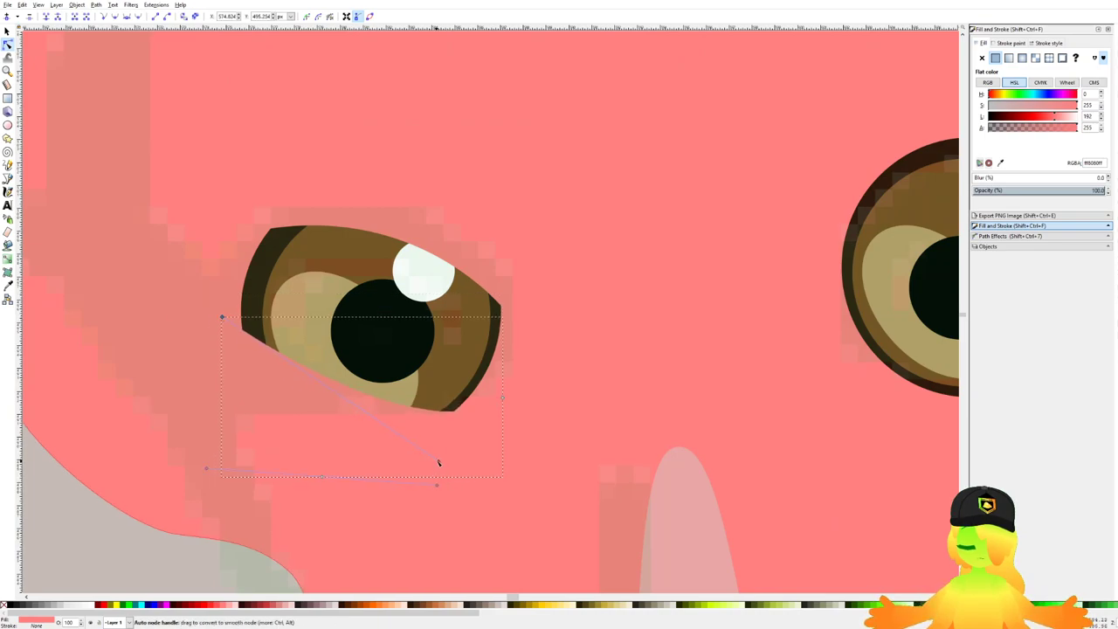
{"action": "left_click_drag", "start_coordinate": [430, 463], "coordinate": [295, 474]}
{"action": "scroll", "coordinate": [388, 305], "scroll_direction": "down", "scroll_amount": 8}
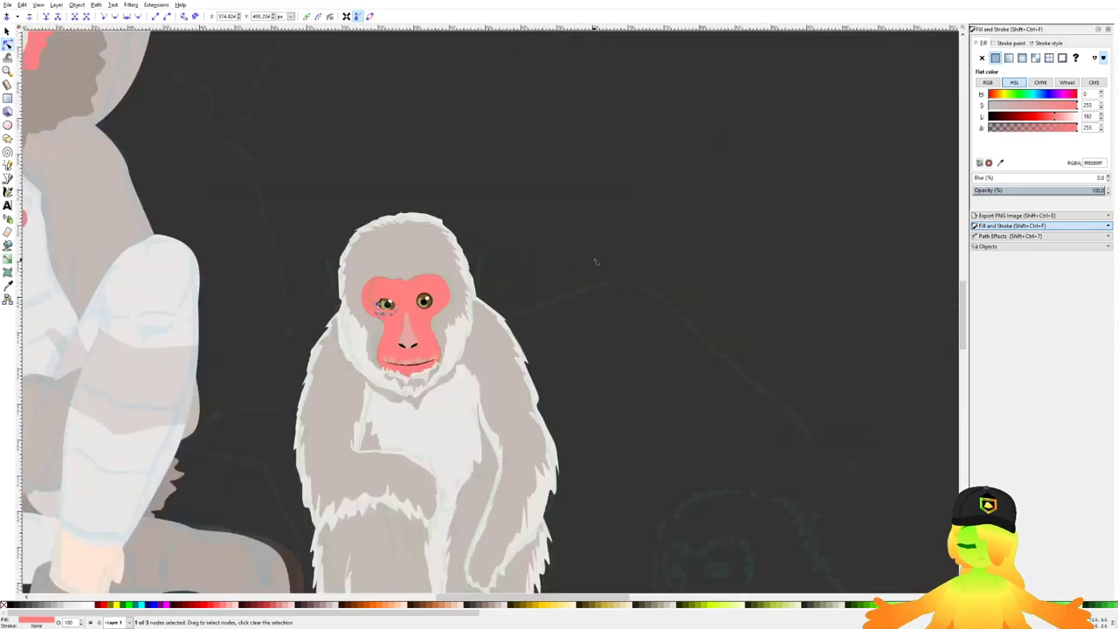
{"action": "left_click", "coordinate": [596, 262]}
{"action": "left_click", "coordinate": [596, 262]}
Step: Adjust the upper eyelid's curve handles so its lower edge arches higher and rounder over the left-hand eye
{"action": "scroll", "coordinate": [417, 308], "scroll_direction": "up", "scroll_amount": 4}
{"action": "left_click_drag", "start_coordinate": [360, 305], "coordinate": [374, 271]}
{"action": "scroll", "coordinate": [278, 279], "scroll_direction": "up", "scroll_amount": 2}
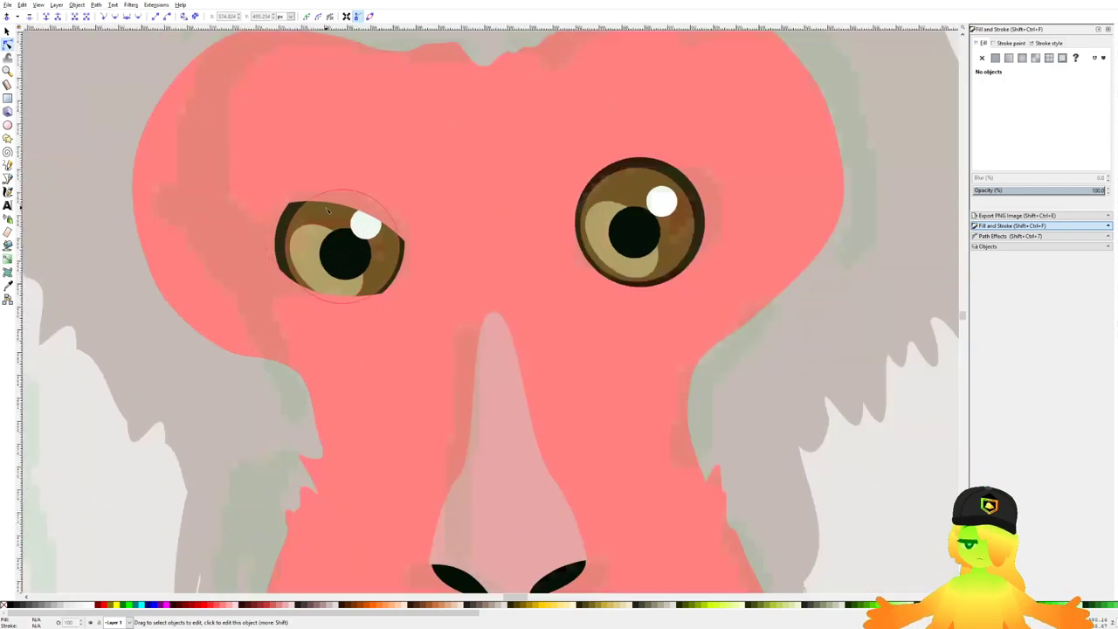
{"action": "left_click", "coordinate": [304, 197]}
{"action": "left_click", "coordinate": [257, 216]}
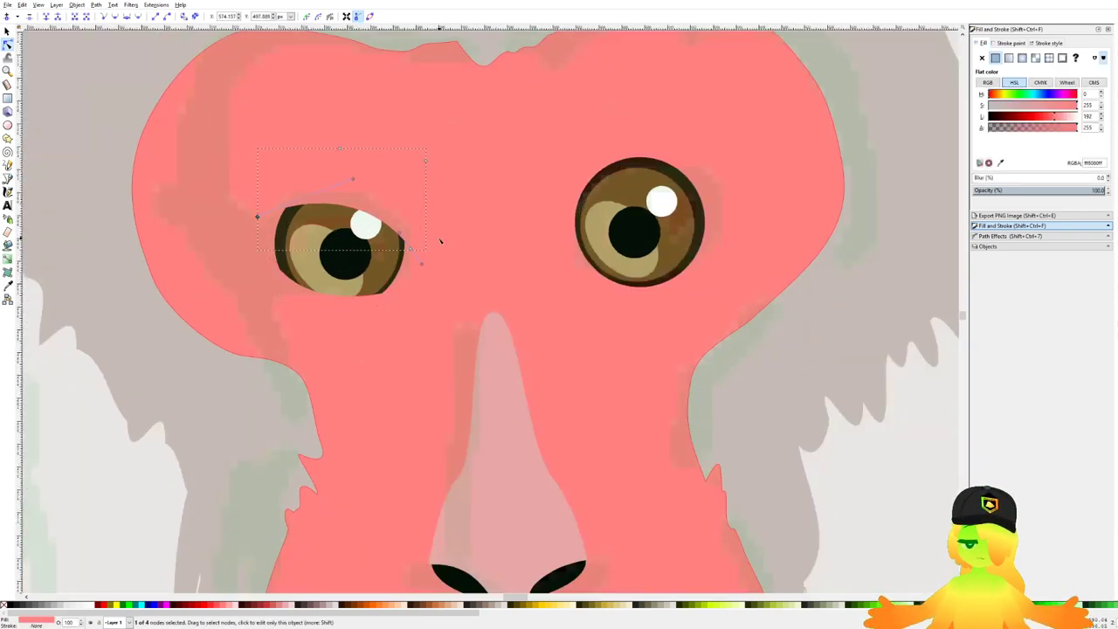
{"action": "left_click_drag", "start_coordinate": [403, 206], "coordinate": [405, 208]}
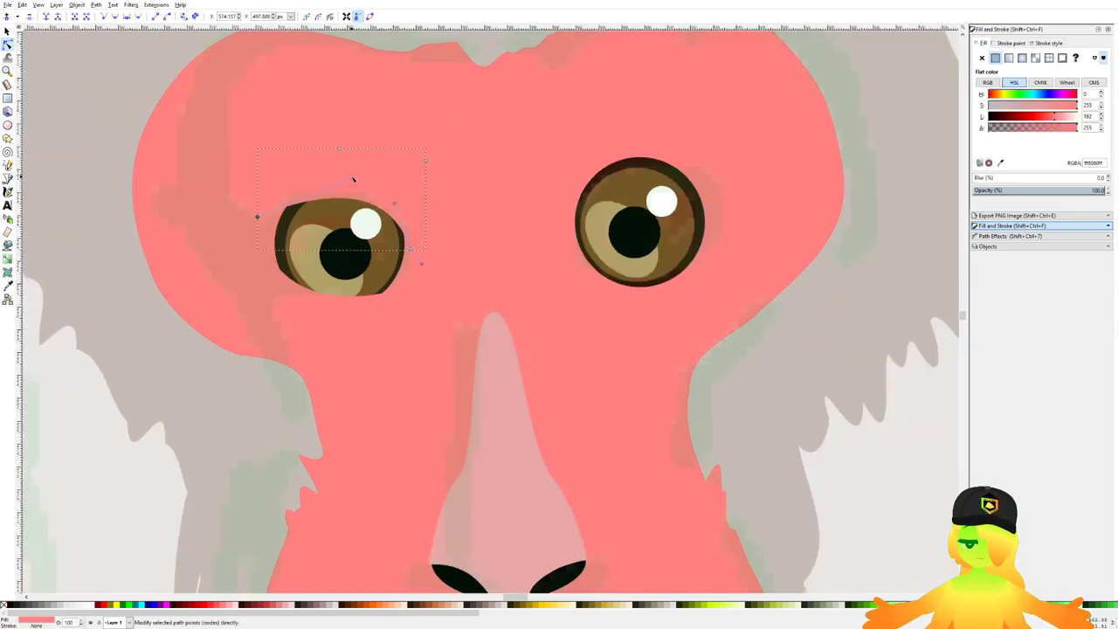
{"action": "left_click_drag", "start_coordinate": [354, 180], "coordinate": [339, 169]}
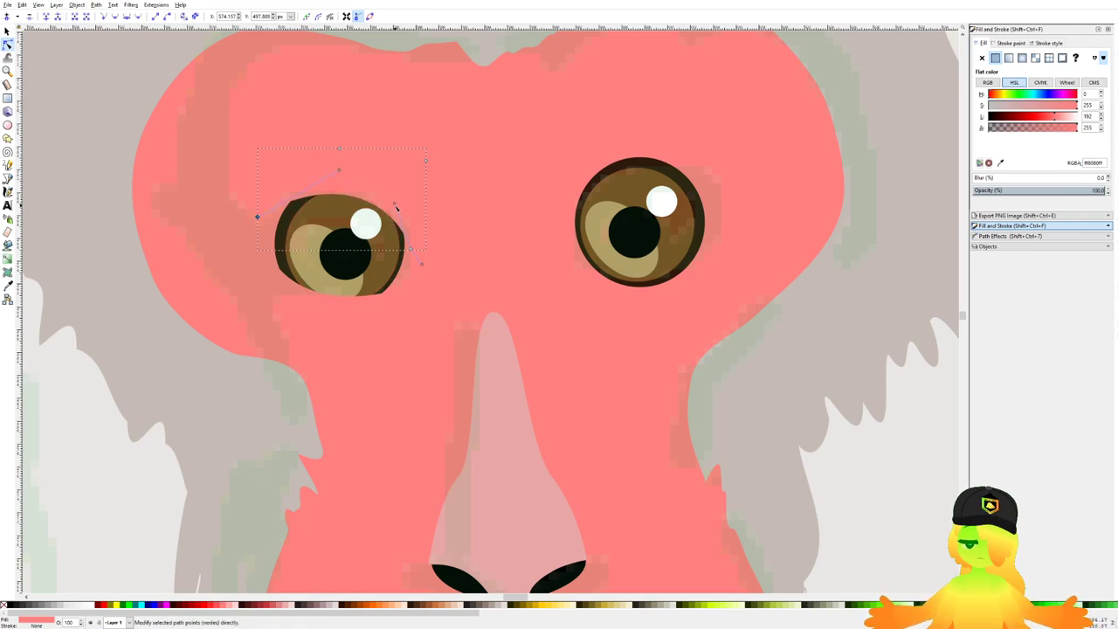
Step: Compare the macaque's left-hand eye with the reference photos and the whole drawing, and save the document
{"action": "scroll", "coordinate": [531, 282], "scroll_direction": "down", "scroll_amount": 5}
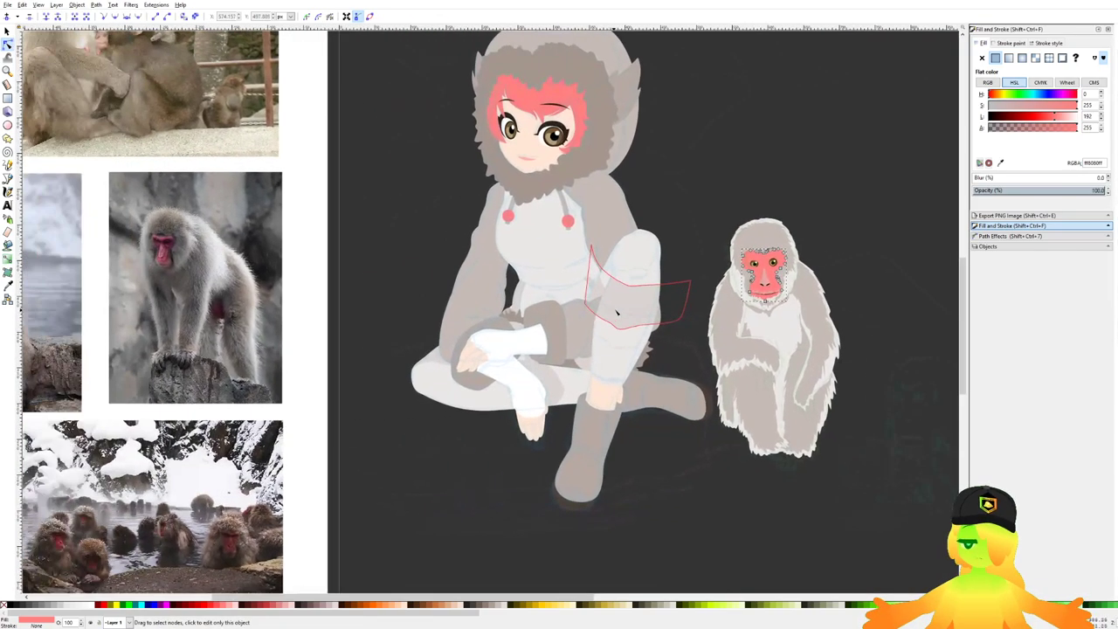
{"action": "scroll", "coordinate": [82, 109], "scroll_direction": "up", "scroll_amount": 3}
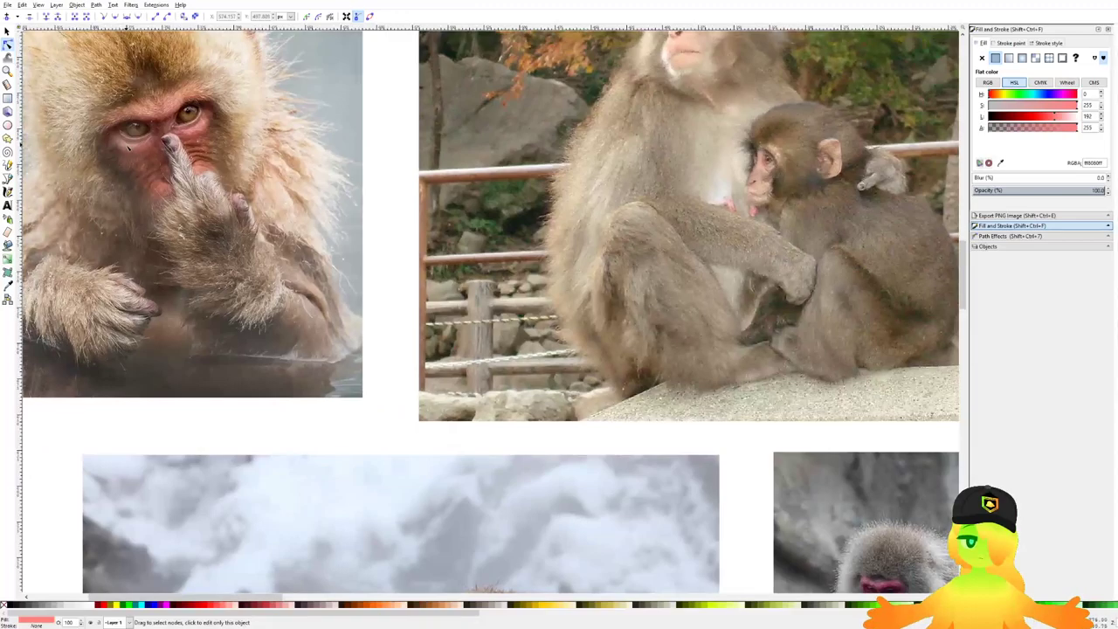
{"action": "scroll", "coordinate": [137, 146], "scroll_direction": "down", "scroll_amount": 2}
{"action": "left_click_drag", "start_coordinate": [738, 337], "coordinate": [422, 270]}
{"action": "left_click_drag", "start_coordinate": [834, 354], "coordinate": [641, 315]}
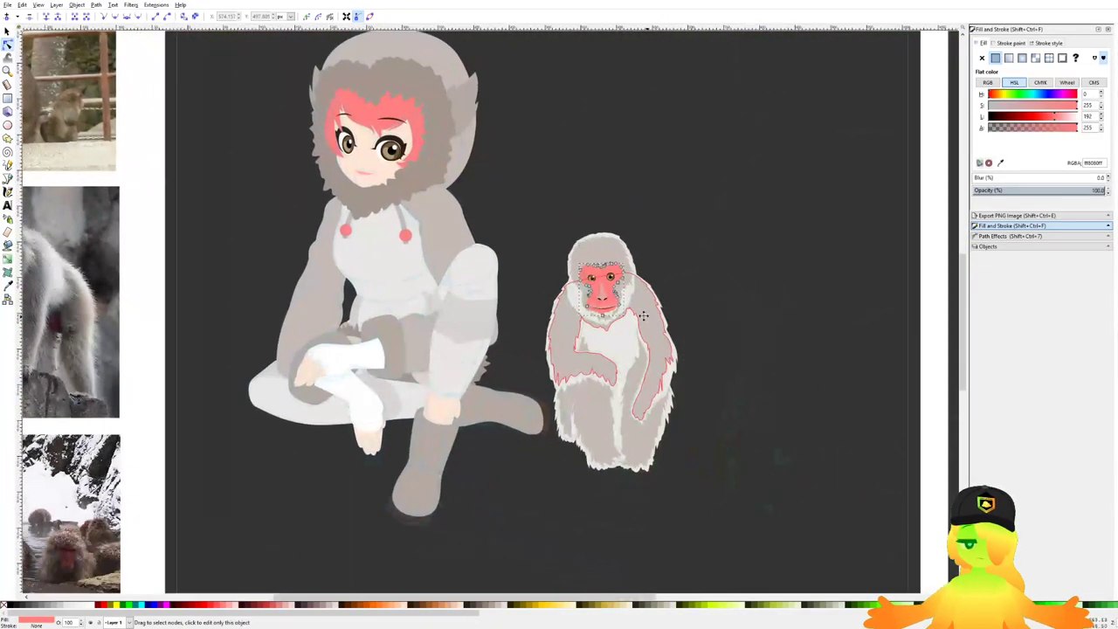
{"action": "scroll", "coordinate": [600, 287], "scroll_direction": "up", "scroll_amount": 4}
{"action": "scroll", "coordinate": [576, 270], "scroll_direction": "up", "scroll_amount": 3}
{"action": "scroll", "coordinate": [579, 280], "scroll_direction": "right", "scroll_amount": 2}
{"action": "key", "text": "ctrl+s"}
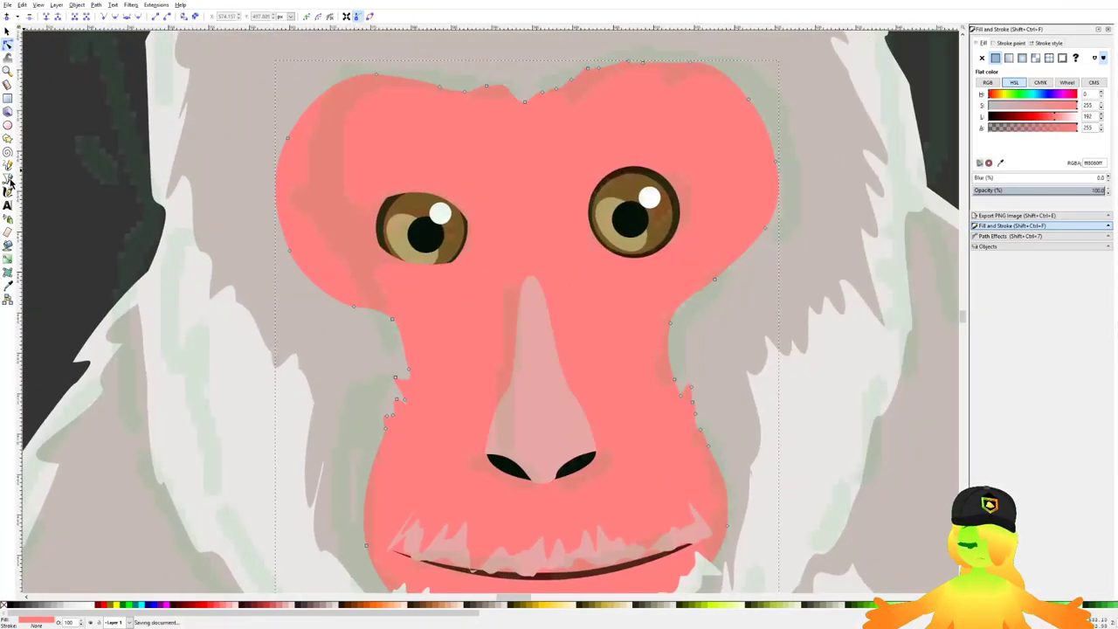
Step: Draw a closed thin crescent beneath the left-hand eye, fill it with the pale pink sampled from the nose, and save
{"action": "left_click", "coordinate": [11, 180]}
{"action": "scroll", "coordinate": [392, 264], "scroll_direction": "up", "scroll_amount": 4}
{"action": "left_click", "coordinate": [318, 209]}
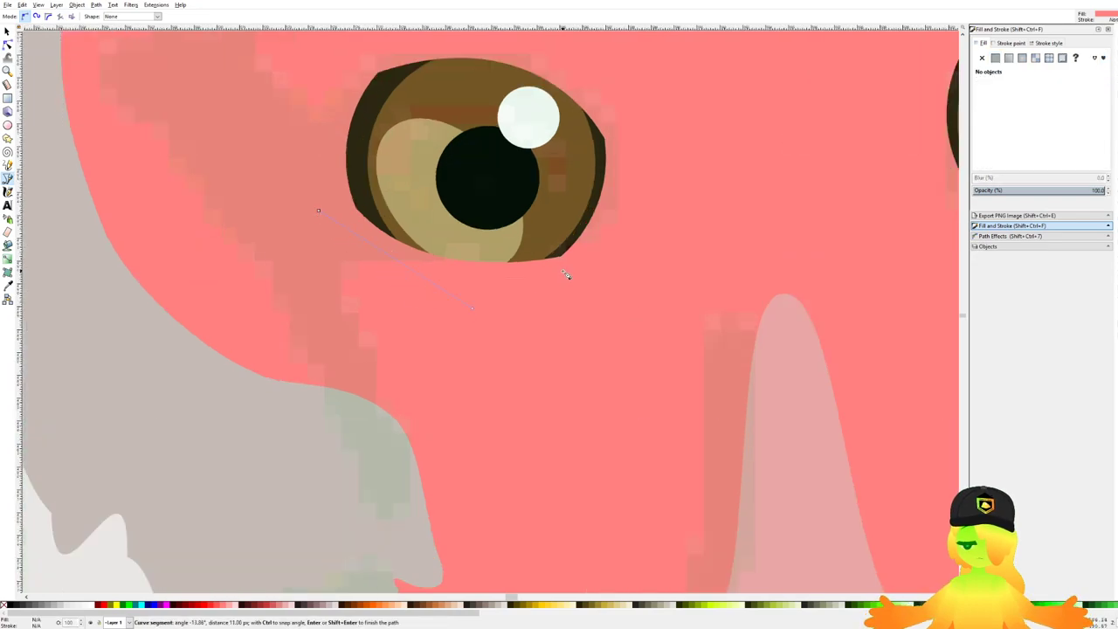
{"action": "left_click_drag", "start_coordinate": [564, 273], "coordinate": [346, 284]}
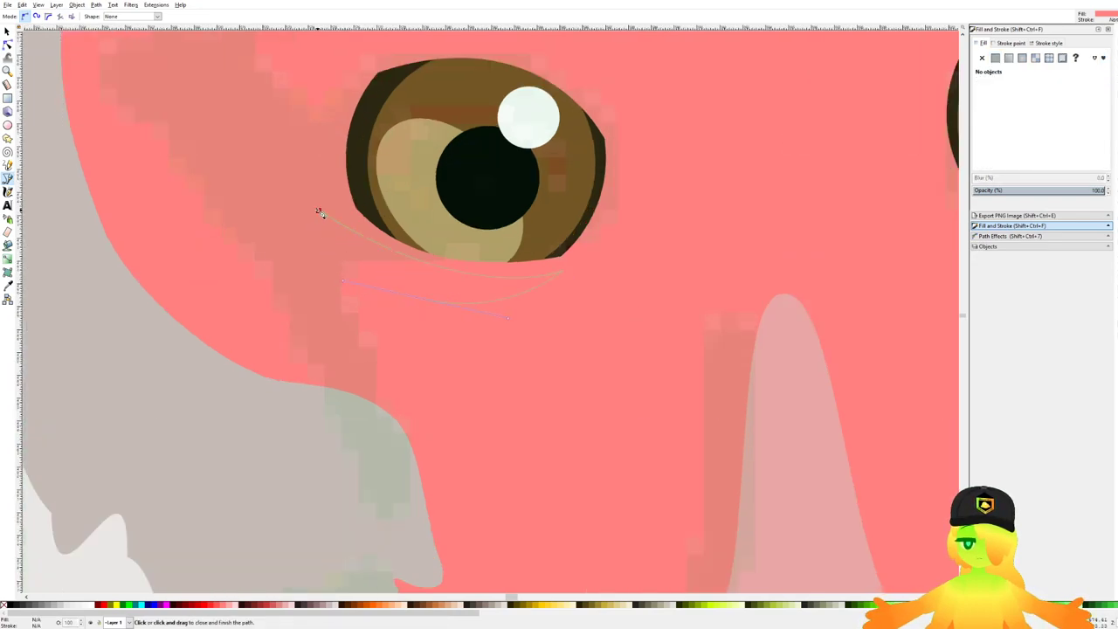
{"action": "left_click", "coordinate": [318, 209]}
{"action": "scroll", "coordinate": [798, 419], "scroll_direction": "down", "scroll_amount": 1}
{"action": "scroll", "coordinate": [798, 419], "scroll_direction": "right", "scroll_amount": 2}
{"action": "key", "text": "d"}
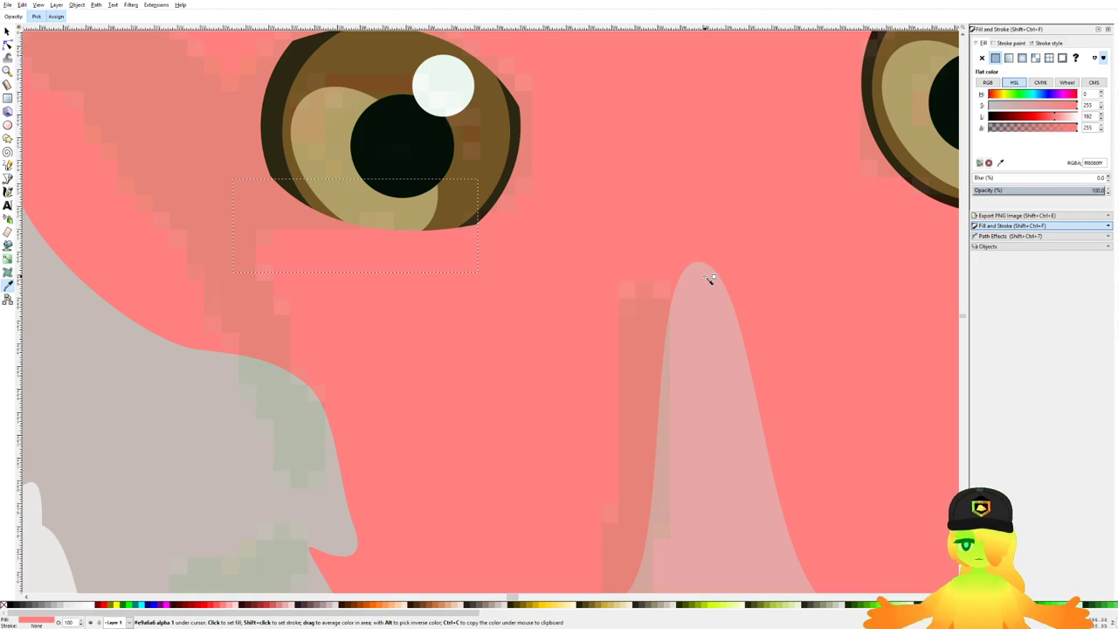
{"action": "left_click", "coordinate": [709, 278]}
{"action": "key", "text": "ctrl+s"}
Step: Reshape the pale crescent by shifting its outer tip inward and adjusting the curve of its upper edge
{"action": "left_click", "coordinate": [8, 45]}
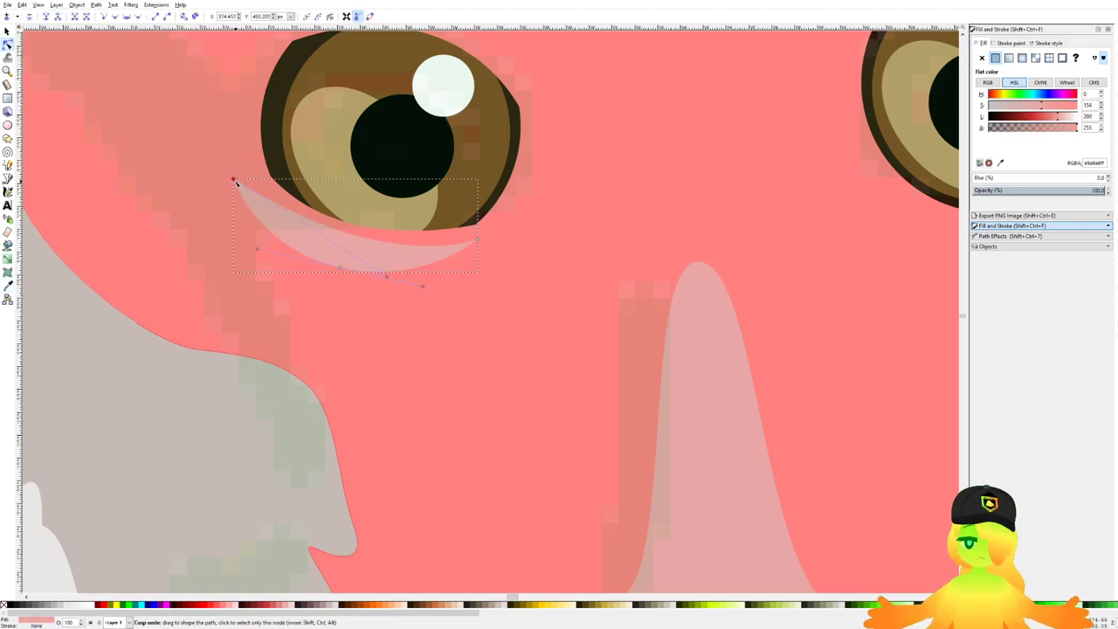
{"action": "left_click_drag", "start_coordinate": [235, 180], "coordinate": [242, 177]}
{"action": "left_click_drag", "start_coordinate": [395, 274], "coordinate": [335, 276]}
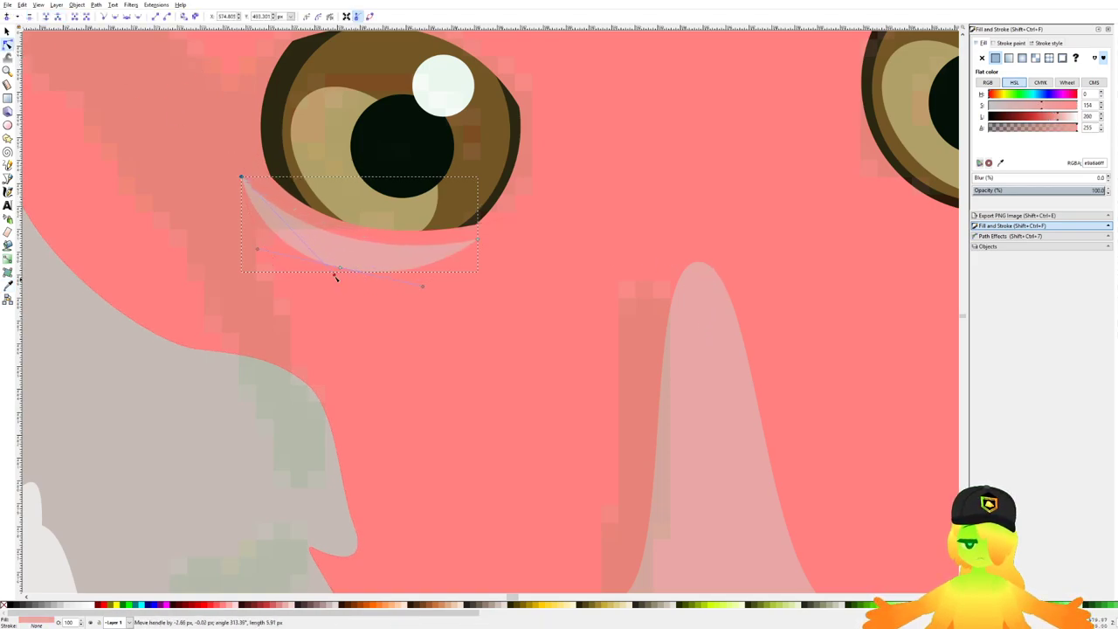
{"action": "left_click", "coordinate": [456, 367]}
Step: Examine the macaque's left-hand eye against the whole figure and the girl's face
{"action": "scroll", "coordinate": [451, 317], "scroll_direction": "down", "scroll_amount": 10}
{"action": "left_click_drag", "start_coordinate": [463, 322], "coordinate": [661, 331]}
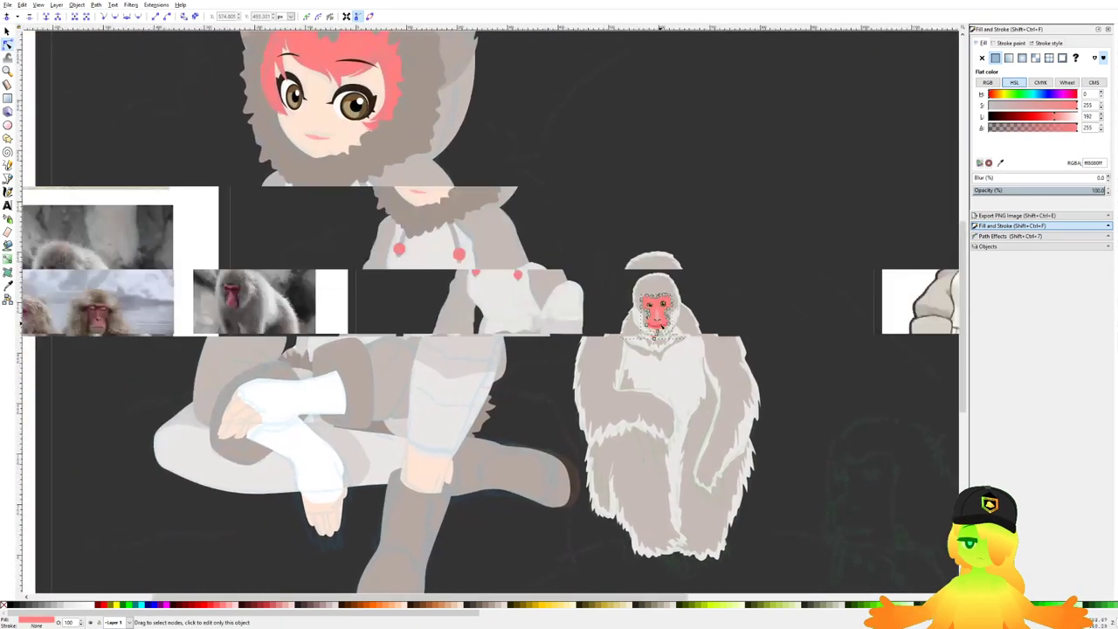
{"action": "scroll", "coordinate": [661, 328], "scroll_direction": "down", "scroll_amount": 2}
{"action": "left_click_drag", "start_coordinate": [383, 320], "coordinate": [458, 316]}
{"action": "scroll", "coordinate": [738, 310], "scroll_direction": "up", "scroll_amount": 10}
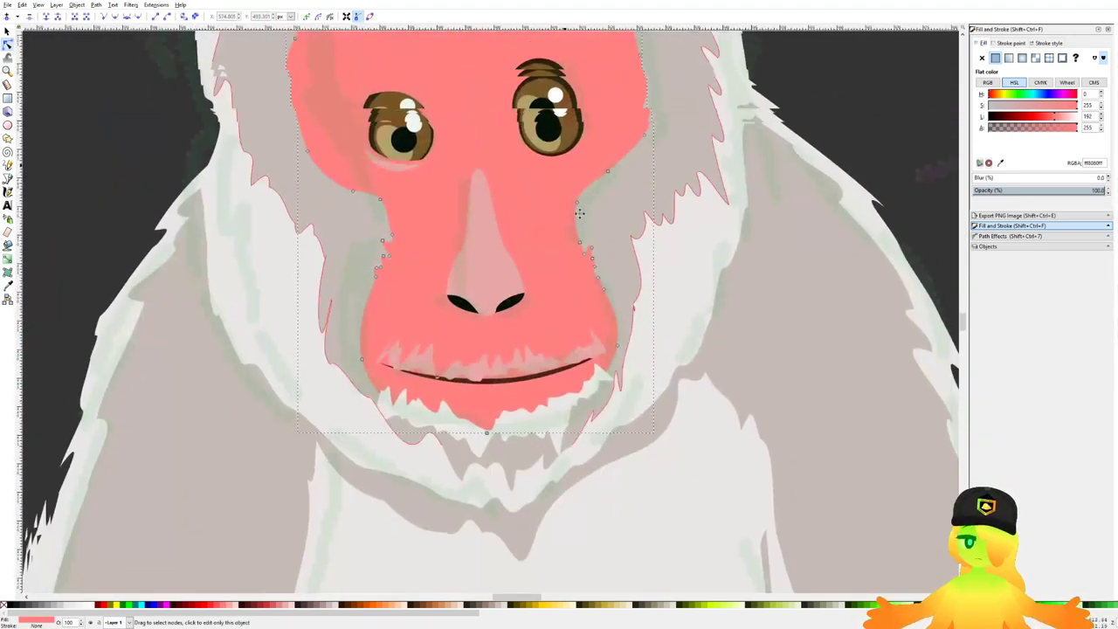
{"action": "left_click_drag", "start_coordinate": [580, 214], "coordinate": [586, 250]}
{"action": "scroll", "coordinate": [445, 218], "scroll_direction": "up", "scroll_amount": 5}
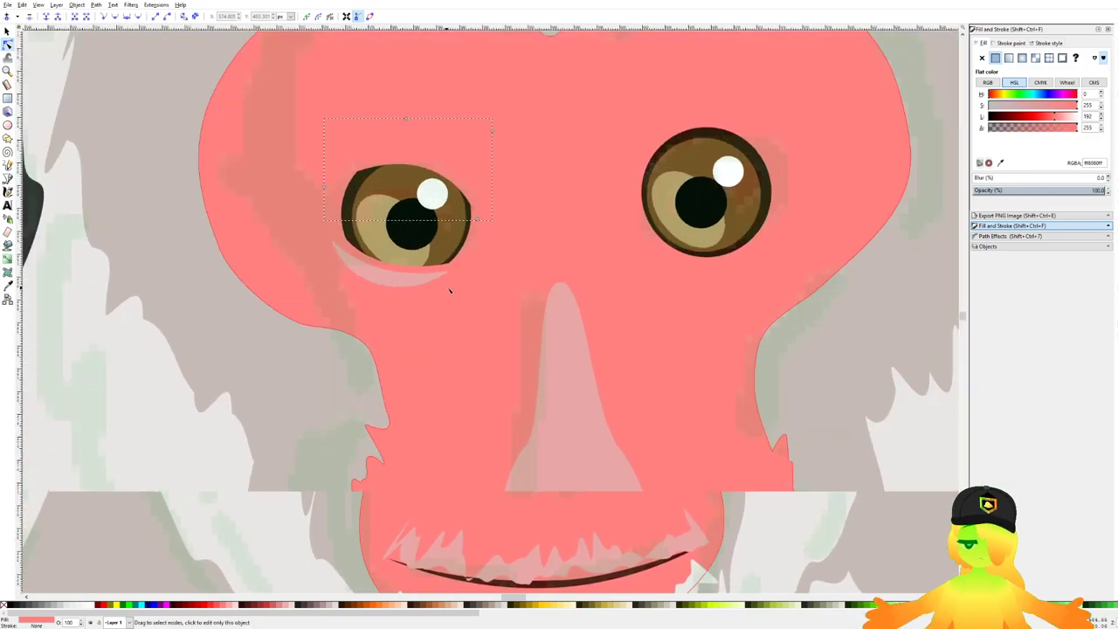
Step: Duplicate the left-hand eye's two eyelids and pale crescent, flip the copies horizontally and place them over the right-hand eye
{"action": "left_click", "coordinate": [437, 282]}
{"action": "left_click", "coordinate": [436, 280], "text": "shift"}
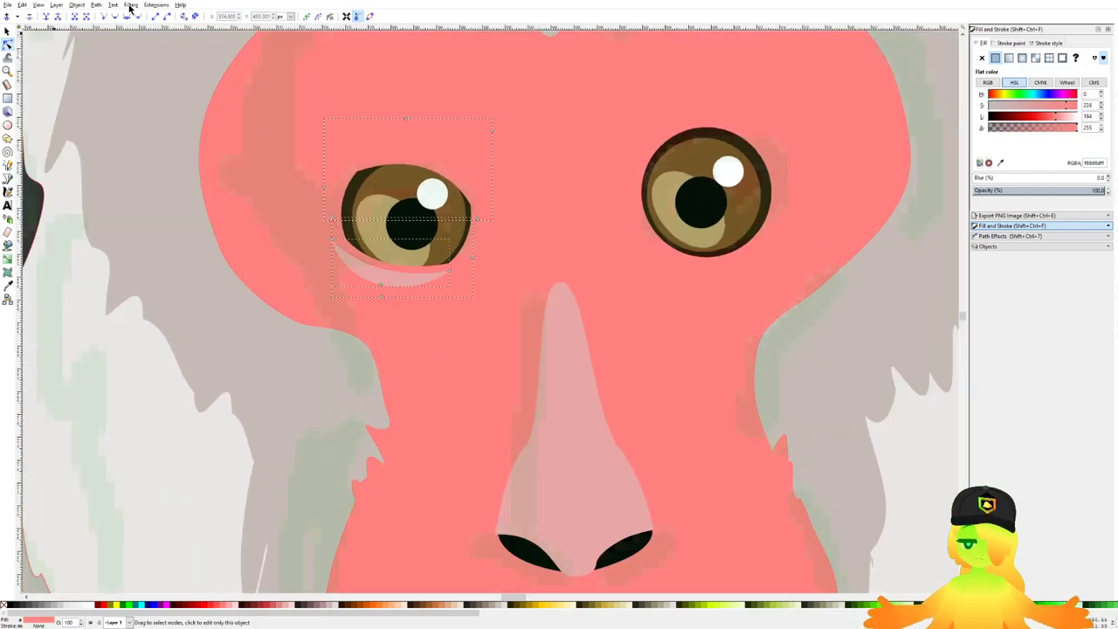
{"action": "left_click", "coordinate": [7, 33]}
{"action": "key", "text": "ctrl+d"}
{"action": "left_click", "coordinate": [72, 18]}
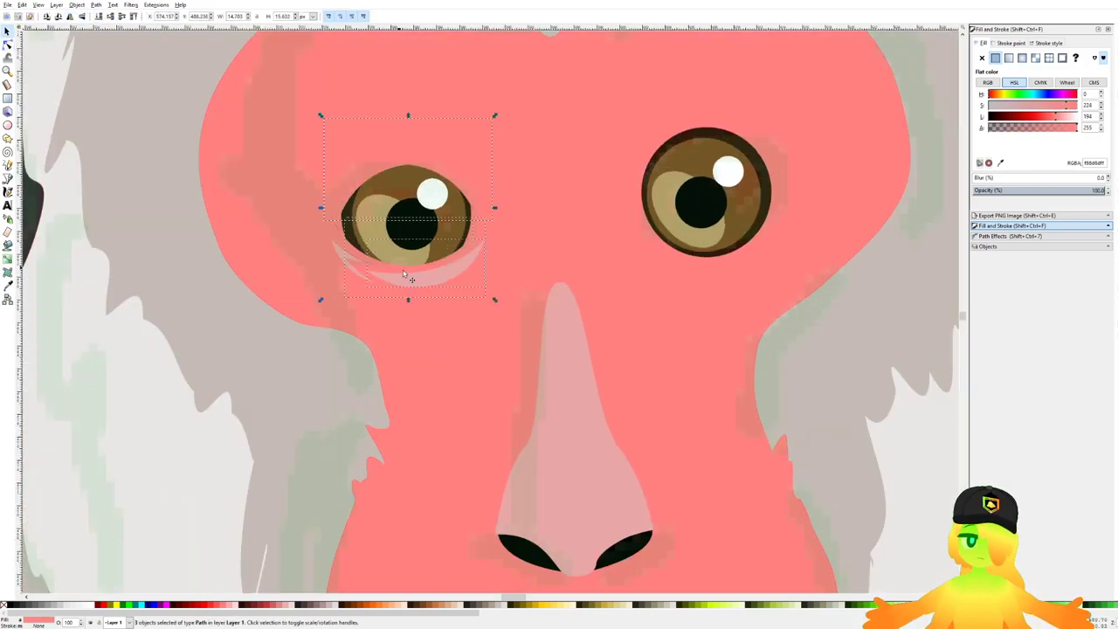
{"action": "left_click_drag", "start_coordinate": [423, 269], "coordinate": [712, 266]}
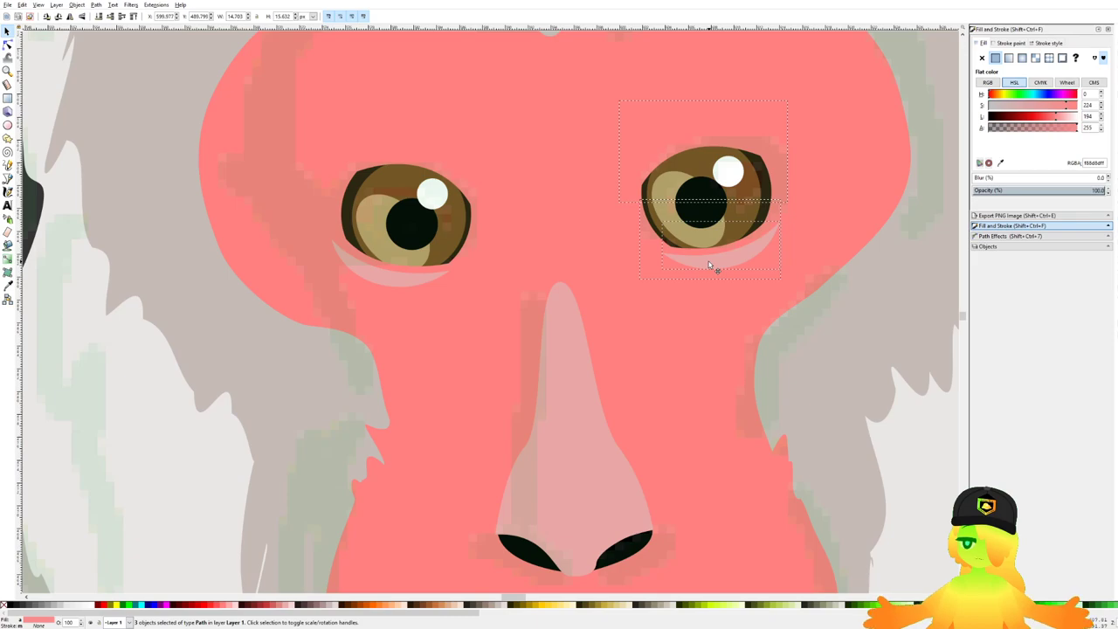
{"action": "left_click", "coordinate": [712, 267]}
{"action": "scroll", "coordinate": [712, 266], "scroll_direction": "down", "scroll_amount": 5}
{"action": "left_click", "coordinate": [753, 315]}
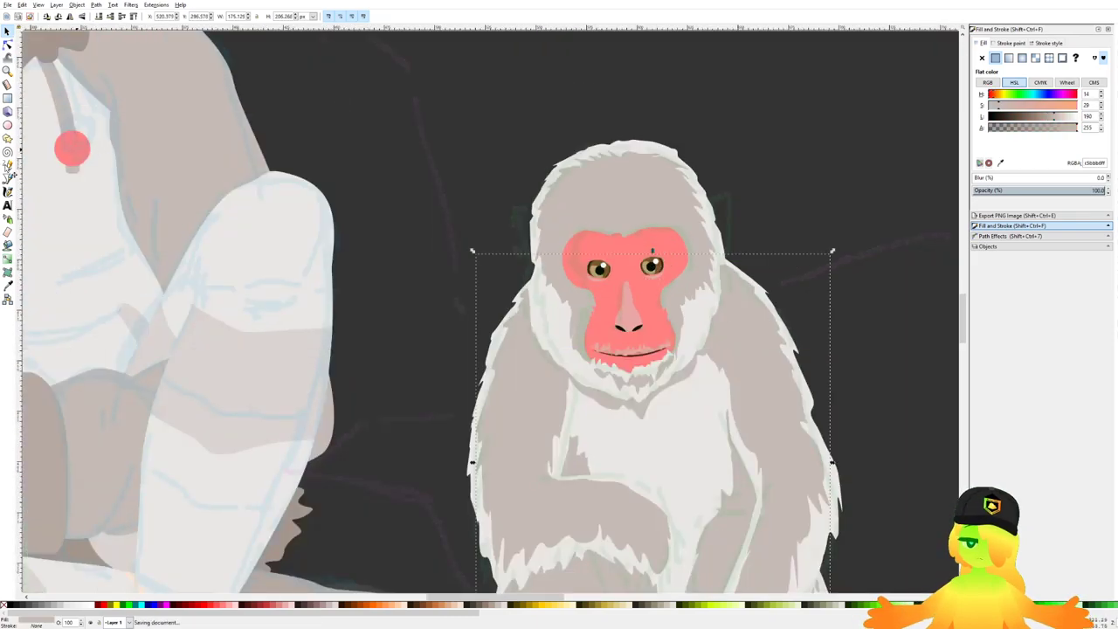
Step: Draw a closed wavy brow band arching over both of the macaque's eyes and dipping between them
{"action": "left_click", "coordinate": [8, 179]}
{"action": "scroll", "coordinate": [534, 253], "scroll_direction": "down", "scroll_amount": 4}
{"action": "left_click_drag", "start_coordinate": [425, 265], "coordinate": [655, 305]}
{"action": "left_click_drag", "start_coordinate": [760, 338], "coordinate": [562, 336]}
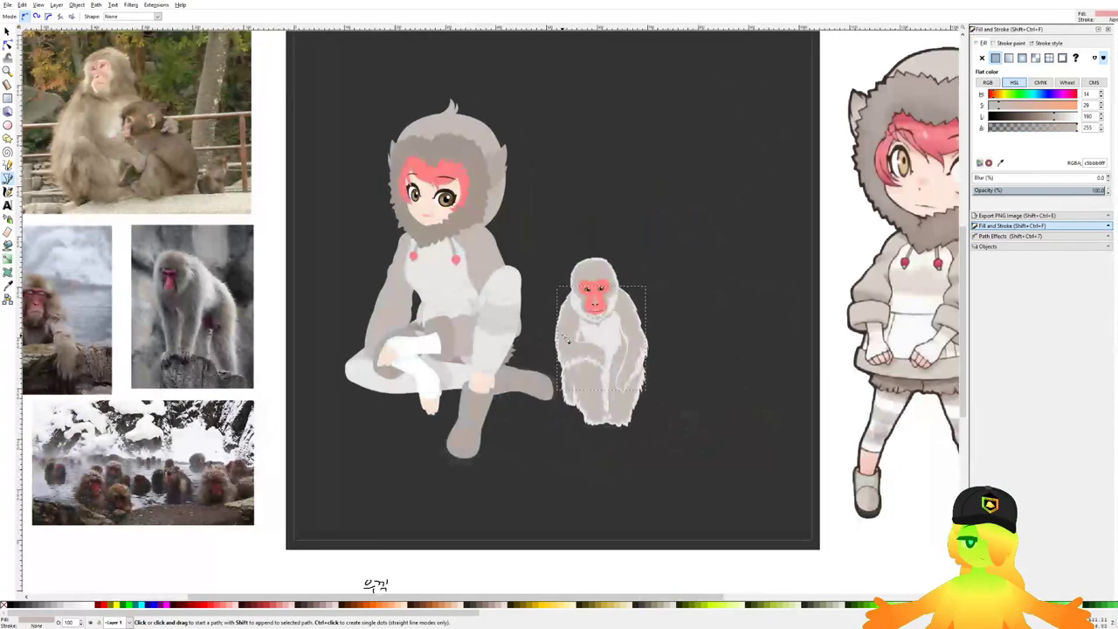
{"action": "scroll", "coordinate": [609, 300], "scroll_direction": "up", "scroll_amount": 10}
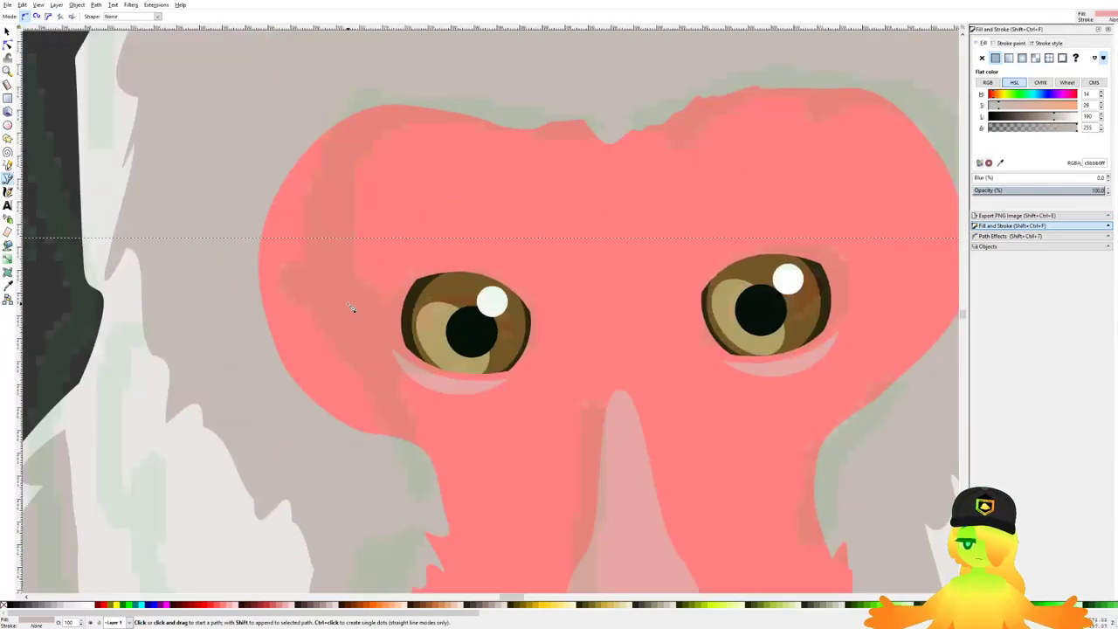
{"action": "left_click_drag", "start_coordinate": [349, 304], "coordinate": [484, 255]}
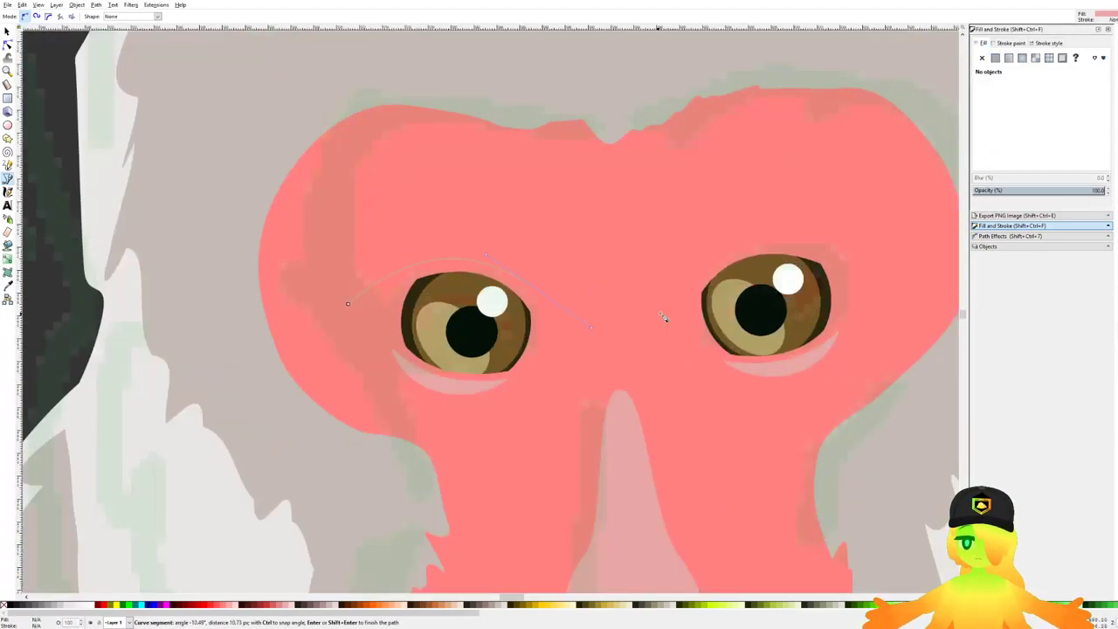
{"action": "left_click_drag", "start_coordinate": [668, 303], "coordinate": [732, 240]}
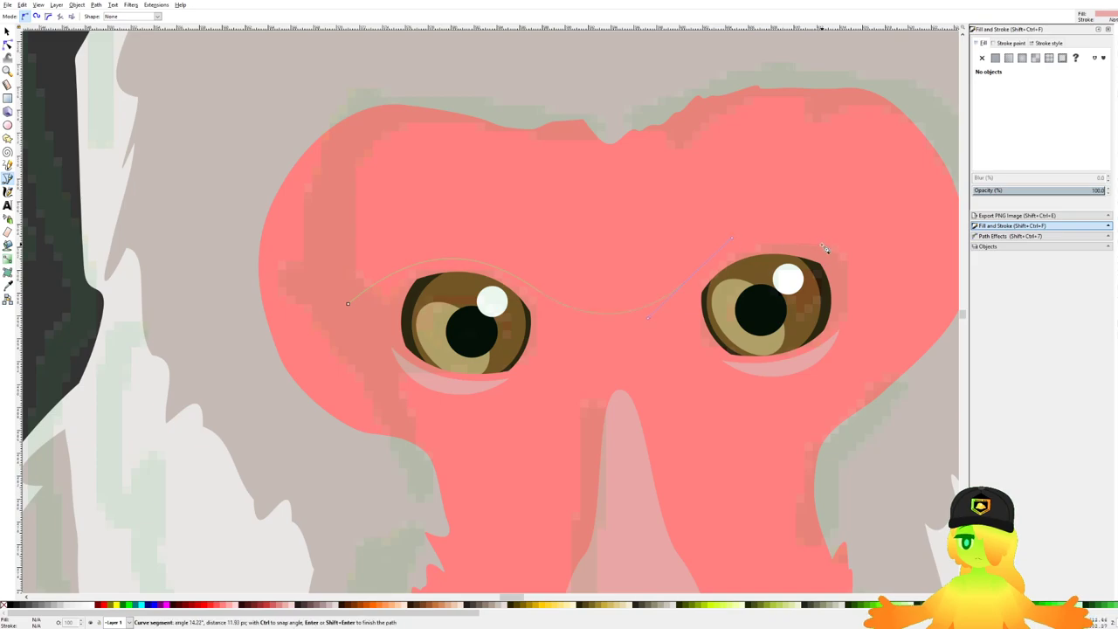
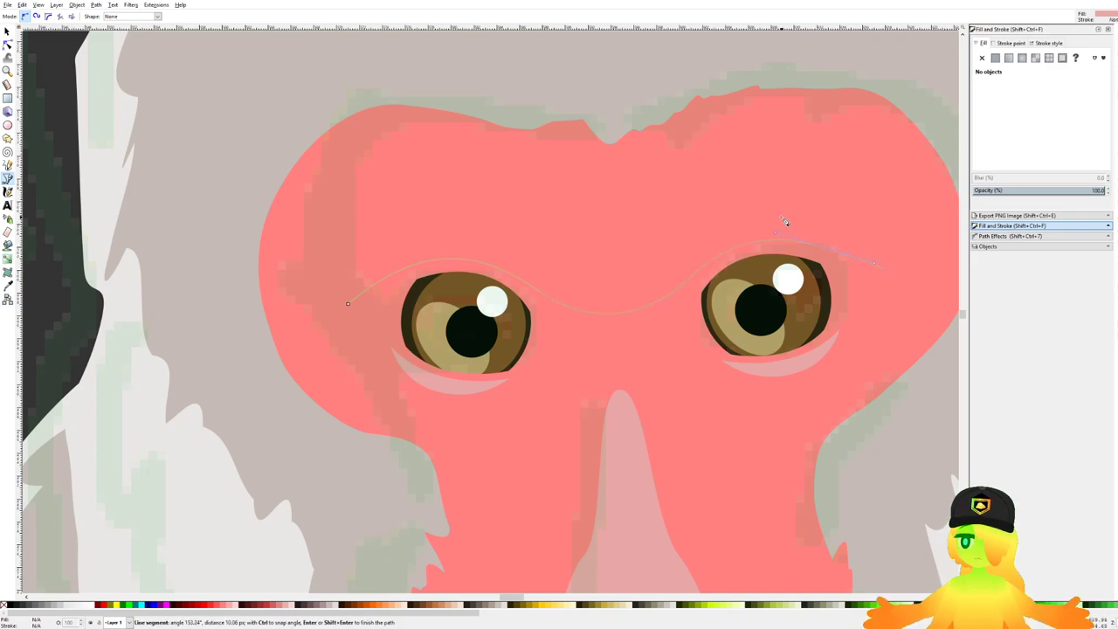
{"action": "left_click_drag", "start_coordinate": [843, 217], "coordinate": [700, 216]}
{"action": "left_click_drag", "start_coordinate": [616, 283], "coordinate": [544, 301]}
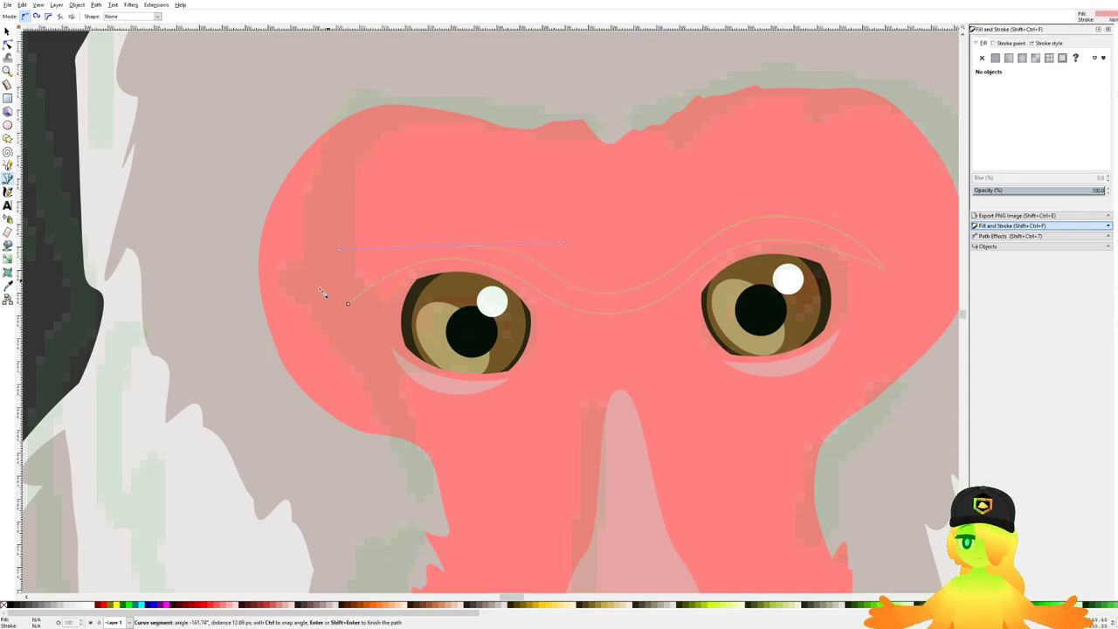
{"action": "left_click_drag", "start_coordinate": [457, 236], "coordinate": [393, 241]}
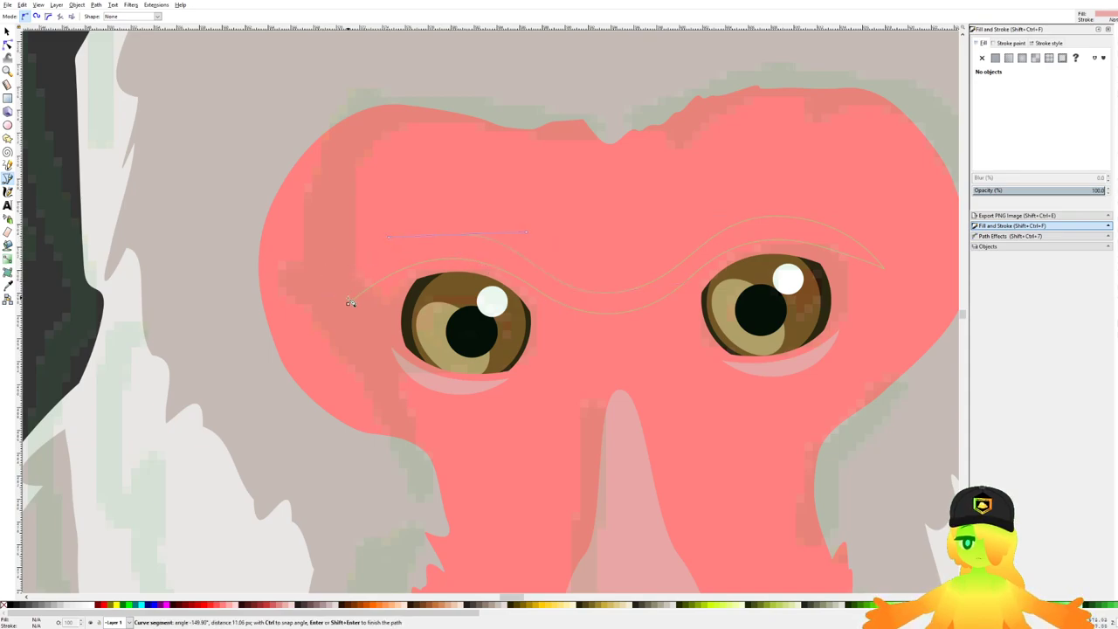
{"action": "left_click", "coordinate": [347, 303]}
{"action": "scroll", "coordinate": [511, 244], "scroll_direction": "down", "scroll_amount": 3}
{"action": "scroll", "coordinate": [566, 274], "scroll_direction": "up", "scroll_amount": 1}
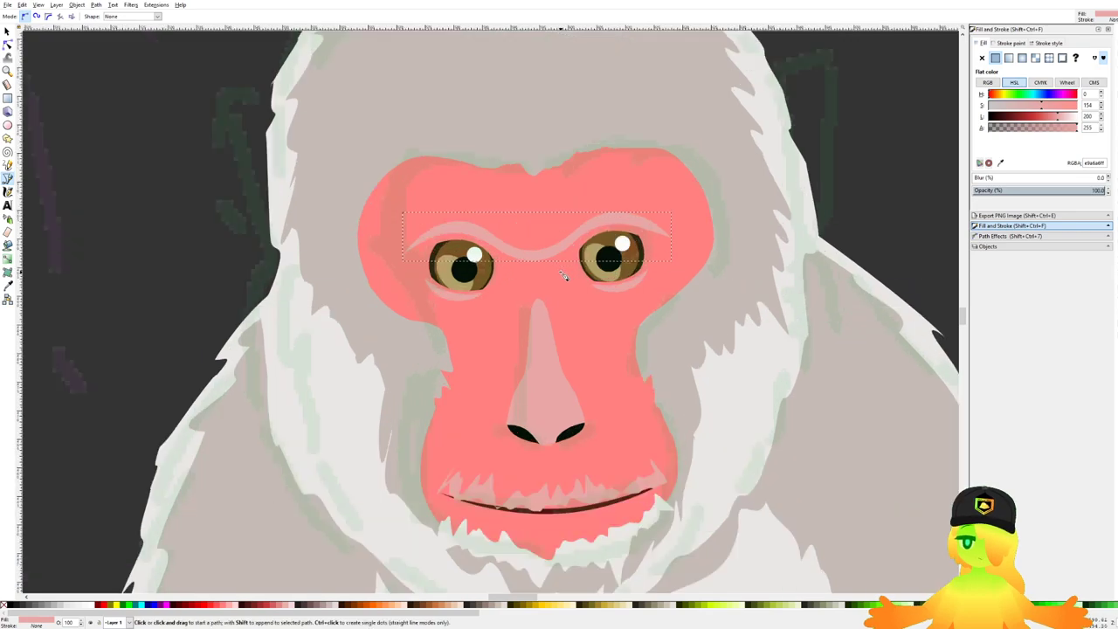
Step: Recolor the brow band with the face red, darkened and desaturated to 9b4848ff, and save the drawing
{"action": "key", "text": "d"}
{"action": "left_click", "coordinate": [618, 395]}
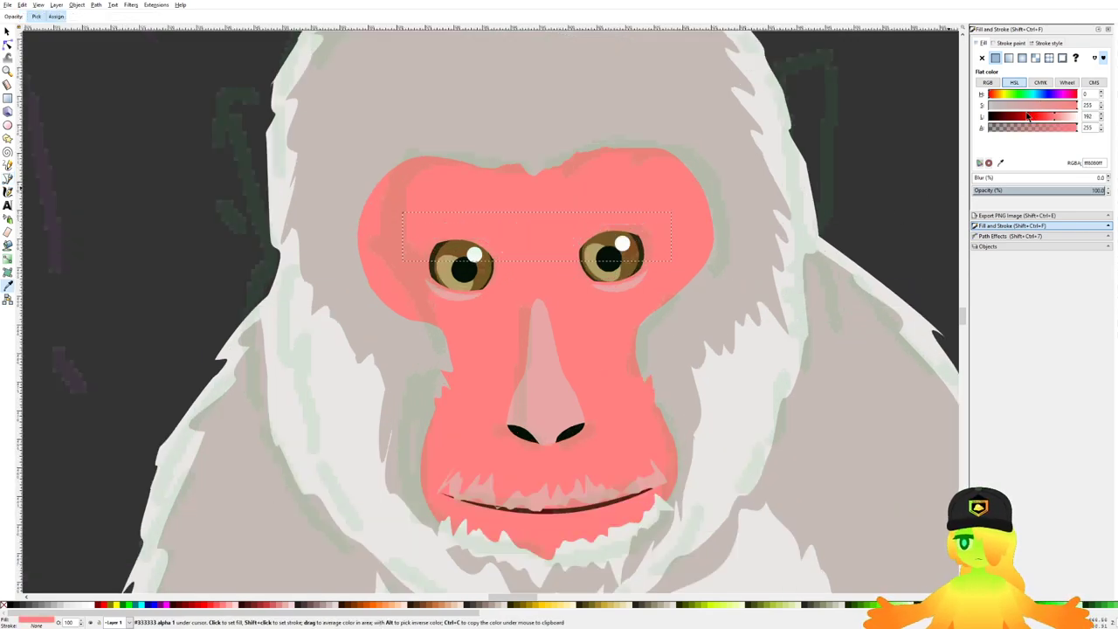
{"action": "mouse_move", "coordinate": [1072, 108]}
{"action": "left_mouse_down"}
{"action": "mouse_move", "coordinate": [1020, 119]}
{"action": "mouse_move", "coordinate": [1031, 119]}
{"action": "left_mouse_up"}
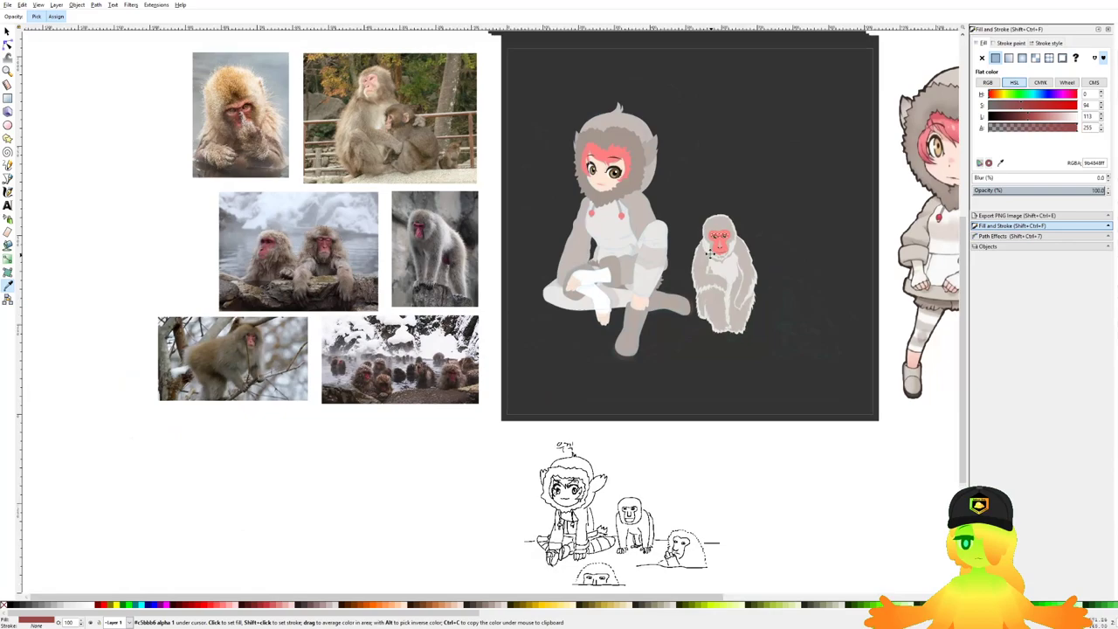
{"action": "scroll", "coordinate": [675, 302], "scroll_direction": "up", "scroll_amount": 1}
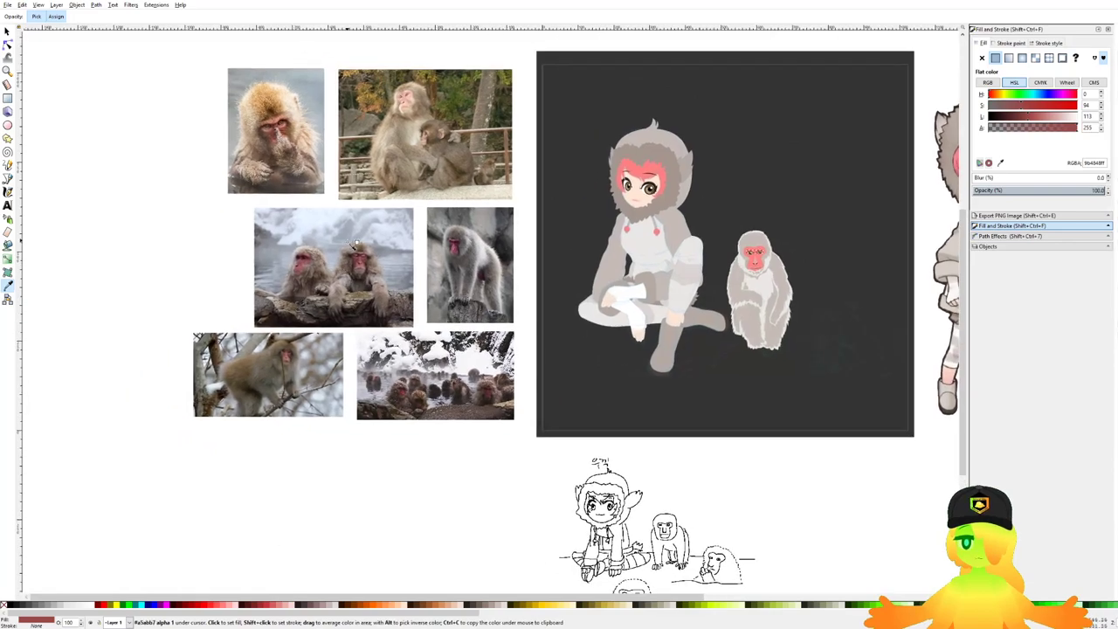
{"action": "key", "text": "ctrl+s"}
Step: Bend the brow band's lower edge downward between the eyes to thicken its center, and save
{"action": "left_click", "coordinate": [9, 179]}
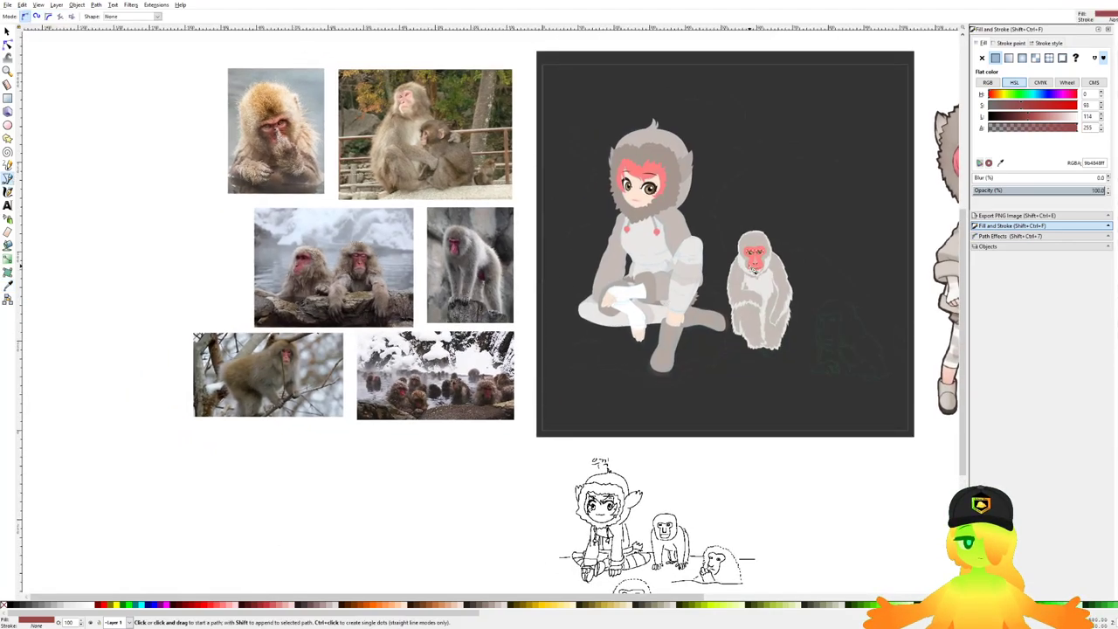
{"action": "scroll", "coordinate": [753, 258], "scroll_direction": "up", "scroll_amount": 7}
{"action": "left_click_drag", "start_coordinate": [755, 259], "coordinate": [615, 262]}
{"action": "left_click", "coordinate": [9, 44]}
{"action": "scroll", "coordinate": [648, 236], "scroll_direction": "up", "scroll_amount": 1}
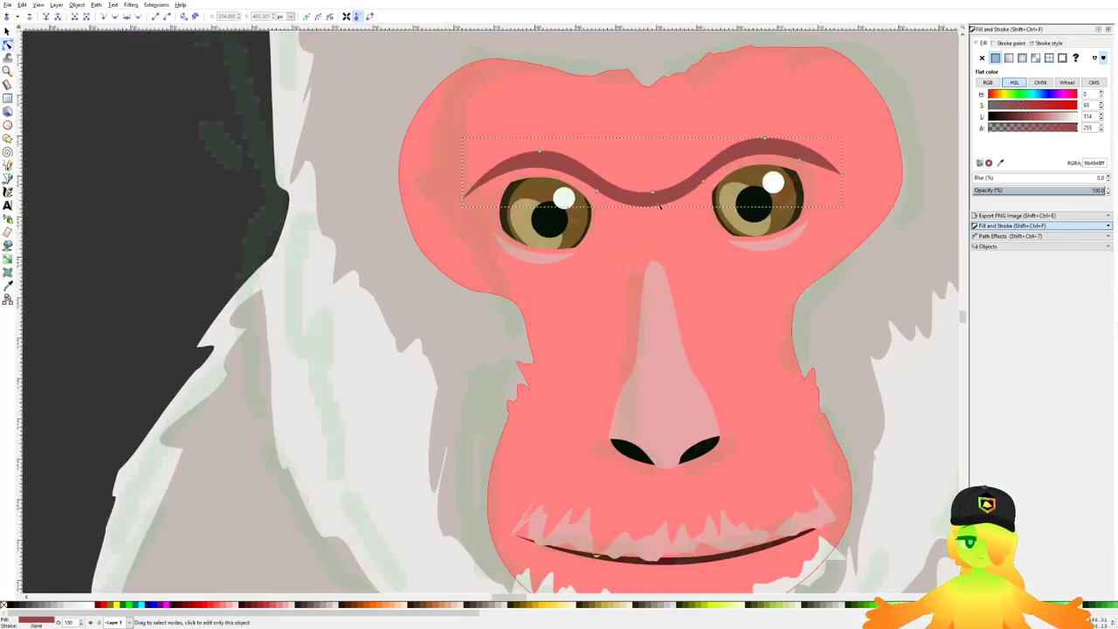
{"action": "left_click_drag", "start_coordinate": [655, 206], "coordinate": [656, 228]}
{"action": "left_click", "coordinate": [719, 249]}
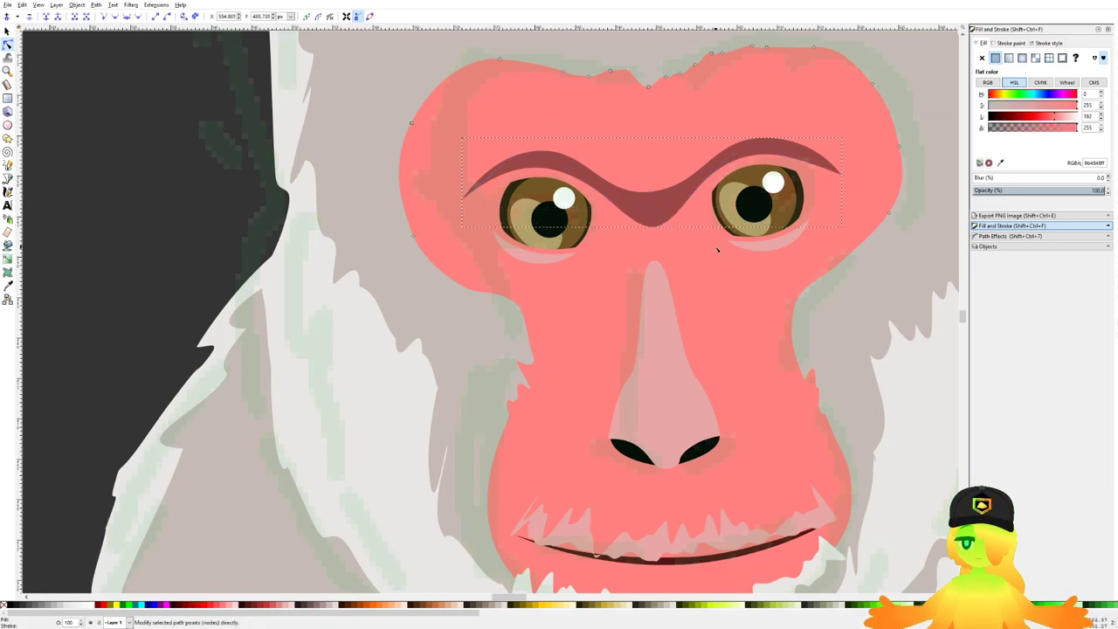
{"action": "scroll", "coordinate": [688, 280], "scroll_direction": "down", "scroll_amount": 9}
{"action": "key", "text": "Escape"}
{"action": "key", "text": "ctrl+s"}
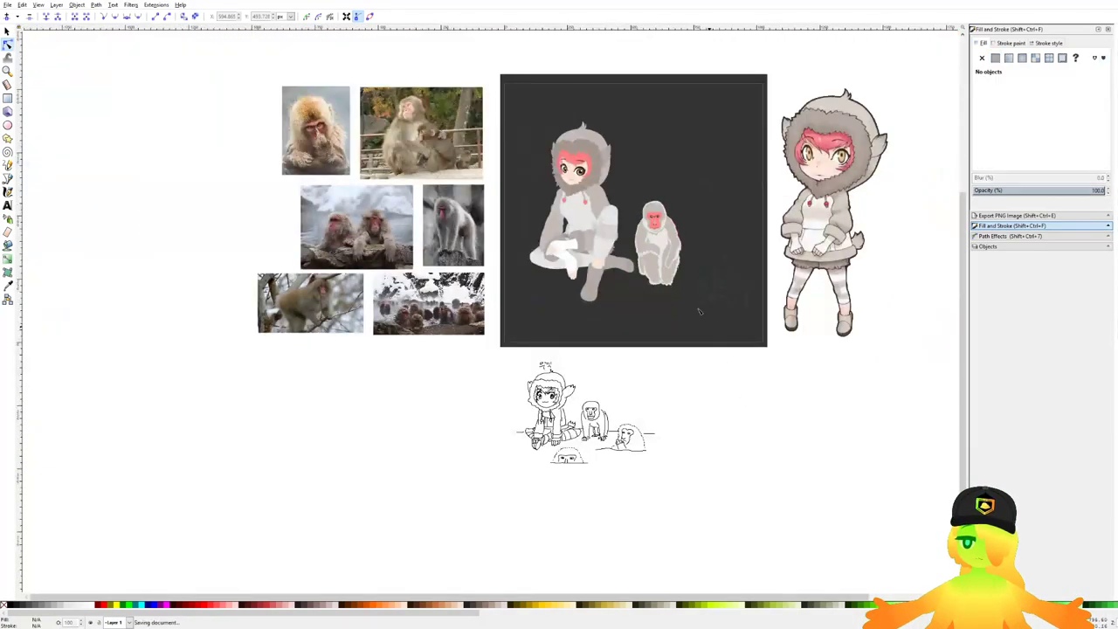
Step: Draw a closed dark red band just inside the red face patch's upper edge, running down both outer sides, and save
{"action": "scroll", "coordinate": [433, 270], "scroll_direction": "up", "scroll_amount": 3}
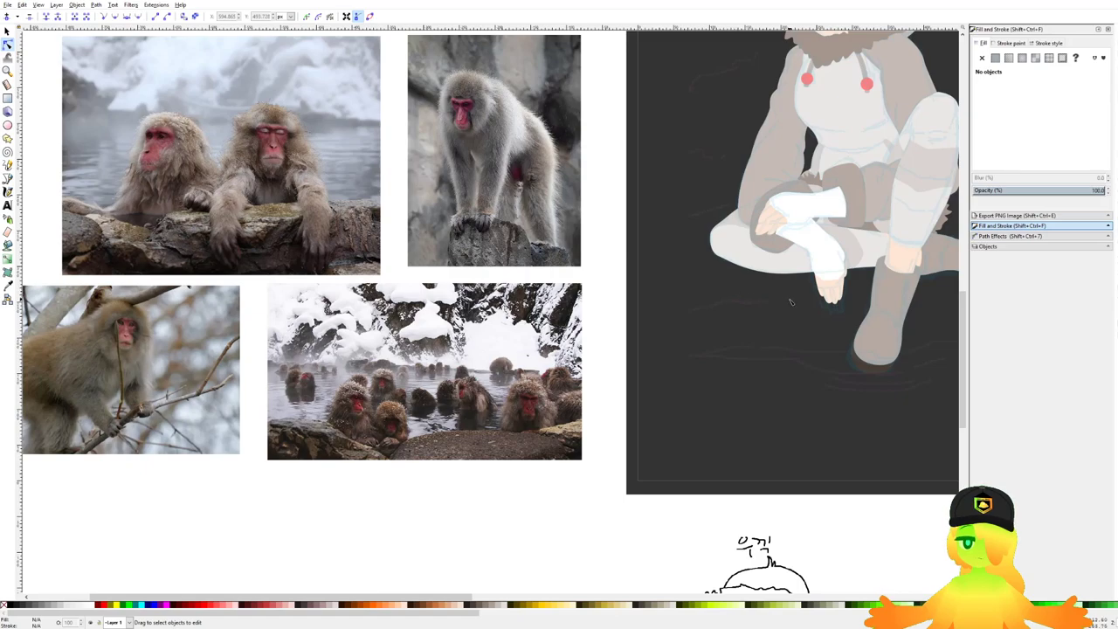
{"action": "scroll", "coordinate": [790, 301], "scroll_direction": "up", "scroll_amount": 8}
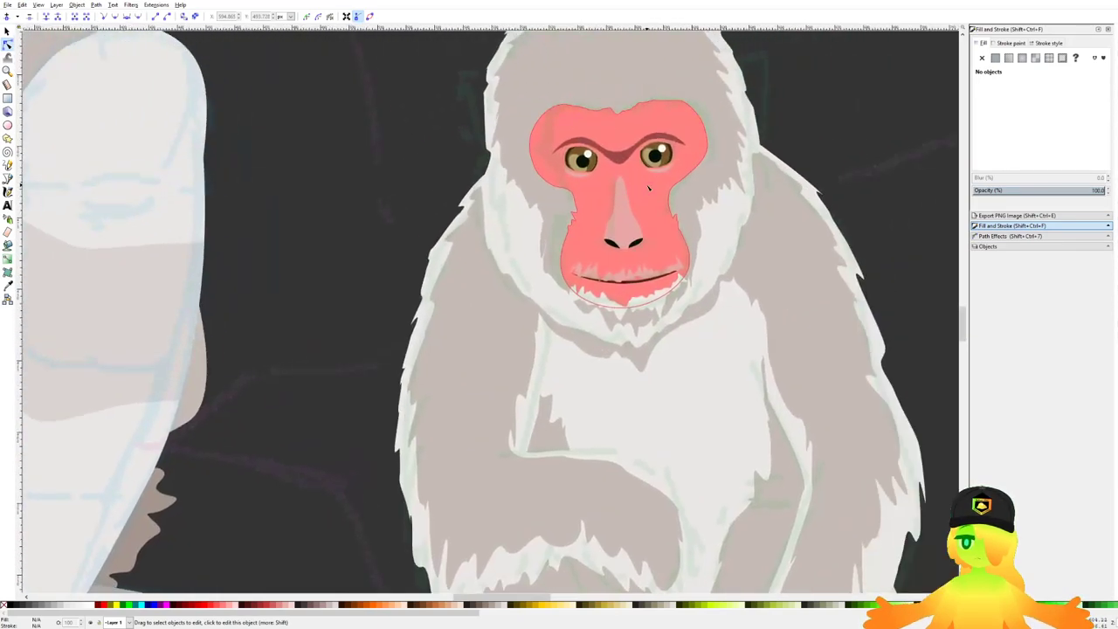
{"action": "scroll", "coordinate": [648, 186], "scroll_direction": "up", "scroll_amount": 2}
{"action": "key", "text": "b"}
{"action": "scroll", "coordinate": [500, 201], "scroll_direction": "up", "scroll_amount": 1}
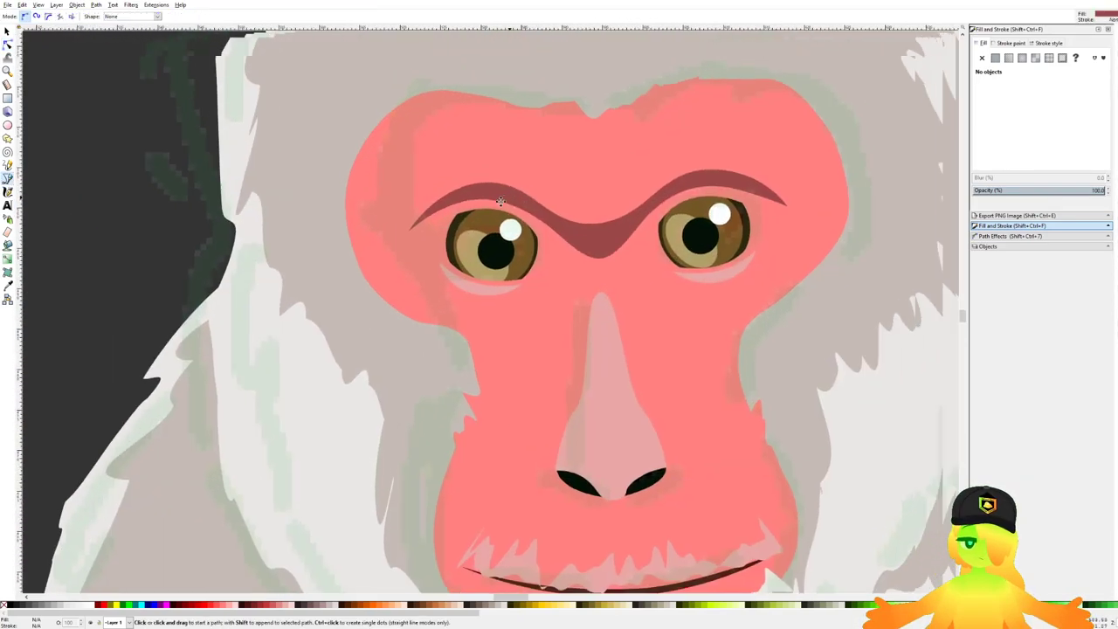
{"action": "left_click_drag", "start_coordinate": [501, 201], "coordinate": [441, 236]}
{"action": "left_click_drag", "start_coordinate": [319, 300], "coordinate": [303, 252]}
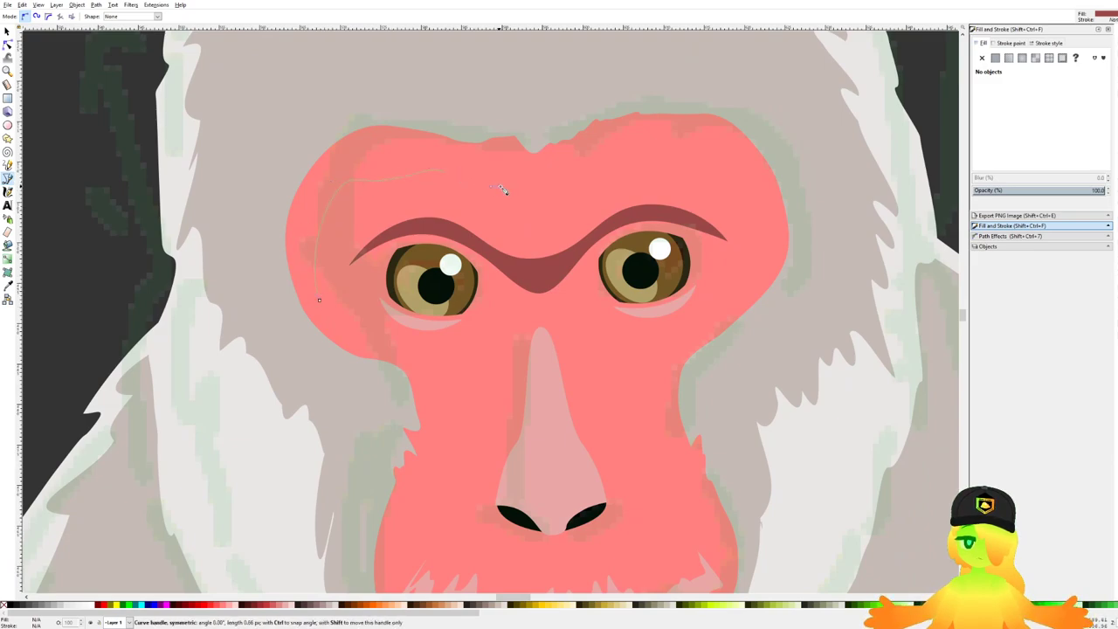
{"action": "left_click_drag", "start_coordinate": [732, 170], "coordinate": [756, 220]}
{"action": "left_click_drag", "start_coordinate": [755, 276], "coordinate": [780, 202]}
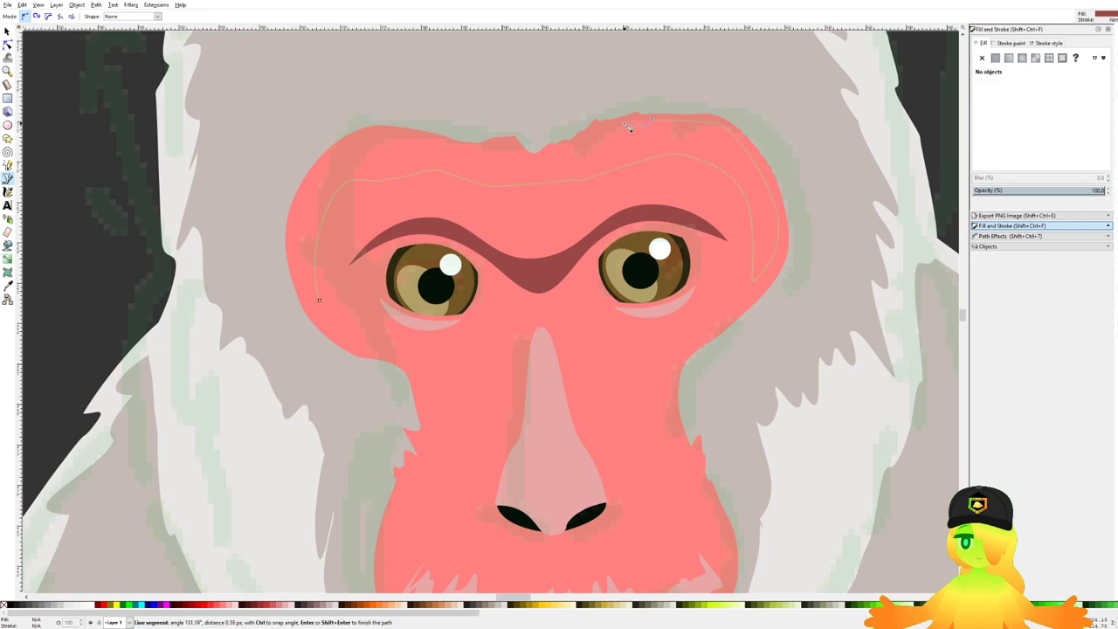
{"action": "left_click_drag", "start_coordinate": [587, 132], "coordinate": [581, 145]}
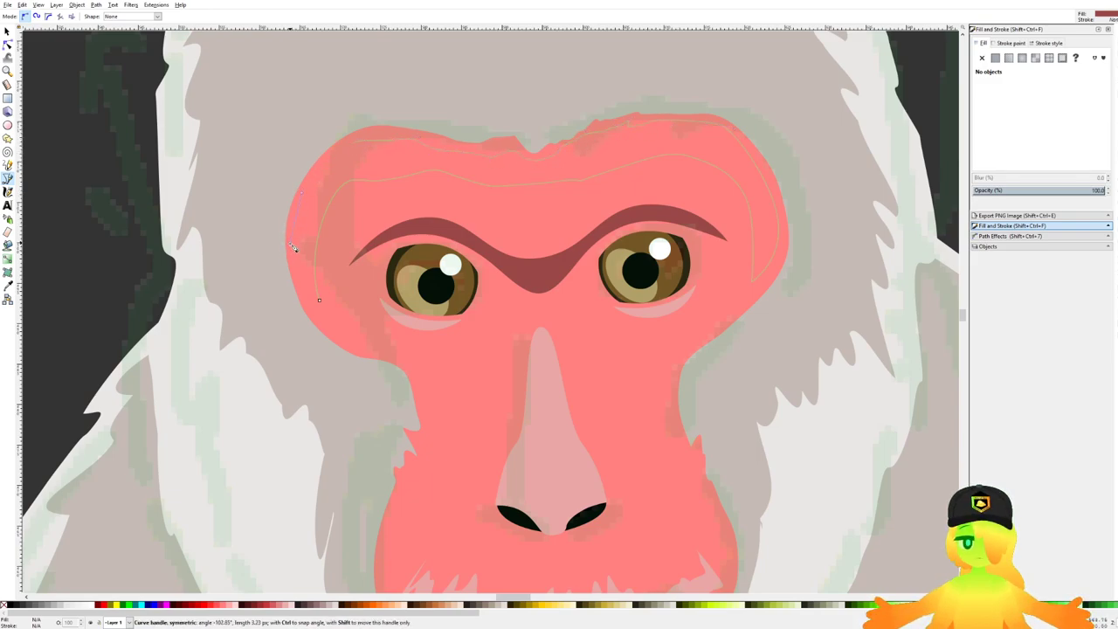
{"action": "left_click_drag", "start_coordinate": [291, 245], "coordinate": [290, 246]}
{"action": "left_click", "coordinate": [320, 301]}
{"action": "scroll", "coordinate": [577, 288], "scroll_direction": "down", "scroll_amount": 7}
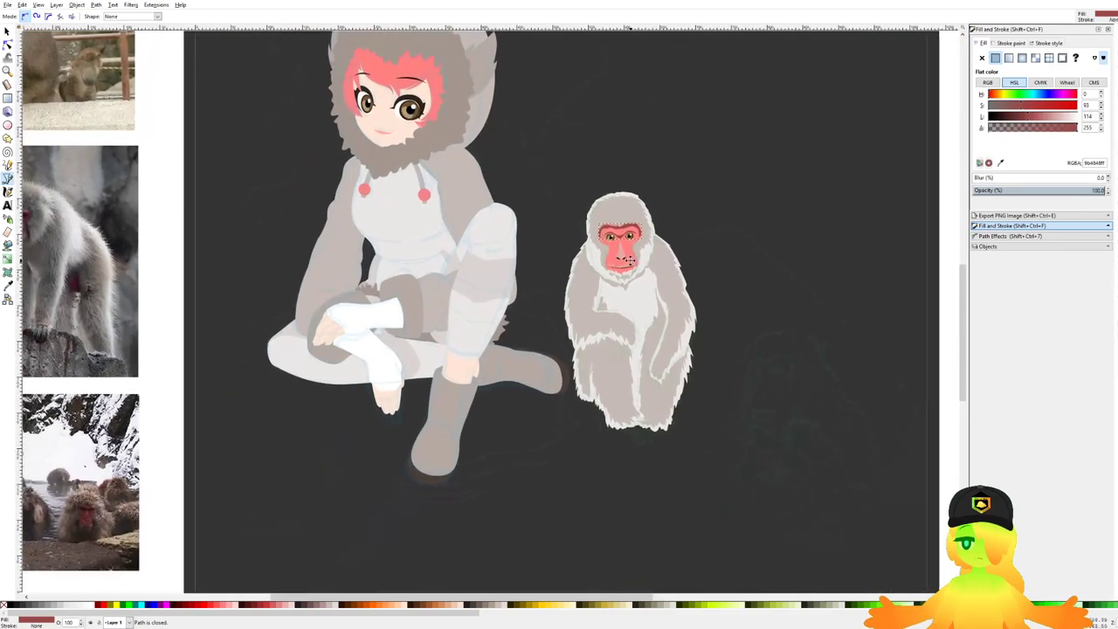
{"action": "scroll", "coordinate": [629, 259], "scroll_direction": "down", "scroll_amount": 1}
{"action": "key", "text": "ctrl+s"}
{"action": "scroll", "coordinate": [622, 265], "scroll_direction": "down", "scroll_amount": 1}
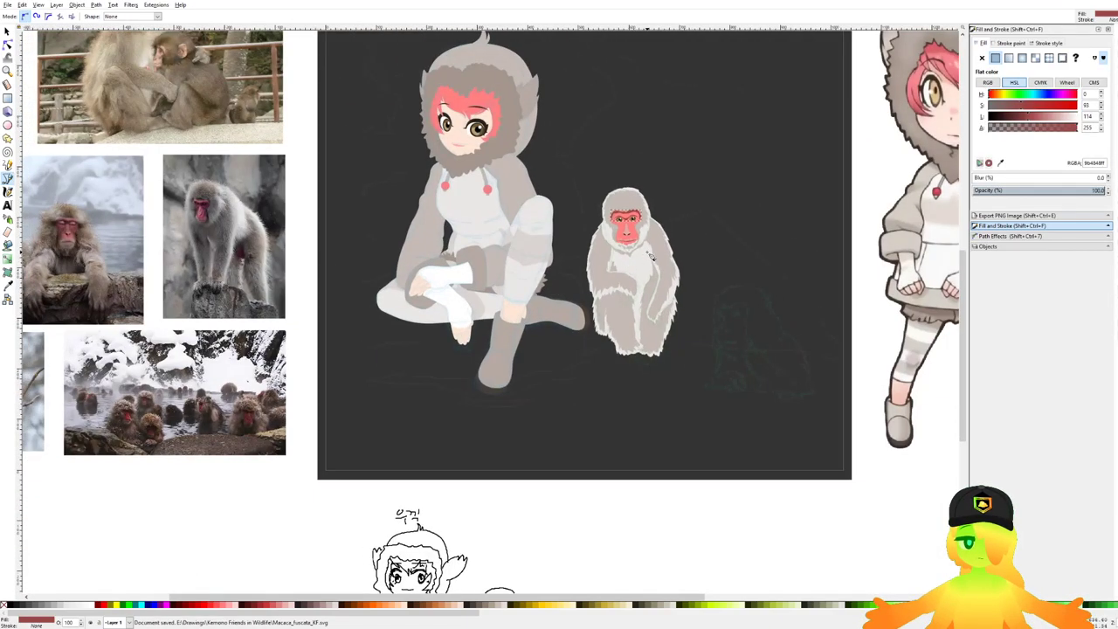
Step: Draw a closed dark red wedge with a jagged upper edge on each cheek, beside the macaque's nose
{"action": "scroll", "coordinate": [650, 255], "scroll_direction": "up", "scroll_amount": 8}
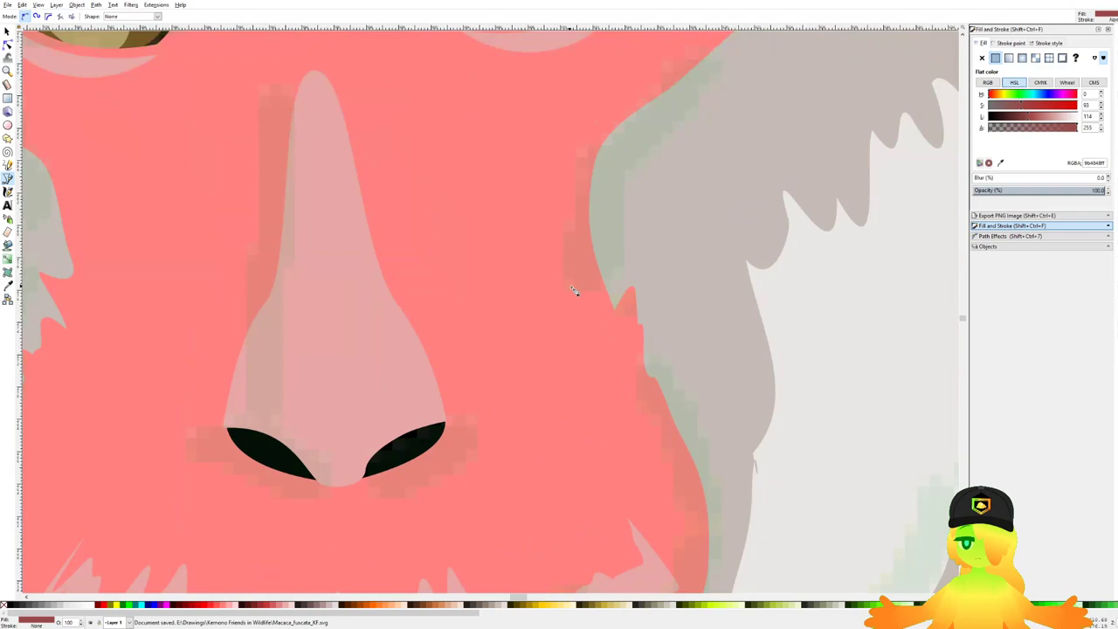
{"action": "left_click", "coordinate": [579, 300]}
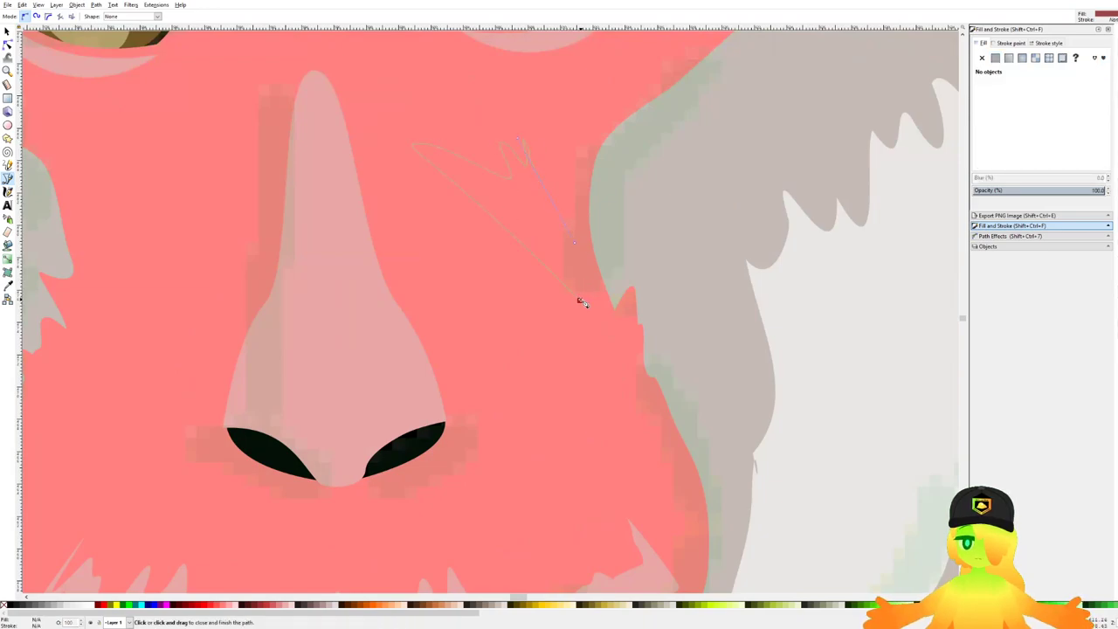
{"action": "left_click", "coordinate": [579, 300]}
{"action": "scroll", "coordinate": [394, 299], "scroll_direction": "left", "scroll_amount": 7}
{"action": "left_click", "coordinate": [373, 386]}
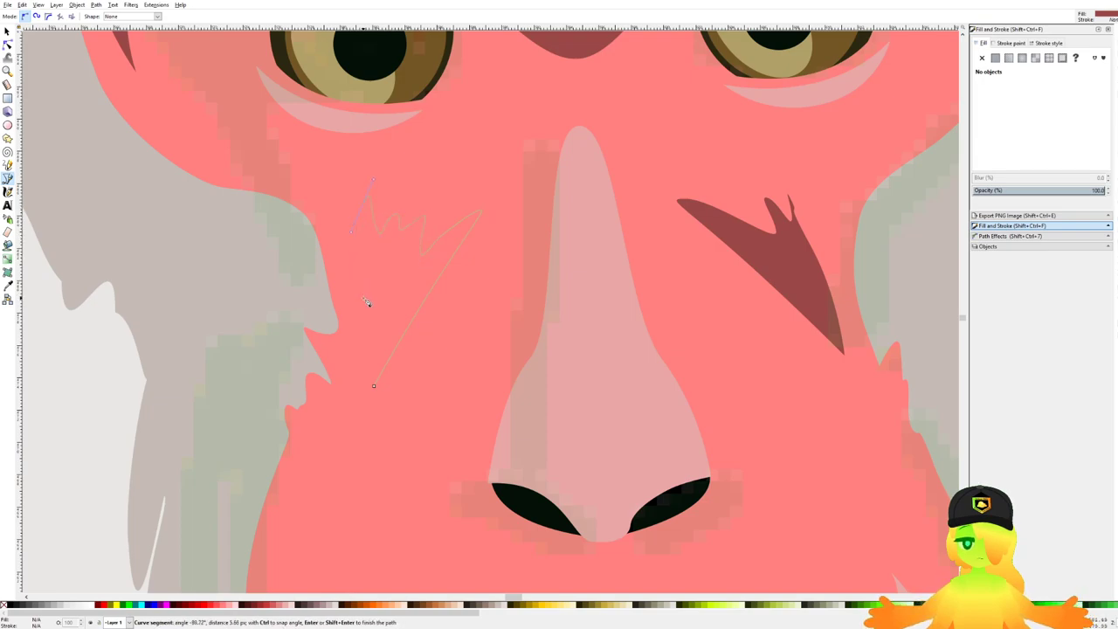
{"action": "left_click", "coordinate": [373, 386]}
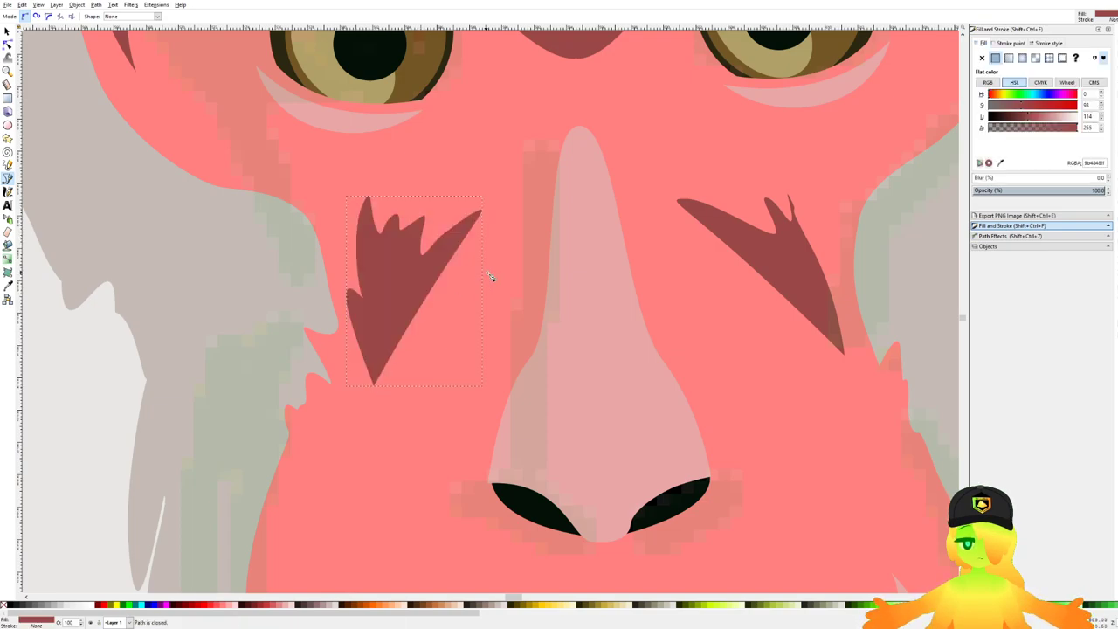
Step: Narrow the dark red marking on the face's left cheek slightly, skew its upper edge outward toward the nose, and save the drawing
{"action": "scroll", "coordinate": [492, 277], "scroll_direction": "down", "scroll_amount": 4}
{"action": "key", "text": "ctrl+s"}
{"action": "key", "text": "s"}
{"action": "scroll", "coordinate": [483, 273], "scroll_direction": "up", "scroll_amount": 1}
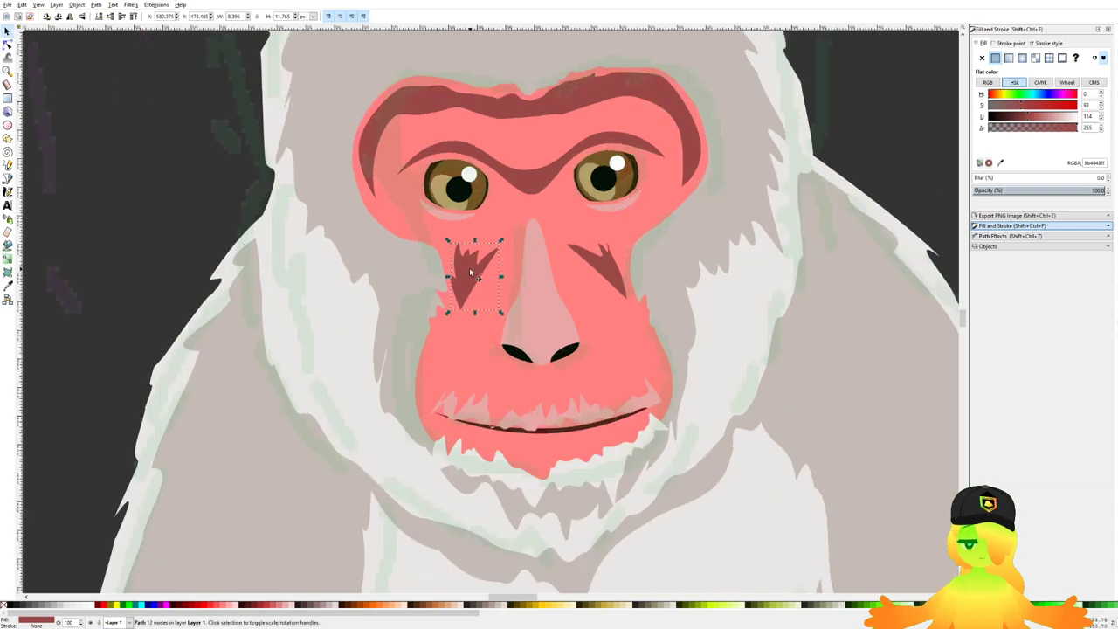
{"action": "left_click_drag", "start_coordinate": [504, 277], "coordinate": [500, 278]}
{"action": "left_click", "coordinate": [474, 279]}
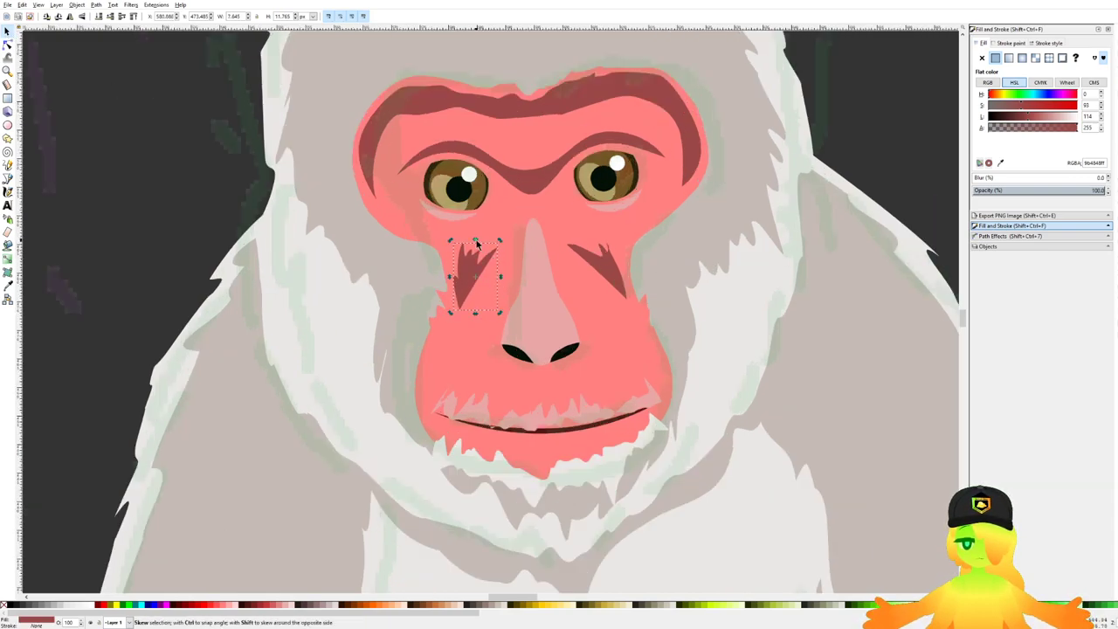
{"action": "left_click_drag", "start_coordinate": [475, 241], "coordinate": [479, 242]}
{"action": "key", "text": "ctrl+s"}
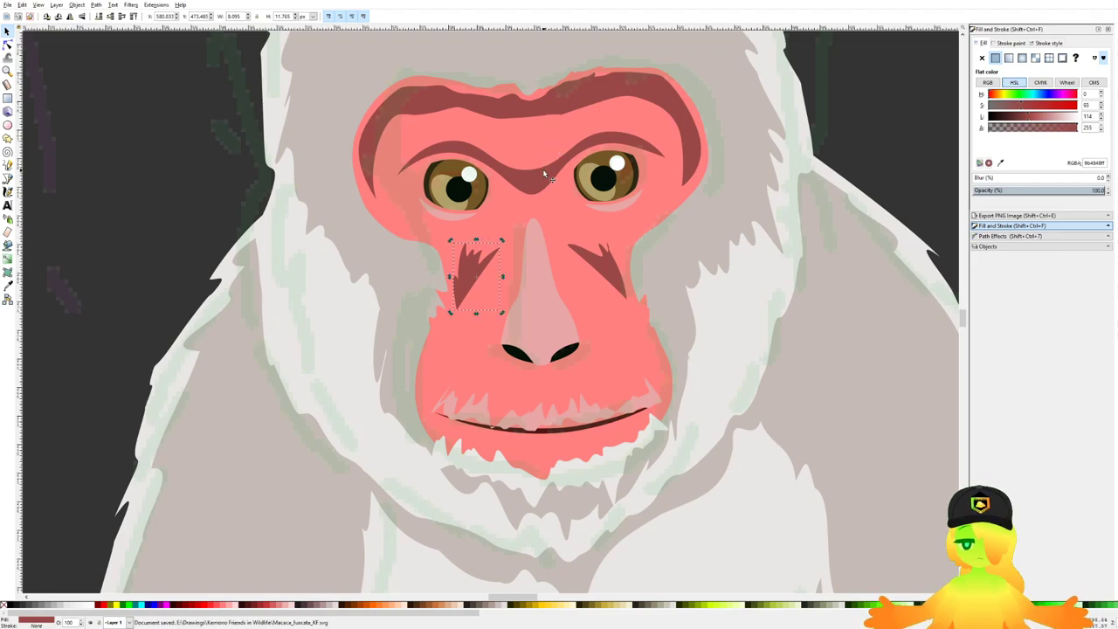
Step: Nudge the dark brow crease between the monkey's eyes slightly downward and save the drawing
{"action": "left_click_drag", "start_coordinate": [536, 179], "coordinate": [530, 187]}
{"action": "scroll", "coordinate": [501, 179], "scroll_direction": "down", "scroll_amount": 4}
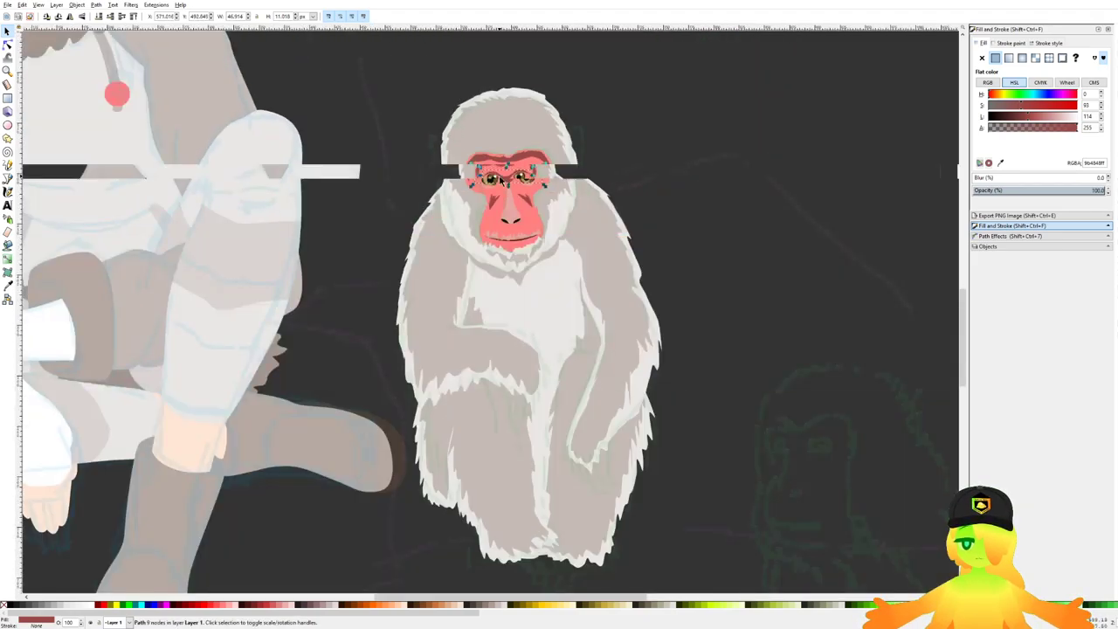
{"action": "scroll", "coordinate": [500, 180], "scroll_direction": "down", "scroll_amount": 3}
{"action": "left_click", "coordinate": [559, 190]}
{"action": "key", "text": "ctrl+s"}
{"action": "scroll", "coordinate": [502, 175], "scroll_direction": "up", "scroll_amount": 8}
Step: Recolour the brow crease, forehead outline and both cheek markings a lighter, more saturated red with lightness 148
{"action": "left_click", "coordinate": [507, 184]}
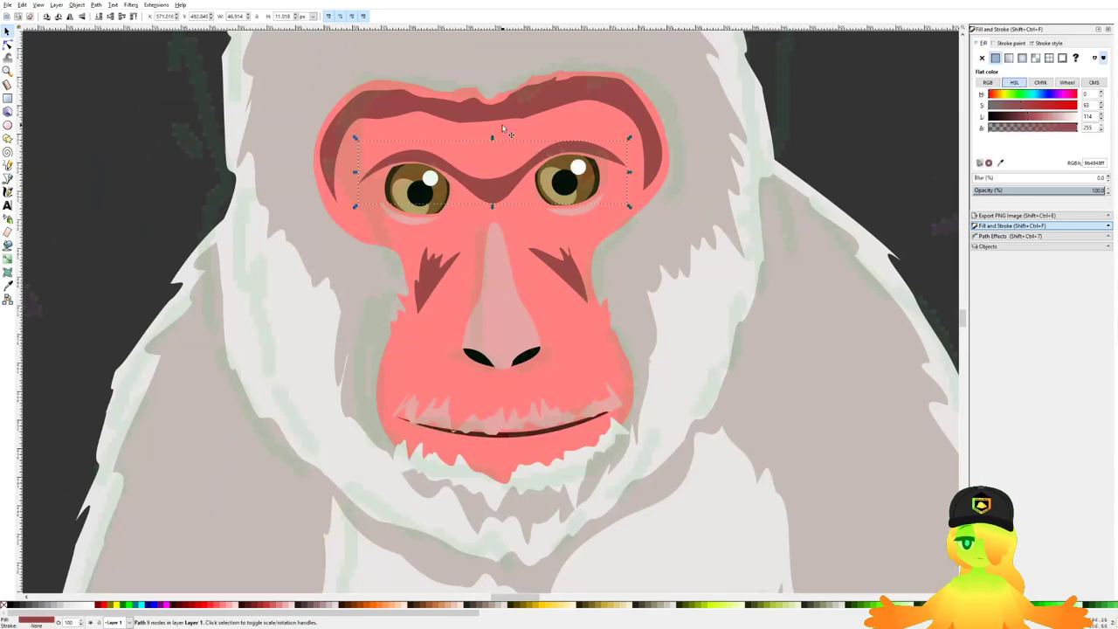
{"action": "left_click", "coordinate": [1038, 117]}
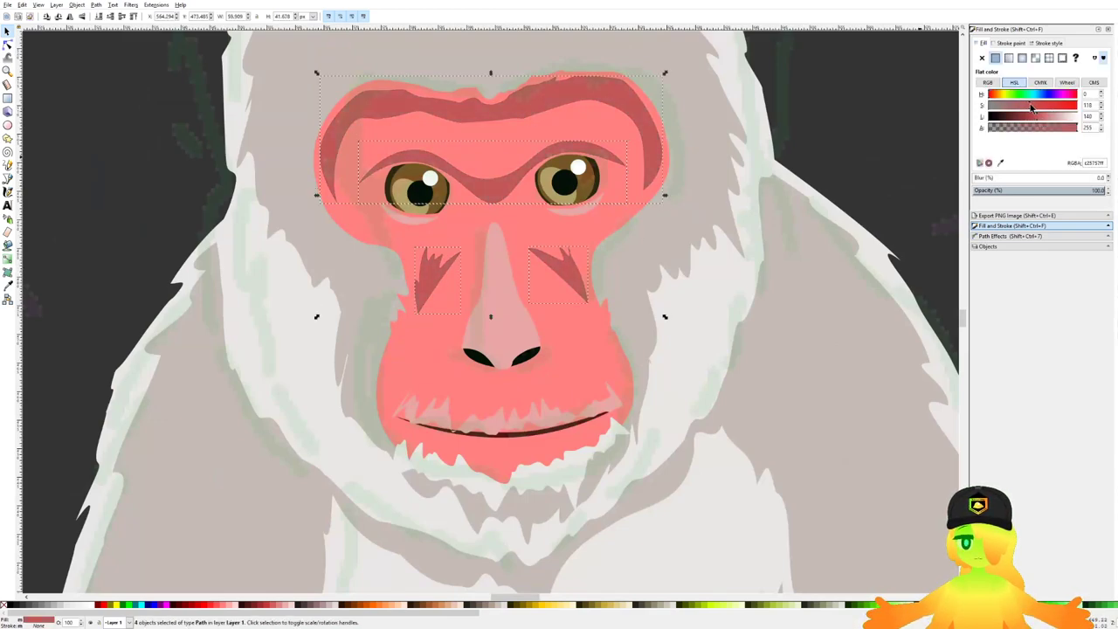
{"action": "left_click", "coordinate": [1047, 116]}
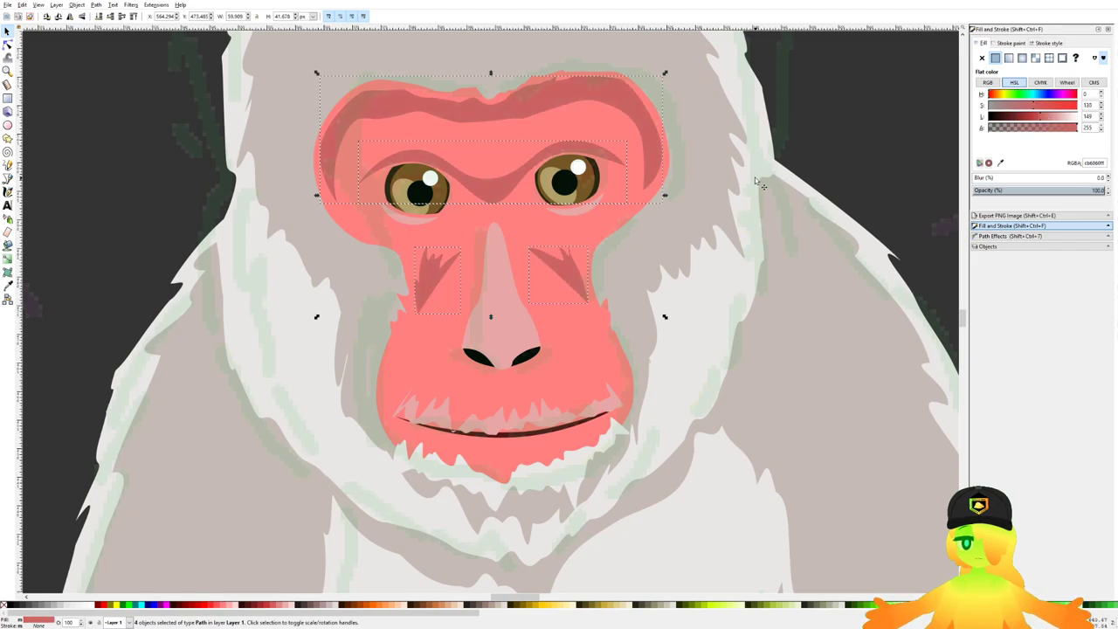
Step: Compare the recoloured monkey with the reference photos and the character artwork
{"action": "scroll", "coordinate": [419, 193], "scroll_direction": "down", "scroll_amount": 9}
{"action": "left_click", "coordinate": [631, 209]}
{"action": "left_click", "coordinate": [657, 384]}
{"action": "left_click_drag", "start_coordinate": [495, 241], "coordinate": [526, 207]}
{"action": "scroll", "coordinate": [537, 204], "scroll_direction": "up", "scroll_amount": 5}
{"action": "scroll", "coordinate": [543, 199], "scroll_direction": "down", "scroll_amount": 4}
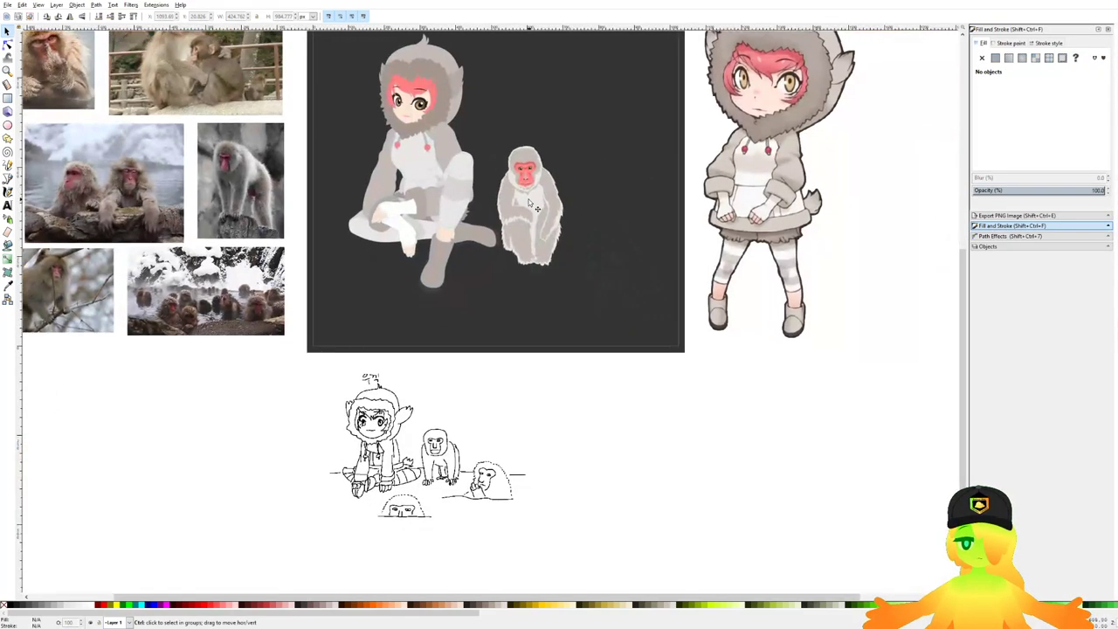
{"action": "scroll", "coordinate": [526, 208], "scroll_direction": "up", "scroll_amount": 2}
{"action": "scroll", "coordinate": [526, 208], "scroll_direction": "down", "scroll_amount": 2}
{"action": "scroll", "coordinate": [526, 208], "scroll_direction": "up", "scroll_amount": 3}
Step: Recolour all six brown fur shapes on the monkey's head, body, arms and legs with saturation 66 and lightness 176
{"action": "left_click", "coordinate": [615, 188]}
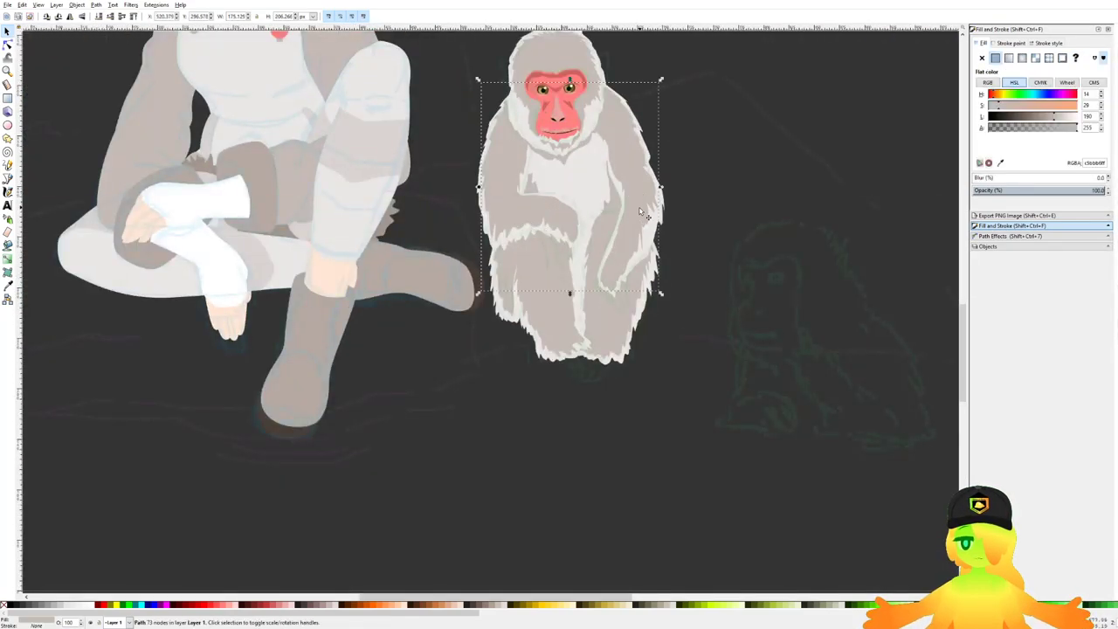
{"action": "left_click", "coordinate": [551, 313], "text": "shift"}
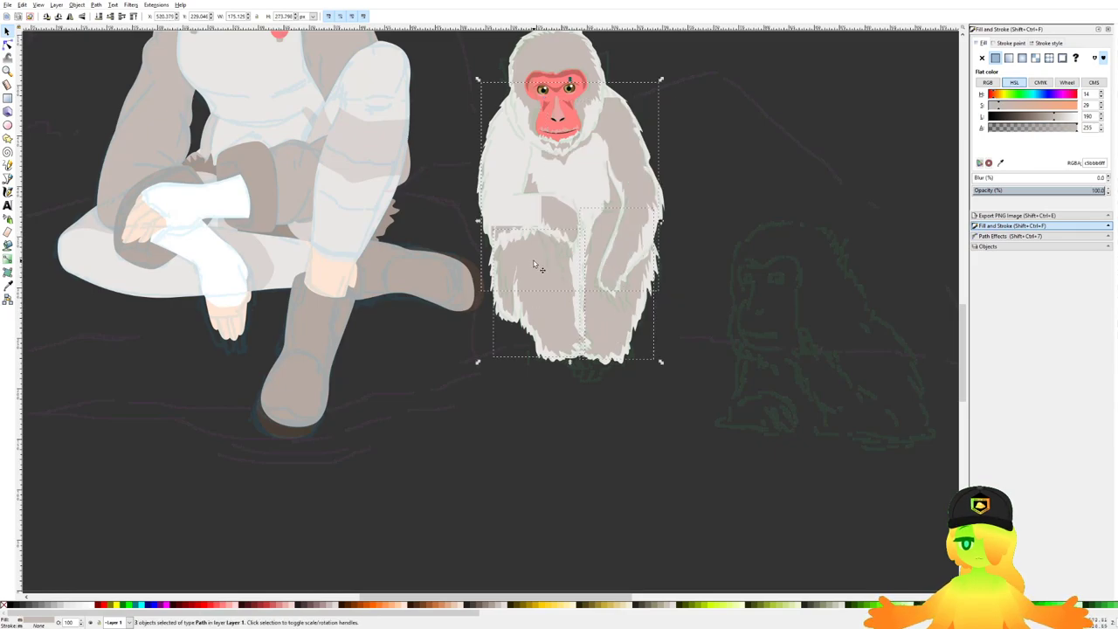
{"action": "left_click_drag", "start_coordinate": [535, 264], "coordinate": [622, 360]}
{"action": "key", "text": "ctrl+z"}
{"action": "scroll", "coordinate": [583, 154], "scroll_direction": "up", "scroll_amount": 2}
{"action": "left_click", "coordinate": [483, 212], "text": "shift"}
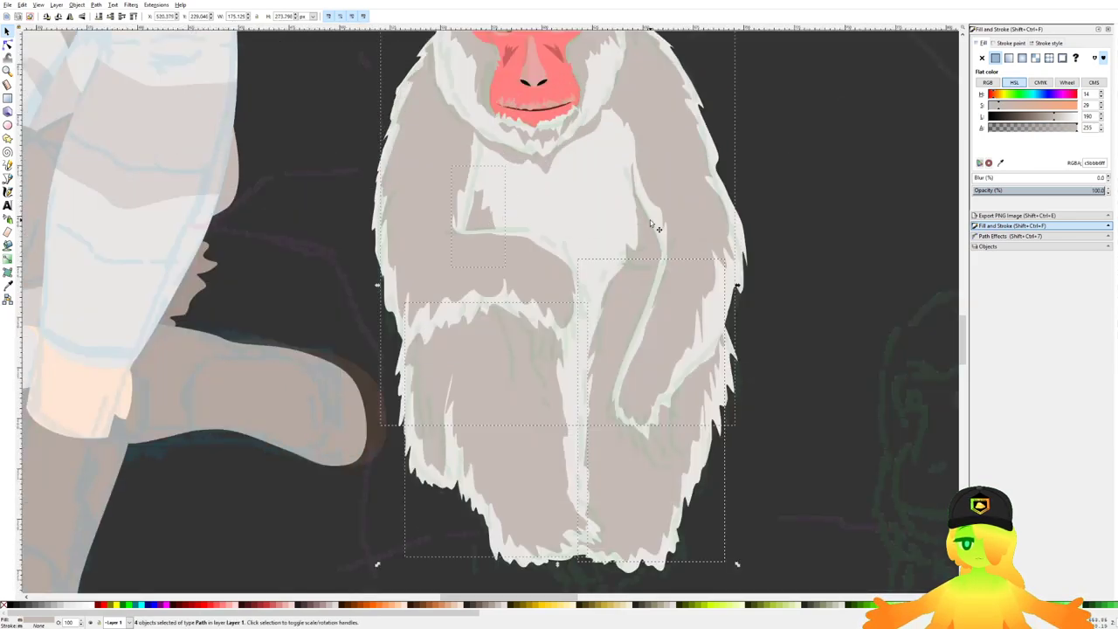
{"action": "scroll", "coordinate": [618, 199], "scroll_direction": "down", "scroll_amount": 2}
{"action": "scroll", "coordinate": [612, 179], "scroll_direction": "up", "scroll_amount": 2}
{"action": "left_click", "coordinate": [582, 154], "text": "shift"}
{"action": "scroll", "coordinate": [581, 154], "scroll_direction": "up", "scroll_amount": 1}
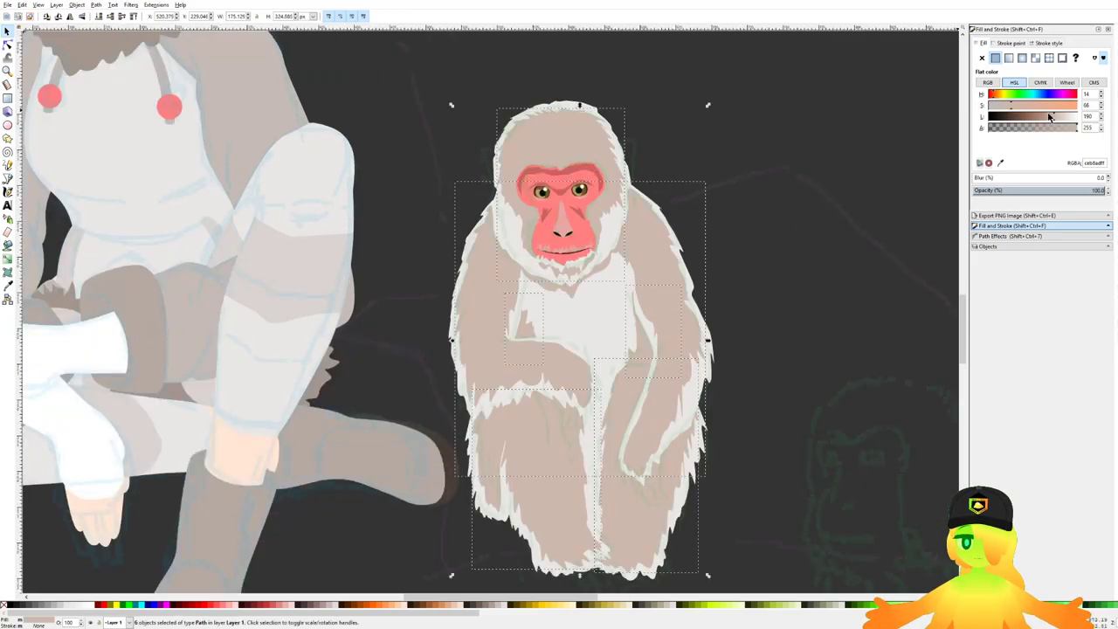
{"action": "left_click_drag", "start_coordinate": [1049, 117], "coordinate": [1050, 118]}
Step: Recolour the monkey's five pale fur shapes a warmer, darker beige with saturation 50 and lightness 203
{"action": "scroll", "coordinate": [587, 280], "scroll_direction": "up", "scroll_amount": 3}
{"action": "scroll", "coordinate": [590, 288], "scroll_direction": "down", "scroll_amount": 1}
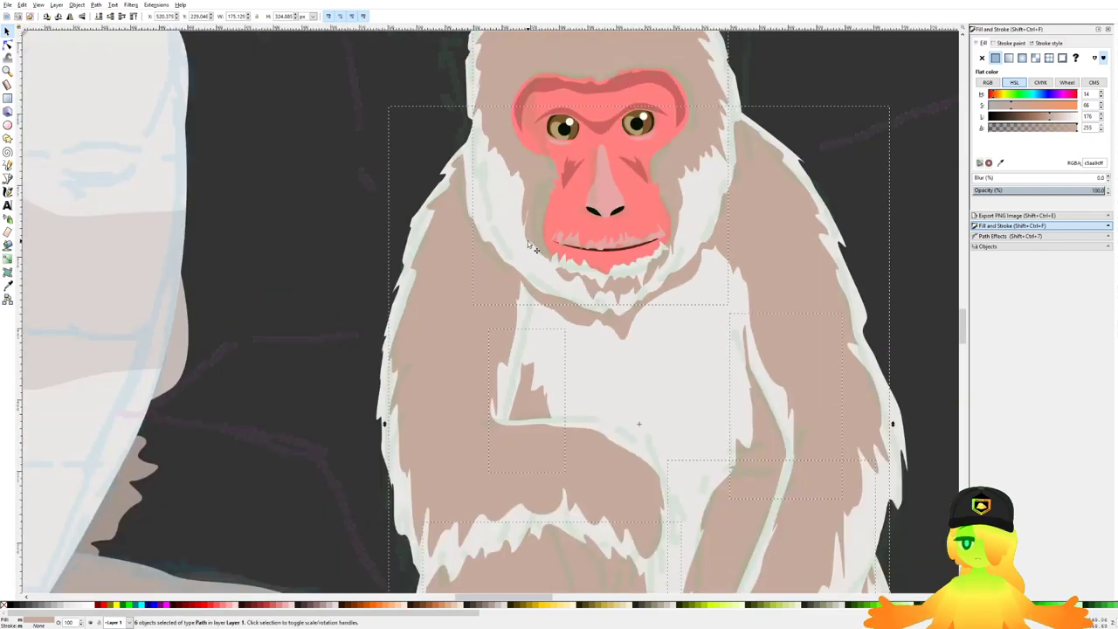
{"action": "left_click", "coordinate": [504, 238]}
{"action": "scroll", "coordinate": [642, 292], "scroll_direction": "down", "scroll_amount": 2}
{"action": "left_click", "coordinate": [701, 390], "text": "shift"}
{"action": "left_click_drag", "start_coordinate": [701, 390], "coordinate": [682, 267]}
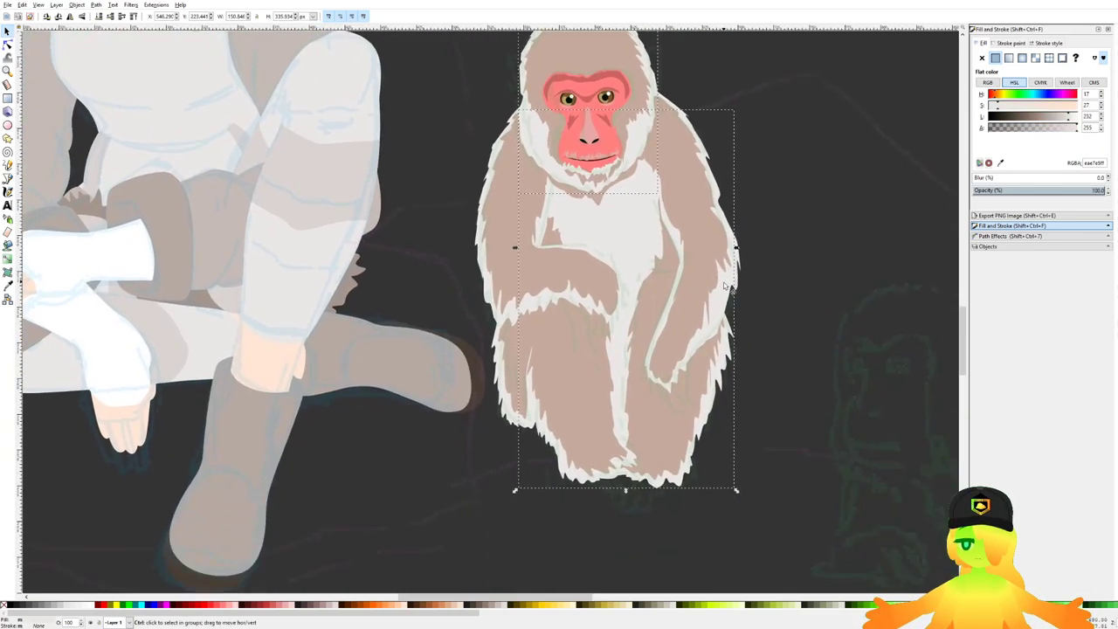
{"action": "left_click", "coordinate": [736, 278], "text": "shift"}
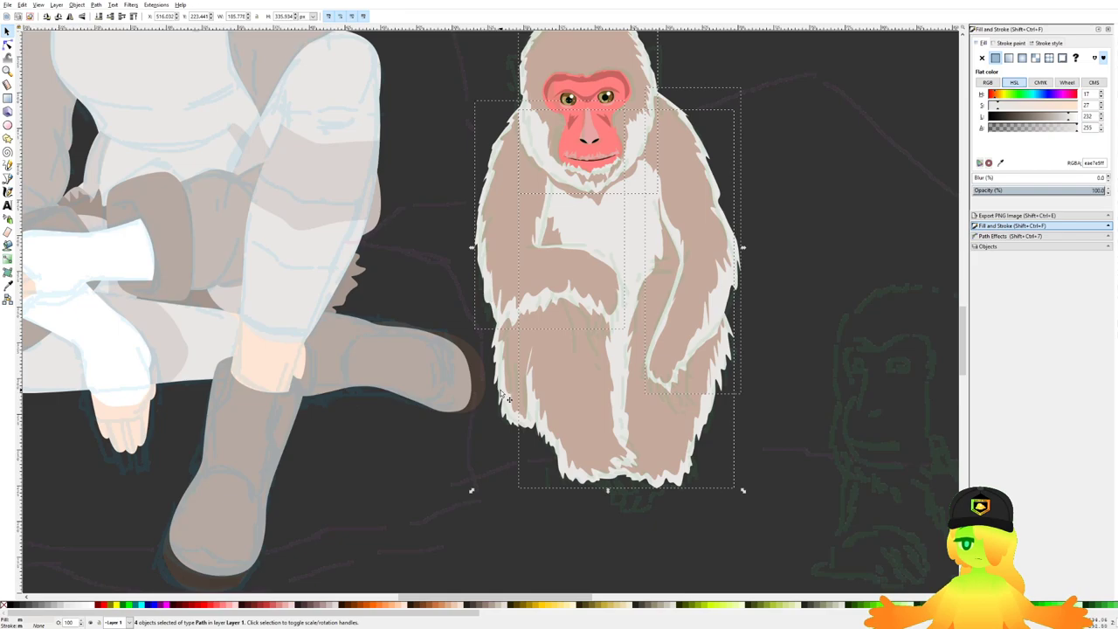
{"action": "left_click", "coordinate": [1059, 117]}
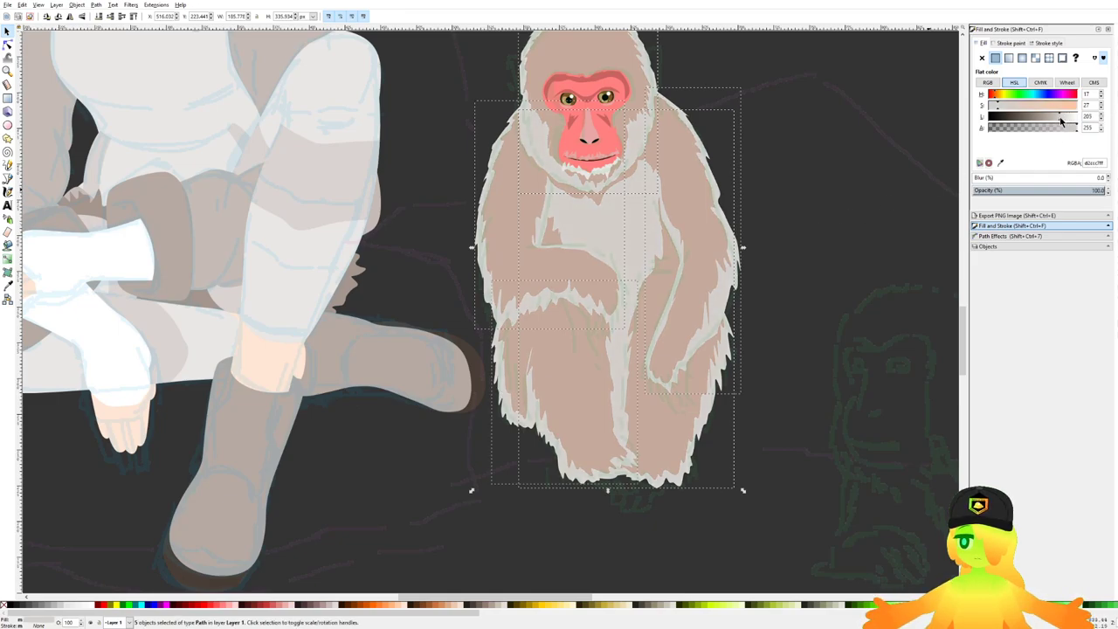
{"action": "left_click_drag", "start_coordinate": [1059, 117], "coordinate": [1061, 117]}
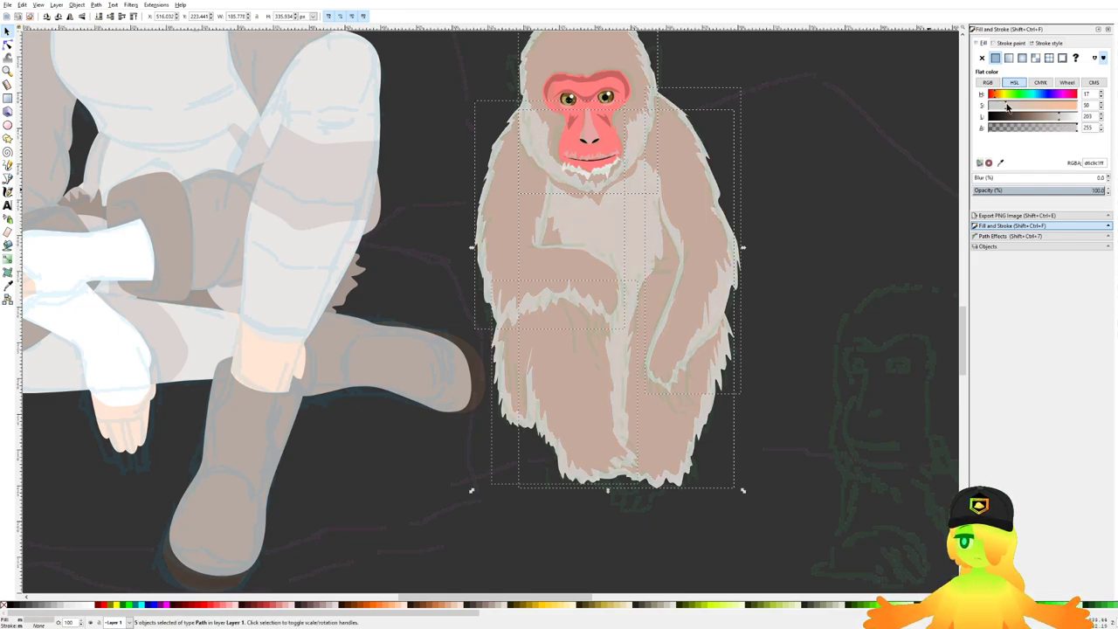
Step: Fill the white chin tuft with the beige sampled from the pale fur and save the drawing
{"action": "scroll", "coordinate": [616, 159], "scroll_direction": "up", "scroll_amount": 4}
{"action": "left_click", "coordinate": [593, 209]}
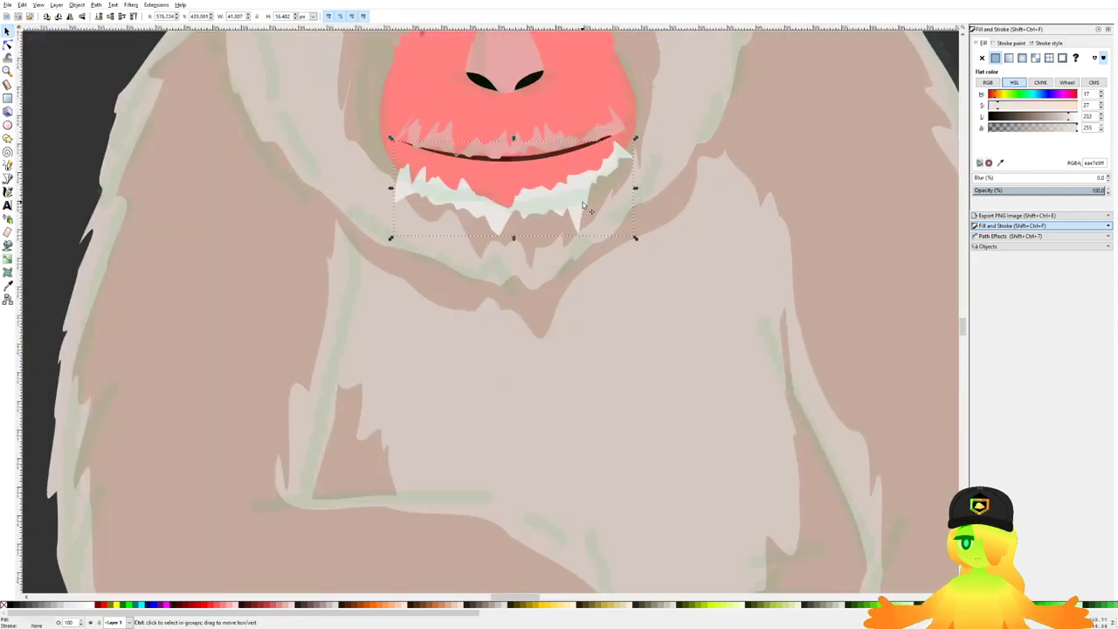
{"action": "scroll", "coordinate": [593, 214], "scroll_direction": "down", "scroll_amount": 1}
{"action": "key", "text": "d"}
{"action": "scroll", "coordinate": [599, 301], "scroll_direction": "down", "scroll_amount": 3}
{"action": "left_click", "coordinate": [599, 301]}
{"action": "scroll", "coordinate": [599, 301], "scroll_direction": "down", "scroll_amount": 4}
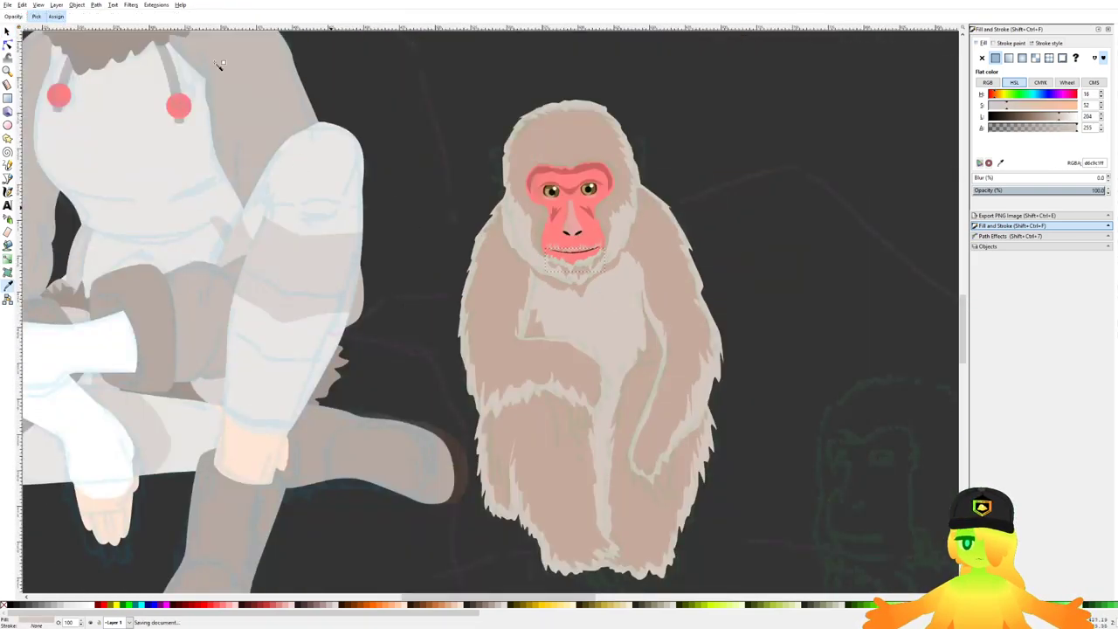
{"action": "left_click", "coordinate": [7, 31]}
{"action": "scroll", "coordinate": [574, 186], "scroll_direction": "down", "scroll_amount": 4}
{"action": "left_click", "coordinate": [683, 445]}
{"action": "key", "text": "ctrl+s"}
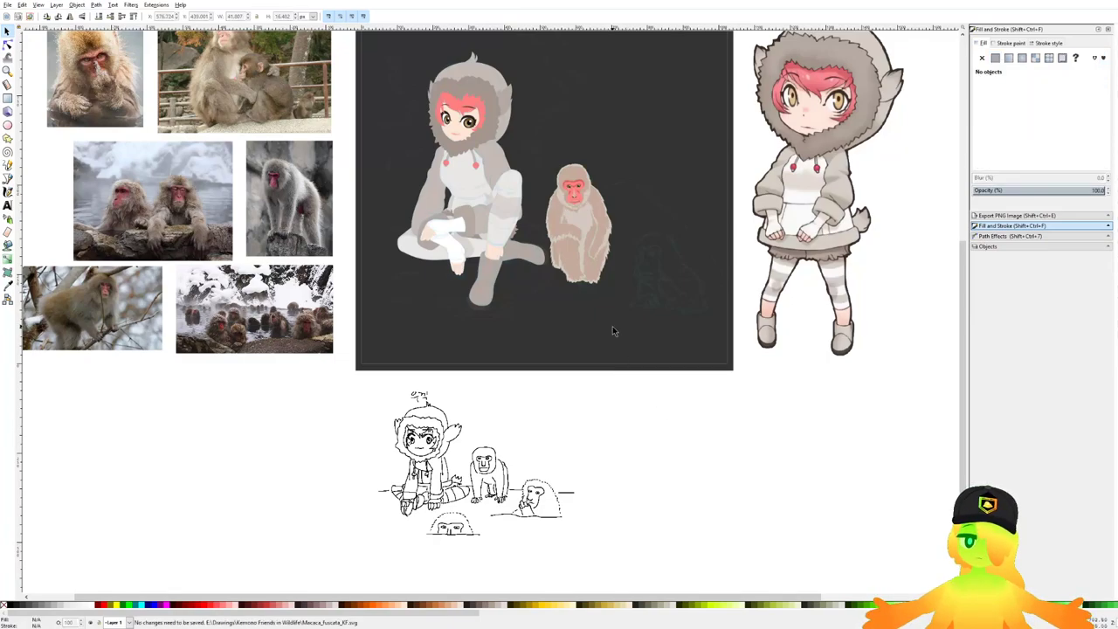
Step: Examine the sketched hand area on the monkey's lap and the hands in the reference photos
{"action": "scroll", "coordinate": [624, 276], "scroll_direction": "up", "scroll_amount": 3}
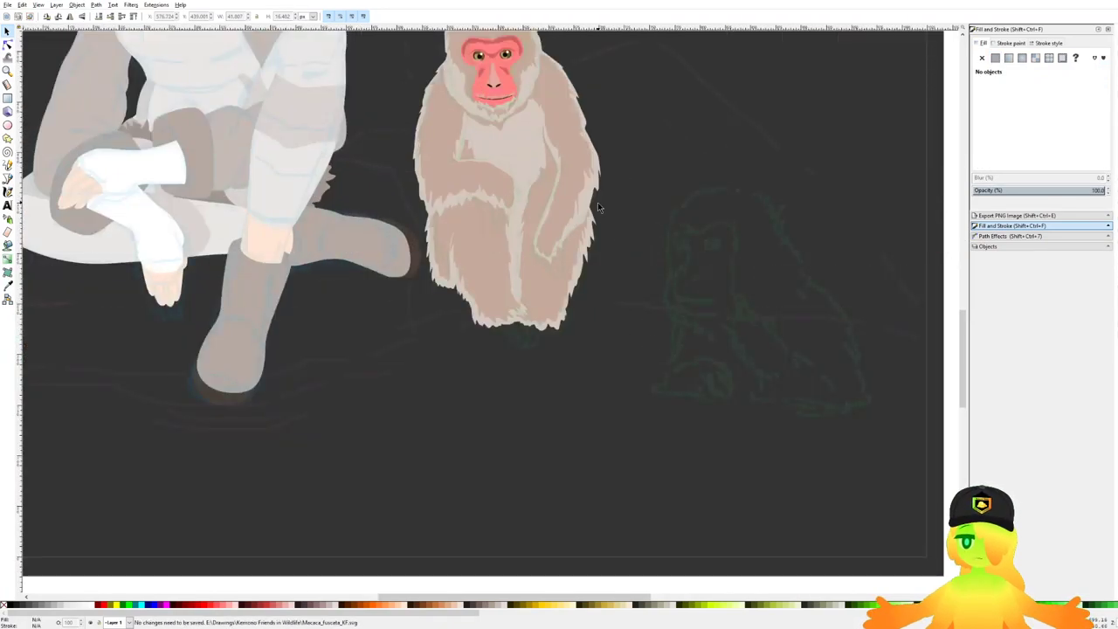
{"action": "scroll", "coordinate": [597, 202], "scroll_direction": "up", "scroll_amount": 3}
{"action": "left_click", "coordinate": [7, 178]}
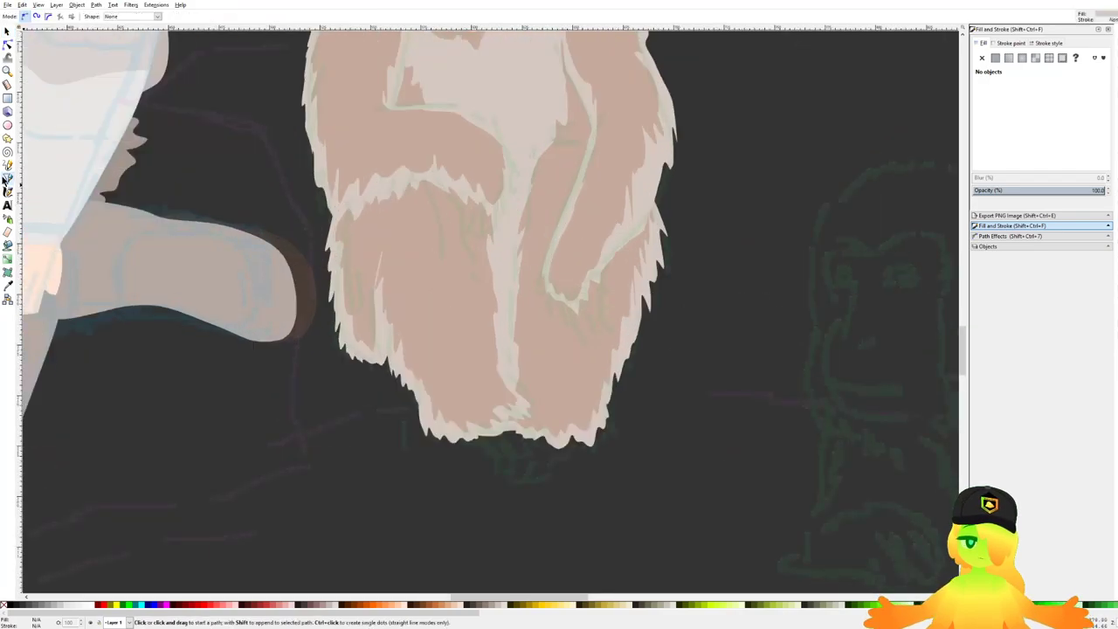
{"action": "scroll", "coordinate": [88, 180], "scroll_direction": "down", "scroll_amount": 4}
{"action": "left_click_drag", "start_coordinate": [88, 181], "coordinate": [890, 403]}
{"action": "scroll", "coordinate": [313, 179], "scroll_direction": "up", "scroll_amount": 3}
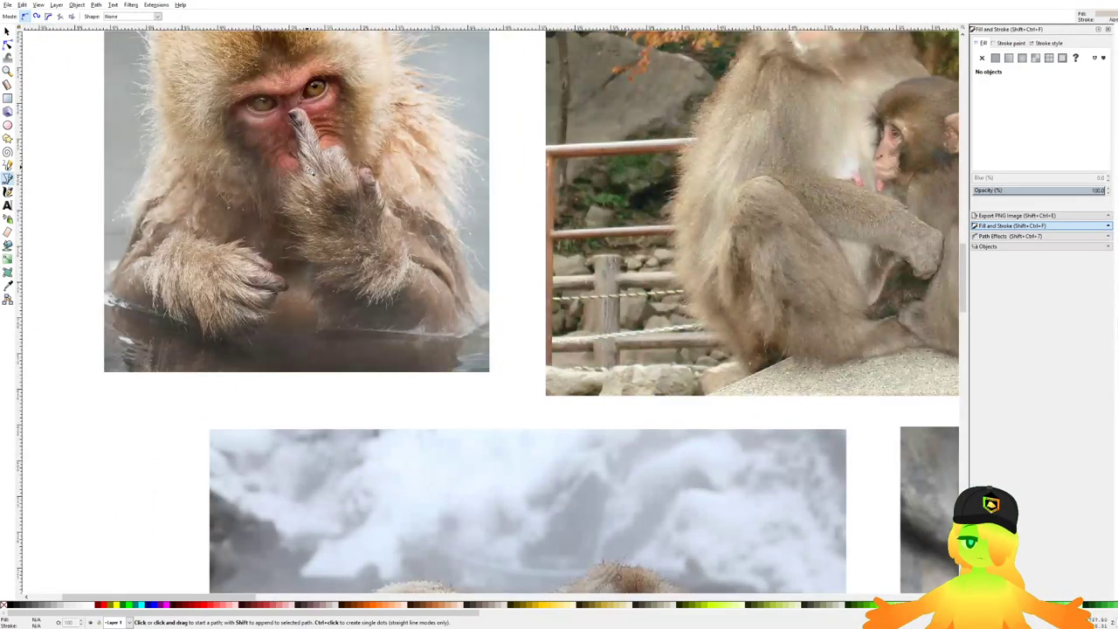
{"action": "scroll", "coordinate": [311, 173], "scroll_direction": "up", "scroll_amount": 1}
{"action": "scroll", "coordinate": [308, 173], "scroll_direction": "down", "scroll_amount": 5}
{"action": "scroll", "coordinate": [397, 233], "scroll_direction": "up", "scroll_amount": 10}
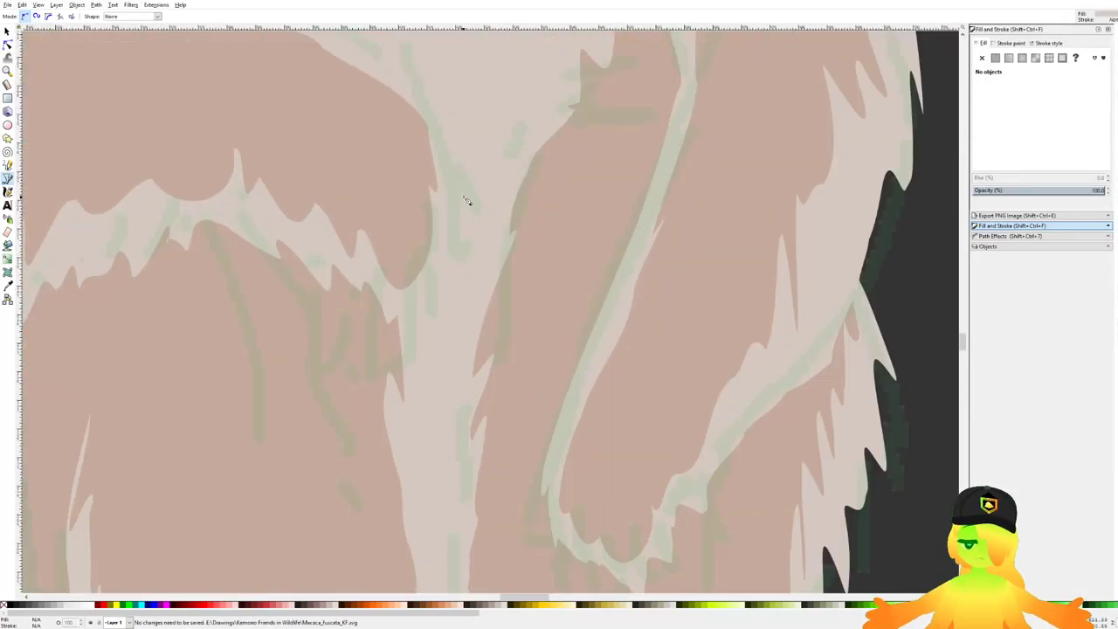
Step: Draw a closed curved path over the sketched hand at the end of the folded arm, including its fingertips
{"action": "left_click_drag", "start_coordinate": [434, 142], "coordinate": [460, 164]}
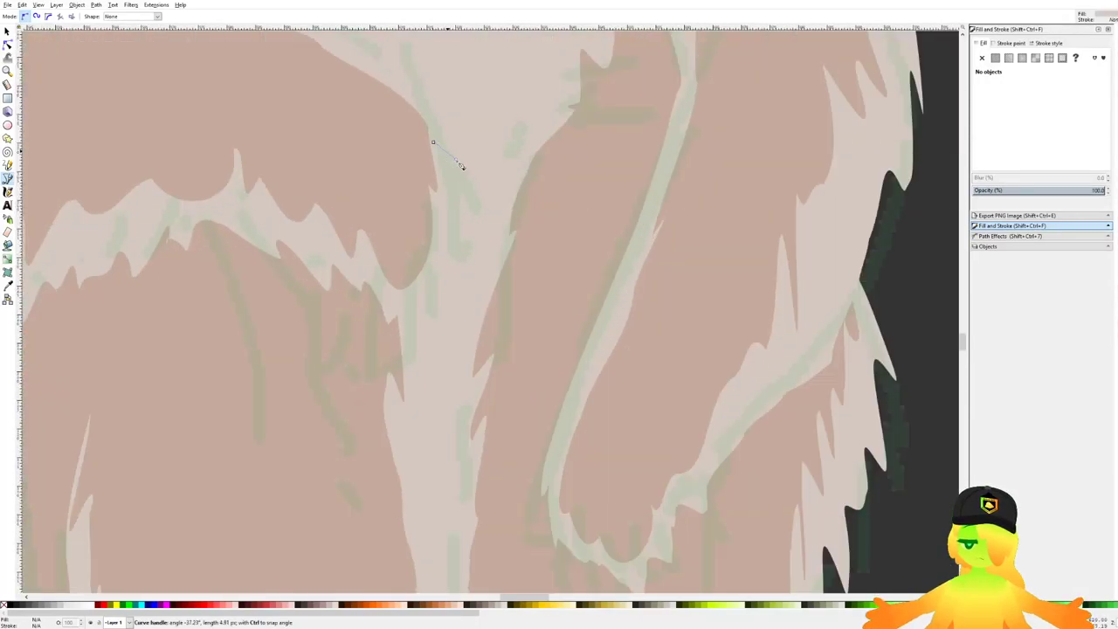
{"action": "left_click_drag", "start_coordinate": [466, 226], "coordinate": [517, 203]}
{"action": "scroll", "coordinate": [464, 241], "scroll_direction": "up", "scroll_amount": 2}
{"action": "left_click_drag", "start_coordinate": [506, 227], "coordinate": [511, 244]}
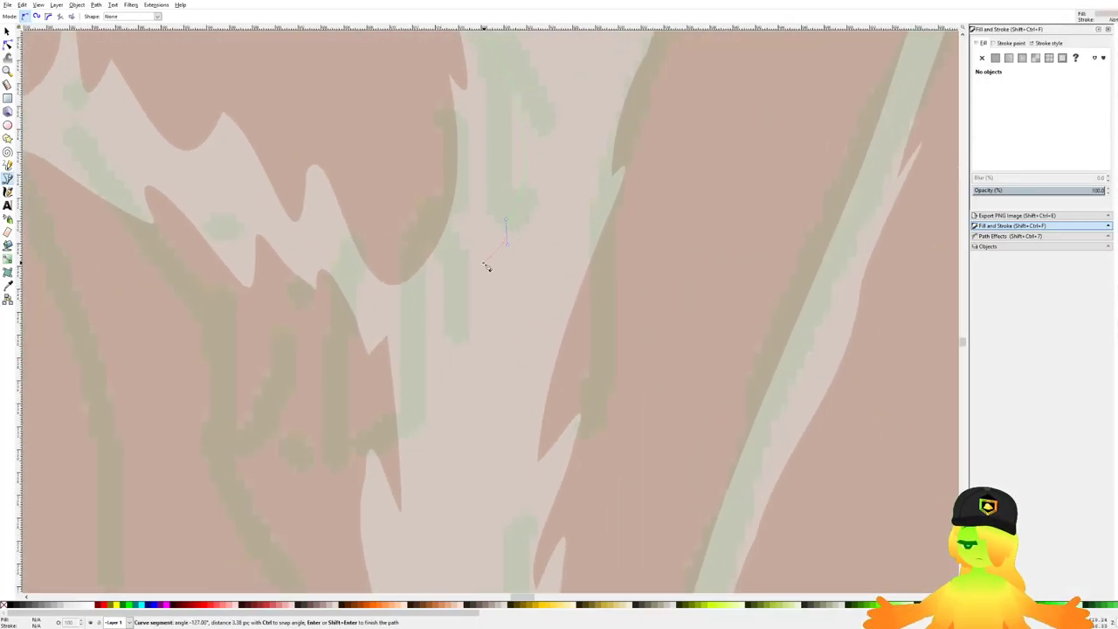
{"action": "scroll", "coordinate": [476, 280], "scroll_direction": "up", "scroll_amount": 2}
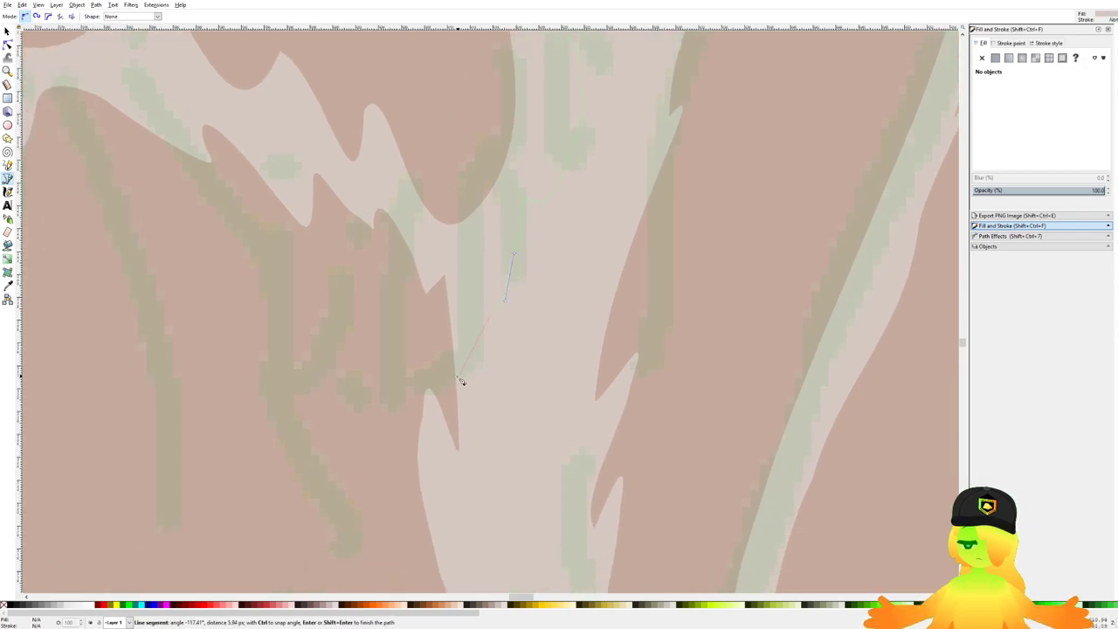
{"action": "left_click", "coordinate": [402, 400]}
{"action": "left_click", "coordinate": [344, 375]}
{"action": "left_click_drag", "start_coordinate": [344, 375], "coordinate": [363, 339]}
{"action": "left_click_drag", "start_coordinate": [401, 251], "coordinate": [457, 329]}
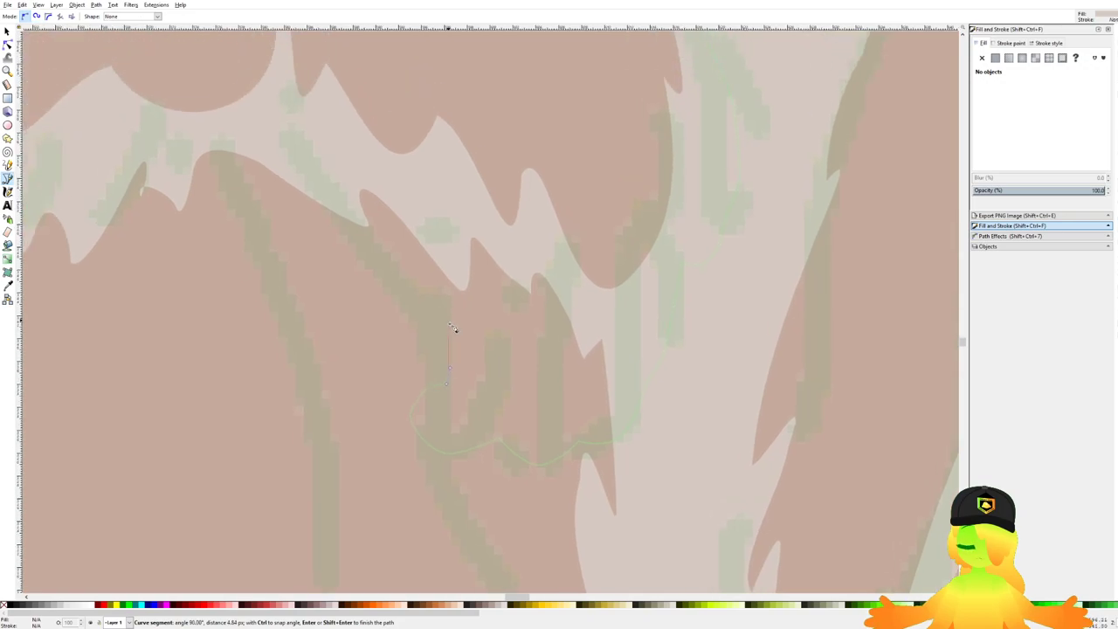
{"action": "scroll", "coordinate": [406, 266], "scroll_direction": "down", "scroll_amount": 2}
{"action": "mouse_move", "coordinate": [393, 239]}
{"action": "left_mouse_down"}
{"action": "mouse_move", "coordinate": [417, 273]}
{"action": "mouse_move", "coordinate": [407, 236]}
{"action": "left_mouse_up"}
{"action": "left_click", "coordinate": [408, 231]}
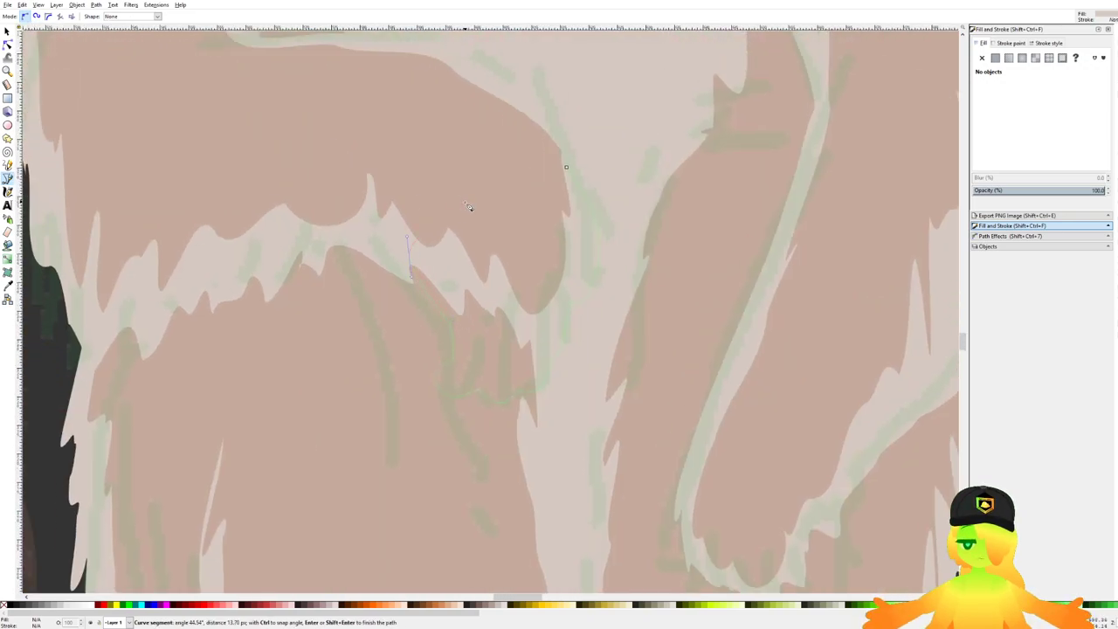
{"action": "left_click", "coordinate": [567, 168]}
Step: Fill the hand shape with the pink sampled from the face and lower it behind the arm's fur
{"action": "scroll", "coordinate": [530, 190], "scroll_direction": "down", "scroll_amount": 4}
{"action": "left_click_drag", "start_coordinate": [529, 189], "coordinate": [540, 341]}
{"action": "scroll", "coordinate": [543, 174], "scroll_direction": "up", "scroll_amount": 1}
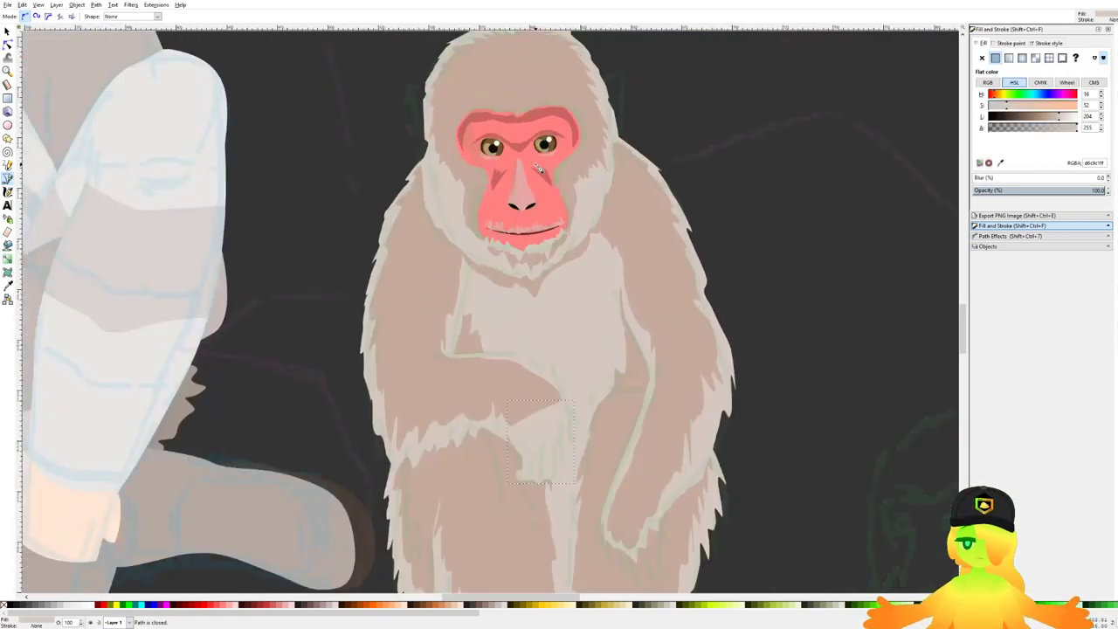
{"action": "key", "text": "d"}
{"action": "left_click", "coordinate": [552, 204]}
{"action": "scroll", "coordinate": [596, 242], "scroll_direction": "down", "scroll_amount": 2}
{"action": "scroll", "coordinate": [559, 299], "scroll_direction": "up", "scroll_amount": 2}
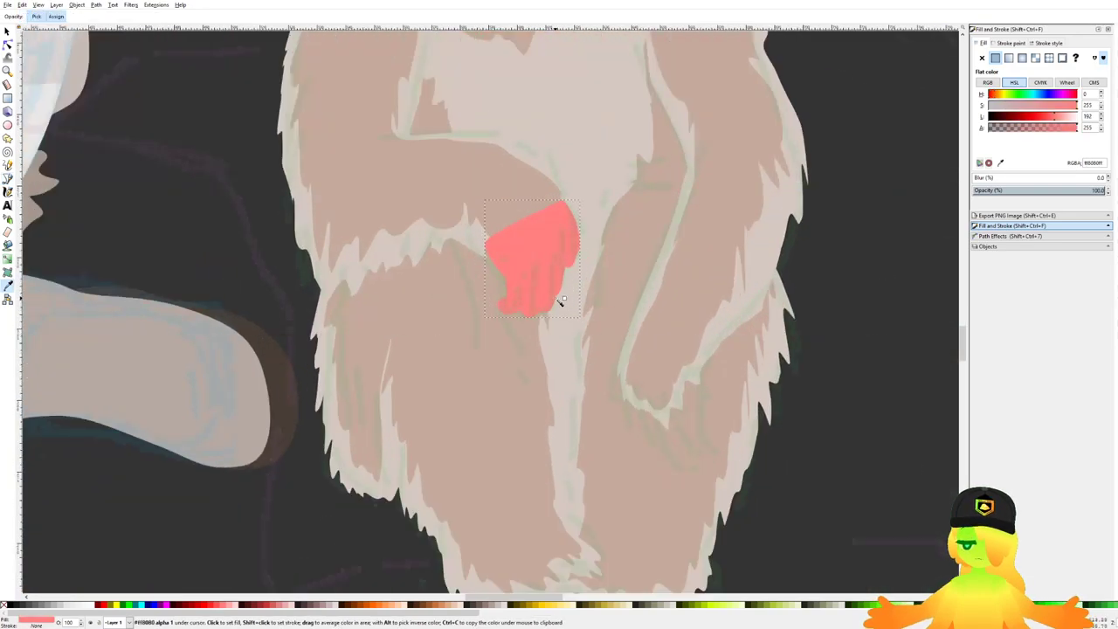
{"action": "key", "text": "Page_Down"}
Step: Check the hand colour against the reference photos and darken the hand shape to saturation 63 and lightness 100
{"action": "scroll", "coordinate": [577, 264], "scroll_direction": "down", "scroll_amount": 5}
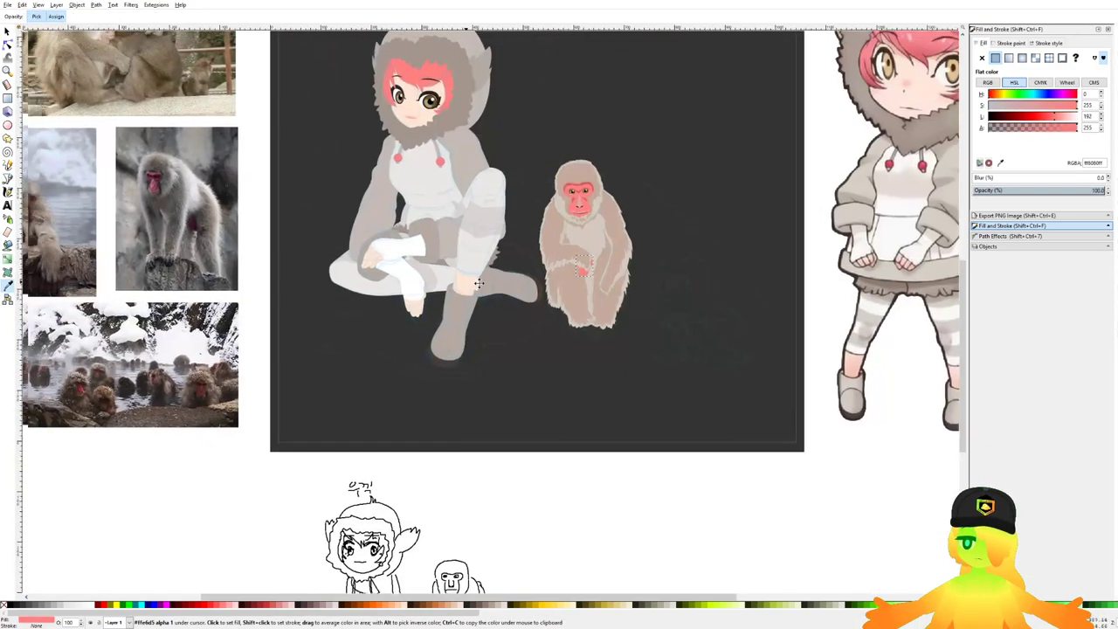
{"action": "left_click_drag", "start_coordinate": [342, 274], "coordinate": [661, 312]}
{"action": "scroll", "coordinate": [484, 296], "scroll_direction": "up", "scroll_amount": 3}
{"action": "scroll", "coordinate": [478, 322], "scroll_direction": "down", "scroll_amount": 3}
{"action": "left_click_drag", "start_coordinate": [481, 314], "coordinate": [653, 382]}
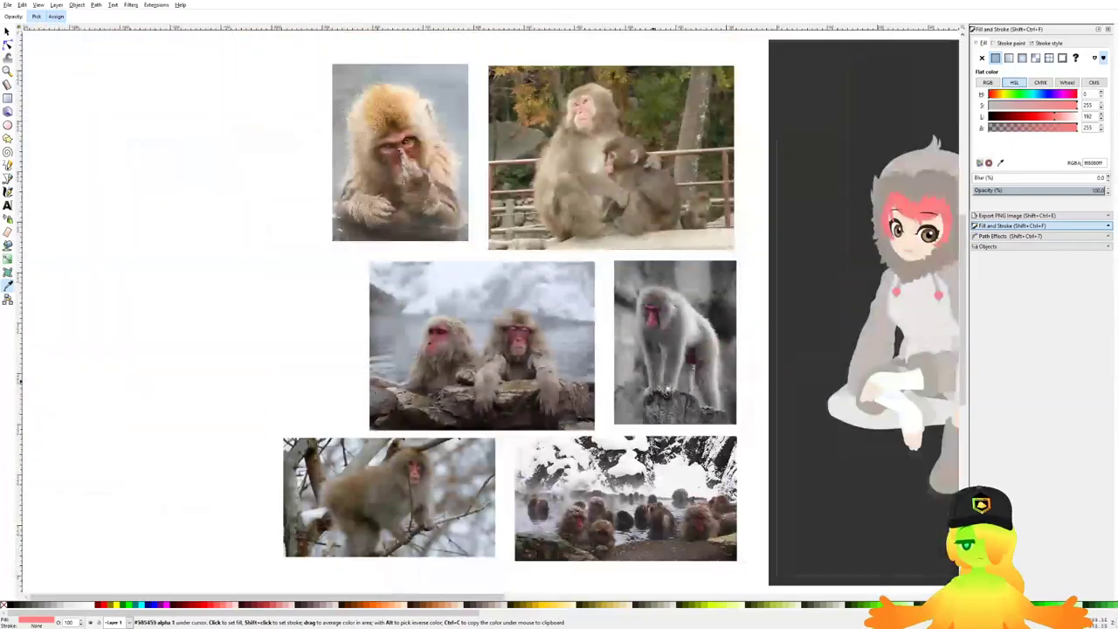
{"action": "left_click_drag", "start_coordinate": [873, 471], "coordinate": [587, 374]}
{"action": "scroll", "coordinate": [559, 361], "scroll_direction": "up", "scroll_amount": 4}
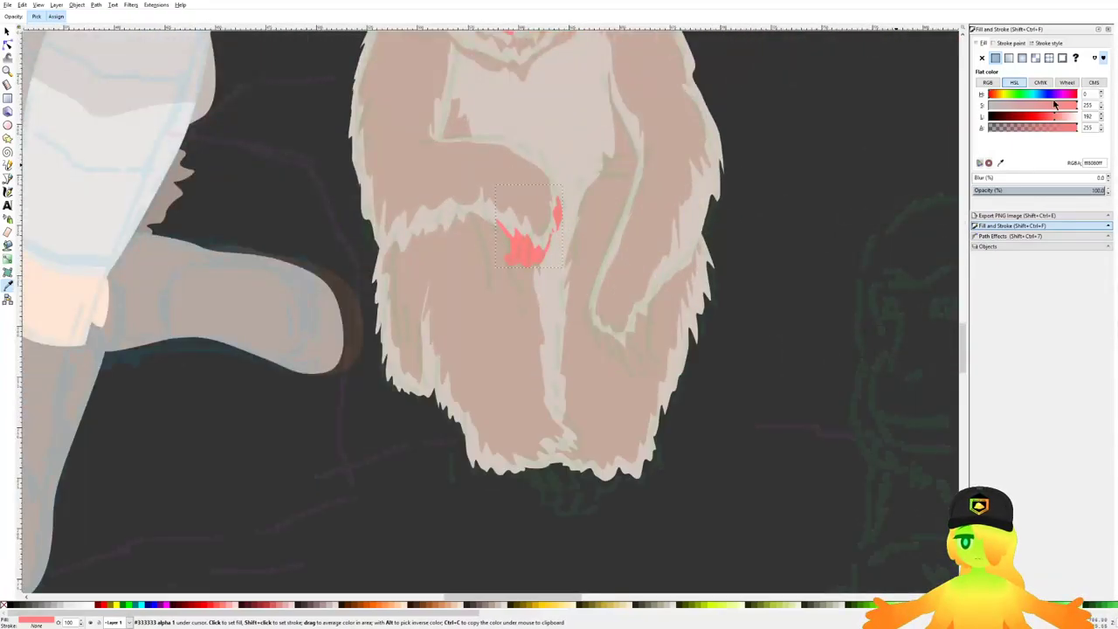
{"action": "left_click", "coordinate": [1032, 106]}
{"action": "left_click_drag", "start_coordinate": [1032, 116], "coordinate": [1009, 108]}
{"action": "left_click_drag", "start_coordinate": [707, 321], "coordinate": [696, 270]}
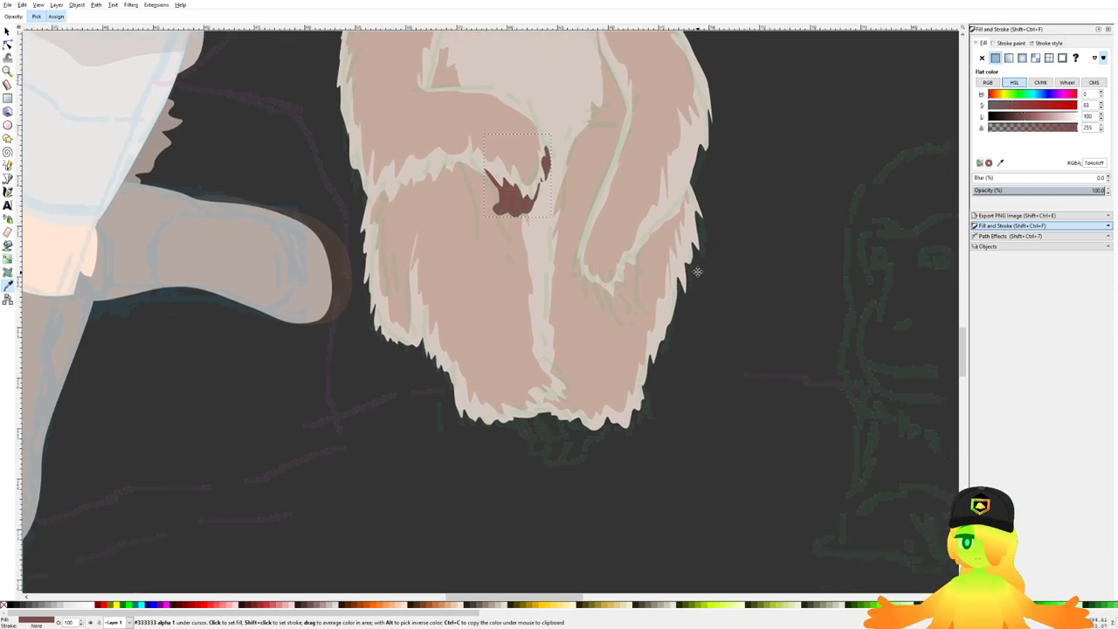
Step: Draw a closed curved path over the sketched hand at the end of the monkey's straight arm, tracing its fingertips and thumb
{"action": "left_click", "coordinate": [8, 179]}
{"action": "scroll", "coordinate": [521, 244], "scroll_direction": "up", "scroll_amount": 3}
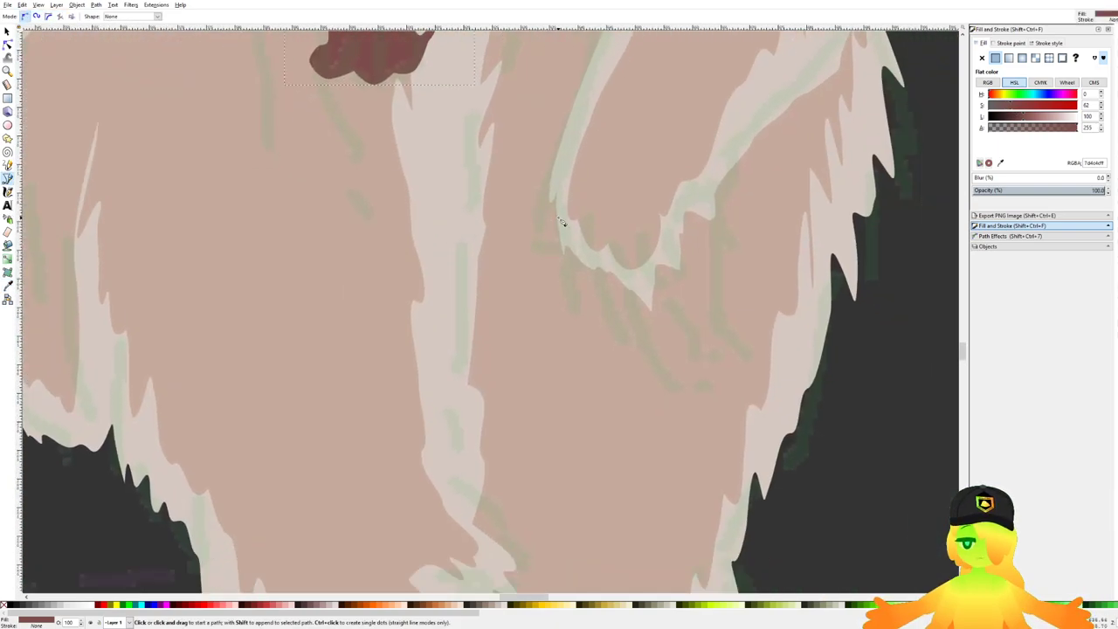
{"action": "left_click", "coordinate": [559, 159]}
{"action": "left_click", "coordinate": [531, 278]}
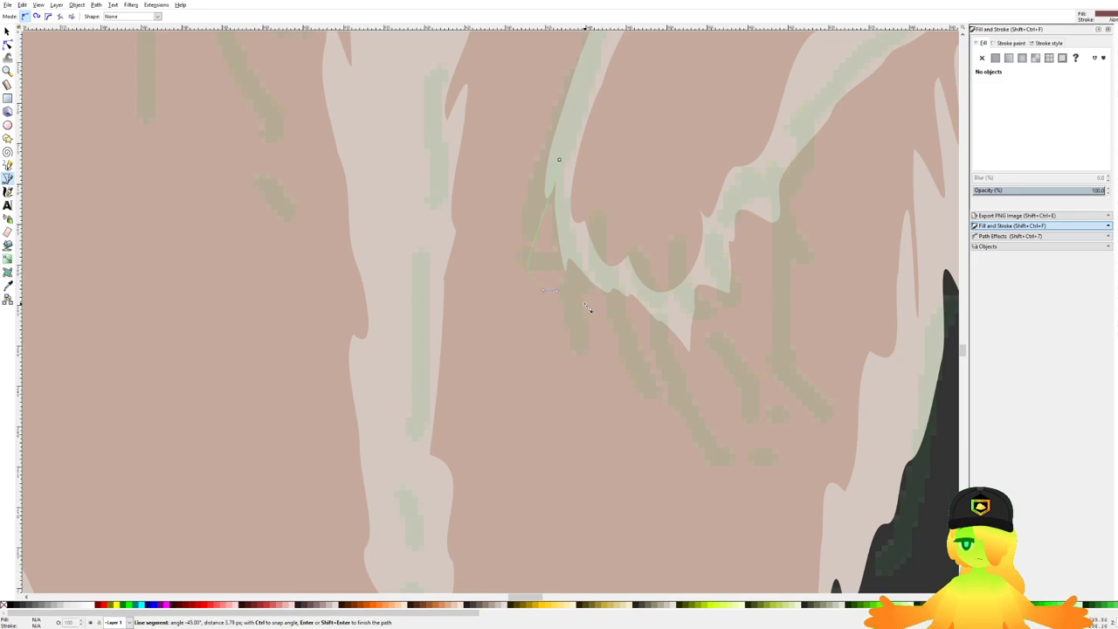
{"action": "left_click_drag", "start_coordinate": [591, 358], "coordinate": [577, 330]}
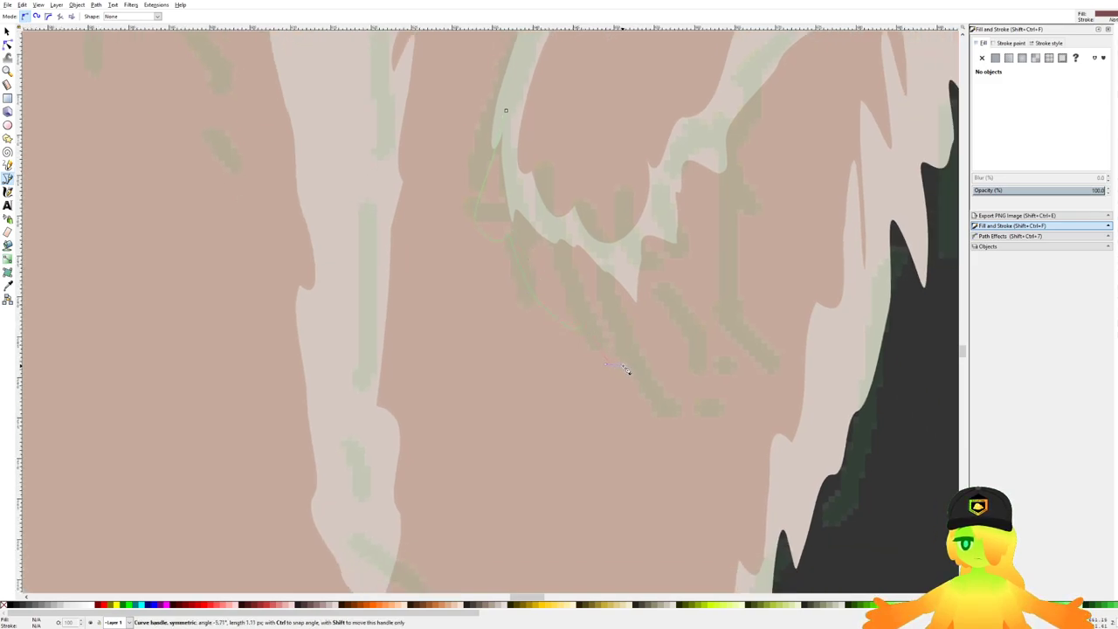
{"action": "left_click", "coordinate": [713, 406]}
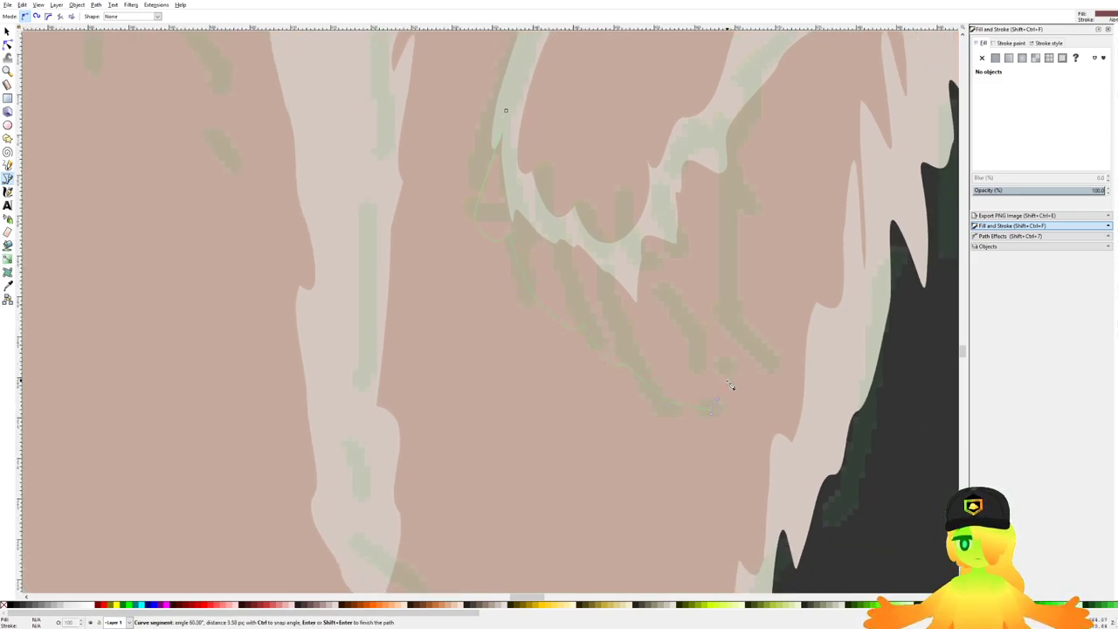
{"action": "left_click", "coordinate": [749, 343]}
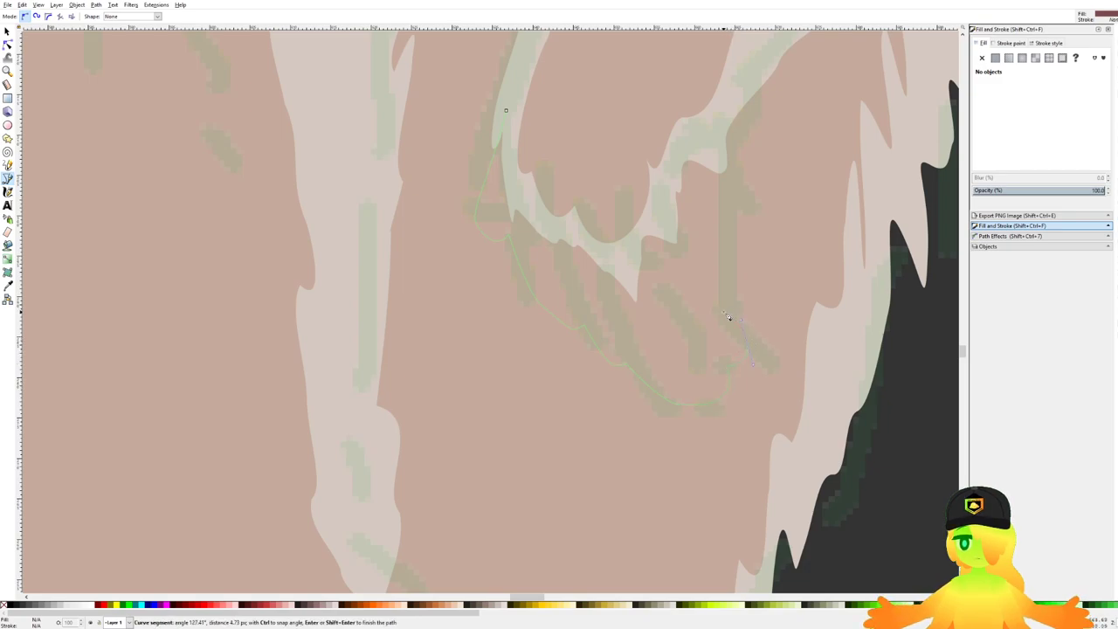
{"action": "key", "text": "BackSpace"}
{"action": "mouse_move", "coordinate": [769, 354]}
{"action": "left_mouse_down"}
{"action": "mouse_move", "coordinate": [770, 341]}
{"action": "mouse_move", "coordinate": [715, 289]}
{"action": "left_mouse_up"}
{"action": "middle_click", "coordinate": [745, 290]}
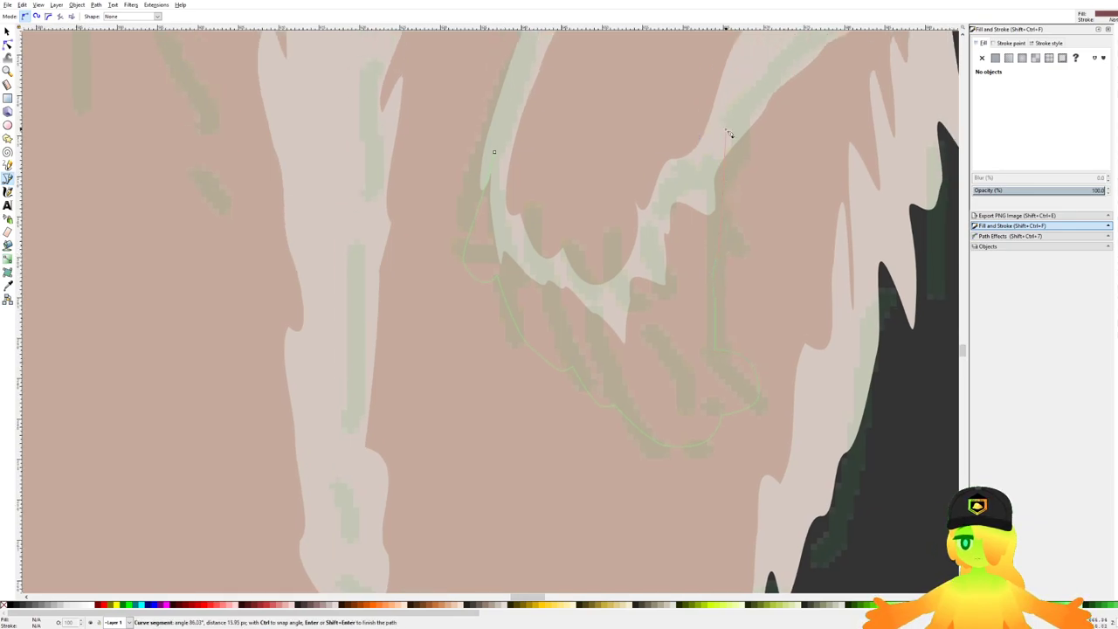
{"action": "left_click_drag", "start_coordinate": [730, 133], "coordinate": [725, 98]}
{"action": "left_click", "coordinate": [494, 154]}
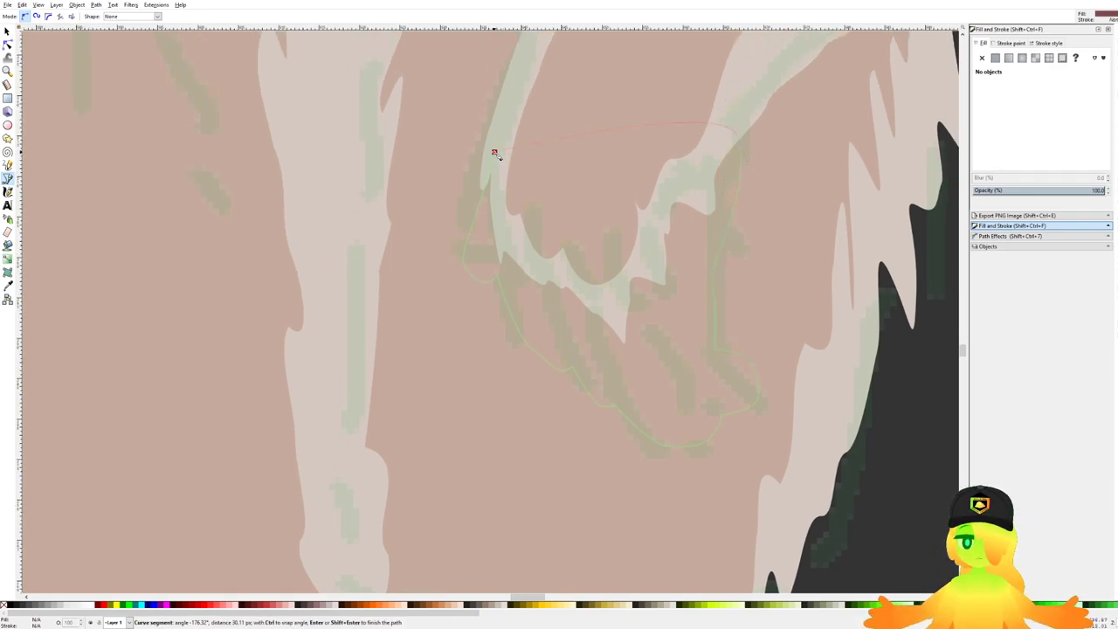
Step: Scale the new hand down slightly, lower it behind the straight arm's fur, nudge it into place and save the document
{"action": "key", "text": "s"}
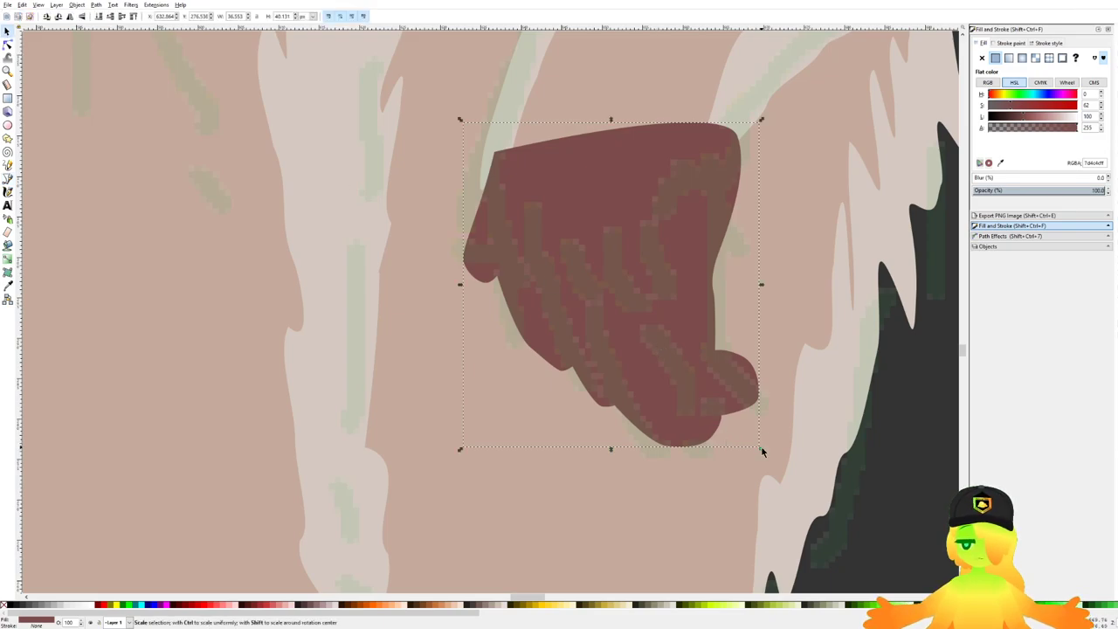
{"action": "left_click_drag", "start_coordinate": [762, 451], "coordinate": [733, 420]}
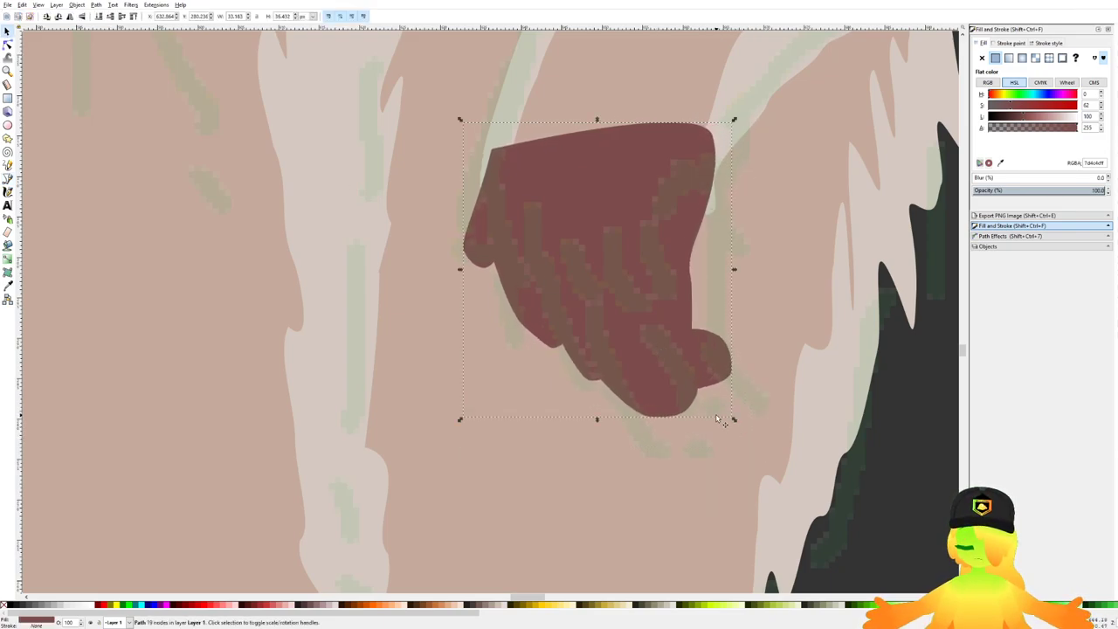
{"action": "key", "text": "Page_Down"}
{"action": "key", "text": "Page_Down"}
{"action": "left_click_drag", "start_coordinate": [689, 366], "coordinate": [692, 358]}
{"action": "scroll", "coordinate": [692, 358], "scroll_direction": "down", "scroll_amount": 8}
{"action": "left_click", "coordinate": [698, 430]}
{"action": "scroll", "coordinate": [656, 417], "scroll_direction": "up", "scroll_amount": 1}
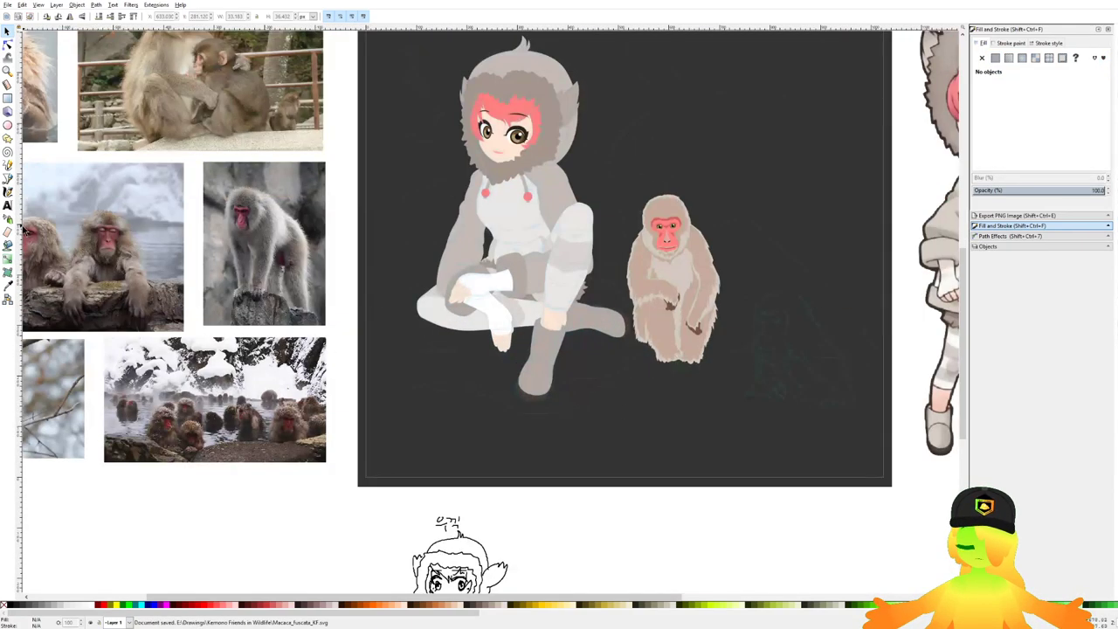
Step: Begin a curved foot outline in the fur between the legs, following the sketched edge down below the fur
{"action": "key", "text": "b"}
{"action": "scroll", "coordinate": [594, 374], "scroll_direction": "left", "scroll_amount": 1}
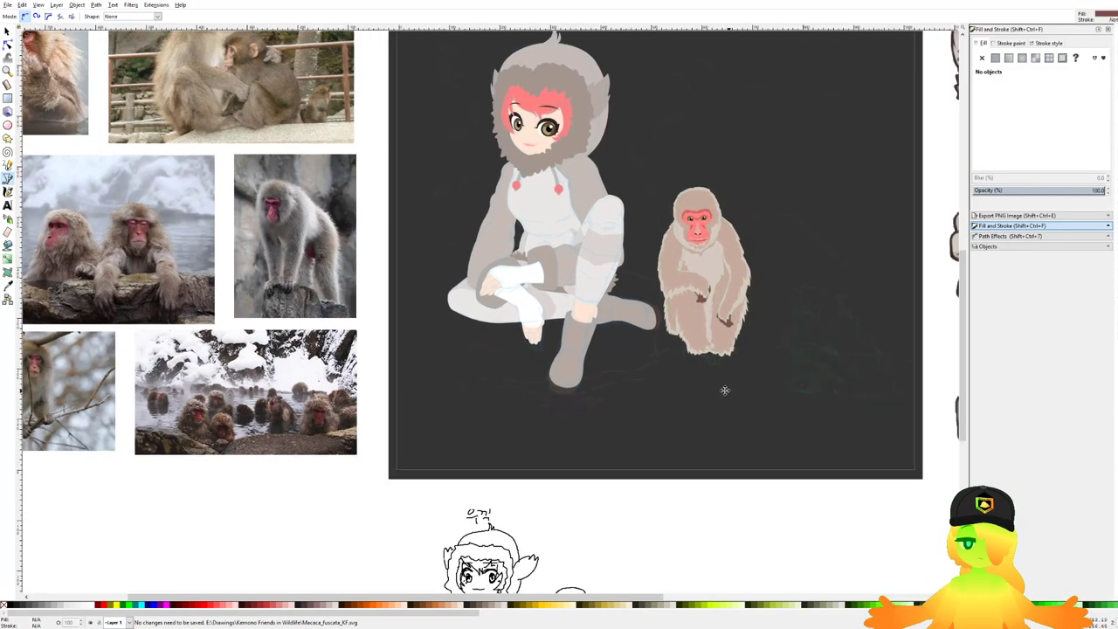
{"action": "scroll", "coordinate": [725, 367], "scroll_direction": "up", "scroll_amount": 6}
{"action": "scroll", "coordinate": [617, 277], "scroll_direction": "up", "scroll_amount": 2}
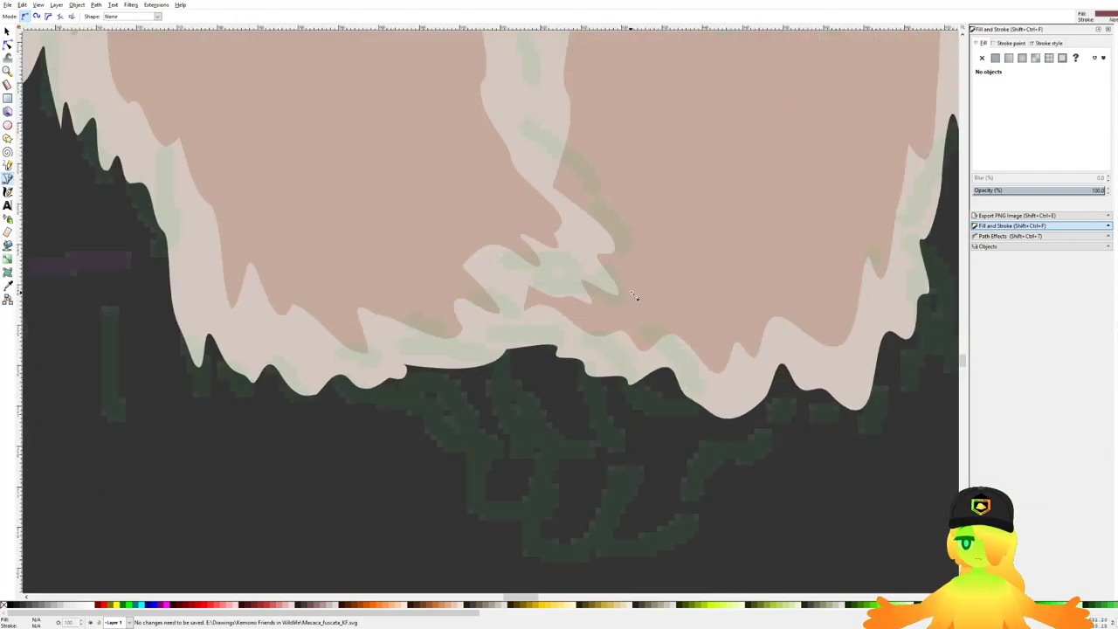
{"action": "left_click_drag", "start_coordinate": [521, 222], "coordinate": [592, 236]}
{"action": "left_click_drag", "start_coordinate": [653, 290], "coordinate": [727, 351]}
{"action": "left_click", "coordinate": [662, 337]}
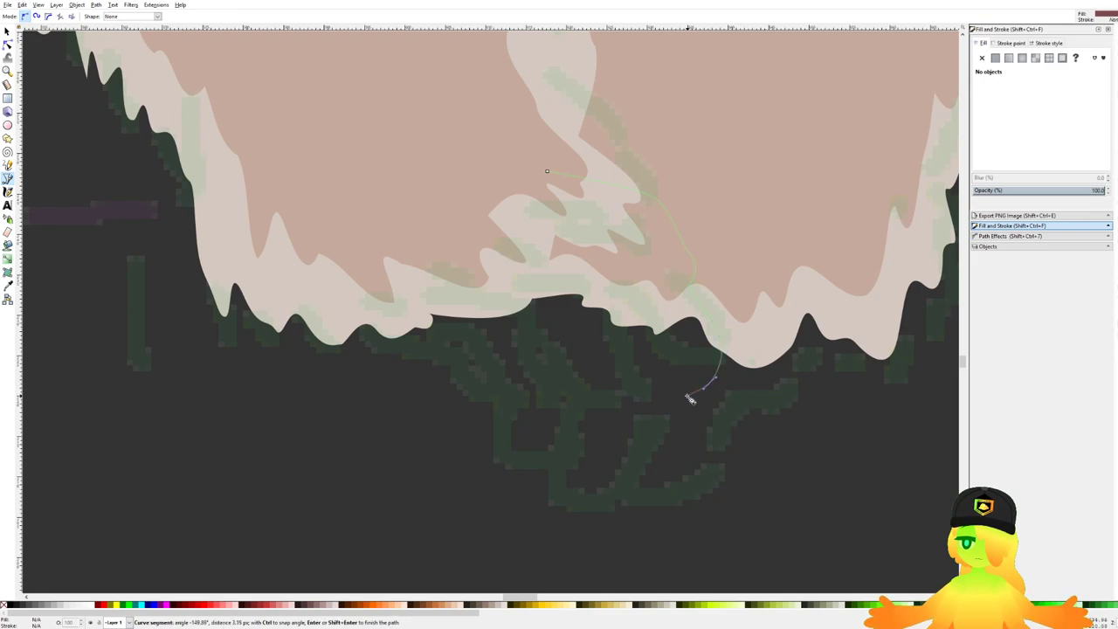
{"action": "left_click", "coordinate": [690, 391]}
{"action": "left_click_drag", "start_coordinate": [676, 409], "coordinate": [577, 437]}
{"action": "key", "text": "BackSpace"}
{"action": "left_click", "coordinate": [623, 421]}
{"action": "left_click_drag", "start_coordinate": [556, 422], "coordinate": [581, 423]}
{"action": "scroll", "coordinate": [582, 423], "scroll_direction": "left", "scroll_amount": 1}
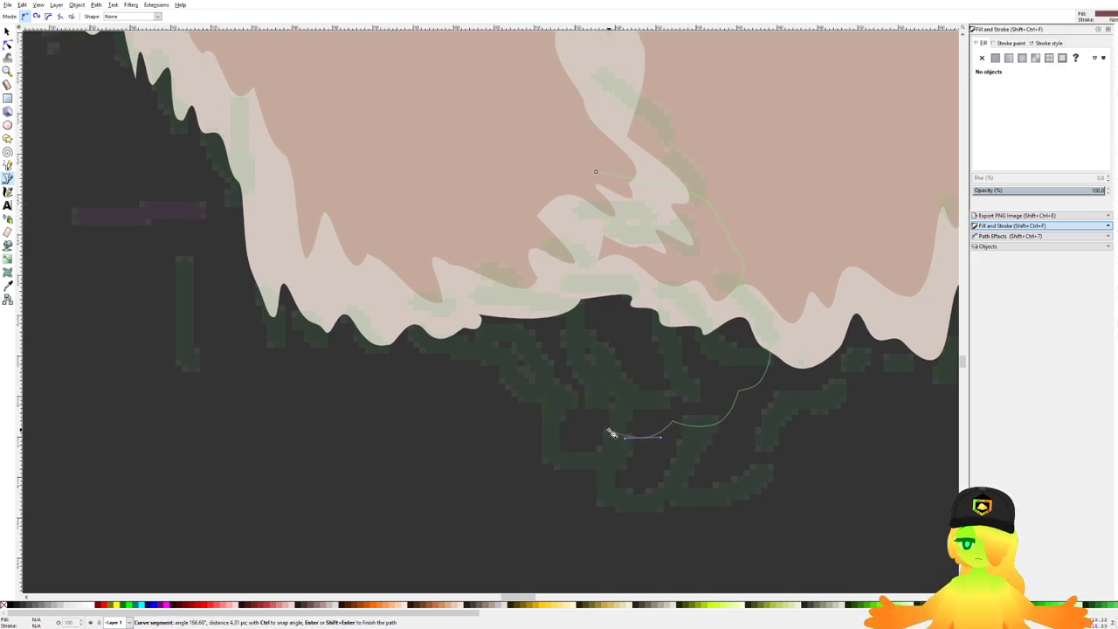
{"action": "key", "text": "BackSpace"}
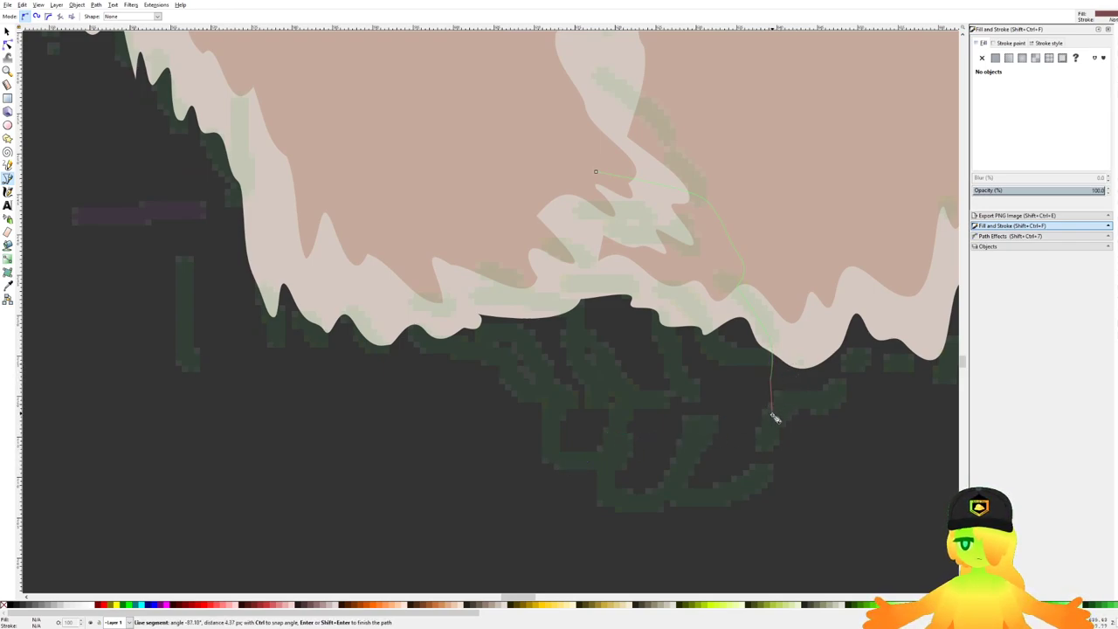
Step: Continue the outline around the sketched toes, back along the leg's lower fur edge, and close the foot shape
{"action": "left_click_drag", "start_coordinate": [698, 505], "coordinate": [680, 496]}
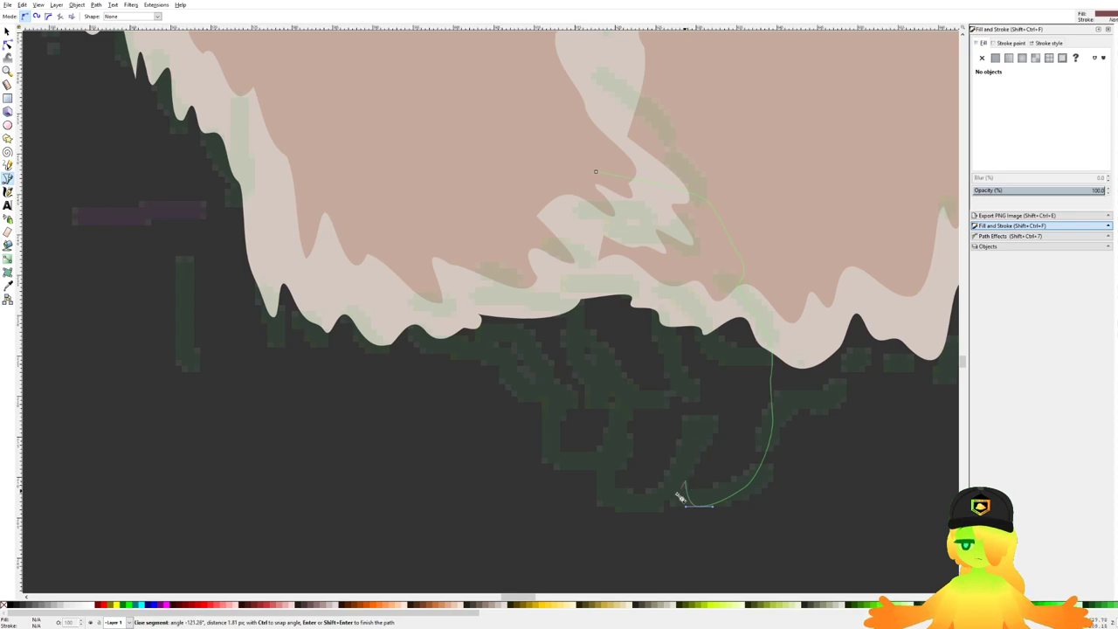
{"action": "left_click_drag", "start_coordinate": [601, 505], "coordinate": [606, 469]}
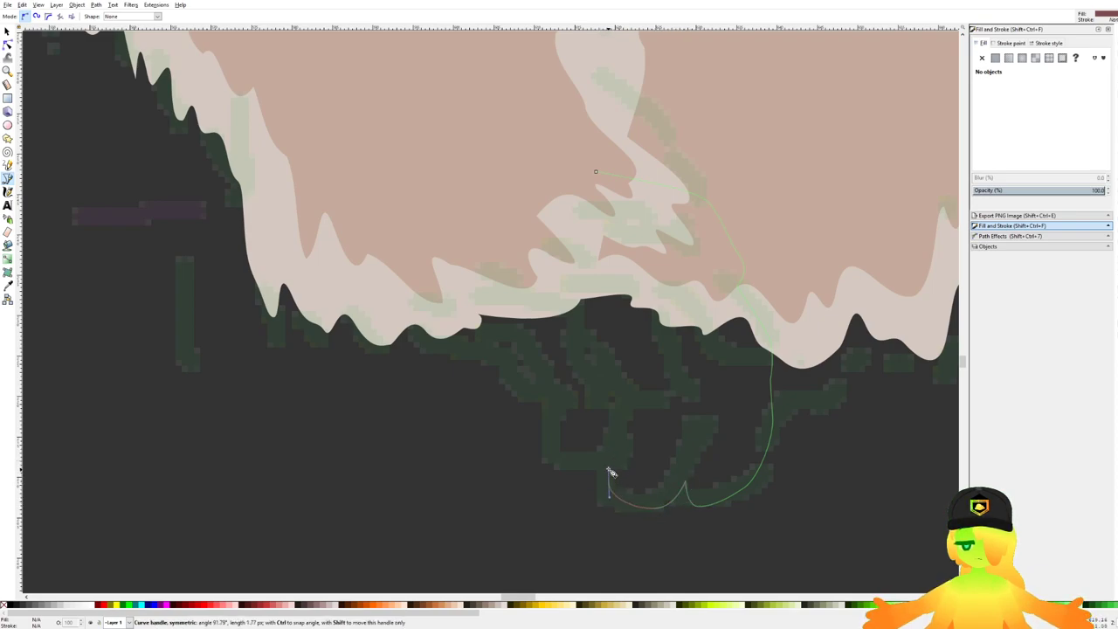
{"action": "left_click", "coordinate": [552, 463]}
{"action": "left_click", "coordinate": [552, 410]}
{"action": "mouse_move", "coordinate": [486, 366]}
{"action": "left_mouse_down"}
{"action": "mouse_move", "coordinate": [517, 375]}
{"action": "mouse_move", "coordinate": [468, 360]}
{"action": "left_mouse_up"}
{"action": "left_click_drag", "start_coordinate": [328, 254], "coordinate": [338, 163]}
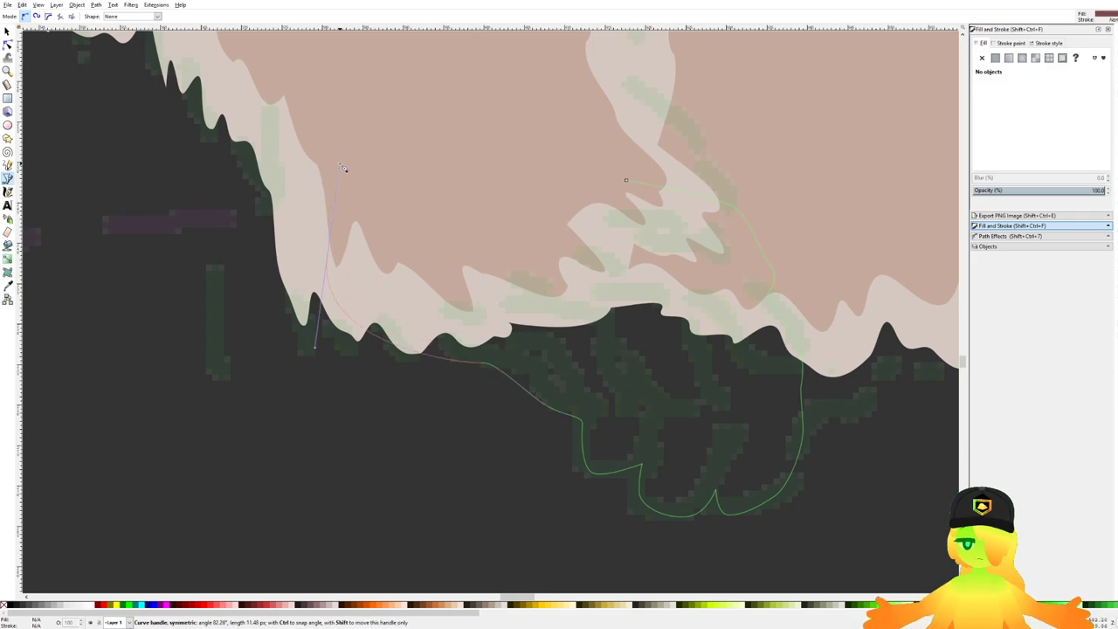
{"action": "left_click", "coordinate": [627, 183]}
Step: Lower the foot shape behind the leg fur and save the document
{"action": "scroll", "coordinate": [566, 261], "scroll_direction": "down", "scroll_amount": 2}
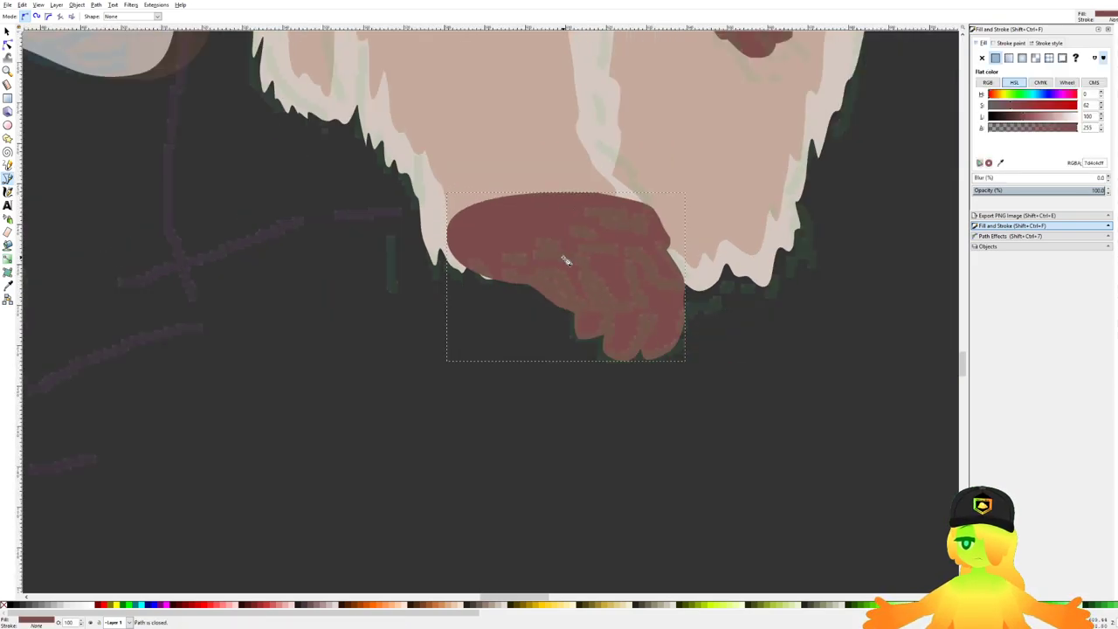
{"action": "key", "text": "Page_Down"}
{"action": "scroll", "coordinate": [725, 276], "scroll_direction": "up", "scroll_amount": 1}
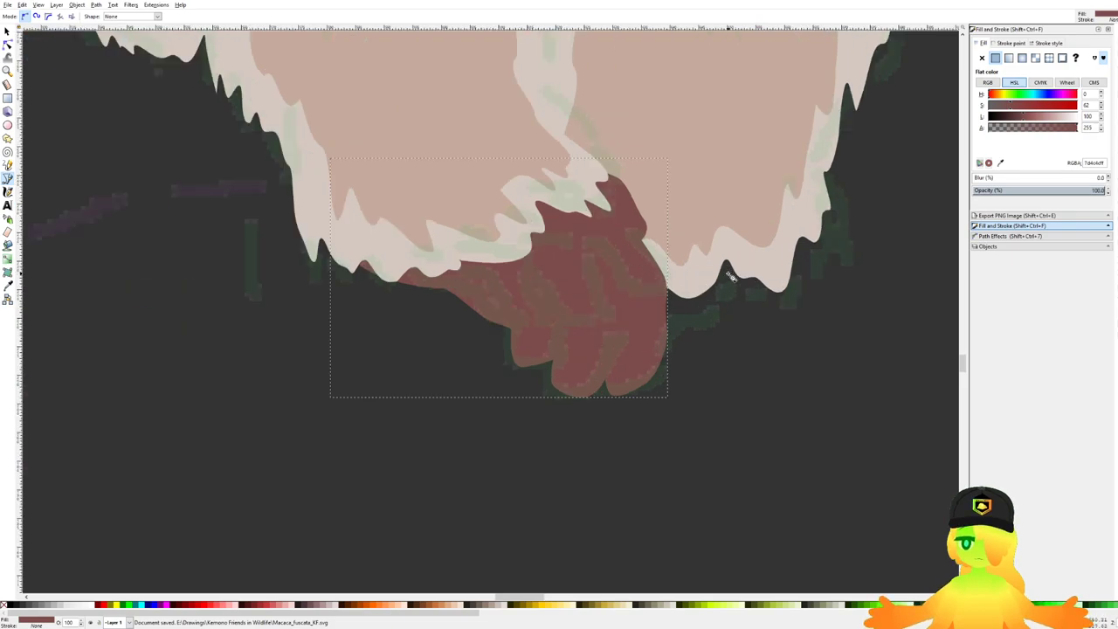
{"action": "key", "text": "ctrl+s"}
Step: Rotate the foot slightly, shift it and scale it down to fit under the leg fur, and save the document
{"action": "left_click", "coordinate": [7, 32]}
{"action": "left_click", "coordinate": [626, 231]}
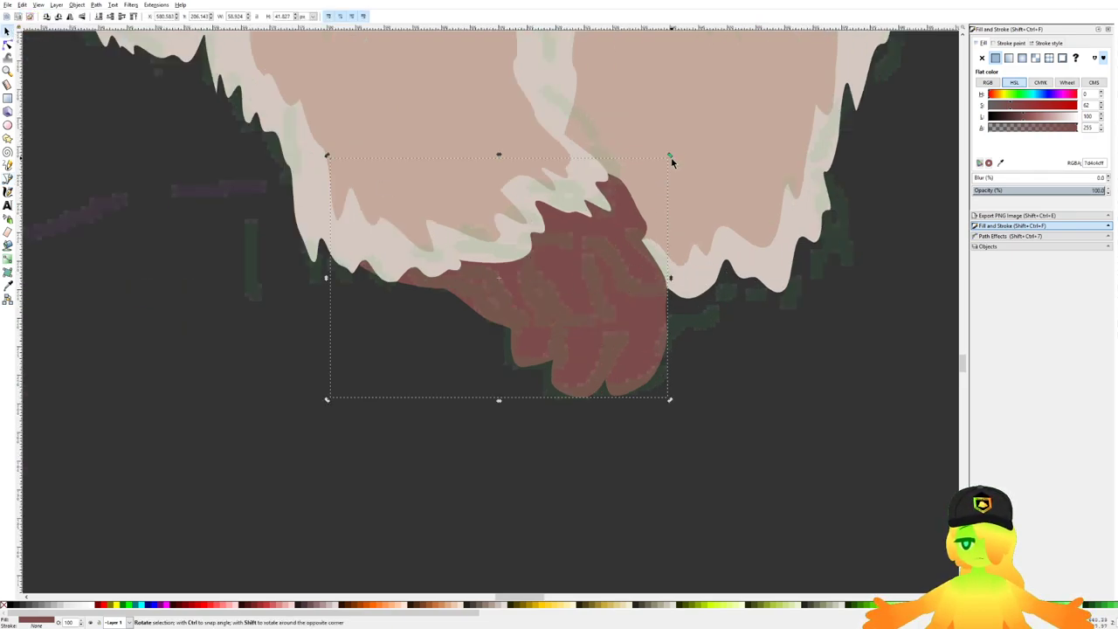
{"action": "left_click_drag", "start_coordinate": [670, 157], "coordinate": [669, 147]}
{"action": "left_click_drag", "start_coordinate": [625, 233], "coordinate": [618, 233]}
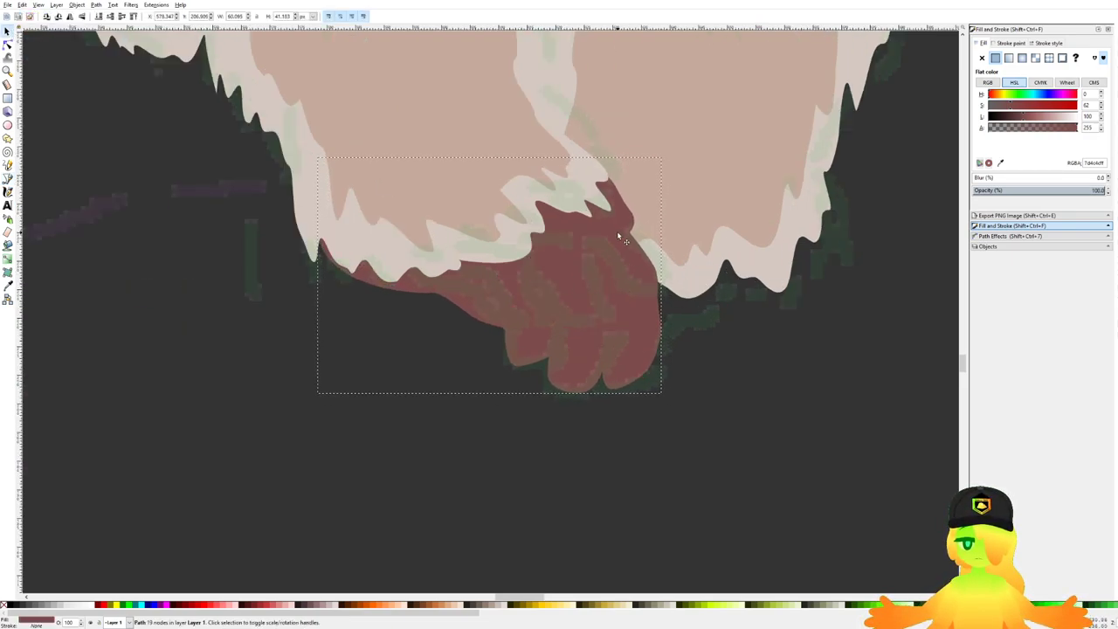
{"action": "left_click", "coordinate": [719, 339]}
{"action": "left_click", "coordinate": [587, 341]}
{"action": "left_click_drag", "start_coordinate": [318, 395], "coordinate": [326, 392]}
{"action": "left_click", "coordinate": [686, 310]}
{"action": "key", "text": "ctrl+s"}
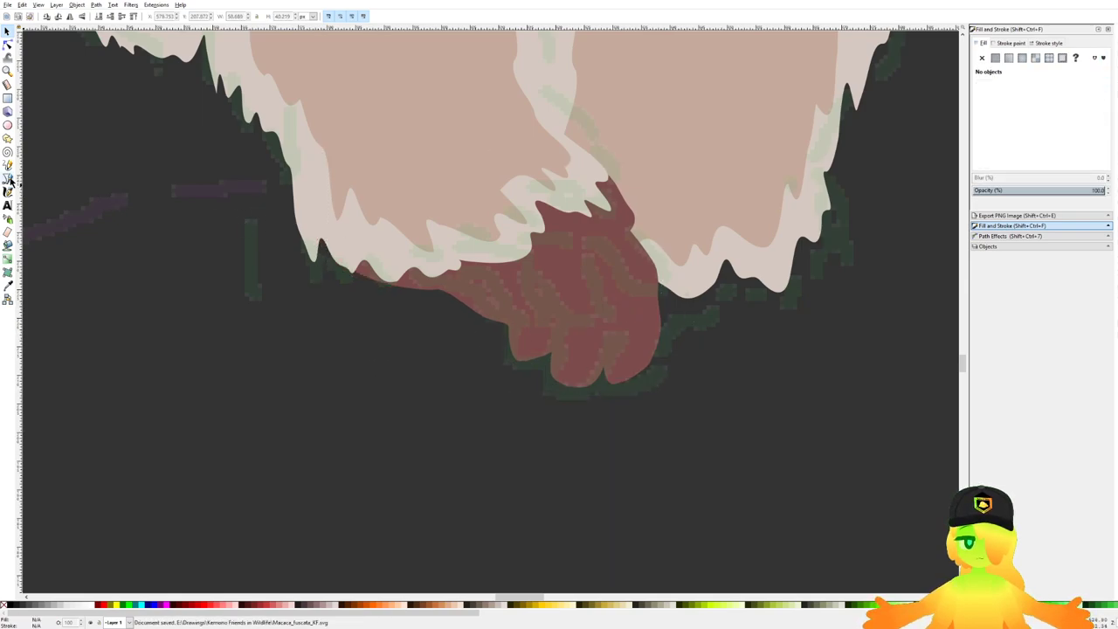
Step: Draw a closed path for the second foot under the other leg, overlapping the first foot, and save the document
{"action": "left_click", "coordinate": [7, 179]}
{"action": "scroll", "coordinate": [812, 272], "scroll_direction": "up", "scroll_amount": 1}
{"action": "left_click_drag", "start_coordinate": [821, 159], "coordinate": [821, 181]}
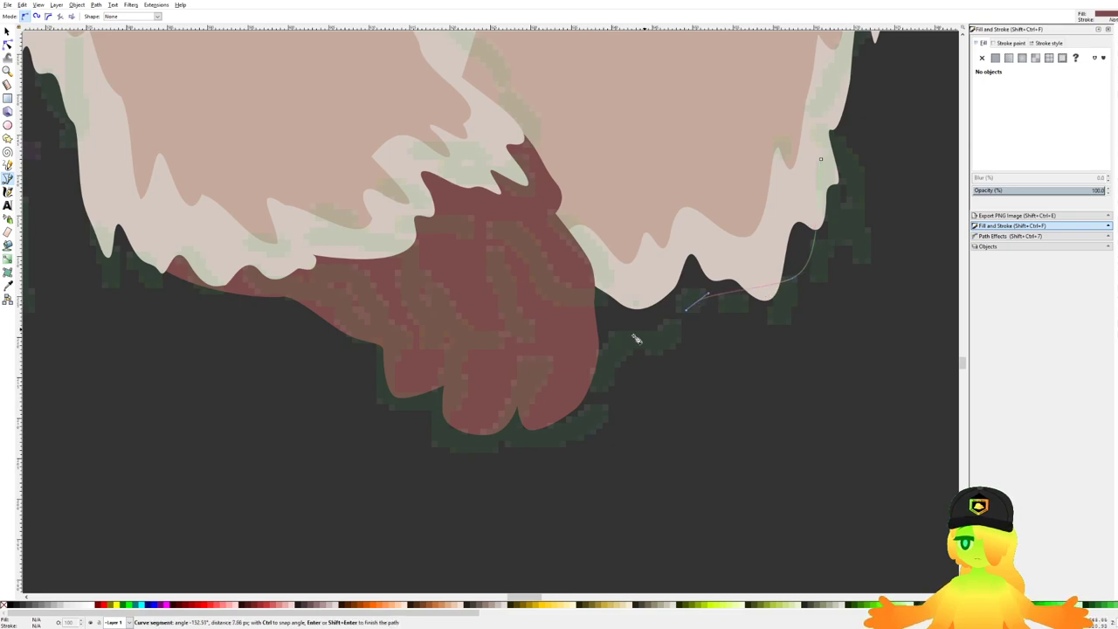
{"action": "left_click", "coordinate": [570, 394]}
{"action": "scroll", "coordinate": [525, 380], "scroll_direction": "down", "scroll_amount": 1}
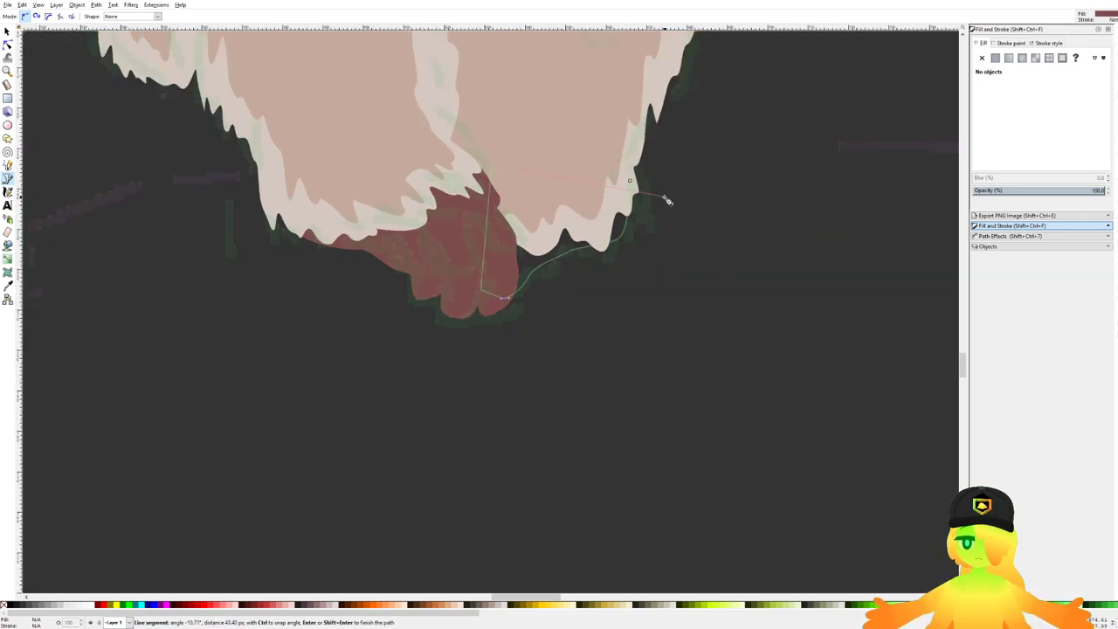
{"action": "left_click", "coordinate": [634, 191]}
{"action": "key", "text": "ctrl+s"}
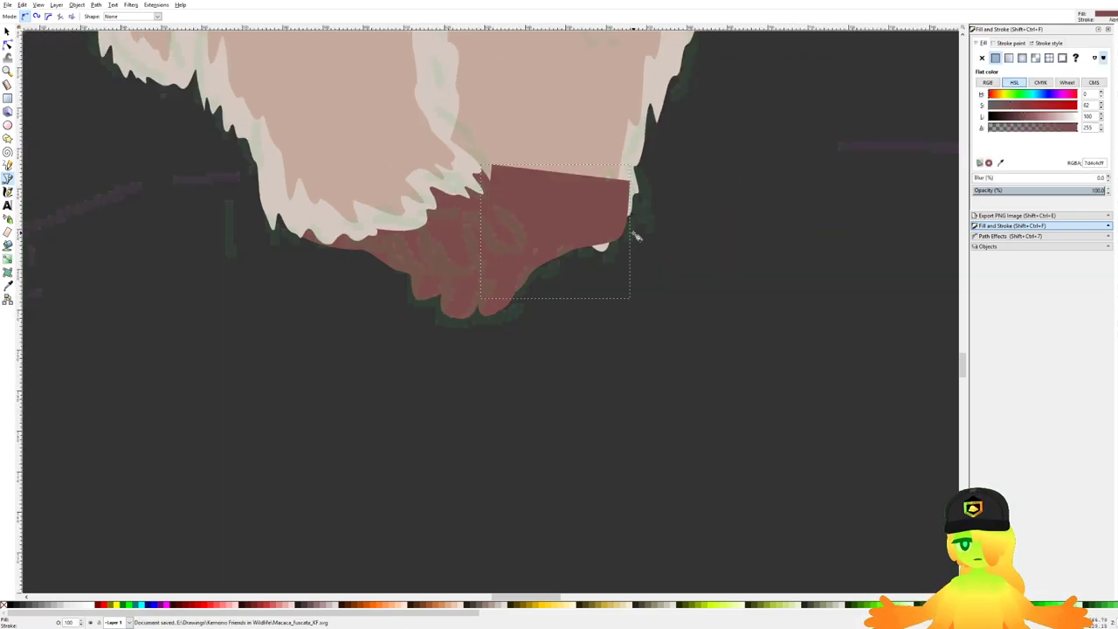
Step: Lower the second foot behind the leg fur and the first foot, and save the document
{"action": "key", "text": "Page_Down"}
{"action": "key", "text": "Page_Down"}
{"action": "scroll", "coordinate": [576, 199], "scroll_direction": "down", "scroll_amount": 4}
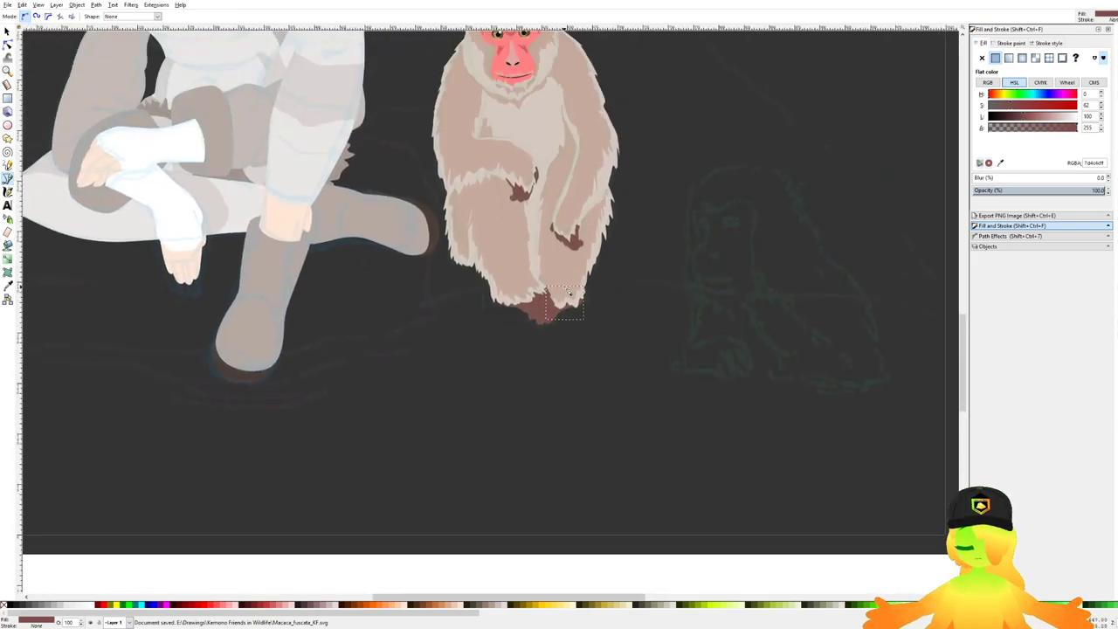
{"action": "key", "text": "ctrl+s"}
{"action": "scroll", "coordinate": [564, 240], "scroll_direction": "down", "scroll_amount": 1}
Step: Select both foot shapes and examine the macaques' hand and foot colours in the reference photos
{"action": "left_click", "coordinate": [7, 31]}
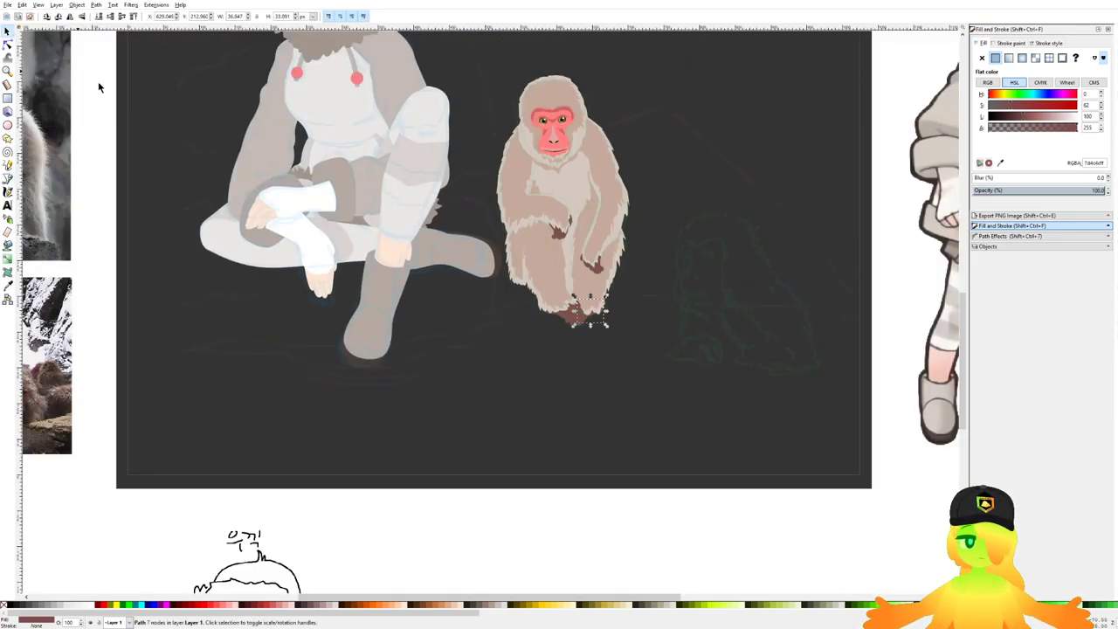
{"action": "left_click", "coordinate": [567, 319], "text": "shift"}
{"action": "left_click_drag", "start_coordinate": [382, 322], "coordinate": [732, 338]}
{"action": "scroll", "coordinate": [303, 403], "scroll_direction": "up", "scroll_amount": 4}
{"action": "left_click_drag", "start_coordinate": [302, 403], "coordinate": [324, 433]}
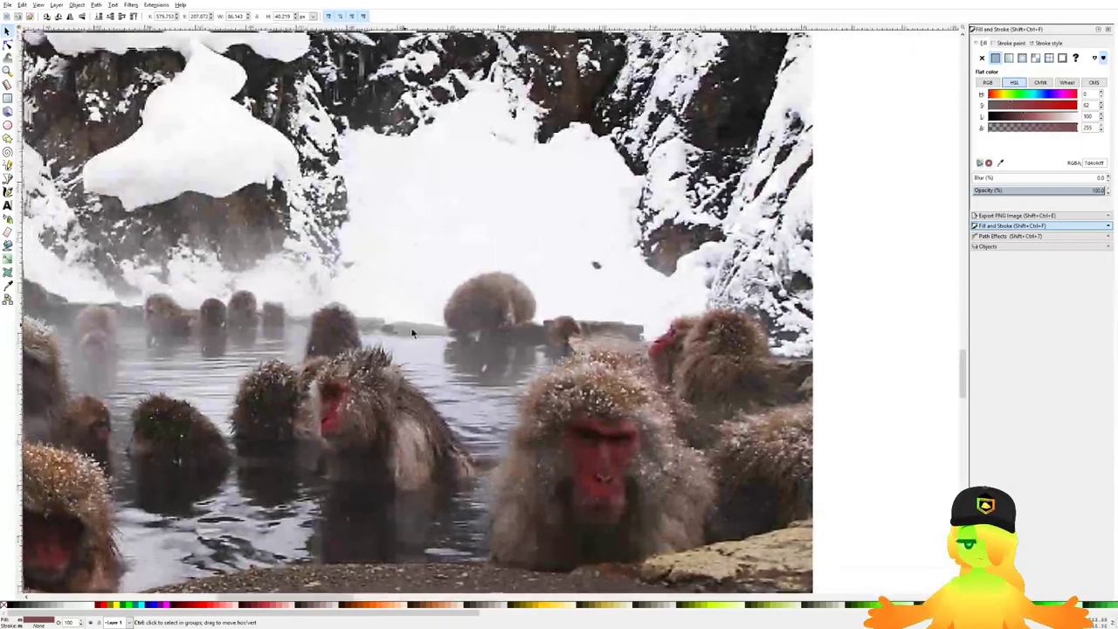
{"action": "scroll", "coordinate": [410, 326], "scroll_direction": "down", "scroll_amount": 5}
{"action": "scroll", "coordinate": [145, 334], "scroll_direction": "up", "scroll_amount": 2}
{"action": "left_click_drag", "start_coordinate": [145, 333], "coordinate": [231, 427]}
{"action": "scroll", "coordinate": [231, 428], "scroll_direction": "up", "scroll_amount": 2}
{"action": "scroll", "coordinate": [231, 428], "scroll_direction": "down", "scroll_amount": 5}
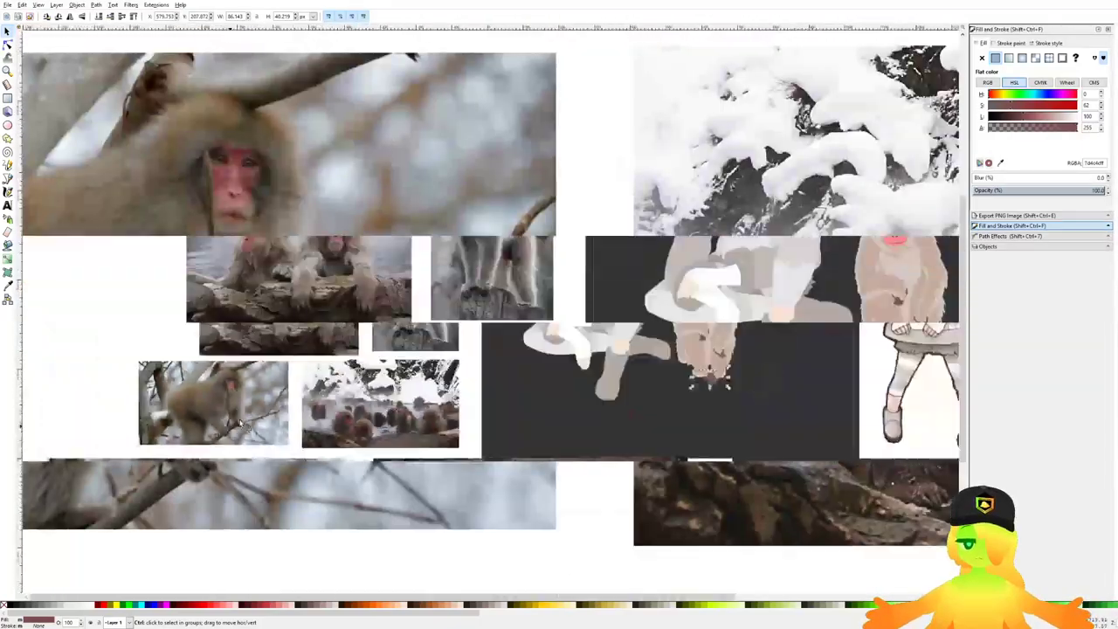
Step: Add both hands to the selected feet and recolour all four shapes to saturation 37 and lightness 93
{"action": "scroll", "coordinate": [672, 354], "scroll_direction": "up", "scroll_amount": 4}
{"action": "scroll", "coordinate": [368, 393], "scroll_direction": "up", "scroll_amount": 6}
{"action": "left_click", "coordinate": [358, 278], "text": "shift"}
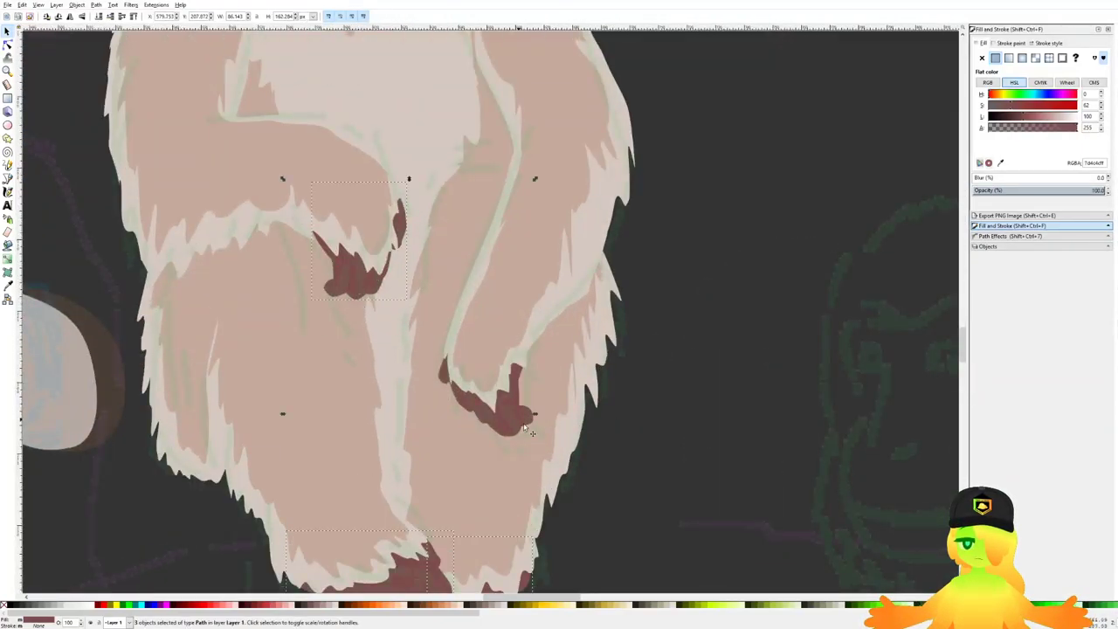
{"action": "left_click_drag", "start_coordinate": [491, 457], "coordinate": [589, 342]}
{"action": "left_click", "coordinate": [616, 288], "text": "shift"}
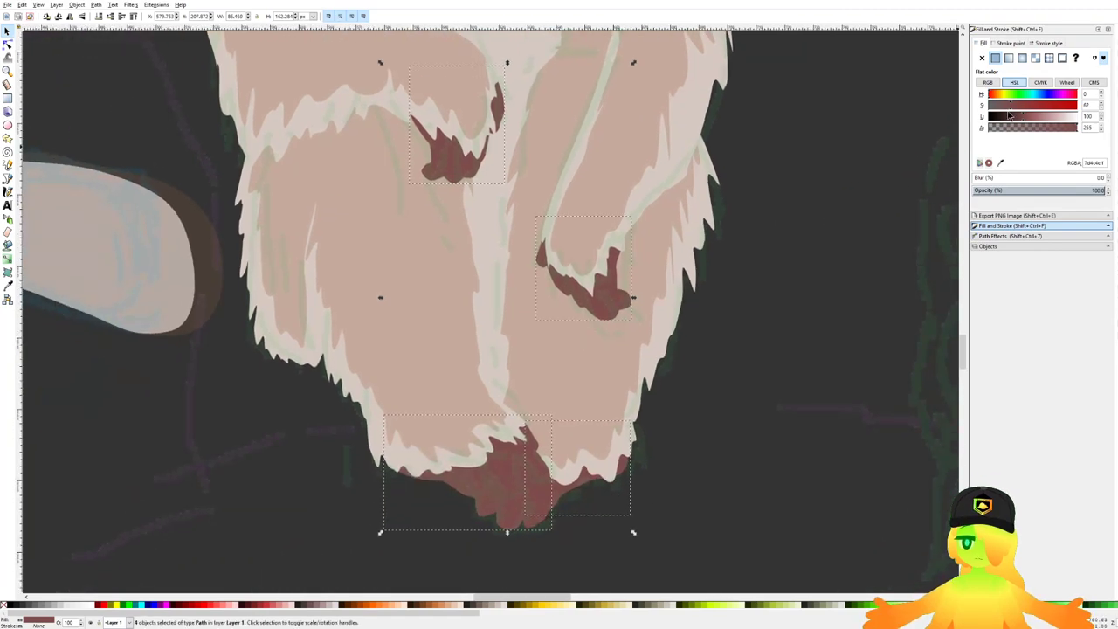
{"action": "mouse_move", "coordinate": [1014, 120]}
{"action": "left_mouse_down"}
{"action": "mouse_move", "coordinate": [1000, 107]}
{"action": "mouse_move", "coordinate": [1016, 119]}
{"action": "left_mouse_up"}
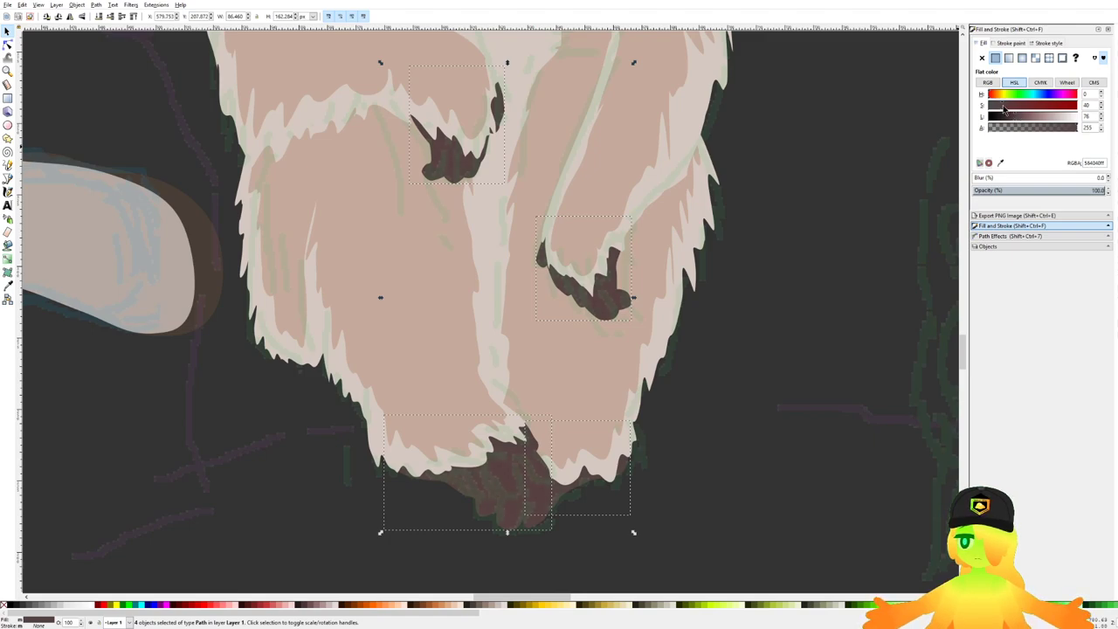
{"action": "left_click_drag", "start_coordinate": [1003, 107], "coordinate": [1020, 121]}
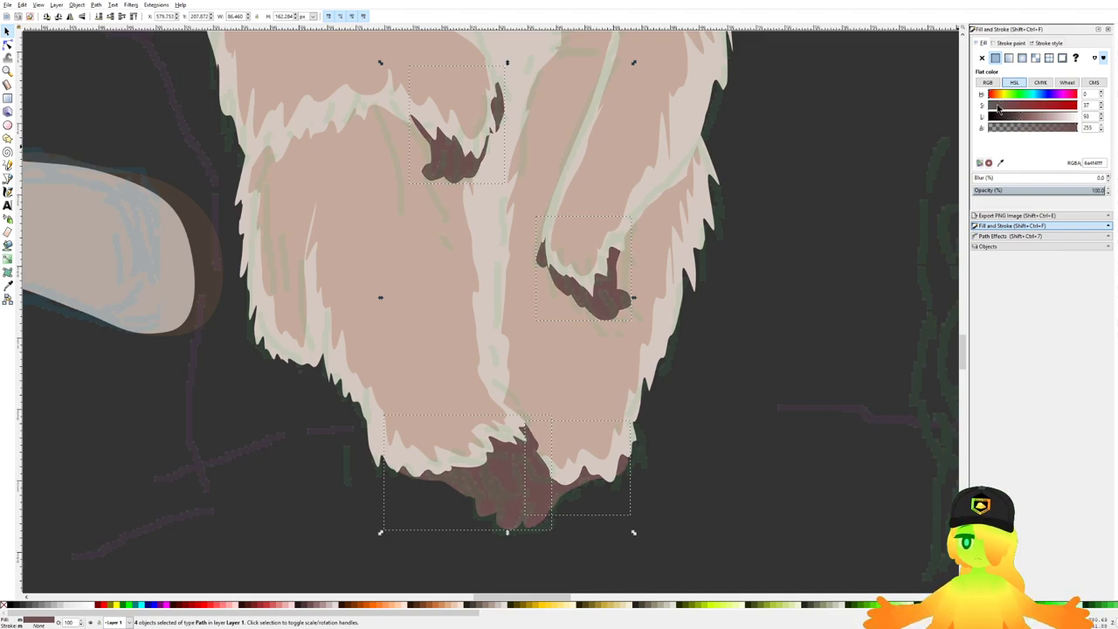
{"action": "left_click", "coordinate": [857, 180]}
{"action": "scroll", "coordinate": [529, 224], "scroll_direction": "down", "scroll_amount": 5}
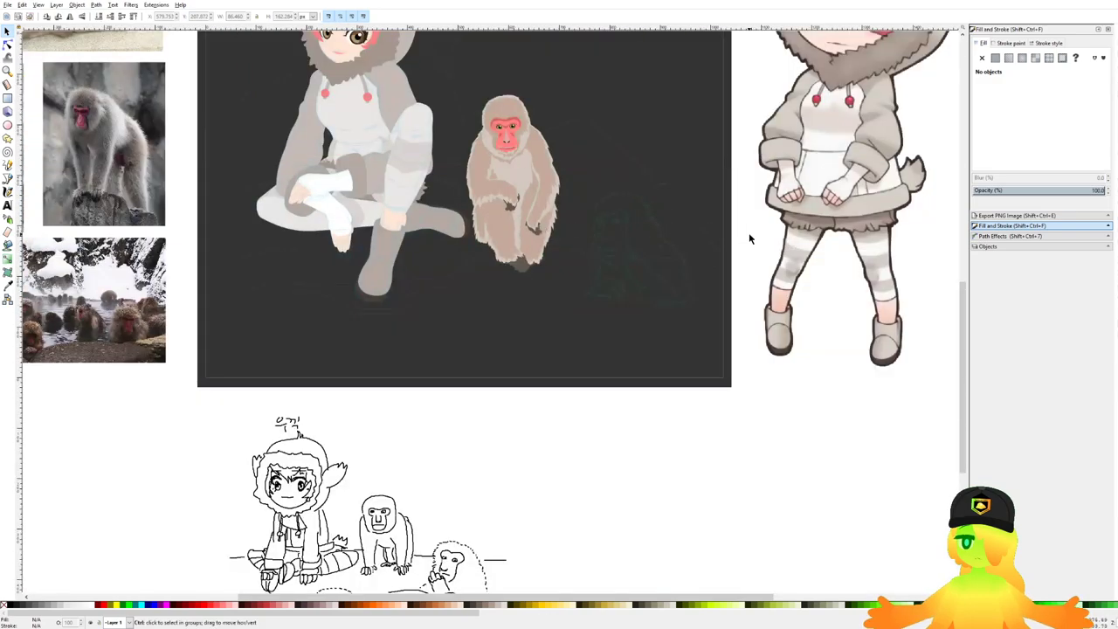
Step: Save the document and turn on the visibility of the sketch image over the artwork
{"action": "key", "text": "ctrl+s"}
{"action": "left_click", "coordinate": [1005, 246]}
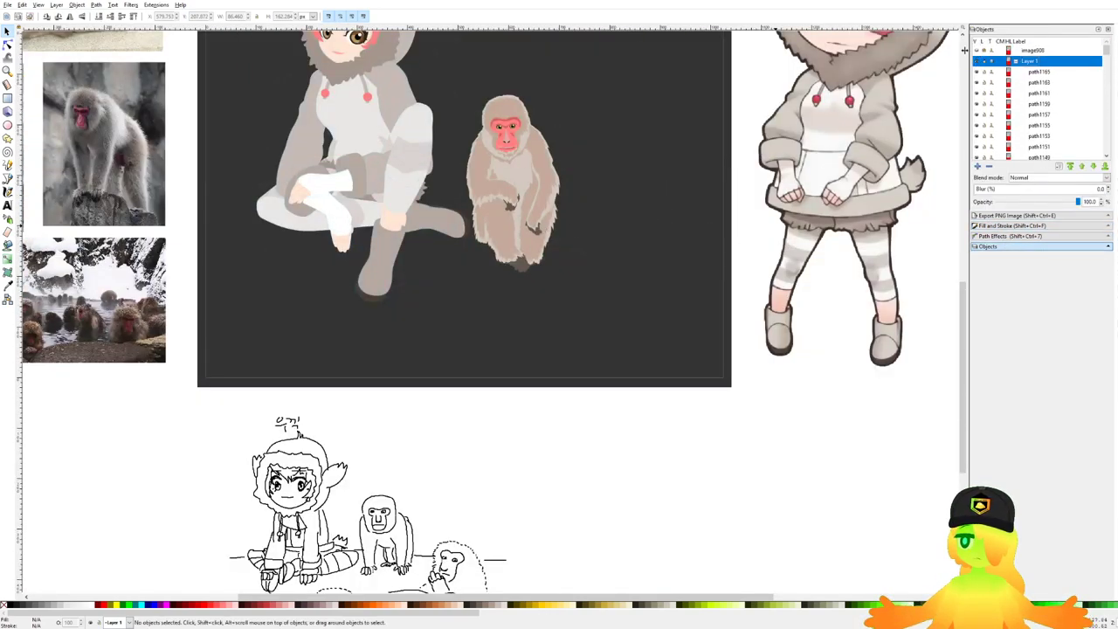
{"action": "scroll", "coordinate": [514, 179], "scroll_direction": "up", "scroll_amount": 3}
{"action": "scroll", "coordinate": [615, 238], "scroll_direction": "down", "scroll_amount": 3}
{"action": "scroll", "coordinate": [615, 238], "scroll_direction": "up", "scroll_amount": 1}
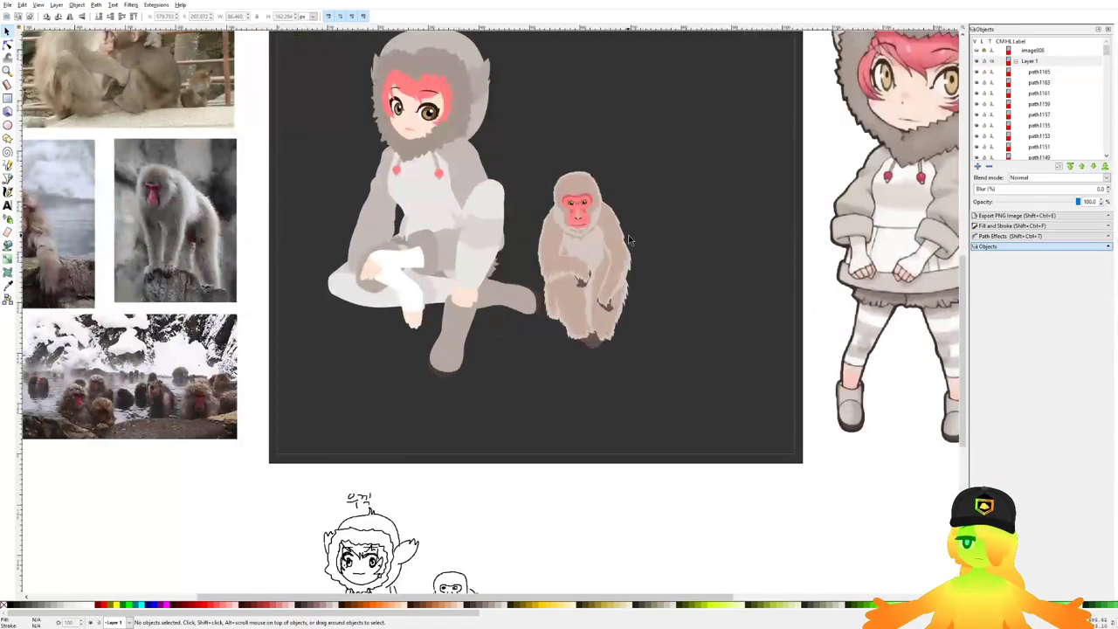
{"action": "key", "text": "ctrl+s"}
{"action": "left_click", "coordinate": [977, 50]}
{"action": "left_click_drag", "start_coordinate": [731, 307], "coordinate": [709, 287]}
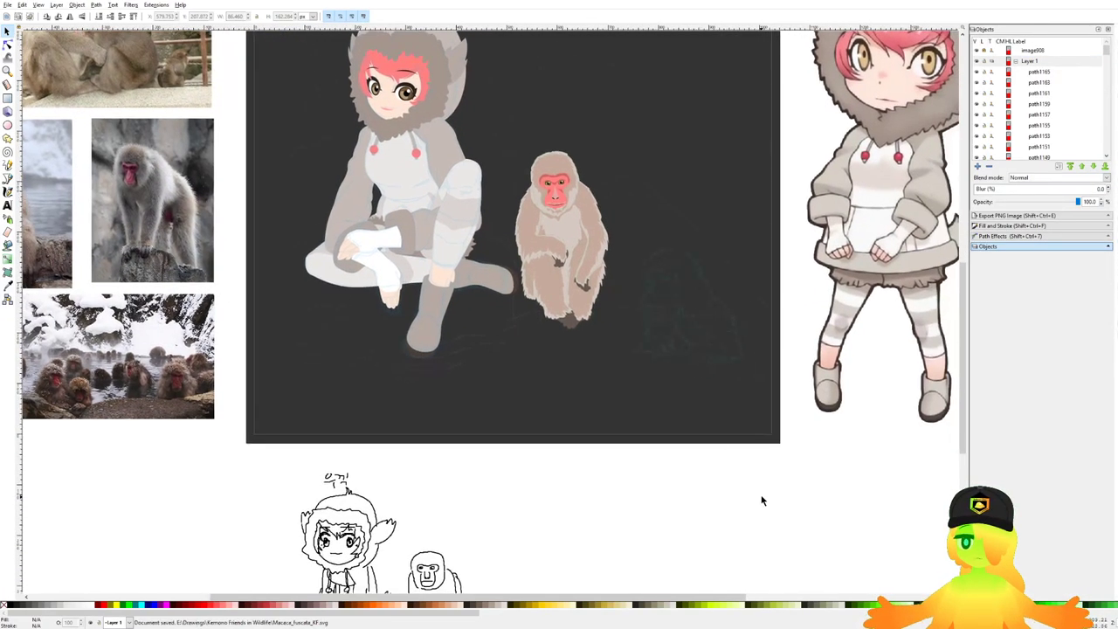
{"action": "key", "text": "ctrl+s"}
Step: Examine the sketch of the second macaque beside the finished one with the Pen tool ready, and save the document
{"action": "left_click", "coordinate": [9, 178]}
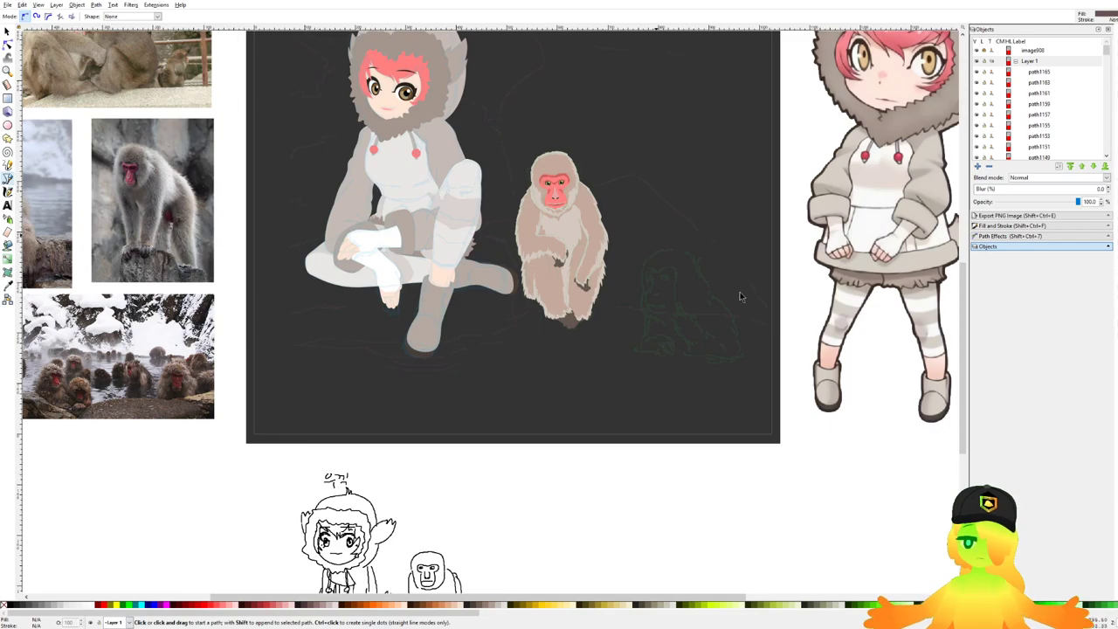
{"action": "left_click_drag", "start_coordinate": [679, 311], "coordinate": [629, 323]}
{"action": "key", "text": "ctrl+s"}
{"action": "scroll", "coordinate": [627, 324], "scroll_direction": "up", "scroll_amount": 3}
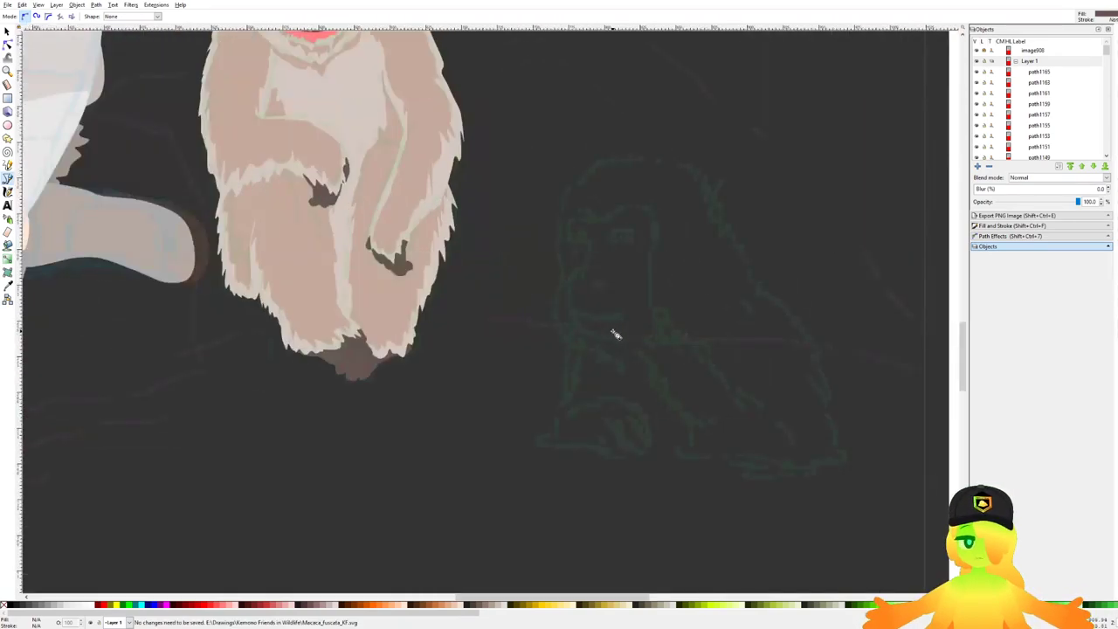
{"action": "scroll", "coordinate": [601, 342], "scroll_direction": "down", "scroll_amount": 2}
{"action": "scroll", "coordinate": [602, 344], "scroll_direction": "down", "scroll_amount": 1}
{"action": "scroll", "coordinate": [656, 370], "scroll_direction": "up", "scroll_amount": 2}
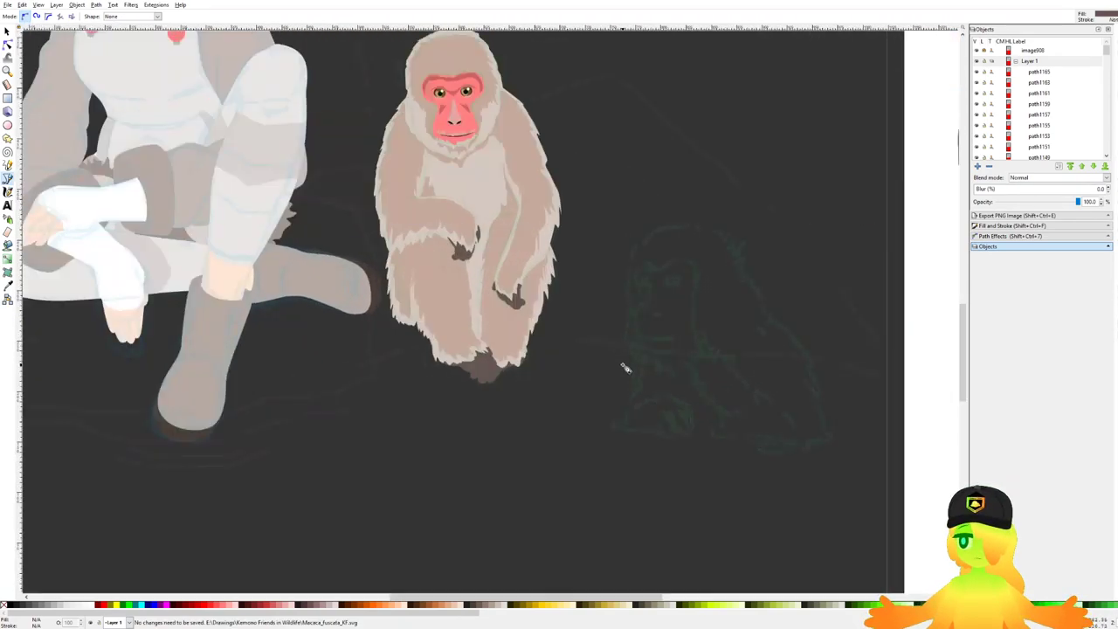
{"action": "scroll", "coordinate": [627, 367], "scroll_direction": "down", "scroll_amount": 1}
{"action": "left_click_drag", "start_coordinate": [643, 361], "coordinate": [657, 367]}
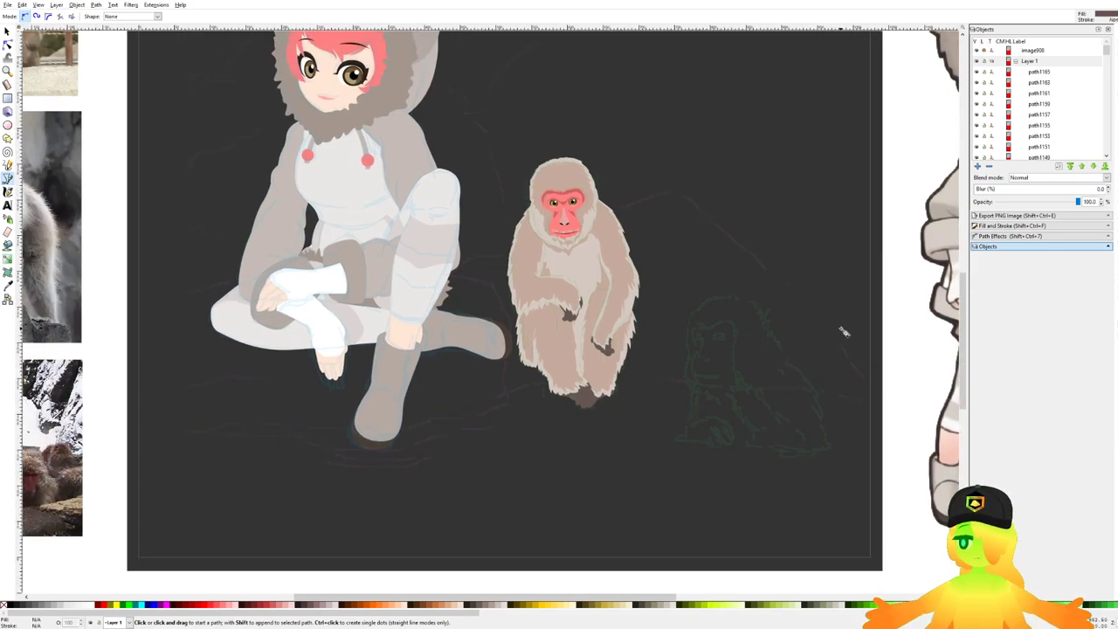
{"action": "scroll", "coordinate": [781, 349], "scroll_direction": "up", "scroll_amount": 2}
{"action": "scroll", "coordinate": [715, 353], "scroll_direction": "down", "scroll_amount": 3}
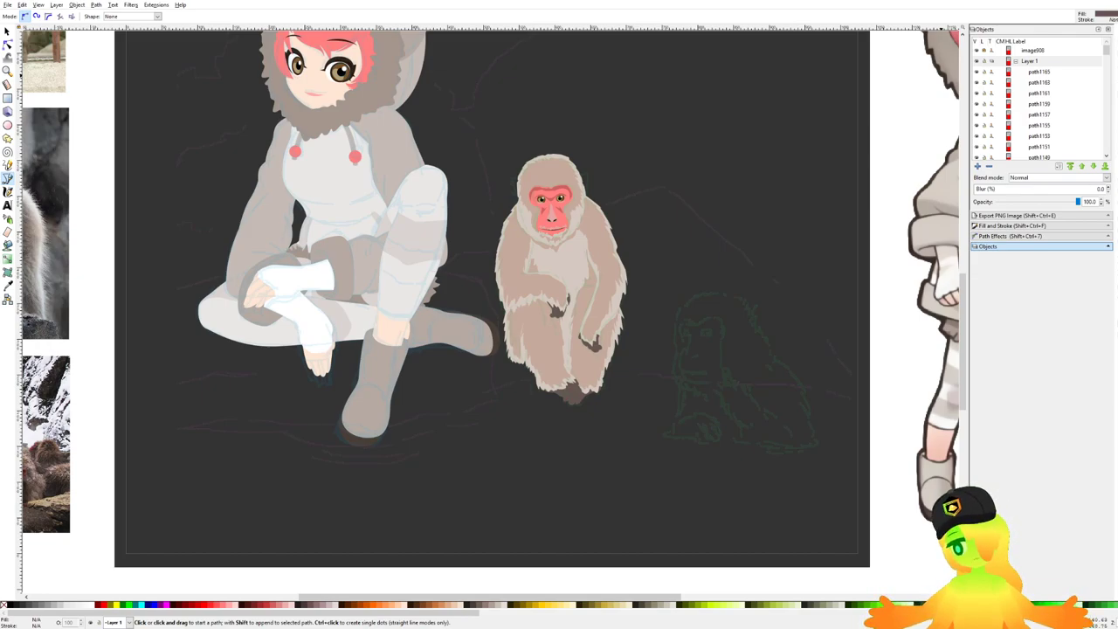
{"action": "left_click_drag", "start_coordinate": [825, 358], "coordinate": [778, 338]}
{"action": "key", "text": "ctrl+s"}
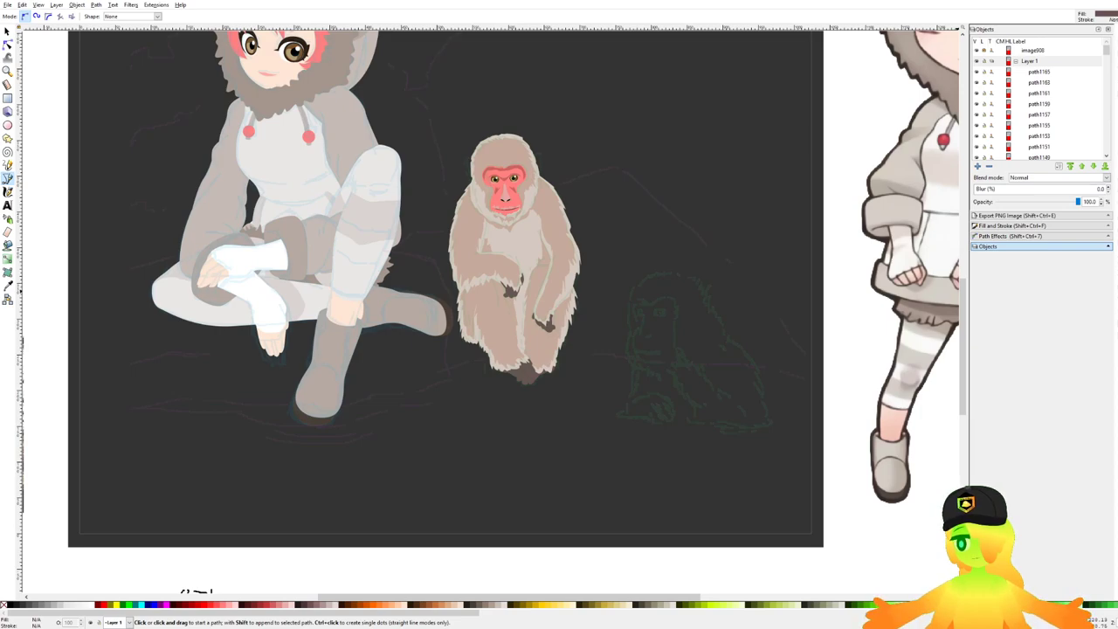
{"action": "left_click_drag", "start_coordinate": [914, 339], "coordinate": [928, 343]}
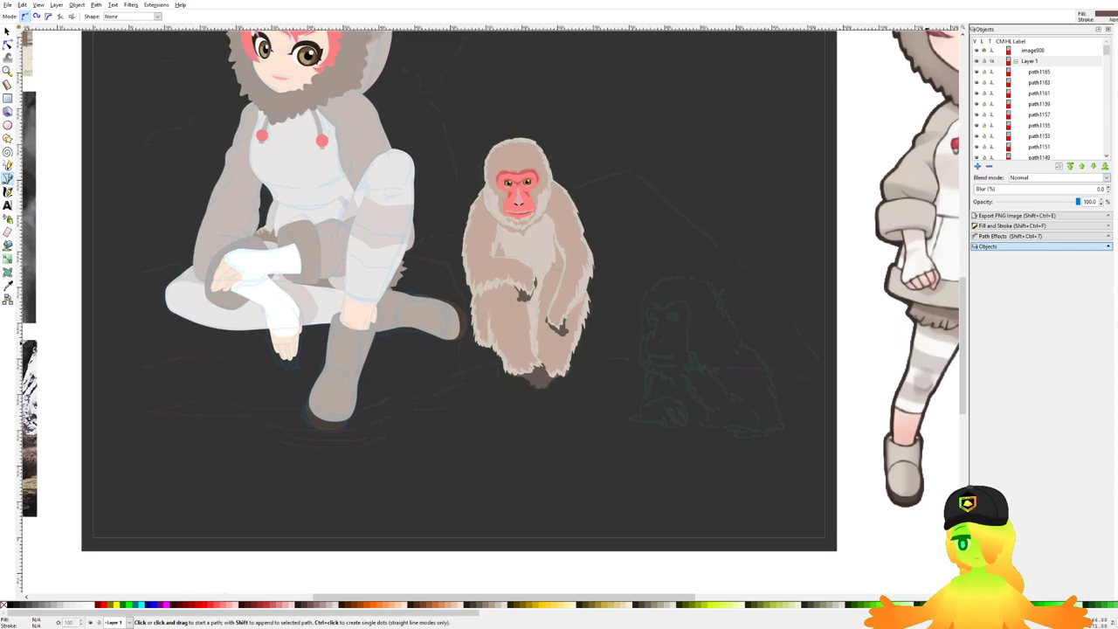
{"action": "key", "text": "ctrl+s"}
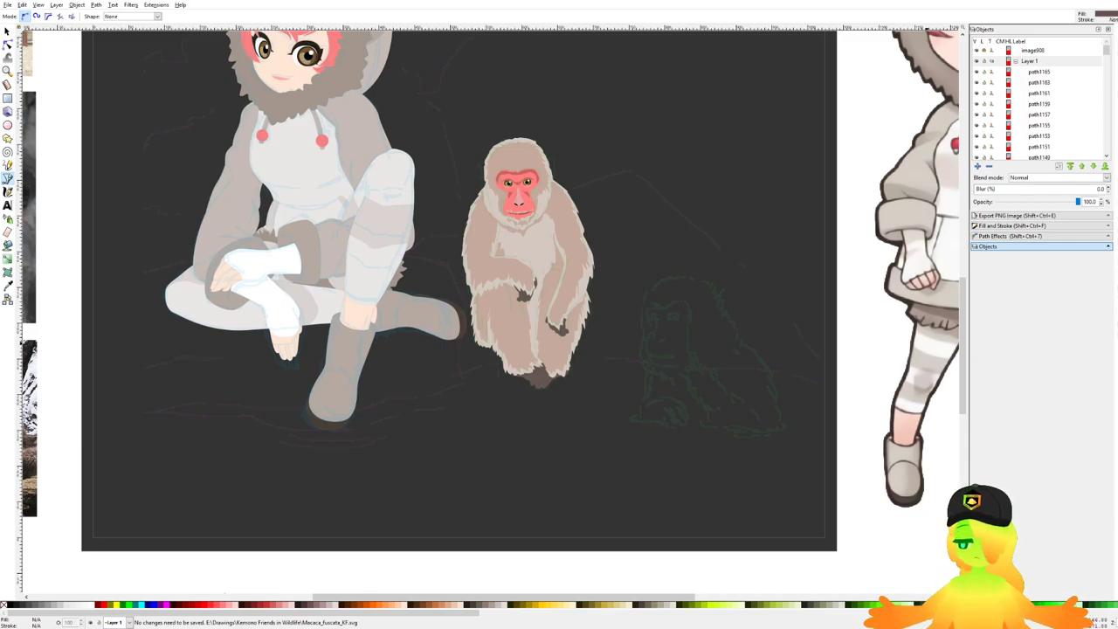
{"action": "scroll", "coordinate": [793, 403], "scroll_direction": "up", "scroll_amount": 5}
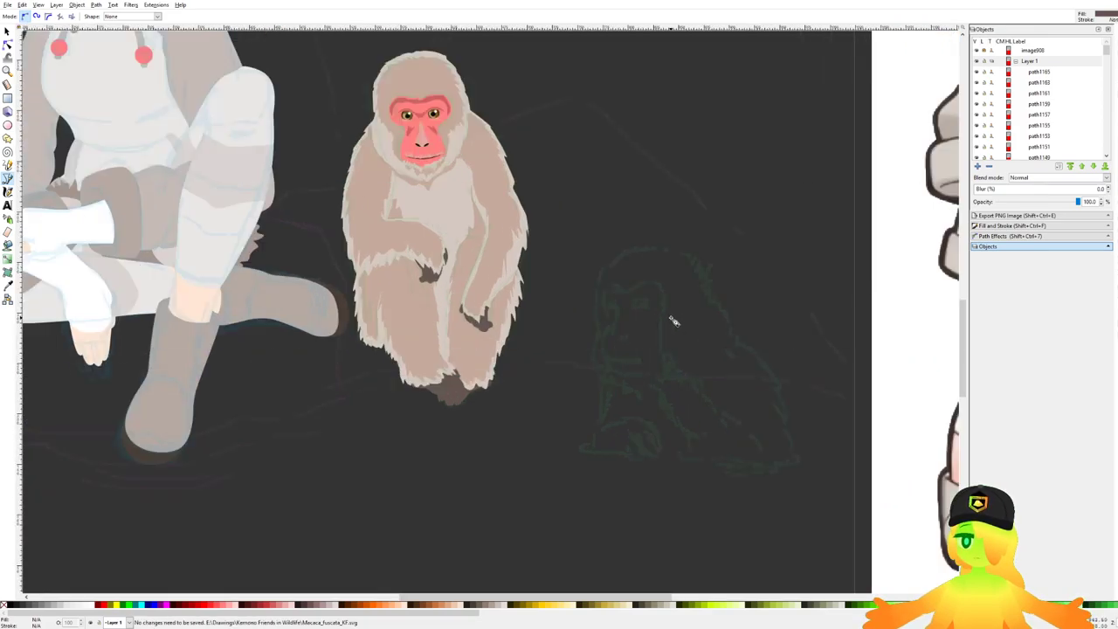
{"action": "scroll", "coordinate": [605, 276], "scroll_direction": "down", "scroll_amount": 6}
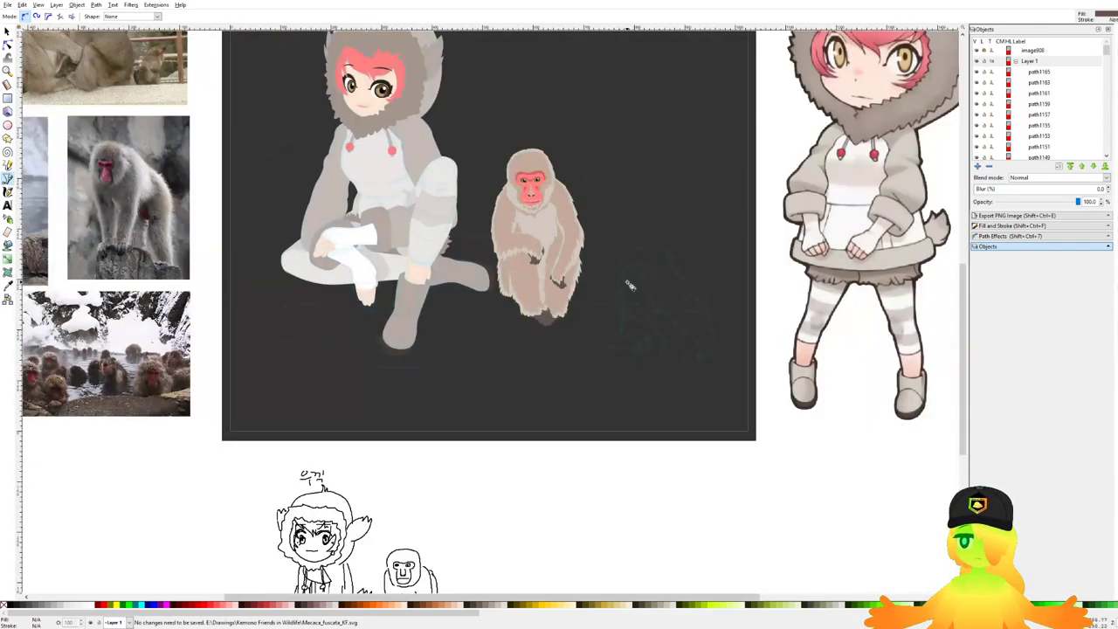
{"action": "scroll", "coordinate": [705, 312], "scroll_direction": "up", "scroll_amount": 6}
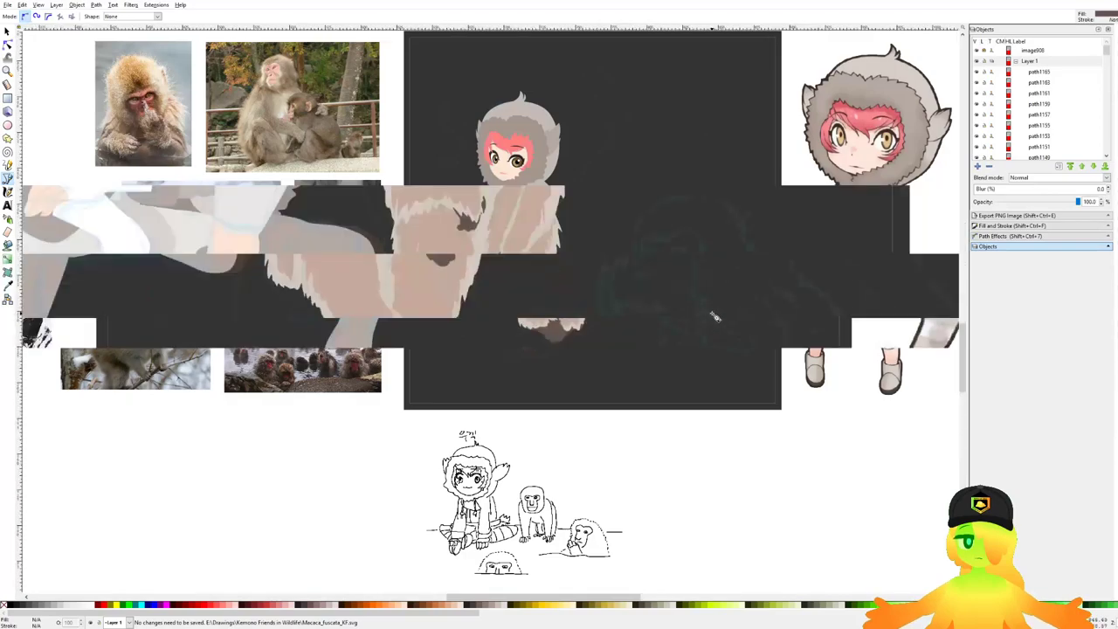
{"action": "left_click_drag", "start_coordinate": [568, 306], "coordinate": [599, 187]}
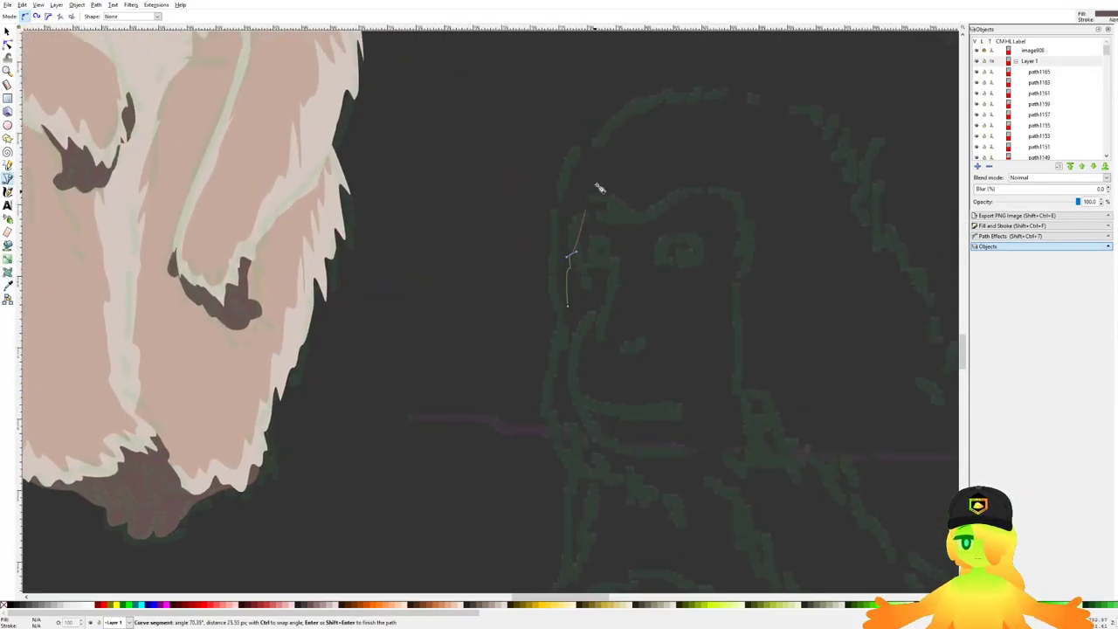
{"action": "key", "text": "Escape"}
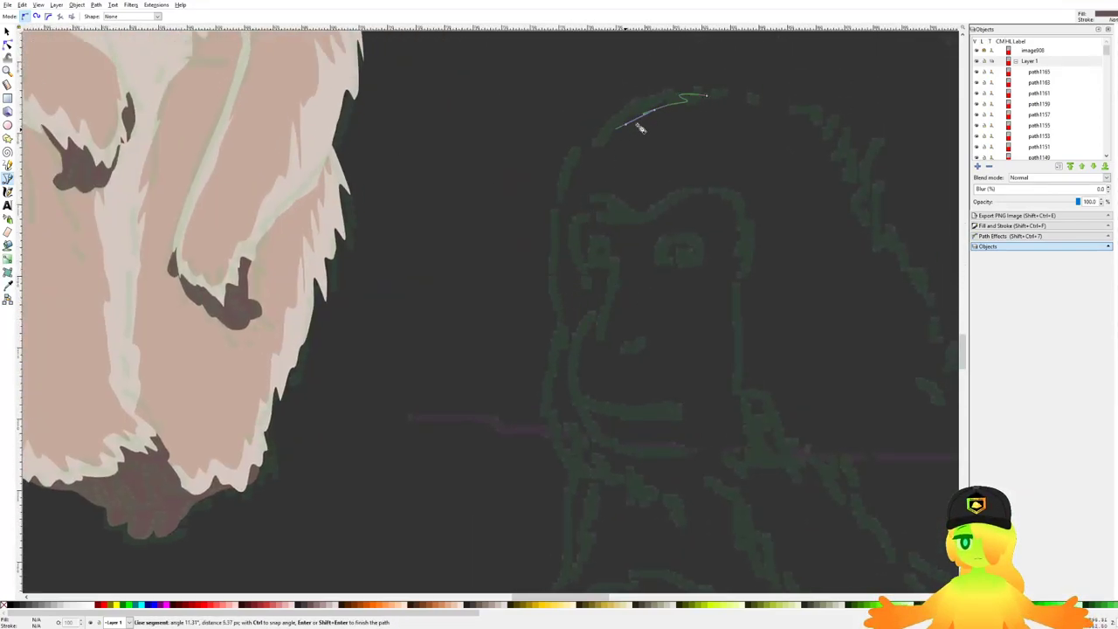
{"action": "key", "text": "Escape"}
Step: Start the second macaque's outline with the Pen tool at the crown, following the sketched forehead and face side down to the chin
{"action": "left_click", "coordinate": [668, 93]}
{"action": "left_click", "coordinate": [618, 115]}
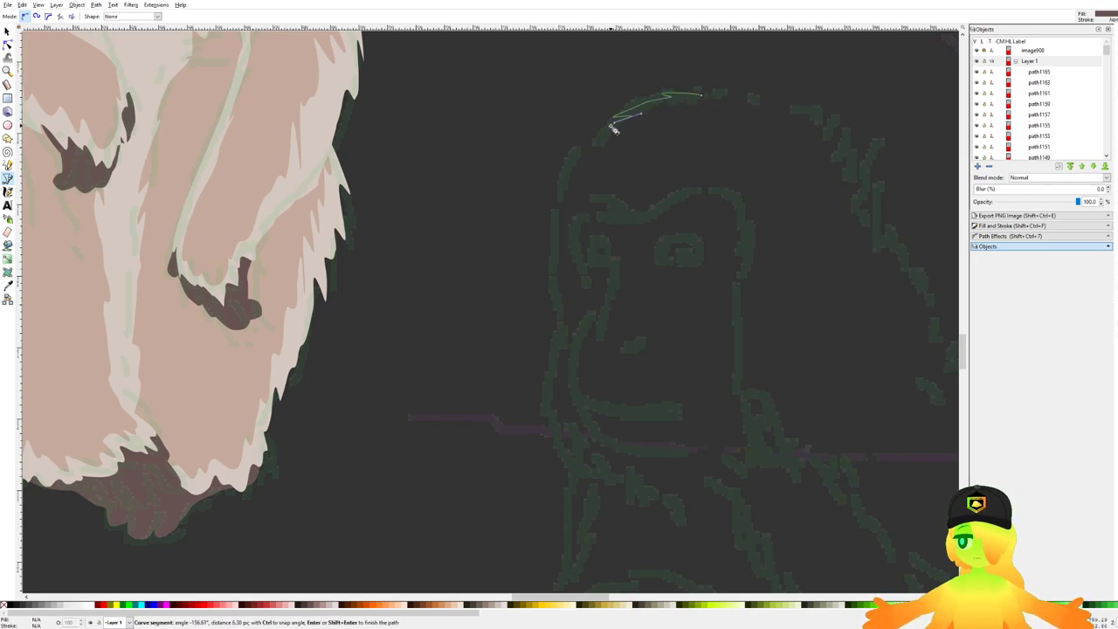
{"action": "left_click", "coordinate": [605, 135]}
{"action": "left_click_drag", "start_coordinate": [559, 217], "coordinate": [565, 236]}
{"action": "left_click_drag", "start_coordinate": [564, 262], "coordinate": [566, 283]}
{"action": "left_click_drag", "start_coordinate": [566, 297], "coordinate": [565, 243]}
{"action": "left_click_drag", "start_coordinate": [554, 262], "coordinate": [555, 269]}
{"action": "left_click_drag", "start_coordinate": [551, 321], "coordinate": [557, 343]}
{"action": "left_click_drag", "start_coordinate": [594, 393], "coordinate": [600, 397]}
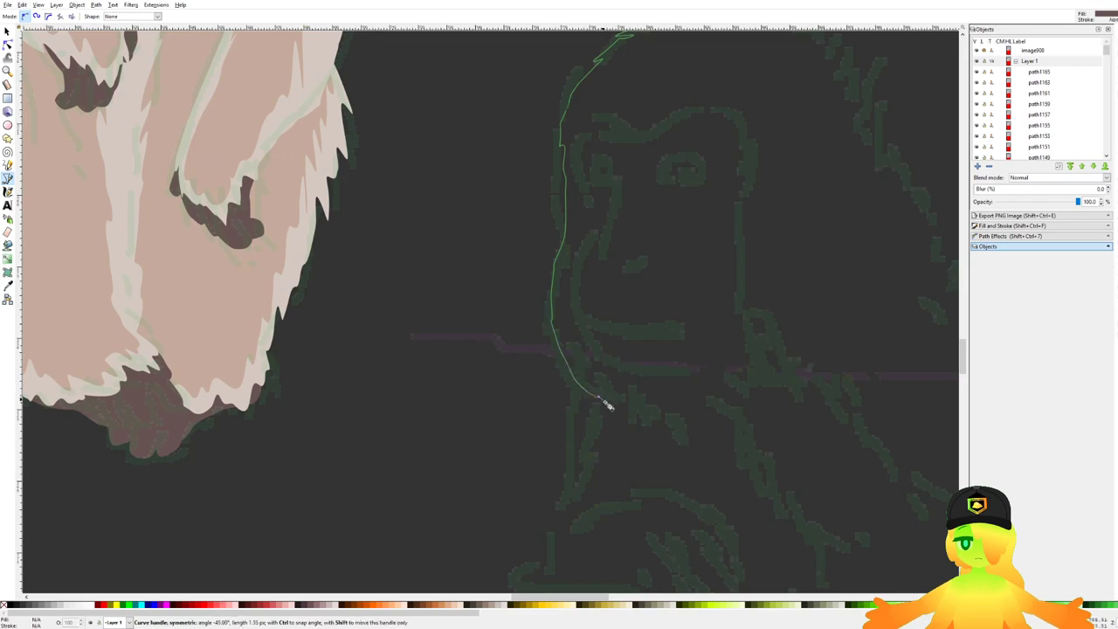
Step: Try to carry the outline along the chin fur and up behind the head, and remove those segments
{"action": "left_click_drag", "start_coordinate": [636, 434], "coordinate": [674, 436]}
{"action": "left_click_drag", "start_coordinate": [693, 413], "coordinate": [700, 423]}
{"action": "left_click", "coordinate": [769, 394]}
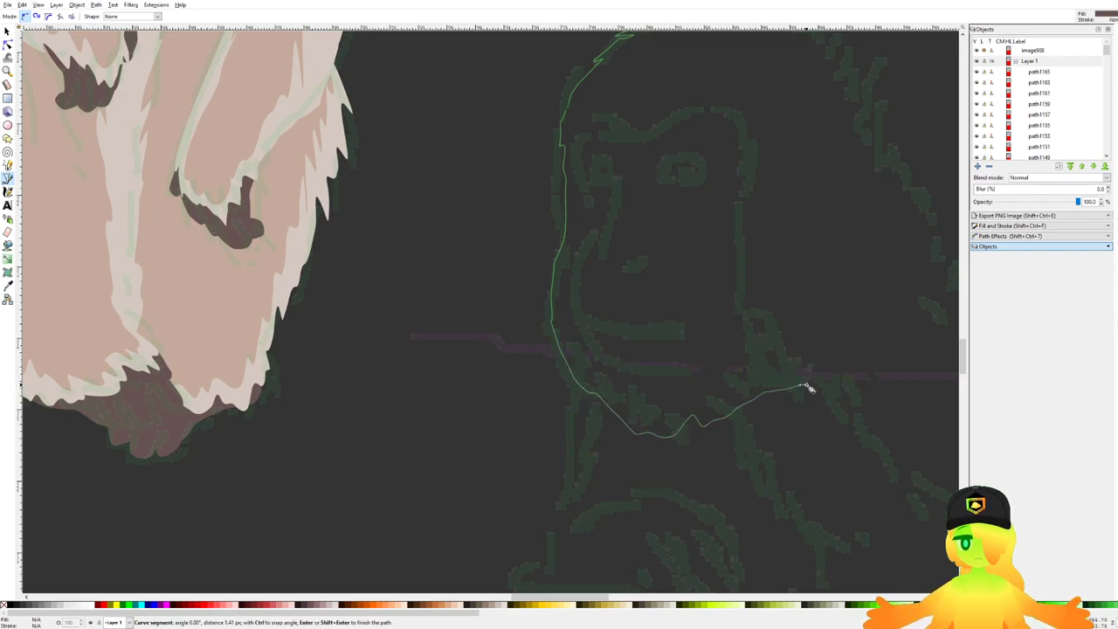
{"action": "scroll", "coordinate": [808, 386], "scroll_direction": "down", "scroll_amount": 2}
{"action": "left_click_drag", "start_coordinate": [795, 382], "coordinate": [796, 347]}
{"action": "key", "text": "BackSpace"}
{"action": "left_click", "coordinate": [768, 384]}
{"action": "left_click", "coordinate": [795, 330]}
{"action": "left_click", "coordinate": [779, 295]}
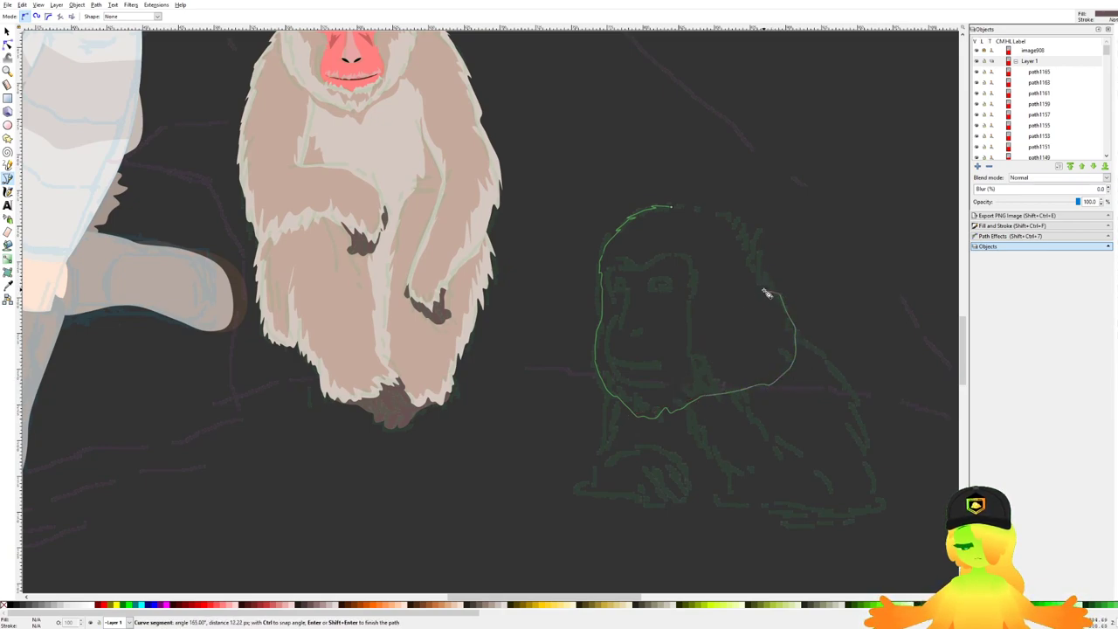
{"action": "key", "text": "BackSpace"}
{"action": "key", "text": "BackSpace"}
{"action": "key", "text": "BackSpace"}
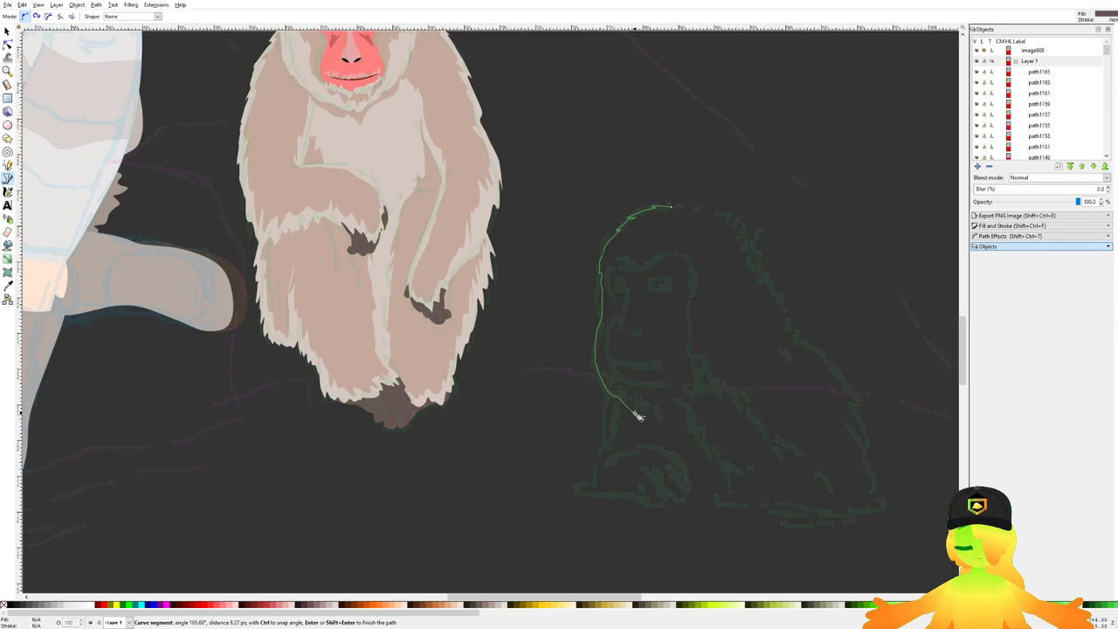
Step: Continue the outline from the chin down the front of the body with jagged fur tufts
{"action": "left_click_drag", "start_coordinate": [617, 403], "coordinate": [599, 289]}
{"action": "scroll", "coordinate": [616, 347], "scroll_direction": "up", "scroll_amount": 2}
{"action": "left_click_drag", "start_coordinate": [578, 334], "coordinate": [576, 348]}
{"action": "key", "text": "BackSpace"}
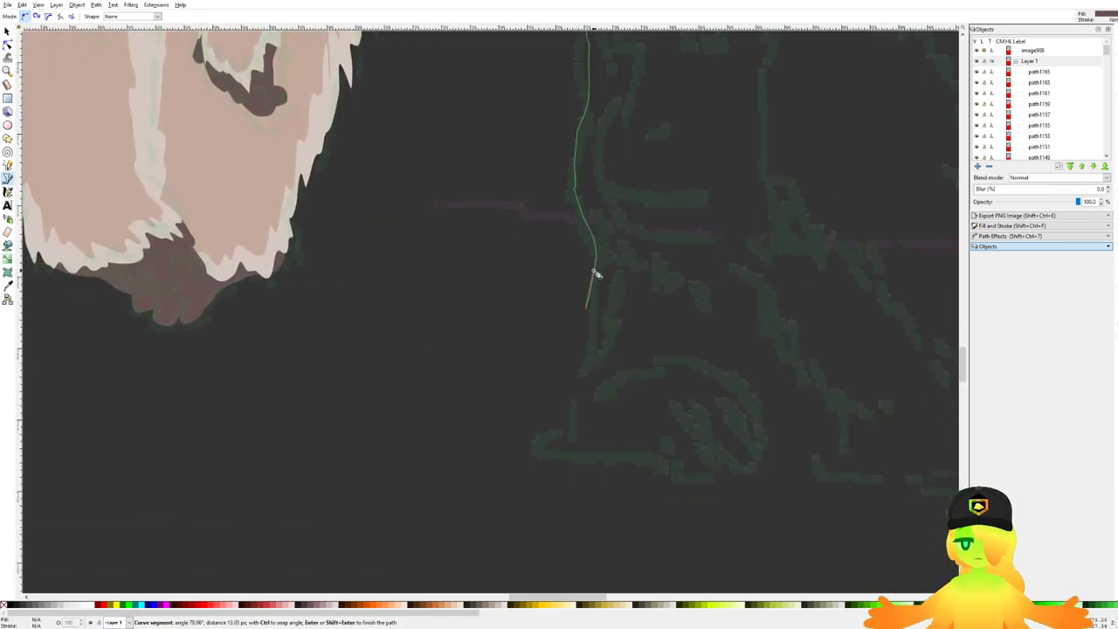
{"action": "key", "text": "BackSpace"}
{"action": "left_click", "coordinate": [583, 297]}
{"action": "left_click_drag", "start_coordinate": [600, 289], "coordinate": [586, 318]}
{"action": "left_click", "coordinate": [564, 365]}
{"action": "left_click", "coordinate": [563, 388]}
Step: Extend the outline around the front lower corner of the body and along the start of its bottom edge
{"action": "left_click_drag", "start_coordinate": [578, 355], "coordinate": [461, 414]}
{"action": "left_click", "coordinate": [547, 420]}
{"action": "left_click", "coordinate": [553, 449]}
{"action": "left_click_drag", "start_coordinate": [482, 412], "coordinate": [561, 386]}
Step: Try to trace pointed bumps around the sketched toes along the bottom edge, and remove those segments
{"action": "left_click", "coordinate": [512, 424]}
{"action": "left_click", "coordinate": [522, 411]}
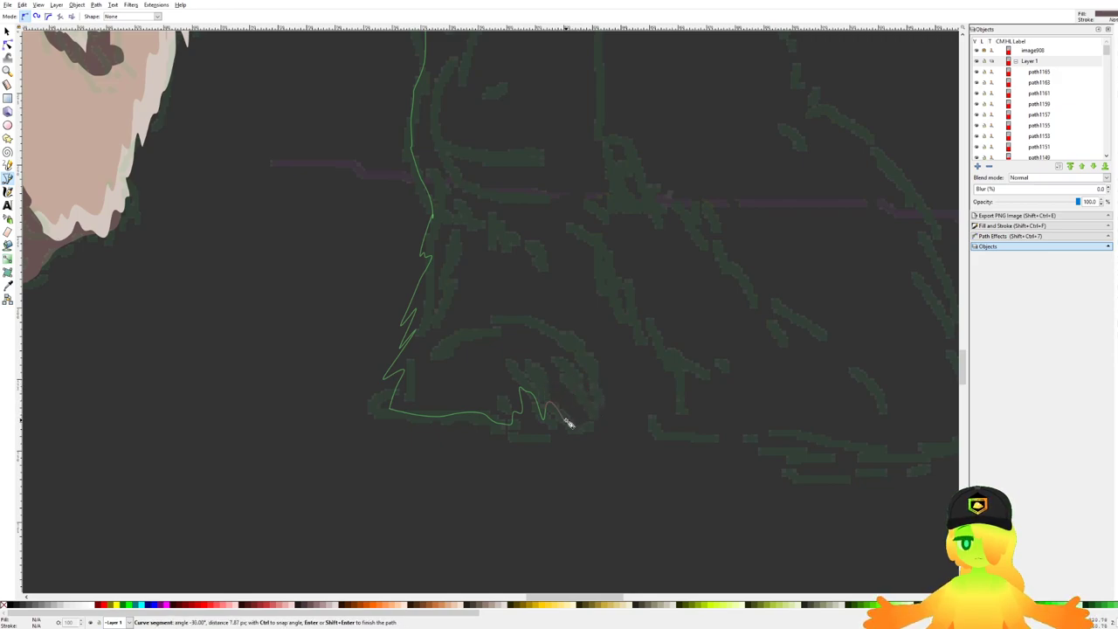
{"action": "key", "text": "BackSpace"}
{"action": "key", "text": "BackSpace"}
{"action": "key", "text": "BackSpace"}
{"action": "key", "text": "BackSpace"}
{"action": "key", "text": "BackSpace"}
{"action": "key", "text": "BackSpace"}
Step: Trace the bottom edge of the body with a shallow notch and turn up at the rear corner
{"action": "left_click_drag", "start_coordinate": [555, 438], "coordinate": [582, 439]}
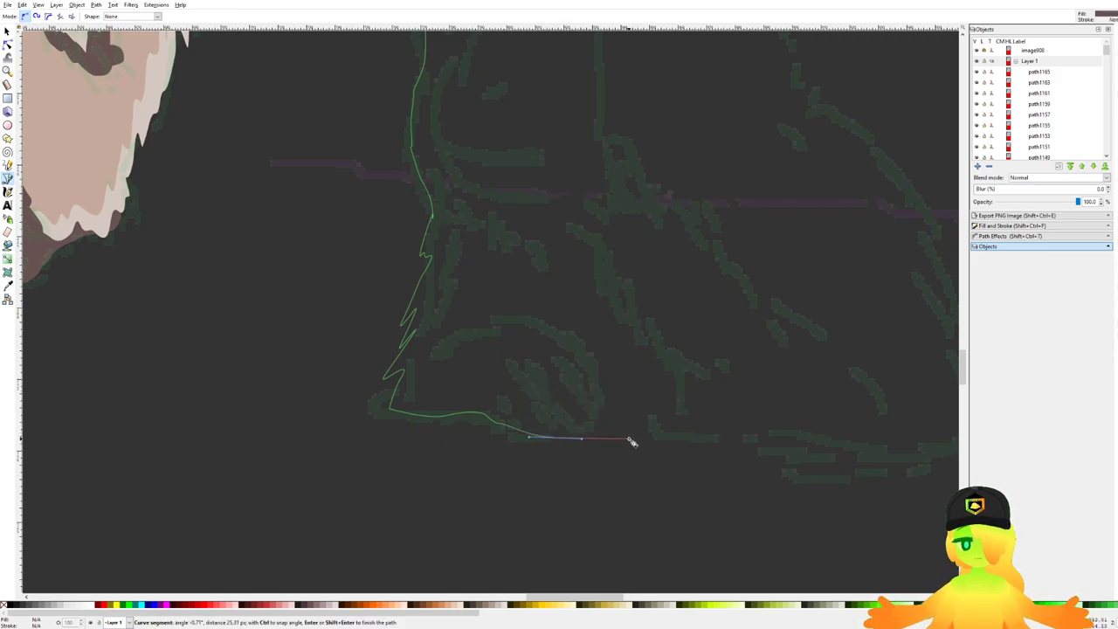
{"action": "left_click", "coordinate": [636, 435]}
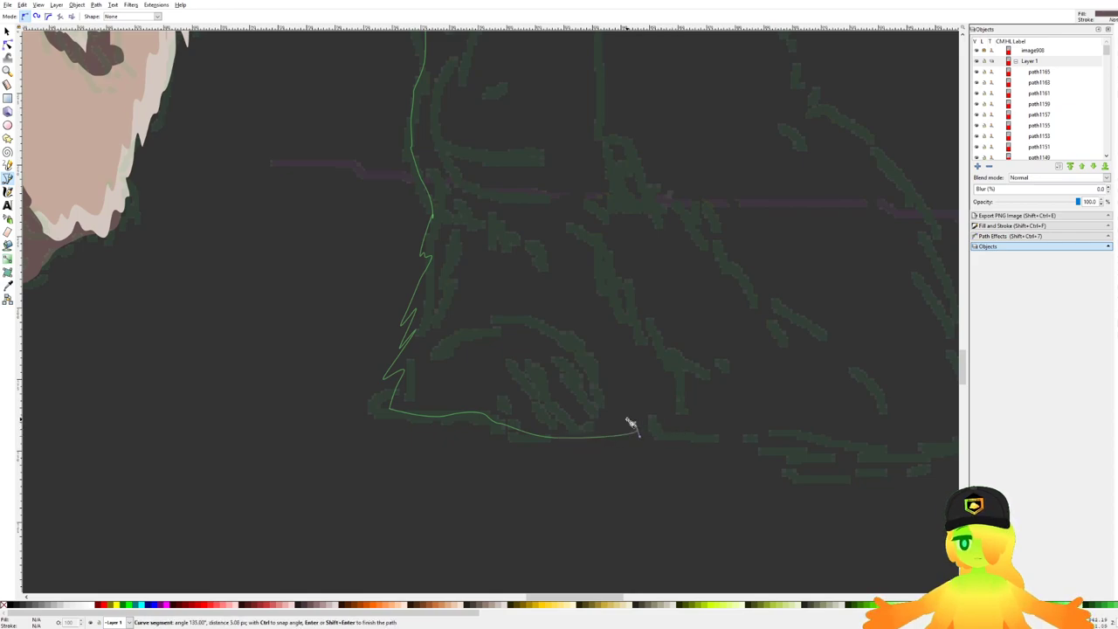
{"action": "left_click", "coordinate": [622, 420]}
{"action": "left_click_drag", "start_coordinate": [657, 415], "coordinate": [718, 435]}
{"action": "left_click", "coordinate": [696, 420]}
{"action": "left_click_drag", "start_coordinate": [749, 446], "coordinate": [861, 450]}
{"action": "left_click_drag", "start_coordinate": [862, 444], "coordinate": [880, 400]}
Step: Continue the outline up the rump and lower back with jagged fur tufts
{"action": "left_click_drag", "start_coordinate": [859, 348], "coordinate": [877, 363]}
{"action": "left_click_drag", "start_coordinate": [856, 317], "coordinate": [860, 342]}
{"action": "left_click_drag", "start_coordinate": [849, 304], "coordinate": [817, 251]}
{"action": "left_click", "coordinate": [826, 273]}
{"action": "left_click_drag", "start_coordinate": [799, 230], "coordinate": [786, 253]}
{"action": "left_click", "coordinate": [802, 272]}
{"action": "left_click", "coordinate": [752, 247]}
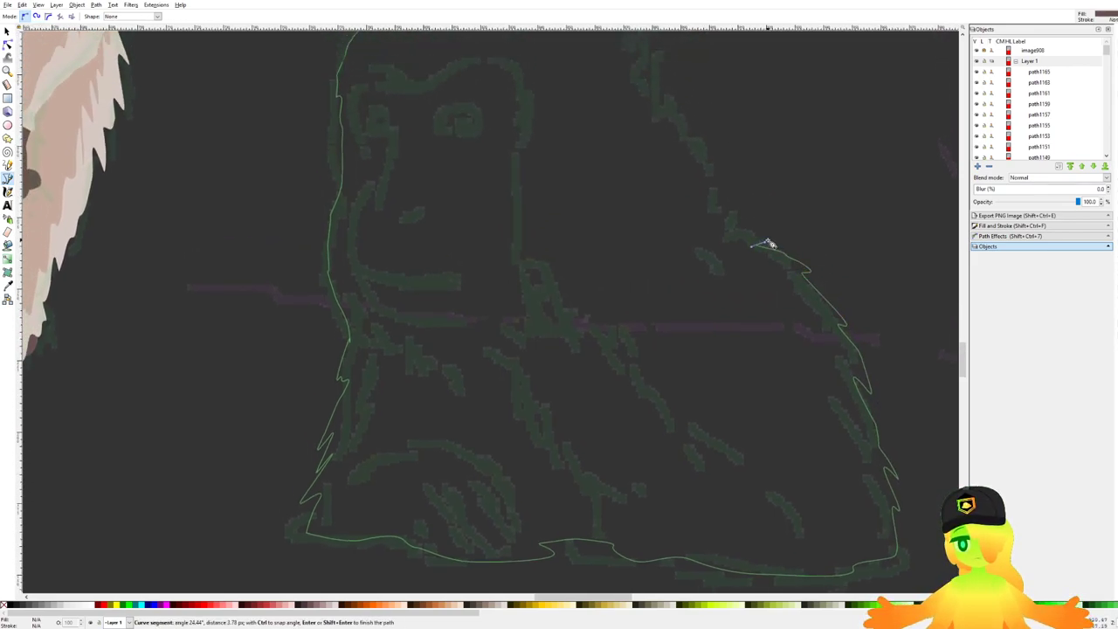
Step: Trace the upper back and shoulder fur up to the nape of the neck
{"action": "left_click", "coordinate": [769, 241]}
{"action": "left_click", "coordinate": [743, 235]}
{"action": "left_click_drag", "start_coordinate": [739, 217], "coordinate": [753, 286]}
{"action": "left_click", "coordinate": [754, 282]}
{"action": "left_click", "coordinate": [727, 236]}
Step: Try to trace the back of the head close to the sketch, and remove those segments
{"action": "scroll", "coordinate": [738, 279], "scroll_direction": "up", "scroll_amount": 3}
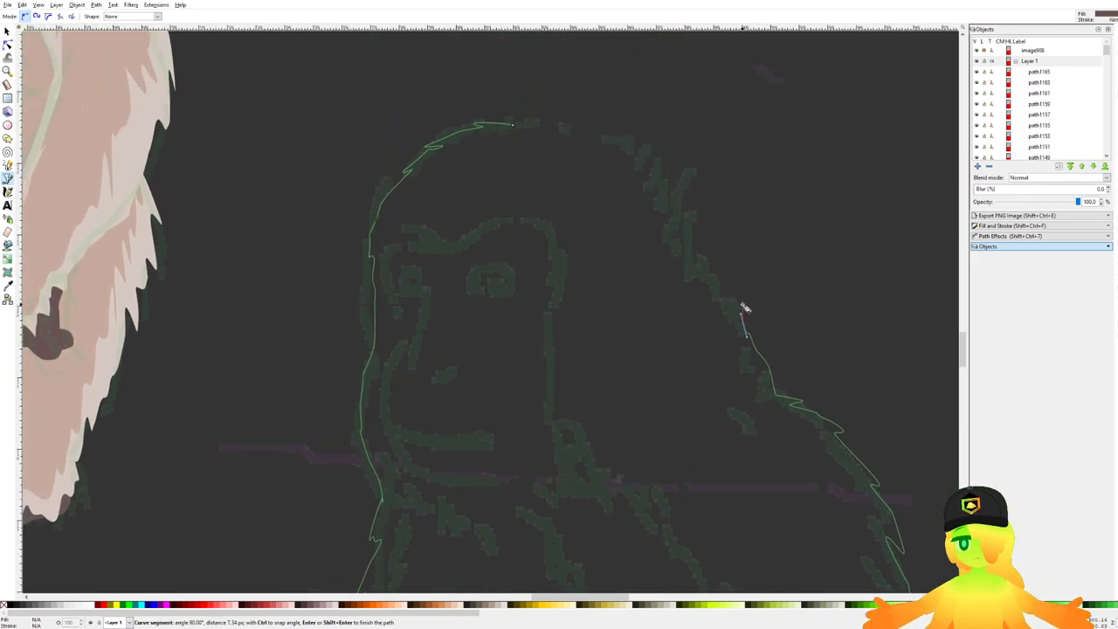
{"action": "left_click", "coordinate": [693, 212]}
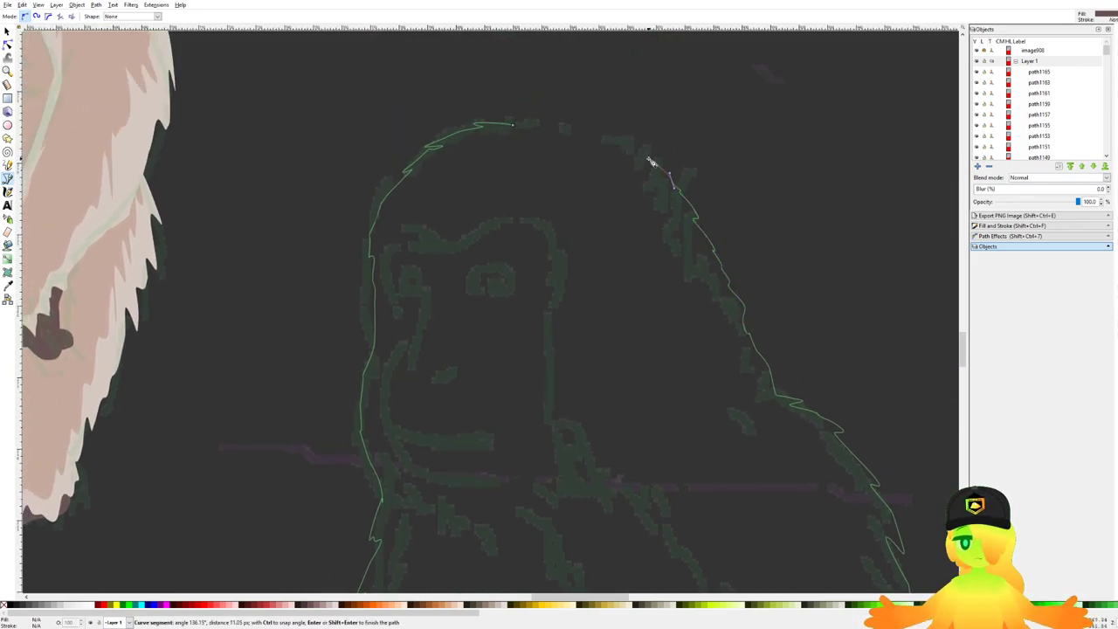
{"action": "left_click", "coordinate": [649, 154]}
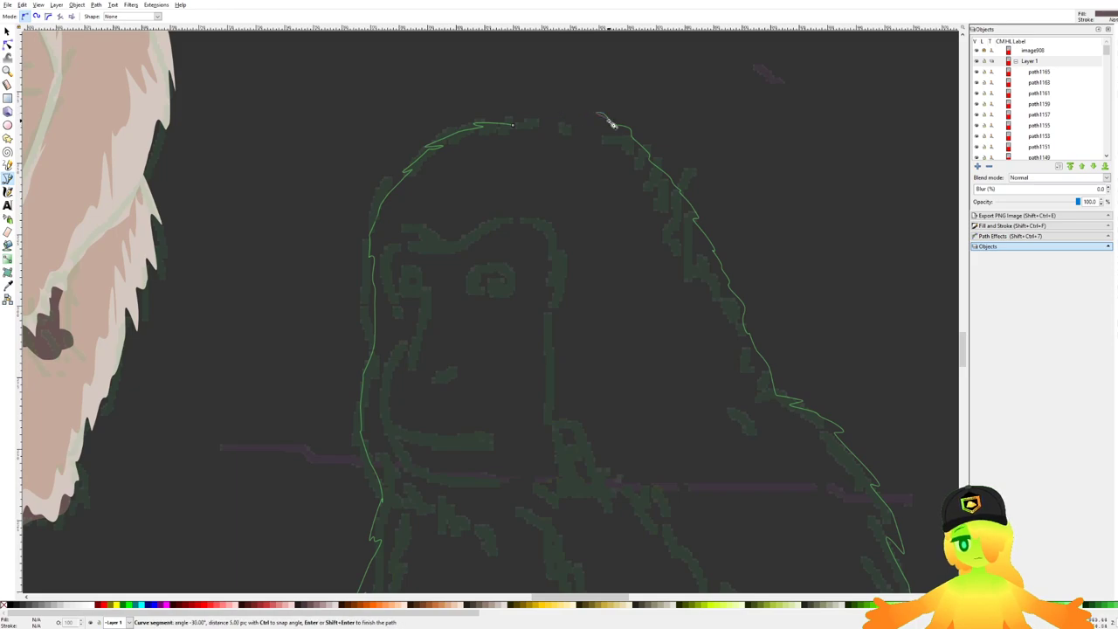
{"action": "key", "text": "BackSpace"}
{"action": "key", "text": "BackSpace"}
{"action": "key", "text": "BackSpace"}
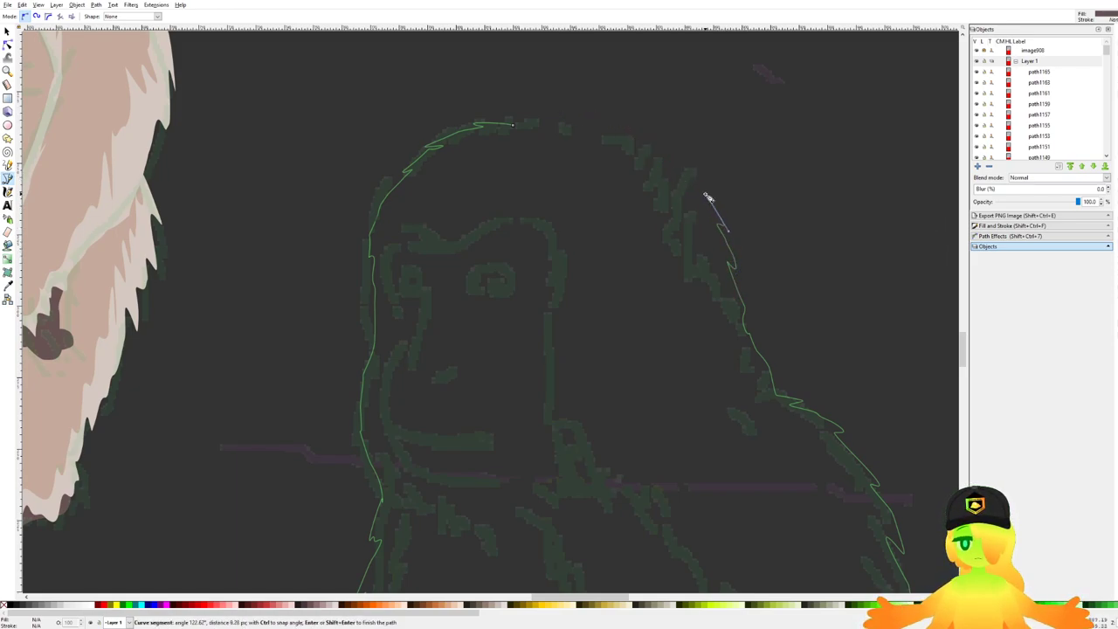
Step: Trace a fuller back of the head with fur tufts and close the outline at the crown
{"action": "left_click", "coordinate": [705, 193]}
{"action": "left_click", "coordinate": [666, 149]}
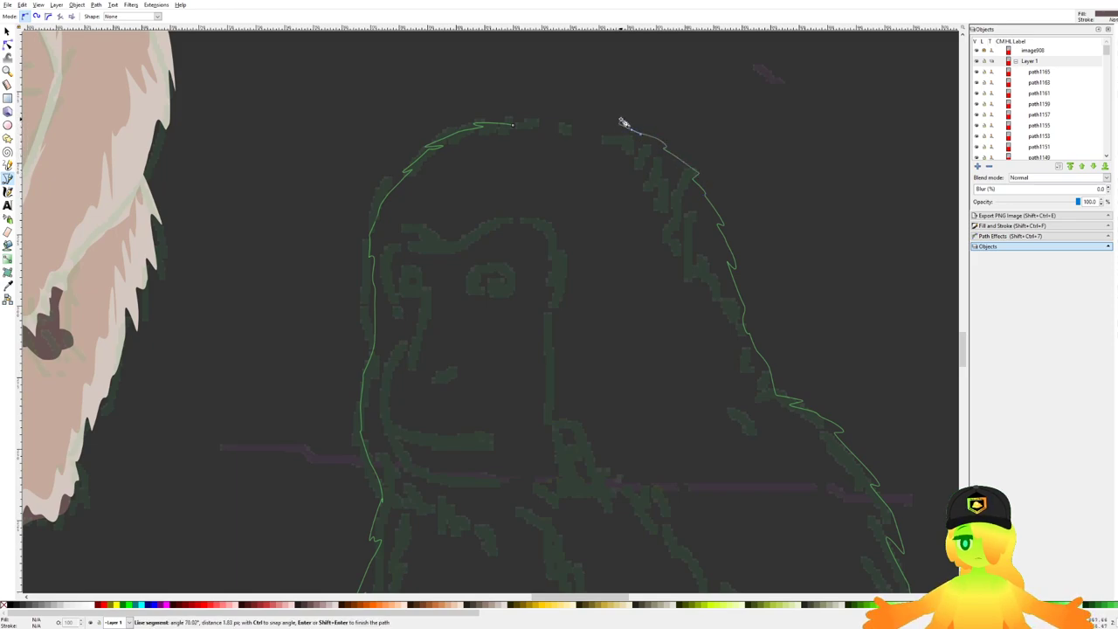
{"action": "left_click", "coordinate": [585, 107]}
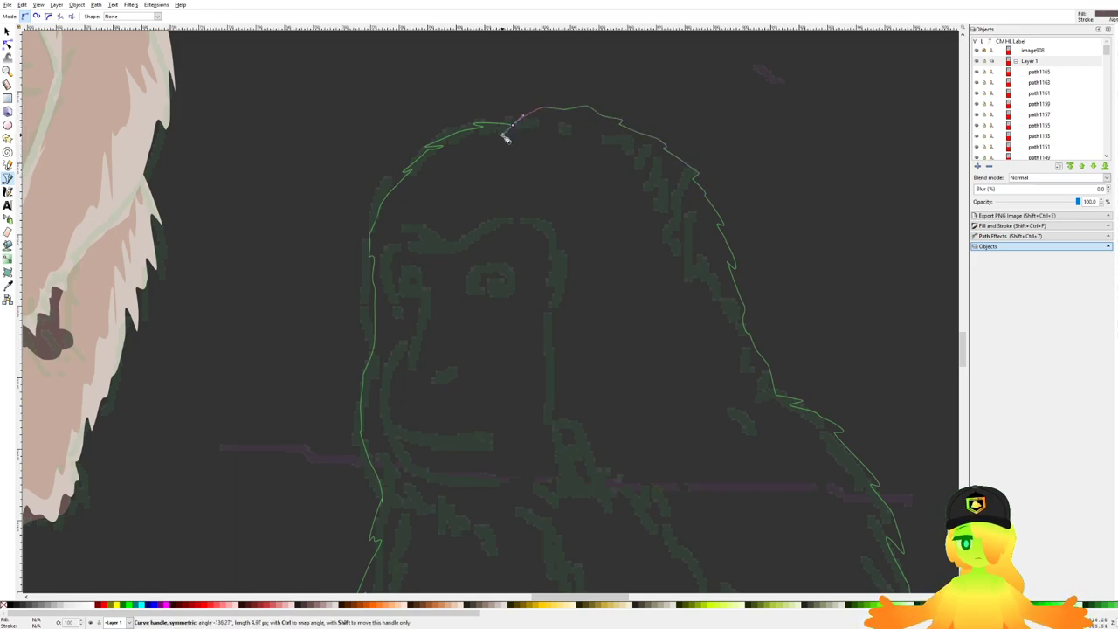
{"action": "left_click", "coordinate": [513, 124]}
Step: Fill the second macaque's silhouette with the light fur colour sampled from the first macaque, save the document, and ready the Pen tool
{"action": "scroll", "coordinate": [524, 132], "scroll_direction": "down", "scroll_amount": 3}
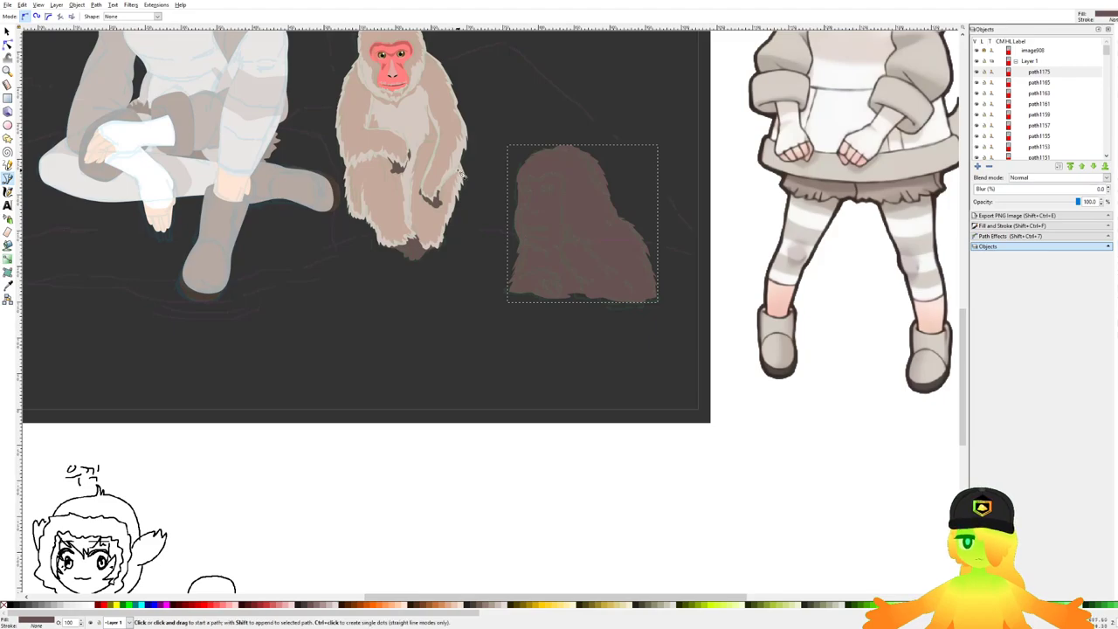
{"action": "key", "text": "d"}
{"action": "scroll", "coordinate": [404, 117], "scroll_direction": "up", "scroll_amount": 4}
{"action": "left_click", "coordinate": [413, 119]}
{"action": "scroll", "coordinate": [410, 118], "scroll_direction": "down", "scroll_amount": 3}
{"action": "left_click_drag", "start_coordinate": [593, 233], "coordinate": [578, 223]}
{"action": "key", "text": "ctrl+s"}
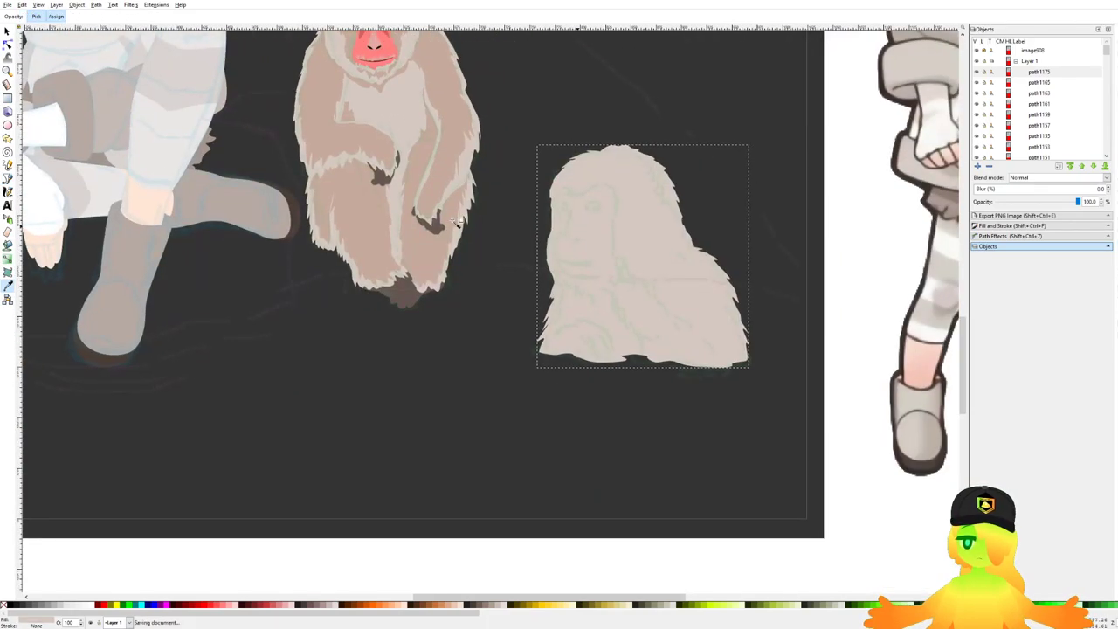
{"action": "left_click", "coordinate": [8, 177]}
{"action": "scroll", "coordinate": [611, 249], "scroll_direction": "up", "scroll_amount": 4}
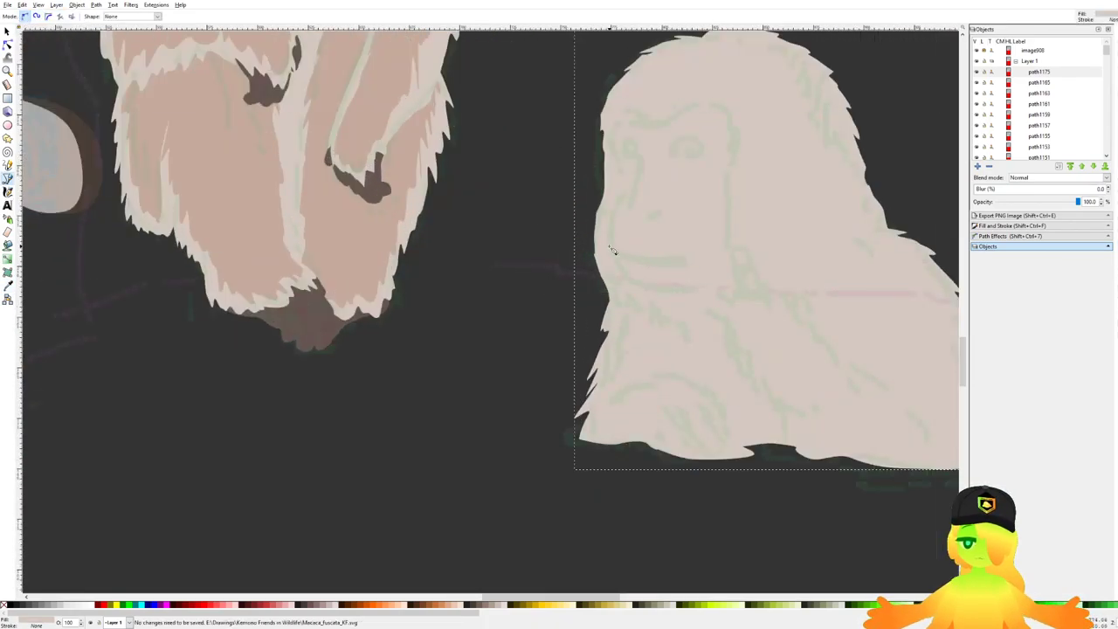
Step: Start a fur patch on the second macaque's arm, tracing the inner edge from the base beside the gap up to the shoulder
{"action": "left_click_drag", "start_coordinate": [635, 162], "coordinate": [574, 247]}
{"action": "scroll", "coordinate": [681, 210], "scroll_direction": "down", "scroll_amount": 4}
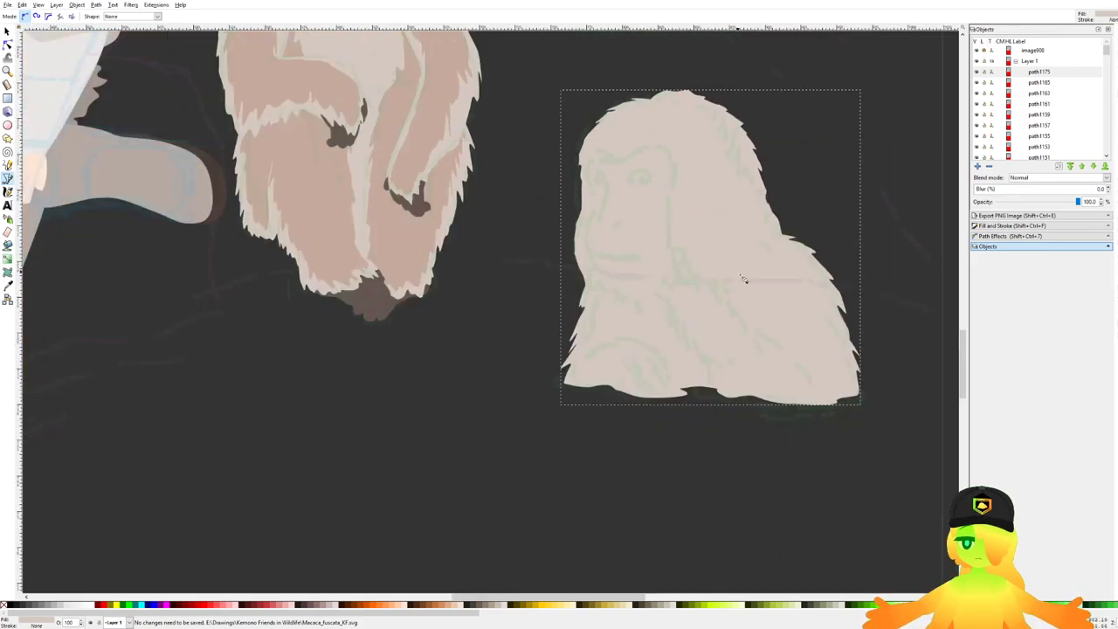
{"action": "scroll", "coordinate": [744, 280], "scroll_direction": "down", "scroll_amount": 1}
{"action": "scroll", "coordinate": [738, 306], "scroll_direction": "right", "scroll_amount": 2}
{"action": "scroll", "coordinate": [685, 285], "scroll_direction": "up", "scroll_amount": 5}
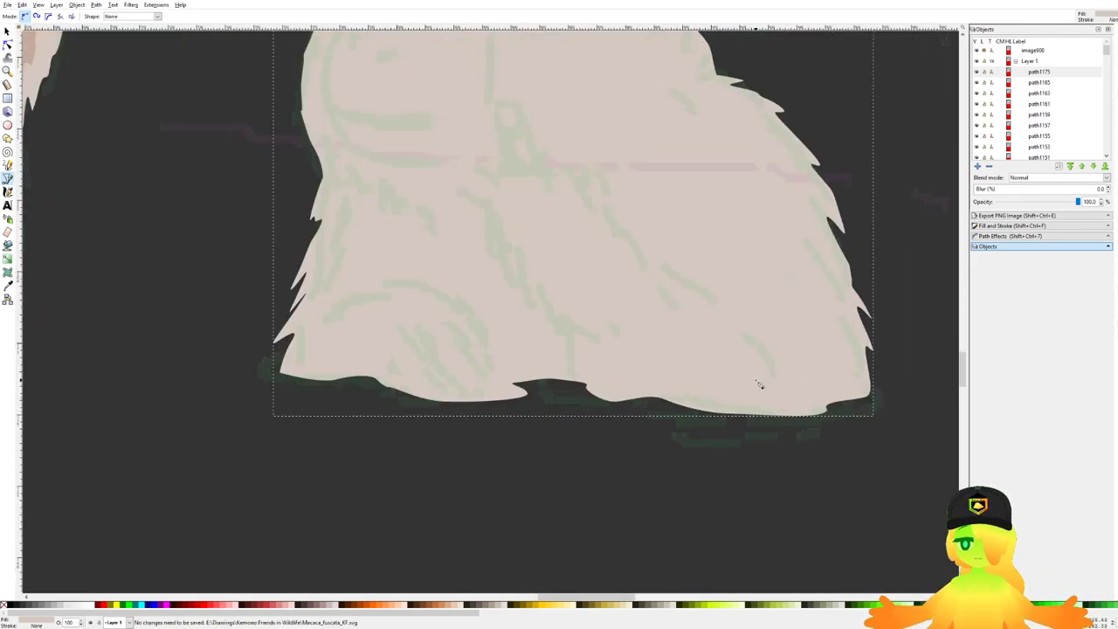
{"action": "left_click", "coordinate": [613, 441]}
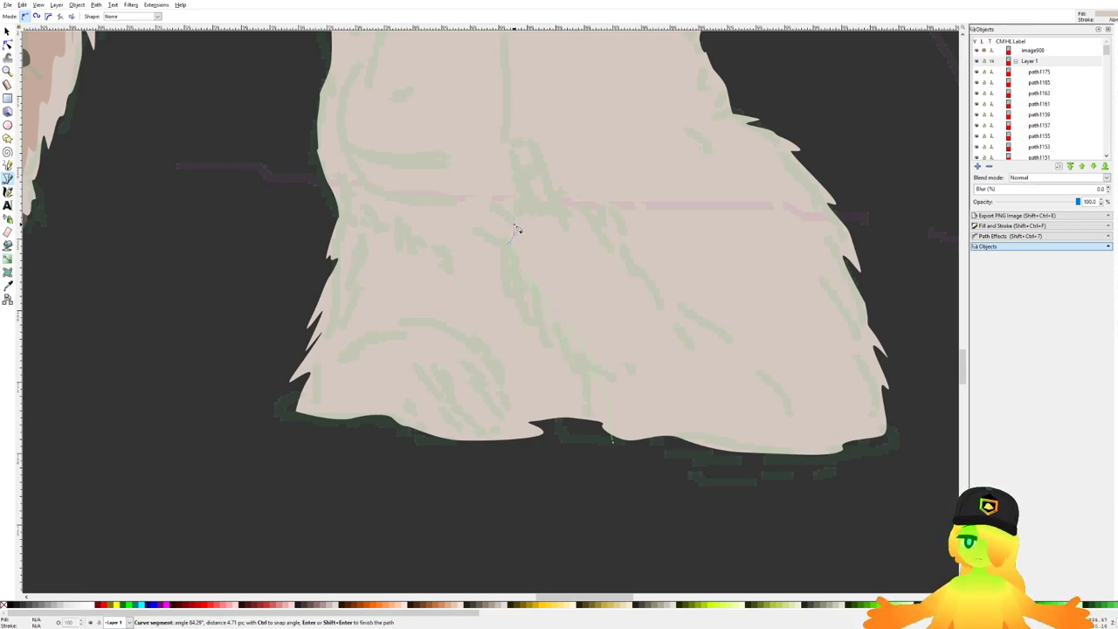
{"action": "left_click", "coordinate": [513, 210]}
Step: Trace the arm patch's top tufts and outer edge down towards the lower body and end the path there
{"action": "left_click_drag", "start_coordinate": [568, 216], "coordinate": [585, 232]}
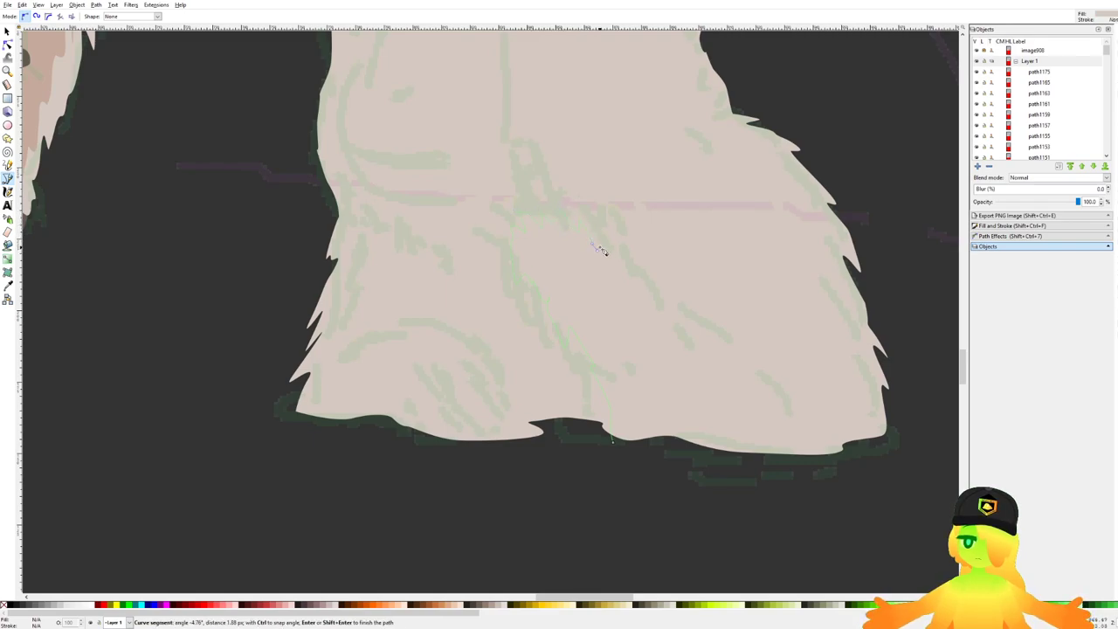
{"action": "left_click_drag", "start_coordinate": [614, 269], "coordinate": [632, 291]}
{"action": "left_click_drag", "start_coordinate": [641, 282], "coordinate": [669, 303]}
{"action": "left_click_drag", "start_coordinate": [709, 337], "coordinate": [724, 348]}
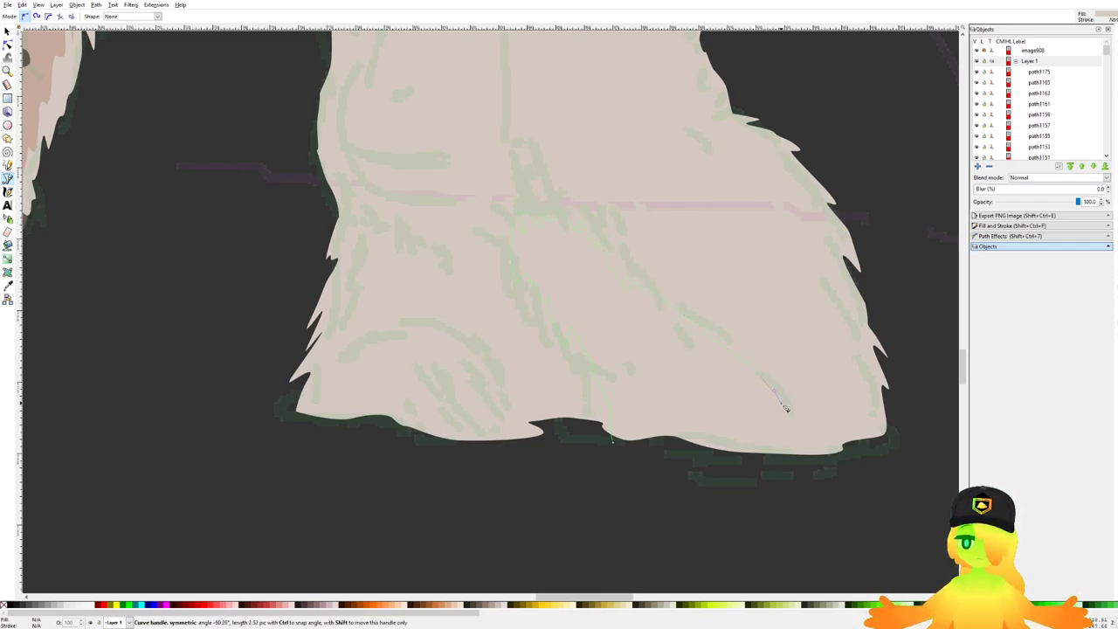
{"action": "left_click_drag", "start_coordinate": [786, 408], "coordinate": [788, 387]}
{"action": "left_click", "coordinate": [748, 346]}
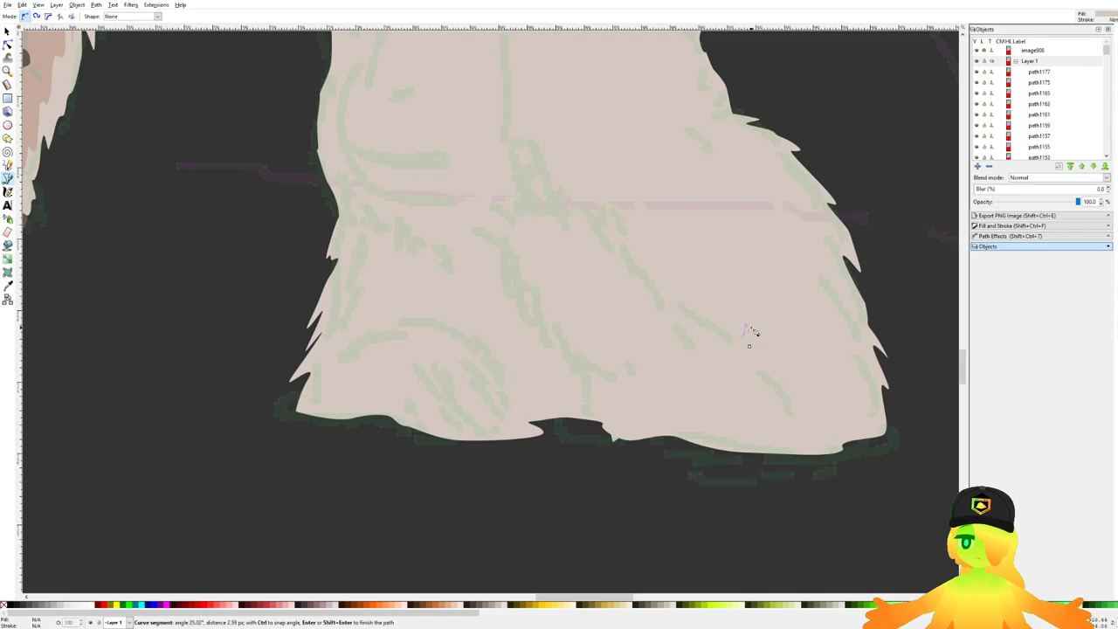
Step: Fill the arm patch with the darker fur colour sampled from the first macaque and save the document
{"action": "key", "text": "Escape"}
{"action": "key", "text": "s"}
{"action": "left_click_drag", "start_coordinate": [613, 440], "coordinate": [451, 599]}
{"action": "scroll", "coordinate": [523, 450], "scroll_direction": "down", "scroll_amount": 5}
{"action": "key", "text": "ctrl+z"}
{"action": "scroll", "coordinate": [543, 248], "scroll_direction": "up", "scroll_amount": 4}
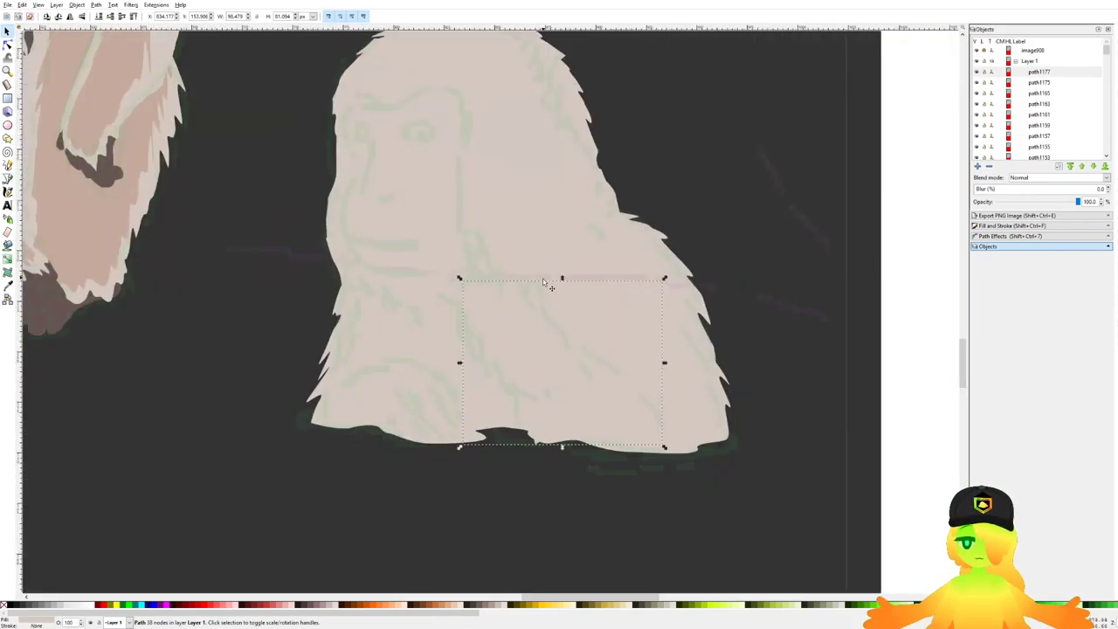
{"action": "scroll", "coordinate": [496, 399], "scroll_direction": "down", "scroll_amount": 3}
{"action": "key", "text": "d"}
{"action": "left_click", "coordinate": [368, 302]}
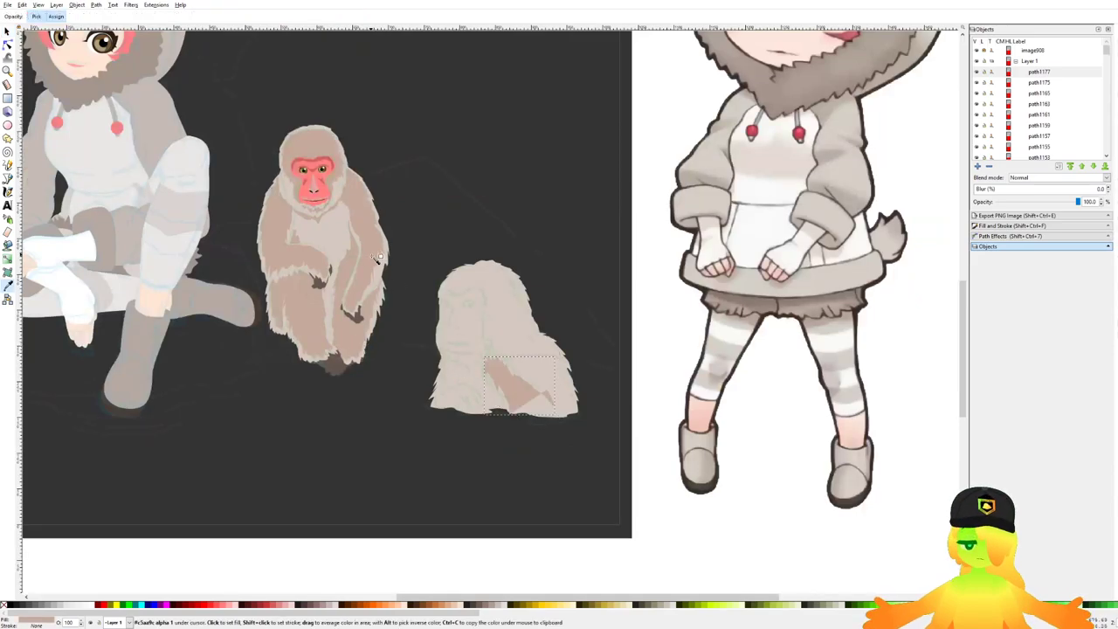
{"action": "scroll", "coordinate": [511, 419], "scroll_direction": "up", "scroll_amount": 3}
{"action": "key", "text": "ctrl+s"}
Step: Pull the arm patch's stray lower nodes down past the silhouette's base to fill out the shape, and ready the Pen tool
{"action": "key", "text": "n"}
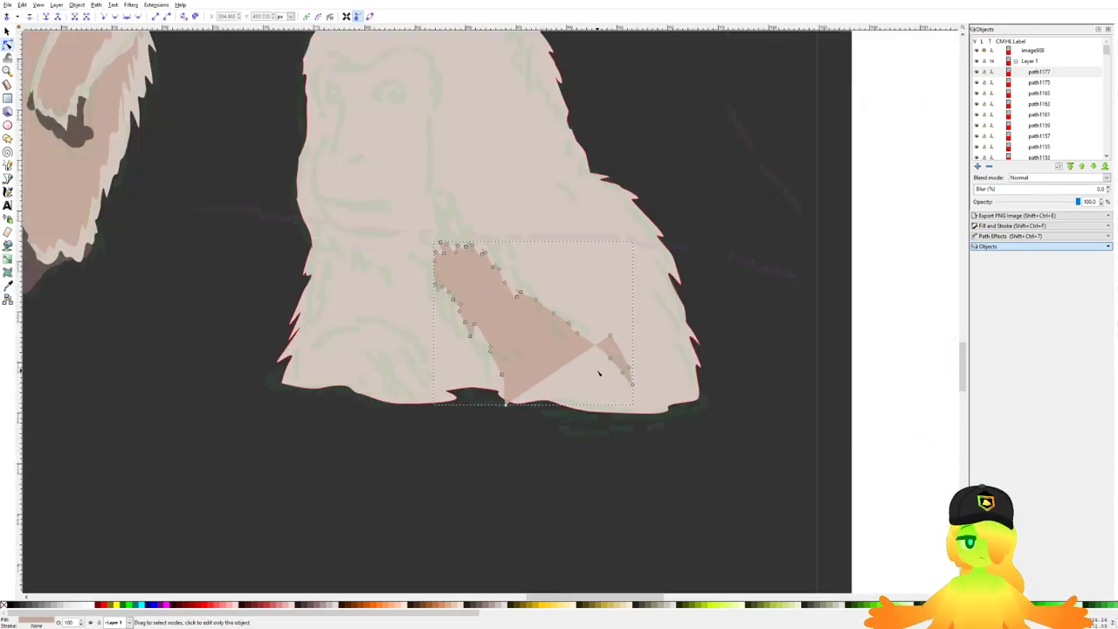
{"action": "scroll", "coordinate": [600, 375], "scroll_direction": "up", "scroll_amount": 1}
{"action": "left_click_drag", "start_coordinate": [633, 356], "coordinate": [638, 448]}
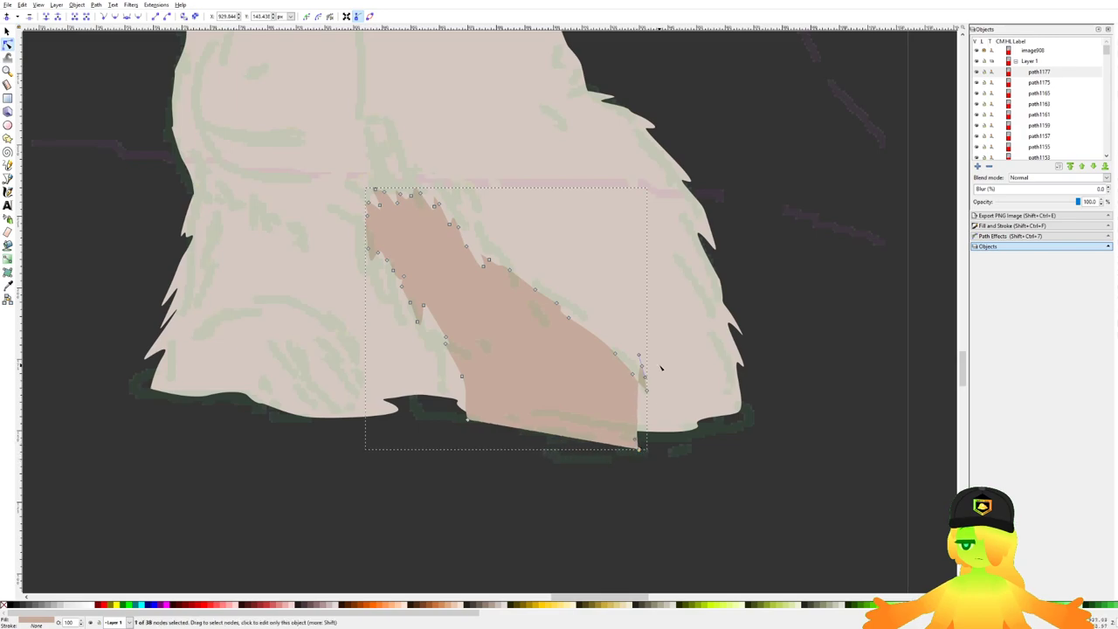
{"action": "left_click_drag", "start_coordinate": [642, 366], "coordinate": [649, 457]}
{"action": "left_click", "coordinate": [688, 496]}
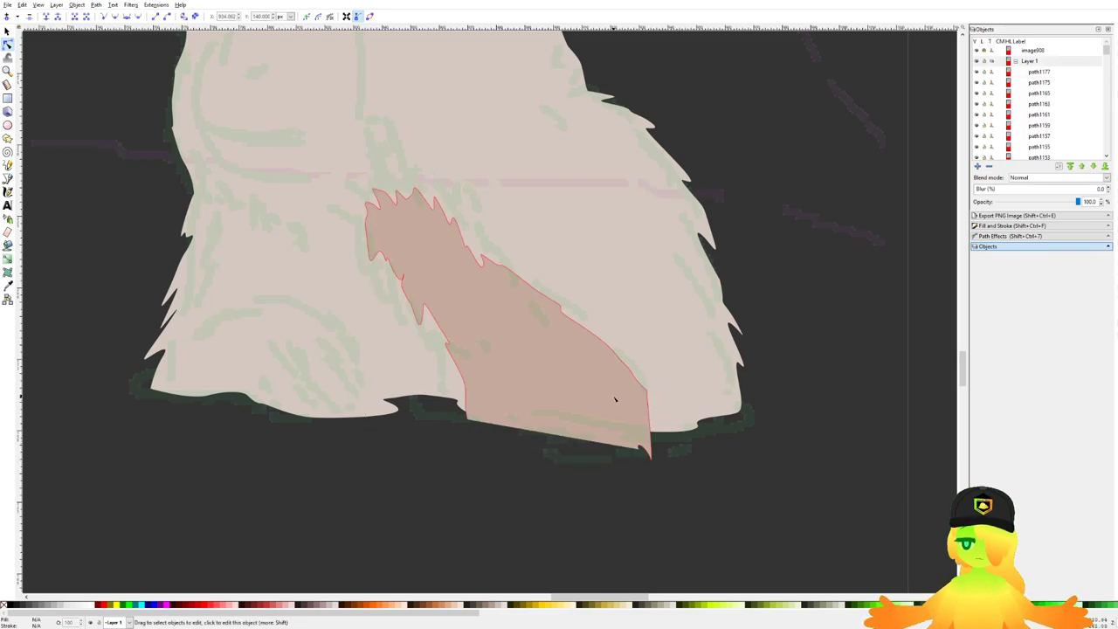
{"action": "scroll", "coordinate": [615, 396], "scroll_direction": "down", "scroll_amount": 2}
{"action": "left_click", "coordinate": [8, 178]}
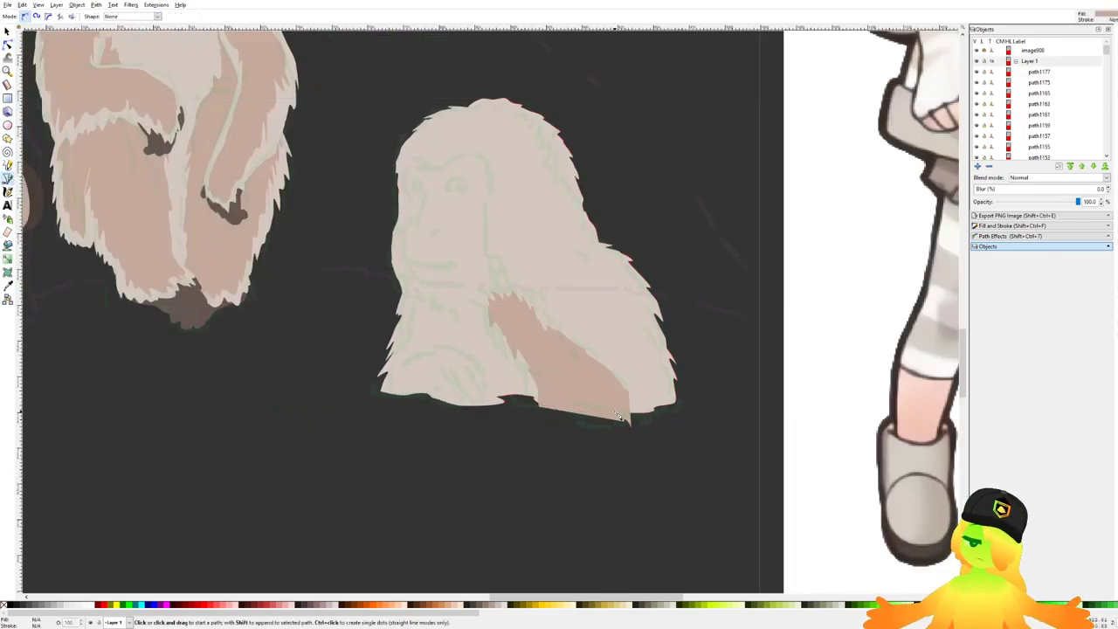
{"action": "scroll", "coordinate": [577, 364], "scroll_direction": "up", "scroll_amount": 1}
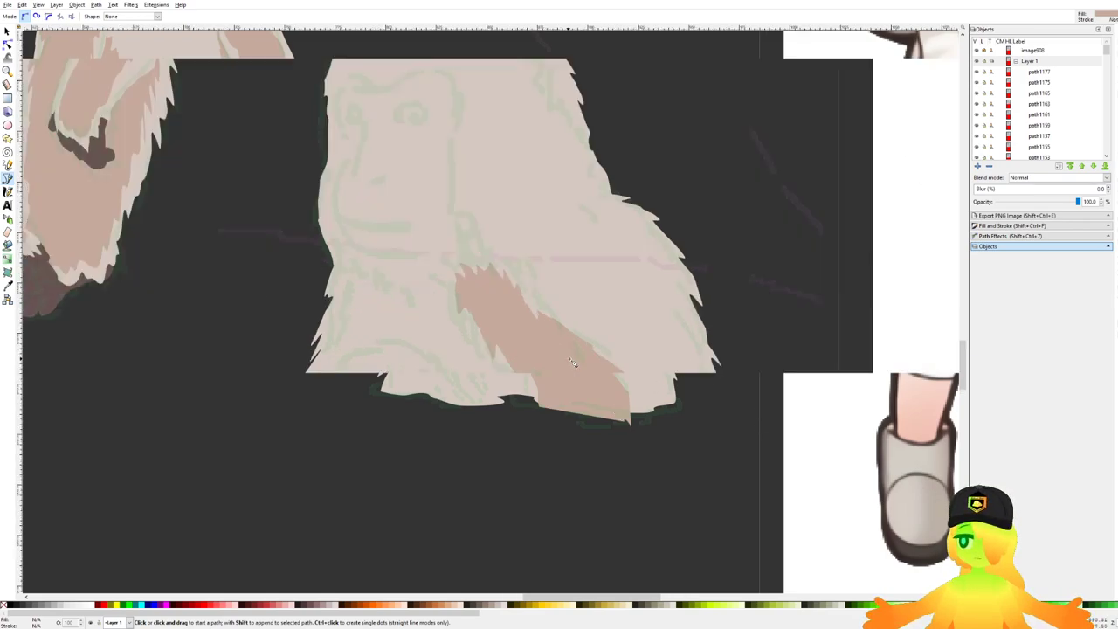
{"action": "scroll", "coordinate": [602, 401], "scroll_direction": "up", "scroll_amount": 2}
{"action": "scroll", "coordinate": [625, 444], "scroll_direction": "up", "scroll_amount": 2}
{"action": "left_click", "coordinate": [630, 480]}
{"action": "left_click", "coordinate": [628, 449]}
{"action": "mouse_move", "coordinate": [608, 392]}
{"action": "left_mouse_down"}
{"action": "mouse_move", "coordinate": [606, 376]}
{"action": "mouse_move", "coordinate": [629, 416]}
{"action": "left_mouse_up"}
{"action": "key", "text": "Escape"}
Step: Trace the body patch's edge from inside the arm patch along the arm's upper side, over the shoulder to the neck below the chin
{"action": "left_click_drag", "start_coordinate": [664, 530], "coordinate": [647, 478]}
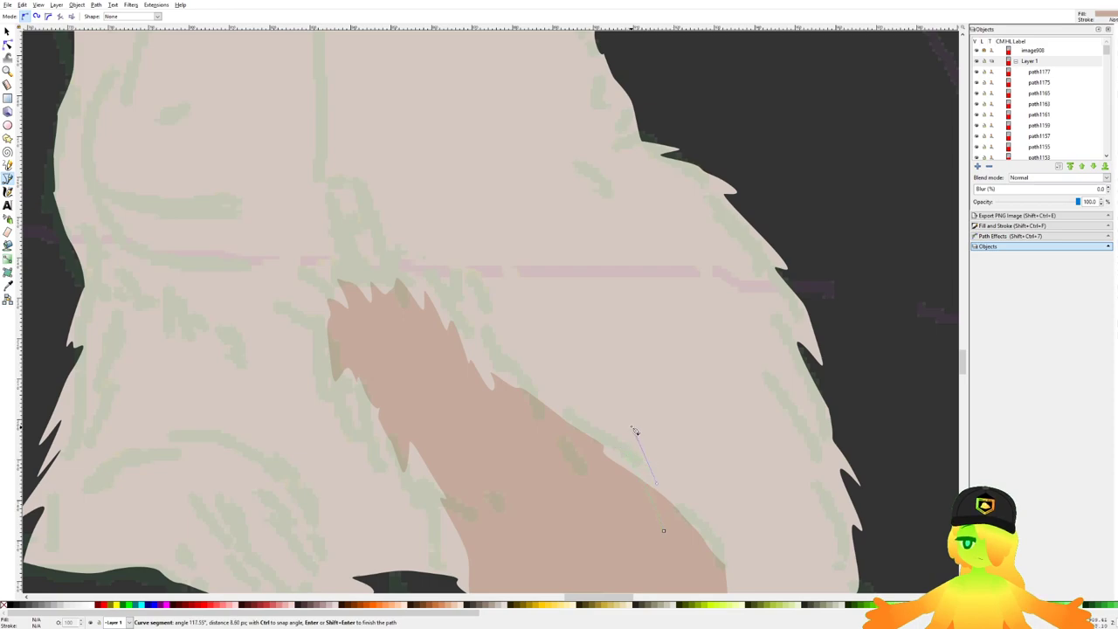
{"action": "scroll", "coordinate": [603, 371], "scroll_direction": "down", "scroll_amount": 1}
{"action": "scroll", "coordinate": [611, 377], "scroll_direction": "up", "scroll_amount": 1}
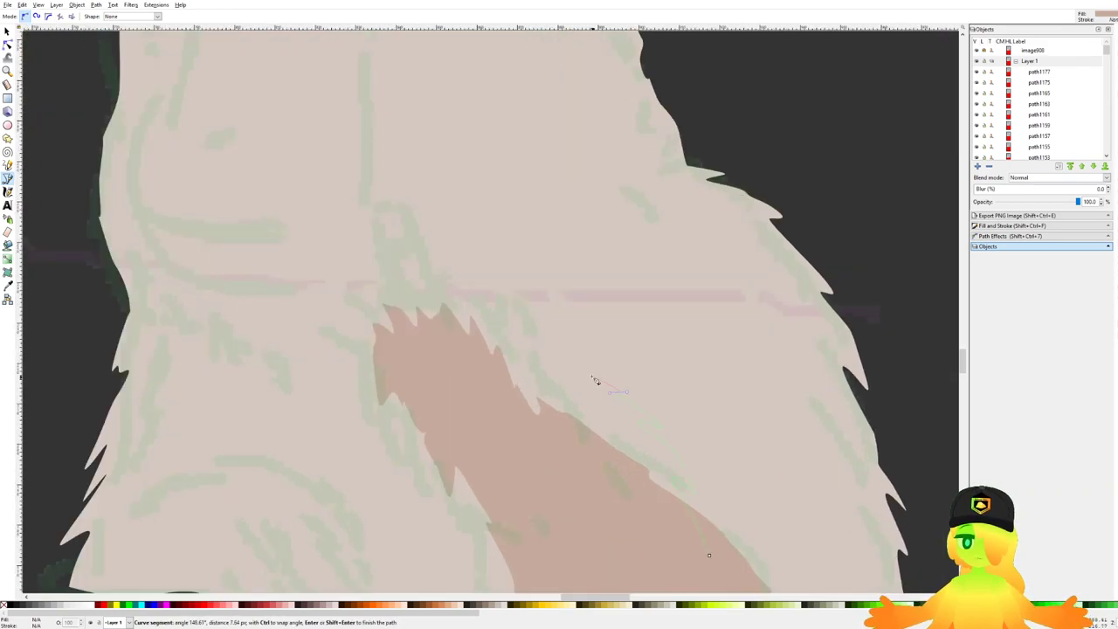
{"action": "scroll", "coordinate": [576, 357], "scroll_direction": "down", "scroll_amount": 3}
{"action": "scroll", "coordinate": [556, 324], "scroll_direction": "up", "scroll_amount": 1}
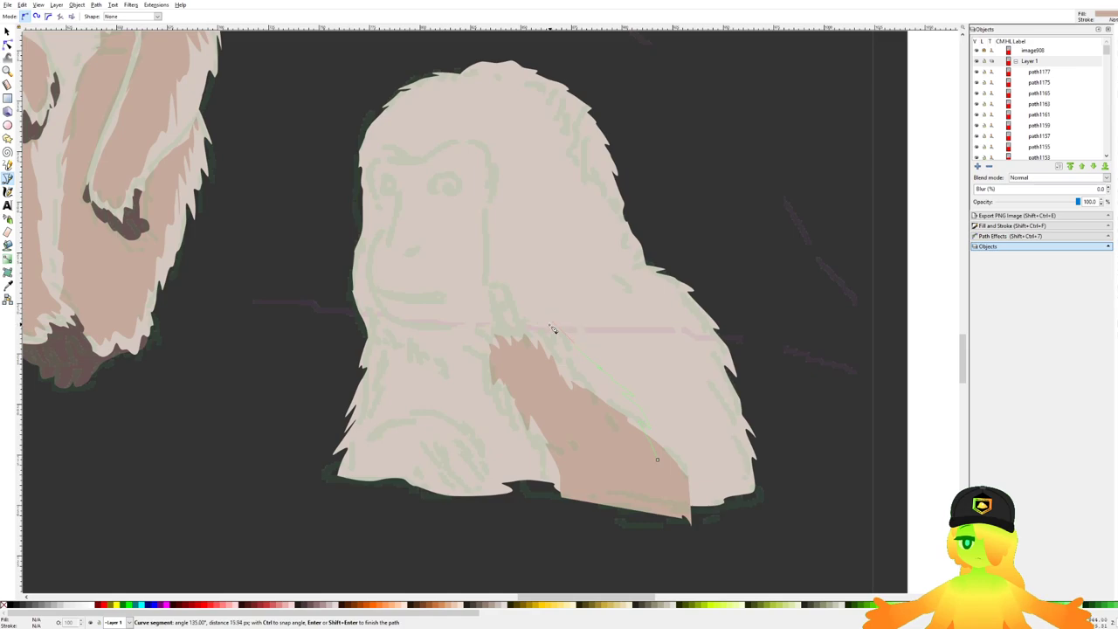
{"action": "scroll", "coordinate": [553, 350], "scroll_direction": "up", "scroll_amount": 2}
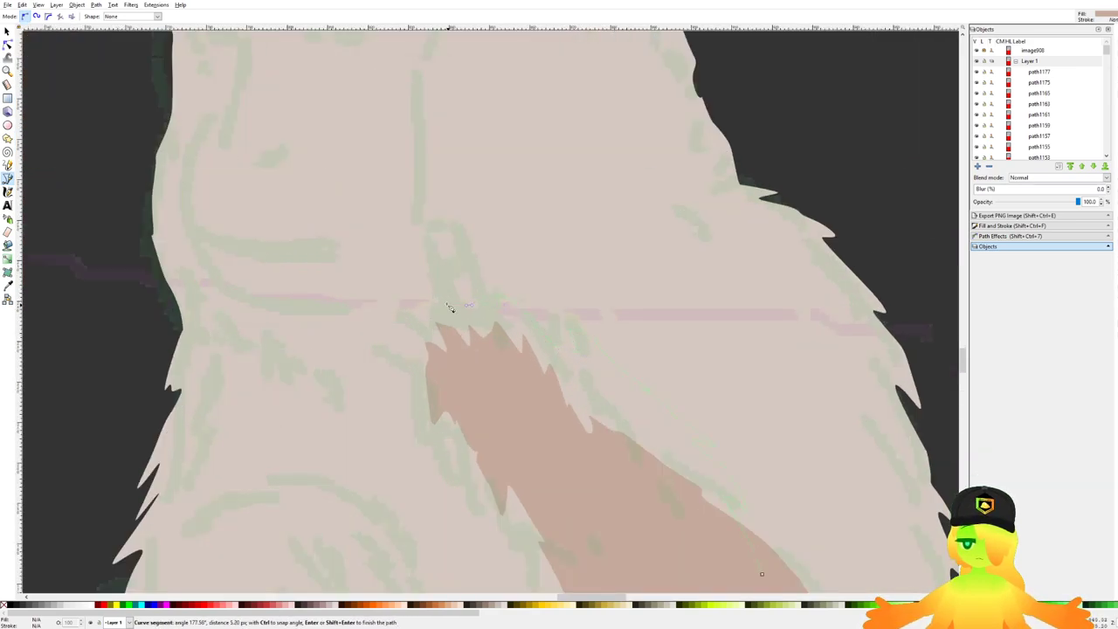
{"action": "left_click_drag", "start_coordinate": [399, 372], "coordinate": [572, 380]}
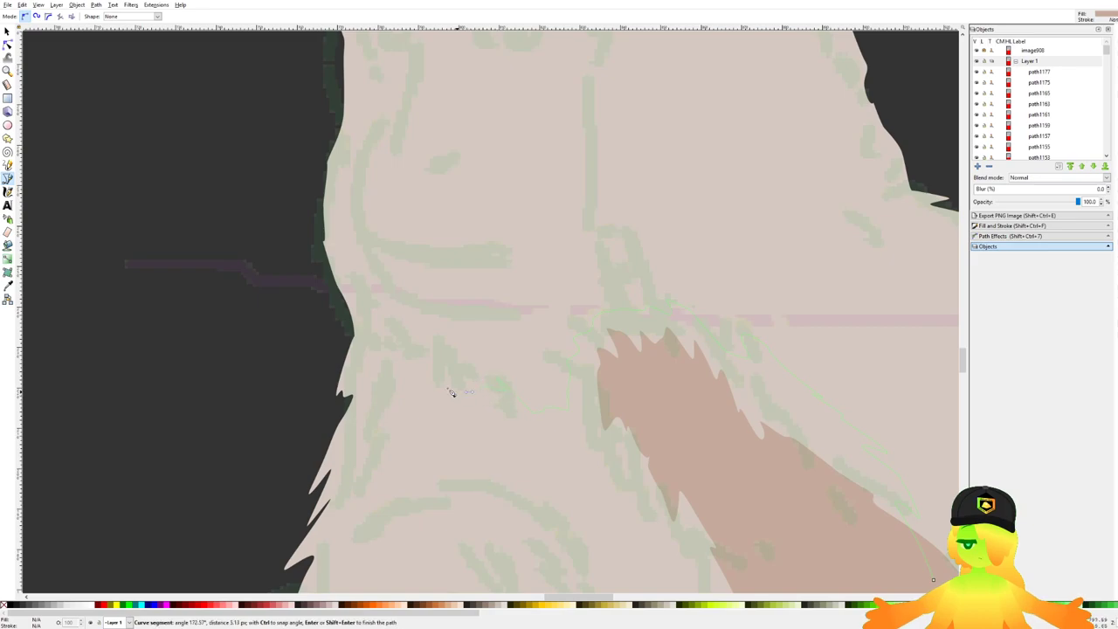
Step: Trace the neck fur and continue up the front of the face and over the crown, just inside the silhouette
{"action": "left_click_drag", "start_coordinate": [357, 277], "coordinate": [365, 387]}
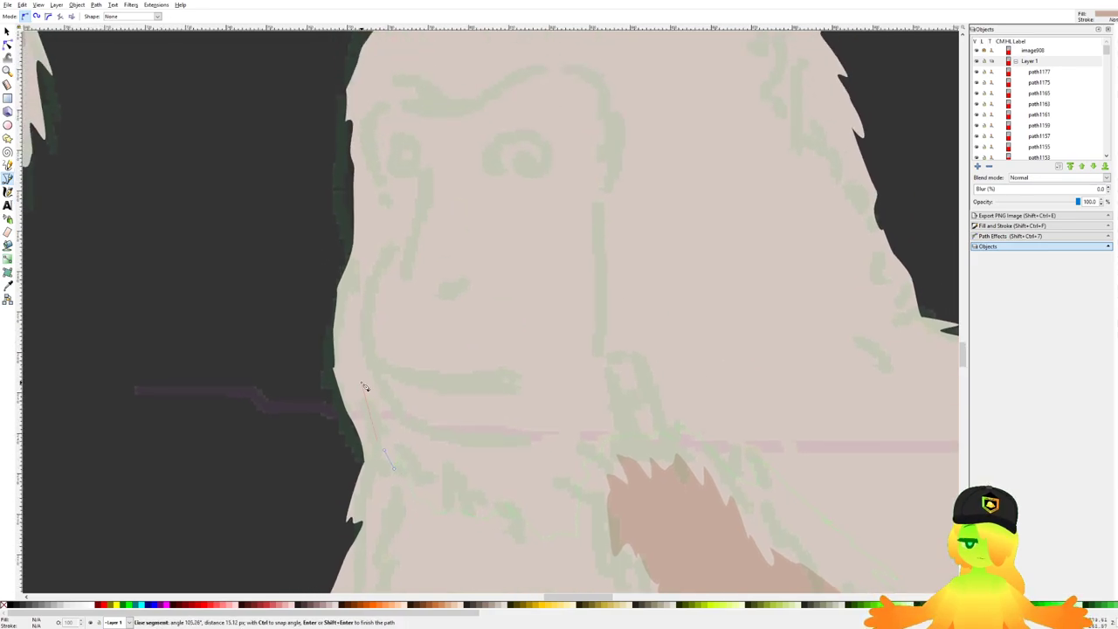
{"action": "left_click_drag", "start_coordinate": [363, 313], "coordinate": [351, 393]}
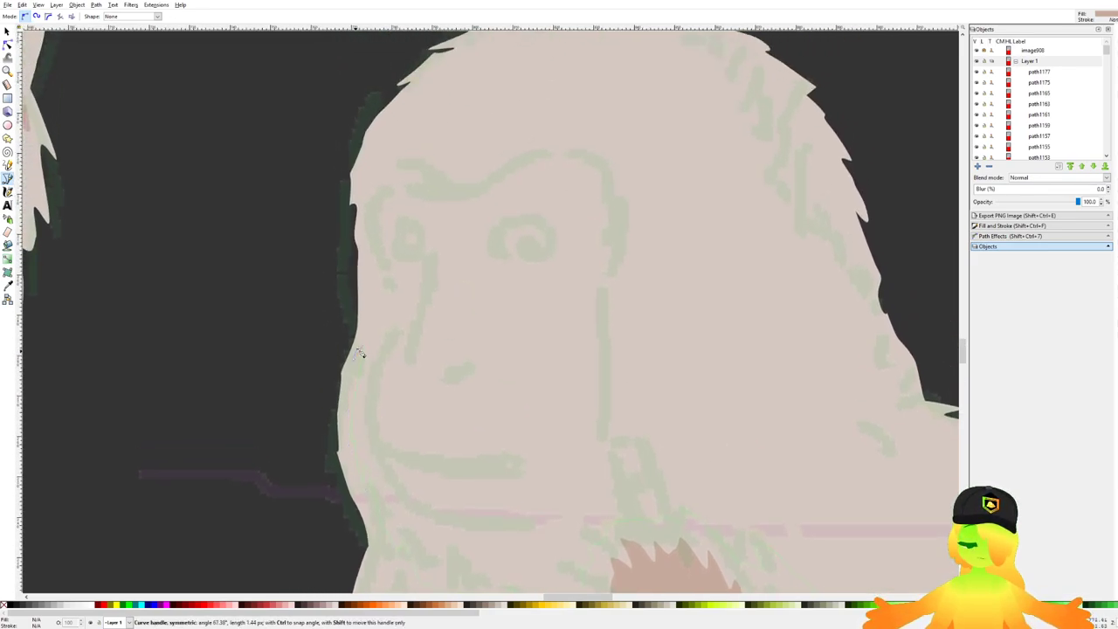
{"action": "left_click_drag", "start_coordinate": [366, 235], "coordinate": [371, 284]}
{"action": "left_click_drag", "start_coordinate": [367, 250], "coordinate": [369, 243]}
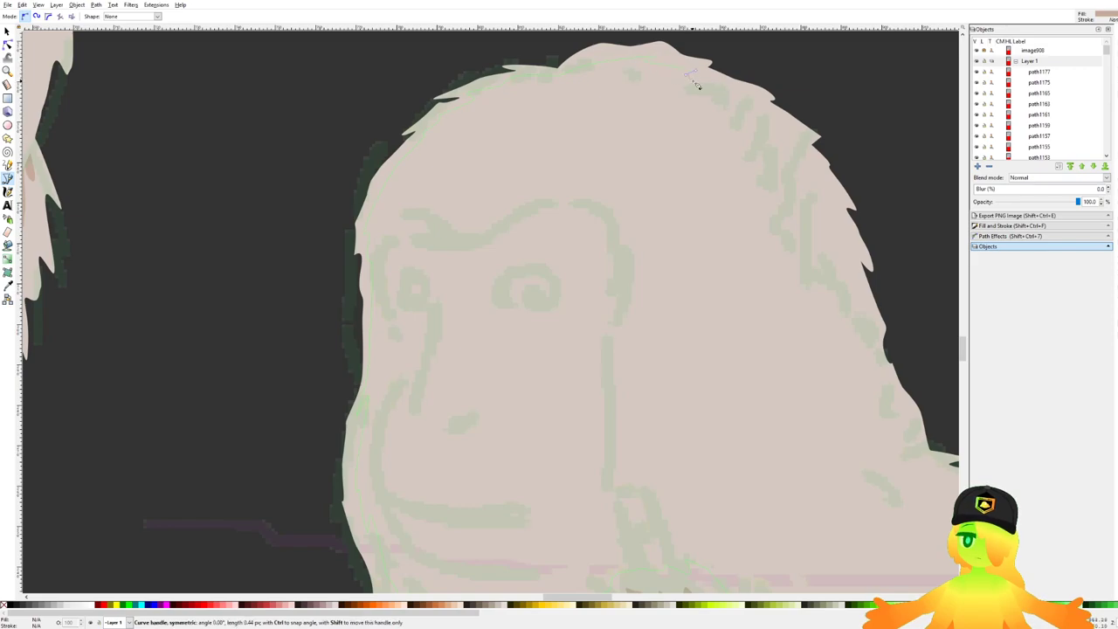
Step: Trace the body patch's edge down the back of the head and along the back fur to the rump
{"action": "scroll", "coordinate": [799, 183], "scroll_direction": "down", "scroll_amount": 1}
{"action": "left_click_drag", "start_coordinate": [809, 201], "coordinate": [630, 134]}
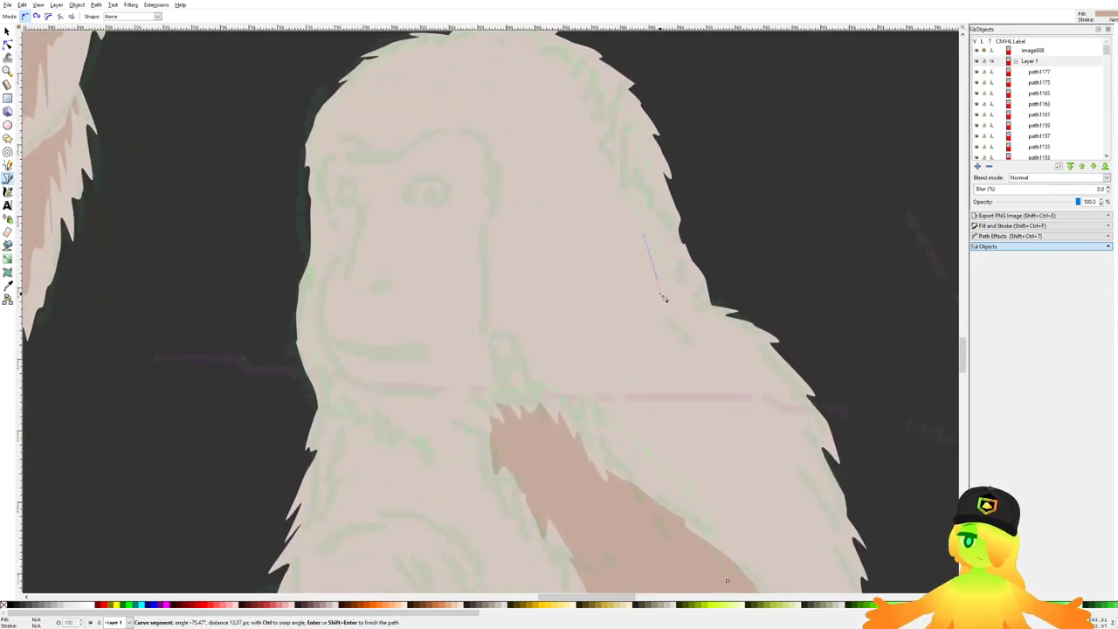
{"action": "left_click_drag", "start_coordinate": [689, 311], "coordinate": [693, 319]}
{"action": "left_click_drag", "start_coordinate": [716, 316], "coordinate": [653, 232]}
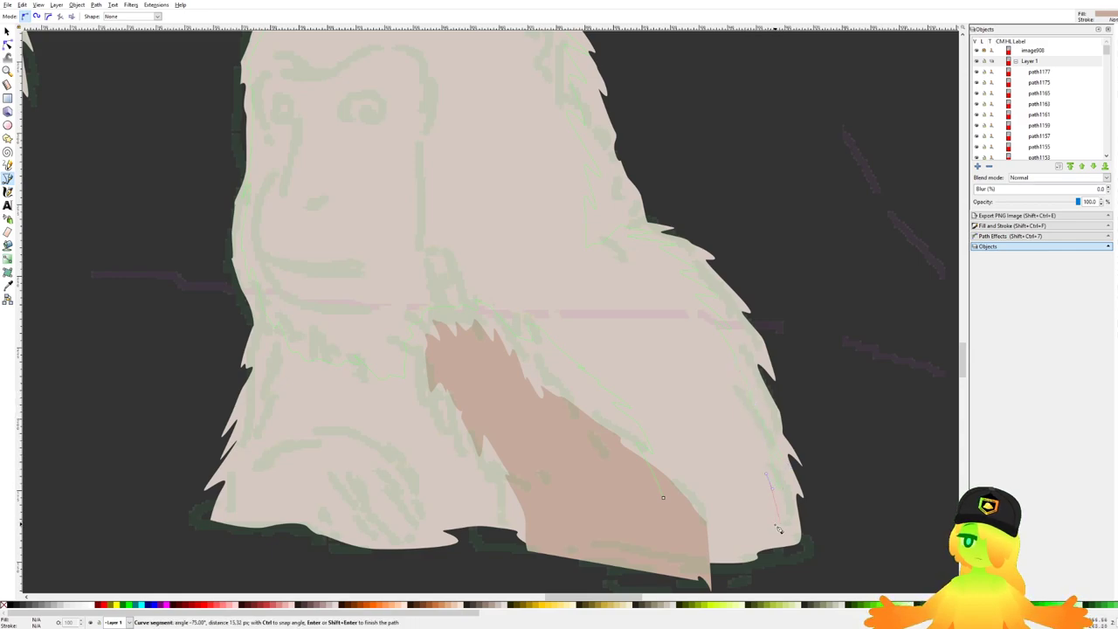
Step: Round the body patch off below the rump, close it at its starting node, and save the document
{"action": "left_click_drag", "start_coordinate": [783, 557], "coordinate": [832, 370]}
{"action": "left_click_drag", "start_coordinate": [786, 411], "coordinate": [722, 419]}
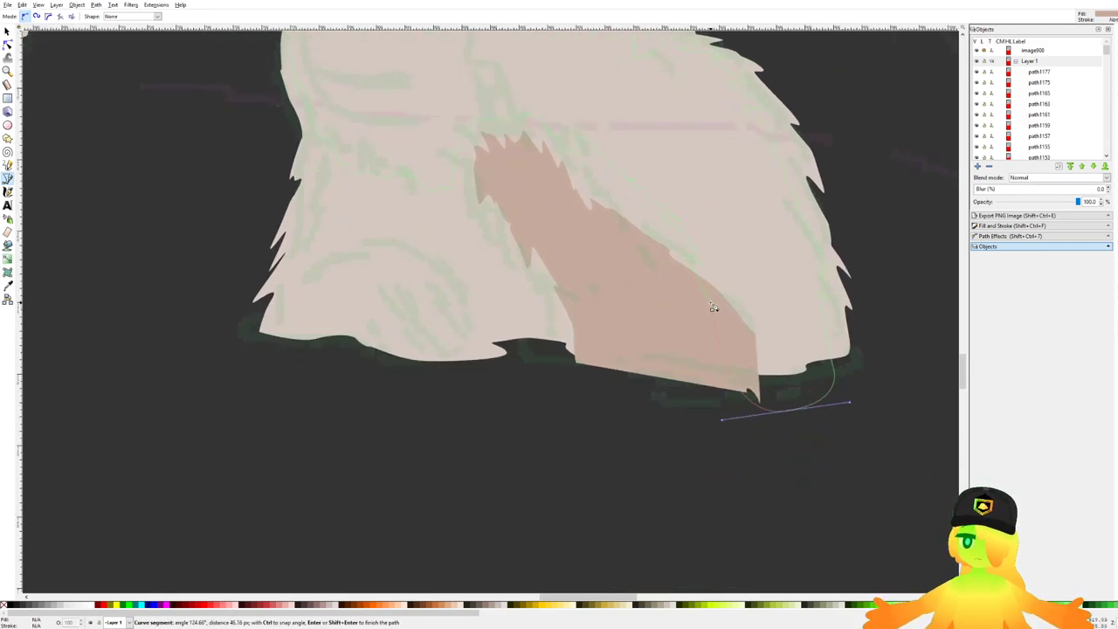
{"action": "left_click", "coordinate": [711, 310]}
{"action": "scroll", "coordinate": [560, 300], "scroll_direction": "down", "scroll_amount": 2}
{"action": "left_click_drag", "start_coordinate": [489, 275], "coordinate": [495, 293]}
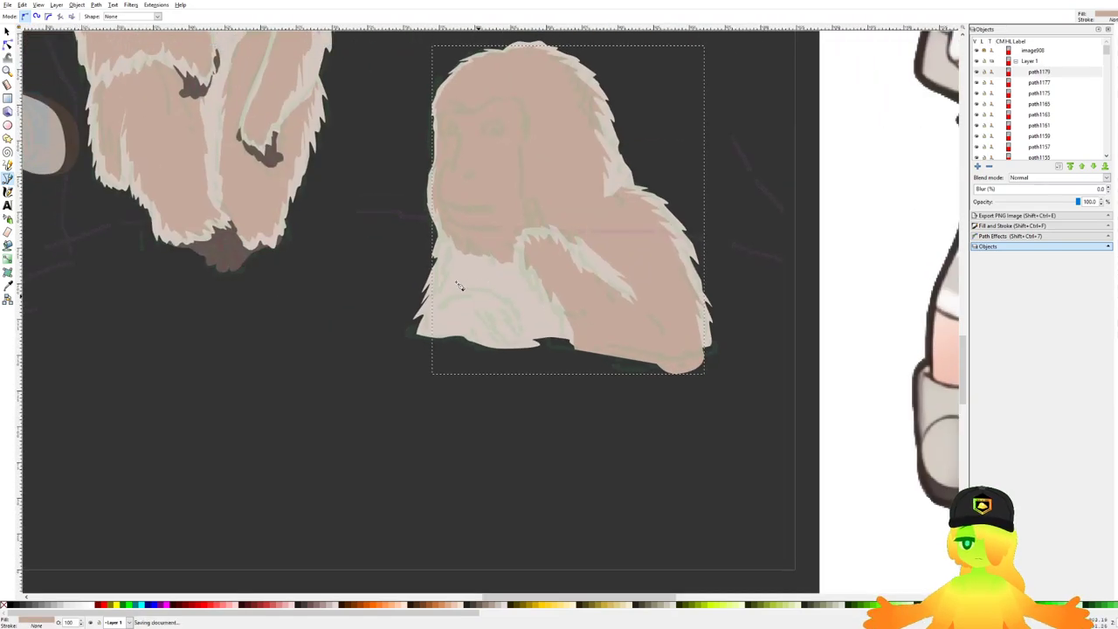
Step: Start a fur patch at the neck, tracing under the chin, over the curved lower limb and into the spiky tufts at the base
{"action": "scroll", "coordinate": [459, 287], "scroll_direction": "up", "scroll_amount": 4}
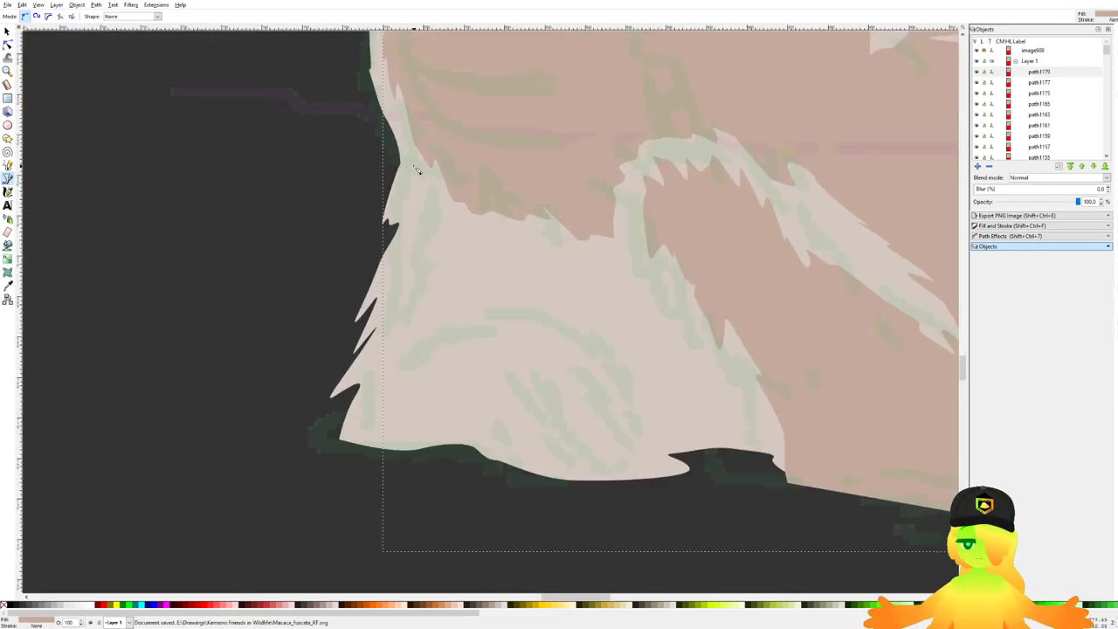
{"action": "left_click_drag", "start_coordinate": [414, 166], "coordinate": [429, 211]}
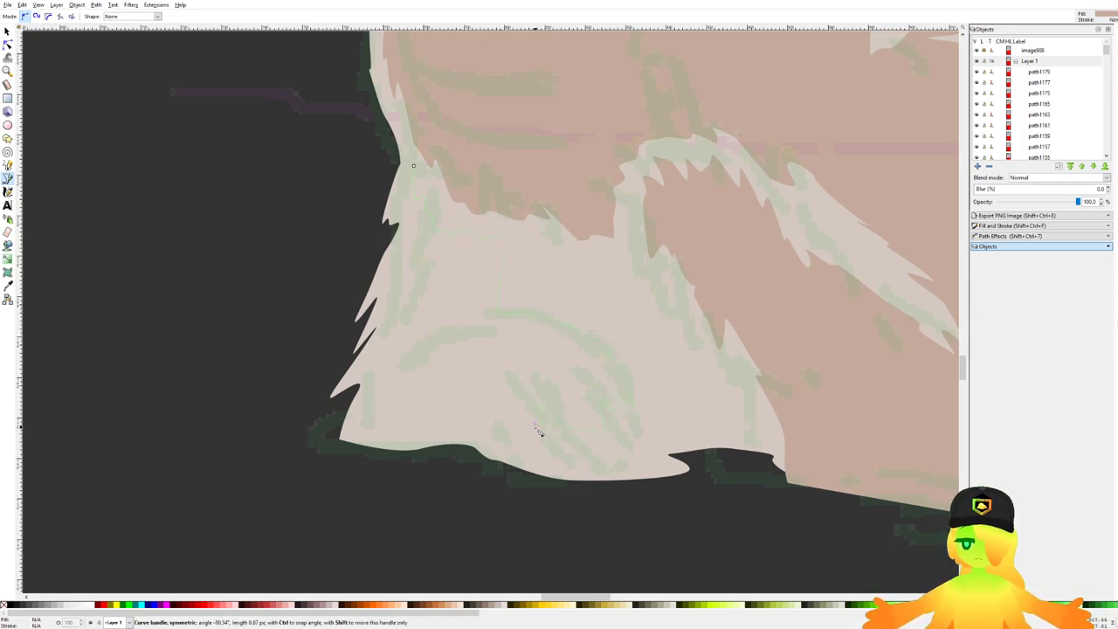
{"action": "left_click", "coordinate": [478, 482]}
{"action": "left_click", "coordinate": [467, 426]}
{"action": "left_click", "coordinate": [427, 454]}
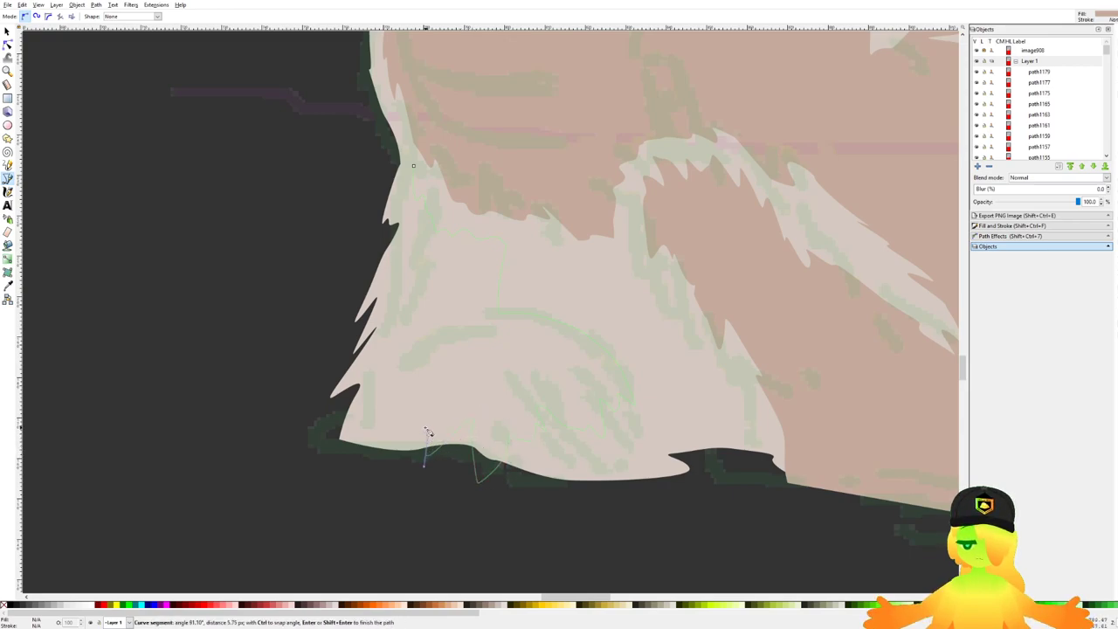
Step: Continue the tufts to the silhouette's front corner, trace up the chest's outer edge, and close the patch at the neck
{"action": "left_click", "coordinate": [425, 428]}
{"action": "left_click", "coordinate": [395, 446]}
{"action": "left_click_drag", "start_coordinate": [389, 429], "coordinate": [385, 433]}
{"action": "left_click", "coordinate": [336, 450]}
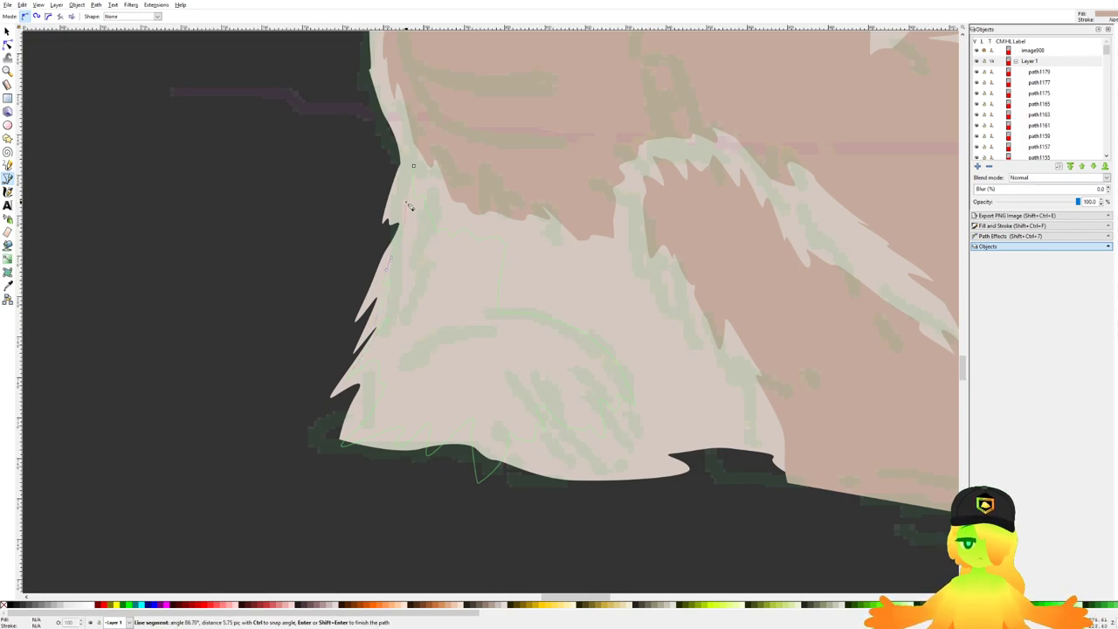
{"action": "left_click", "coordinate": [414, 166]}
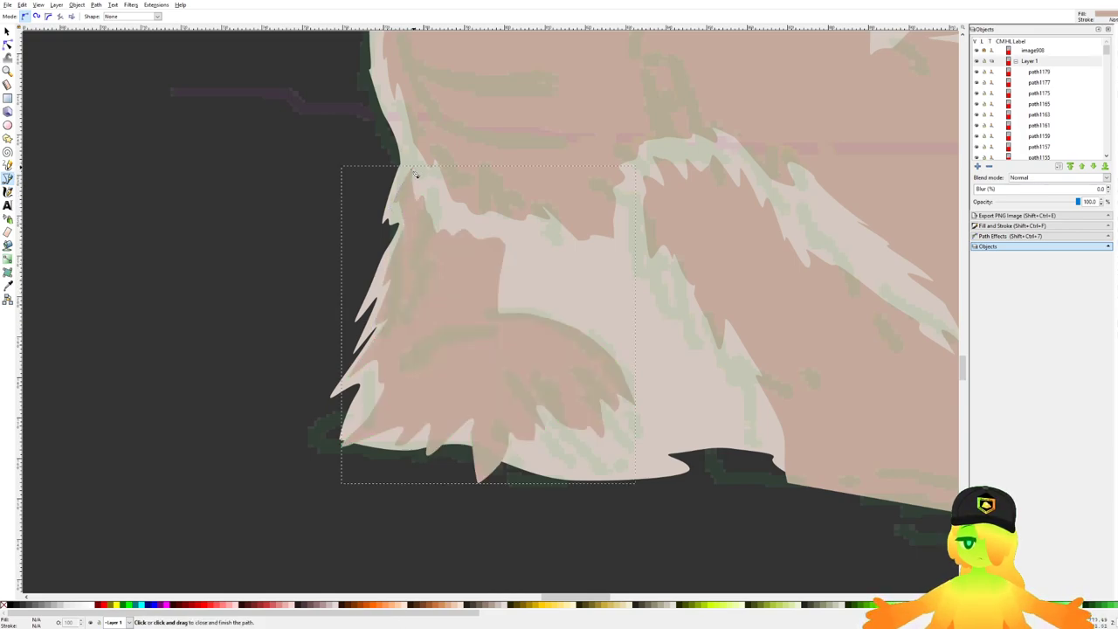
Step: Merge the arm patch and the large body patch into a single path
{"action": "scroll", "coordinate": [400, 180], "scroll_direction": "down", "scroll_amount": 3}
{"action": "left_click_drag", "start_coordinate": [399, 182], "coordinate": [411, 213]}
{"action": "left_click", "coordinate": [9, 30]}
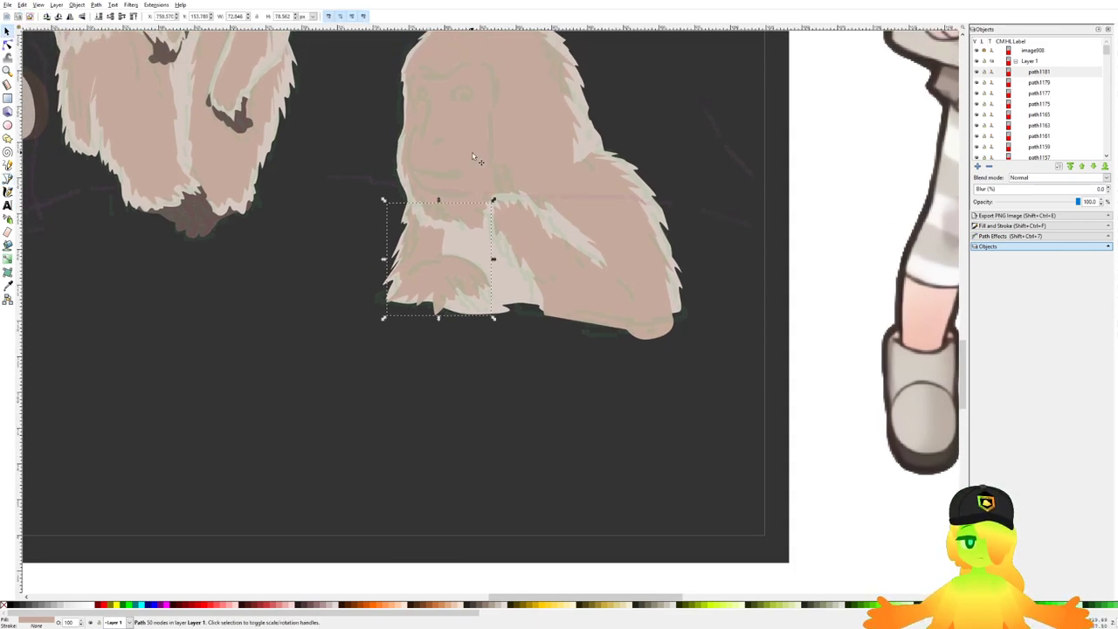
{"action": "left_click", "coordinate": [559, 267], "text": "shift"}
{"action": "left_click", "coordinate": [614, 398]}
{"action": "left_click_drag", "start_coordinate": [602, 313], "coordinate": [642, 367]}
{"action": "key", "text": "ctrl+z"}
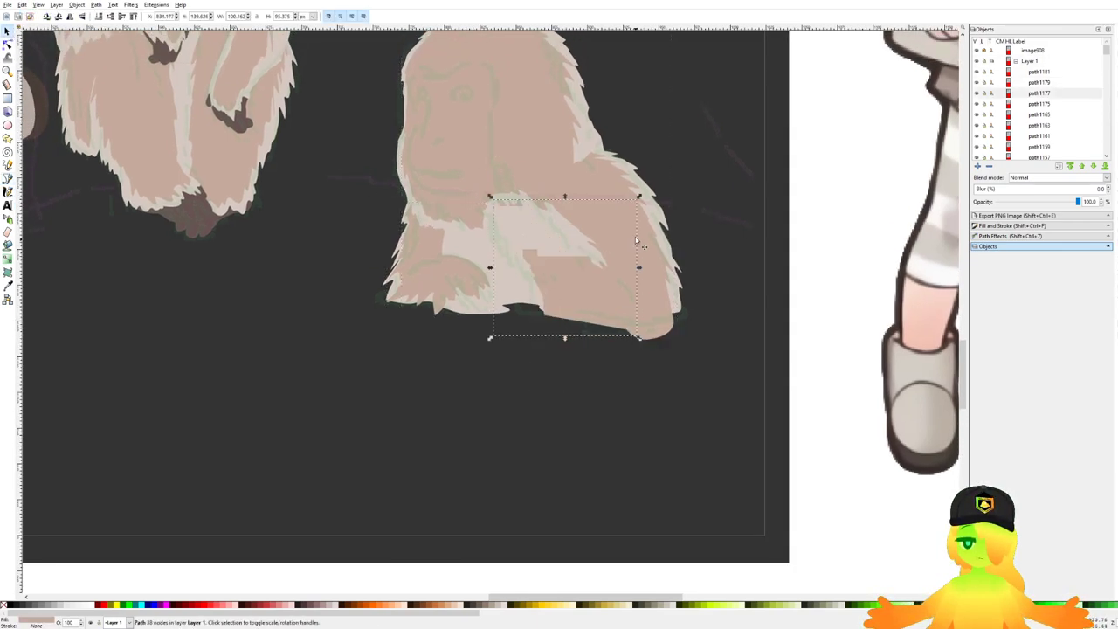
{"action": "left_click", "coordinate": [632, 224], "text": "shift"}
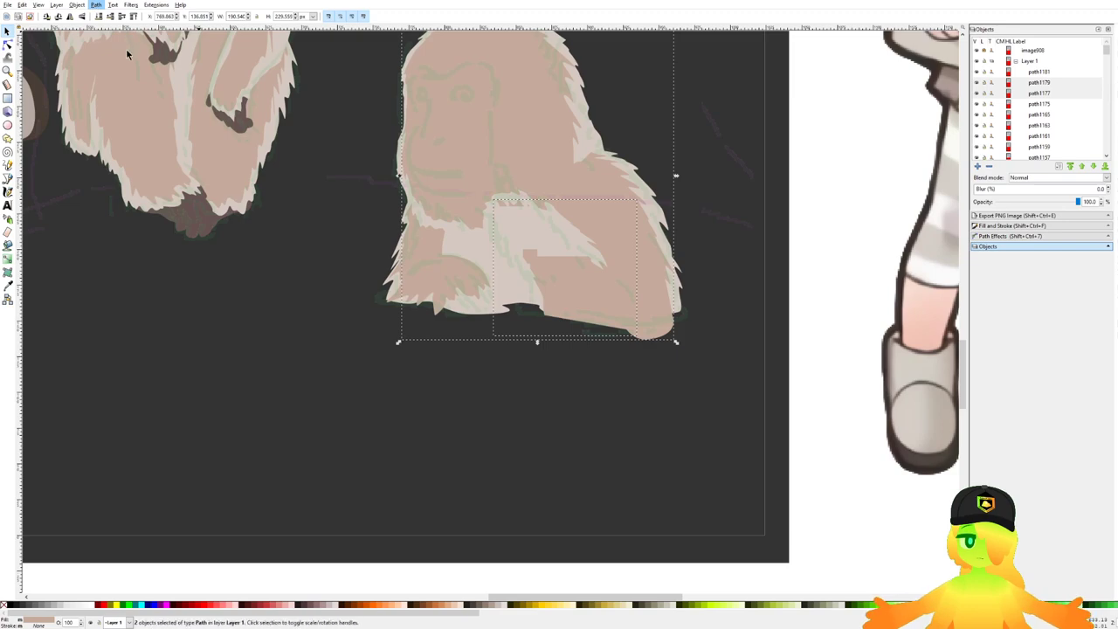
{"action": "scroll", "coordinate": [542, 191], "scroll_direction": "up", "scroll_amount": 1, "text": "ctrl"}
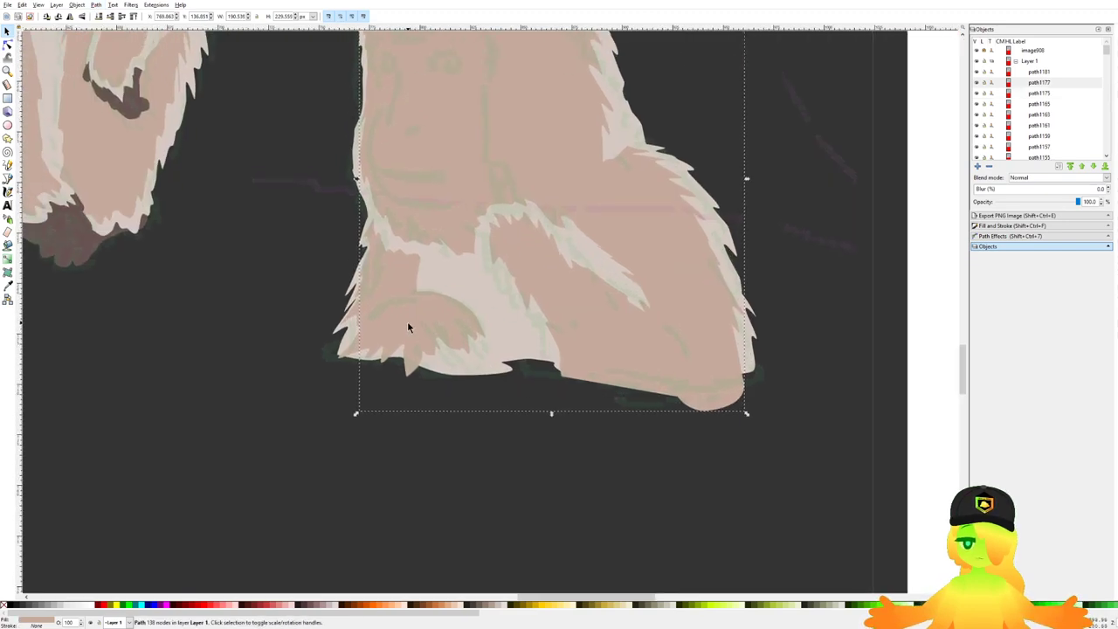
{"action": "left_click", "coordinate": [436, 319]}
{"action": "left_click", "coordinate": [585, 327], "text": "shift"}
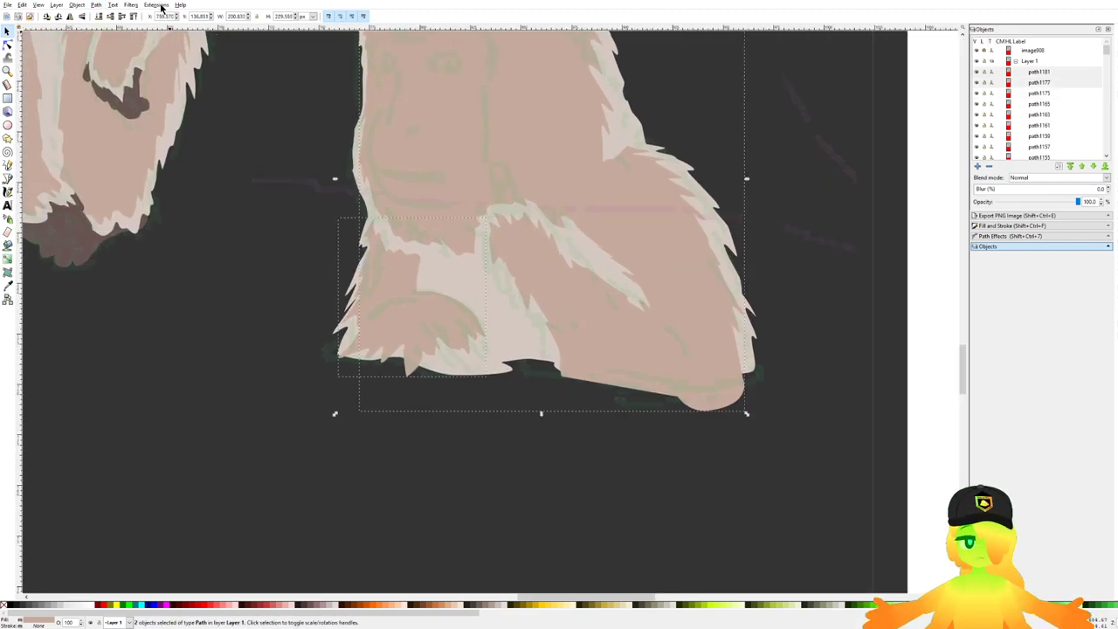
{"action": "left_click_drag", "start_coordinate": [575, 265], "coordinate": [658, 344]}
{"action": "key", "text": "ctrl+z"}
{"action": "scroll", "coordinate": [655, 345], "scroll_direction": "down", "scroll_amount": 3, "text": "ctrl"}
{"action": "left_click", "coordinate": [607, 399]}
{"action": "scroll", "coordinate": [627, 298], "scroll_direction": "up", "scroll_amount": 1, "text": "ctrl"}
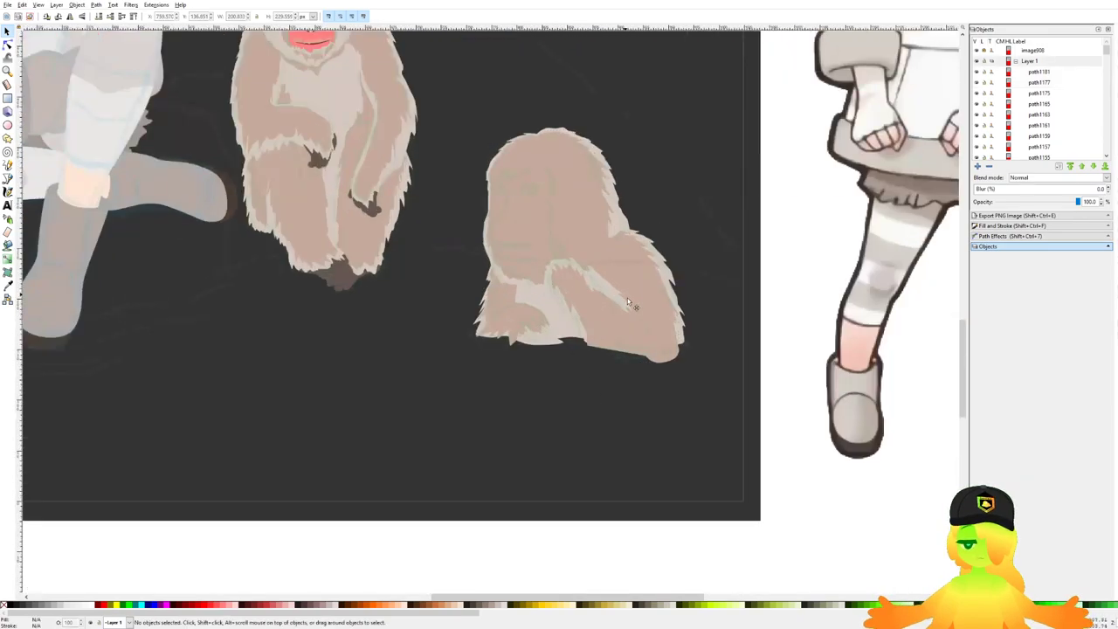
Step: Undo the merge of the arm patch and the large body patch on the second macaque
{"action": "left_click_drag", "start_coordinate": [582, 244], "coordinate": [666, 346]}
{"action": "key", "text": "ctrl+z"}
{"action": "scroll", "coordinate": [616, 288], "scroll_direction": "down", "scroll_amount": 2, "text": "ctrl"}
{"action": "key", "text": "Escape"}
{"action": "scroll", "coordinate": [627, 301], "scroll_direction": "up", "scroll_amount": 4, "text": "ctrl"}
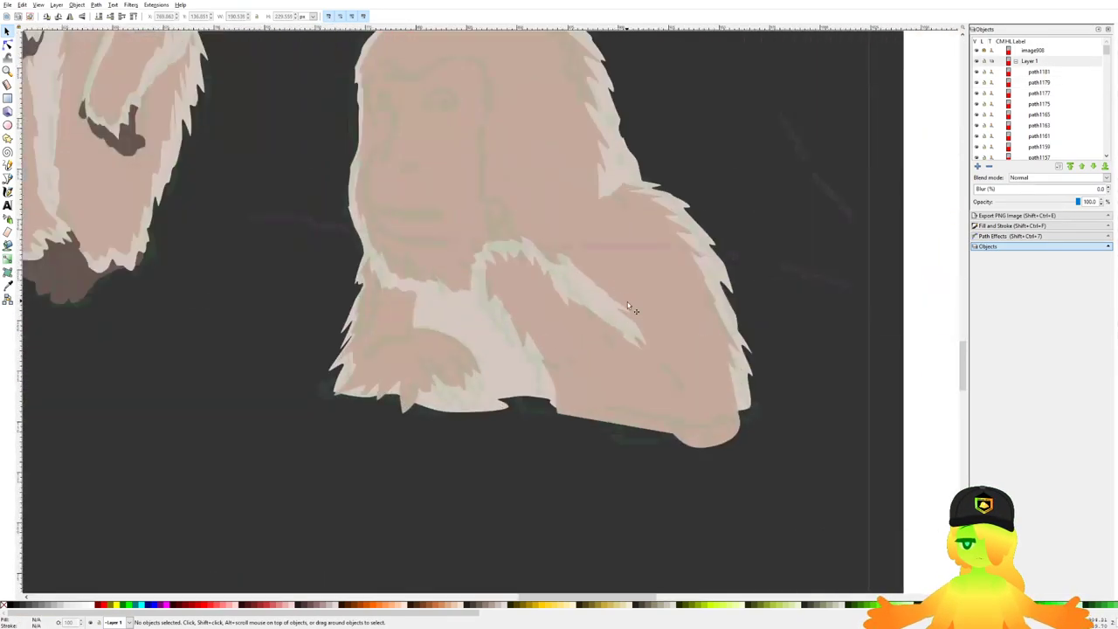
{"action": "left_click_drag", "start_coordinate": [627, 301], "coordinate": [593, 333]}
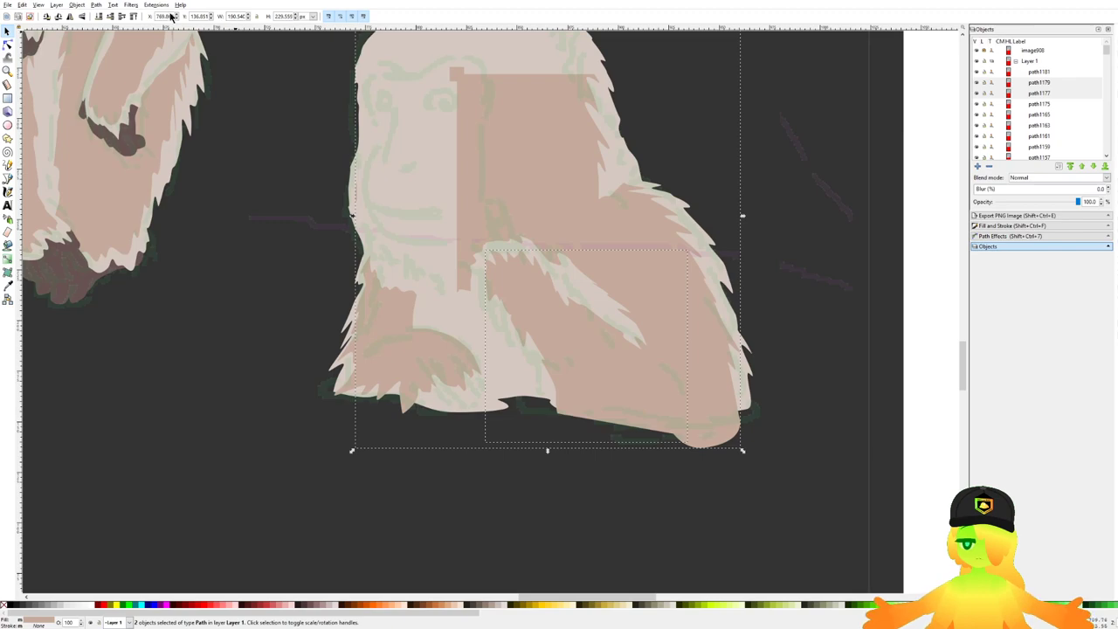
{"action": "left_click", "coordinate": [592, 456]}
{"action": "scroll", "coordinate": [591, 445], "scroll_direction": "down", "scroll_amount": 3, "text": "ctrl"}
{"action": "scroll", "coordinate": [592, 413], "scroll_direction": "up", "scroll_amount": 2, "text": "ctrl"}
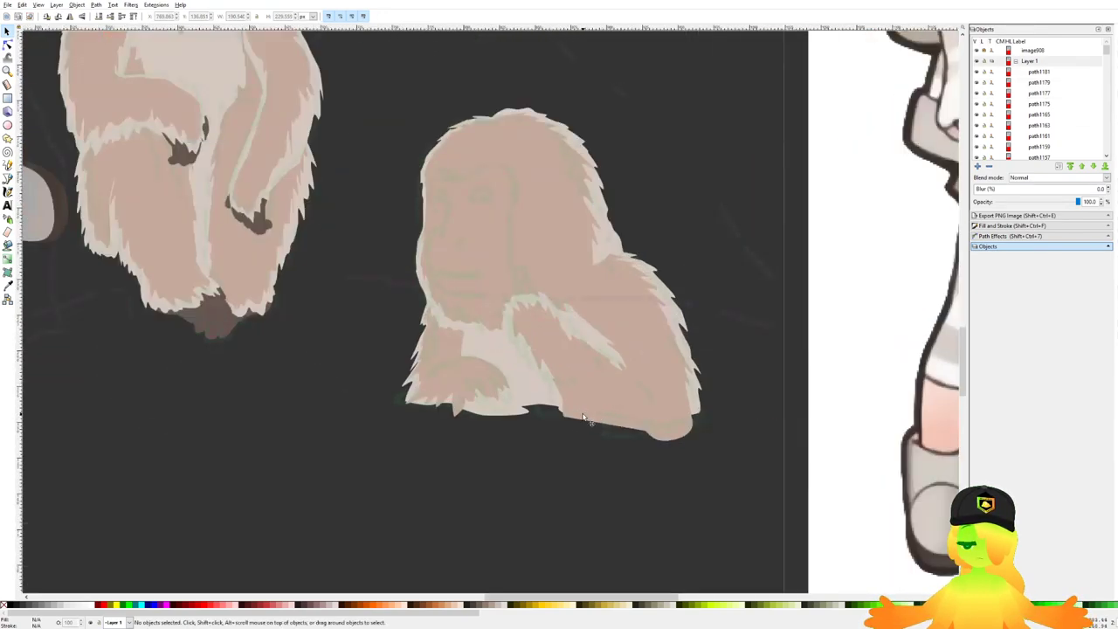
Step: Duplicate the second macaque's light silhouette three times above the fur patches
{"action": "left_click", "coordinate": [591, 413]}
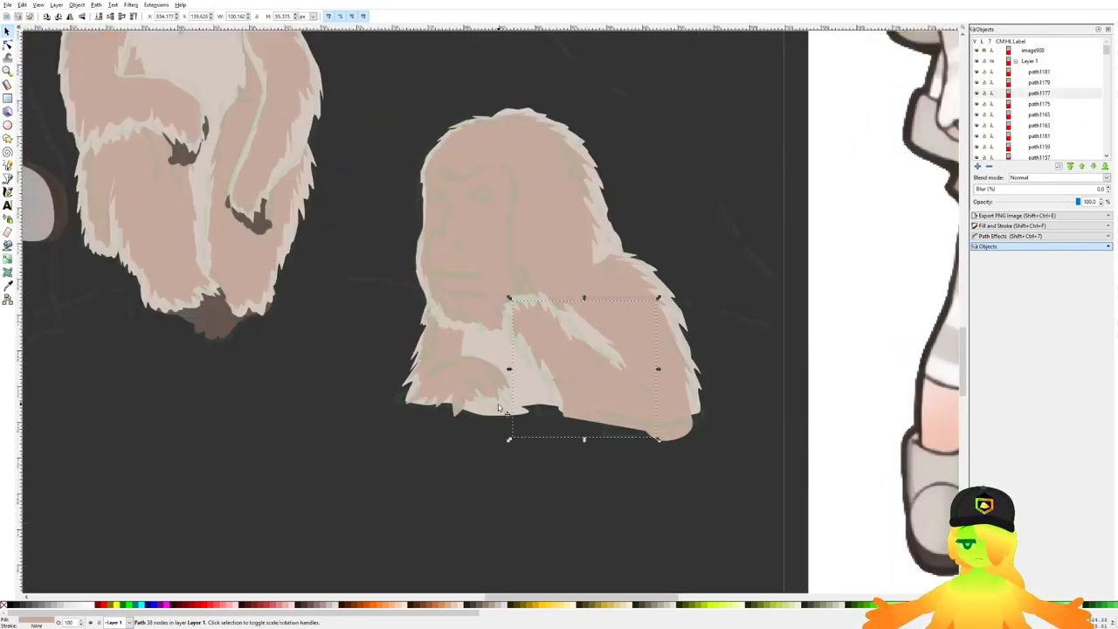
{"action": "key", "text": "ctrl+d"}
{"action": "left_click", "coordinate": [499, 407]}
{"action": "scroll", "coordinate": [525, 400], "scroll_direction": "up", "scroll_amount": 1, "text": "ctrl"}
{"action": "key", "text": "ctrl+d"}
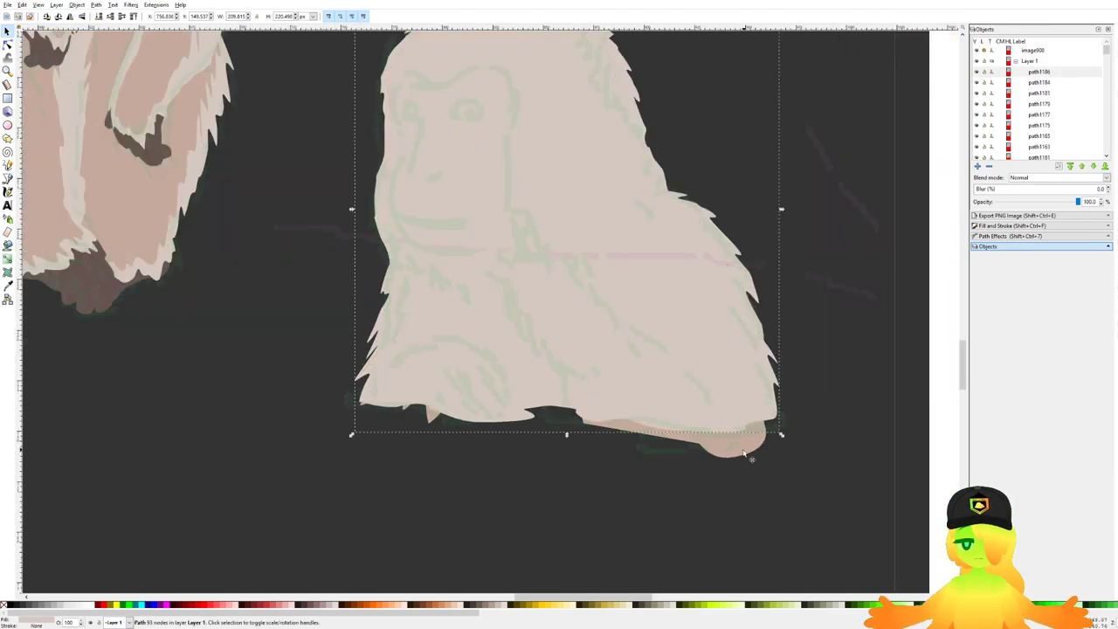
Step: Trim the arm patch and the large body patch to the silhouette by intersecting each with one silhouette copy
{"action": "left_click", "coordinate": [660, 438]}
{"action": "left_click", "coordinate": [552, 242], "text": "shift"}
{"action": "left_click", "coordinate": [97, 5]}
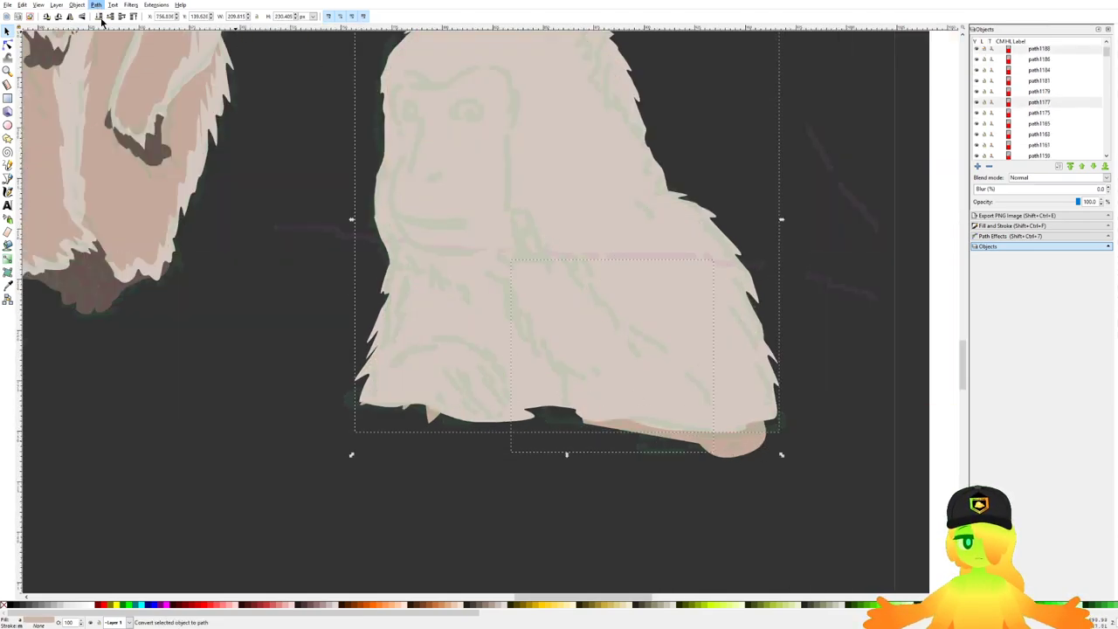
{"action": "left_click", "coordinate": [134, 79]}
{"action": "left_click", "coordinate": [753, 437]}
{"action": "left_click", "coordinate": [501, 212], "text": "shift"}
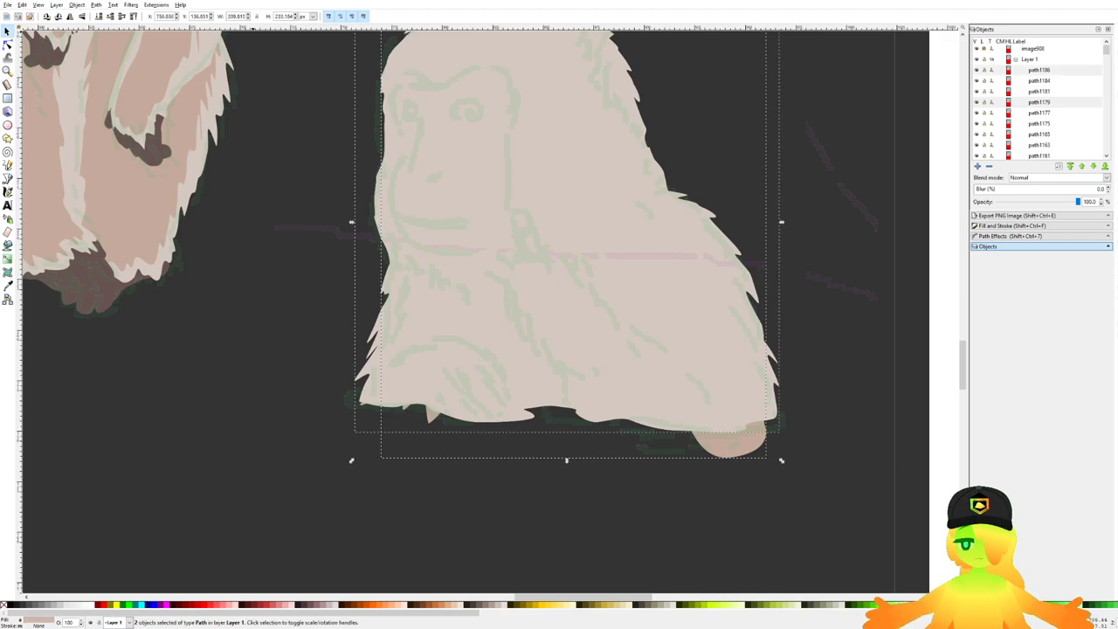
{"action": "left_click", "coordinate": [91, 6]}
{"action": "left_click", "coordinate": [118, 80]}
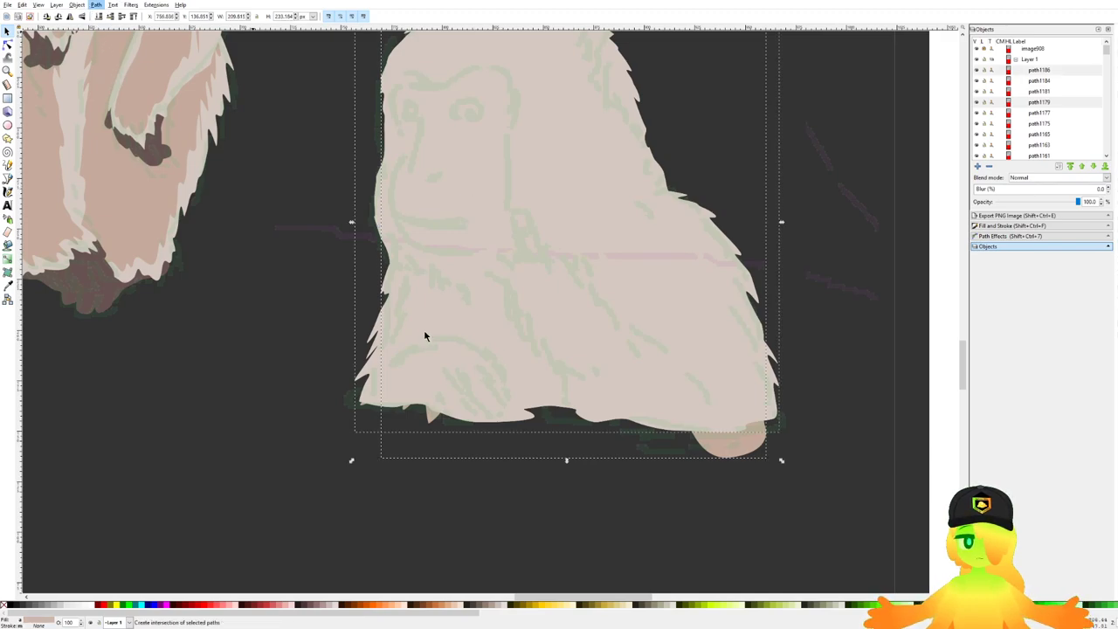
Step: Intersect the front limb's fur patch with the remaining silhouette copy and save the document
{"action": "left_click", "coordinate": [433, 419]}
{"action": "left_click", "coordinate": [428, 281], "text": "shift"}
{"action": "left_click", "coordinate": [98, 5]}
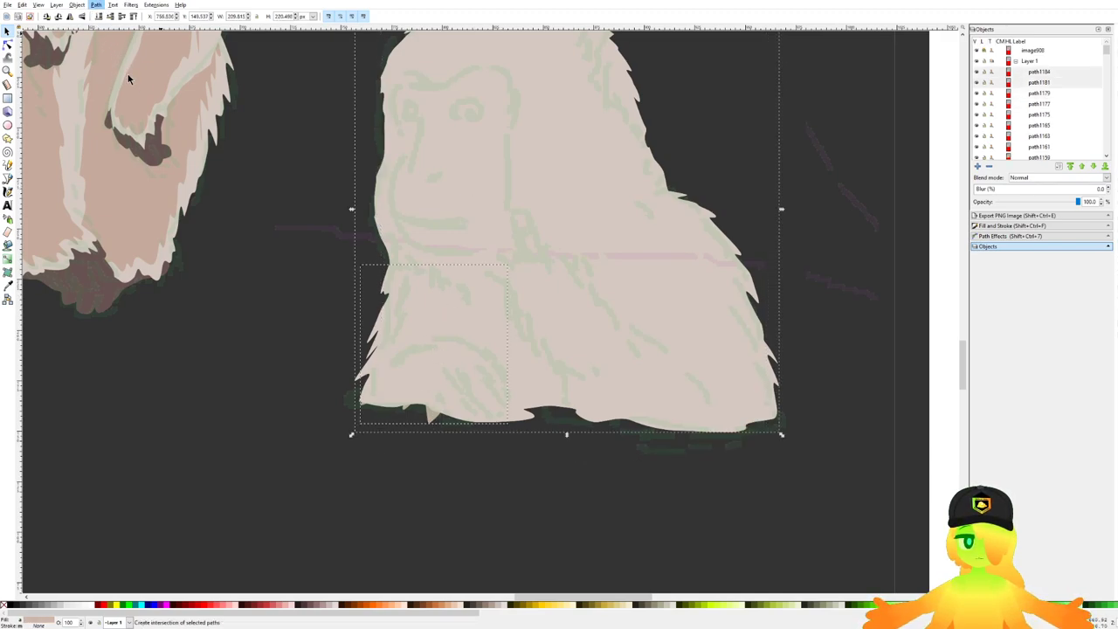
{"action": "left_click", "coordinate": [130, 78]}
{"action": "scroll", "coordinate": [310, 177], "scroll_direction": "down", "scroll_amount": 2}
{"action": "key", "text": "Escape"}
{"action": "key", "text": "ctrl+s"}
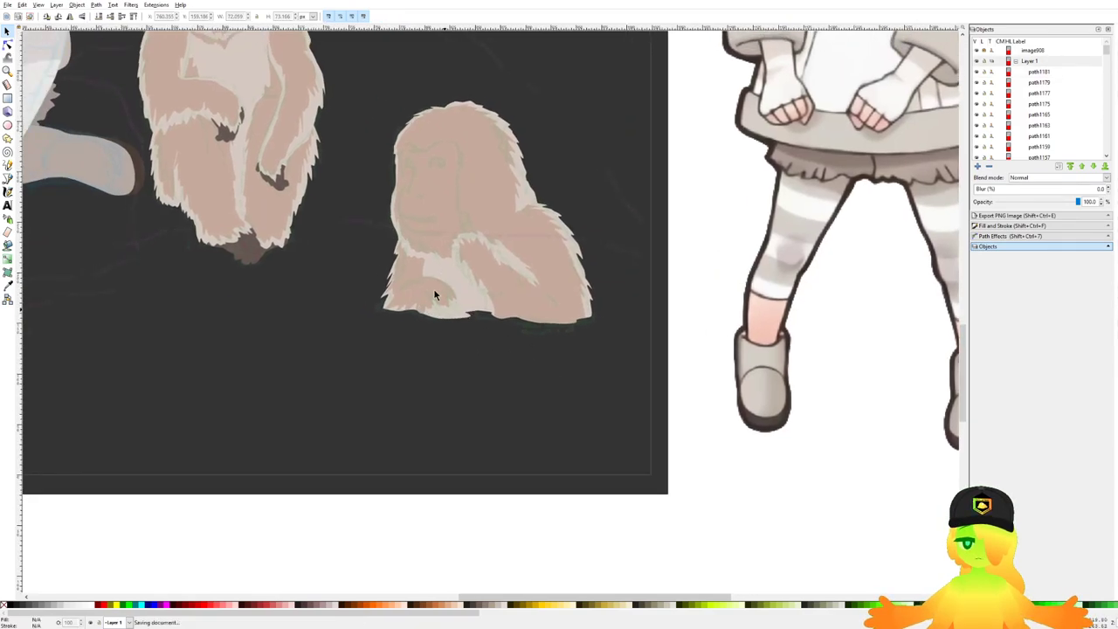
{"action": "scroll", "coordinate": [433, 288], "scroll_direction": "up", "scroll_amount": 5}
{"action": "key", "text": "p"}
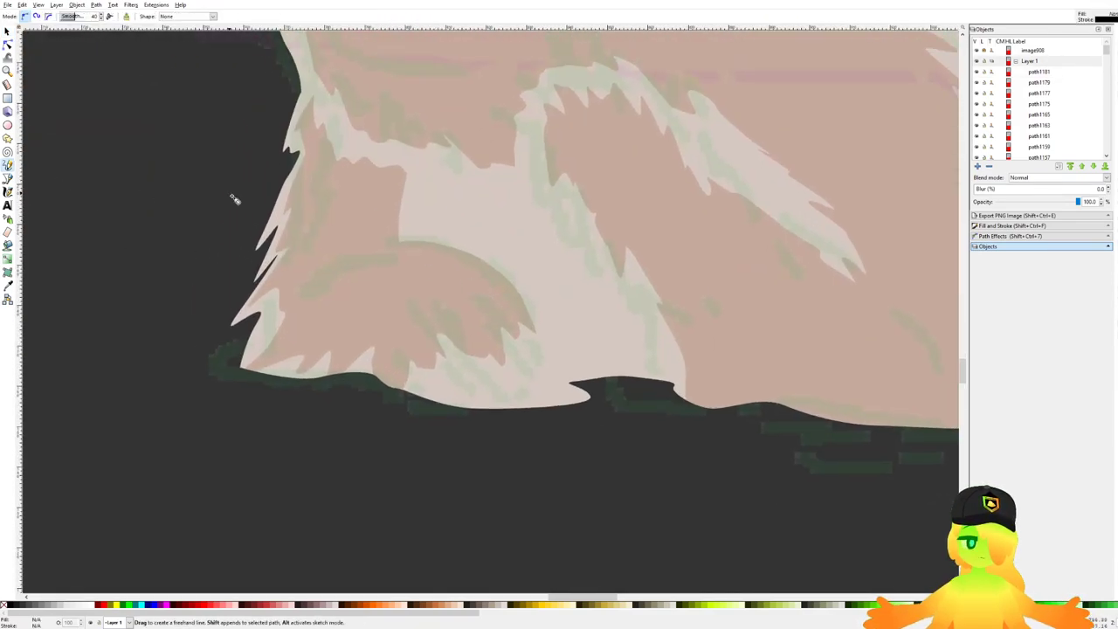
{"action": "scroll", "coordinate": [436, 219], "scroll_direction": "down", "scroll_amount": 5}
{"action": "key", "text": "ctrl+s"}
{"action": "scroll", "coordinate": [444, 313], "scroll_direction": "up", "scroll_amount": 4}
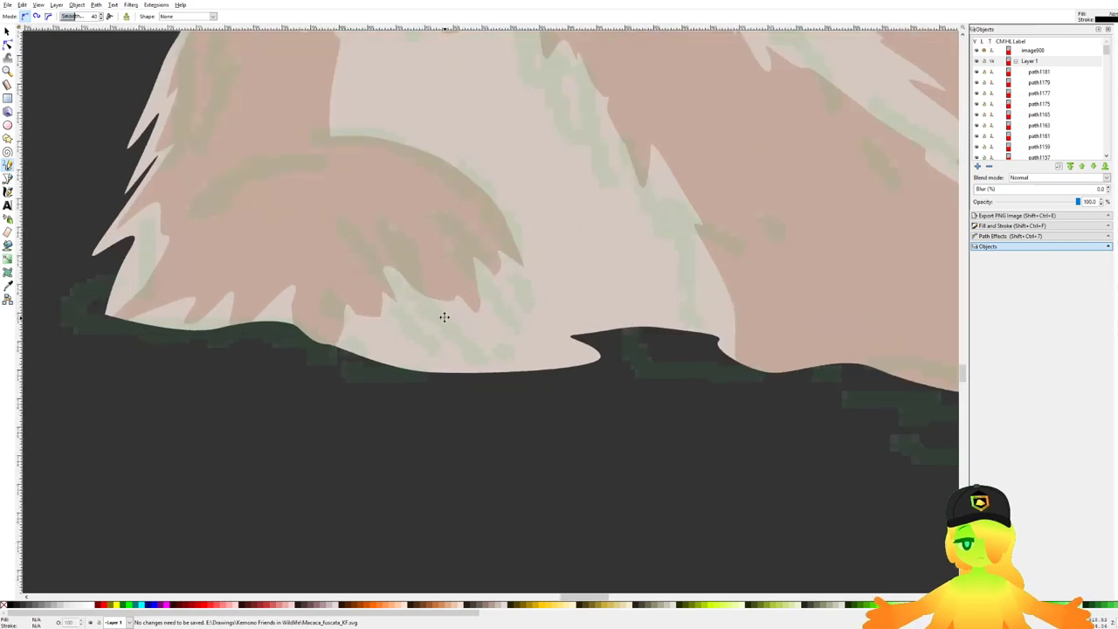
{"action": "left_click_drag", "start_coordinate": [396, 75], "coordinate": [475, 139]}
{"action": "left_click_drag", "start_coordinate": [513, 170], "coordinate": [527, 203]}
{"action": "key", "text": "ctrl+z"}
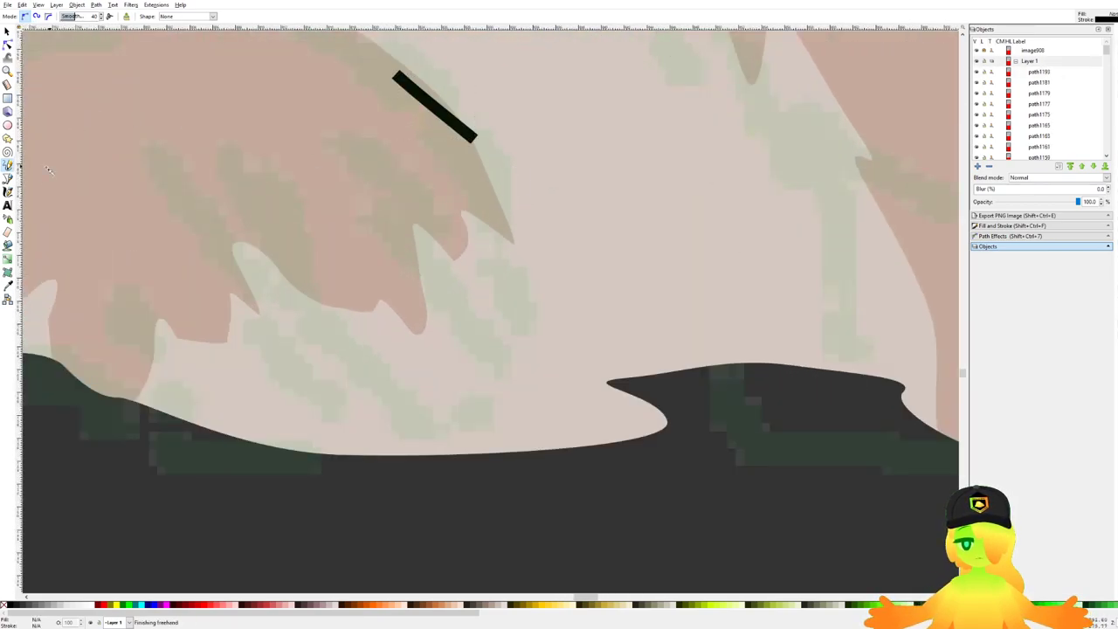
{"action": "key", "text": "ctrl+z"}
Step: Start a Bezier hand shape at the front limb's curved upper edge and trace rounded fingertips along the silhouette's base
{"action": "left_click", "coordinate": [11, 178]}
{"action": "mouse_move", "coordinate": [492, 139]}
{"action": "left_mouse_down"}
{"action": "mouse_move", "coordinate": [587, 240]}
{"action": "mouse_move", "coordinate": [565, 186]}
{"action": "left_mouse_up"}
{"action": "scroll", "coordinate": [596, 243], "scroll_direction": "down", "scroll_amount": 3}
{"action": "scroll", "coordinate": [595, 243], "scroll_direction": "left", "scroll_amount": 1}
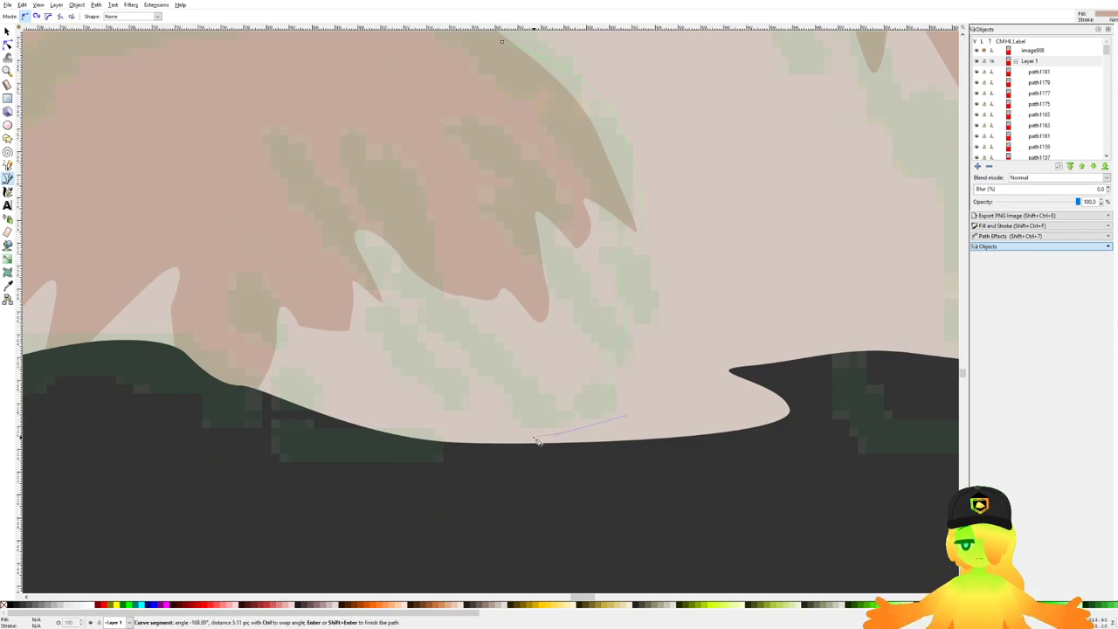
{"action": "left_click", "coordinate": [479, 443]}
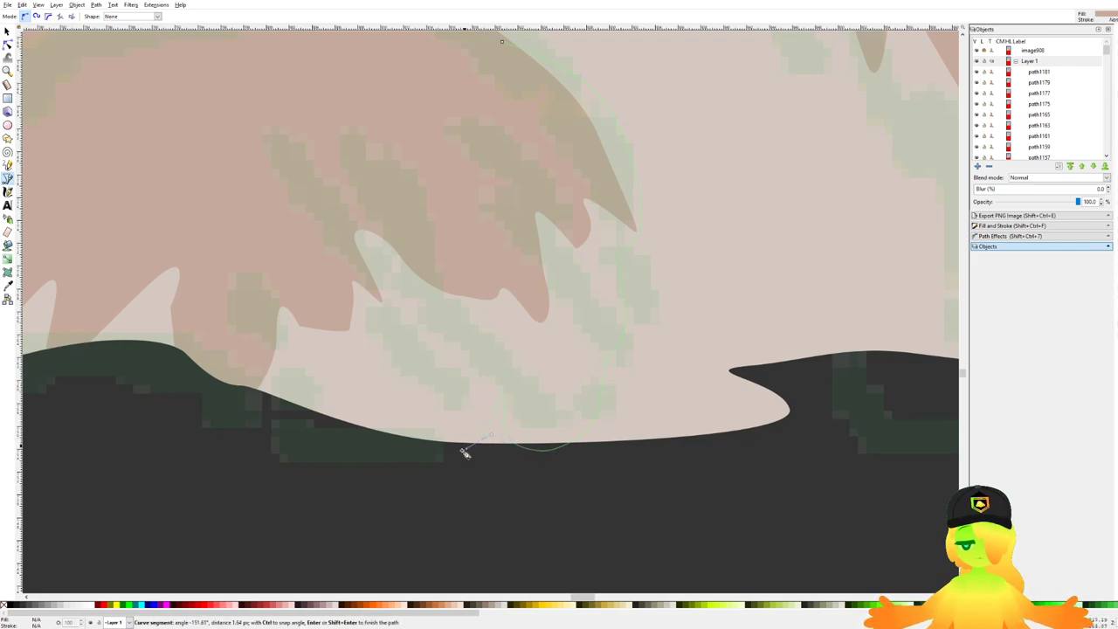
{"action": "left_click_drag", "start_coordinate": [422, 448], "coordinate": [450, 359]}
{"action": "scroll", "coordinate": [395, 432], "scroll_direction": "down", "scroll_amount": 3}
{"action": "scroll", "coordinate": [472, 364], "scroll_direction": "up", "scroll_amount": 2}
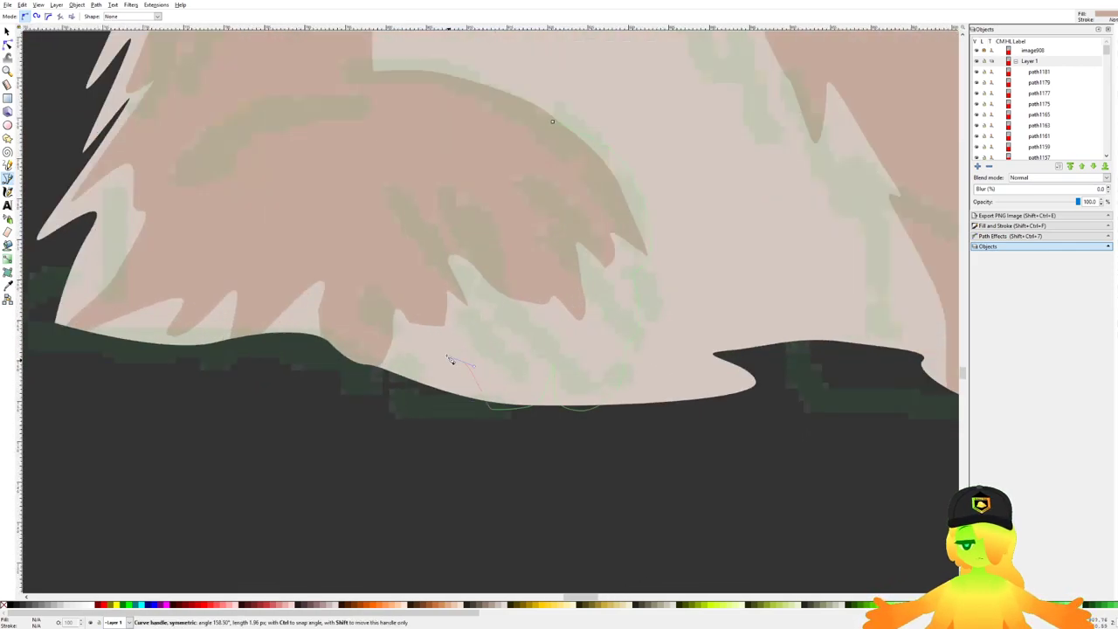
Step: Redraw the remaining fingertips as rounded bumps below the base and close the hand shape at its starting node
{"action": "key", "text": "BackSpace"}
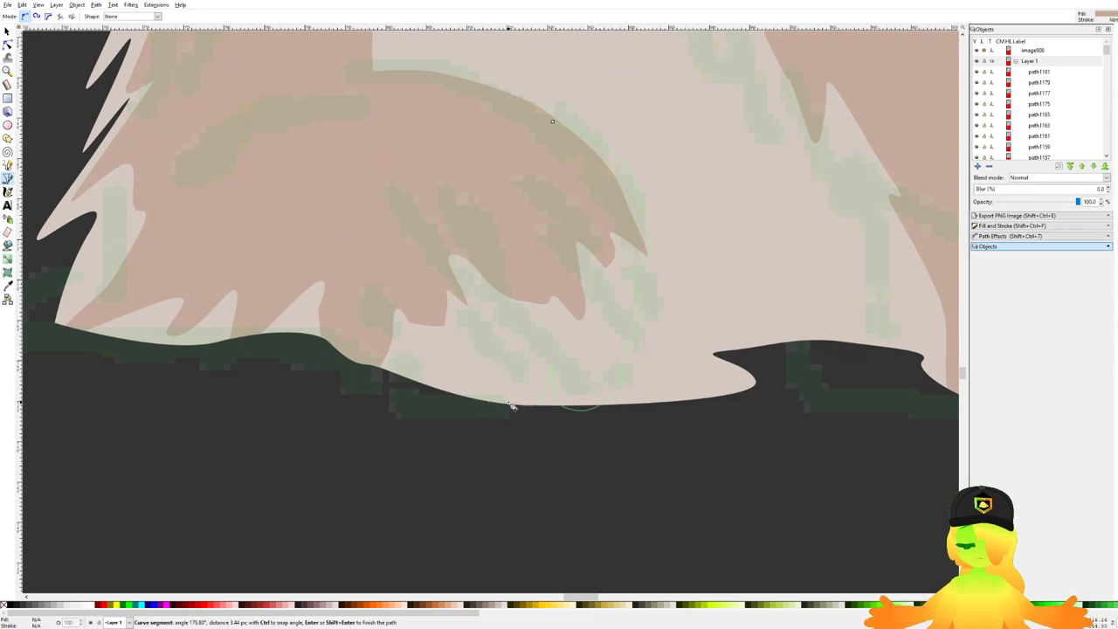
{"action": "left_click_drag", "start_coordinate": [501, 406], "coordinate": [489, 400]}
{"action": "left_click", "coordinate": [484, 384]}
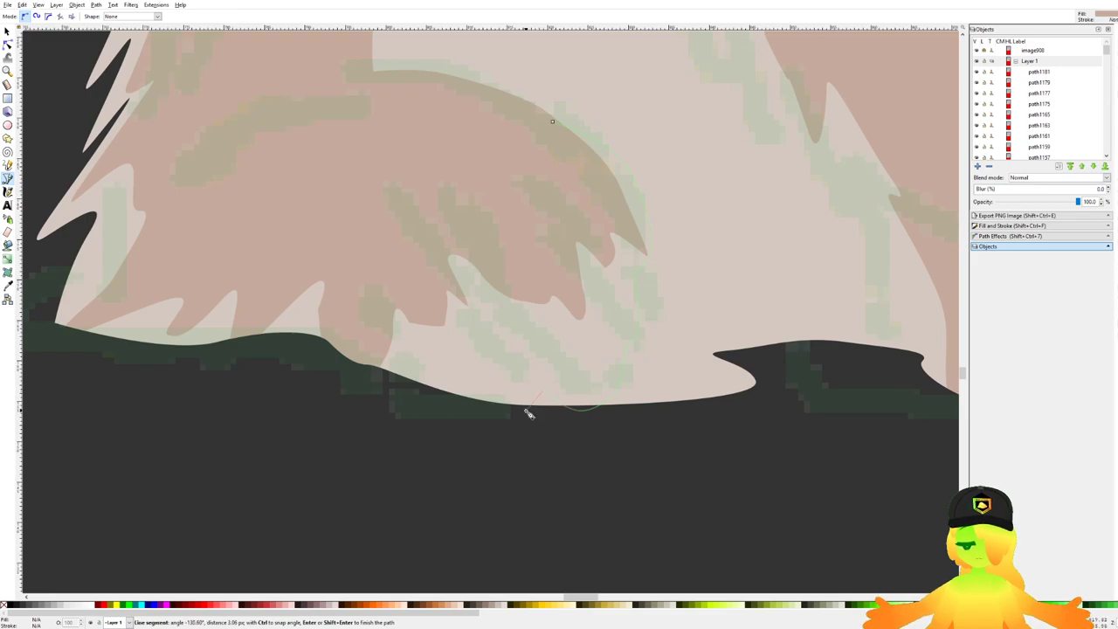
{"action": "left_click_drag", "start_coordinate": [528, 413], "coordinate": [484, 407]}
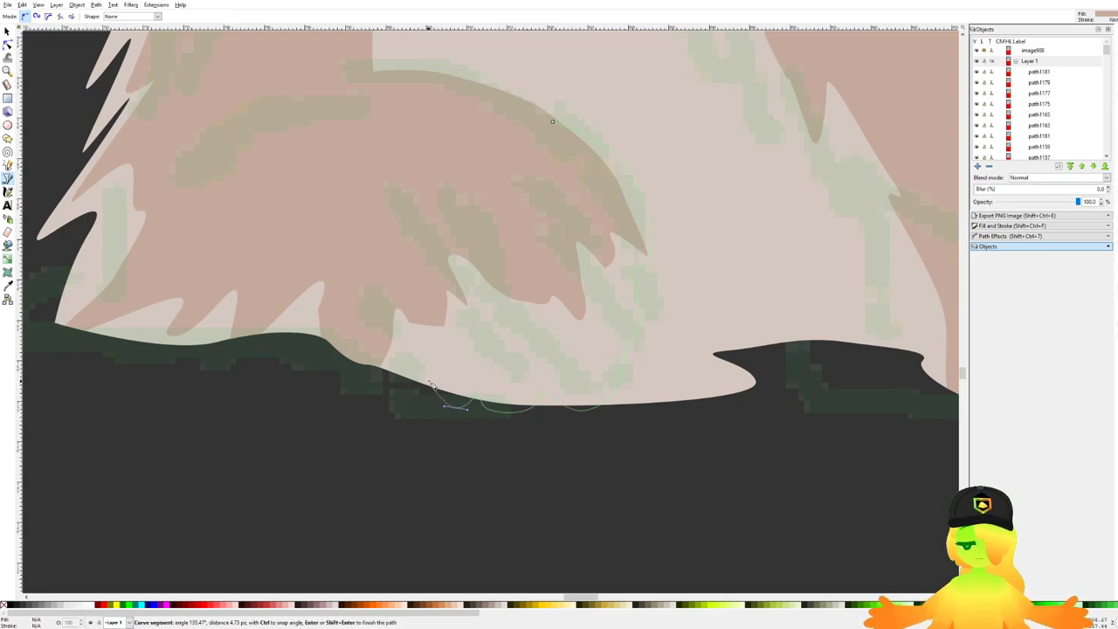
{"action": "left_click_drag", "start_coordinate": [431, 384], "coordinate": [463, 407]}
{"action": "left_click_drag", "start_coordinate": [467, 408], "coordinate": [453, 382]}
{"action": "key", "text": "BackSpace"}
{"action": "left_click", "coordinate": [472, 446]}
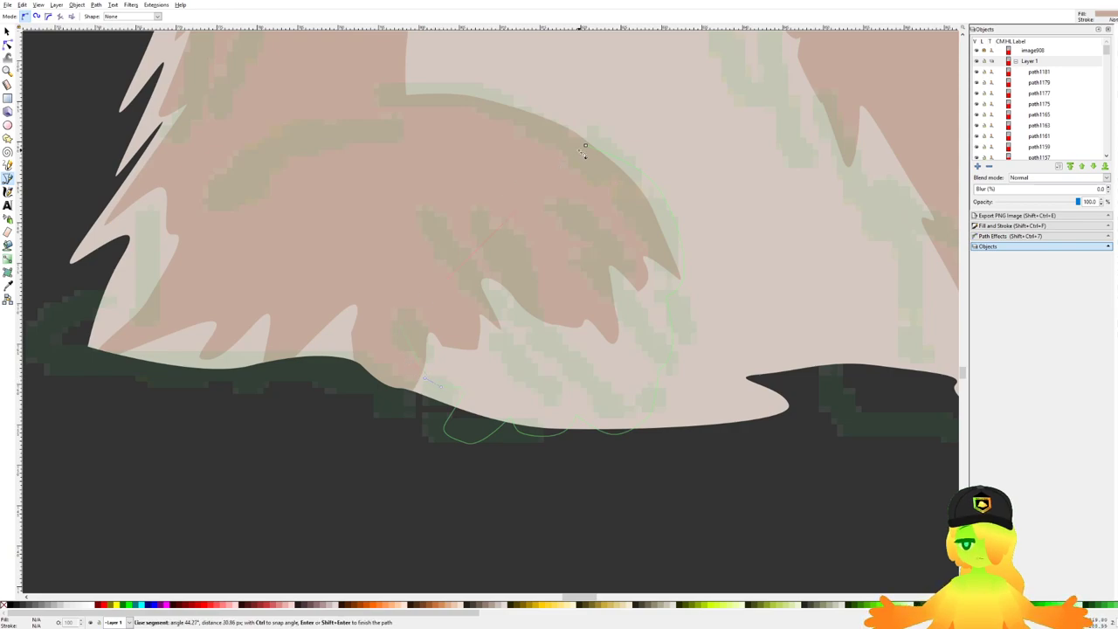
{"action": "left_click", "coordinate": [585, 146]}
{"action": "scroll", "coordinate": [365, 276], "scroll_direction": "down", "scroll_amount": 4}
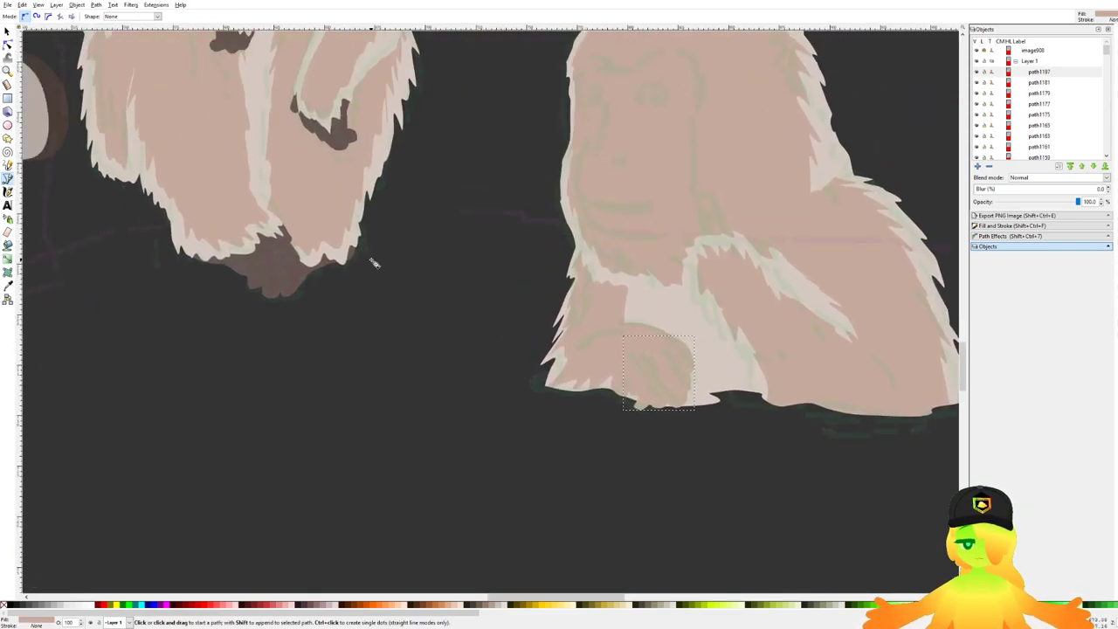
Step: Fill the hand with the dark brown sampled from the first macaque's foot and lower it beneath the front limb's fur
{"action": "key", "text": "d"}
{"action": "left_click", "coordinate": [299, 277]}
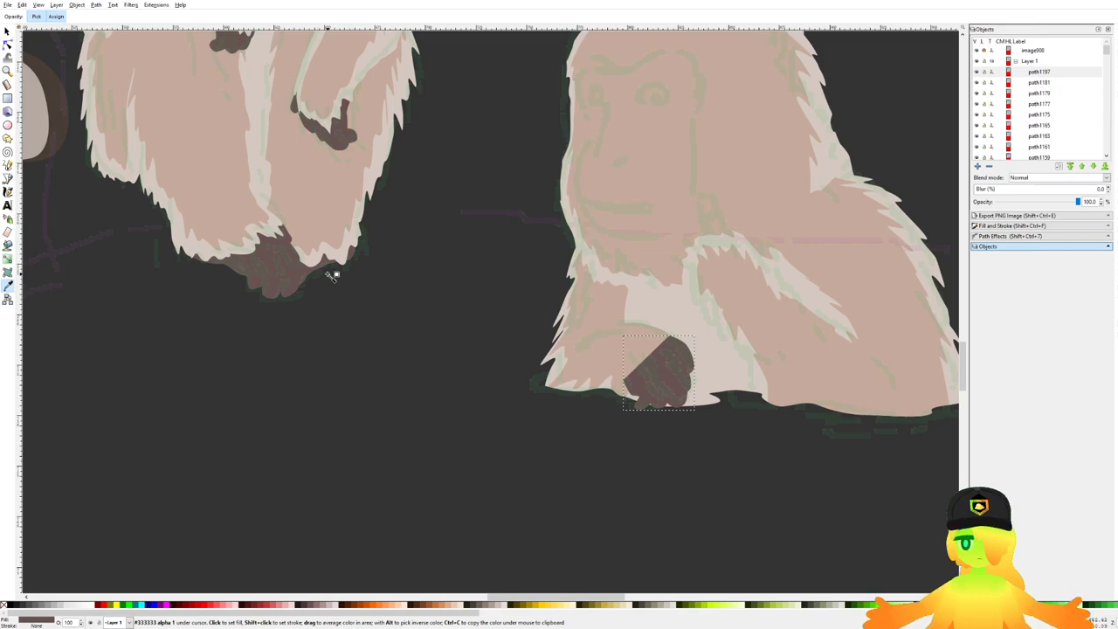
{"action": "key", "text": "Page_Down"}
{"action": "key", "text": "Page_Down"}
{"action": "scroll", "coordinate": [645, 250], "scroll_direction": "up", "scroll_amount": 2}
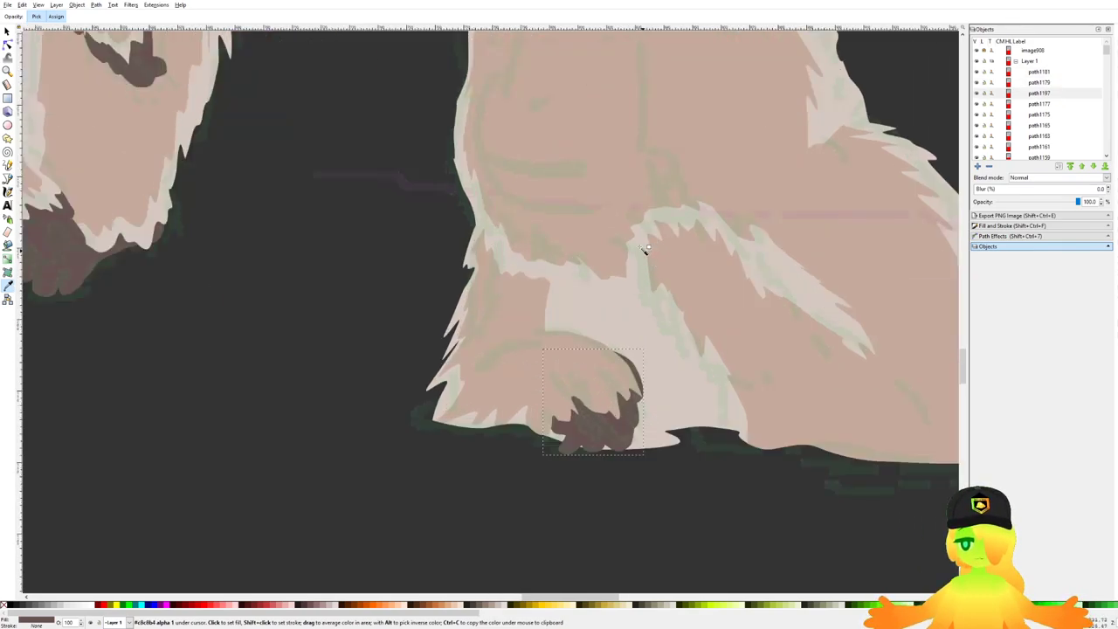
Step: Start a second hand shape on the light strip beside the bent limb, tracing over the sketched knuckles toward the raised finger
{"action": "left_click", "coordinate": [7, 179]}
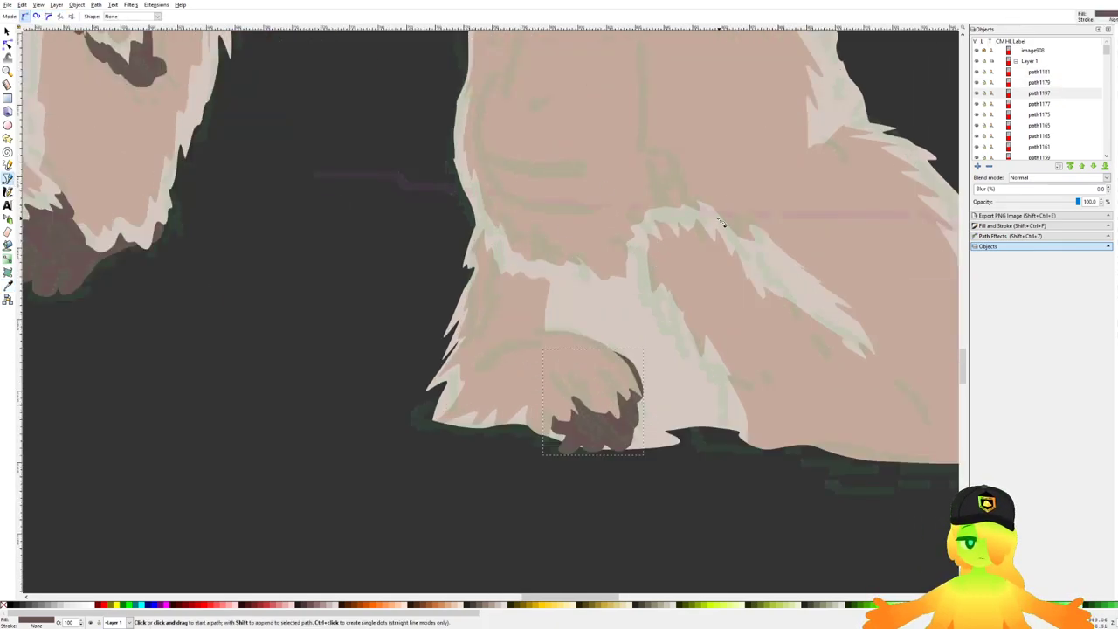
{"action": "scroll", "coordinate": [721, 224], "scroll_direction": "up", "scroll_amount": 2}
{"action": "scroll", "coordinate": [793, 339], "scroll_direction": "up", "scroll_amount": 1}
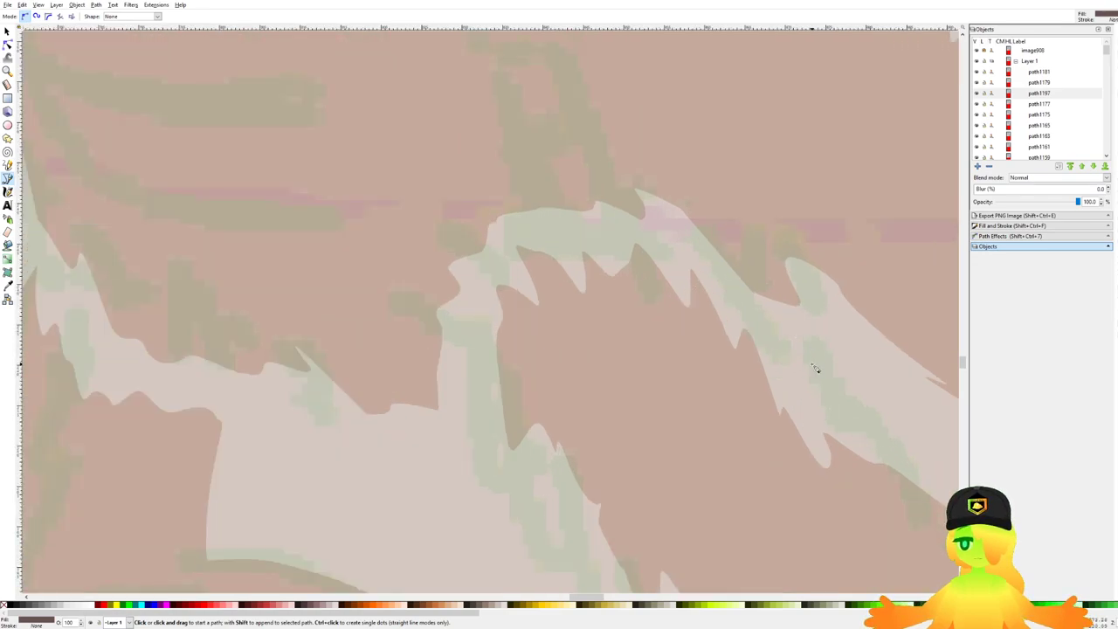
{"action": "left_click_drag", "start_coordinate": [812, 363], "coordinate": [781, 243]}
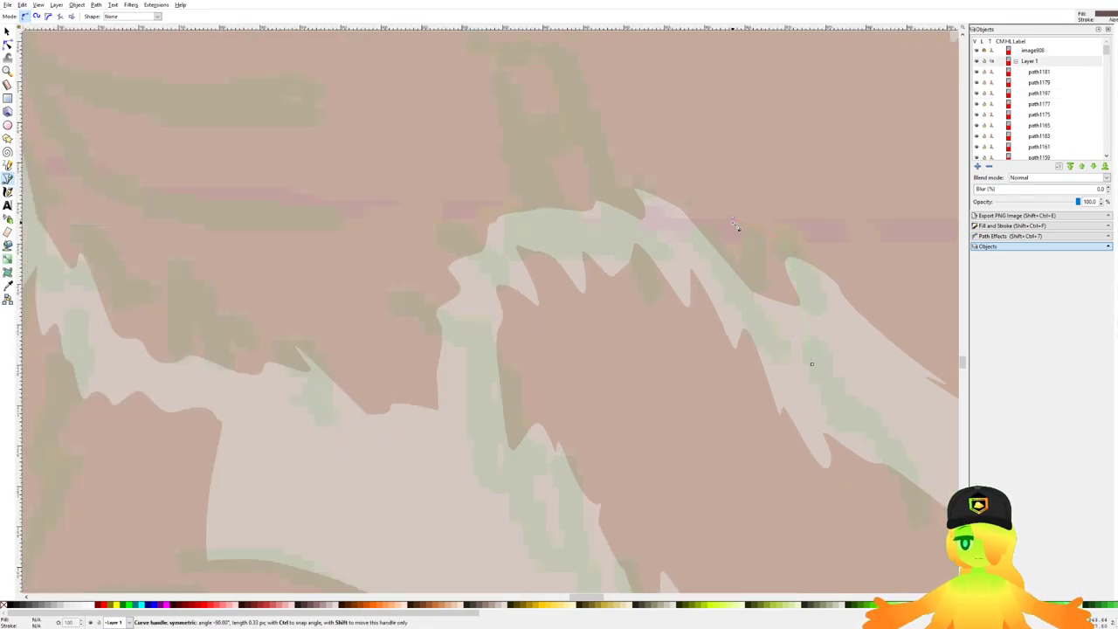
{"action": "left_click_drag", "start_coordinate": [723, 269], "coordinate": [737, 284]}
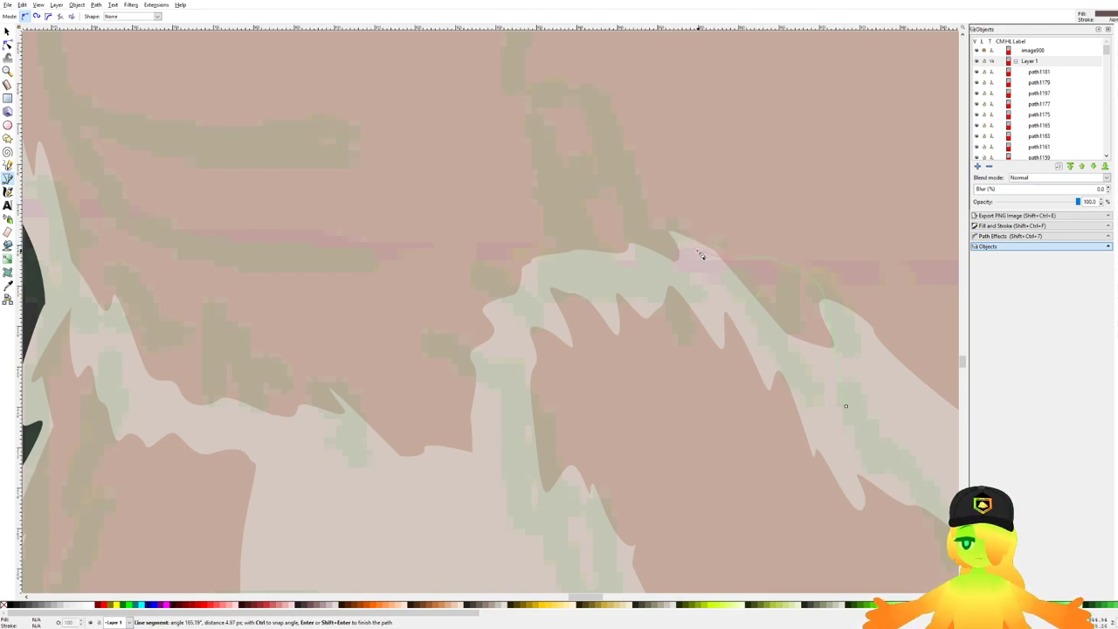
{"action": "left_click_drag", "start_coordinate": [613, 195], "coordinate": [637, 259]}
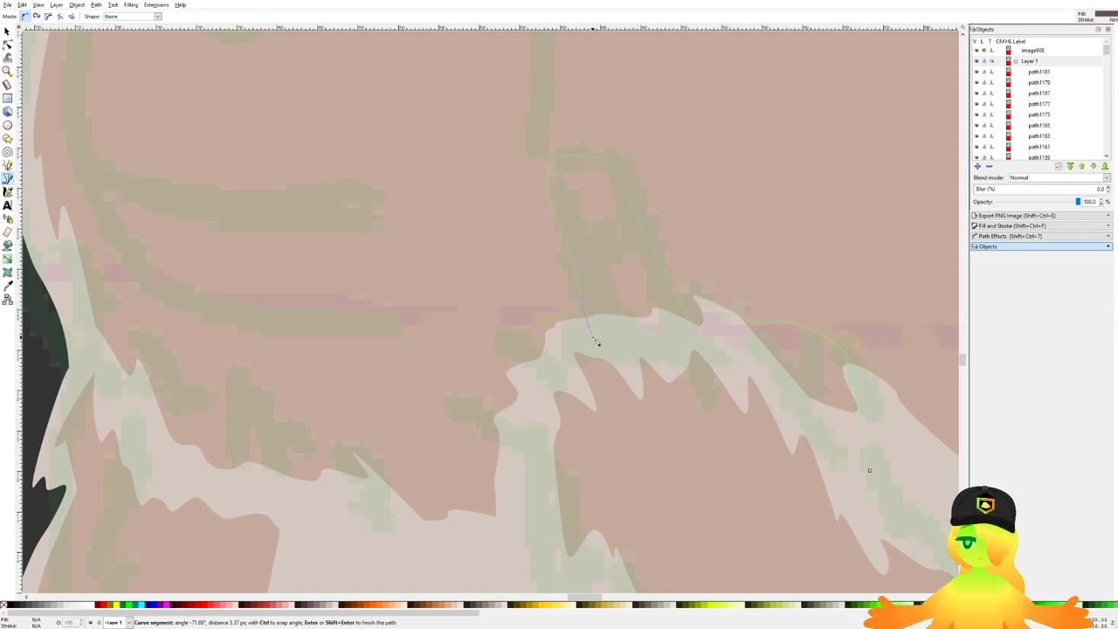
Step: Trace the raised finger's inner edge back down, round off the hand's front side, and close the shape at its starting node
{"action": "left_click", "coordinate": [593, 339]}
{"action": "left_click_drag", "start_coordinate": [585, 339], "coordinate": [599, 248]}
{"action": "scroll", "coordinate": [563, 313], "scroll_direction": "down", "scroll_amount": 1}
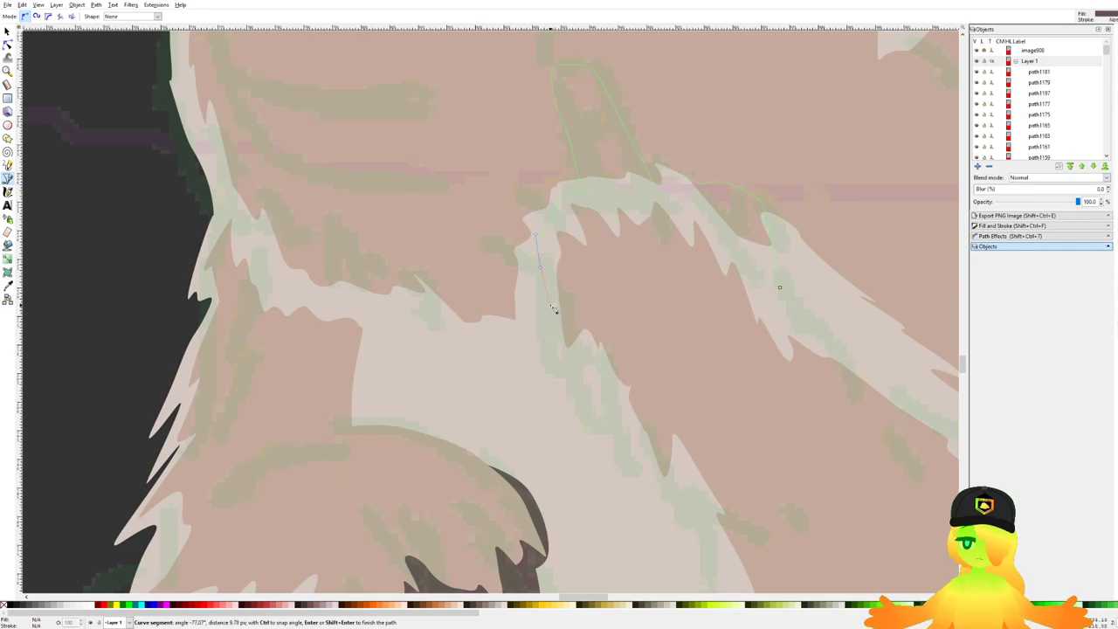
{"action": "scroll", "coordinate": [553, 308], "scroll_direction": "up", "scroll_amount": 2}
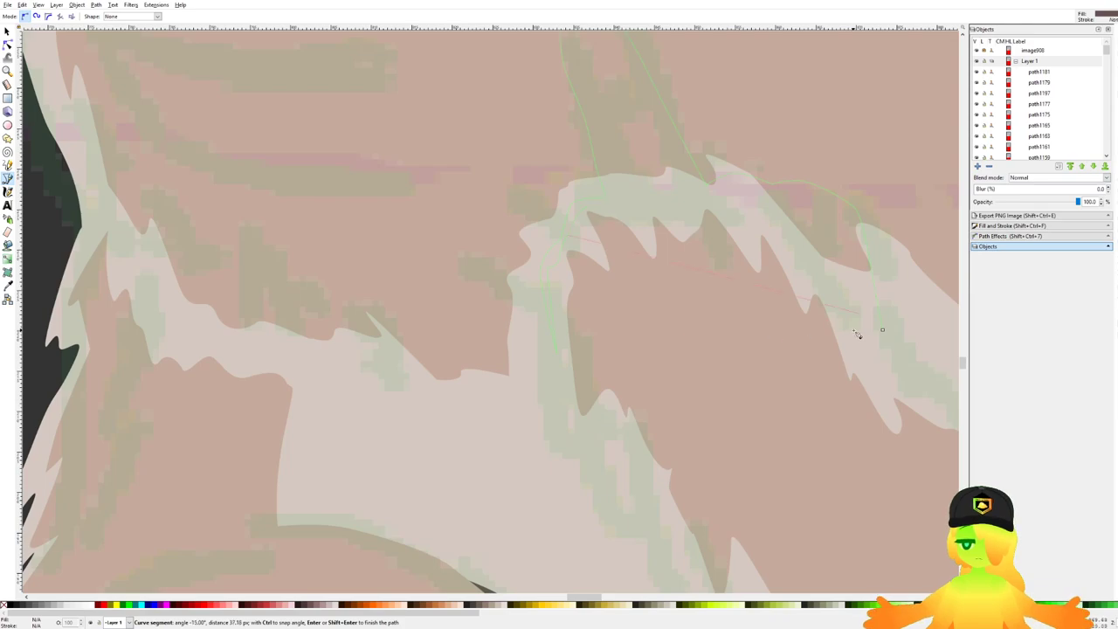
{"action": "left_click", "coordinate": [883, 331]}
{"action": "left_click", "coordinate": [881, 348]}
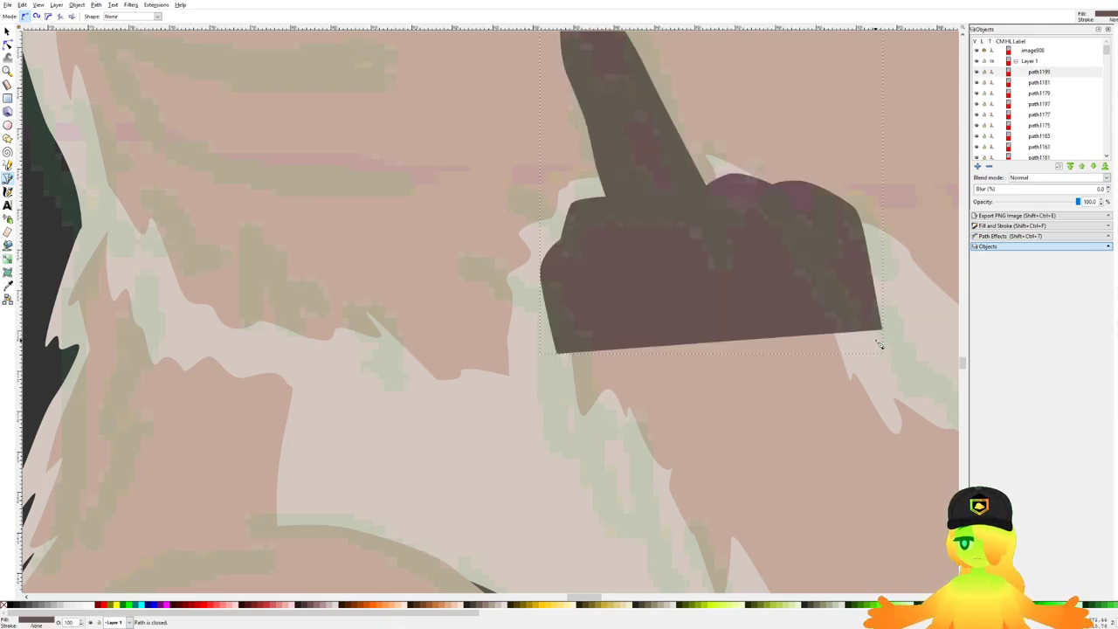
Step: Lower the second dark hand shape in the stacking order beneath the arm and body fur patches
{"action": "left_click", "coordinate": [7, 31]}
{"action": "left_click", "coordinate": [669, 233]}
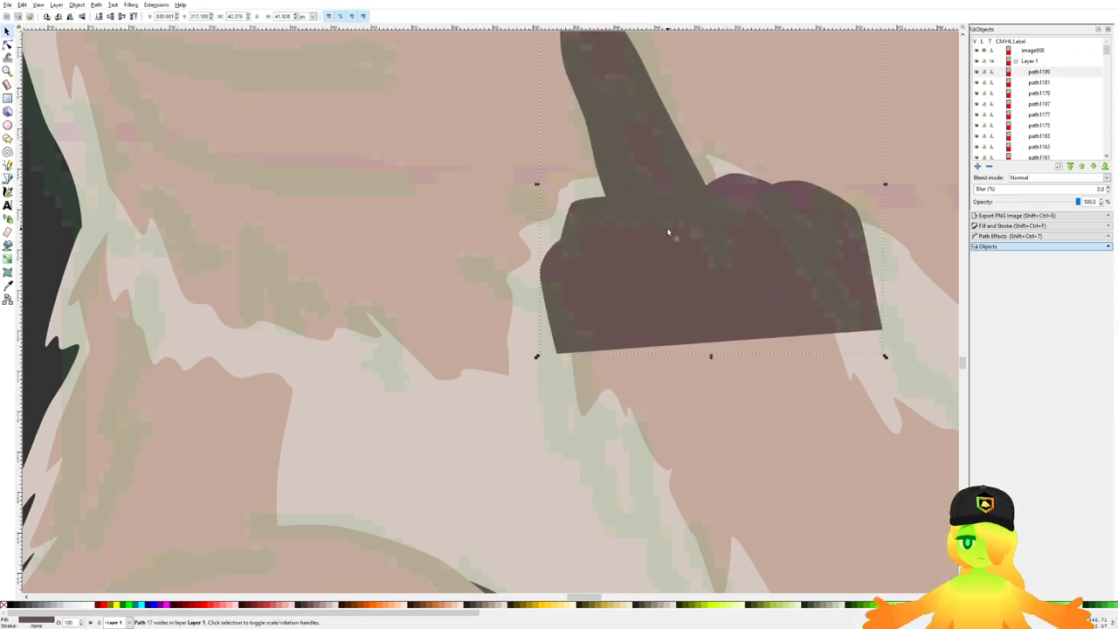
{"action": "key", "text": "Page_Down"}
{"action": "key", "text": "Page_Down"}
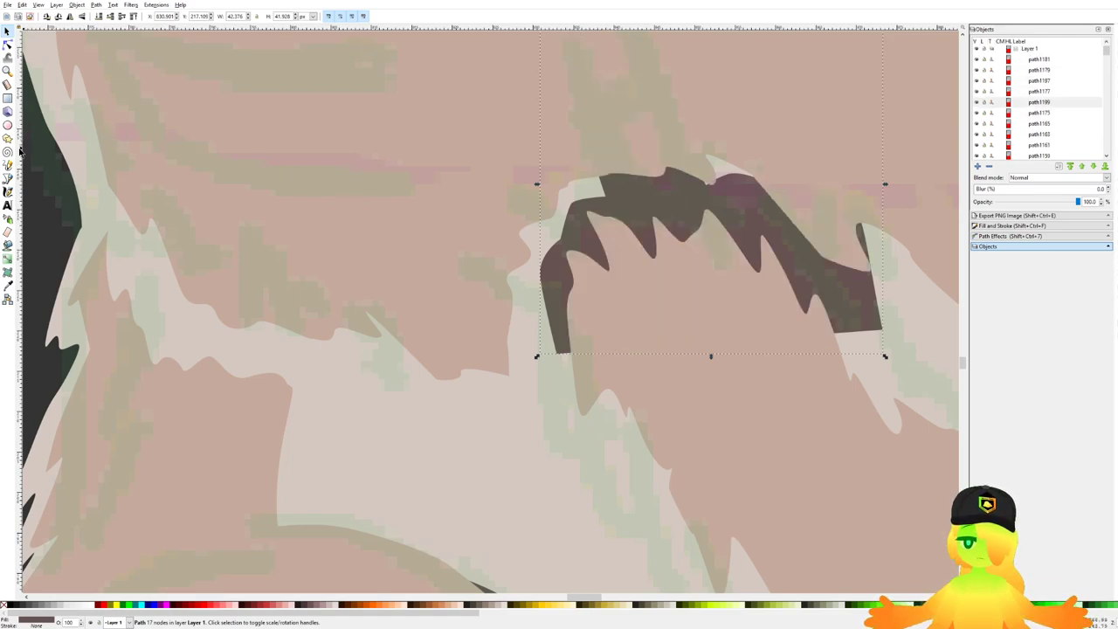
Step: Draw a closed fur shape with a jagged upper edge over the lower part of the second hand, at the bent arm's upper end
{"action": "left_click", "coordinate": [7, 177]}
{"action": "left_click", "coordinate": [869, 342]}
{"action": "left_click", "coordinate": [838, 262]}
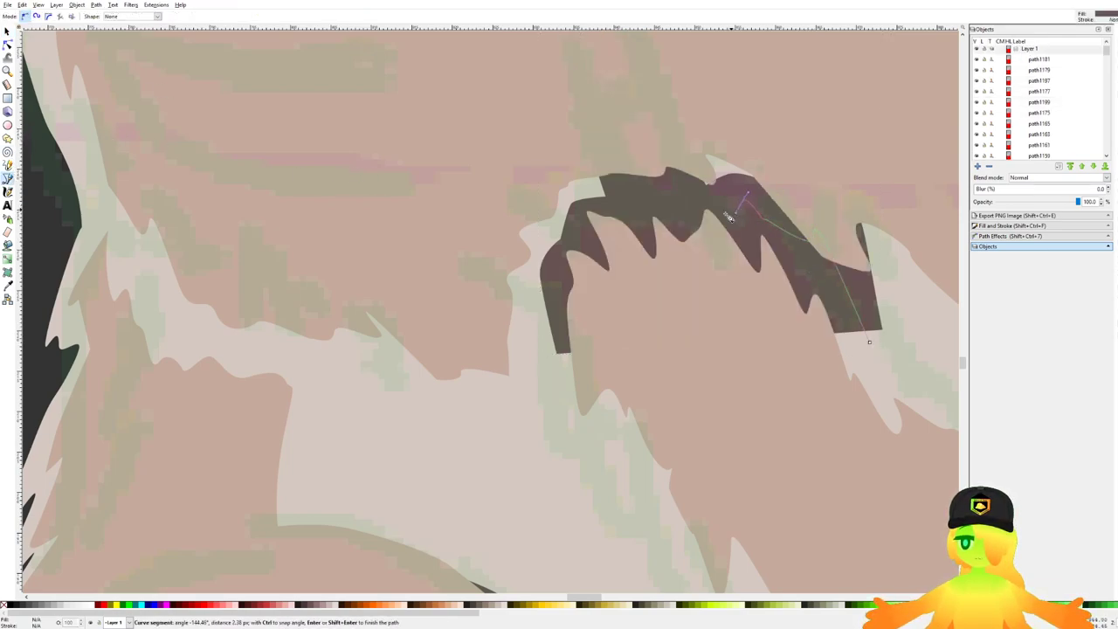
{"action": "left_click_drag", "start_coordinate": [706, 204], "coordinate": [644, 168]}
{"action": "left_click", "coordinate": [644, 192]}
{"action": "left_click", "coordinate": [605, 180]}
{"action": "left_click_drag", "start_coordinate": [550, 216], "coordinate": [549, 229]}
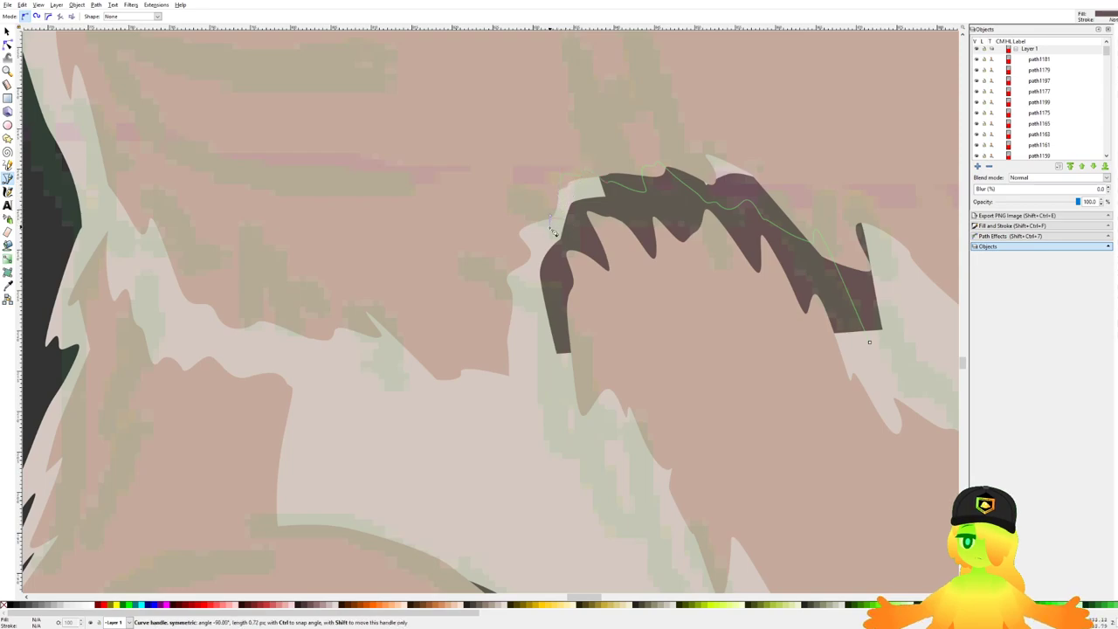
{"action": "left_click", "coordinate": [552, 349]}
{"action": "left_click", "coordinate": [609, 418]}
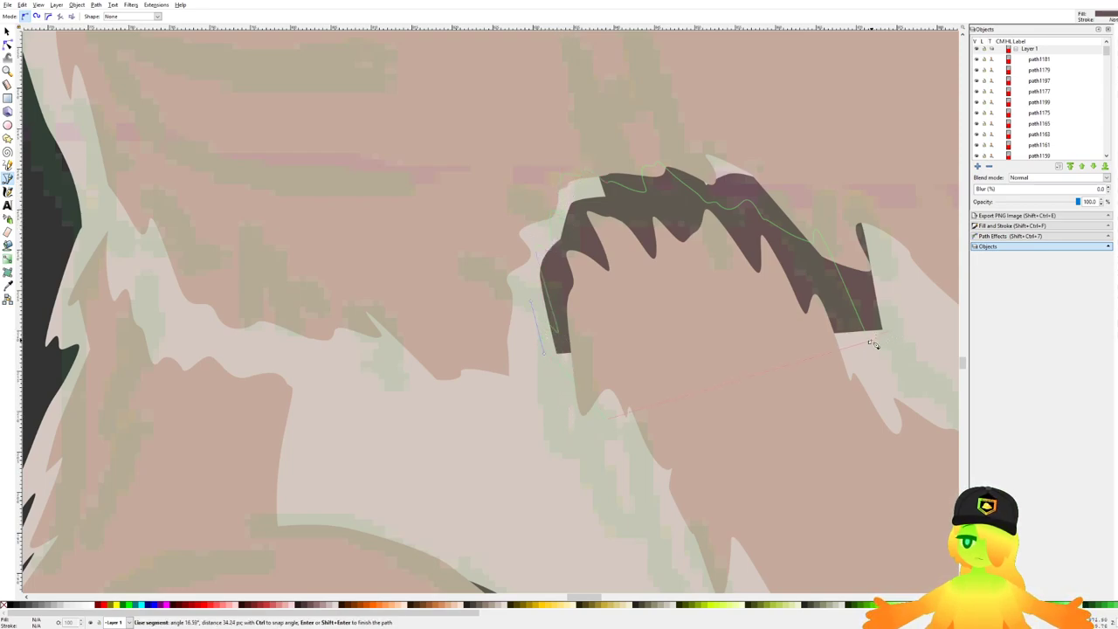
{"action": "left_click", "coordinate": [870, 343]}
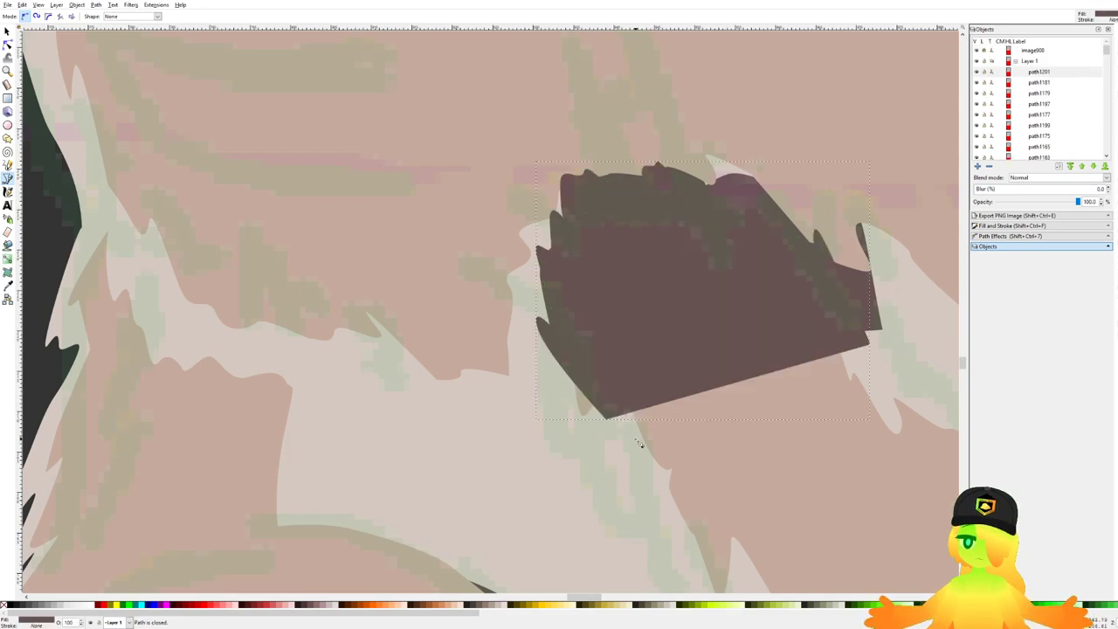
Step: Fill the new shape with the light fur color sampled from the neighbouring fur and save the document
{"action": "key", "text": "d"}
{"action": "left_click", "coordinate": [580, 502]}
{"action": "left_click", "coordinate": [446, 505]}
{"action": "key", "text": "ctrl+s"}
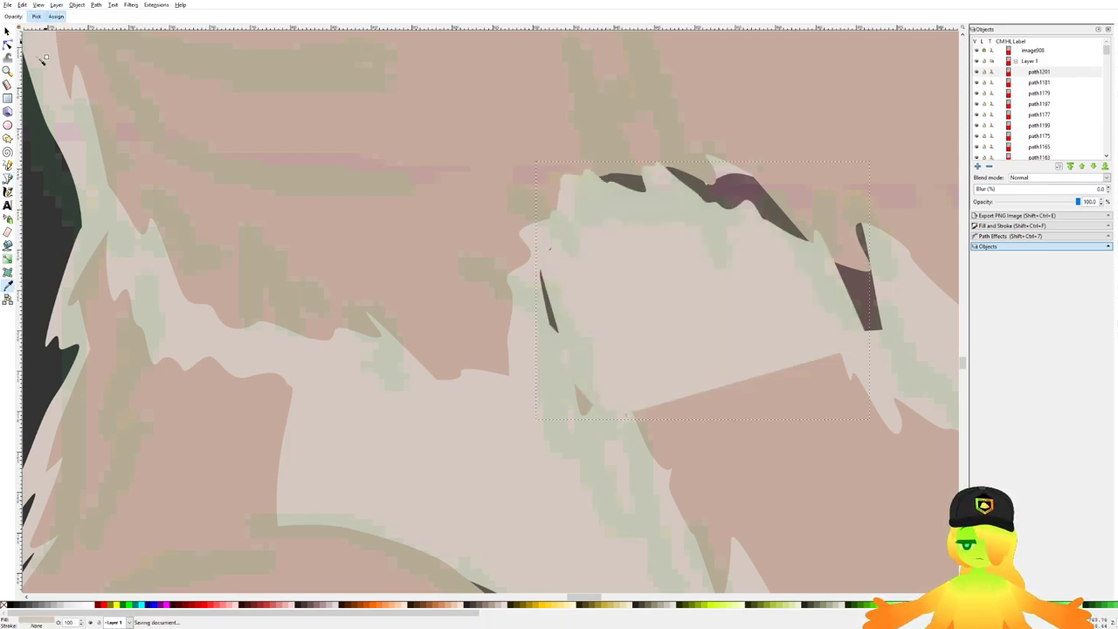
Step: Raise the second dark hand above the body's tan fur patch, keeping it beneath the new light fur, and save the document
{"action": "key", "text": "s"}
{"action": "left_click", "coordinate": [738, 186]}
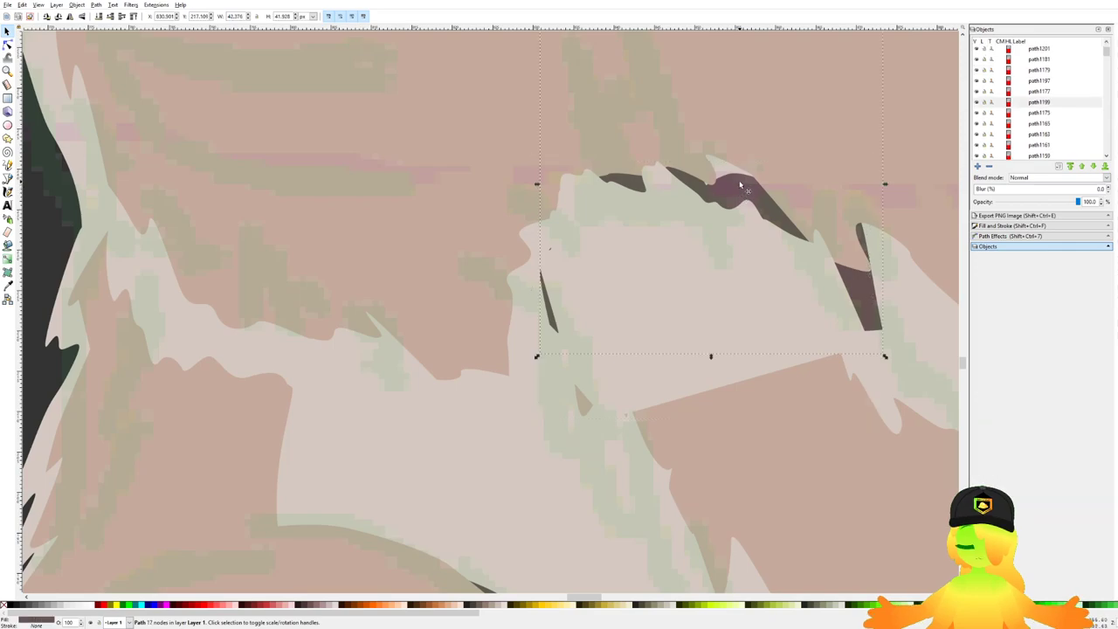
{"action": "key", "text": "Page_Up"}
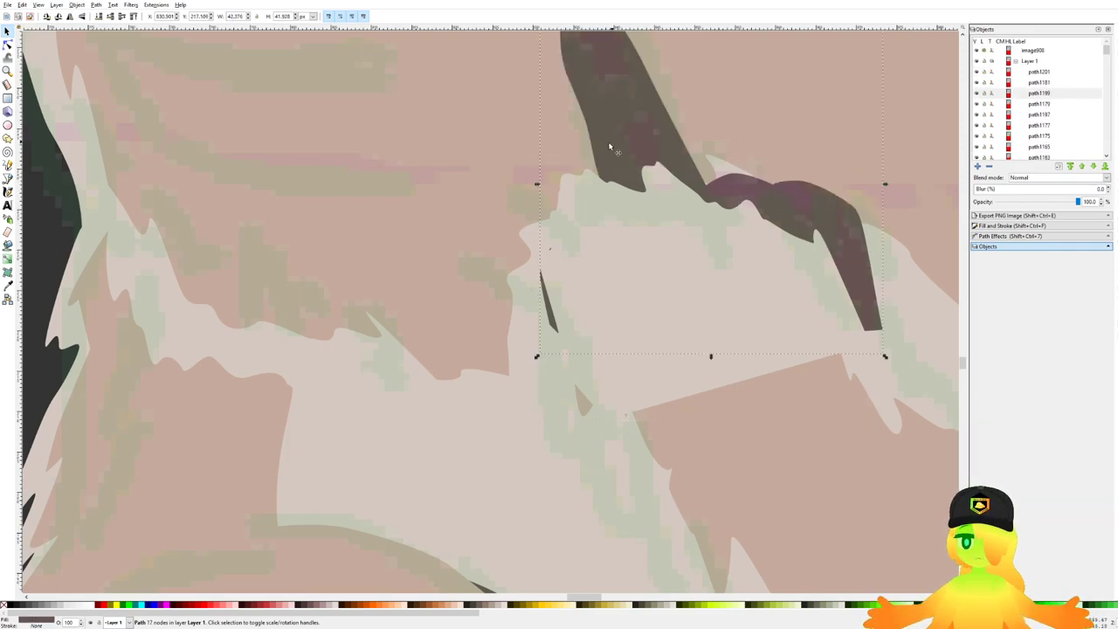
{"action": "scroll", "coordinate": [610, 147], "scroll_direction": "down", "scroll_amount": 5}
{"action": "scroll", "coordinate": [613, 179], "scroll_direction": "up", "scroll_amount": 3}
{"action": "key", "text": "ctrl+s"}
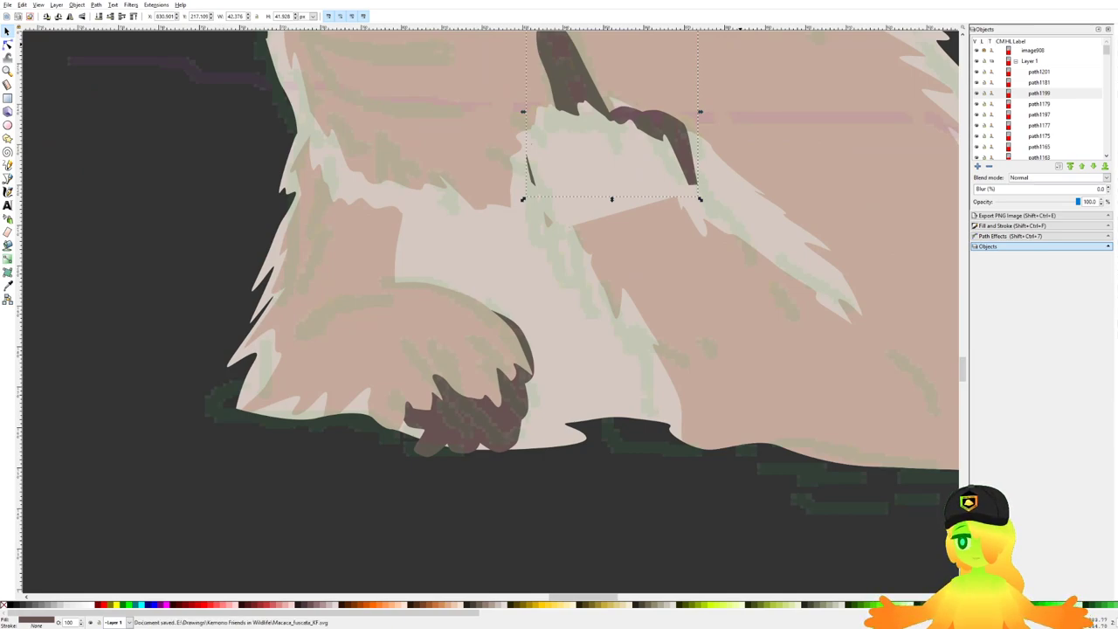
Step: Duplicate the bent arm's tan fur patch on top of the new light fur shape
{"action": "left_click_drag", "start_coordinate": [624, 328], "coordinate": [576, 399]}
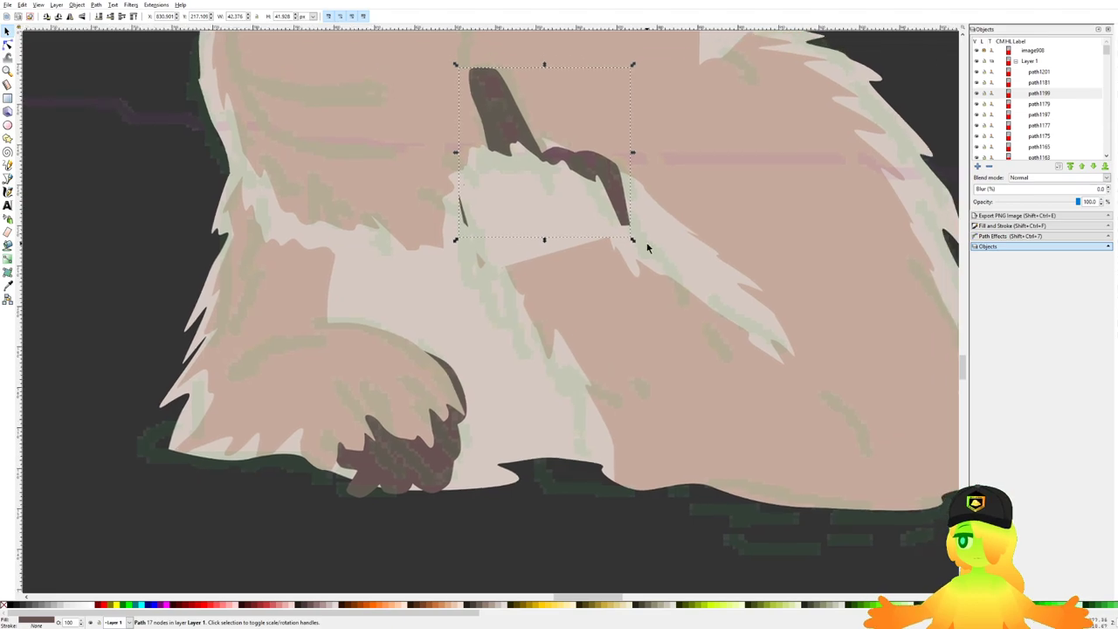
{"action": "left_click_drag", "start_coordinate": [649, 248], "coordinate": [686, 283]}
{"action": "left_click_drag", "start_coordinate": [587, 245], "coordinate": [883, 325]}
{"action": "key", "text": "ctrl+z"}
{"action": "key", "text": "Page_Down"}
{"action": "left_click", "coordinate": [545, 151], "text": "shift"}
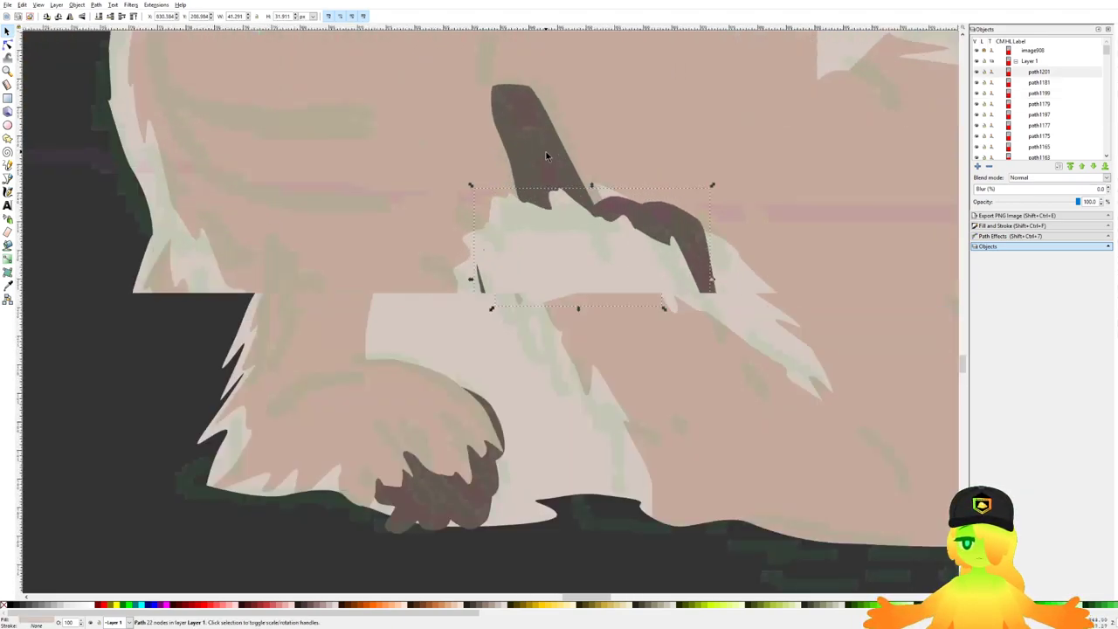
{"action": "scroll", "coordinate": [546, 151], "scroll_direction": "up", "scroll_amount": 2}
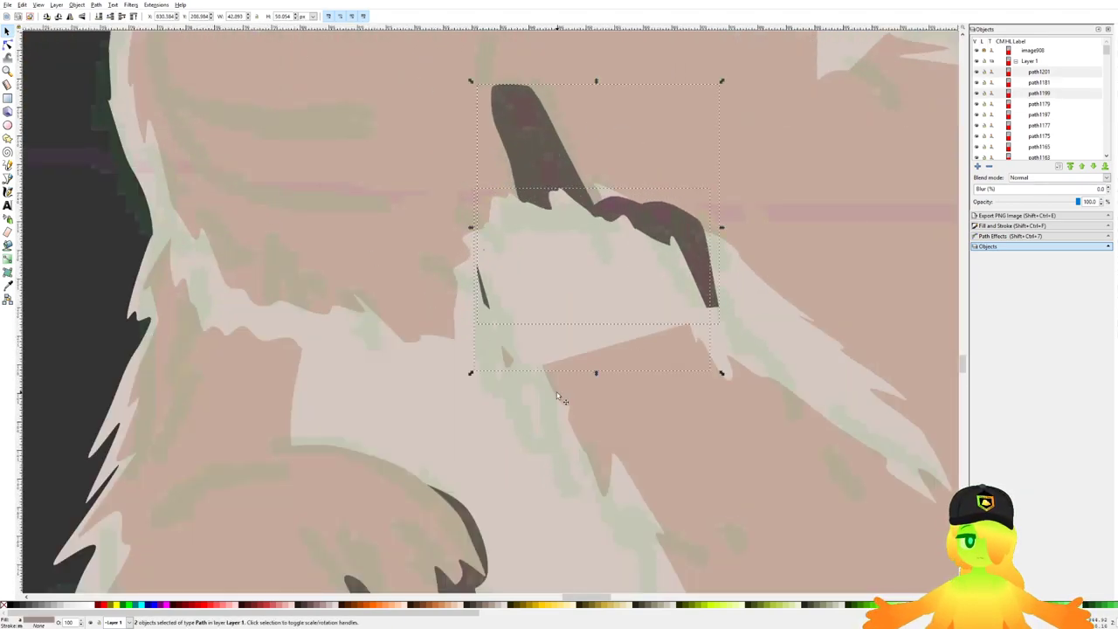
{"action": "left_click", "coordinate": [556, 269]}
{"action": "key", "text": "ctrl+d"}
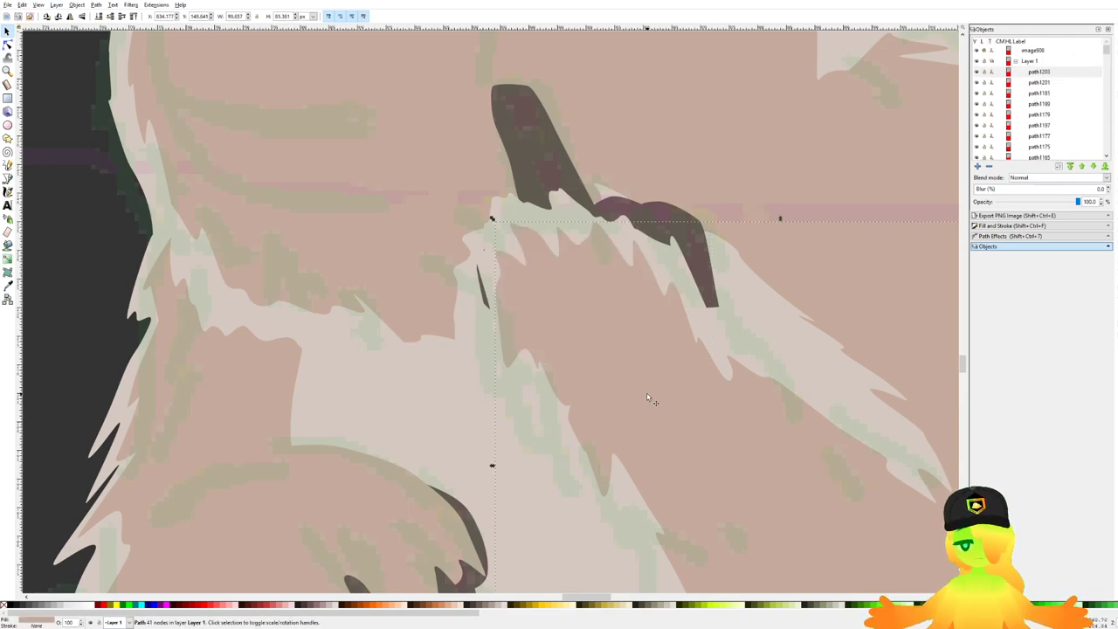
{"action": "left_click", "coordinate": [547, 150]}
{"action": "scroll", "coordinate": [539, 203], "scroll_direction": "down", "scroll_amount": 2}
{"action": "left_click", "coordinate": [498, 270]}
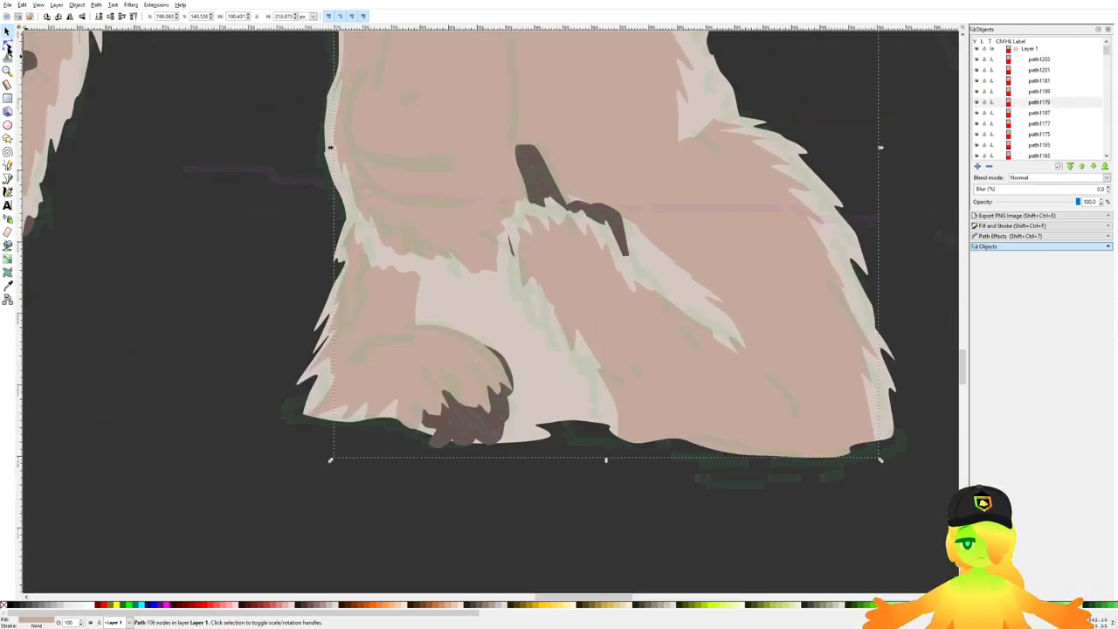
{"action": "left_click", "coordinate": [9, 48]}
{"action": "left_click", "coordinate": [563, 238]}
{"action": "scroll", "coordinate": [563, 238], "scroll_direction": "up", "scroll_amount": 1}
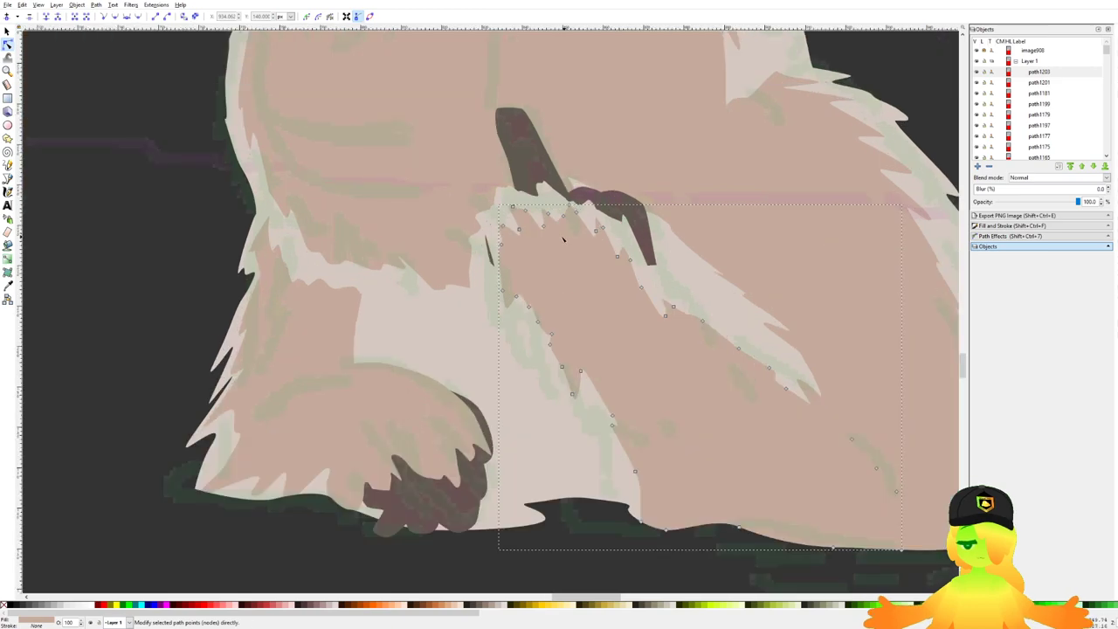
{"action": "left_click", "coordinate": [7, 32]}
{"action": "scroll", "coordinate": [493, 346], "scroll_direction": "down", "scroll_amount": 1}
{"action": "left_click_drag", "start_coordinate": [596, 400], "coordinate": [545, 468]}
{"action": "key", "text": "ctrl+z"}
{"action": "scroll", "coordinate": [617, 395], "scroll_direction": "down", "scroll_amount": 2}
{"action": "key", "text": "ctrl+z"}
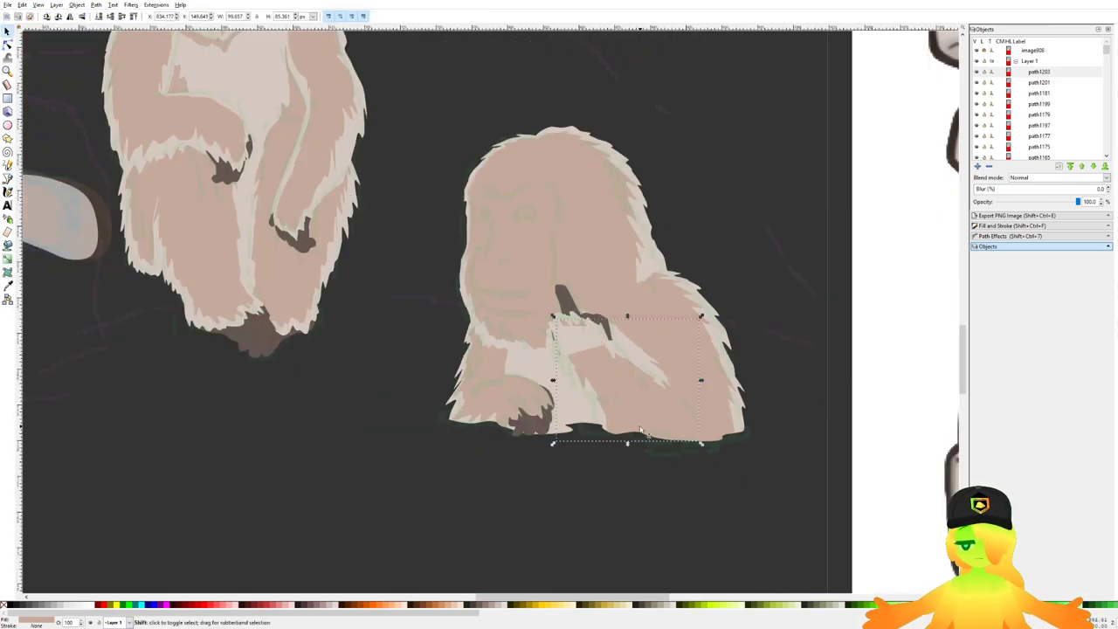
Step: Delete the original tan arm patch beneath its copy, shifting the copy down out of the way and back into place
{"action": "key", "text": "shift+Right"}
{"action": "key", "text": "shift+Left"}
{"action": "key", "text": "shift+Down"}
{"action": "key", "text": "shift+Down"}
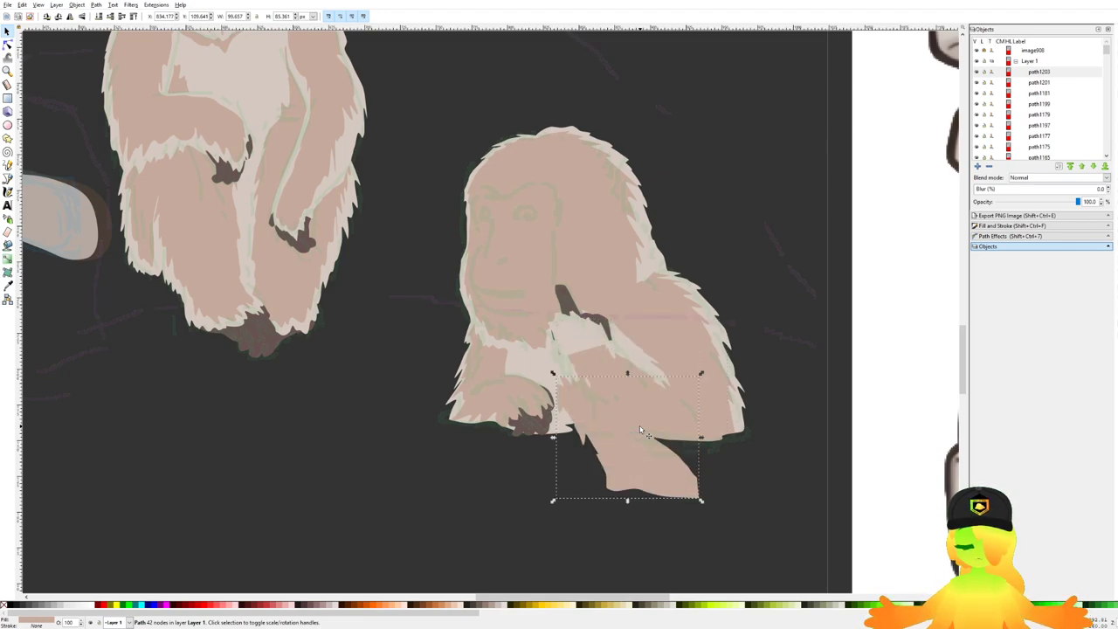
{"action": "left_click", "coordinate": [640, 380]}
{"action": "key", "text": "Delete"}
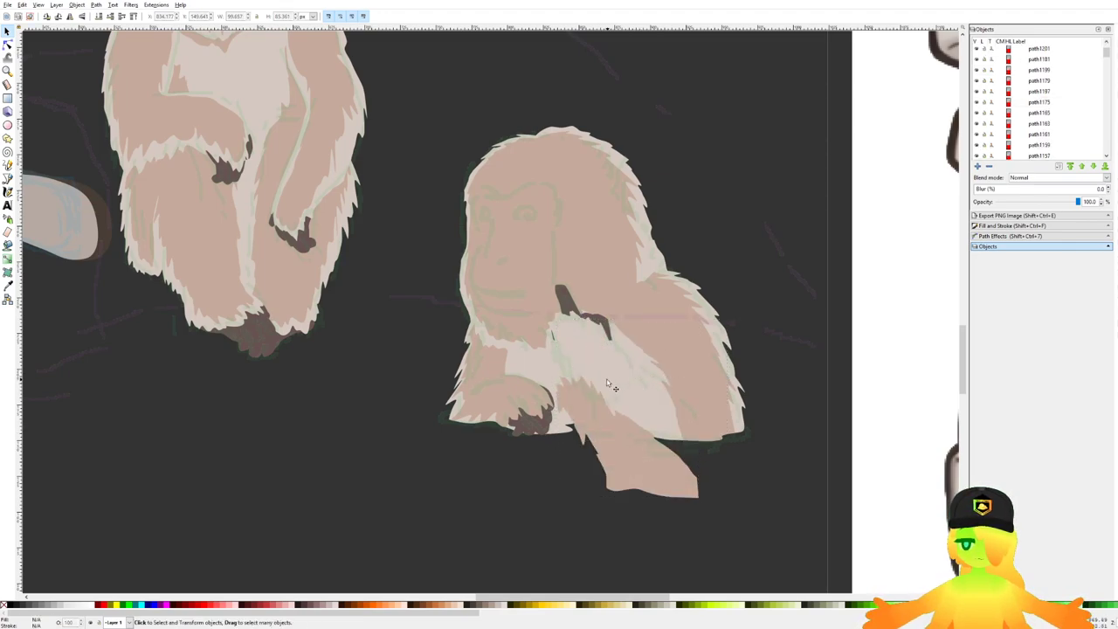
{"action": "key", "text": "ctrl+z"}
{"action": "key", "text": "ctrl+z"}
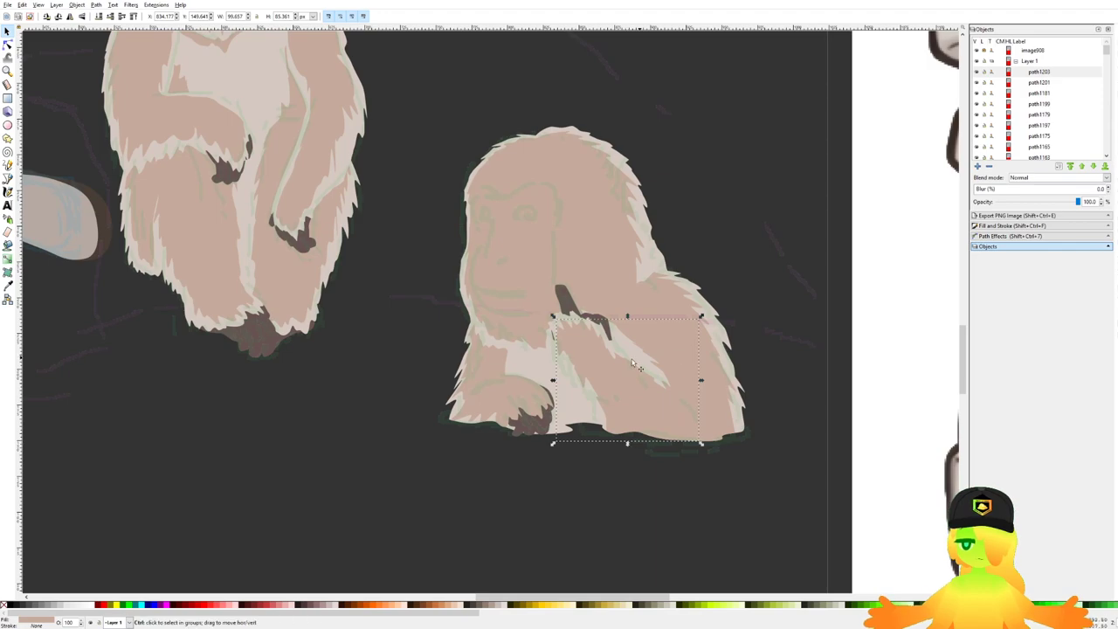
Step: Move the corner node at the lower end of the dark hand inward beneath the bent arm's light fur
{"action": "scroll", "coordinate": [636, 366], "scroll_direction": "up", "scroll_amount": 4, "text": "ctrl"}
{"action": "left_click", "coordinate": [654, 278]}
{"action": "scroll", "coordinate": [653, 279], "scroll_direction": "down", "scroll_amount": 6, "text": "ctrl"}
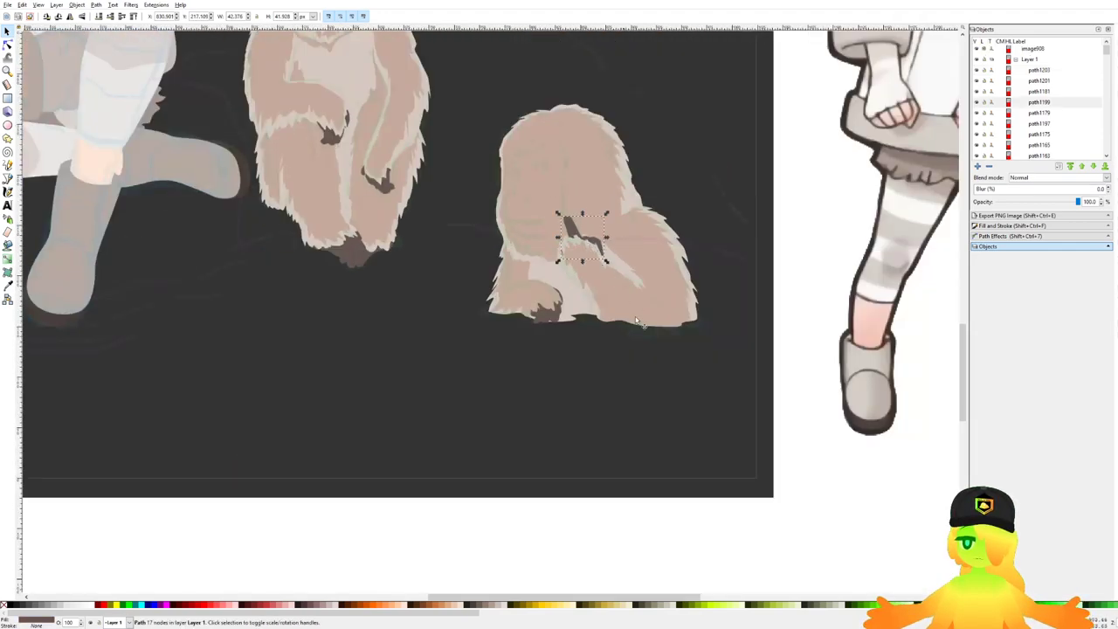
{"action": "key", "text": "Escape"}
{"action": "scroll", "coordinate": [516, 324], "scroll_direction": "up", "scroll_amount": 4, "text": "ctrl"}
{"action": "scroll", "coordinate": [514, 325], "scroll_direction": "down", "scroll_amount": 1, "text": "ctrl"}
{"action": "scroll", "coordinate": [529, 347], "scroll_direction": "up", "scroll_amount": 4, "text": "ctrl"}
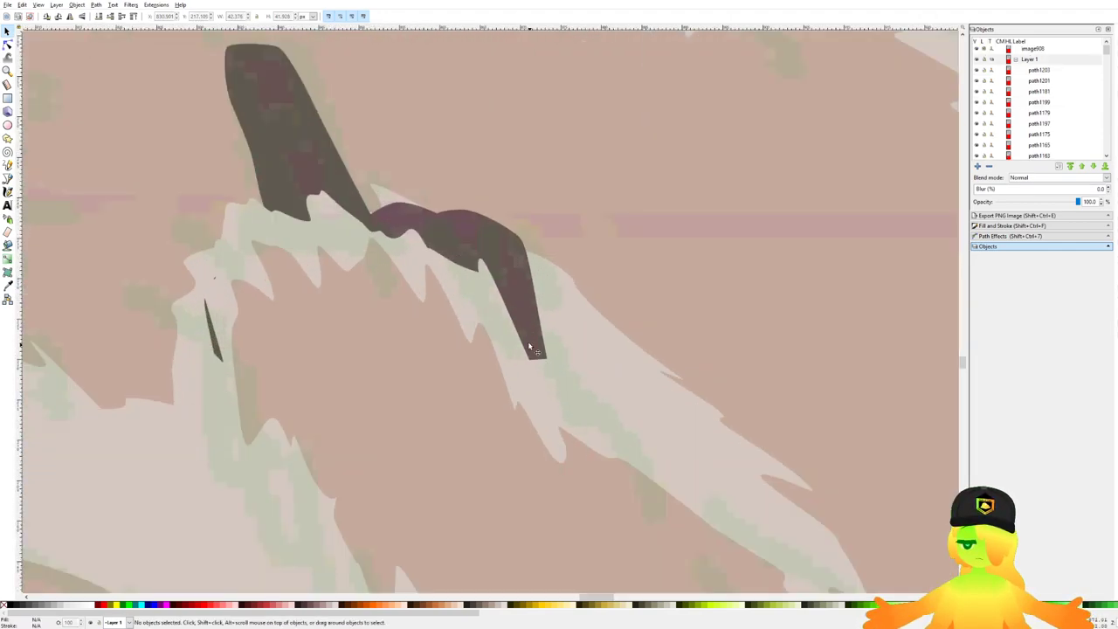
{"action": "left_click", "coordinate": [528, 348]}
{"action": "key", "text": "n"}
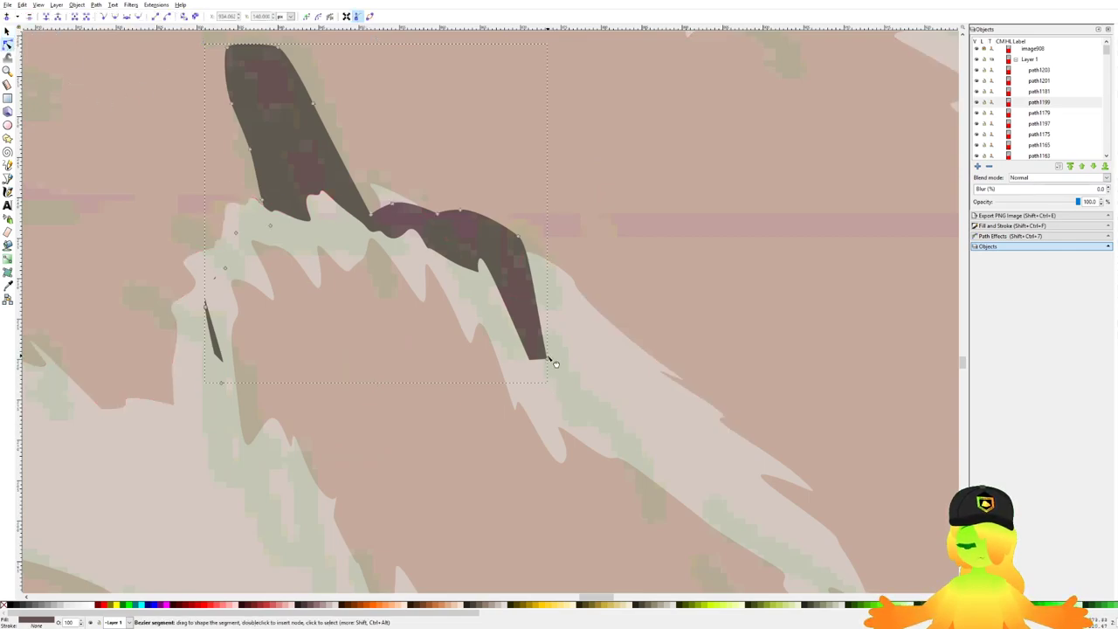
{"action": "left_click_drag", "start_coordinate": [549, 358], "coordinate": [524, 370]}
{"action": "scroll", "coordinate": [613, 374], "scroll_direction": "down", "scroll_amount": 5, "text": "ctrl"}
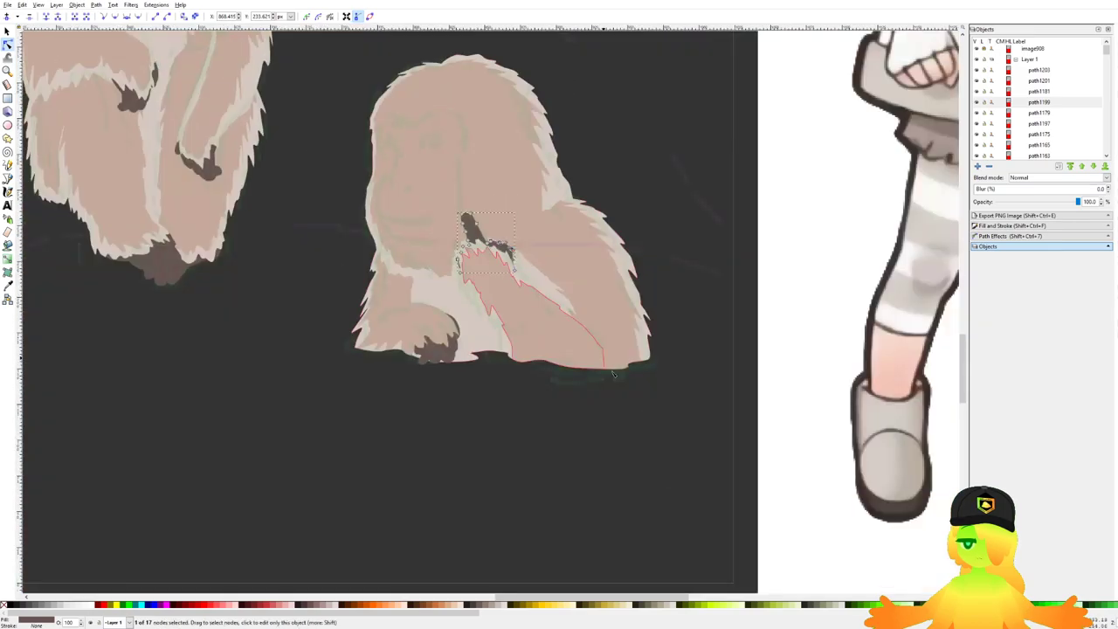
{"action": "key", "text": "Escape"}
Step: Check the raised finger's shape and nodes against the macaque reference photos and save the document
{"action": "scroll", "coordinate": [613, 373], "scroll_direction": "down", "scroll_amount": 4, "text": "ctrl"}
{"action": "scroll", "coordinate": [765, 351], "scroll_direction": "up", "scroll_amount": 4, "text": "ctrl"}
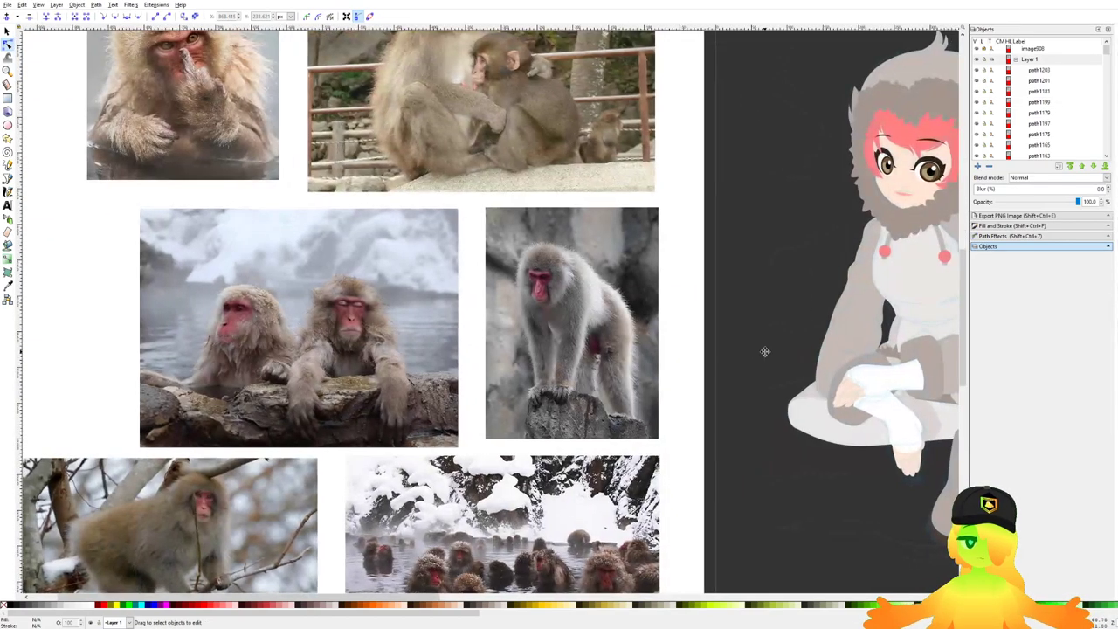
{"action": "left_click_drag", "start_coordinate": [765, 351], "coordinate": [364, 344]}
{"action": "left_click_drag", "start_coordinate": [768, 384], "coordinate": [379, 302]}
{"action": "scroll", "coordinate": [625, 375], "scroll_direction": "up", "scroll_amount": 4}
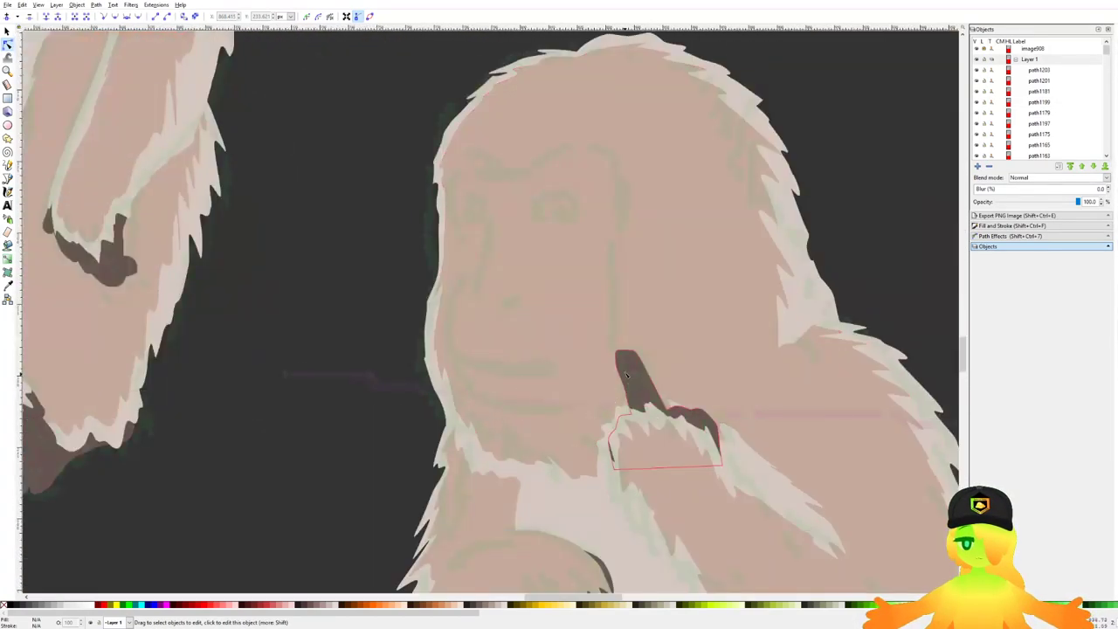
{"action": "left_click", "coordinate": [627, 376]}
{"action": "scroll", "coordinate": [626, 376], "scroll_direction": "up", "scroll_amount": 3, "text": "ctrl"}
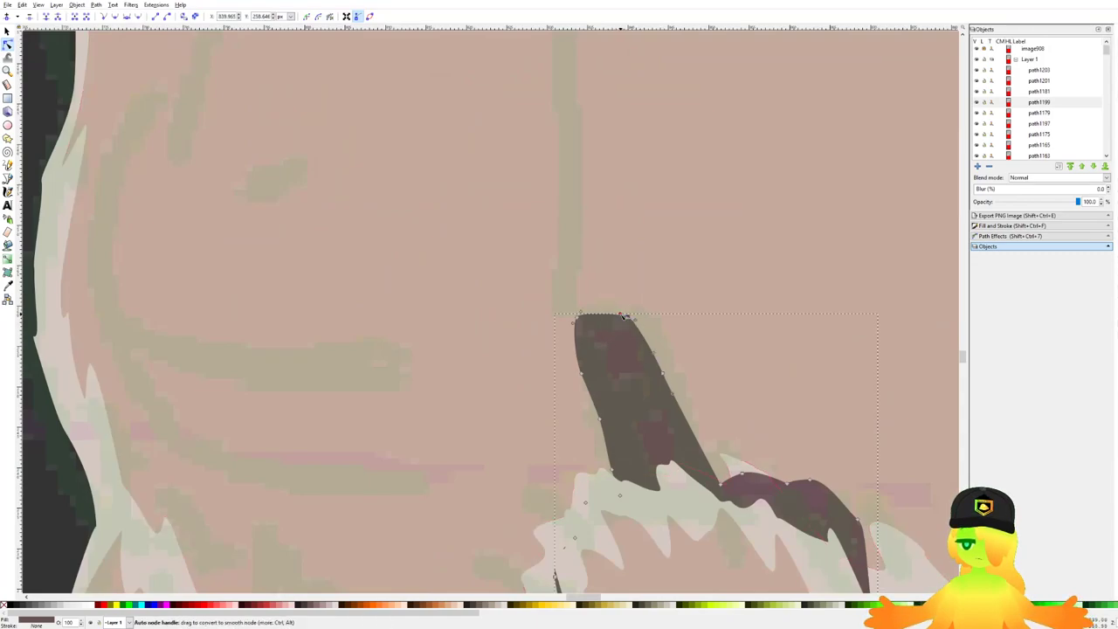
{"action": "key", "text": "Escape"}
{"action": "scroll", "coordinate": [624, 317], "scroll_direction": "down", "scroll_amount": 5, "text": "ctrl"}
{"action": "key", "text": "ctrl+s"}
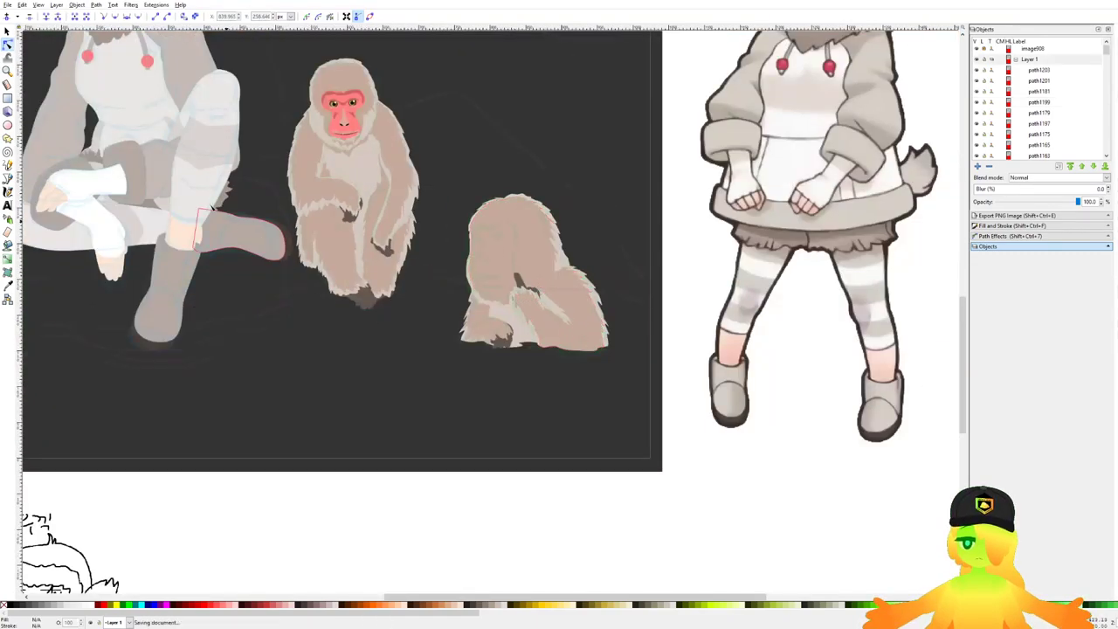
Step: Start a face outline on the second macaque at the sketched brow, tracing over the brow ridge and around the outer side of the eye
{"action": "key", "text": "b"}
{"action": "scroll", "coordinate": [600, 289], "scroll_direction": "up", "scroll_amount": 2, "text": "ctrl"}
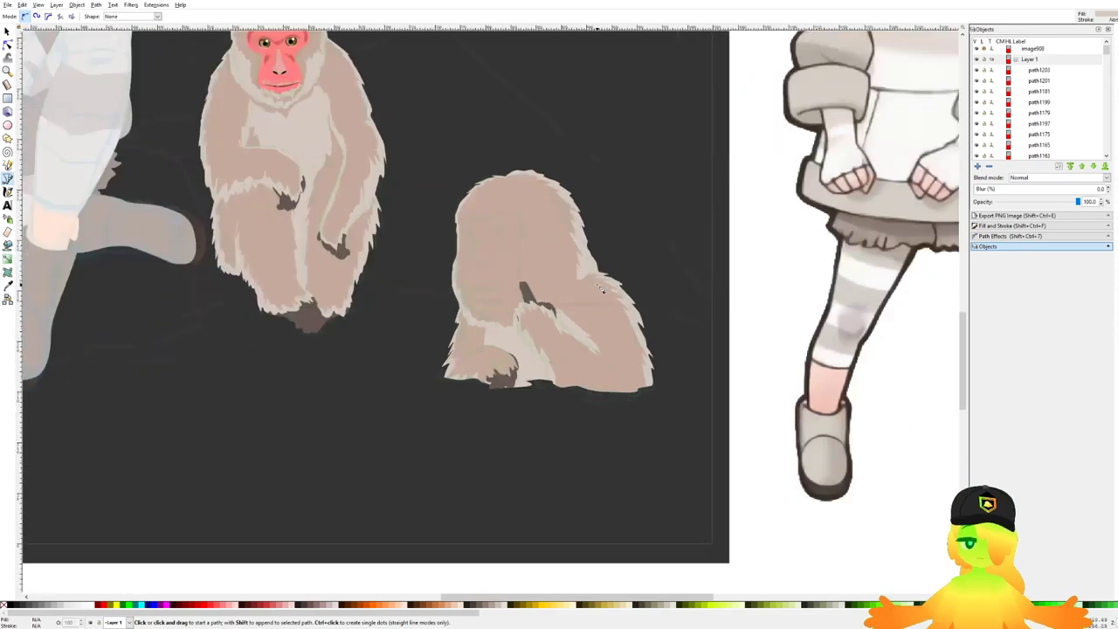
{"action": "key", "text": "ctrl+s"}
{"action": "left_click_drag", "start_coordinate": [500, 240], "coordinate": [531, 273]}
{"action": "scroll", "coordinate": [517, 251], "scroll_direction": "up", "scroll_amount": 5, "text": "ctrl"}
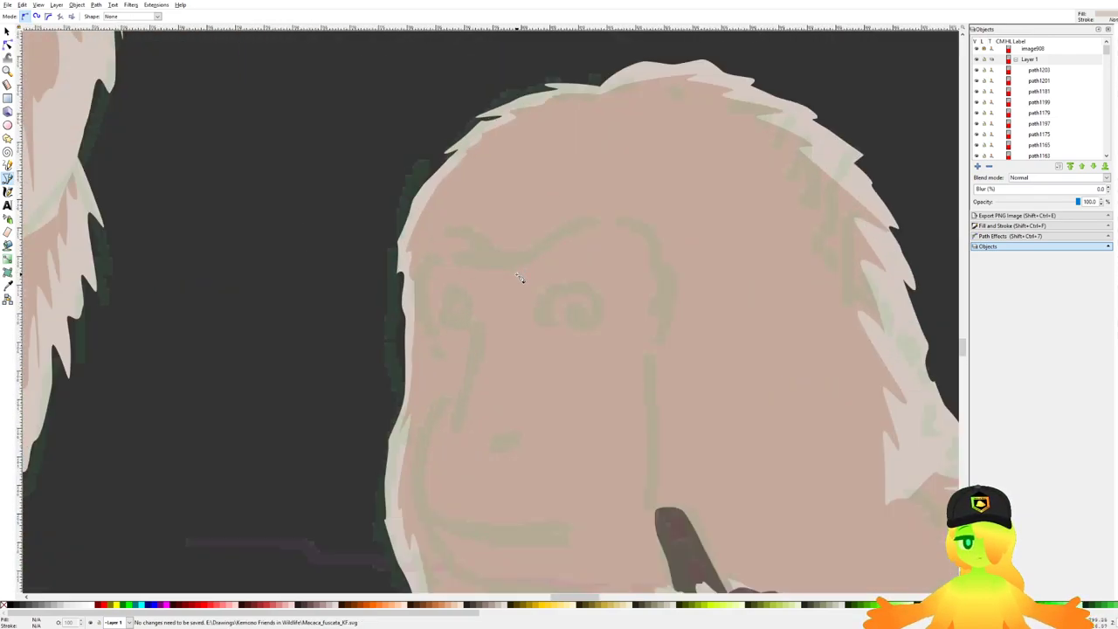
{"action": "left_click_drag", "start_coordinate": [466, 242], "coordinate": [622, 205]}
{"action": "scroll", "coordinate": [733, 241], "scroll_direction": "down", "scroll_amount": 1, "text": "ctrl"}
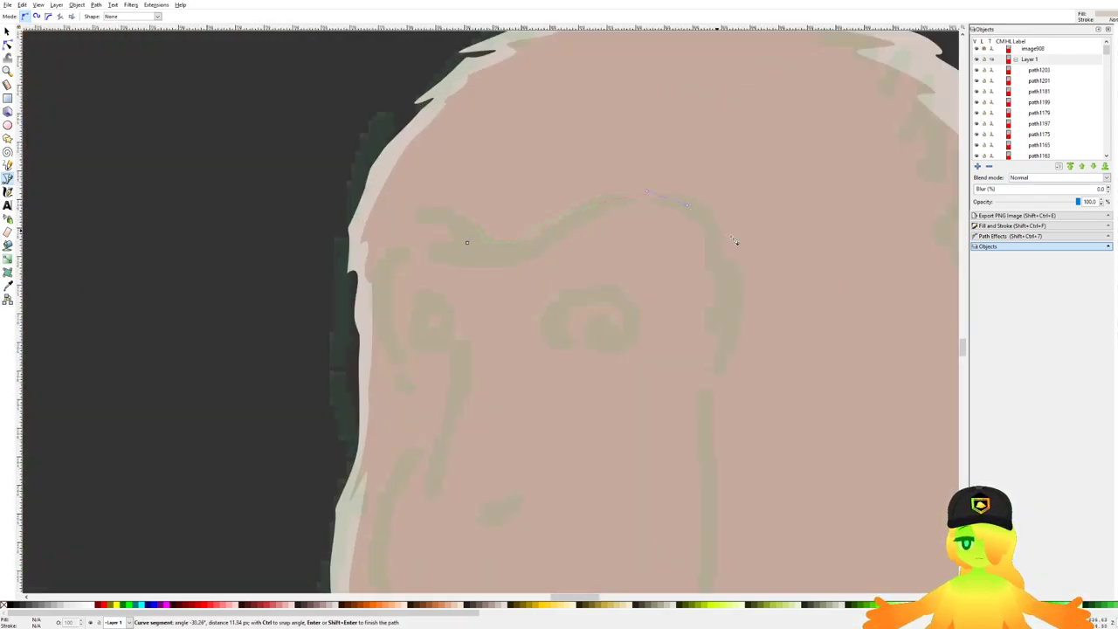
{"action": "scroll", "coordinate": [749, 387], "scroll_direction": "down", "scroll_amount": 3, "text": "ctrl"}
{"action": "scroll", "coordinate": [745, 356], "scroll_direction": "up", "scroll_amount": 3, "text": "ctrl"}
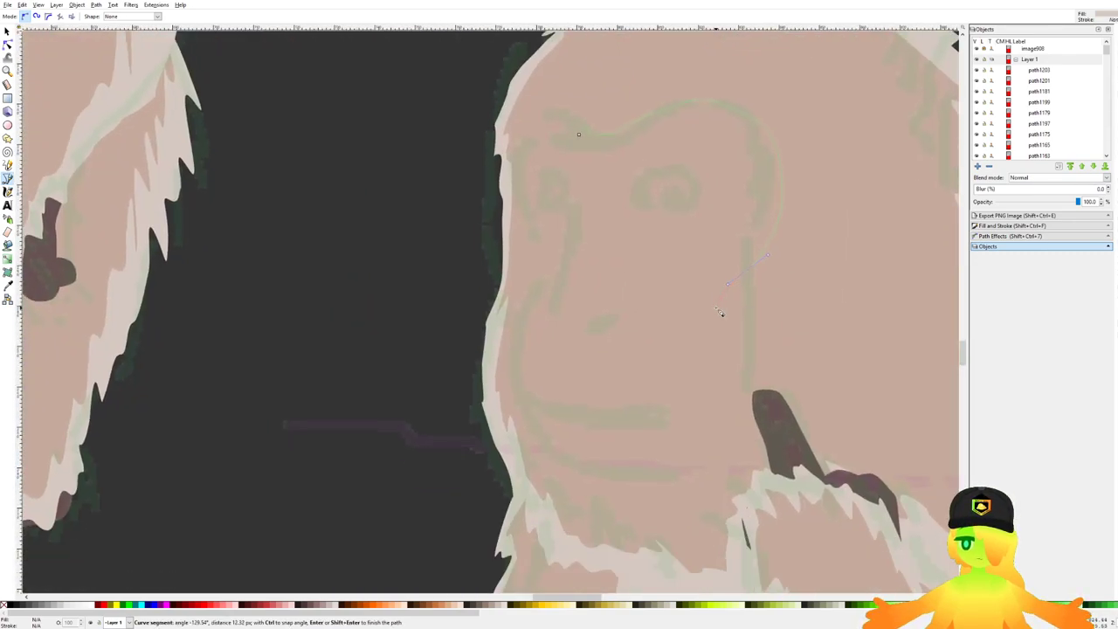
Step: Continue the second macaque's face outline with jagged cheek fur, a rounded jaw and a tufted chin edge around to the muzzle's front
{"action": "scroll", "coordinate": [723, 298], "scroll_direction": "down", "scroll_amount": 3, "text": "ctrl"}
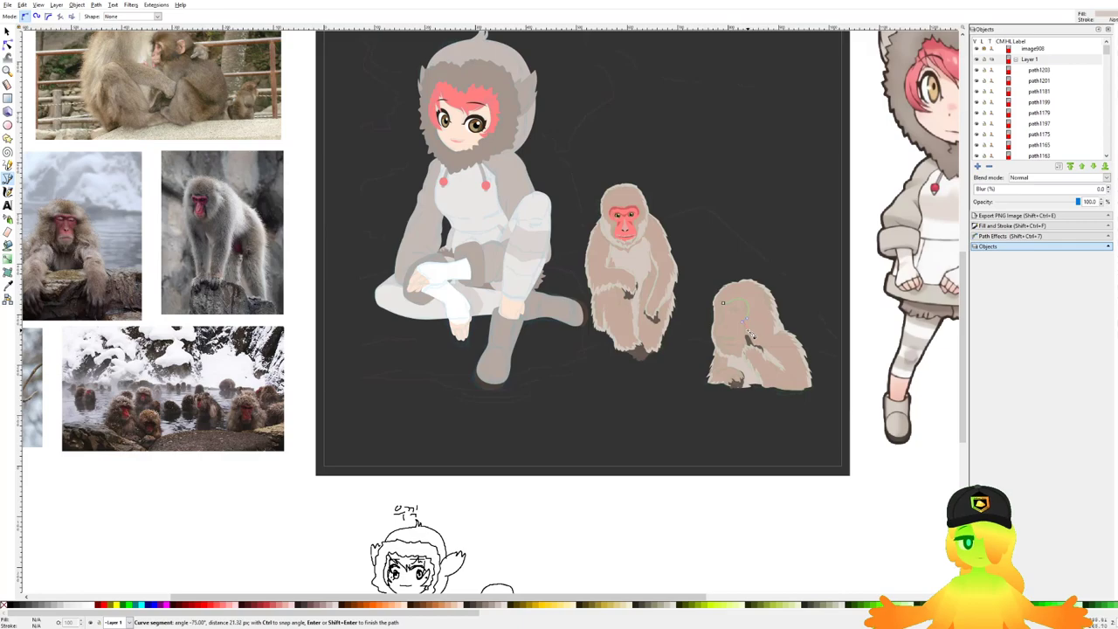
{"action": "scroll", "coordinate": [751, 335], "scroll_direction": "up", "scroll_amount": 5, "text": "ctrl"}
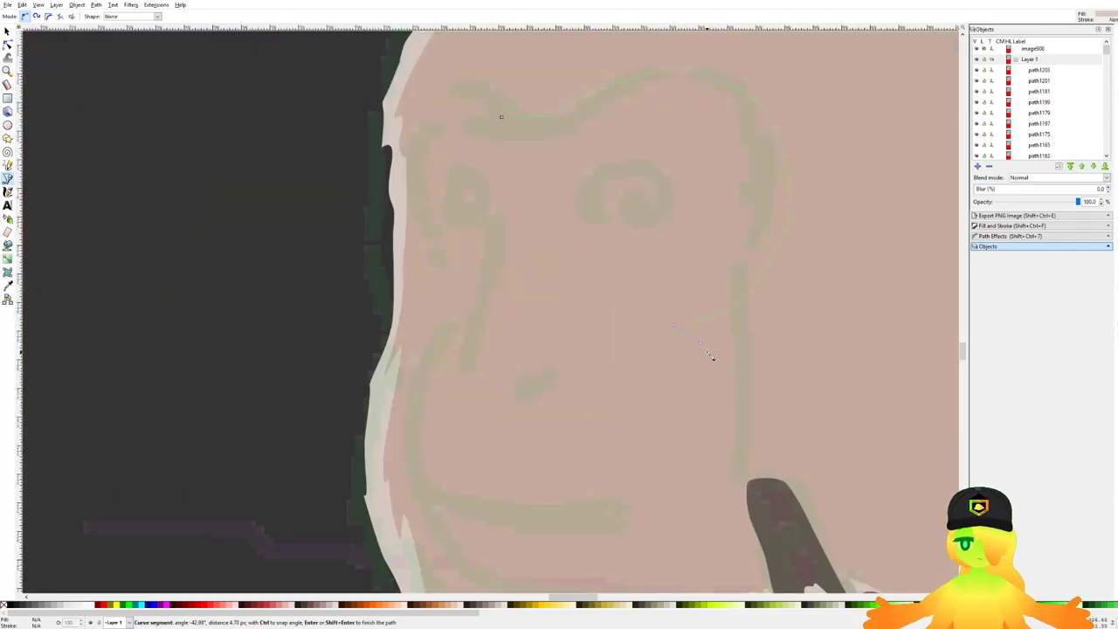
{"action": "scroll", "coordinate": [757, 205], "scroll_direction": "down", "scroll_amount": 5}
{"action": "left_click_drag", "start_coordinate": [768, 255], "coordinate": [770, 256]}
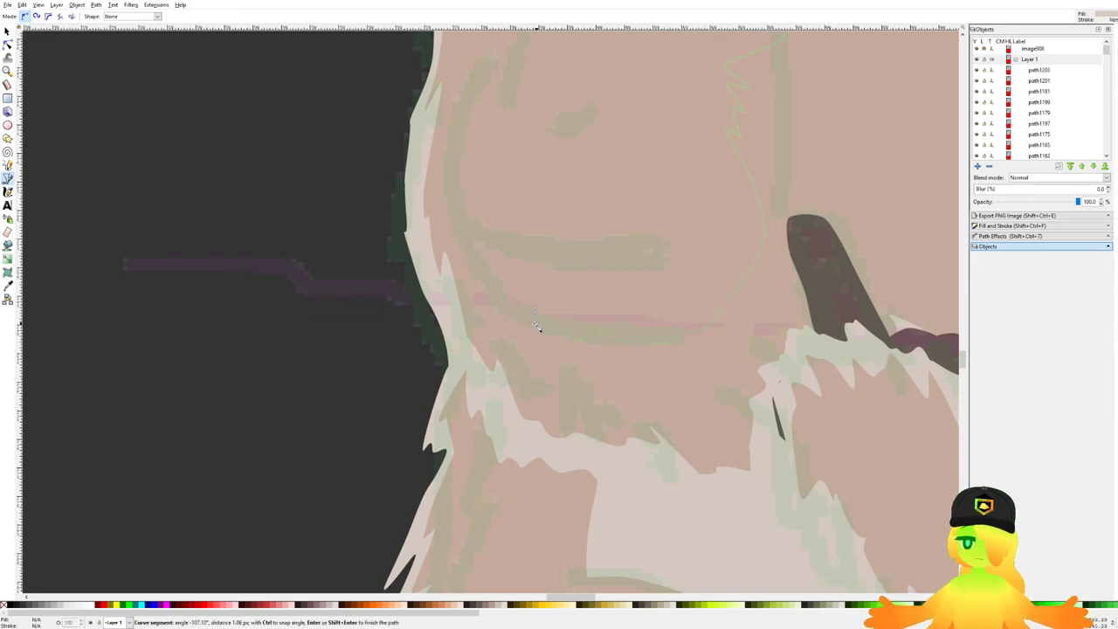
{"action": "left_click_drag", "start_coordinate": [482, 278], "coordinate": [509, 318]}
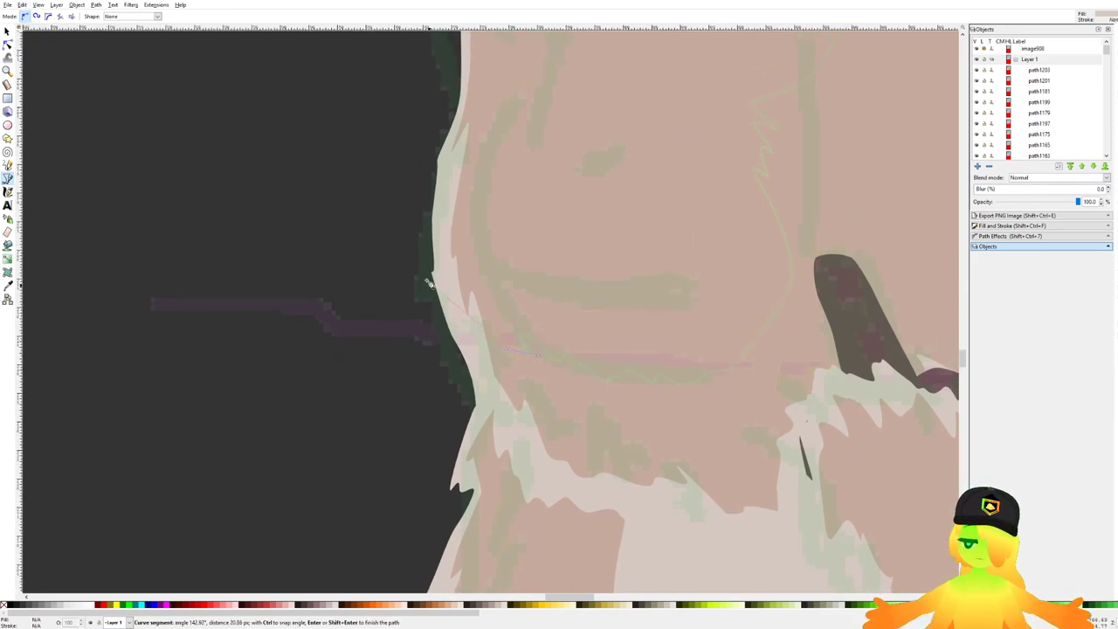
{"action": "scroll", "coordinate": [506, 219], "scroll_direction": "up", "scroll_amount": 2}
{"action": "scroll", "coordinate": [507, 219], "scroll_direction": "left", "scroll_amount": 1}
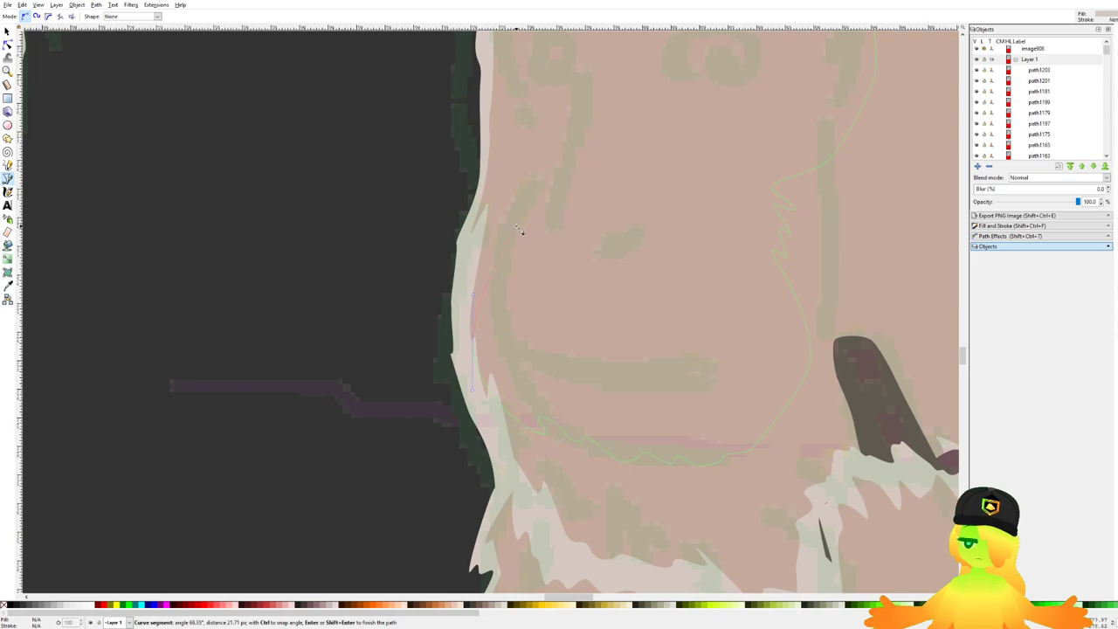
Step: Trace the face outline up the muzzle's front and around the far eye, closing it at the brow's starting node
{"action": "scroll", "coordinate": [574, 125], "scroll_direction": "up", "scroll_amount": 3}
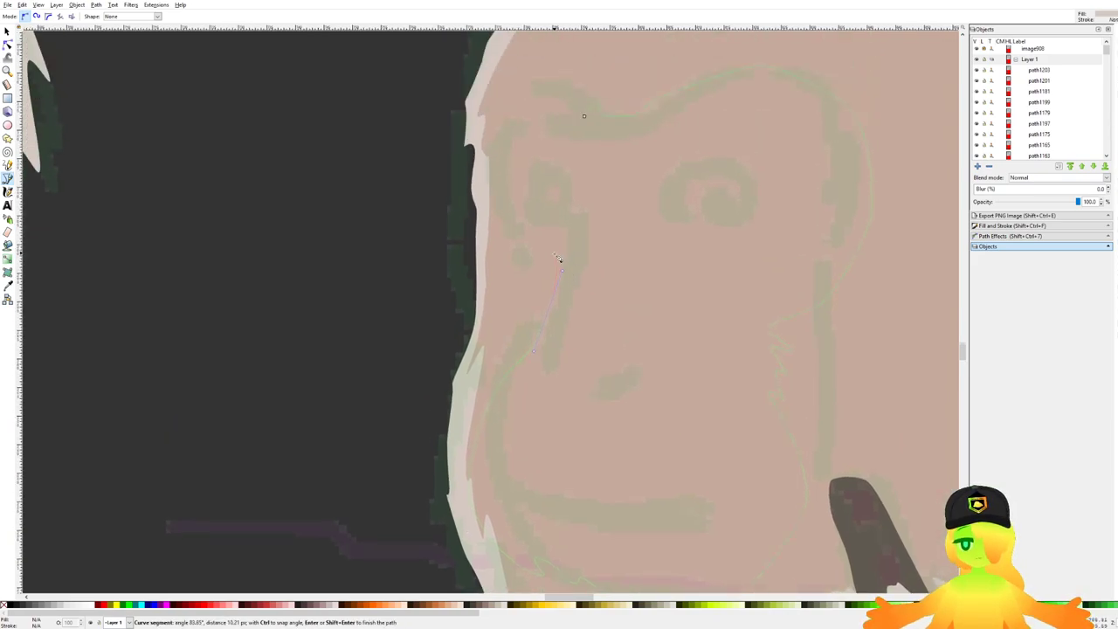
{"action": "left_click", "coordinate": [548, 282]}
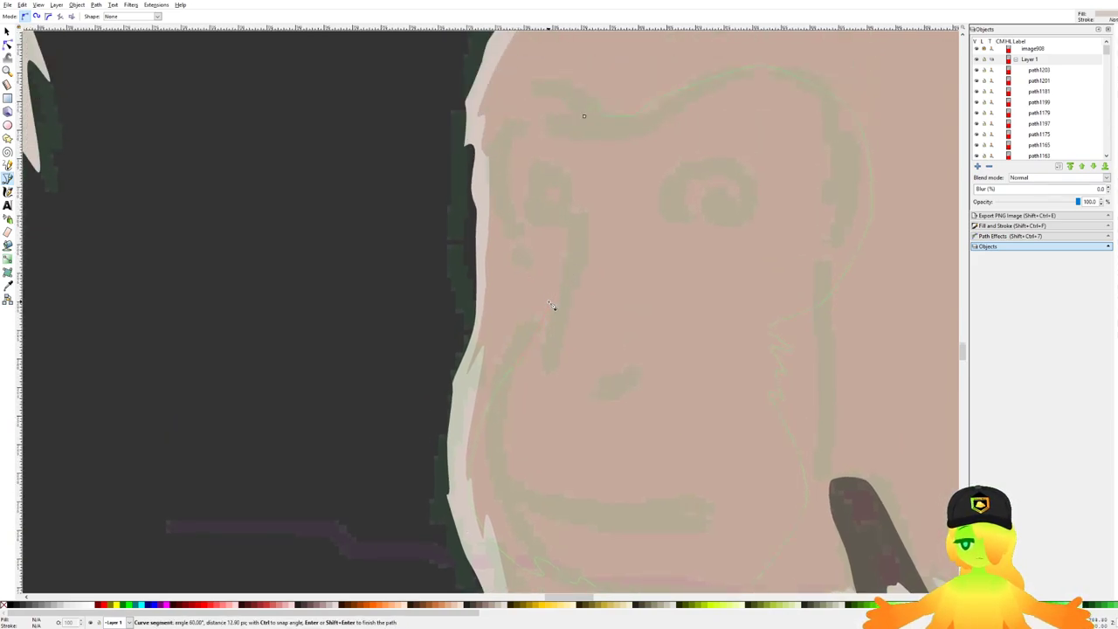
{"action": "left_click", "coordinate": [496, 177]}
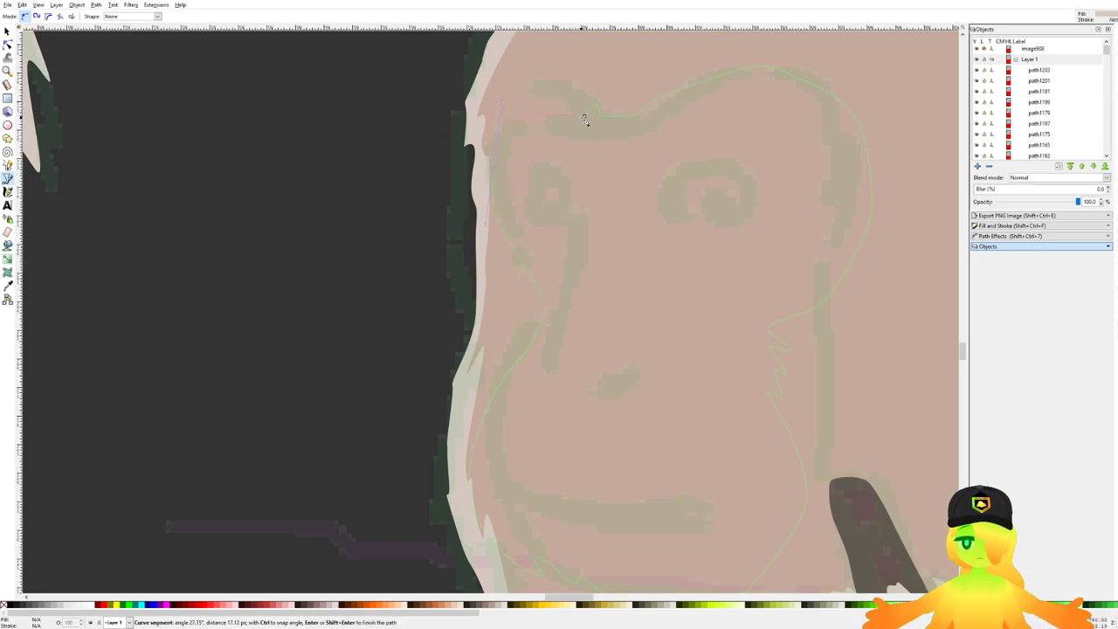
{"action": "left_click_drag", "start_coordinate": [584, 116], "coordinate": [687, 339]}
{"action": "key", "text": "Return"}
Step: Fill the new face shape with the pinkish red sampled from the first macaque's face and save the document
{"action": "scroll", "coordinate": [634, 167], "scroll_direction": "down", "scroll_amount": 5}
{"action": "key", "text": "d"}
{"action": "scroll", "coordinate": [518, 205], "scroll_direction": "up", "scroll_amount": 4}
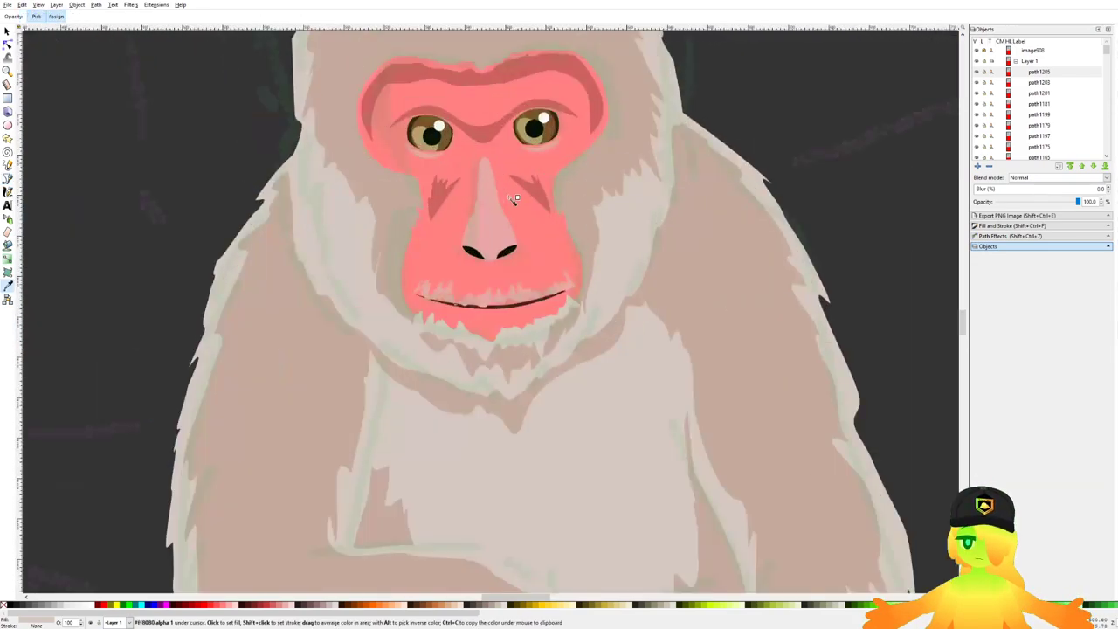
{"action": "left_click", "coordinate": [547, 253]}
{"action": "scroll", "coordinate": [547, 253], "scroll_direction": "down", "scroll_amount": 5}
{"action": "key", "text": "ctrl+s"}
{"action": "scroll", "coordinate": [624, 277], "scroll_direction": "up", "scroll_amount": 1}
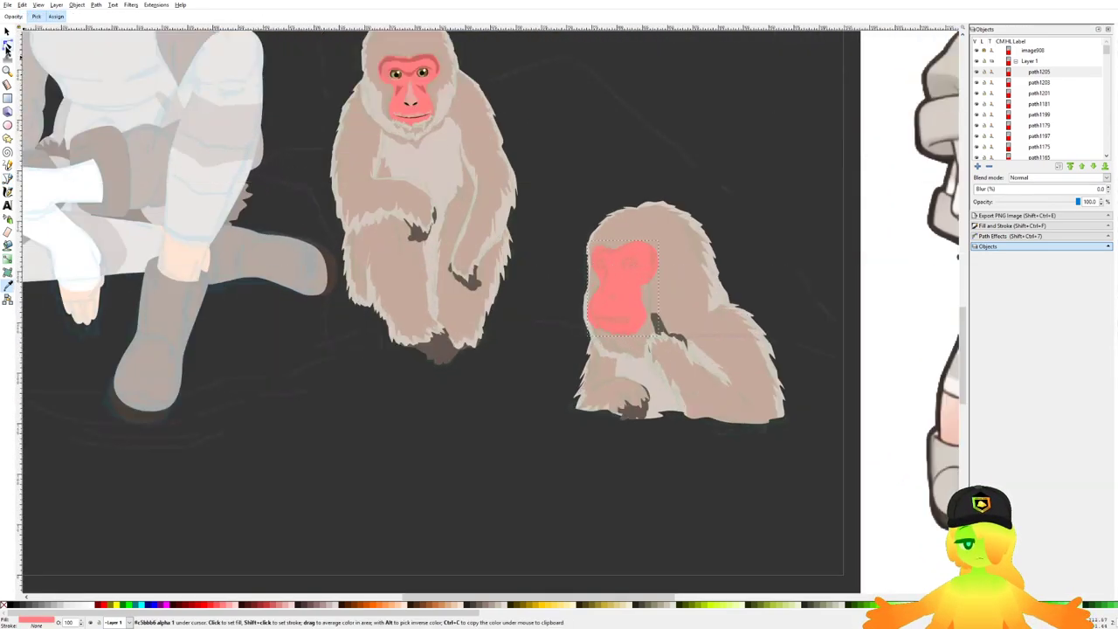
Step: Adjust the nodes at the central brow notch and lower the top of the near brow ridge on the second macaque's face
{"action": "left_click", "coordinate": [7, 44]}
{"action": "scroll", "coordinate": [610, 256], "scroll_direction": "up", "scroll_amount": 5}
{"action": "left_click_drag", "start_coordinate": [556, 235], "coordinate": [599, 207]}
{"action": "left_click_drag", "start_coordinate": [536, 167], "coordinate": [546, 176]}
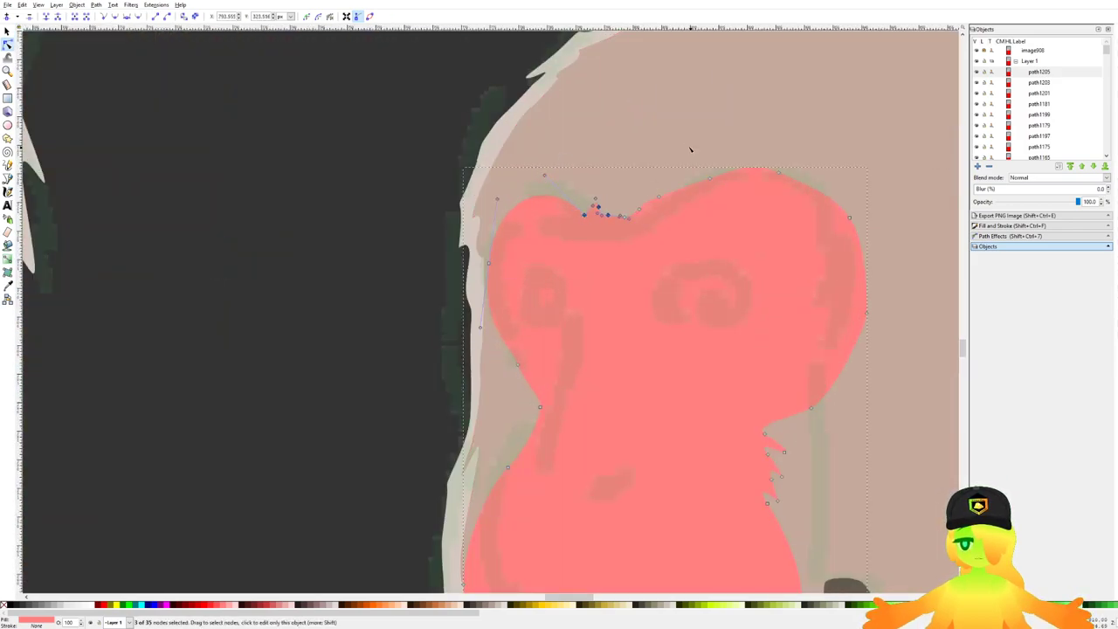
{"action": "left_click_drag", "start_coordinate": [687, 145], "coordinate": [777, 181]}
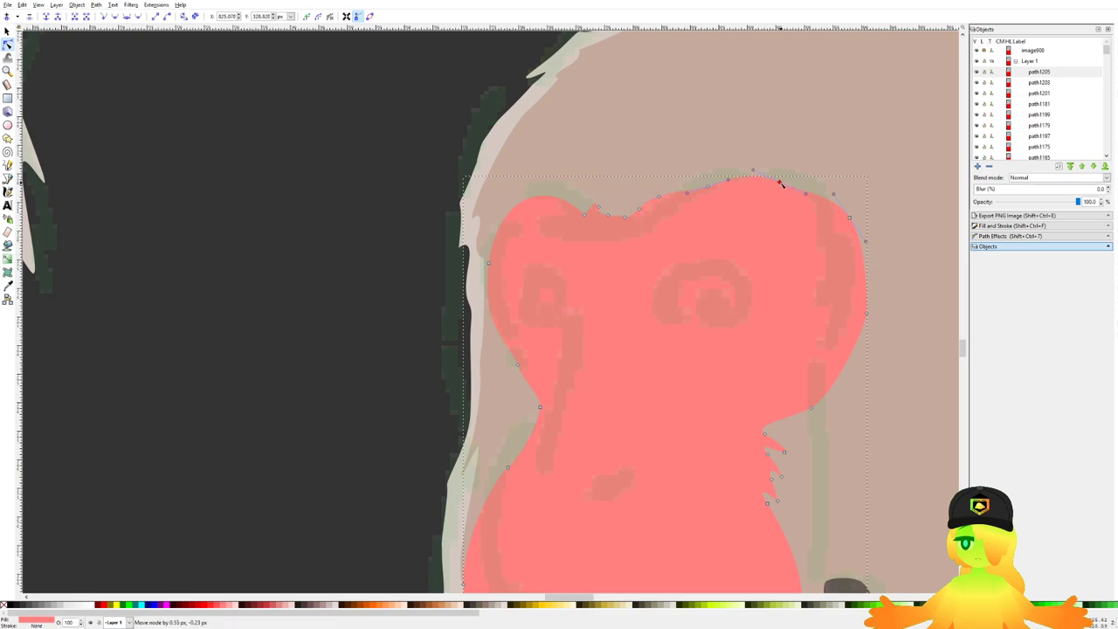
{"action": "scroll", "coordinate": [703, 183], "scroll_direction": "down", "scroll_amount": 3}
Step: Reshape the red face's front edge at the narrowing between the far eye and the muzzle
{"action": "left_click", "coordinate": [749, 261]}
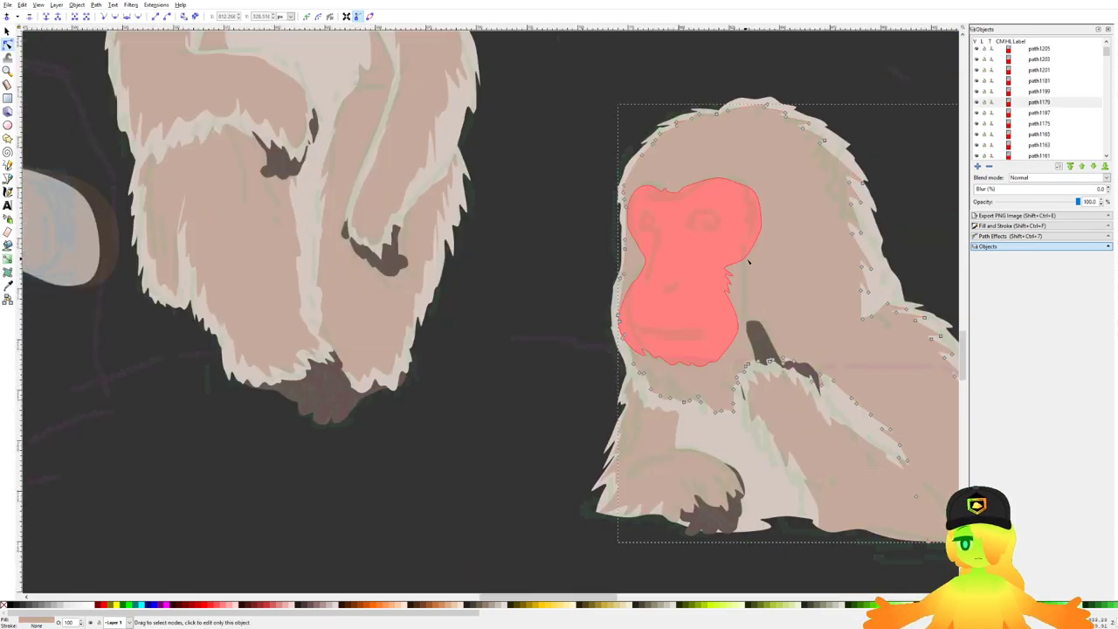
{"action": "scroll", "coordinate": [724, 263], "scroll_direction": "up", "scroll_amount": 3}
{"action": "left_click", "coordinate": [584, 229]}
{"action": "left_click_drag", "start_coordinate": [545, 203], "coordinate": [512, 271]}
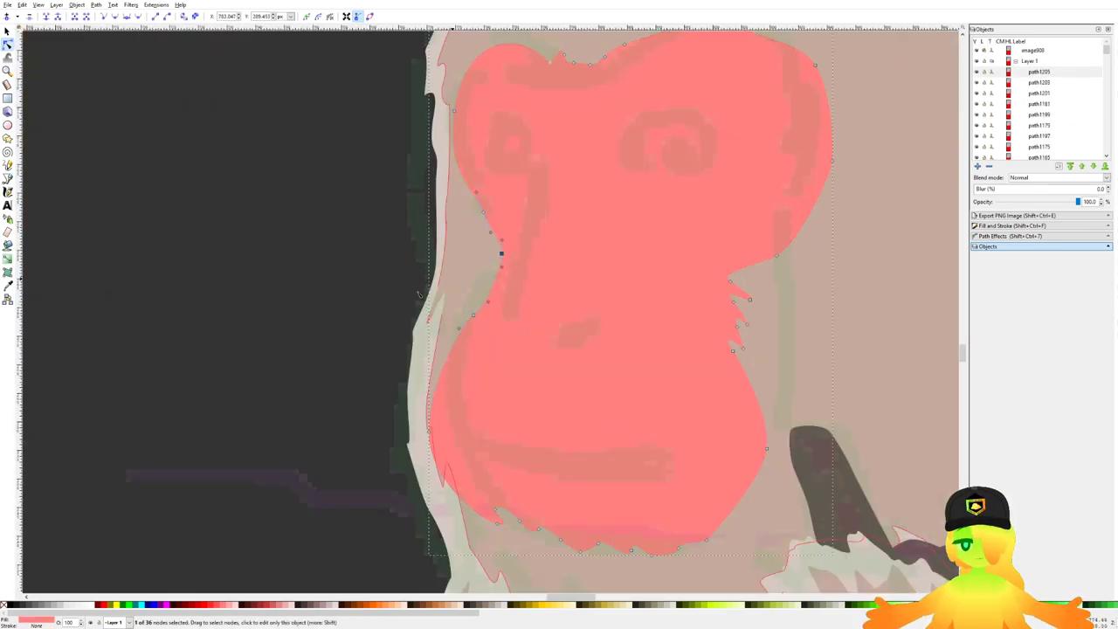
{"action": "left_click", "coordinate": [368, 353]}
{"action": "scroll", "coordinate": [546, 348], "scroll_direction": "down", "scroll_amount": 5}
{"action": "left_click_drag", "start_coordinate": [542, 353], "coordinate": [601, 344]}
{"action": "left_click", "coordinate": [602, 296]}
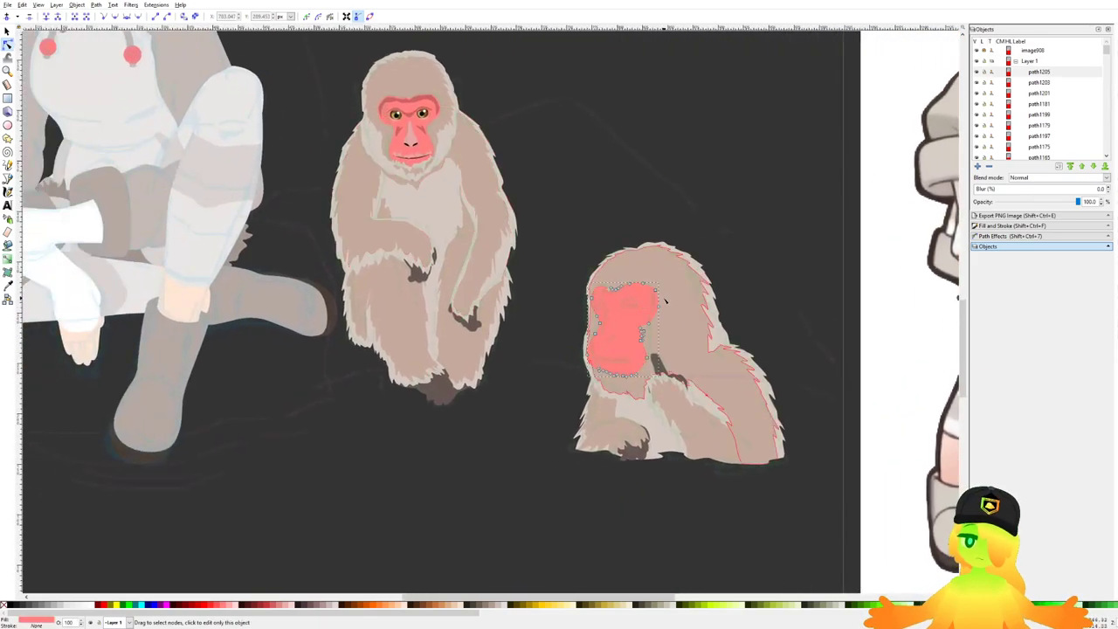
Step: Smooth the near brow's slope and its upper outer corner by repositioning nodes on the red face shape
{"action": "scroll", "coordinate": [601, 296], "scroll_direction": "up", "scroll_amount": 7}
{"action": "left_click_drag", "start_coordinate": [551, 138], "coordinate": [606, 207]}
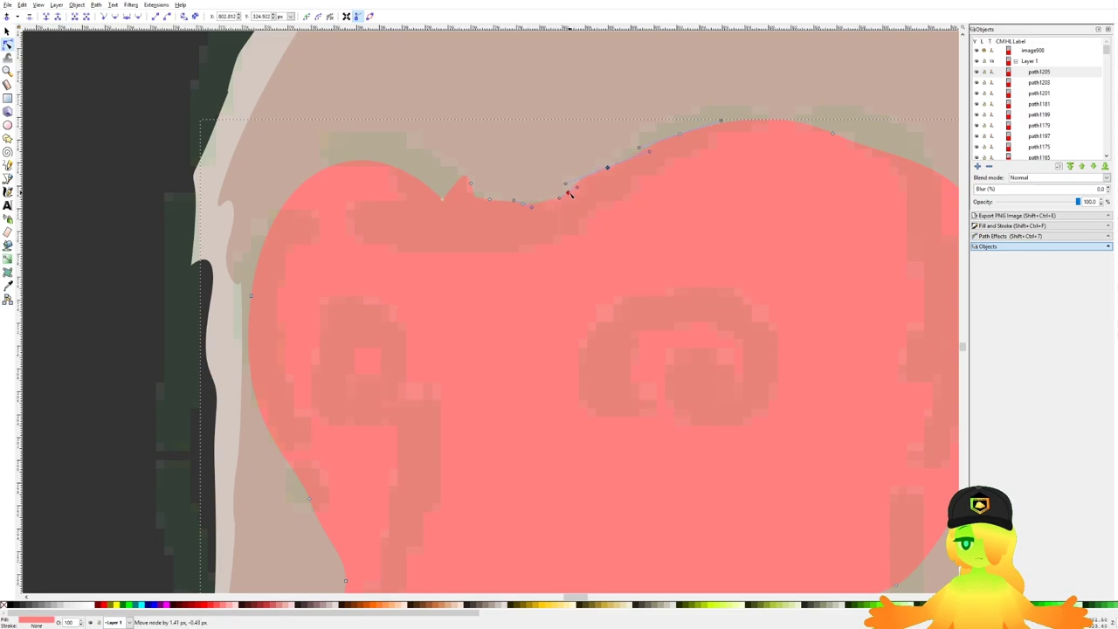
{"action": "scroll", "coordinate": [743, 324], "scroll_direction": "down", "scroll_amount": 6}
{"action": "scroll", "coordinate": [738, 218], "scroll_direction": "up", "scroll_amount": 1}
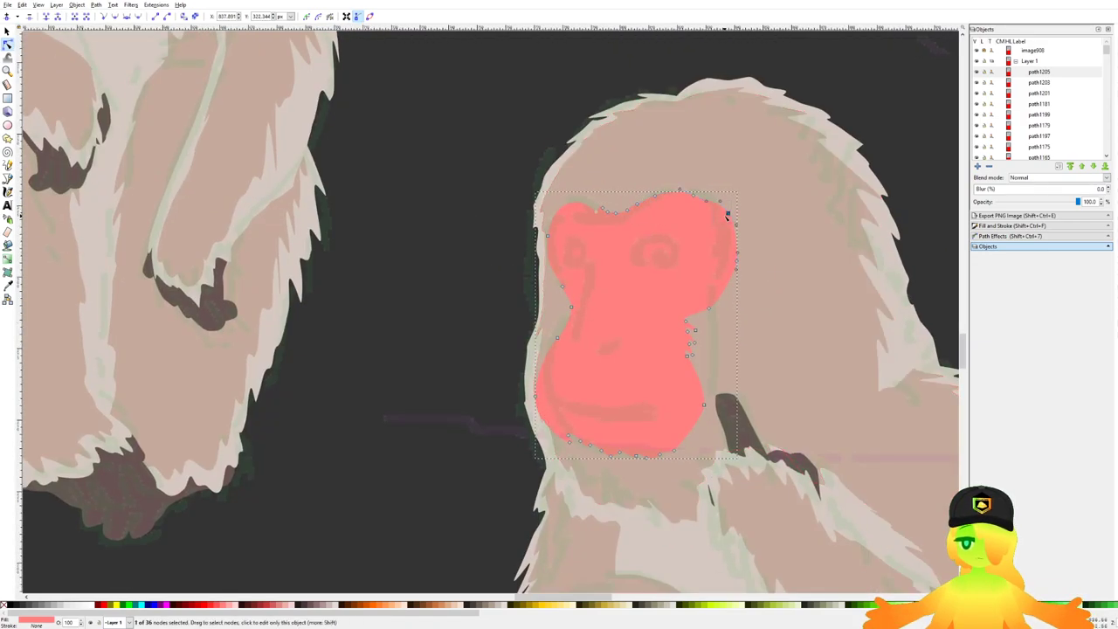
{"action": "left_click", "coordinate": [549, 260]}
{"action": "left_click", "coordinate": [585, 248]}
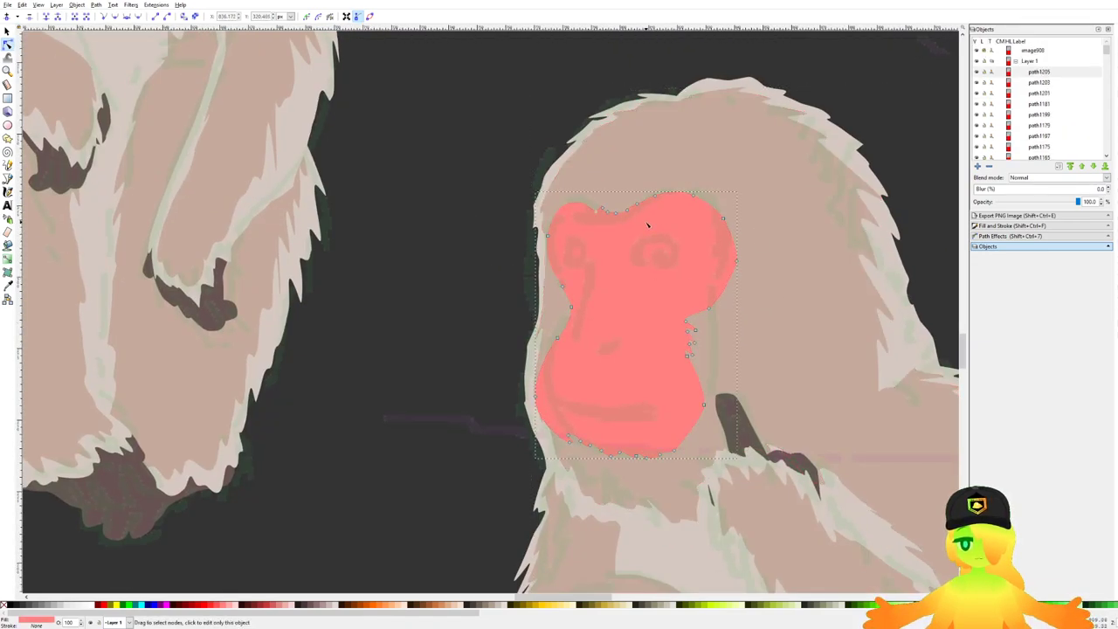
Step: Refine the small fur tip in the central brow notch, deselect the face and save the document
{"action": "scroll", "coordinate": [646, 223], "scroll_direction": "up", "scroll_amount": 1}
{"action": "scroll", "coordinate": [581, 210], "scroll_direction": "up", "scroll_amount": 3}
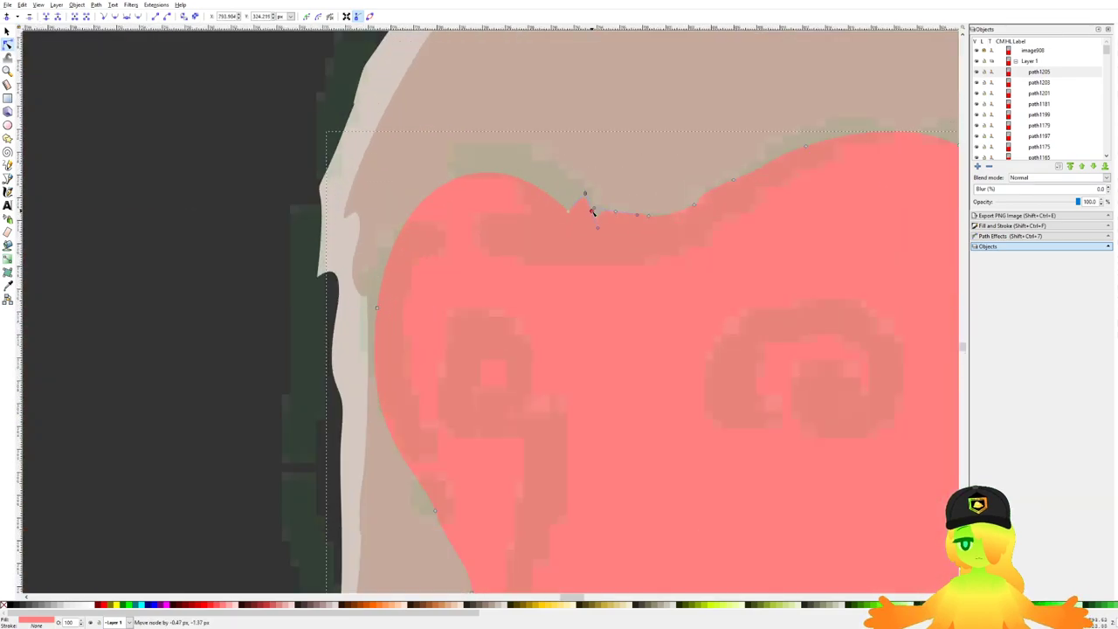
{"action": "scroll", "coordinate": [606, 317], "scroll_direction": "down", "scroll_amount": 5}
{"action": "key", "text": "Escape"}
{"action": "scroll", "coordinate": [412, 363], "scroll_direction": "down", "scroll_amount": 4}
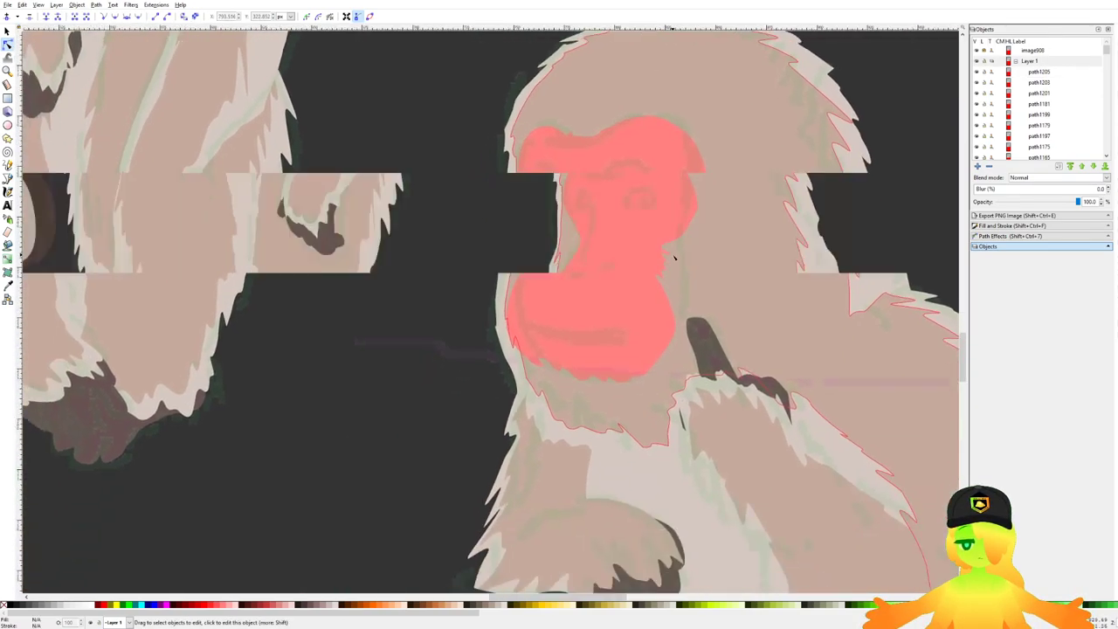
{"action": "key", "text": "ctrl+s"}
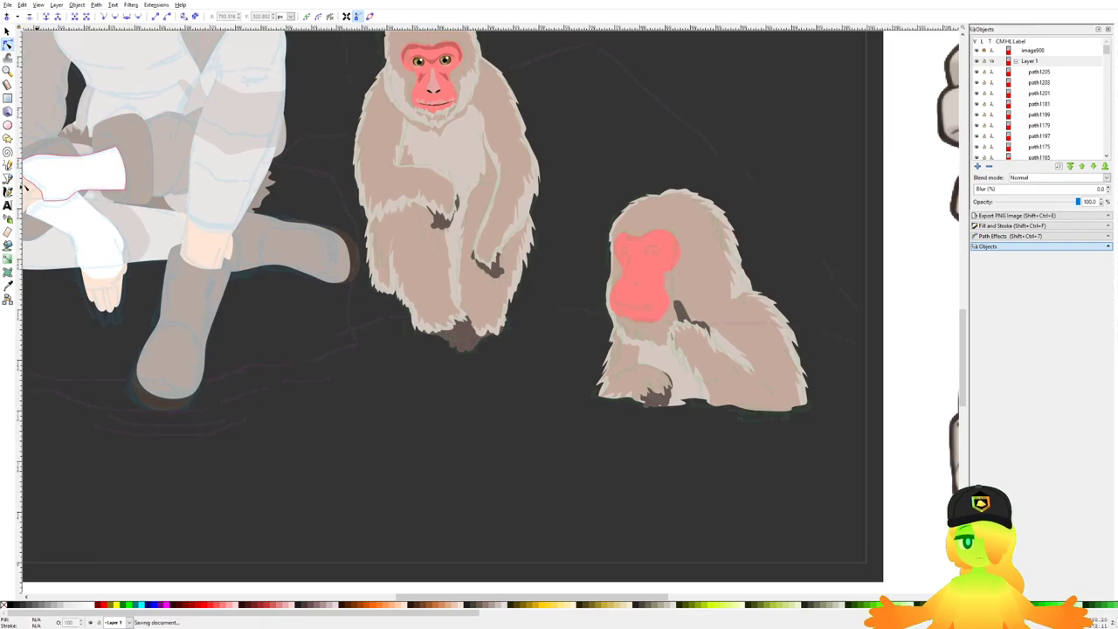
Step: Draw a thin curved mouth shape along the sketched mouth line on the second macaque's muzzle
{"action": "left_click", "coordinate": [8, 178]}
{"action": "scroll", "coordinate": [640, 301], "scroll_direction": "up", "scroll_amount": 6}
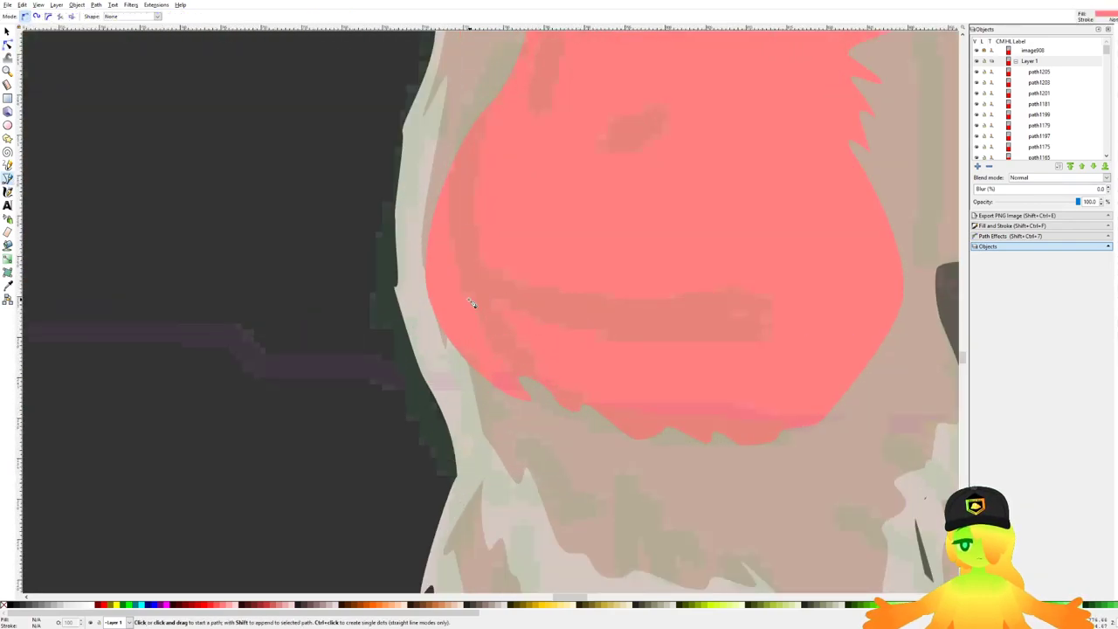
{"action": "left_click_drag", "start_coordinate": [441, 291], "coordinate": [485, 323]}
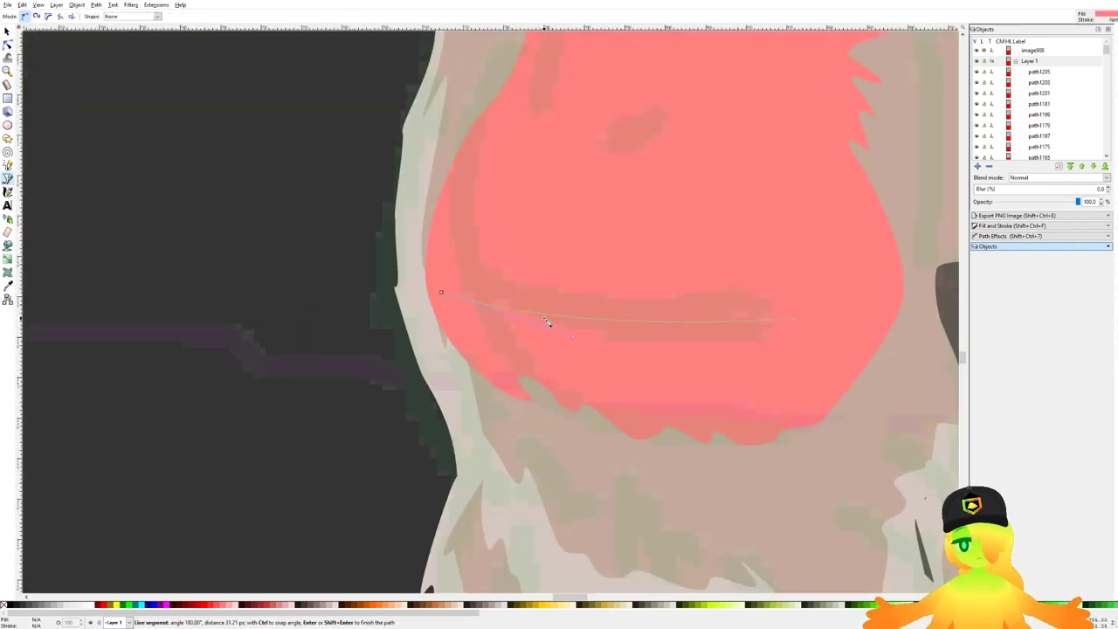
{"action": "left_click_drag", "start_coordinate": [569, 336], "coordinate": [461, 320]}
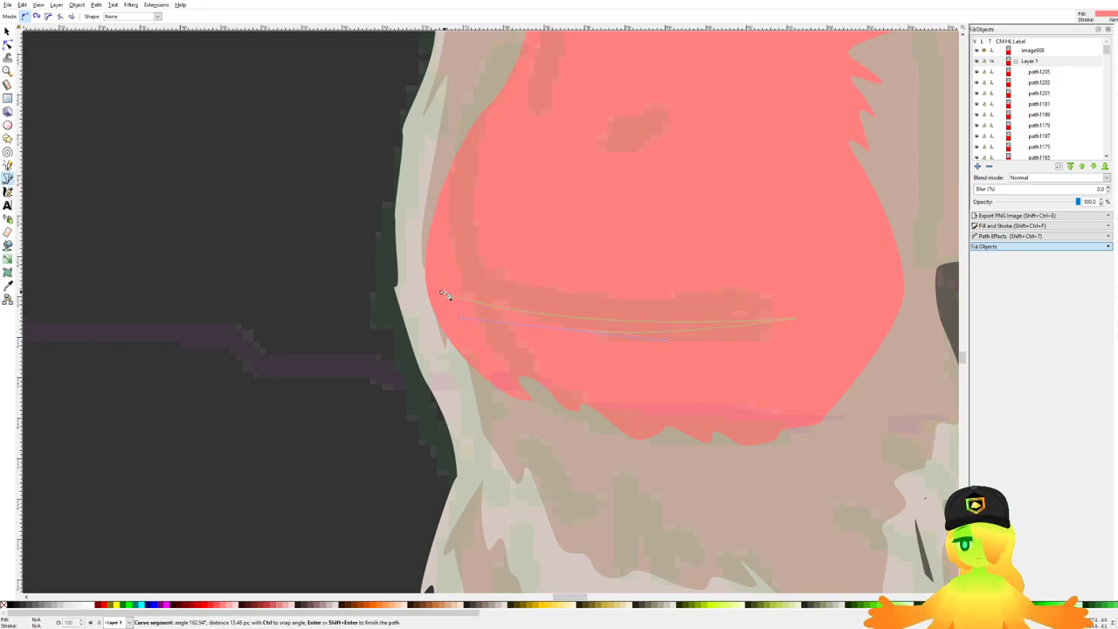
{"action": "left_click", "coordinate": [441, 292]}
Step: Fill the mouth shape with the dark brown sampled from the first macaque's mouth
{"action": "scroll", "coordinate": [536, 283], "scroll_direction": "down", "scroll_amount": 4}
{"action": "left_click_drag", "start_coordinate": [547, 282], "coordinate": [707, 401]}
{"action": "scroll", "coordinate": [321, 247], "scroll_direction": "down", "scroll_amount": 2}
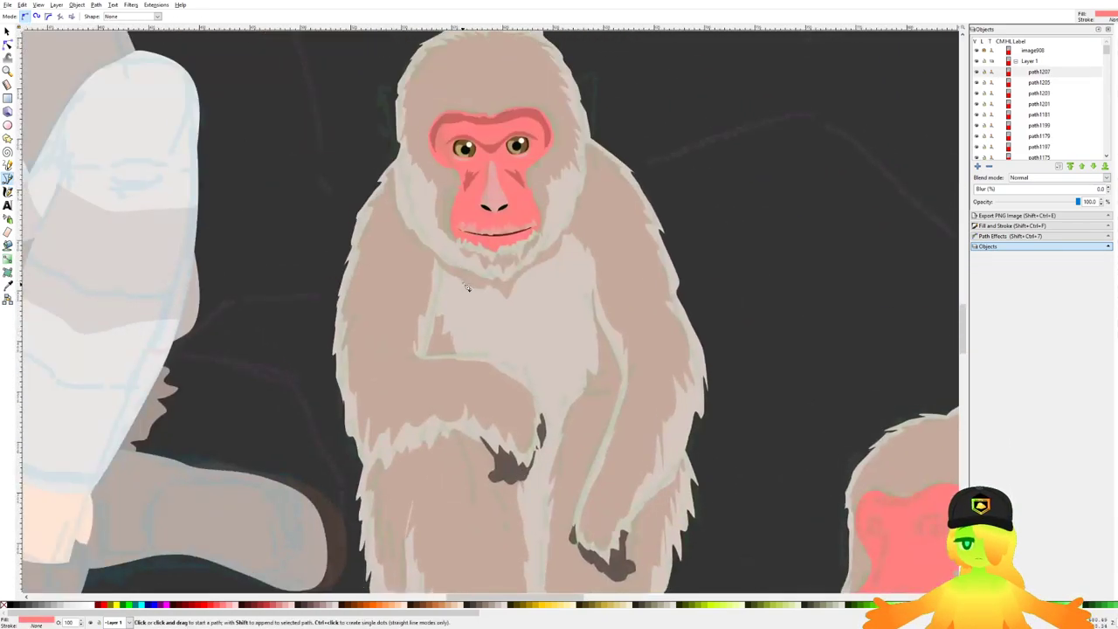
{"action": "scroll", "coordinate": [592, 245], "scroll_direction": "up", "scroll_amount": 6}
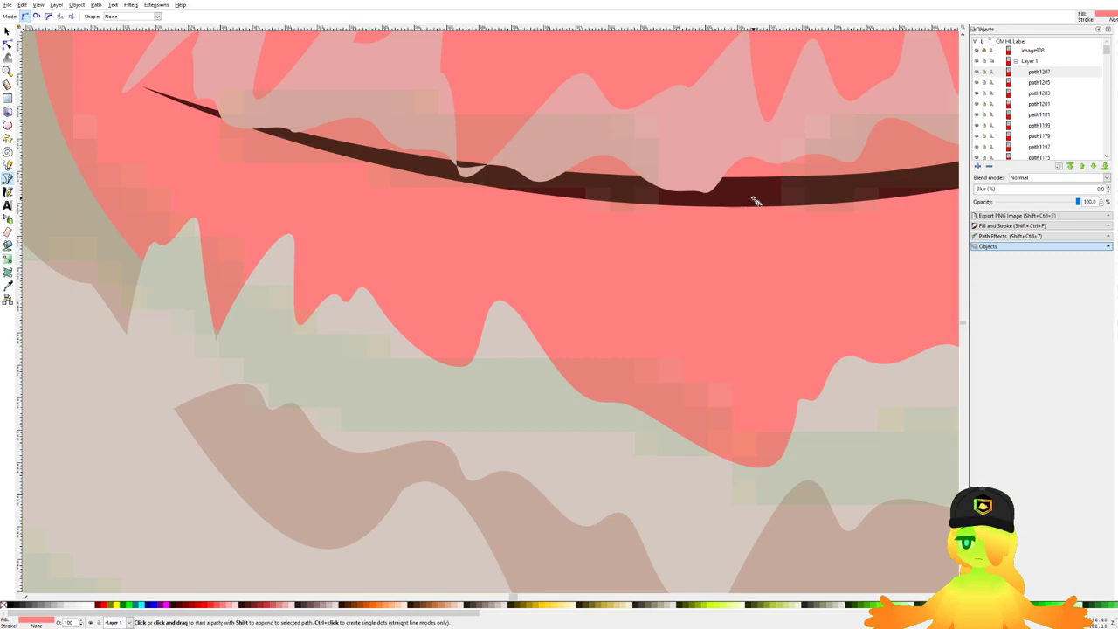
{"action": "key", "text": "d"}
{"action": "left_click", "coordinate": [741, 196]}
{"action": "scroll", "coordinate": [527, 219], "scroll_direction": "down", "scroll_amount": 9}
{"action": "left_click_drag", "start_coordinate": [735, 361], "coordinate": [568, 275]}
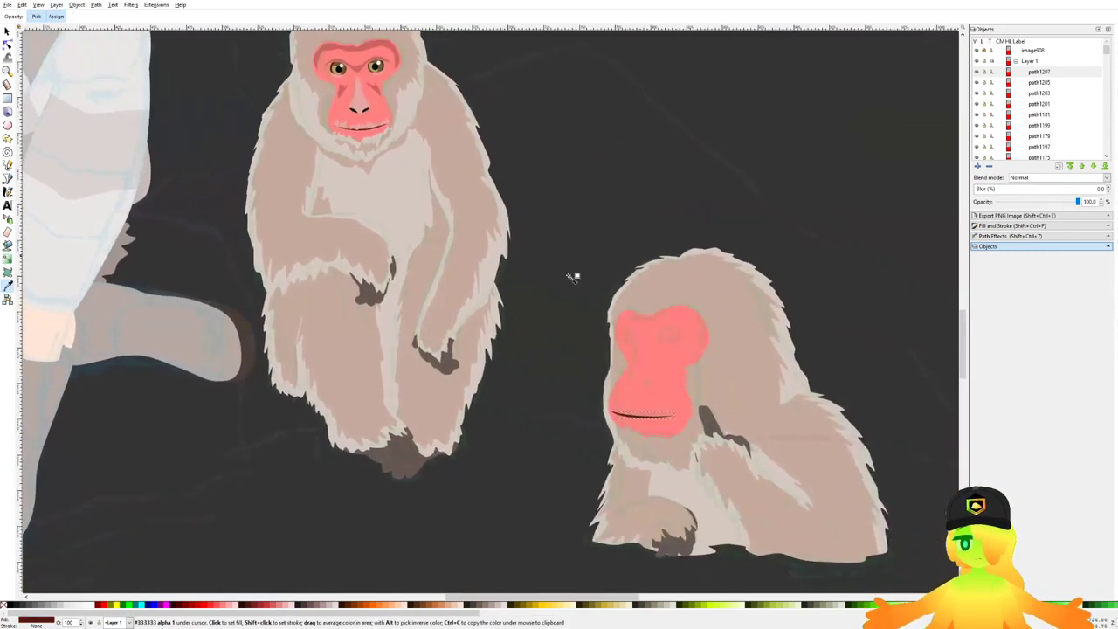
Step: Draw a closed jagged strip of upper-lip fur overlapping the top of the second macaque's mouth
{"action": "left_click", "coordinate": [7, 178]}
{"action": "scroll", "coordinate": [610, 411], "scroll_direction": "up", "scroll_amount": 5}
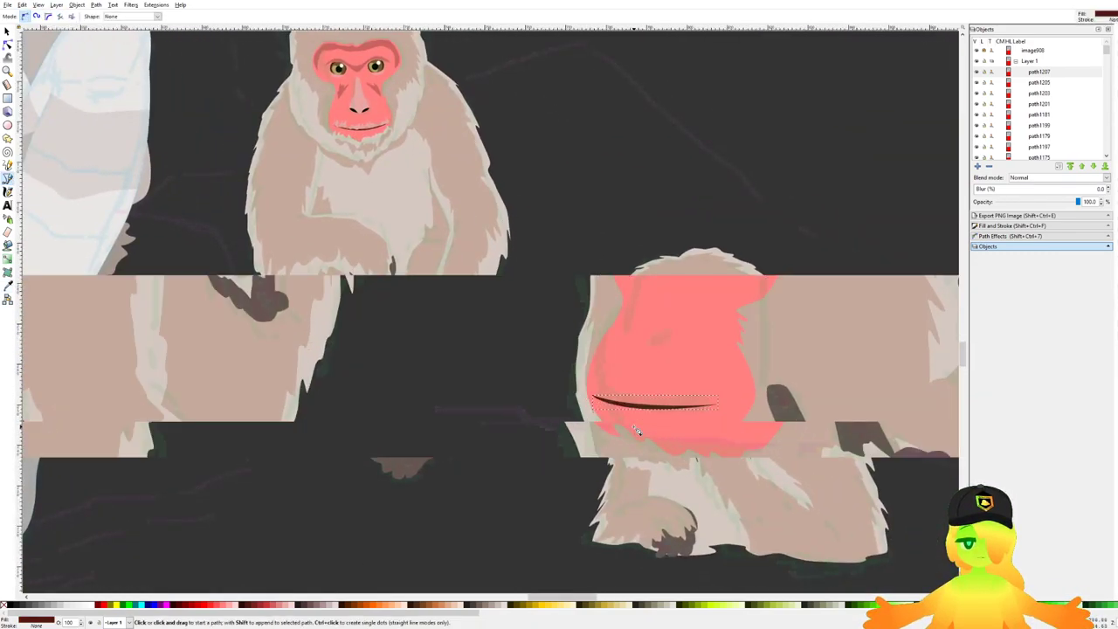
{"action": "left_click", "coordinate": [498, 357]}
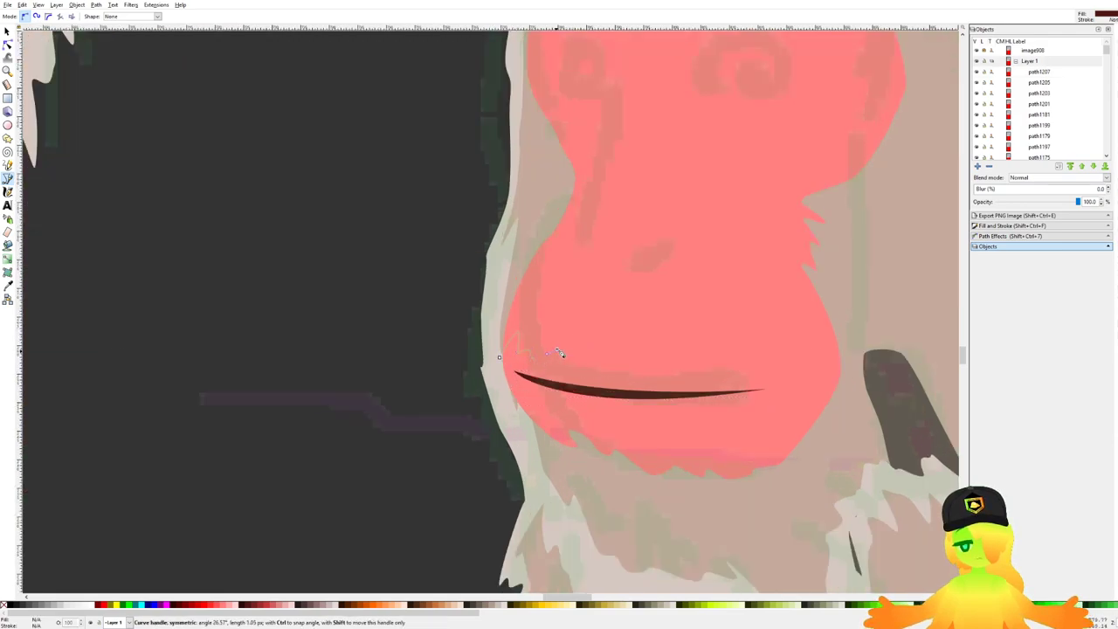
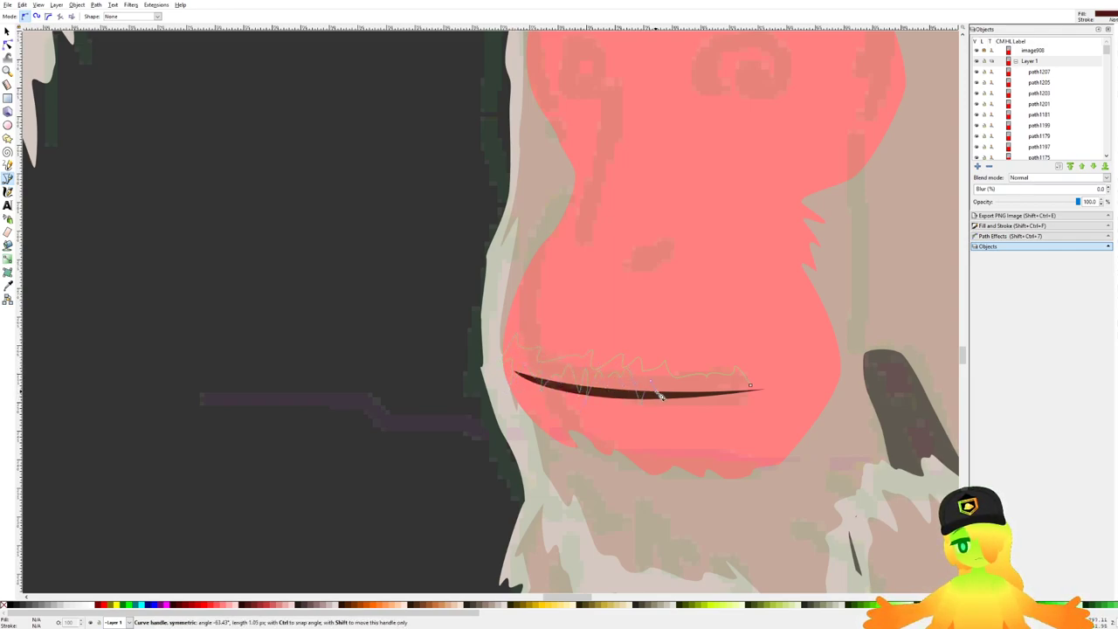
{"action": "left_click", "coordinate": [752, 388]}
Step: Fill the upper-lip fur with the pale pink sampled from the first macaque's face
{"action": "scroll", "coordinate": [617, 274], "scroll_direction": "down", "scroll_amount": 3}
{"action": "left_click_drag", "start_coordinate": [385, 149], "coordinate": [603, 454]}
{"action": "key", "text": "d"}
{"action": "scroll", "coordinate": [408, 190], "scroll_direction": "up", "scroll_amount": 4}
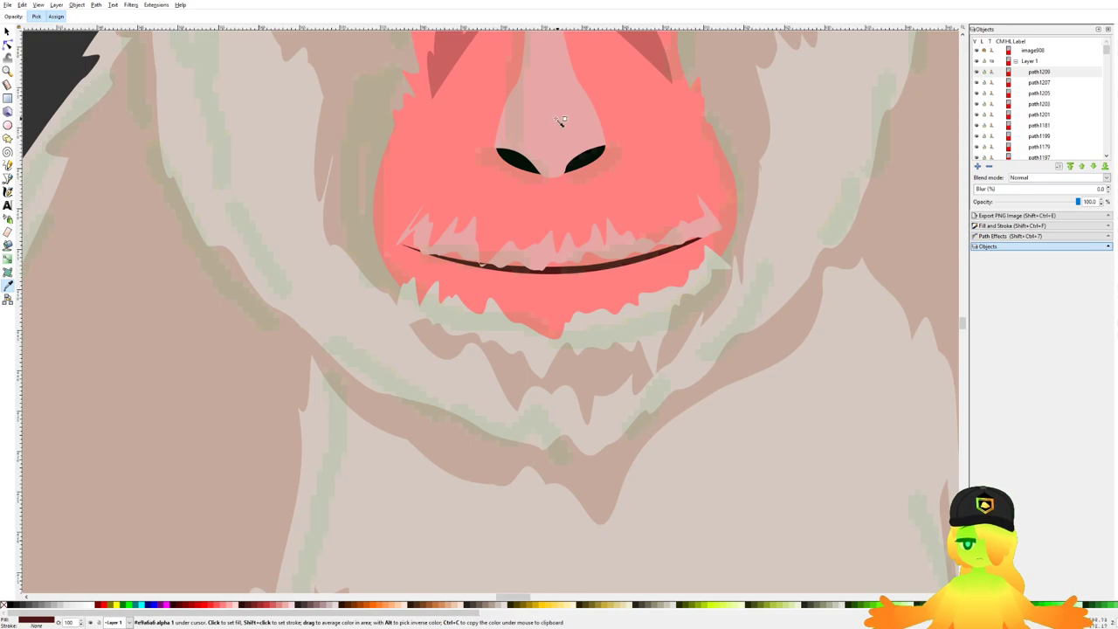
{"action": "scroll", "coordinate": [476, 131], "scroll_direction": "down", "scroll_amount": 4}
{"action": "scroll", "coordinate": [524, 219], "scroll_direction": "up", "scroll_amount": 4}
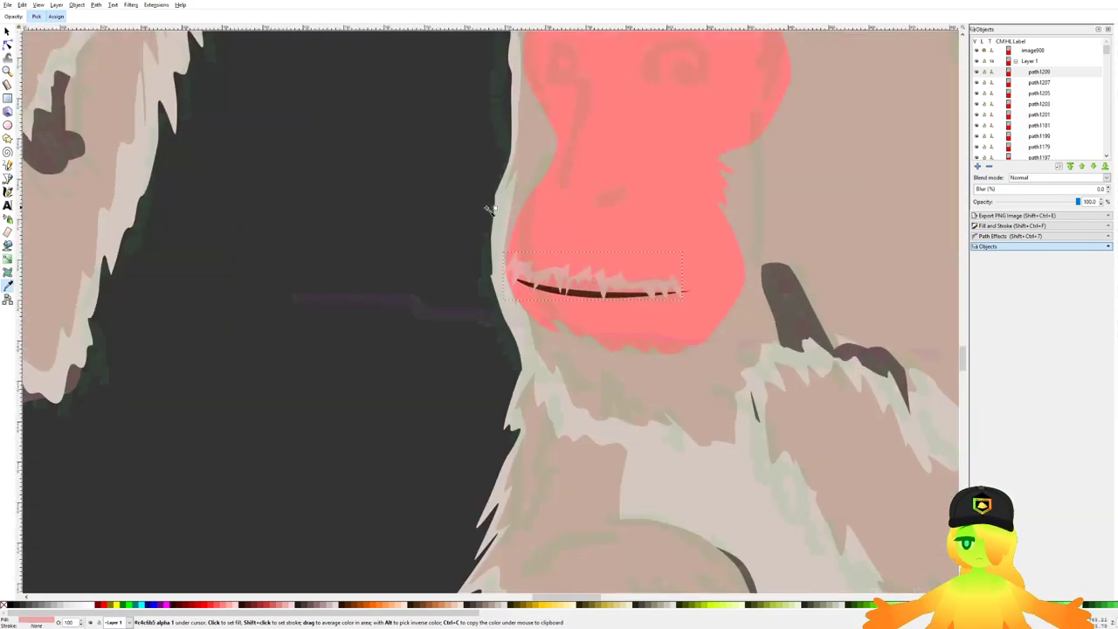
Step: Draw a closed pale pink nose shape, running from the rounded nose tip up to a narrow bridge between the eyes
{"action": "left_click", "coordinate": [9, 179]}
{"action": "scroll", "coordinate": [570, 174], "scroll_direction": "up", "scroll_amount": 3}
{"action": "left_click", "coordinate": [498, 269]}
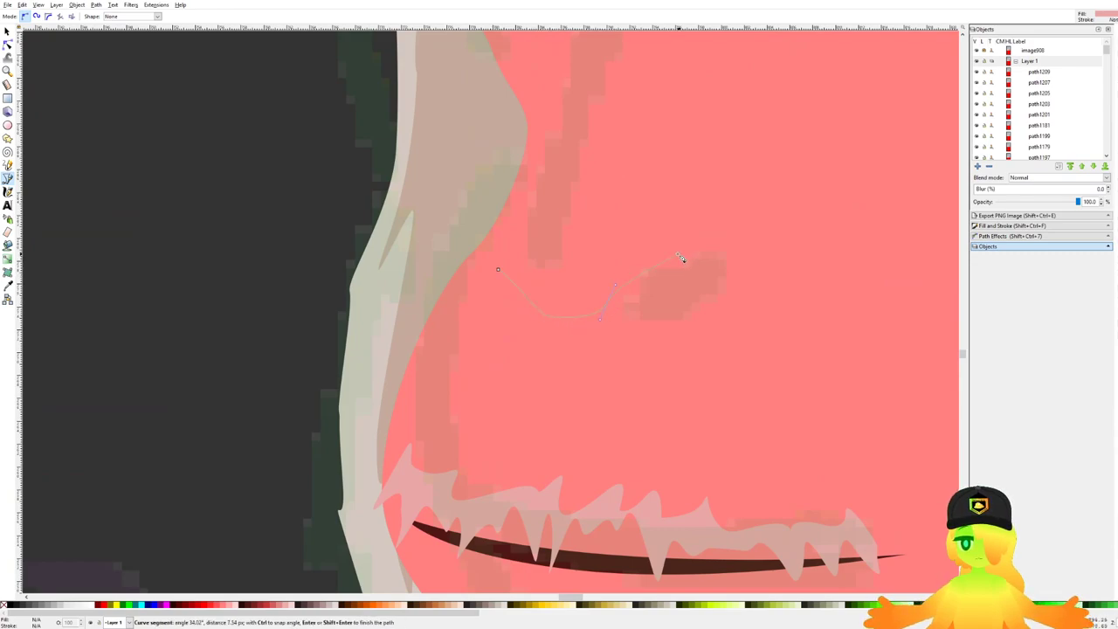
{"action": "scroll", "coordinate": [664, 349], "scroll_direction": "up", "scroll_amount": 5}
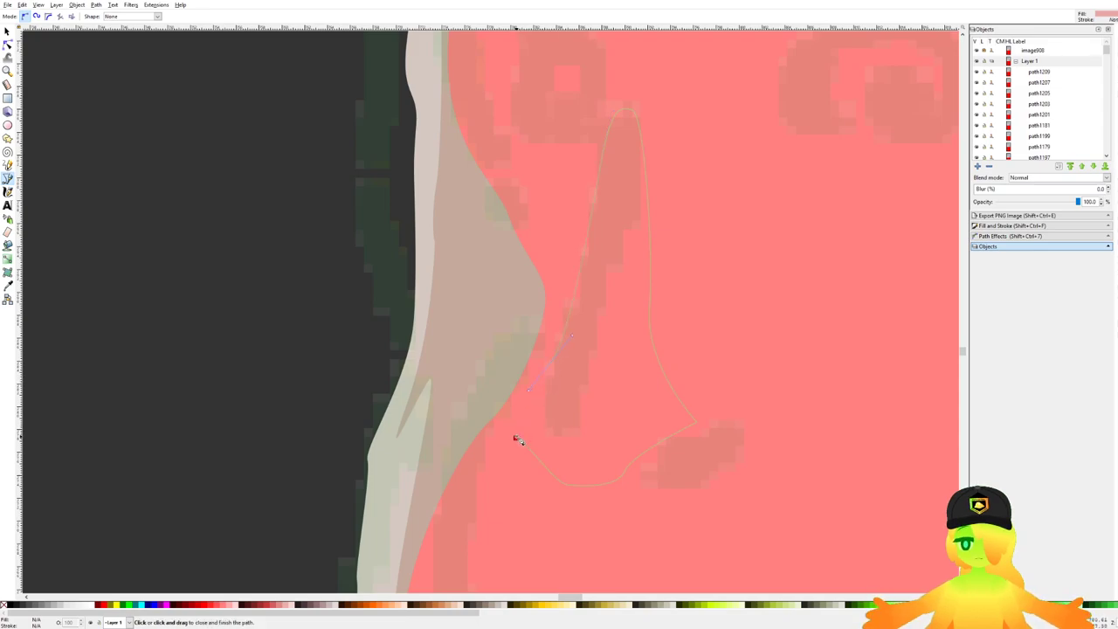
{"action": "left_click", "coordinate": [515, 437]}
{"action": "scroll", "coordinate": [567, 419], "scroll_direction": "down", "scroll_amount": 4}
{"action": "scroll", "coordinate": [610, 384], "scroll_direction": "down", "scroll_amount": 2}
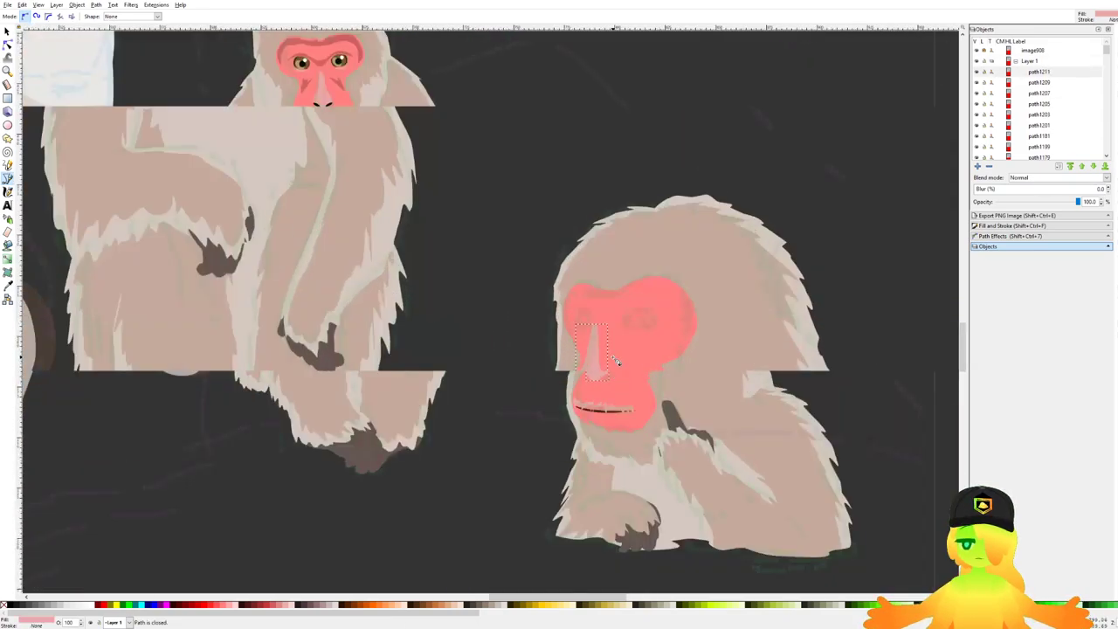
Step: Shorten the second macaque's nose from its upper end to about 25.6 px high and save the drawing
{"action": "scroll", "coordinate": [602, 377], "scroll_direction": "up", "scroll_amount": 2}
{"action": "left_click", "coordinate": [7, 31]}
{"action": "scroll", "coordinate": [443, 229], "scroll_direction": "down", "scroll_amount": 3}
{"action": "scroll", "coordinate": [479, 252], "scroll_direction": "up", "scroll_amount": 4}
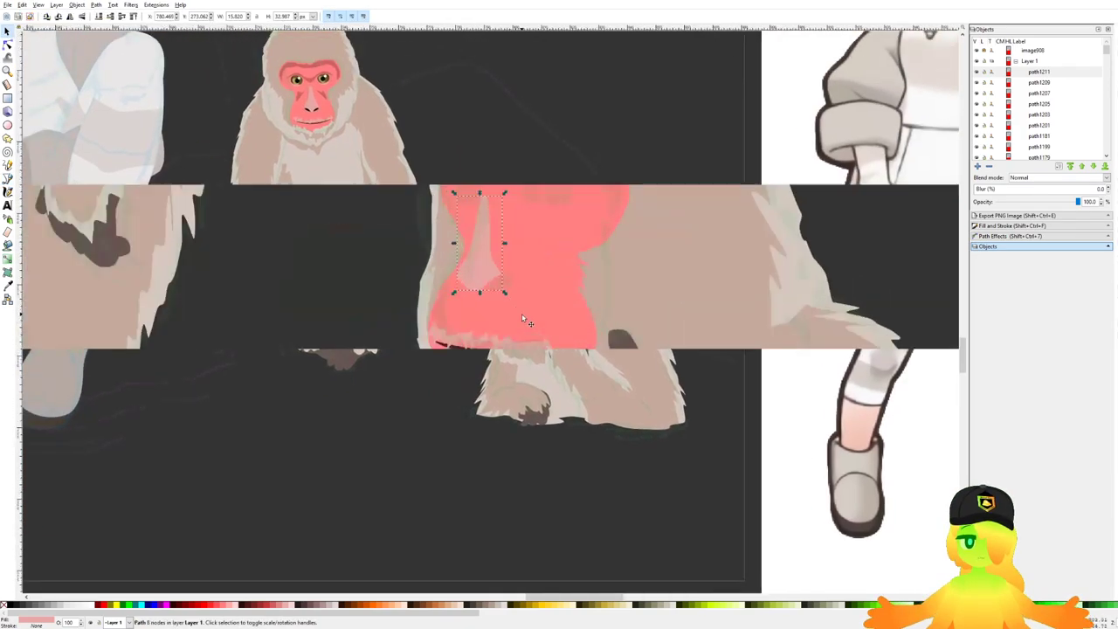
{"action": "left_click_drag", "start_coordinate": [485, 193], "coordinate": [486, 216]}
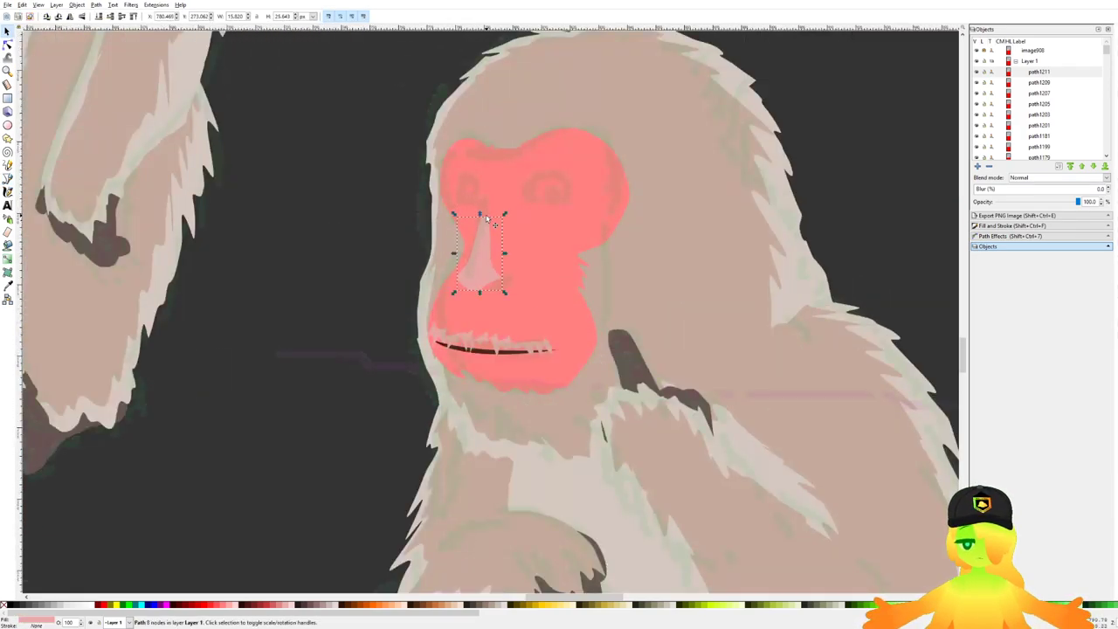
{"action": "key", "text": "Escape"}
{"action": "scroll", "coordinate": [511, 140], "scroll_direction": "down", "scroll_amount": 1}
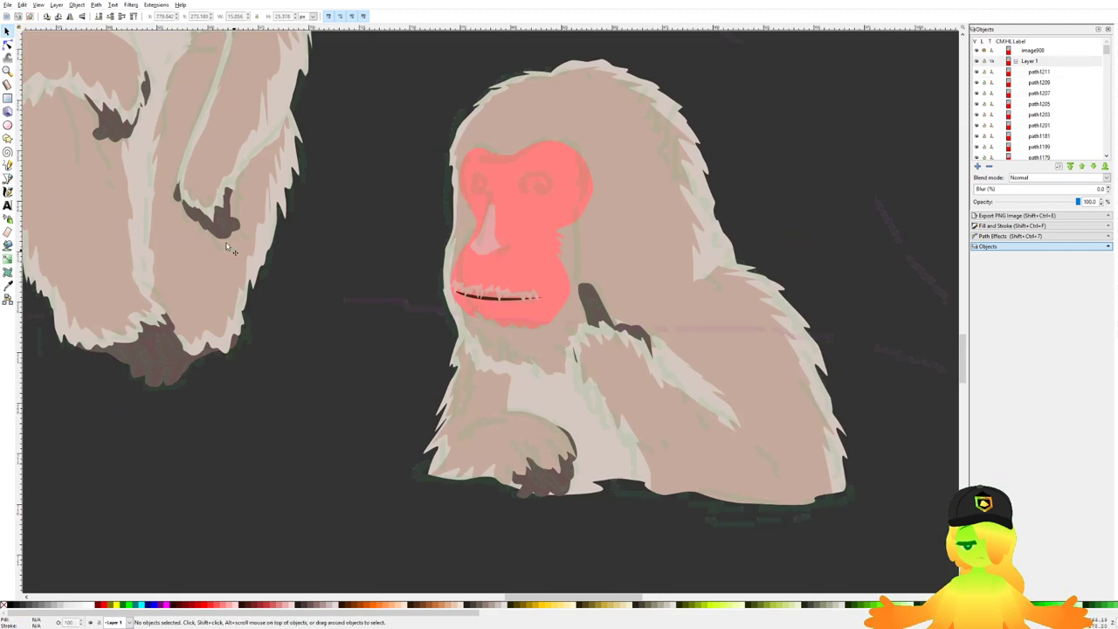
{"action": "key", "text": "ctrl+s"}
Step: Draw a closed rounded nostril shape across the lower tip of the second macaque's nose
{"action": "left_click", "coordinate": [7, 178]}
{"action": "scroll", "coordinate": [528, 251], "scroll_direction": "up", "scroll_amount": 6}
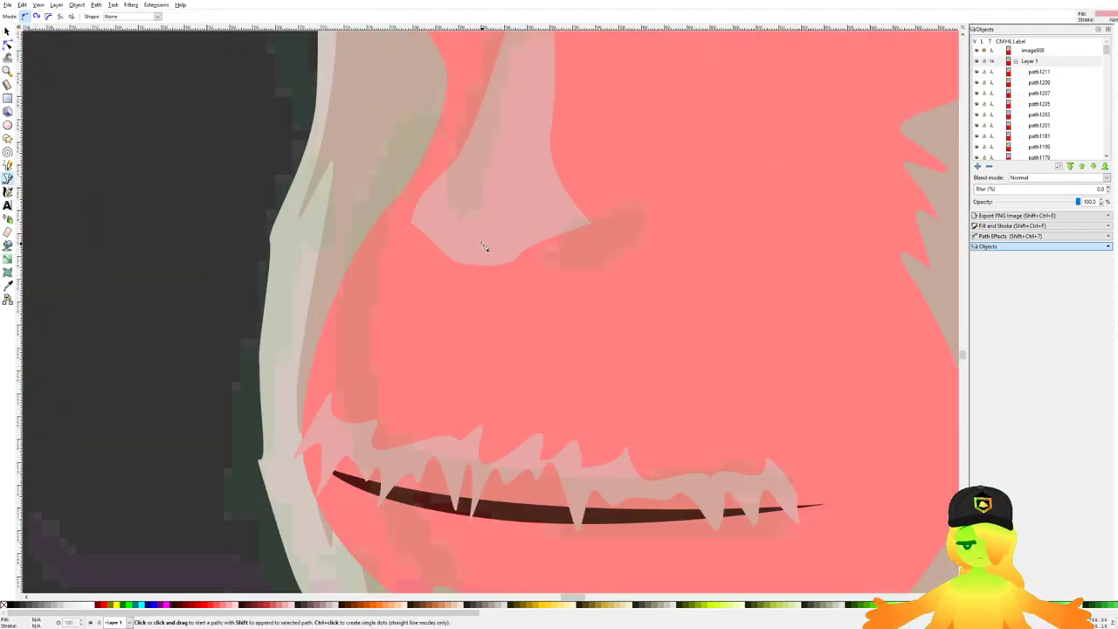
{"action": "left_click_drag", "start_coordinate": [395, 203], "coordinate": [395, 253]}
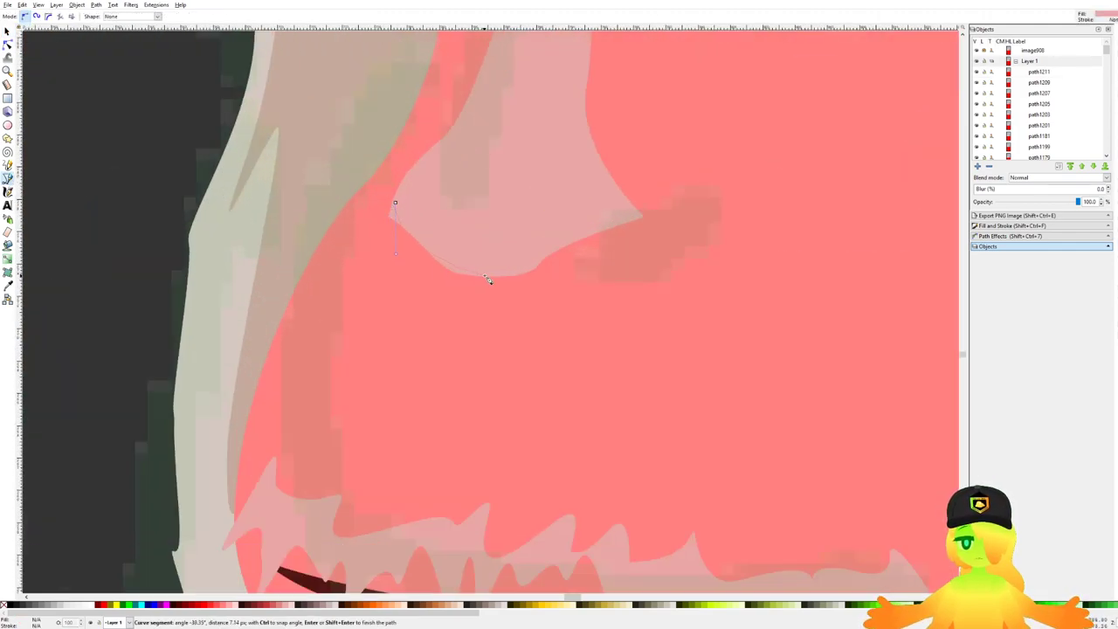
{"action": "left_click_drag", "start_coordinate": [488, 280], "coordinate": [572, 279]}
{"action": "left_click_drag", "start_coordinate": [620, 208], "coordinate": [593, 174]}
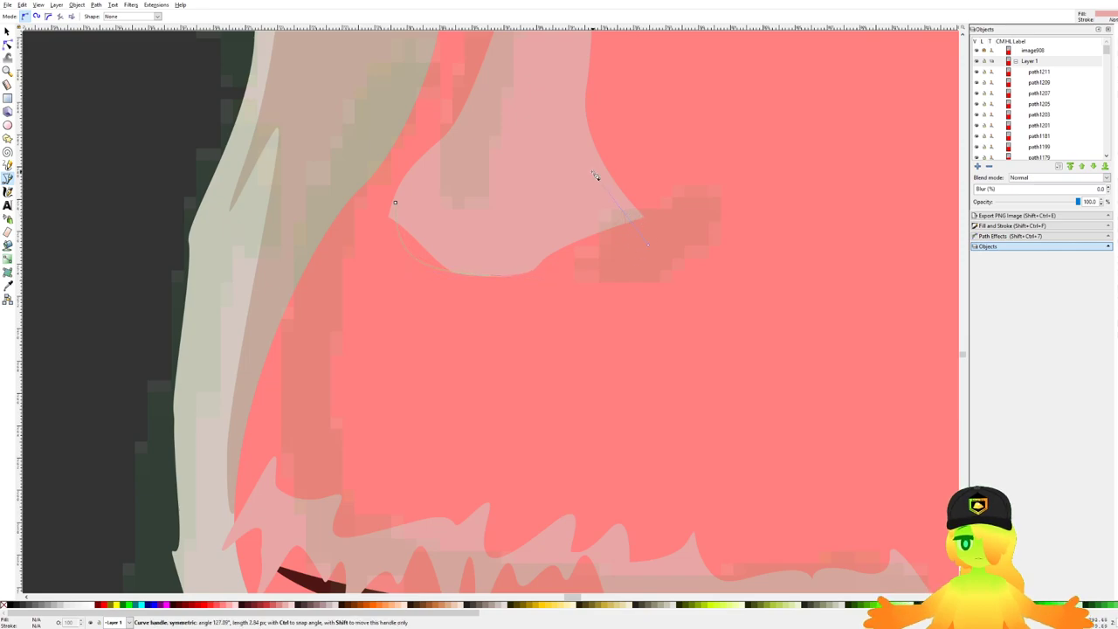
{"action": "left_click", "coordinate": [396, 203]}
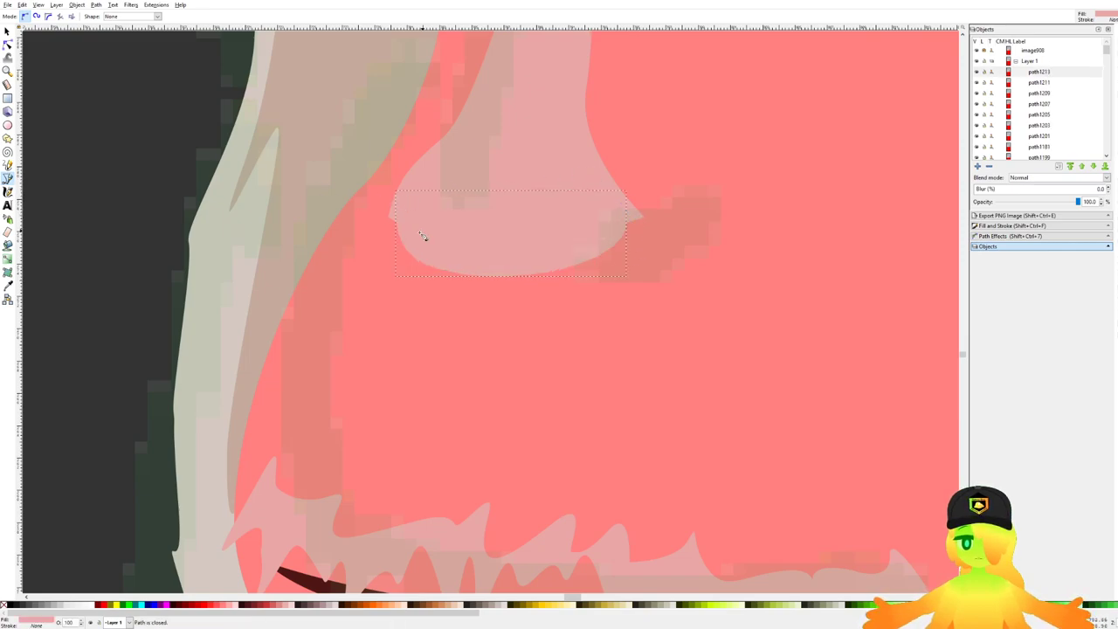
Step: Fill the nostril shape with the black sampled from the first macaque's nostril and lower it behind the nose
{"action": "scroll", "coordinate": [462, 245], "scroll_direction": "down", "scroll_amount": 8}
{"action": "scroll", "coordinate": [334, 172], "scroll_direction": "up", "scroll_amount": 12}
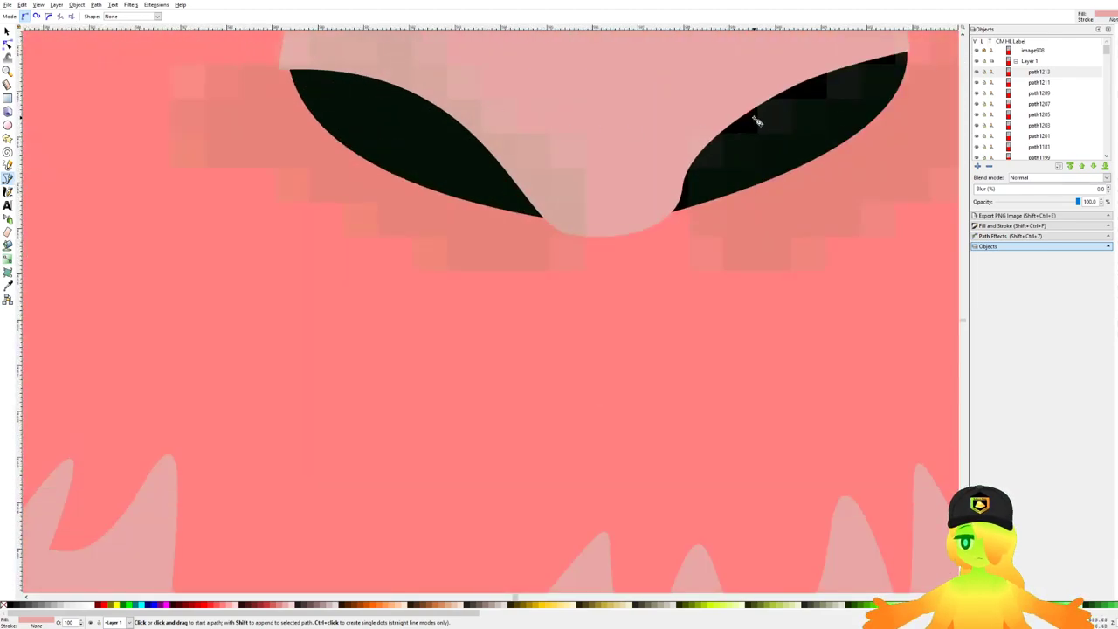
{"action": "key", "text": "d"}
{"action": "scroll", "coordinate": [599, 147], "scroll_direction": "down", "scroll_amount": 9}
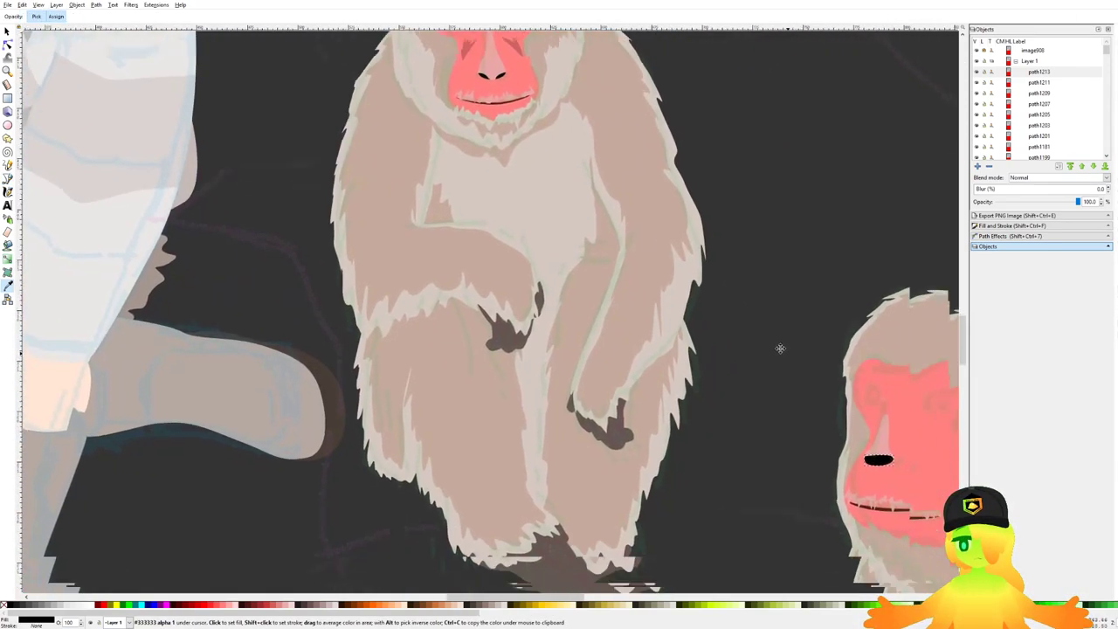
{"action": "left_click_drag", "start_coordinate": [780, 349], "coordinate": [516, 206]}
{"action": "scroll", "coordinate": [634, 332], "scroll_direction": "up", "scroll_amount": 4}
{"action": "key", "text": "Page_Down"}
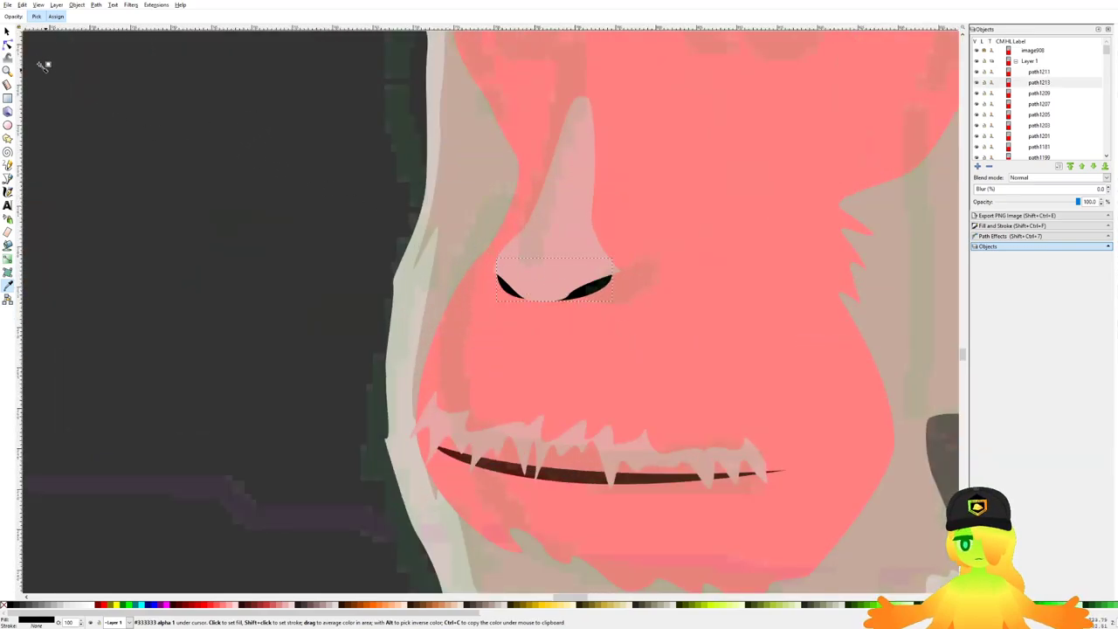
Step: Reshape the nose's underside into a narrower rounded tip between the two black nostrils
{"action": "left_click", "coordinate": [8, 32]}
{"action": "scroll", "coordinate": [585, 303], "scroll_direction": "up", "scroll_amount": 2}
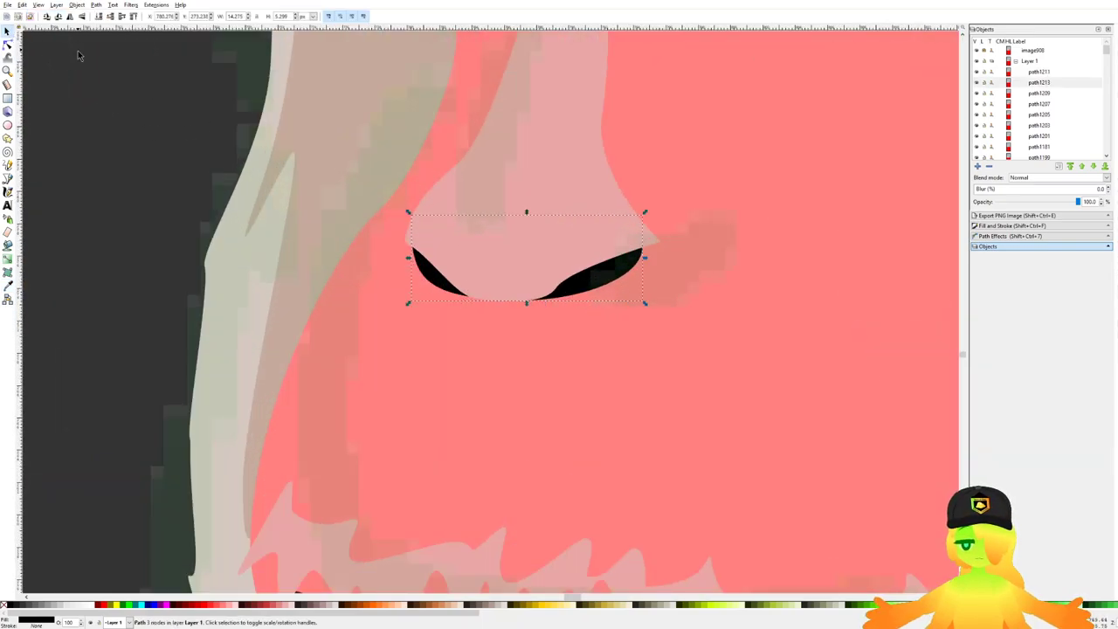
{"action": "left_click", "coordinate": [9, 46]}
{"action": "left_click", "coordinate": [525, 289]}
{"action": "left_click_drag", "start_coordinate": [552, 333], "coordinate": [443, 268]}
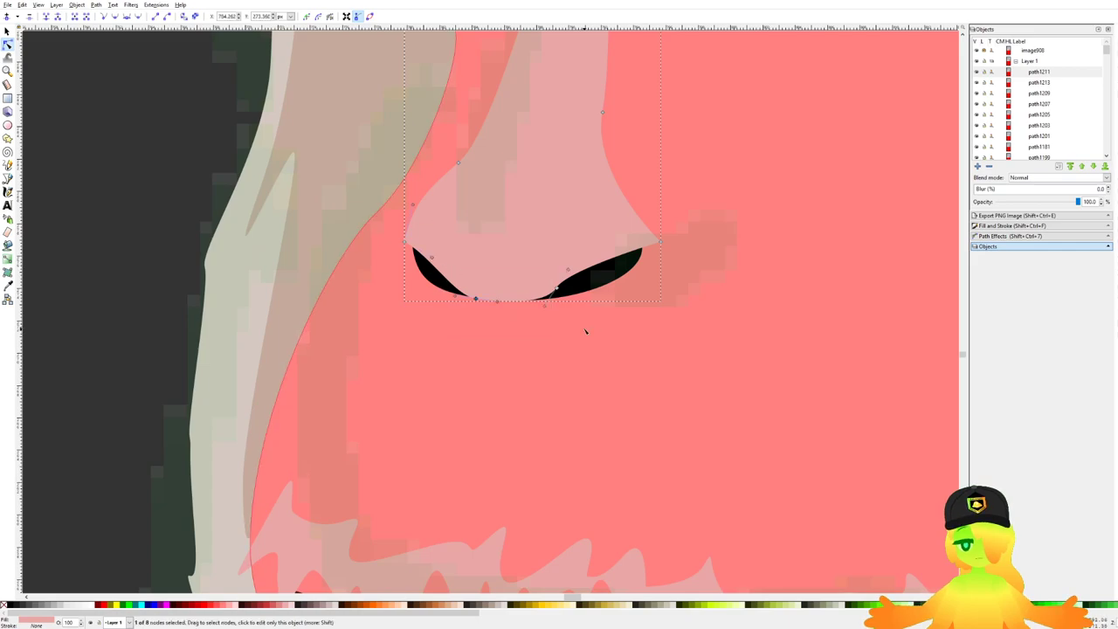
{"action": "left_click_drag", "start_coordinate": [586, 332], "coordinate": [467, 301]}
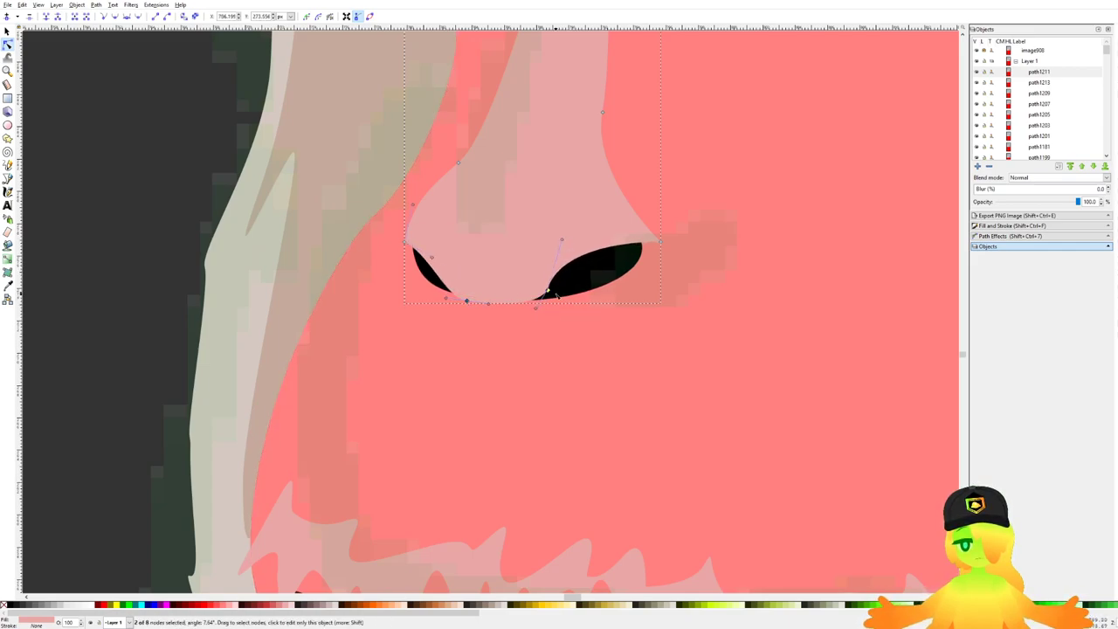
{"action": "left_click", "coordinate": [616, 351]}
Step: Pull both outer corners of the nose inward, round its right wing, and save the drawing
{"action": "left_click", "coordinate": [662, 237]}
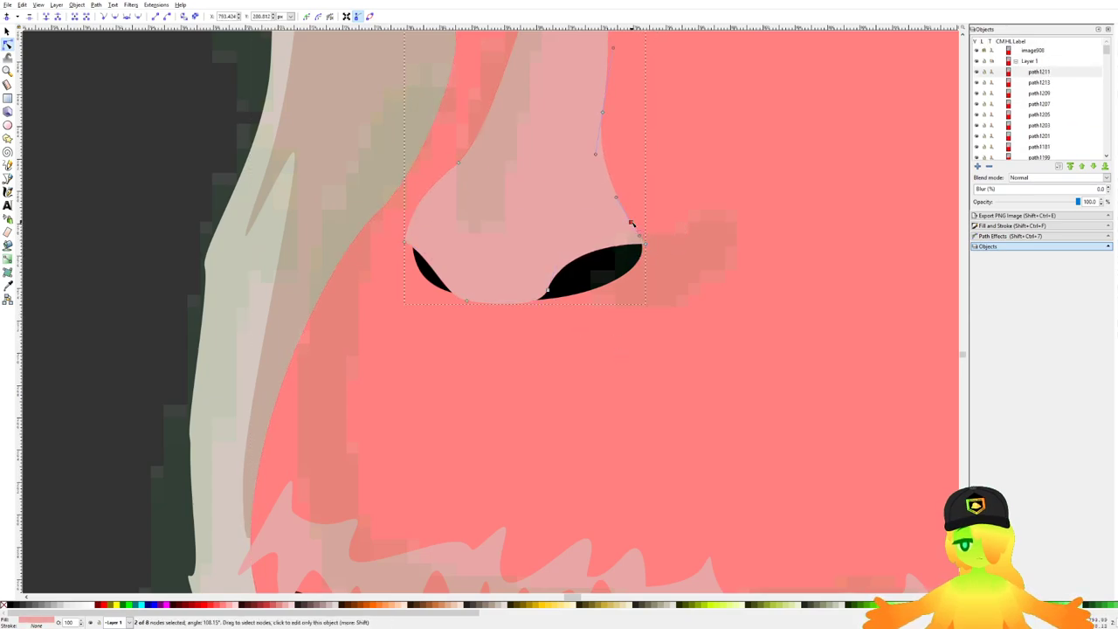
{"action": "left_click_drag", "start_coordinate": [629, 224], "coordinate": [640, 214]}
{"action": "left_click", "coordinate": [662, 244]}
{"action": "left_click", "coordinate": [427, 226]}
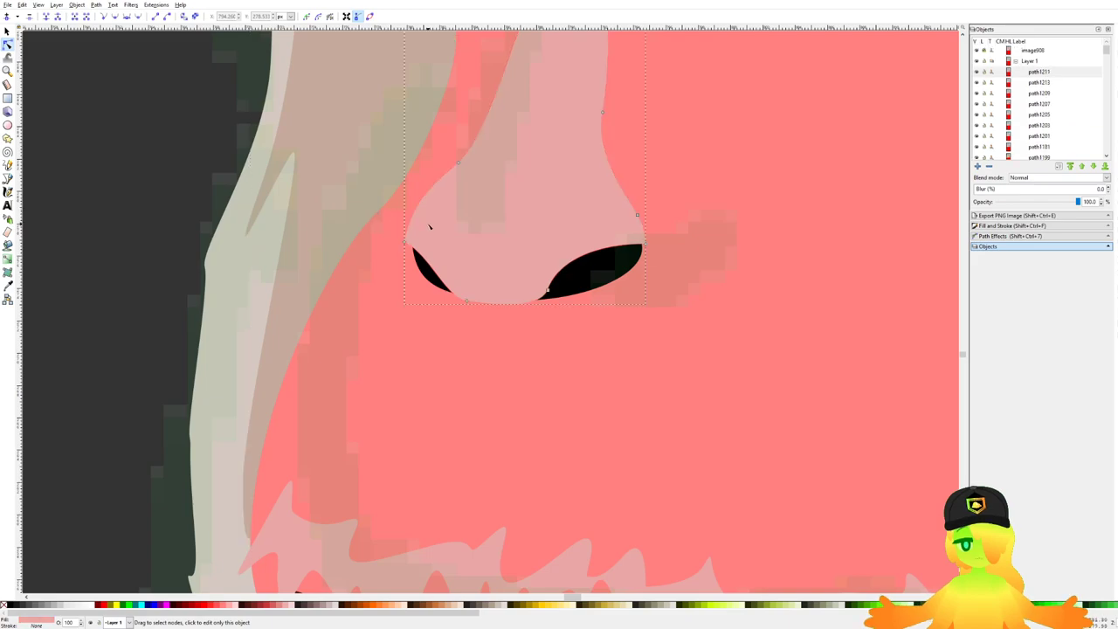
{"action": "left_click", "coordinate": [405, 242]}
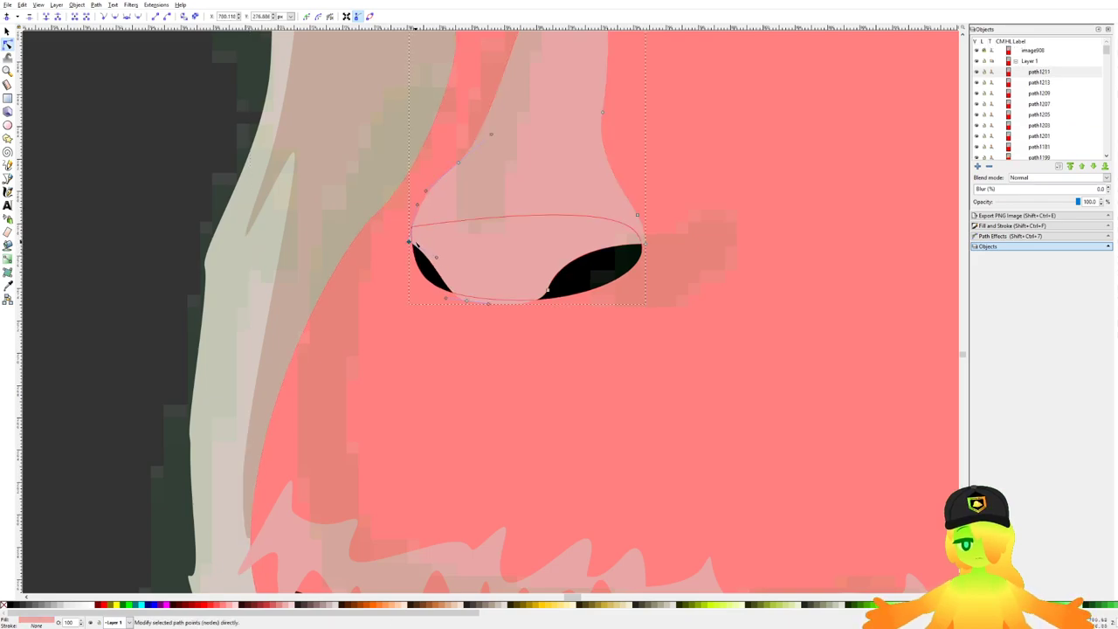
{"action": "key", "text": "Escape"}
{"action": "key", "text": "Escape"}
{"action": "scroll", "coordinate": [453, 334], "scroll_direction": "down", "scroll_amount": 8}
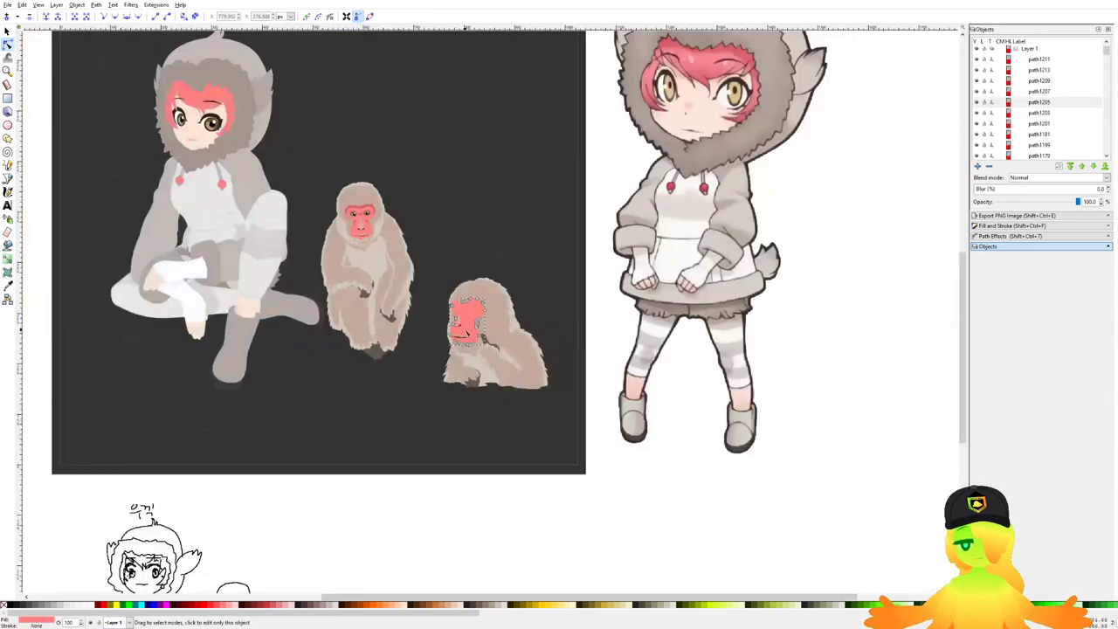
{"action": "left_click_drag", "start_coordinate": [646, 489], "coordinate": [713, 486]}
{"action": "key", "text": "ctrl+s"}
Step: Duplicate the first macaque's eyes together with their under-eye highlights and the brow shape
{"action": "scroll", "coordinate": [528, 308], "scroll_direction": "up", "scroll_amount": 2}
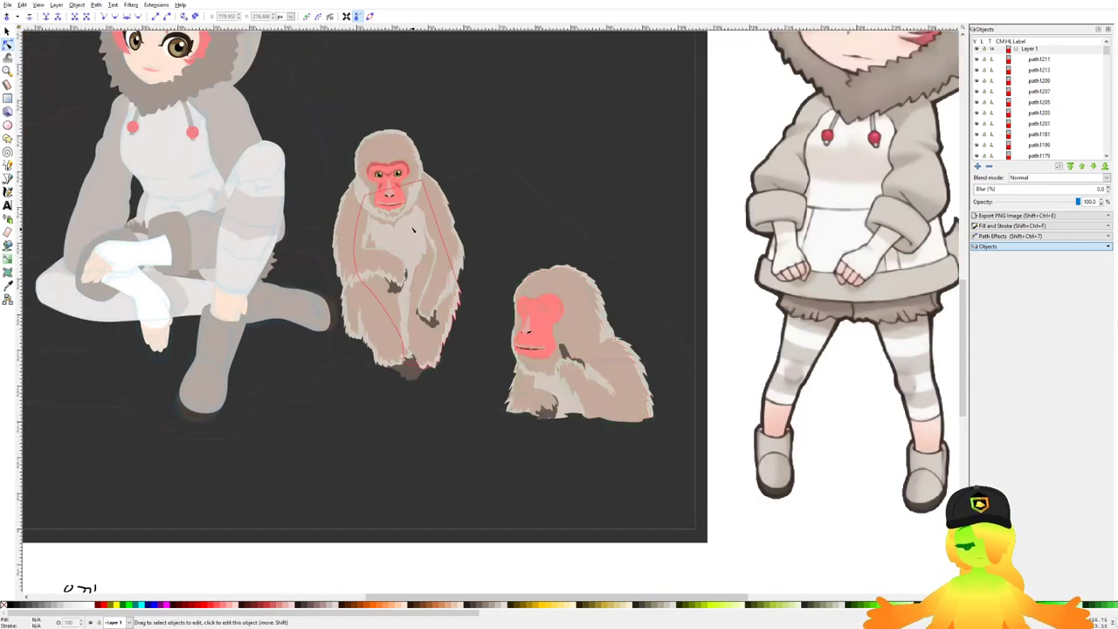
{"action": "key", "text": "s"}
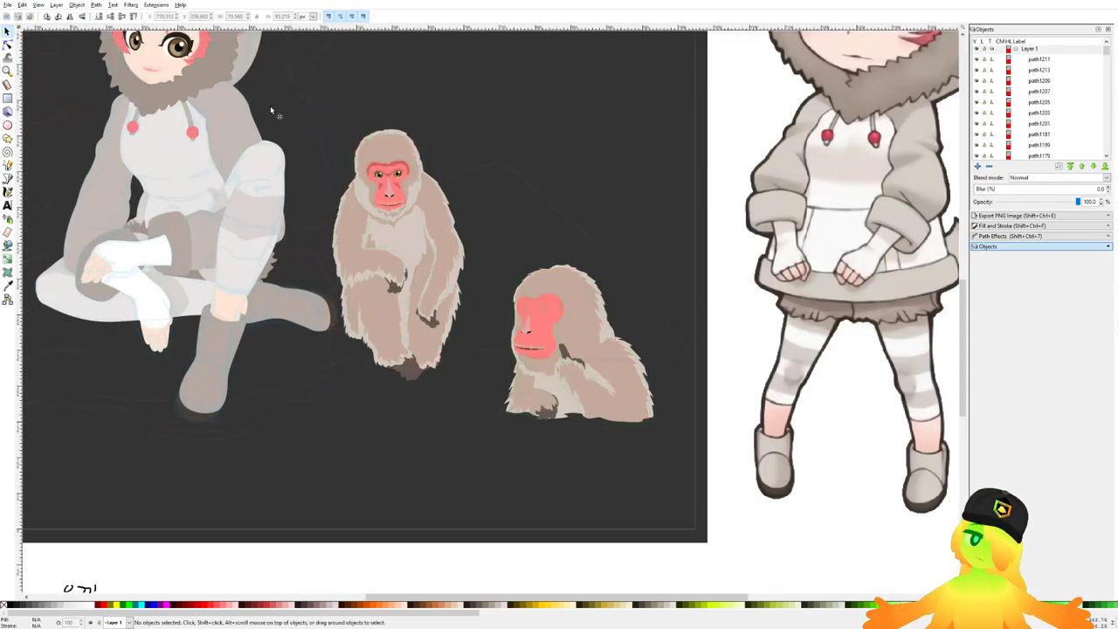
{"action": "scroll", "coordinate": [410, 210], "scroll_direction": "up", "scroll_amount": 6}
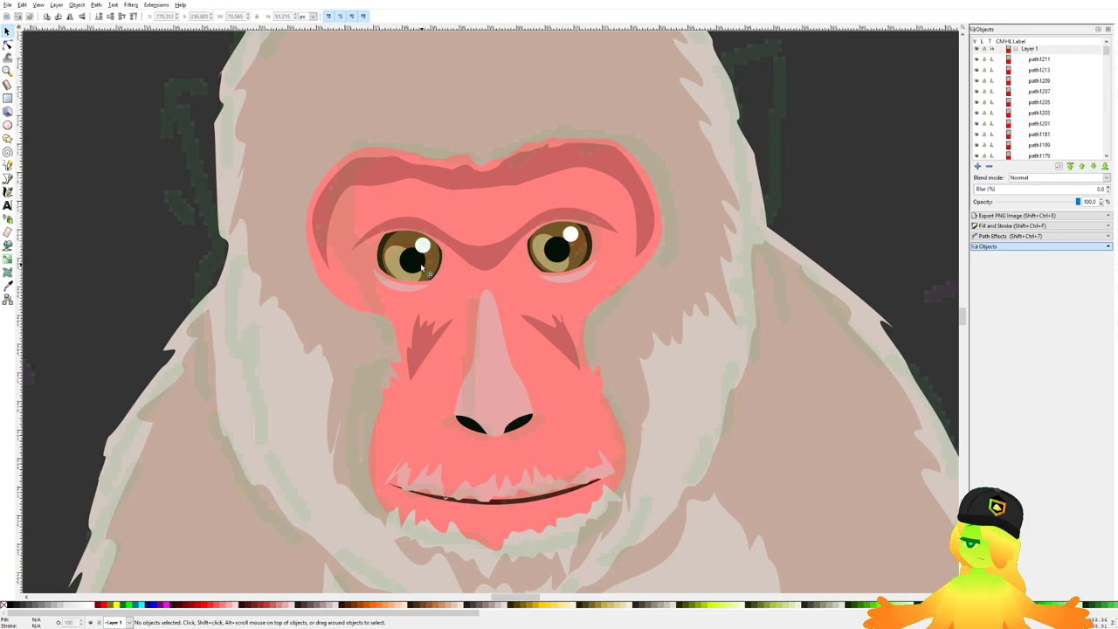
{"action": "left_click", "coordinate": [422, 267]}
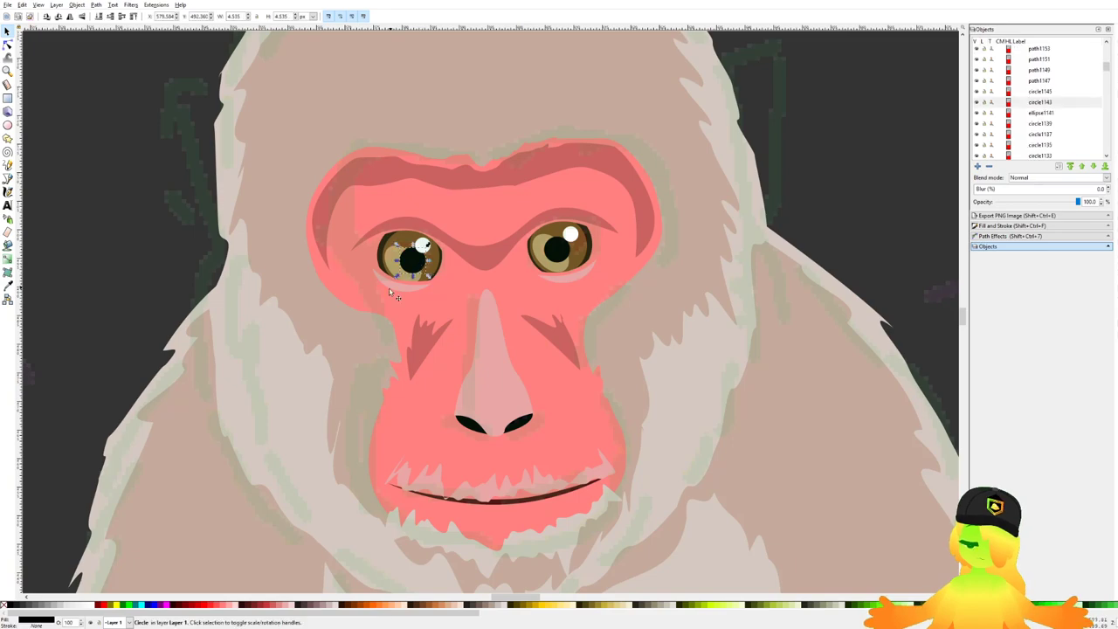
{"action": "left_click_drag", "start_coordinate": [374, 293], "coordinate": [517, 209]}
{"action": "left_click_drag", "start_coordinate": [616, 185], "coordinate": [615, 185]}
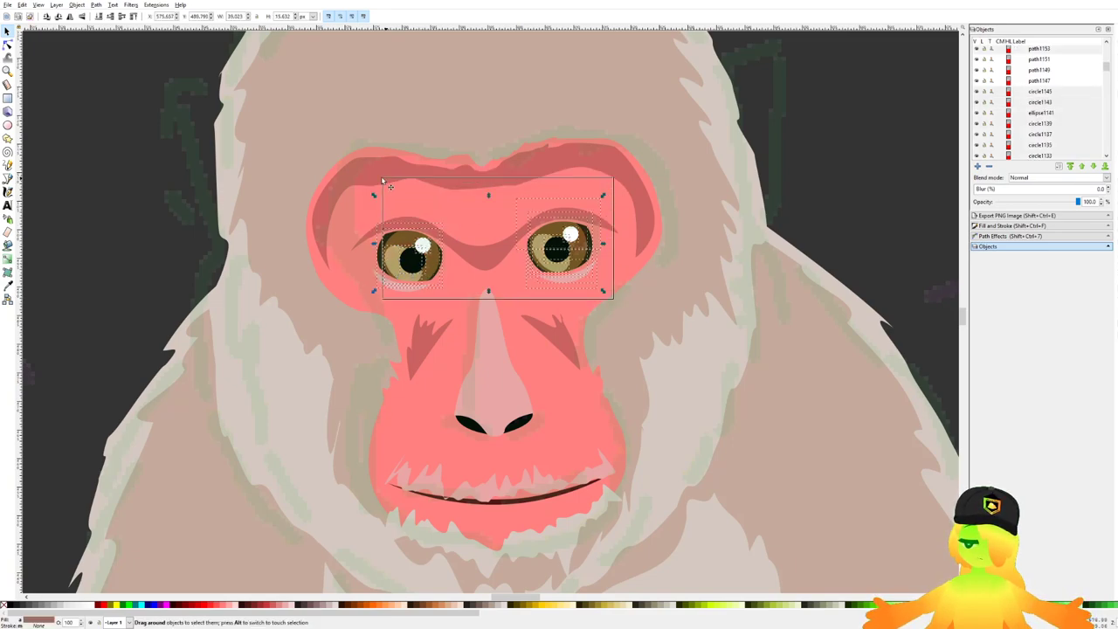
{"action": "scroll", "coordinate": [520, 276], "scroll_direction": "down", "scroll_amount": 4}
{"action": "left_click_drag", "start_coordinate": [520, 271], "coordinate": [425, 205]}
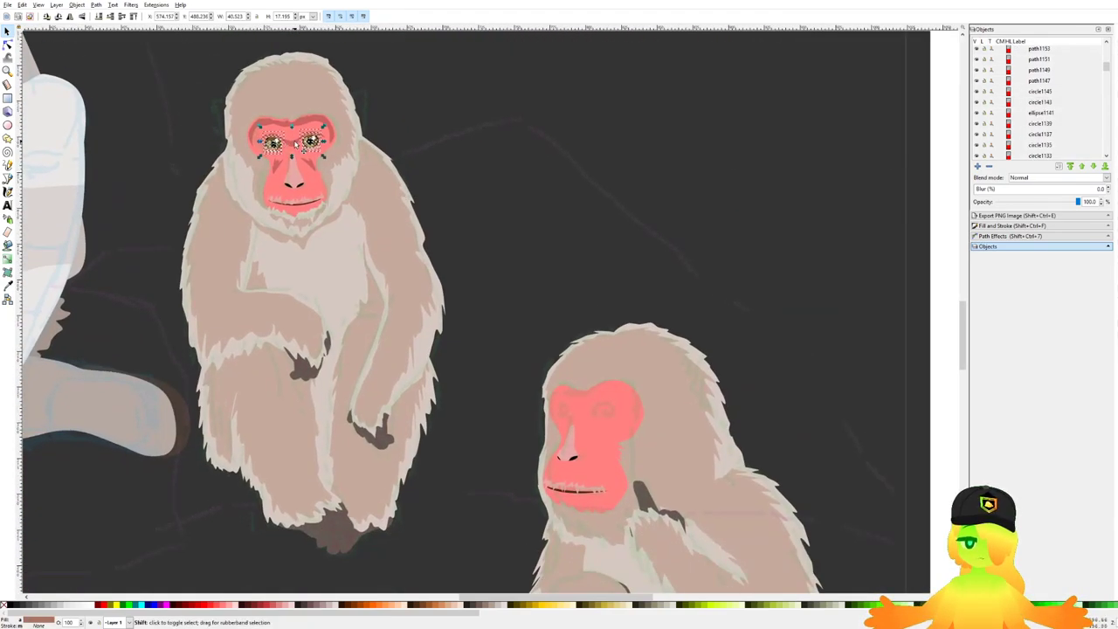
{"action": "left_click", "coordinate": [280, 142], "text": "shift"}
{"action": "left_click", "coordinate": [308, 147], "text": "shift"}
{"action": "key", "text": "ctrl+d"}
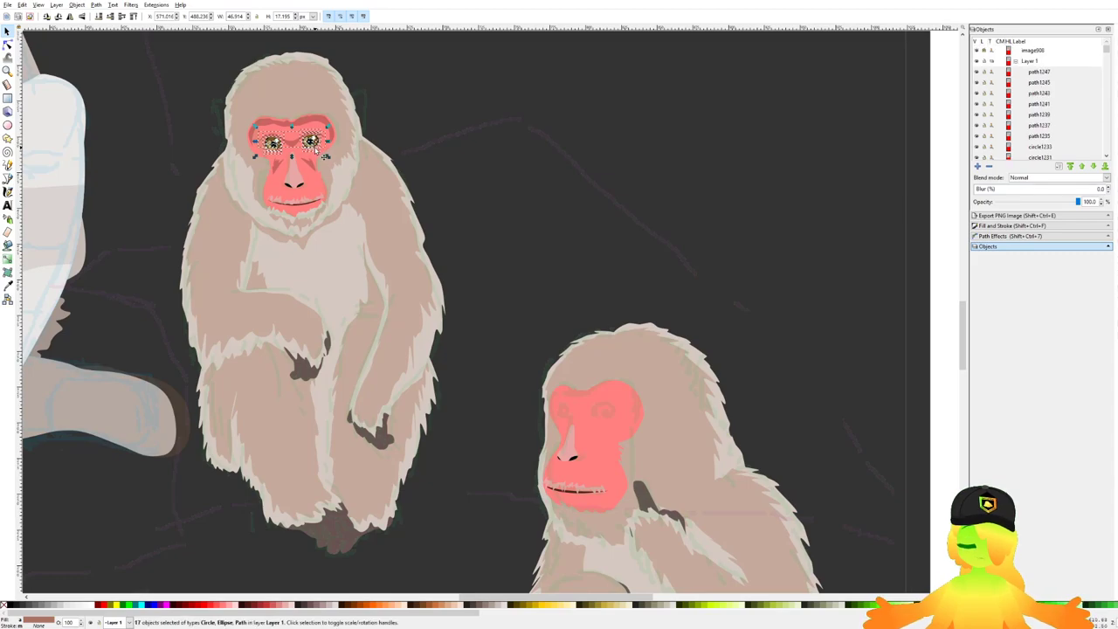
Step: Move the duplicated eyes and brow onto the second macaque's red face and scale them to fit
{"action": "left_click_drag", "start_coordinate": [324, 155], "coordinate": [620, 437]}
{"action": "scroll", "coordinate": [619, 438], "scroll_direction": "up", "scroll_amount": 3}
{"action": "scroll", "coordinate": [585, 319], "scroll_direction": "up", "scroll_amount": 1}
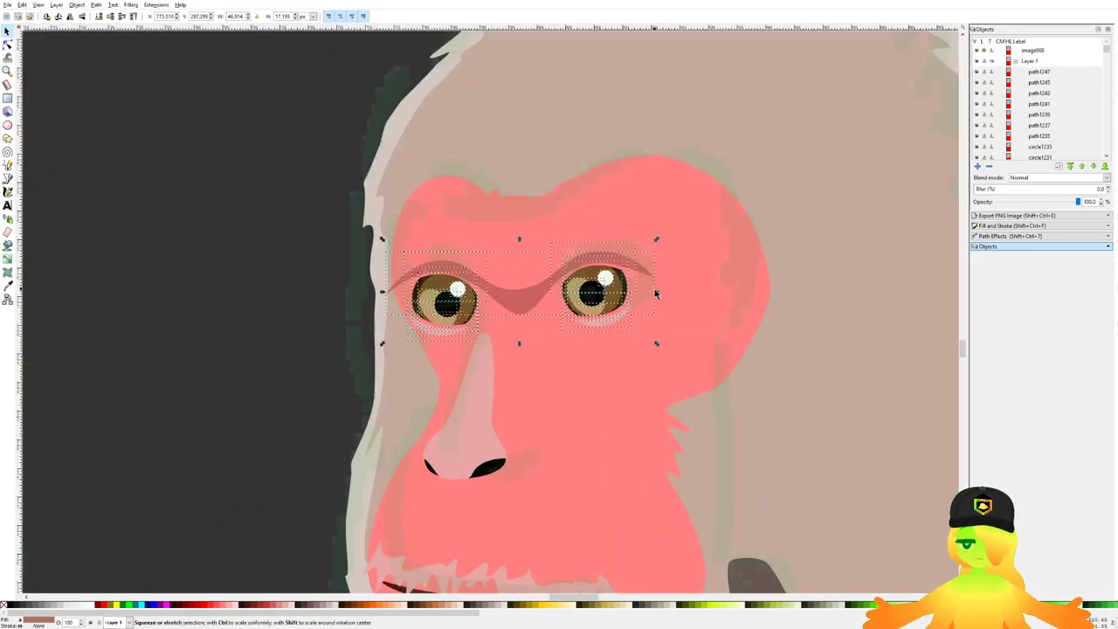
{"action": "left_click_drag", "start_coordinate": [657, 293], "coordinate": [585, 291]}
{"action": "left_click_drag", "start_coordinate": [650, 330], "coordinate": [666, 339]}
{"action": "left_click_drag", "start_coordinate": [596, 287], "coordinate": [585, 284]}
Step: Narrow the second macaque's left eye and its under-eye highlight to about 13 px wide for the turned head
{"action": "left_click", "coordinate": [306, 308]}
{"action": "left_click_drag", "start_coordinate": [284, 377], "coordinate": [476, 217]}
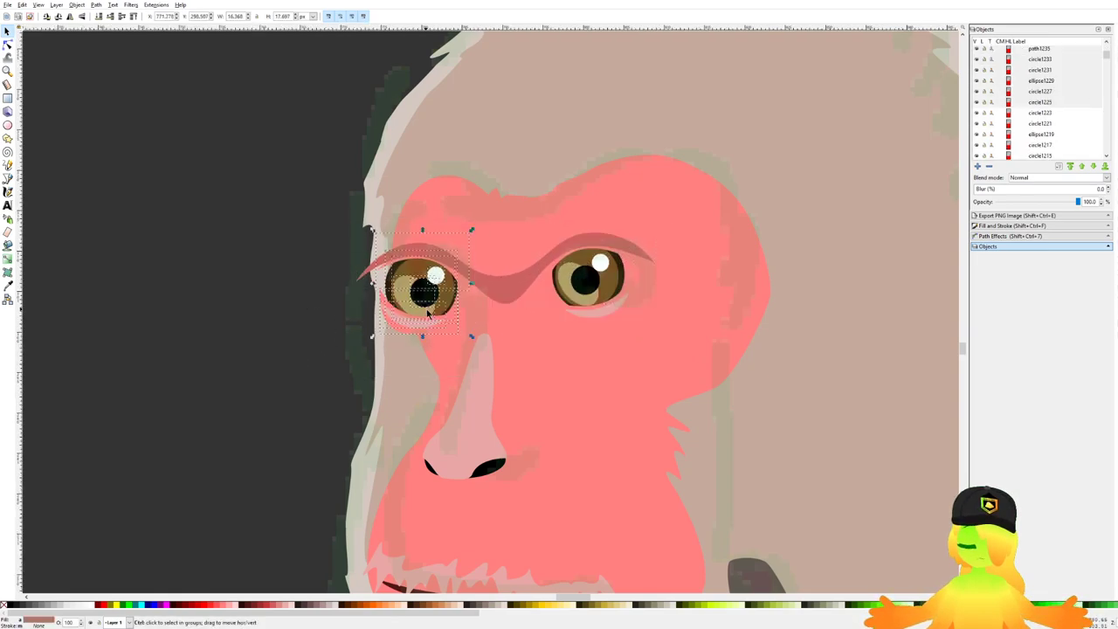
{"action": "scroll", "coordinate": [436, 303], "scroll_direction": "up", "scroll_amount": 1}
{"action": "left_click_drag", "start_coordinate": [352, 275], "coordinate": [436, 283]}
{"action": "scroll", "coordinate": [436, 294], "scroll_direction": "up", "scroll_amount": 1}
{"action": "scroll", "coordinate": [578, 296], "scroll_direction": "down", "scroll_amount": 3}
{"action": "key", "text": "Escape"}
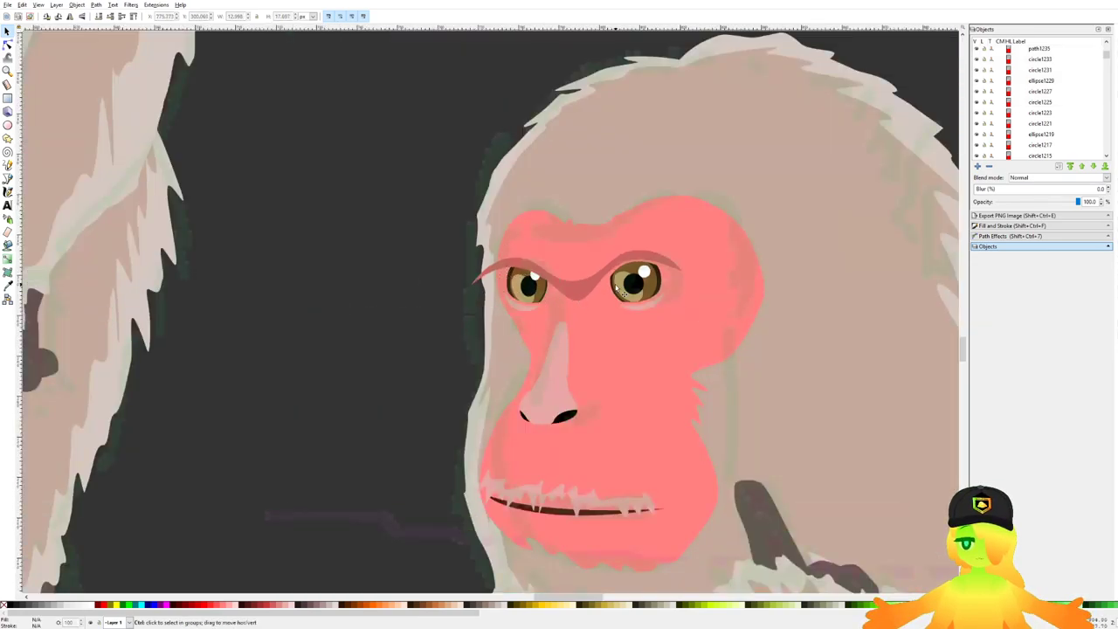
Step: Enlarge the second macaque's right eye group to about 16.8 by 18.7 px and position it beneath the brow
{"action": "scroll", "coordinate": [608, 281], "scroll_direction": "up", "scroll_amount": 1}
{"action": "left_click_drag", "start_coordinate": [706, 341], "coordinate": [439, 210]}
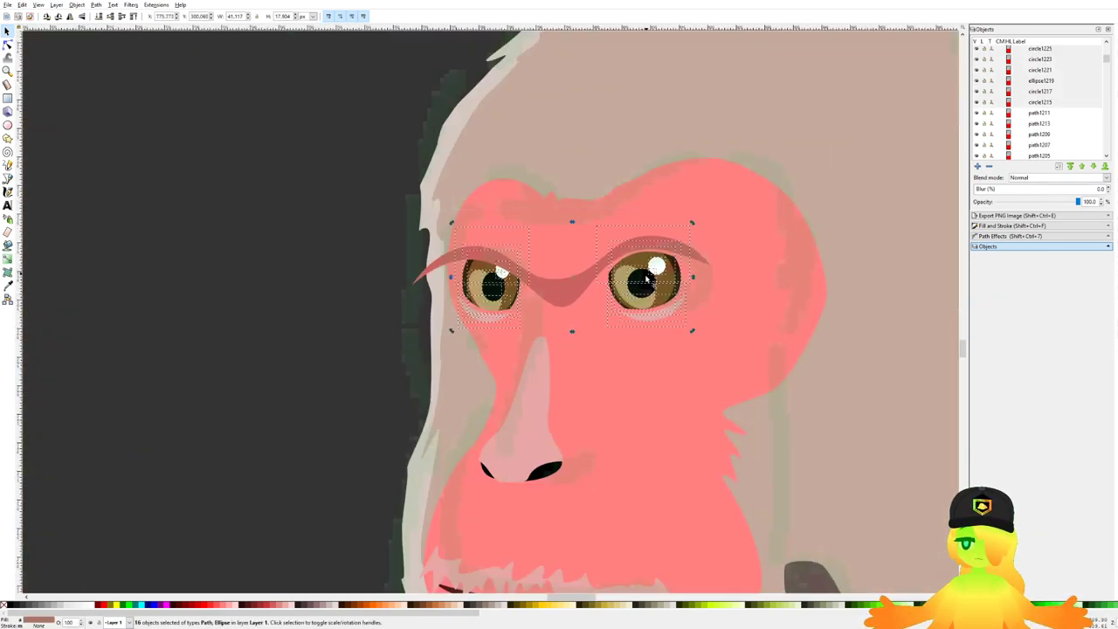
{"action": "left_click", "coordinate": [626, 351]}
{"action": "key", "text": "Escape"}
{"action": "left_click_drag", "start_coordinate": [580, 333], "coordinate": [693, 233]}
{"action": "left_click", "coordinate": [661, 268]}
{"action": "left_click_drag", "start_coordinate": [663, 286], "coordinate": [667, 288]}
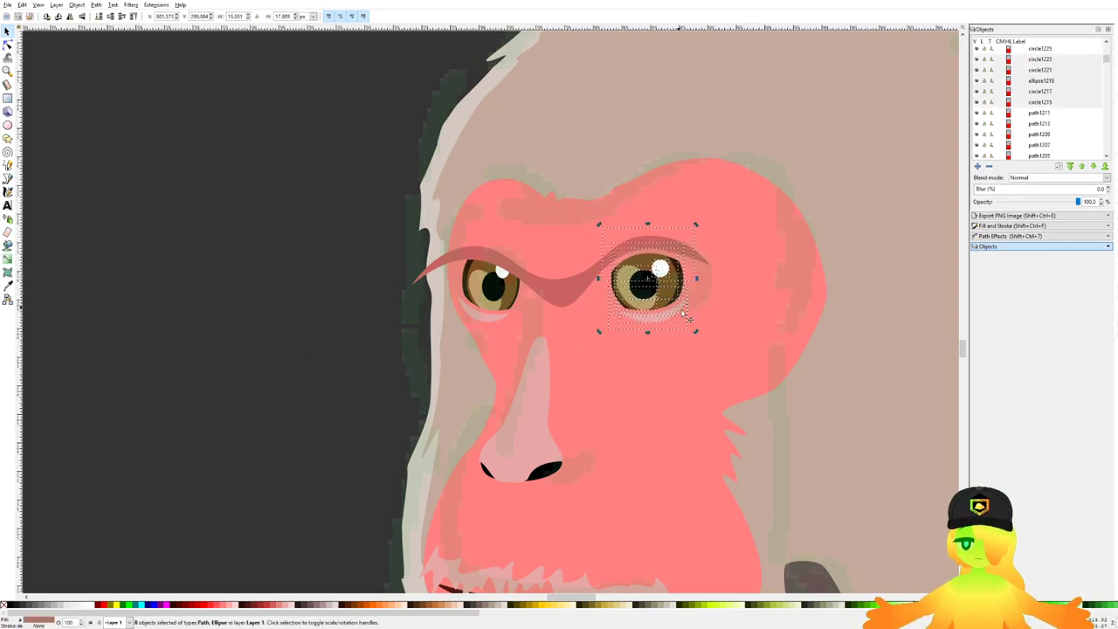
{"action": "left_click_drag", "start_coordinate": [696, 332], "coordinate": [658, 311]}
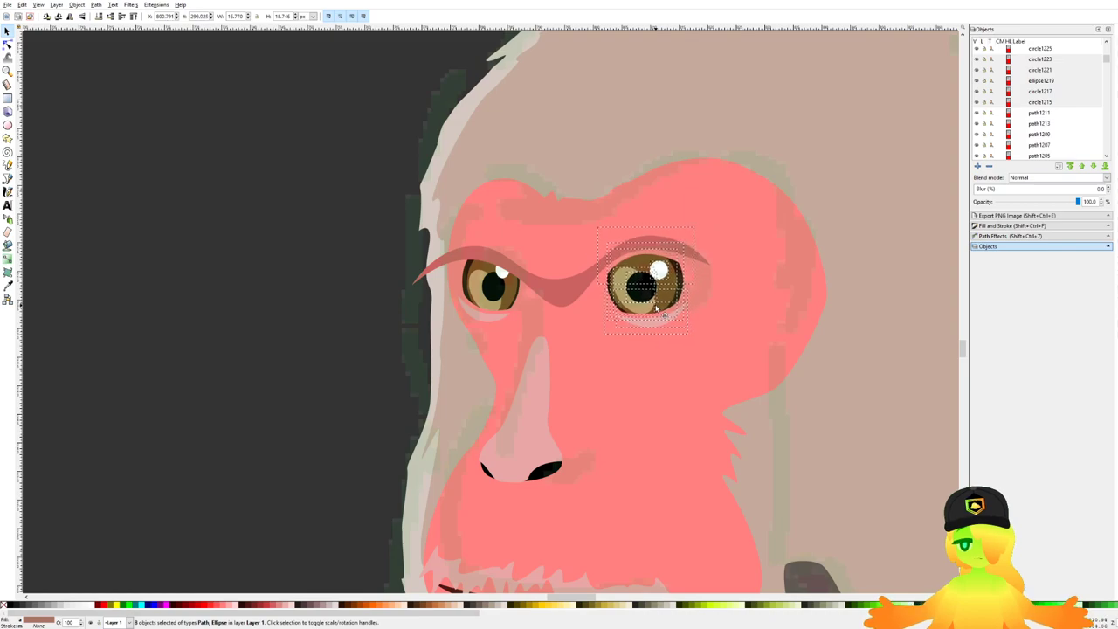
Step: Reshape the second macaque's brow above the left eye, pulling its outer tip and upper arch inward onto the red face
{"action": "left_click", "coordinate": [568, 294]}
{"action": "scroll", "coordinate": [569, 297], "scroll_direction": "up", "scroll_amount": 1}
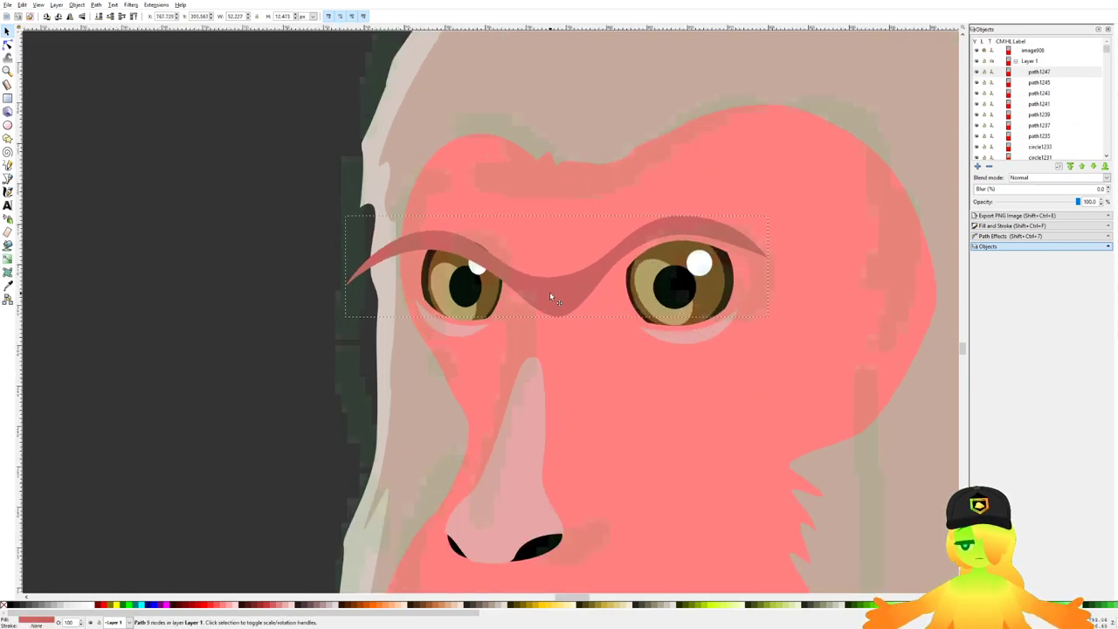
{"action": "left_click", "coordinate": [7, 46]}
{"action": "scroll", "coordinate": [341, 250], "scroll_direction": "up", "scroll_amount": 1}
{"action": "left_click_drag", "start_coordinate": [303, 326], "coordinate": [597, 160]}
{"action": "left_click_drag", "start_coordinate": [350, 297], "coordinate": [374, 284]}
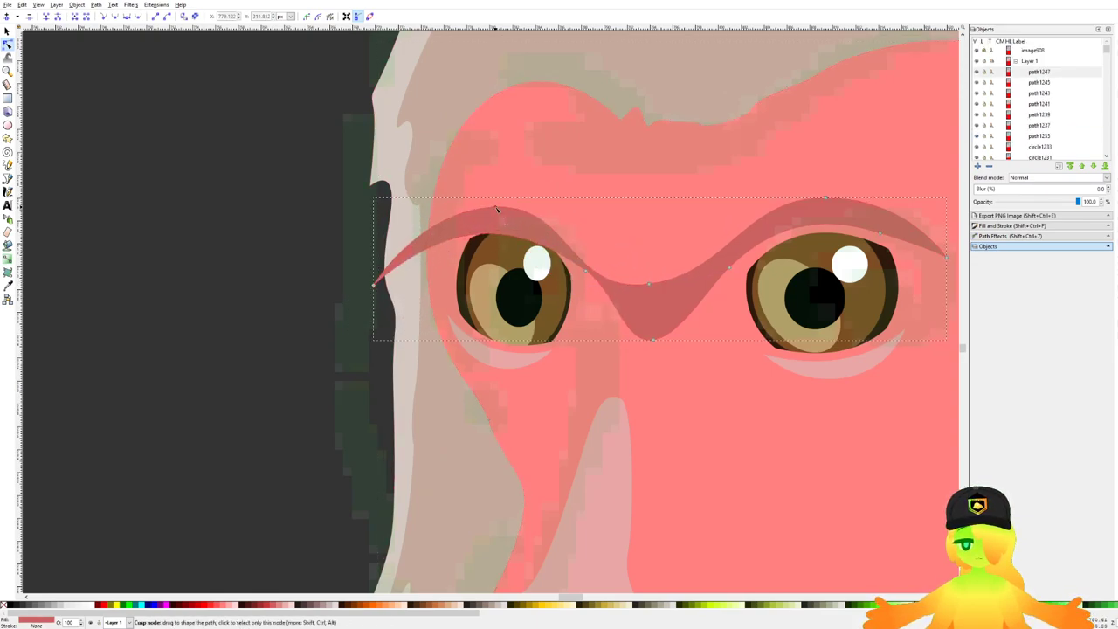
{"action": "left_click_drag", "start_coordinate": [495, 207], "coordinate": [539, 205]}
{"action": "left_click_drag", "start_coordinate": [375, 285], "coordinate": [438, 277]}
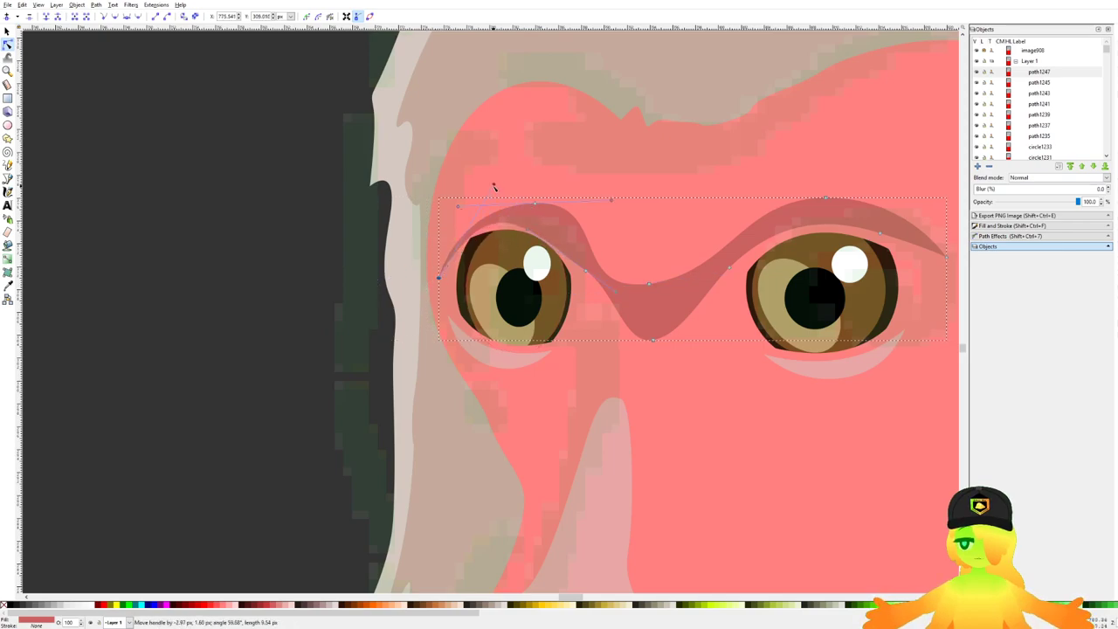
{"action": "left_click_drag", "start_coordinate": [438, 277], "coordinate": [446, 262]}
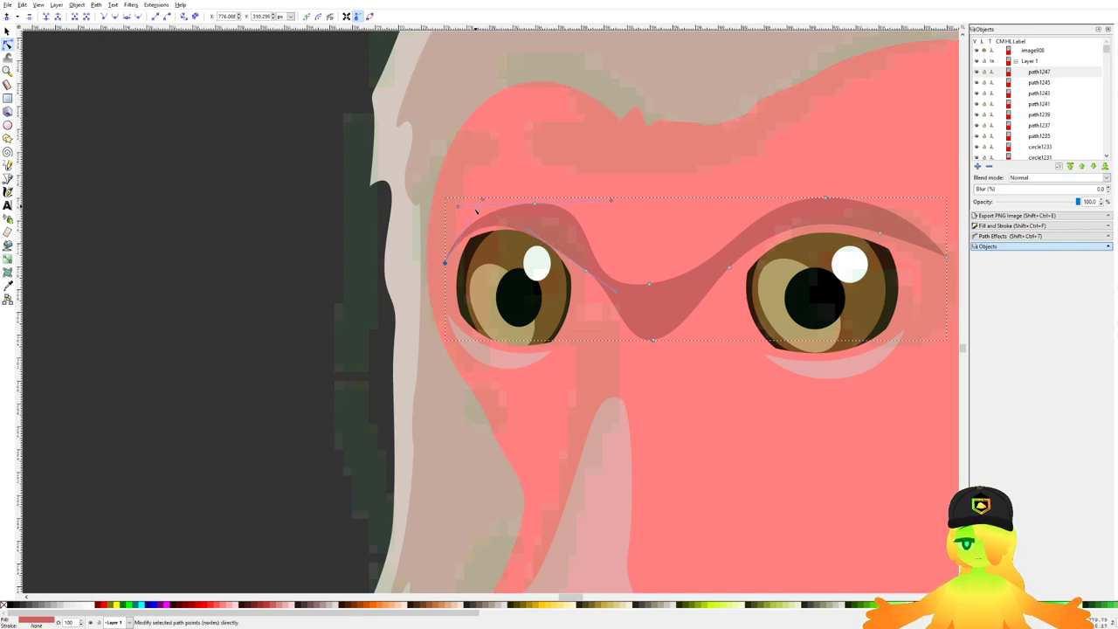
{"action": "left_click_drag", "start_coordinate": [445, 262], "coordinate": [445, 259]}
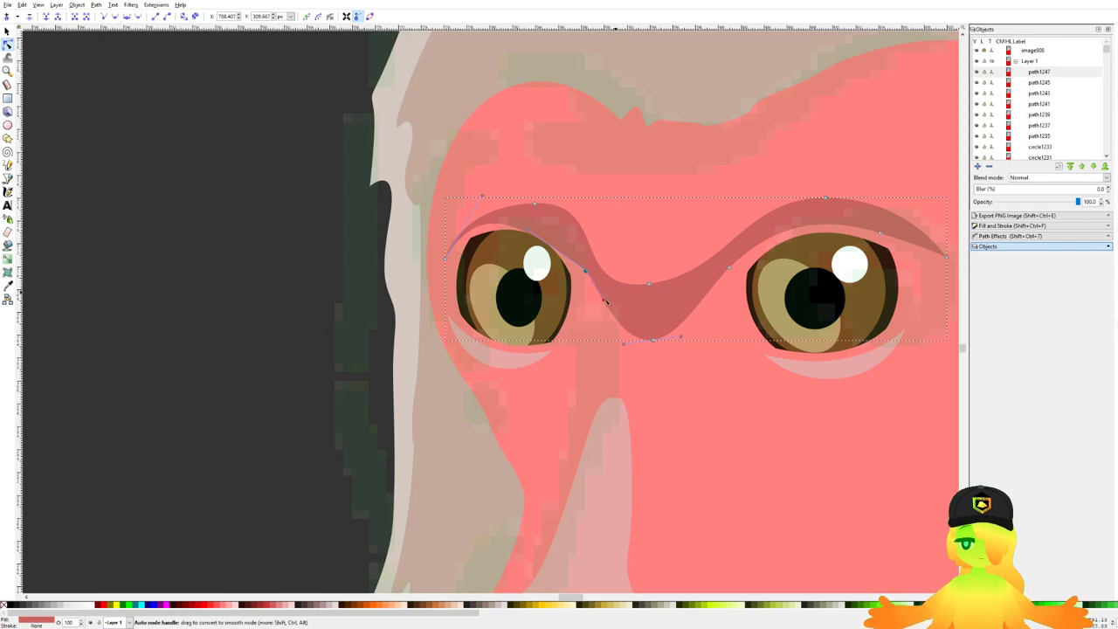
Step: Reshape the brow's central dip between the eyes and the curve rising toward the right eye
{"action": "left_click_drag", "start_coordinate": [611, 299], "coordinate": [576, 281]}
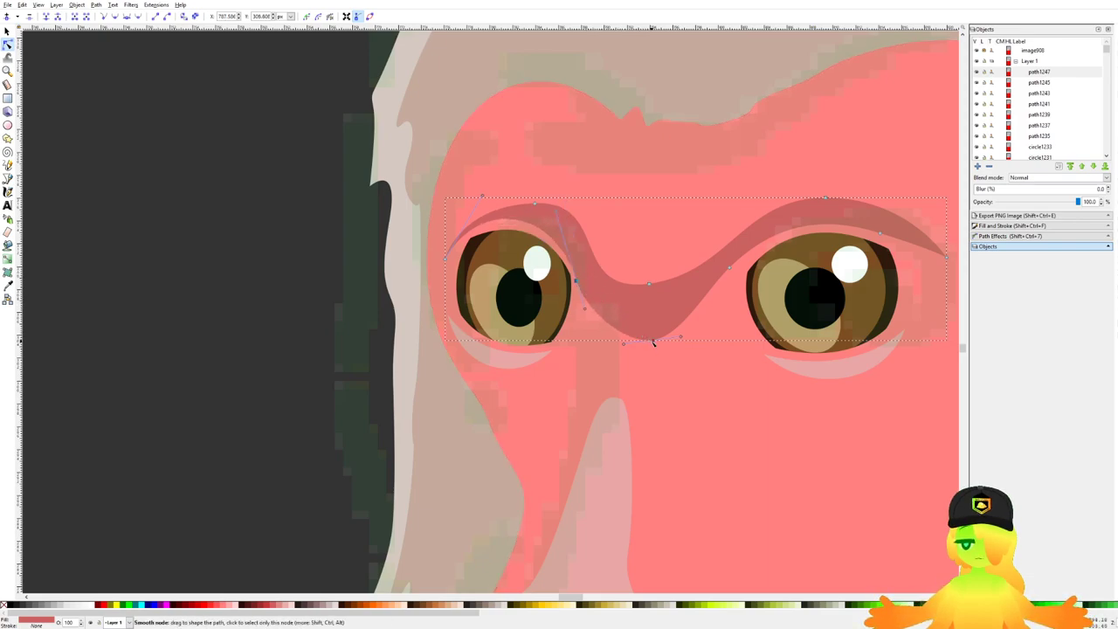
{"action": "left_click_drag", "start_coordinate": [654, 341], "coordinate": [627, 337]}
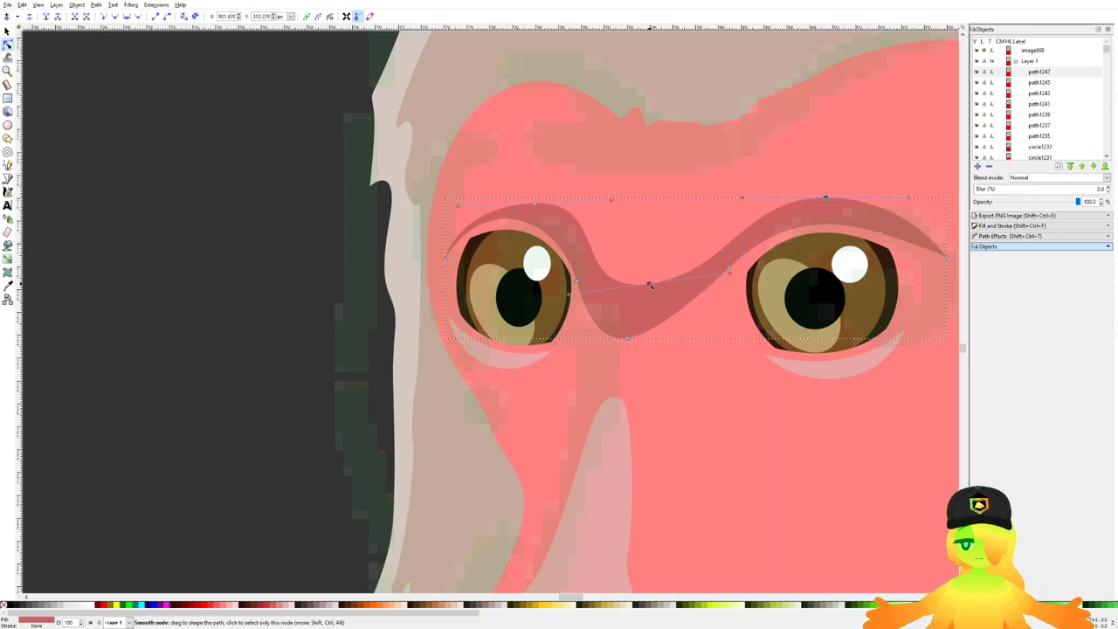
{"action": "left_click_drag", "start_coordinate": [649, 284], "coordinate": [637, 280]}
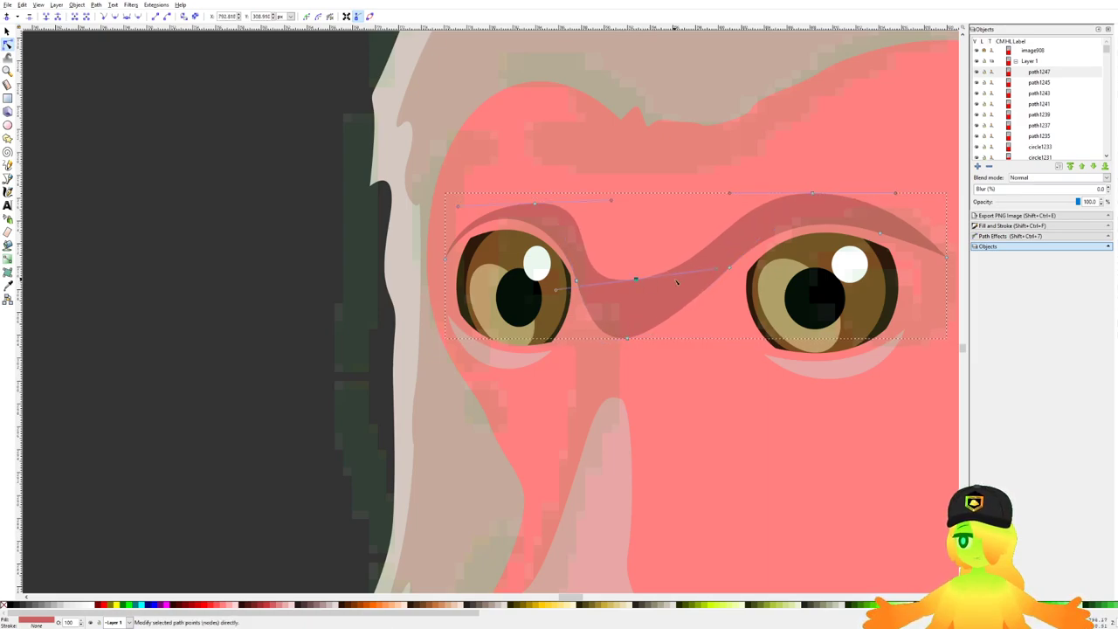
{"action": "left_click_drag", "start_coordinate": [715, 273], "coordinate": [702, 253]}
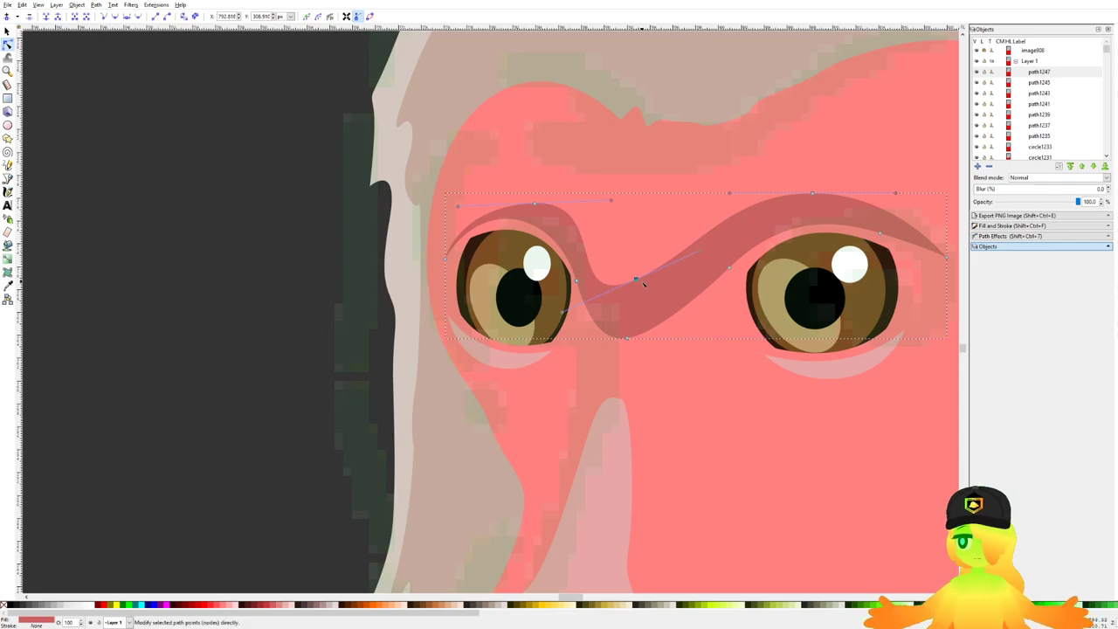
{"action": "left_click_drag", "start_coordinate": [636, 280], "coordinate": [651, 276]}
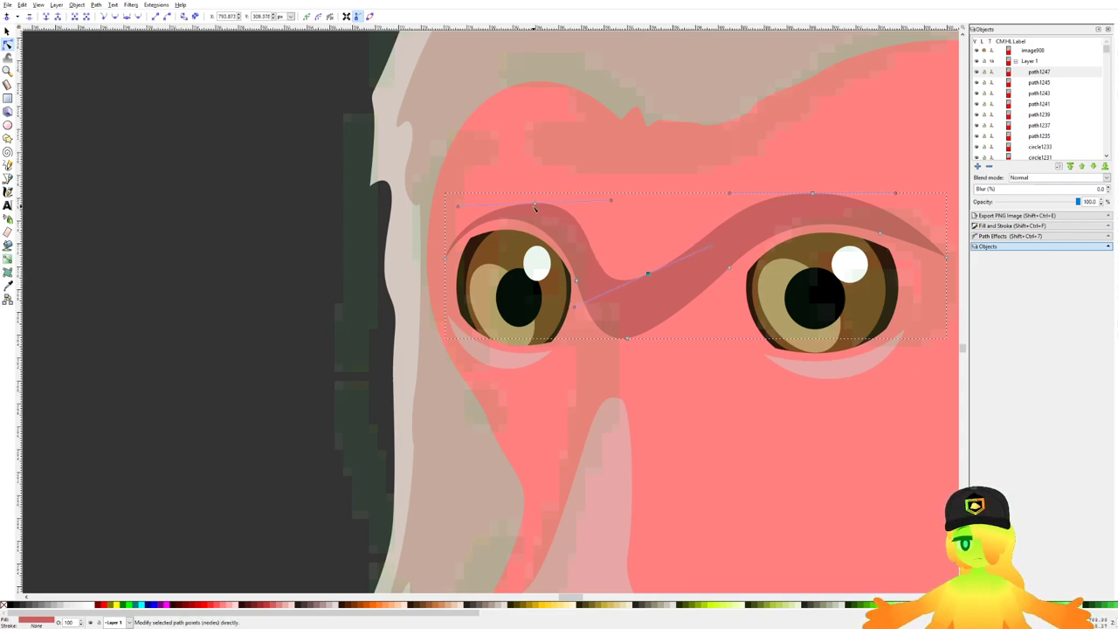
Step: Refine the brow's outer tip and the peak of its arch so it curves smoothly over the left eye
{"action": "left_click_drag", "start_coordinate": [535, 207], "coordinate": [521, 208]}
{"action": "left_click", "coordinate": [514, 242]}
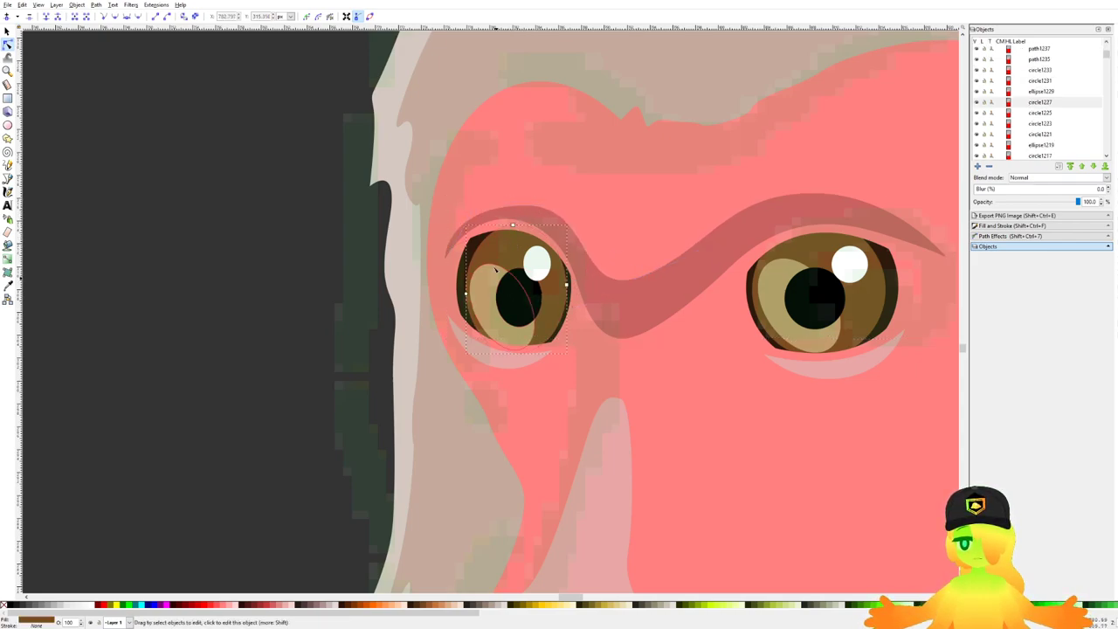
{"action": "left_click", "coordinate": [451, 248]}
{"action": "left_click_drag", "start_coordinate": [445, 259], "coordinate": [439, 248]}
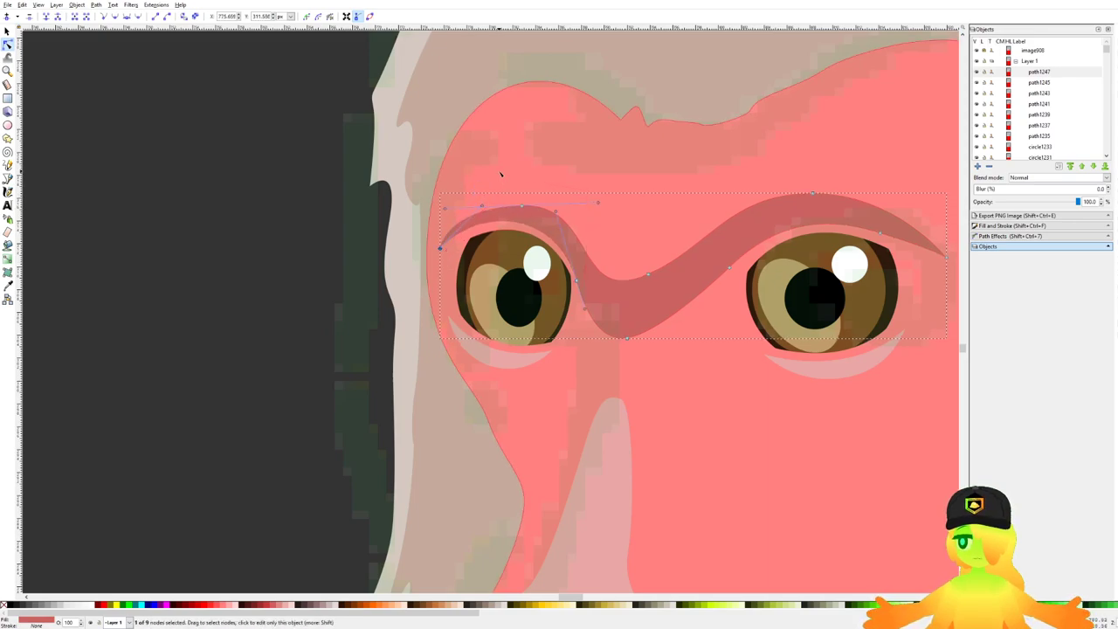
{"action": "left_click_drag", "start_coordinate": [499, 170], "coordinate": [569, 209]}
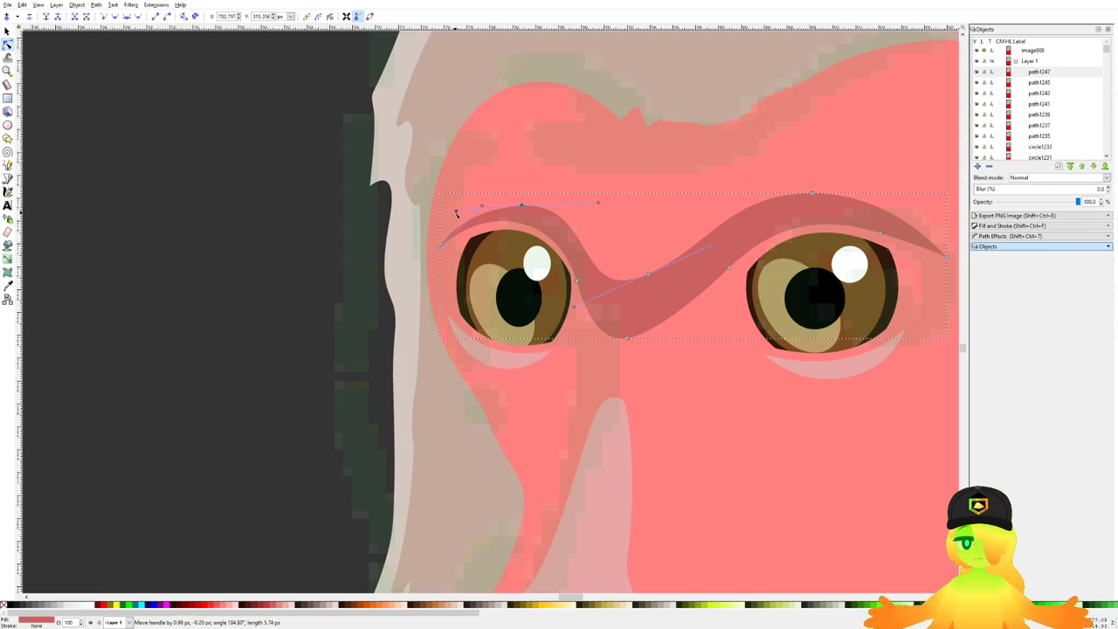
{"action": "left_click_drag", "start_coordinate": [522, 208], "coordinate": [517, 206]}
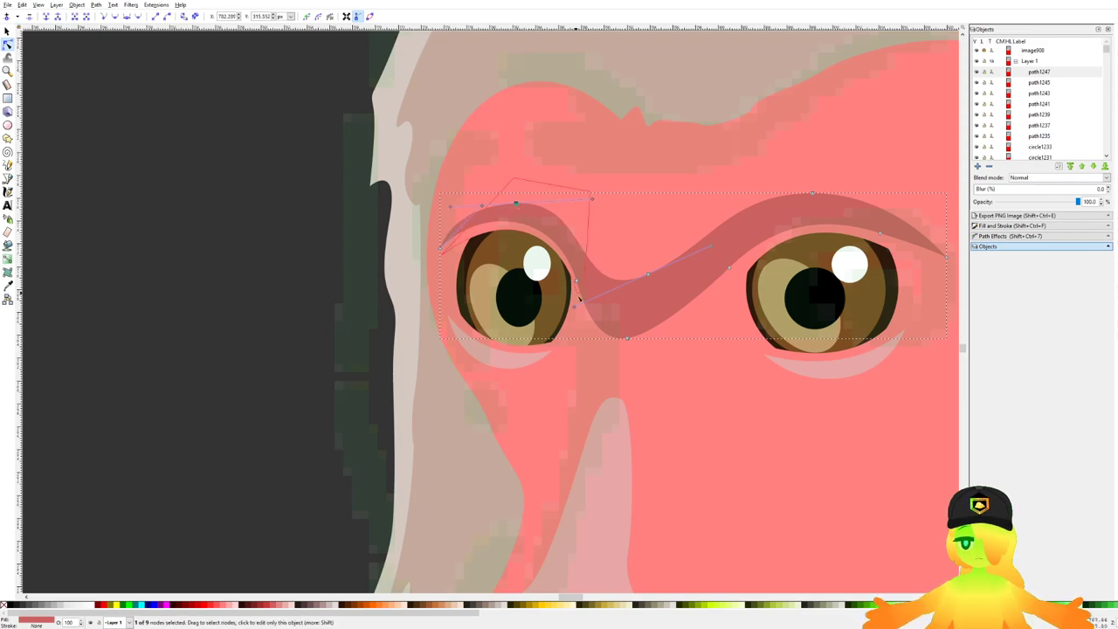
{"action": "left_click", "coordinate": [513, 181]}
Step: Examine the second macaque's brow and eyes both up close and in relation to its body and the first macaque
{"action": "scroll", "coordinate": [489, 296], "scroll_direction": "down", "scroll_amount": 7}
{"action": "left_click", "coordinate": [654, 316]}
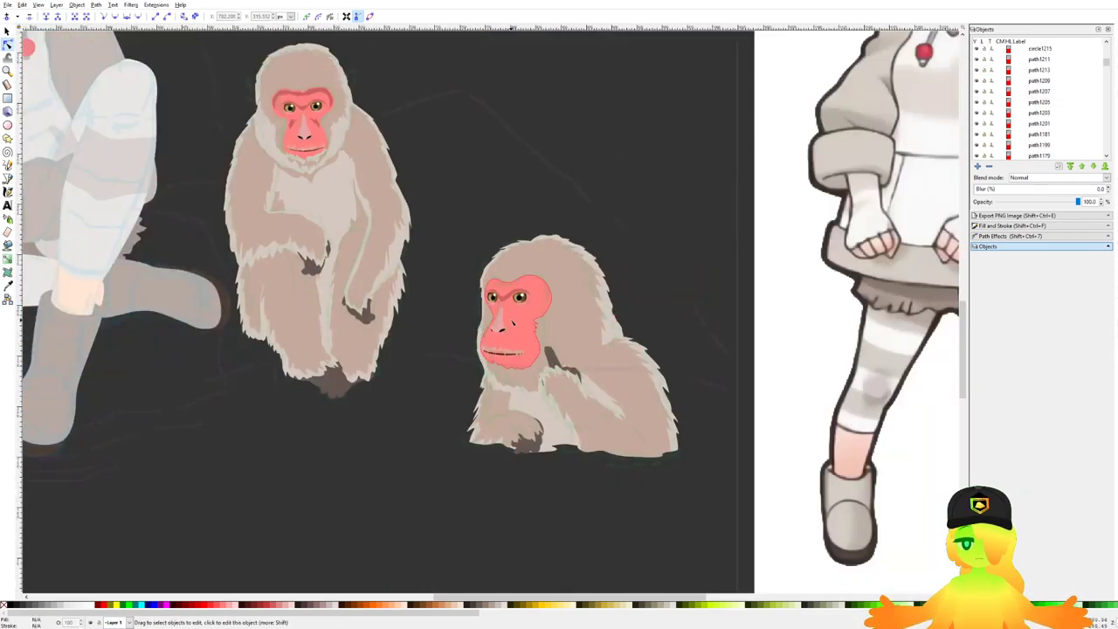
{"action": "scroll", "coordinate": [513, 322], "scroll_direction": "up", "scroll_amount": 5}
{"action": "scroll", "coordinate": [580, 230], "scroll_direction": "down", "scroll_amount": 4}
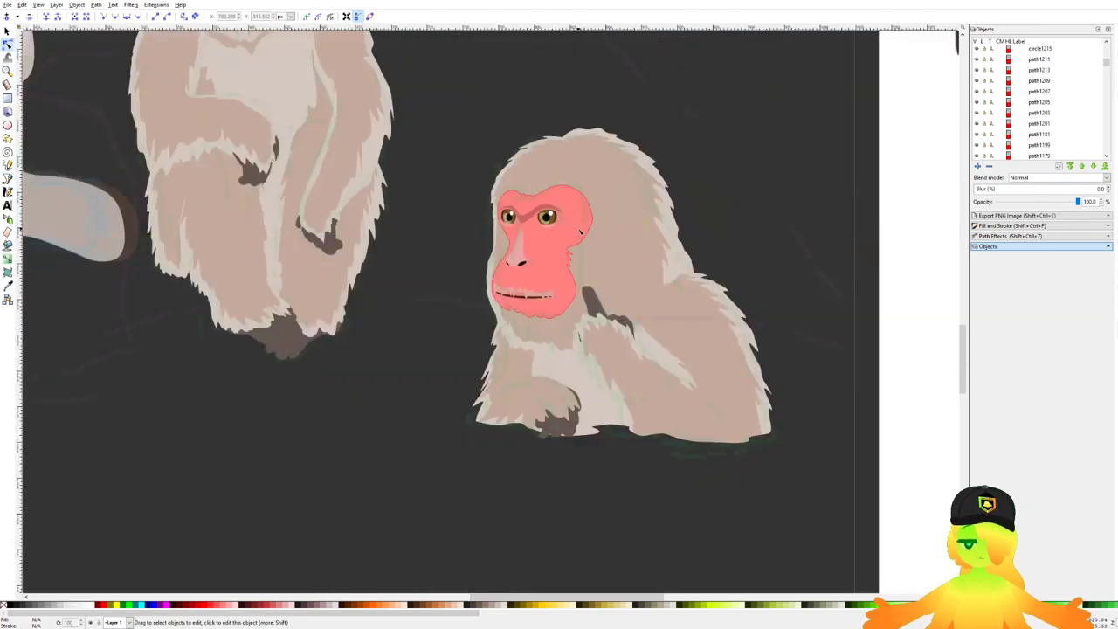
{"action": "scroll", "coordinate": [548, 220], "scroll_direction": "up", "scroll_amount": 4}
{"action": "left_click", "coordinate": [6, 31]}
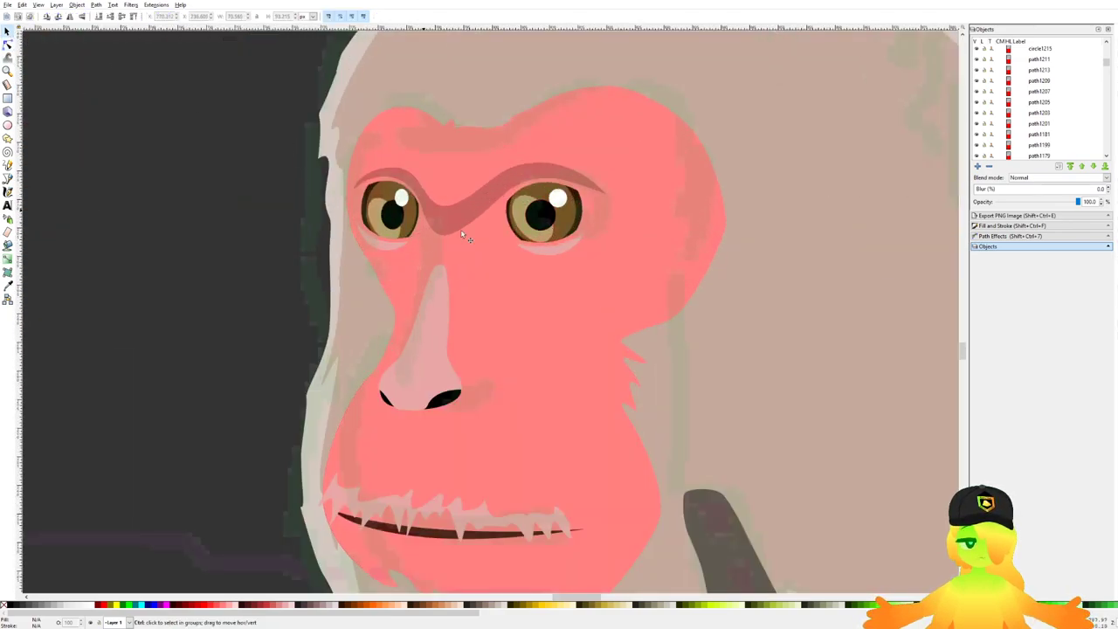
{"action": "scroll", "coordinate": [493, 255], "scroll_direction": "up", "scroll_amount": 2}
{"action": "left_click", "coordinate": [578, 188]}
{"action": "scroll", "coordinate": [578, 185], "scroll_direction": "down", "scroll_amount": 6}
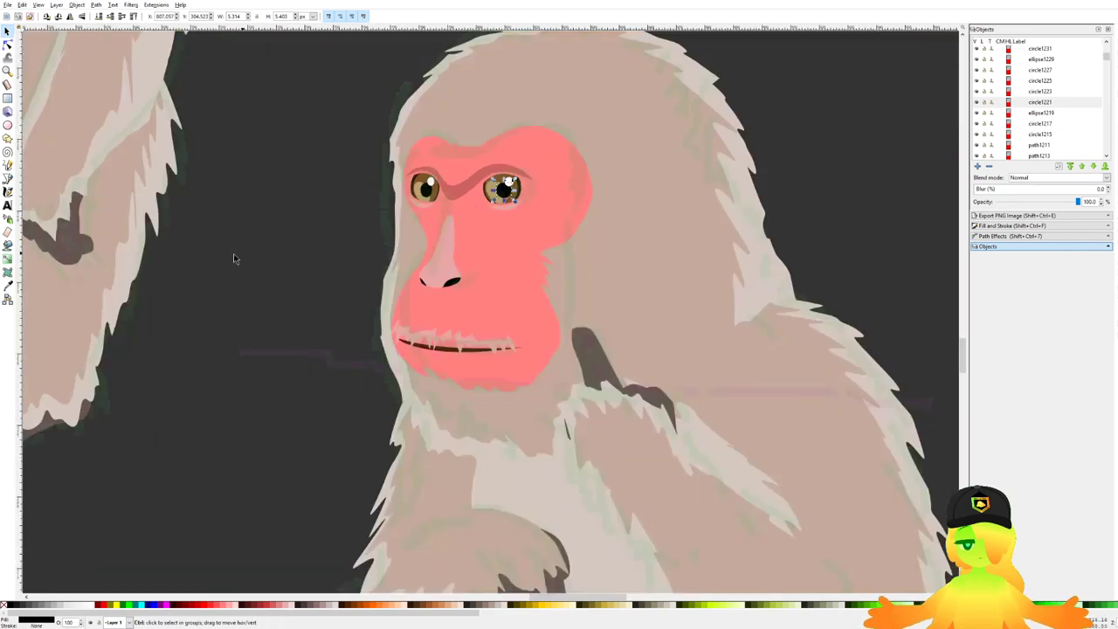
{"action": "scroll", "coordinate": [472, 201], "scroll_direction": "down", "scroll_amount": 3}
{"action": "scroll", "coordinate": [434, 187], "scroll_direction": "up", "scroll_amount": 3}
{"action": "scroll", "coordinate": [435, 187], "scroll_direction": "down", "scroll_amount": 5}
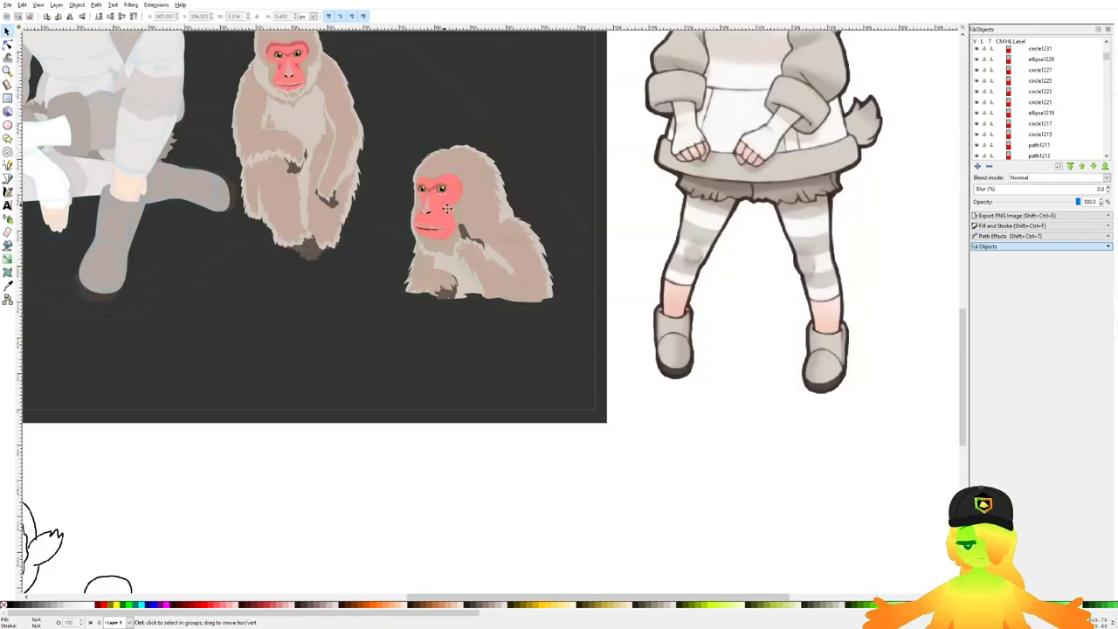
{"action": "scroll", "coordinate": [309, 148], "scroll_direction": "up", "scroll_amount": 7}
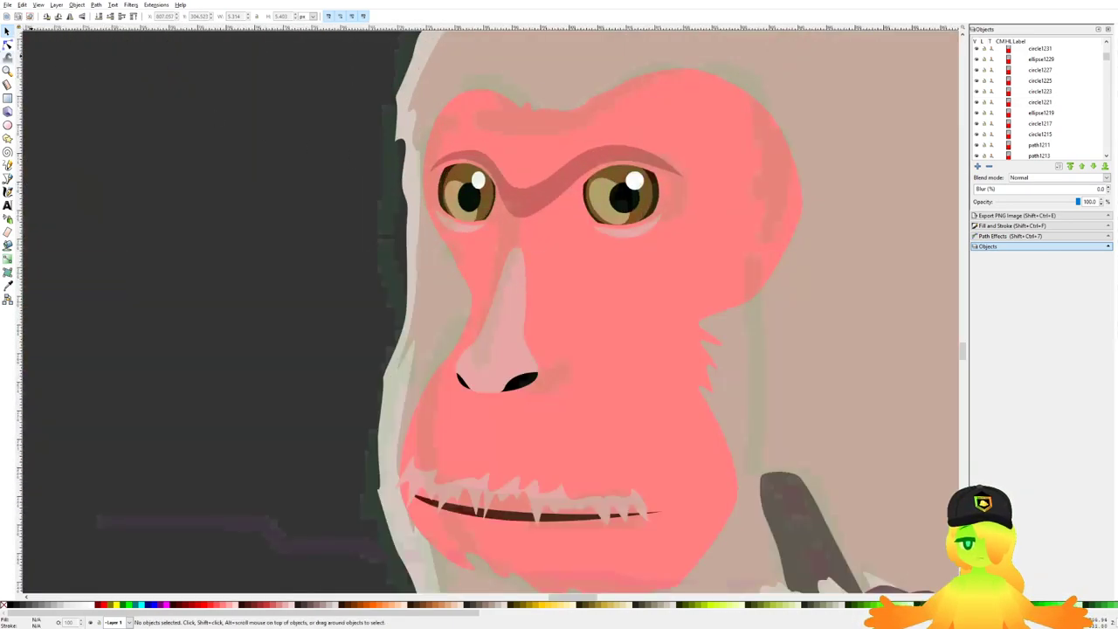
Step: Reshape the second macaque's red face outline beneath the left eye to define a cheek corner
{"action": "left_click", "coordinate": [7, 45]}
{"action": "left_click", "coordinate": [460, 251]}
{"action": "left_click_drag", "start_coordinate": [422, 271], "coordinate": [455, 252]}
{"action": "left_click", "coordinate": [753, 299]}
Step: Compare the second macaque's face with the reference photos and the whole composition
{"action": "scroll", "coordinate": [738, 331], "scroll_direction": "down", "scroll_amount": 3}
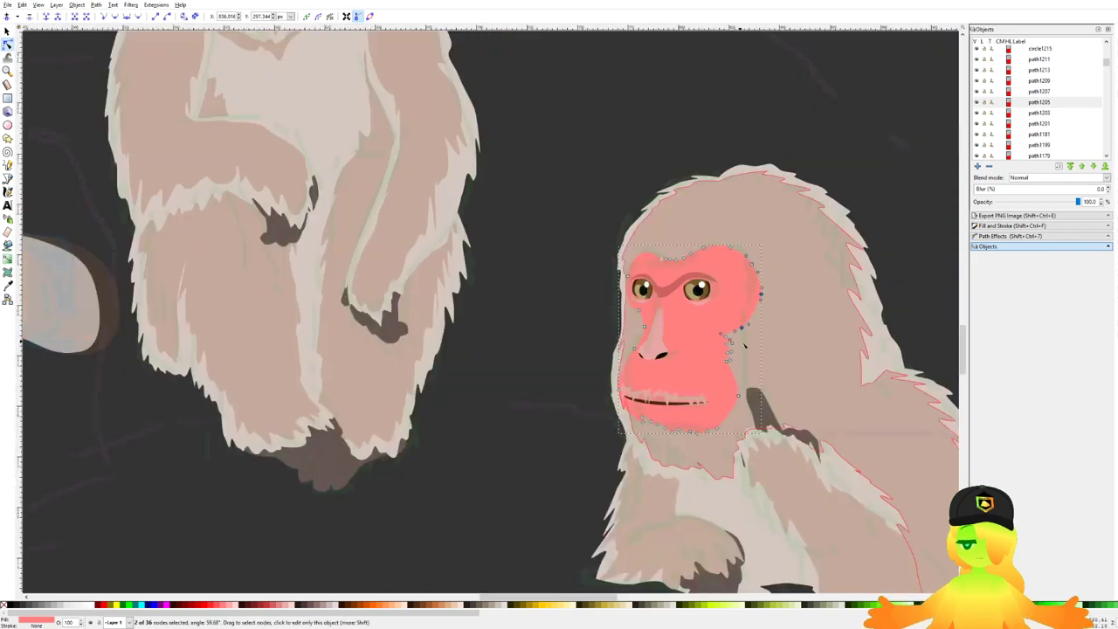
{"action": "scroll", "coordinate": [657, 331], "scroll_direction": "down", "scroll_amount": 2}
{"action": "scroll", "coordinate": [660, 332], "scroll_direction": "up", "scroll_amount": 3}
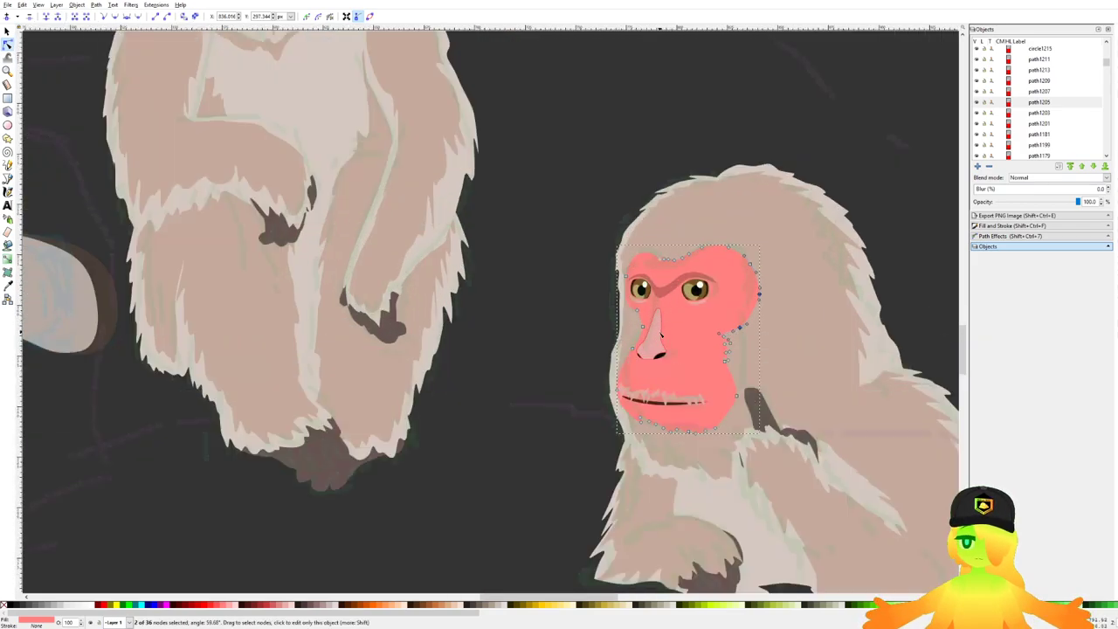
{"action": "scroll", "coordinate": [664, 340], "scroll_direction": "down", "scroll_amount": 5}
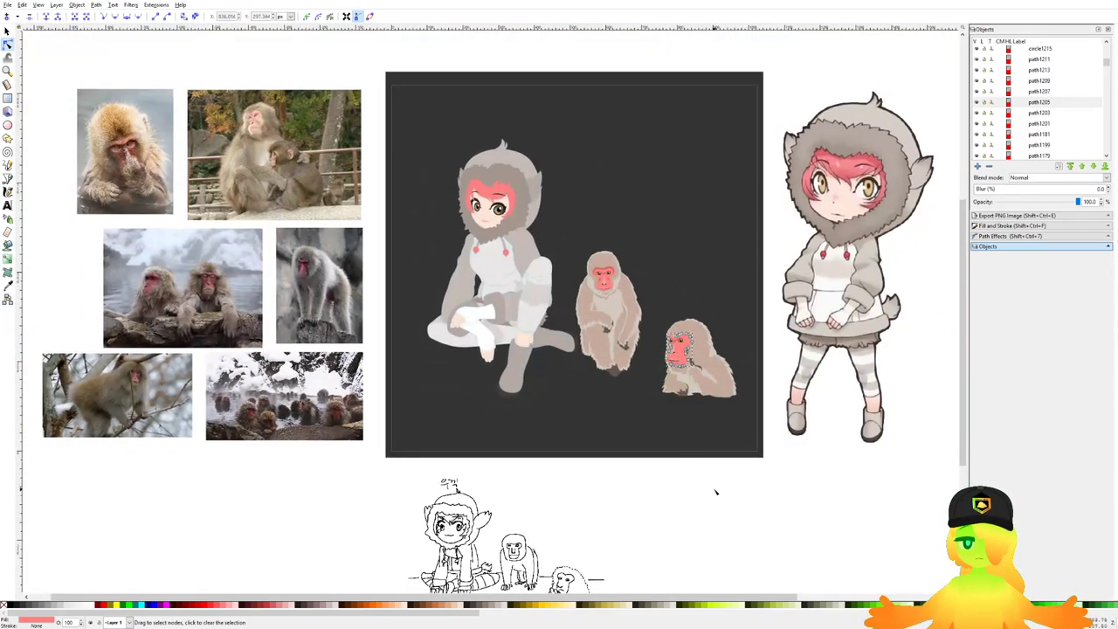
{"action": "left_click", "coordinate": [714, 457]}
{"action": "scroll", "coordinate": [683, 381], "scroll_direction": "up", "scroll_amount": 3}
{"action": "scroll", "coordinate": [677, 298], "scroll_direction": "up", "scroll_amount": 3}
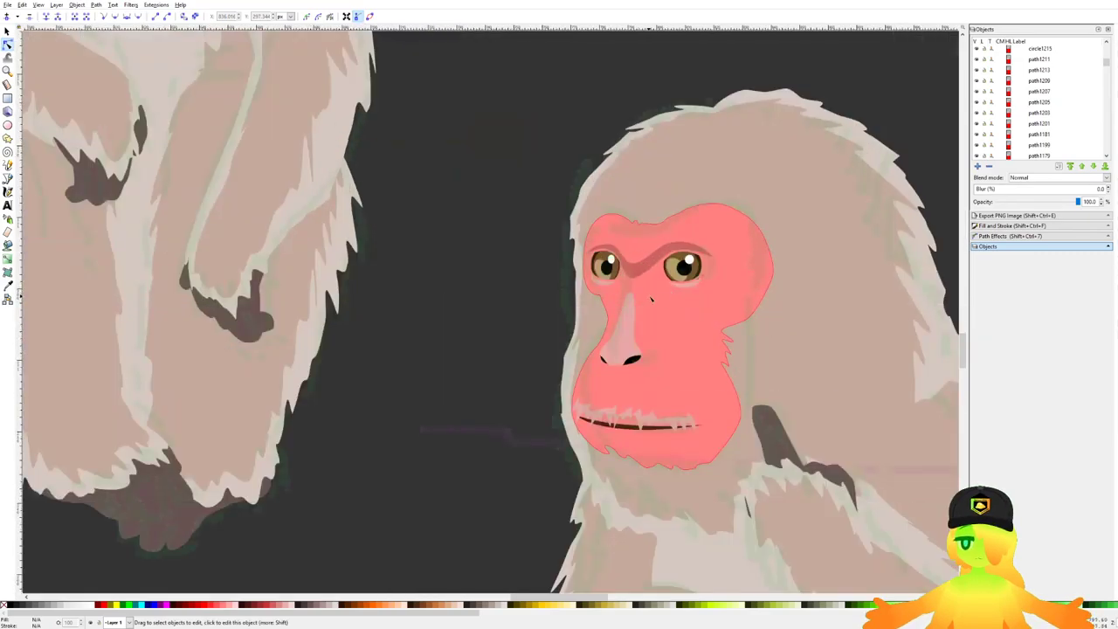
{"action": "scroll", "coordinate": [676, 299], "scroll_direction": "down", "scroll_amount": 5}
{"action": "left_click_drag", "start_coordinate": [473, 322], "coordinate": [607, 336]}
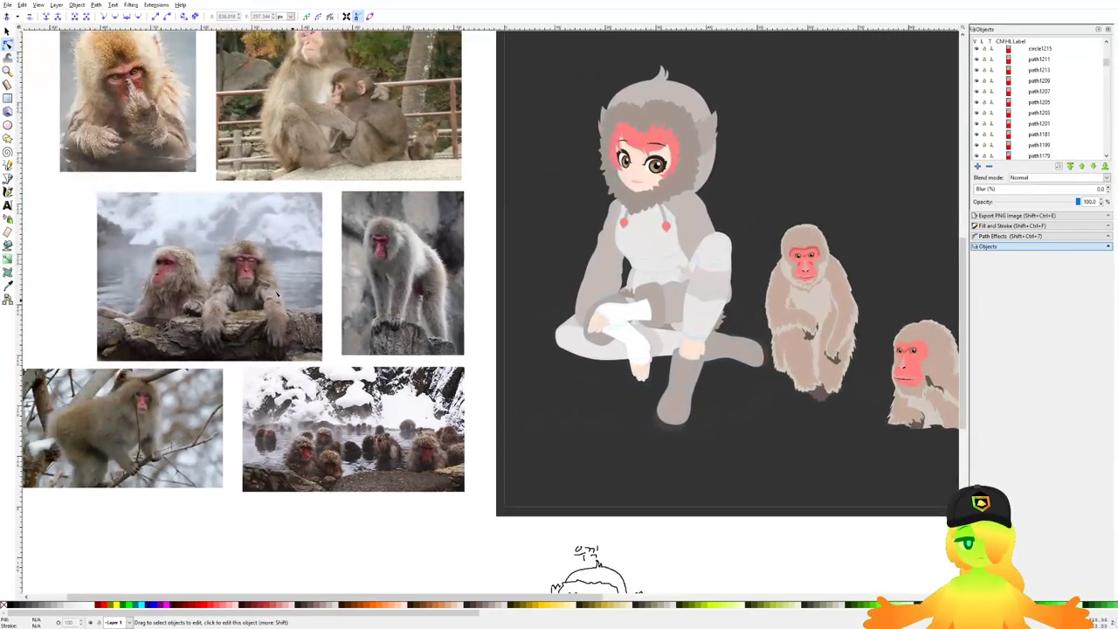
{"action": "scroll", "coordinate": [233, 278], "scroll_direction": "up", "scroll_amount": 3}
{"action": "left_click_drag", "start_coordinate": [181, 290], "coordinate": [273, 298]}
{"action": "scroll", "coordinate": [274, 297], "scroll_direction": "down", "scroll_amount": 3}
{"action": "left_click_drag", "start_coordinate": [689, 376], "coordinate": [440, 336]}
{"action": "scroll", "coordinate": [441, 337], "scroll_direction": "down", "scroll_amount": 2}
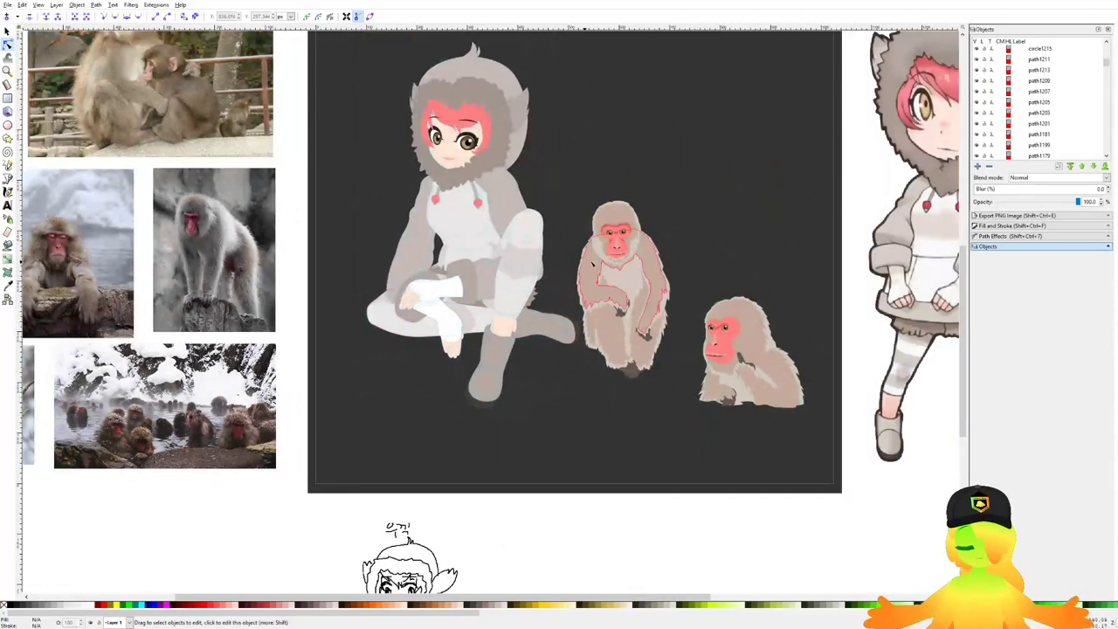
Step: Narrow the second macaque's brow from its left end, shift it left, and stretch its right end past the right eye
{"action": "scroll", "coordinate": [609, 273], "scroll_direction": "up", "scroll_amount": 6}
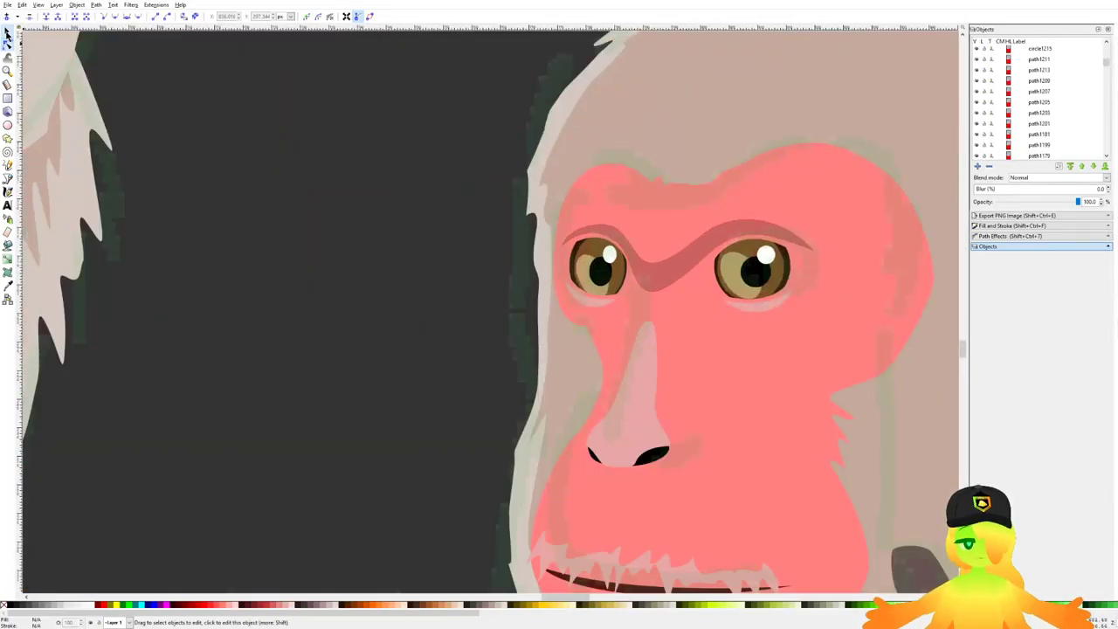
{"action": "scroll", "coordinate": [612, 253], "scroll_direction": "up", "scroll_amount": 1}
{"action": "left_click", "coordinate": [594, 252]}
{"action": "left_click_drag", "start_coordinate": [509, 236], "coordinate": [549, 237]}
{"action": "left_click_drag", "start_coordinate": [656, 264], "coordinate": [631, 264]}
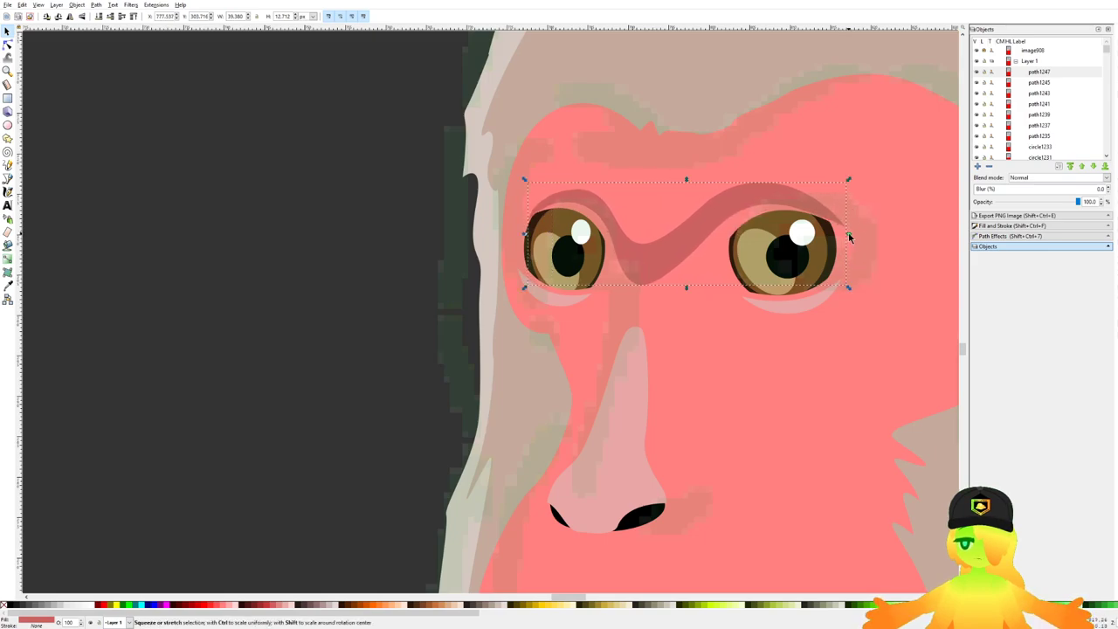
{"action": "left_click_drag", "start_coordinate": [848, 234], "coordinate": [861, 236]}
Step: Narrow the second macaque's left eye group, including its under-eye highlight, to about 10.3 px wide beneath the brow
{"action": "left_click", "coordinate": [572, 253]}
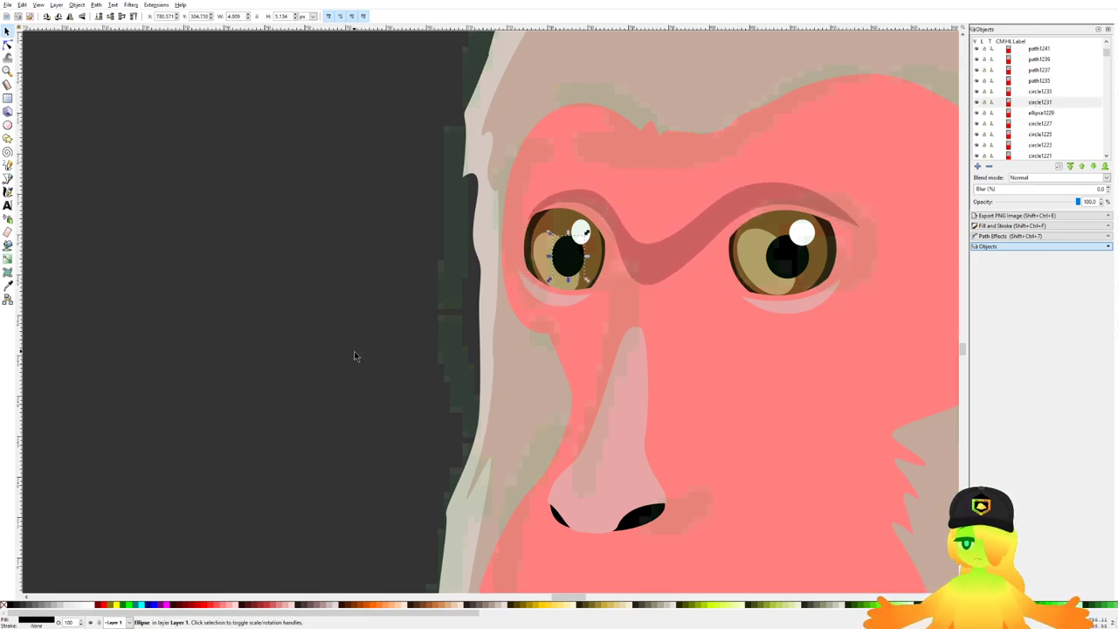
{"action": "left_click", "coordinate": [337, 390]}
{"action": "left_click_drag", "start_coordinate": [337, 388], "coordinate": [623, 166]}
{"action": "left_click_drag", "start_coordinate": [512, 242], "coordinate": [535, 247]}
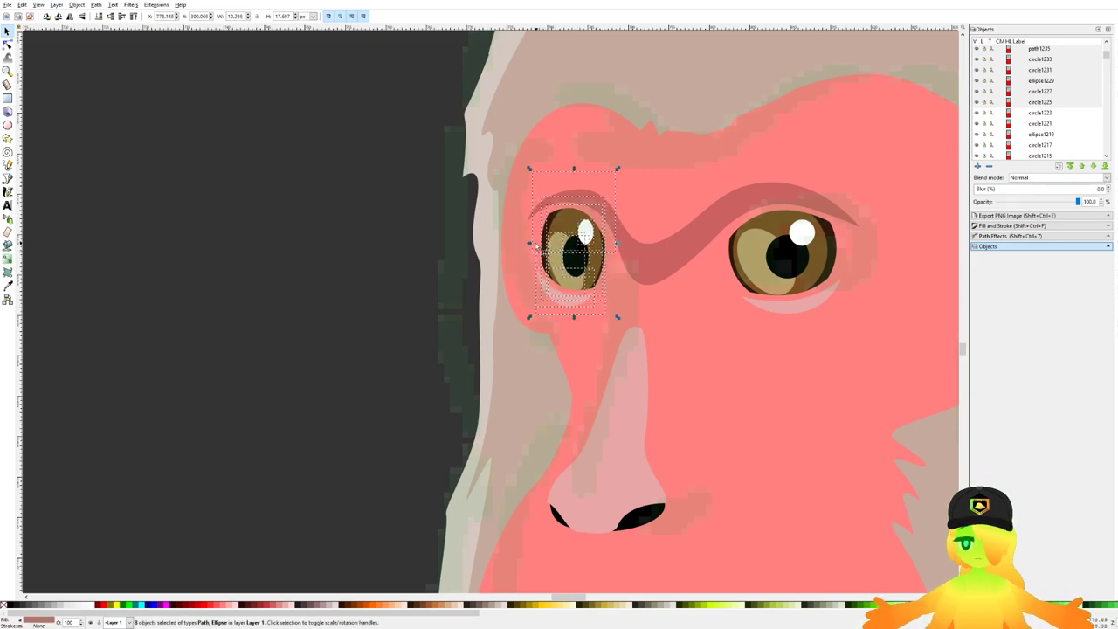
{"action": "scroll", "coordinate": [536, 247], "scroll_direction": "down", "scroll_amount": 3}
{"action": "scroll", "coordinate": [535, 247], "scroll_direction": "up", "scroll_amount": 3}
{"action": "left_click", "coordinate": [539, 262]}
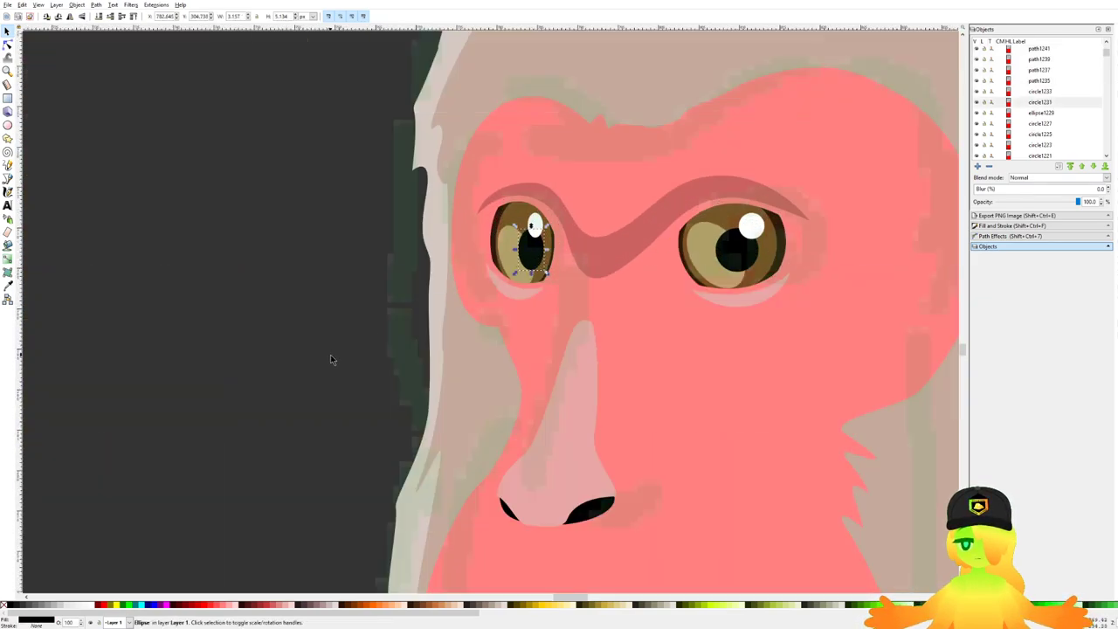
Step: Pull the second macaque's red face outline inward beside the left eye by moving its side node up and right
{"action": "scroll", "coordinate": [330, 359], "scroll_direction": "down", "scroll_amount": 7, "text": "ctrl"}
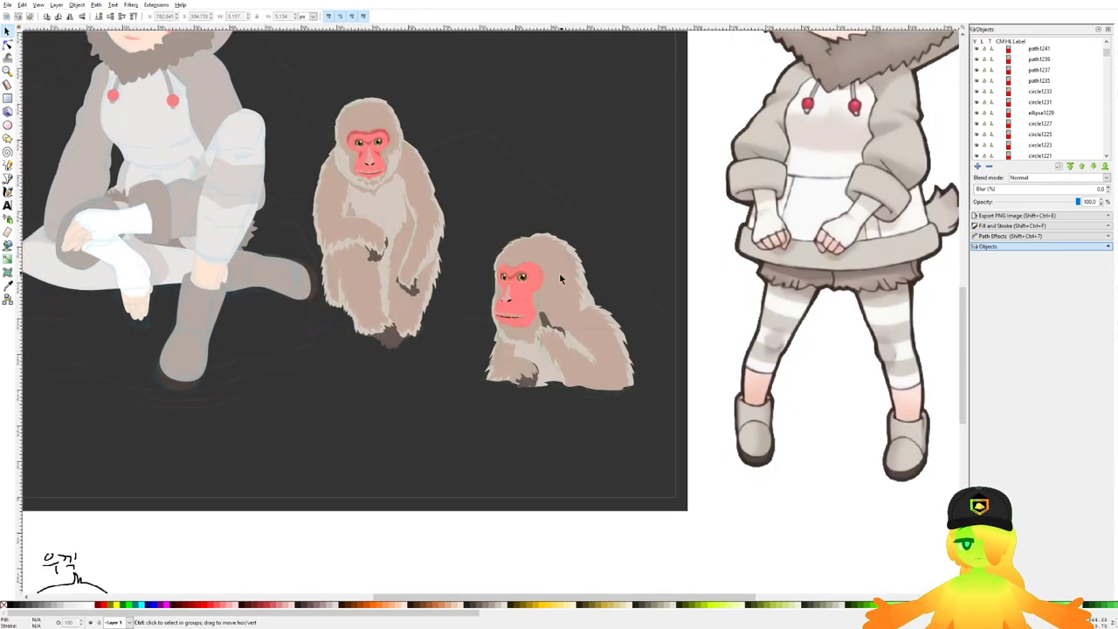
{"action": "scroll", "coordinate": [560, 277], "scroll_direction": "down", "scroll_amount": 3, "text": "ctrl"}
{"action": "scroll", "coordinate": [545, 278], "scroll_direction": "up", "scroll_amount": 9, "text": "ctrl"}
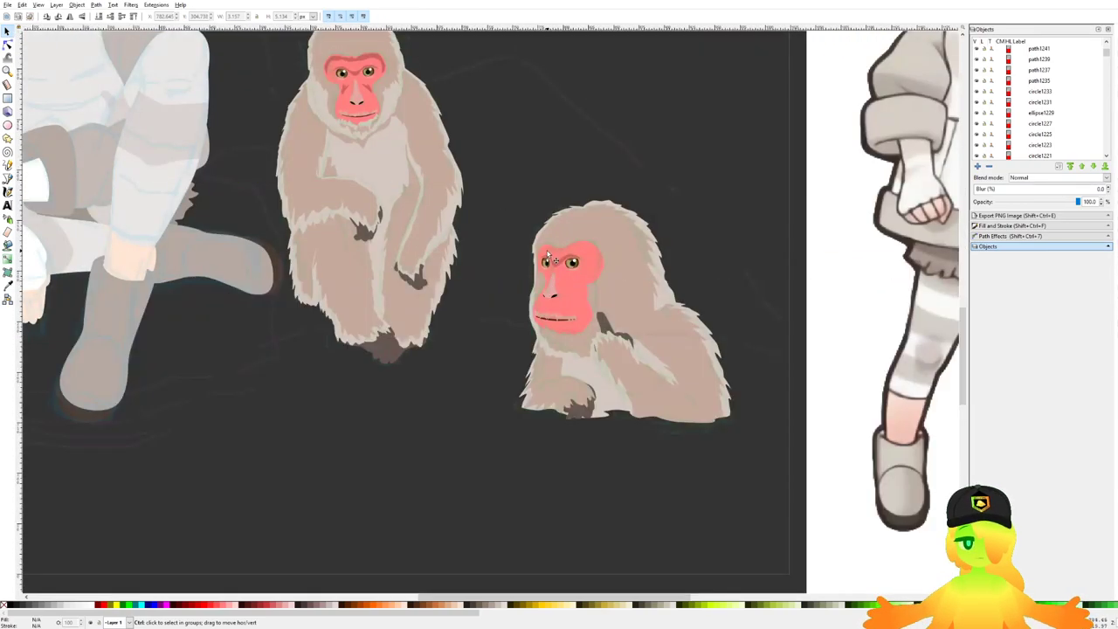
{"action": "left_click", "coordinate": [507, 331], "text": "ctrl"}
{"action": "left_click", "coordinate": [8, 46]}
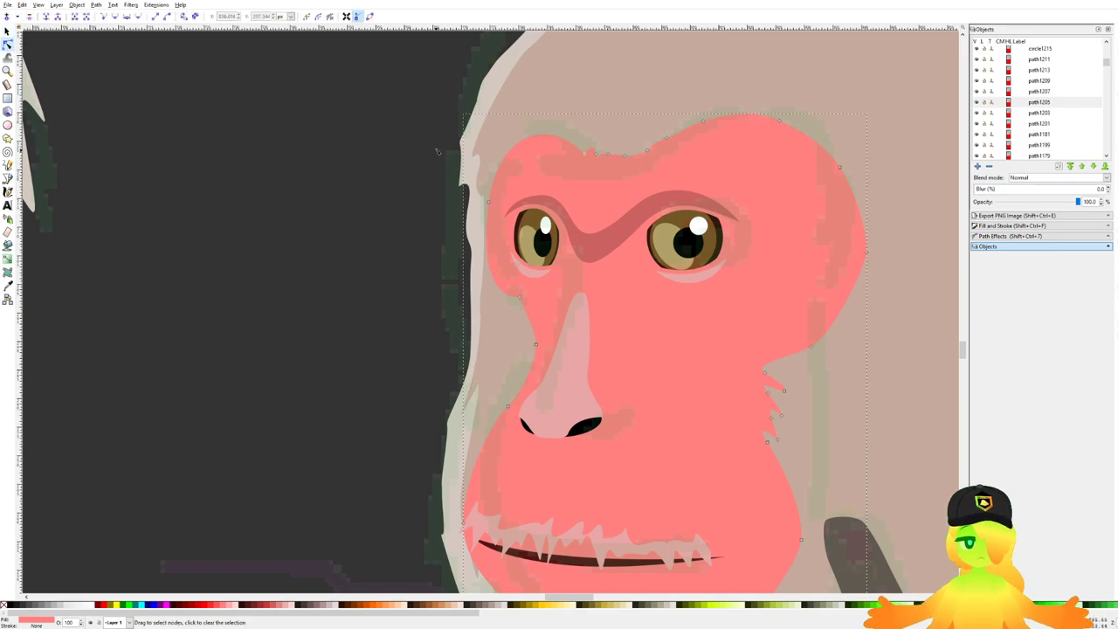
{"action": "left_click_drag", "start_coordinate": [446, 108], "coordinate": [602, 168]}
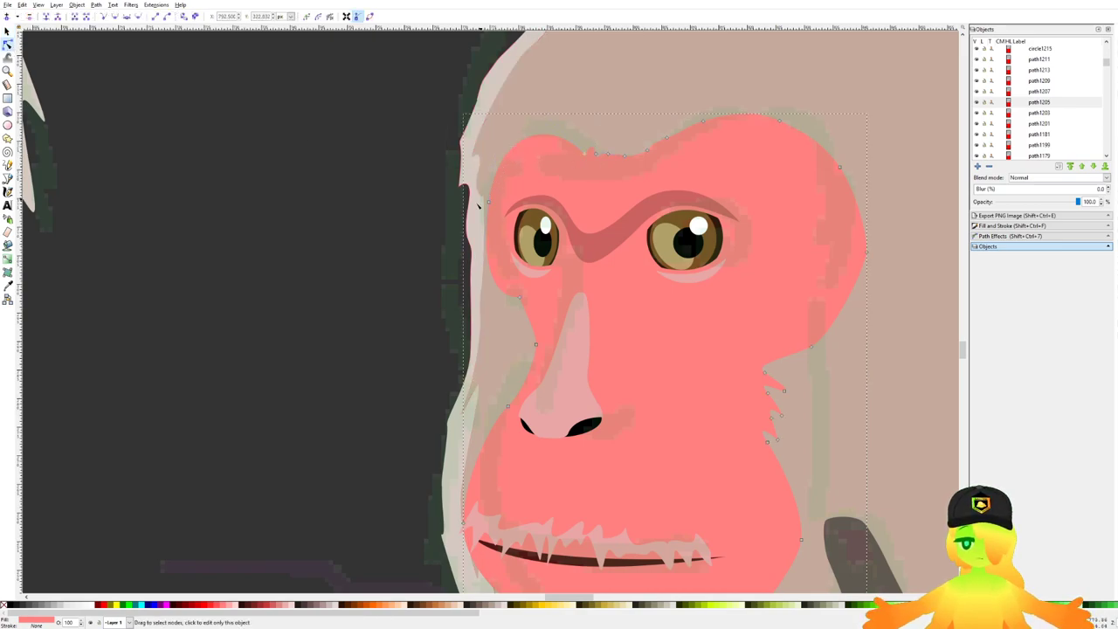
{"action": "left_click", "coordinate": [489, 201]}
{"action": "left_click_drag", "start_coordinate": [488, 202], "coordinate": [511, 171]}
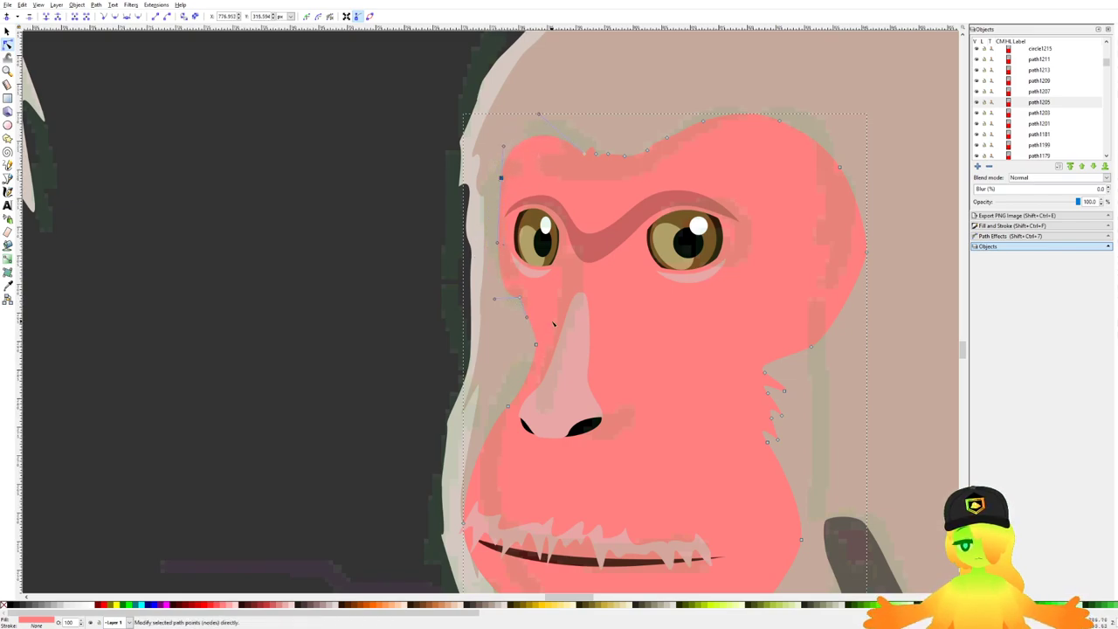
Step: Push the red face outline outward beside the nose bridge and at the upper muzzle
{"action": "left_click", "coordinate": [508, 407]}
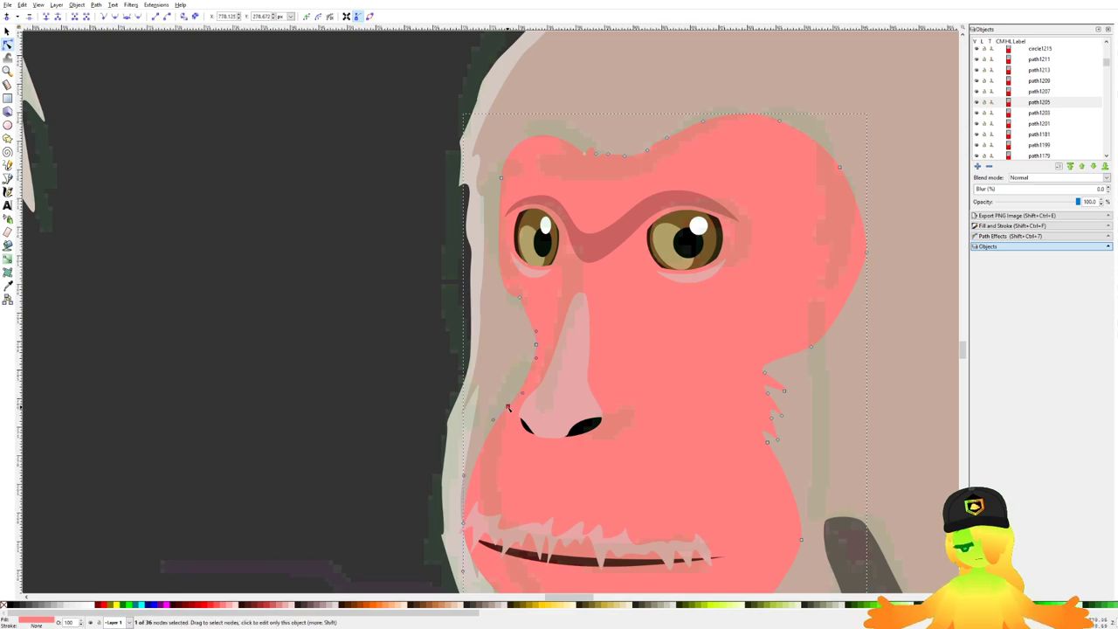
{"action": "left_click_drag", "start_coordinate": [535, 345], "coordinate": [520, 346]}
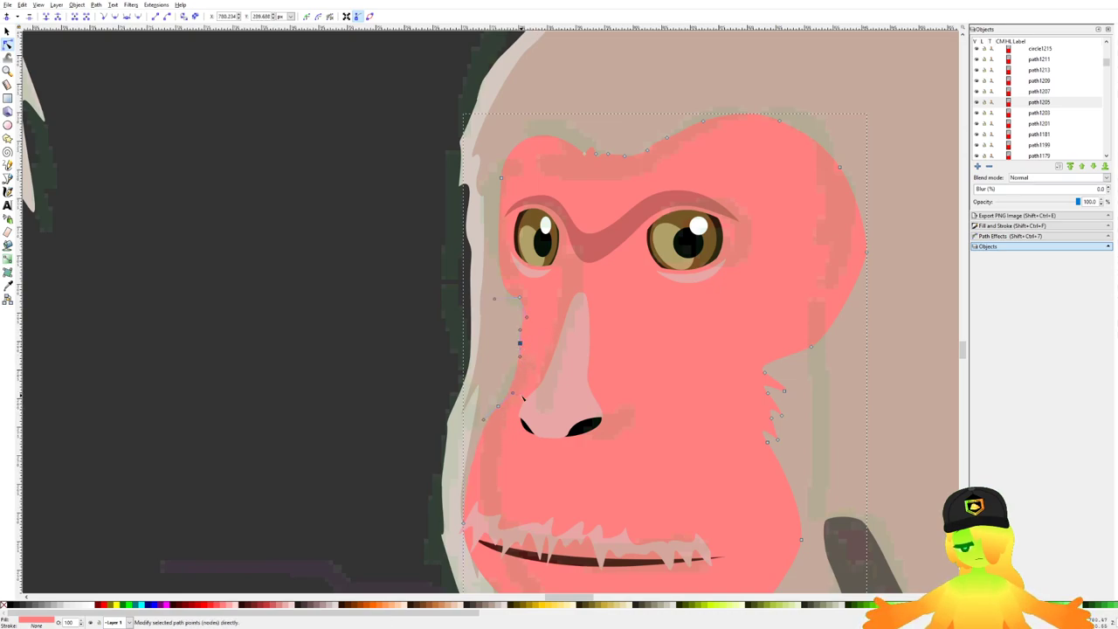
{"action": "left_click_drag", "start_coordinate": [498, 406], "coordinate": [493, 409]}
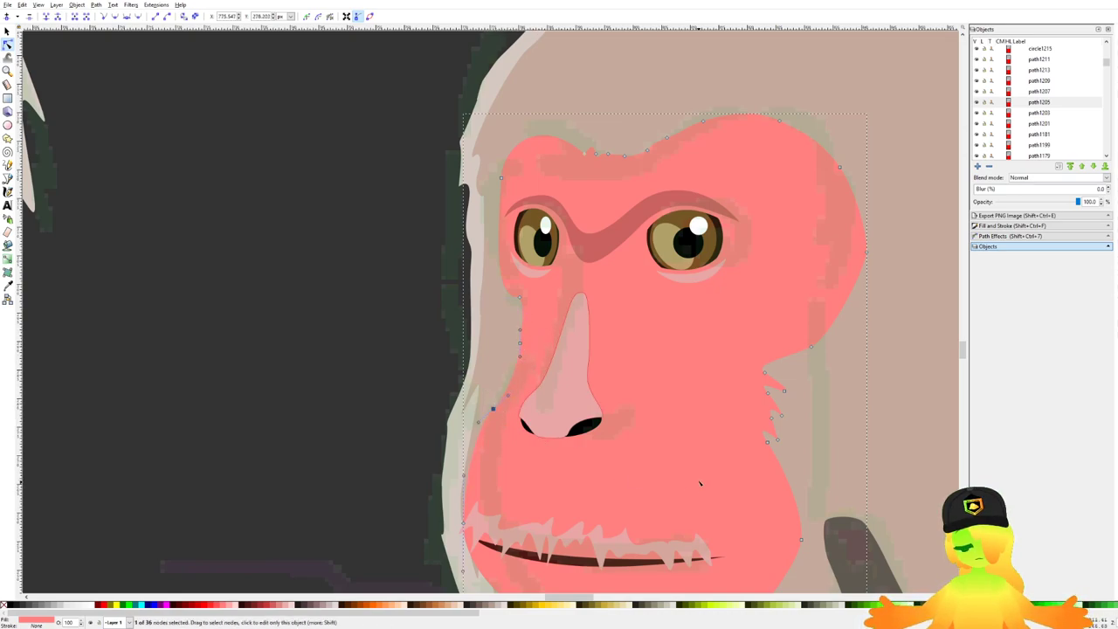
Step: Move the red face outline's node beside the left brow slightly outward and lower the cheek corner beneath the left eye
{"action": "scroll", "coordinate": [698, 483], "scroll_direction": "down", "scroll_amount": 1}
{"action": "scroll", "coordinate": [418, 212], "scroll_direction": "down", "scroll_amount": 2}
{"action": "scroll", "coordinate": [485, 189], "scroll_direction": "up", "scroll_amount": 1}
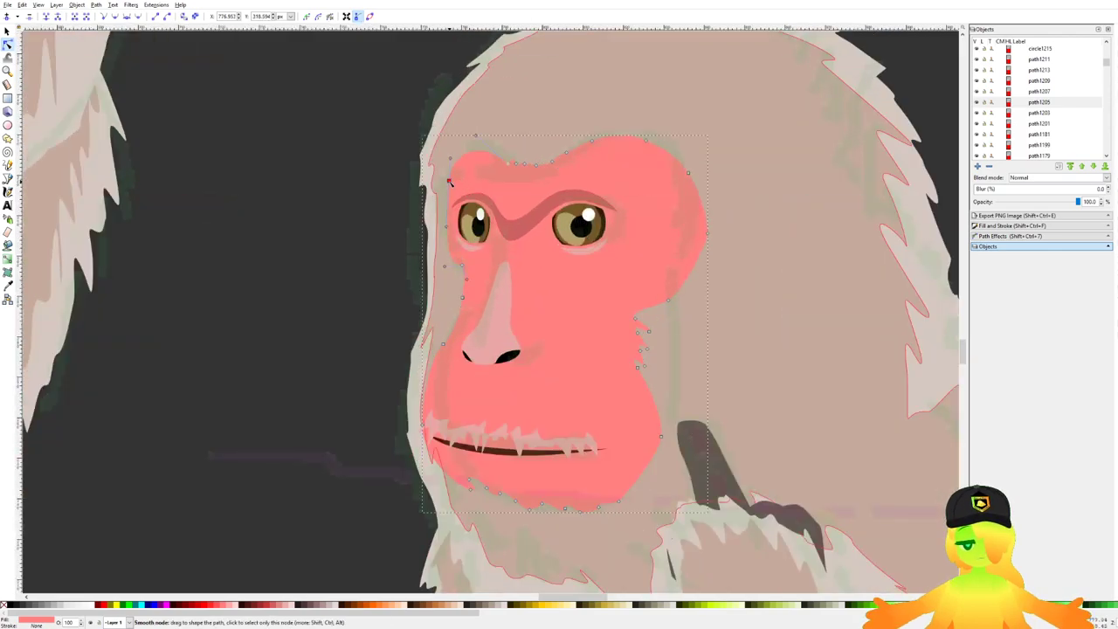
{"action": "left_click", "coordinate": [461, 266]}
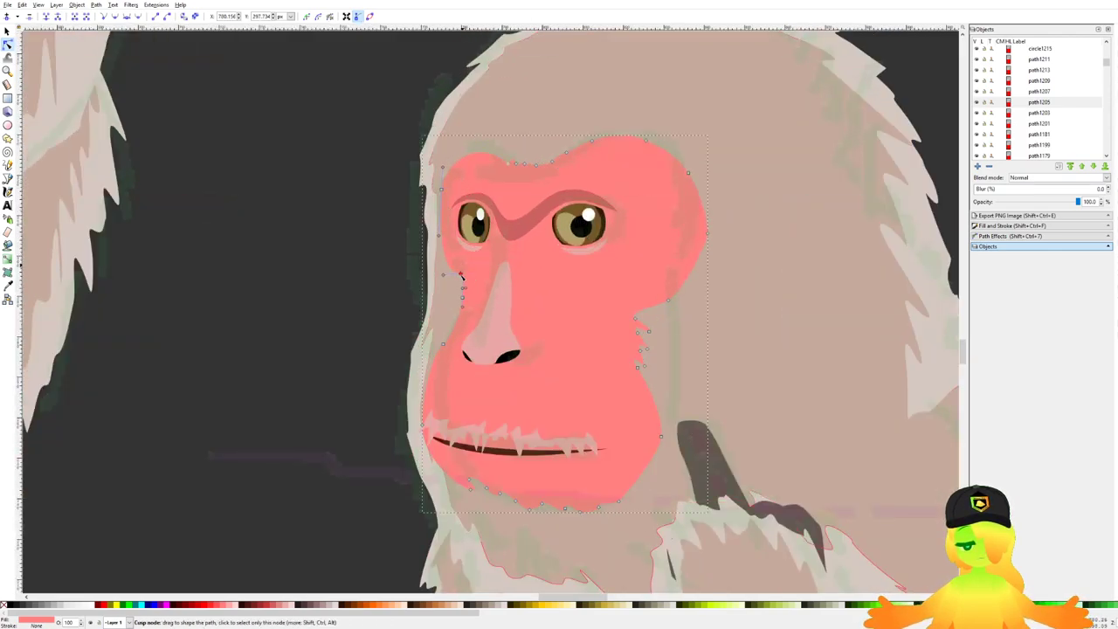
{"action": "left_click_drag", "start_coordinate": [462, 265], "coordinate": [462, 284]}
{"action": "scroll", "coordinate": [636, 277], "scroll_direction": "down", "scroll_amount": 5}
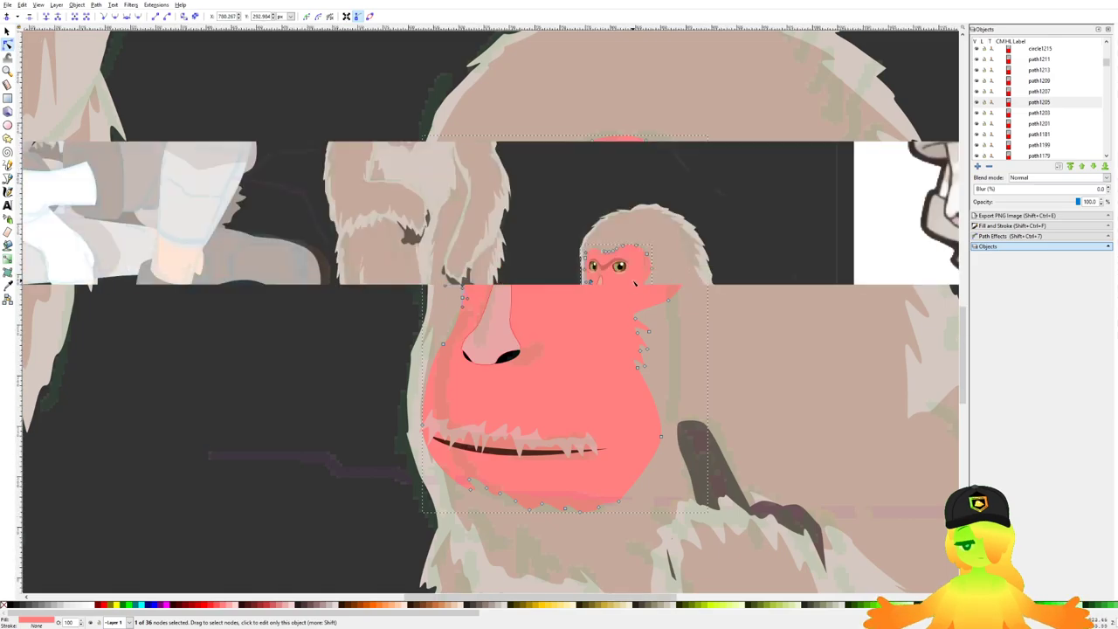
Step: Remove the cheek corner nodes beneath the second macaque's left eye so the face outline runs smoothly to the muzzle
{"action": "left_click_drag", "start_coordinate": [636, 277], "coordinate": [908, 393]}
{"action": "left_click_drag", "start_coordinate": [314, 354], "coordinate": [392, 267]}
{"action": "scroll", "coordinate": [715, 336], "scroll_direction": "down", "scroll_amount": 1}
{"action": "scroll", "coordinate": [804, 321], "scroll_direction": "up", "scroll_amount": 6}
{"action": "left_click_drag", "start_coordinate": [642, 213], "coordinate": [619, 259]}
{"action": "key", "text": "Delete"}
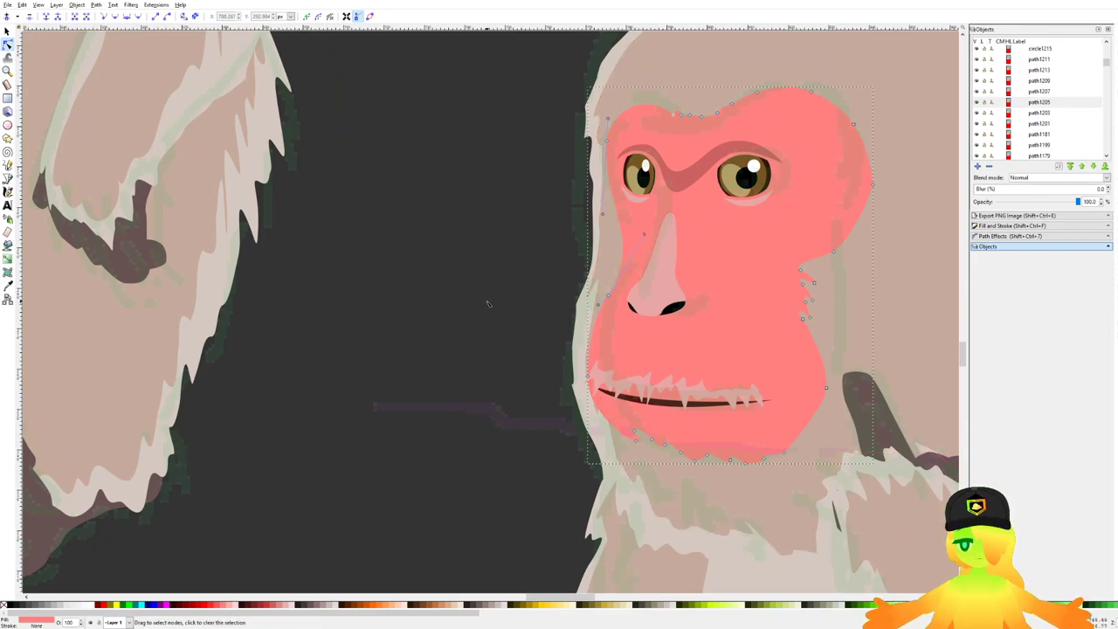
{"action": "left_click", "coordinate": [489, 305]}
Step: Widen the second macaque's brow symmetrically about its centre to about 44.3 px
{"action": "left_click_drag", "start_coordinate": [730, 212], "coordinate": [600, 233]}
{"action": "scroll", "coordinate": [555, 179], "scroll_direction": "down", "scroll_amount": 5, "text": "ctrl"}
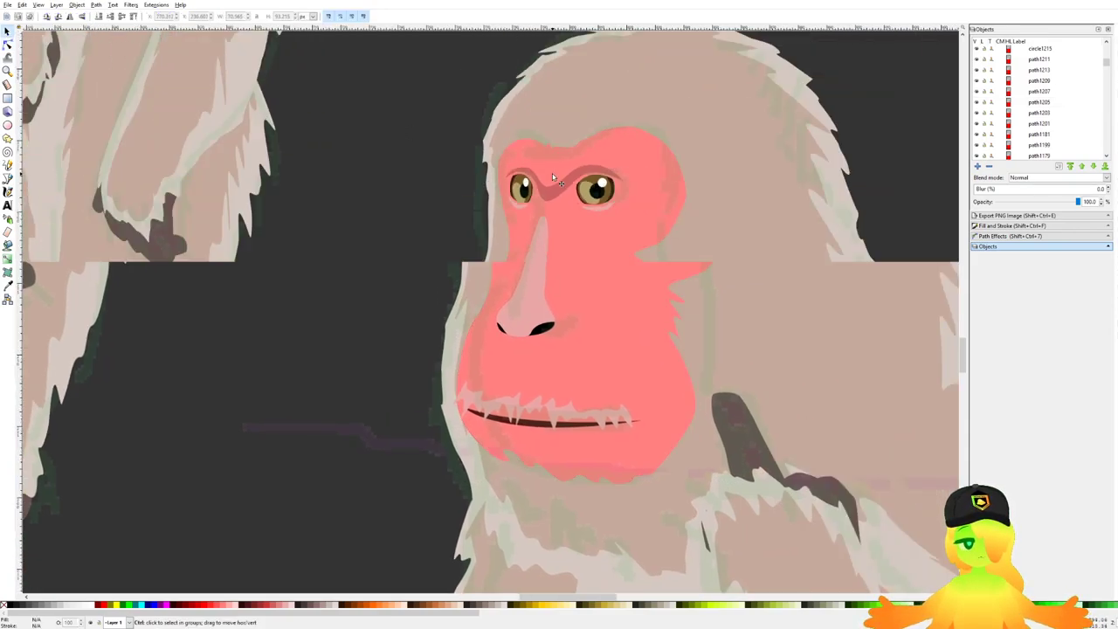
{"action": "scroll", "coordinate": [805, 229], "scroll_direction": "up", "scroll_amount": 2, "text": "ctrl"}
{"action": "scroll", "coordinate": [805, 229], "scroll_direction": "right", "scroll_amount": 2}
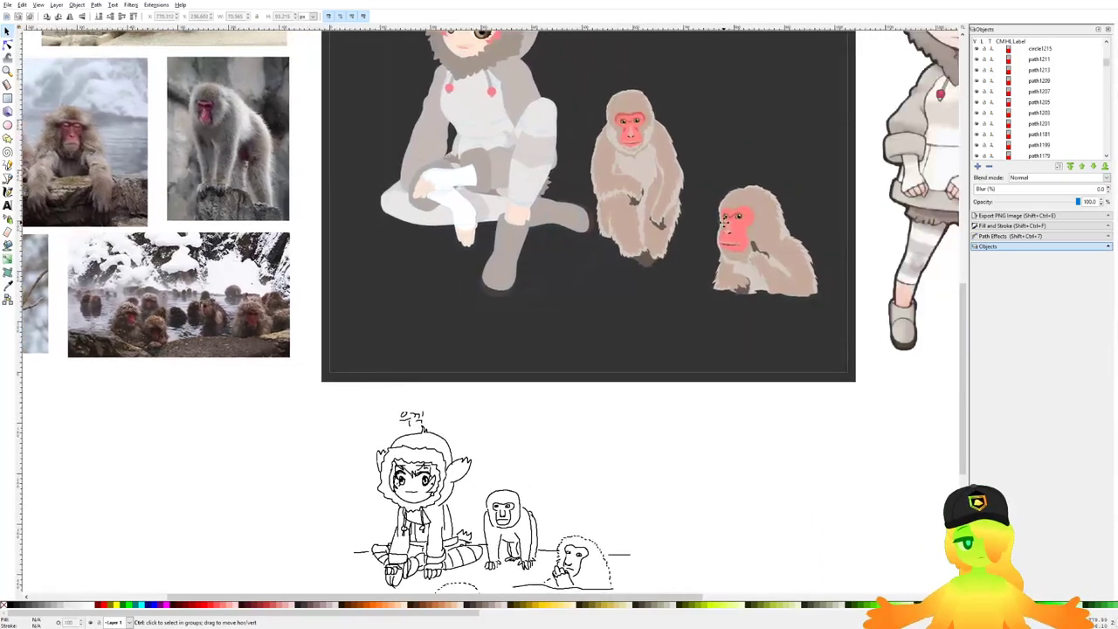
{"action": "scroll", "coordinate": [638, 339], "scroll_direction": "up", "scroll_amount": 7, "text": "ctrl"}
{"action": "left_click_drag", "start_coordinate": [650, 334], "coordinate": [506, 200]}
{"action": "left_click", "coordinate": [627, 273]}
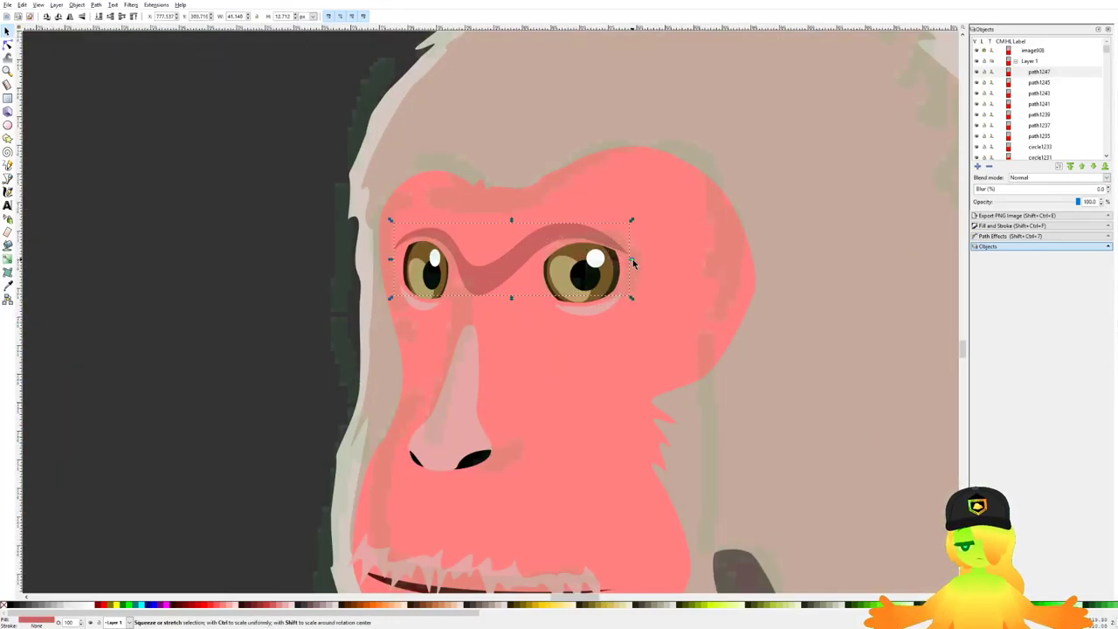
{"action": "left_click_drag", "start_coordinate": [631, 259], "coordinate": [640, 260], "text": "shift"}
{"action": "scroll", "coordinate": [596, 230], "scroll_direction": "down", "scroll_amount": 7, "text": "ctrl"}
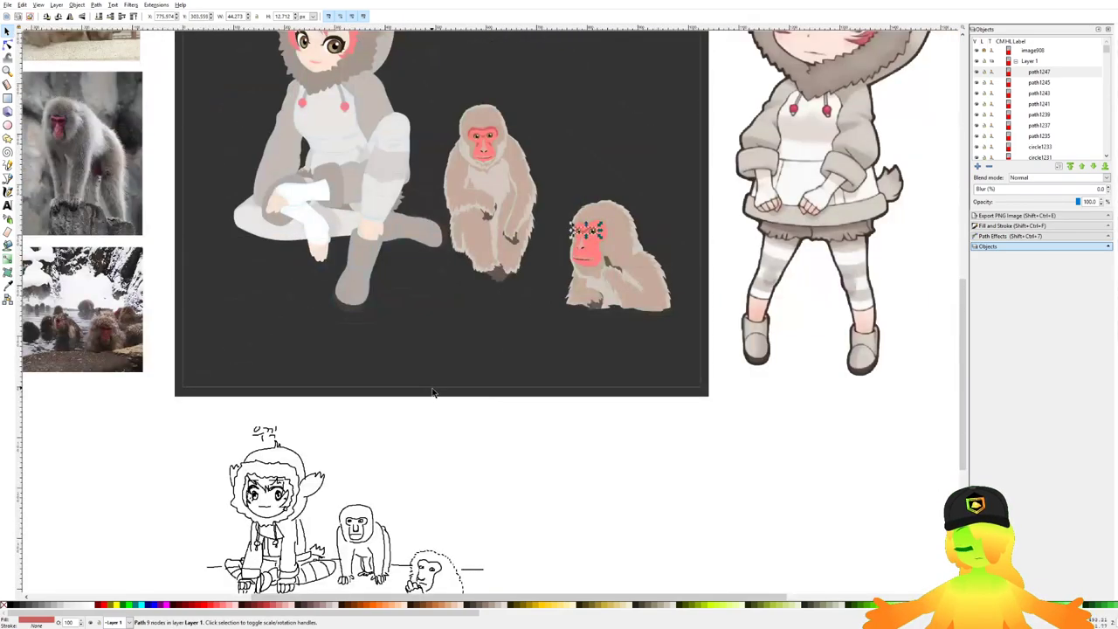
{"action": "left_click", "coordinate": [434, 394]}
Step: Shift the second macaque's nose and nostrils together slightly left, keeping them about 14.8 px wide
{"action": "scroll", "coordinate": [601, 253], "scroll_direction": "up", "scroll_amount": 12, "text": "ctrl"}
{"action": "scroll", "coordinate": [599, 274], "scroll_direction": "down", "scroll_amount": 4, "text": "ctrl"}
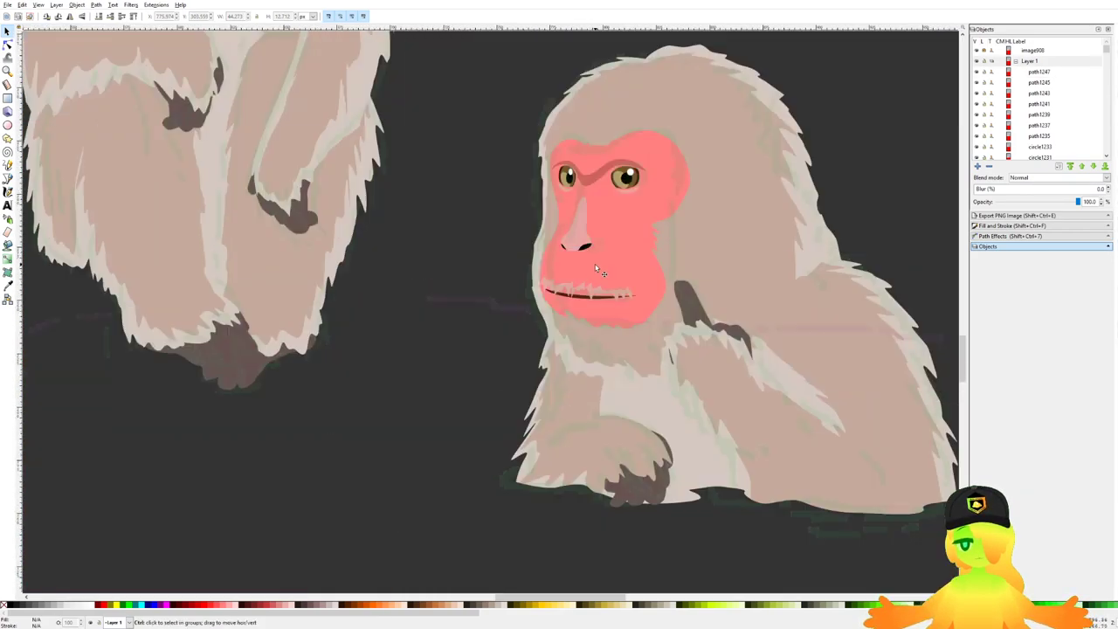
{"action": "scroll", "coordinate": [559, 275], "scroll_direction": "up", "scroll_amount": 4, "text": "ctrl"}
{"action": "left_click", "coordinate": [554, 274]}
{"action": "left_click_drag", "start_coordinate": [554, 274], "coordinate": [548, 273], "text": "ctrl"}
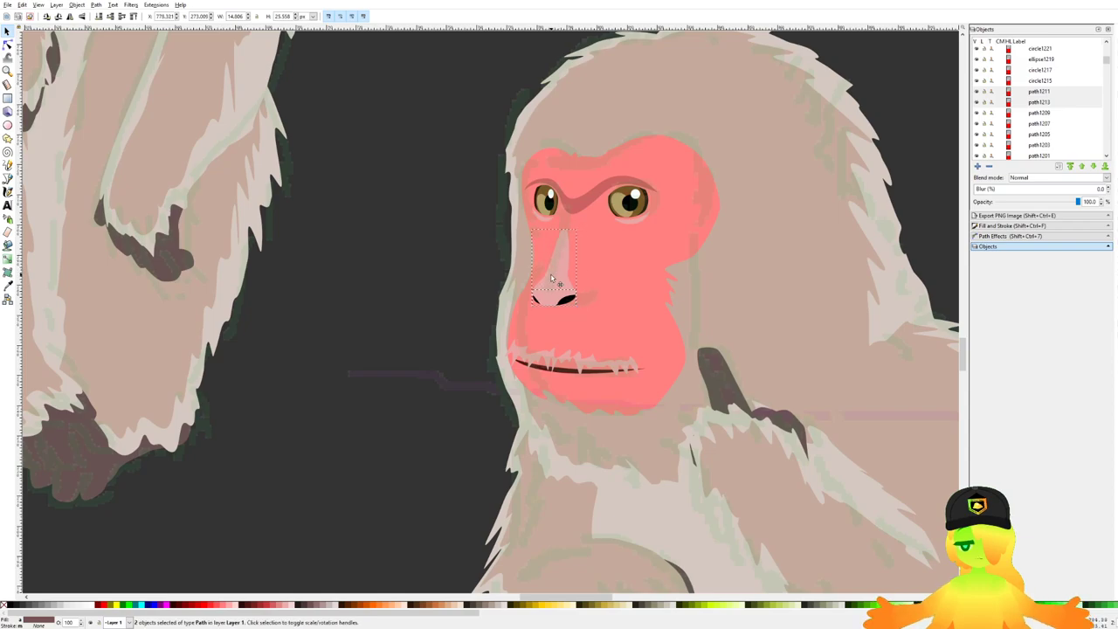
{"action": "left_click", "coordinate": [549, 272]}
{"action": "left_click_drag", "start_coordinate": [579, 227], "coordinate": [584, 229]}
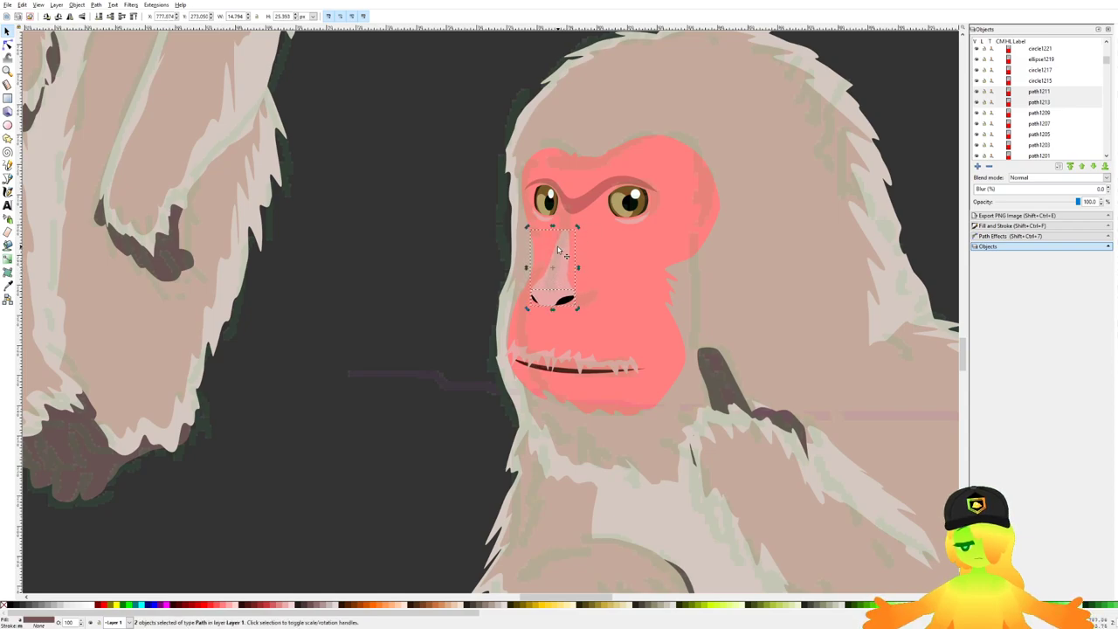
{"action": "key", "text": "Escape"}
{"action": "scroll", "coordinate": [524, 279], "scroll_direction": "down", "scroll_amount": 7, "text": "ctrl"}
{"action": "scroll", "coordinate": [479, 284], "scroll_direction": "up", "scroll_amount": 6, "text": "ctrl"}
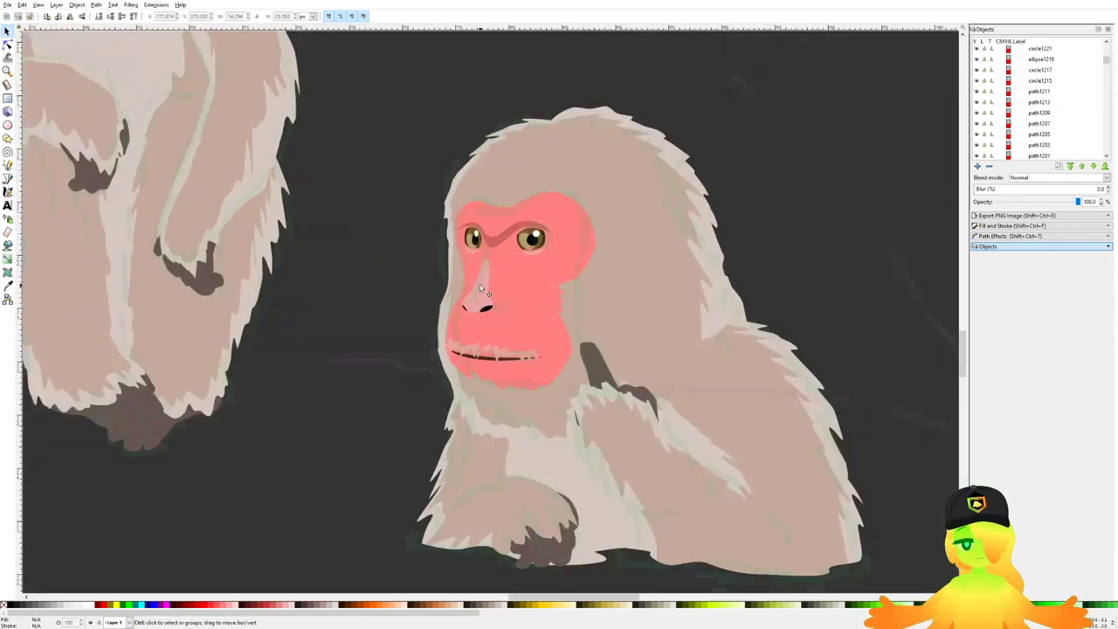
{"action": "scroll", "coordinate": [487, 215], "scroll_direction": "down", "scroll_amount": 3, "text": "ctrl"}
{"action": "scroll", "coordinate": [496, 205], "scroll_direction": "up", "scroll_amount": 5, "text": "ctrl"}
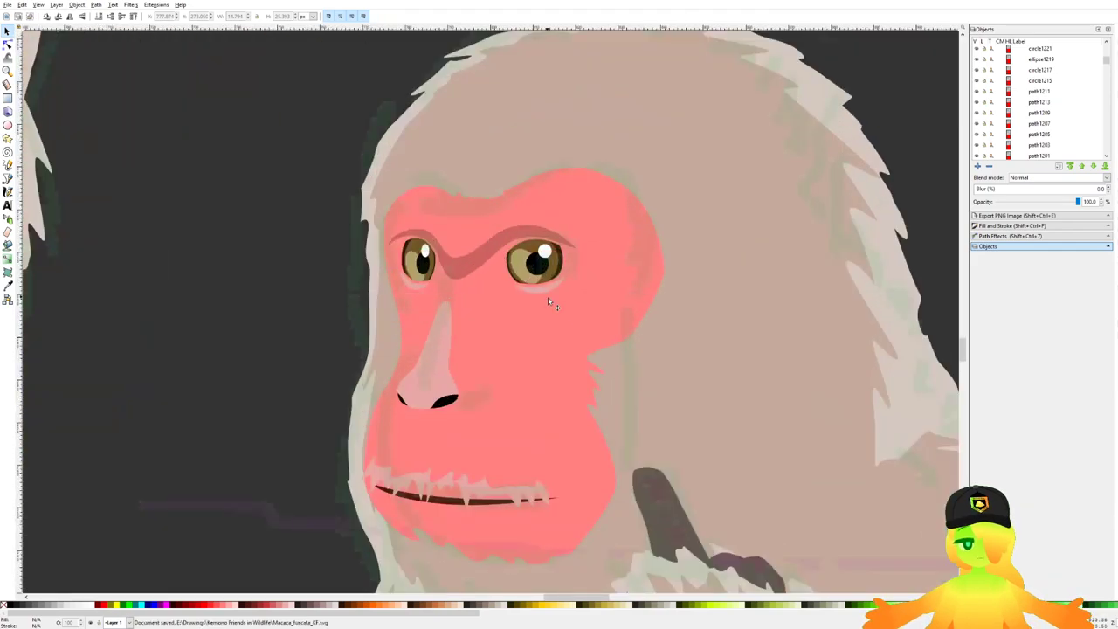
Step: Lower the second macaque's brow and both eyes together, narrow the set to about 41.5 px wide, and save the document
{"action": "left_click_drag", "start_coordinate": [592, 318], "coordinate": [372, 206]}
{"action": "left_click_drag", "start_coordinate": [441, 261], "coordinate": [442, 278]}
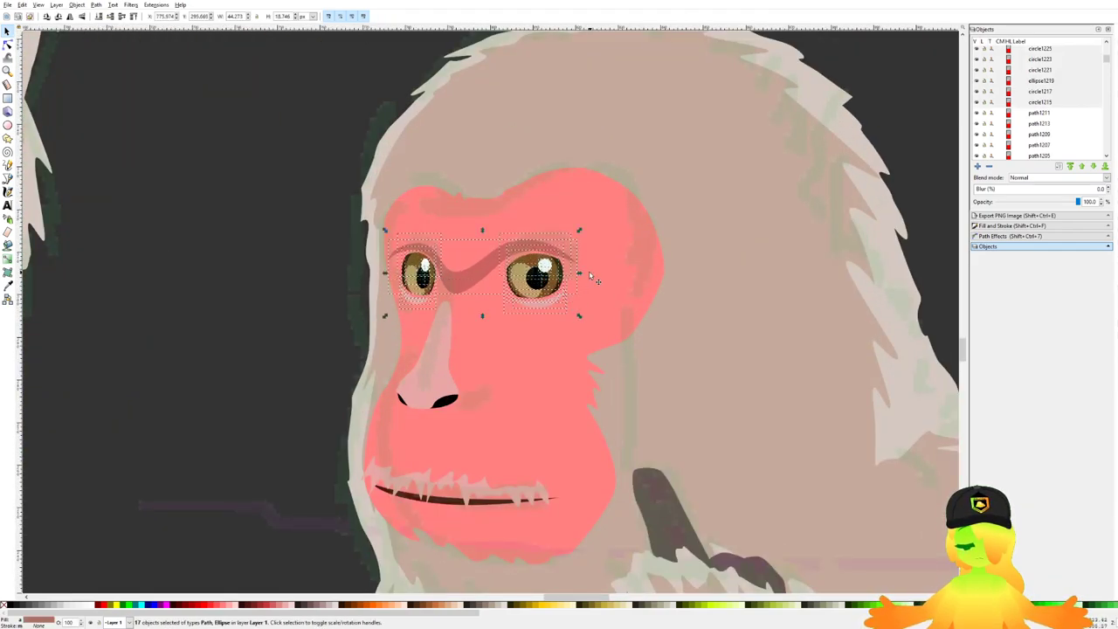
{"action": "left_click_drag", "start_coordinate": [579, 273], "coordinate": [564, 276]}
{"action": "key", "text": "Escape"}
{"action": "key", "text": "ctrl+s"}
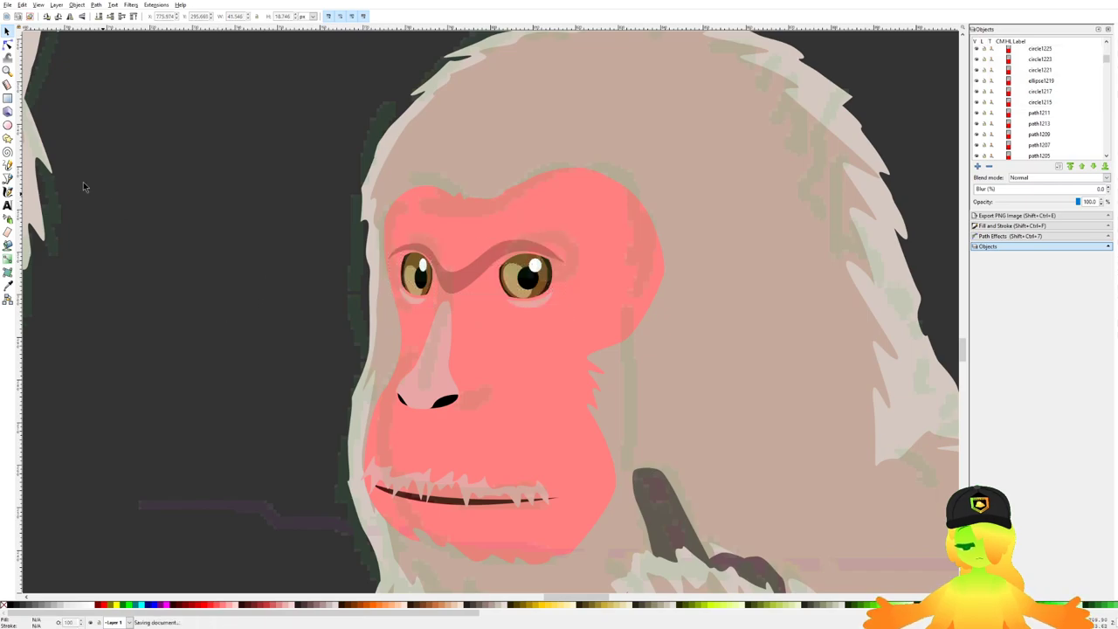
Step: Draw a closed curved band with the Pen tool along the upper edge of the second macaque's red face, from temple to temple
{"action": "left_click", "coordinate": [7, 178]}
{"action": "scroll", "coordinate": [361, 278], "scroll_direction": "down", "scroll_amount": 5, "text": "ctrl"}
{"action": "scroll", "coordinate": [361, 277], "scroll_direction": "up", "scroll_amount": 5, "text": "ctrl"}
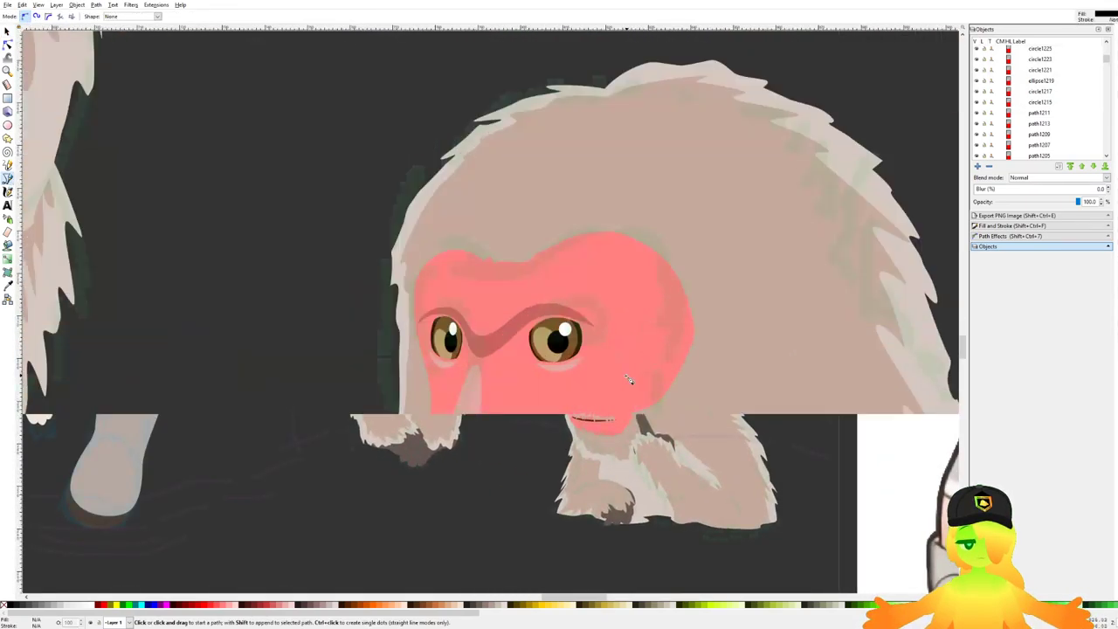
{"action": "scroll", "coordinate": [360, 277], "scroll_direction": "up", "scroll_amount": 1, "text": "ctrl"}
{"action": "left_click_drag", "start_coordinate": [322, 290], "coordinate": [376, 211]}
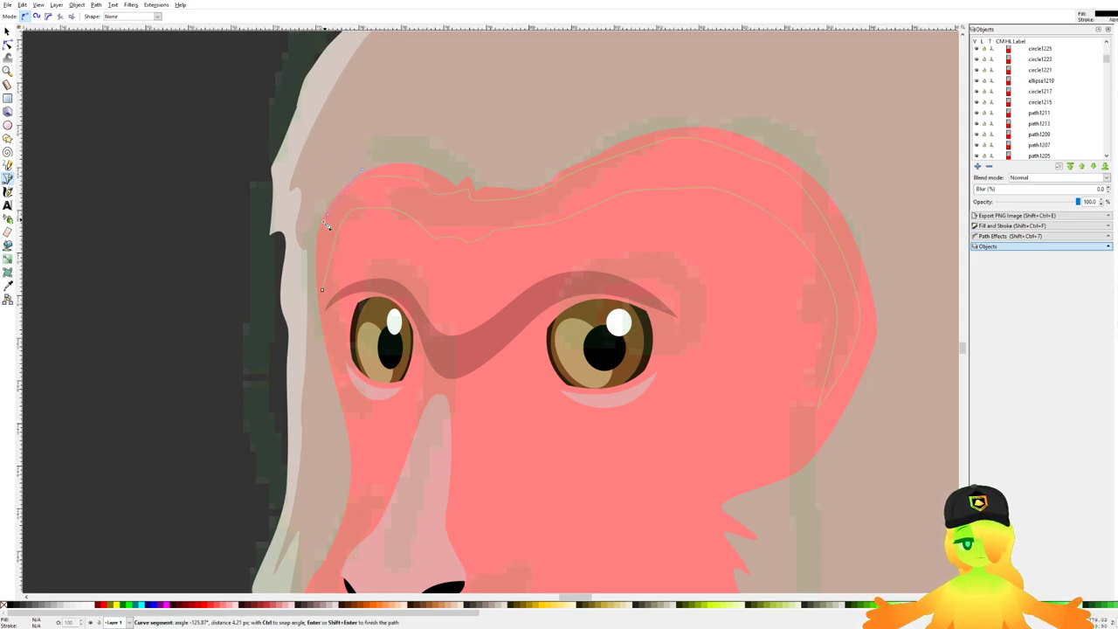
{"action": "left_click_drag", "start_coordinate": [328, 320], "coordinate": [329, 321]}
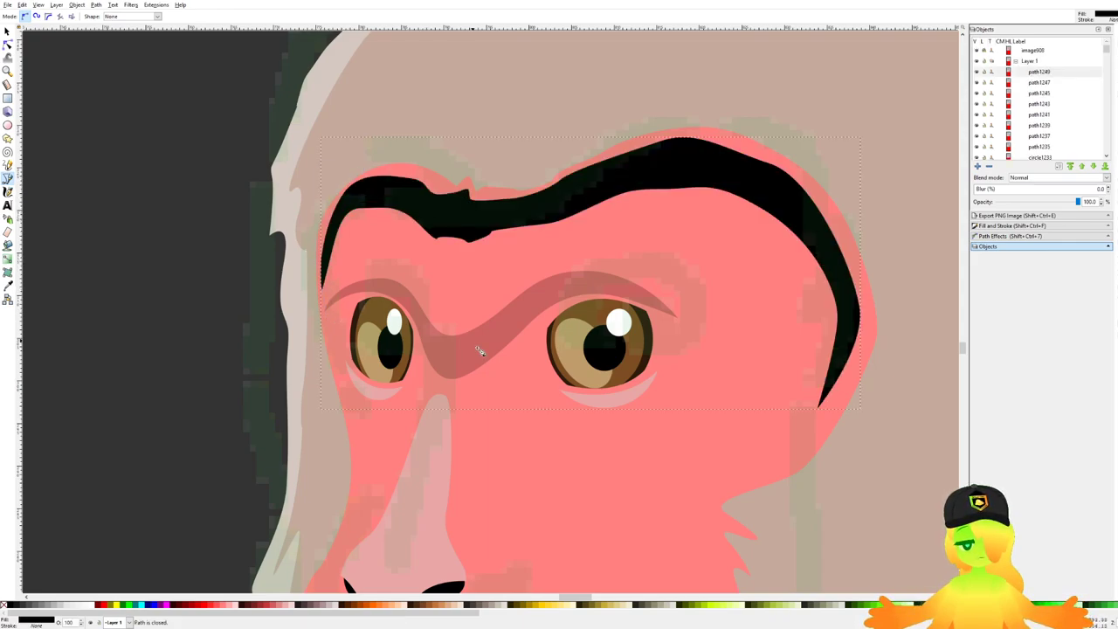
Step: Fill the new forehead band with the darker red sampled from the second macaque's brow and save the document
{"action": "key", "text": "d"}
{"action": "left_click", "coordinate": [484, 337]}
{"action": "scroll", "coordinate": [568, 310], "scroll_direction": "down", "scroll_amount": 8}
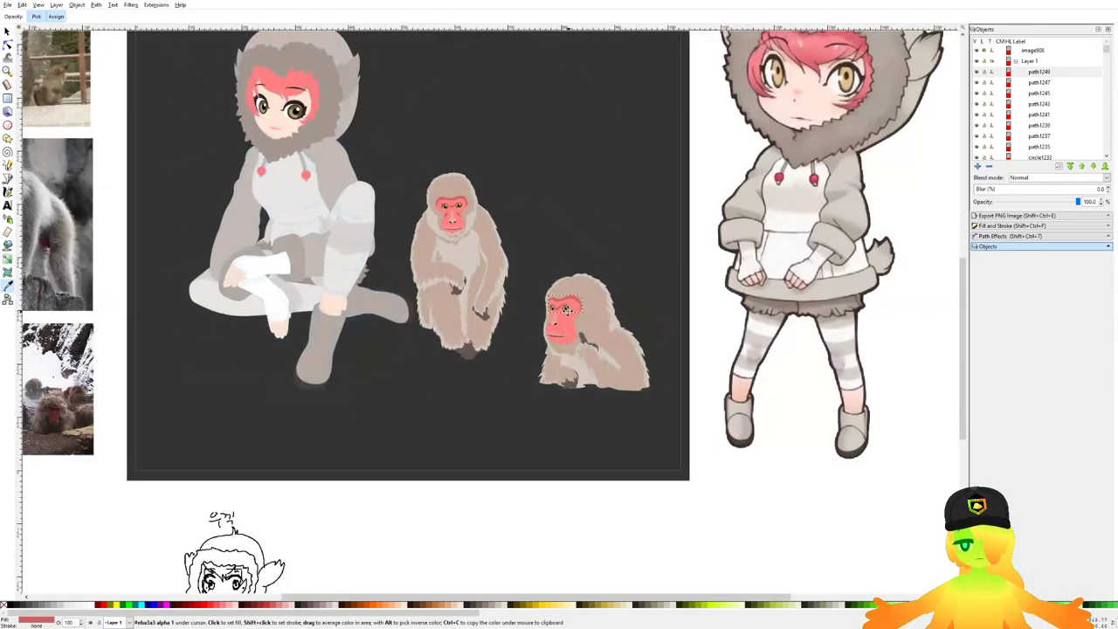
{"action": "key", "text": "ctrl+s"}
{"action": "scroll", "coordinate": [592, 351], "scroll_direction": "up", "scroll_amount": 1}
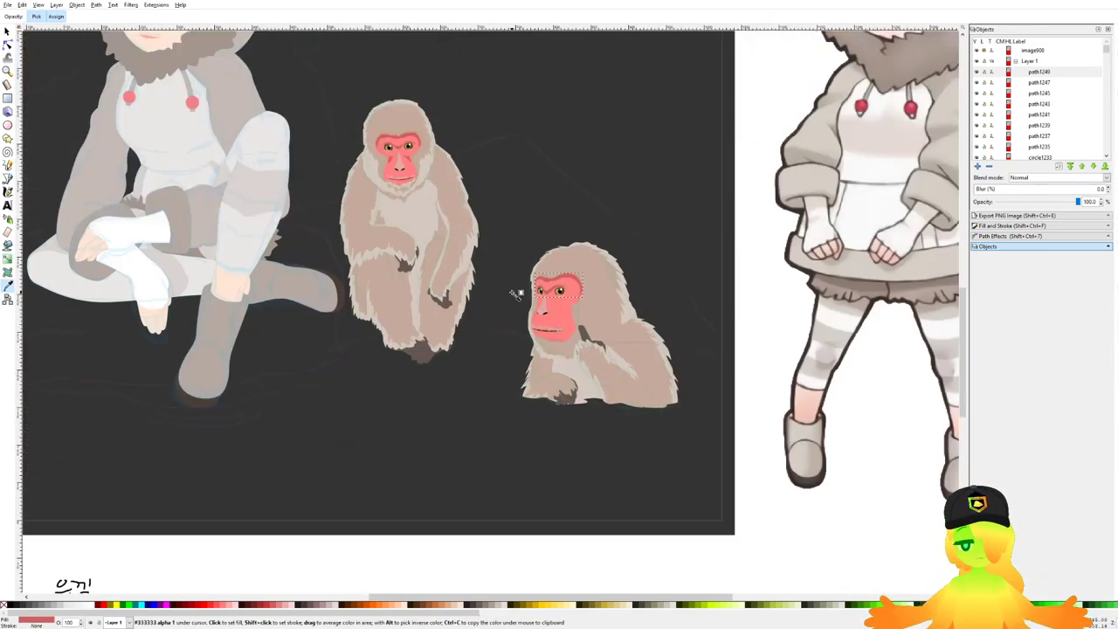
{"action": "scroll", "coordinate": [517, 291], "scroll_direction": "up", "scroll_amount": 1}
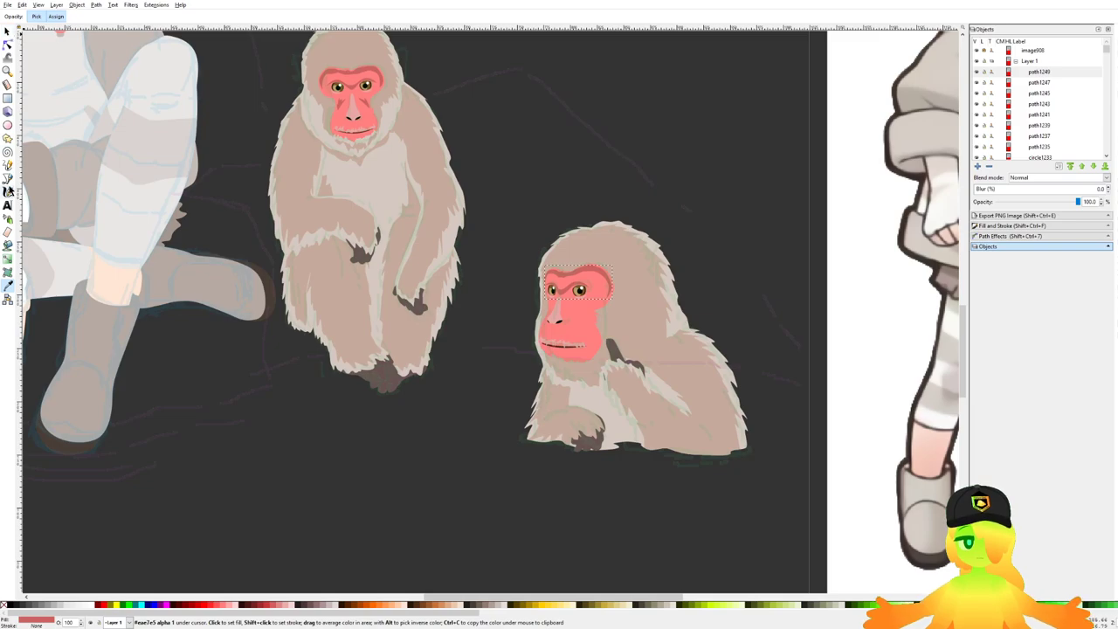
Step: Draw a jagged, downward-tapering dark red shading shape on the second macaque's cheek below the right eye
{"action": "left_click", "coordinate": [7, 180]}
{"action": "scroll", "coordinate": [587, 317], "scroll_direction": "up", "scroll_amount": 6}
{"action": "left_click", "coordinate": [568, 354]}
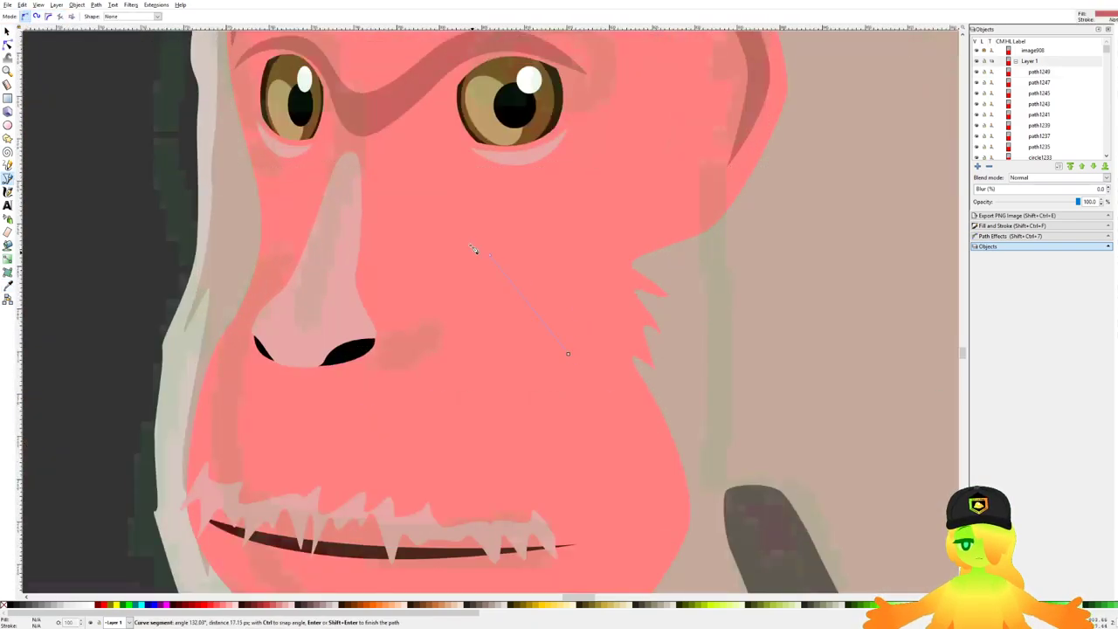
{"action": "left_click", "coordinate": [467, 234]}
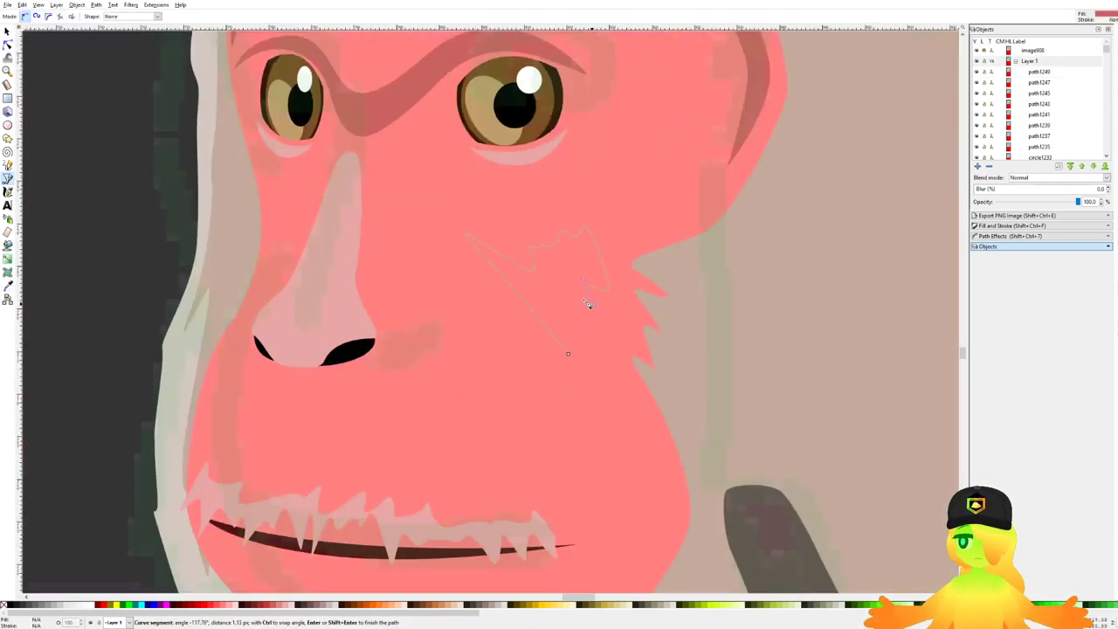
{"action": "left_click", "coordinate": [581, 310]}
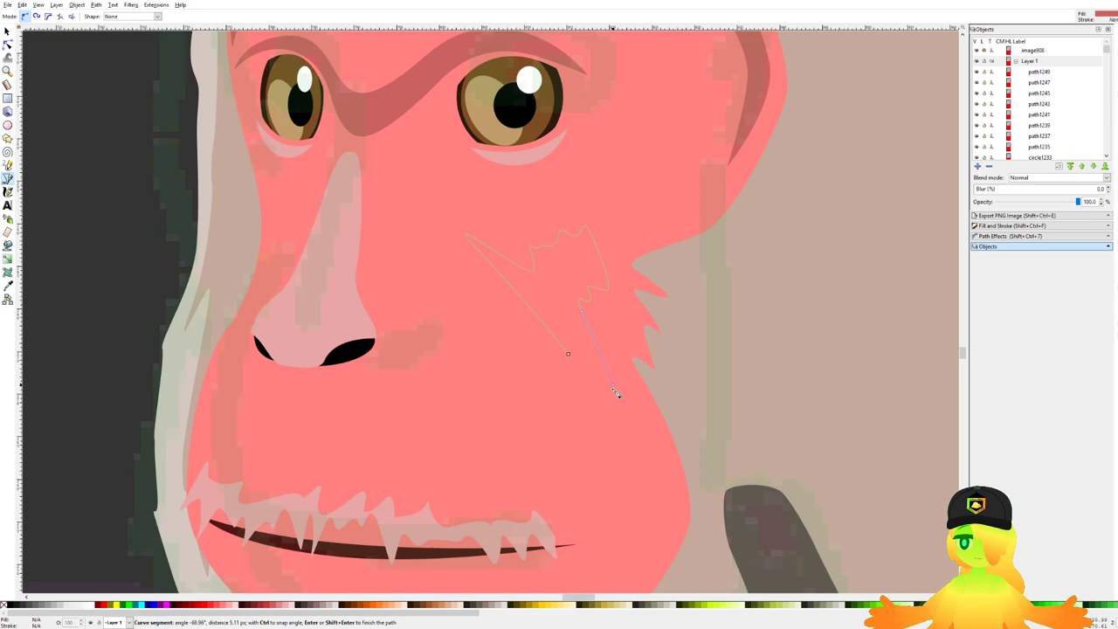
{"action": "left_click", "coordinate": [568, 352]}
Step: Draw a smaller jagged dark red shading shape on the cheek left of the second macaque's nose and save the document
{"action": "scroll", "coordinate": [417, 275], "scroll_direction": "left", "scroll_amount": 3}
{"action": "scroll", "coordinate": [374, 233], "scroll_direction": "up", "scroll_amount": 1}
{"action": "left_click_drag", "start_coordinate": [374, 234], "coordinate": [365, 304]}
{"action": "left_click", "coordinate": [330, 368]}
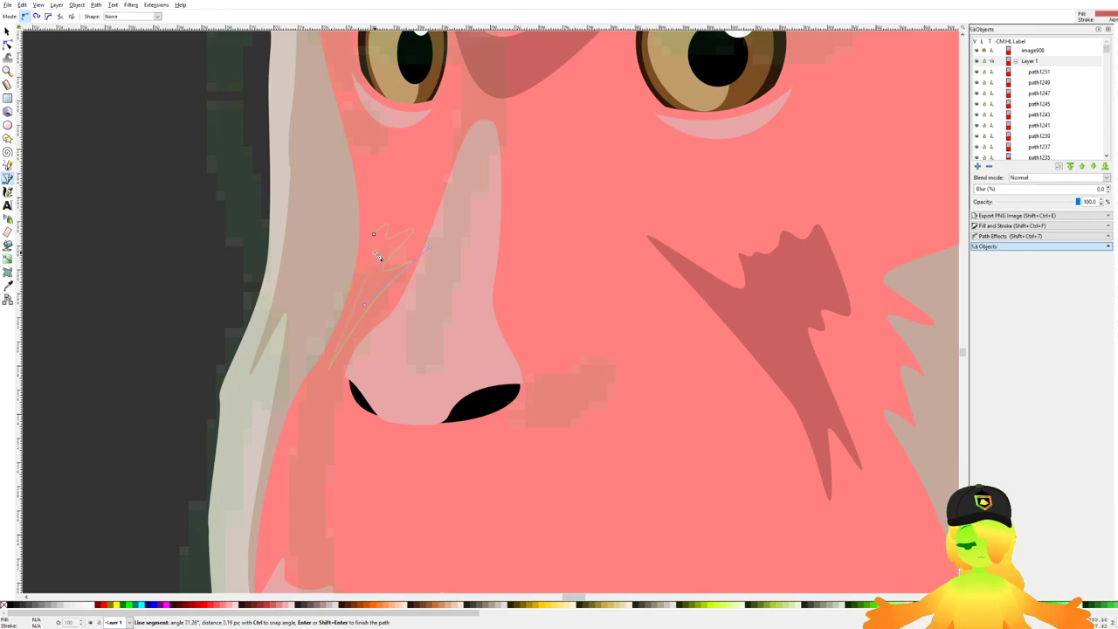
{"action": "left_click", "coordinate": [373, 233]}
{"action": "scroll", "coordinate": [376, 236], "scroll_direction": "down", "scroll_amount": 5}
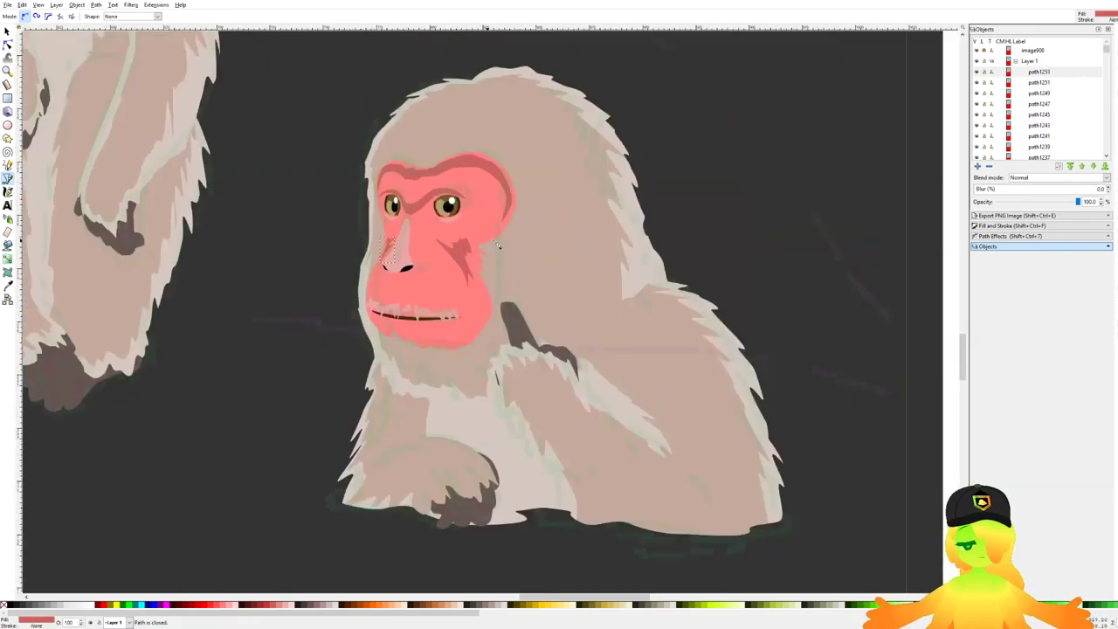
{"action": "scroll", "coordinate": [493, 249], "scroll_direction": "down", "scroll_amount": 6}
{"action": "key", "text": "ctrl+s"}
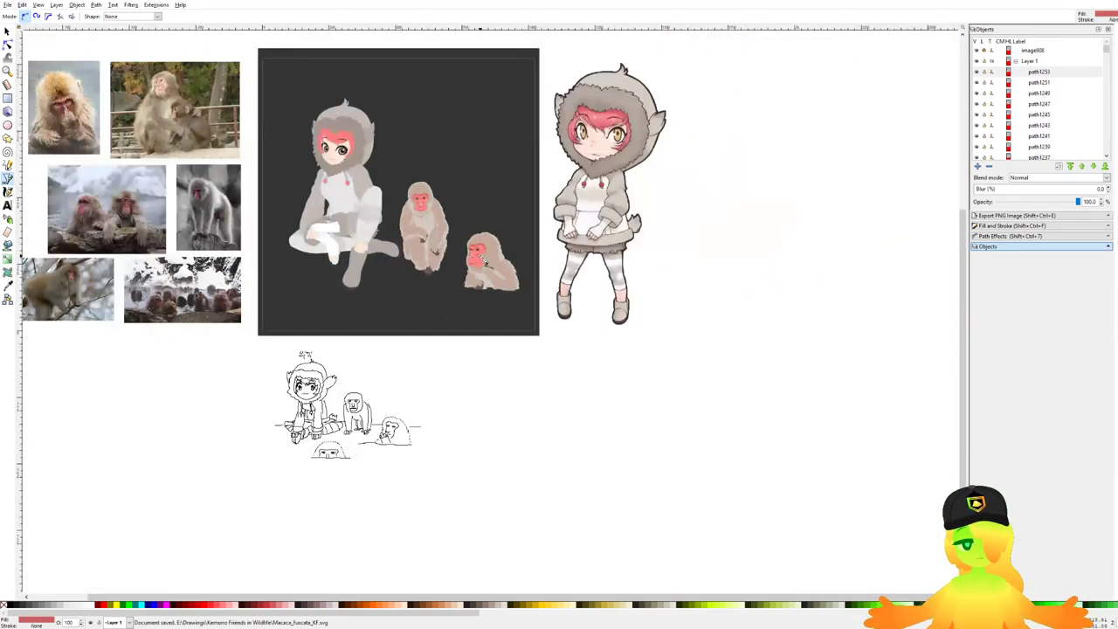
Step: Narrow the second macaque's nose together with its nostrils to about 12.7 px wide and save the document
{"action": "scroll", "coordinate": [484, 262], "scroll_direction": "up", "scroll_amount": 3}
{"action": "key", "text": "ctrl+s"}
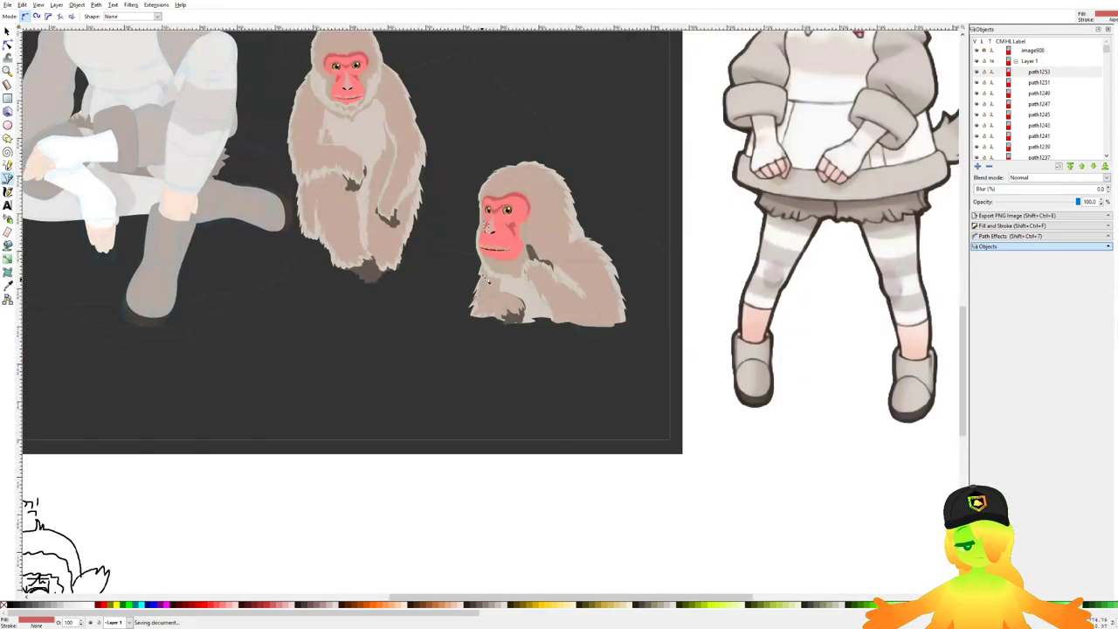
{"action": "key", "text": "ctrl+s"}
{"action": "scroll", "coordinate": [487, 279], "scroll_direction": "up", "scroll_amount": 7}
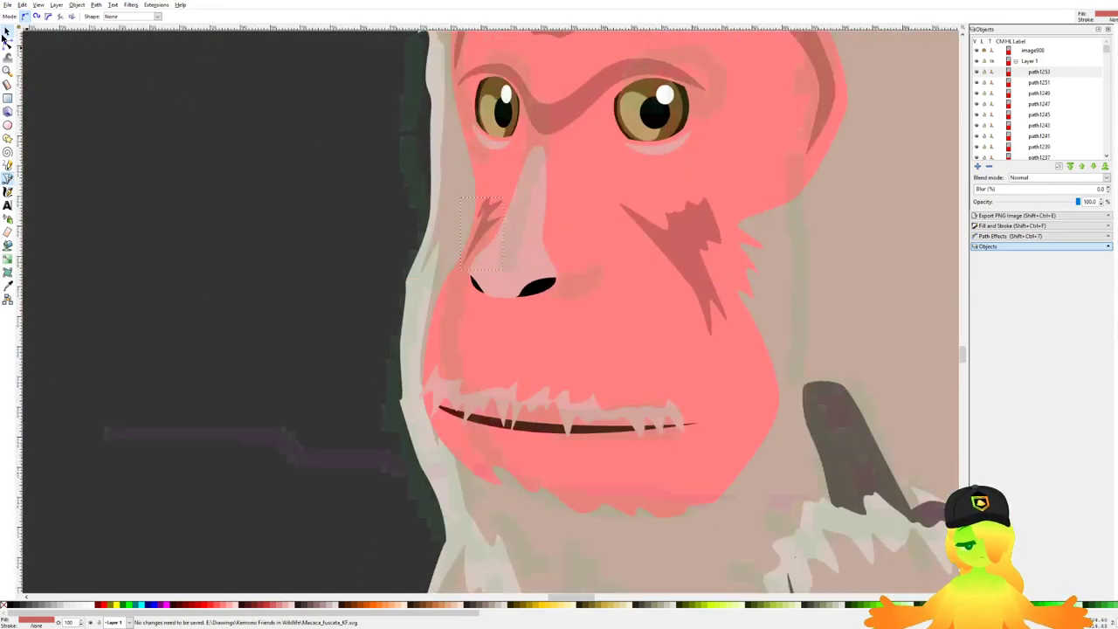
{"action": "left_click", "coordinate": [7, 31]}
{"action": "left_click", "coordinate": [489, 272]}
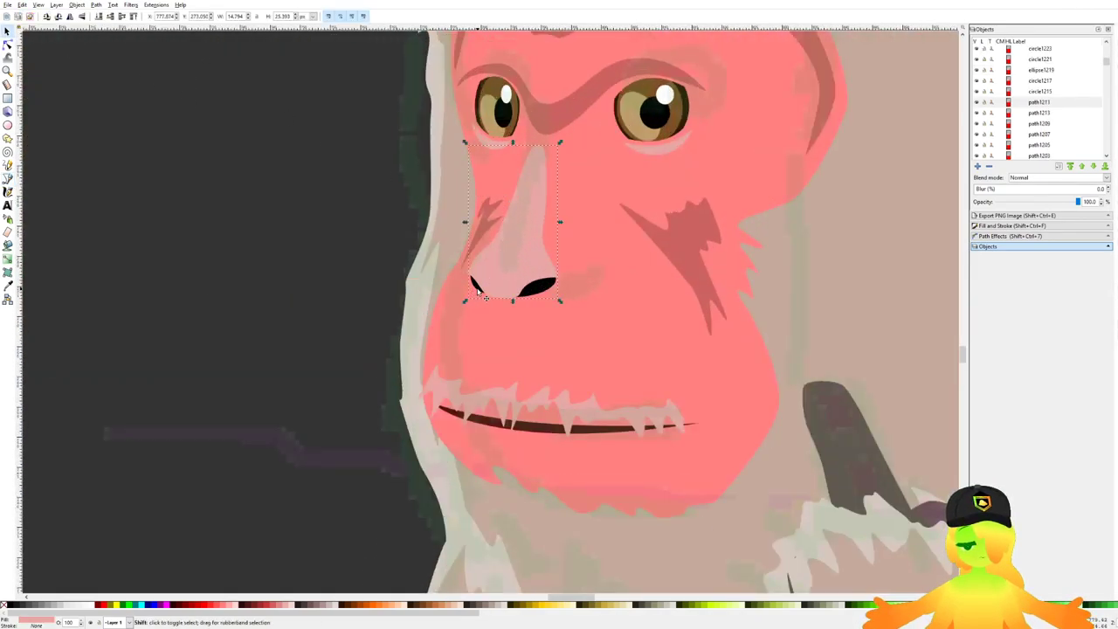
{"action": "left_click", "coordinate": [531, 236], "text": "shift"}
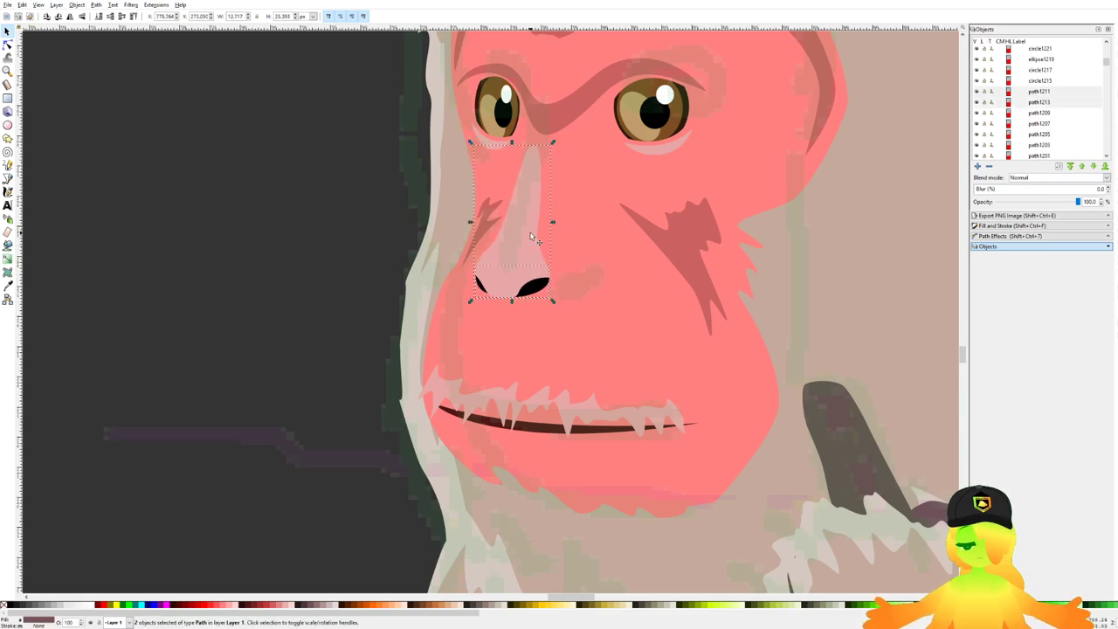
{"action": "scroll", "coordinate": [531, 238], "scroll_direction": "down", "scroll_amount": 7}
{"action": "scroll", "coordinate": [449, 290], "scroll_direction": "down", "scroll_amount": 2}
{"action": "key", "text": "Escape"}
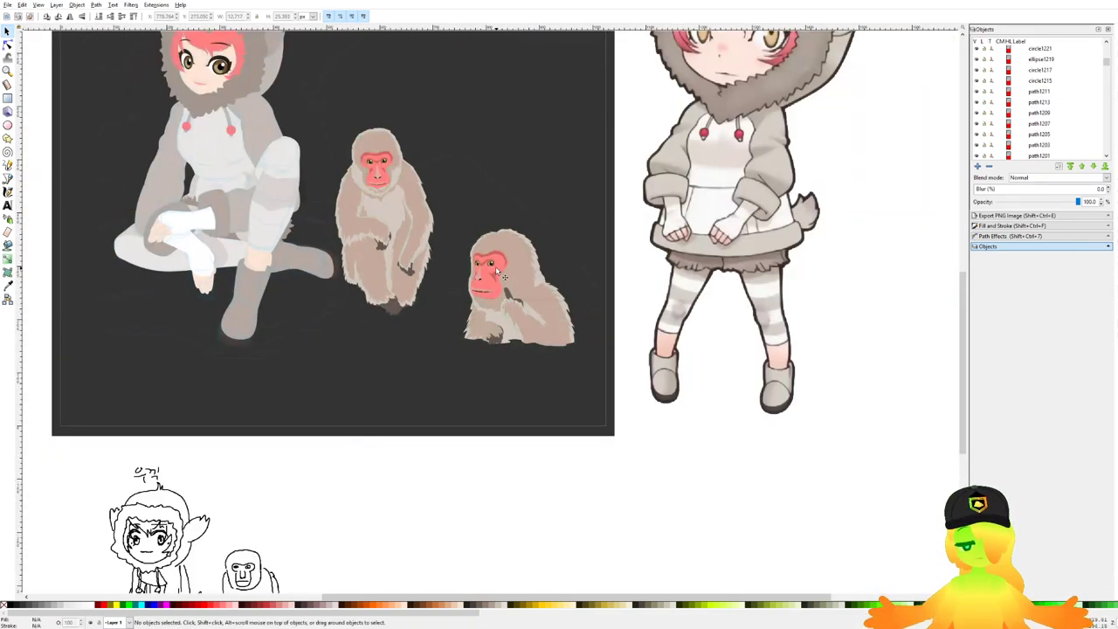
{"action": "key", "text": "ctrl+s"}
Step: Shift the second macaque's red face, mouth and dark red shading shapes slightly down, narrow them to about 66.4 px wide, and save the document
{"action": "scroll", "coordinate": [502, 262], "scroll_direction": "up", "scroll_amount": 4}
{"action": "left_click", "coordinate": [502, 262]}
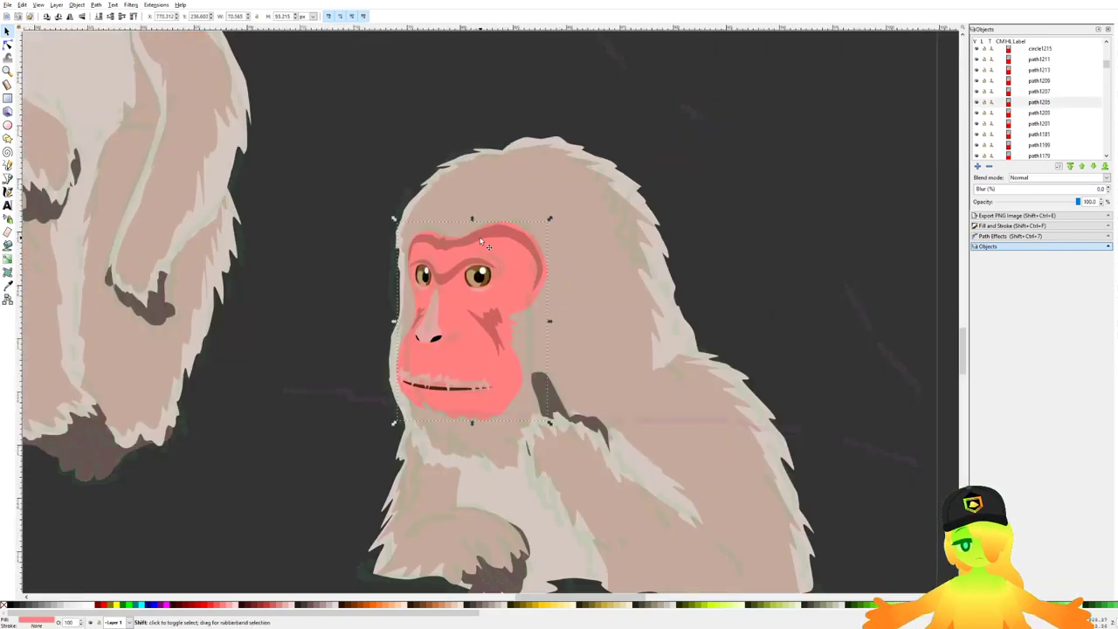
{"action": "scroll", "coordinate": [480, 323], "scroll_direction": "up", "scroll_amount": 1}
{"action": "left_click", "coordinate": [479, 384], "text": "ctrl+shift"}
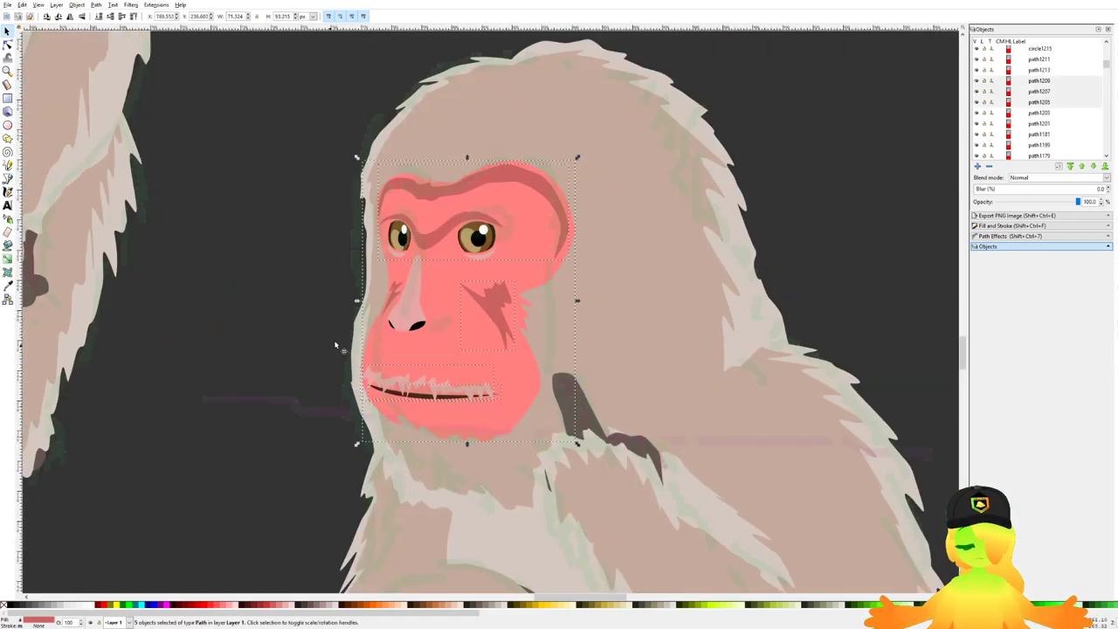
{"action": "left_click", "coordinate": [502, 260]}
{"action": "left_click_drag", "start_coordinate": [578, 301], "coordinate": [578, 305]}
{"action": "left_click_drag", "start_coordinate": [513, 257], "coordinate": [514, 262]}
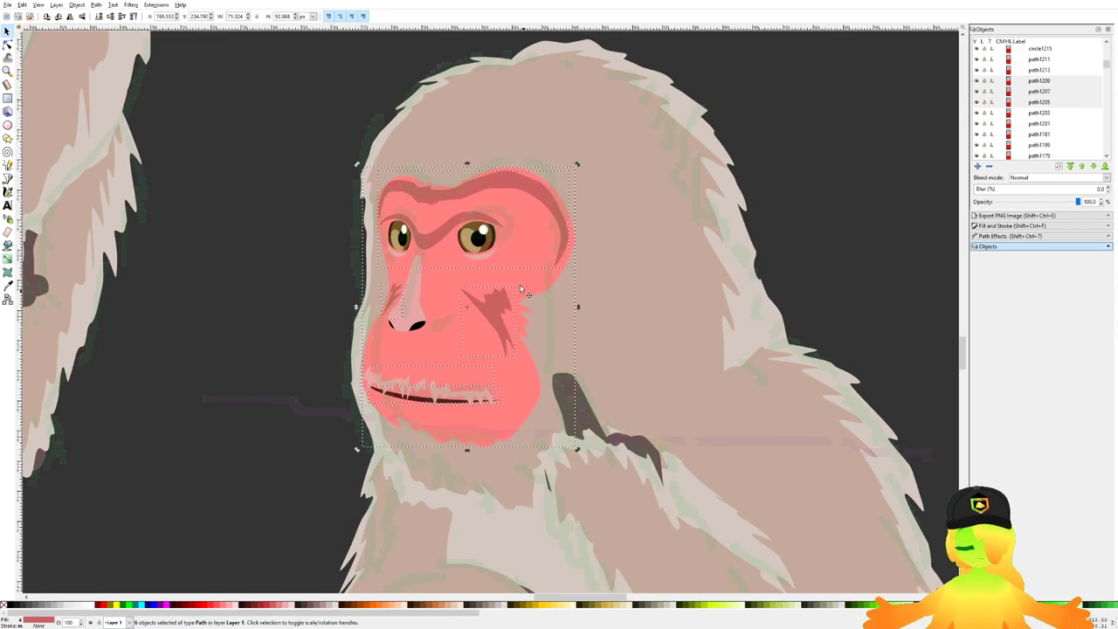
{"action": "left_click_drag", "start_coordinate": [578, 307], "coordinate": [565, 306]}
{"action": "scroll", "coordinate": [565, 306], "scroll_direction": "down", "scroll_amount": 4}
{"action": "key", "text": "Escape"}
{"action": "key", "text": "ctrl+s"}
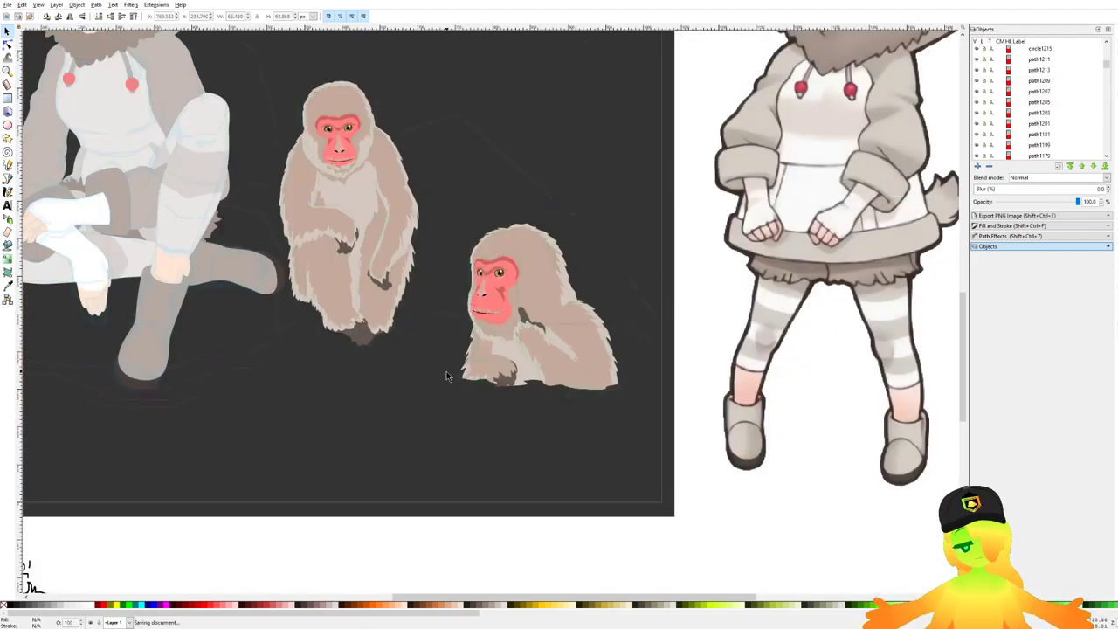
{"action": "scroll", "coordinate": [446, 376], "scroll_direction": "down", "scroll_amount": 3}
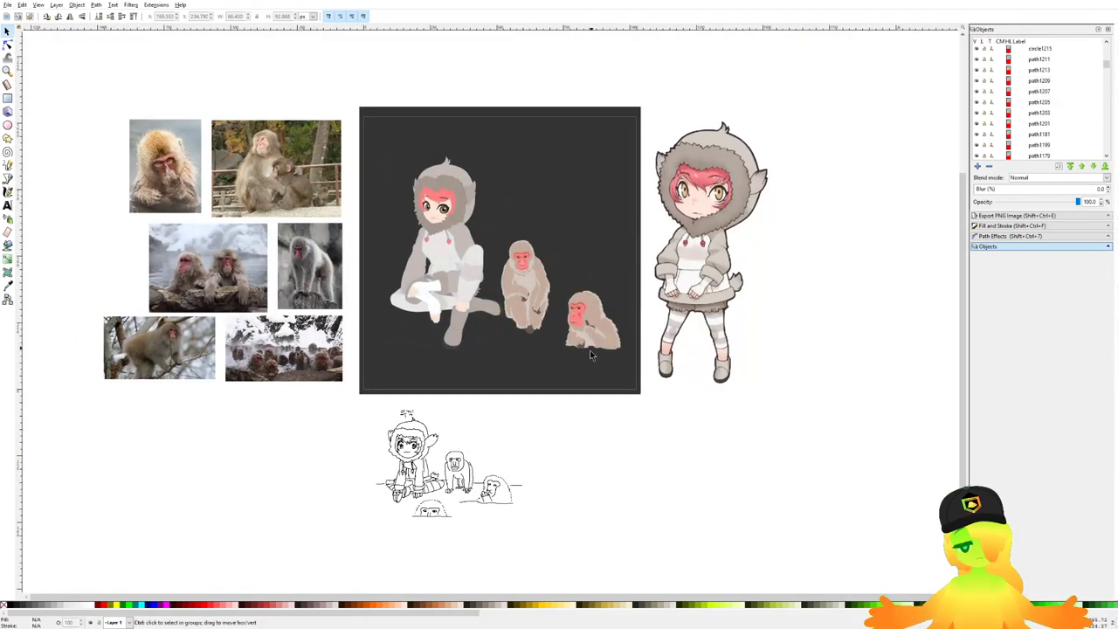
{"action": "scroll", "coordinate": [591, 354], "scroll_direction": "up", "scroll_amount": 4}
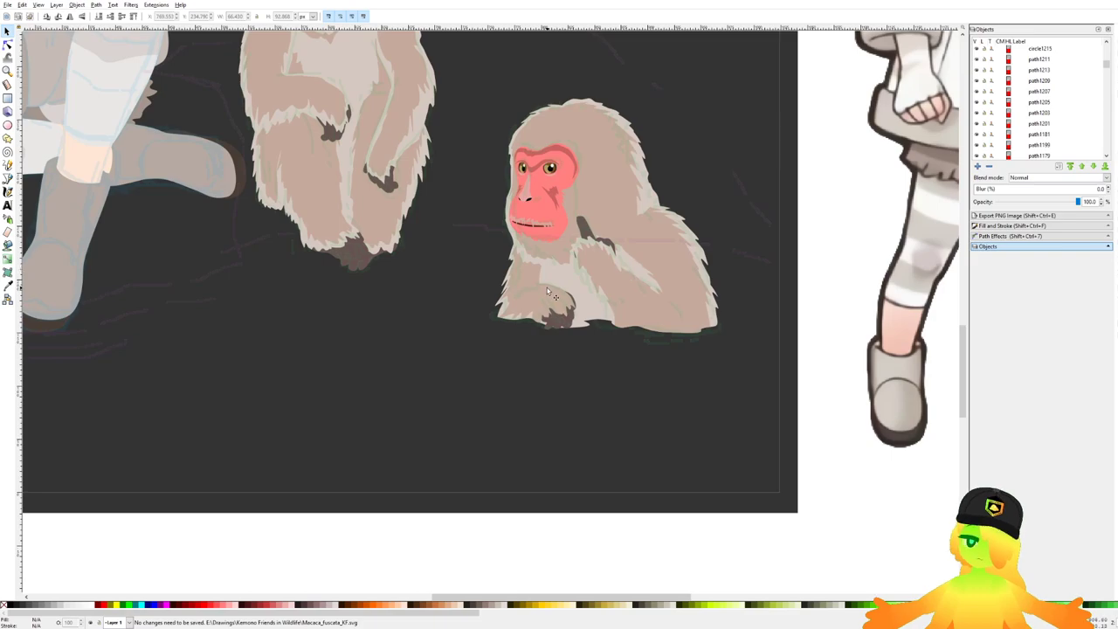
{"action": "scroll", "coordinate": [546, 293], "scroll_direction": "down", "scroll_amount": 4}
{"action": "scroll", "coordinate": [984, 54], "scroll_direction": "up", "scroll_amount": 5}
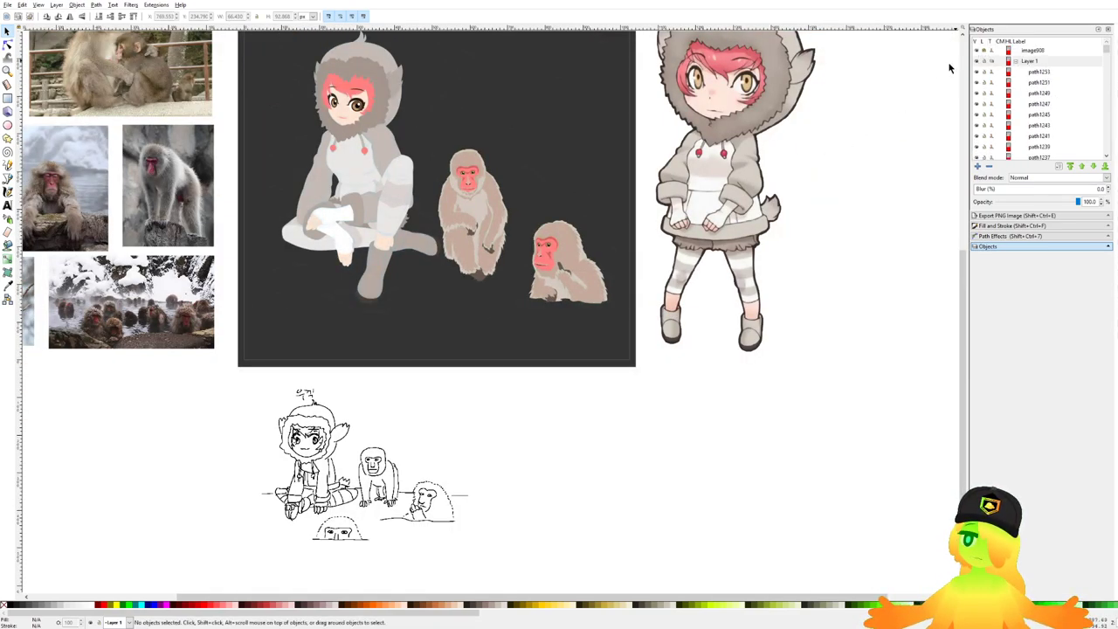
{"action": "left_click_drag", "start_coordinate": [503, 294], "coordinate": [589, 333]}
{"action": "key", "text": "ctrl+s"}
{"action": "left_click", "coordinate": [7, 178]}
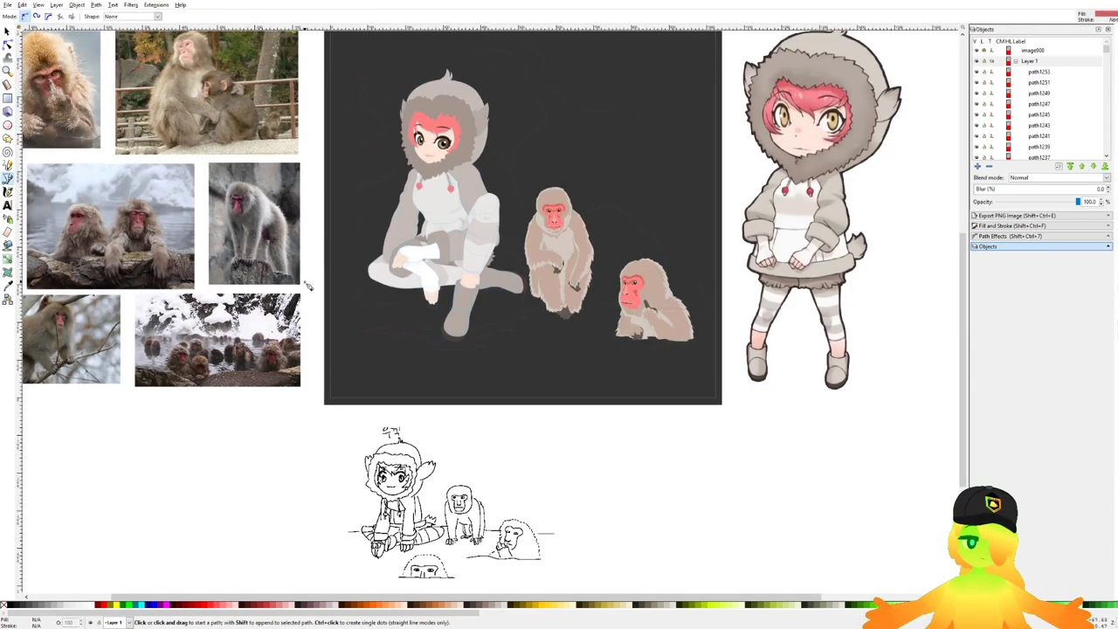
{"action": "scroll", "coordinate": [308, 285], "scroll_direction": "left", "scroll_amount": 4}
{"action": "scroll", "coordinate": [535, 345], "scroll_direction": "up", "scroll_amount": 2}
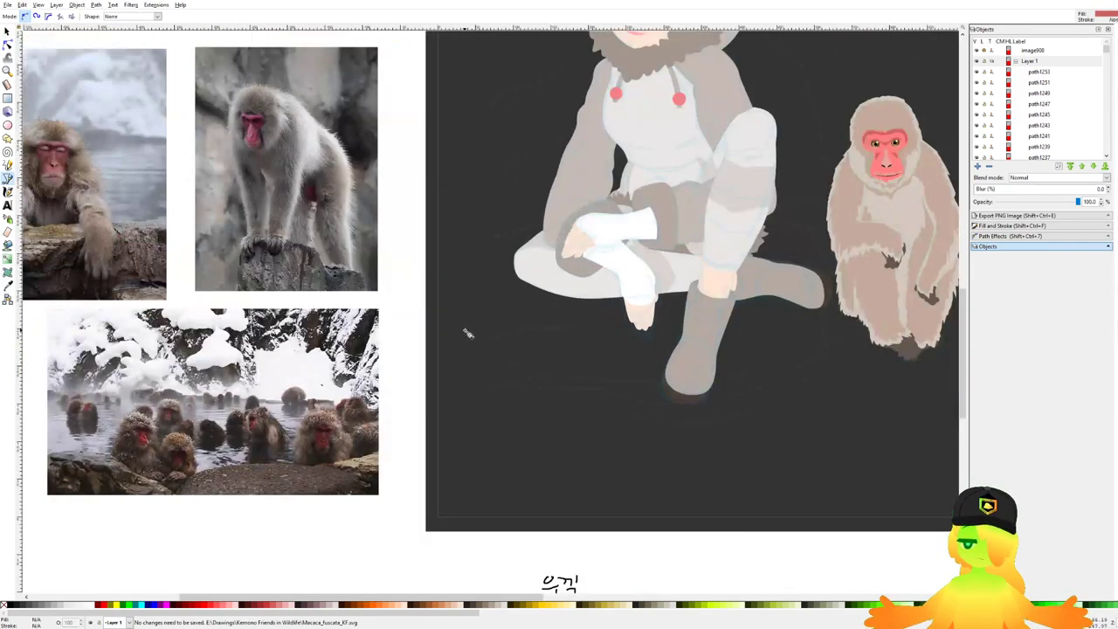
{"action": "scroll", "coordinate": [530, 302], "scroll_direction": "down", "scroll_amount": 1}
{"action": "left_click", "coordinate": [427, 316]}
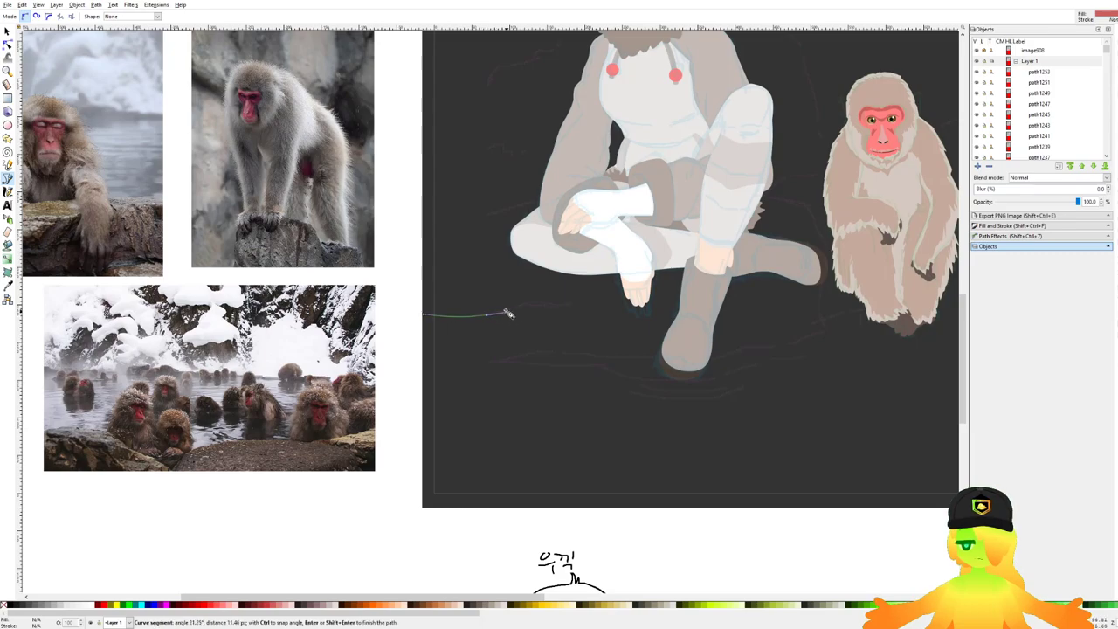
{"action": "key", "text": "Escape"}
{"action": "scroll", "coordinate": [475, 293], "scroll_direction": "down", "scroll_amount": 1}
{"action": "scroll", "coordinate": [559, 281], "scroll_direction": "down", "scroll_amount": 1}
{"action": "left_click_drag", "start_coordinate": [633, 270], "coordinate": [539, 285]}
{"action": "scroll", "coordinate": [540, 284], "scroll_direction": "right", "scroll_amount": 1}
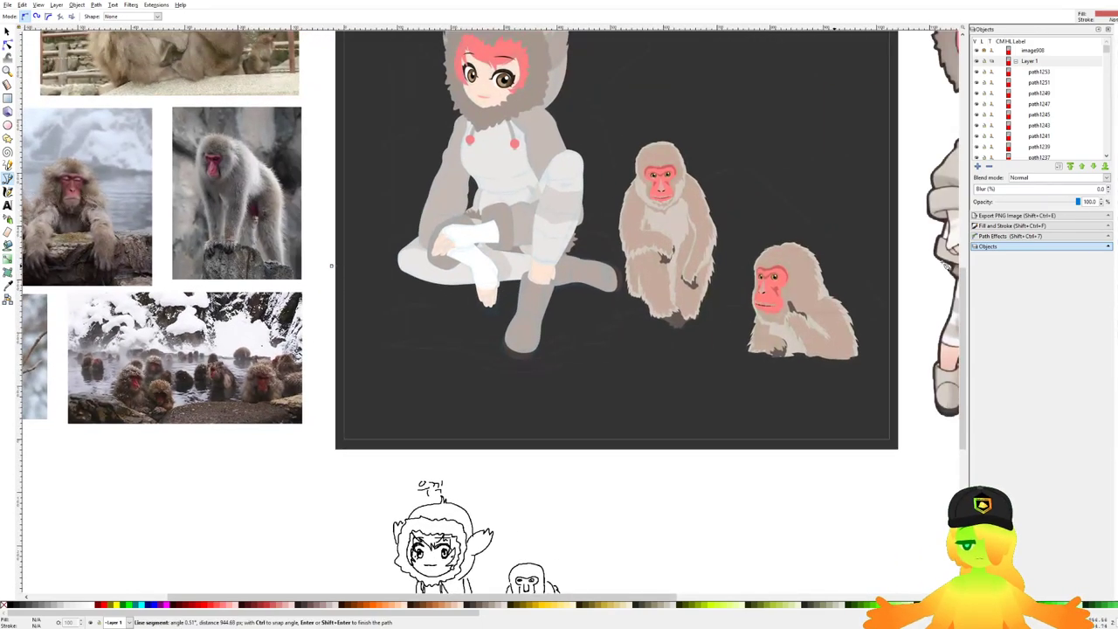
Step: Draw a full-width rectangle about 1062 by 398 px over the lower part of the dark canvas and save the document
{"action": "left_click", "coordinate": [7, 97]}
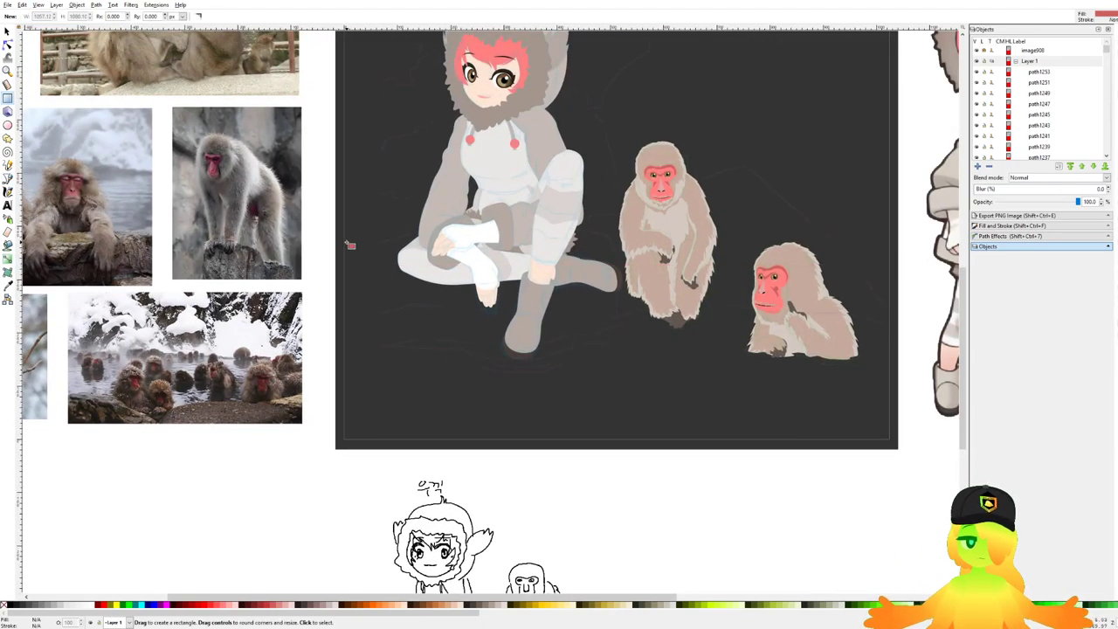
{"action": "left_click_drag", "start_coordinate": [338, 243], "coordinate": [900, 454]}
{"action": "key", "text": "ctrl+s"}
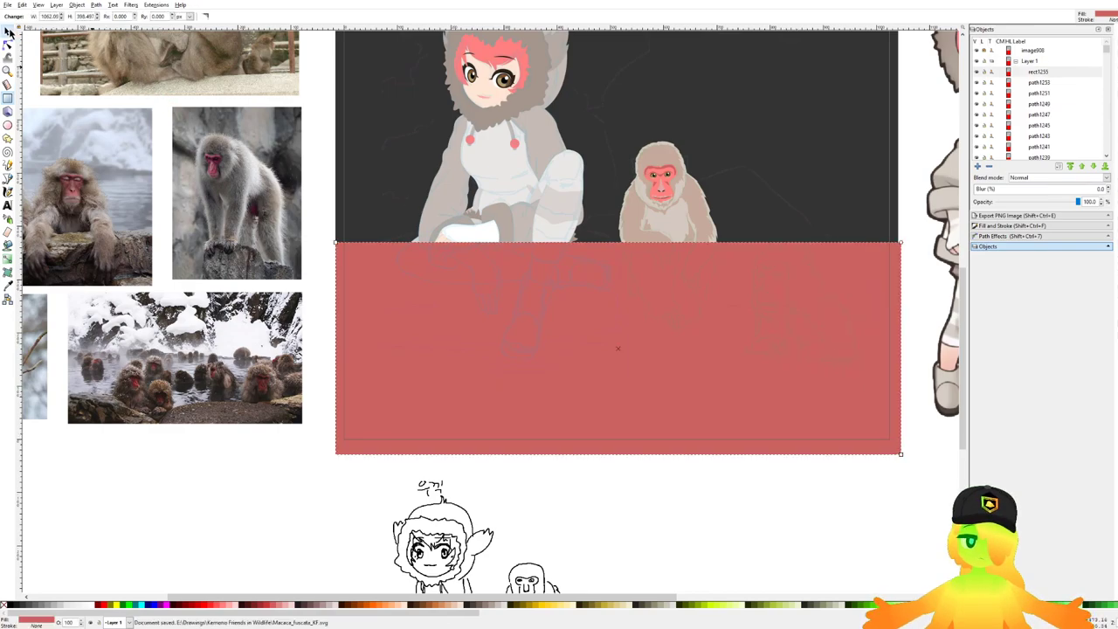
Step: Restack the red rectangle behind the girl and the monkeys, directly above the dark background rectangle
{"action": "left_click", "coordinate": [8, 31]}
{"action": "left_click", "coordinate": [98, 17]}
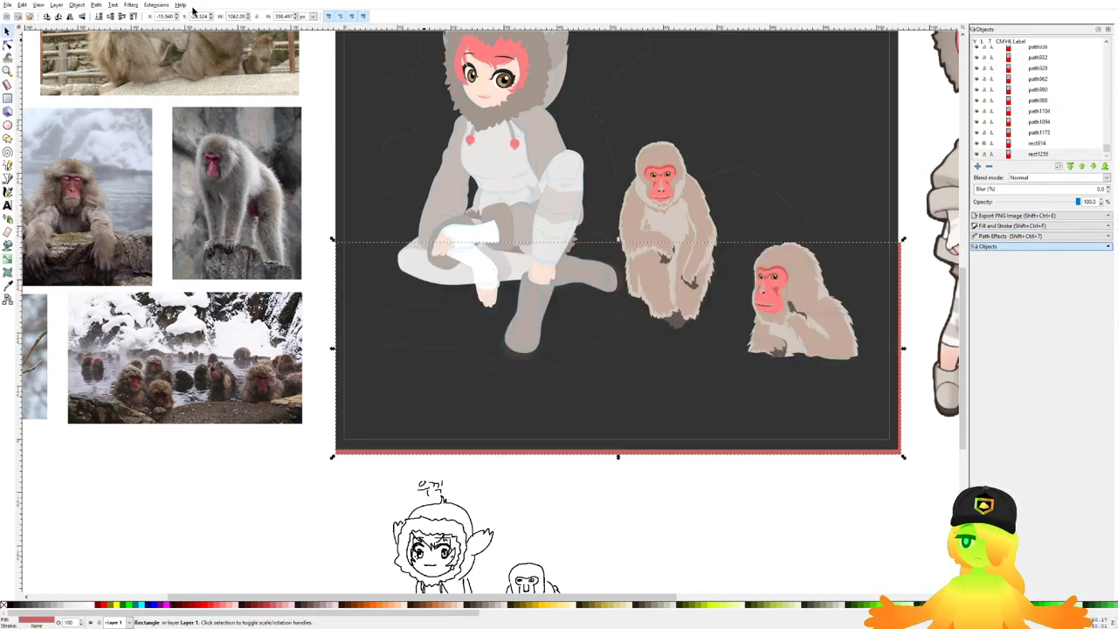
{"action": "key", "text": "Page_Up"}
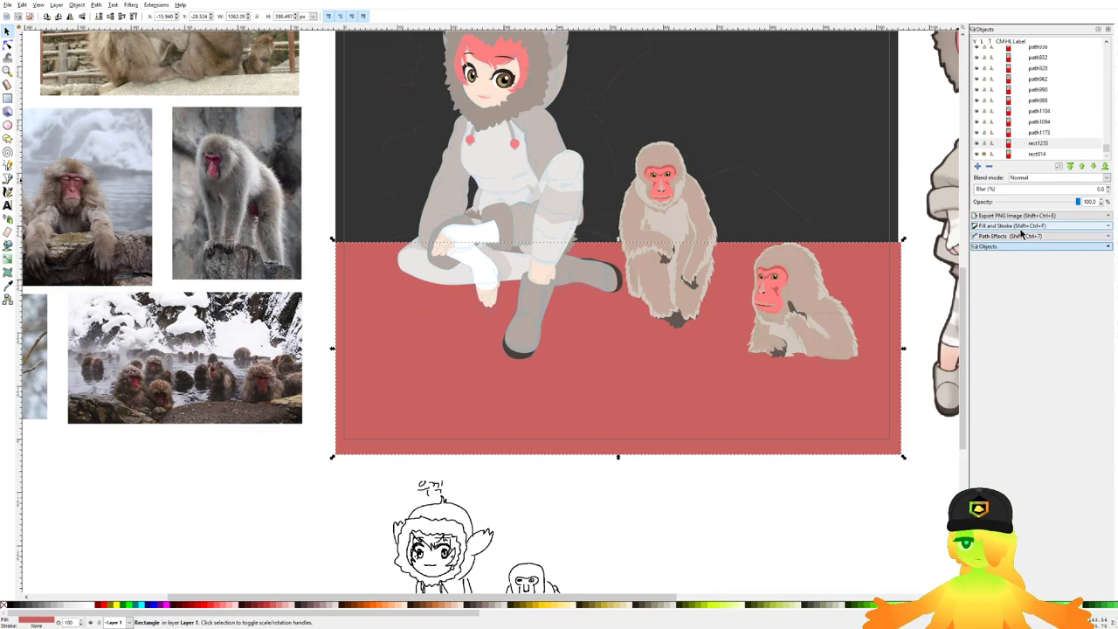
Step: Give the red rectangle a linear gradient fill running vertically from near its upper edge to near its lower edge
{"action": "left_click", "coordinate": [1018, 226]}
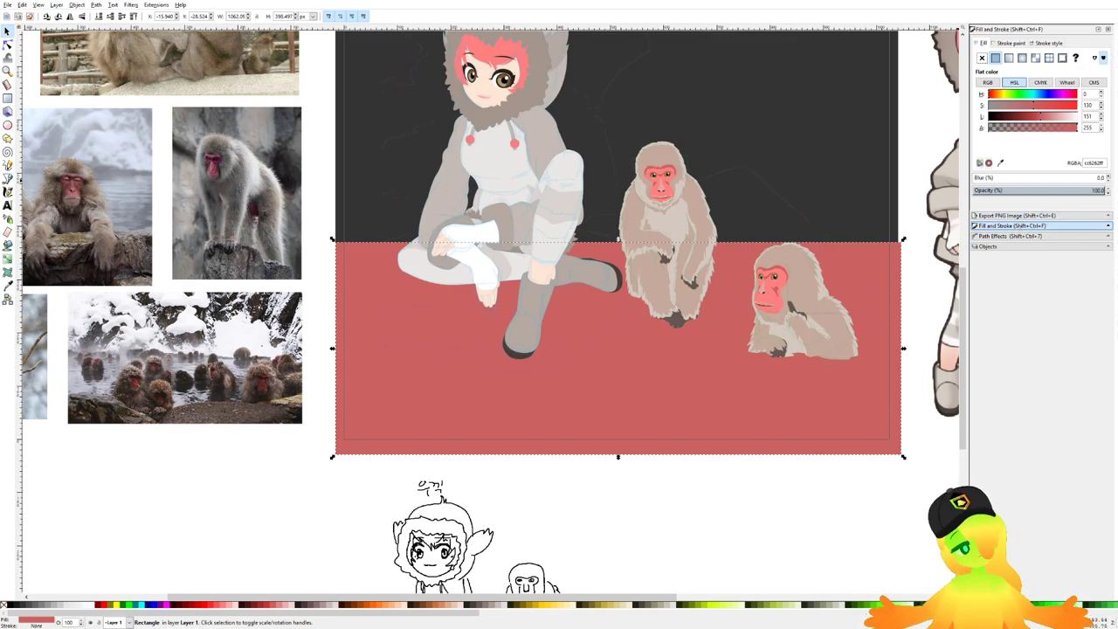
{"action": "left_click", "coordinate": [1009, 57]}
{"action": "left_click", "coordinate": [991, 163]}
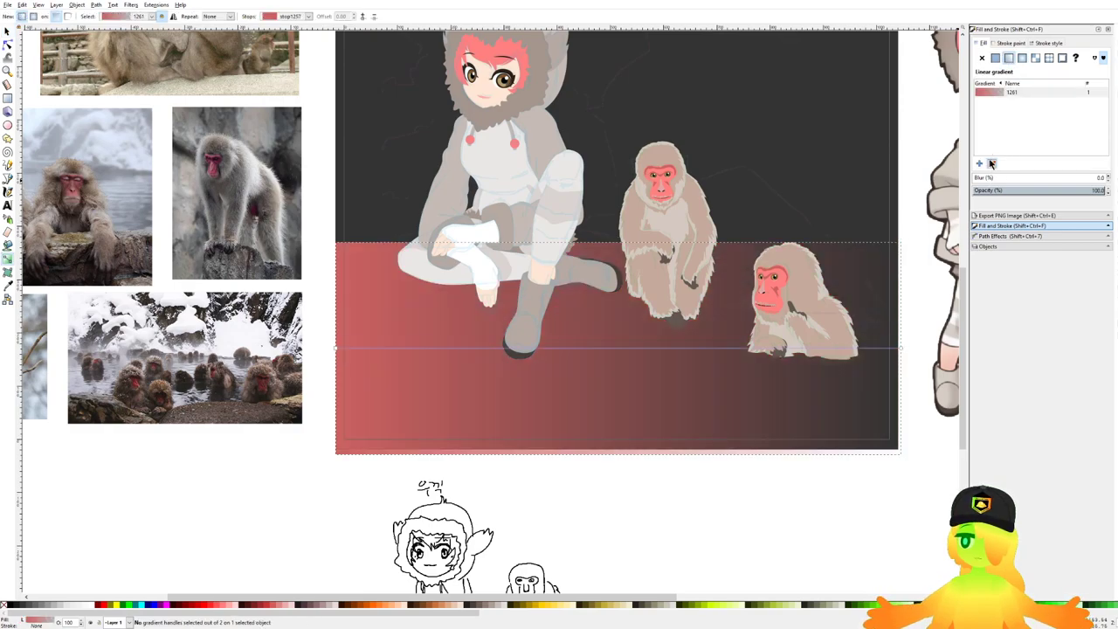
{"action": "left_click_drag", "start_coordinate": [614, 253], "coordinate": [614, 428]}
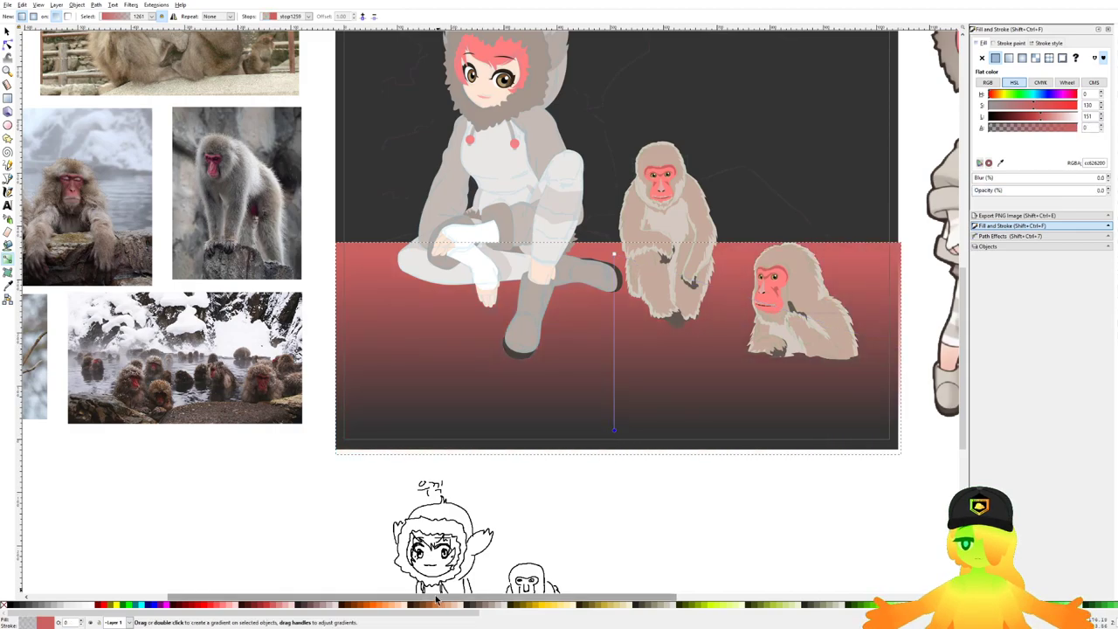
Step: Colour the gradient's lower stop dark brown (483e37) and its upper stop dark blue-grey with hue 146, saturation 34 and lightness 64
{"action": "left_click", "coordinate": [472, 609]}
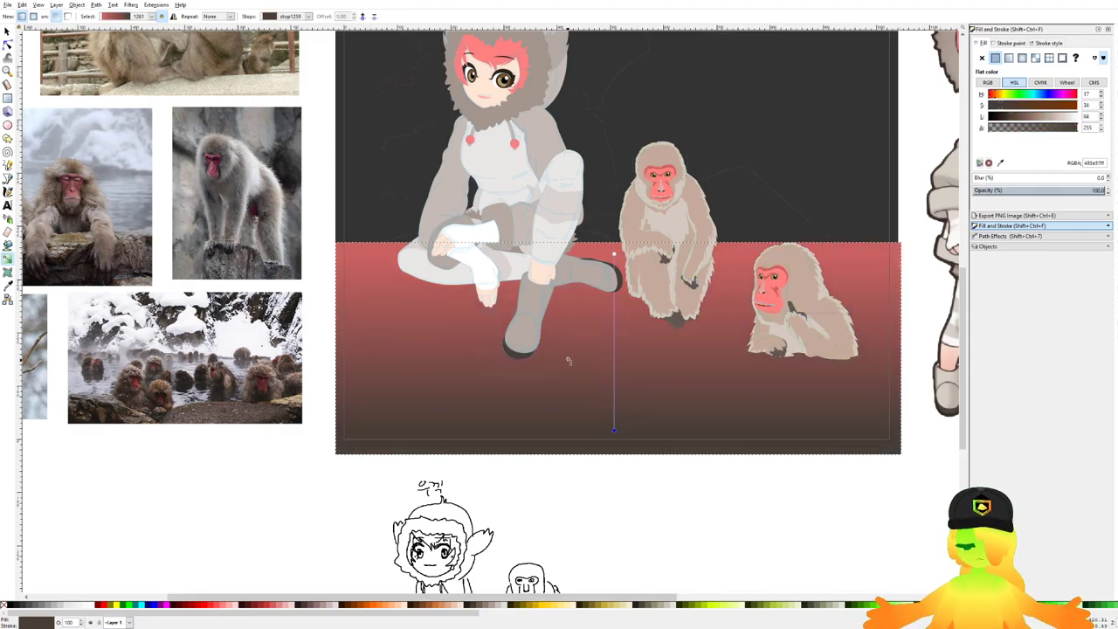
{"action": "left_click", "coordinate": [614, 255]}
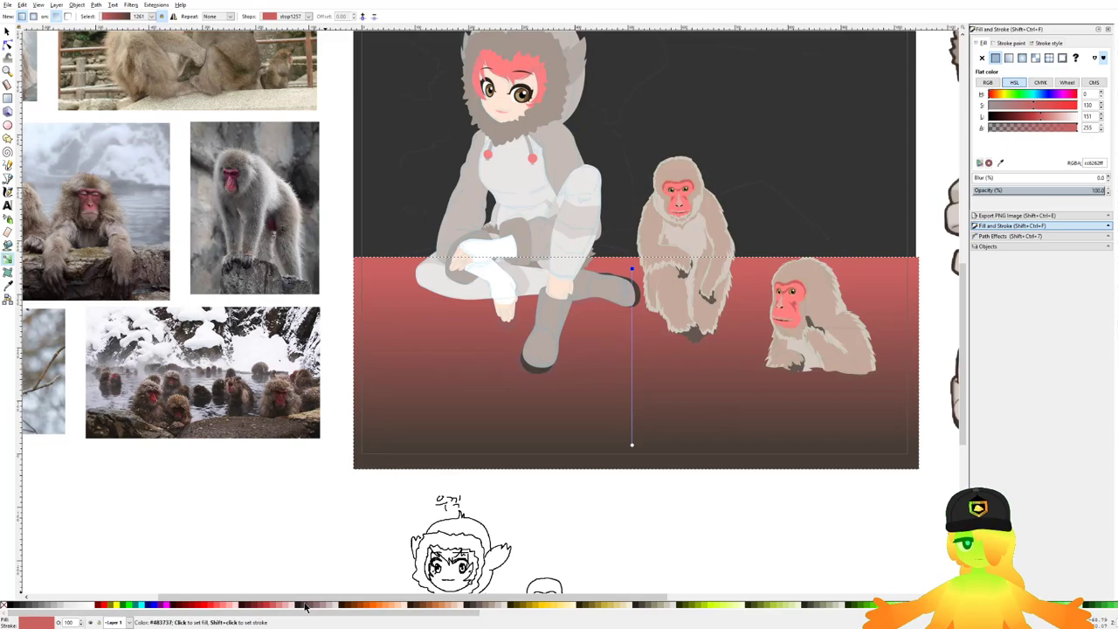
{"action": "left_click", "coordinate": [308, 607]}
{"action": "left_click_drag", "start_coordinate": [1040, 95], "coordinate": [1041, 96]}
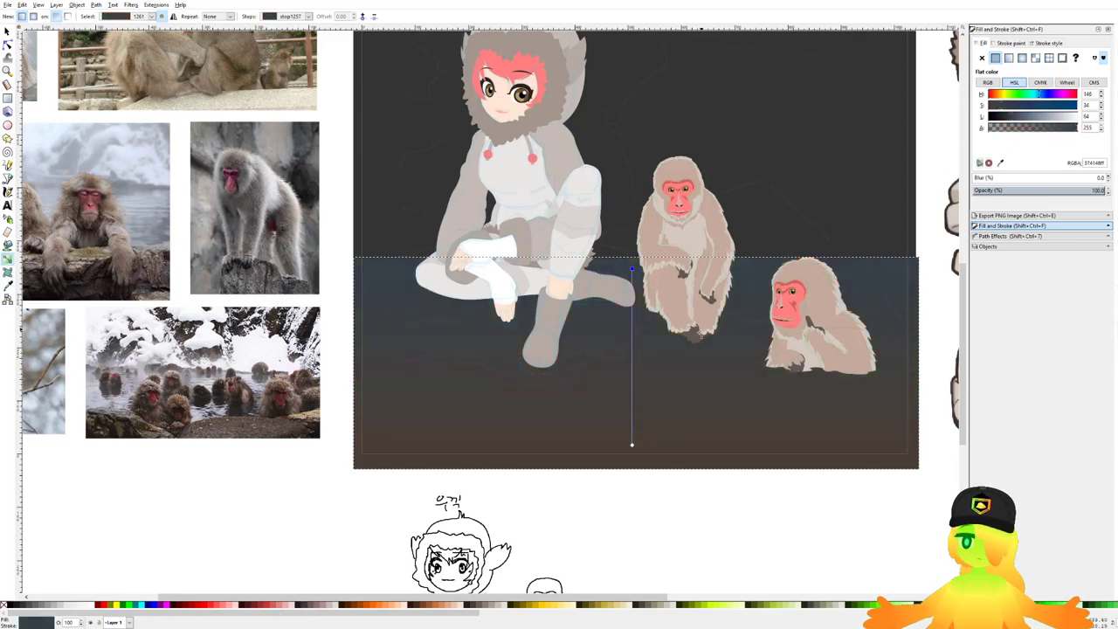
Step: Change the gradient's lower stop to a lighter blue-grey with hue 143, saturation 8 and lightness 153
{"action": "left_click", "coordinate": [632, 444]}
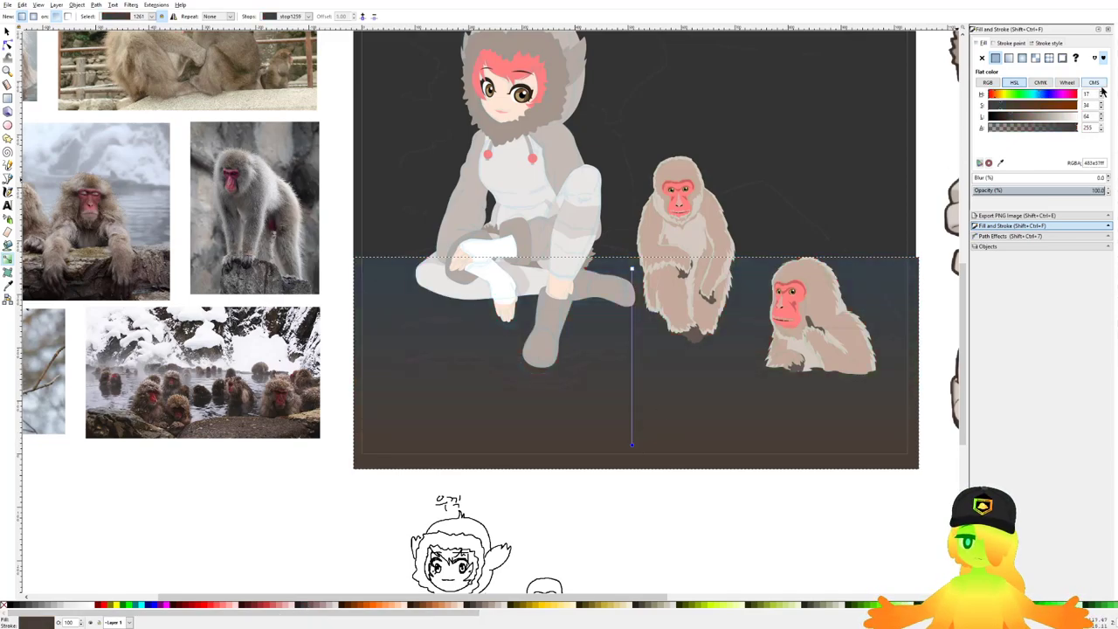
{"action": "left_click", "coordinate": [1028, 115]}
{"action": "left_click_drag", "start_coordinate": [1028, 115], "coordinate": [1041, 117]}
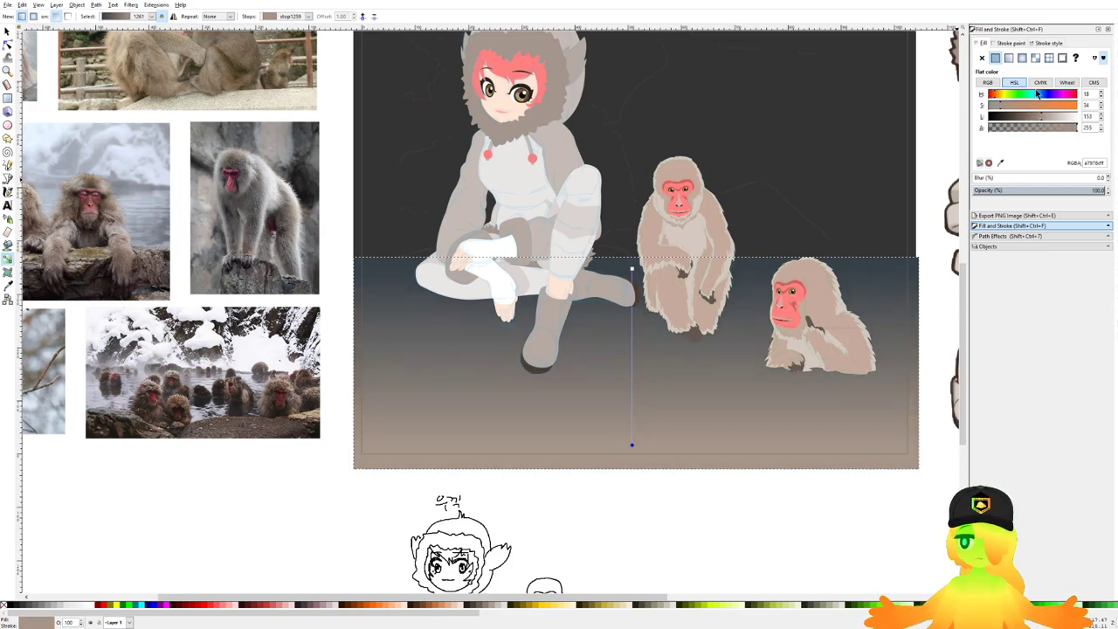
{"action": "left_click", "coordinate": [1039, 95]}
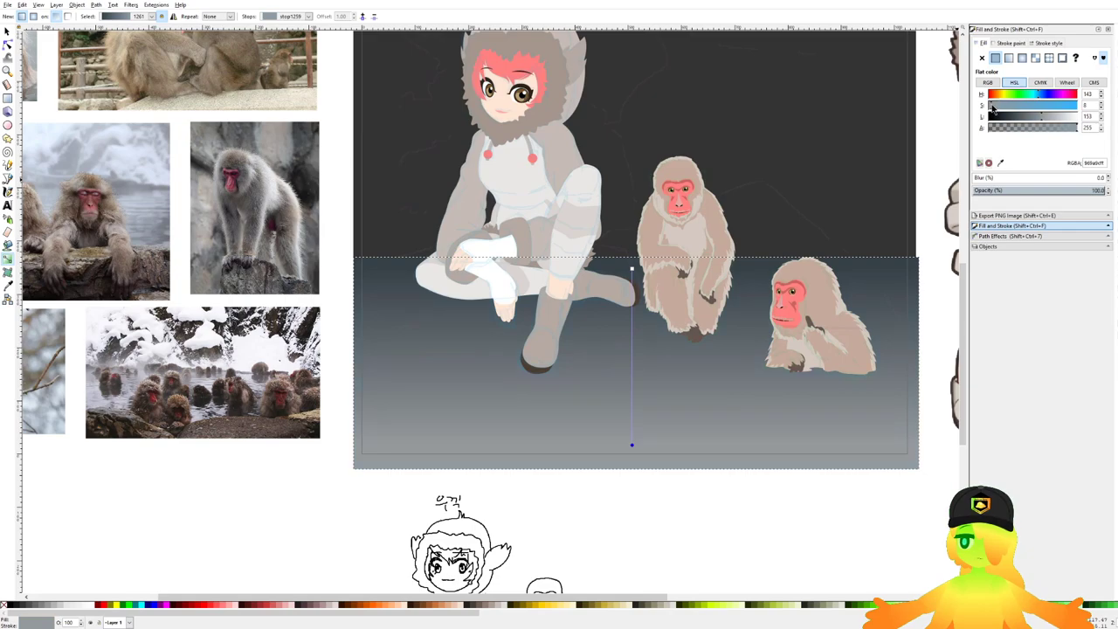
Step: Reduce the upper stop's saturation to 13 and set the lower stop to hue 128, saturation 5 and lightness 192
{"action": "left_click", "coordinate": [631, 269]}
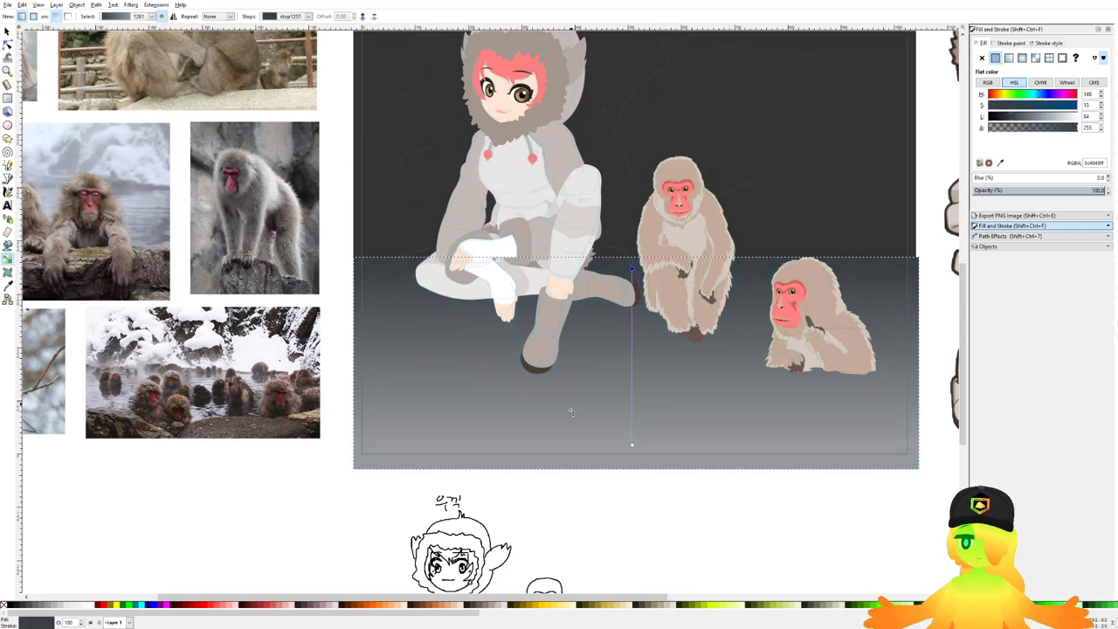
{"action": "left_click", "coordinate": [633, 446]}
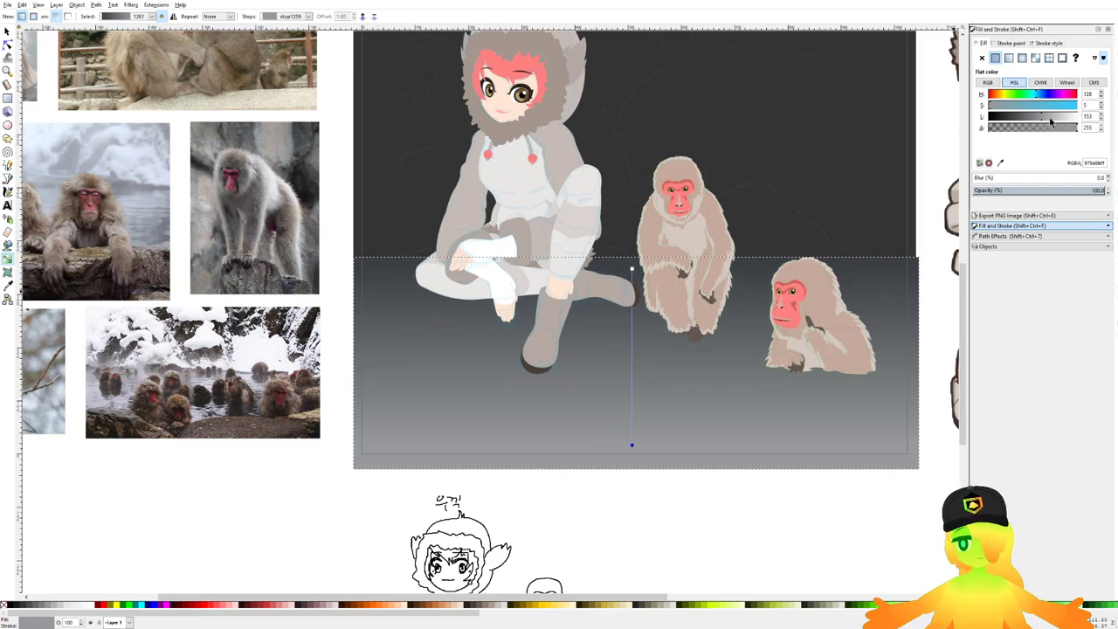
{"action": "left_click_drag", "start_coordinate": [1050, 121], "coordinate": [1054, 117]}
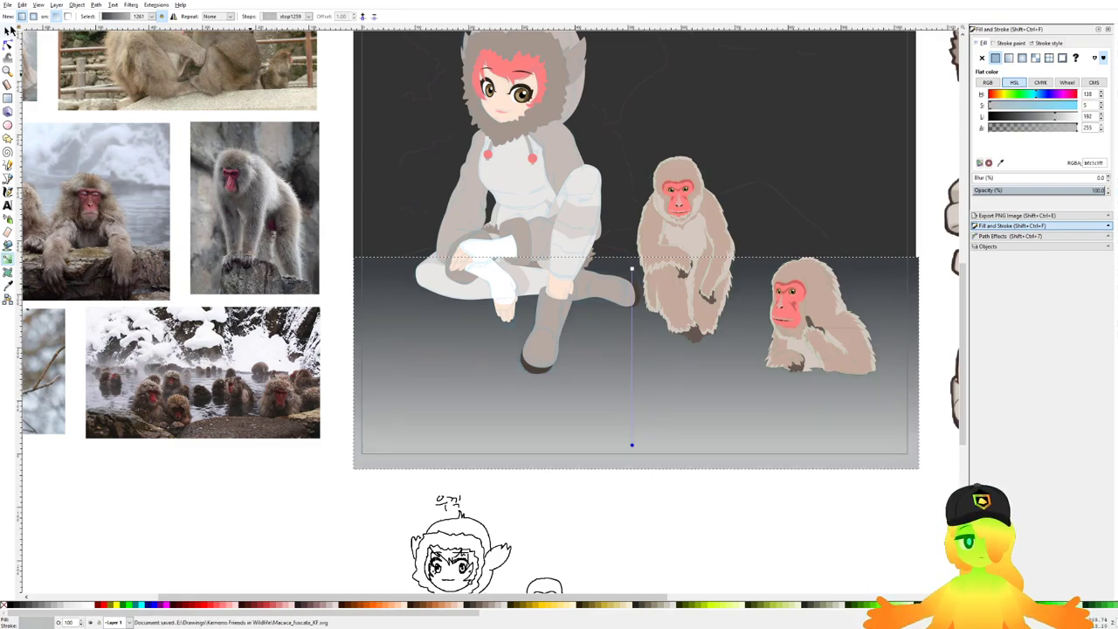
Step: Start a water-ripple outline with the Bezier tool from outside the gradient rectangle's left edge, zigzagging below the girl's boot
{"action": "left_click", "coordinate": [8, 178]}
{"action": "scroll", "coordinate": [549, 367], "scroll_direction": "up", "scroll_amount": 5}
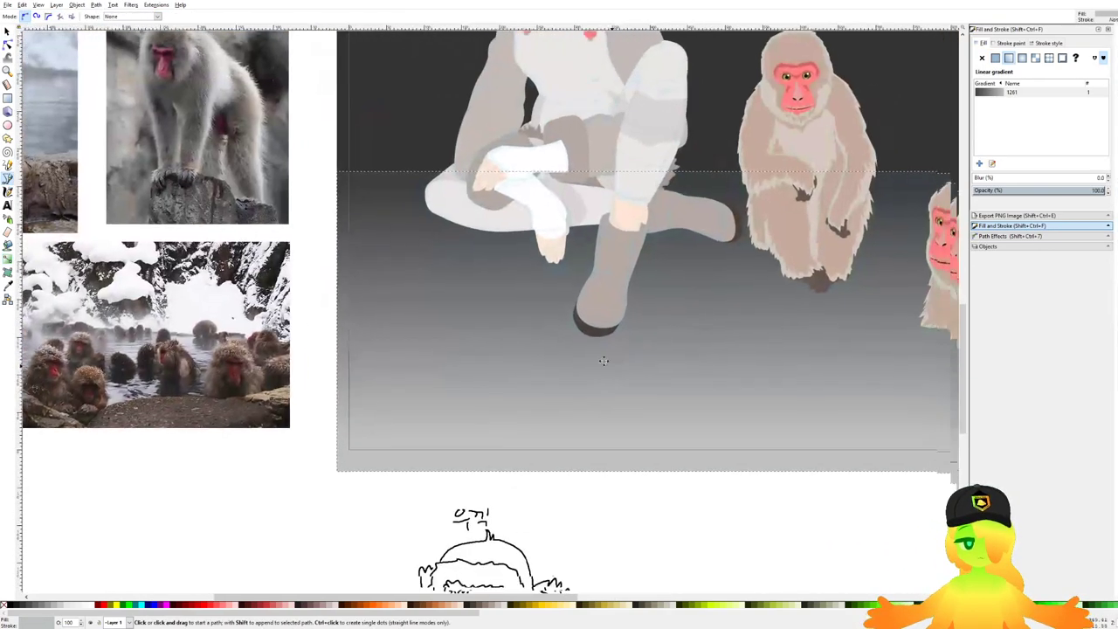
{"action": "left_click", "coordinate": [277, 414]}
{"action": "left_click", "coordinate": [740, 402]}
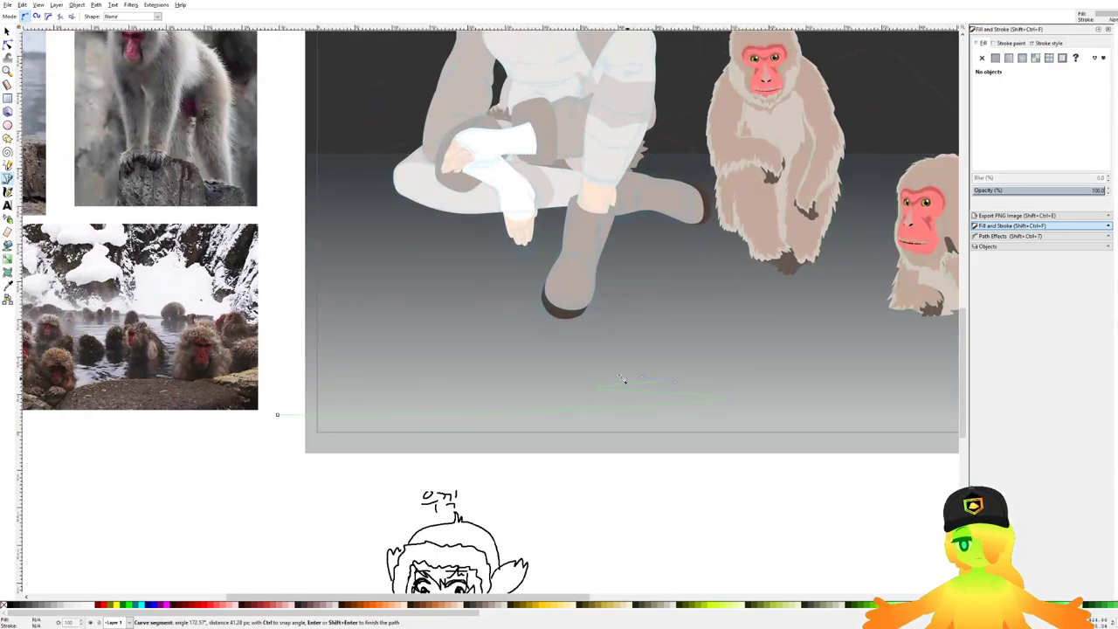
{"action": "left_click", "coordinate": [485, 362]}
{"action": "scroll", "coordinate": [484, 361], "scroll_direction": "up", "scroll_amount": 2}
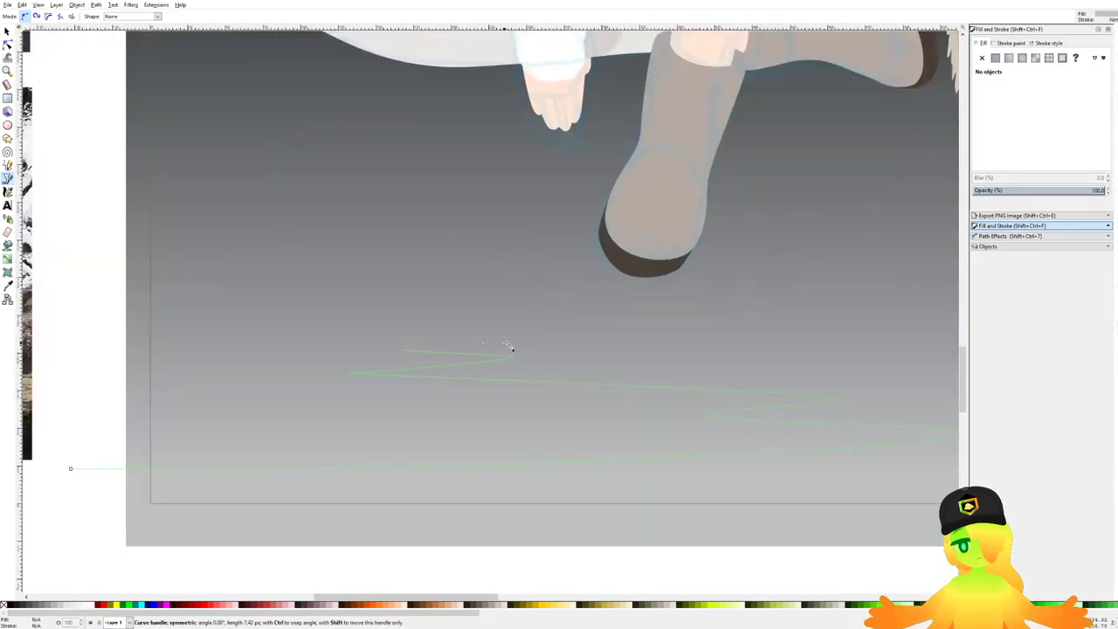
Step: Continue the ripple outline with wavy curves from below the boot, past the upright monkey, towards the right-hand monkey
{"action": "left_click_drag", "start_coordinate": [691, 339], "coordinate": [401, 405]}
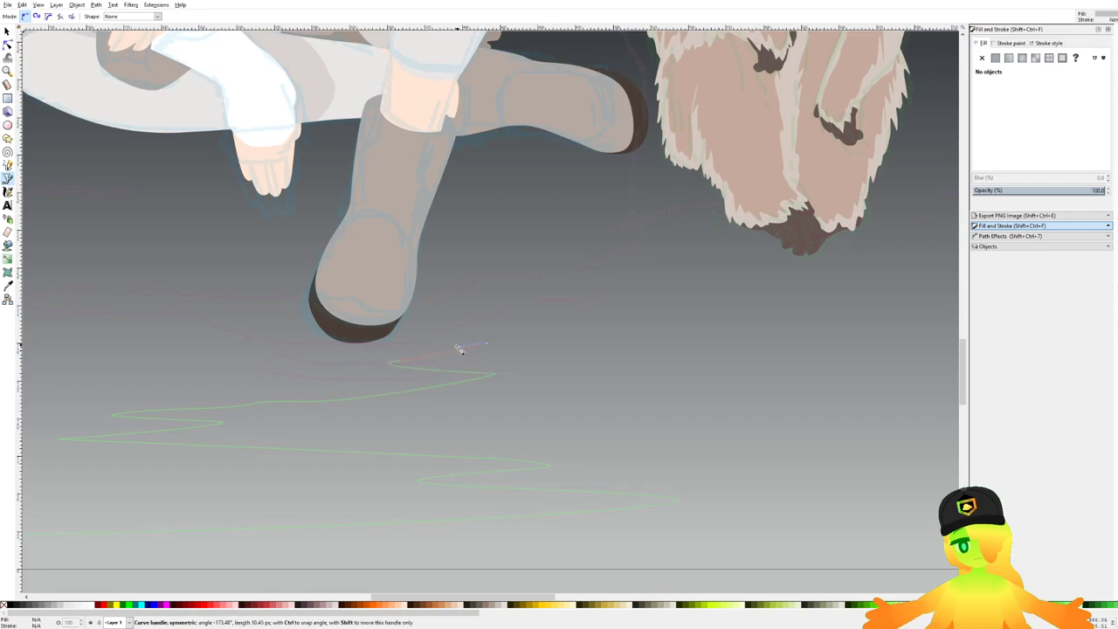
{"action": "left_click_drag", "start_coordinate": [568, 318], "coordinate": [480, 320]}
{"action": "scroll", "coordinate": [481, 319], "scroll_direction": "down", "scroll_amount": 1}
{"action": "left_click_drag", "start_coordinate": [497, 329], "coordinate": [519, 330]}
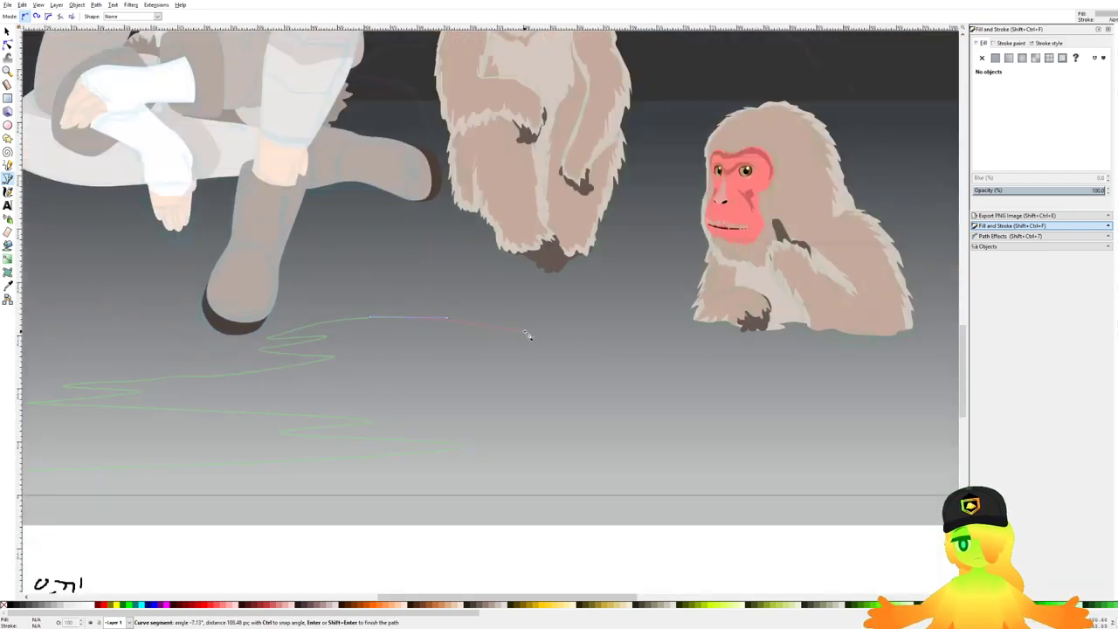
{"action": "left_click_drag", "start_coordinate": [611, 330], "coordinate": [638, 329]}
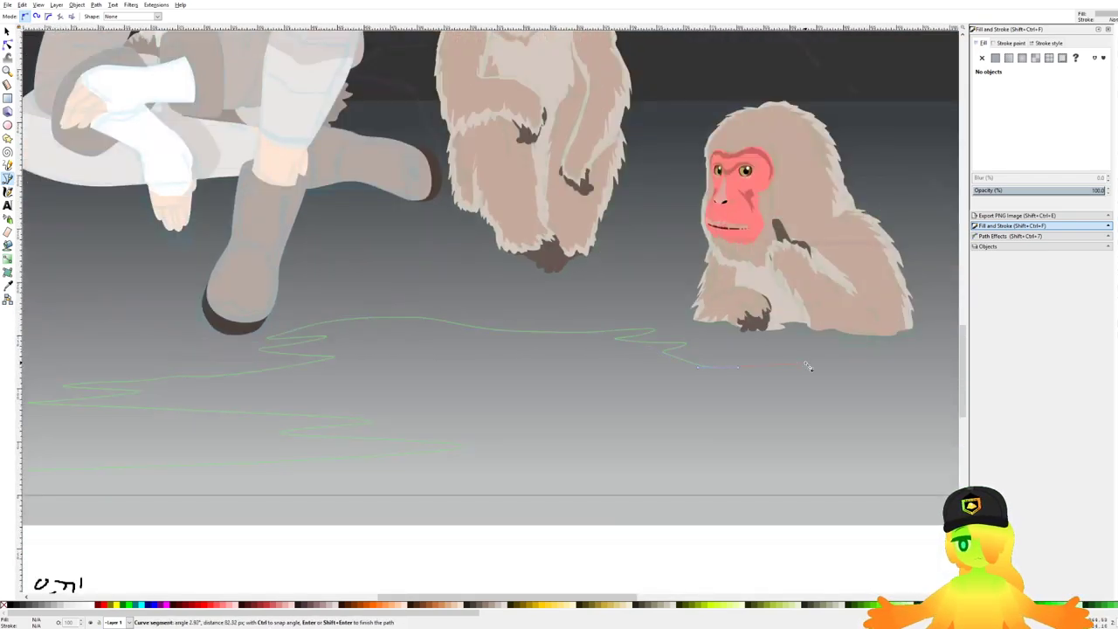
Step: Extend the ripple outline to the rectangle's right edge and back in waves under the right-hand monkey's body and arm
{"action": "scroll", "coordinate": [808, 365], "scroll_direction": "right", "scroll_amount": 2}
{"action": "left_click", "coordinate": [724, 366]}
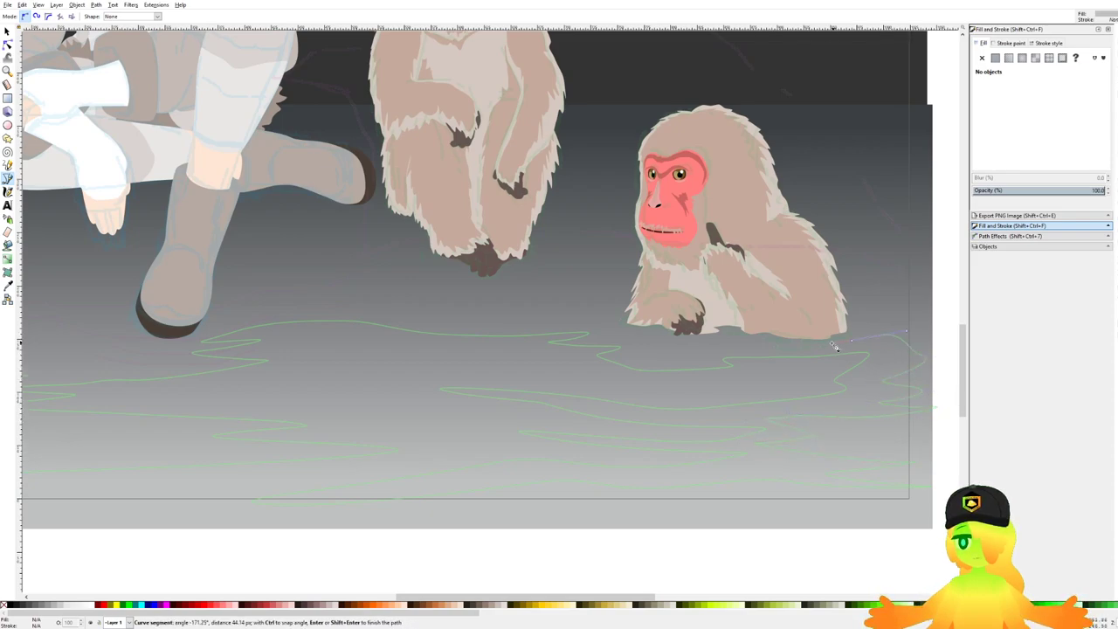
{"action": "scroll", "coordinate": [751, 345], "scroll_direction": "up", "scroll_amount": 2}
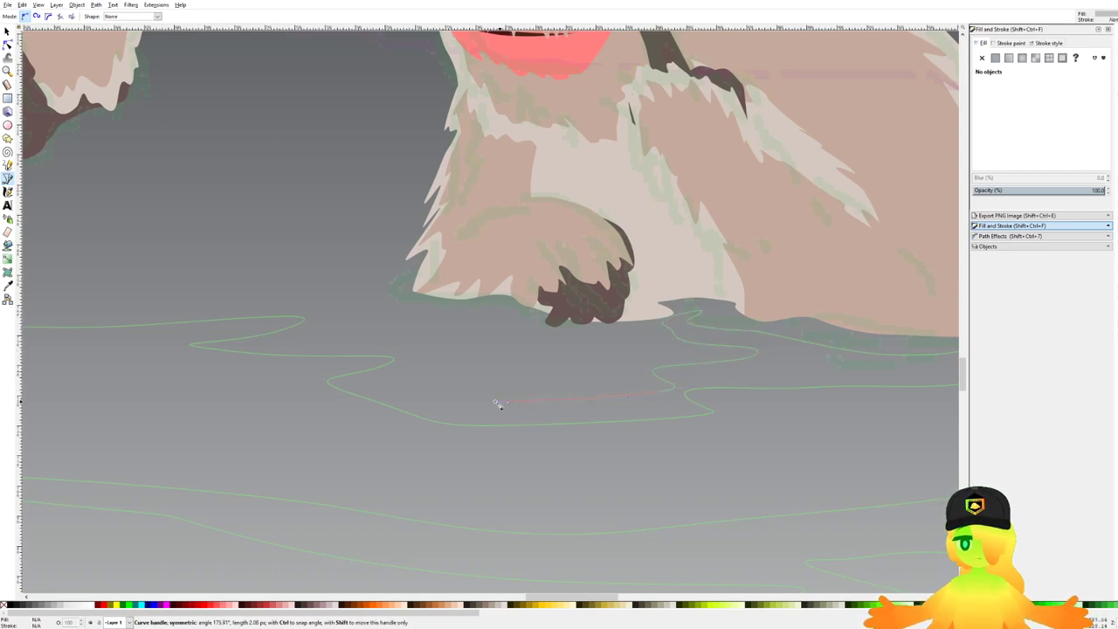
{"action": "left_click_drag", "start_coordinate": [496, 402], "coordinate": [445, 395]}
{"action": "left_click_drag", "start_coordinate": [444, 395], "coordinate": [722, 411]}
{"action": "left_click_drag", "start_coordinate": [686, 397], "coordinate": [701, 392]}
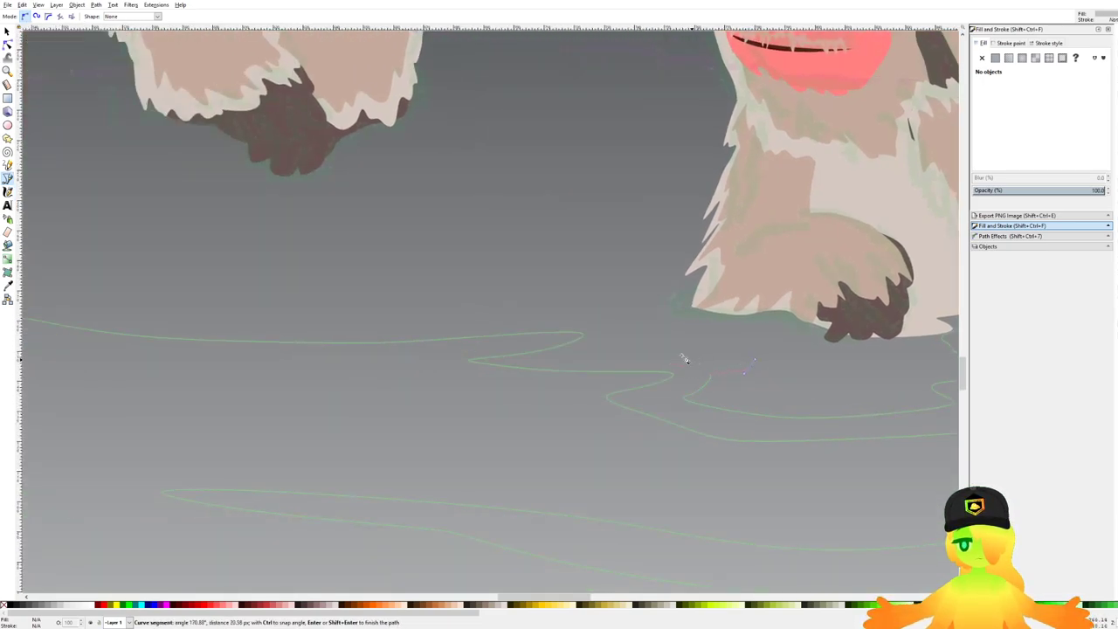
Step: Carry the ripple outline back leftwards below the upright monkey and add zigzag waves around the girl's boot
{"action": "left_click_drag", "start_coordinate": [614, 357], "coordinate": [732, 322]}
{"action": "scroll", "coordinate": [628, 315], "scroll_direction": "down", "scroll_amount": 3}
{"action": "left_click_drag", "start_coordinate": [682, 329], "coordinate": [680, 329]}
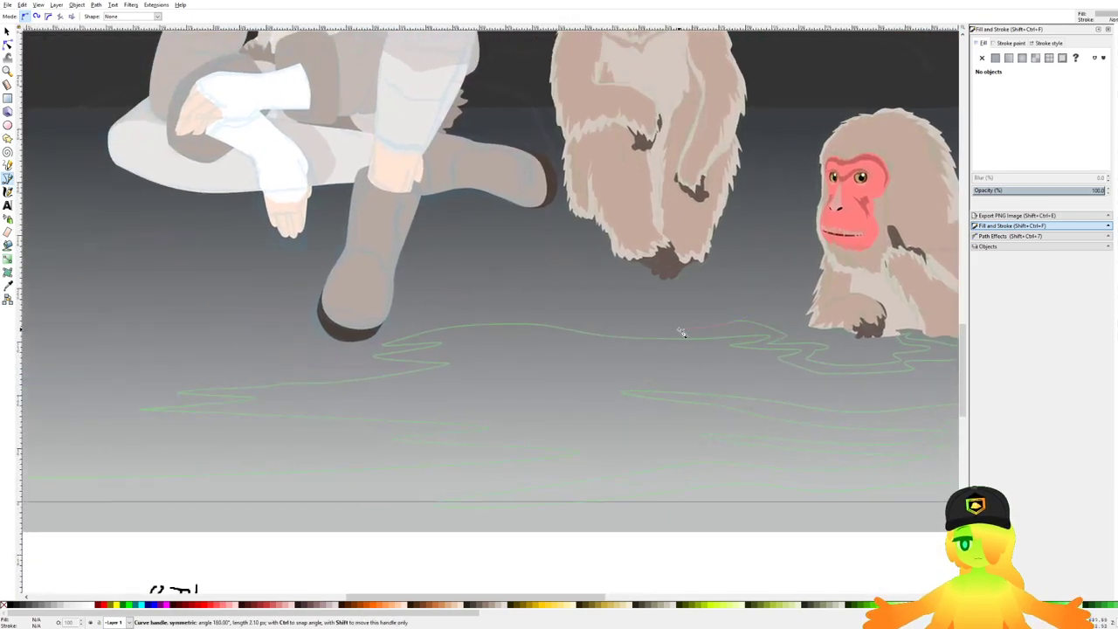
{"action": "left_click_drag", "start_coordinate": [540, 313], "coordinate": [603, 323]}
{"action": "scroll", "coordinate": [674, 317], "scroll_direction": "up", "scroll_amount": 2}
{"action": "left_click_drag", "start_coordinate": [454, 335], "coordinate": [952, 339]}
{"action": "scroll", "coordinate": [910, 344], "scroll_direction": "down", "scroll_amount": 4}
{"action": "scroll", "coordinate": [786, 365], "scroll_direction": "up", "scroll_amount": 3}
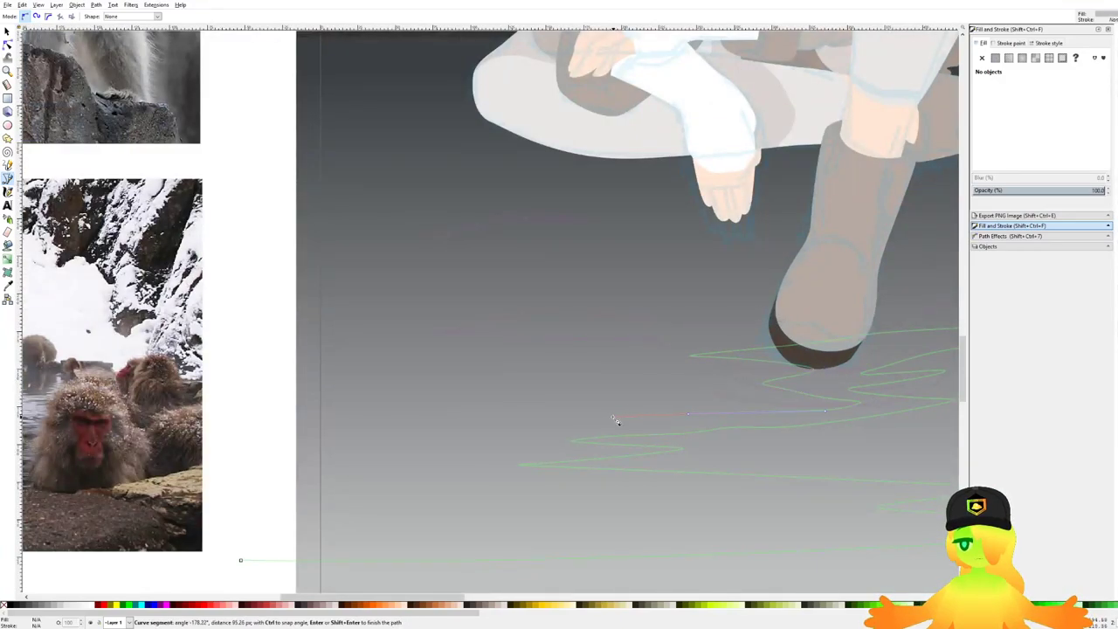
Step: Draw the wavy ripple contours left of the boot, out past the rectangle's left edge and back inward
{"action": "left_click", "coordinate": [614, 419]}
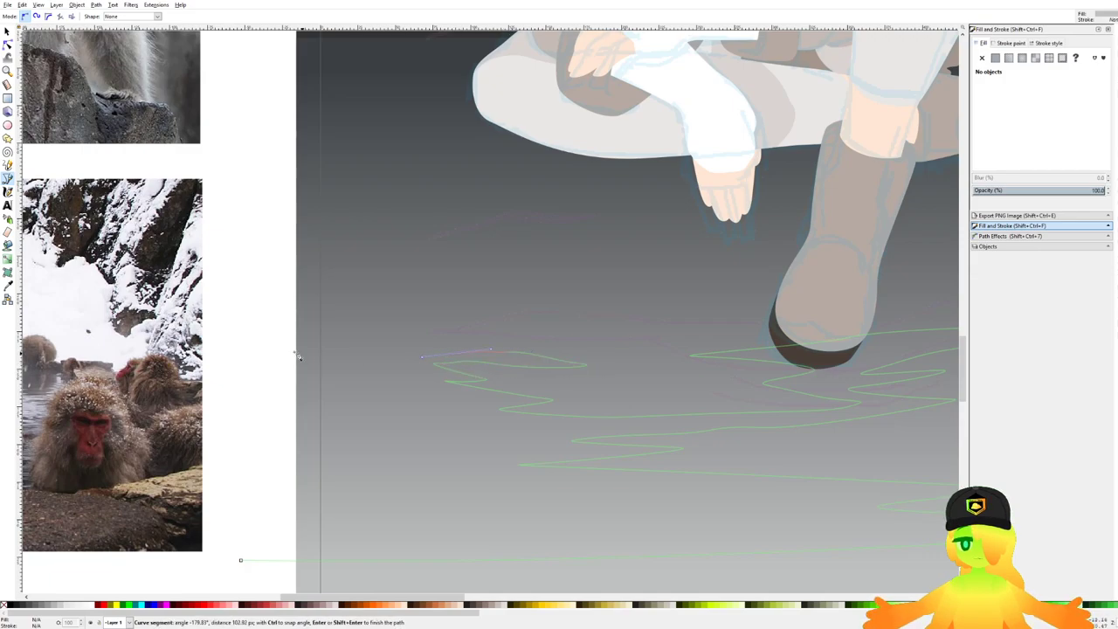
{"action": "left_click_drag", "start_coordinate": [278, 342], "coordinate": [375, 365]}
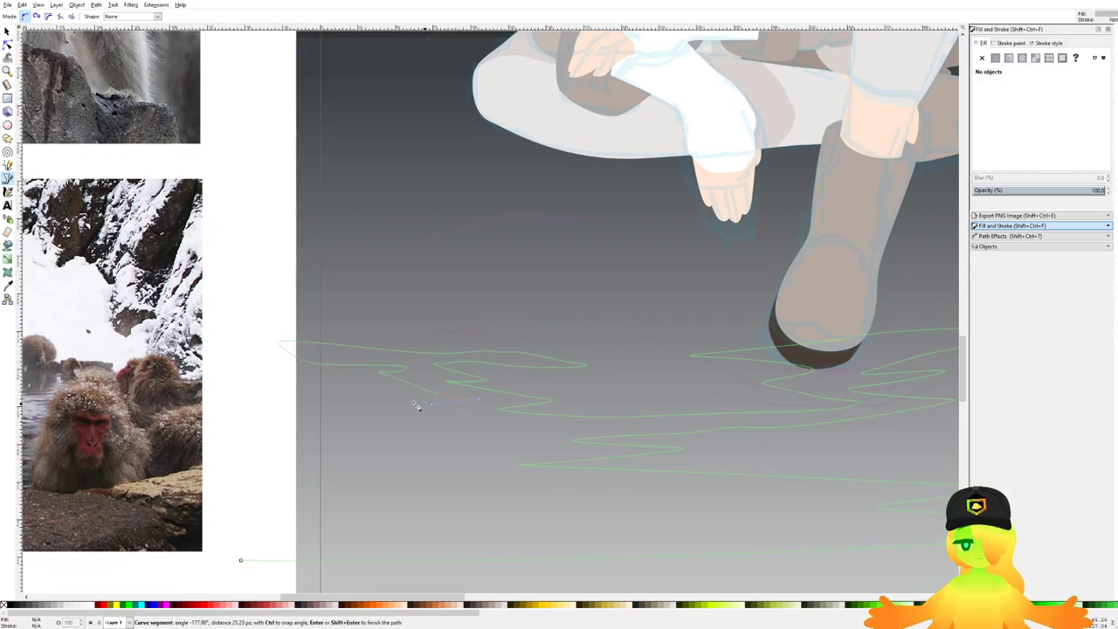
{"action": "left_click", "coordinate": [541, 439]}
{"action": "left_click_drag", "start_coordinate": [541, 439], "coordinate": [672, 350]}
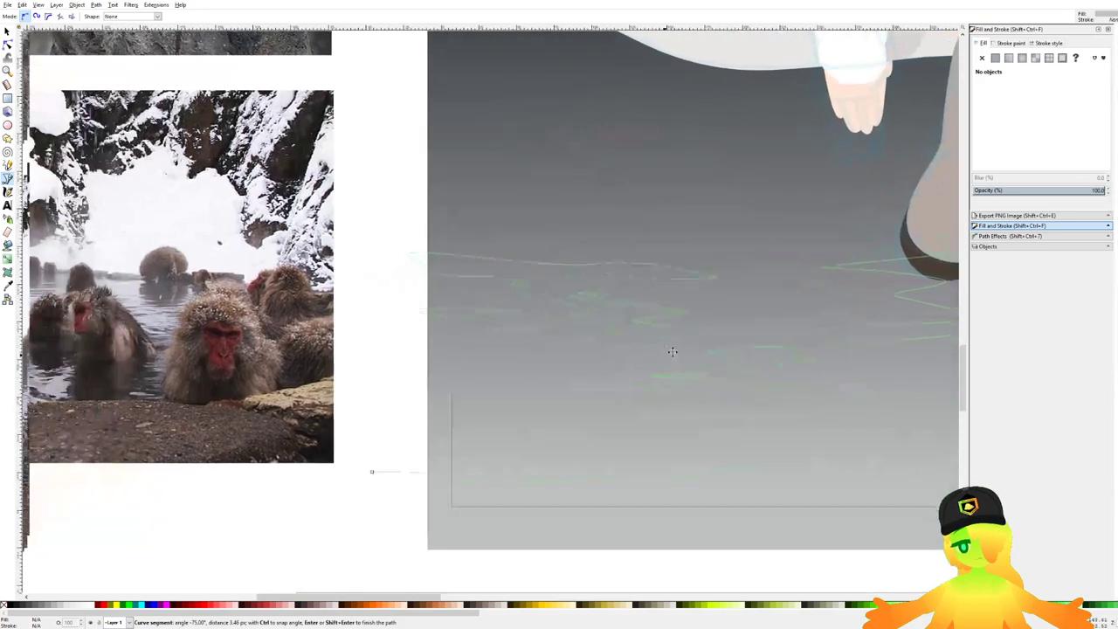
Step: Add the remaining lower ripple waves back to the left edge and close the path at its starting node
{"action": "scroll", "coordinate": [600, 357], "scroll_direction": "down", "scroll_amount": 1}
{"action": "left_click_drag", "start_coordinate": [573, 363], "coordinate": [587, 370]}
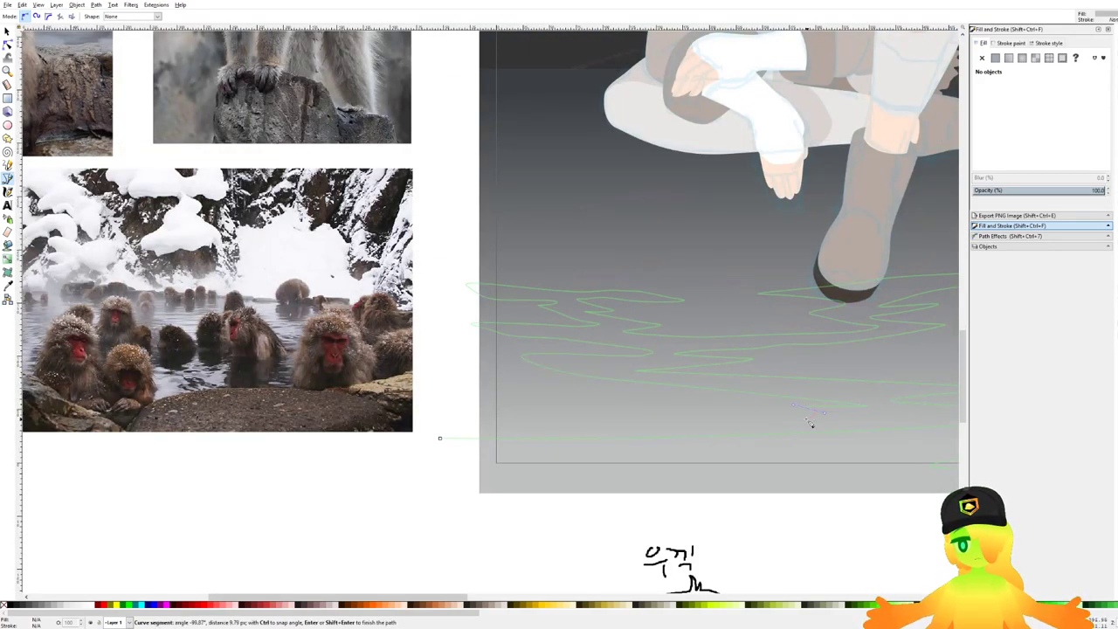
{"action": "left_click_drag", "start_coordinate": [478, 399], "coordinate": [514, 406]}
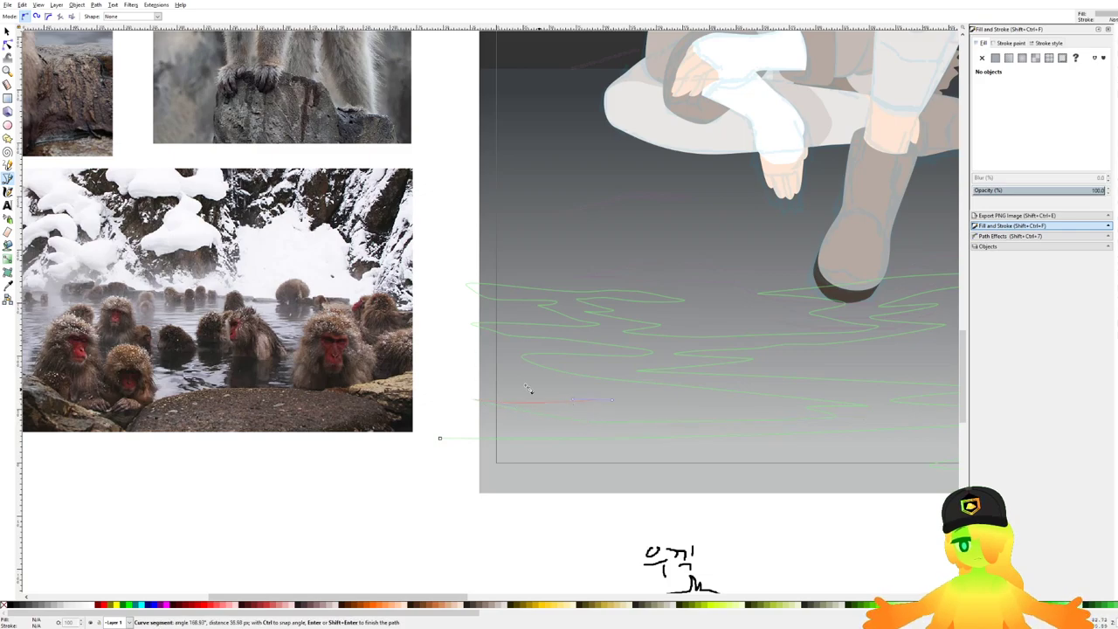
{"action": "left_click", "coordinate": [439, 438]}
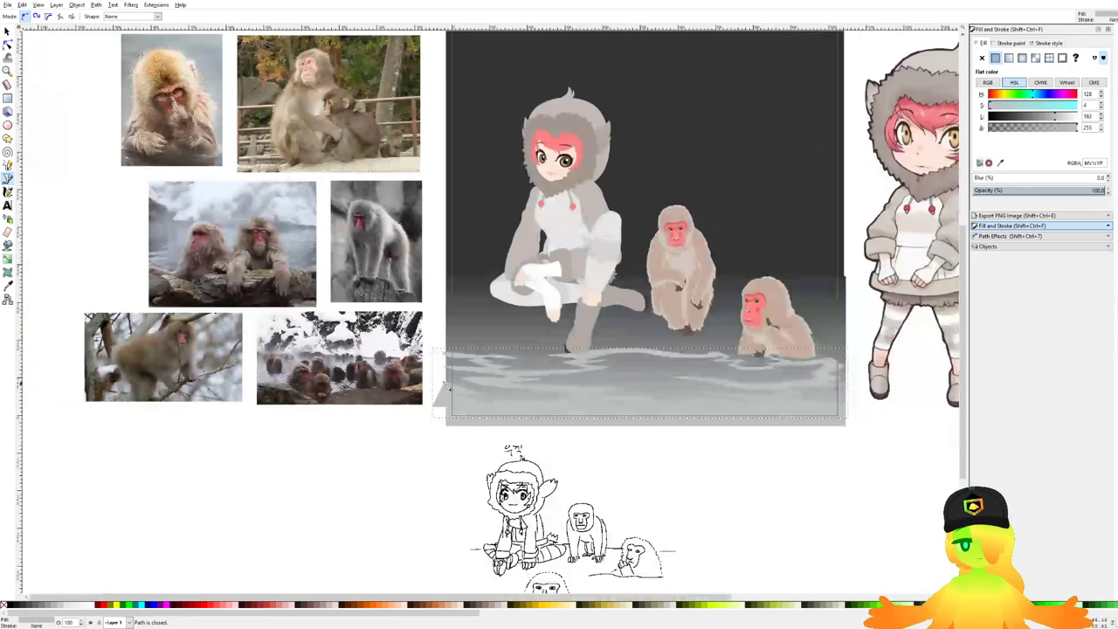
Step: Fill the ripple shape with linear gradient 1261, turned vertical from light above to dark below and stretched well beyond the shape
{"action": "left_click_drag", "start_coordinate": [448, 386], "coordinate": [410, 372]}
{"action": "left_click", "coordinate": [1010, 58]}
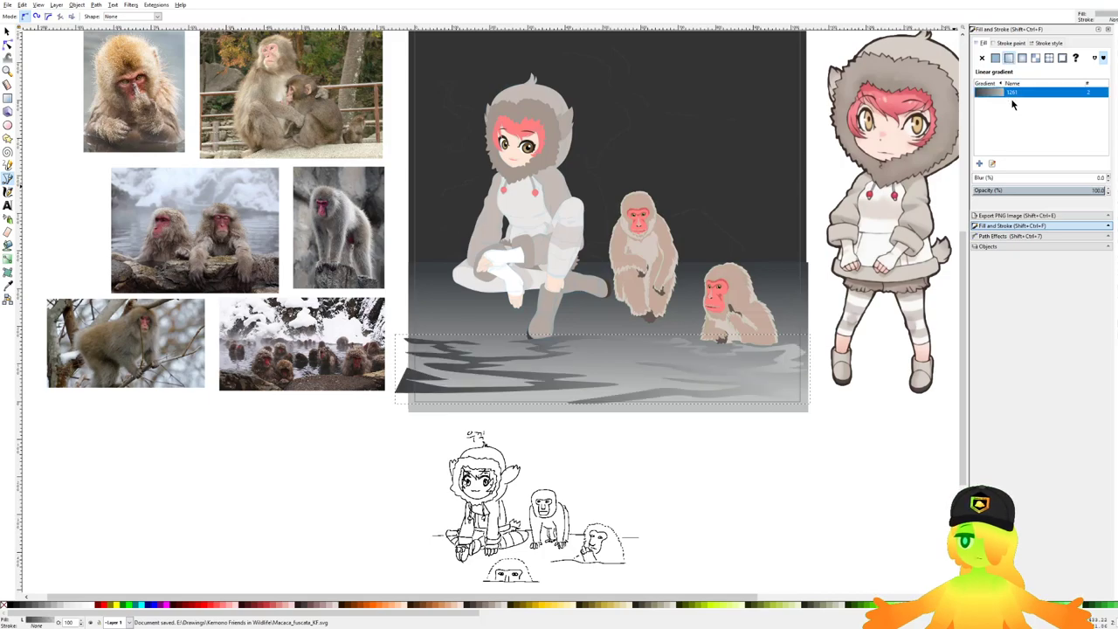
{"action": "left_click", "coordinate": [991, 165]}
{"action": "left_click_drag", "start_coordinate": [395, 369], "coordinate": [602, 435]}
{"action": "left_click_drag", "start_coordinate": [810, 369], "coordinate": [605, 298]}
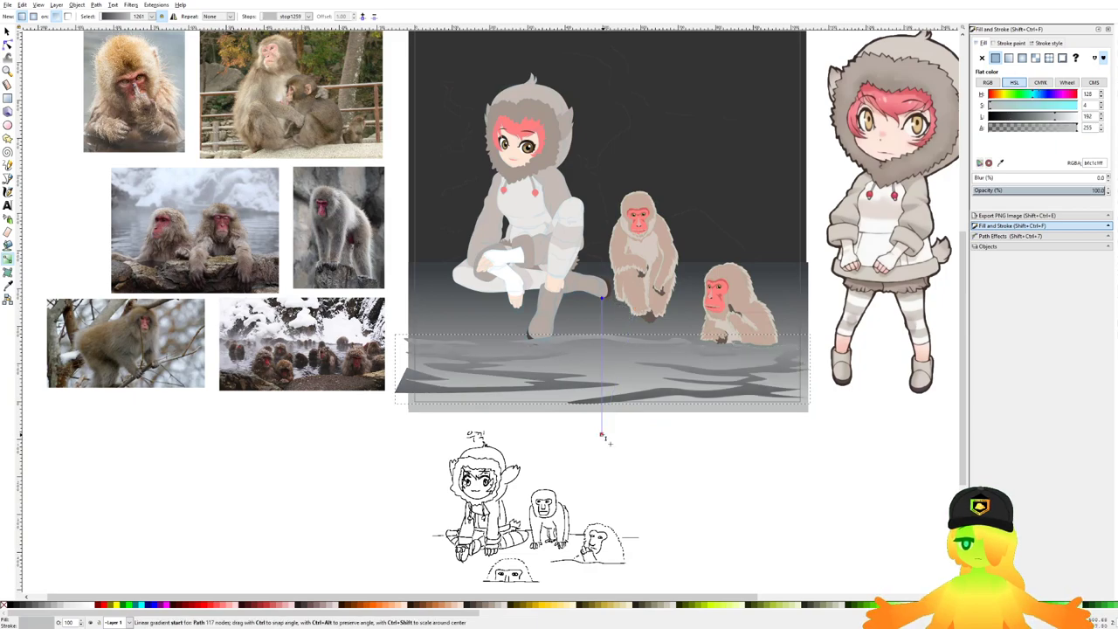
{"action": "left_click_drag", "start_coordinate": [602, 435], "coordinate": [603, 561]}
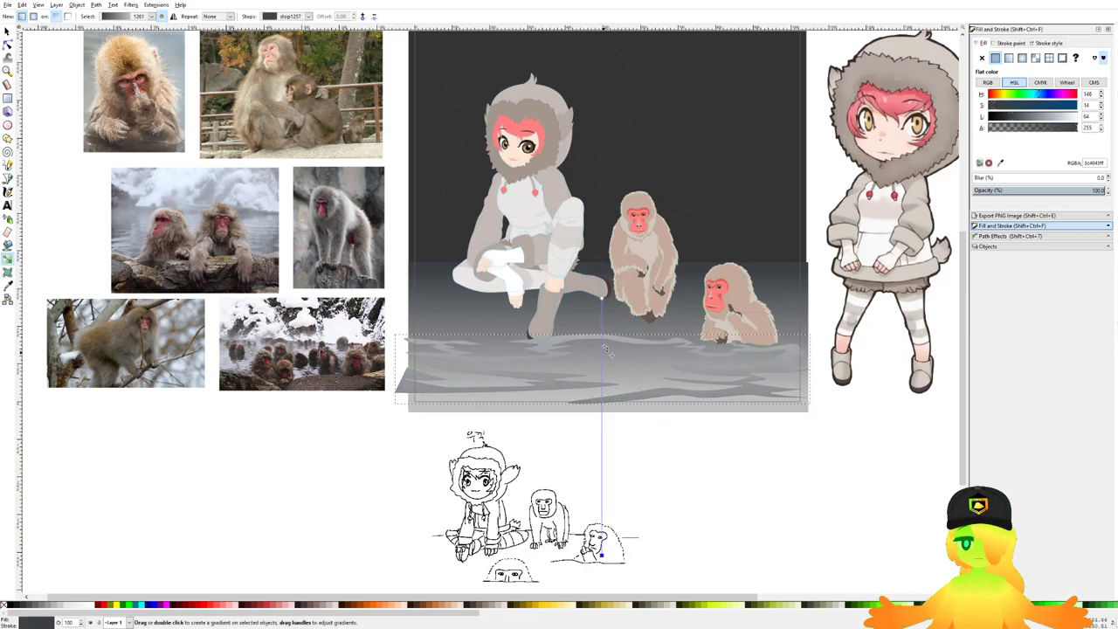
{"action": "left_click_drag", "start_coordinate": [603, 300], "coordinate": [611, 186]}
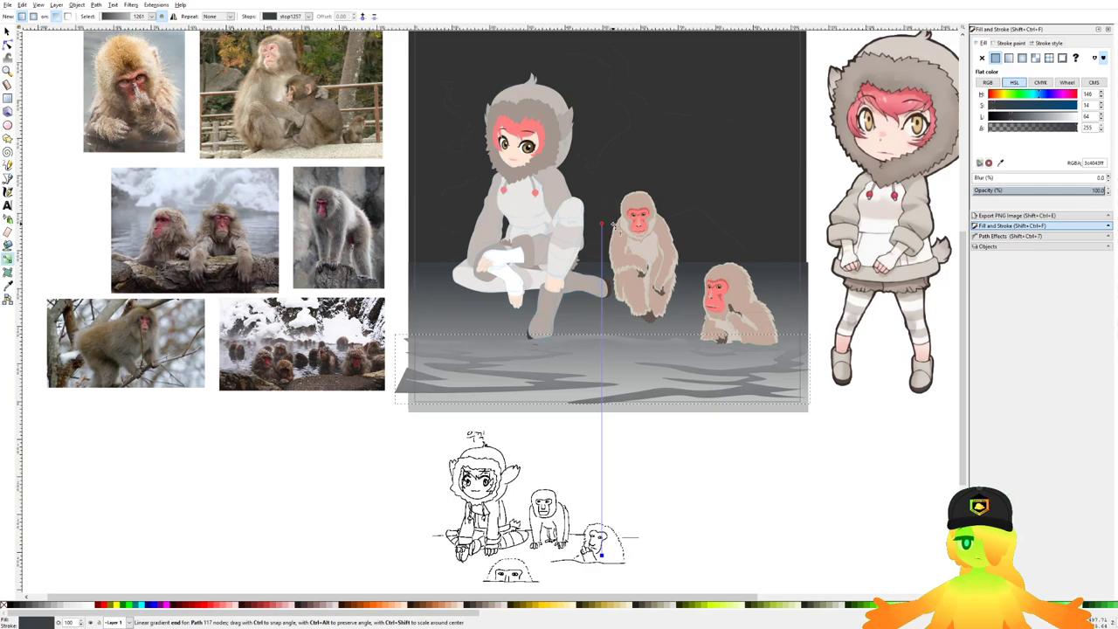
Step: Fine-tune the upper end of the ripple shape's vertical gradient above the waterline and save the document
{"action": "left_click_drag", "start_coordinate": [613, 225], "coordinate": [614, 225]}
{"action": "scroll", "coordinate": [648, 355], "scroll_direction": "up", "scroll_amount": 1}
{"action": "key", "text": "ctrl+s"}
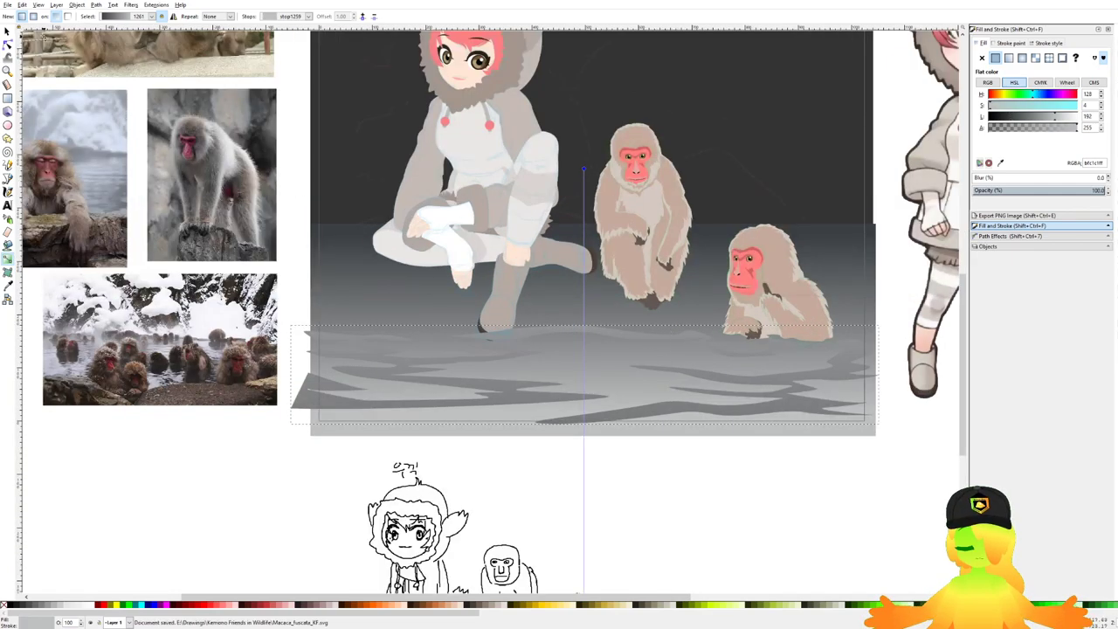
Step: Restack the ripple shape so it lies above the water rectangle but beneath the girl's boot, and save the document
{"action": "key", "text": "s"}
{"action": "key", "text": "Page_Down"}
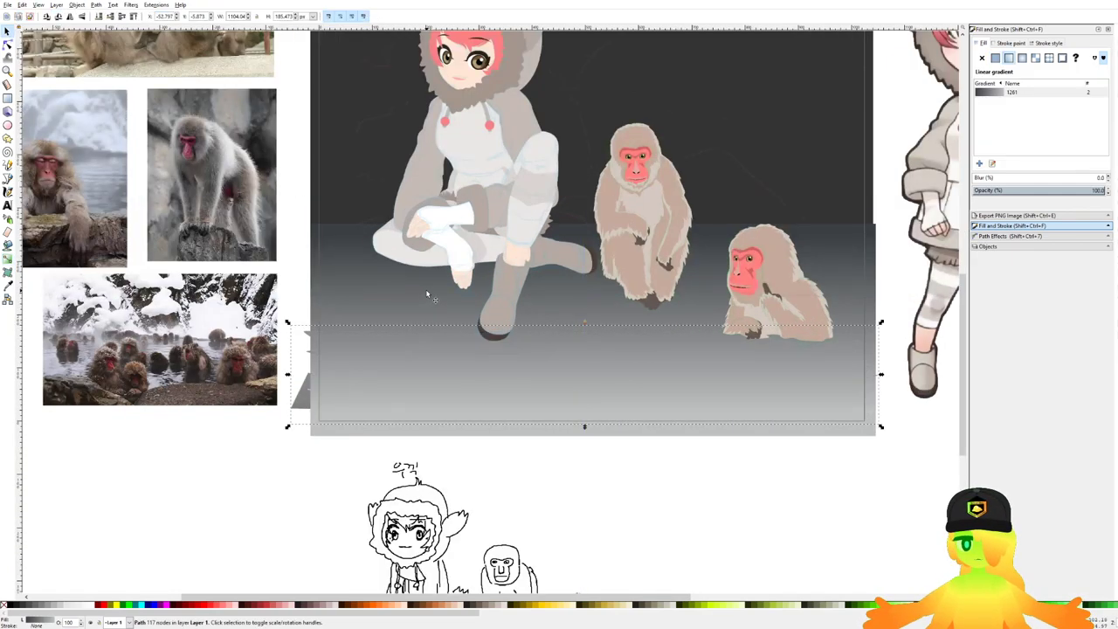
{"action": "key", "text": "Page_Up"}
{"action": "key", "text": "Escape"}
{"action": "key", "text": "ctrl+s"}
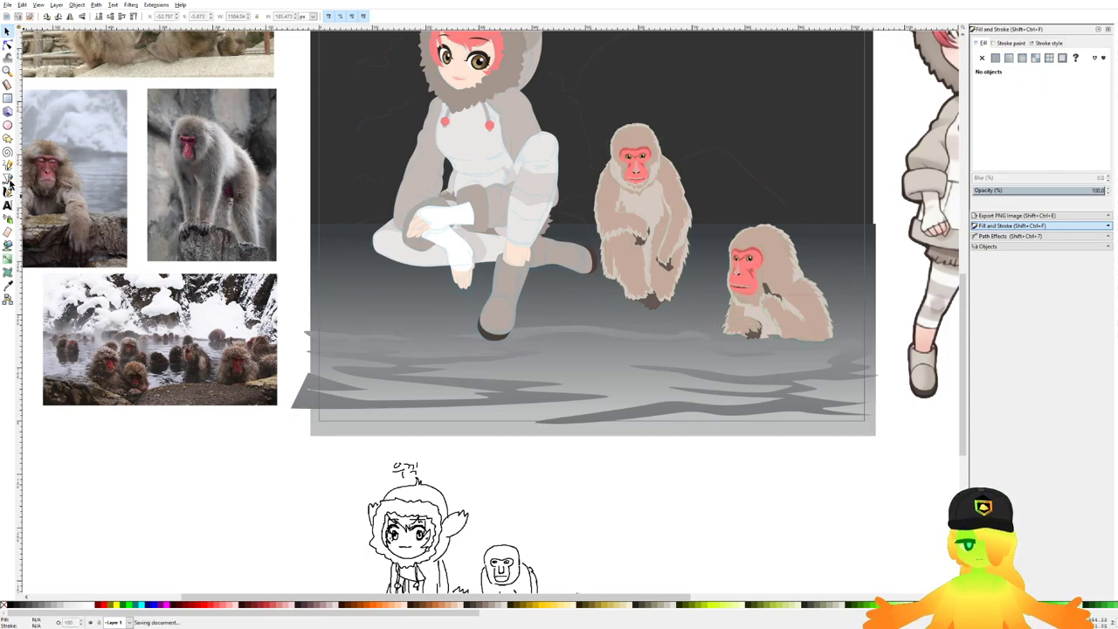
Step: Draw a closed, jagged ripple patch with the Pen tool on the open water below and right of the girl's boot
{"action": "left_click", "coordinate": [8, 178]}
{"action": "scroll", "coordinate": [514, 371], "scroll_direction": "up", "scroll_amount": 2, "text": "ctrl"}
{"action": "left_click", "coordinate": [517, 349]}
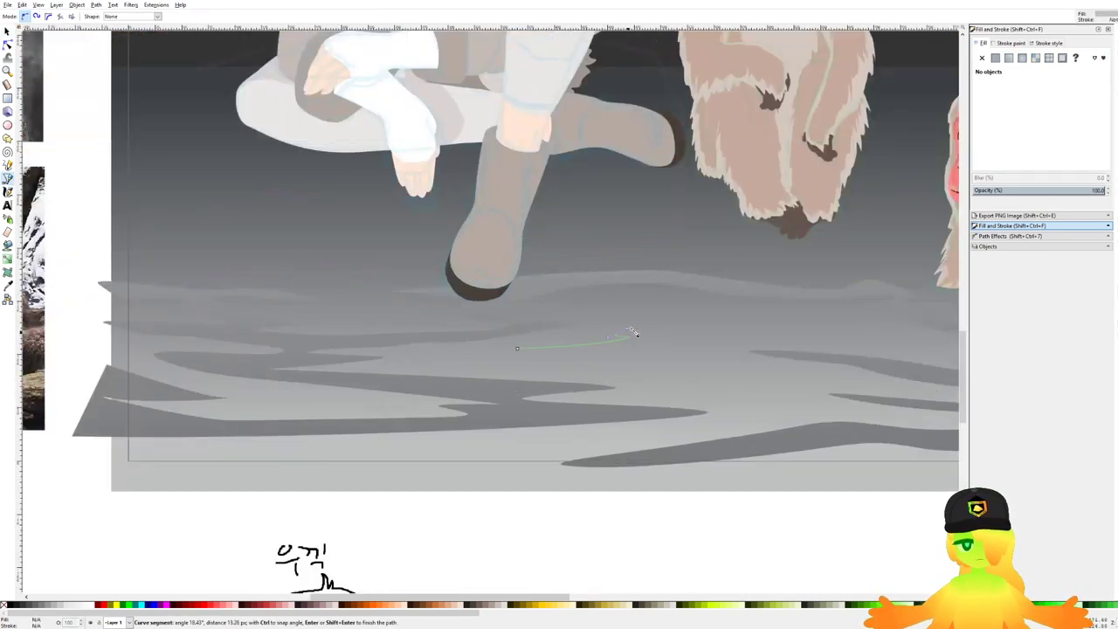
{"action": "left_click", "coordinate": [617, 325]}
{"action": "left_click_drag", "start_coordinate": [819, 325], "coordinate": [798, 326]}
{"action": "left_click_drag", "start_coordinate": [697, 336], "coordinate": [686, 342]}
{"action": "left_click", "coordinate": [681, 355]}
{"action": "left_click", "coordinate": [694, 364]}
{"action": "left_click_drag", "start_coordinate": [760, 377], "coordinate": [738, 378]}
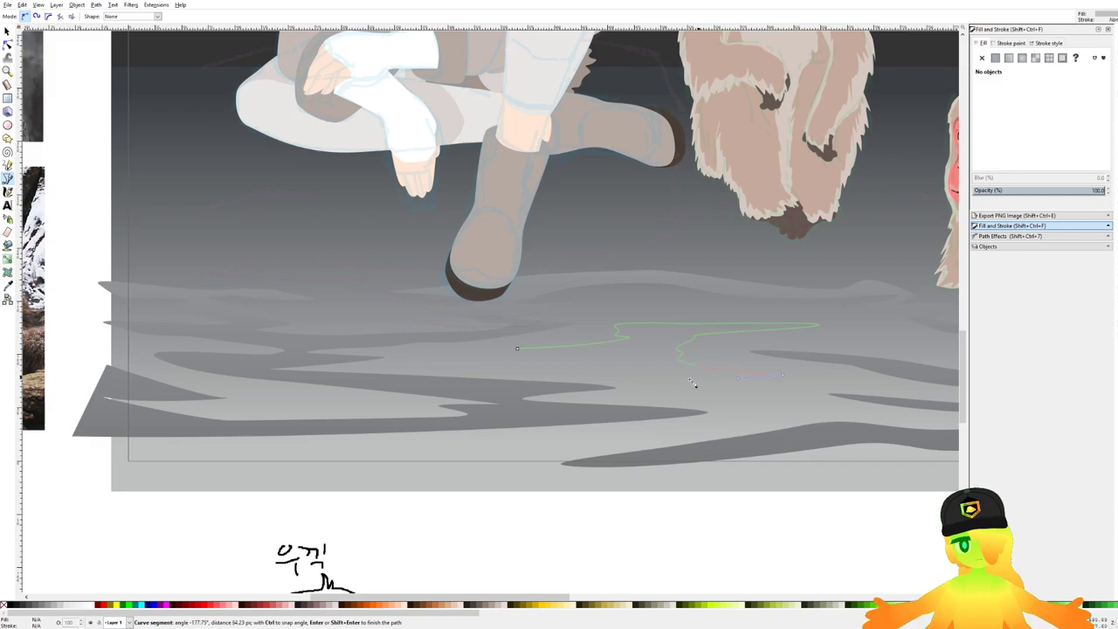
{"action": "left_click_drag", "start_coordinate": [646, 376], "coordinate": [651, 363]}
{"action": "left_click_drag", "start_coordinate": [517, 348], "coordinate": [514, 338]}
Step: Draw a second closed ripple patch left of the girl's boot, with a long thin tail reaching towards the water's left side
{"action": "left_click_drag", "start_coordinate": [327, 296], "coordinate": [379, 299]}
{"action": "scroll", "coordinate": [379, 299], "scroll_direction": "up", "scroll_amount": 1, "text": "ctrl"}
{"action": "left_click_drag", "start_coordinate": [422, 338], "coordinate": [380, 336]}
{"action": "left_click_drag", "start_coordinate": [401, 295], "coordinate": [357, 287]}
{"action": "left_click", "coordinate": [522, 330]}
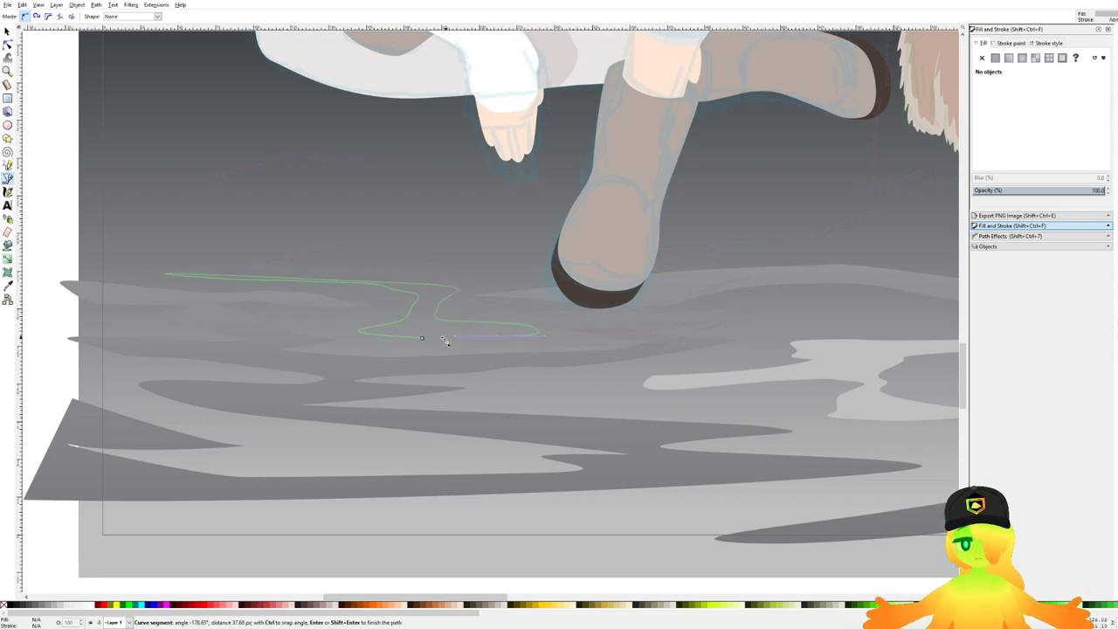
{"action": "left_click", "coordinate": [424, 340]}
Step: Add a small sliver among the lower-left ripples and a long thin strip along the water's lower-left edge
{"action": "left_click", "coordinate": [283, 434]}
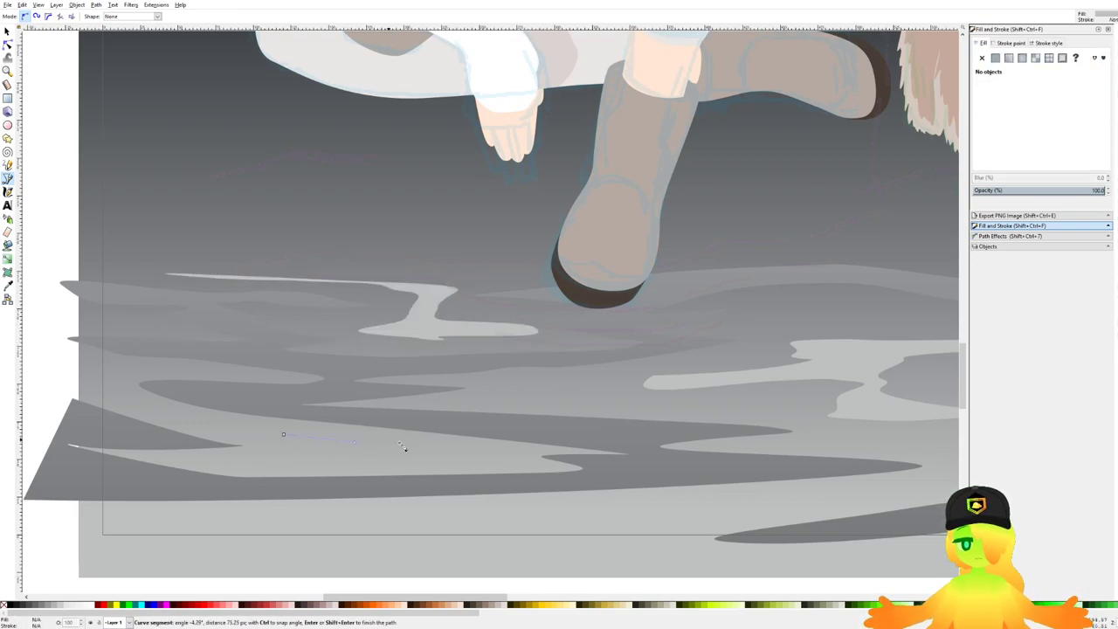
{"action": "scroll", "coordinate": [288, 439], "scroll_direction": "down", "scroll_amount": 2}
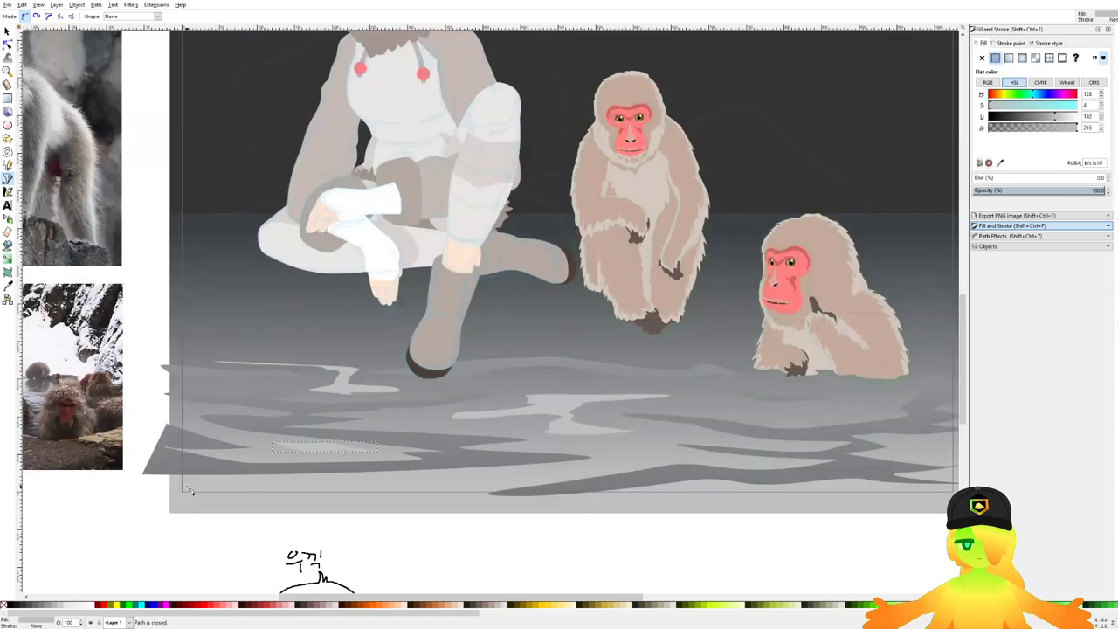
{"action": "left_click", "coordinate": [283, 491]}
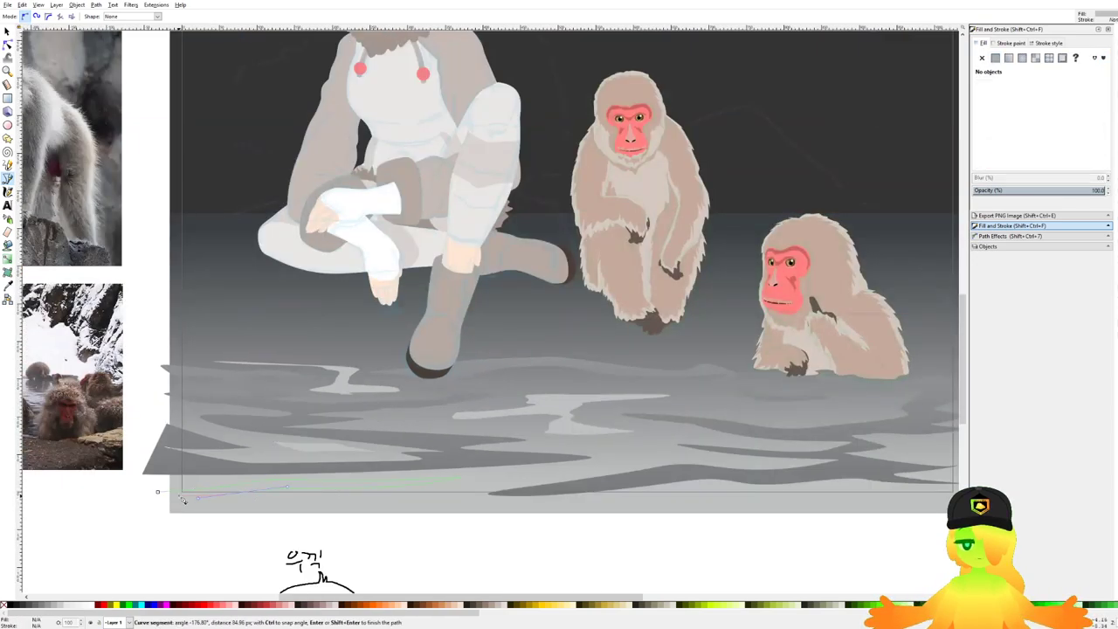
{"action": "left_click_drag", "start_coordinate": [158, 492], "coordinate": [149, 479]}
{"action": "scroll", "coordinate": [609, 441], "scroll_direction": "up", "scroll_amount": 2}
{"action": "scroll", "coordinate": [607, 435], "scroll_direction": "down", "scroll_amount": 2}
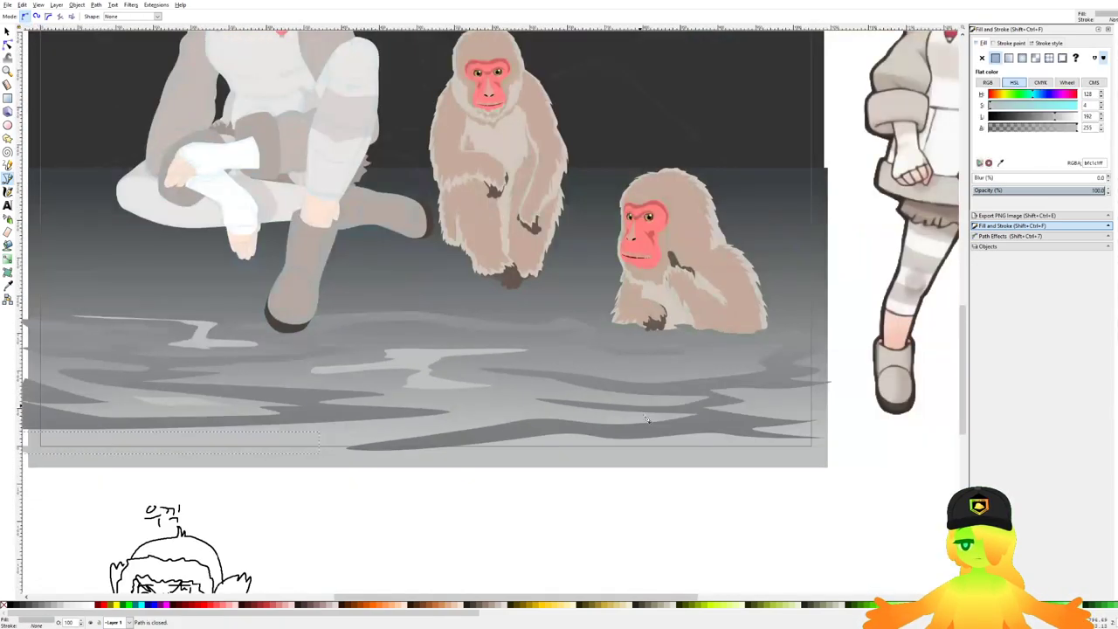
Step: Draw a closed, curved ripple with pointed ends around the front of the bathing monkey
{"action": "scroll", "coordinate": [623, 385], "scroll_direction": "up", "scroll_amount": 1}
{"action": "left_click", "coordinate": [742, 363]}
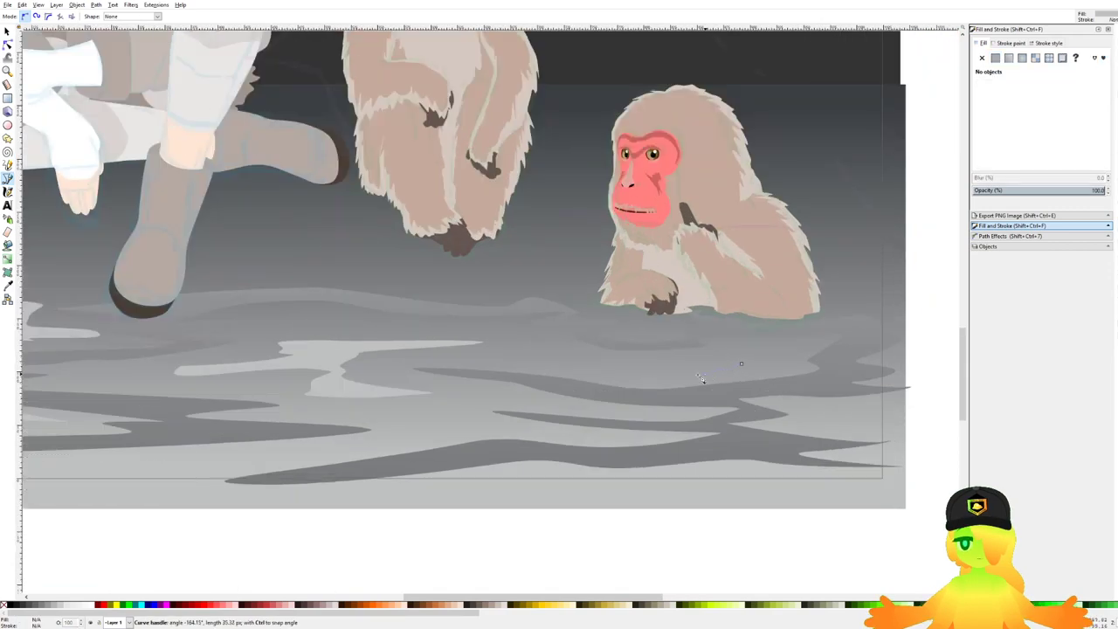
{"action": "left_click", "coordinate": [548, 359]}
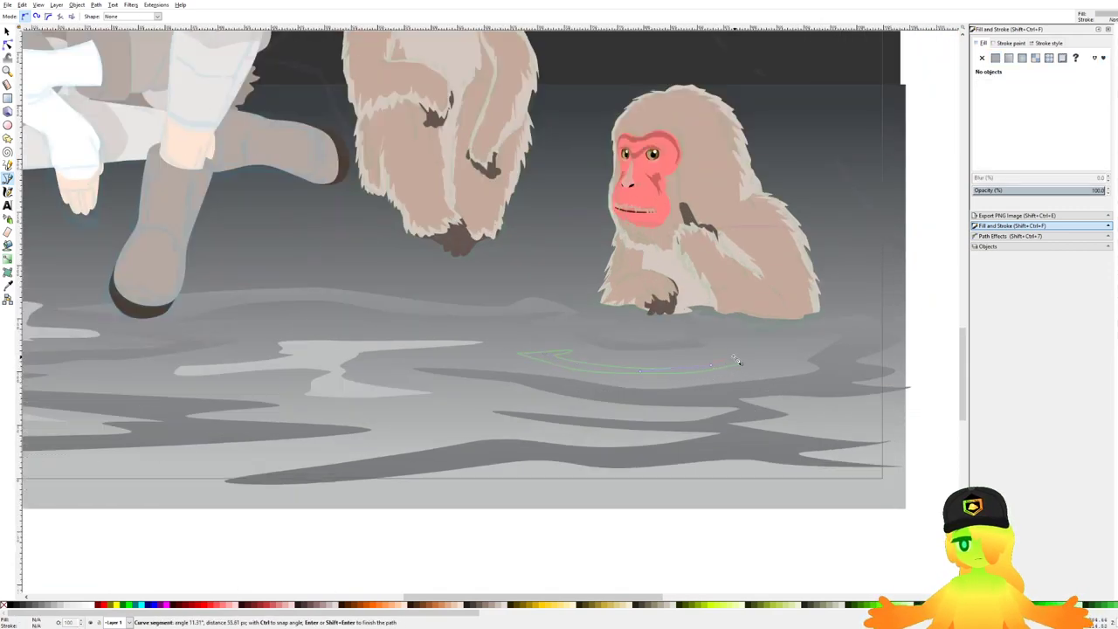
{"action": "left_click", "coordinate": [795, 354]}
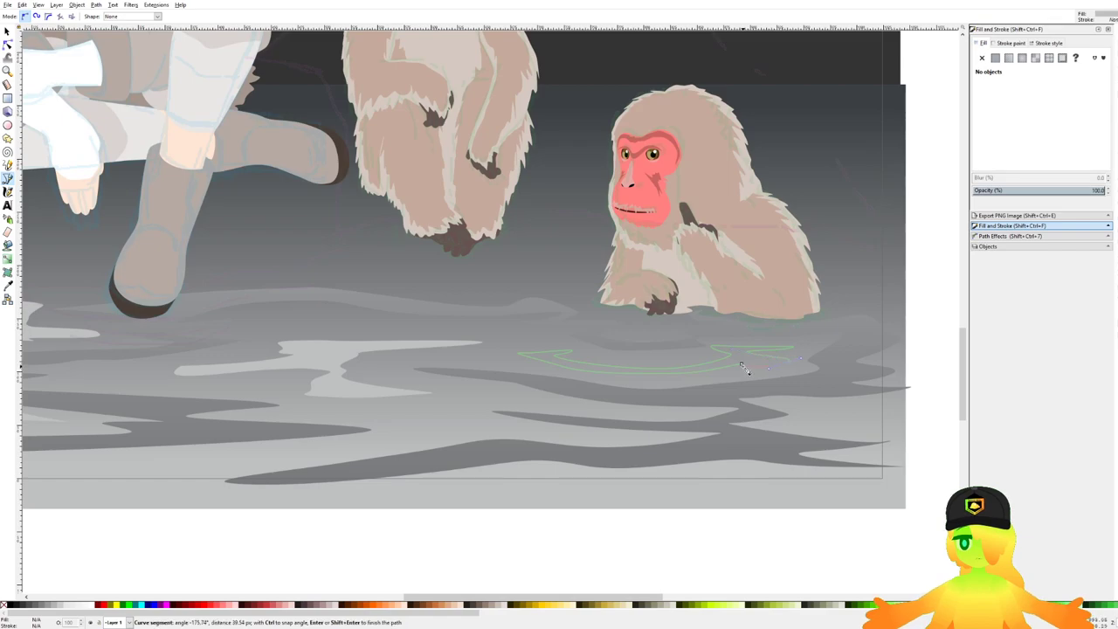
{"action": "left_click", "coordinate": [741, 363]}
{"action": "scroll", "coordinate": [738, 360], "scroll_direction": "down", "scroll_amount": 3}
{"action": "scroll", "coordinate": [506, 332], "scroll_direction": "up", "scroll_amount": 1}
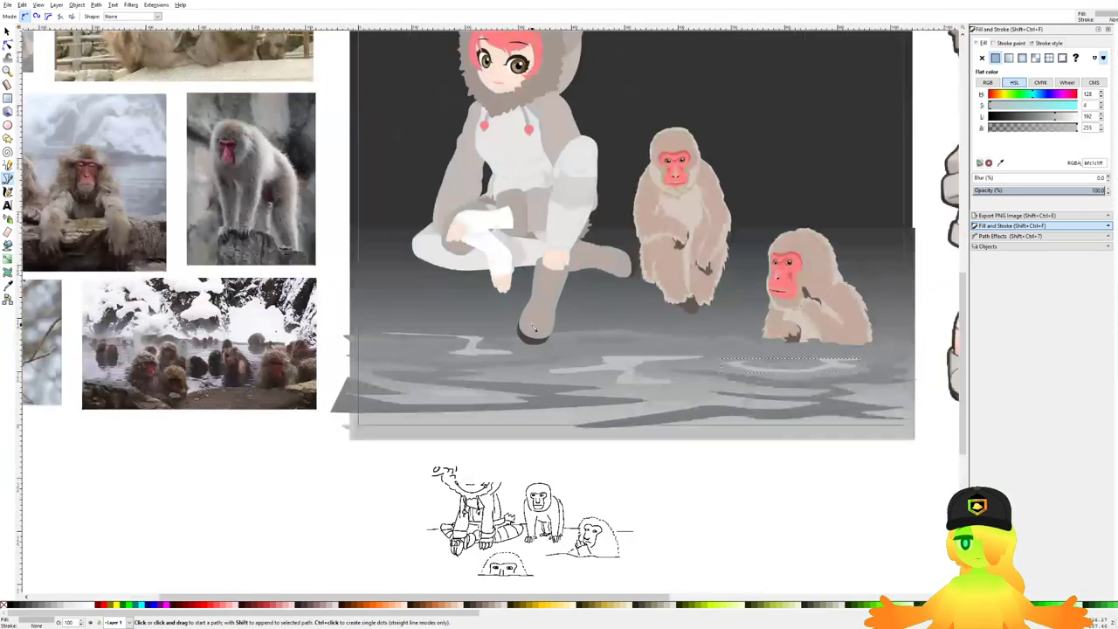
Step: Merge the new ripple patches and the main ripple shape into one path with Union, and save the document
{"action": "left_click", "coordinate": [7, 31]}
{"action": "left_click_drag", "start_coordinate": [322, 464], "coordinate": [611, 365]}
{"action": "left_click", "coordinate": [626, 369], "text": "shift"}
{"action": "left_click", "coordinate": [485, 352], "text": "shift"}
{"action": "left_click", "coordinate": [437, 358], "text": "shift"}
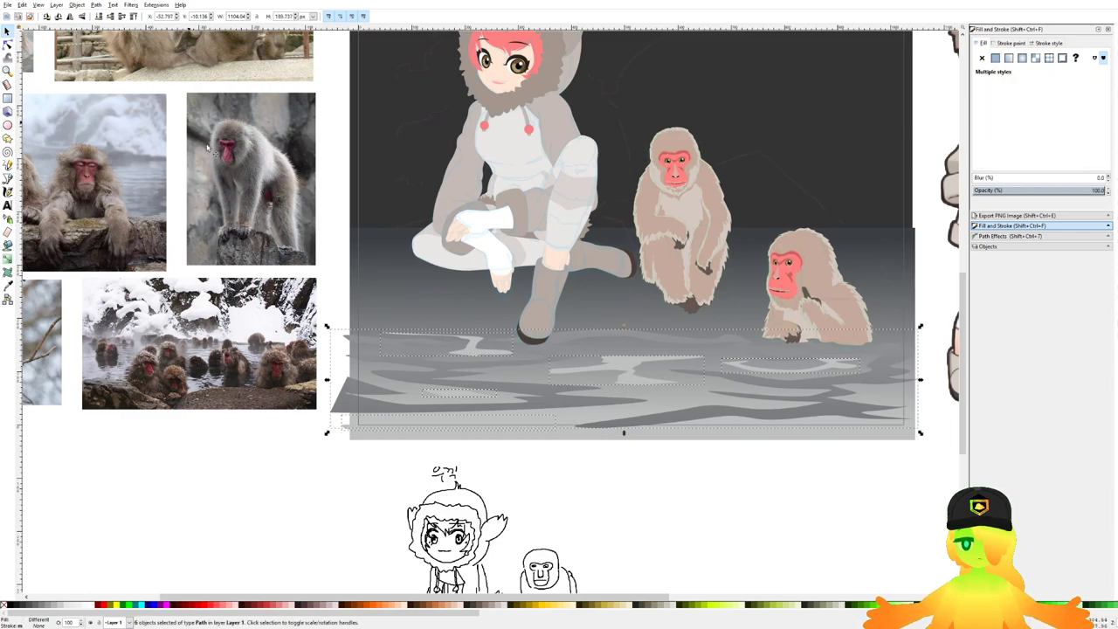
{"action": "left_click", "coordinate": [97, 5]}
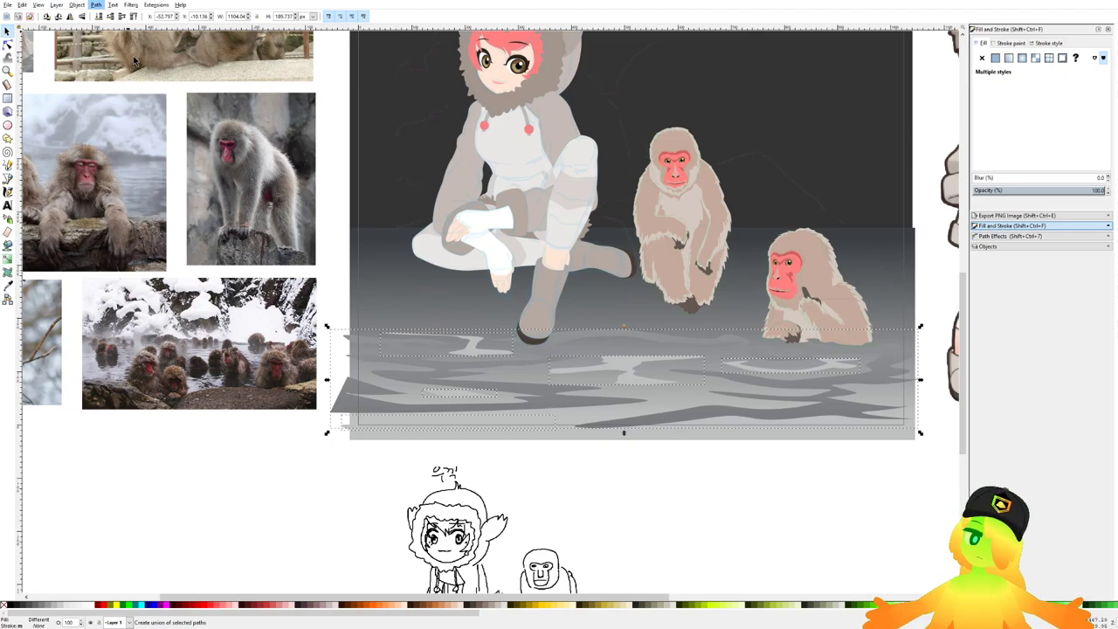
{"action": "left_click", "coordinate": [133, 60]}
{"action": "left_click_drag", "start_coordinate": [646, 418], "coordinate": [586, 381]}
{"action": "left_click", "coordinate": [637, 456]}
{"action": "key", "text": "ctrl+s"}
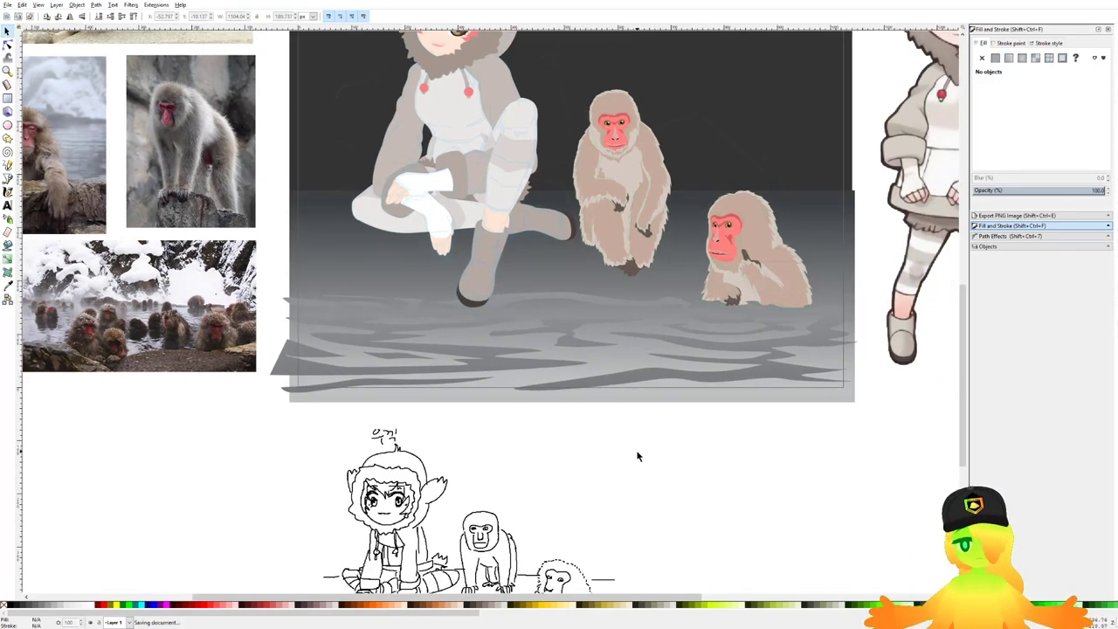
Step: Give the merged ripple shape its own new linear gradient, separate from the water rectangle's, and open it for editing
{"action": "left_click", "coordinate": [515, 304]}
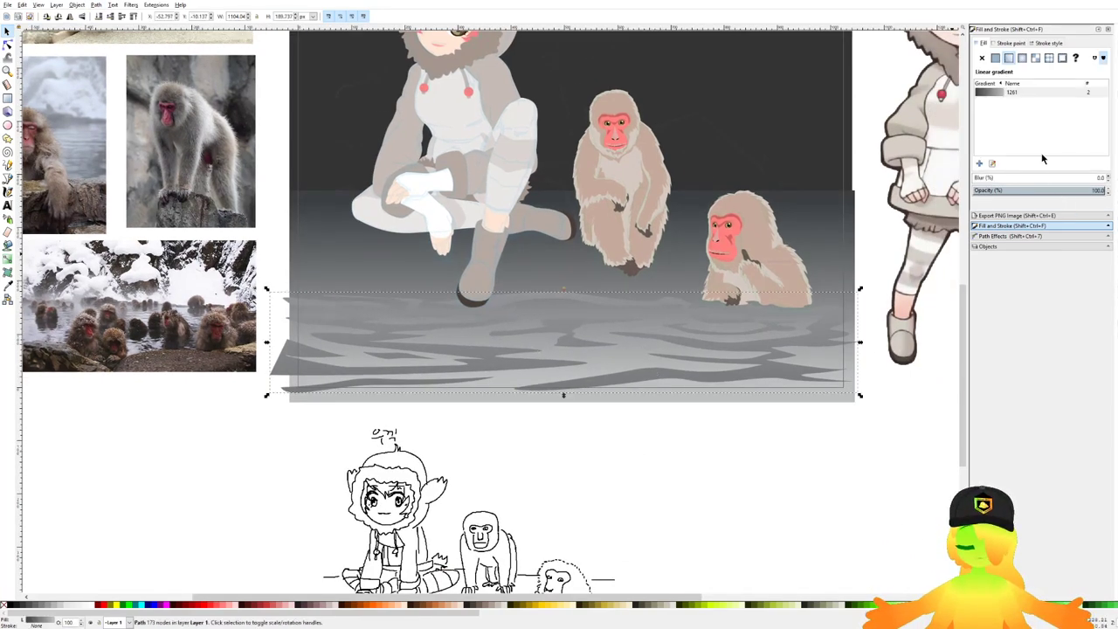
{"action": "left_click", "coordinate": [979, 164]}
{"action": "left_click", "coordinate": [1009, 92]}
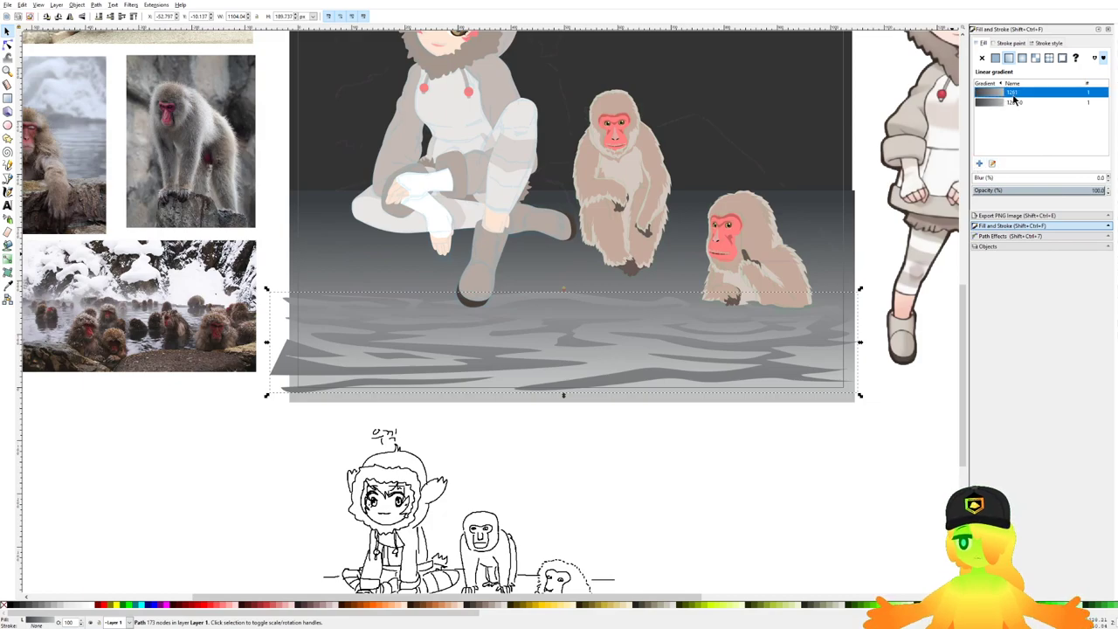
{"action": "left_click", "coordinate": [997, 58]}
{"action": "left_click", "coordinate": [1007, 58]}
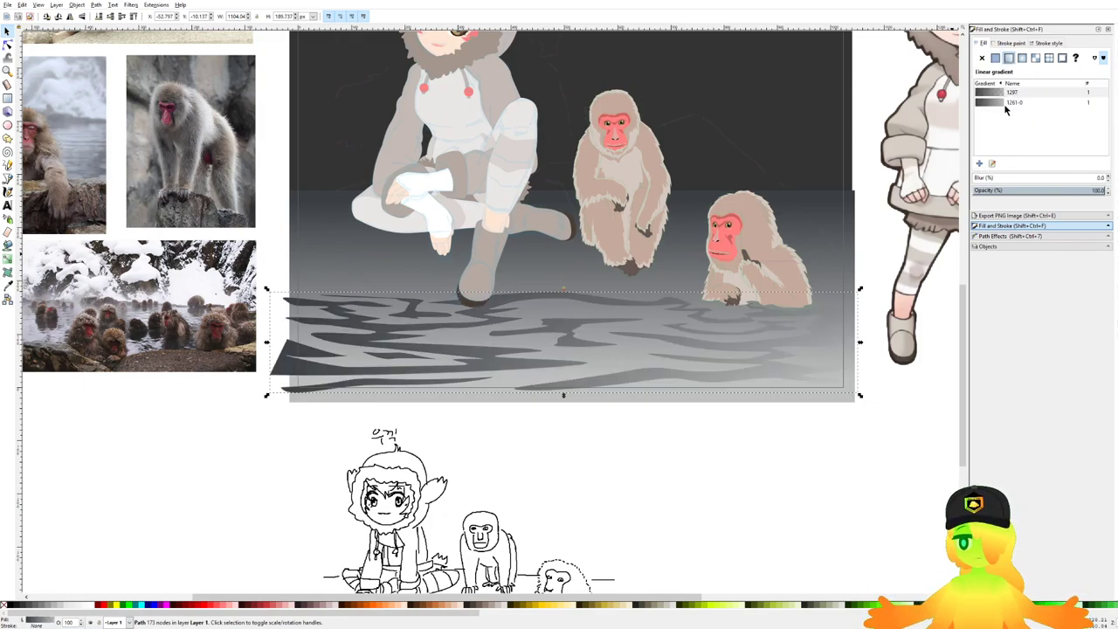
{"action": "left_click", "coordinate": [993, 163]}
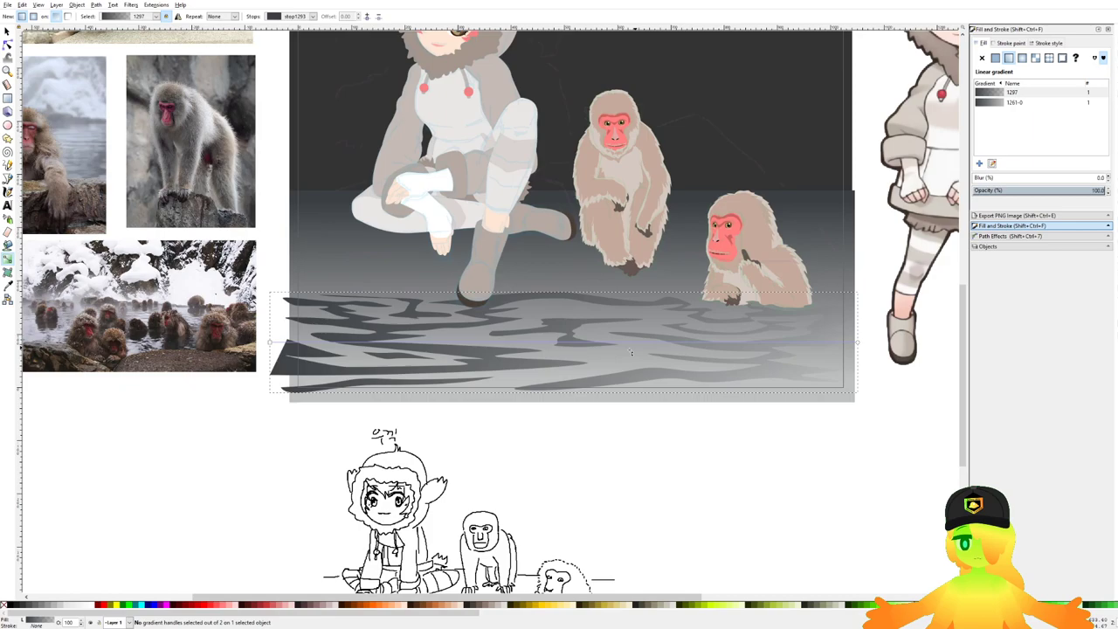
Step: Make both stops of the ripple gradient white and set the end stop's alpha to 0
{"action": "left_click", "coordinate": [270, 342]}
{"action": "left_click", "coordinate": [92, 604]}
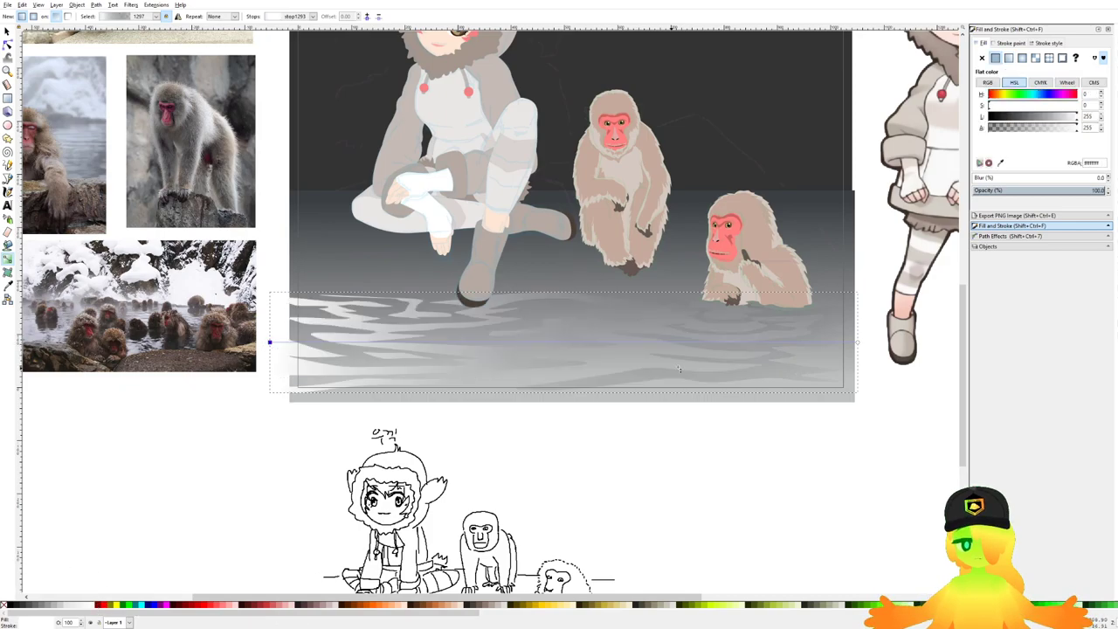
{"action": "left_click", "coordinate": [856, 343]}
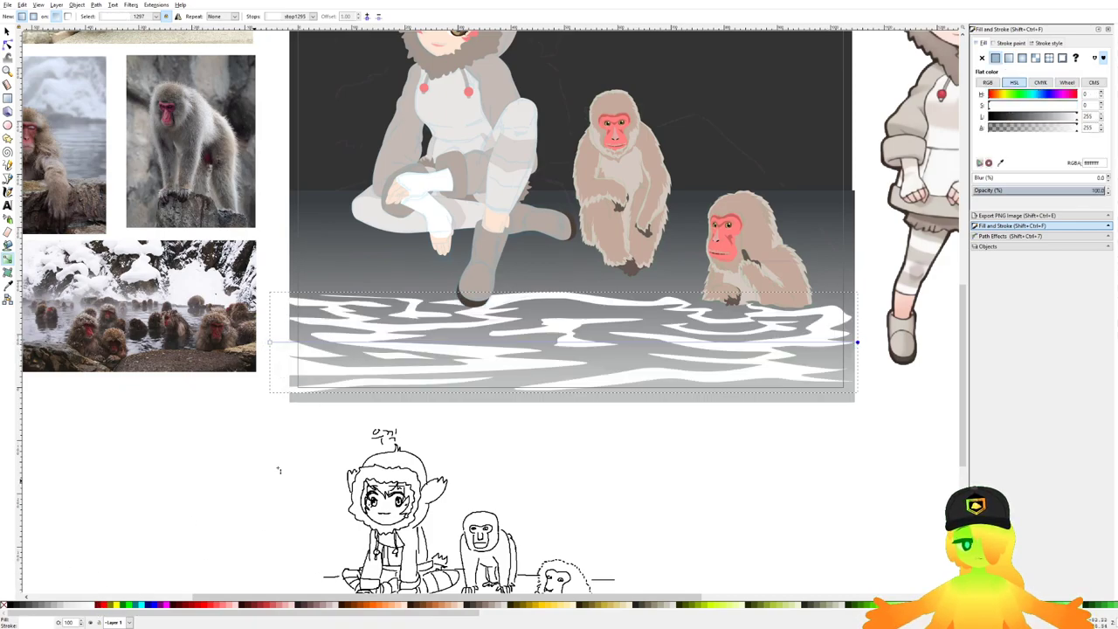
{"action": "type", "text": "0"}
{"action": "key", "text": "Return"}
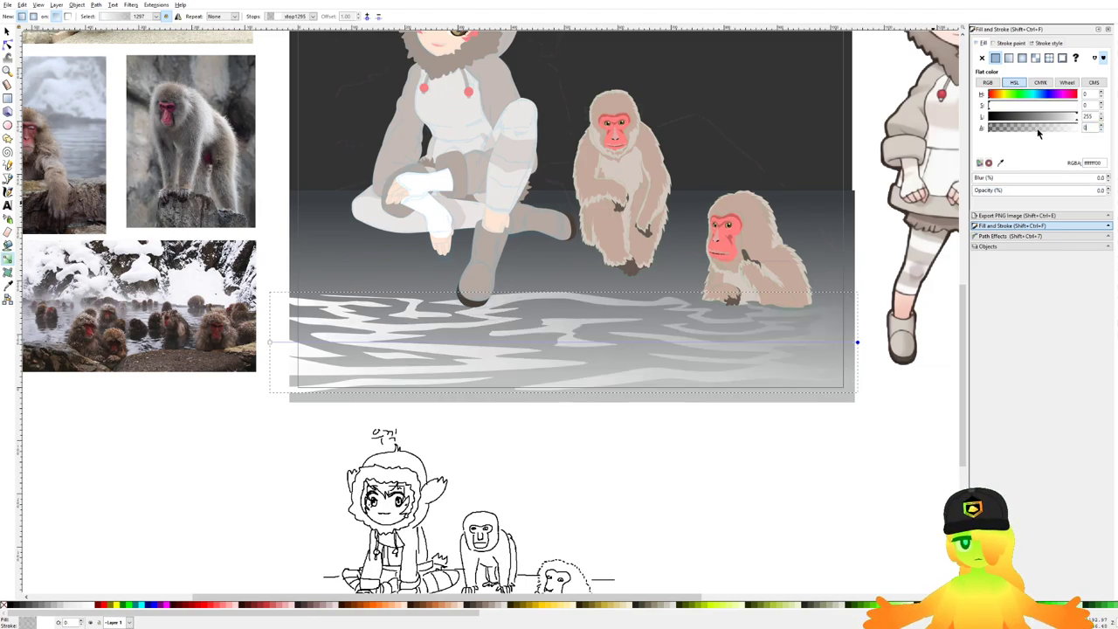
Step: Turn the ripple gradient vertical, starting at the upright monkey's head height and ending just below the water rectangle
{"action": "left_click_drag", "start_coordinate": [270, 342], "coordinate": [560, 281]}
{"action": "mouse_move", "coordinate": [857, 342]}
{"action": "left_mouse_down"}
{"action": "mouse_move", "coordinate": [603, 461]}
{"action": "mouse_move", "coordinate": [560, 451]}
{"action": "left_mouse_up"}
{"action": "left_click_drag", "start_coordinate": [561, 281], "coordinate": [564, 127]}
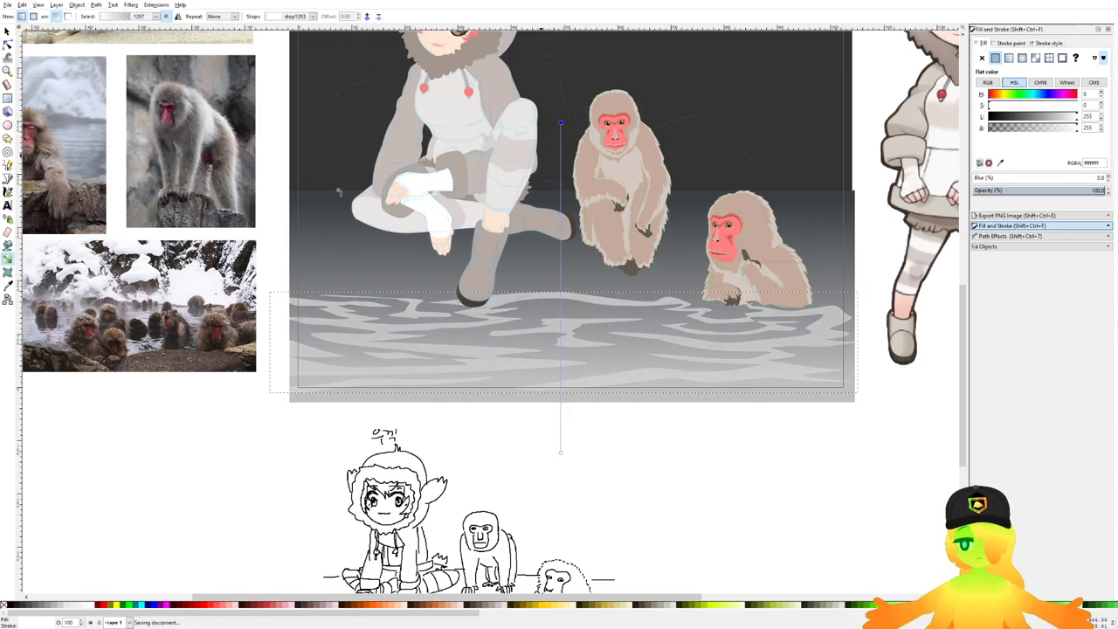
Step: Start a new Pen path at the water's left edge and trace a wavy outline above the ripples to the girl's boot
{"action": "left_click", "coordinate": [7, 178]}
{"action": "left_click_drag", "start_coordinate": [439, 296], "coordinate": [646, 326]}
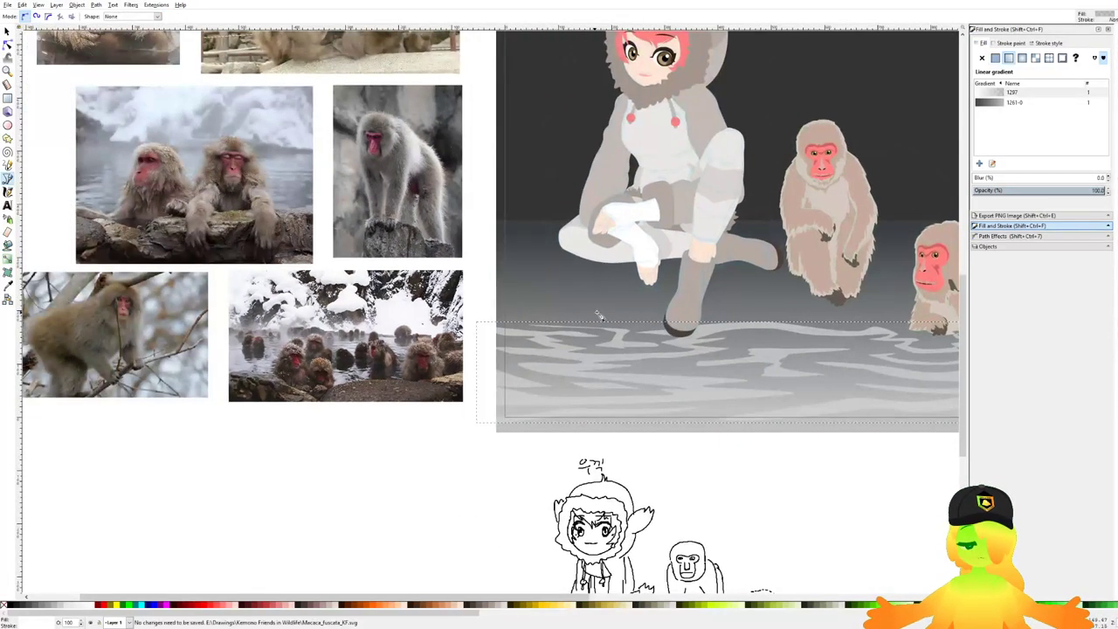
{"action": "scroll", "coordinate": [603, 336], "scroll_direction": "up", "scroll_amount": 3}
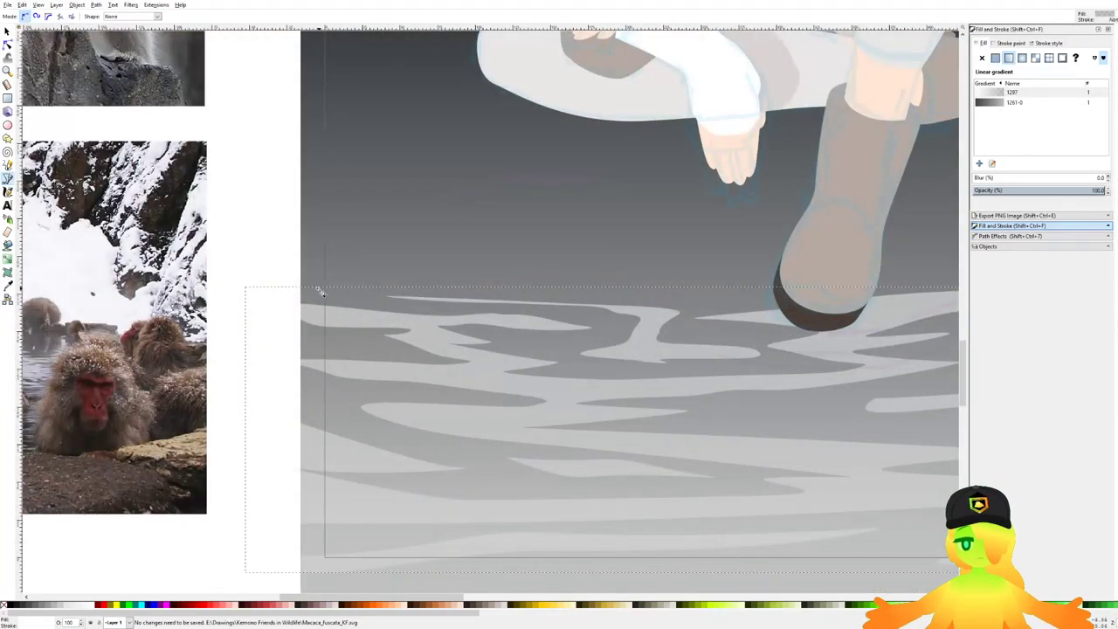
{"action": "left_click", "coordinate": [305, 283]}
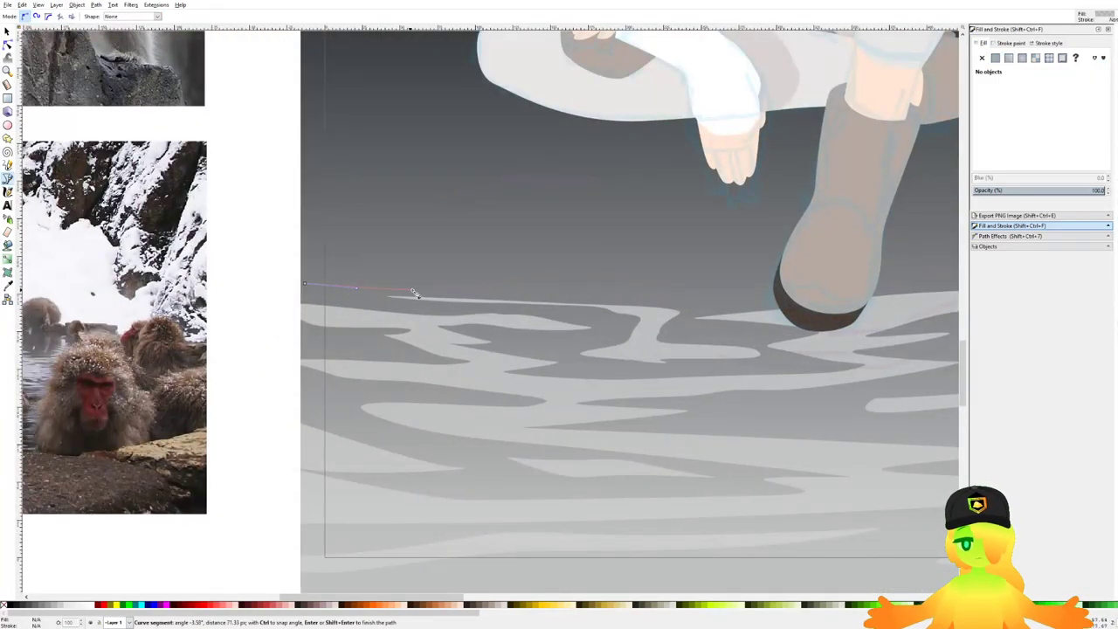
{"action": "left_click", "coordinate": [472, 293]}
{"action": "left_click_drag", "start_coordinate": [525, 281], "coordinate": [559, 274]}
{"action": "left_click", "coordinate": [647, 277]}
{"action": "left_click_drag", "start_coordinate": [684, 282], "coordinate": [726, 288]}
{"action": "scroll", "coordinate": [734, 291], "scroll_direction": "right", "scroll_amount": 11}
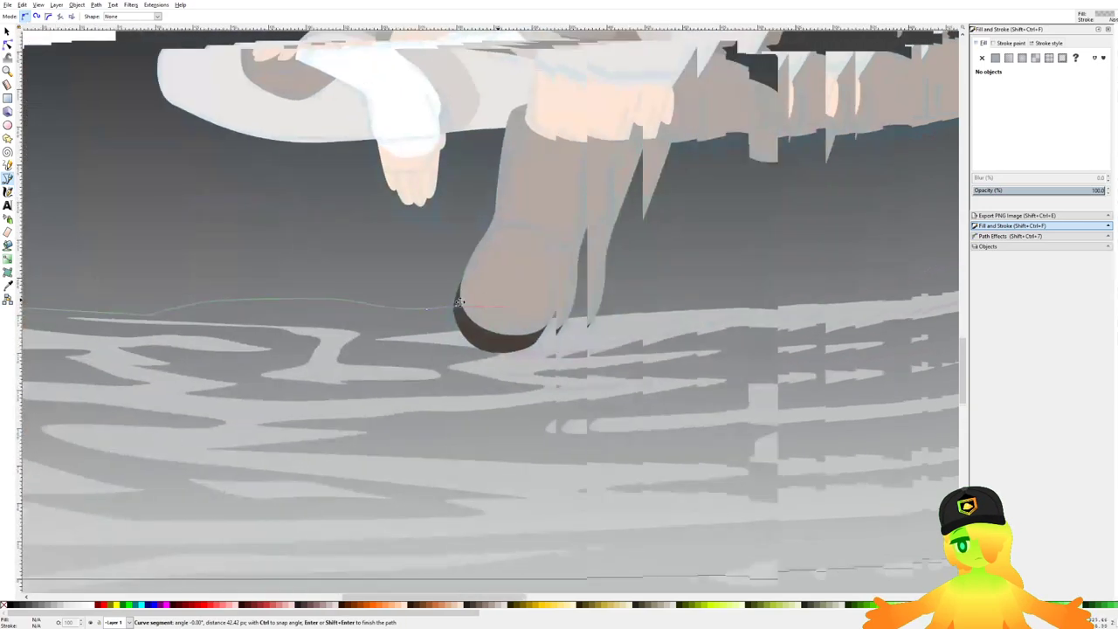
Step: Extend the wavy outline behind the girl's boot and up towards the upright monkey's feet
{"action": "scroll", "coordinate": [734, 290], "scroll_direction": "up", "scroll_amount": 1}
{"action": "left_click", "coordinate": [634, 287]}
{"action": "left_click", "coordinate": [723, 263]}
{"action": "scroll", "coordinate": [724, 254], "scroll_direction": "down", "scroll_amount": 2}
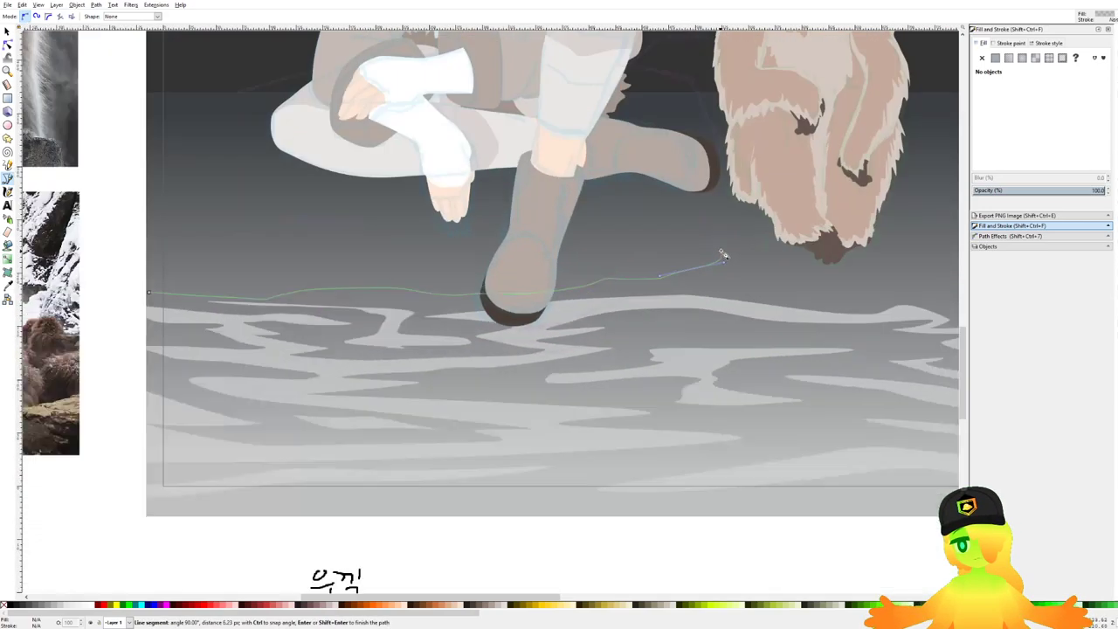
Step: Try to continue the wavy outline in a dip beneath the upright monkey's feet
{"action": "mouse_move", "coordinate": [724, 253]}
{"action": "left_mouse_down"}
{"action": "mouse_move", "coordinate": [552, 280]}
{"action": "mouse_move", "coordinate": [592, 305]}
{"action": "mouse_move", "coordinate": [689, 301]}
{"action": "left_mouse_up"}
{"action": "scroll", "coordinate": [564, 281], "scroll_direction": "up", "scroll_amount": 1}
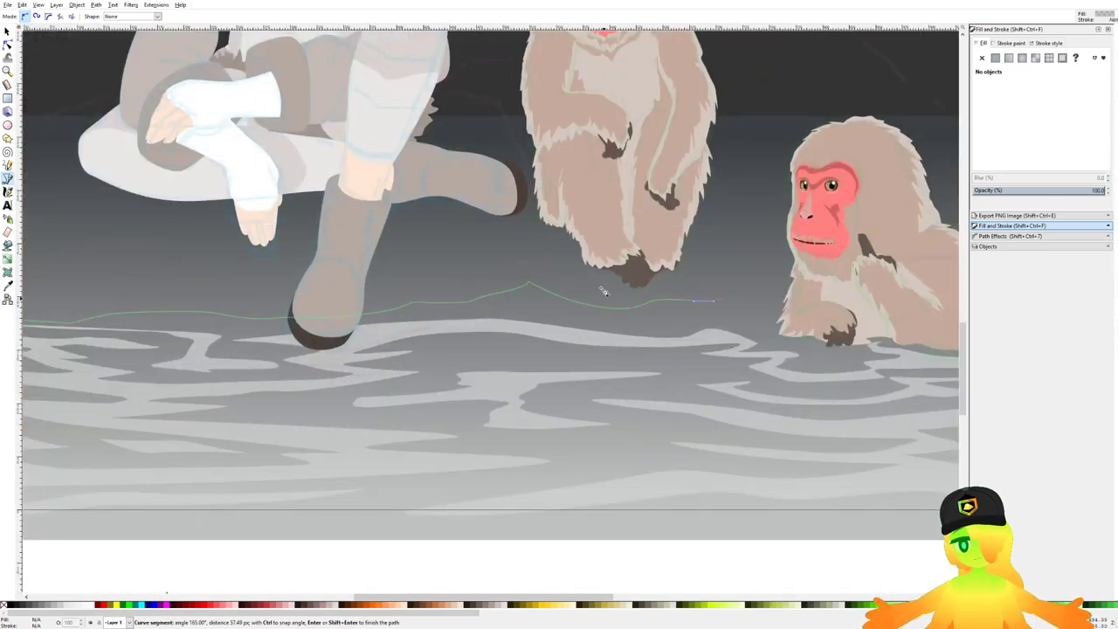
{"action": "key", "text": "BackSpace"}
{"action": "key", "text": "BackSpace"}
{"action": "key", "text": "BackSpace"}
Step: Loop the outline back left and over beside the upright monkey's feet, removing the trial segments drawn past them
{"action": "left_click_drag", "start_coordinate": [511, 276], "coordinate": [521, 271]}
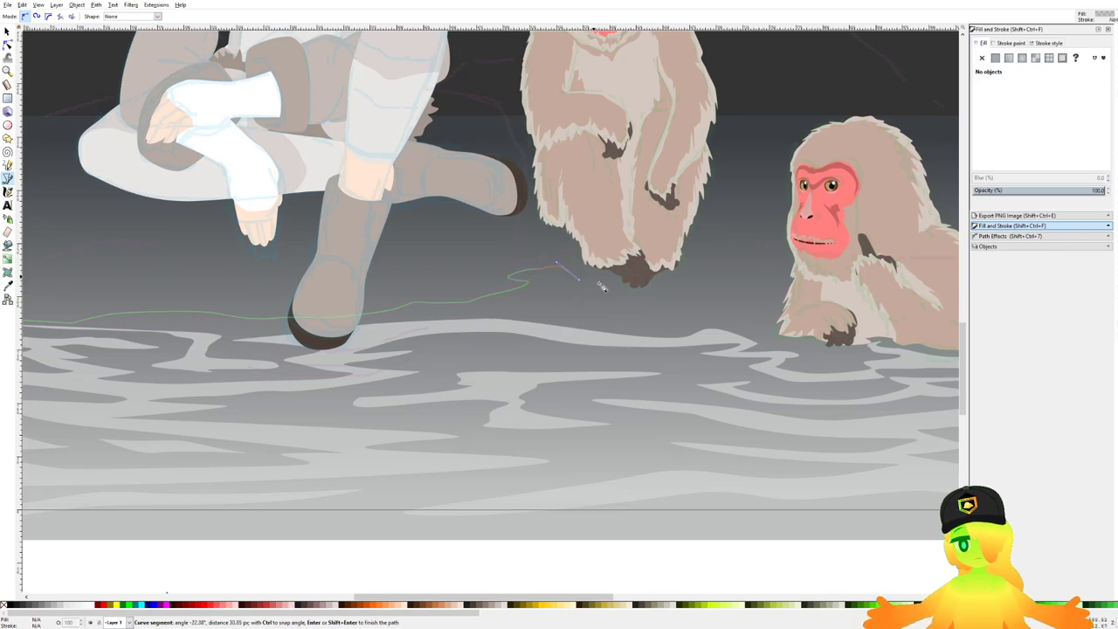
{"action": "left_click_drag", "start_coordinate": [733, 281], "coordinate": [753, 284]}
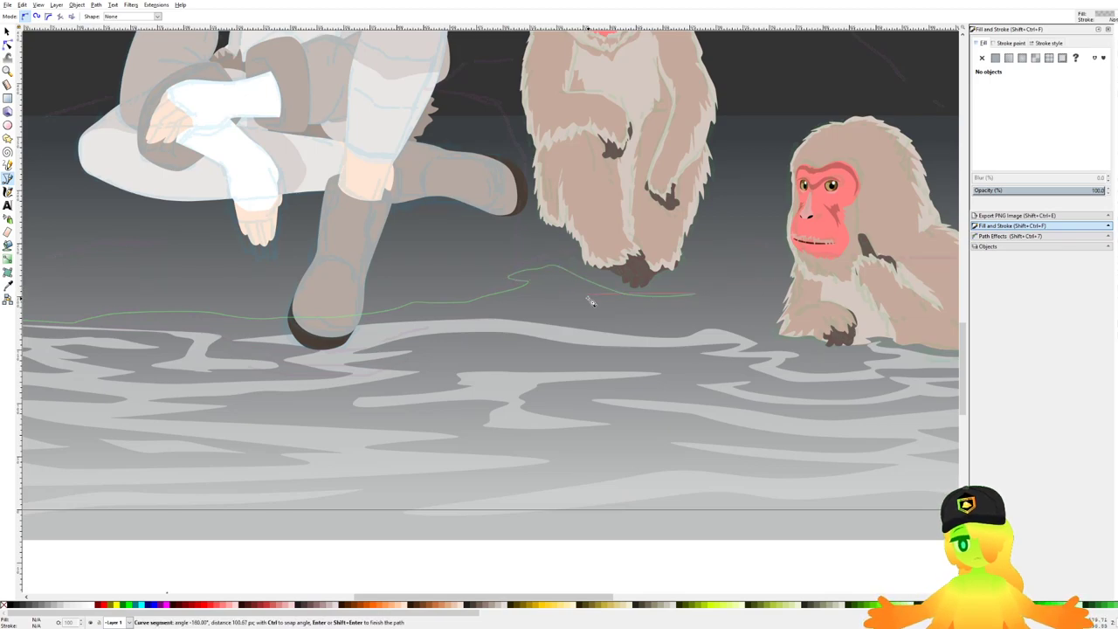
{"action": "key", "text": "BackSpace"}
{"action": "key", "text": "BackSpace"}
{"action": "scroll", "coordinate": [572, 300], "scroll_direction": "up", "scroll_amount": 2}
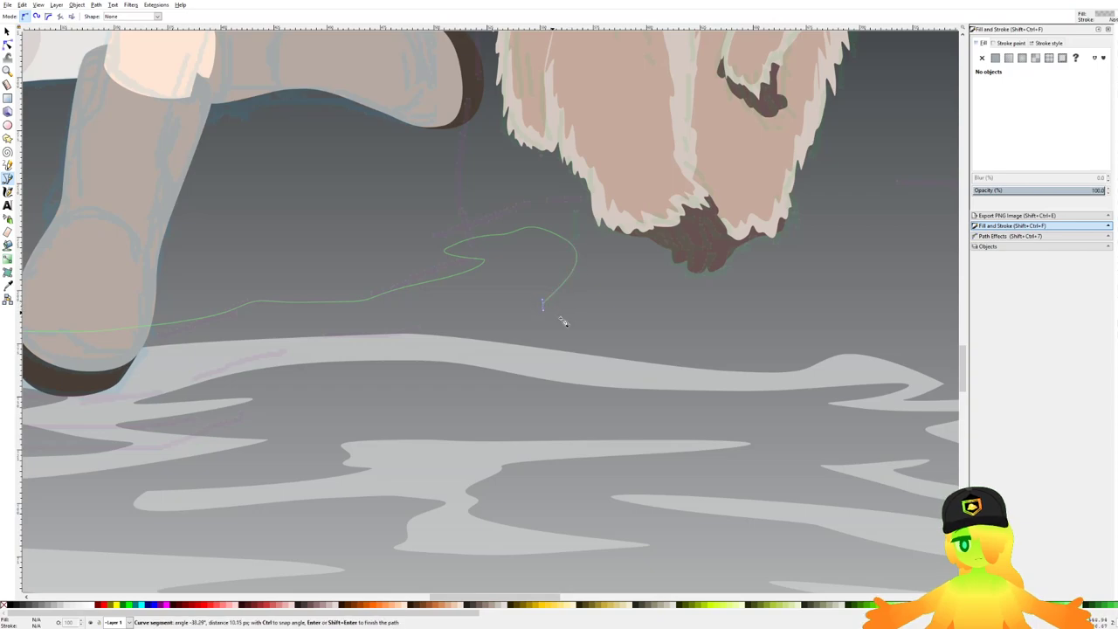
Step: Try to carry the looped outline on to the right below the upright monkey
{"action": "left_click_drag", "start_coordinate": [621, 322], "coordinate": [795, 344]}
{"action": "key", "text": "BackSpace"}
{"action": "key", "text": "BackSpace"}
{"action": "key", "text": "BackSpace"}
{"action": "key", "text": "BackSpace"}
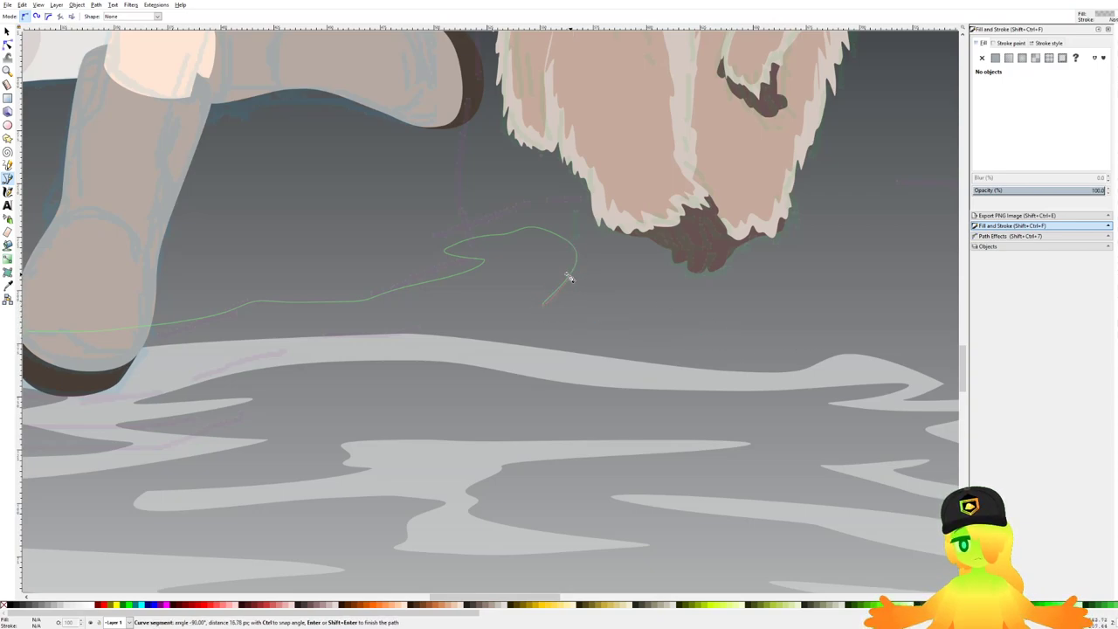
Step: Continue the rock outline below the upright monkey, up behind the bathing monkey and out past the page's far edge
{"action": "left_click", "coordinate": [493, 305]}
{"action": "left_click_drag", "start_coordinate": [780, 349], "coordinate": [662, 345]}
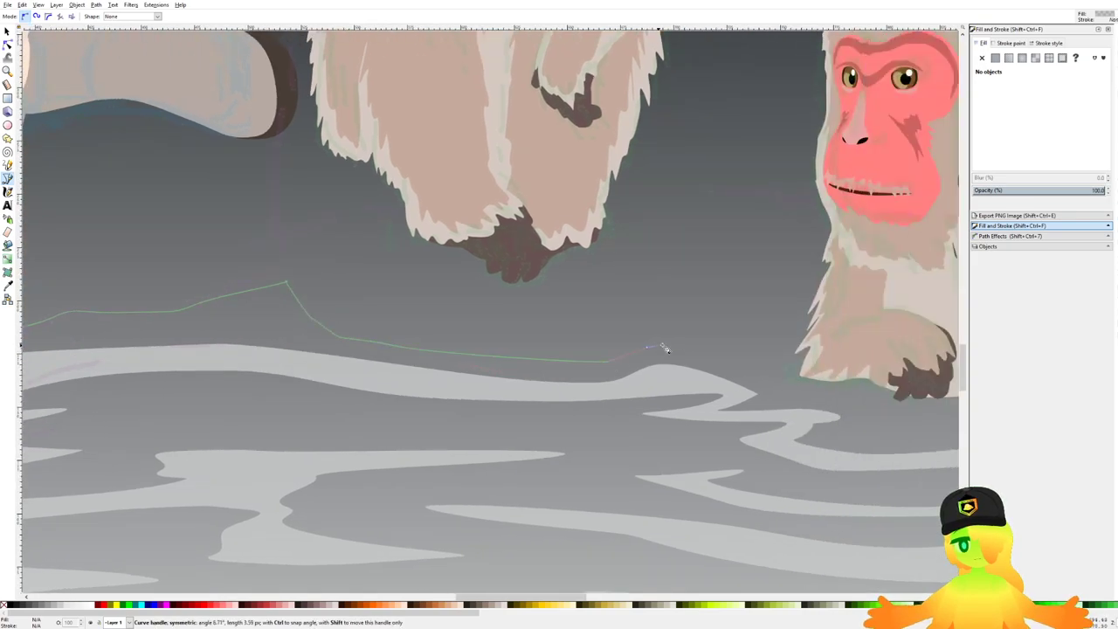
{"action": "left_click_drag", "start_coordinate": [745, 320], "coordinate": [558, 341]}
{"action": "scroll", "coordinate": [765, 295], "scroll_direction": "down", "scroll_amount": 3}
{"action": "left_click_drag", "start_coordinate": [588, 327], "coordinate": [594, 328]}
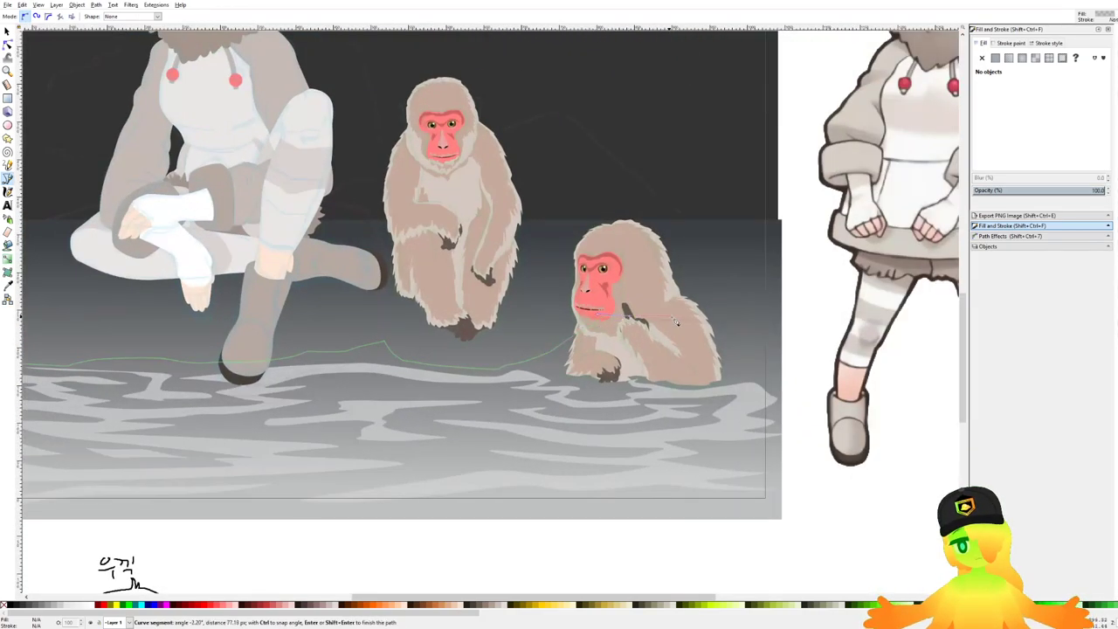
{"action": "scroll", "coordinate": [783, 304], "scroll_direction": "down", "scroll_amount": 2}
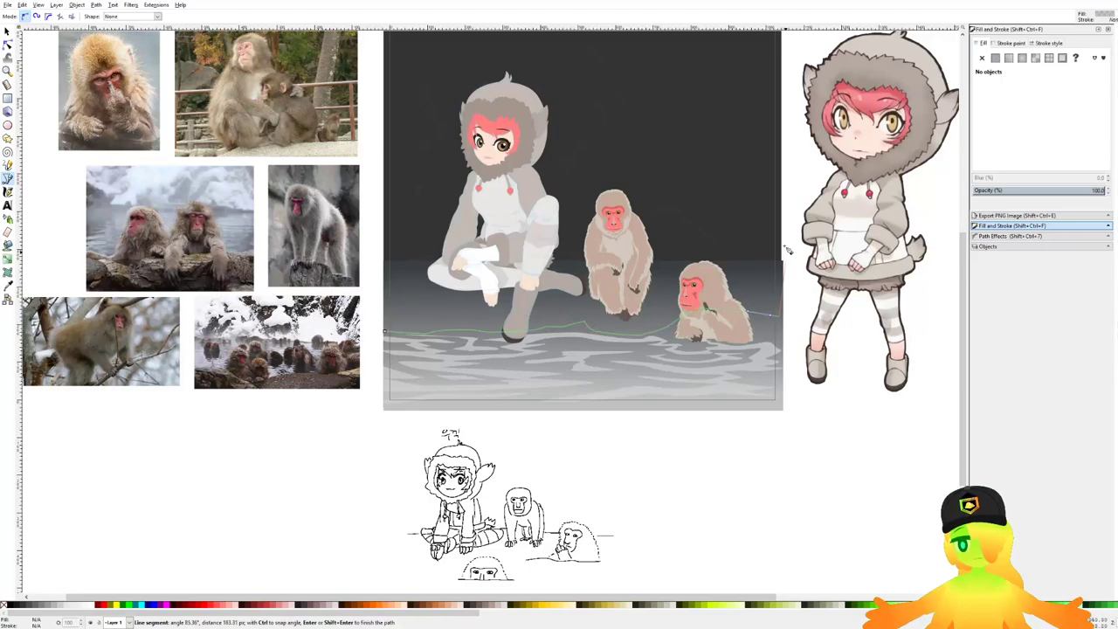
Step: Run the outline back over the scene as an uneven ridge behind the figures and close it at its starting node
{"action": "left_click", "coordinate": [782, 261]}
{"action": "left_click_drag", "start_coordinate": [722, 249], "coordinate": [704, 240]}
{"action": "left_click_drag", "start_coordinate": [661, 211], "coordinate": [651, 209]}
{"action": "left_click_drag", "start_coordinate": [603, 227], "coordinate": [413, 249]}
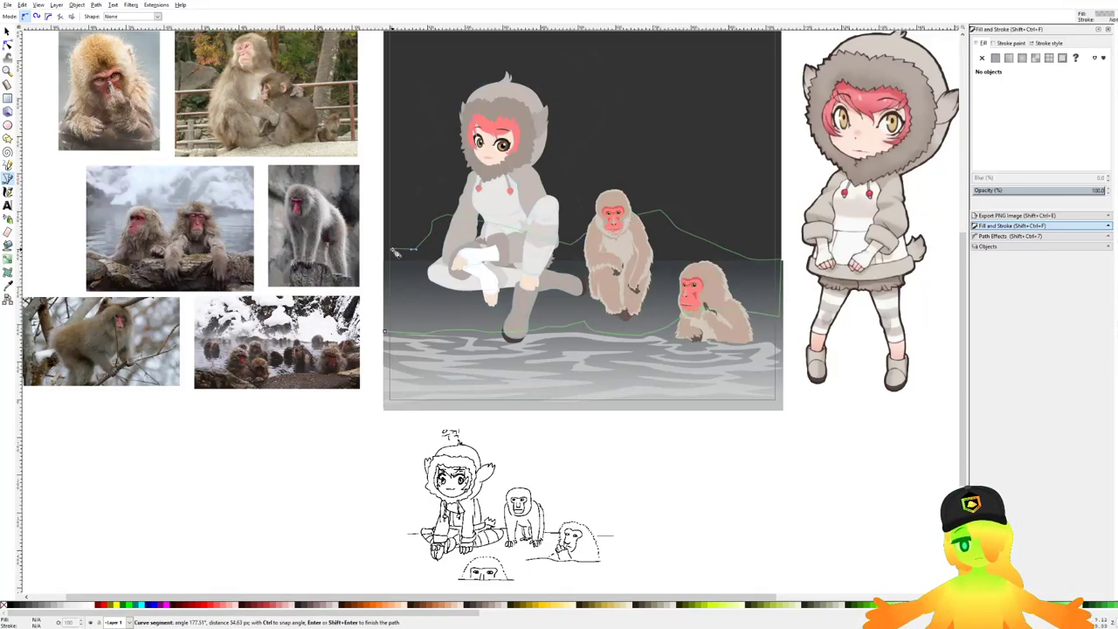
{"action": "left_click", "coordinate": [386, 333]}
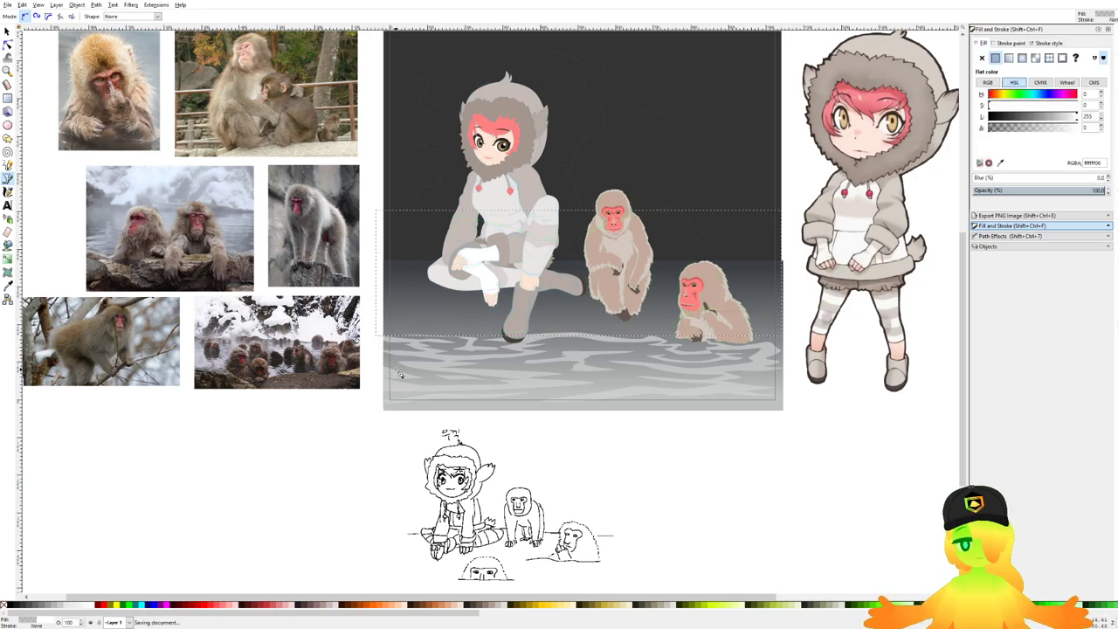
Step: Fill the rock shape with a dusty pink at alpha 255 and stack it behind the girl and monkeys
{"action": "left_click", "coordinate": [324, 604]}
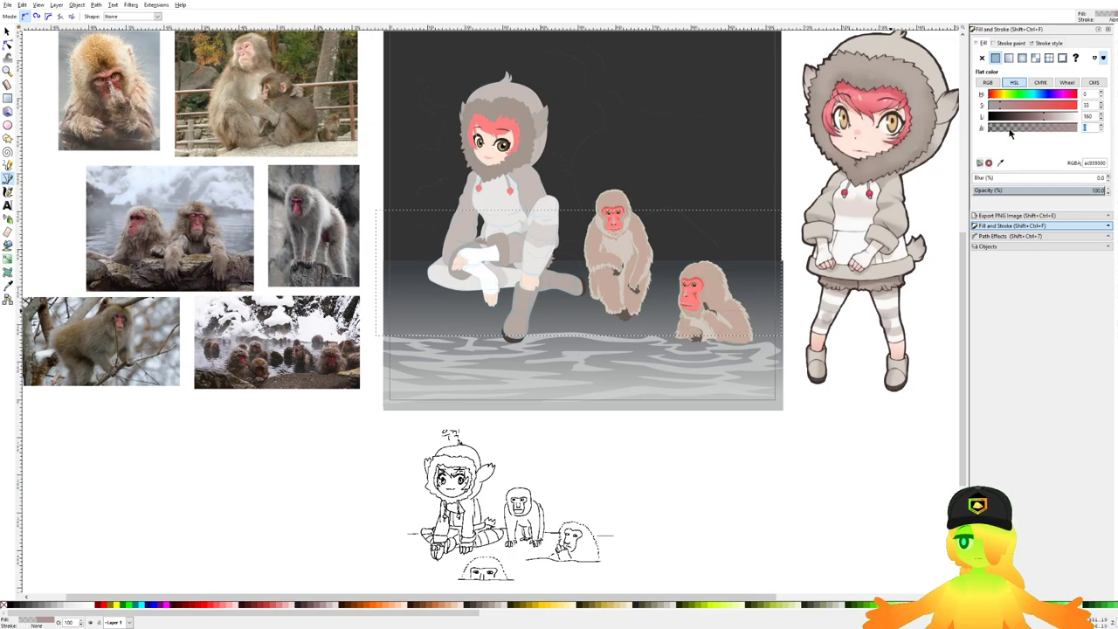
{"action": "scroll", "coordinate": [458, 322], "scroll_direction": "up", "scroll_amount": 1}
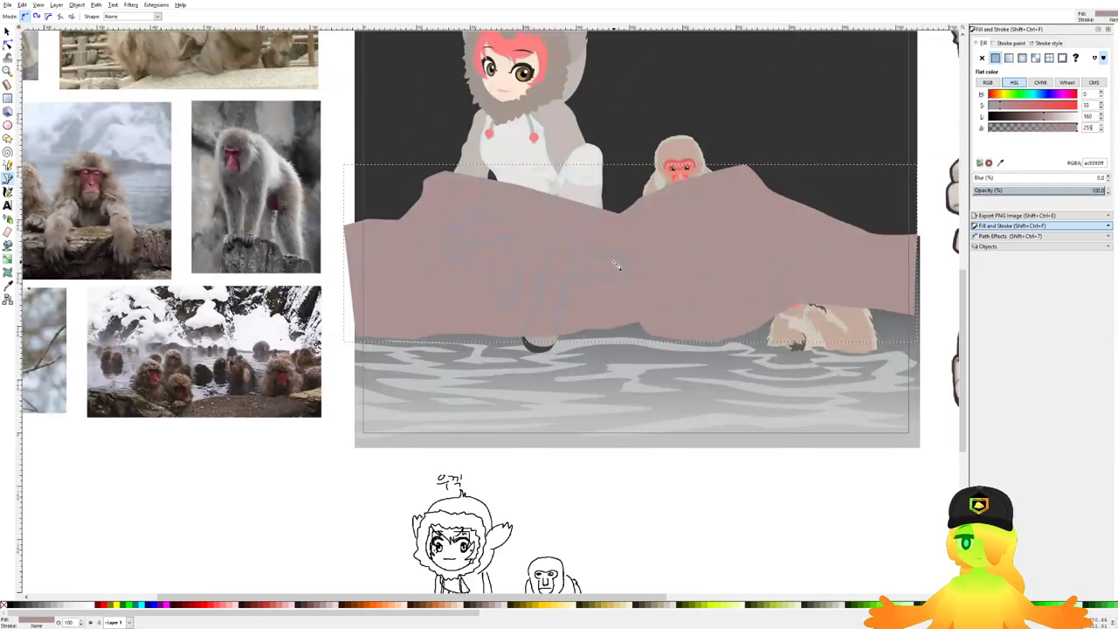
{"action": "key", "text": "s"}
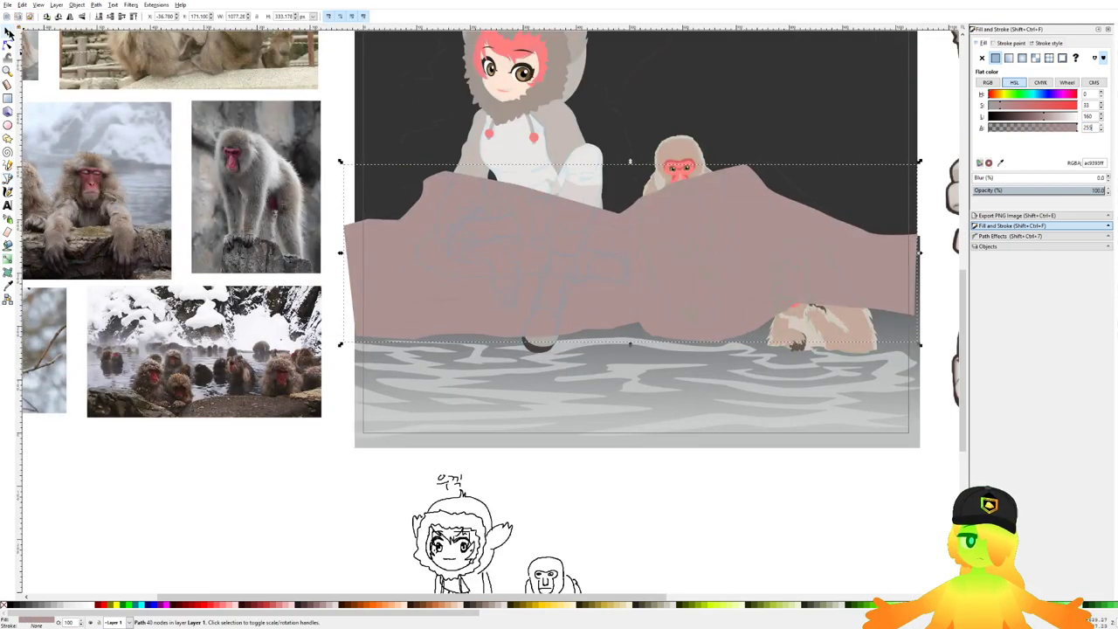
{"action": "left_click", "coordinate": [745, 586]}
{"action": "left_click", "coordinate": [524, 264]}
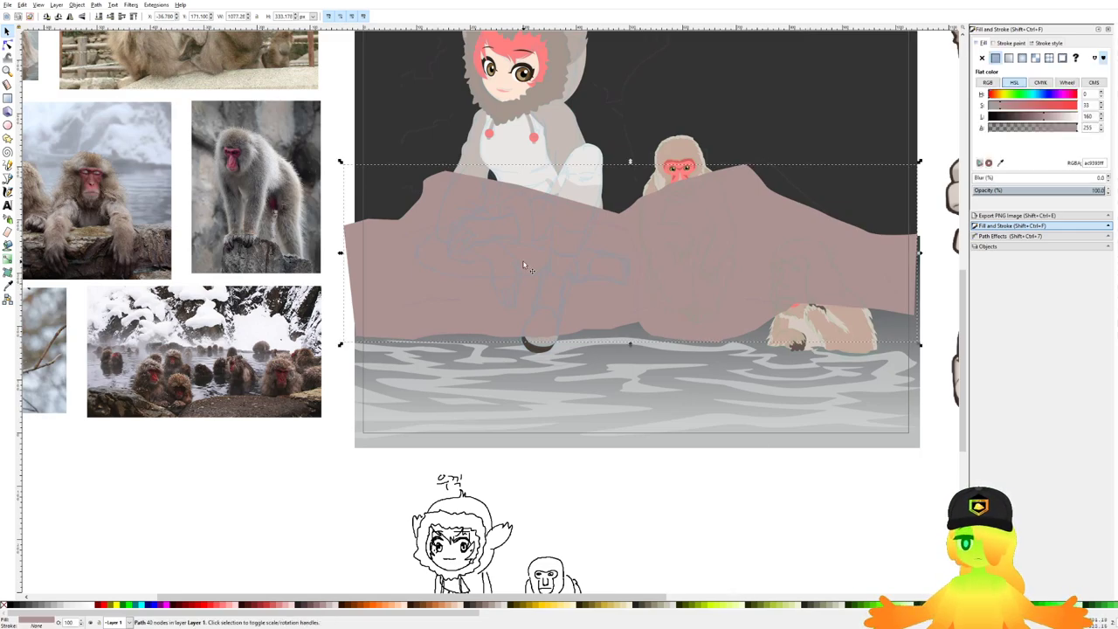
{"action": "key", "text": "End"}
{"action": "key", "text": "Page_Up"}
{"action": "key", "text": "Page_Up"}
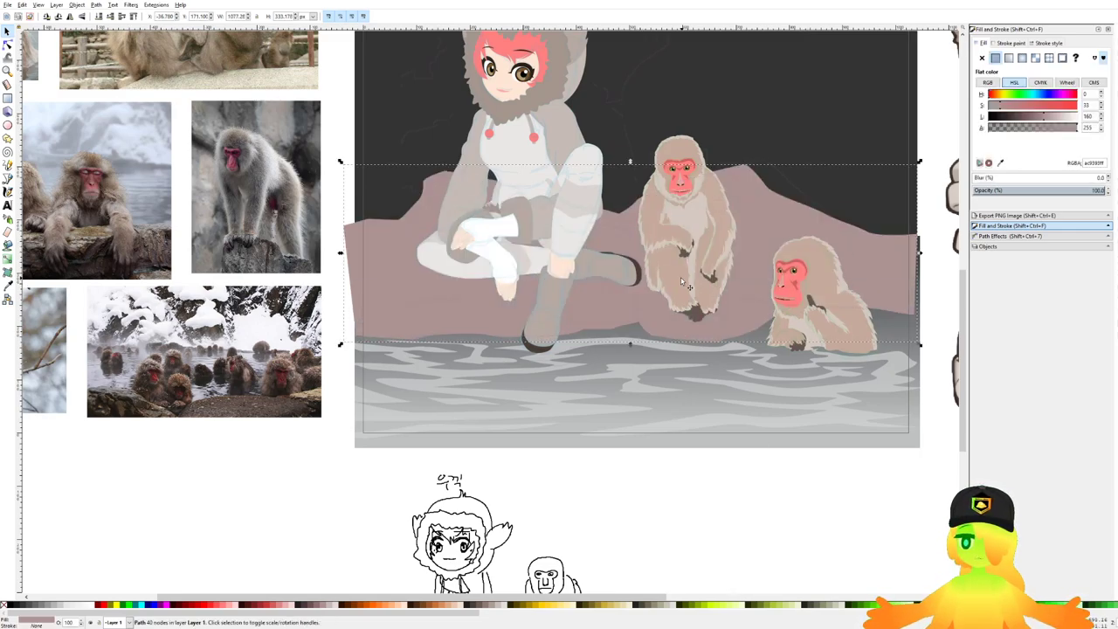
Step: Recolour the rock to a dark, nearly neutral grey-brown with hue 16 and lightness 104, and save the document
{"action": "left_click", "coordinate": [996, 95]}
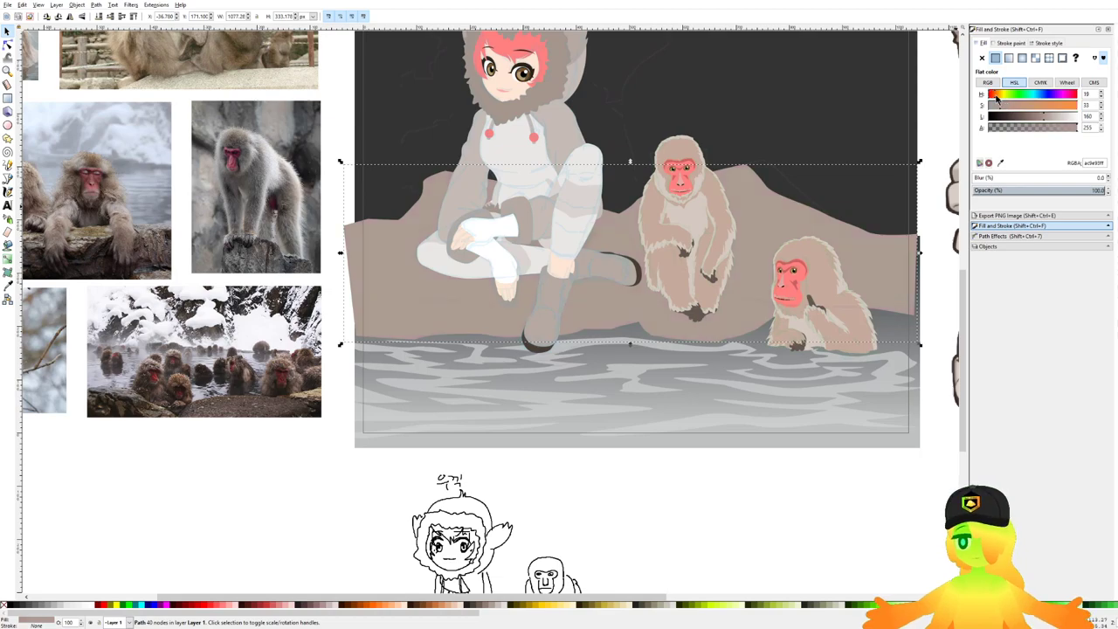
{"action": "mouse_move", "coordinate": [1035, 116]}
{"action": "left_mouse_down"}
{"action": "mouse_move", "coordinate": [1010, 118]}
{"action": "mouse_move", "coordinate": [1044, 117]}
{"action": "mouse_move", "coordinate": [1026, 118]}
{"action": "left_mouse_up"}
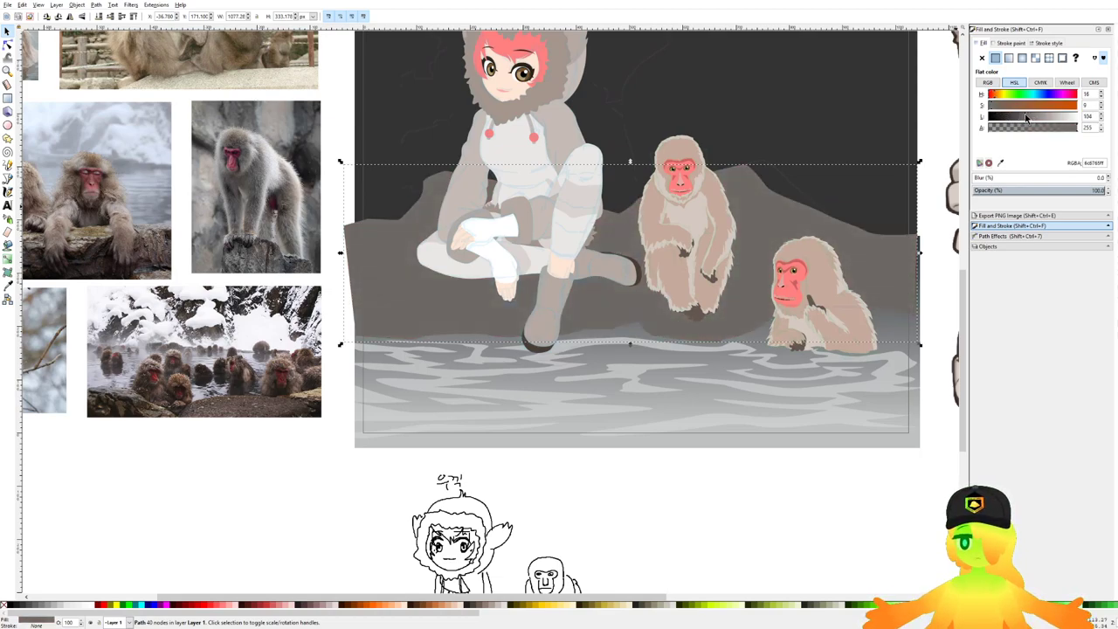
{"action": "left_click", "coordinate": [812, 523]}
{"action": "key", "text": "ctrl+s"}
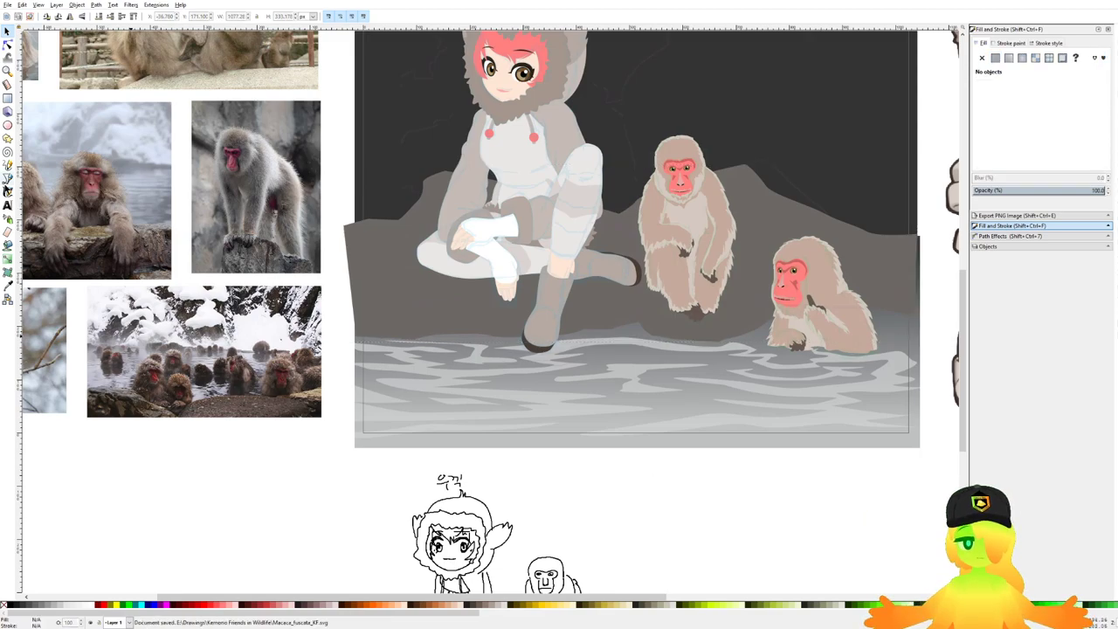
Step: Draw a closed highlight facet on the rock's outer end beside the girl's bent knee and fill it with lightness 141
{"action": "left_click", "coordinate": [7, 179]}
{"action": "left_click_drag", "start_coordinate": [416, 270], "coordinate": [491, 277]}
{"action": "scroll", "coordinate": [492, 277], "scroll_direction": "up", "scroll_amount": 2}
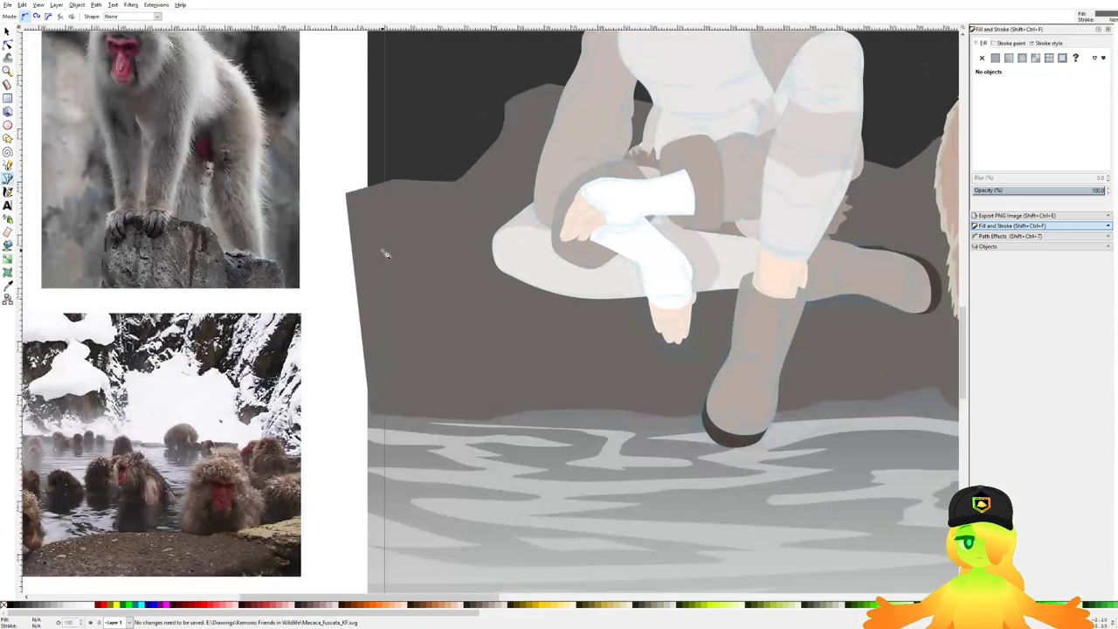
{"action": "left_click_drag", "start_coordinate": [346, 264], "coordinate": [495, 312]}
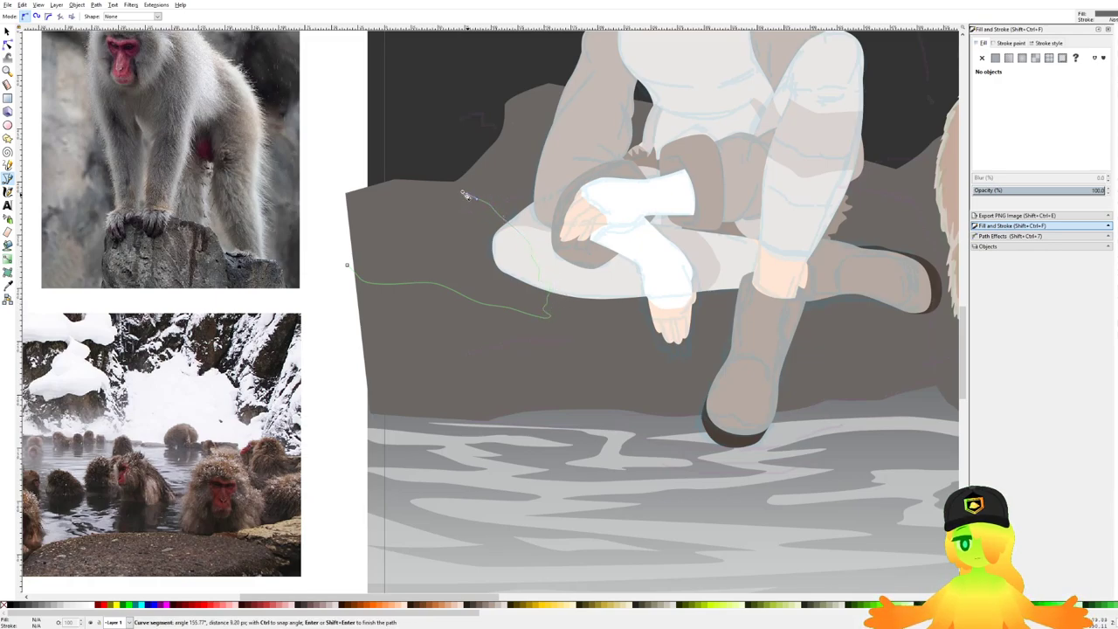
{"action": "left_click", "coordinate": [448, 189]}
{"action": "left_click", "coordinate": [347, 263]}
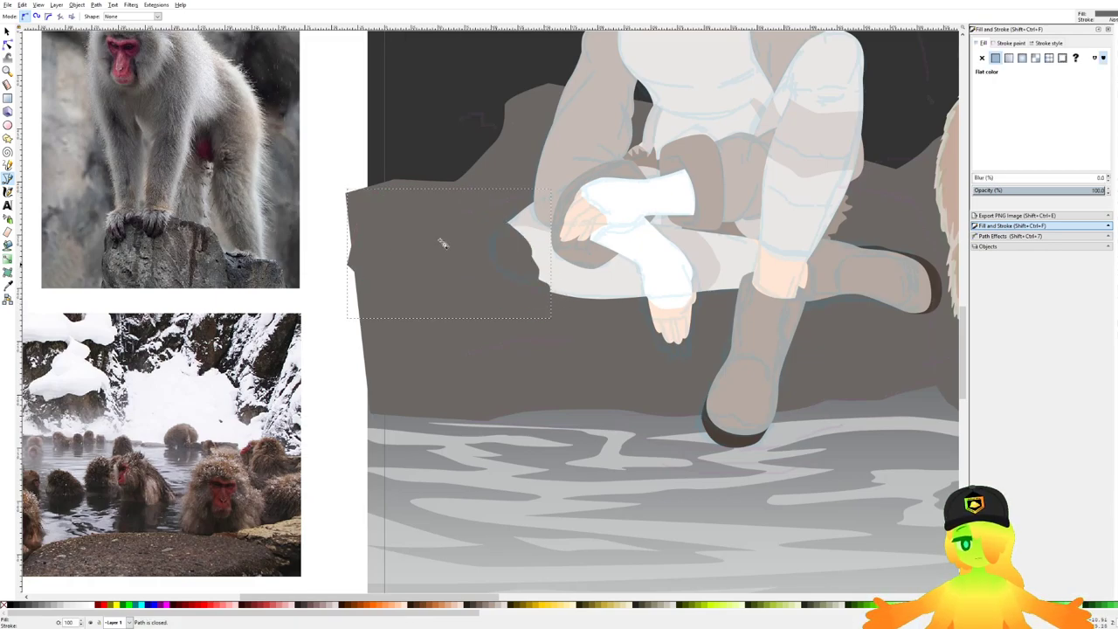
{"action": "left_click_drag", "start_coordinate": [1011, 122], "coordinate": [1036, 119]}
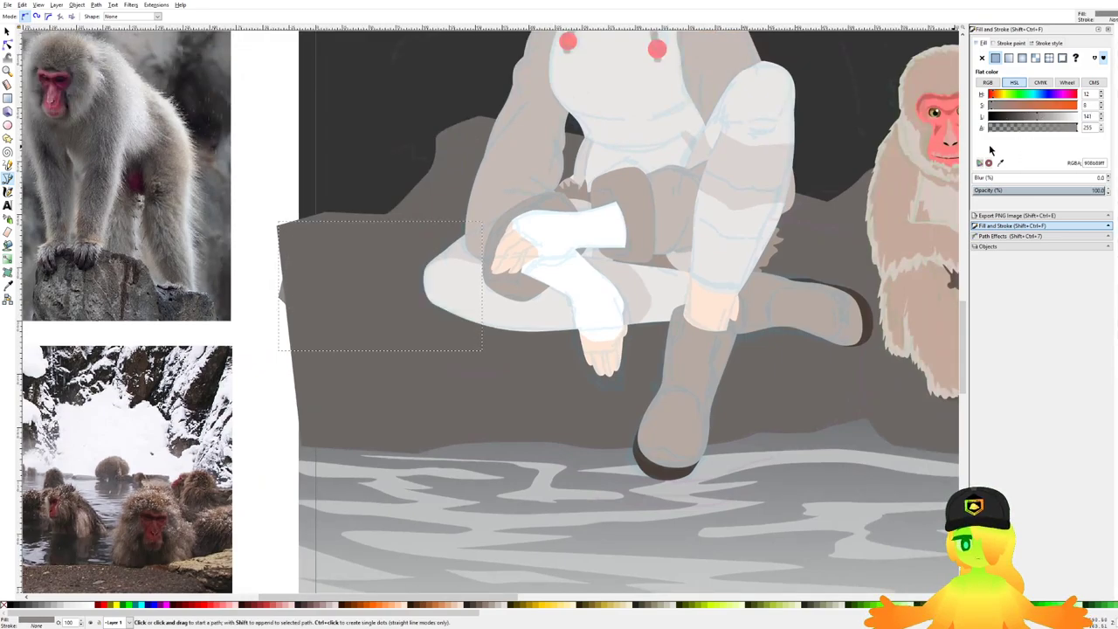
Step: Outline a jagged second facet from behind the girl's arm, down past her thigh and under her hand to the boot
{"action": "left_click", "coordinate": [494, 160]}
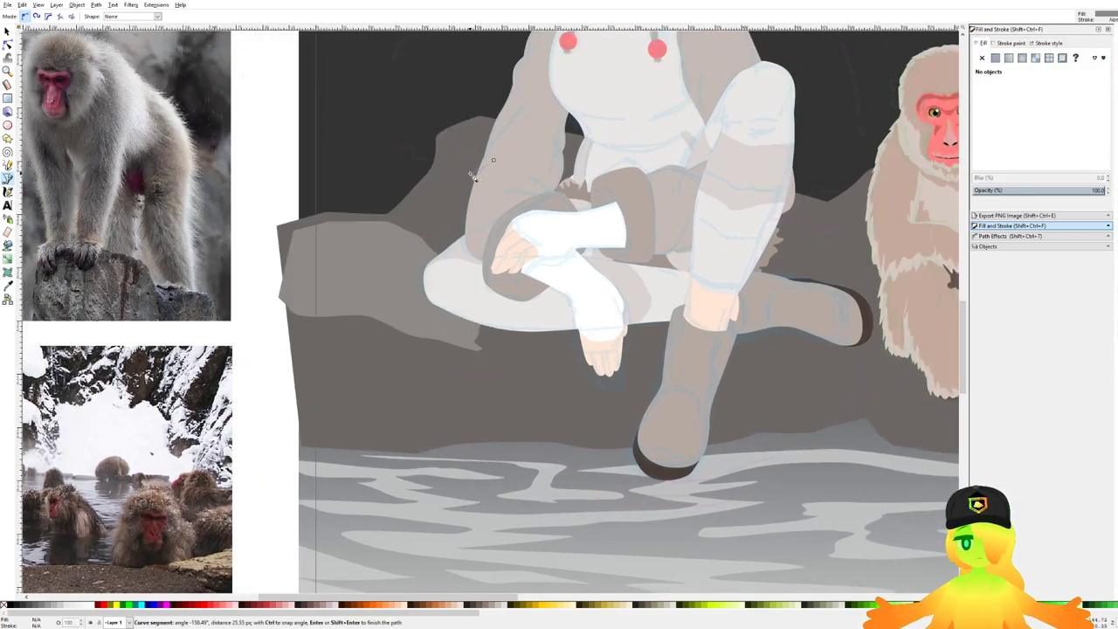
{"action": "left_click_drag", "start_coordinate": [419, 199], "coordinate": [448, 240]}
{"action": "left_click_drag", "start_coordinate": [514, 310], "coordinate": [514, 311]}
{"action": "left_click", "coordinate": [504, 337]}
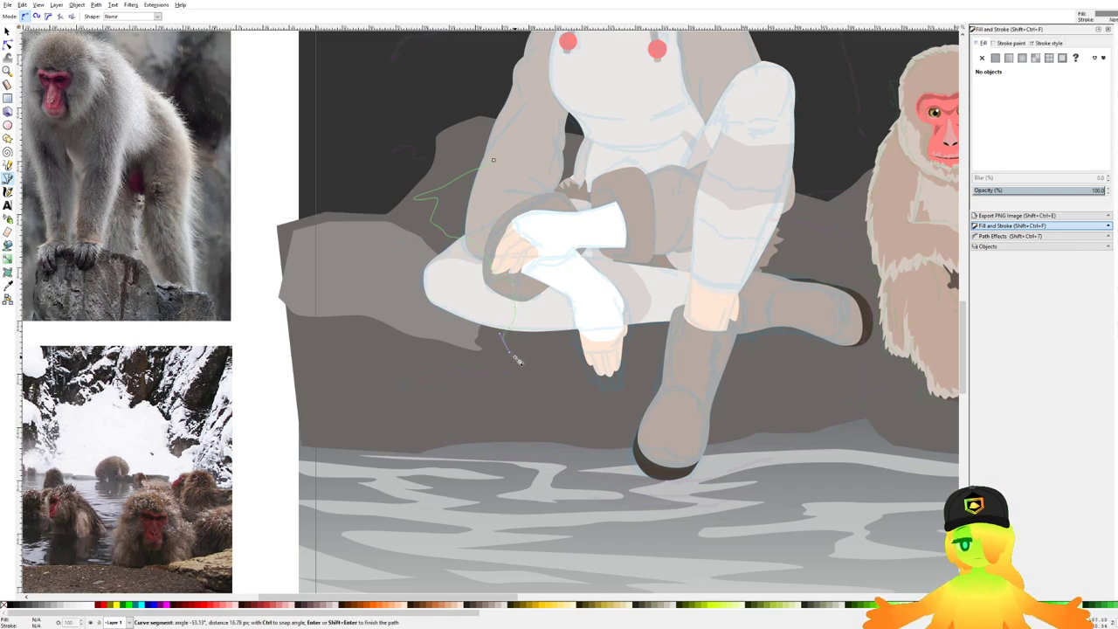
{"action": "left_click", "coordinate": [515, 353]}
{"action": "left_click", "coordinate": [483, 405]}
{"action": "left_click", "coordinate": [530, 402]}
{"action": "left_click", "coordinate": [557, 387]}
{"action": "left_click", "coordinate": [556, 405]}
{"action": "left_click", "coordinate": [576, 407]}
{"action": "left_click", "coordinate": [630, 403]}
{"action": "left_click", "coordinate": [665, 379]}
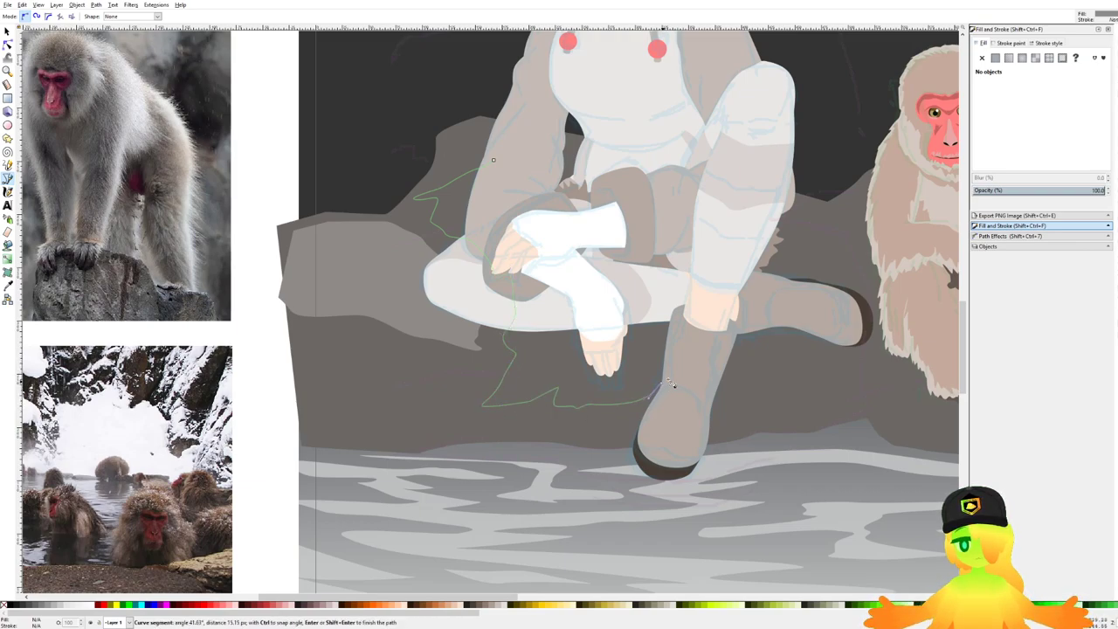
Step: Carry the facet outline past both boots and up, close it behind the girl's arm, and stack it behind her
{"action": "left_click", "coordinate": [706, 384]}
{"action": "left_click_drag", "start_coordinate": [732, 388], "coordinate": [746, 387]}
{"action": "left_click", "coordinate": [780, 375]}
{"action": "left_click_drag", "start_coordinate": [824, 375], "coordinate": [836, 374]}
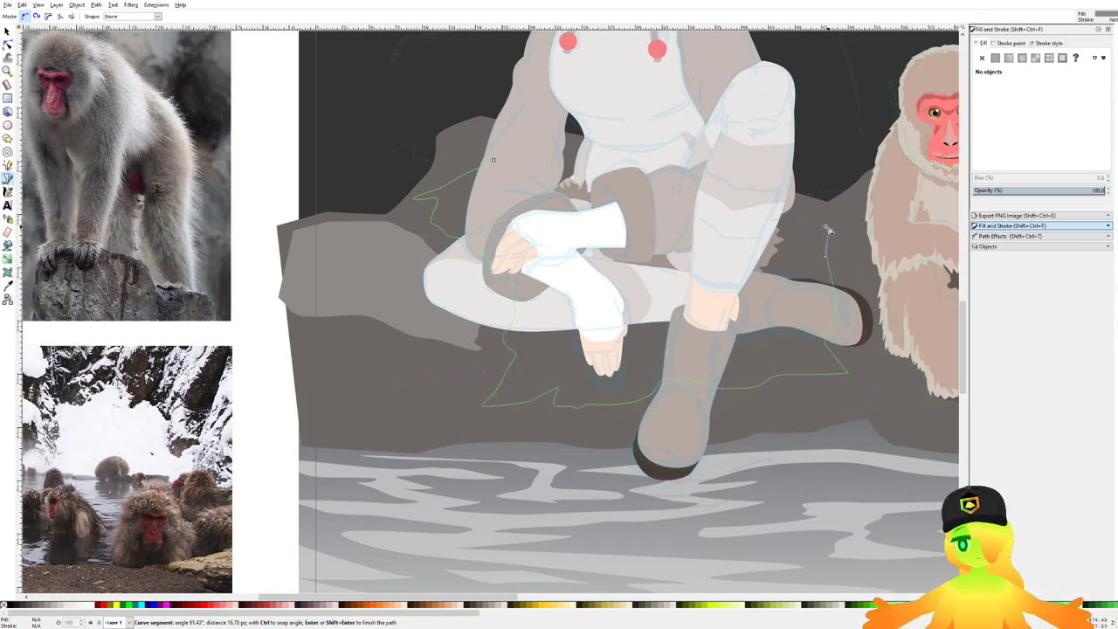
{"action": "left_click", "coordinate": [826, 229]}
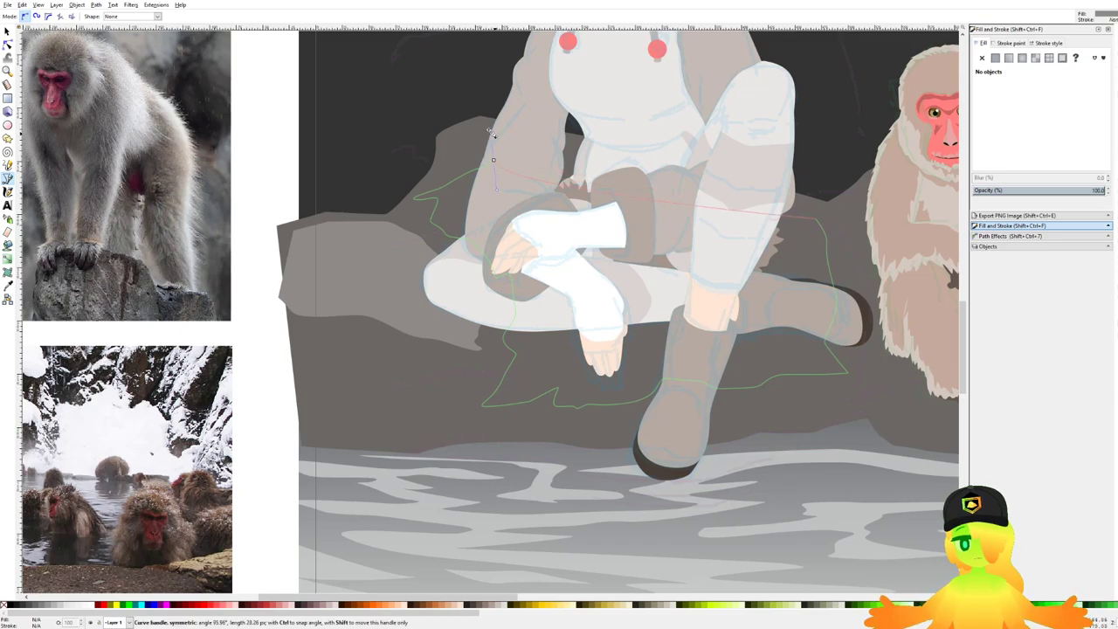
{"action": "left_click", "coordinate": [493, 161]}
{"action": "scroll", "coordinate": [657, 271], "scroll_direction": "right", "scroll_amount": 2}
{"action": "key", "text": "End"}
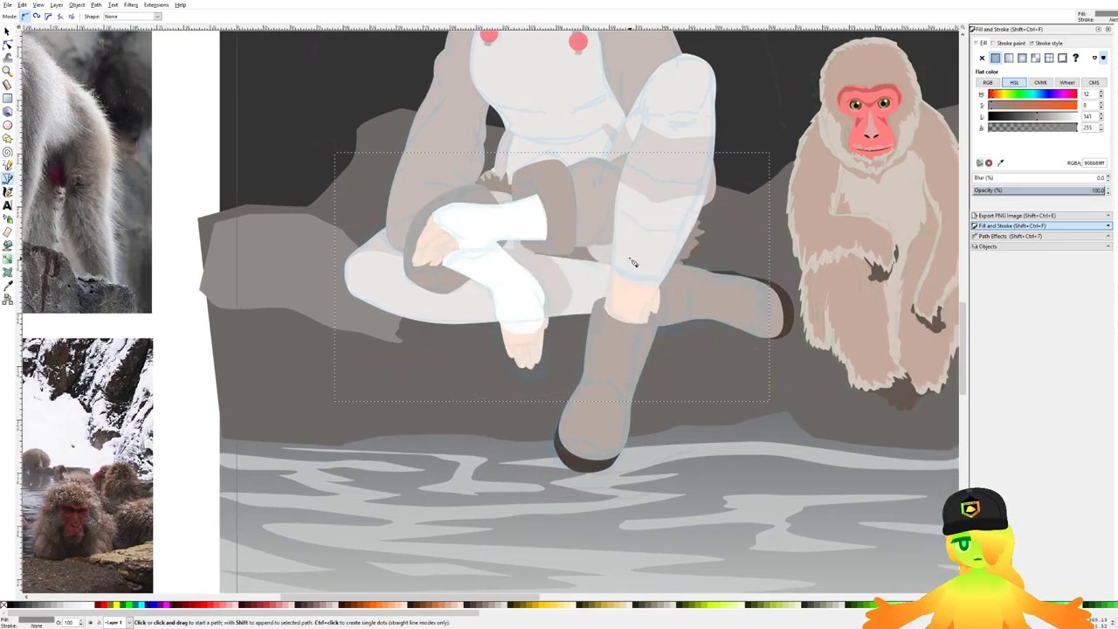
{"action": "key", "text": "Page_Up"}
Step: Outline a third rock facet from the upright monkey's shoulder along the ridge, down beside the bathing monkey's face and back underneath
{"action": "scroll", "coordinate": [586, 238], "scroll_direction": "down", "scroll_amount": 4}
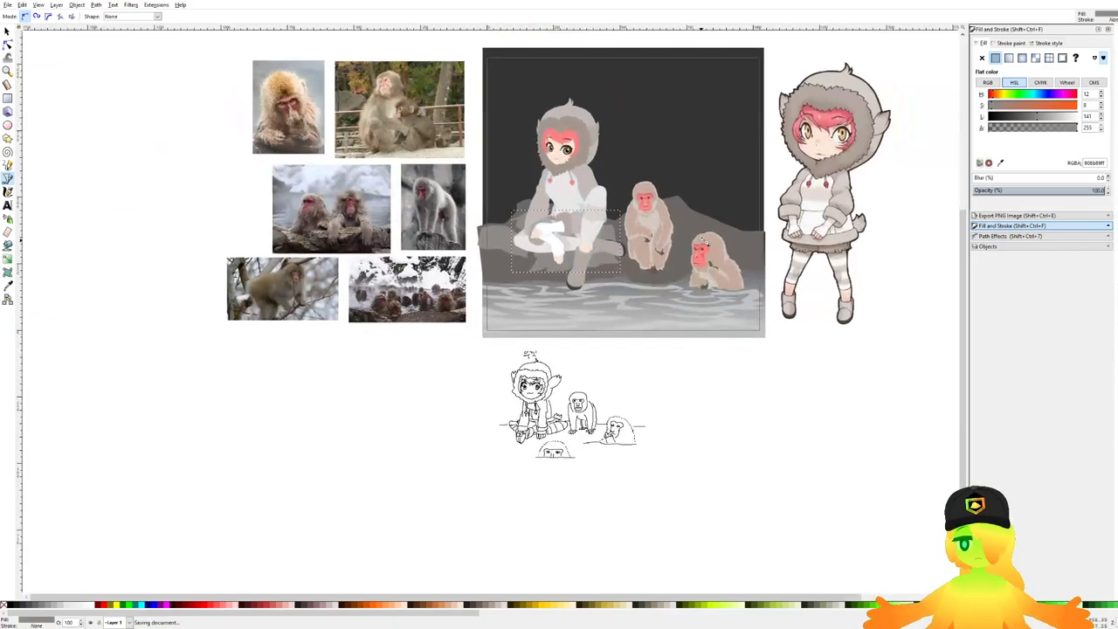
{"action": "scroll", "coordinate": [685, 232], "scroll_direction": "up", "scroll_amount": 4}
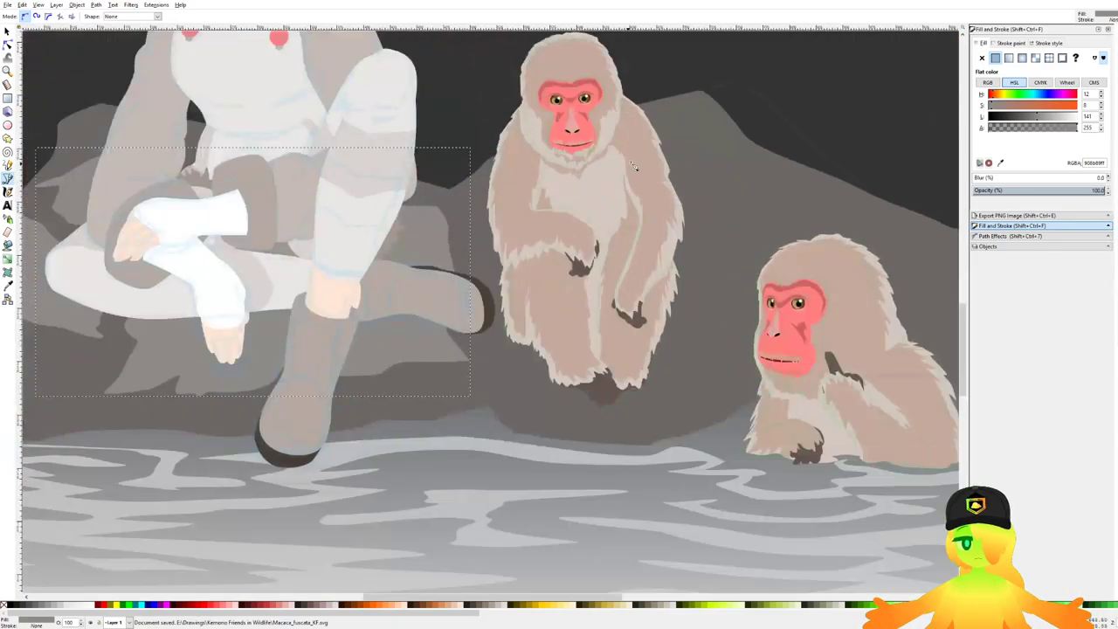
{"action": "left_click", "coordinate": [694, 130]}
{"action": "left_click", "coordinate": [727, 148]}
{"action": "left_click_drag", "start_coordinate": [812, 197], "coordinate": [798, 212]}
{"action": "left_click", "coordinate": [792, 227]}
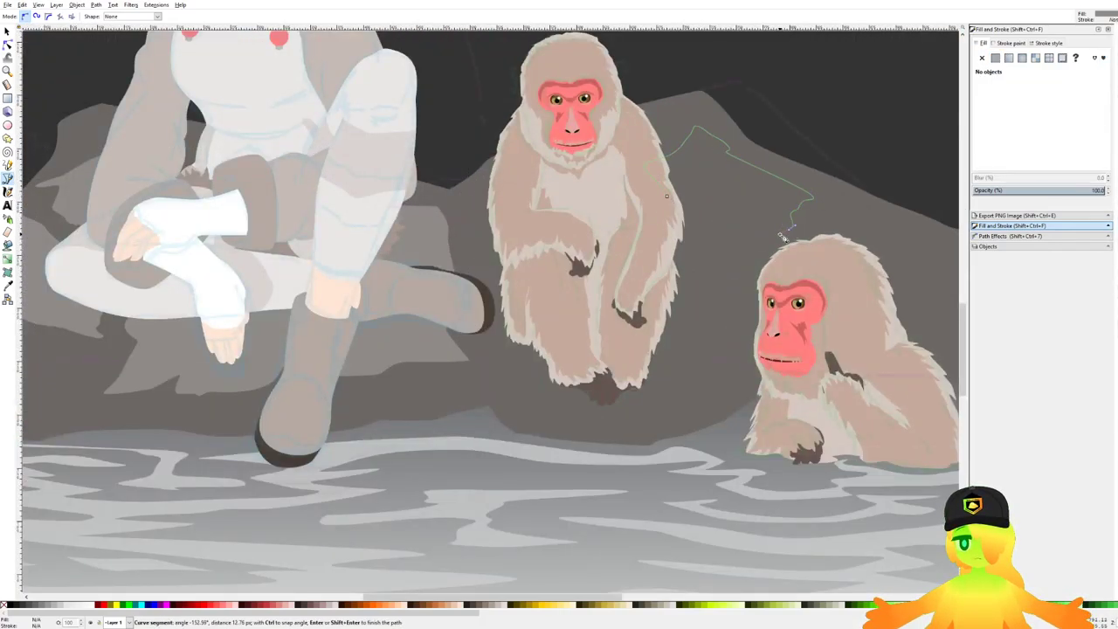
{"action": "left_click", "coordinate": [764, 256]}
{"action": "left_click", "coordinate": [756, 314]}
{"action": "left_click", "coordinate": [725, 331]}
{"action": "left_click", "coordinate": [731, 351]}
{"action": "left_click_drag", "start_coordinate": [676, 400], "coordinate": [678, 391]}
{"action": "left_click", "coordinate": [679, 361]}
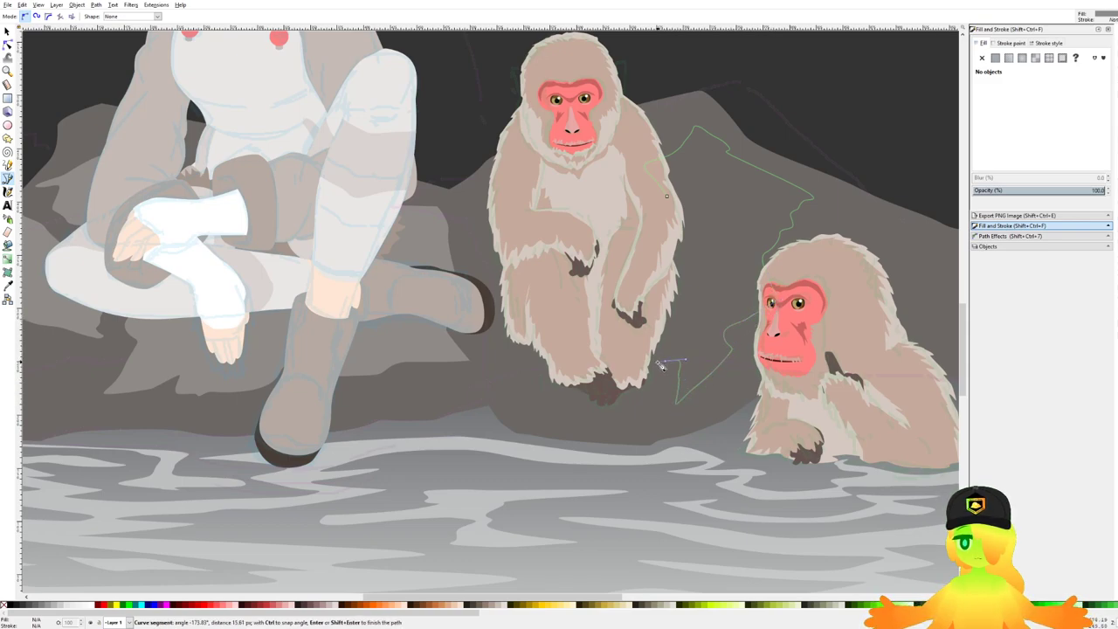
Step: Close the facet at the upright monkey's arm, stack it behind both monkeys, and save the document
{"action": "left_click_drag", "start_coordinate": [632, 332], "coordinate": [640, 302]}
{"action": "left_click", "coordinate": [666, 197]}
{"action": "key", "text": "ctrl+s"}
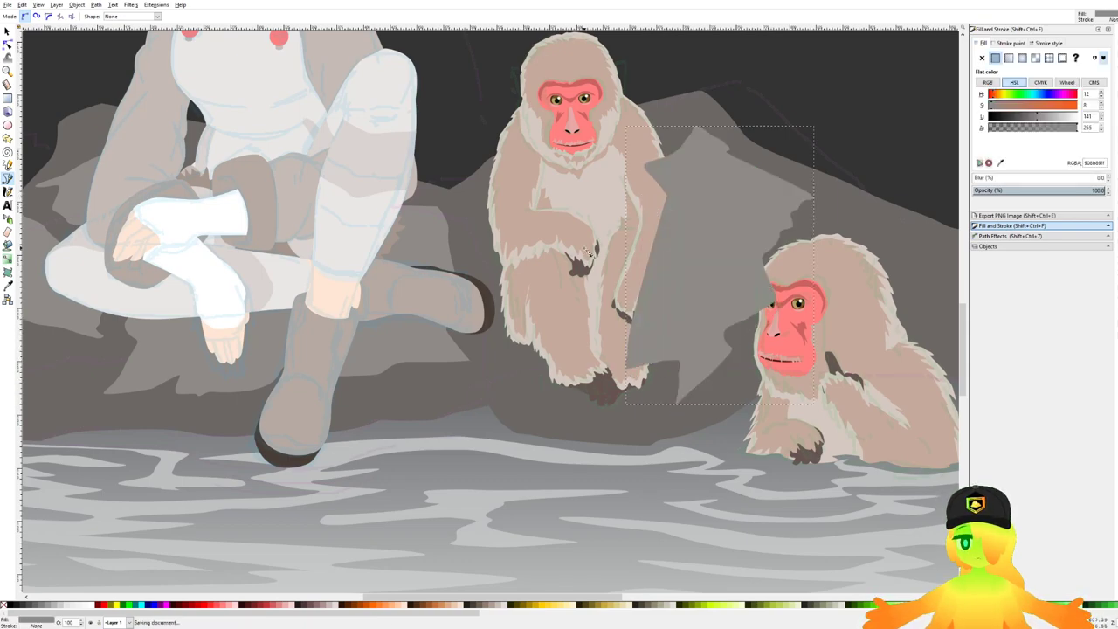
{"action": "key", "text": "End"}
{"action": "key", "text": "Page_Up"}
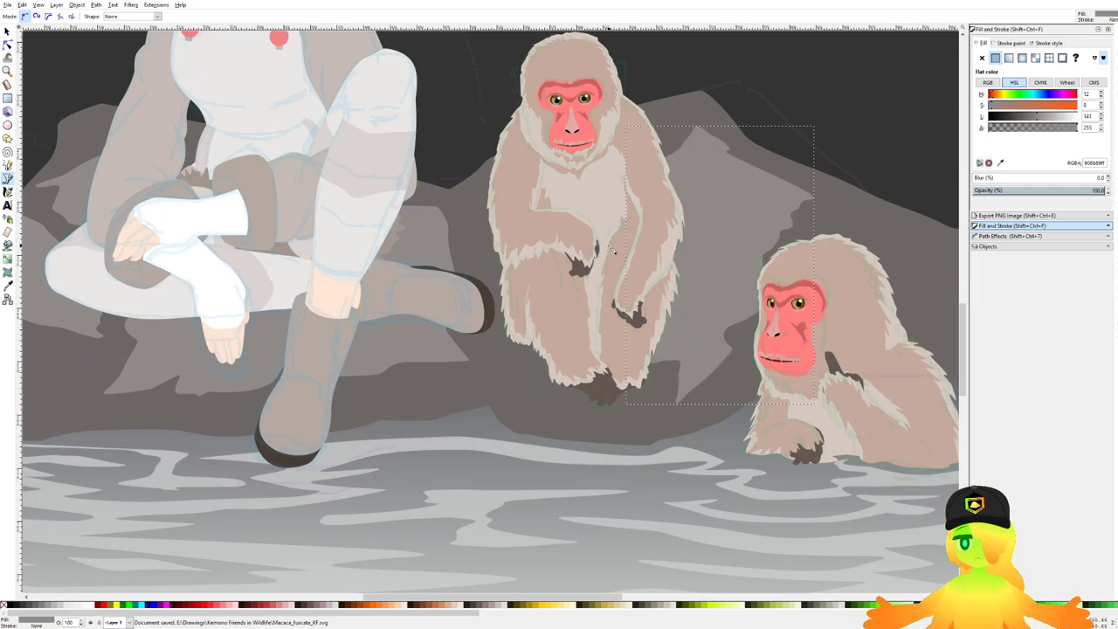
{"action": "scroll", "coordinate": [582, 227], "scroll_direction": "down", "scroll_amount": 2}
{"action": "key", "text": "ctrl+s"}
Step: Select all the objects of the bathing monkey and group them
{"action": "left_click", "coordinate": [7, 32]}
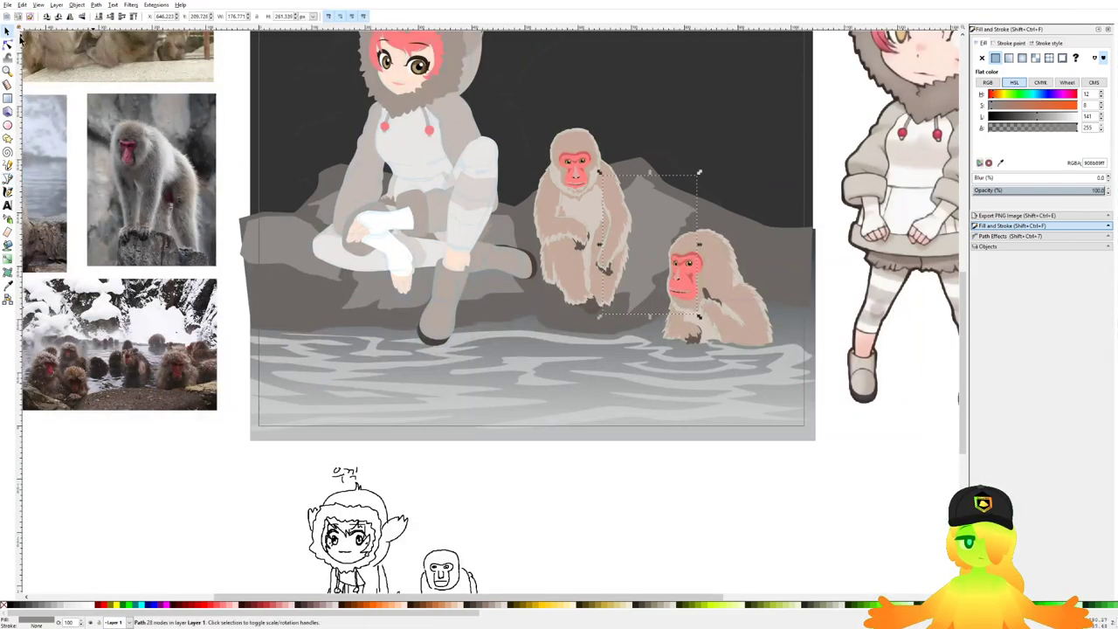
{"action": "scroll", "coordinate": [671, 257], "scroll_direction": "right", "scroll_amount": 2}
{"action": "scroll", "coordinate": [670, 258], "scroll_direction": "right", "scroll_amount": 1}
{"action": "left_click", "coordinate": [725, 472]}
{"action": "left_click_drag", "start_coordinate": [730, 385], "coordinate": [576, 218]}
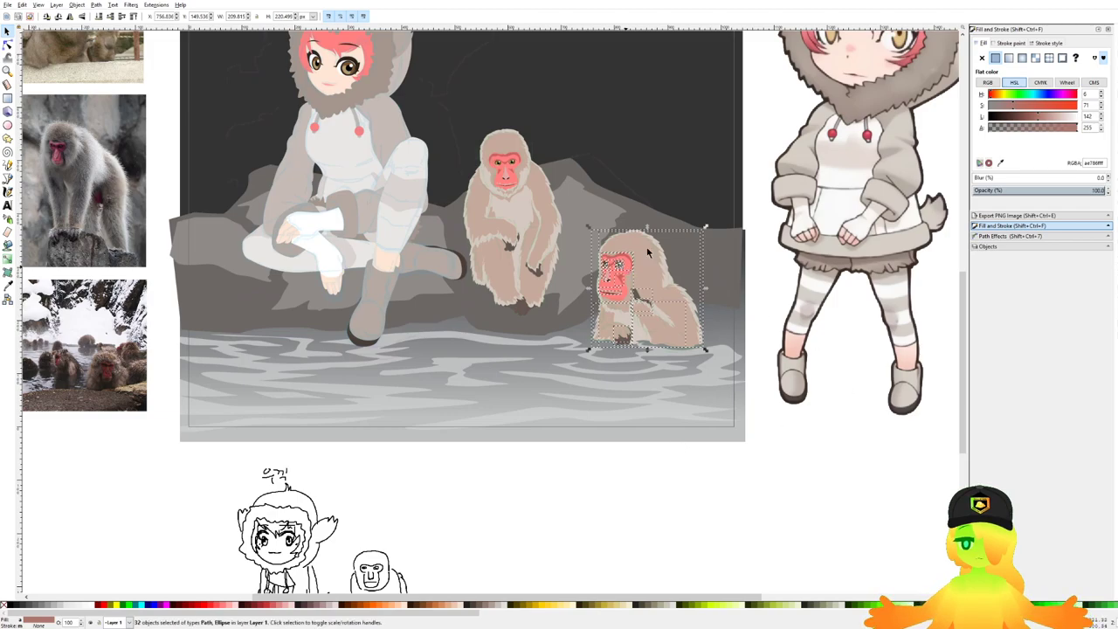
{"action": "key", "text": "ctrl+g"}
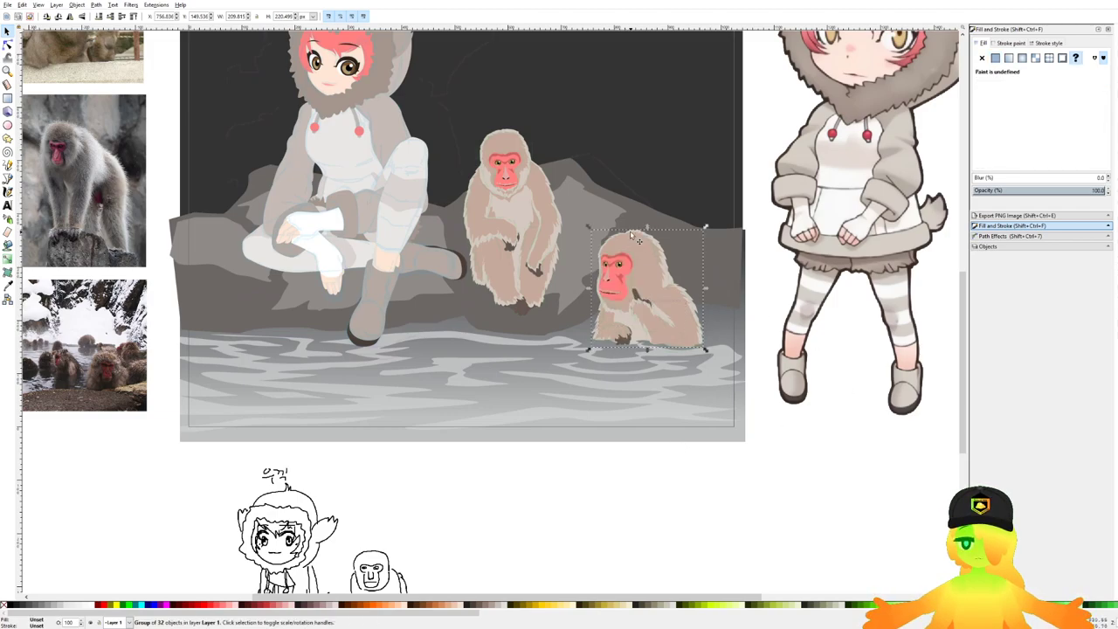
Step: Select all the objects of the upright monkey and group them
{"action": "left_click", "coordinate": [541, 242]}
{"action": "left_click_drag", "start_coordinate": [554, 102], "coordinate": [555, 103]}
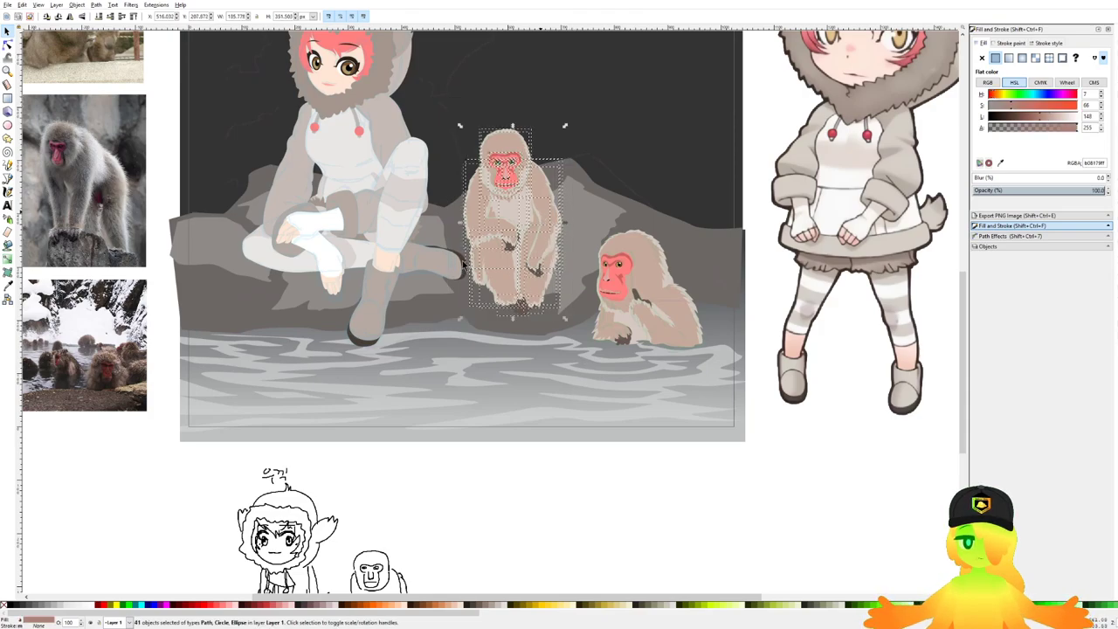
{"action": "key", "text": "ctrl+g"}
Step: Select all the objects of the macaque girl, group them, and save the document
{"action": "scroll", "coordinate": [525, 268], "scroll_direction": "down", "scroll_amount": 1}
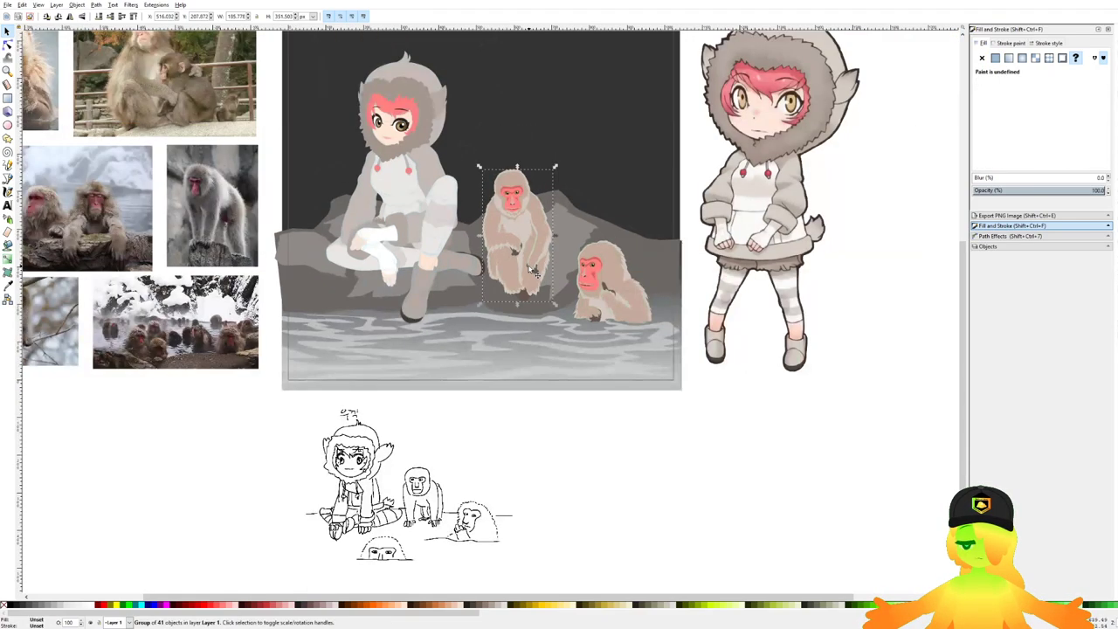
{"action": "left_click_drag", "start_coordinate": [522, 276], "coordinate": [564, 319]}
{"action": "key", "text": "Escape"}
{"action": "left_click_drag", "start_coordinate": [375, 81], "coordinate": [533, 380]}
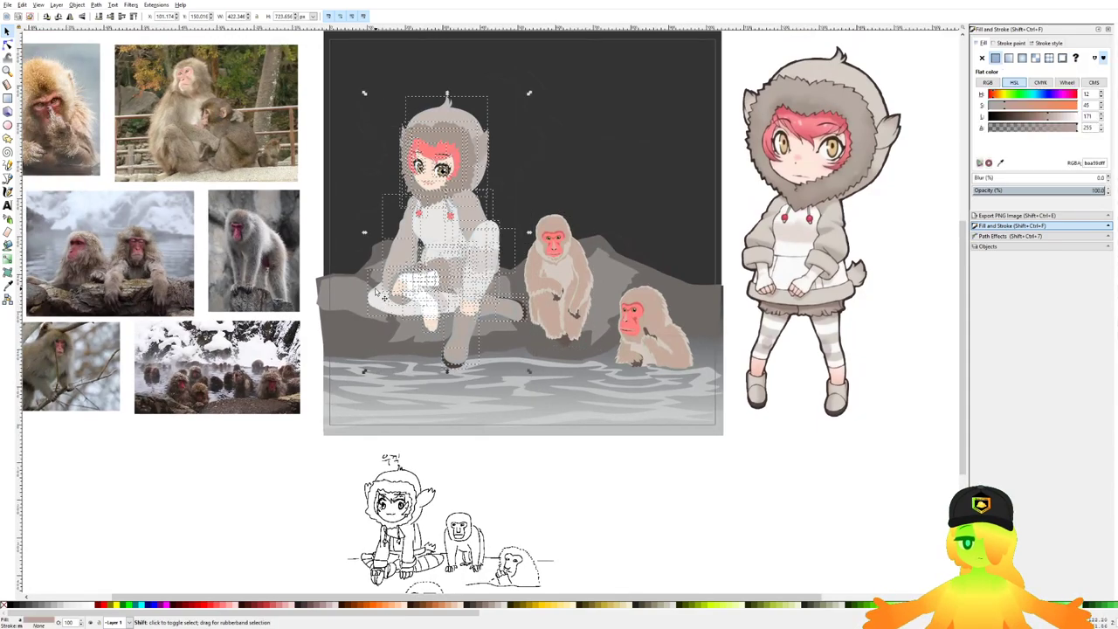
{"action": "left_click_drag", "start_coordinate": [387, 293], "coordinate": [627, 236]}
{"action": "key", "text": "ctrl+z"}
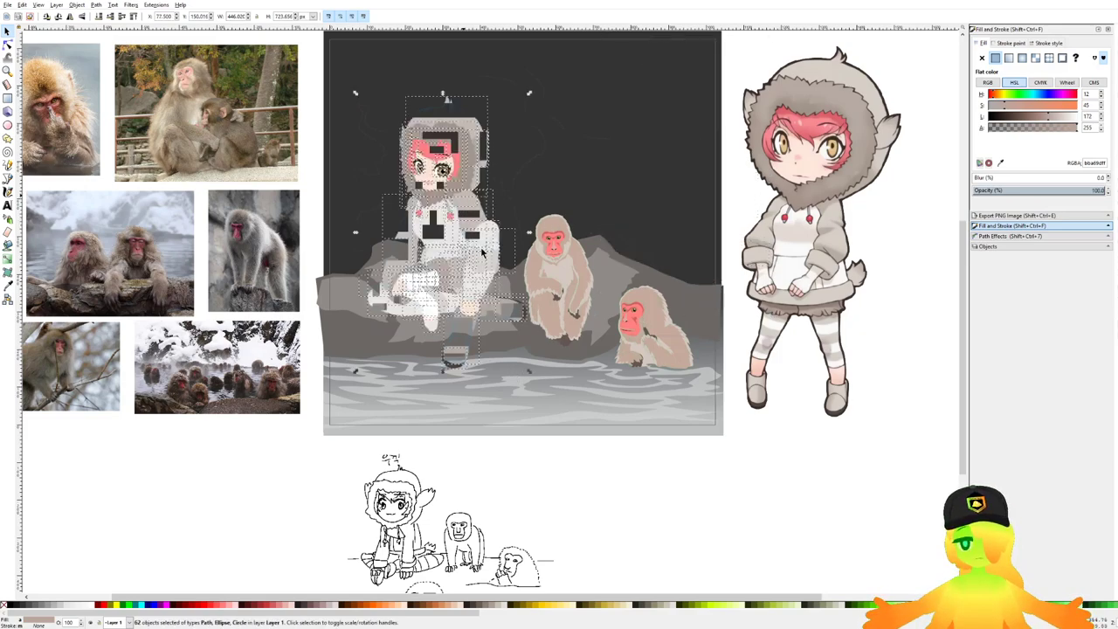
{"action": "key", "text": "Escape"}
{"action": "scroll", "coordinate": [598, 314], "scroll_direction": "up", "scroll_amount": 1}
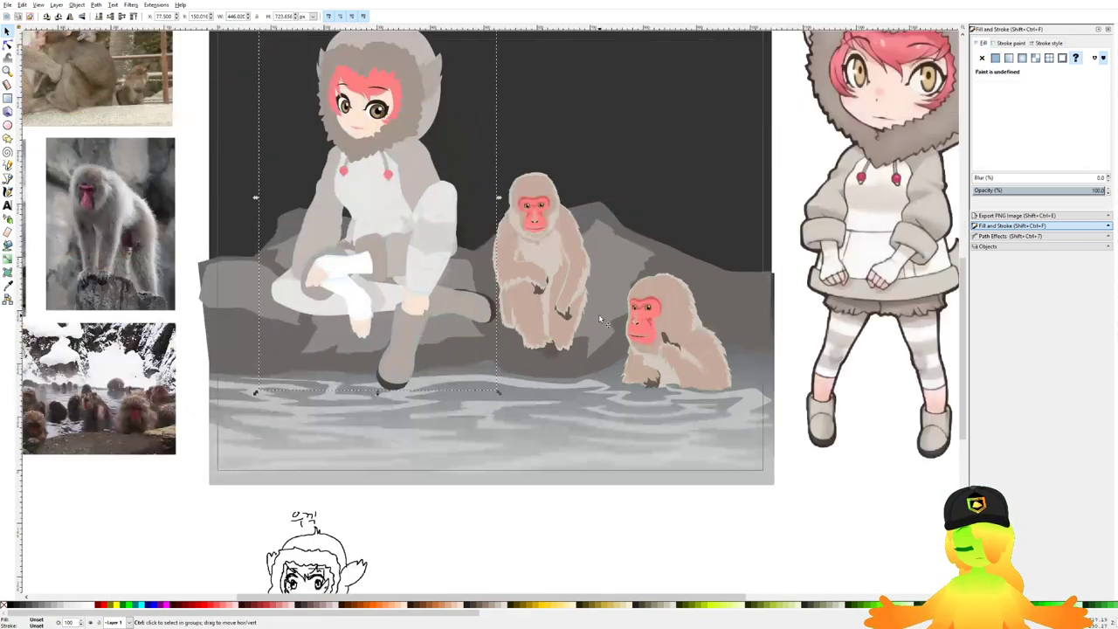
{"action": "key", "text": "ctrl+s"}
{"action": "scroll", "coordinate": [603, 297], "scroll_direction": "up", "scroll_amount": 1}
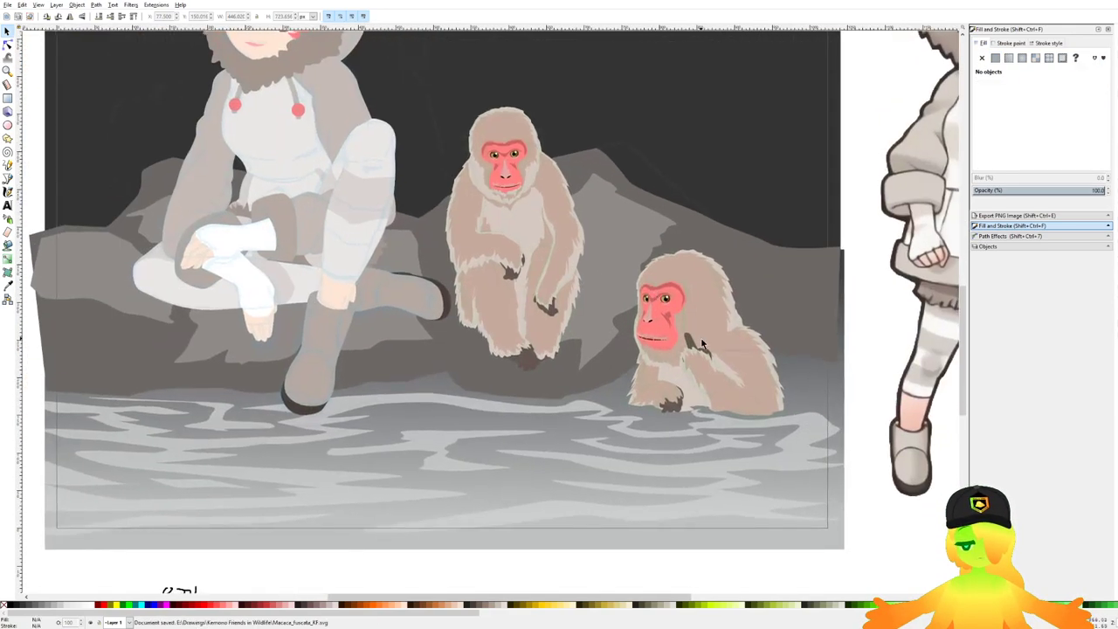
Step: Scale the bathing monkey group down slightly and save the document
{"action": "left_click", "coordinate": [706, 328]}
{"action": "left_click_drag", "start_coordinate": [787, 250], "coordinate": [771, 265]}
{"action": "scroll", "coordinate": [594, 359], "scroll_direction": "down", "scroll_amount": 2}
{"action": "left_click", "coordinate": [761, 569]}
{"action": "key", "text": "ctrl+s"}
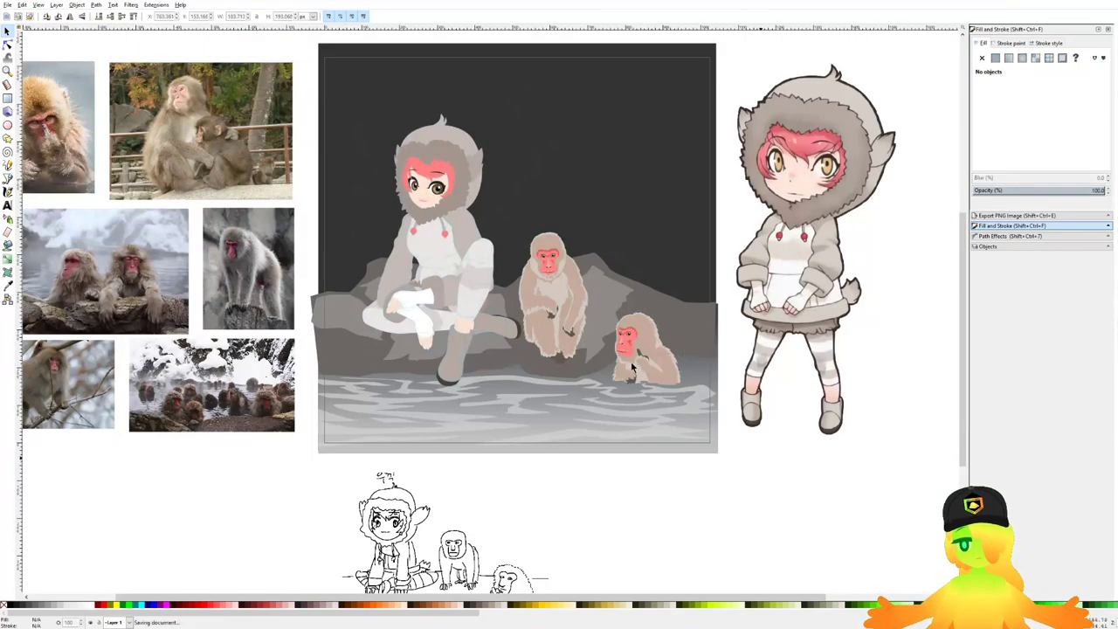
{"action": "scroll", "coordinate": [636, 360], "scroll_direction": "up", "scroll_amount": 2}
{"action": "key", "text": "ctrl+s"}
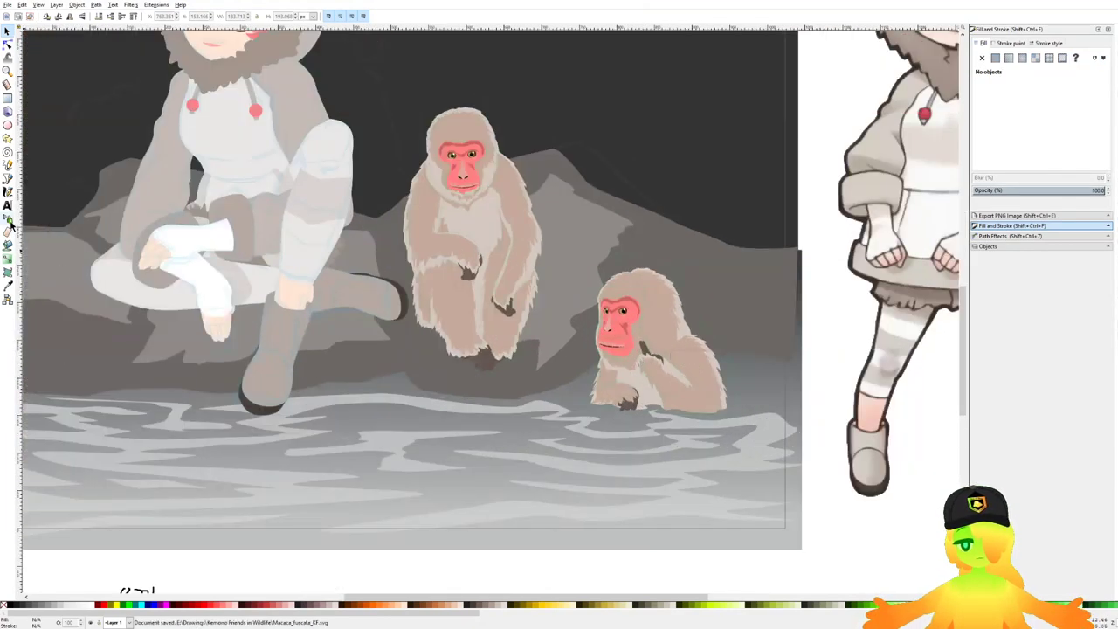
Step: Start outlining a rock facet from above the bathing monkey's head, down behind its back and across to the rock's right end
{"action": "left_click", "coordinate": [8, 178]}
{"action": "scroll", "coordinate": [669, 239], "scroll_direction": "up", "scroll_amount": 1}
{"action": "left_click_drag", "start_coordinate": [669, 241], "coordinate": [638, 311]}
{"action": "left_click", "coordinate": [597, 231]}
{"action": "left_click_drag", "start_coordinate": [661, 328], "coordinate": [681, 327]}
{"action": "left_click_drag", "start_coordinate": [744, 315], "coordinate": [753, 321]}
{"action": "left_click_drag", "start_coordinate": [783, 360], "coordinate": [791, 351]}
{"action": "left_click_drag", "start_coordinate": [794, 308], "coordinate": [809, 287]}
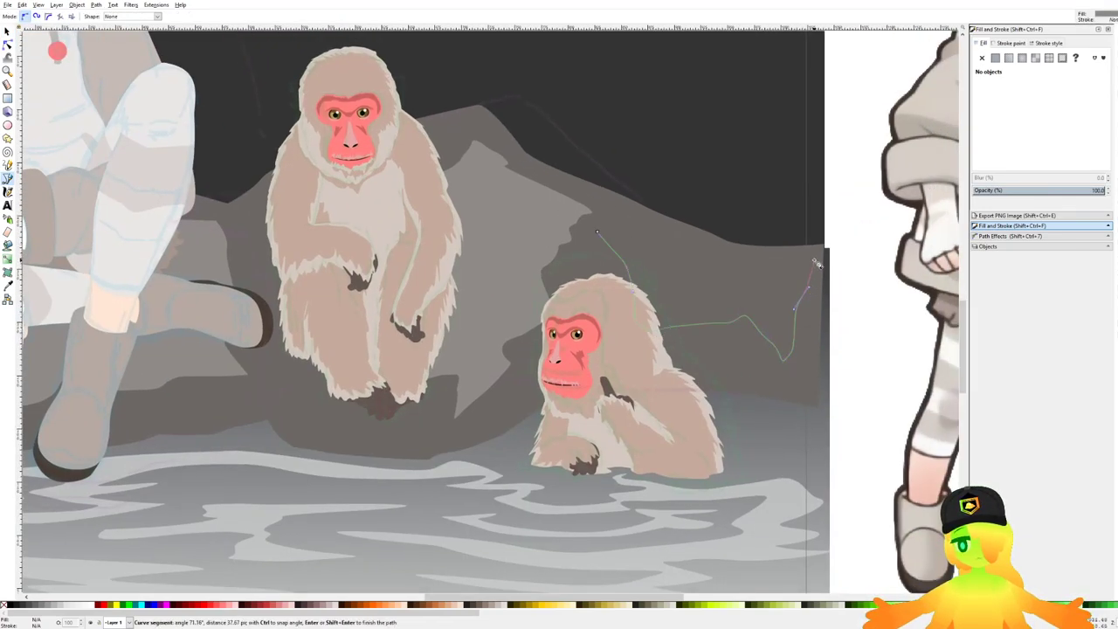
Step: Close the facet along the rock's upper ridge back to its start, stack it behind the bathing monkey, and save the document
{"action": "left_click", "coordinate": [813, 260]}
{"action": "left_click_drag", "start_coordinate": [706, 250], "coordinate": [642, 223]}
{"action": "left_click", "coordinate": [669, 233]}
{"action": "left_click", "coordinate": [627, 210]}
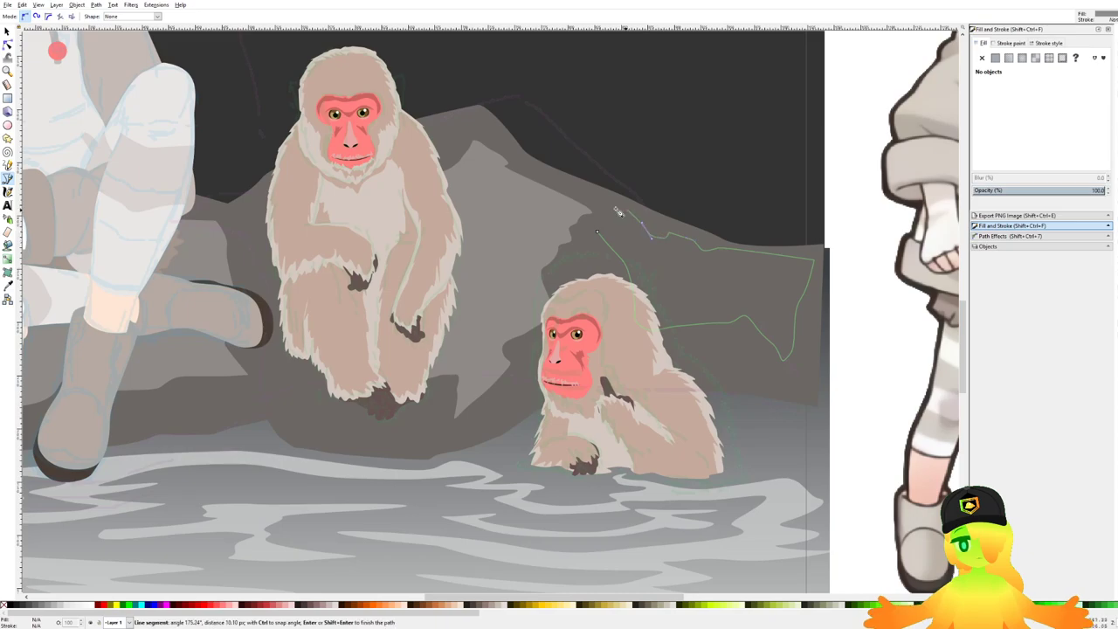
{"action": "left_click", "coordinate": [596, 231]}
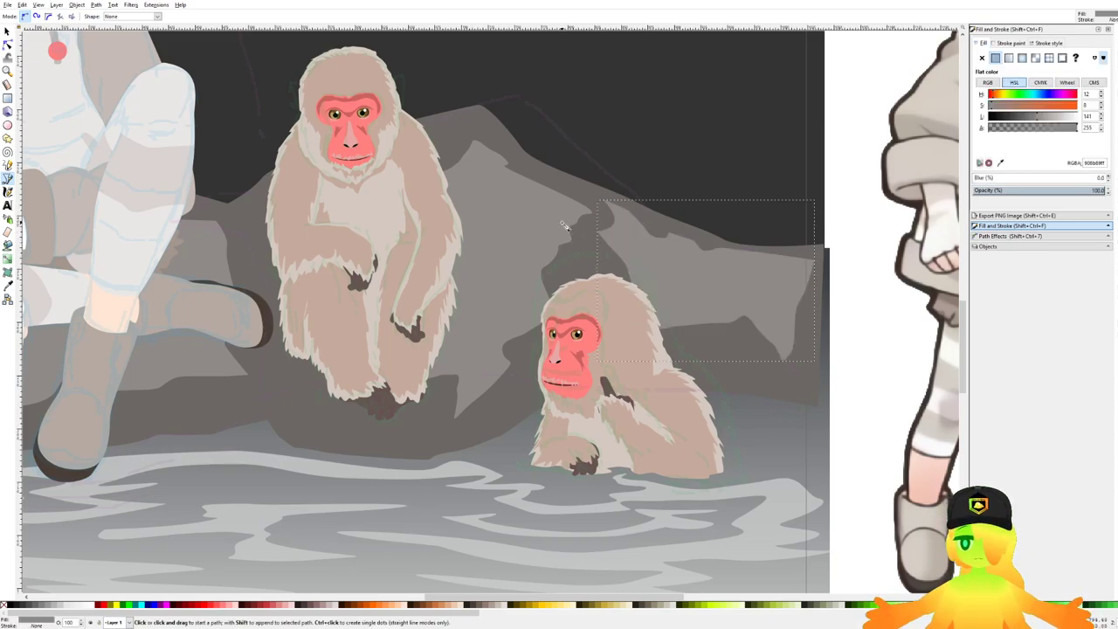
{"action": "scroll", "coordinate": [564, 225], "scroll_direction": "down", "scroll_amount": 4}
{"action": "left_click_drag", "start_coordinate": [440, 250], "coordinate": [648, 266]}
{"action": "key", "text": "ctrl+s"}
{"action": "scroll", "coordinate": [618, 264], "scroll_direction": "up", "scroll_amount": 1}
{"action": "left_click_drag", "start_coordinate": [617, 208], "coordinate": [521, 265]}
{"action": "key", "text": "ctrl+s"}
{"action": "left_click_drag", "start_coordinate": [509, 166], "coordinate": [510, 194]}
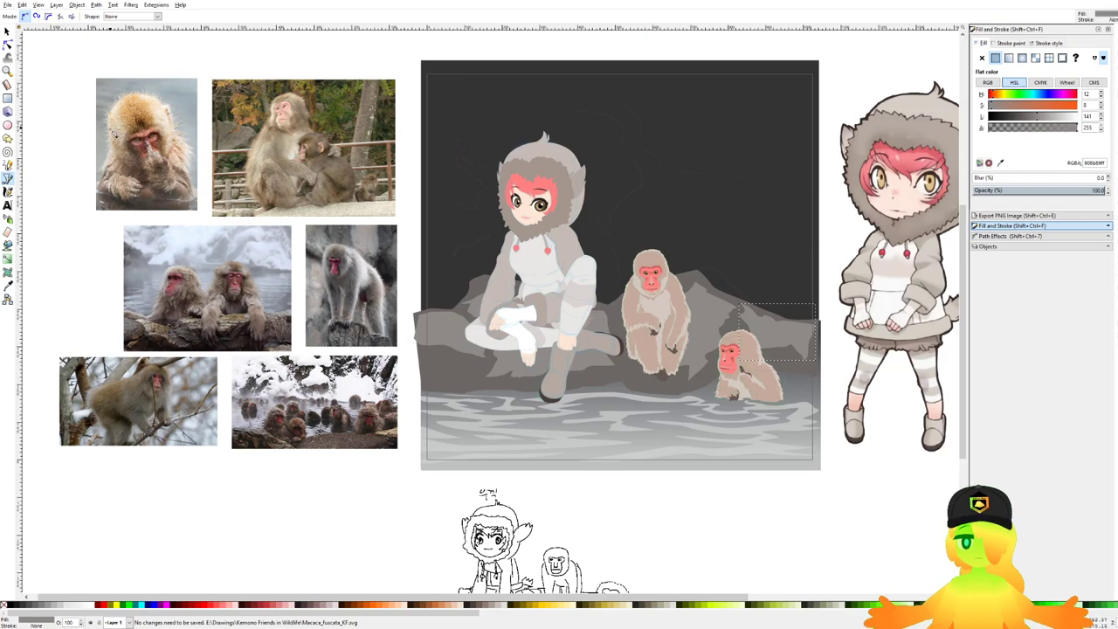
Step: Outline a tall cliff shape covering the left half of the backdrop, with a wavy right edge rising from the upright monkey past the canvas top
{"action": "left_click", "coordinate": [417, 326]}
{"action": "left_click", "coordinate": [629, 335]}
{"action": "left_click", "coordinate": [626, 283]}
{"action": "left_click", "coordinate": [594, 244]}
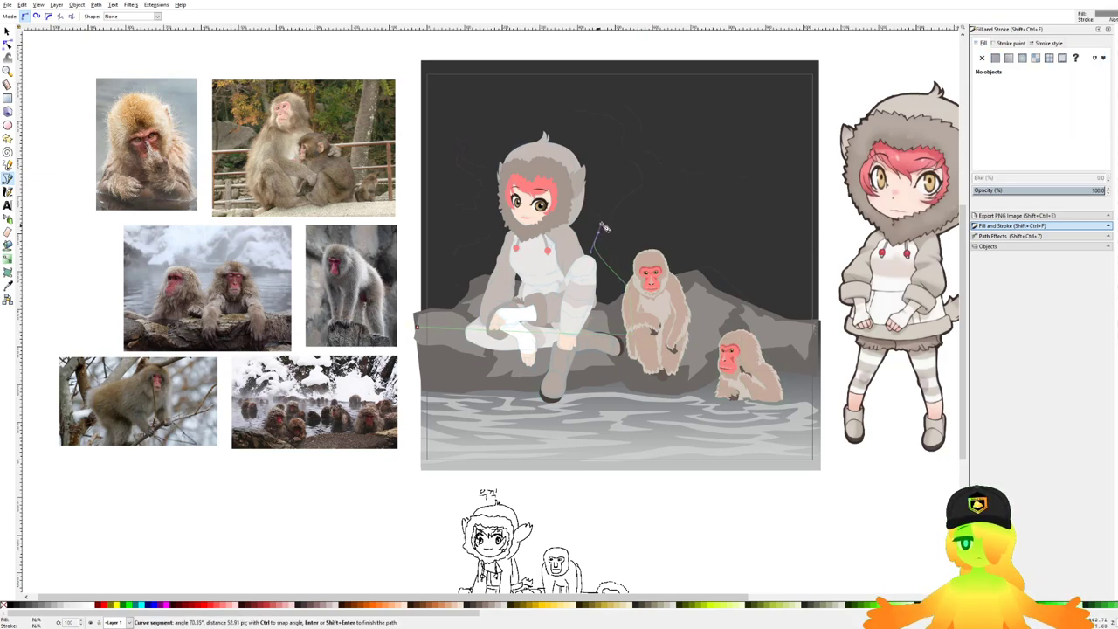
{"action": "left_click", "coordinate": [598, 222]}
{"action": "left_click", "coordinate": [619, 214]}
{"action": "left_click_drag", "start_coordinate": [625, 197], "coordinate": [633, 189]}
{"action": "left_click", "coordinate": [569, 62]}
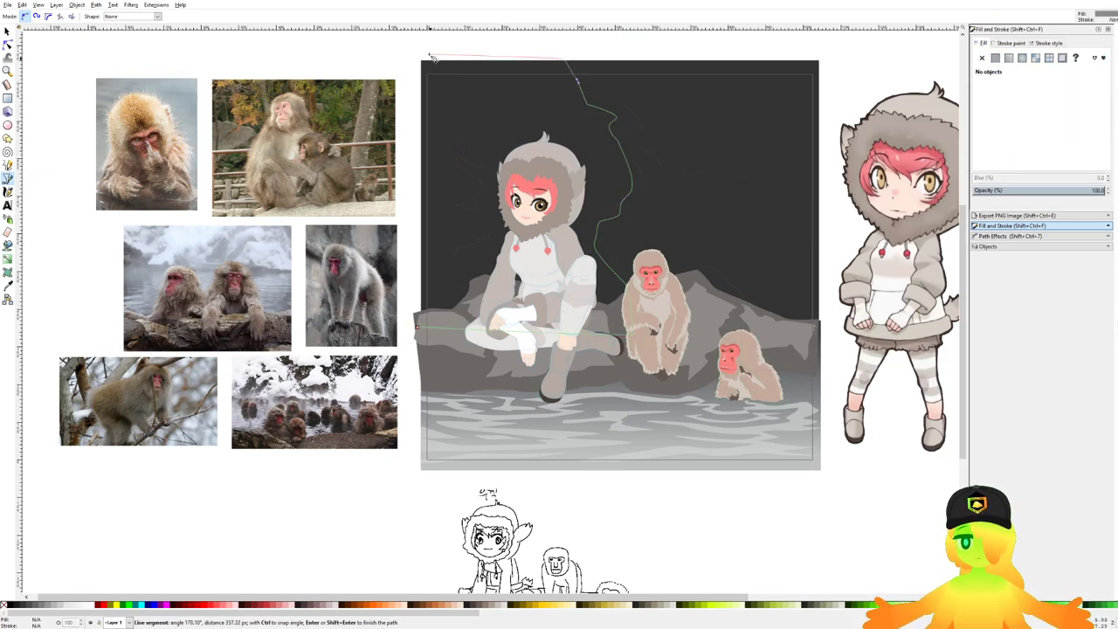
{"action": "left_click", "coordinate": [417, 52]}
{"action": "left_click", "coordinate": [417, 328]}
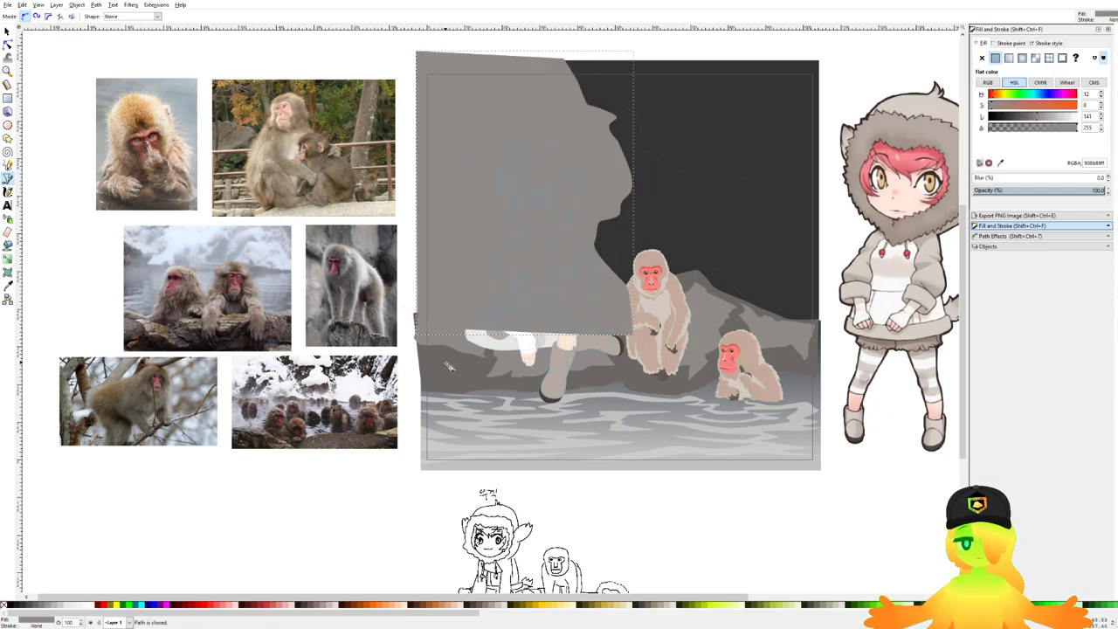
Step: Fill the cliff with the dark rock colour, darken it to lightness 78, stack it behind the rocks and figures, and save
{"action": "key", "text": "d"}
{"action": "left_click", "coordinate": [454, 377]}
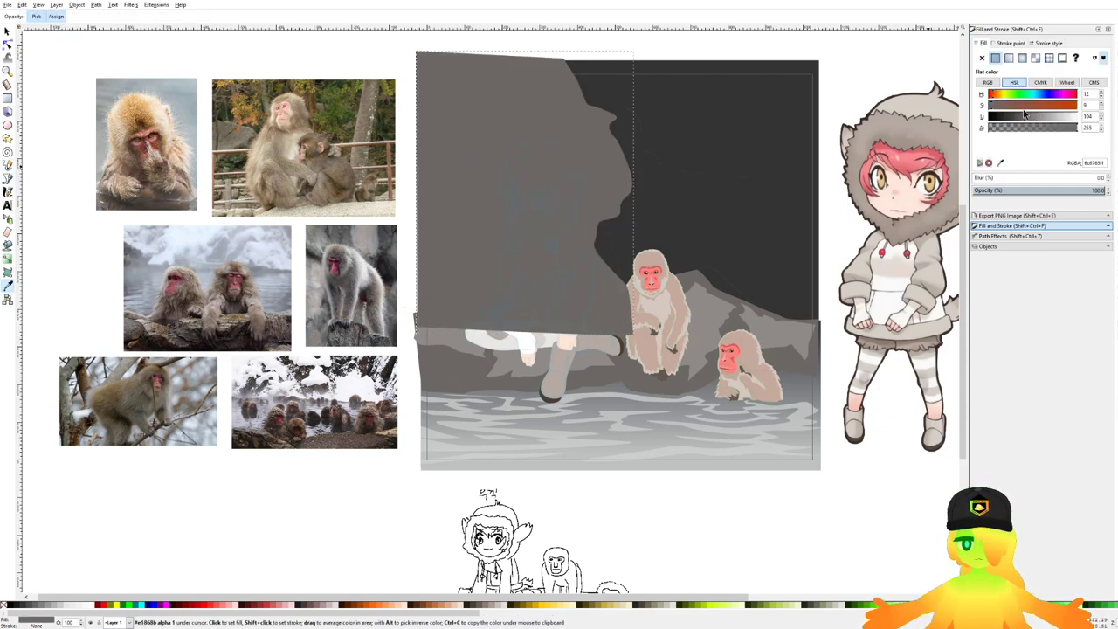
{"action": "left_click_drag", "start_coordinate": [1026, 114], "coordinate": [1017, 118]}
{"action": "key", "text": "Page_Down"}
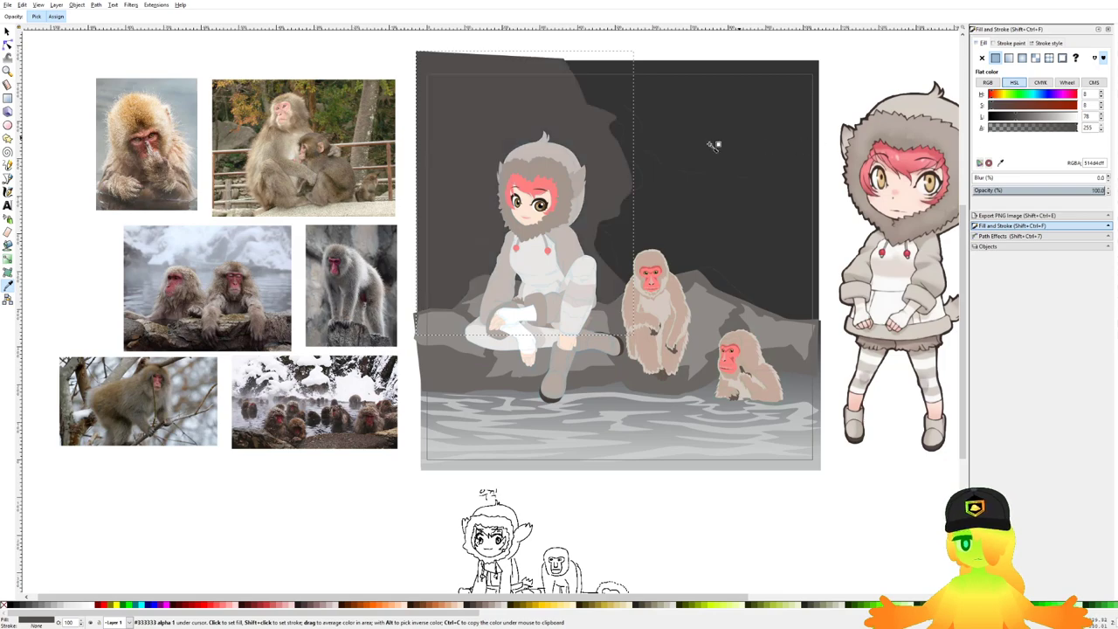
{"action": "key", "text": "ctrl+s"}
Step: Start a second cliff outline at the canvas top, curving its inner edge down toward the area above the upright monkey's head
{"action": "left_click", "coordinate": [9, 180]}
{"action": "left_click_drag", "start_coordinate": [731, 141], "coordinate": [692, 146]}
{"action": "scroll", "coordinate": [691, 146], "scroll_direction": "up", "scroll_amount": 1}
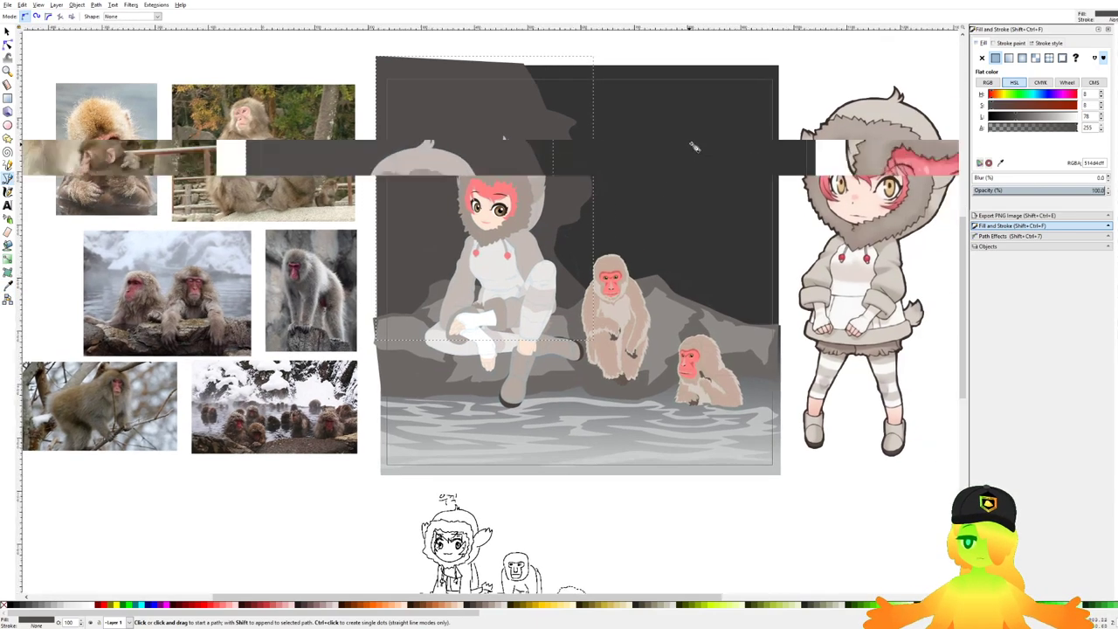
{"action": "left_click", "coordinate": [658, 38]}
{"action": "left_click_drag", "start_coordinate": [609, 84], "coordinate": [610, 98]}
{"action": "left_click", "coordinate": [617, 111]}
{"action": "left_click_drag", "start_coordinate": [621, 158], "coordinate": [620, 170]}
{"action": "left_click", "coordinate": [609, 190]}
{"action": "left_click", "coordinate": [580, 229]}
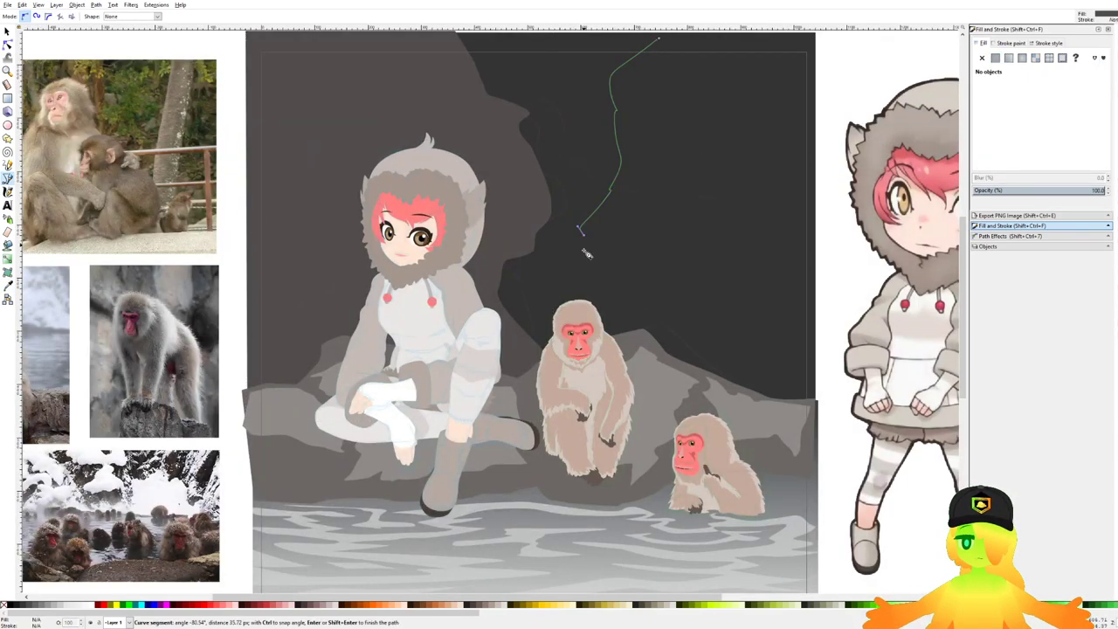
Step: Continue the cliff outline behind the upright monkey and past the canvas's right edge, close it, stack it behind the rocks, and save
{"action": "left_click", "coordinate": [583, 256]}
{"action": "left_click_drag", "start_coordinate": [618, 285], "coordinate": [619, 301]}
{"action": "left_click_drag", "start_coordinate": [623, 343], "coordinate": [626, 356]}
{"action": "left_click", "coordinate": [825, 426]}
{"action": "scroll", "coordinate": [835, 281], "scroll_direction": "down", "scroll_amount": 1}
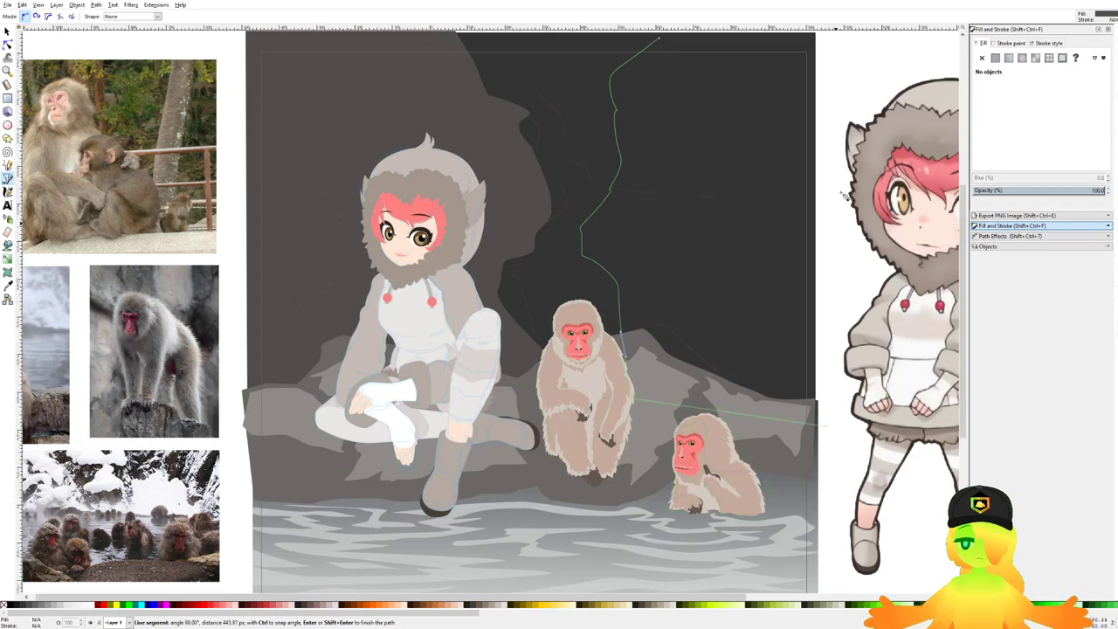
{"action": "left_click", "coordinate": [830, 85]}
{"action": "left_click", "coordinate": [712, 110]}
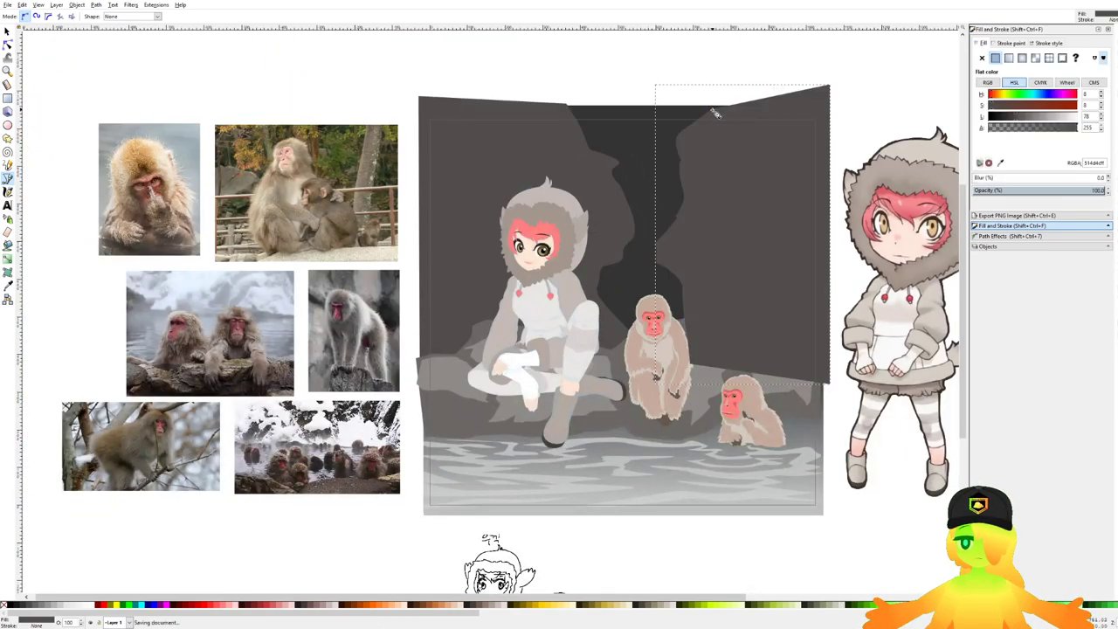
{"action": "key", "text": "ctrl+s"}
{"action": "key", "text": "ctrl+s"}
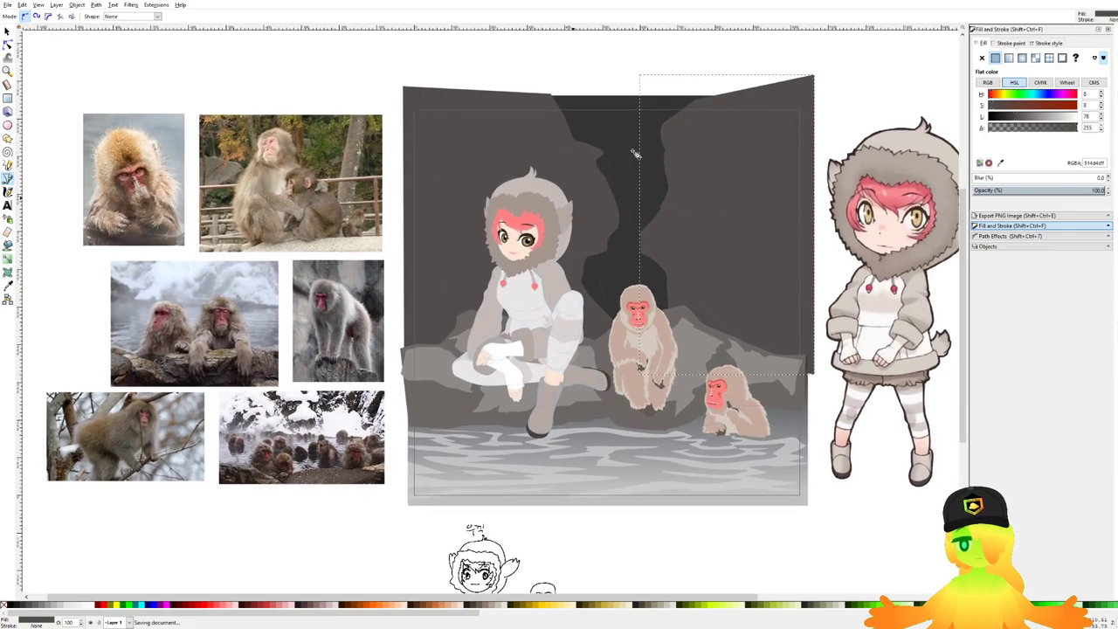
Step: Start a snow patch outline on the flat rock's left end, passing behind the girl's arm and waist to her raised knee and back
{"action": "scroll", "coordinate": [582, 188], "scroll_direction": "up", "scroll_amount": 1}
{"action": "left_click_drag", "start_coordinate": [566, 205], "coordinate": [694, 218]}
{"action": "left_click_drag", "start_coordinate": [650, 353], "coordinate": [635, 289]}
{"action": "scroll", "coordinate": [529, 376], "scroll_direction": "up", "scroll_amount": 2}
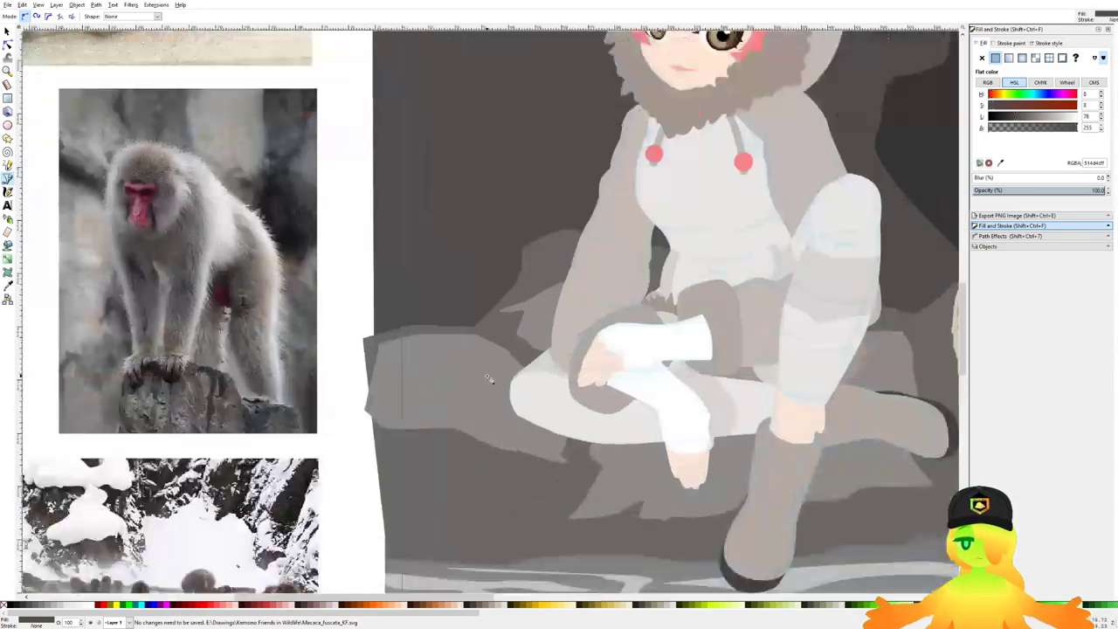
{"action": "left_click", "coordinate": [384, 393]}
{"action": "left_click", "coordinate": [510, 400]}
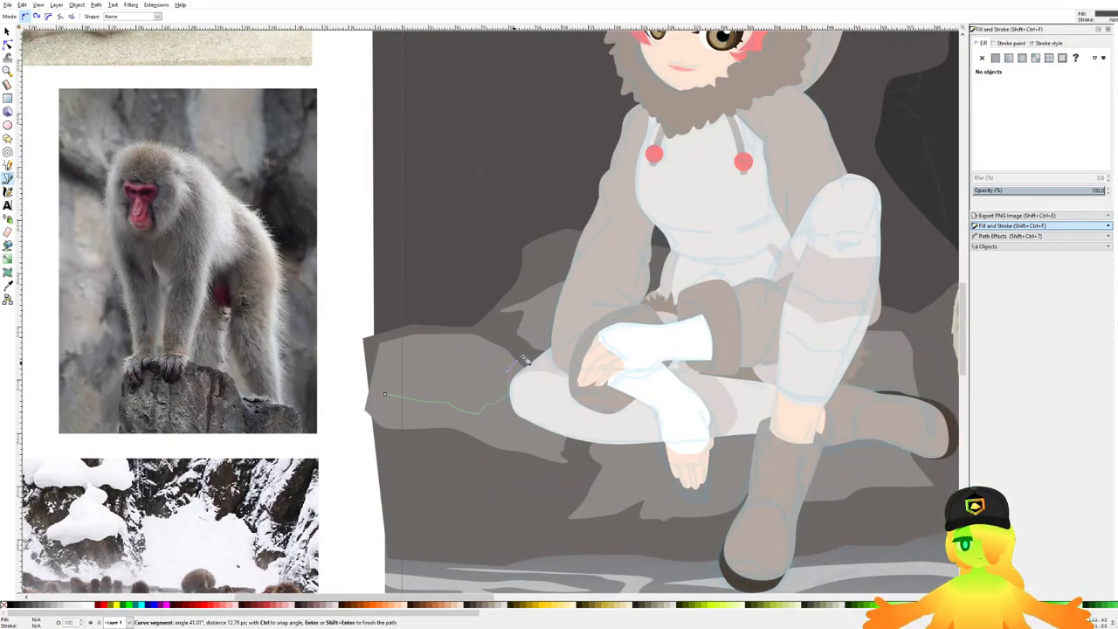
{"action": "scroll", "coordinate": [736, 290], "scroll_direction": "right", "scroll_amount": 3}
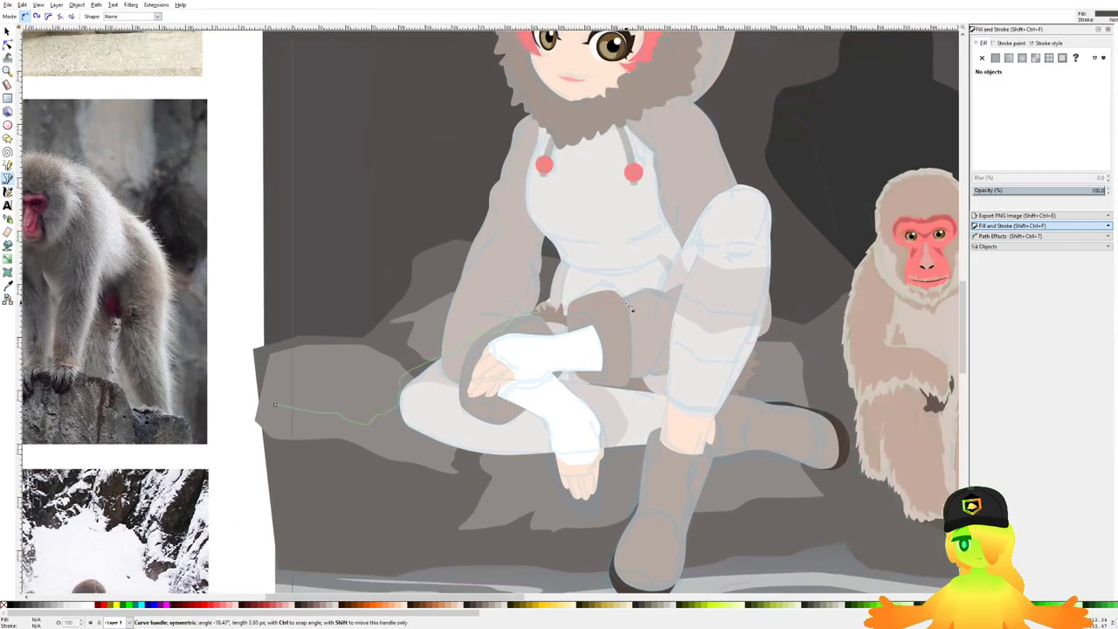
{"action": "left_click", "coordinate": [538, 266]}
{"action": "left_click", "coordinate": [476, 236]}
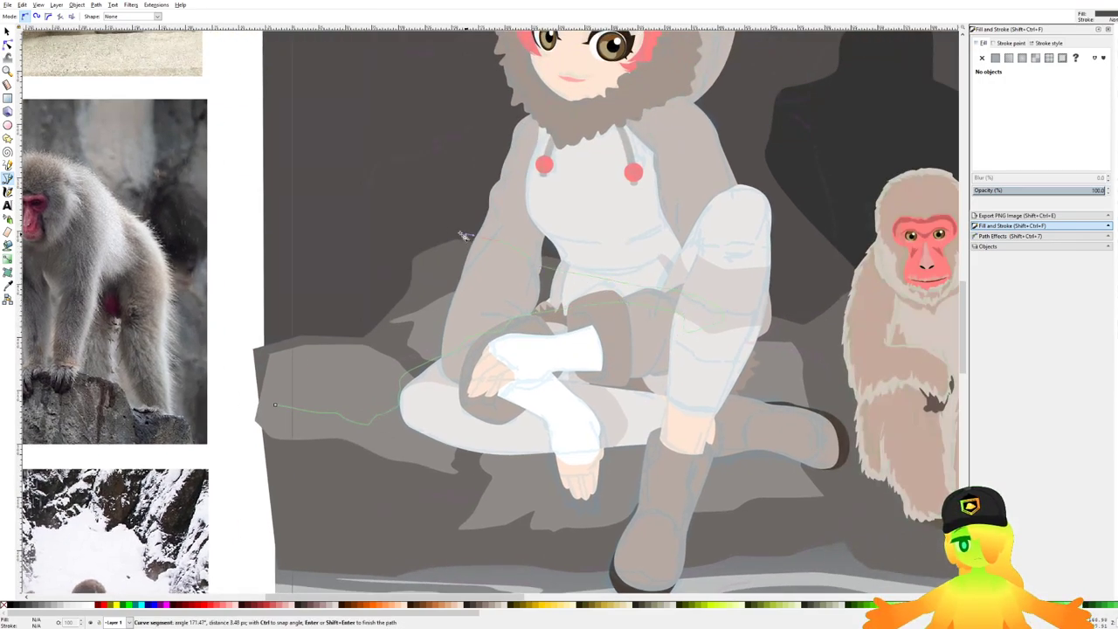
Step: Trace the snow outline over the boulder beside the girl's sleeve and down its left side to the flat rock
{"action": "left_click", "coordinate": [452, 230]}
{"action": "left_click", "coordinate": [424, 243]}
{"action": "left_click", "coordinate": [399, 255]}
{"action": "left_click", "coordinate": [397, 297]}
{"action": "left_click", "coordinate": [396, 314]}
{"action": "left_click", "coordinate": [381, 333]}
{"action": "left_click", "coordinate": [383, 342]}
Step: Run the snow outline along the flat rock's top edge to its left end and close the path
{"action": "left_click", "coordinate": [357, 352]}
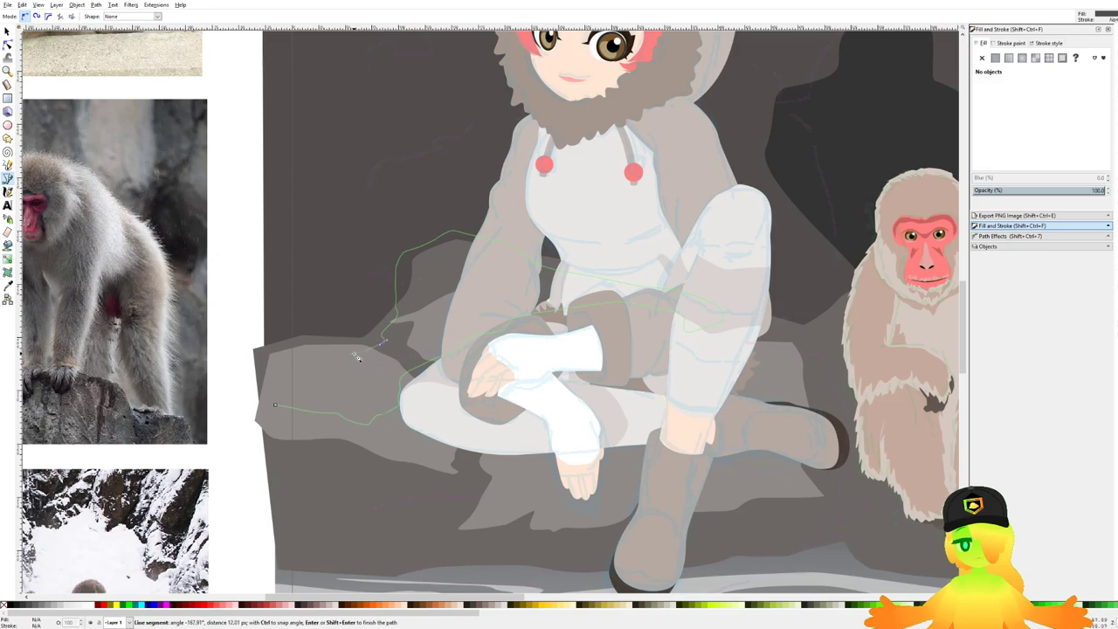
{"action": "left_click", "coordinate": [346, 348]}
{"action": "left_click", "coordinate": [365, 335]}
{"action": "left_click_drag", "start_coordinate": [306, 323], "coordinate": [297, 322]}
{"action": "left_click", "coordinate": [266, 324]}
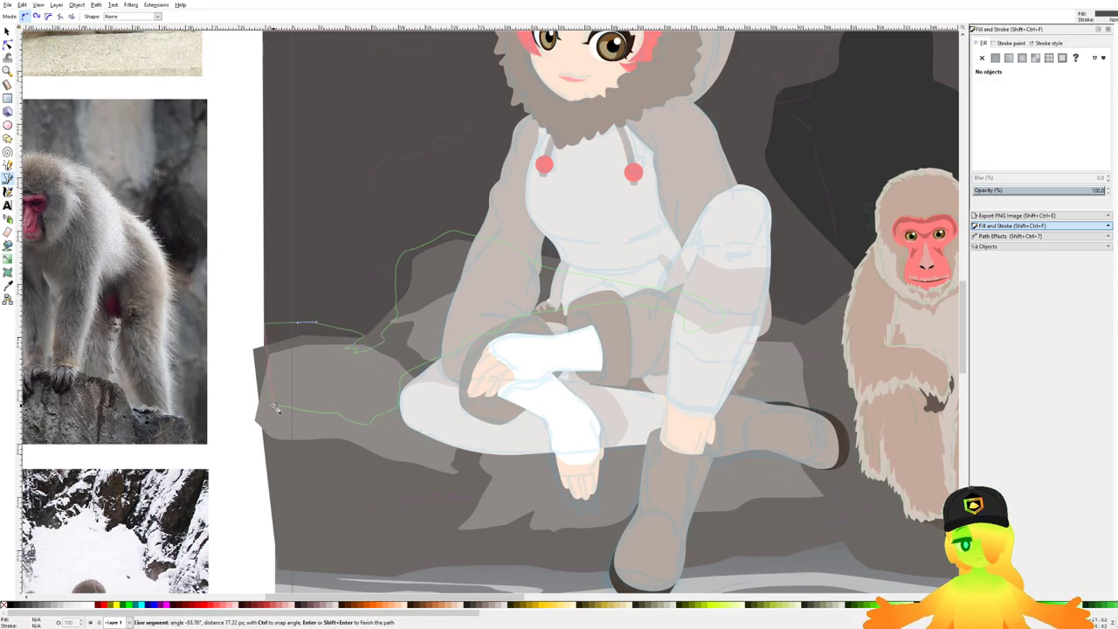
{"action": "left_click", "coordinate": [272, 407]}
Step: Fill the snow patch with white and restack it above the rocks but behind the girl
{"action": "left_click", "coordinate": [92, 605]}
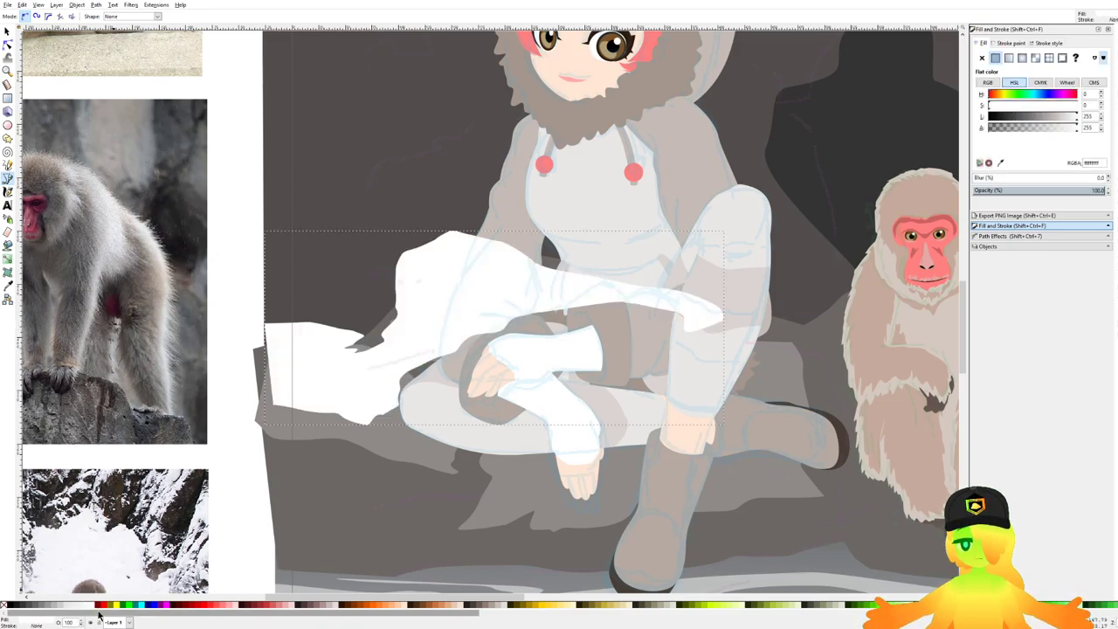
{"action": "key", "text": "End"}
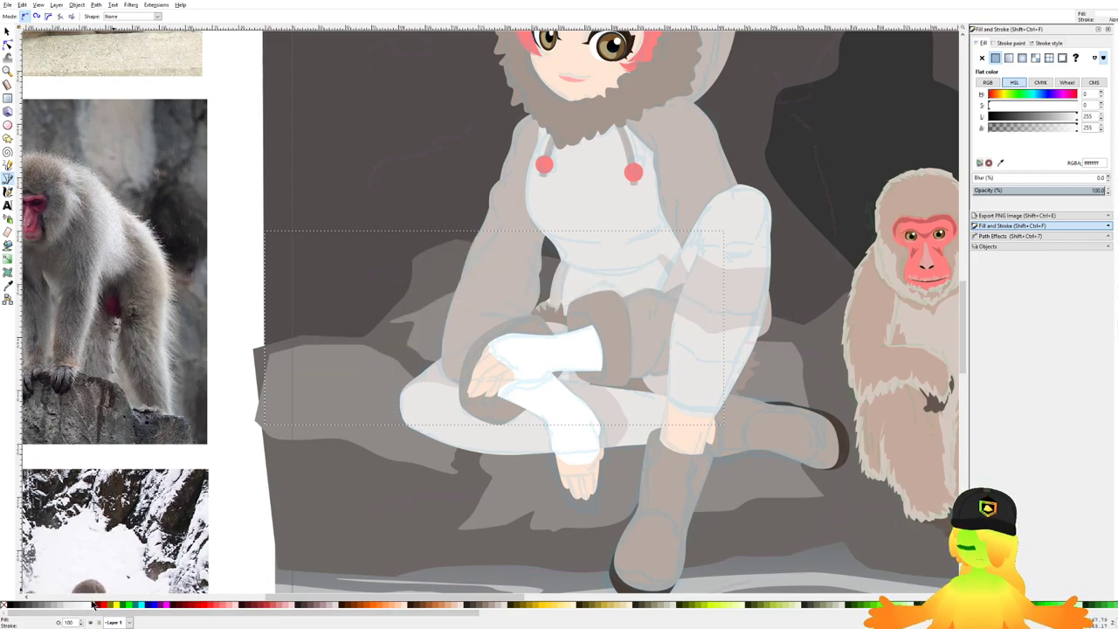
{"action": "key", "text": "Page_Up"}
{"action": "key", "text": "Page_Up"}
{"action": "key", "text": "Page_Up"}
{"action": "key", "text": "Page_Up"}
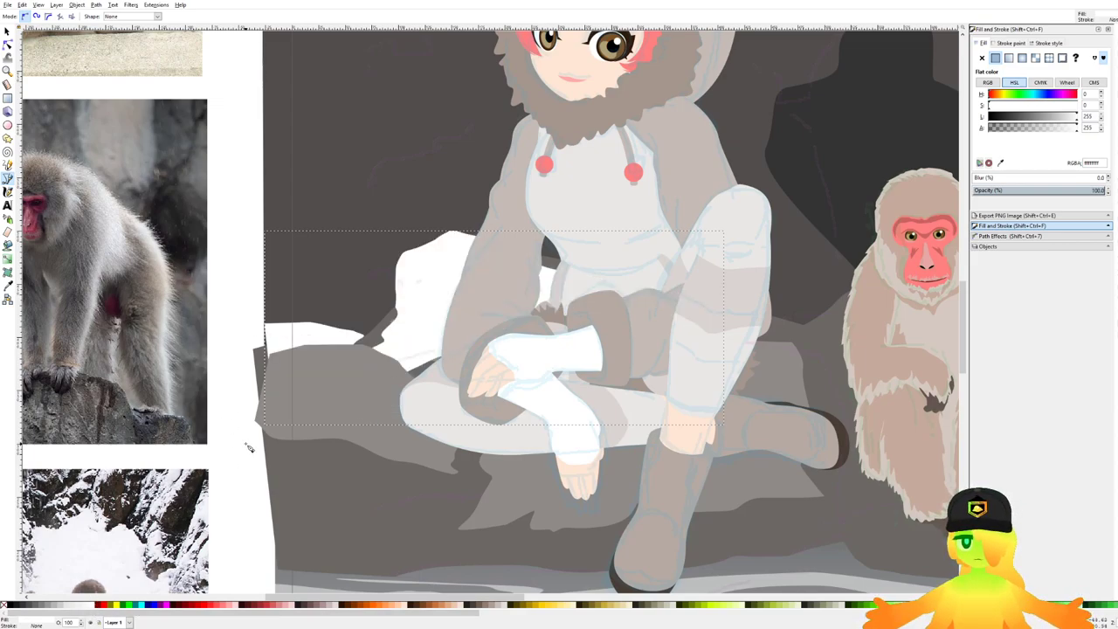
Step: Start a snow outline at the left cliff's outer edge, dipping above the boulder's snow and zigzagging toward the girl's sleeve
{"action": "scroll", "coordinate": [434, 287], "scroll_direction": "down", "scroll_amount": 4}
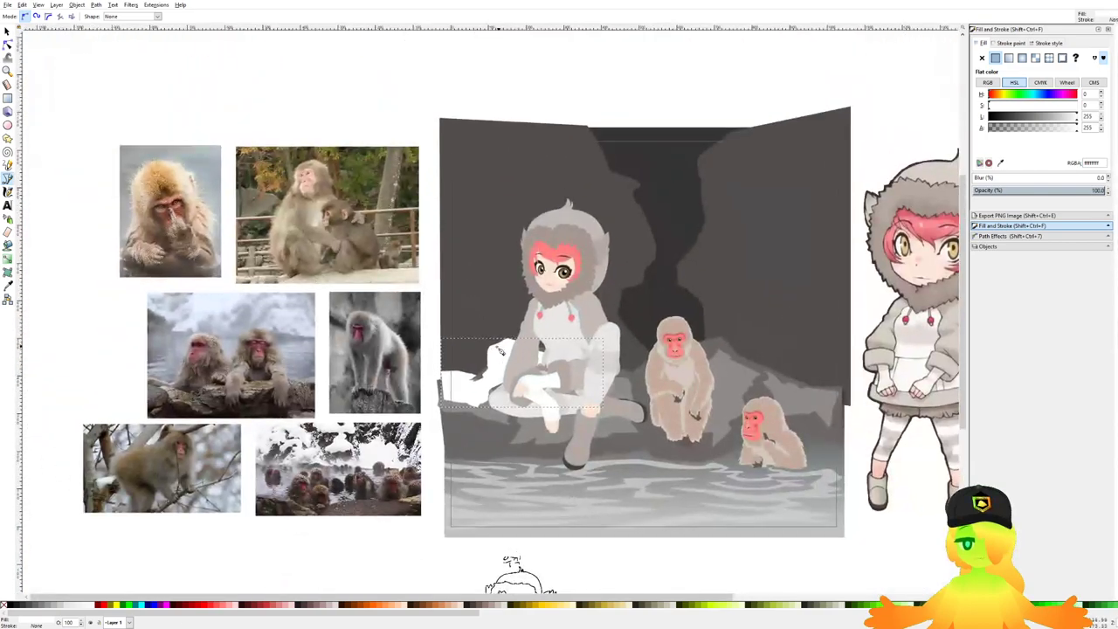
{"action": "scroll", "coordinate": [474, 324], "scroll_direction": "up", "scroll_amount": 4}
{"action": "left_click", "coordinate": [387, 333]}
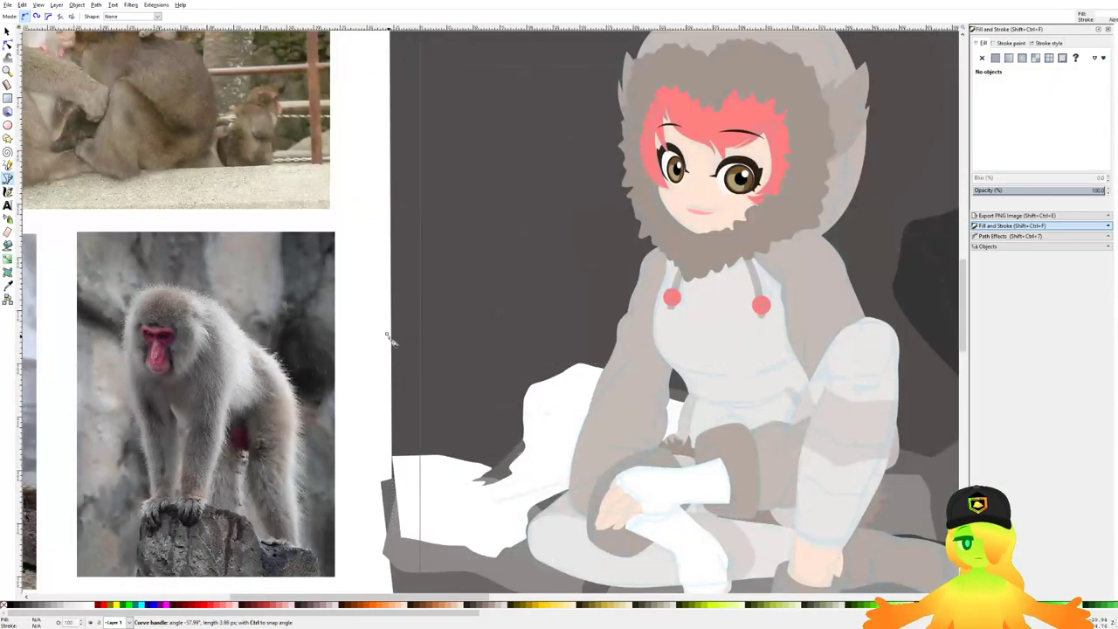
{"action": "left_click", "coordinate": [434, 365]}
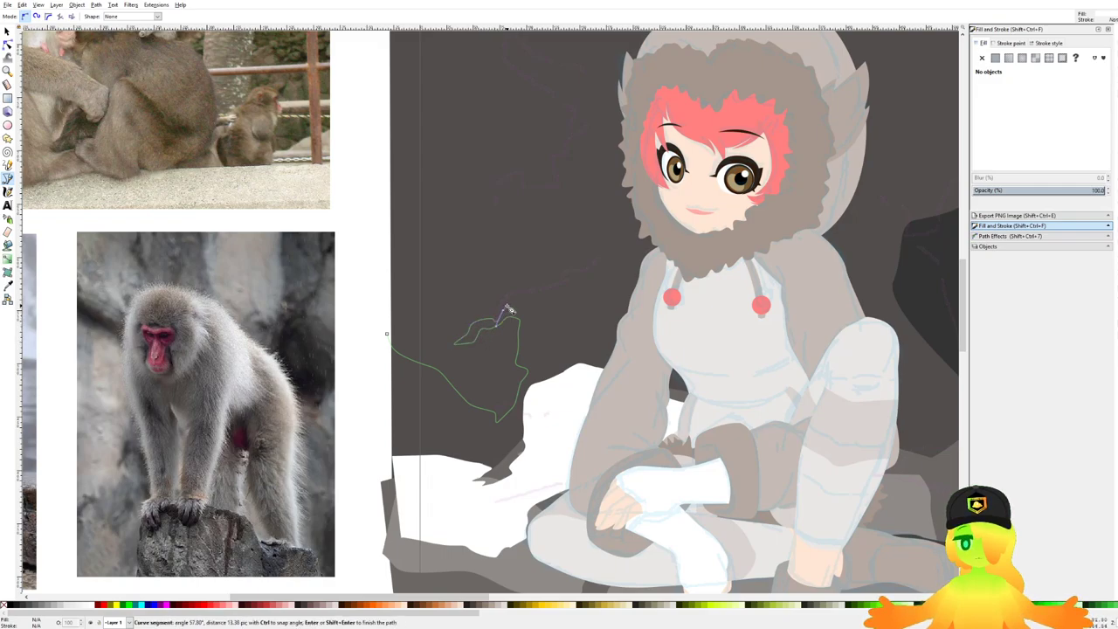
{"action": "left_click", "coordinate": [561, 295]}
{"action": "left_click", "coordinate": [572, 327]}
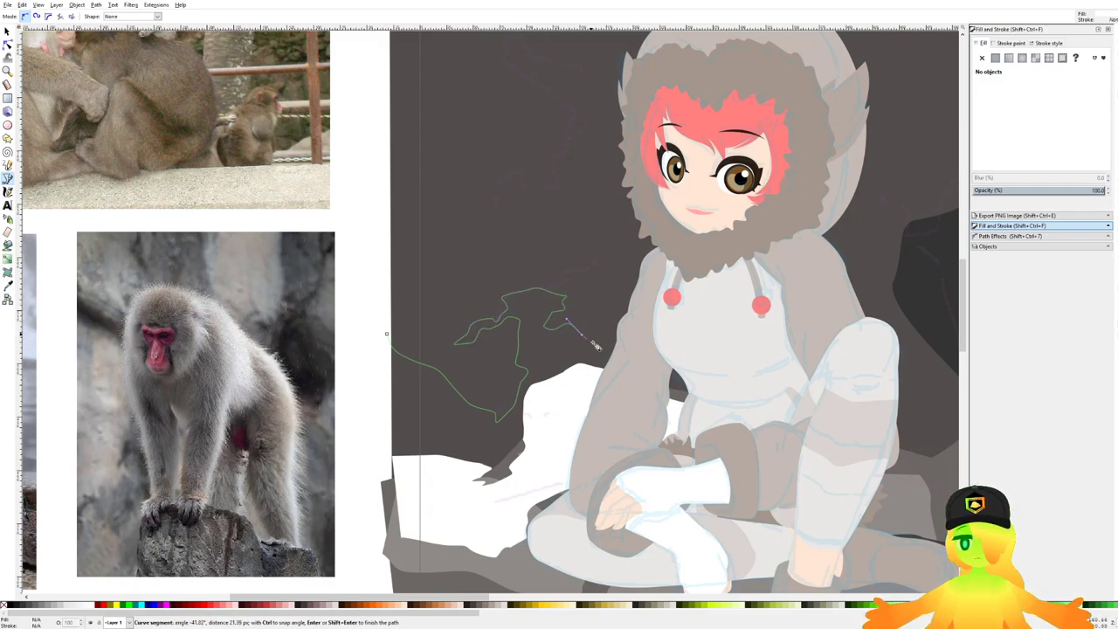
{"action": "scroll", "coordinate": [700, 343], "scroll_direction": "down", "scroll_amount": 3}
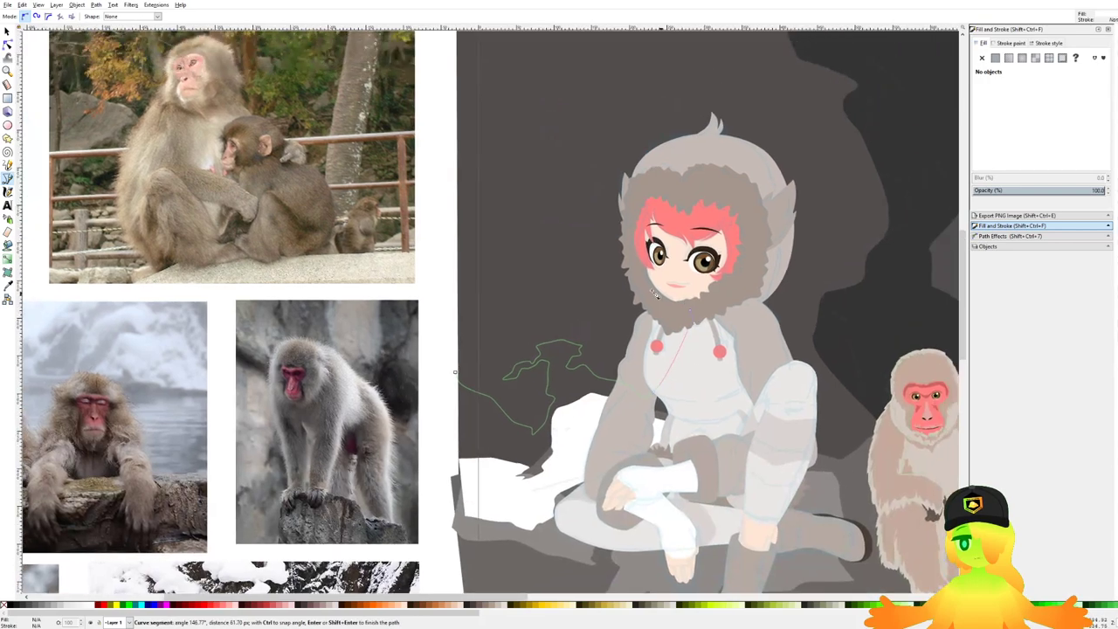
Step: Continue the snow outline behind the girl's hood, out to the cliff's left edge and back across the upper cliff face
{"action": "left_click_drag", "start_coordinate": [539, 273], "coordinate": [533, 274]}
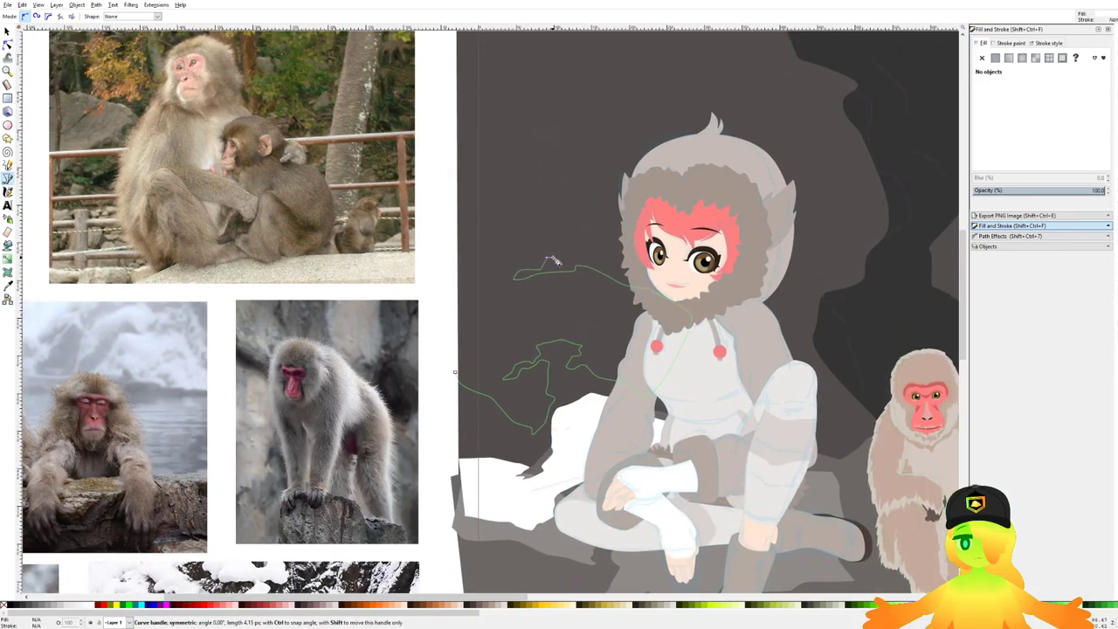
{"action": "left_click", "coordinate": [587, 230]}
{"action": "left_click_drag", "start_coordinate": [587, 230], "coordinate": [578, 323]}
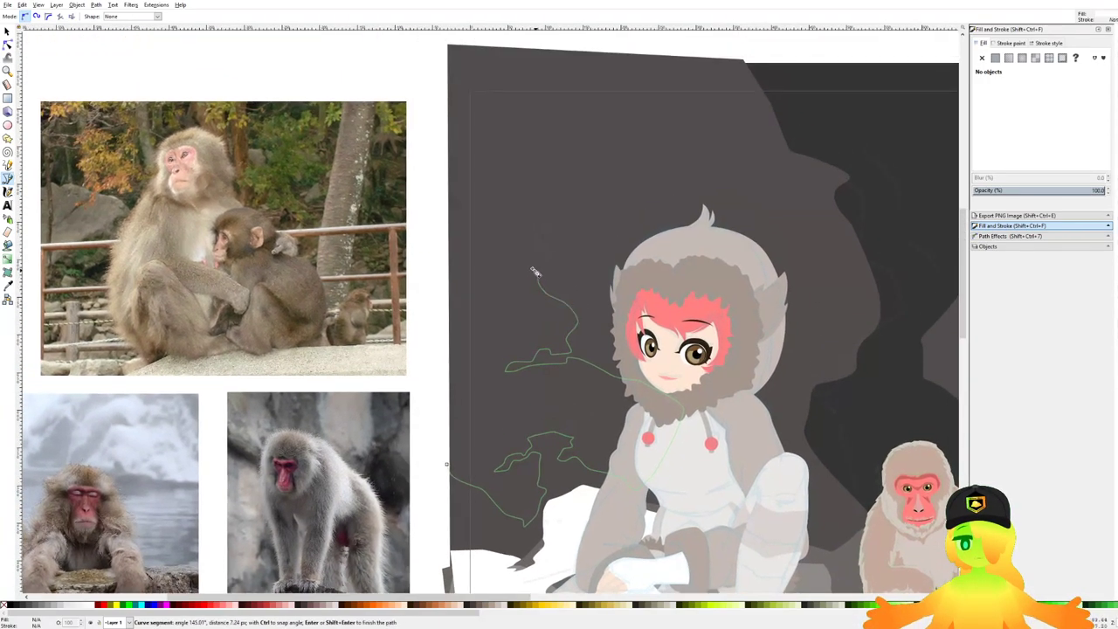
{"action": "scroll", "coordinate": [530, 238], "scroll_direction": "down", "scroll_amount": 3}
{"action": "scroll", "coordinate": [554, 268], "scroll_direction": "up", "scroll_amount": 3}
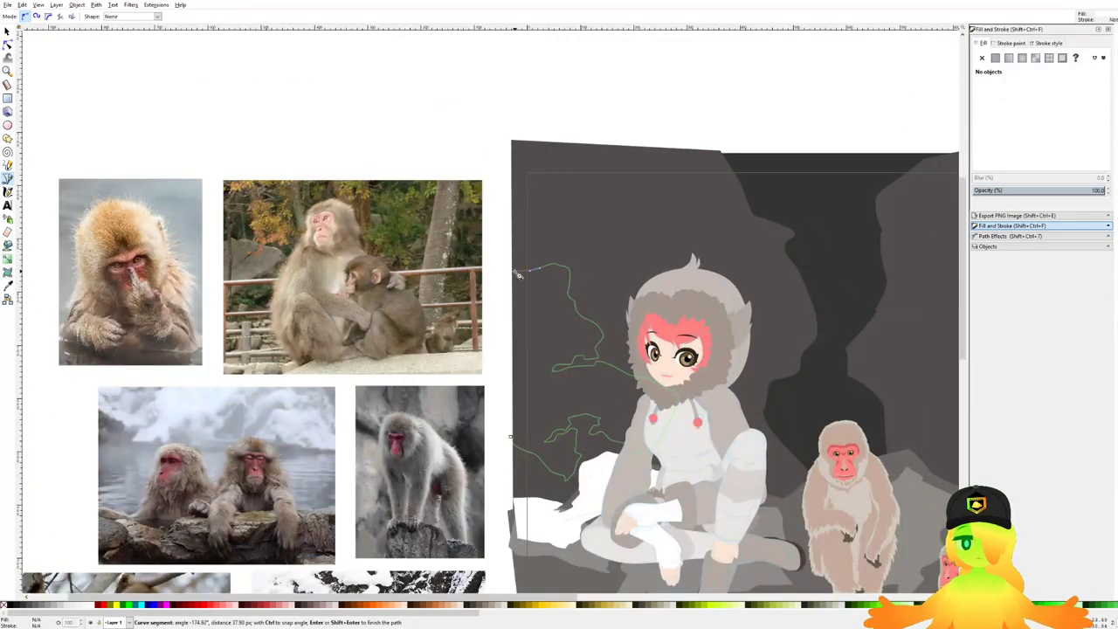
{"action": "left_click_drag", "start_coordinate": [644, 236], "coordinate": [659, 248]}
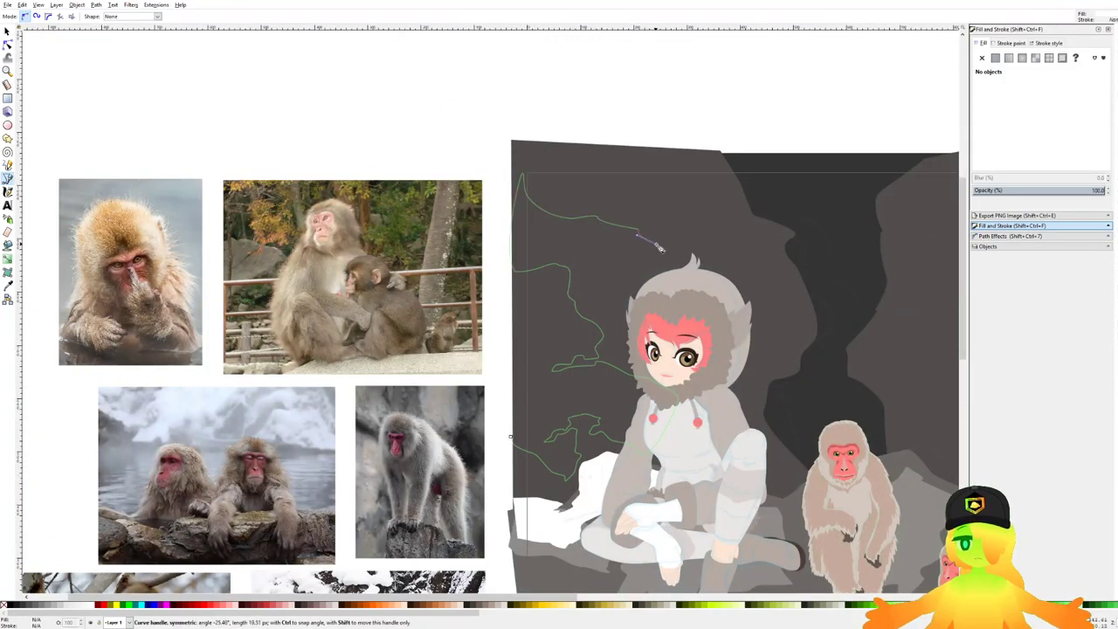
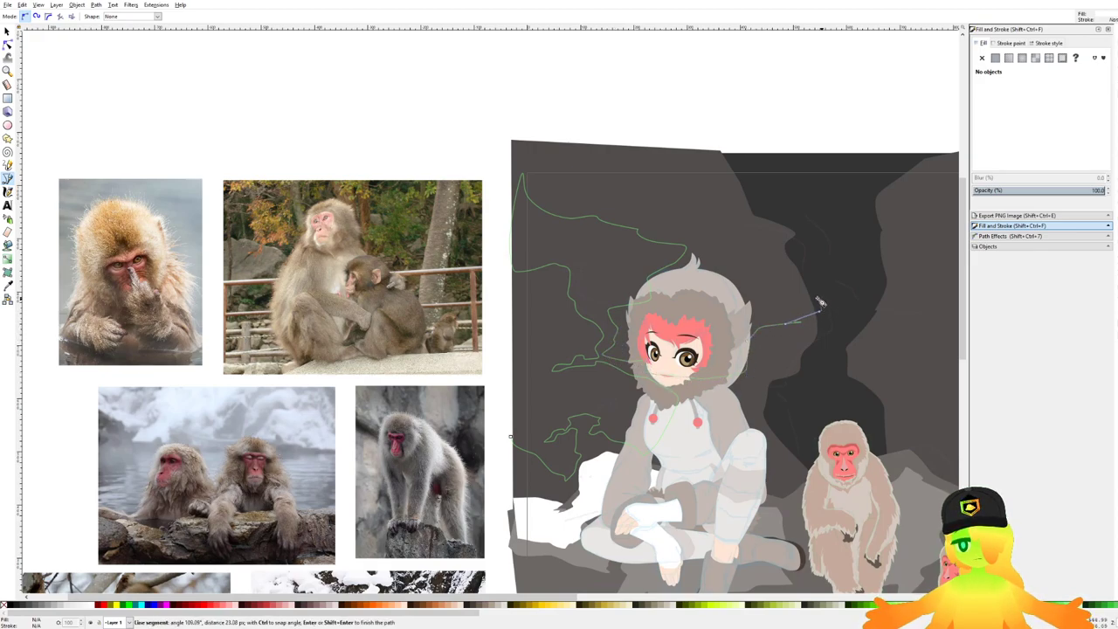
Step: Close the snow outline along the left cliff's inner edge and top corner, restack the white patch behind the girl, and save
{"action": "left_click_drag", "start_coordinate": [820, 302], "coordinate": [805, 259]}
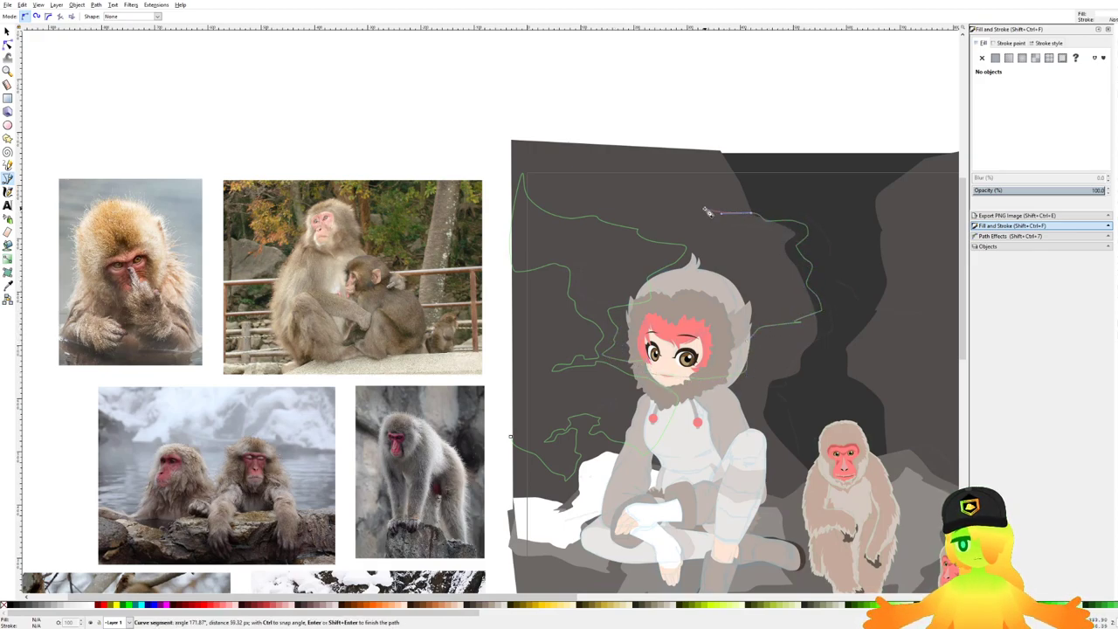
{"action": "left_click_drag", "start_coordinate": [681, 193], "coordinate": [676, 193]}
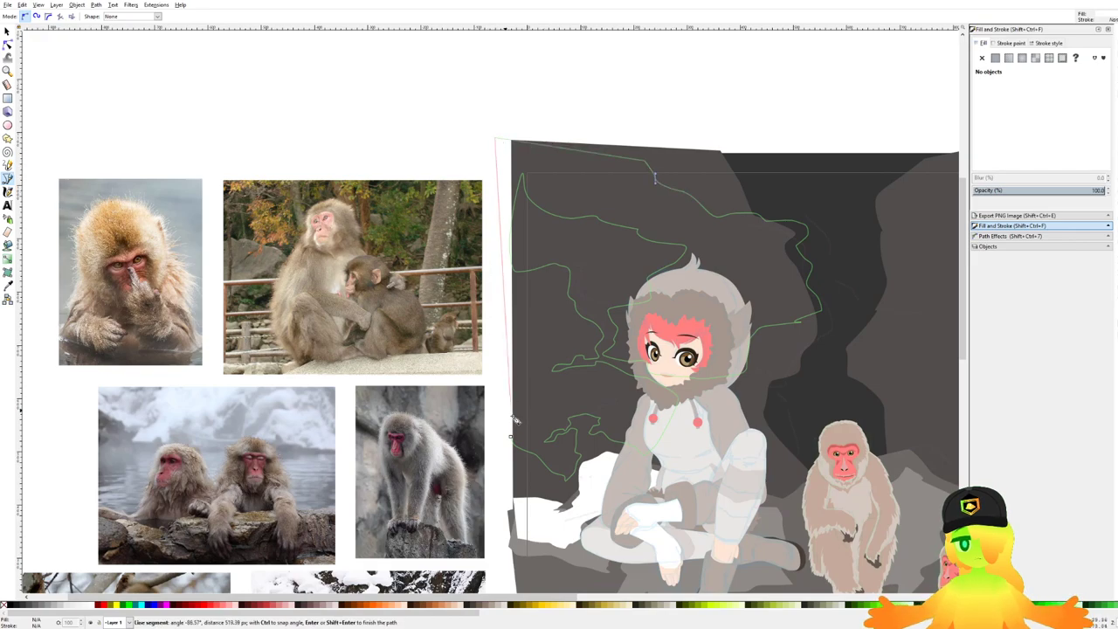
{"action": "left_click", "coordinate": [577, 402]}
{"action": "left_click_drag", "start_coordinate": [574, 399], "coordinate": [522, 378]}
{"action": "key", "text": "ctrl+s"}
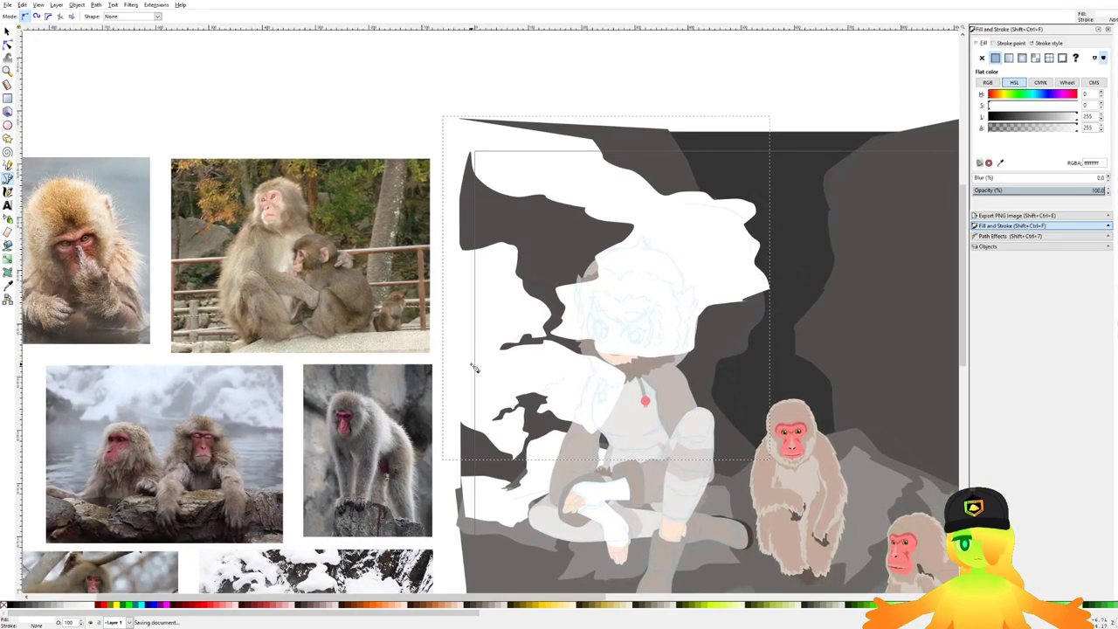
{"action": "left_click_drag", "start_coordinate": [698, 329], "coordinate": [552, 295]}
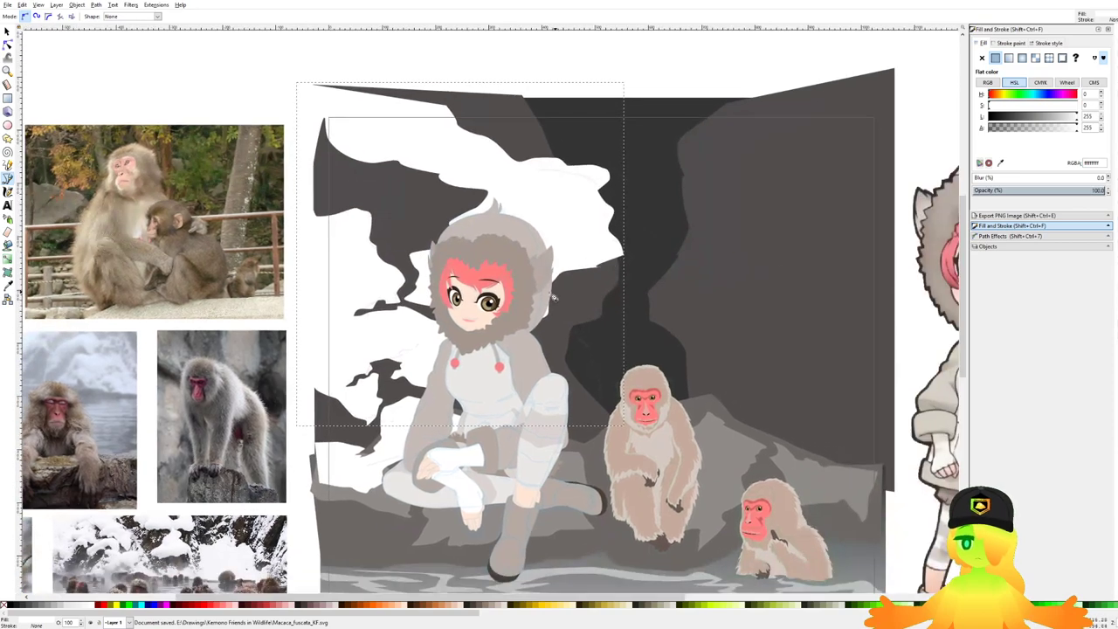
Step: Draw a white snow patch across the top of the gap, hanging down onto the right cliff's edge, and save the drawing
{"action": "scroll", "coordinate": [611, 254], "scroll_direction": "up", "scroll_amount": 3}
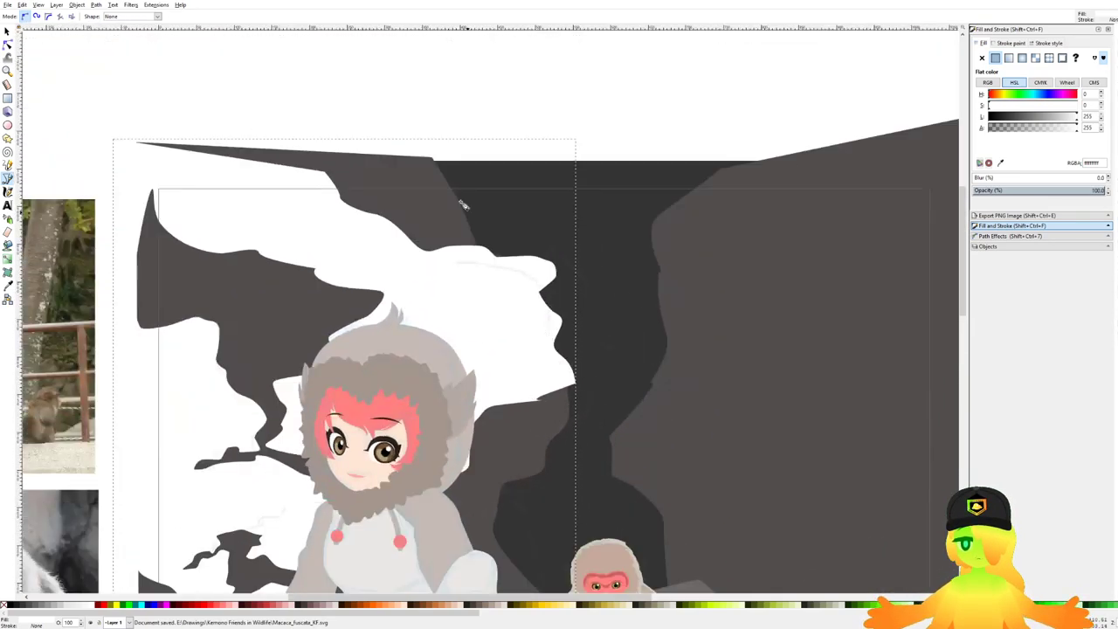
{"action": "left_click", "coordinate": [377, 178]}
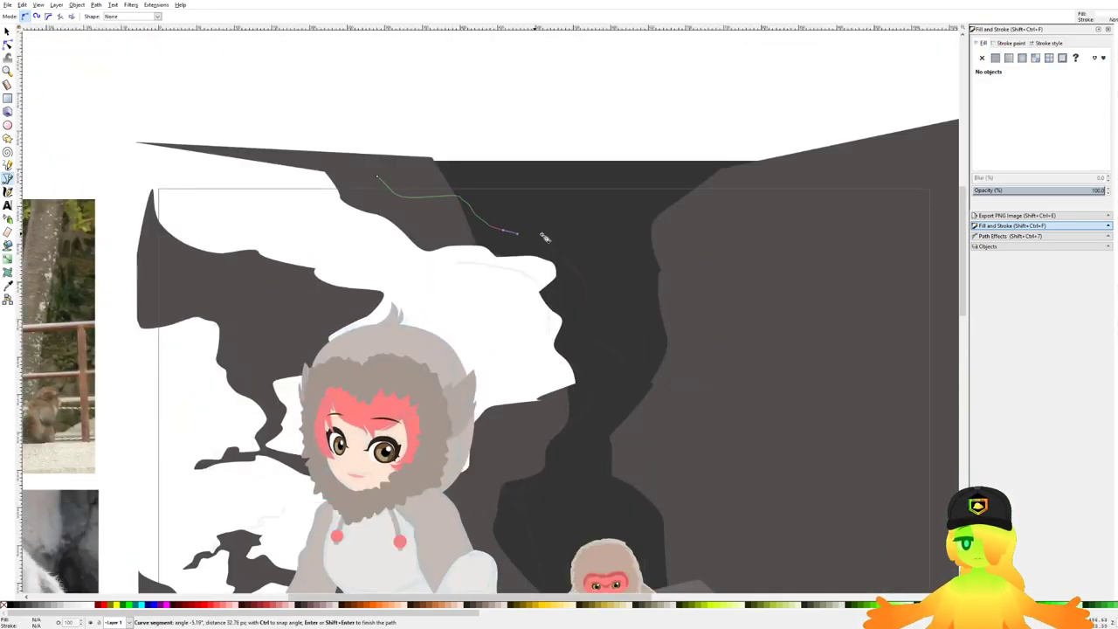
{"action": "left_click_drag", "start_coordinate": [586, 262], "coordinate": [591, 266]}
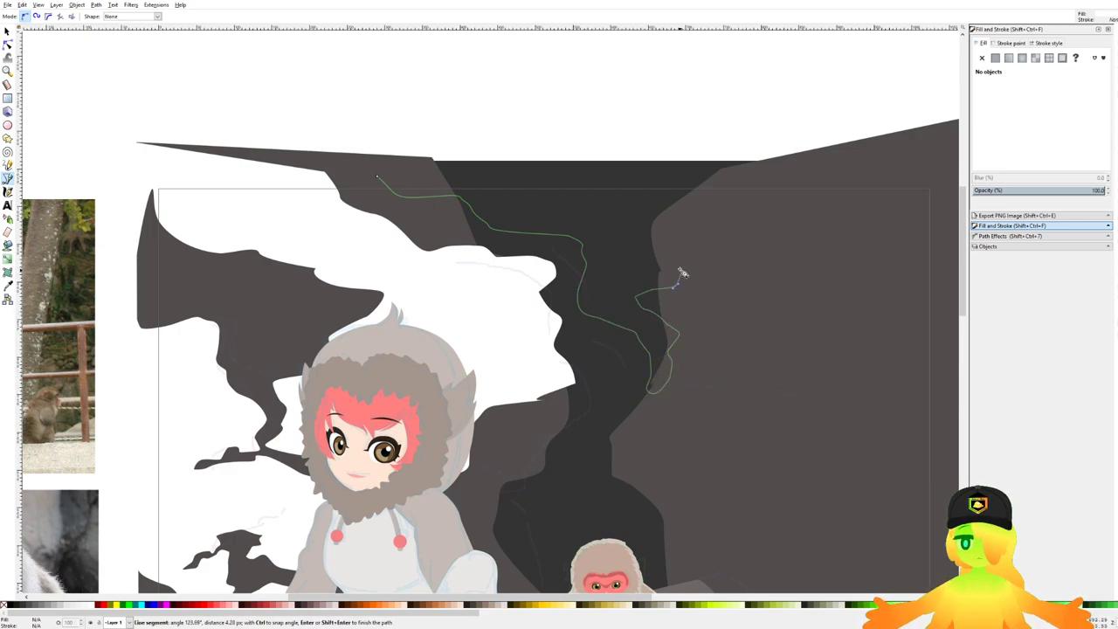
{"action": "left_click", "coordinate": [745, 181]}
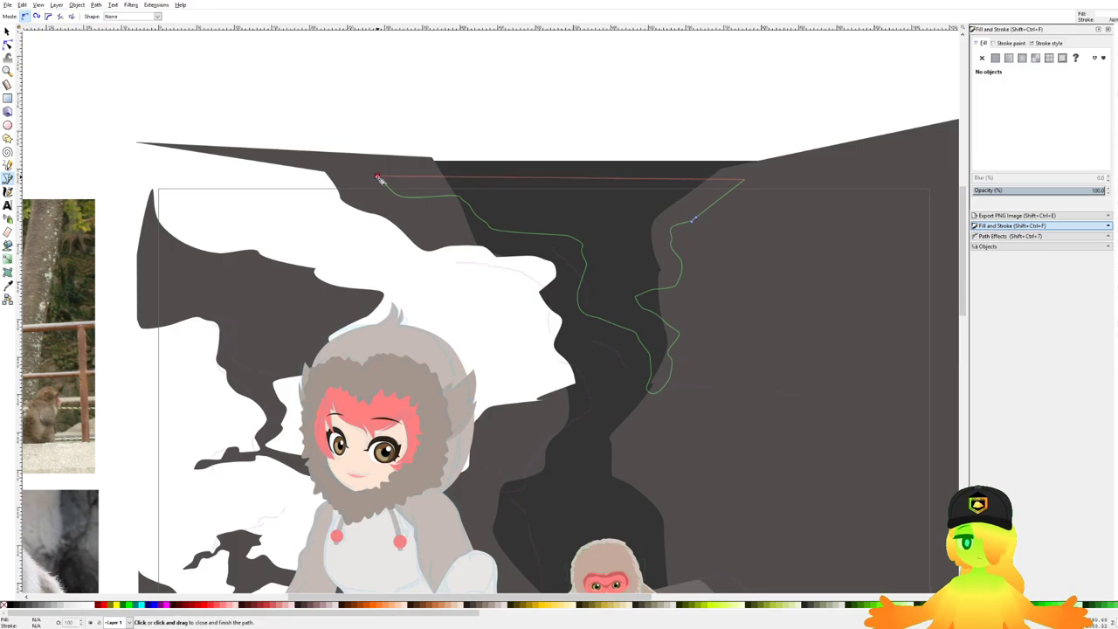
{"action": "left_click", "coordinate": [377, 177]}
{"action": "scroll", "coordinate": [379, 179], "scroll_direction": "down", "scroll_amount": 4}
{"action": "key", "text": "ctrl+s"}
Step: Outline a jagged snow cap along the right rock ridge, from behind the seated monkey to the ridge's far end
{"action": "scroll", "coordinate": [332, 308], "scroll_direction": "up", "scroll_amount": 4}
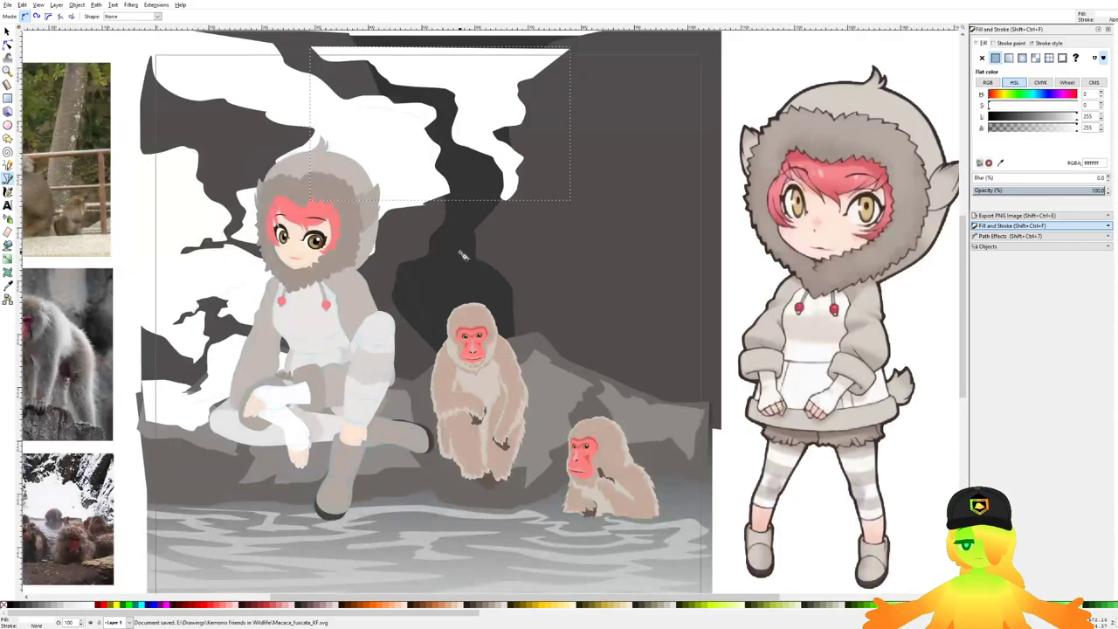
{"action": "scroll", "coordinate": [548, 321], "scroll_direction": "down", "scroll_amount": 2}
{"action": "scroll", "coordinate": [548, 321], "scroll_direction": "up", "scroll_amount": 3}
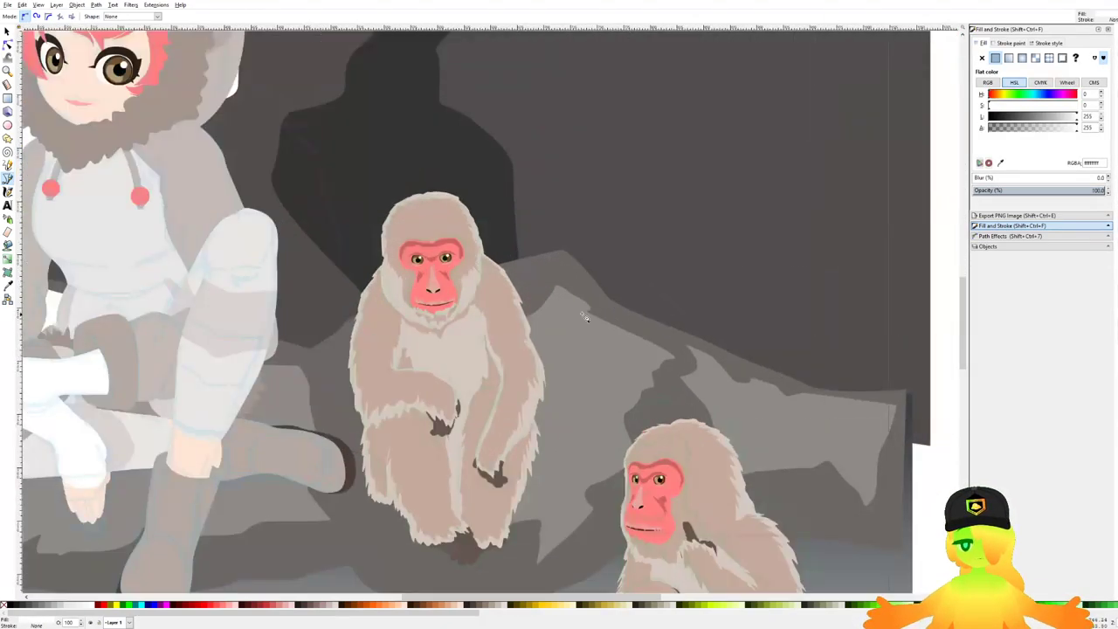
{"action": "left_click", "coordinate": [486, 301]}
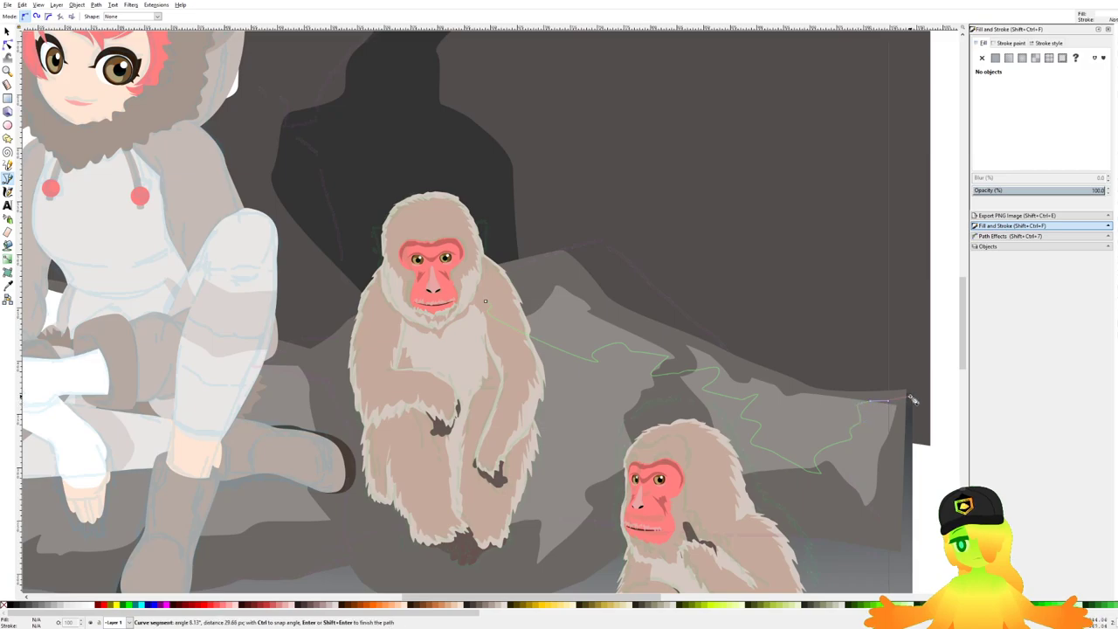
{"action": "left_click_drag", "start_coordinate": [796, 368], "coordinate": [798, 371]}
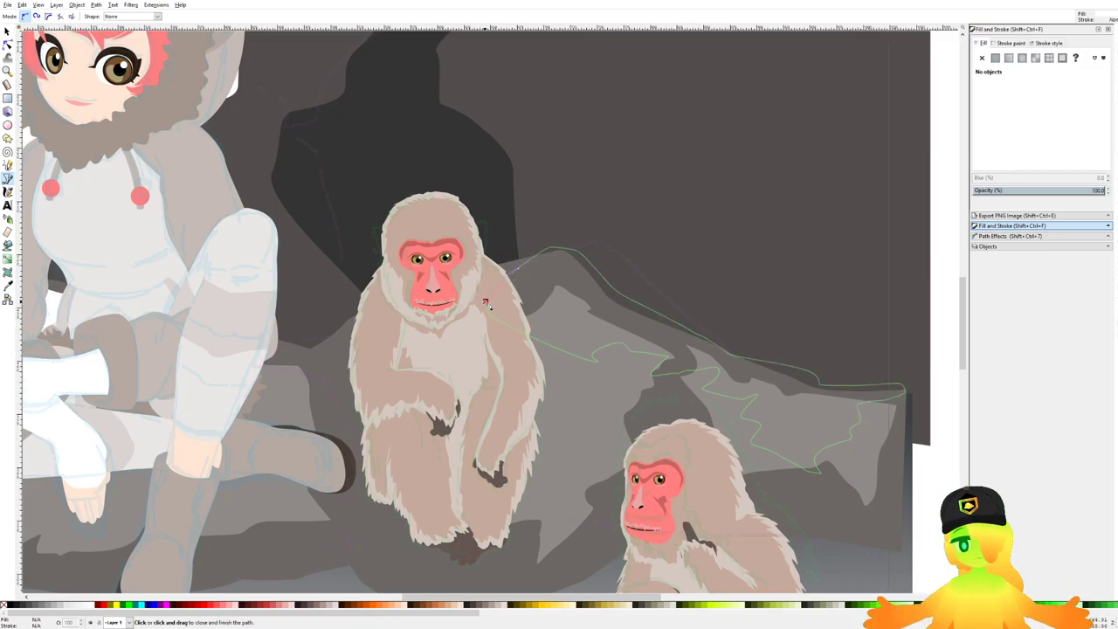
{"action": "left_click_drag", "start_coordinate": [499, 334], "coordinate": [501, 337]}
Step: Restack the ridge's white snow cap above the rocks but behind both monkeys, and save the drawing
{"action": "key", "text": "End"}
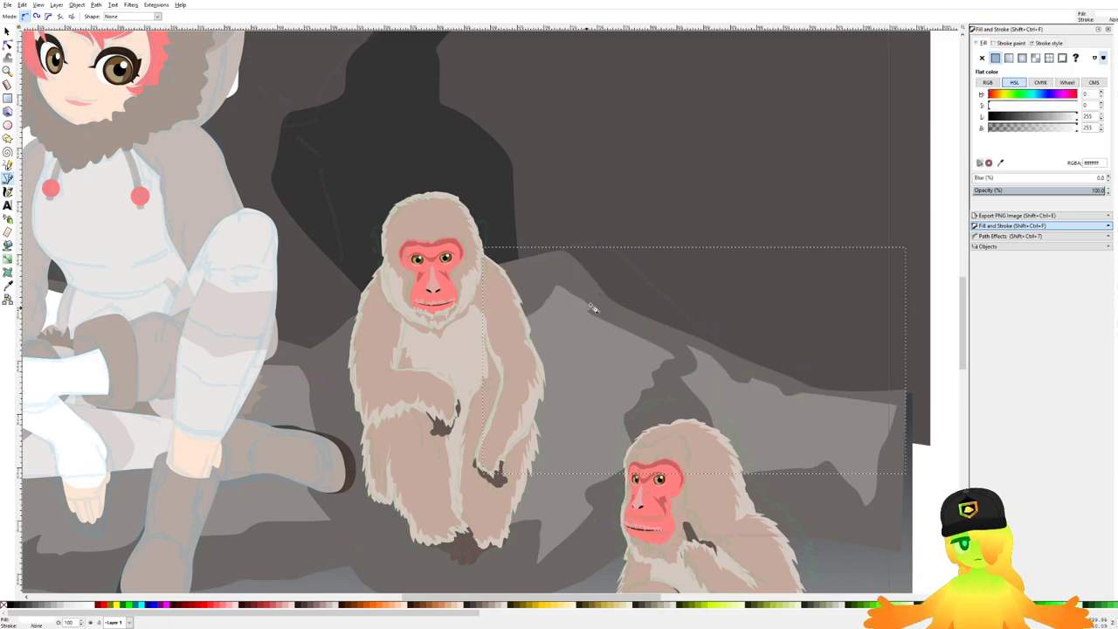
{"action": "key", "text": "Page_Up"}
{"action": "key", "text": "Page_Up"}
{"action": "key", "text": "Page_Up"}
{"action": "key", "text": "Page_Up"}
{"action": "key", "text": "Page_Up"}
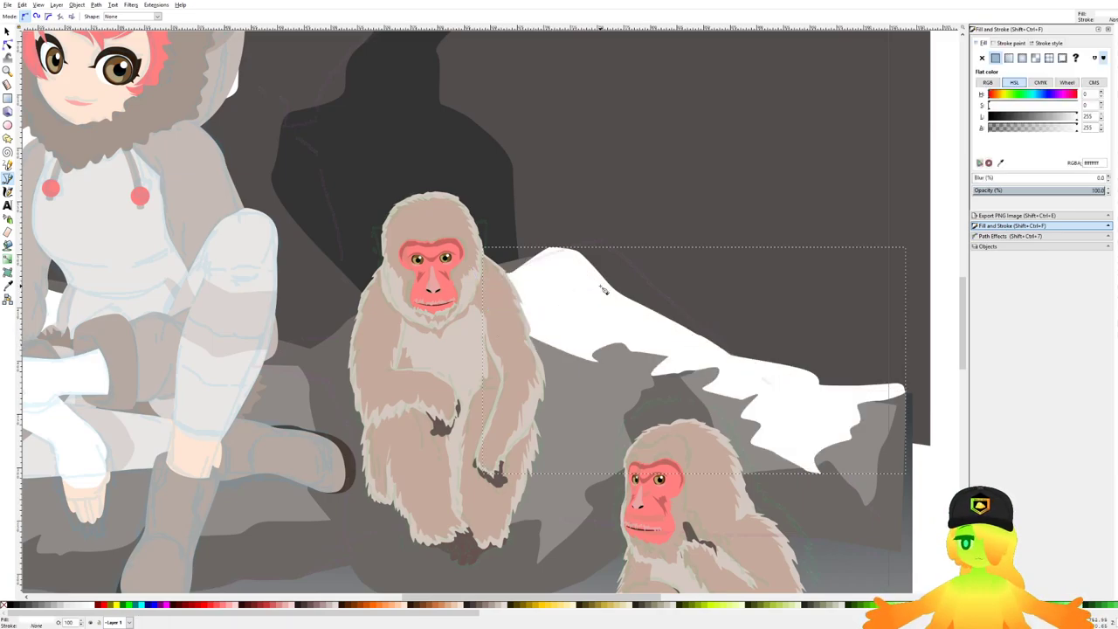
{"action": "scroll", "coordinate": [593, 291], "scroll_direction": "down", "scroll_amount": 2}
{"action": "scroll", "coordinate": [439, 316], "scroll_direction": "down", "scroll_amount": 1}
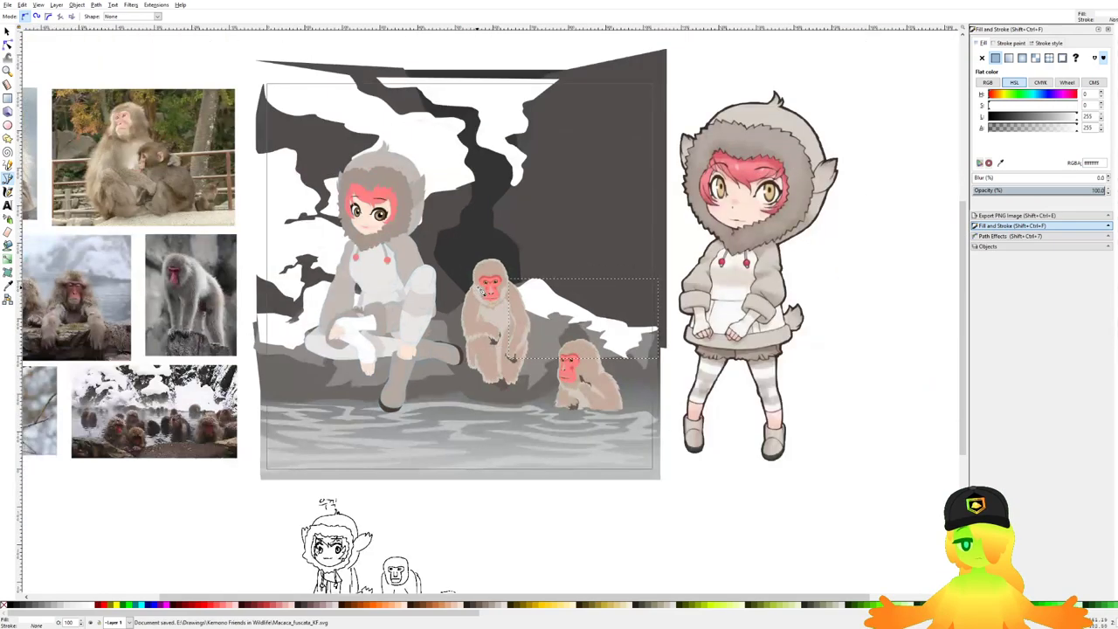
{"action": "scroll", "coordinate": [668, 295], "scroll_direction": "up", "scroll_amount": 4}
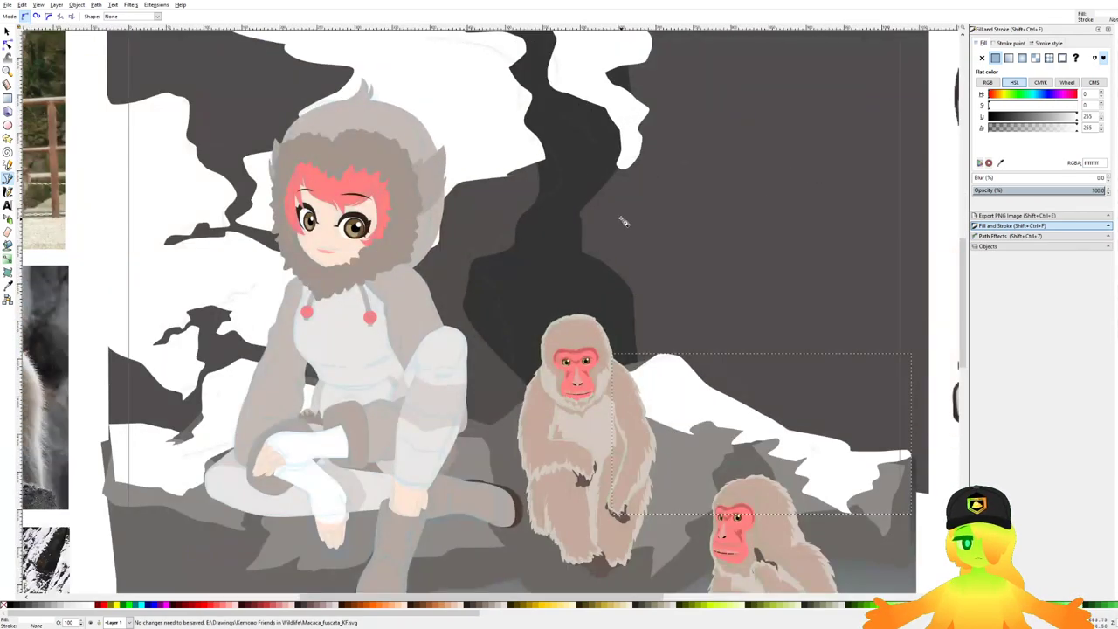
Step: Draw a white snow patch across the lower gap and right cliff behind the seated monkey's head, restacked above the cliffs
{"action": "left_click", "coordinate": [620, 214]}
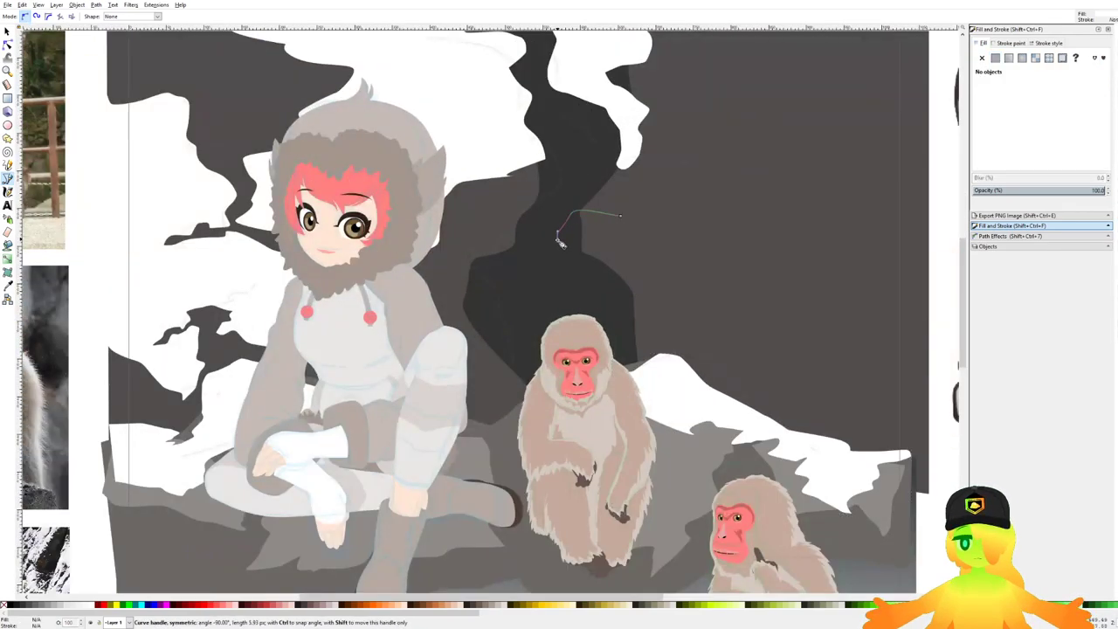
{"action": "left_click_drag", "start_coordinate": [489, 398], "coordinate": [533, 380]}
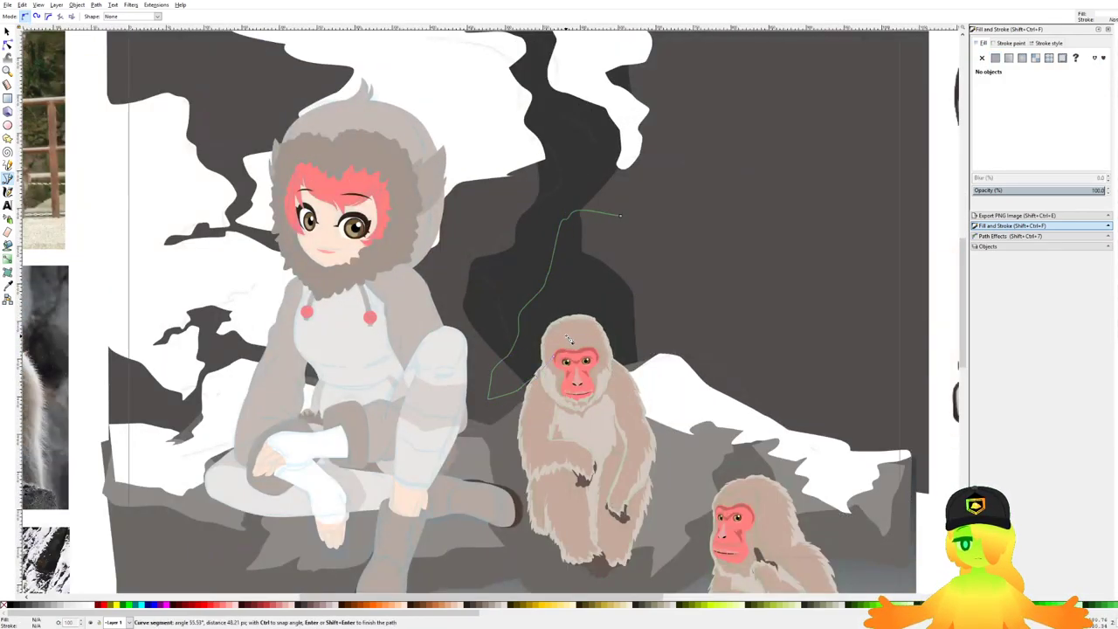
{"action": "left_click", "coordinate": [714, 236]}
{"action": "left_click", "coordinate": [768, 235]}
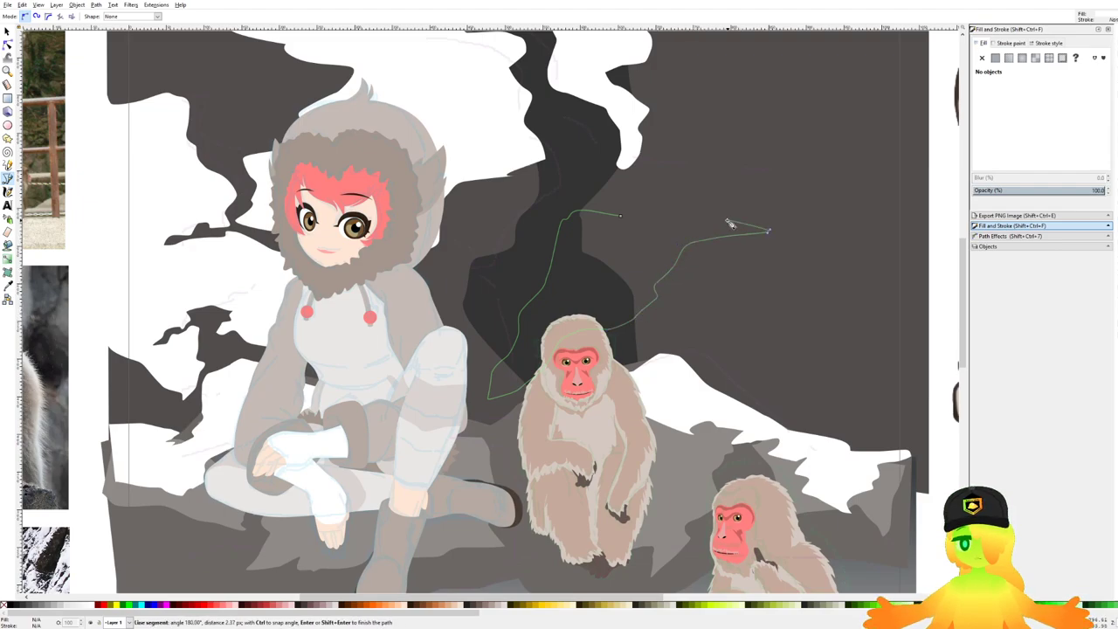
{"action": "left_click", "coordinate": [620, 215]}
{"action": "key", "text": "End"}
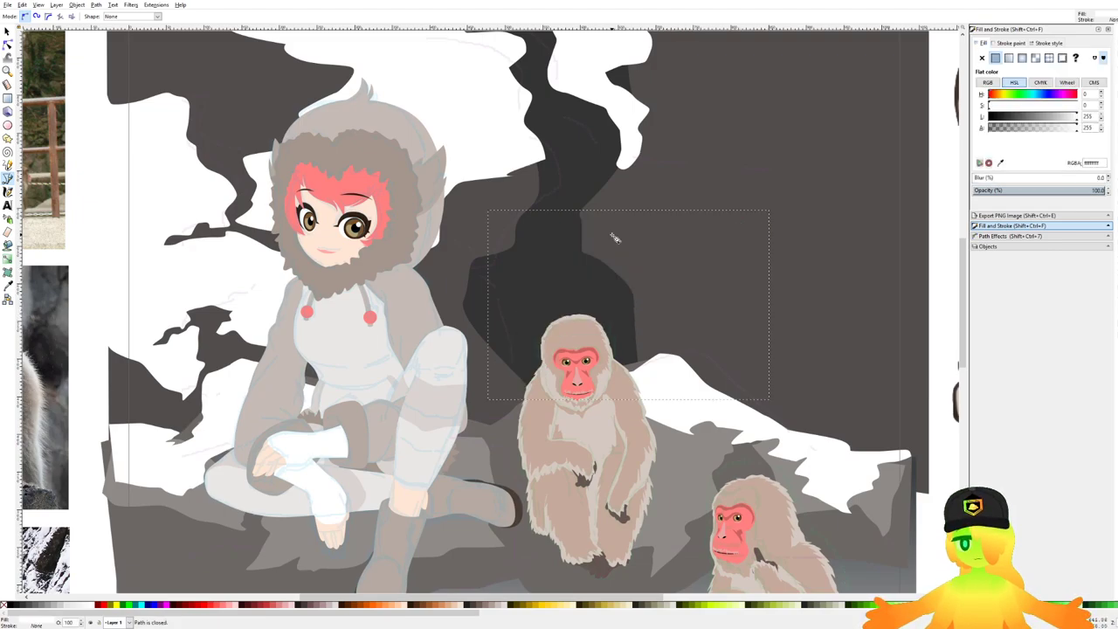
{"action": "key", "text": "Page_Up"}
{"action": "key", "text": "Page_Up"}
{"action": "key", "text": "Page_Up"}
Step: Start another snow outline beside the seated monkey's head, running behind it and along the ridge's snow to its far end
{"action": "left_click_drag", "start_coordinate": [695, 339], "coordinate": [643, 349]}
{"action": "left_click", "coordinate": [621, 319]}
{"action": "left_click", "coordinate": [604, 331]}
{"action": "left_click", "coordinate": [561, 341]}
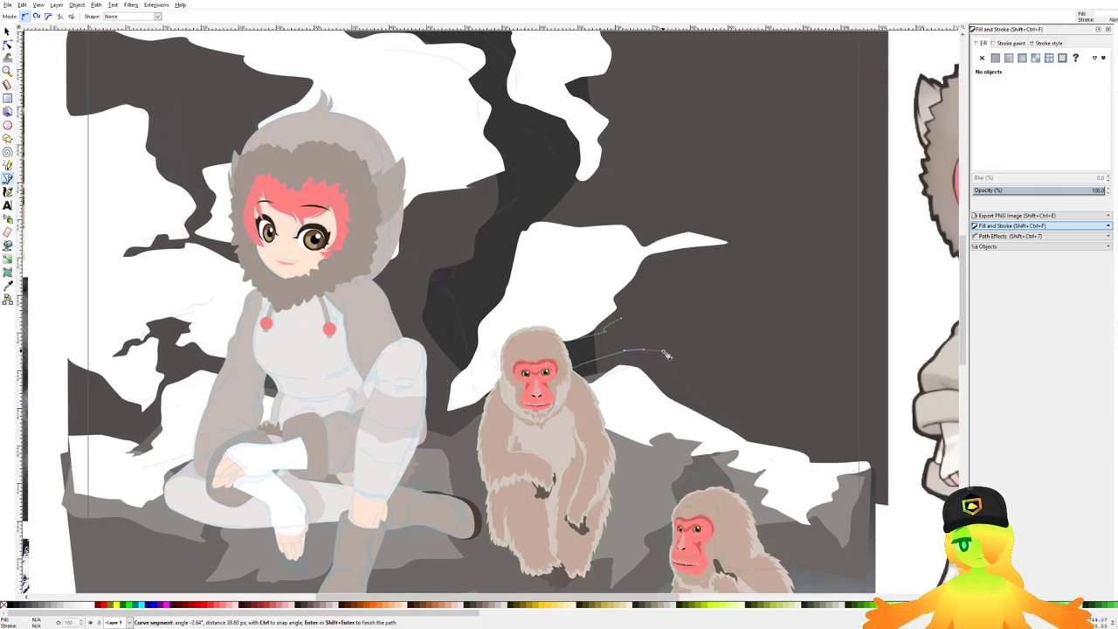
{"action": "key", "text": "BackSpace"}
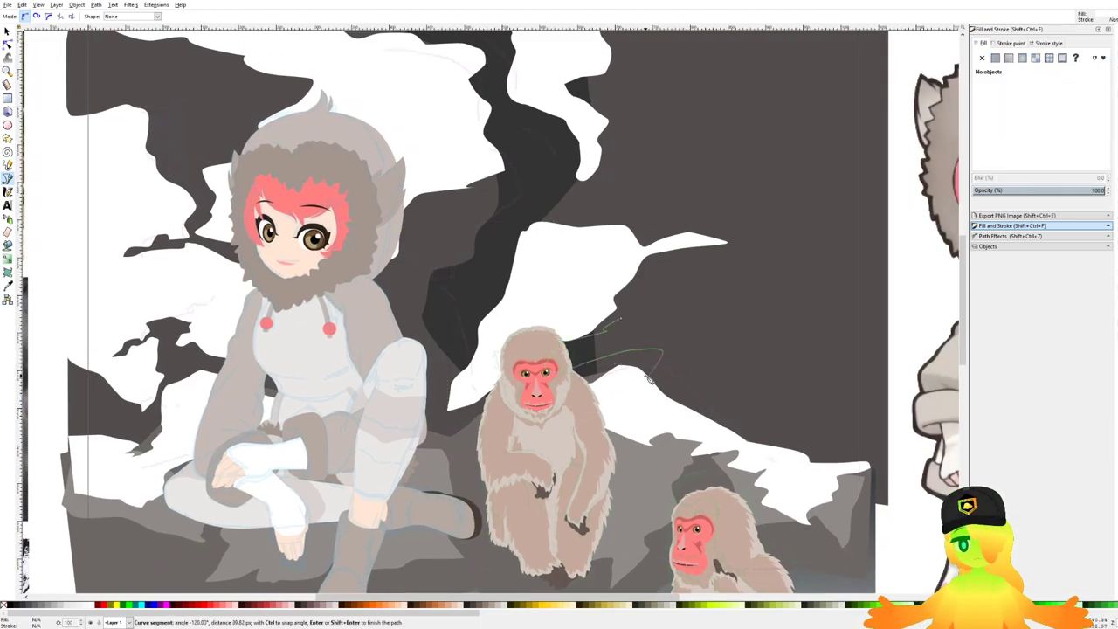
{"action": "left_click", "coordinate": [641, 388]}
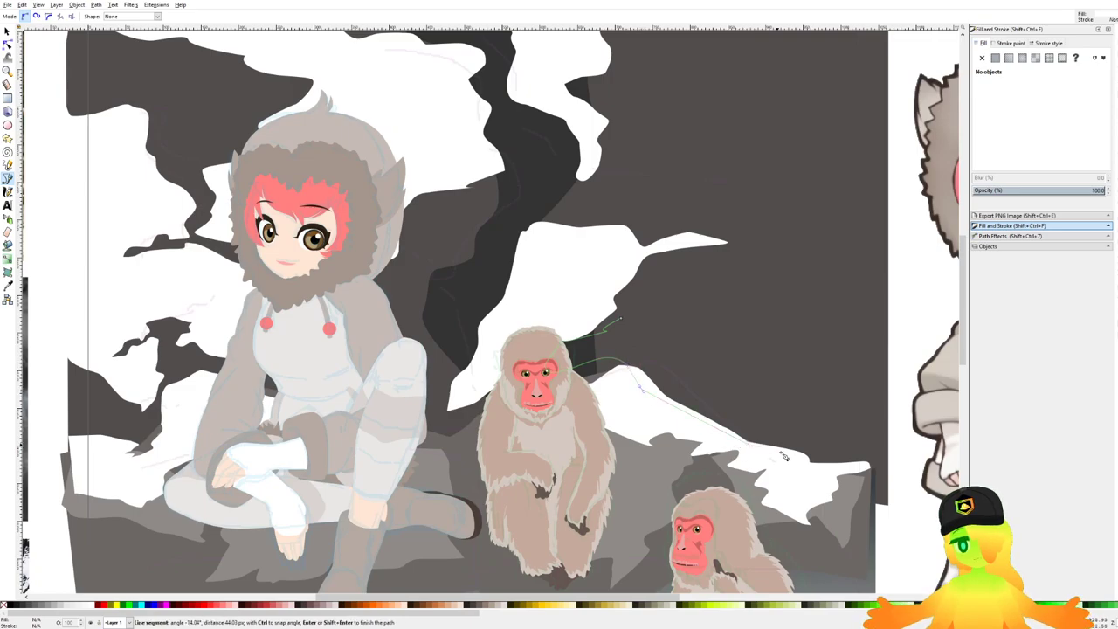
{"action": "left_click", "coordinate": [826, 468]}
Step: Continue the snow outline from the ridge's far end up along the right cliff's outer edge
{"action": "left_click_drag", "start_coordinate": [841, 365], "coordinate": [877, 306]}
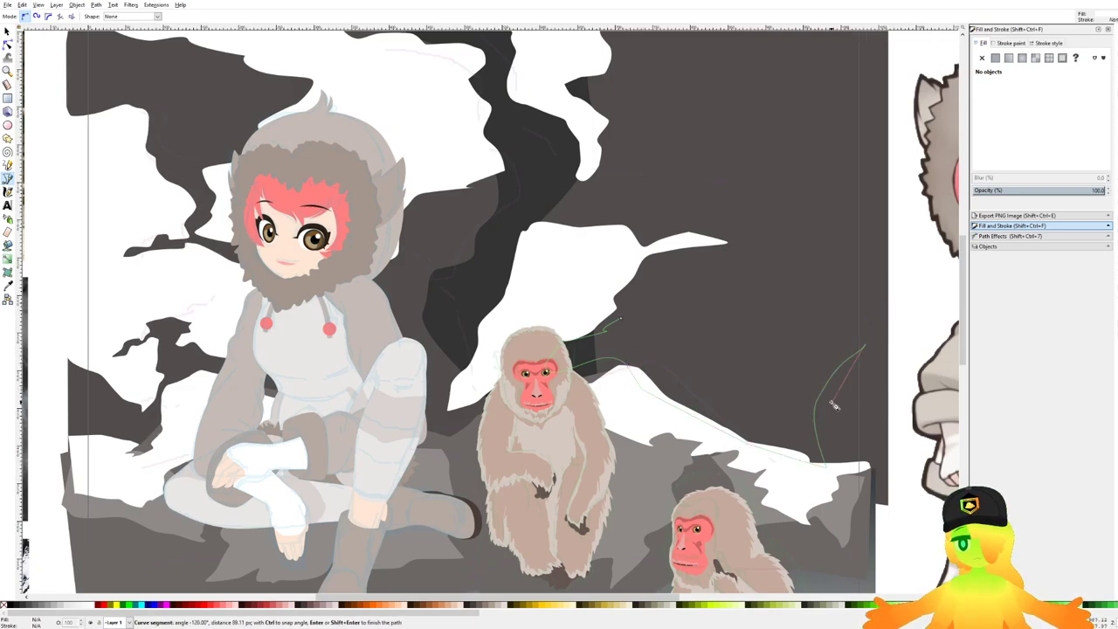
{"action": "key", "text": "shift+l"}
{"action": "left_click_drag", "start_coordinate": [826, 391], "coordinate": [841, 360]}
{"action": "left_click_drag", "start_coordinate": [838, 331], "coordinate": [846, 311]}
{"action": "left_click_drag", "start_coordinate": [860, 246], "coordinate": [841, 340]}
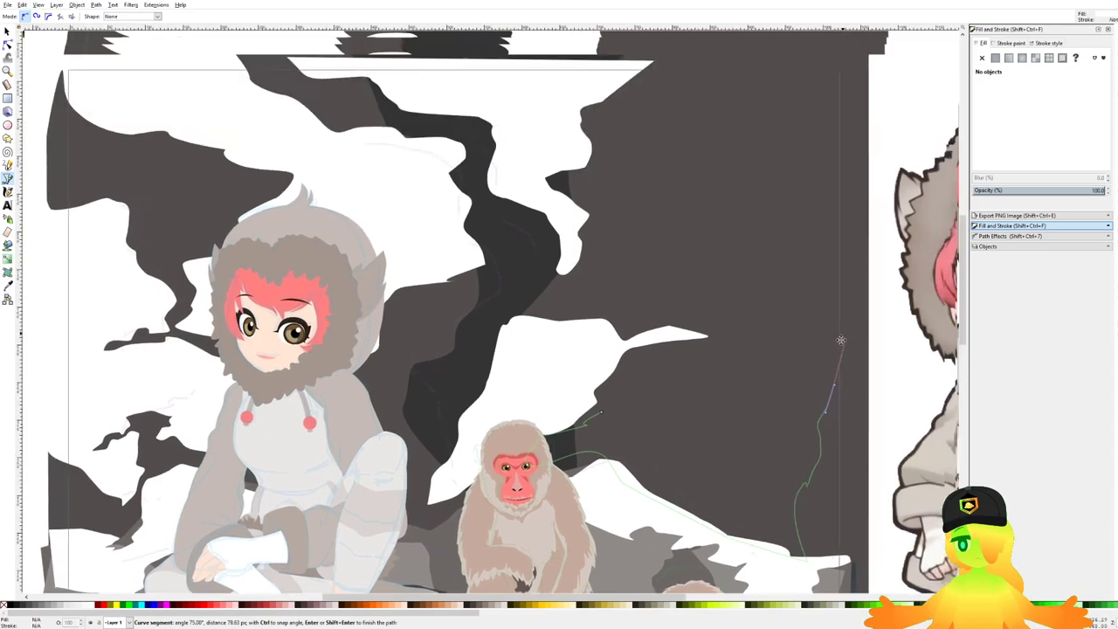
Step: Carry the snow outline back across the right cliff with a pointed rock notch, closing it near the existing patch above the seated monkey
{"action": "left_click_drag", "start_coordinate": [852, 295], "coordinate": [744, 340]}
{"action": "scroll", "coordinate": [847, 291], "scroll_direction": "down", "scroll_amount": 4}
{"action": "scroll", "coordinate": [844, 288], "scroll_direction": "up", "scroll_amount": 4}
{"action": "left_click_drag", "start_coordinate": [716, 349], "coordinate": [687, 369]}
{"action": "left_click", "coordinate": [772, 390]}
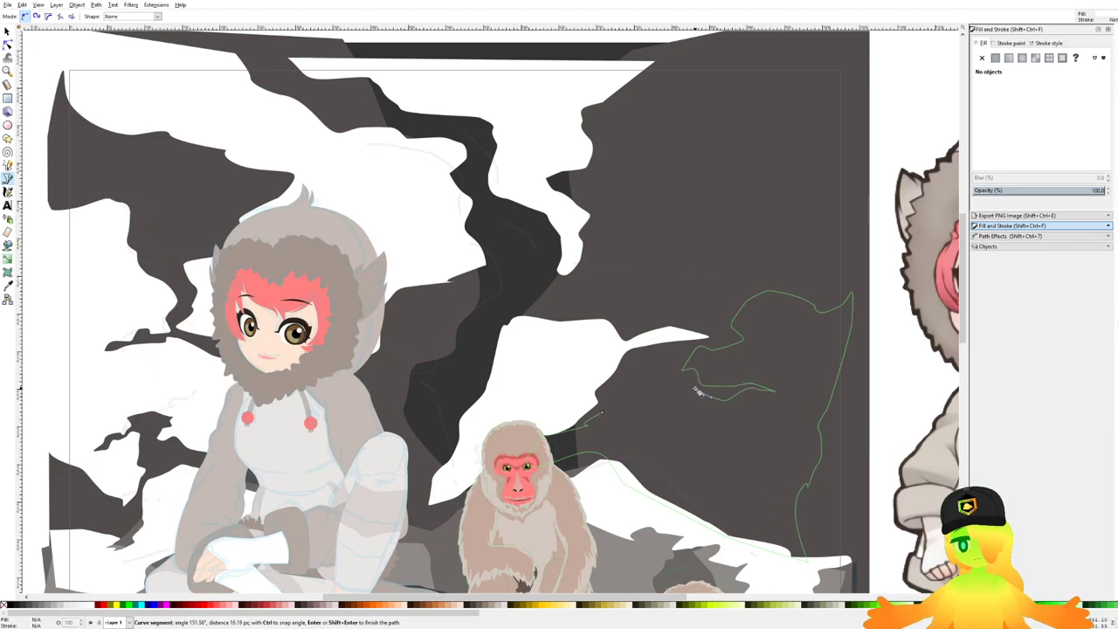
{"action": "left_click", "coordinate": [649, 376]}
{"action": "left_click", "coordinate": [603, 416]}
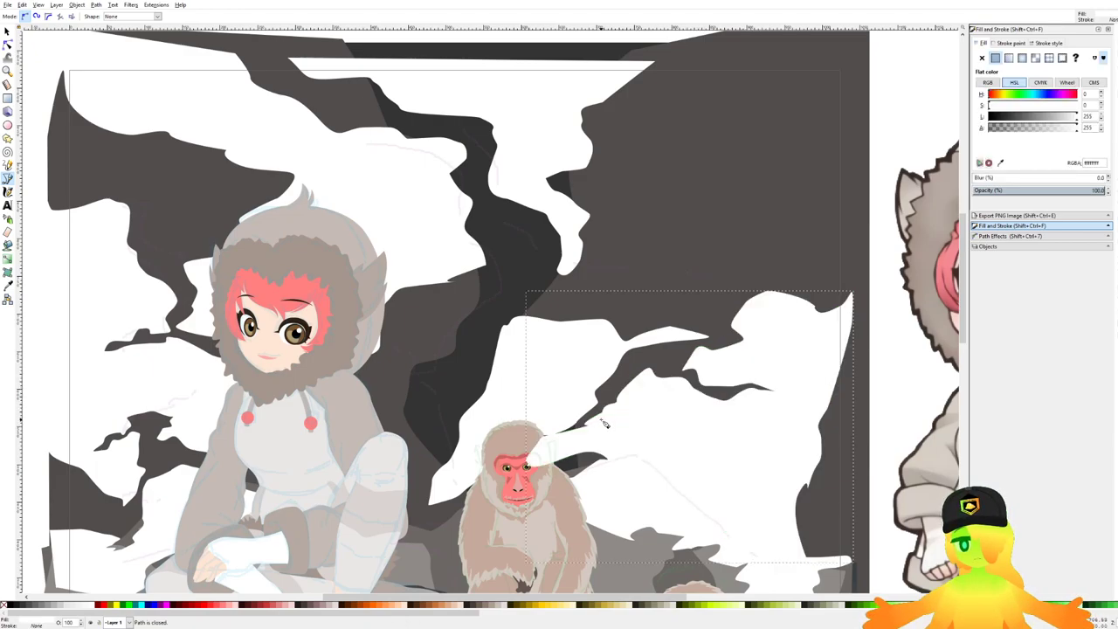
Step: Restack the new right-cliff snow patch behind the seated monkey and save the drawing
{"action": "scroll", "coordinate": [611, 428], "scroll_direction": "down", "scroll_amount": 2}
{"action": "key", "text": "ctrl+s"}
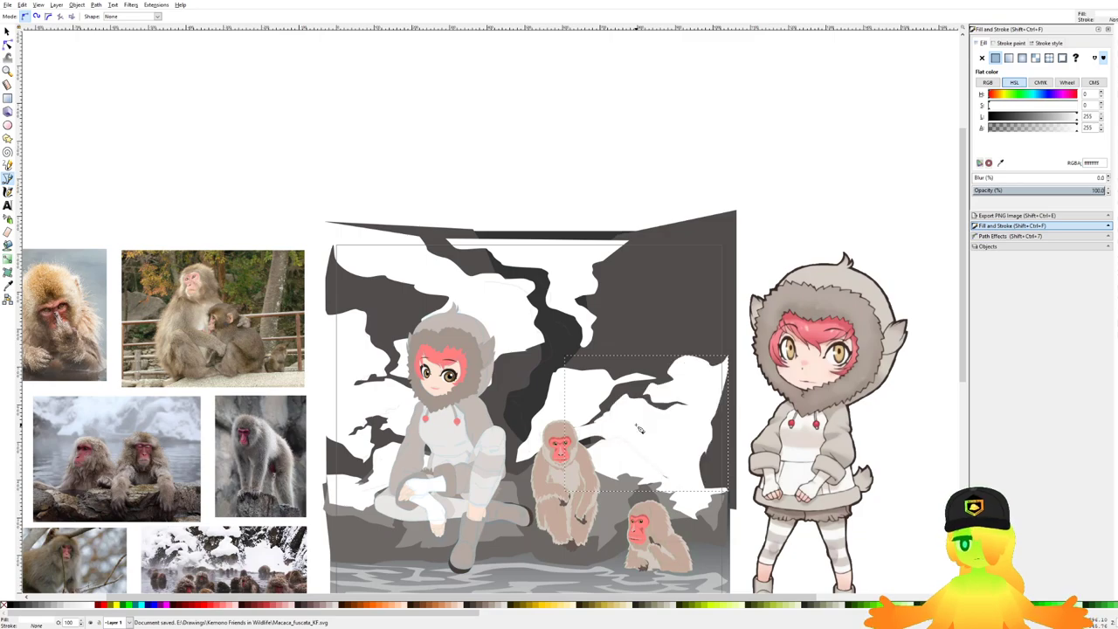
{"action": "scroll", "coordinate": [683, 519], "scroll_direction": "up", "scroll_amount": 5}
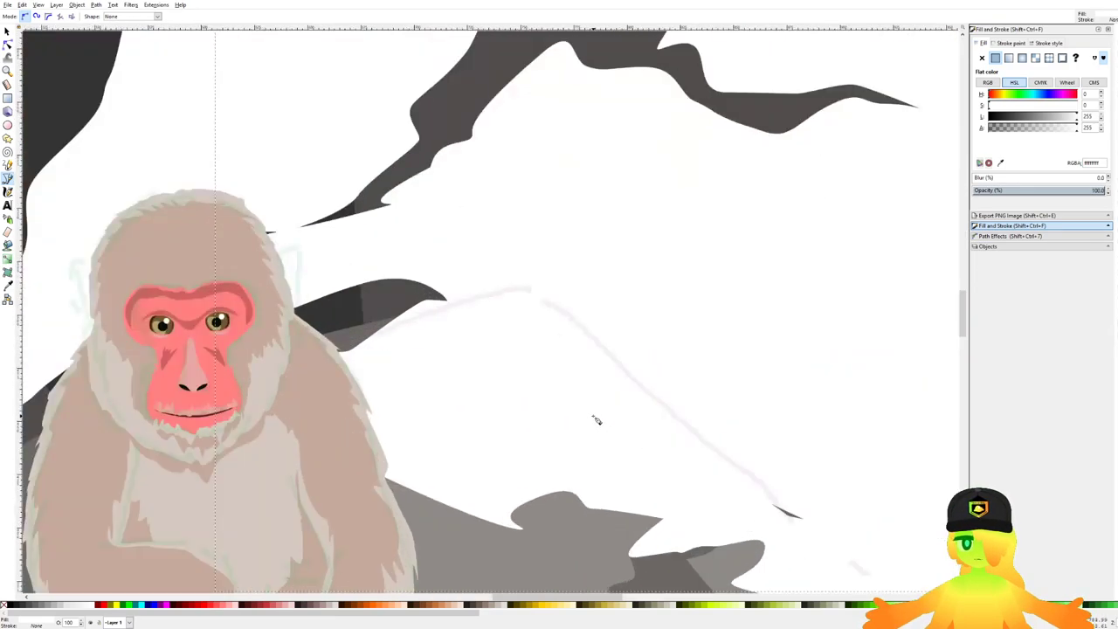
{"action": "scroll", "coordinate": [606, 372], "scroll_direction": "down", "scroll_amount": 4}
{"action": "scroll", "coordinate": [605, 372], "scroll_direction": "down", "scroll_amount": 4}
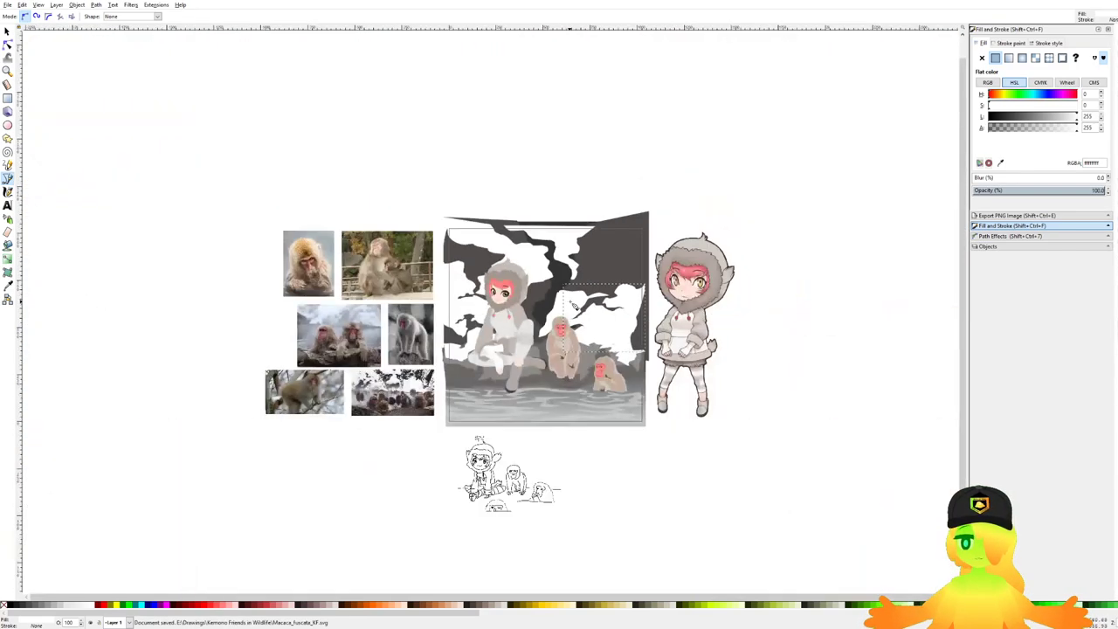
{"action": "key", "text": "ctrl+s"}
Step: Outline the ragged lower and inner edges of a snow patch on the bare upper right cliff
{"action": "scroll", "coordinate": [640, 253], "scroll_direction": "up", "scroll_amount": 5}
{"action": "left_click", "coordinate": [740, 304]}
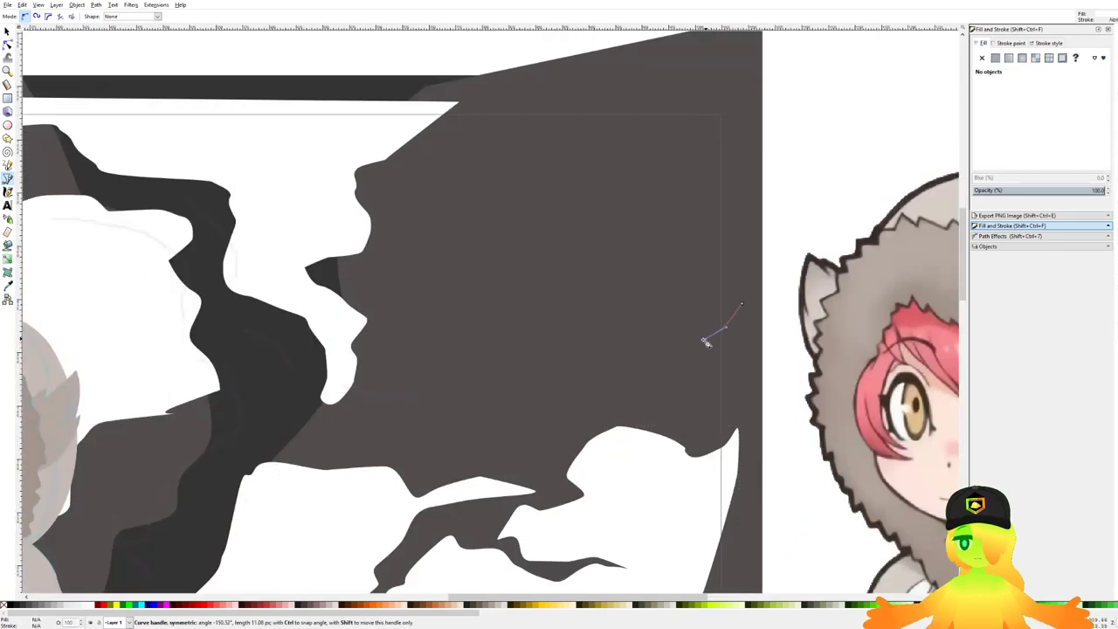
{"action": "left_click_drag", "start_coordinate": [601, 367], "coordinate": [602, 378]}
{"action": "left_click", "coordinate": [437, 430]}
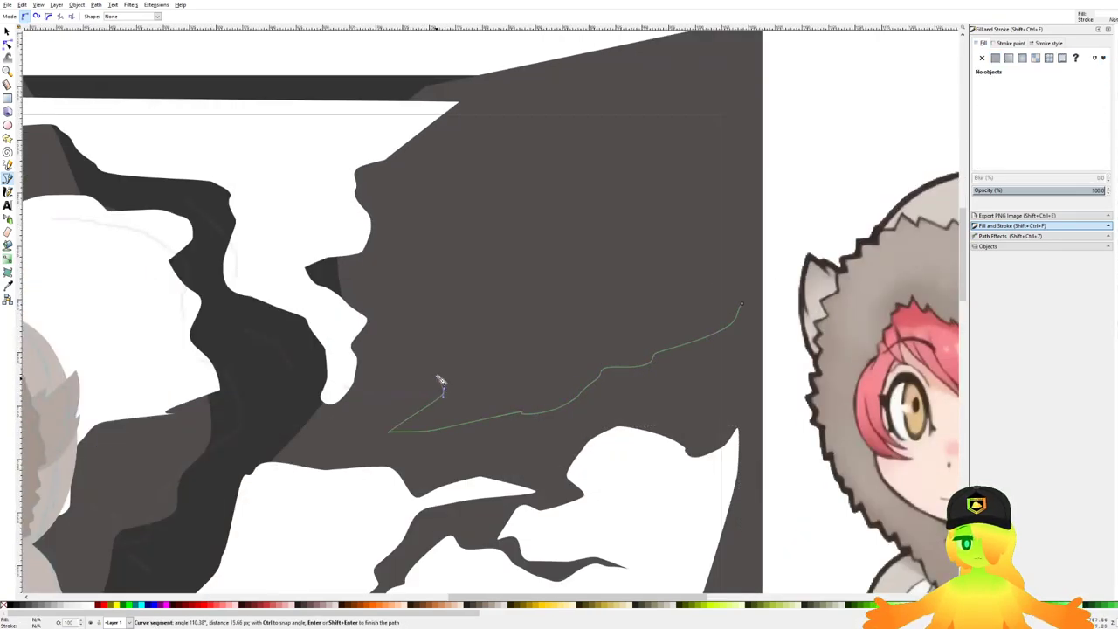
{"action": "left_click_drag", "start_coordinate": [429, 350], "coordinate": [430, 341]}
{"action": "left_click_drag", "start_coordinate": [461, 307], "coordinate": [463, 297]}
{"action": "left_click_drag", "start_coordinate": [535, 248], "coordinate": [540, 235]}
{"action": "left_click_drag", "start_coordinate": [646, 204], "coordinate": [655, 205]}
{"action": "left_click_drag", "start_coordinate": [730, 208], "coordinate": [732, 214]}
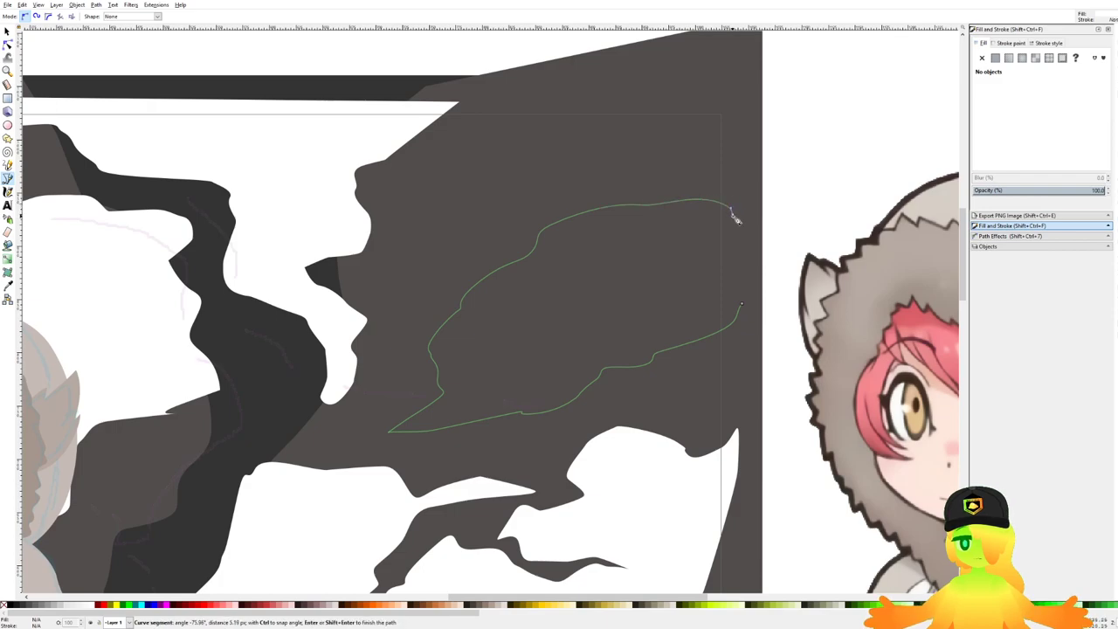
Step: Extend the upper right snow outline around a deep rock inlet, up its jagged inner side and straight across above the page edge
{"action": "left_click_drag", "start_coordinate": [548, 166], "coordinate": [511, 208]}
{"action": "left_click_drag", "start_coordinate": [496, 218], "coordinate": [466, 245]}
{"action": "left_click_drag", "start_coordinate": [448, 278], "coordinate": [448, 235]}
{"action": "left_click", "coordinate": [434, 278]}
{"action": "left_click_drag", "start_coordinate": [455, 202], "coordinate": [454, 163]}
{"action": "left_click", "coordinate": [403, 196]}
{"action": "left_click_drag", "start_coordinate": [446, 157], "coordinate": [475, 123]}
{"action": "left_click", "coordinate": [482, 95]}
{"action": "left_click", "coordinate": [758, 97]}
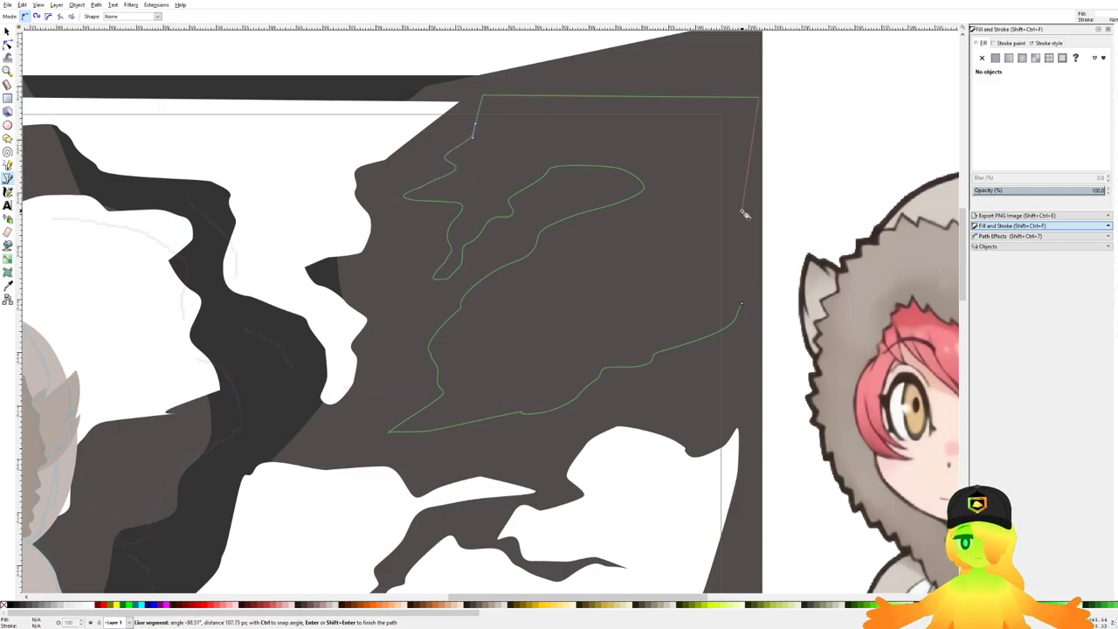
Step: Close the upper right snow patch with a notched outer edge along the cliff's right side and save the drawing
{"action": "left_click_drag", "start_coordinate": [731, 202], "coordinate": [683, 226]}
{"action": "left_click_drag", "start_coordinate": [704, 238], "coordinate": [711, 239]}
{"action": "left_click_drag", "start_coordinate": [735, 249], "coordinate": [735, 254]}
{"action": "left_click_drag", "start_coordinate": [703, 269], "coordinate": [706, 278]}
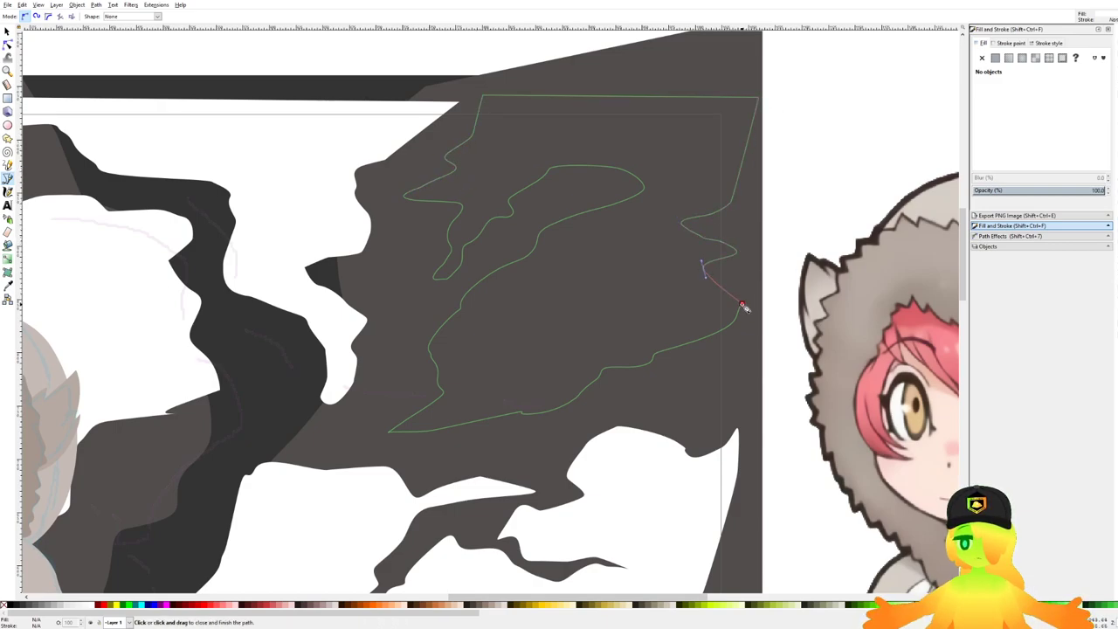
{"action": "left_click", "coordinate": [744, 308]}
{"action": "scroll", "coordinate": [756, 312], "scroll_direction": "down", "scroll_amount": 3}
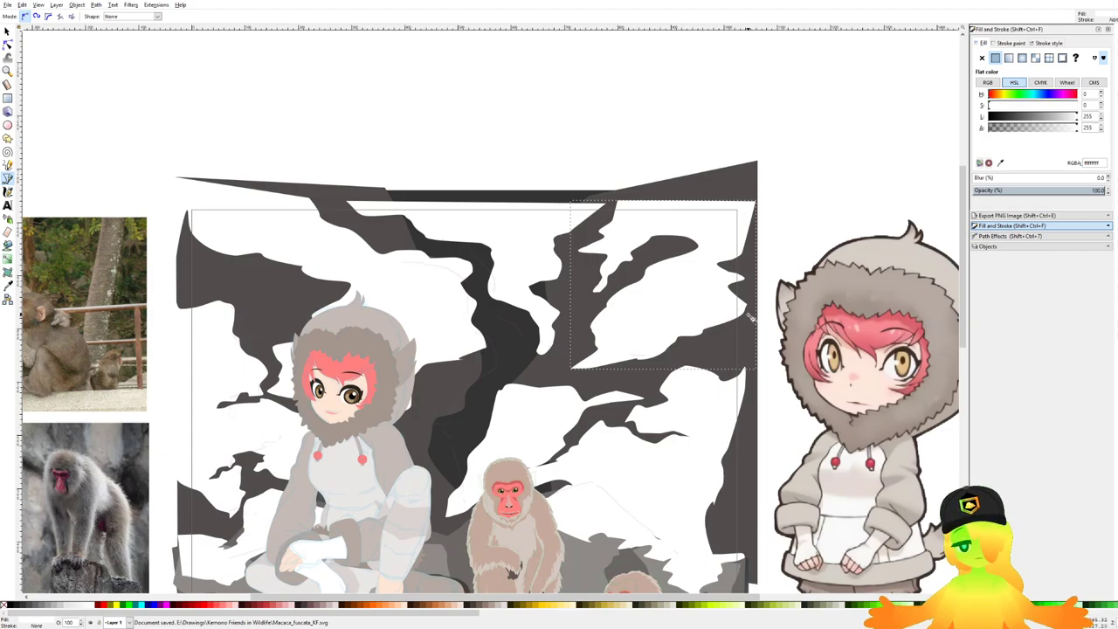
{"action": "scroll", "coordinate": [742, 321], "scroll_direction": "down", "scroll_amount": 5}
{"action": "scroll", "coordinate": [725, 330], "scroll_direction": "up", "scroll_amount": 4}
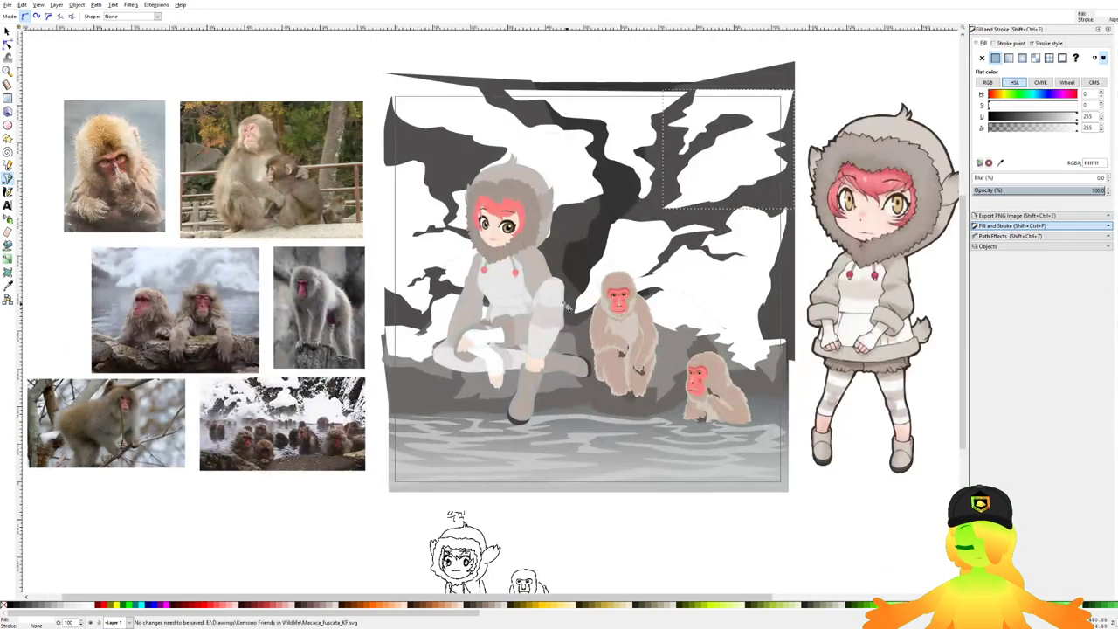
Step: Deselect the upper right snow patch and save the drawing again
{"action": "left_click", "coordinate": [7, 33]}
{"action": "scroll", "coordinate": [530, 264], "scroll_direction": "down", "scroll_amount": 2}
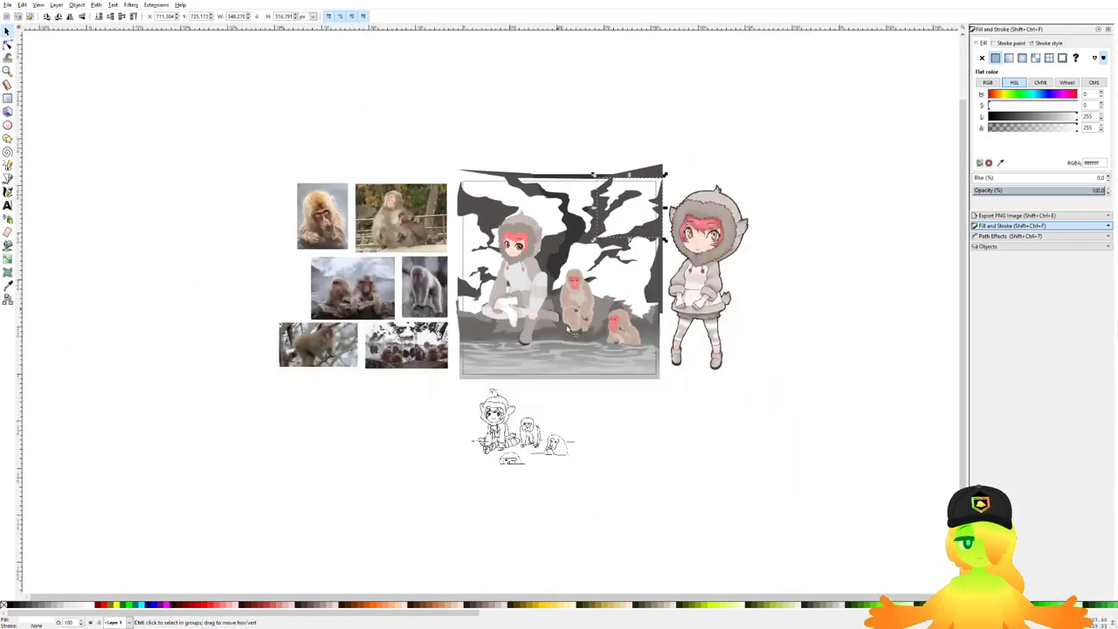
{"action": "left_click", "coordinate": [674, 379]}
{"action": "scroll", "coordinate": [631, 339], "scroll_direction": "up", "scroll_amount": 1}
{"action": "scroll", "coordinate": [432, 350], "scroll_direction": "up", "scroll_amount": 1}
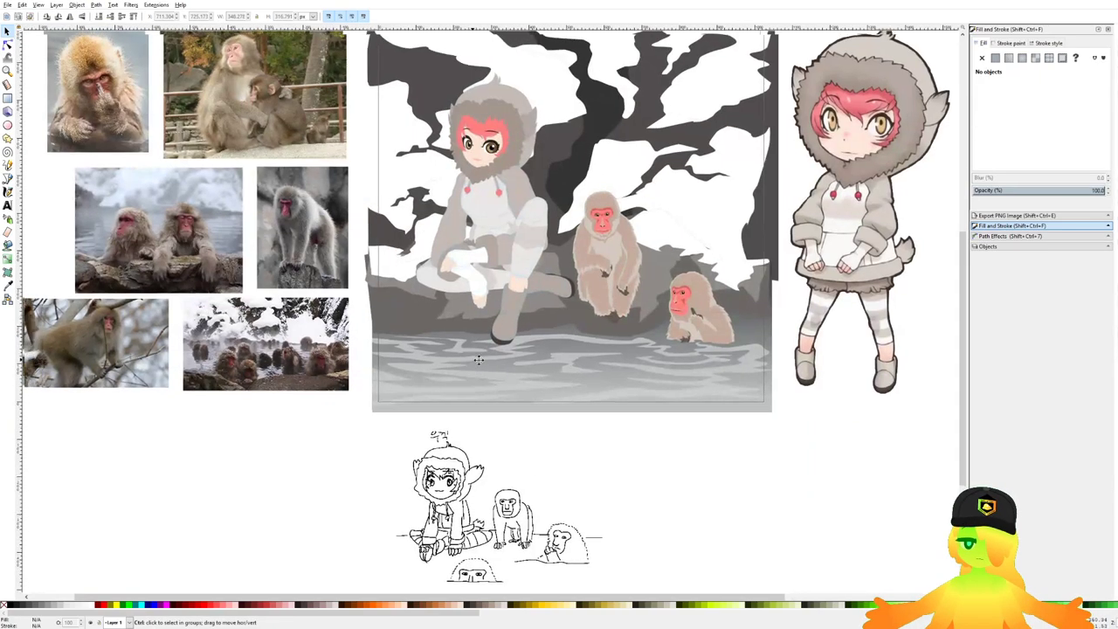
{"action": "scroll", "coordinate": [429, 348], "scroll_direction": "down", "scroll_amount": 1}
{"action": "scroll", "coordinate": [328, 347], "scroll_direction": "up", "scroll_amount": 1}
{"action": "key", "text": "ctrl+s"}
Step: Start a billowing mist outline at the scene's left edge, running over the girl's legs and past the seated monkey
{"action": "left_click", "coordinate": [8, 178]}
{"action": "scroll", "coordinate": [493, 271], "scroll_direction": "up", "scroll_amount": 1}
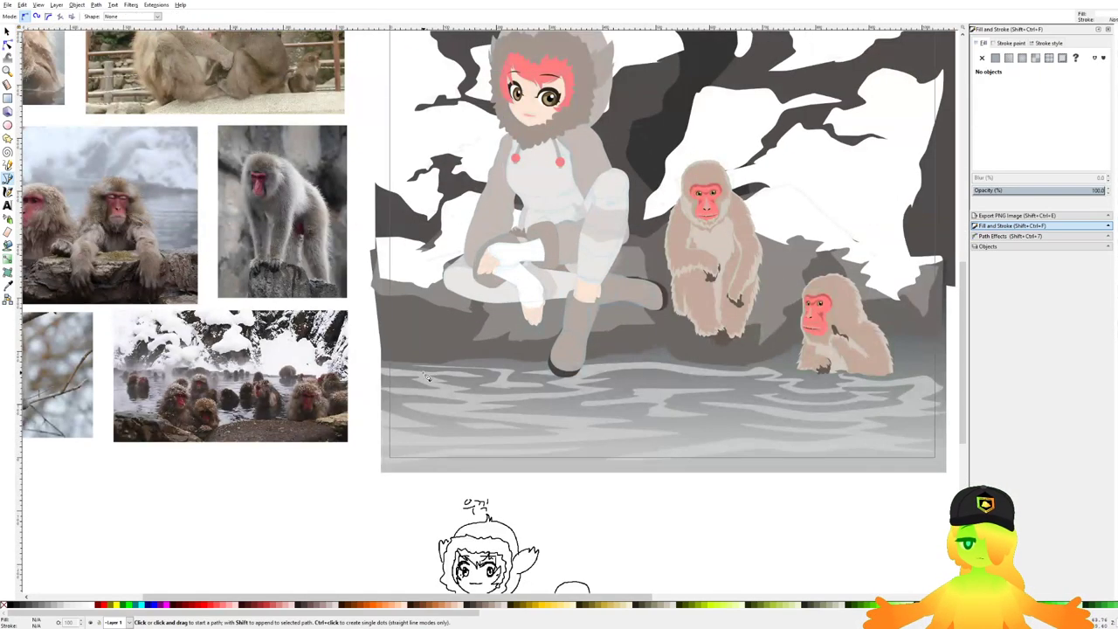
{"action": "left_click_drag", "start_coordinate": [370, 365], "coordinate": [424, 337]}
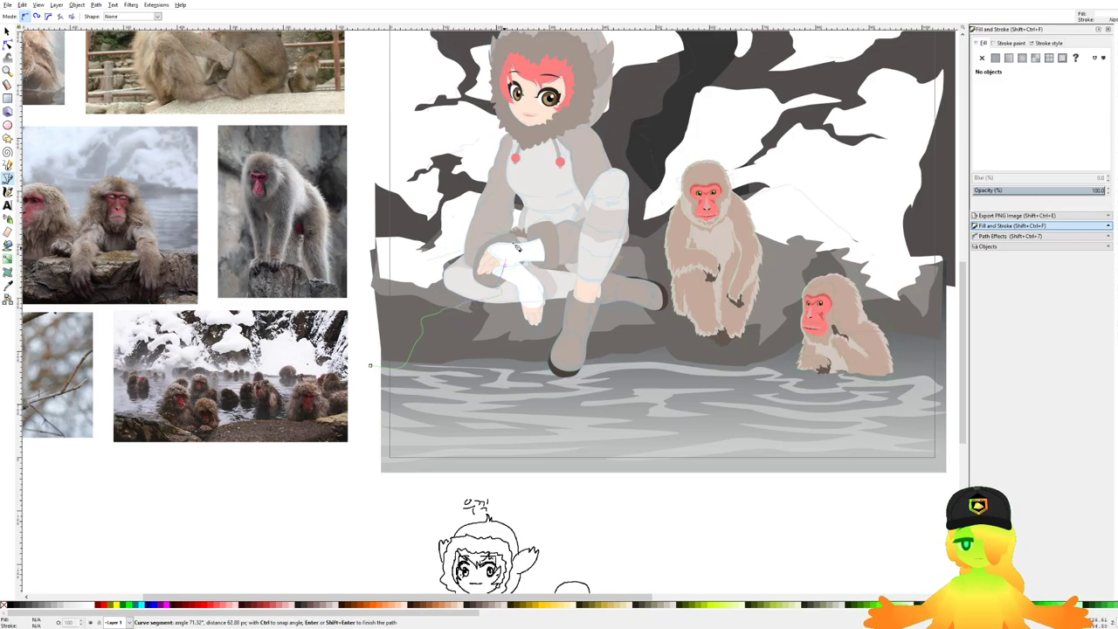
{"action": "left_click", "coordinate": [517, 247]}
{"action": "left_click", "coordinate": [590, 265]}
{"action": "left_click_drag", "start_coordinate": [618, 235], "coordinate": [654, 251]}
{"action": "left_click_drag", "start_coordinate": [694, 285], "coordinate": [748, 305]}
Step: Continue the mist outline past the bathing monkey to the right edge, then close it around the bottom of the scene
{"action": "left_click_drag", "start_coordinate": [780, 350], "coordinate": [793, 354]}
{"action": "left_click_drag", "start_coordinate": [908, 380], "coordinate": [920, 389]}
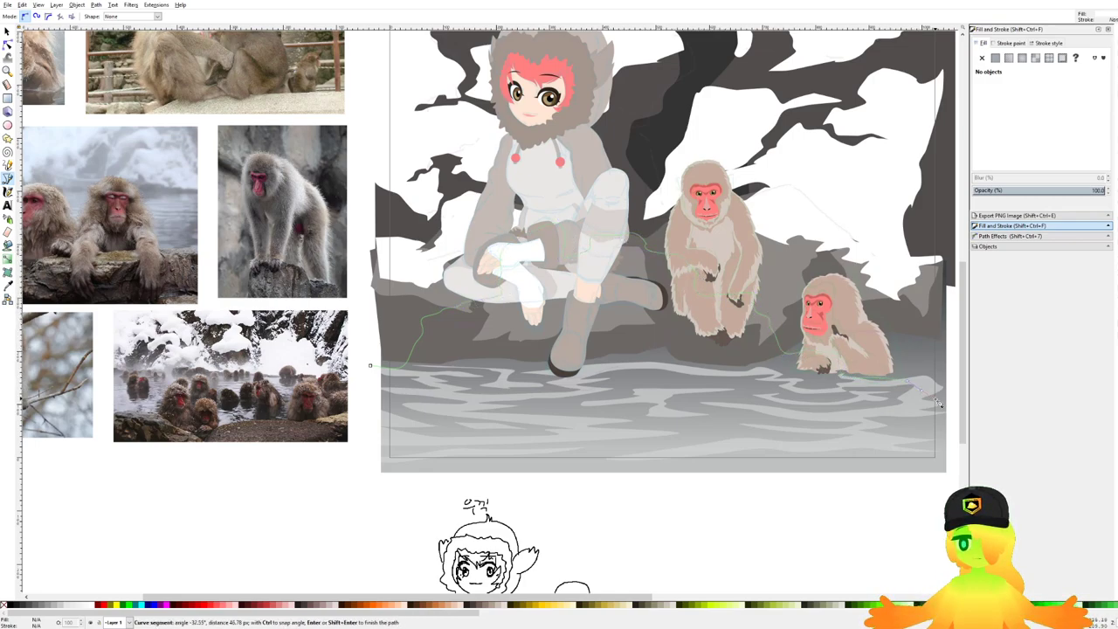
{"action": "left_click", "coordinate": [949, 479]}
{"action": "left_click", "coordinate": [370, 479]}
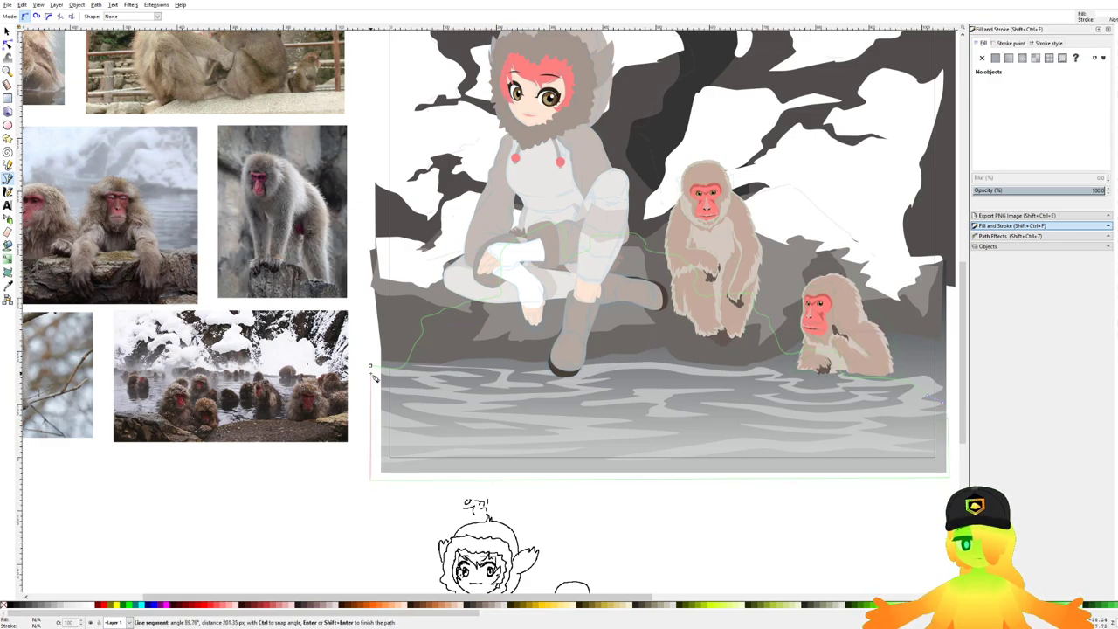
{"action": "left_click", "coordinate": [370, 366]}
{"action": "left_click_drag", "start_coordinate": [934, 294], "coordinate": [844, 314]}
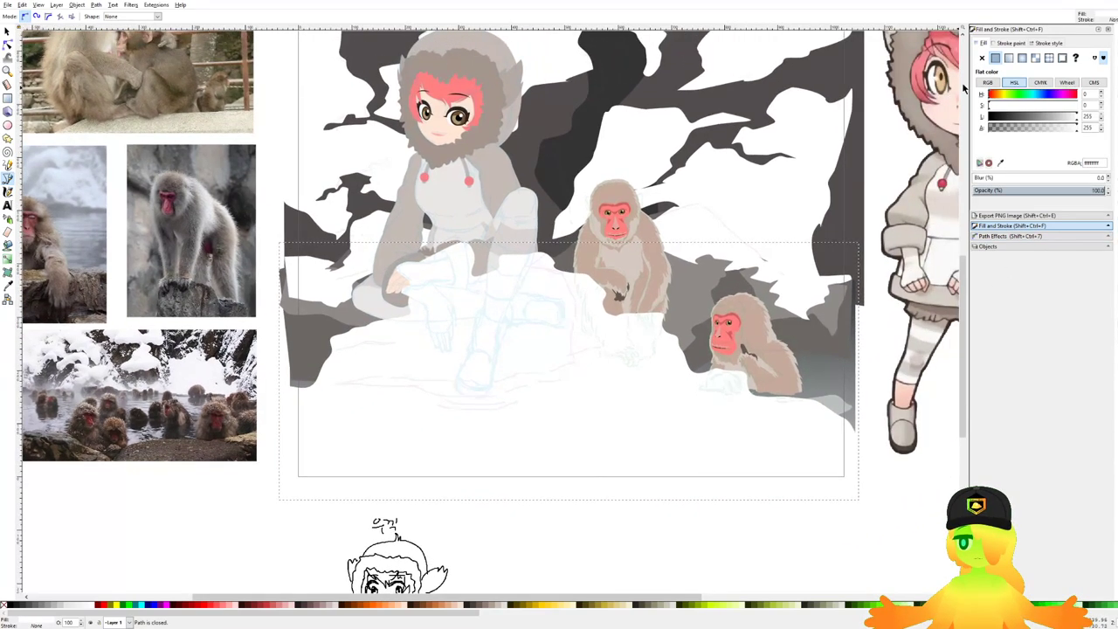
Step: Fill the mist shape with a white linear gradient fading upward from below the scene, and save the drawing
{"action": "left_click", "coordinate": [1009, 58]}
{"action": "left_click", "coordinate": [1019, 101]}
{"action": "left_click", "coordinate": [993, 164]}
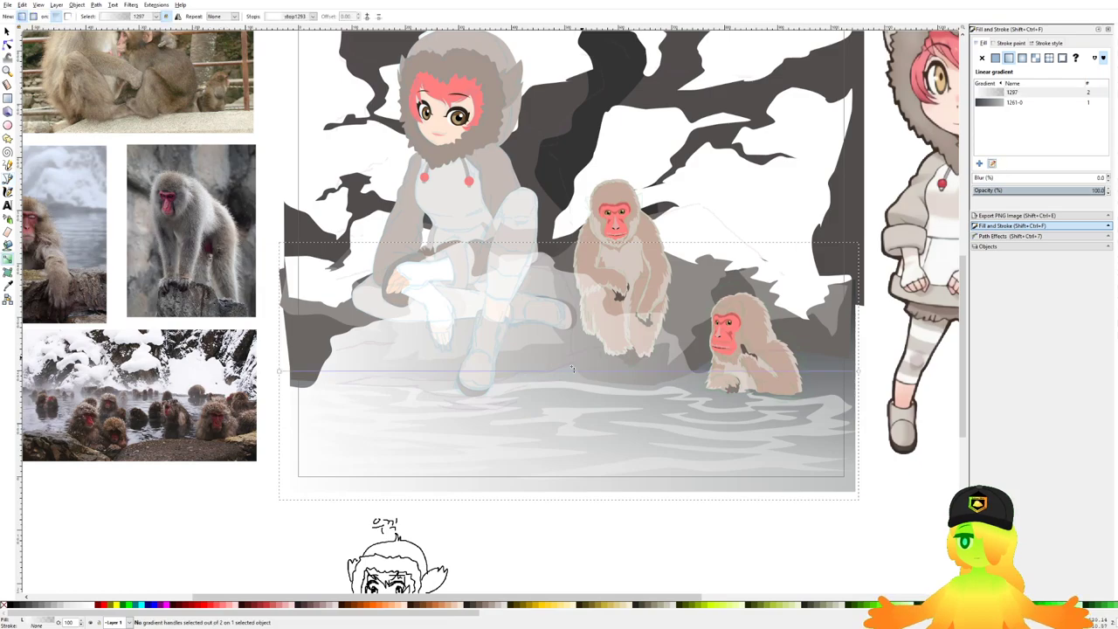
{"action": "left_click_drag", "start_coordinate": [549, 582], "coordinate": [840, 318]}
{"action": "mouse_move", "coordinate": [865, 374]}
{"action": "left_mouse_down"}
{"action": "mouse_move", "coordinate": [812, 403]}
{"action": "mouse_move", "coordinate": [630, 218]}
{"action": "mouse_move", "coordinate": [675, 206]}
{"action": "left_mouse_up"}
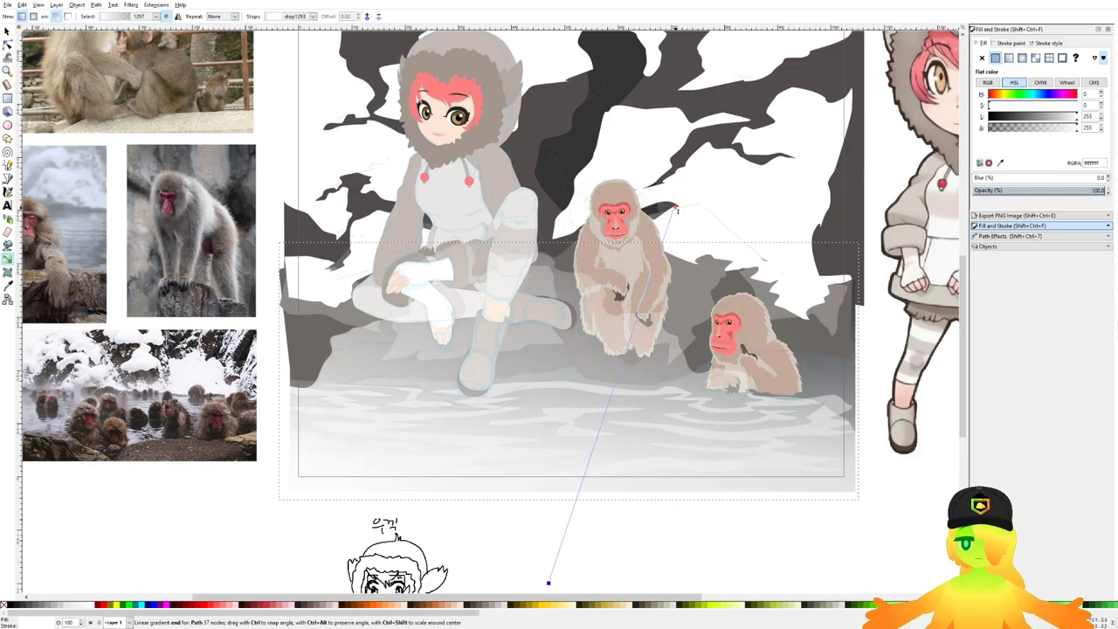
{"action": "left_click", "coordinate": [7, 33]}
{"action": "scroll", "coordinate": [296, 143], "scroll_direction": "down", "scroll_amount": 3}
{"action": "key", "text": "Escape"}
{"action": "key", "text": "ctrl+s"}
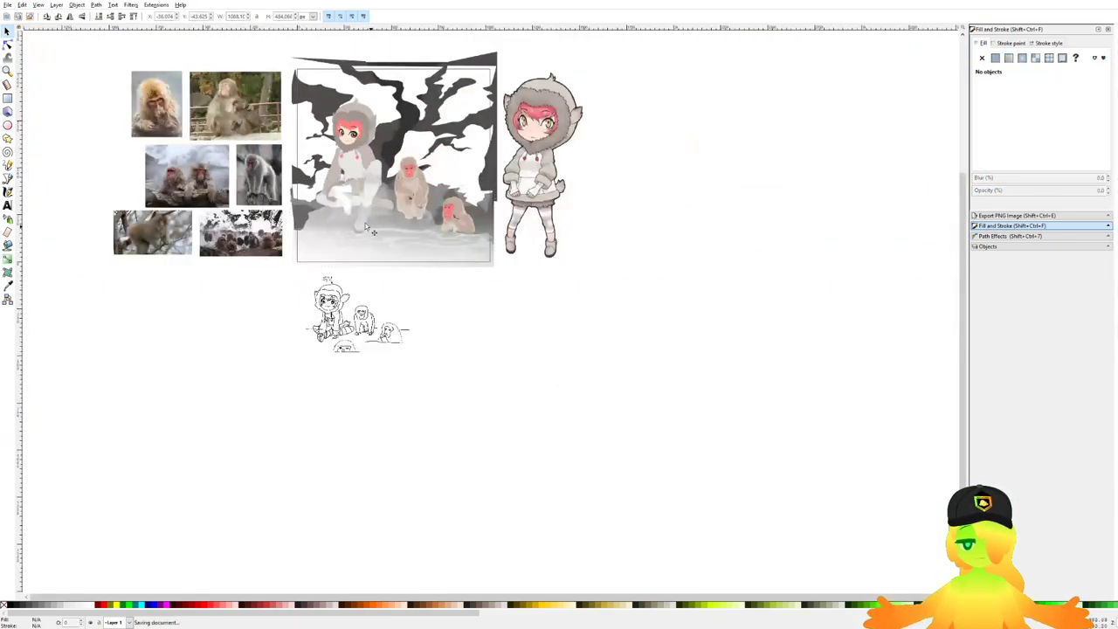
Step: Widen the mist shape slightly, shift it left so it overhangs the scene's left edge, and save the drawing
{"action": "scroll", "coordinate": [341, 214], "scroll_direction": "up", "scroll_amount": 2}
{"action": "left_click", "coordinate": [345, 263]}
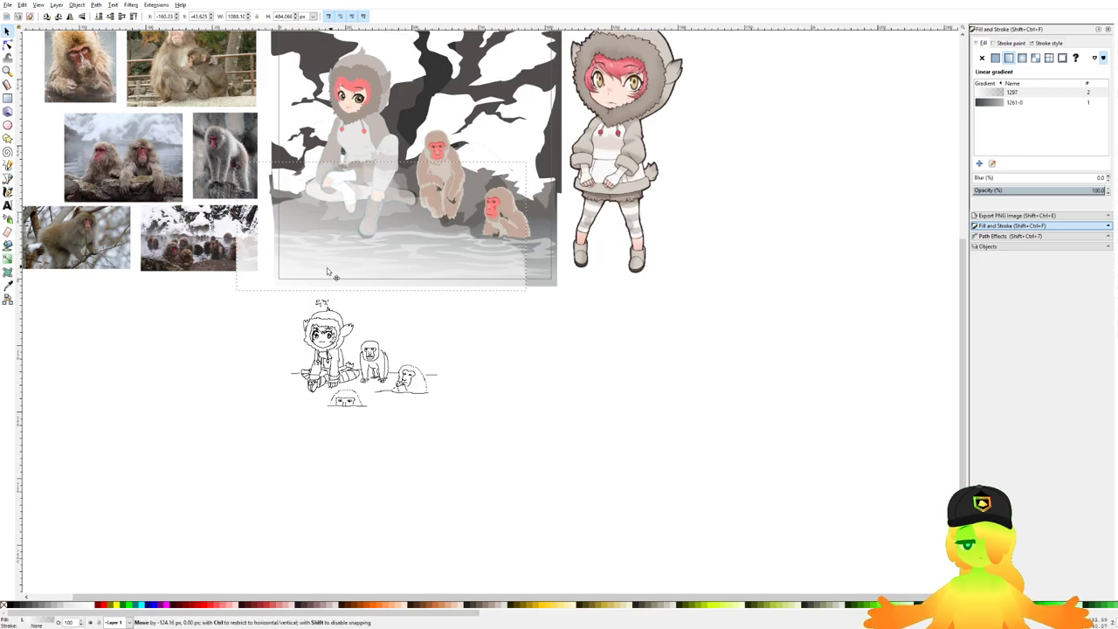
{"action": "left_click_drag", "start_coordinate": [538, 228], "coordinate": [557, 228]}
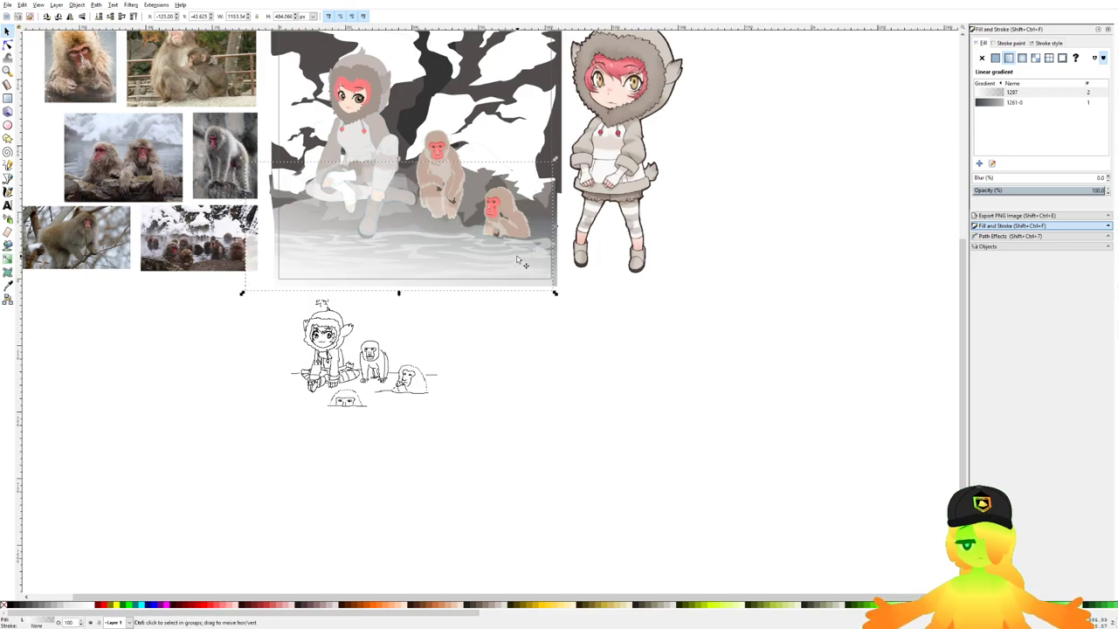
{"action": "left_click_drag", "start_coordinate": [516, 260], "coordinate": [495, 255]}
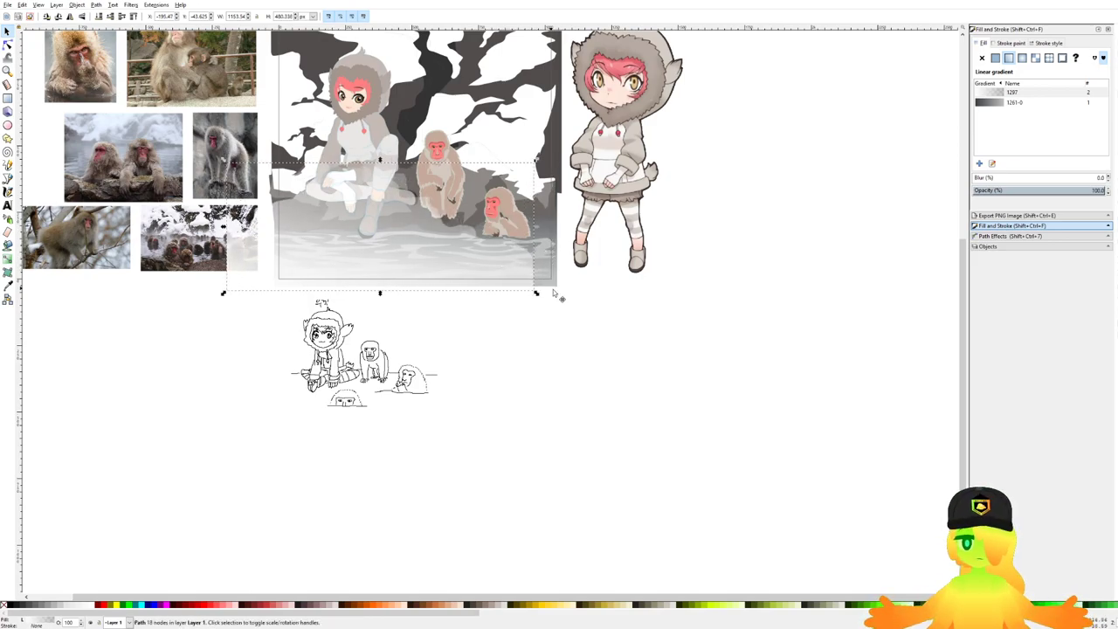
{"action": "key", "text": "ctrl+z"}
{"action": "key", "text": "ctrl+s"}
{"action": "left_click", "coordinate": [518, 356]}
{"action": "scroll", "coordinate": [506, 293], "scroll_direction": "up", "scroll_amount": 1}
{"action": "left_click_drag", "start_coordinate": [428, 259], "coordinate": [495, 352]}
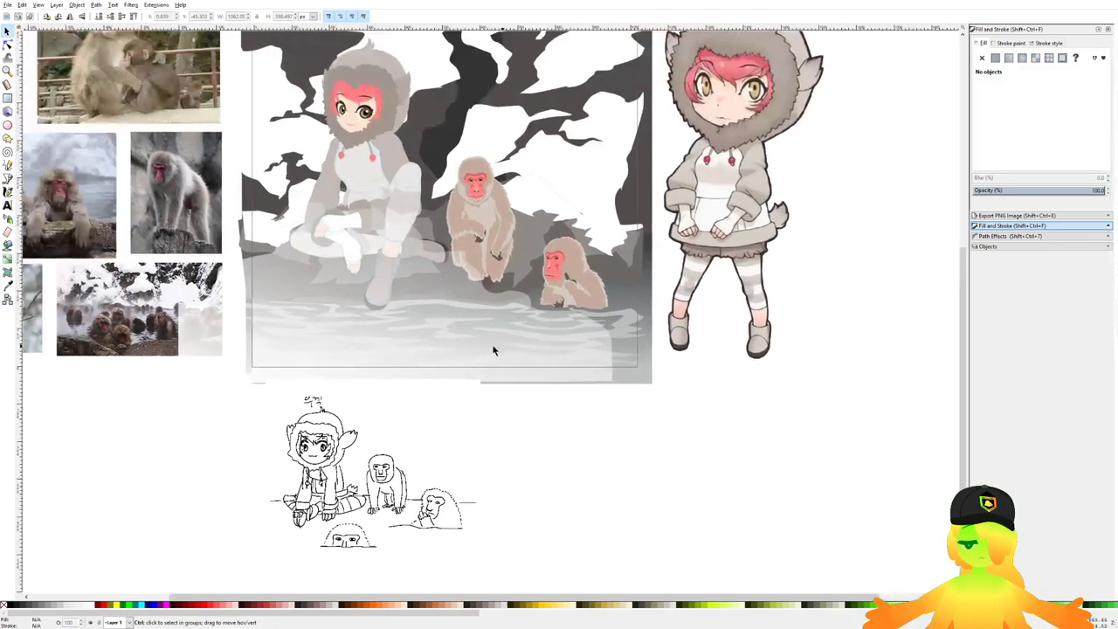
Step: Start a second mist outline outside the scene's right edge, curving over the rocks and across the bathing monkey's back
{"action": "left_click", "coordinate": [8, 179]}
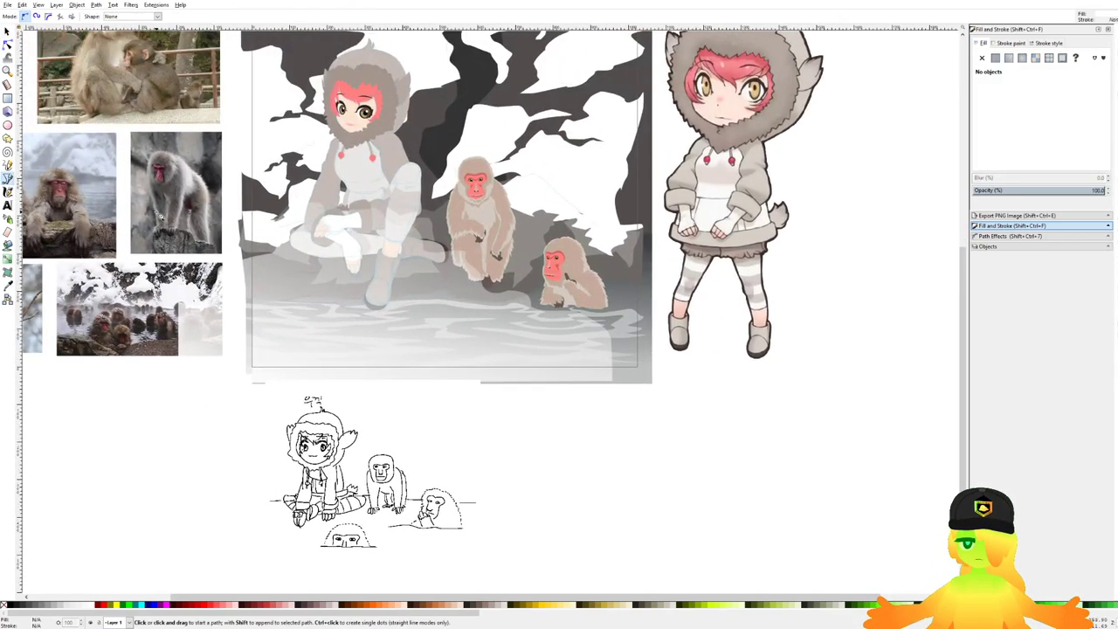
{"action": "scroll", "coordinate": [566, 274], "scroll_direction": "up", "scroll_amount": 1}
{"action": "key", "text": "ctrl+s"}
{"action": "left_click_drag", "start_coordinate": [664, 297], "coordinate": [659, 365]}
{"action": "left_click", "coordinate": [758, 385]}
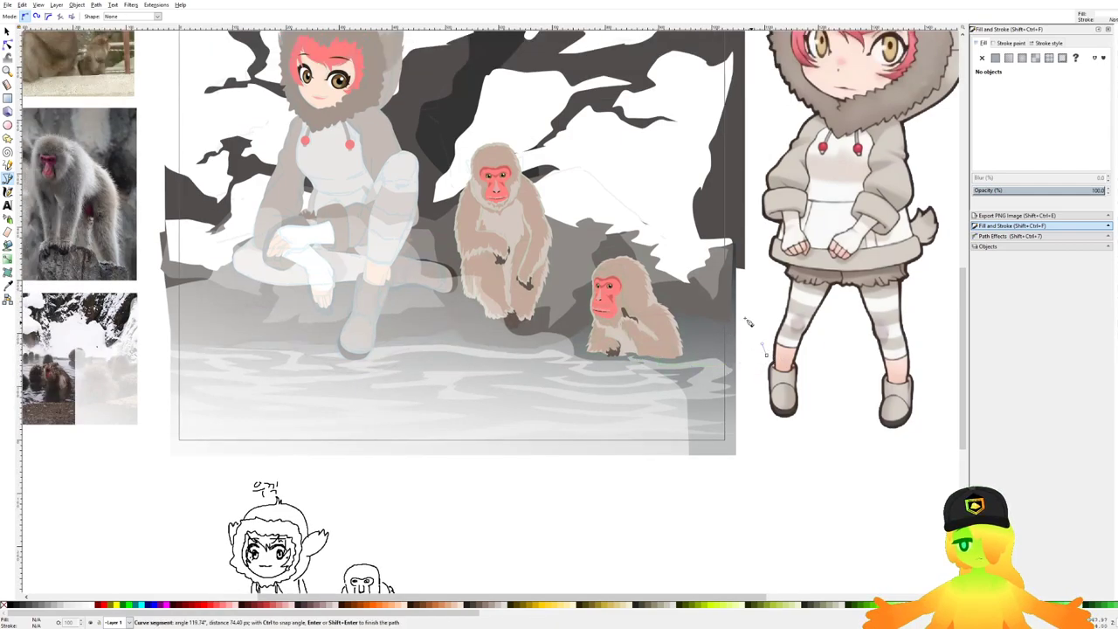
{"action": "left_click_drag", "start_coordinate": [716, 295], "coordinate": [685, 283]}
{"action": "left_click_drag", "start_coordinate": [651, 318], "coordinate": [661, 324]}
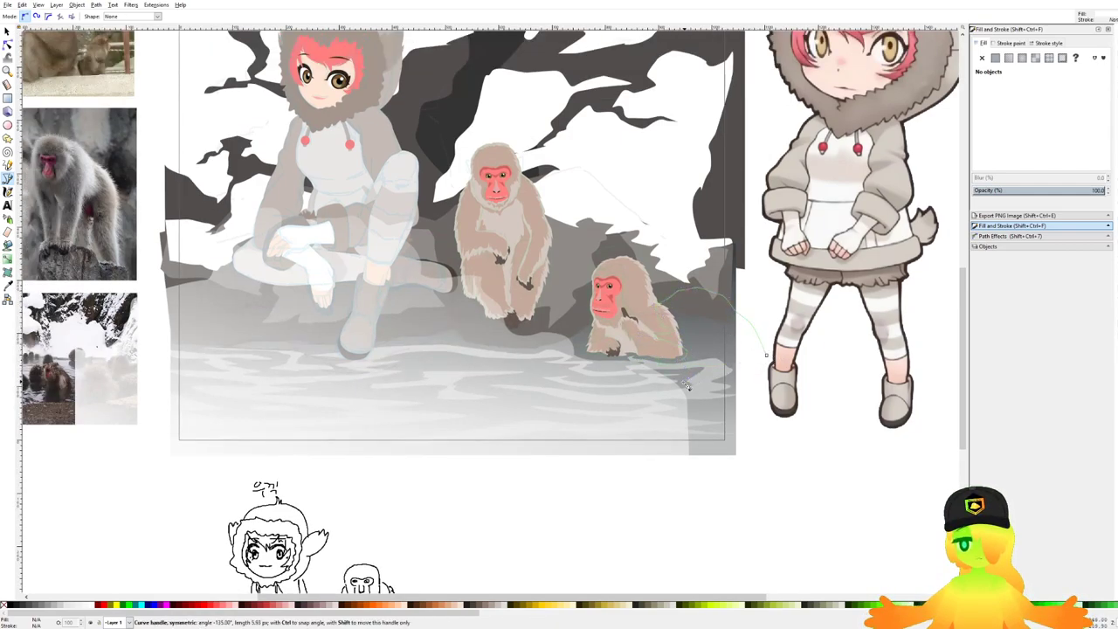
Step: Run the second mist outline in billows to the scene's left side, close it below the page, and give it a linear gradient fill
{"action": "left_click_drag", "start_coordinate": [543, 337], "coordinate": [542, 336]}
{"action": "left_click_drag", "start_coordinate": [508, 315], "coordinate": [502, 333]}
{"action": "left_click_drag", "start_coordinate": [527, 357], "coordinate": [515, 371]}
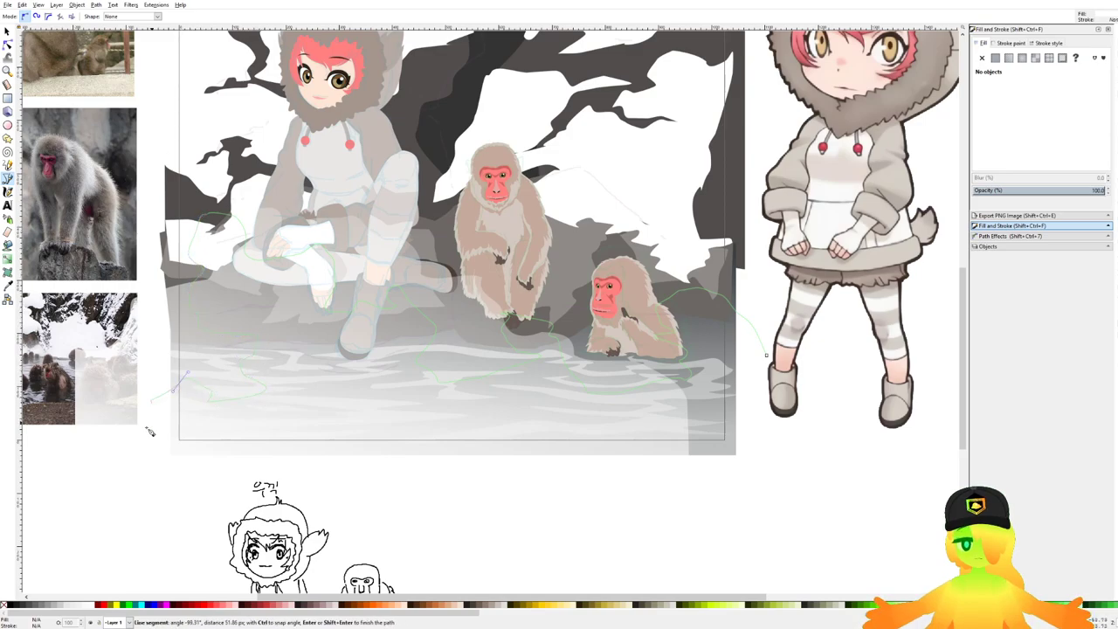
{"action": "left_click", "coordinate": [753, 476]}
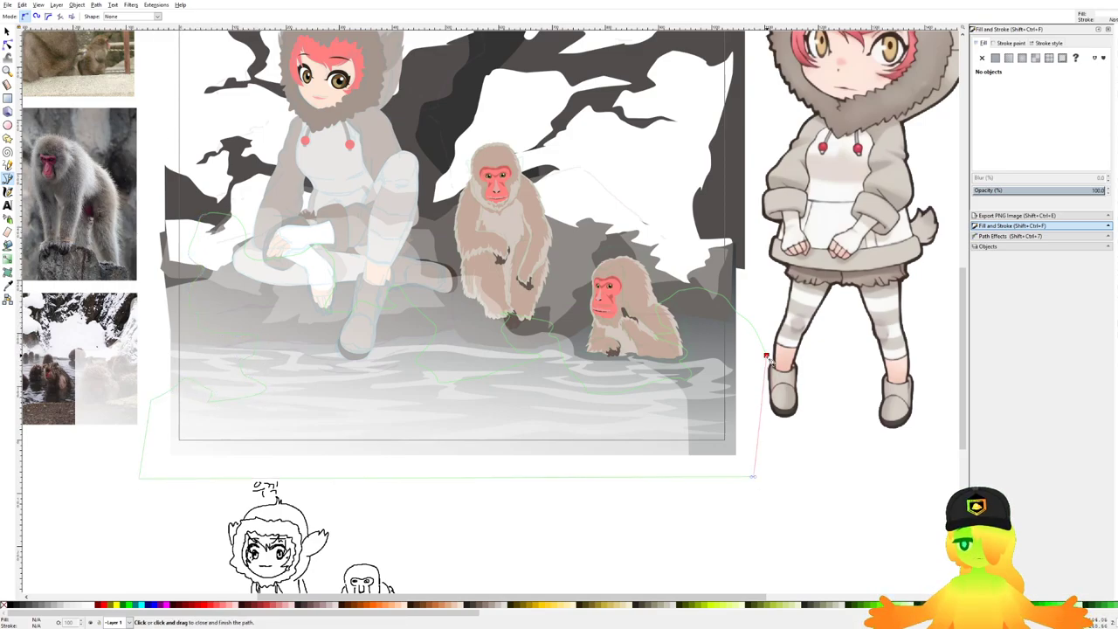
{"action": "left_click", "coordinate": [766, 356]}
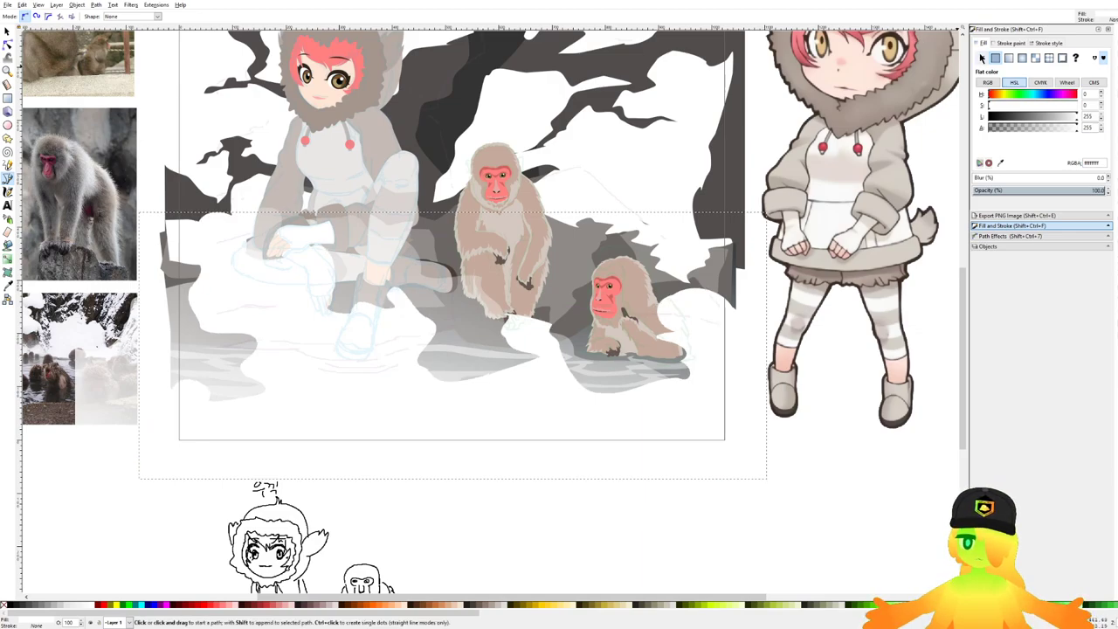
{"action": "left_click", "coordinate": [1008, 59]}
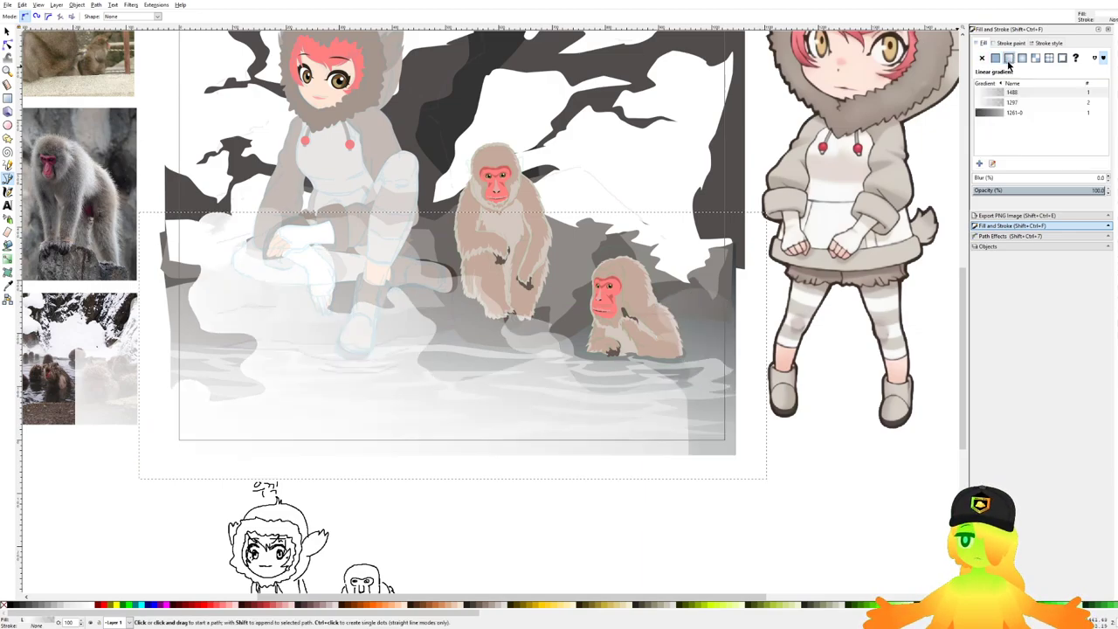
Step: Run the second mist's white gradient from opaque below the scene to transparent above the bathing monkey, and save the drawing
{"action": "left_click", "coordinate": [991, 164]}
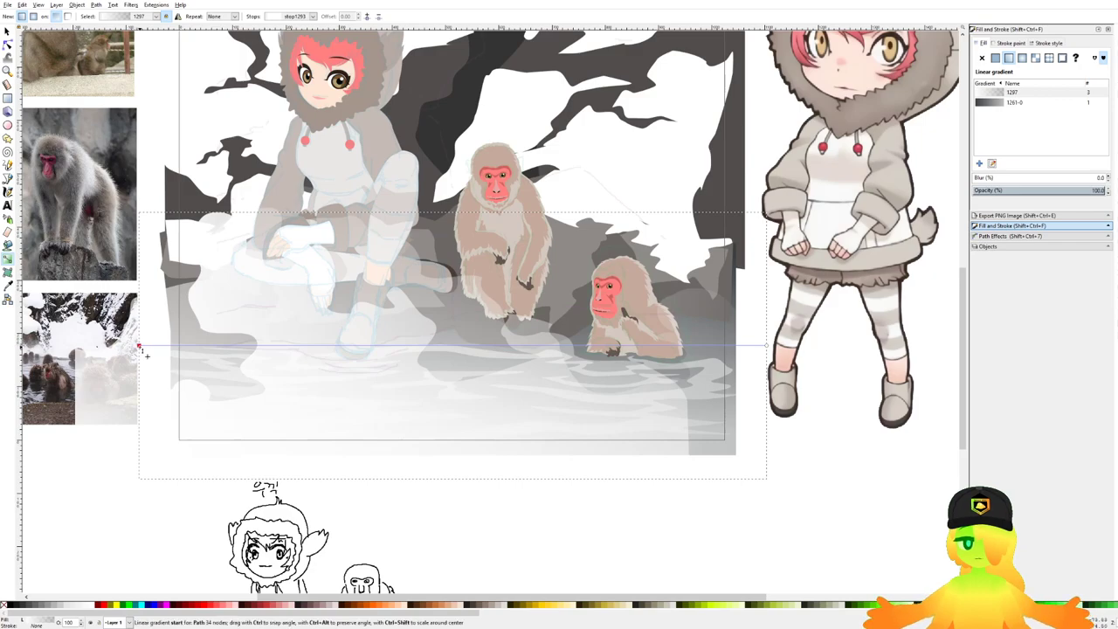
{"action": "left_click_drag", "start_coordinate": [138, 346], "coordinate": [486, 259]}
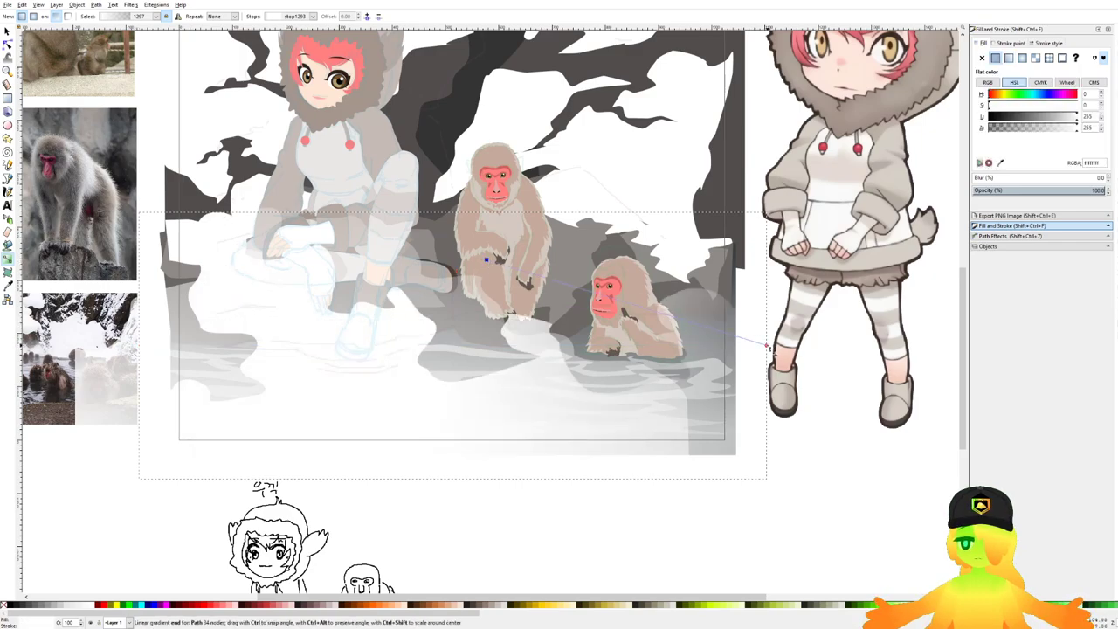
{"action": "left_click_drag", "start_coordinate": [768, 346], "coordinate": [572, 562]}
{"action": "mouse_move", "coordinate": [602, 234]}
{"action": "left_mouse_down"}
{"action": "mouse_move", "coordinate": [588, 187]}
{"action": "mouse_move", "coordinate": [544, 358]}
{"action": "mouse_move", "coordinate": [560, 284]}
{"action": "mouse_move", "coordinate": [606, 242]}
{"action": "mouse_move", "coordinate": [599, 237]}
{"action": "left_mouse_up"}
{"action": "scroll", "coordinate": [560, 408], "scroll_direction": "down", "scroll_amount": 1}
{"action": "scroll", "coordinate": [558, 406], "scroll_direction": "up", "scroll_amount": 1}
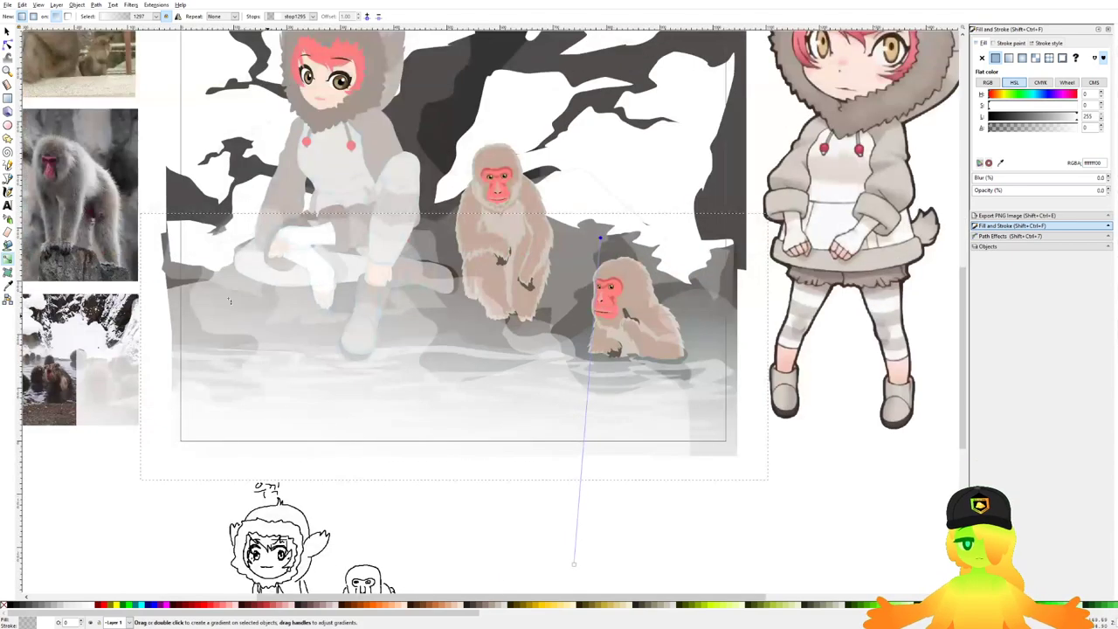
{"action": "key", "text": "ctrl+s"}
Step: Flatten the second mist shape to about 417 px high by lowering its upper edge
{"action": "left_click", "coordinate": [7, 31]}
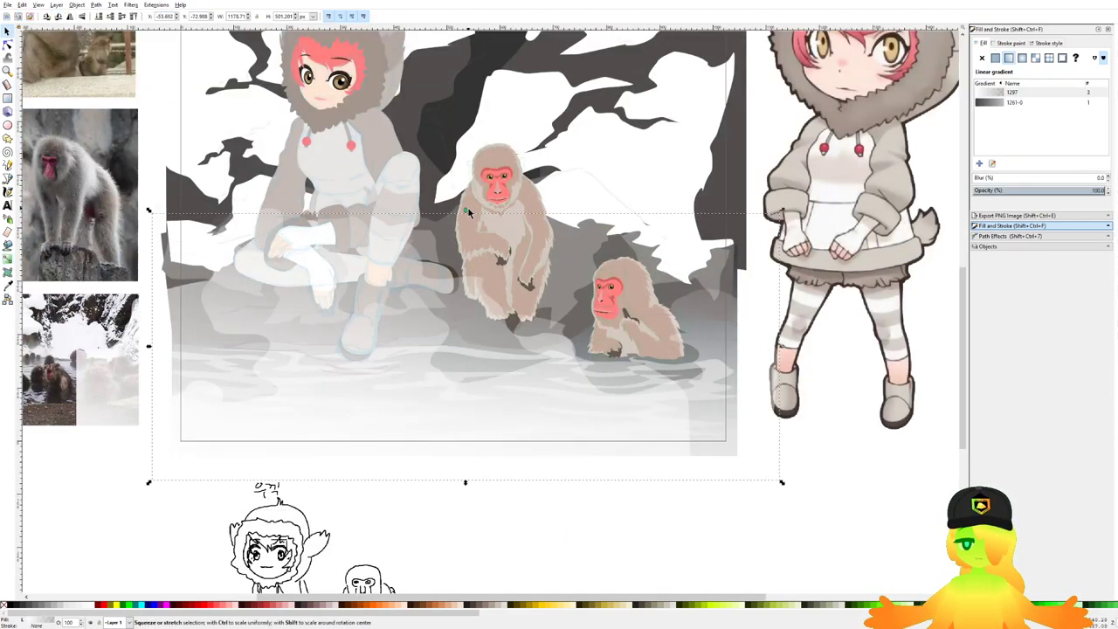
{"action": "left_click_drag", "start_coordinate": [466, 214], "coordinate": [488, 258]}
{"action": "key", "text": "ctrl+z"}
{"action": "left_click", "coordinate": [415, 377]}
{"action": "scroll", "coordinate": [455, 341], "scroll_direction": "down", "scroll_amount": 1}
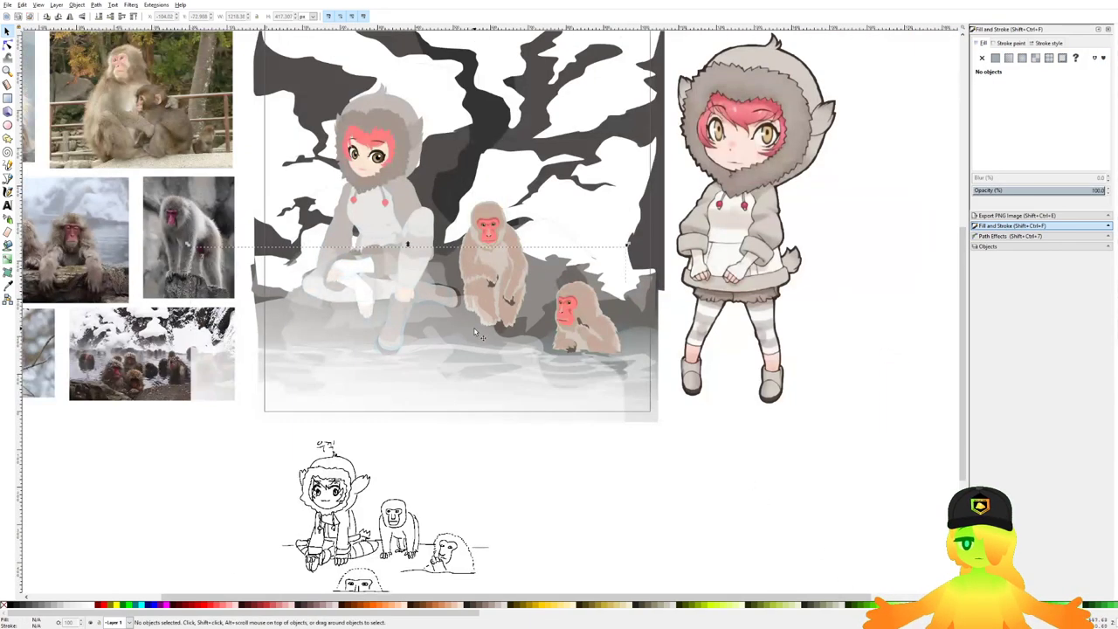
Step: Resize the first mist shape to about 1300 by 402 px and shift it right to span the whole scene
{"action": "left_click_drag", "start_coordinate": [410, 246], "coordinate": [410, 235]}
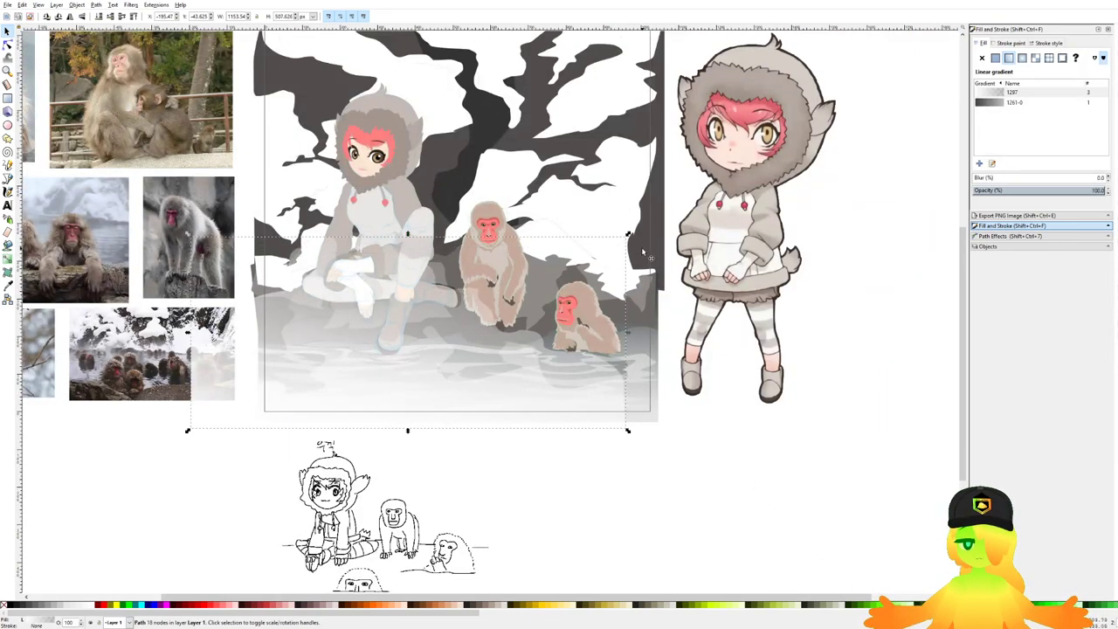
{"action": "left_click_drag", "start_coordinate": [629, 235], "coordinate": [648, 231]}
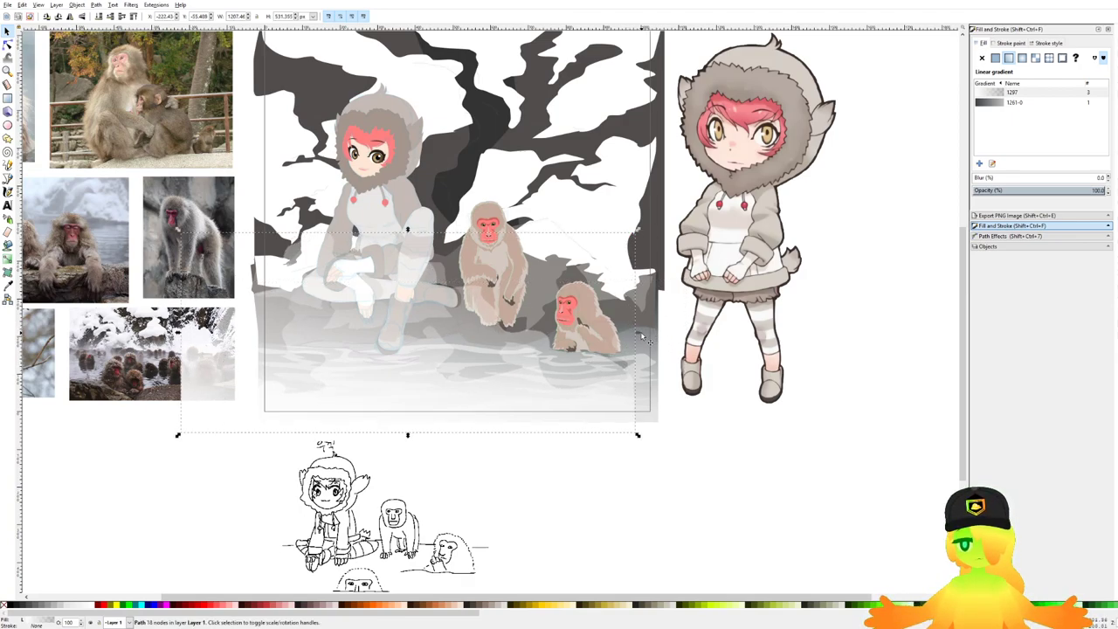
{"action": "left_click_drag", "start_coordinate": [645, 338], "coordinate": [673, 334]}
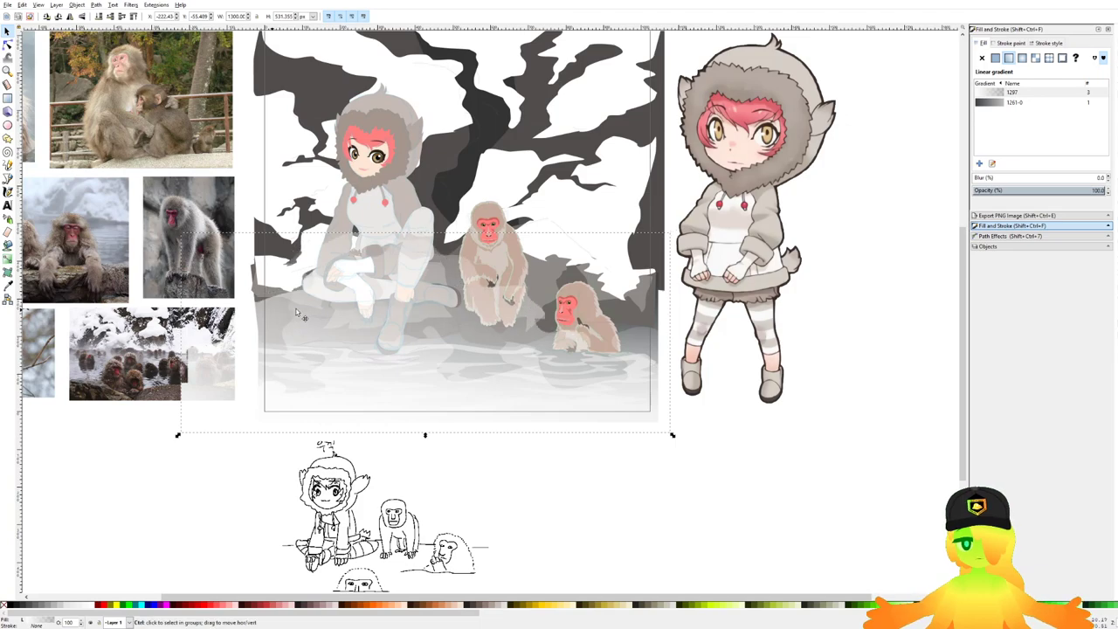
{"action": "left_click_drag", "start_coordinate": [296, 312], "coordinate": [286, 308]}
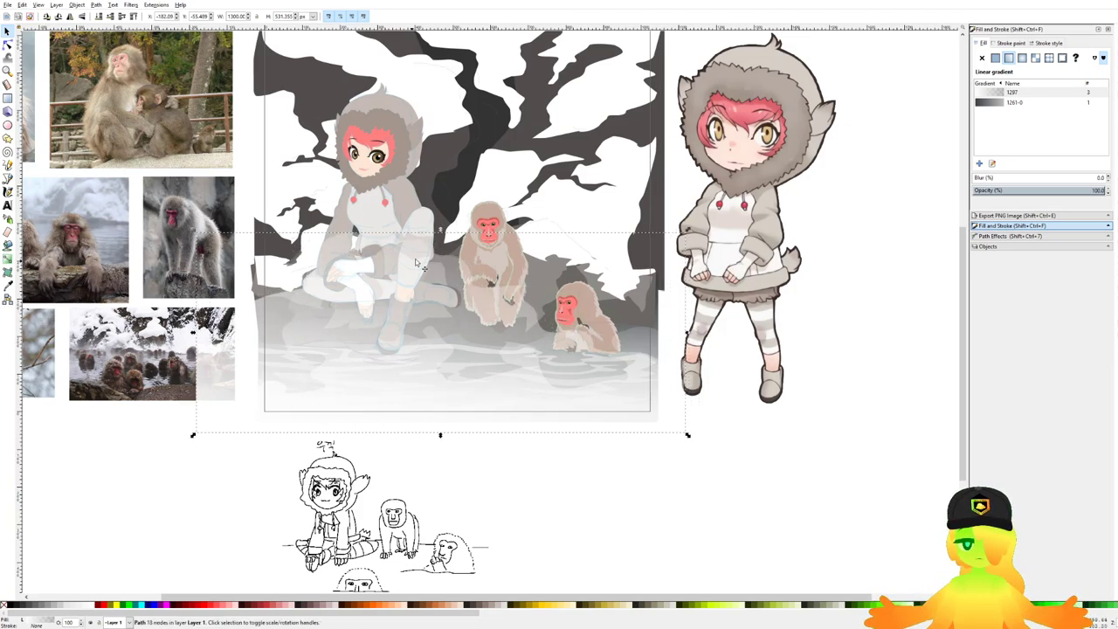
{"action": "left_click", "coordinate": [452, 293], "text": "shift"}
{"action": "left_click_drag", "start_coordinate": [442, 230], "coordinate": [454, 283]}
Step: Shift the second mist shape slightly left over the water and save the drawing
{"action": "key", "text": "Escape"}
{"action": "left_click", "coordinate": [328, 365]}
{"action": "left_click_drag", "start_coordinate": [370, 391], "coordinate": [353, 389]}
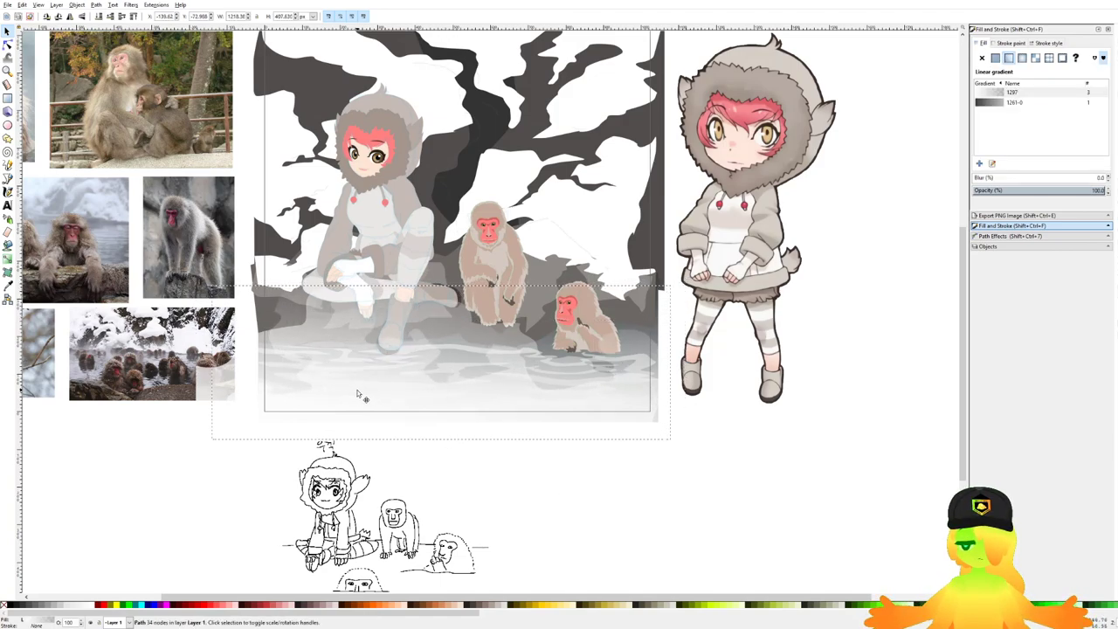
{"action": "key", "text": "Escape"}
{"action": "key", "text": "ctrl+s"}
Step: Shift the first mist shape further right, flatten it to about 340 px high, and save the drawing
{"action": "left_click", "coordinate": [563, 368]}
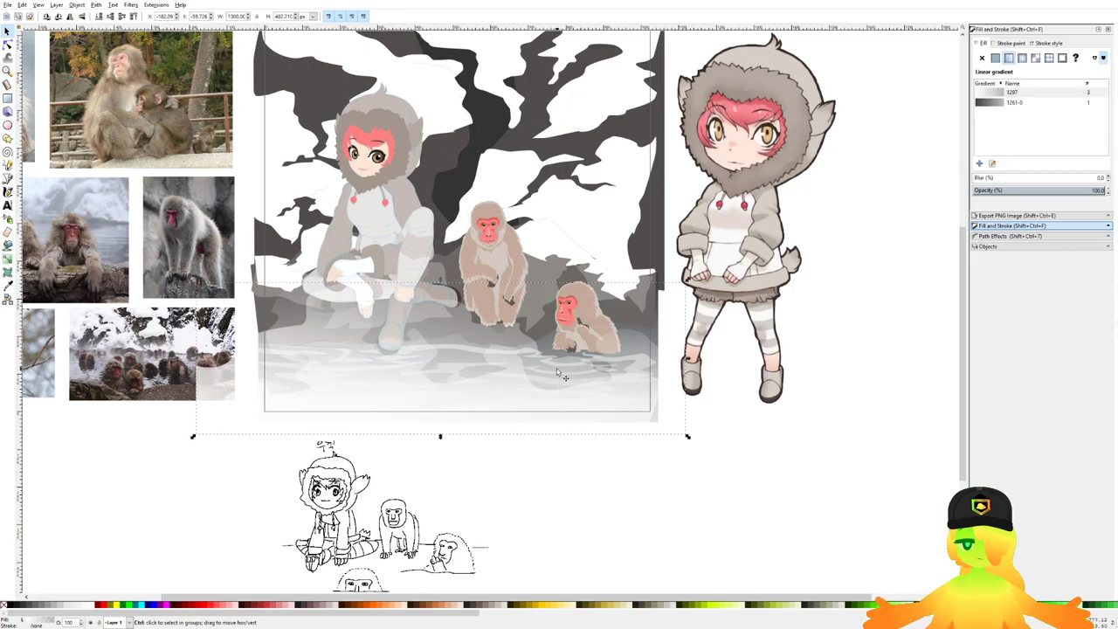
{"action": "left_click", "coordinate": [284, 302]}
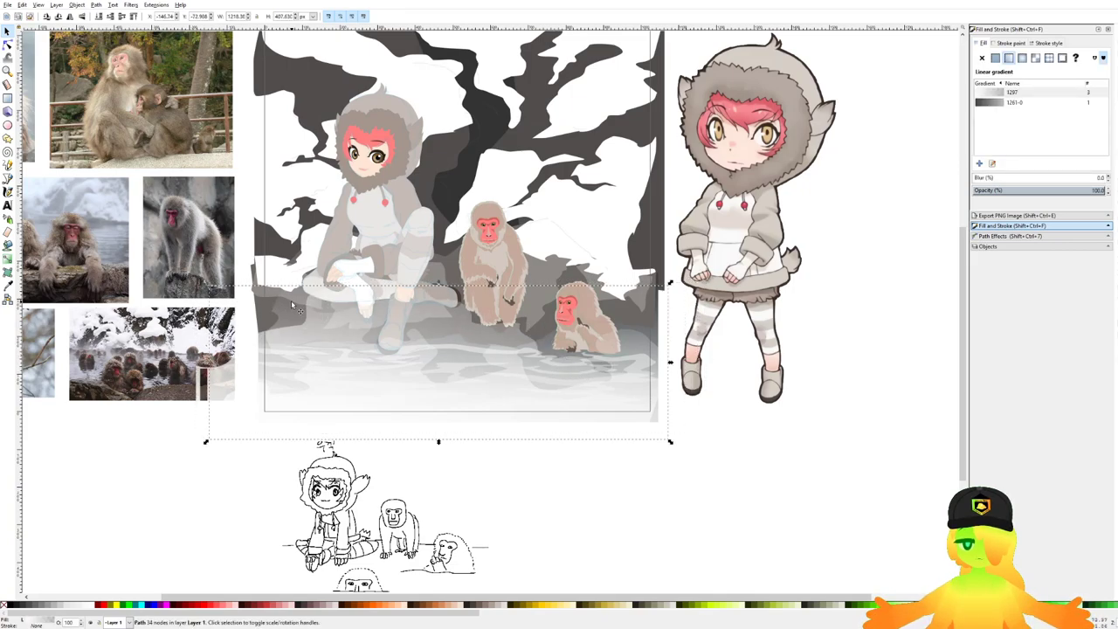
{"action": "left_click_drag", "start_coordinate": [292, 308], "coordinate": [335, 308]}
{"action": "left_click_drag", "start_coordinate": [674, 441], "coordinate": [706, 435]}
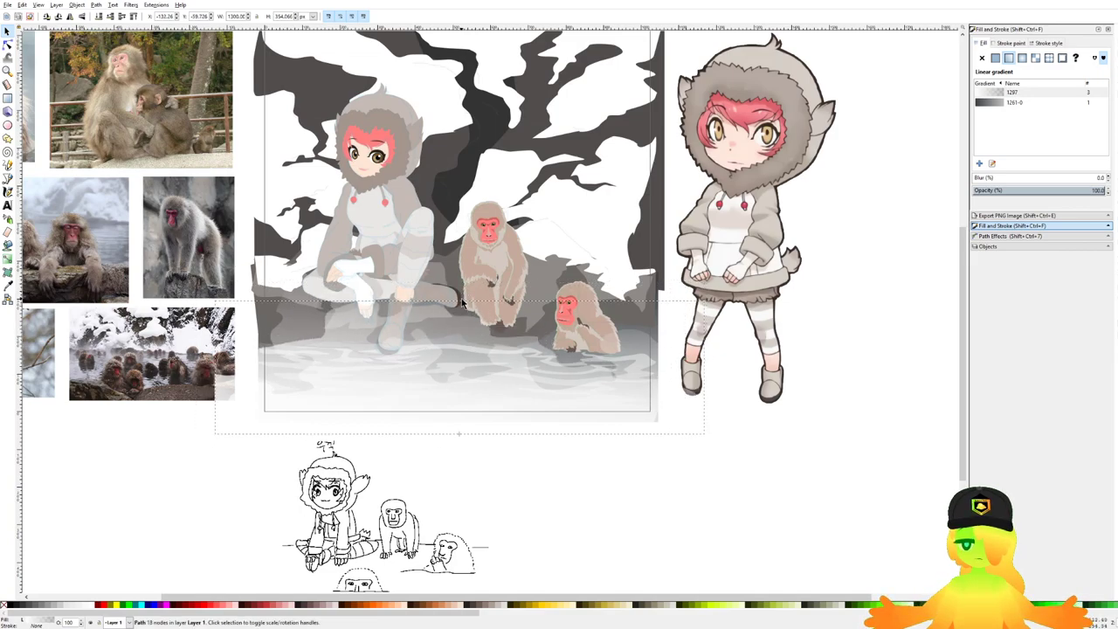
{"action": "left_click", "coordinate": [646, 479]}
{"action": "scroll", "coordinate": [628, 456], "scroll_direction": "down", "scroll_amount": 3}
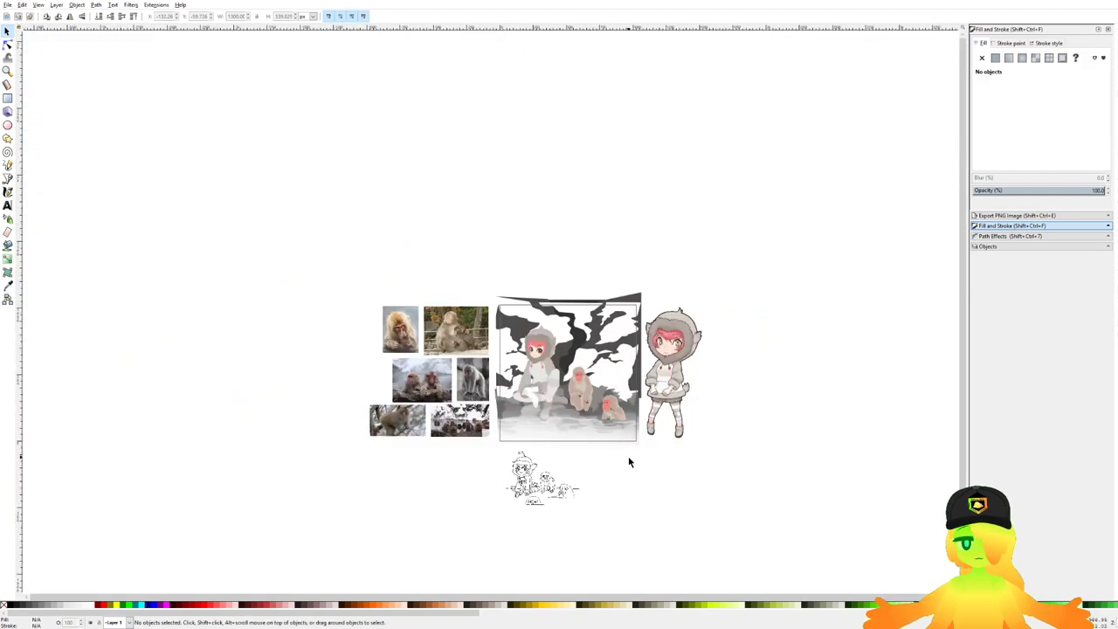
{"action": "key", "text": "ctrl+s"}
Step: Stretch the second mist shape upward to about 504 px high and save the drawing
{"action": "scroll", "coordinate": [557, 416], "scroll_direction": "up", "scroll_amount": 4}
{"action": "left_click", "coordinate": [483, 331]}
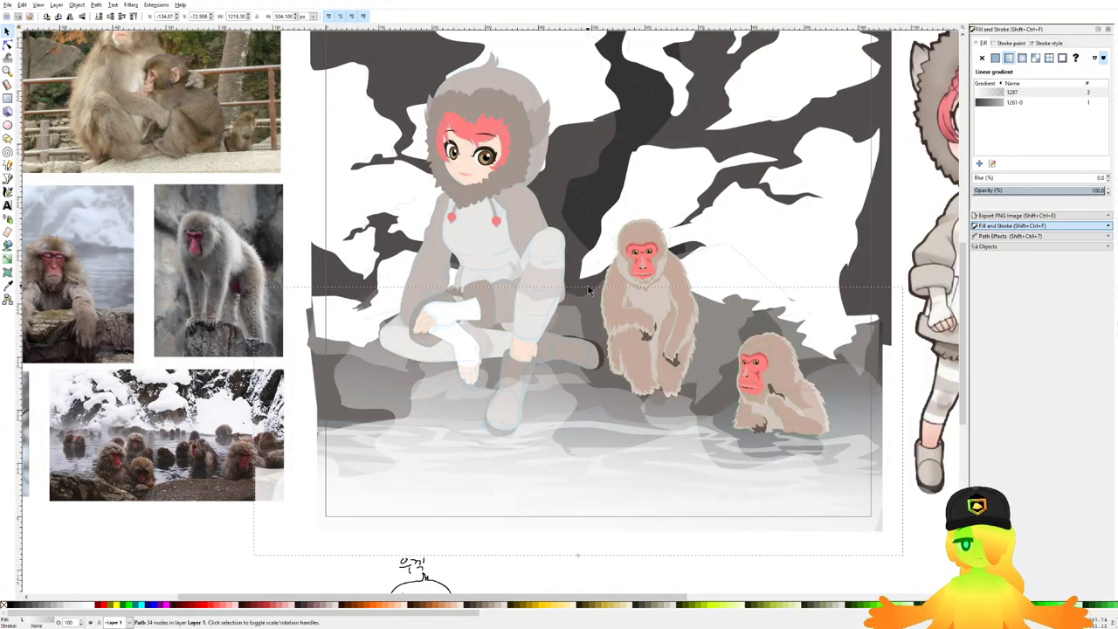
{"action": "scroll", "coordinate": [490, 305], "scroll_direction": "down", "scroll_amount": 2}
{"action": "key", "text": "Escape"}
{"action": "scroll", "coordinate": [576, 397], "scroll_direction": "up", "scroll_amount": 2}
{"action": "key", "text": "ctrl+s"}
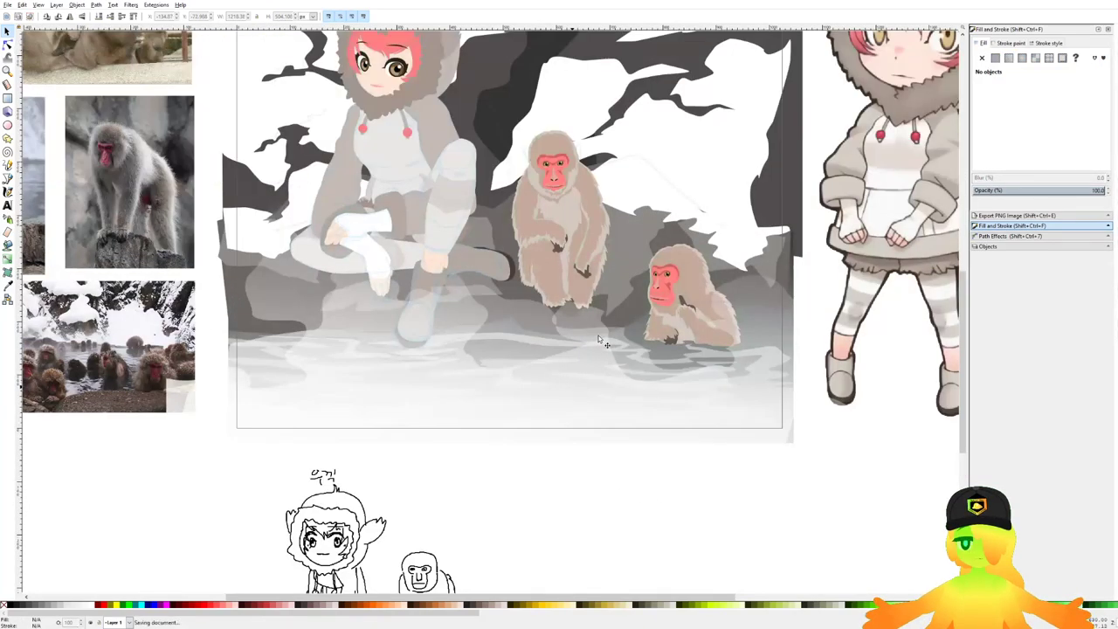
Step: Examine the mist and the overall composition from close up and from afar, keeping the drawing saved
{"action": "scroll", "coordinate": [600, 341], "scroll_direction": "down", "scroll_amount": 2}
{"action": "scroll", "coordinate": [623, 281], "scroll_direction": "up", "scroll_amount": 2}
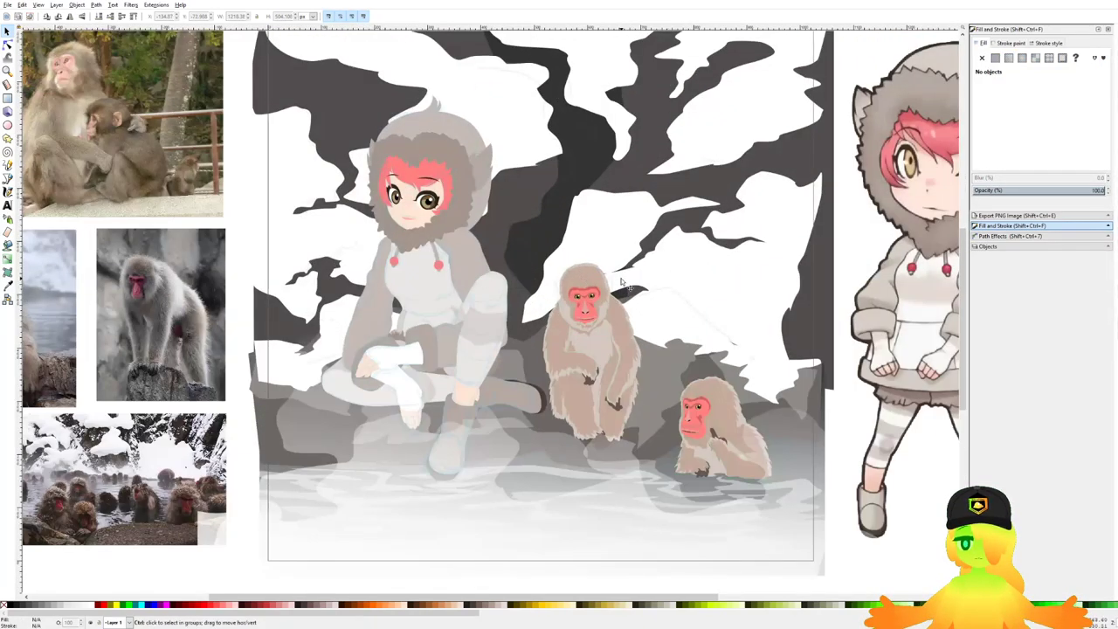
{"action": "scroll", "coordinate": [623, 281], "scroll_direction": "down", "scroll_amount": 2}
{"action": "scroll", "coordinate": [628, 324], "scroll_direction": "up", "scroll_amount": 2}
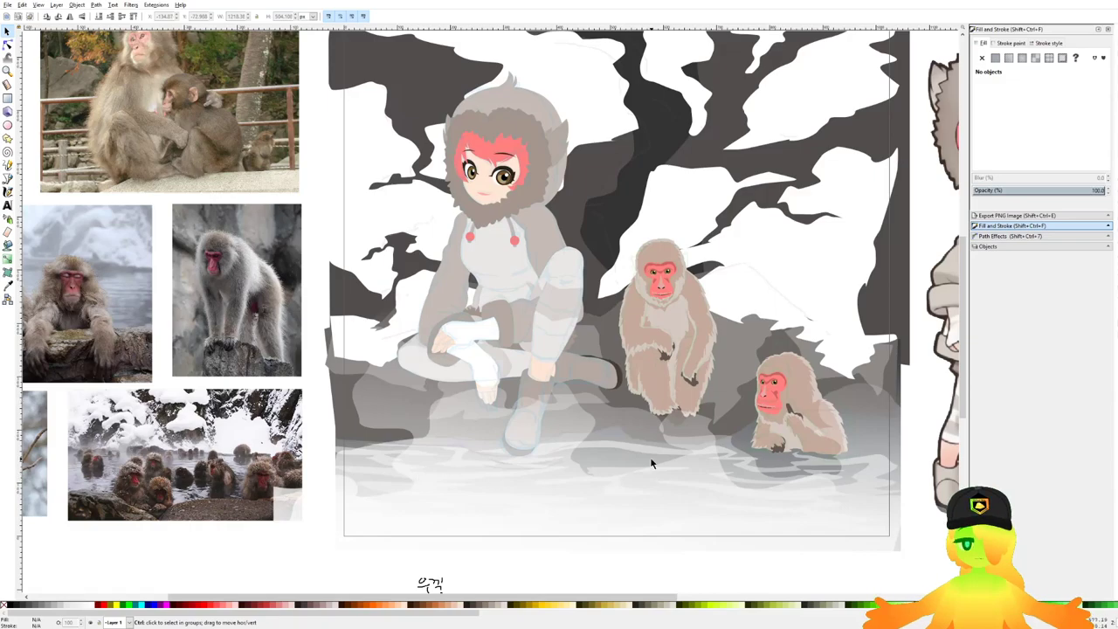
{"action": "key", "text": "ctrl+s"}
{"action": "left_click", "coordinate": [9, 179]}
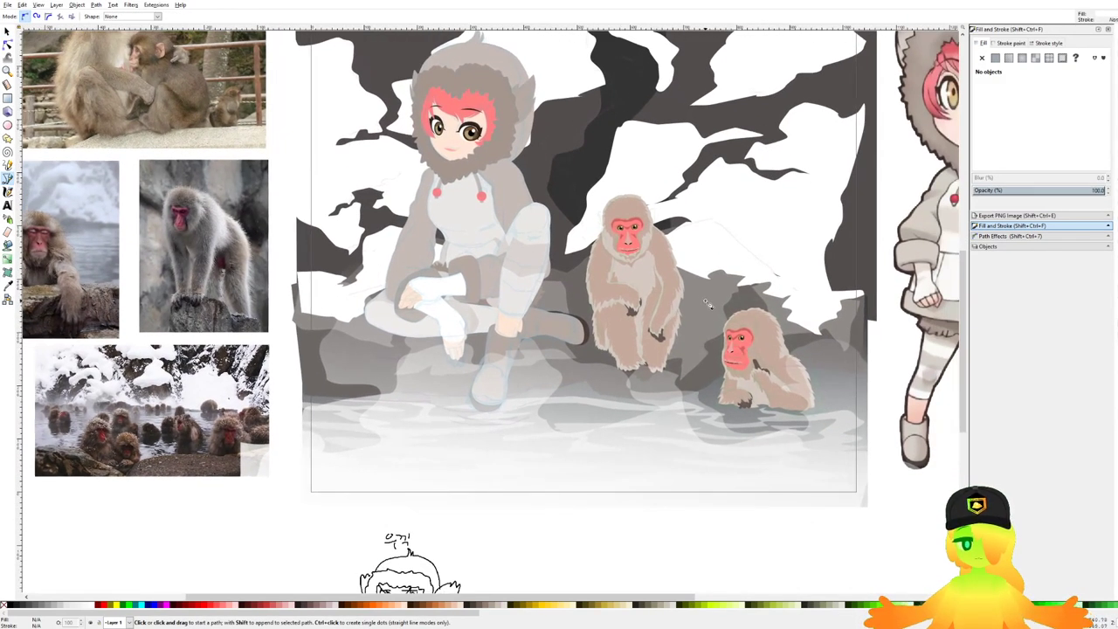
{"action": "scroll", "coordinate": [711, 303], "scroll_direction": "up", "scroll_amount": 1}
{"action": "scroll", "coordinate": [699, 288], "scroll_direction": "down", "scroll_amount": 3}
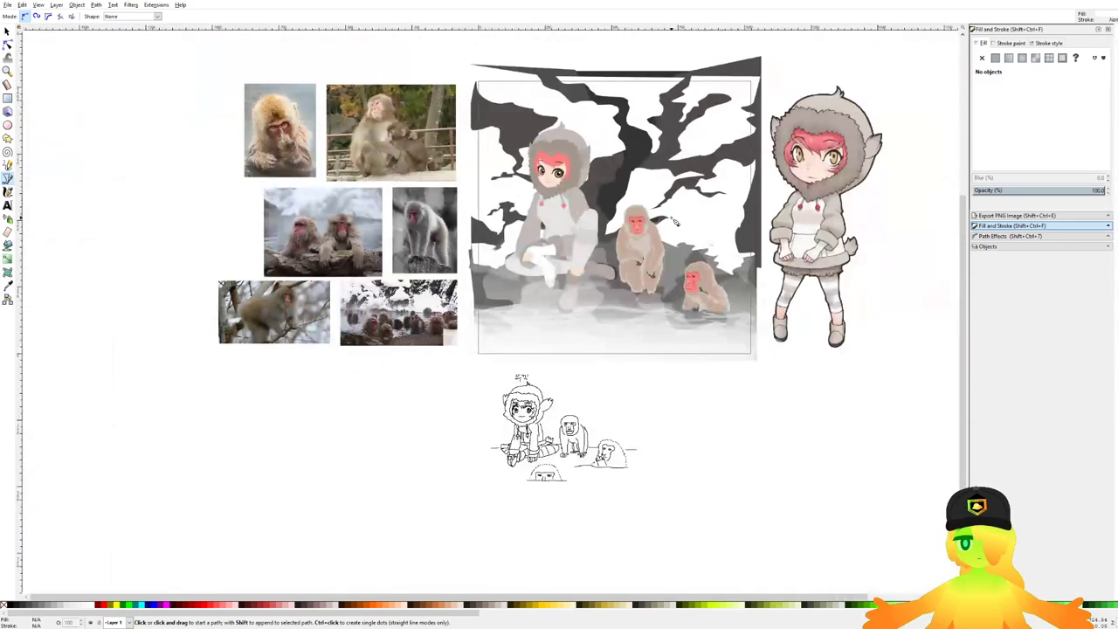
{"action": "key", "text": "ctrl+s"}
{"action": "scroll", "coordinate": [694, 155], "scroll_direction": "up", "scroll_amount": 1}
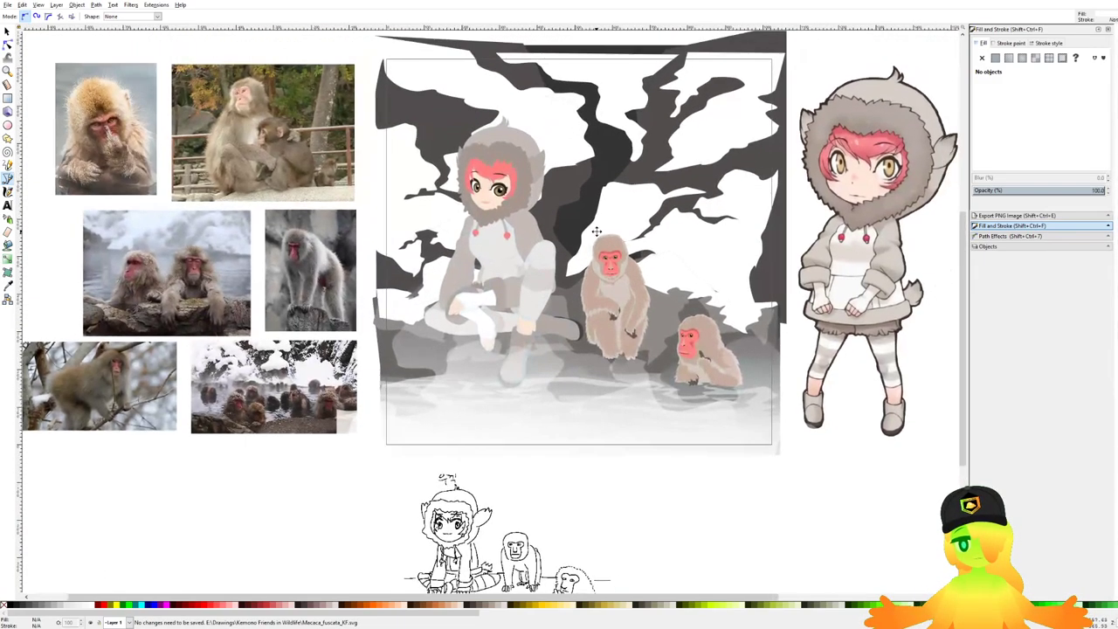
Step: Hide the topmost image object, the sketch overlay above Layer 1, and save the drawing
{"action": "left_click", "coordinate": [1031, 247]}
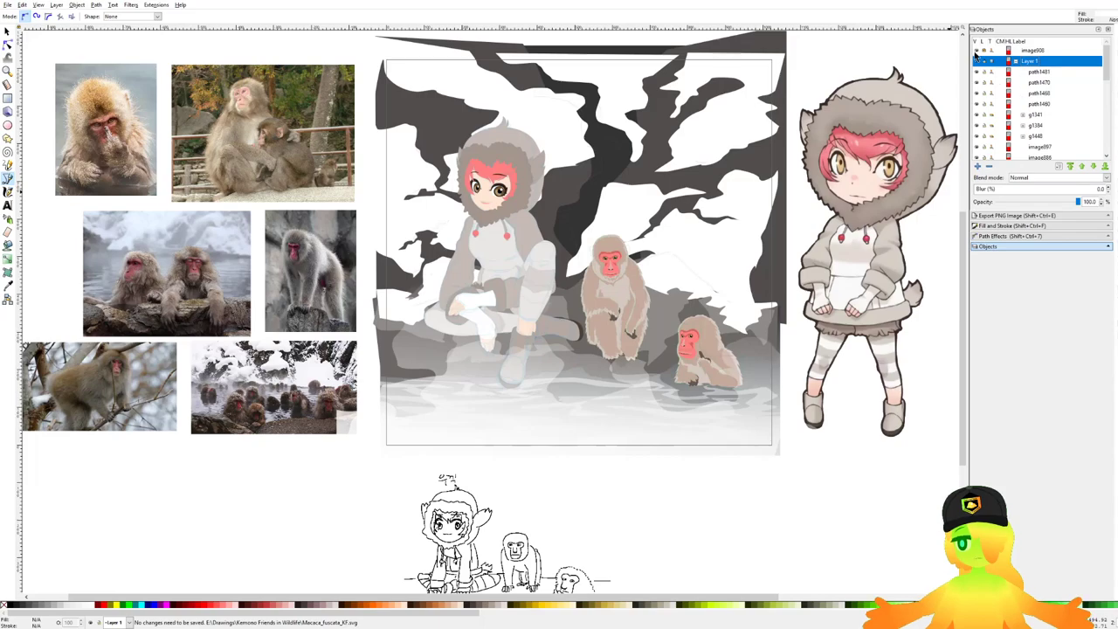
{"action": "left_click_drag", "start_coordinate": [685, 217], "coordinate": [606, 236]}
{"action": "key", "text": "ctrl+s"}
{"action": "scroll", "coordinate": [582, 227], "scroll_direction": "up", "scroll_amount": 1}
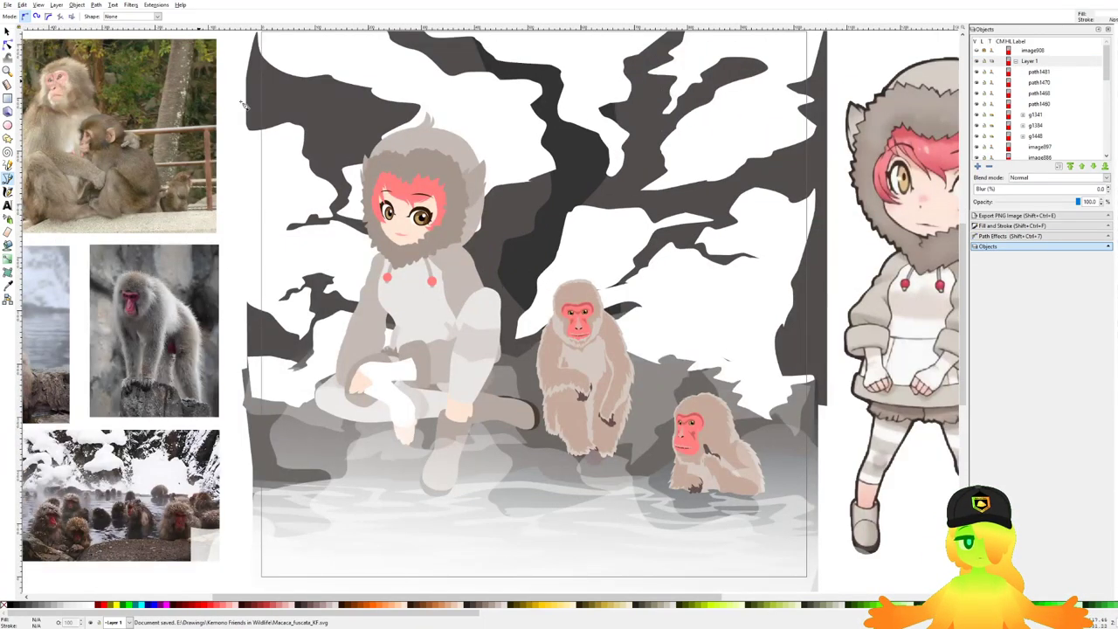
Step: Select the five ellipses of the girl's left-hand iris, enlarge them together to about 17.3 by 26.4 px, and nudge them into place
{"action": "scroll", "coordinate": [483, 229], "scroll_direction": "up", "scroll_amount": 2}
{"action": "scroll", "coordinate": [166, 196], "scroll_direction": "up", "scroll_amount": 2}
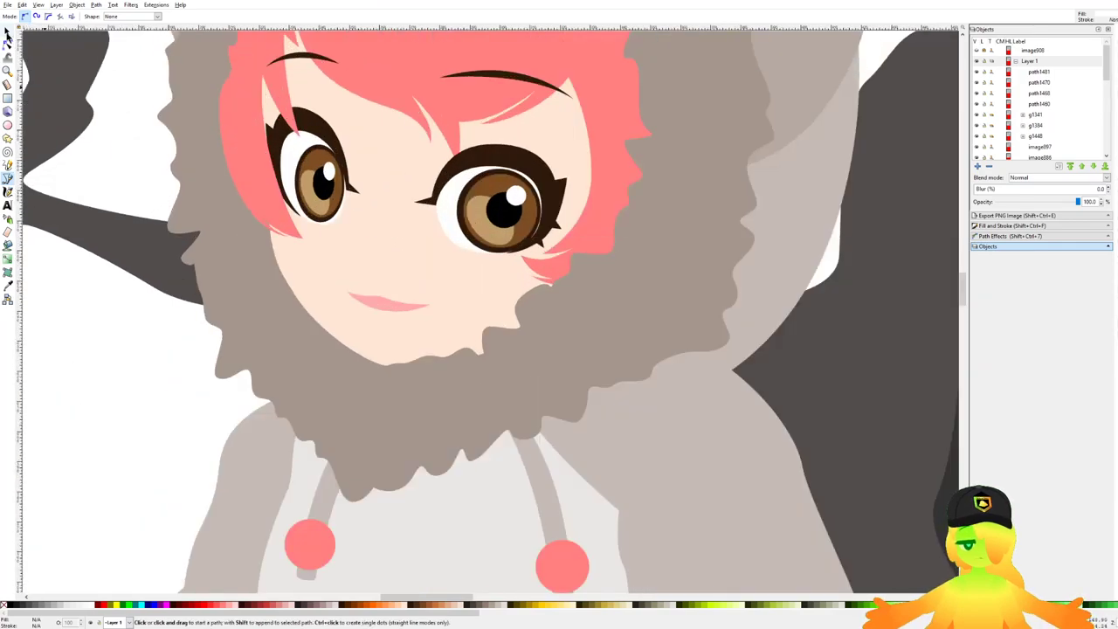
{"action": "left_click", "coordinate": [8, 43]}
{"action": "scroll", "coordinate": [323, 187], "scroll_direction": "up", "scroll_amount": 2}
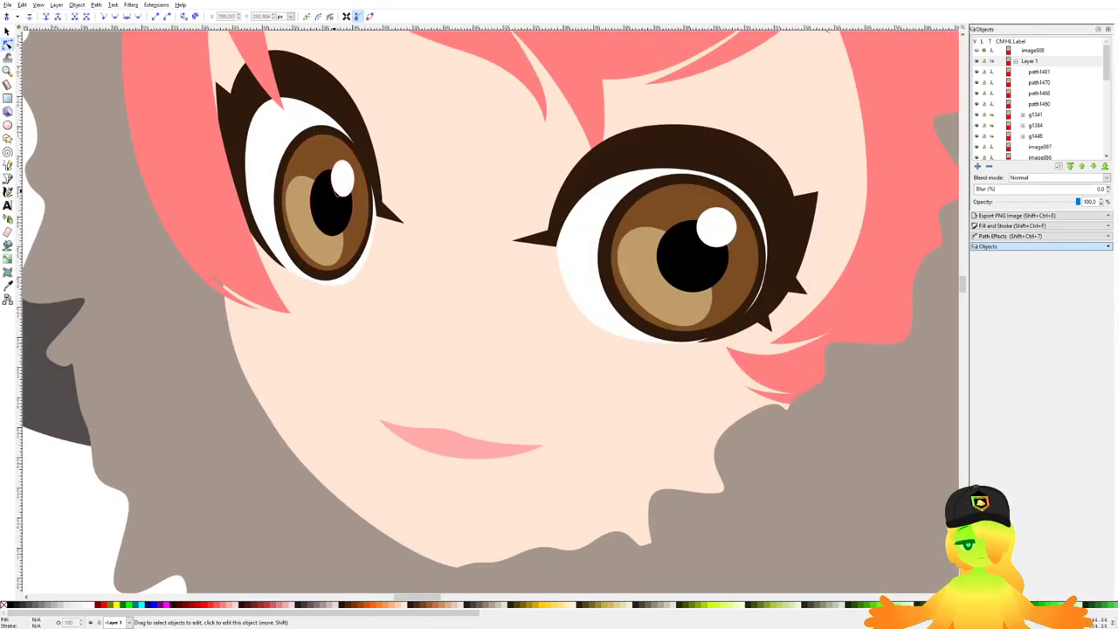
{"action": "left_click", "coordinate": [337, 196]}
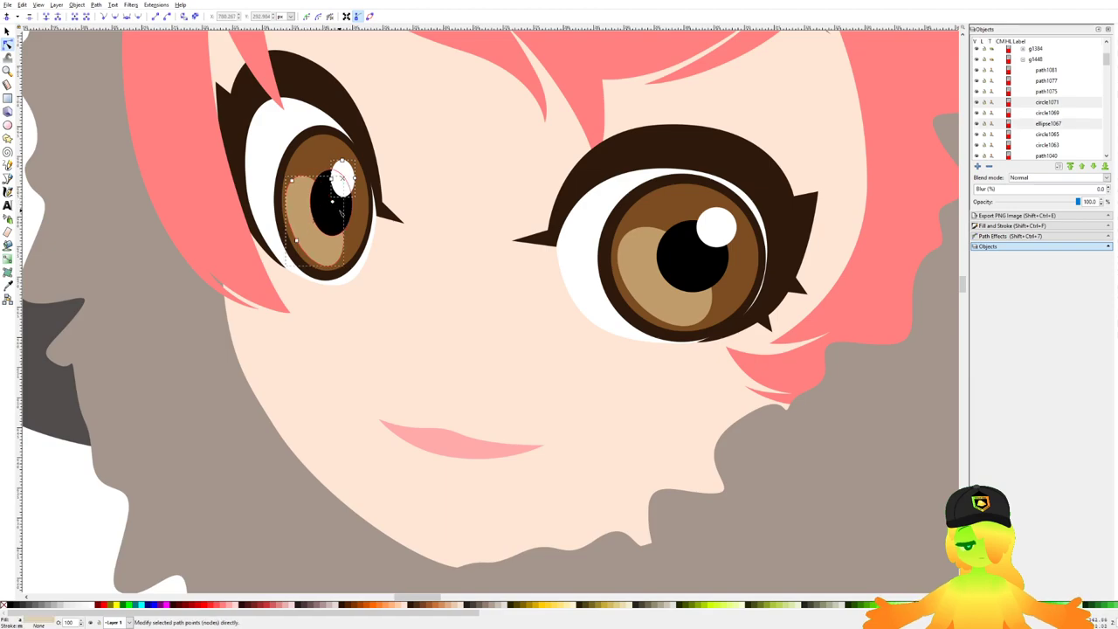
{"action": "left_click", "coordinate": [307, 167], "text": "shift"}
{"action": "left_click", "coordinate": [290, 159], "text": "shift"}
{"action": "left_click", "coordinate": [287, 160], "text": "shift"}
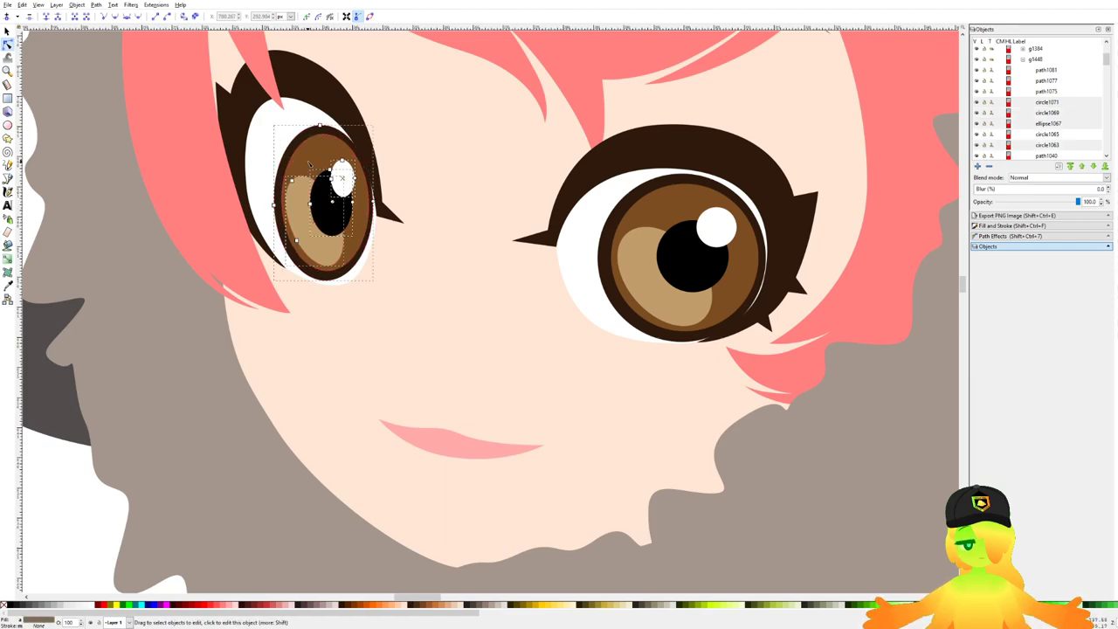
{"action": "left_click", "coordinate": [297, 161], "text": "shift"}
{"action": "left_click", "coordinate": [8, 30]}
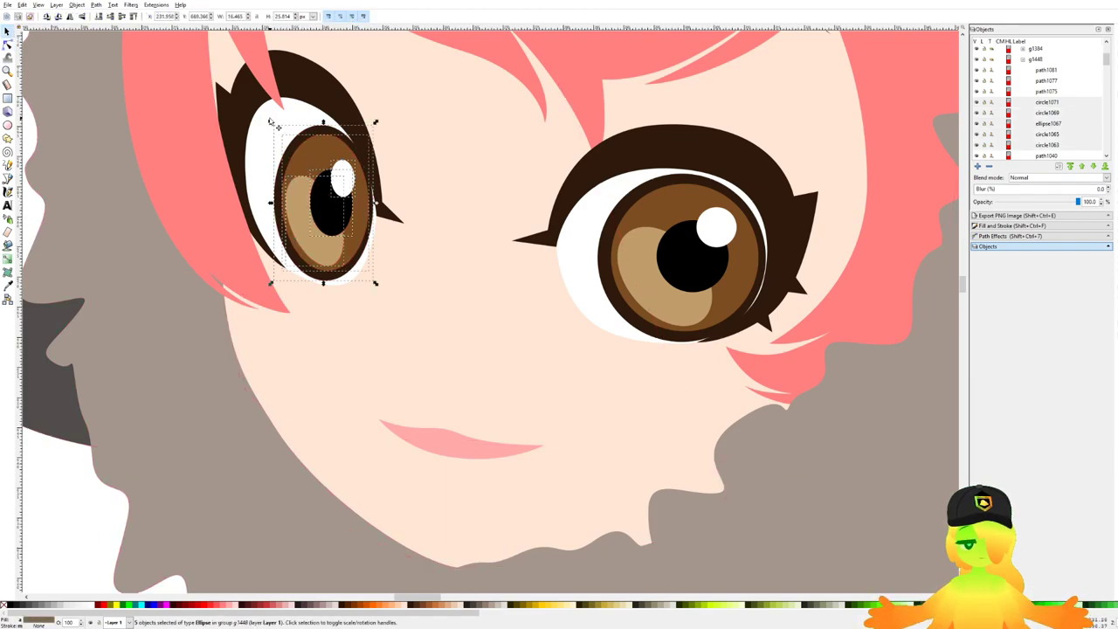
{"action": "left_click_drag", "start_coordinate": [270, 121], "coordinate": [266, 122]}
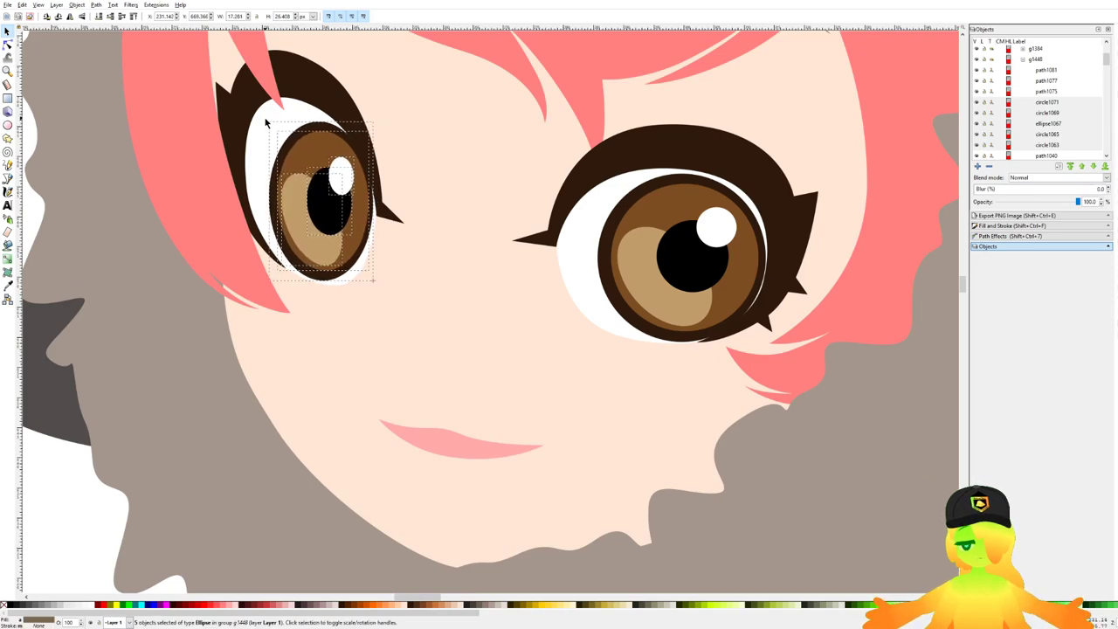
{"action": "left_click_drag", "start_coordinate": [346, 221], "coordinate": [348, 219]}
Step: Deselect the iris shapes and save the drawing with the whole scene in view
{"action": "scroll", "coordinate": [352, 215], "scroll_direction": "down", "scroll_amount": 8}
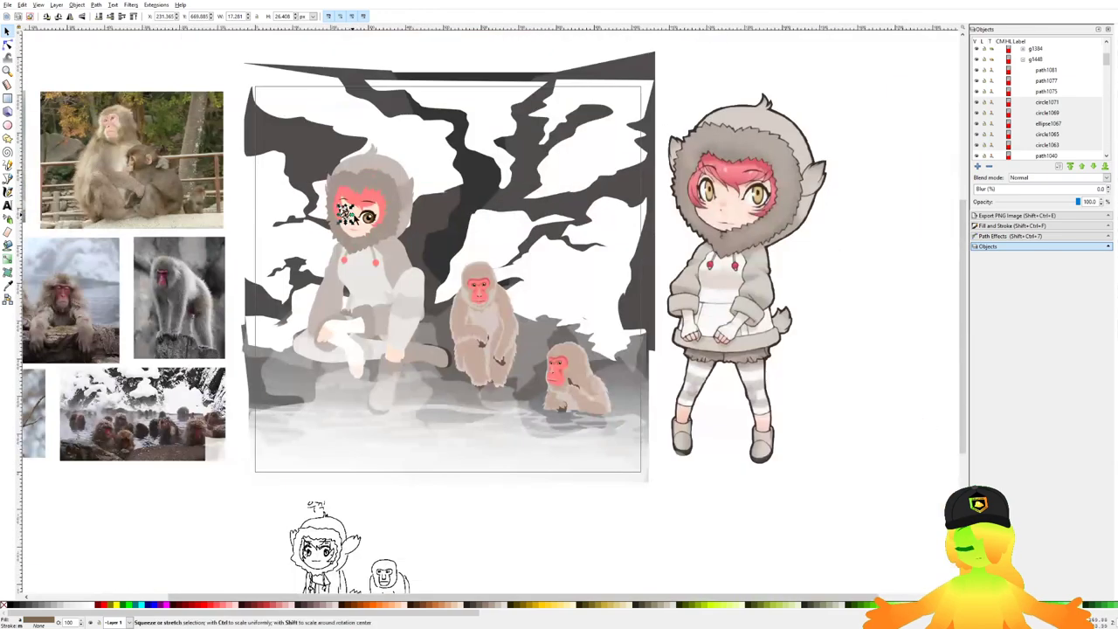
{"action": "left_click", "coordinate": [826, 317]}
{"action": "left_click_drag", "start_coordinate": [825, 317], "coordinate": [831, 314]}
{"action": "key", "text": "ctrl+s"}
{"action": "left_click", "coordinate": [8, 5]}
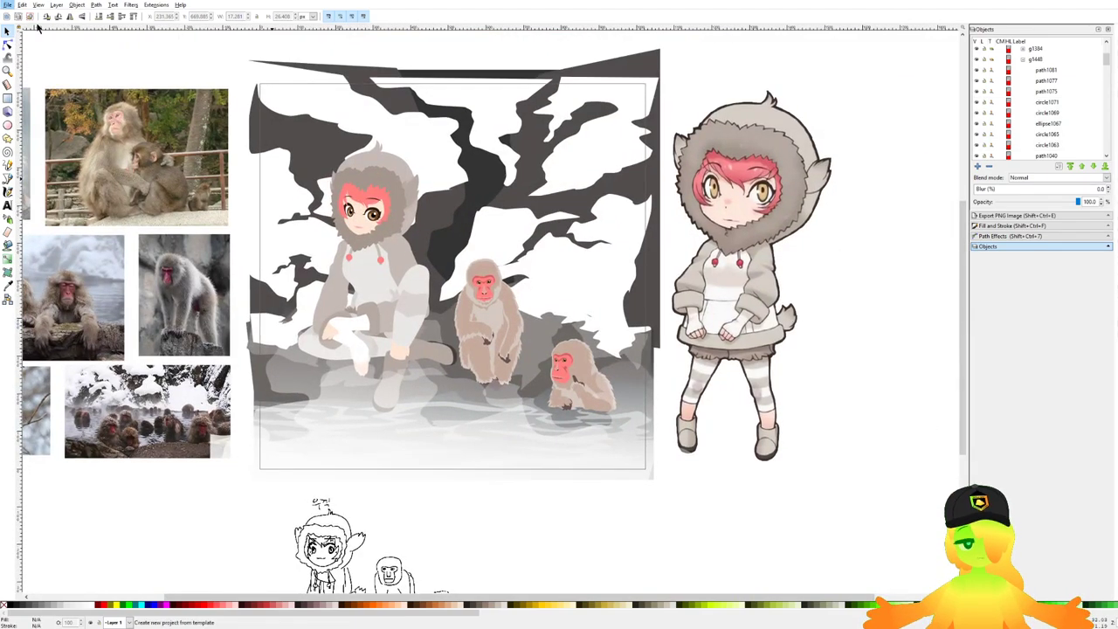
{"action": "key", "text": "ctrl+s"}
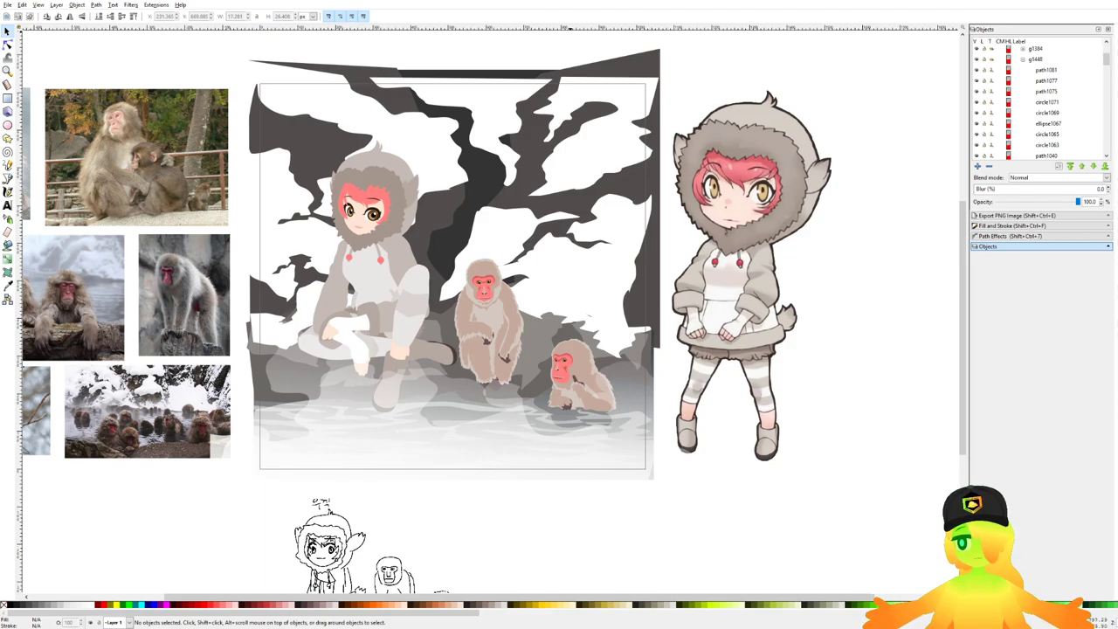
Step: Paste the round blue emblem beside the girl's hood and recolour its inner symbol with the pink of her hair
{"action": "key", "text": "ctrl+v"}
{"action": "left_click_drag", "start_coordinate": [478, 204], "coordinate": [593, 267]}
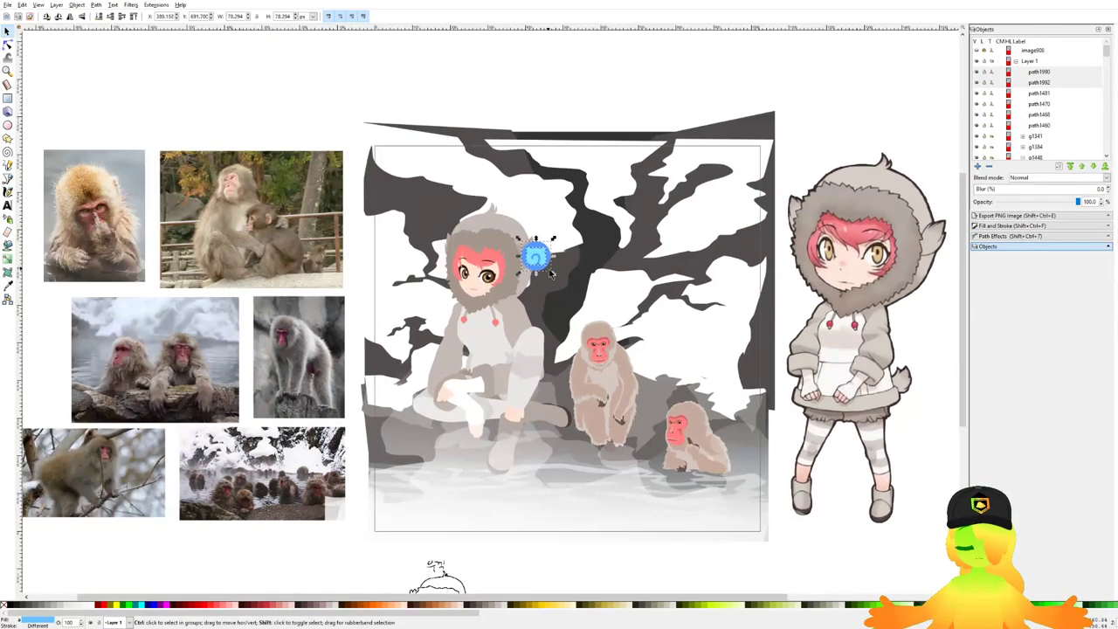
{"action": "scroll", "coordinate": [552, 278], "scroll_direction": "up", "scroll_amount": 2}
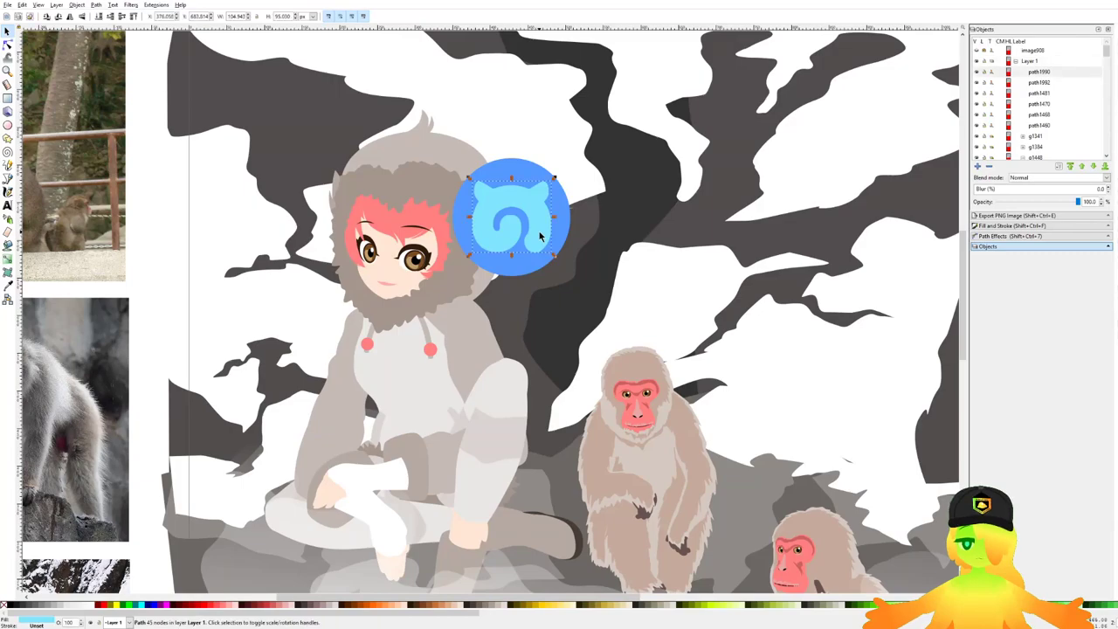
{"action": "key", "text": "d"}
{"action": "left_click", "coordinate": [434, 215]}
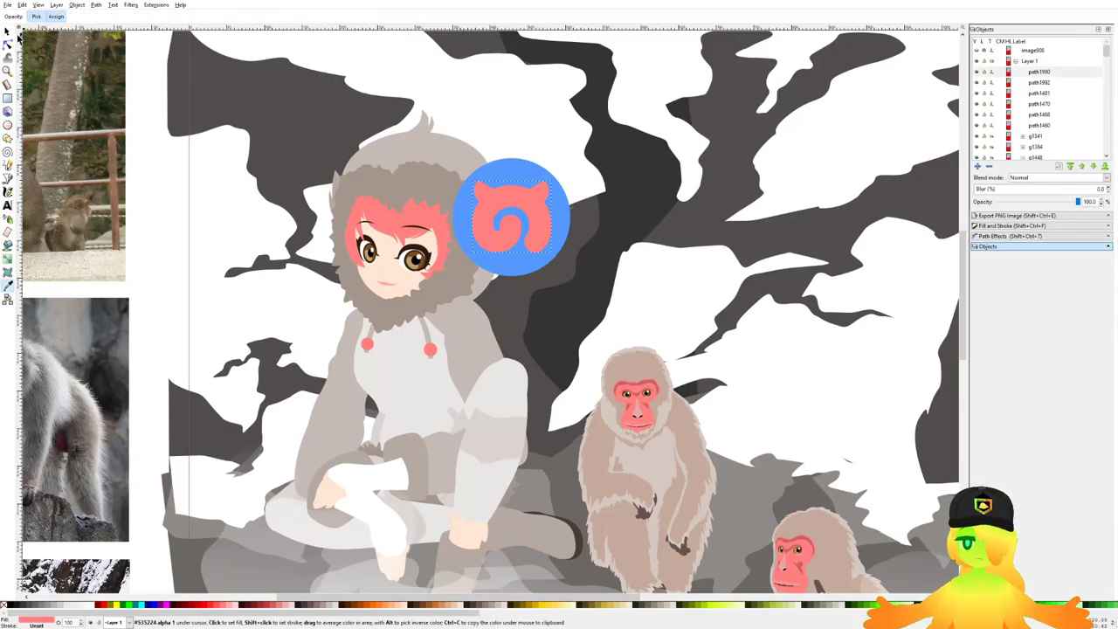
Step: Recolour the emblem's round background with the light grey-beige sampled from the girl's hood
{"action": "key", "text": "s"}
{"action": "key", "text": "d"}
{"action": "left_click", "coordinate": [421, 181]}
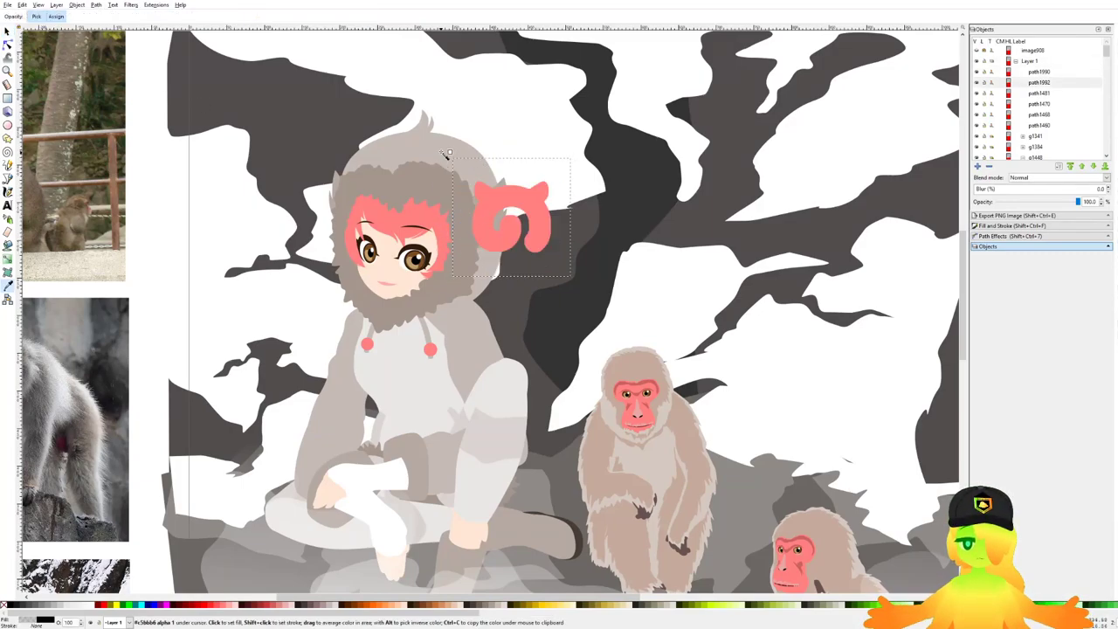
{"action": "left_click", "coordinate": [419, 146]}
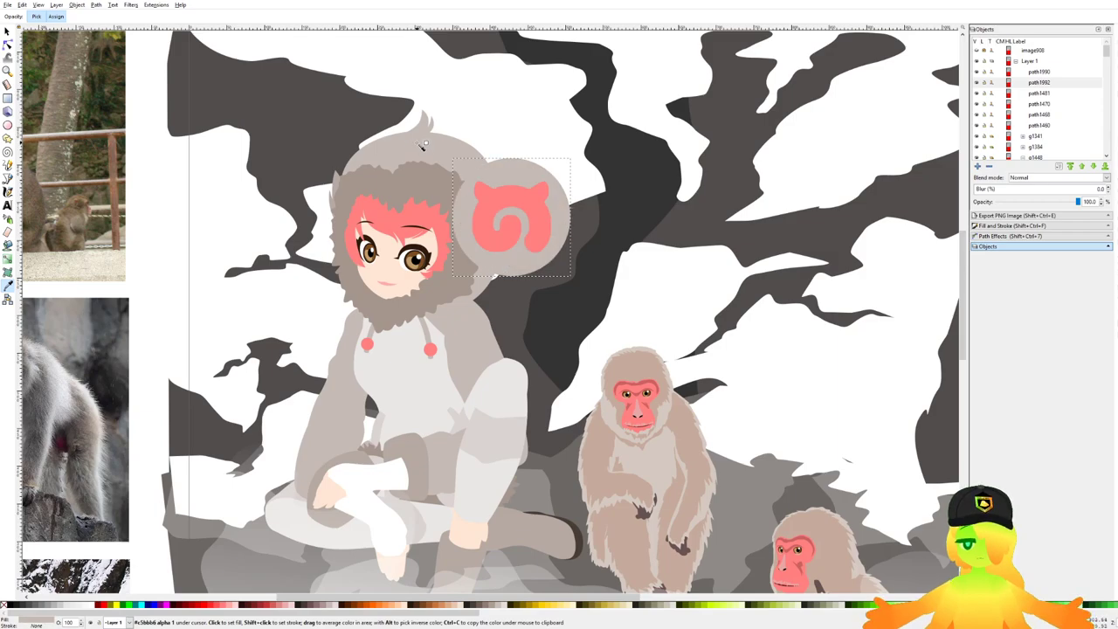
{"action": "left_click_drag", "start_coordinate": [419, 145], "coordinate": [572, 250]}
Step: Move the whole emblem into the page's upper-left corner, deselect it and save the drawing
{"action": "left_click", "coordinate": [7, 32]}
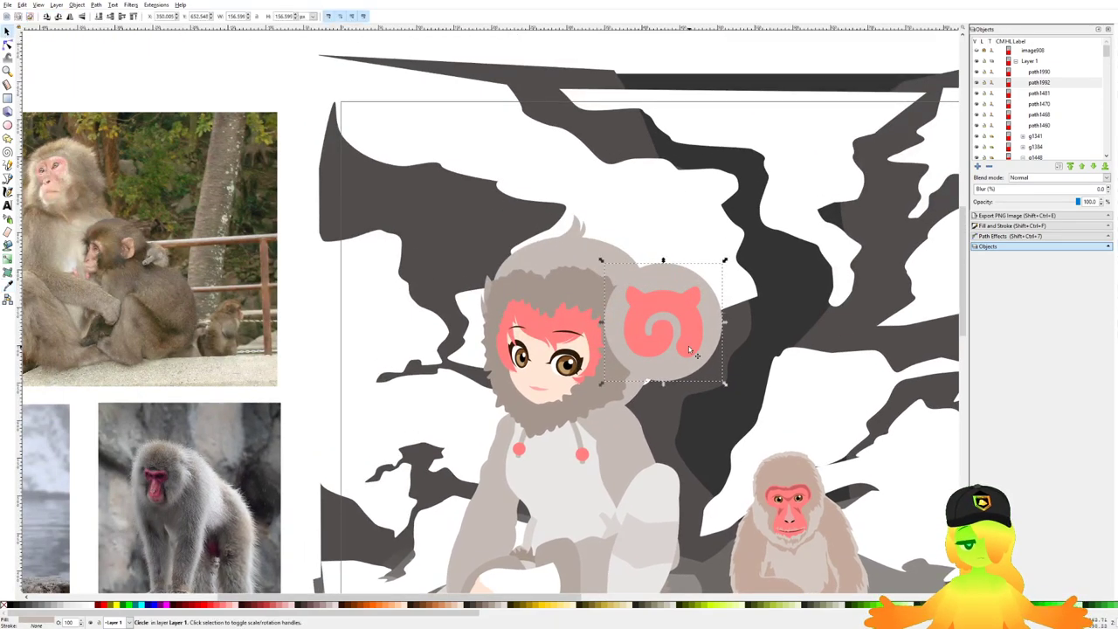
{"action": "left_click_drag", "start_coordinate": [689, 349], "coordinate": [435, 198]}
{"action": "key", "text": "Escape"}
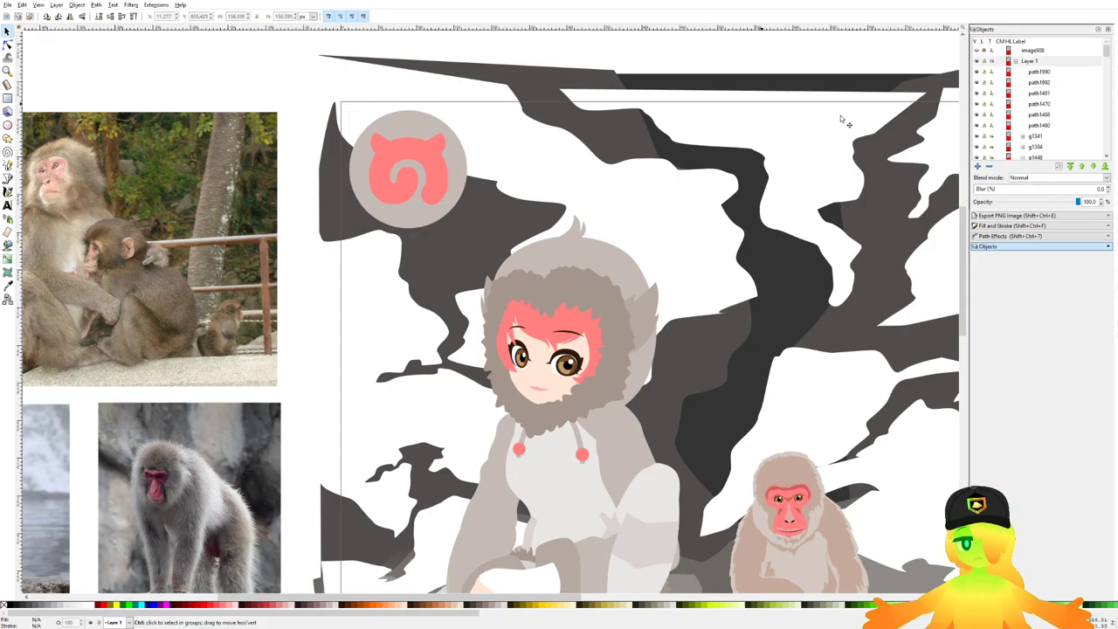
{"action": "key", "text": "ctrl+s"}
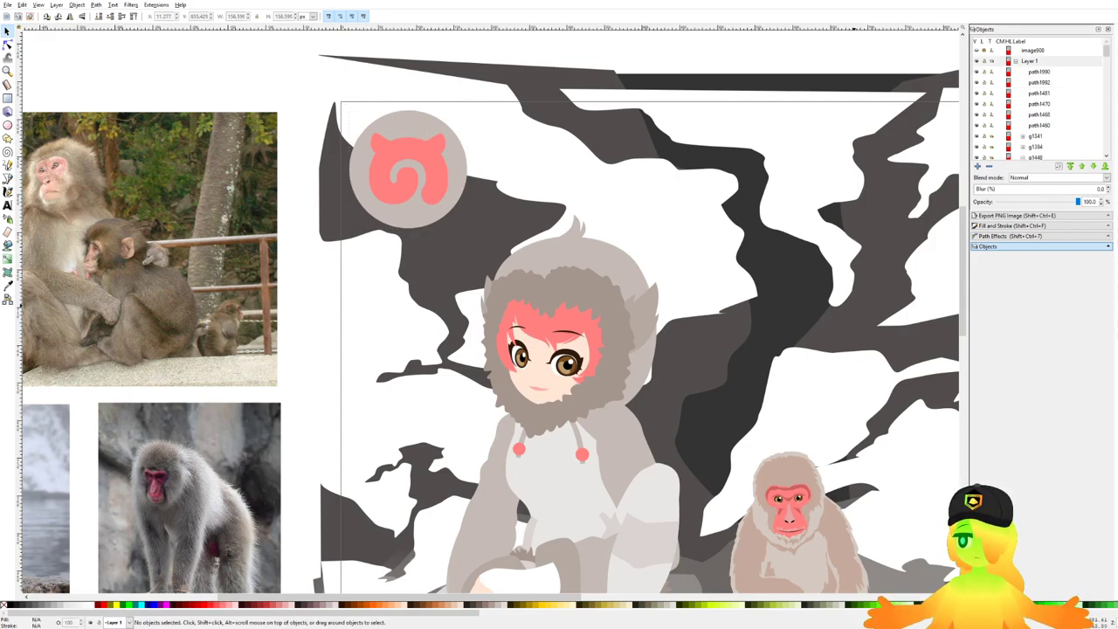
Step: Add the text "Macaca fuscata" beside the emblem, above the girl's head
{"action": "scroll", "coordinate": [753, 347], "scroll_direction": "down", "scroll_amount": 1}
{"action": "left_click_drag", "start_coordinate": [738, 332], "coordinate": [567, 278]}
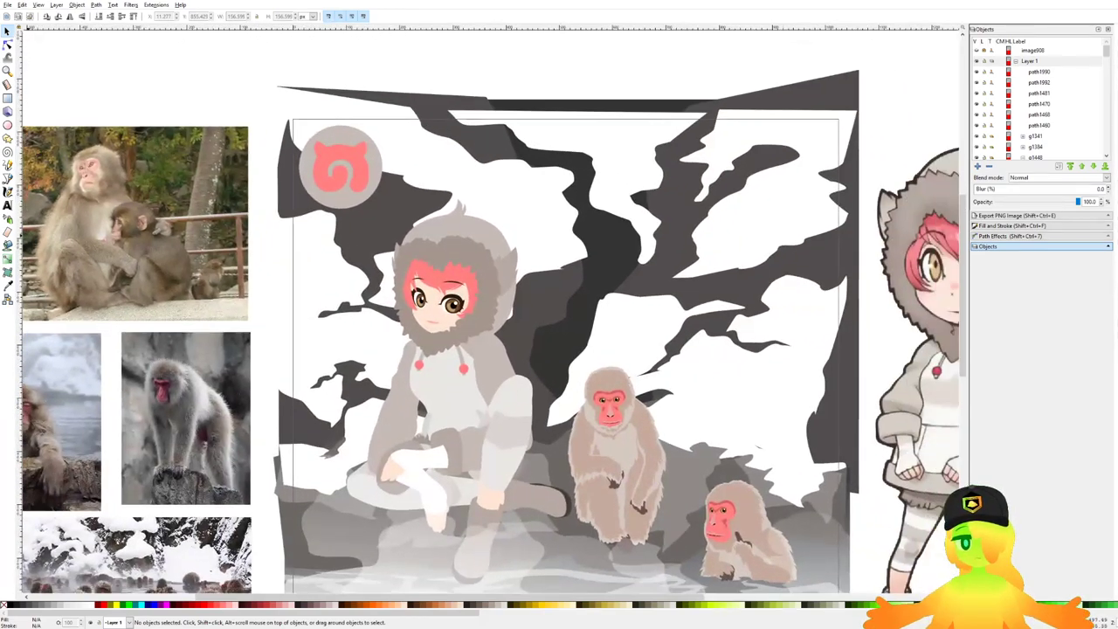
{"action": "left_click", "coordinate": [7, 206]}
{"action": "left_click", "coordinate": [439, 164]}
{"action": "type", "text": "Macaca fuscata"}
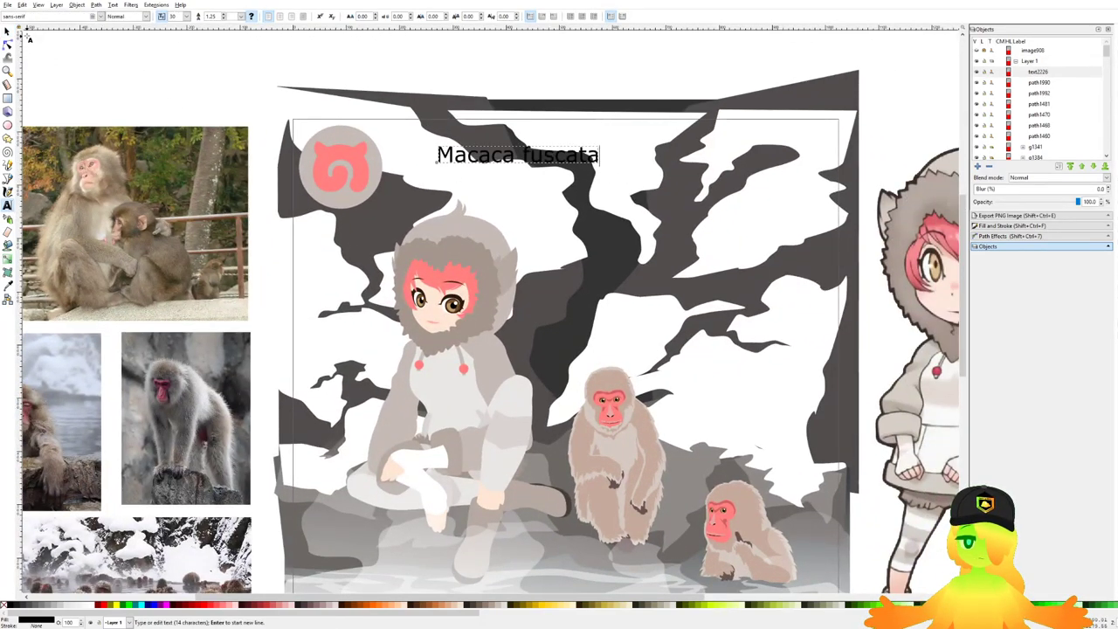
Step: Duplicate the species name, replace the copy's text with "Blyth, 1875" and set its font size to 15
{"action": "left_click", "coordinate": [7, 32]}
{"action": "key", "text": "ctrl+d"}
{"action": "left_click", "coordinate": [7, 204]}
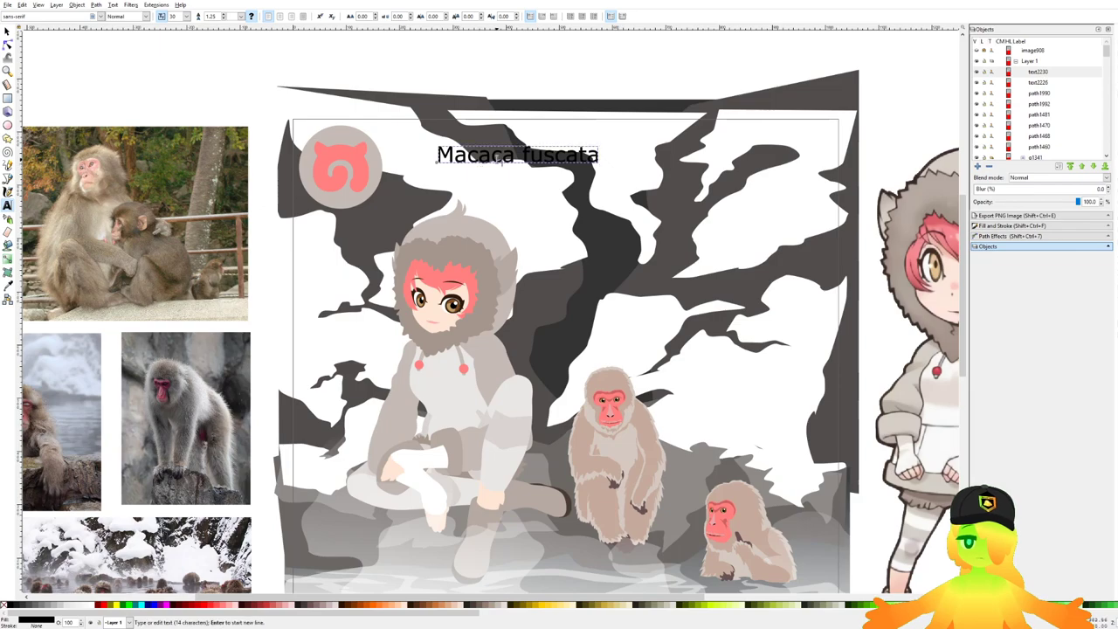
{"action": "key", "text": "ctrl+a"}
{"action": "type", "text": "Blyth, 1875"}
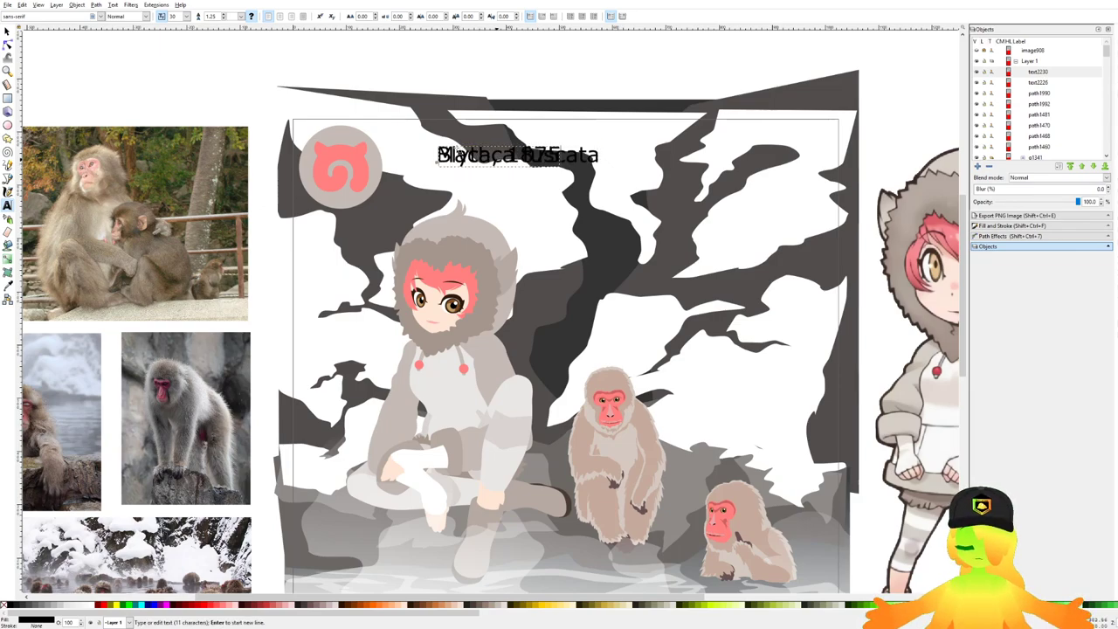
{"action": "key", "text": "ctrl+a"}
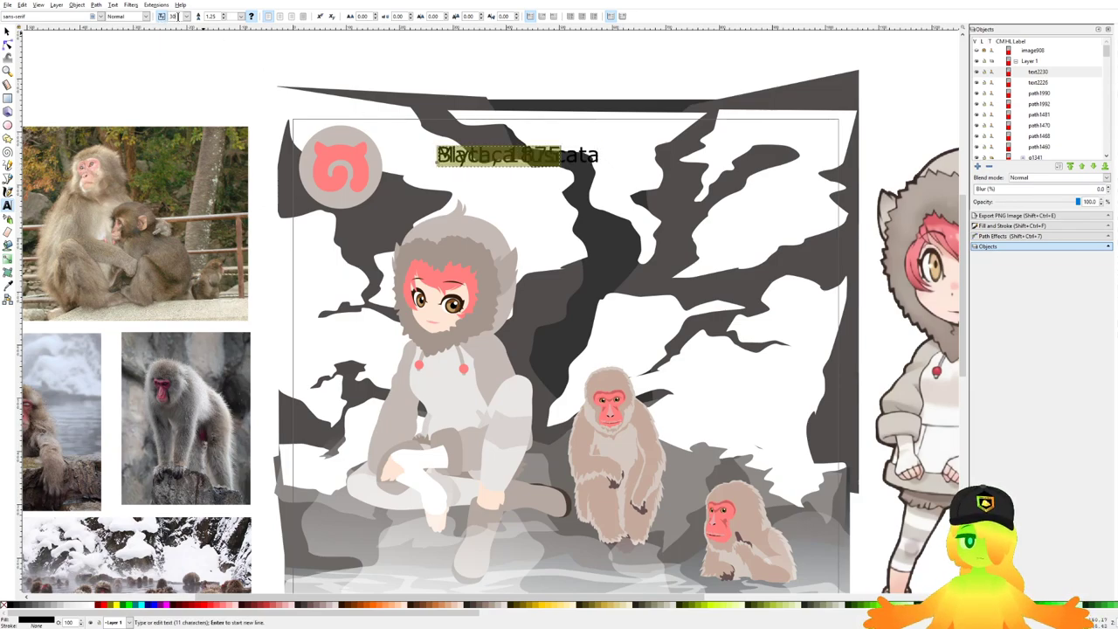
{"action": "type", "text": "15"}
{"action": "key", "text": "Return"}
{"action": "left_click", "coordinate": [7, 32]}
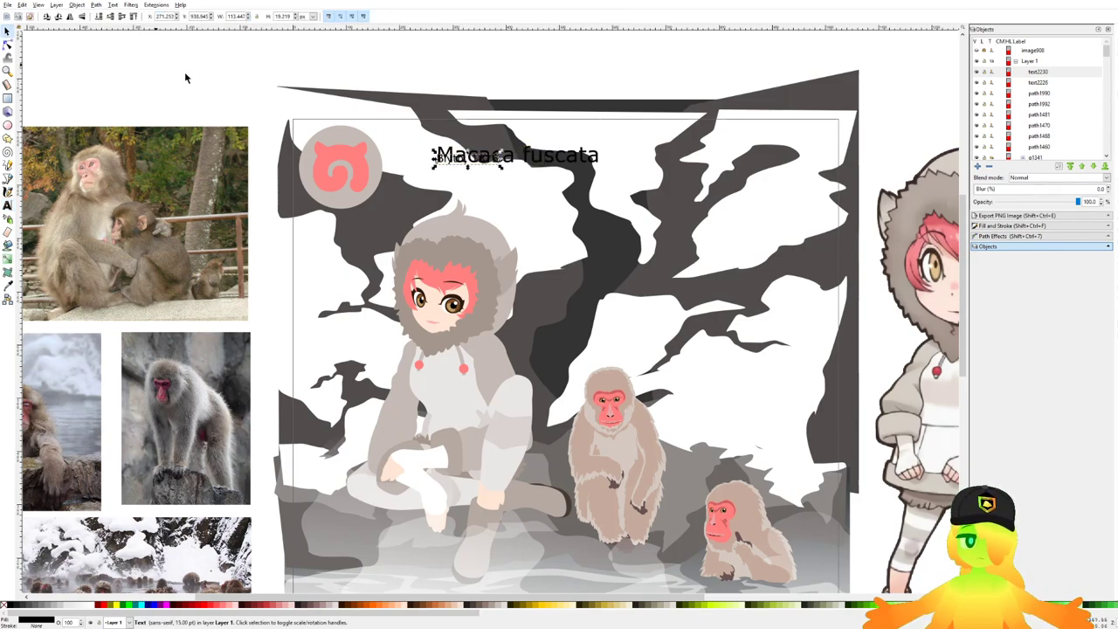
Step: Move the "Blyth, 1875" line directly beneath the species name, aligned with its start
{"action": "scroll", "coordinate": [433, 155], "scroll_direction": "up", "scroll_amount": 2}
{"action": "left_click_drag", "start_coordinate": [414, 153], "coordinate": [418, 173]}
{"action": "scroll", "coordinate": [415, 173], "scroll_direction": "up", "scroll_amount": 2}
{"action": "scroll", "coordinate": [407, 147], "scroll_direction": "down", "scroll_amount": 1}
Step: Set the whole "Macaca fuscata" text to the Italic style
{"action": "left_click", "coordinate": [425, 126]}
{"action": "scroll", "coordinate": [425, 127], "scroll_direction": "down", "scroll_amount": 1}
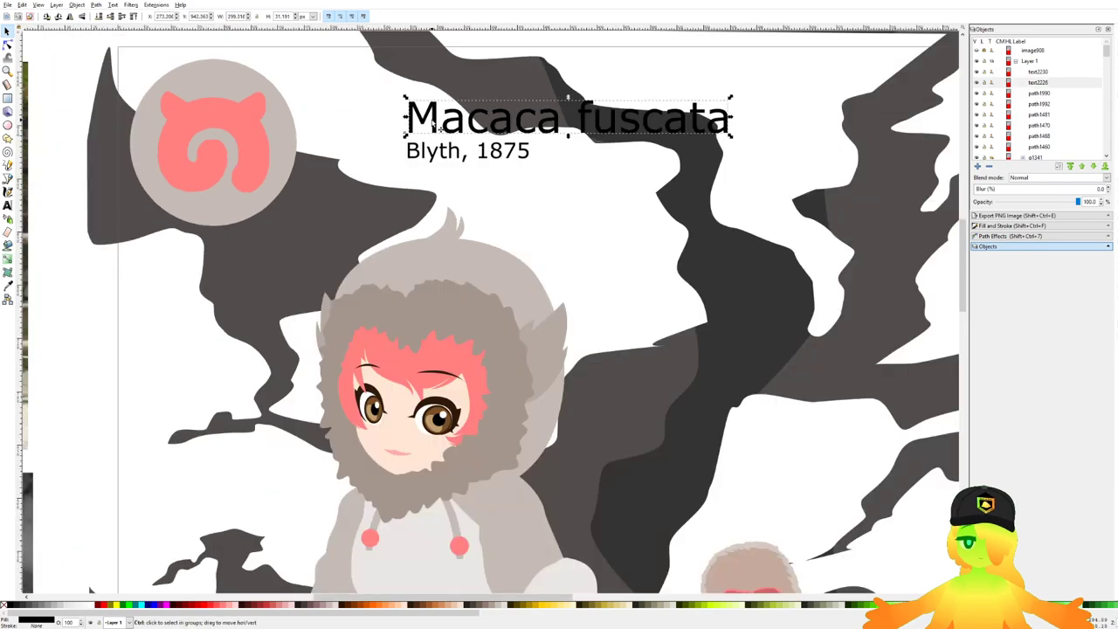
{"action": "key", "text": "t"}
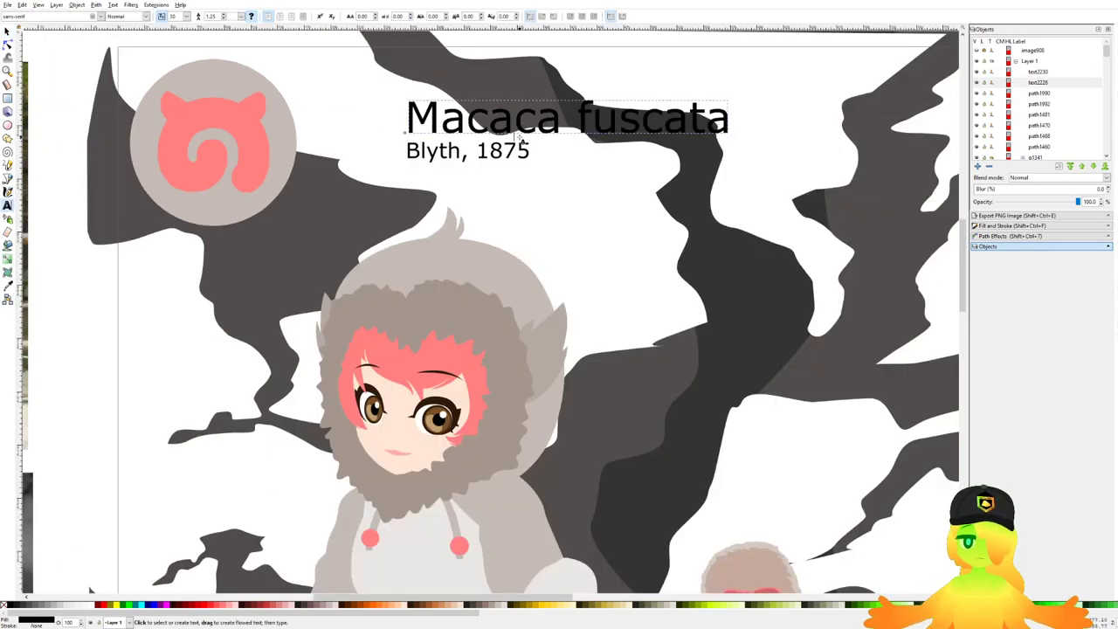
{"action": "key", "text": "ctrl+a"}
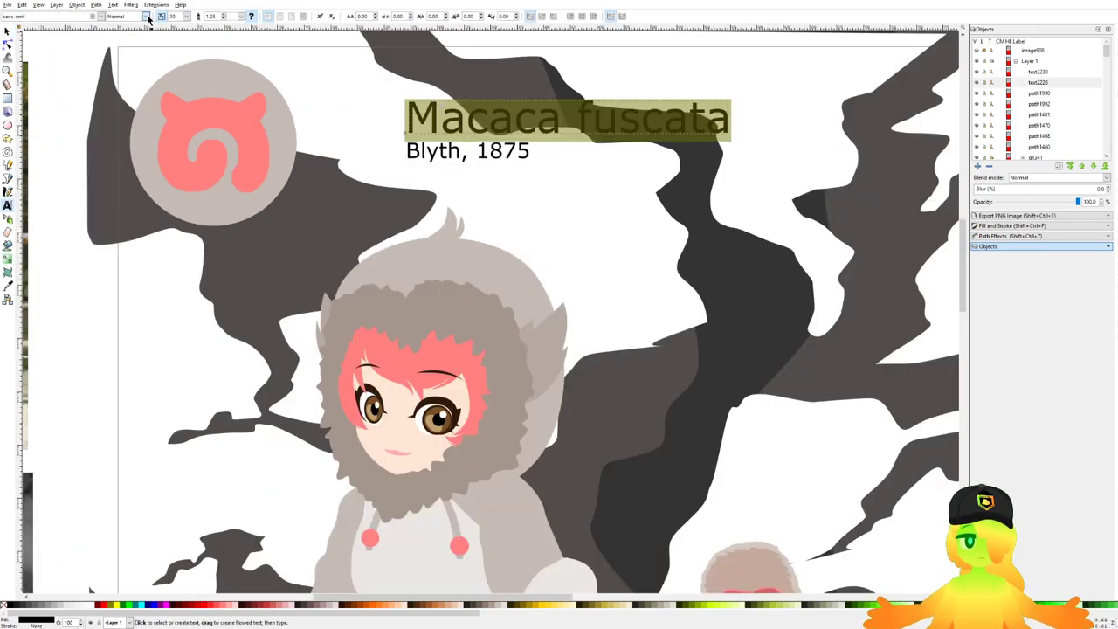
{"action": "left_click", "coordinate": [137, 46]}
{"action": "left_click_drag", "start_coordinate": [340, 93], "coordinate": [322, 88]}
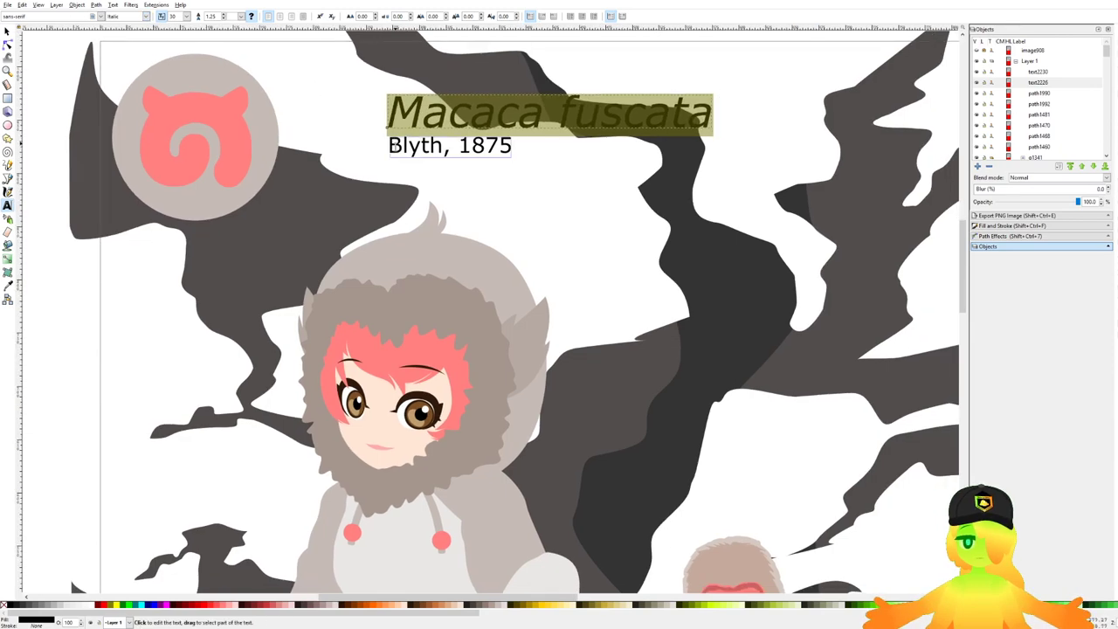
Step: Try the Algerian and 04b_20 fonts on "Macaca fuscata" and settle on Bookman Old Style
{"action": "left_click", "coordinate": [408, 144]}
{"action": "left_click", "coordinate": [432, 103]}
{"action": "key", "text": "ctrl+a"}
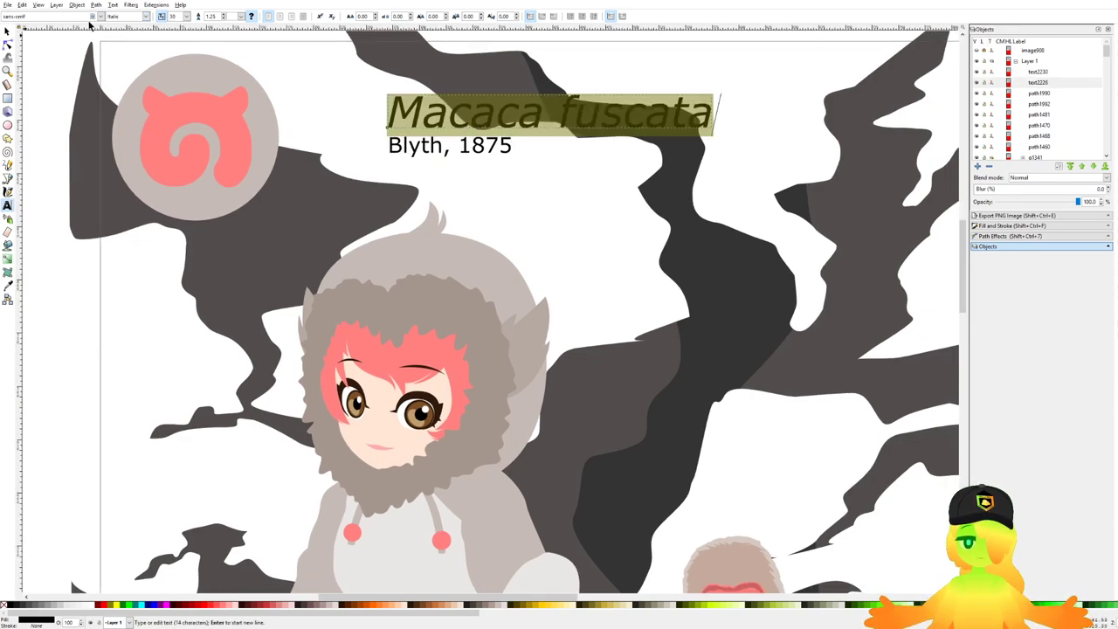
{"action": "left_click", "coordinate": [48, 158]}
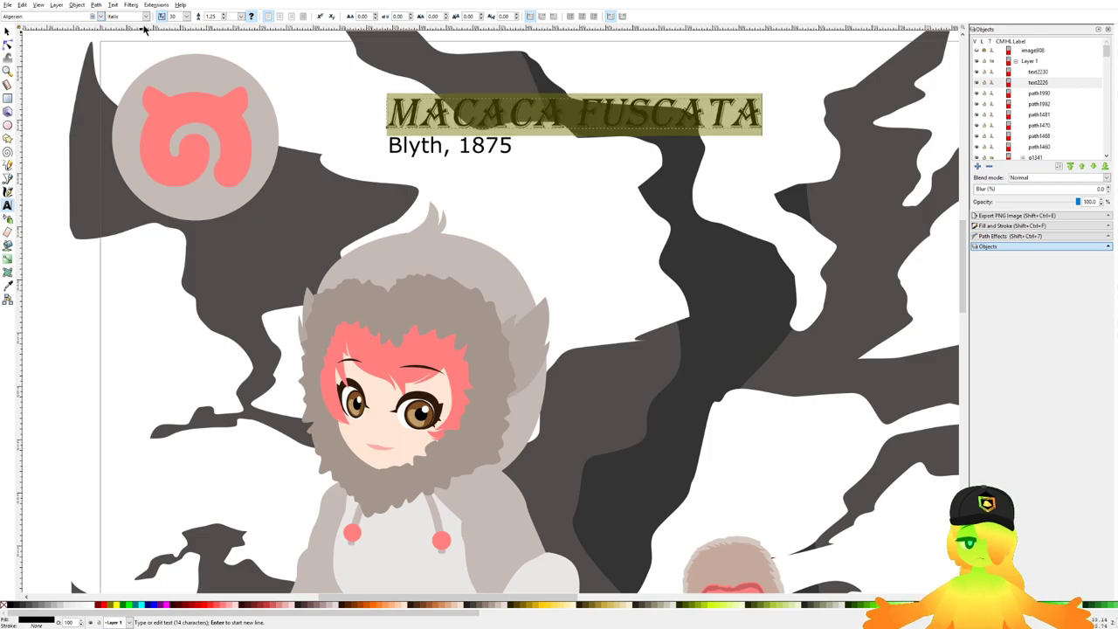
{"action": "left_click", "coordinate": [62, 69]}
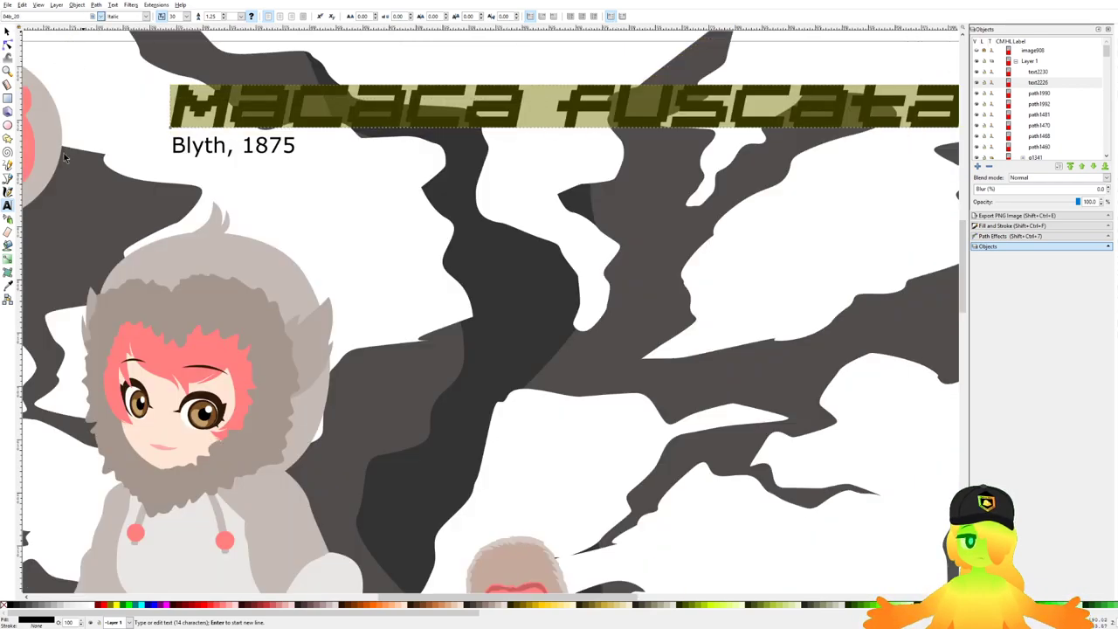
{"action": "key", "text": "Down"}
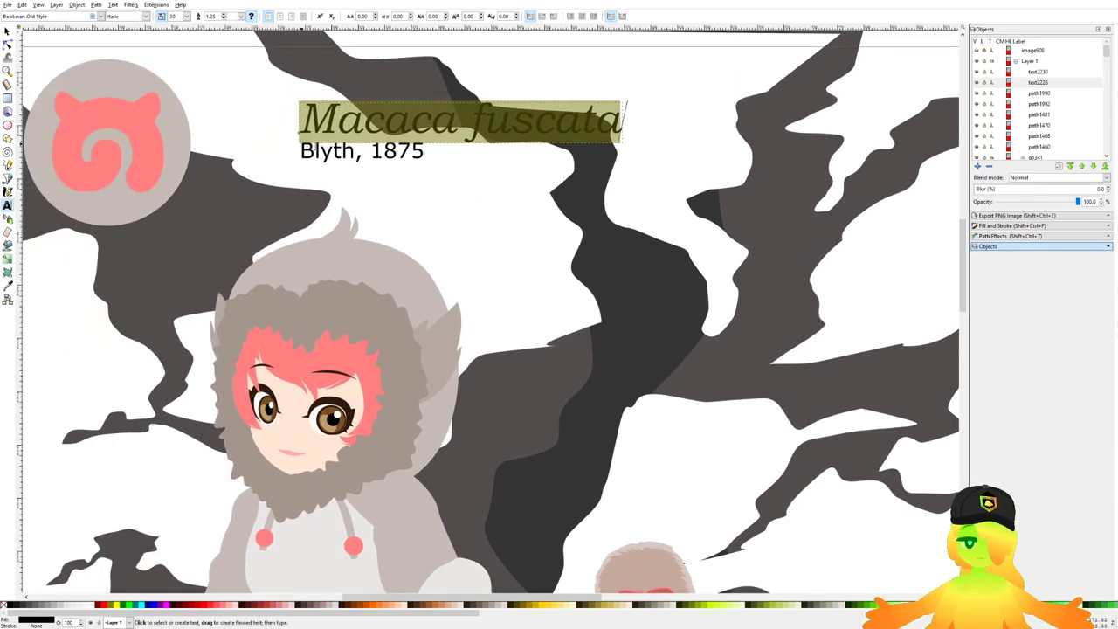
Step: Set the "Blyth, 1875" line's font to Bookman Old Style
{"action": "left_click", "coordinate": [317, 151]}
{"action": "key", "text": "ctrl+a"}
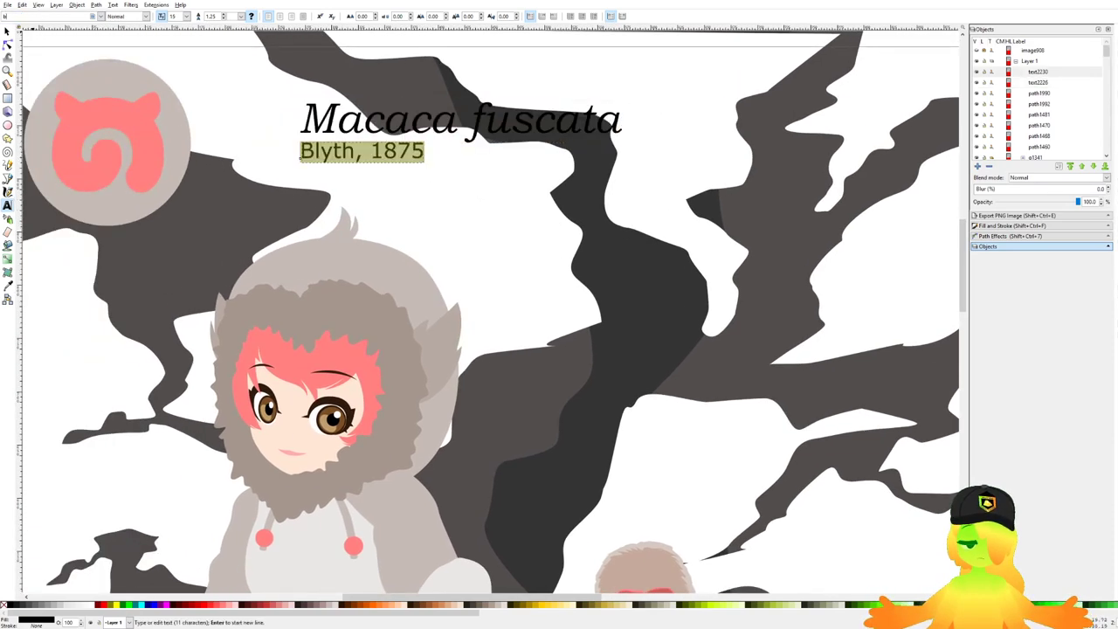
{"action": "left_click", "coordinate": [47, 16]}
{"action": "type", "text": "bookman"}
{"action": "key", "text": "Return"}
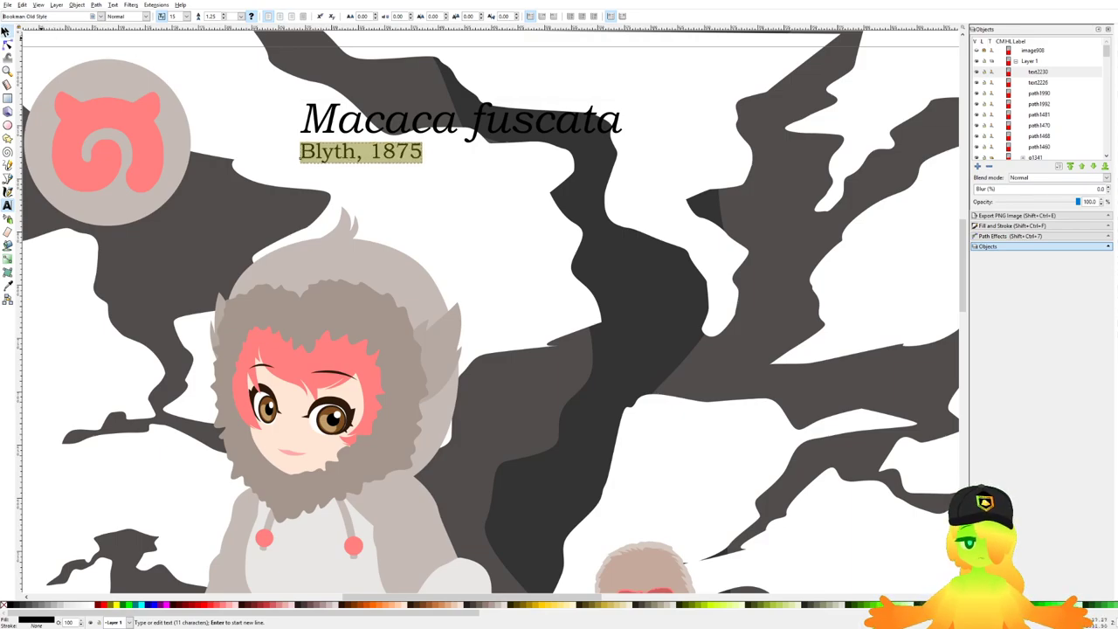
Step: Select both text lines and enlarge them together to about 705 by 133 px
{"action": "left_click", "coordinate": [5, 33]}
{"action": "scroll", "coordinate": [400, 120], "scroll_direction": "down", "scroll_amount": 2}
{"action": "left_click_drag", "start_coordinate": [376, 119], "coordinate": [397, 169]}
{"action": "left_click", "coordinate": [386, 170]}
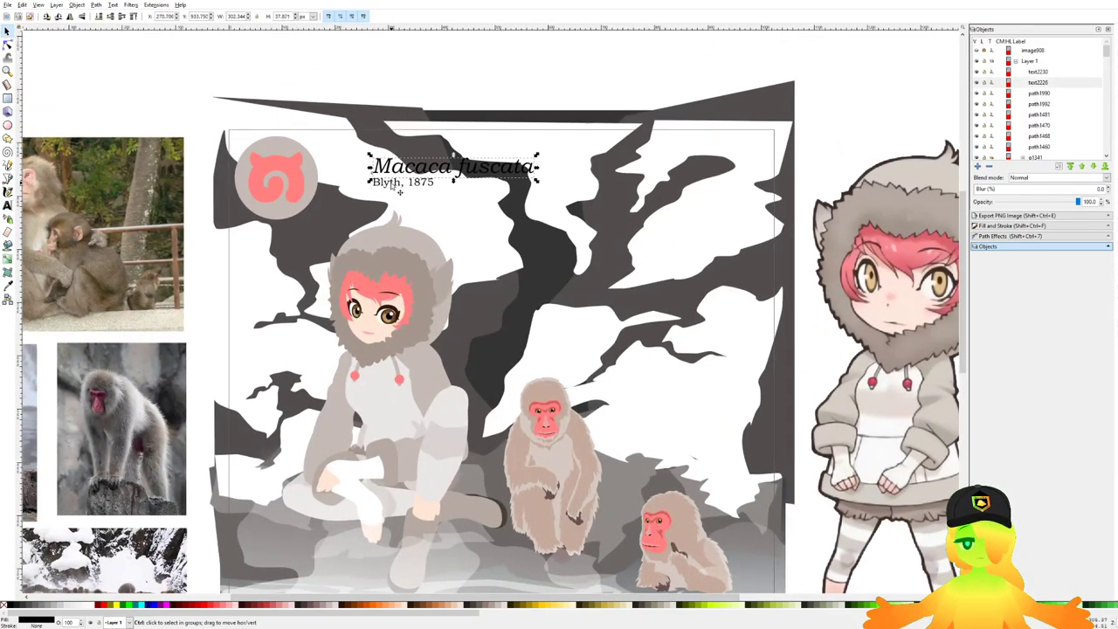
{"action": "scroll", "coordinate": [399, 191], "scroll_direction": "up", "scroll_amount": 1}
{"action": "left_click_drag", "start_coordinate": [593, 198], "coordinate": [882, 287]}
{"action": "scroll", "coordinate": [484, 244], "scroll_direction": "down", "scroll_amount": 3}
{"action": "scroll", "coordinate": [507, 288], "scroll_direction": "up", "scroll_amount": 1}
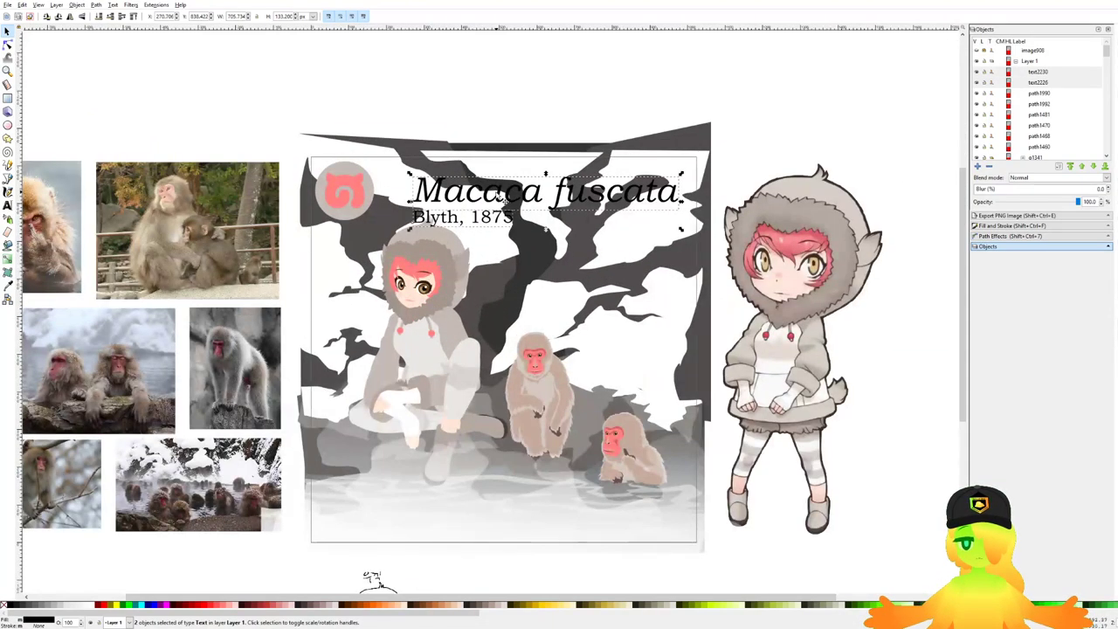
Step: Move both text lines to the misty water at the page's lower right and scale them to about 537 by 101 px
{"action": "left_click_drag", "start_coordinate": [504, 199], "coordinate": [519, 522]}
{"action": "scroll", "coordinate": [566, 533], "scroll_direction": "up", "scroll_amount": 1}
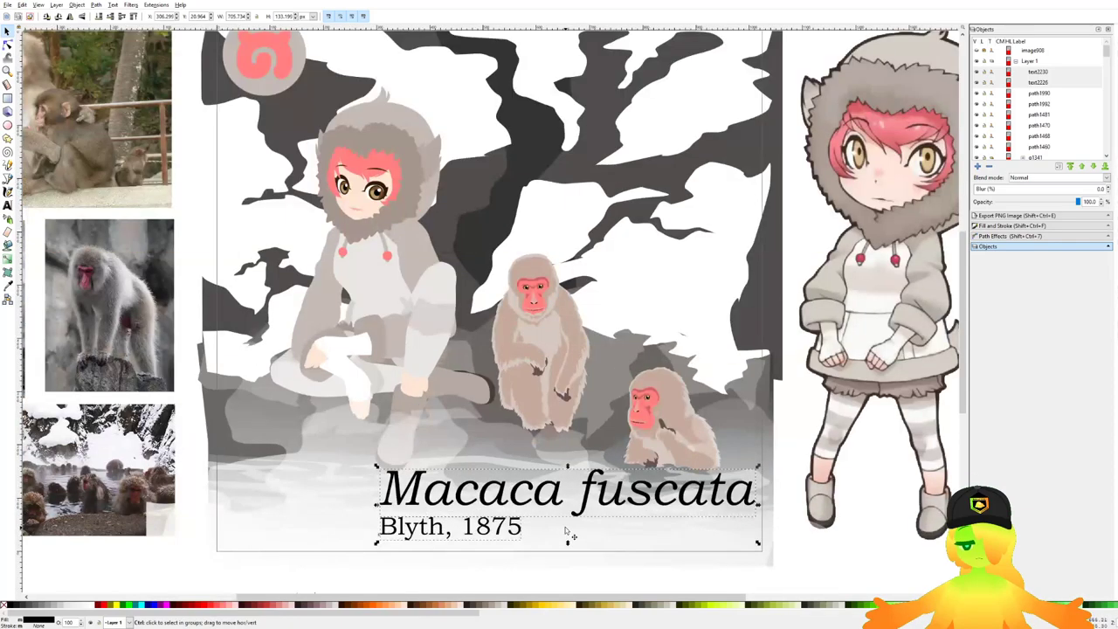
{"action": "scroll", "coordinate": [566, 532], "scroll_direction": "down", "scroll_amount": 2}
{"action": "left_click_drag", "start_coordinate": [758, 465], "coordinate": [660, 452]}
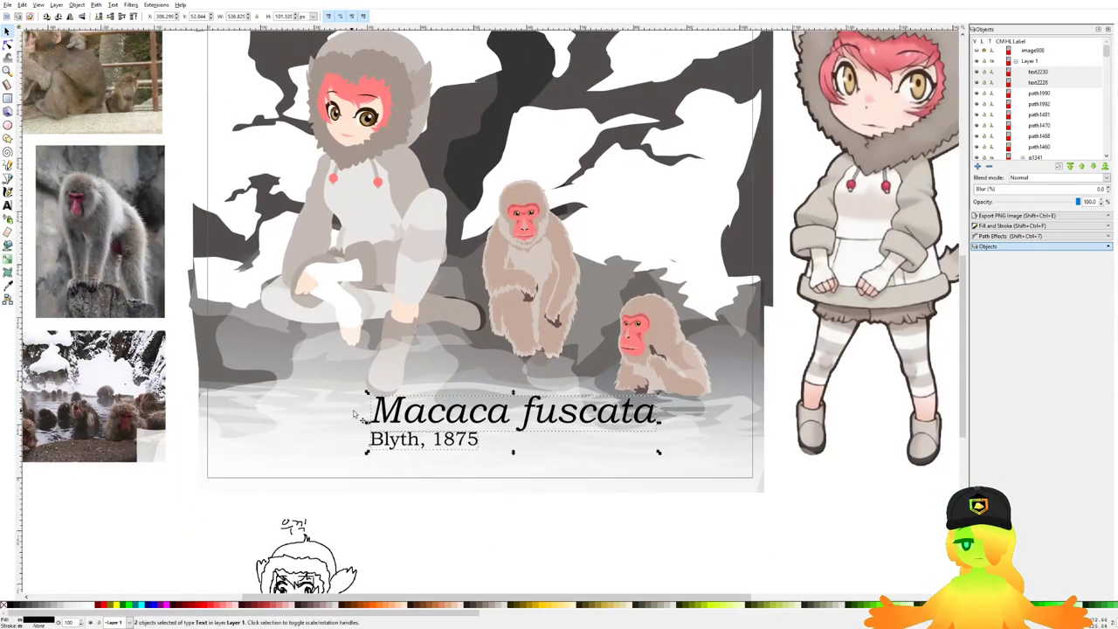
{"action": "mouse_move", "coordinate": [402, 424]}
{"action": "left_mouse_down"}
{"action": "mouse_move", "coordinate": [498, 440]}
{"action": "mouse_move", "coordinate": [454, 435]}
{"action": "left_mouse_up"}
{"action": "left_click", "coordinate": [479, 494]}
Step: Shrink the round emblem to about 73 px wide and move it down beside the start of the species name
{"action": "scroll", "coordinate": [493, 462], "scroll_direction": "down", "scroll_amount": 3}
{"action": "left_click", "coordinate": [464, 247]}
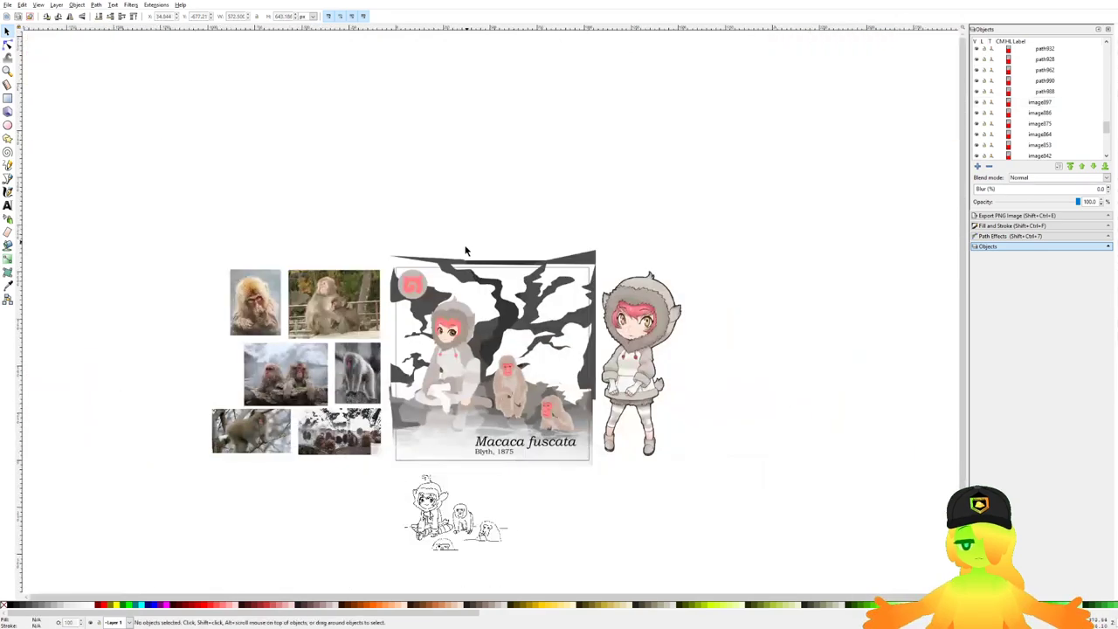
{"action": "scroll", "coordinate": [434, 320], "scroll_direction": "up", "scroll_amount": 2}
{"action": "left_click_drag", "start_coordinate": [355, 211], "coordinate": [435, 299]}
{"action": "scroll", "coordinate": [410, 253], "scroll_direction": "down", "scroll_amount": 3}
{"action": "left_click_drag", "start_coordinate": [361, 138], "coordinate": [419, 417]}
{"action": "scroll", "coordinate": [476, 500], "scroll_direction": "up", "scroll_amount": 3}
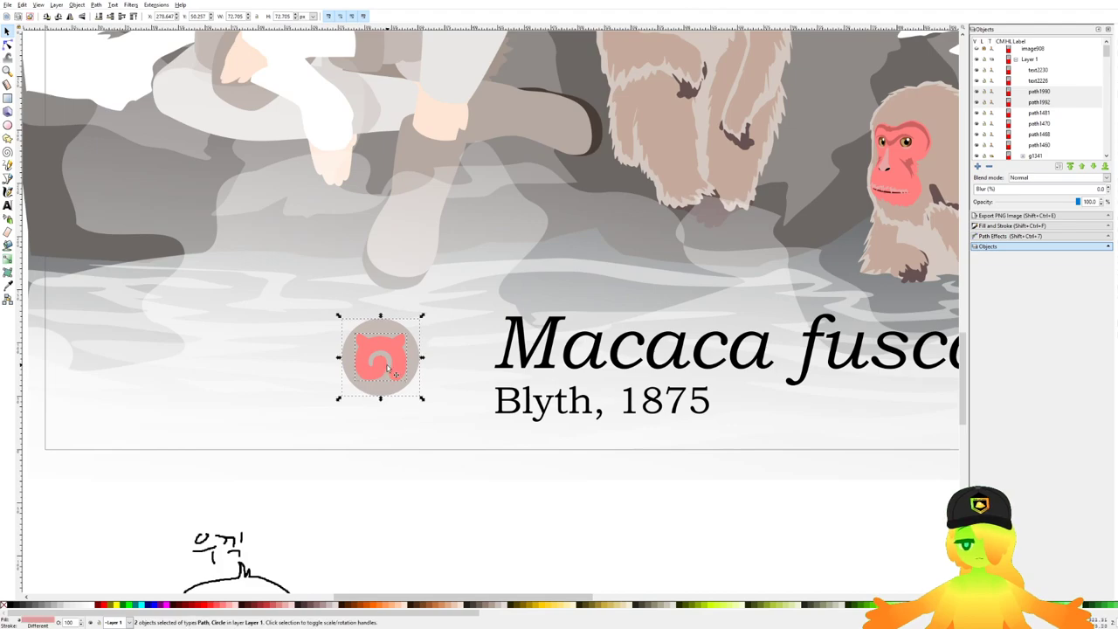
{"action": "left_click_drag", "start_coordinate": [383, 365], "coordinate": [443, 356]}
{"action": "left_click", "coordinate": [459, 338]}
Step: Reduce the emblem to about 65 px wide, nudge it closer to the species name and deselect it
{"action": "scroll", "coordinate": [463, 336], "scroll_direction": "up", "scroll_amount": 1}
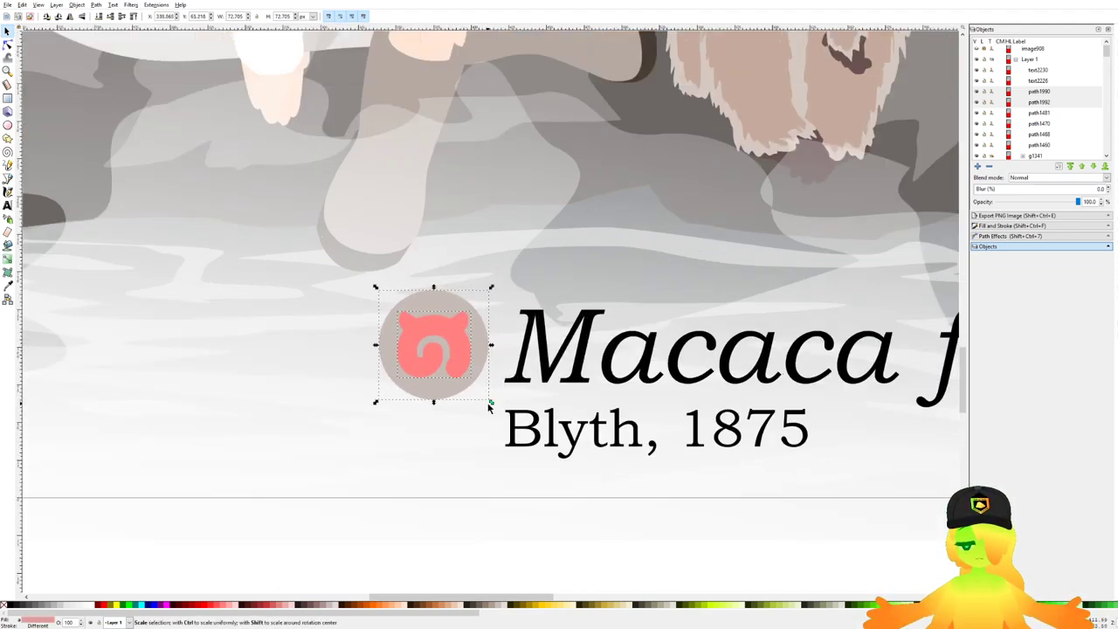
{"action": "left_click_drag", "start_coordinate": [492, 402], "coordinate": [484, 404]}
{"action": "left_click_drag", "start_coordinate": [448, 355], "coordinate": [452, 356]}
{"action": "scroll", "coordinate": [437, 363], "scroll_direction": "down", "scroll_amount": 4}
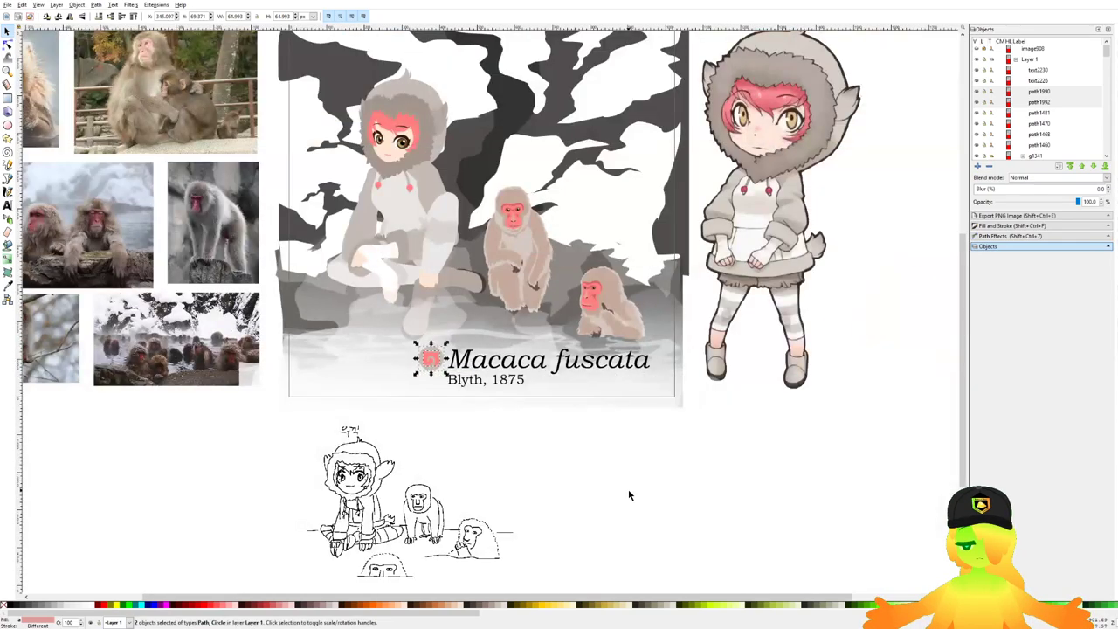
{"action": "left_click", "coordinate": [628, 492]}
Step: Nudge the "Blyth, 1875" line into alignment beneath the species name, deselect it and save the drawing
{"action": "scroll", "coordinate": [531, 393], "scroll_direction": "up", "scroll_amount": 2}
{"action": "left_click", "coordinate": [362, 370]}
{"action": "scroll", "coordinate": [362, 369], "scroll_direction": "up", "scroll_amount": 2}
{"action": "left_click_drag", "start_coordinate": [365, 375], "coordinate": [365, 375]}
{"action": "scroll", "coordinate": [430, 429], "scroll_direction": "down", "scroll_amount": 1}
{"action": "scroll", "coordinate": [430, 429], "scroll_direction": "down", "scroll_amount": 3}
{"action": "left_click", "coordinate": [538, 474]}
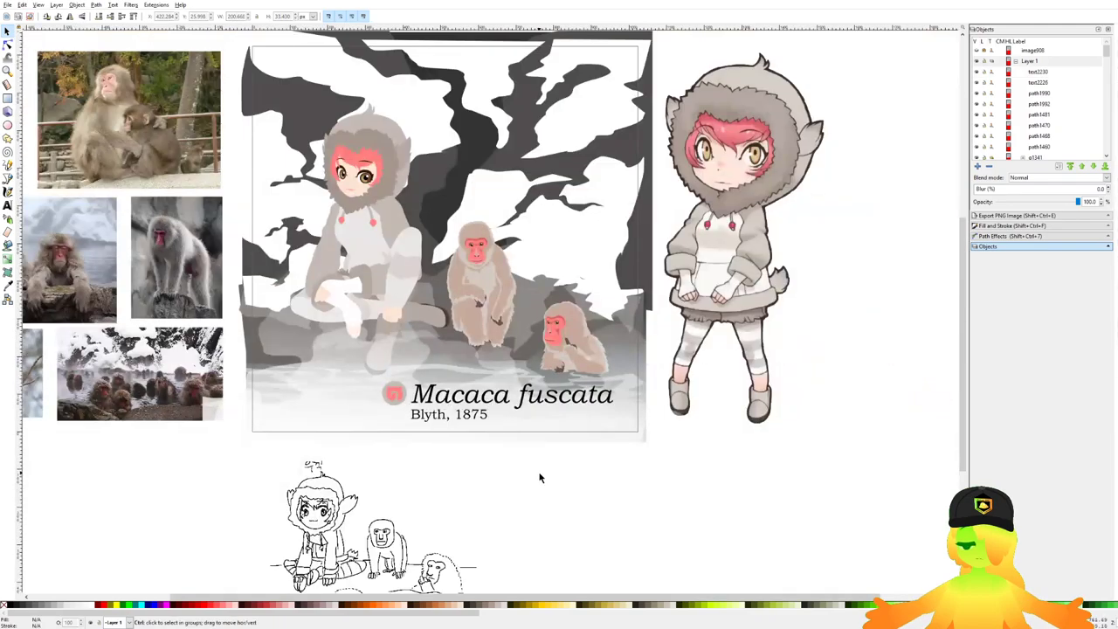
{"action": "scroll", "coordinate": [538, 475], "scroll_direction": "down", "scroll_amount": 3}
{"action": "key", "text": "ctrl+s"}
Step: Try the Semi-Bold Italic and Light Italic font styles on both caption lines, deselect them and check the "Blyth, 1875" line
{"action": "scroll", "coordinate": [505, 453], "scroll_direction": "up", "scroll_amount": 4}
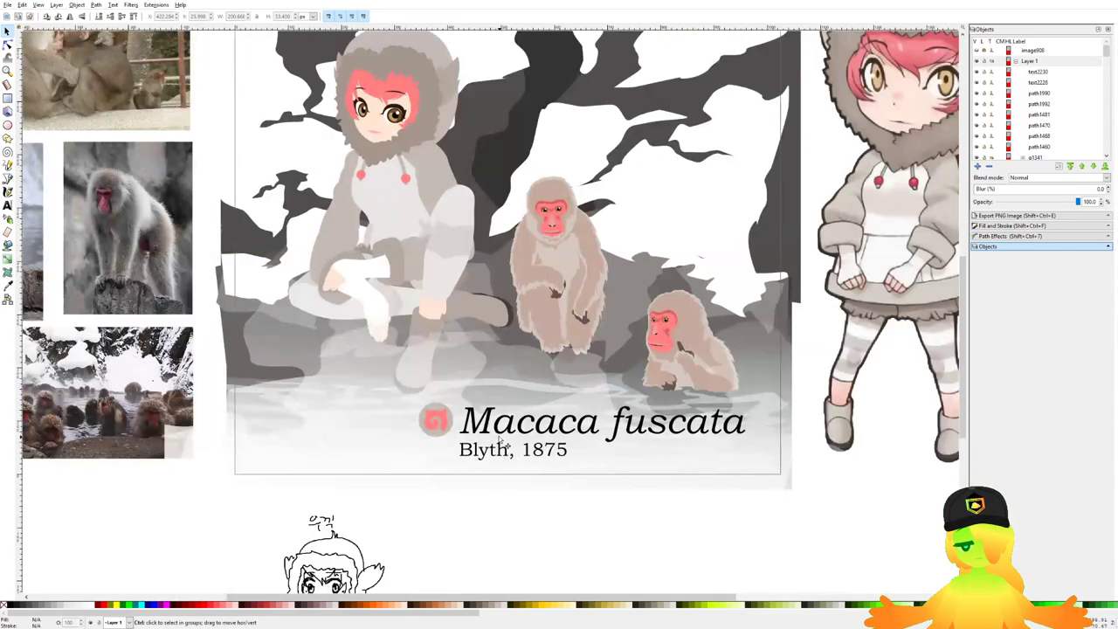
{"action": "left_click", "coordinate": [525, 425]}
{"action": "left_click", "coordinate": [535, 454], "text": "shift"}
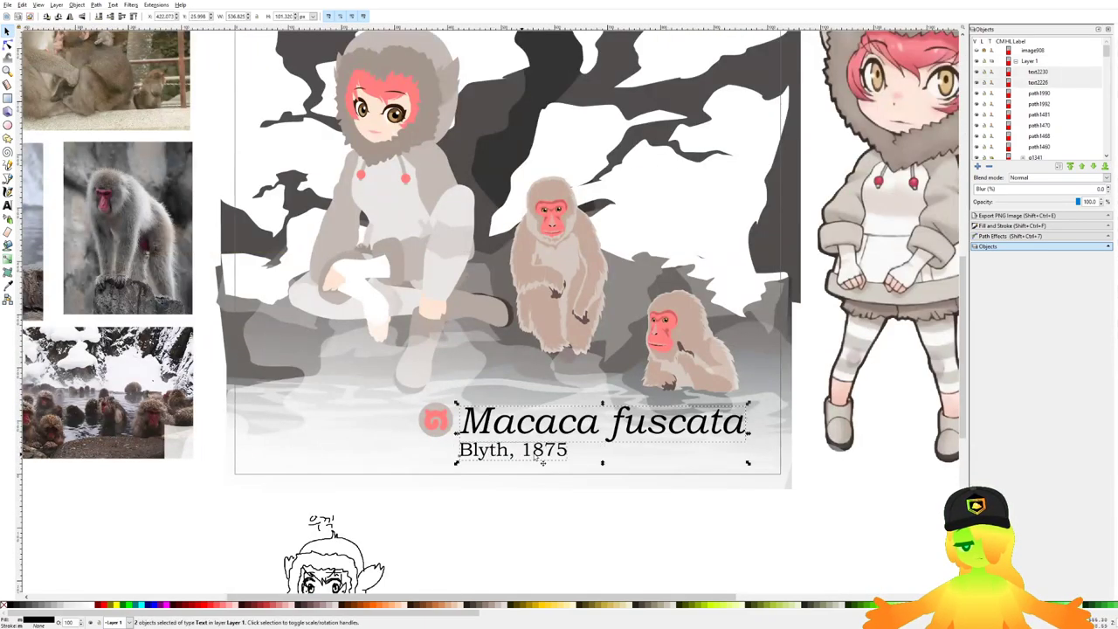
{"action": "left_click", "coordinate": [8, 204]}
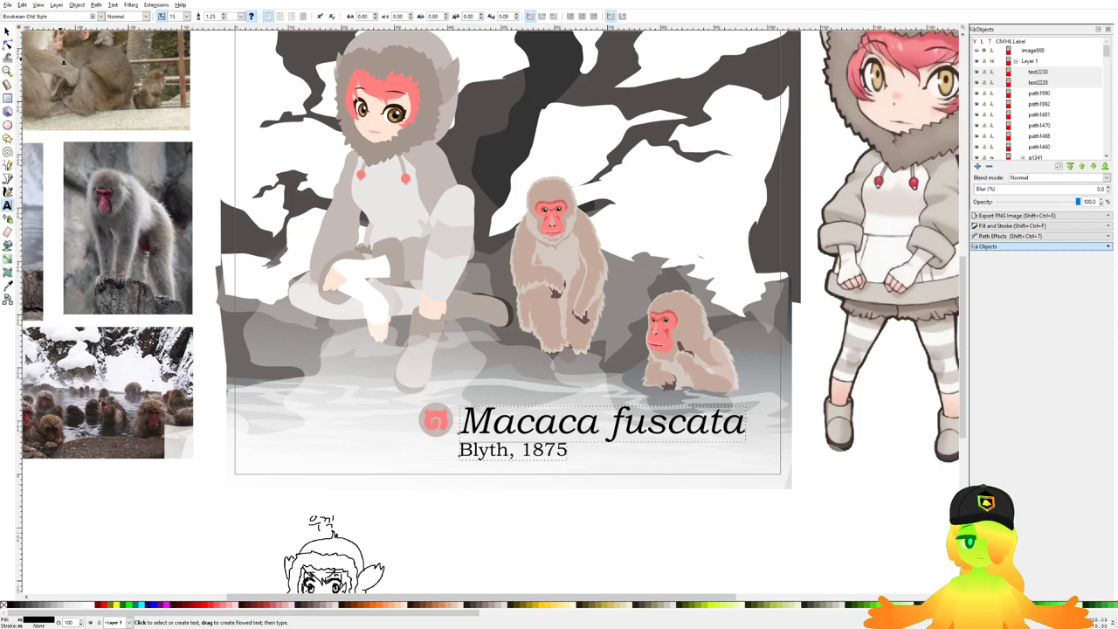
{"action": "left_click", "coordinate": [130, 62]}
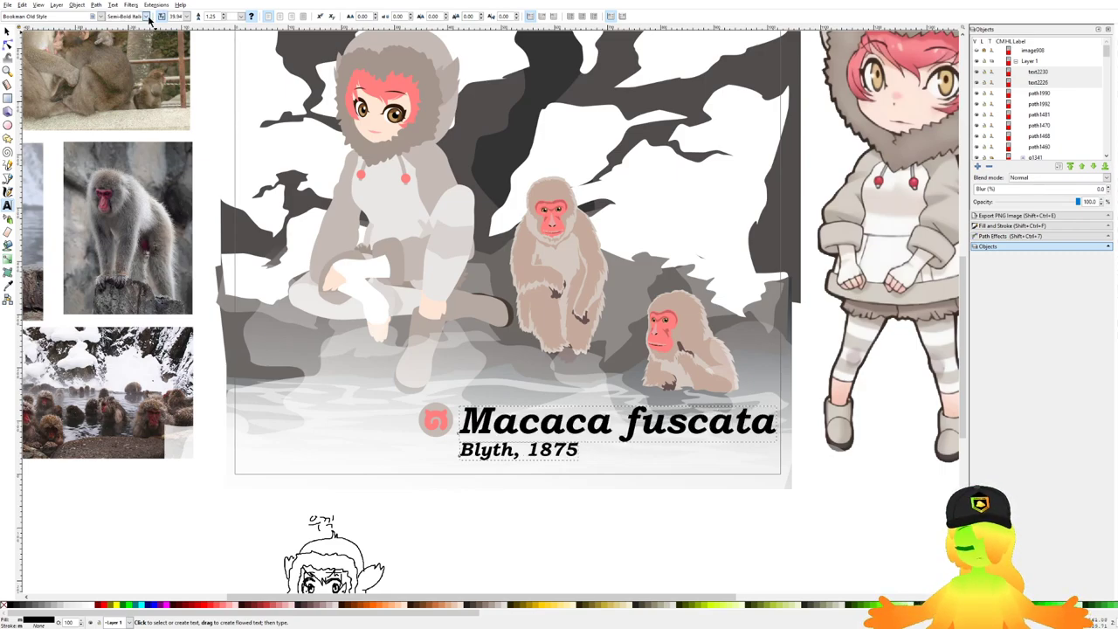
{"action": "left_click", "coordinate": [135, 41]}
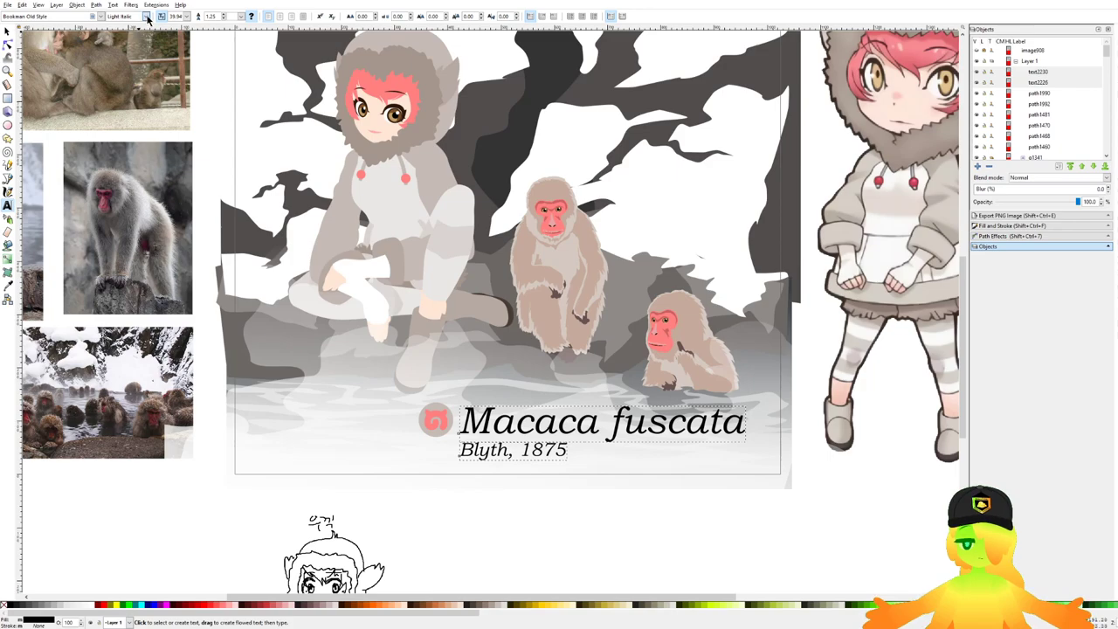
{"action": "left_click", "coordinate": [7, 32]}
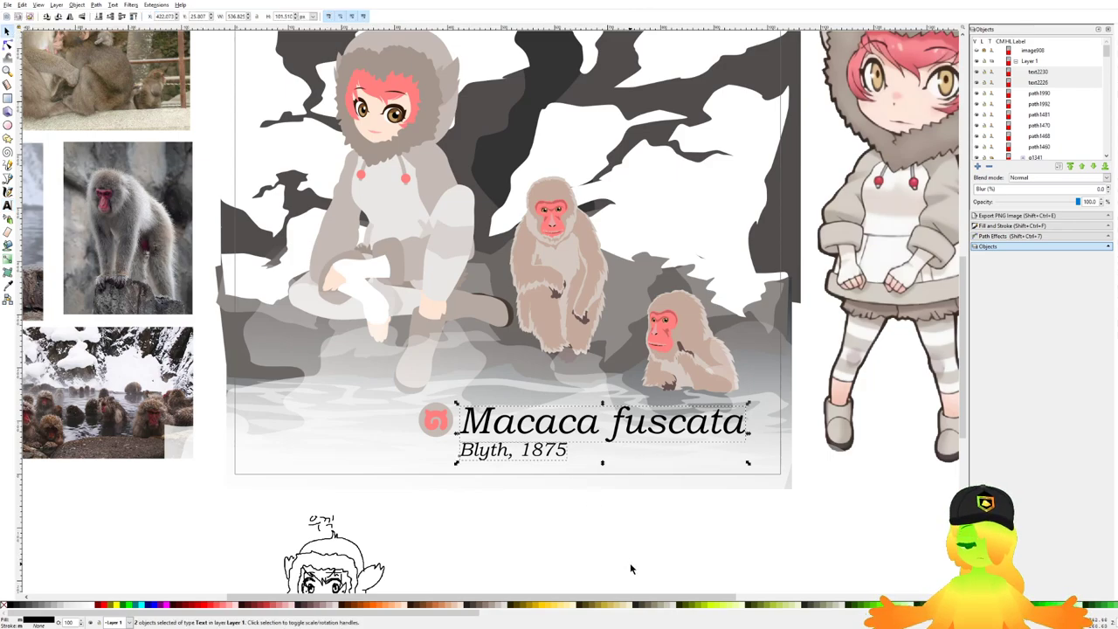
{"action": "left_click", "coordinate": [631, 568]}
{"action": "scroll", "coordinate": [528, 452], "scroll_direction": "up", "scroll_amount": 2}
{"action": "left_click", "coordinate": [428, 450]}
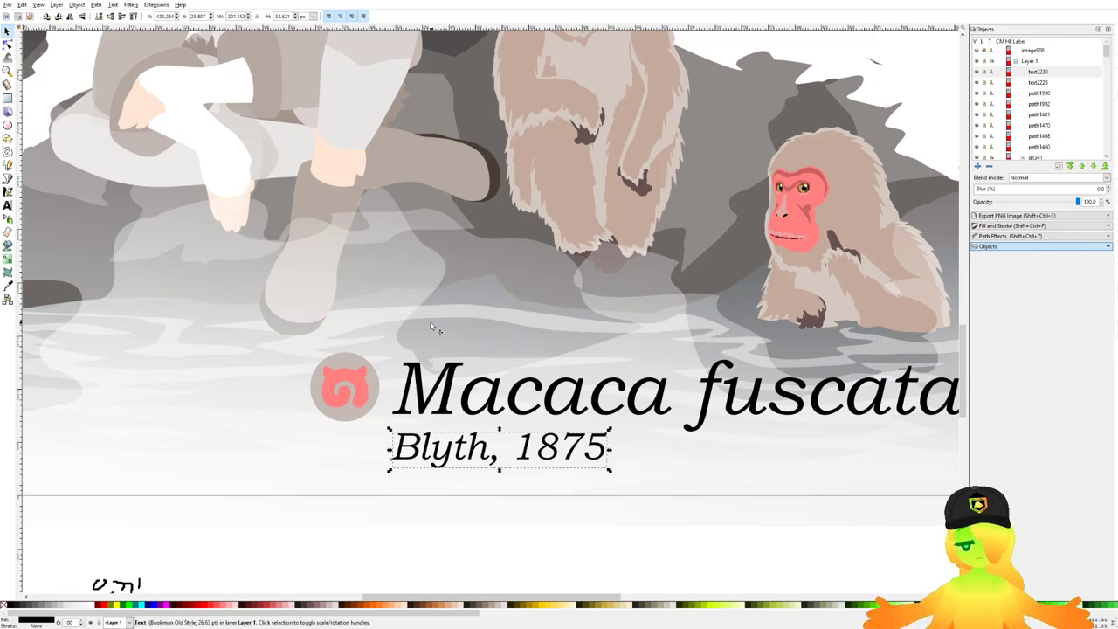
Step: Undo the caption's font style changes, deselect the text and save the drawing
{"action": "key", "text": "ctrl+z"}
{"action": "key", "text": "ctrl+z"}
{"action": "scroll", "coordinate": [408, 457], "scroll_direction": "down", "scroll_amount": 3}
{"action": "left_click", "coordinate": [482, 527]}
{"action": "key", "text": "ctrl+s"}
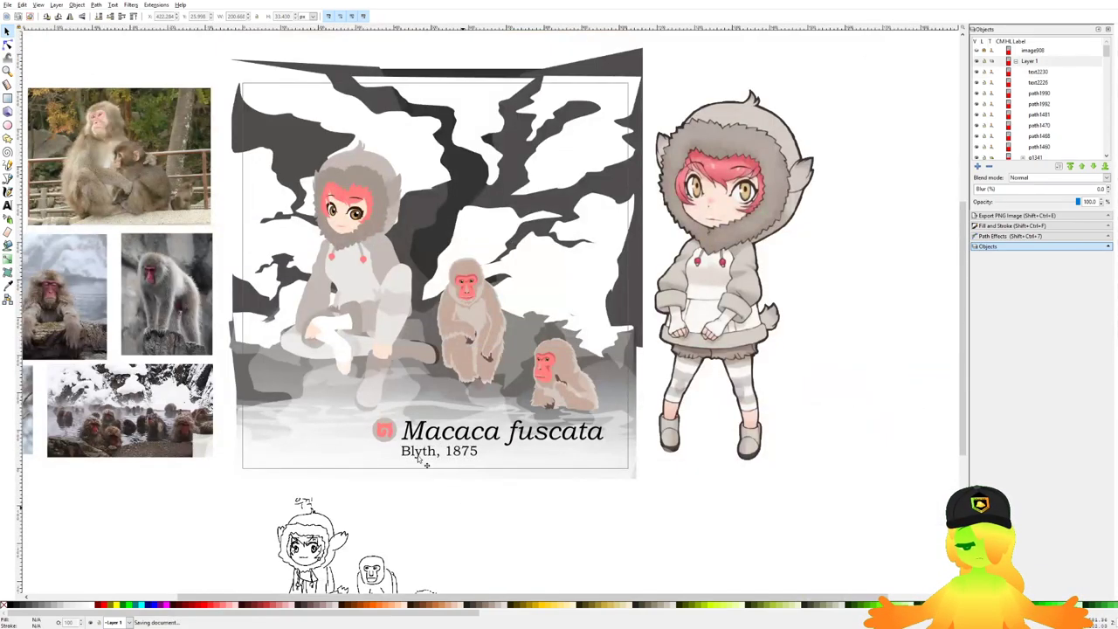
Step: Select both parts of the round emblem, move it closer to the start of the species name, deselect it and save
{"action": "scroll", "coordinate": [379, 444], "scroll_direction": "up", "scroll_amount": 4}
{"action": "scroll", "coordinate": [419, 440], "scroll_direction": "down", "scroll_amount": 4}
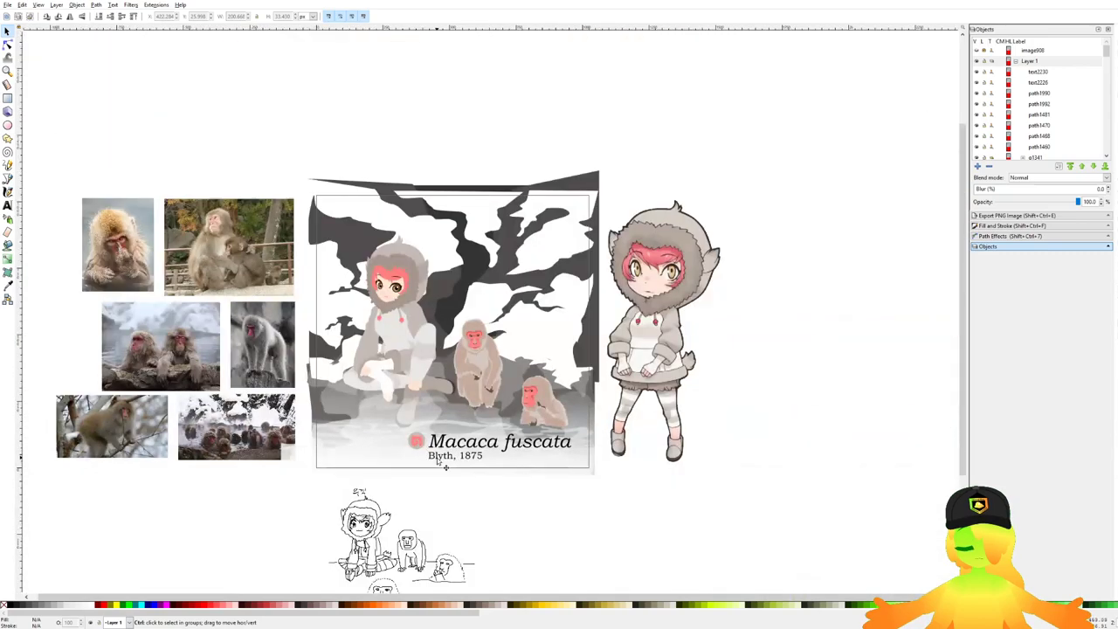
{"action": "scroll", "coordinate": [422, 445], "scroll_direction": "up", "scroll_amount": 4}
{"action": "left_click", "coordinate": [402, 422]}
{"action": "left_click", "coordinate": [423, 416], "text": "shift"}
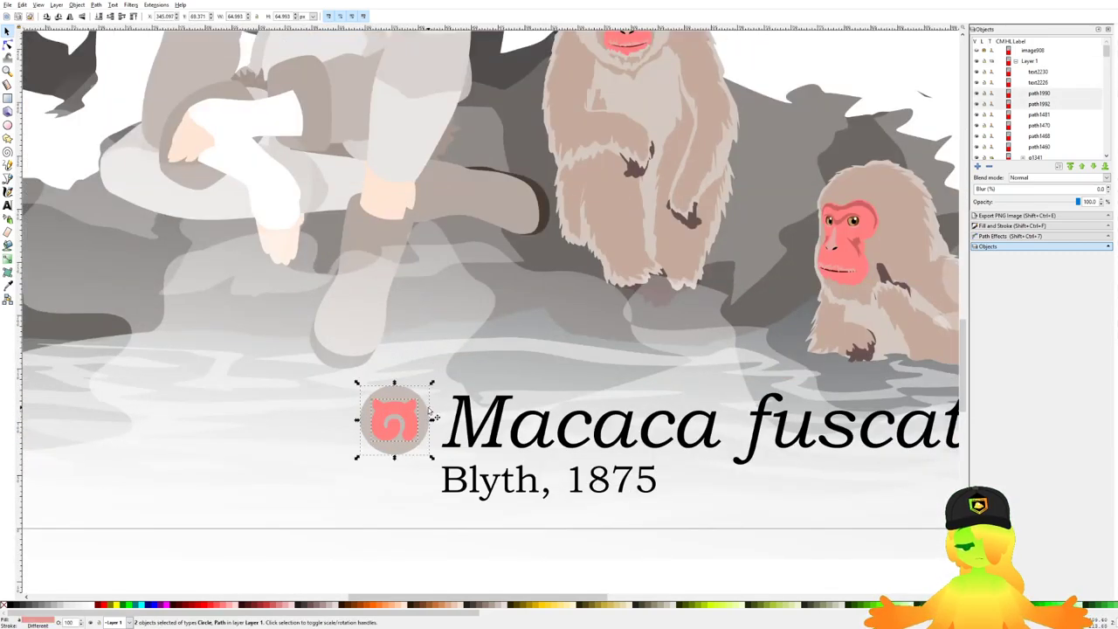
{"action": "left_click_drag", "start_coordinate": [419, 417], "coordinate": [437, 418]}
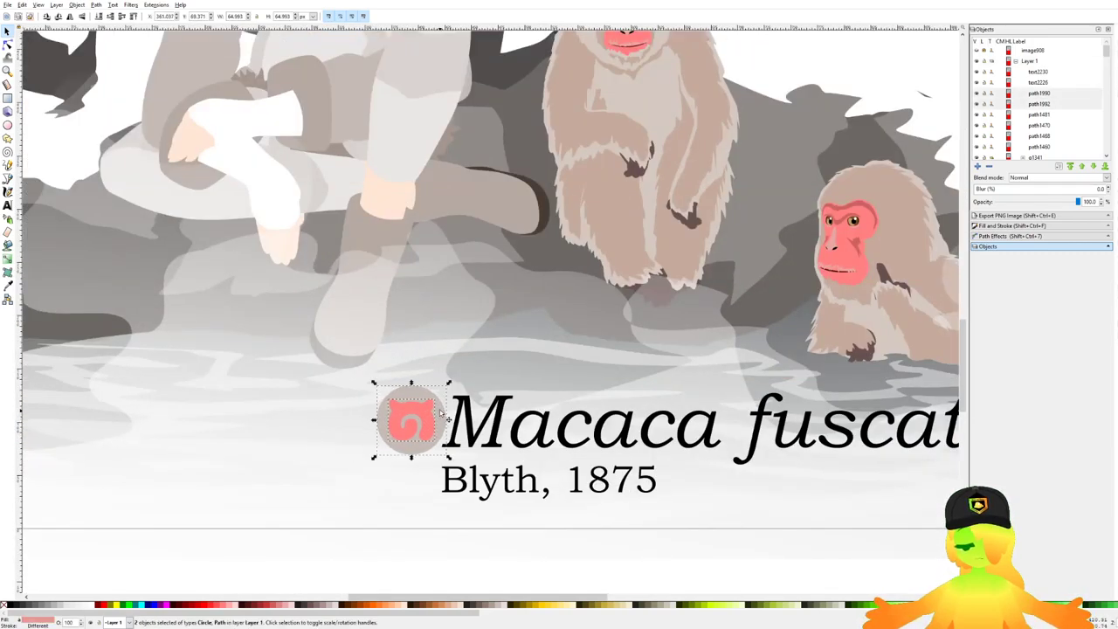
{"action": "left_click_drag", "start_coordinate": [440, 413], "coordinate": [425, 407]}
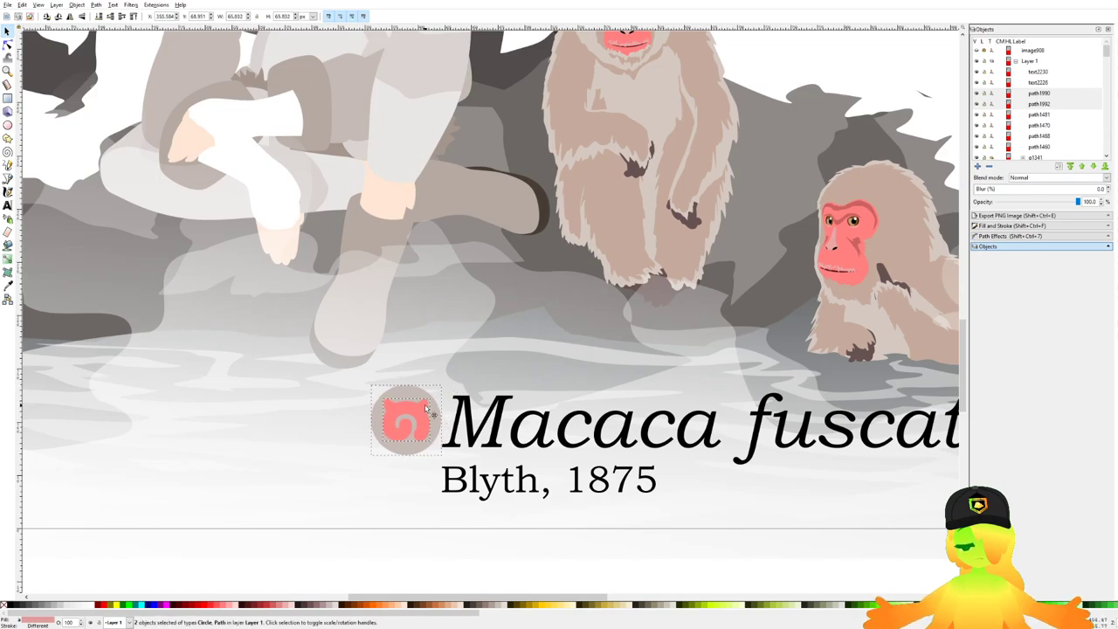
{"action": "scroll", "coordinate": [410, 409], "scroll_direction": "down", "scroll_amount": 3}
{"action": "left_click", "coordinate": [495, 493]}
{"action": "key", "text": "ctrl+s"}
{"action": "scroll", "coordinate": [524, 441], "scroll_direction": "up", "scroll_amount": 3}
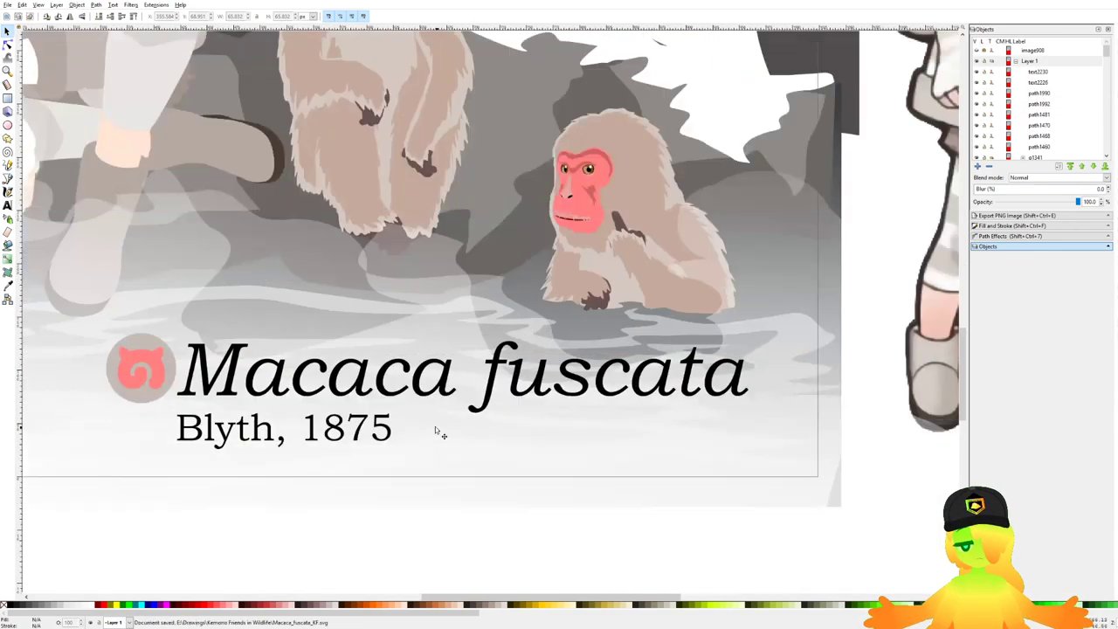
{"action": "left_click", "coordinate": [395, 399]}
{"action": "left_click", "coordinate": [363, 430], "text": "shift"}
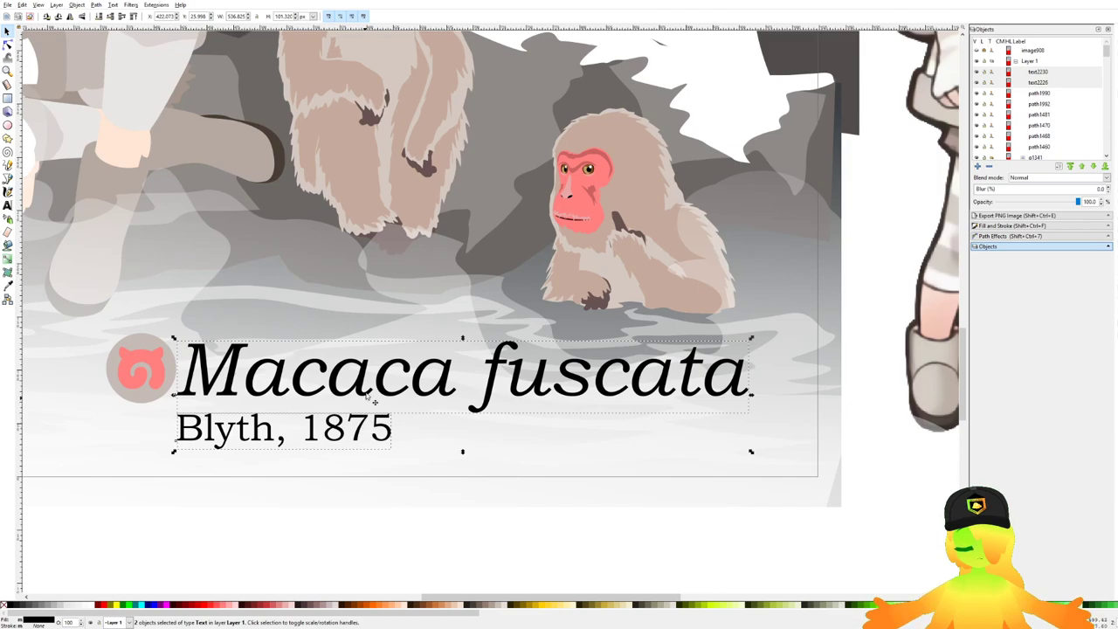
{"action": "key", "text": "p"}
{"action": "left_click_drag", "start_coordinate": [434, 171], "coordinate": [437, 175]}
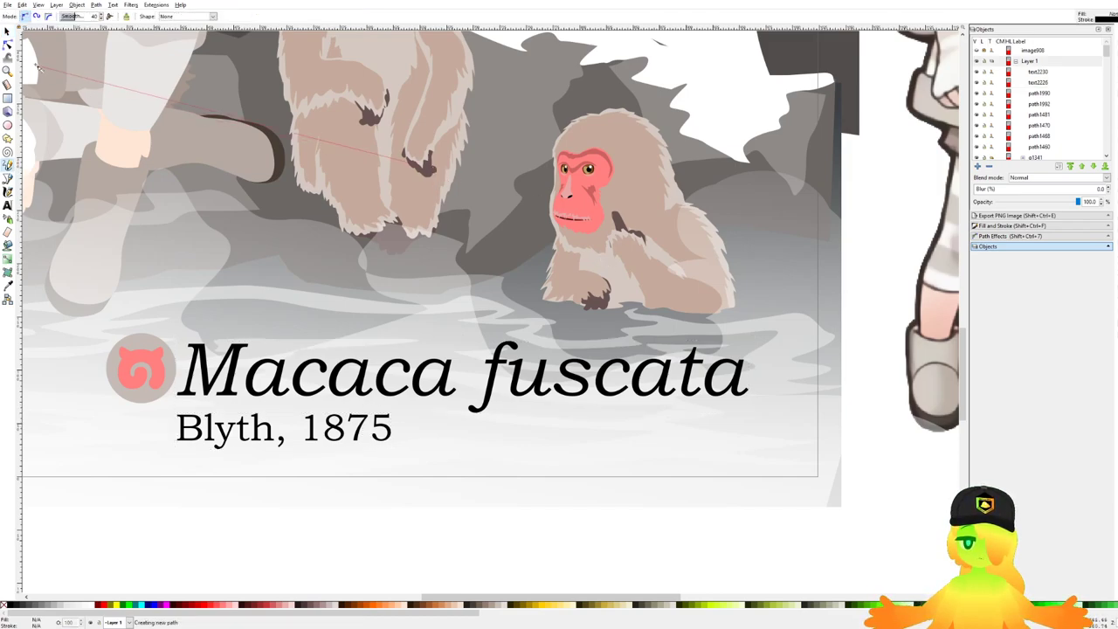
{"action": "key", "text": "Escape"}
{"action": "key", "text": "s"}
Step: Recolour both caption lines with the dark brown picked from the middle monkey's hand, deselect them and save the drawing
{"action": "left_click", "coordinate": [333, 394]}
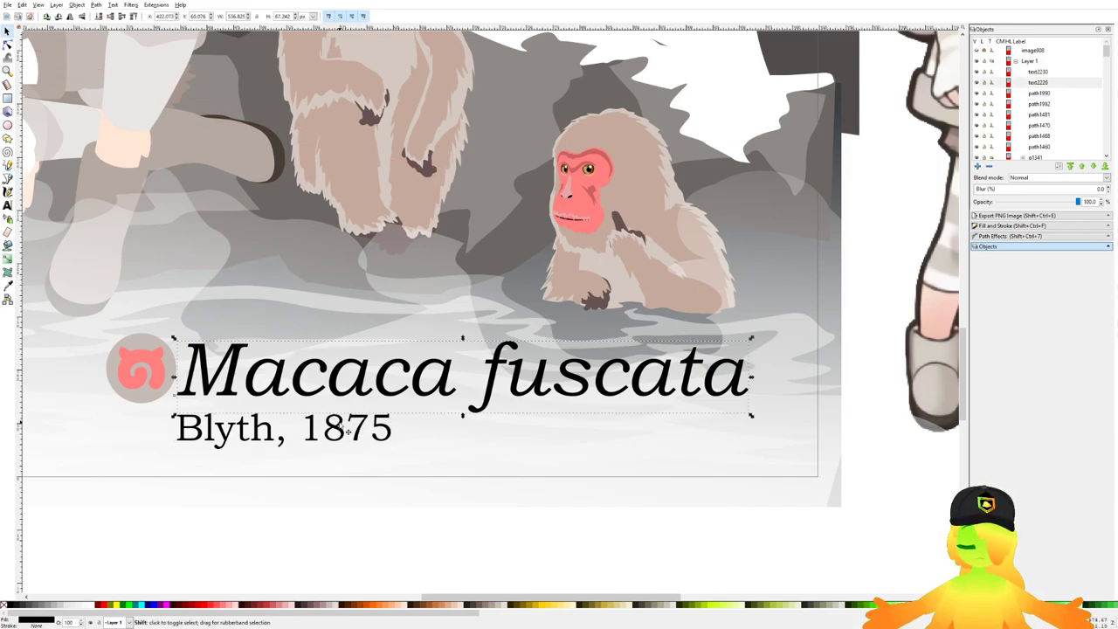
{"action": "left_click", "coordinate": [338, 423], "text": "shift"}
{"action": "key", "text": "F7"}
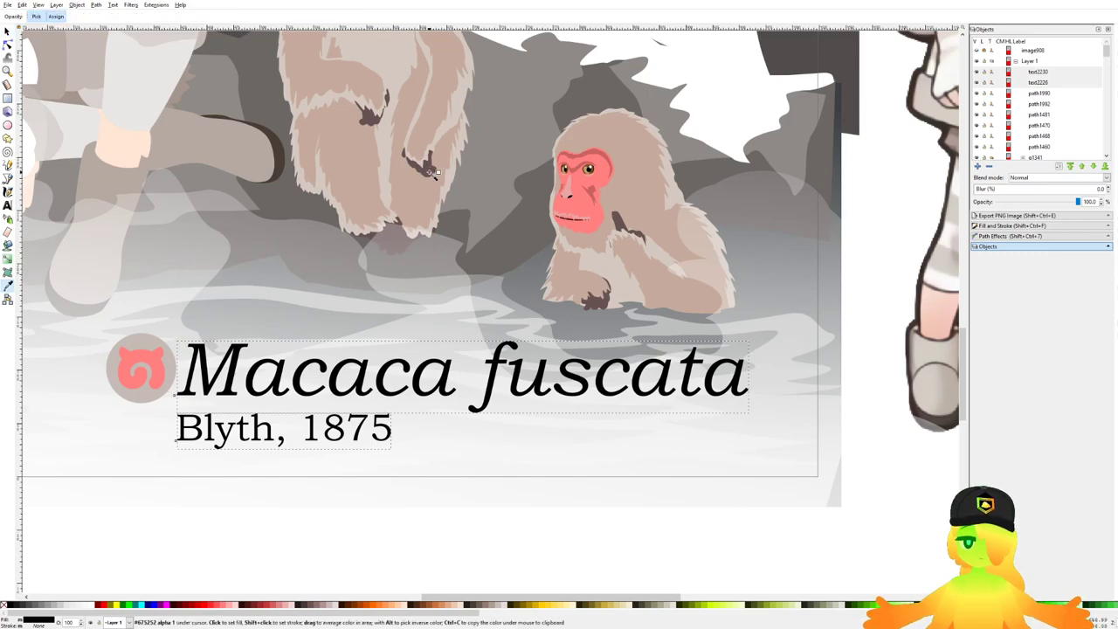
{"action": "left_click", "coordinate": [427, 167]}
{"action": "scroll", "coordinate": [428, 196], "scroll_direction": "down", "scroll_amount": 4}
{"action": "left_click_drag", "start_coordinate": [410, 273], "coordinate": [467, 329]}
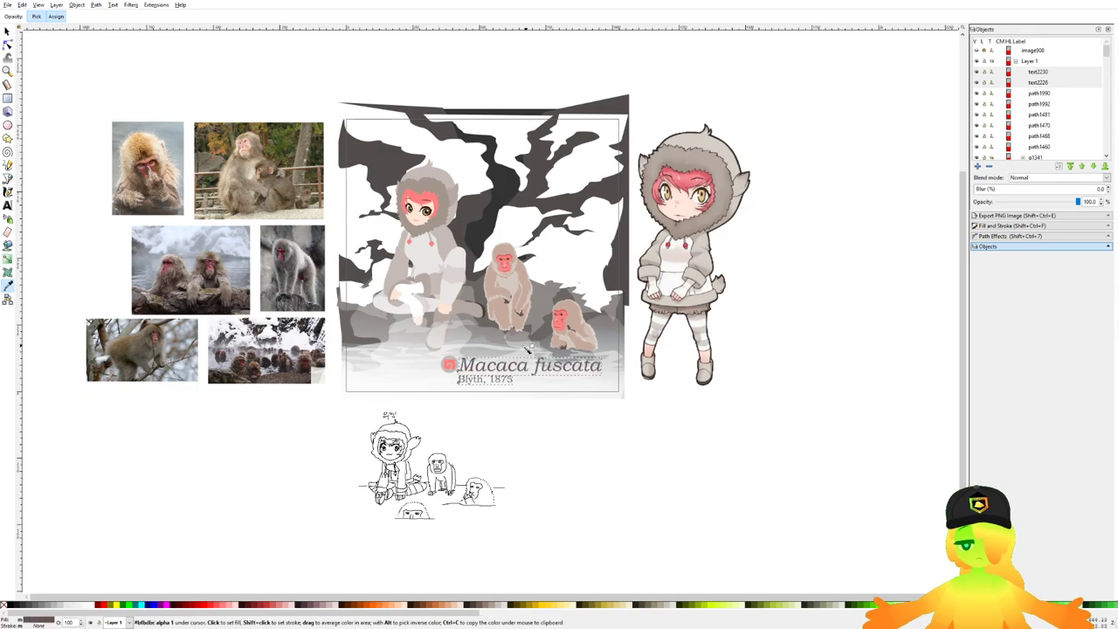
{"action": "left_click", "coordinate": [7, 31]}
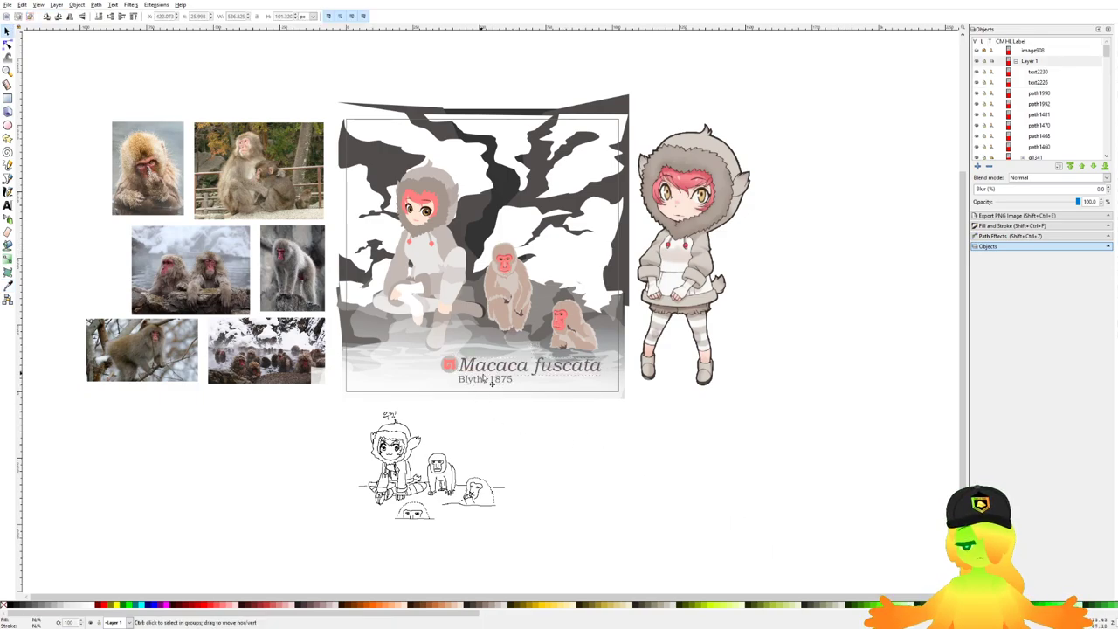
{"action": "scroll", "coordinate": [509, 395], "scroll_direction": "up", "scroll_amount": 1}
{"action": "scroll", "coordinate": [507, 393], "scroll_direction": "down", "scroll_amount": 2}
{"action": "scroll", "coordinate": [521, 399], "scroll_direction": "up", "scroll_amount": 2}
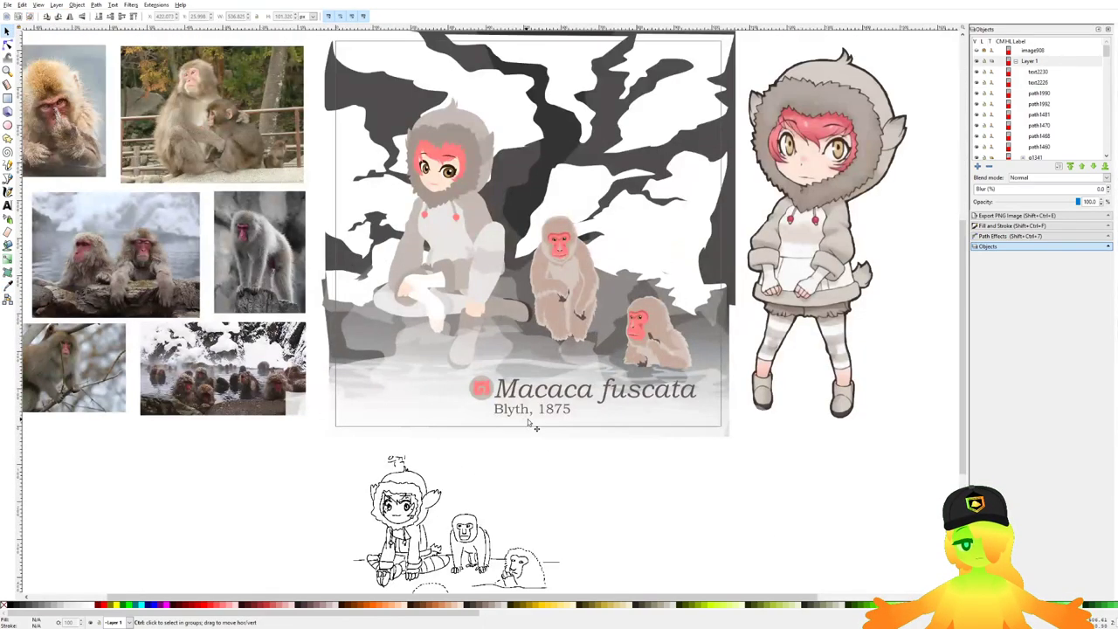
{"action": "key", "text": "ctrl+s"}
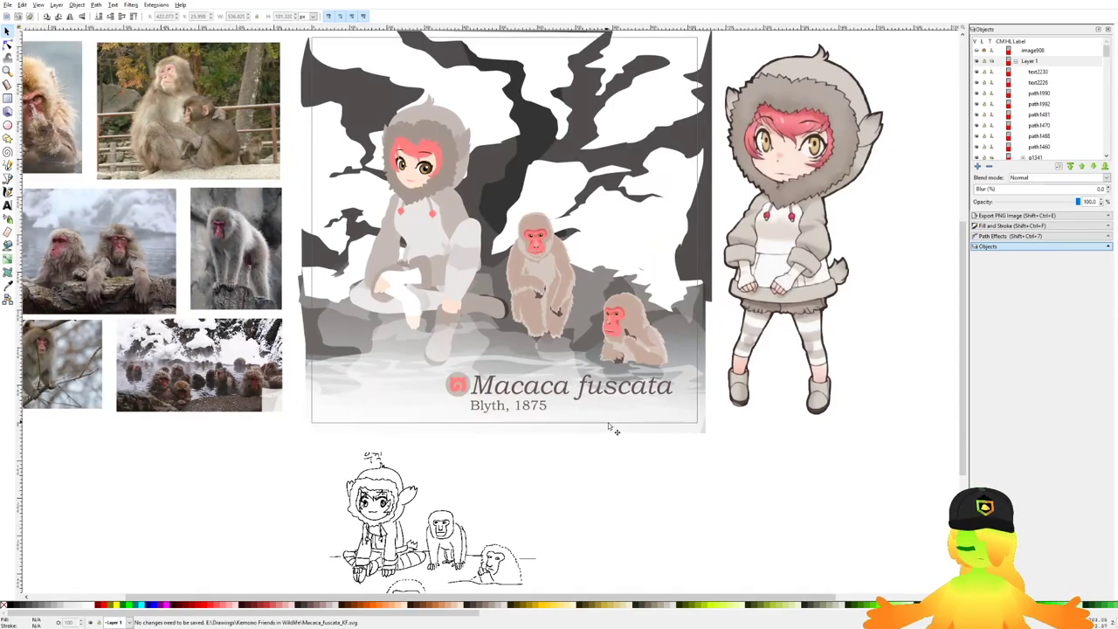
Step: Examine the whole scene and its details, comparing the characters with the reference photos of macaques
{"action": "left_click_drag", "start_coordinate": [428, 257], "coordinate": [451, 260]}
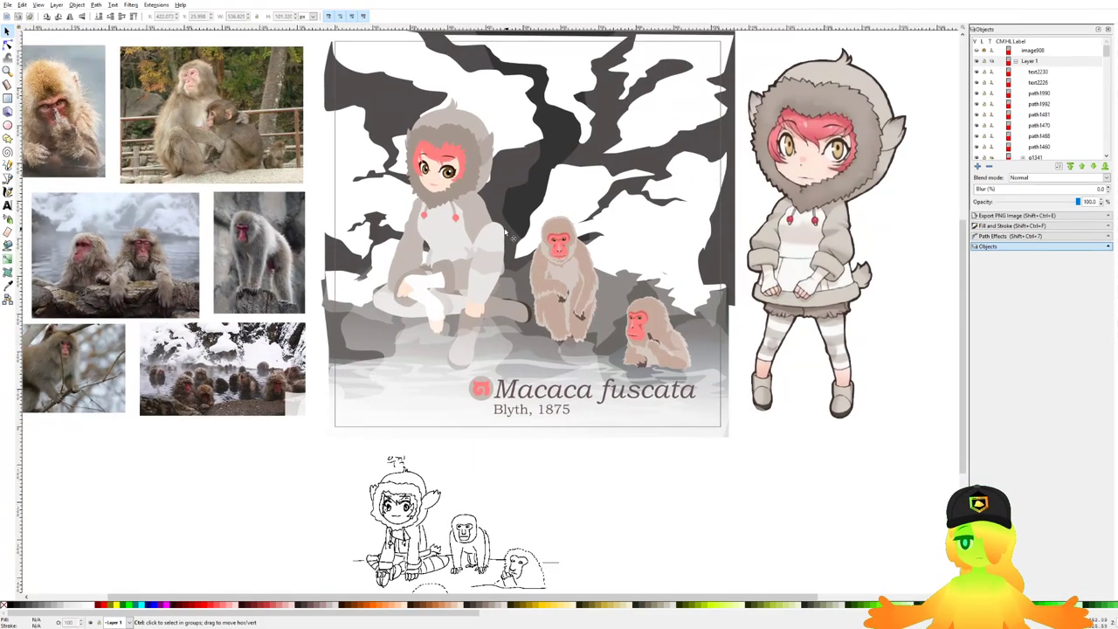
{"action": "scroll", "coordinate": [506, 232], "scroll_direction": "up", "scroll_amount": 2}
{"action": "scroll", "coordinate": [436, 249], "scroll_direction": "down", "scroll_amount": 4}
{"action": "scroll", "coordinate": [432, 258], "scroll_direction": "up", "scroll_amount": 2}
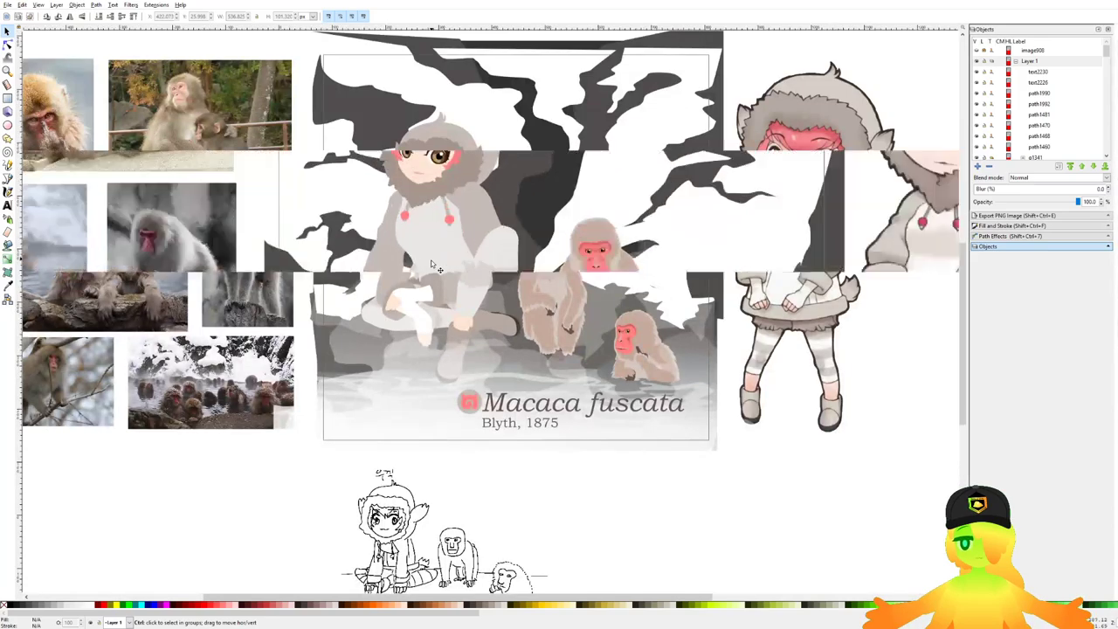
{"action": "scroll", "coordinate": [434, 266], "scroll_direction": "up", "scroll_amount": 2}
{"action": "scroll", "coordinate": [434, 266], "scroll_direction": "down", "scroll_amount": 1}
{"action": "scroll", "coordinate": [434, 265], "scroll_direction": "up", "scroll_amount": 1}
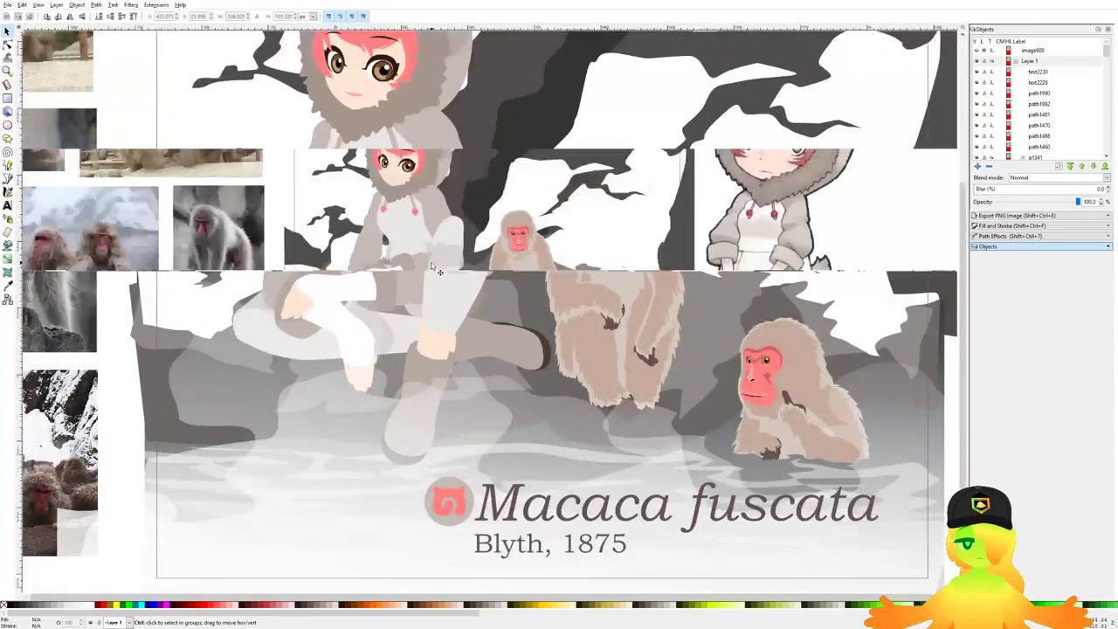
{"action": "scroll", "coordinate": [434, 265], "scroll_direction": "down", "scroll_amount": 3}
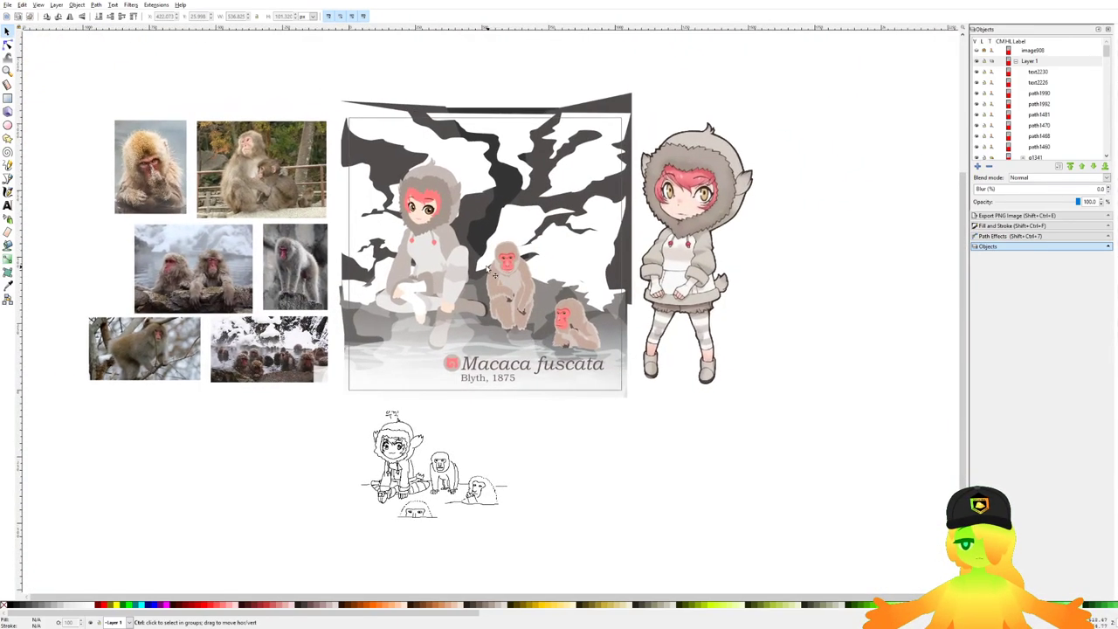
{"action": "scroll", "coordinate": [489, 270], "scroll_direction": "up", "scroll_amount": 1}
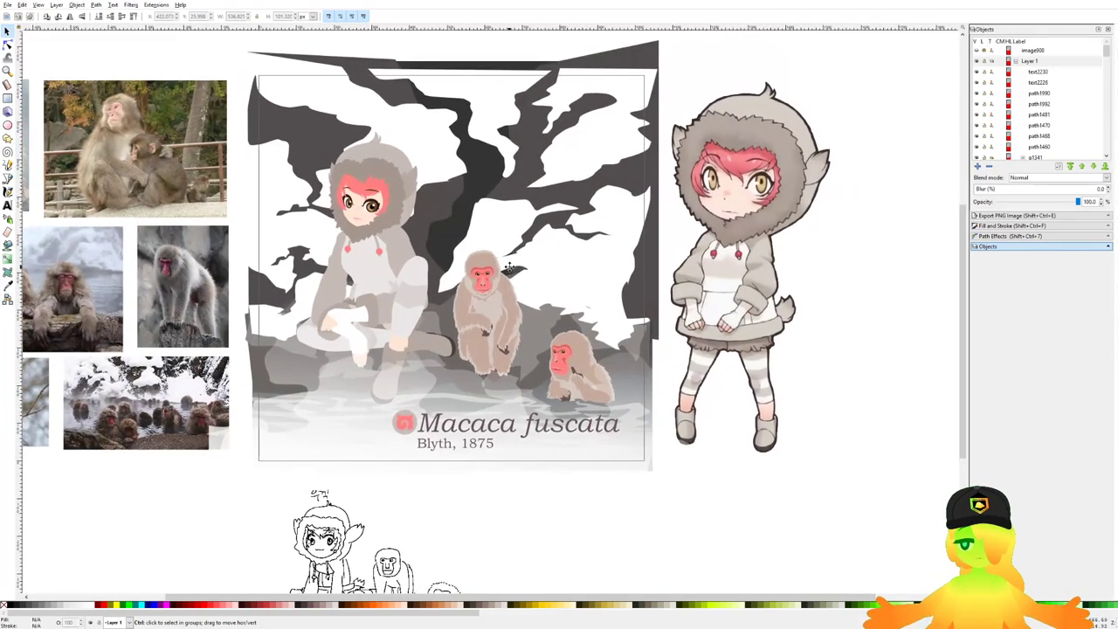
{"action": "left_click_drag", "start_coordinate": [510, 267], "coordinate": [554, 240]}
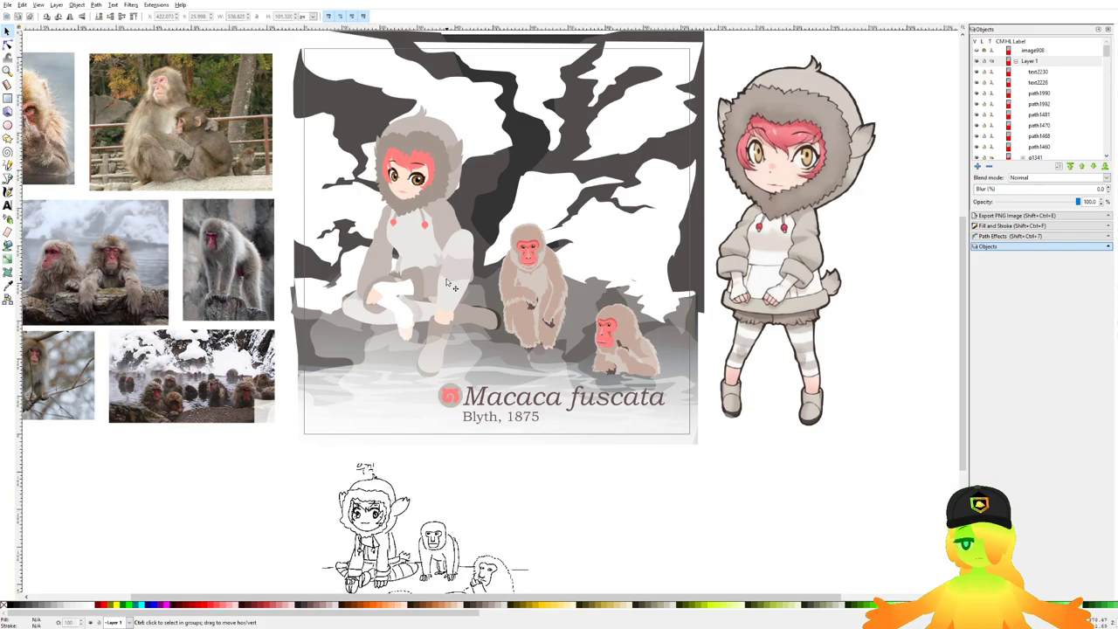
{"action": "scroll", "coordinate": [448, 284], "scroll_direction": "down", "scroll_amount": 1}
{"action": "scroll", "coordinate": [563, 352], "scroll_direction": "up", "scroll_amount": 2}
{"action": "left_click_drag", "start_coordinate": [443, 339], "coordinate": [761, 482]}
{"action": "left_click_drag", "start_coordinate": [282, 311], "coordinate": [382, 351]}
{"action": "scroll", "coordinate": [194, 226], "scroll_direction": "up", "scroll_amount": 2}
{"action": "scroll", "coordinate": [182, 192], "scroll_direction": "down", "scroll_amount": 3}
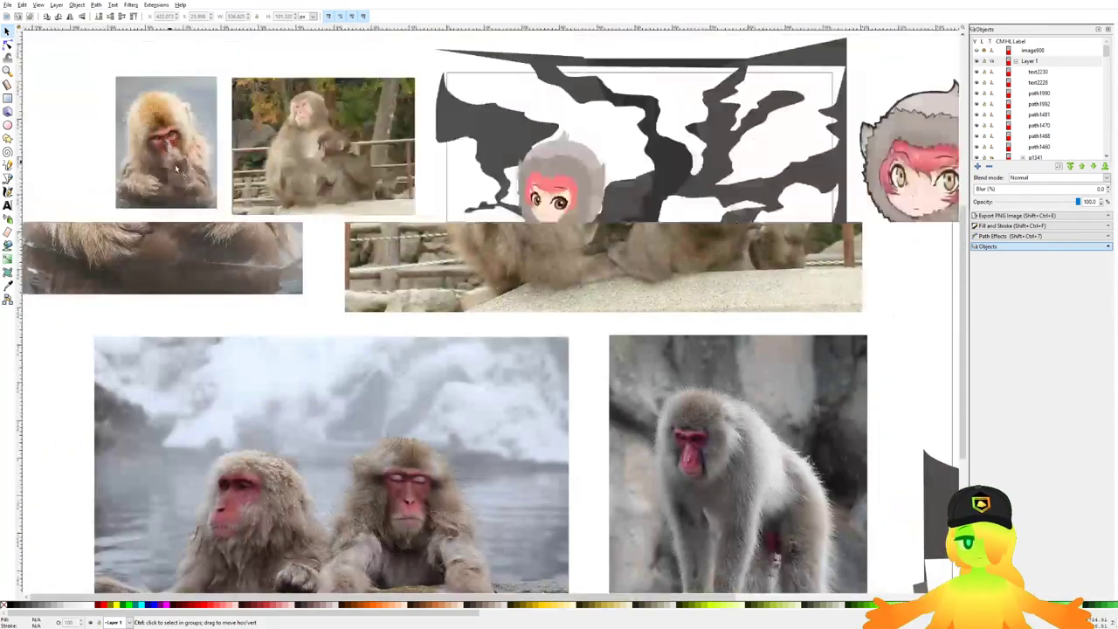
{"action": "left_click_drag", "start_coordinate": [177, 276], "coordinate": [7, 212]}
Step: Draw a closed, rounded fingernail shape with the Pen tool on the raised fingertip of the bathing monkey
{"action": "left_click", "coordinate": [7, 177]}
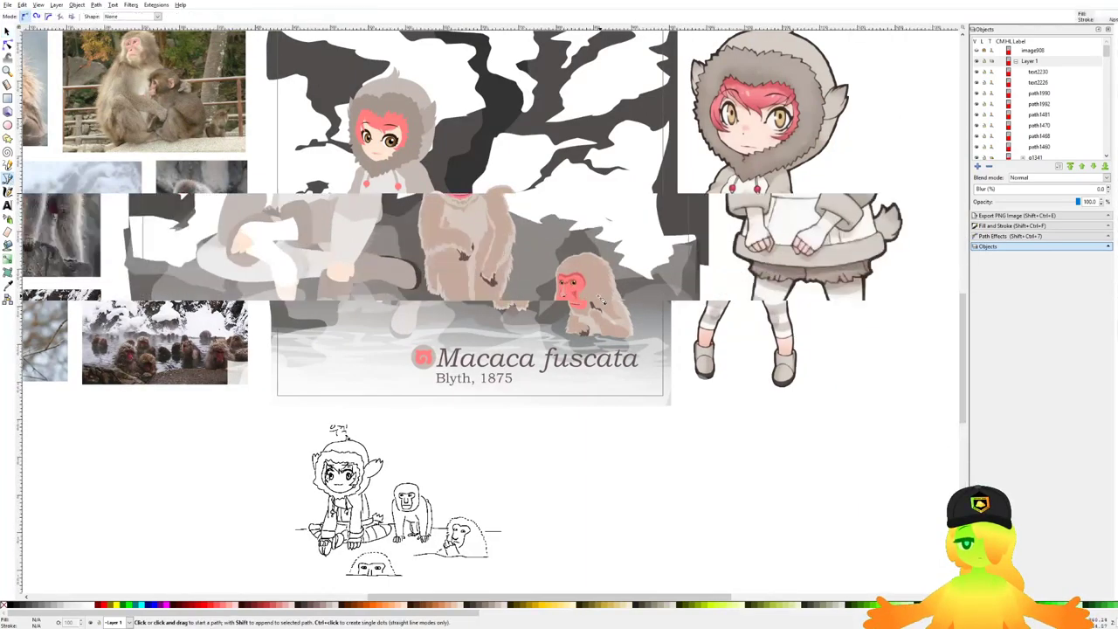
{"action": "scroll", "coordinate": [615, 349], "scroll_direction": "up", "scroll_amount": 8}
{"action": "left_click", "coordinate": [556, 325]}
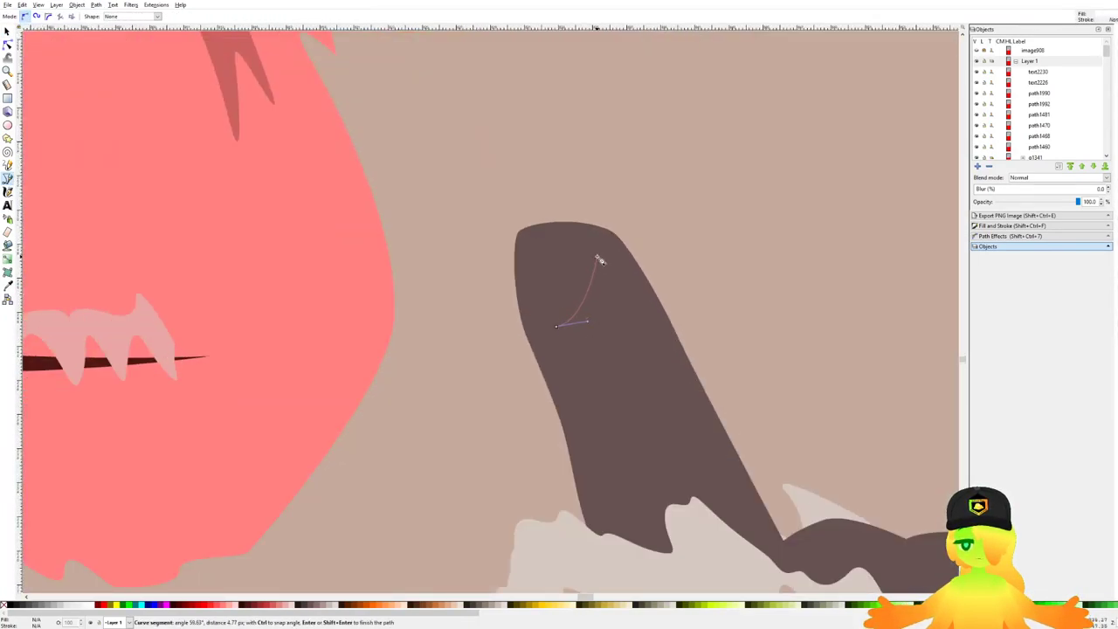
{"action": "left_click_drag", "start_coordinate": [524, 226], "coordinate": [496, 228]}
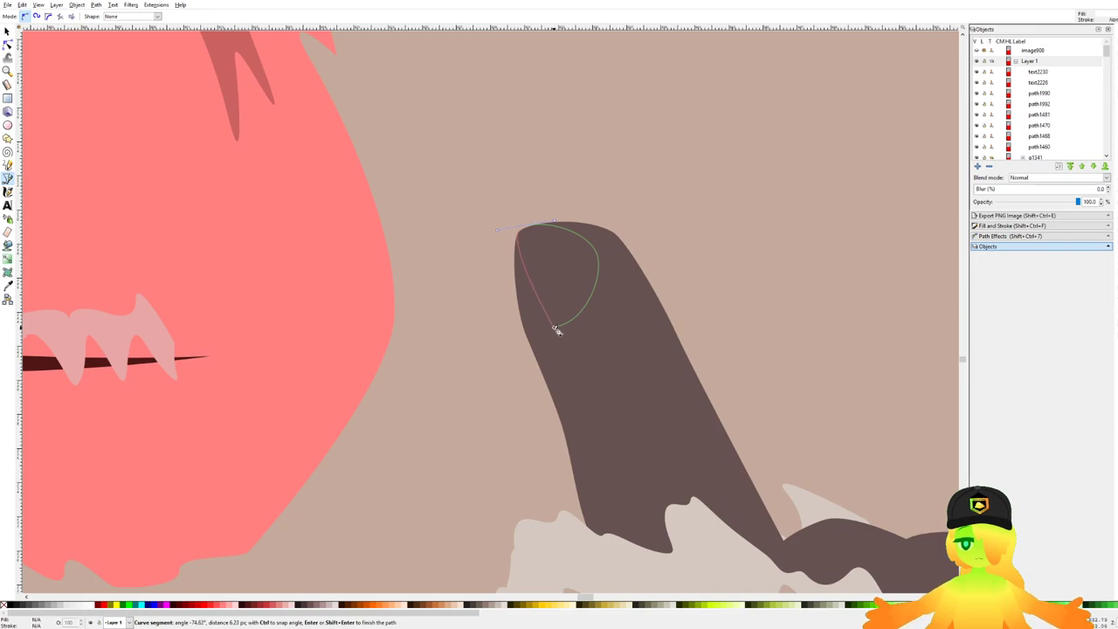
{"action": "left_click_drag", "start_coordinate": [556, 328], "coordinate": [606, 342]}
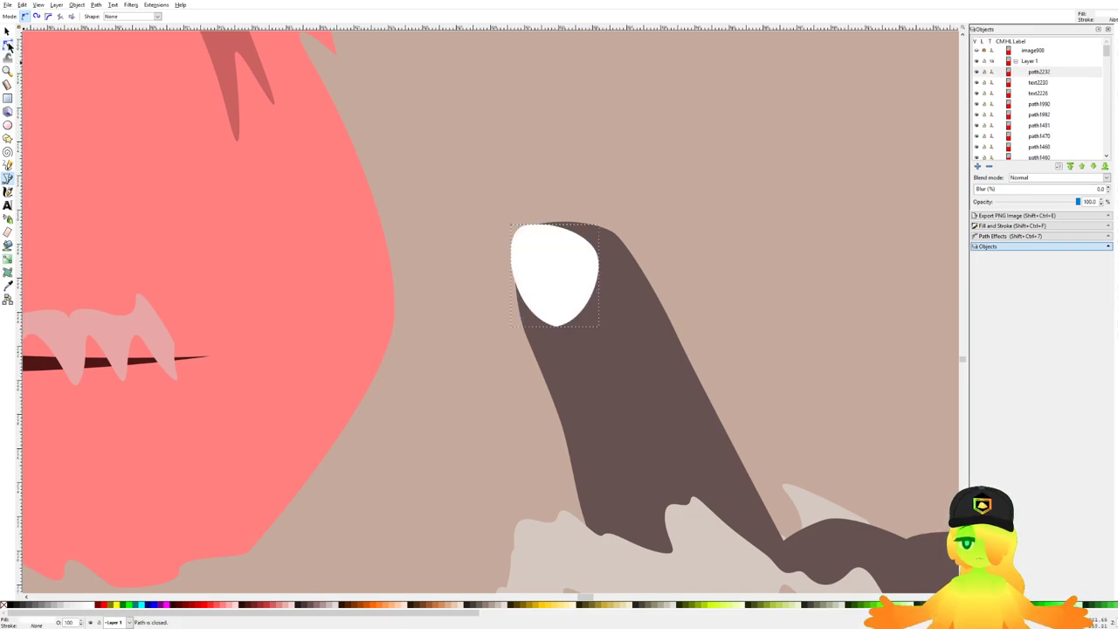
Step: Nudge the fingernail shape towards the fingertip's outer edge and rotate it slightly
{"action": "left_click", "coordinate": [7, 31]}
{"action": "left_click_drag", "start_coordinate": [526, 270], "coordinate": [521, 268]}
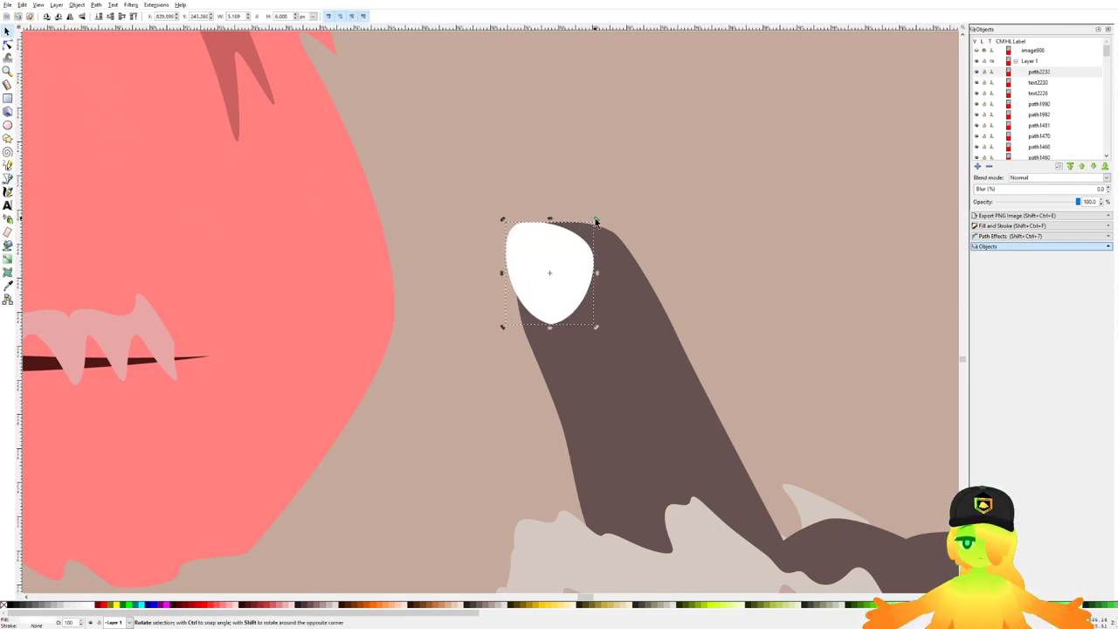
{"action": "left_click_drag", "start_coordinate": [596, 219], "coordinate": [599, 220]}
Step: Fill the fingernail with the finger's brown and darken it to an HSL lightness of 68
{"action": "key", "text": "d"}
{"action": "left_click", "coordinate": [613, 360]}
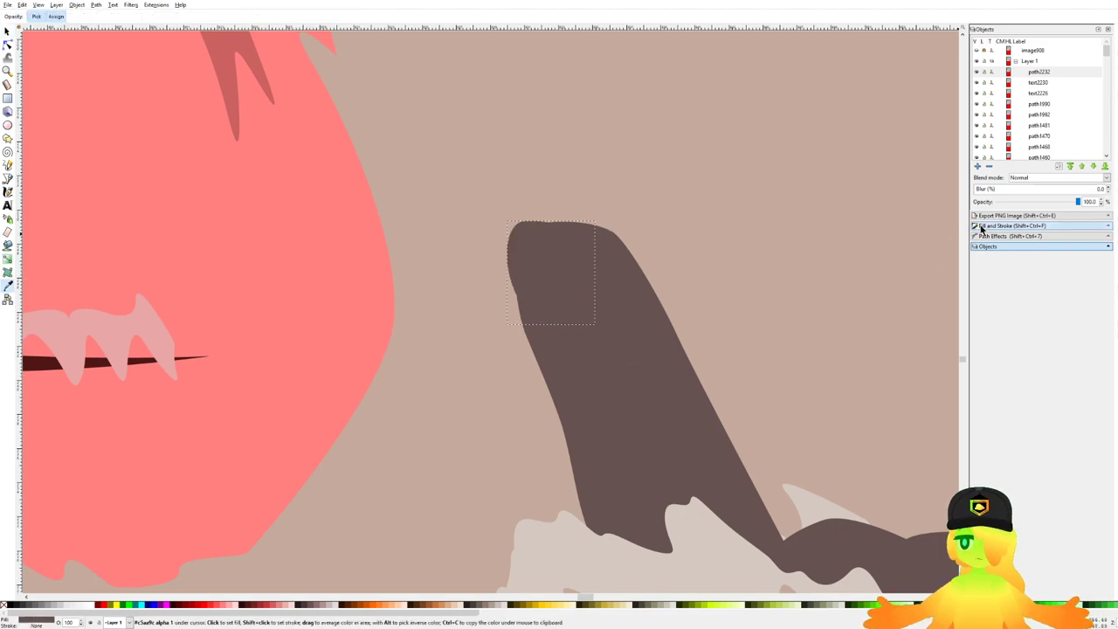
{"action": "left_click", "coordinate": [981, 228]}
{"action": "left_click", "coordinate": [1016, 119]}
{"action": "scroll", "coordinate": [516, 285], "scroll_direction": "down", "scroll_amount": 7}
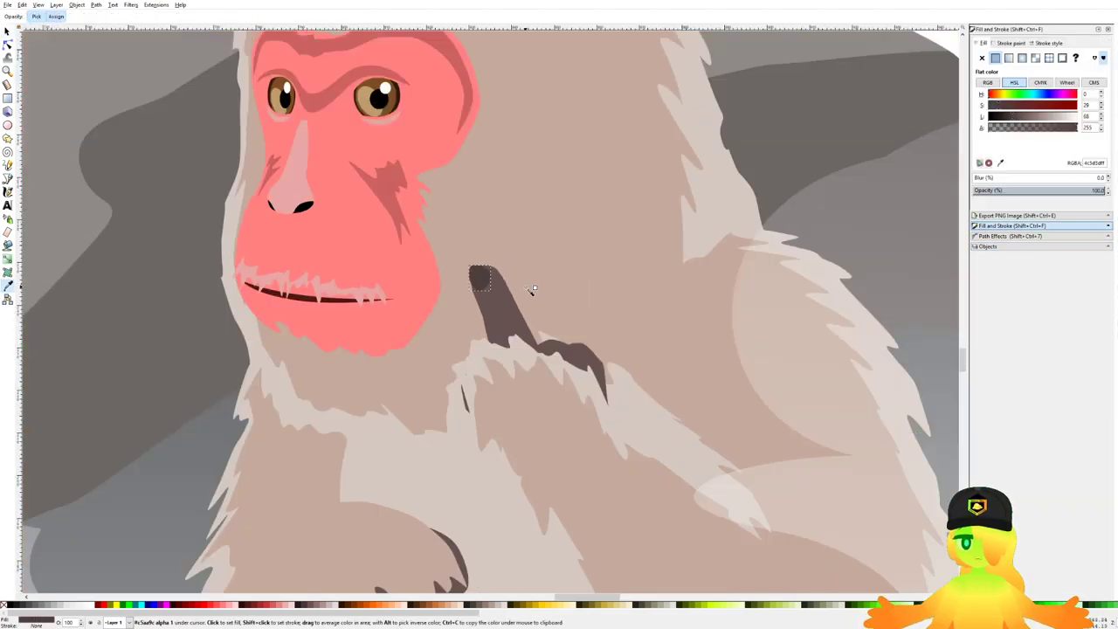
Step: Save the document and clear the fingernail selection
{"action": "left_click_drag", "start_coordinate": [531, 312], "coordinate": [583, 360]}
{"action": "key", "text": "ctrl+s"}
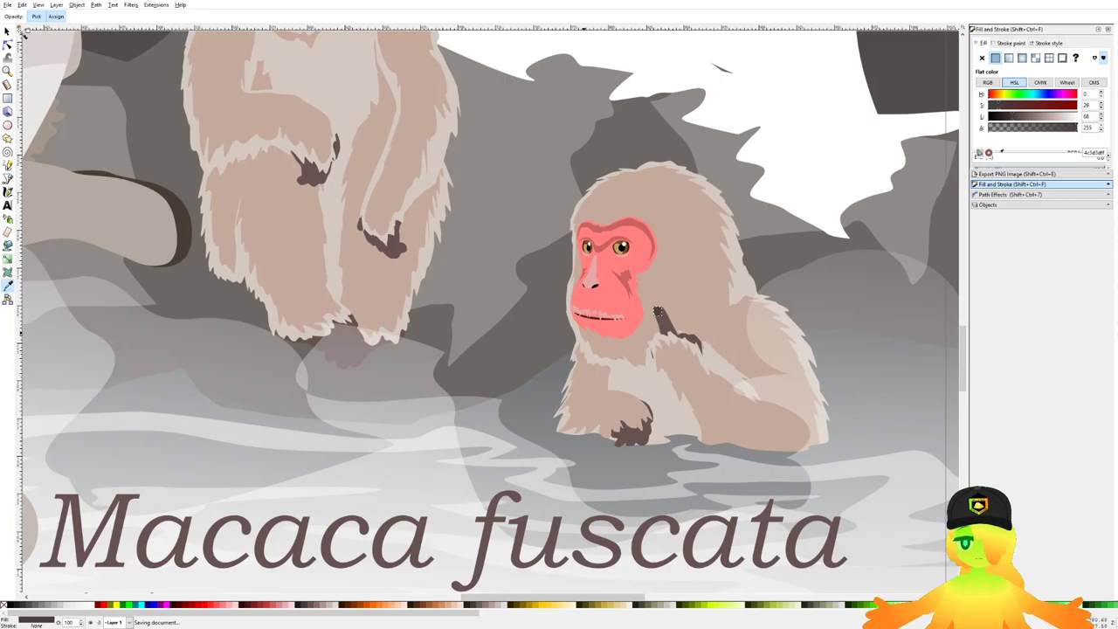
{"action": "left_click", "coordinate": [7, 31]}
{"action": "scroll", "coordinate": [426, 266], "scroll_direction": "down", "scroll_amount": 4}
{"action": "left_click", "coordinate": [561, 479]}
{"action": "key", "text": "ctrl+s"}
{"action": "left_click_drag", "start_coordinate": [447, 290], "coordinate": [545, 384]}
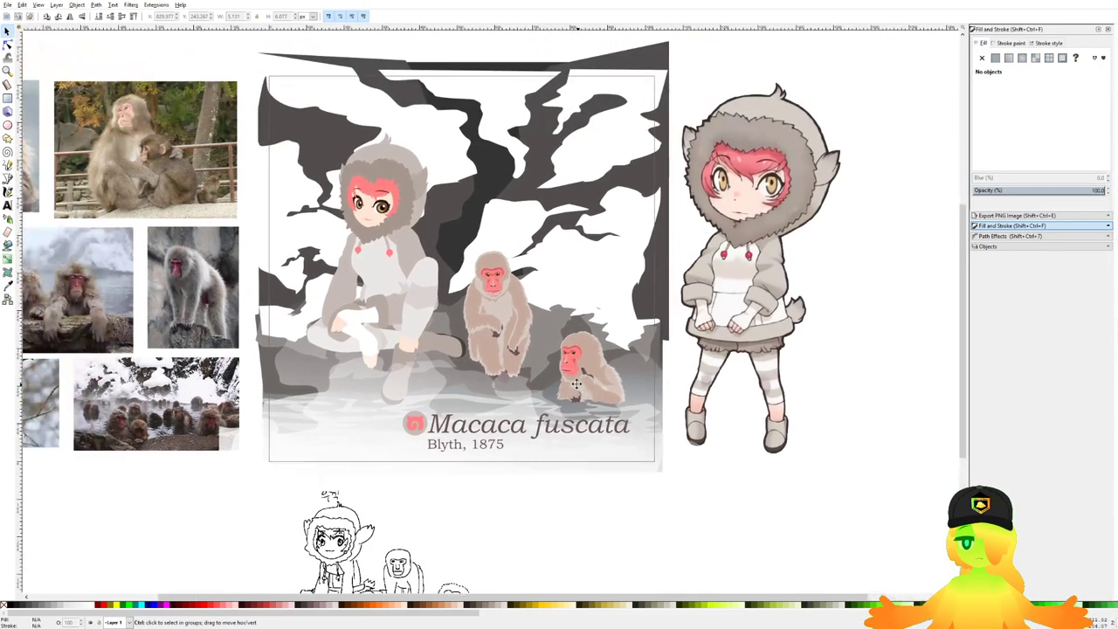
Step: Compare the whole scene with the reference artwork and inspect the hooded girl's face and eyes closely
{"action": "scroll", "coordinate": [545, 384], "scroll_direction": "up", "scroll_amount": 1}
{"action": "scroll", "coordinate": [545, 379], "scroll_direction": "down", "scroll_amount": 3}
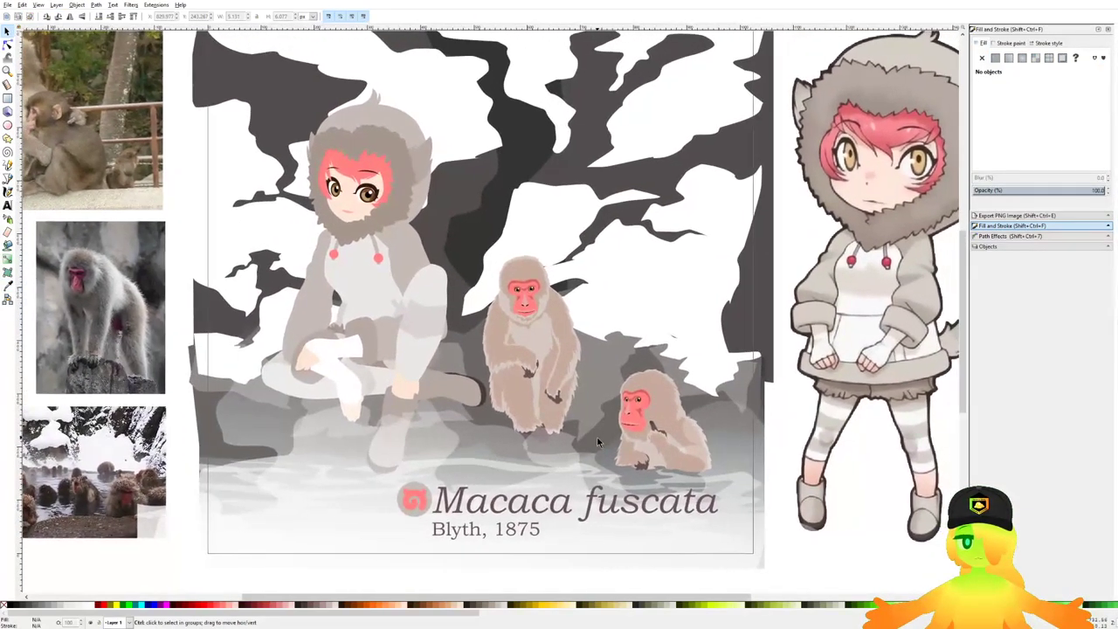
{"action": "scroll", "coordinate": [595, 432], "scroll_direction": "up", "scroll_amount": 2}
{"action": "scroll", "coordinate": [325, 102], "scroll_direction": "up", "scroll_amount": 3}
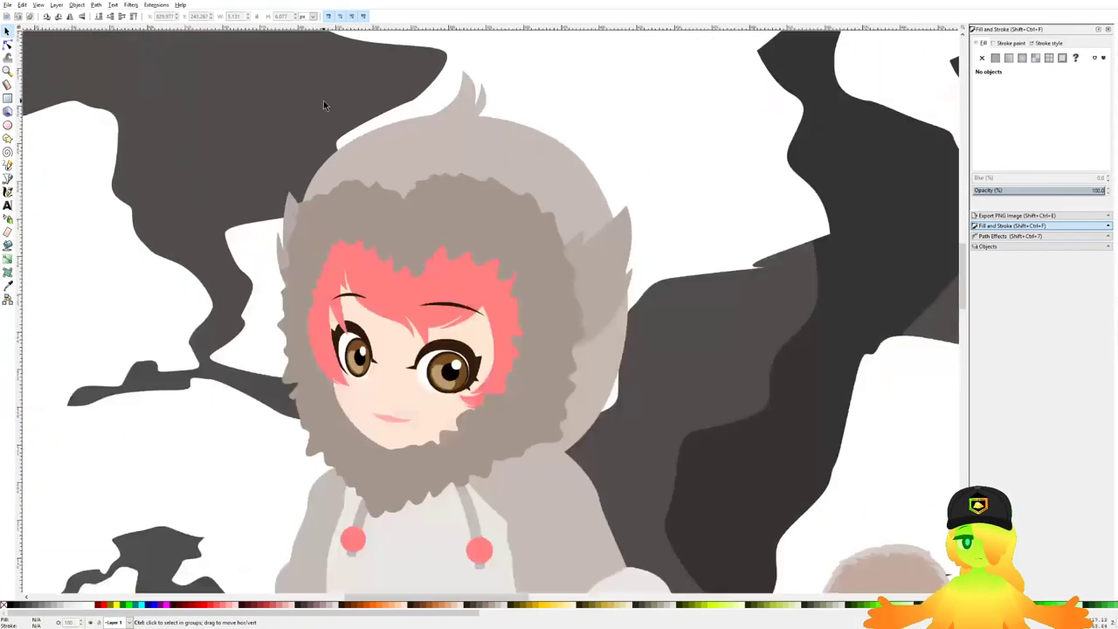
{"action": "scroll", "coordinate": [454, 219], "scroll_direction": "down", "scroll_amount": 4}
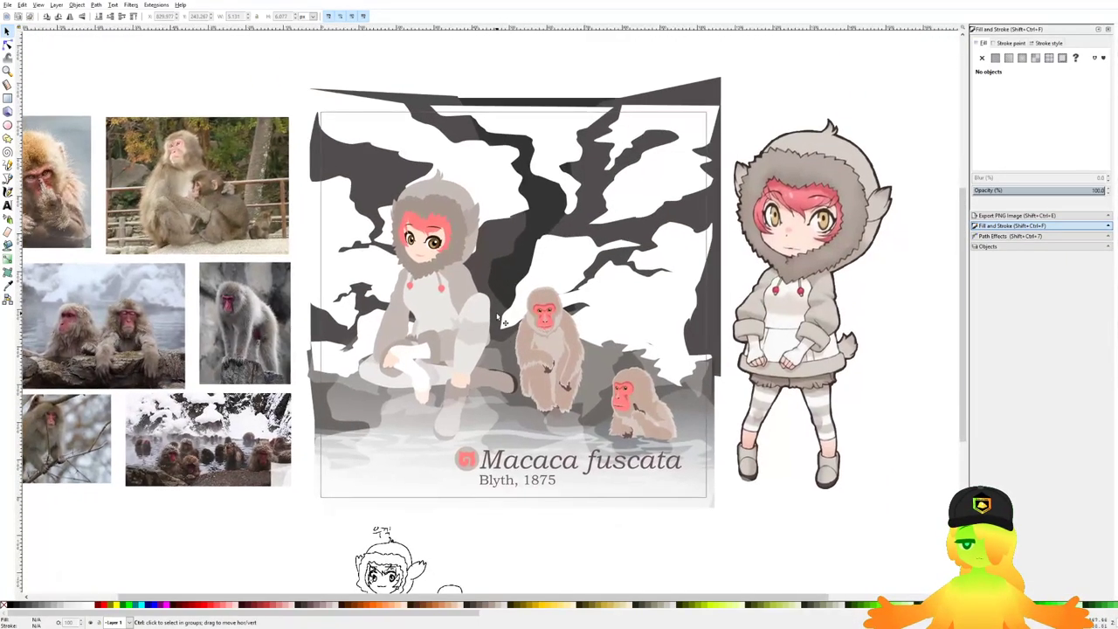
{"action": "left_click", "coordinate": [997, 216]}
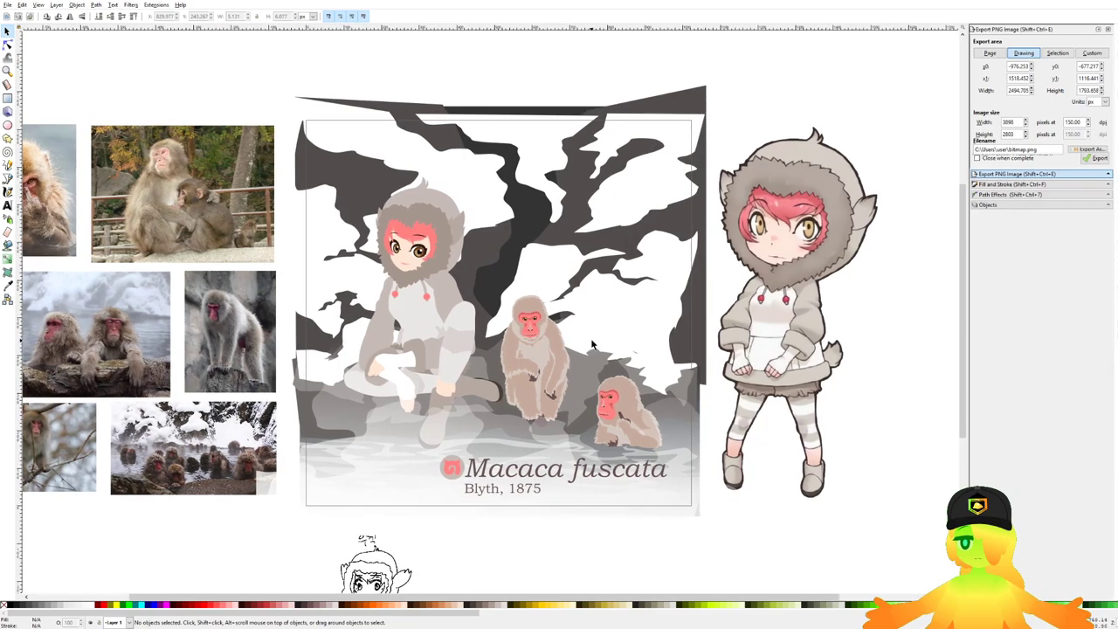
{"action": "left_click", "coordinate": [395, 374]}
{"action": "scroll", "coordinate": [406, 262], "scroll_direction": "up", "scroll_amount": 5}
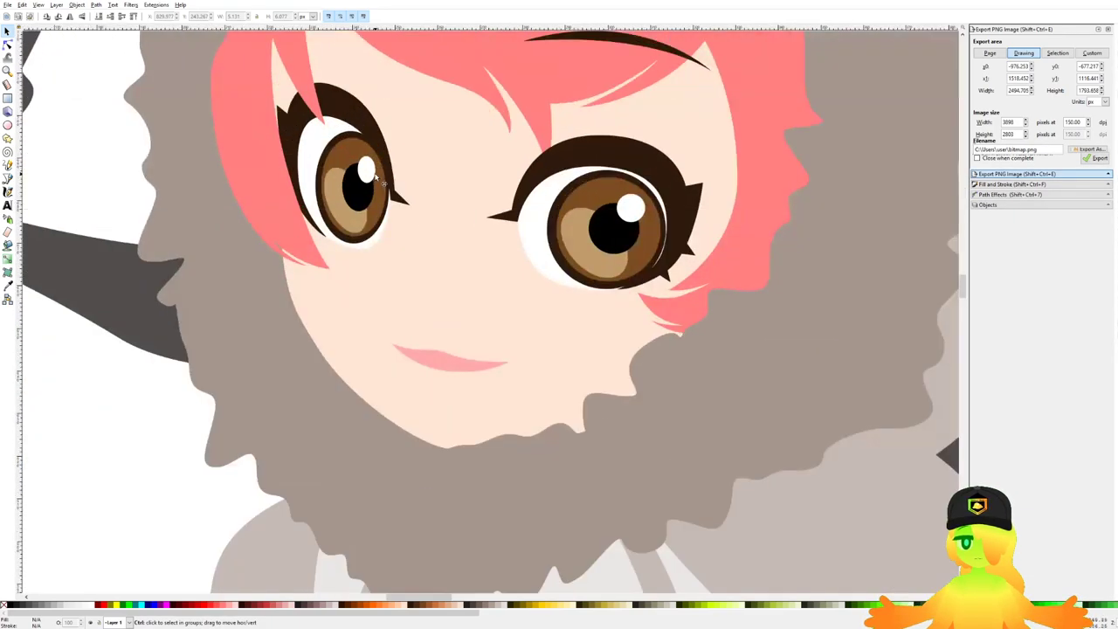
Step: Recolour both of the hooded girl's brown irises with the light tan sampled from their inner highlight
{"action": "left_click", "coordinate": [7, 45]}
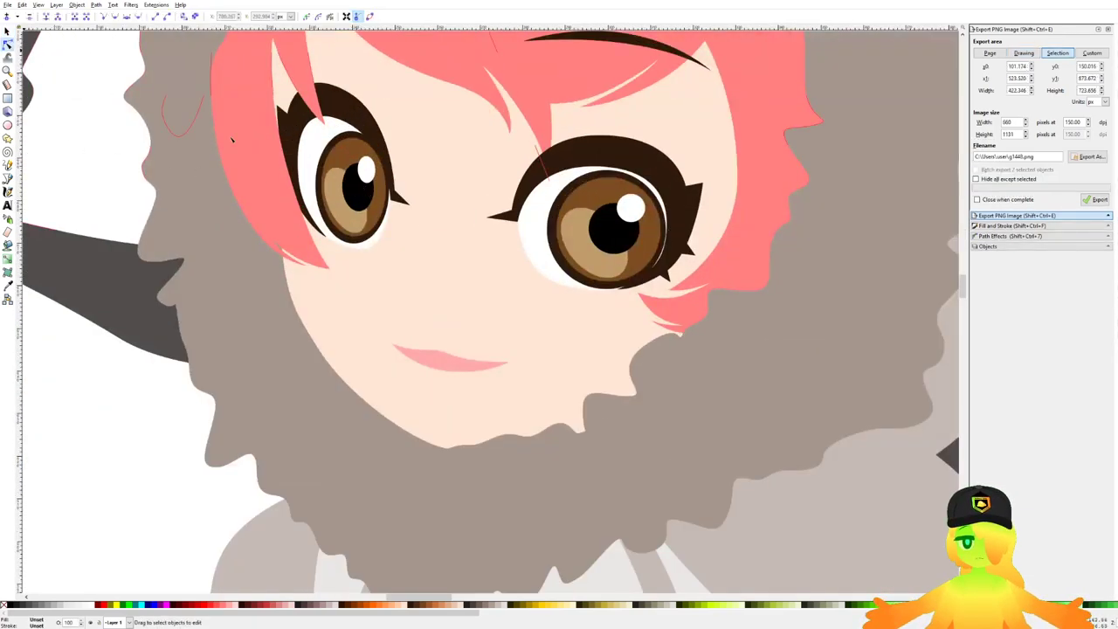
{"action": "left_click", "coordinate": [351, 150]}
{"action": "left_click", "coordinate": [643, 244], "text": "shift"}
{"action": "left_click", "coordinate": [1017, 225]}
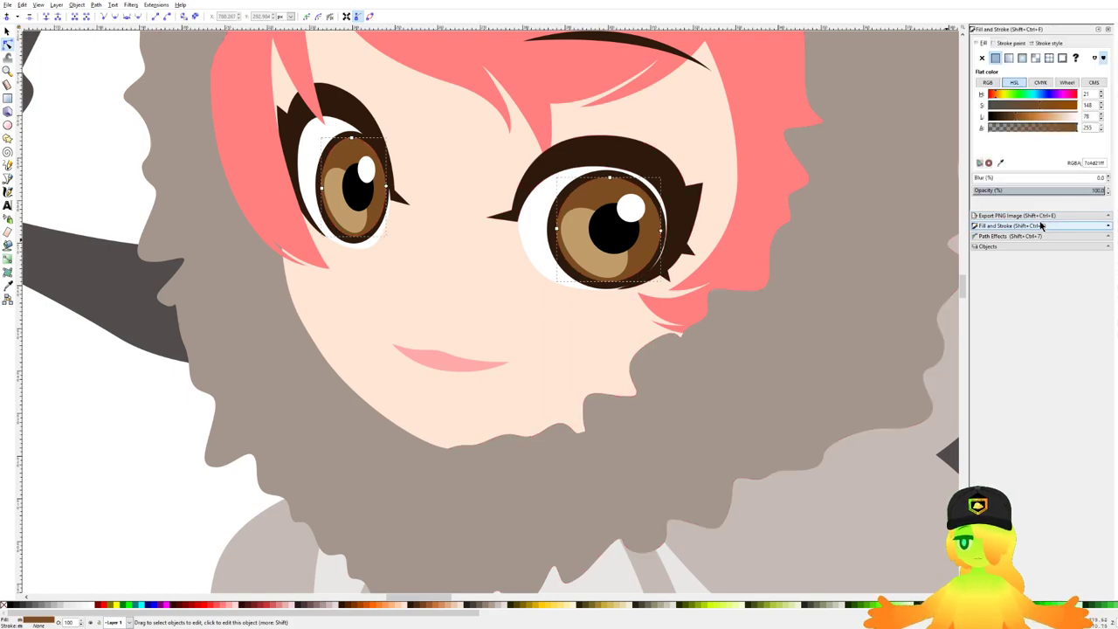
{"action": "left_click", "coordinate": [1001, 162]}
{"action": "left_click", "coordinate": [606, 262]}
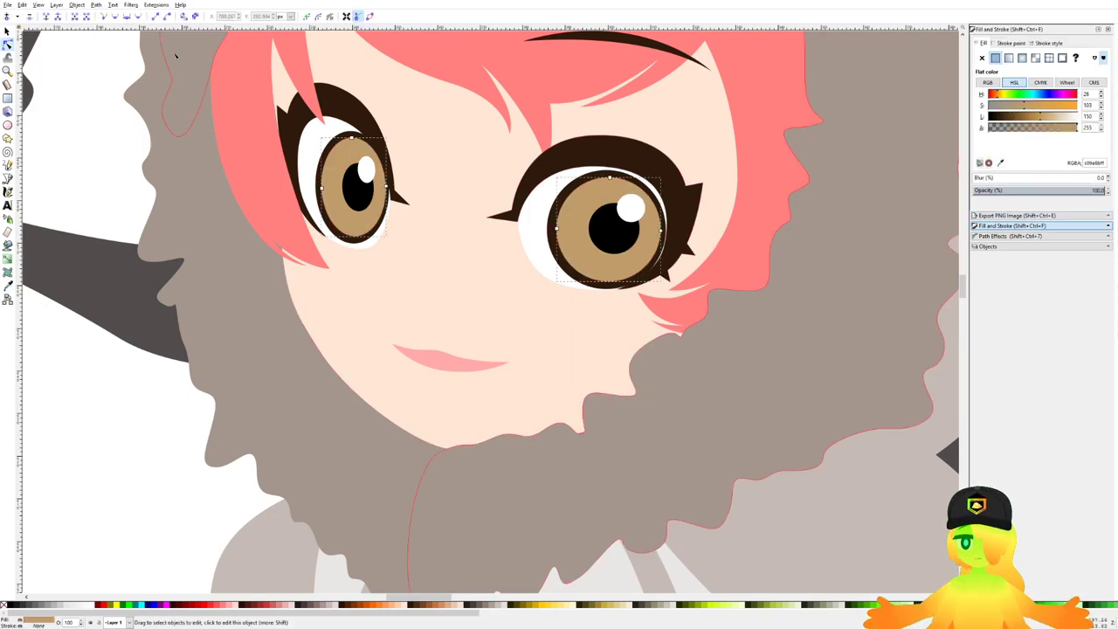
Step: Lighten the crescent highlights inside both of the girl's irises to an HSL lightness of 216
{"action": "key", "text": "n"}
{"action": "left_click", "coordinate": [357, 241]}
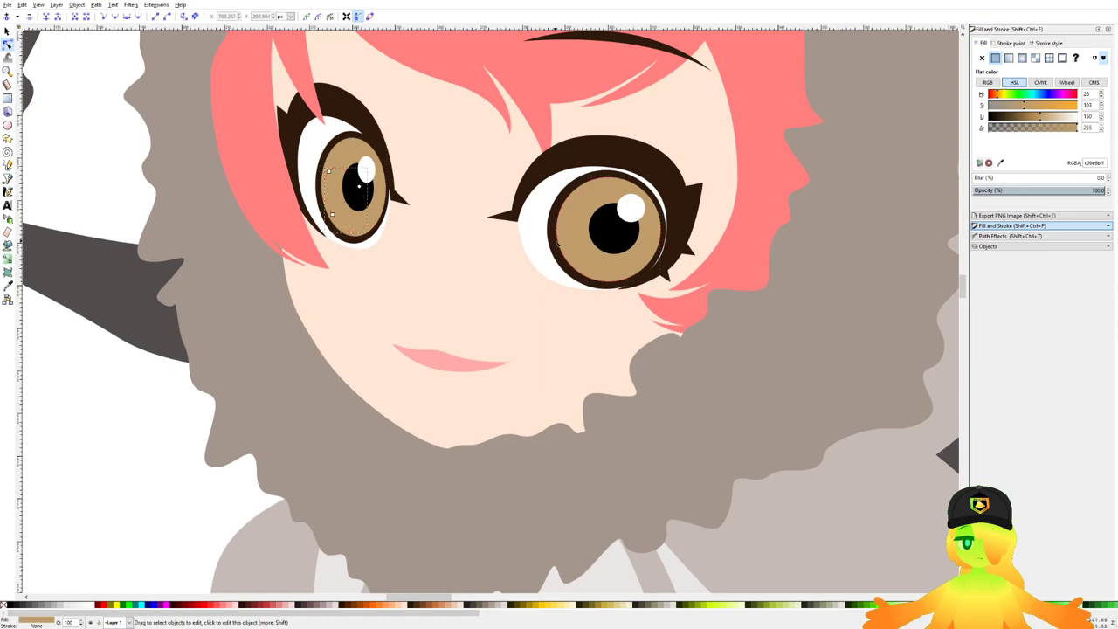
{"action": "left_click_drag", "start_coordinate": [1041, 120], "coordinate": [1058, 123]}
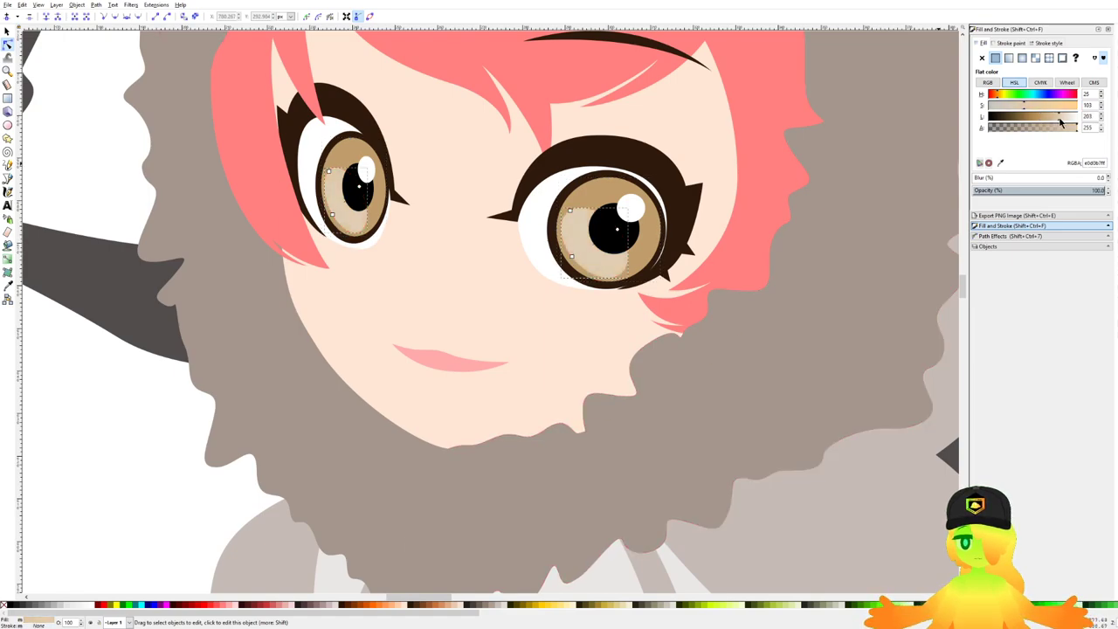
{"action": "scroll", "coordinate": [505, 419], "scroll_direction": "down", "scroll_amount": 4}
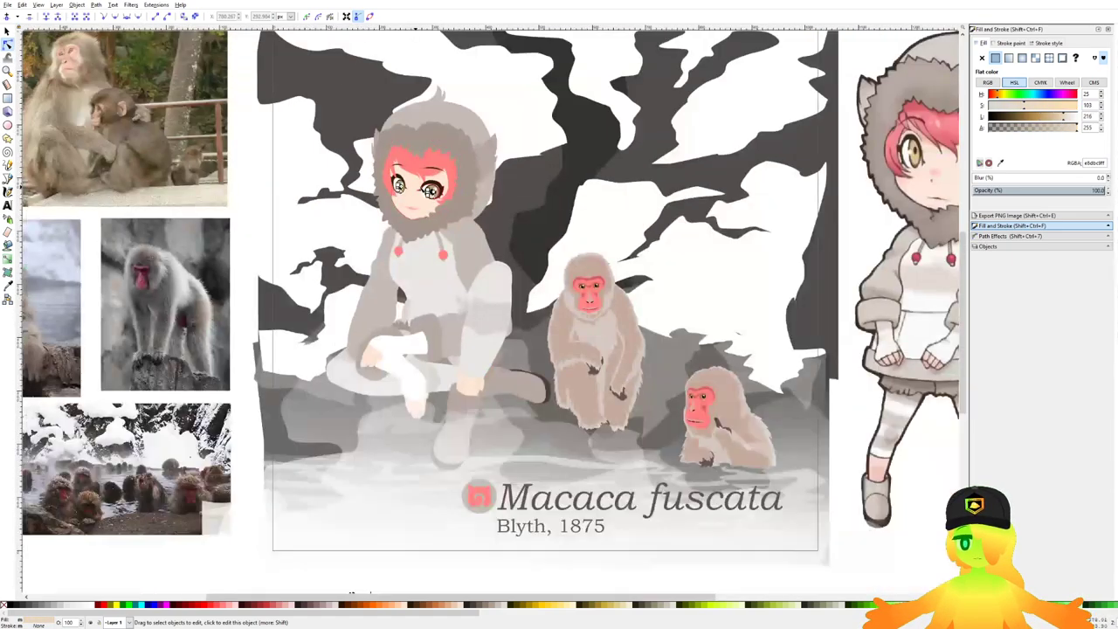
{"action": "key", "text": "Escape"}
{"action": "scroll", "coordinate": [505, 419], "scroll_direction": "down", "scroll_amount": 2}
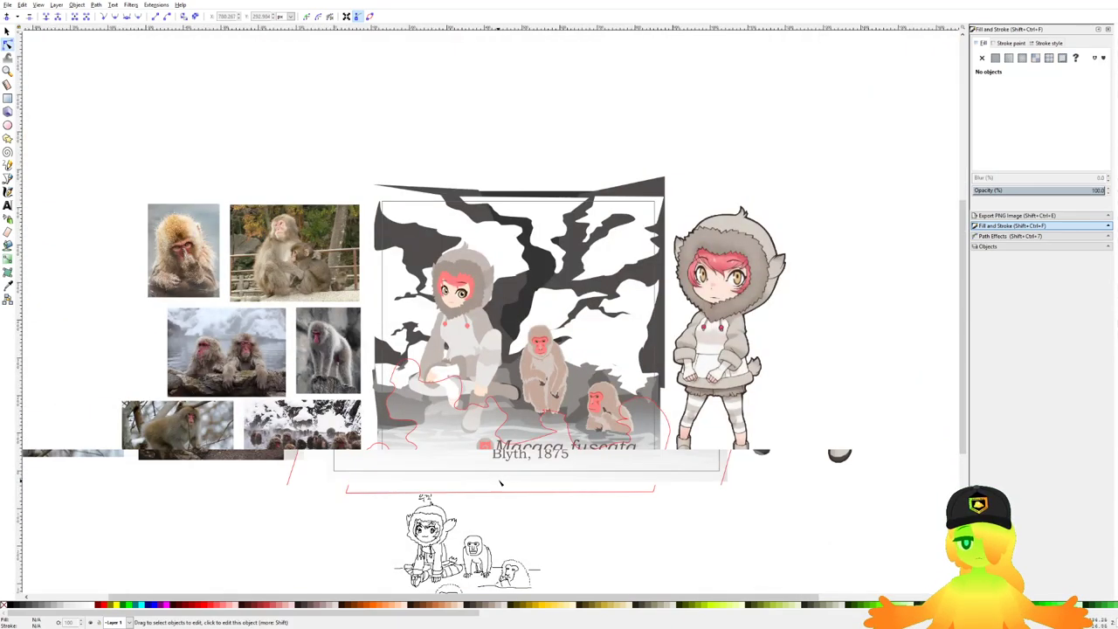
Step: Darken both of the girl's irises to an HSL lightness of 133 and save the document
{"action": "scroll", "coordinate": [505, 419], "scroll_direction": "up", "scroll_amount": 2}
{"action": "scroll", "coordinate": [441, 231], "scroll_direction": "up", "scroll_amount": 5}
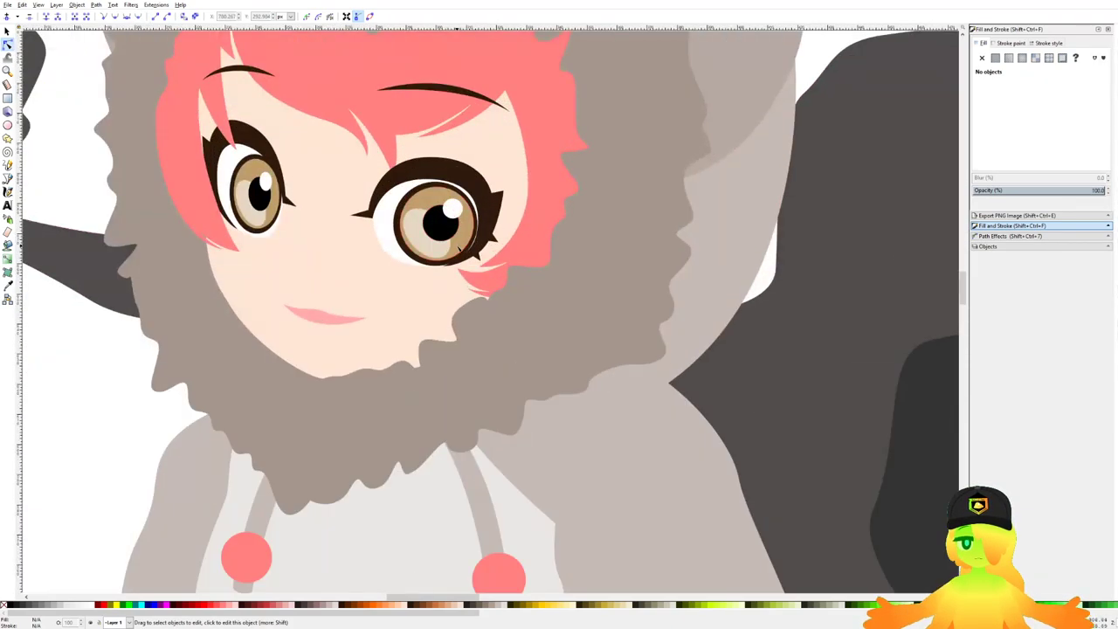
{"action": "left_click", "coordinate": [448, 220]}
{"action": "left_click", "coordinate": [273, 207]}
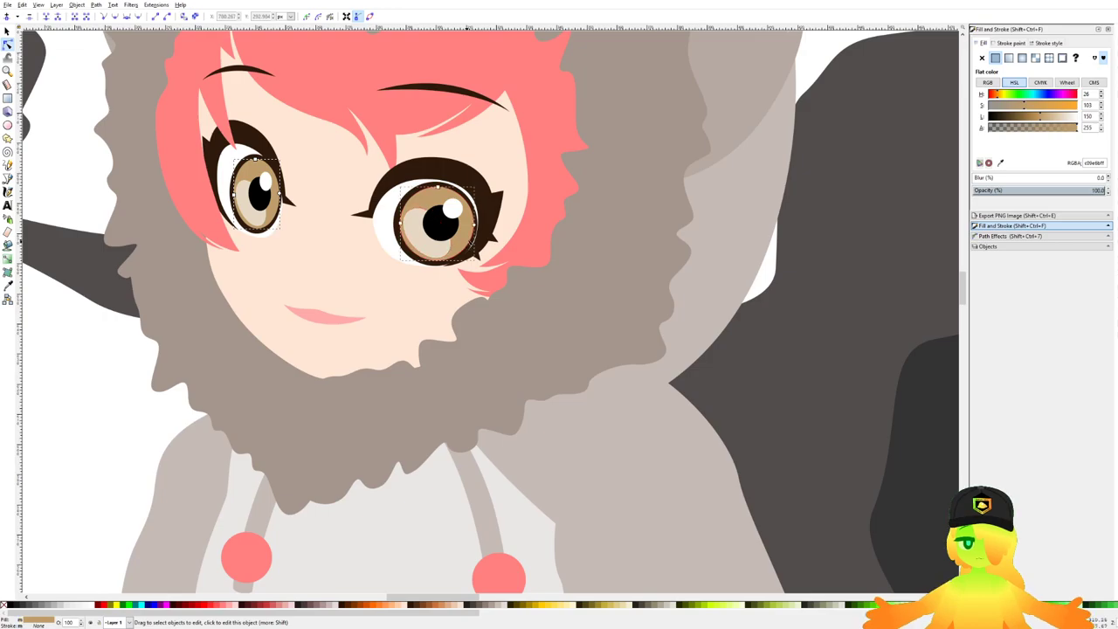
{"action": "scroll", "coordinate": [583, 157], "scroll_direction": "down", "scroll_amount": 7}
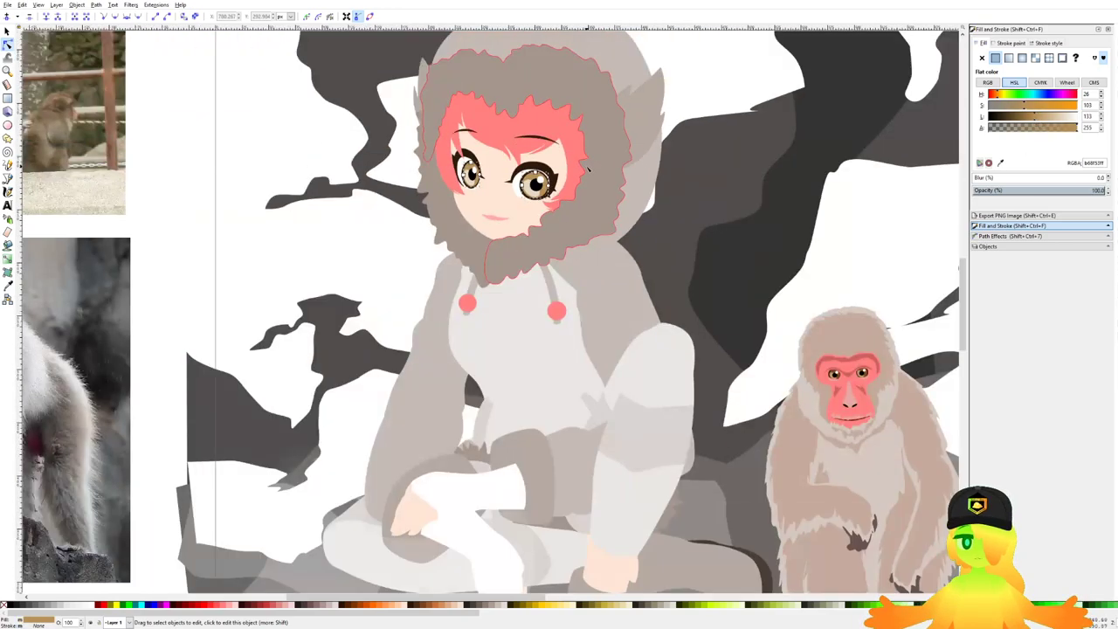
{"action": "left_click", "coordinate": [656, 402]}
{"action": "scroll", "coordinate": [642, 192], "scroll_direction": "up", "scroll_amount": 2}
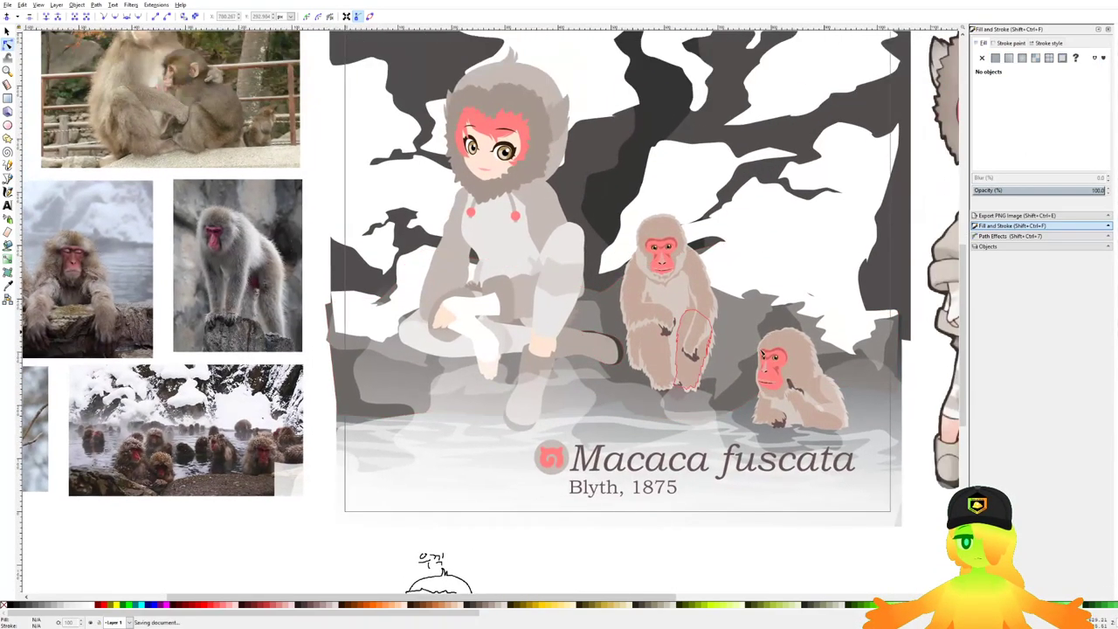
{"action": "left_click_drag", "start_coordinate": [786, 350], "coordinate": [675, 372]}
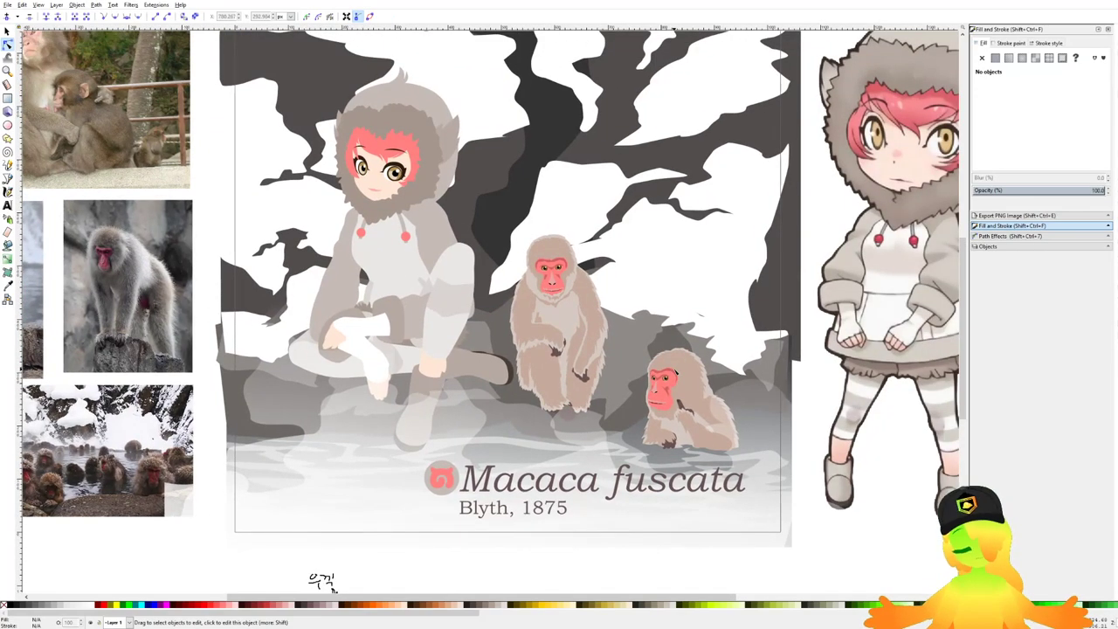
Step: Export the page area as the PNG Macaca_fuscata_KF.png at 3200 by 3200 pixels
{"action": "left_click", "coordinate": [1015, 215]}
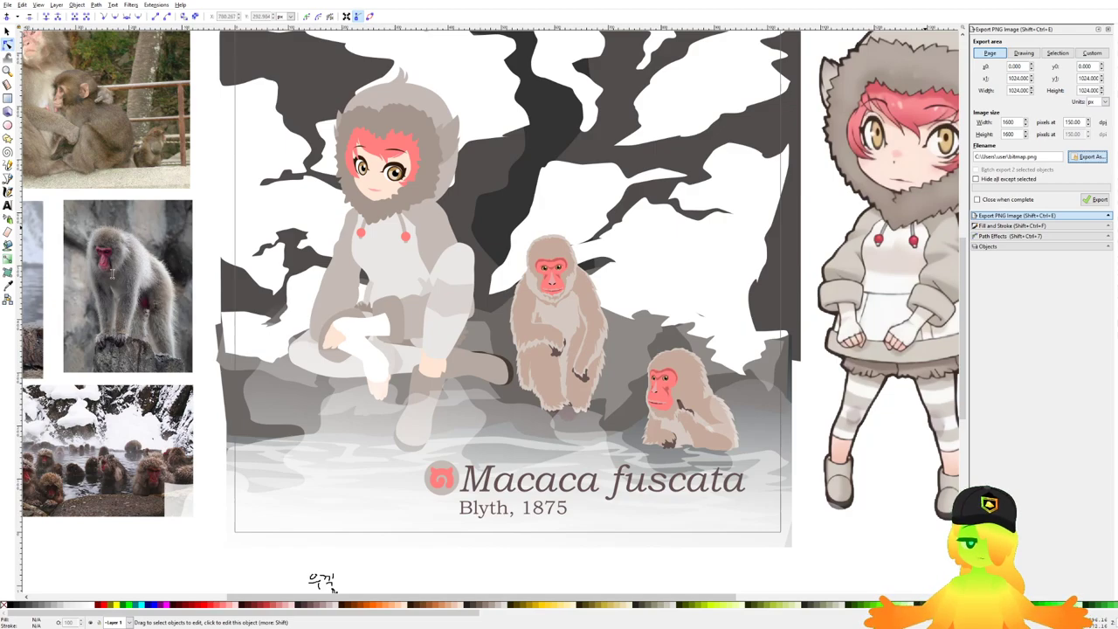
{"action": "left_click", "coordinate": [354, 310]}
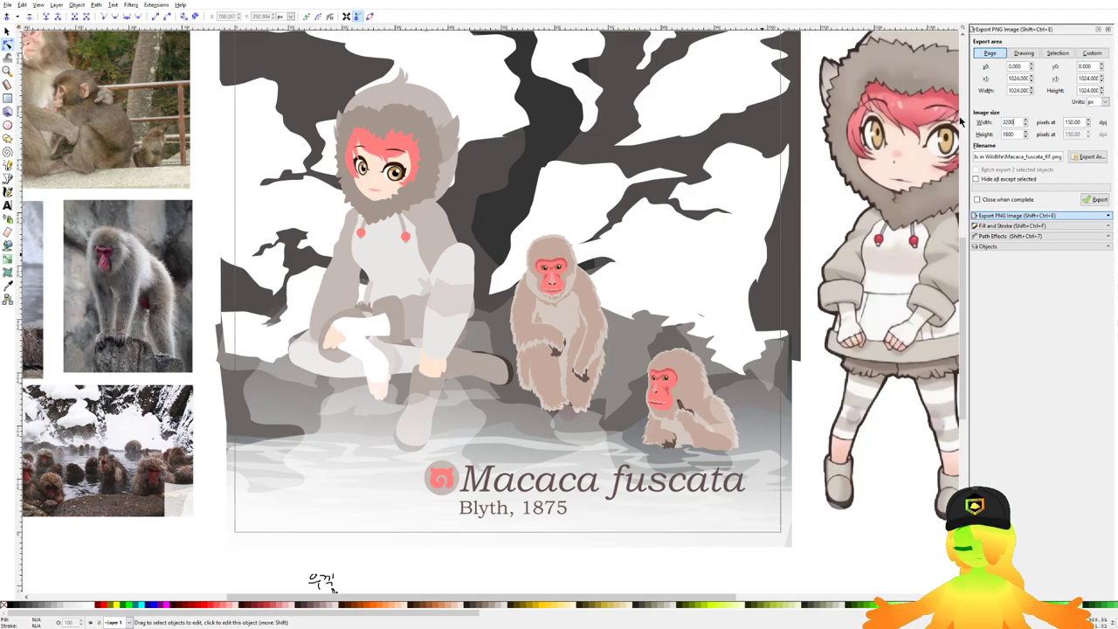
{"action": "left_click", "coordinate": [1098, 200]}
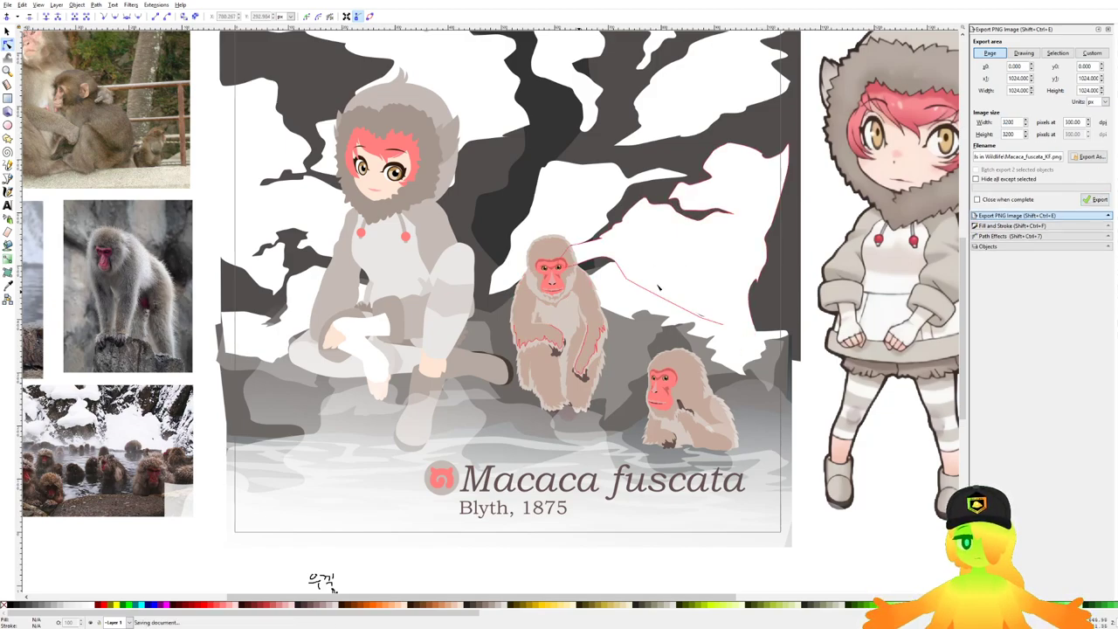
{"action": "scroll", "coordinate": [616, 310], "scroll_direction": "down", "scroll_amount": 1}
{"action": "scroll", "coordinate": [616, 306], "scroll_direction": "down", "scroll_amount": 3}
{"action": "scroll", "coordinate": [556, 281], "scroll_direction": "up", "scroll_amount": 3}
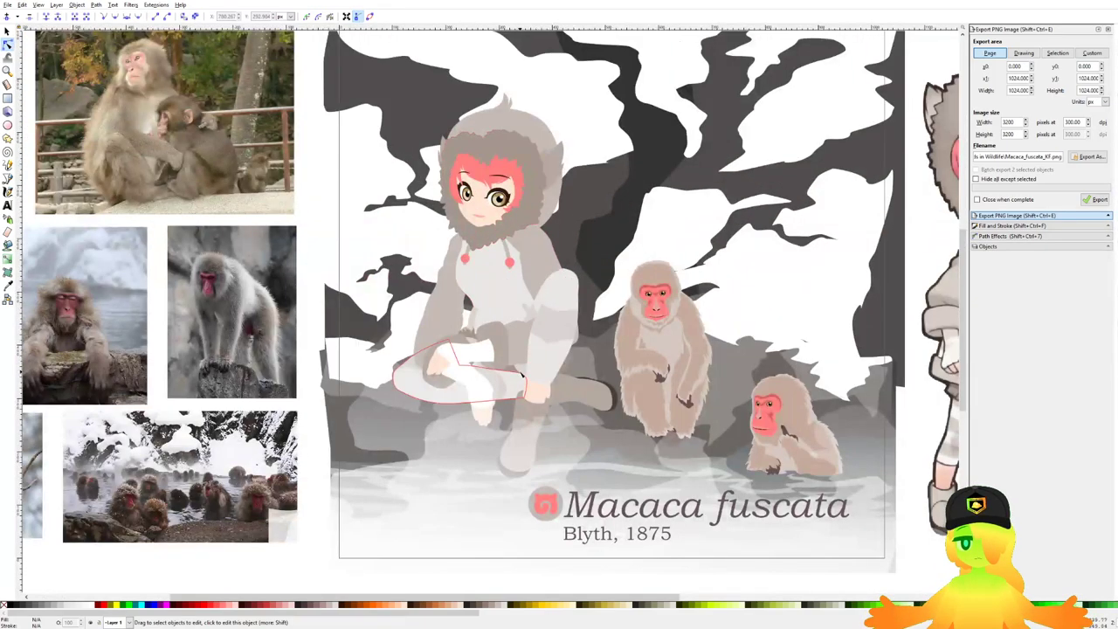
{"action": "left_click", "coordinate": [527, 392]}
{"action": "scroll", "coordinate": [554, 391], "scroll_direction": "up", "scroll_amount": 3}
{"action": "left_click", "coordinate": [533, 400]}
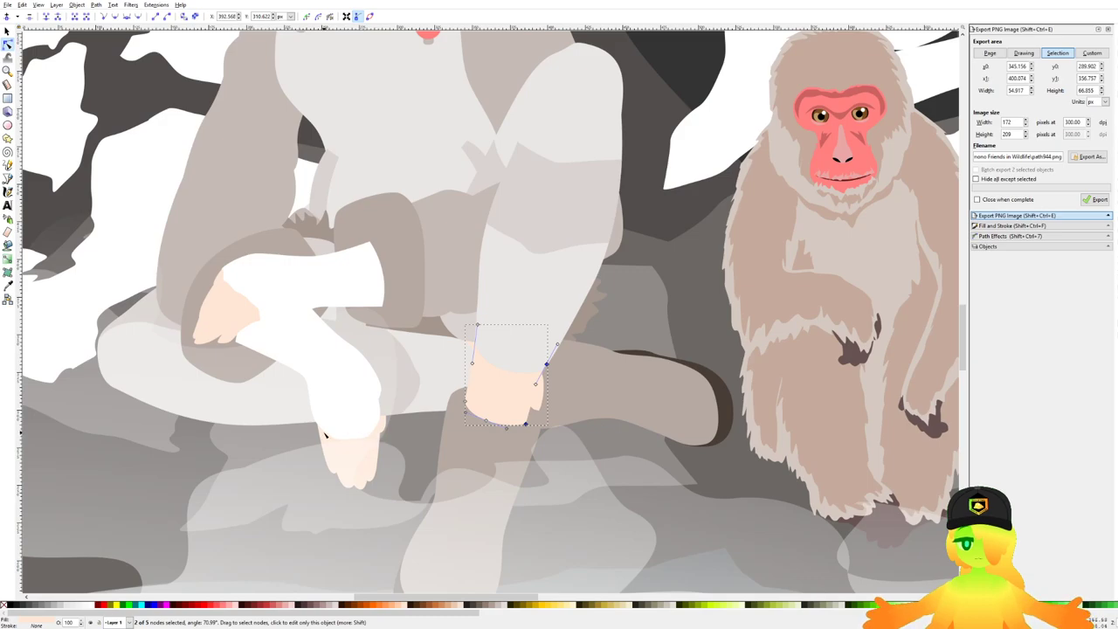
{"action": "left_click", "coordinate": [229, 338], "text": "shift"}
{"action": "scroll", "coordinate": [425, 125], "scroll_direction": "down", "scroll_amount": 2, "text": "ctrl"}
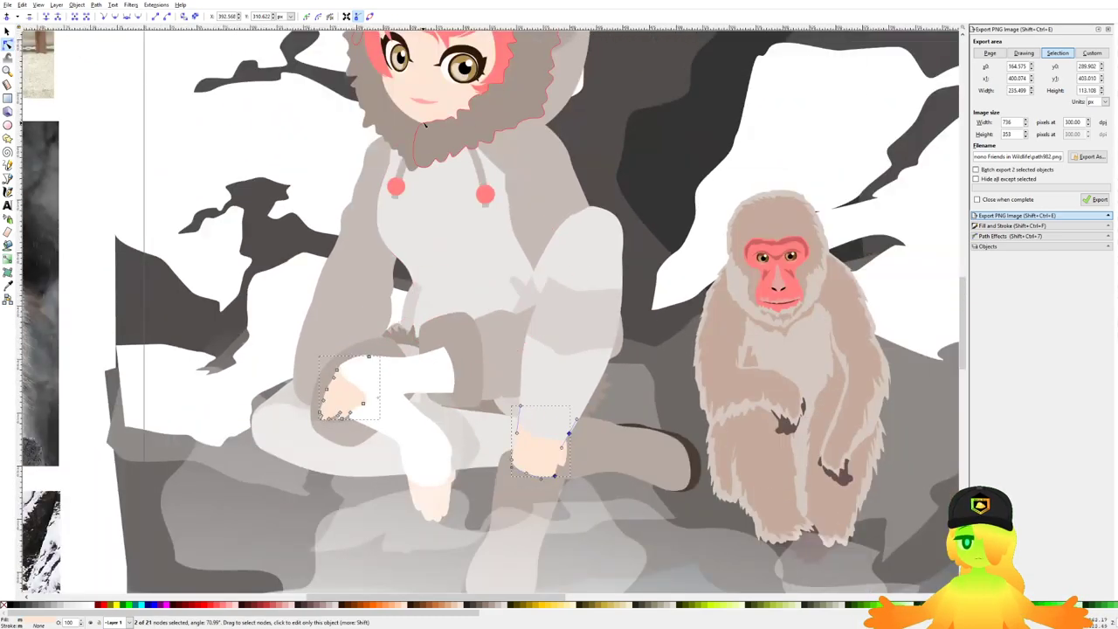
{"action": "left_click", "coordinate": [428, 111], "text": "shift"}
{"action": "scroll", "coordinate": [416, 464], "scroll_direction": "up", "scroll_amount": 5}
{"action": "left_click_drag", "start_coordinate": [472, 515], "coordinate": [422, 237]}
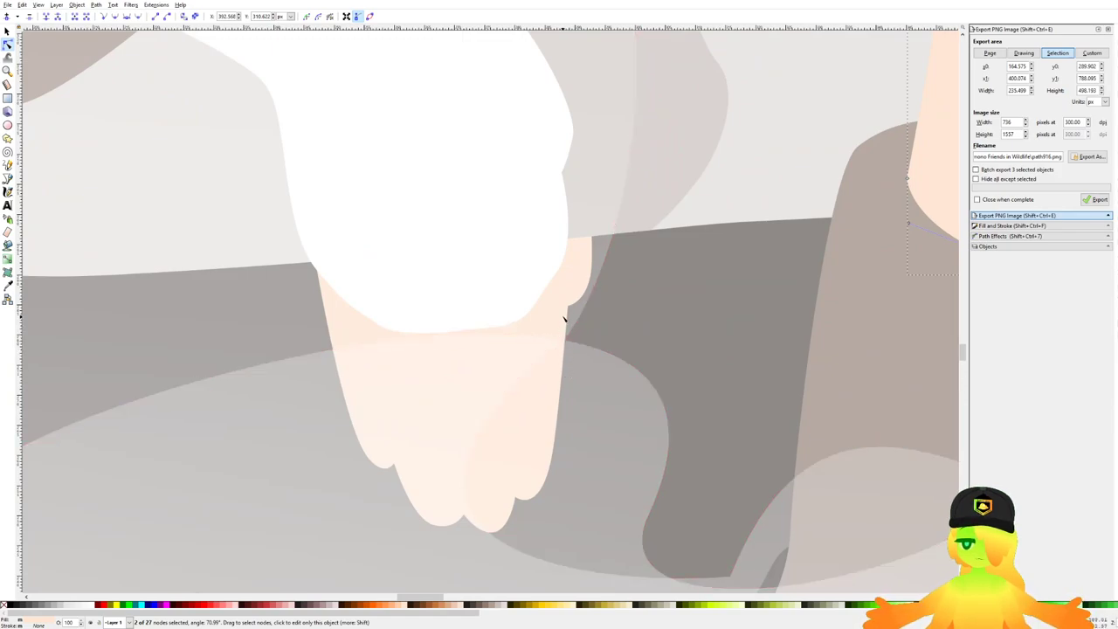
{"action": "scroll", "coordinate": [531, 337], "scroll_direction": "down", "scroll_amount": 4}
{"action": "scroll", "coordinate": [532, 362], "scroll_direction": "up", "scroll_amount": 4}
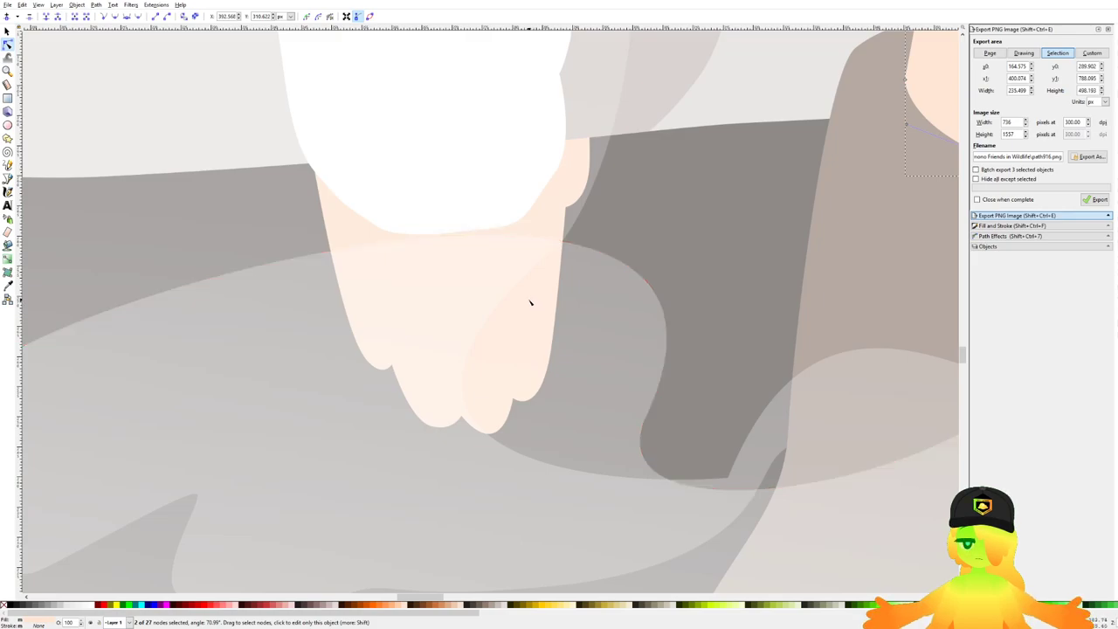
{"action": "scroll", "coordinate": [526, 292], "scroll_direction": "right", "scroll_amount": 2}
{"action": "scroll", "coordinate": [459, 282], "scroll_direction": "down", "scroll_amount": 1, "text": "ctrl"}
{"action": "scroll", "coordinate": [509, 289], "scroll_direction": "down", "scroll_amount": 1, "text": "ctrl"}
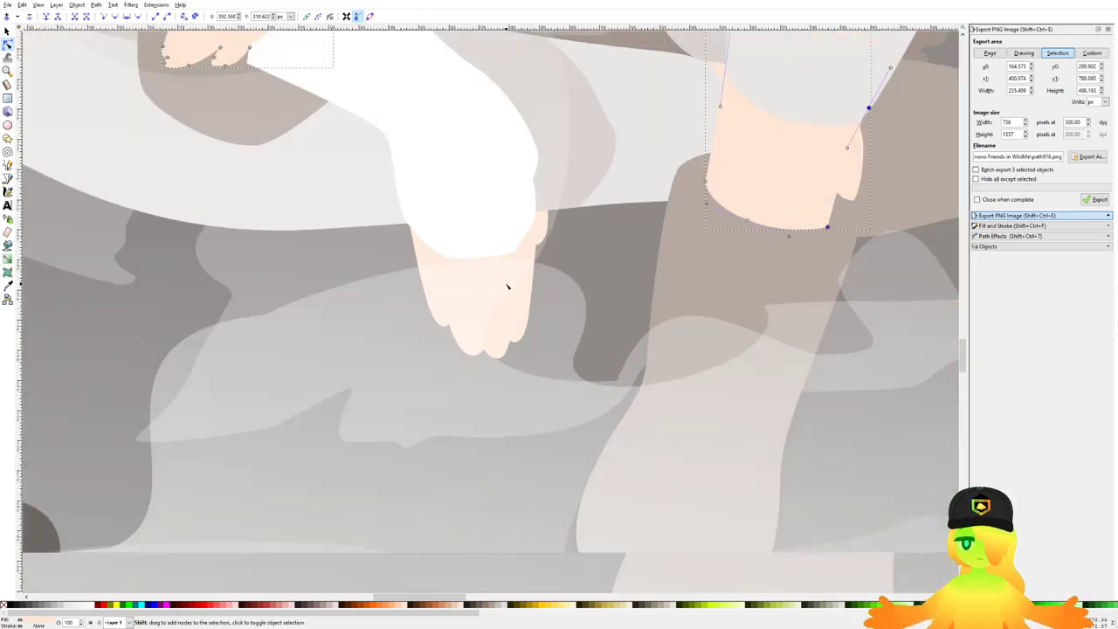
{"action": "scroll", "coordinate": [515, 271], "scroll_direction": "up", "scroll_amount": 1, "text": "ctrl"}
{"action": "left_click", "coordinate": [541, 263], "text": "shift"}
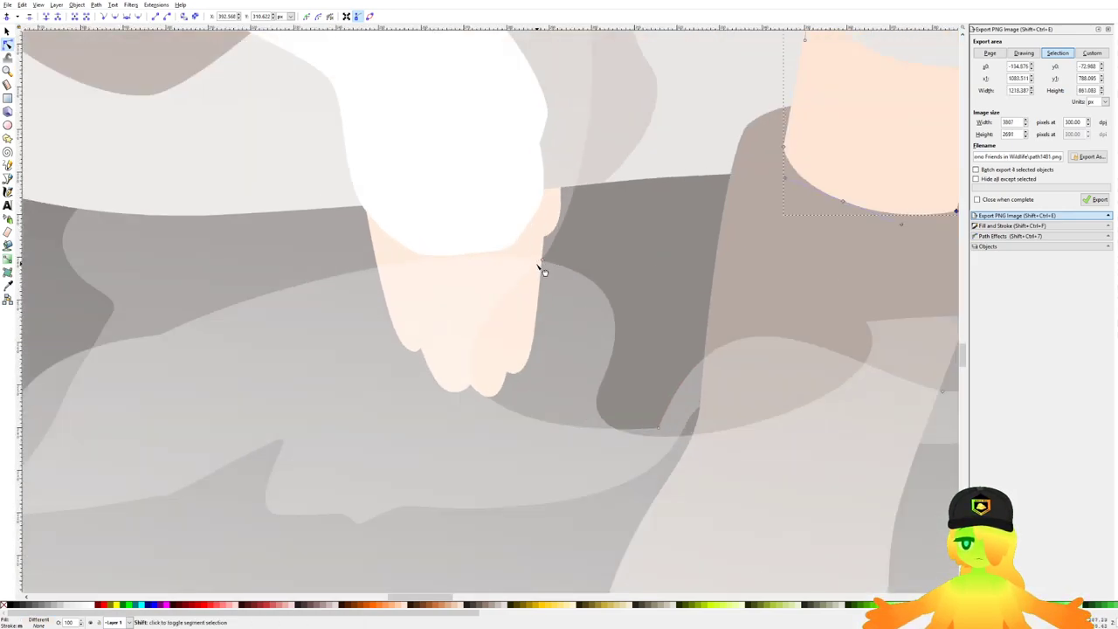
{"action": "scroll", "coordinate": [524, 274], "scroll_direction": "down", "scroll_amount": 4, "text": "ctrl"}
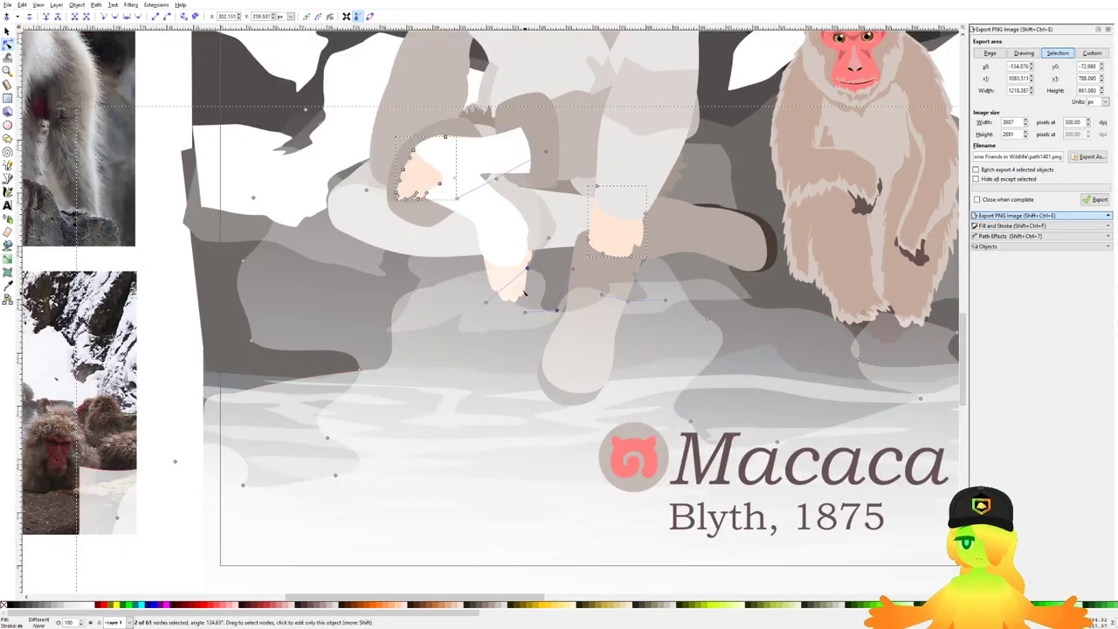
{"action": "left_click", "coordinate": [7, 32]}
{"action": "scroll", "coordinate": [392, 178], "scroll_direction": "down", "scroll_amount": 3}
{"action": "left_click", "coordinate": [605, 446]}
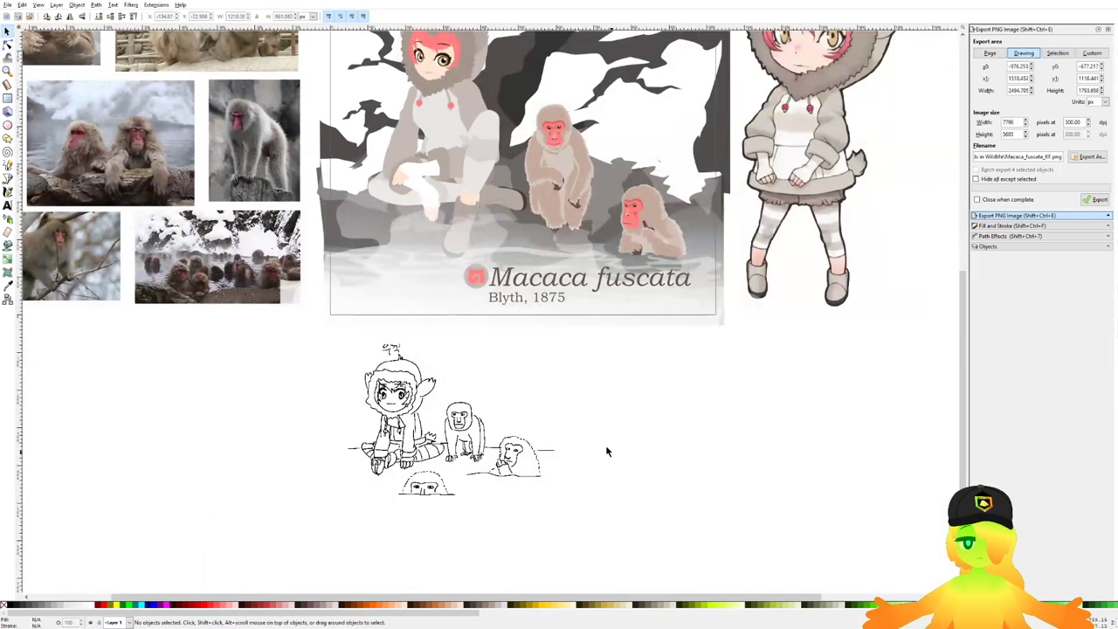
Step: Examine the seated girl's lowered hand where its fingertips overlap the translucent water reflections
{"action": "scroll", "coordinate": [411, 190], "scroll_direction": "up", "scroll_amount": 4}
{"action": "scroll", "coordinate": [460, 289], "scroll_direction": "down", "scroll_amount": 1}
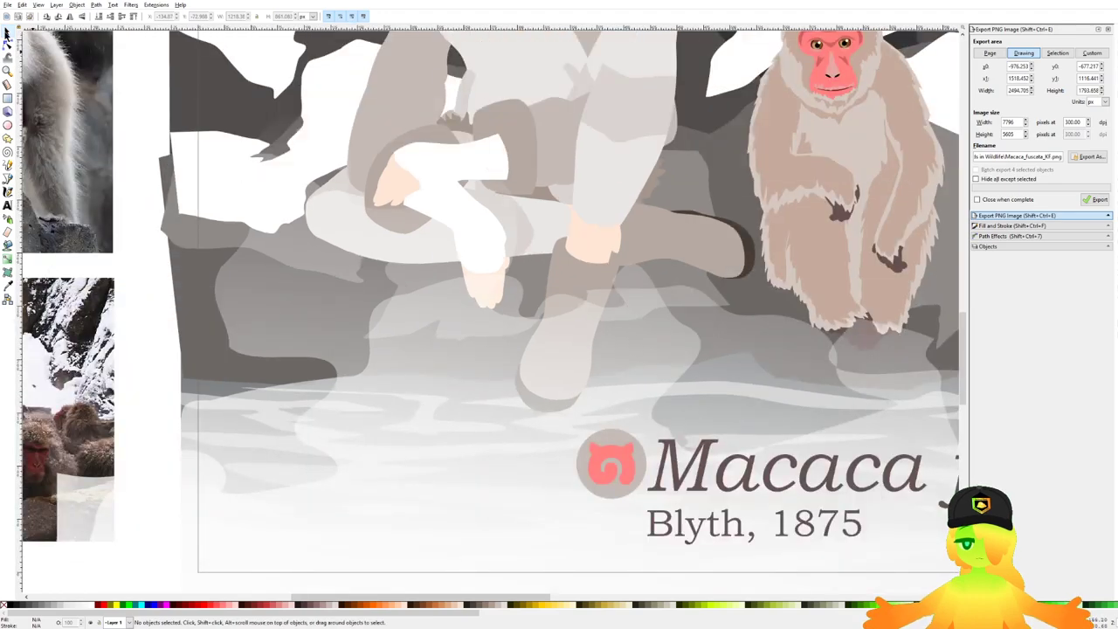
{"action": "left_click", "coordinate": [7, 45]}
{"action": "scroll", "coordinate": [485, 267], "scroll_direction": "up", "scroll_amount": 1}
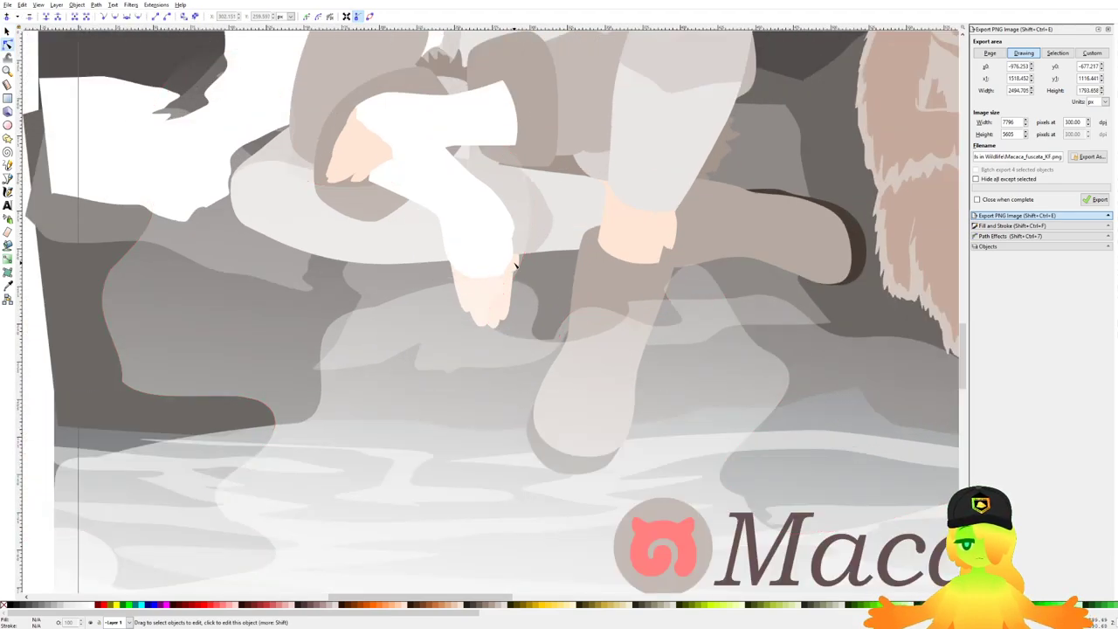
{"action": "key", "text": "Escape"}
{"action": "scroll", "coordinate": [486, 328], "scroll_direction": "down", "scroll_amount": 1}
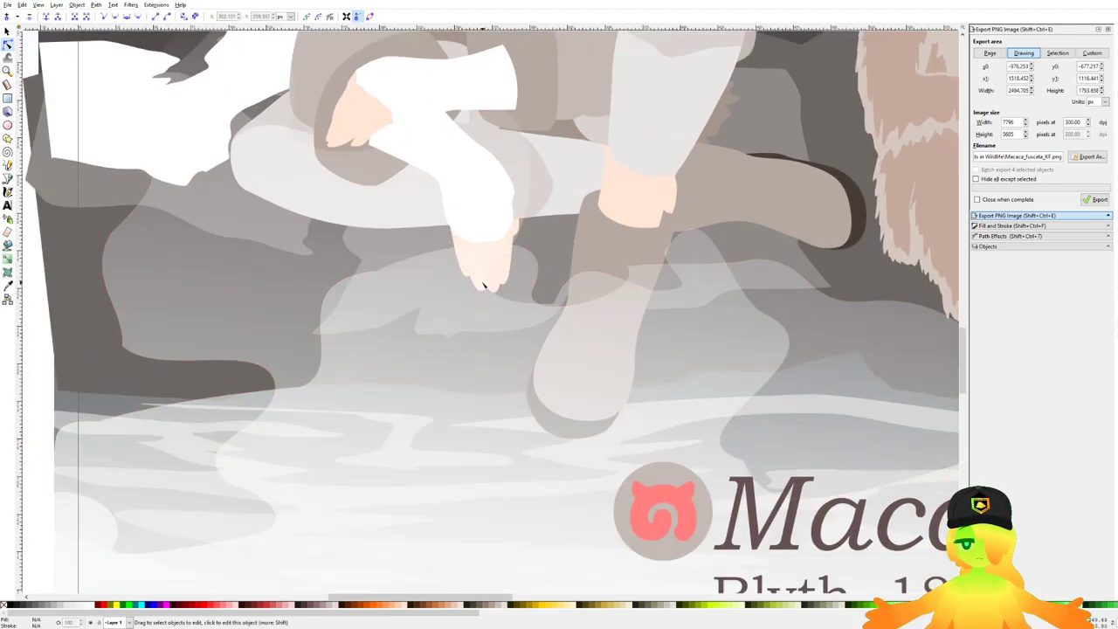
{"action": "scroll", "coordinate": [483, 284], "scroll_direction": "down", "scroll_amount": 1}
{"action": "scroll", "coordinate": [479, 280], "scroll_direction": "up", "scroll_amount": 2}
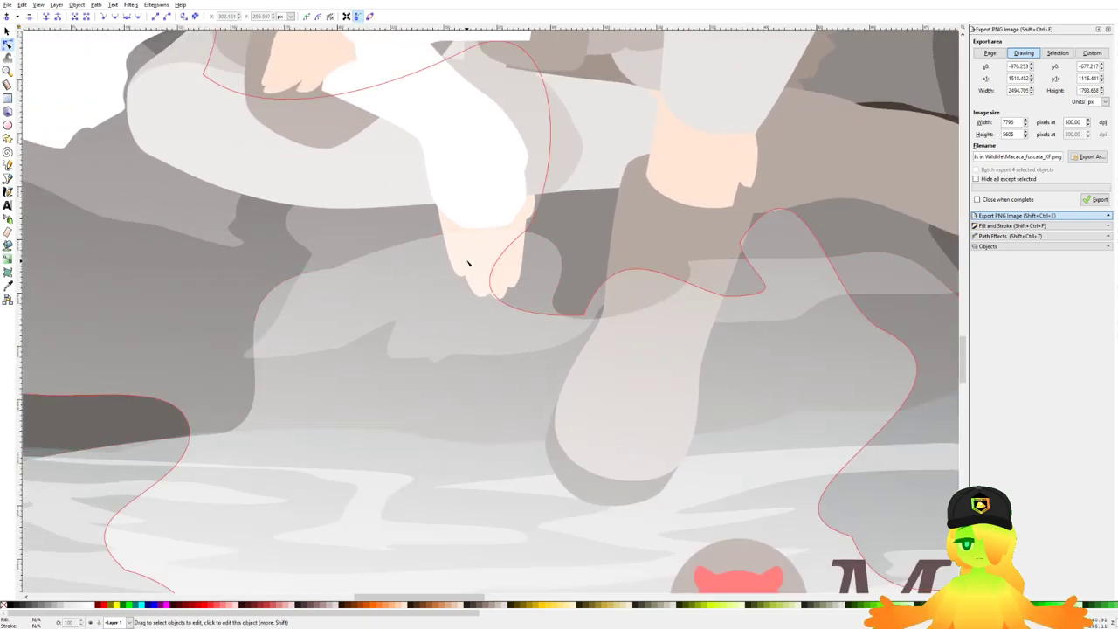
{"action": "left_click_drag", "start_coordinate": [468, 253], "coordinate": [476, 259]}
{"action": "scroll", "coordinate": [480, 263], "scroll_direction": "up", "scroll_amount": 1}
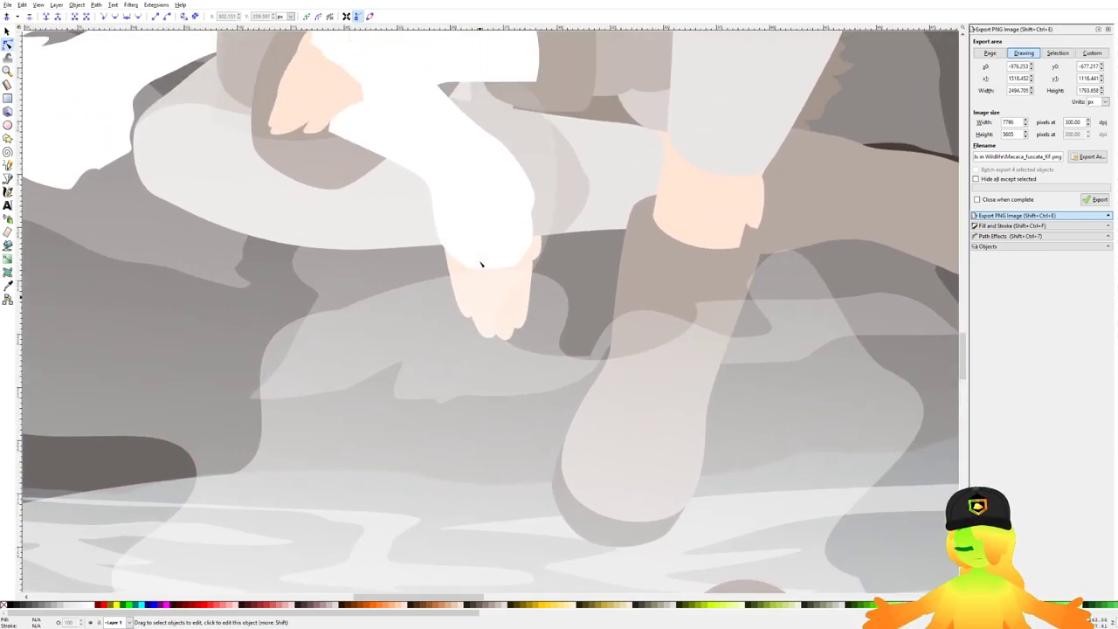
{"action": "scroll", "coordinate": [482, 297], "scroll_direction": "down", "scroll_amount": 3}
{"action": "scroll", "coordinate": [485, 305], "scroll_direction": "up", "scroll_amount": 3}
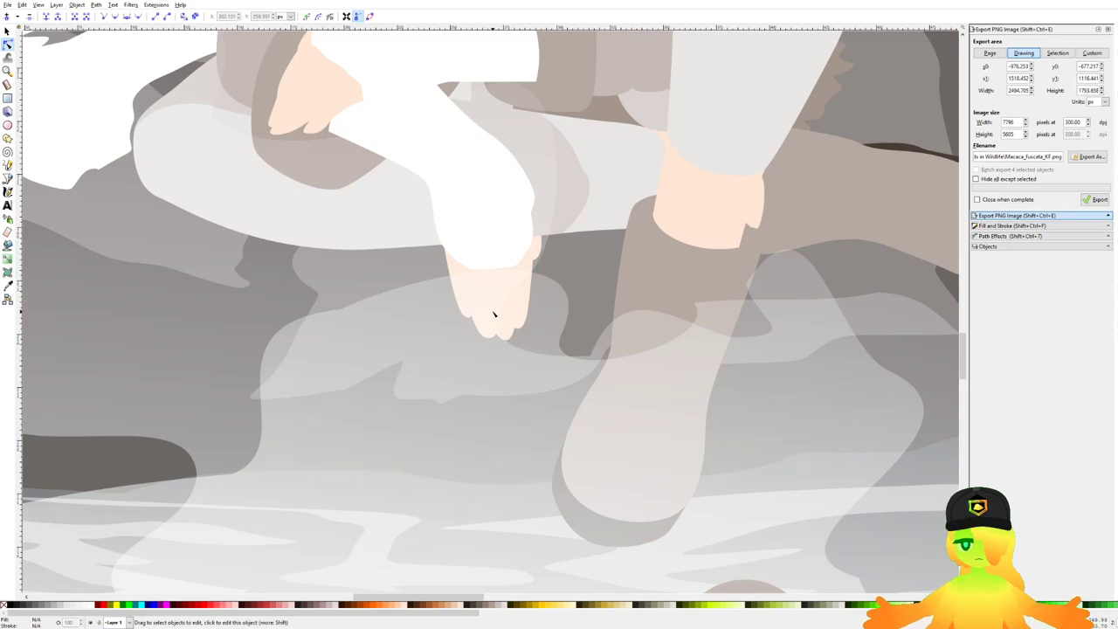
{"action": "scroll", "coordinate": [493, 314], "scroll_direction": "up", "scroll_amount": 1}
{"action": "scroll", "coordinate": [497, 346], "scroll_direction": "down", "scroll_amount": 1}
{"action": "scroll", "coordinate": [497, 346], "scroll_direction": "up", "scroll_amount": 1}
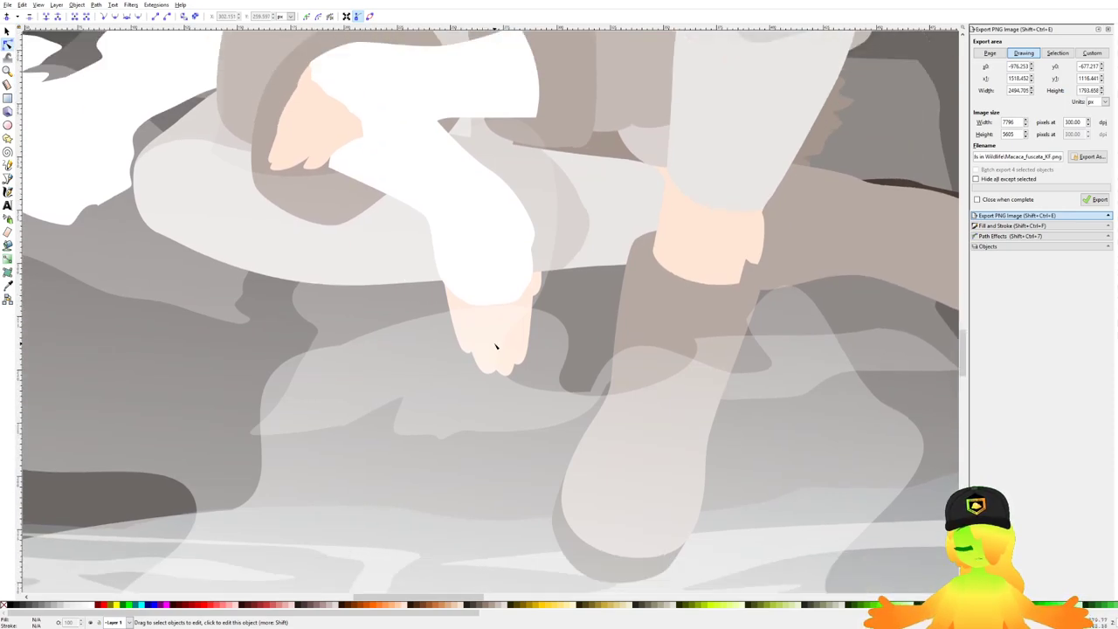
{"action": "scroll", "coordinate": [497, 347], "scroll_direction": "right", "scroll_amount": 2}
{"action": "scroll", "coordinate": [495, 347], "scroll_direction": "left", "scroll_amount": 2}
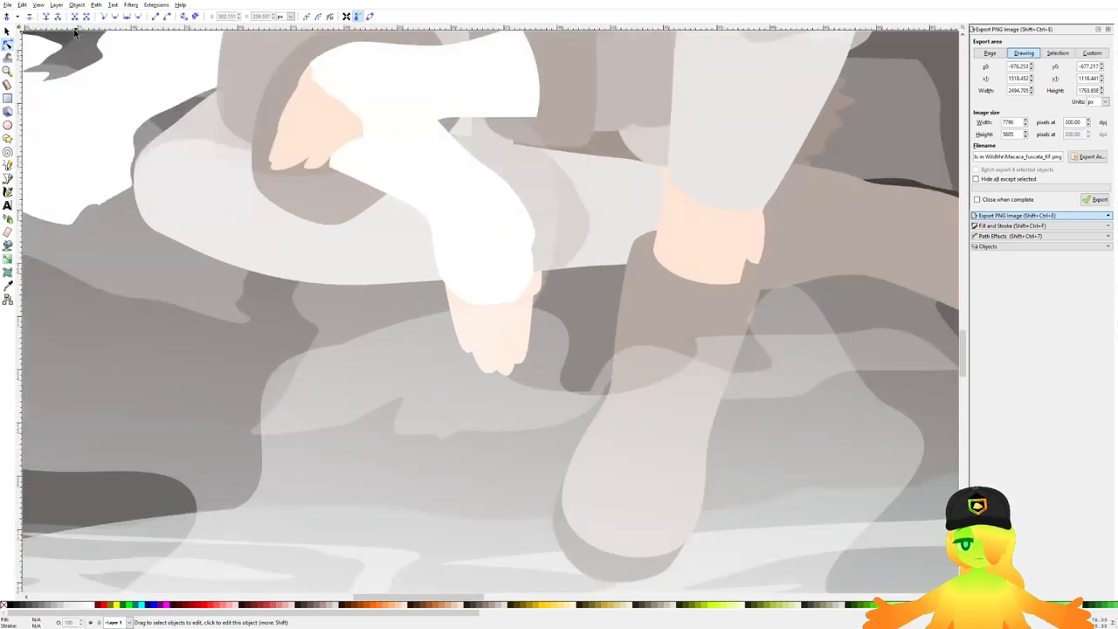
Step: Shift the wide translucent reflection shape in the water slightly downward behind the girl's lowered hand
{"action": "left_click", "coordinate": [563, 358]}
{"action": "left_click", "coordinate": [575, 388]}
{"action": "left_click", "coordinate": [7, 32]}
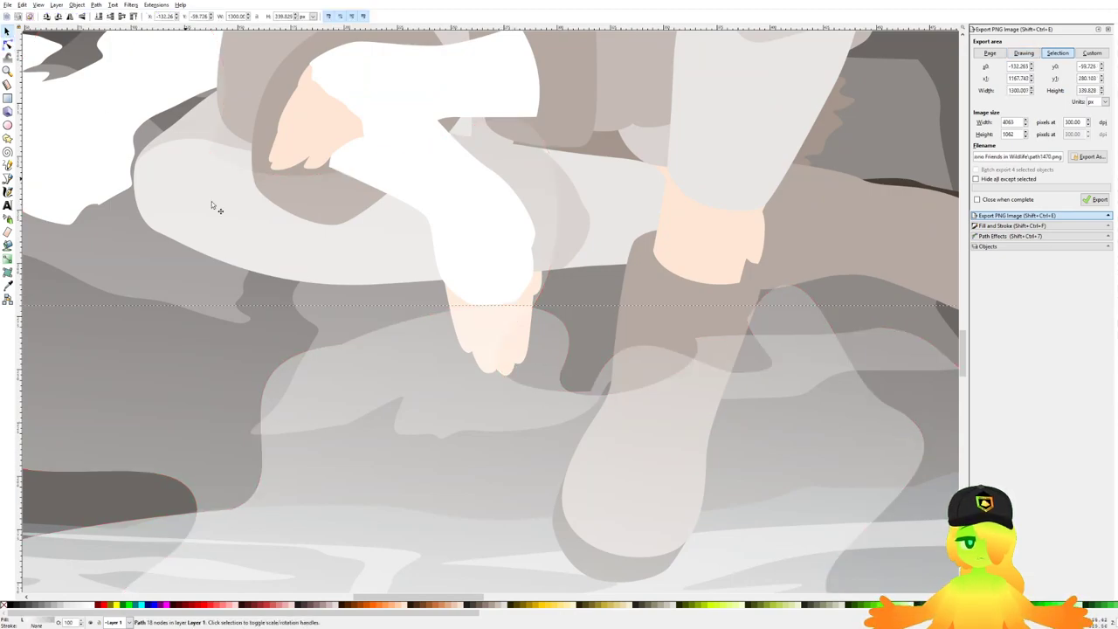
{"action": "left_click_drag", "start_coordinate": [472, 442], "coordinate": [473, 473]}
{"action": "key", "text": "ctrl+z"}
{"action": "left_click", "coordinate": [566, 332]}
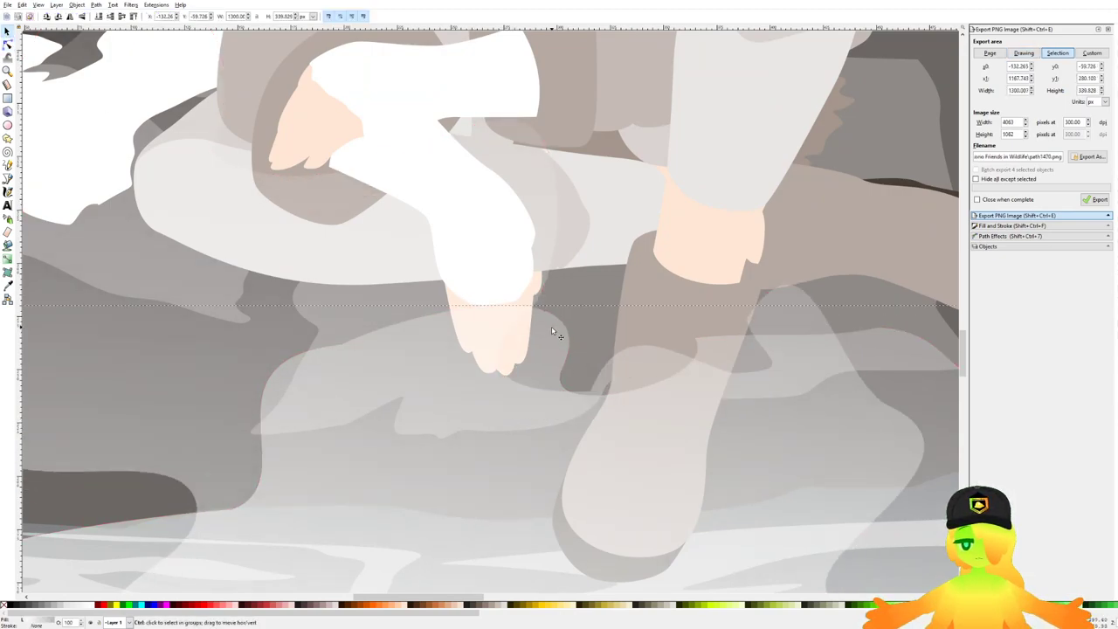
{"action": "left_click_drag", "start_coordinate": [556, 329], "coordinate": [550, 348]}
Step: Shift the skin fill of the girl's face, both hands and exposed leg to a pinker HSL hue of about 9
{"action": "left_click", "coordinate": [8, 45]}
{"action": "left_click", "coordinate": [530, 319]}
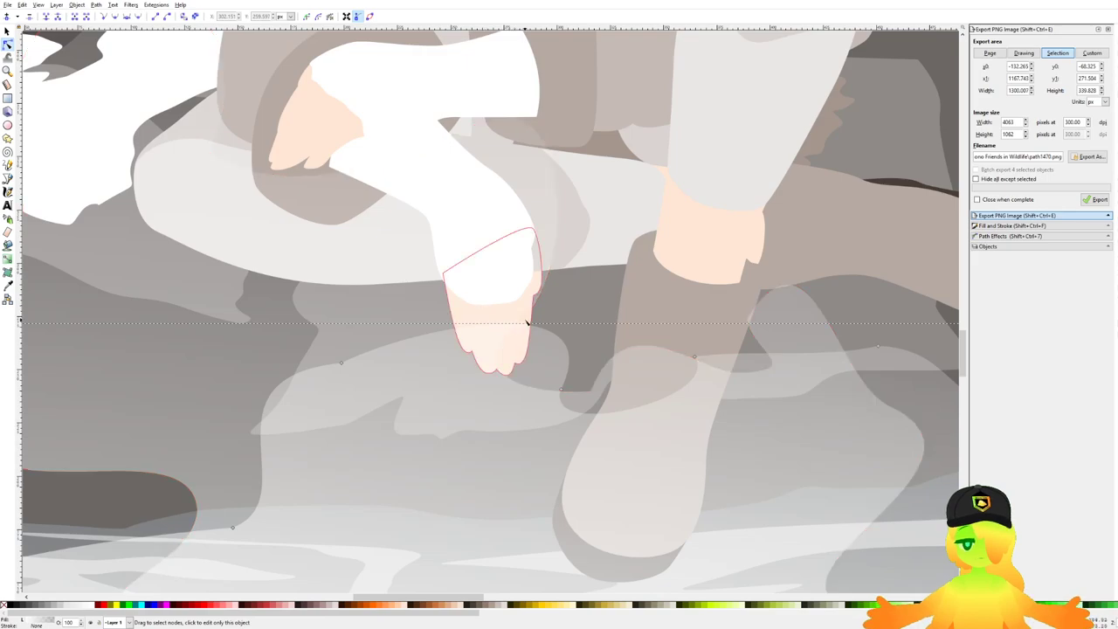
{"action": "left_click", "coordinate": [705, 252], "text": "shift"}
{"action": "left_click", "coordinate": [750, 254], "text": "shift"}
{"action": "left_click", "coordinate": [756, 251], "text": "shift"}
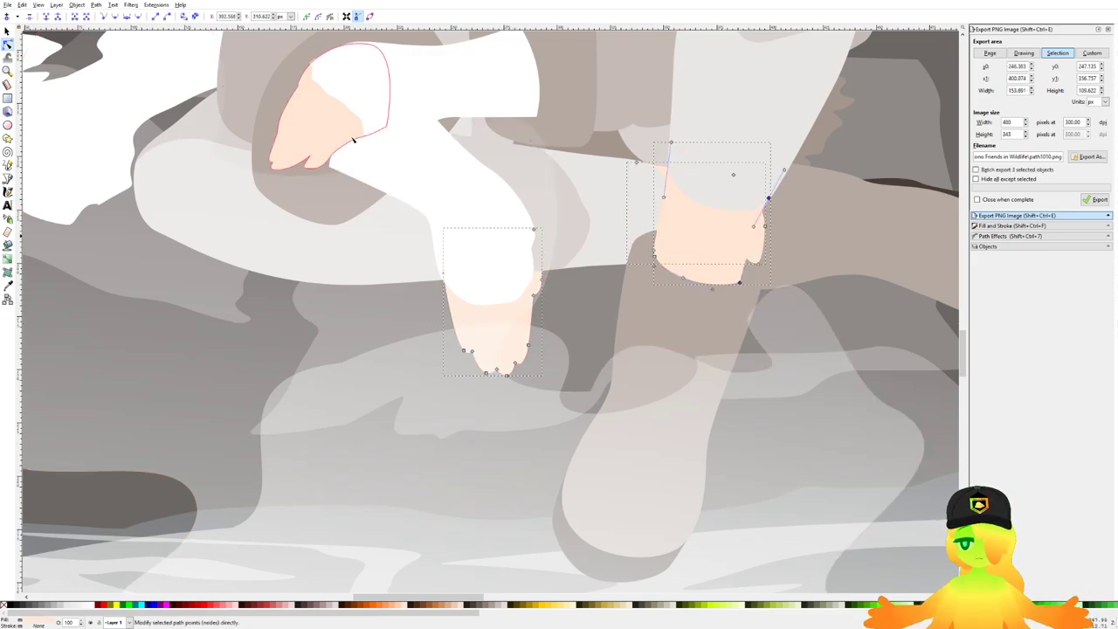
{"action": "left_click", "coordinate": [348, 132], "text": "shift"}
{"action": "scroll", "coordinate": [353, 245], "scroll_direction": "down", "scroll_amount": 4}
{"action": "scroll", "coordinate": [527, 223], "scroll_direction": "up", "scroll_amount": 3}
{"action": "left_click", "coordinate": [381, 154], "text": "shift"}
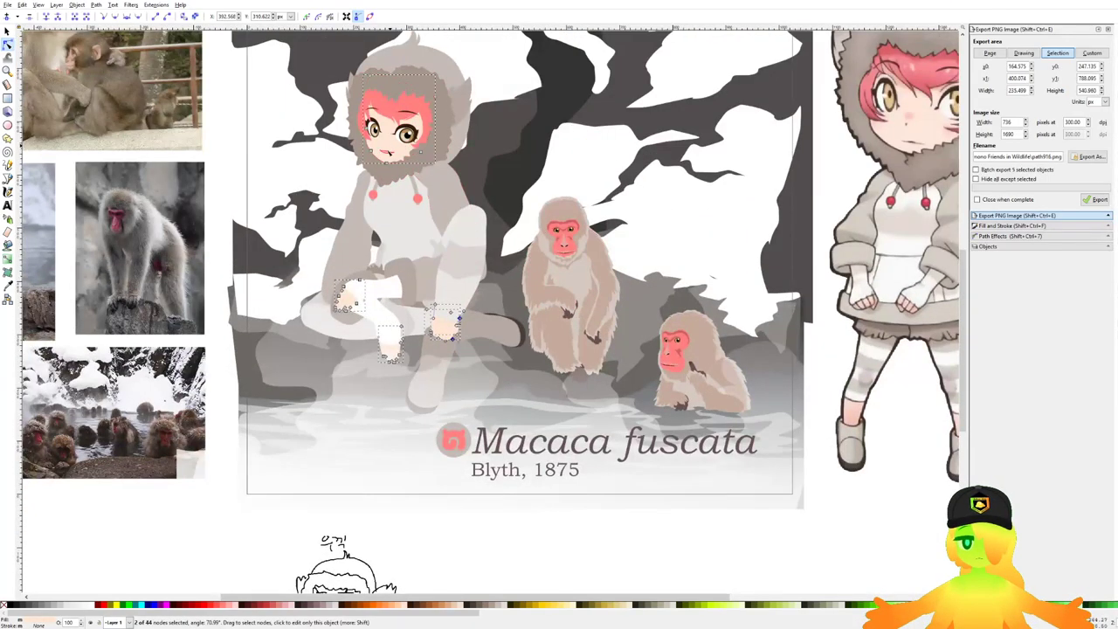
{"action": "scroll", "coordinate": [356, 228], "scroll_direction": "up", "scroll_amount": 1}
{"action": "left_click", "coordinate": [974, 227]}
{"action": "left_click_drag", "start_coordinate": [575, 228], "coordinate": [508, 283]}
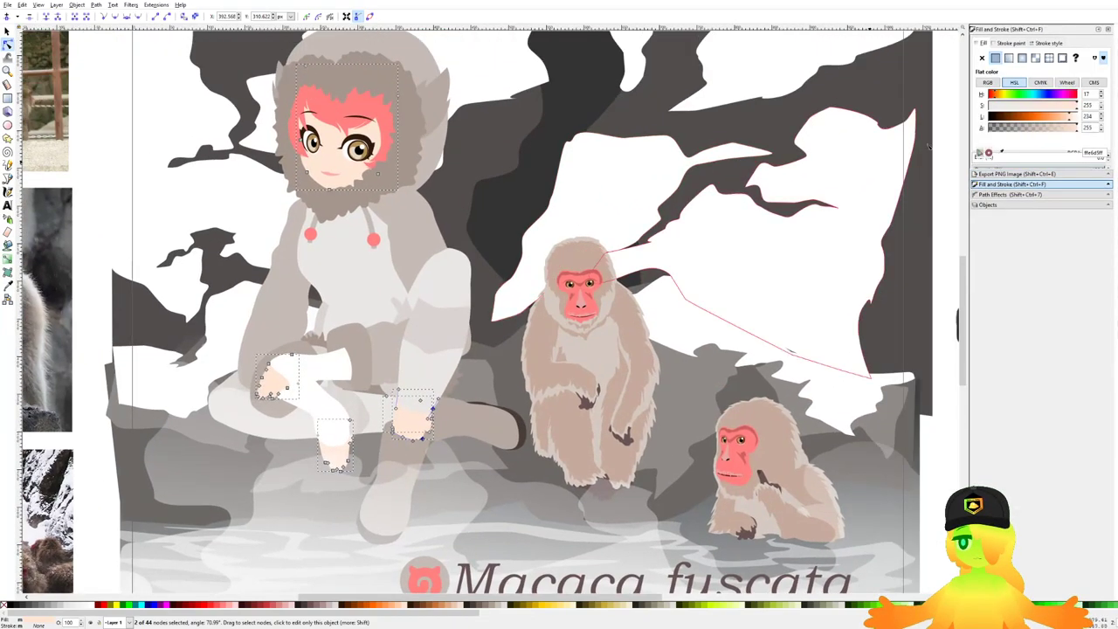
{"action": "left_click", "coordinate": [993, 95]}
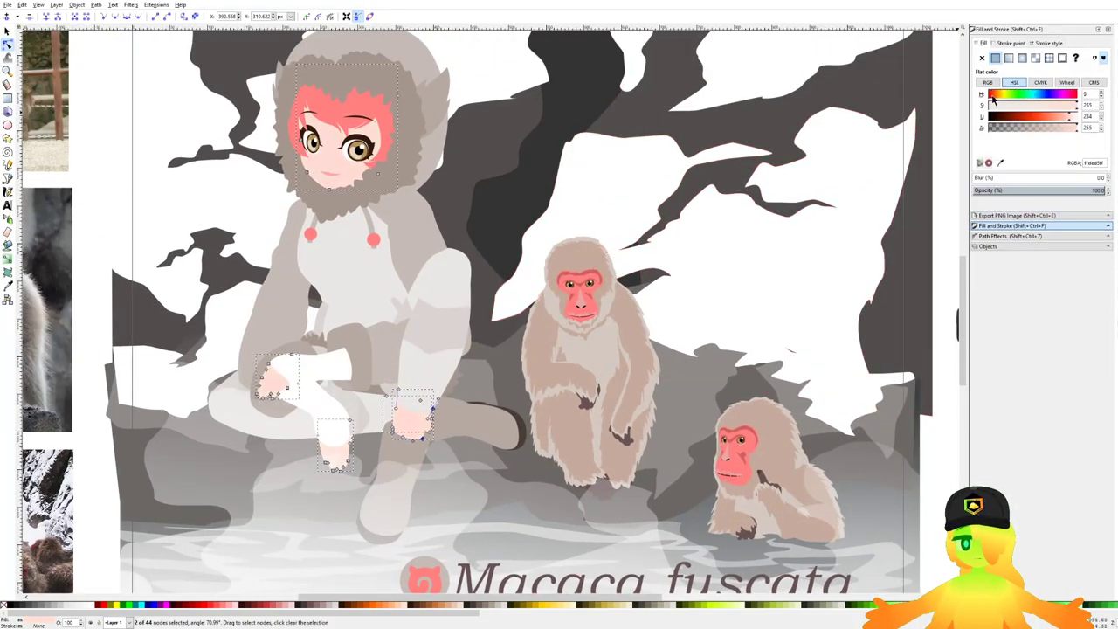
{"action": "left_click", "coordinate": [992, 96]}
{"action": "scroll", "coordinate": [592, 174], "scroll_direction": "down", "scroll_amount": 1}
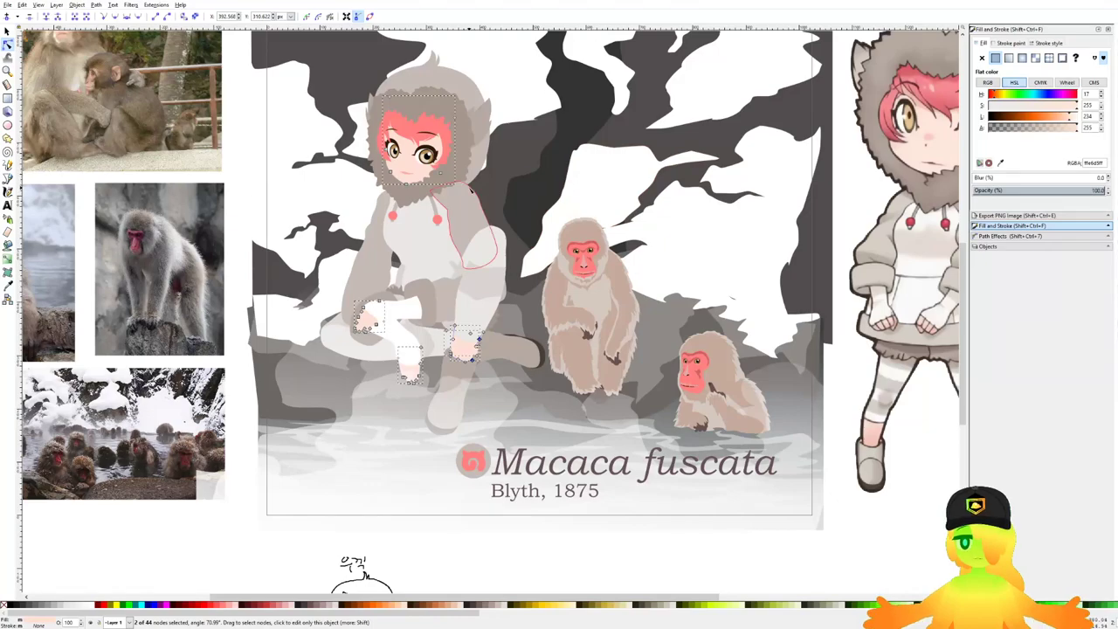
{"action": "scroll", "coordinate": [454, 204], "scroll_direction": "up", "scroll_amount": 1}
{"action": "left_click_drag", "start_coordinate": [451, 207], "coordinate": [468, 143]}
Step: Move the wide translucent reflection shape in the water slightly upward so it overlaps more of the girl's lowered hand
{"action": "left_click", "coordinate": [167, 266]}
{"action": "scroll", "coordinate": [175, 284], "scroll_direction": "up", "scroll_amount": 1}
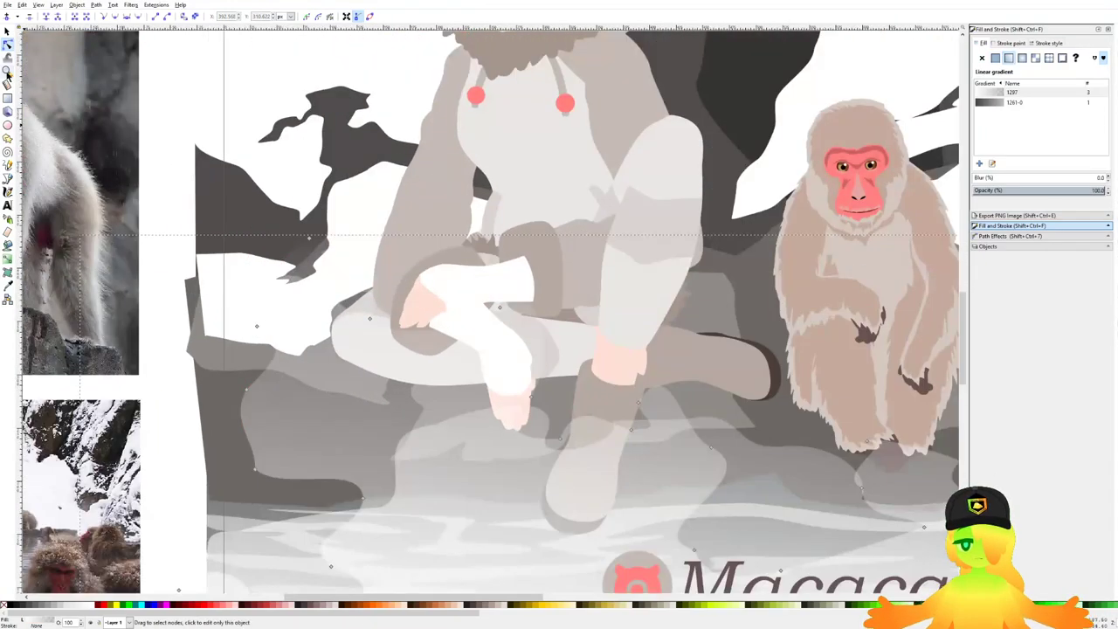
{"action": "left_click", "coordinate": [7, 31]}
{"action": "scroll", "coordinate": [449, 439], "scroll_direction": "up", "scroll_amount": 1}
{"action": "mouse_move", "coordinate": [490, 497]}
{"action": "left_mouse_down"}
{"action": "mouse_move", "coordinate": [494, 482]}
{"action": "mouse_move", "coordinate": [495, 496]}
{"action": "left_mouse_up"}
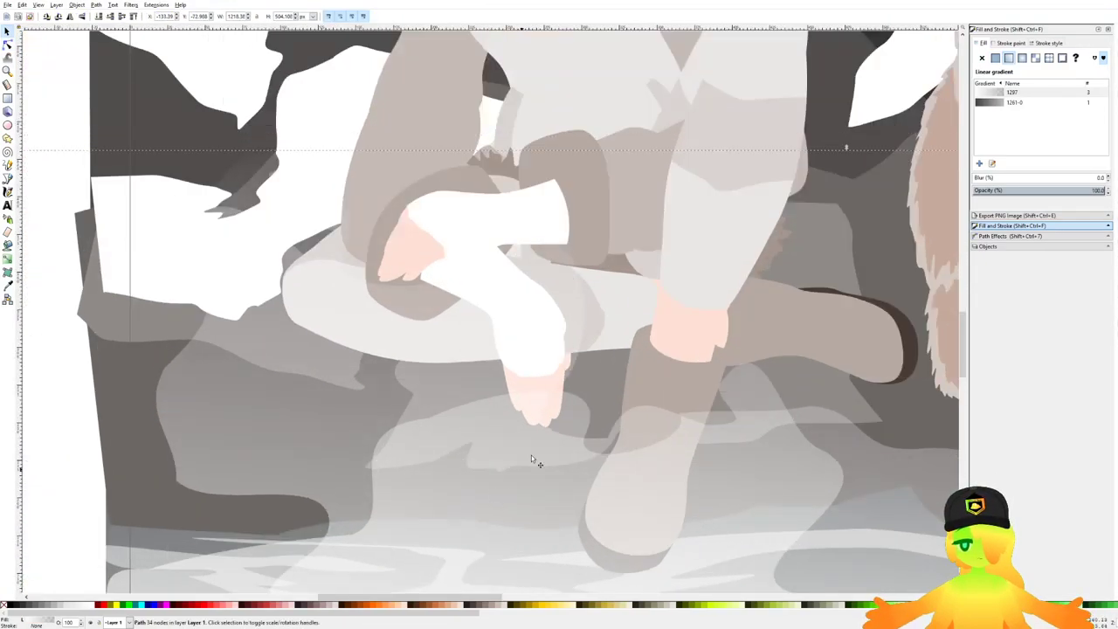
{"action": "key", "text": "ctrl+z"}
{"action": "left_click", "coordinate": [580, 414]}
{"action": "left_click_drag", "start_coordinate": [579, 415], "coordinate": [578, 396]}
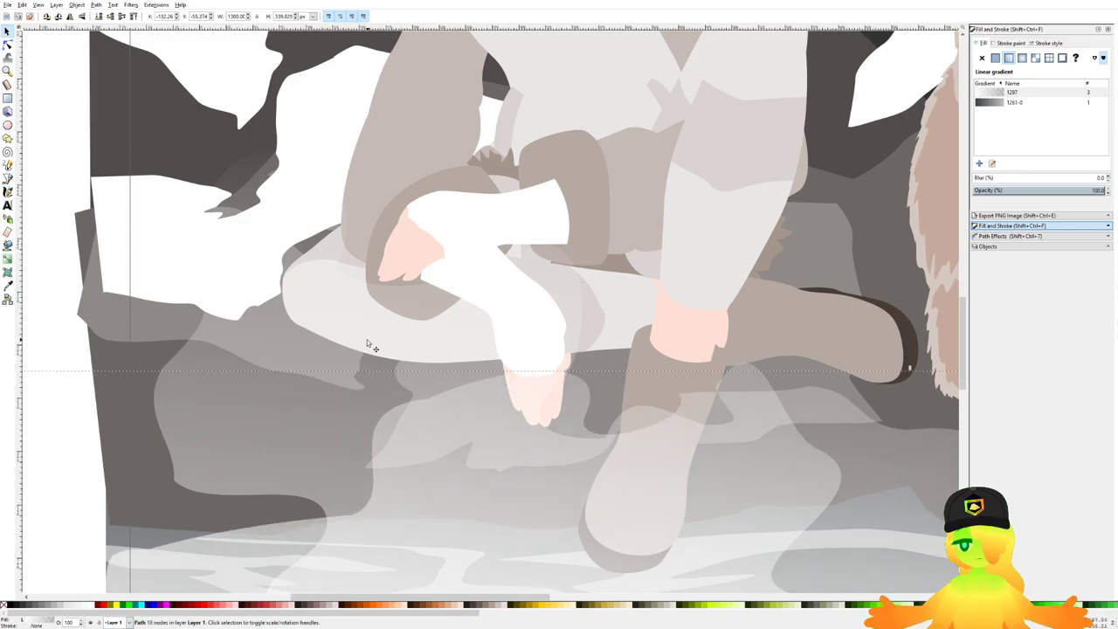
Step: Save the document and export the page area again as Macaca_fuscata_KF.png at 3200 by 3200 pixels
{"action": "scroll", "coordinate": [367, 342], "scroll_direction": "down", "scroll_amount": 5}
{"action": "left_click", "coordinate": [652, 518]}
{"action": "key", "text": "ctrl+s"}
{"action": "left_click", "coordinate": [980, 216]}
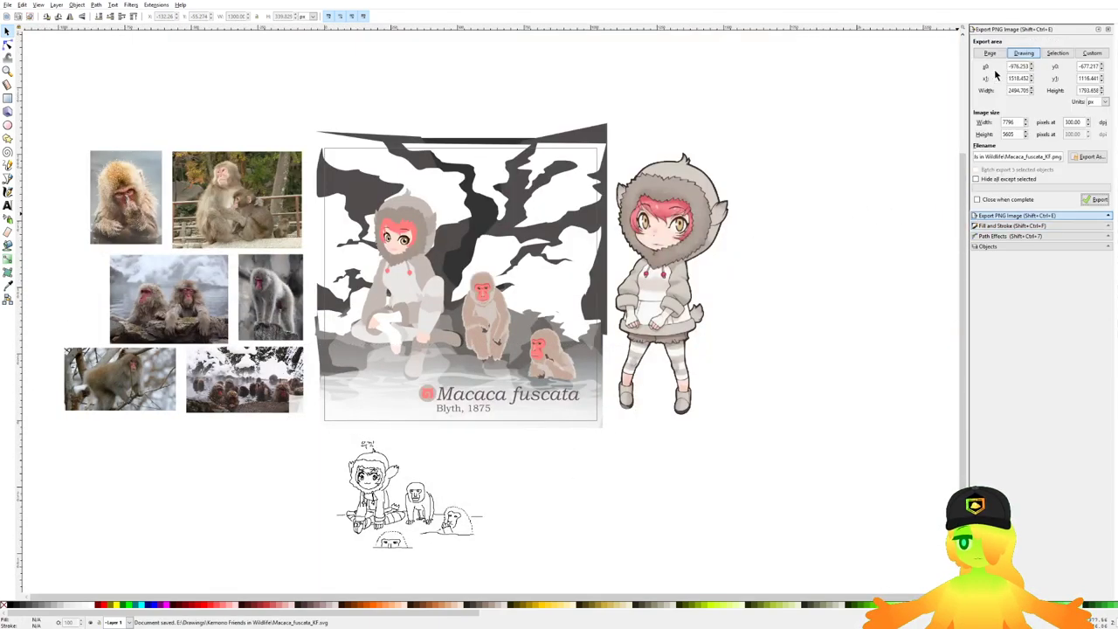
{"action": "left_click", "coordinate": [990, 53]}
{"action": "left_click", "coordinate": [1094, 200]}
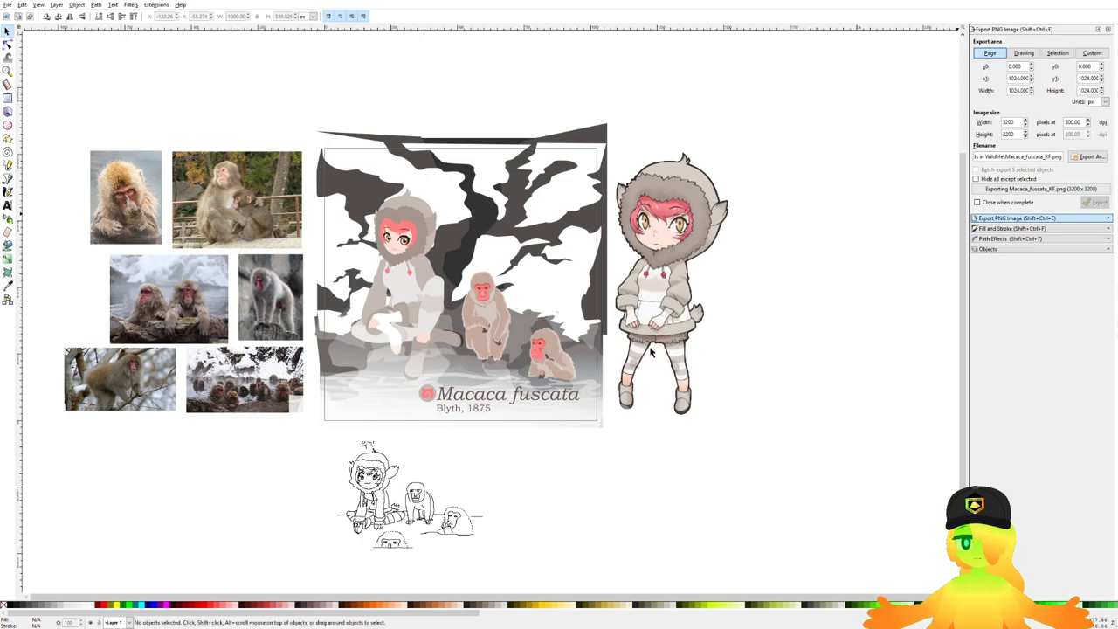